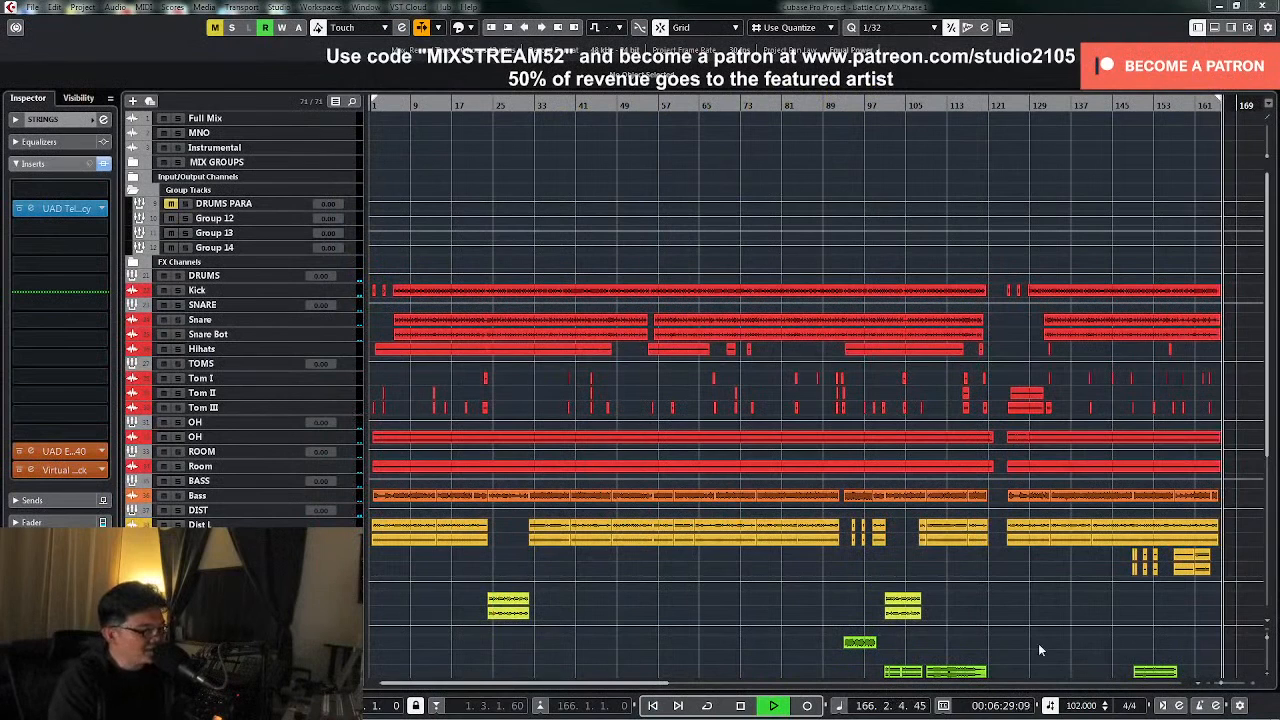
- Stop playback, collapse the Group Tracks folder and look through the project's tracks from drums to backing vocals
key(space)
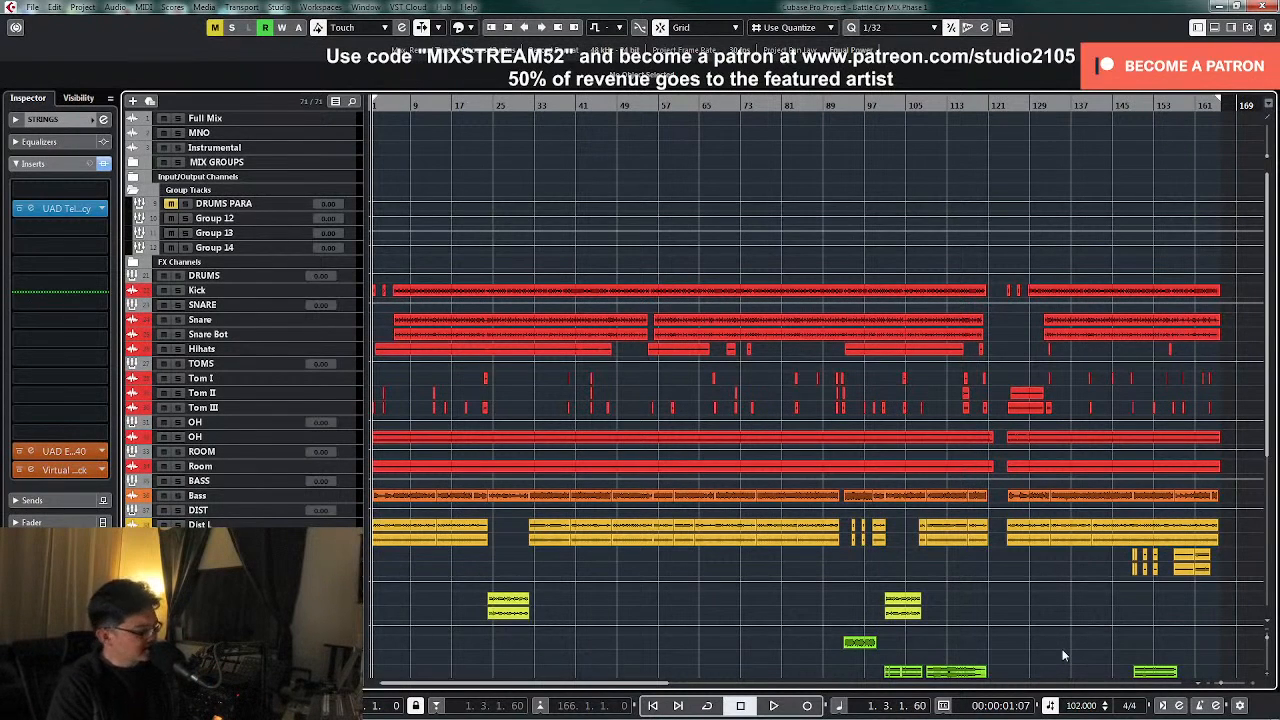
click(132, 190)
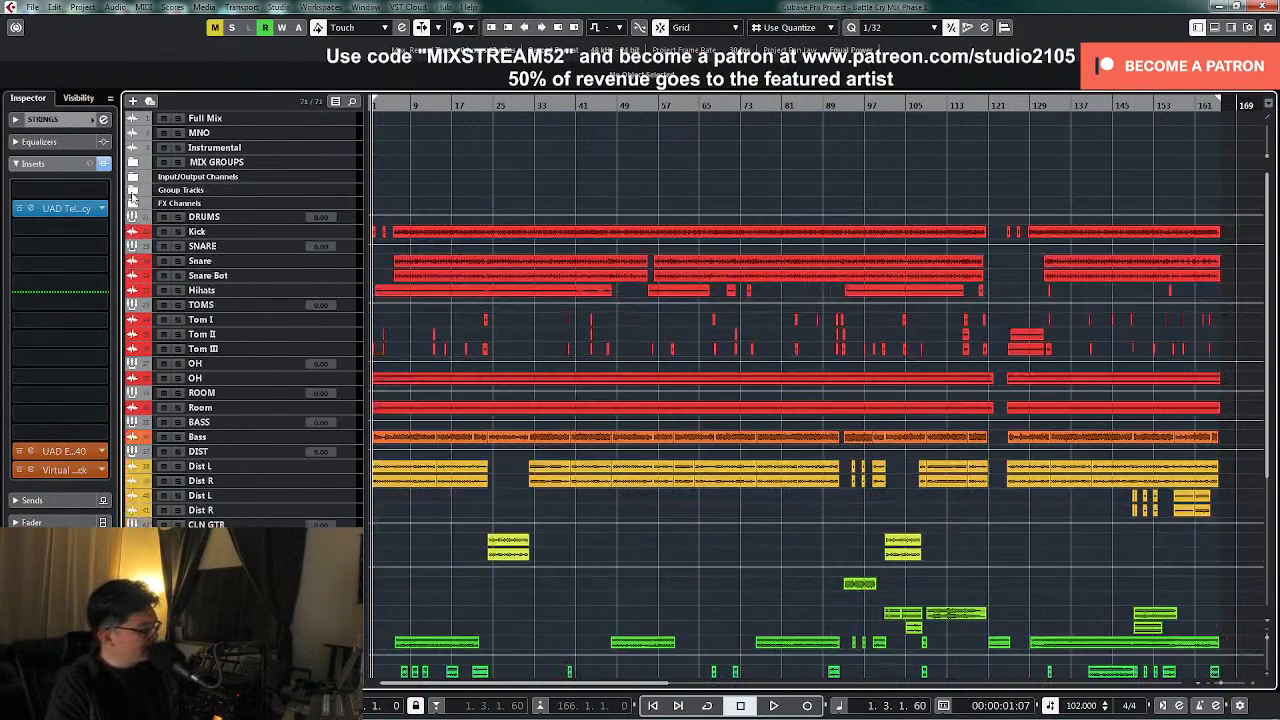
scroll(763, 383, down, 5)
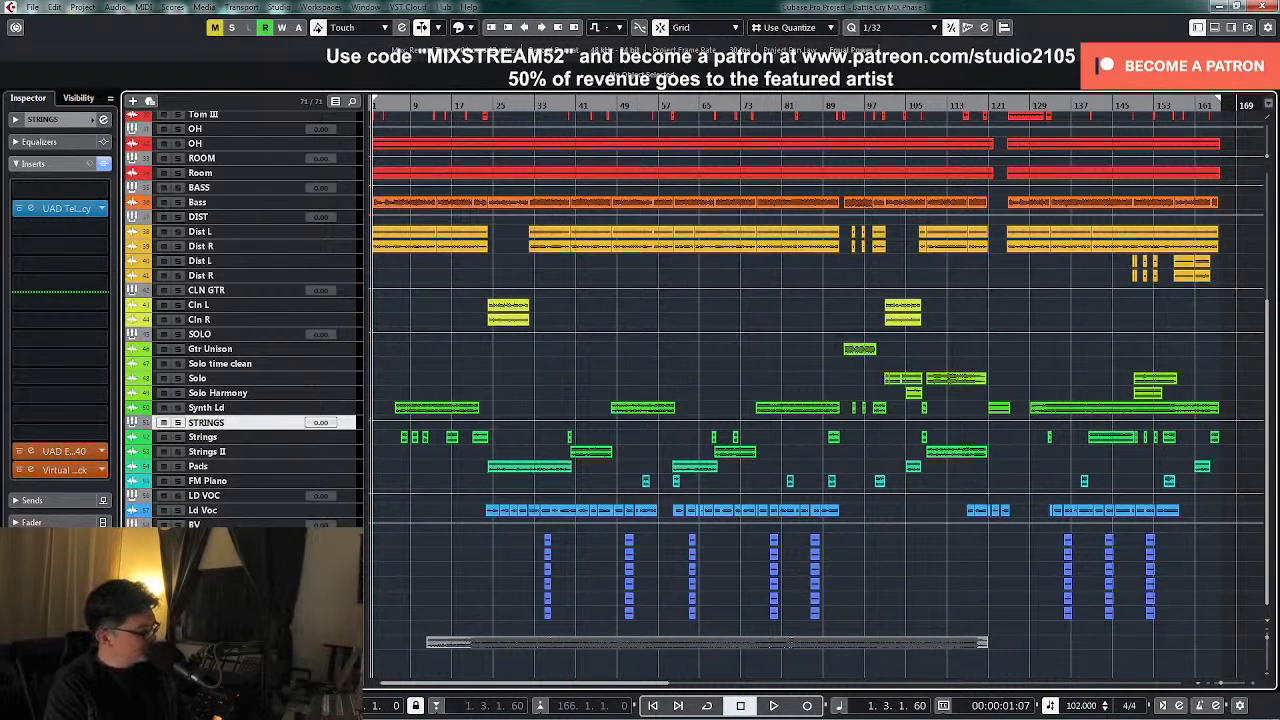
scroll(856, 489, up, 3)
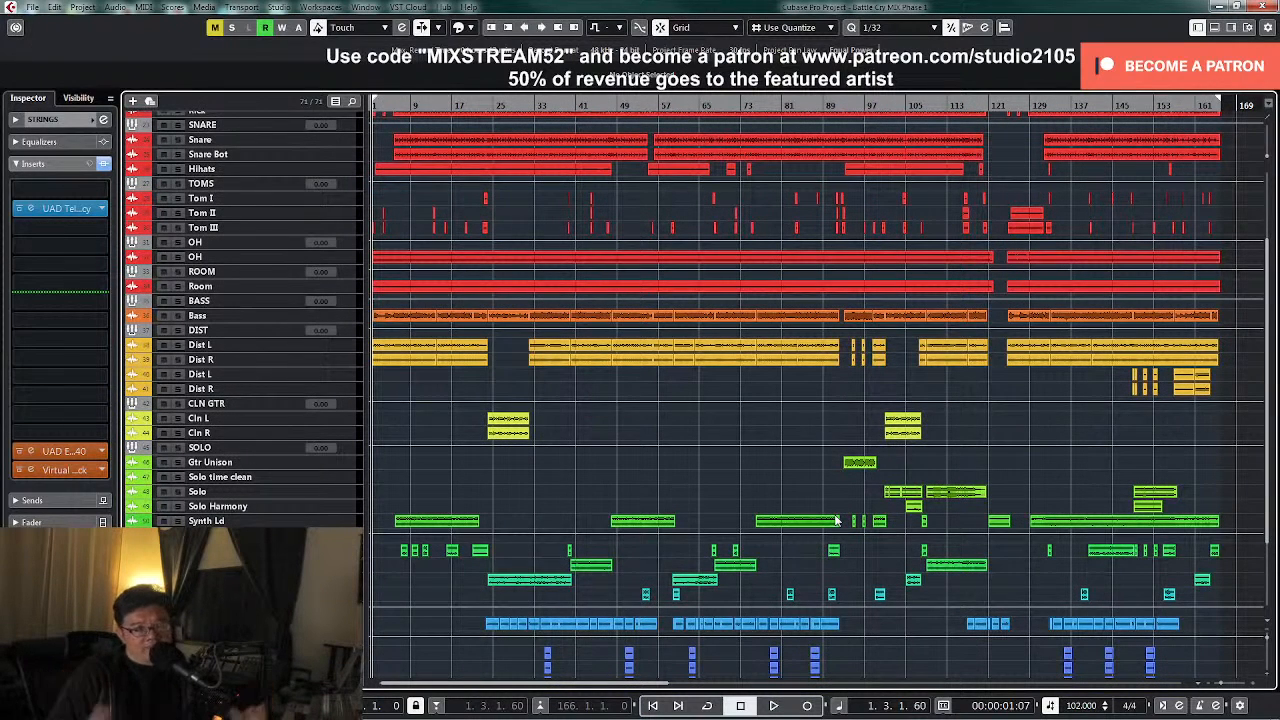
scroll(700, 470, up, 3)
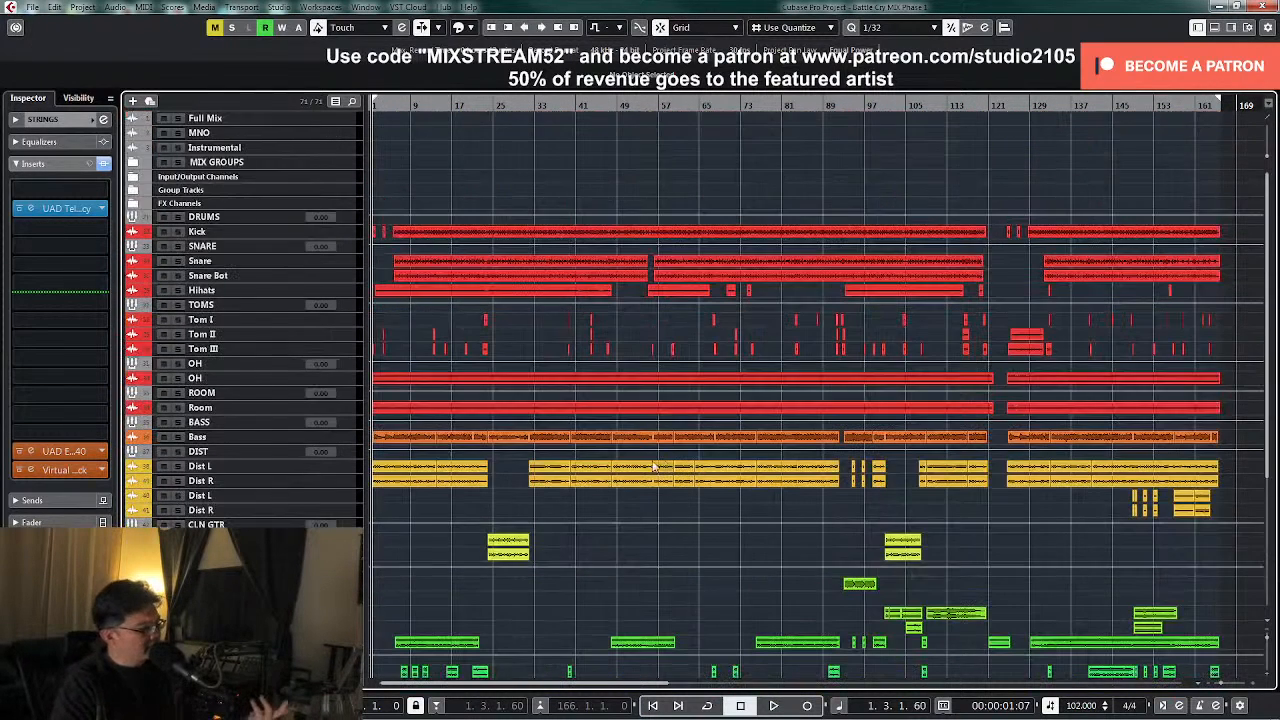
scroll(723, 449, down, 3)
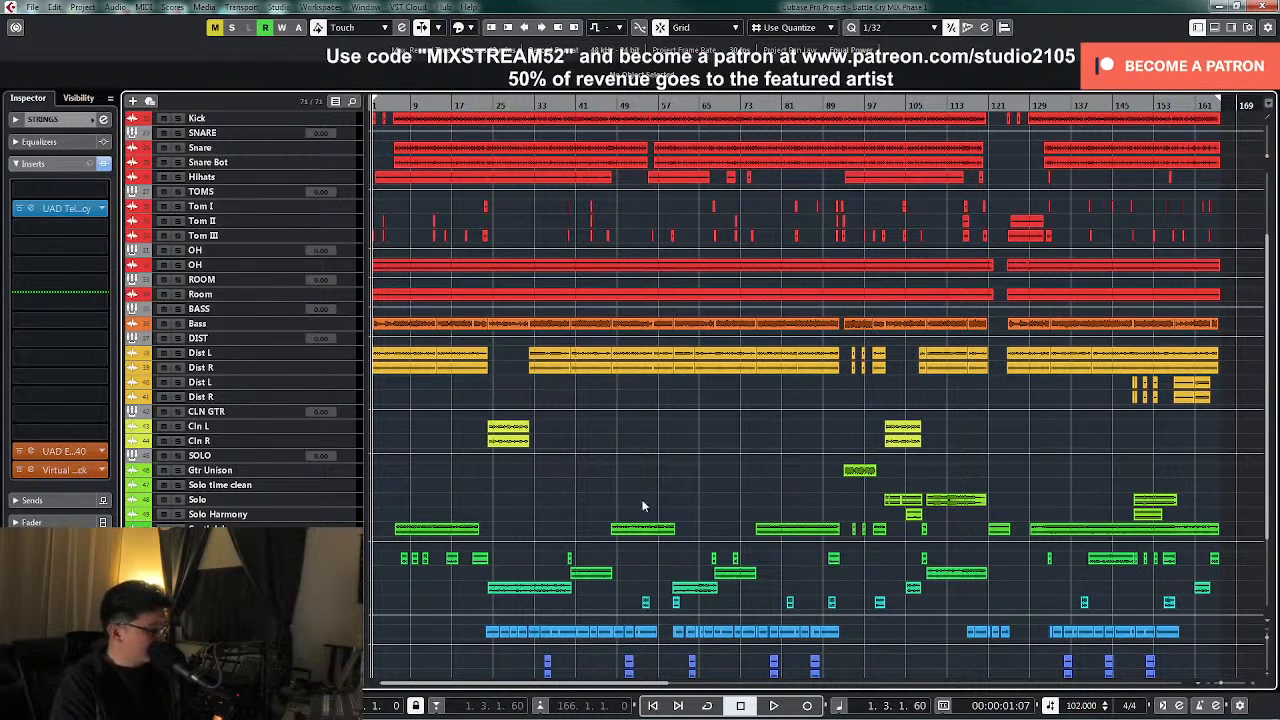
scroll(643, 506, down, 4)
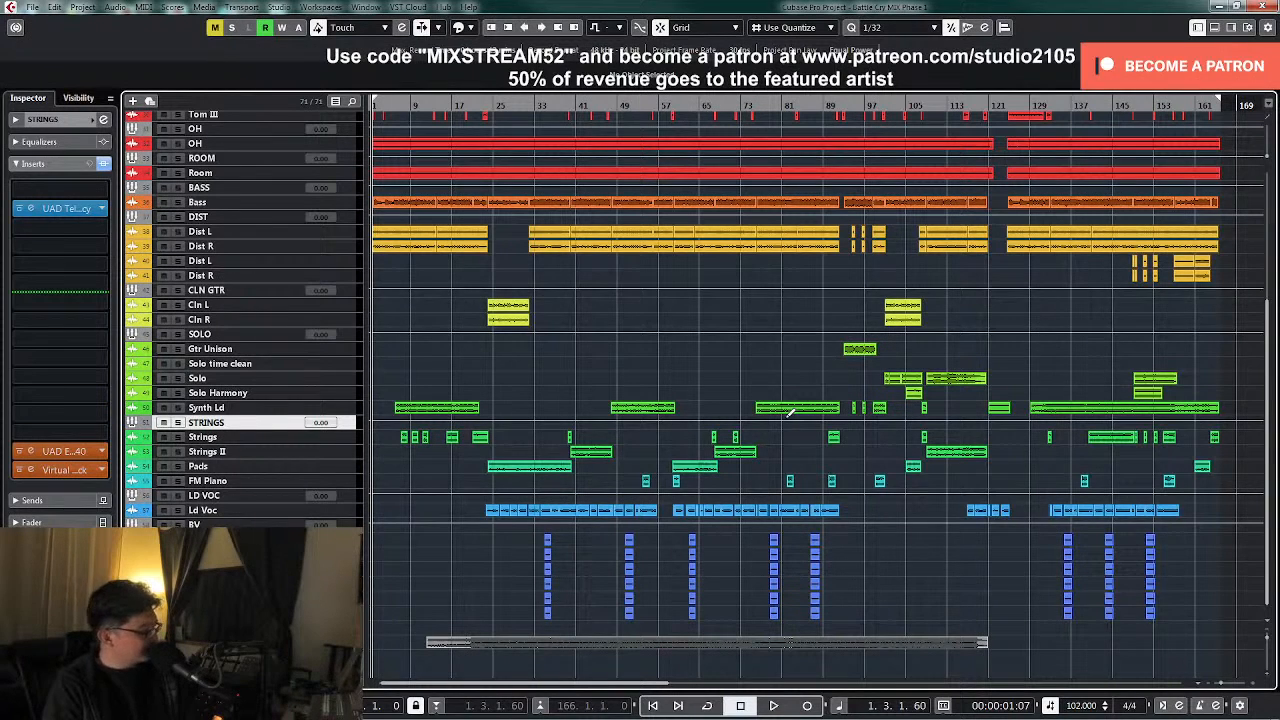
- Play the full mix from the start with the LD VOC channel selected, and return the cursor to the start
key(space)
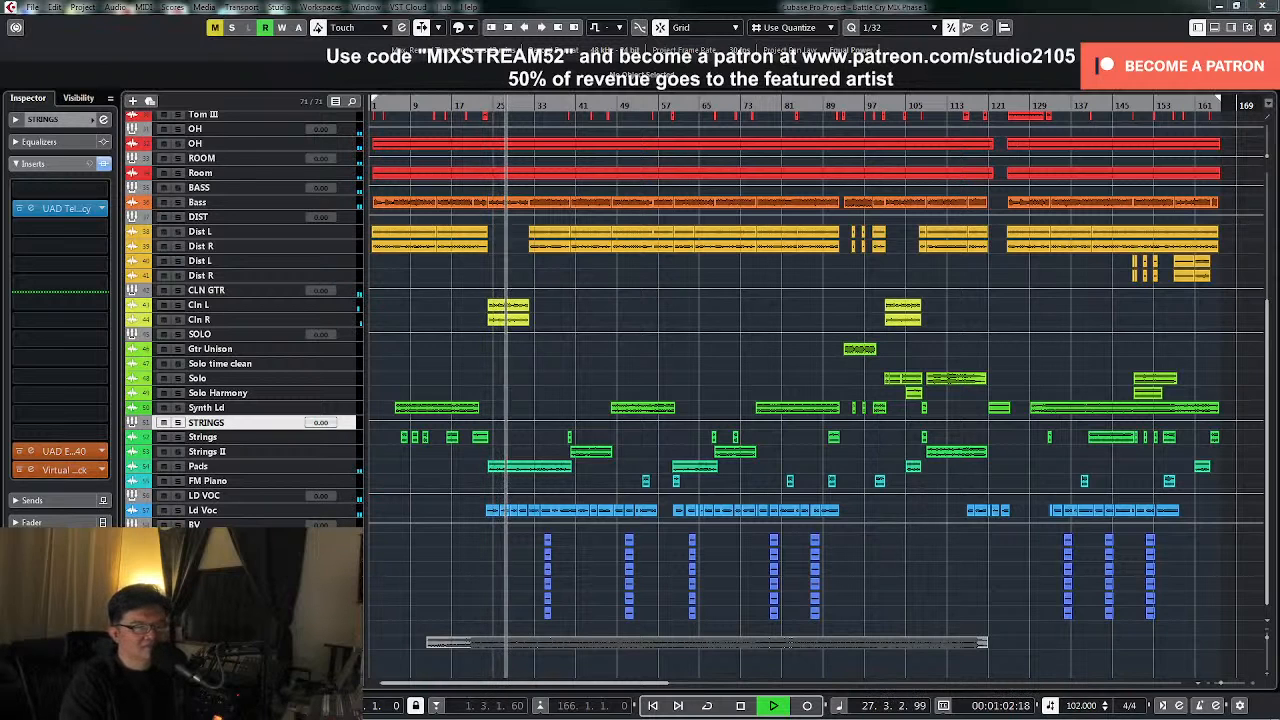
click(206, 496)
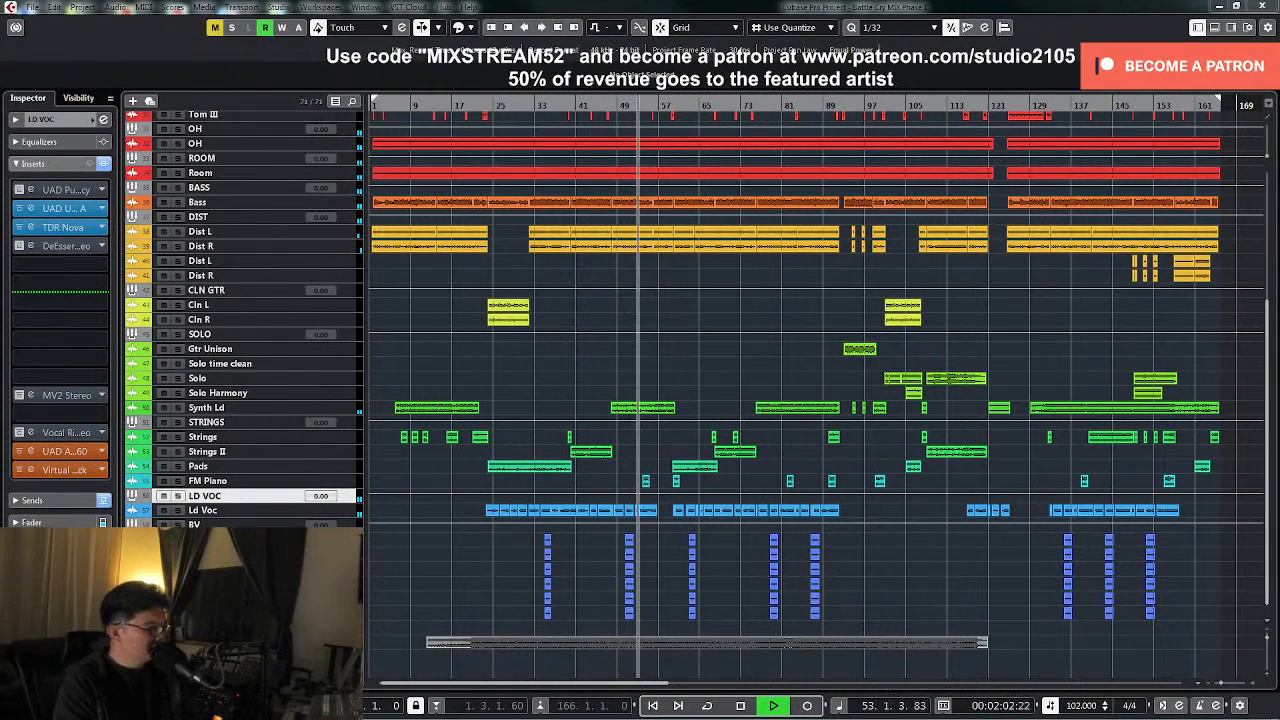
click(977, 569)
key(f)
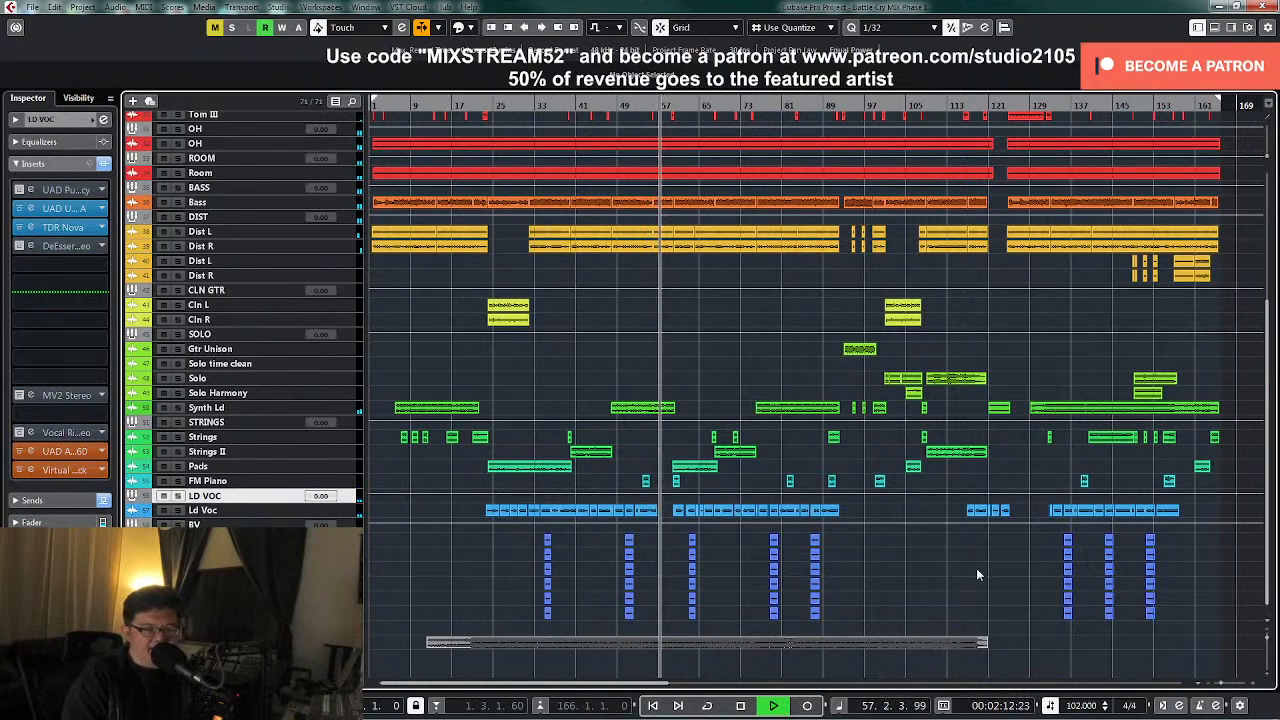
key(space)
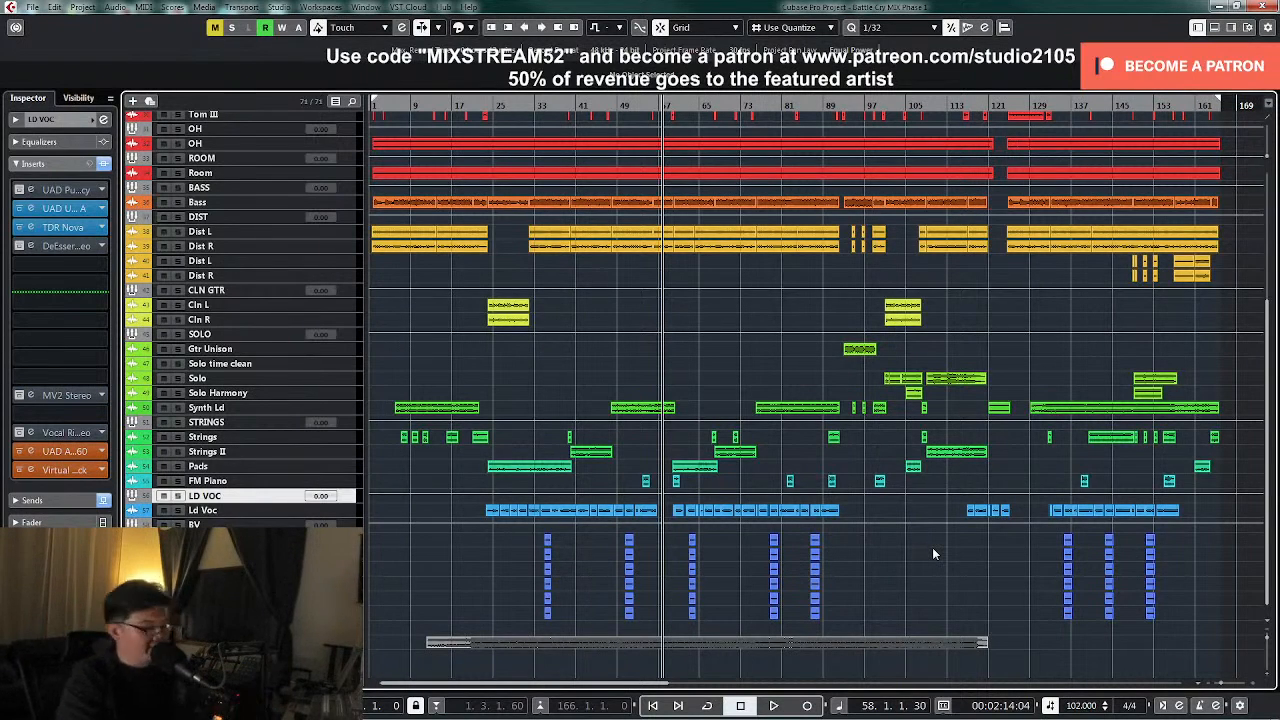
key(KP_1)
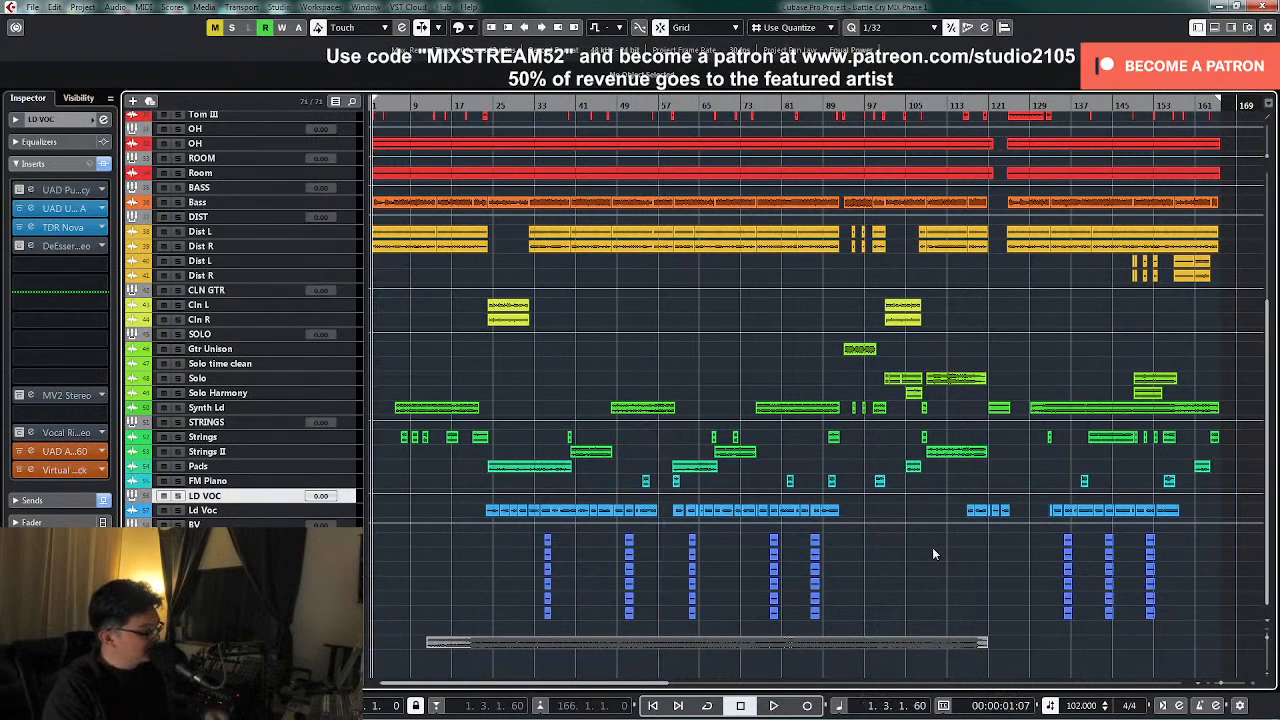
- Mute the BV, Ld Voc and LD VOC vocal tracks
click(346, 524)
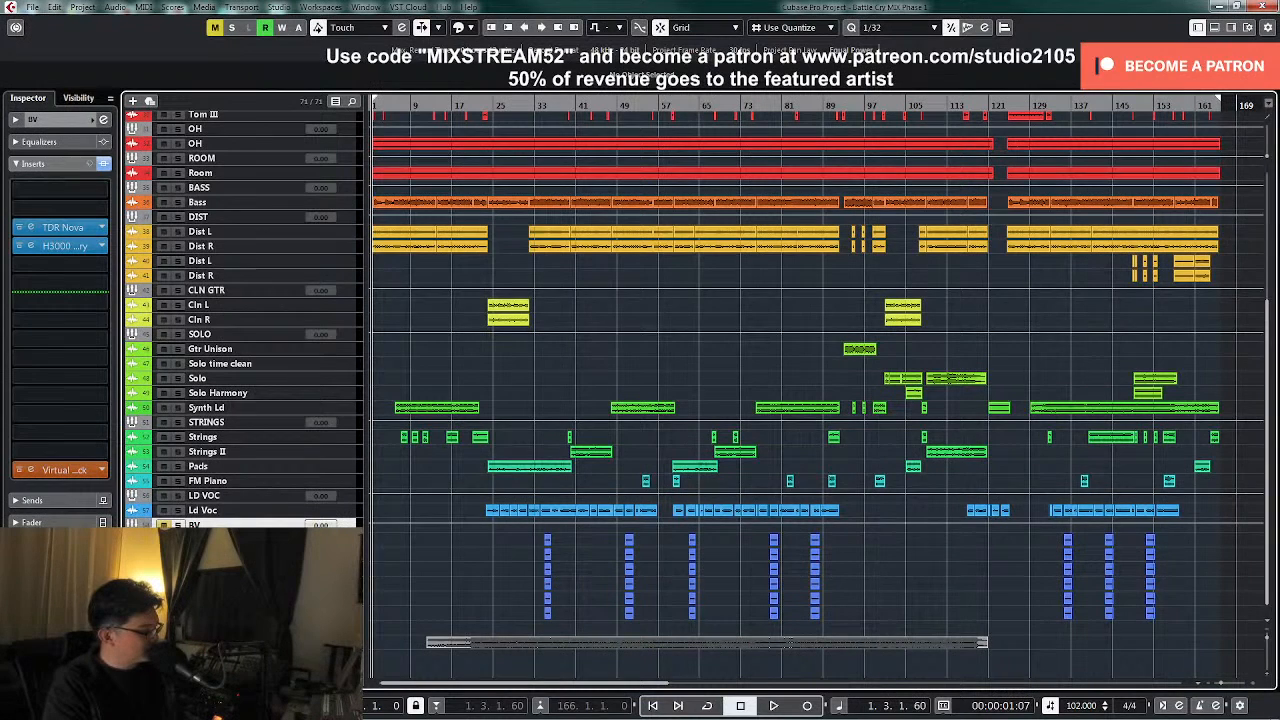
click(164, 510)
click(164, 496)
- Mute the STRINGS, Strings, Strings II, Pads and FM Piano tracks
click(342, 425)
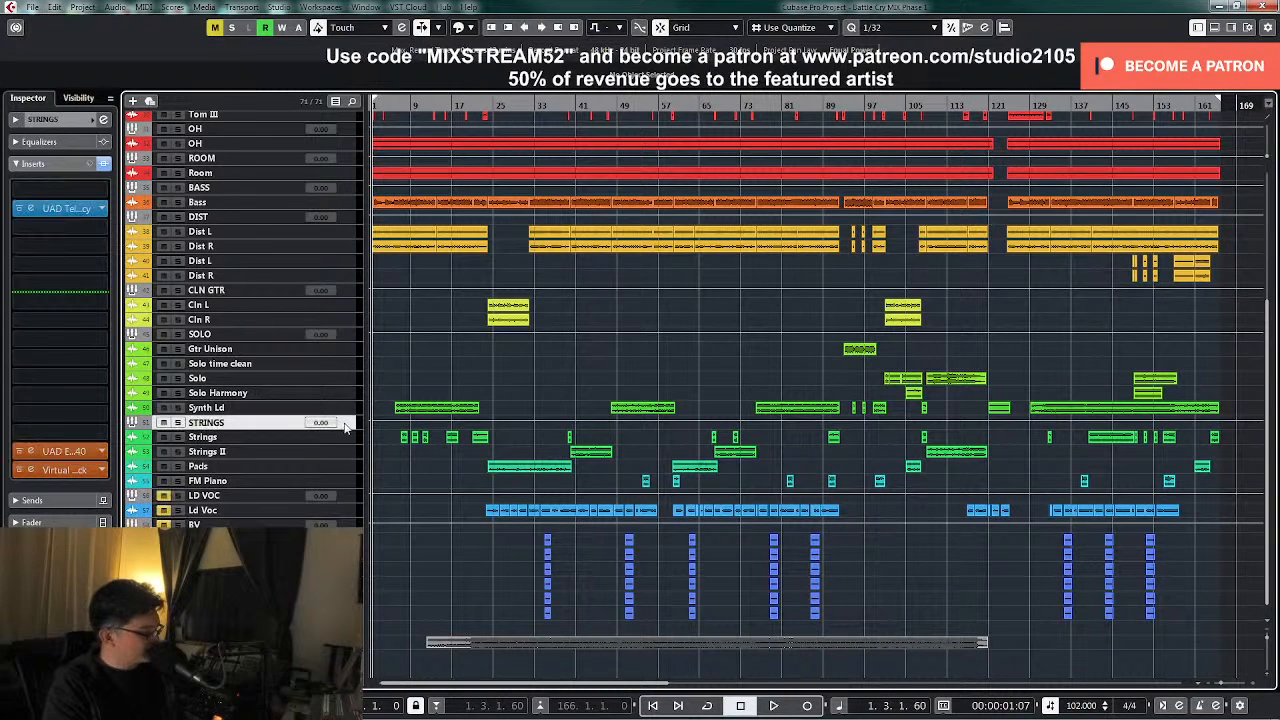
click(164, 437)
click(164, 451)
click(164, 466)
click(164, 481)
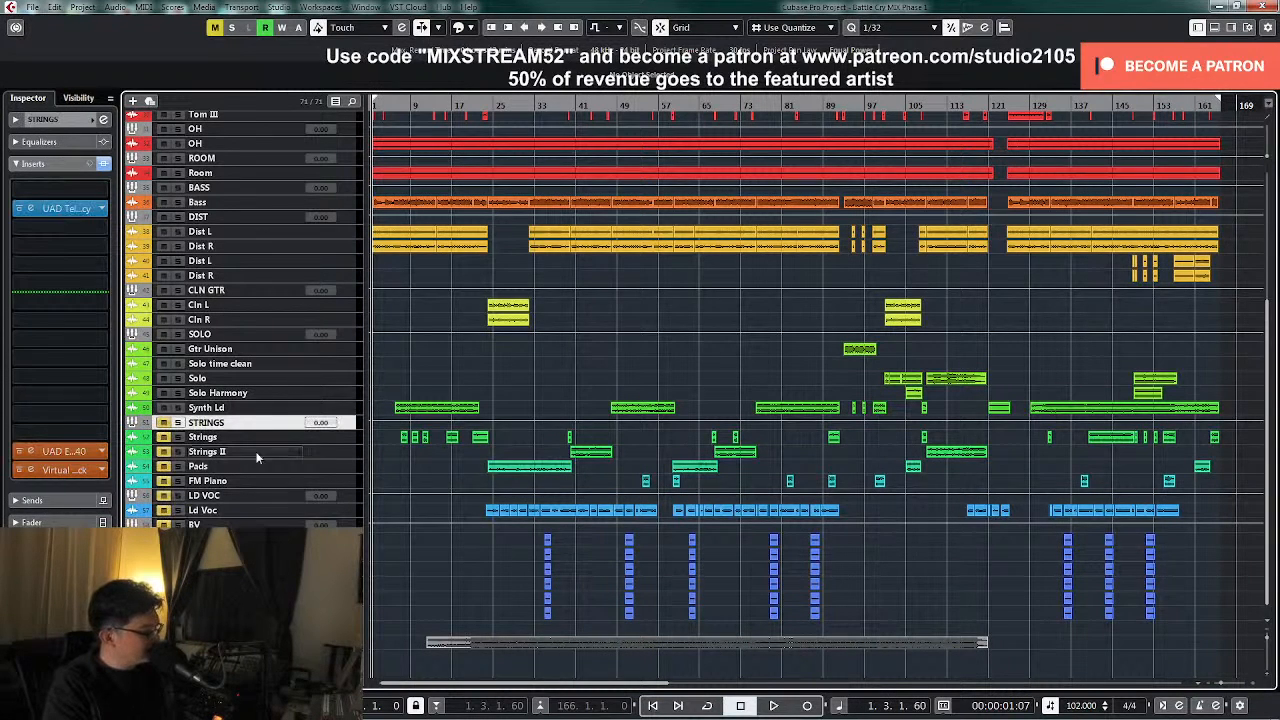
- Mute the synth lead, all solo guitar tracks, the clean guitars and the DIST group with its Dist L and Dist R tracks
scroll(285, 450, up, 3)
click(163, 448)
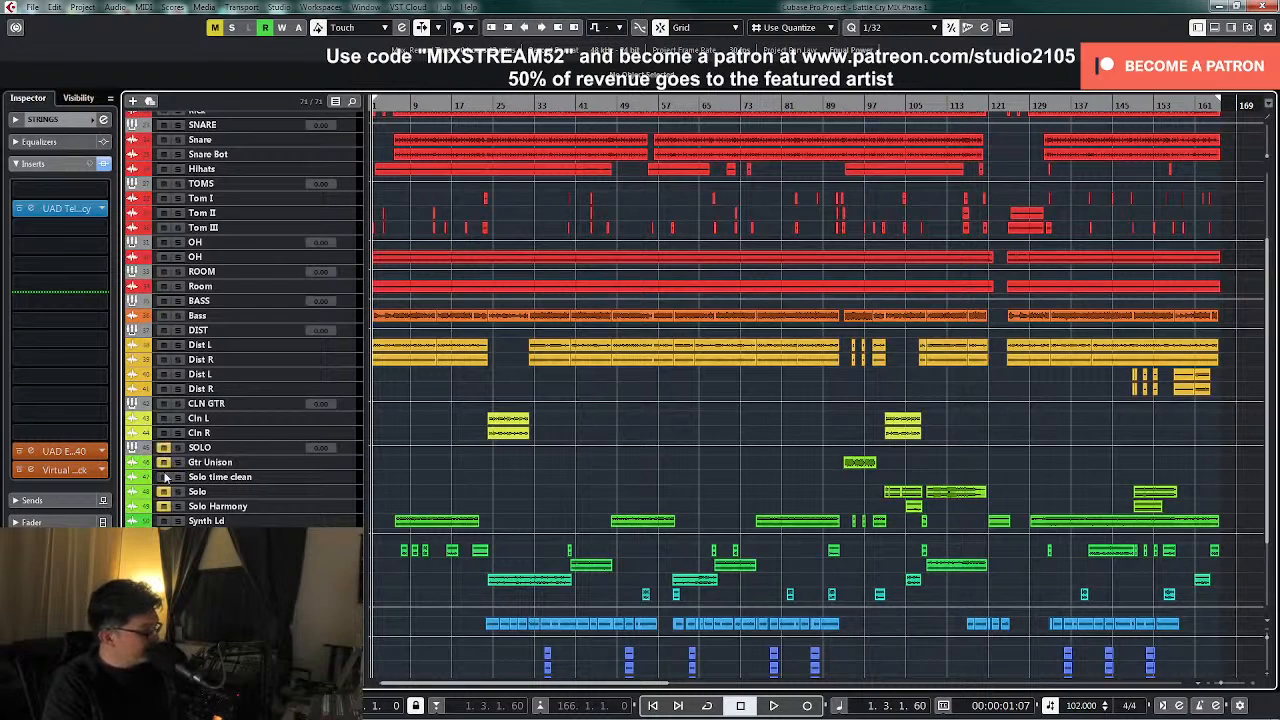
click(163, 404)
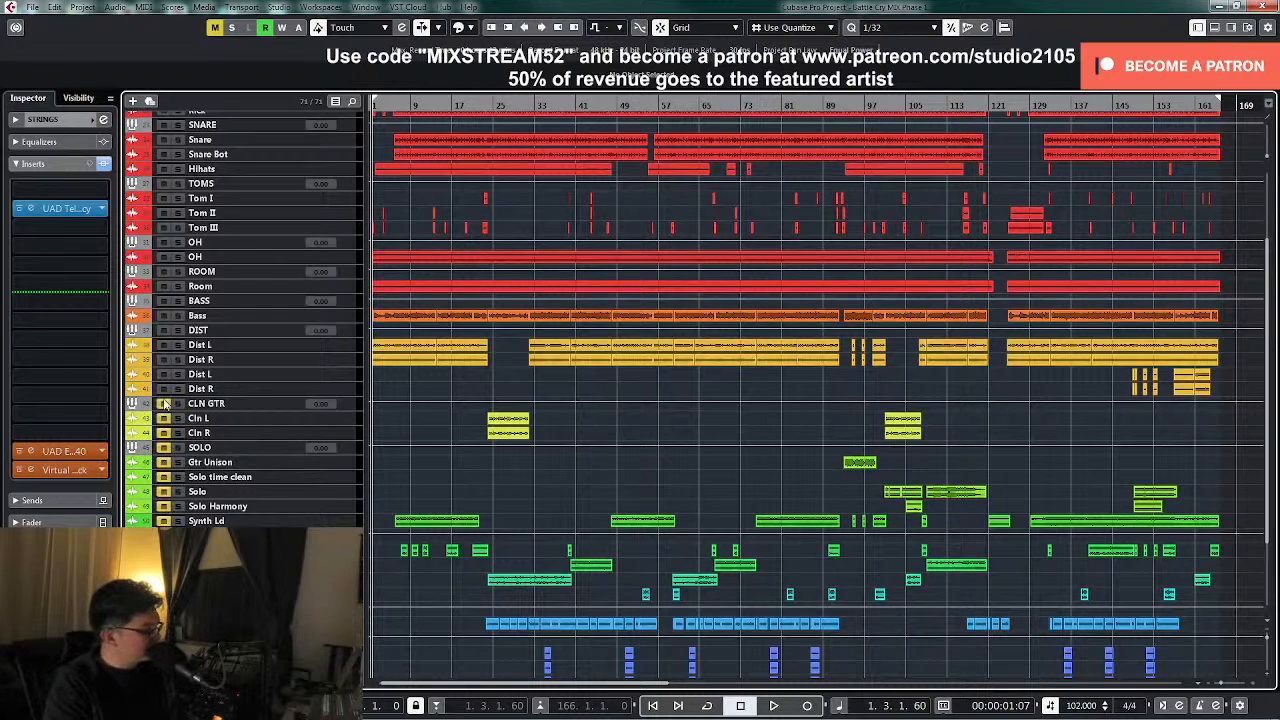
click(164, 330)
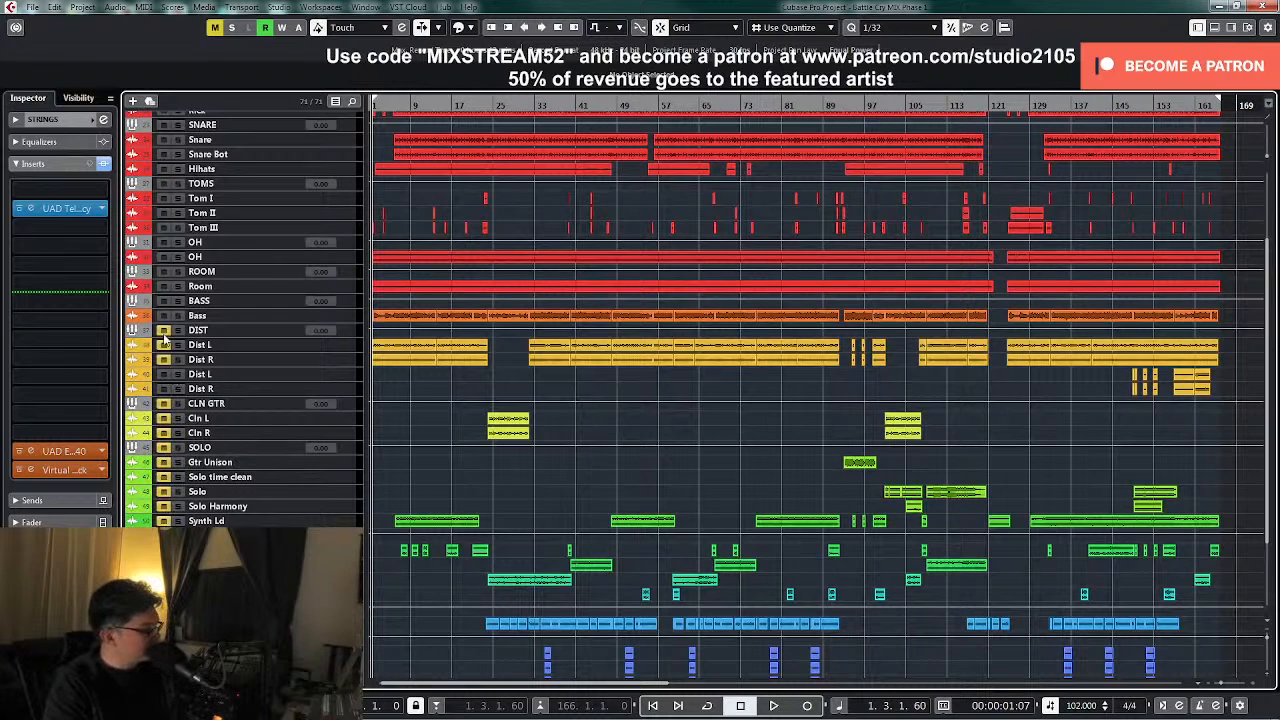
click(164, 390)
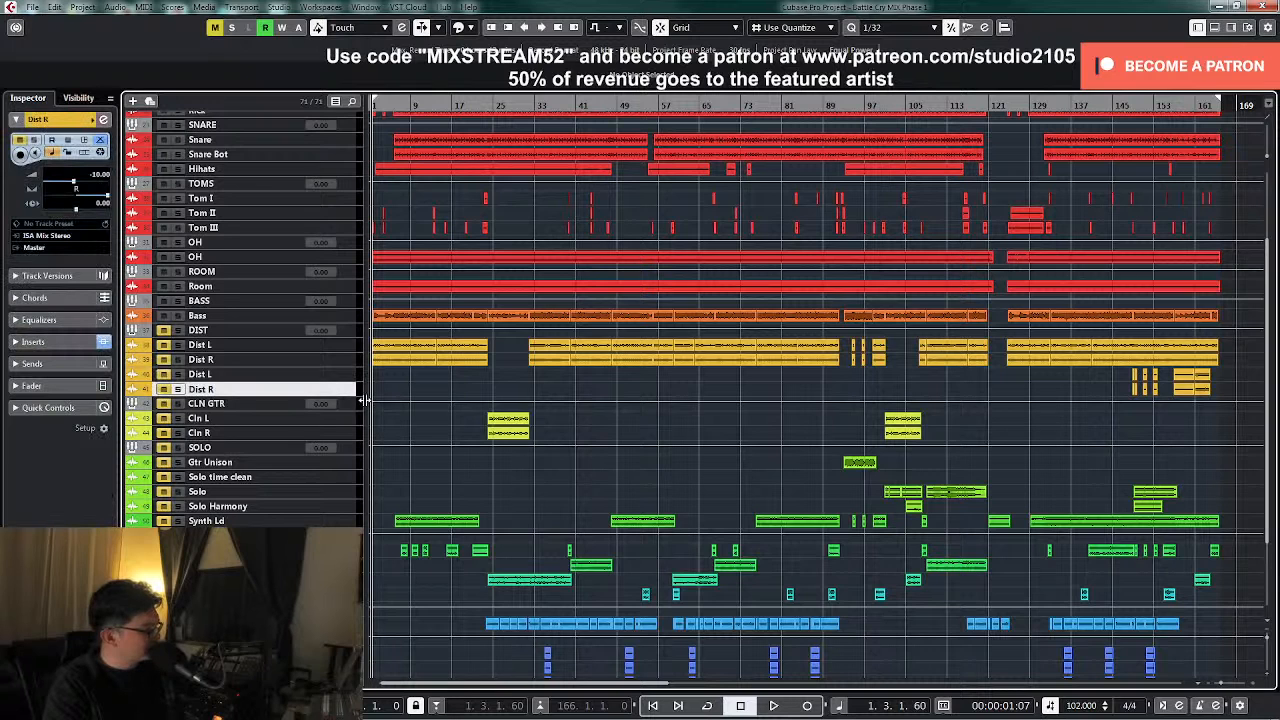
- Select the tracks from Bass up to SNARE and mute them, keeping only DRUMS and Kick audible
click(355, 316)
scroll(356, 340, up, 3)
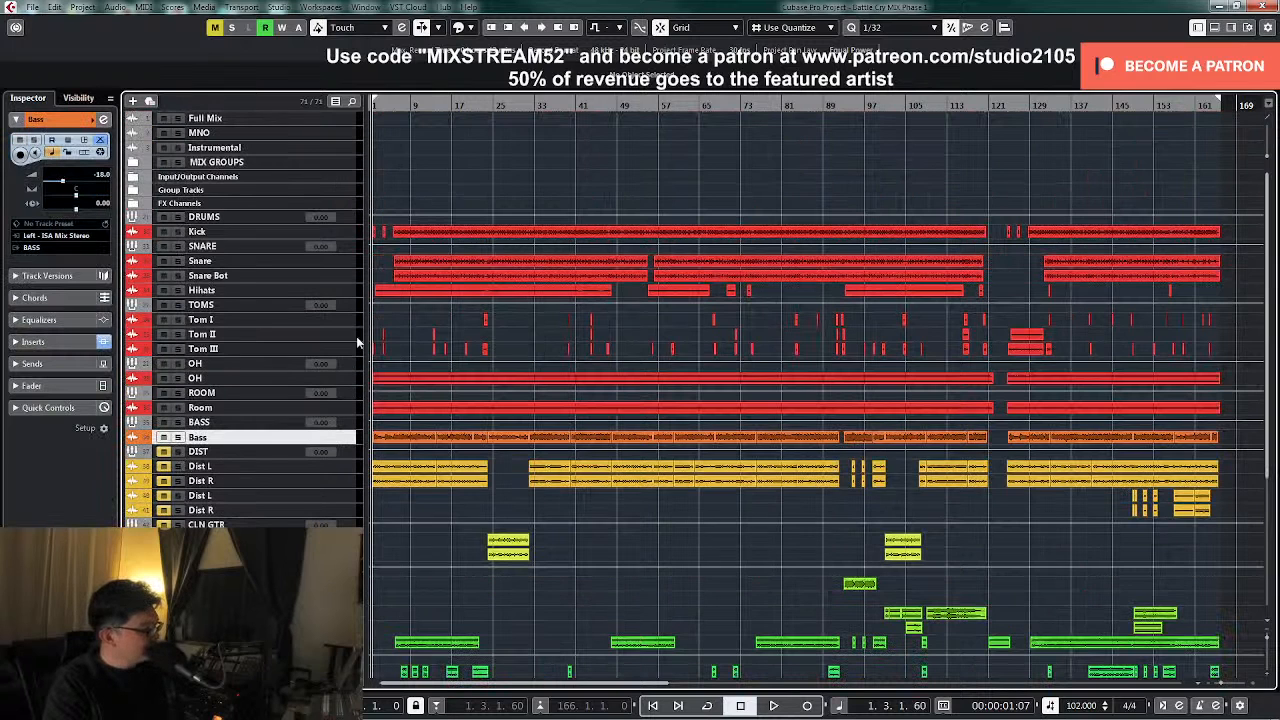
click(351, 246)
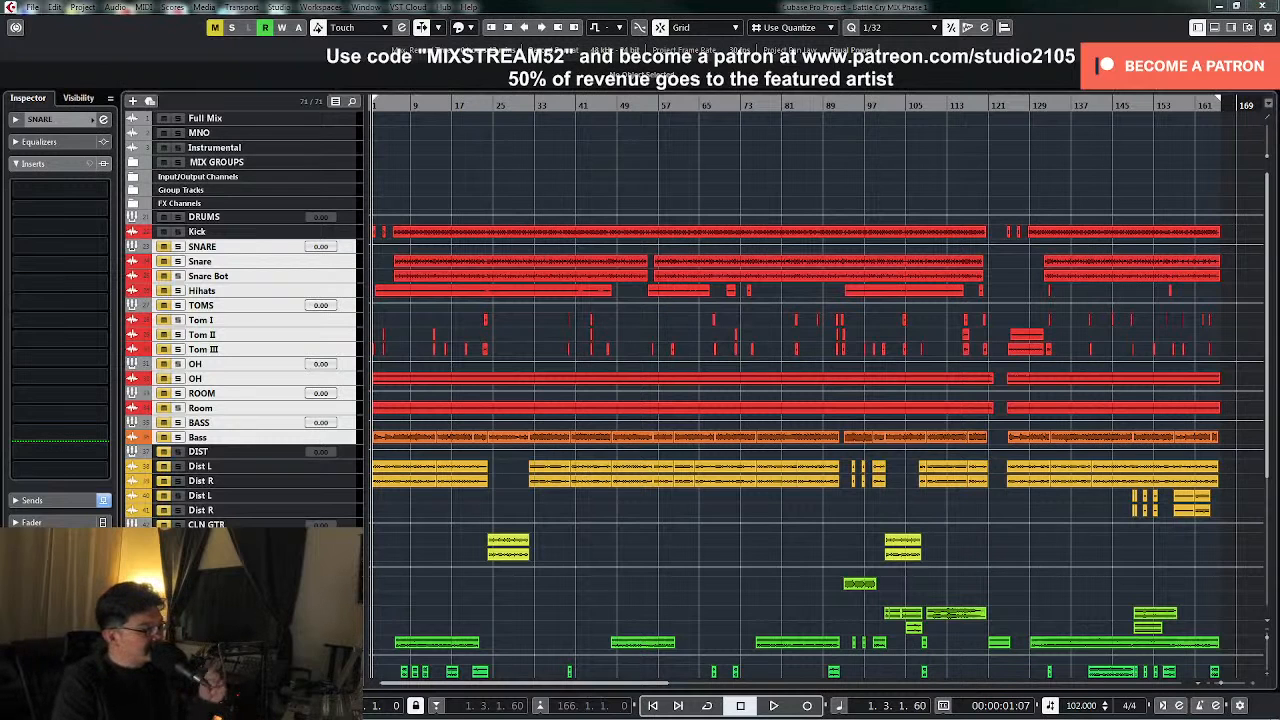
- Show the mixer in the project window at the Master channel and place the playback cursor near bar 5
click(1213, 27)
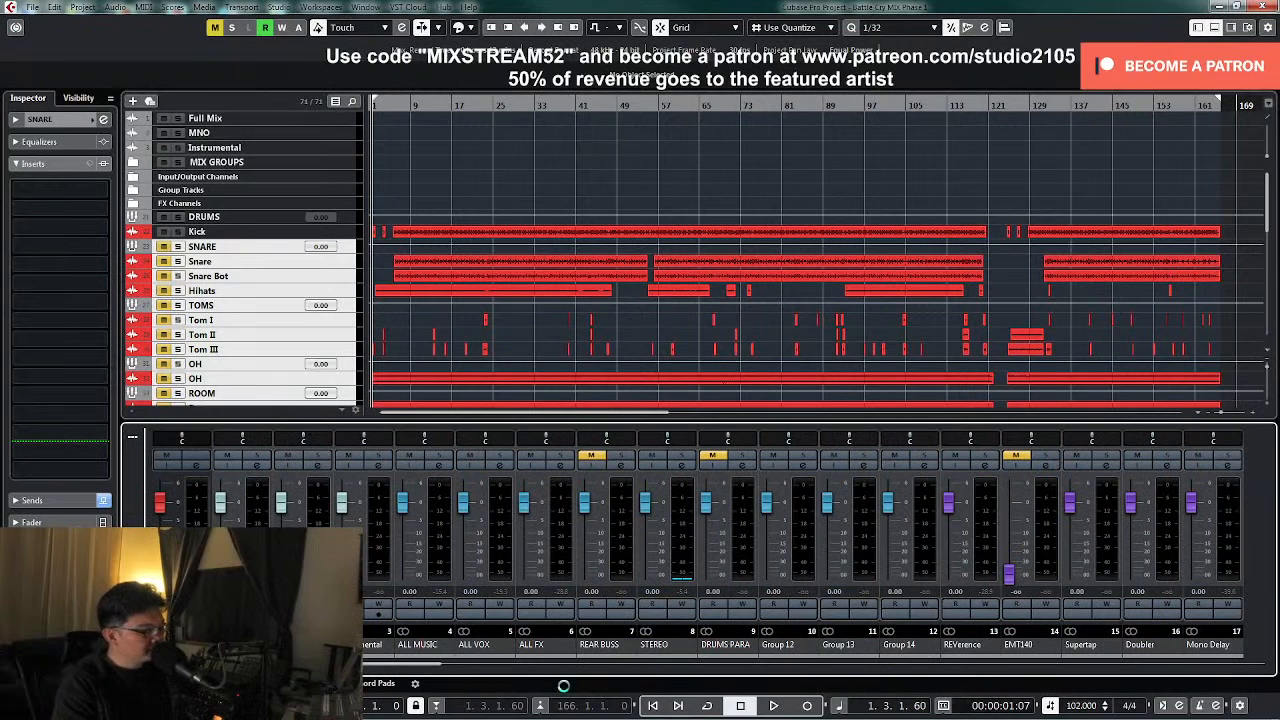
drag(433, 668, 1243, 675)
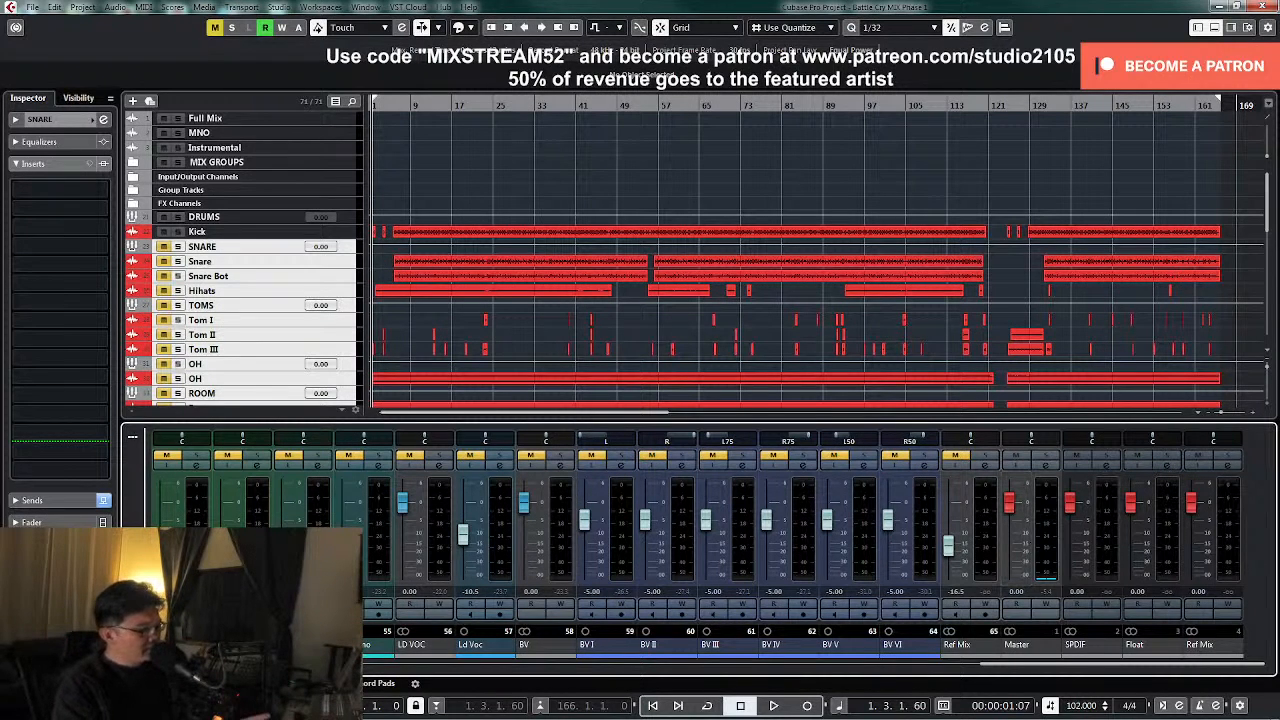
click(400, 107)
click(395, 109)
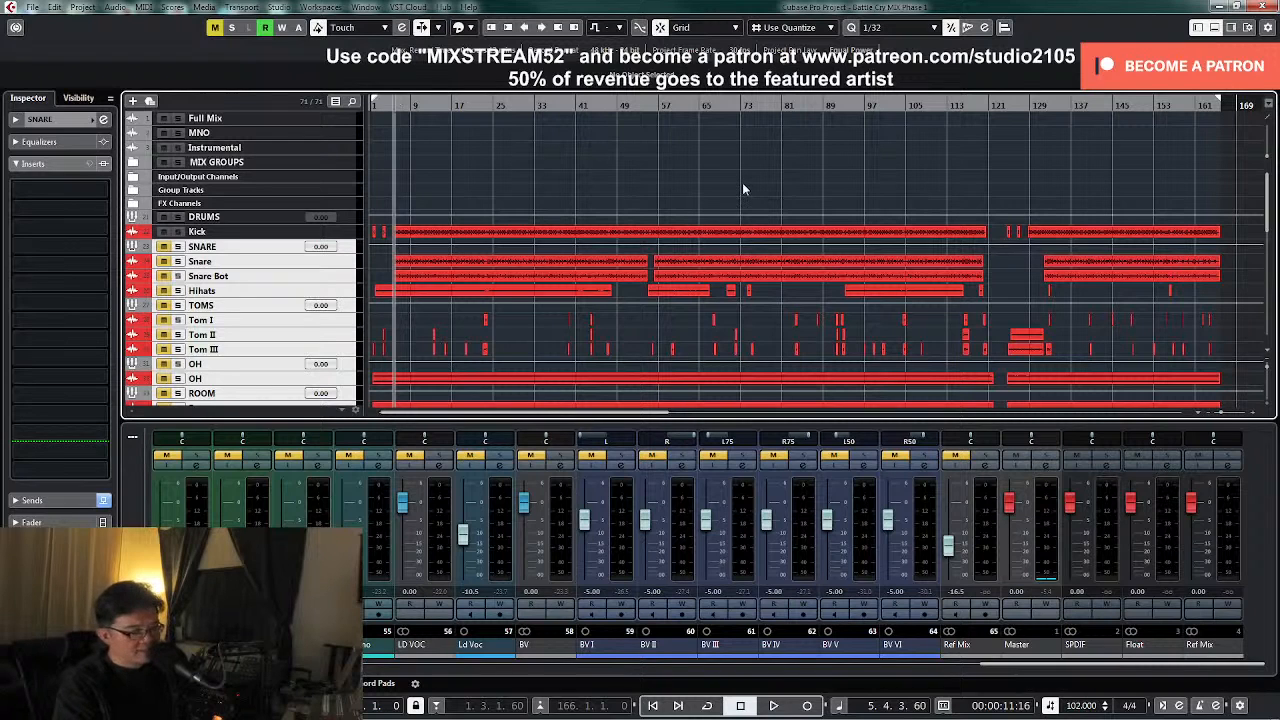
- Play the kick alone, reset the Master channel's peak meter and check its level in the channel settings
key(space)
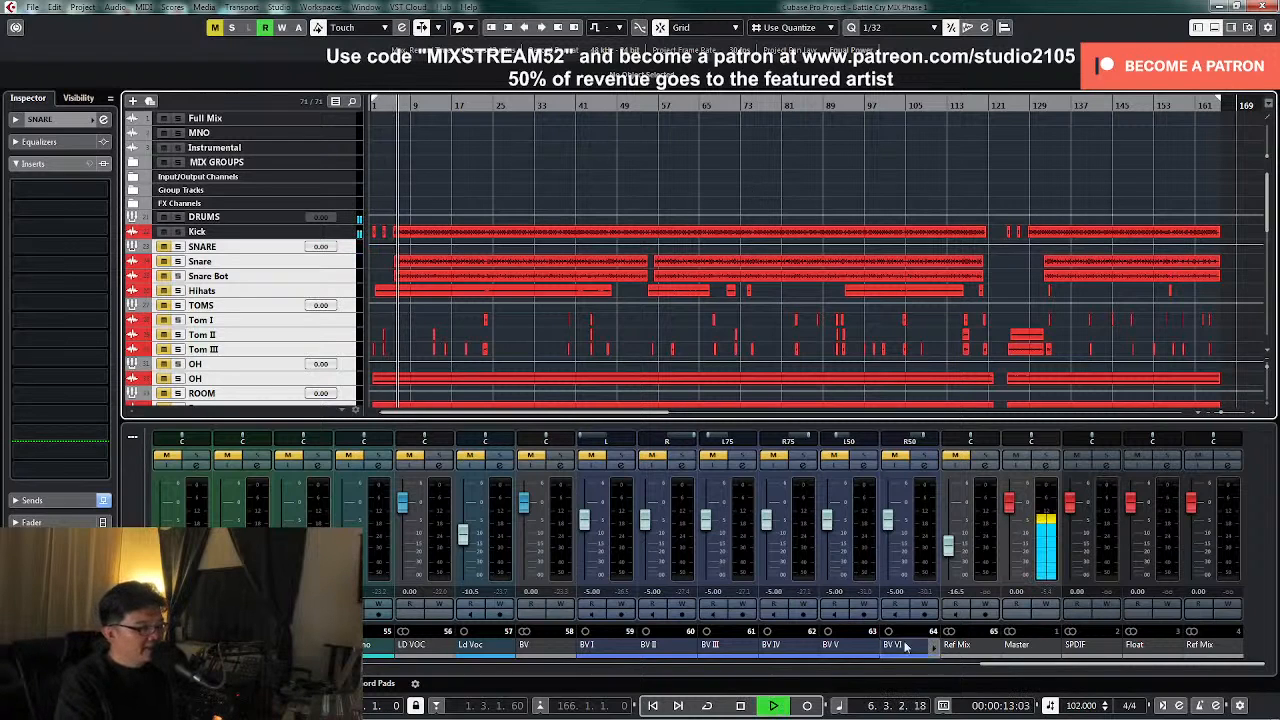
click(1050, 602)
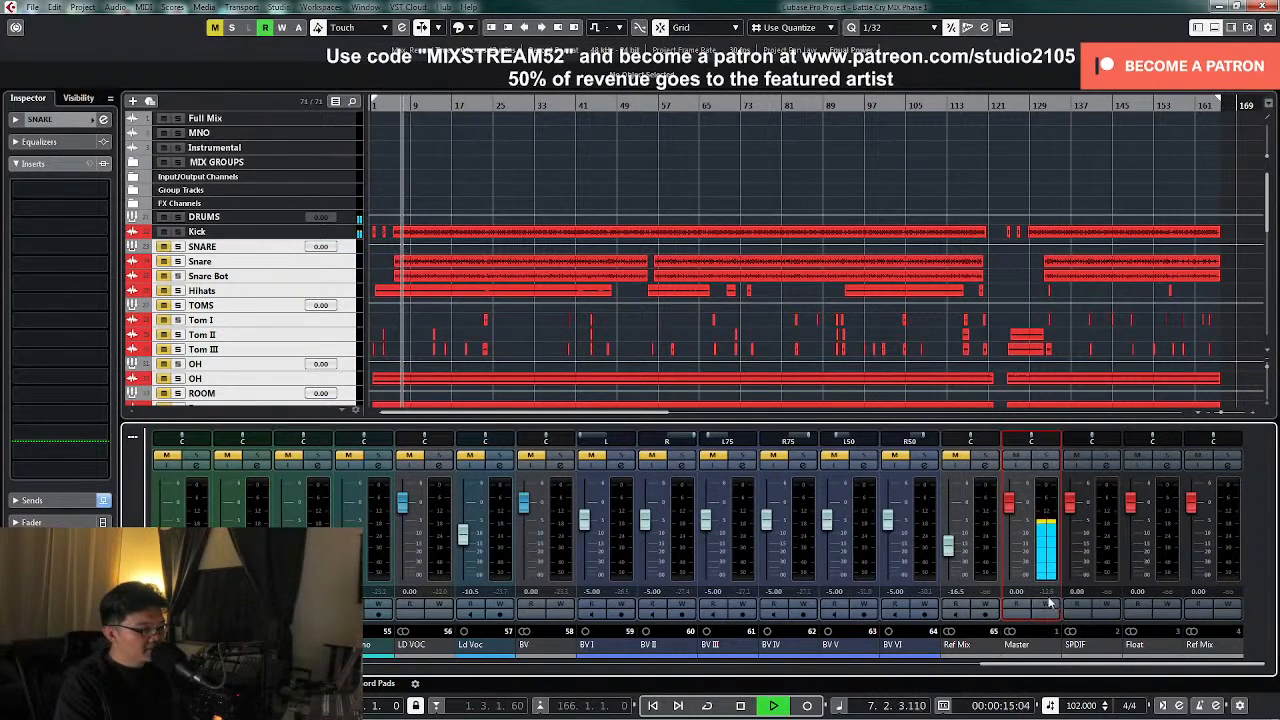
click(1046, 473)
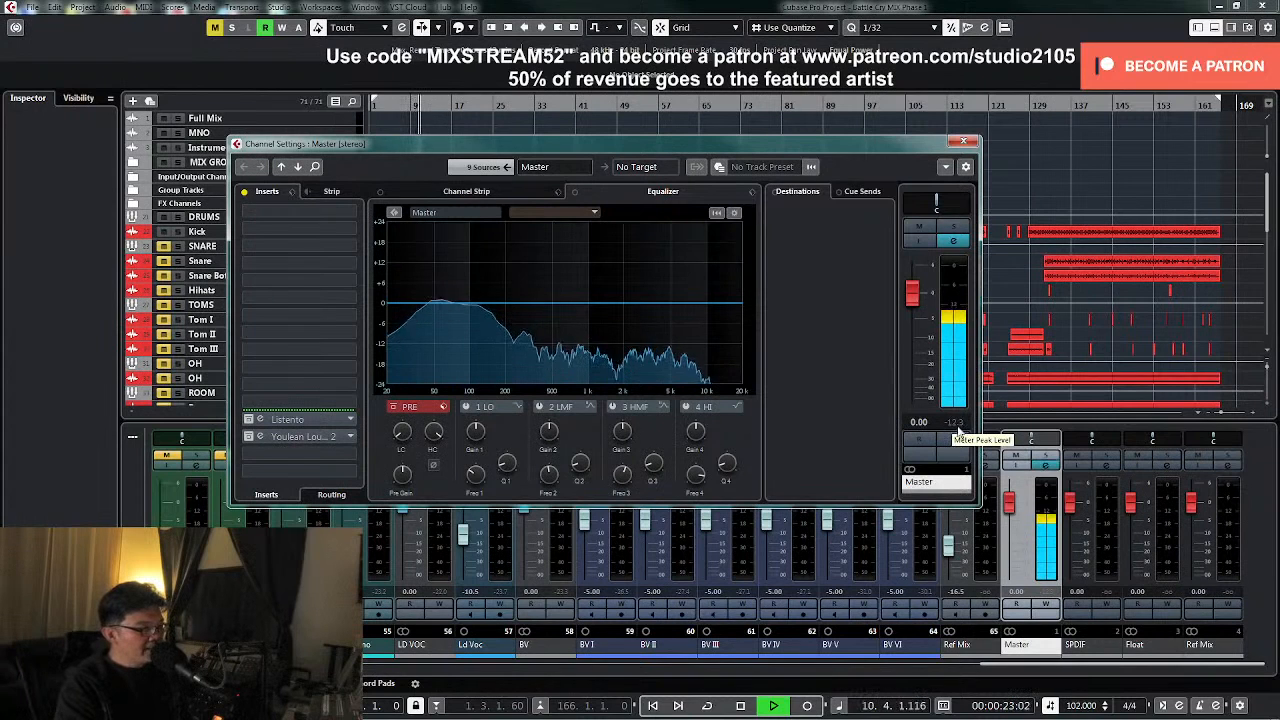
click(960, 142)
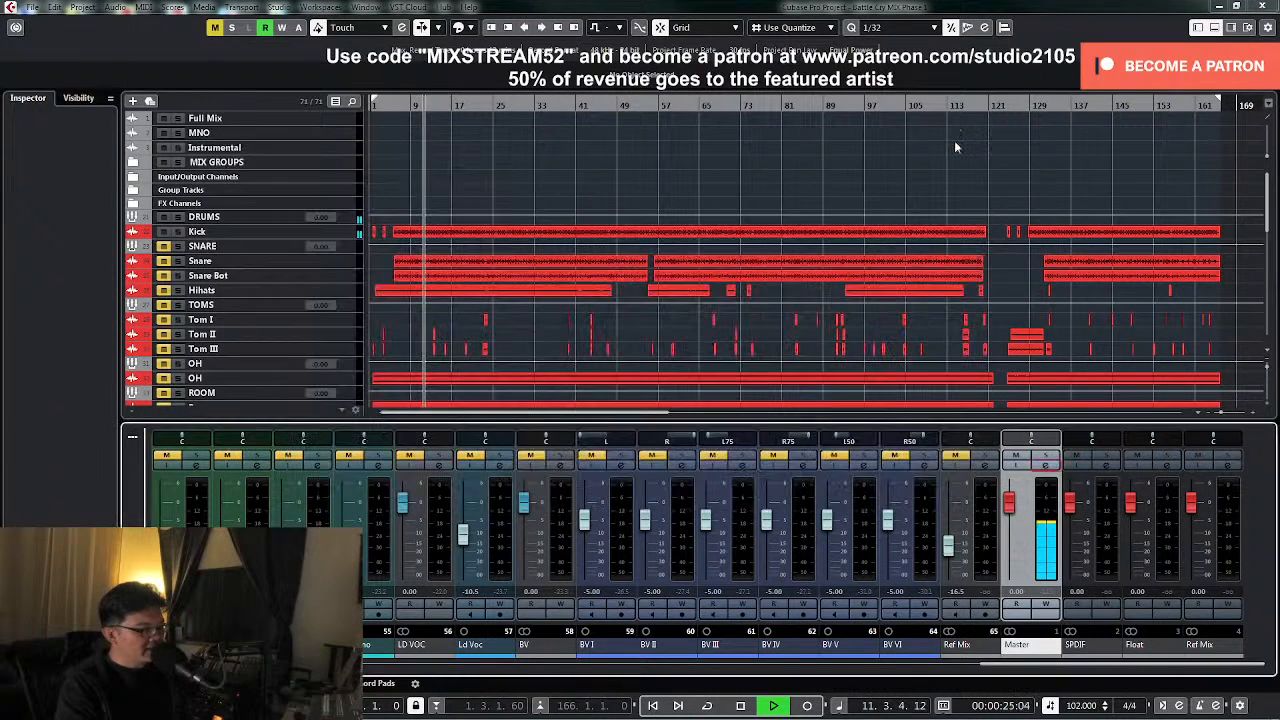
key(space)
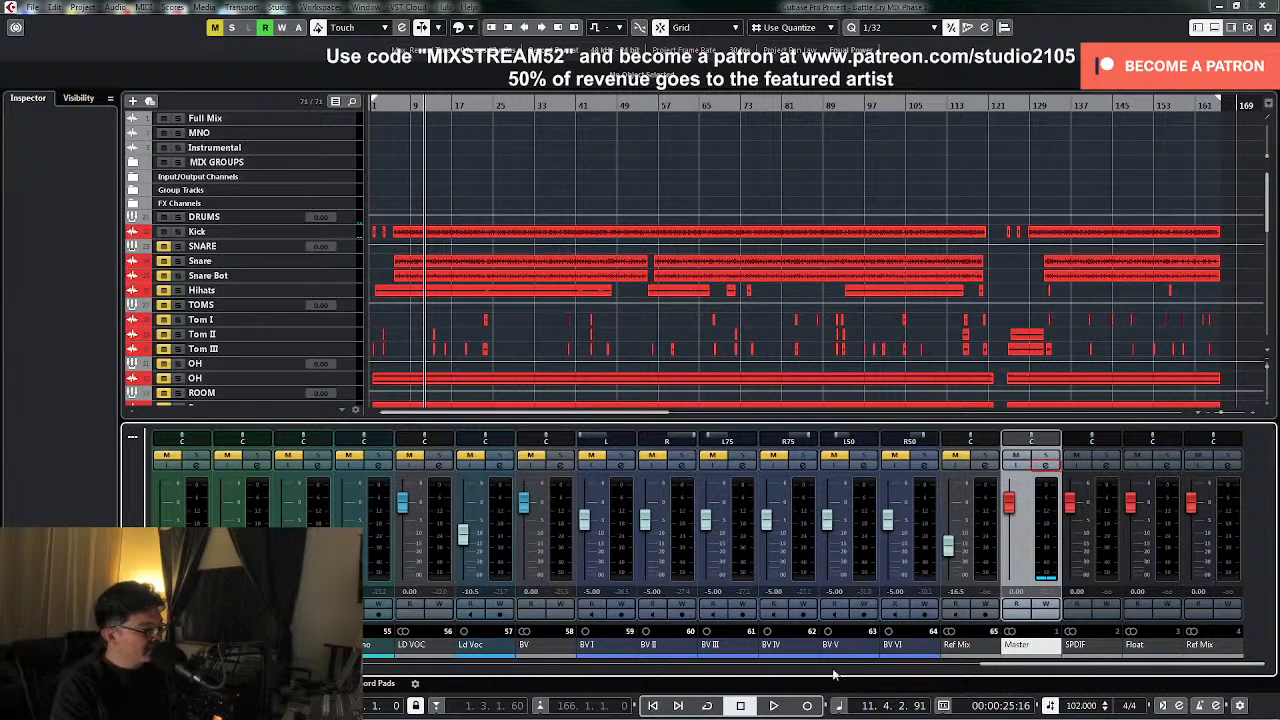
- Open the Kick channel's settings and examine the Virtual Tape Machines plug-in in its first insert slot
drag(1048, 670, 478, 677)
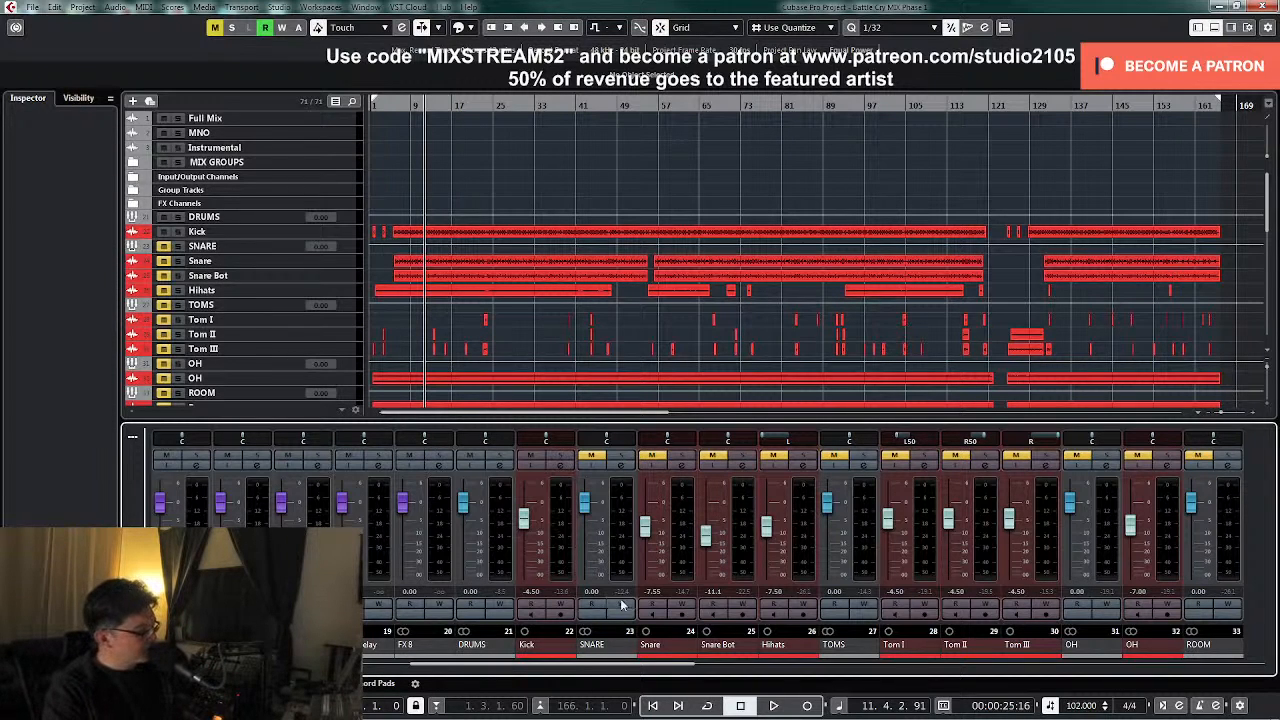
click(558, 470)
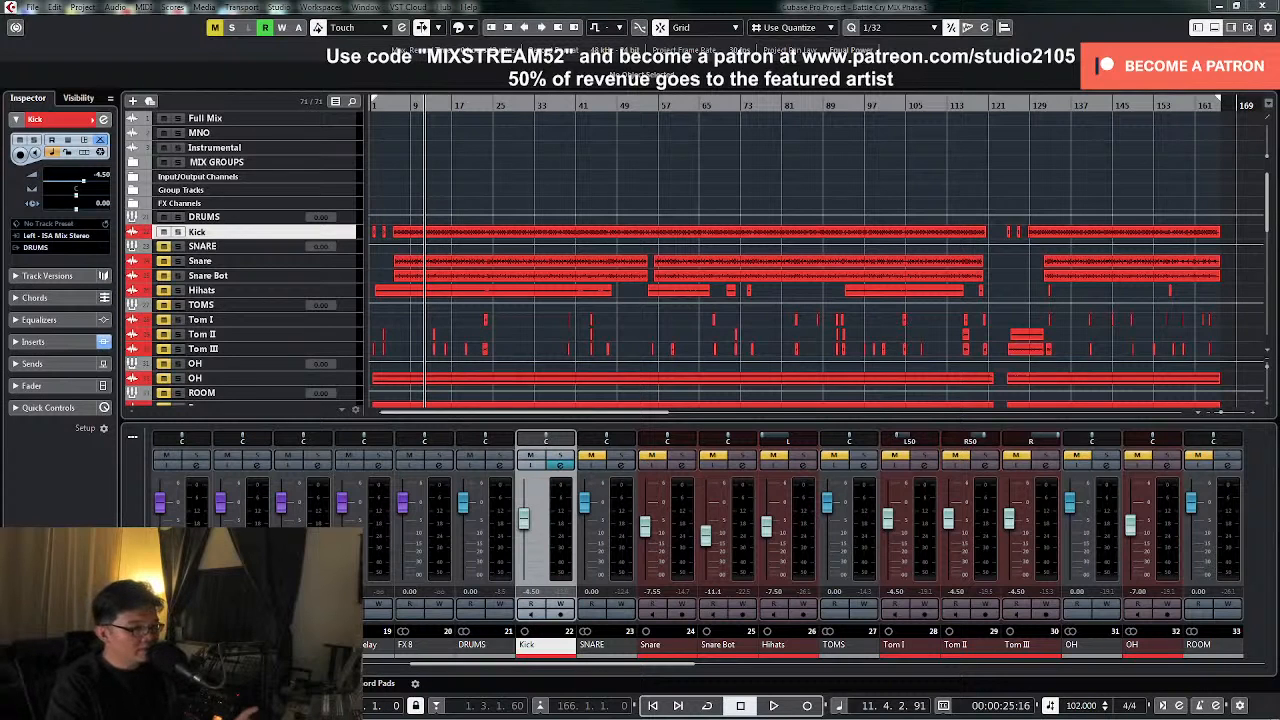
key(e)
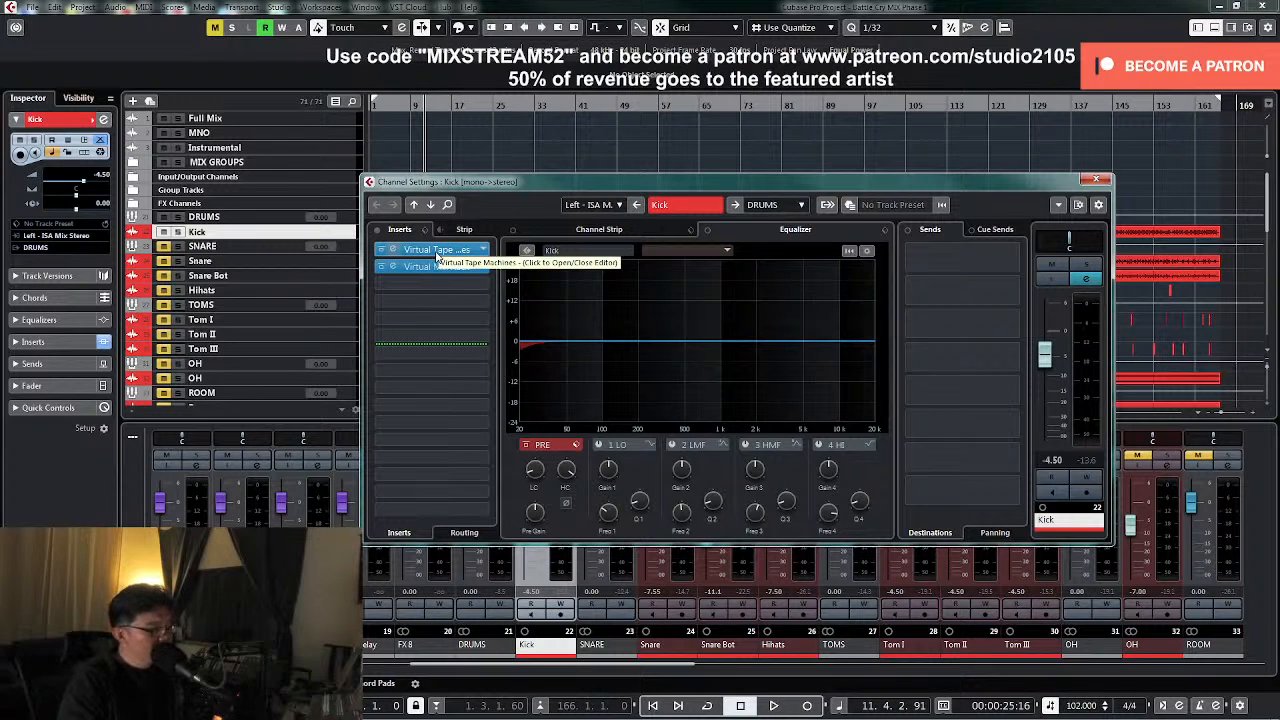
click(437, 250)
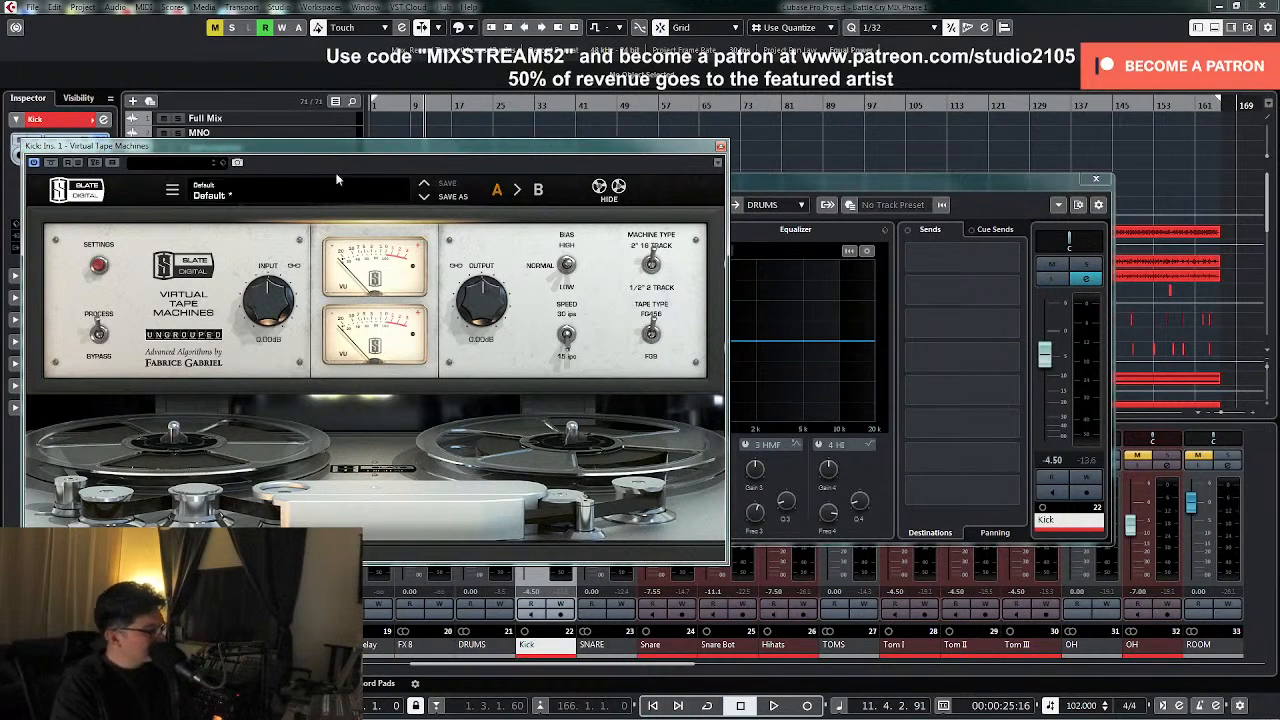
drag(354, 145, 461, 146)
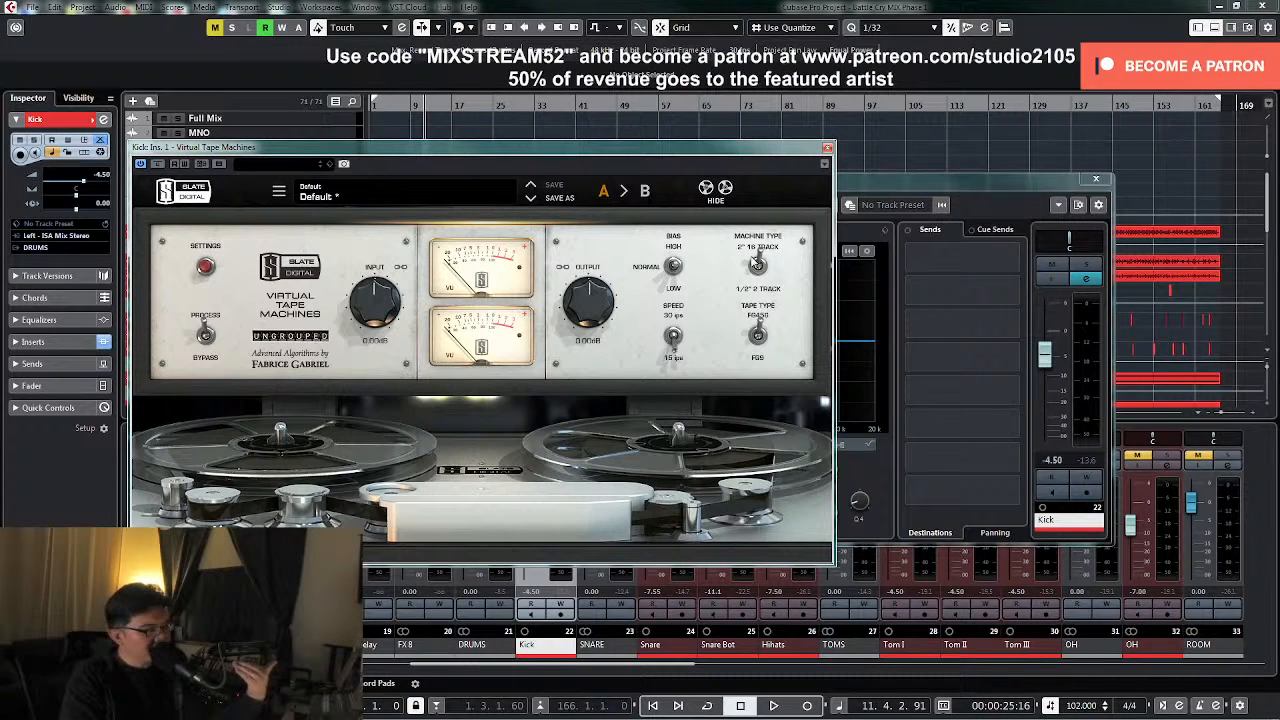
click(827, 150)
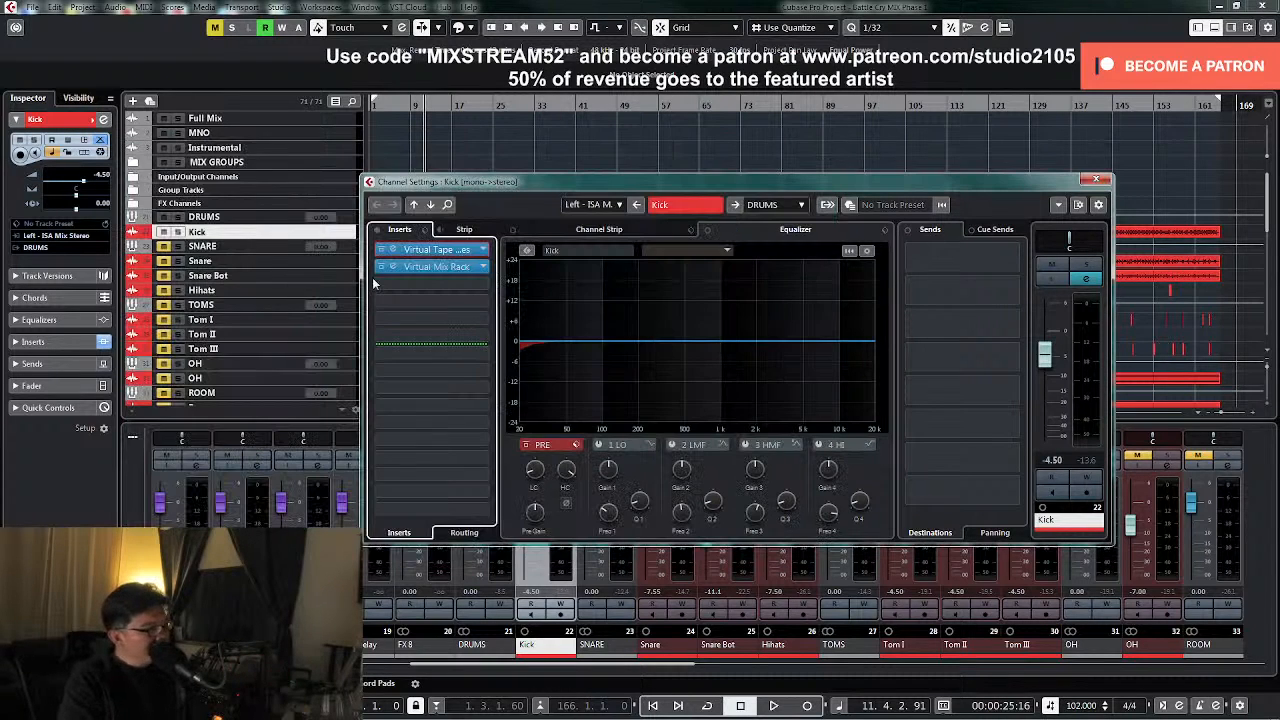
- Open the Virtual Mix Rack in the Kick's second insert slot and examine its Virtual Channel and FG-73 modules
click(447, 268)
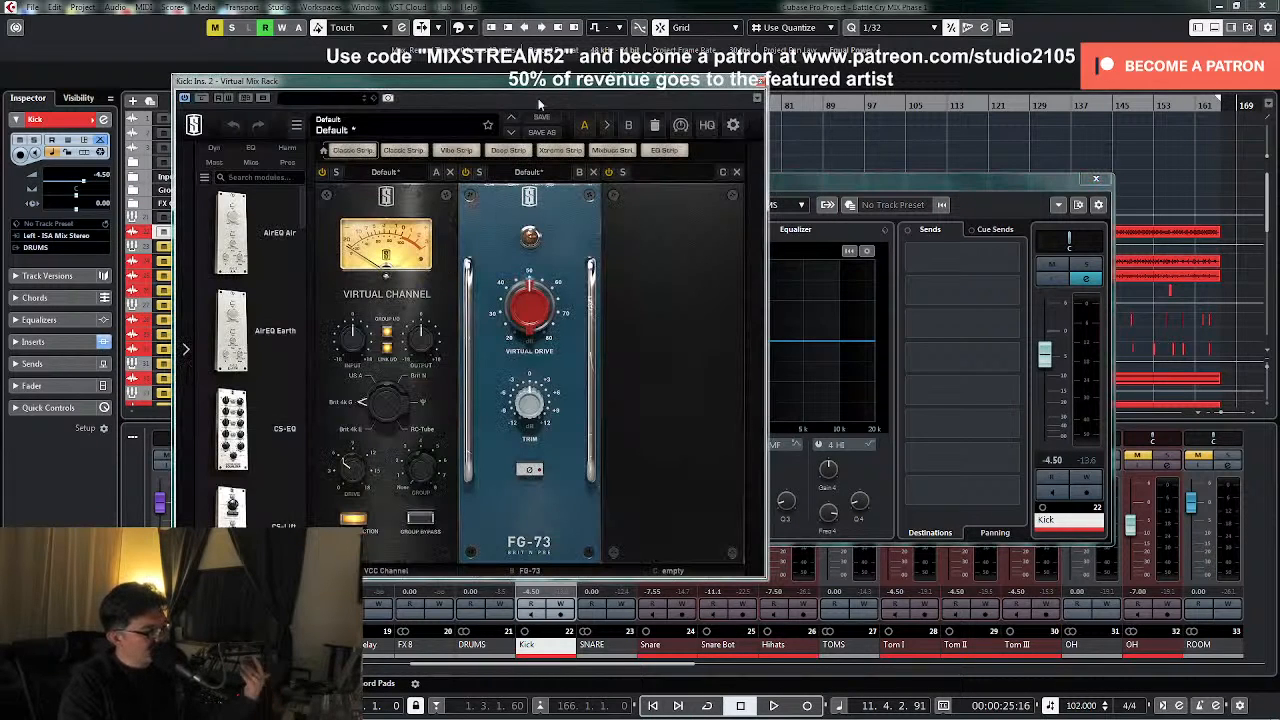
drag(537, 86, 575, 82)
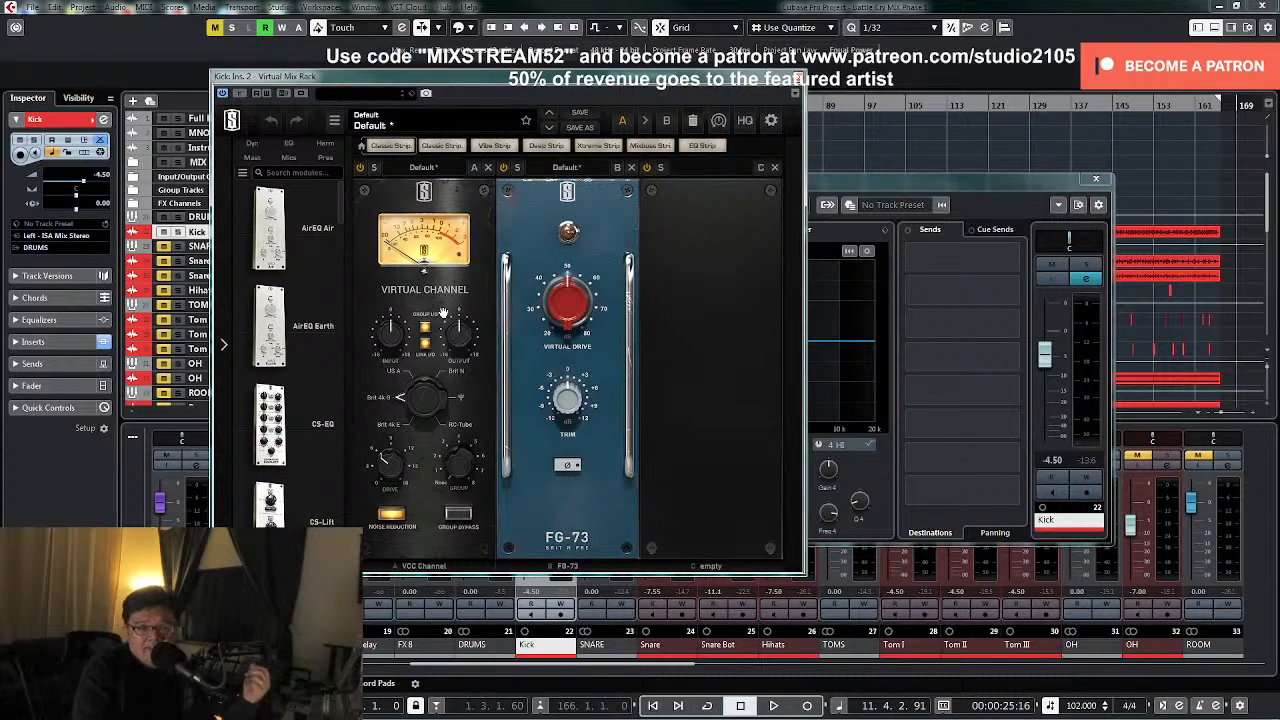
click(984, 331)
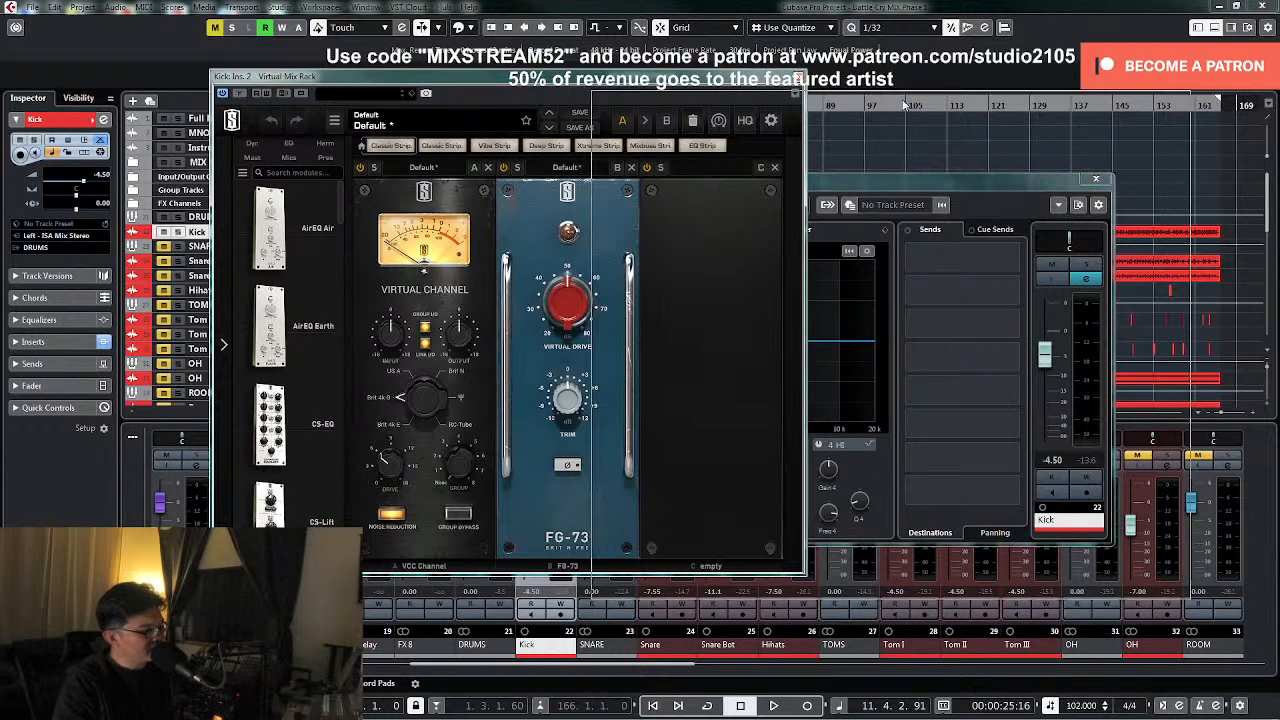
drag(524, 86, 908, 107)
- Review Virtual Tape Machines and Virtual Mix Rack side by side, and close both plug-in windows
click(430, 253)
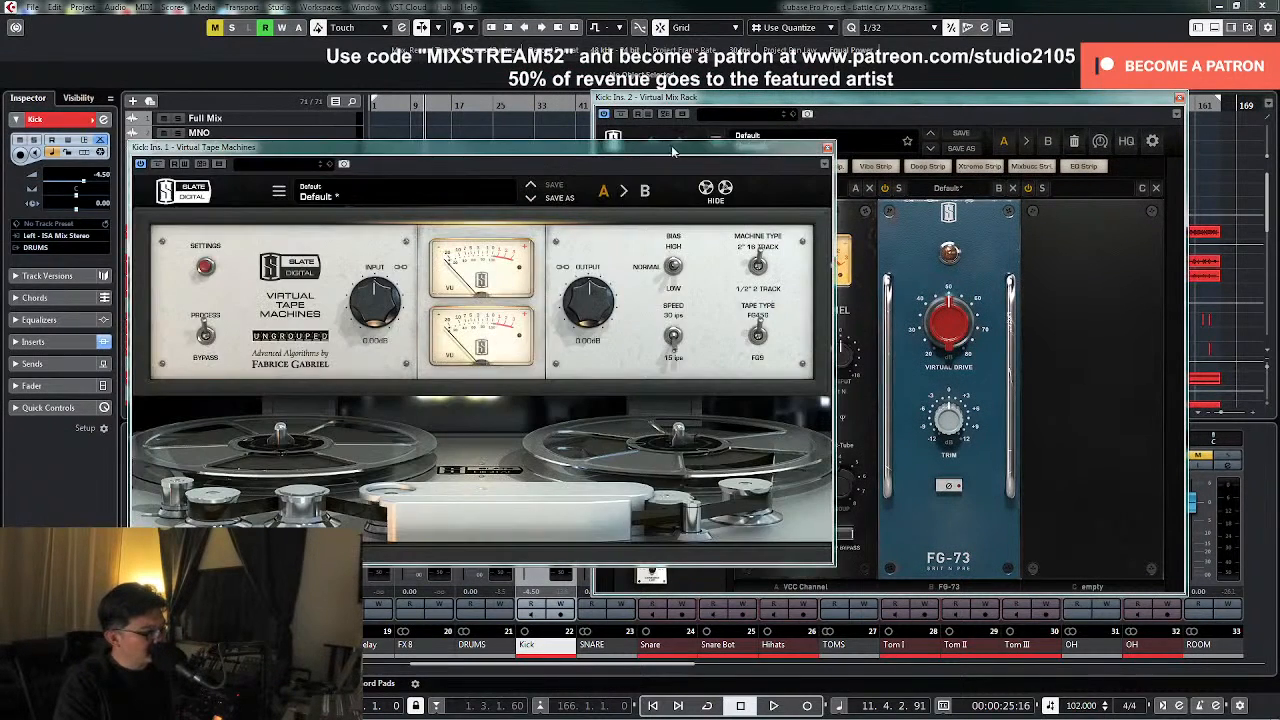
drag(659, 150, 611, 110)
click(965, 99)
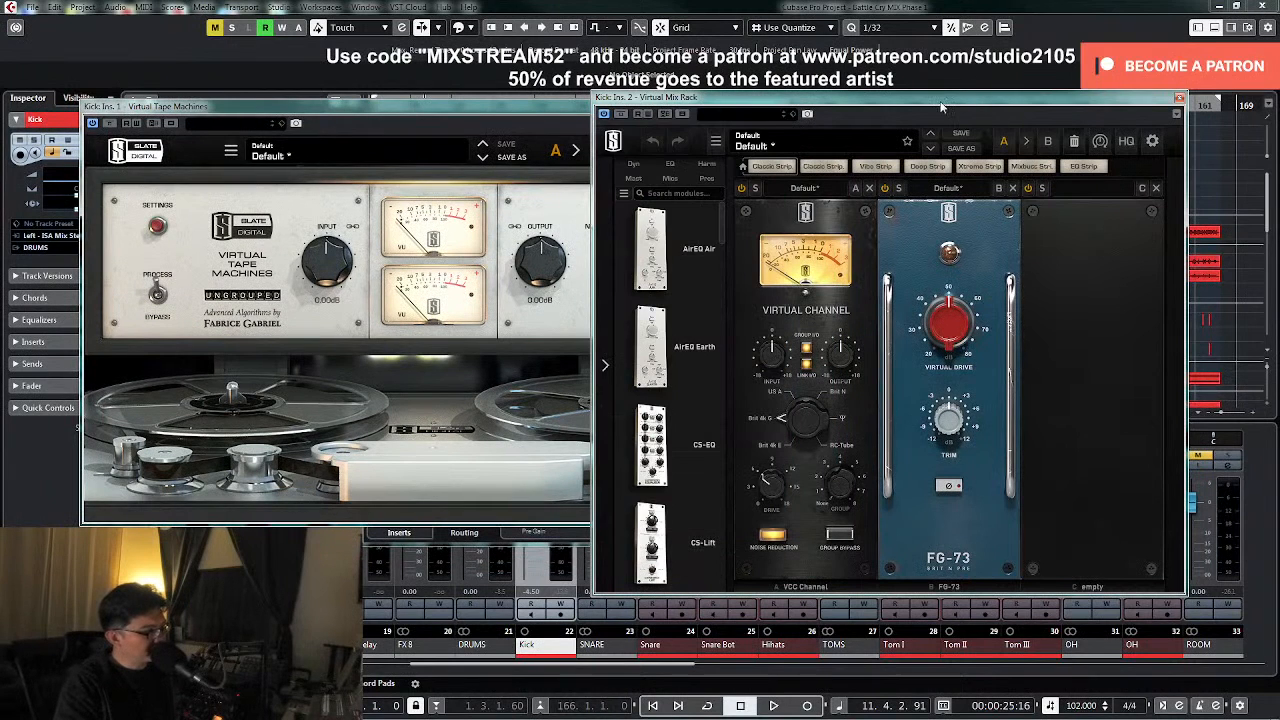
drag(940, 105, 1021, 141)
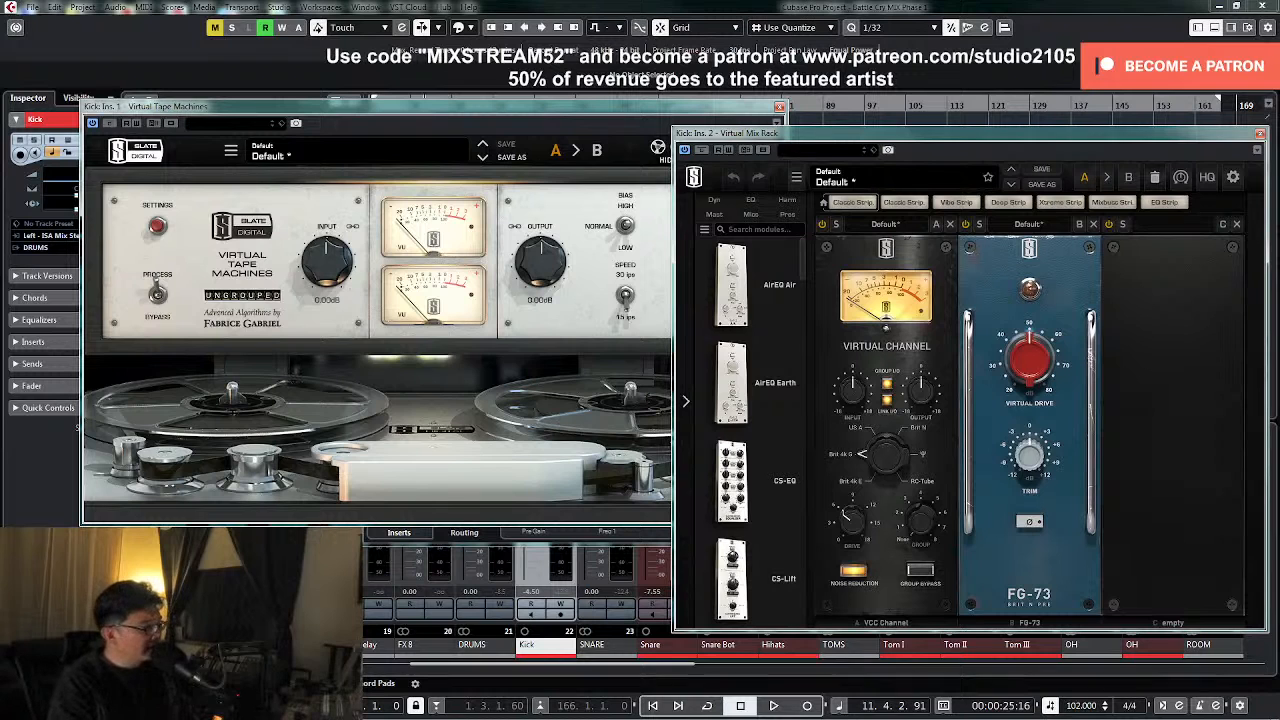
click(1260, 134)
click(780, 106)
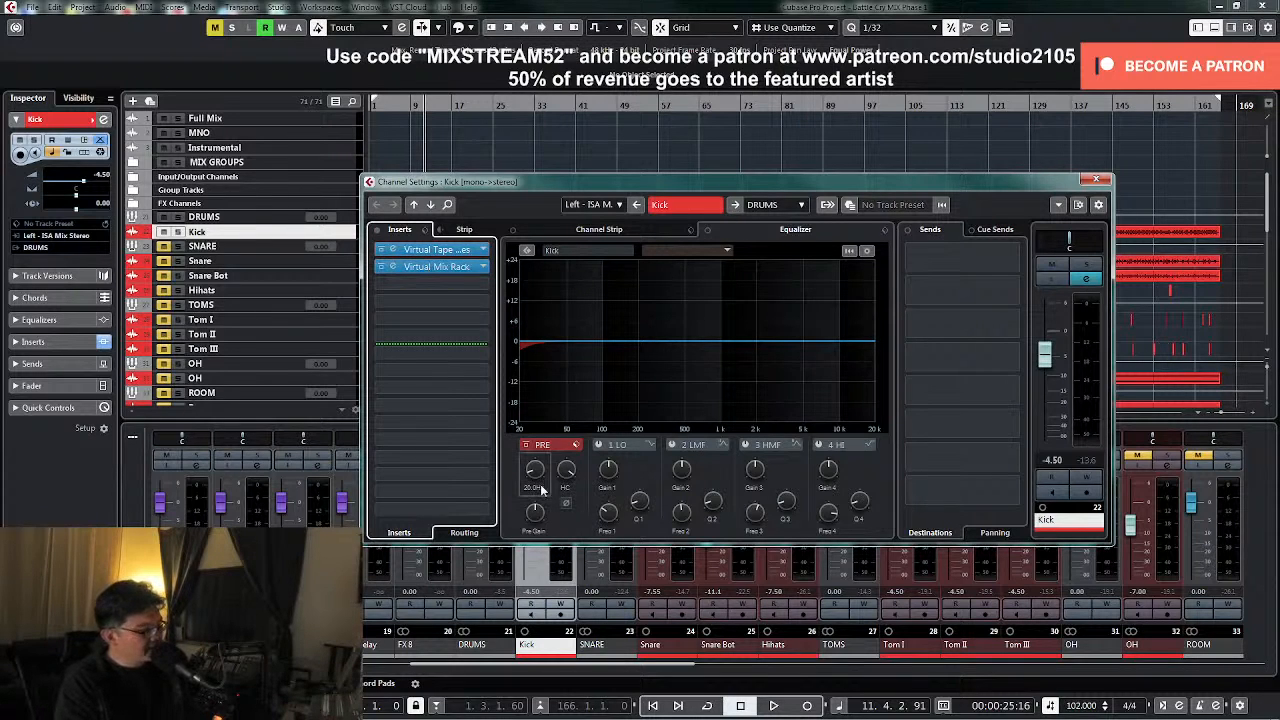
- Reopen the Kick's Virtual Mix Rack and close the channel settings window behind it
click(445, 268)
drag(579, 188, 334, 246)
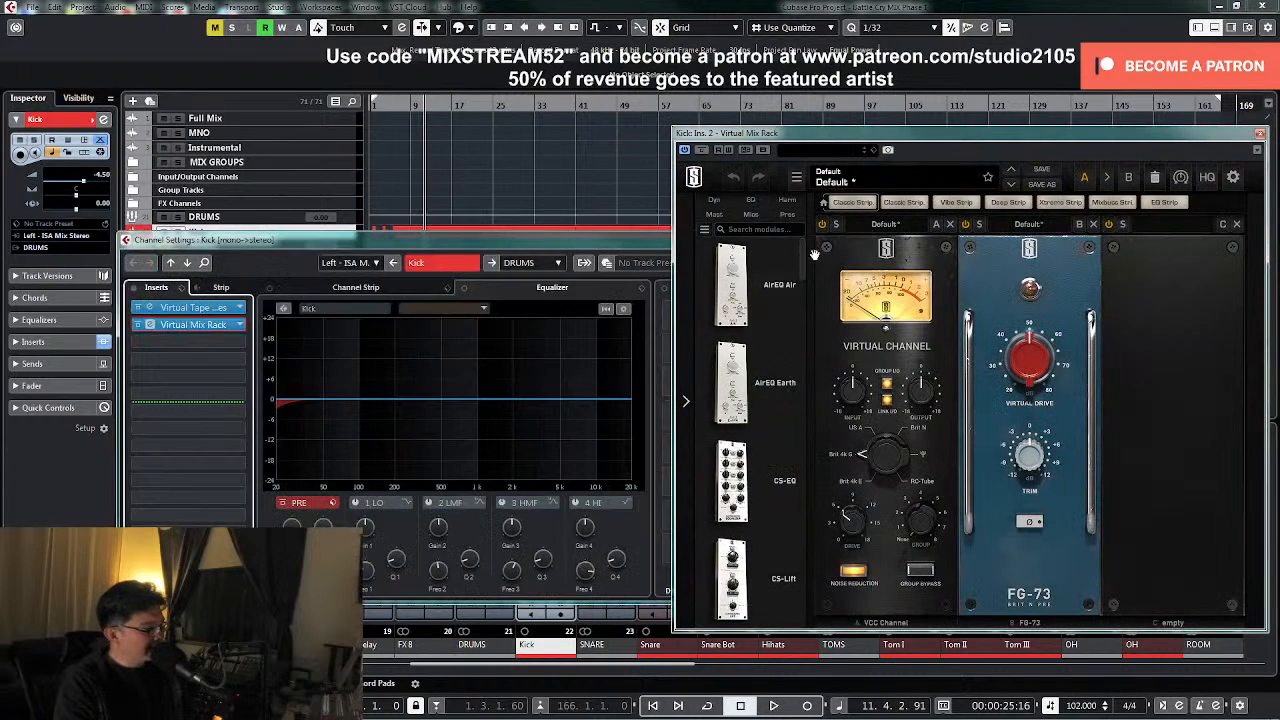
drag(647, 249, 322, 268)
click(530, 258)
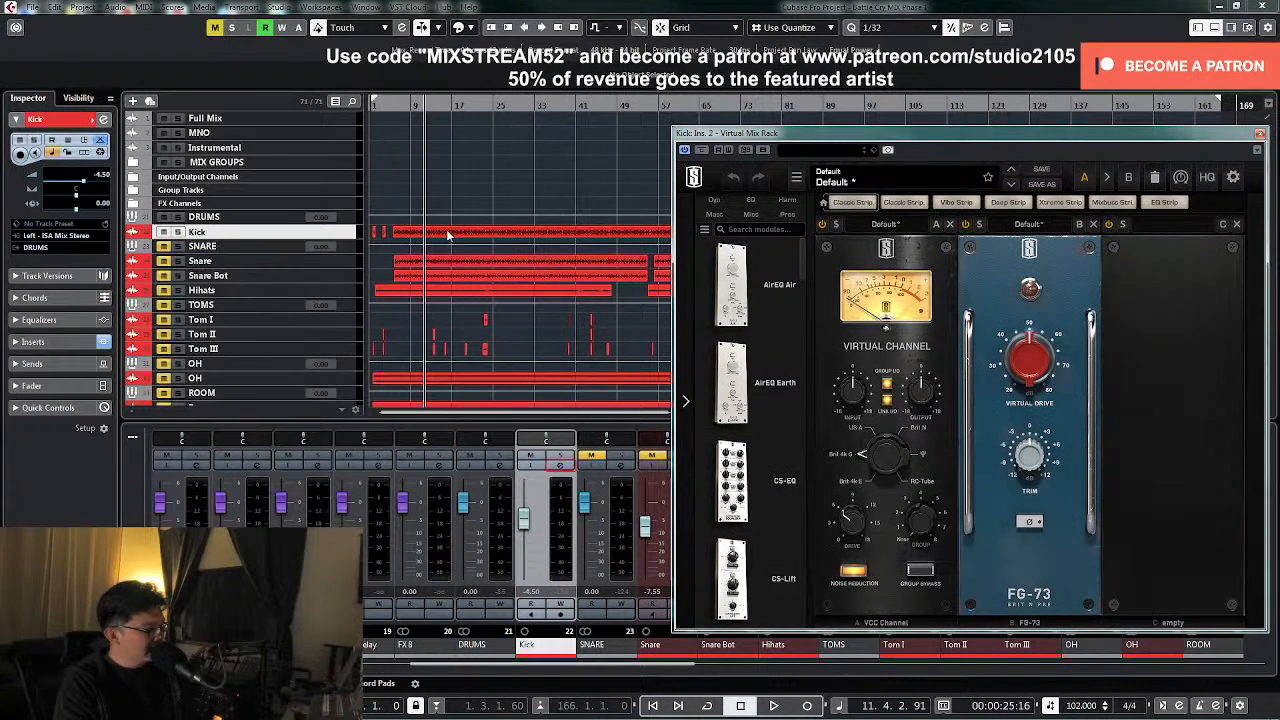
- Set the locators around the long Kick event starting near bar 5 and play the kick from its start
key(p)
key(l)
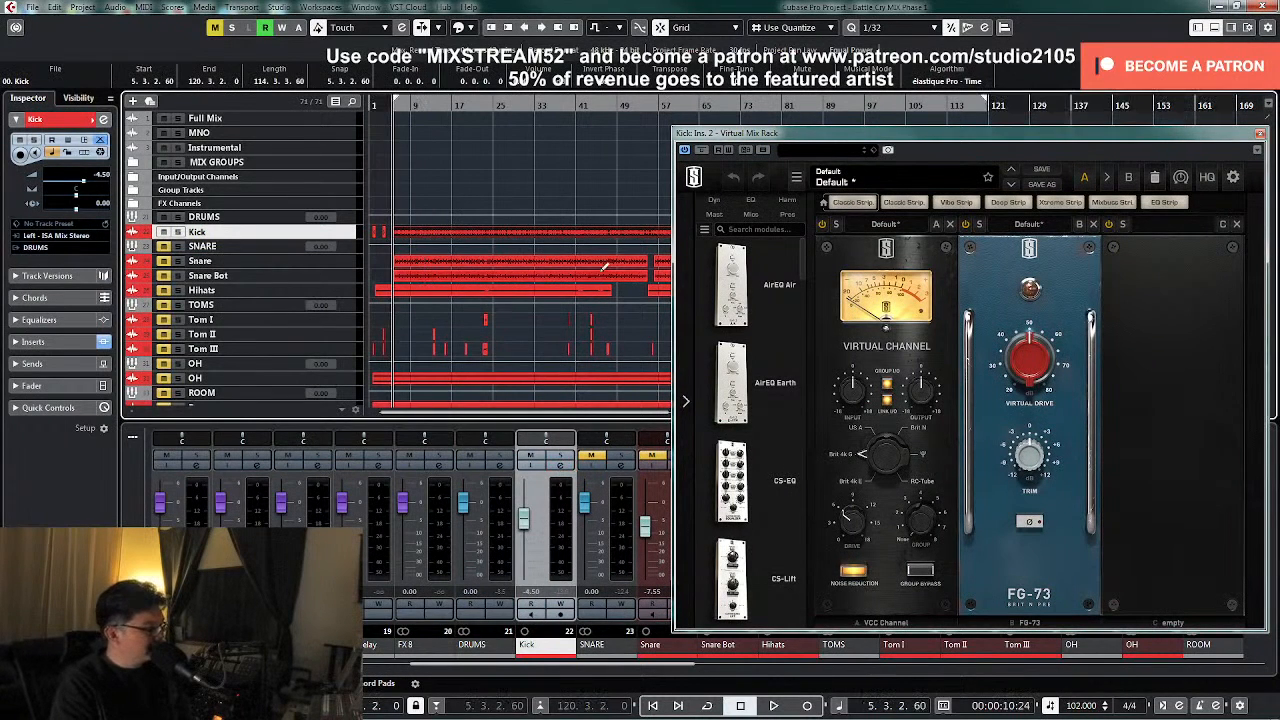
drag(1055, 136, 787, 120)
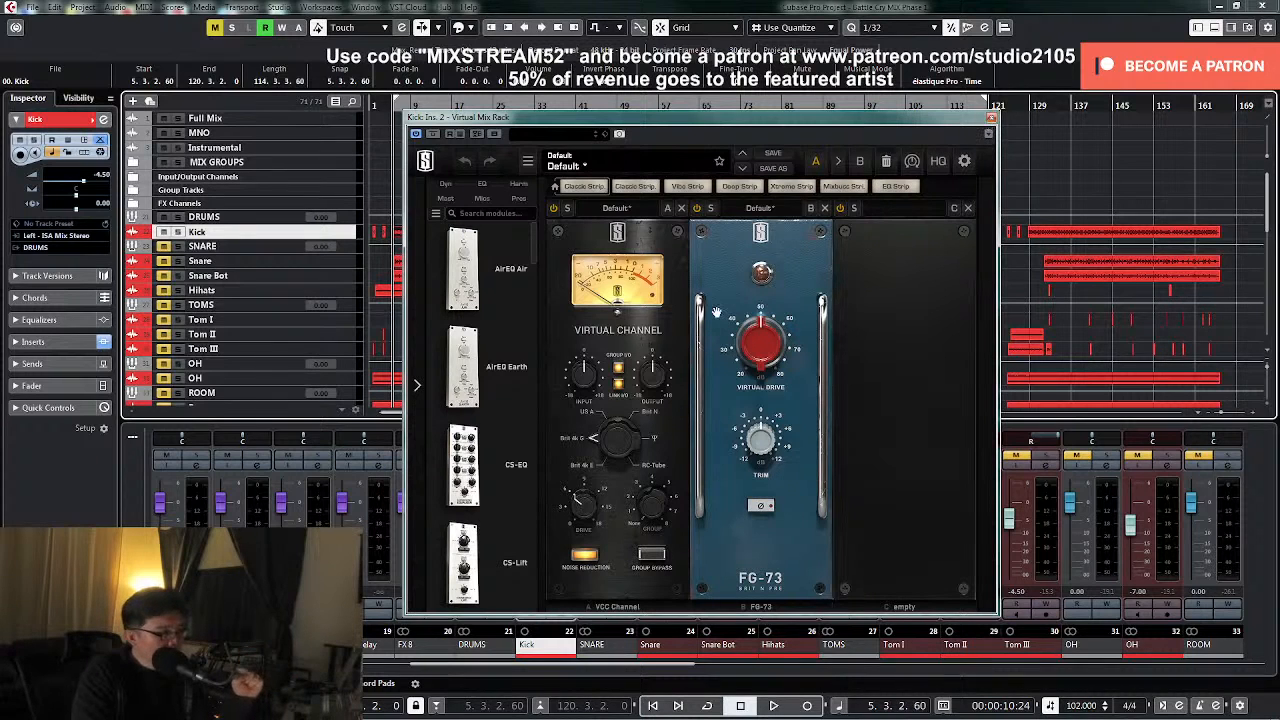
key(space)
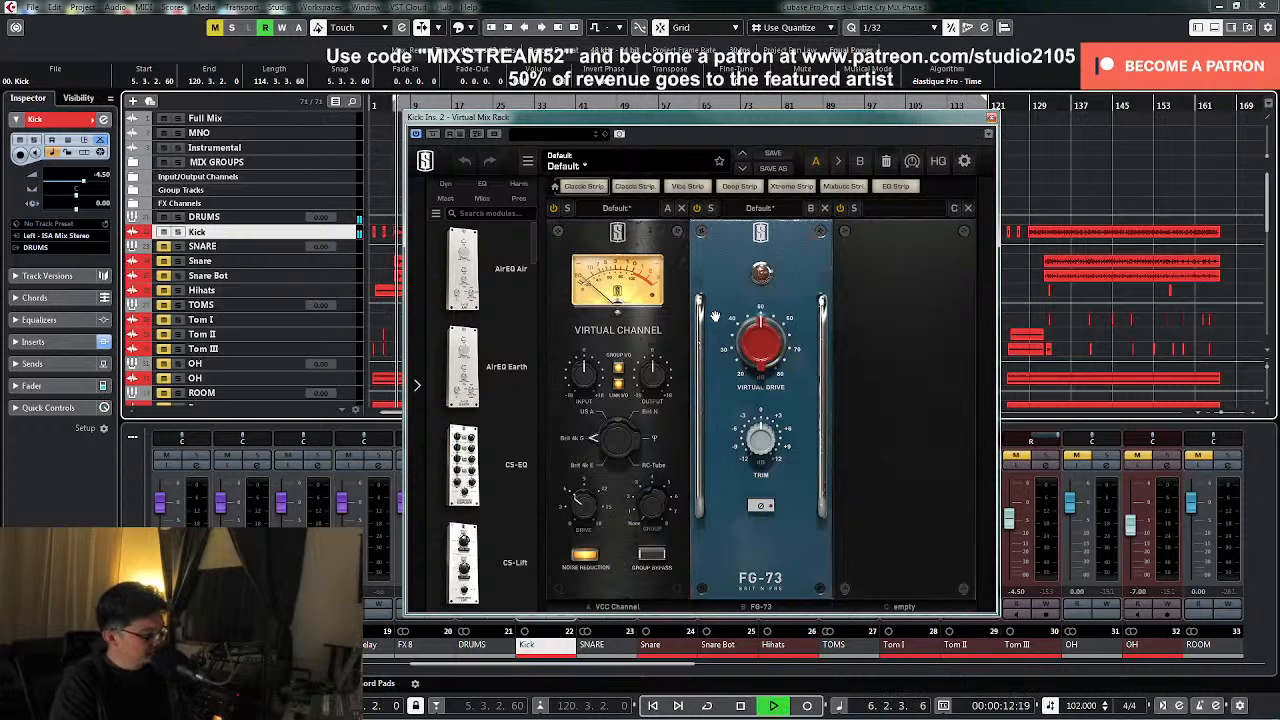
mouse_move(733, 352)
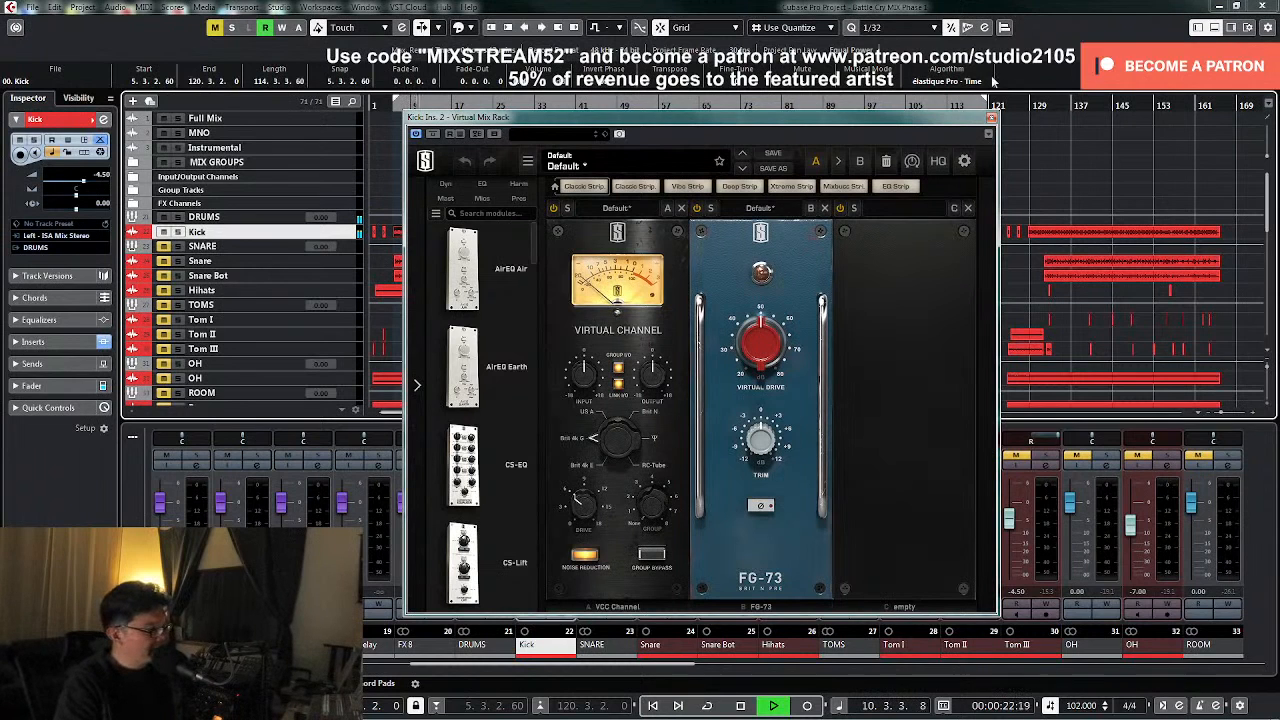
key(space)
- Add the FG-A equalizer to the rack's empty third slot and cut its MF1 and MF2 bands at lower frequencies
drag(536, 268, 601, 437)
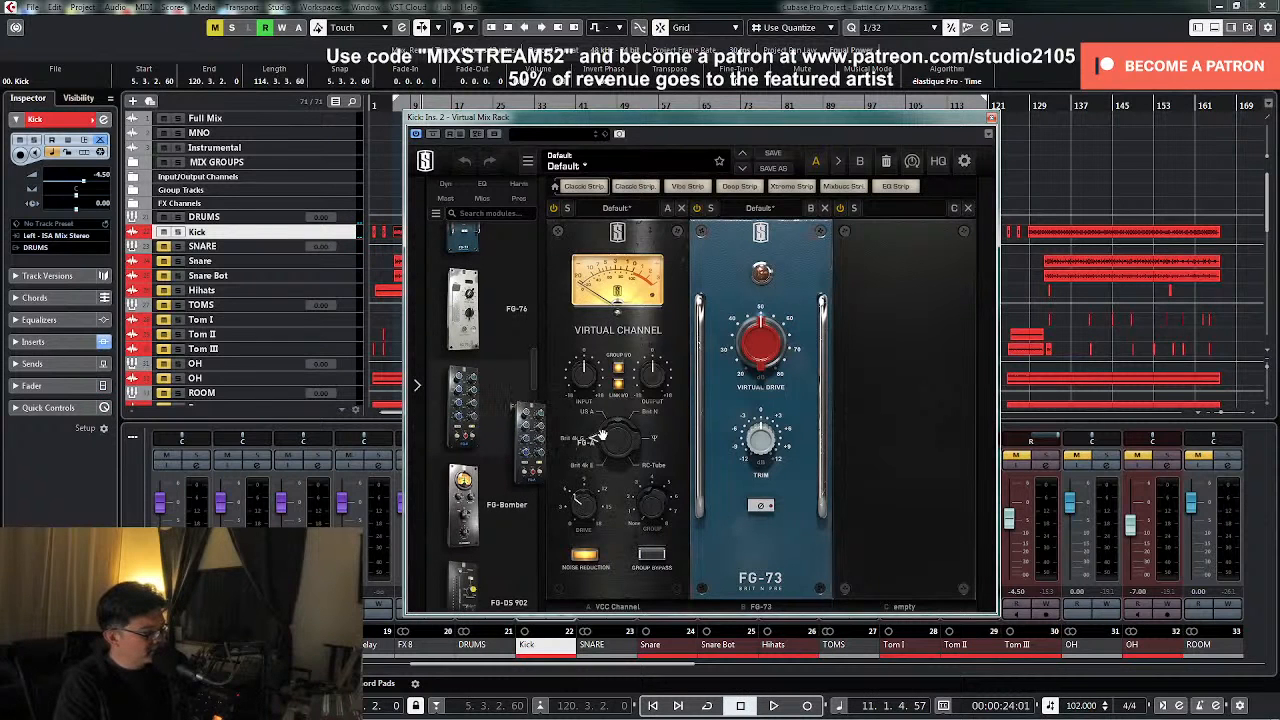
drag(638, 497, 900, 475)
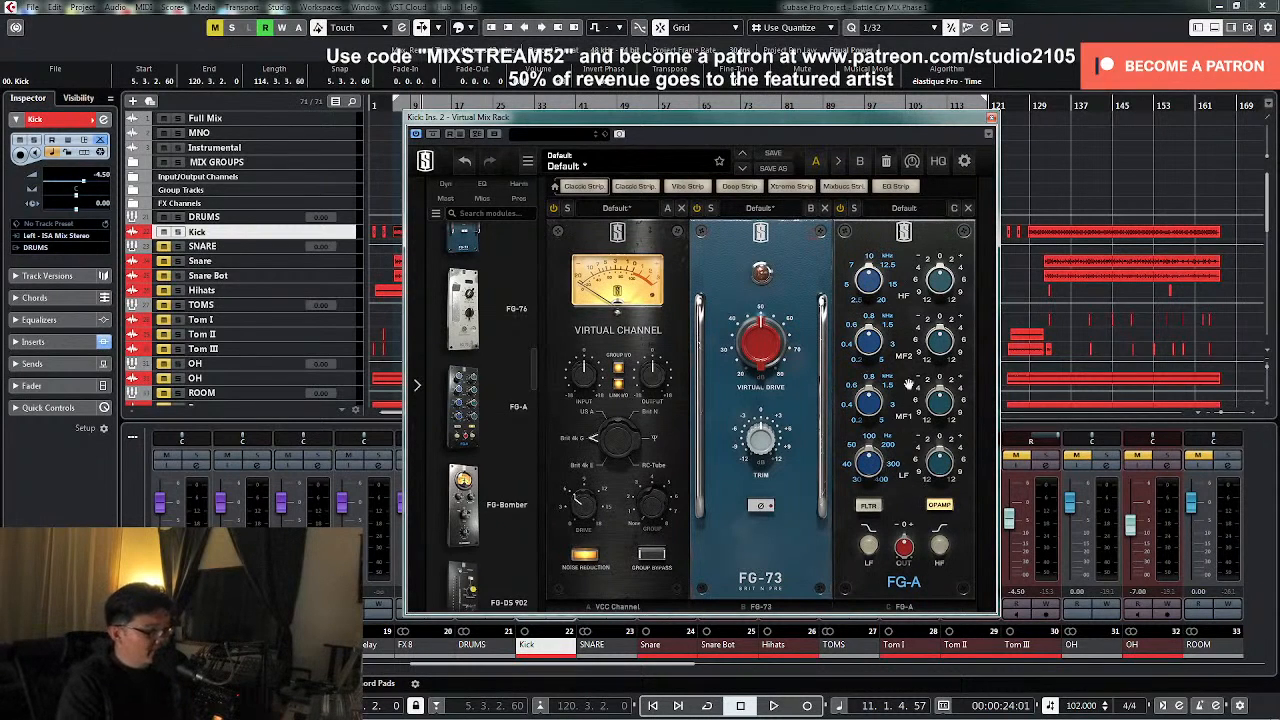
drag(868, 462, 866, 482)
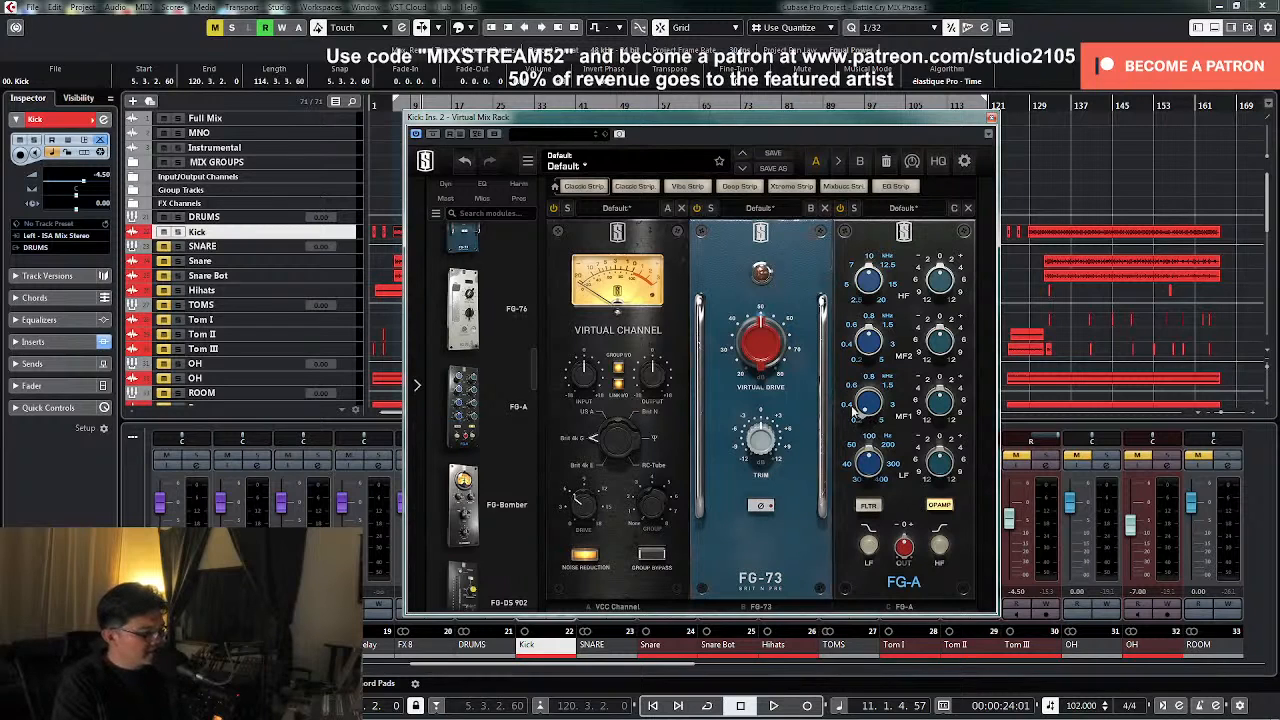
drag(940, 402, 933, 425)
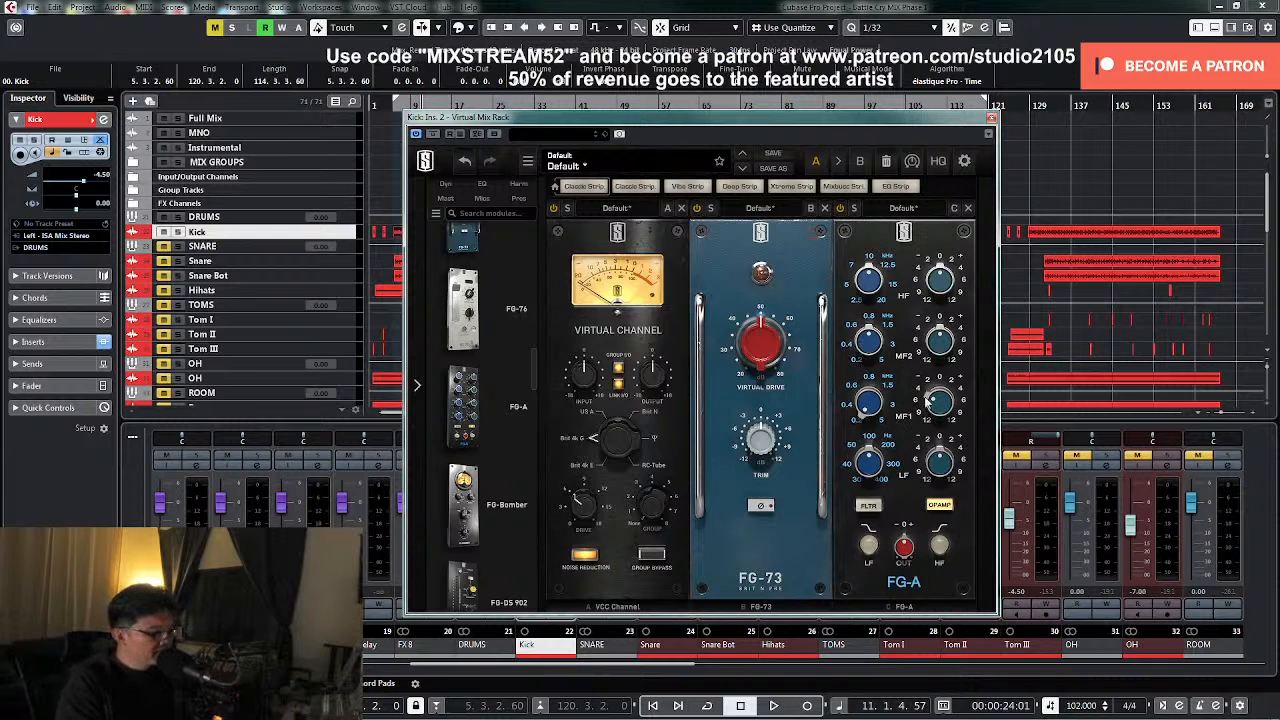
drag(869, 338, 858, 374)
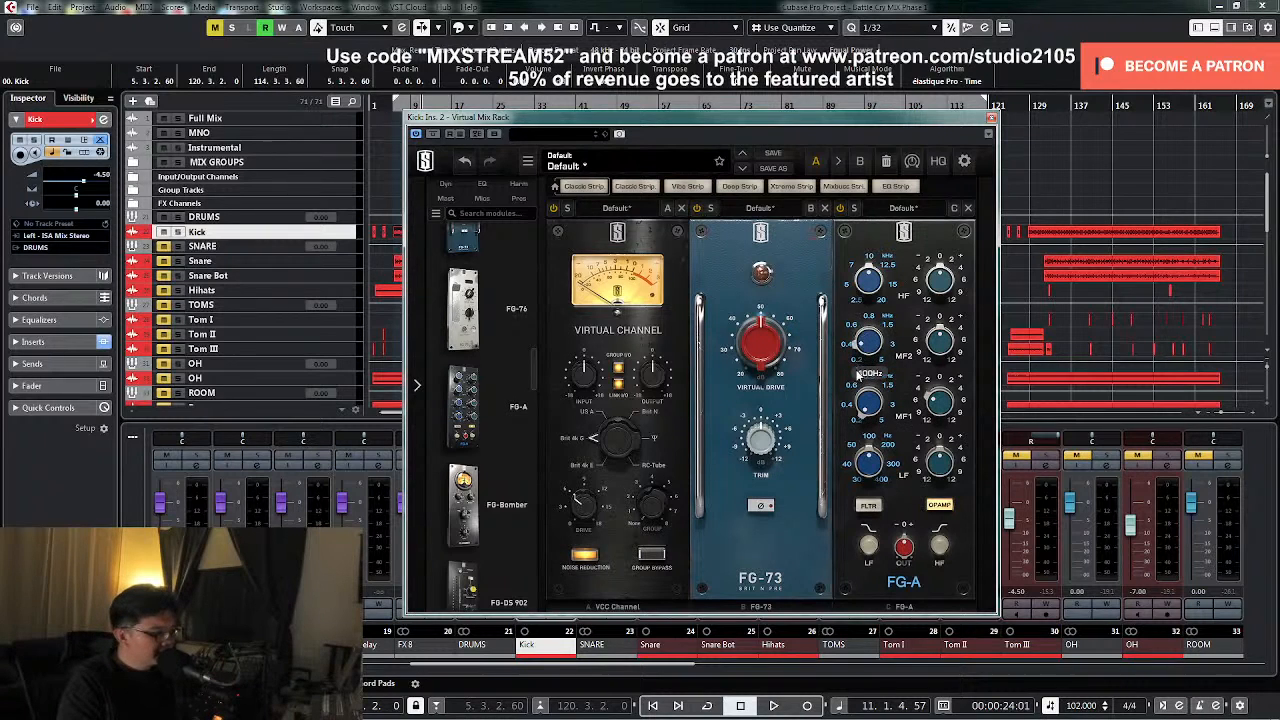
drag(938, 343, 927, 364)
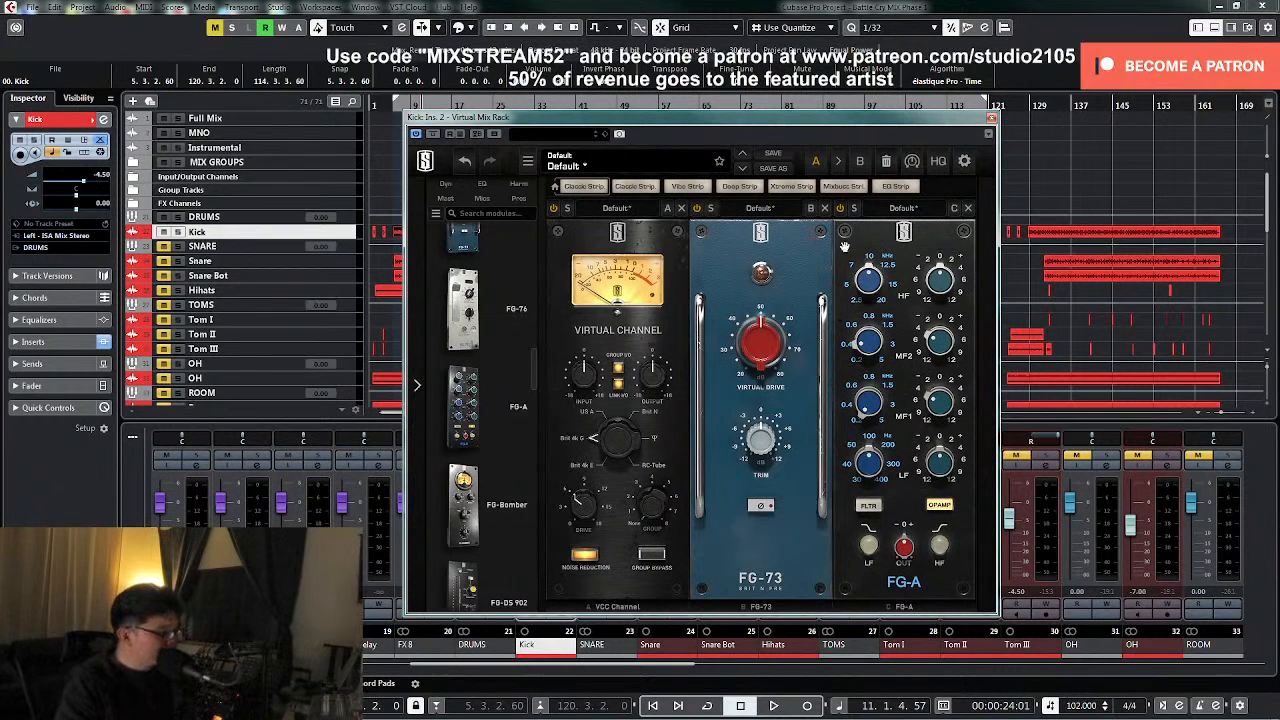
- Audition the kick, enable the FG-A's LF shelf and boost the LF gain slightly during playback
key(space)
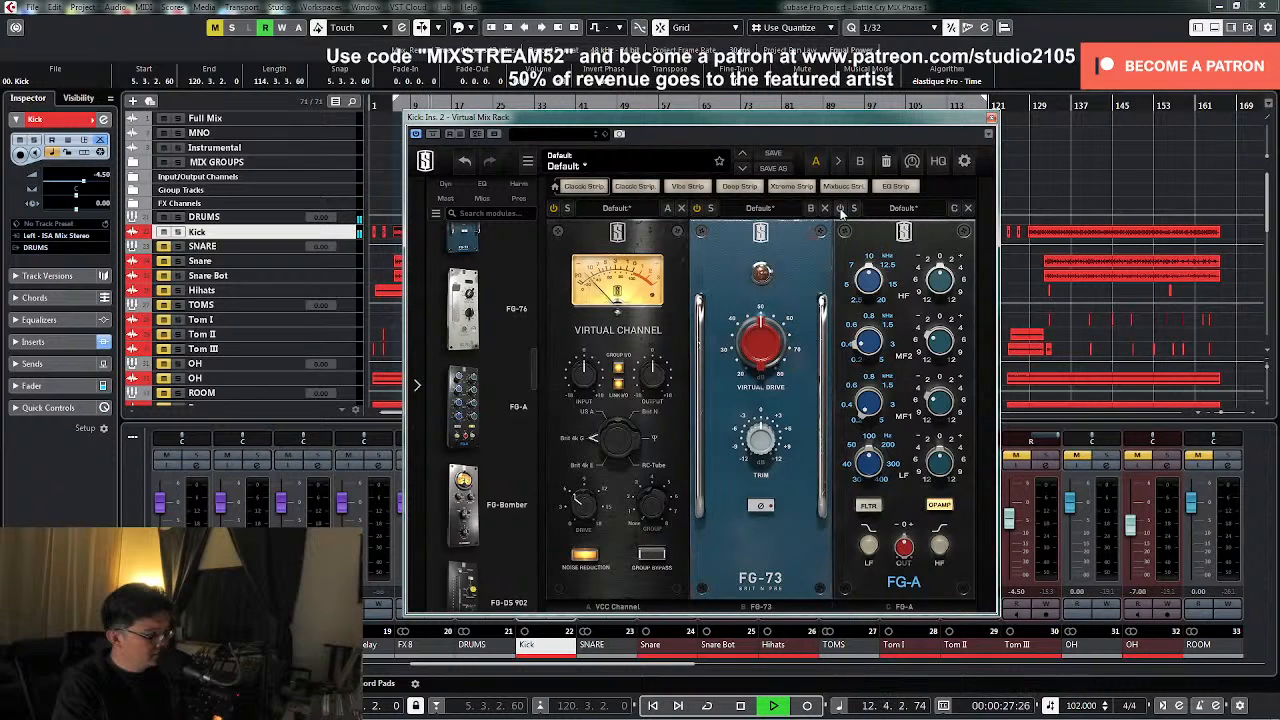
key(space)
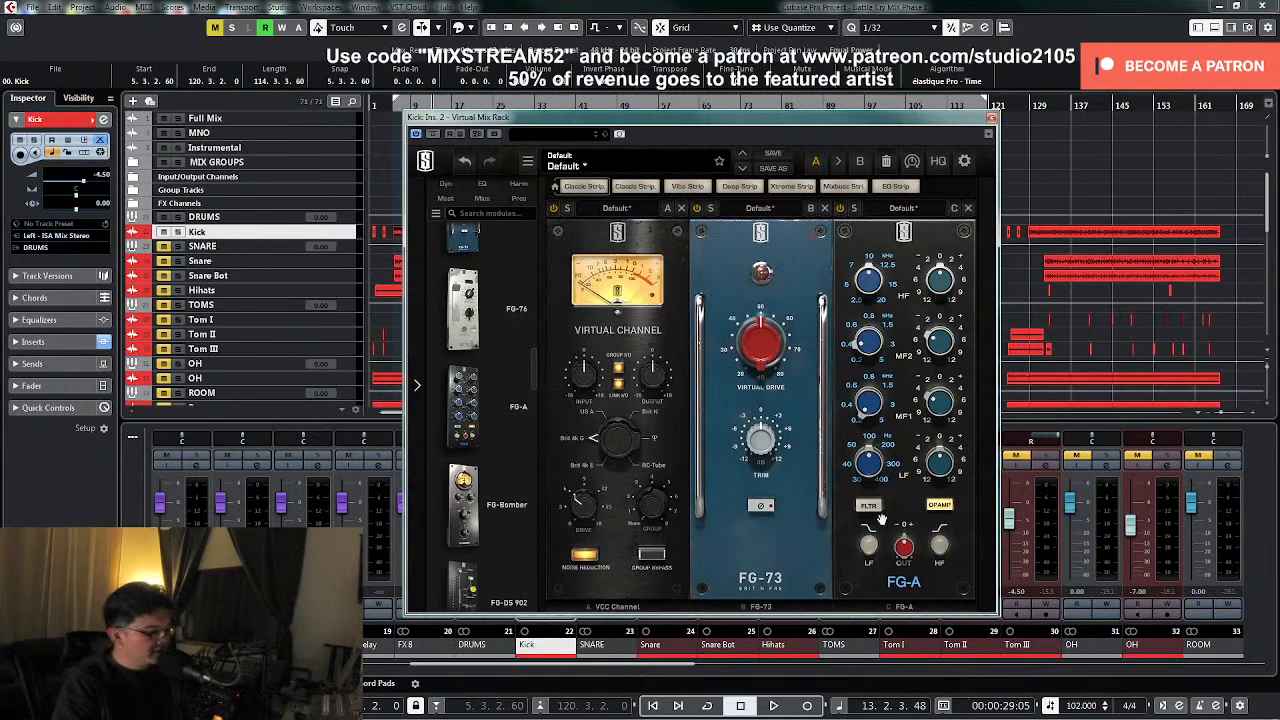
mouse_move(873, 462)
drag(873, 462, 868, 484)
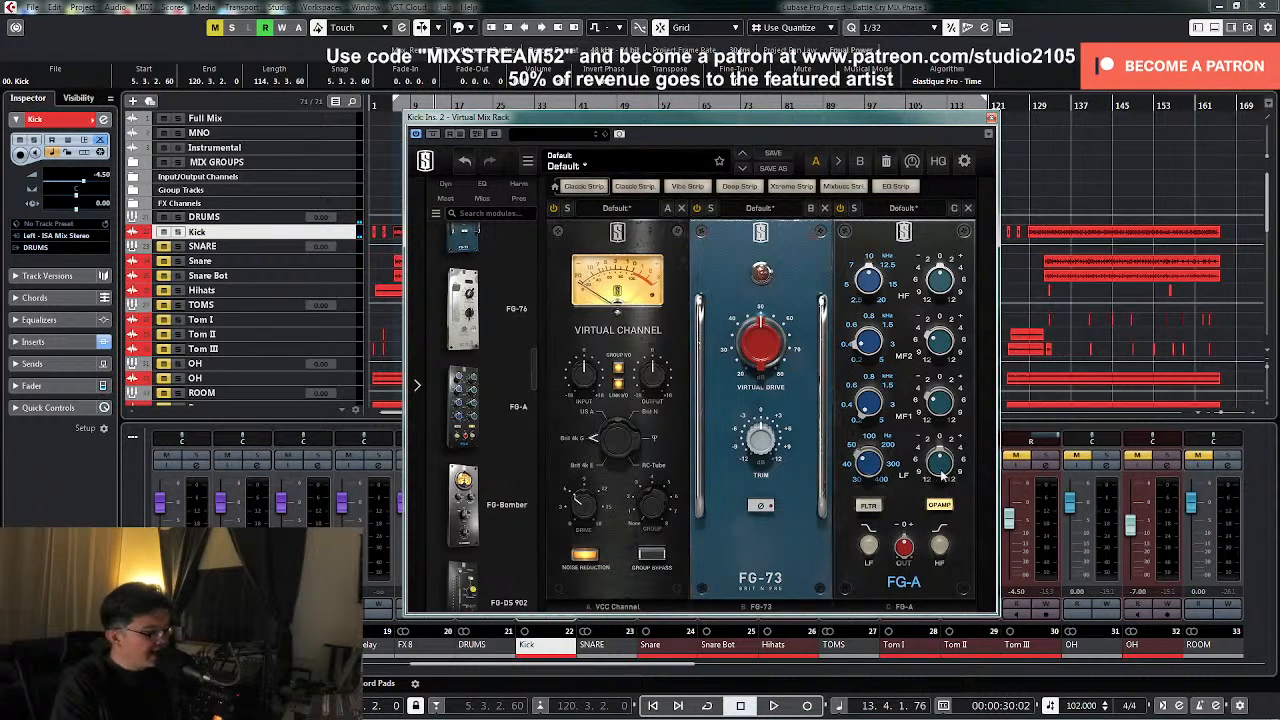
click(869, 548)
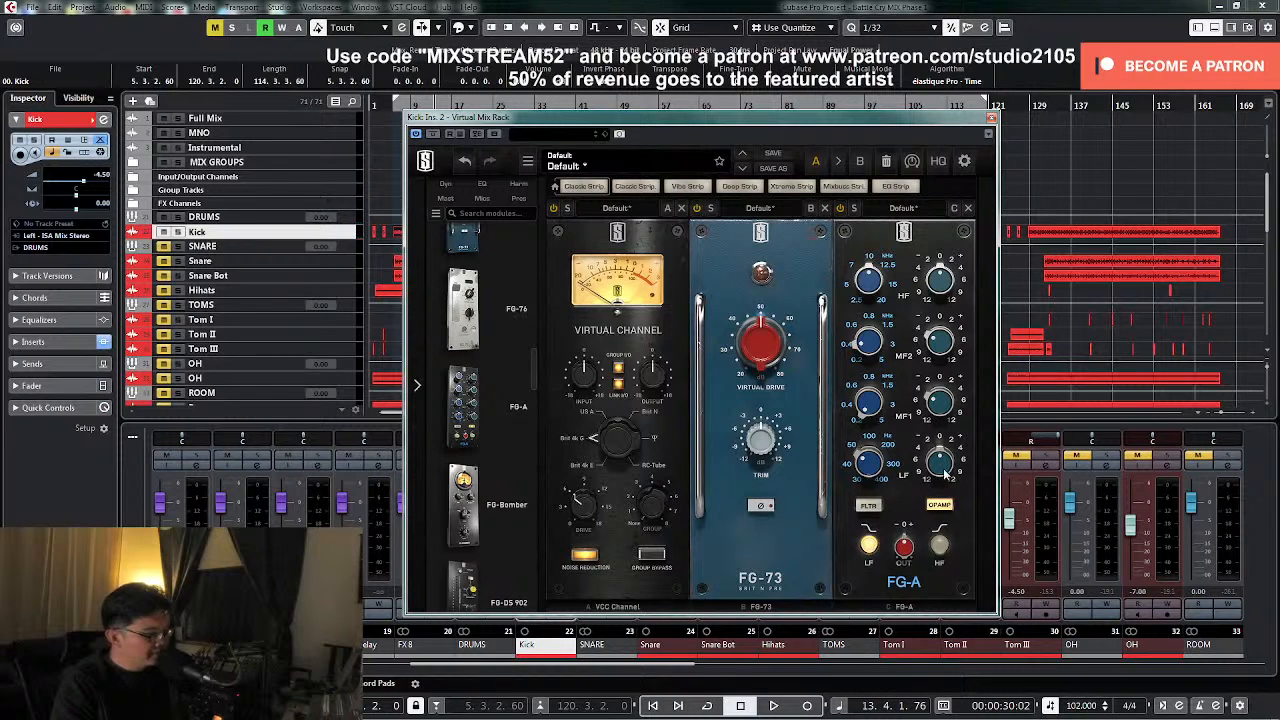
key(space)
drag(945, 477, 942, 459)
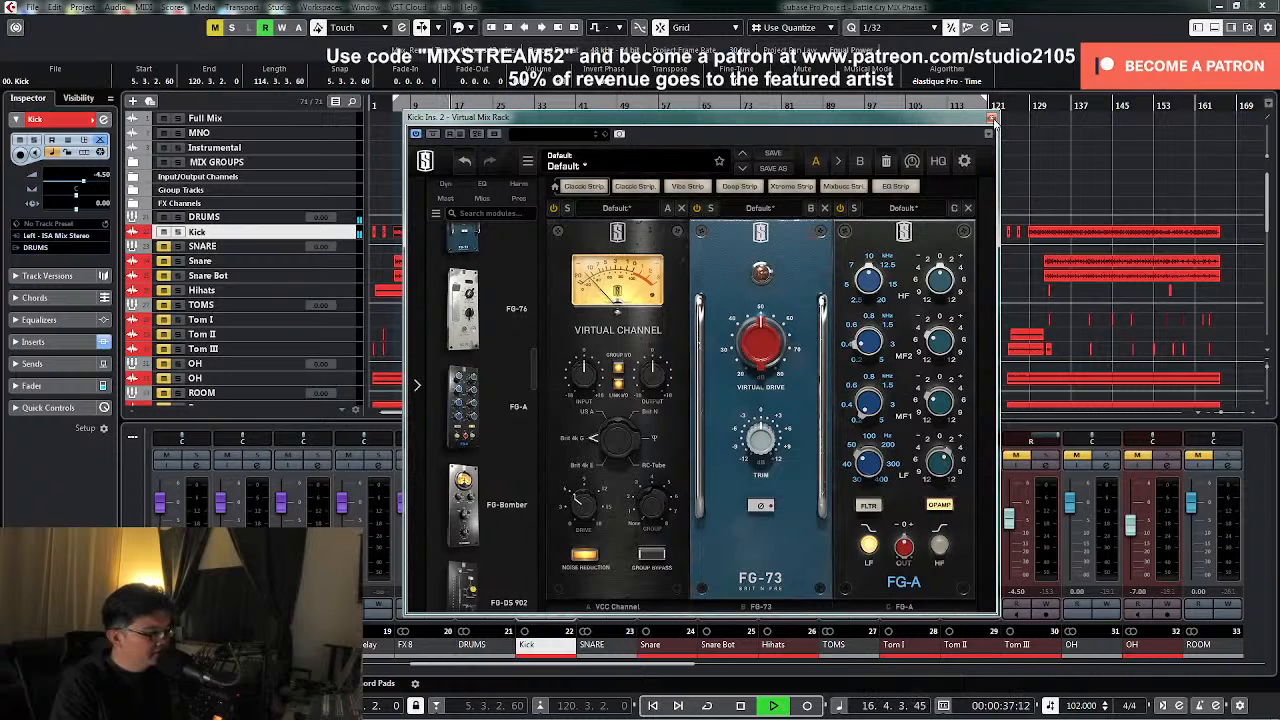
key(space)
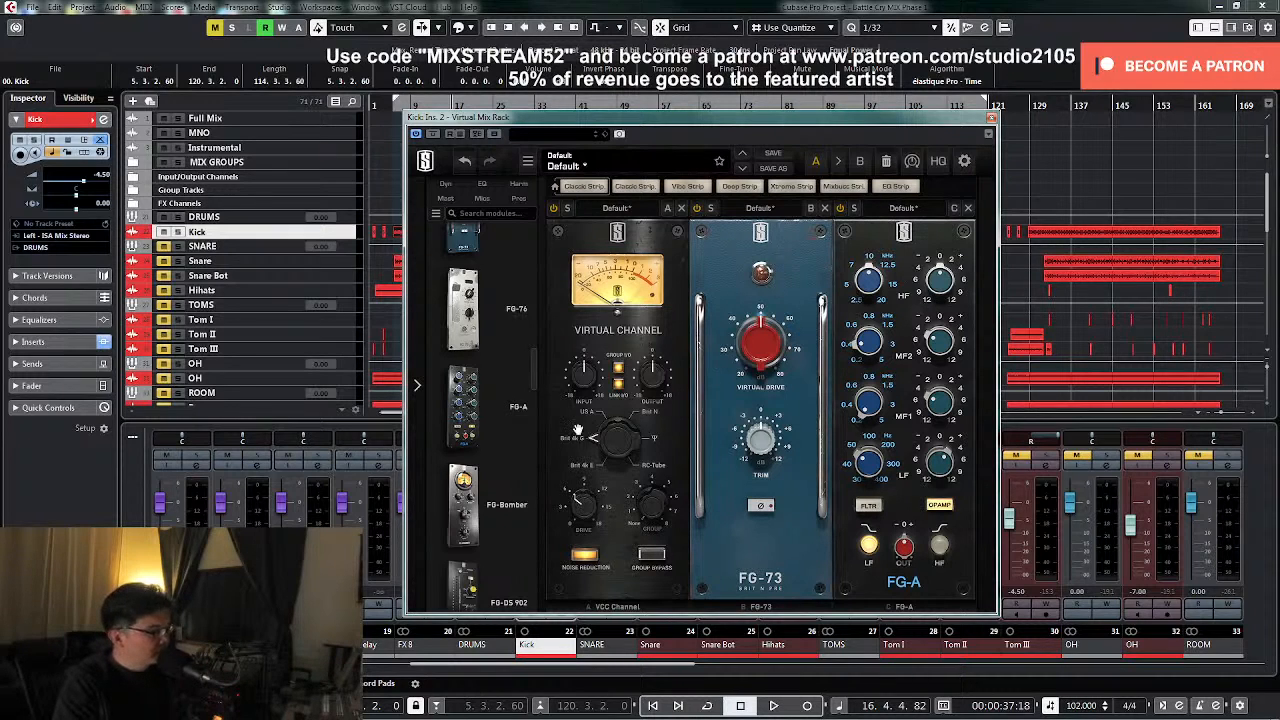
- Add the FG-Dynamics module to the rack's fourth slot and enable the hard knee on its compressor
drag(532, 384, 1058, 460)
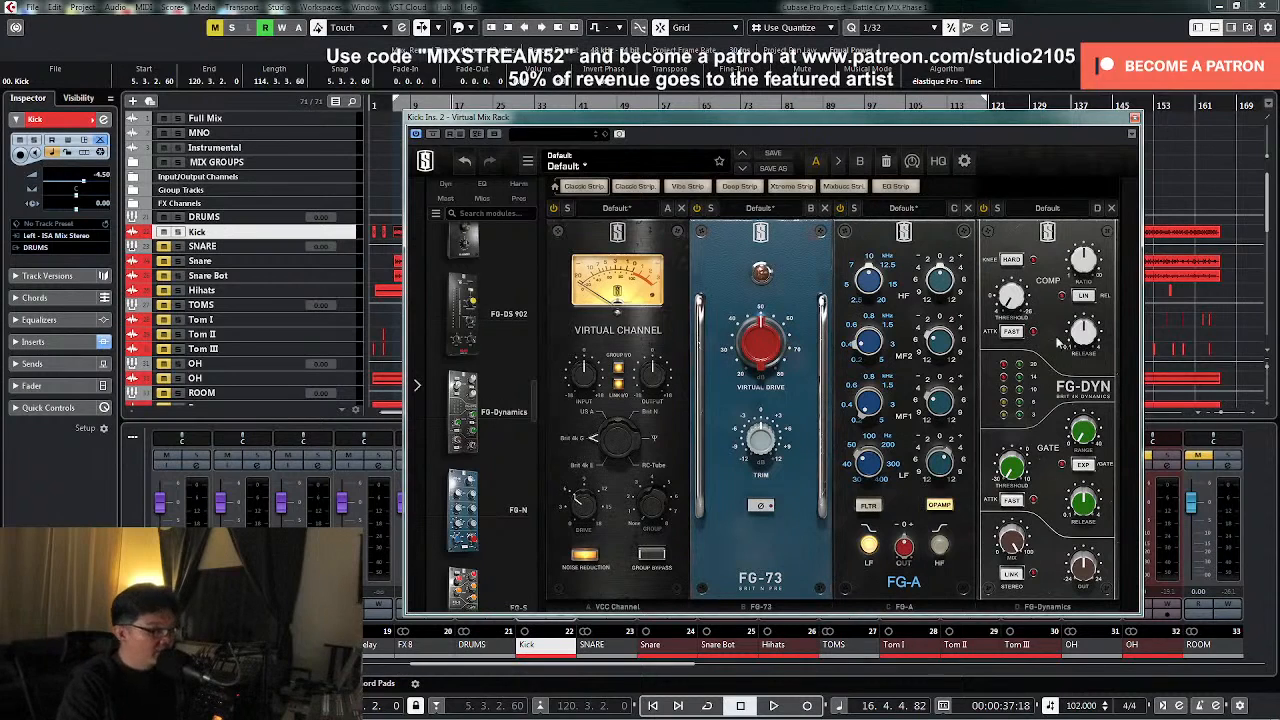
click(1014, 262)
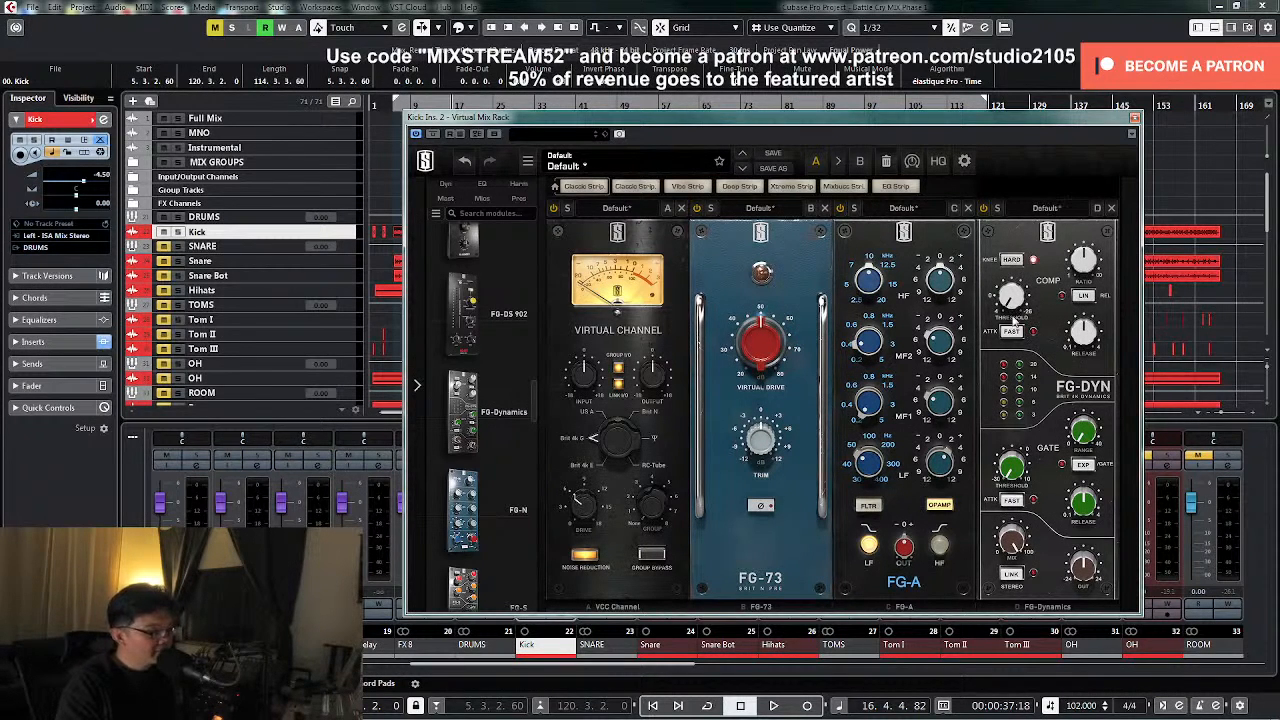
- Lower the FG-Dynamics compressor threshold to about -7 dB while playing the kick, comparing with the module bypassed and keeping the hard knee
mouse_move(1010, 300)
key(space)
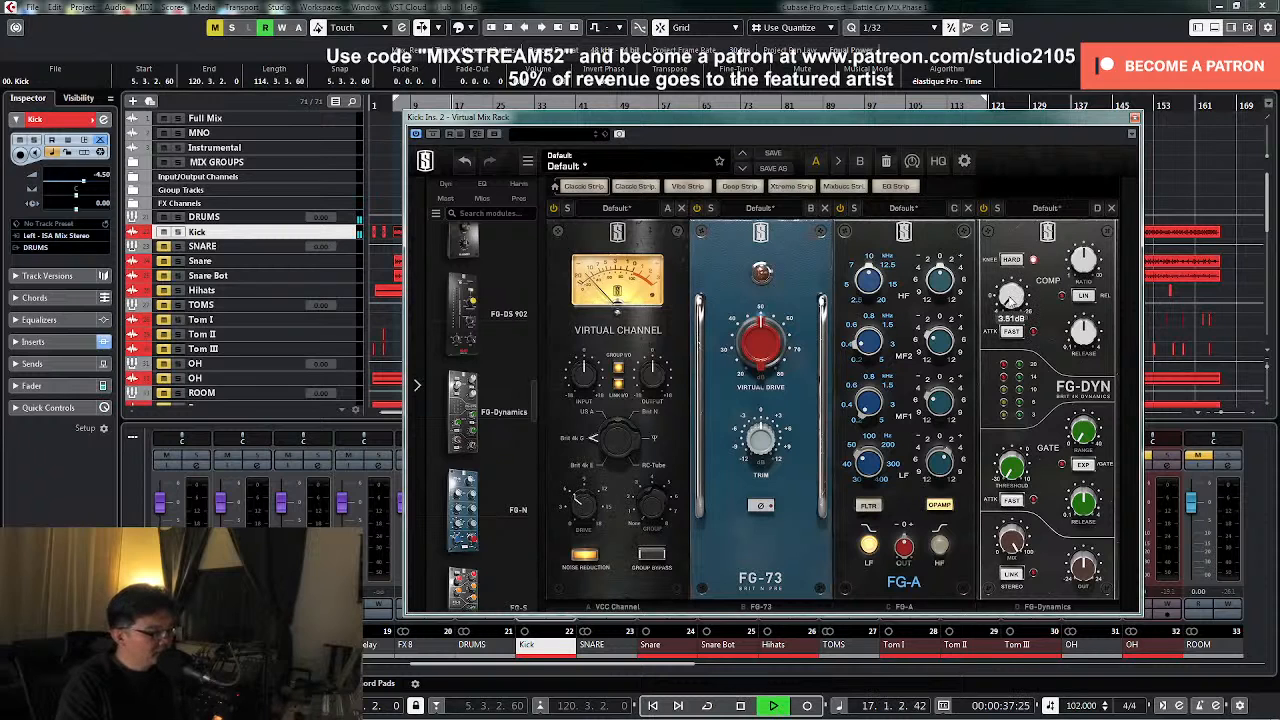
drag(1010, 298, 1006, 272)
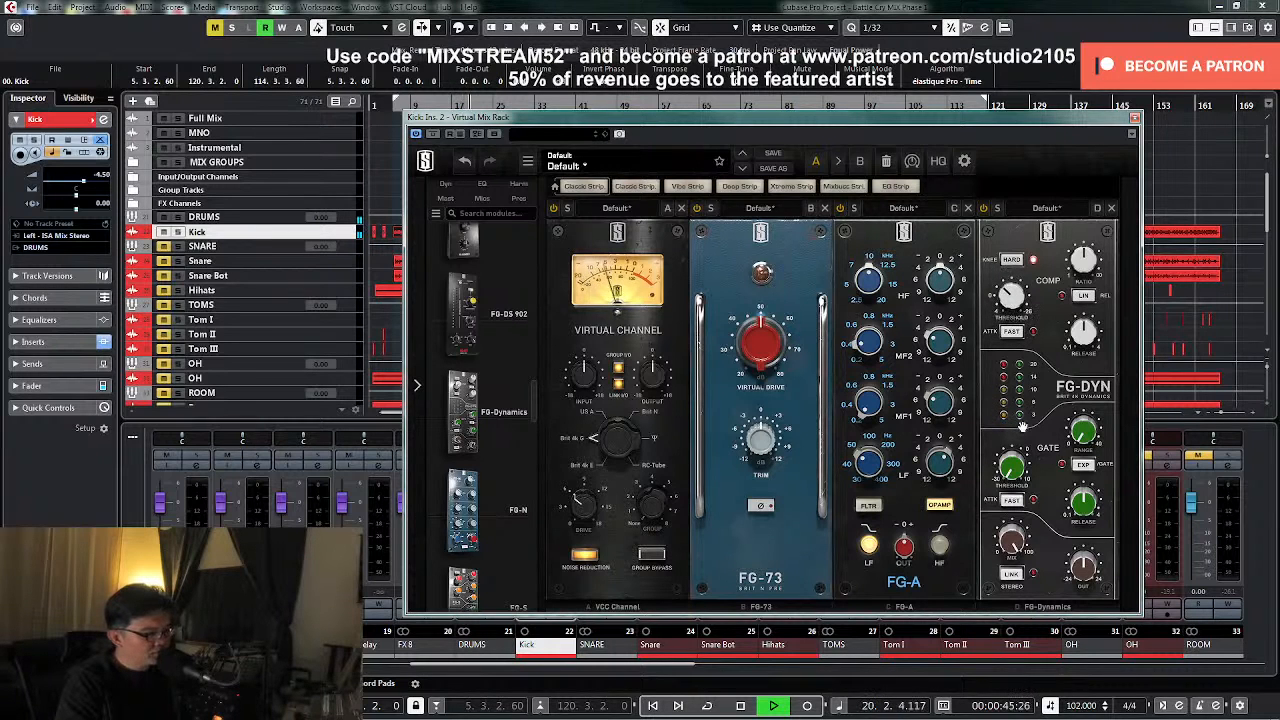
click(983, 209)
drag(1018, 298, 1018, 276)
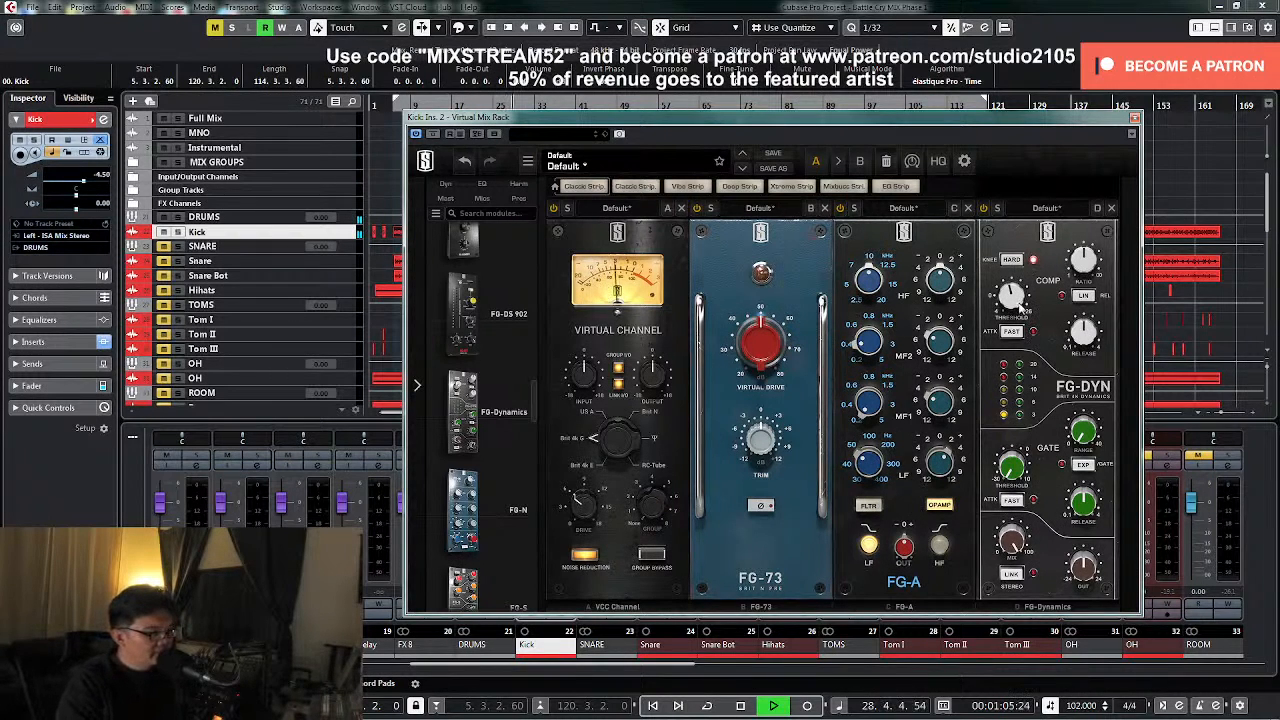
mouse_move(1012, 295)
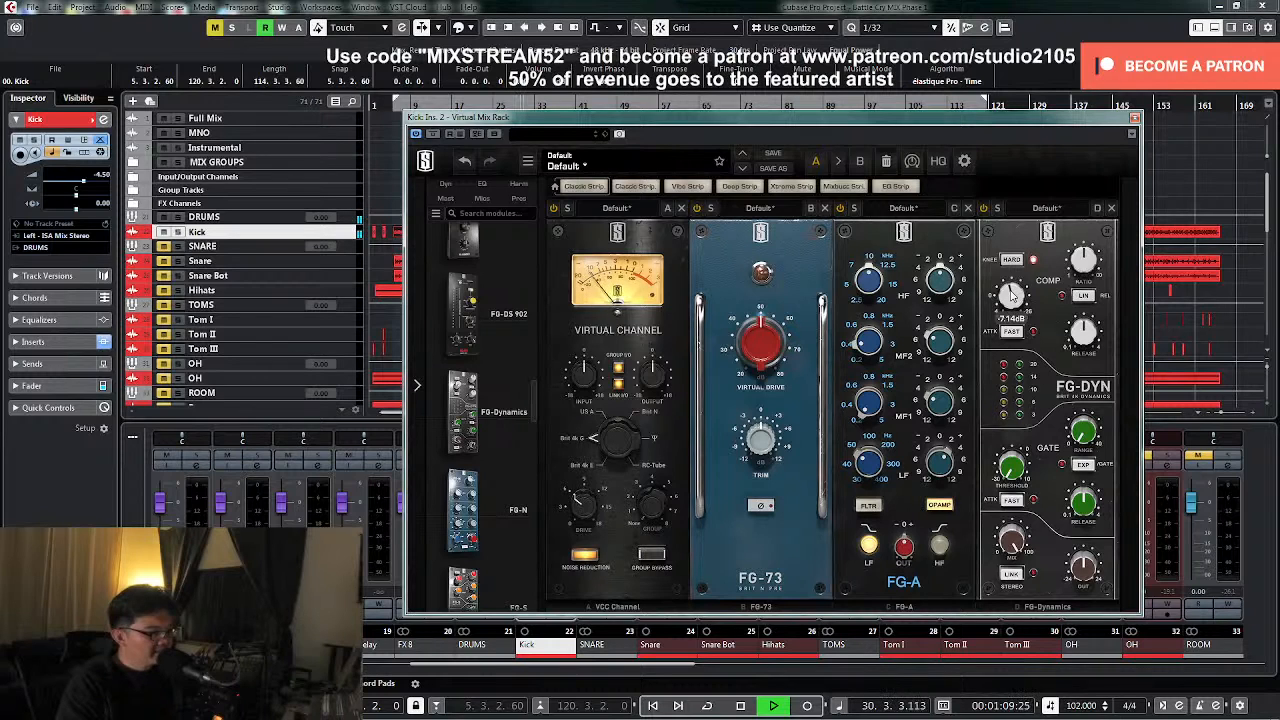
scroll(1012, 294, up, 2)
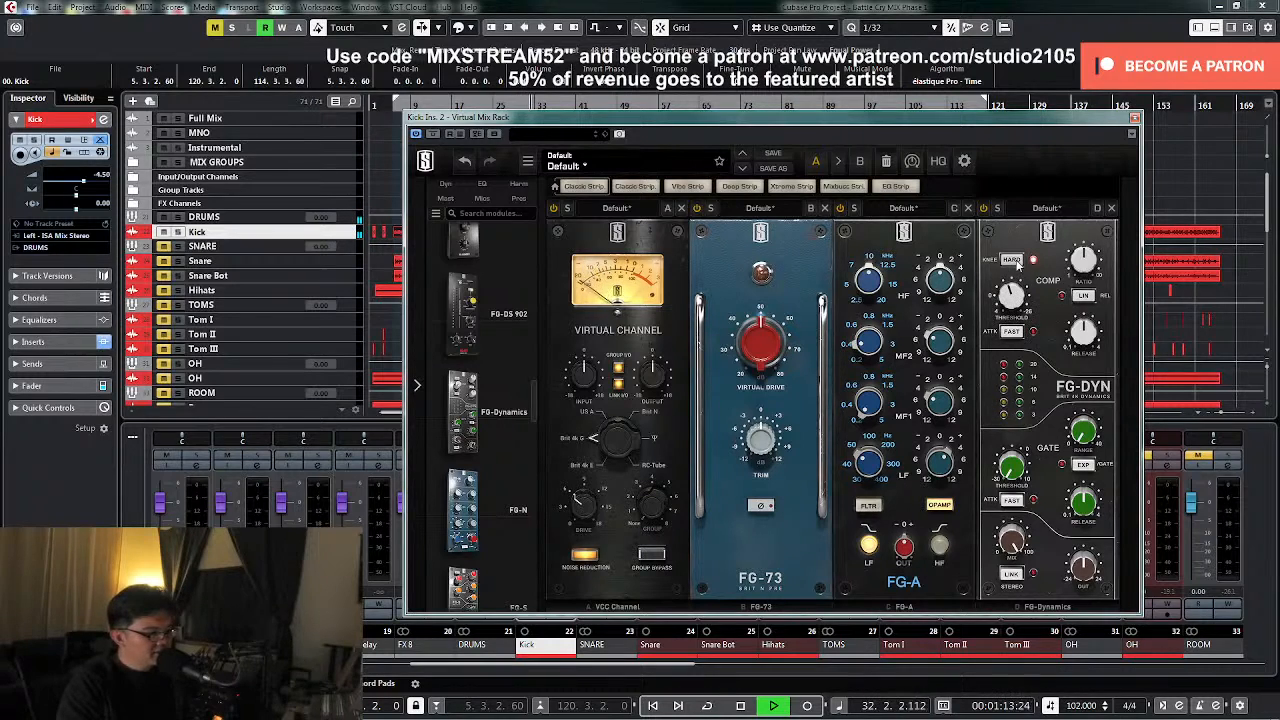
click(1014, 262)
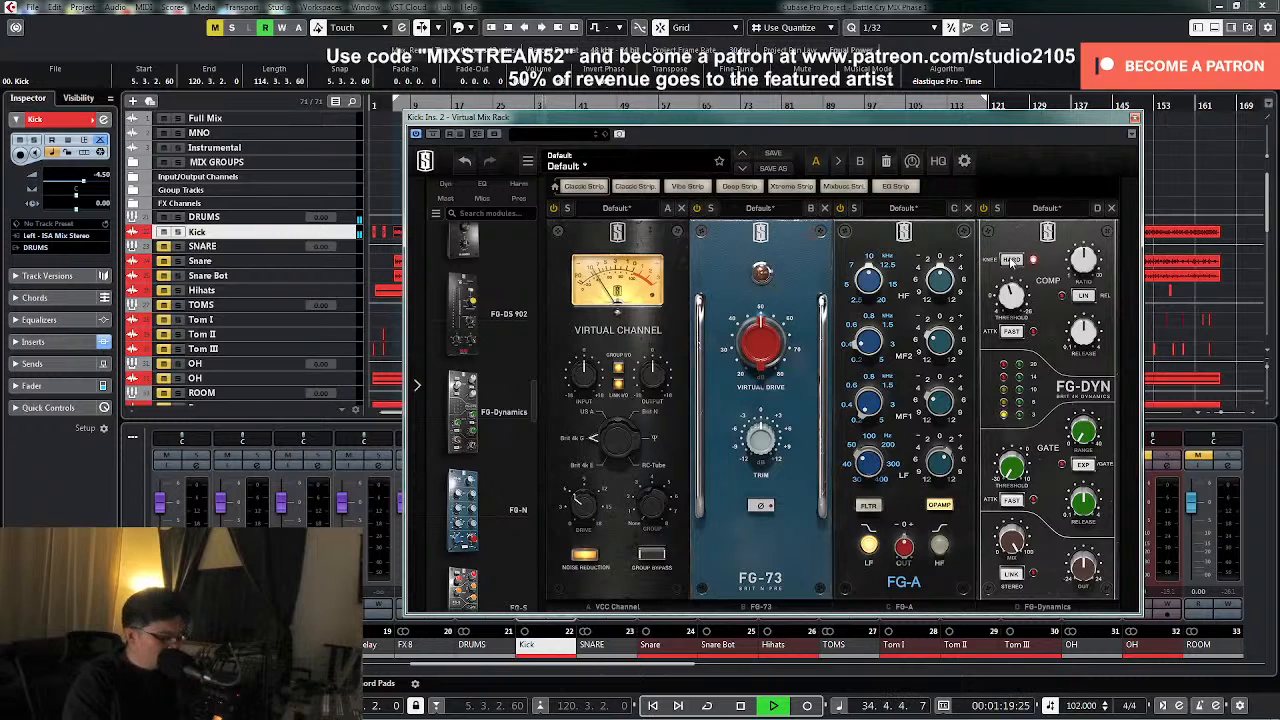
key(space)
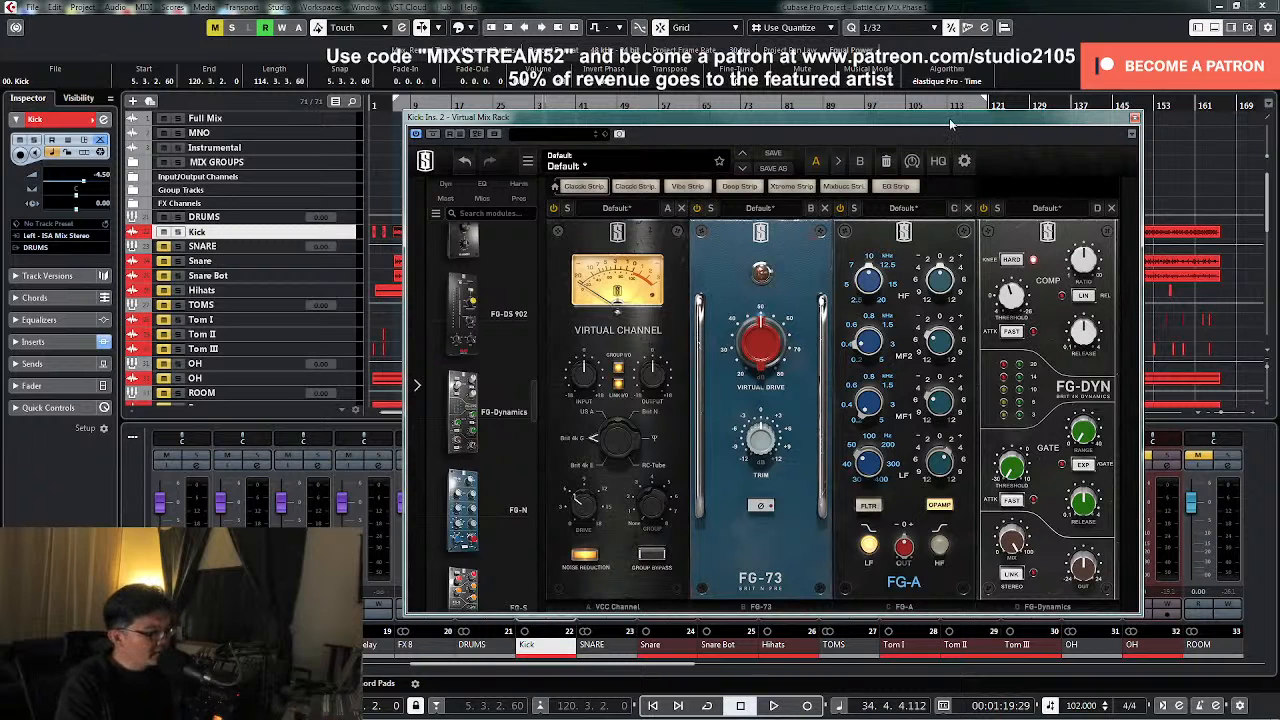
drag(951, 124, 958, 120)
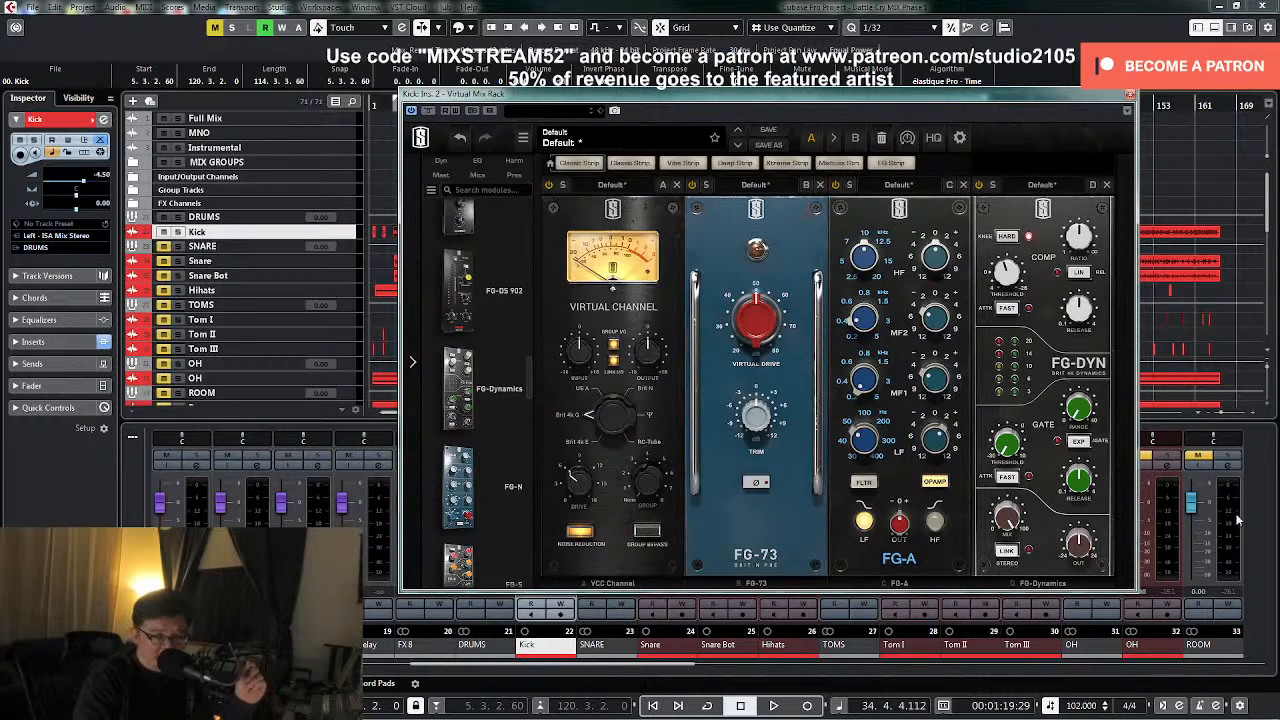
- Lower the FG-Dynamics module's output to about -2 dB
mouse_move(1087, 546)
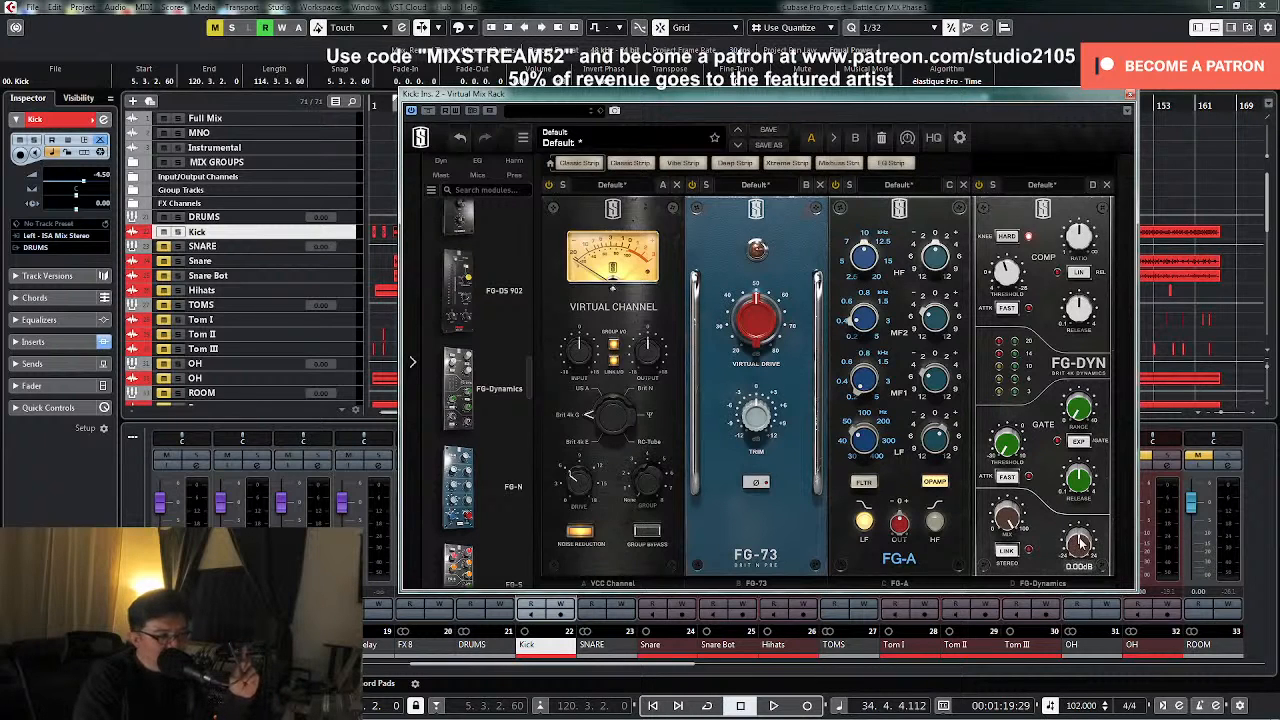
drag(1080, 543, 1080, 546)
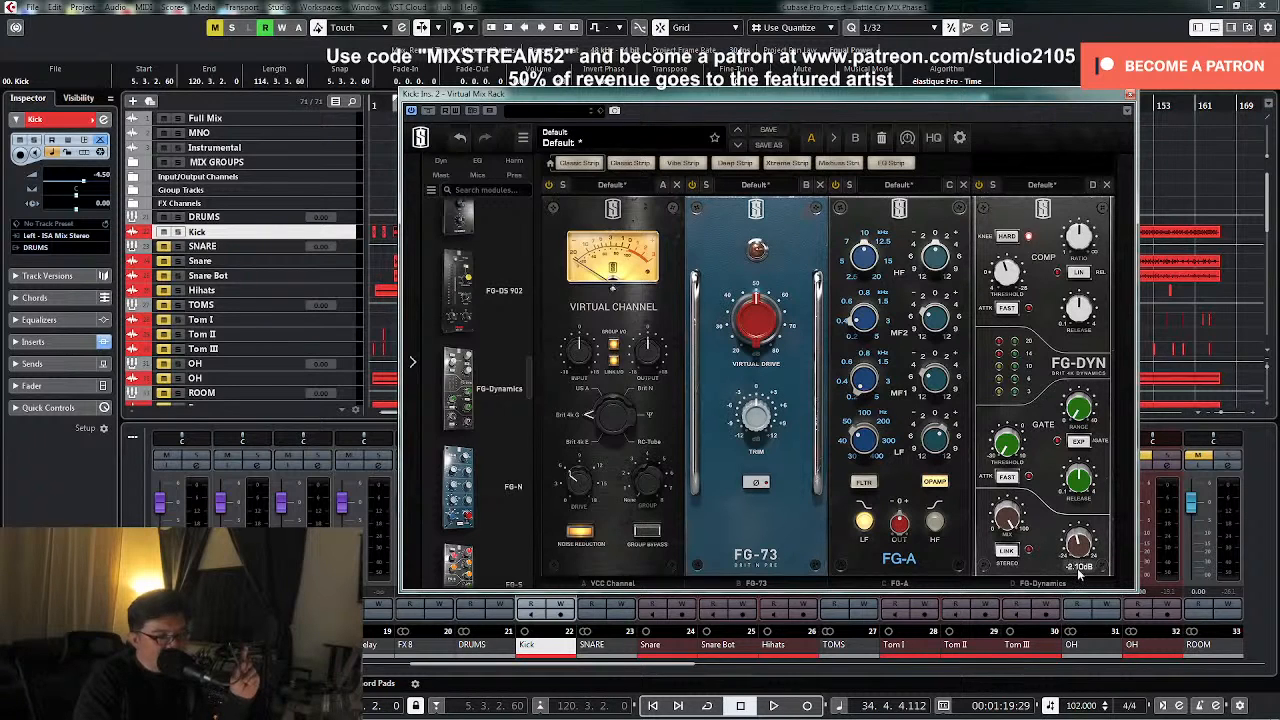
text(-2)
key(Return)
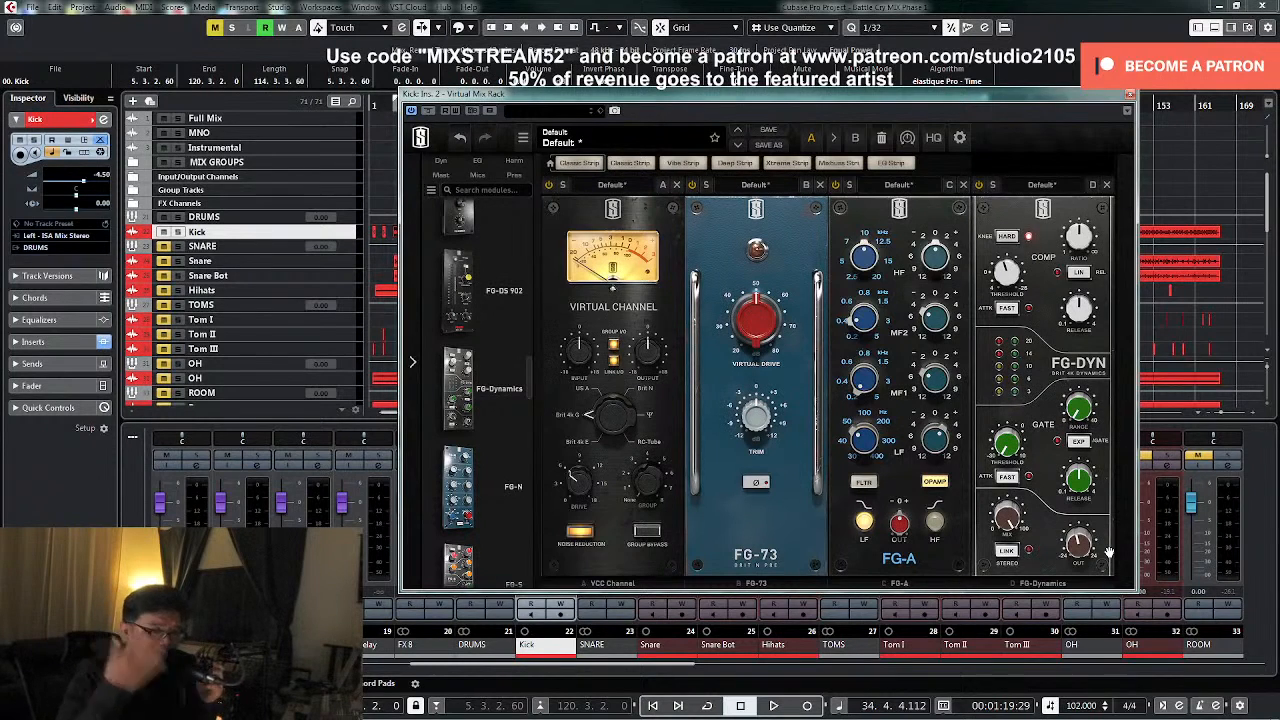
- Raise the FG-Dynamics output slightly above 0 dB while playing the kick, comparing with the module bypassed
key(KP_1)
key(space)
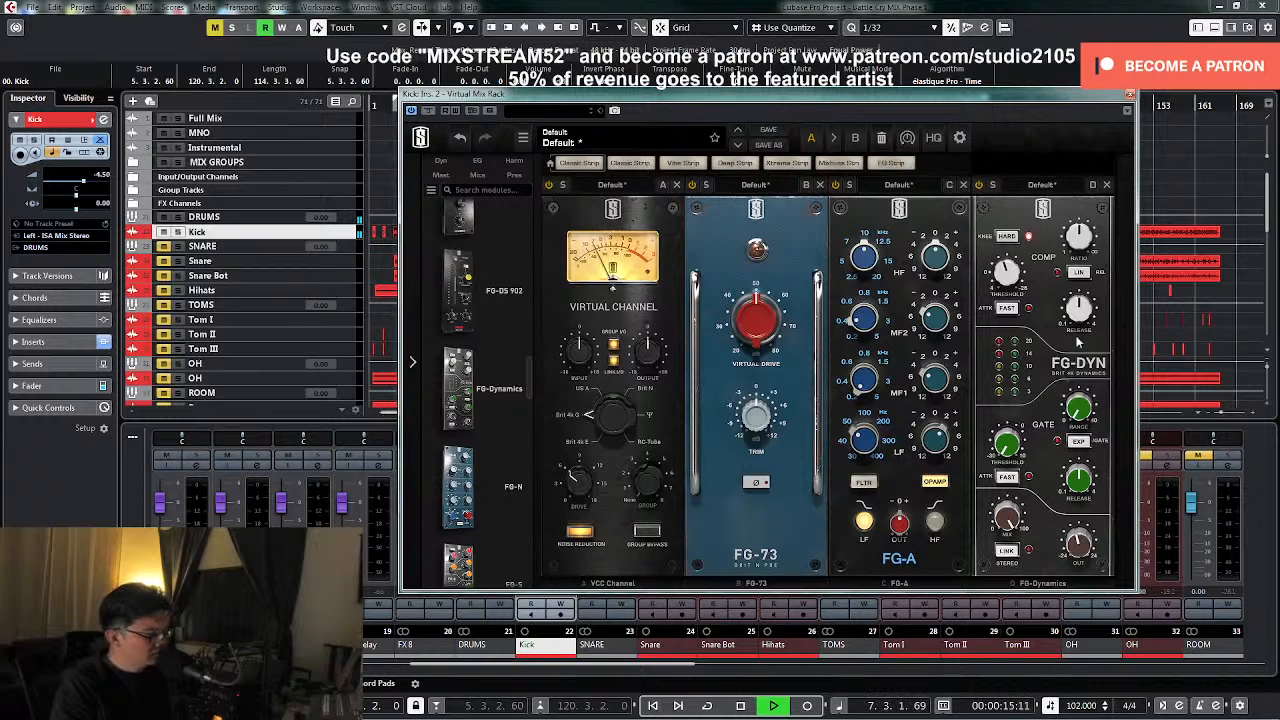
drag(1082, 547, 1082, 541)
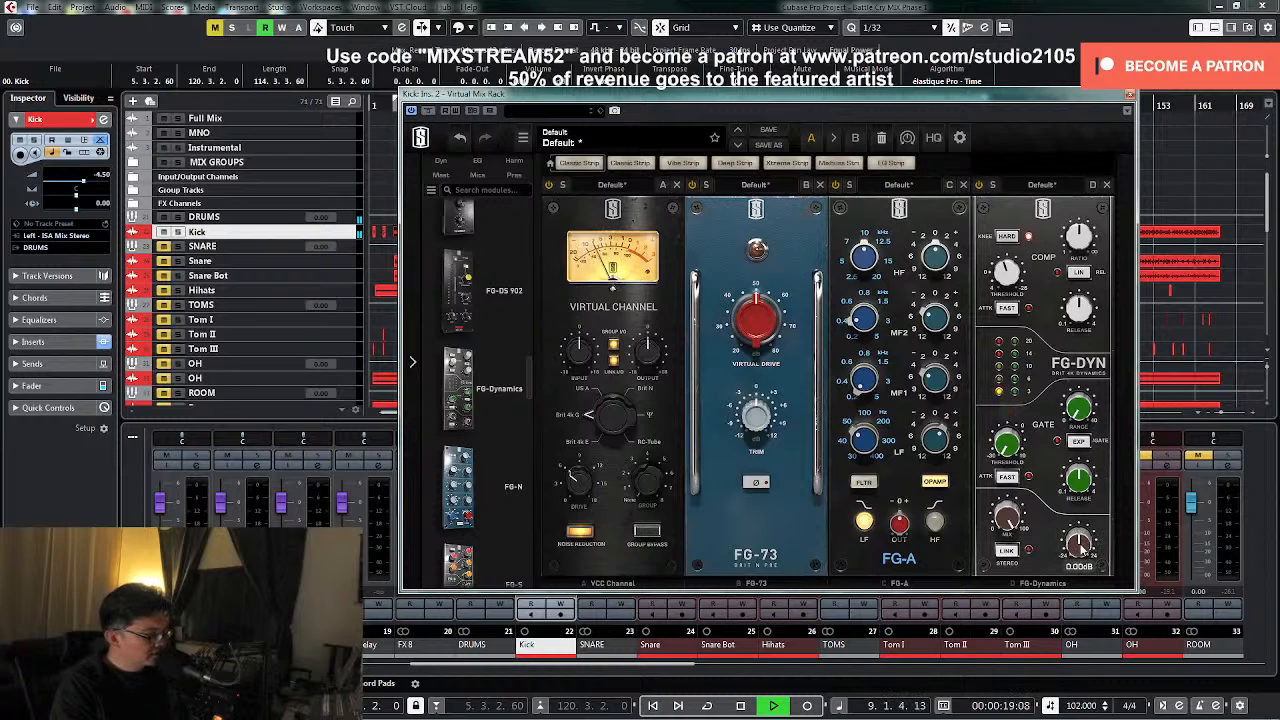
drag(1081, 543, 1082, 540)
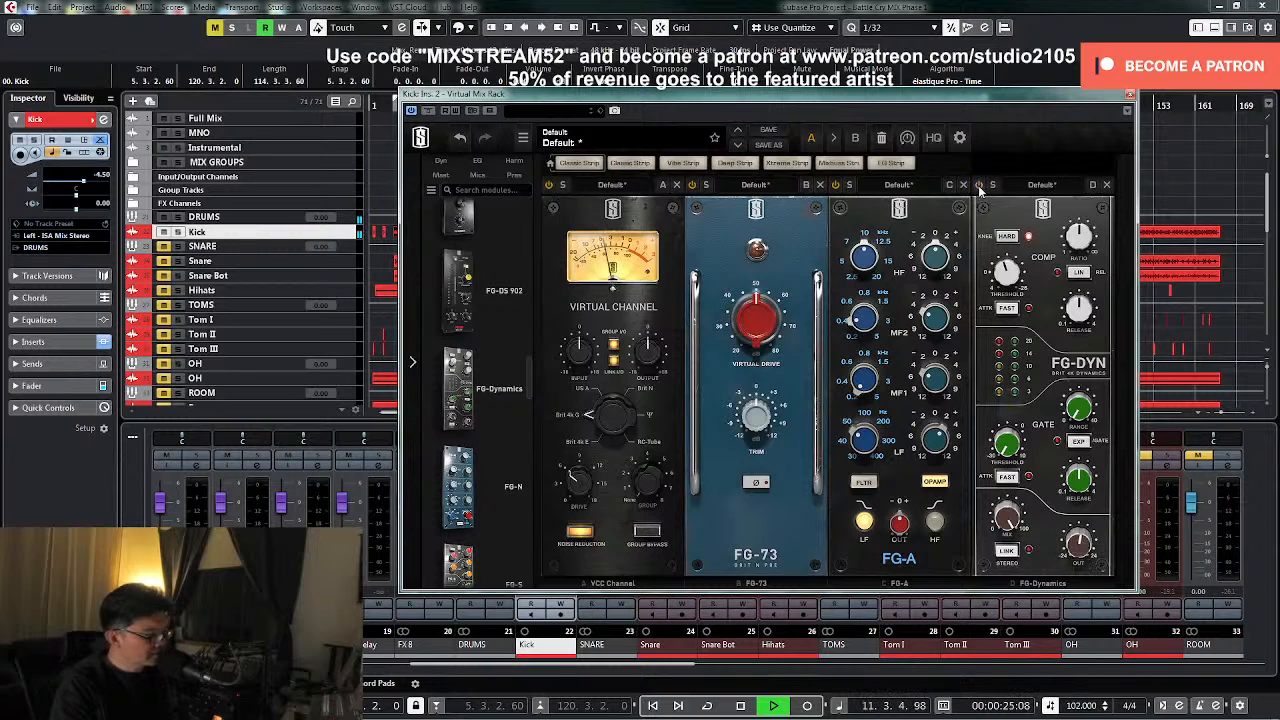
drag(1083, 546, 1083, 543)
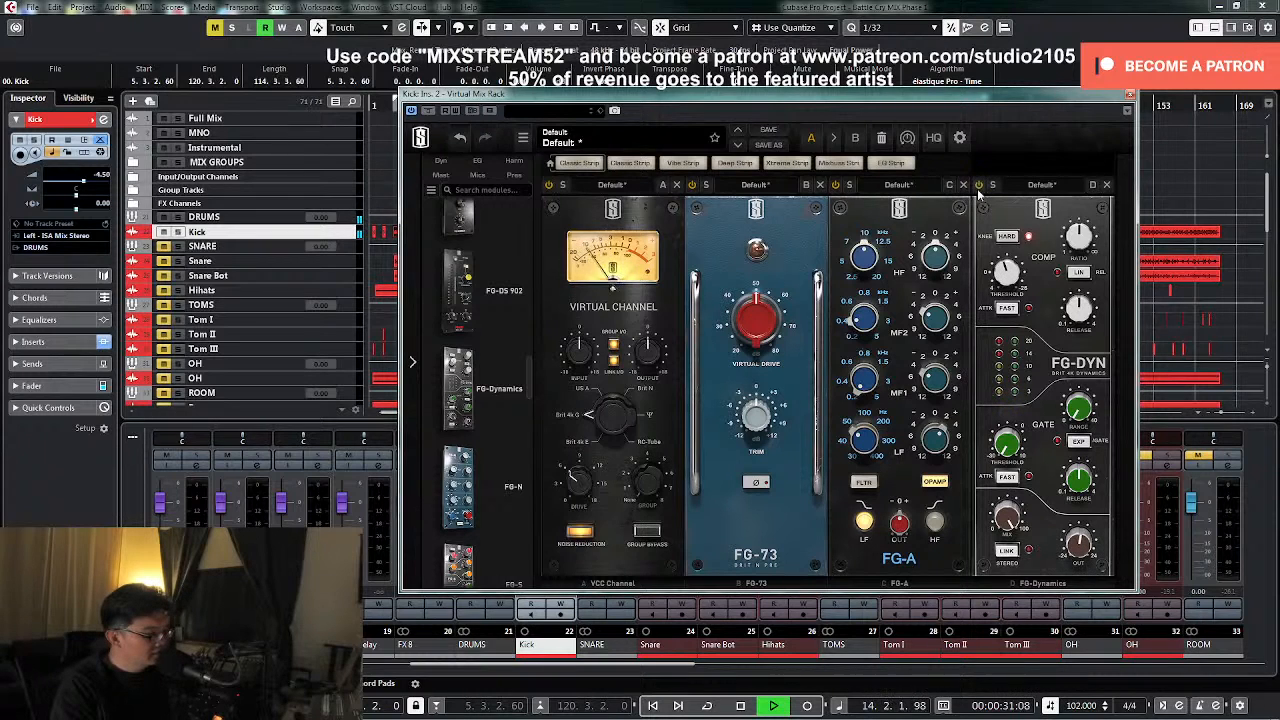
key(space)
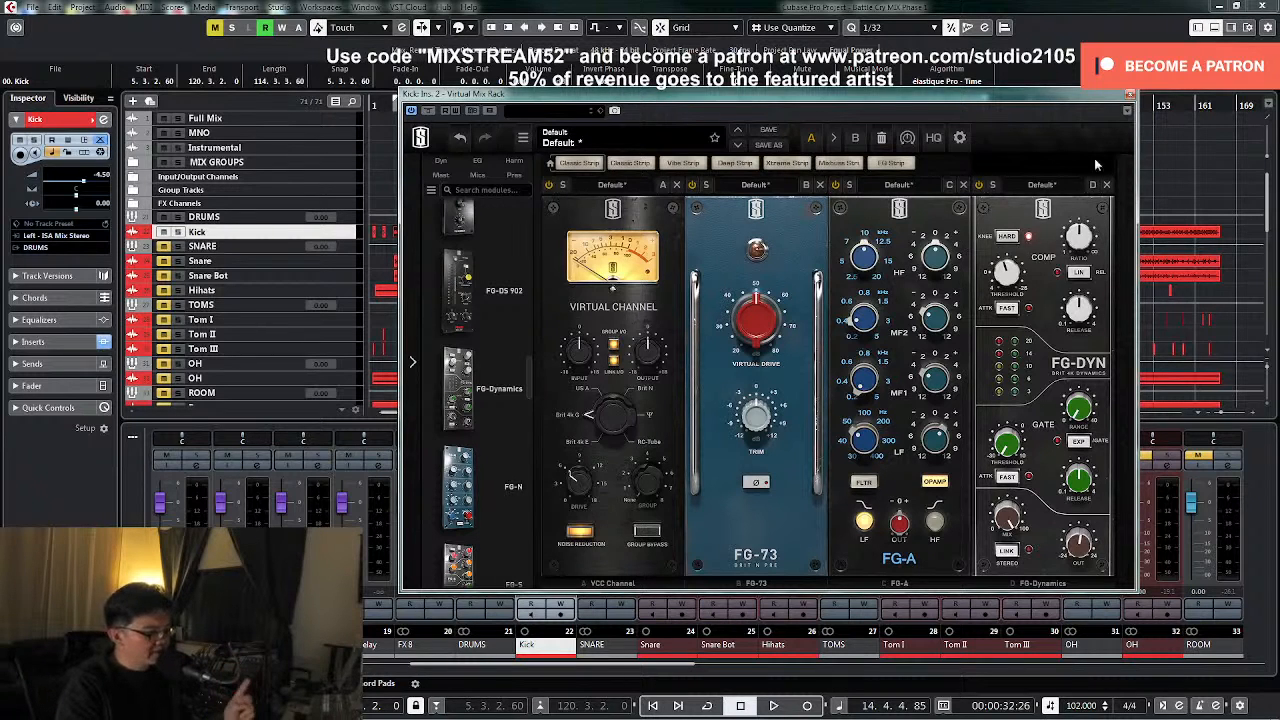
- Close the rack, open the Kick channel settings and load Boz Digital Labs' Little Clipper in the third insert slot
click(1130, 97)
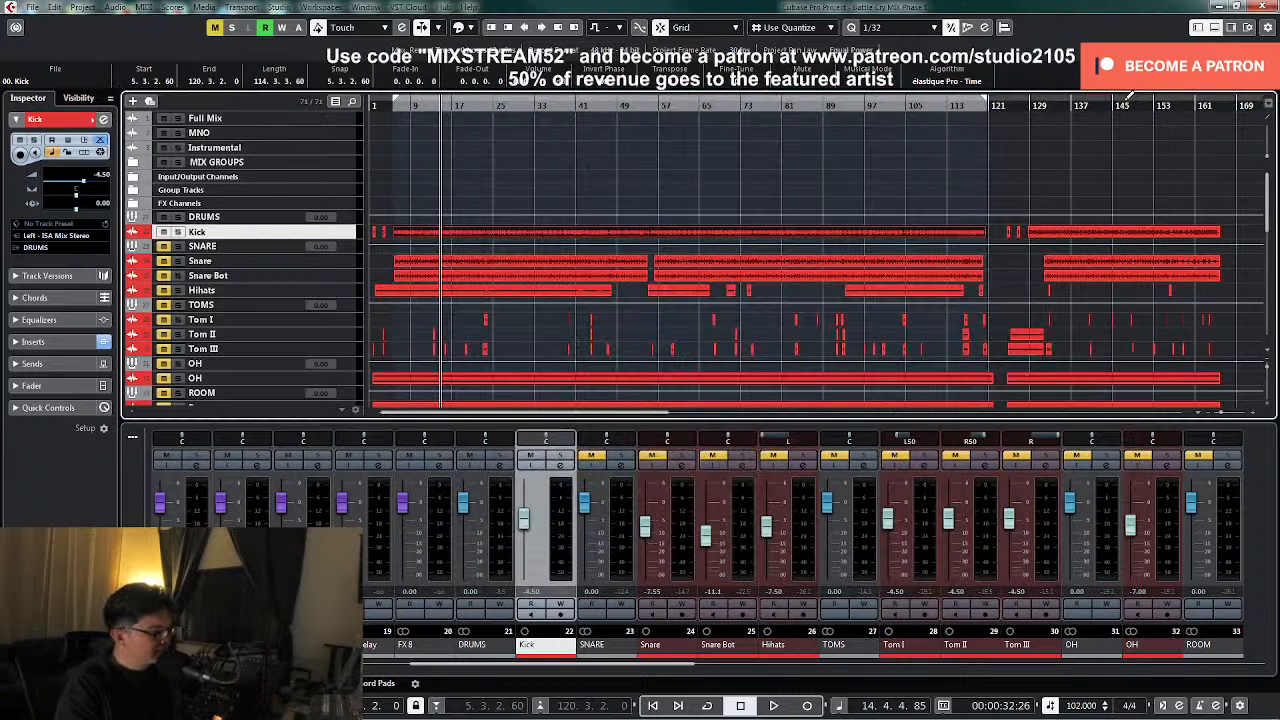
click(562, 469)
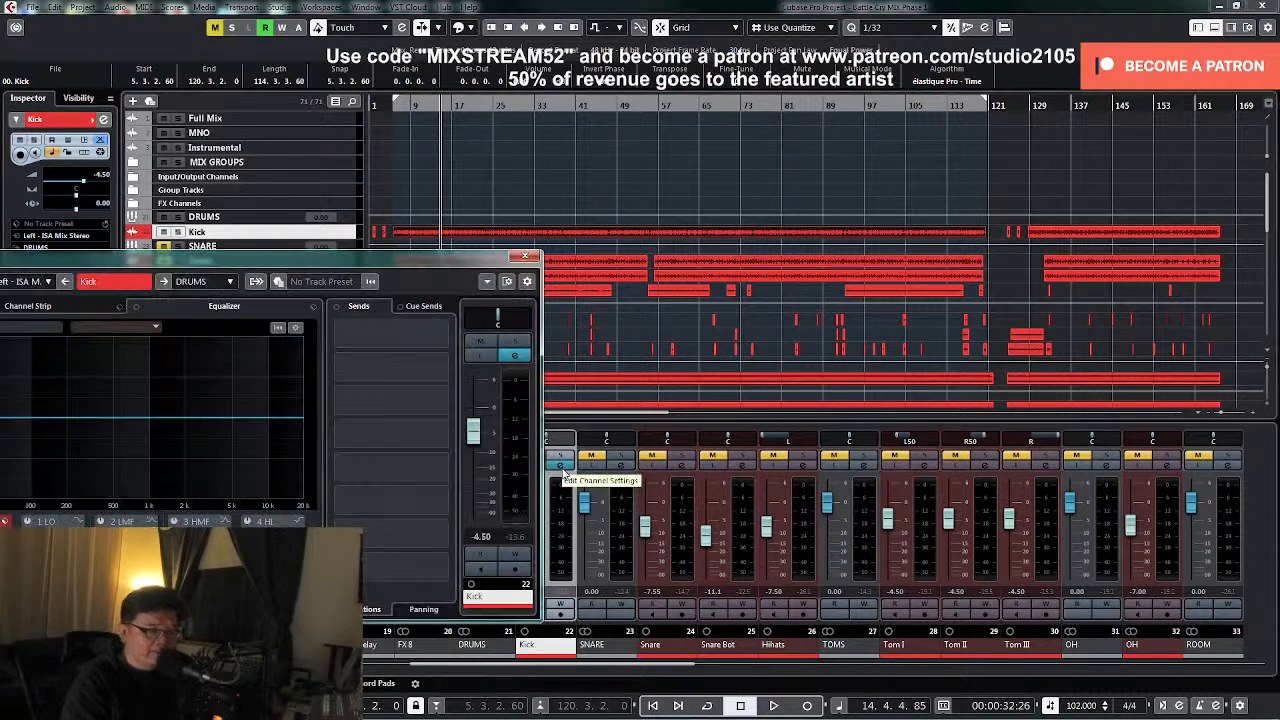
drag(400, 259, 939, 214)
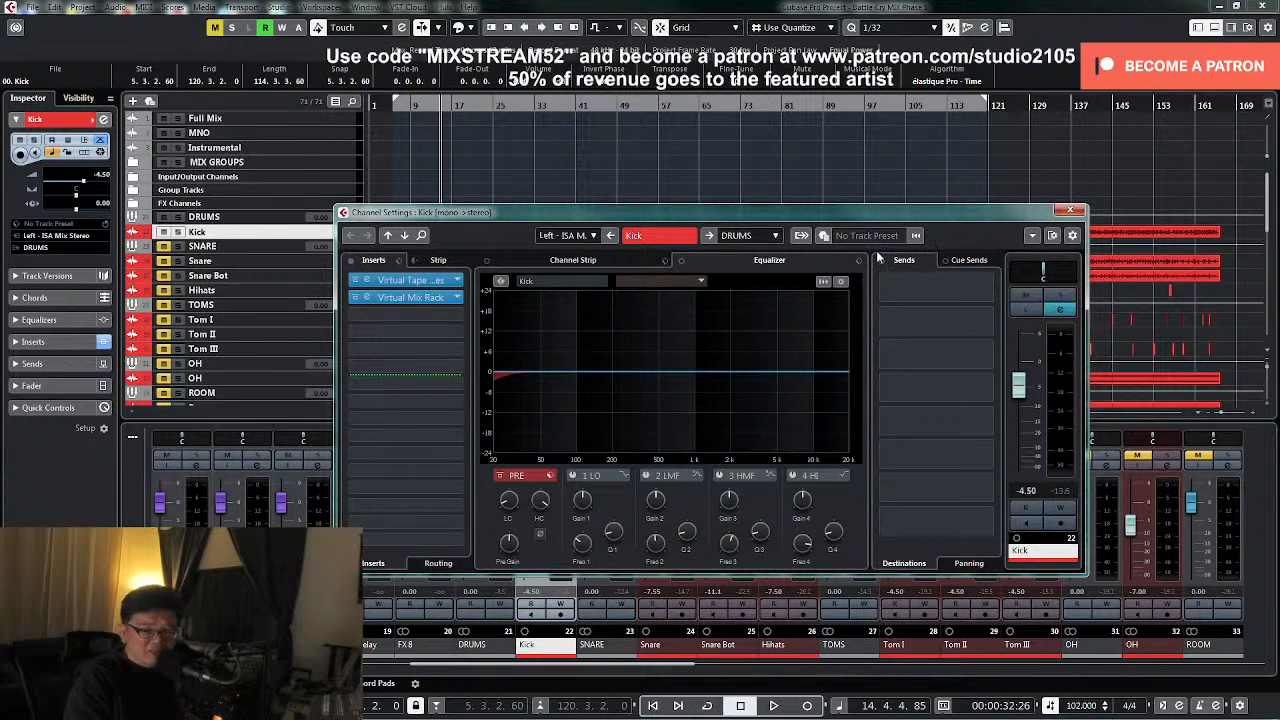
click(455, 314)
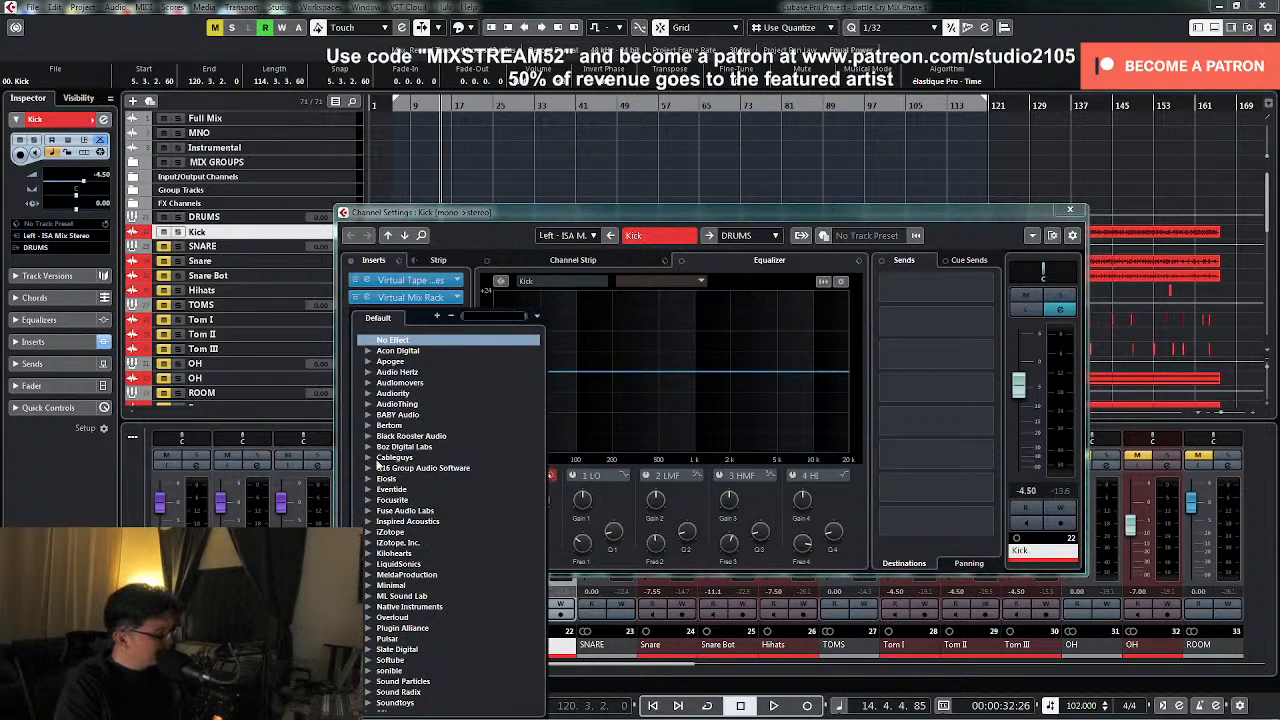
click(367, 446)
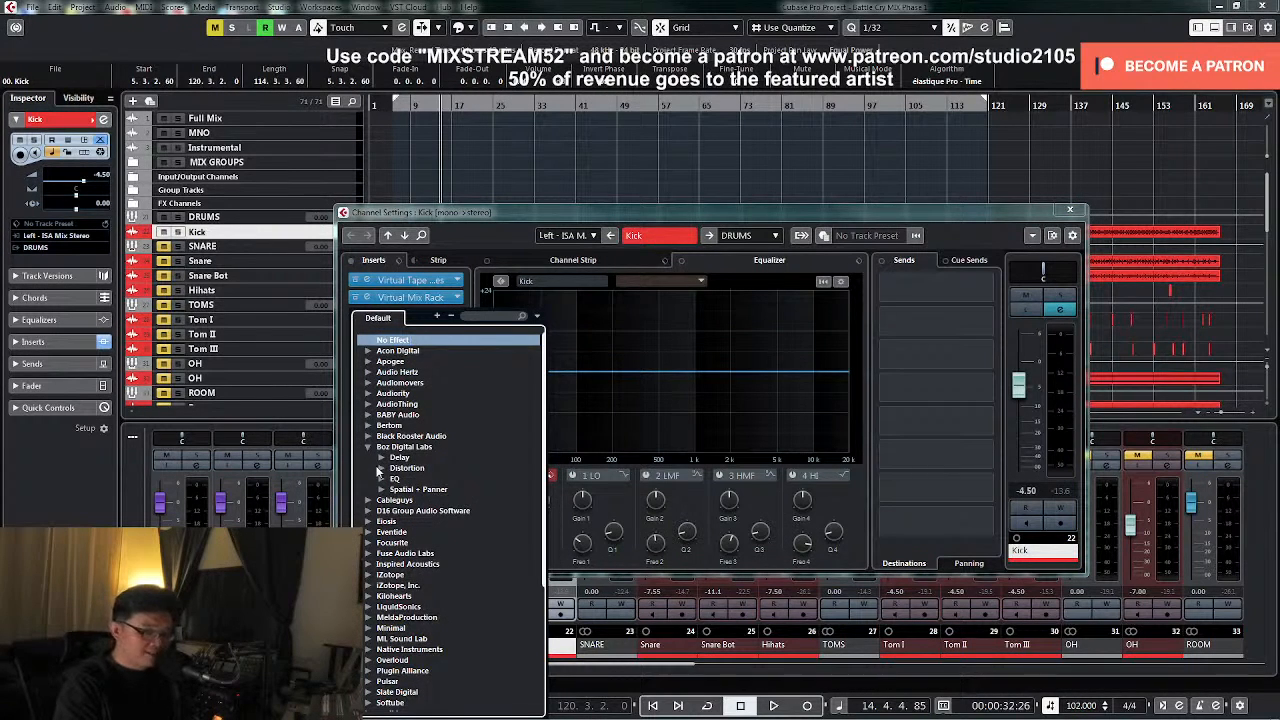
click(381, 468)
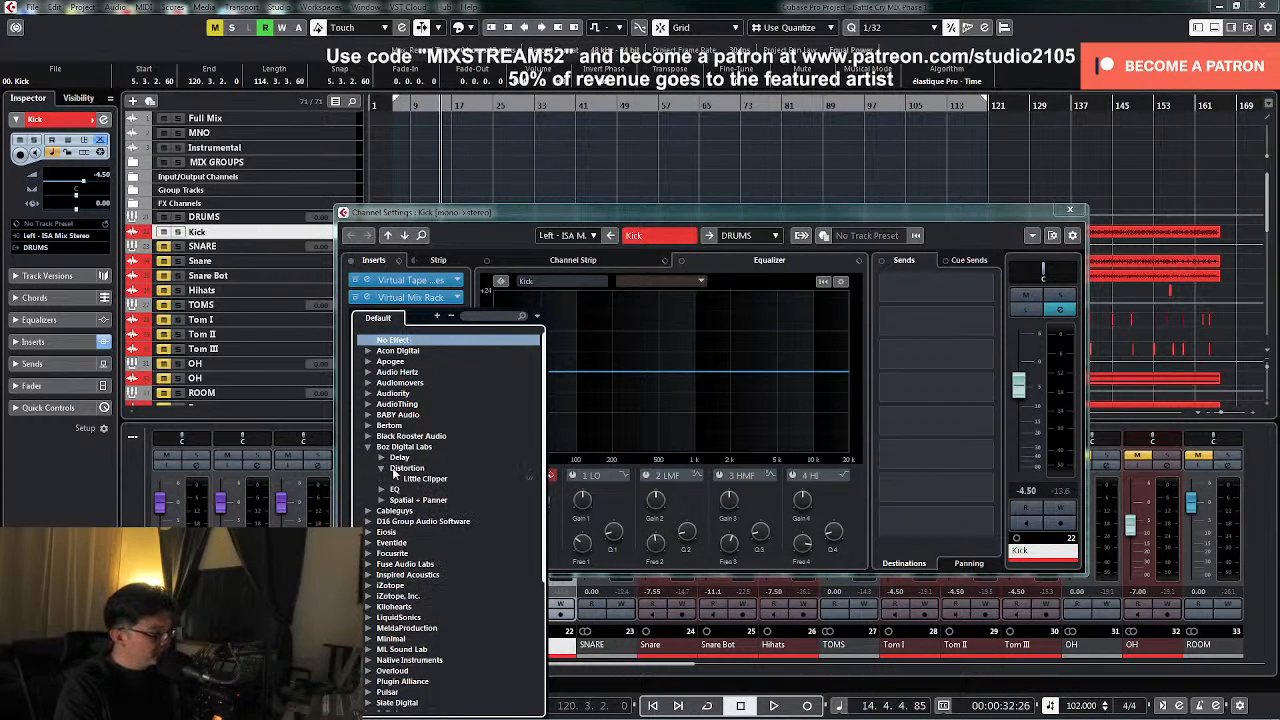
click(430, 479)
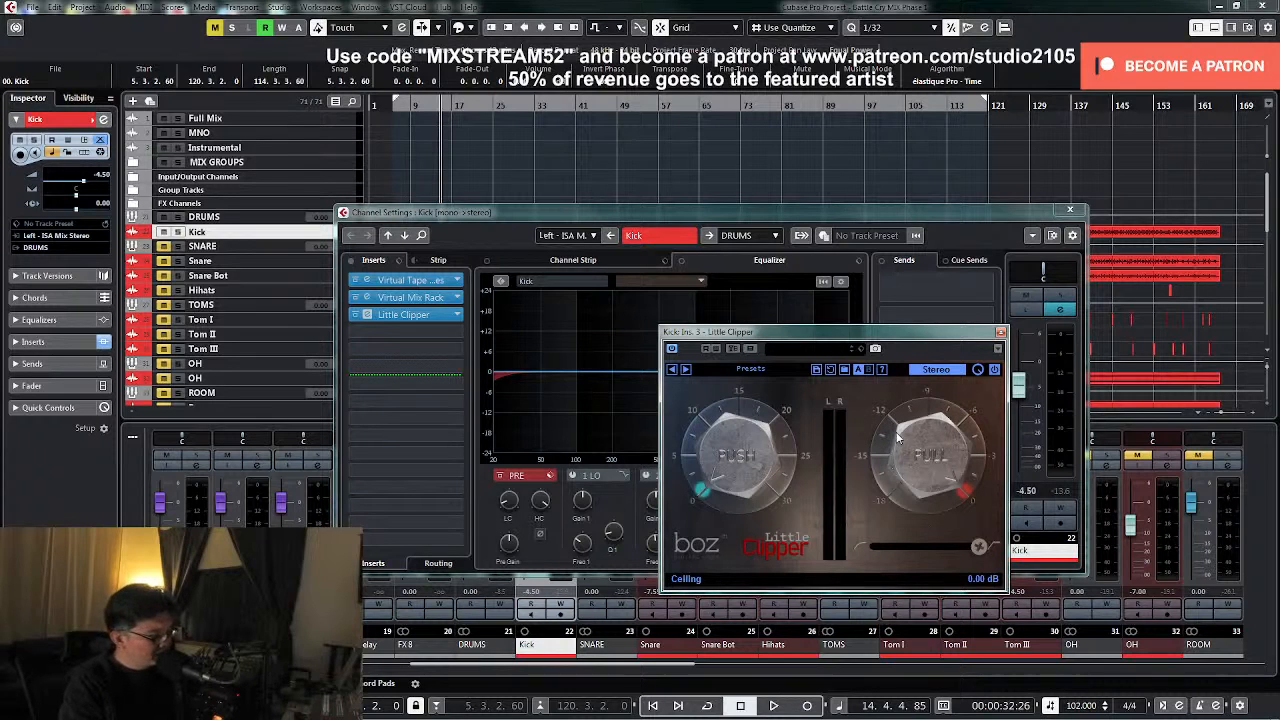
- Lower Little Clipper's ceiling to slightly past -7 dB during kick playback and close the plug-in and channel settings
mouse_move(930, 431)
mouse_down()
mouse_move(925, 454)
mouse_move(881, 450)
mouse_up()
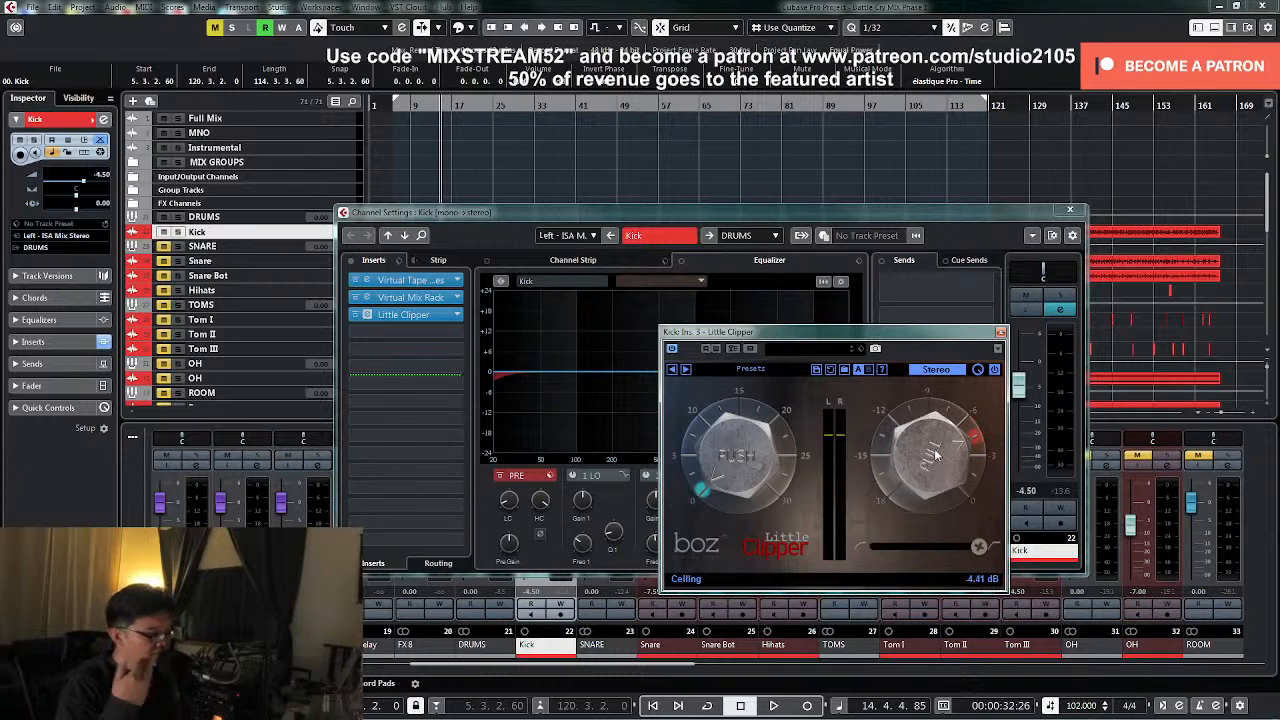
scroll(929, 456, down, 2)
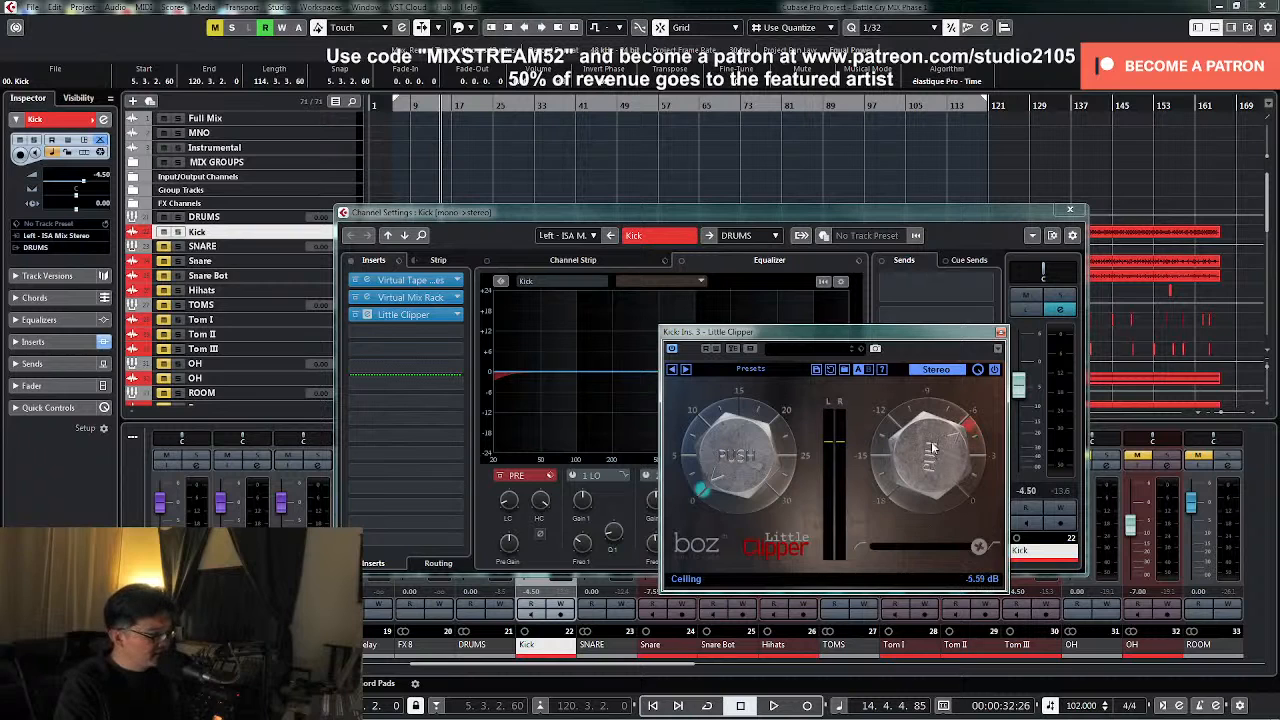
key(space)
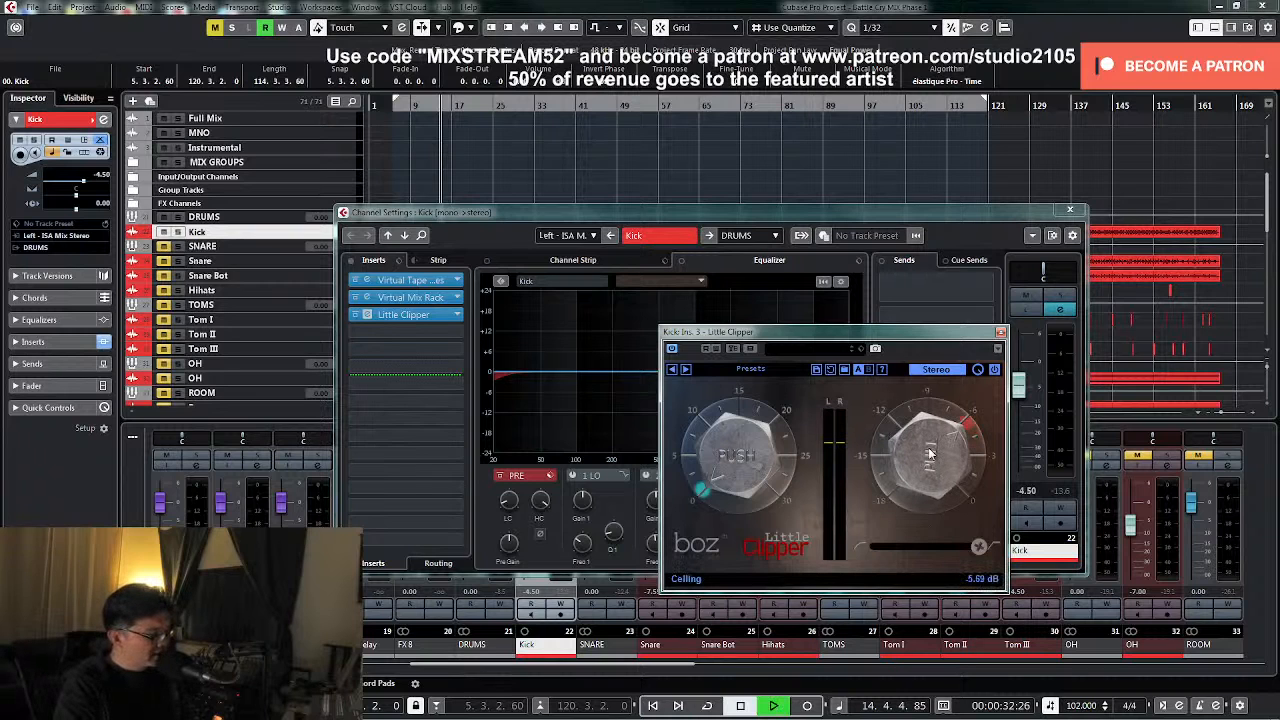
scroll(929, 462, down, 2)
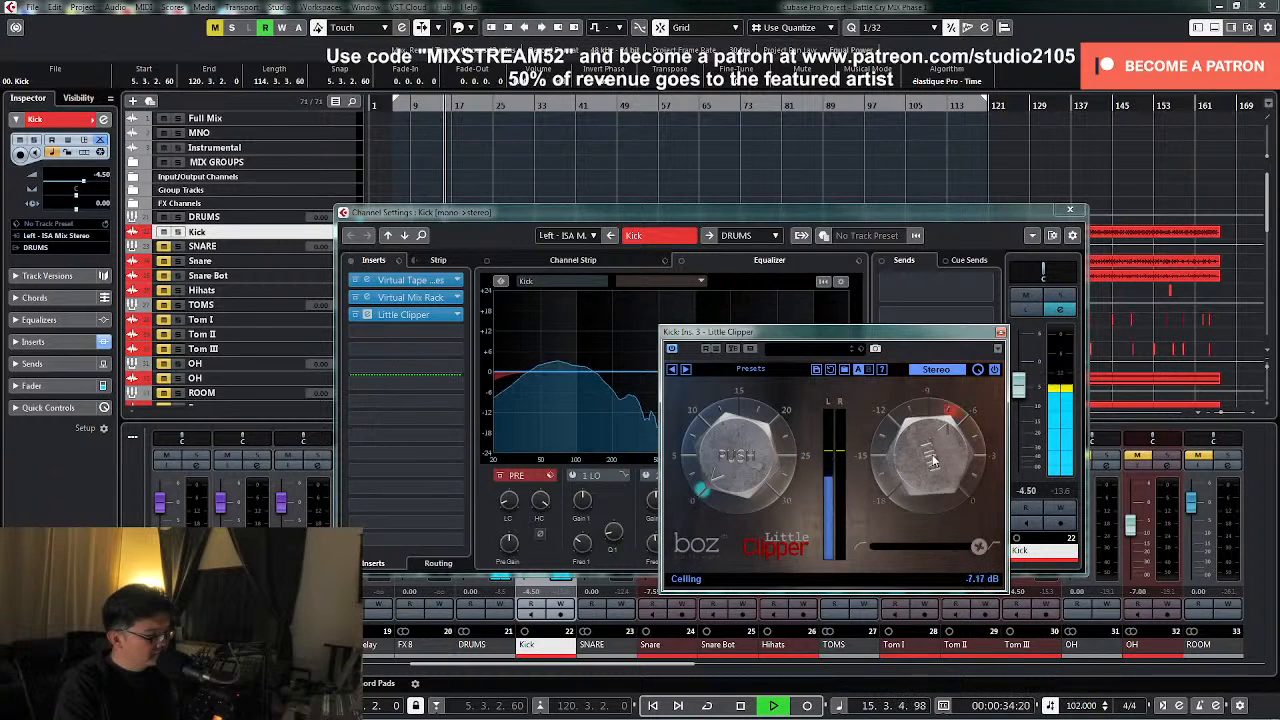
scroll(932, 468, down, 1)
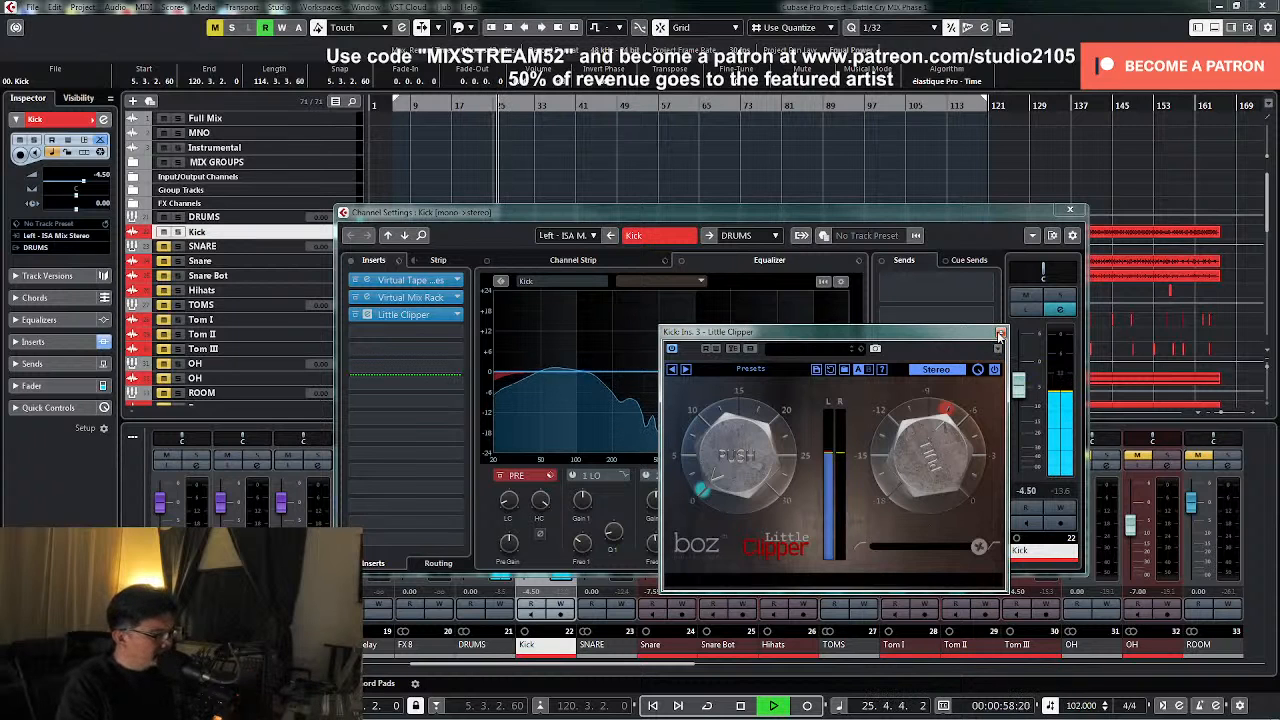
click(999, 335)
click(1070, 210)
key(space)
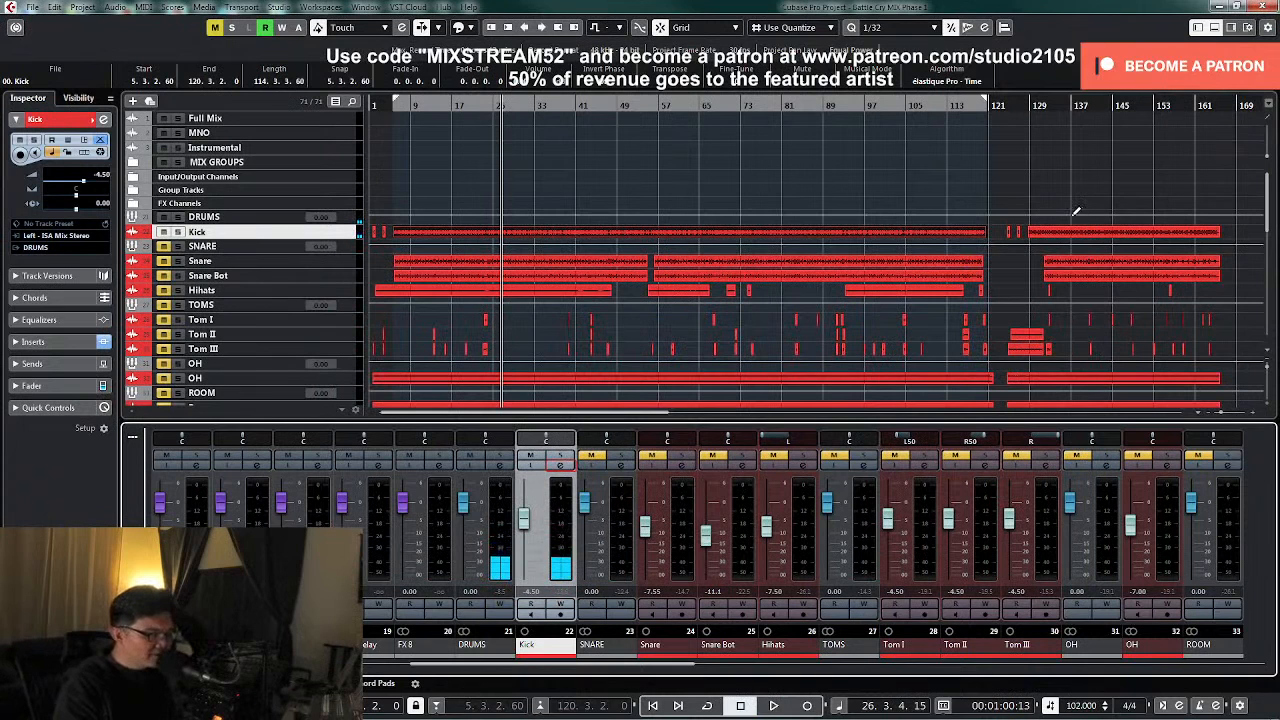
- Set the volume of the OH audio track (channel 32) to -8 dB while playing it with the kick
drag(690, 670, 735, 672)
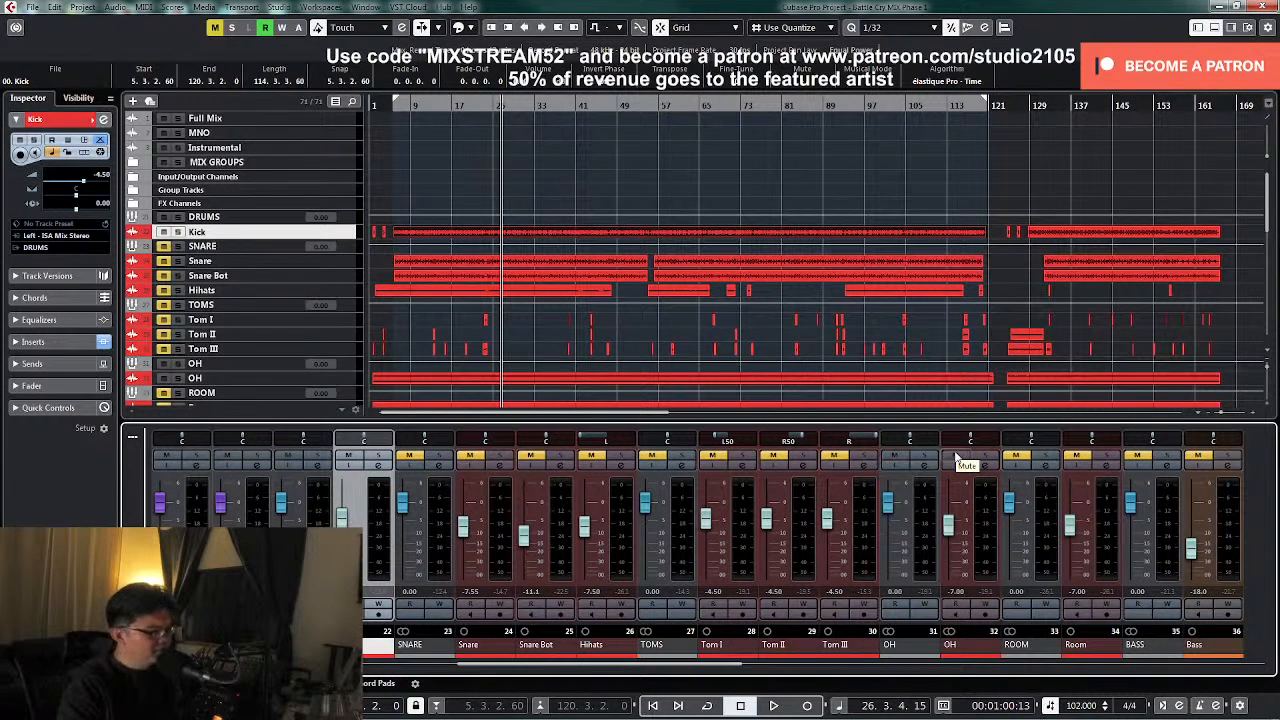
mouse_move(949, 524)
mouse_down()
mouse_move(951, 572)
mouse_move(951, 530)
mouse_up()
key(space)
click(958, 591)
text(-8)
key(Return)
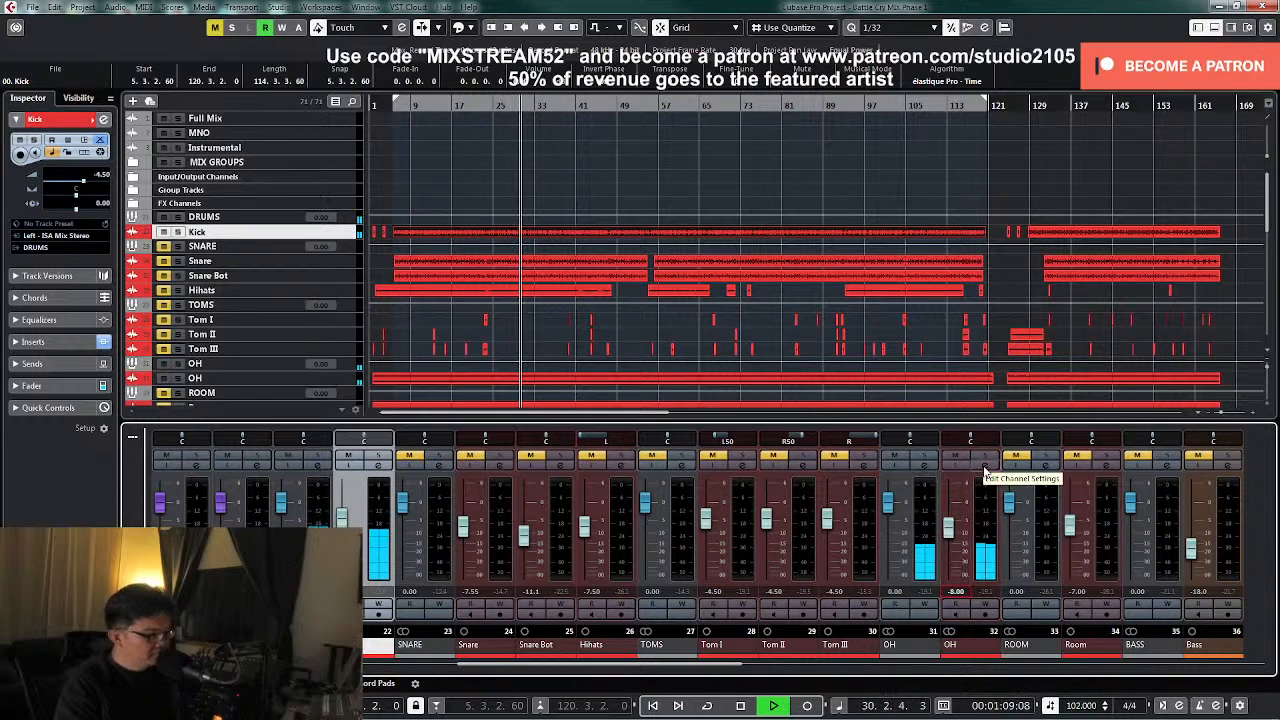
key(space)
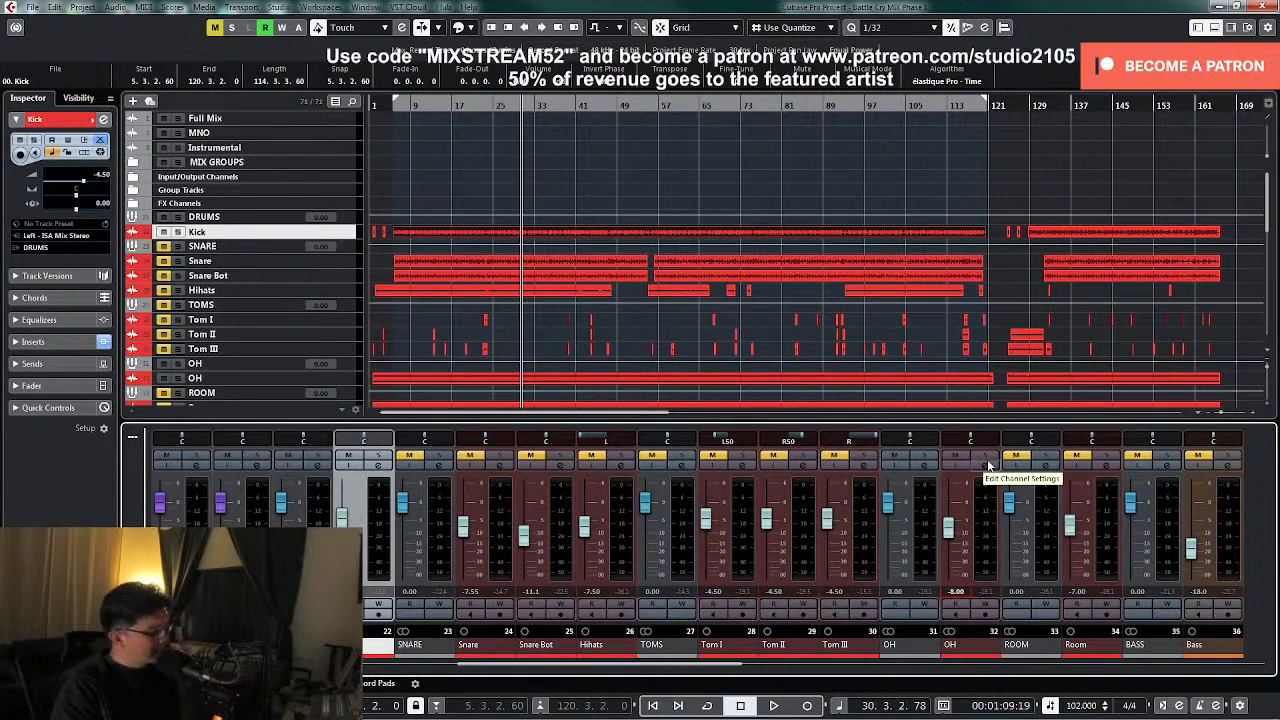
- Solo the OH group channel, play it back and open its channel settings to inspect the equalizer spectrum
click(927, 459)
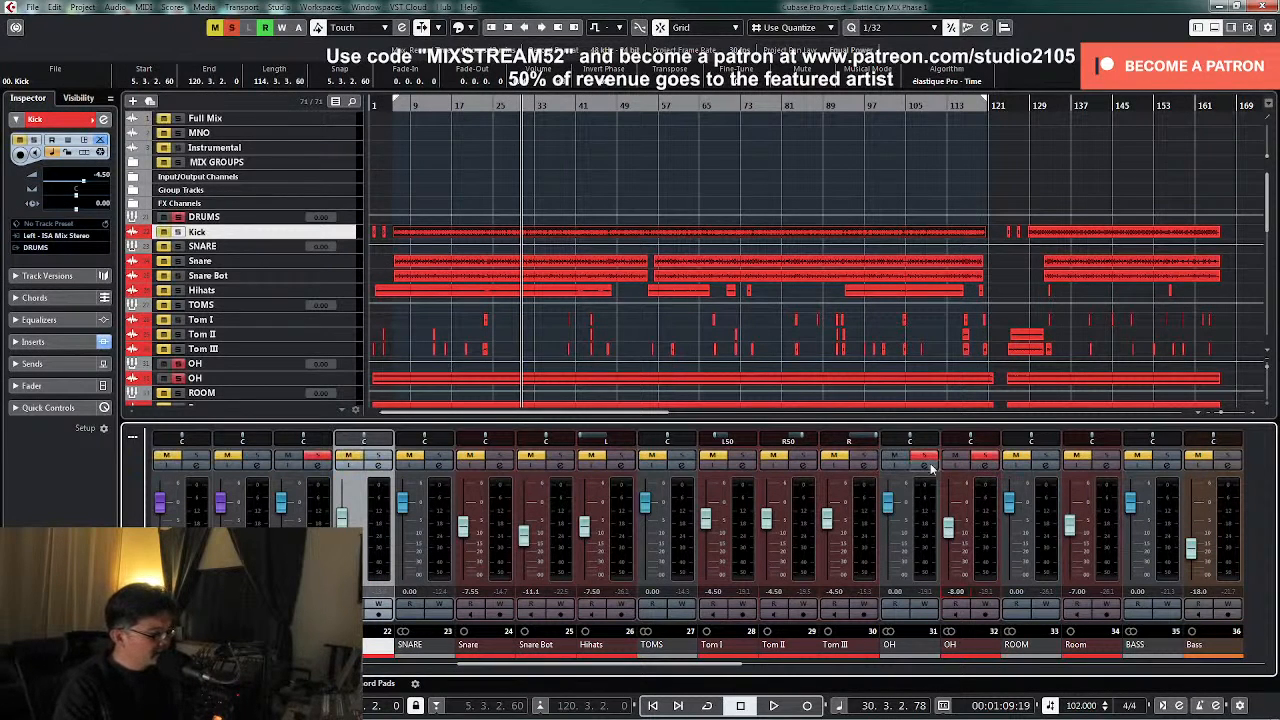
key(space)
click(926, 466)
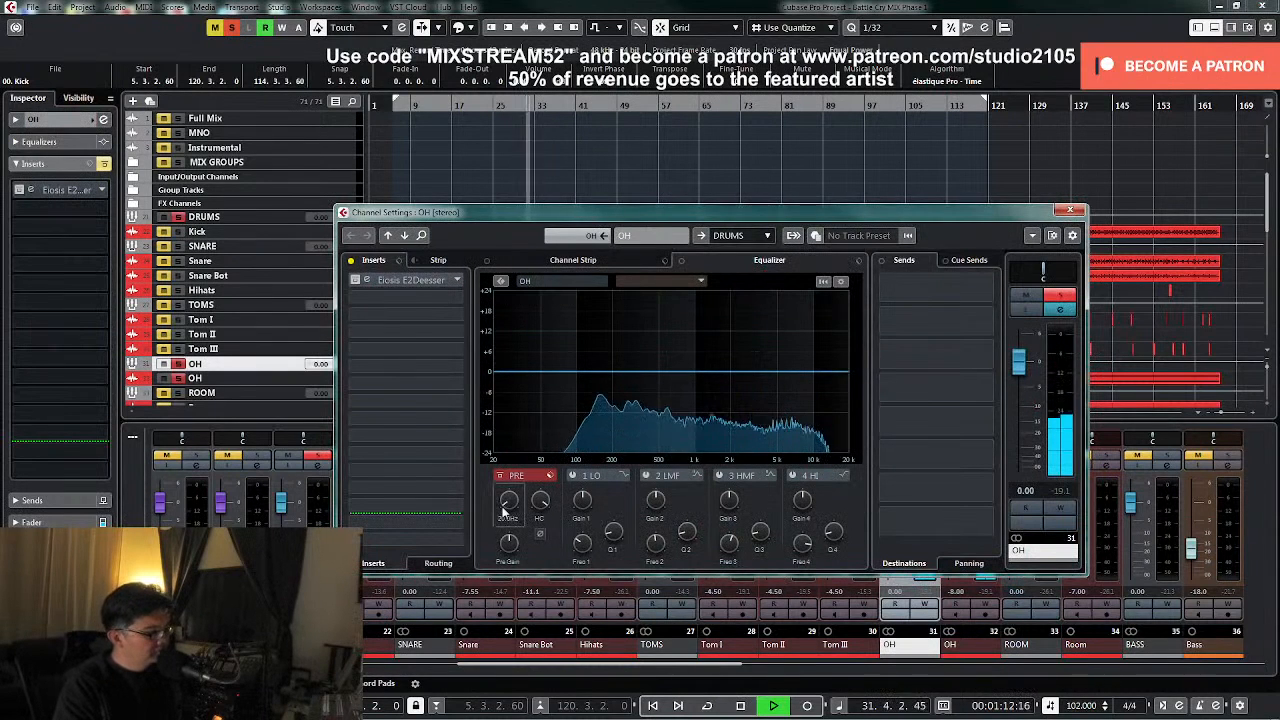
click(508, 505)
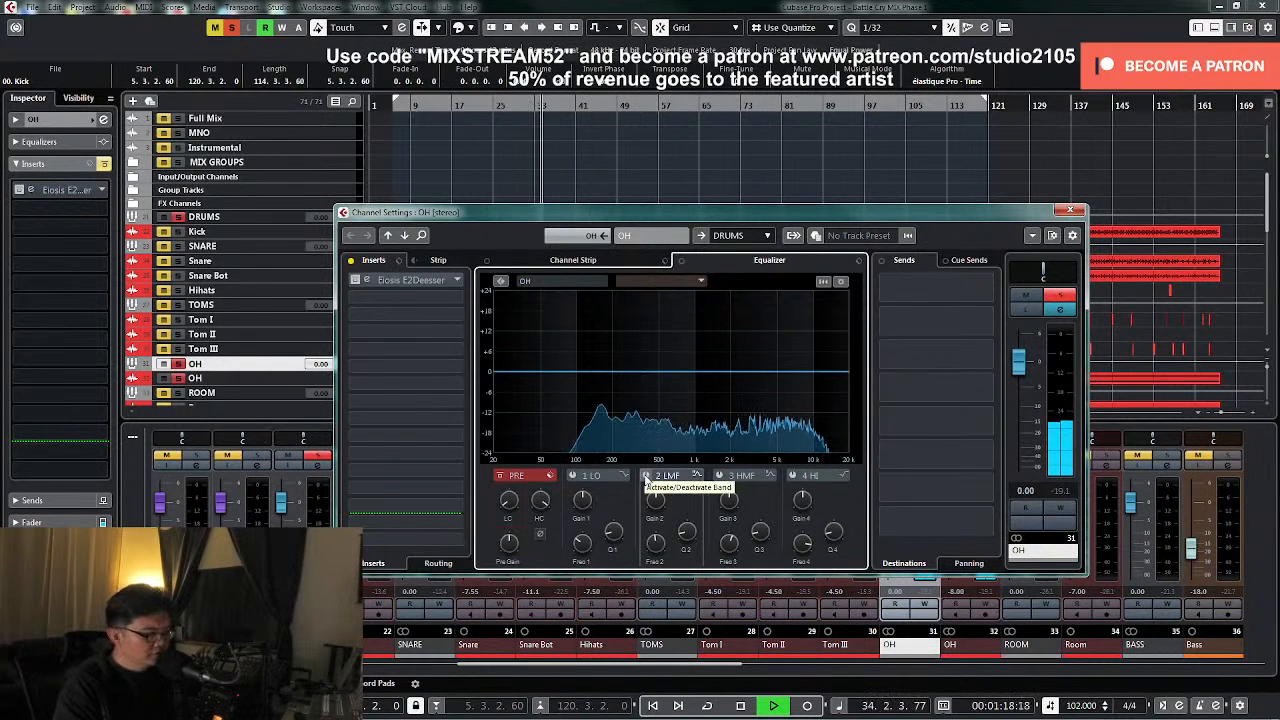
- Enable the OH group's LMF band, sweep a narrow boost to about 316 Hz and cut that frequency by about 5 dB
click(646, 476)
drag(683, 371, 634, 331)
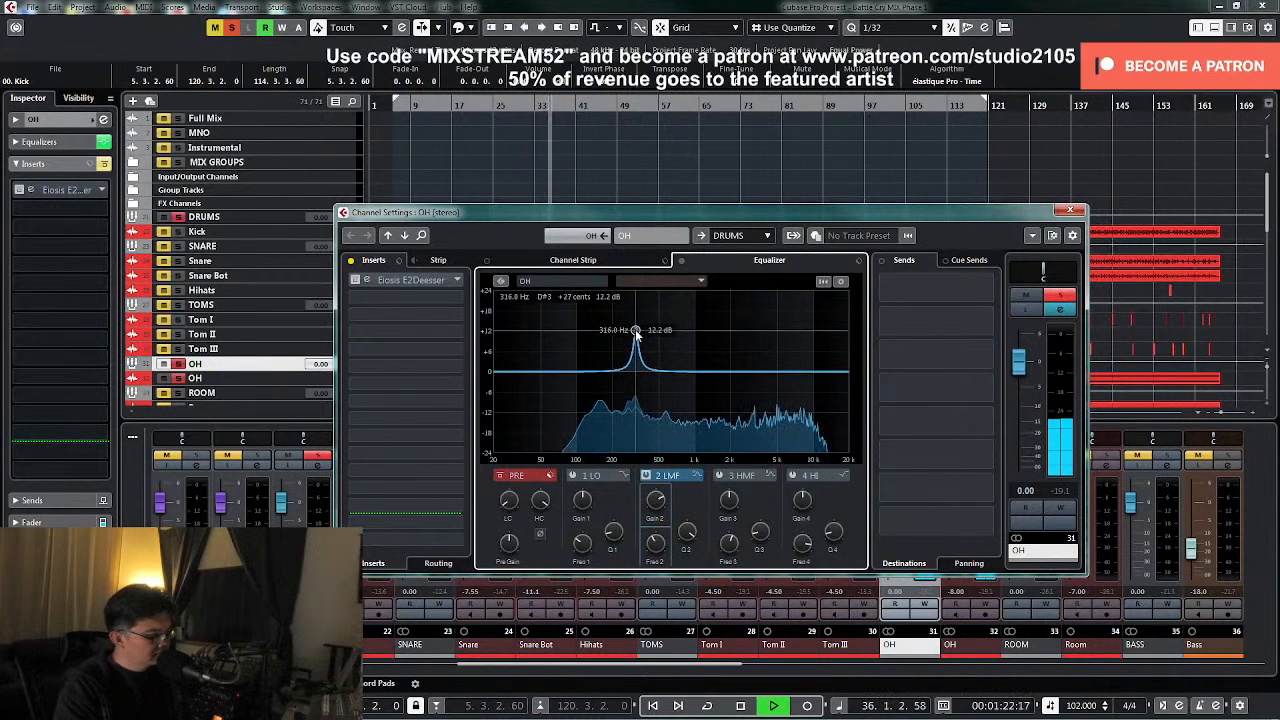
key(space)
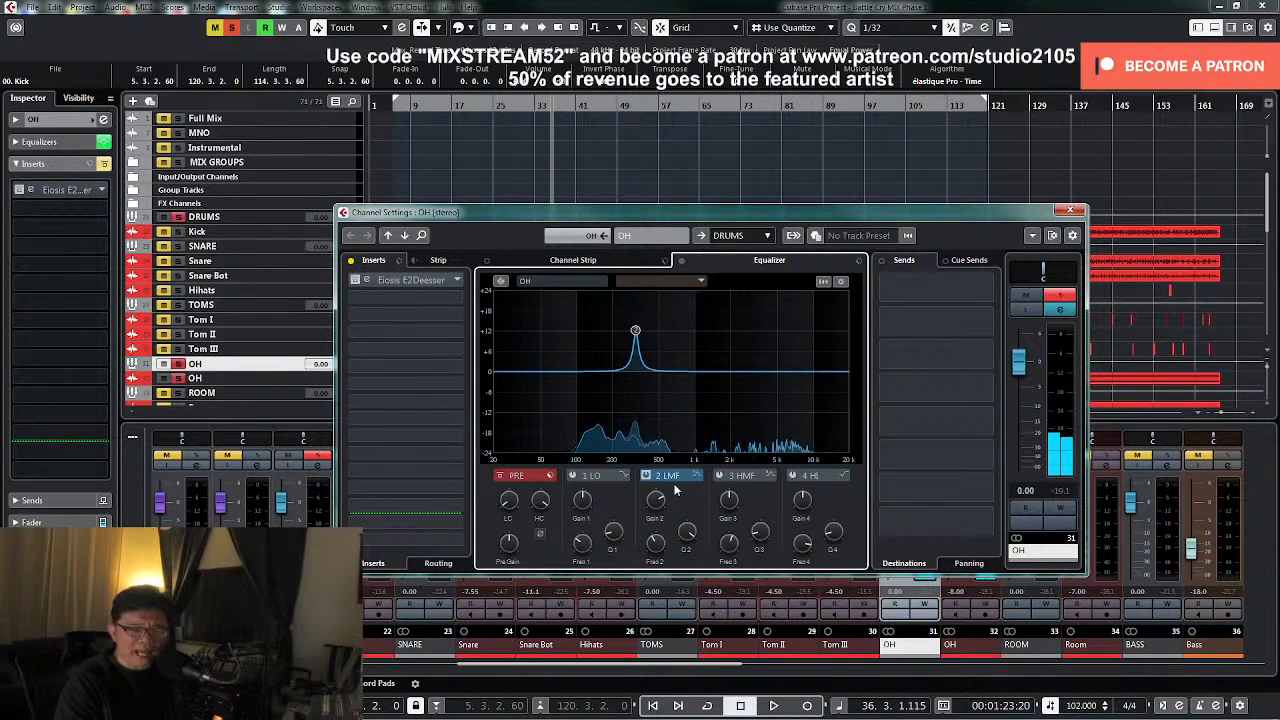
drag(658, 505, 655, 542)
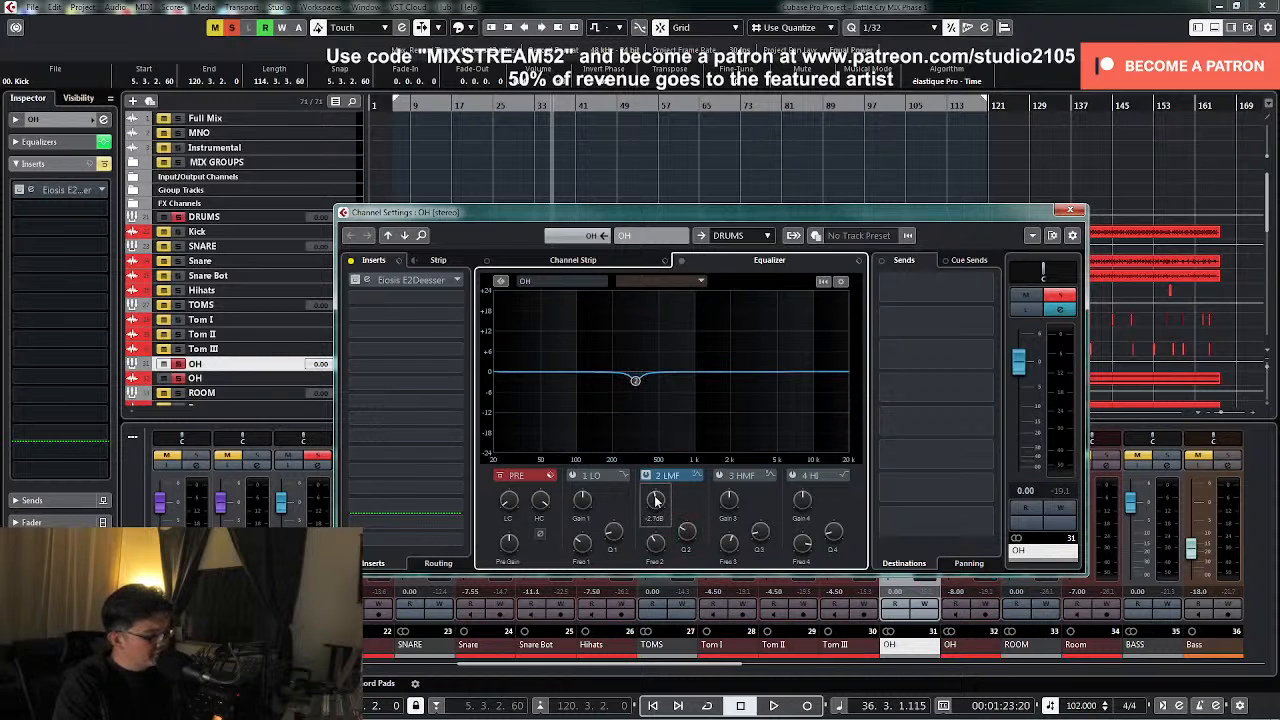
drag(656, 501, 656, 506)
- Enable the OH group's HMF band, sweep a narrow boost to about 448 Hz and cut it by about 5 dB
click(720, 475)
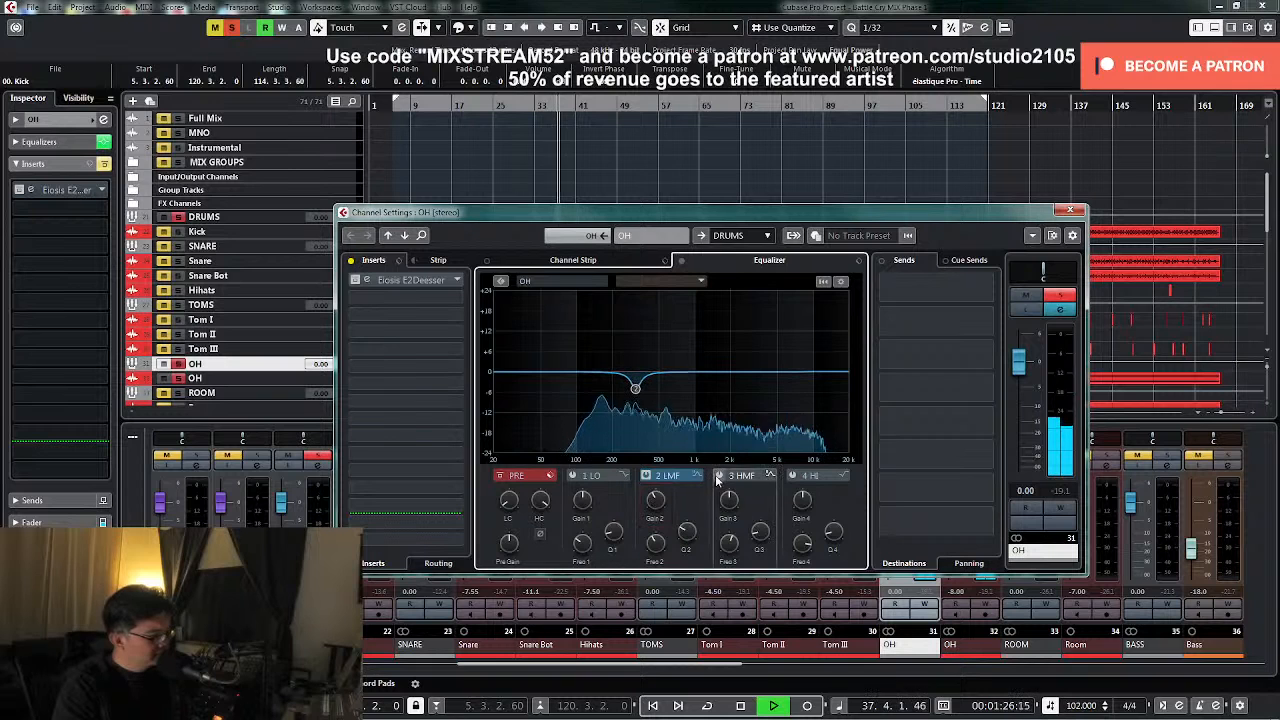
key(space)
mouse_move(731, 377)
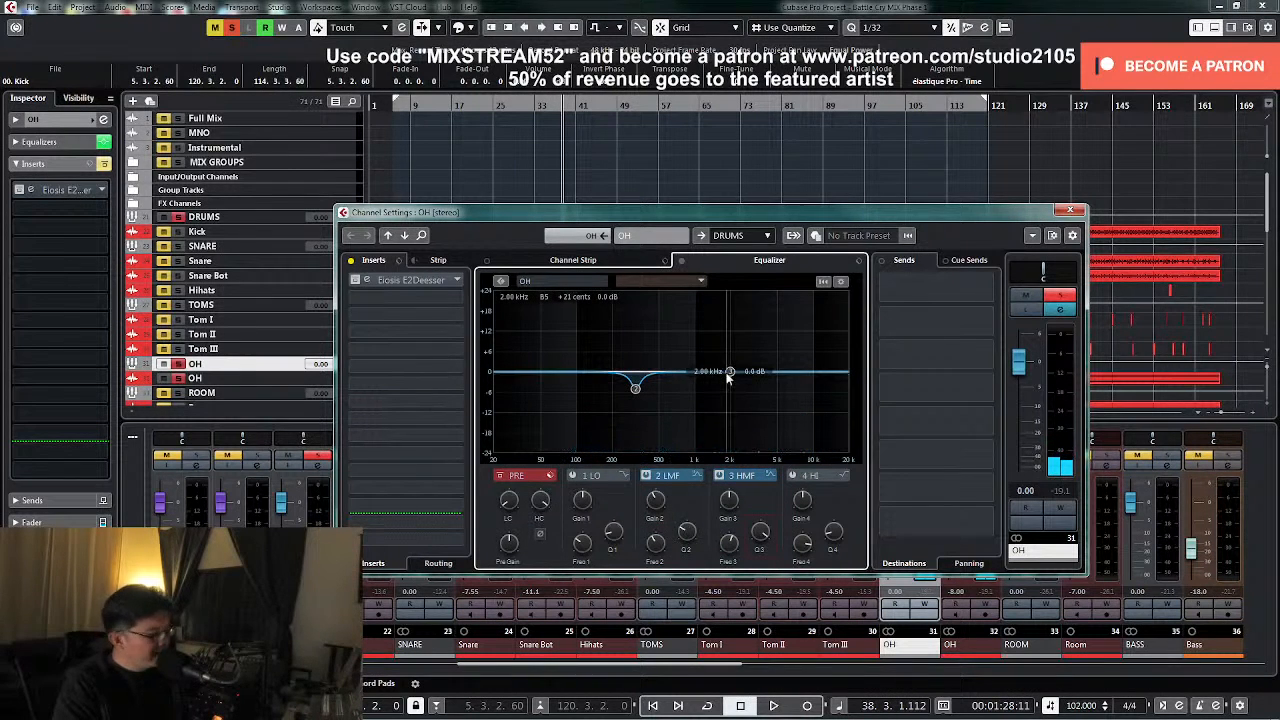
key(space)
drag(731, 377, 653, 312)
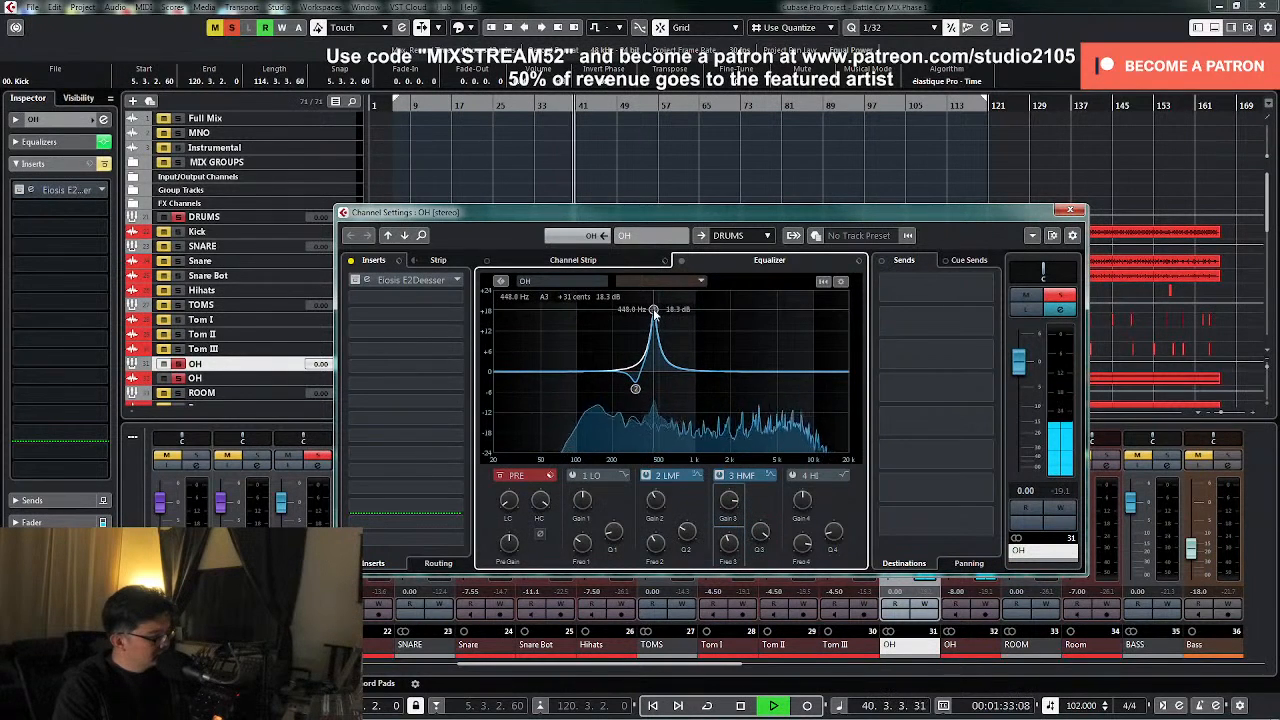
key(space)
key(space)
drag(729, 500, 722, 562)
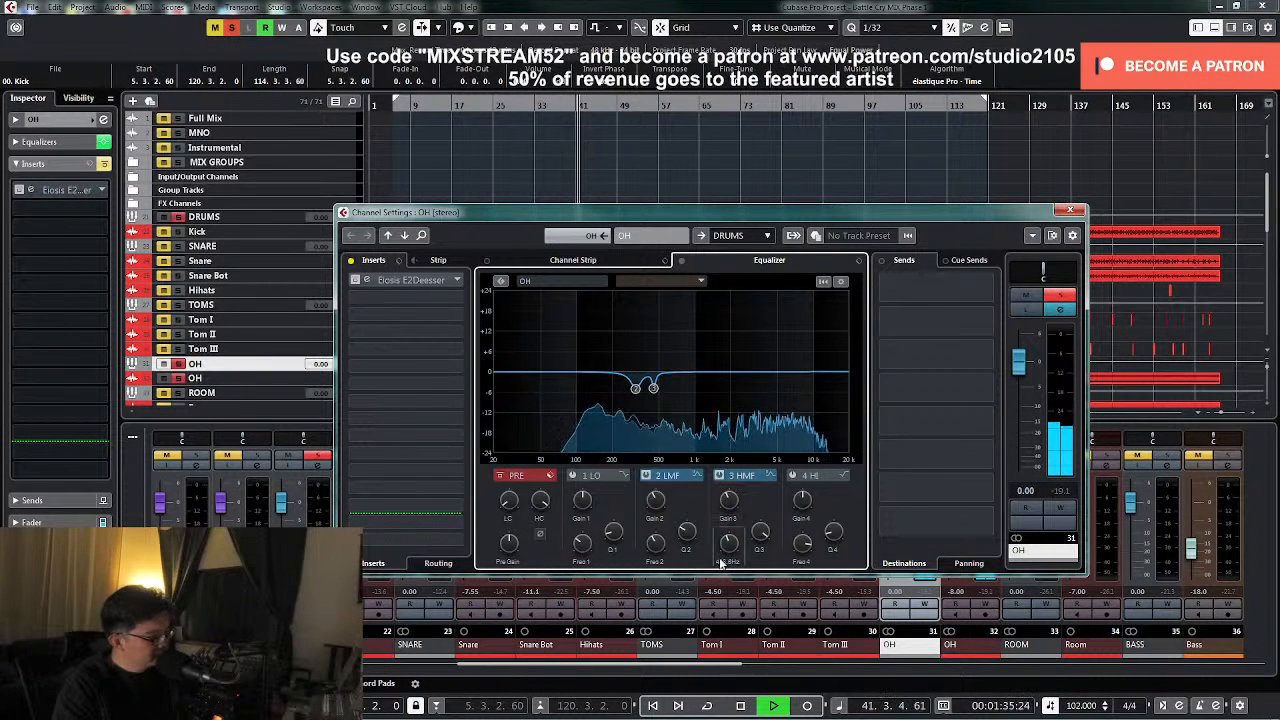
key(space)
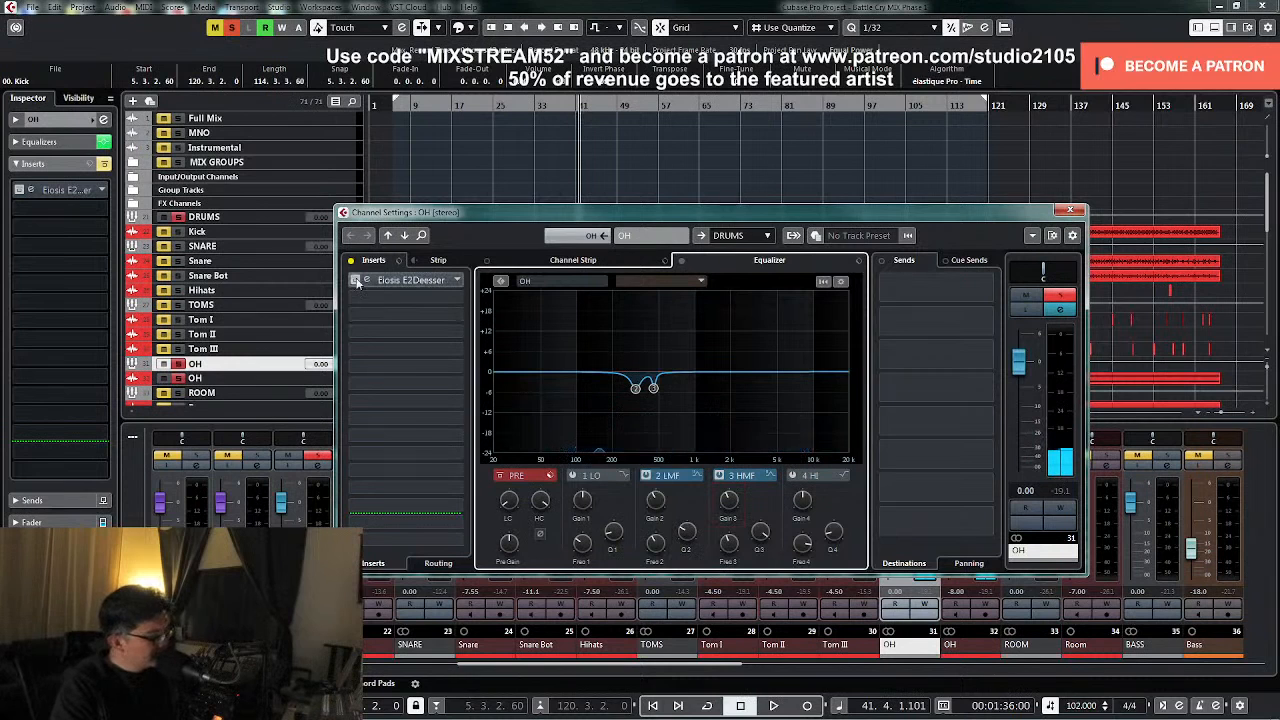
- Activate the Eiosis E2Deesser insert on the OH group and adjust its sensitivity during playback
click(416, 280)
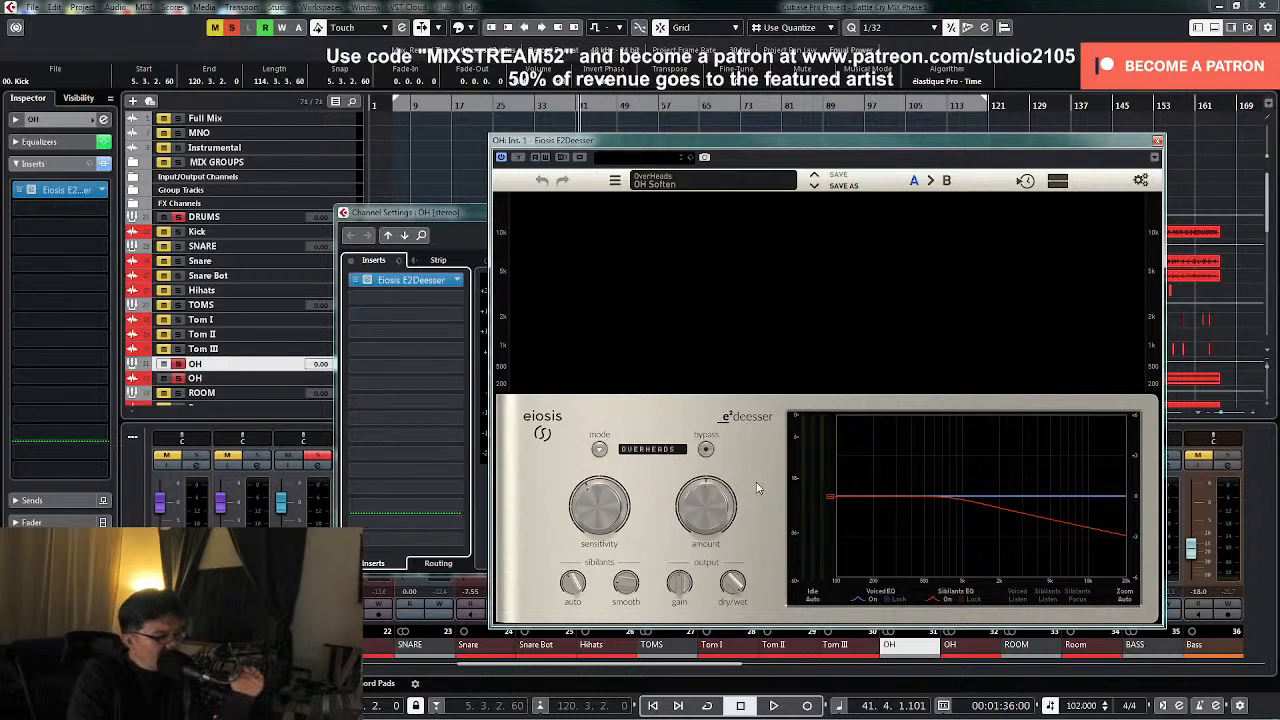
key(space)
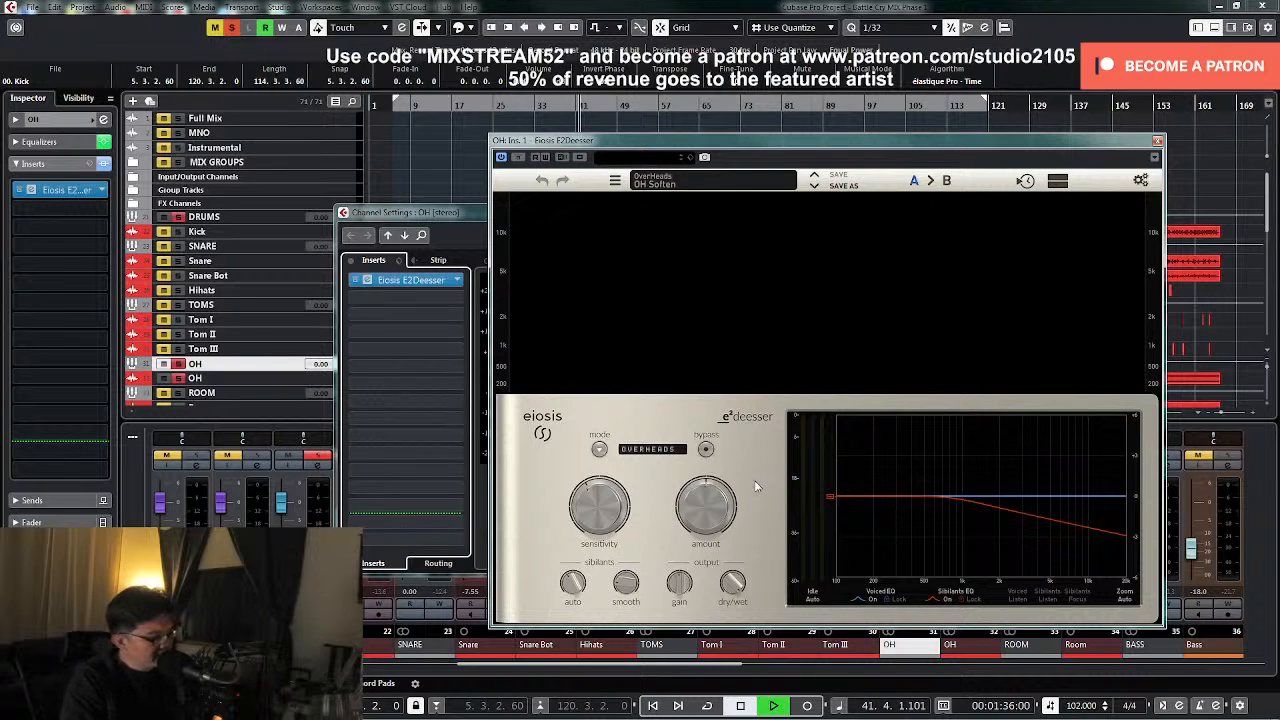
drag(591, 512, 588, 525)
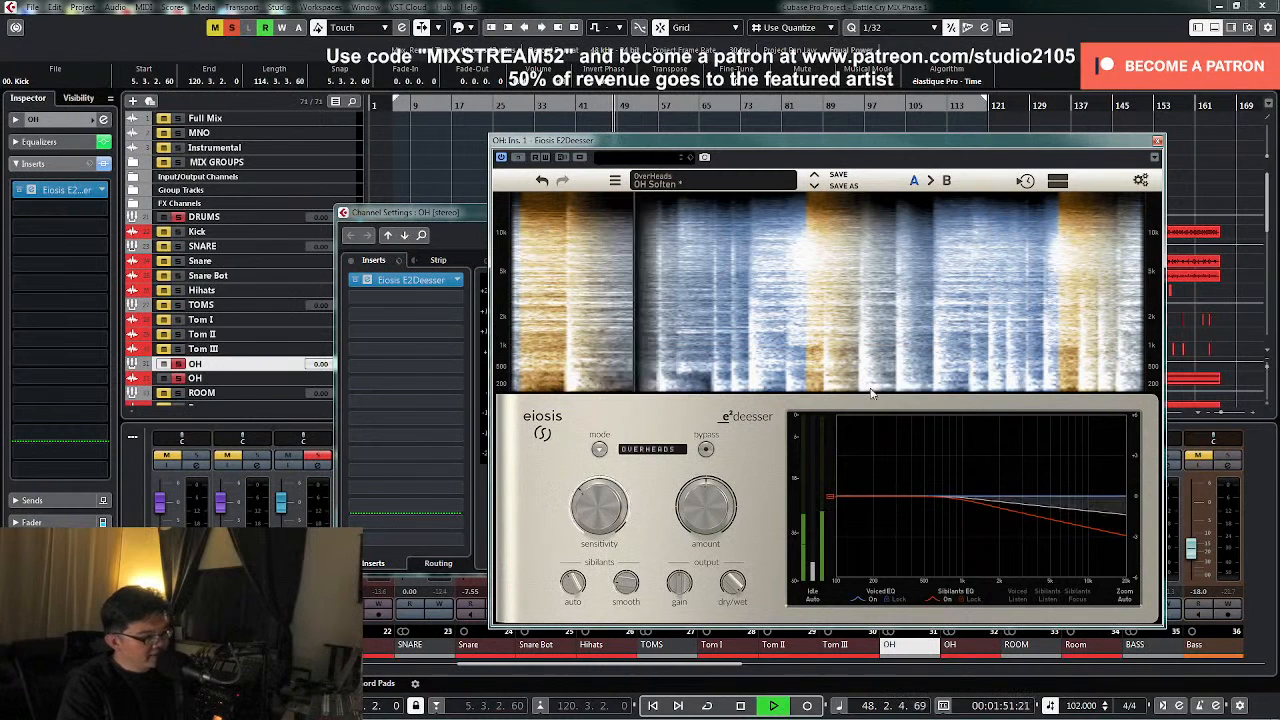
key(space)
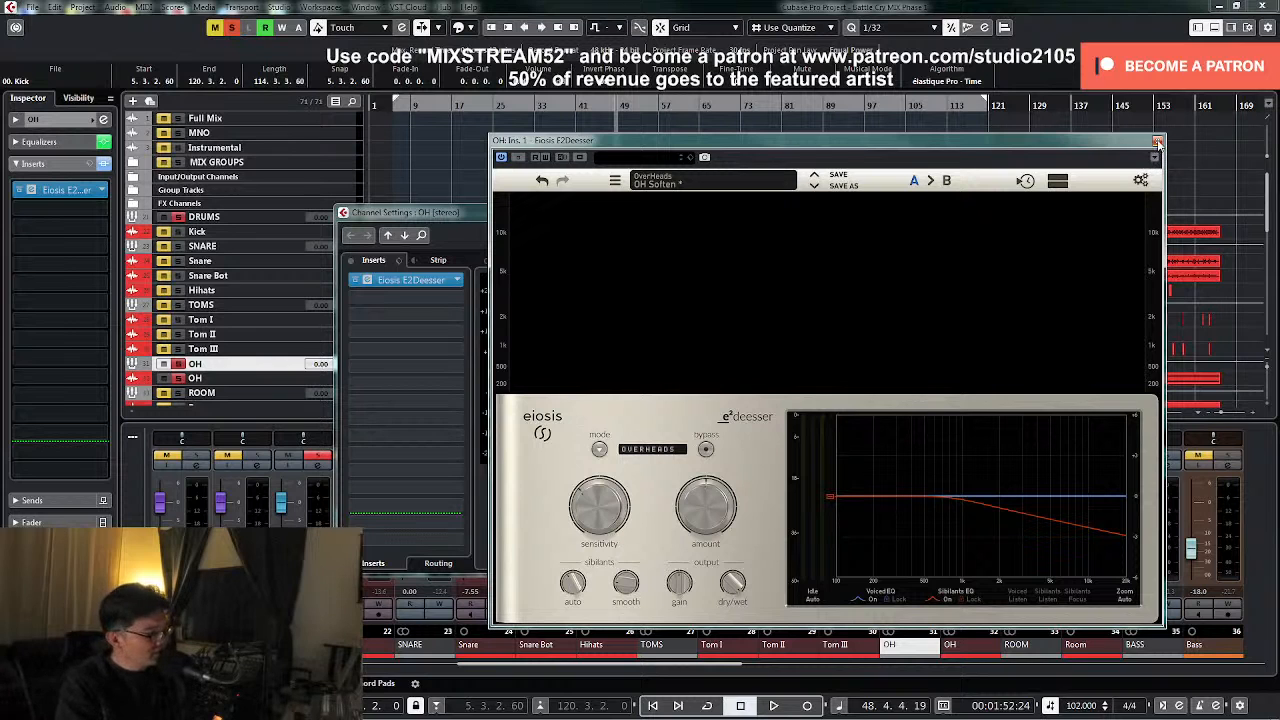
click(1157, 143)
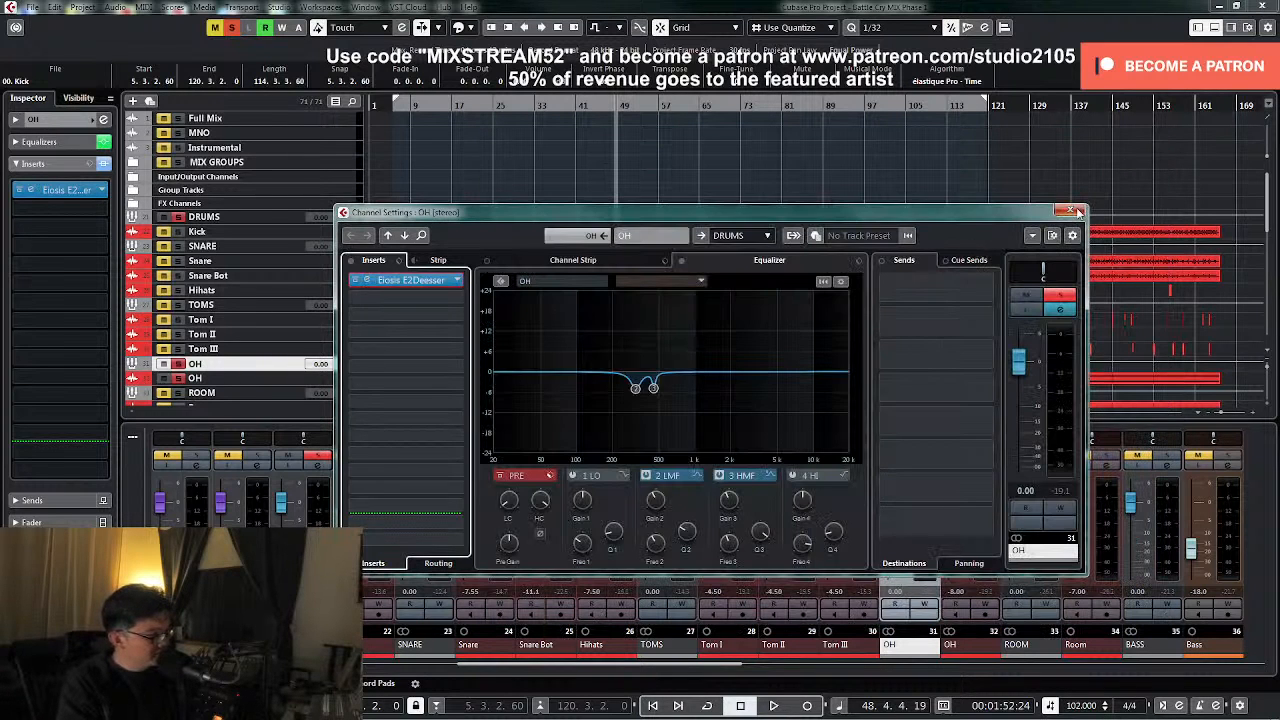
click(1072, 211)
- Unsolo the OH group, unmute the snare tracks and pull the Snare Bot volume all the way down
click(921, 460)
key(space)
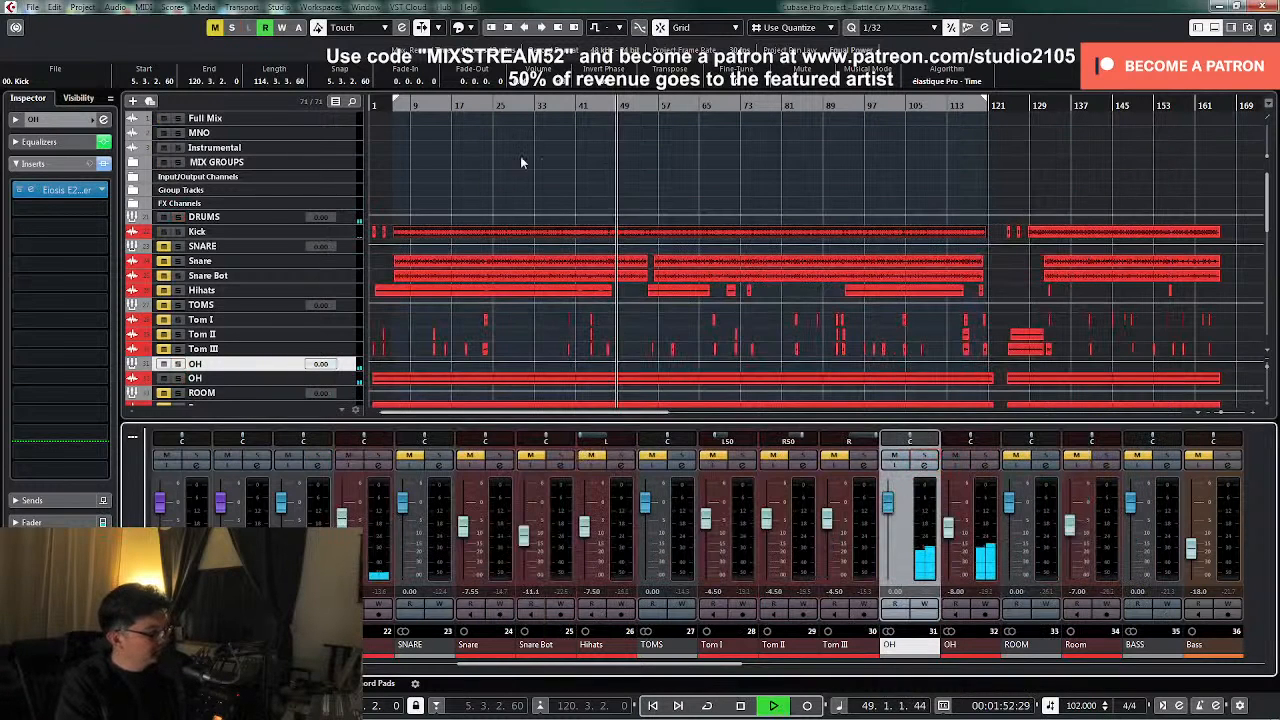
key(space)
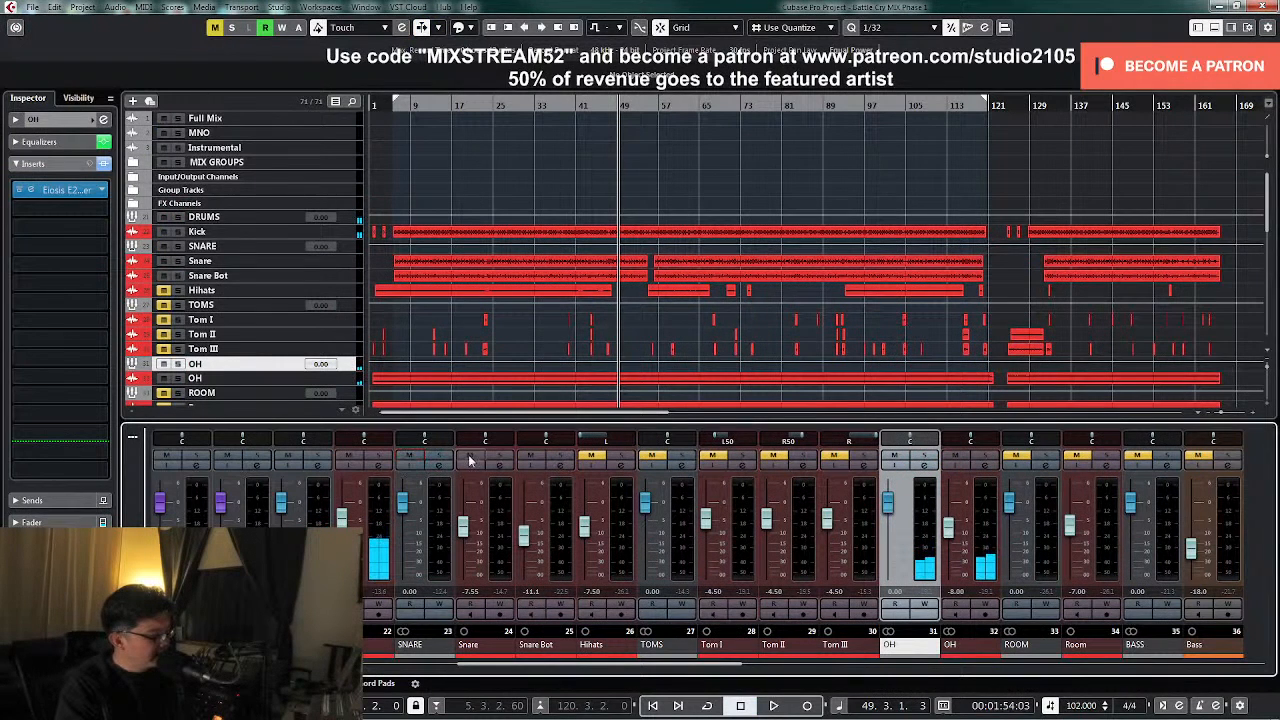
drag(524, 535, 524, 568)
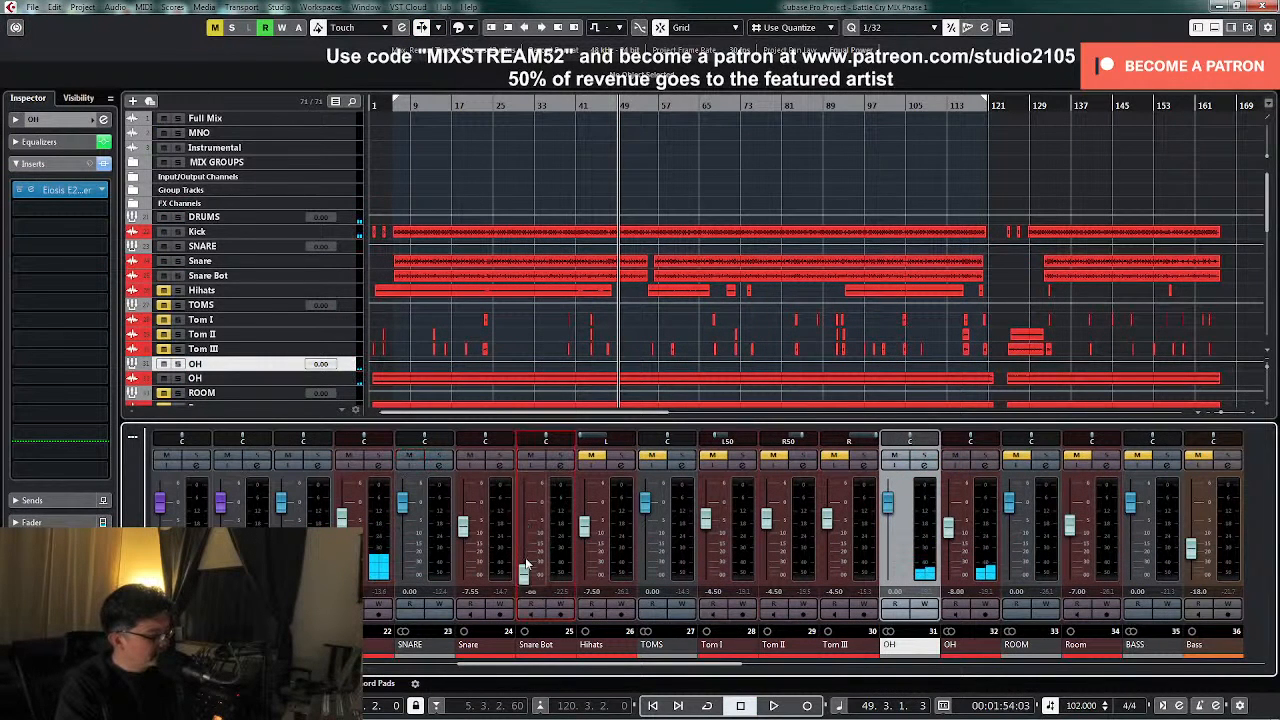
- Set the Snare track's volume to -8.5 dB in its channel settings while playing it with the kick and overheads
click(500, 467)
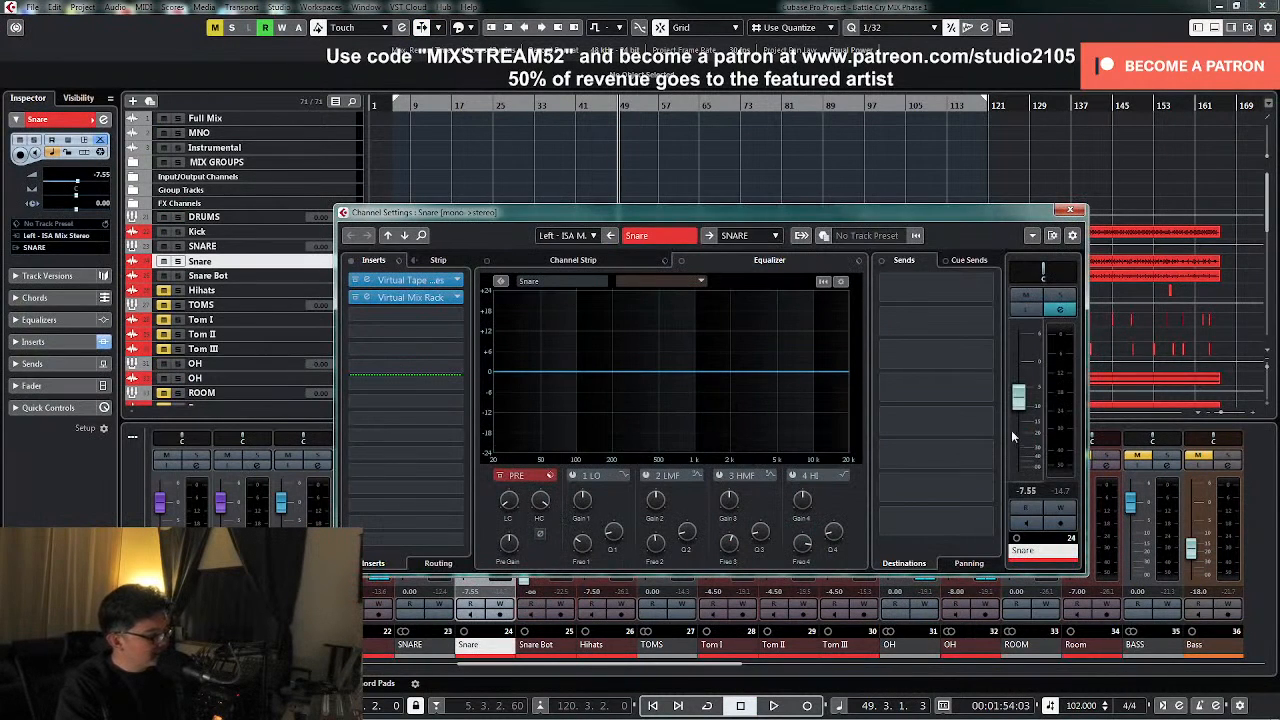
key(space)
drag(1018, 405, 1020, 410)
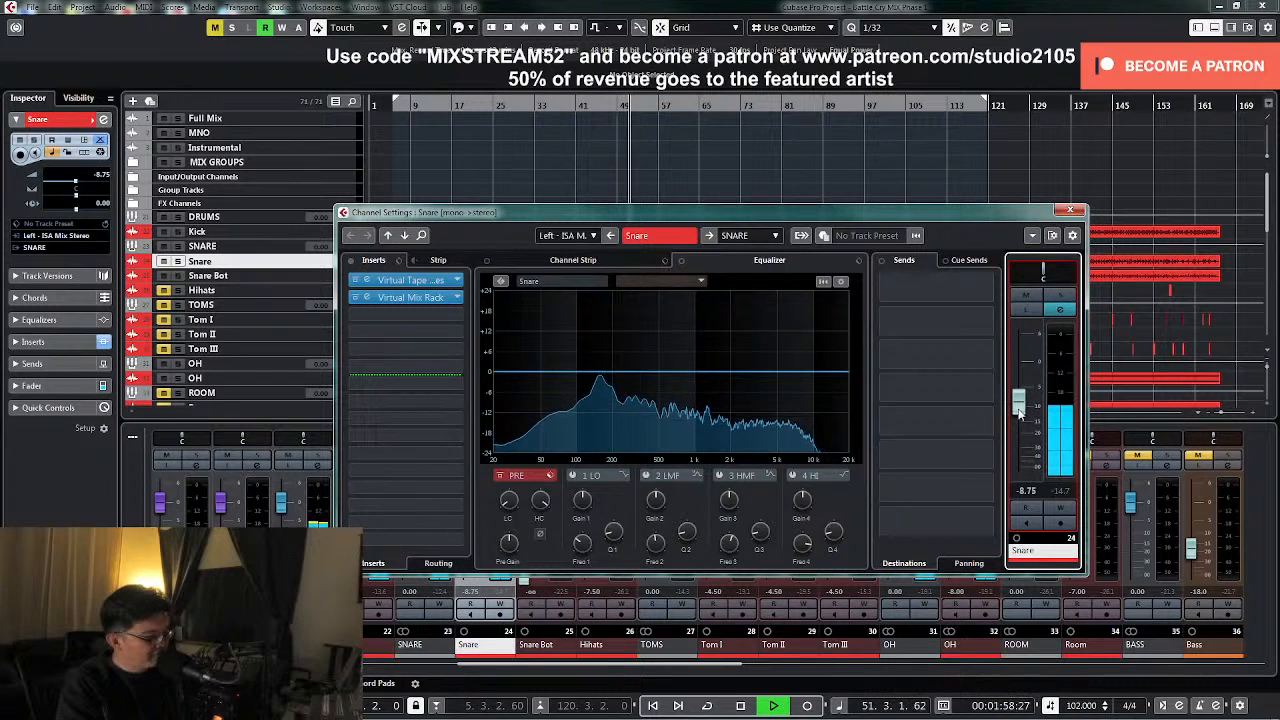
double_click(1025, 492)
text(-8.5)
key(Return)
key(space)
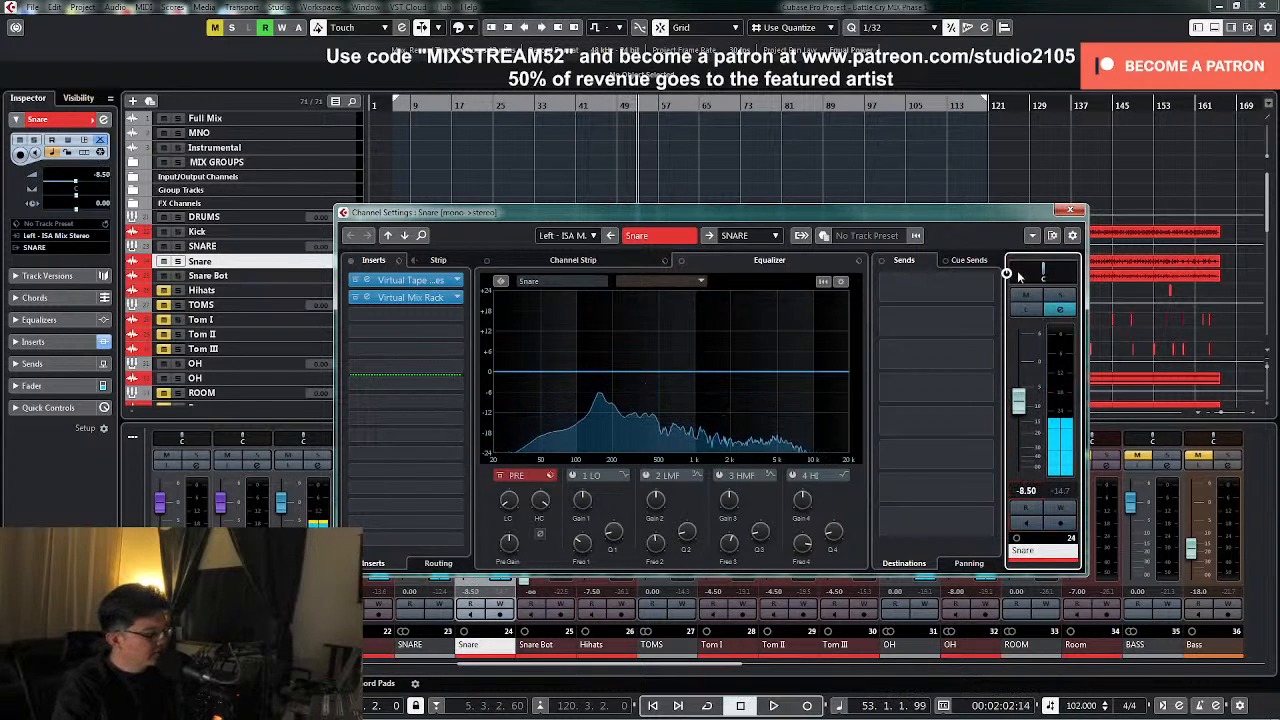
click(1069, 213)
- Deactivate the REVerence send on the SNARE group channel
click(440, 465)
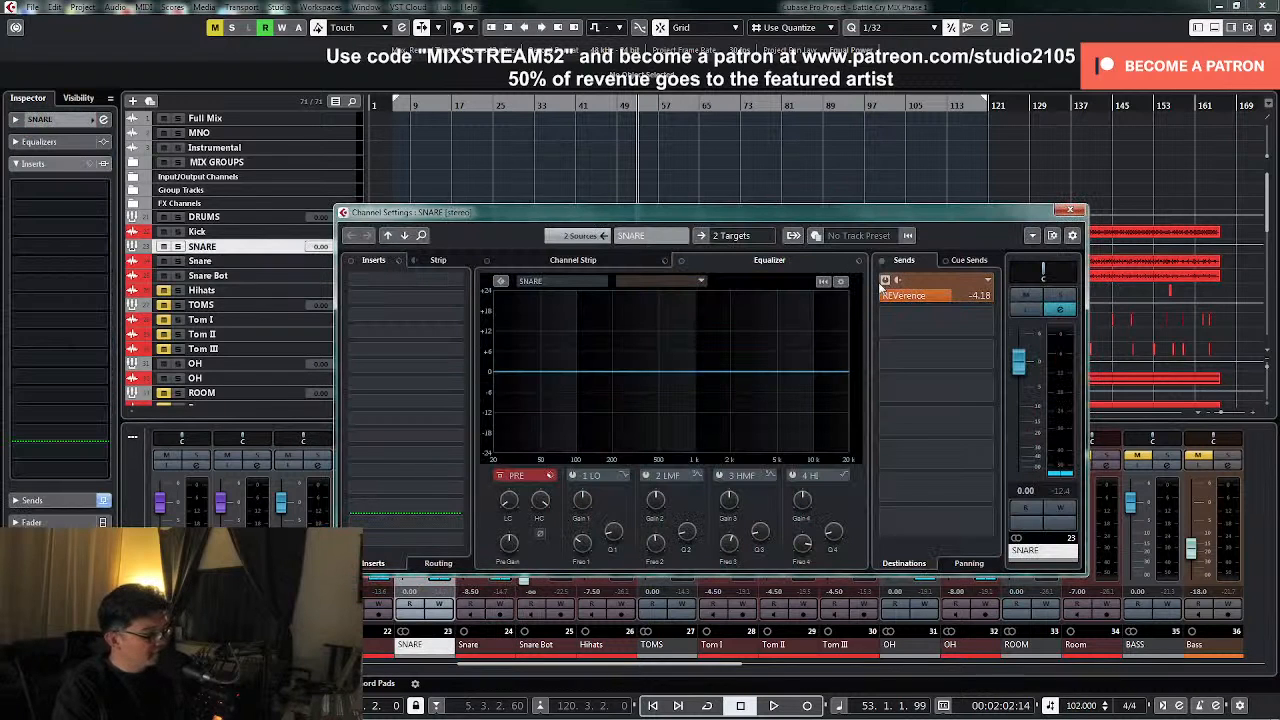
click(884, 288)
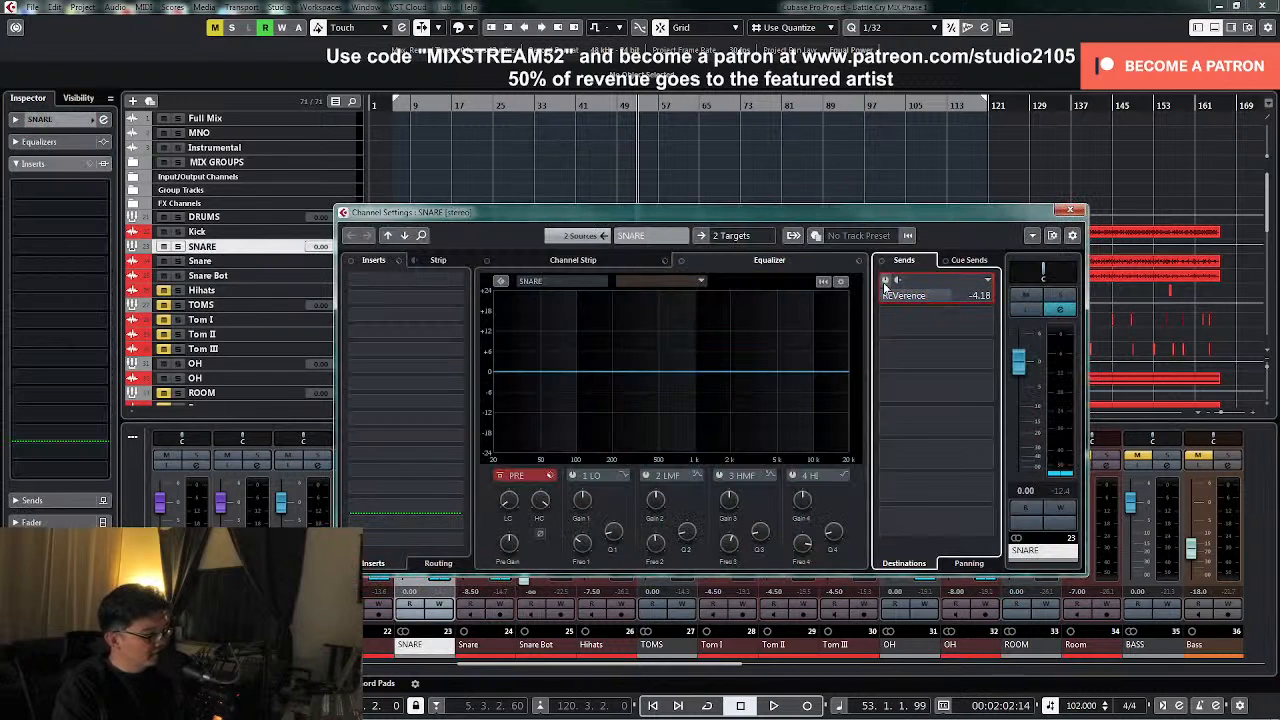
click(1069, 212)
- Solo the Snare track, check its spectrum during playback and set its low-cut filter to about 65 Hz
click(499, 458)
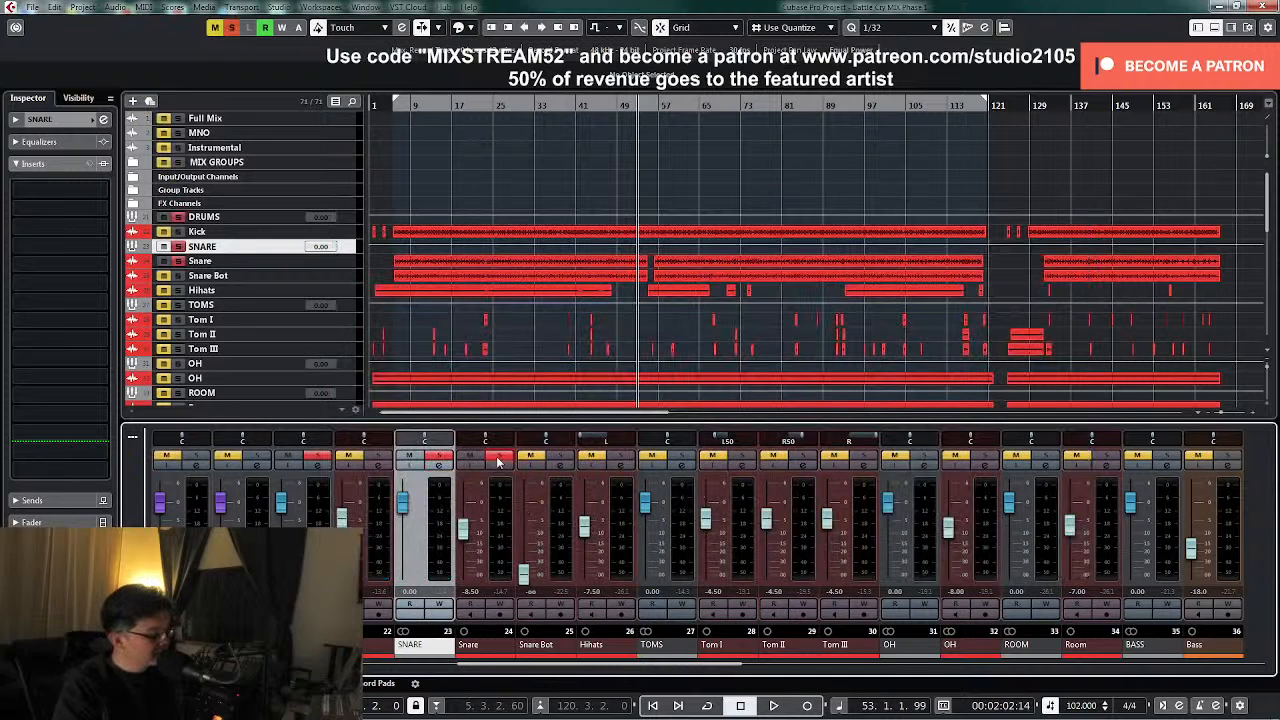
click(500, 466)
key(space)
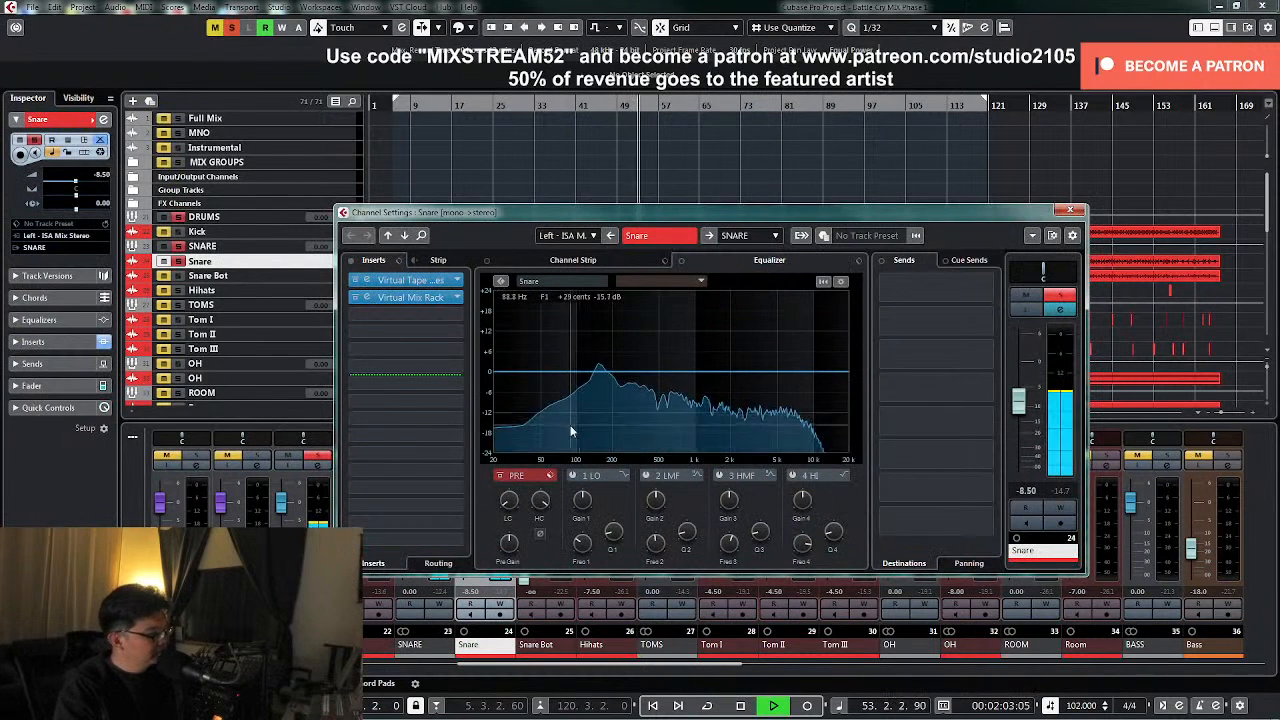
mouse_move(510, 498)
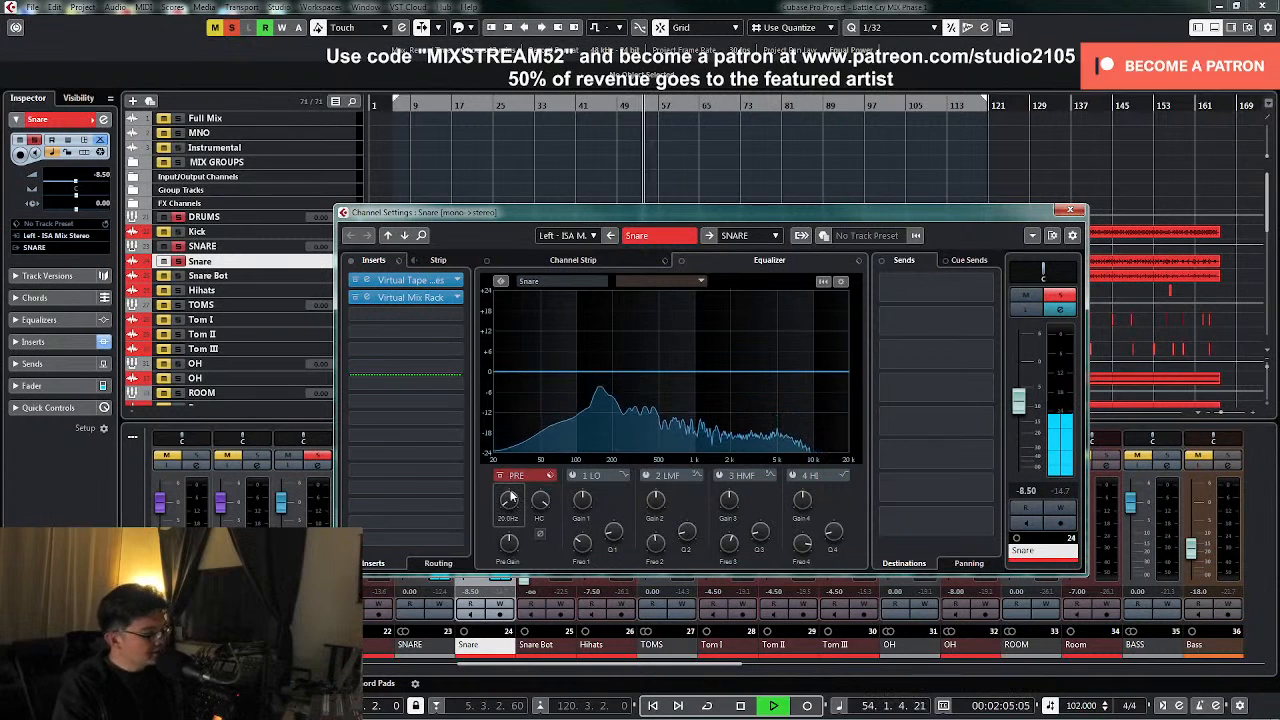
key(space)
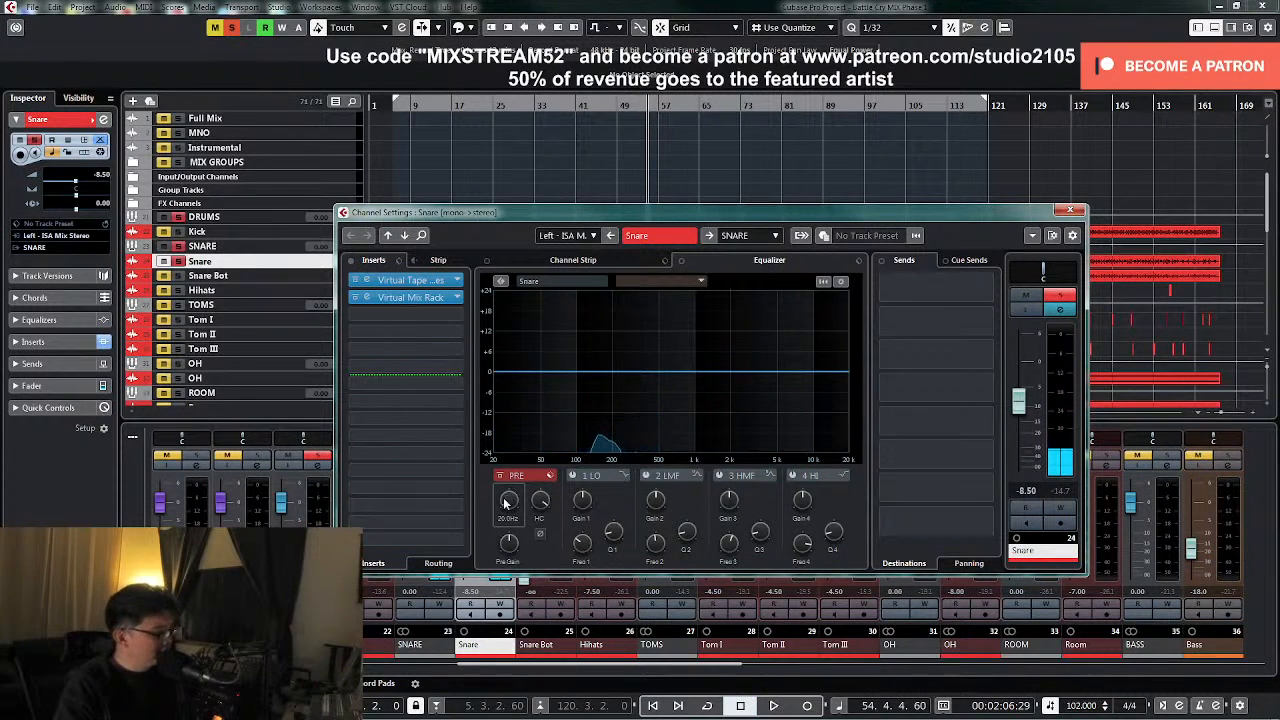
drag(507, 484, 509, 471)
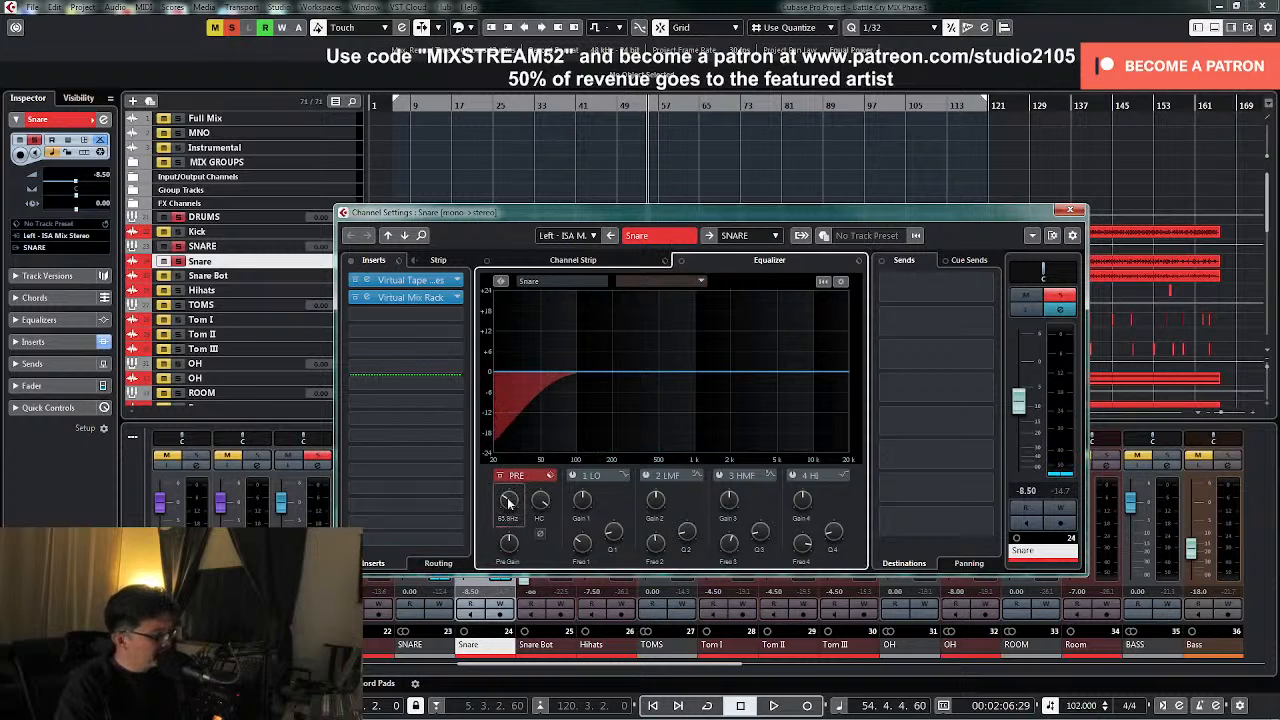
- Add the FG-S EQ module to the third slot of the Snare's Virtual Mix Rack during playback
click(414, 297)
key(space)
drag(535, 226, 545, 403)
drag(514, 456, 890, 264)
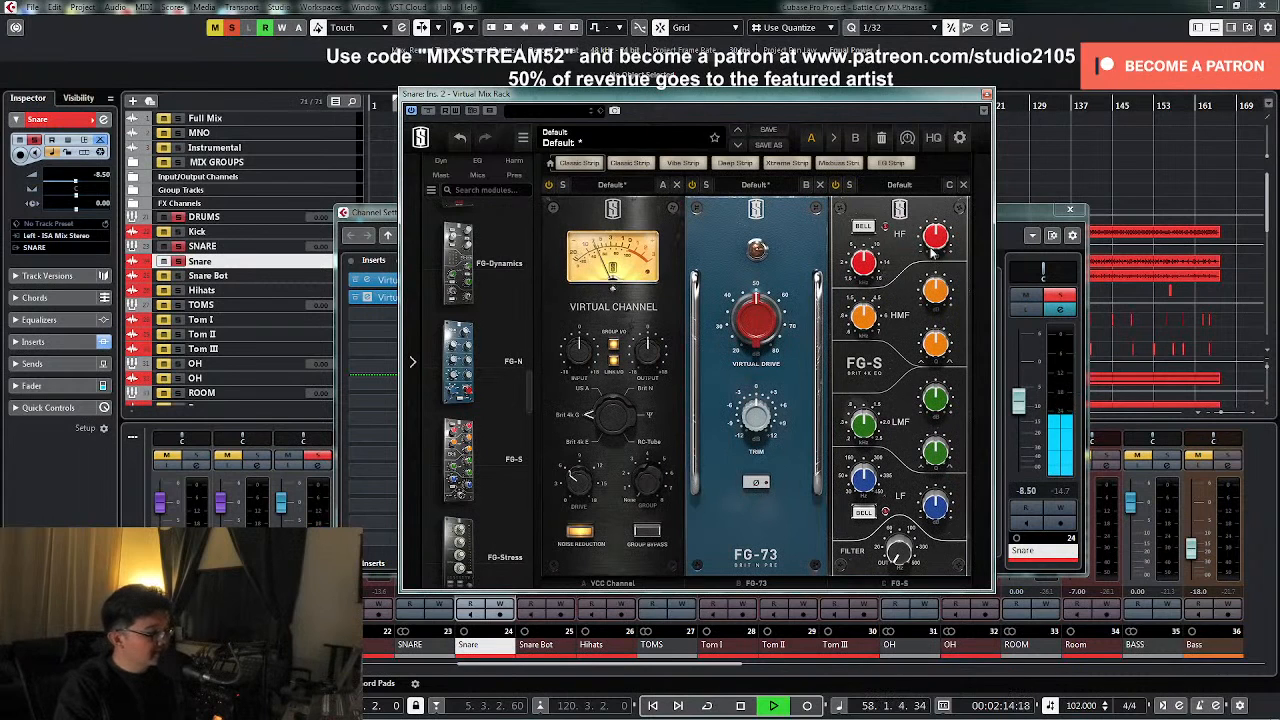
- Boost the FG-S high-frequency band on the Snare by about 8.4 dB, stop playback and unsolo the track
drag(934, 249, 937, 244)
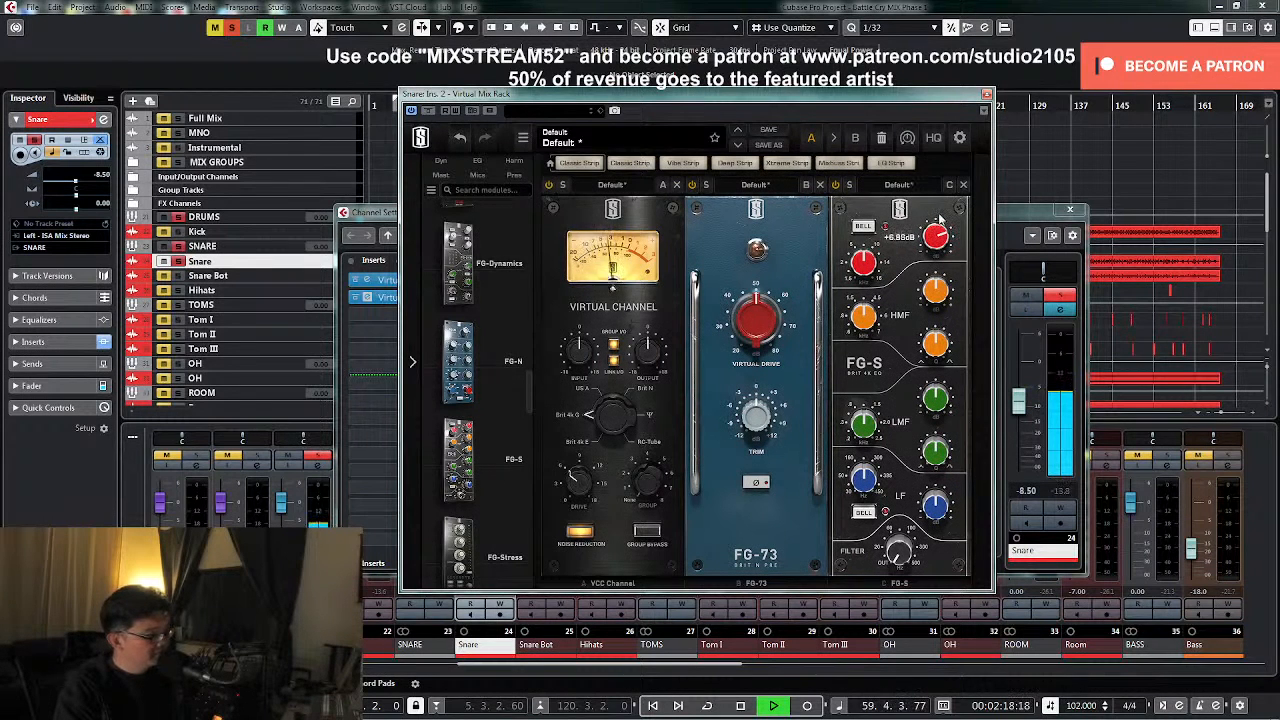
drag(938, 213, 940, 203)
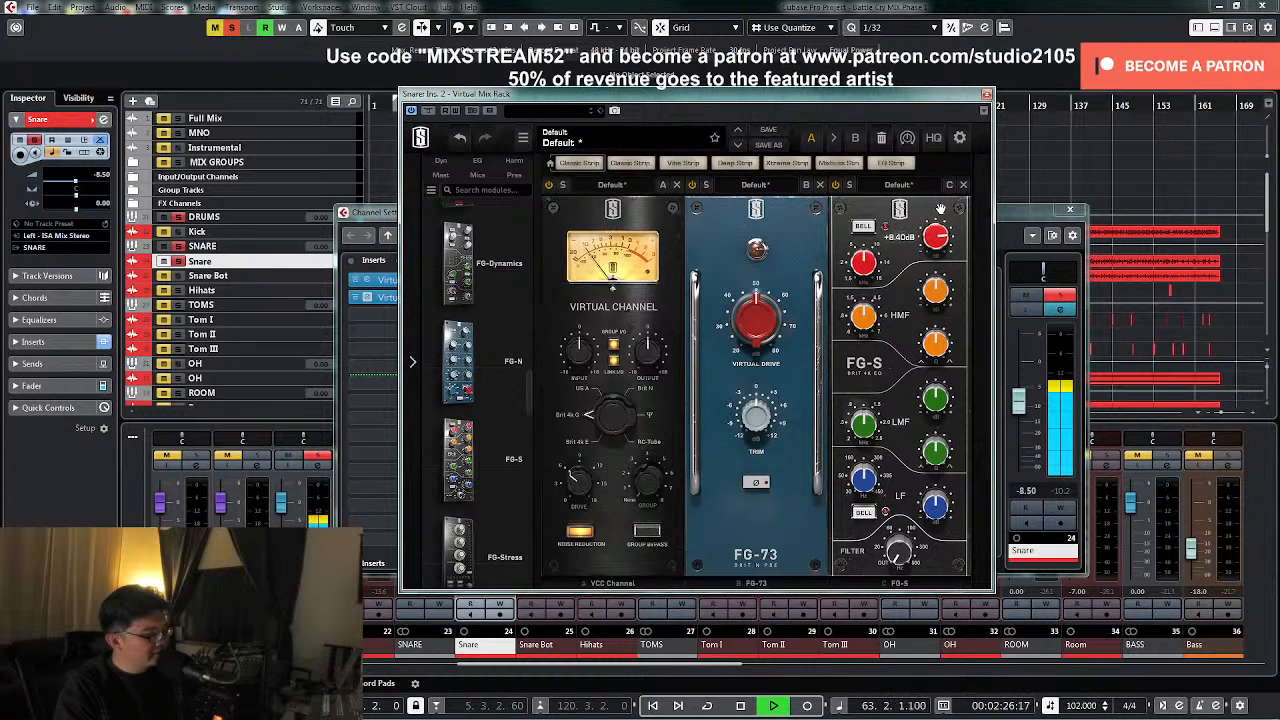
key(space)
click(987, 94)
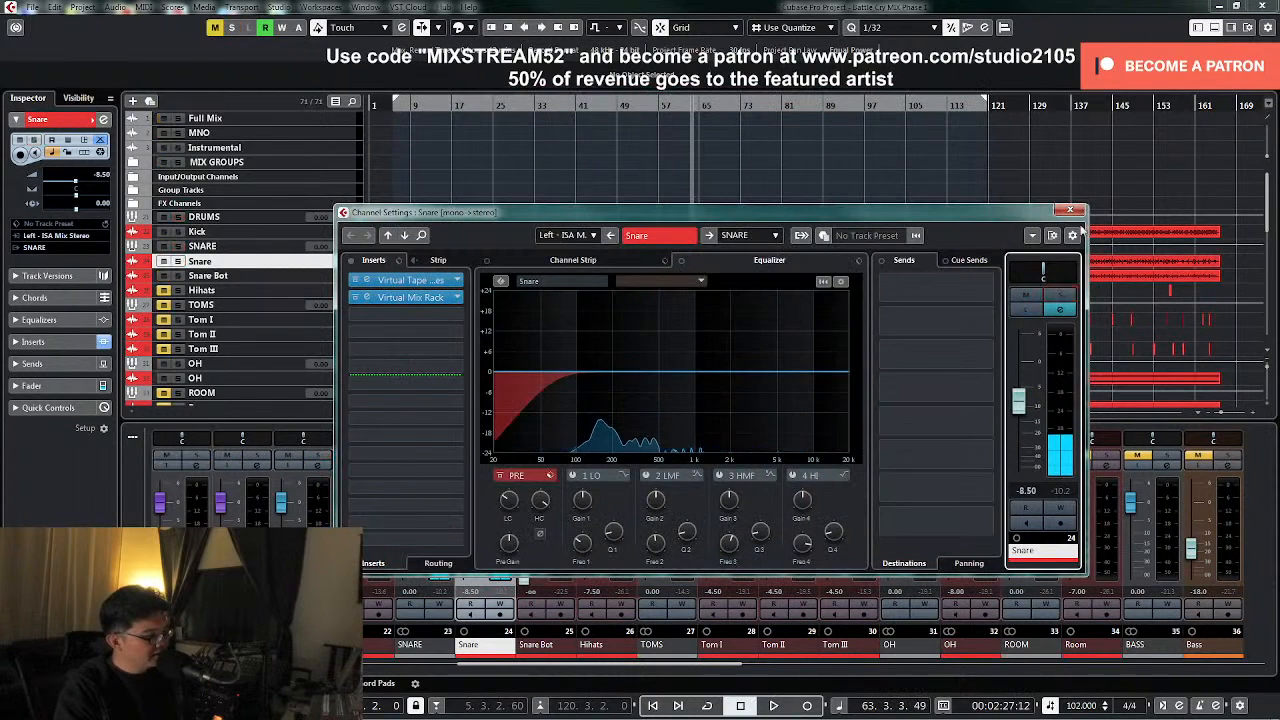
click(1070, 210)
- Play the drums from bar 5 and refine the Snare's FG-S EQ, boosting the HMF band and setting the HF gain to about +10 dB
click(394, 105)
key(space)
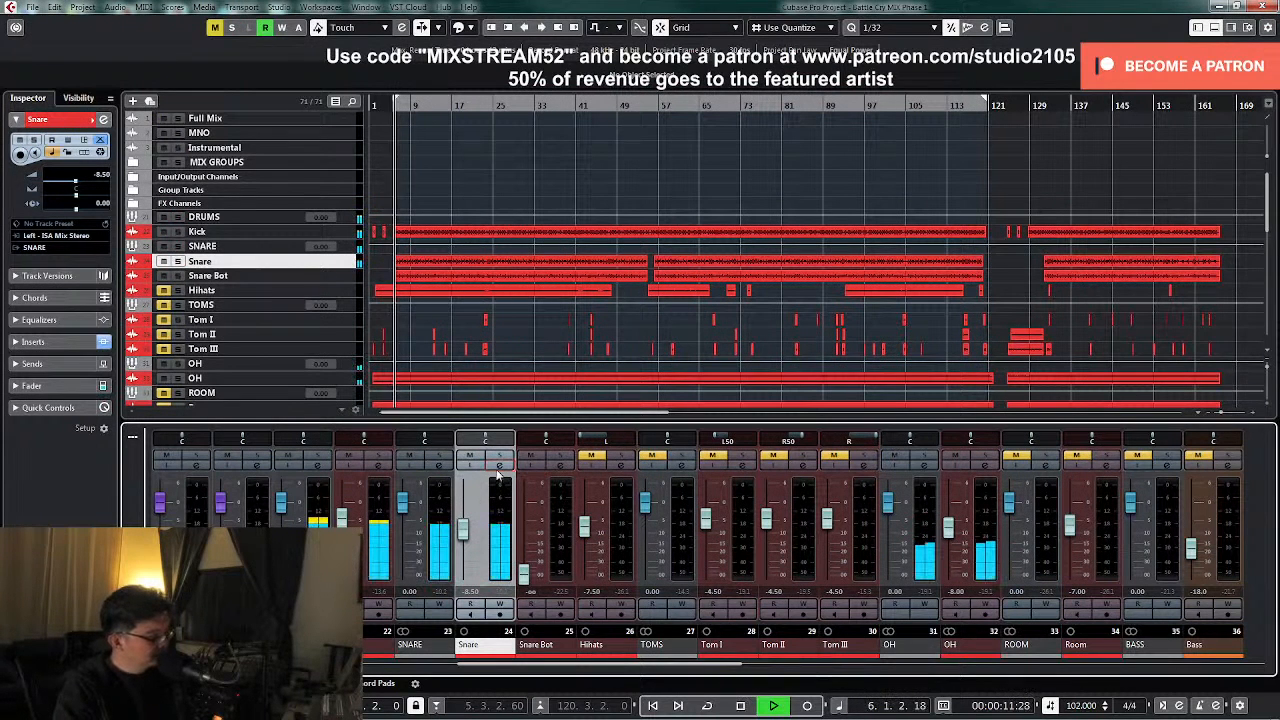
click(498, 468)
click(410, 298)
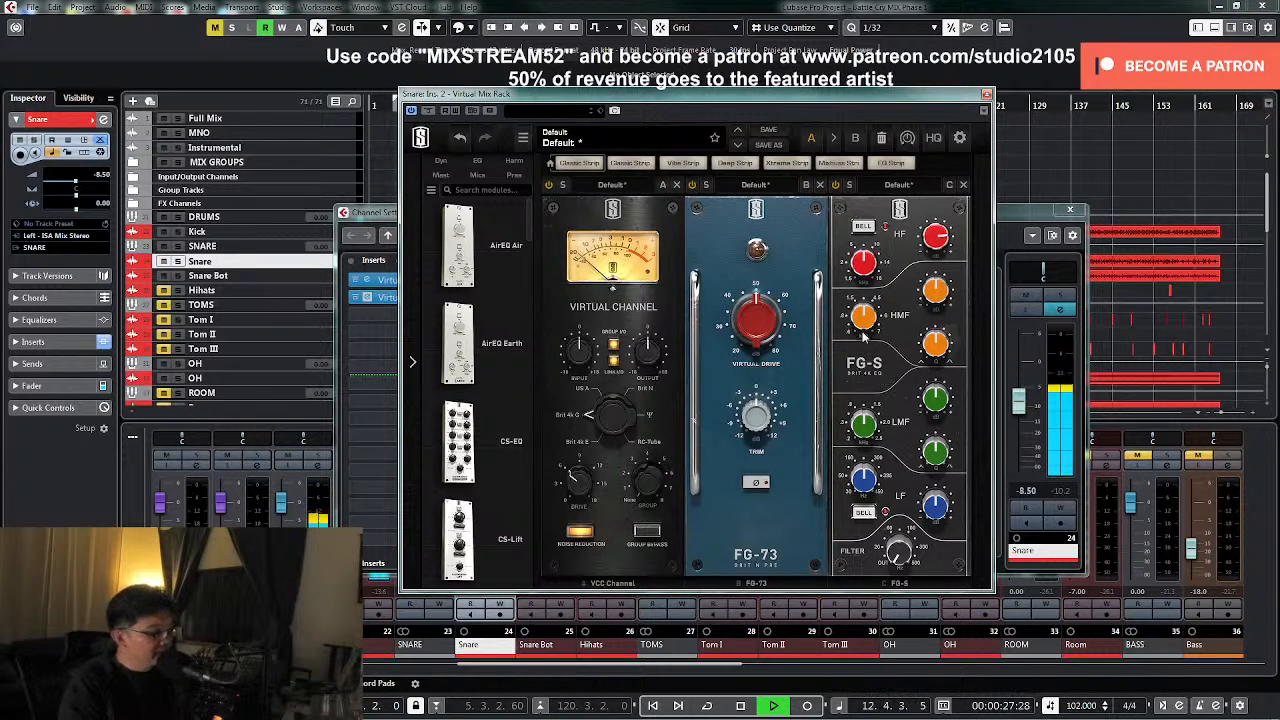
drag(865, 328, 863, 331)
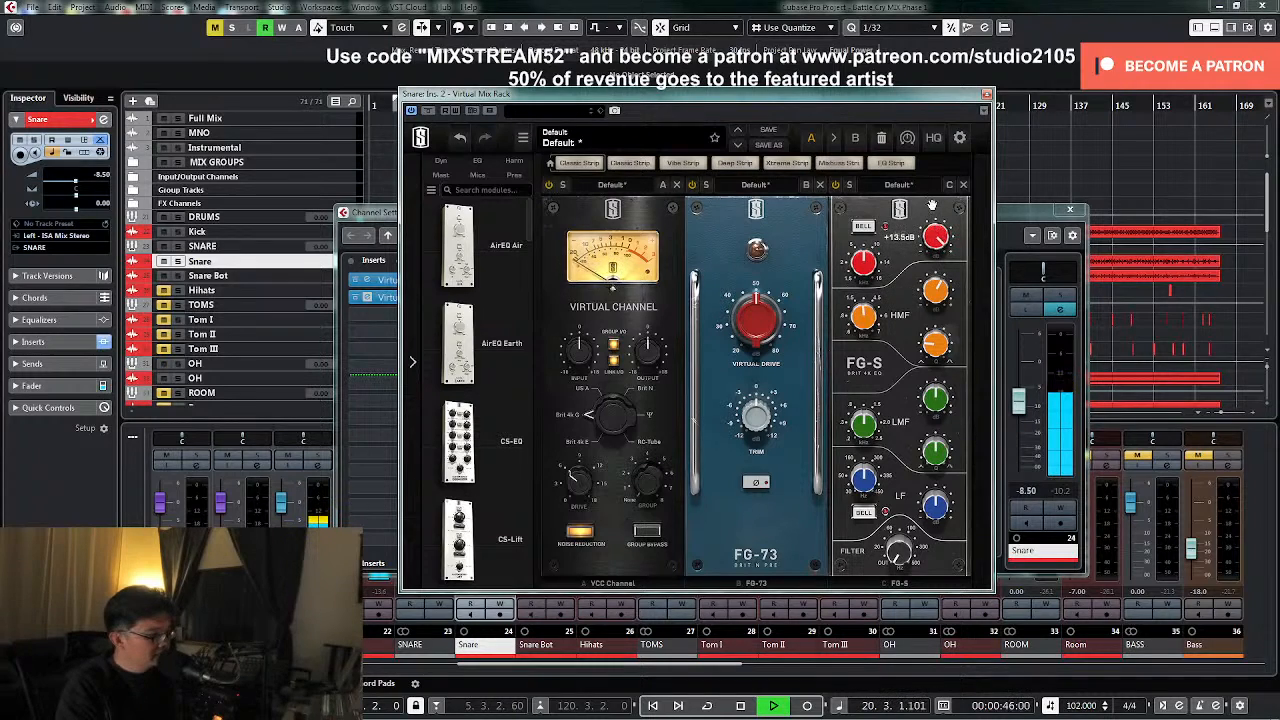
drag(932, 204, 897, 250)
key(space)
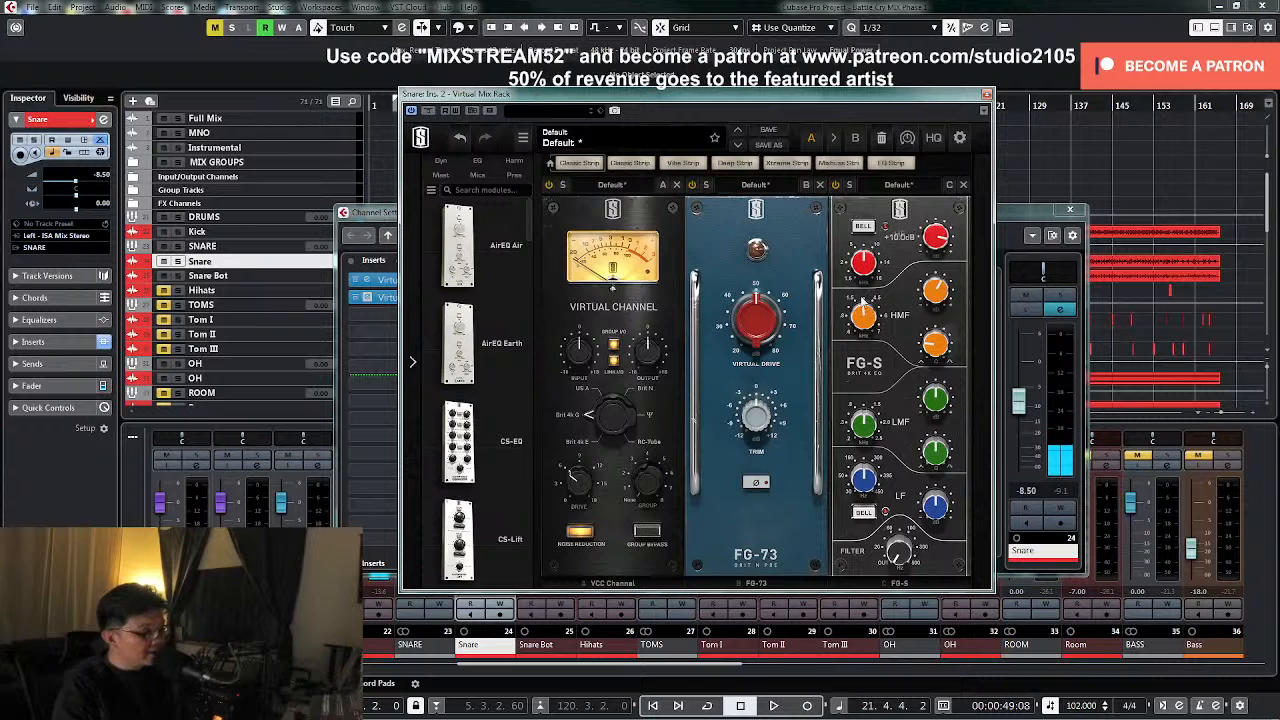
click(987, 94)
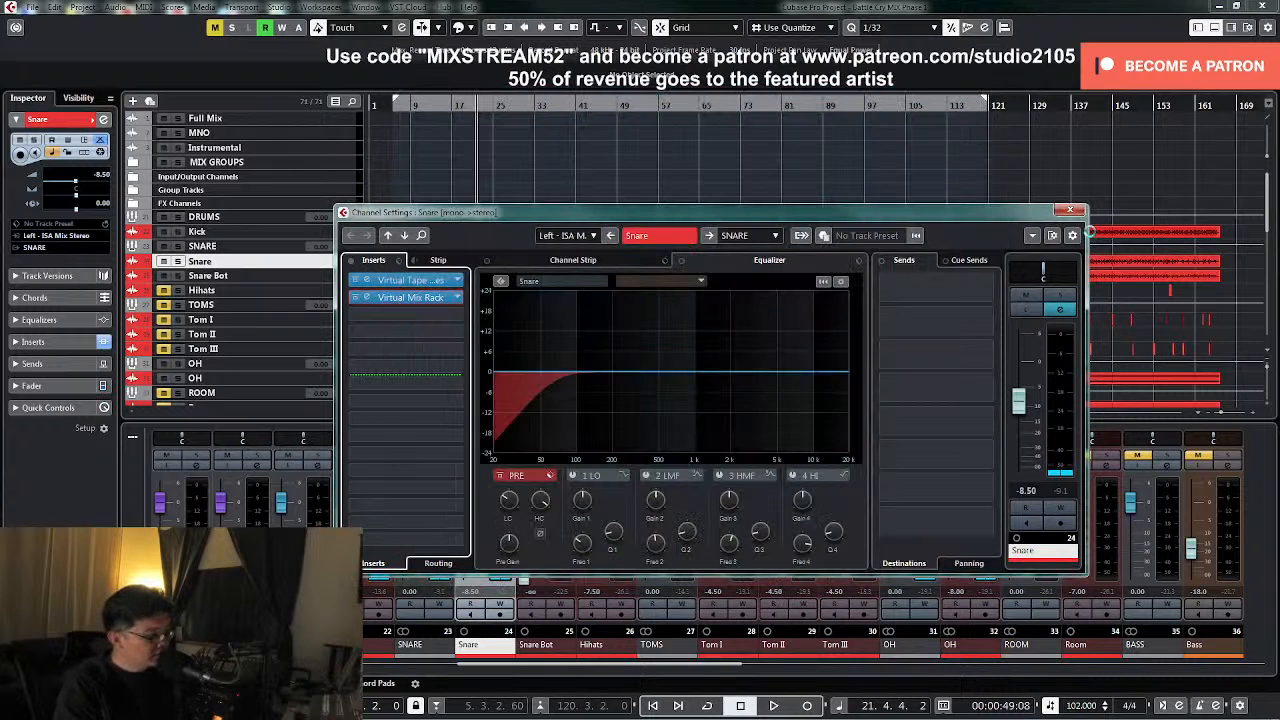
click(1070, 211)
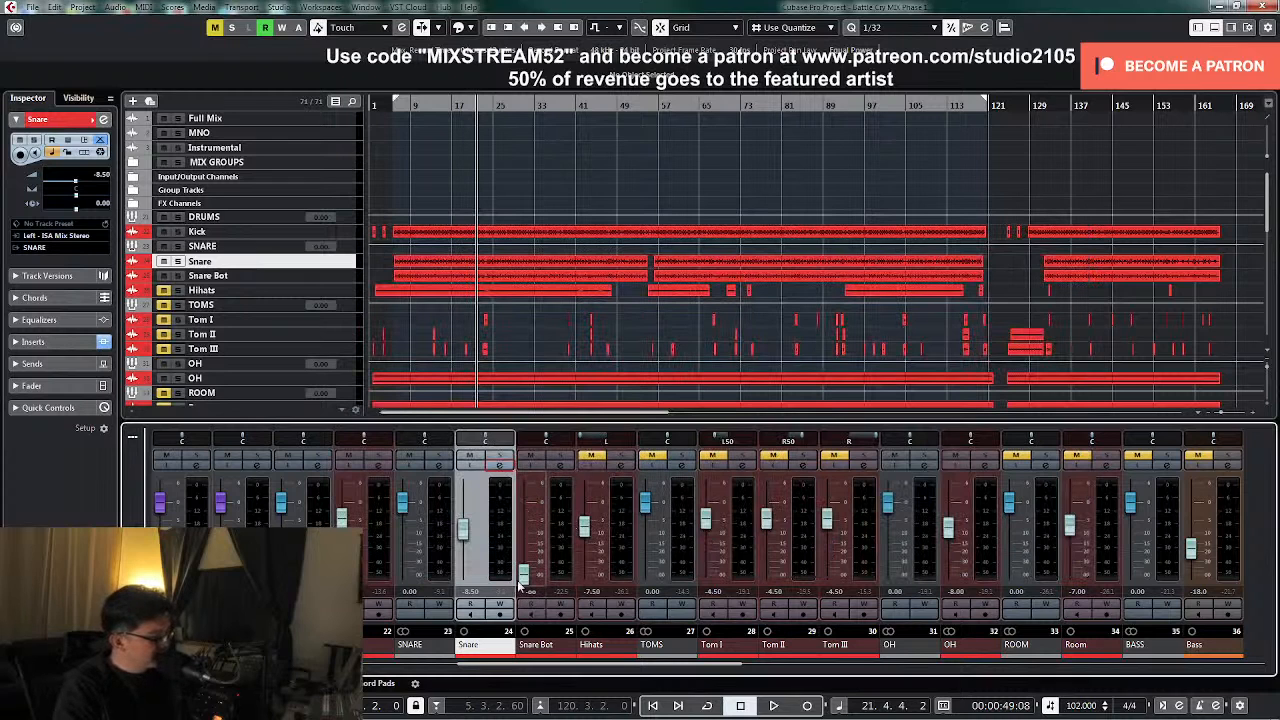
- Raise the Snare Bot track's volume to about -11.8 dB, solo it and play it back
drag(524, 578, 522, 539)
click(560, 457)
key(space)
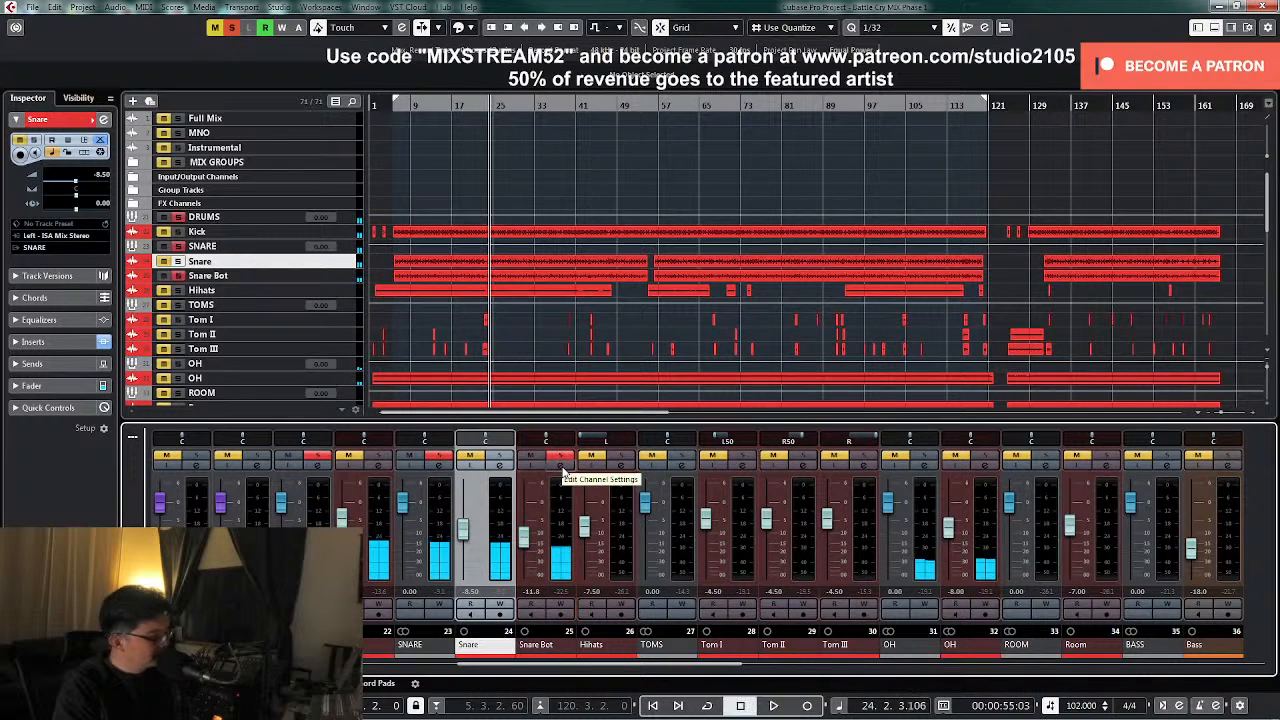
click(563, 470)
key(space)
drag(514, 510, 517, 475)
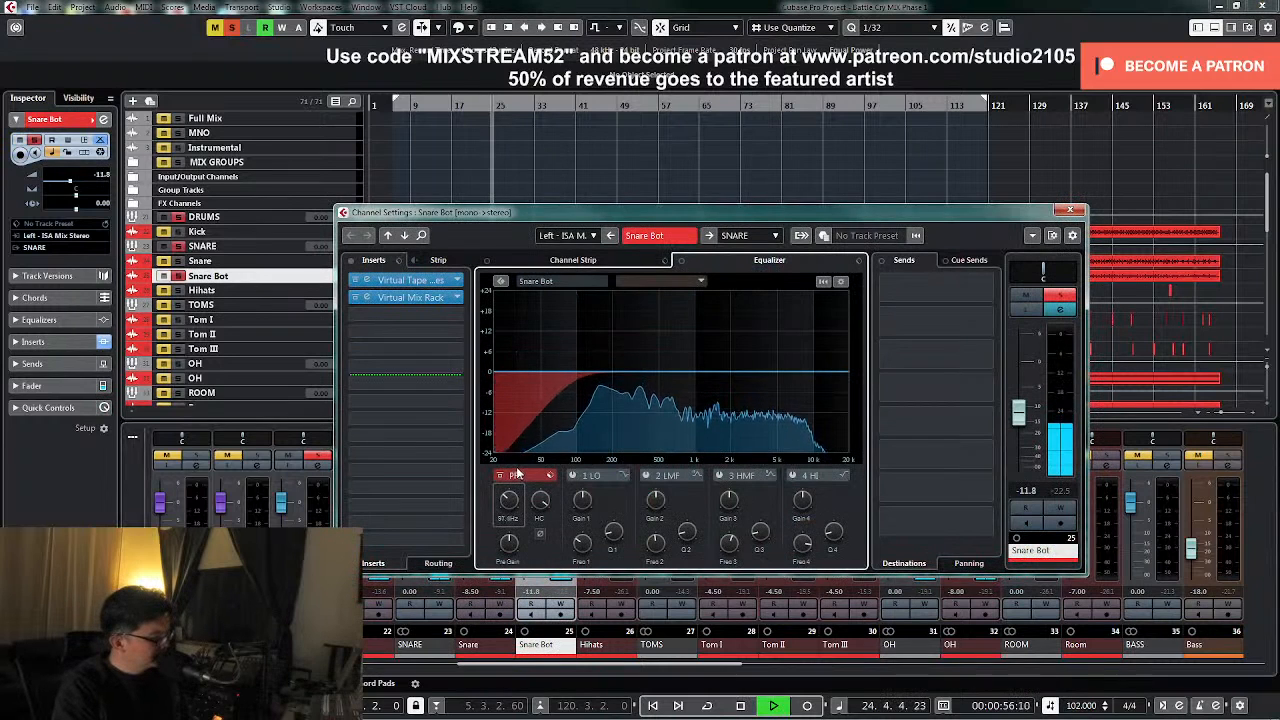
key(space)
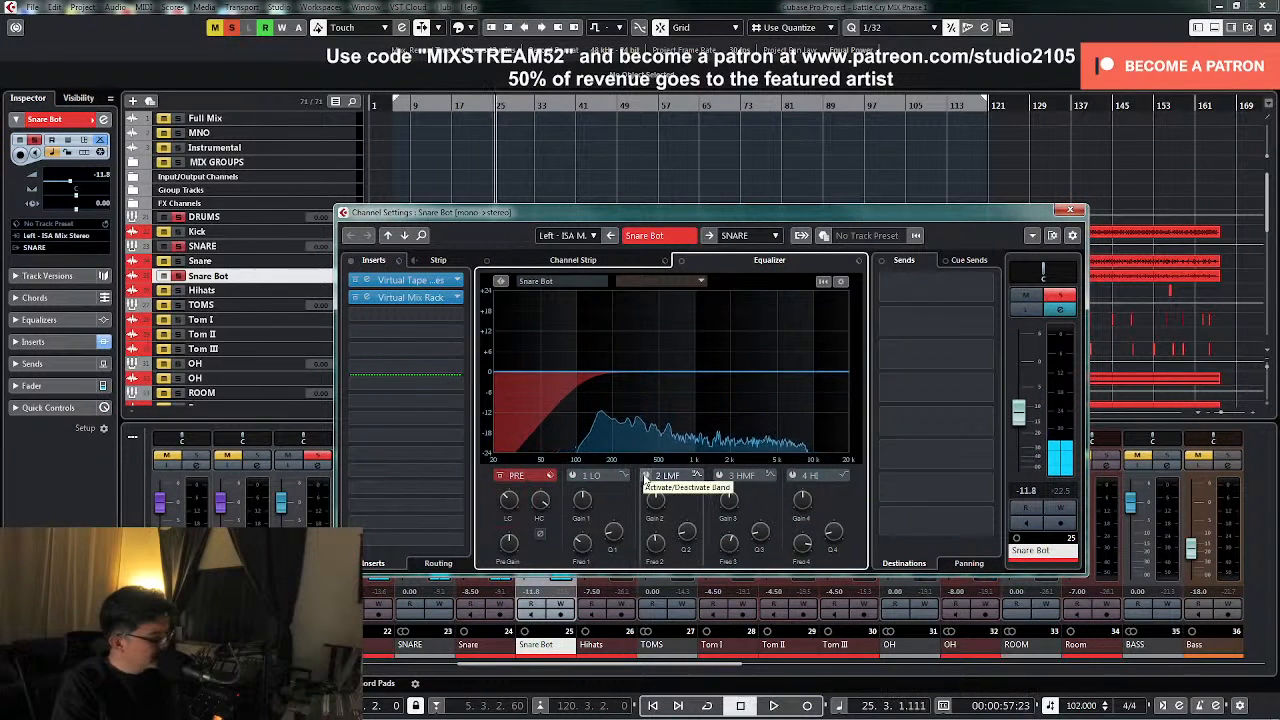
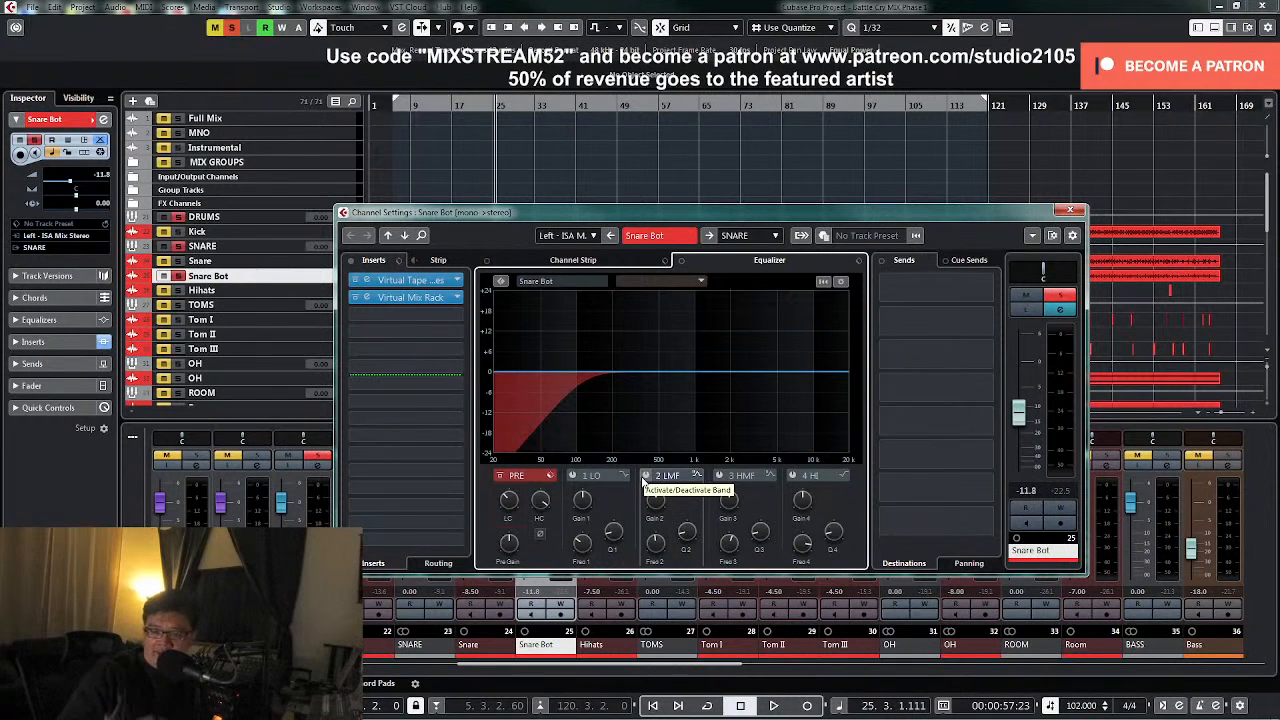
- Enable the Snare Bot's LMF band, sweep a narrow boost to about 350 Hz, cut there by about 6 dB and widen the Q
click(645, 477)
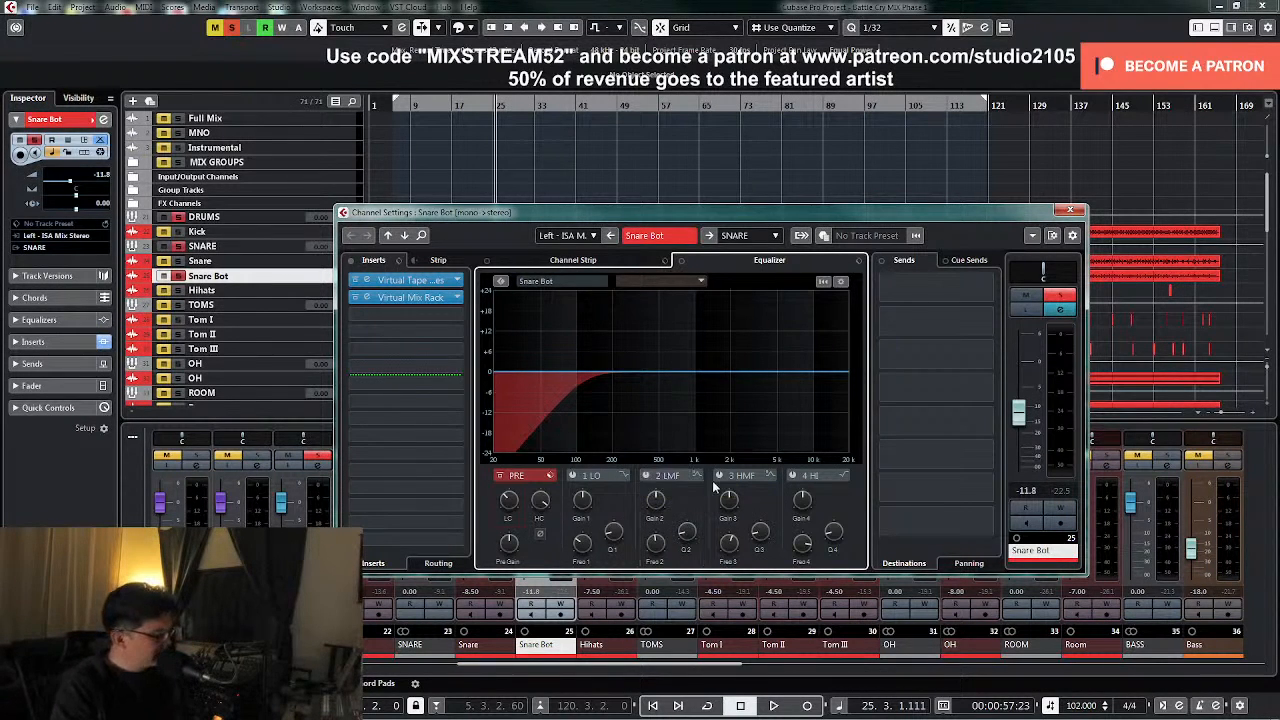
key(space)
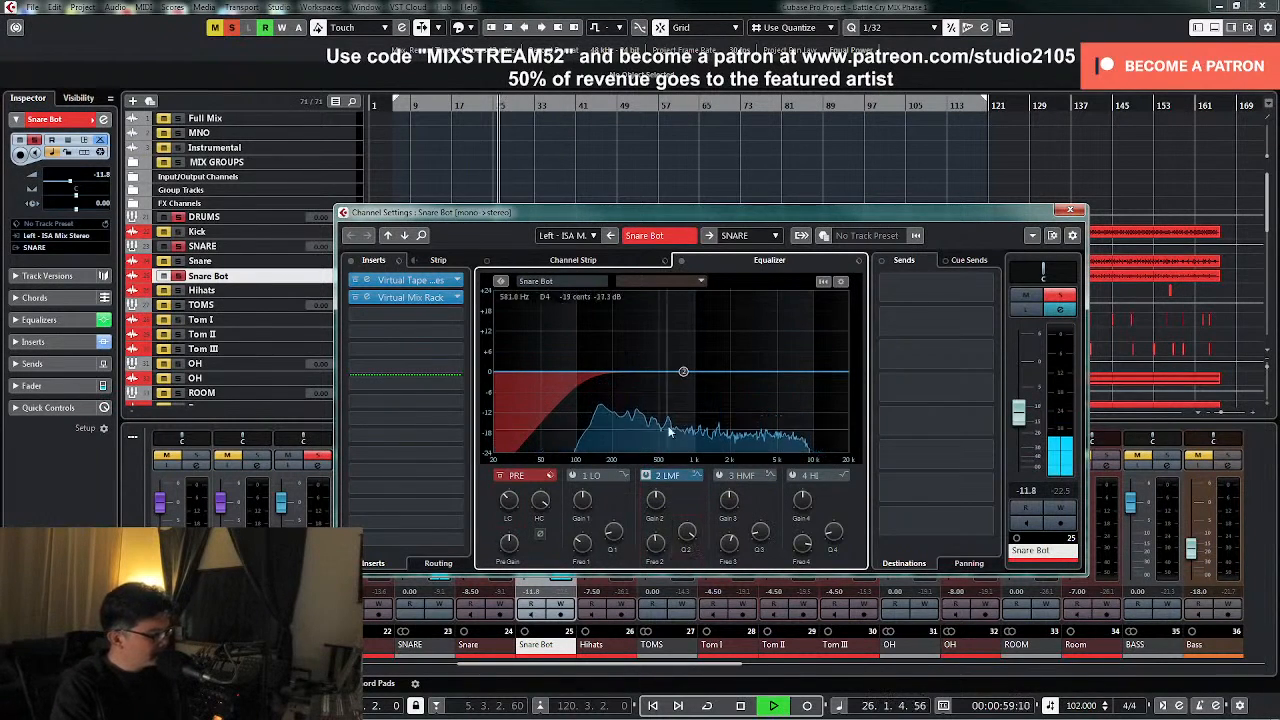
drag(684, 372, 642, 306)
drag(656, 501, 656, 584)
drag(687, 534, 677, 588)
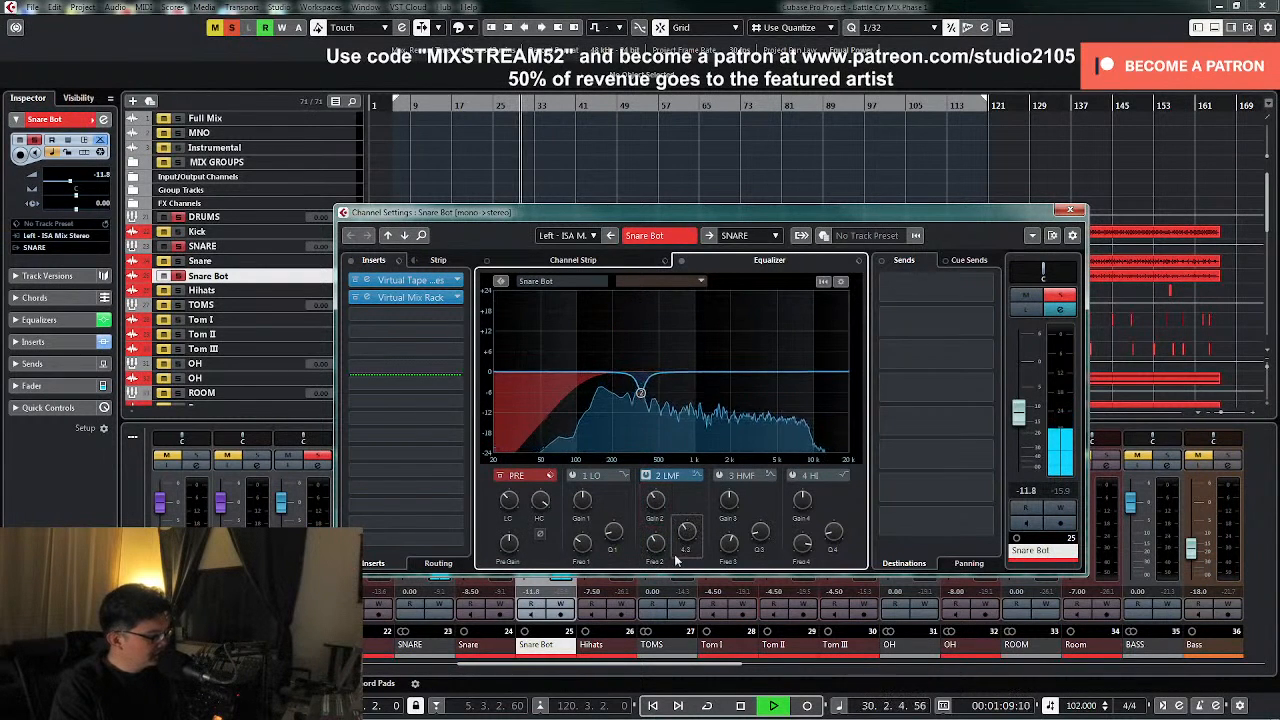
- Enable the Snare Bot's HMF band, sweep a narrow boost to about 1 kHz and cut there by about 7 dB during playback
click(730, 475)
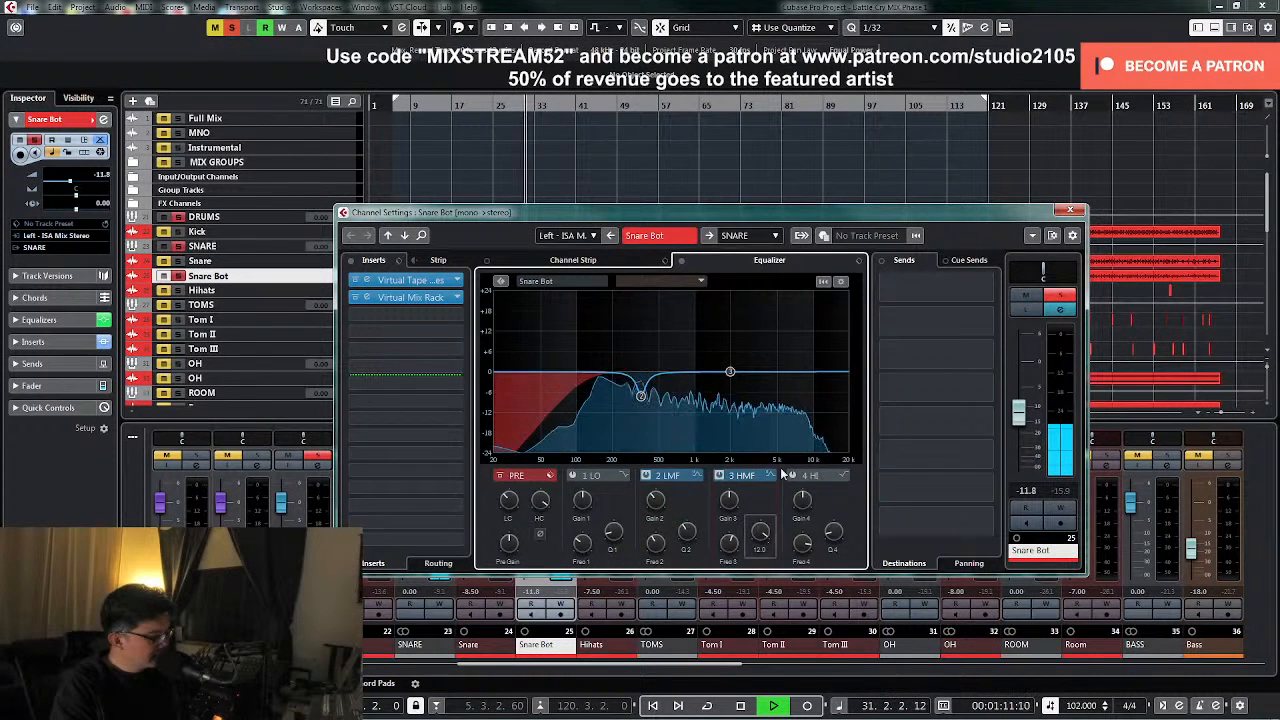
drag(730, 371, 698, 313)
key(space)
scroll(731, 504, down, 8)
scroll(731, 504, down, 15)
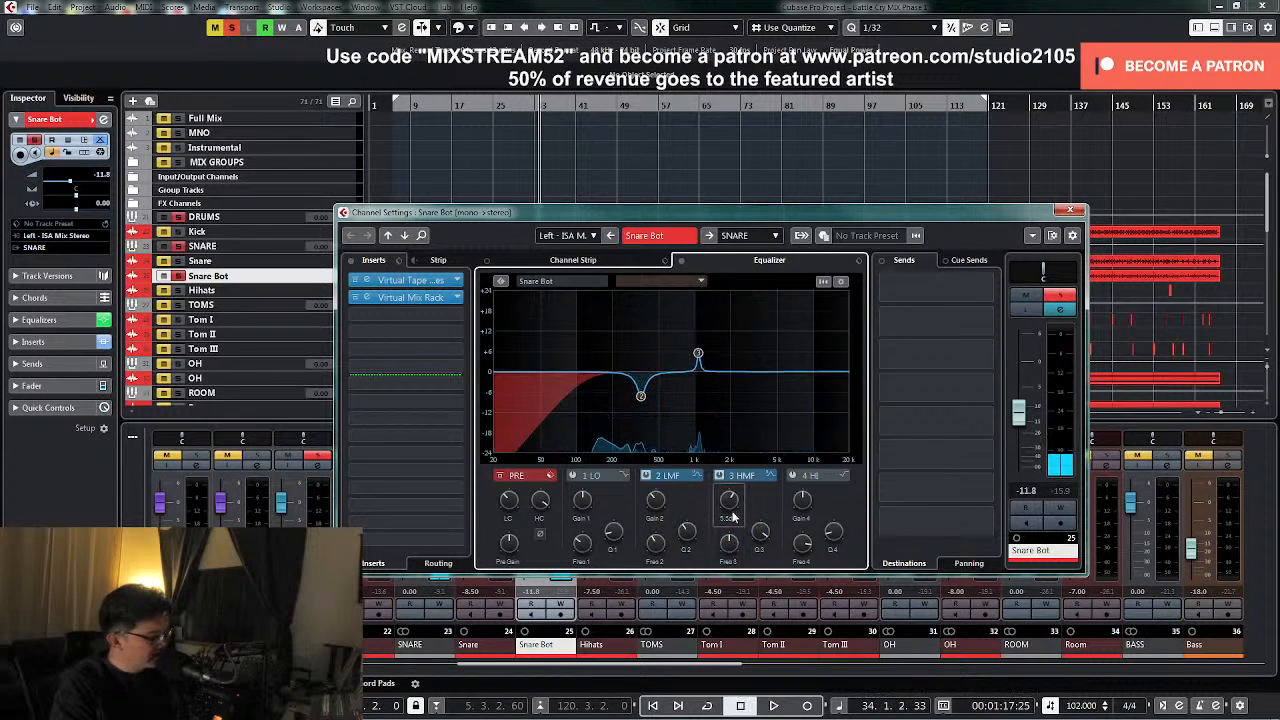
key(space)
scroll(731, 522, down, 3)
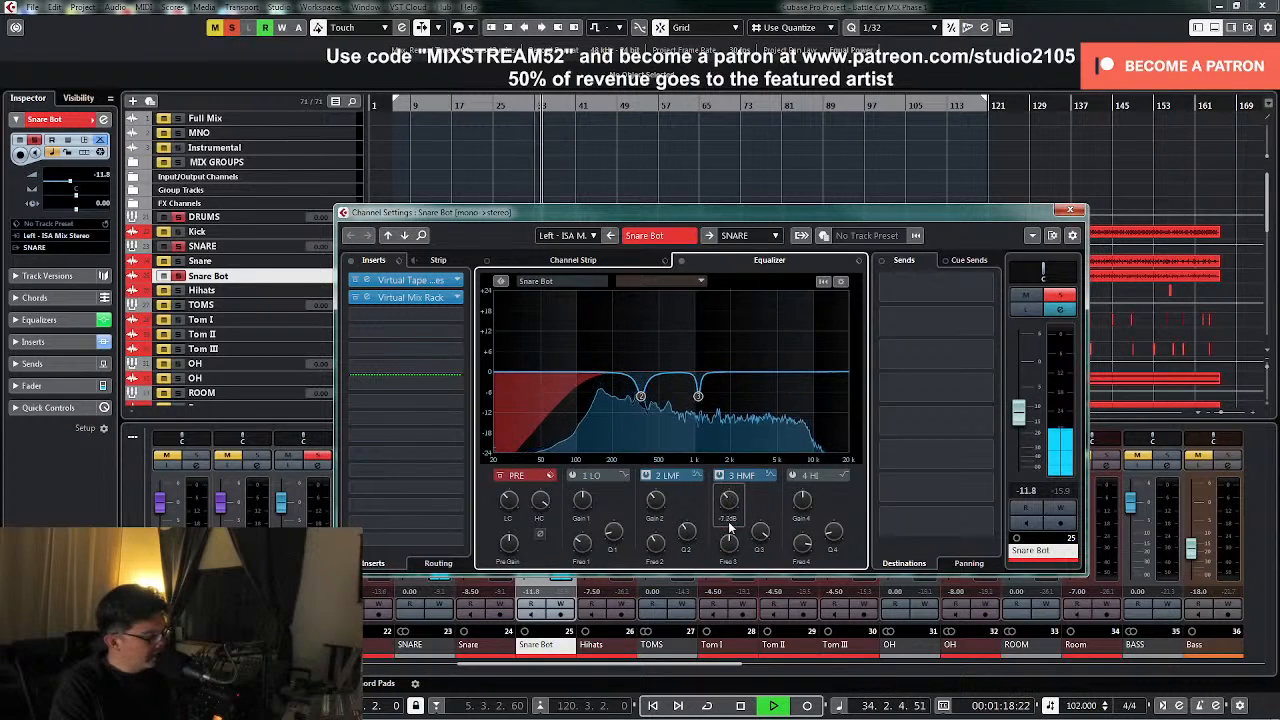
- Unsolo the Snare Bot, close its channel settings and set its volume to -13 dB while listening in the mix
click(1061, 296)
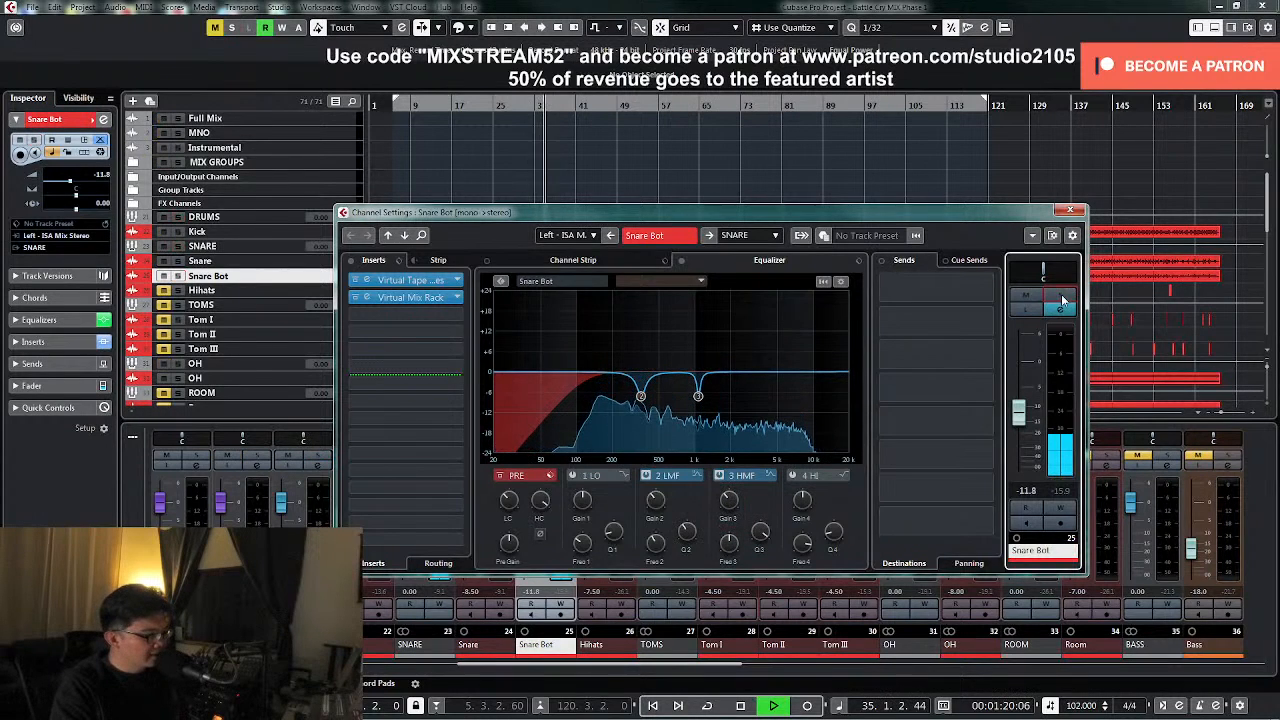
click(1070, 210)
drag(525, 547, 526, 552)
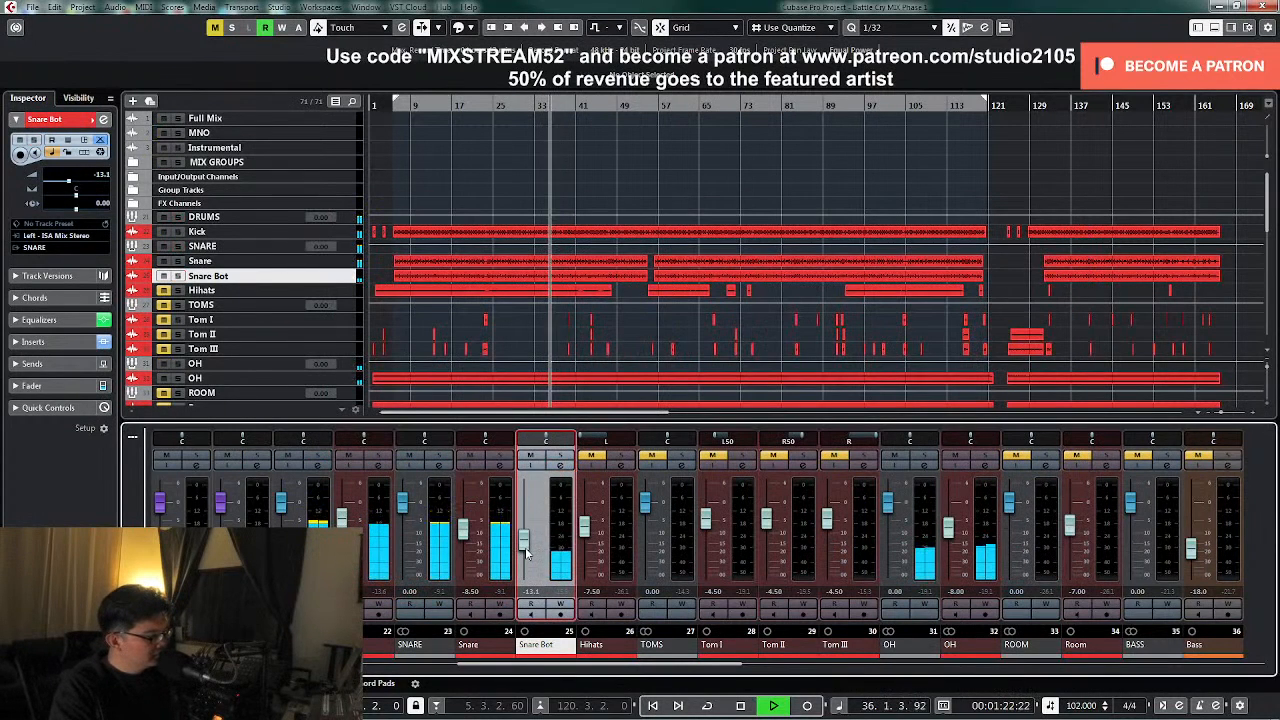
double_click(535, 593)
text(-13)
key(Return)
key(space)
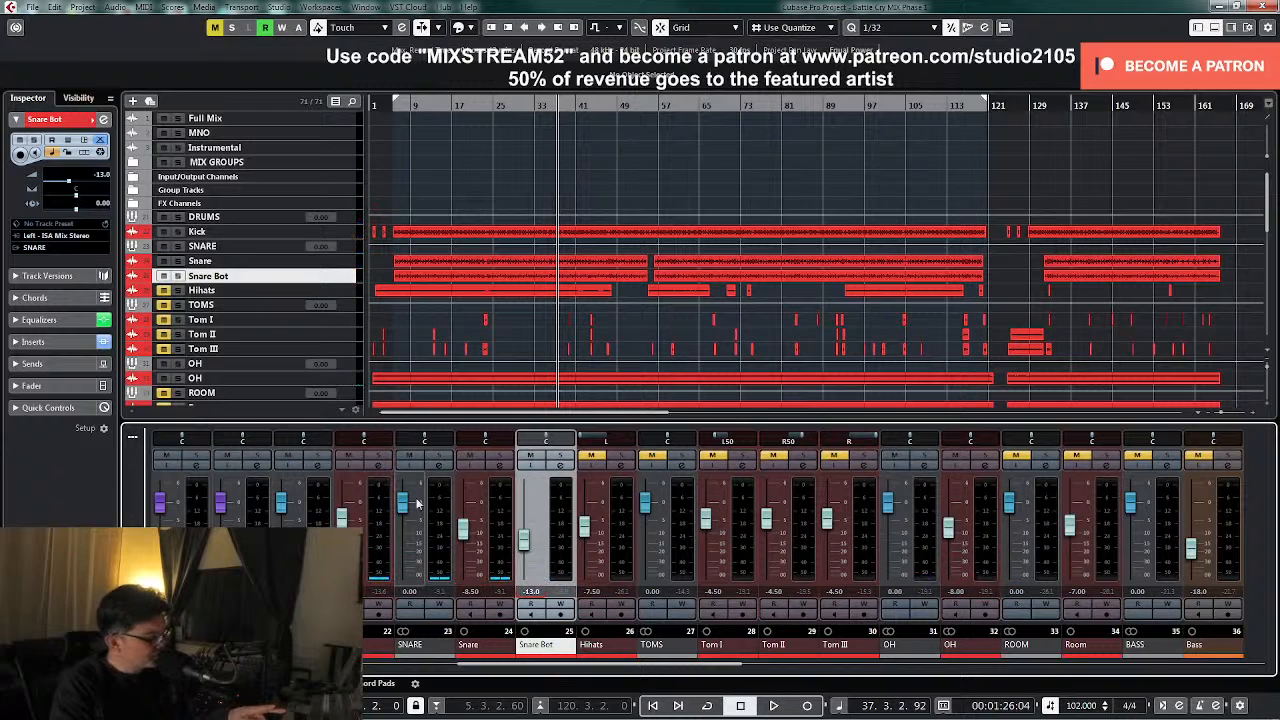
- Open the SNARE group's channel settings, solo it and insert Boz Digital Labs Little Clipper in the third insert slot
click(438, 466)
click(1062, 295)
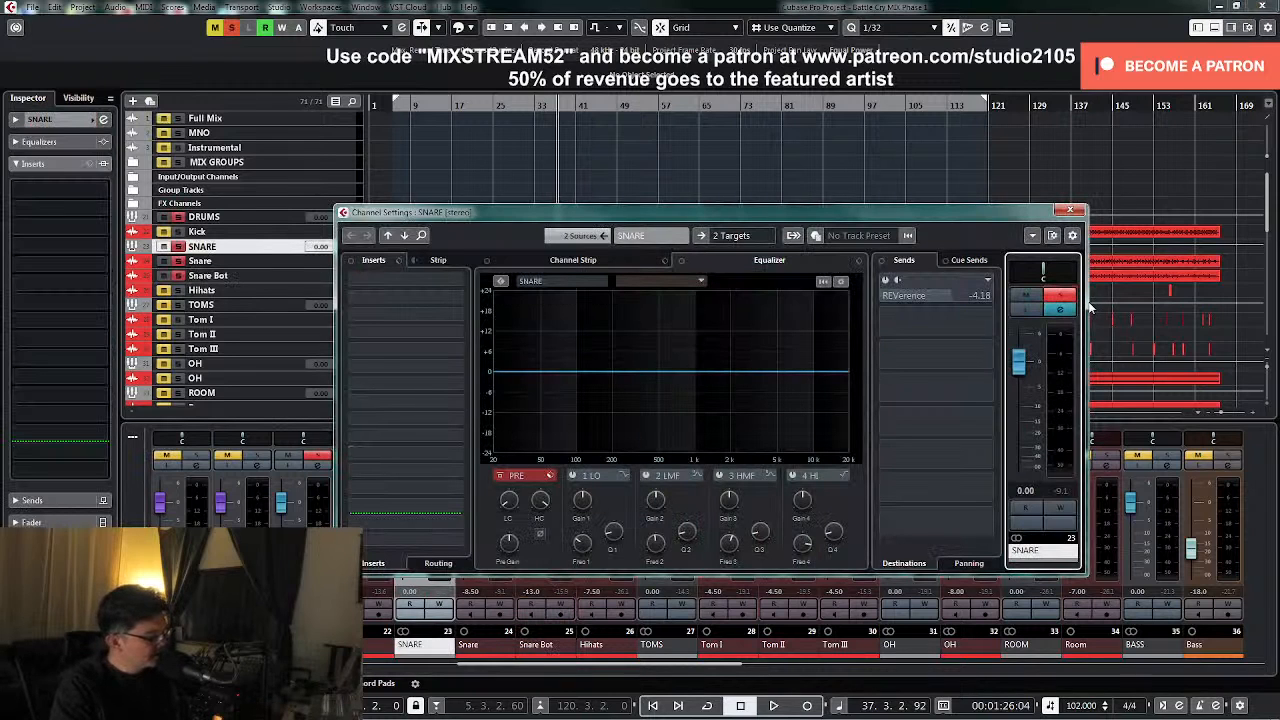
key(space)
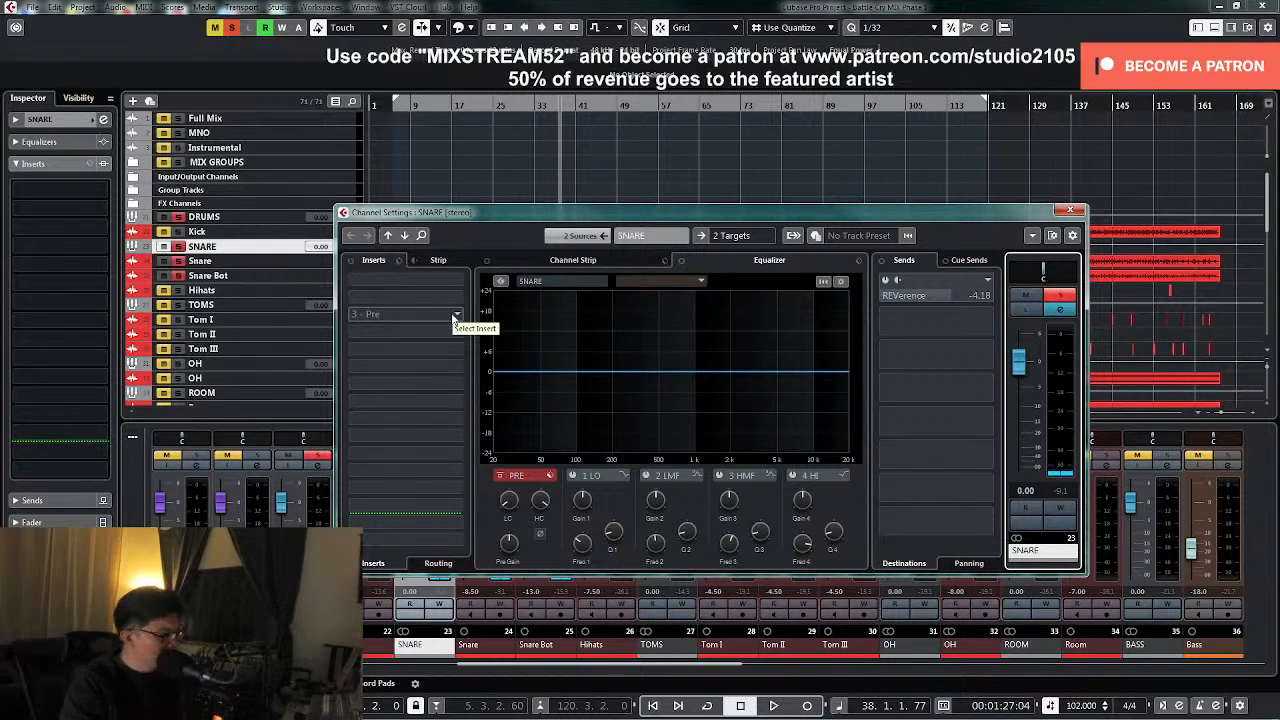
click(455, 316)
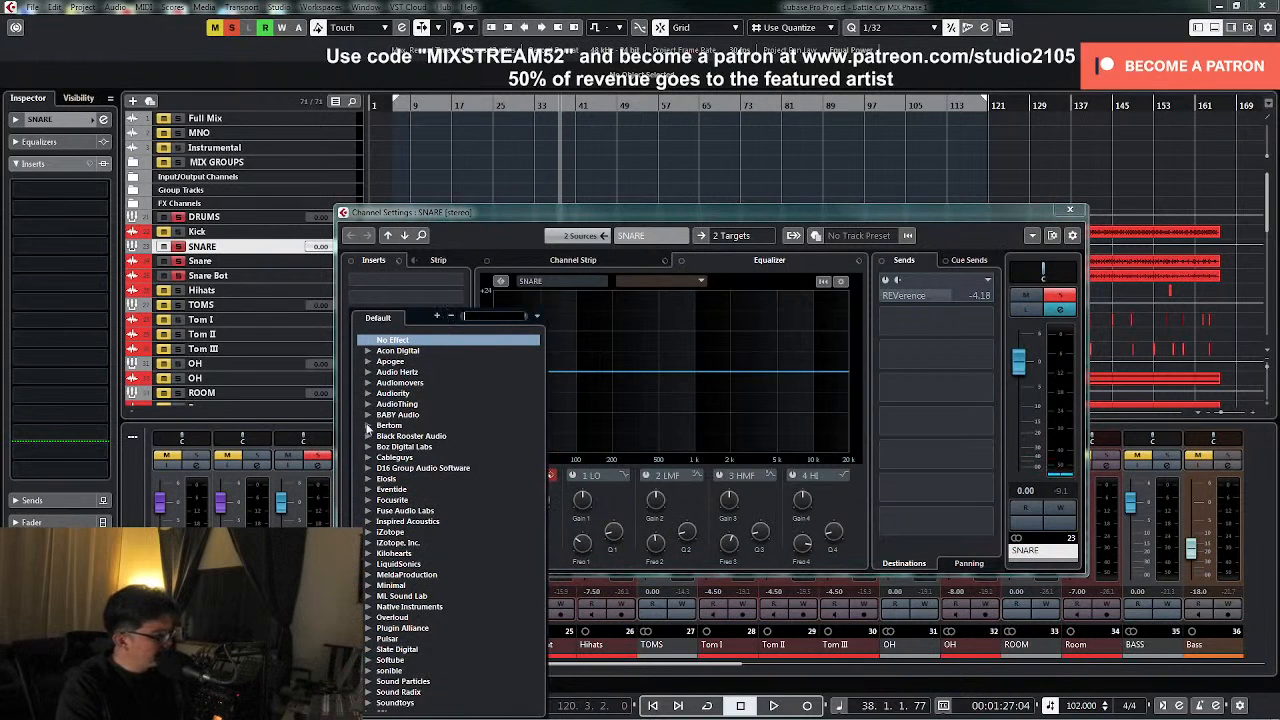
click(367, 446)
click(381, 468)
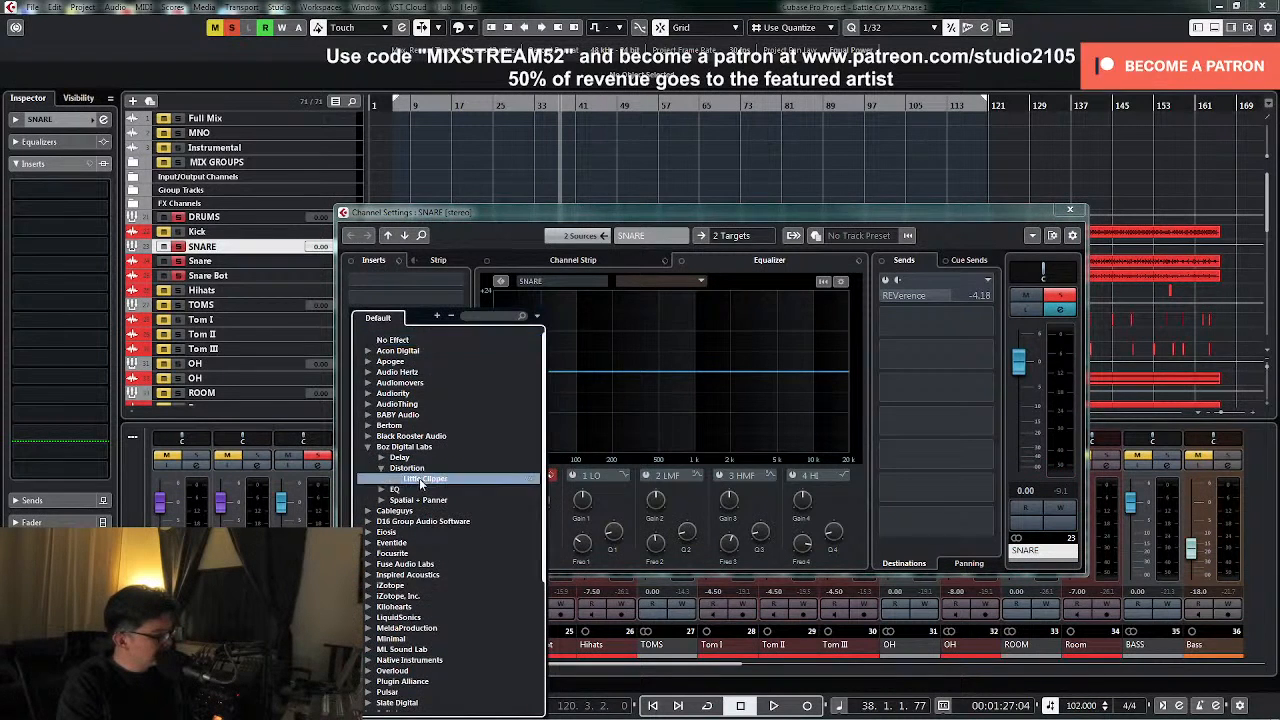
click(415, 479)
- Play the snare and lower Little Clipper's ceiling to about -12.9 dB, then unsolo the SNARE group and stop playback
key(space)
mouse_move(667, 457)
mouse_down()
mouse_move(667, 436)
mouse_move(674, 476)
mouse_up()
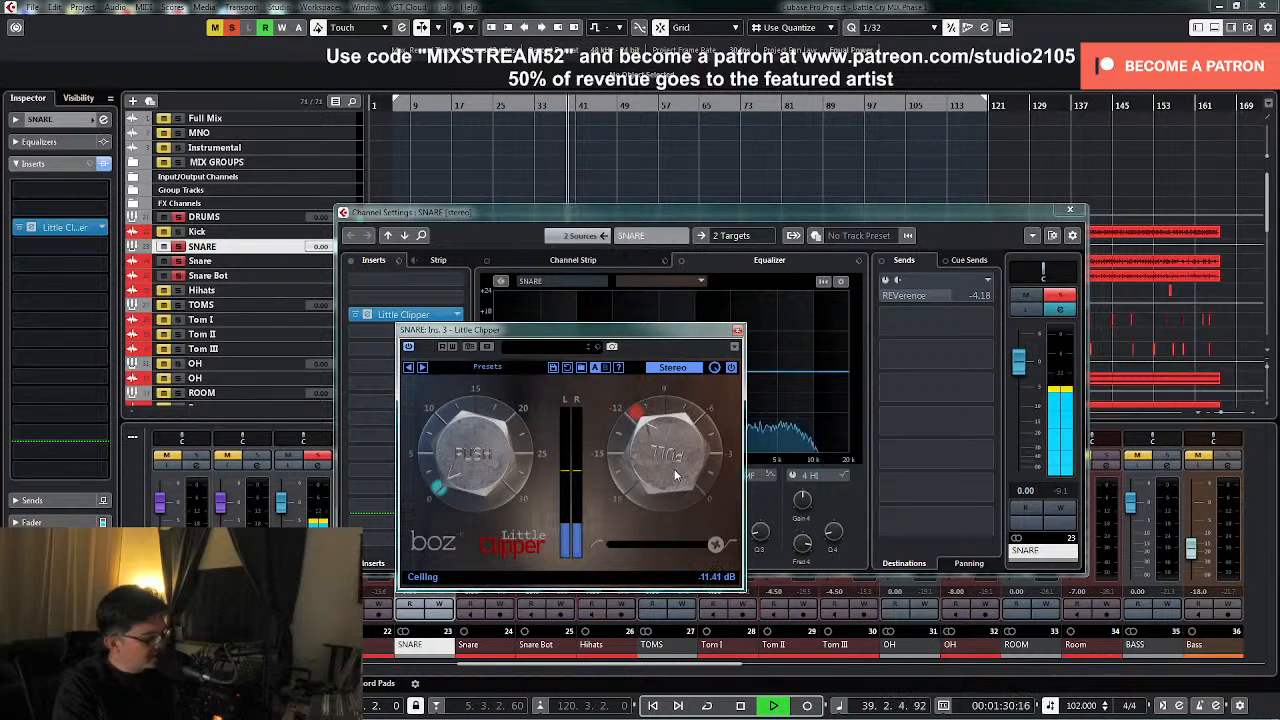
drag(674, 469, 674, 476)
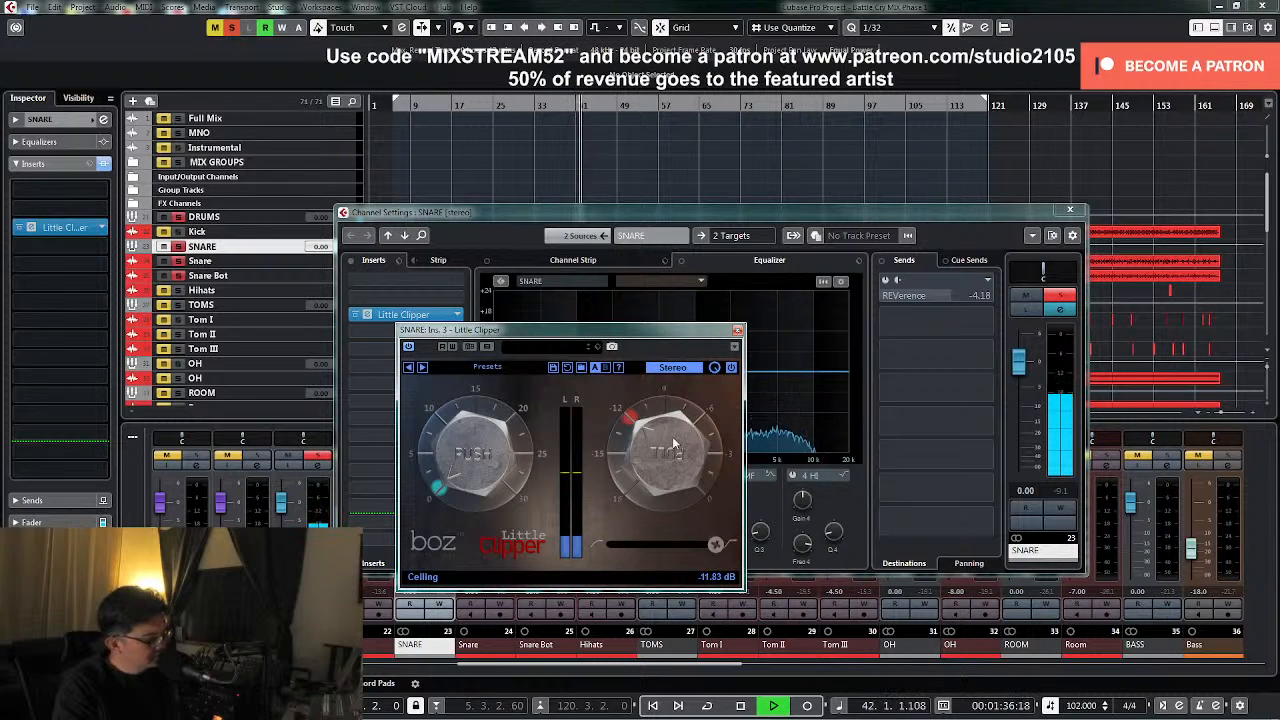
drag(674, 443, 666, 461)
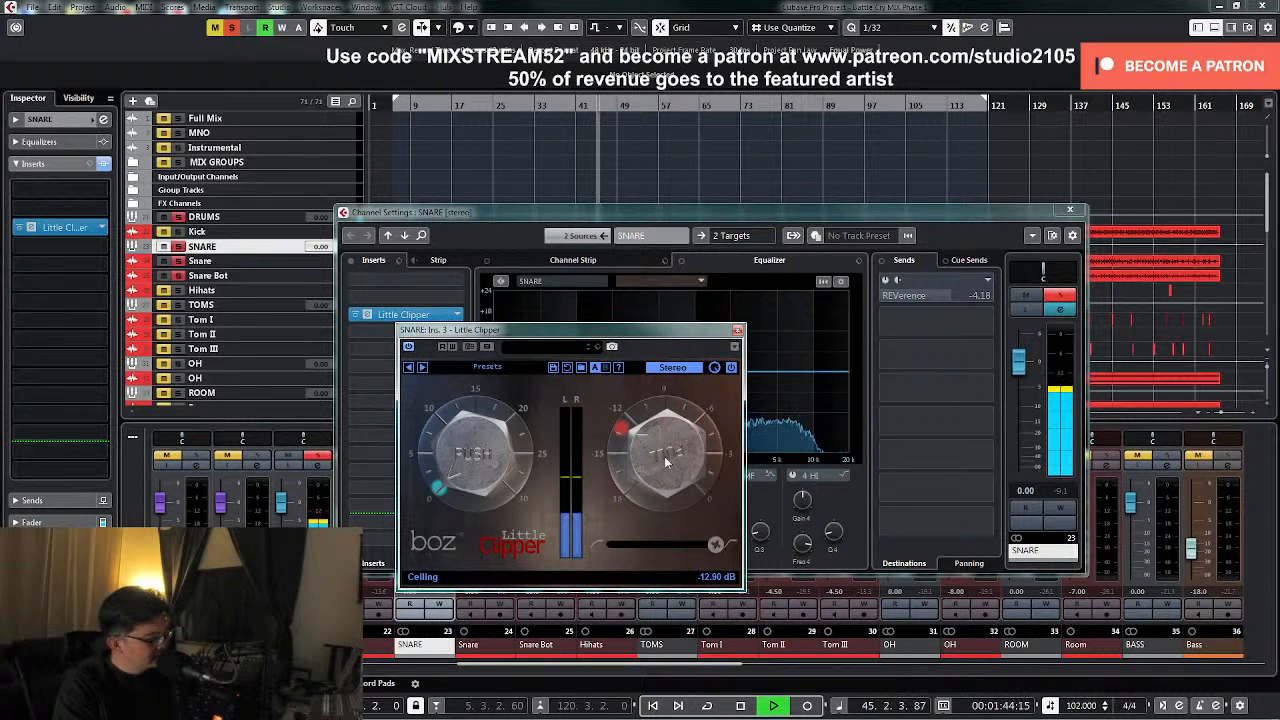
click(1065, 296)
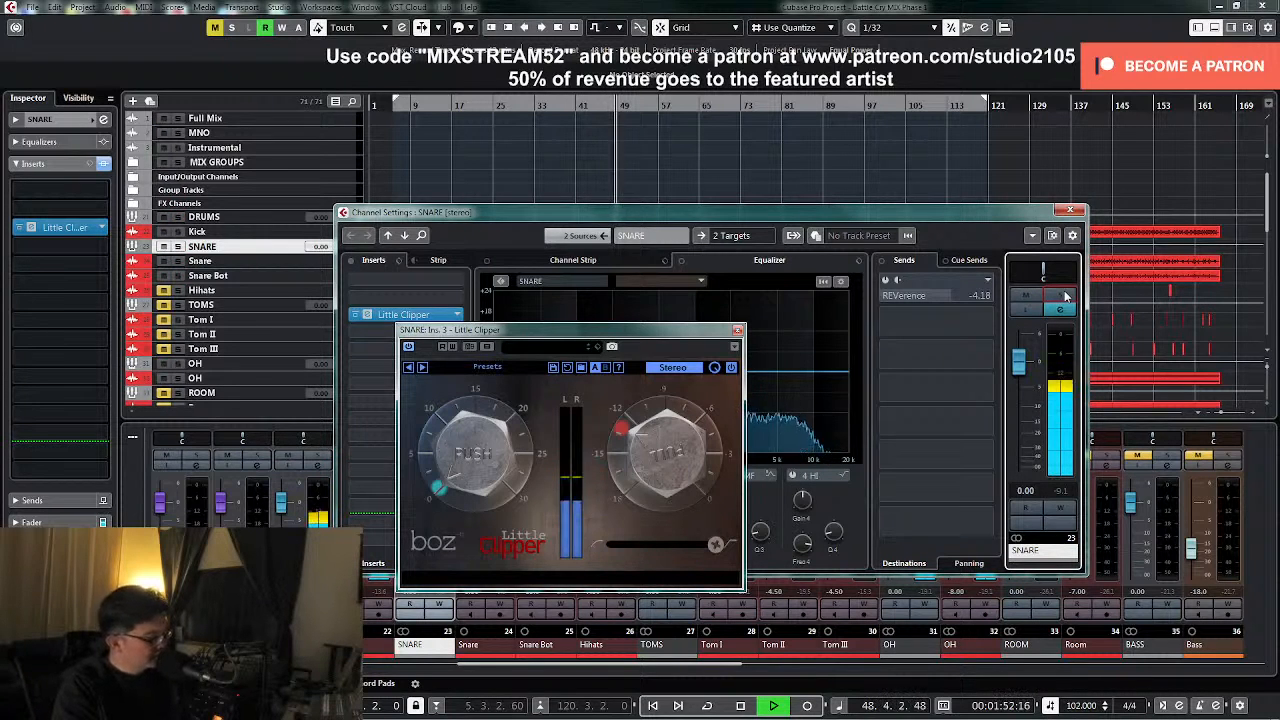
key(space)
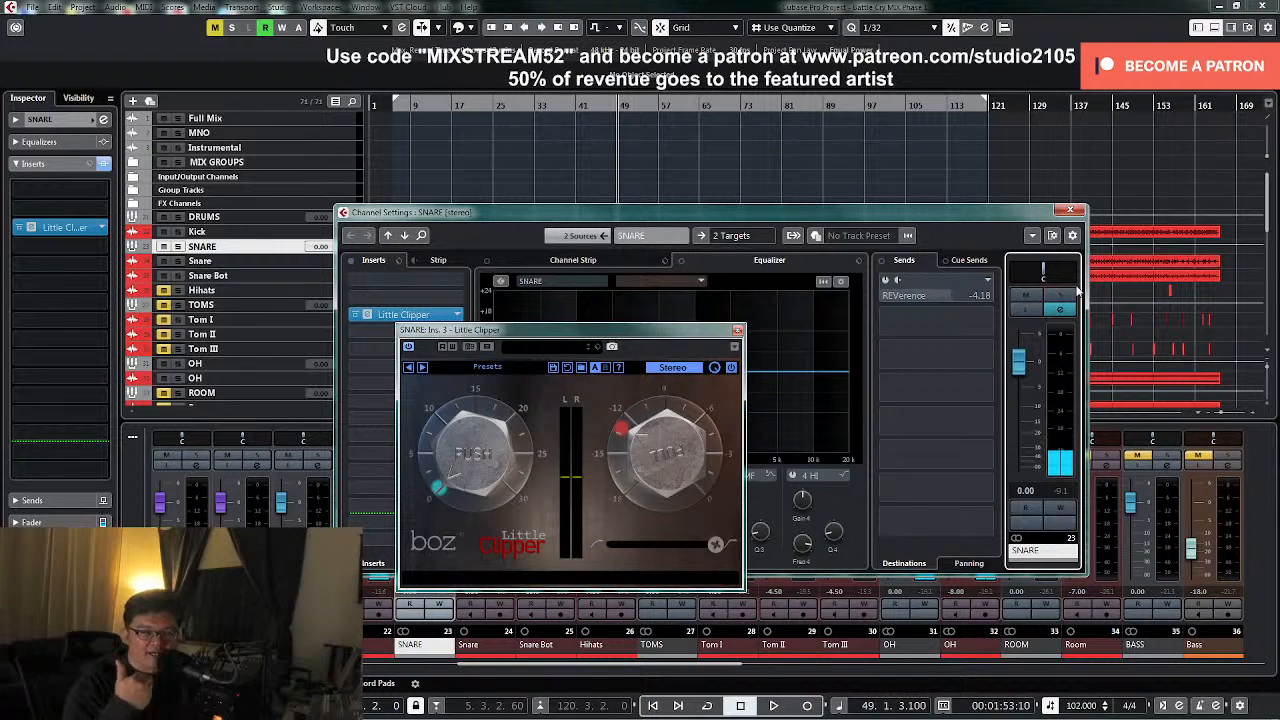
- Close Little Clipper and insert Plugin Alliance's Black Box Analog Design HG-2 in the SNARE group's fourth insert slot
click(737, 330)
click(452, 334)
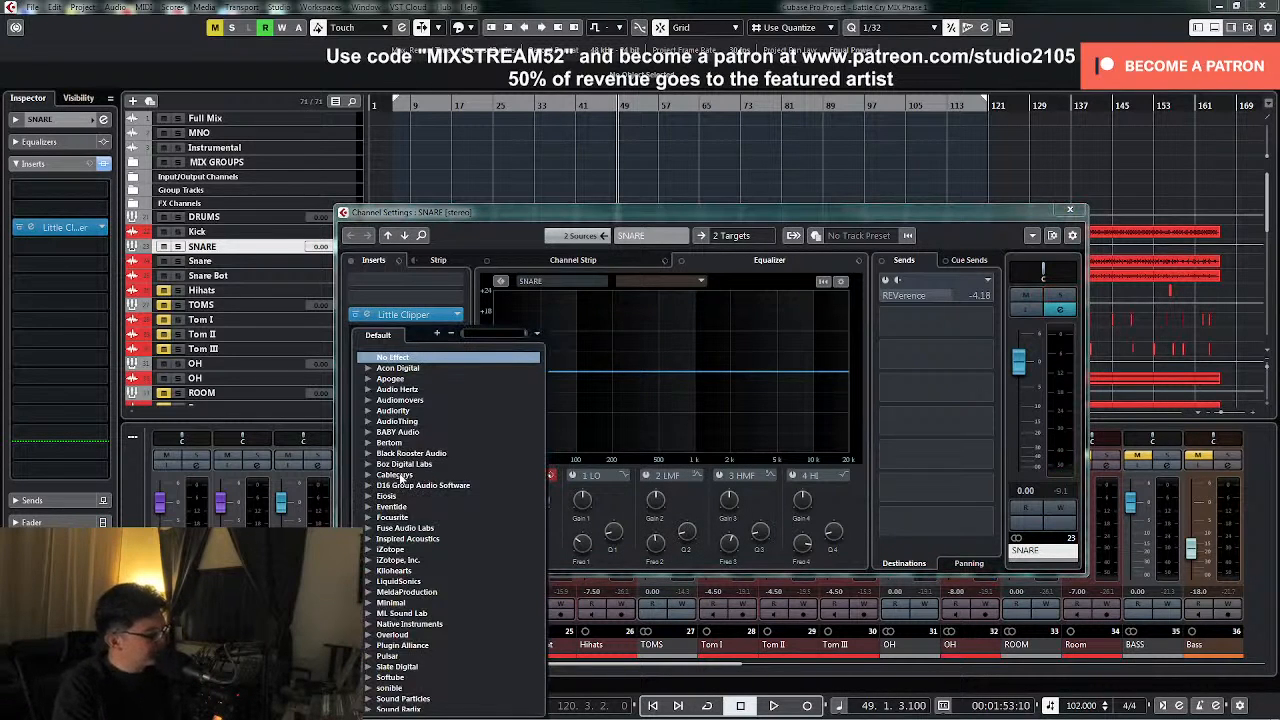
click(368, 444)
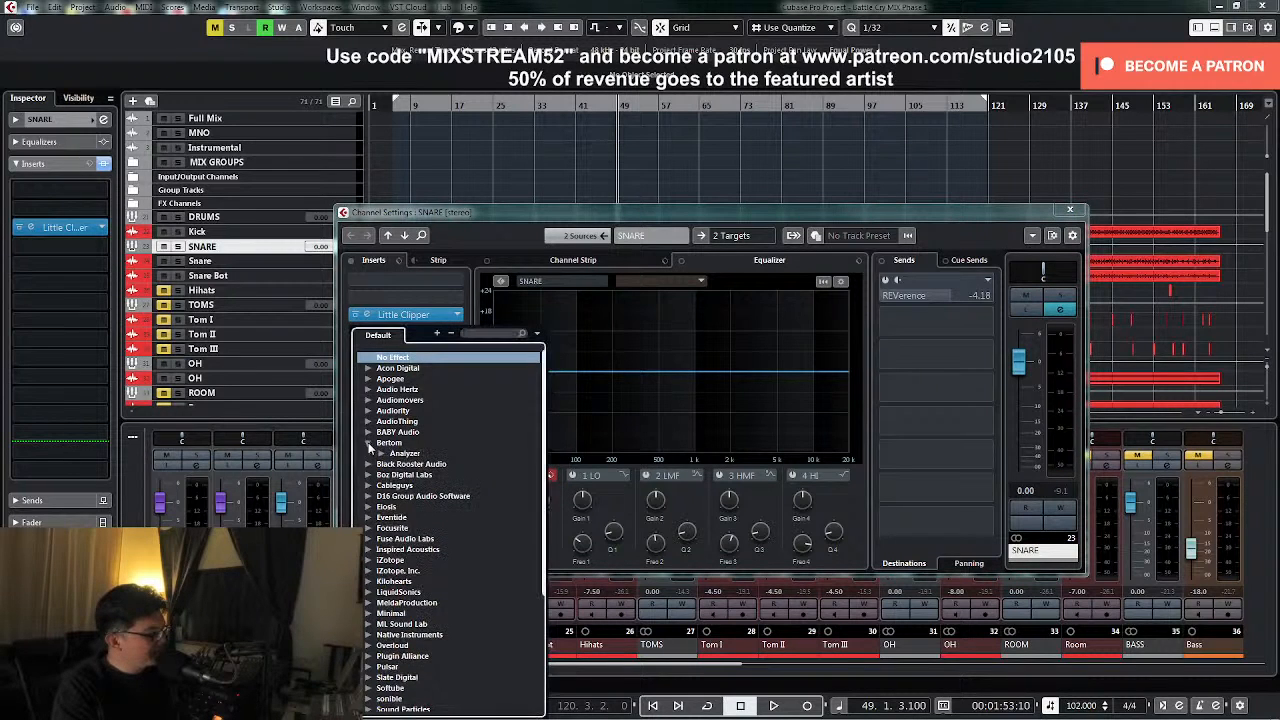
scroll(375, 455, down, 5)
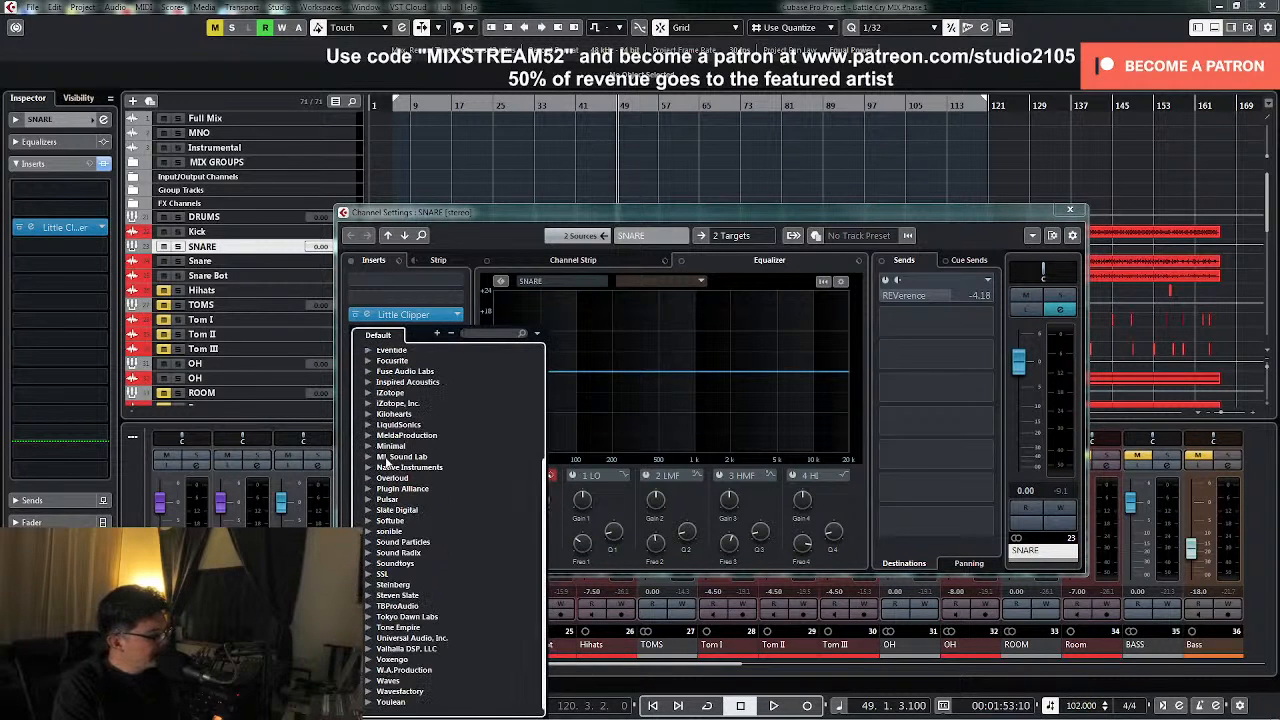
click(368, 489)
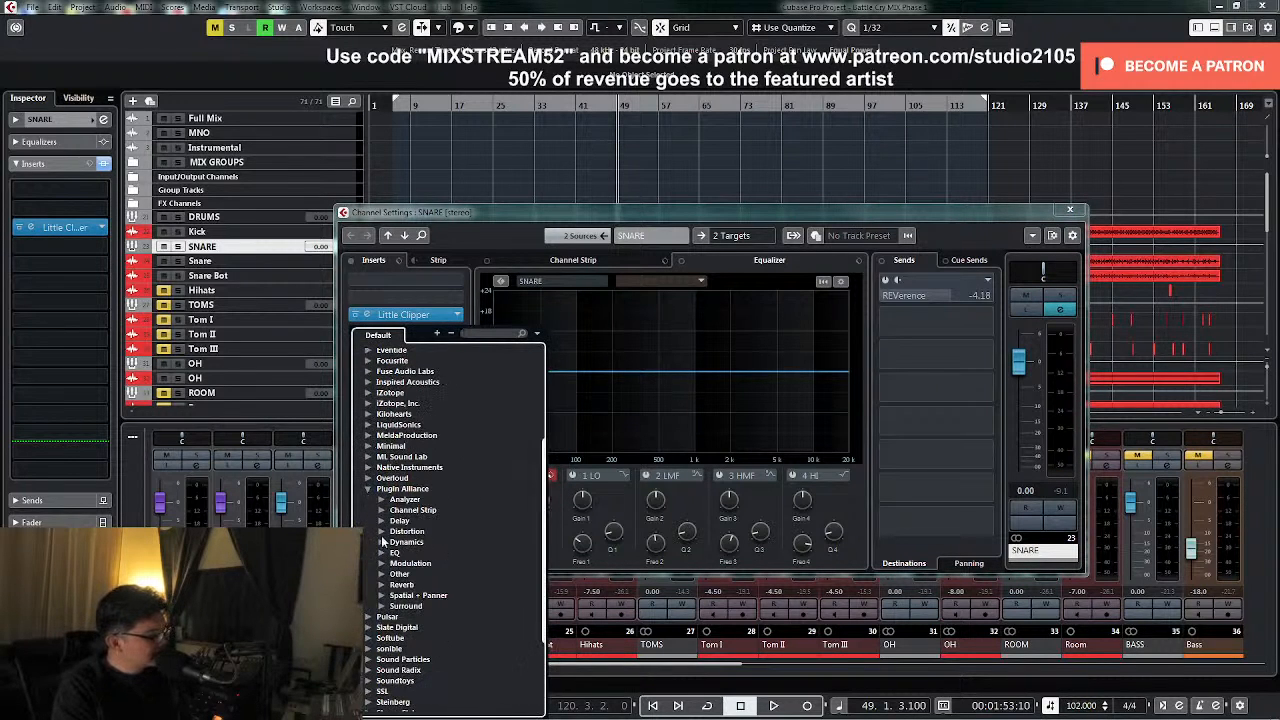
click(381, 532)
scroll(420, 540, down, 3)
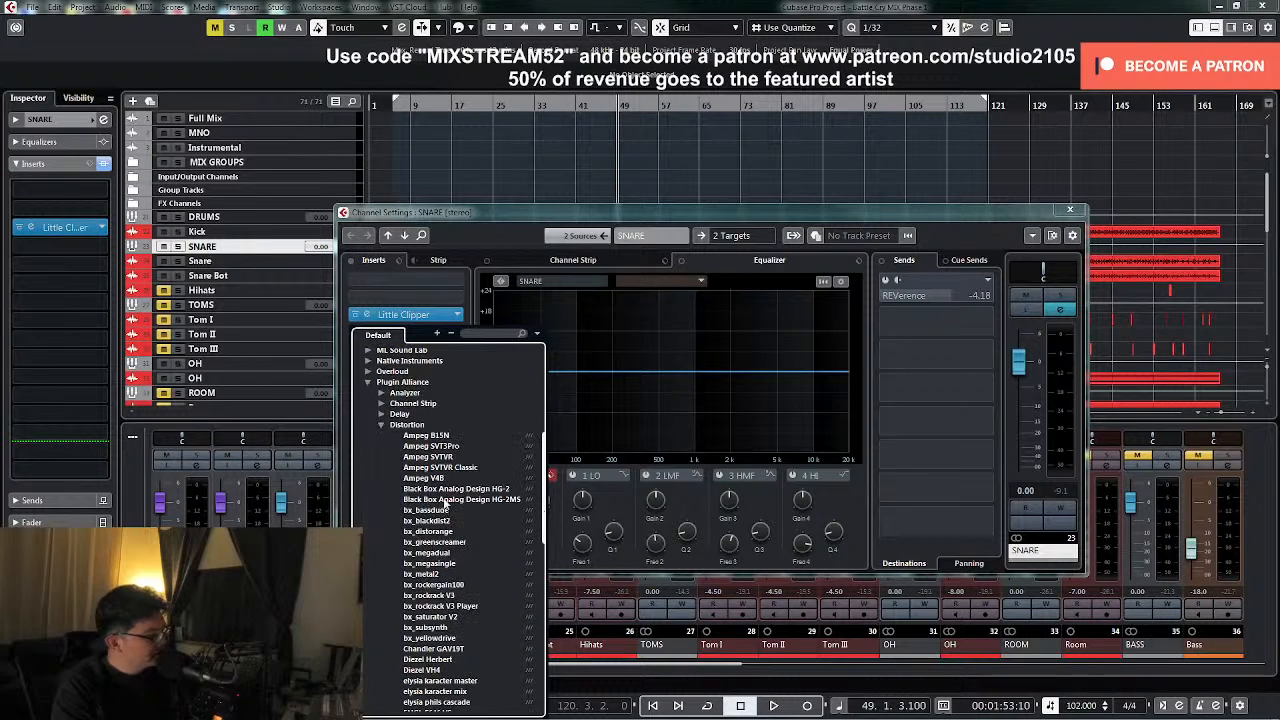
click(460, 491)
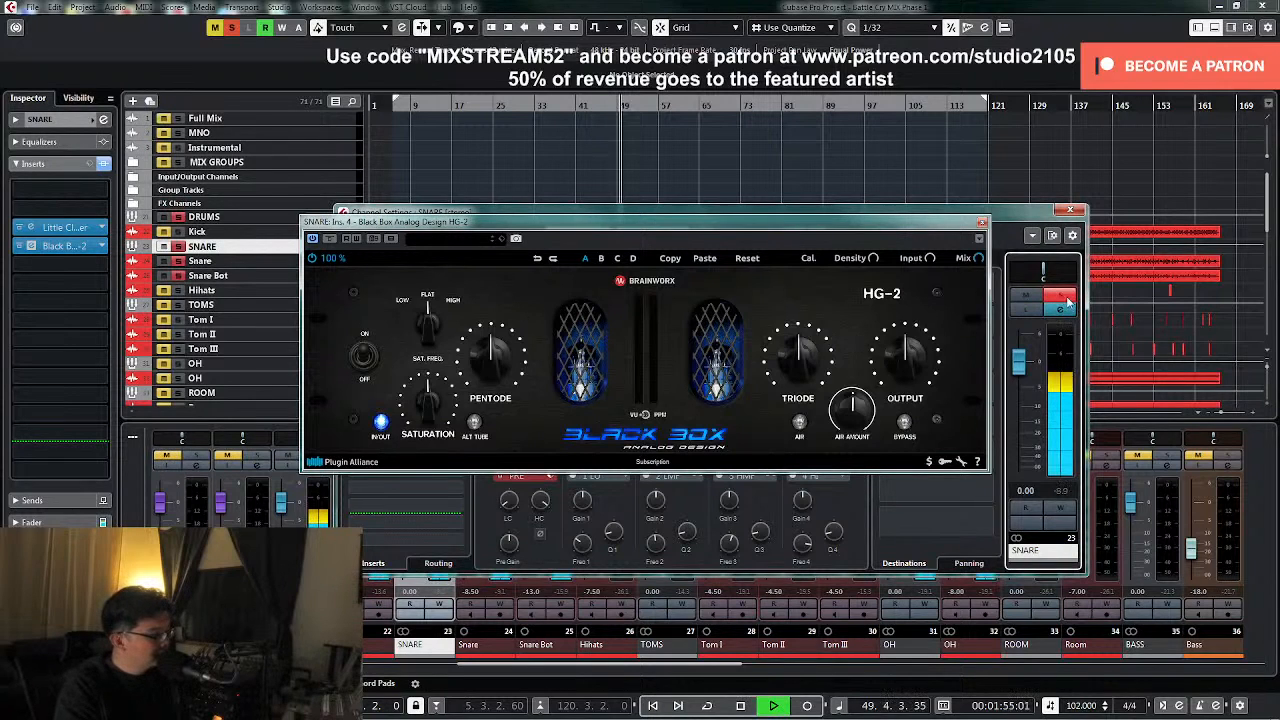
- Compare the HG-2 on and off with the SNARE group soloed, and raise its Saturation well above 60%
click(368, 372)
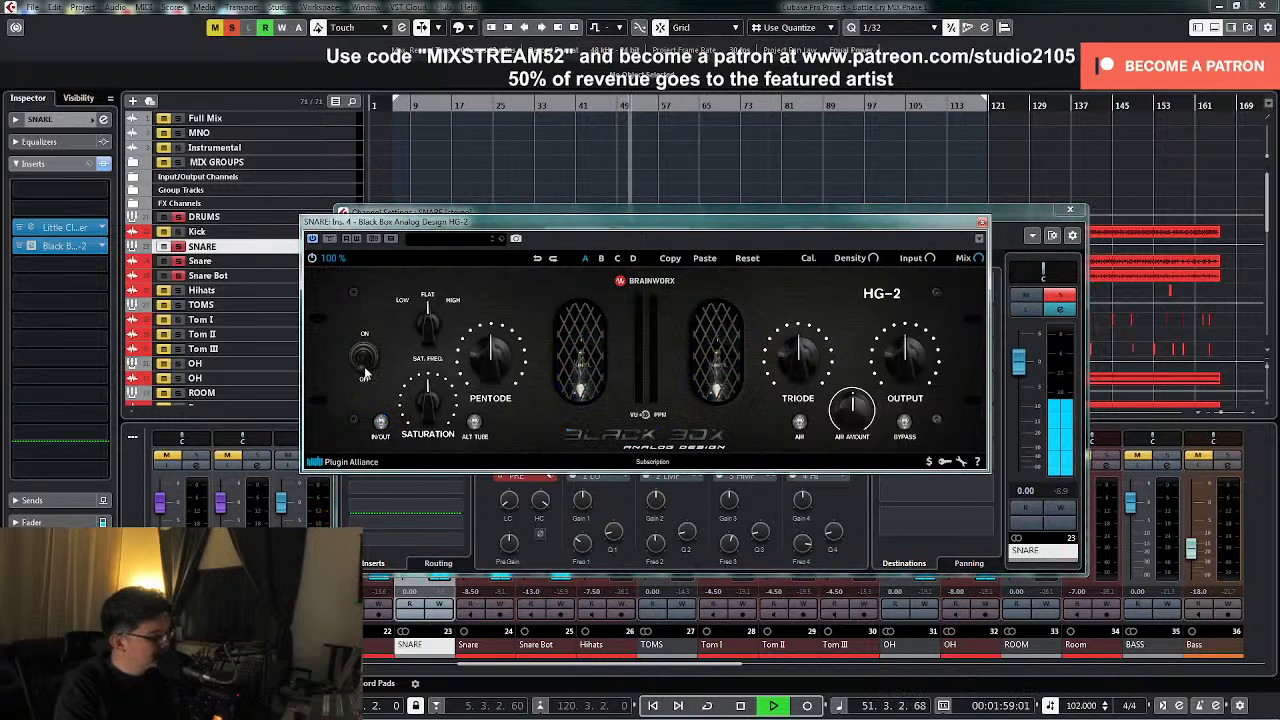
click(365, 372)
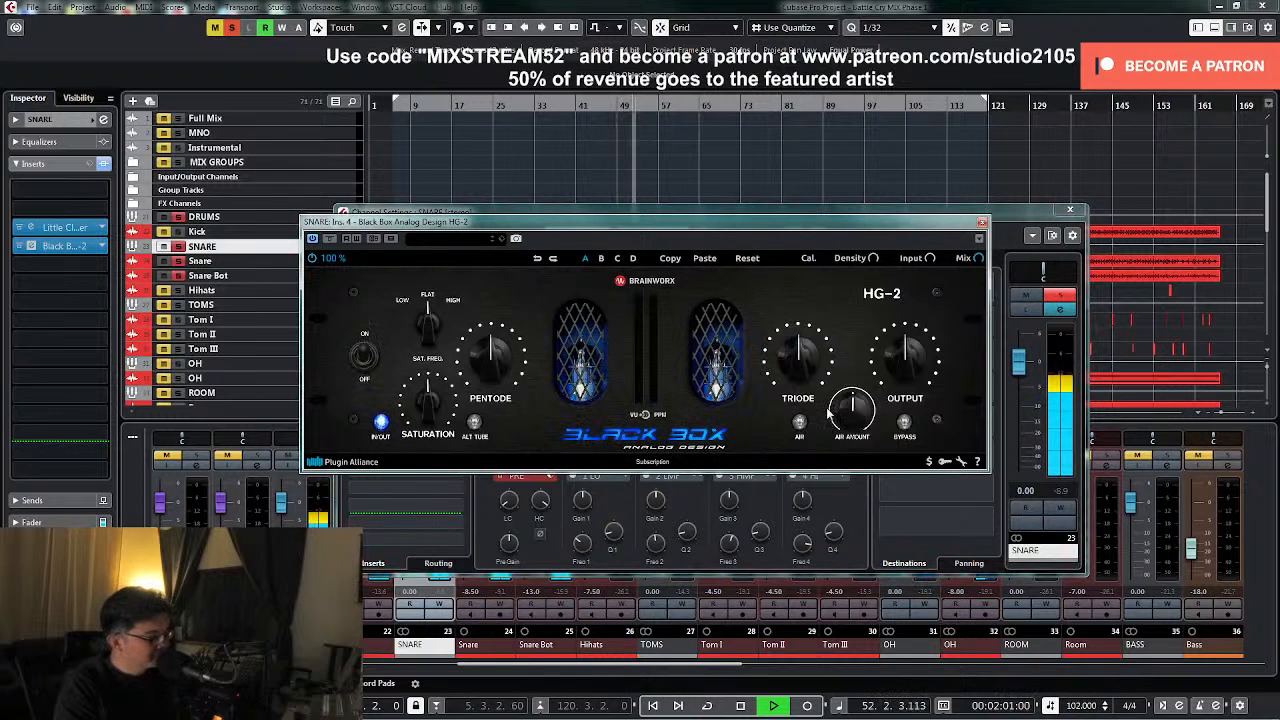
key(space)
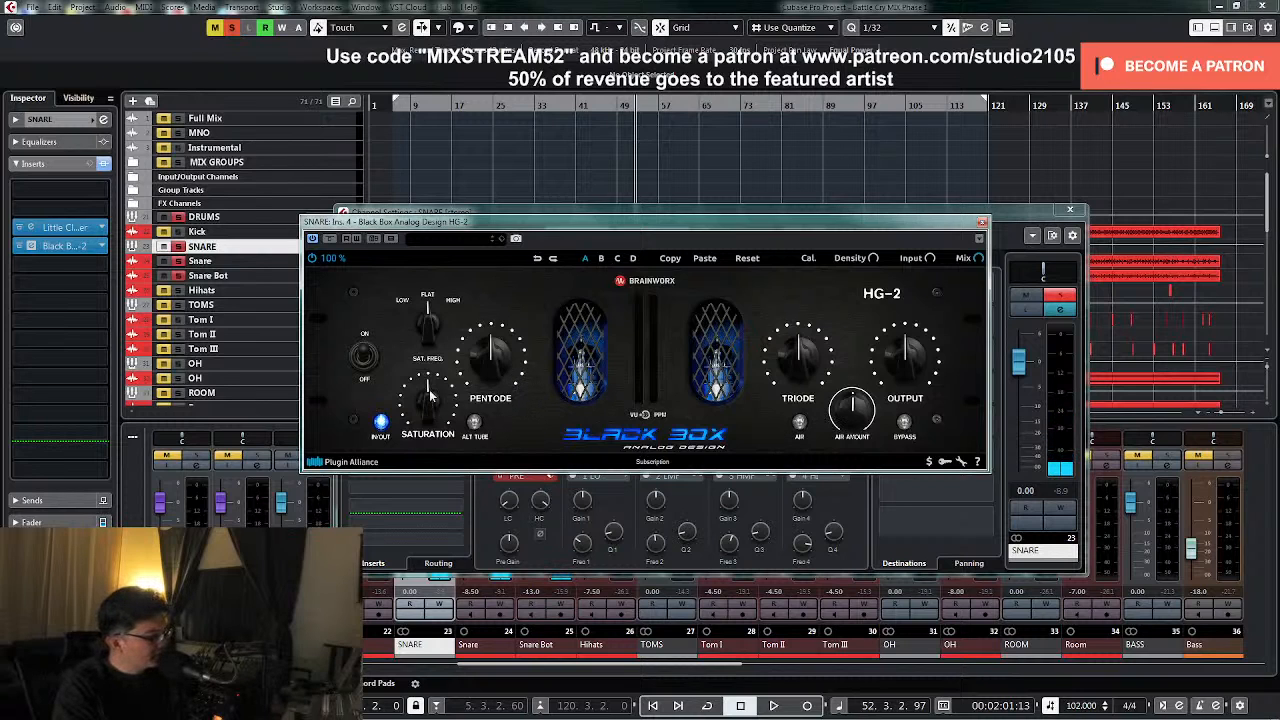
key(space)
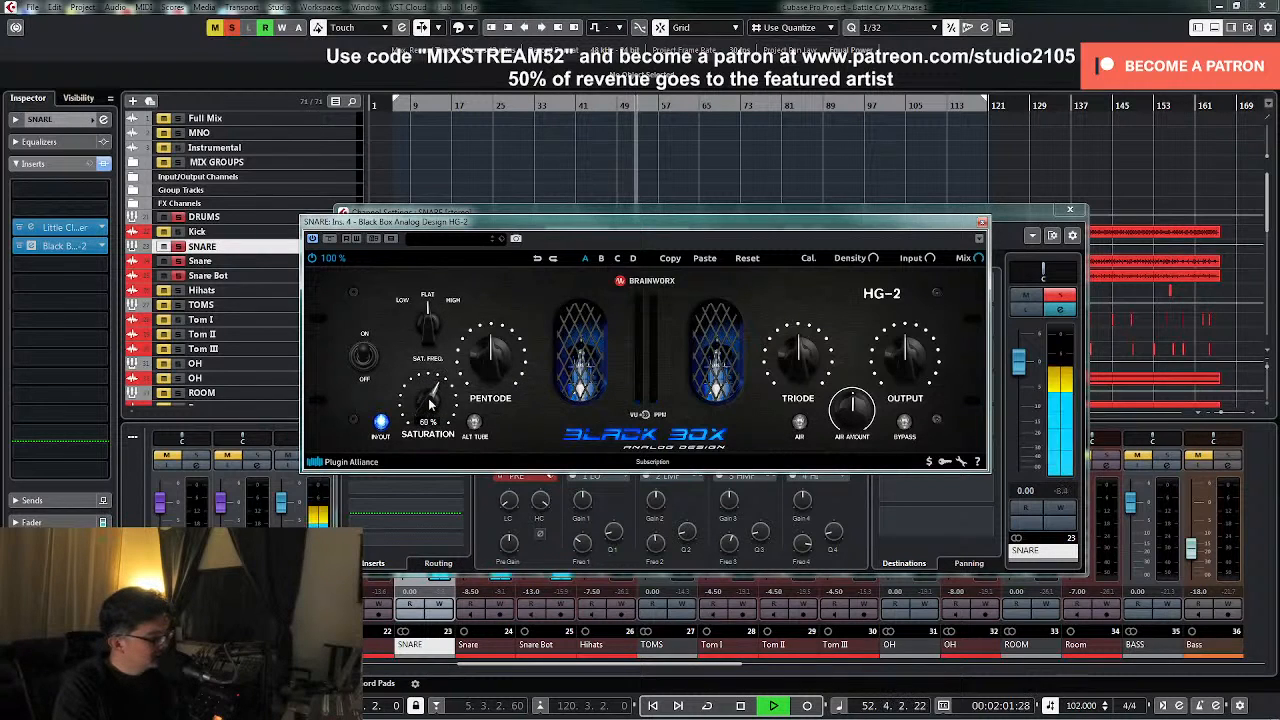
drag(431, 391, 436, 356)
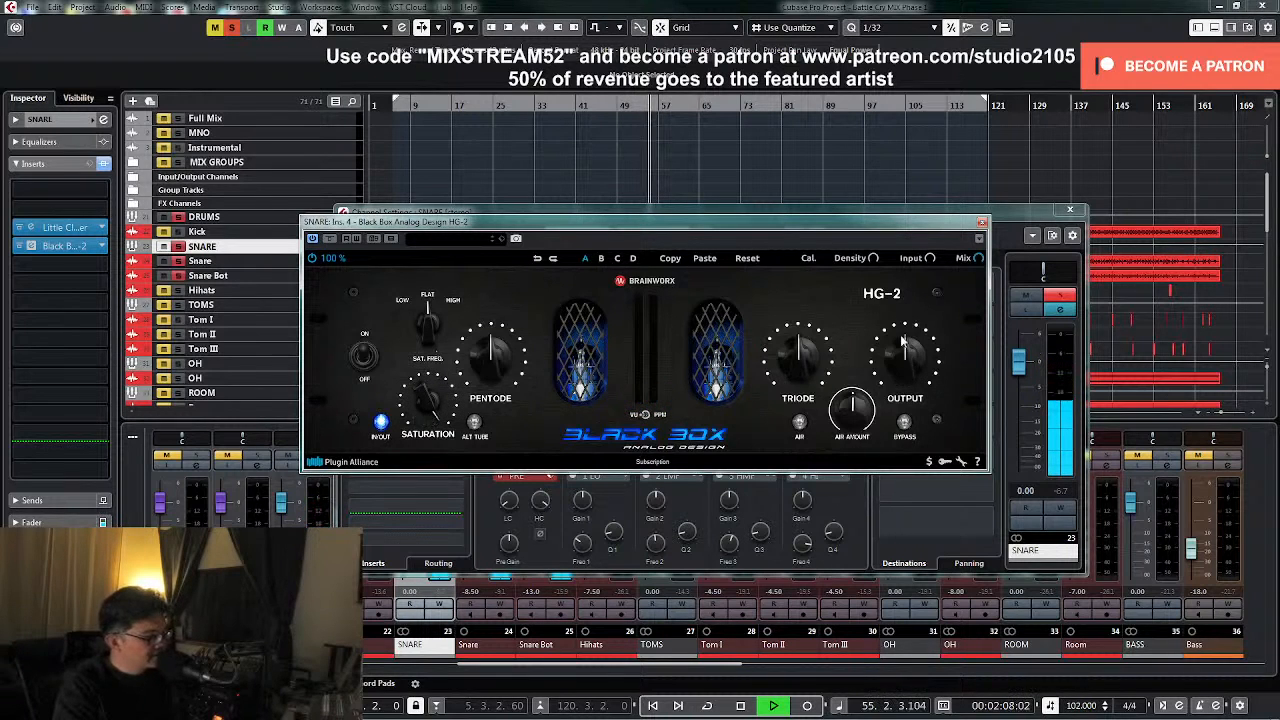
- Lower the HG-2's Output to about 35% during playback, switching the plug-in off and on to match the levels
drag(903, 345, 899, 350)
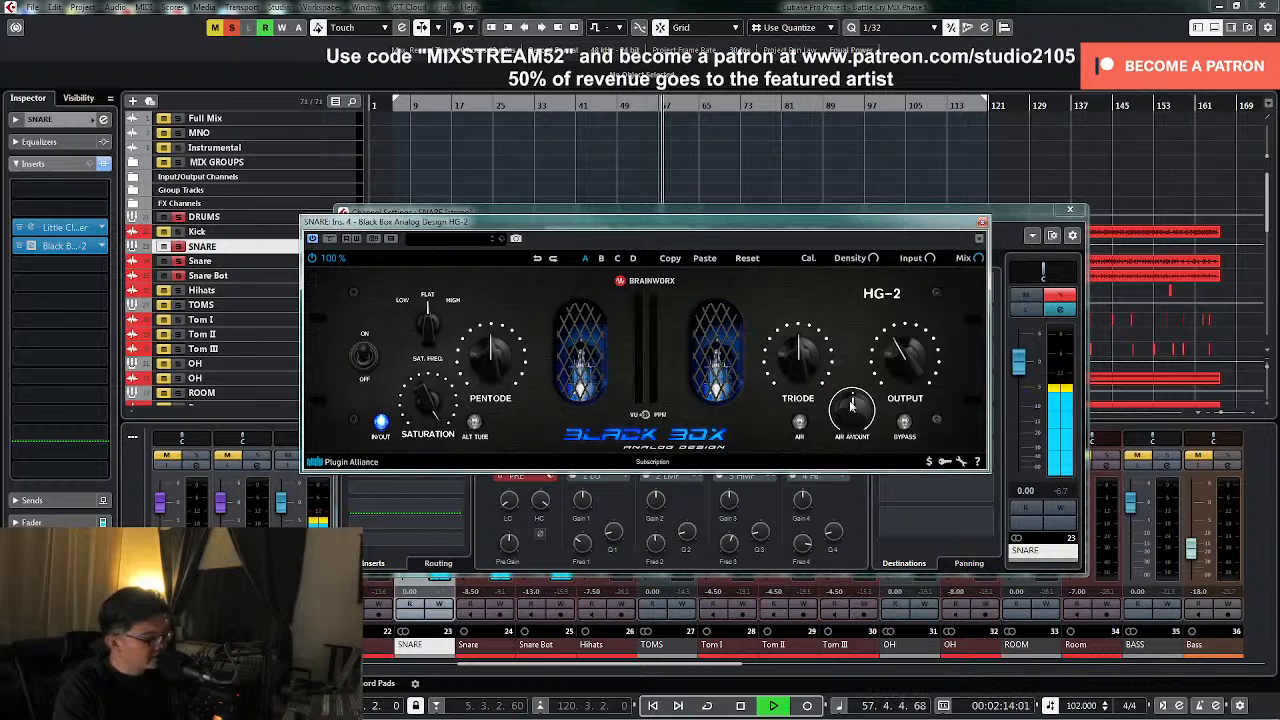
click(364, 362)
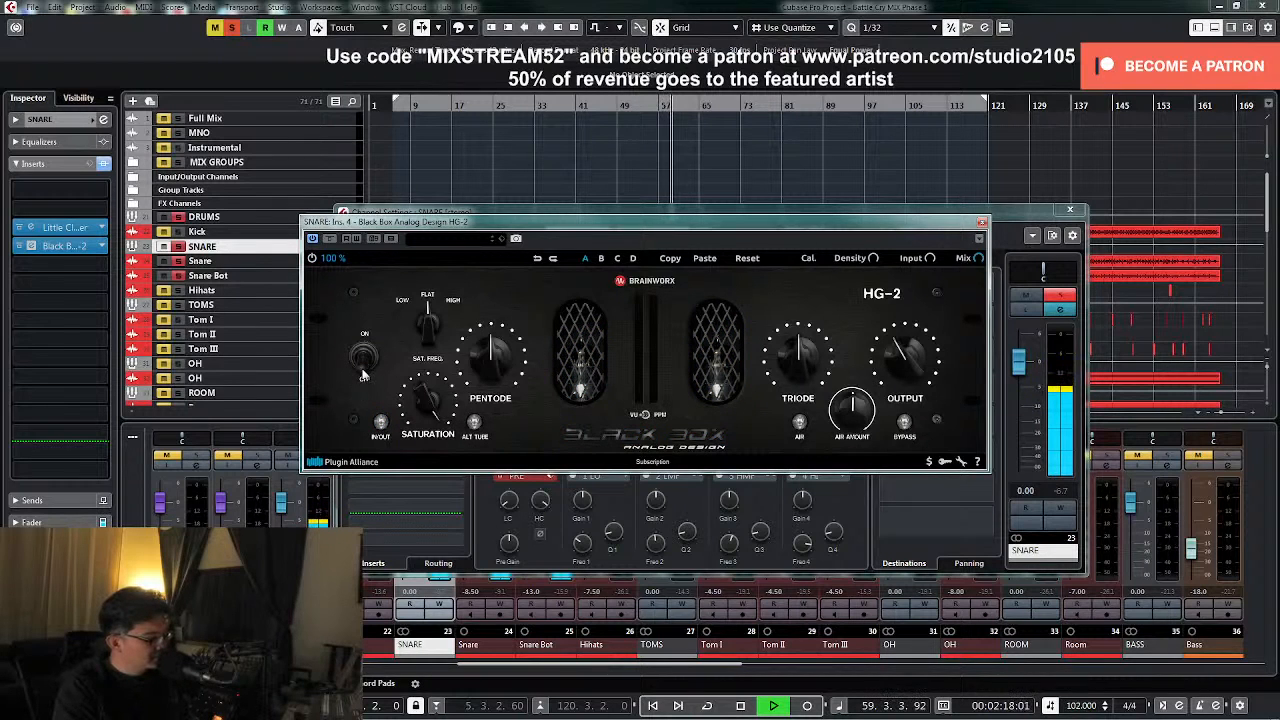
click(369, 336)
drag(898, 364, 893, 367)
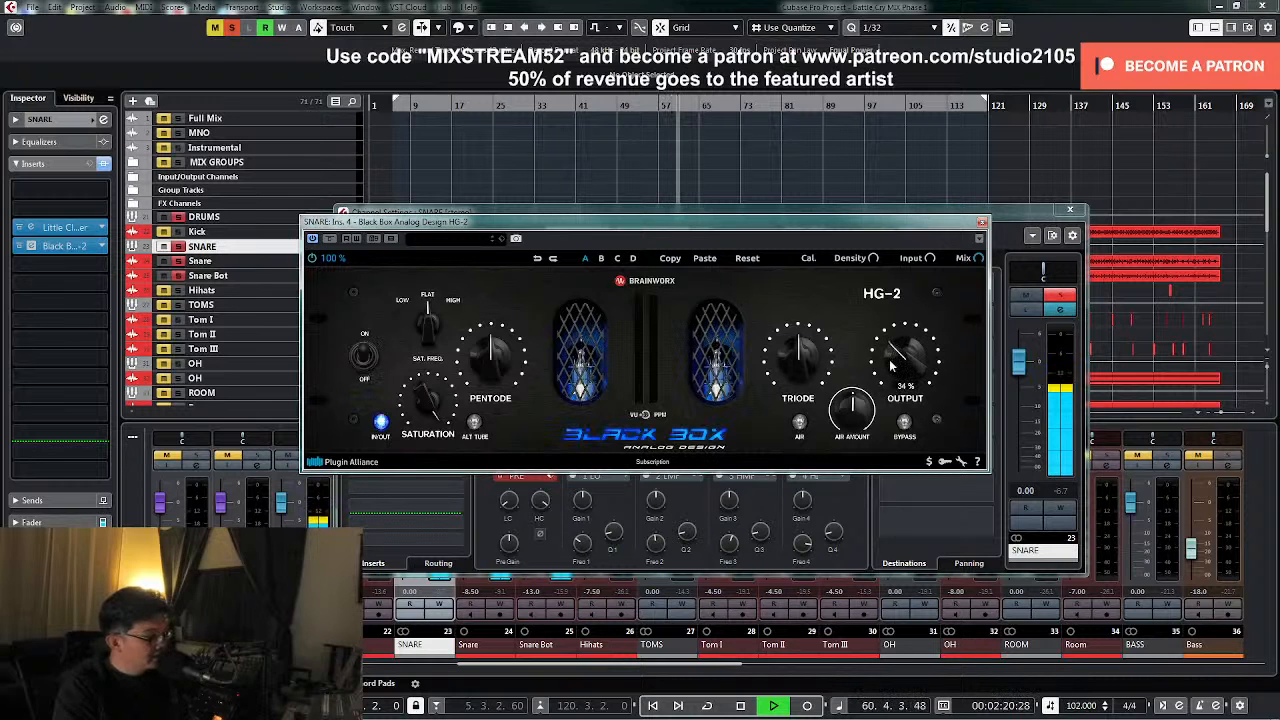
click(374, 377)
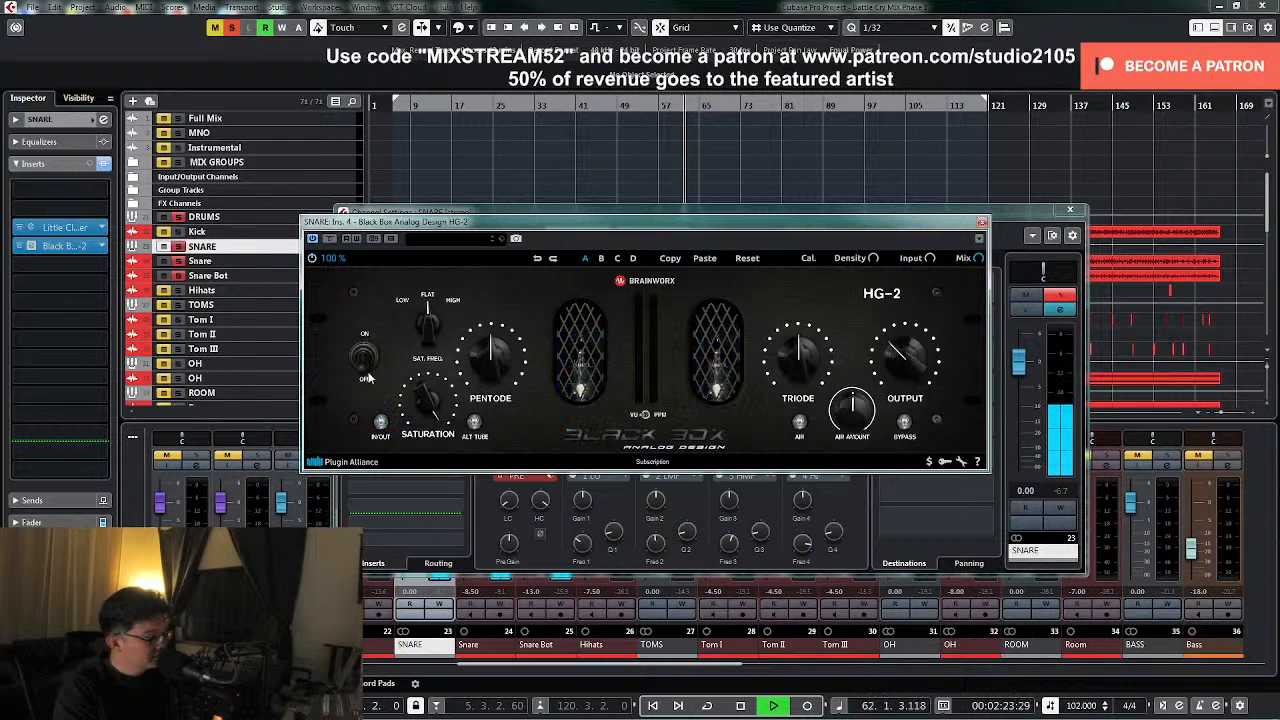
click(366, 370)
mouse_move(898, 355)
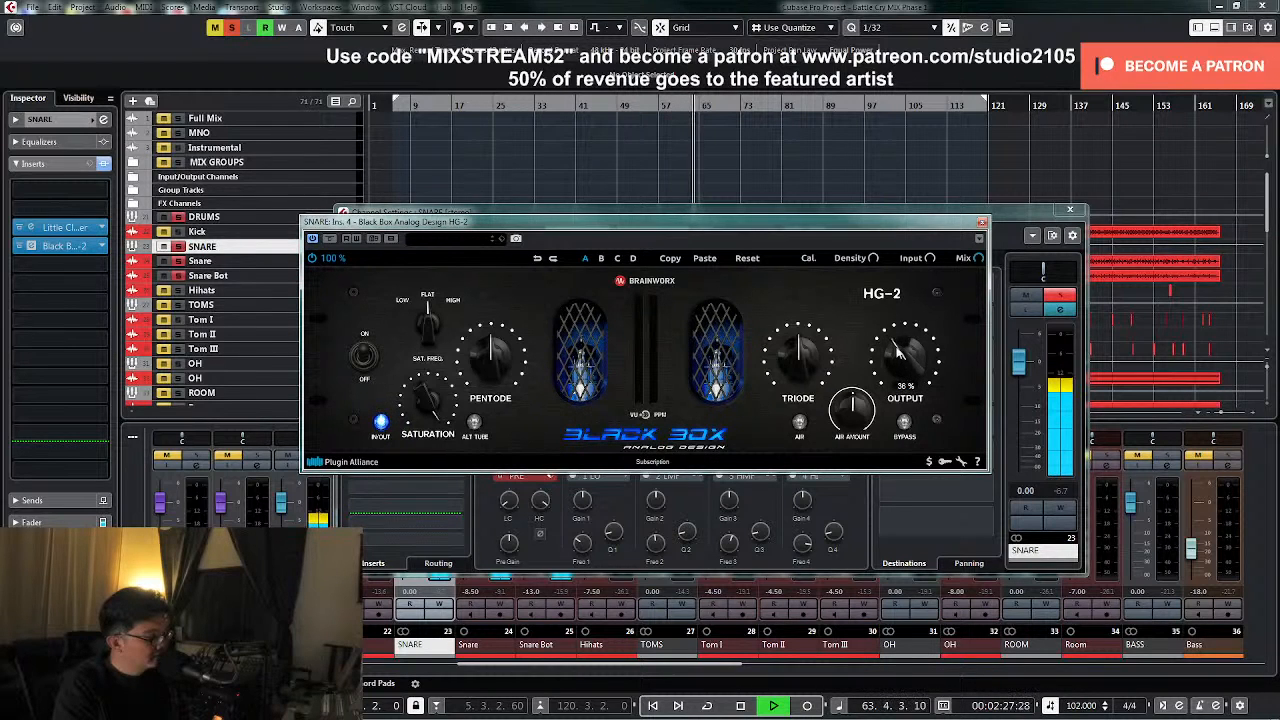
click(366, 362)
click(365, 360)
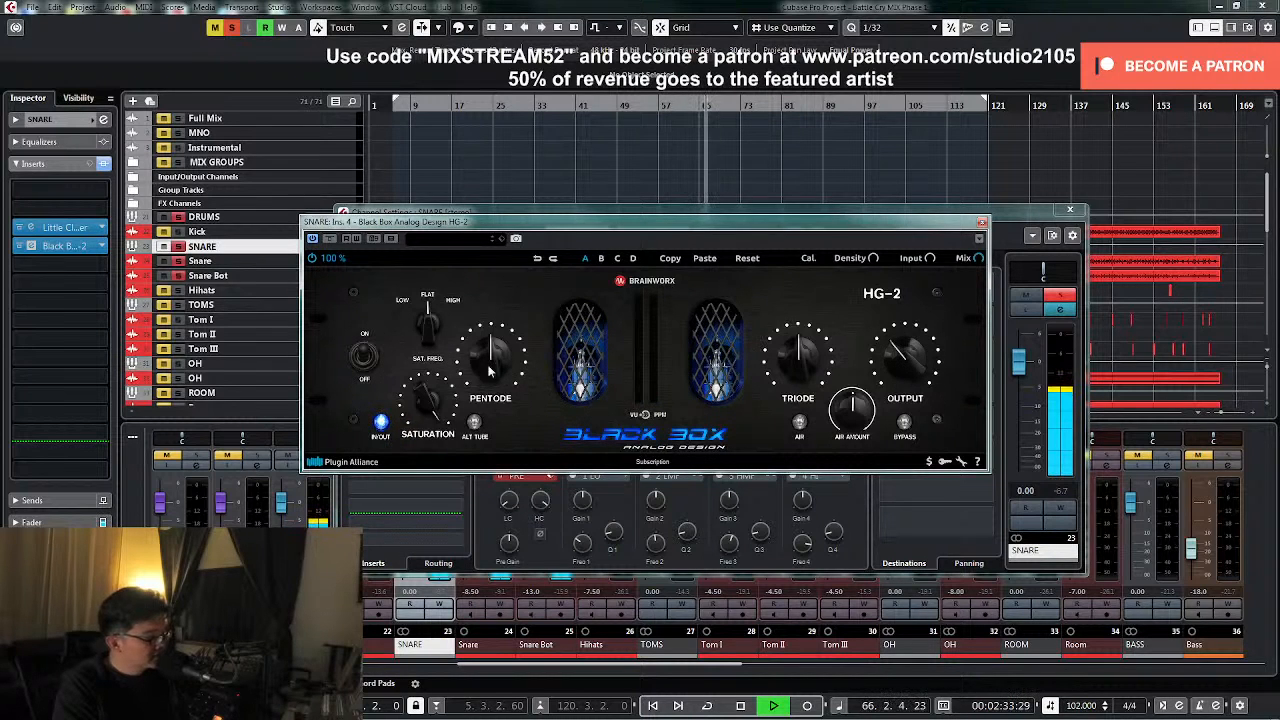
- Raise the HG-2's Pentode to about 62%, turn up its Triode and lower the Output to about 27%, comparing it off and on
mouse_move(489, 368)
mouse_down()
mouse_move(495, 343)
mouse_move(493, 358)
mouse_up()
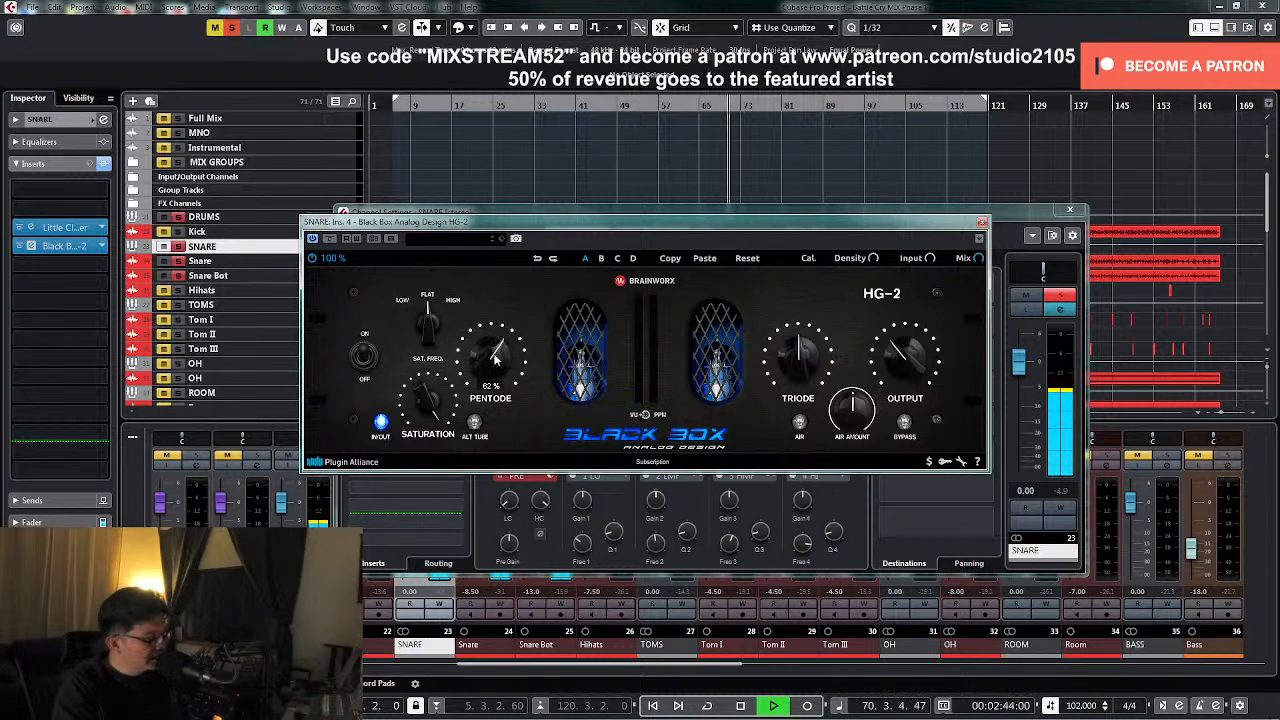
drag(811, 358, 797, 343)
drag(918, 349, 915, 349)
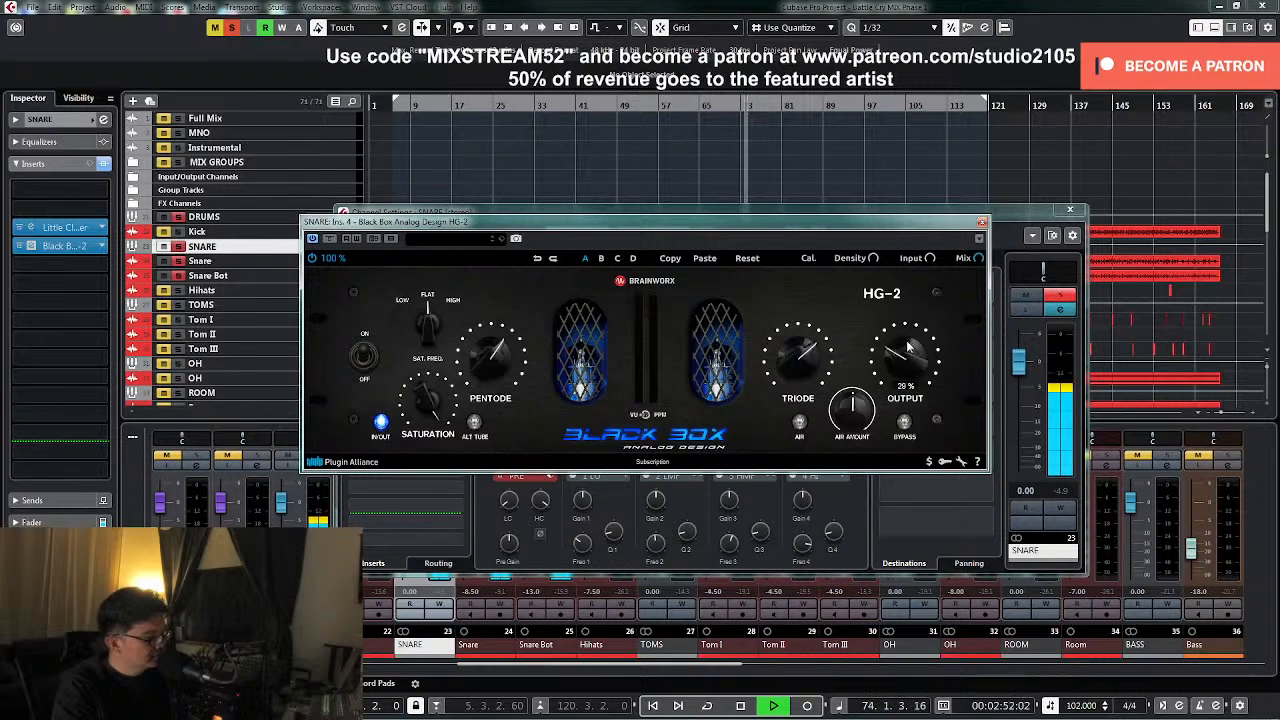
click(365, 377)
click(365, 377)
mouse_move(897, 355)
scroll(896, 354, down, 1)
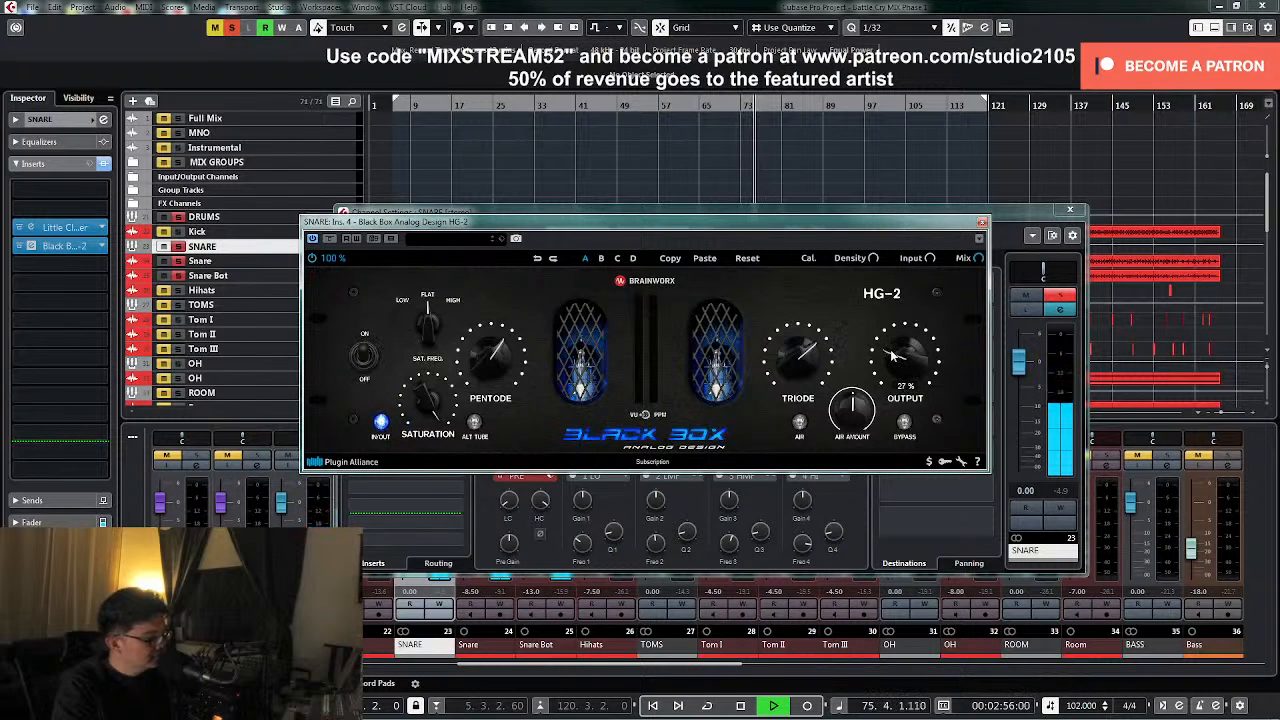
- Raise the HG-2's Output to 30% during playback, switching the plug-in off and on to match the levels
scroll(895, 355, up, 1)
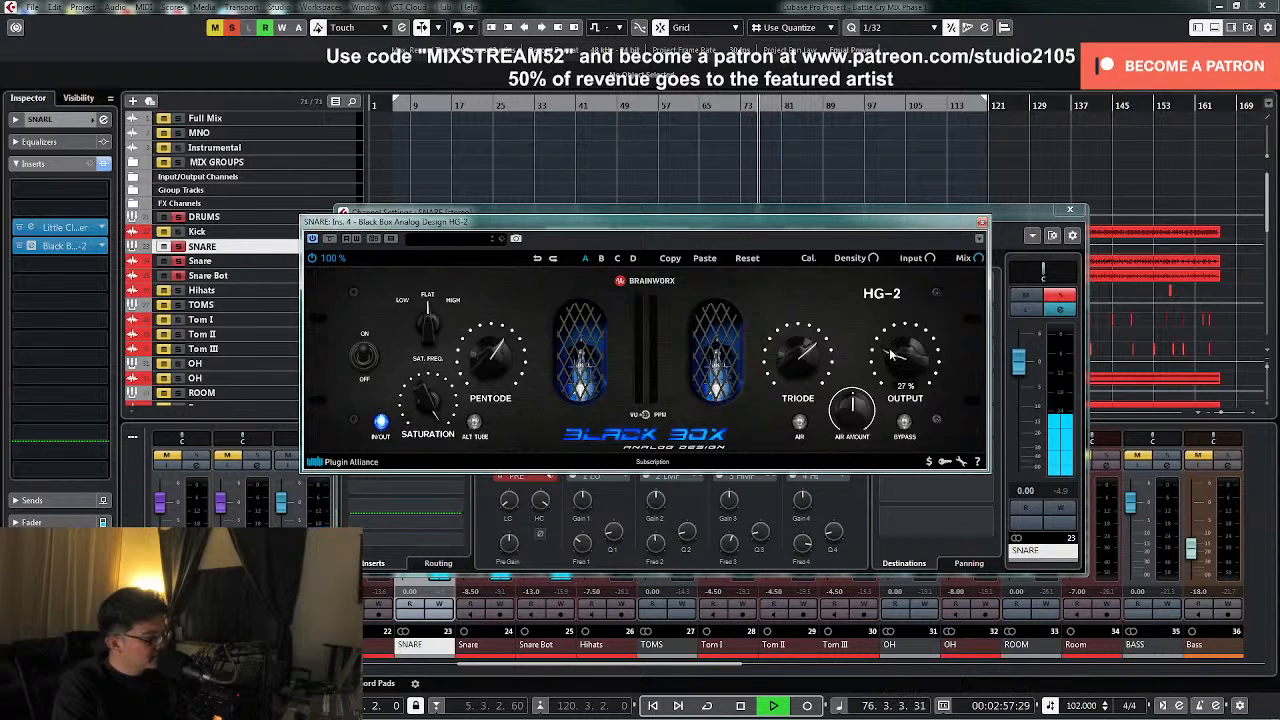
click(365, 376)
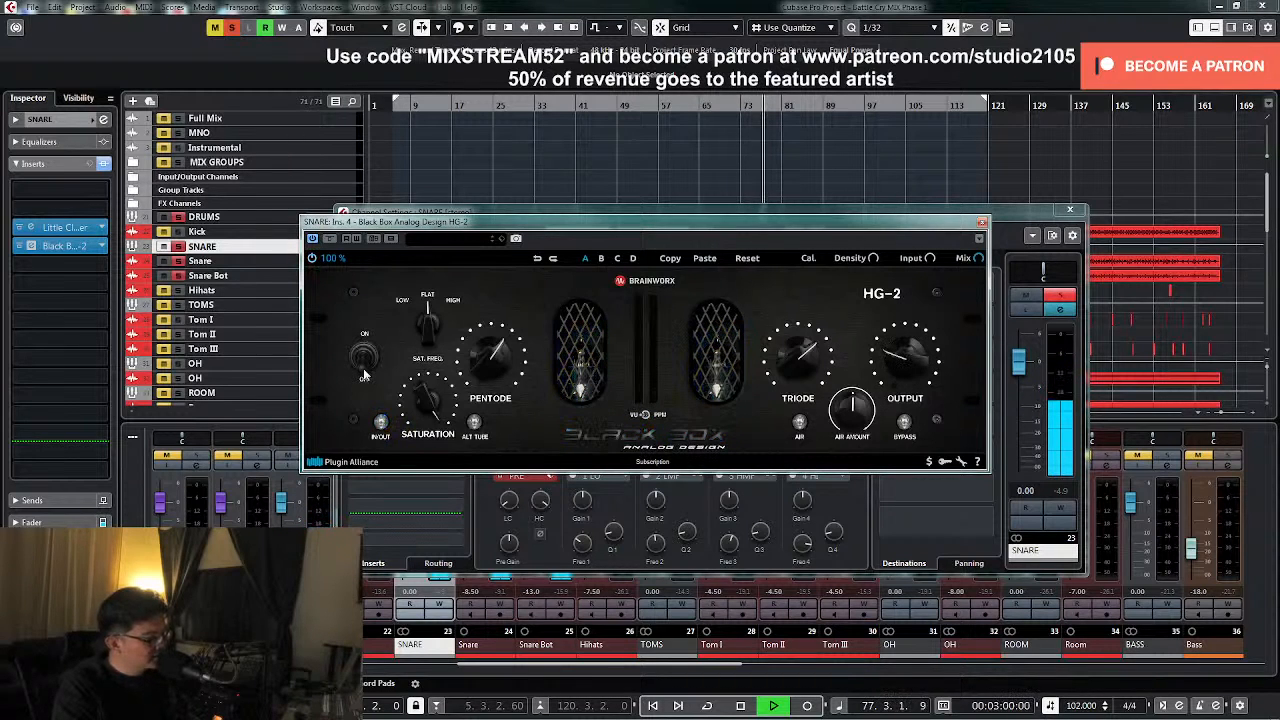
click(365, 372)
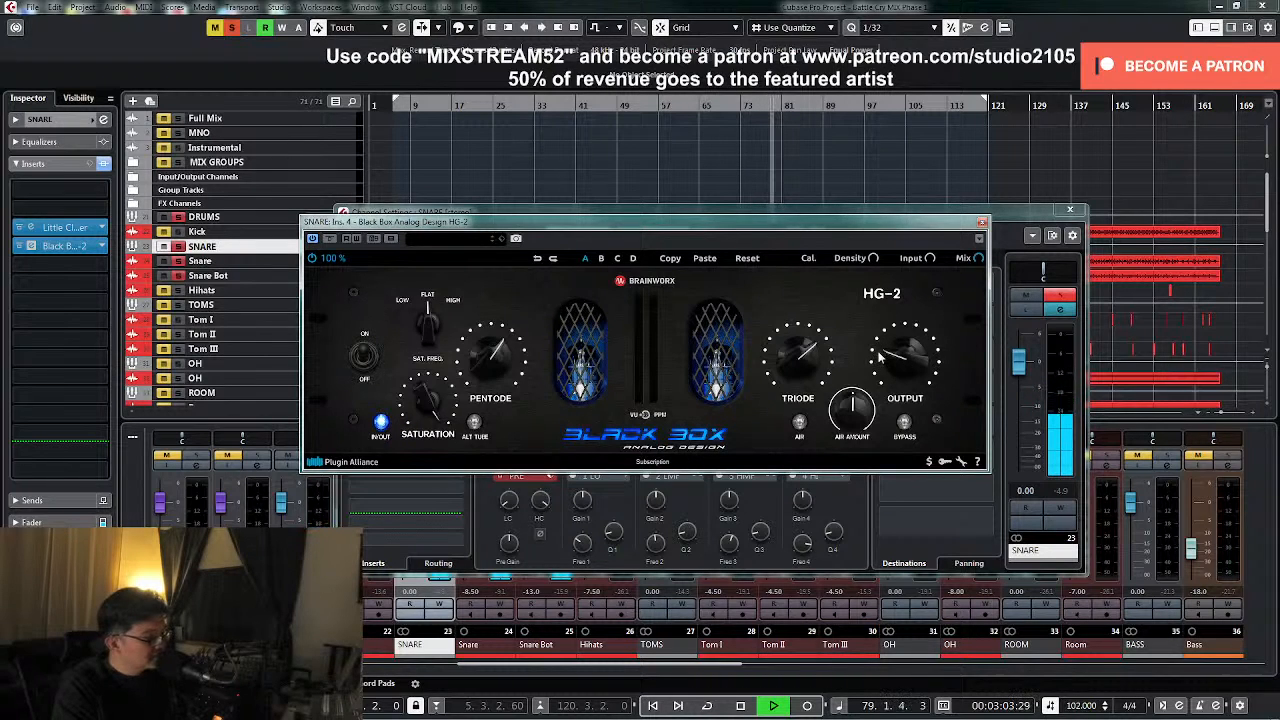
scroll(882, 350, up, 2)
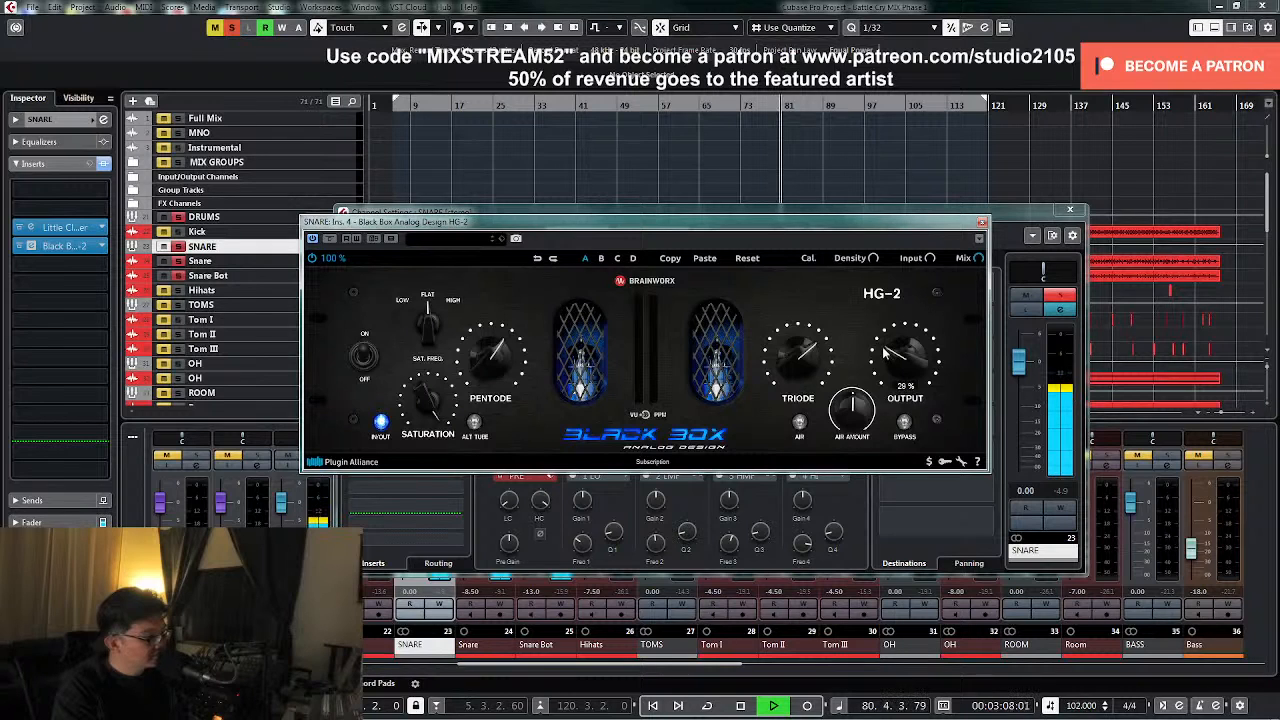
click(363, 371)
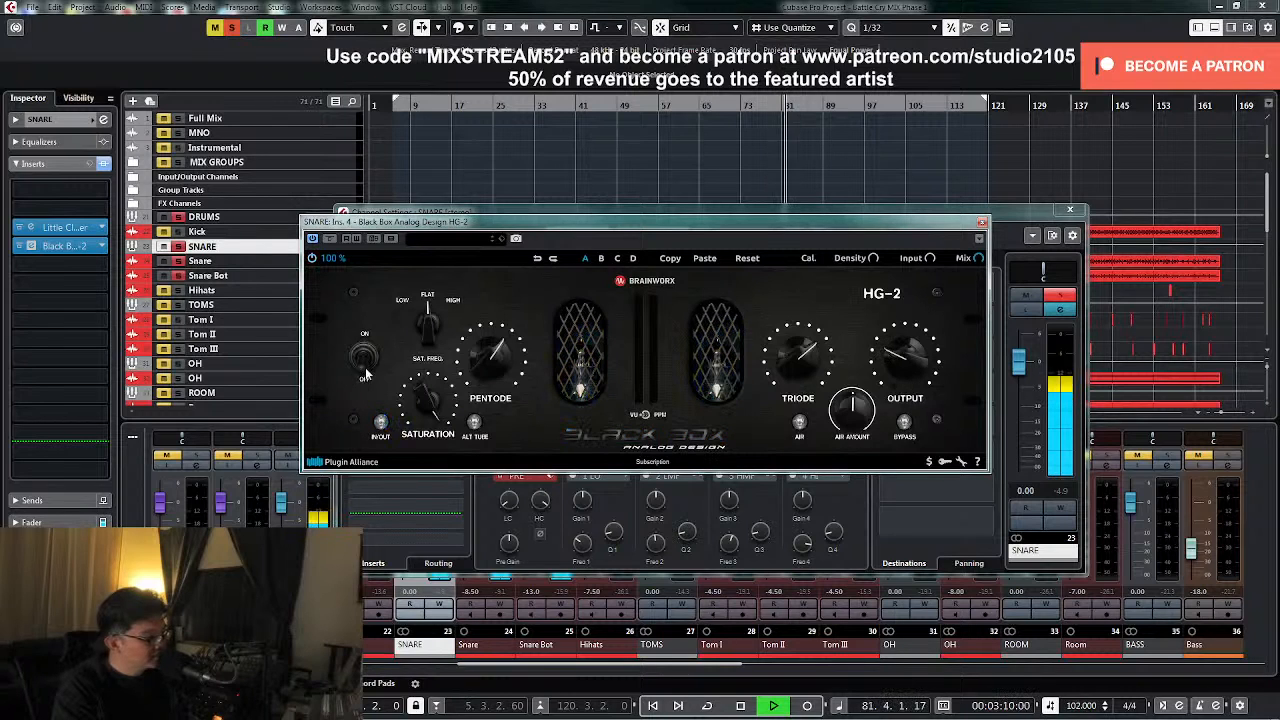
click(364, 372)
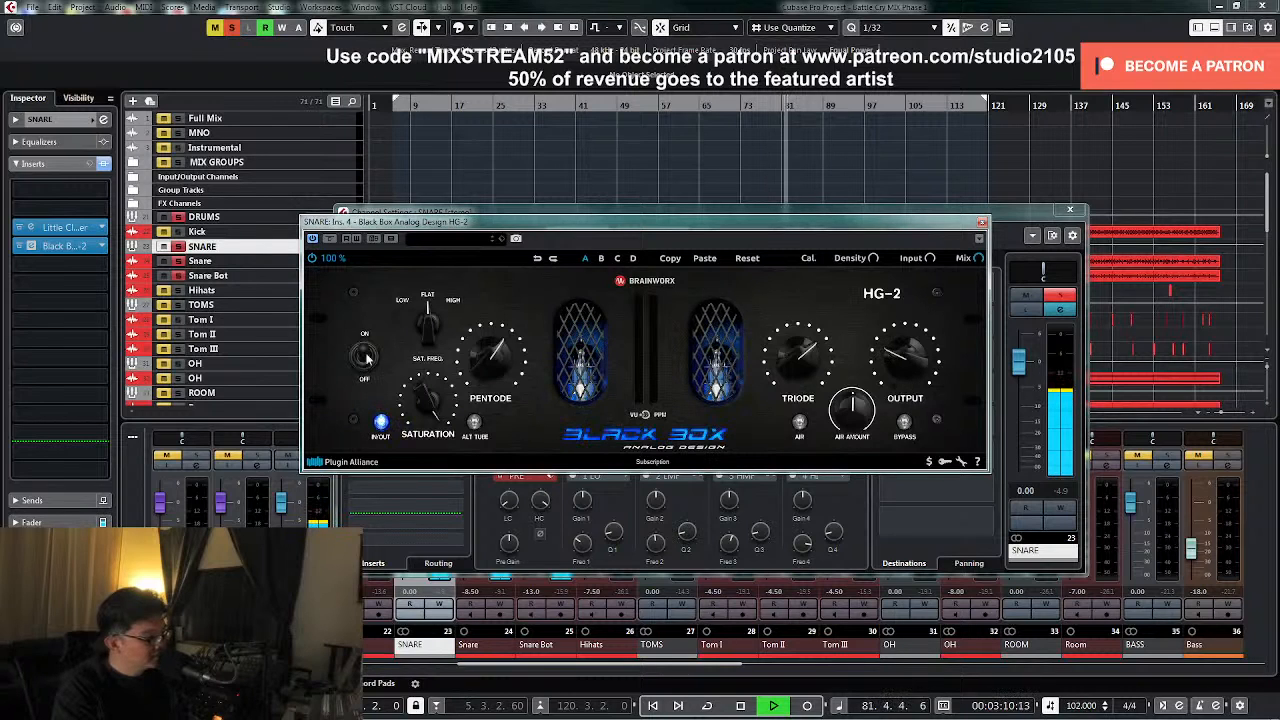
click(904, 423)
drag(915, 335, 883, 352)
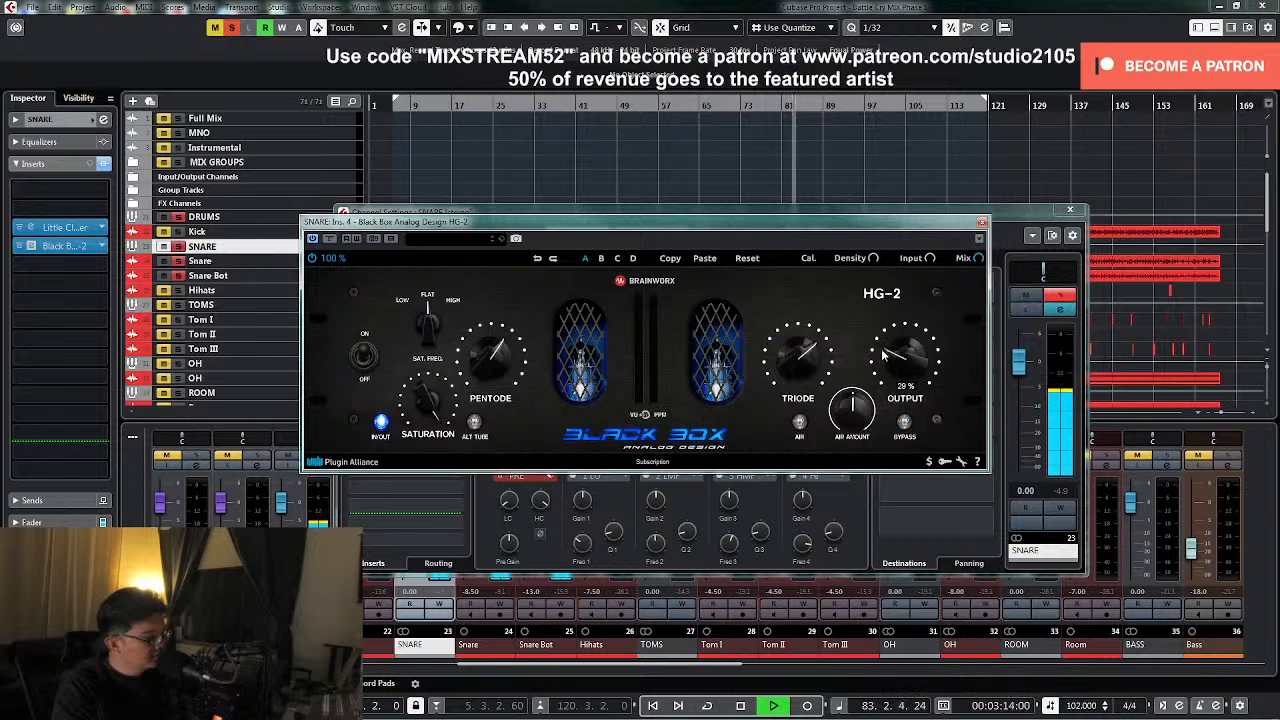
scroll(882, 351, up, 1)
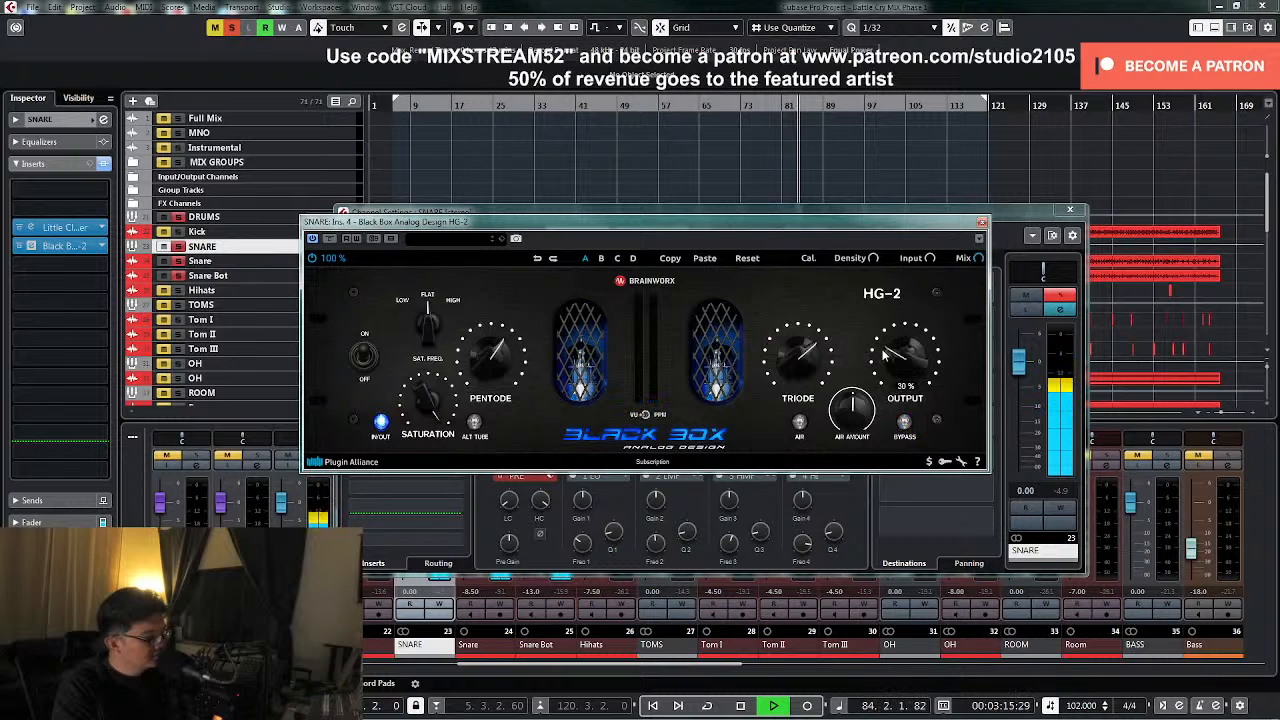
- Close the HG-2, unsolo the SNARE group, close its channel settings and replay the drums from about bar 5
click(981, 222)
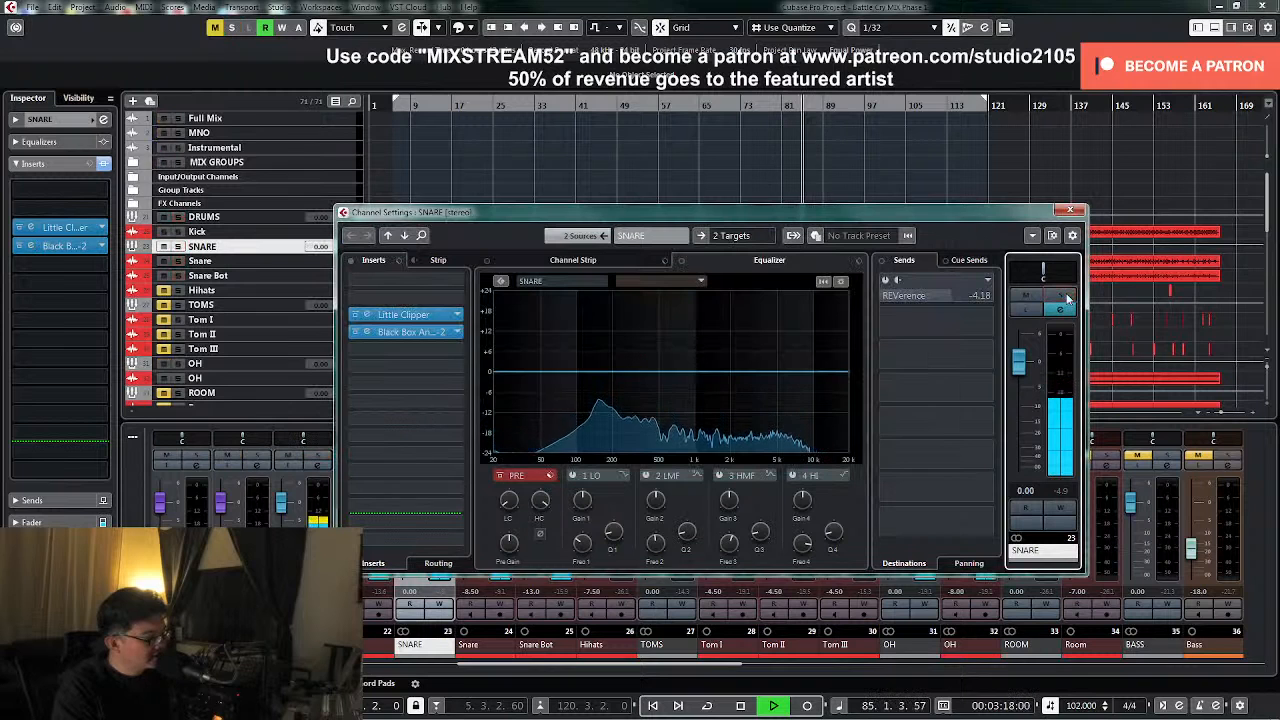
click(1069, 209)
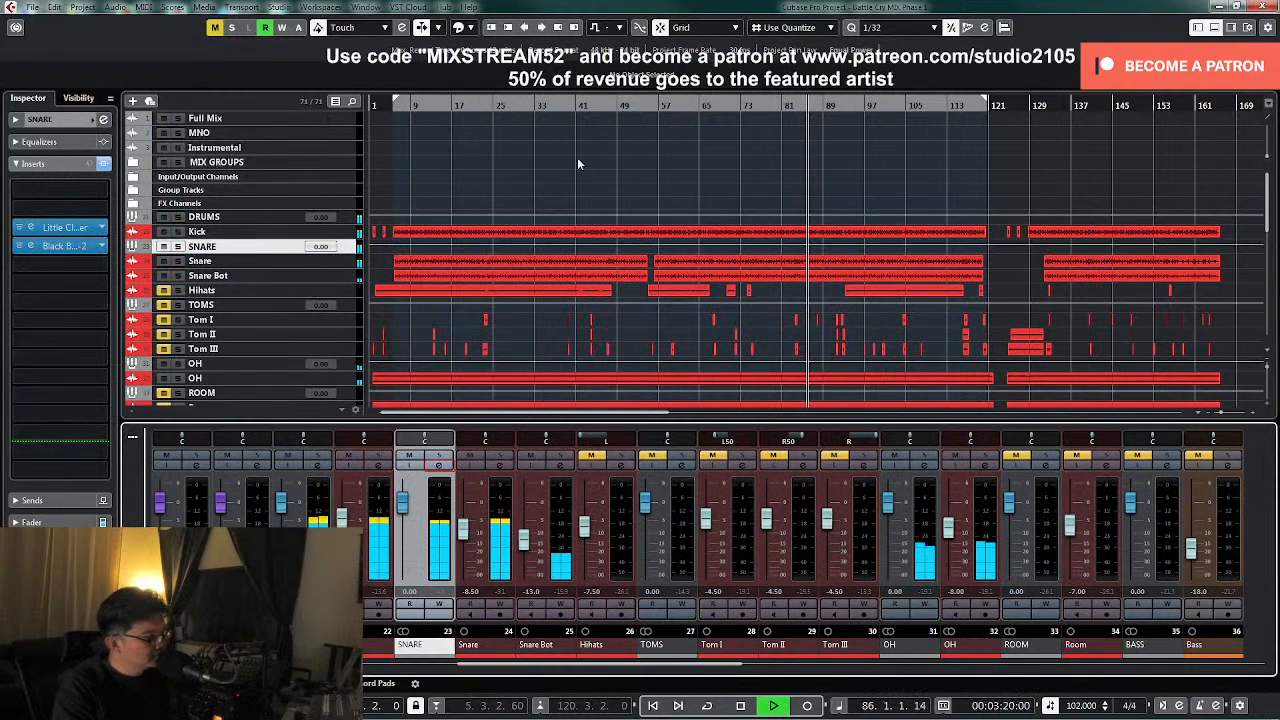
click(397, 118)
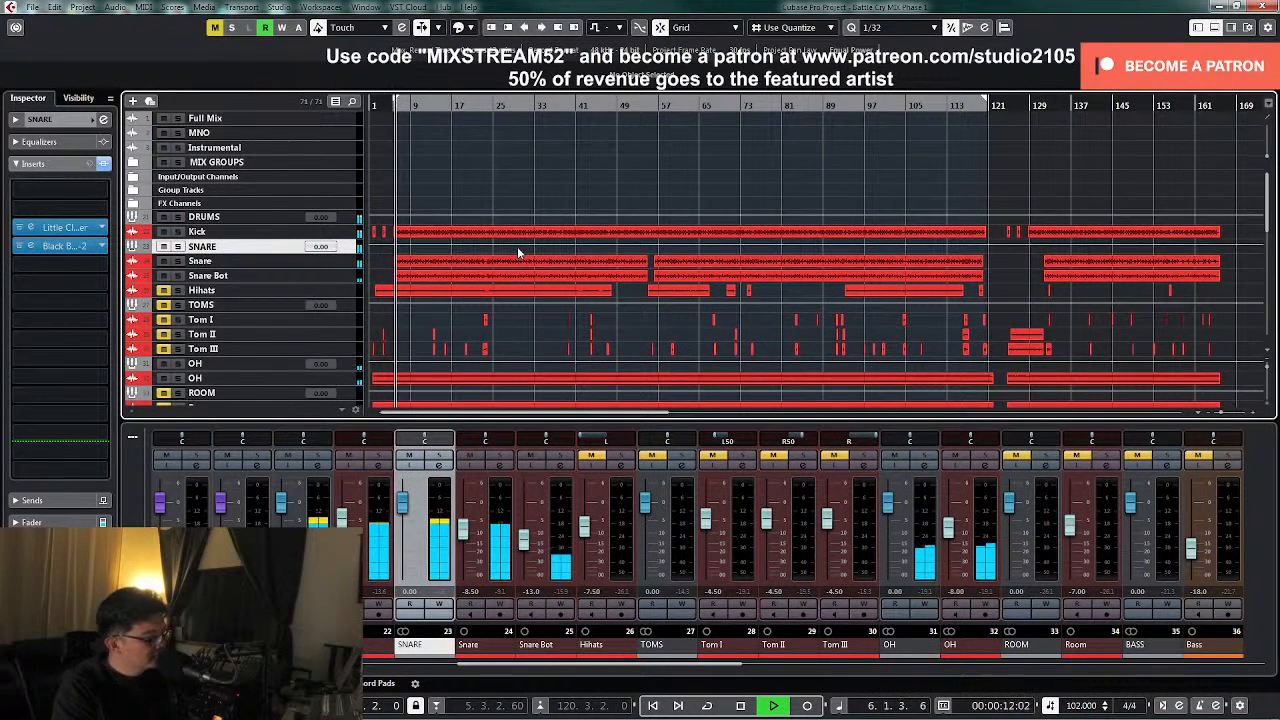
- Activate the REVerence send in the SNARE group's channel settings and open the send's SuperPlate reverb
click(441, 466)
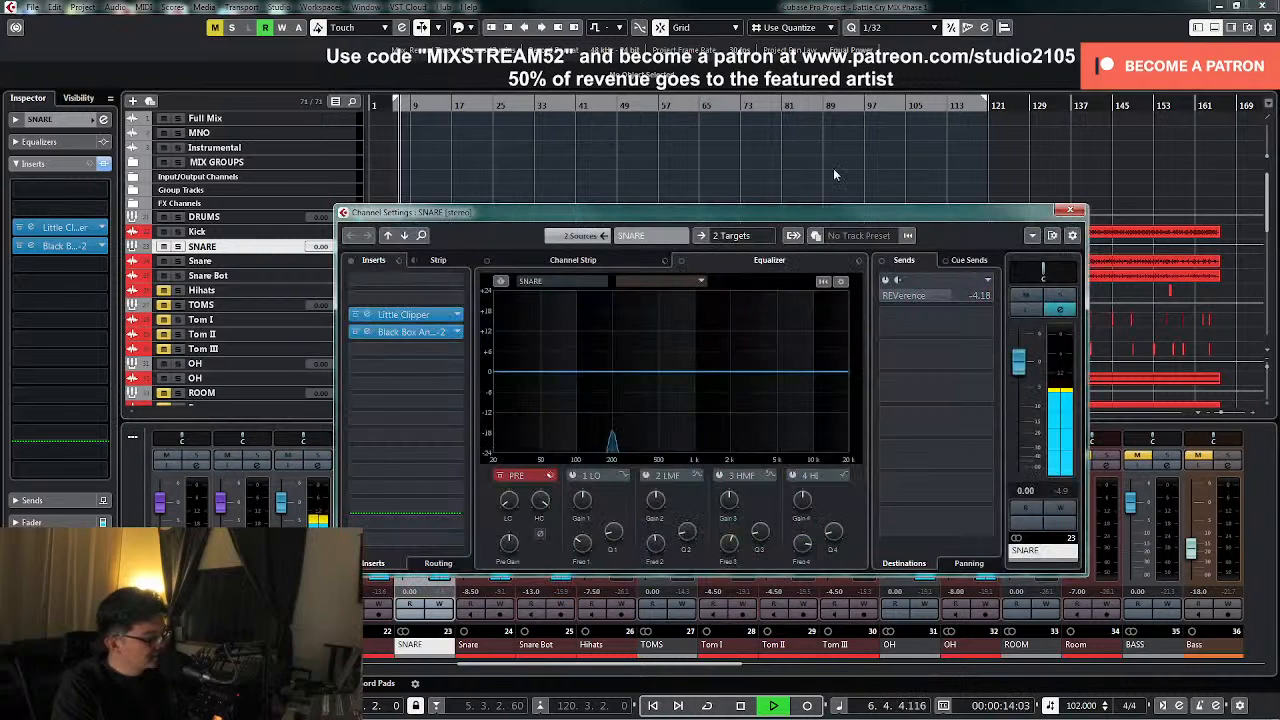
key(space)
right_click(950, 293)
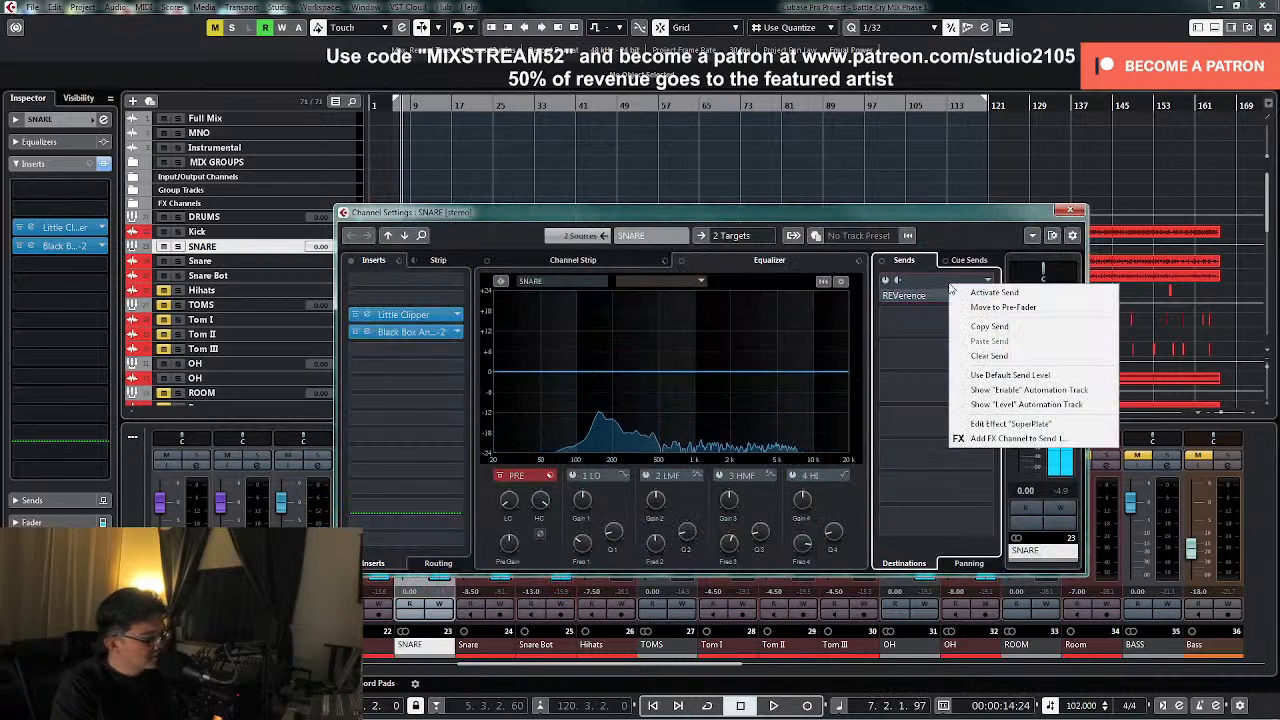
click(885, 281)
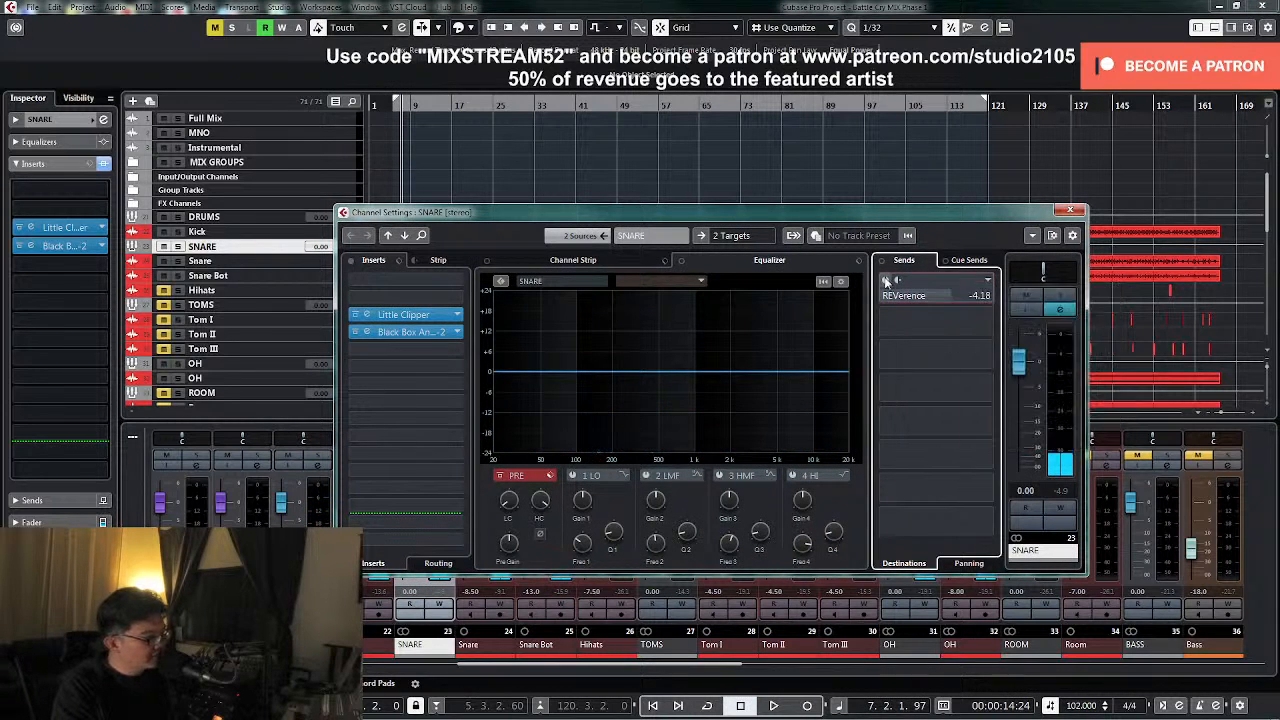
right_click(885, 285)
click(1005, 430)
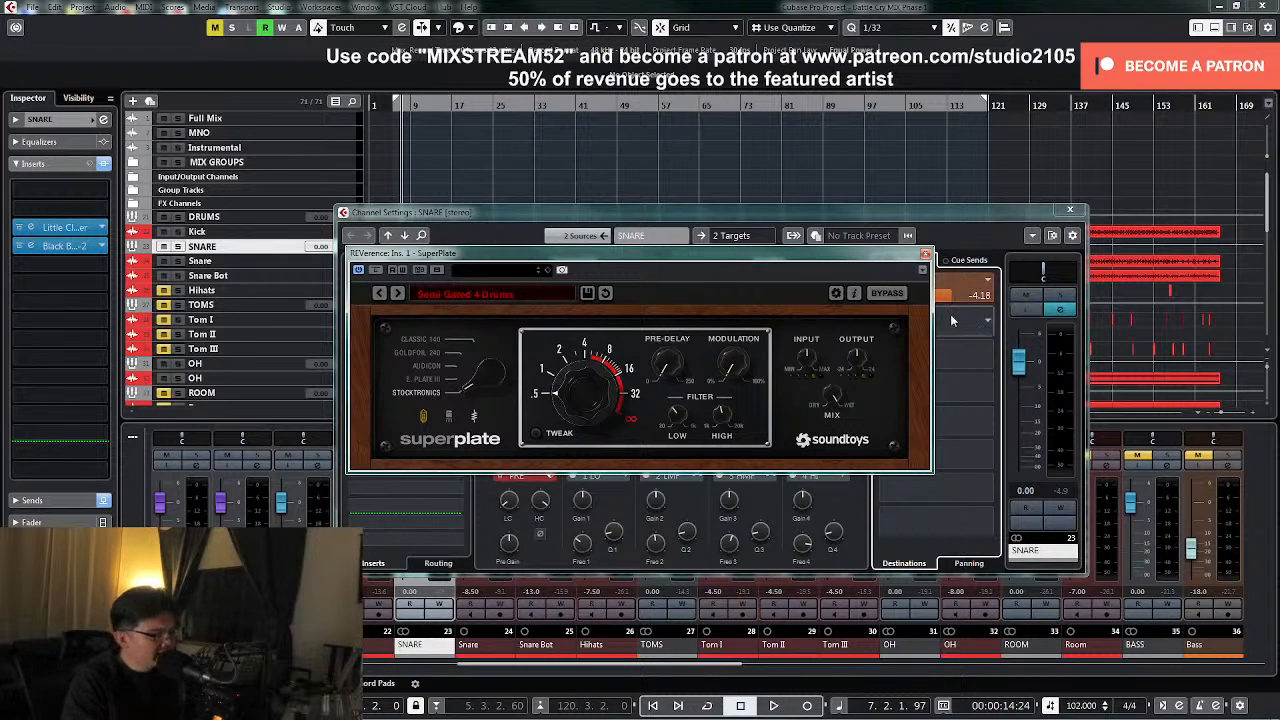
- Adjust the SNARE group's REVerence send level during playback, closing SuperPlate and the channel settings when done
key(space)
drag(955, 302, 953, 301)
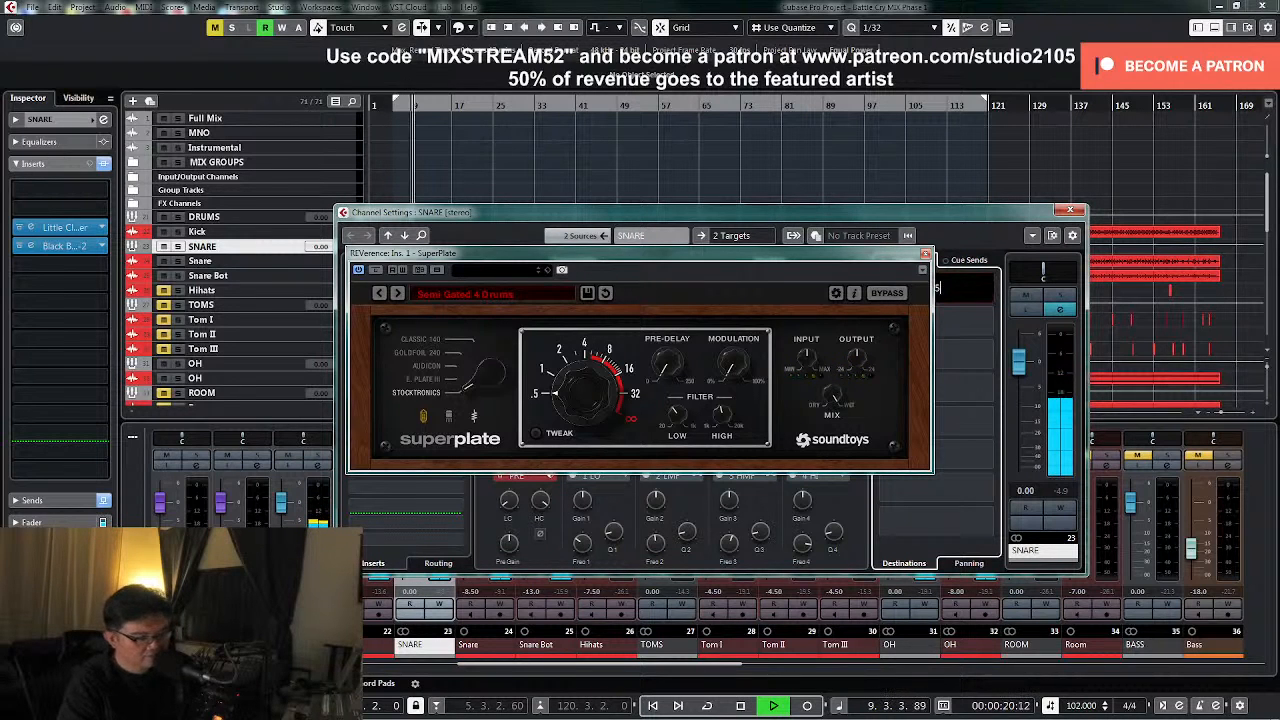
key(Return)
click(926, 254)
click(1069, 211)
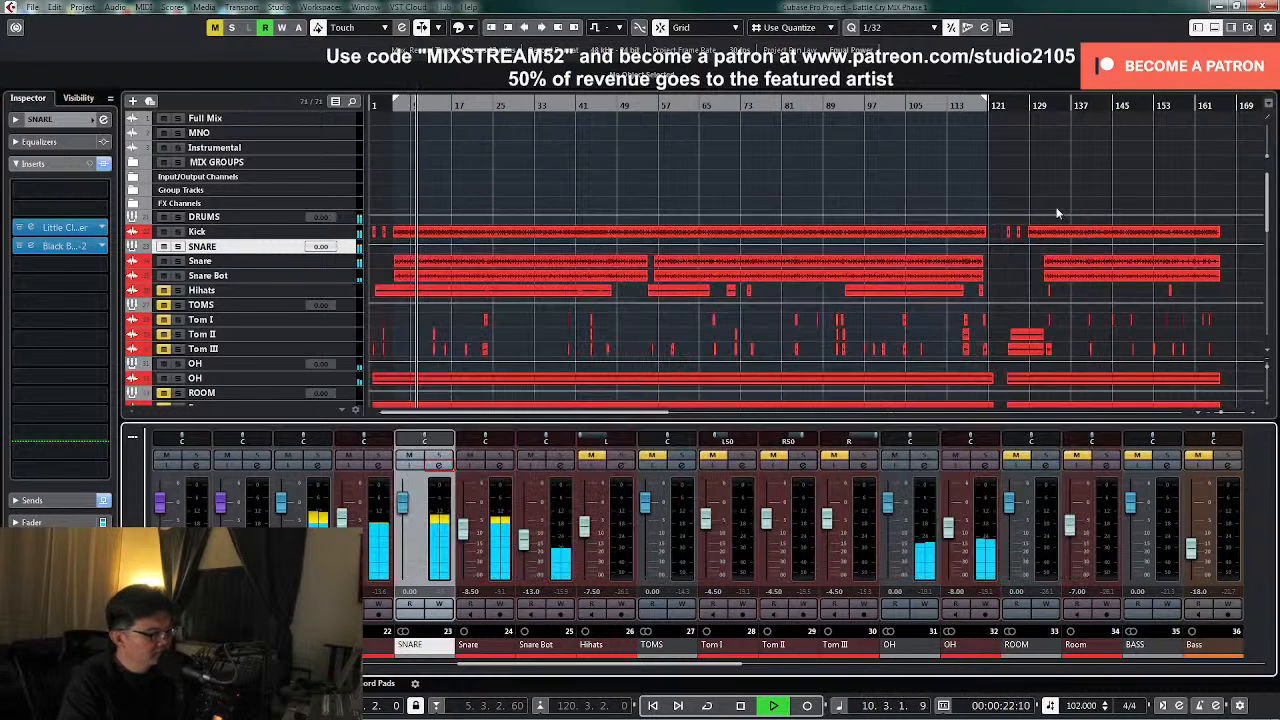
- Open the soloed REVerence channel's equalizer, sweep the second band for a resonance and cut it narrowly slightly above 2 kHz
drag(703, 672, 401, 678)
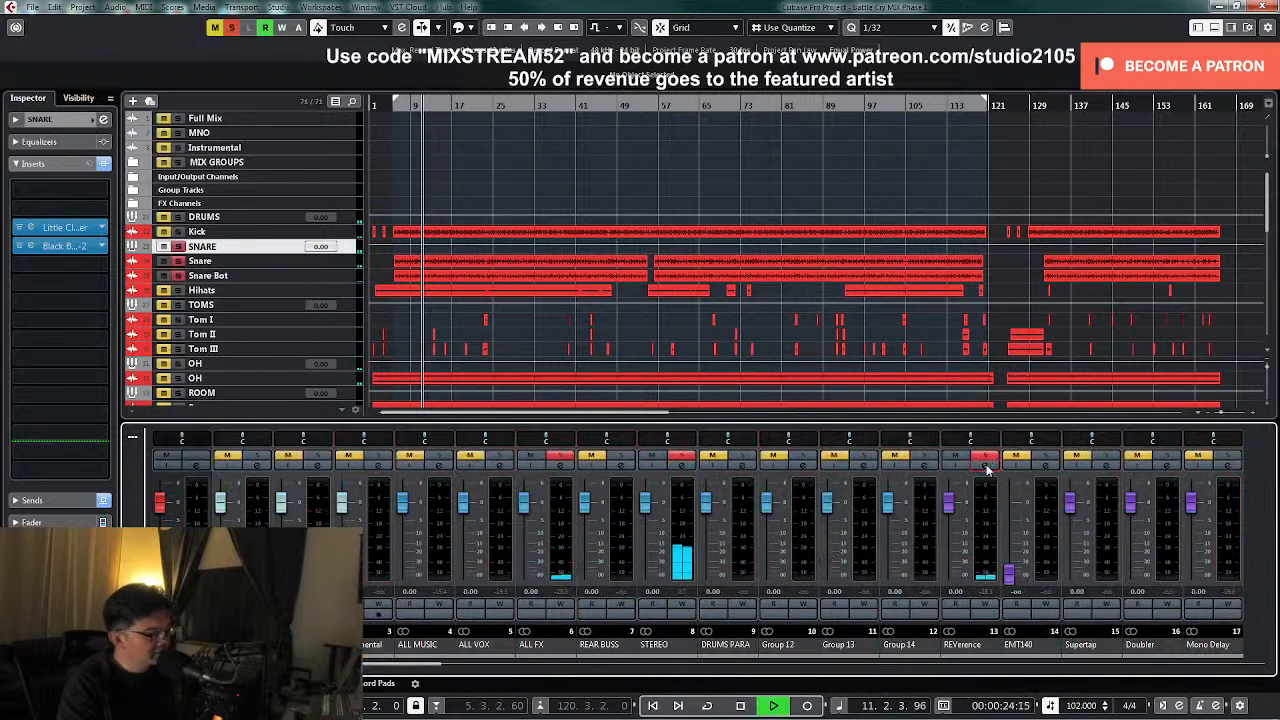
click(985, 465)
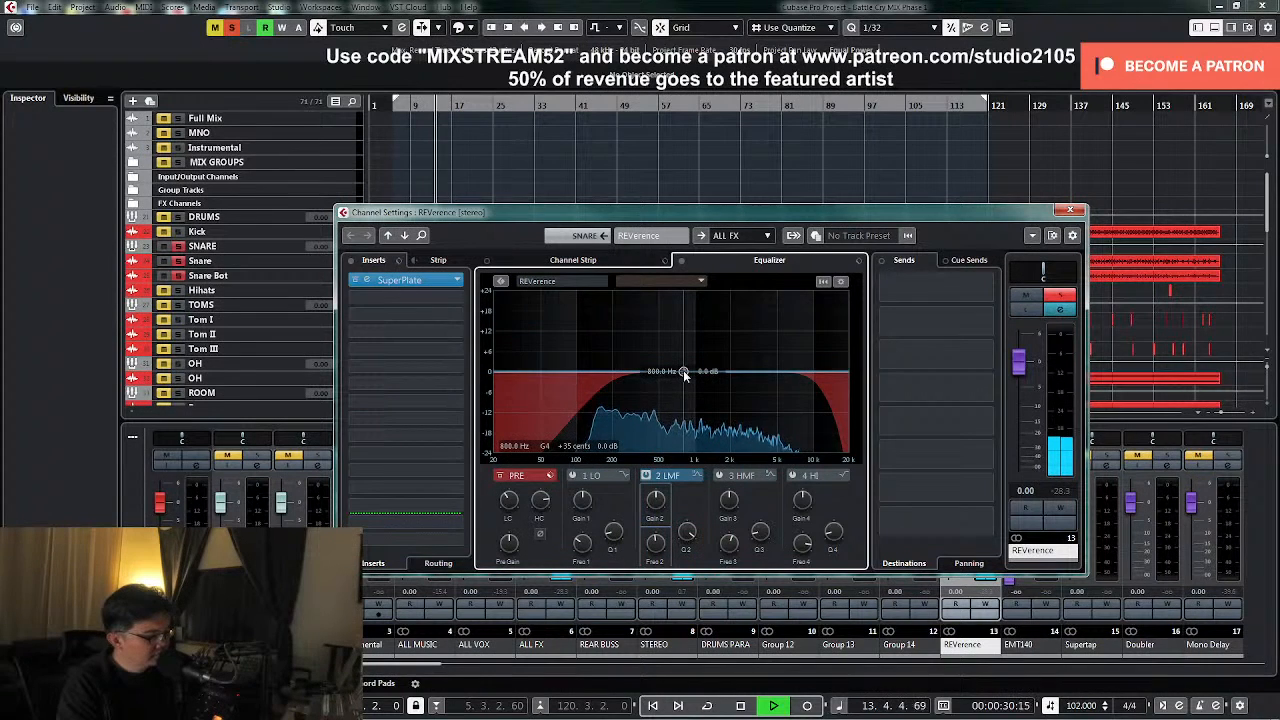
drag(684, 372, 740, 325)
key(space)
key(space)
drag(655, 503, 658, 553)
- Enable the REVerence equalizer's third band, narrow it, sweep it with a boost down to 442 Hz and cut that frequency
click(720, 476)
key(space)
drag(767, 538, 752, 440)
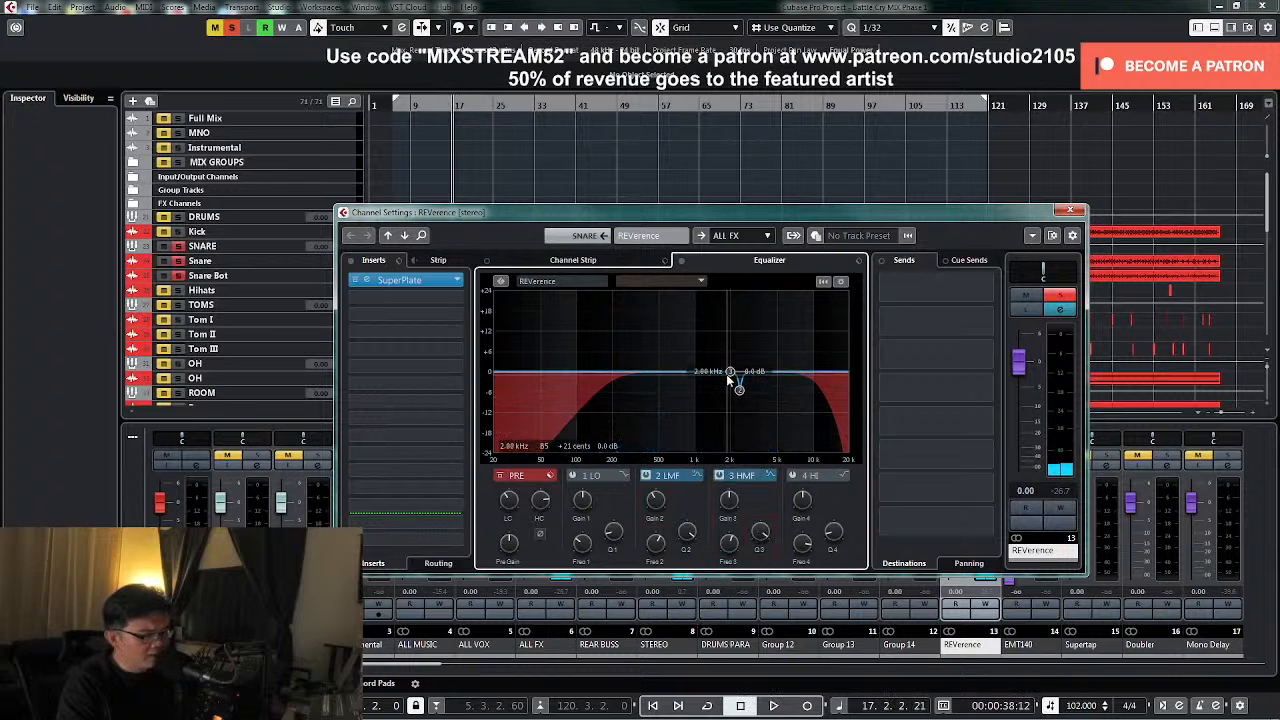
drag(729, 370, 652, 316)
key(space)
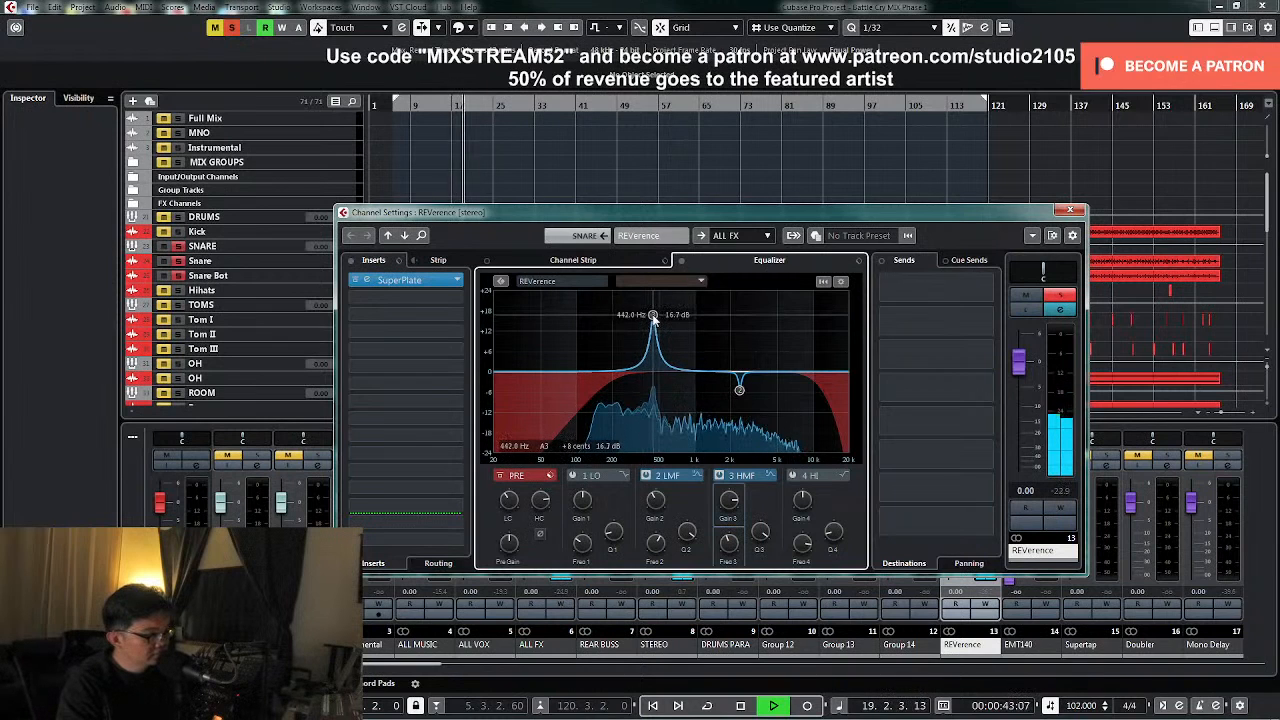
key(space)
key(space)
drag(729, 501, 727, 553)
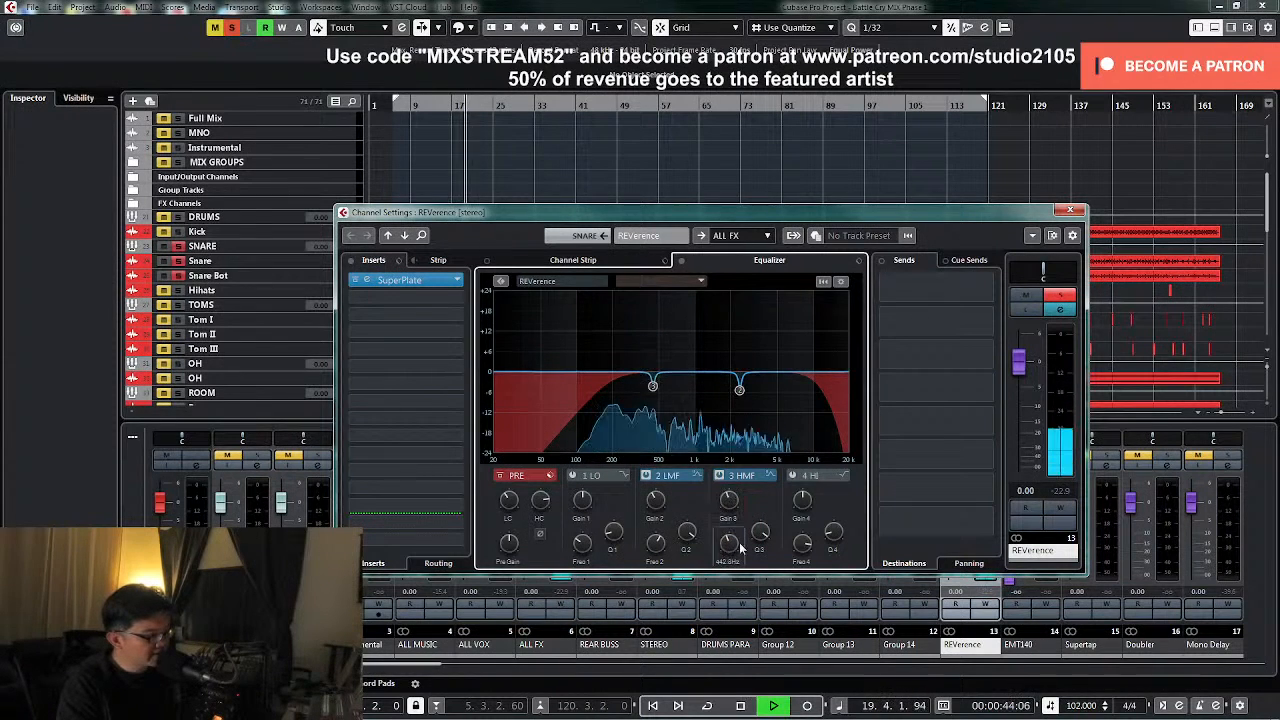
- Unsolo the REVerence channel, close its channel settings and stop playback
click(1055, 299)
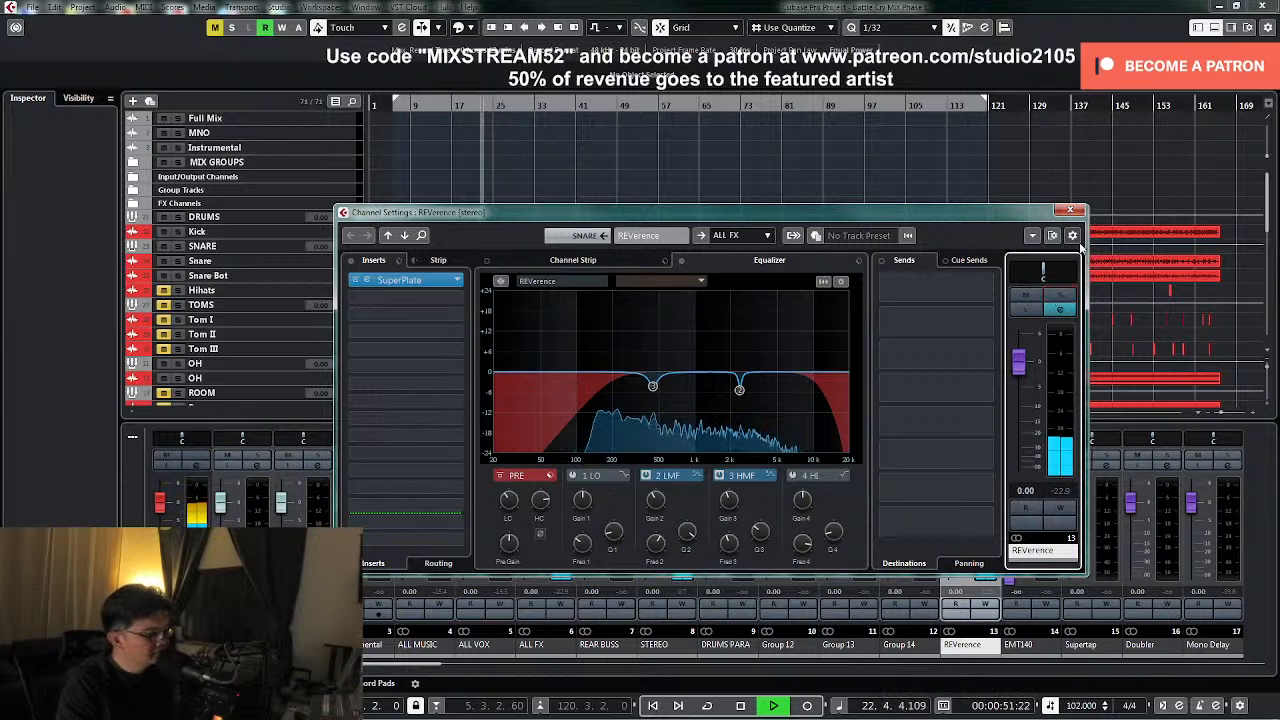
click(1072, 212)
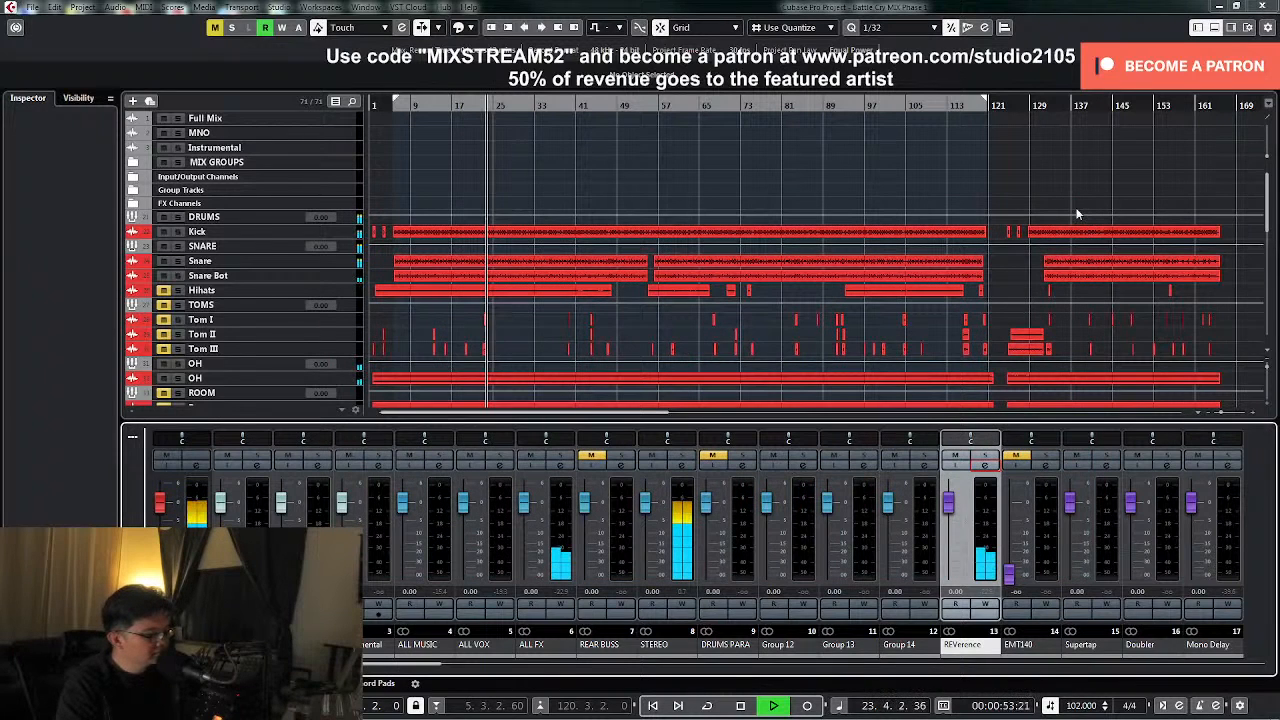
key(space)
- Unmute and solo the Hihats track, start playback from about bar 5 and open the track's channel settings
drag(400, 669, 645, 668)
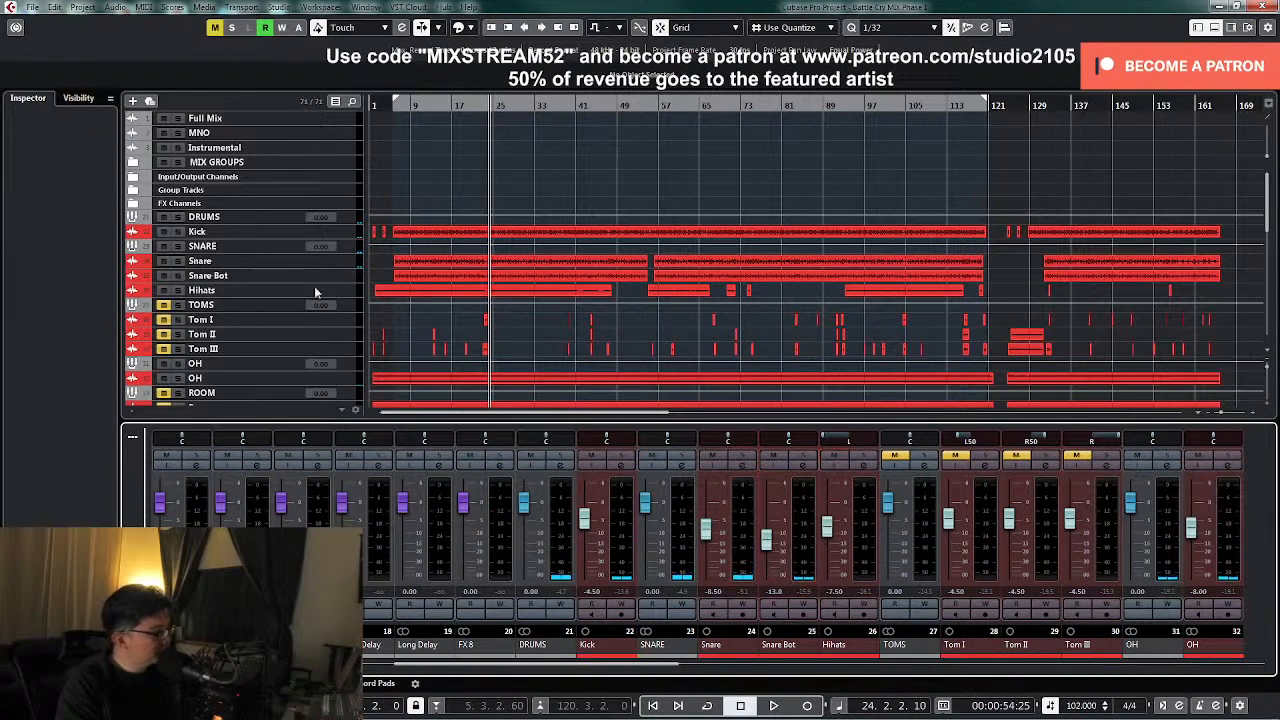
click(334, 288)
click(397, 106)
key(space)
click(864, 457)
click(863, 460)
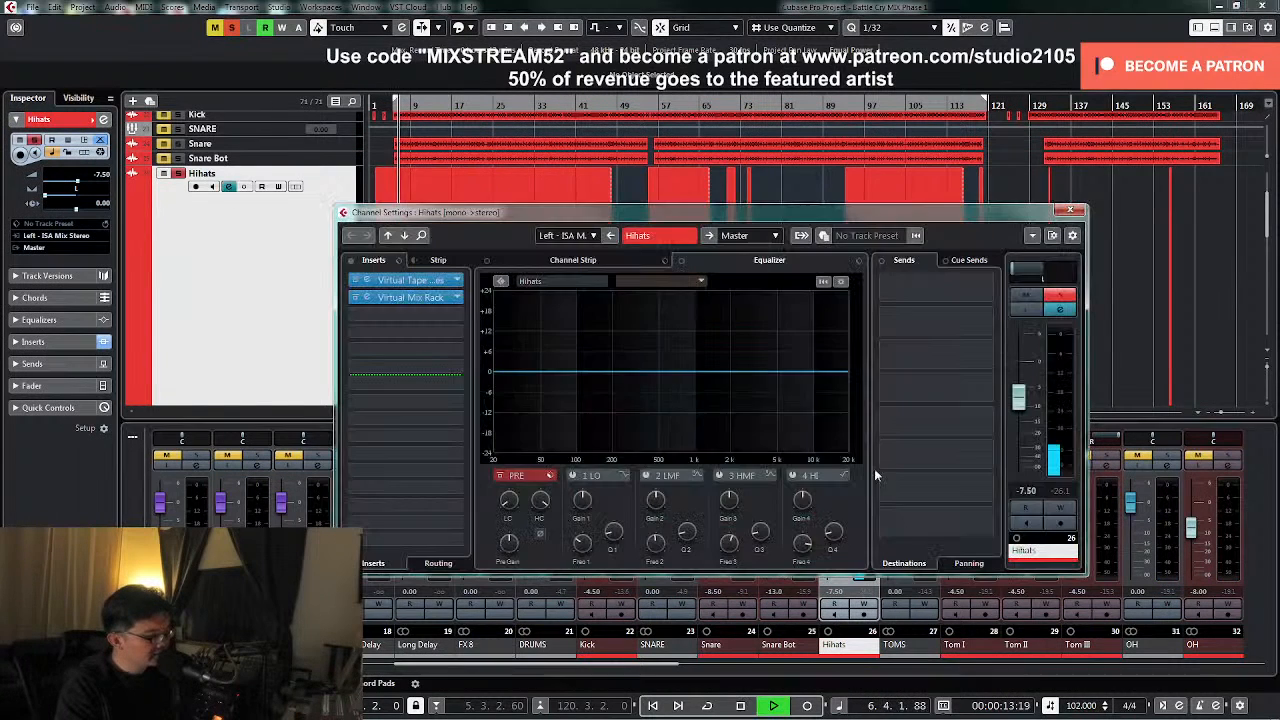
- Set the Hihats low cut above 800 Hz and make a narrow second-band cut between 1 and 2 kHz
drag(517, 464, 519, 447)
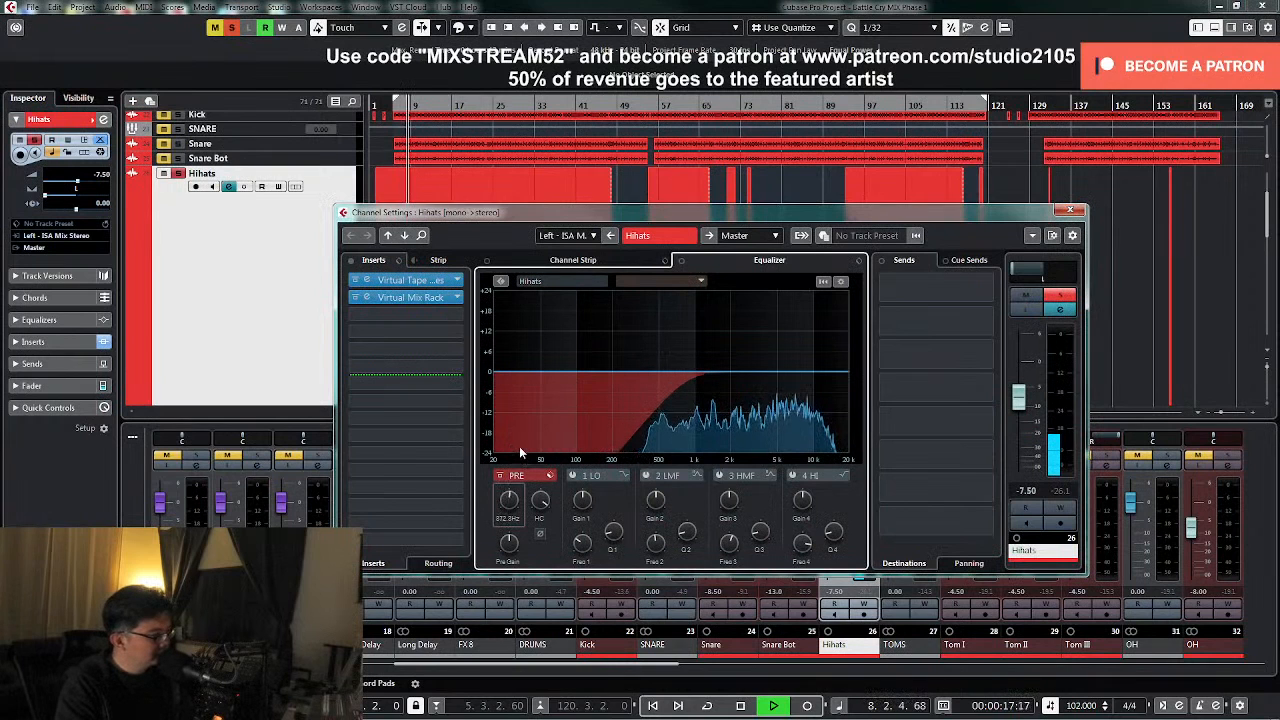
click(646, 476)
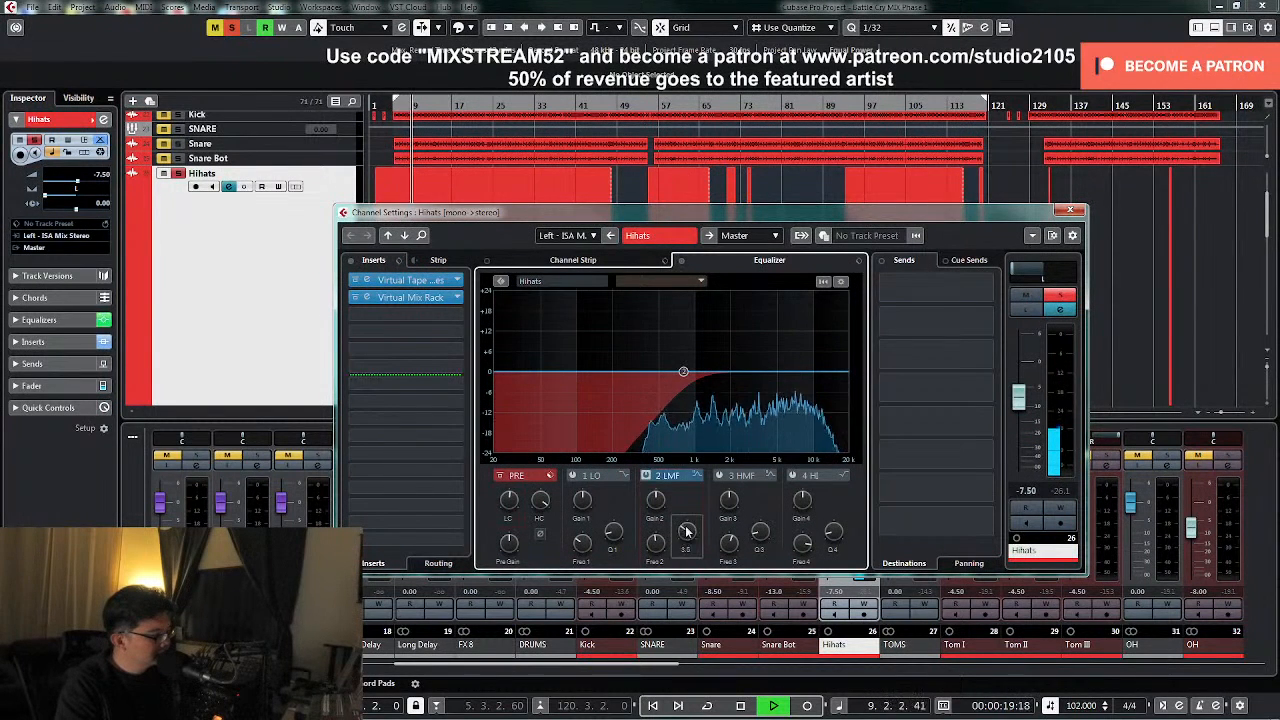
drag(694, 372, 697, 347)
drag(714, 330, 712, 398)
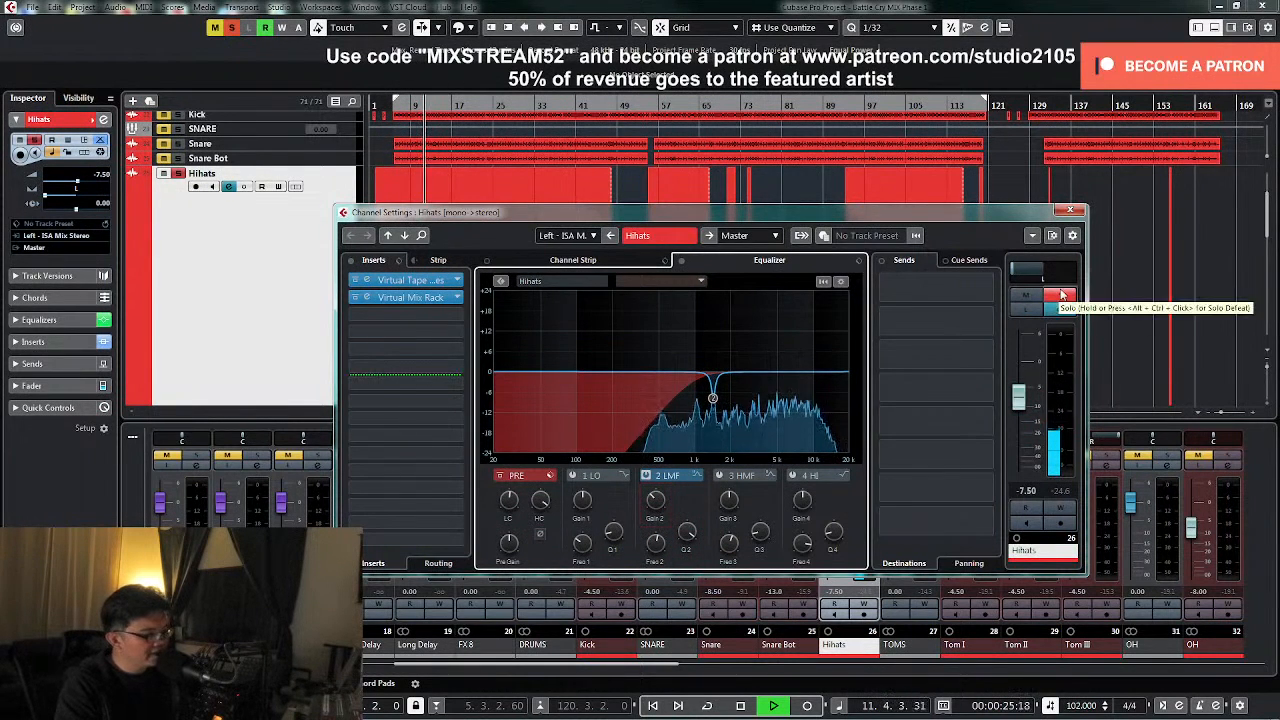
- Unsolo the Hihats, close the channel settings and set the track's volume to -7 dB against the other drums
click(1060, 298)
click(1069, 211)
drag(838, 548, 828, 535)
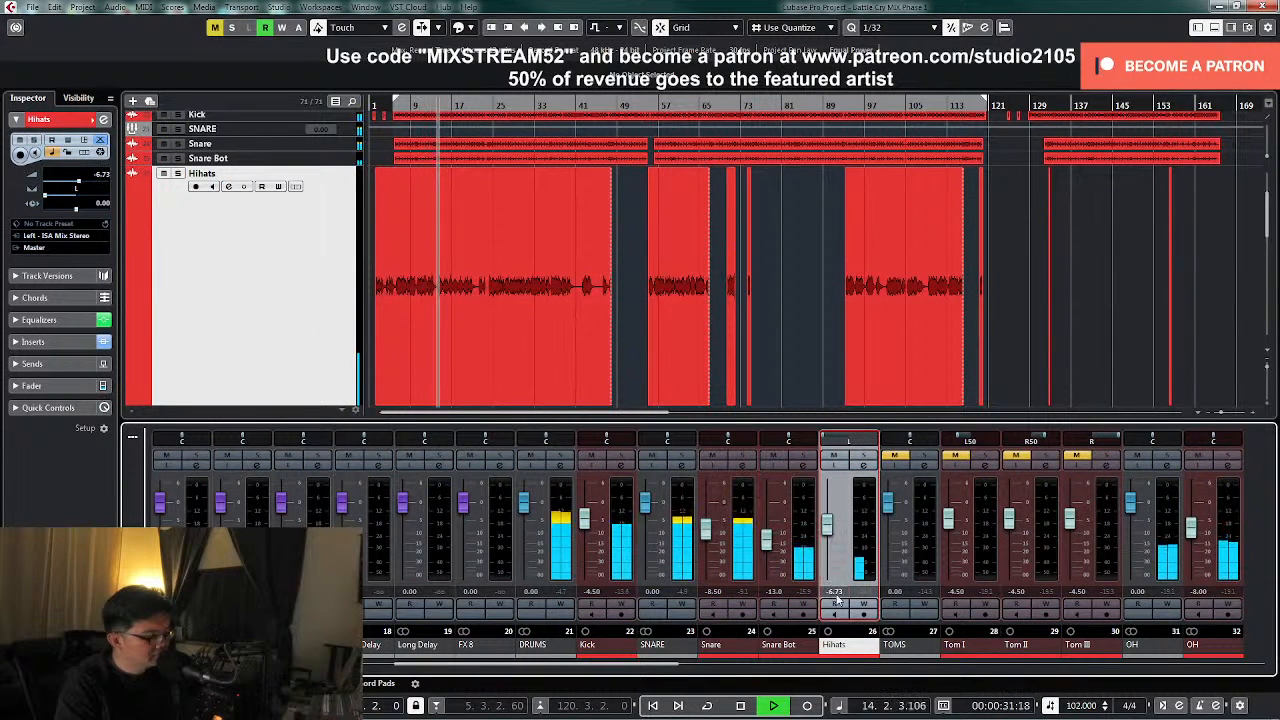
click(842, 591)
text(-7)
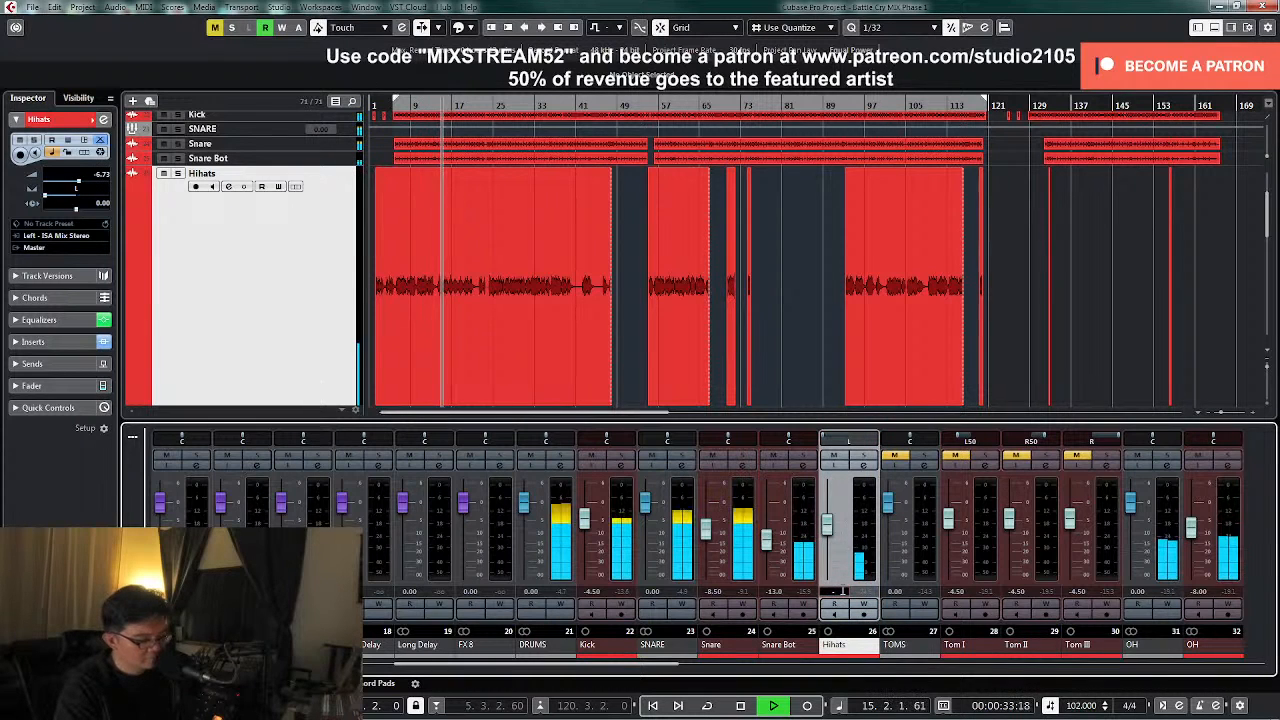
key(Return)
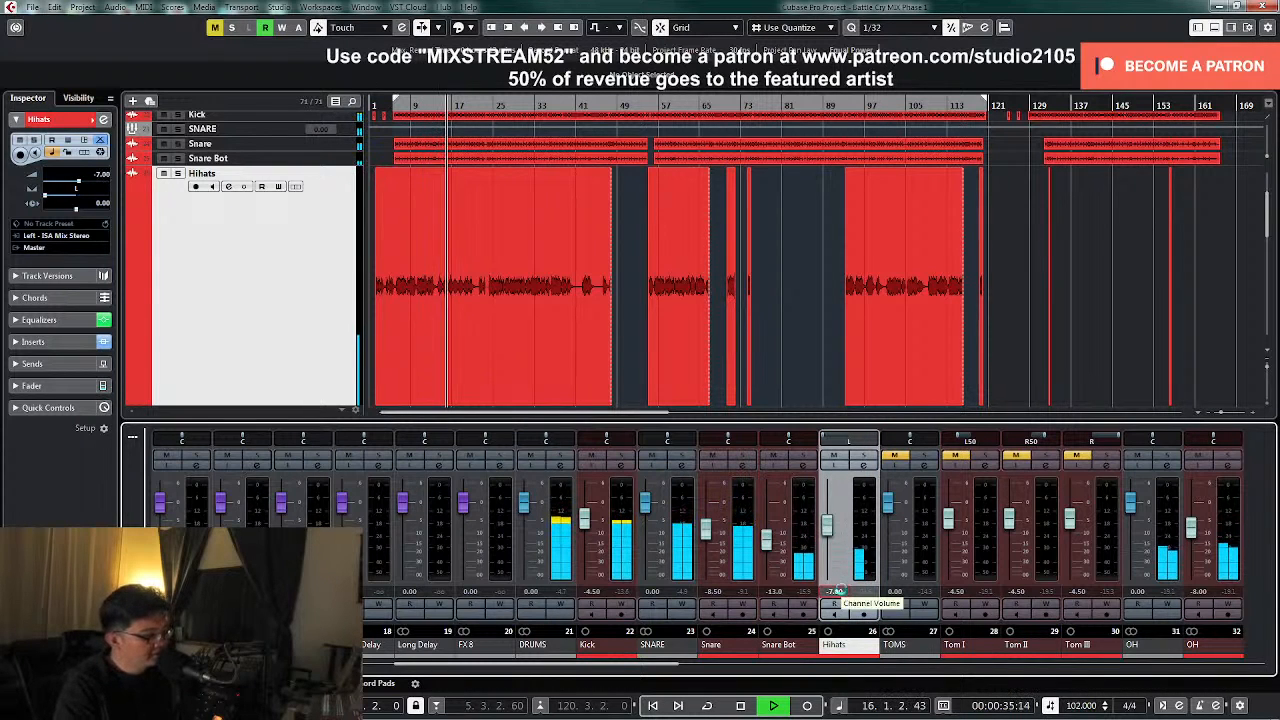
key(space)
- Unmute the ROOM group and the Room track, and return the enlarged Hihats track to normal height
drag(657, 666, 722, 671)
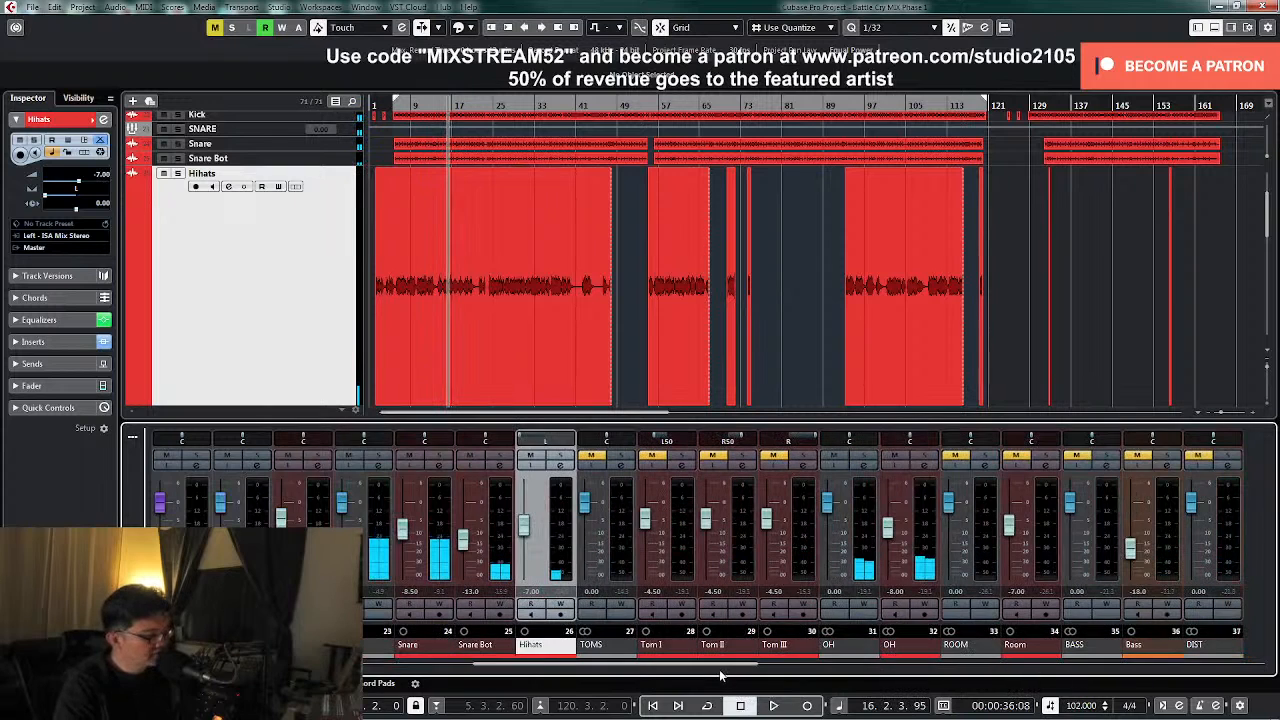
drag(955, 458, 1022, 457)
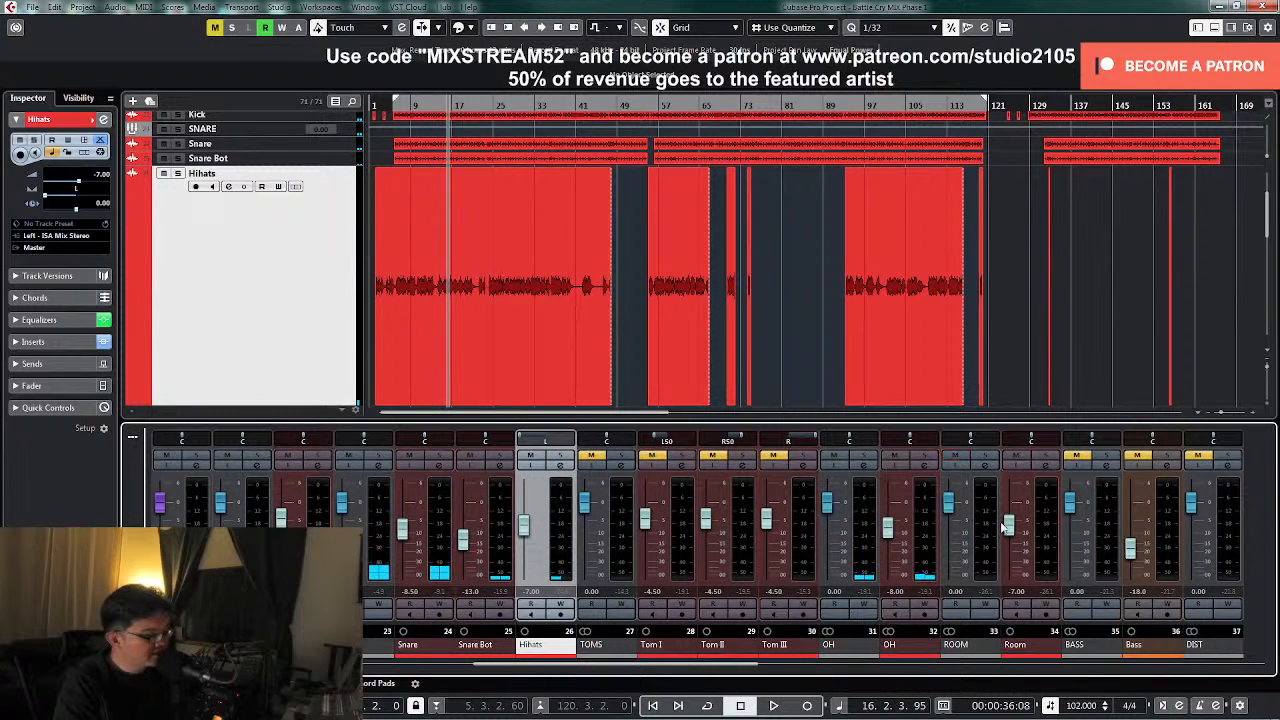
click(226, 260)
key(z)
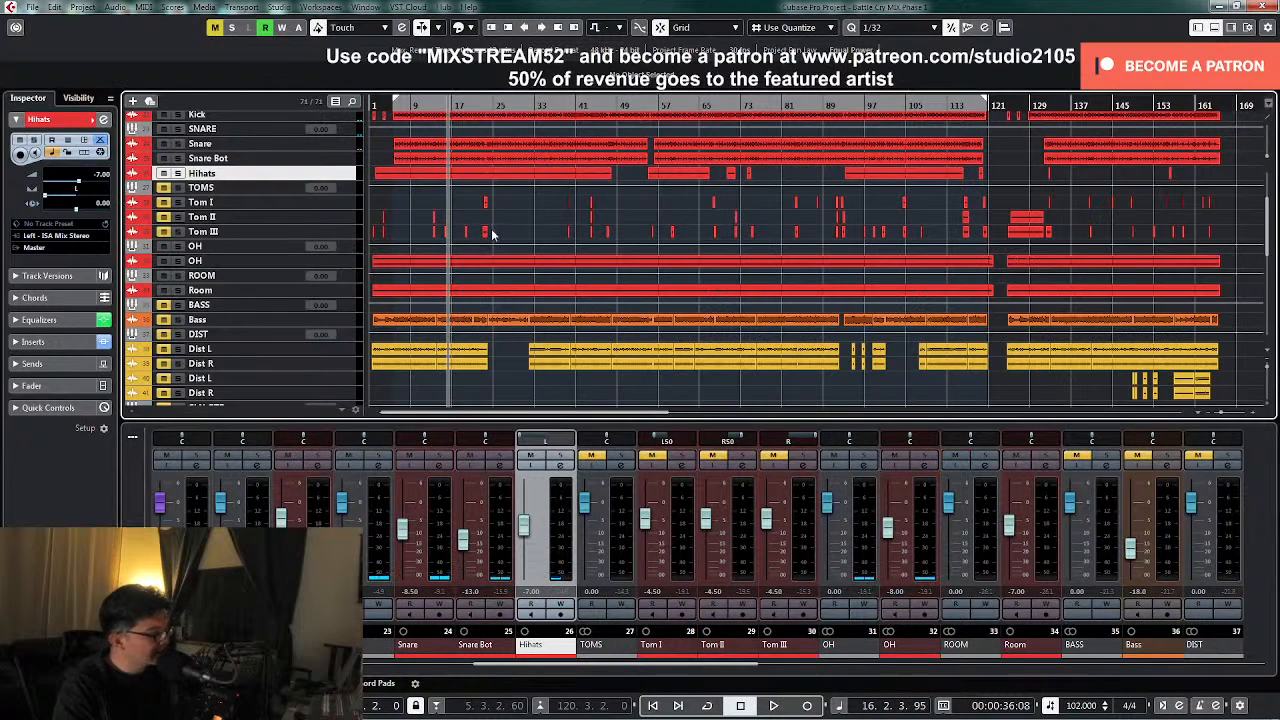
- Enlarge the Room track, play it with the drums from about bar 16, solo it and open its channel settings
click(333, 292)
key(z)
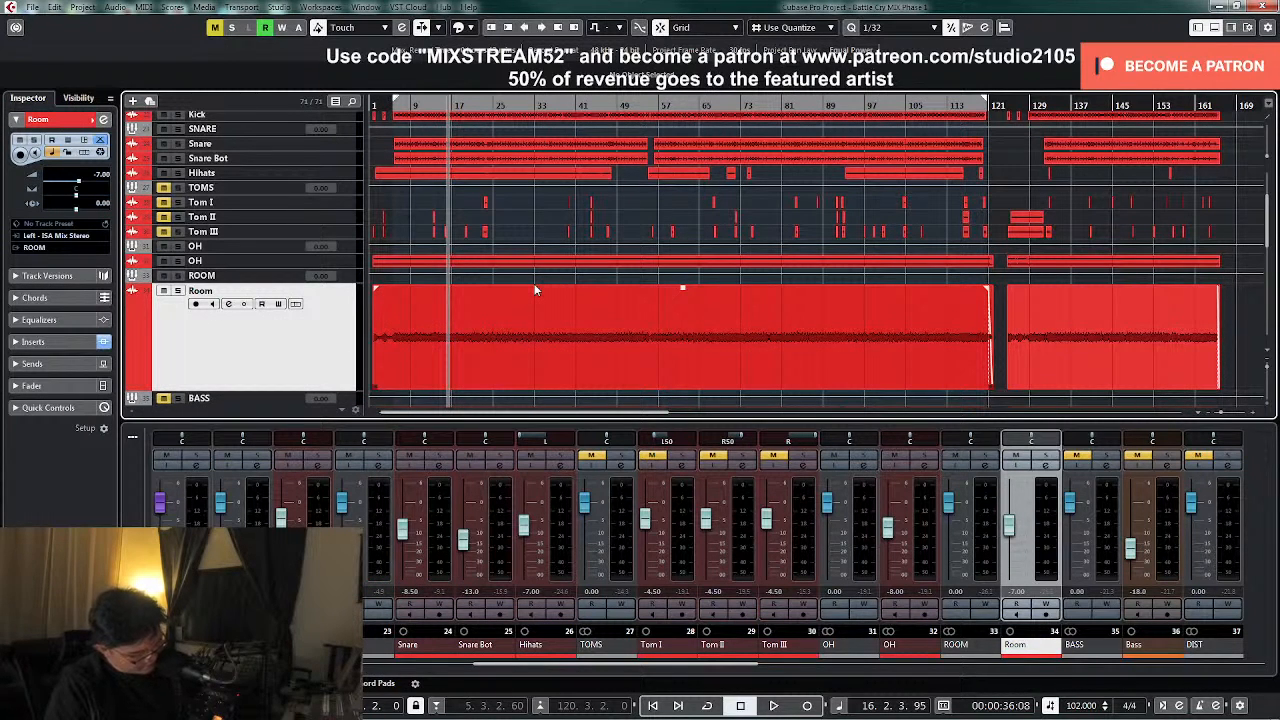
key(space)
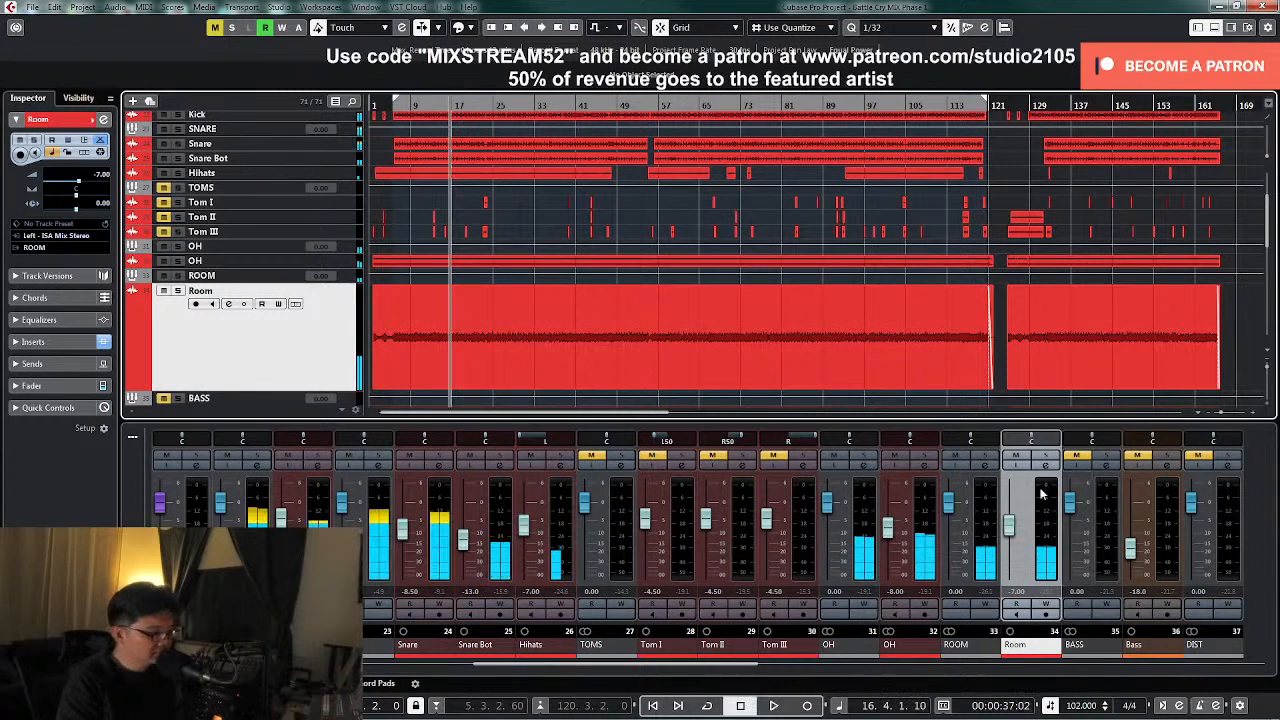
click(1047, 457)
key(space)
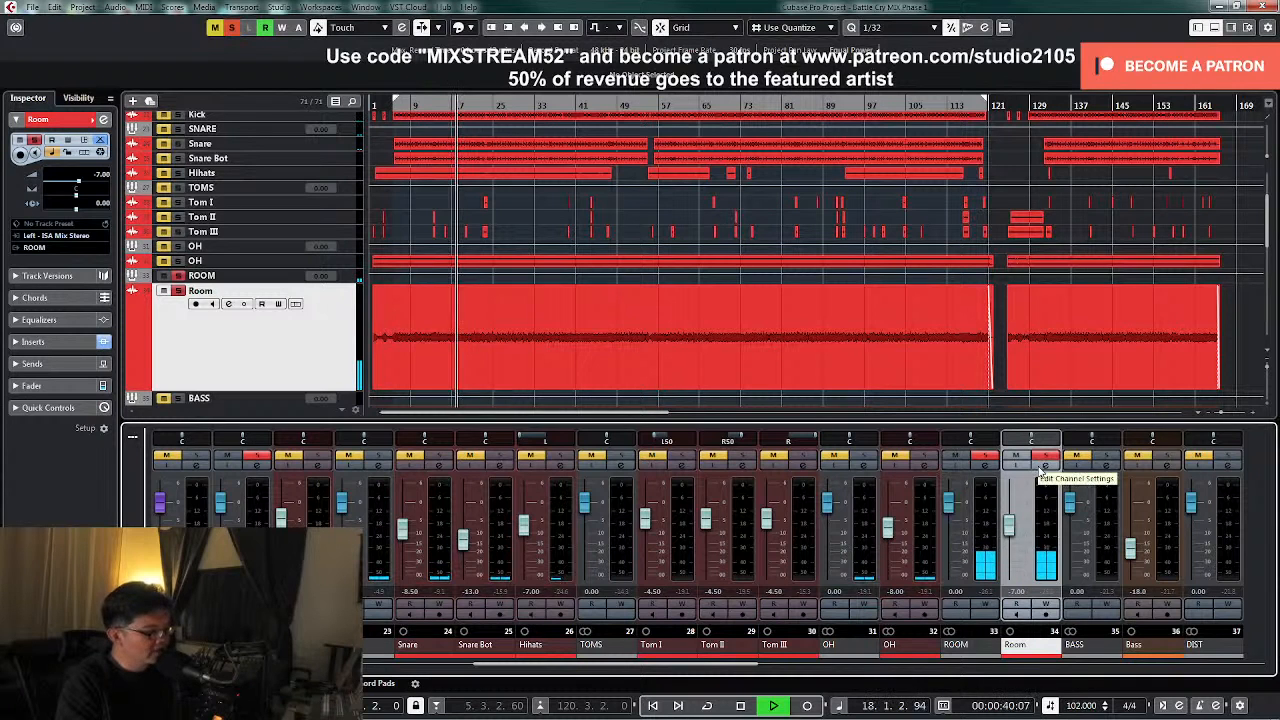
key(space)
click(1043, 467)
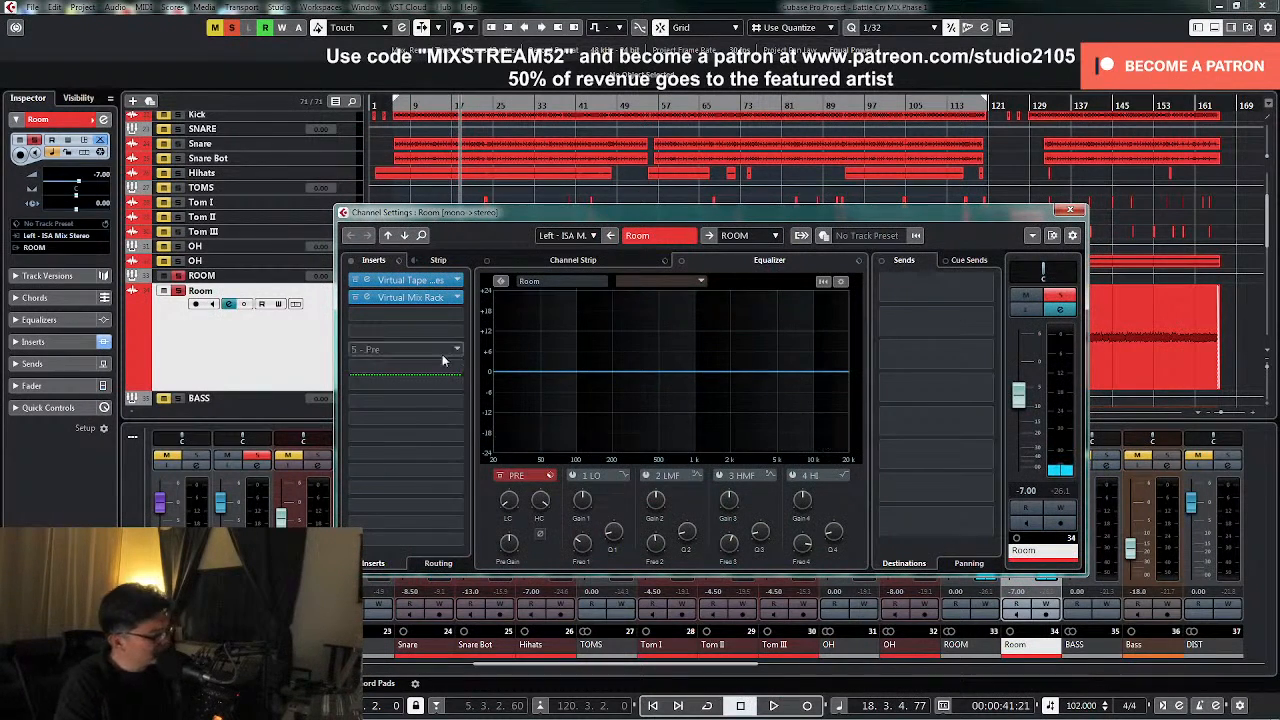
- Check the Virtual Tape Machines insert on the Room channel during playback and close the plug-in
click(410, 281)
key(space)
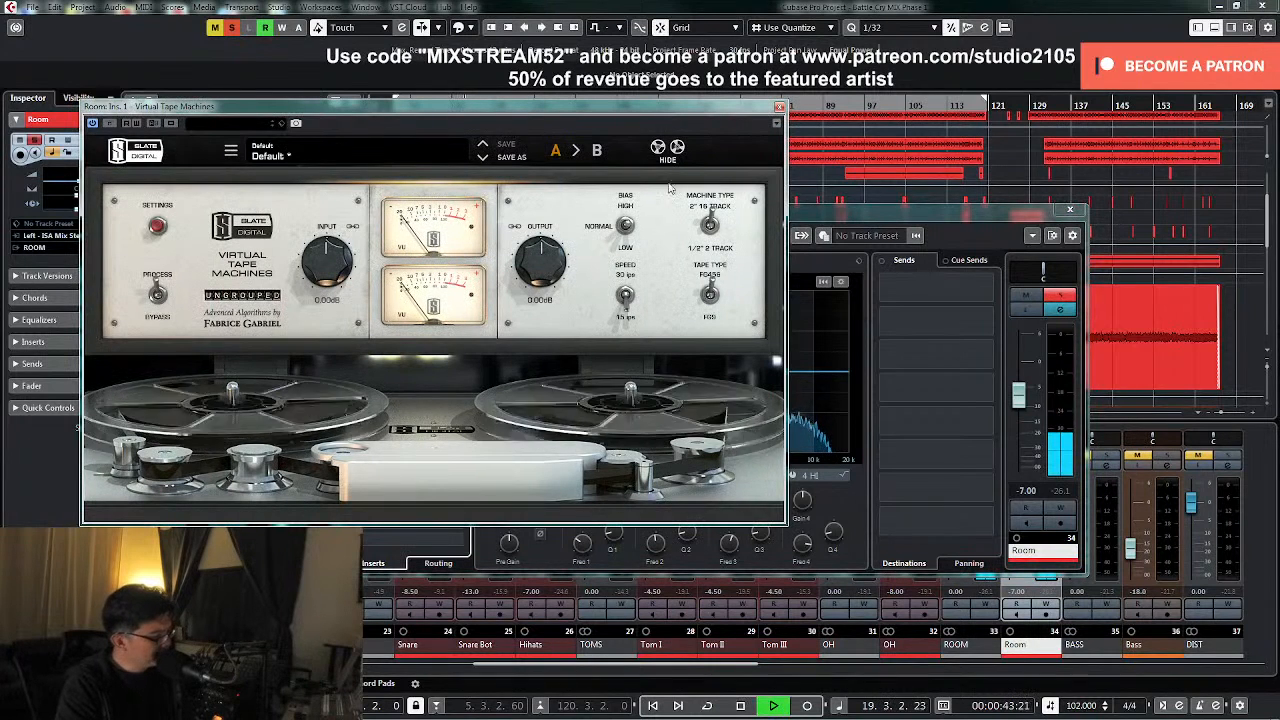
key(space)
click(779, 109)
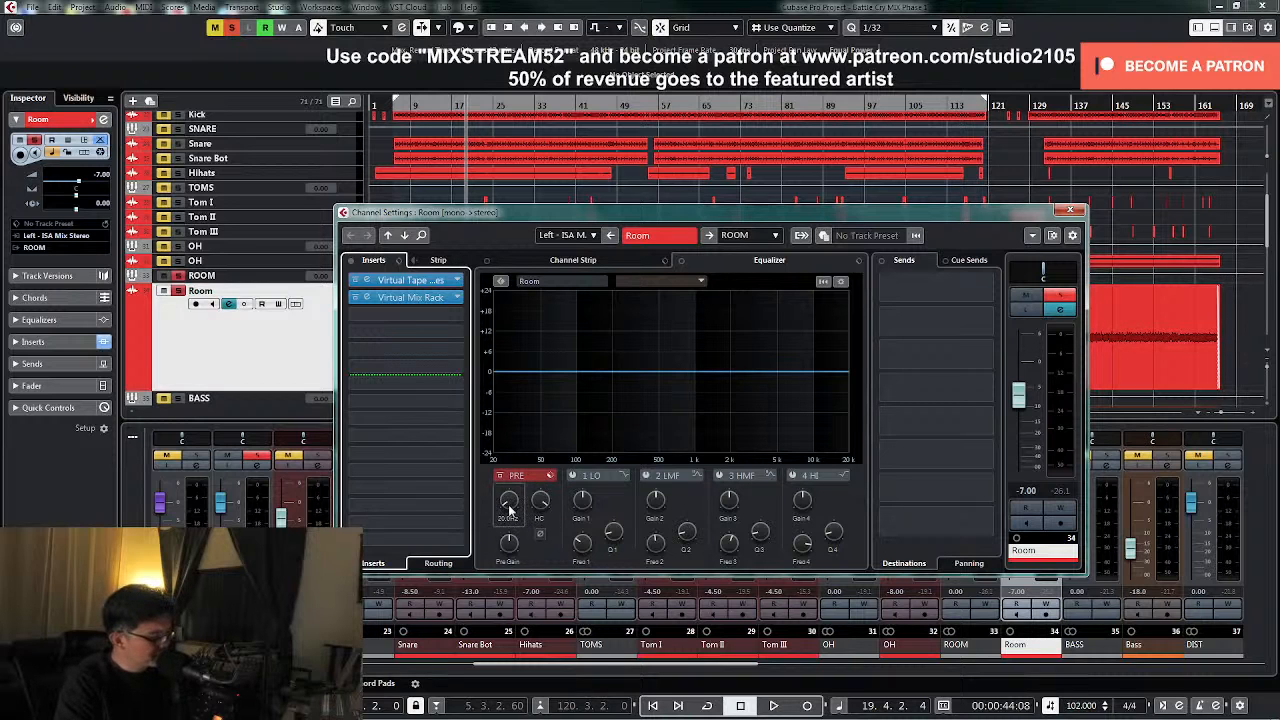
- Set the Room equalizer's low cut to about 118 Hz during playback and add a high cut to the top end
drag(509, 510, 510, 507)
key(space)
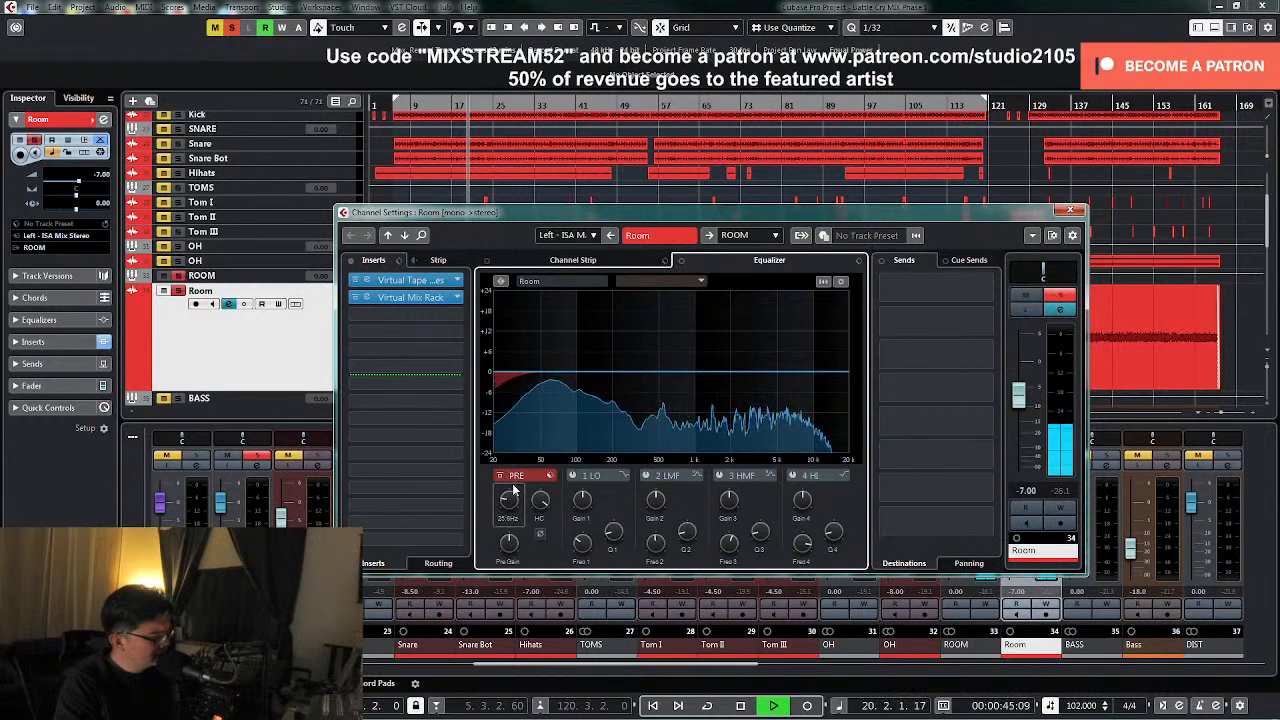
drag(509, 507, 537, 532)
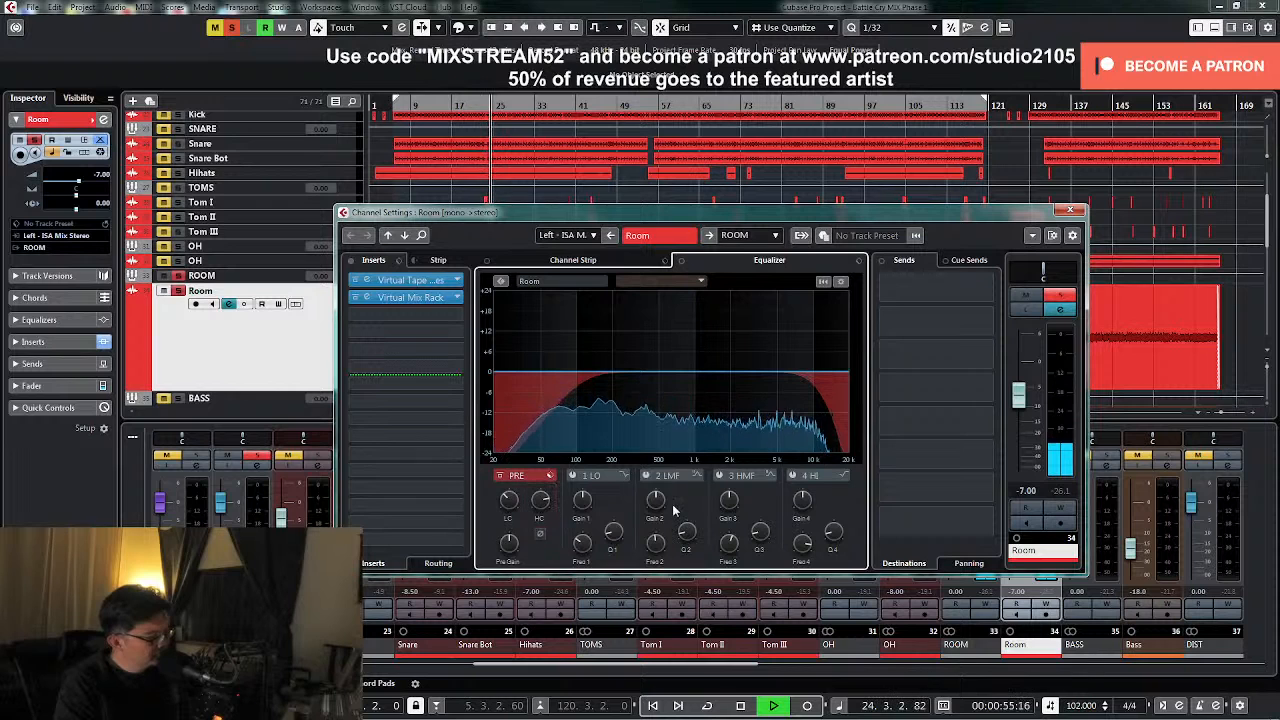
- Make a narrow second-band cut at about 200 Hz on the Room, unsolo it and close the channel settings
click(646, 476)
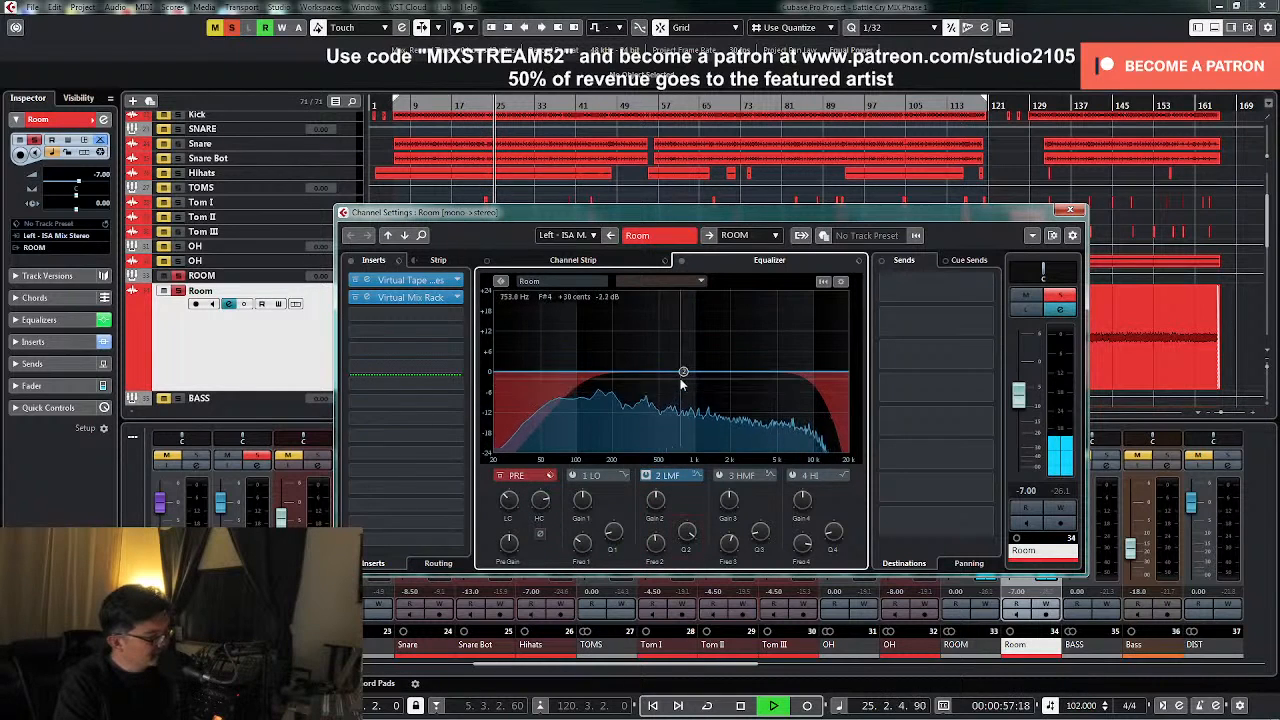
drag(683, 372, 612, 312)
drag(659, 505, 656, 553)
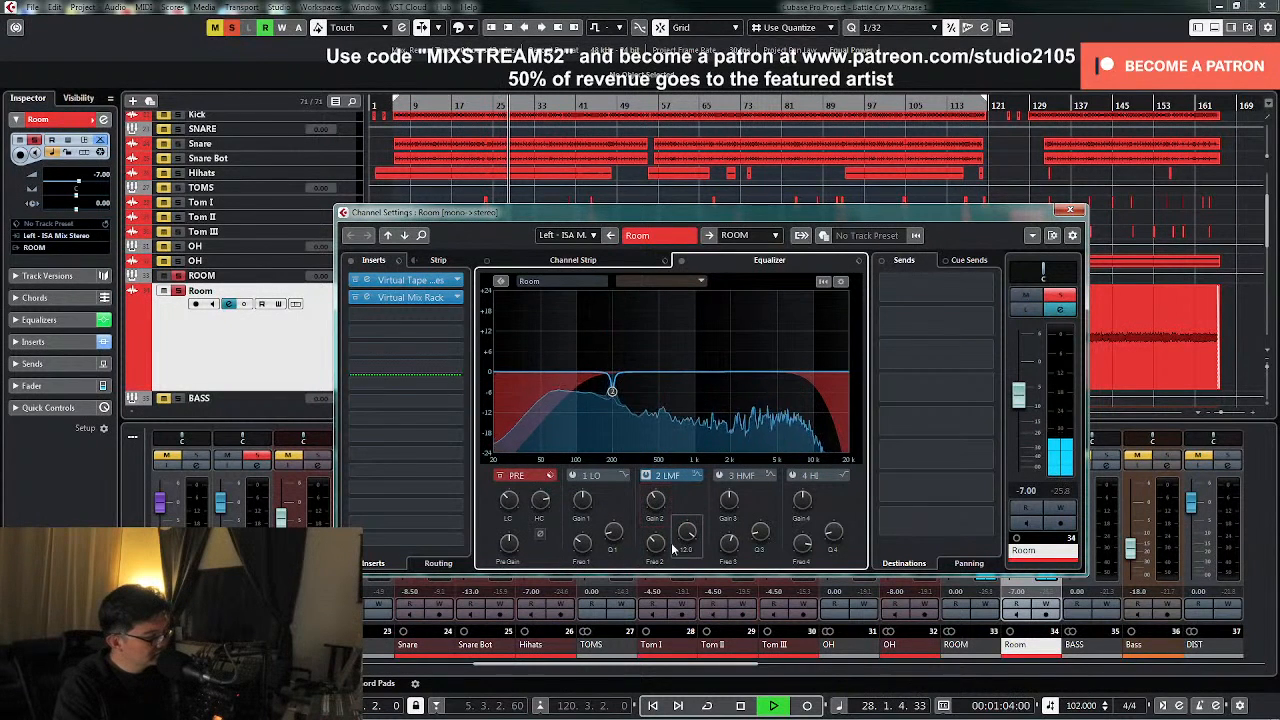
key(space)
click(1066, 298)
click(1071, 211)
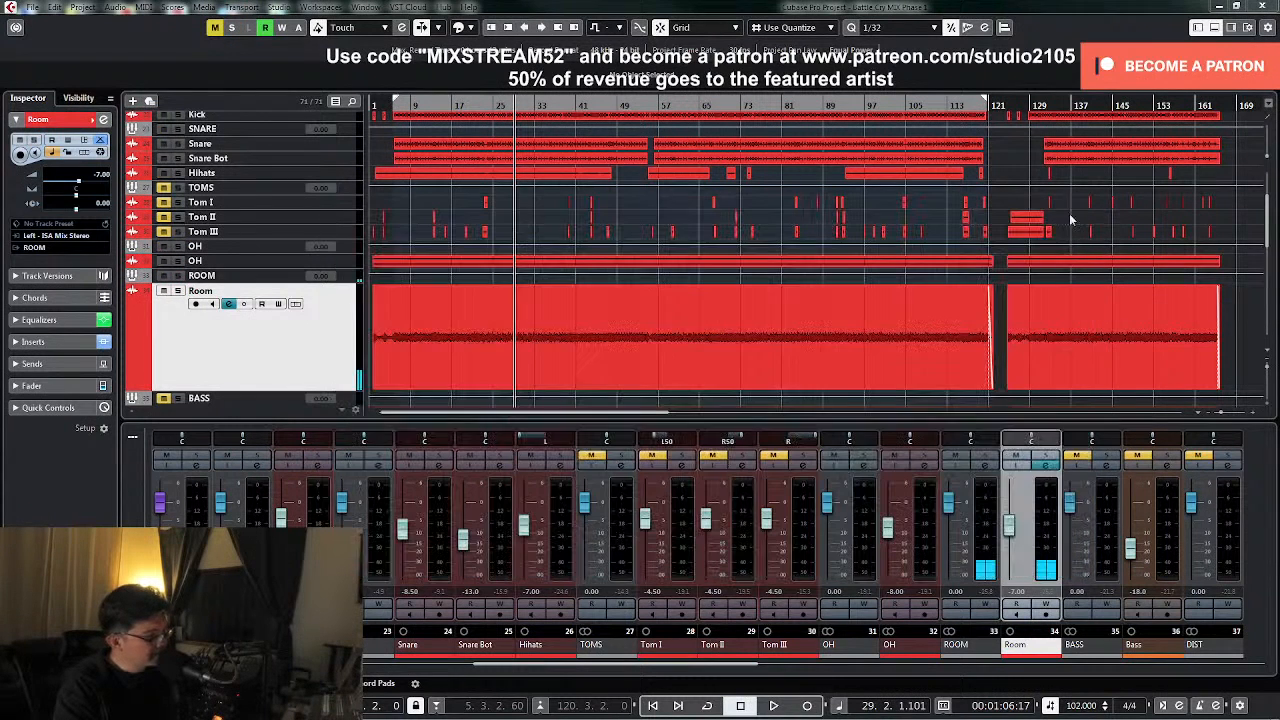
- Balance the Room volume to -6.27 dB against the other drums, muting and unmuting the track for comparison
drag(1007, 532, 1010, 533)
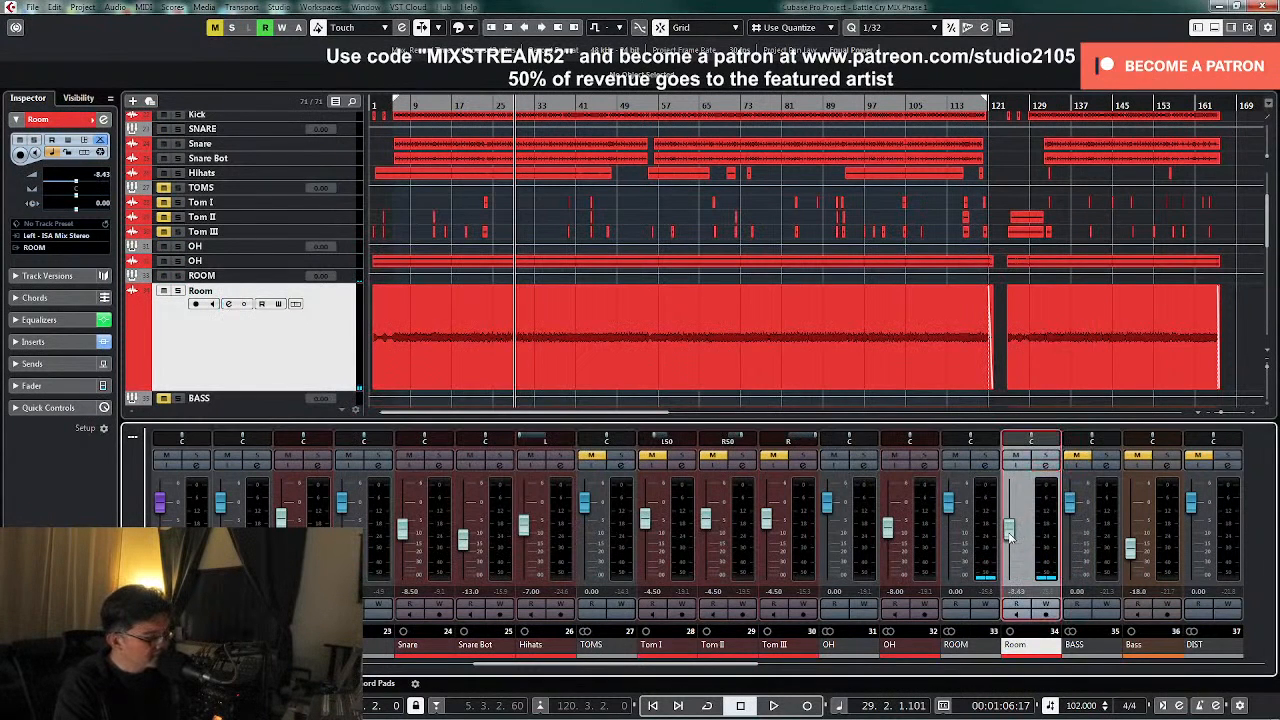
key(space)
drag(1010, 536, 1010, 531)
key(space)
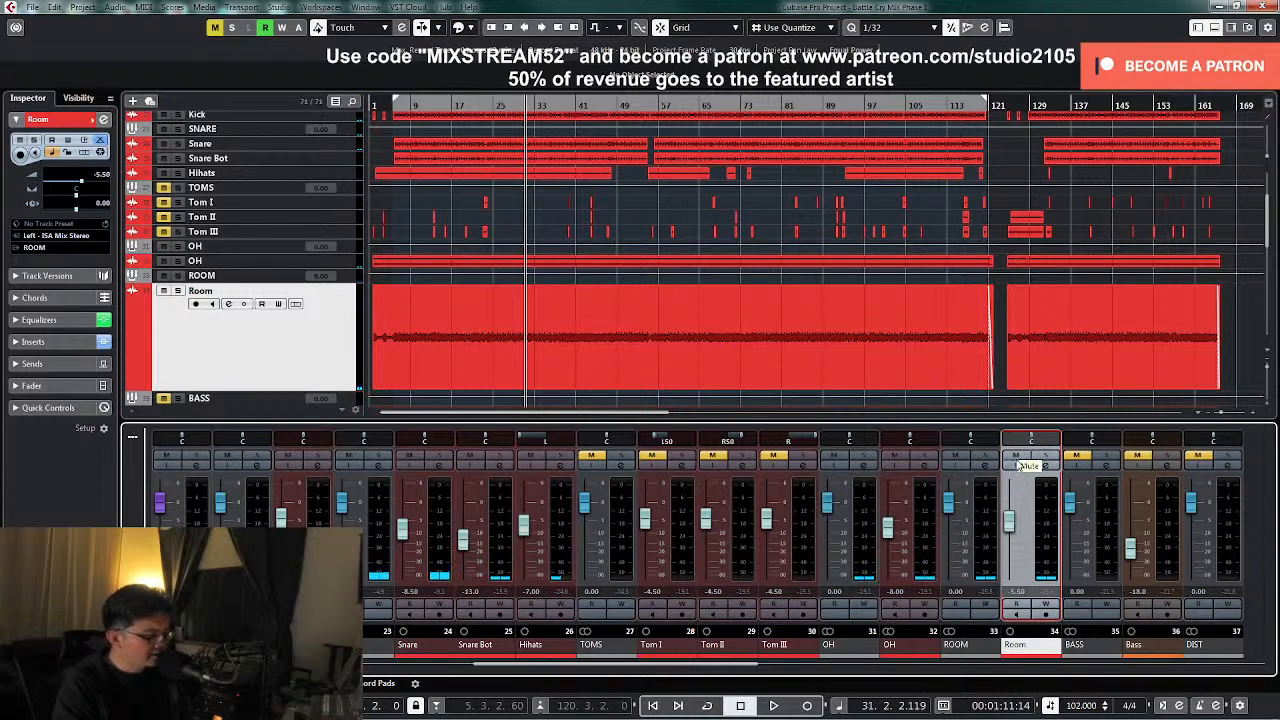
click(1016, 458)
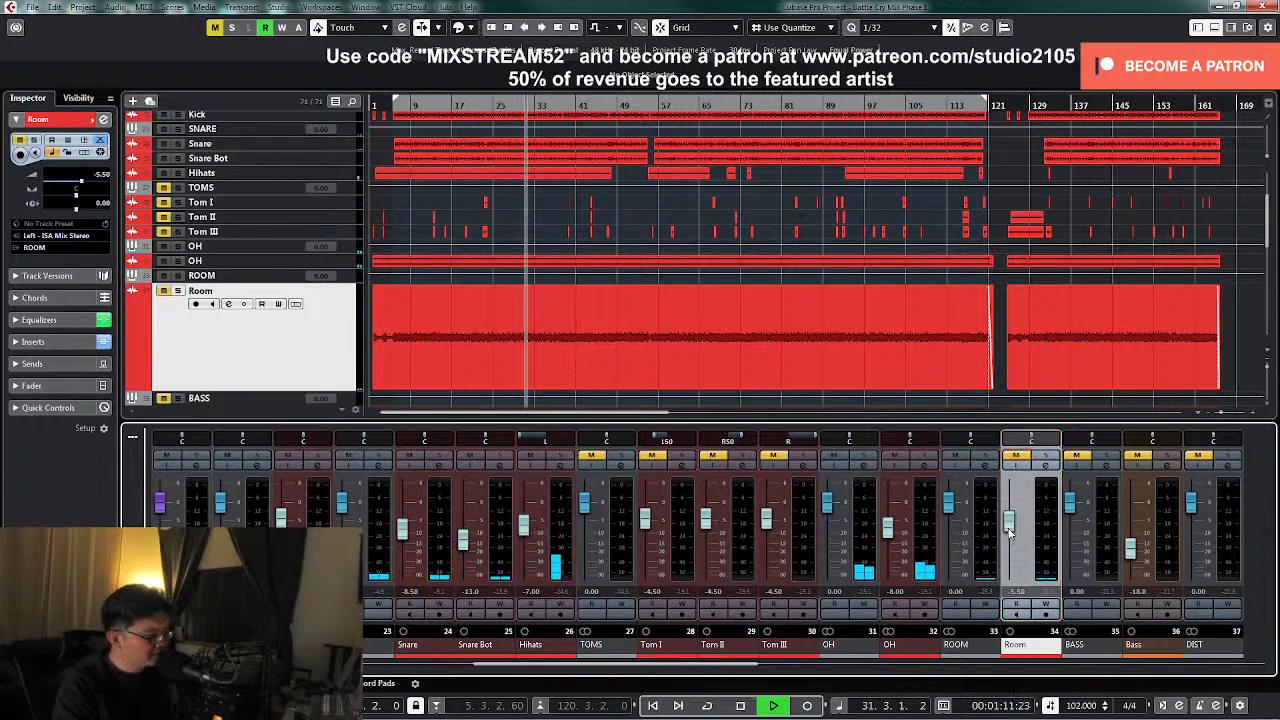
drag(1010, 524, 1012, 537)
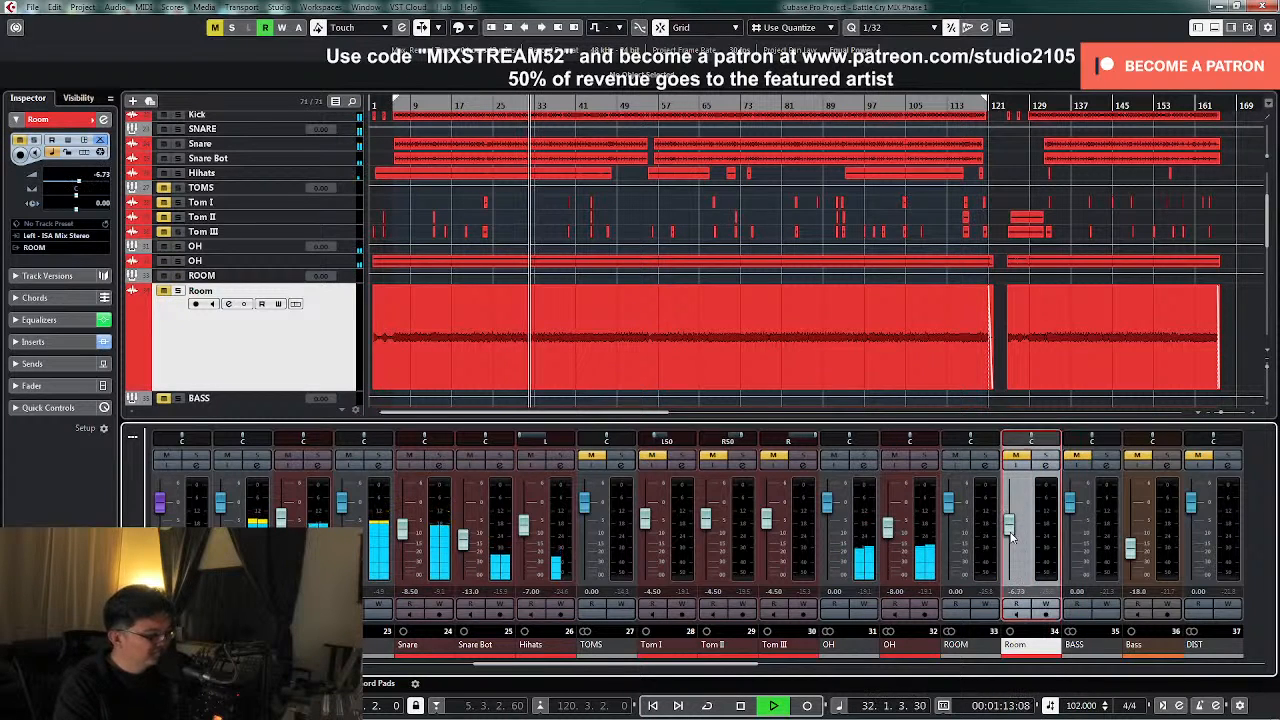
click(1016, 458)
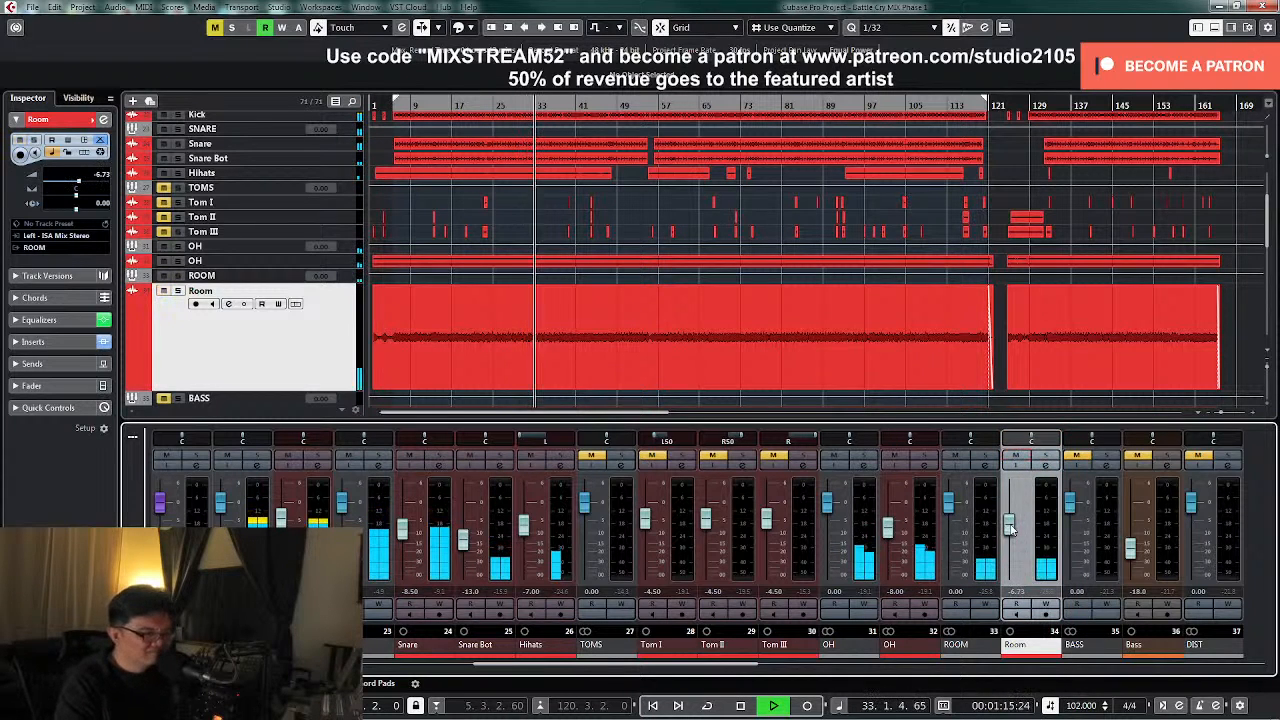
drag(1010, 529, 1010, 526)
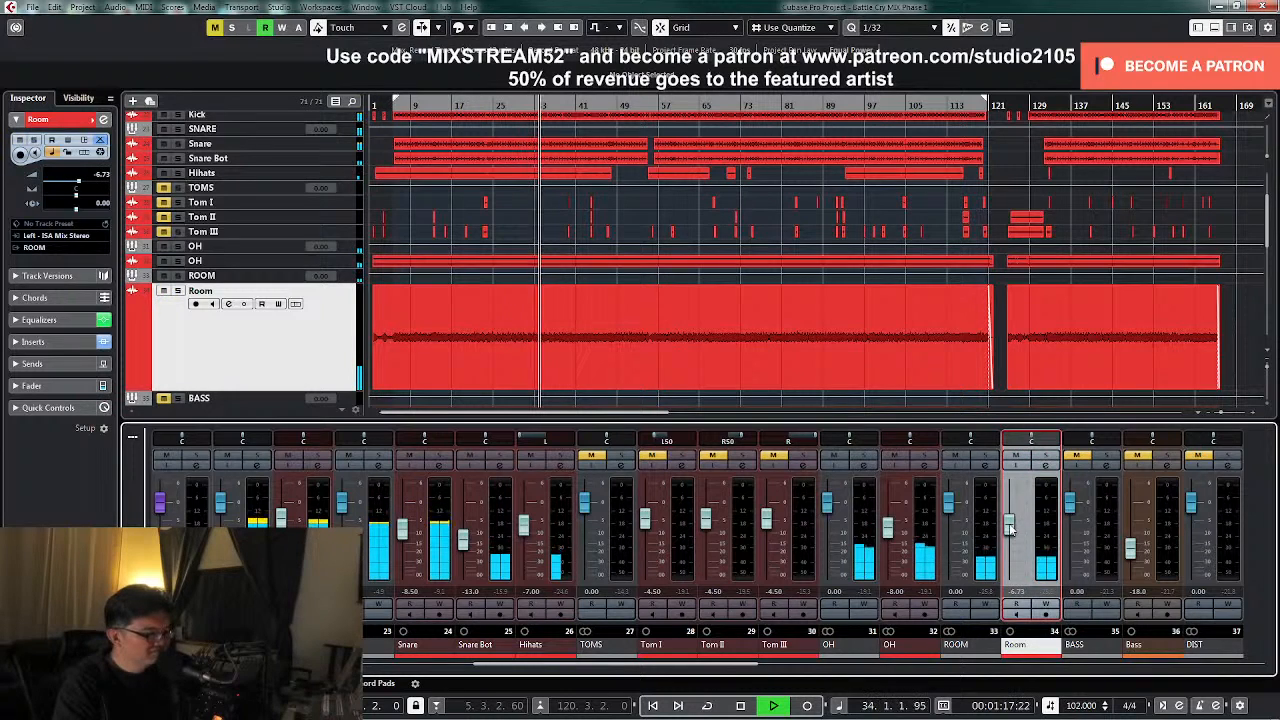
- Lower the Room equalizer's low cut to about 58 Hz while the drums play, closing the channel settings and stopping playback
click(1045, 466)
key(space)
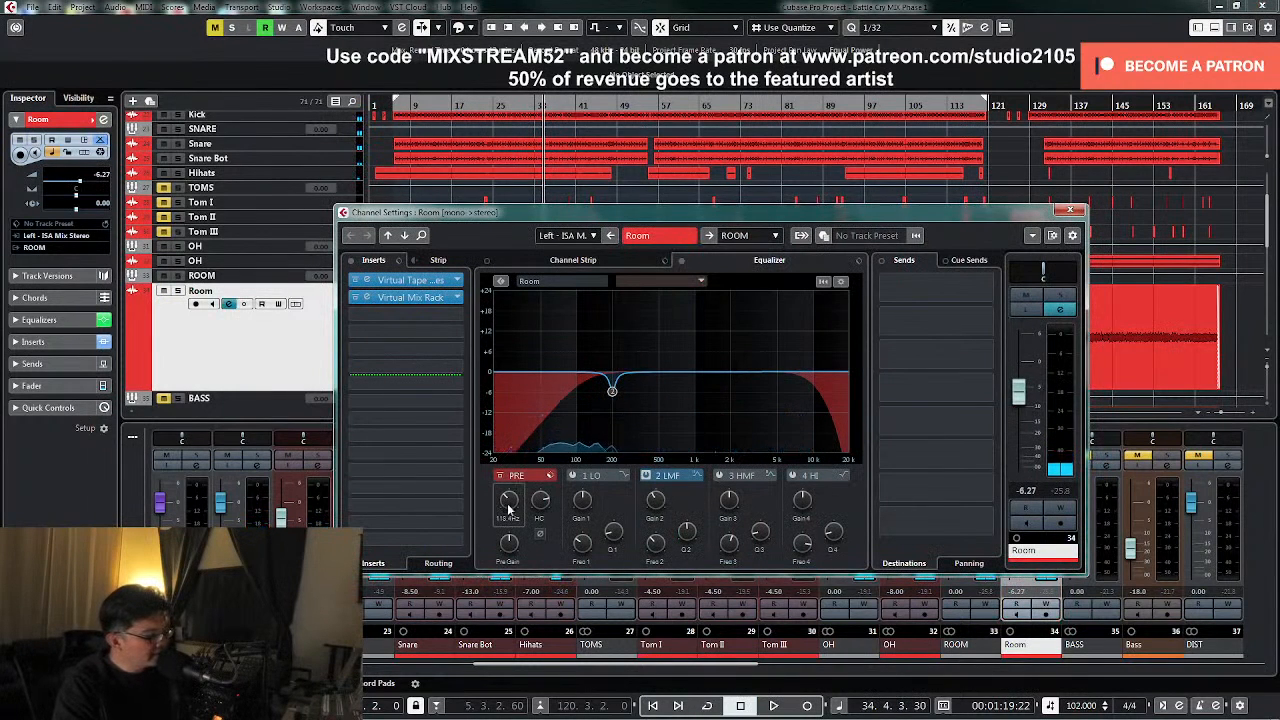
key(space)
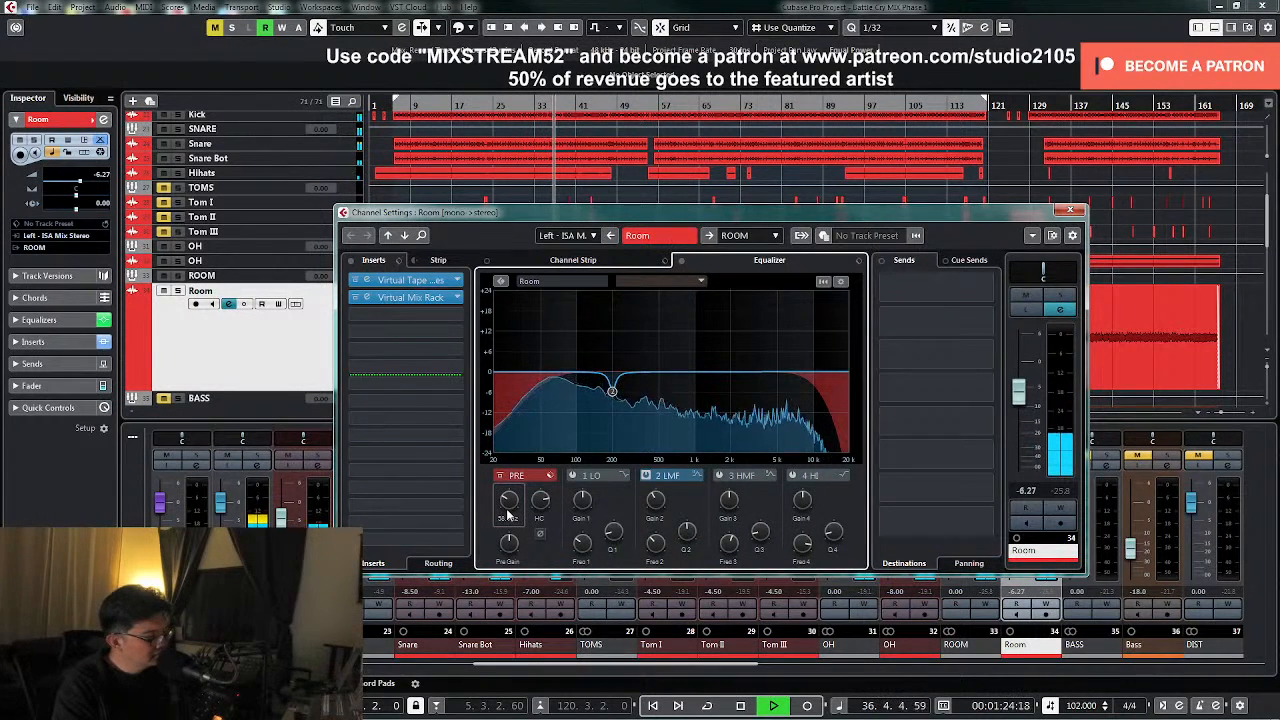
click(1068, 211)
key(space)
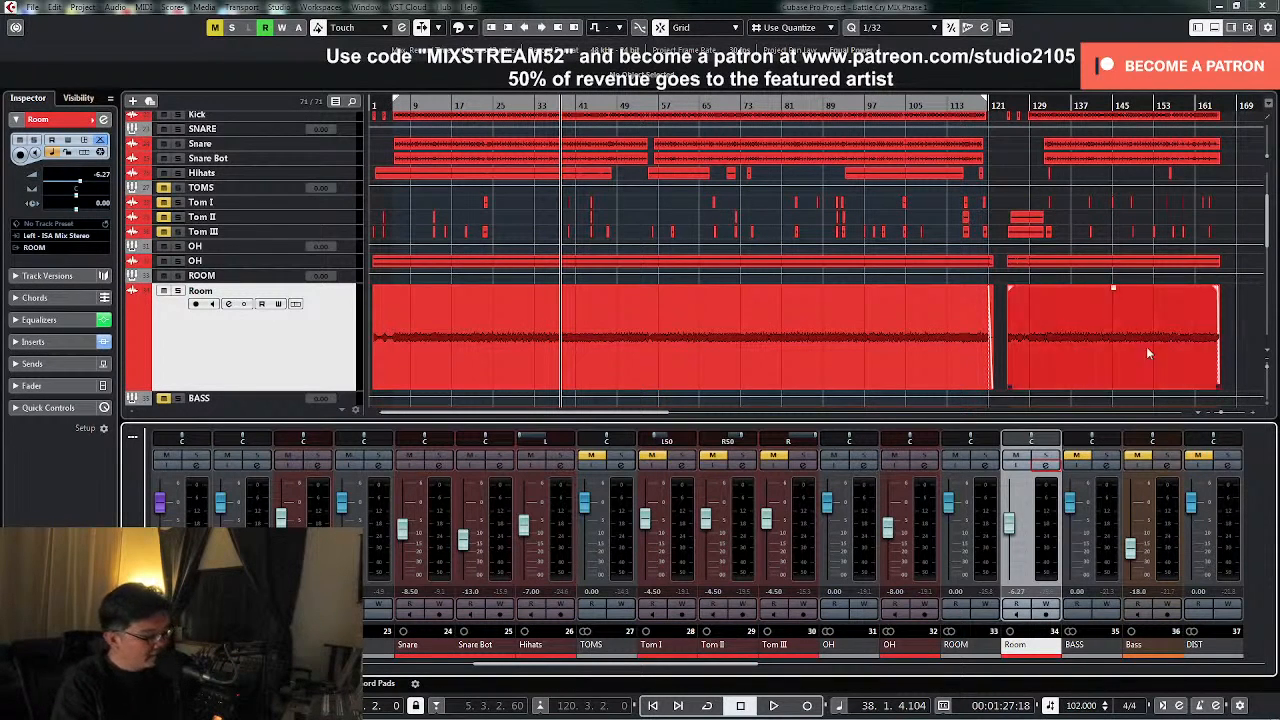
- Set the Room volume to -6 dB and return the enlarged track to normal height
click(1016, 591)
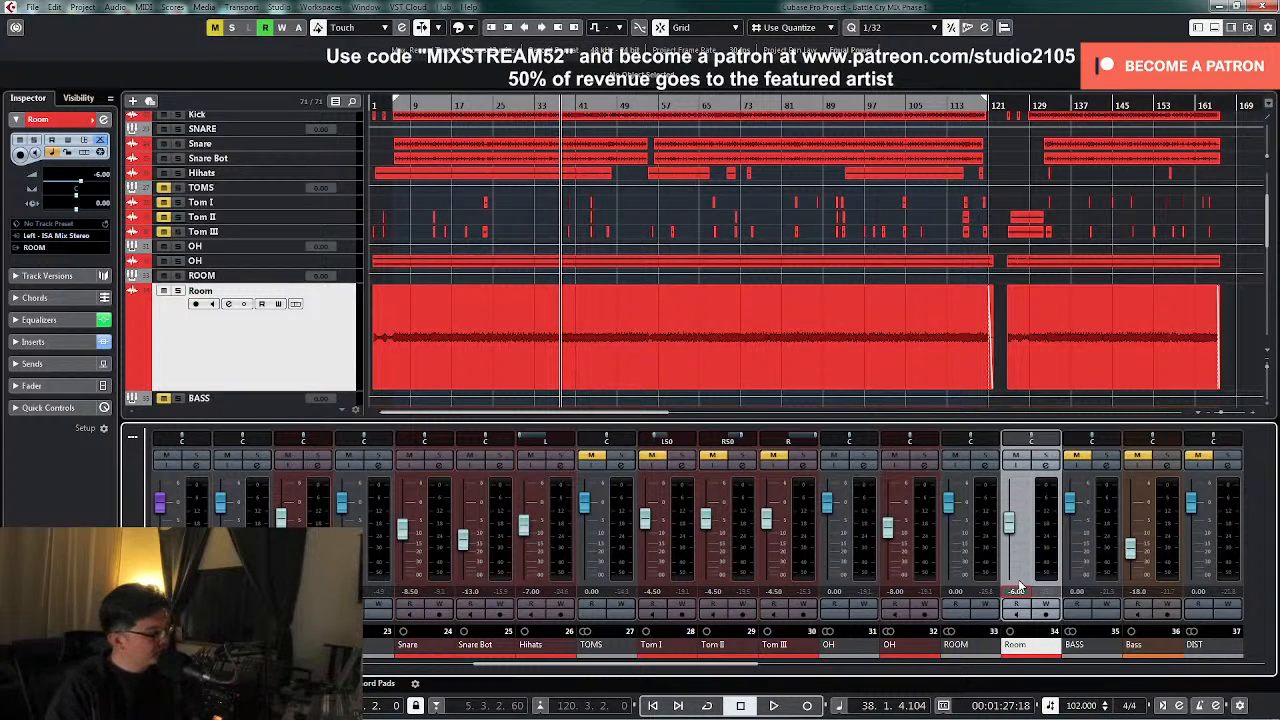
click(360, 363)
key(z)
key(z)
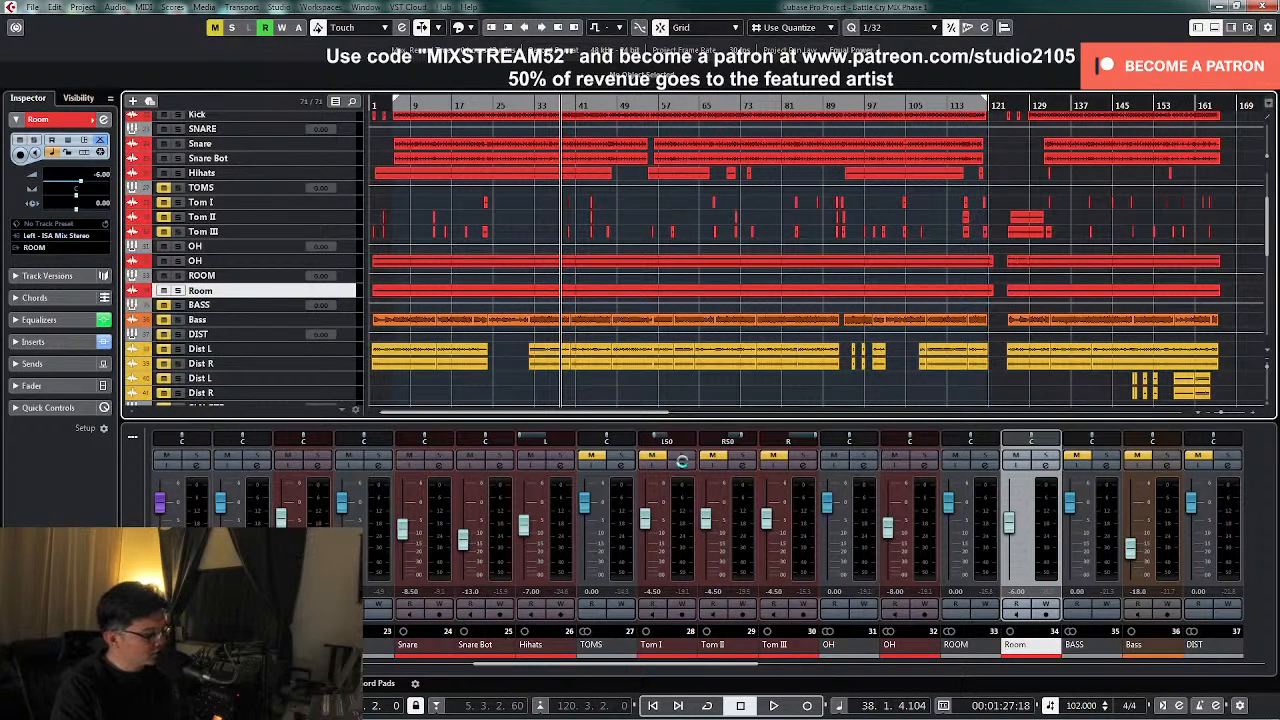
- Select the Tom I, Tom II and Tom III tracks, unmute them with the TOMS group and increase their height
click(347, 232)
shift+click(350, 204)
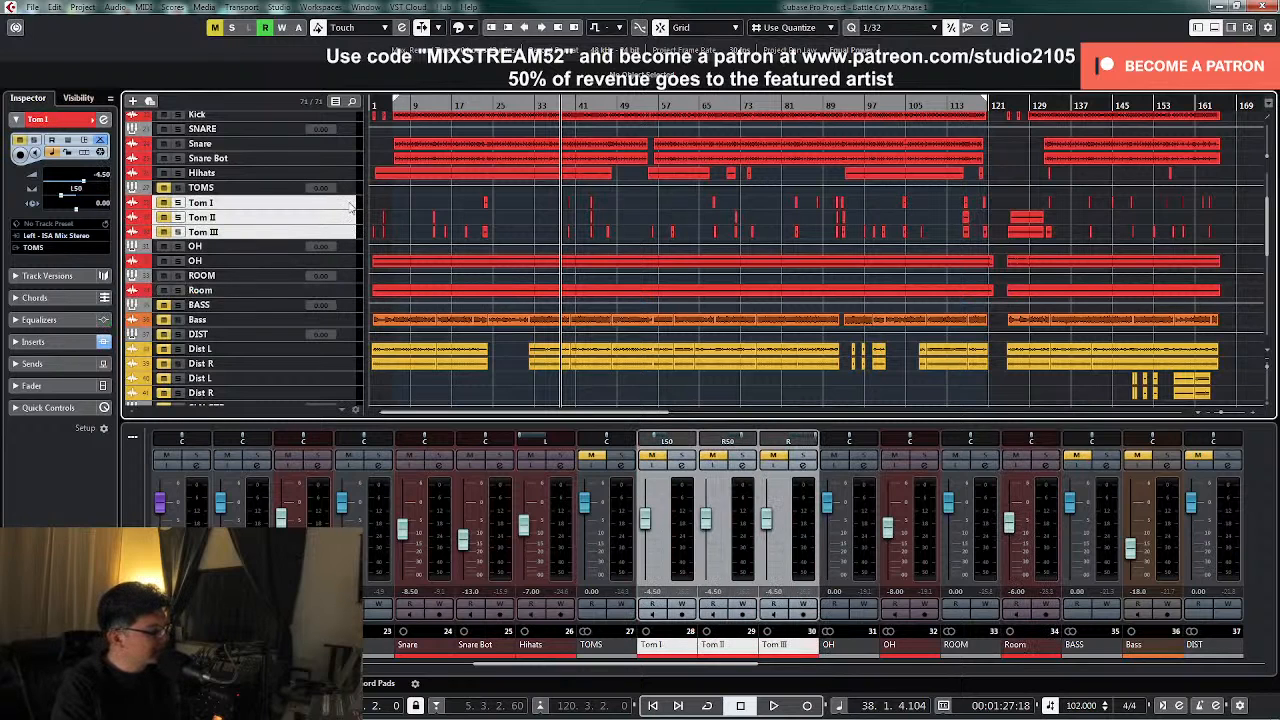
click(168, 189)
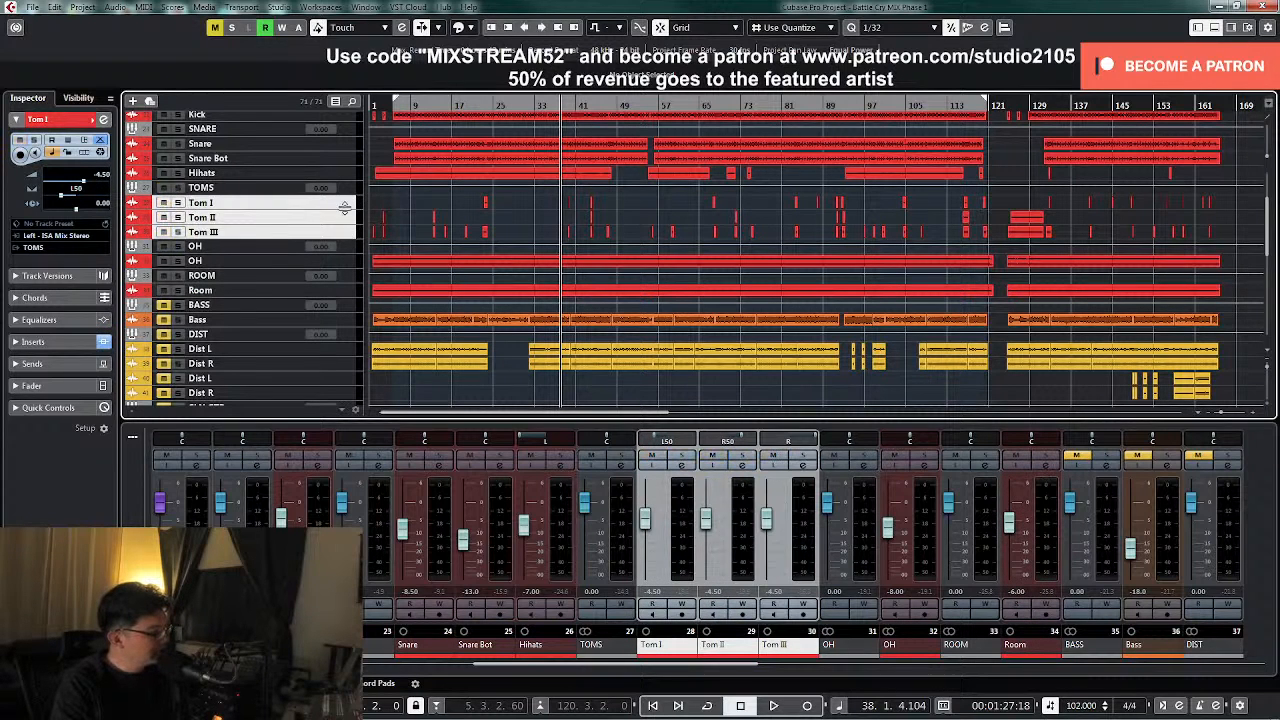
drag(344, 207, 543, 249)
- Look over the tom events along the timeline for a fill that uses all three toms
scroll(640, 240, down, 2)
key(h)
key(h)
key(h)
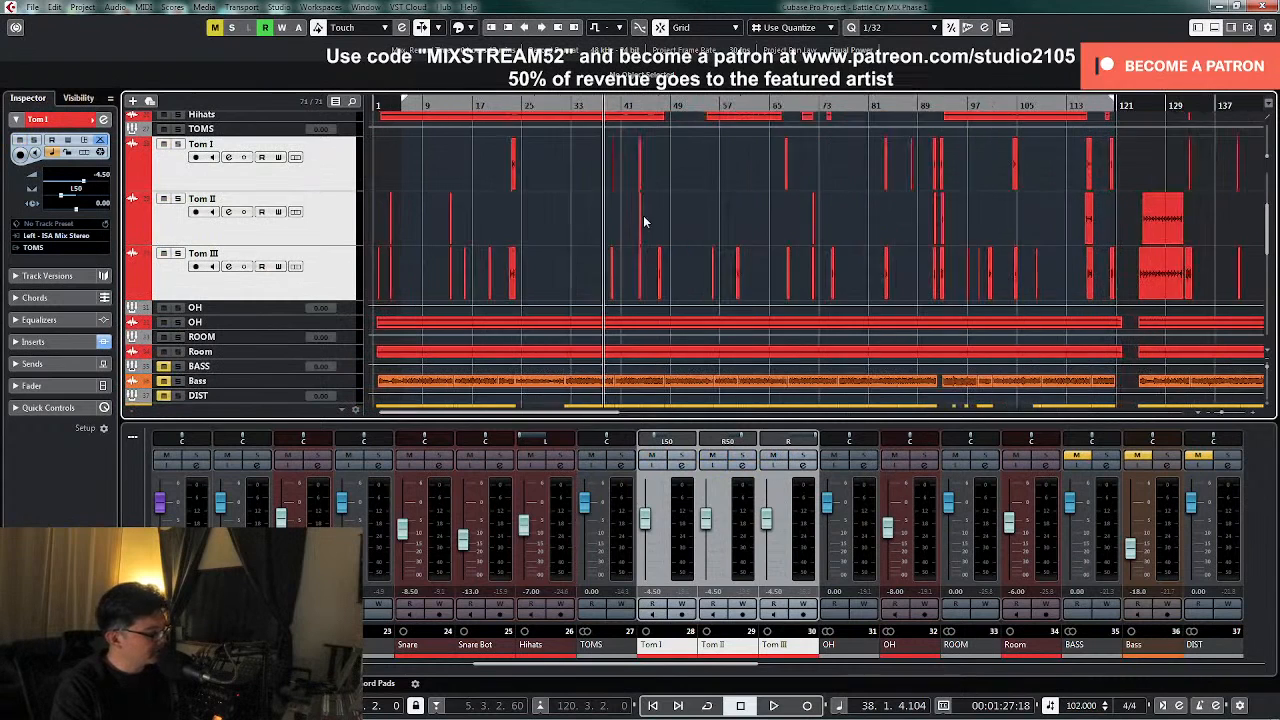
key(g)
key(g)
key(g)
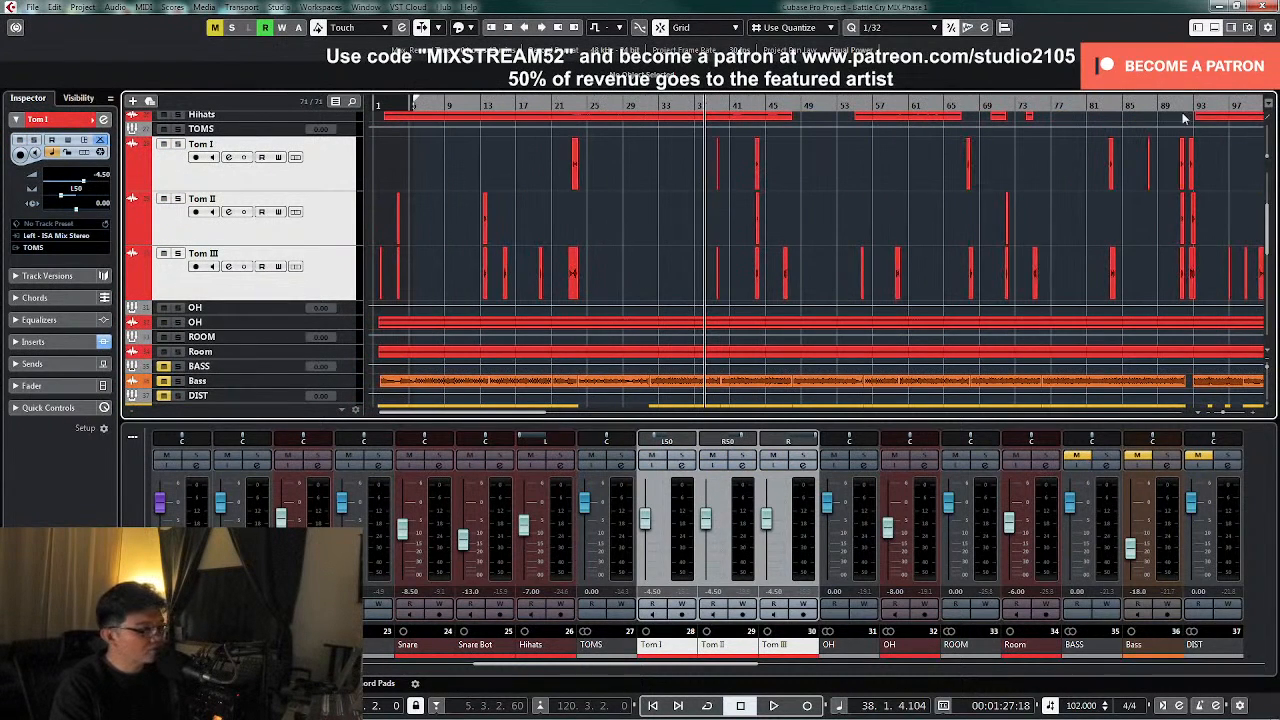
key(g)
key(g)
scroll(1133, 188, up, 2)
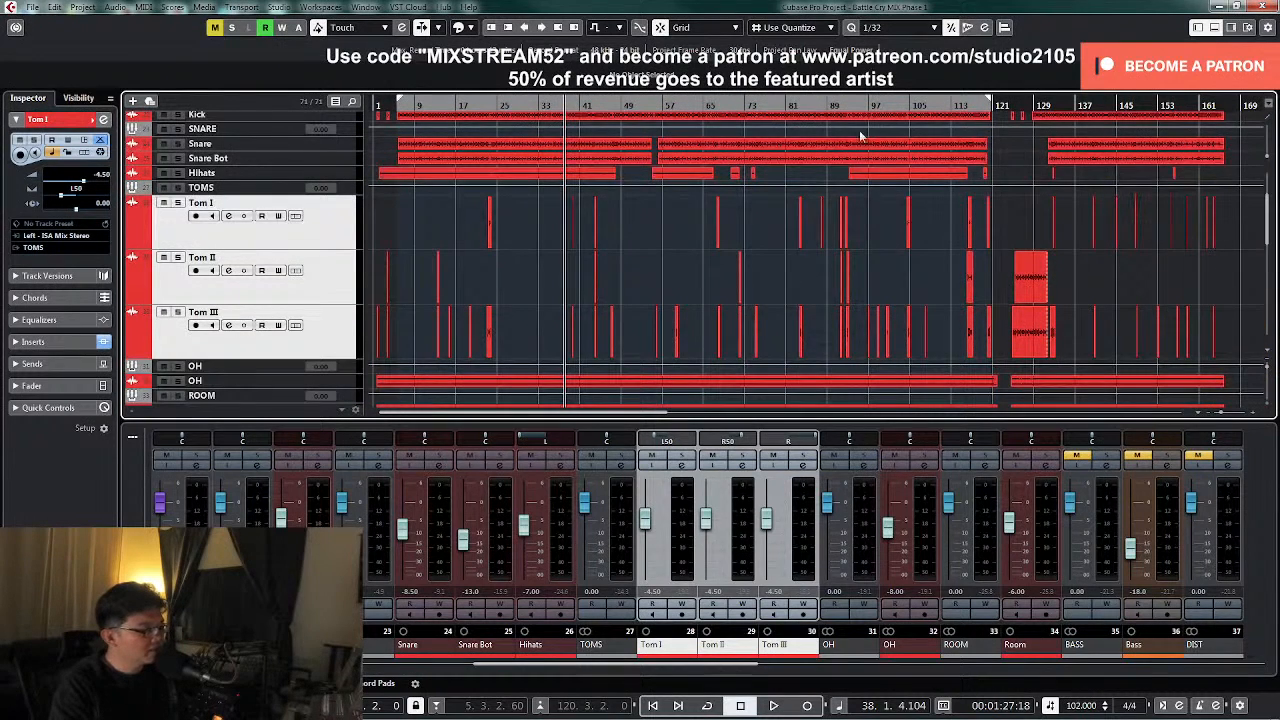
- Play the drums through the tom fill from about bar 91 and loop the Tom I event there
click(838, 107)
key(space)
key(h)
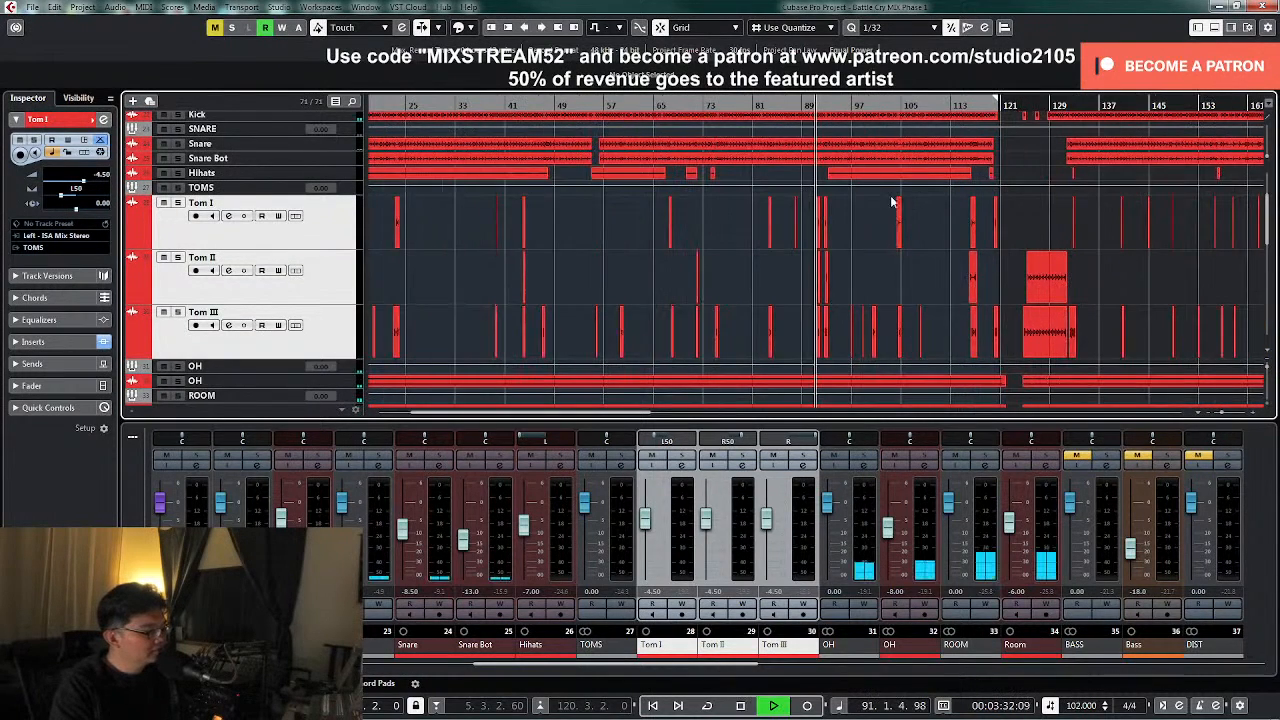
key(h)
key(h)
key(h)
key(h)
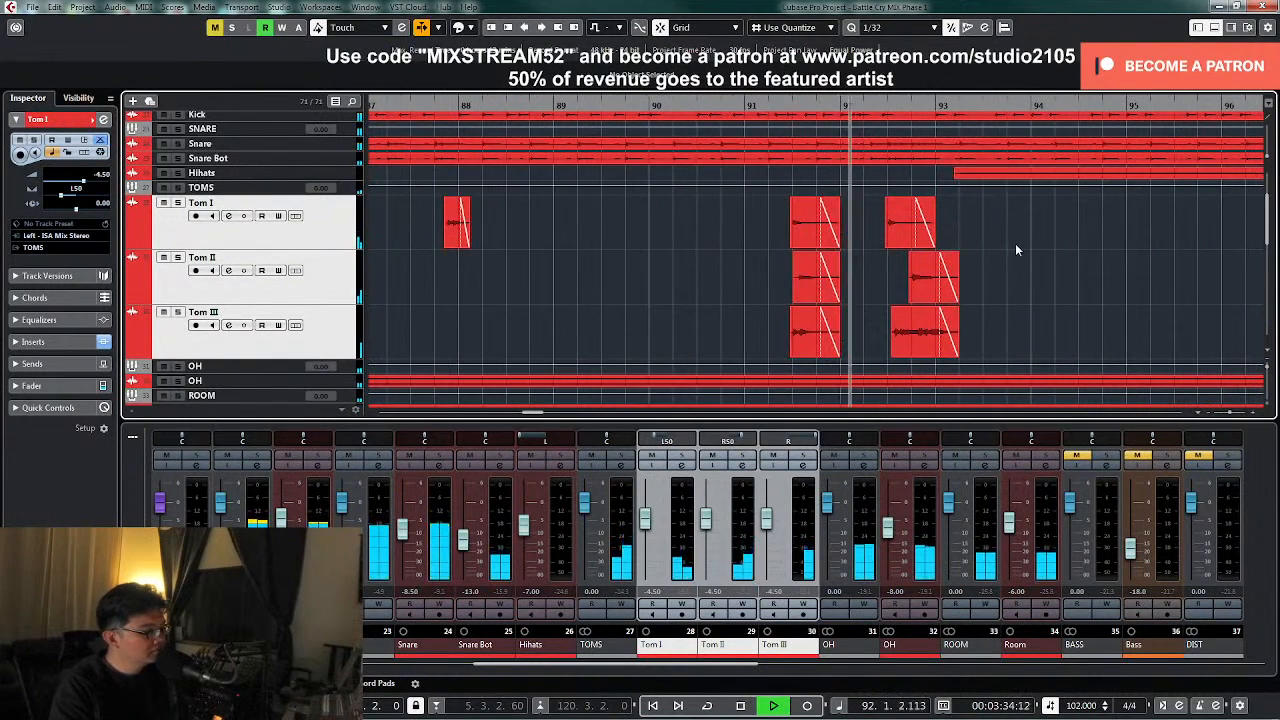
key(g)
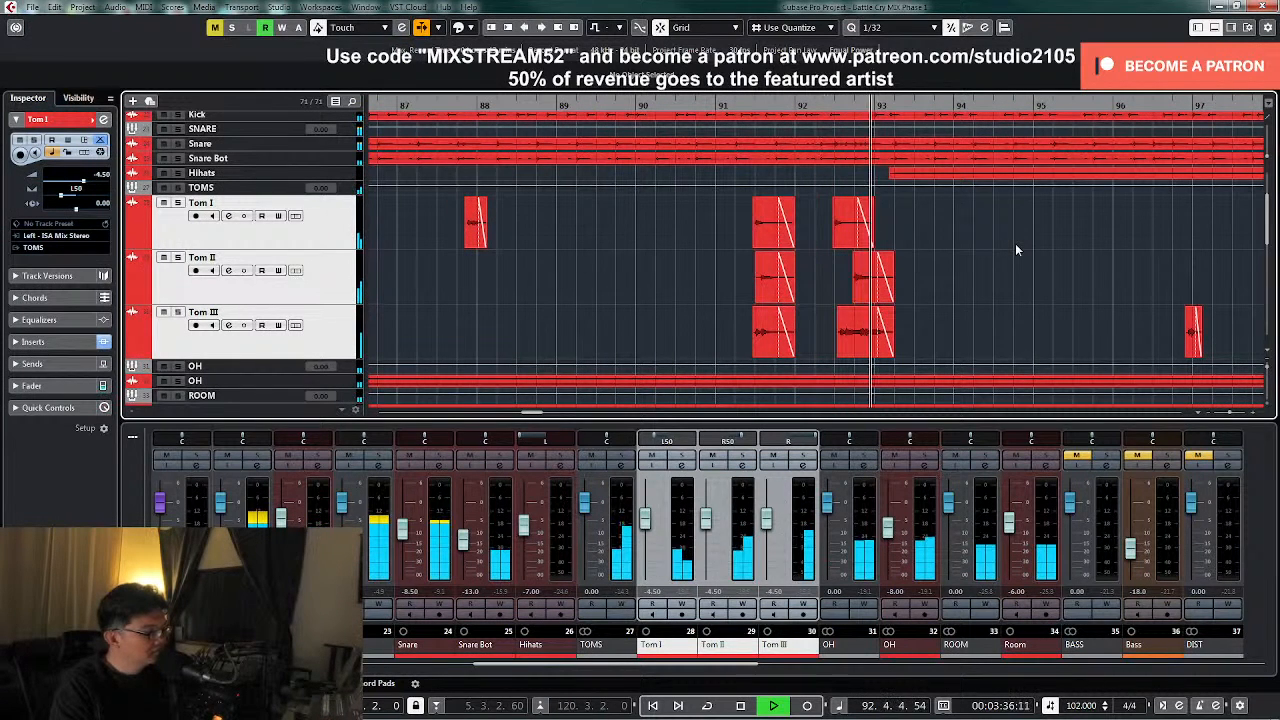
key(space)
click(772, 230)
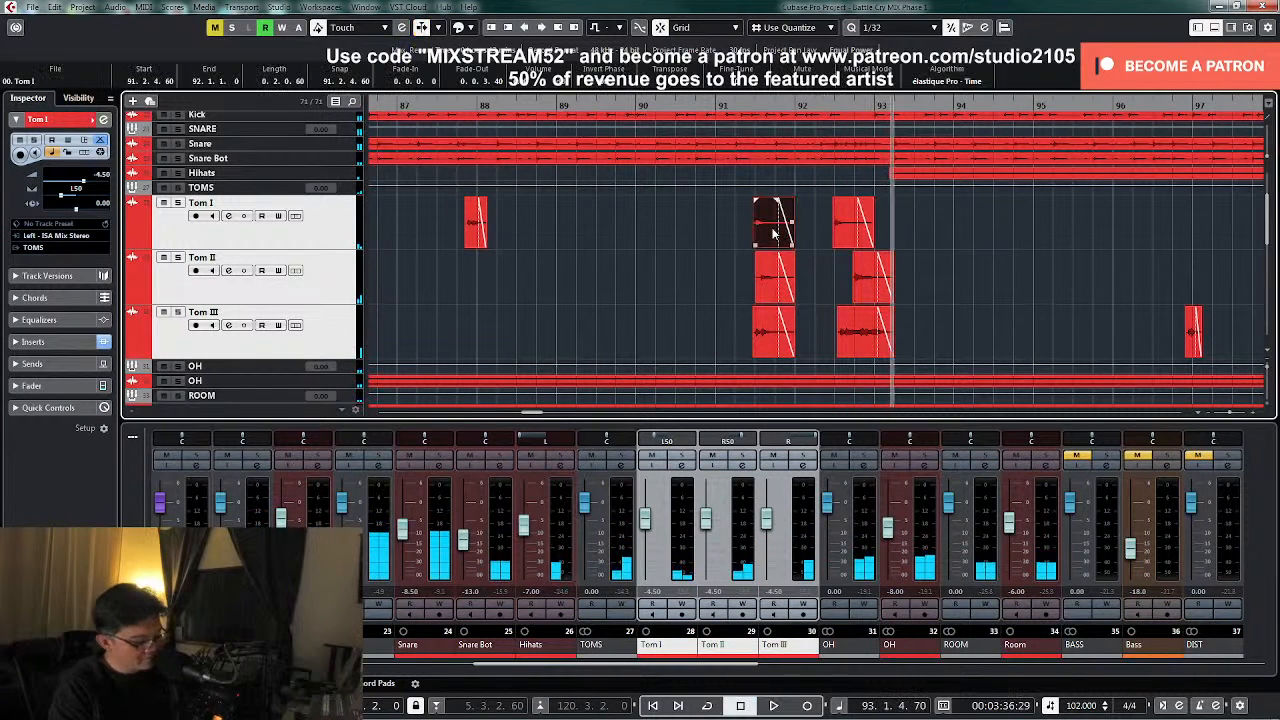
key(shift+g)
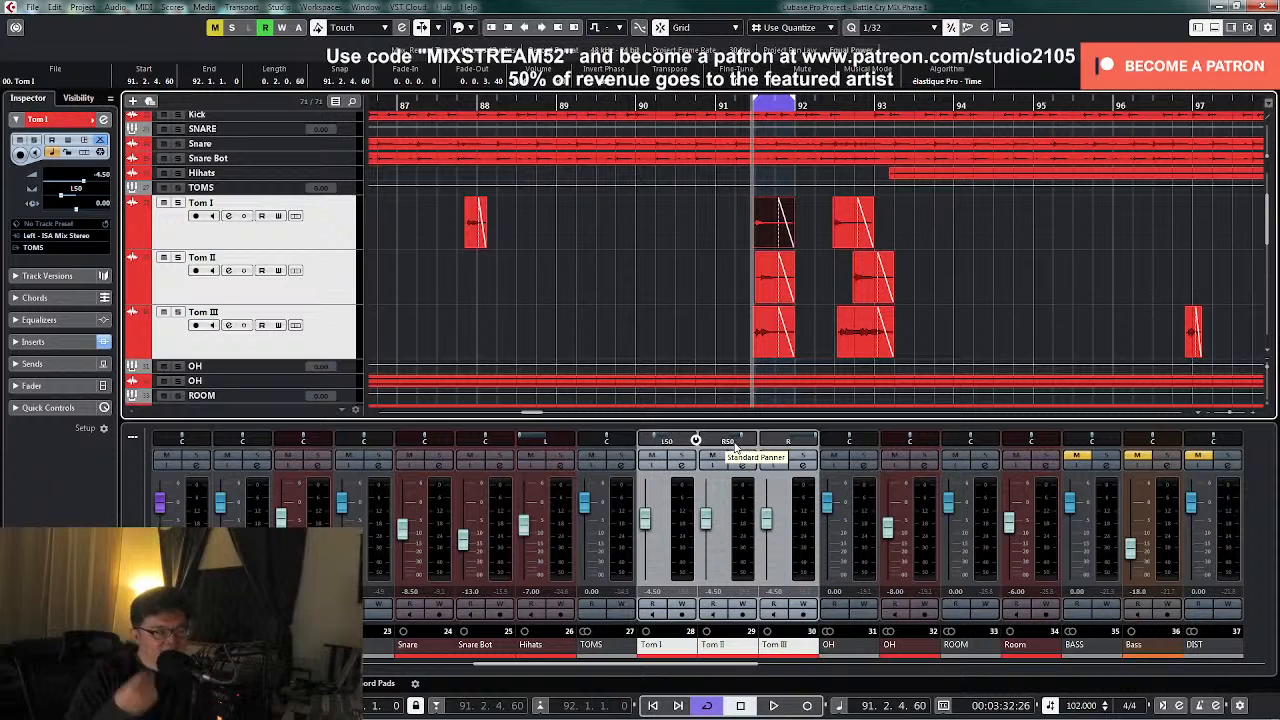
- Solo Tom I together with the OH track, open Tom I's channel settings and play the loop
click(681, 457)
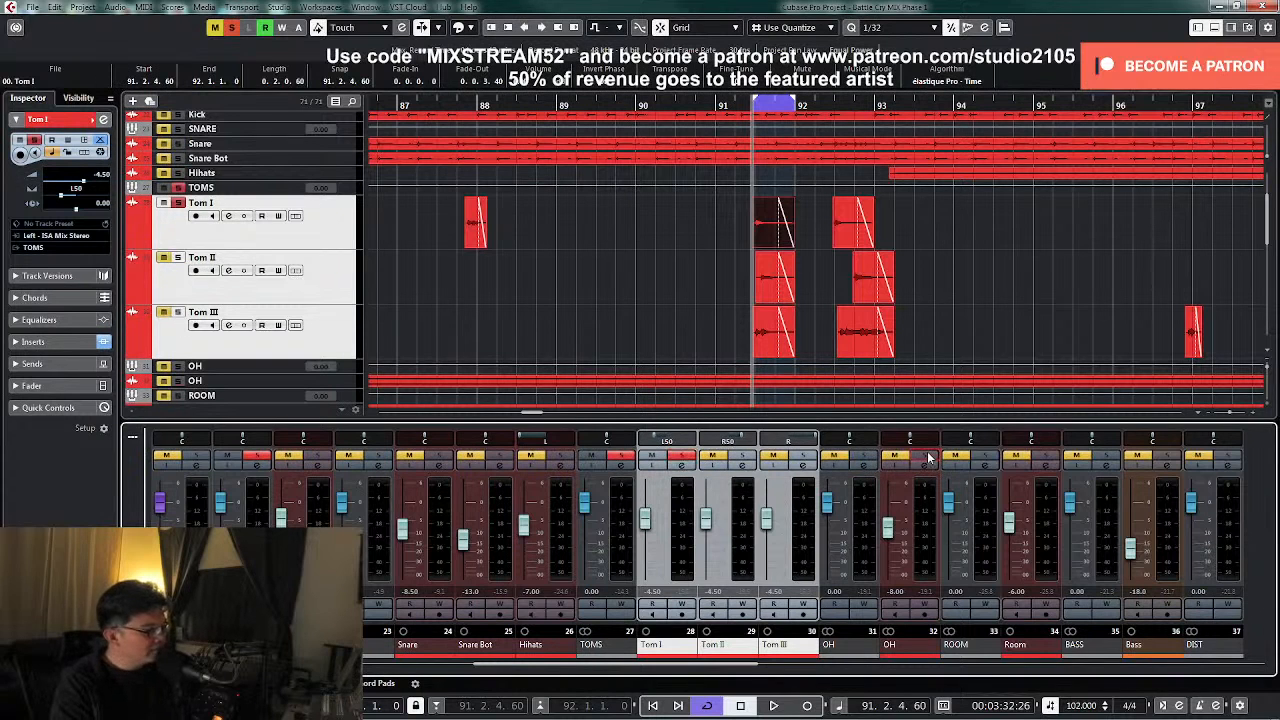
click(926, 457)
click(681, 466)
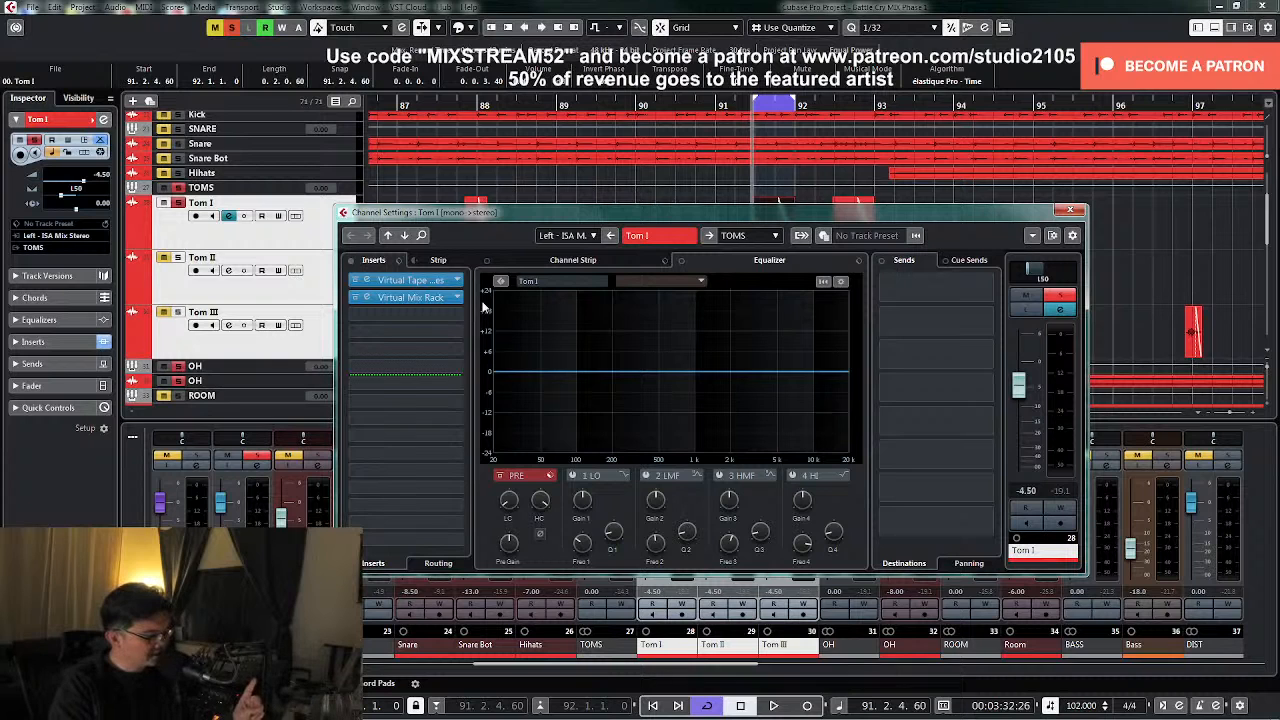
key(space)
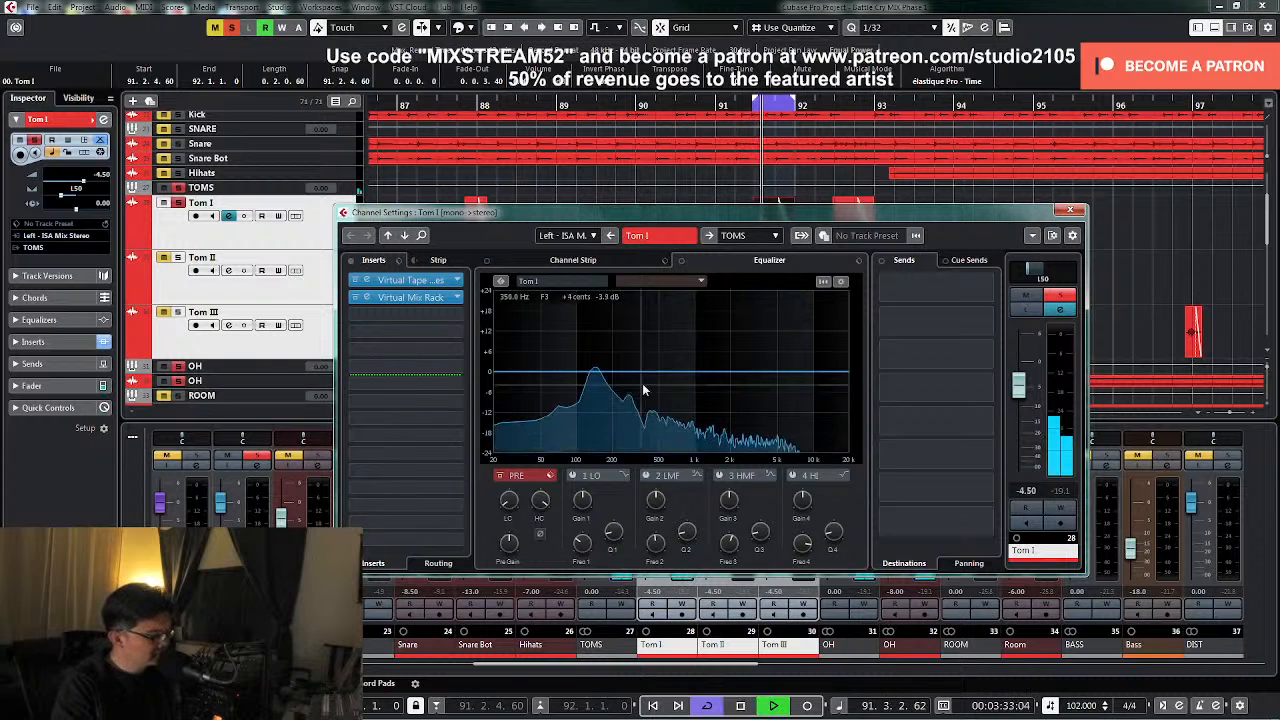
- Compare Tom I with its phase inverted and normal while the loop plays, leaving the phase normal and playback stopped
click(540, 537)
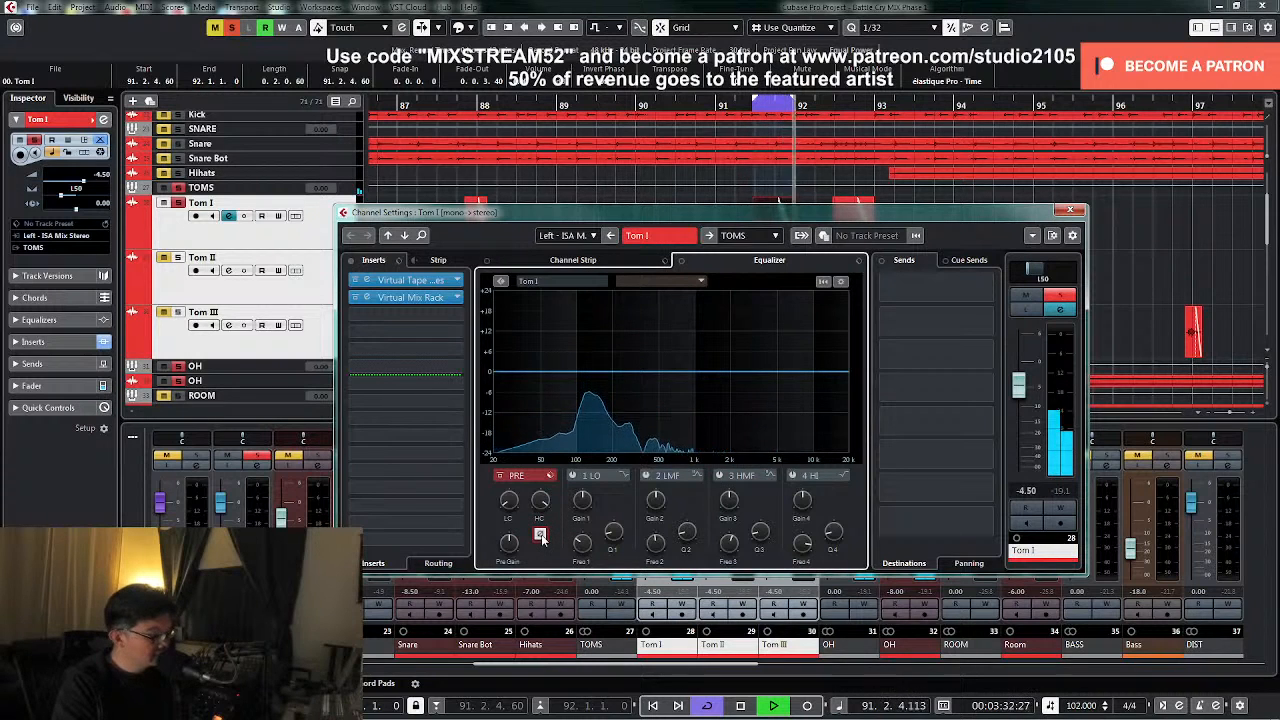
click(540, 537)
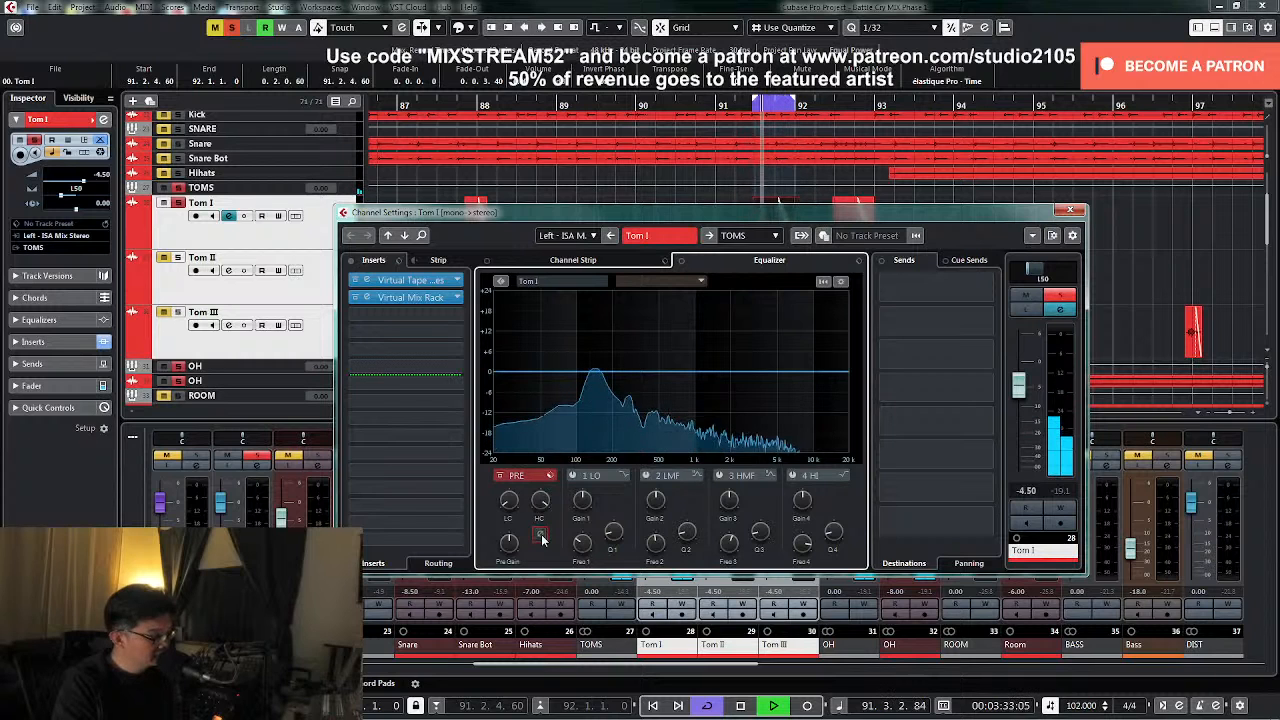
click(540, 537)
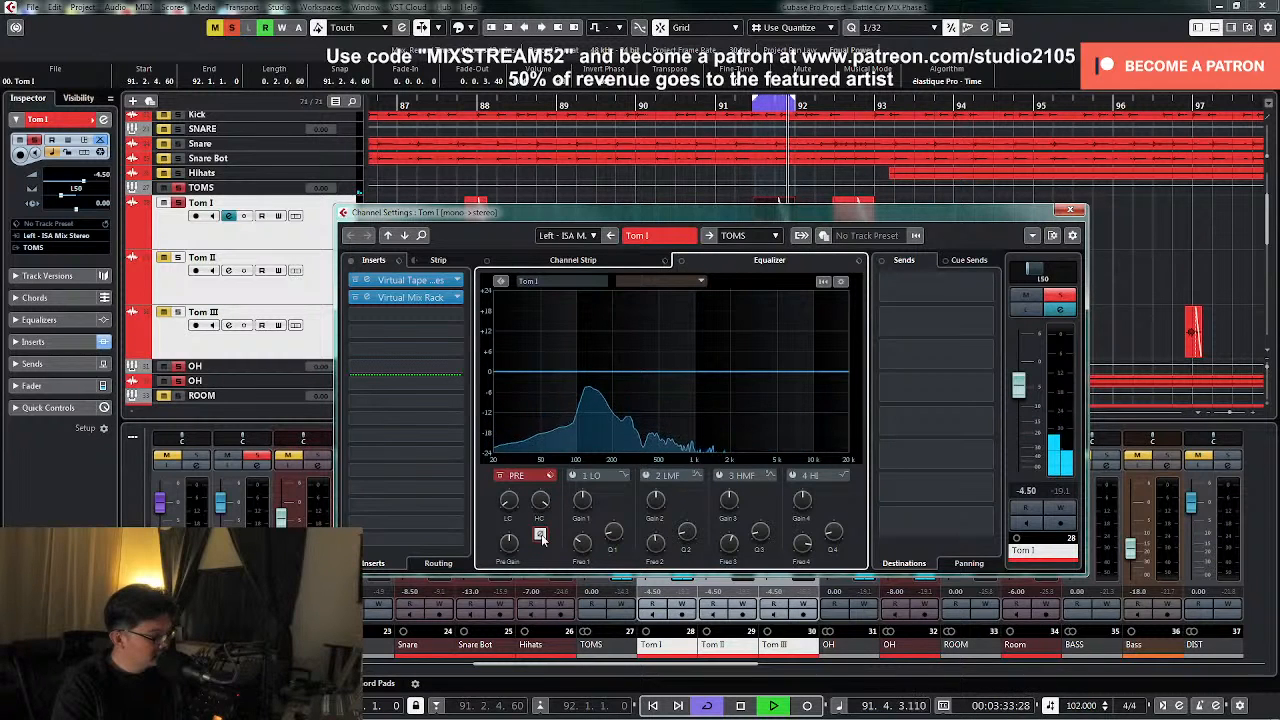
click(542, 537)
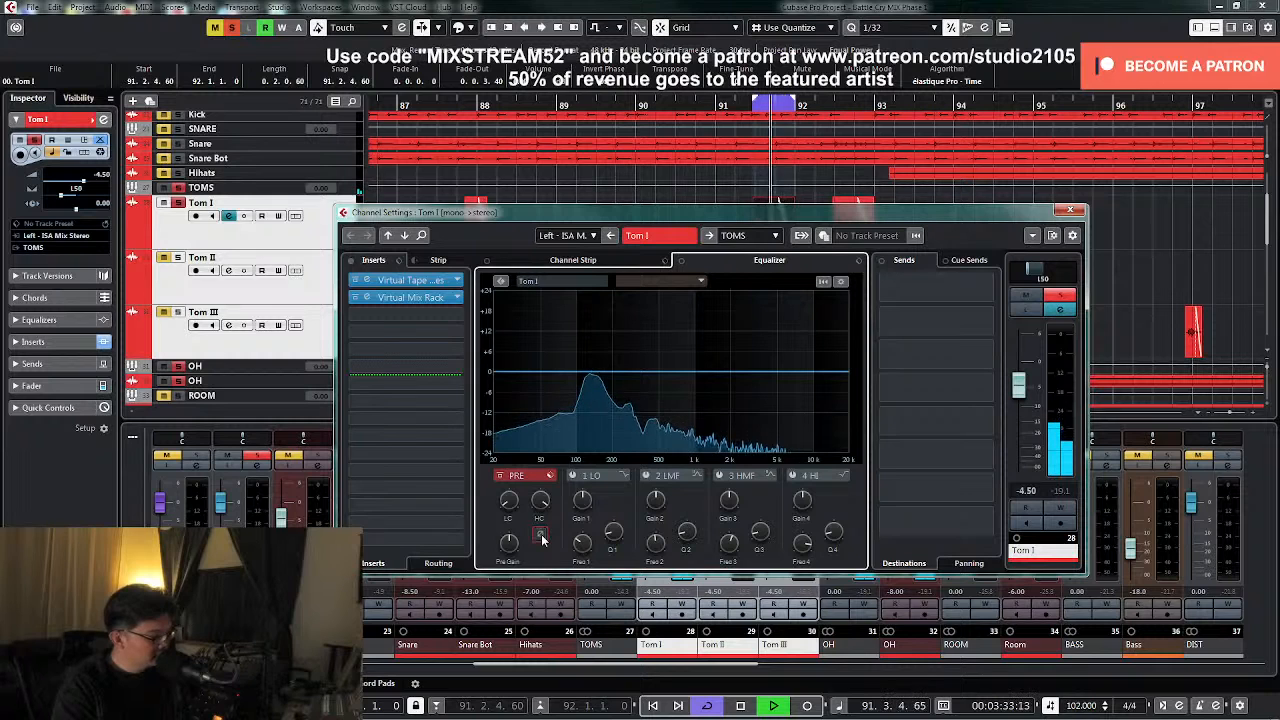
key(space)
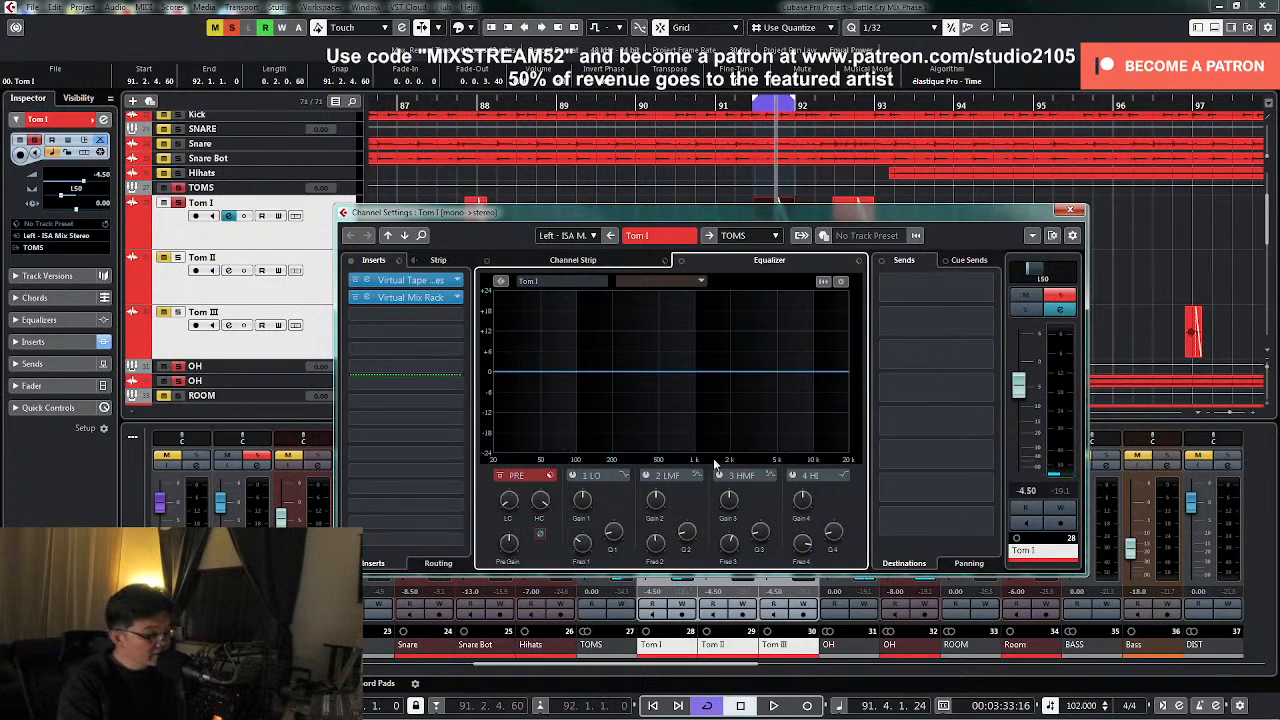
- Clear the Tom I and OH solos, solo Tom I on its own, and apply a low cut to it while the loop plays
click(1066, 297)
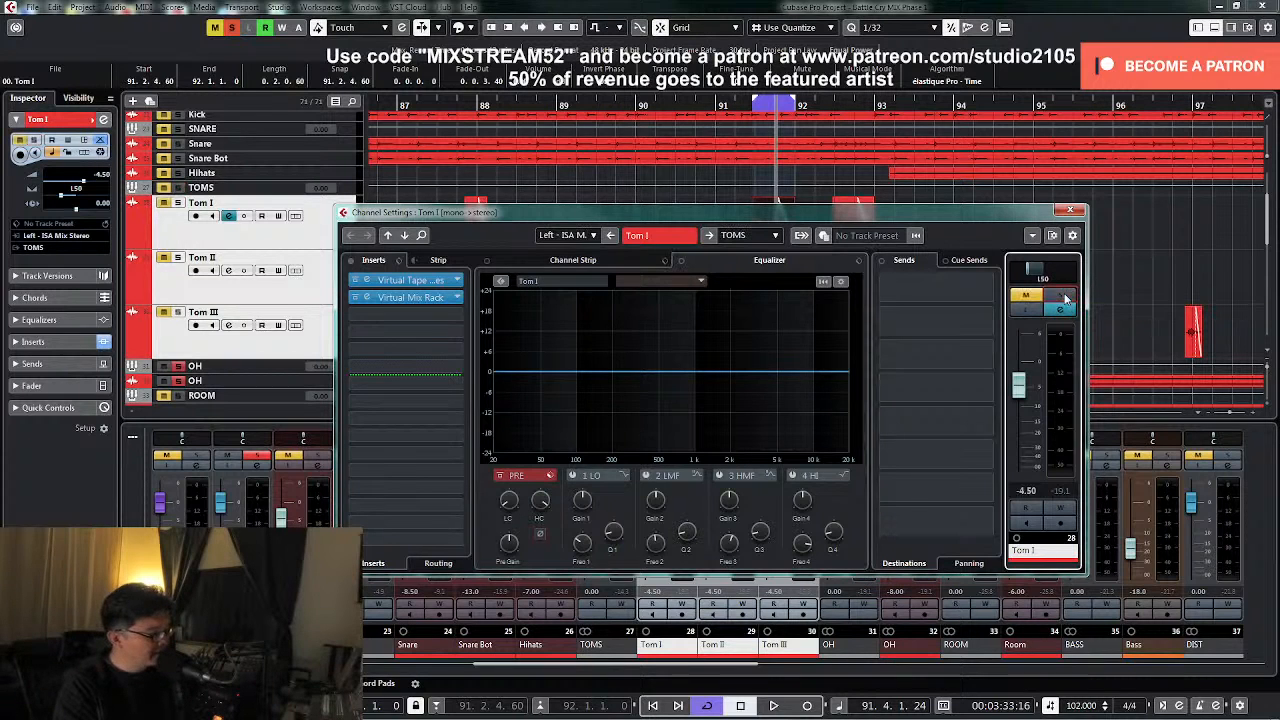
click(1071, 211)
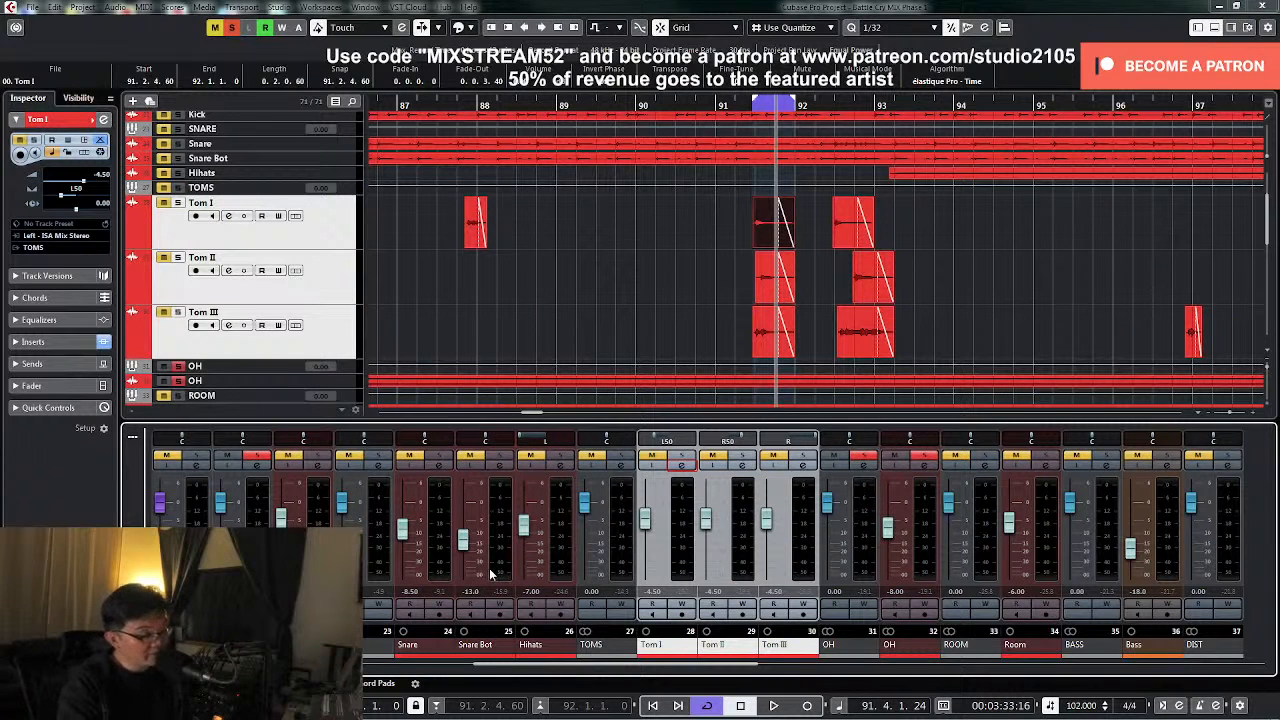
click(865, 456)
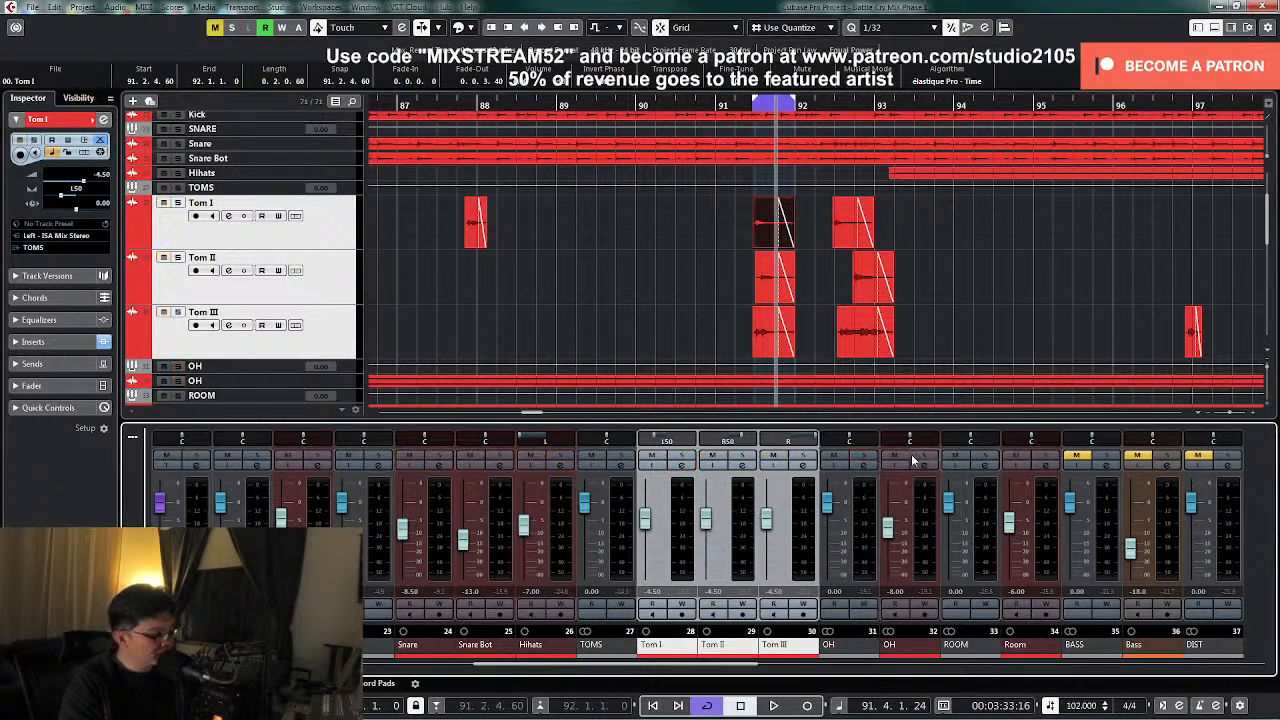
click(681, 456)
click(682, 466)
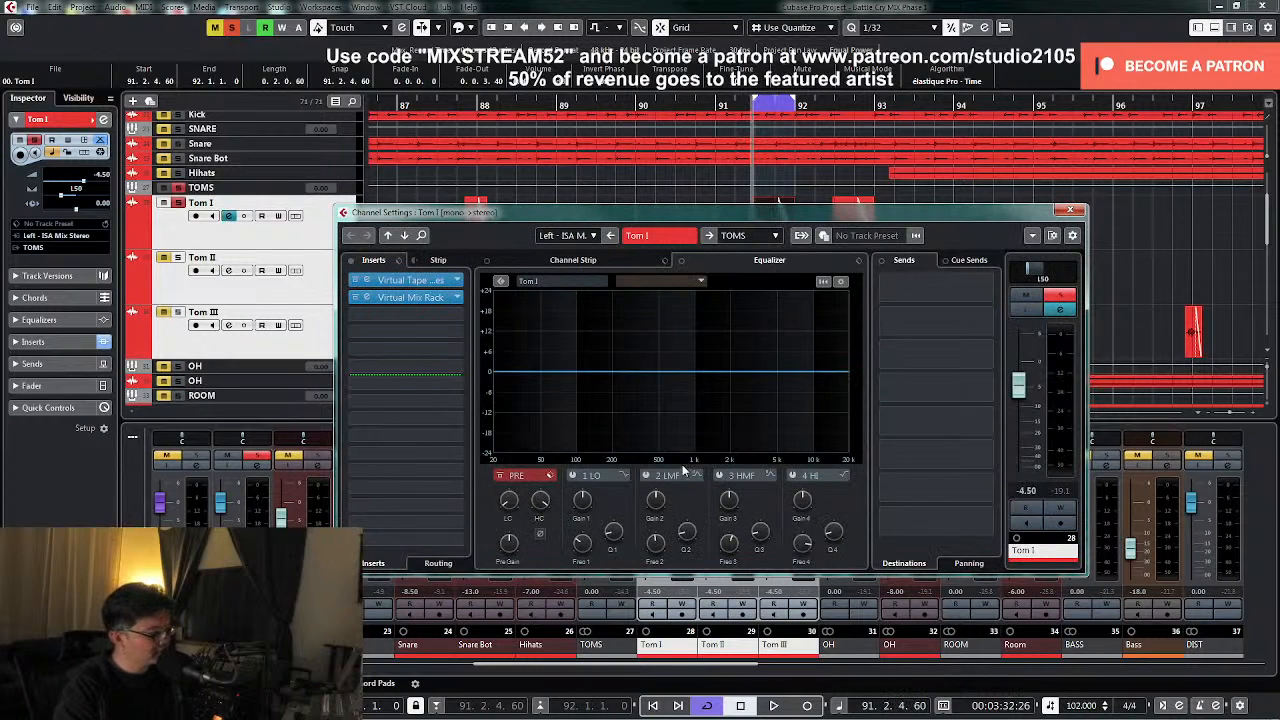
key(space)
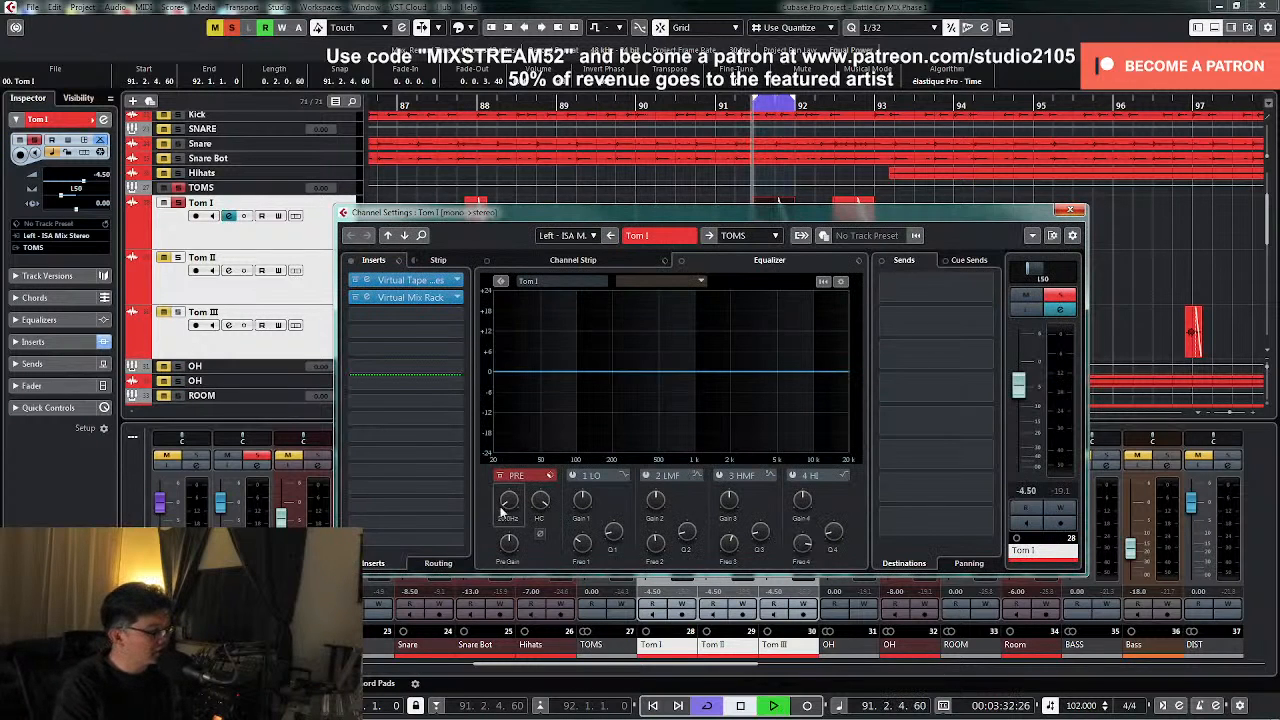
drag(518, 480, 520, 474)
- Check Tom I's Virtual Tape Machines insert and raise the FG-73 virtual drive in Virtual Mix Rack to about 70.7 dB
click(422, 300)
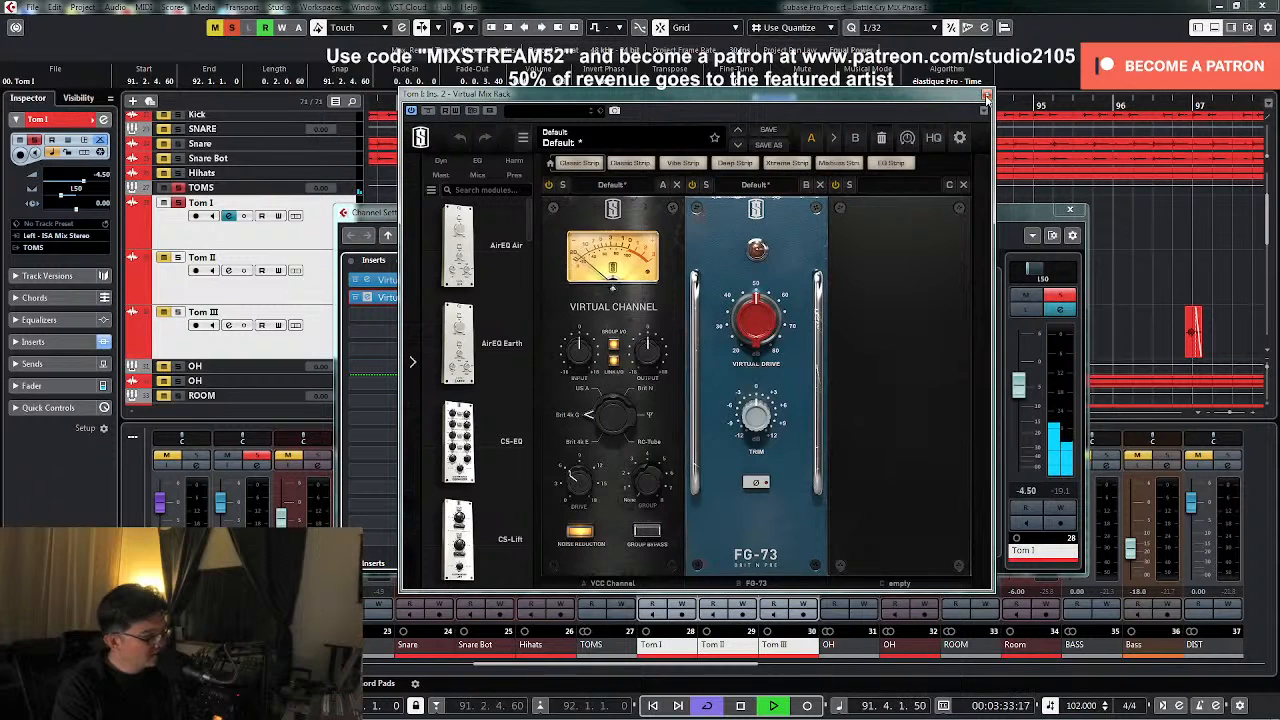
click(986, 94)
click(400, 280)
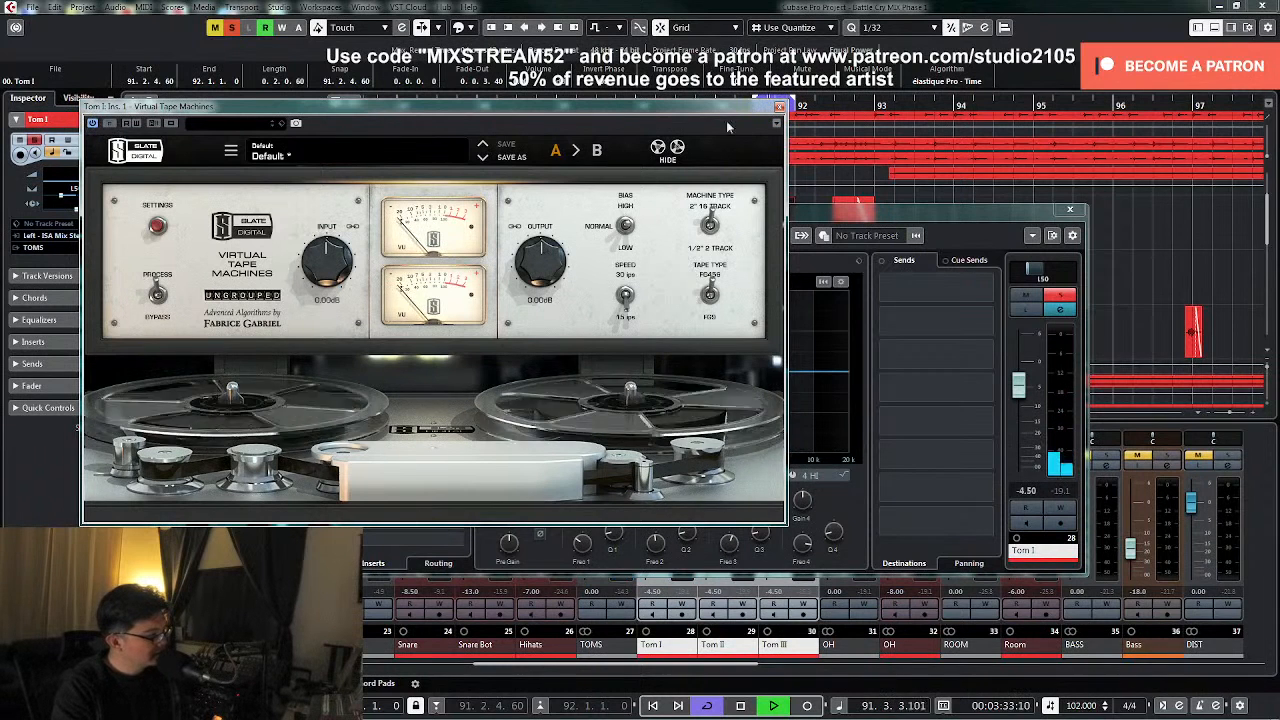
click(779, 107)
click(404, 296)
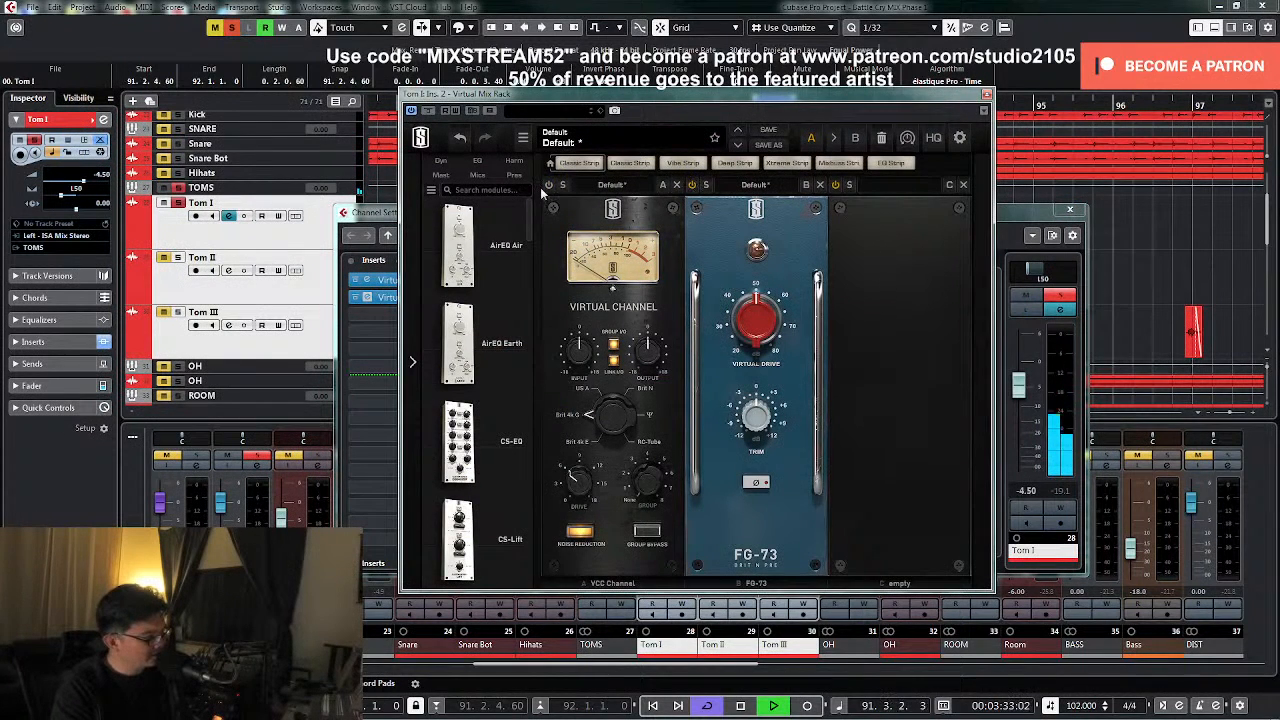
drag(757, 338, 757, 278)
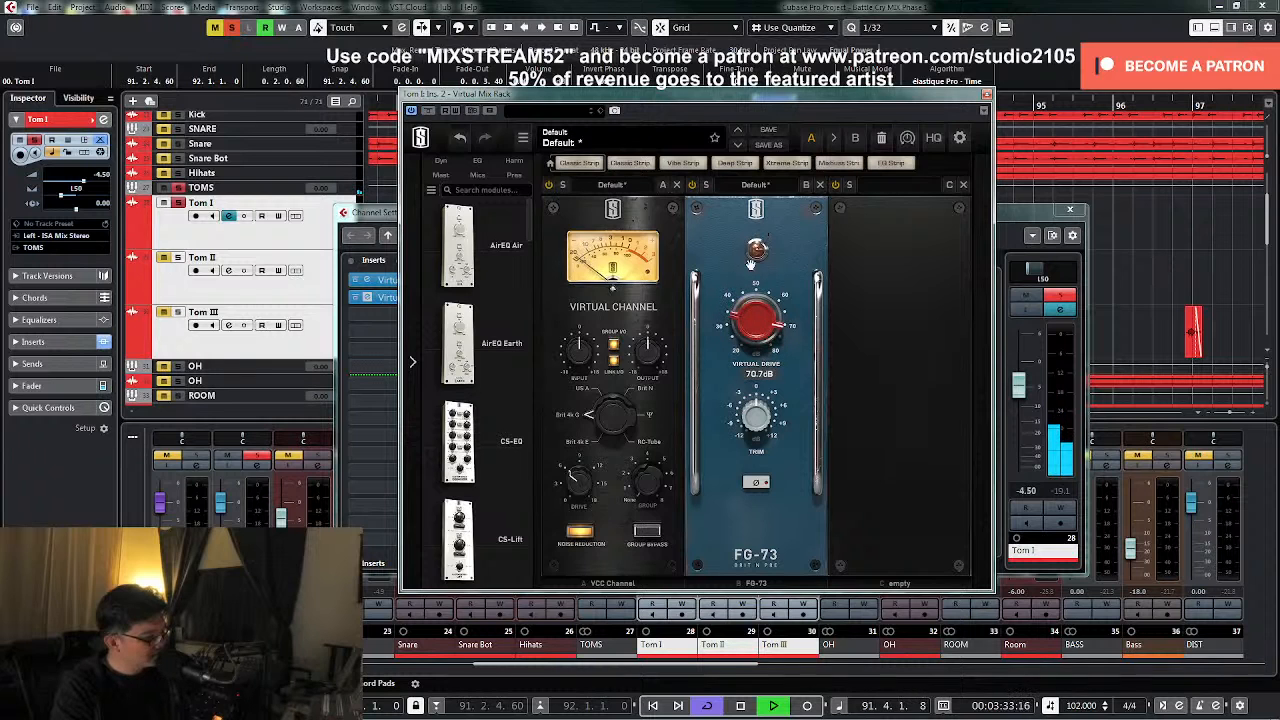
click(986, 94)
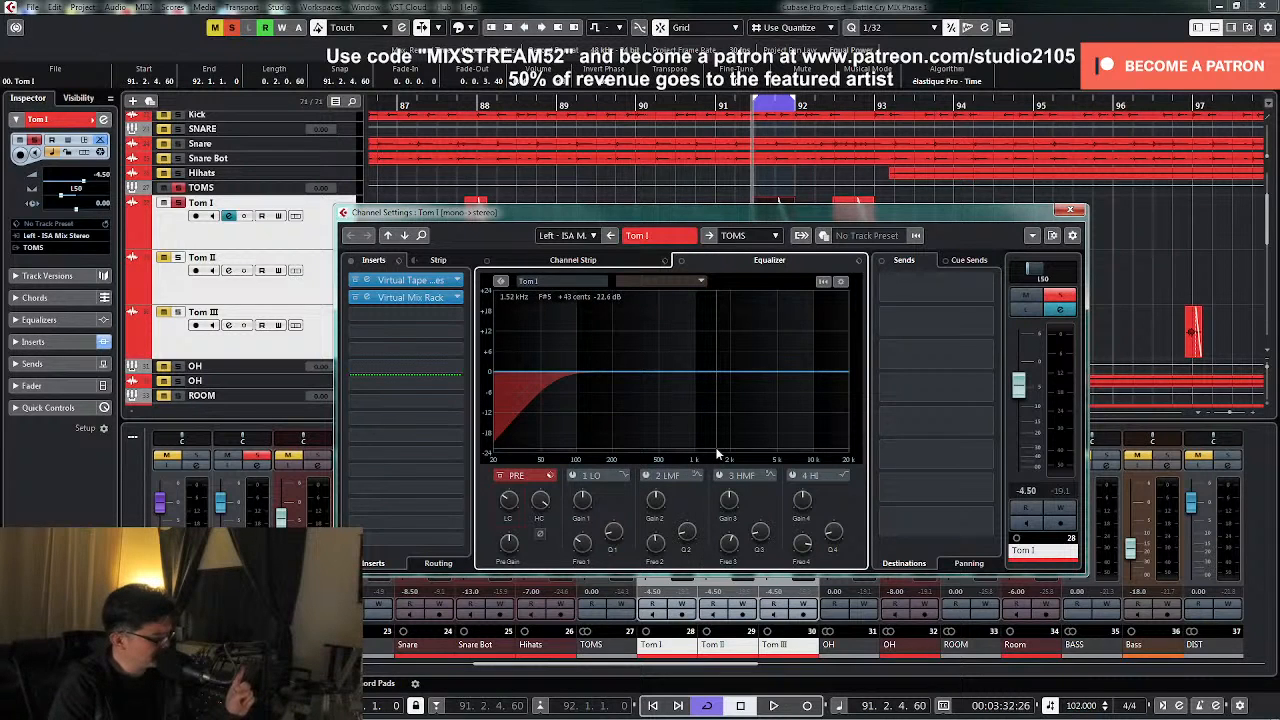
- Boost Tom I's narrow 2 LMF band to locate about 355 Hz, and turn it into a cut of about 10.7 dB there
key(space)
click(647, 476)
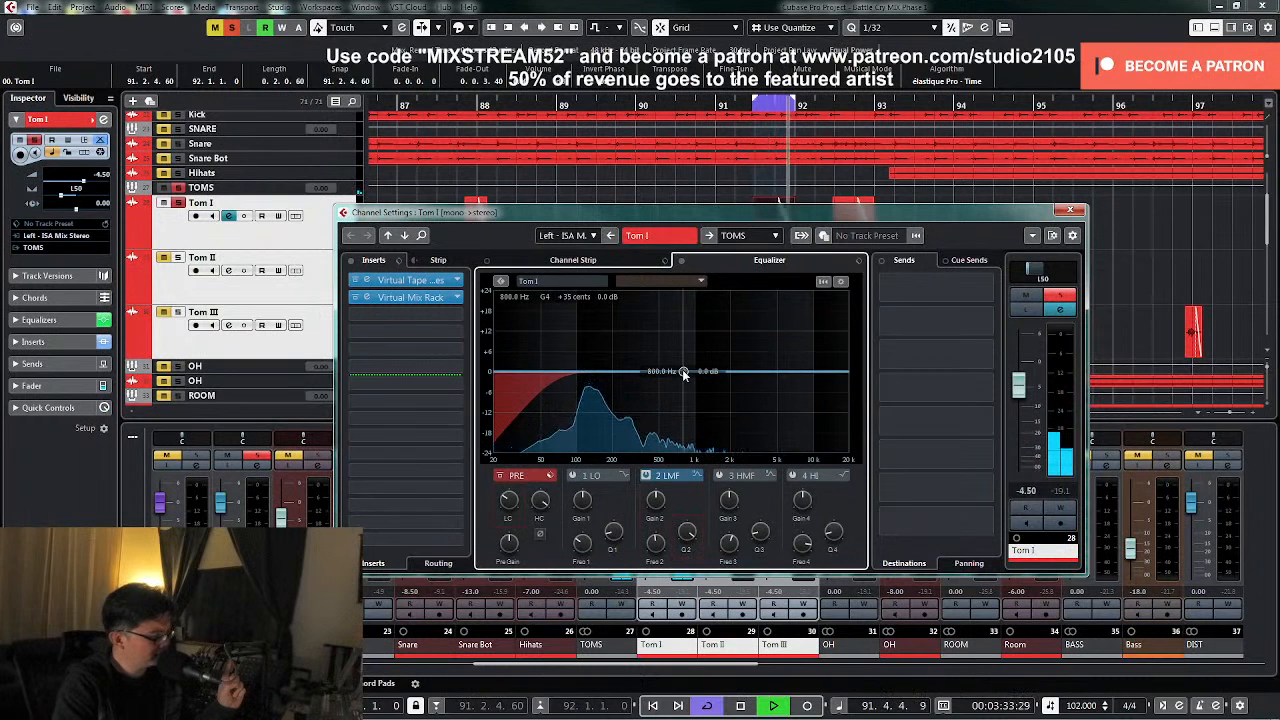
drag(683, 372, 643, 314)
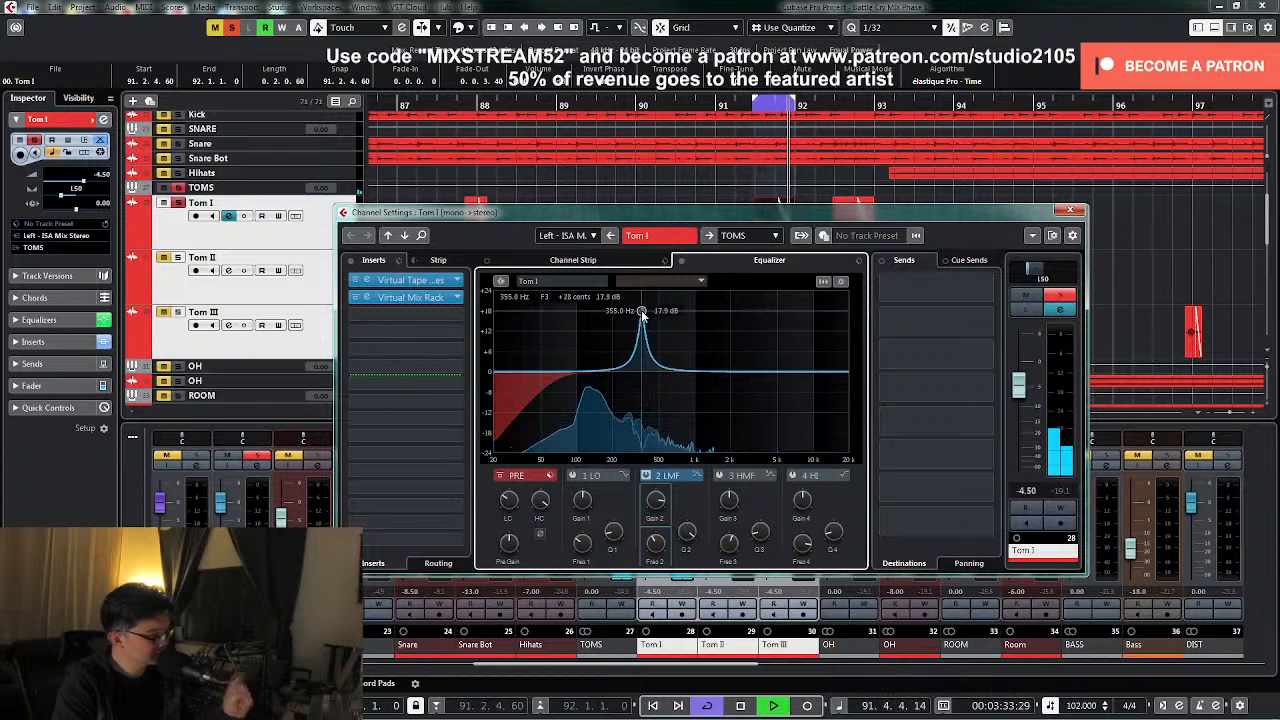
key(space)
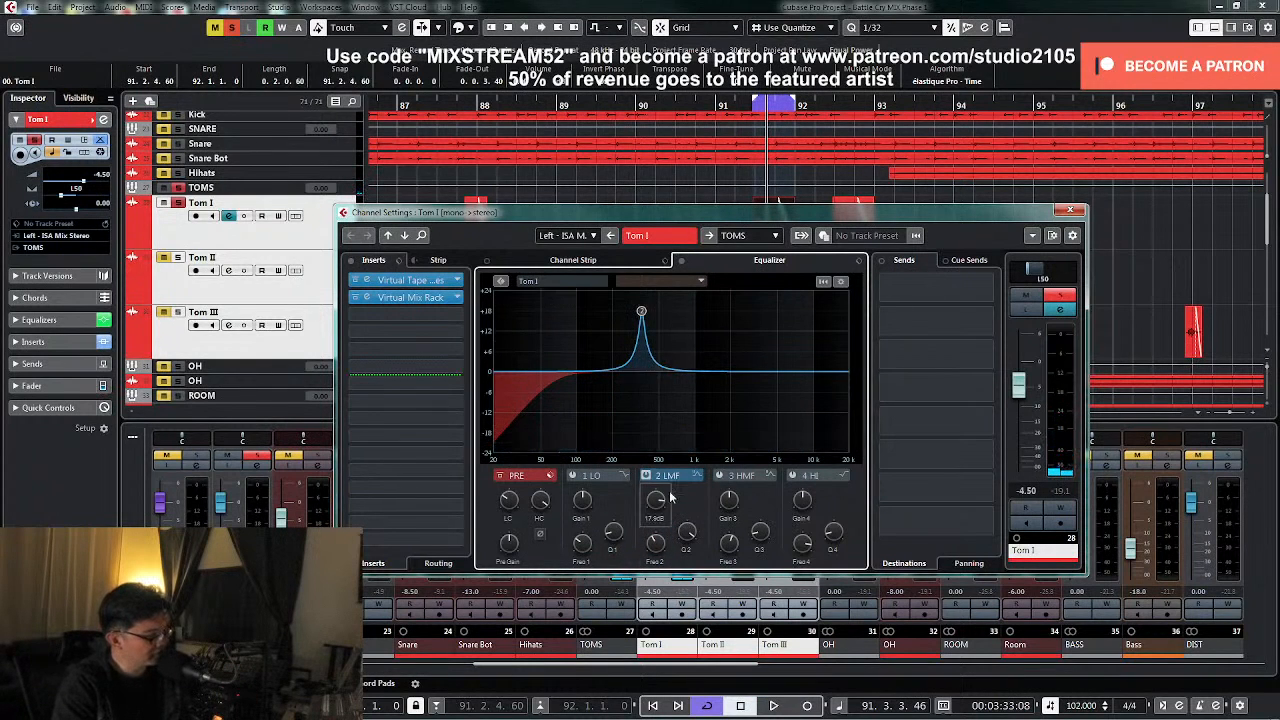
drag(660, 495, 654, 538)
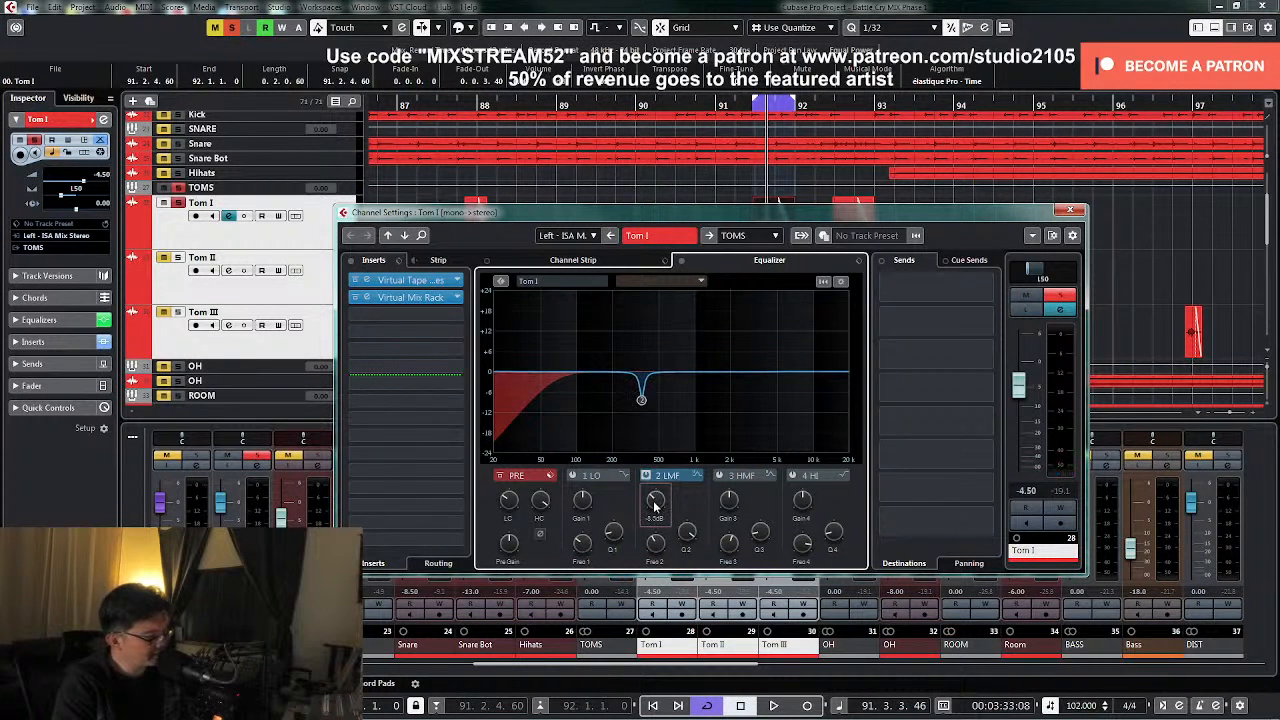
key(space)
scroll(655, 500, down, 1)
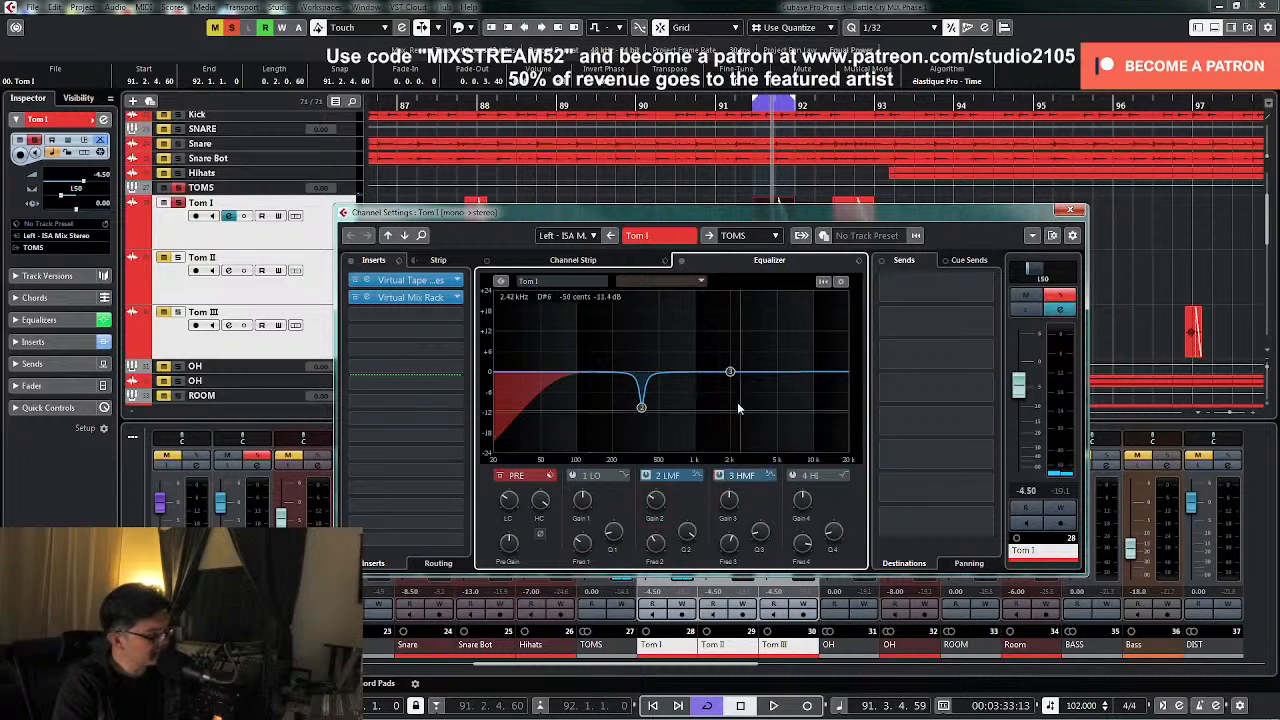
- Load EnvelopeShaper in the Tools slot of Tom I's channel strip and raise its attack while the loop plays
click(617, 260)
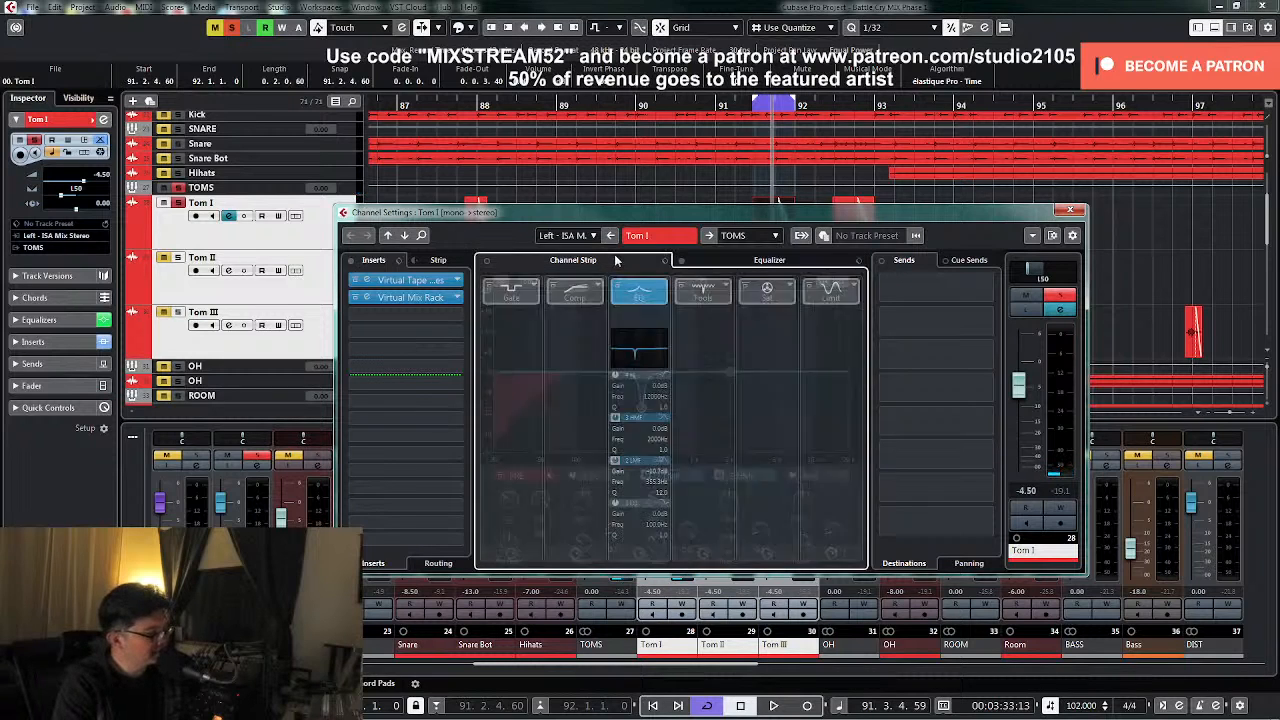
click(727, 289)
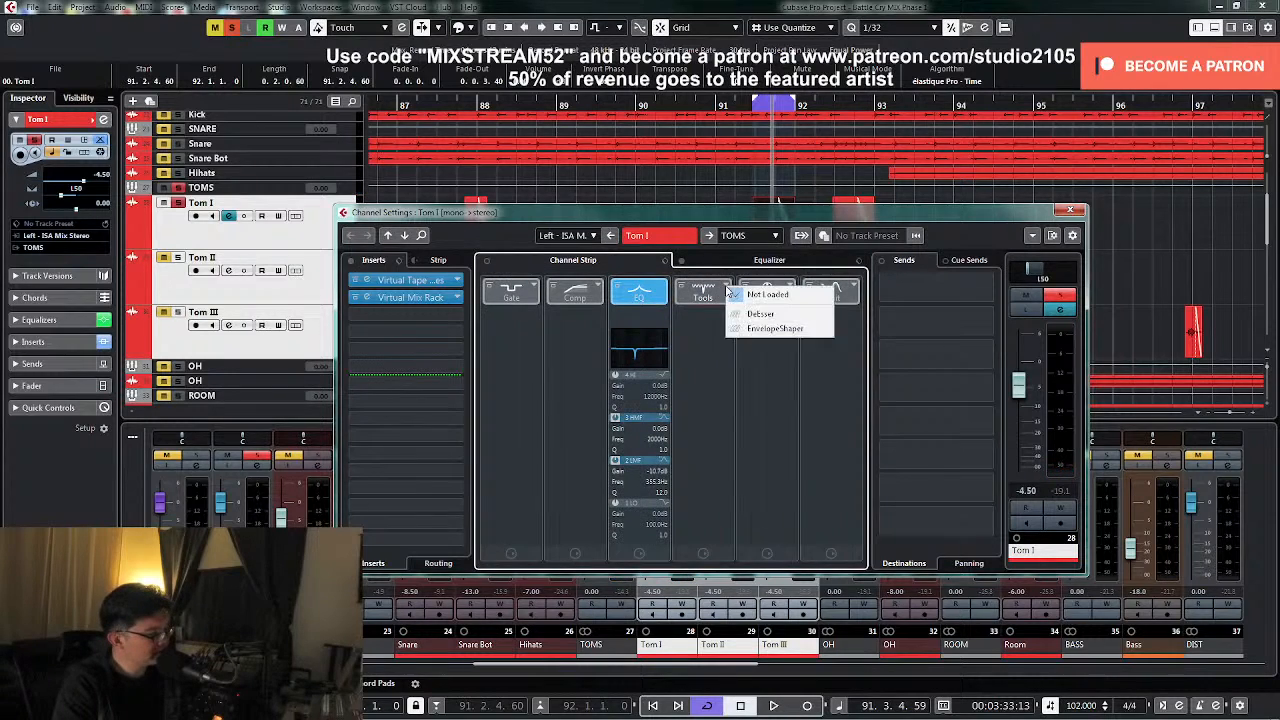
click(758, 293)
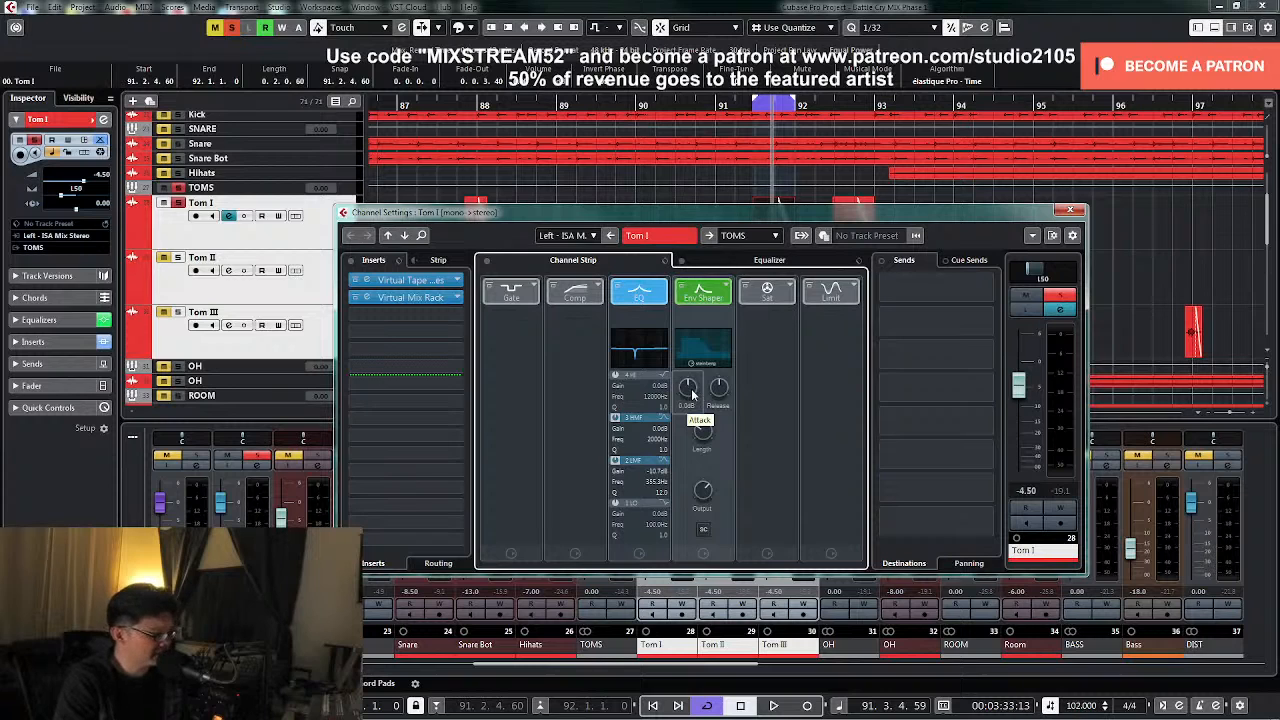
key(space)
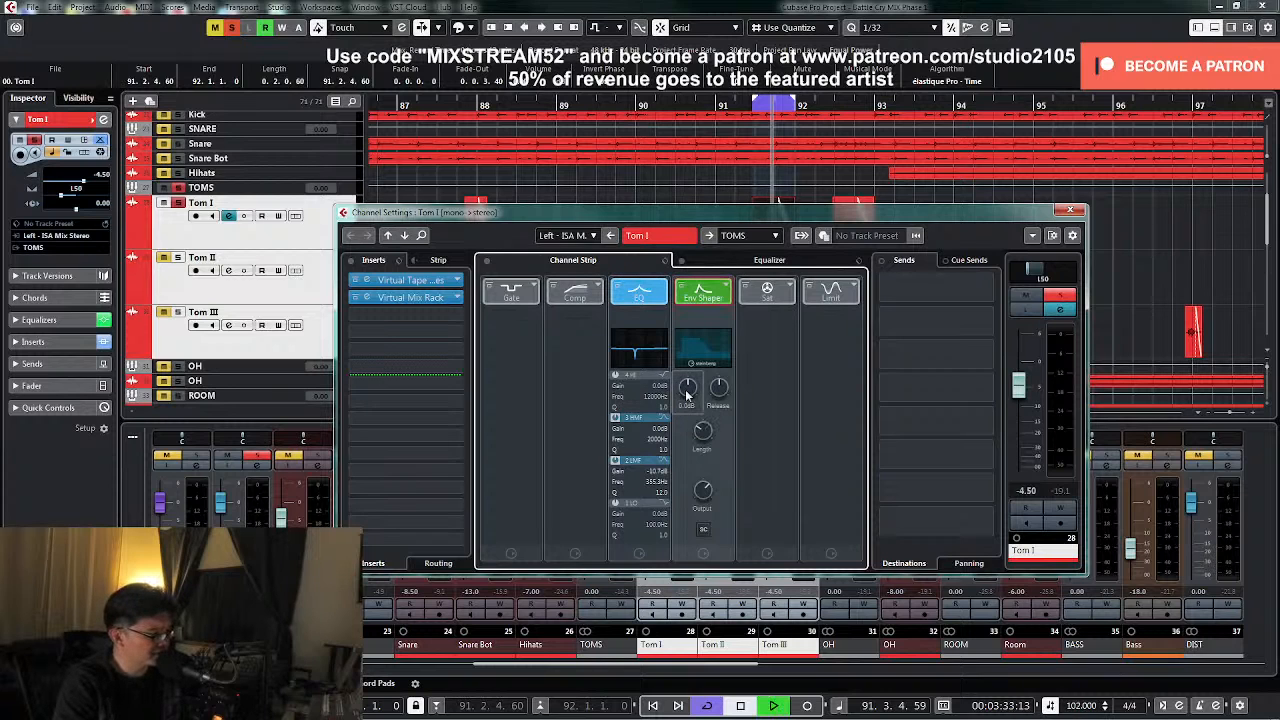
drag(689, 388, 689, 384)
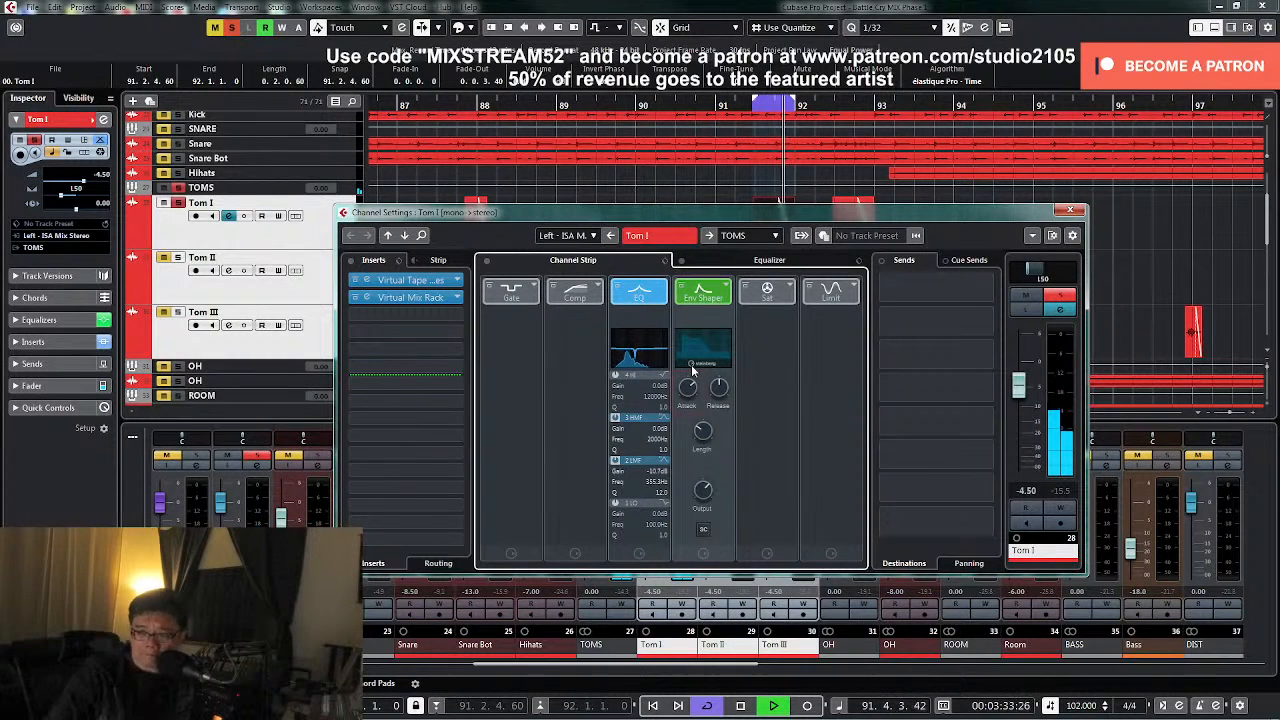
- Boost Tom I's 3 HMF equalizer band by about 8 dB around 5 kHz and stop playback
click(769, 260)
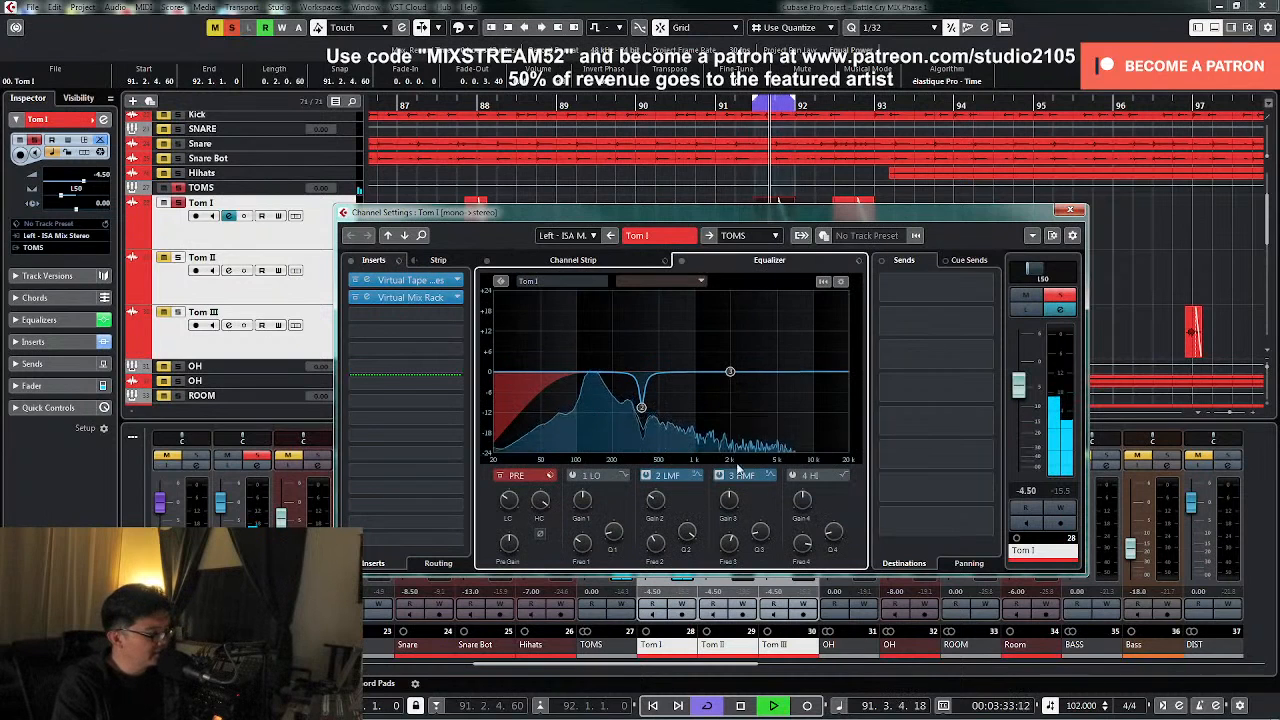
drag(731, 372, 775, 347)
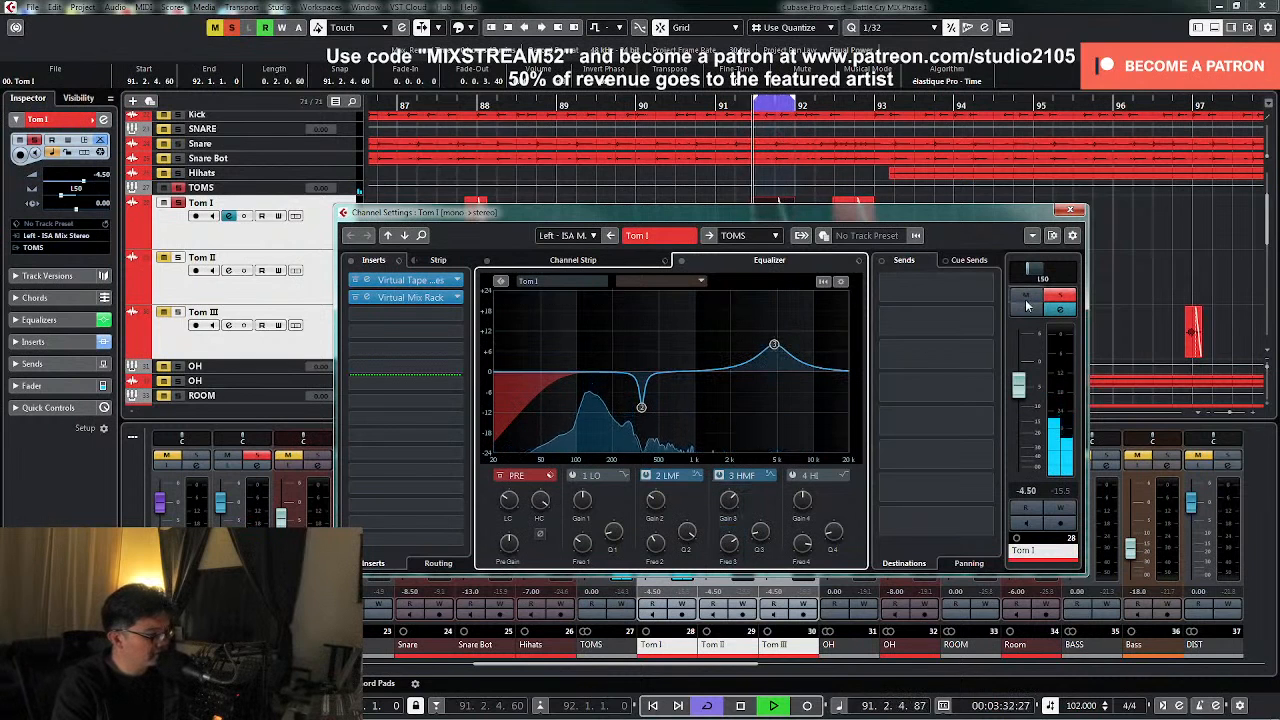
key(space)
- Unsolo Tom I, close its channel settings and play the tom fill with the full drums, with looping turned off
click(1060, 297)
click(1060, 297)
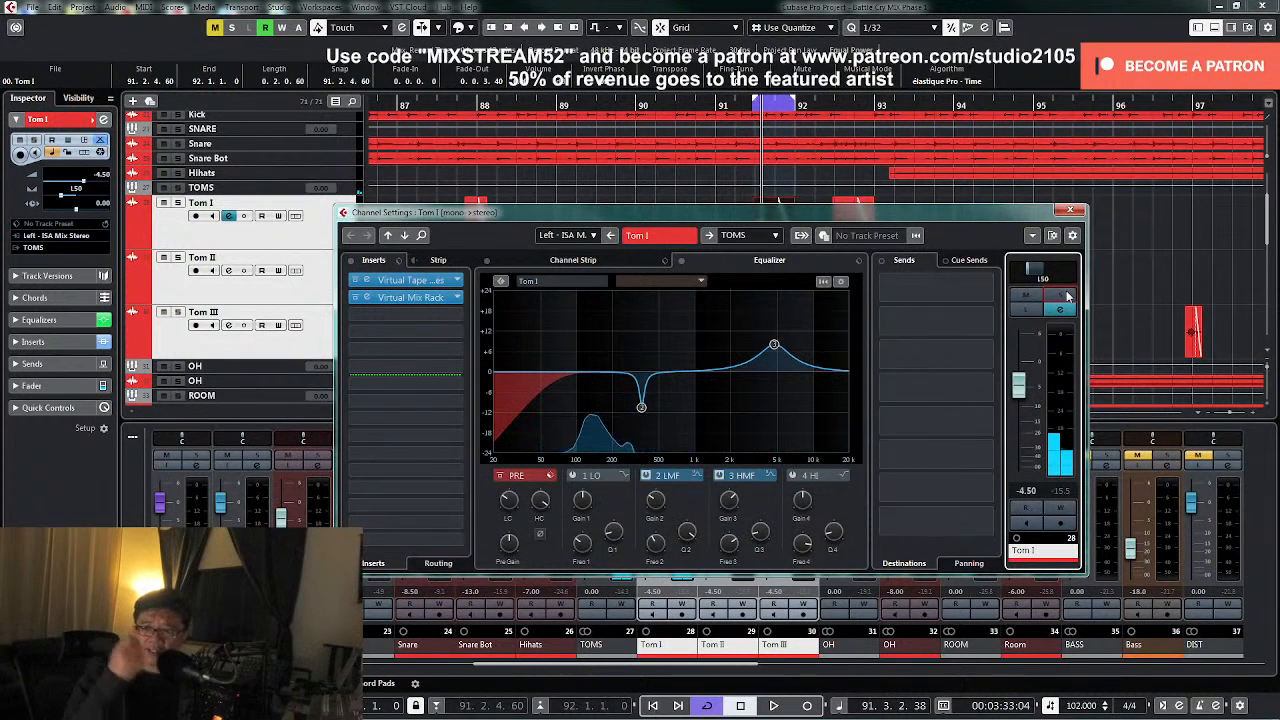
click(1070, 211)
key(KP_Divide)
key(KP_Subtract)
key(space)
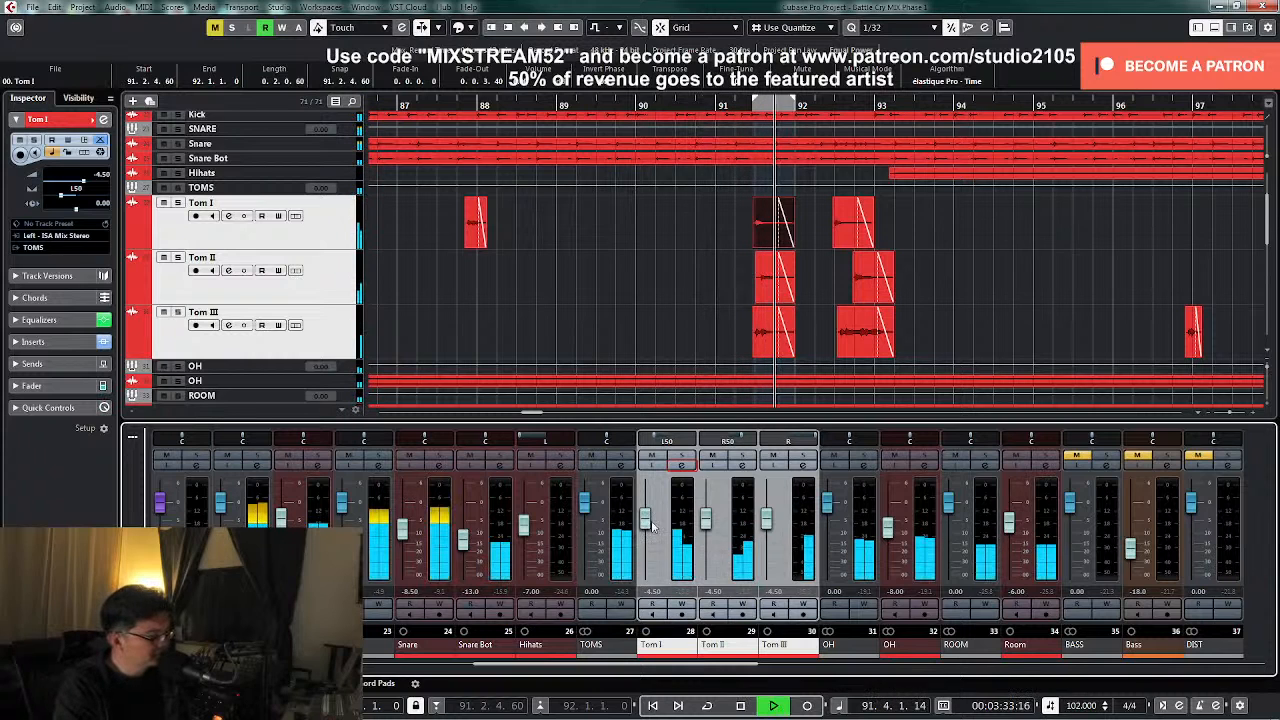
key(space)
- Loop the Tom II event near bar 91 and solo Tom II together with the OH track
click(763, 289)
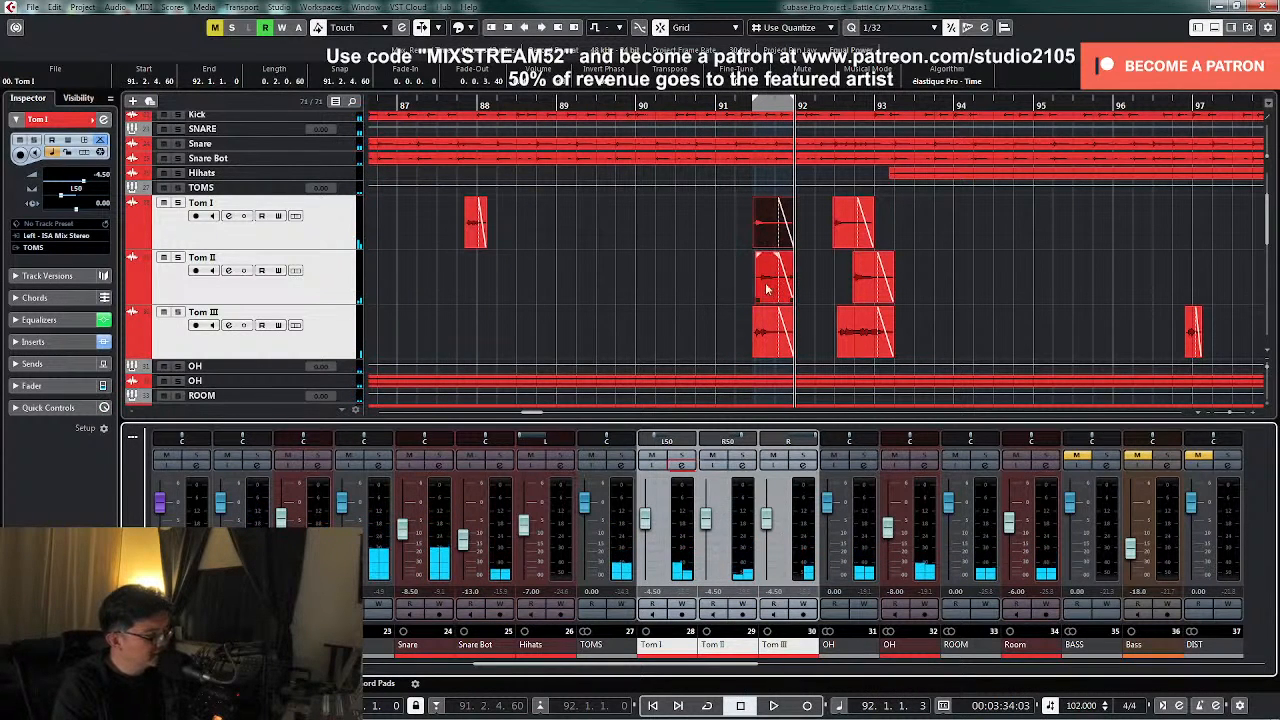
key(shift+g)
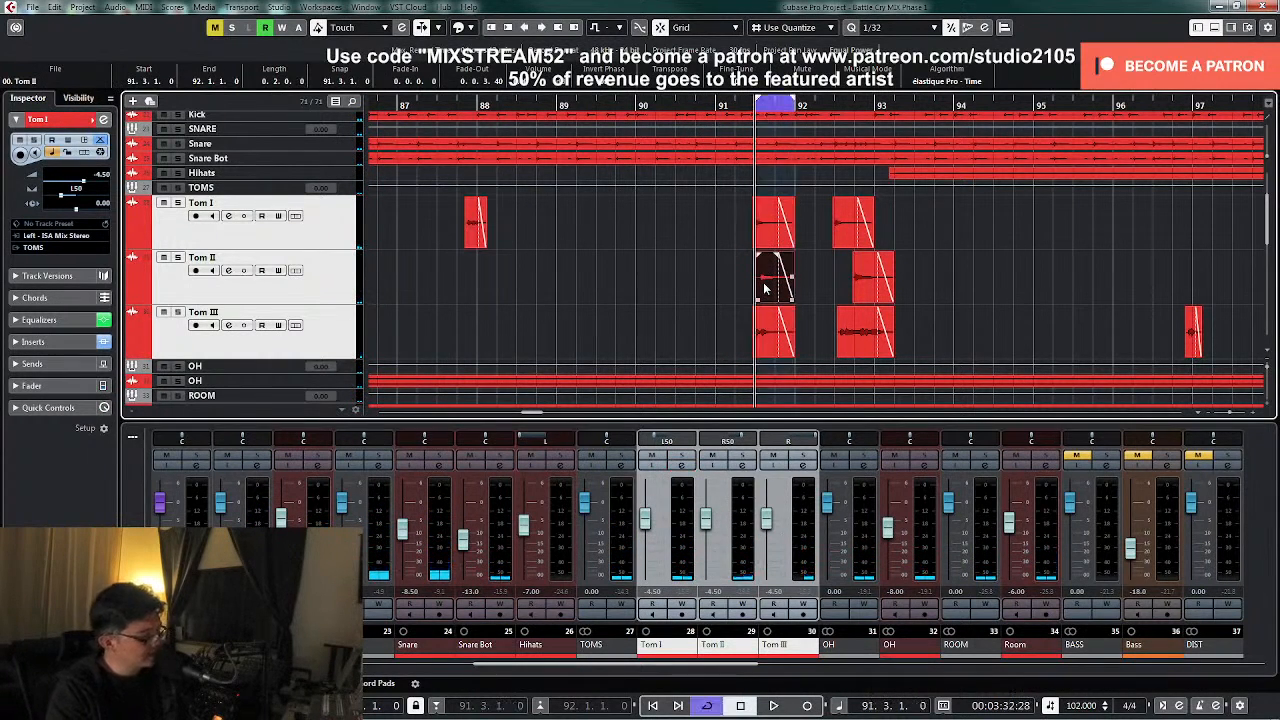
click(740, 465)
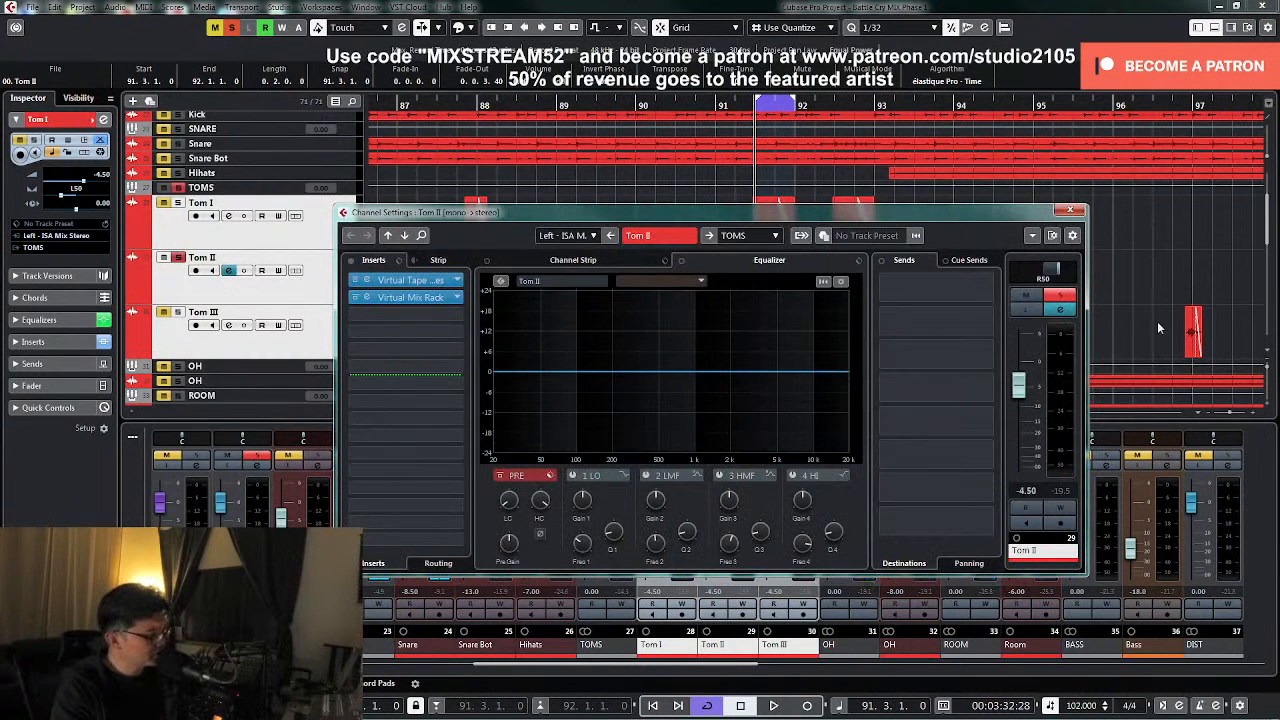
click(1070, 211)
click(925, 456)
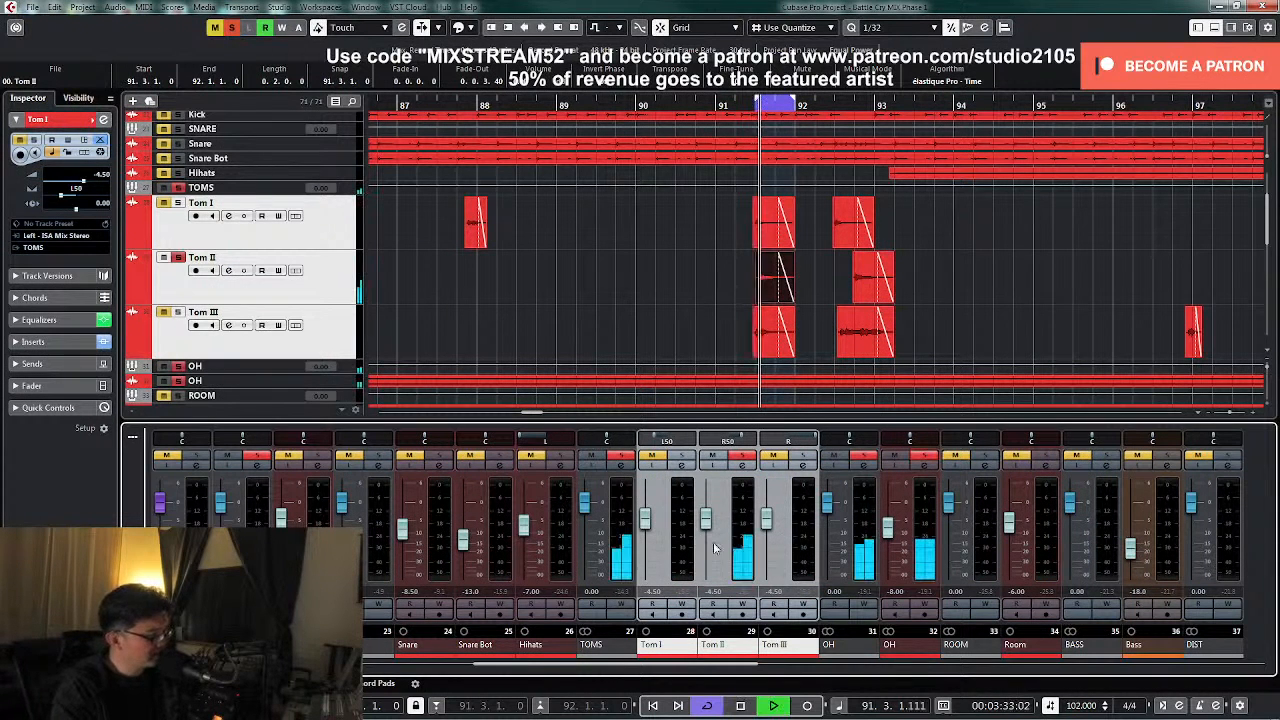
- Toggle Tom II's phase inversion in its channel settings during looped playback, leave it inverted, then stop playback and close the settings
click(741, 467)
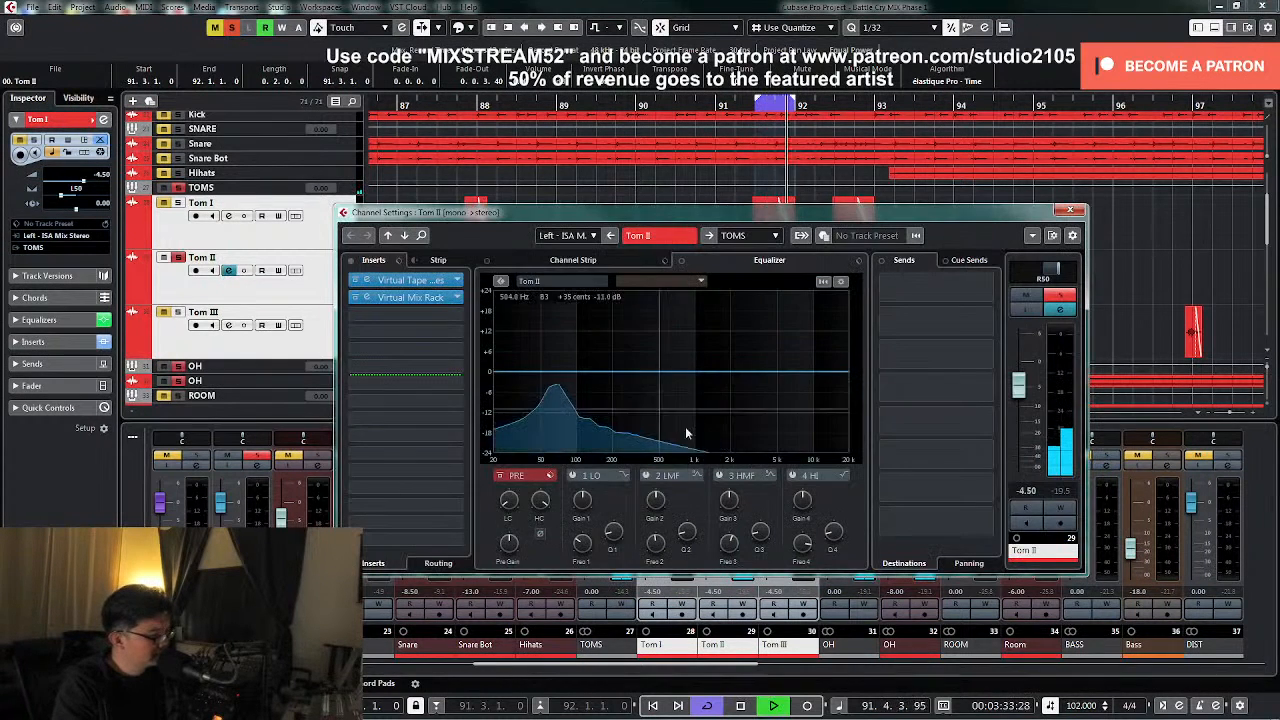
click(539, 537)
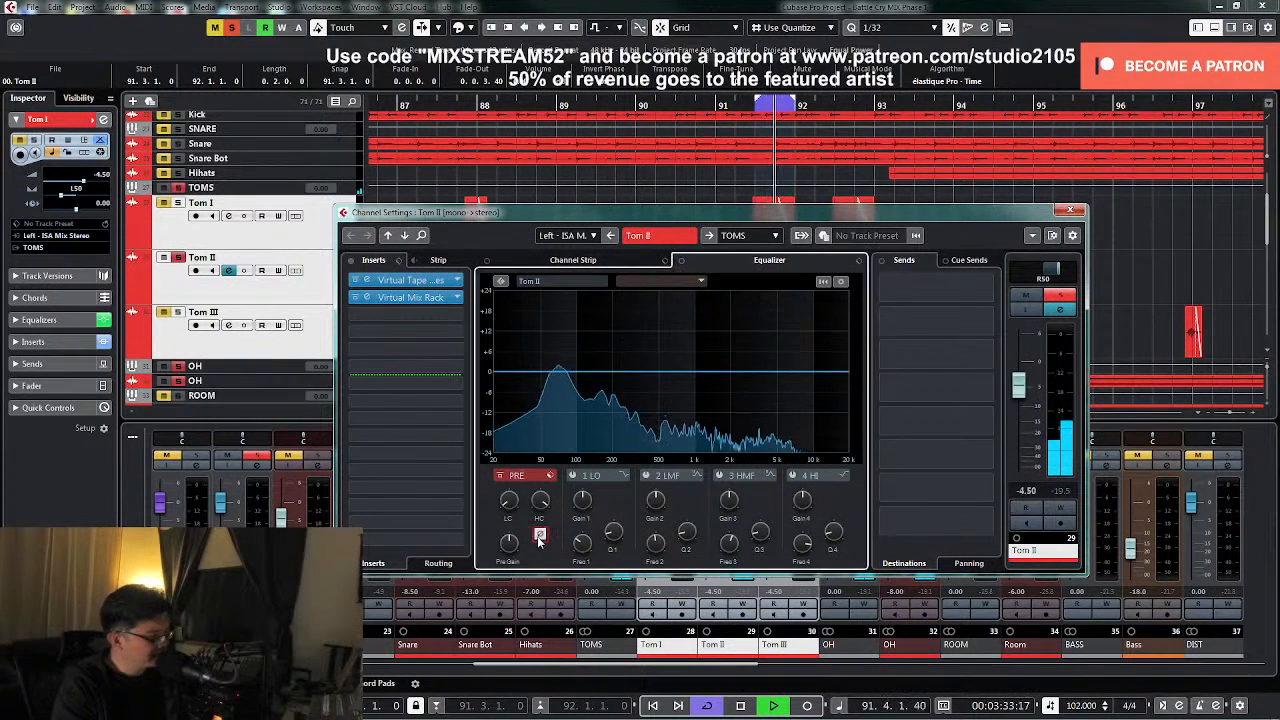
click(539, 537)
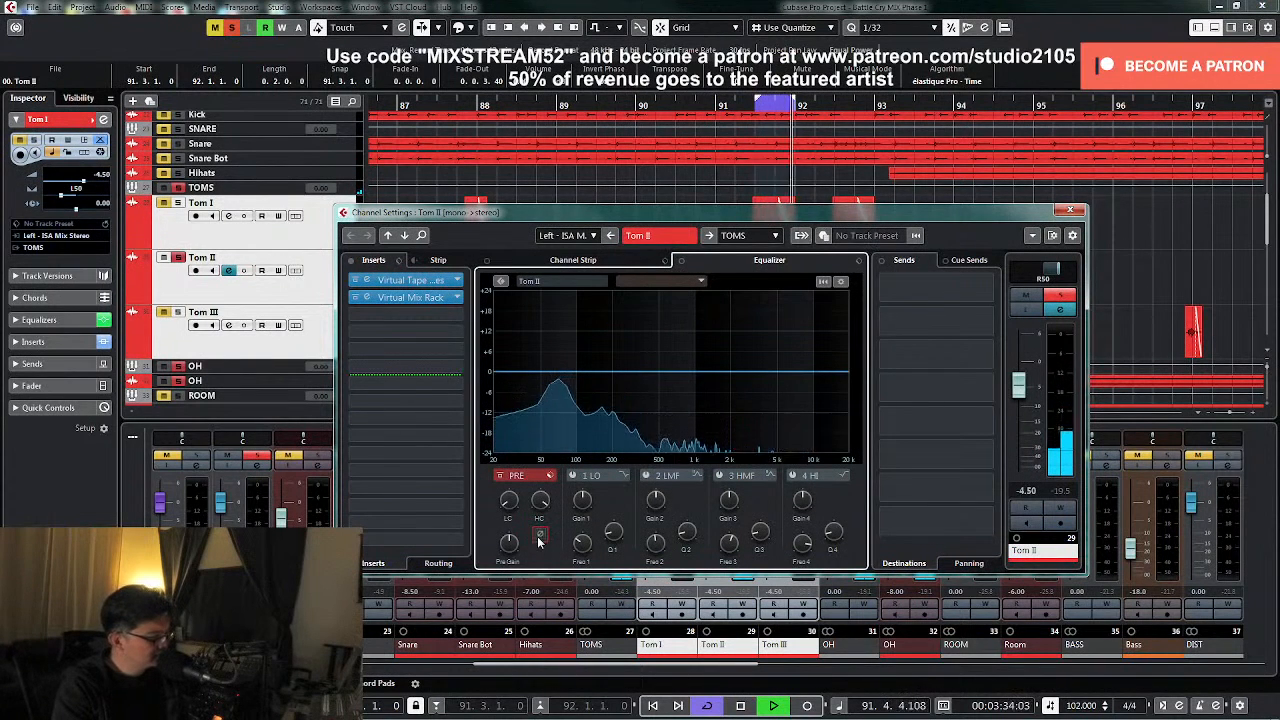
click(539, 537)
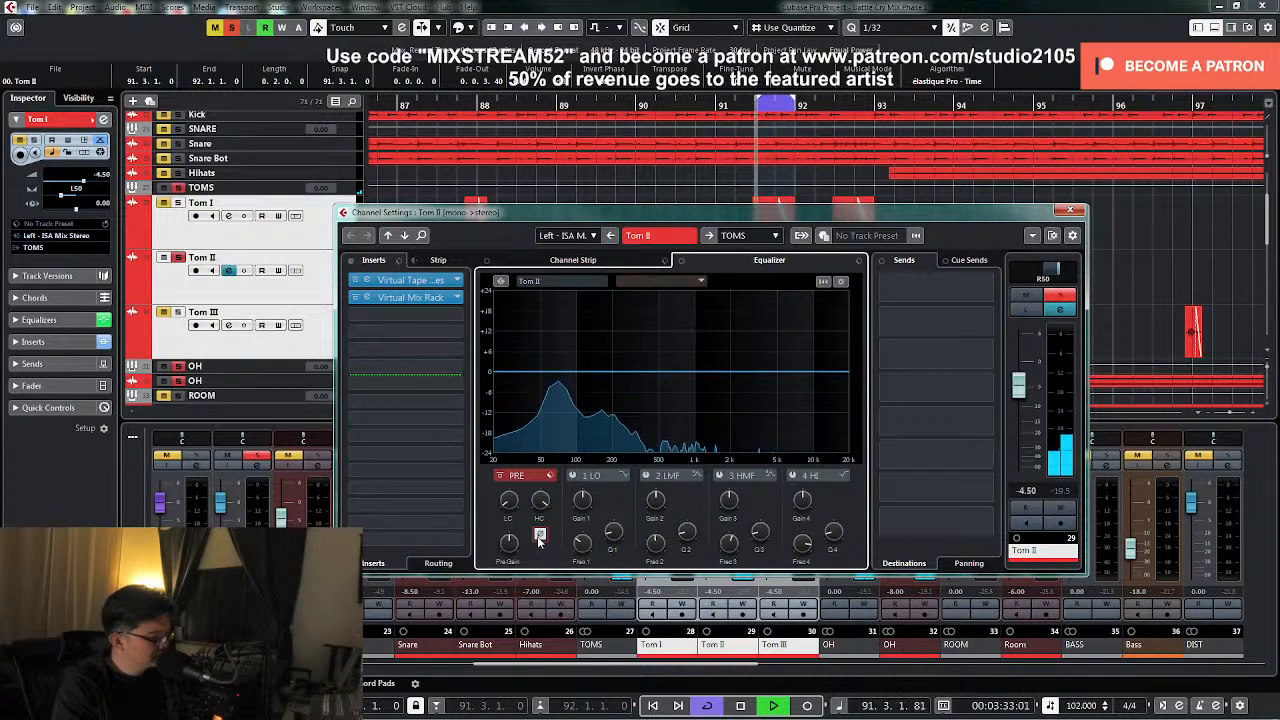
key(space)
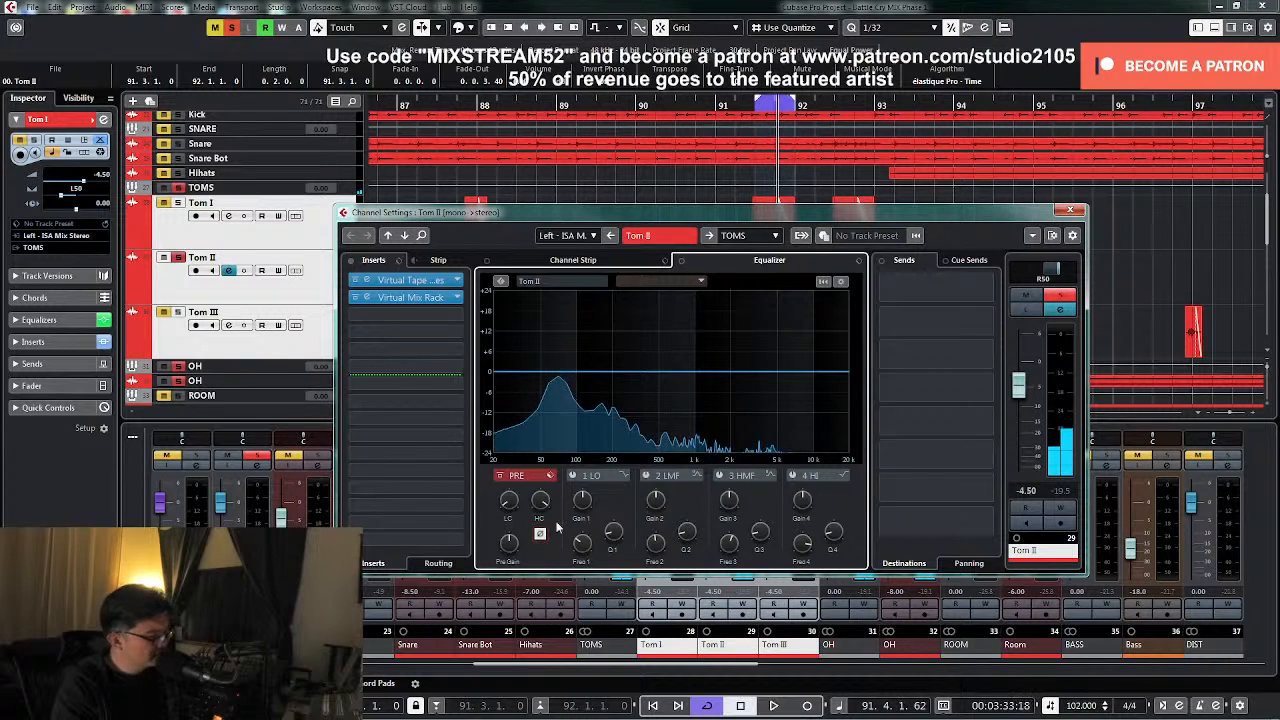
click(1071, 212)
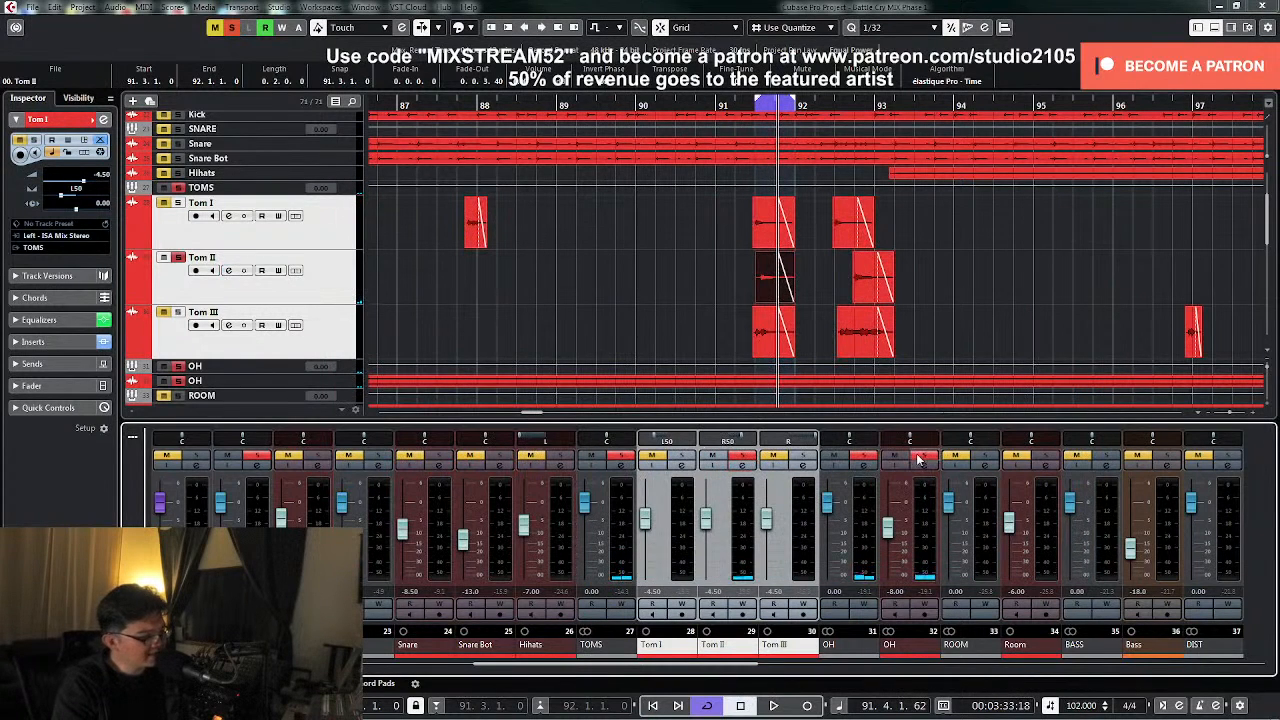
- Take the OH track out of solo and play the looped Tom II event on its own
click(743, 470)
click(1070, 211)
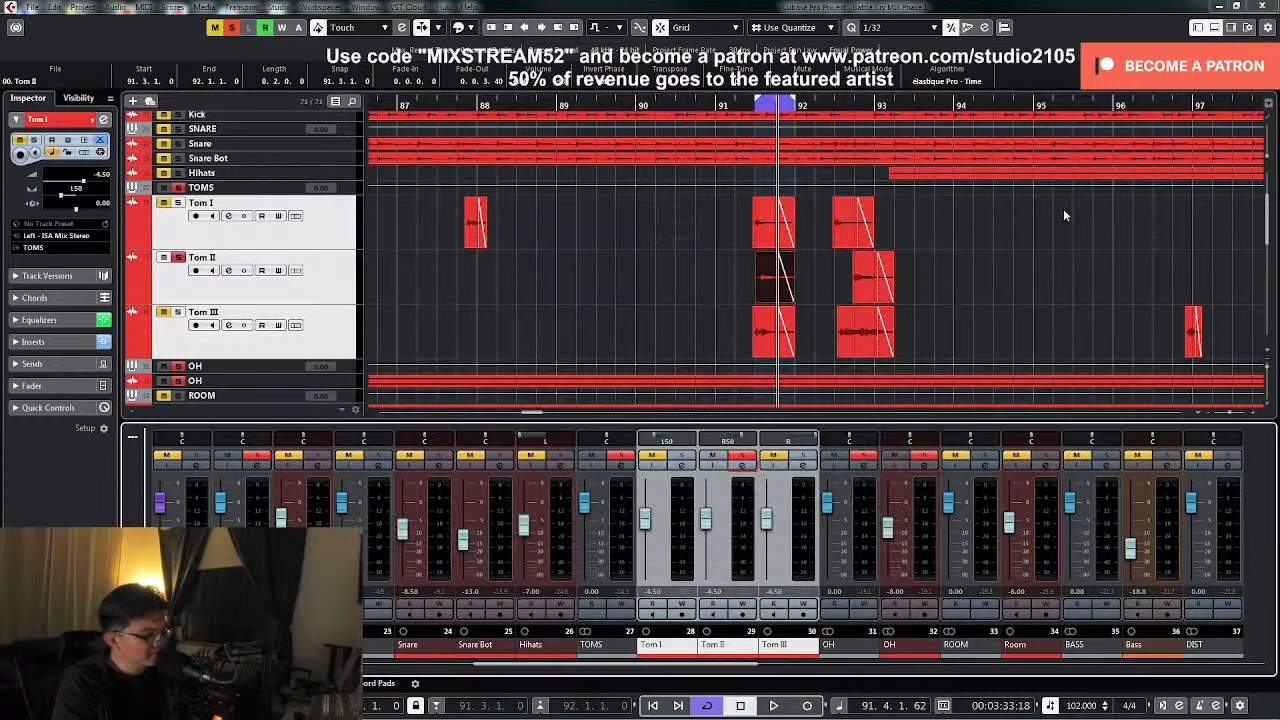
click(870, 460)
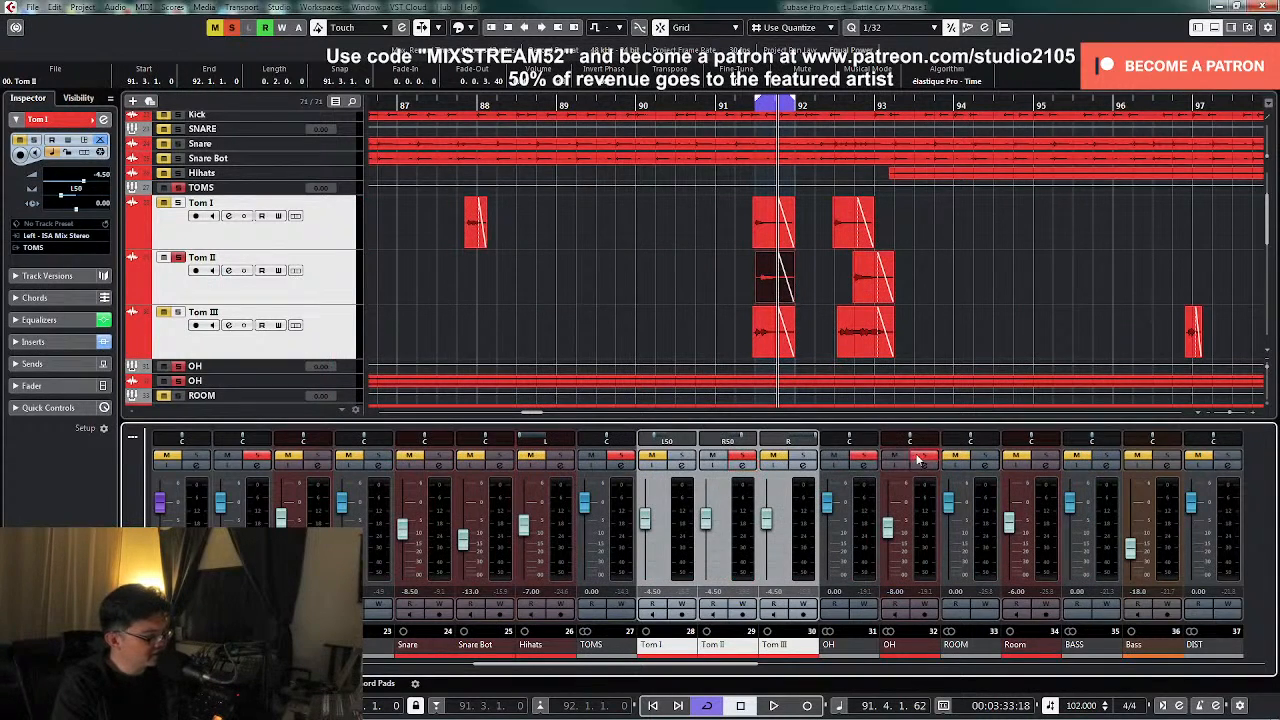
key(space)
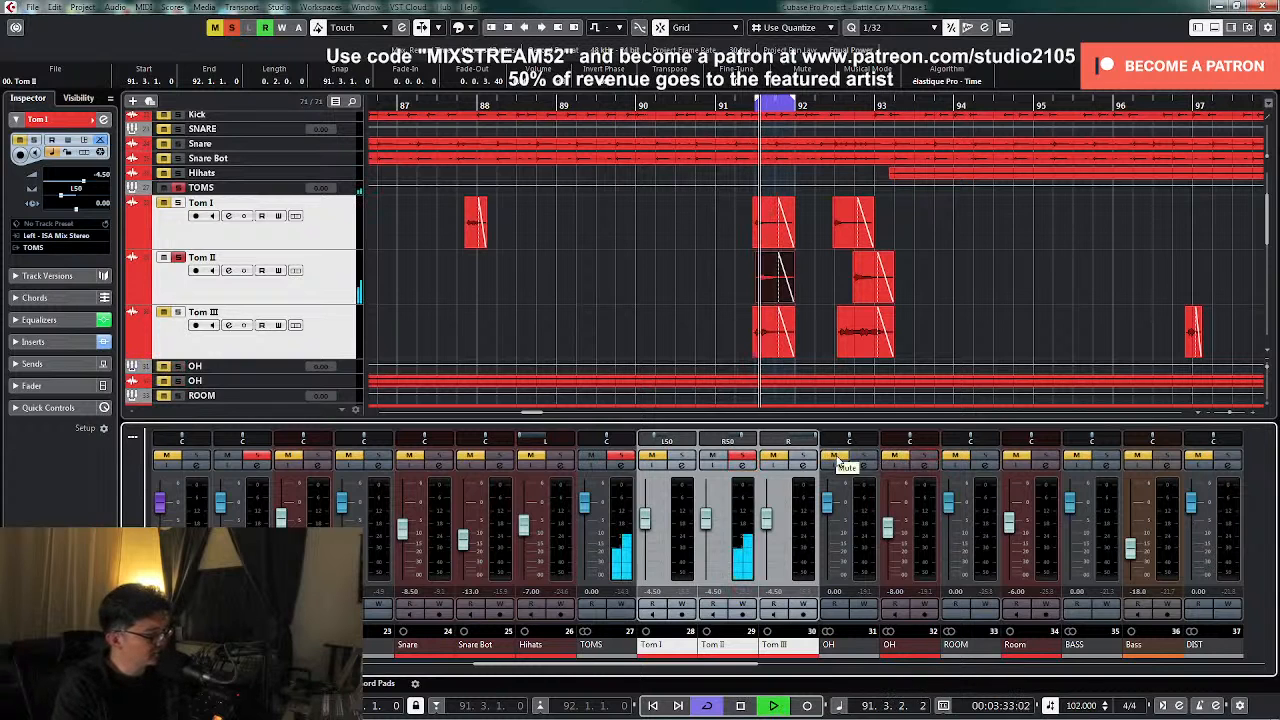
- Raise the low cut in Tom II's equalizer and cut the 2 LMF band by about 6 dB around 209 Hz
click(742, 466)
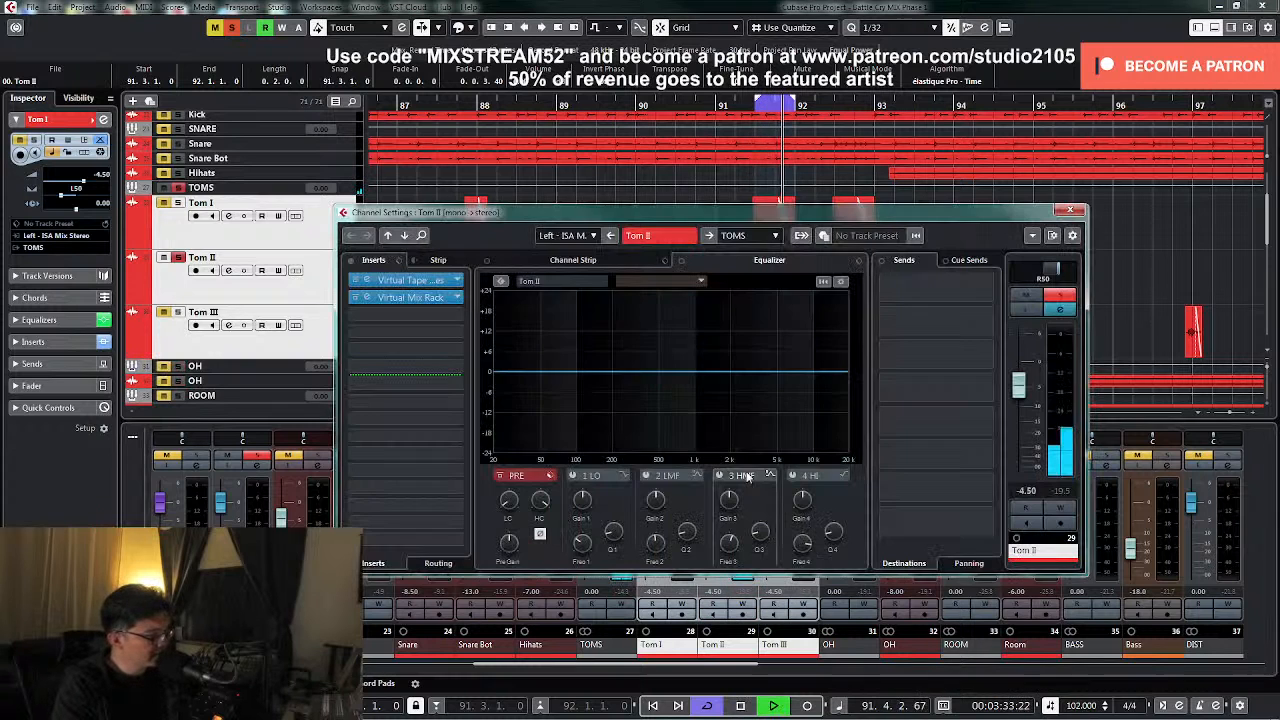
drag(509, 502, 513, 482)
click(683, 371)
drag(683, 371, 616, 326)
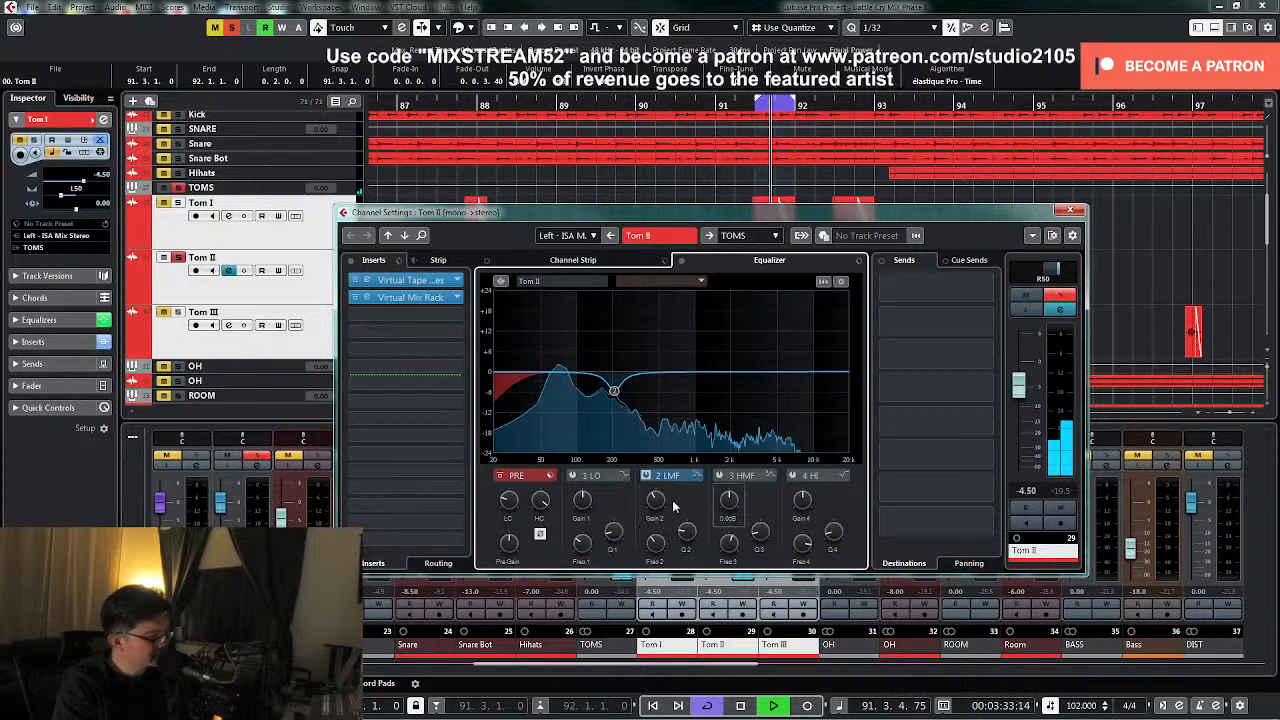
- Cut Tom II's 3 HMF band by about 5 dB near 550 Hz and boost 4 HI as a bell, about 7 dB near 4.4 kHz
drag(733, 372, 665, 332)
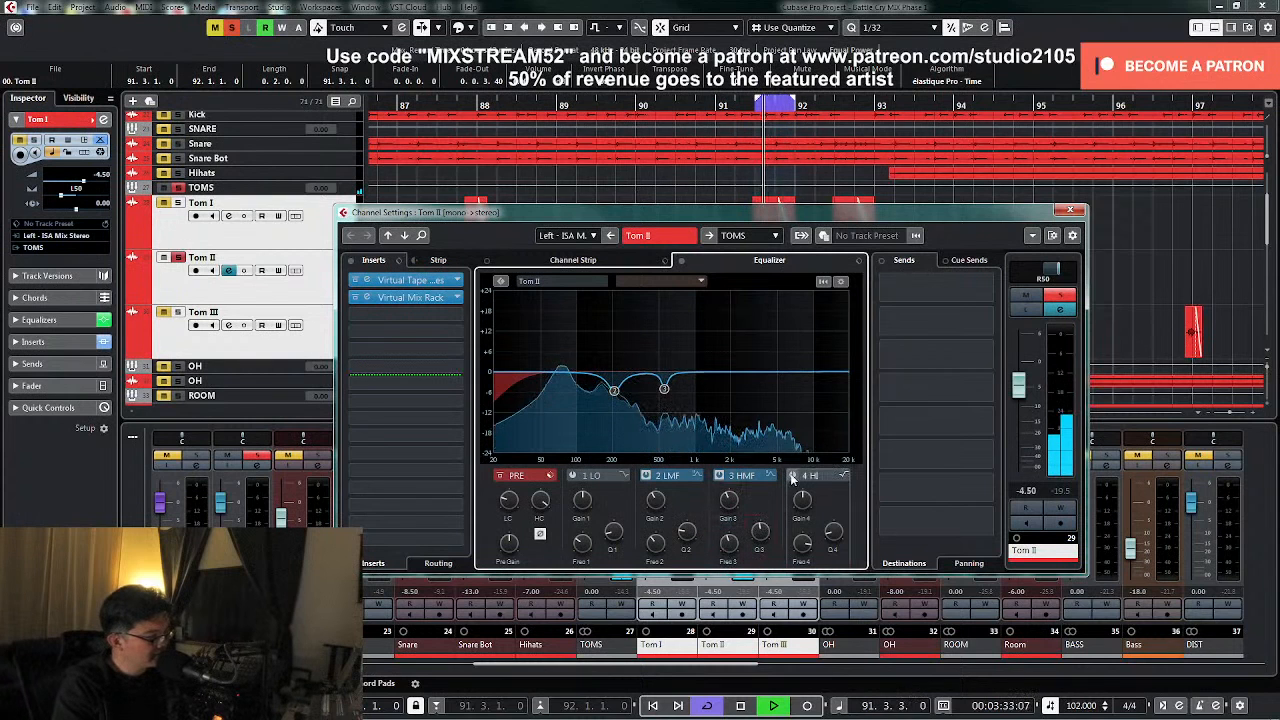
click(845, 476)
click(878, 537)
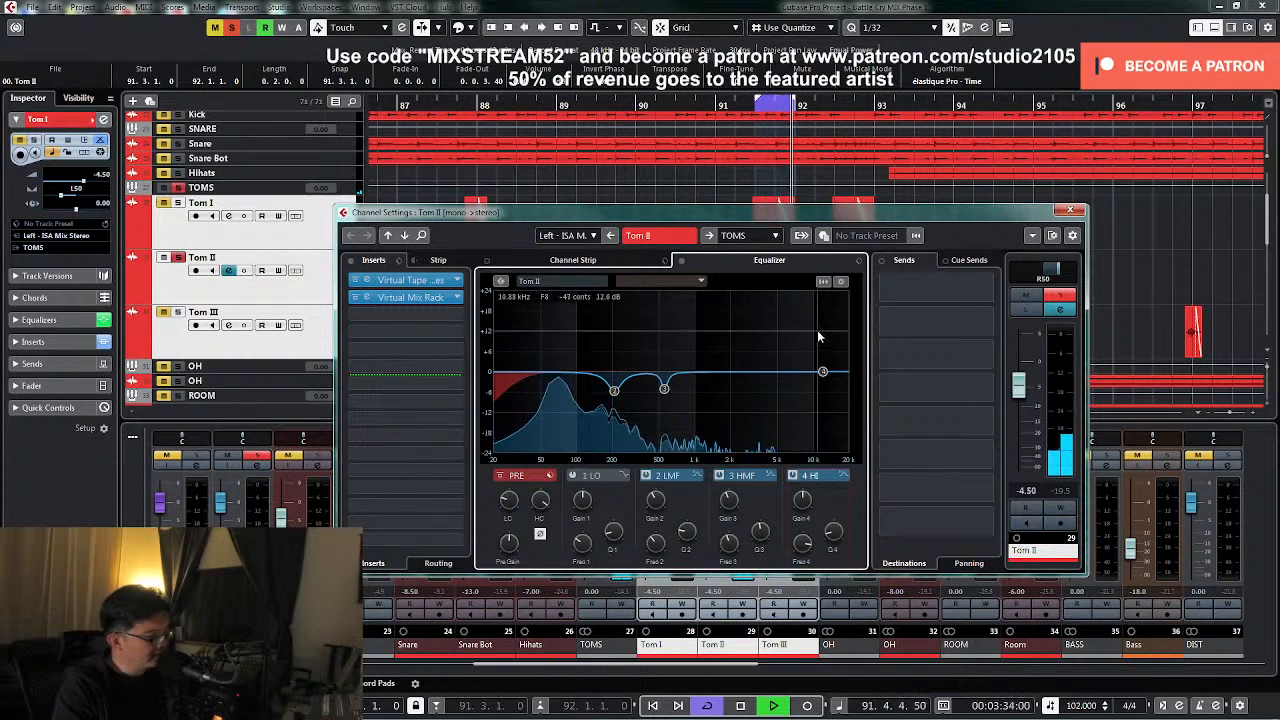
drag(823, 377, 772, 352)
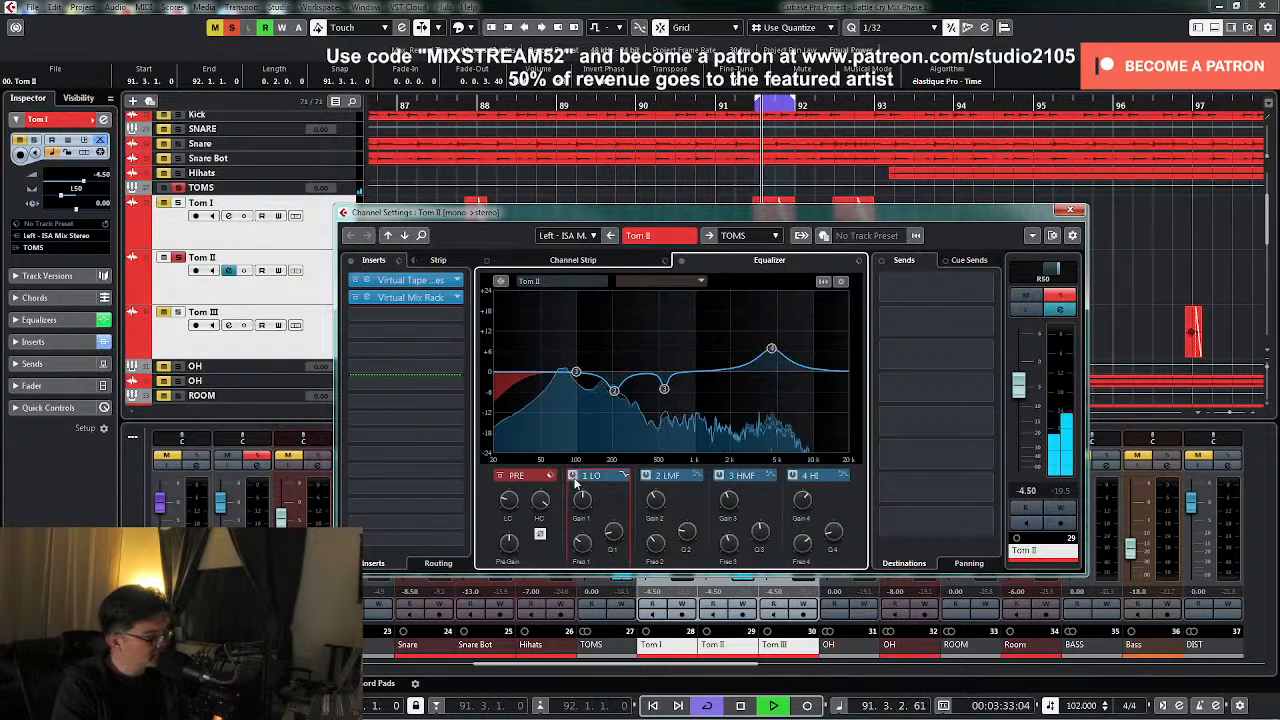
- Change Tom II's 1 LO band to a bell filter and boost it by about 6 dB around 75 Hz
click(626, 476)
click(662, 537)
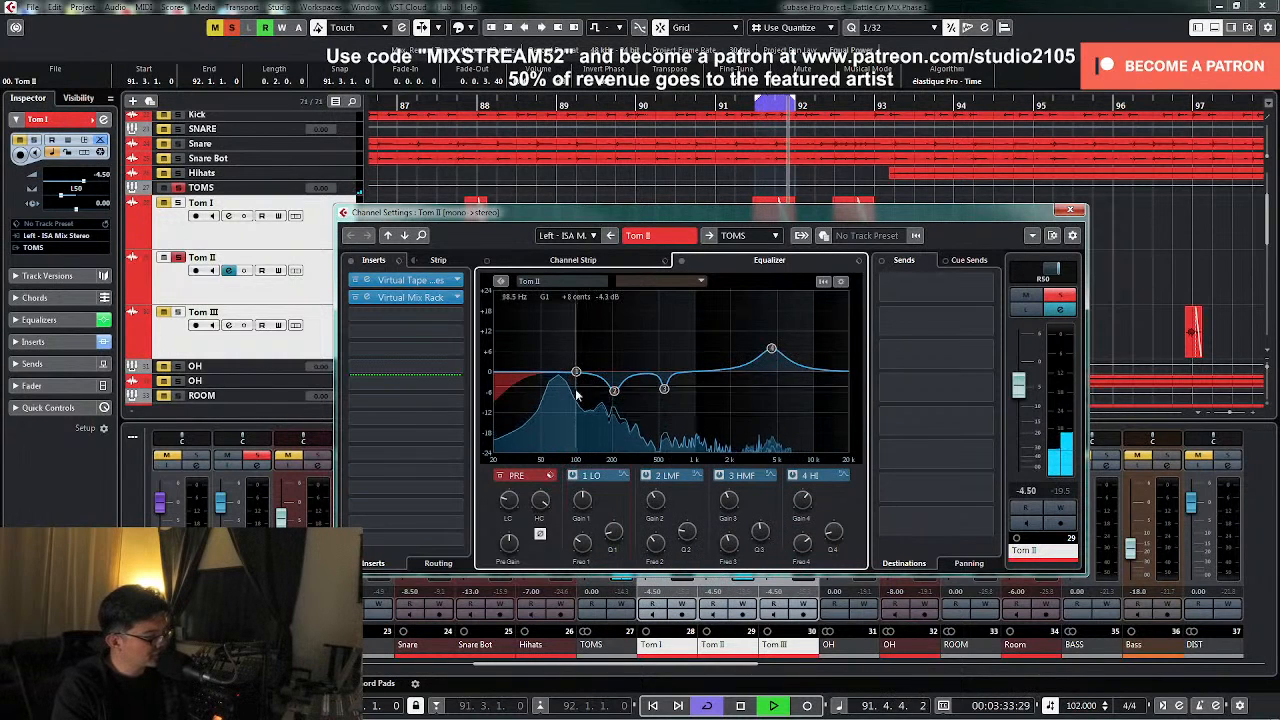
drag(577, 374, 561, 353)
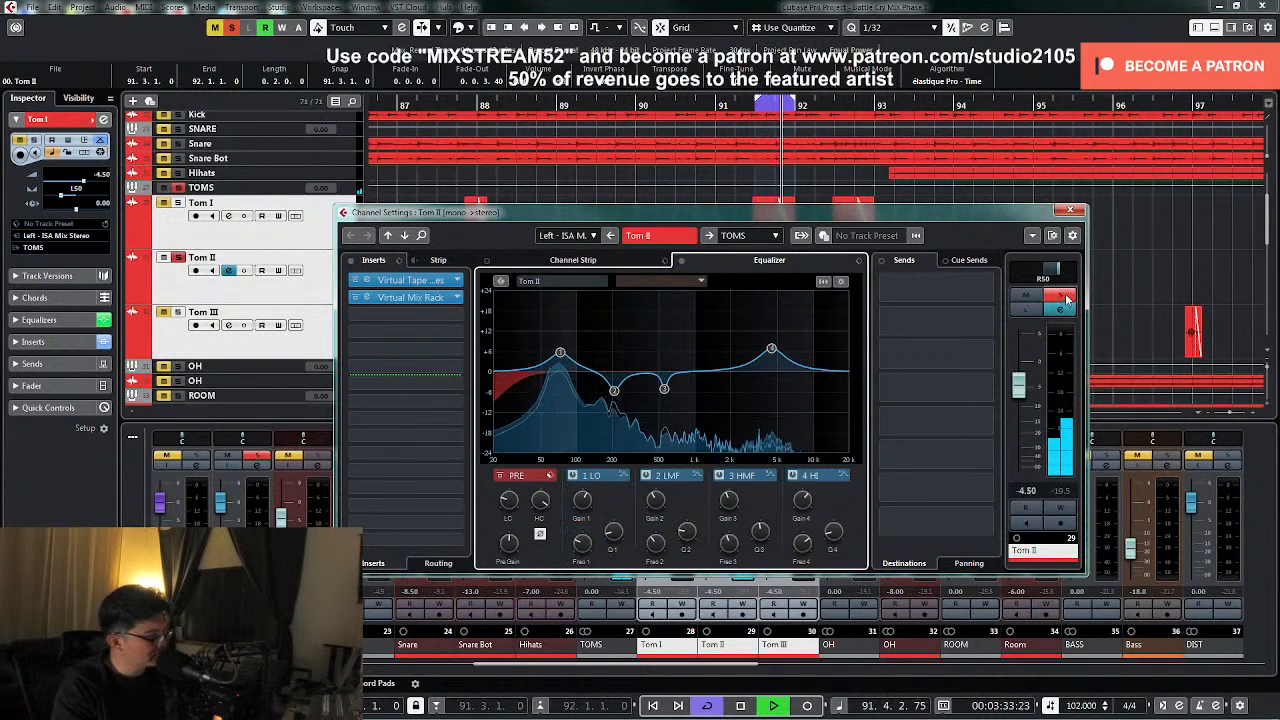
- Unsolo Tom II, close its channel settings and play the looped fill with the full drums
key(space)
click(1072, 212)
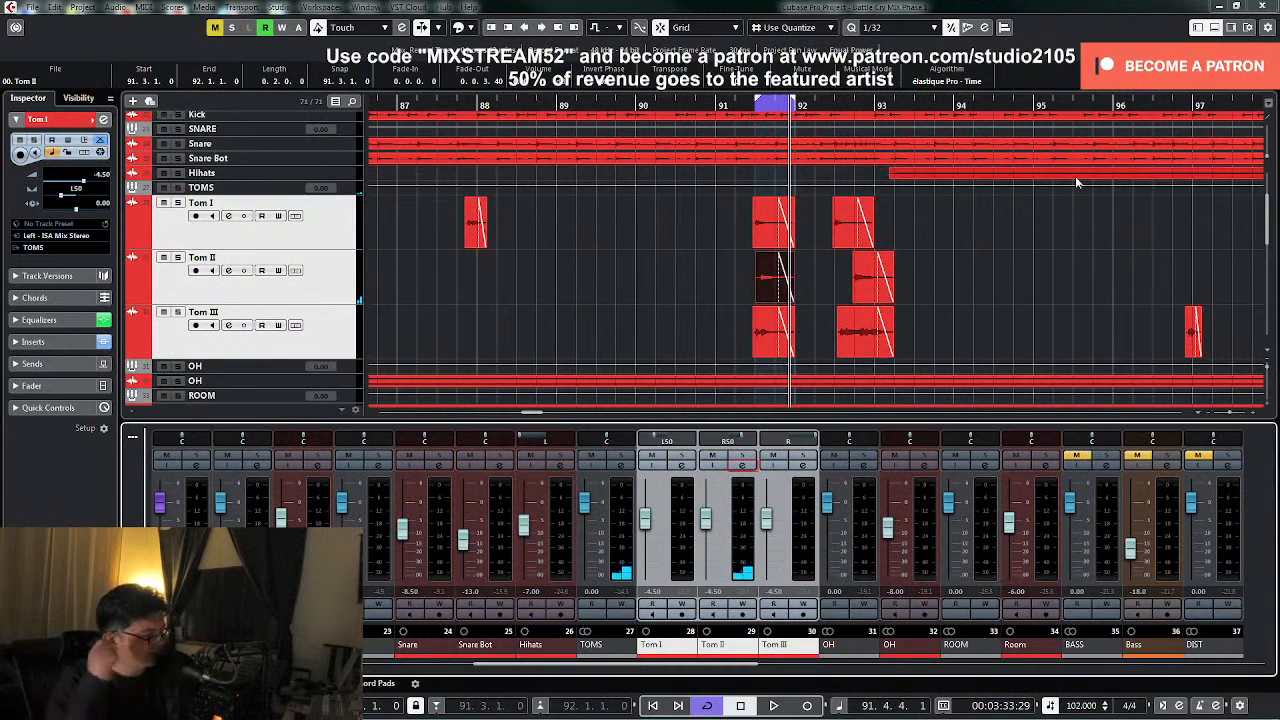
key(space)
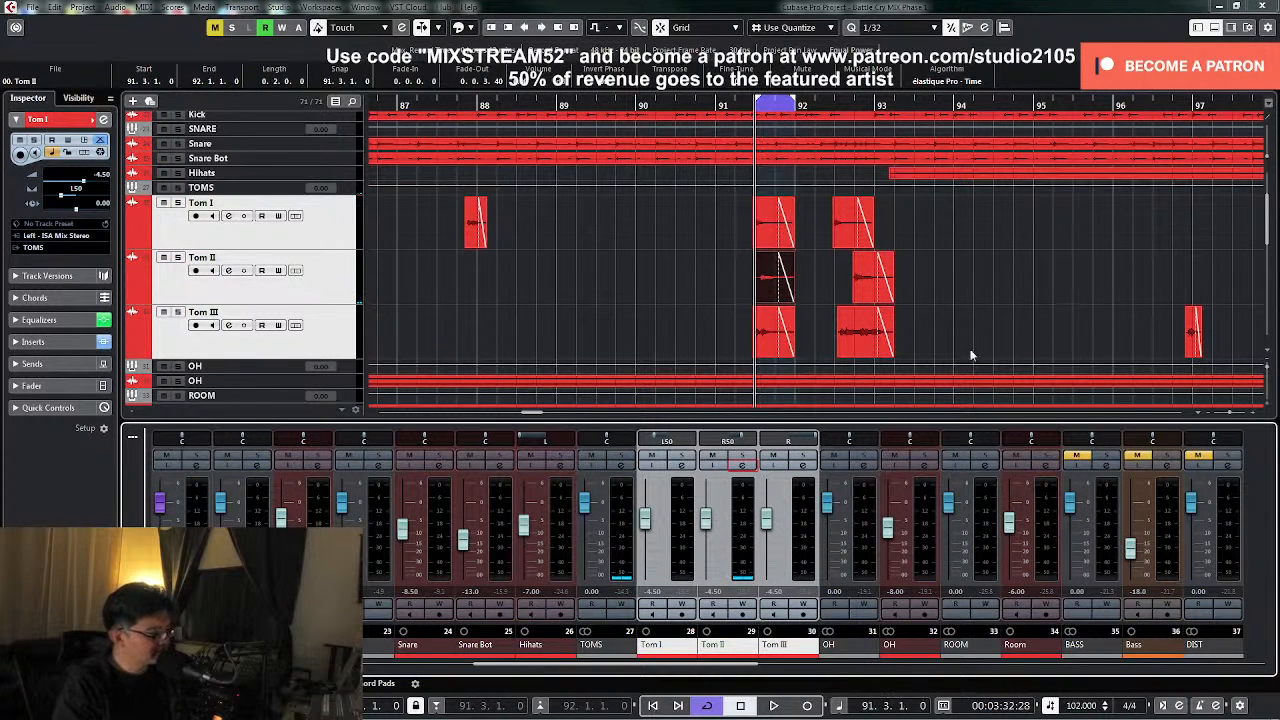
key(space)
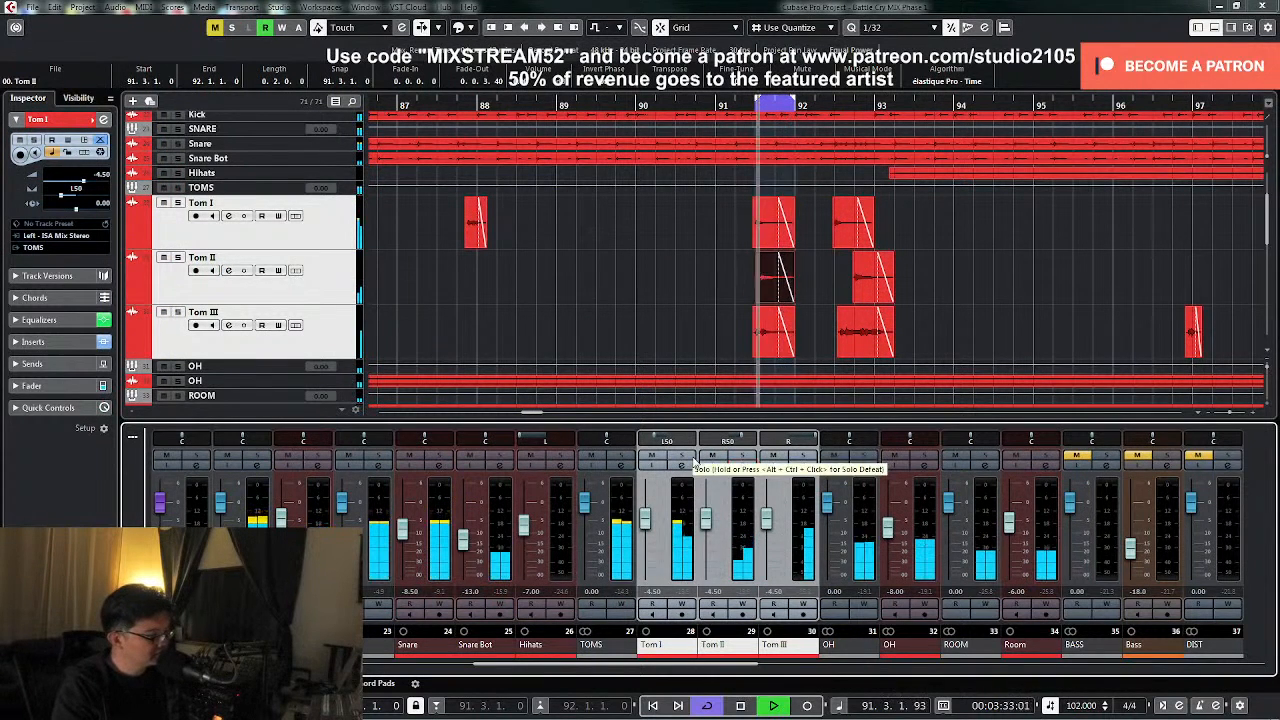
- Solo Tom II again, load EnvelopeShaper in its channel strip's Tools slot and raise the attack to 7 dB during looped playback
click(743, 466)
click(742, 467)
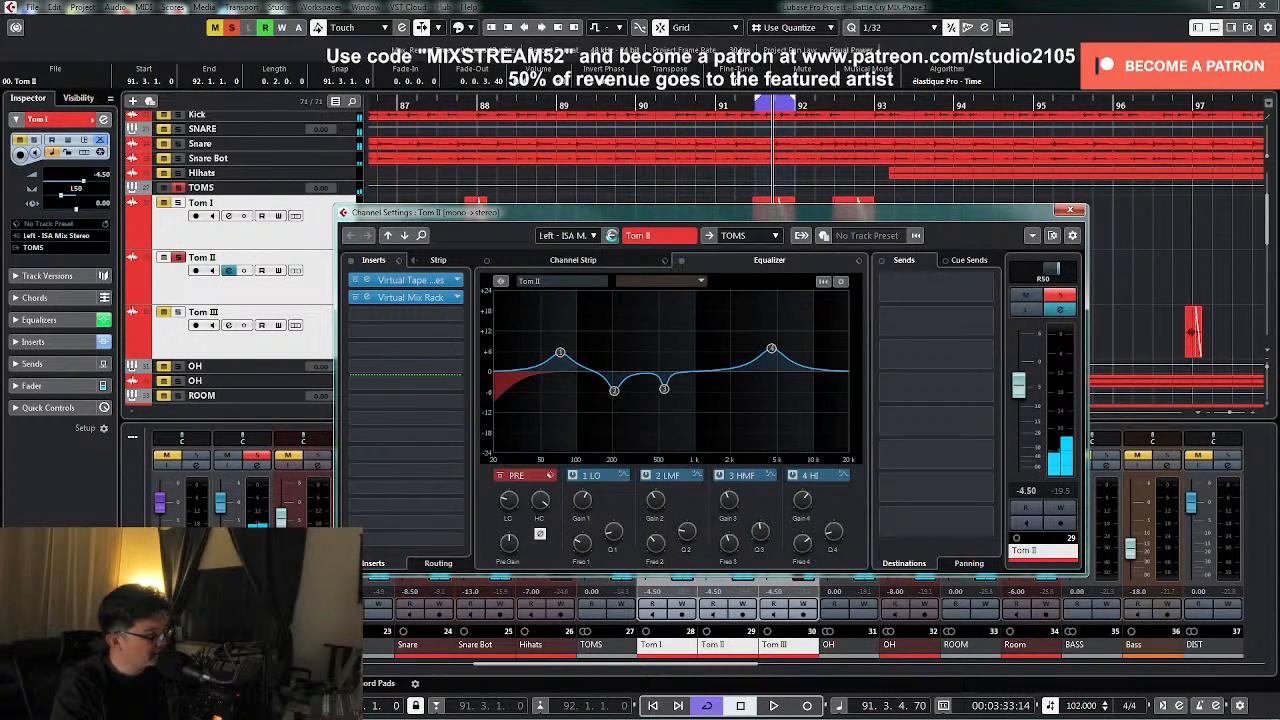
click(609, 261)
click(724, 290)
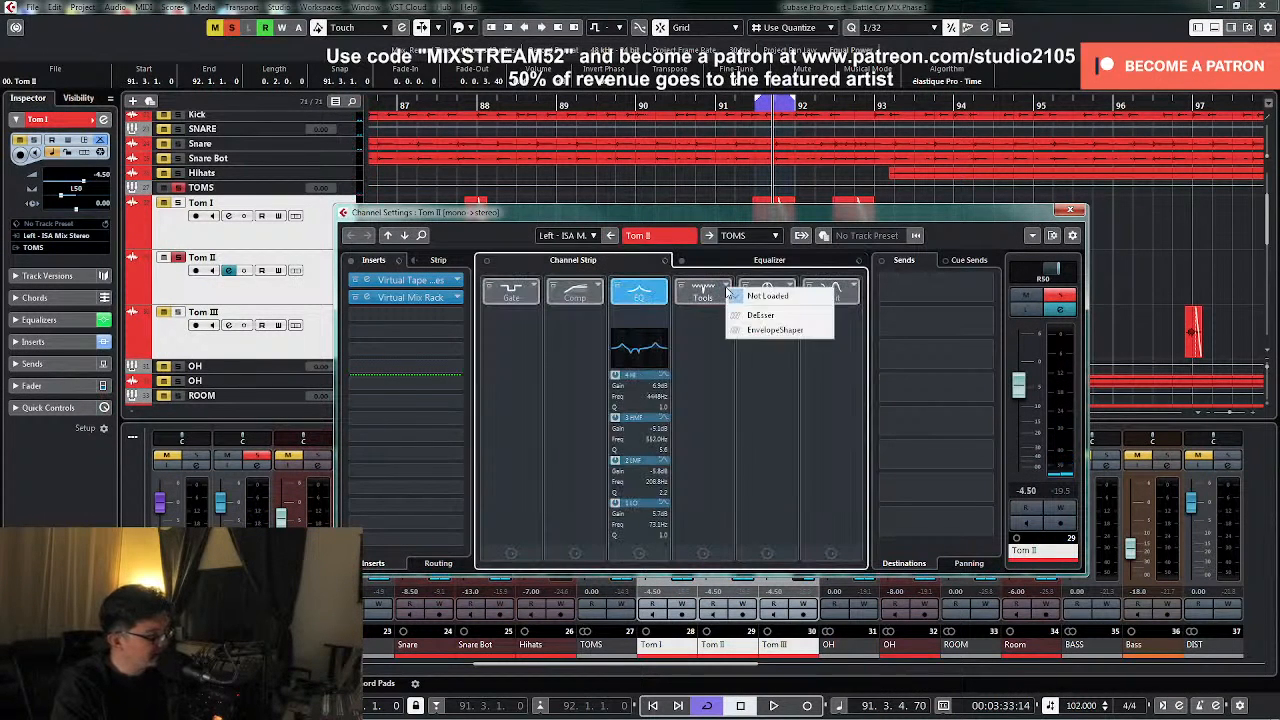
click(762, 330)
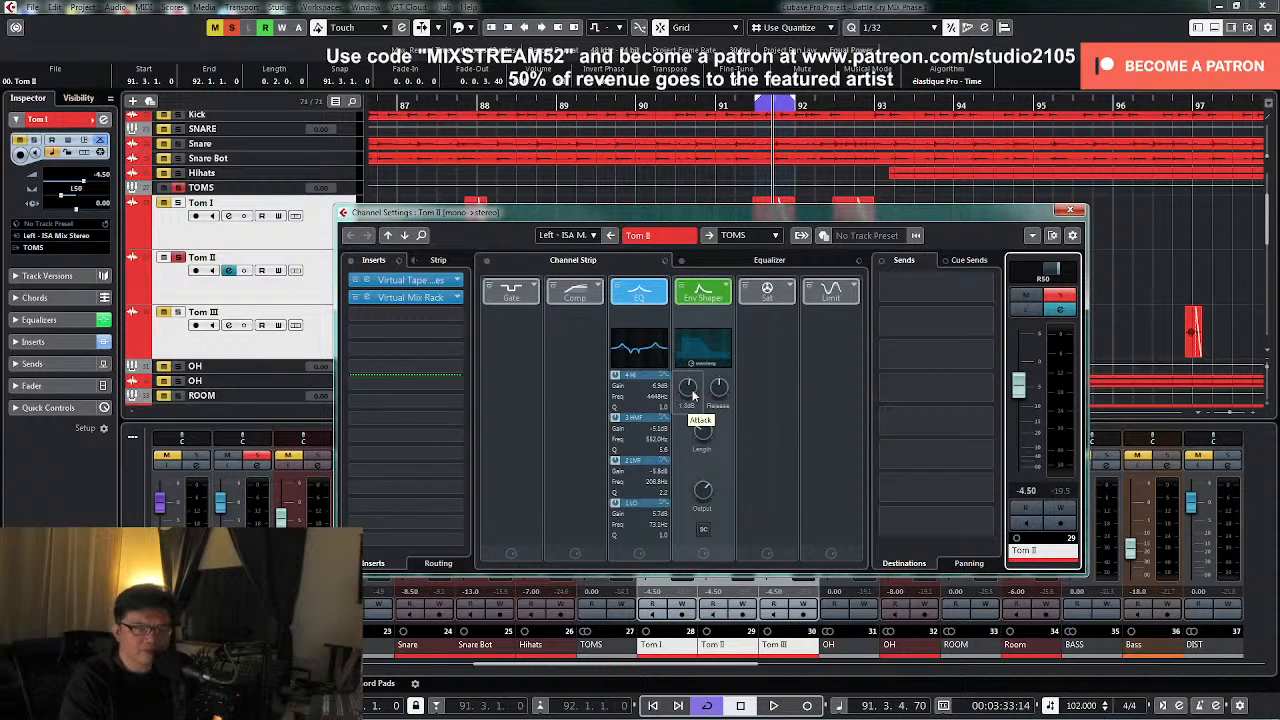
drag(689, 397, 689, 390)
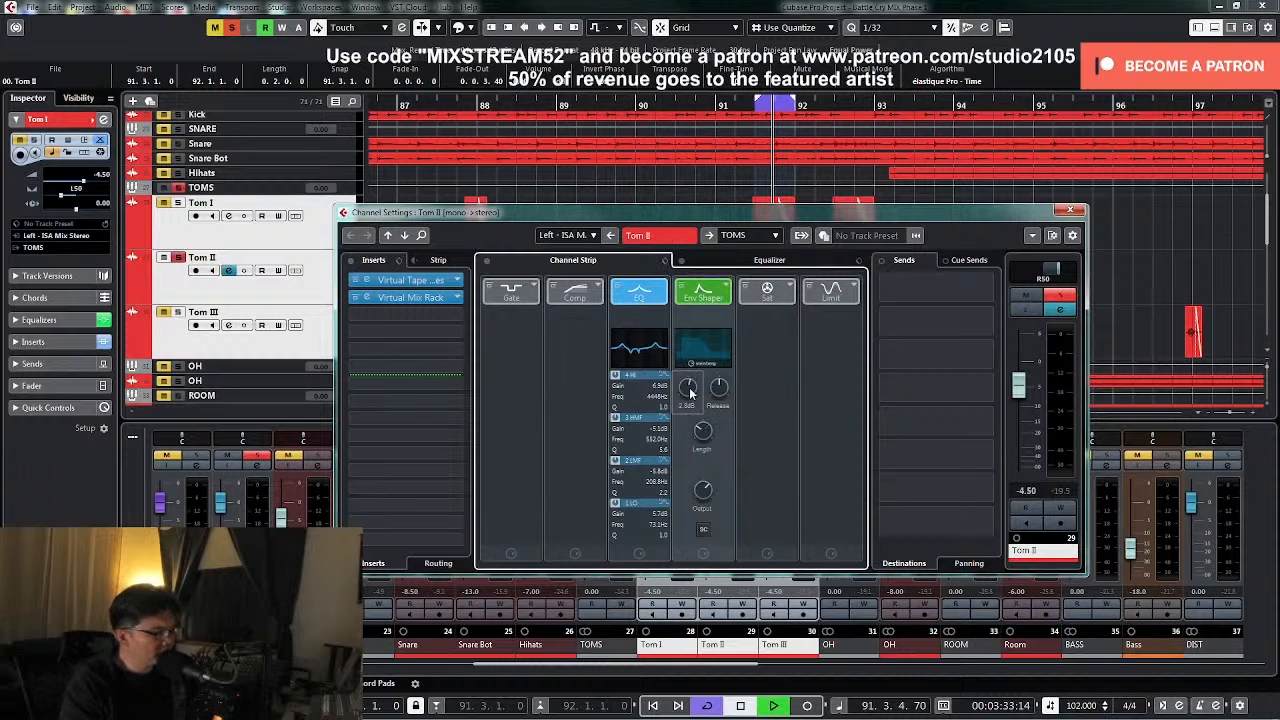
key(space)
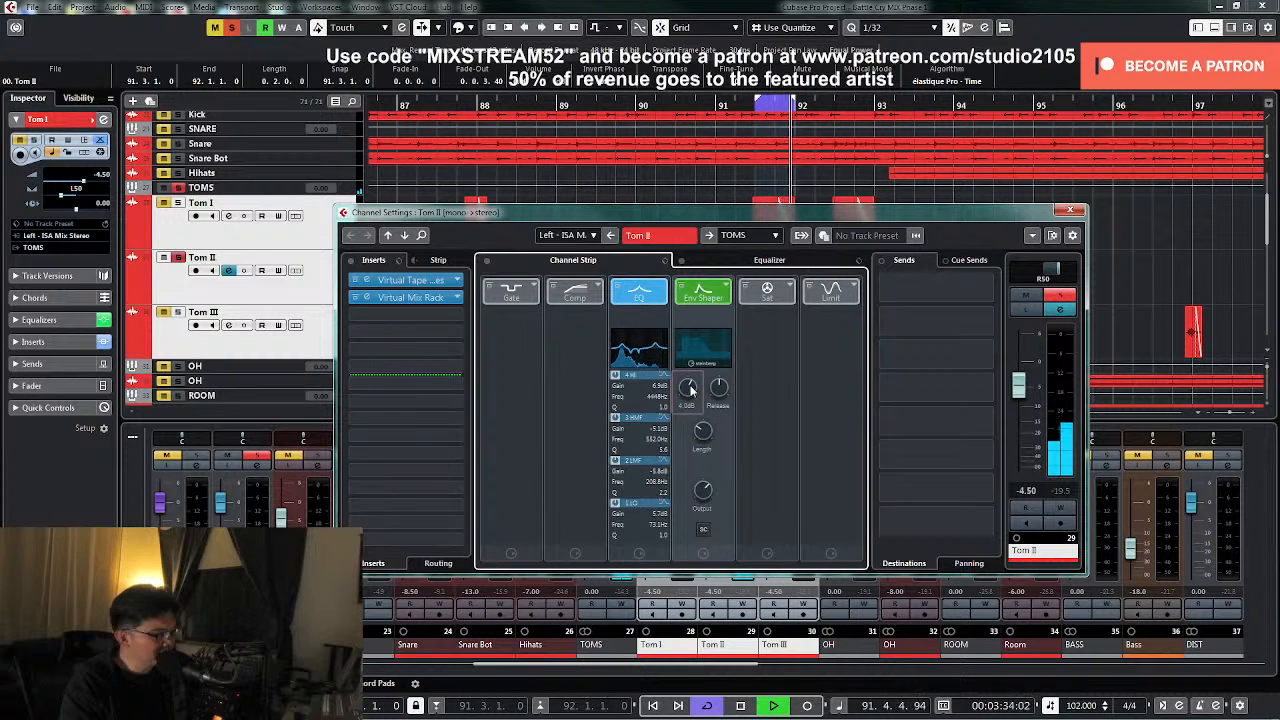
drag(690, 381, 690, 377)
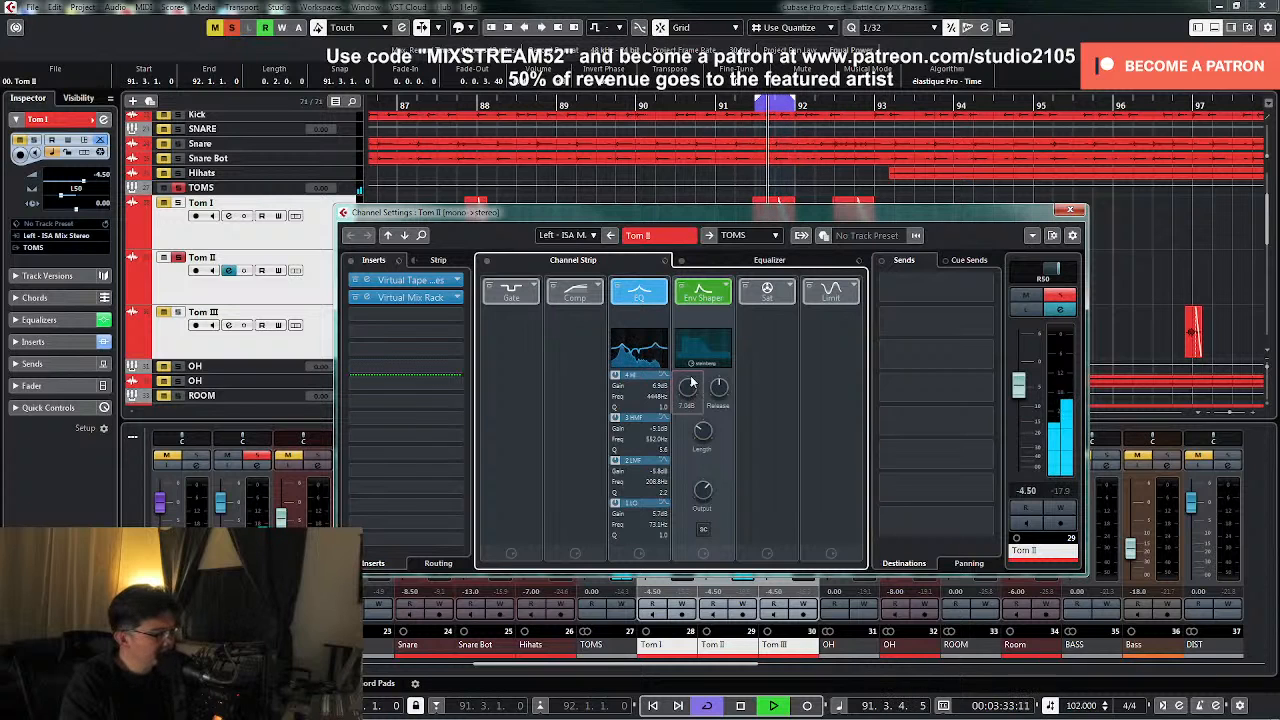
- Take Tom II out of solo, close its settings and audition the shaped tom in the looped full drum mix
click(1052, 293)
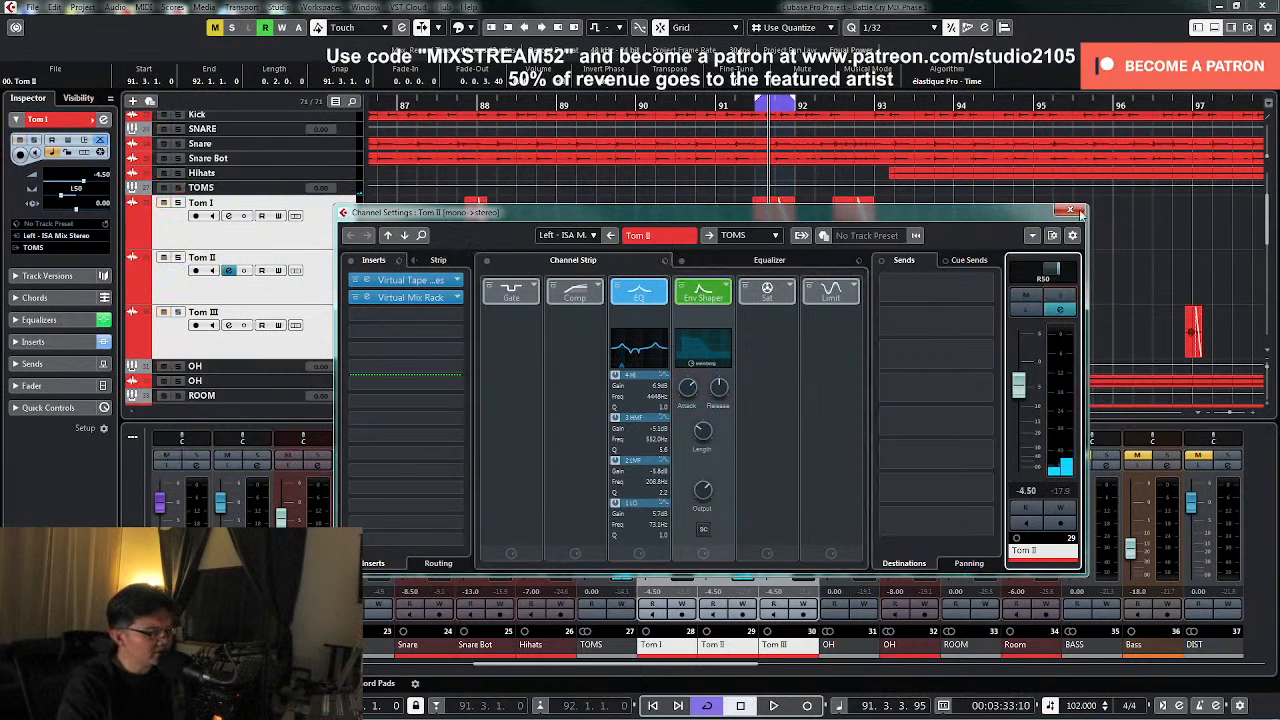
click(1071, 210)
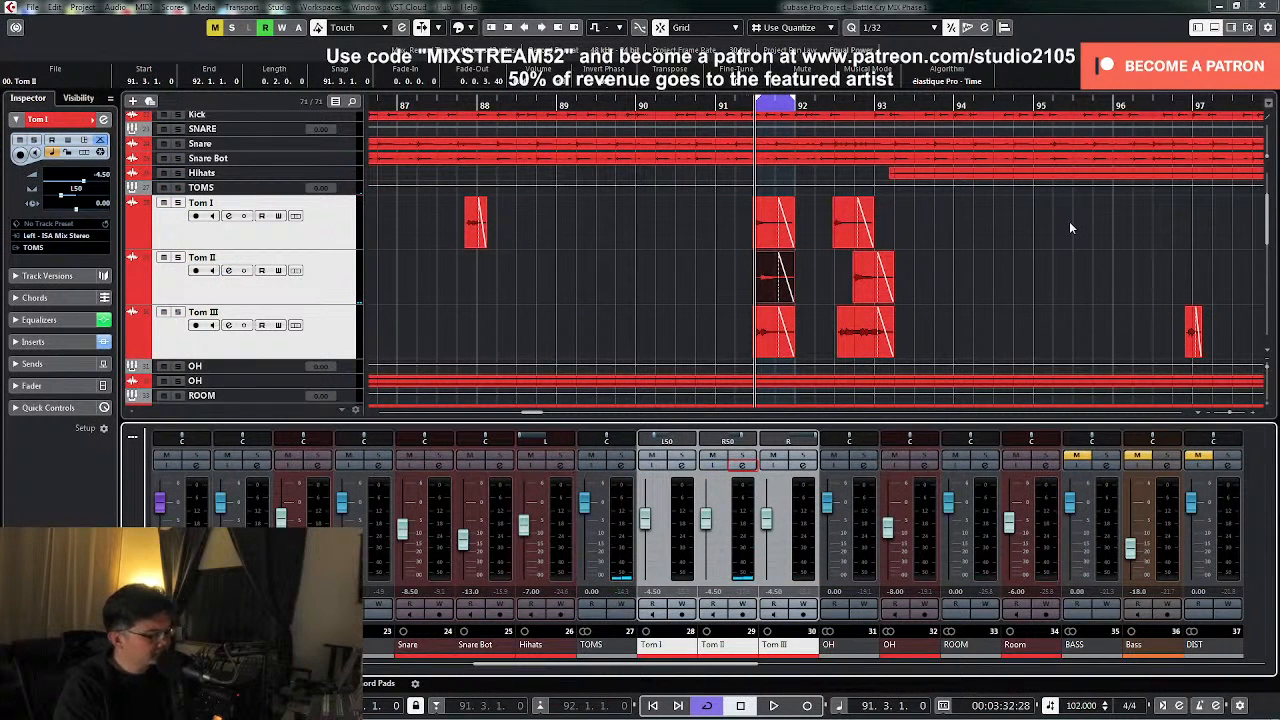
key(space)
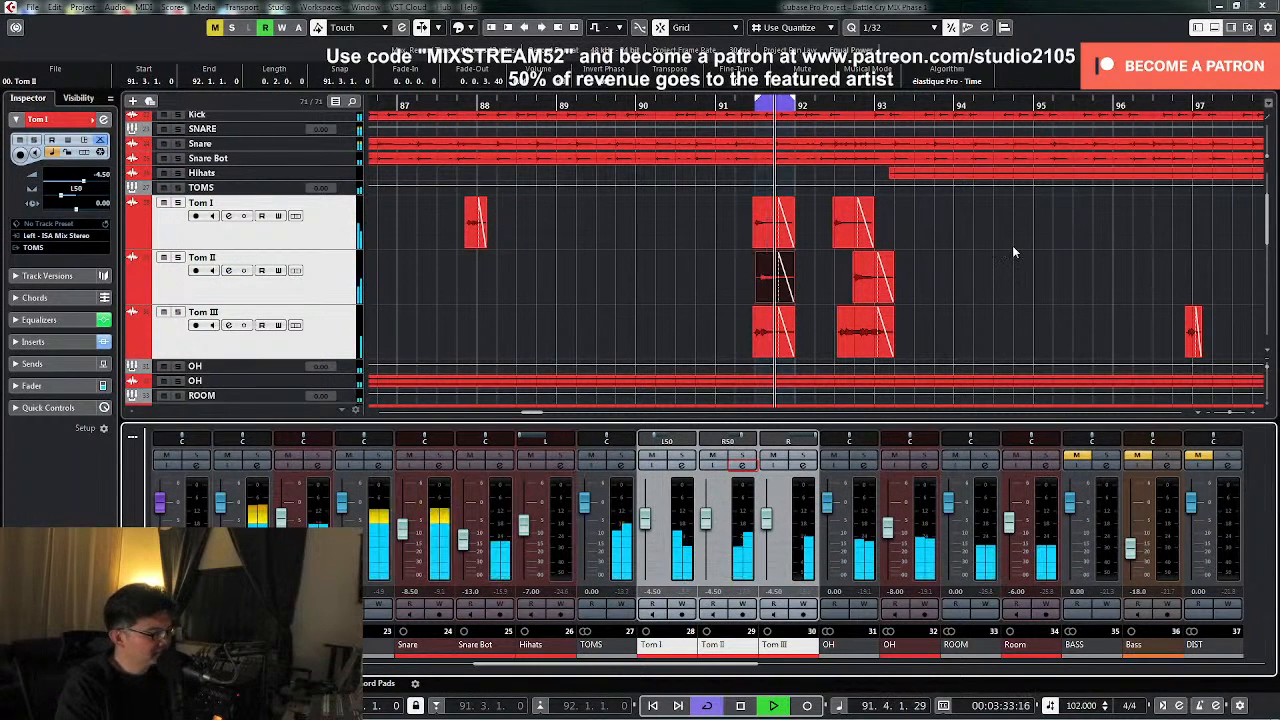
key(space)
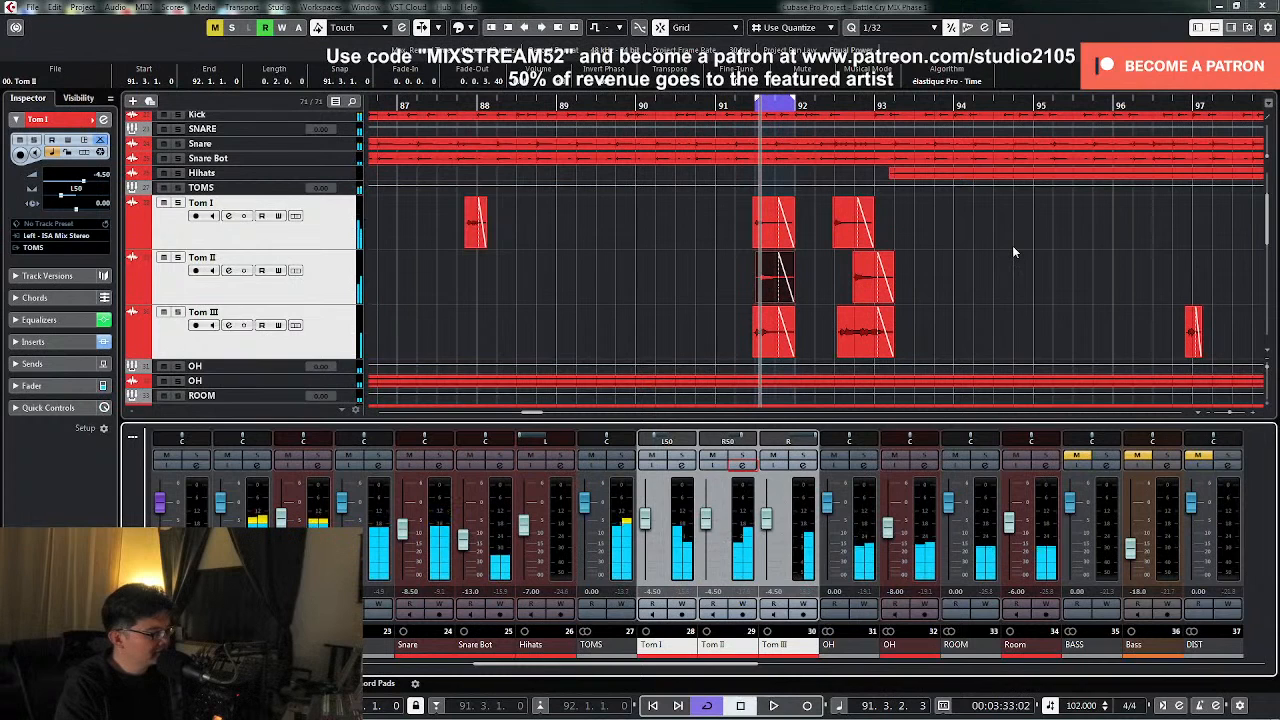
- Set the locators around the Tom III event near bar 91, turn looping off and solo Tom III together with the OH track
click(764, 345)
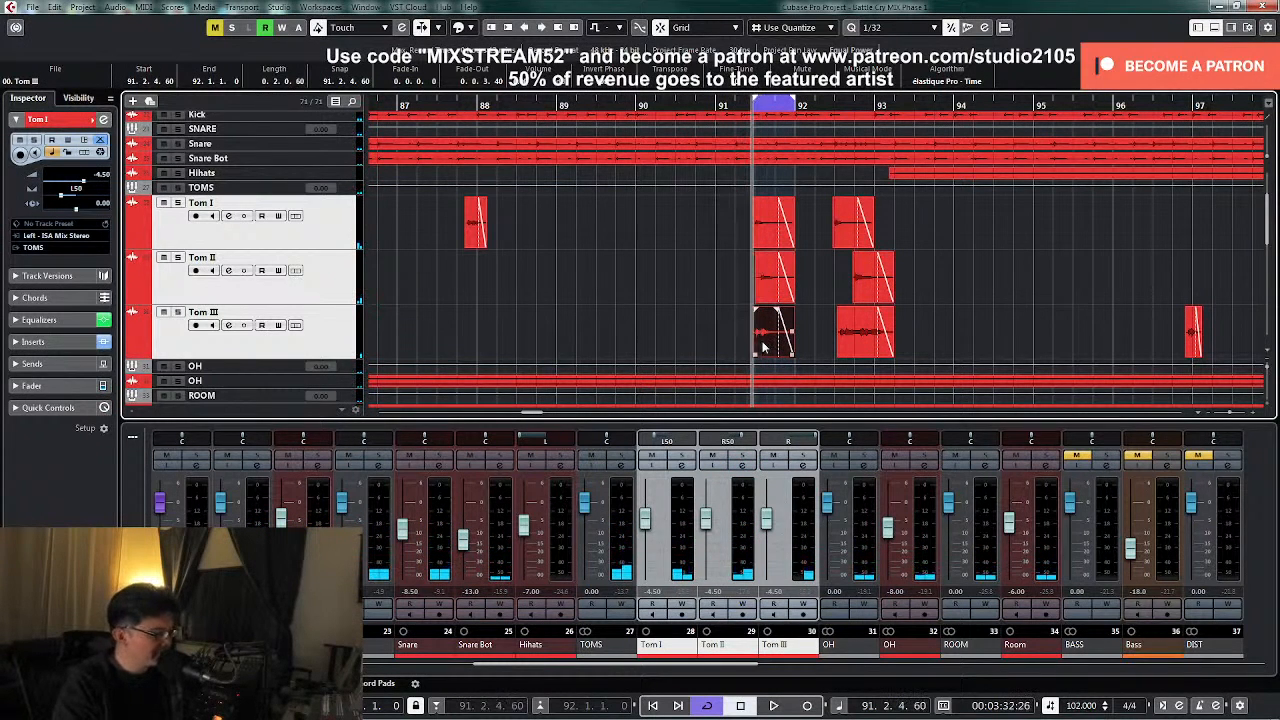
key(KP_Divide)
click(802, 455)
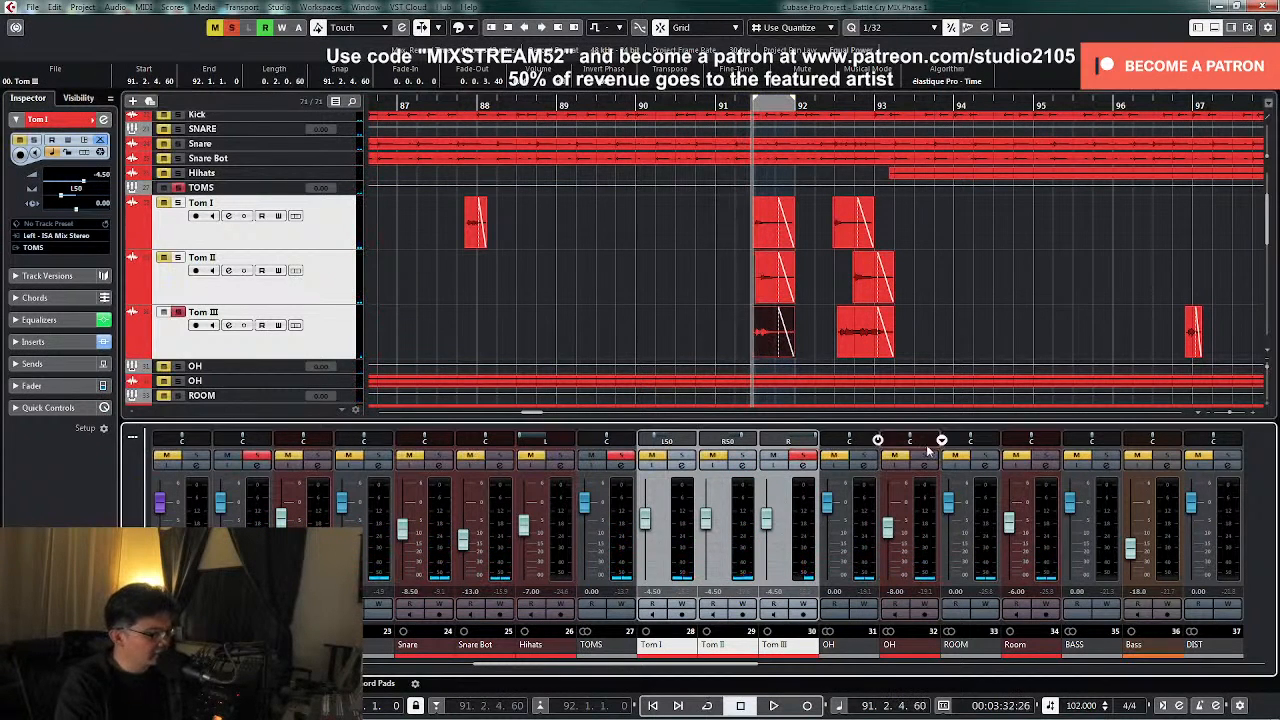
click(924, 455)
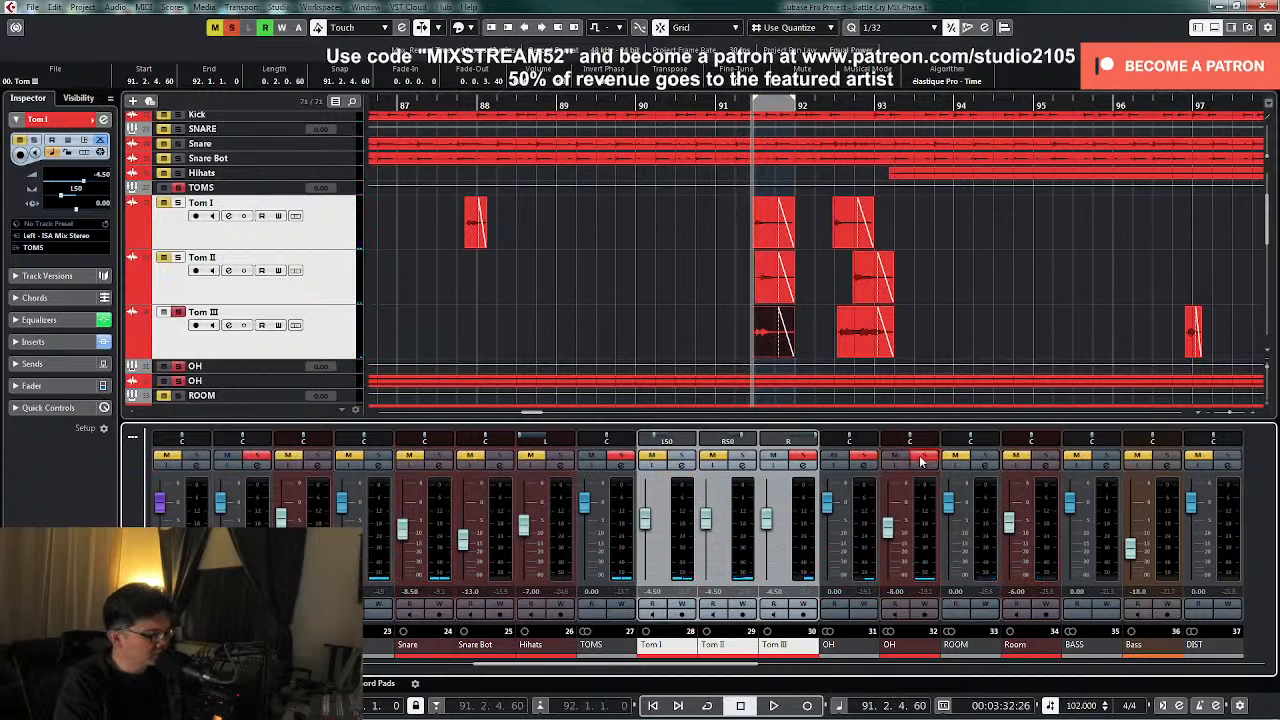
- Open Tom III's channel equalizer, start playback and invert the channel's phase
click(803, 465)
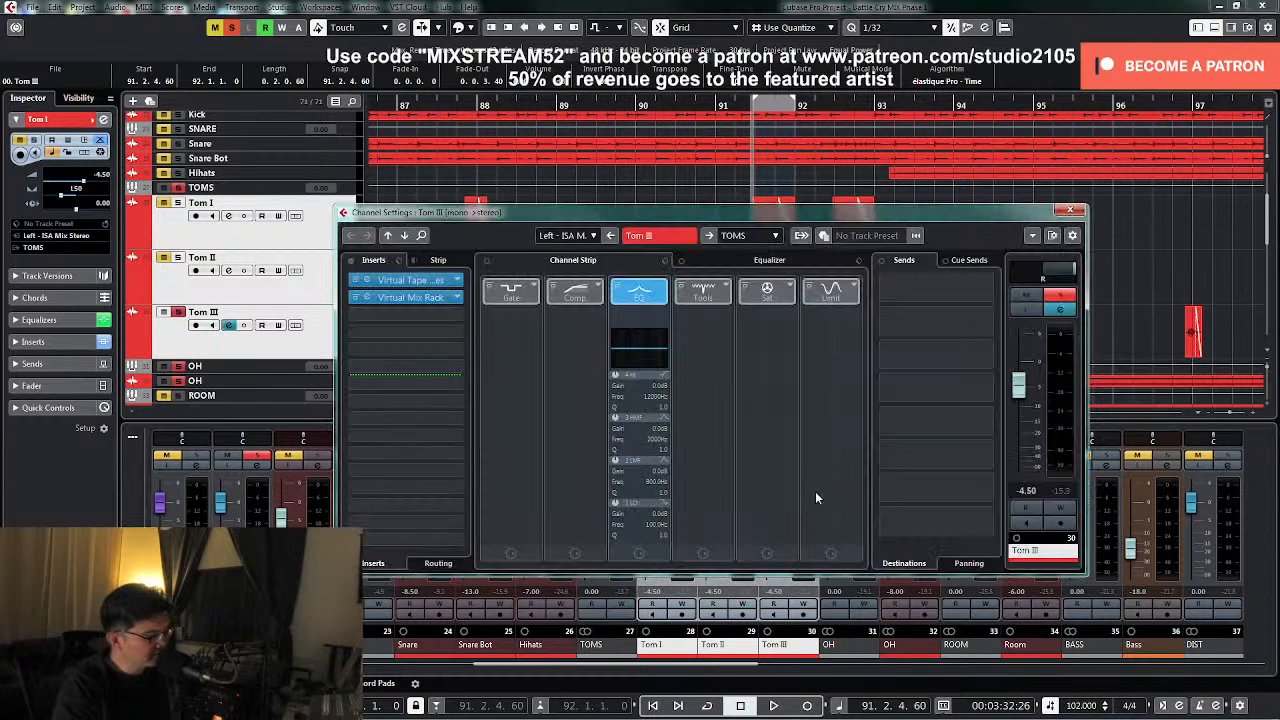
click(766, 262)
key(space)
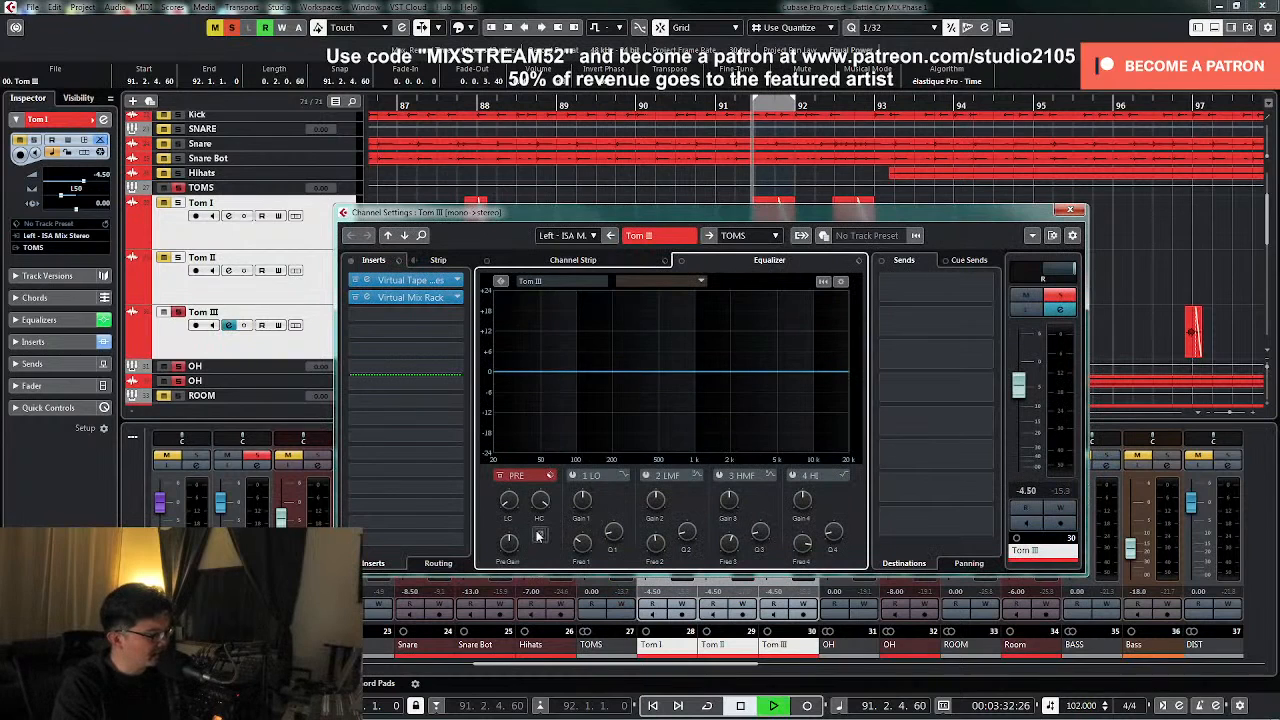
click(540, 536)
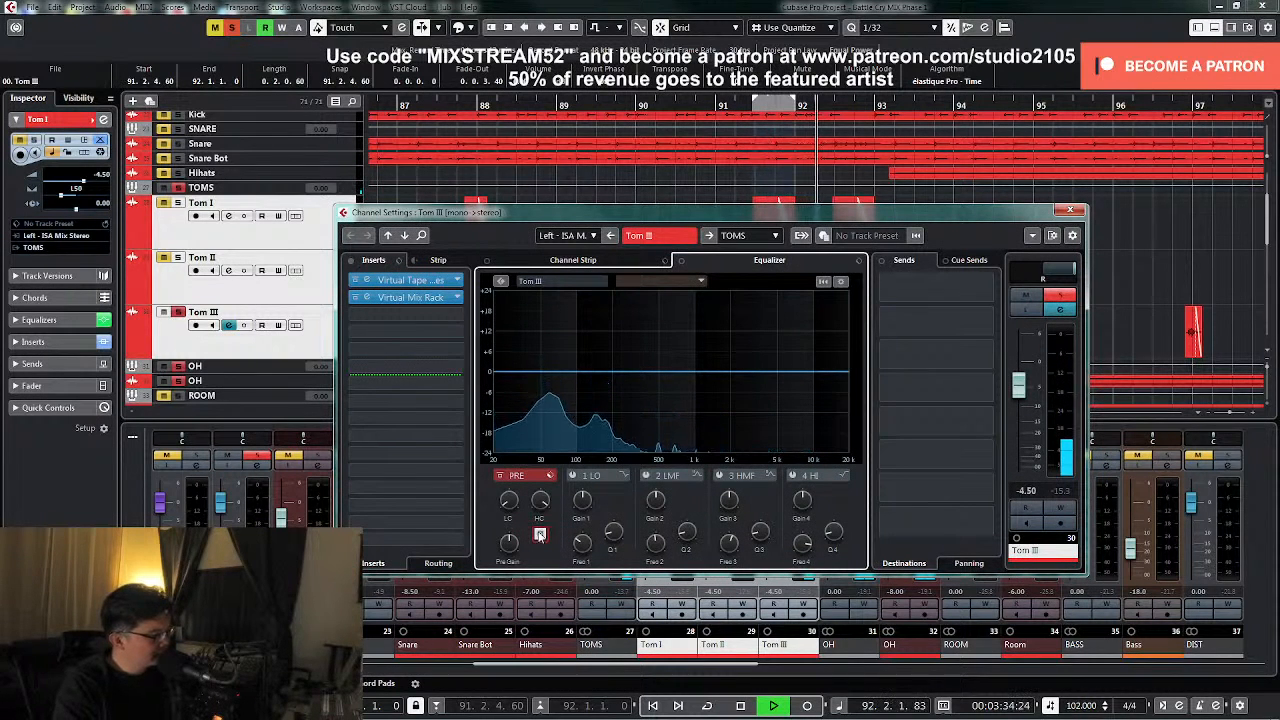
- Loop the Tom III section and switch its phase inversion off and on to compare the two polarities during playback
key(KP_Divide)
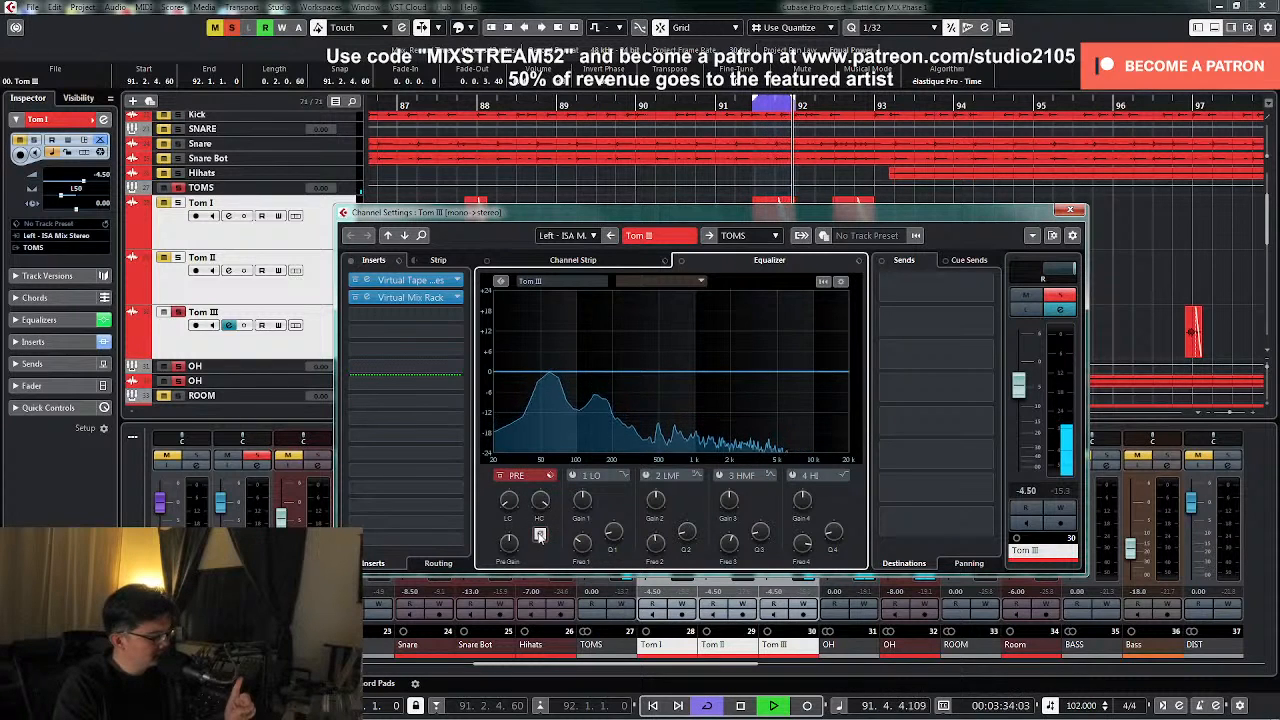
click(541, 537)
click(541, 537)
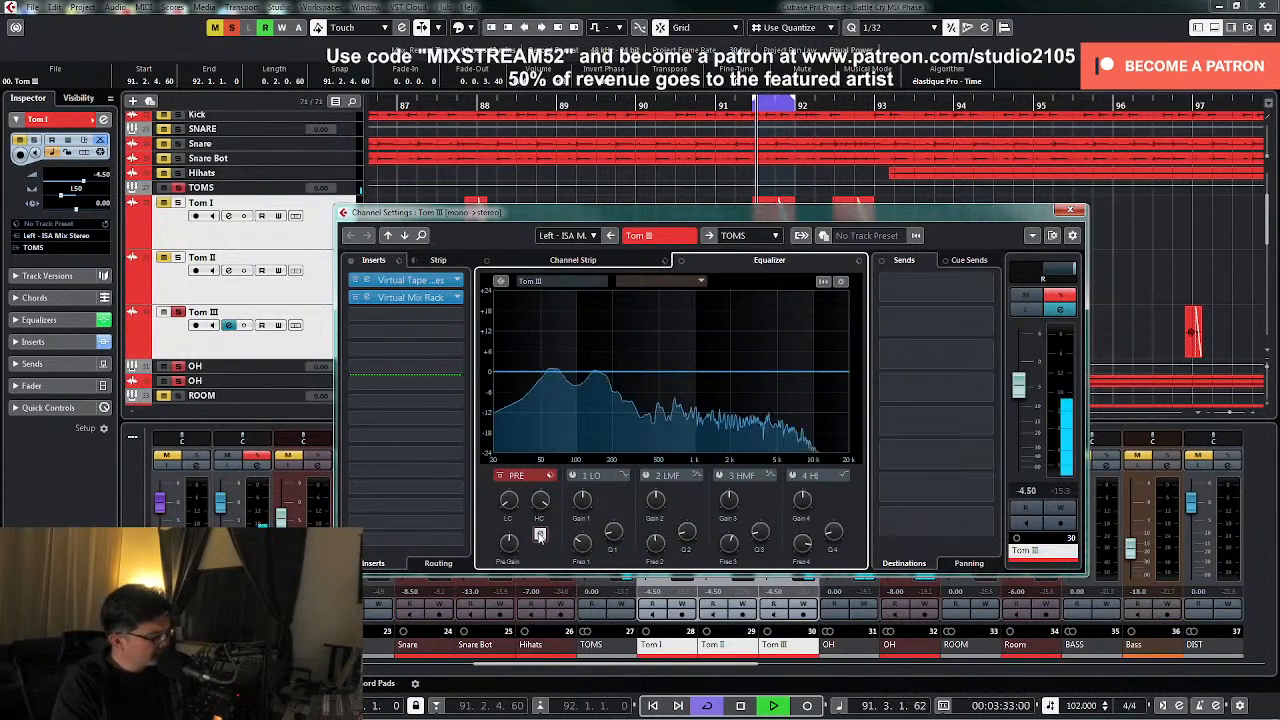
key(space)
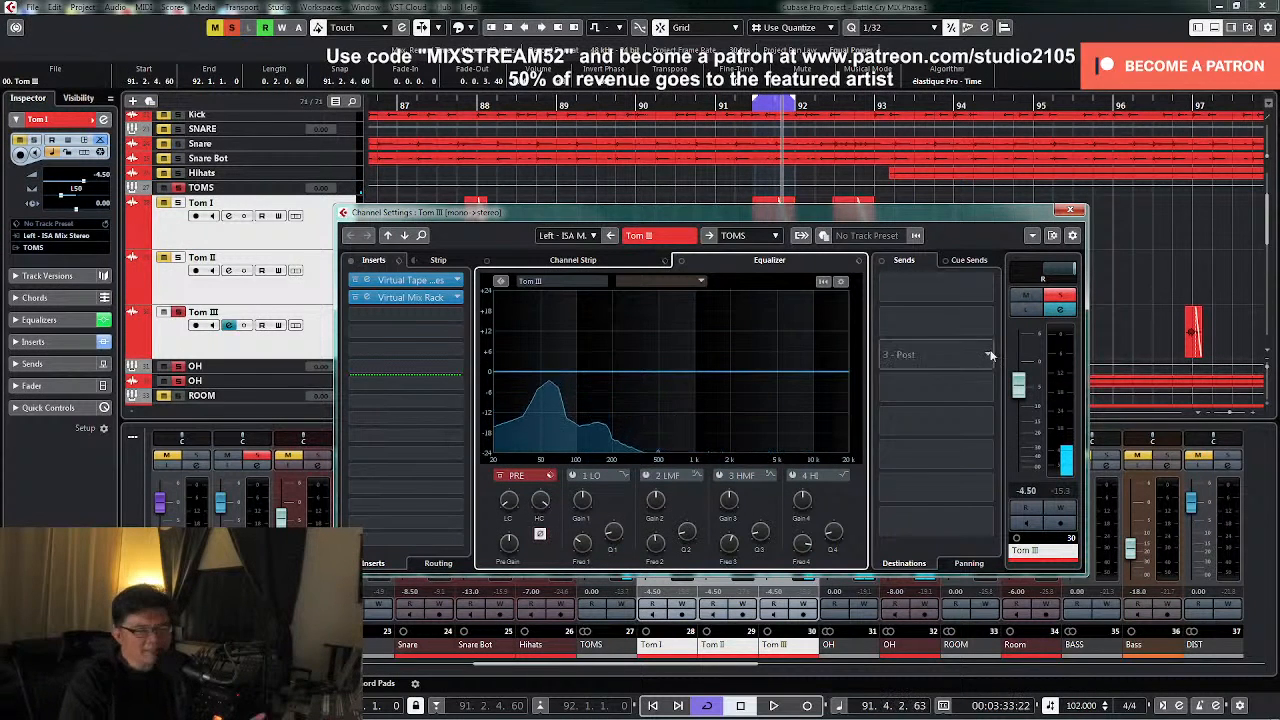
- Take the OH track out of solo, reopen Tom III's channel settings and play only Tom III in the loop
click(1052, 298)
click(1070, 210)
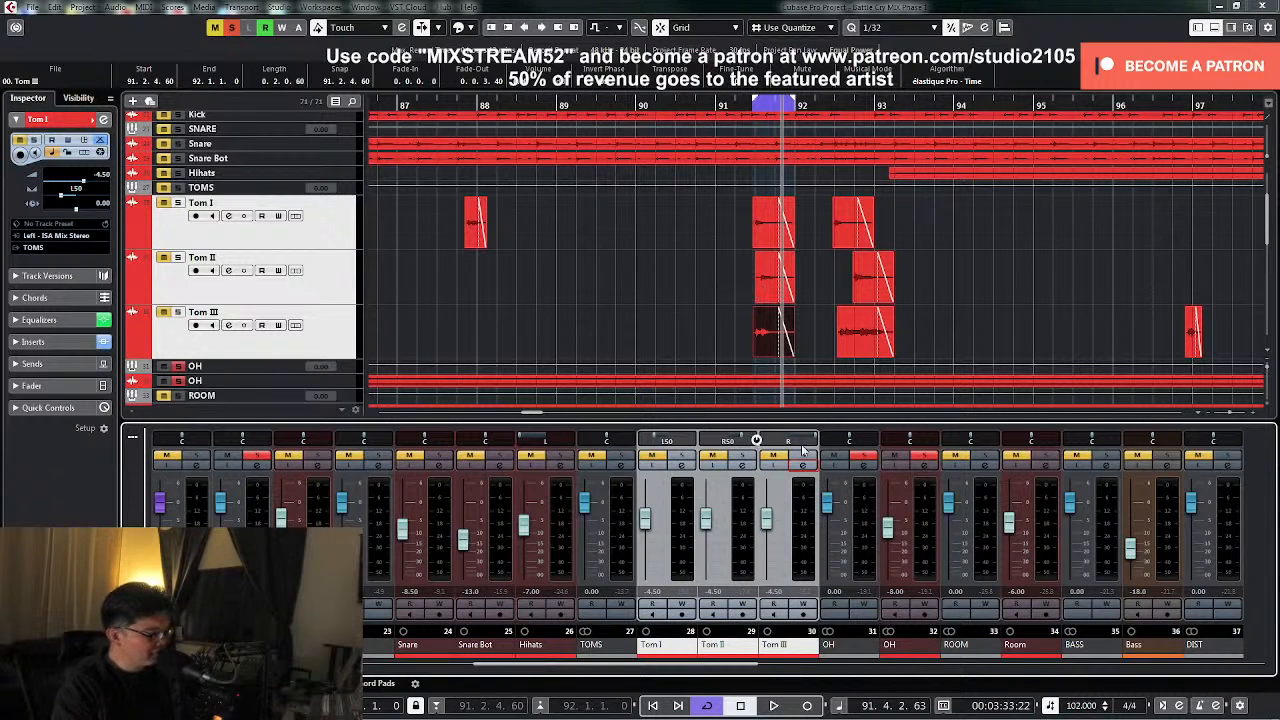
click(867, 457)
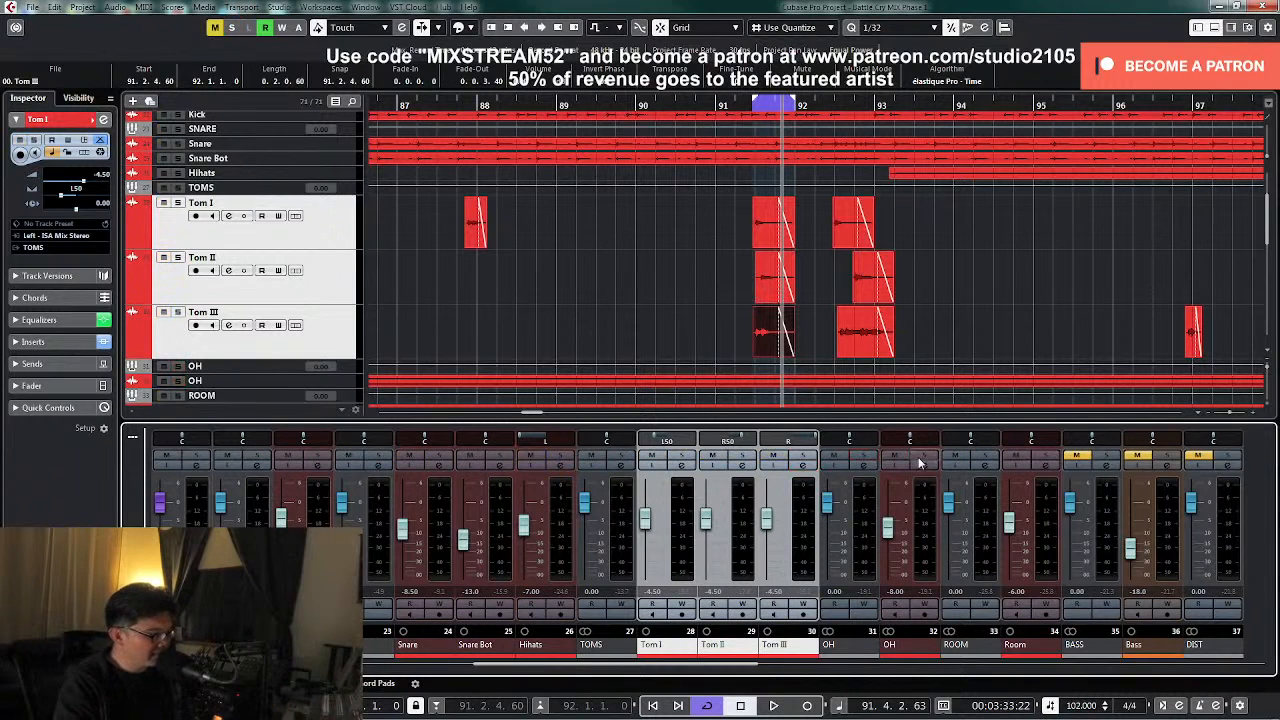
click(790, 465)
key(space)
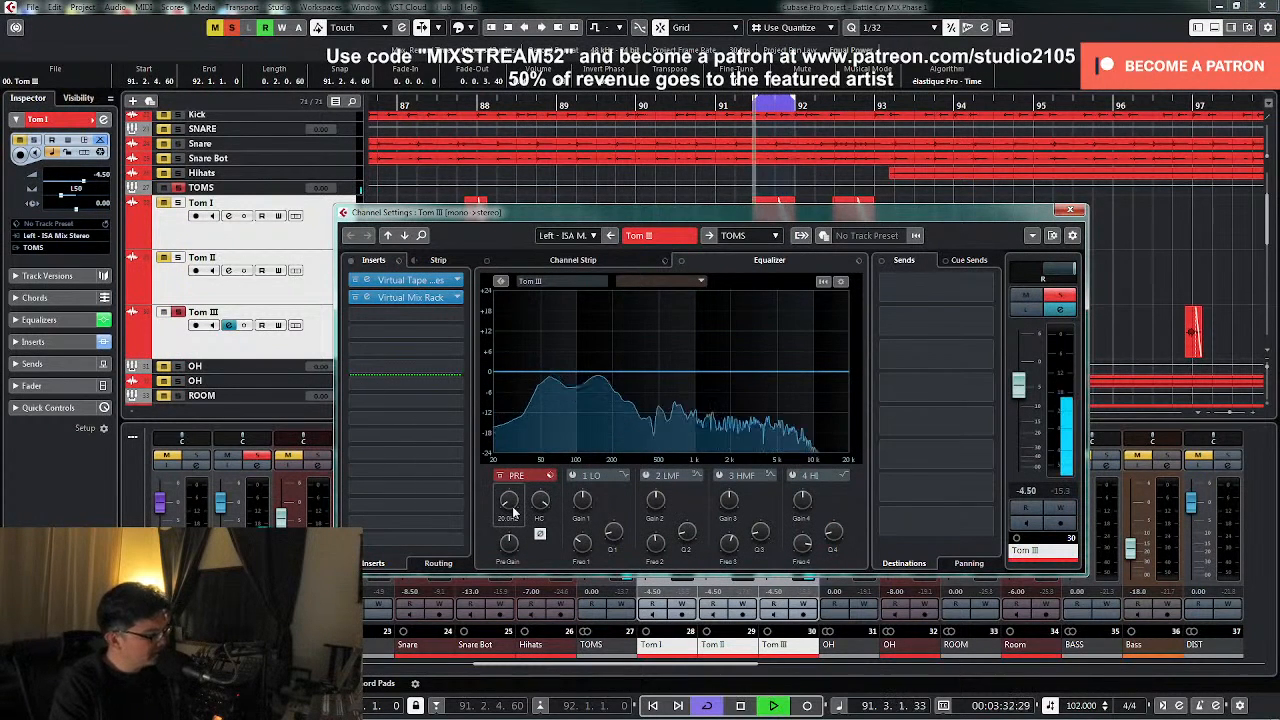
- Set the low-cut filter in Tom III's equalizer to 27.5 Hz and check it with brief looped playback
mouse_move(513, 512)
mouse_down()
mouse_move(512, 493)
mouse_move(506, 502)
mouse_up()
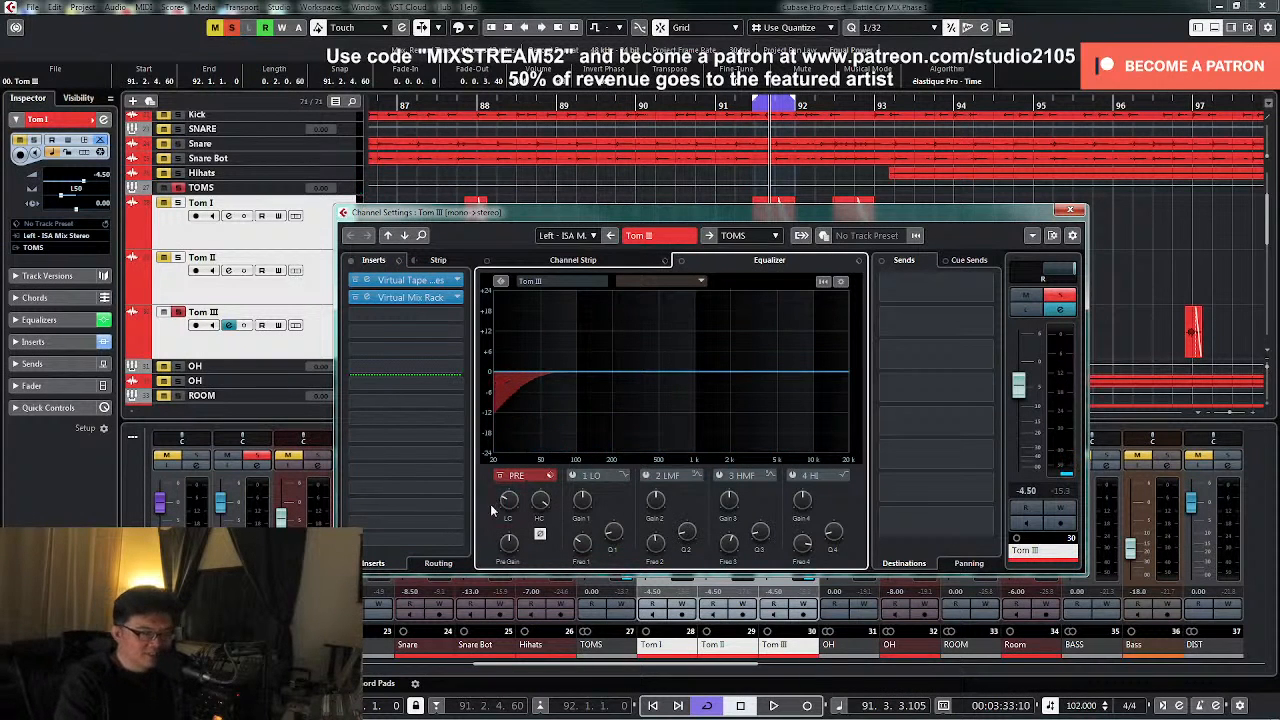
scroll(504, 510, down, 2)
scroll(506, 510, up, 2)
scroll(506, 510, down, 4)
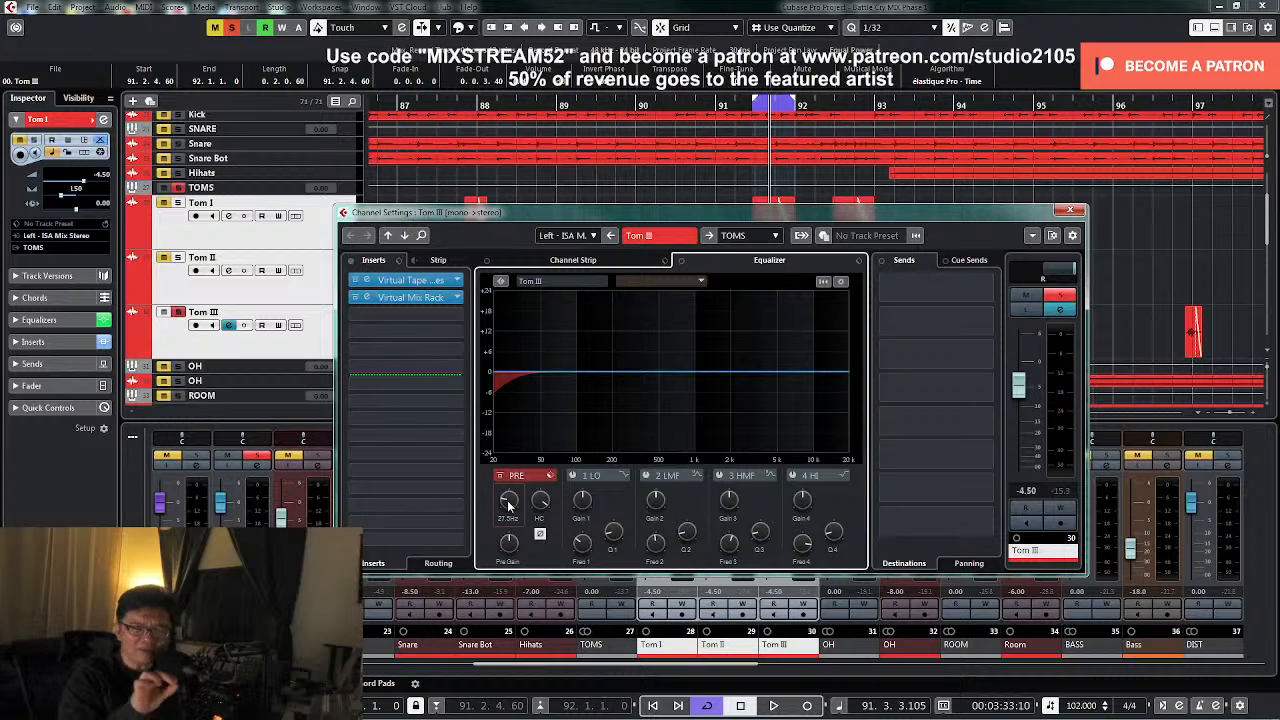
key(space)
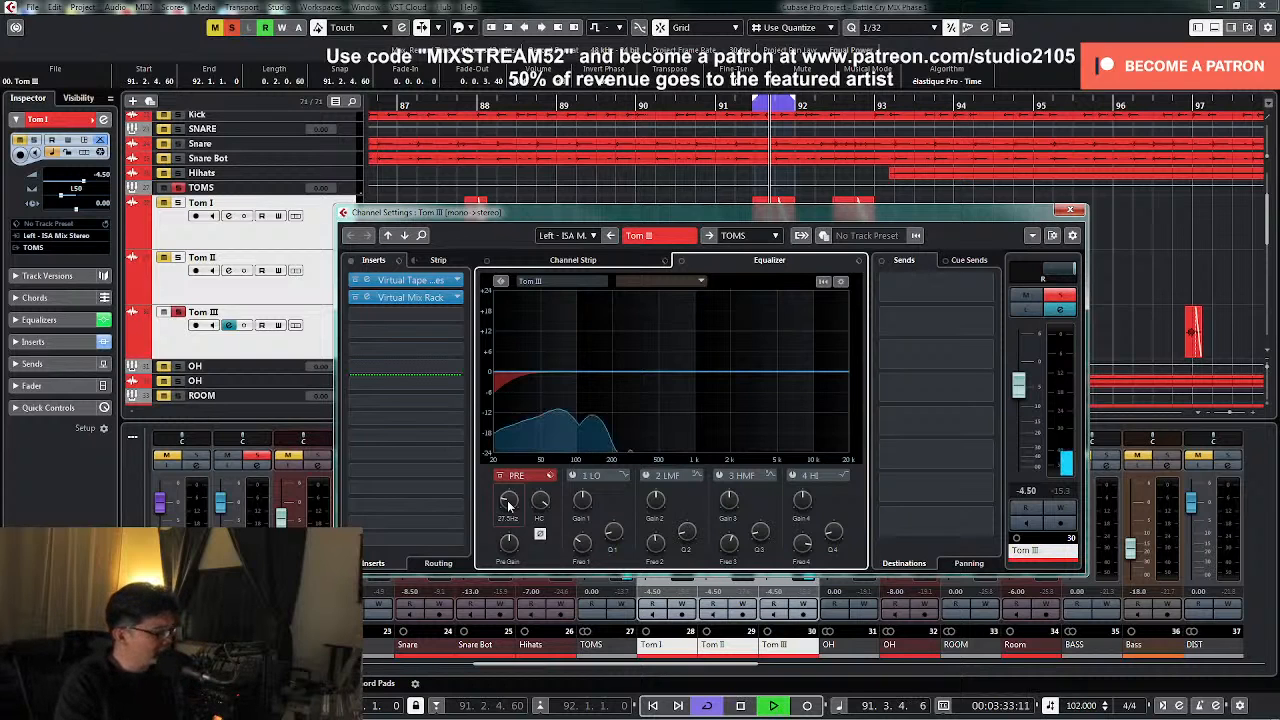
key(space)
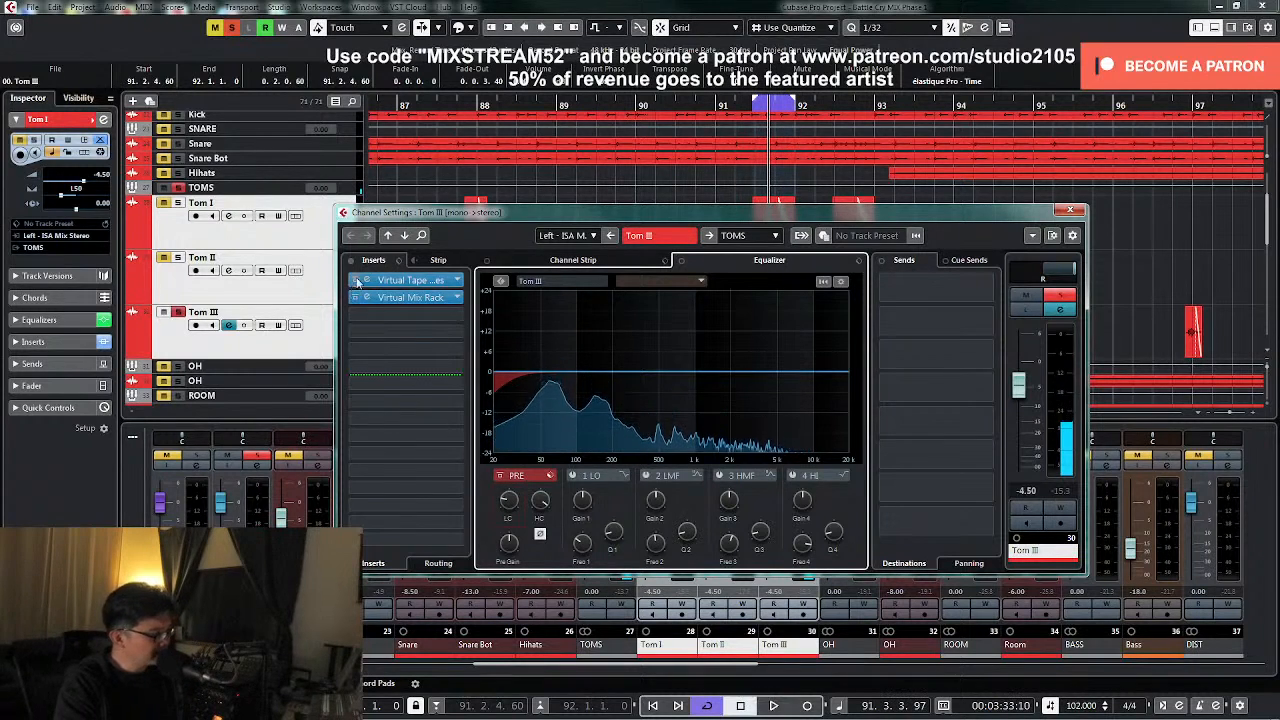
- Bypass Tom III's inserts, listen to the looped tom without them and switch the inserts back on
click(351, 261)
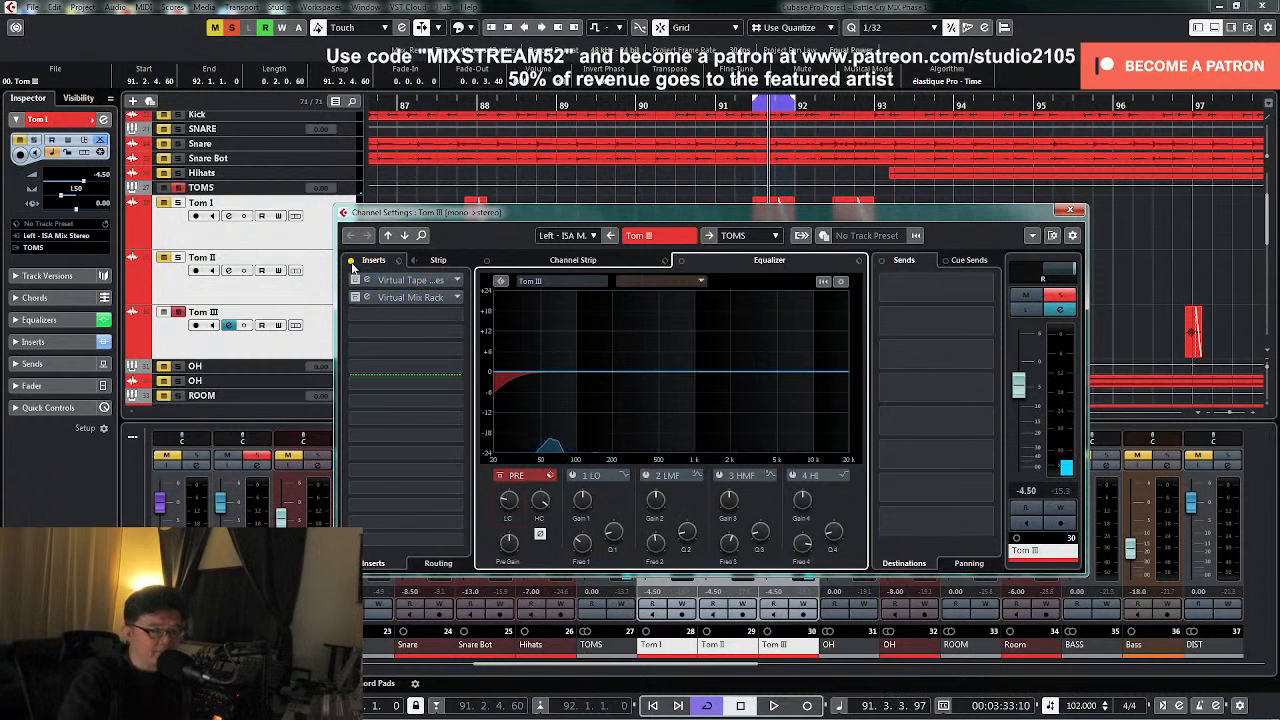
key(KP_1)
key(space)
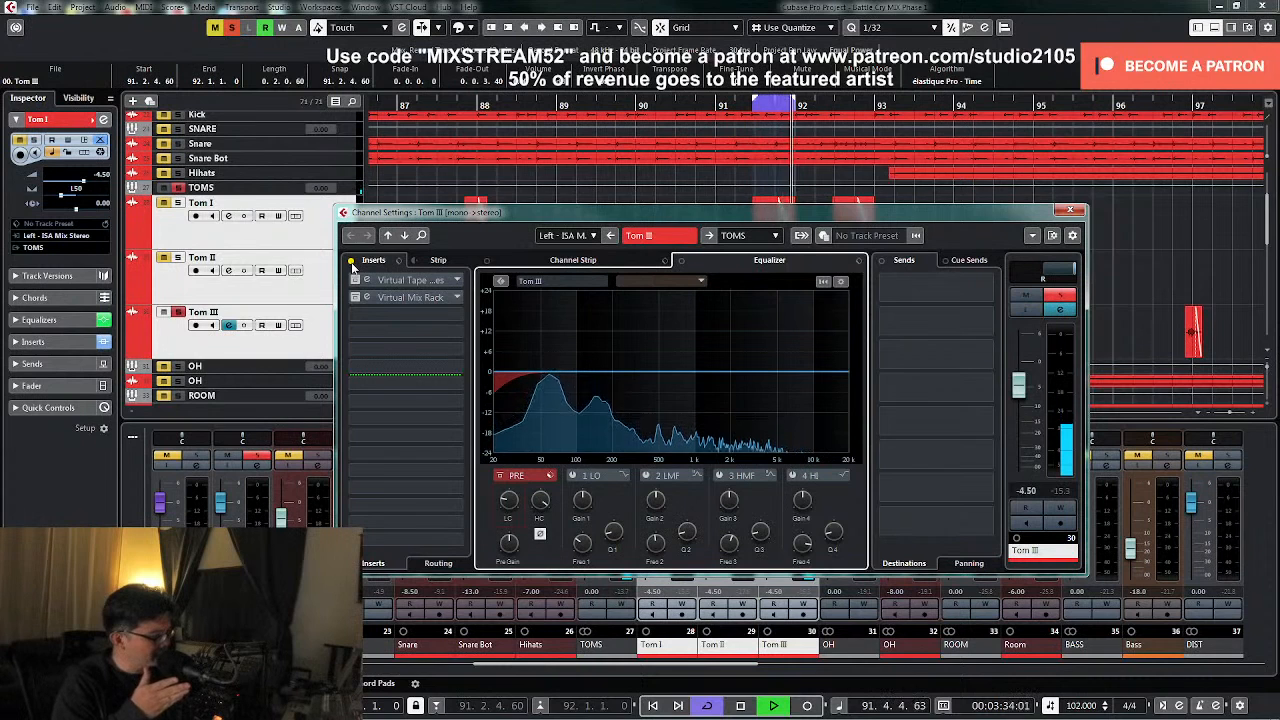
key(space)
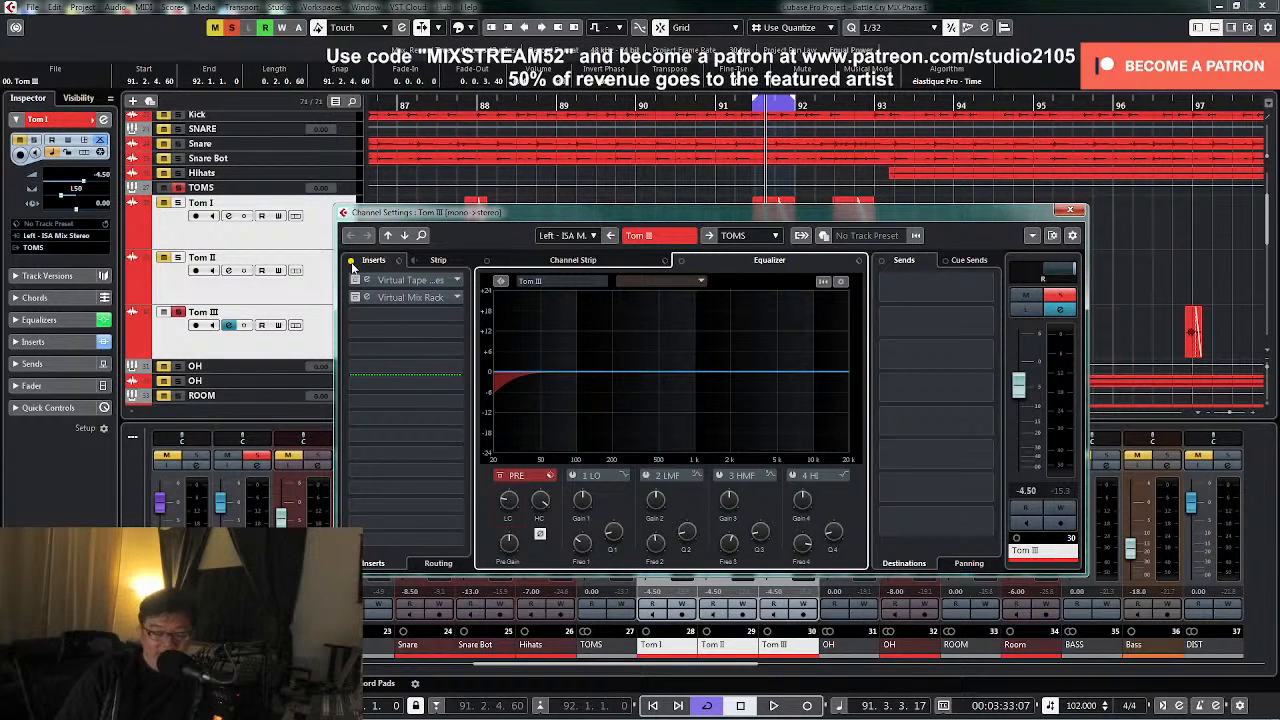
click(351, 262)
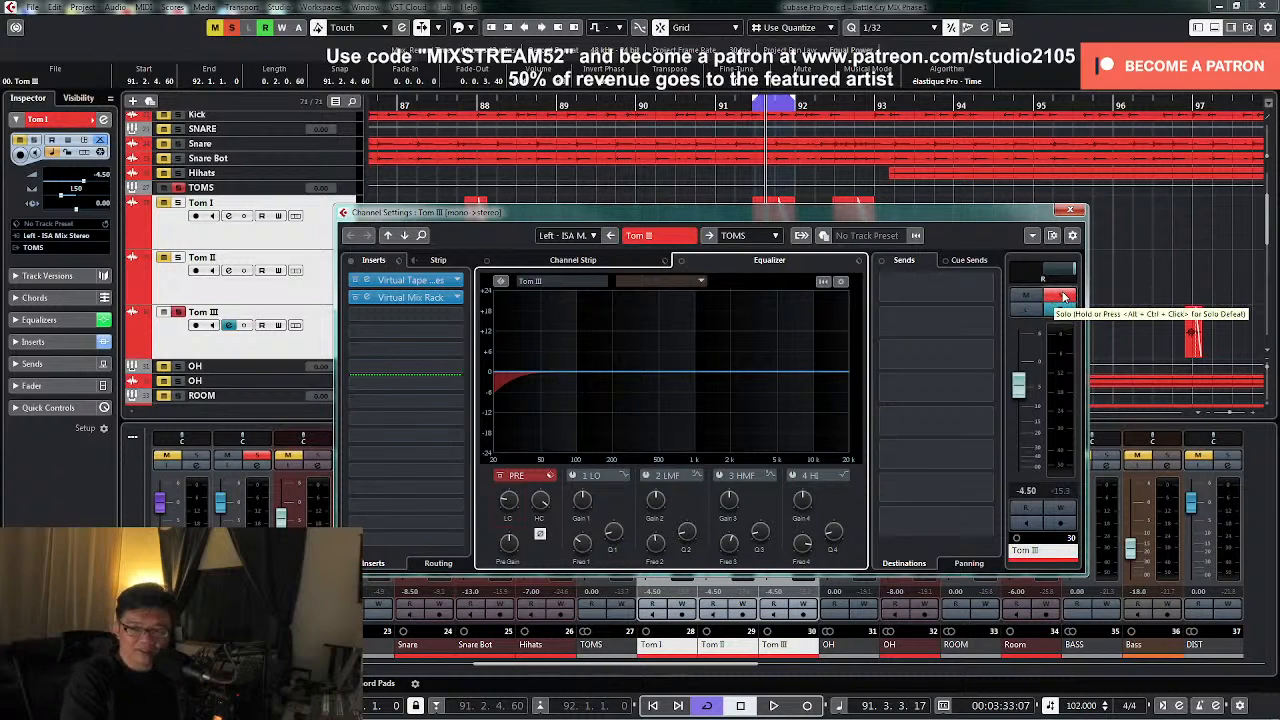
- Take Tom III out of solo to hear it in the looped drum mix, solo it again and stop playback
click(1062, 296)
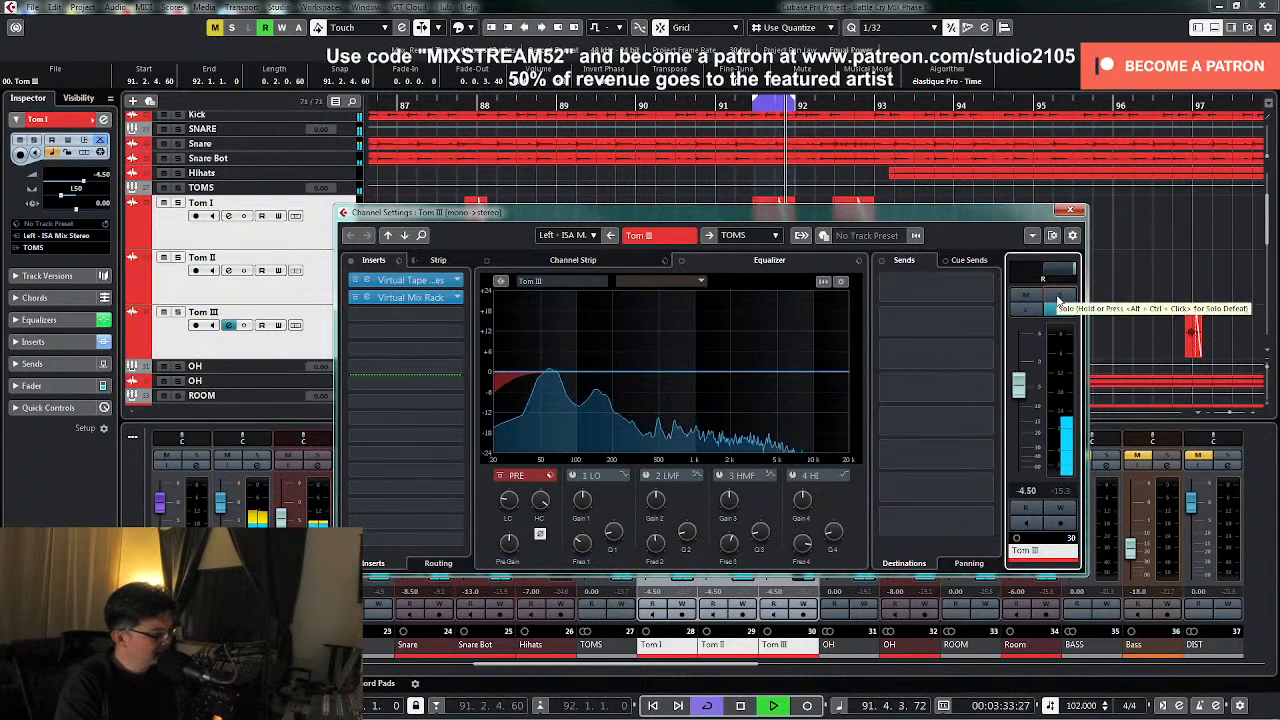
click(1060, 300)
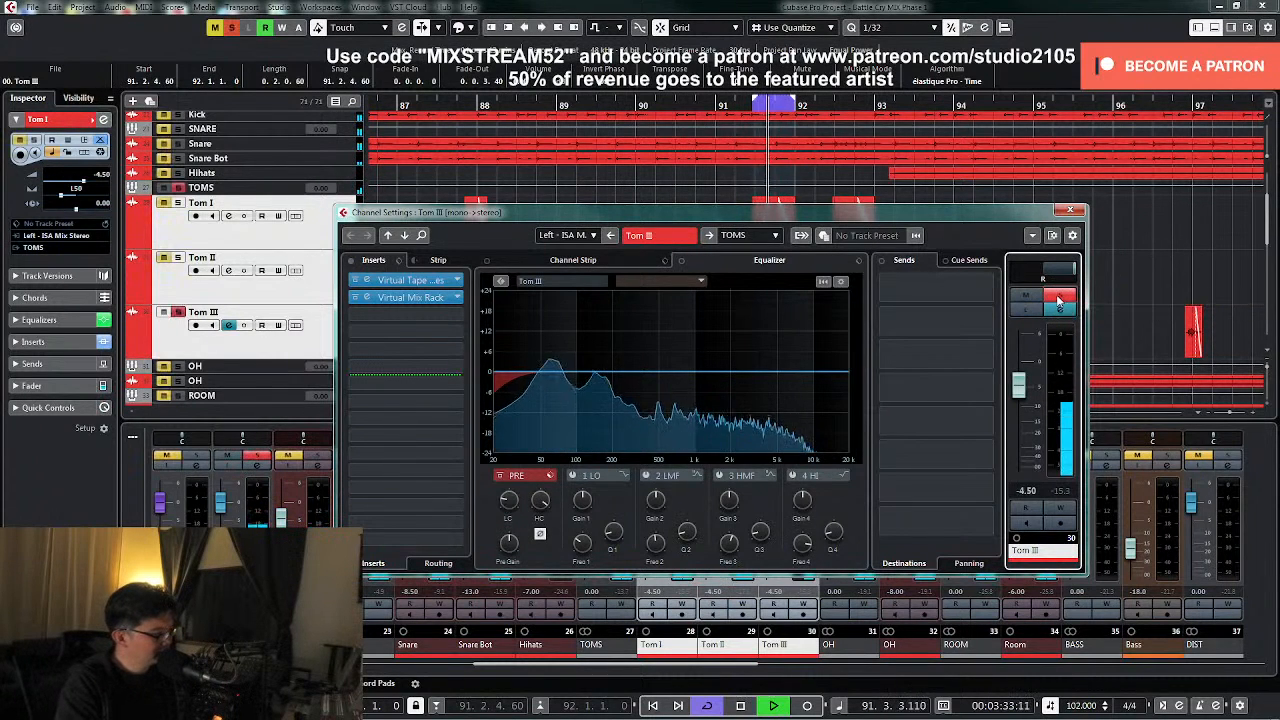
key(space)
- Enable Tom III's low-mid EQ band, sweep it with a boost and set a 5.4 dB cut at 460.4 Hz with Q 1.3
click(646, 475)
key(space)
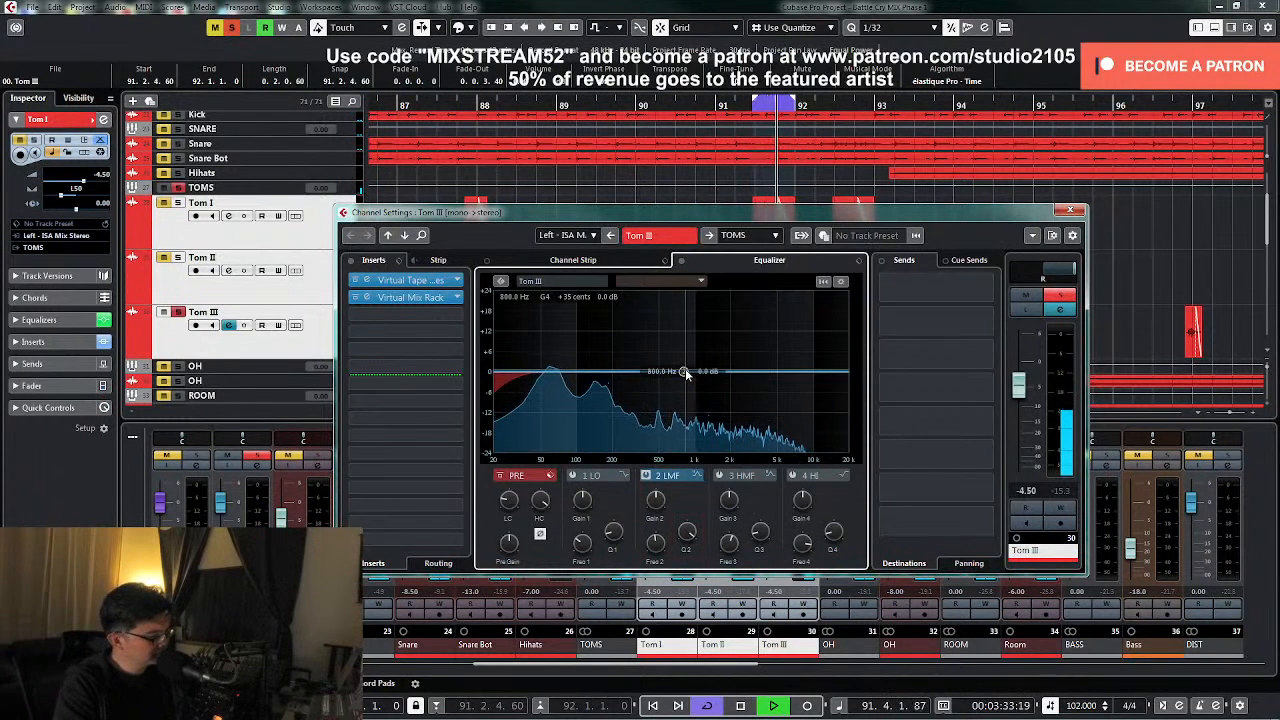
drag(685, 371, 656, 319)
key(space)
drag(659, 502, 675, 643)
key(space)
- Enable Tom III's high-mid EQ band, sweep it downward and set a cut of about 7.3 dB at 178.8 Hz with Q 12
click(718, 475)
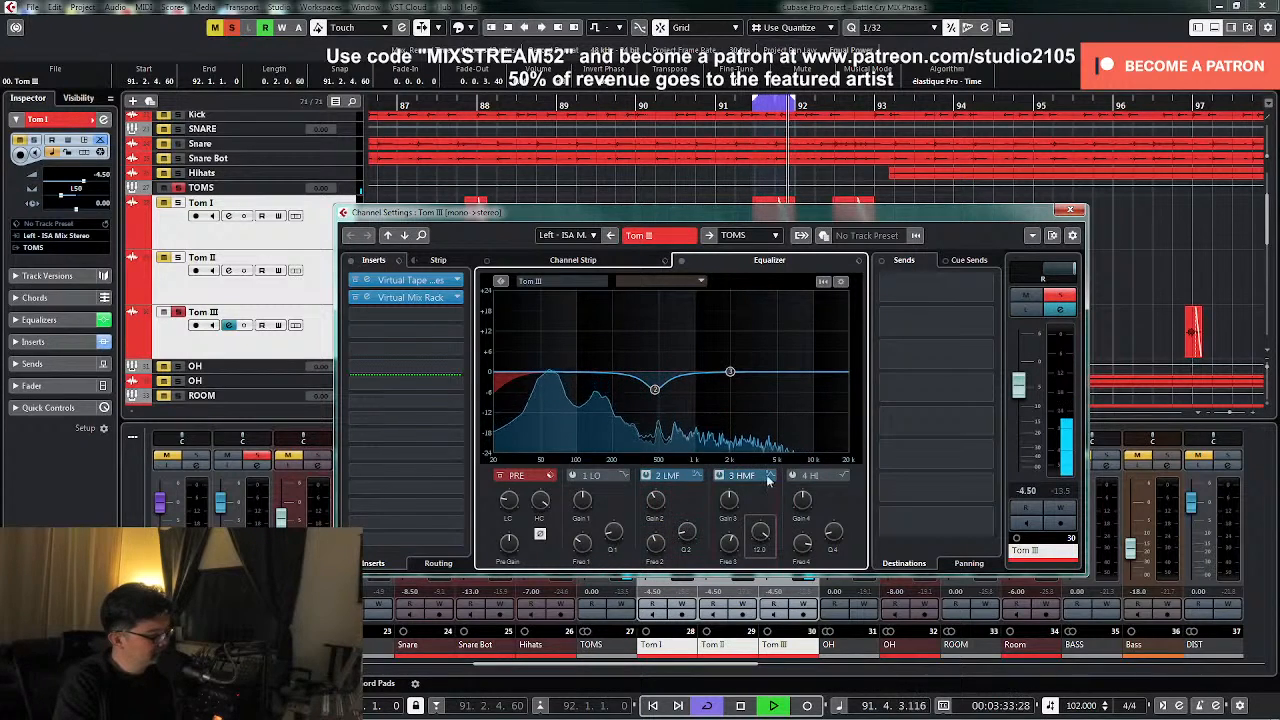
key(space)
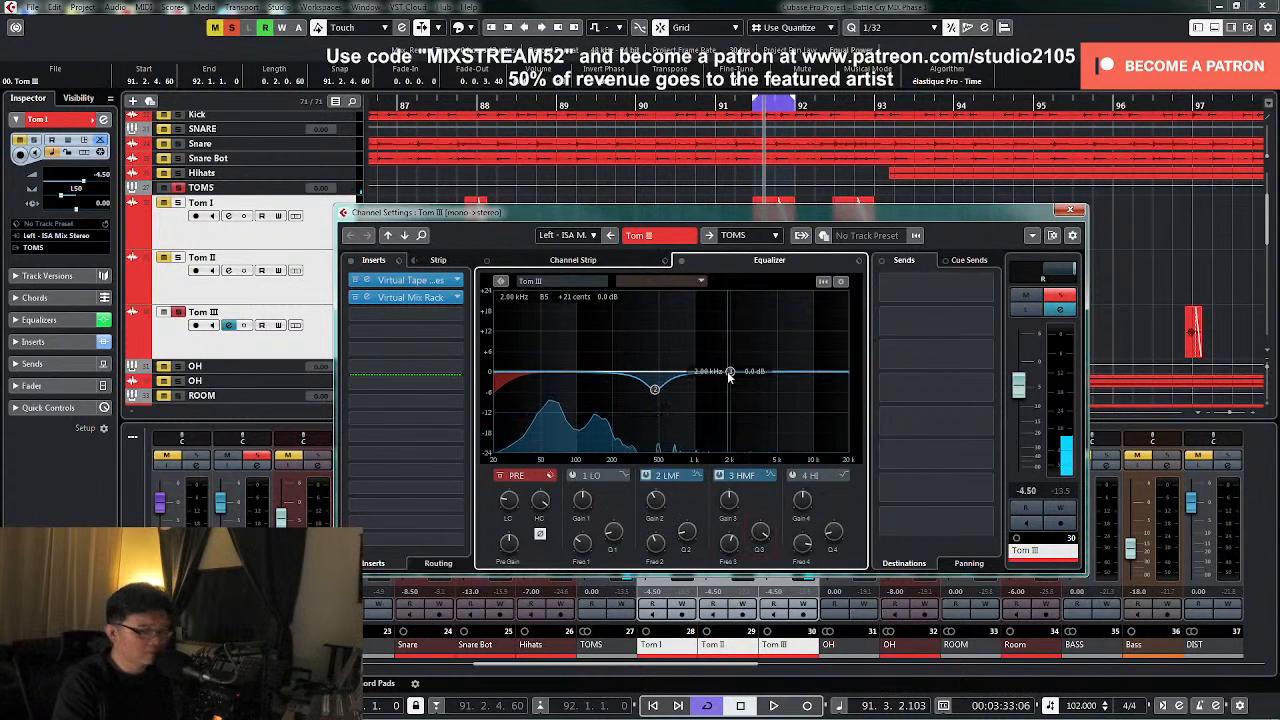
key(space)
drag(729, 373, 597, 332)
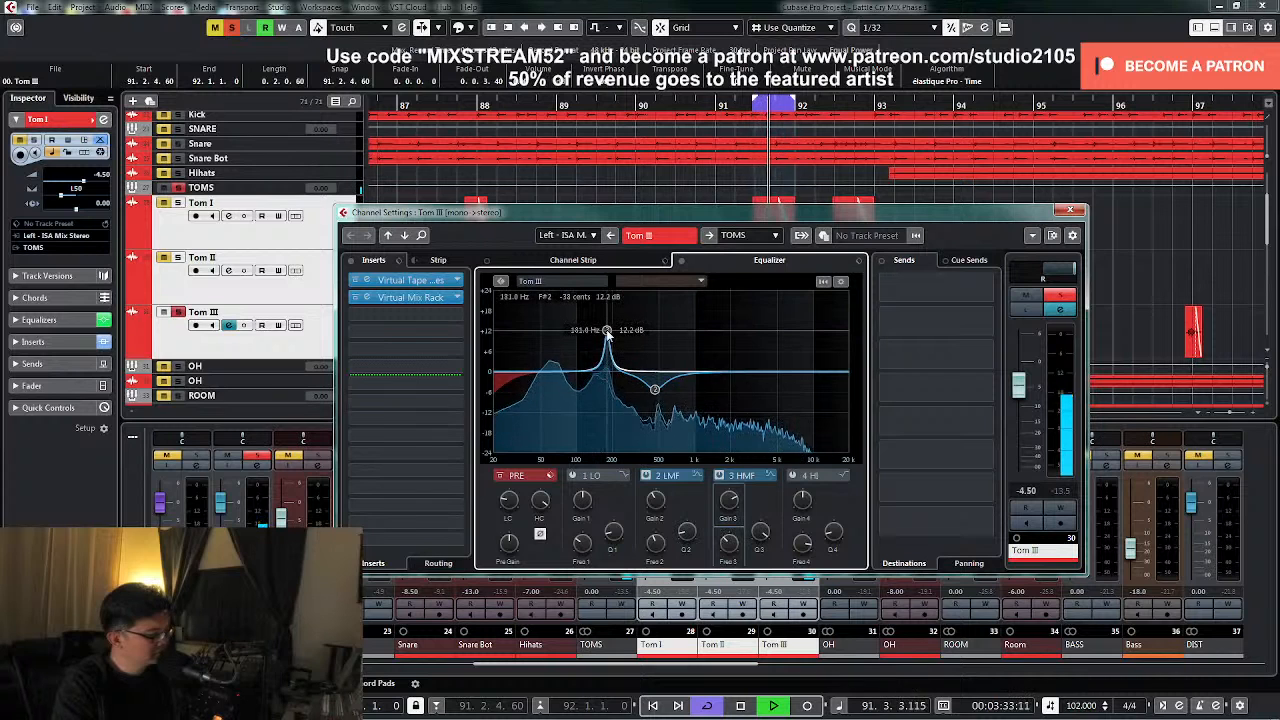
key(space)
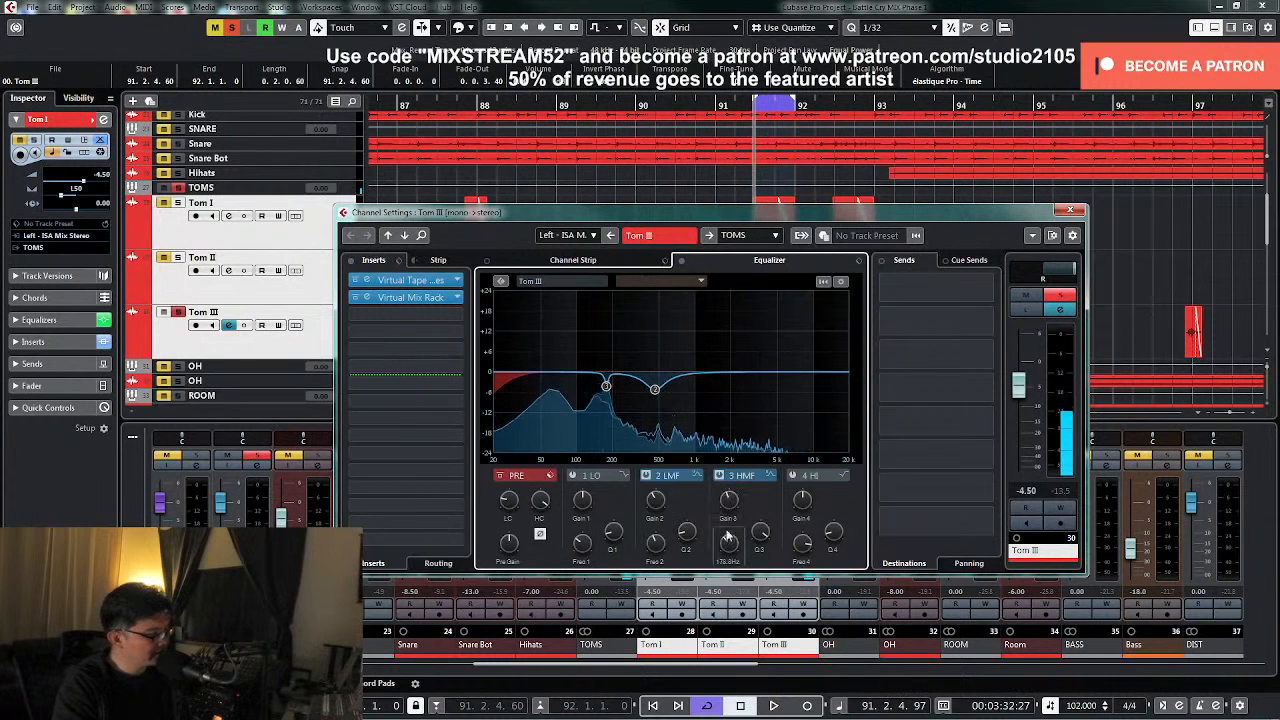
key(space)
scroll(731, 516, down, 6)
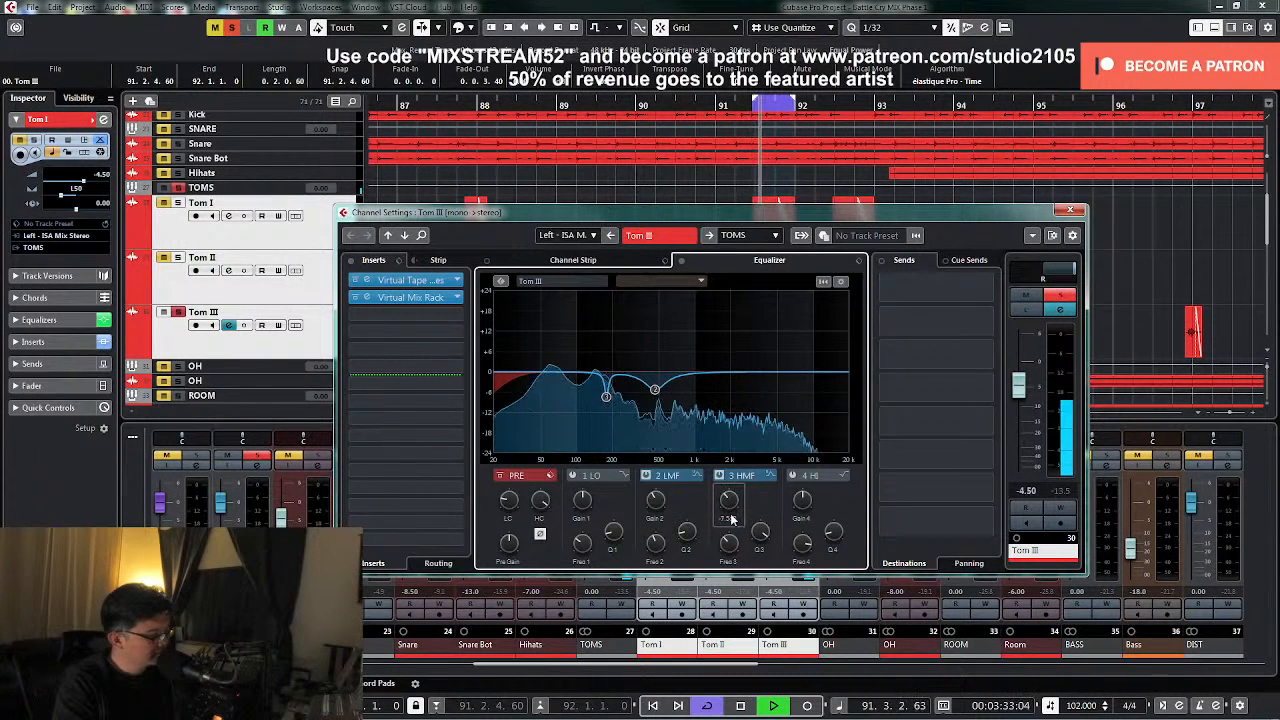
- Enable Tom III's high EQ band as a peak filter and boost it 6.7 dB at 3958 Hz
click(794, 476)
click(845, 476)
click(902, 544)
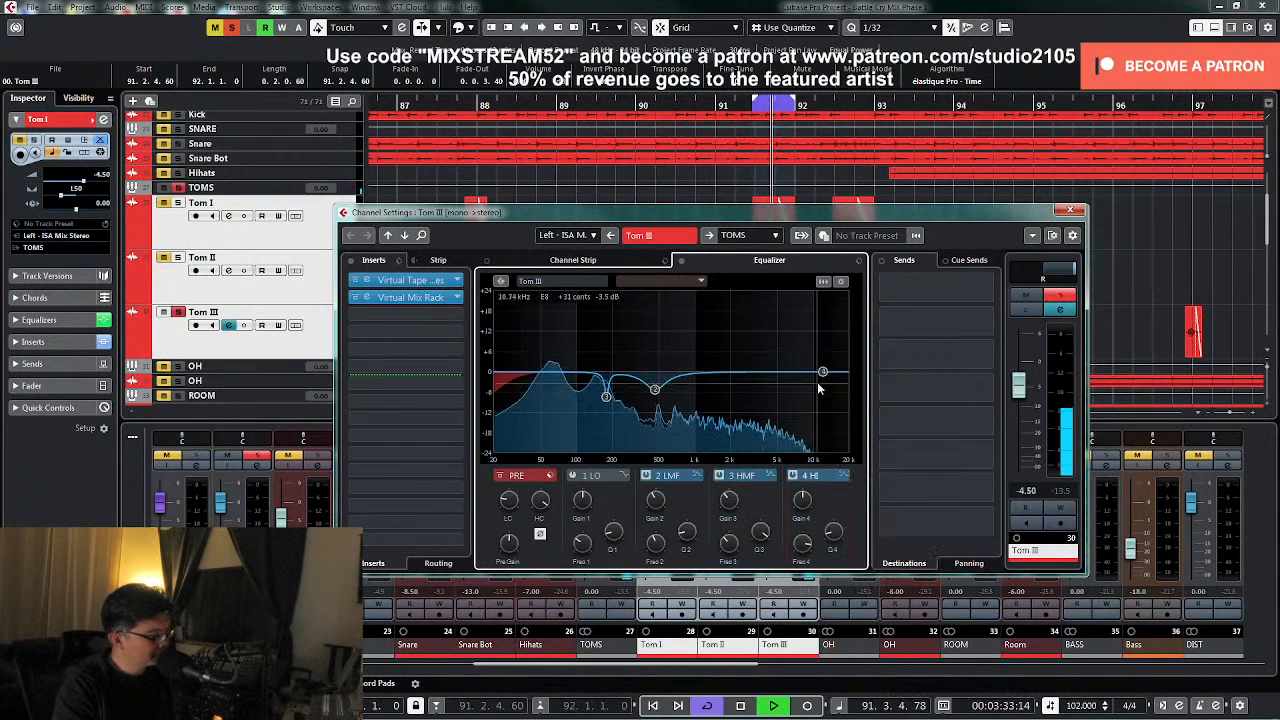
drag(822, 372, 768, 352)
key(space)
- Load EnvelopeShaper in the Tools slot of Tom III's channel strip and play the looped tom through it
click(598, 263)
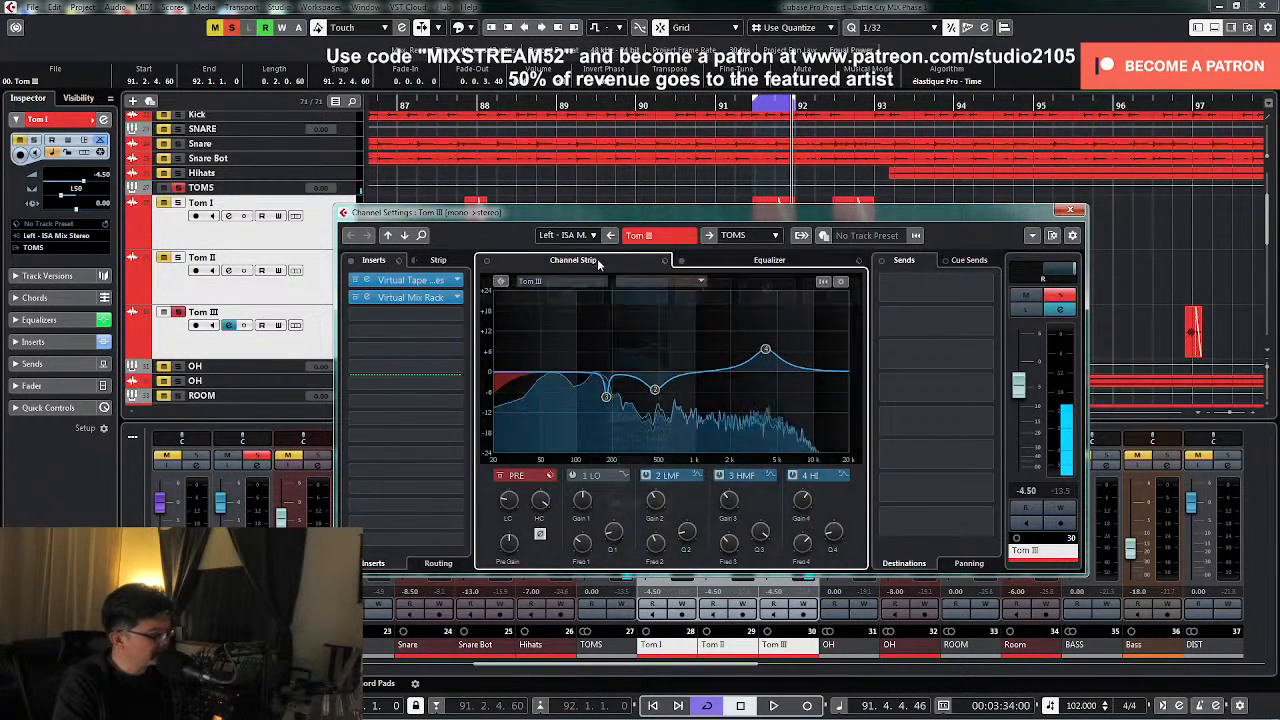
click(729, 291)
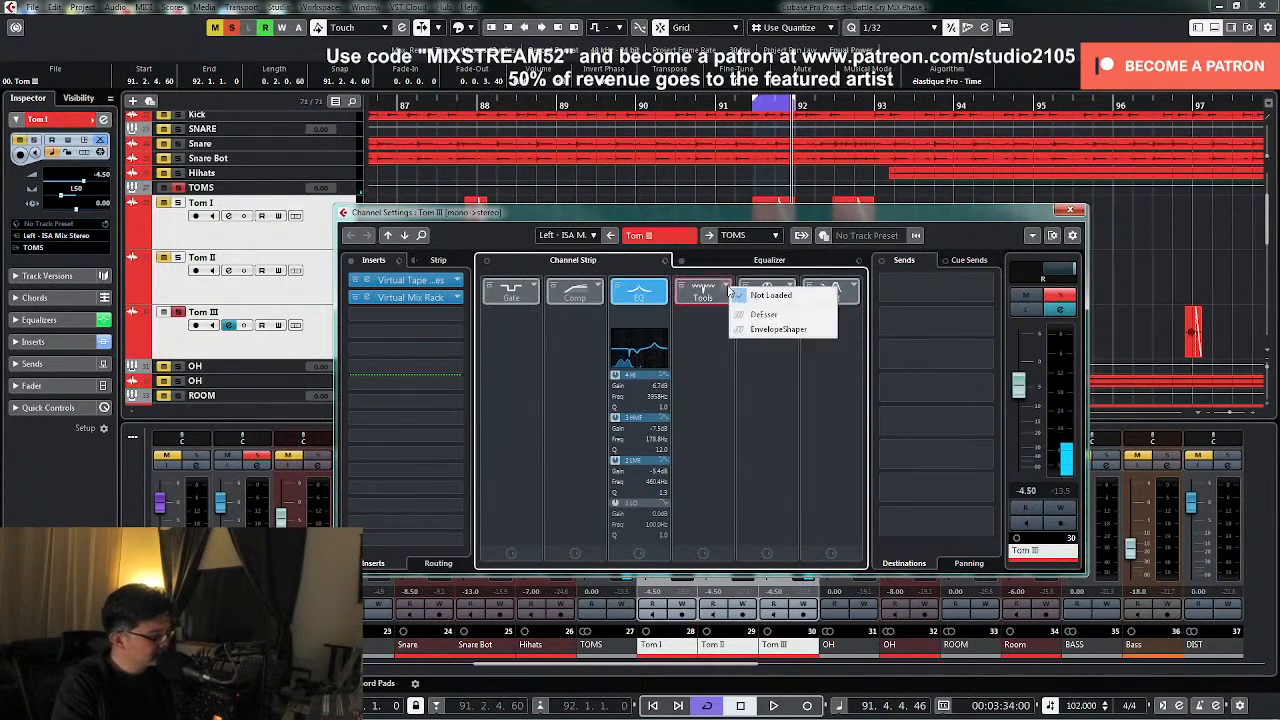
click(772, 330)
key(space)
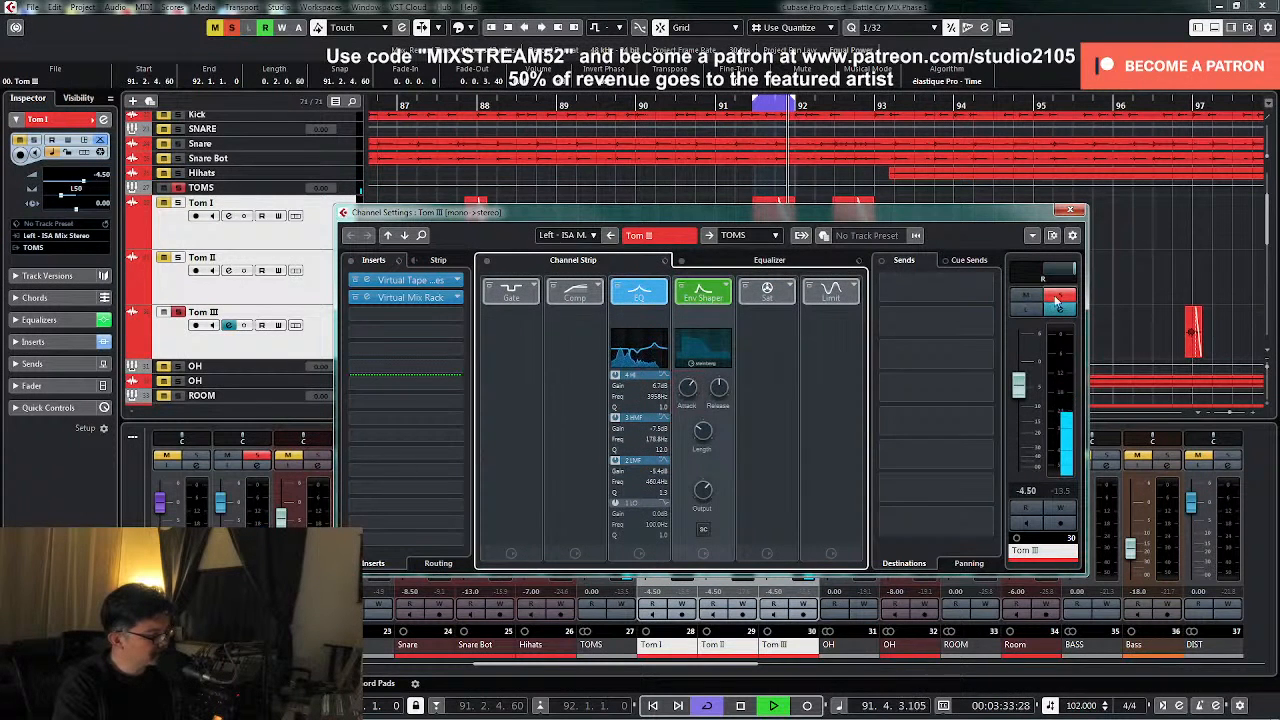
- Take Tom III out of solo, close its settings and play the full drum mix past bar 93 with looping off
click(1071, 210)
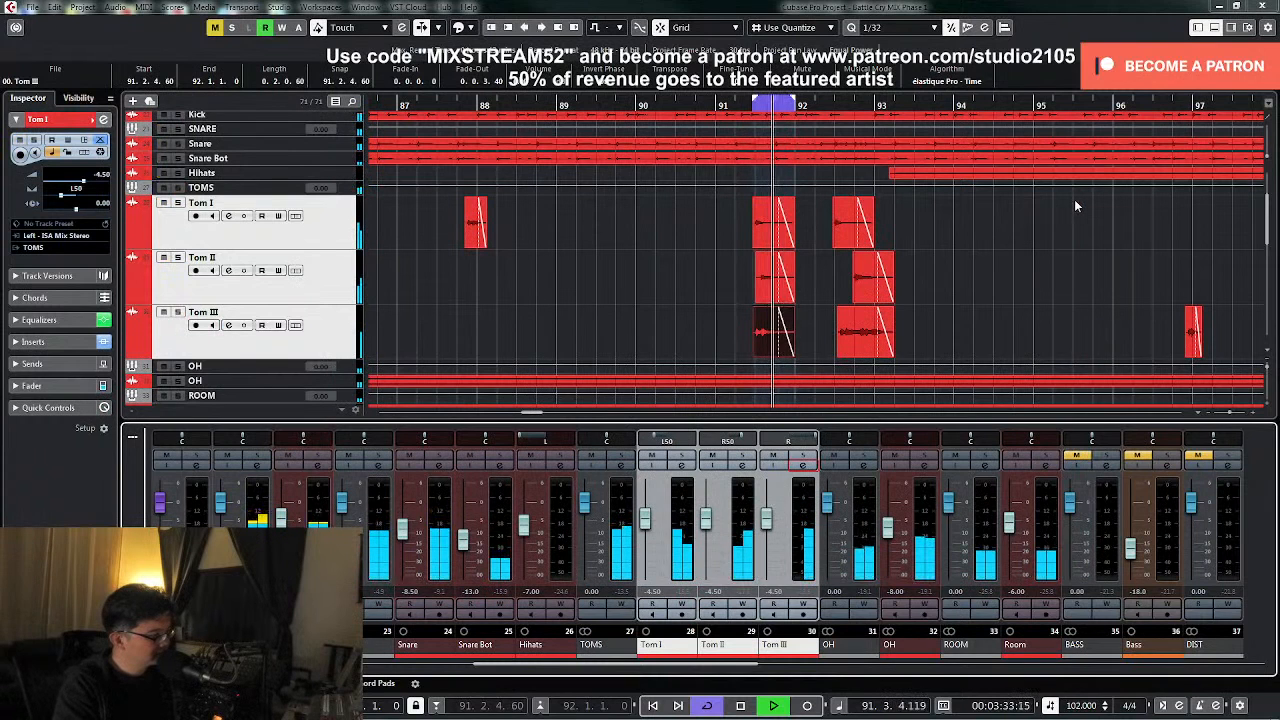
key(KP_Divide)
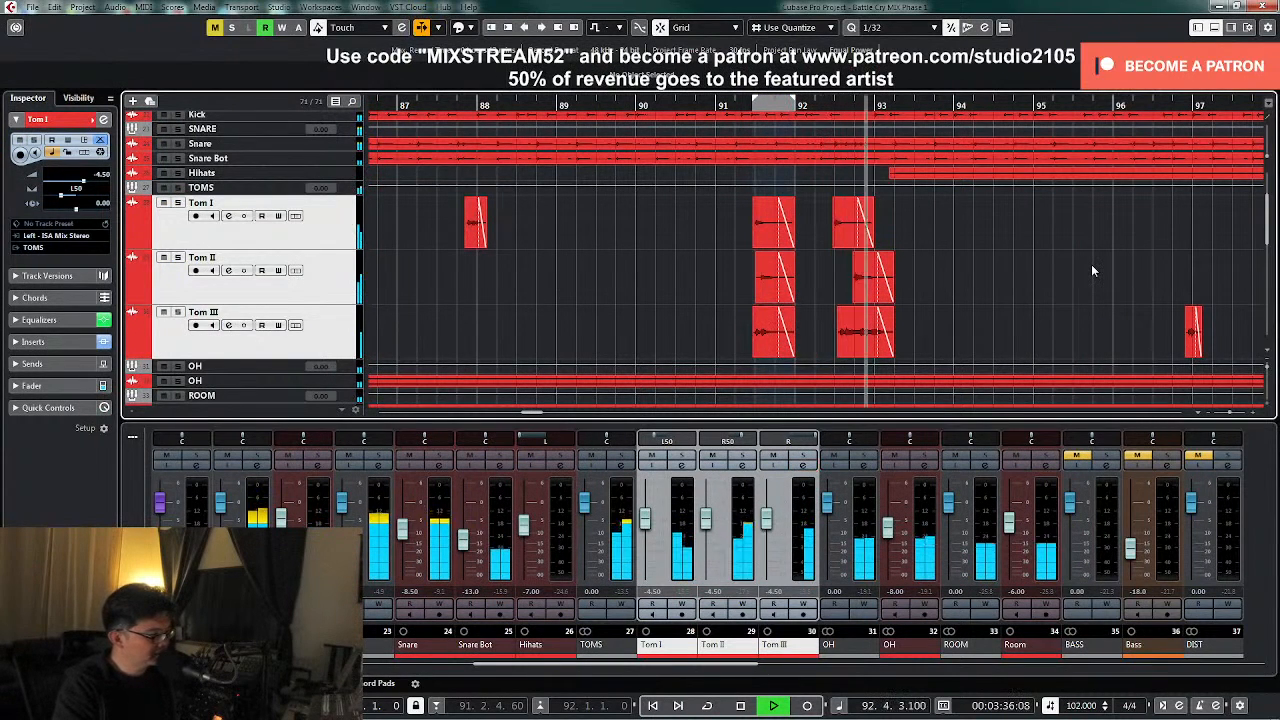
key(space)
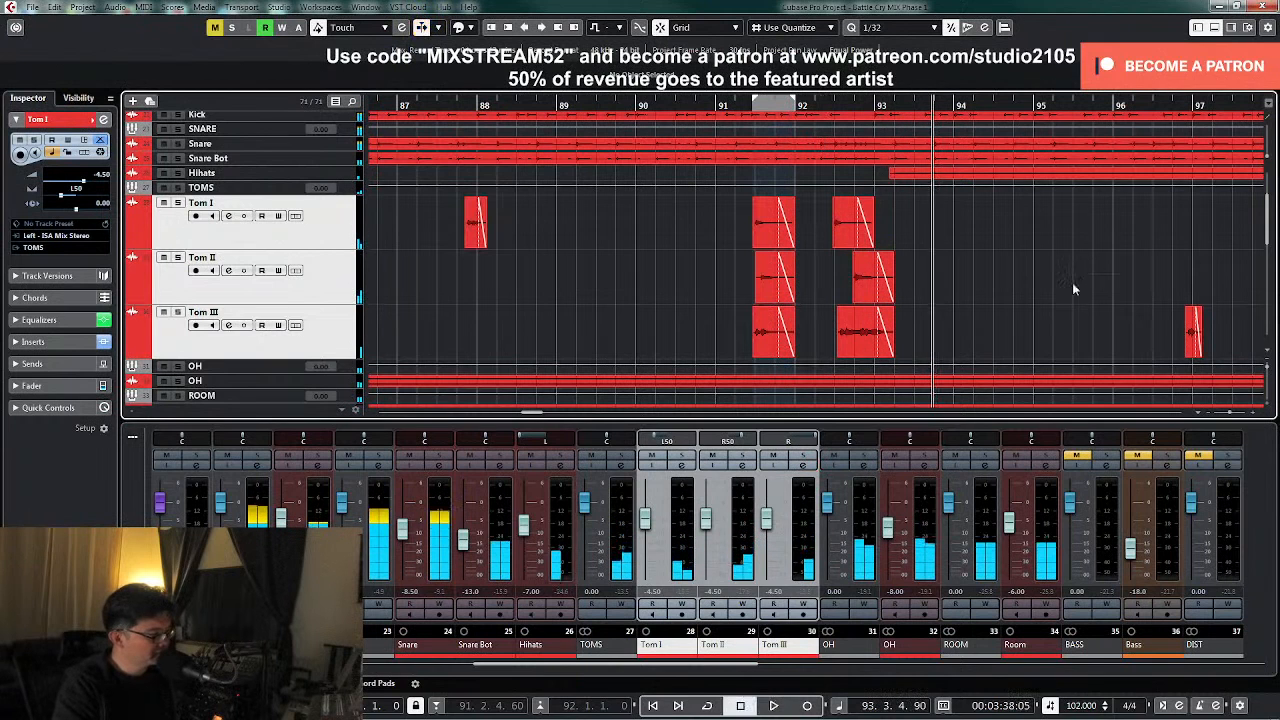
- Solo the TOMS group and set the locators around all tom events in bars 91 to 93, with the cursor at their start
click(621, 456)
click(622, 466)
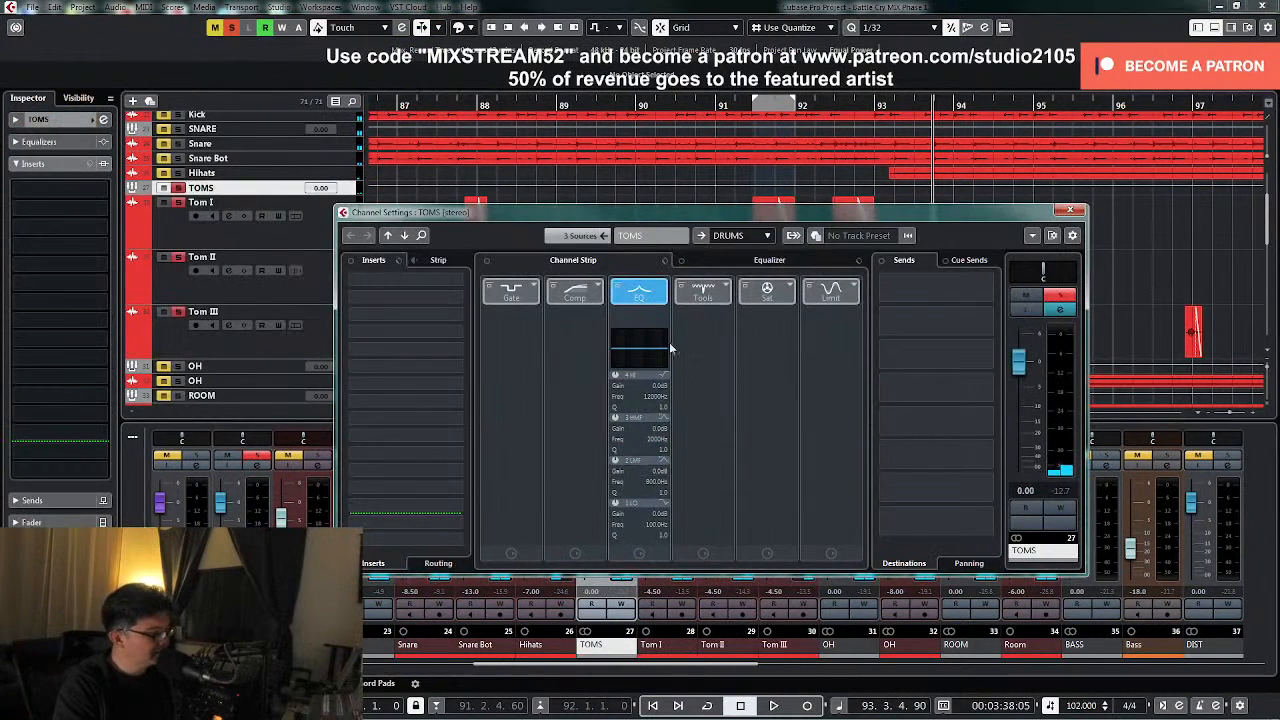
click(1070, 210)
drag(622, 229, 922, 336)
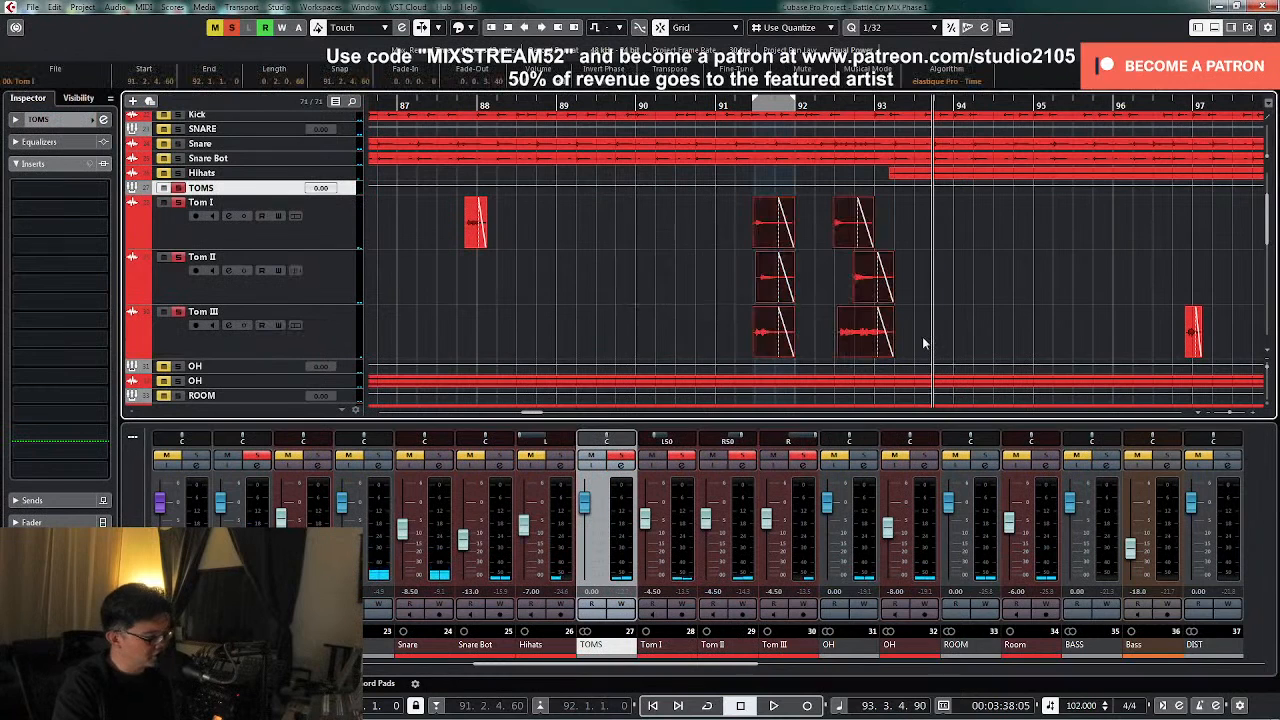
key(p)
key(l)
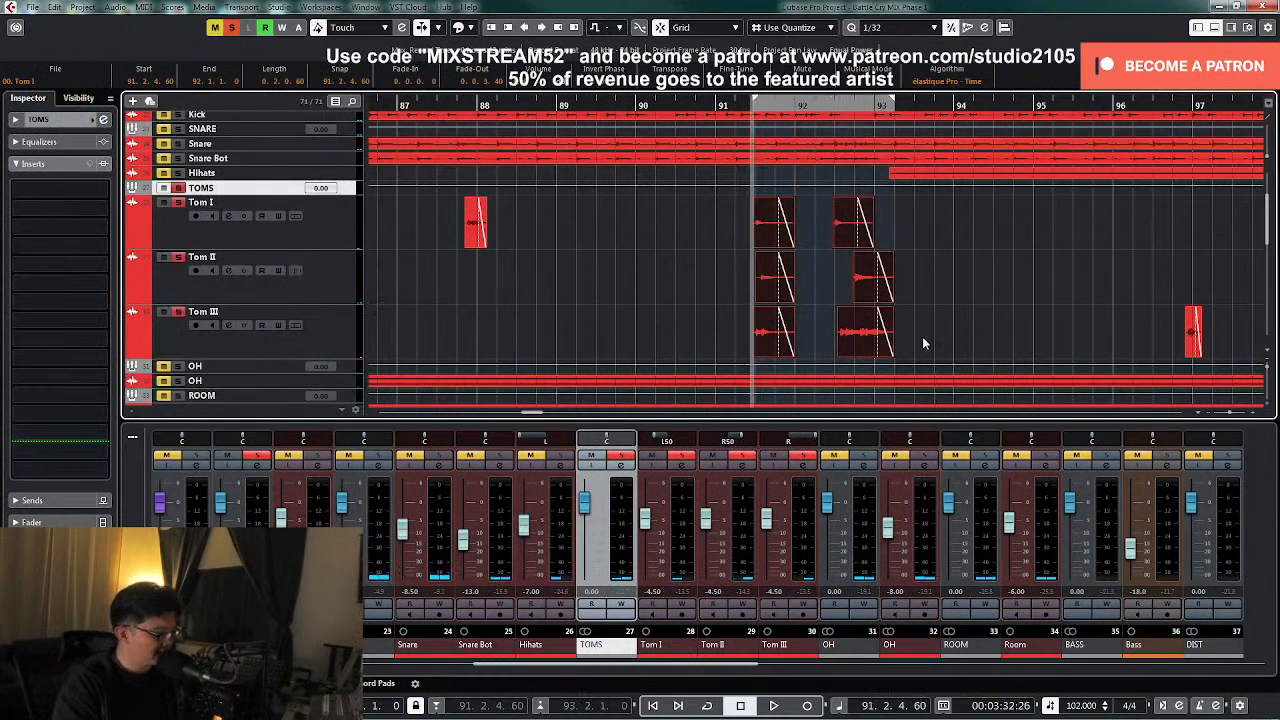
- Enable the TOMS group's pre filters with the low cut at 20 Hz plus a high cut, and add a send to REVerence
click(621, 466)
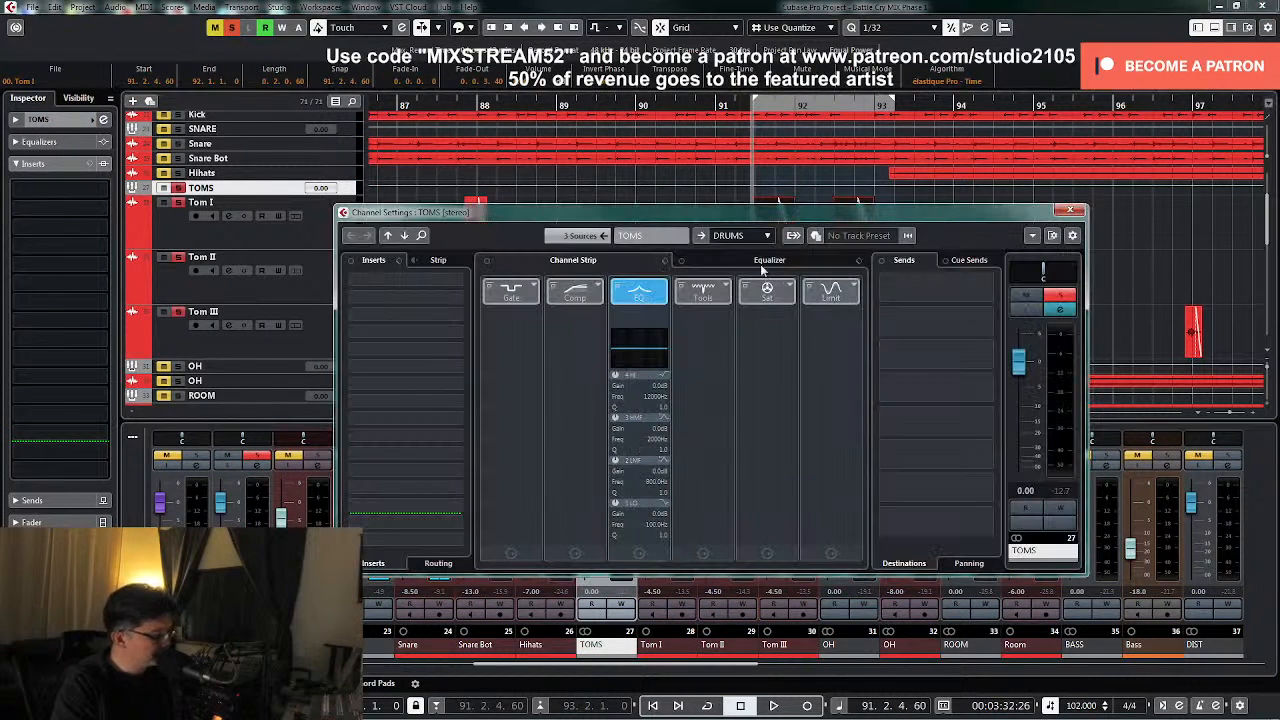
click(772, 261)
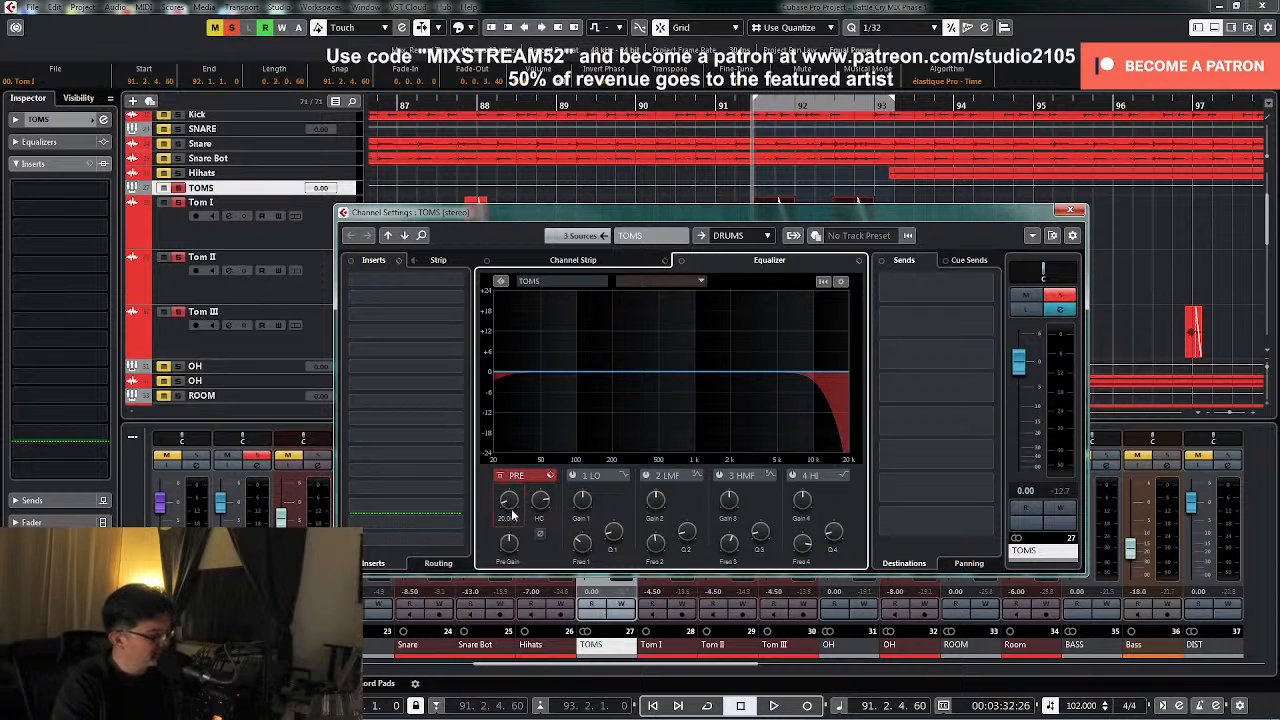
click(958, 286)
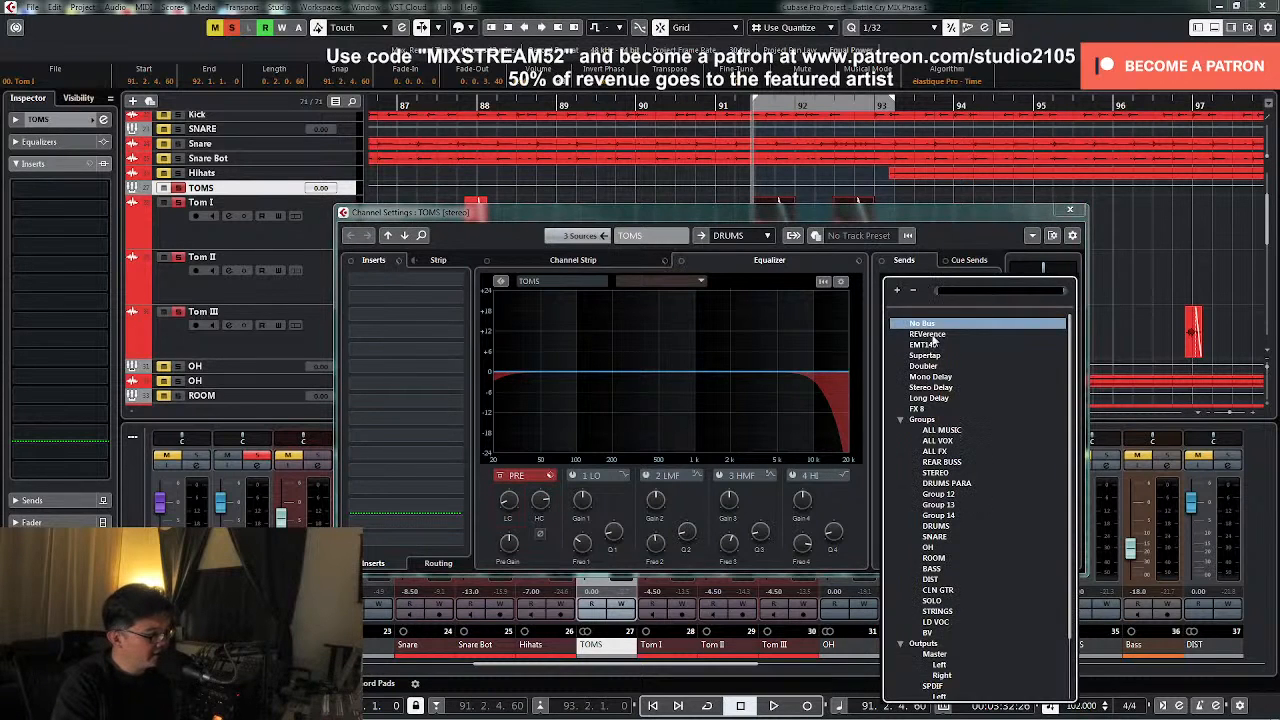
click(932, 335)
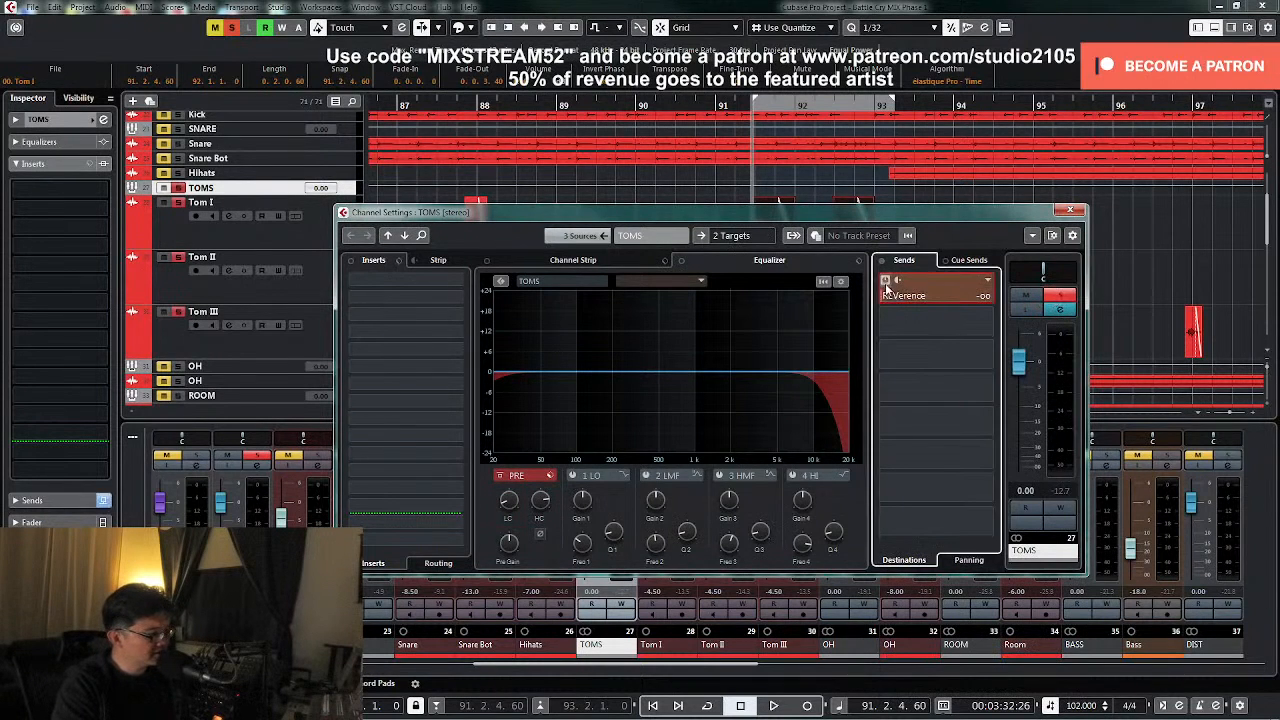
- Activate the TOMS group's REVerence send and set its level to -3.46 dB while playing the toms
drag(913, 296, 958, 292)
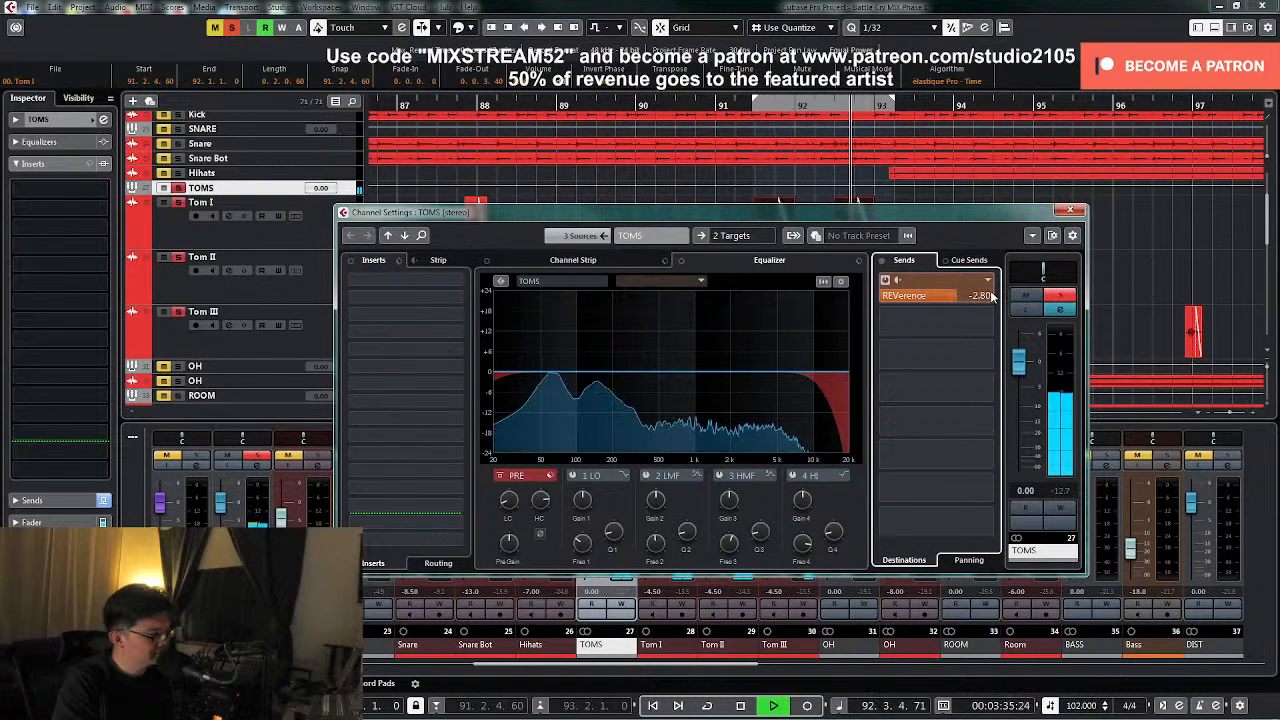
key(space)
click(1053, 298)
key(space)
drag(957, 300, 949, 300)
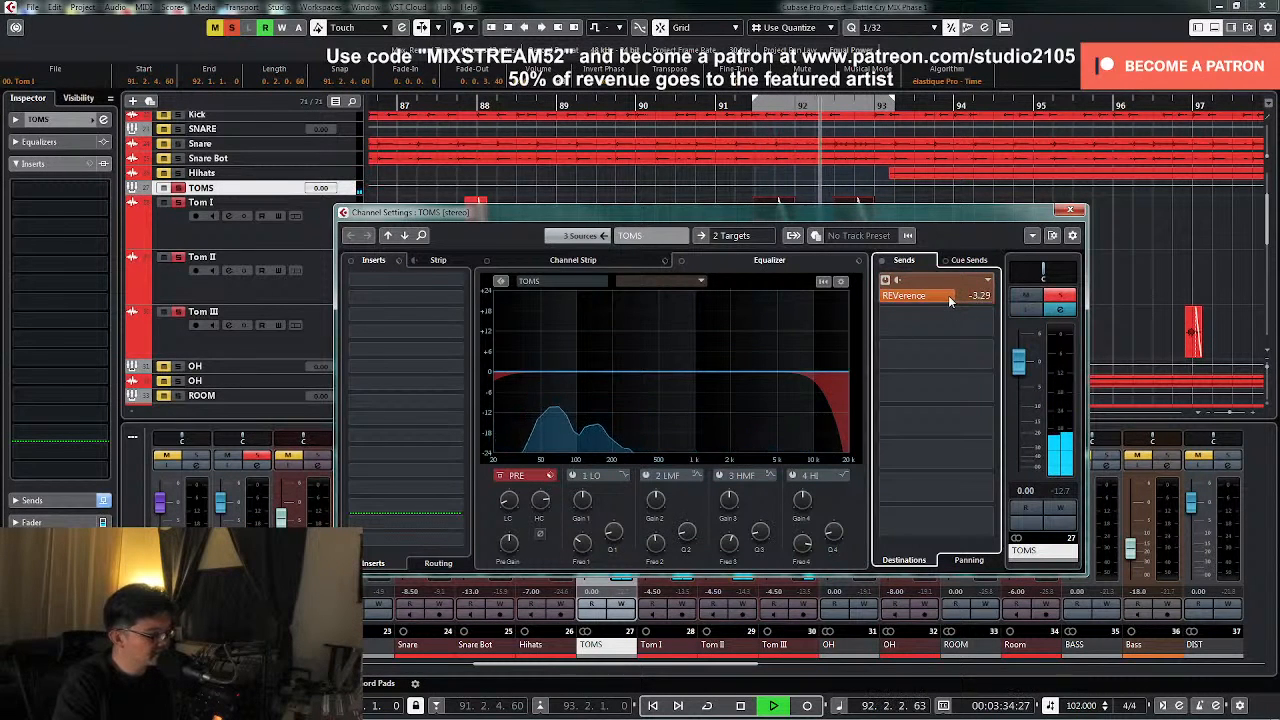
key(space)
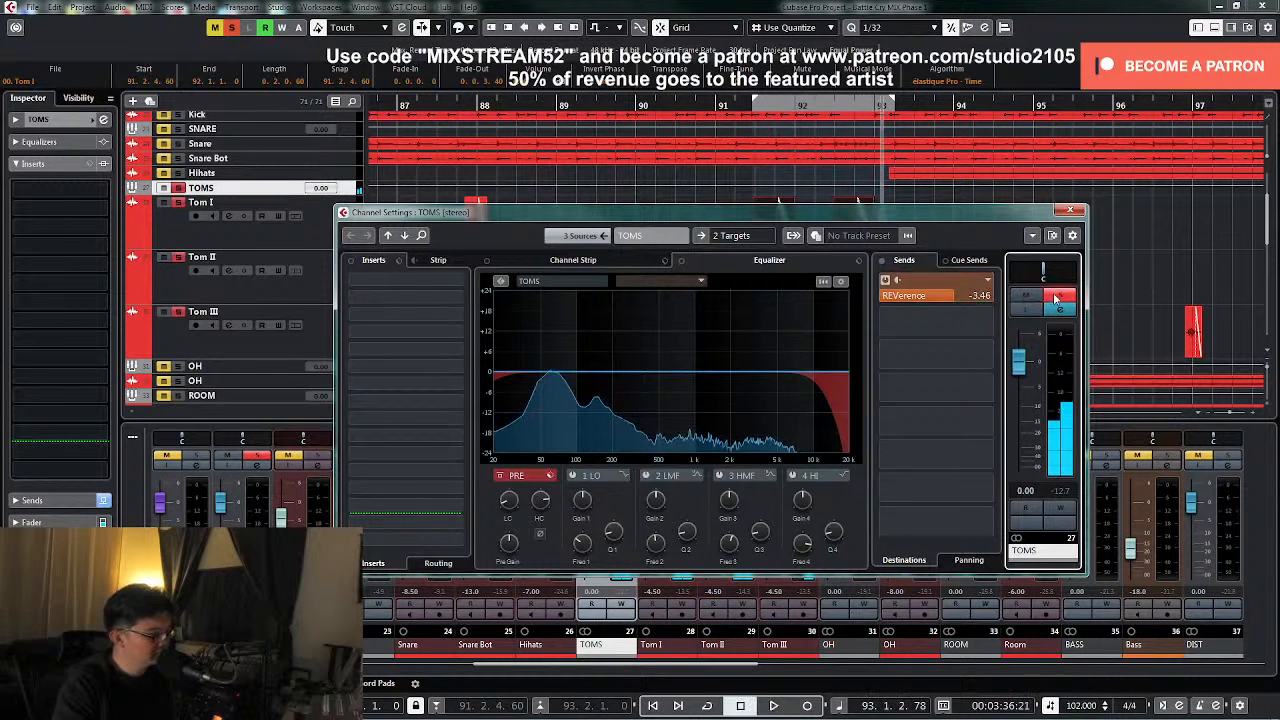
- Take TOMS out of solo, turn looping on, play the full drum mix from bar 1 and check the TOMS REVerence send
click(1070, 210)
key(KP_Divide)
key(shift+f)
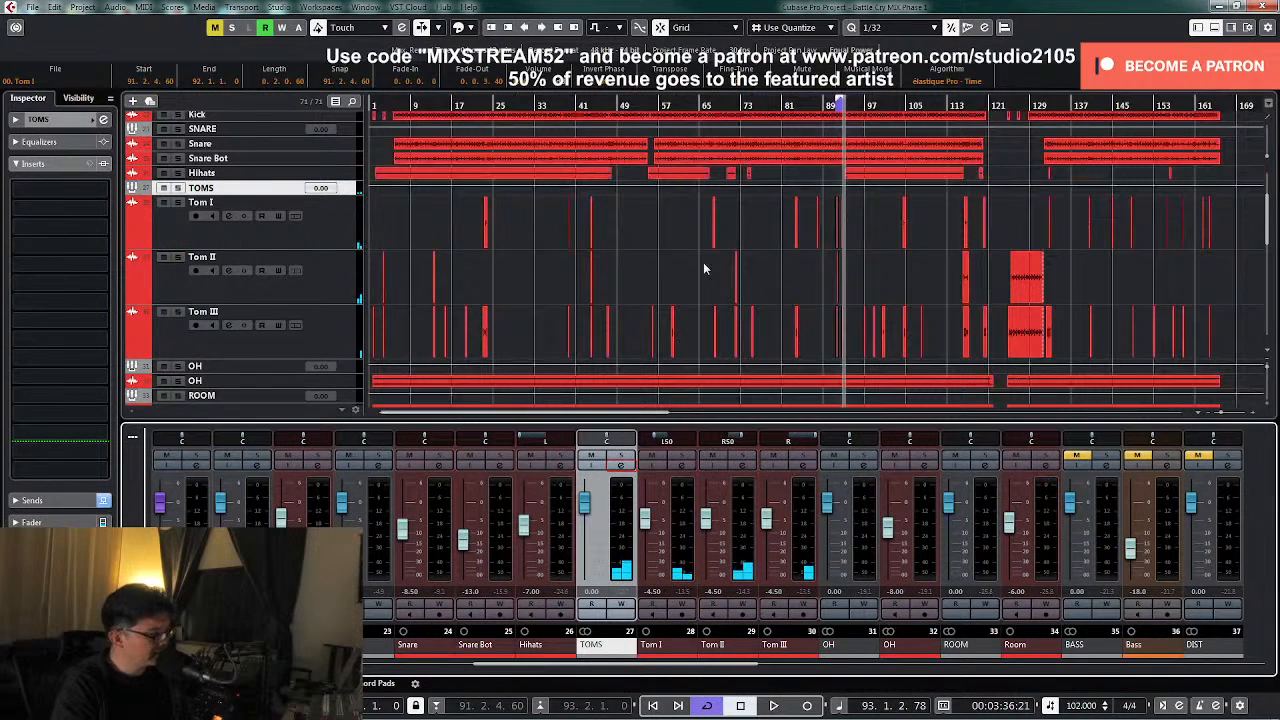
click(374, 106)
key(z)
key(space)
scroll(494, 211, up, 3)
key(z)
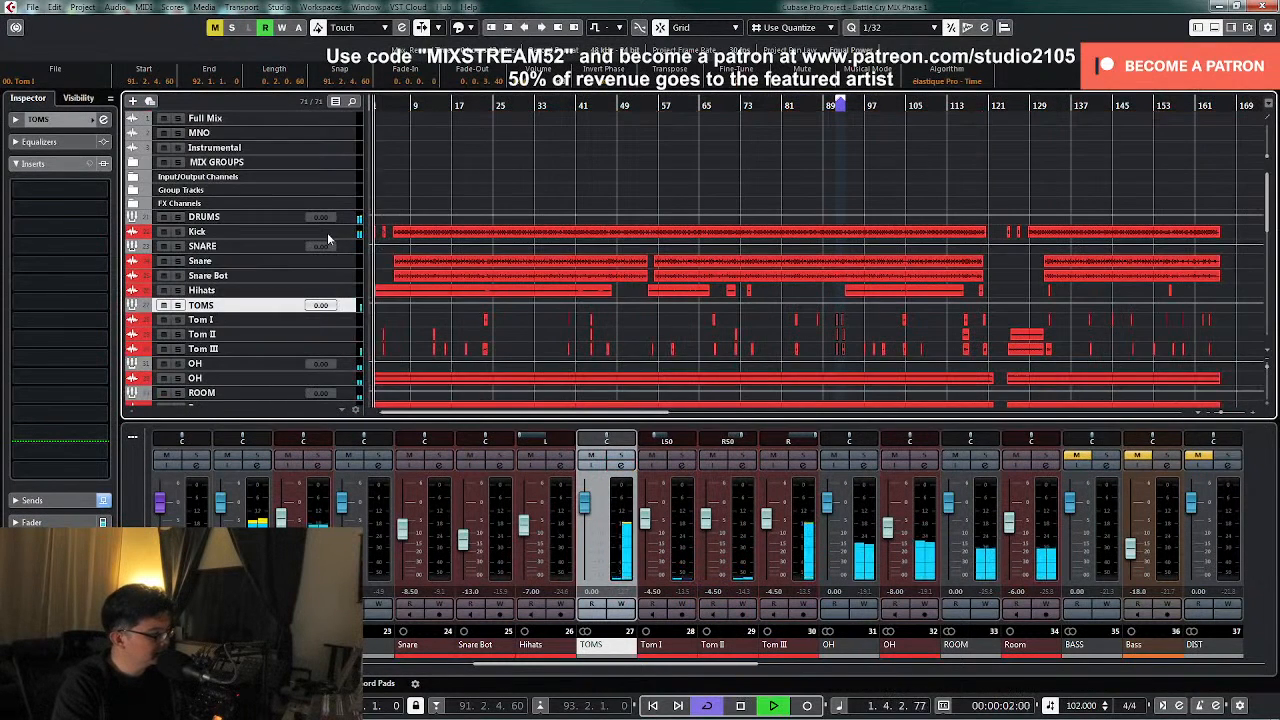
click(619, 467)
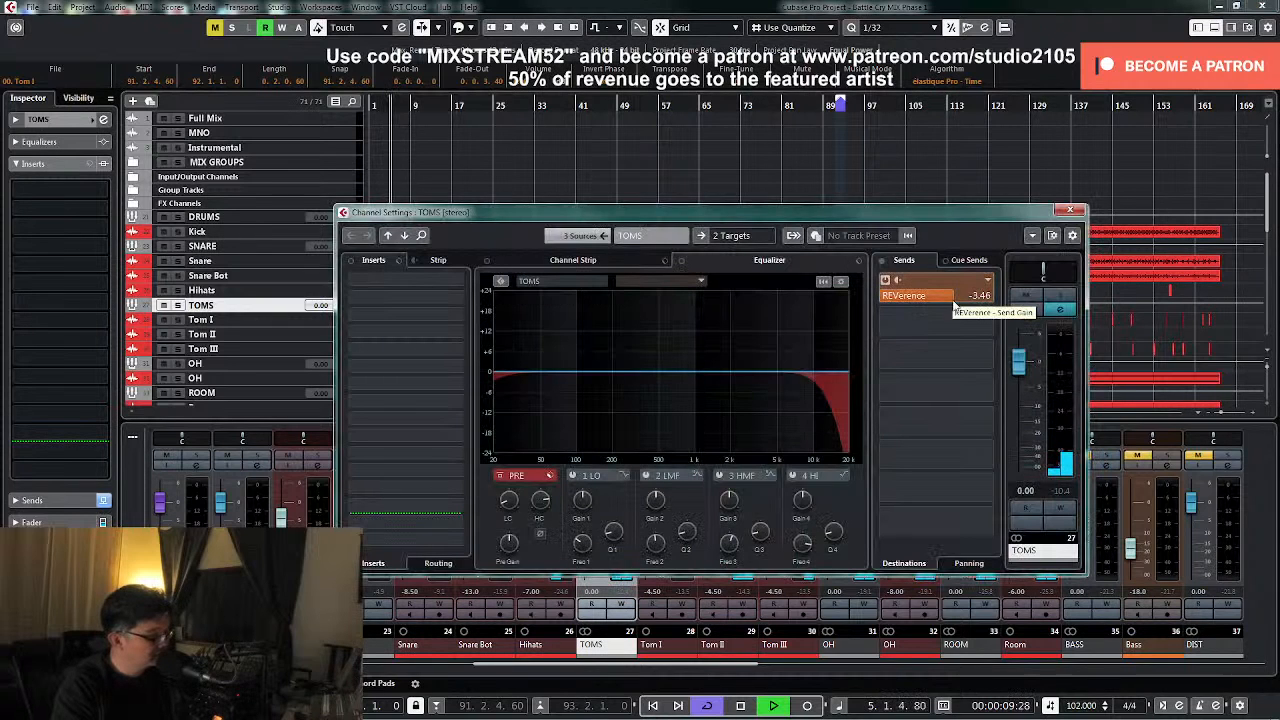
click(1073, 210)
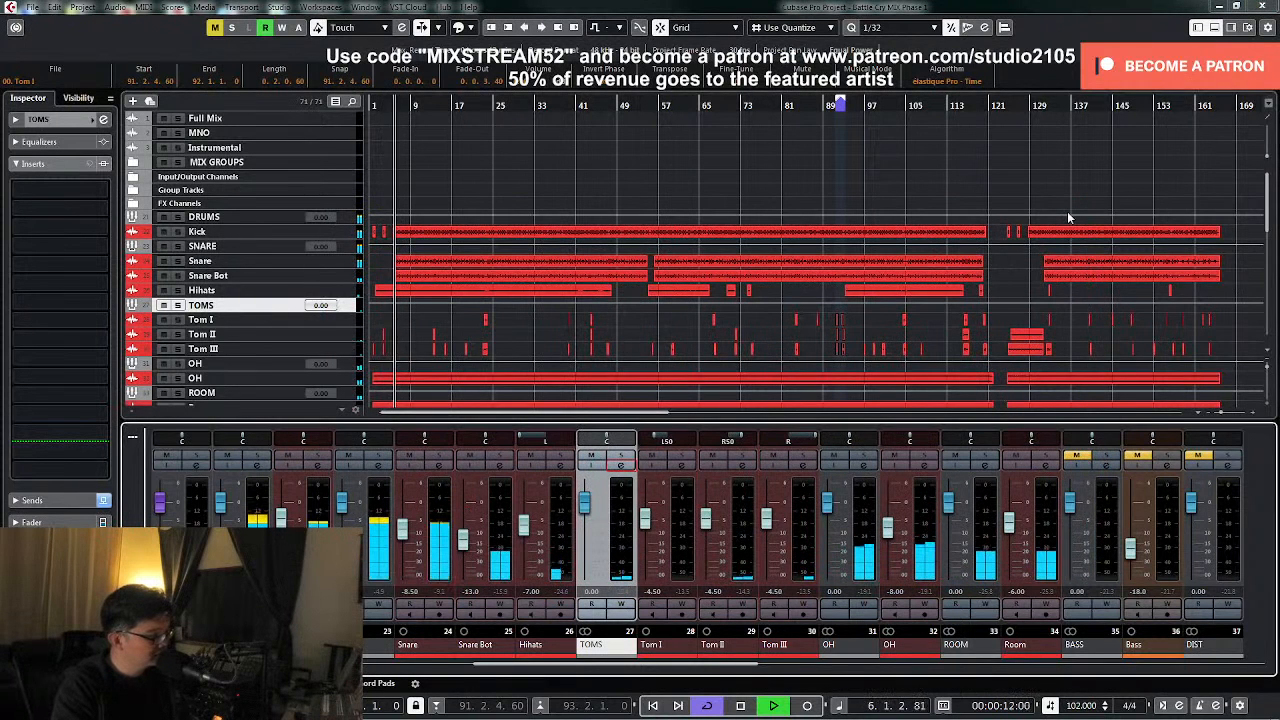
- Lower the Snare Bot fader to -14.1 dB during playback and stop after the bar 13 fill
click(461, 545)
drag(462, 548, 462, 550)
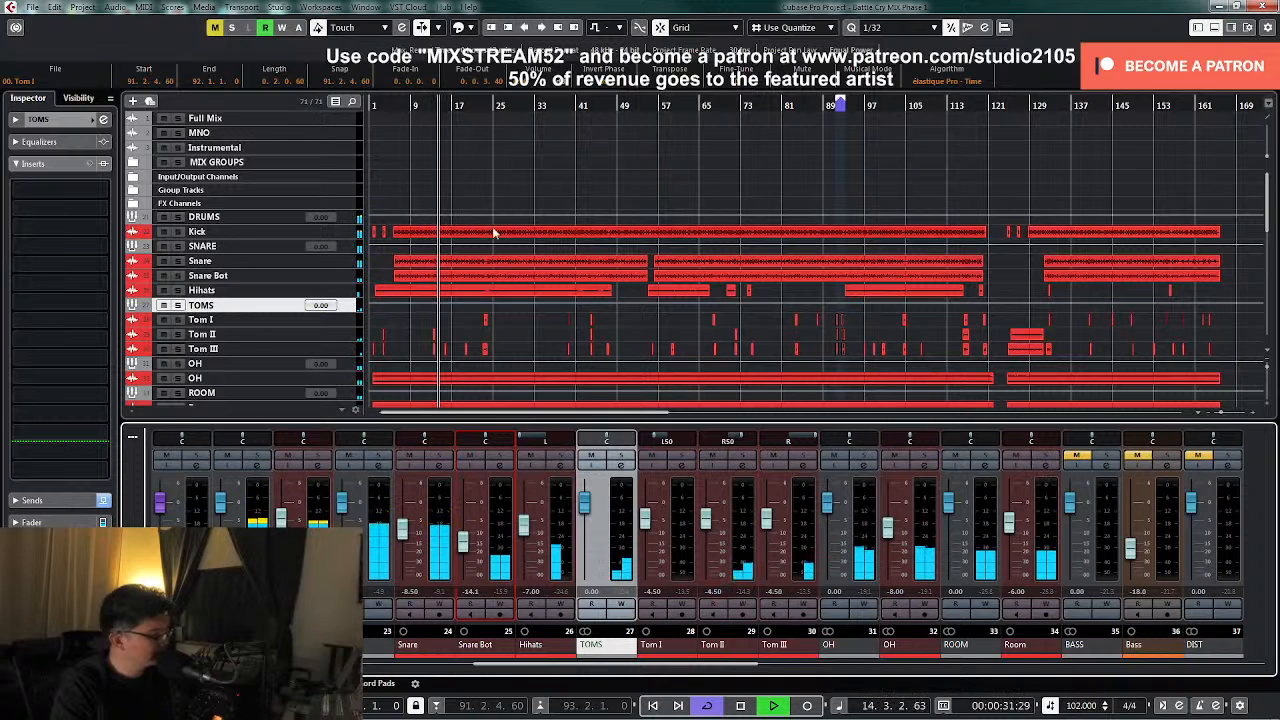
key(space)
- Set the locators around the Tom II event at bar 13 with the cursor at its start, and open Tom II's channel settings
click(418, 333)
drag(418, 330, 432, 341)
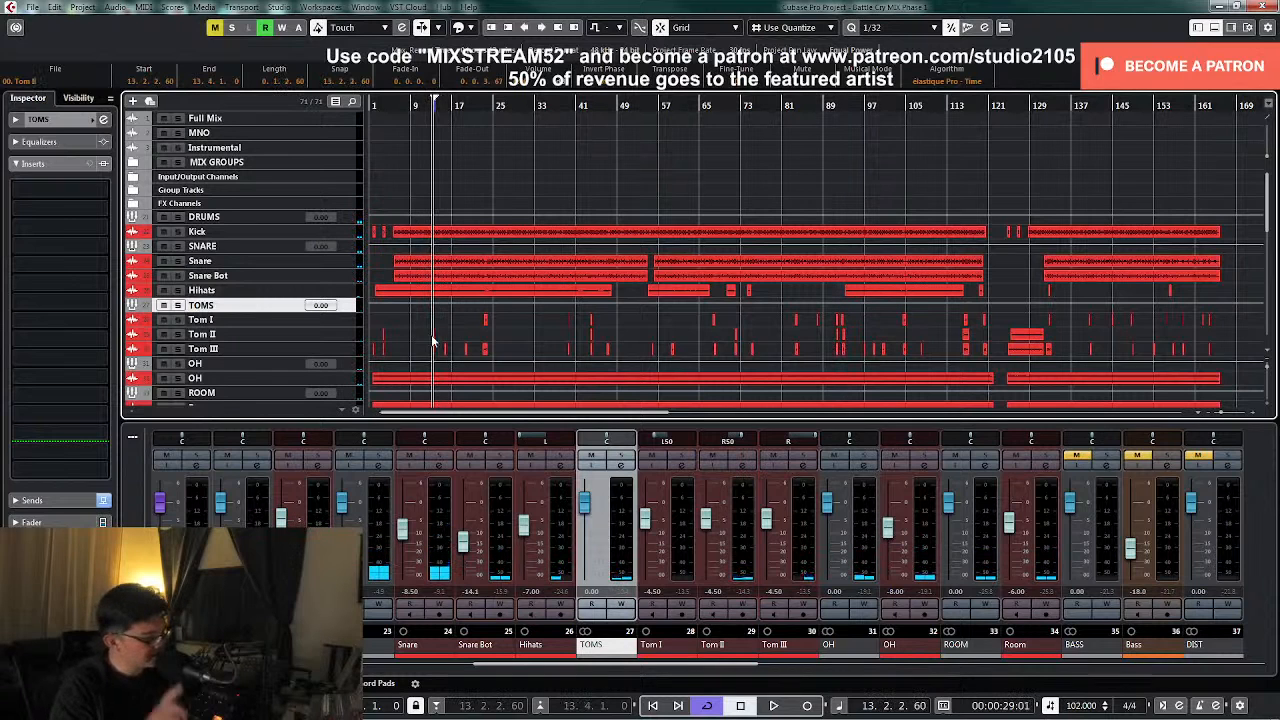
click(738, 469)
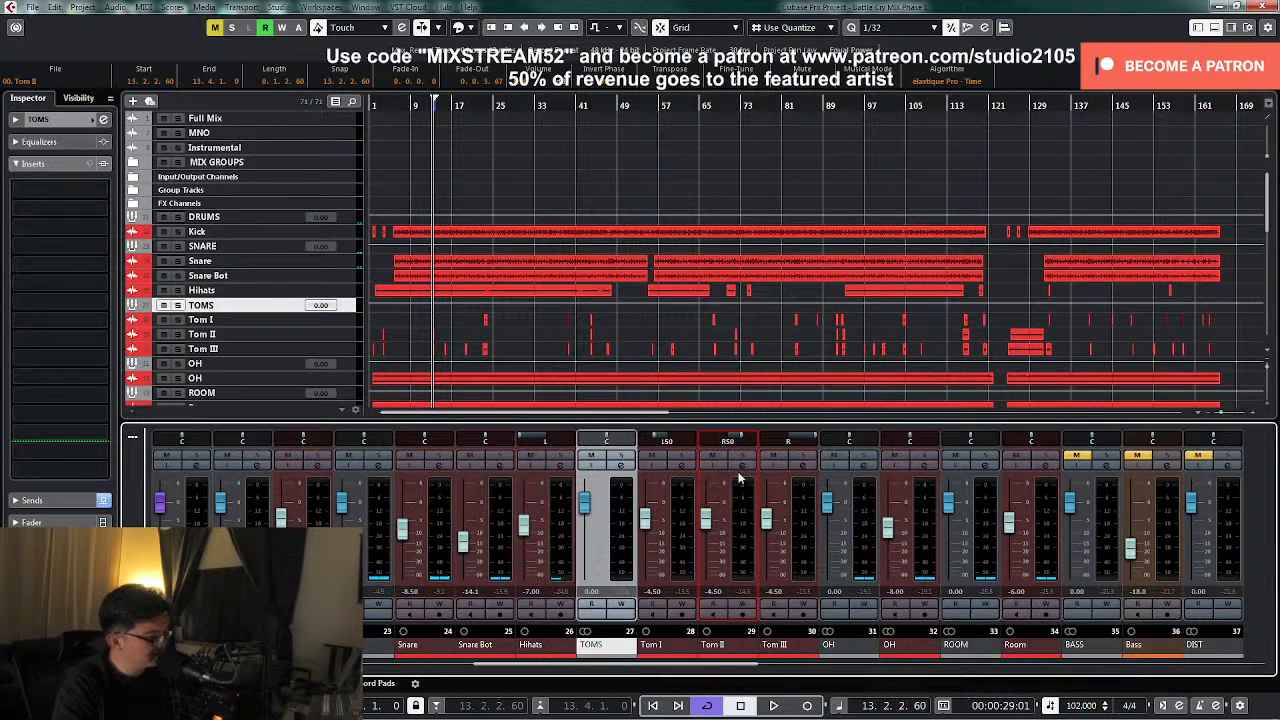
click(740, 466)
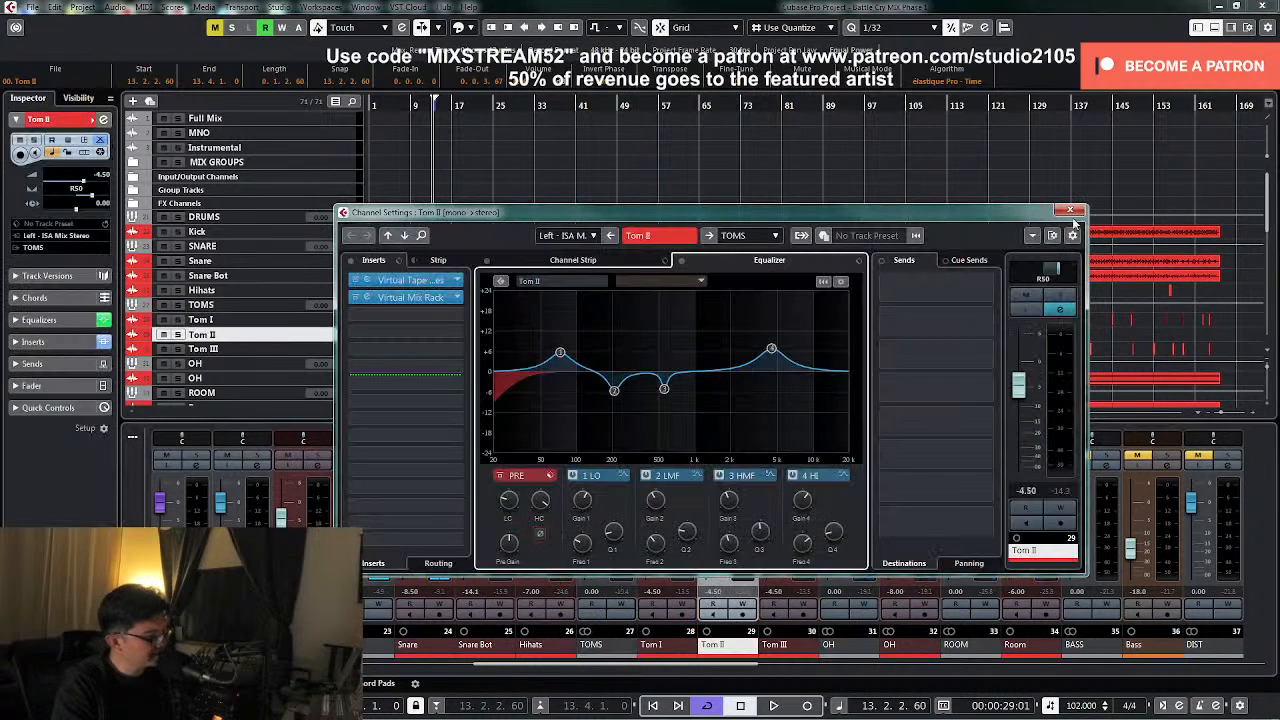
- Play the section and invert the phase of the Tom III channel
click(1070, 211)
key(space)
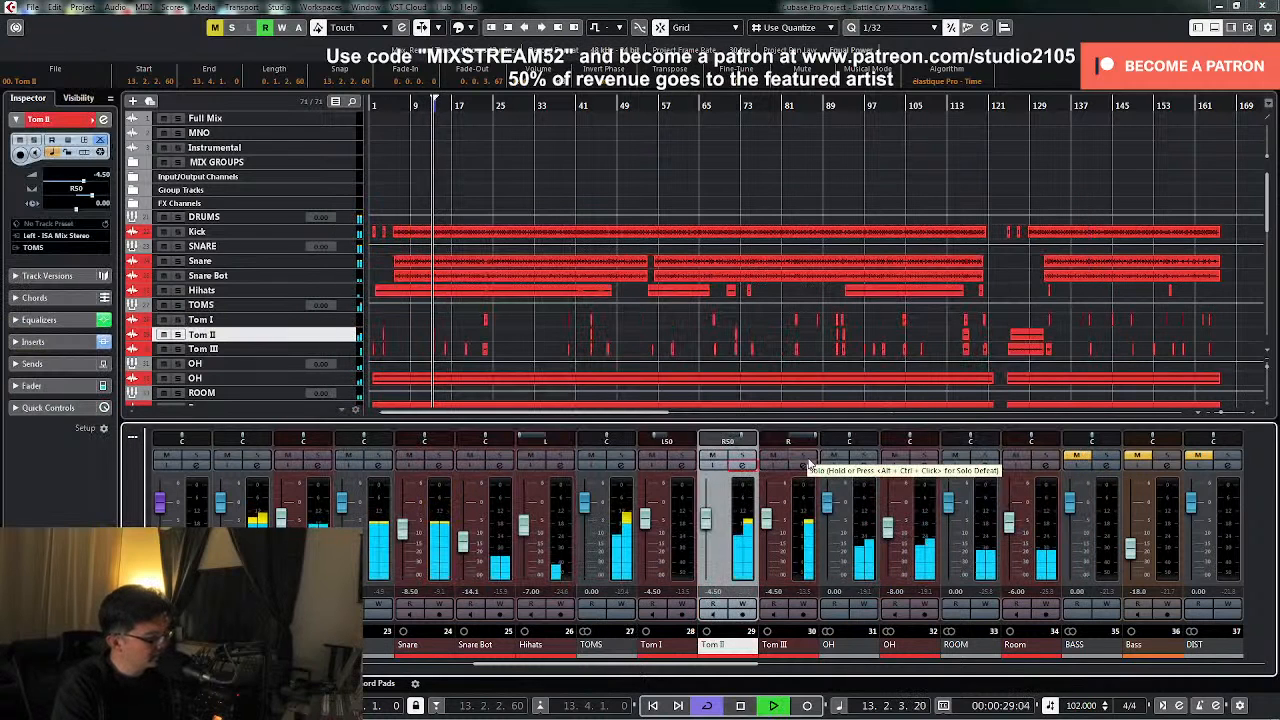
click(803, 466)
click(540, 535)
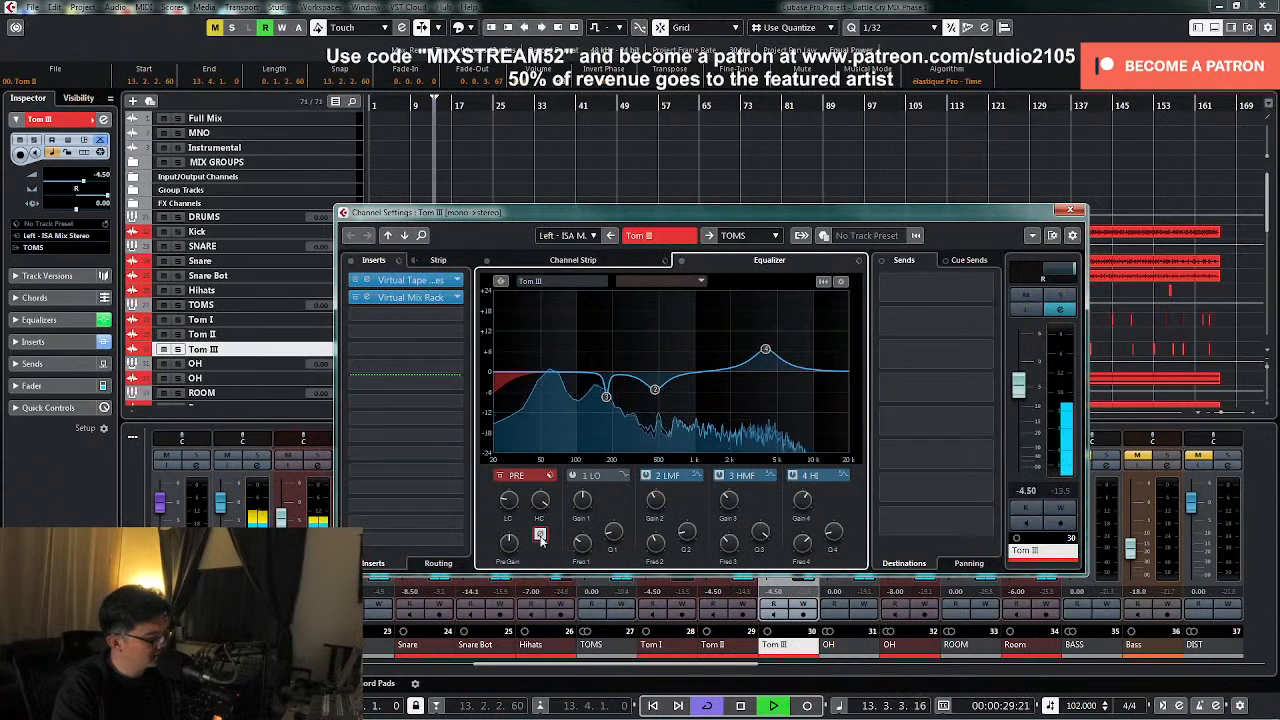
click(1070, 211)
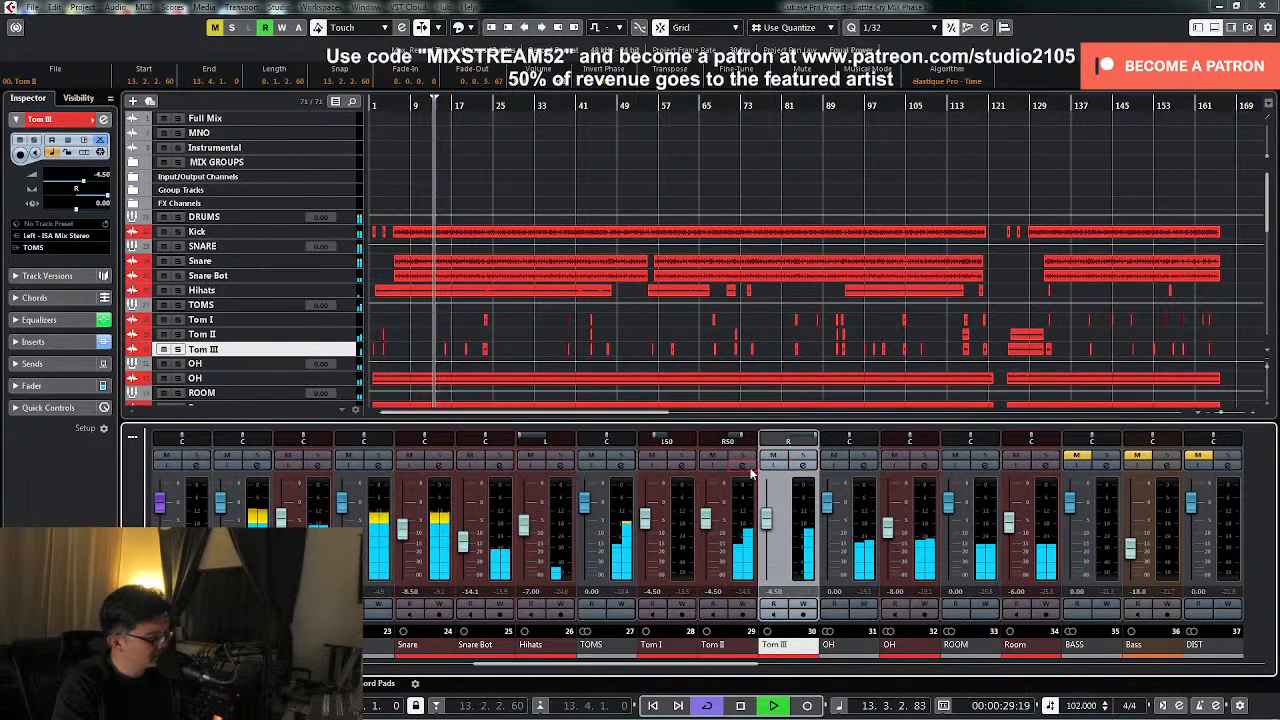
- Invert the phase of the Tom II channel during playback, close its settings and stop playback
click(744, 467)
click(540, 535)
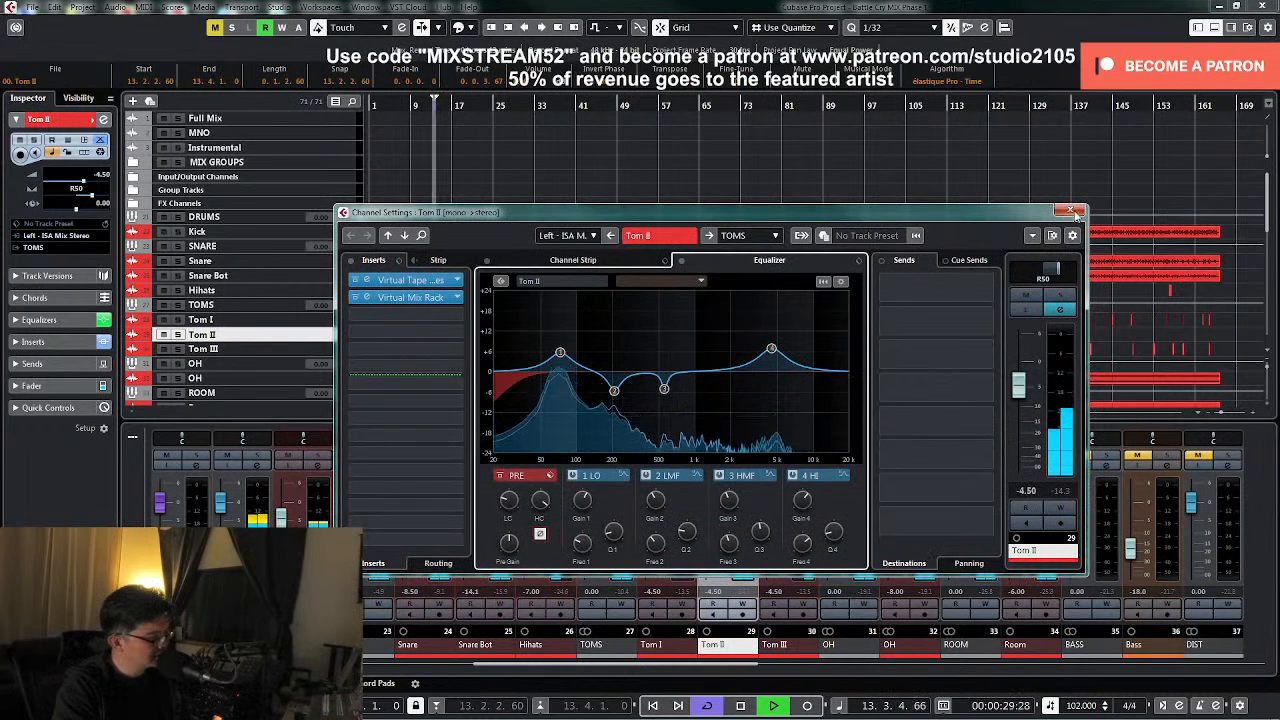
click(1072, 212)
key(space)
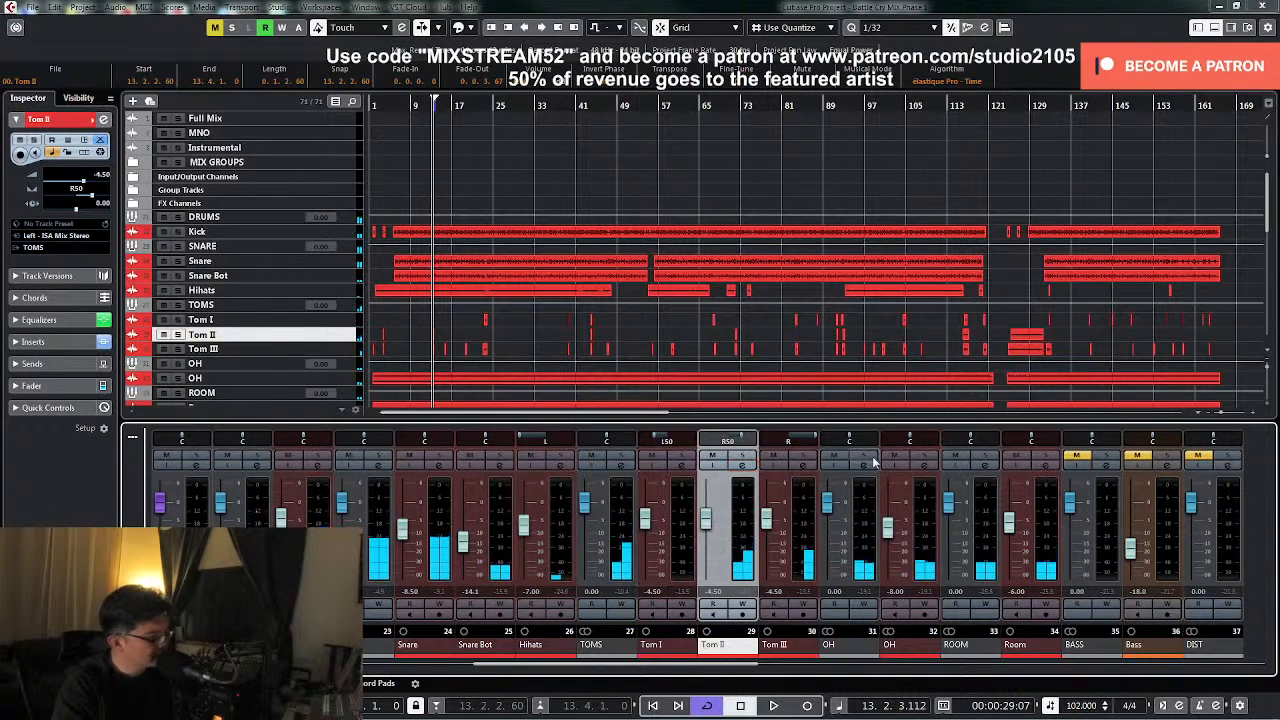
- Solo Tom III and enable its low EQ band with the Parametric II filter type
click(803, 457)
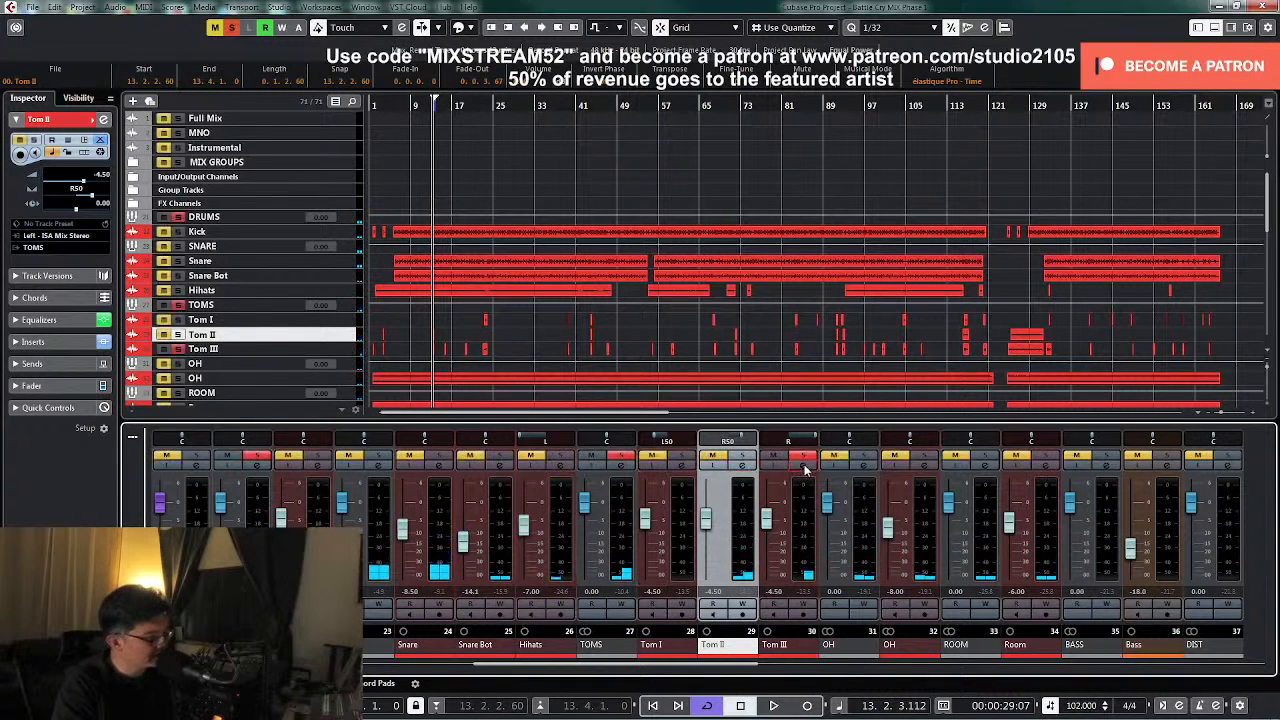
click(805, 467)
click(573, 476)
click(623, 476)
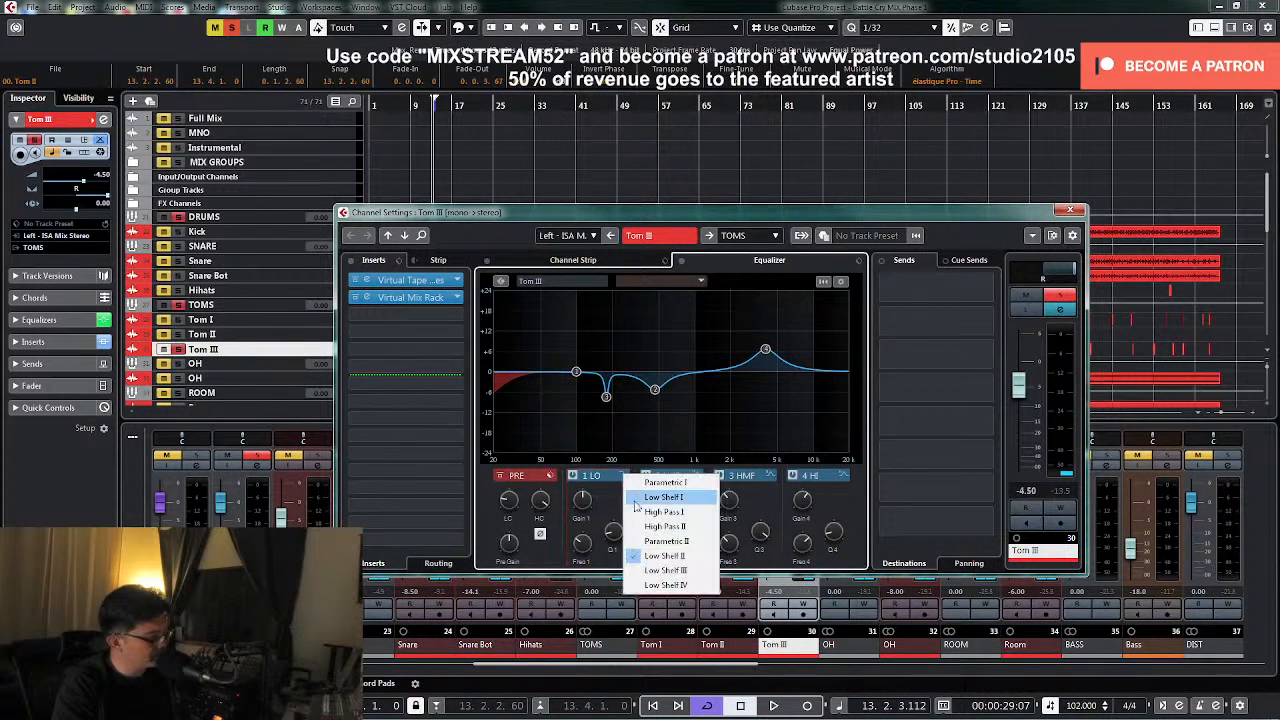
click(665, 537)
- Boost Tom III's low EQ band between 50 and 100 Hz during playback, then close its settings and stop
key(space)
drag(576, 373, 556, 348)
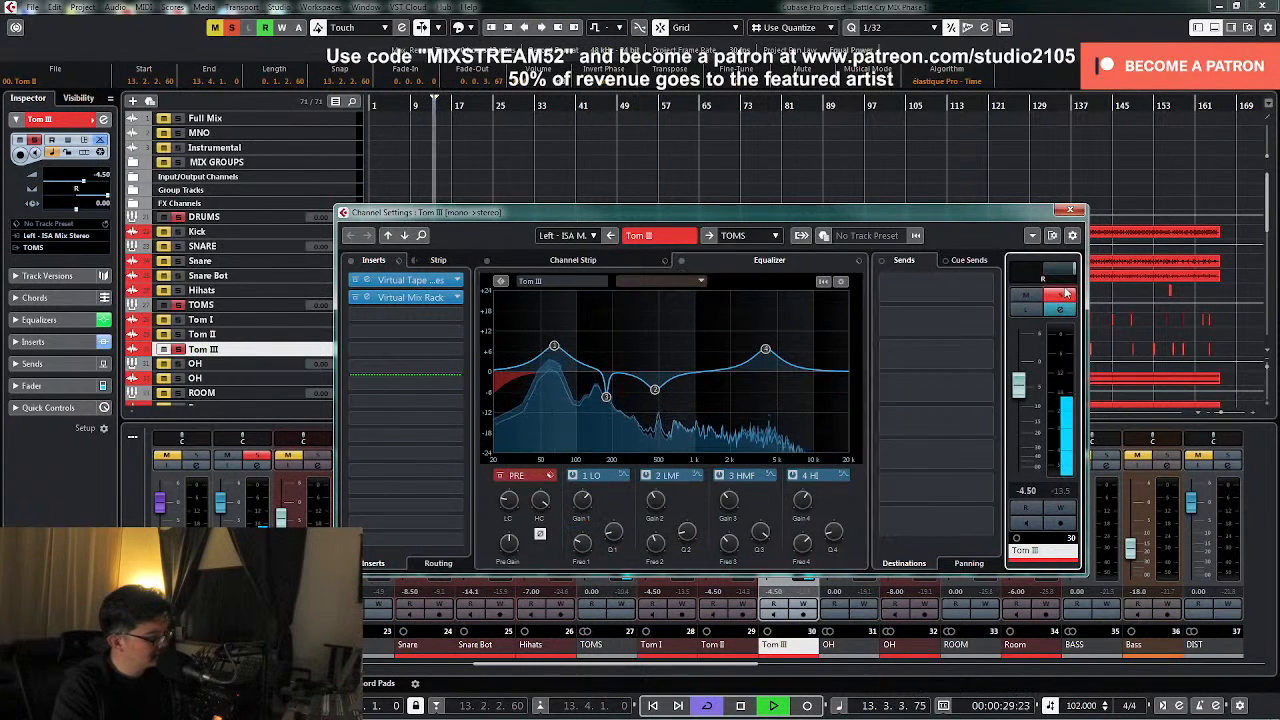
click(1069, 212)
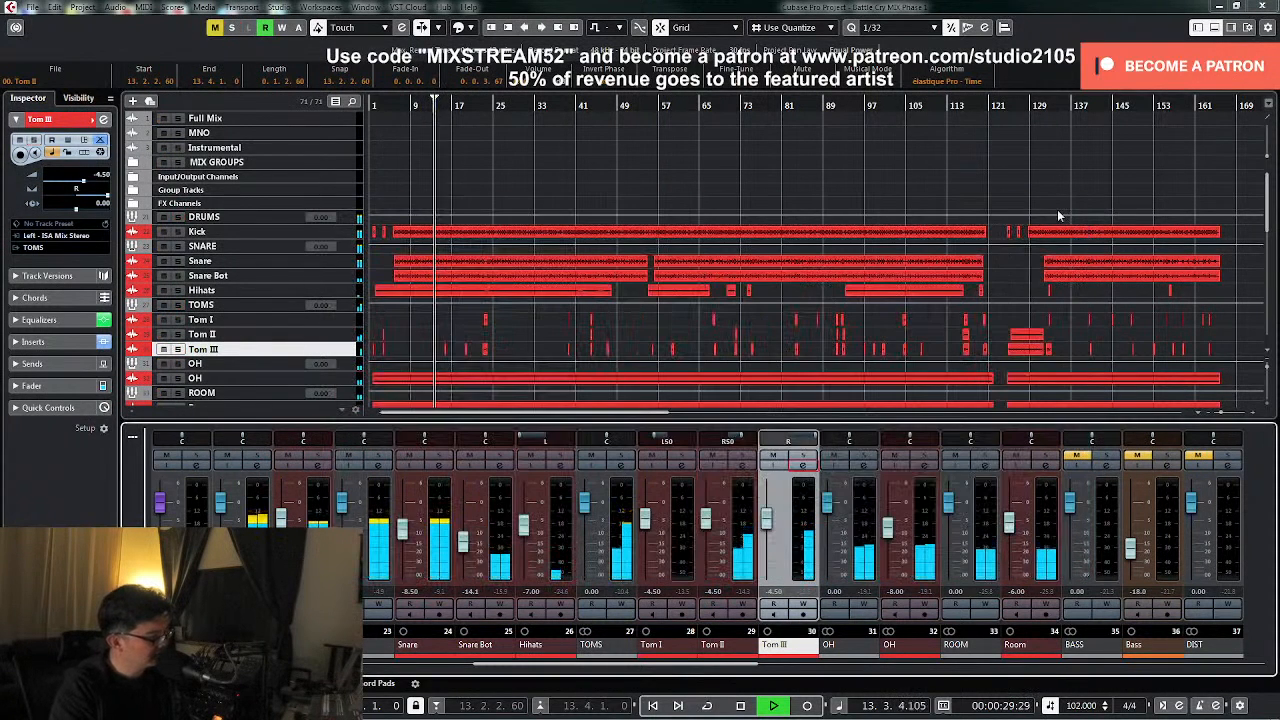
key(space)
- Activate the API-2500 Stereo insert on the DRUMS group, open it and adjust its output level
click(257, 466)
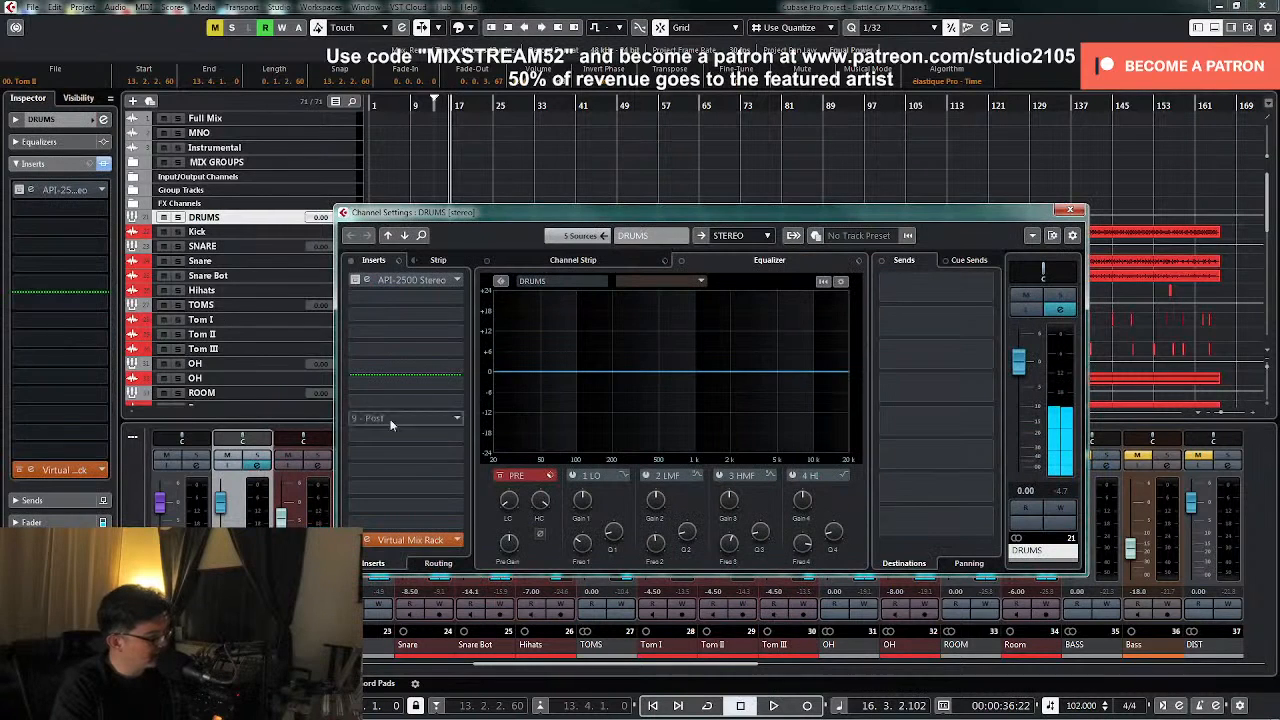
click(367, 283)
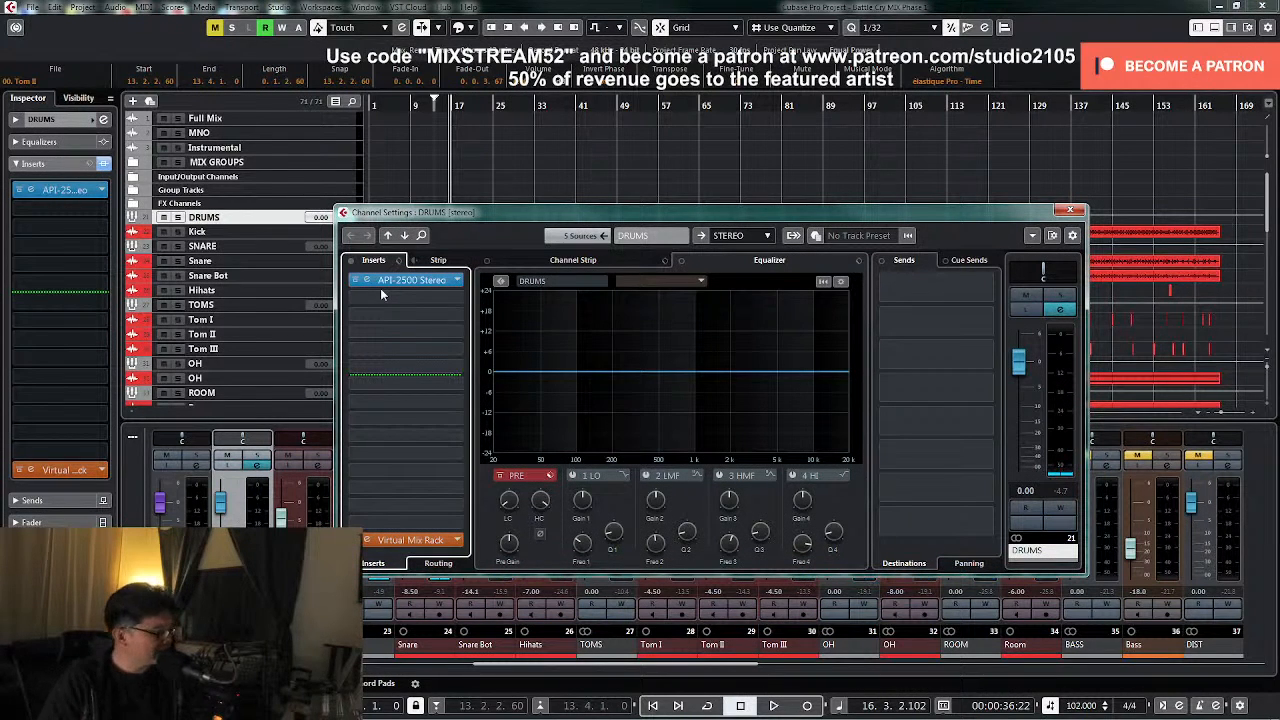
click(380, 288)
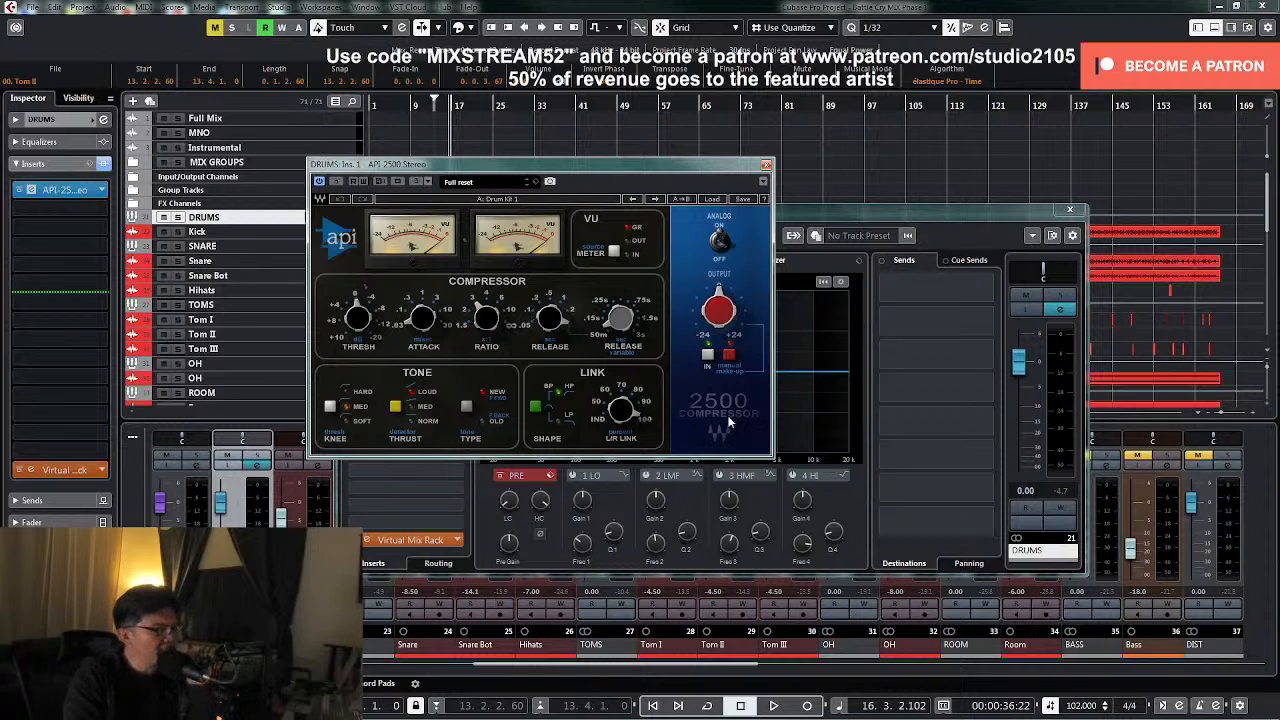
drag(717, 322, 717, 313)
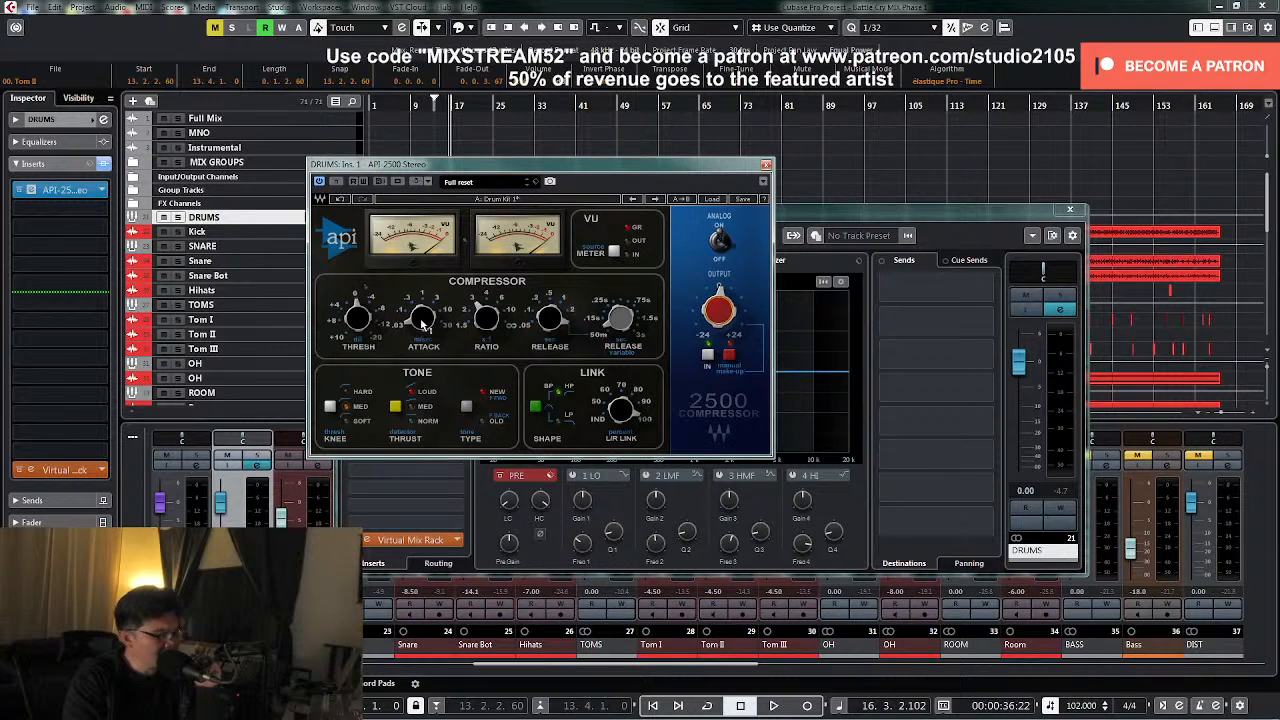
- Audition the drum compression, set the API-2500's attack to 1 ms, and close the plugin and DRUMS channel settings
mouse_move(425, 322)
key(space)
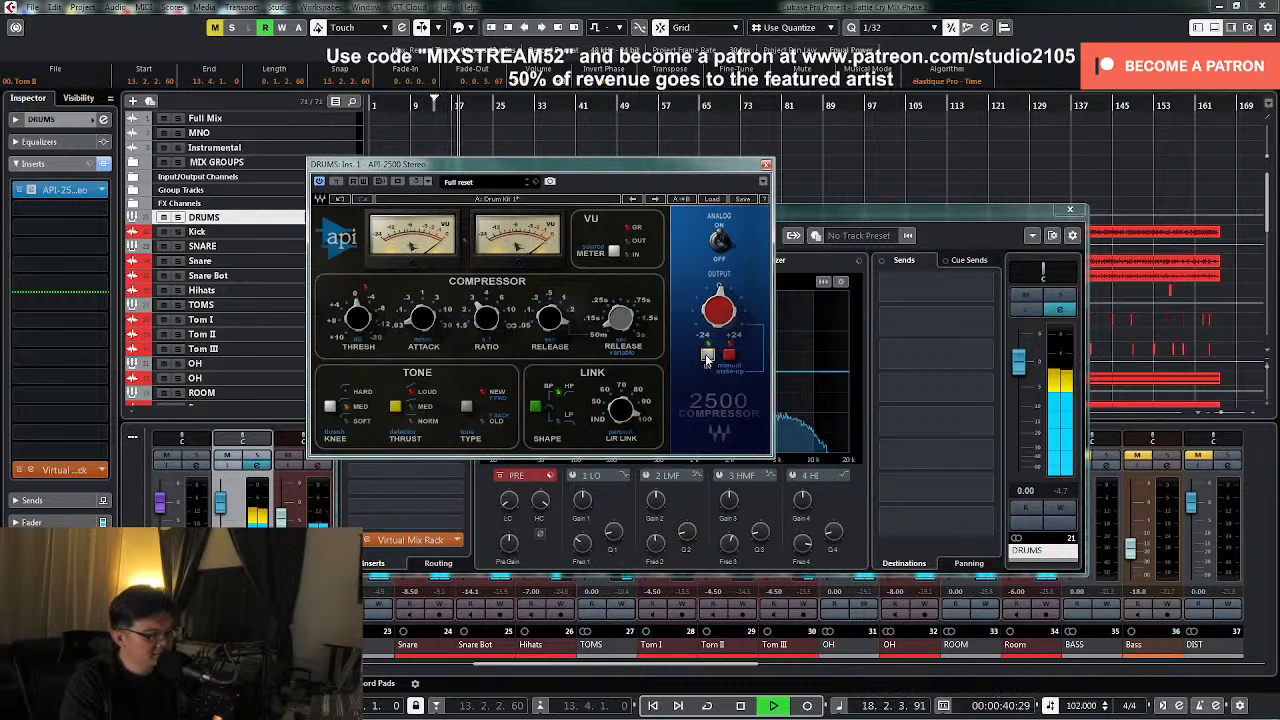
key(space)
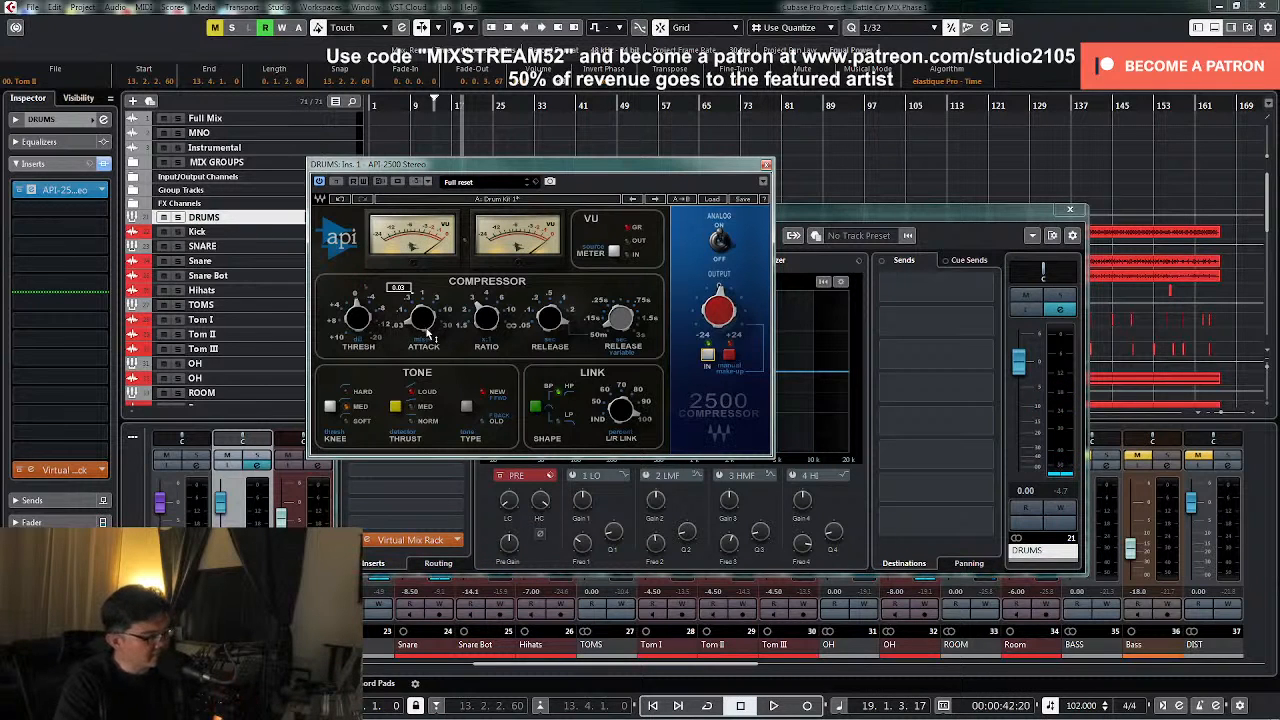
key(space)
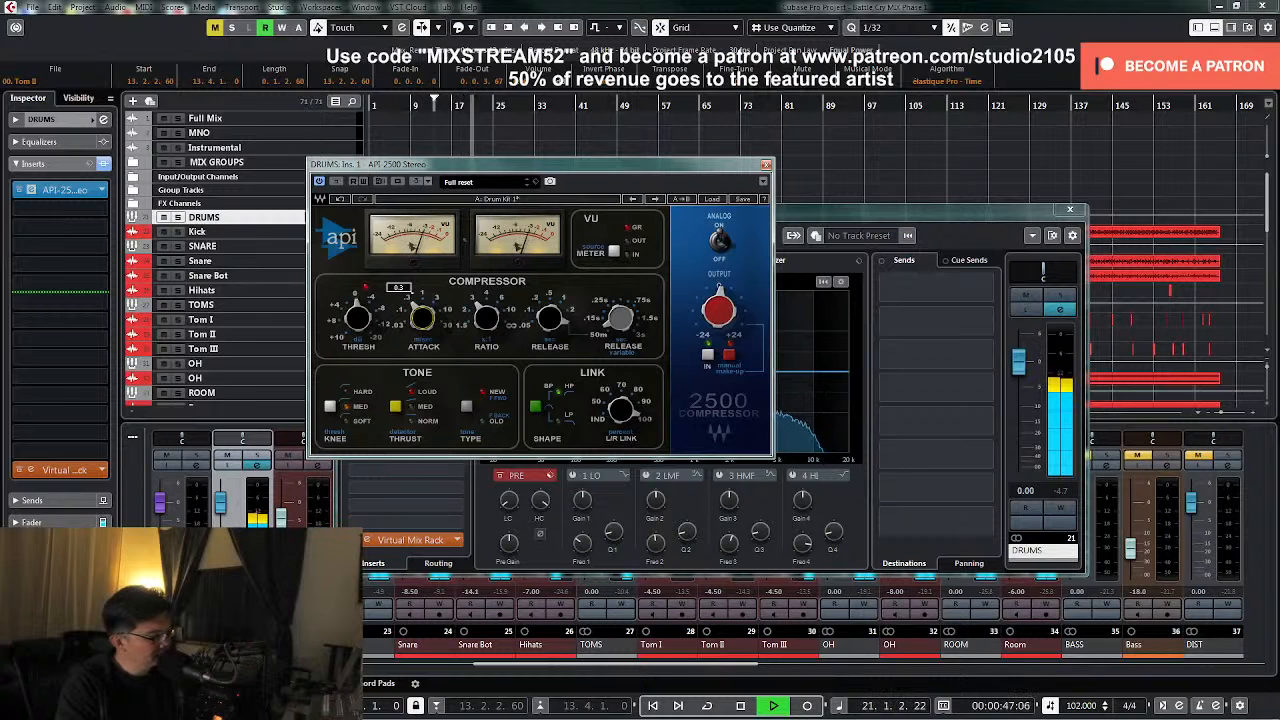
drag(423, 325, 423, 317)
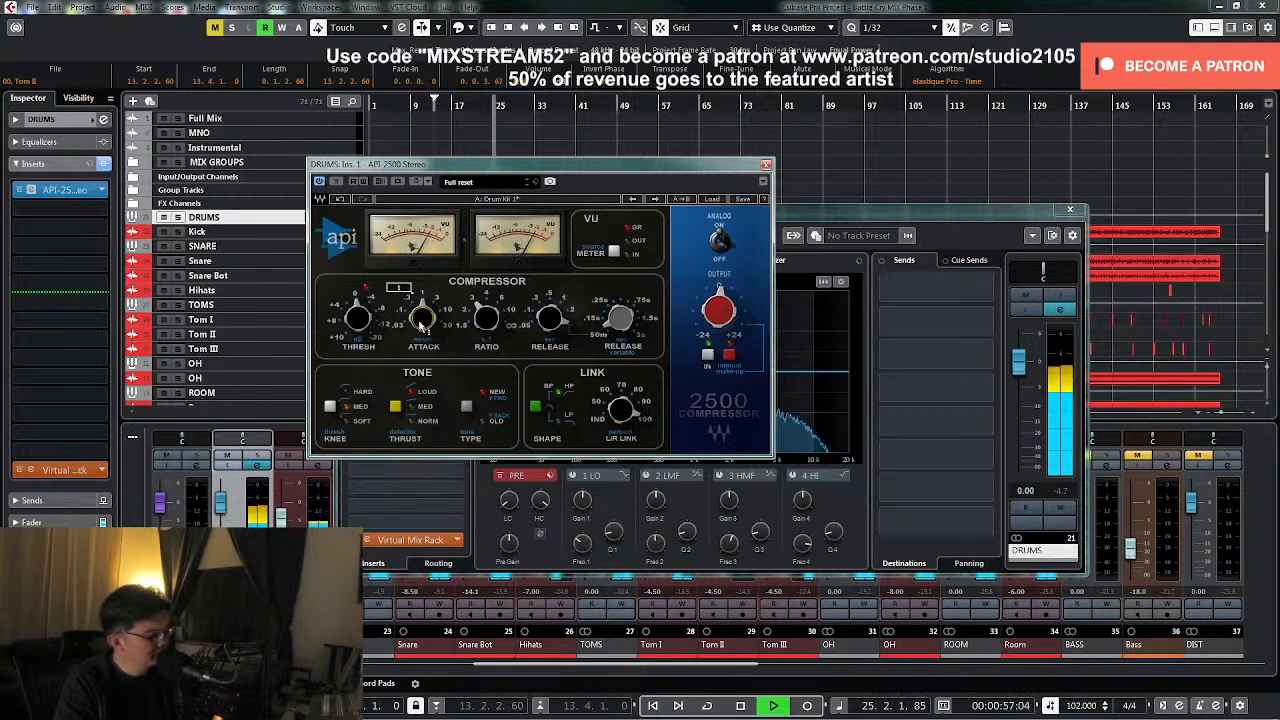
key(space)
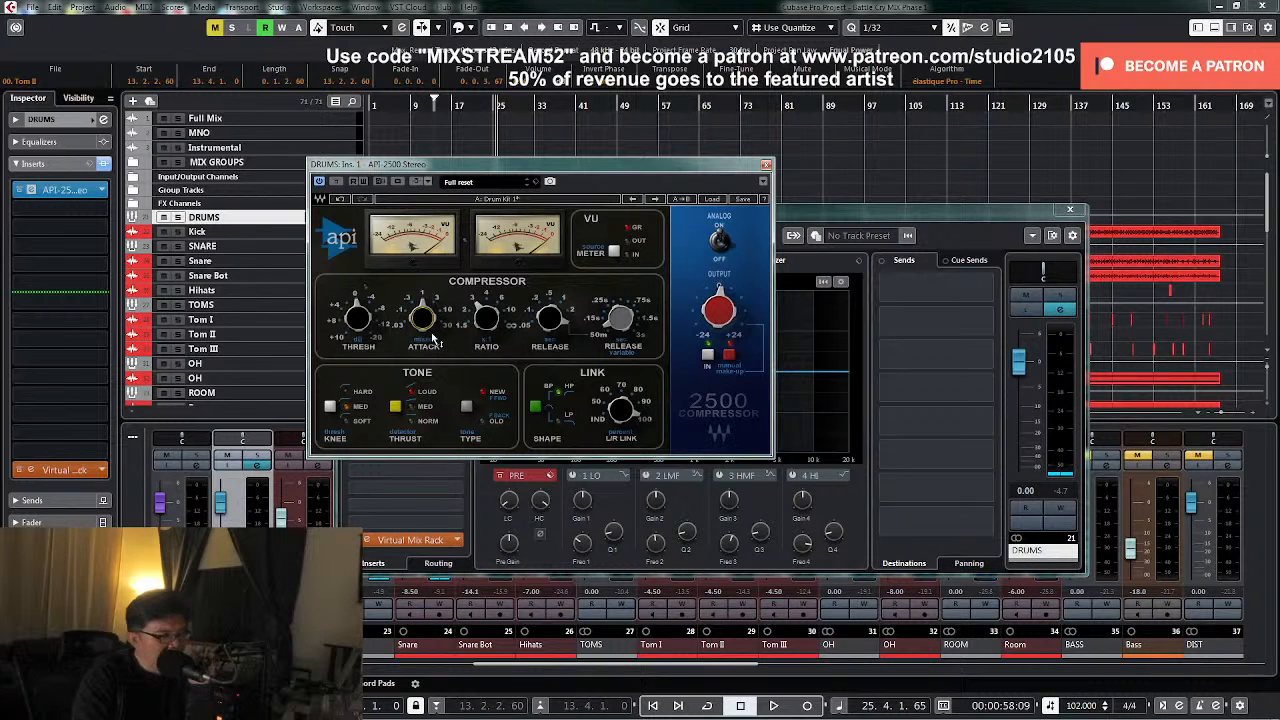
mouse_move(421, 320)
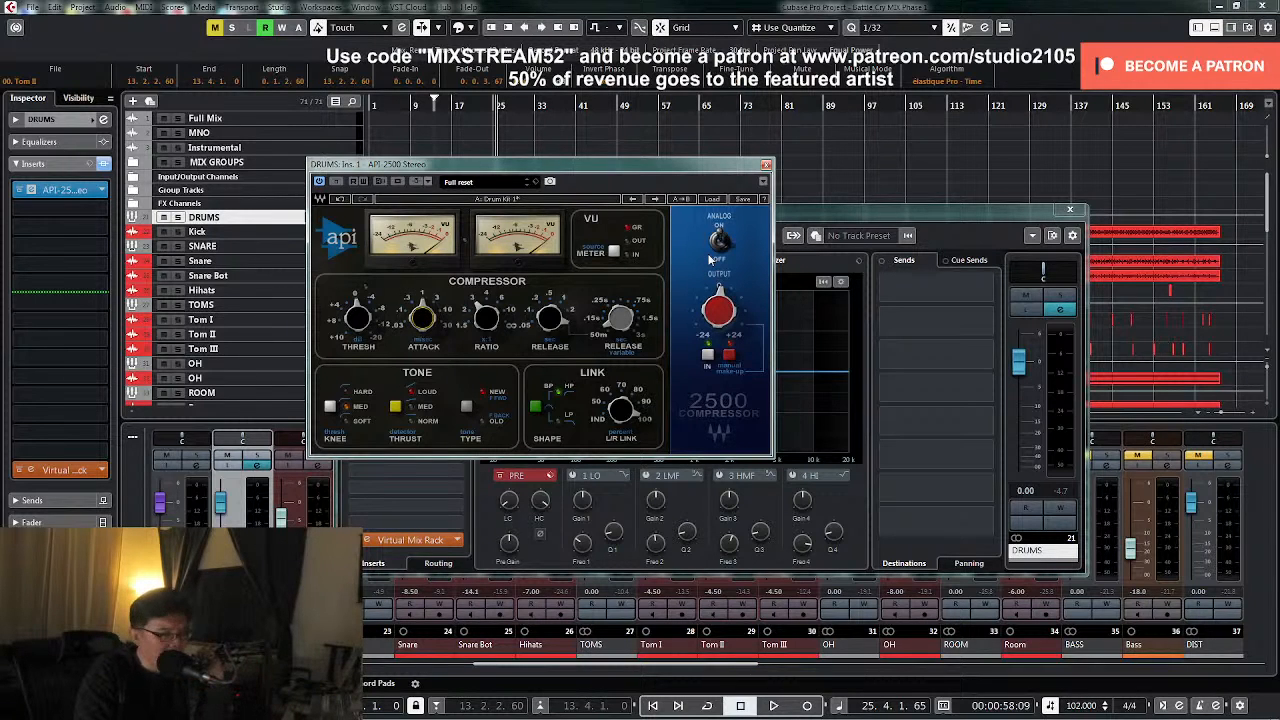
click(767, 165)
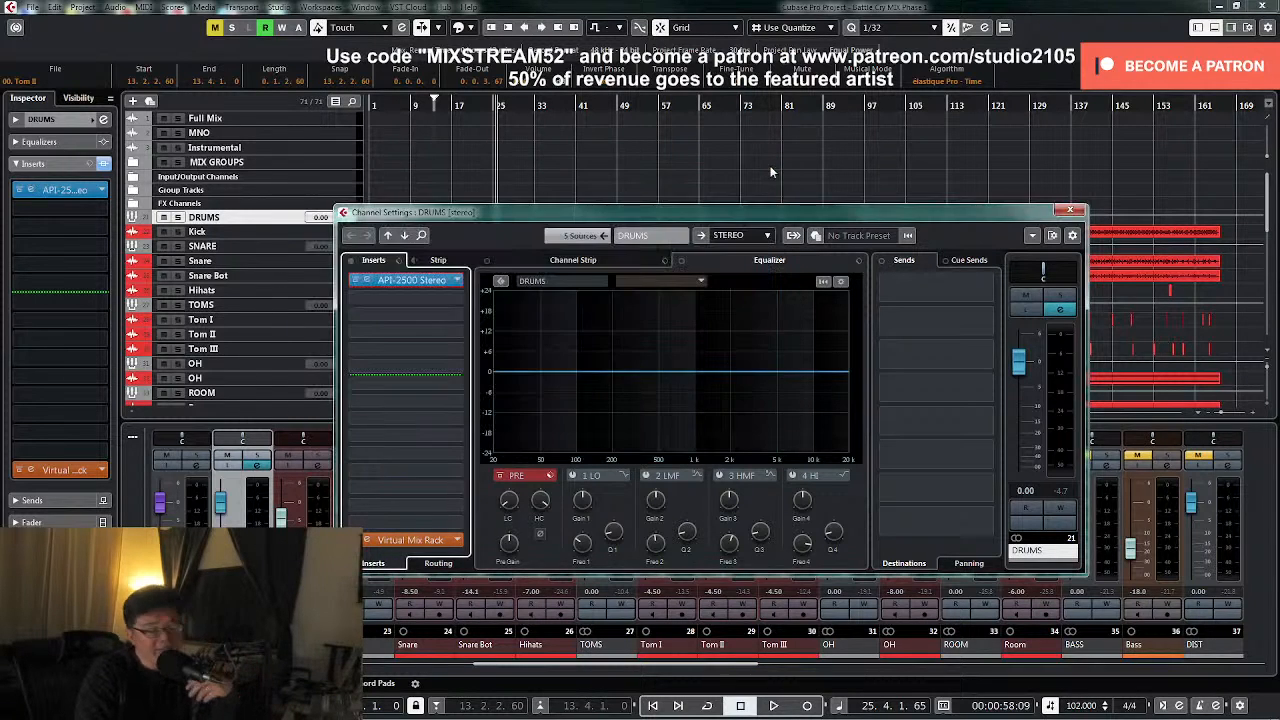
click(1068, 212)
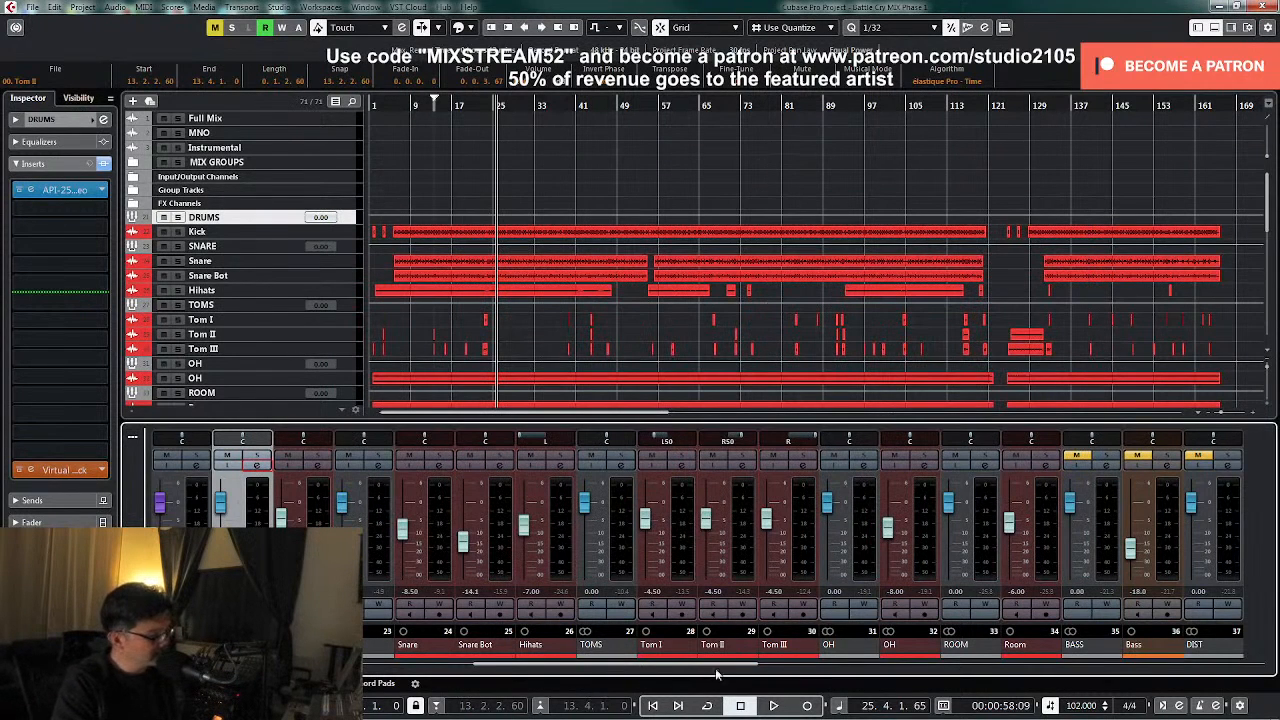
- Unmute the BASS group and the Bass track, and check the Bass track's channel settings
drag(714, 664, 746, 673)
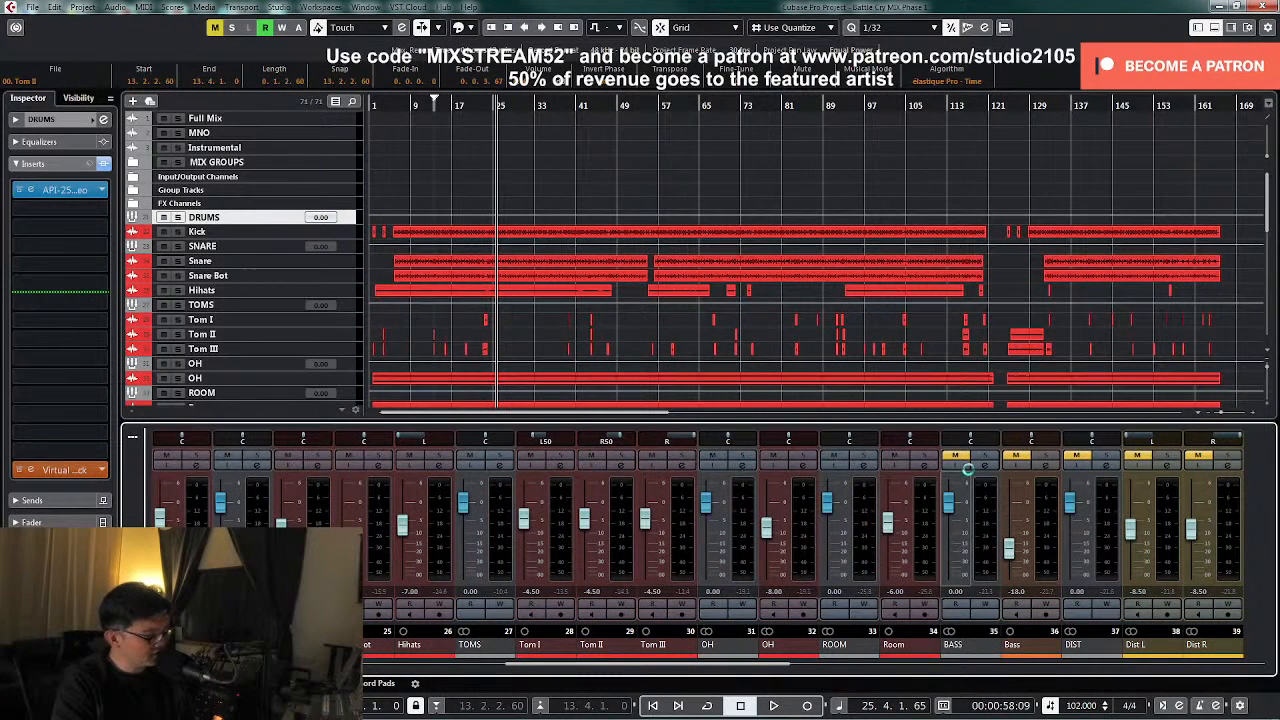
click(955, 455)
click(1016, 455)
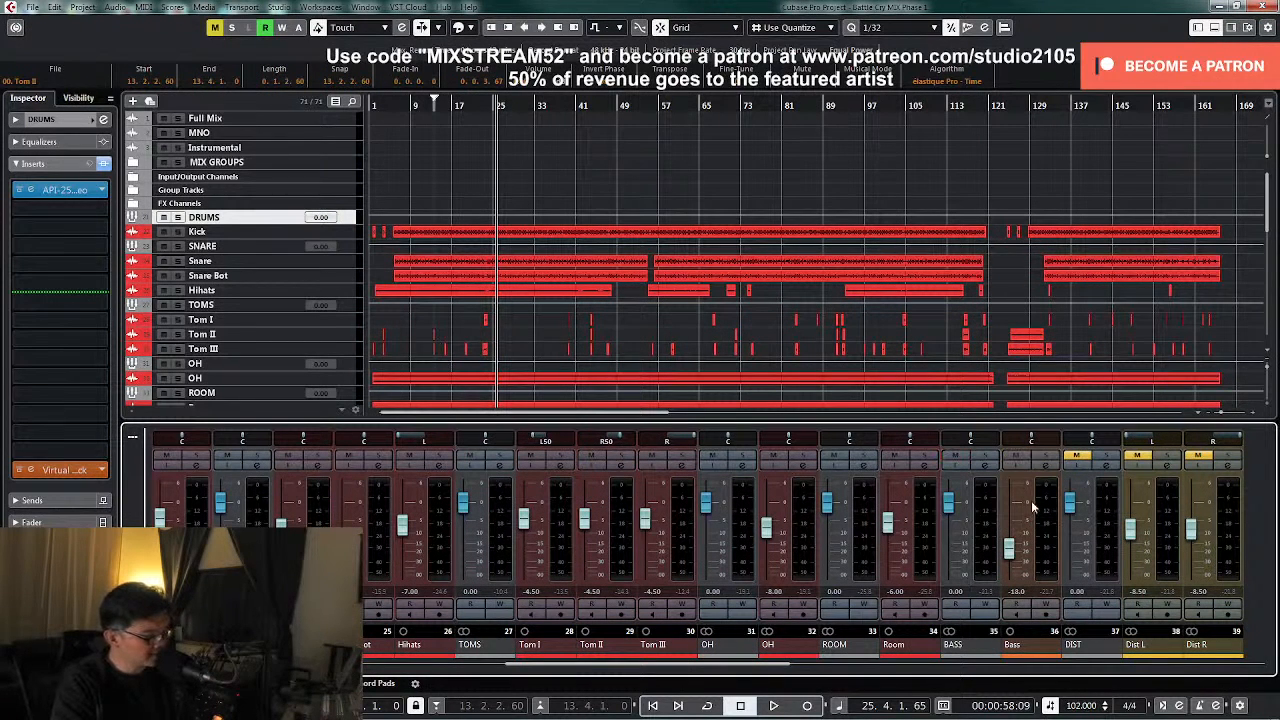
click(1045, 466)
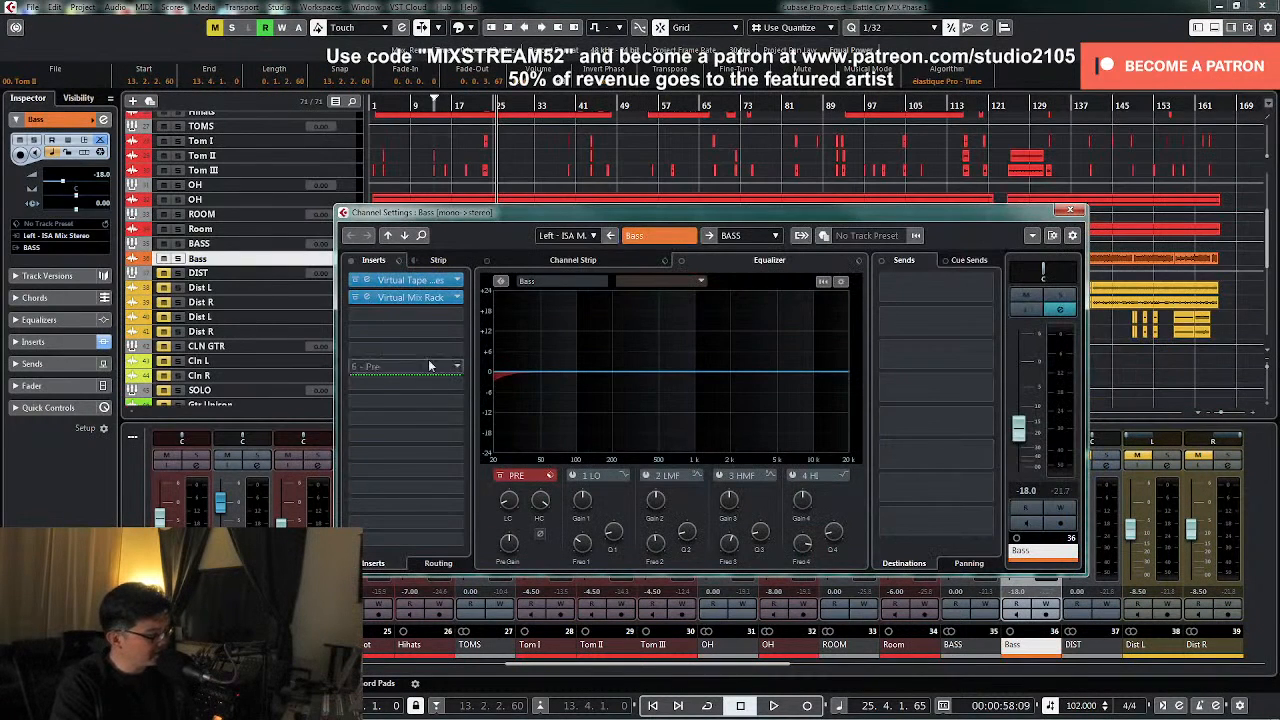
click(1069, 211)
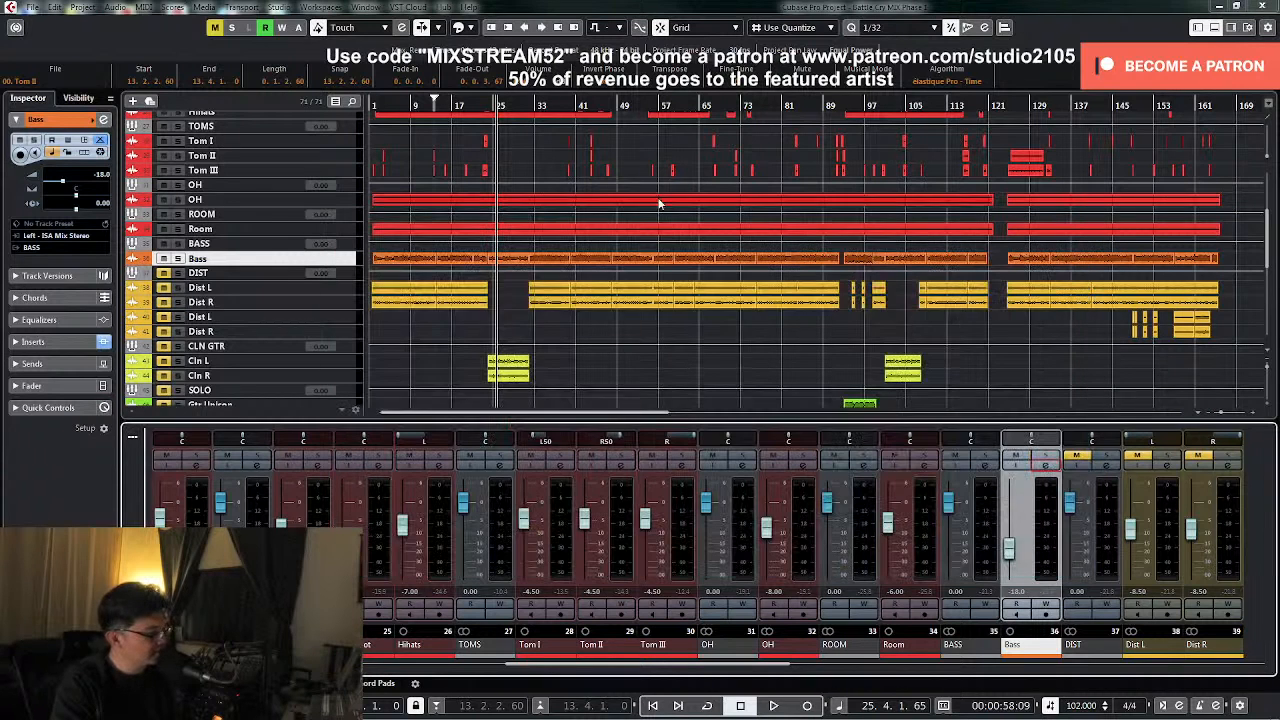
- Play the song from about bar 5 and raise the Bass track's fader to -16.0 dB
key(space)
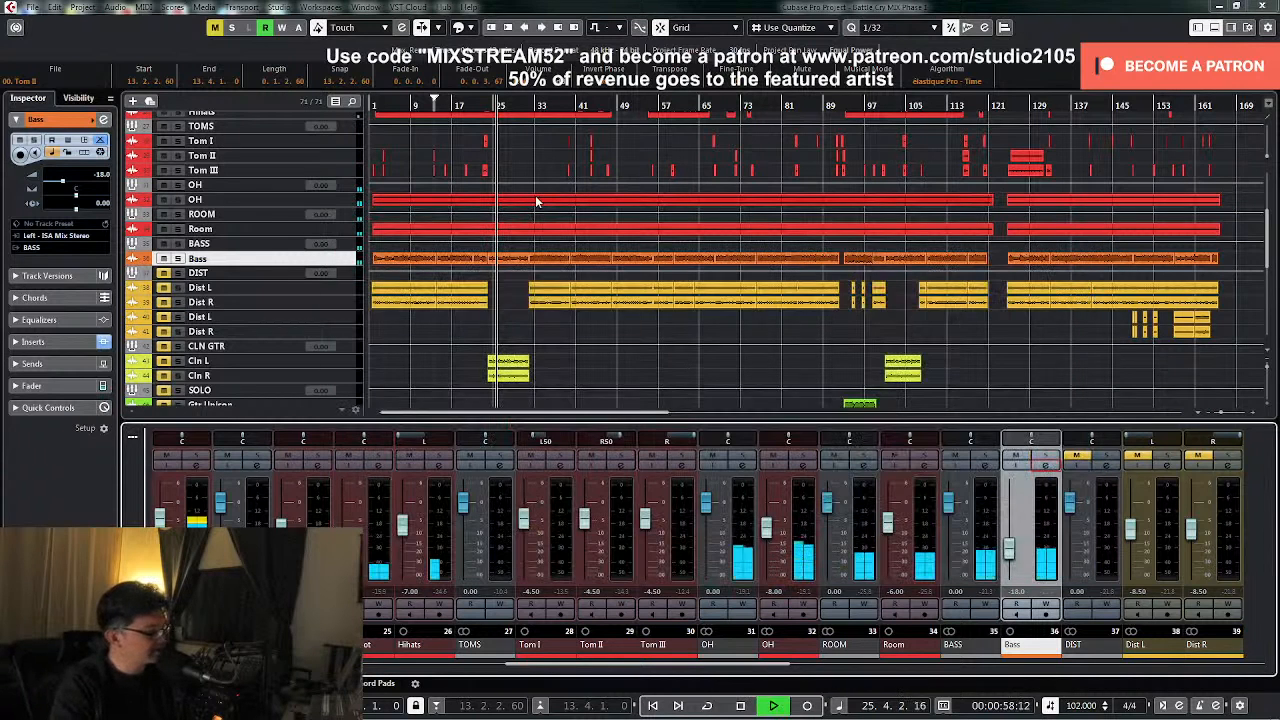
scroll(540, 210, up, 2)
click(394, 96)
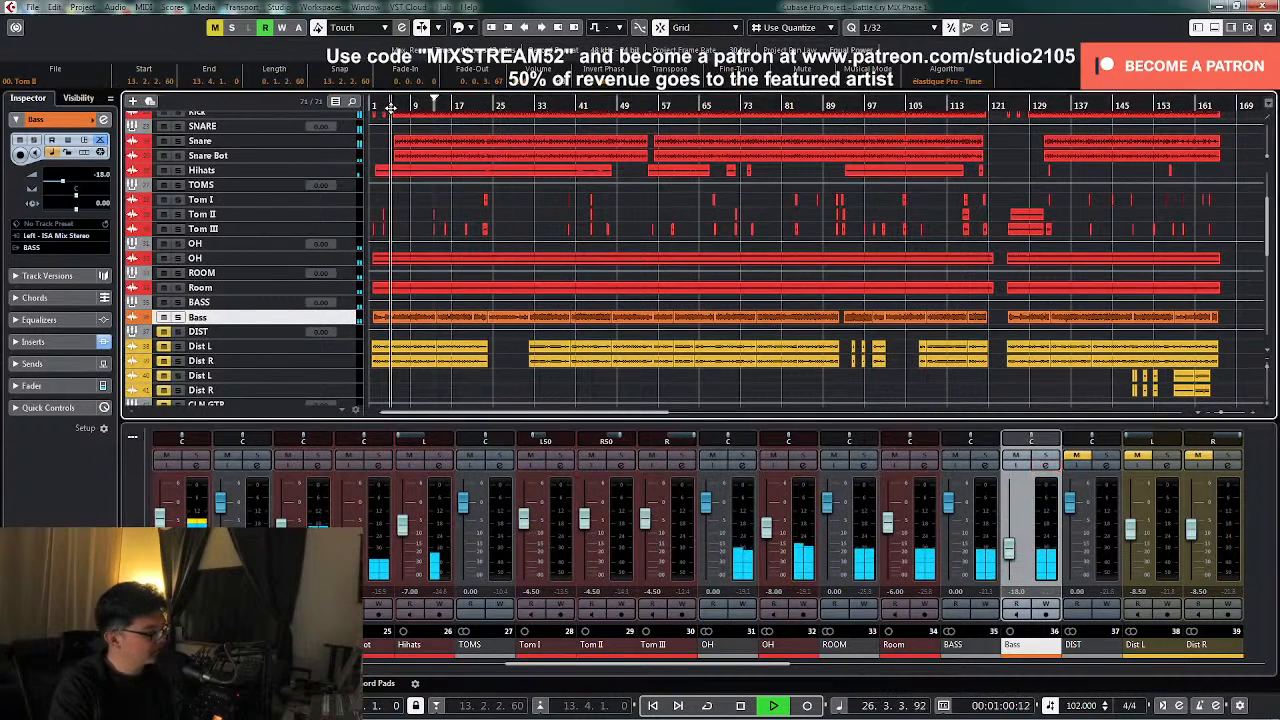
drag(1010, 550, 1010, 548)
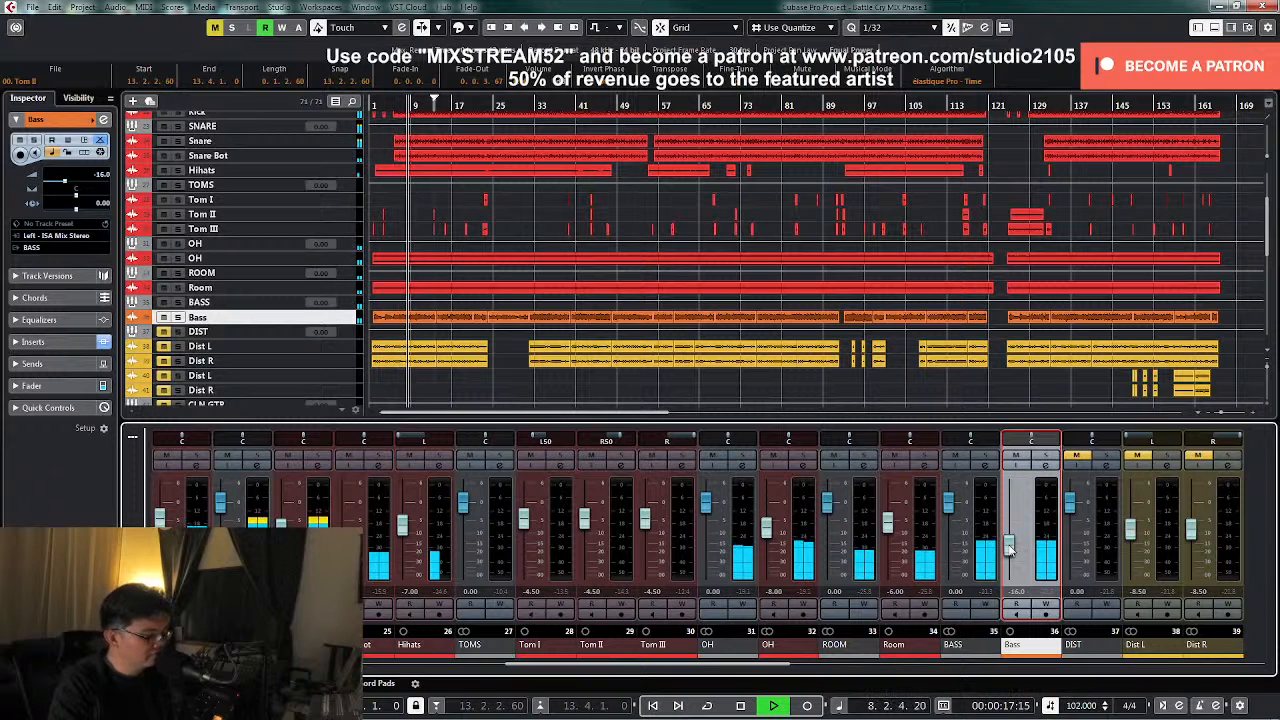
- Review the BASS group's inserts and equalizer, stop playback and close its channel settings
click(990, 468)
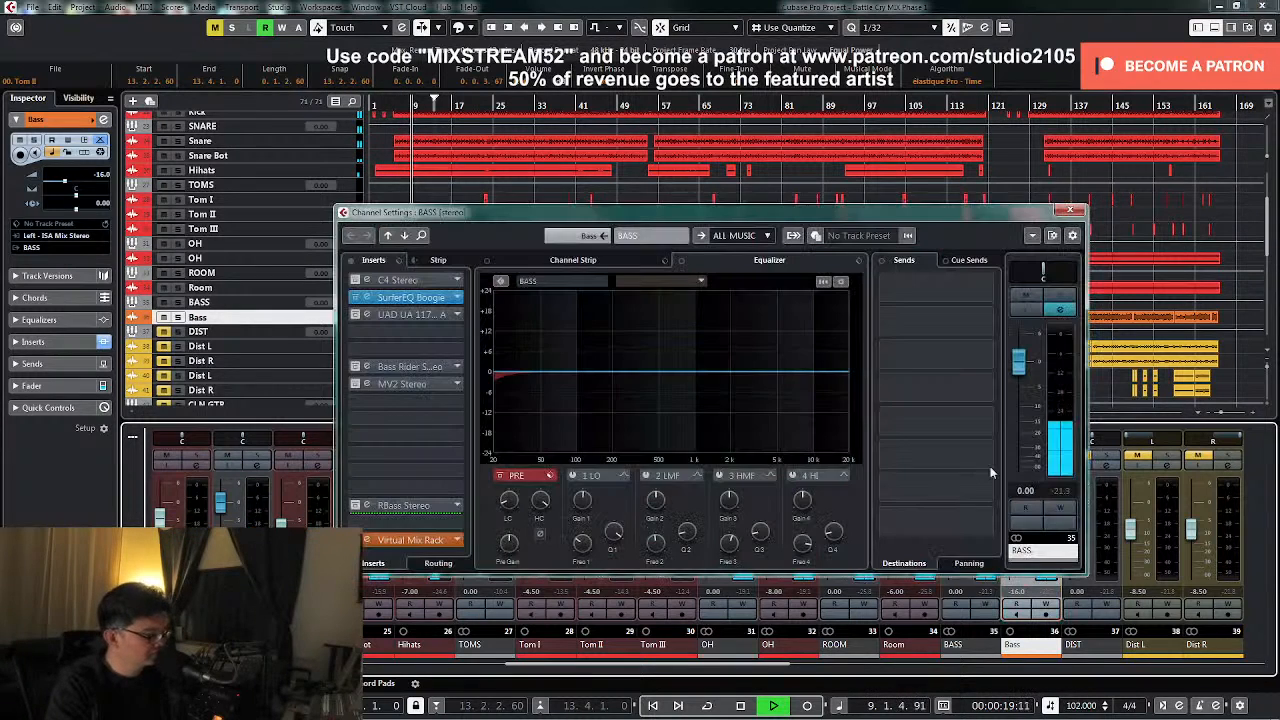
key(space)
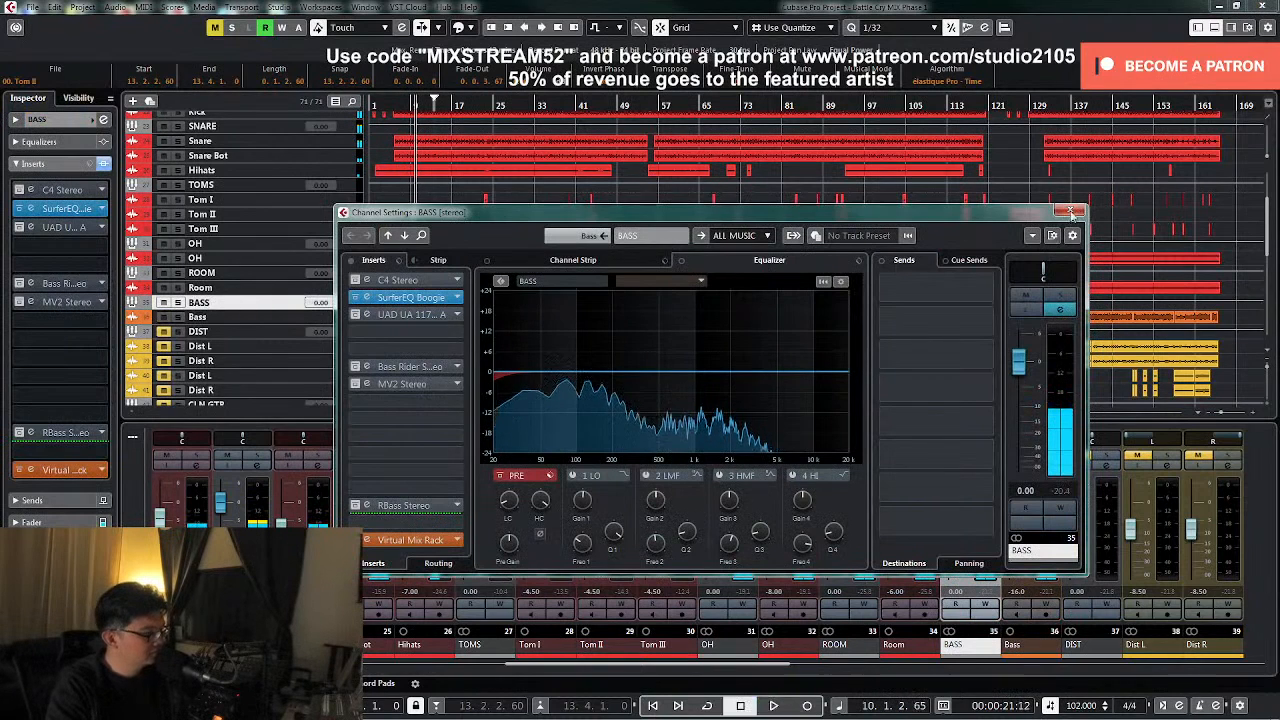
click(1070, 211)
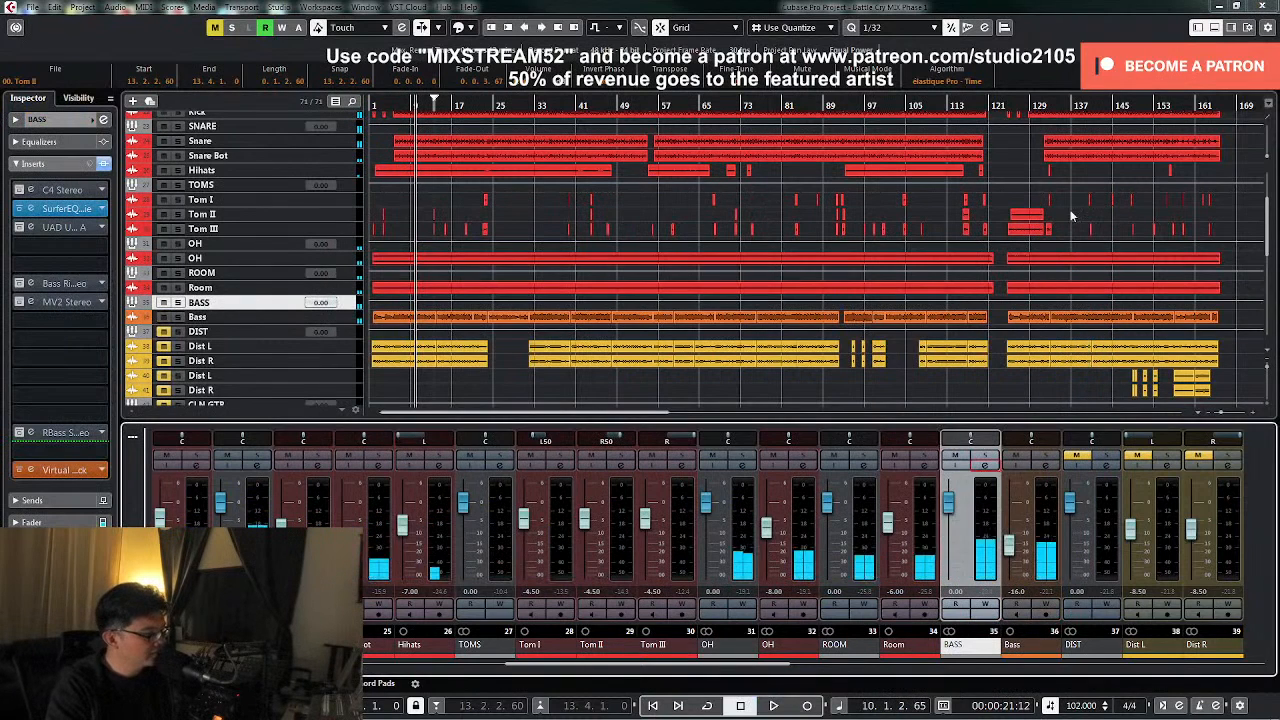
- Open the Virtual Mix Rack on the Bass track and add the FG-N and FG-S modules after the FG-73
click(1045, 466)
click(433, 299)
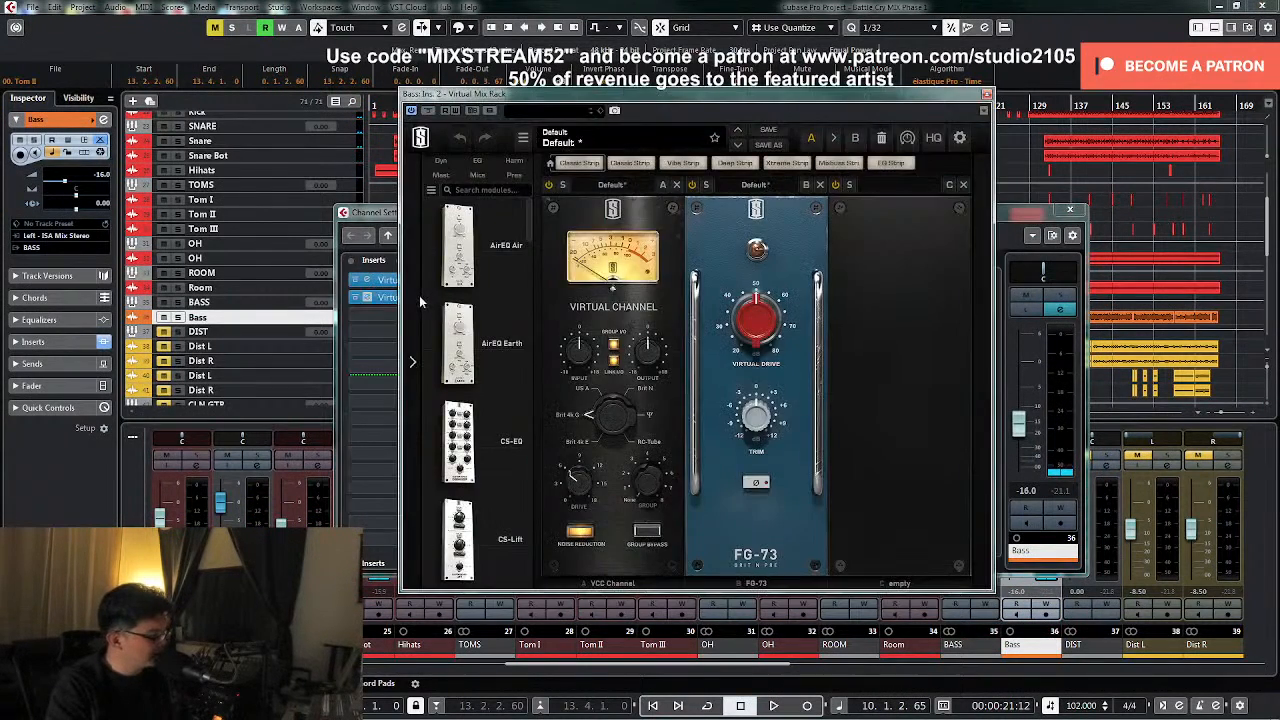
drag(531, 225, 534, 410)
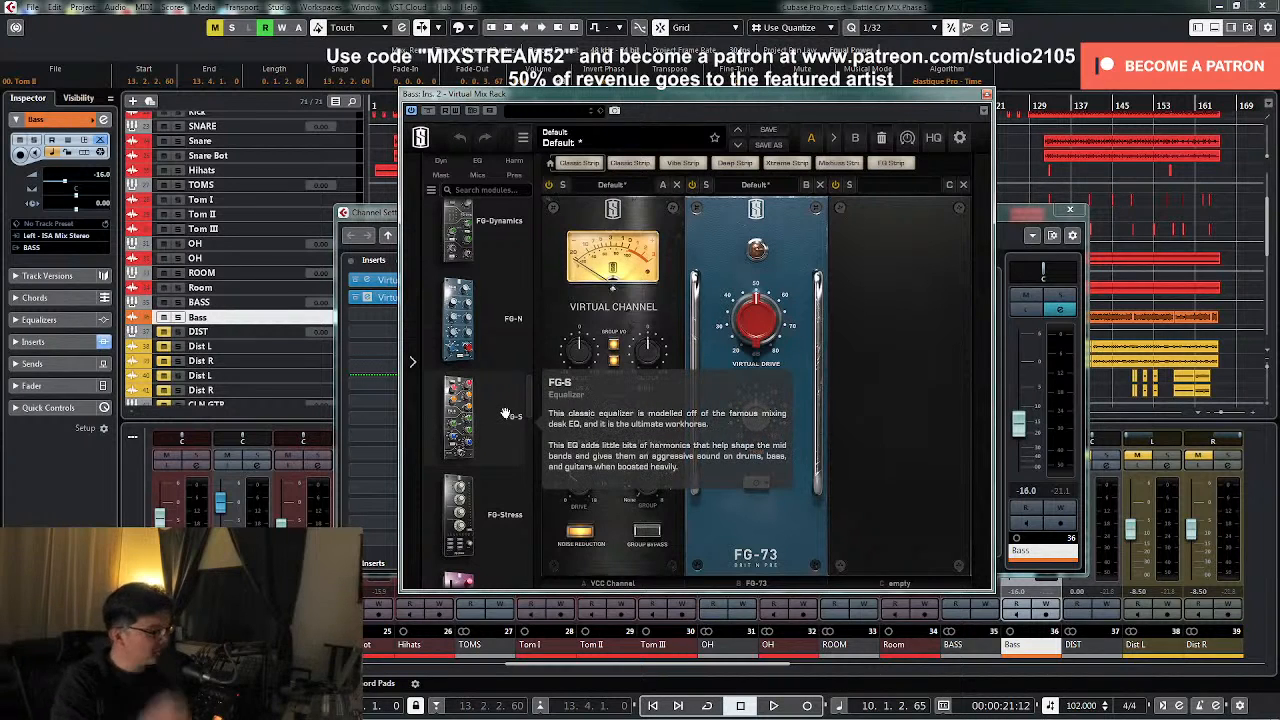
drag(462, 335, 829, 456)
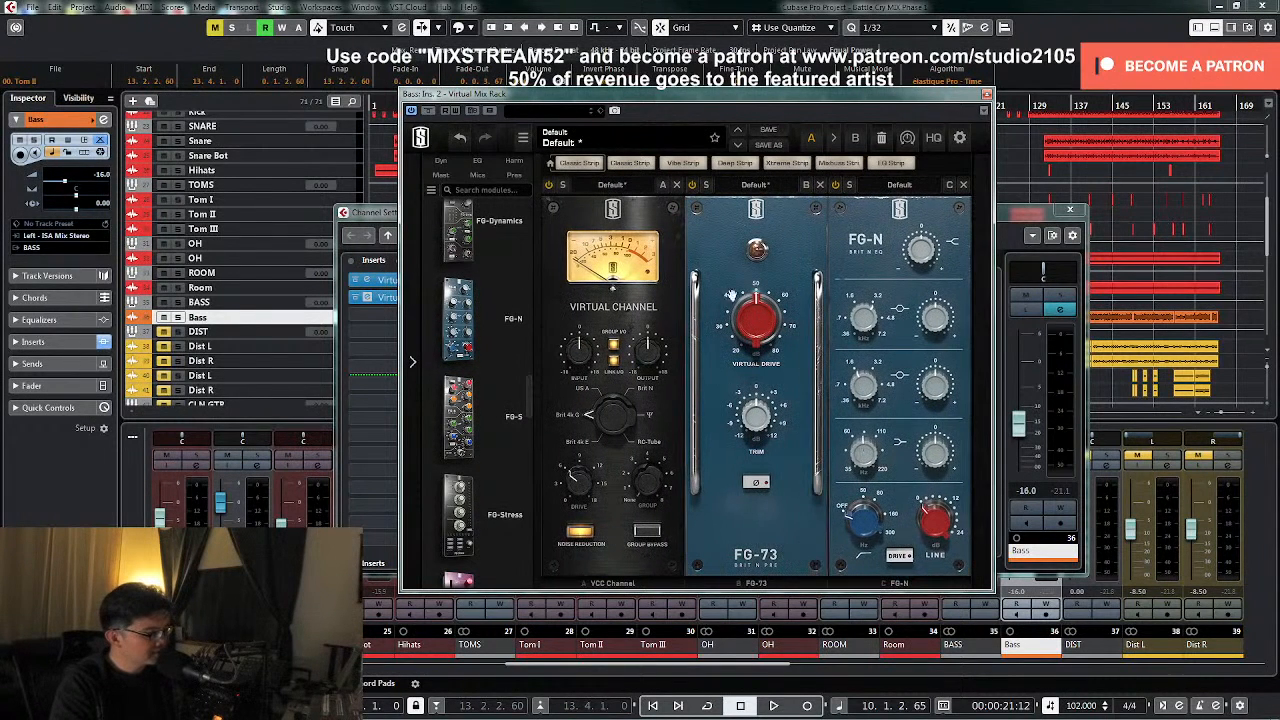
drag(458, 415, 1036, 498)
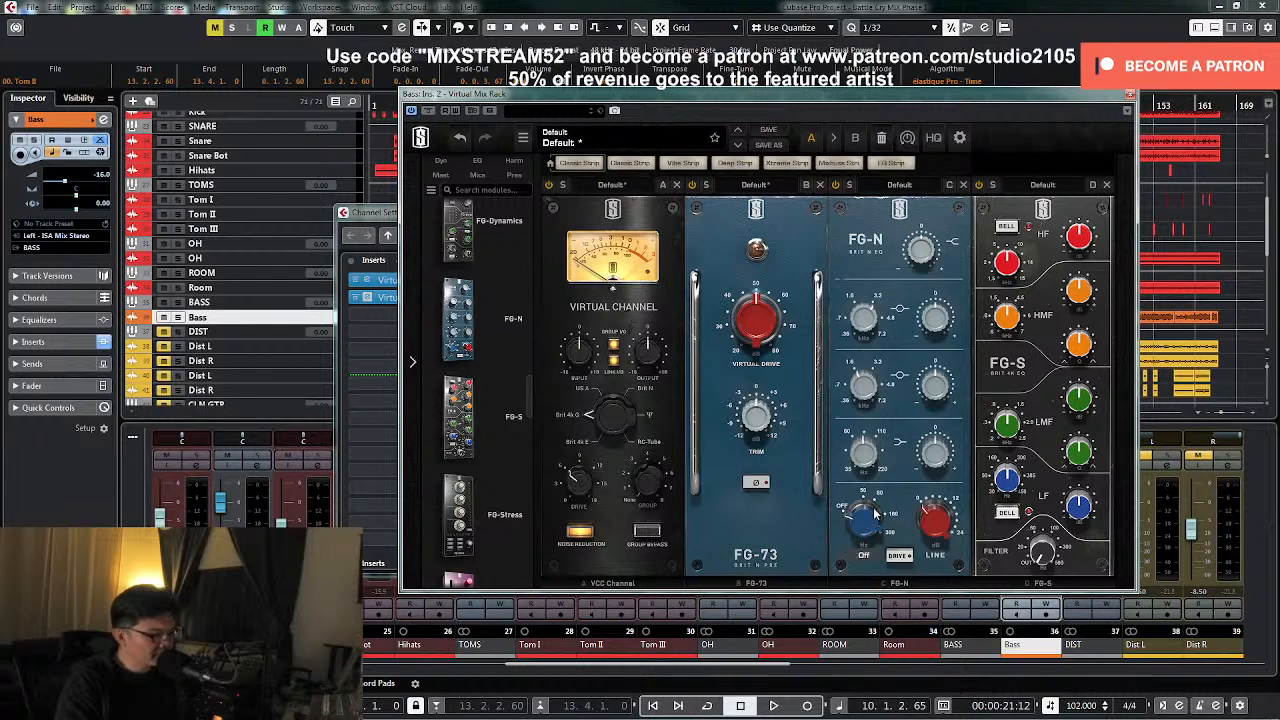
- Set the FG-N's low-cut filter to 40 Hz and play a short passage to hear it
mouse_move(868, 468)
drag(868, 468, 870, 545)
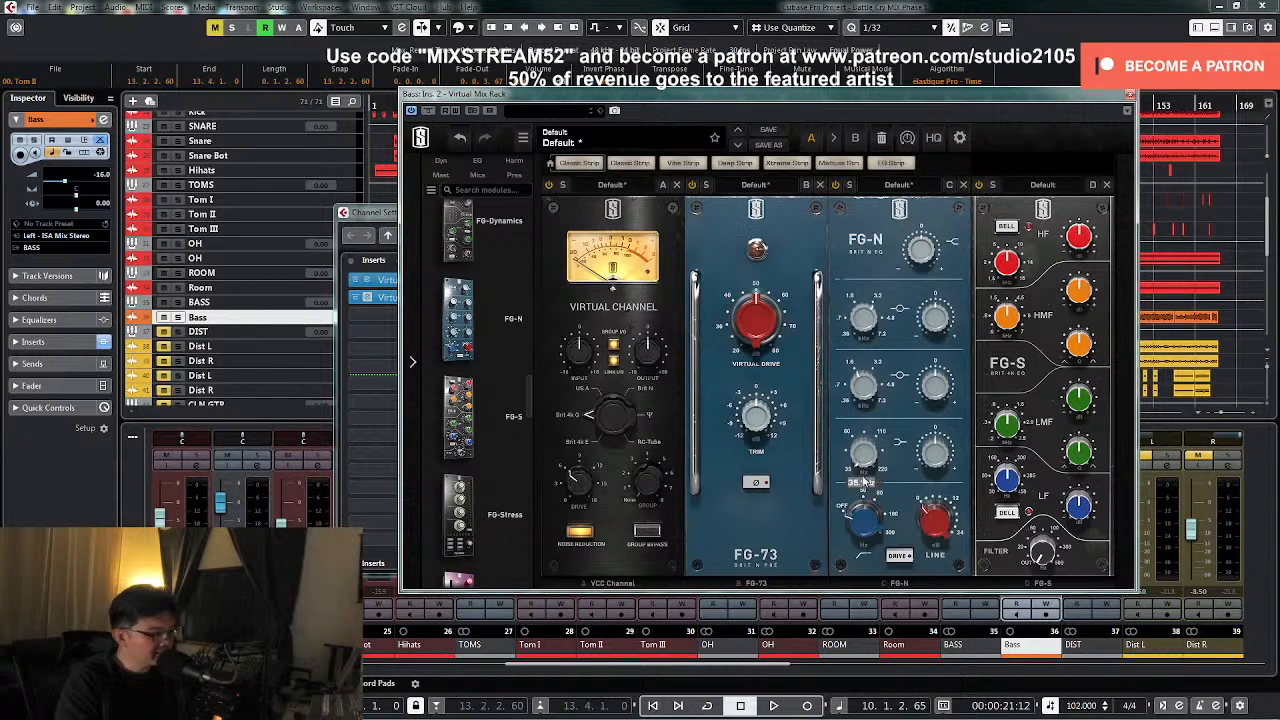
text(40)
key(Return)
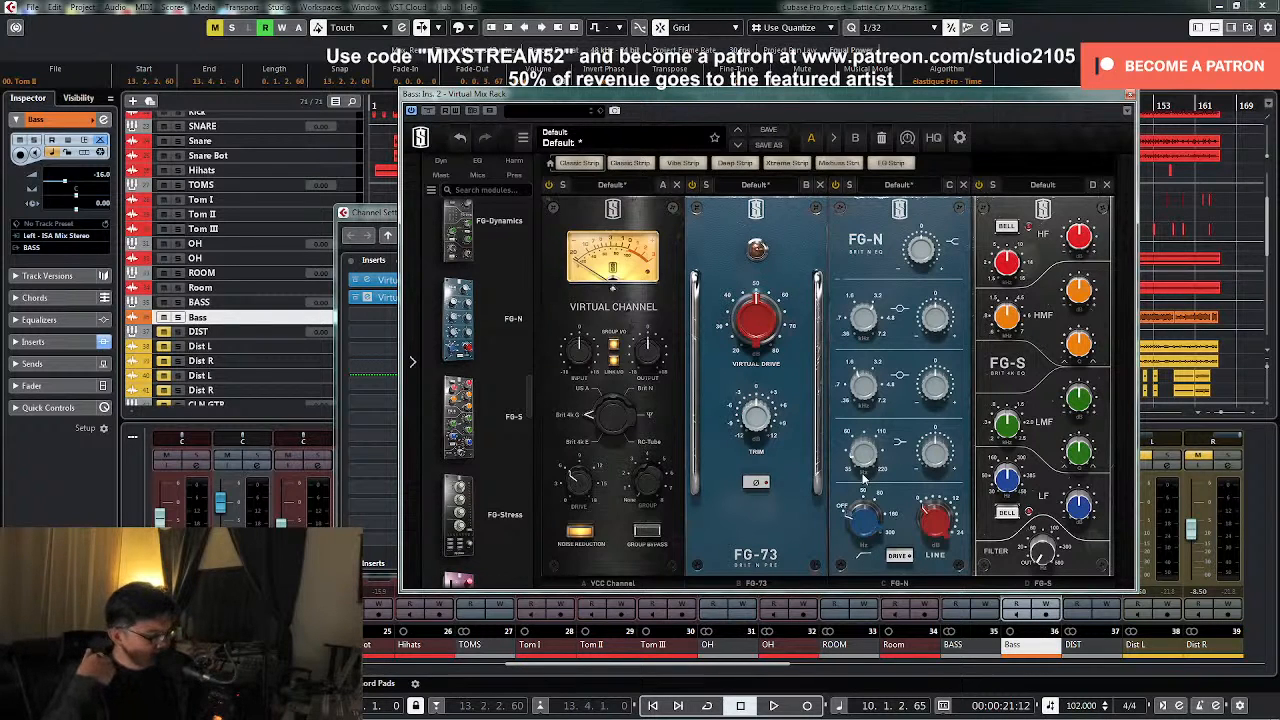
mouse_move(867, 466)
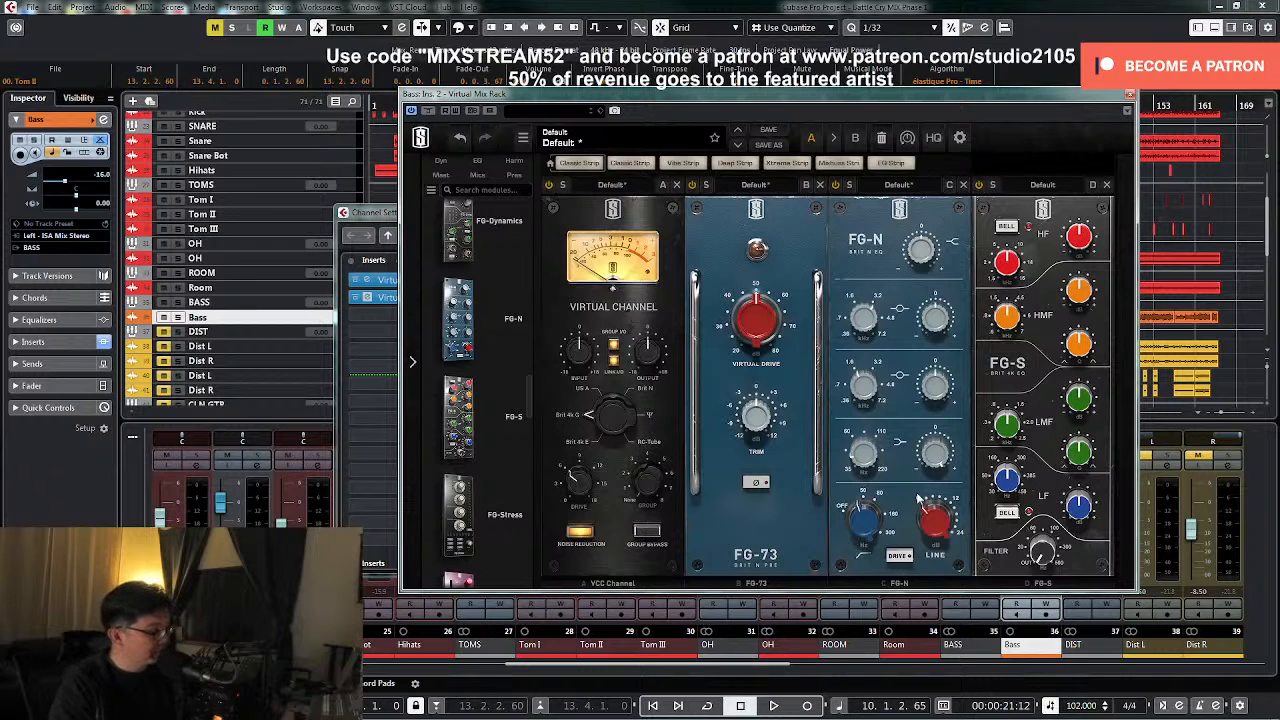
key(space)
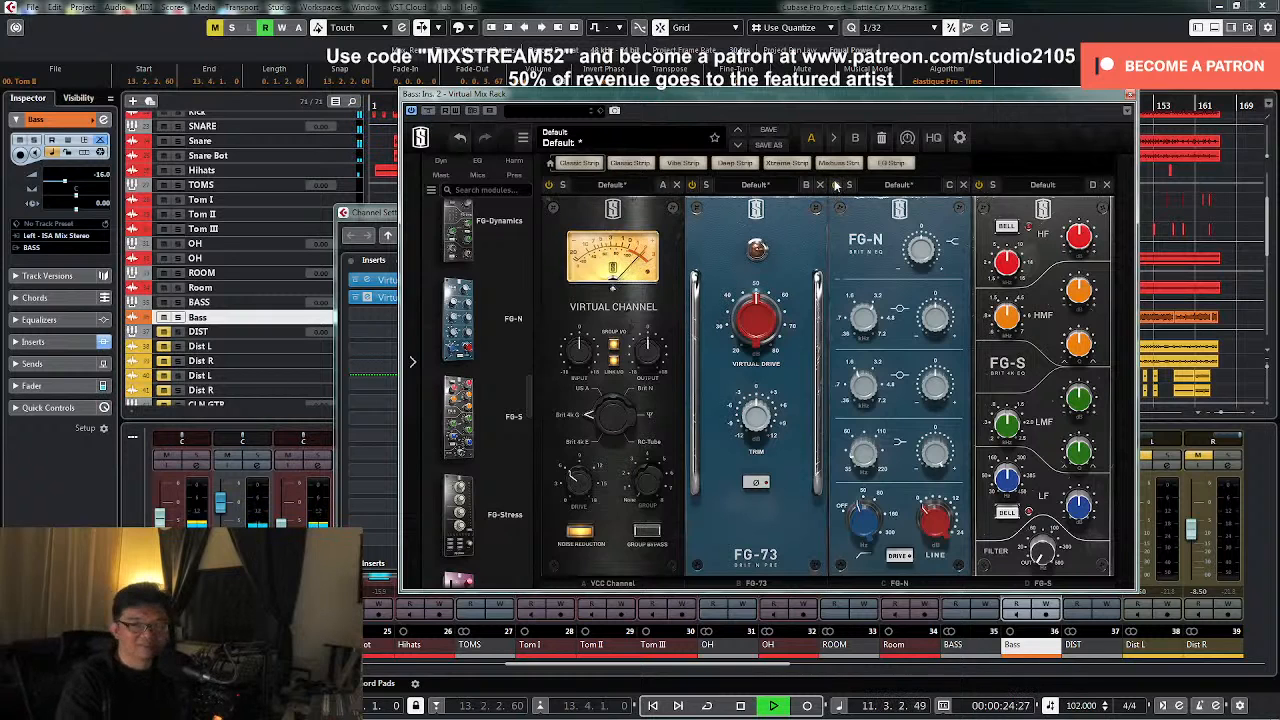
key(space)
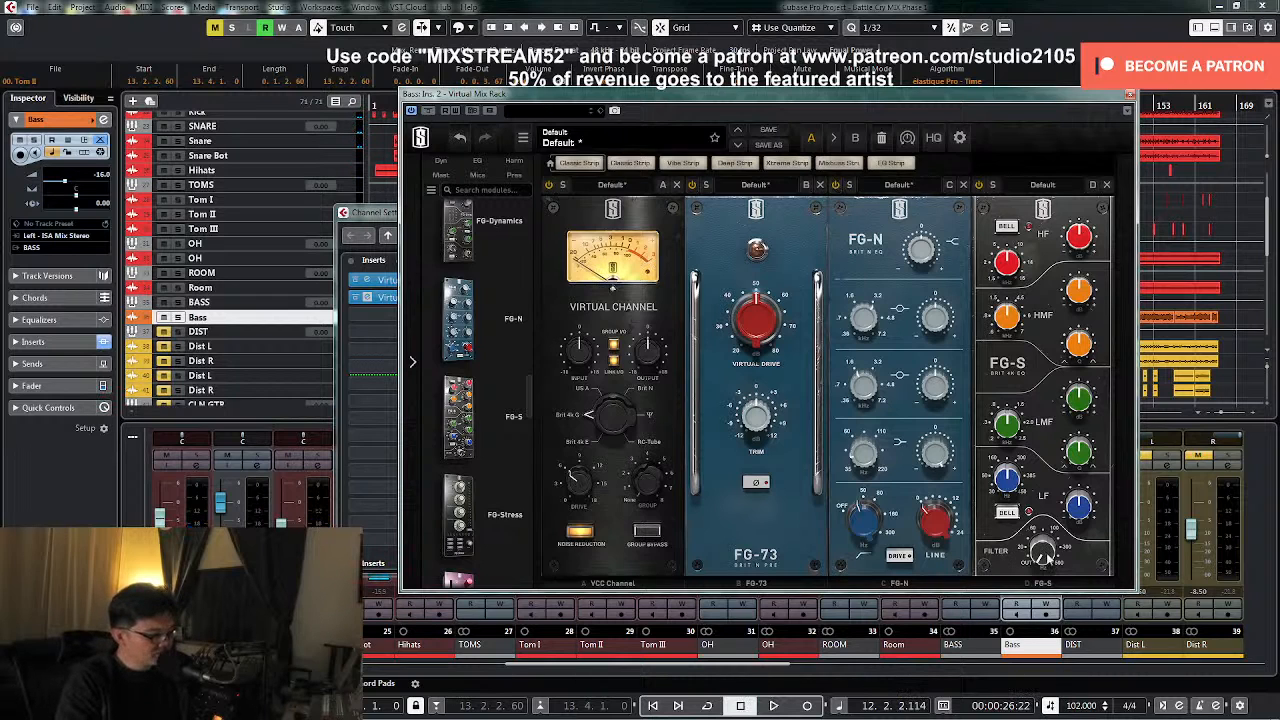
- Set the FG-S's high-pass filter to 30 Hz
drag(1042, 558, 1042, 546)
double_click(1082, 560)
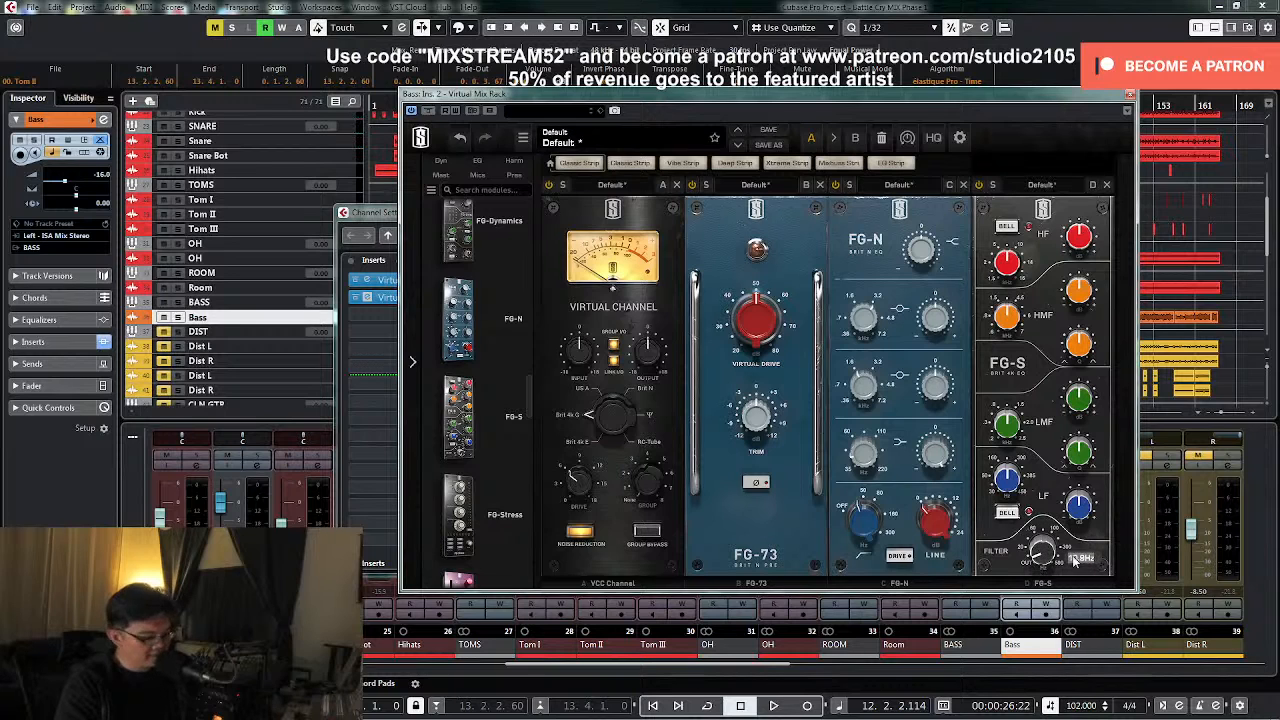
text(30)
key(Return)
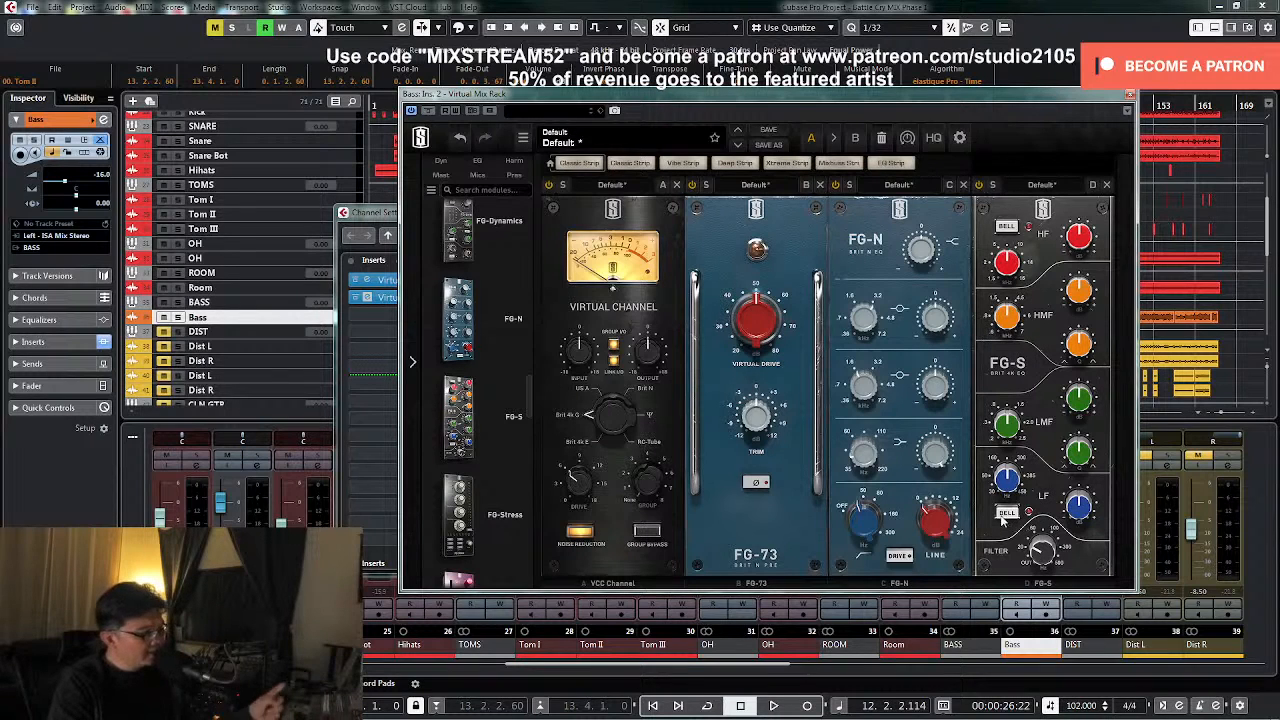
- Switch the FG-S's LF band to a bell and lower its frequency to 200 Hz
click(1005, 514)
mouse_move(1013, 484)
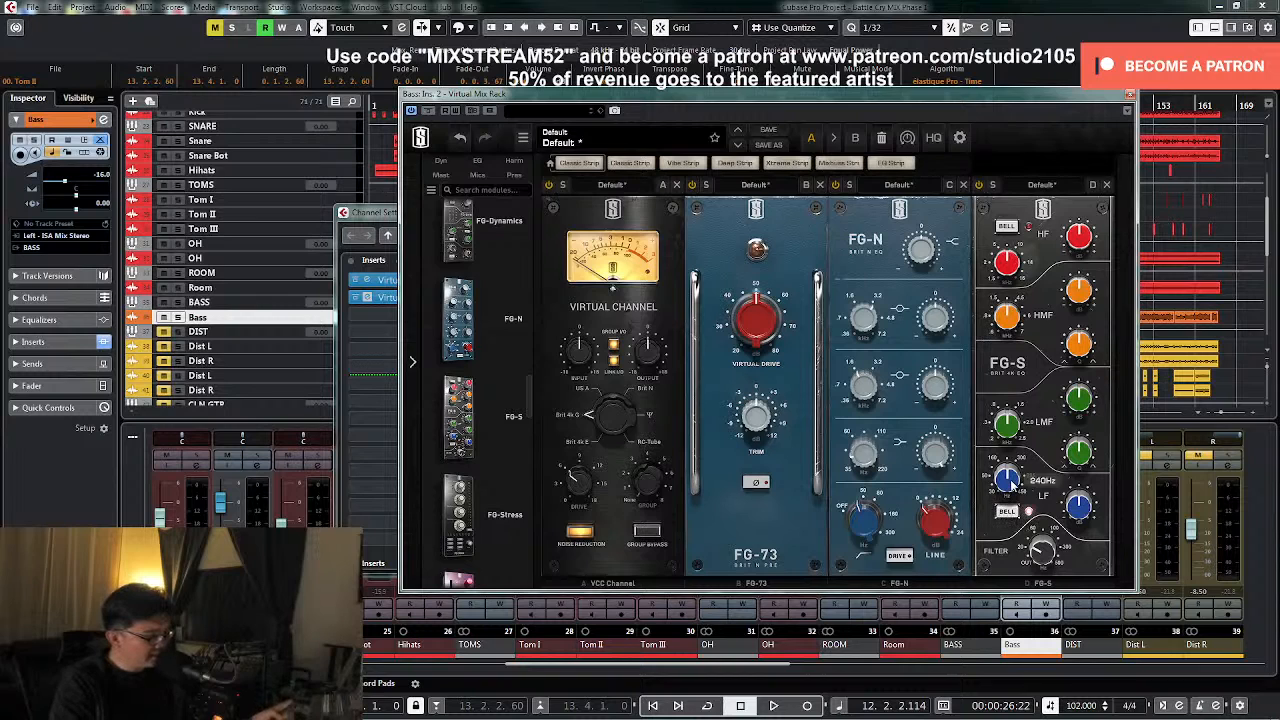
scroll(1013, 487, down, 3)
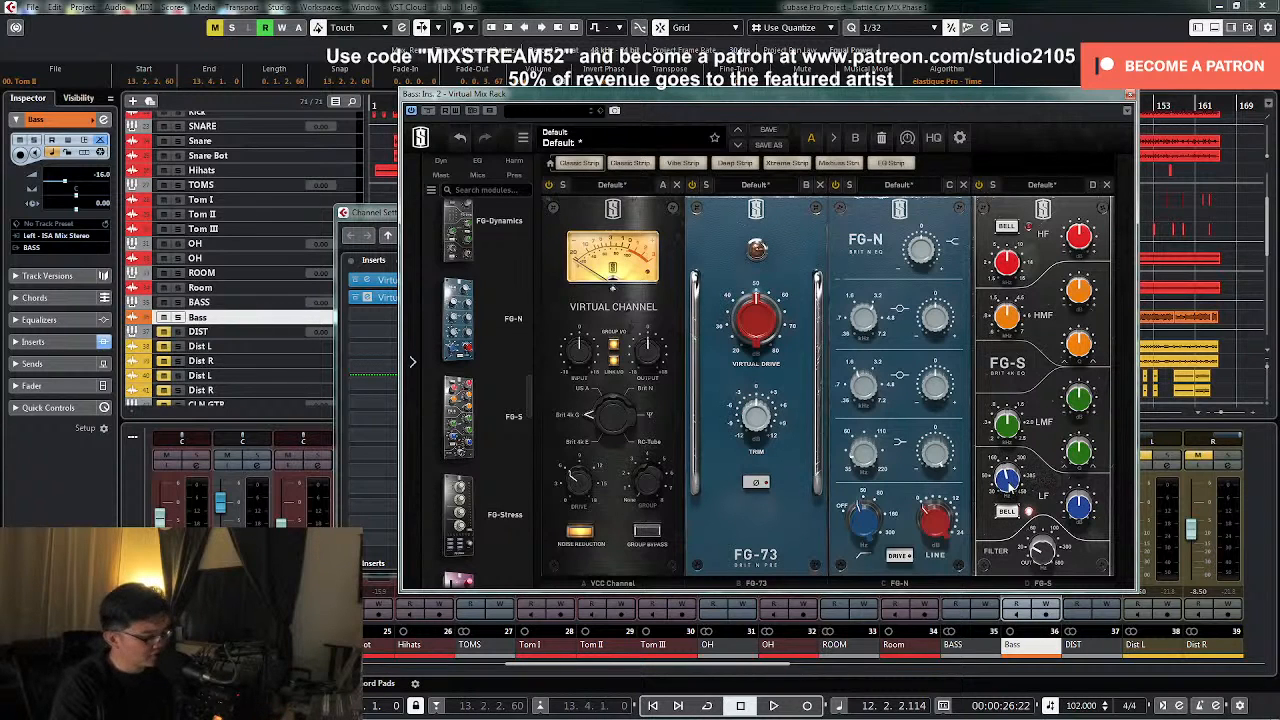
scroll(1008, 479, down, 2)
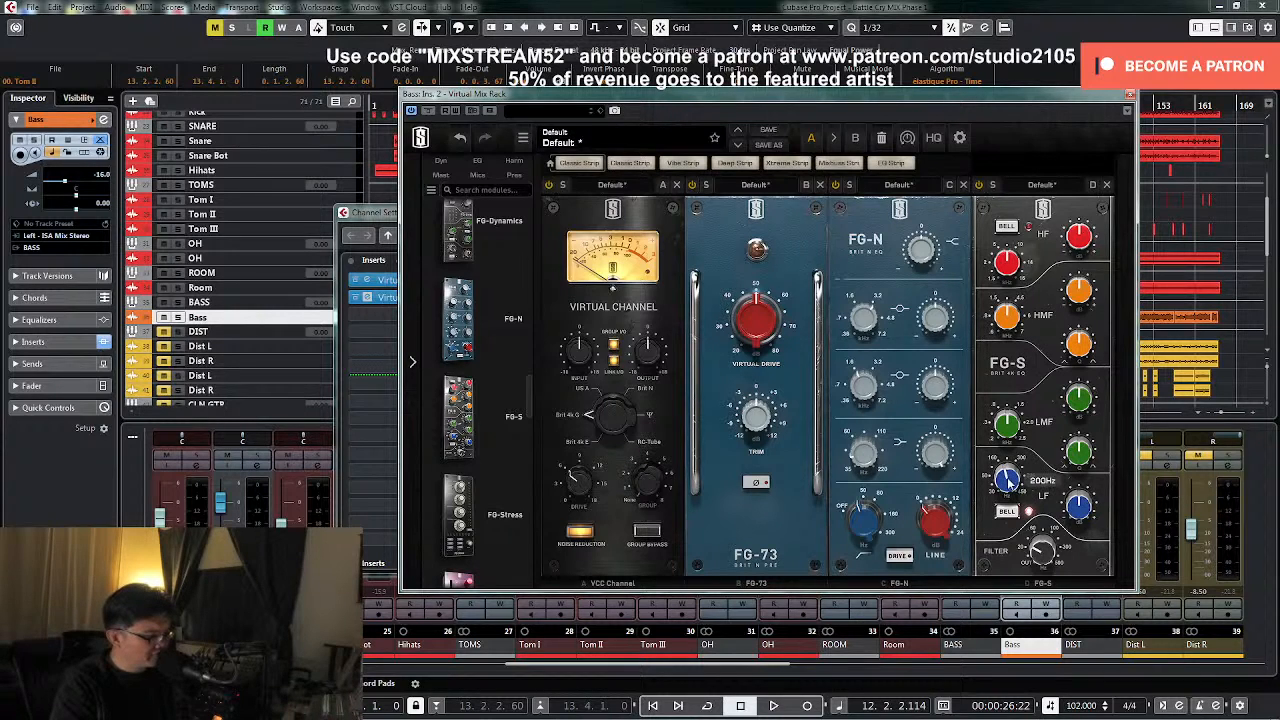
- Boost the FG-S's LF band during playback, sweep its frequency and settle it at about 183 Hz
key(space)
scroll(1078, 512, up, 4)
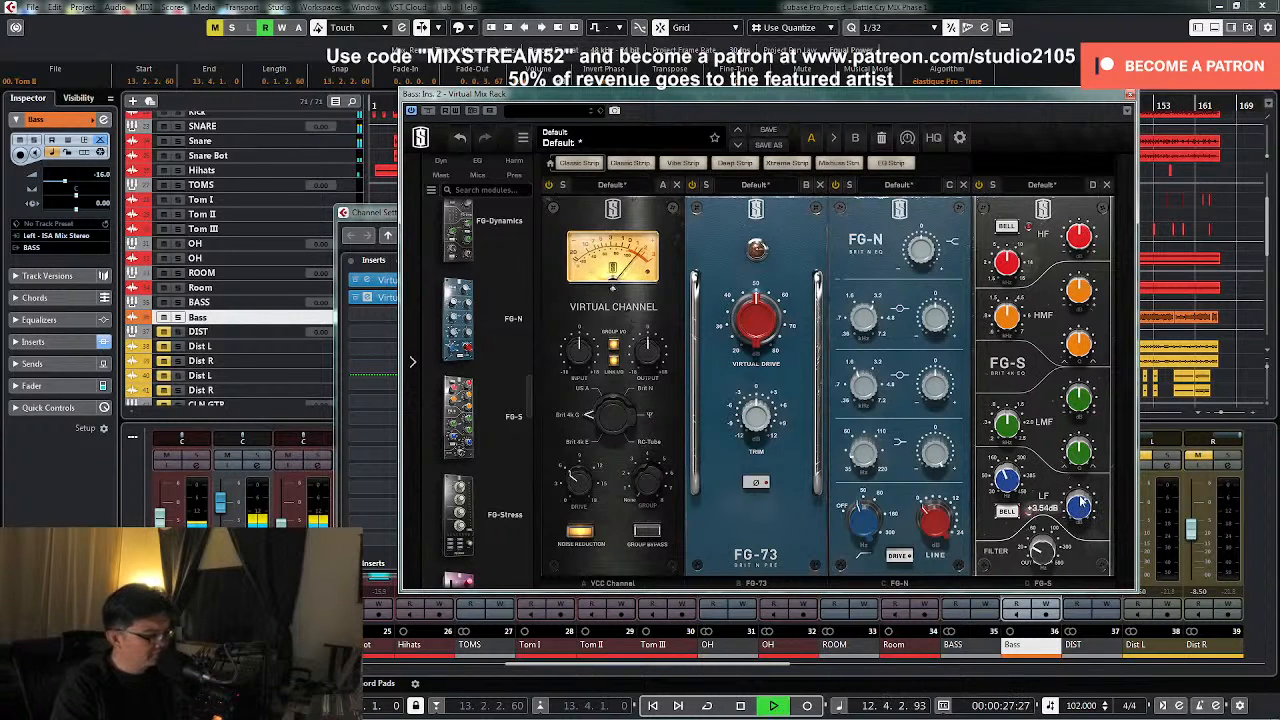
scroll(1015, 485, down, 1)
scroll(1018, 482, up, 5)
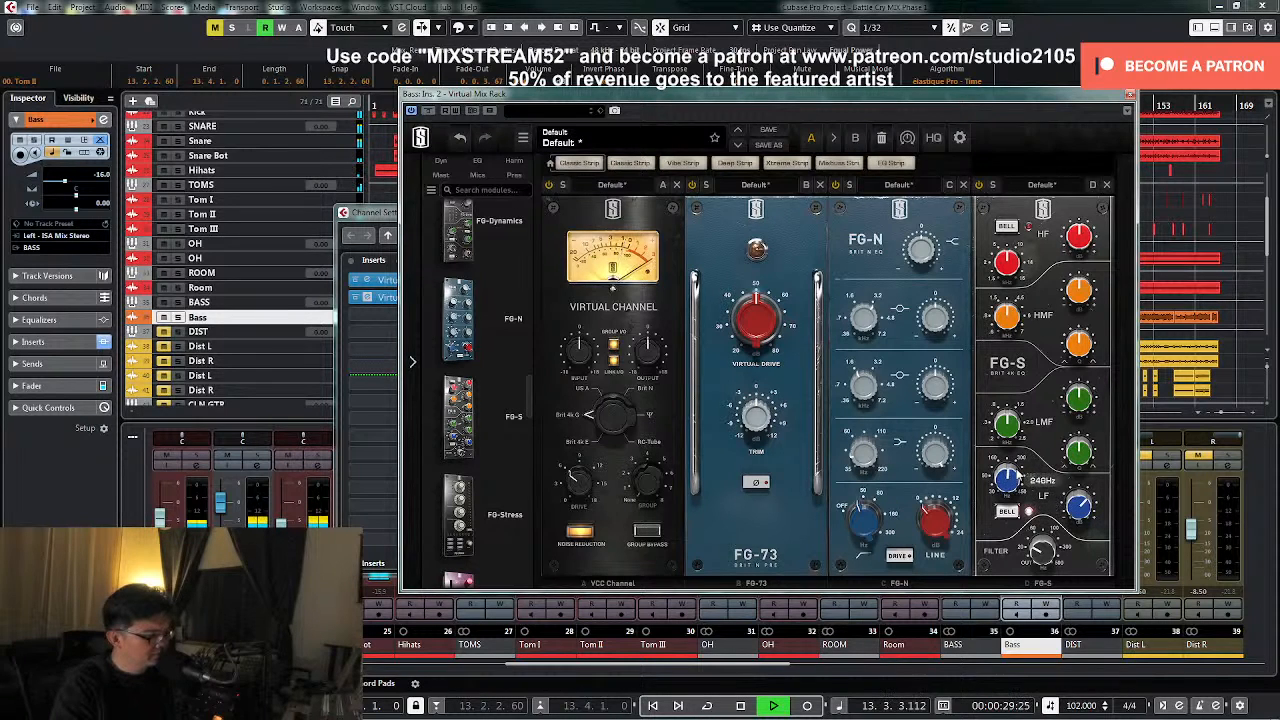
scroll(1018, 470, down, 6)
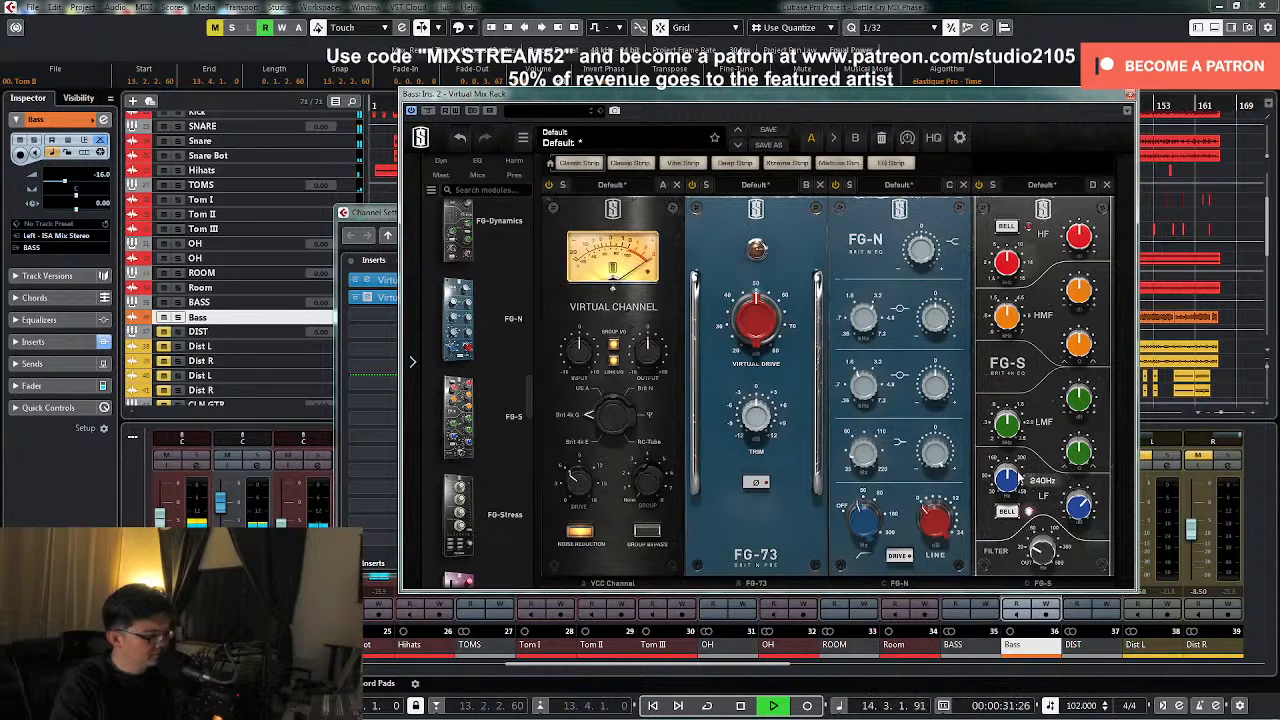
scroll(1014, 482, down, 2)
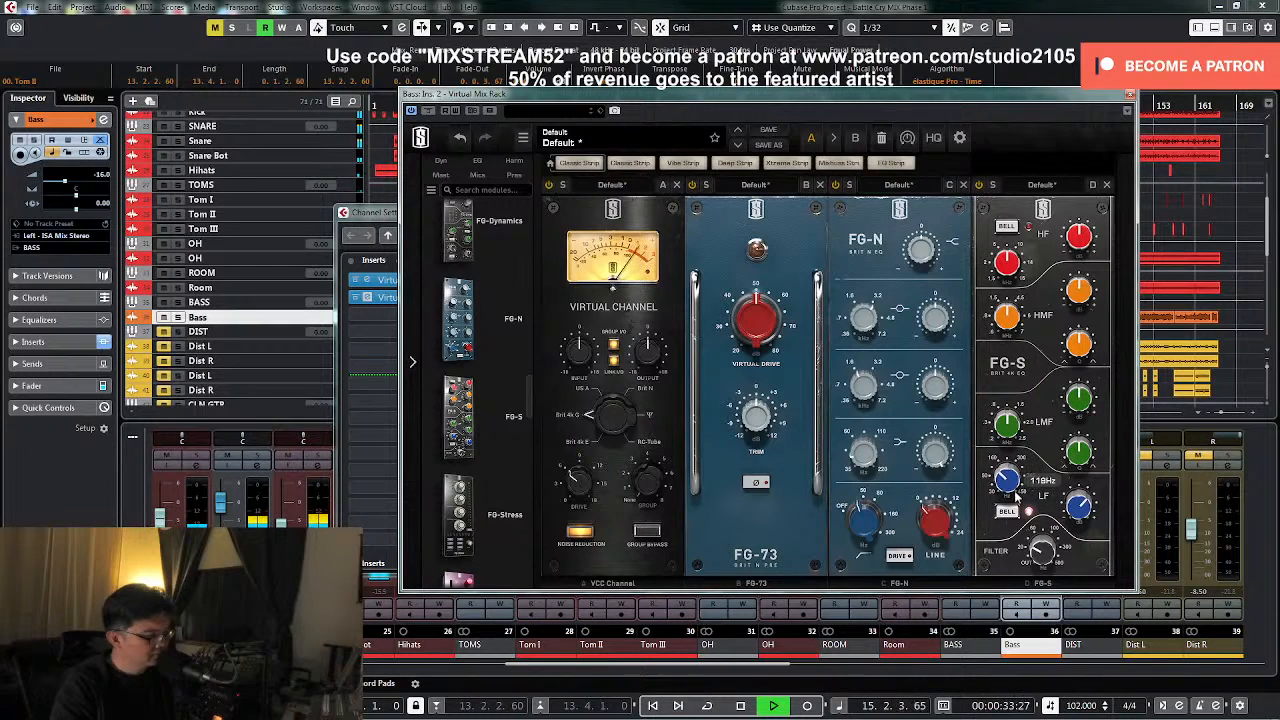
scroll(1016, 486, up, 2)
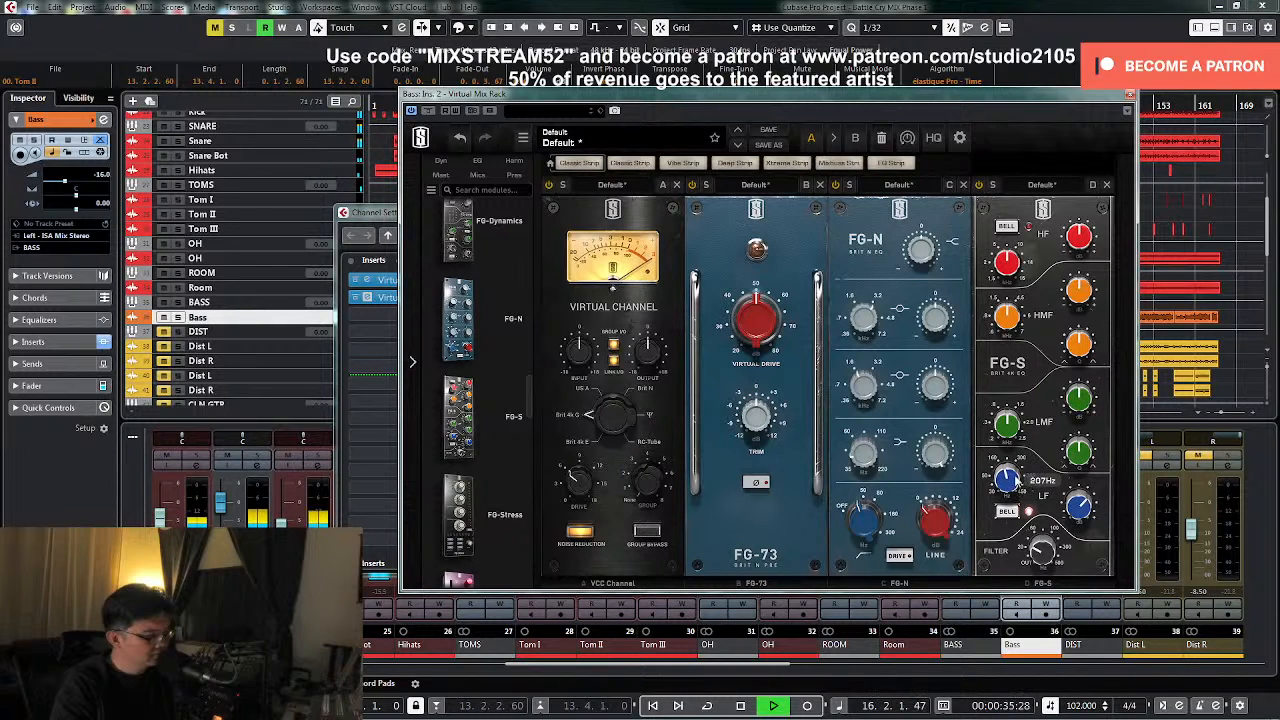
scroll(1080, 506, up, 4)
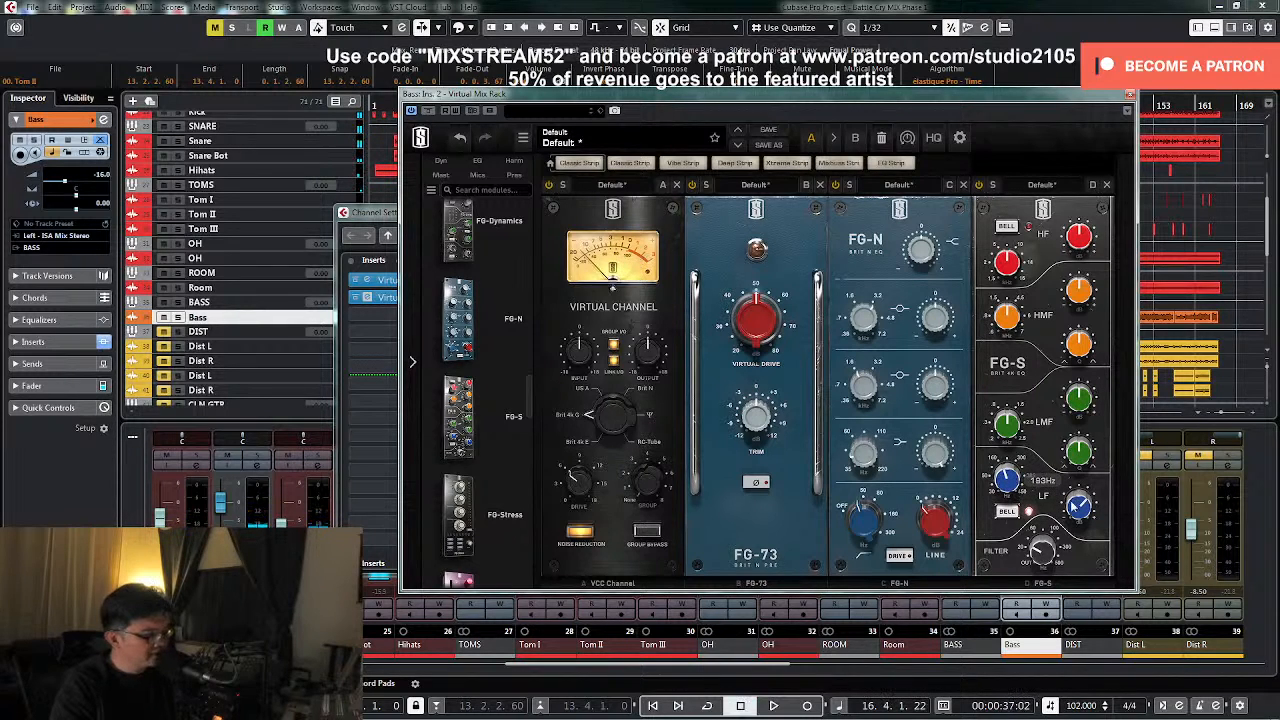
- Cut the FG-S's LF gain by about 4 dB during playback and stop the song
scroll(1080, 508, down, 7)
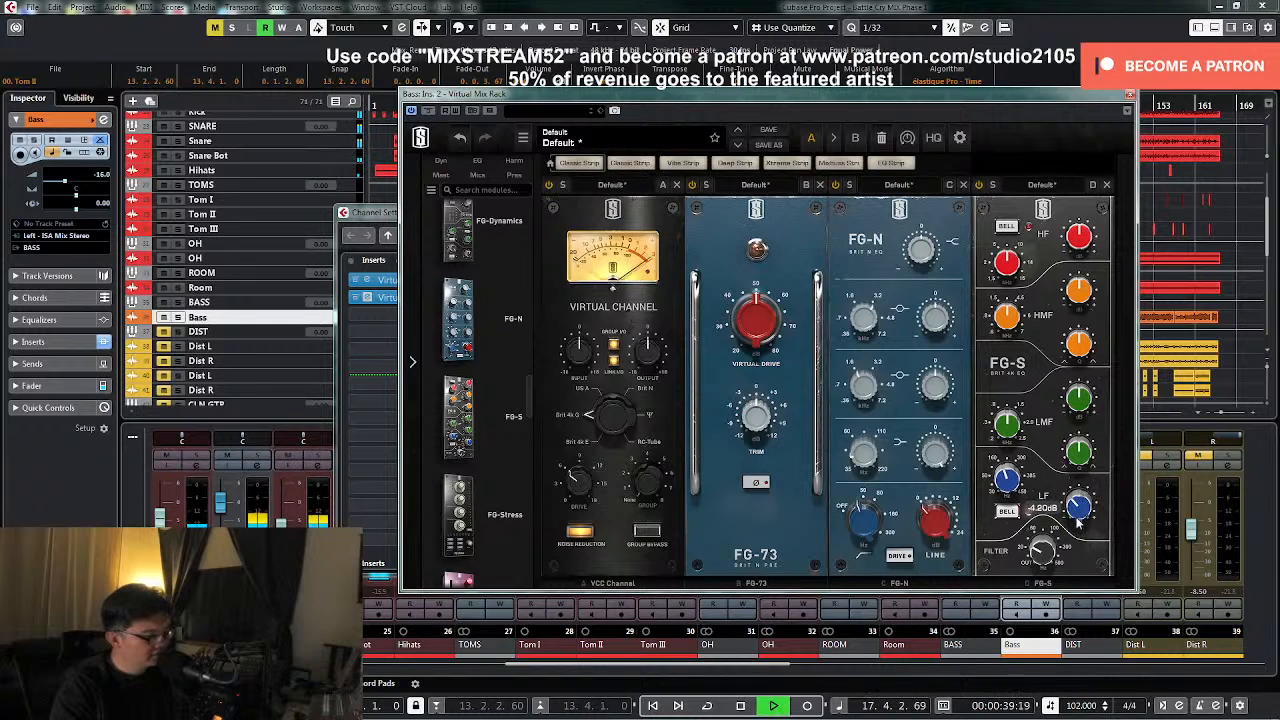
drag(1077, 520, 1077, 518)
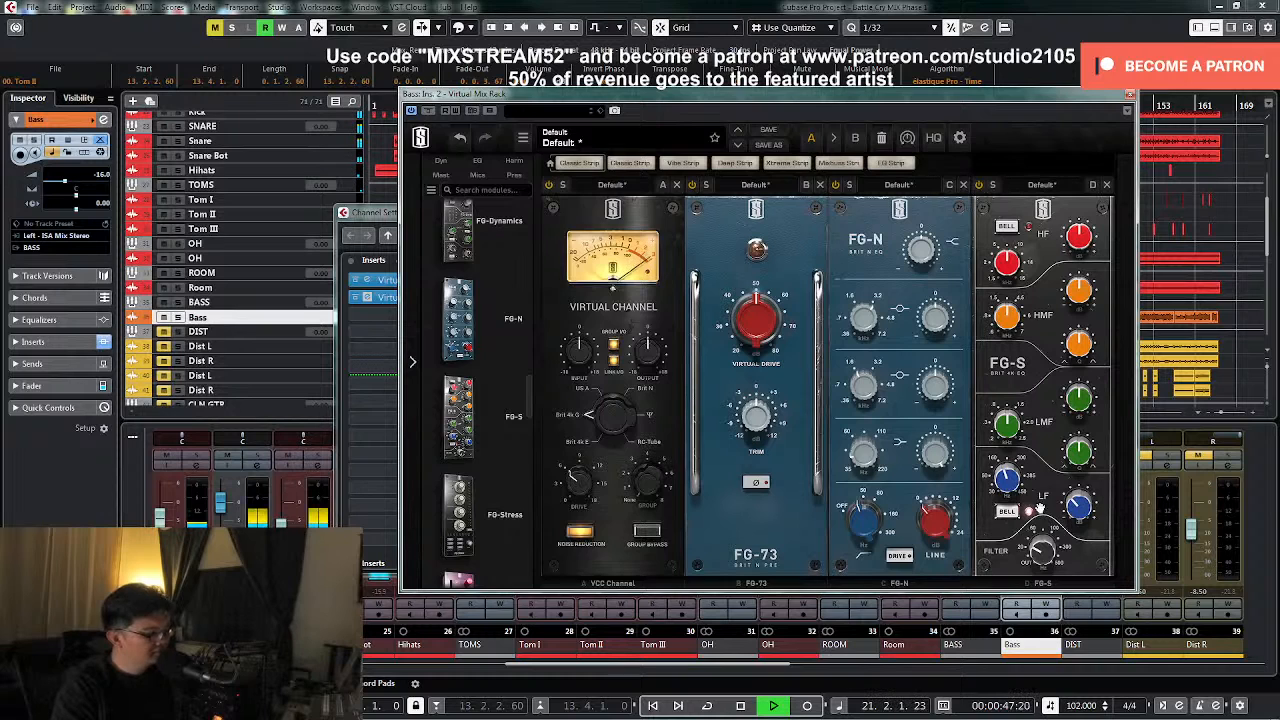
key(space)
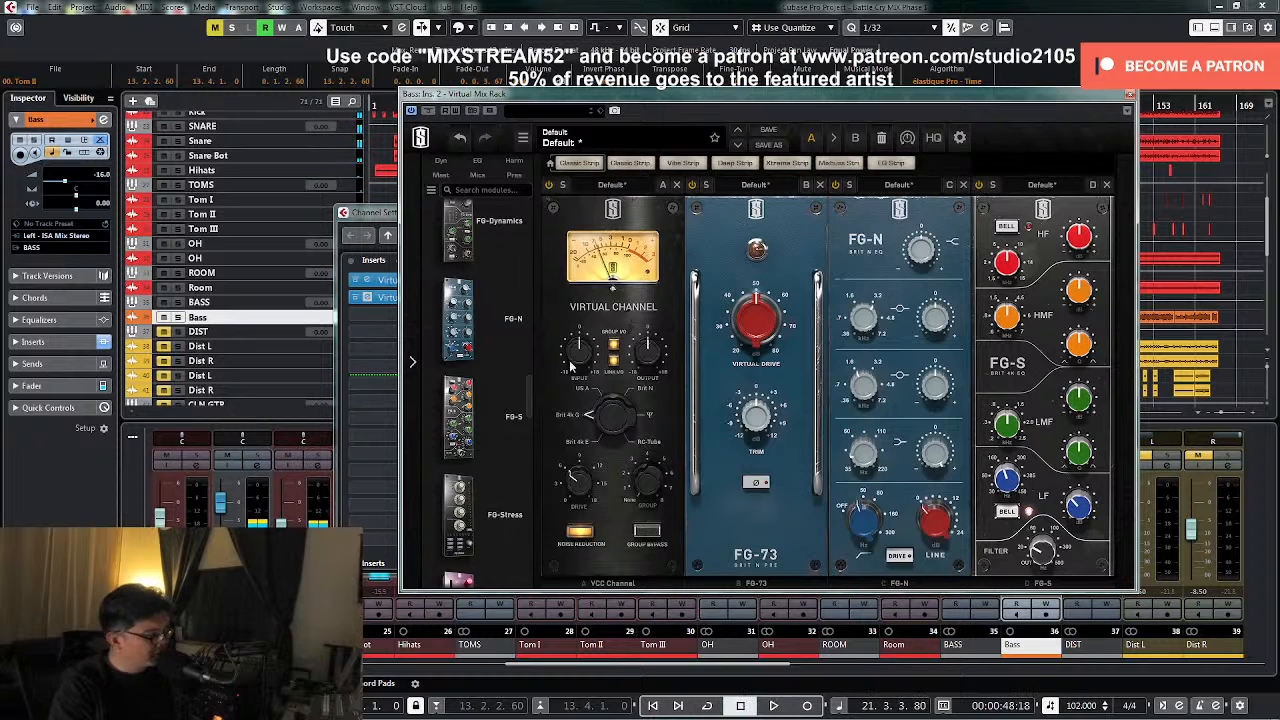
- Add the Trimmer module after the FG-S, lower its trim during playback, and close the Bass track's plugin and channel windows
drag(534, 407, 529, 511)
drag(474, 428, 1158, 484)
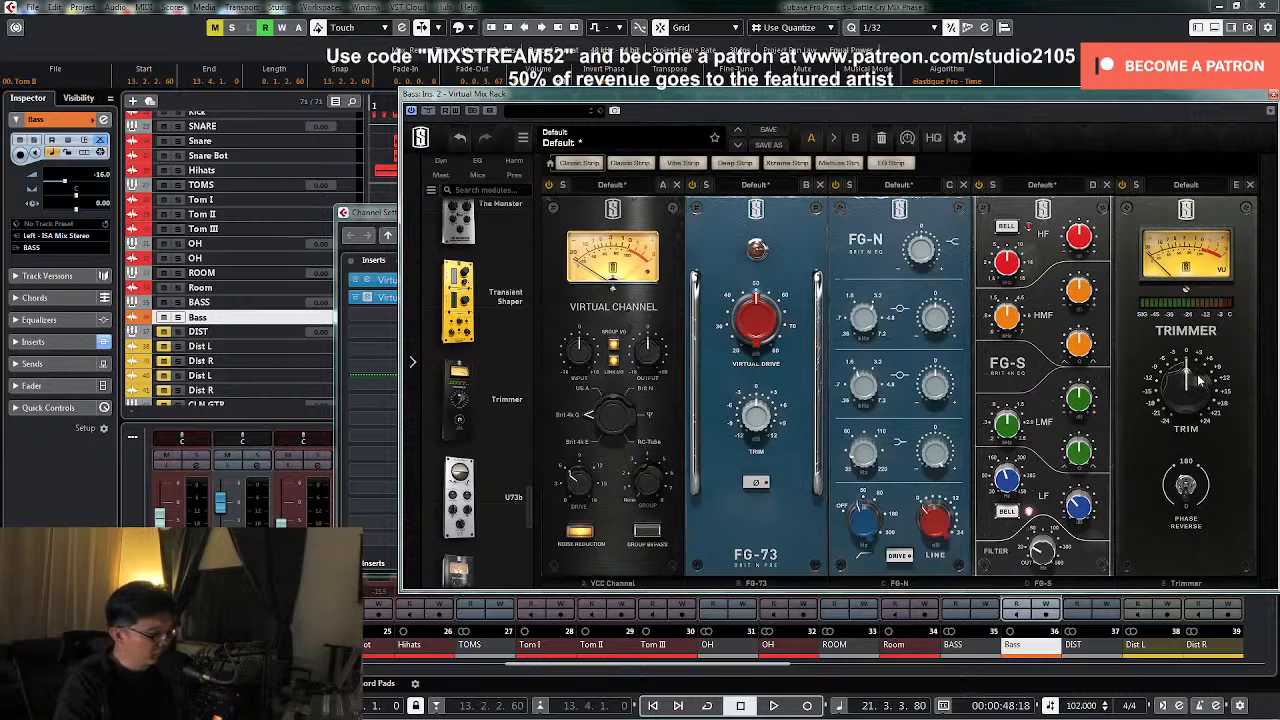
key(space)
drag(1194, 380, 1188, 403)
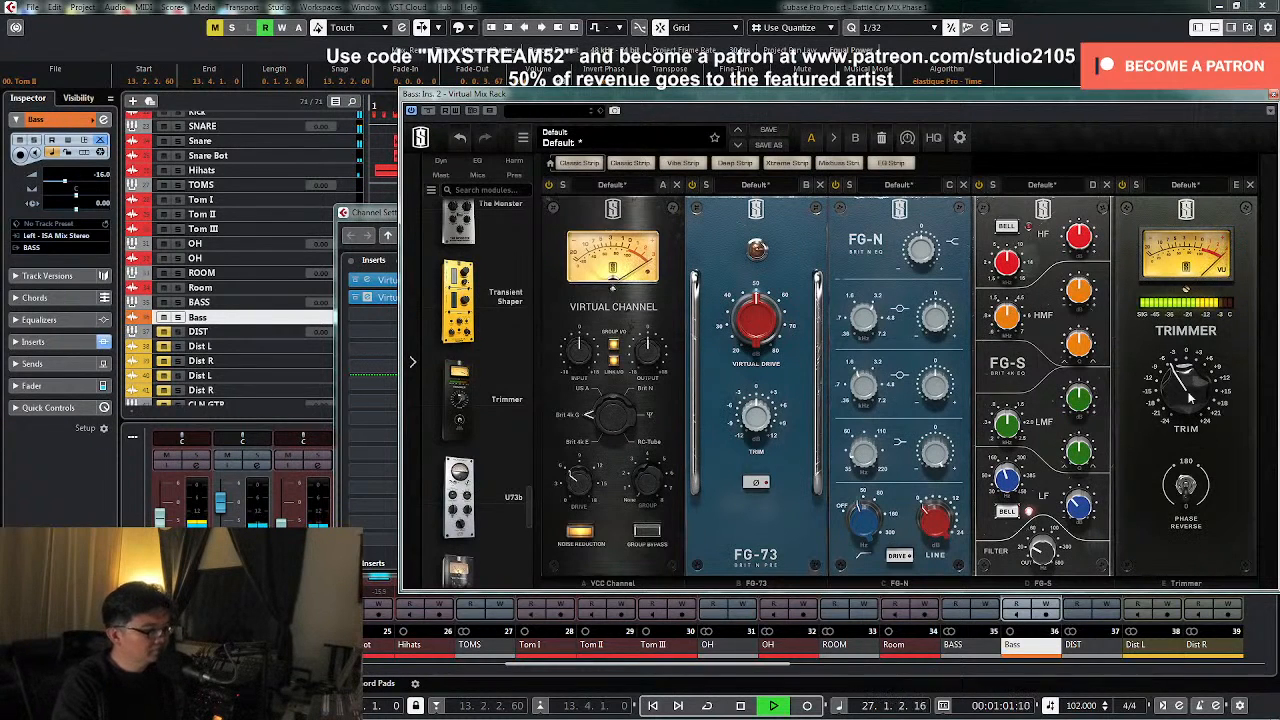
click(1273, 95)
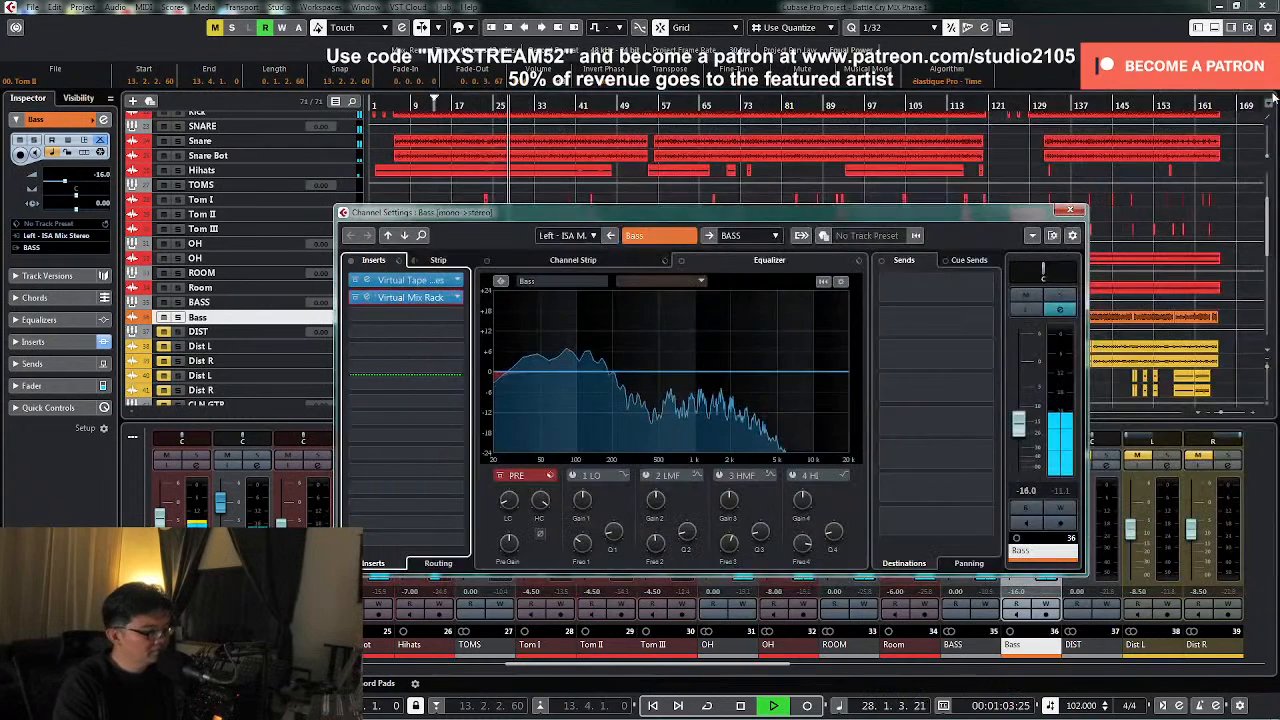
click(1073, 212)
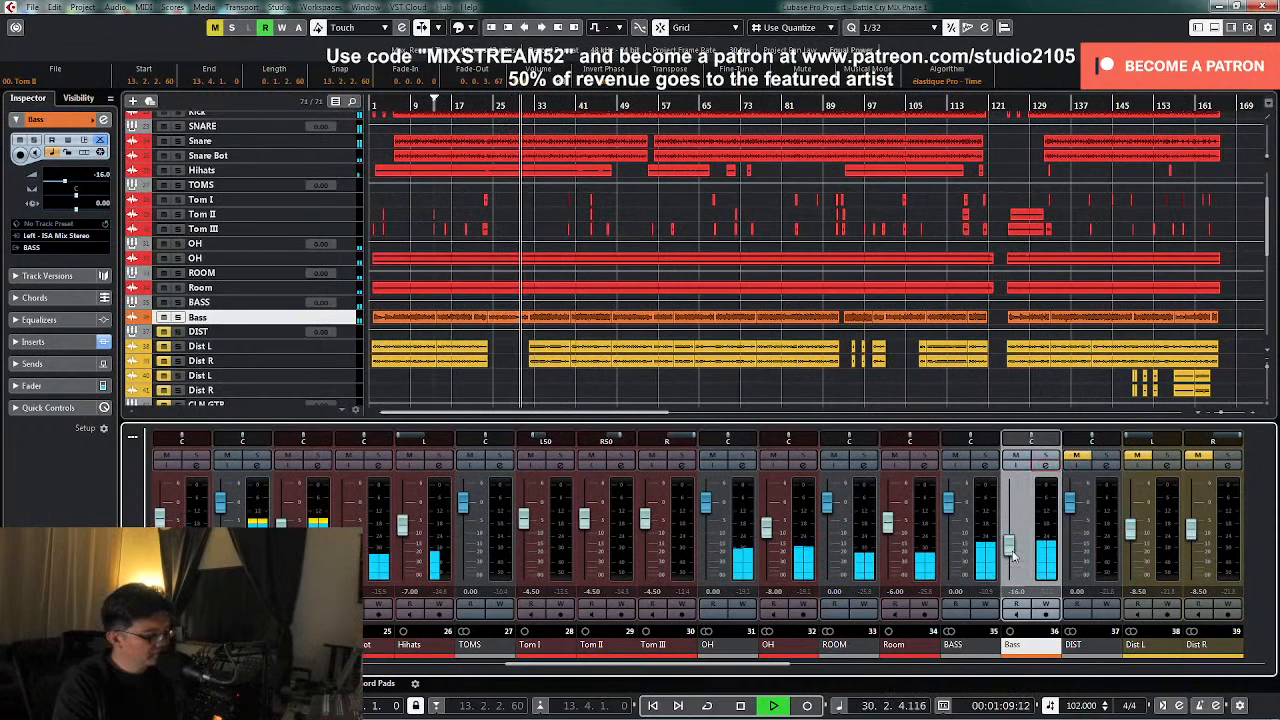
key(space)
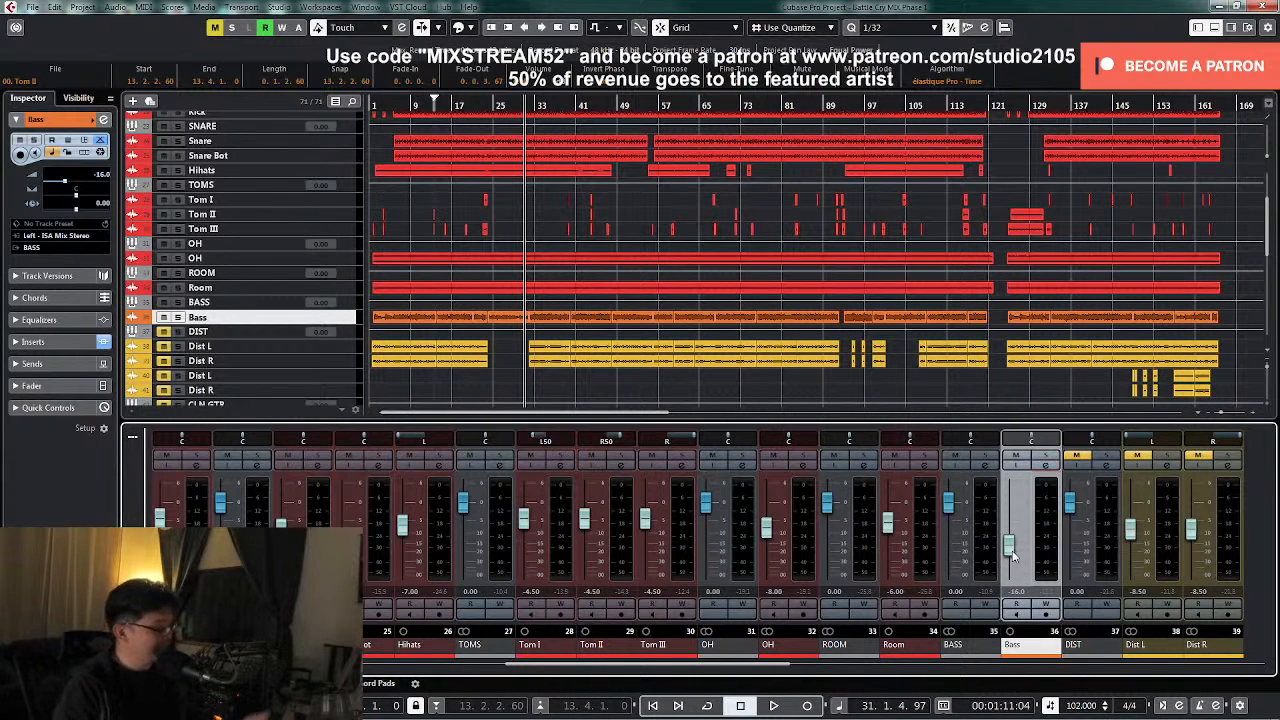
- Open the BASS group's channel settings and activate the C4 Stereo insert
click(985, 464)
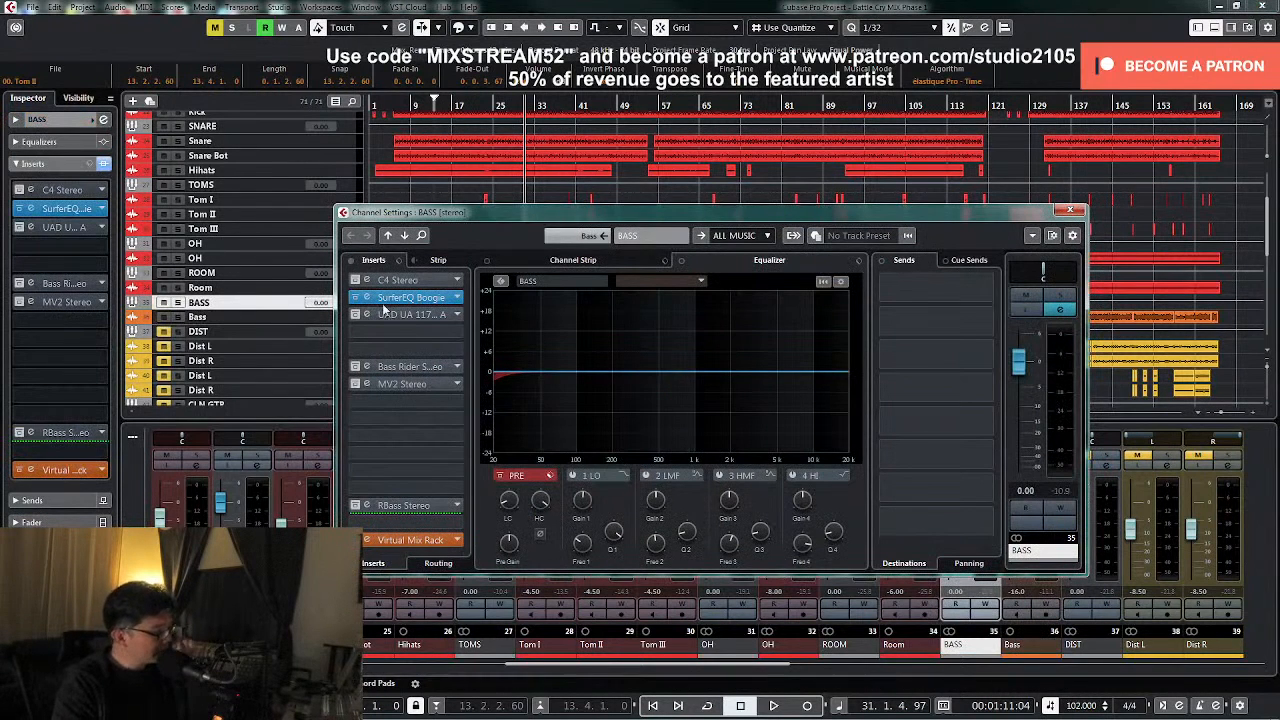
click(1074, 211)
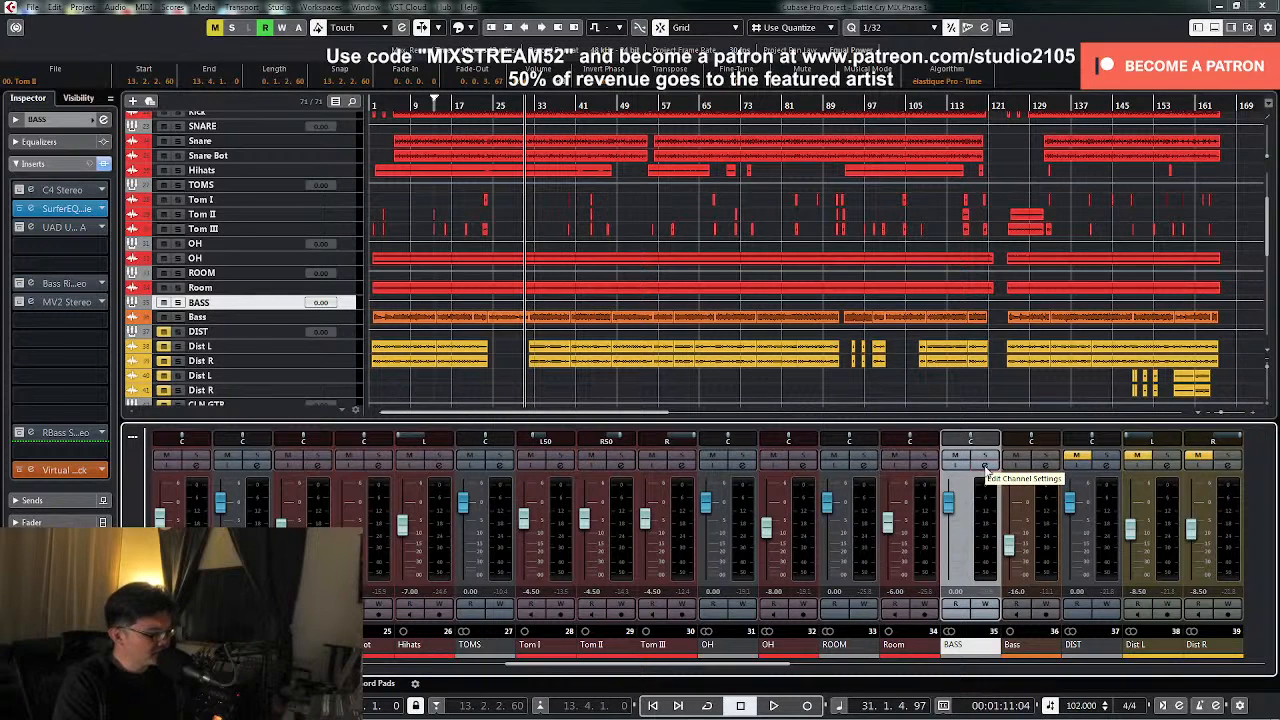
click(983, 466)
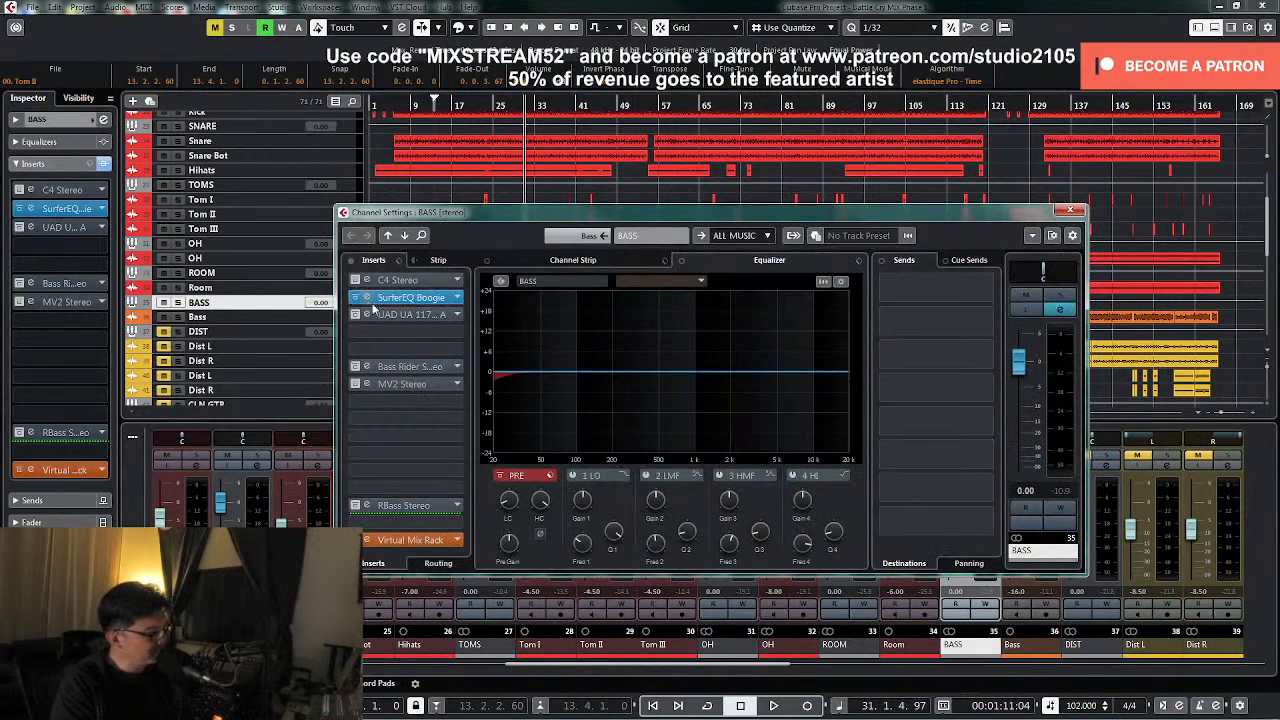
click(416, 283)
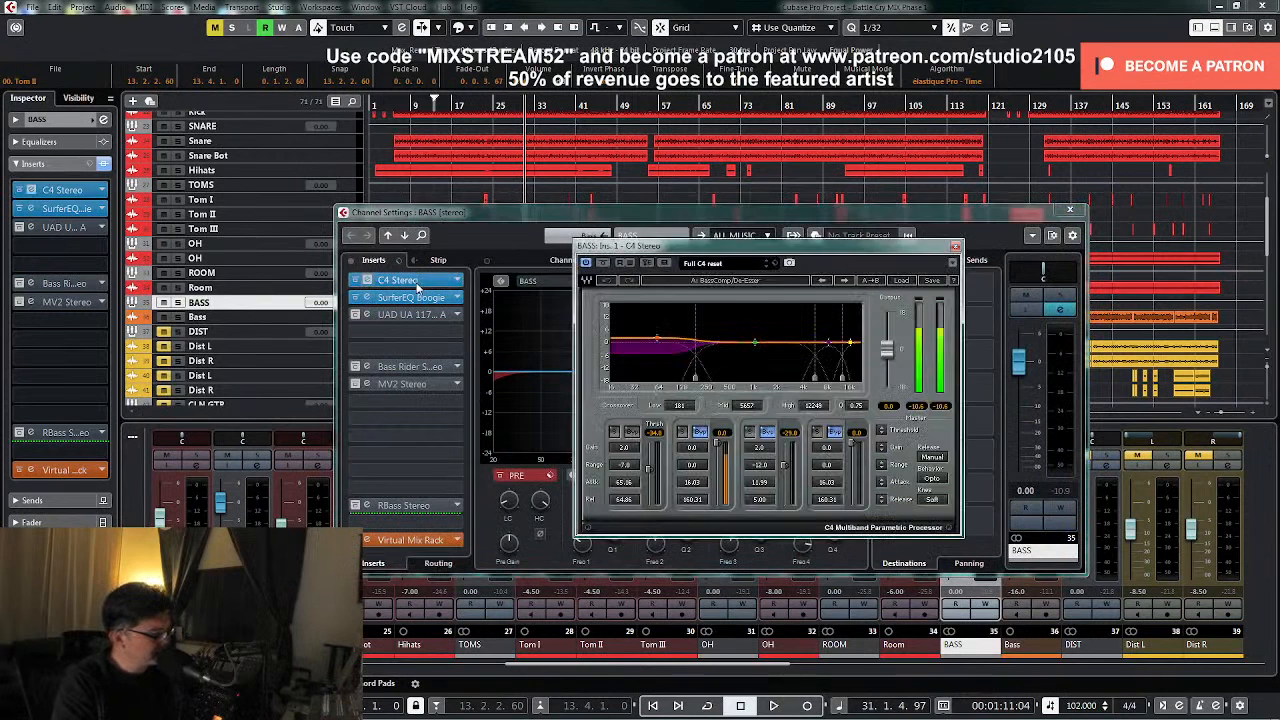
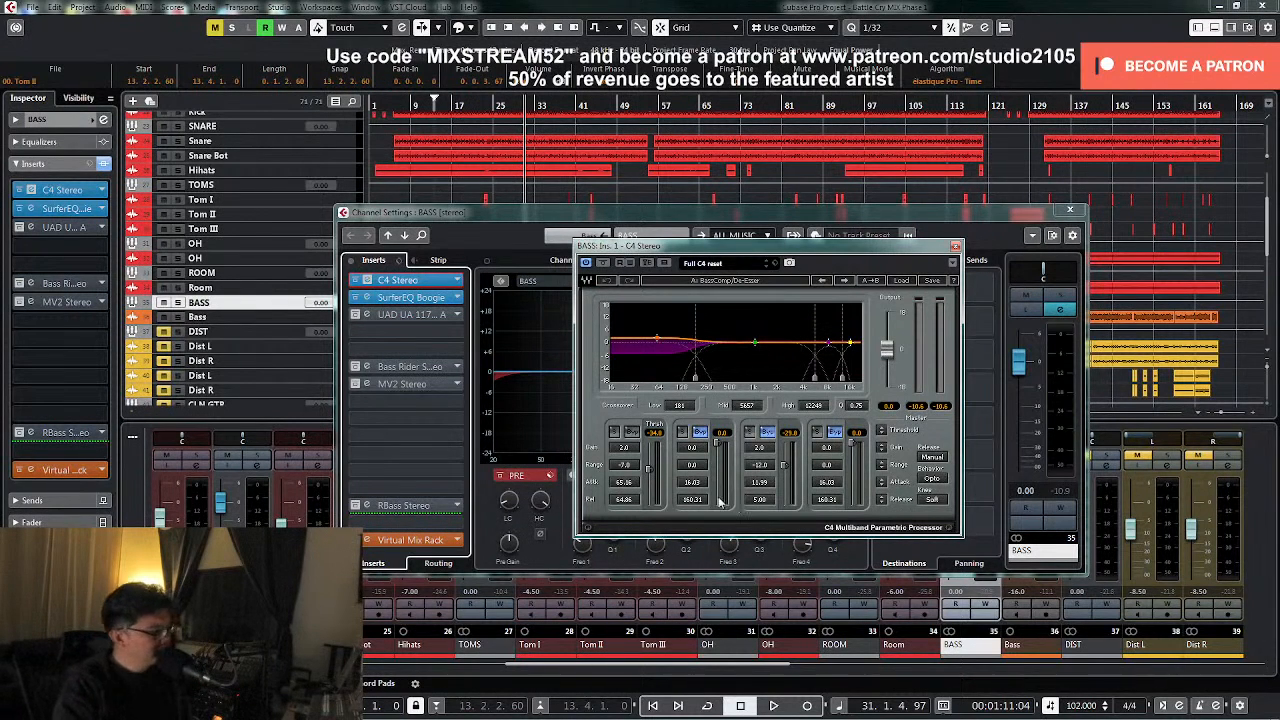
- Solo the BASS group and audition the C4's lowest band during playback
key(space)
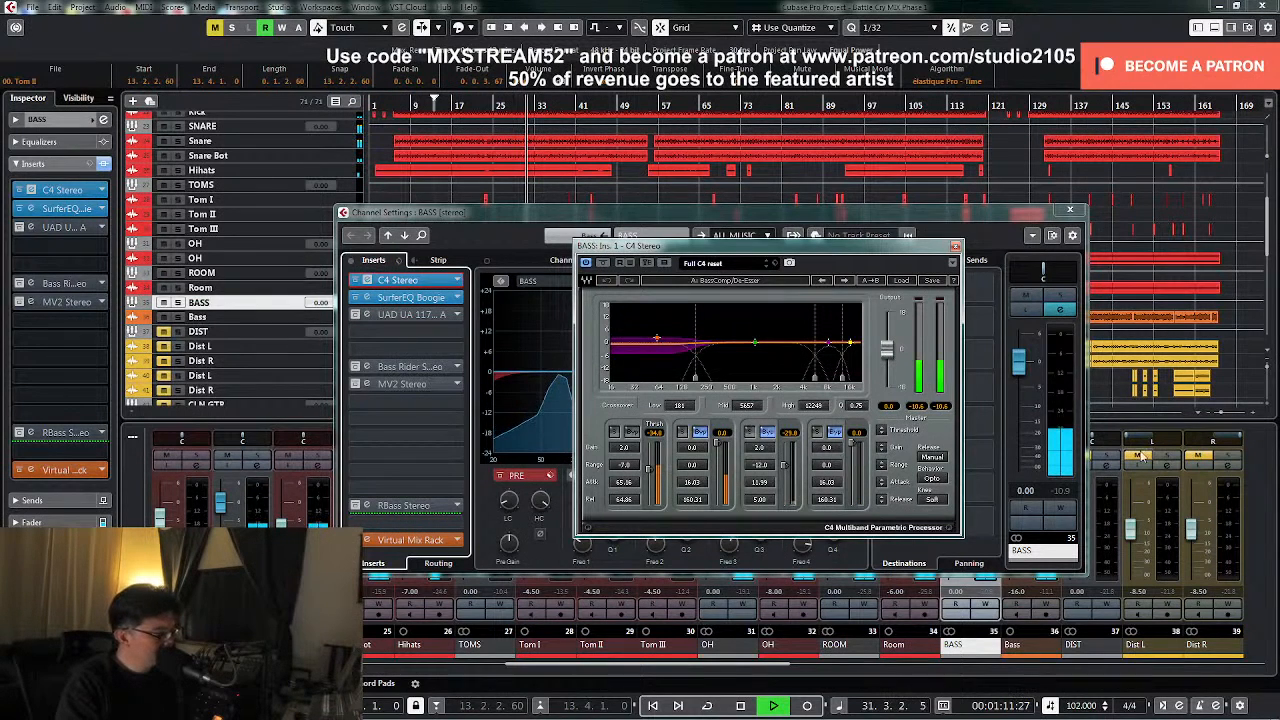
click(1060, 298)
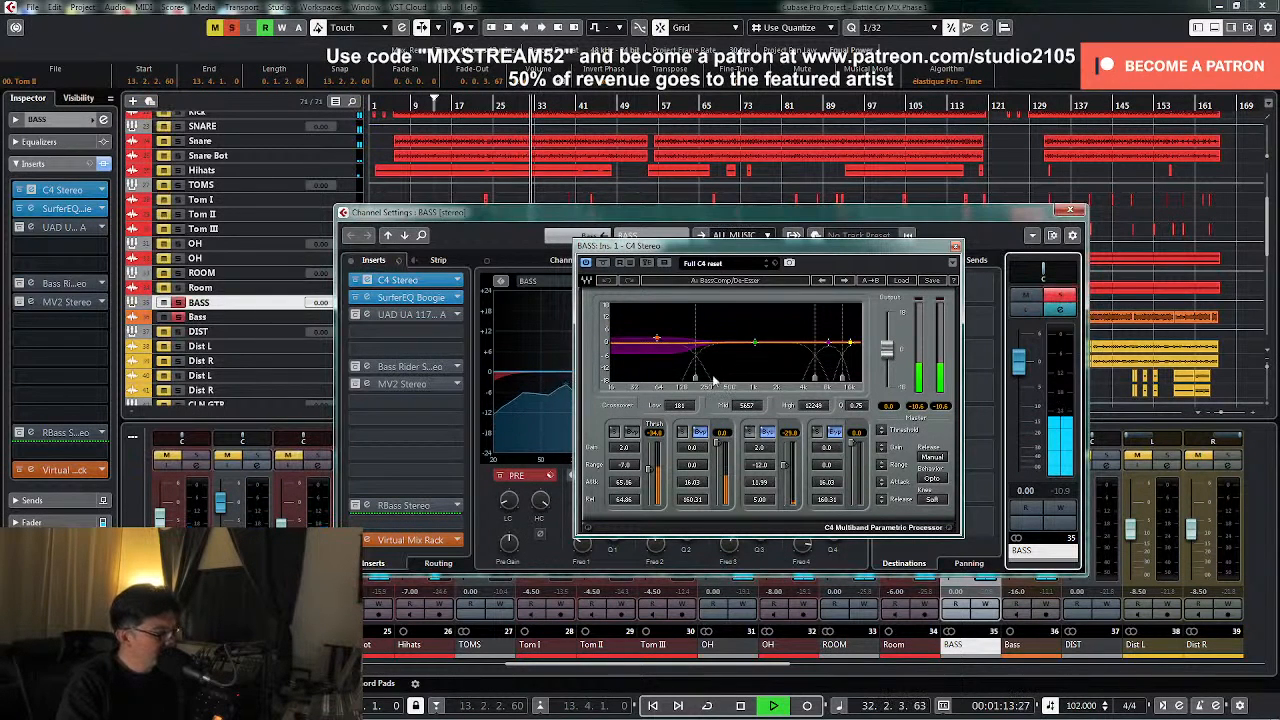
click(613, 432)
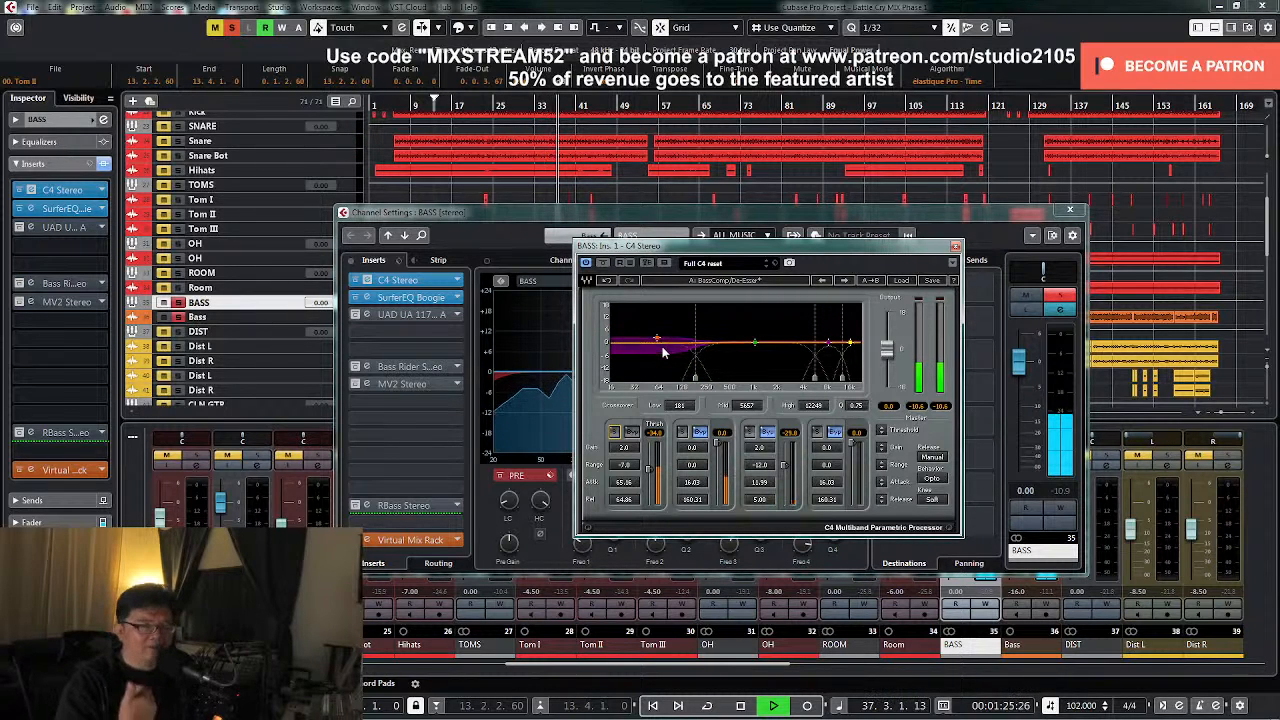
key(space)
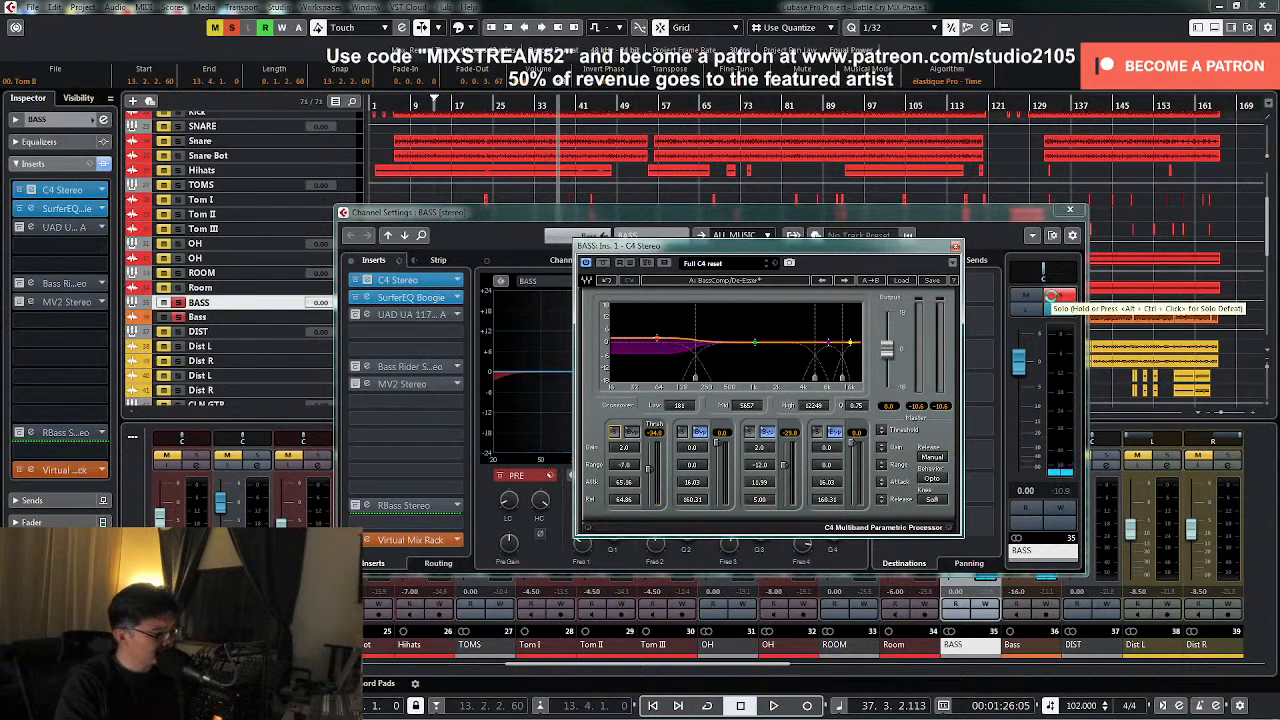
- Activate the BASS group's UAD UA 1176 Rev A insert with the JC-Tight Bass preset, audition it, and close its window
click(411, 315)
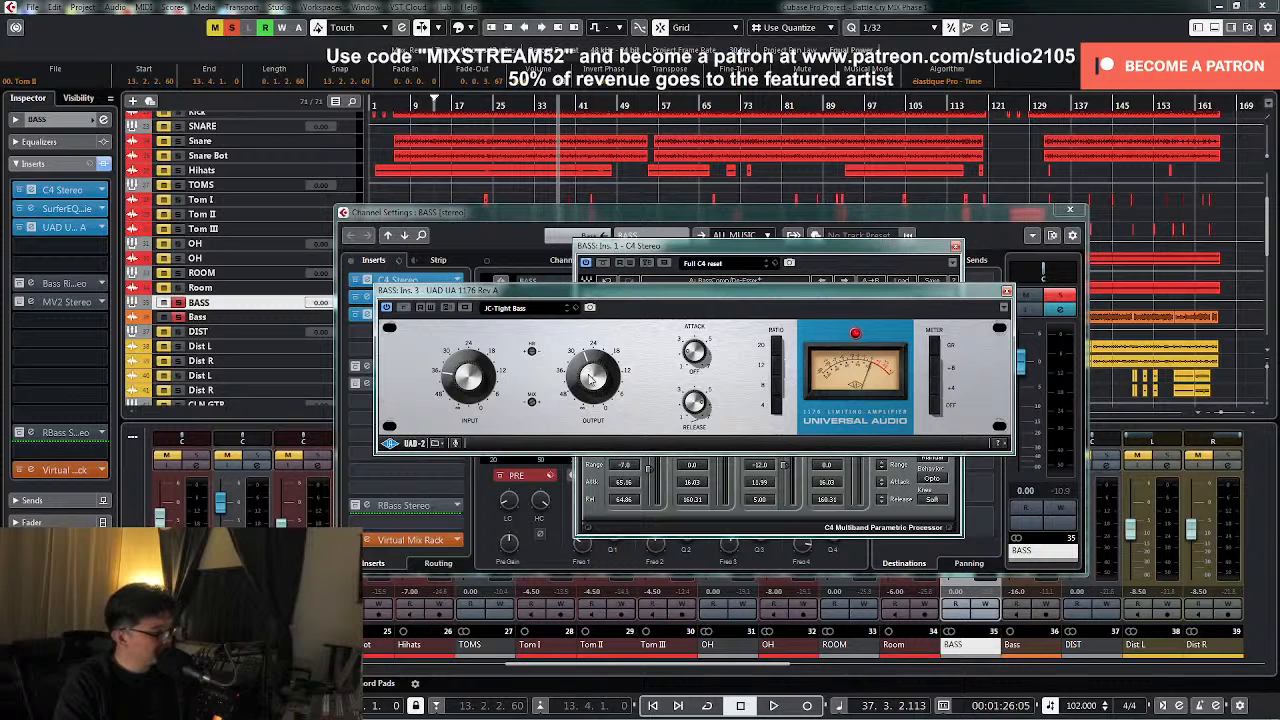
key(space)
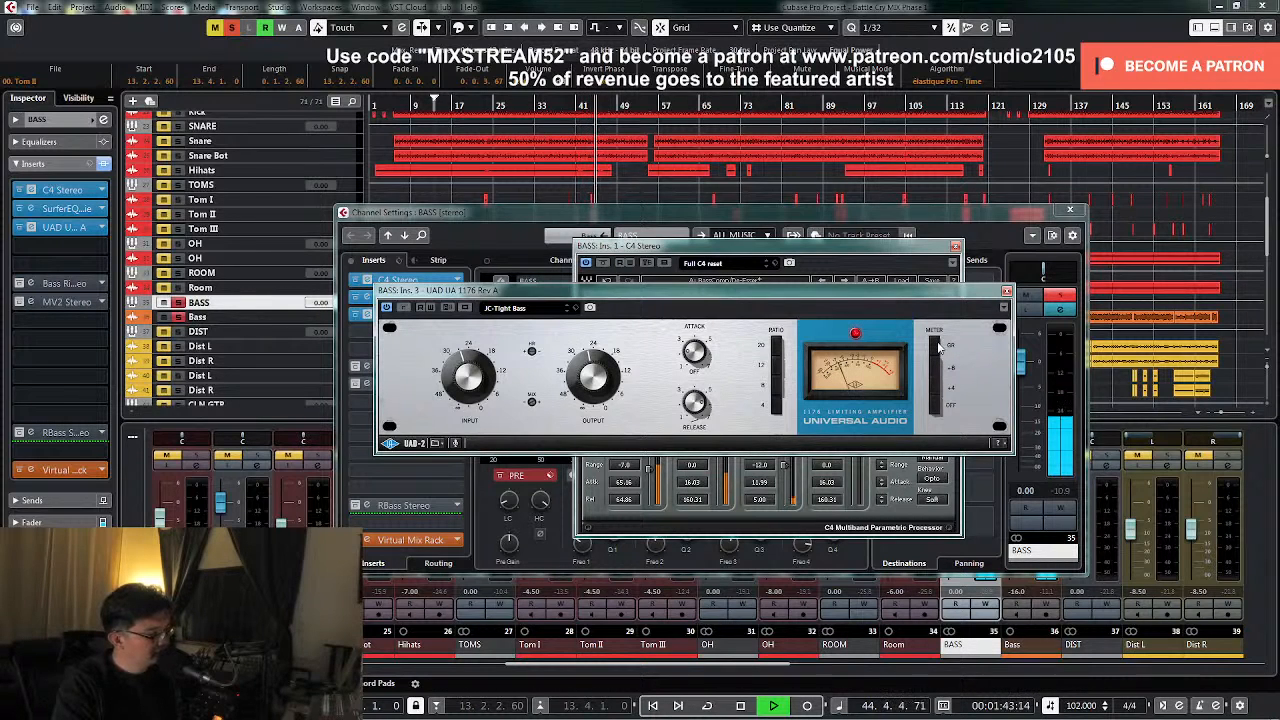
key(space)
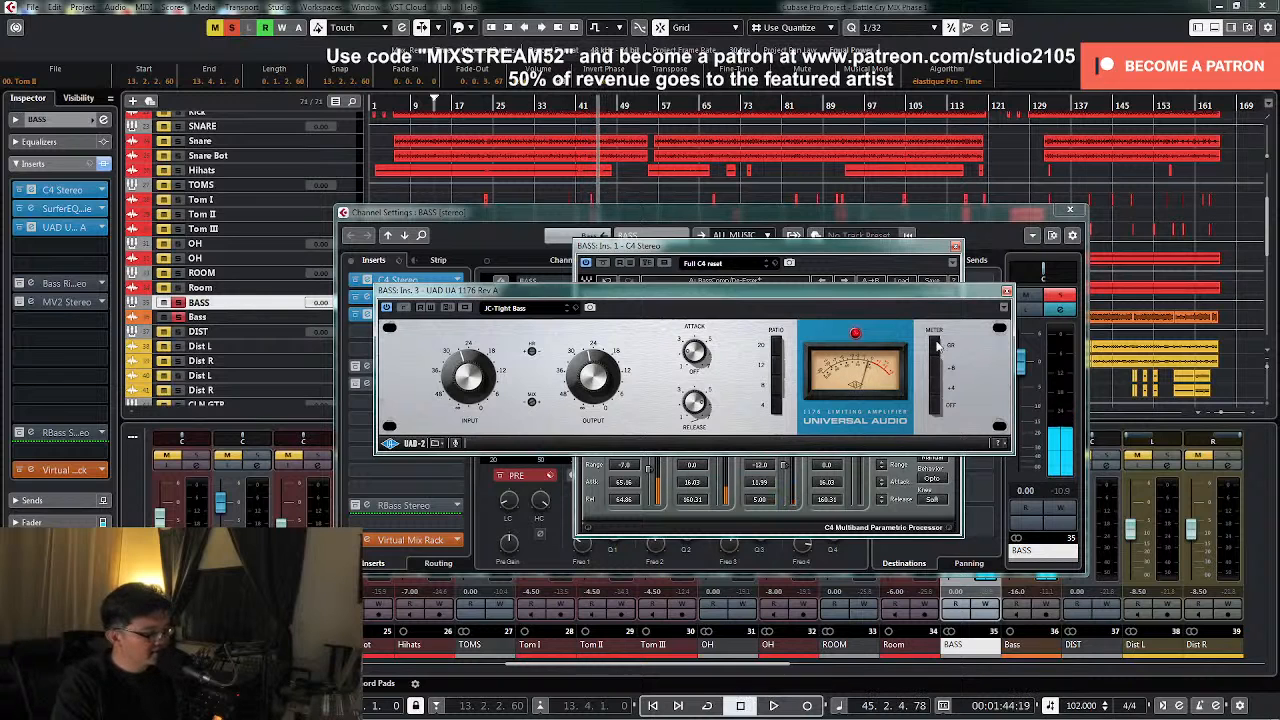
click(1007, 292)
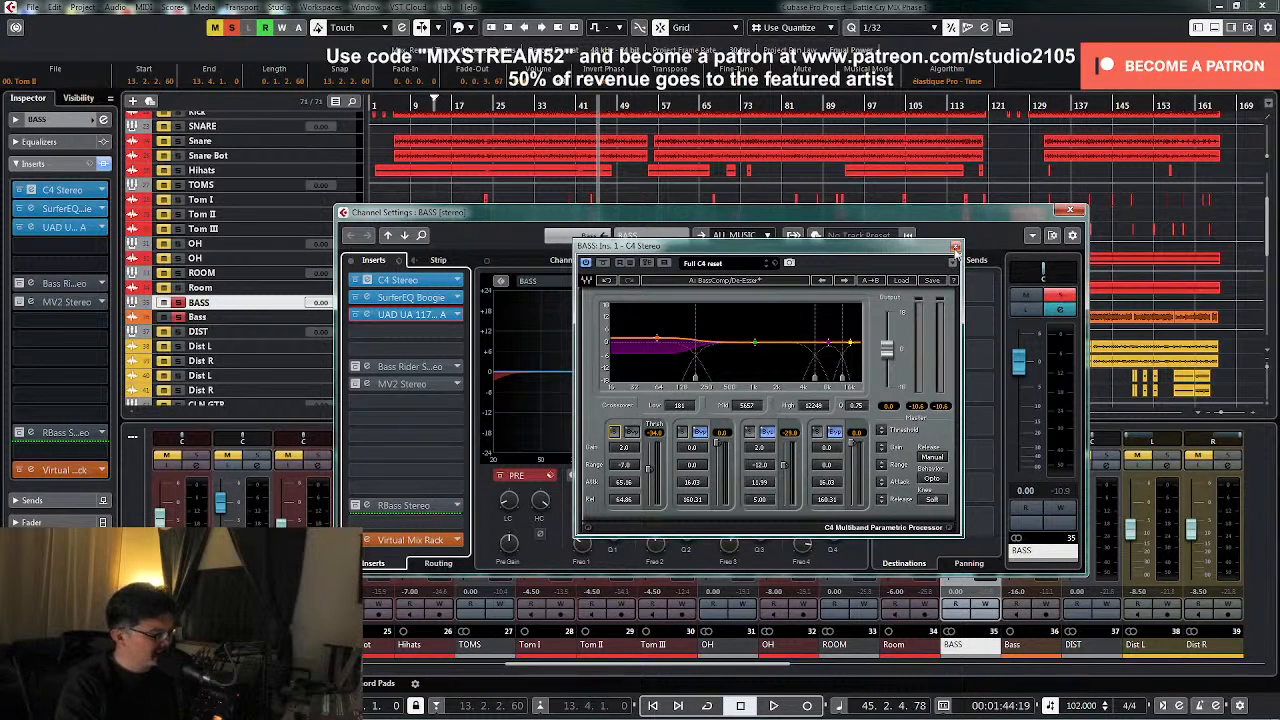
- Close the C4 window during playback, unsolo the BASS group to hear it in the full mix, and stop the song
key(space)
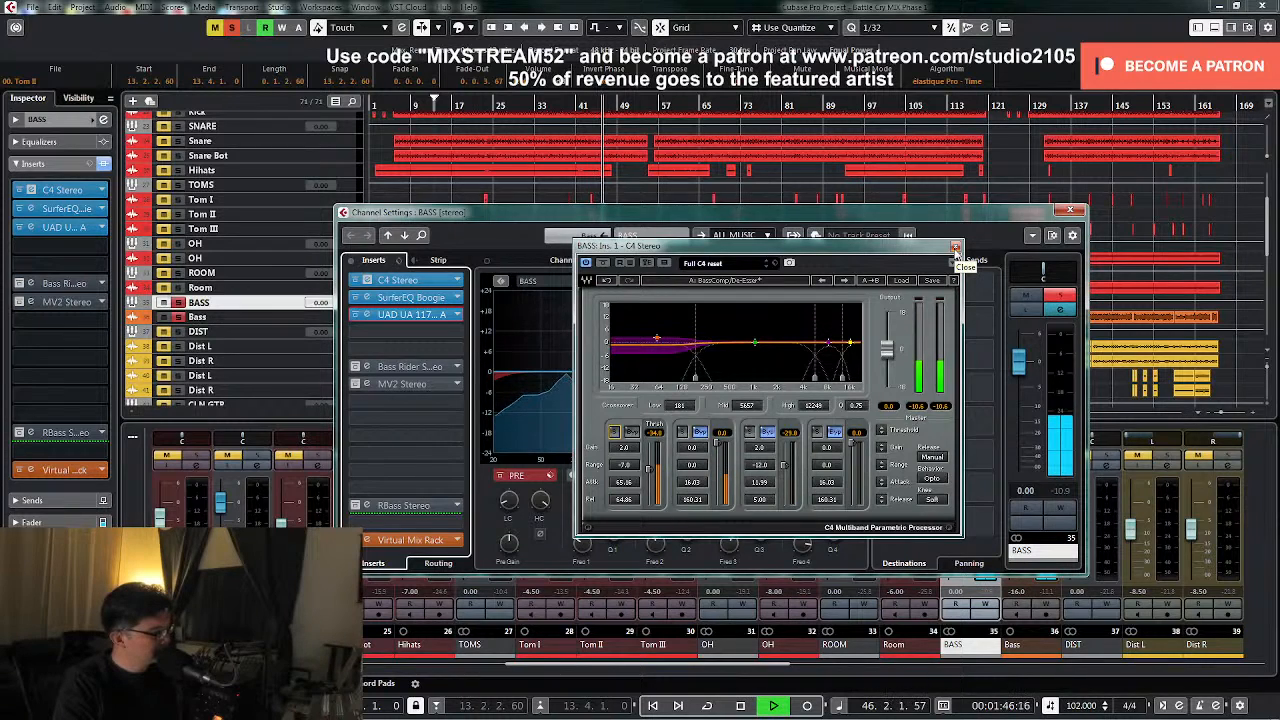
click(955, 247)
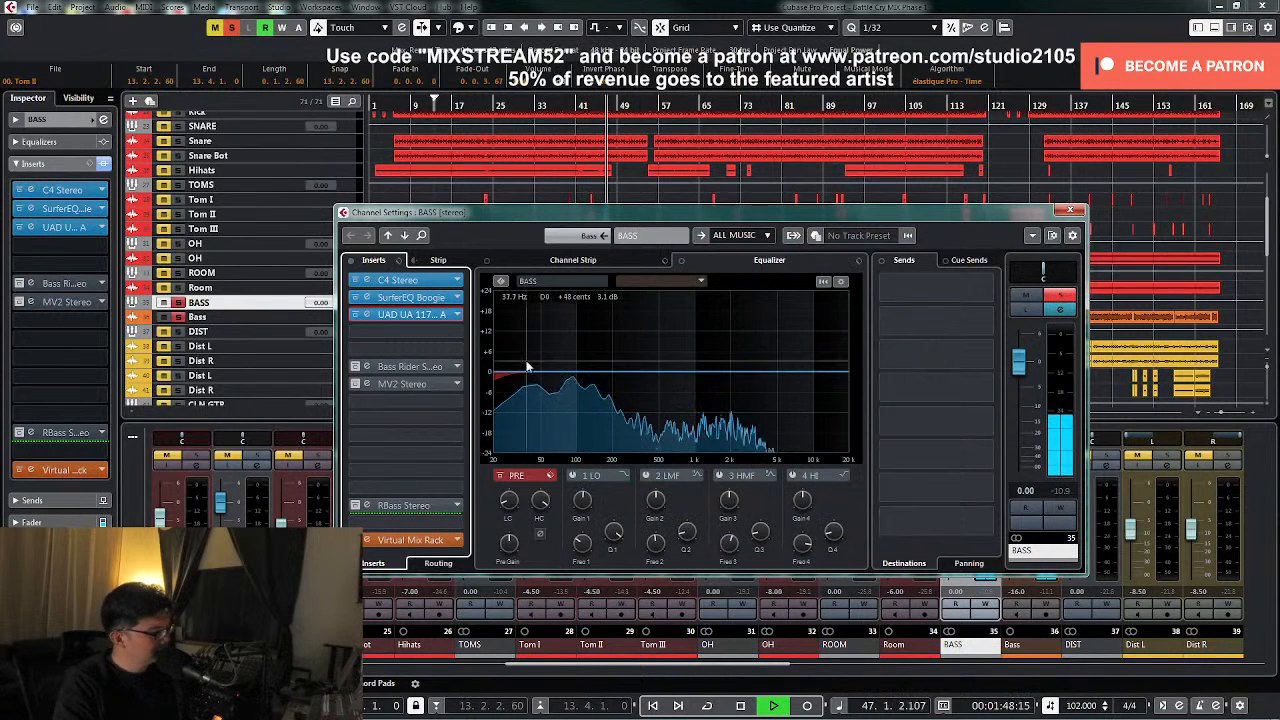
click(1068, 294)
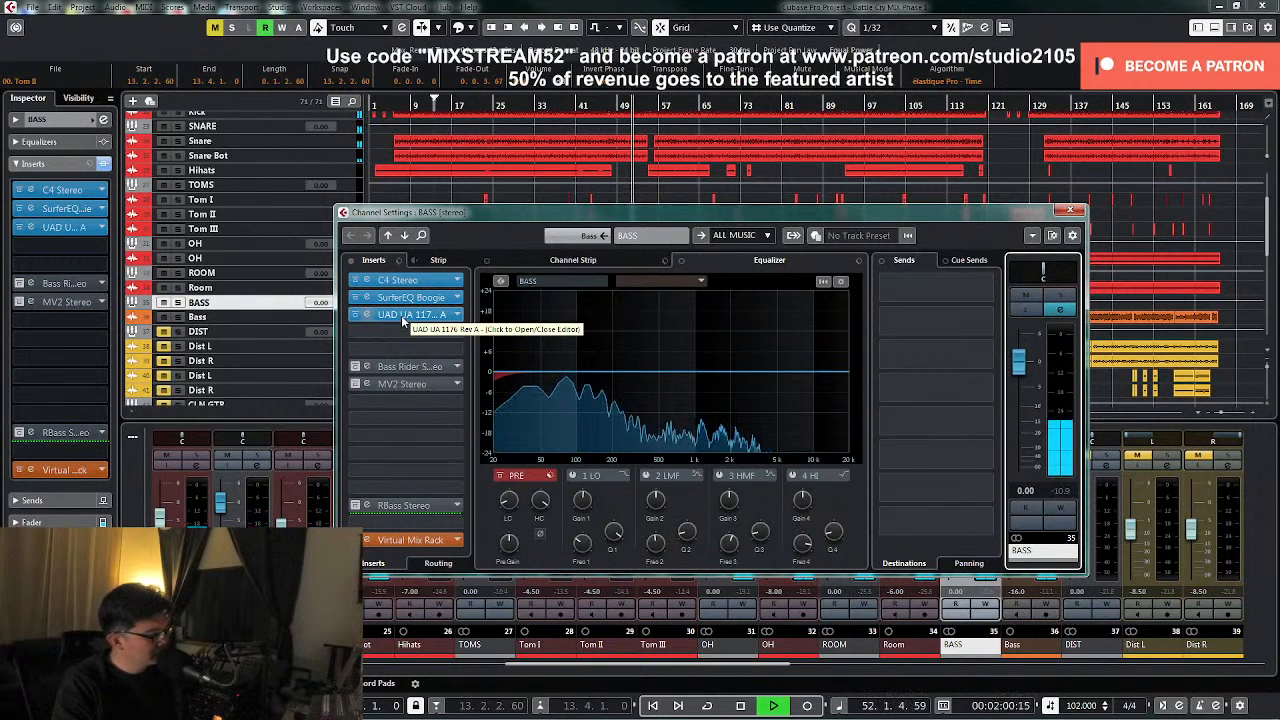
key(space)
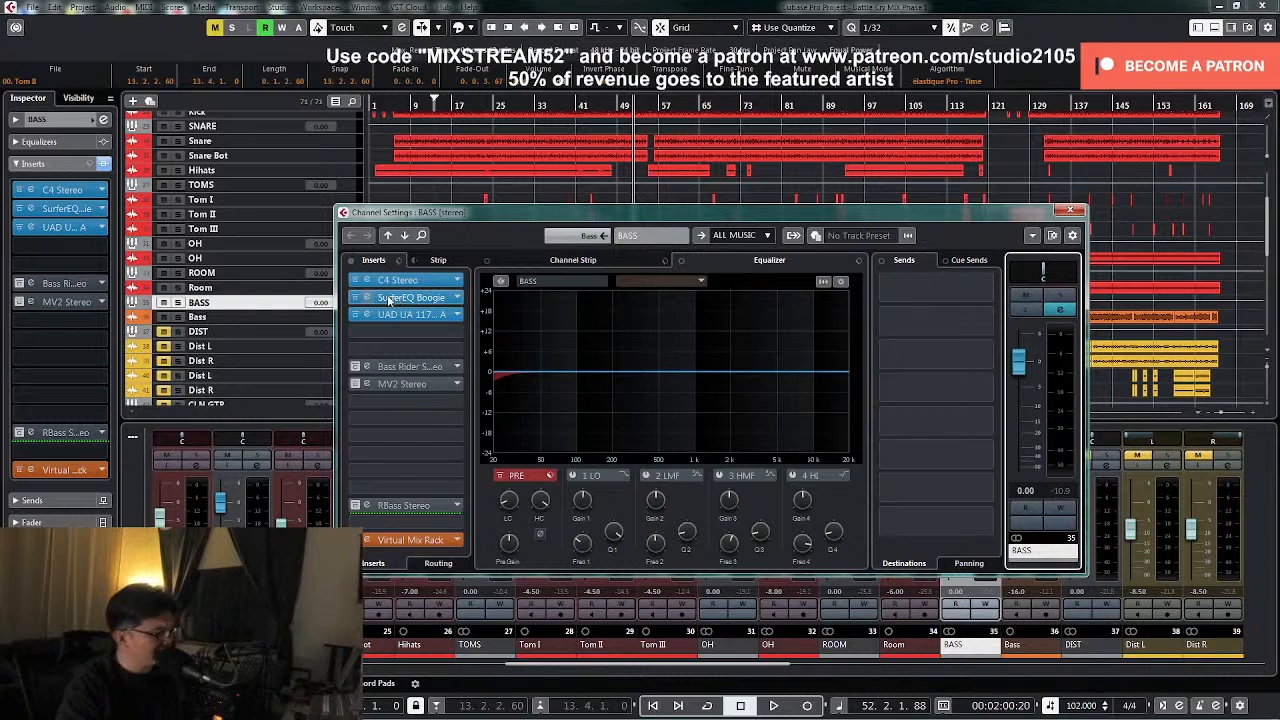
- Activate the Bass Rider insert on the BASS group and lower its target to about -31 while replaying from bar 13
click(412, 367)
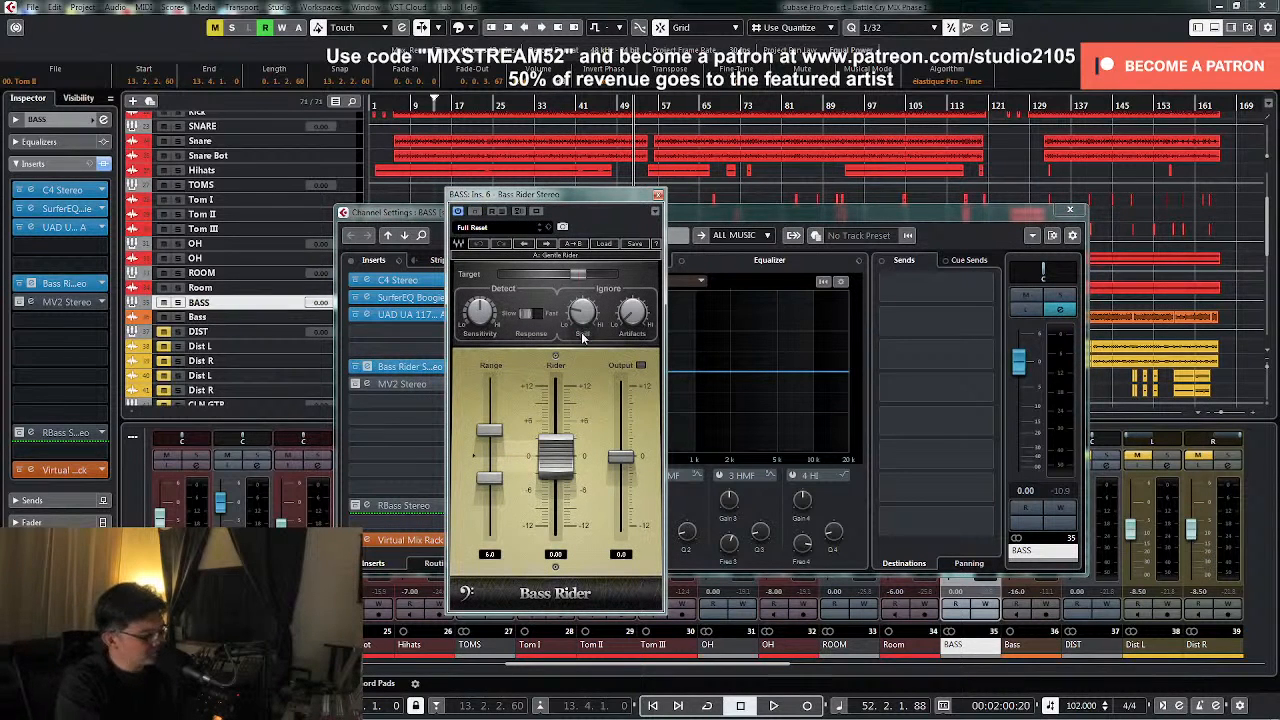
drag(577, 274, 556, 274)
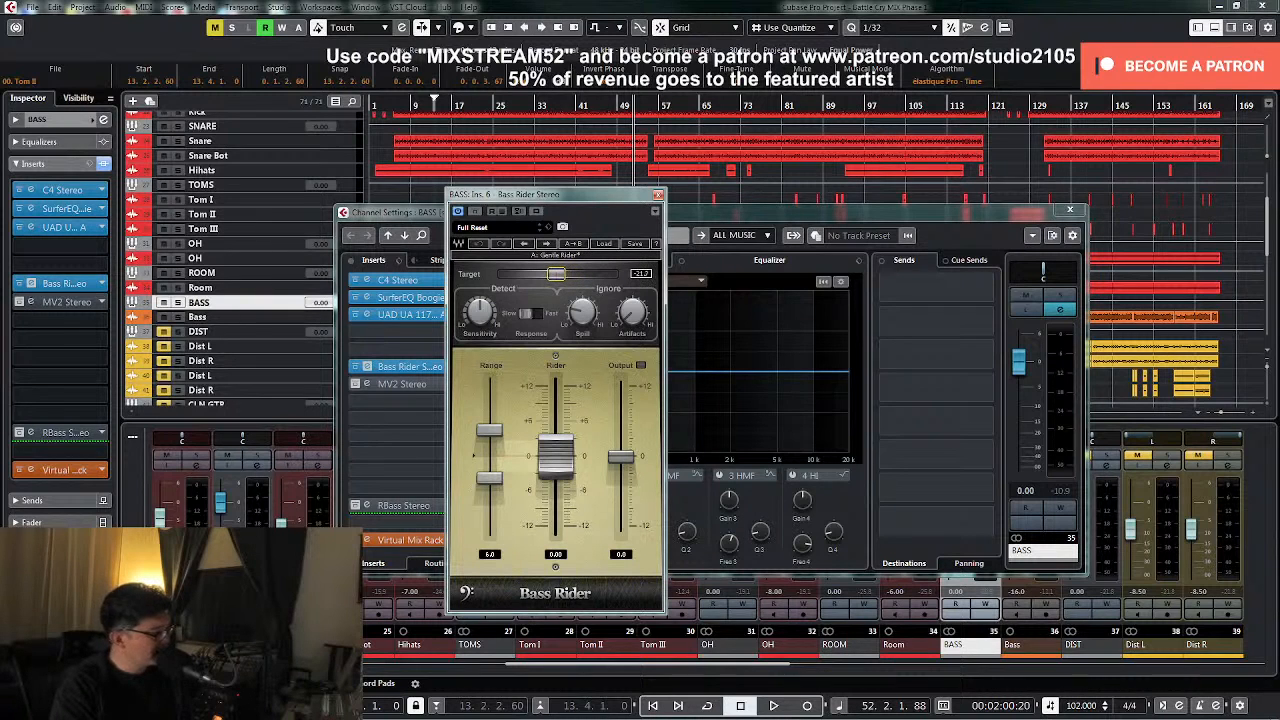
key(KP_Subtract)
key(KP_1)
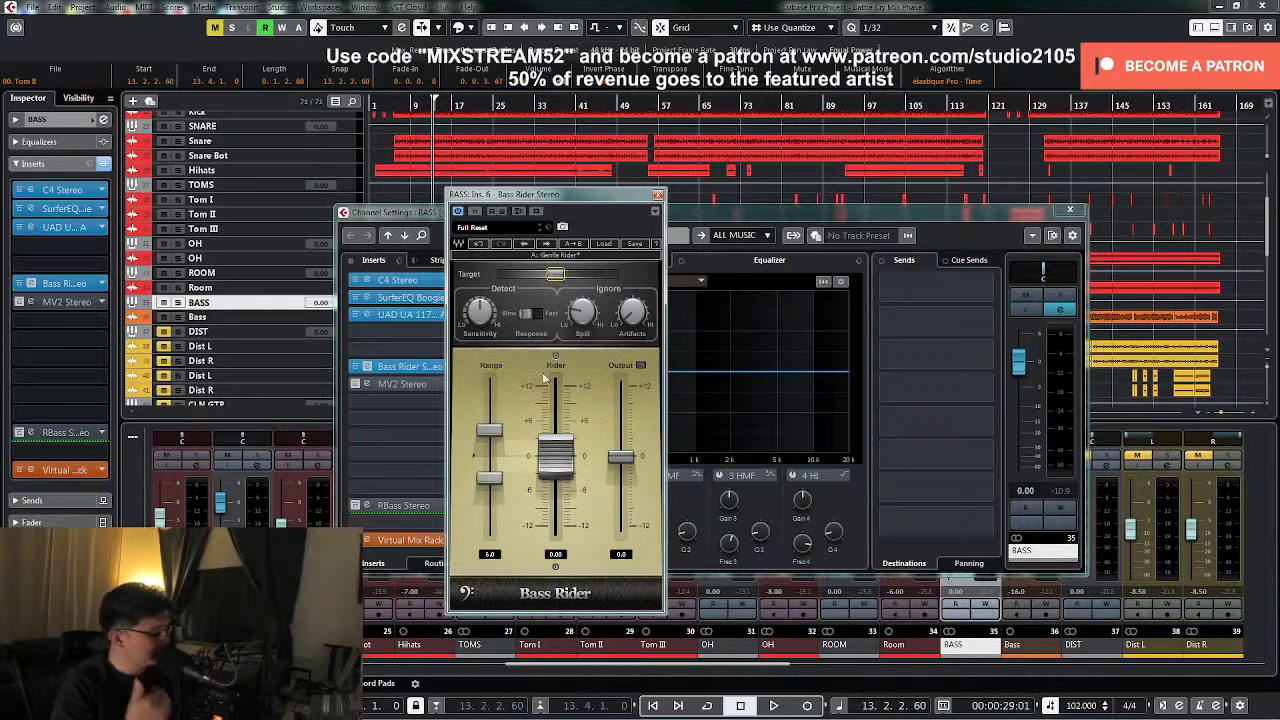
key(space)
drag(553, 279, 530, 278)
key(space)
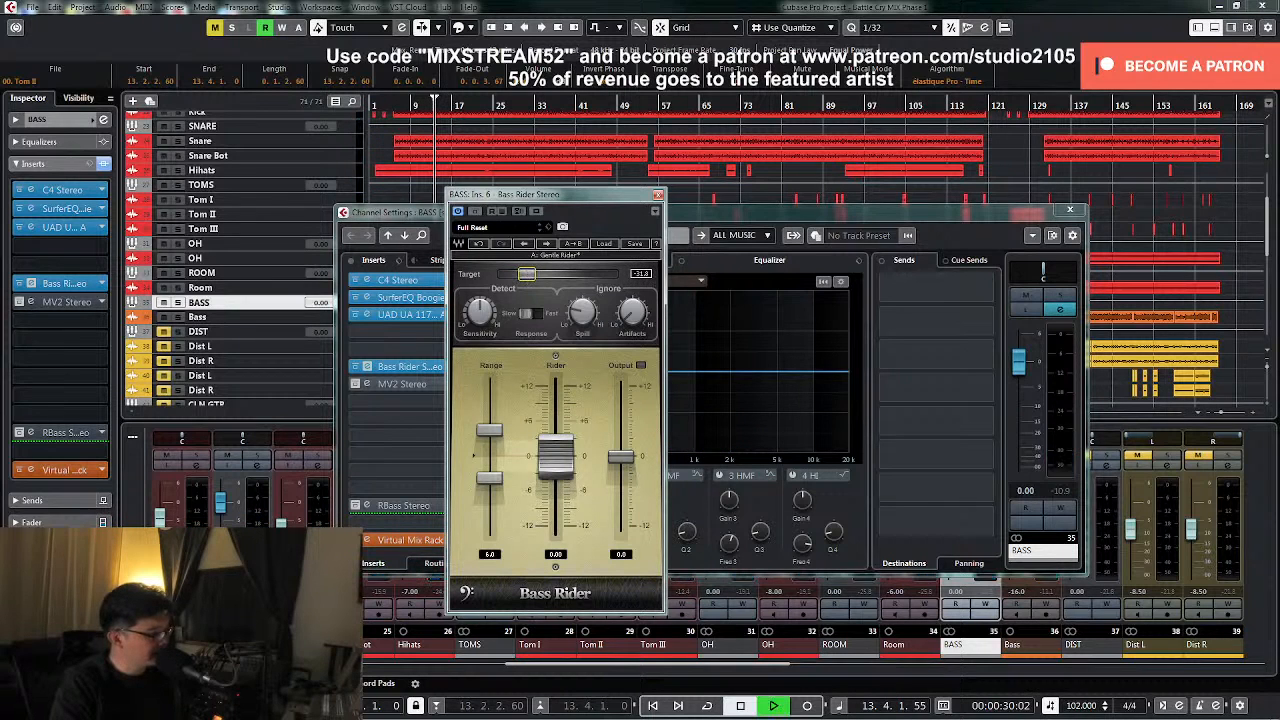
drag(530, 278, 530, 275)
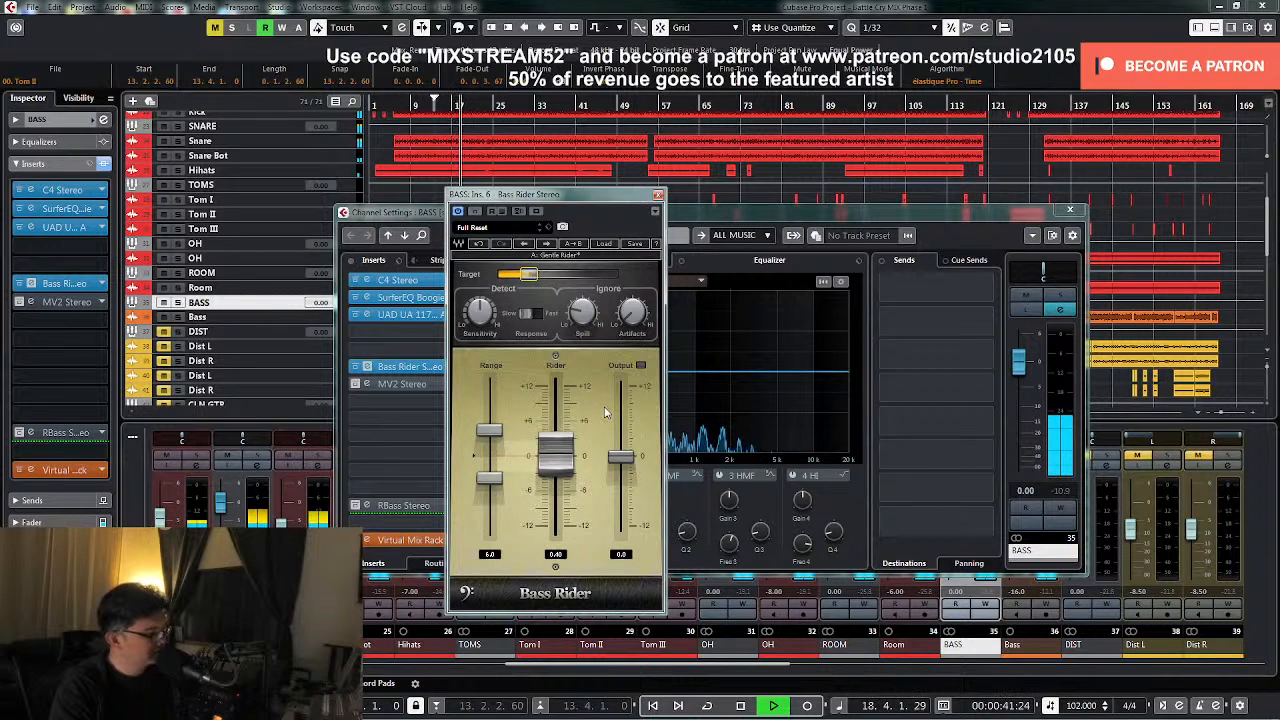
- Compare Bass Rider with its bypassed sound during playback, close its window, and stop the song
click(472, 213)
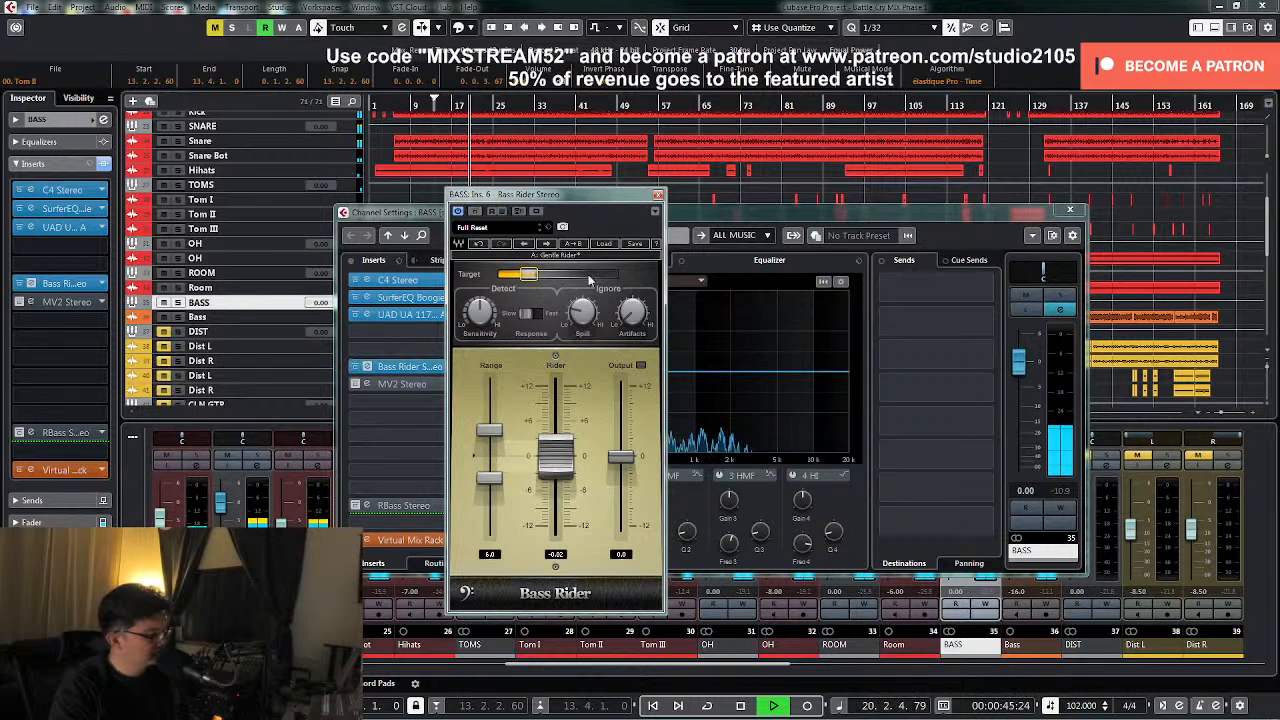
mouse_move(577, 313)
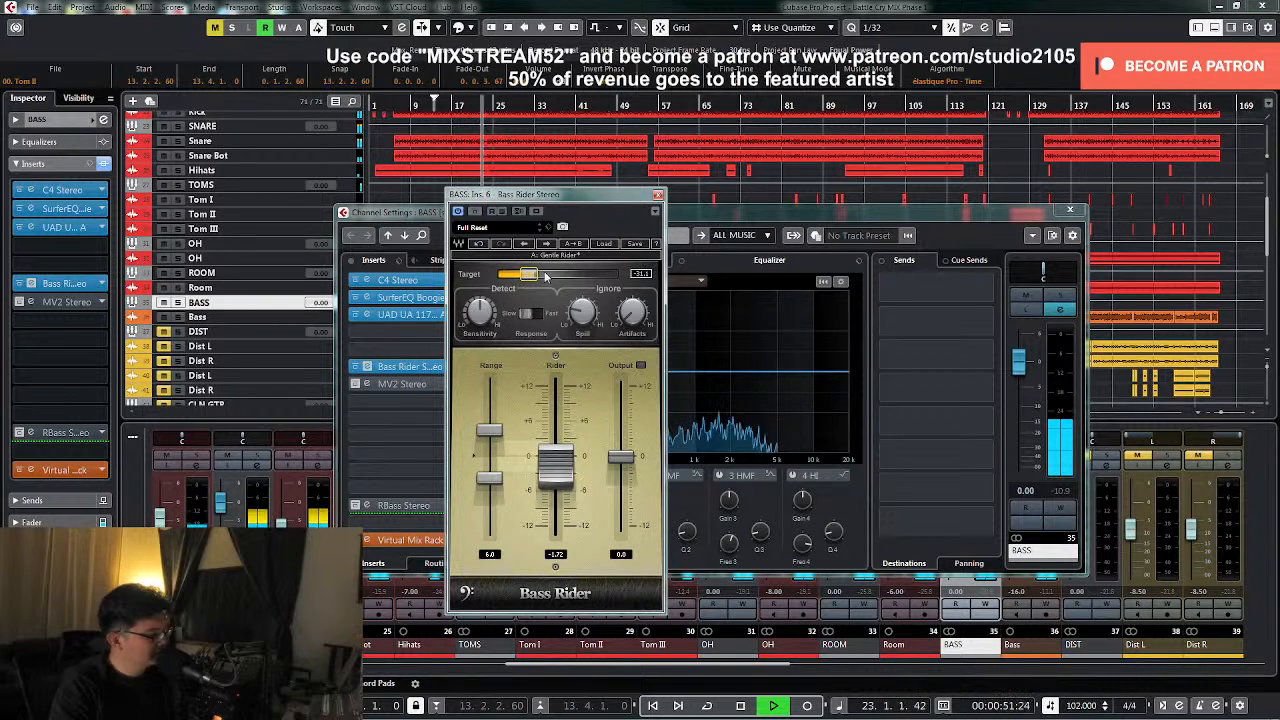
click(658, 195)
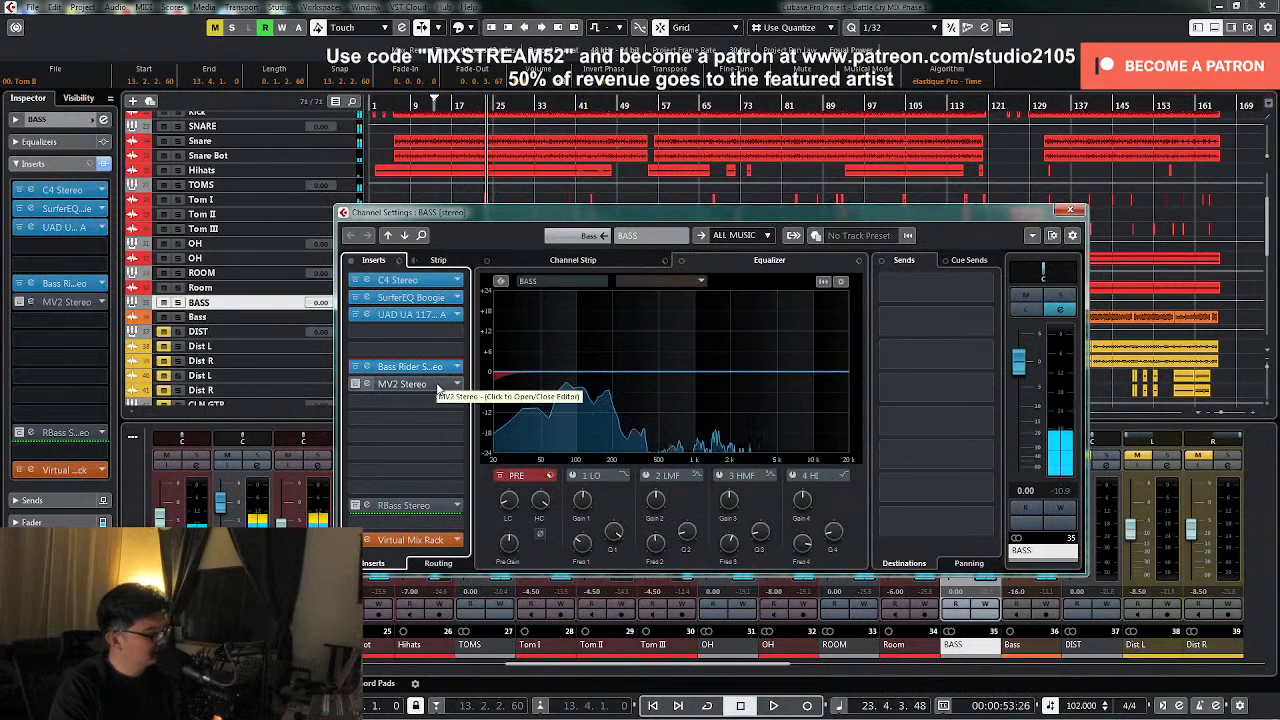
key(space)
- Activate the MV2 Stereo insert, solo the BASS group, and raise MV2's low level to 11.0 during playback
click(355, 385)
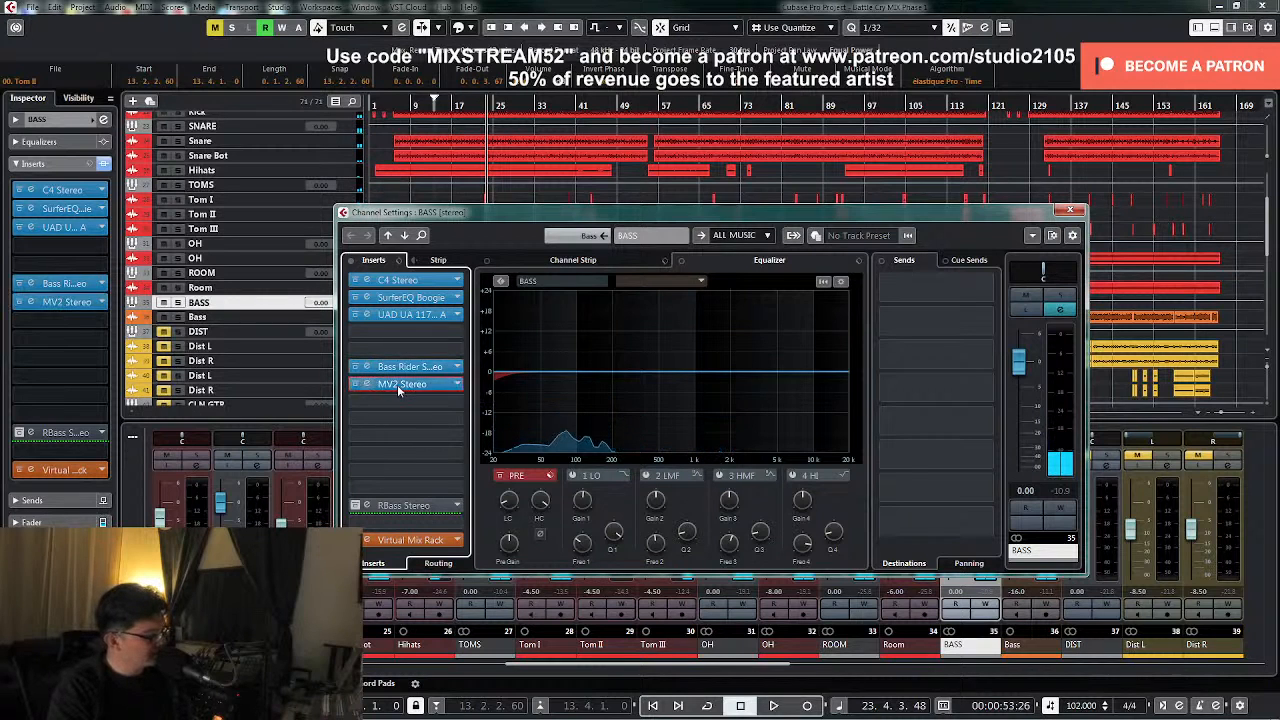
click(433, 384)
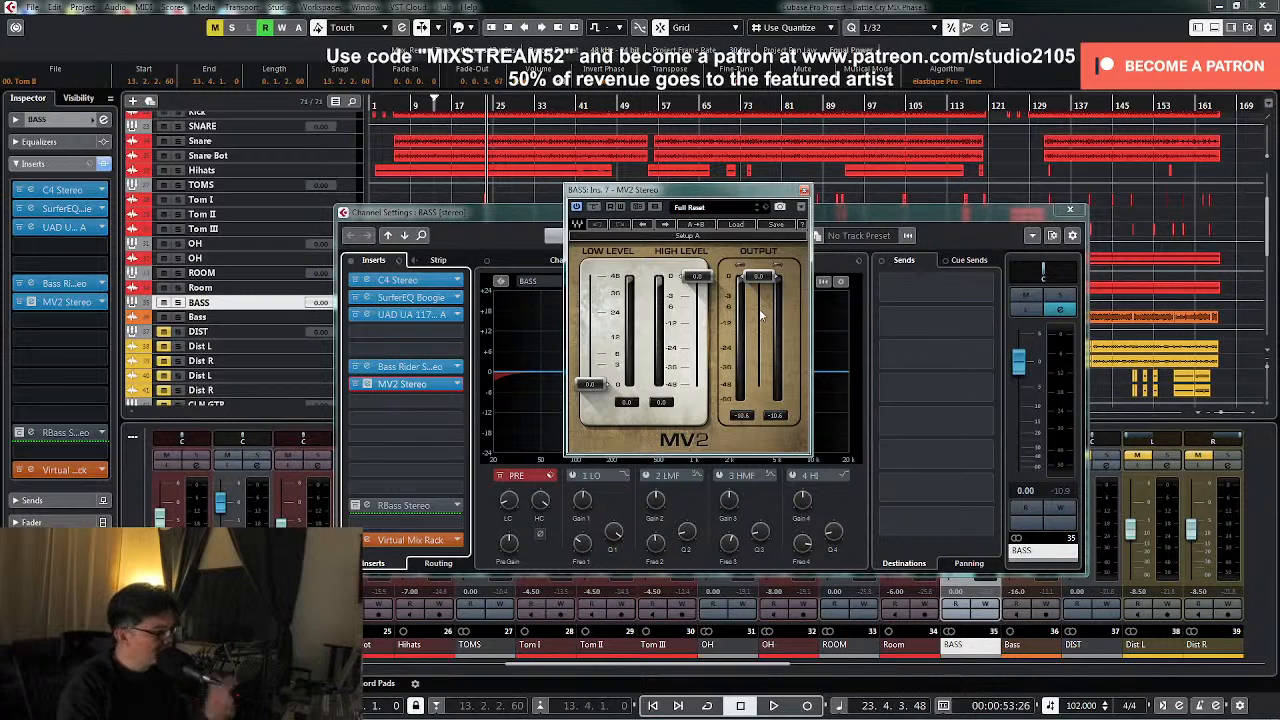
click(1059, 296)
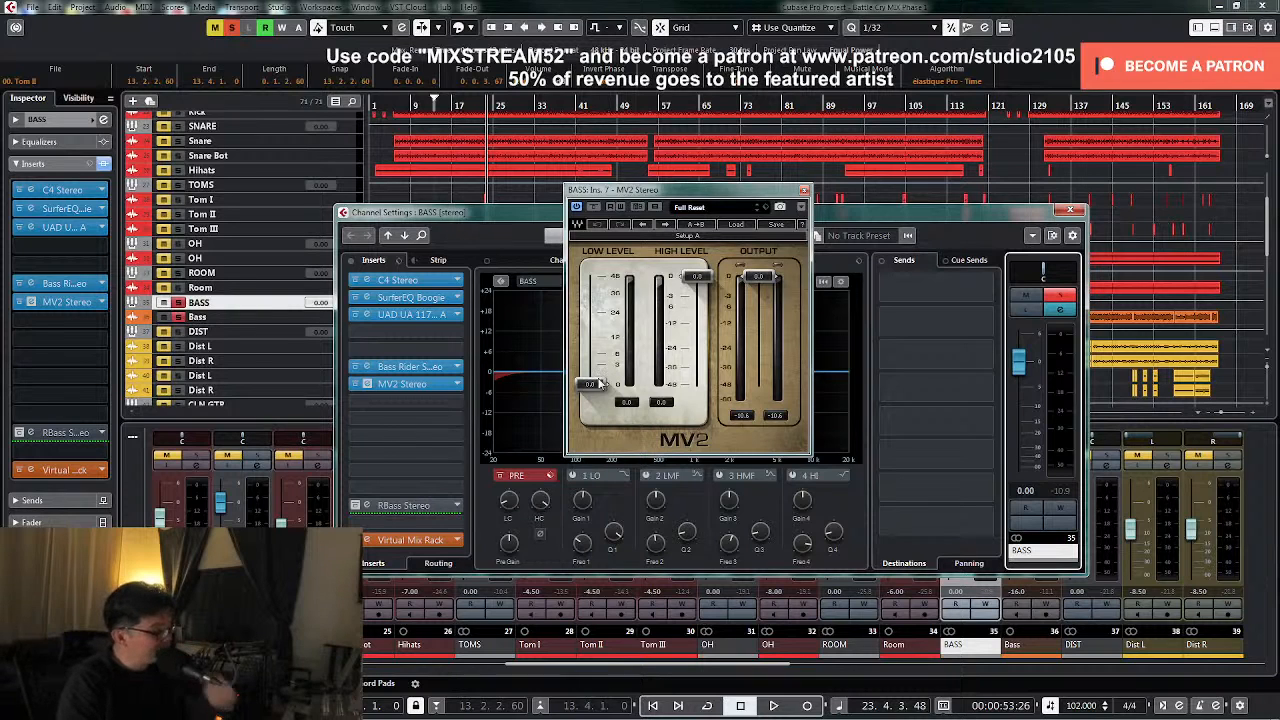
click(592, 385)
key(space)
drag(592, 385, 591, 338)
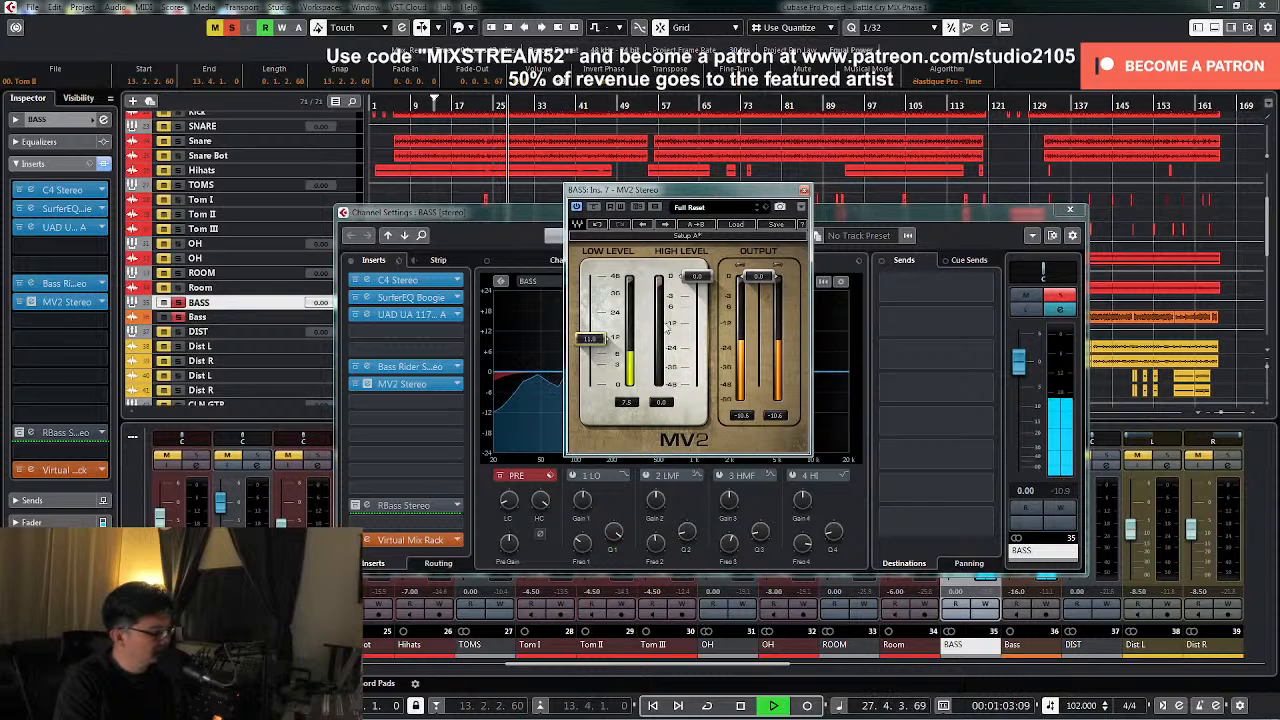
- Lower MV2's output to -6.0 while comparing it with the bypassed sound during soloed playback, and stop the song
drag(758, 276, 760, 296)
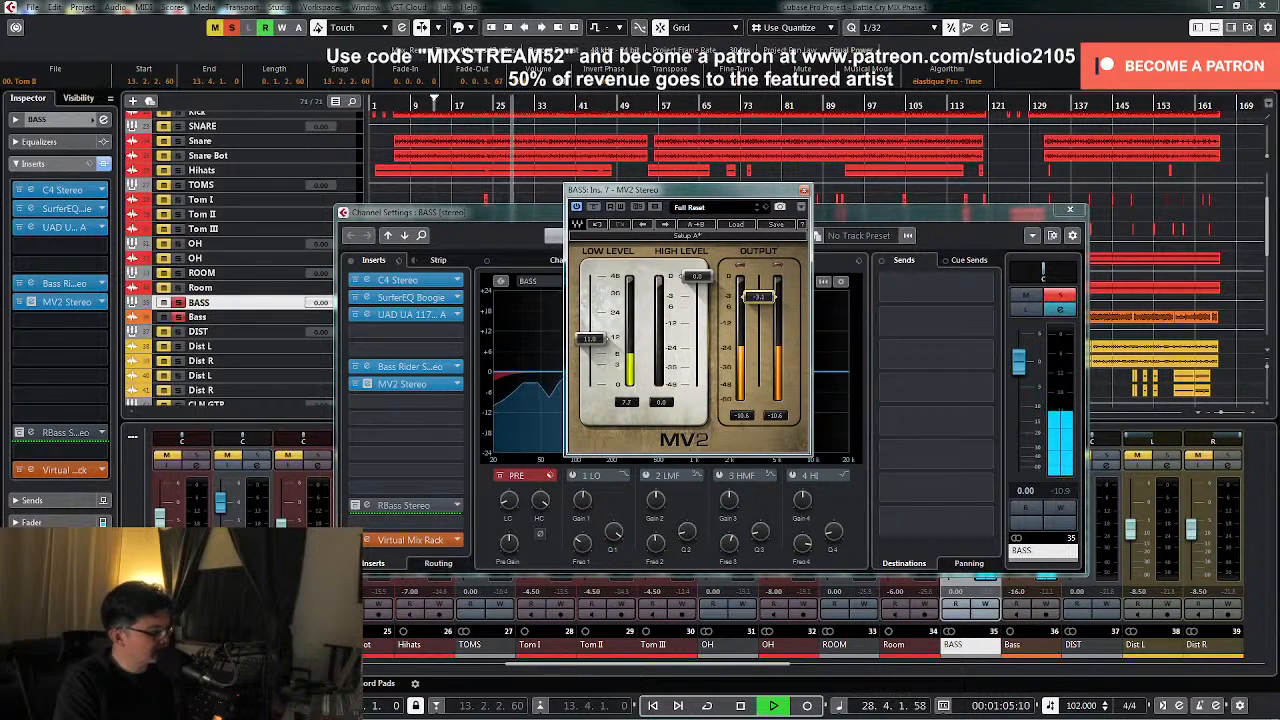
key(space)
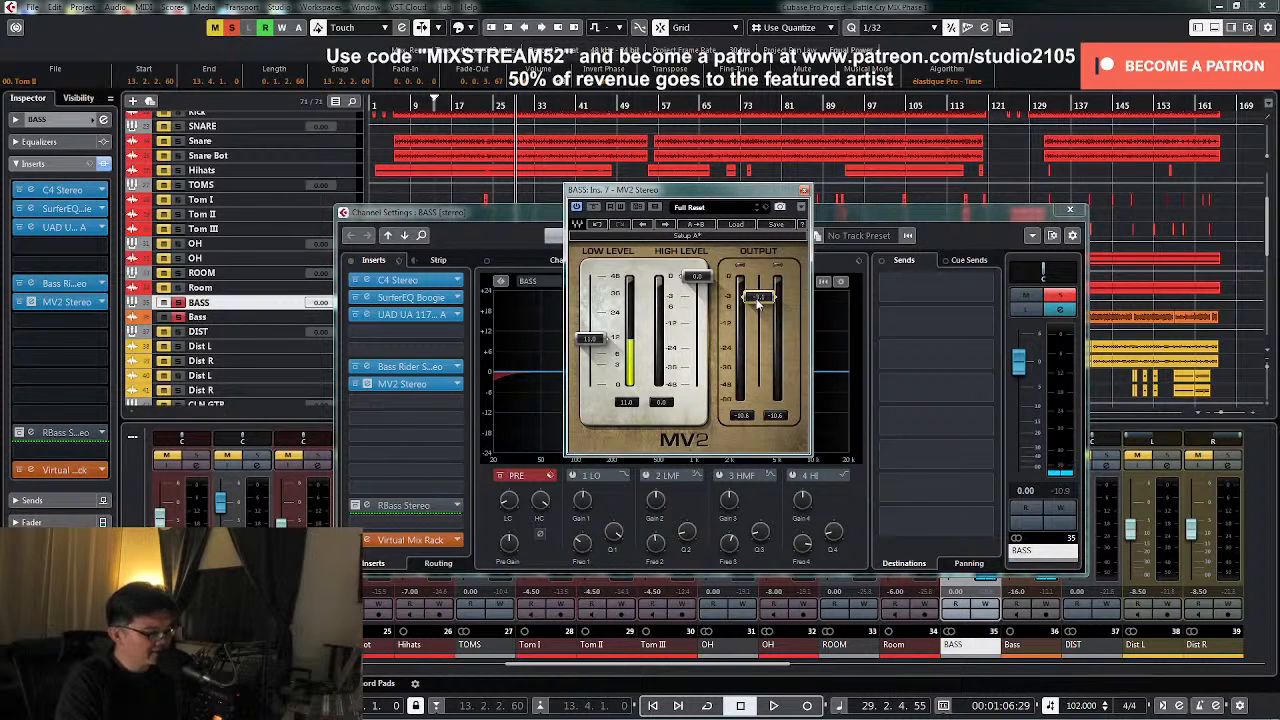
key(space)
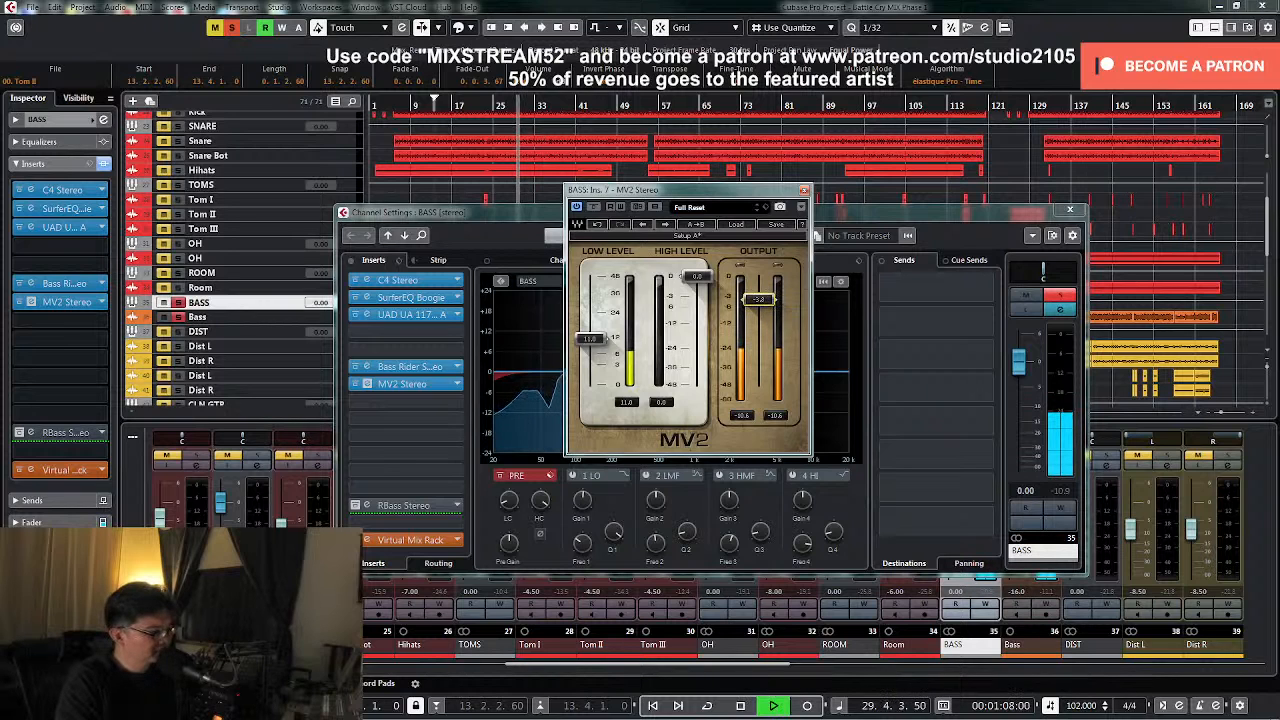
drag(759, 300, 759, 304)
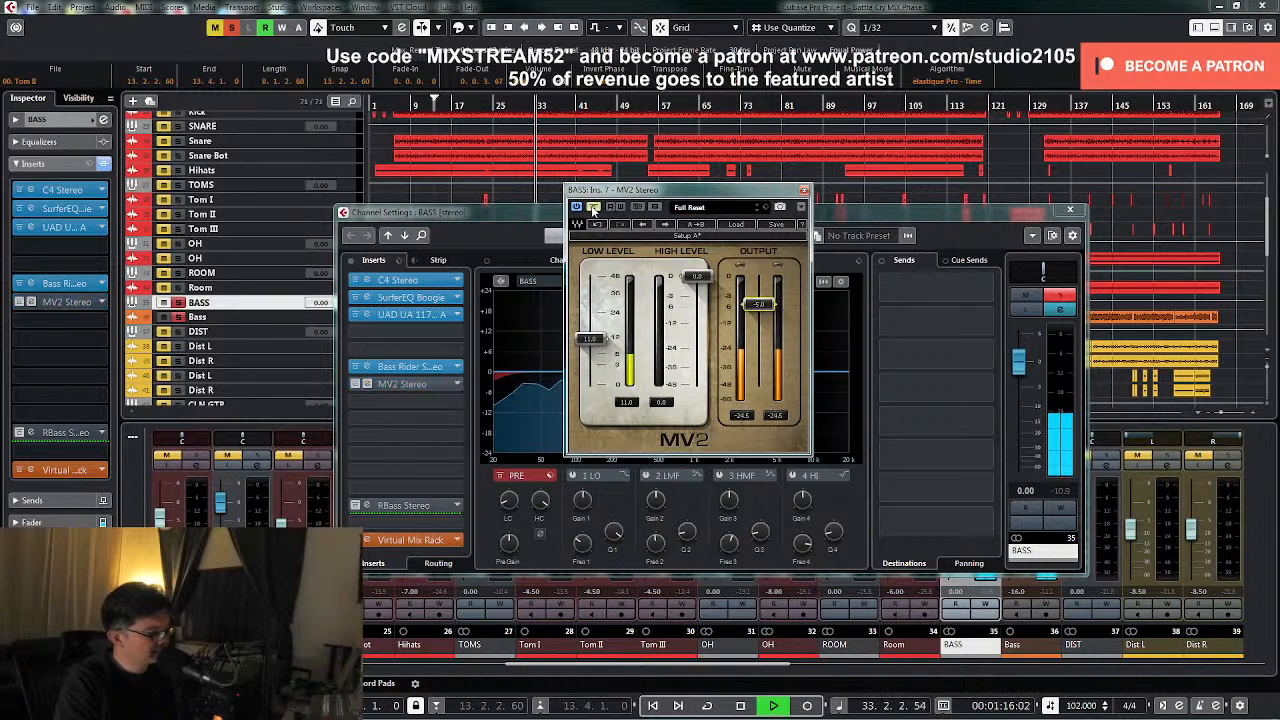
drag(768, 308, 760, 308)
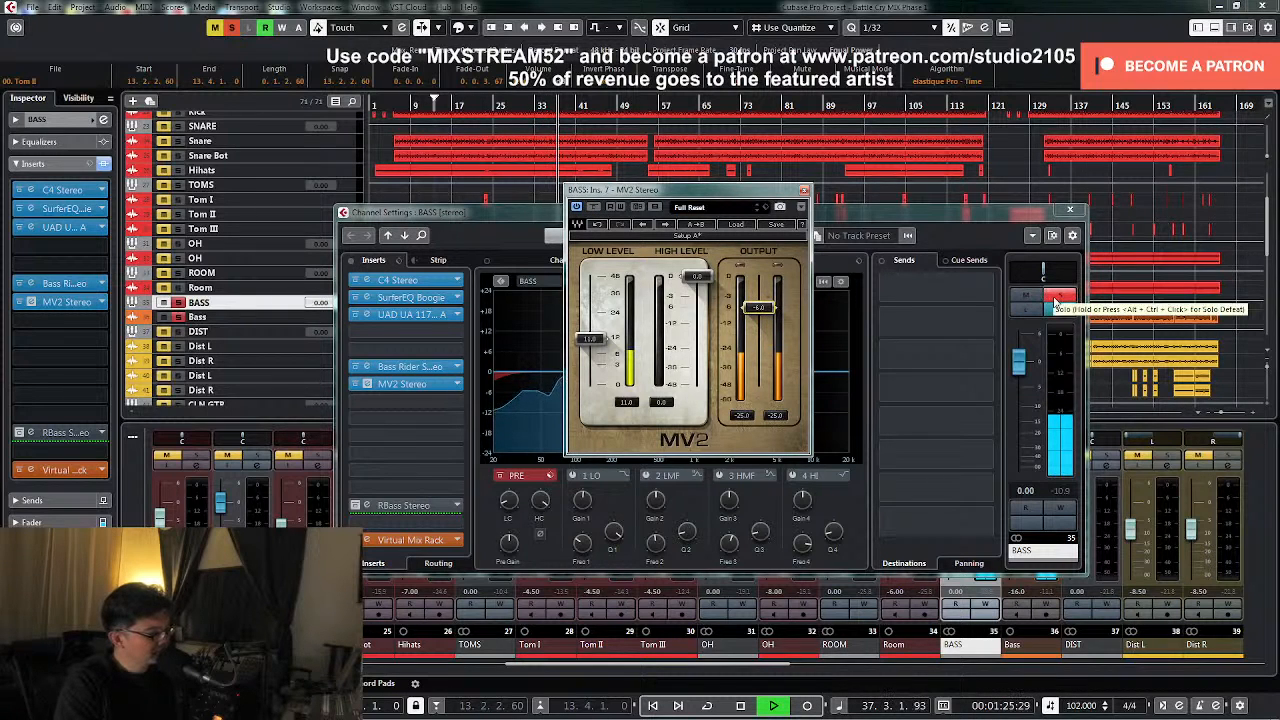
key(space)
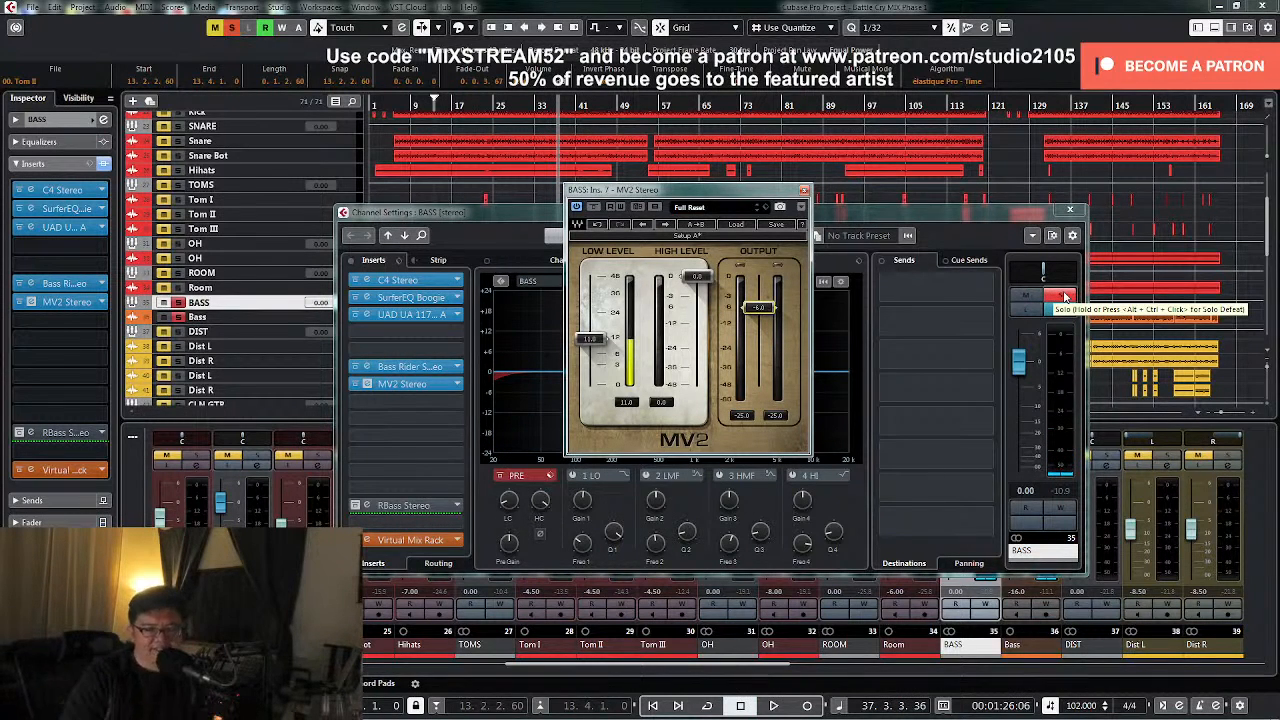
- Unsolo the BASS group, fine-tune MV2's output to about -5.6 in the full mix, close MV2, and stop playback
click(1067, 295)
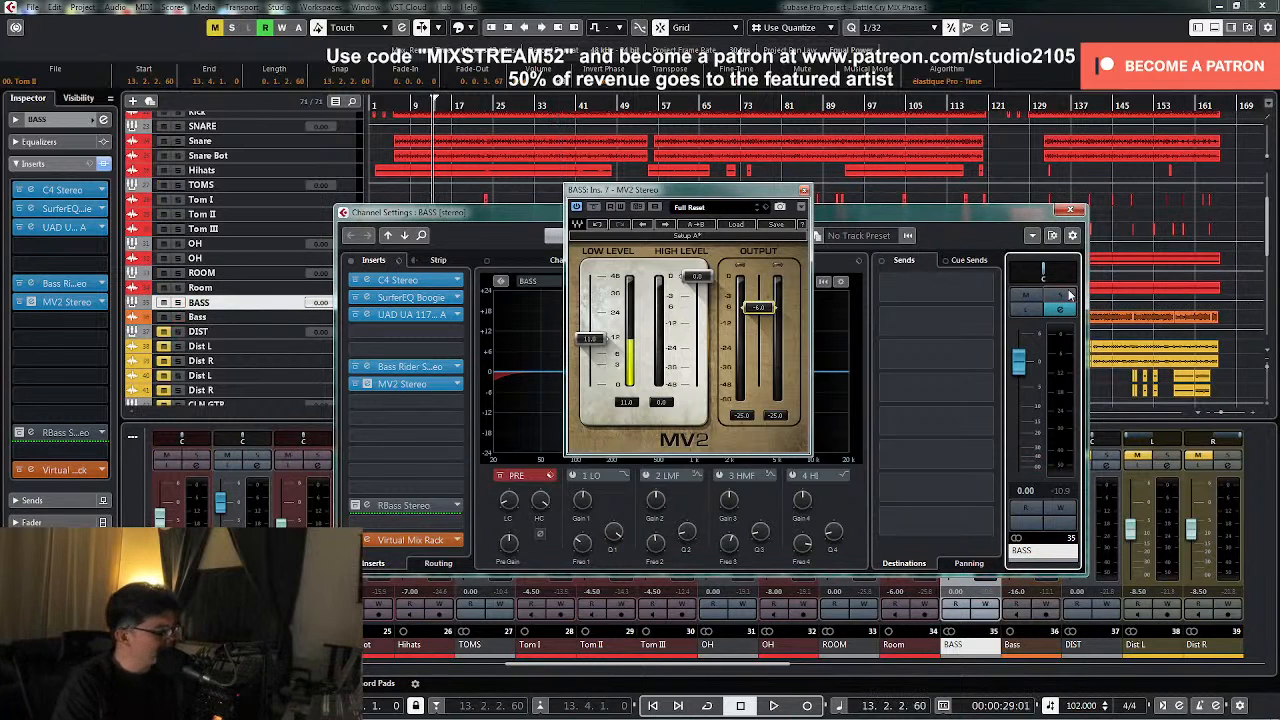
key(space)
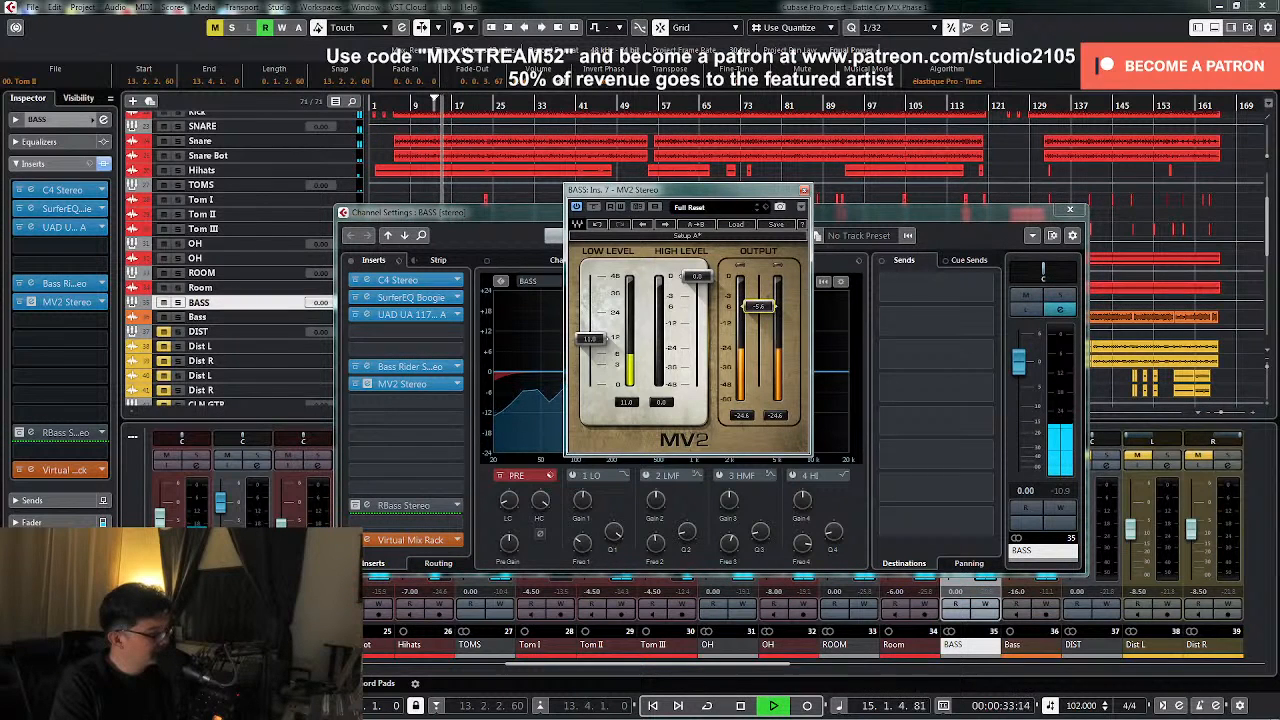
click(804, 190)
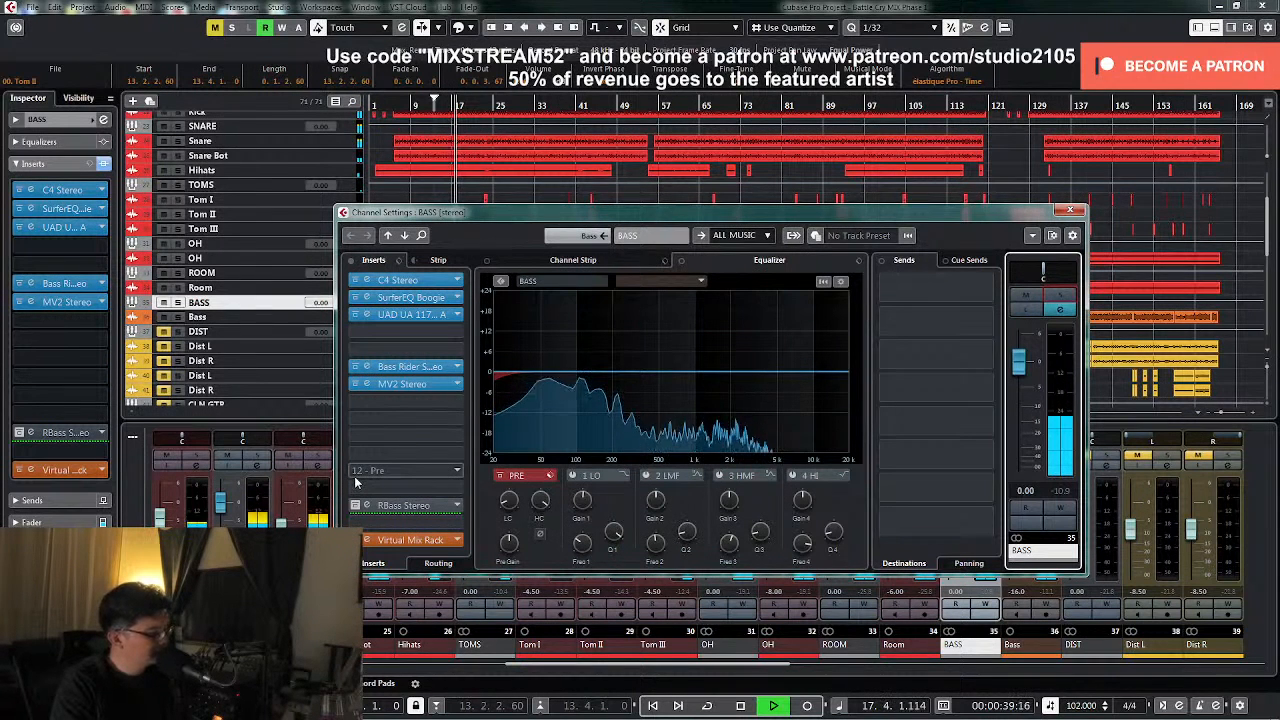
key(space)
- Solo the BASS group, enable EQ band 2, locate the resonance with a boost, and cut it about 6 dB near 200 Hz
click(1060, 295)
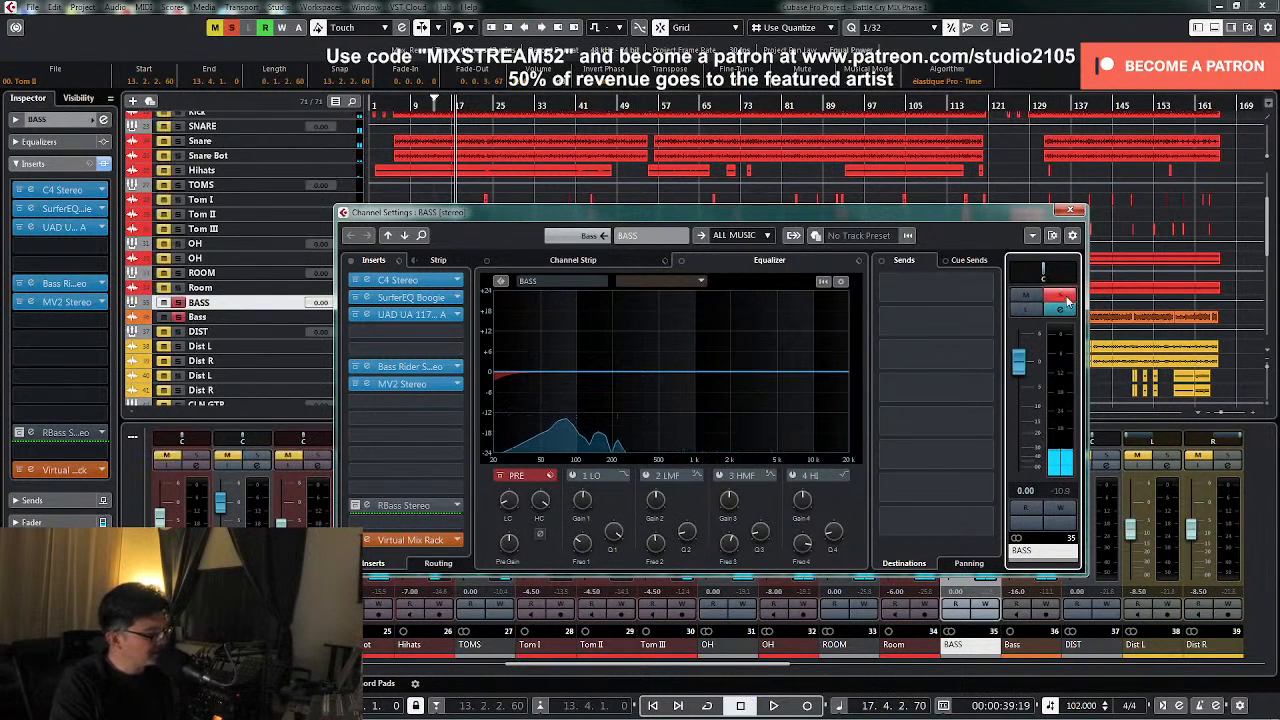
click(647, 476)
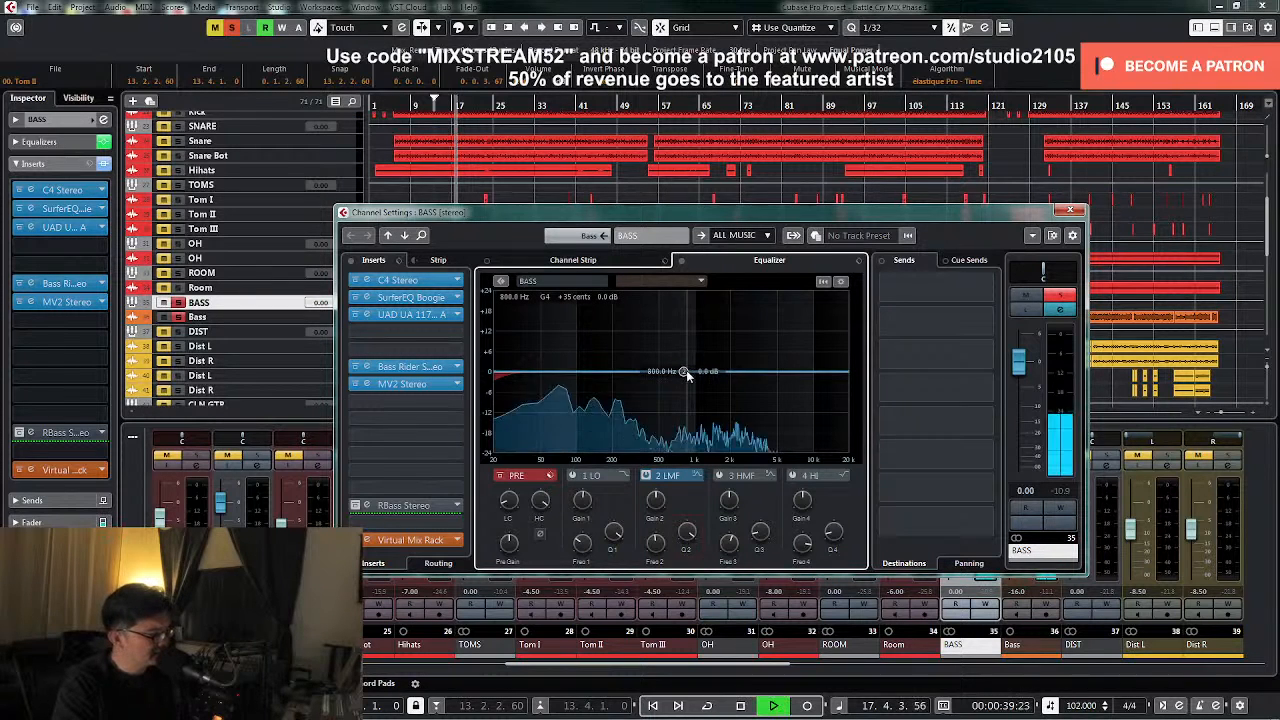
drag(686, 372, 615, 326)
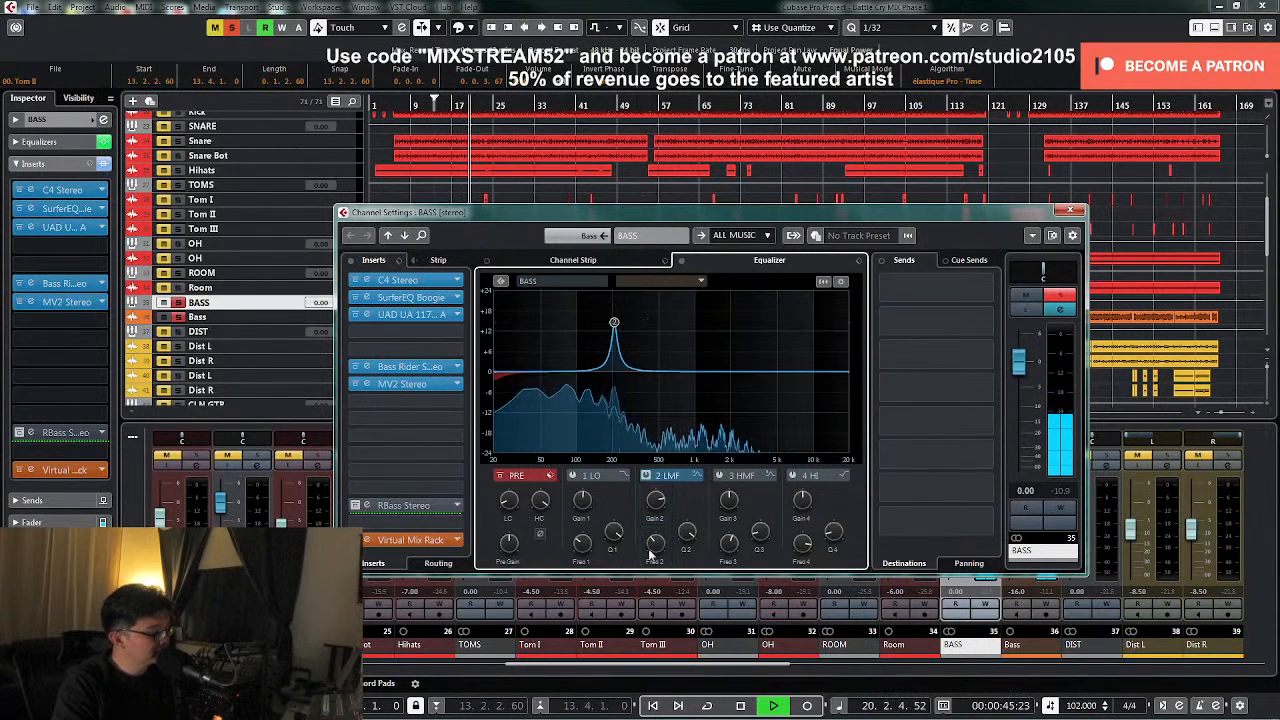
drag(660, 508, 647, 552)
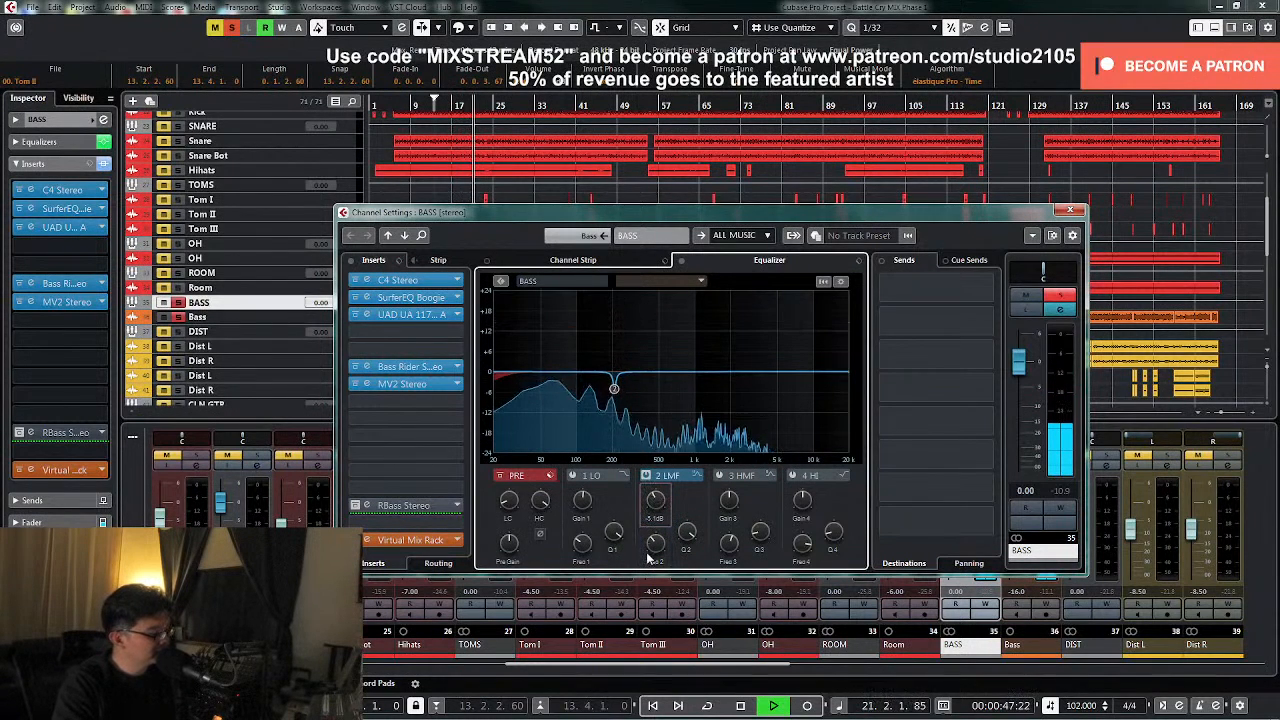
- Unsolo the BASS group to check the EQ cut in the full mix and open its Virtual Mix Rack insert
click(1058, 296)
key(space)
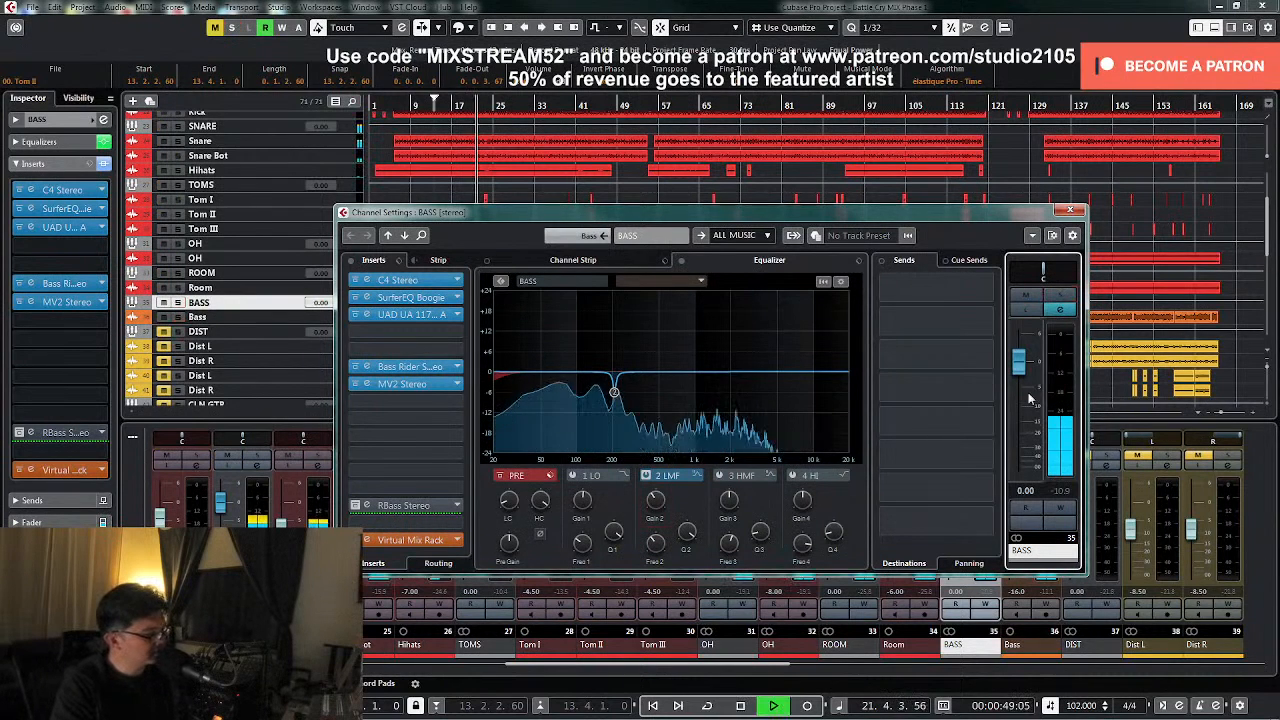
click(436, 541)
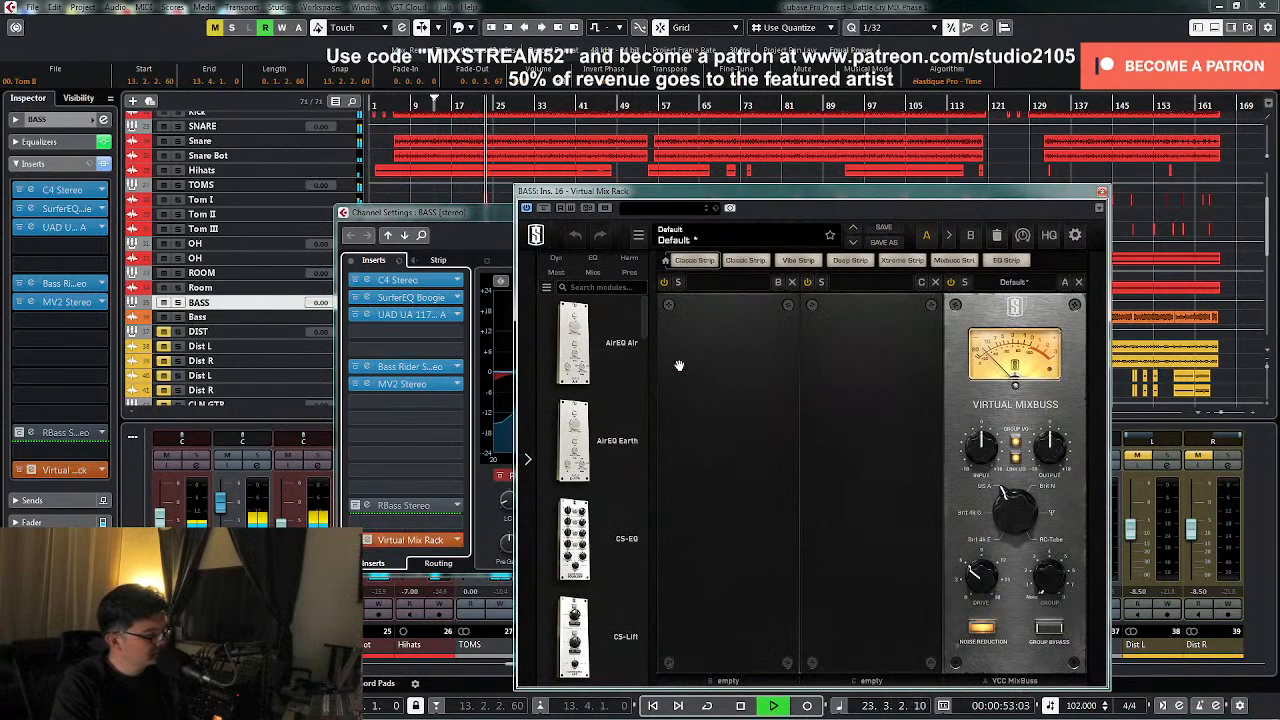
- Stop the song and add the FG-A equalizer module to an empty slot in the BASS group's Virtual Mix Rack
key(space)
drag(644, 324, 649, 466)
drag(599, 350, 715, 483)
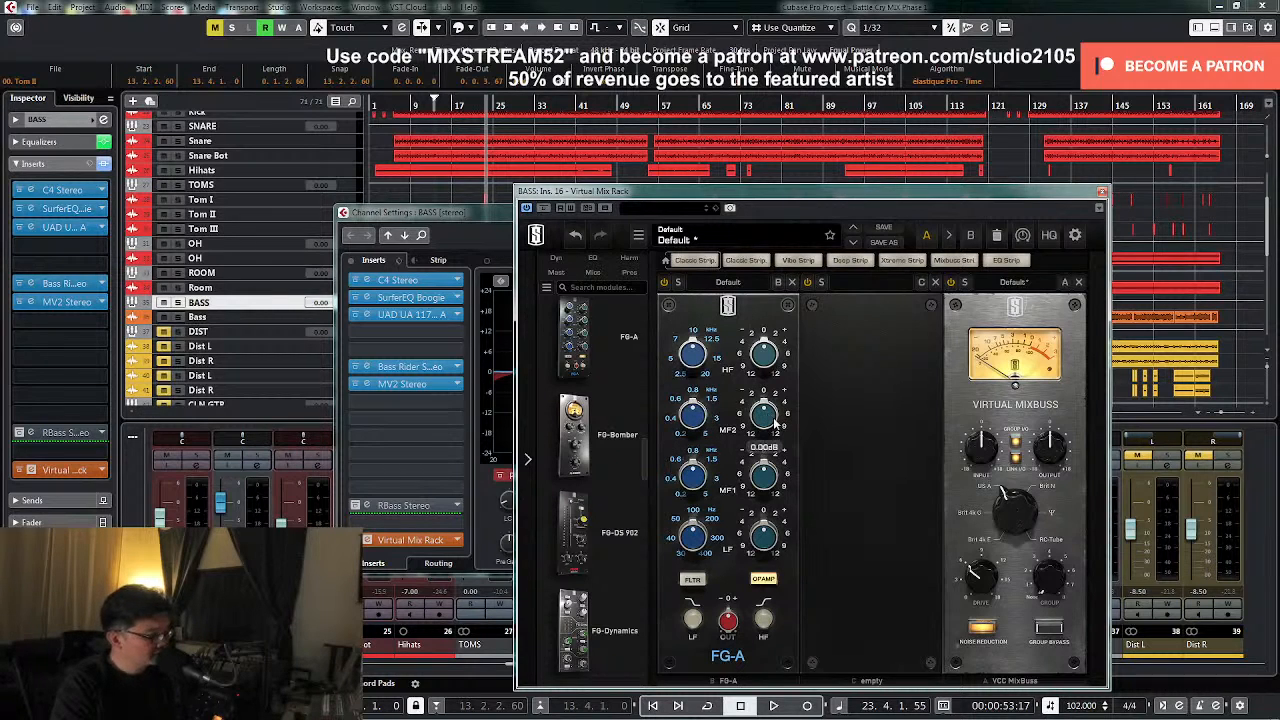
- Adjust the FG-A's mid-frequency gain while playing the song from around bar 13, close the rack, and stop playback
click(431, 107)
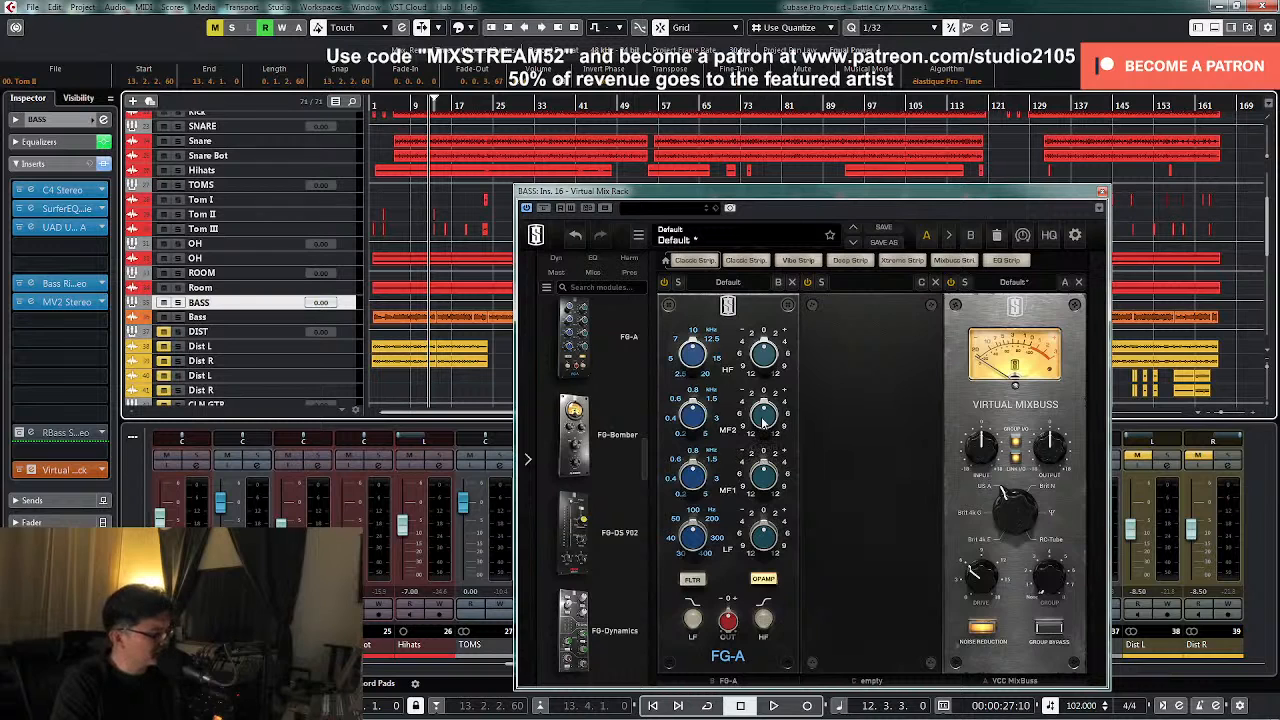
key(space)
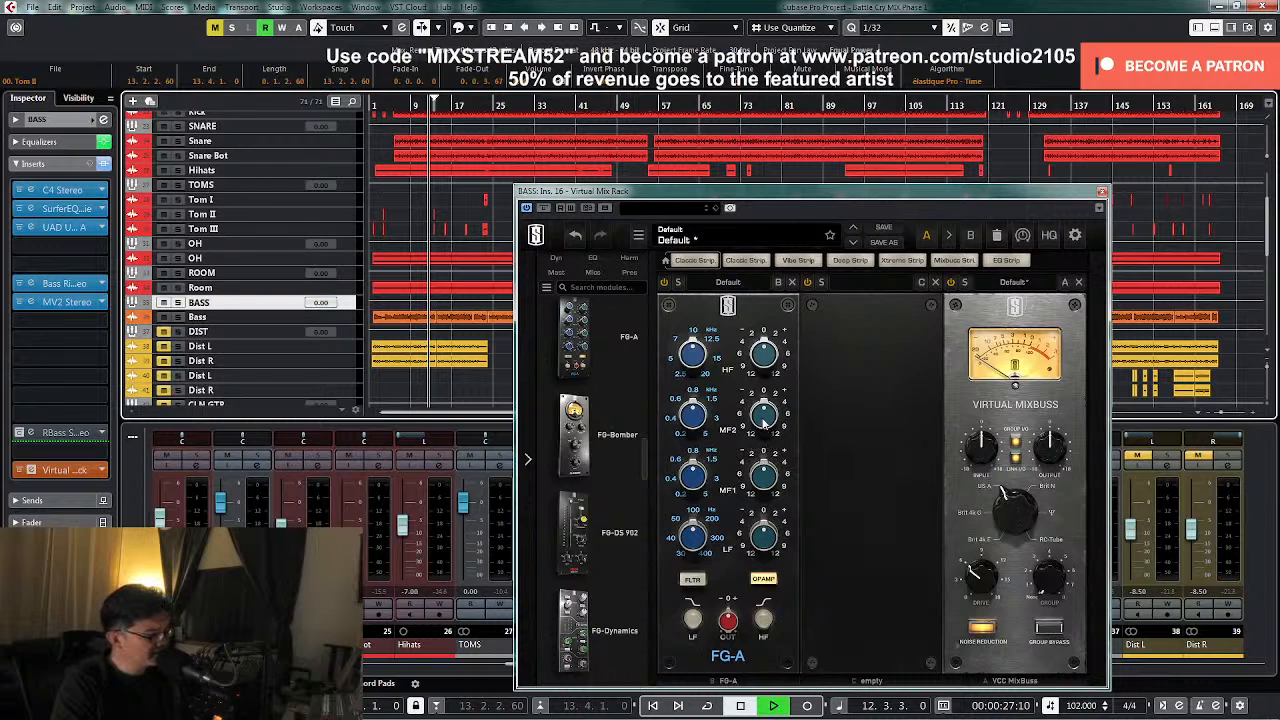
drag(763, 387, 771, 357)
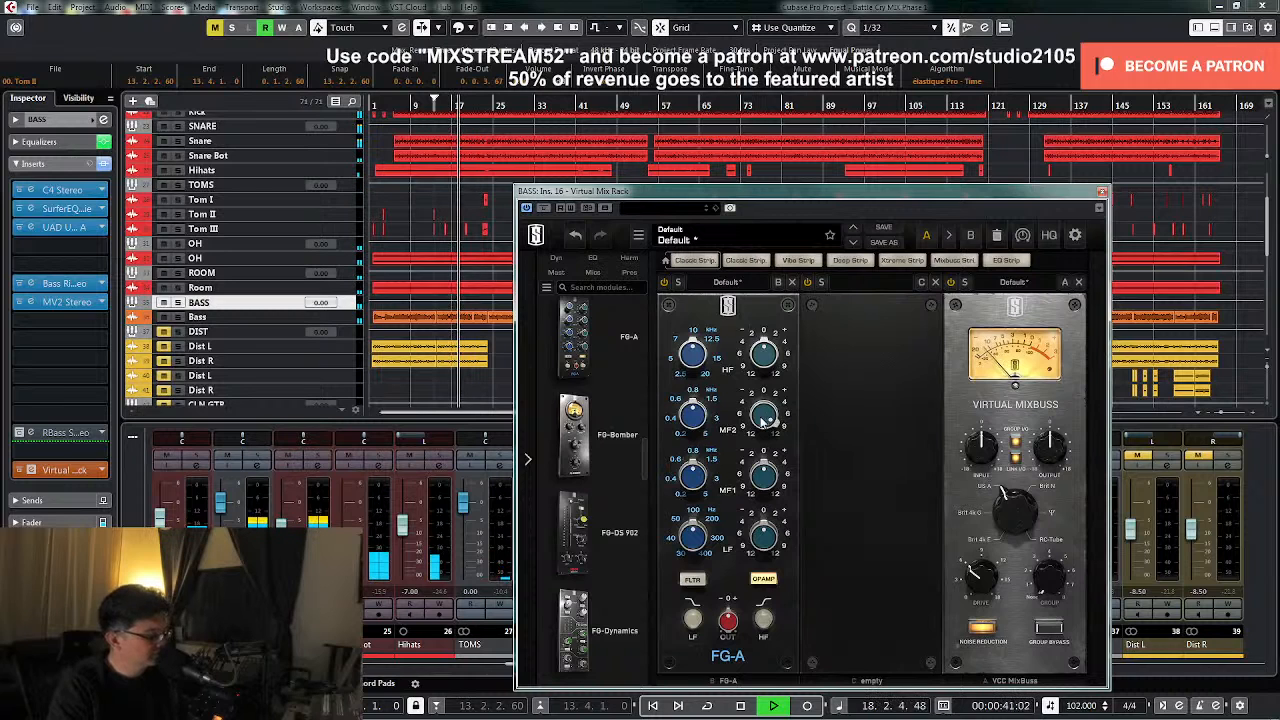
click(1103, 194)
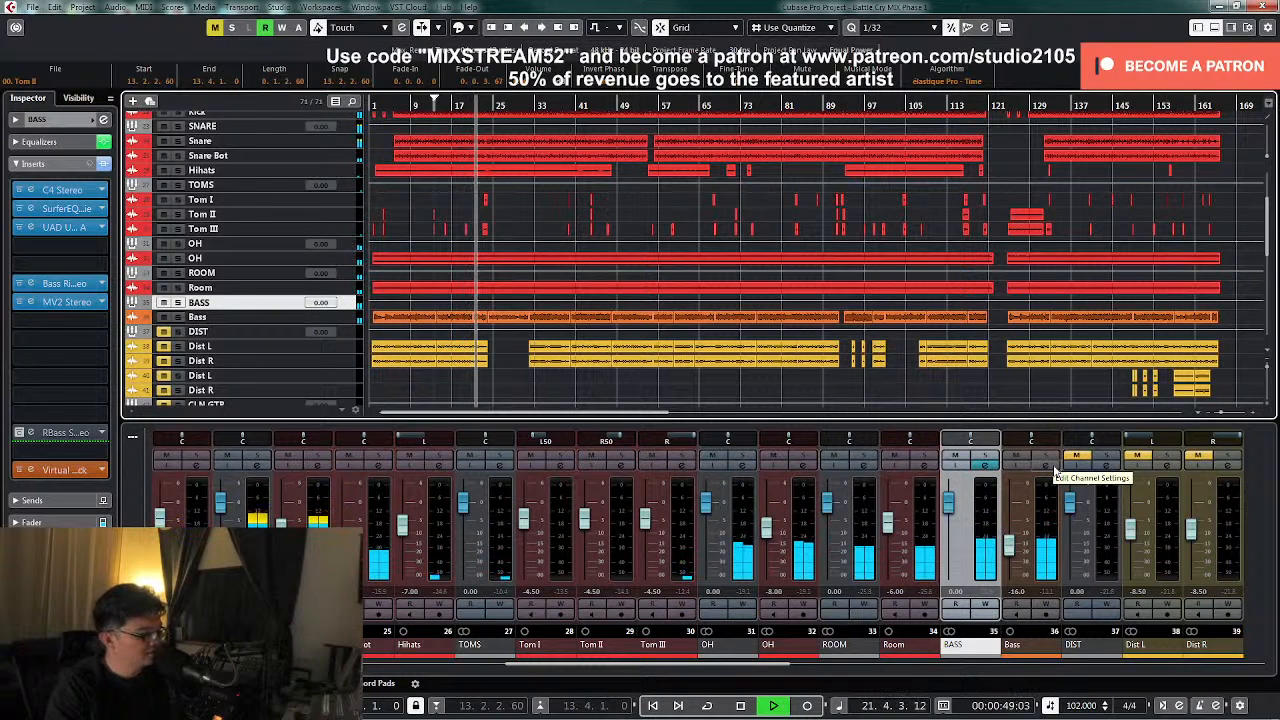
key(space)
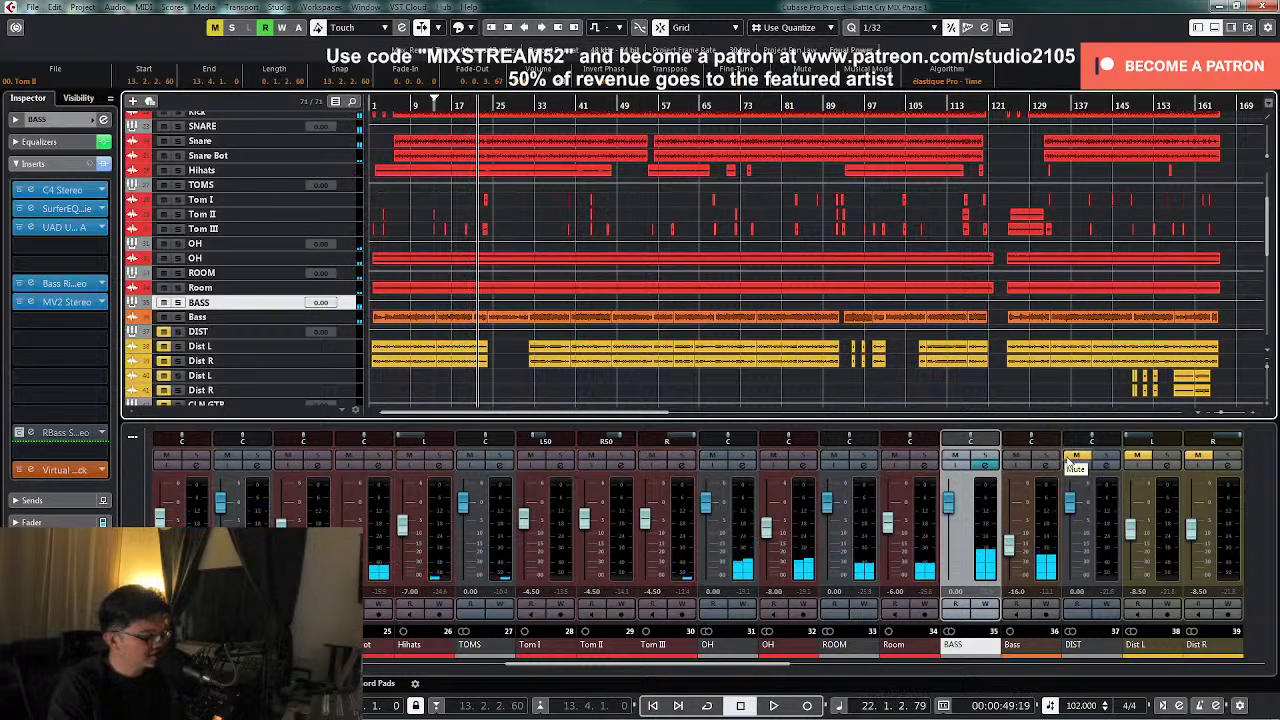
- Unmute the DIST group with its Dist L and Dist R tracks, and check the Dist L channel settings
click(1067, 456)
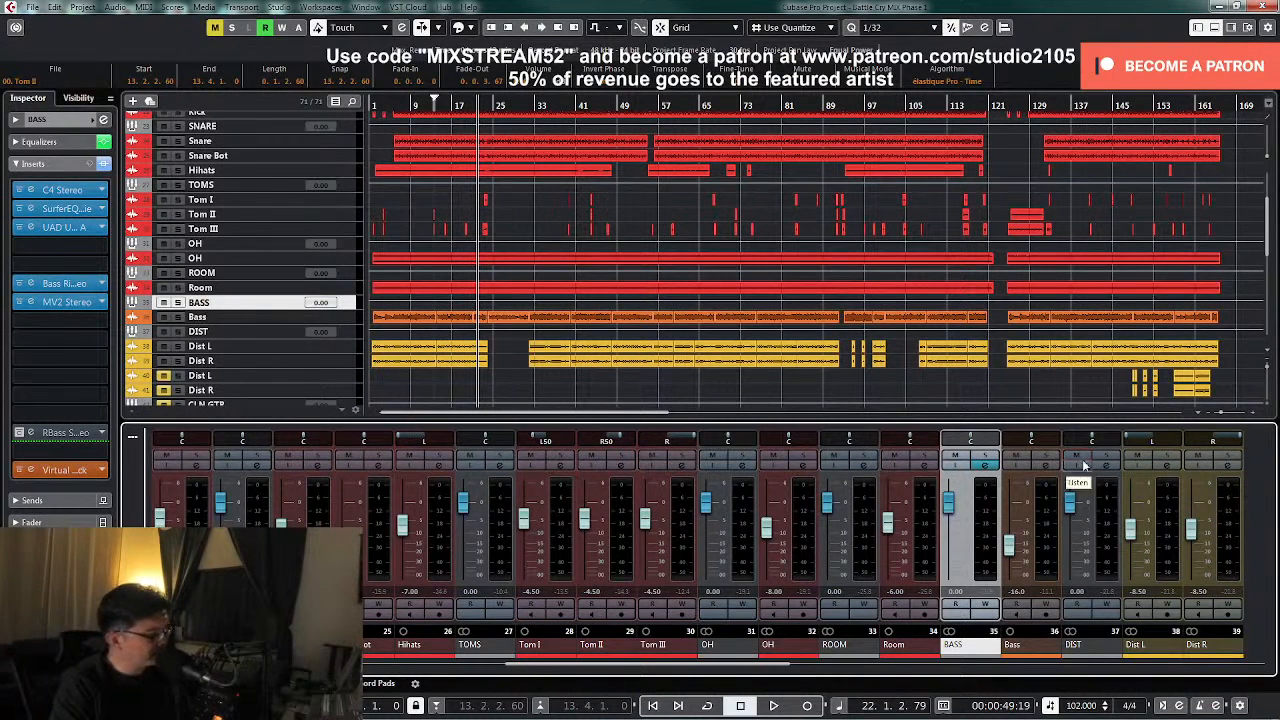
drag(777, 672, 869, 680)
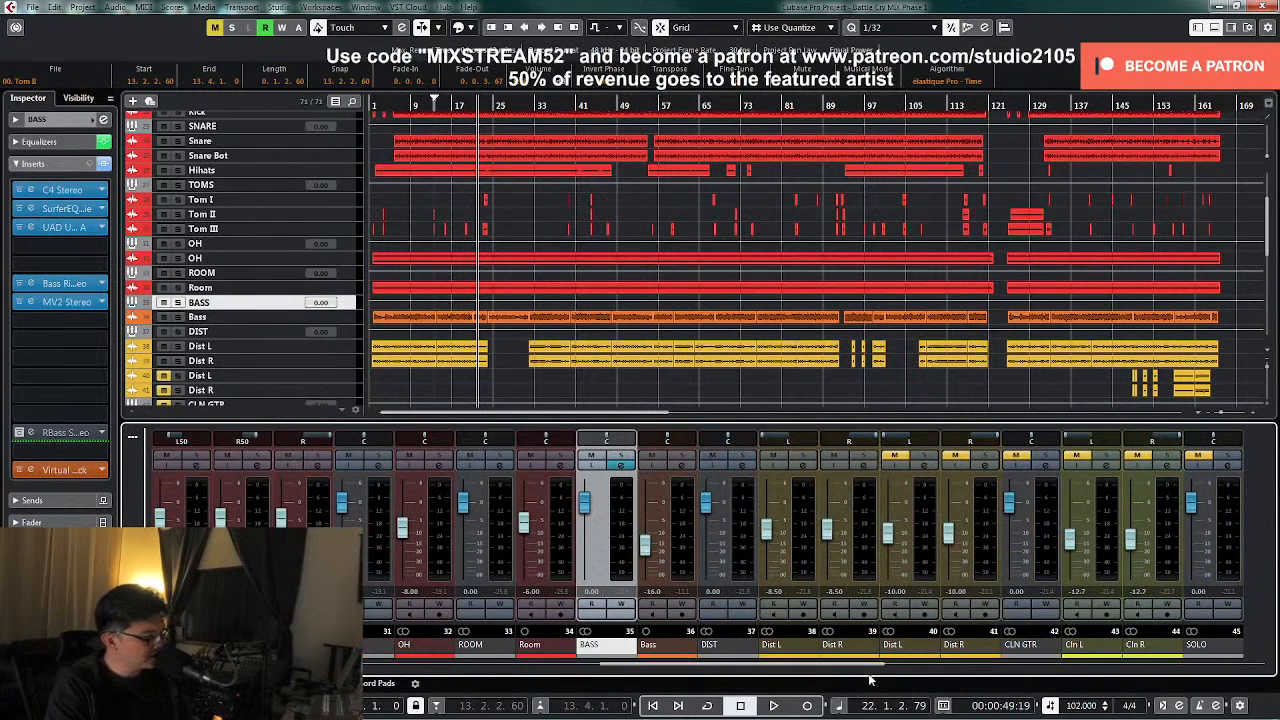
click(795, 464)
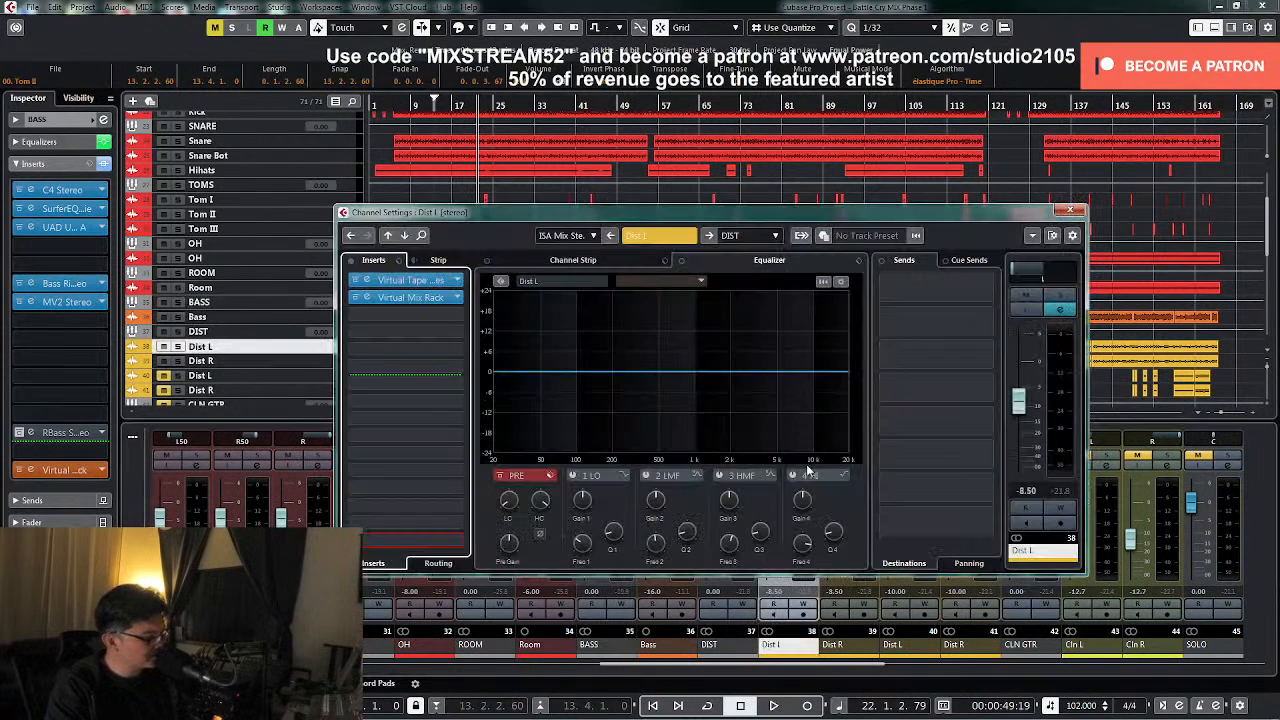
click(1071, 212)
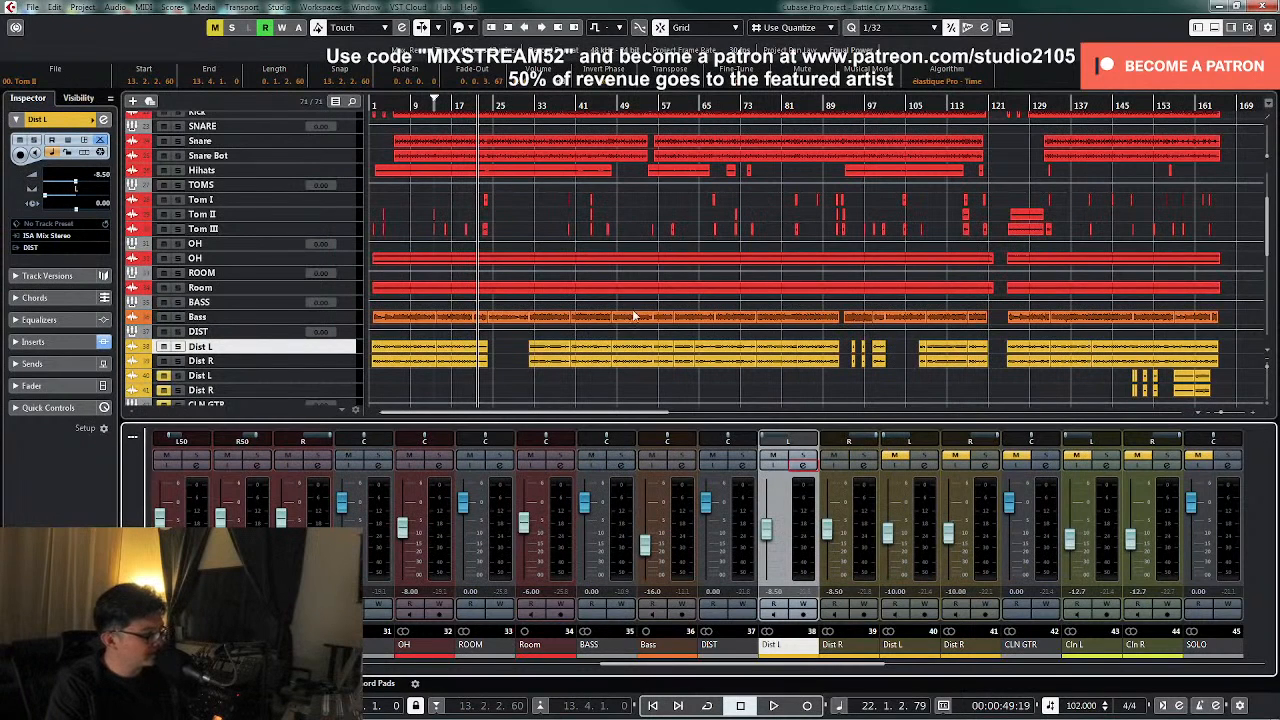
- Play the song from the beginning and select the Dist L and Dist R channels together
key(Home)
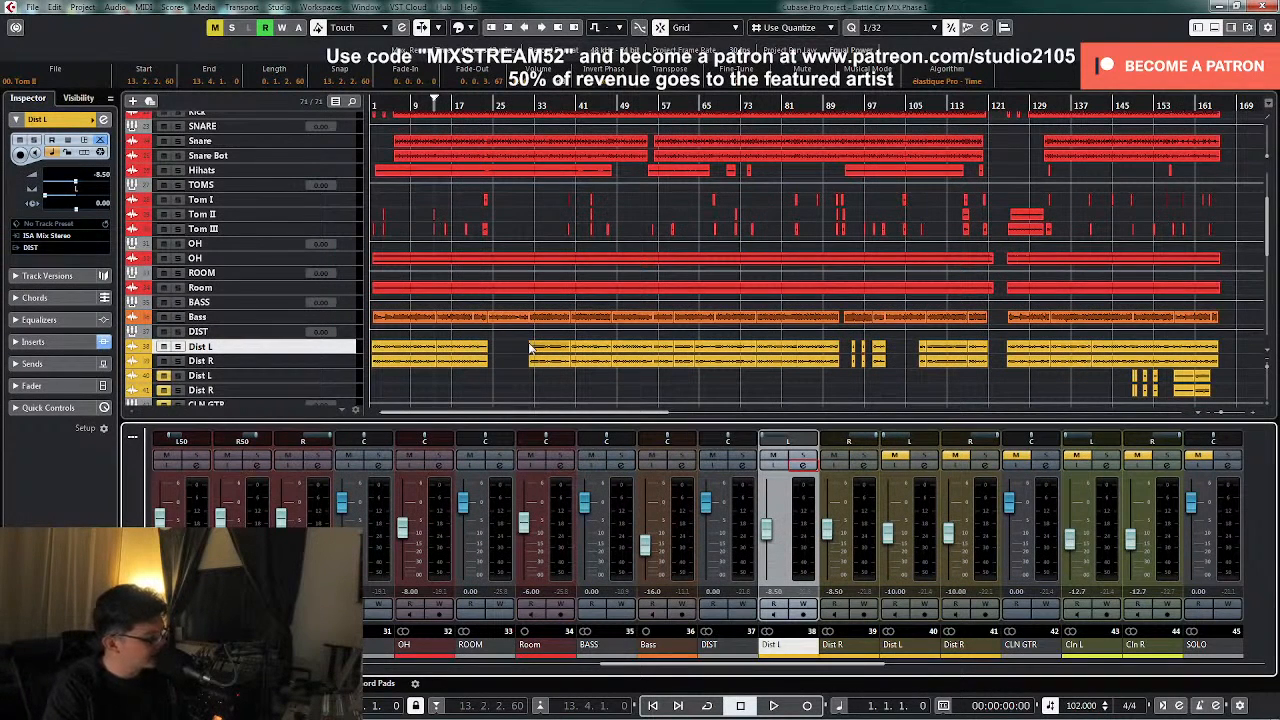
key(space)
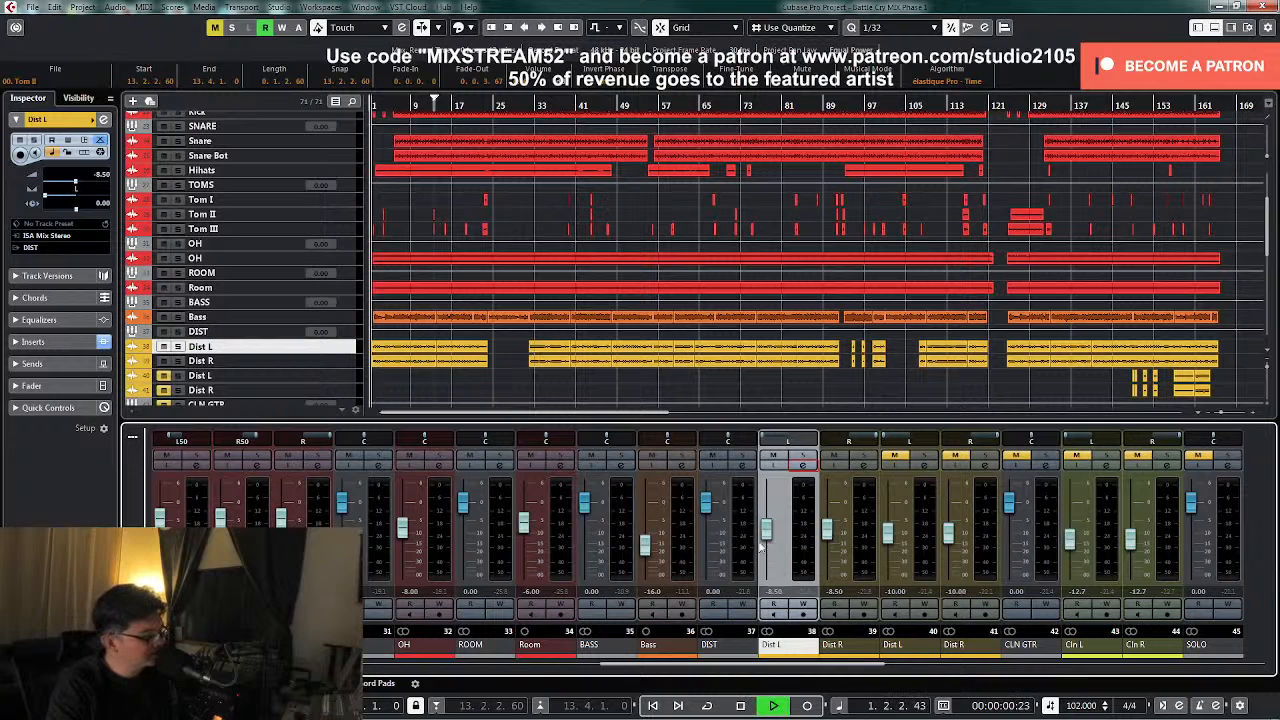
ctrl+click(866, 570)
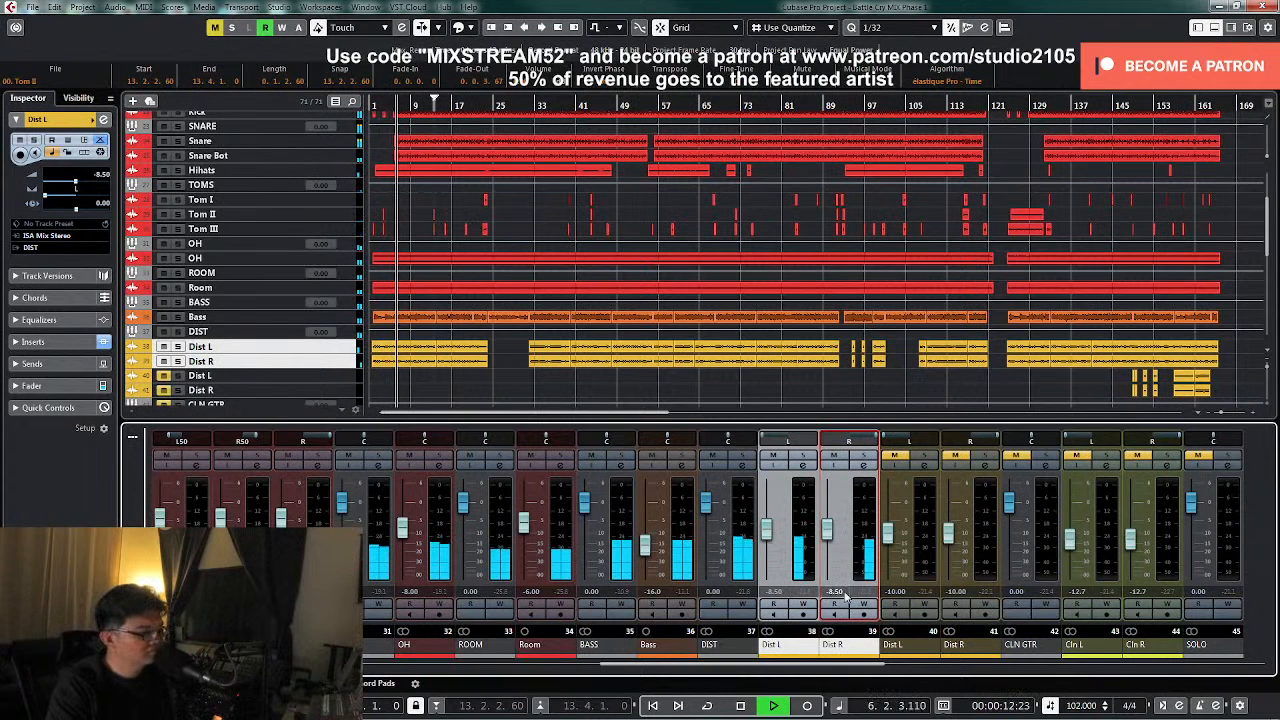
- Try the SNARE group's level at -3 dB during playback, stop the song, and reset the fader to 0 dB
drag(865, 670, 652, 672)
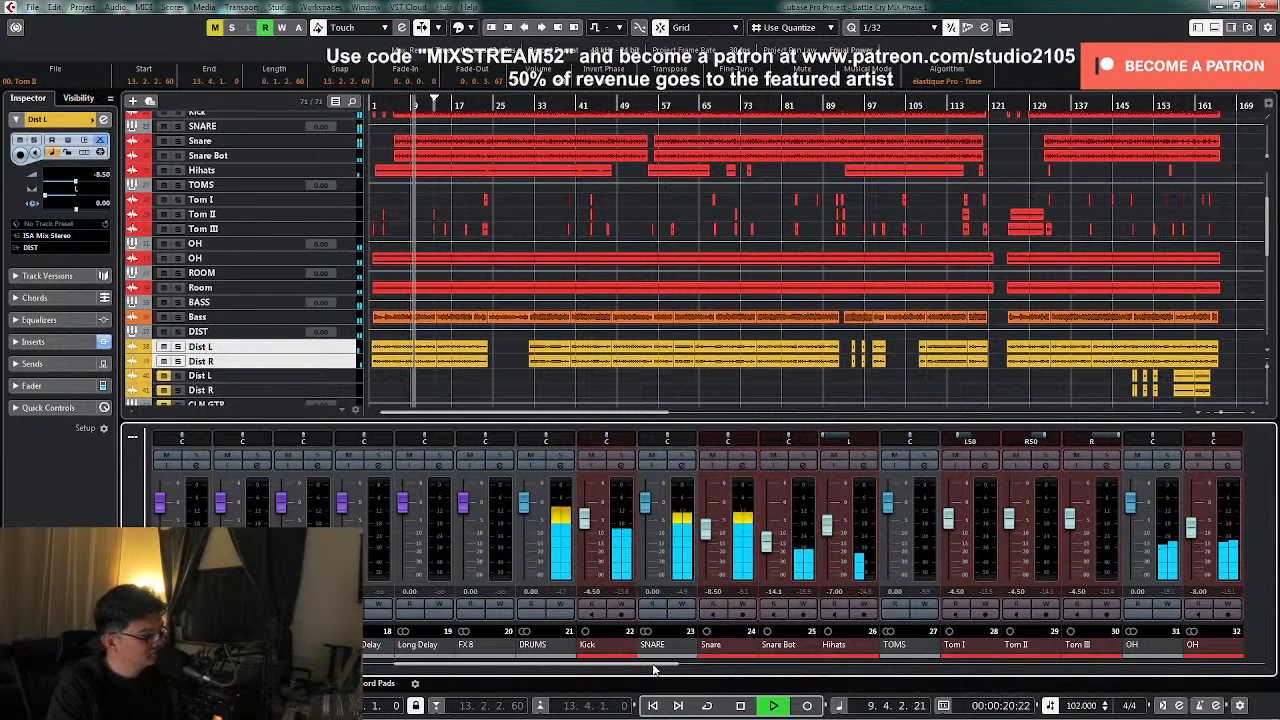
drag(645, 504, 646, 522)
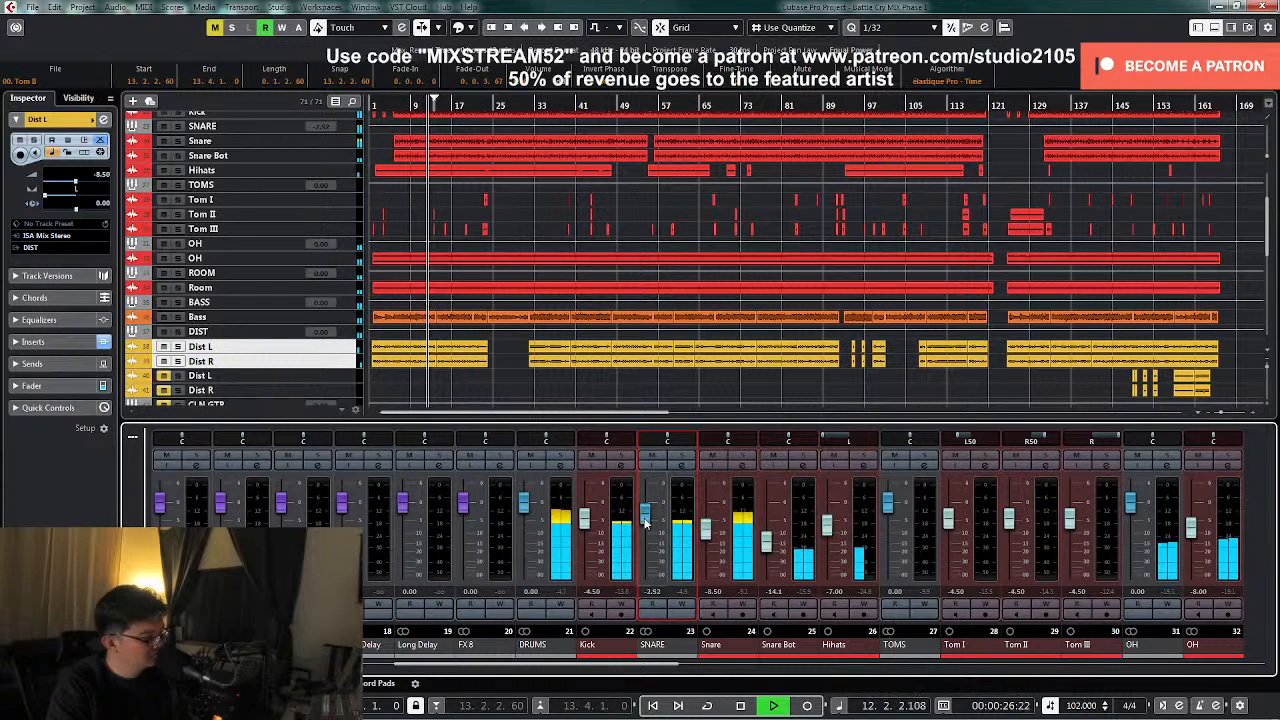
drag(645, 522, 646, 523)
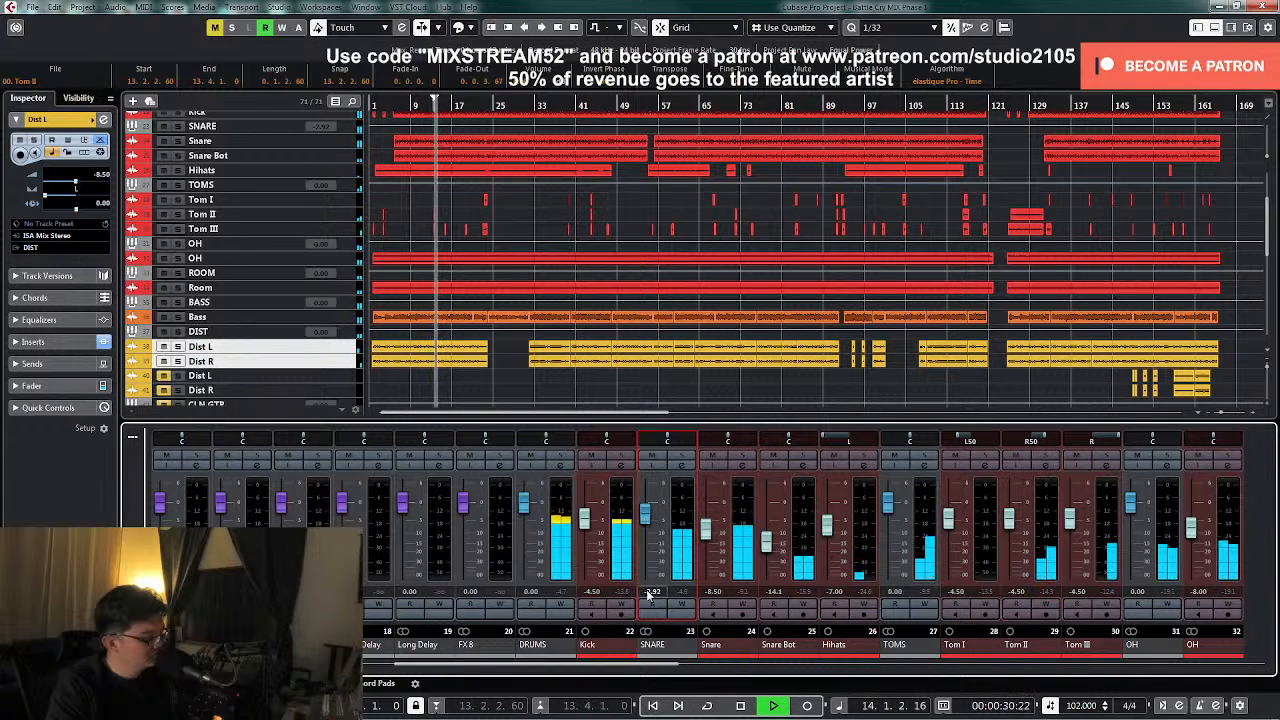
text(-3)
key(Return)
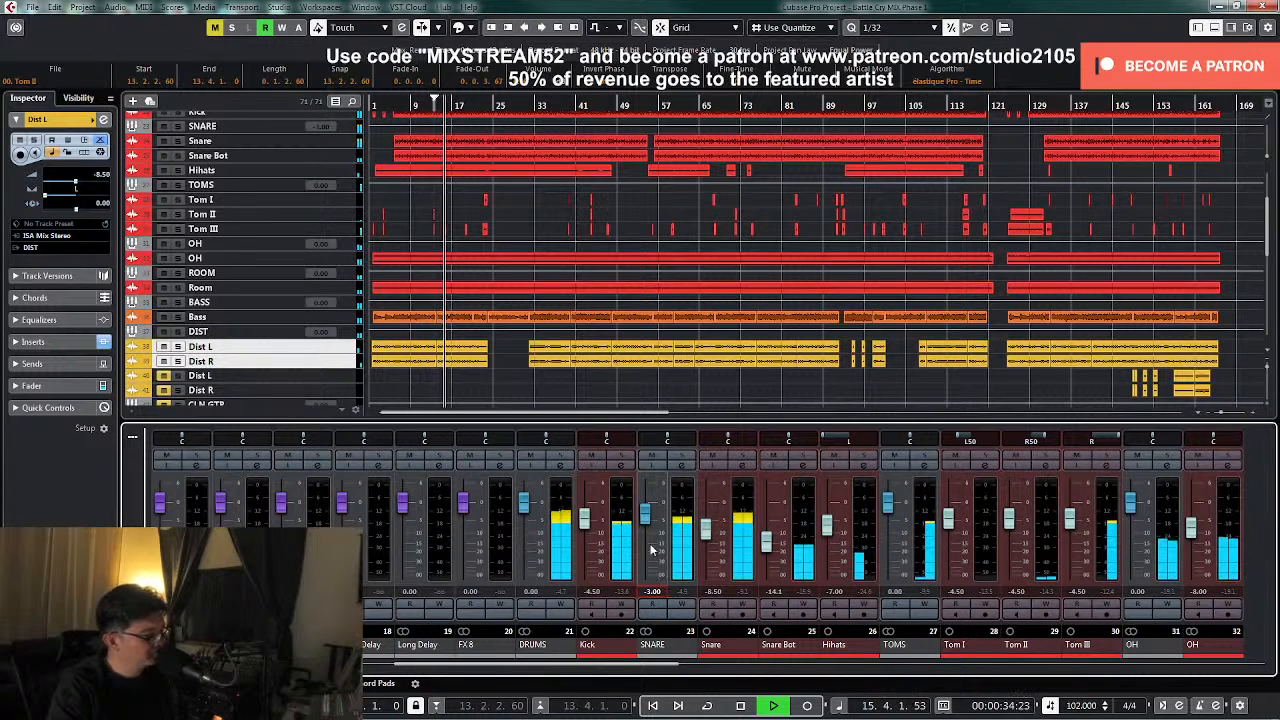
key(space)
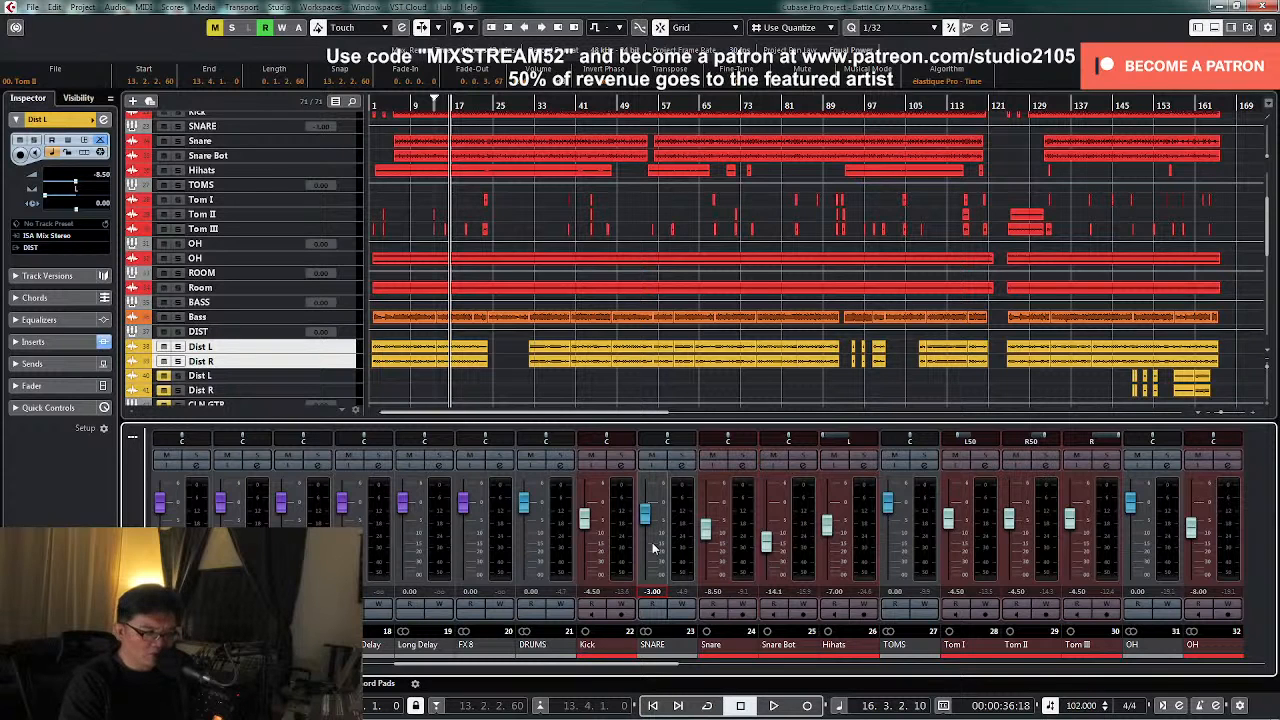
ctrl+click(650, 548)
- Check the DRUMS group's API-2500 compressor while the song plays from bar 13, stop playback, and close the compressor and channel settings
click(560, 468)
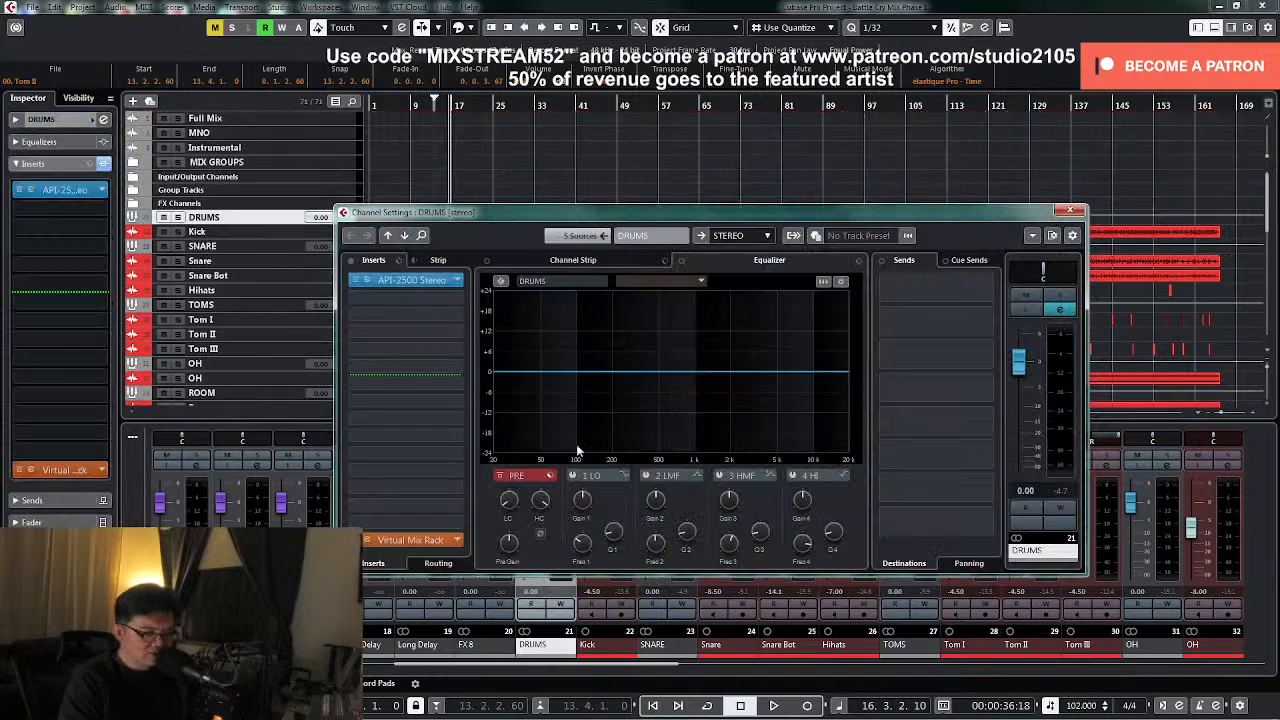
click(410, 282)
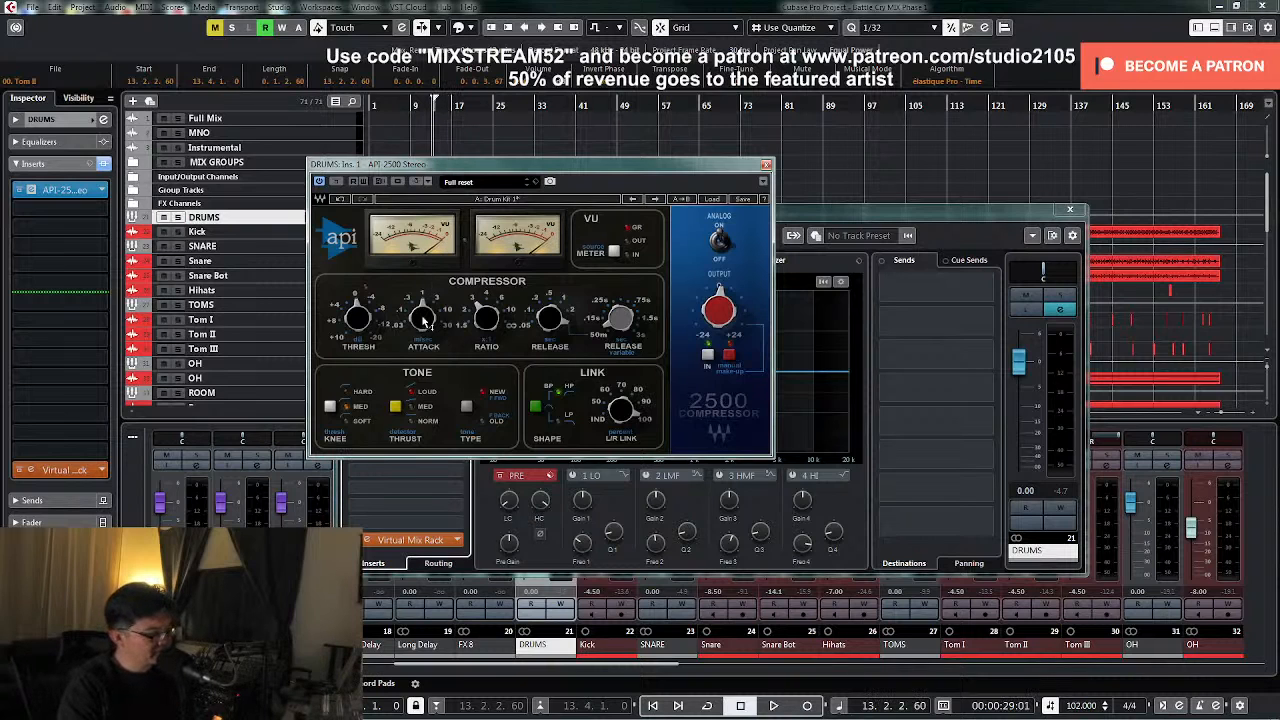
key(space)
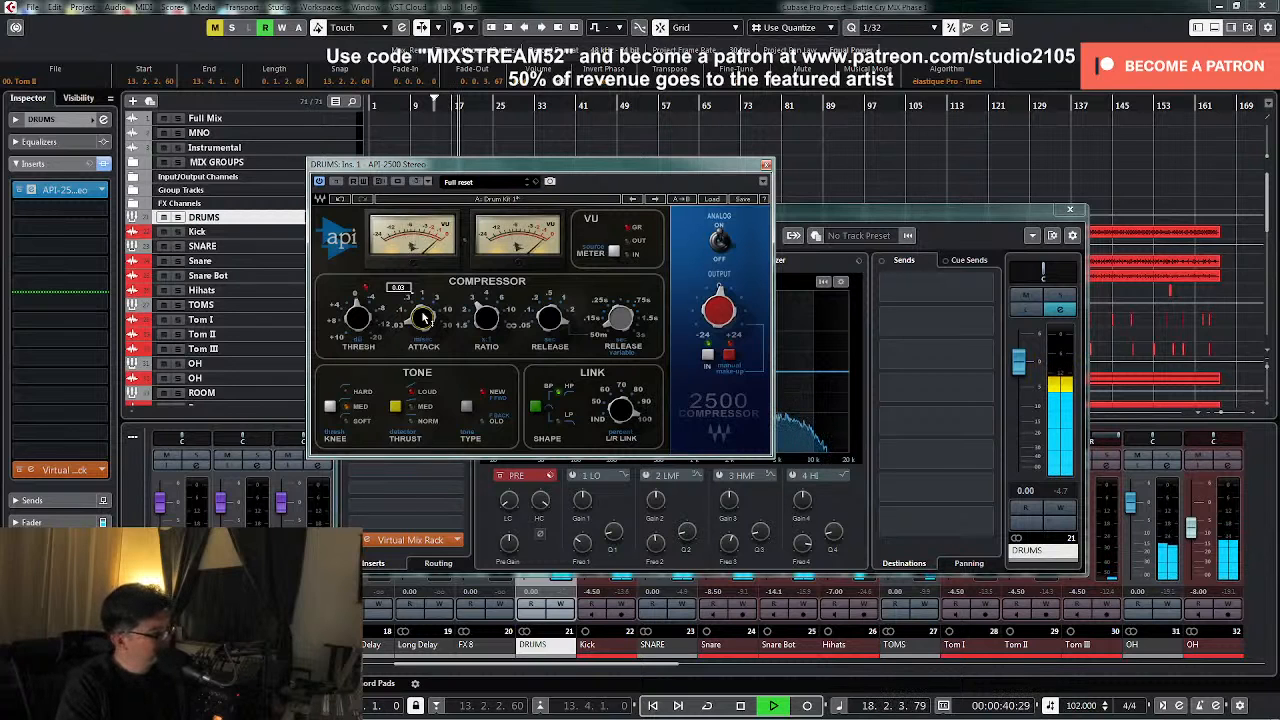
key(space)
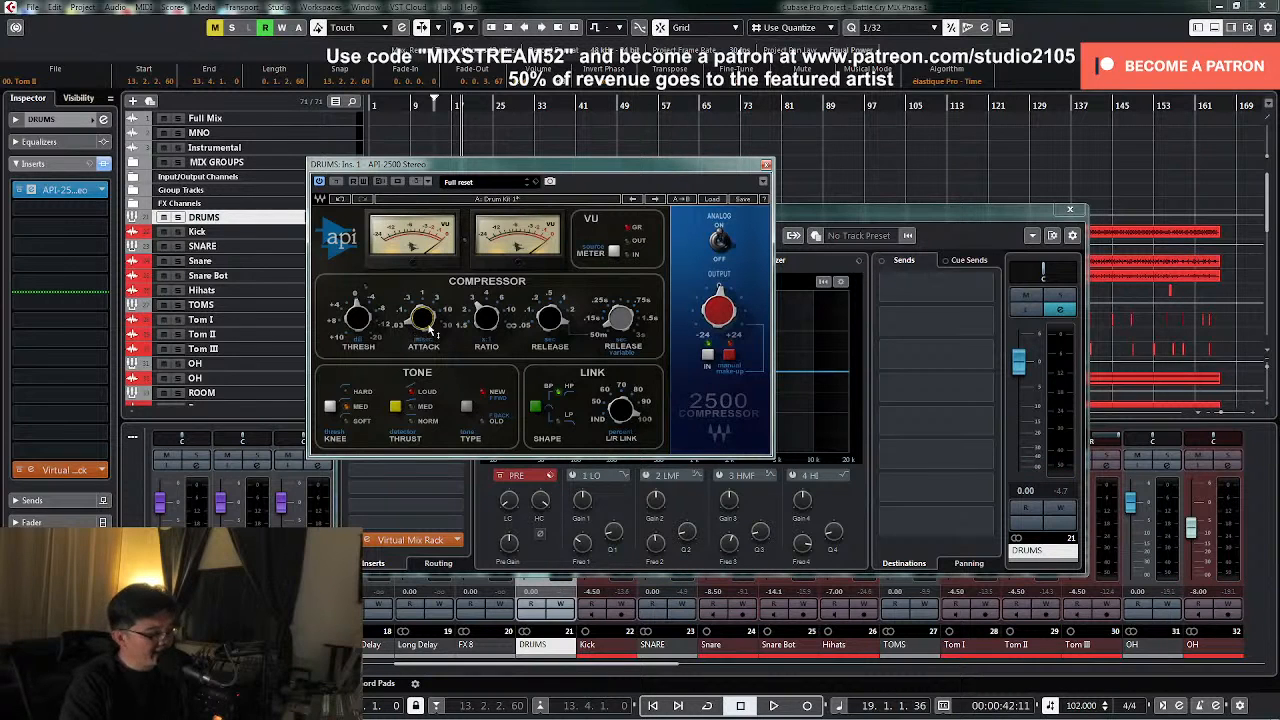
mouse_move(432, 333)
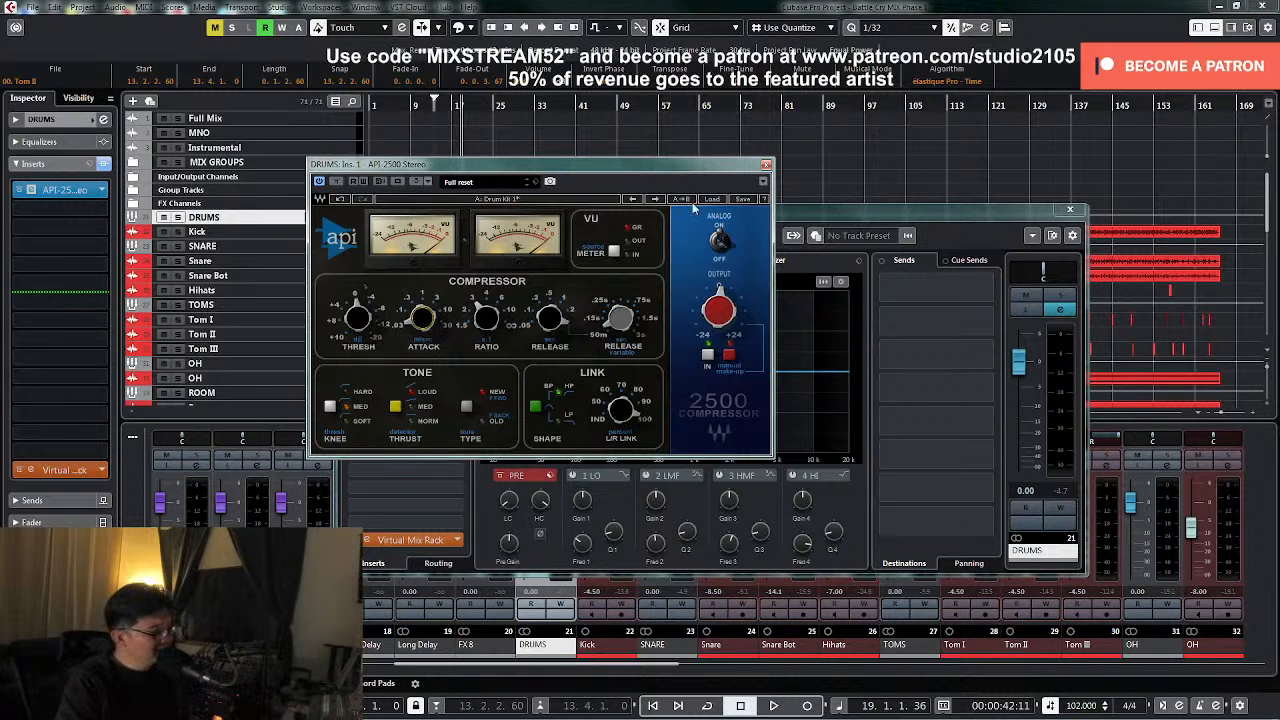
click(766, 165)
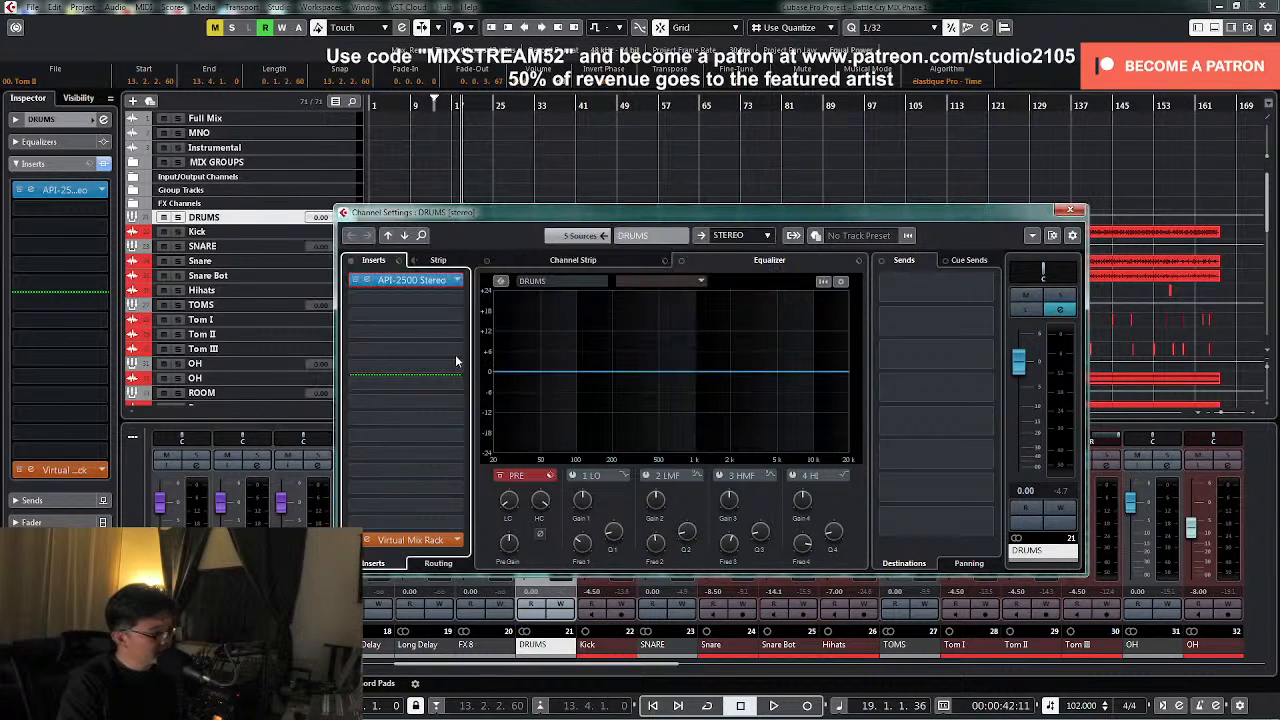
click(1070, 210)
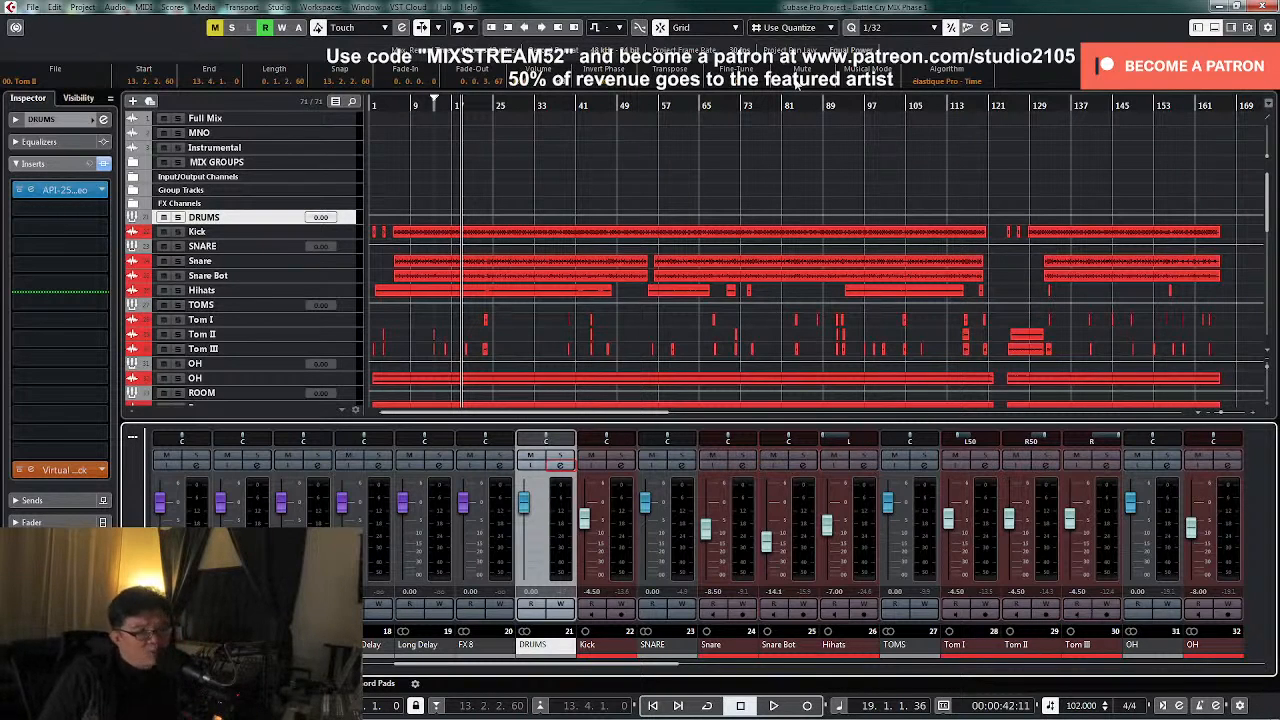
- Play the song's opening bars with the Dist L and Dist R guitar channels selected to judge their balance, and stop playback
key(KP_1)
key(KP_Subtract)
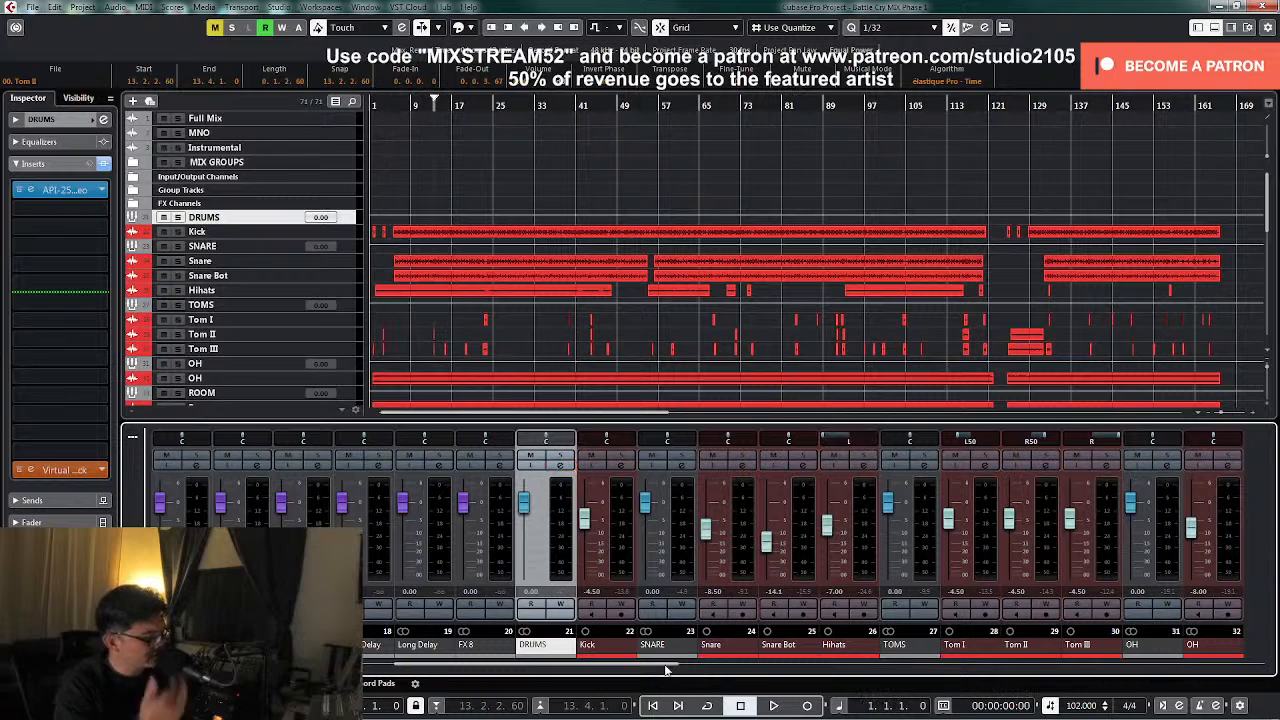
drag(672, 670, 868, 670)
key(space)
click(805, 559)
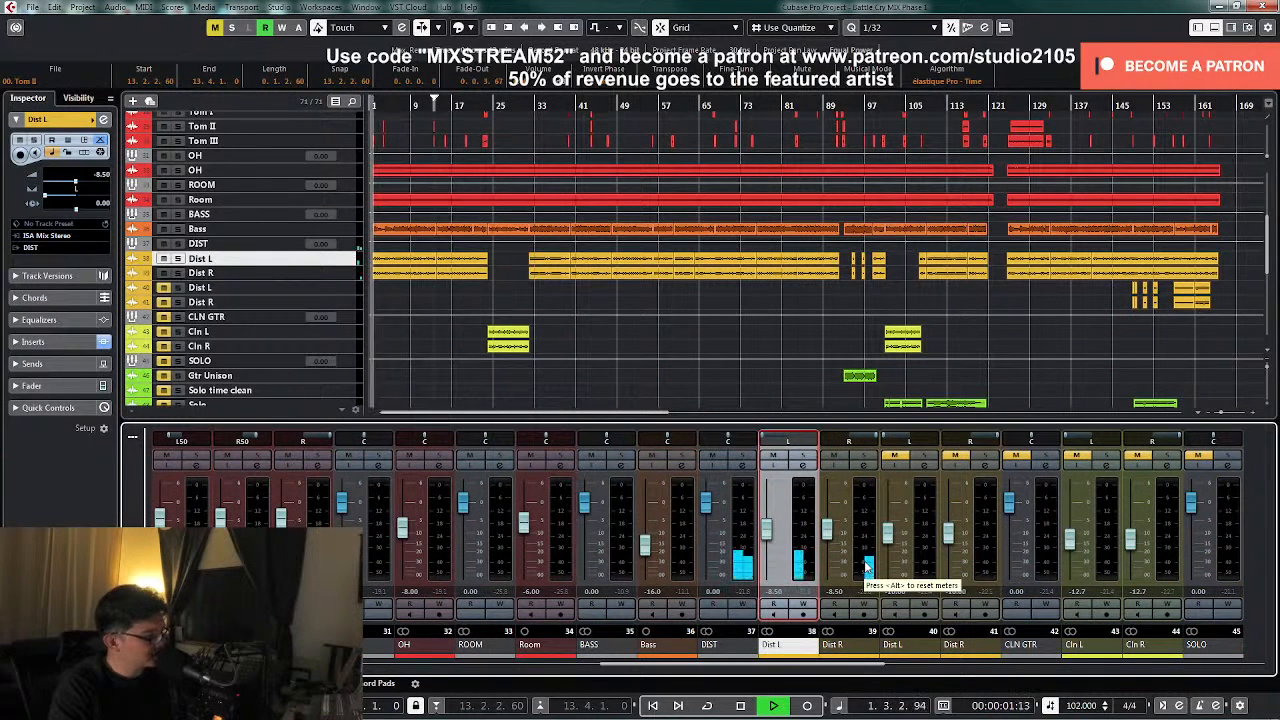
ctrl+click(860, 570)
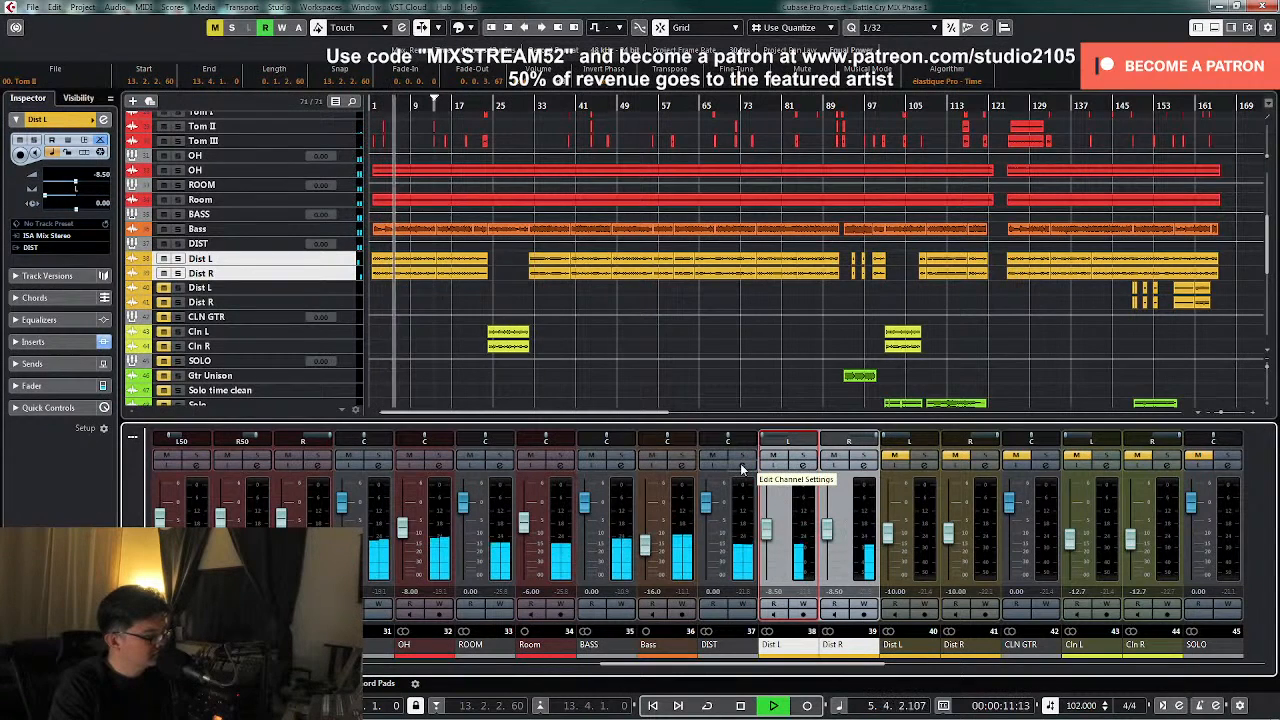
key(space)
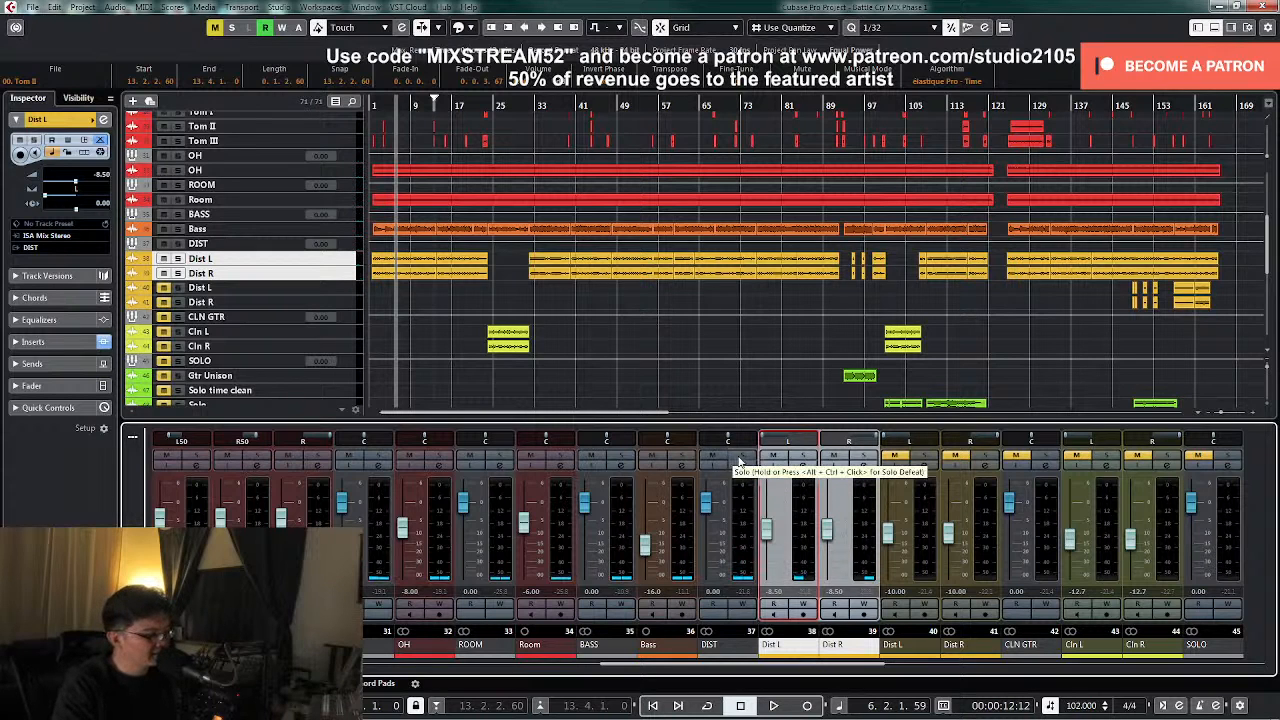
- Solo the DIST group, open its channel settings to examine the frequency spectrum during playback, and stop the song
click(742, 459)
key(space)
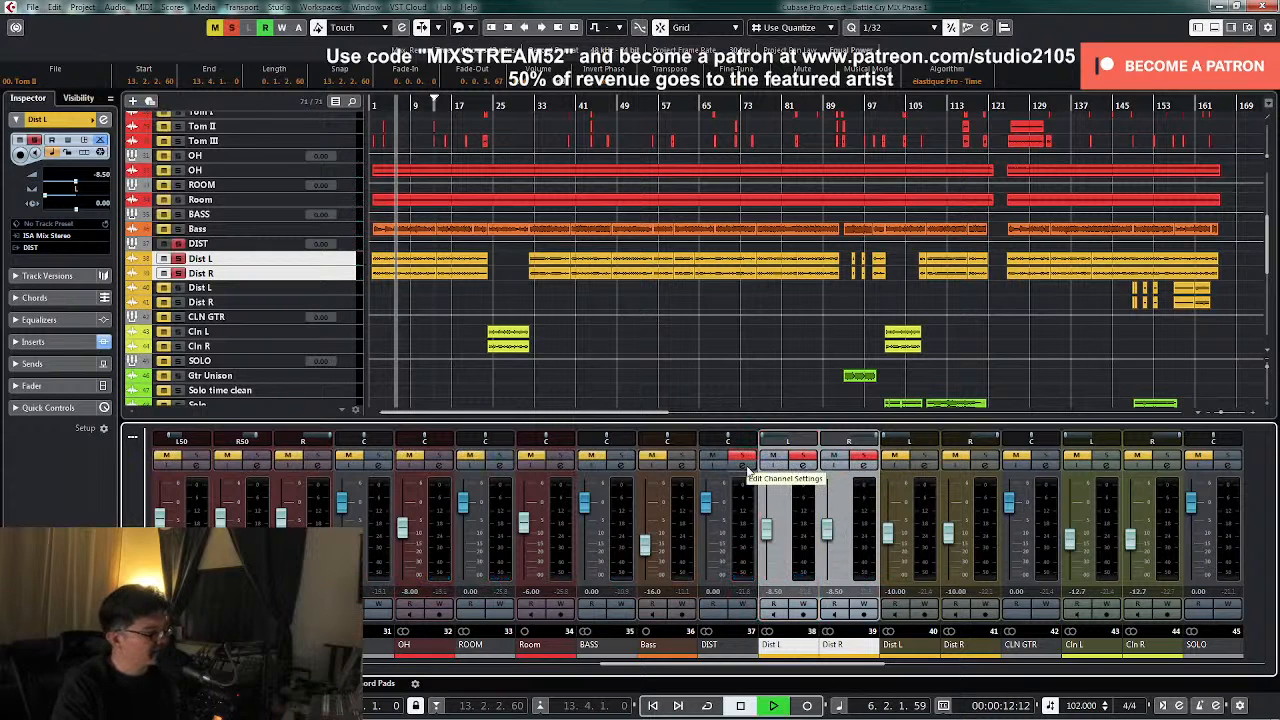
click(745, 467)
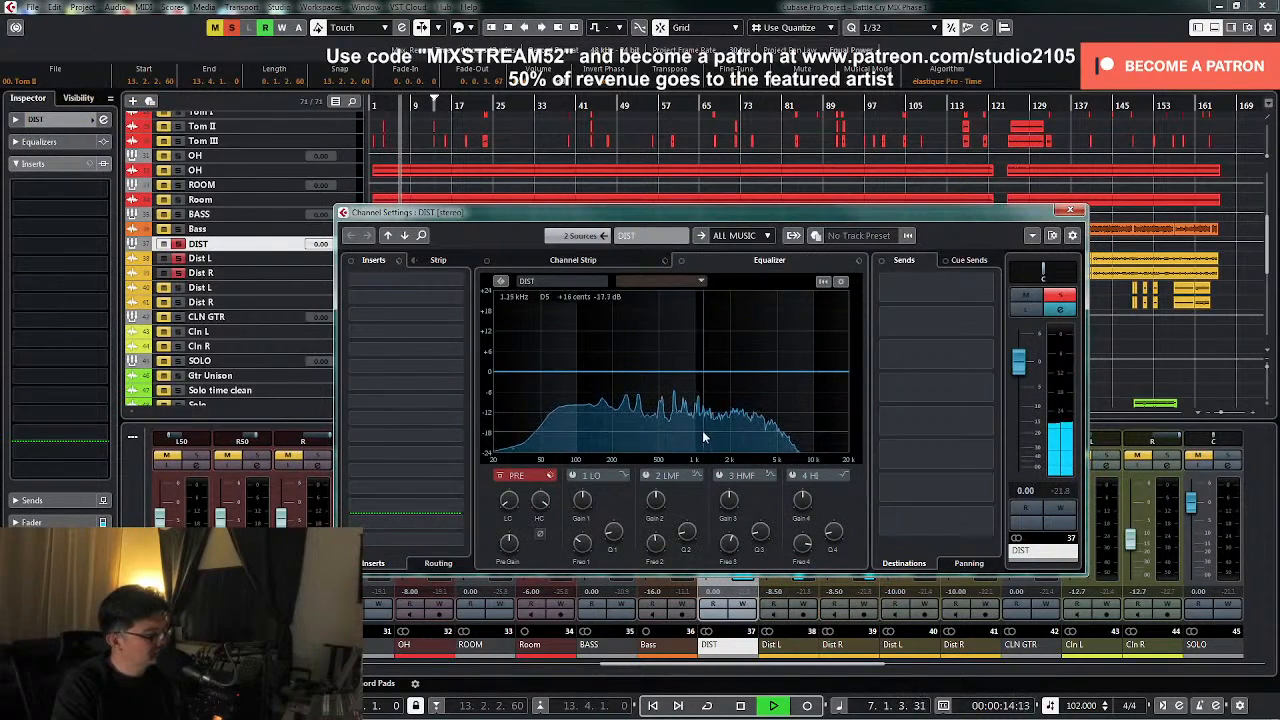
click(458, 300)
click(474, 252)
key(space)
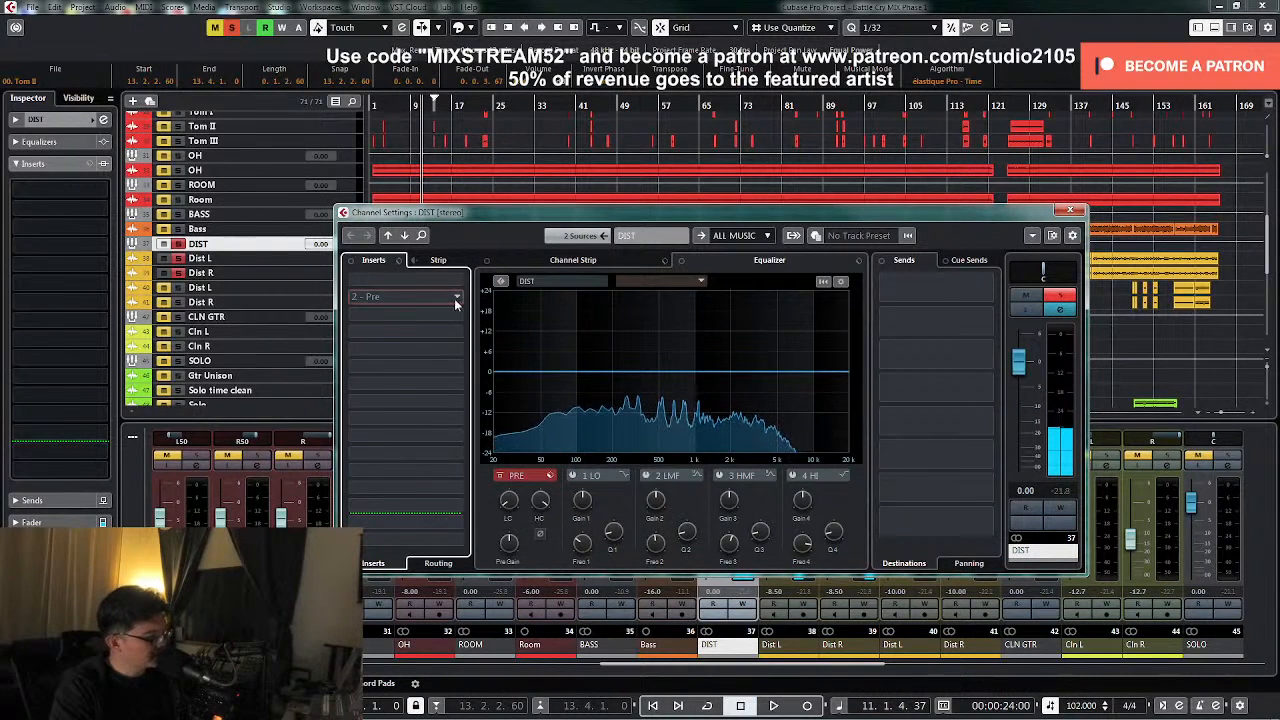
- Insert the Plugin Alliance Bettermaker EQ232D equalizer in the DIST group's second insert slot
click(455, 300)
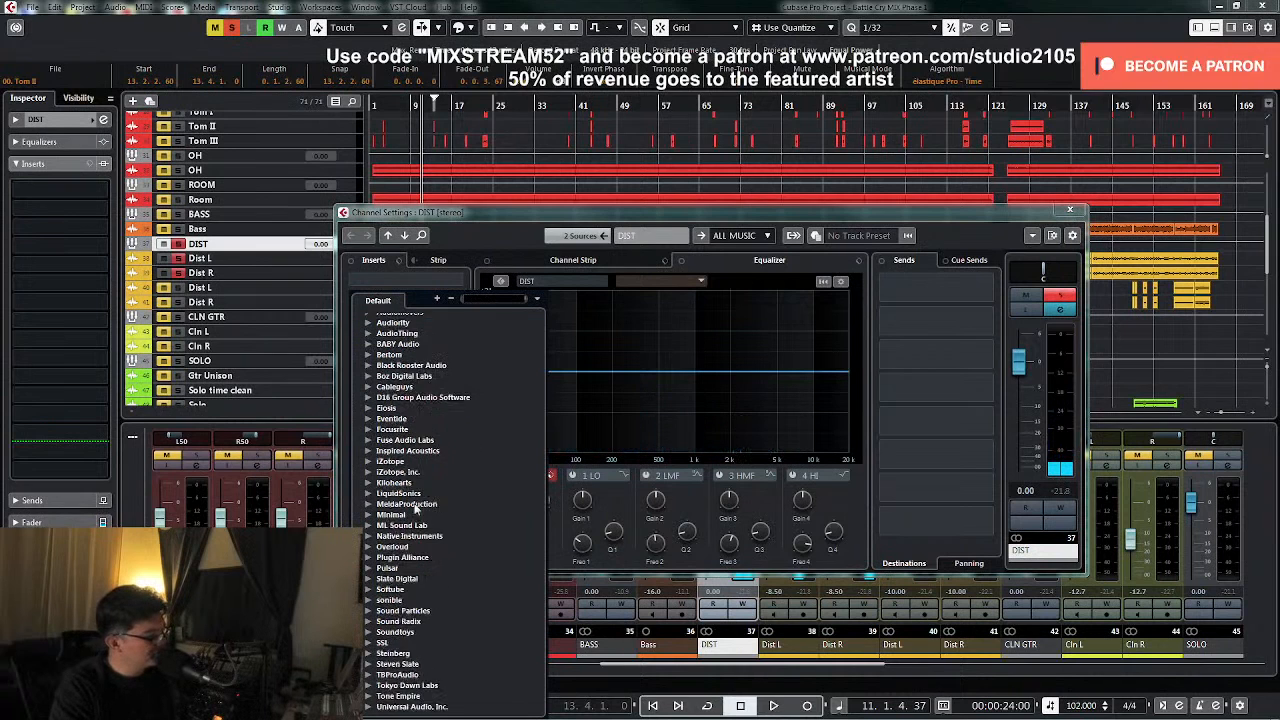
scroll(418, 506, down, 2)
click(368, 489)
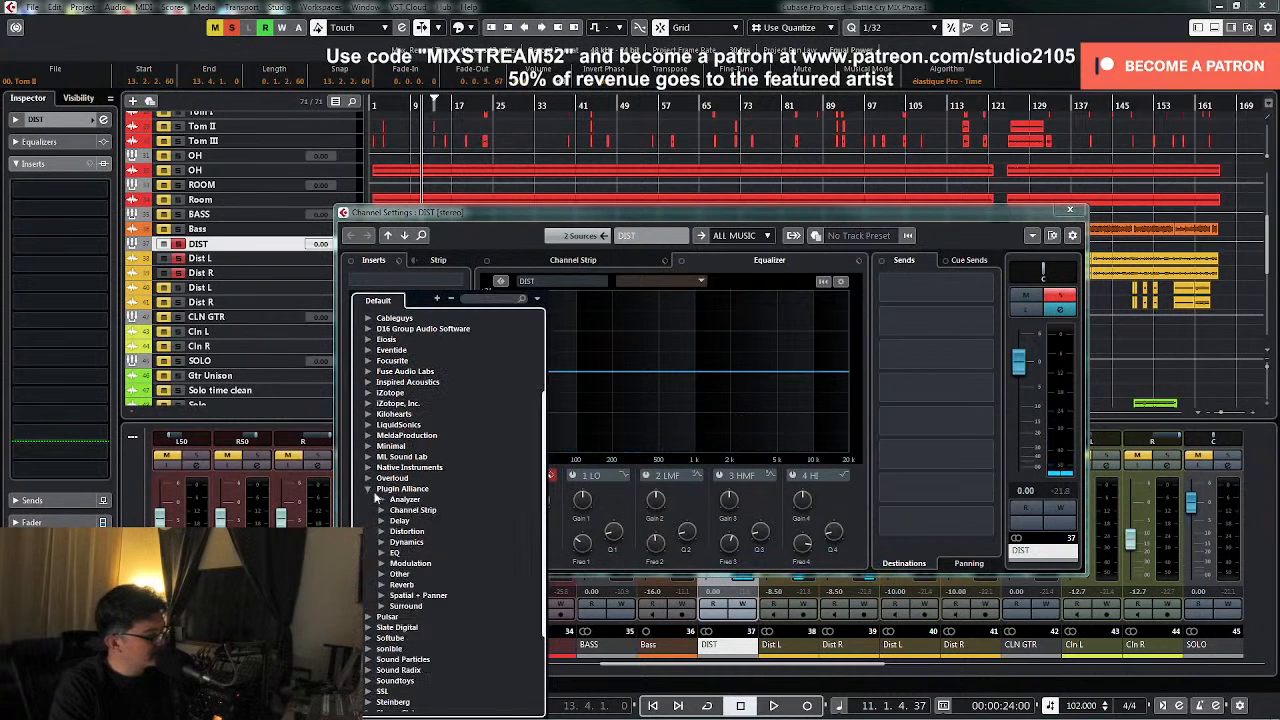
click(381, 553)
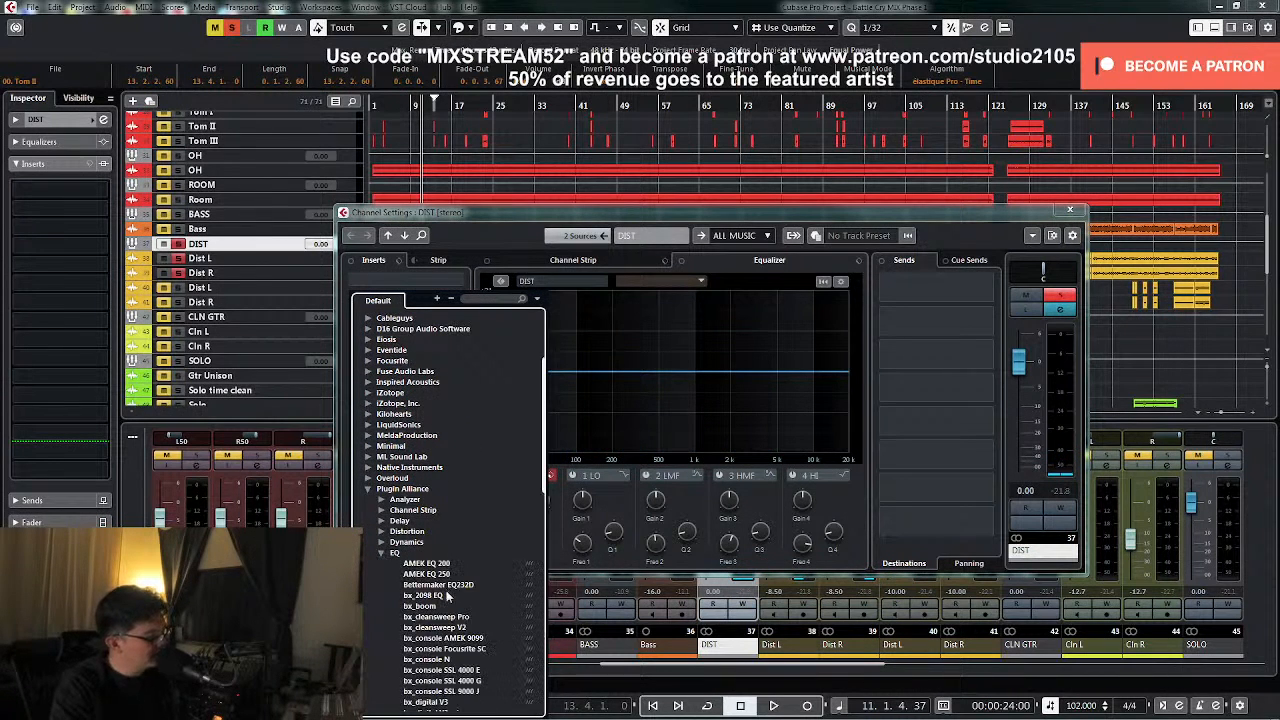
click(447, 595)
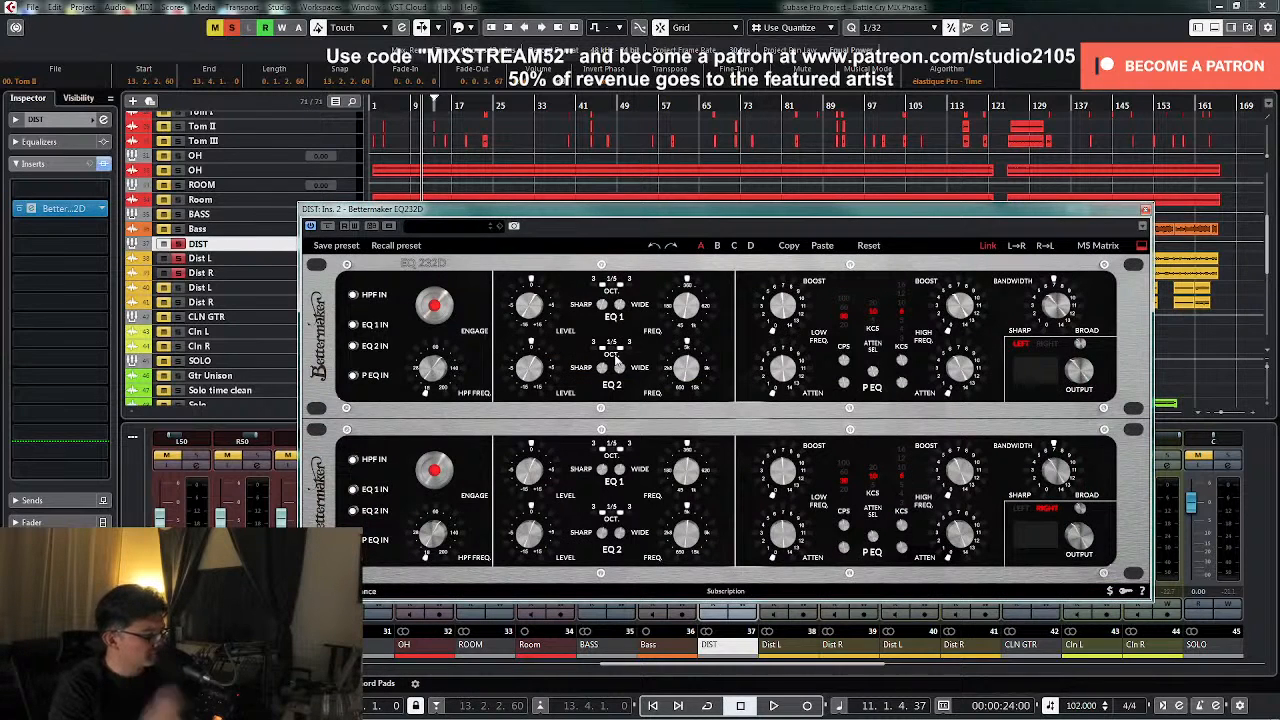
- Enable the EQ232D's P EQ section and raise its low frequency to the highest CPS setting during playback, then stop the song
key(space)
click(844, 360)
click(844, 360)
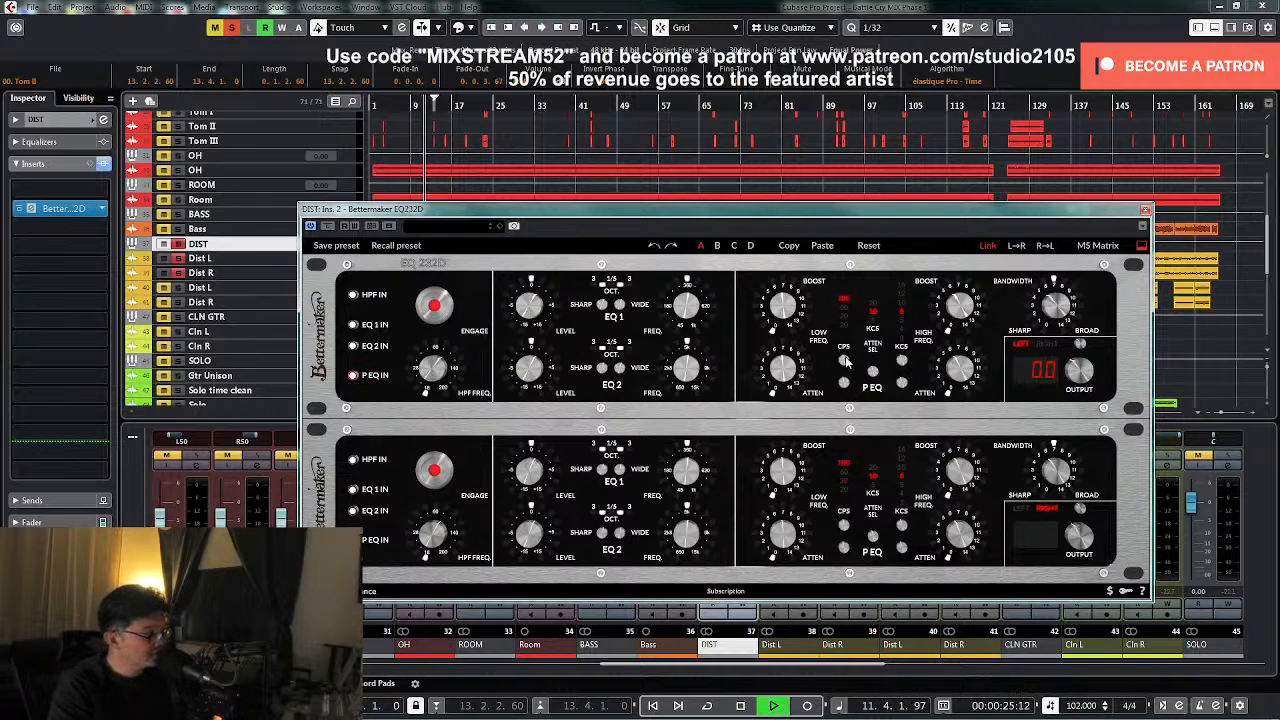
key(space)
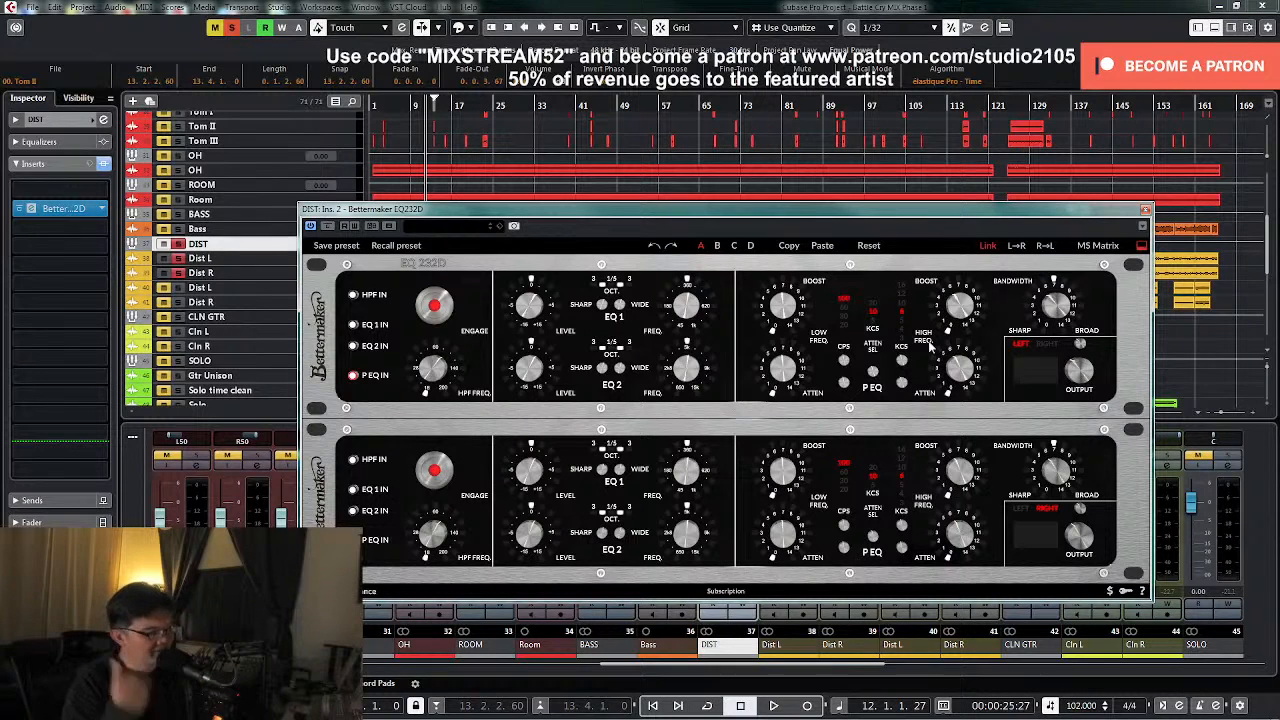
- Boost the P EQ's low frequency while the DIST group plays and lower the equalizer's output to -0.7
key(space)
drag(779, 314, 784, 293)
key(space)
key(space)
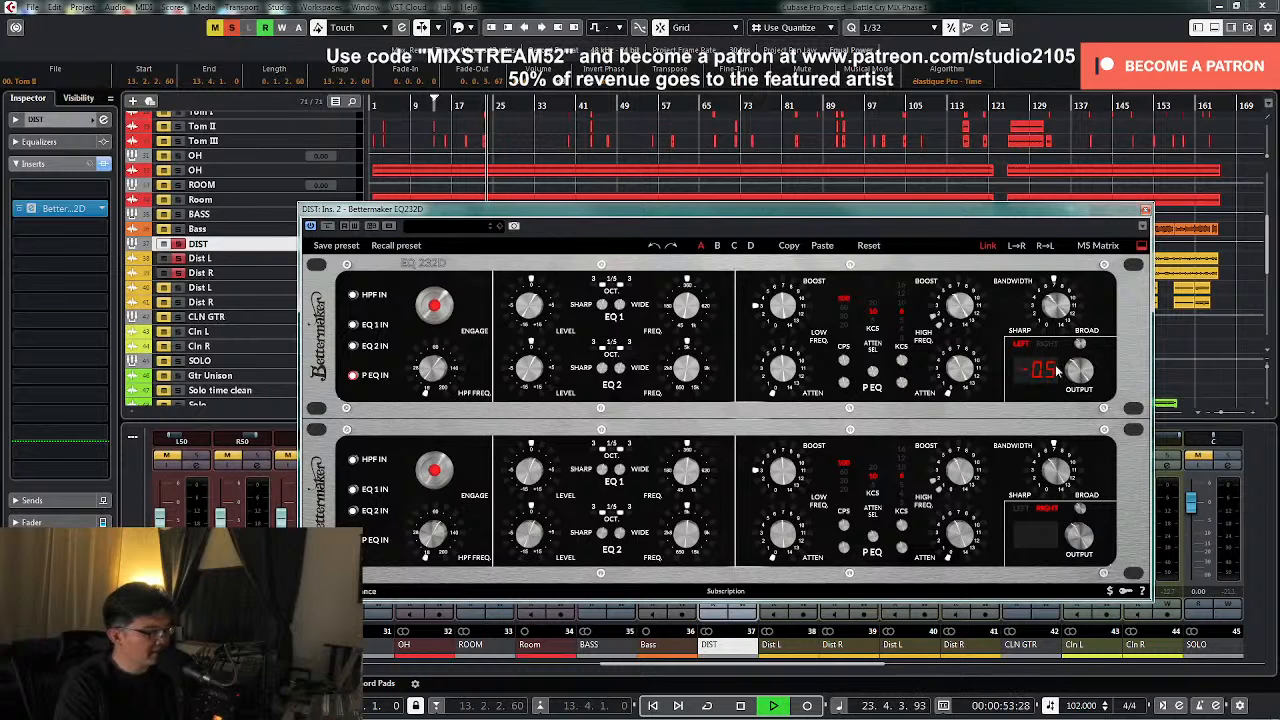
key(space)
key(space)
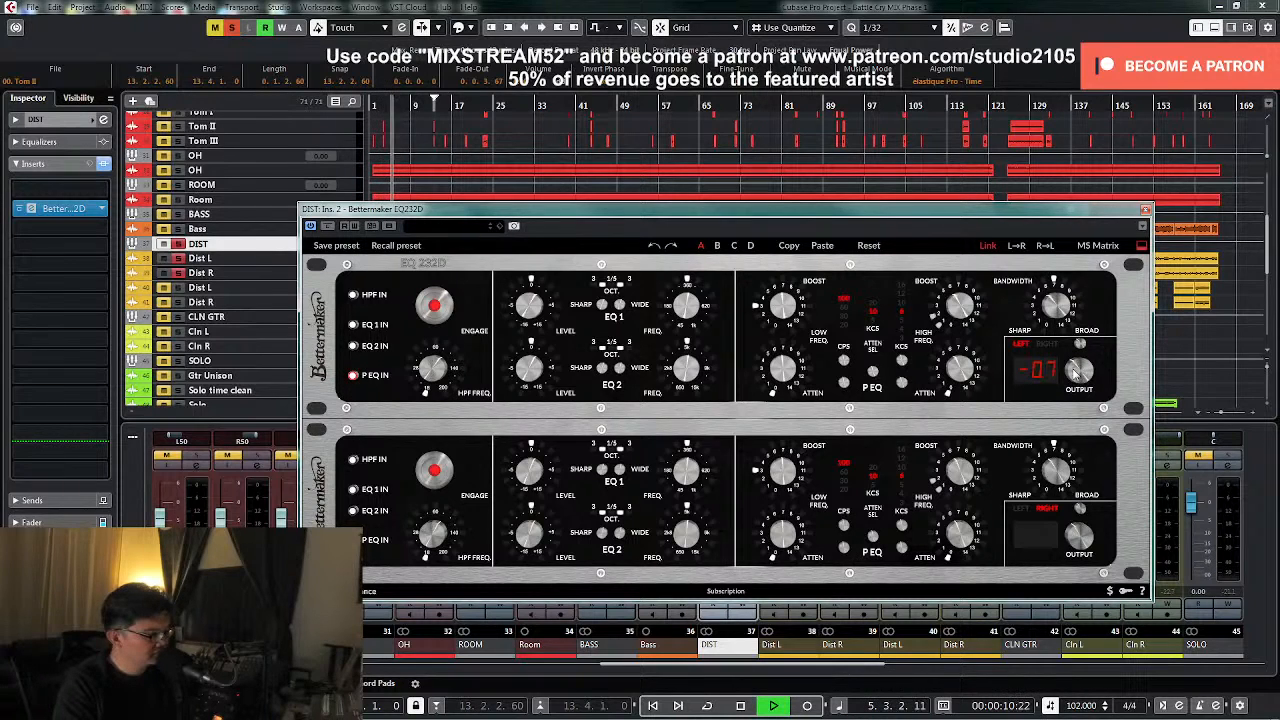
- Compare the DIST group with the P EQ section off and on, and set the low-frequency boost to 5.0
click(353, 375)
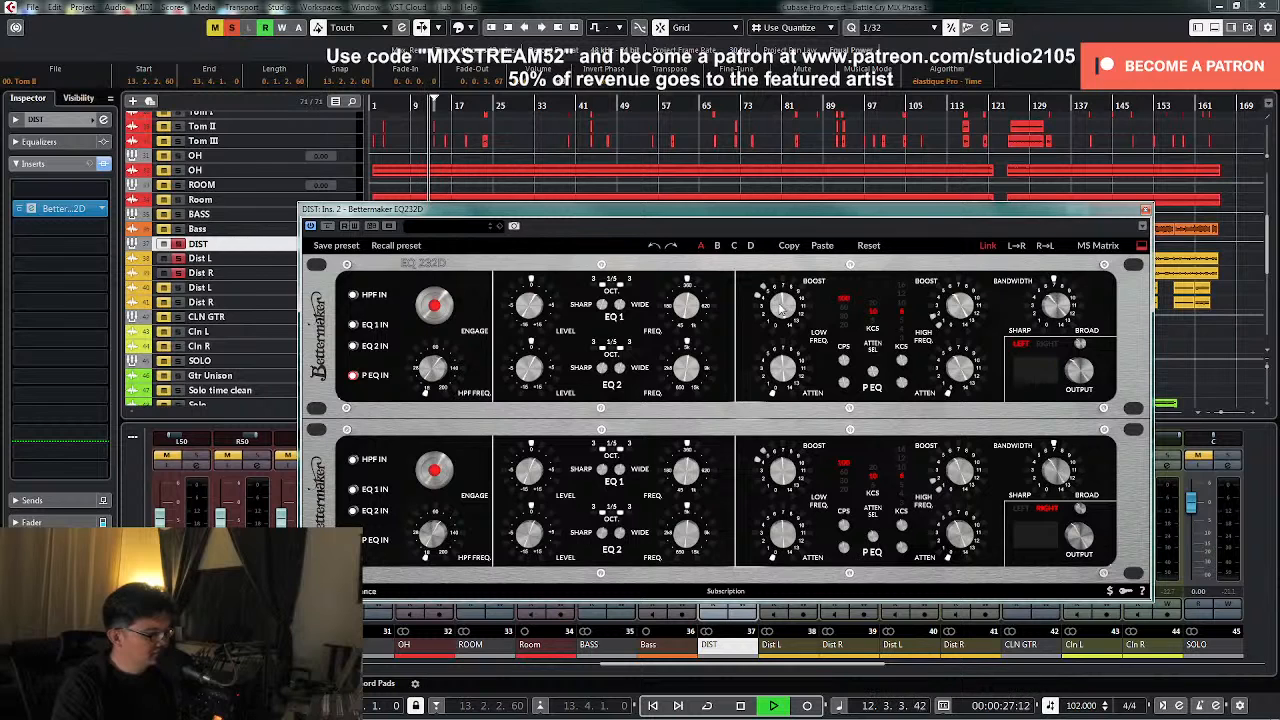
key(space)
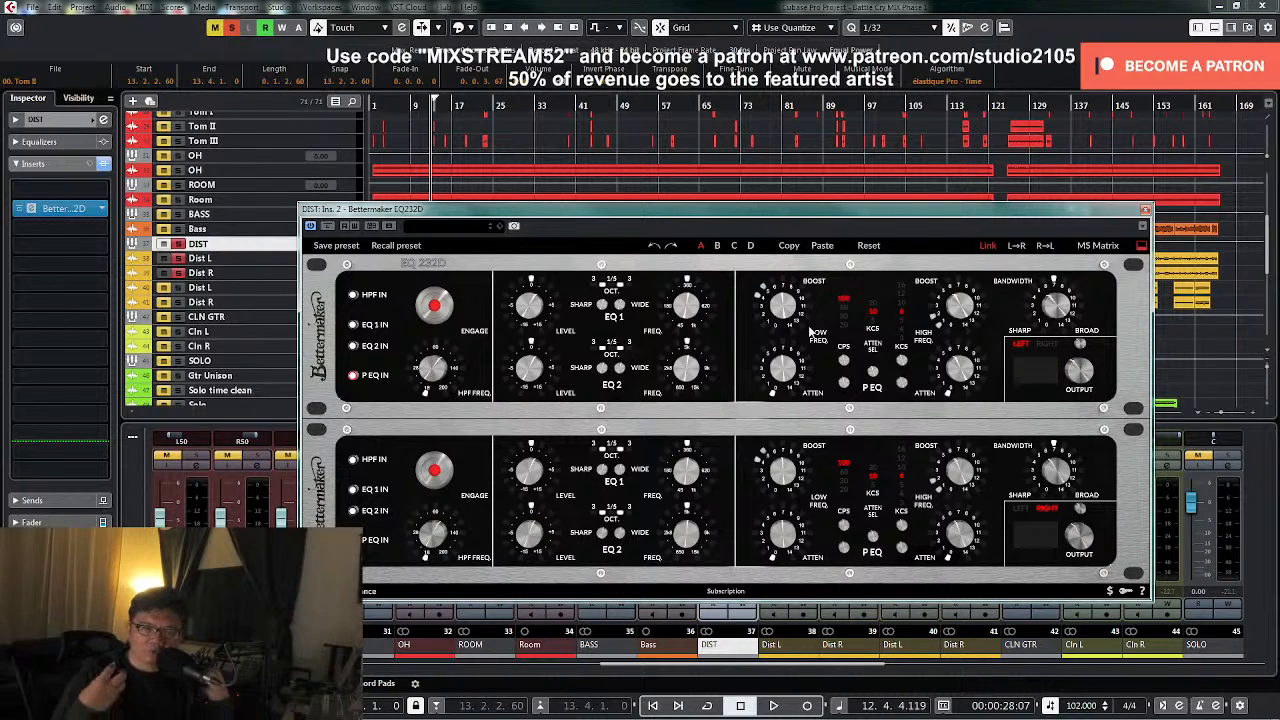
key(space)
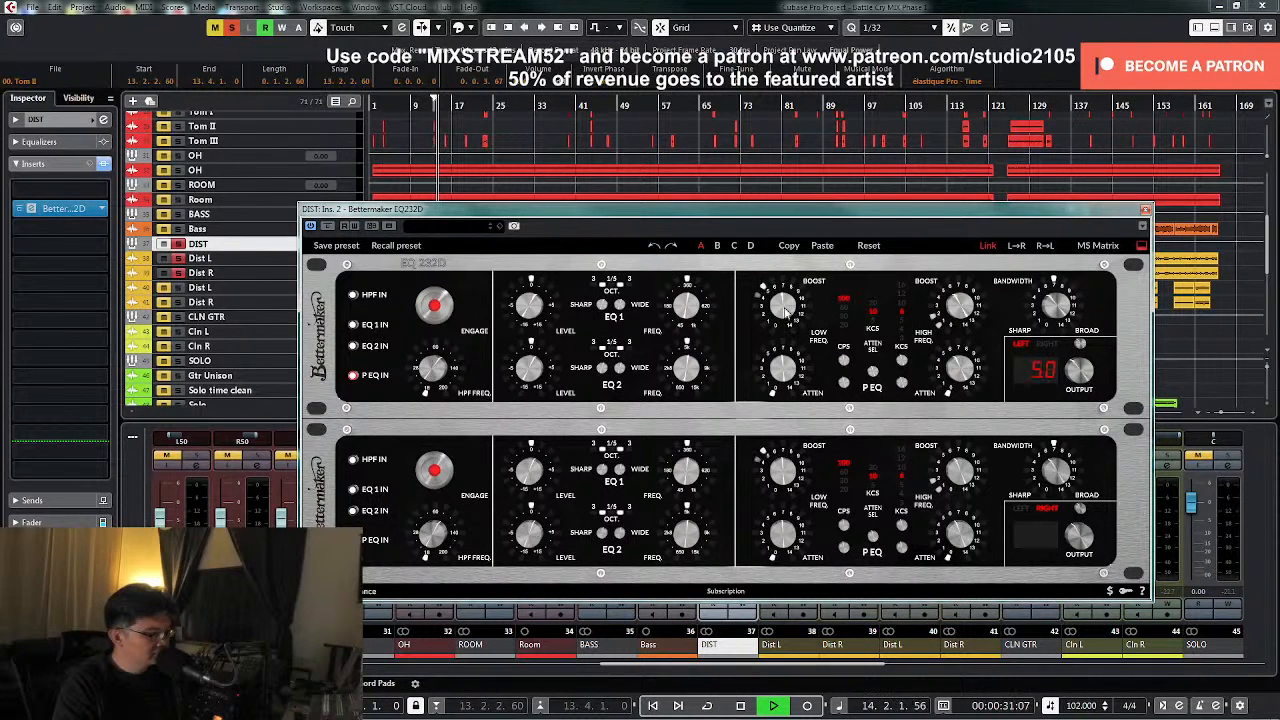
- Unsolo the DIST group, set the EQ232D's output to -1.5 against the full mix, and close the plug-in and channel settings
click(1145, 211)
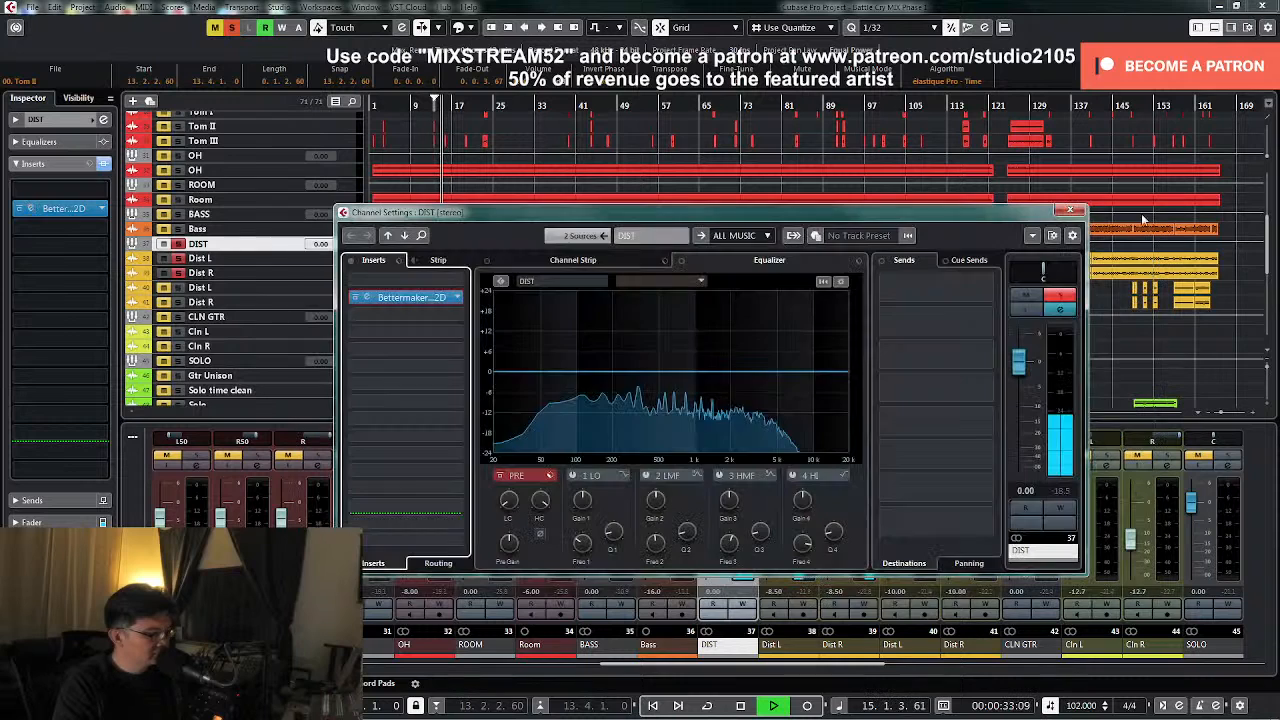
click(1064, 296)
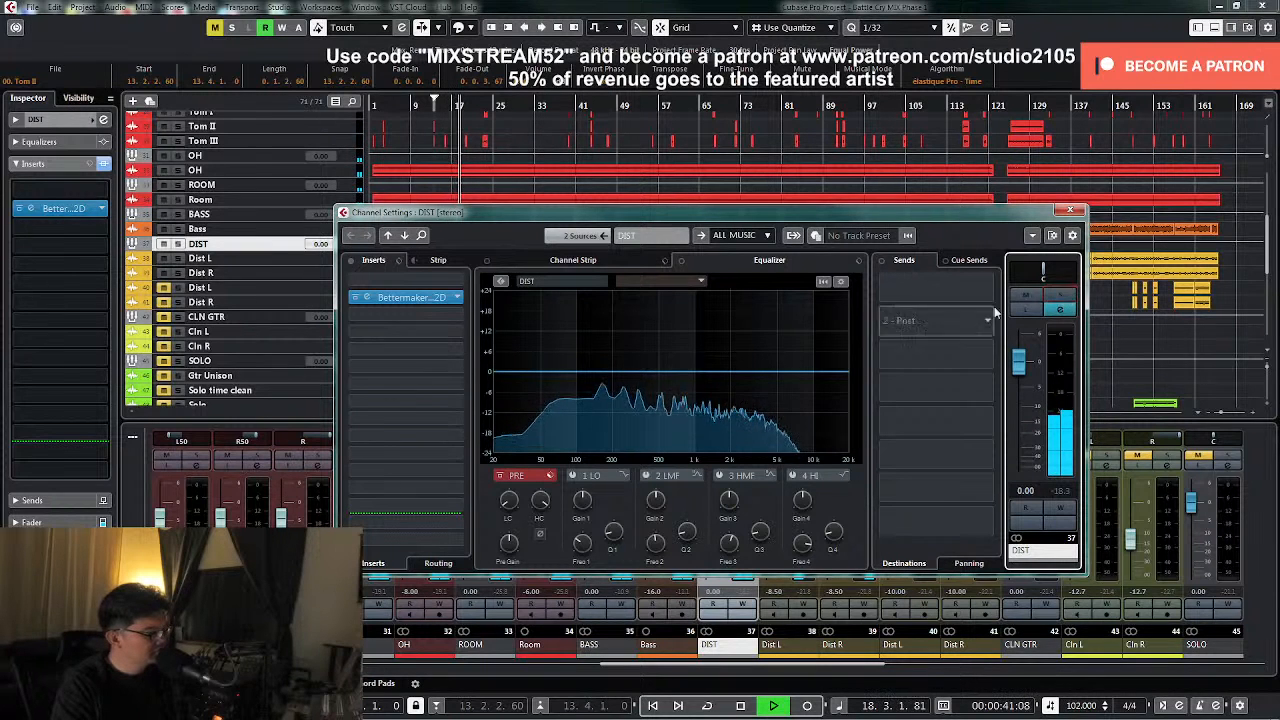
click(420, 299)
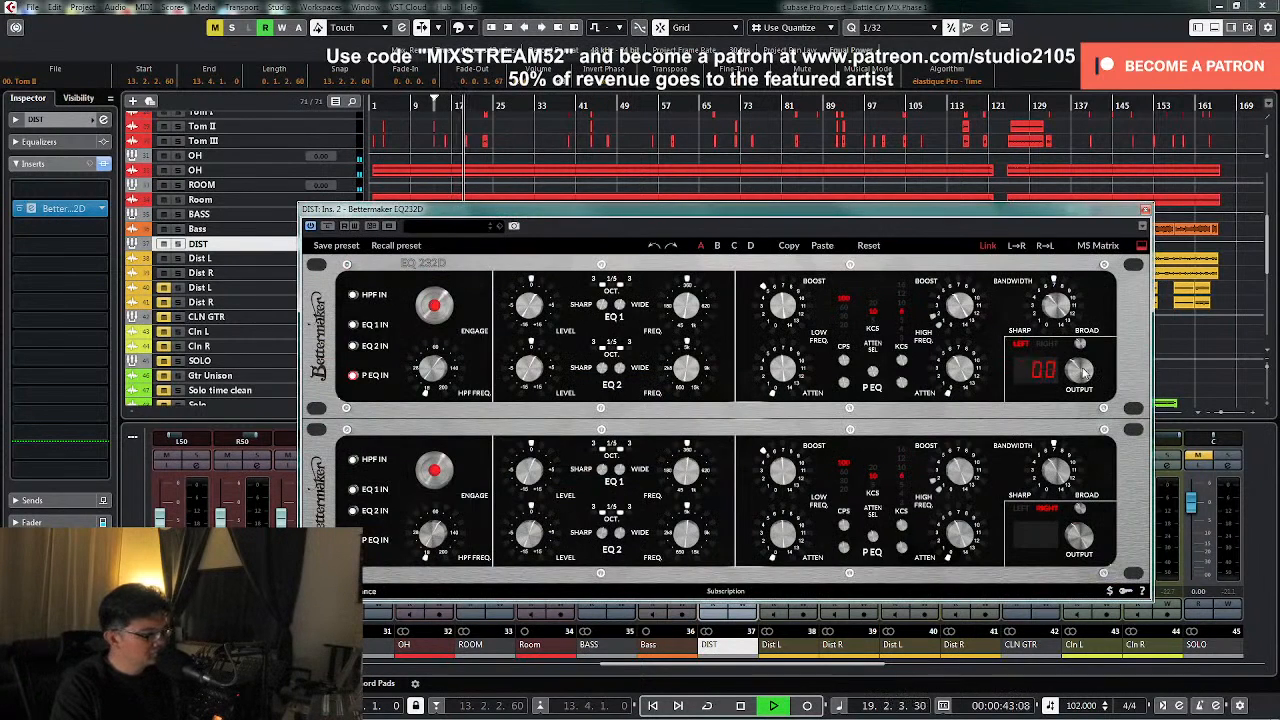
click(326, 227)
click(326, 227)
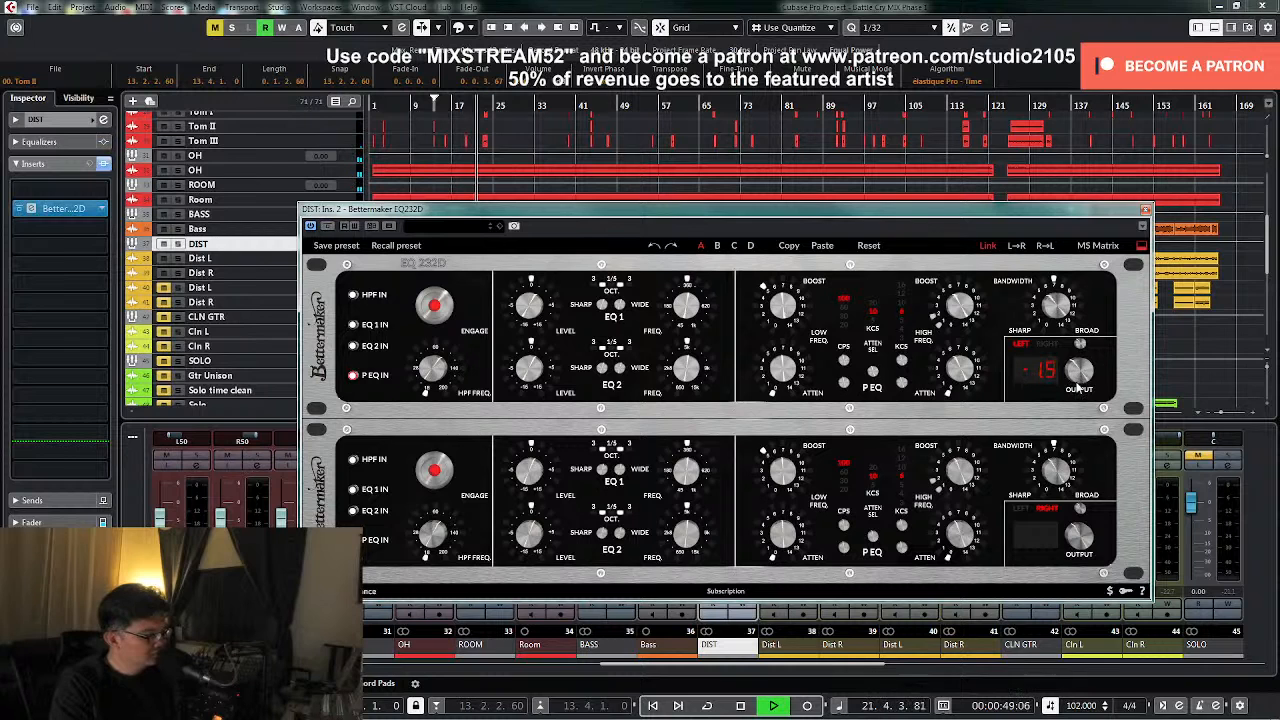
click(1146, 211)
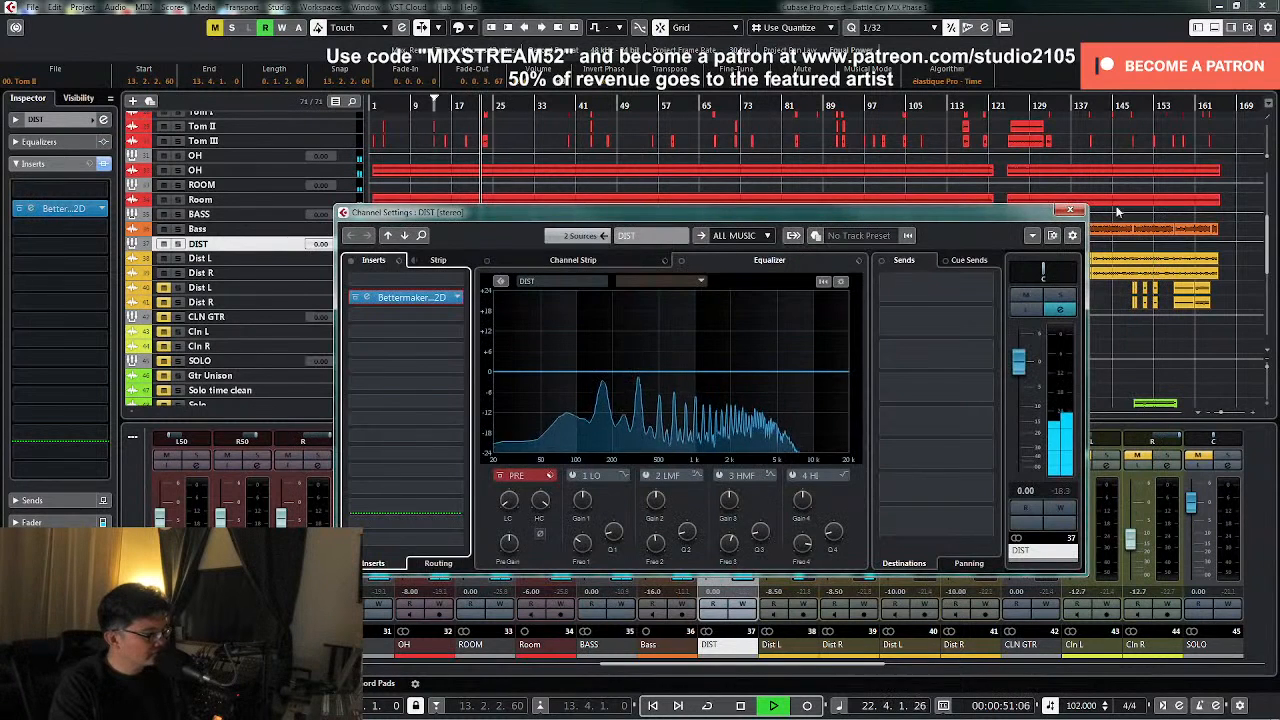
click(1067, 213)
key(space)
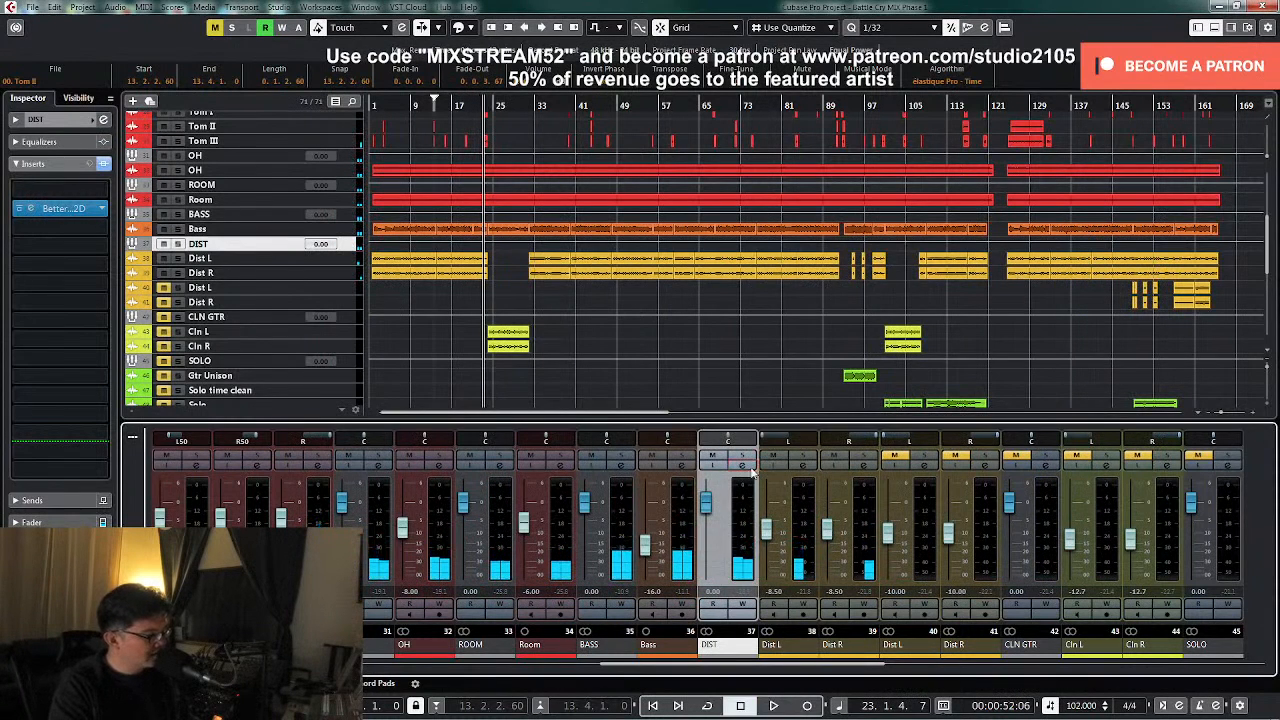
- Insert the Soundtoys SuperPlate reverb in the DIST group's third insert slot
click(743, 466)
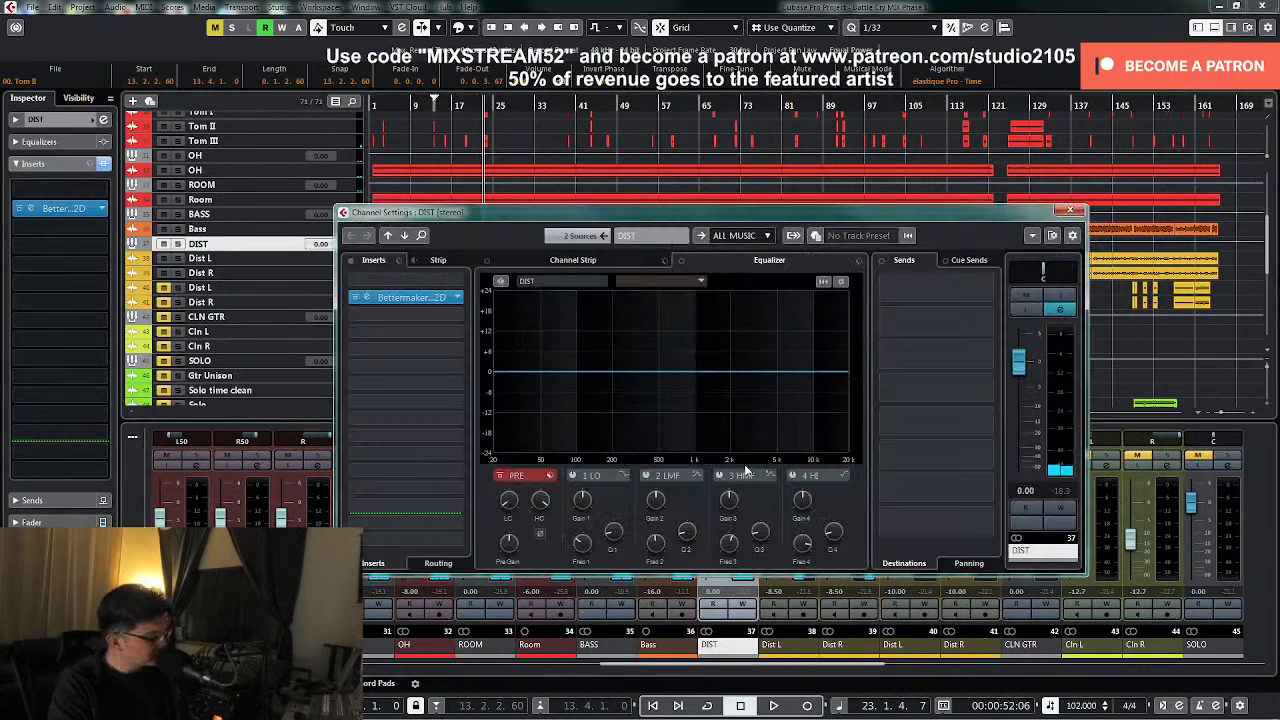
click(458, 318)
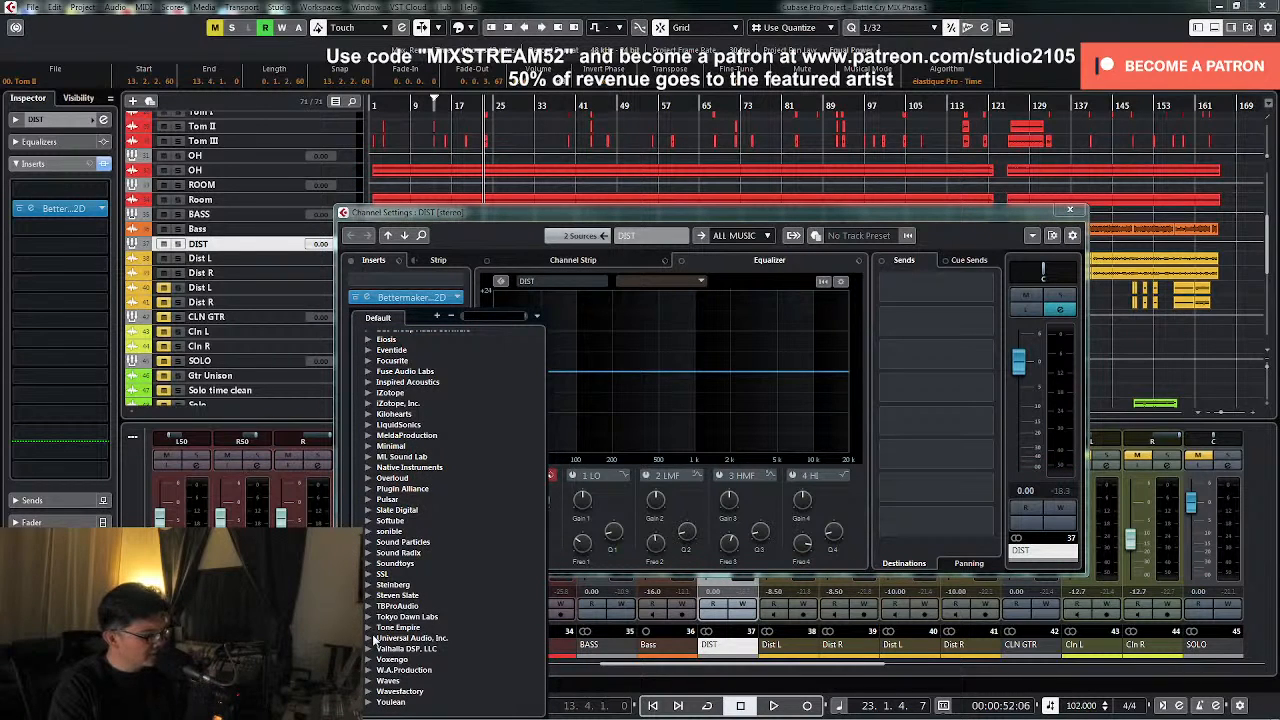
click(368, 564)
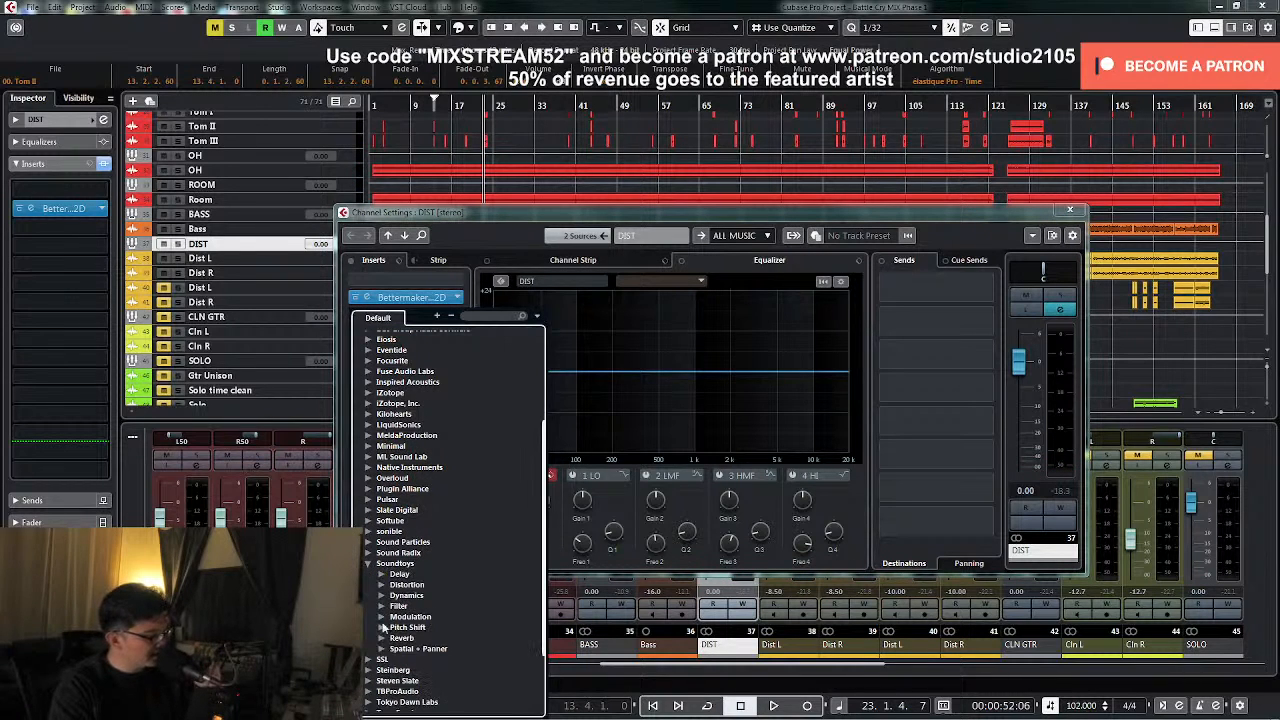
click(380, 639)
scroll(445, 616, down, 3)
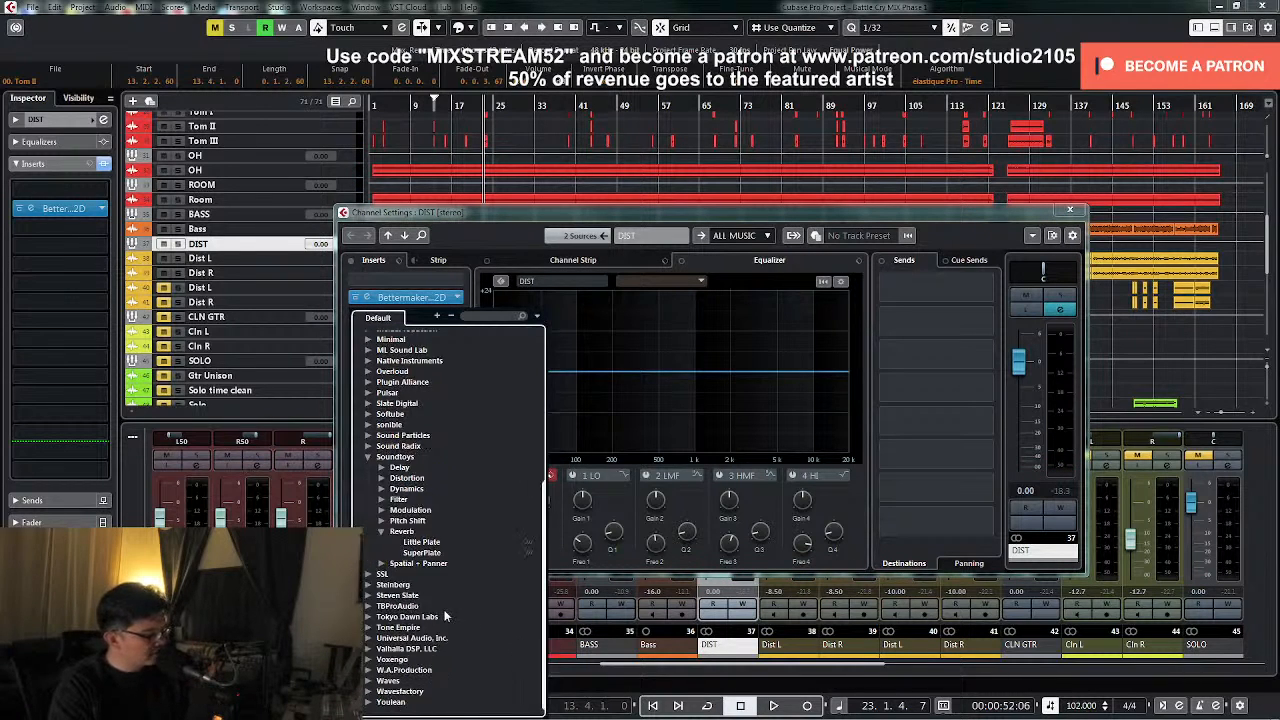
click(425, 555)
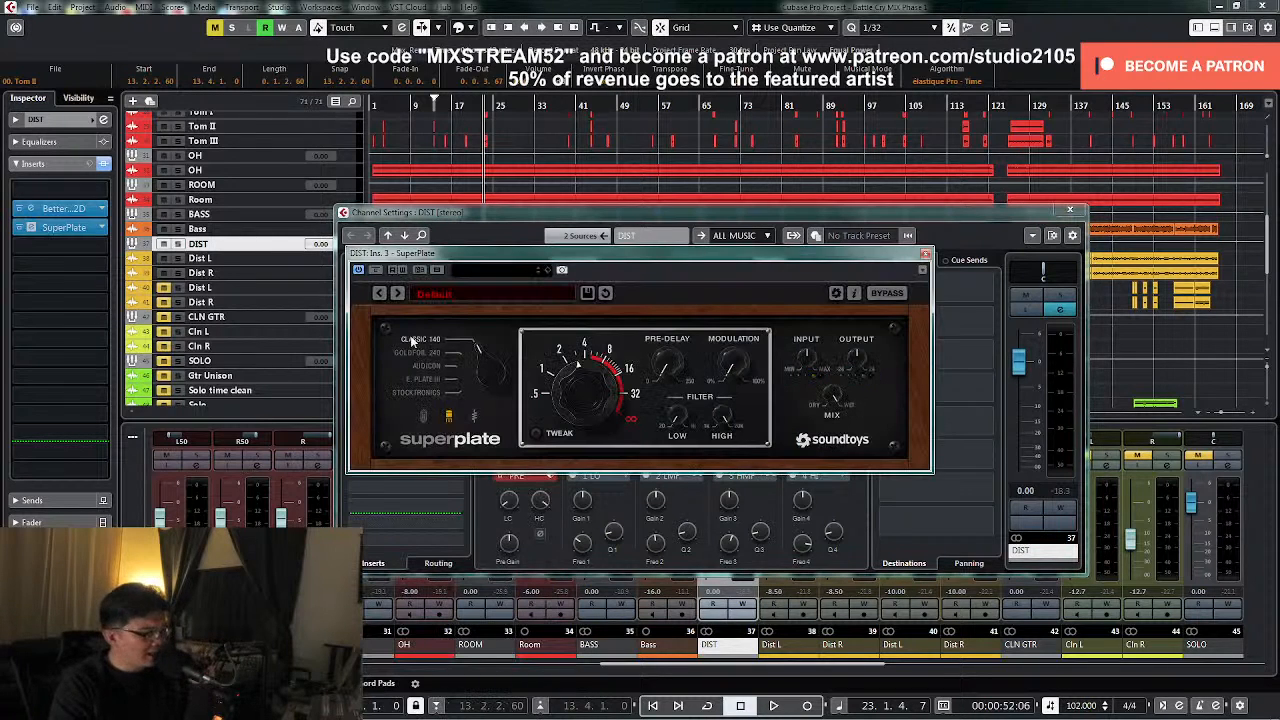
- Load the Short Guitar Plate preset from SuperPlate's Instruments presets
click(506, 297)
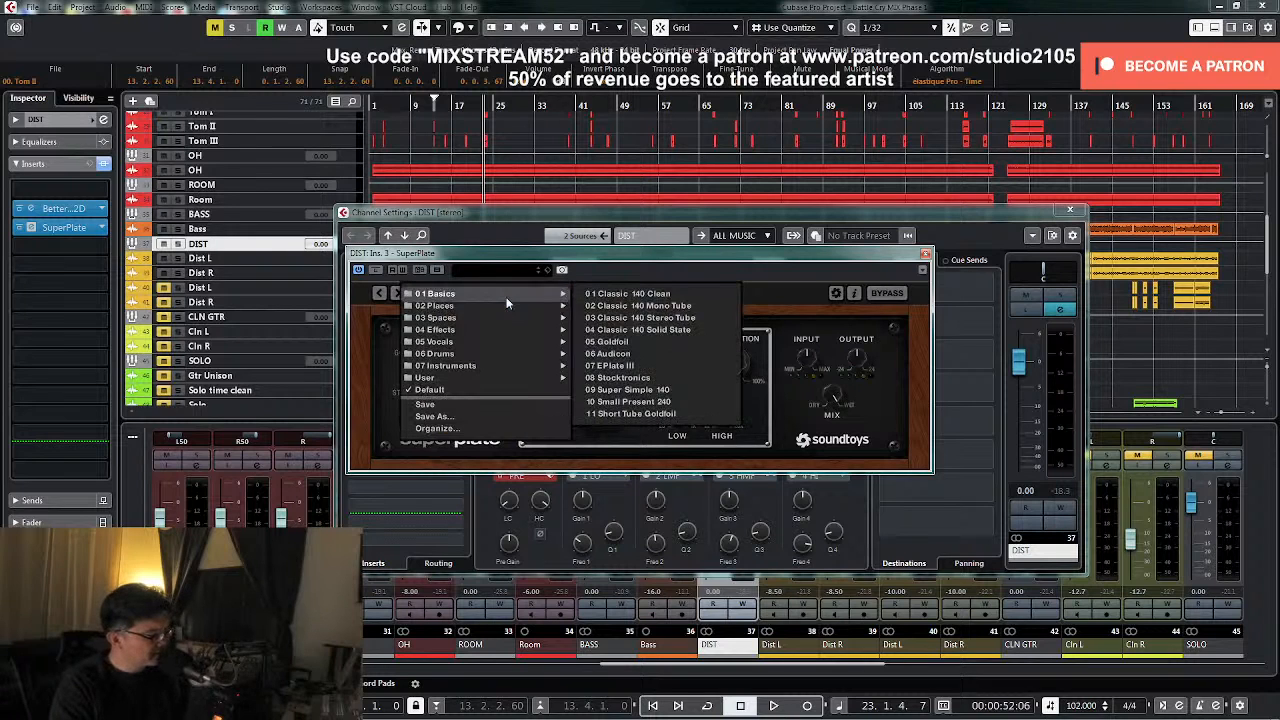
mouse_move(496, 365)
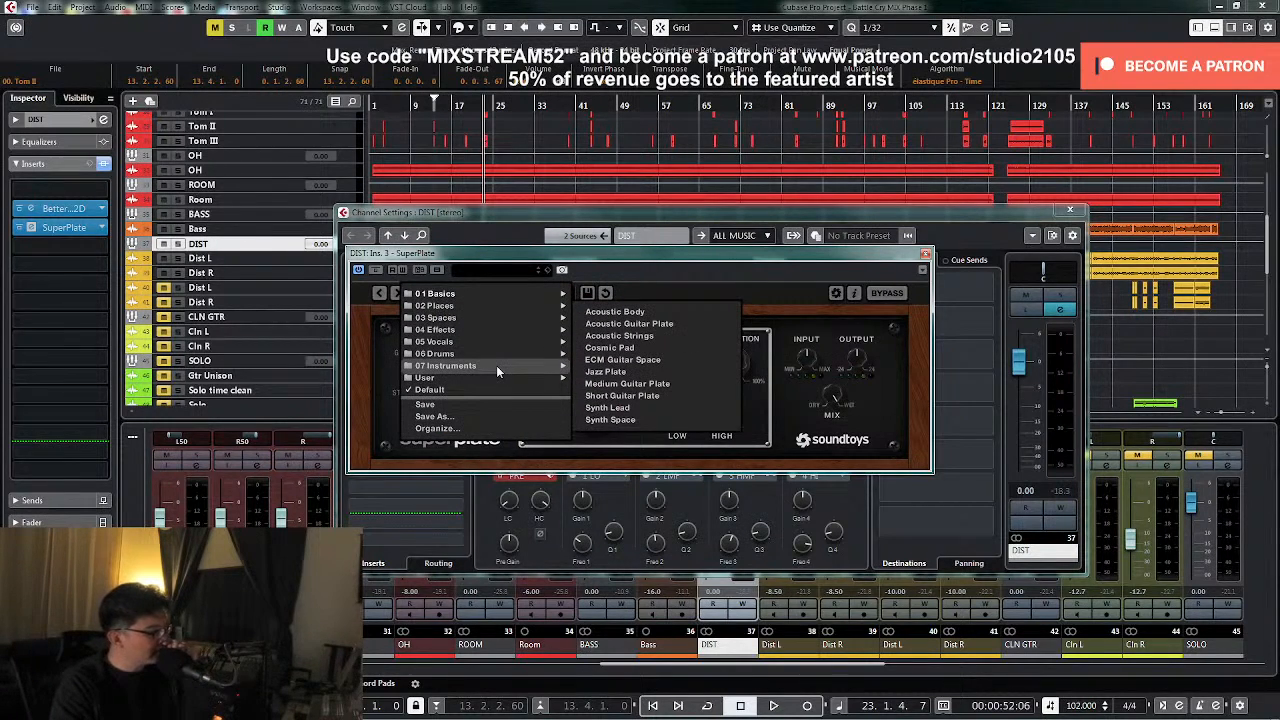
click(642, 398)
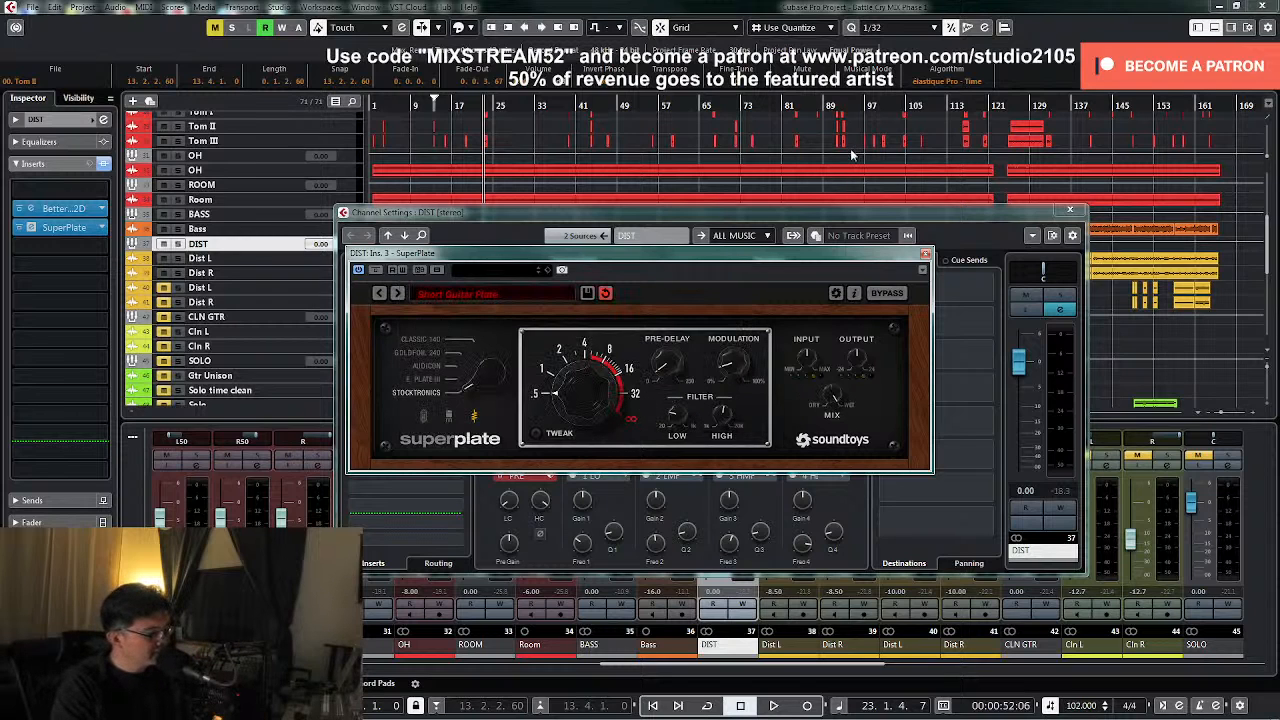
- Solo the DIST group and turn down SuperPlate's dry/wet mix while listening to the song's opening bars
click(1061, 296)
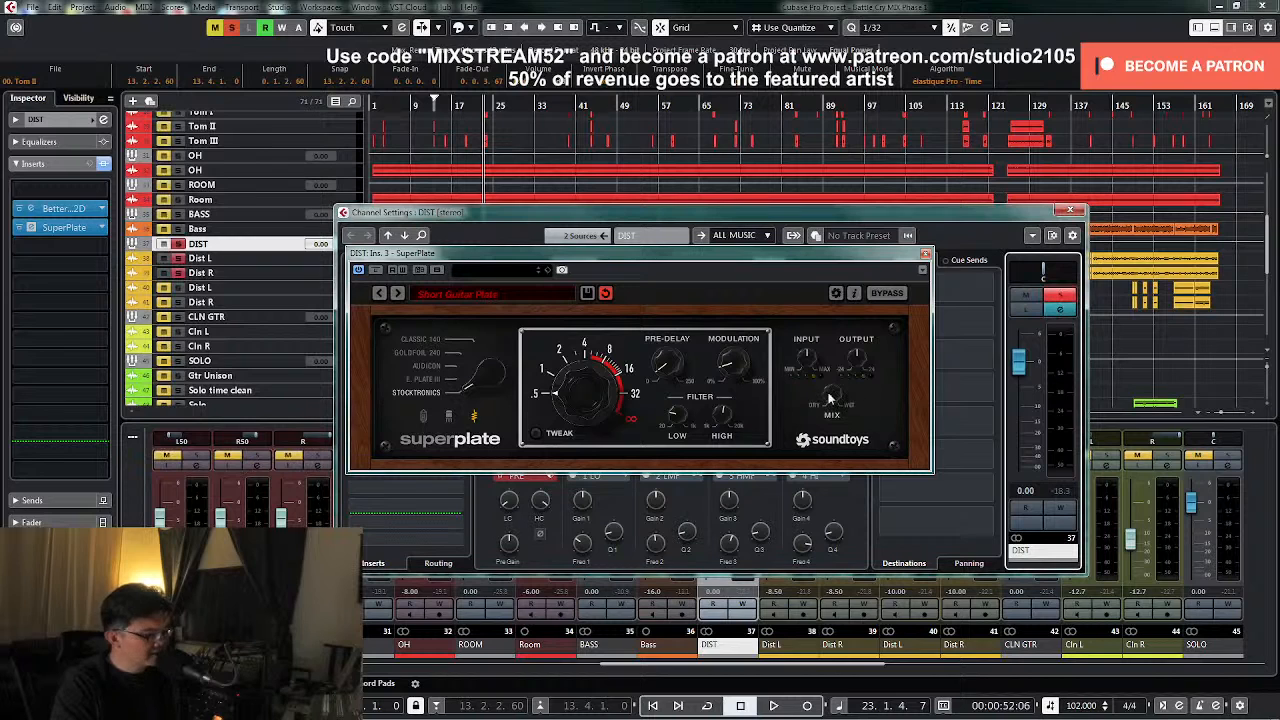
key(space)
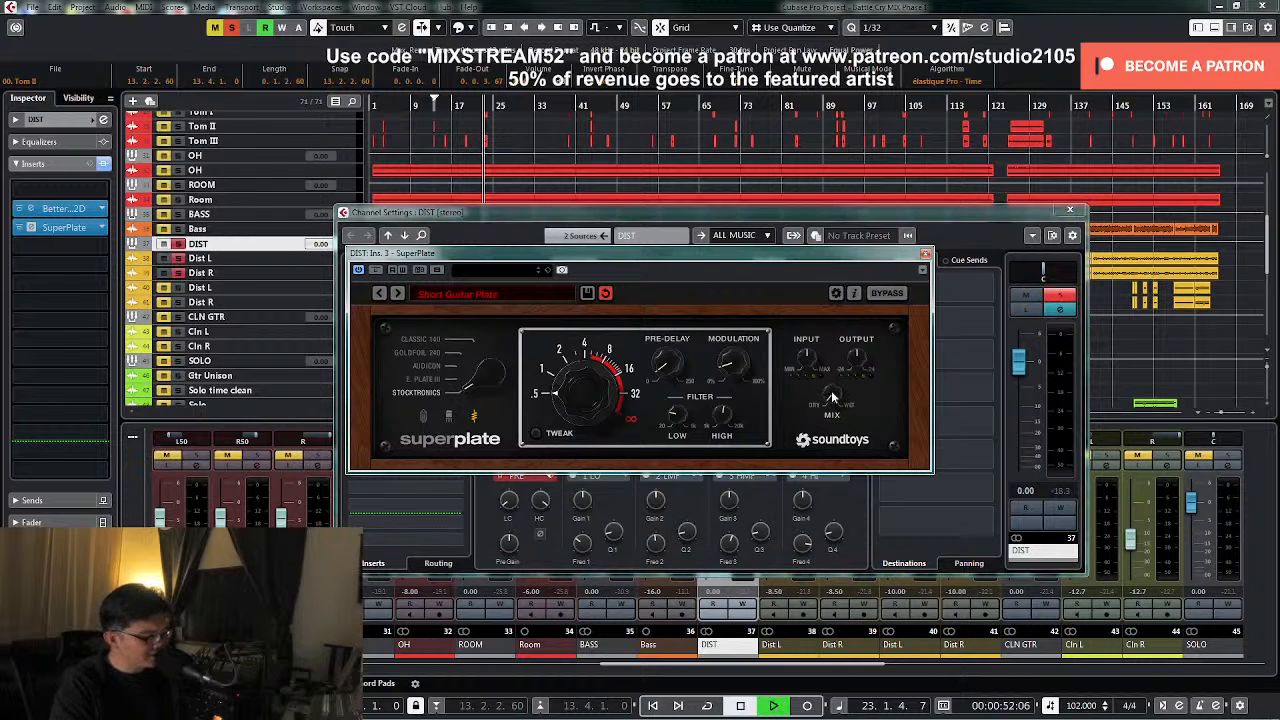
key(KP_Subtract)
drag(832, 397, 832, 410)
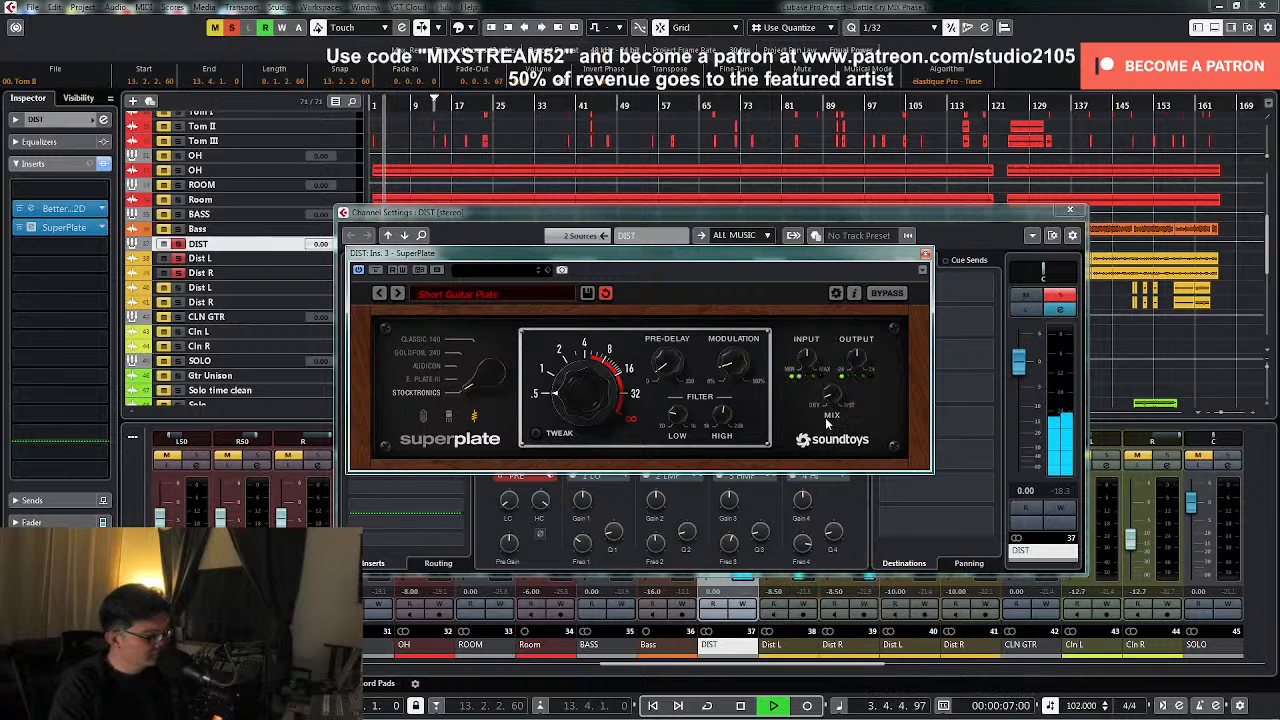
key(space)
key(space)
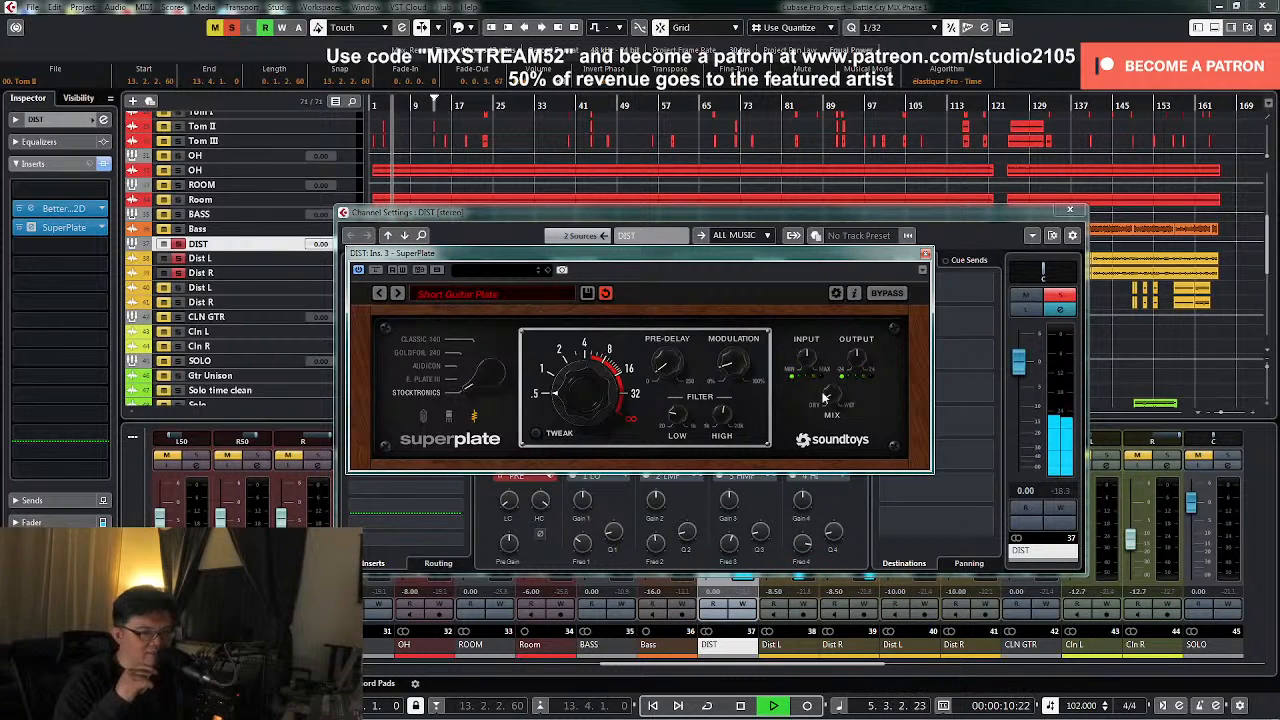
- Unsolo the DIST group to hear the plate reverb in the full mix, and close SuperPlate and the channel settings
key(space)
key(space)
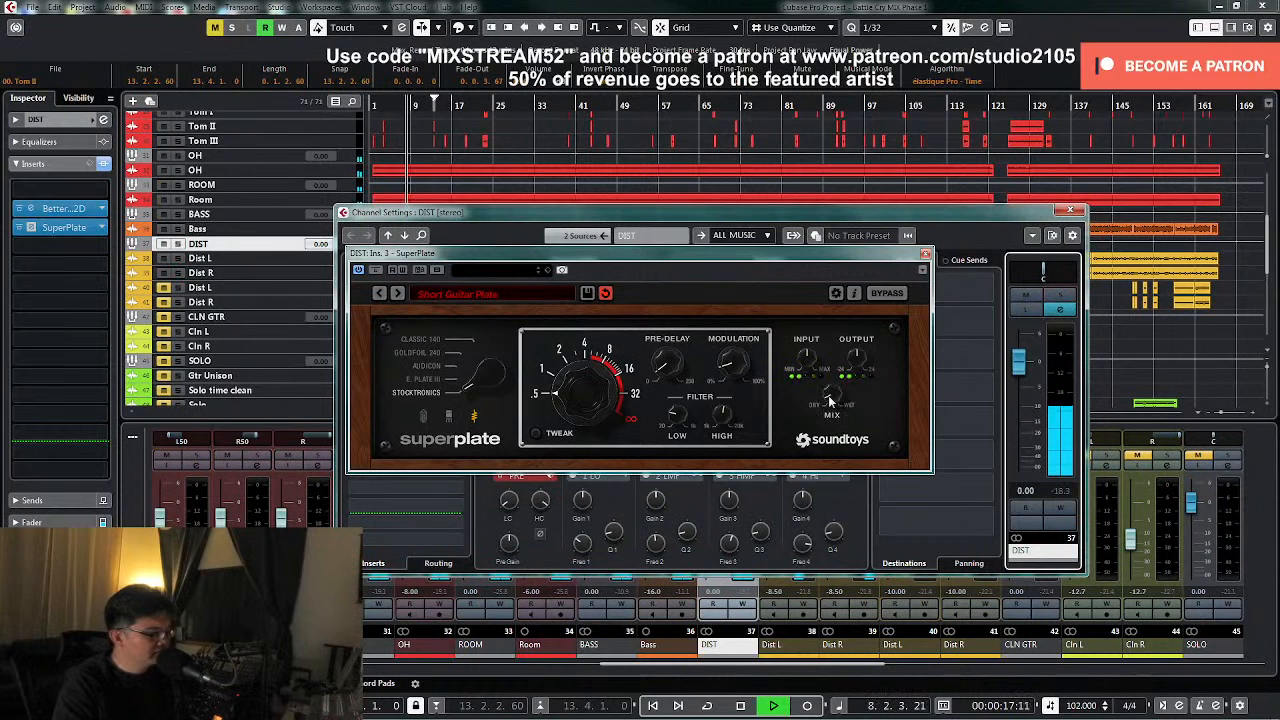
click(925, 255)
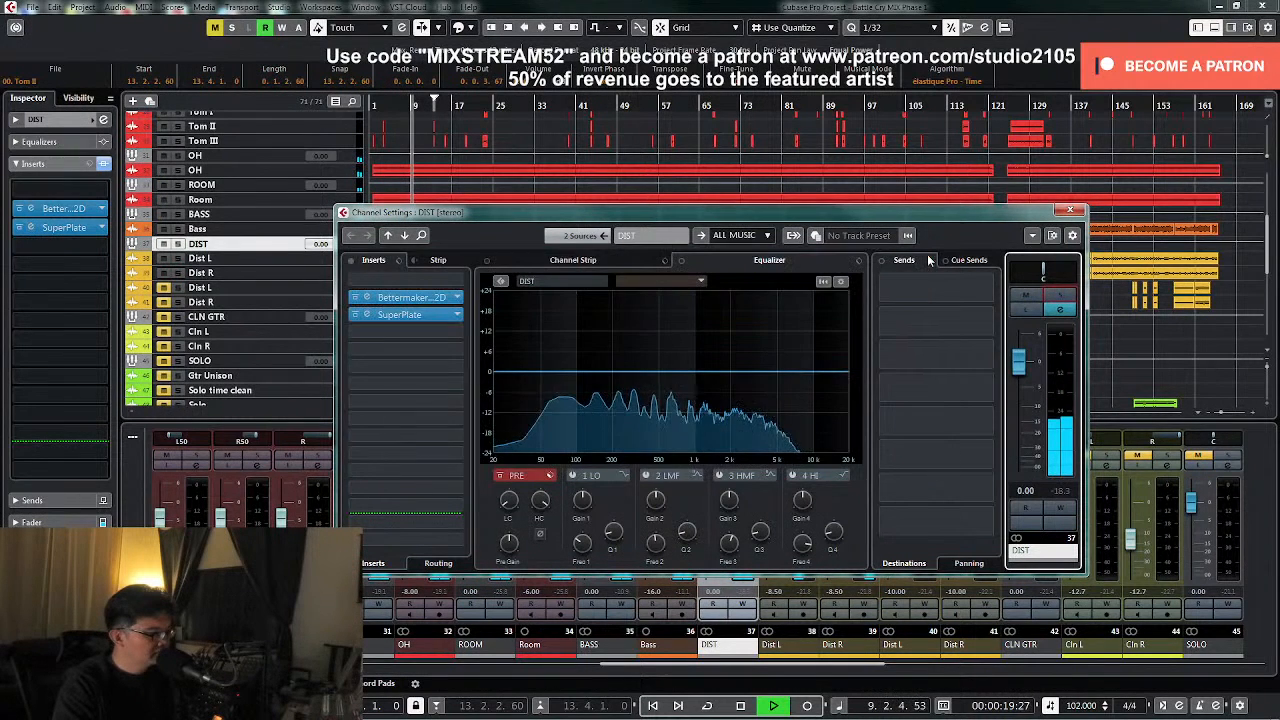
click(1069, 211)
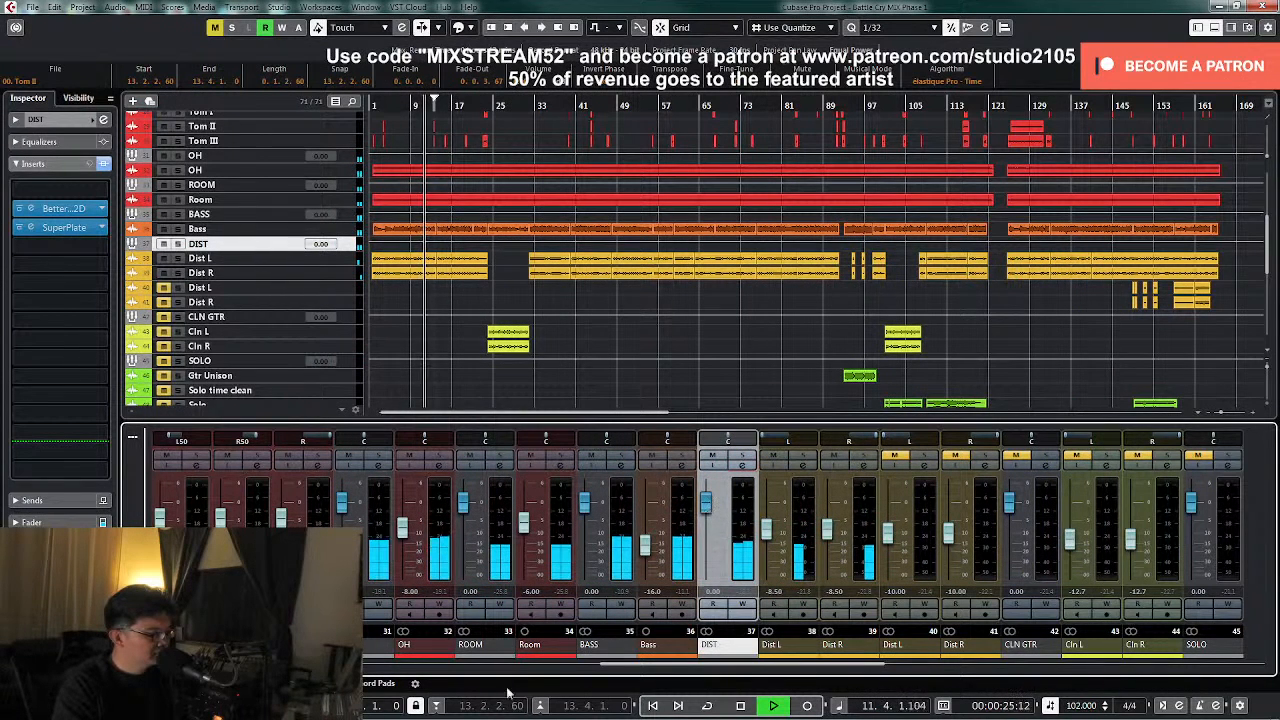
- Open the SNARE group's channel settings and raise its REVerence send to about -0.6 dB while the song plays
click(547, 664)
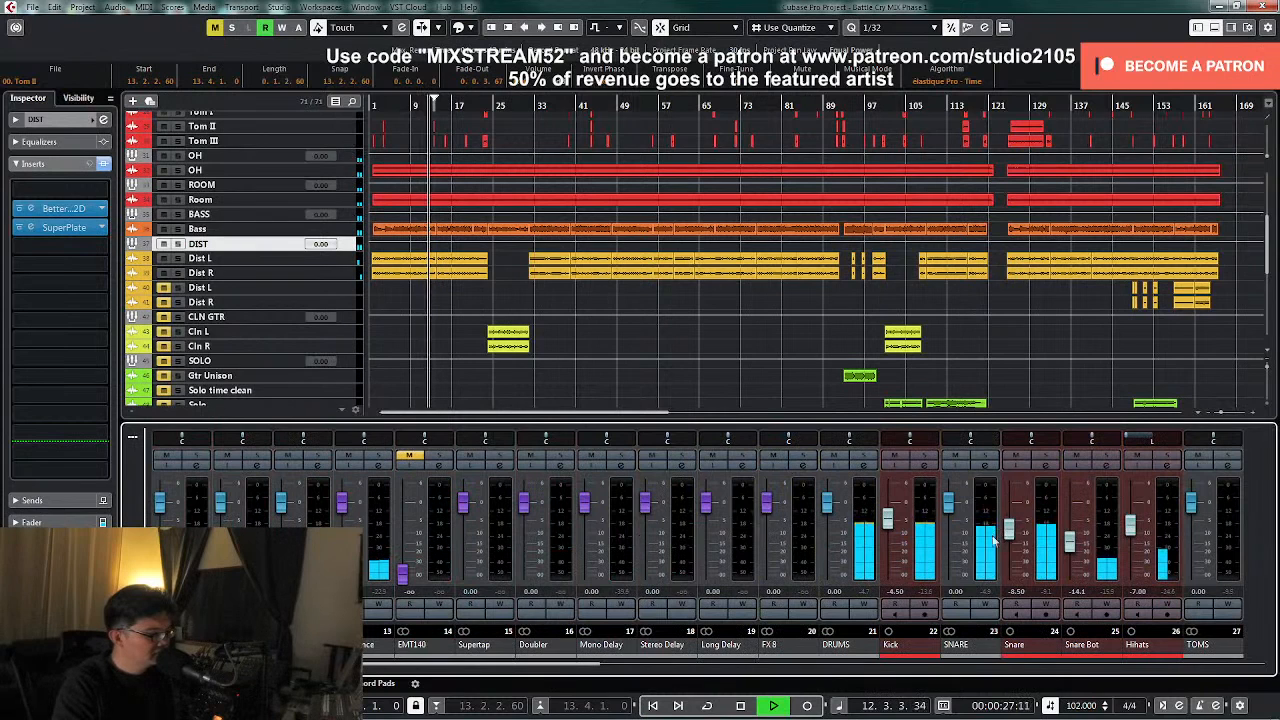
key(space)
click(987, 466)
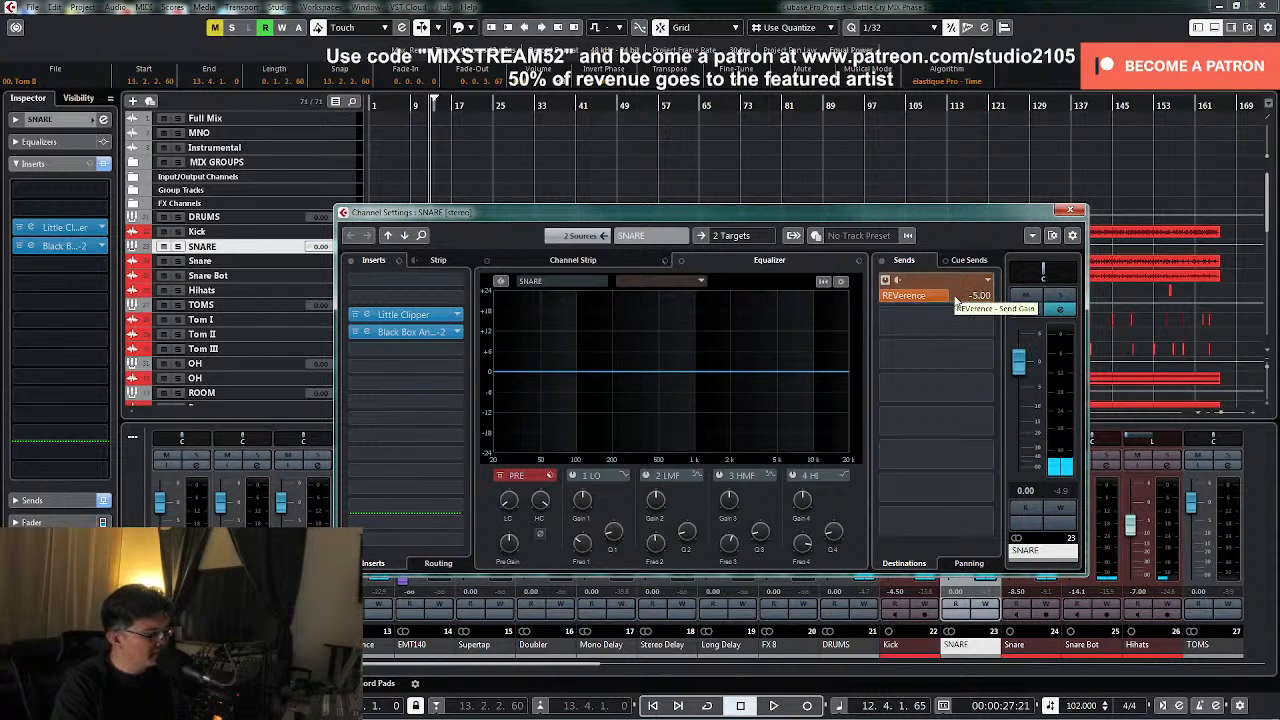
key(space)
drag(955, 300, 983, 297)
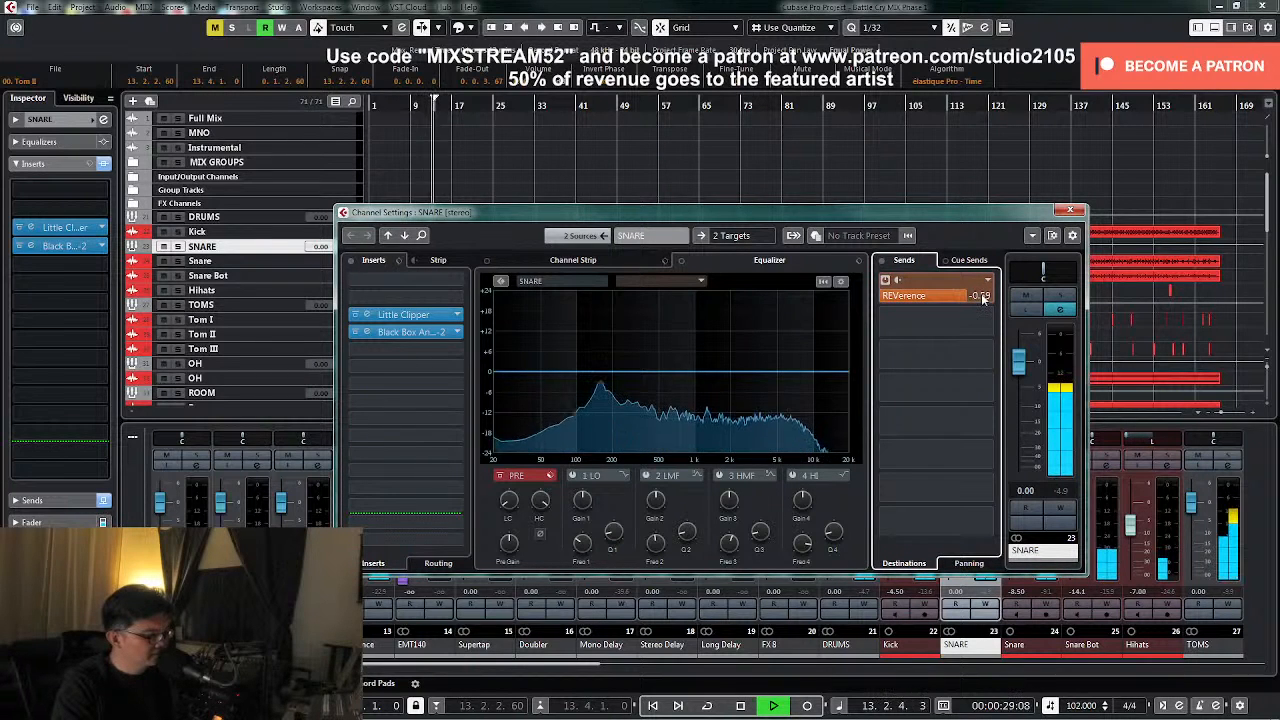
- Set the SNARE group's REVerence send to 0 dB and close its channel settings
double_click(969, 298)
text(0)
key(Return)
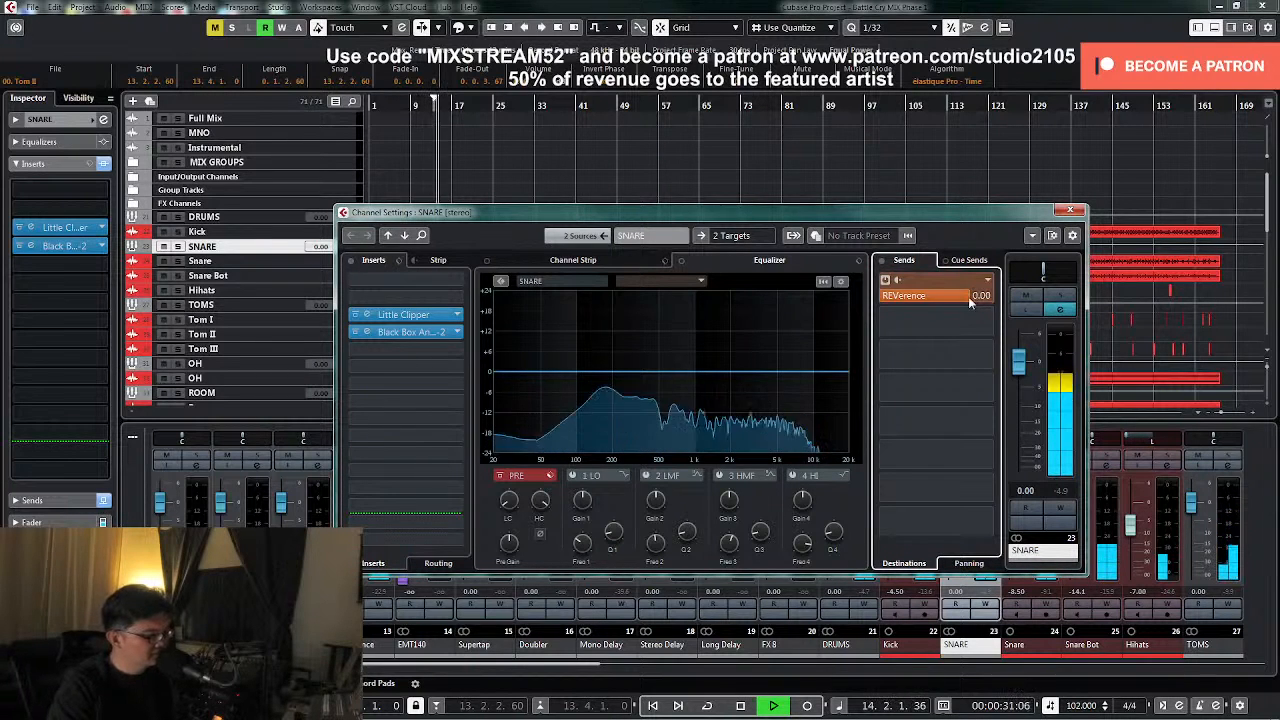
click(1070, 210)
- Mute and unmute the Snare Bot track to compare, and lower its fader to -20.5 dB
click(1075, 456)
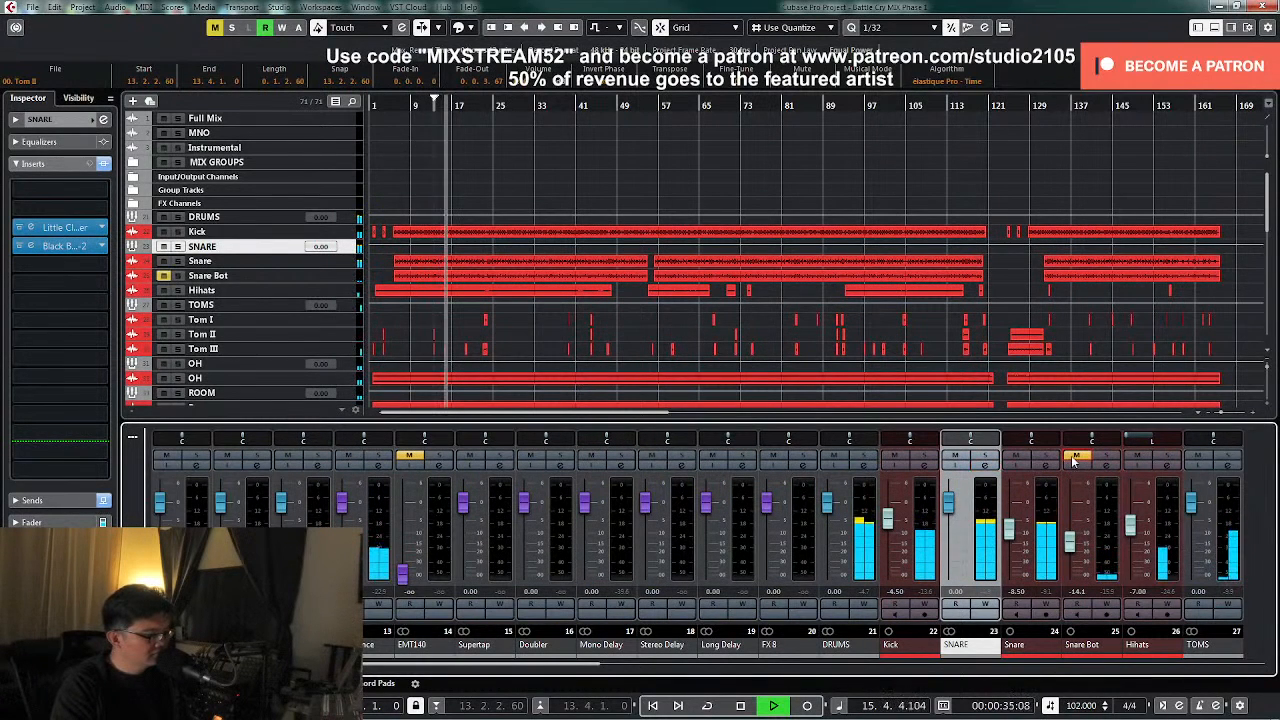
click(1075, 456)
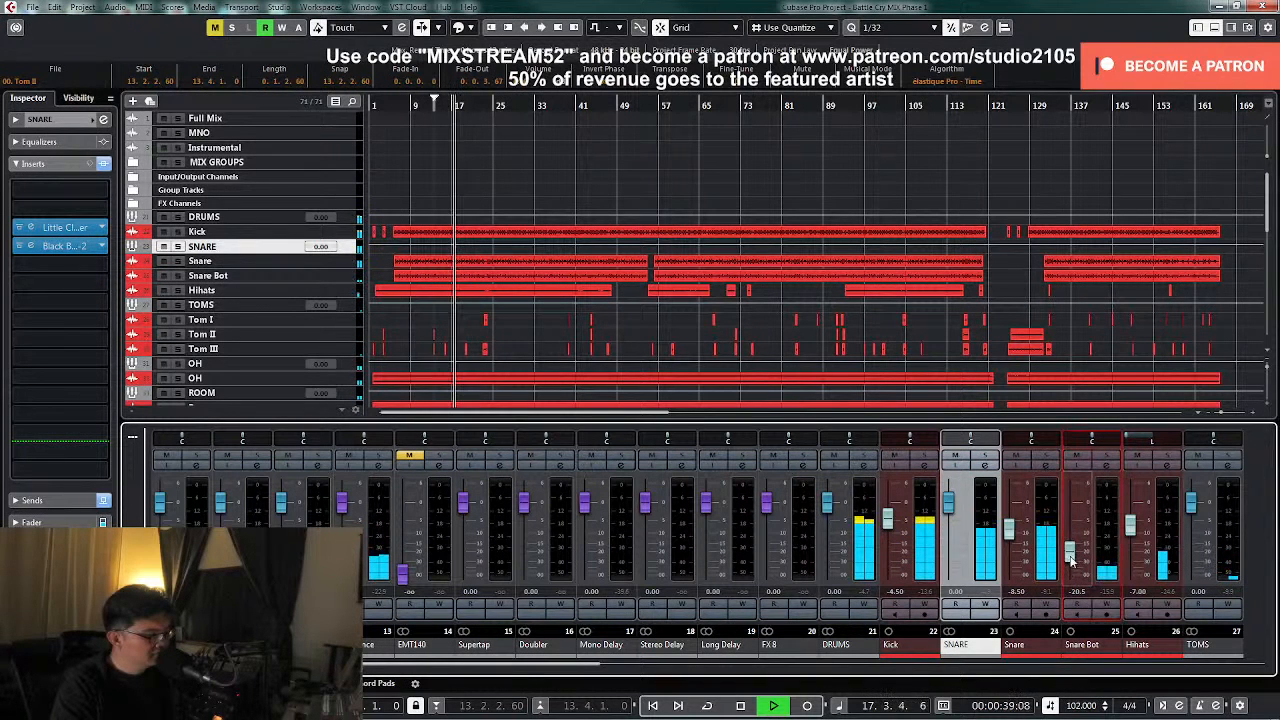
- Try raising the SNARE group's REVerence send to about 4.1 dB while the song plays
click(986, 465)
drag(967, 295, 1002, 303)
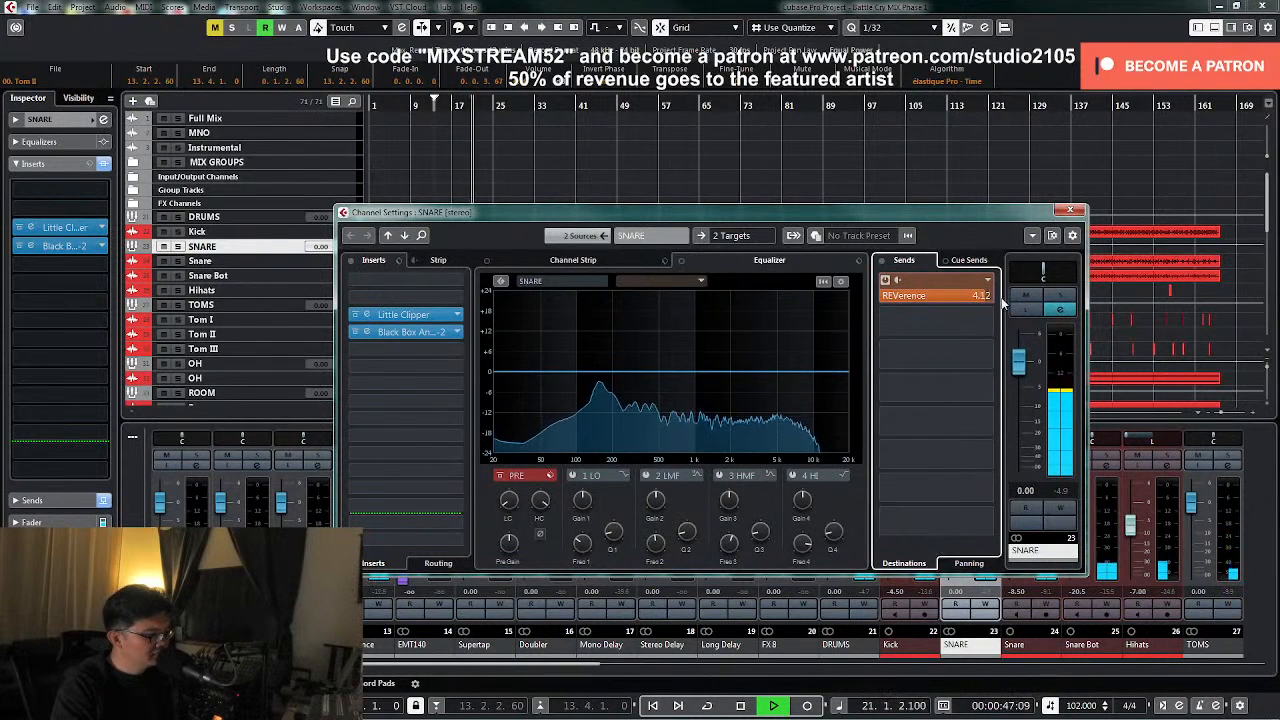
click(1070, 210)
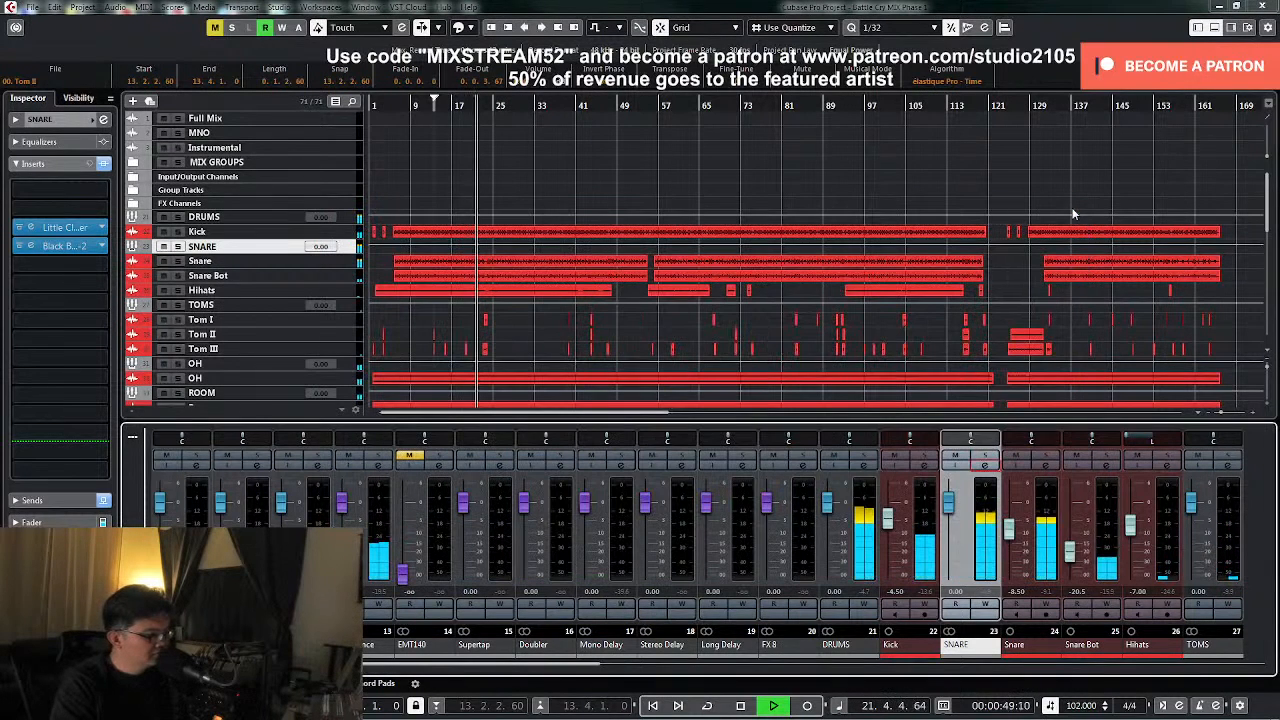
- Enable the high EQ band on the REVerence channel, boost it just above 5 kHz, and replay from around bar 7
click(376, 467)
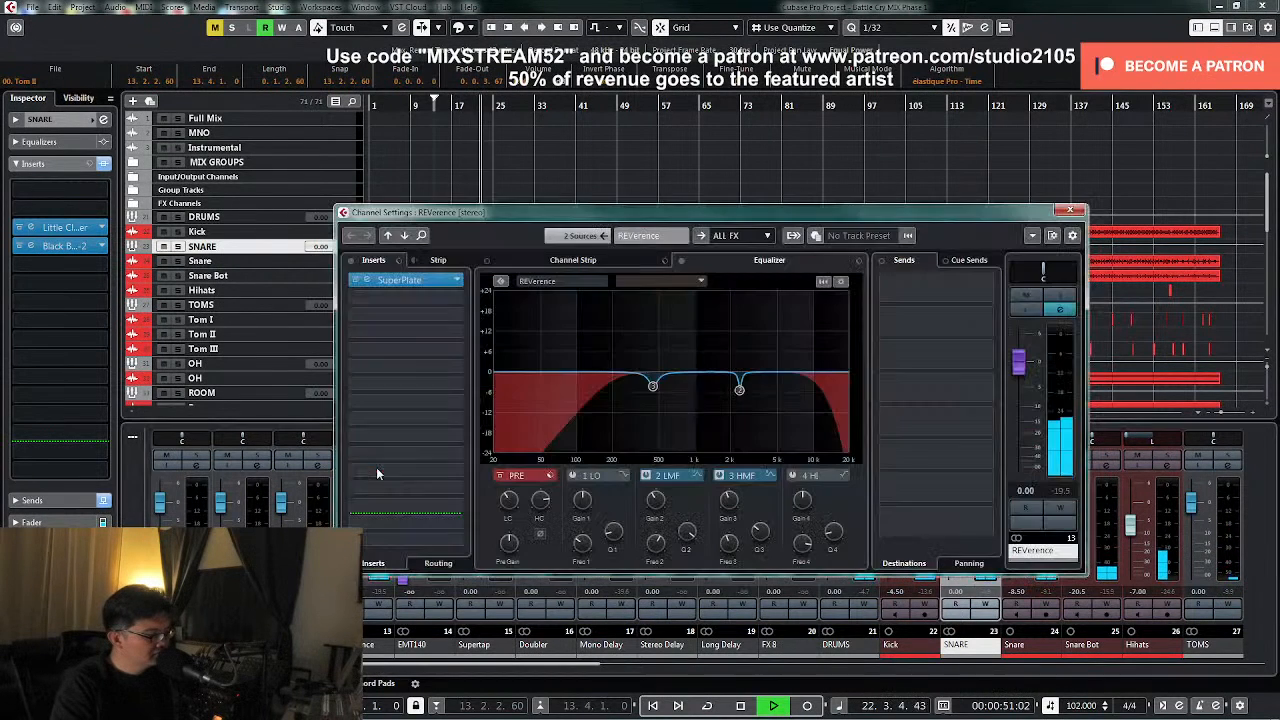
click(793, 475)
click(844, 475)
click(884, 543)
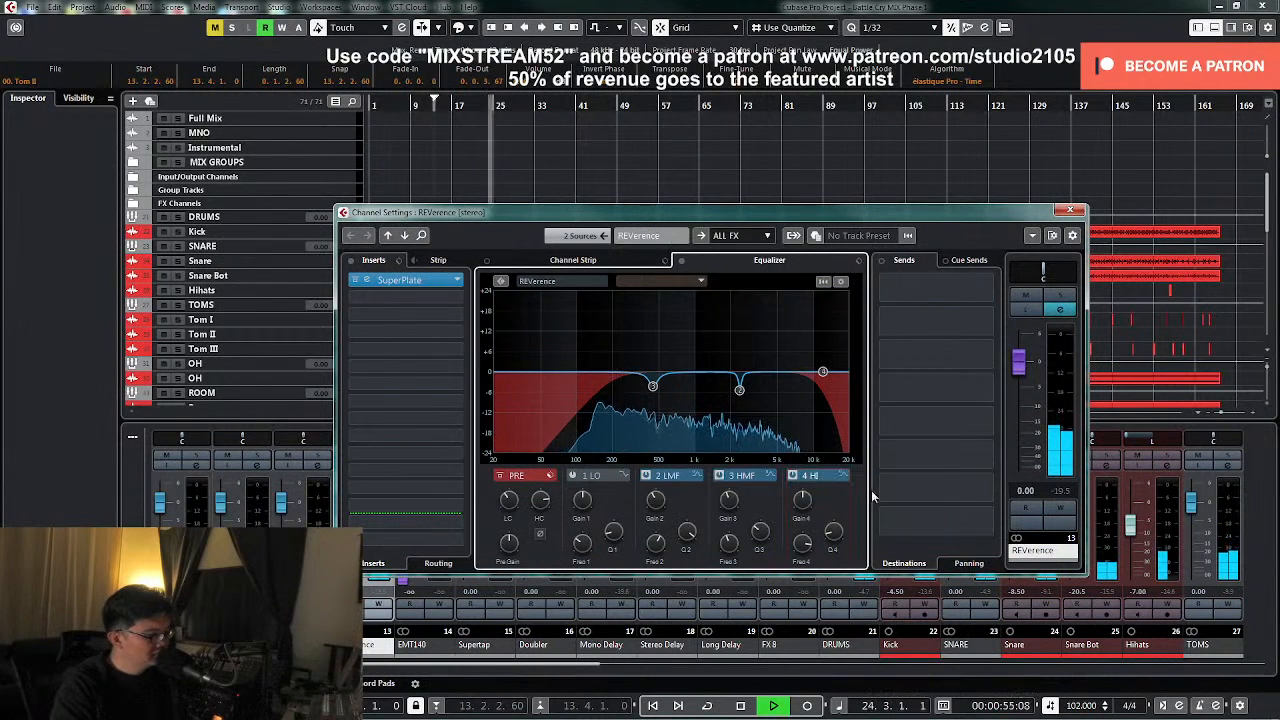
drag(822, 371, 784, 356)
key(space)
click(405, 104)
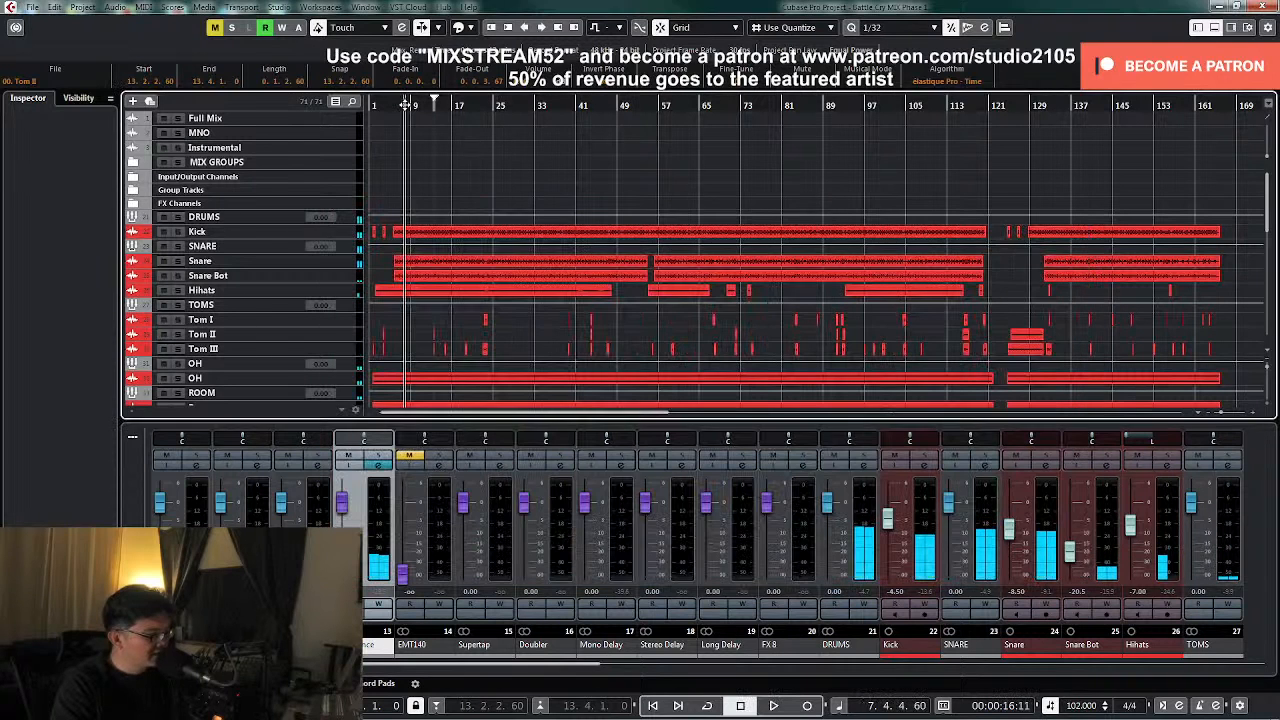
key(space)
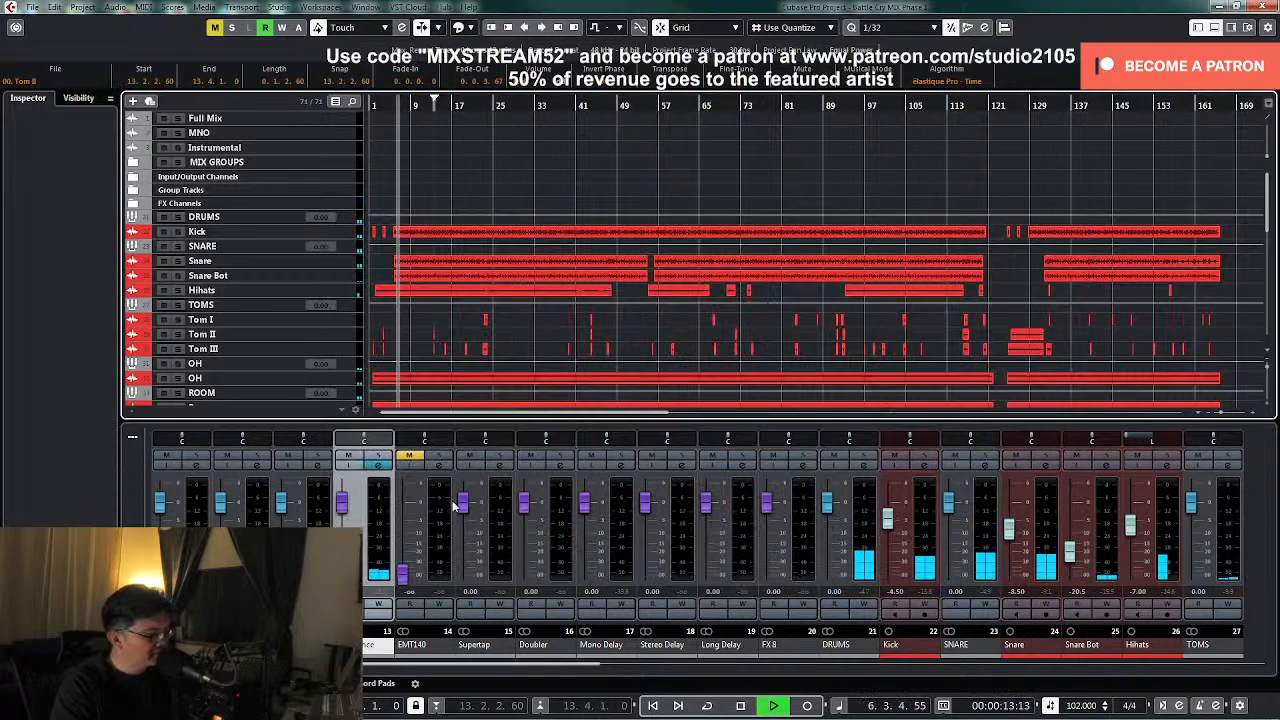
- Reduce the REVerence channel's high EQ boost during playback, close its settings and stop the song after listening
click(379, 467)
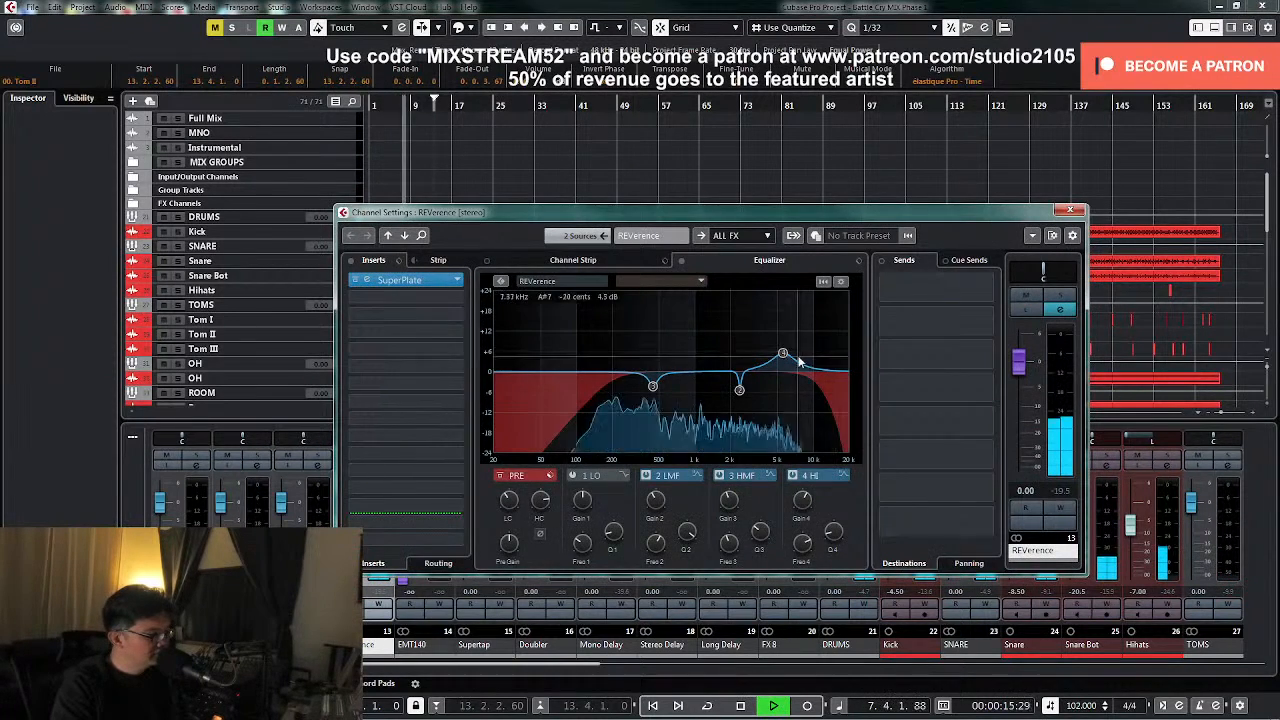
mouse_move(783, 355)
mouse_down()
mouse_move(785, 341)
mouse_move(776, 352)
mouse_move(700, 347)
mouse_move(690, 330)
mouse_move(620, 345)
mouse_move(782, 366)
mouse_up()
click(1070, 210)
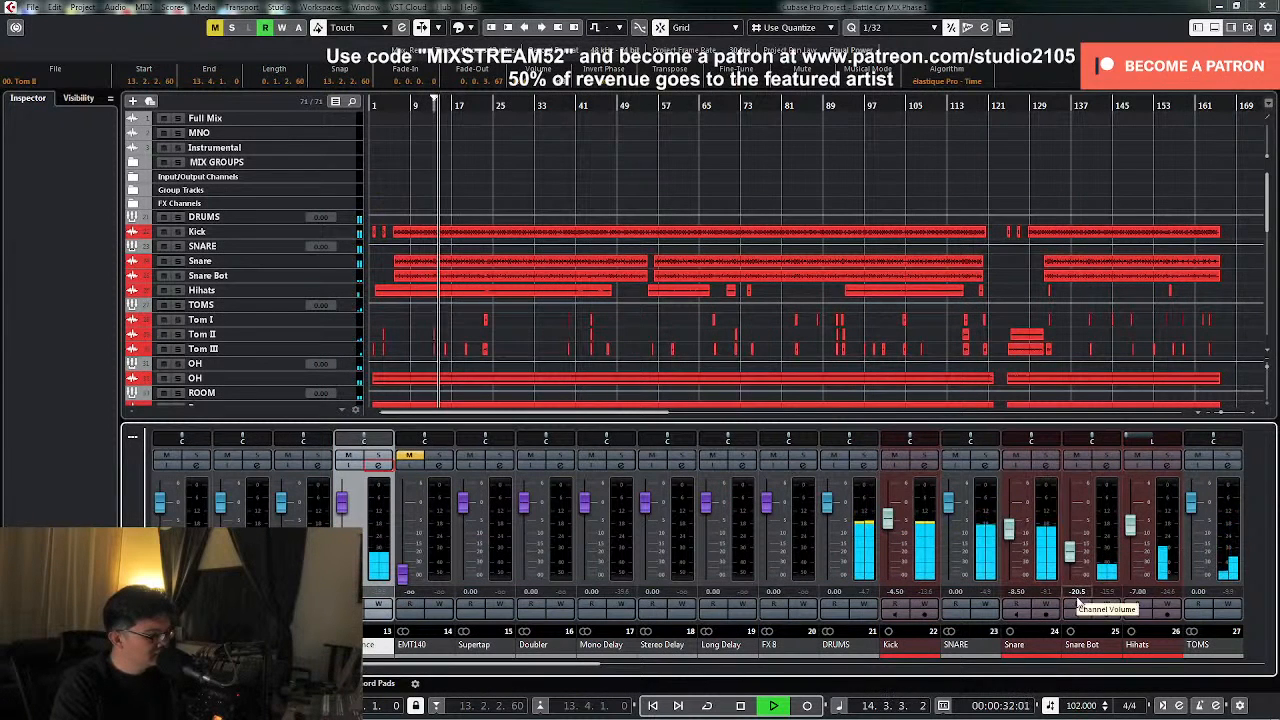
key(space)
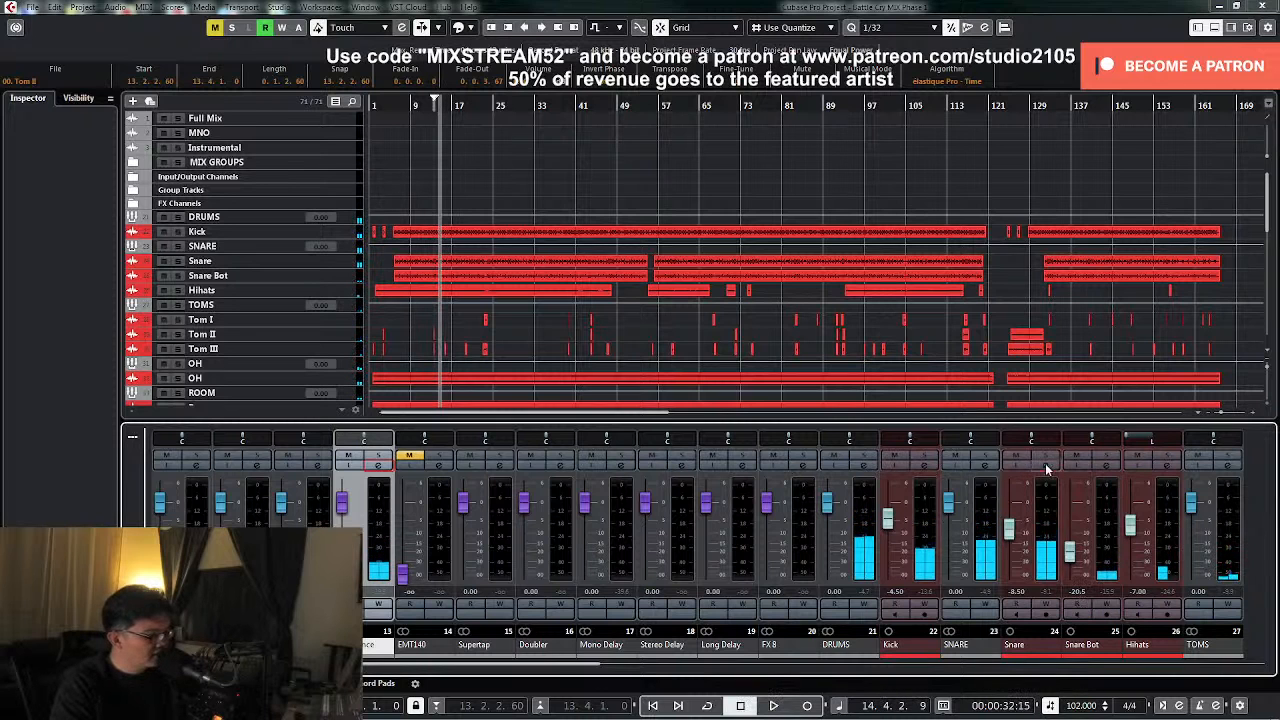
- Raise the Snare track's FG-S HF gain in Virtual Mix Rack to about 8.56 dB, close its windows, and listen briefly
click(1052, 465)
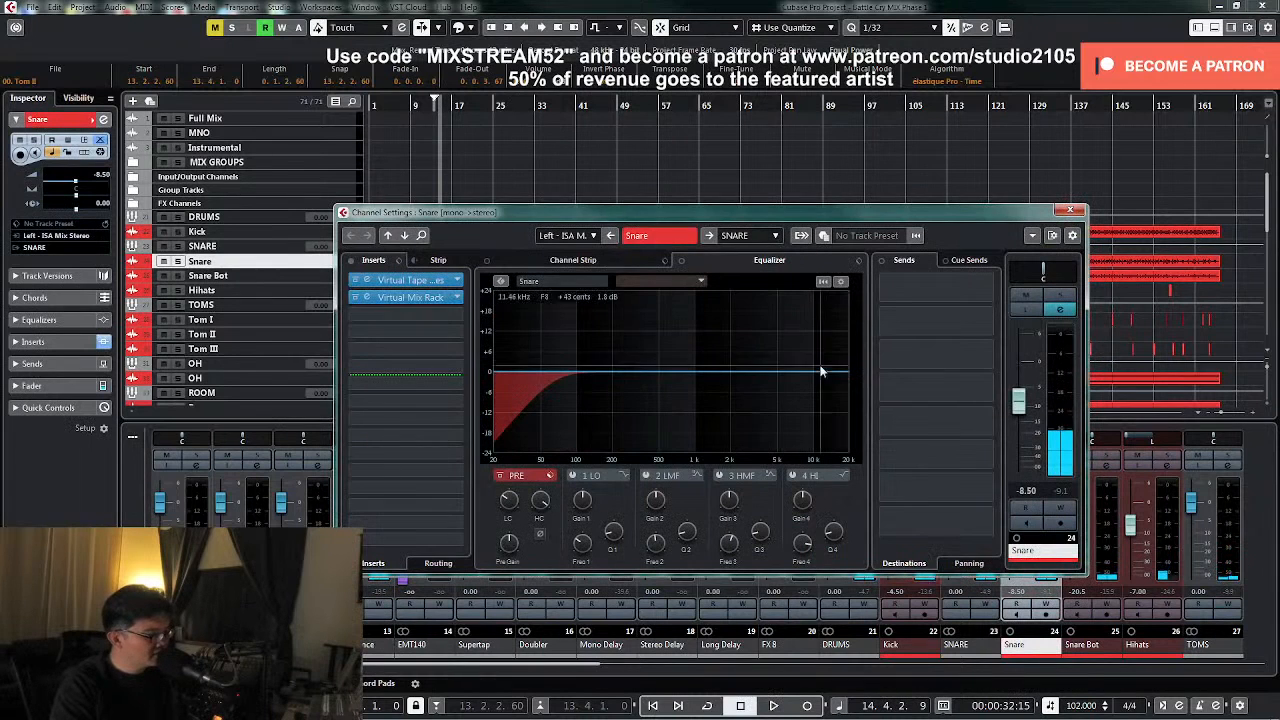
click(404, 299)
key(space)
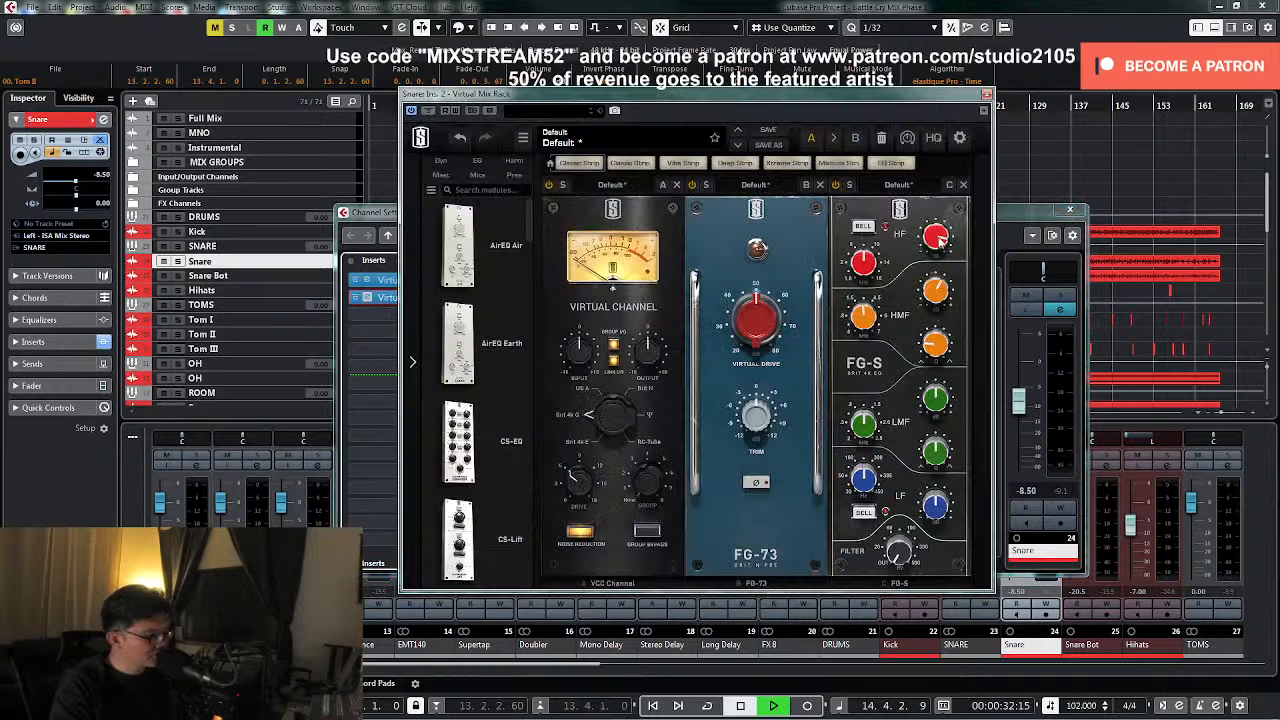
mouse_move(941, 240)
scroll(938, 250, down, 2)
scroll(938, 253, down, 1)
scroll(938, 253, up, 2)
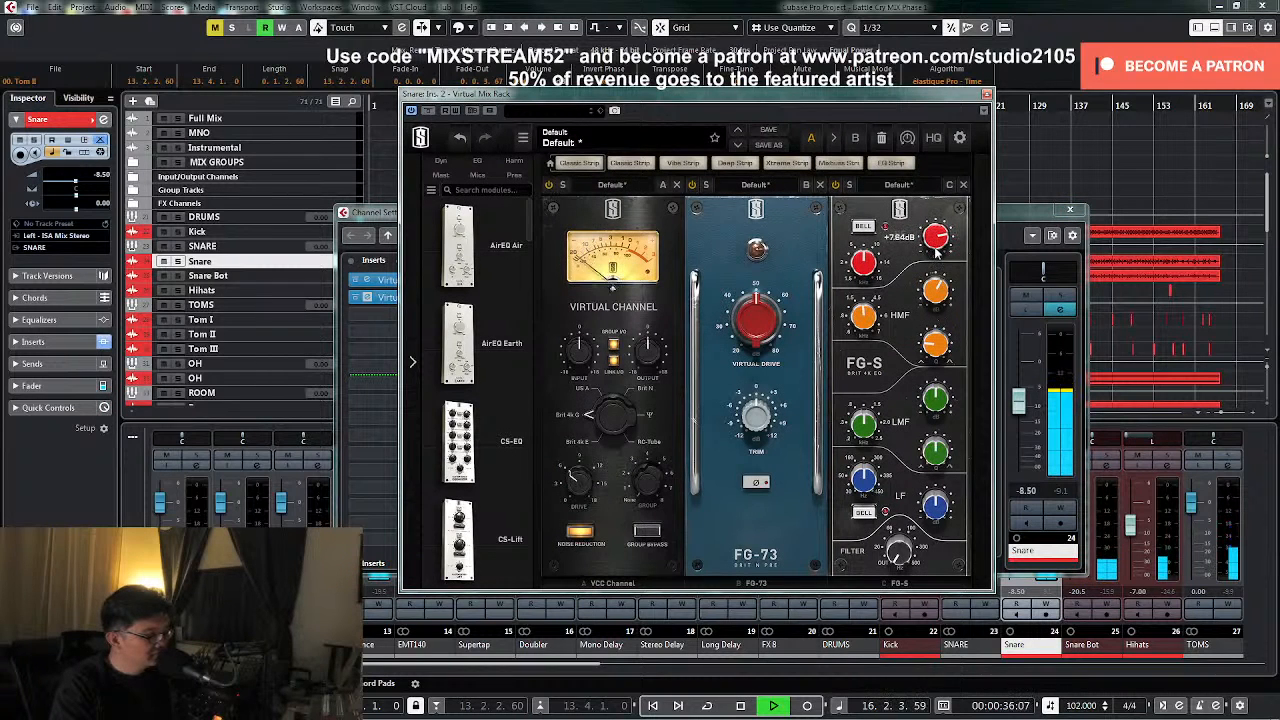
scroll(936, 241, up, 1)
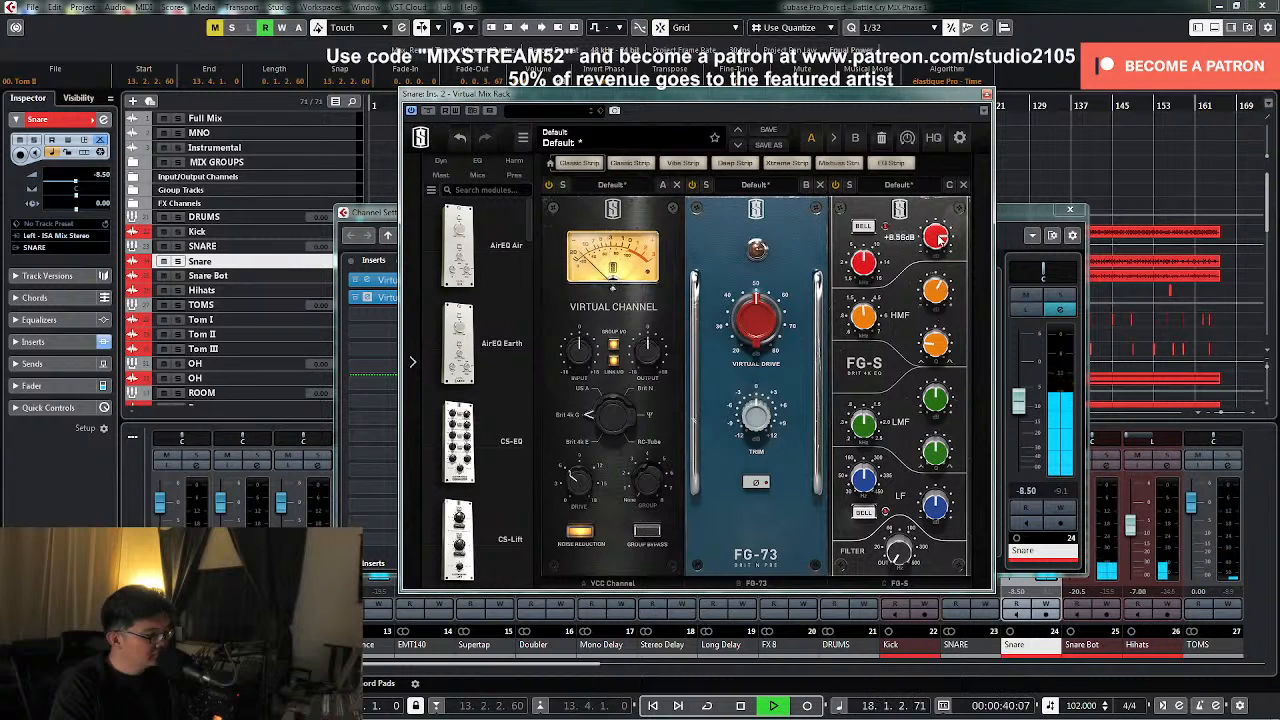
key(space)
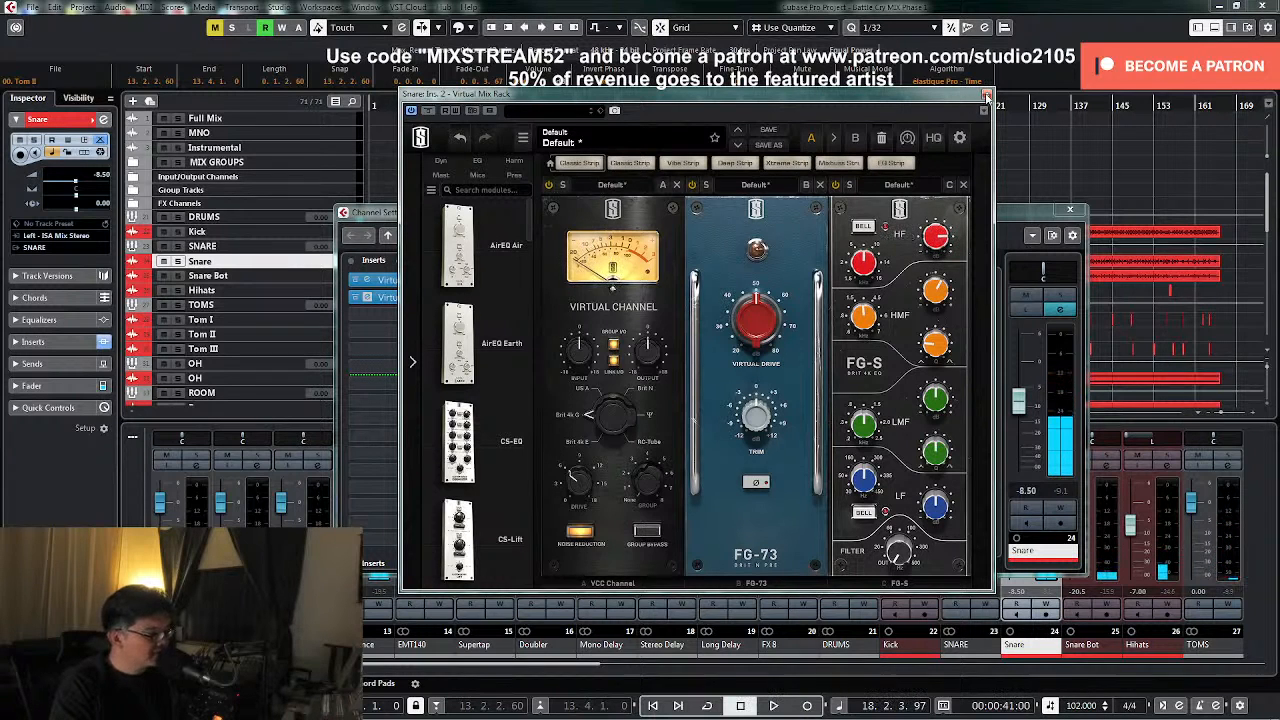
click(986, 97)
click(1070, 209)
key(space)
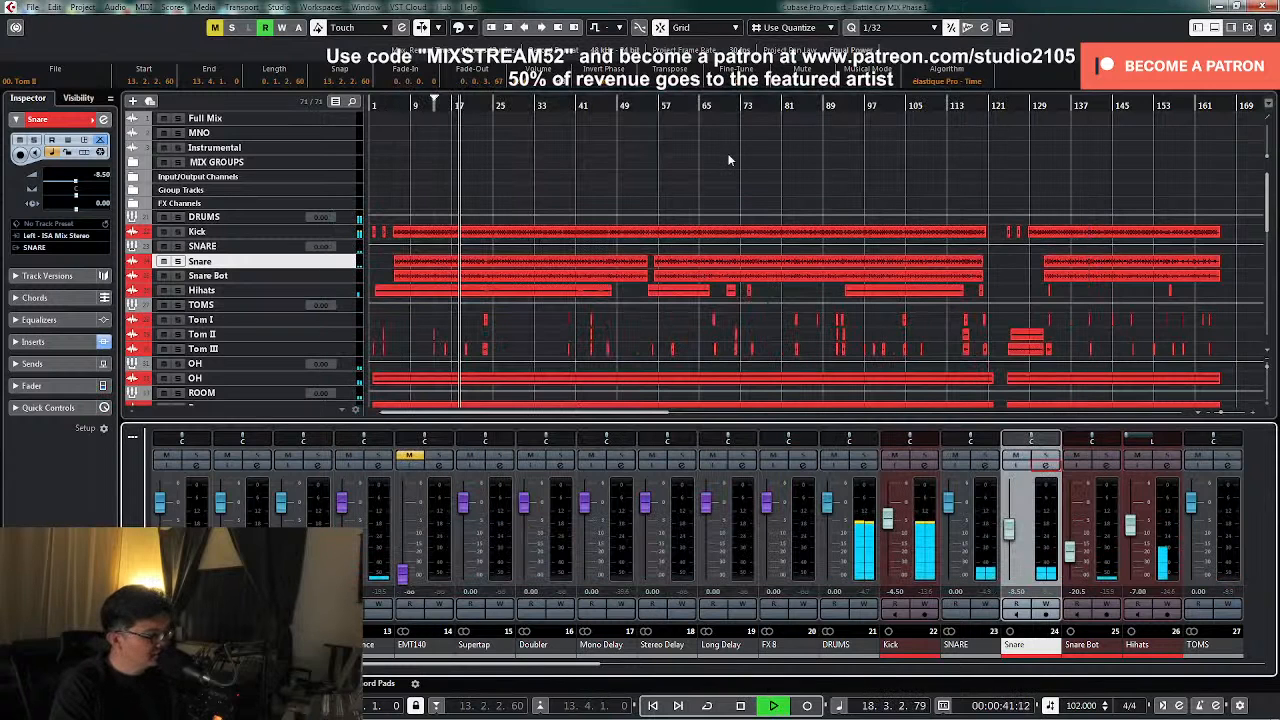
key(space)
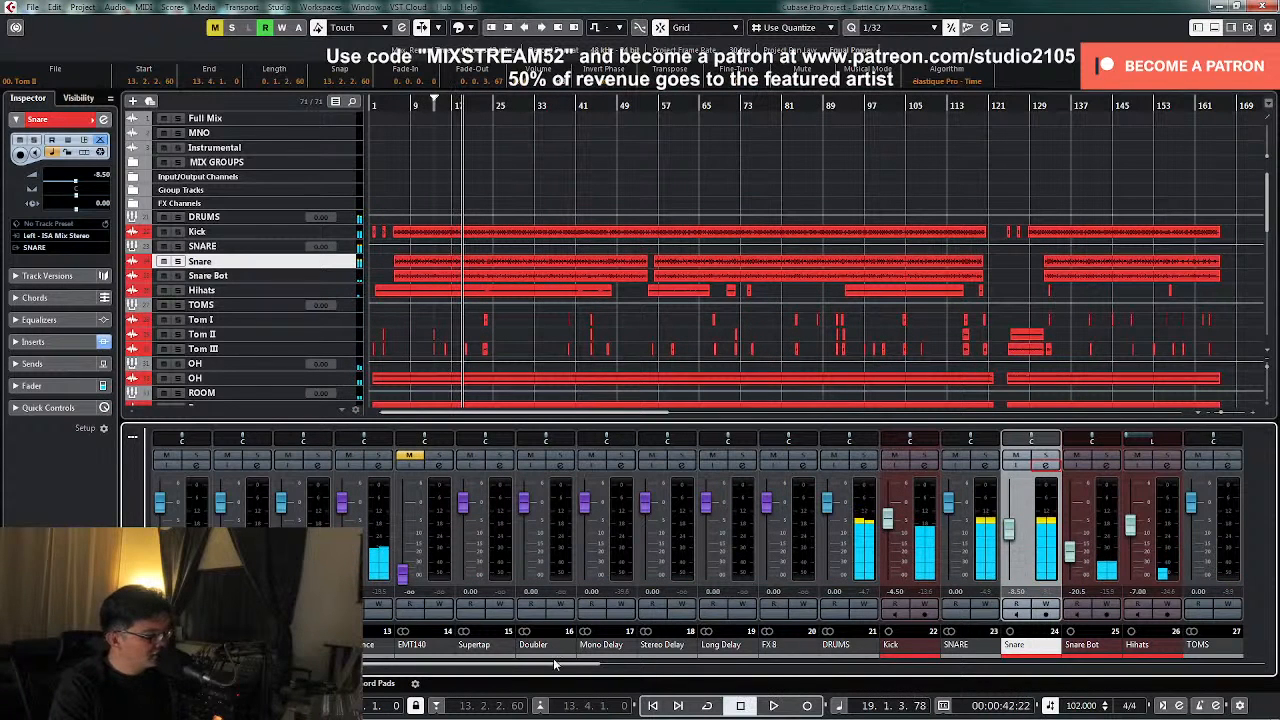
- Open the OH group's channel settings and add a send to REVerence
drag(560, 670, 650, 677)
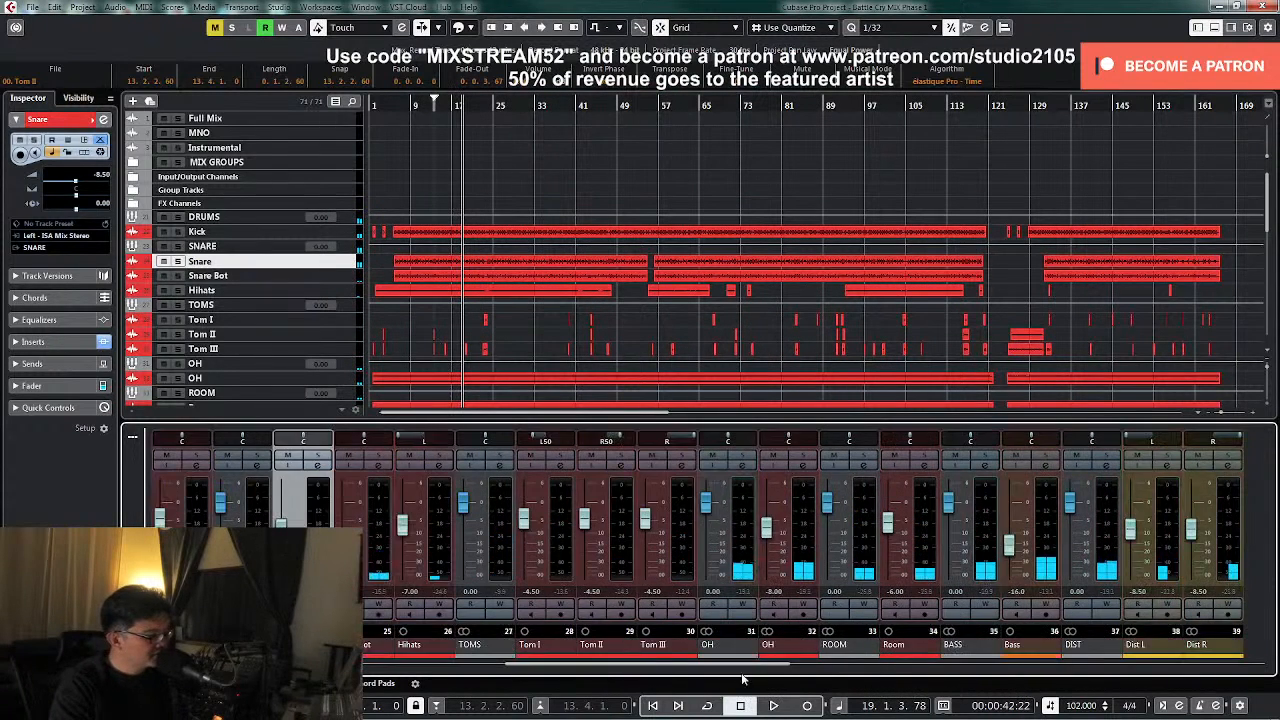
click(743, 465)
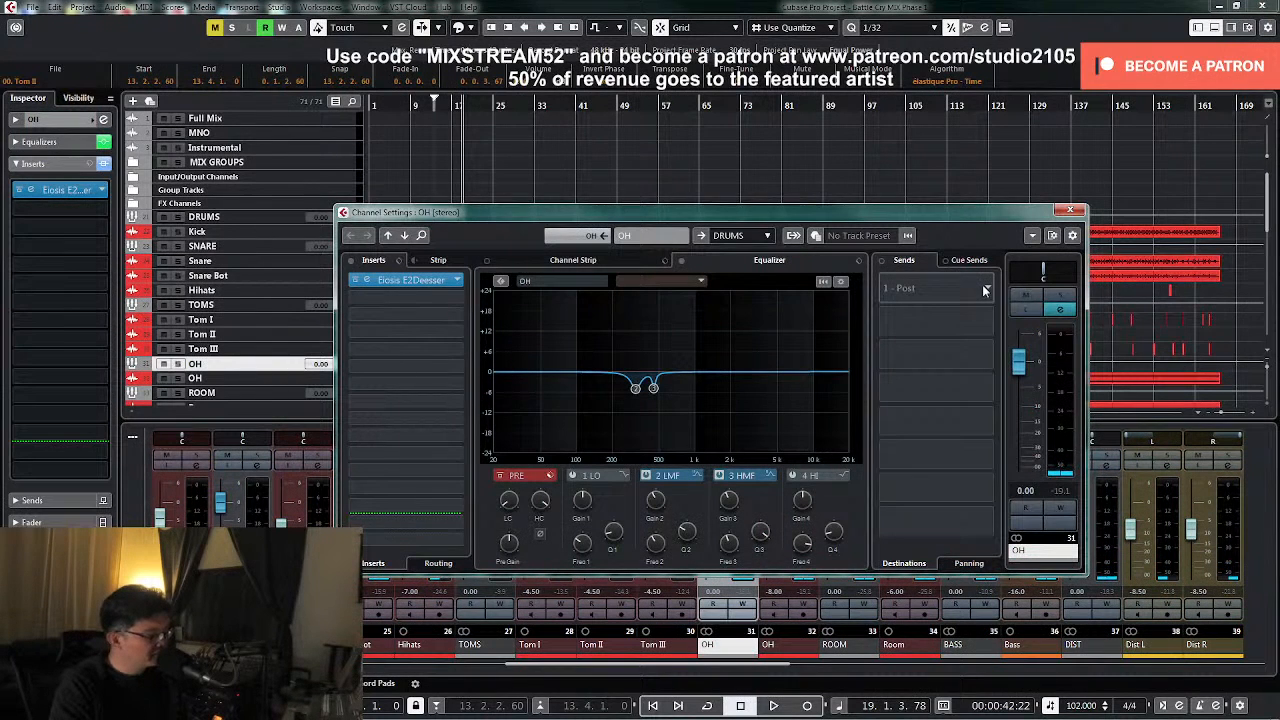
click(984, 290)
click(930, 335)
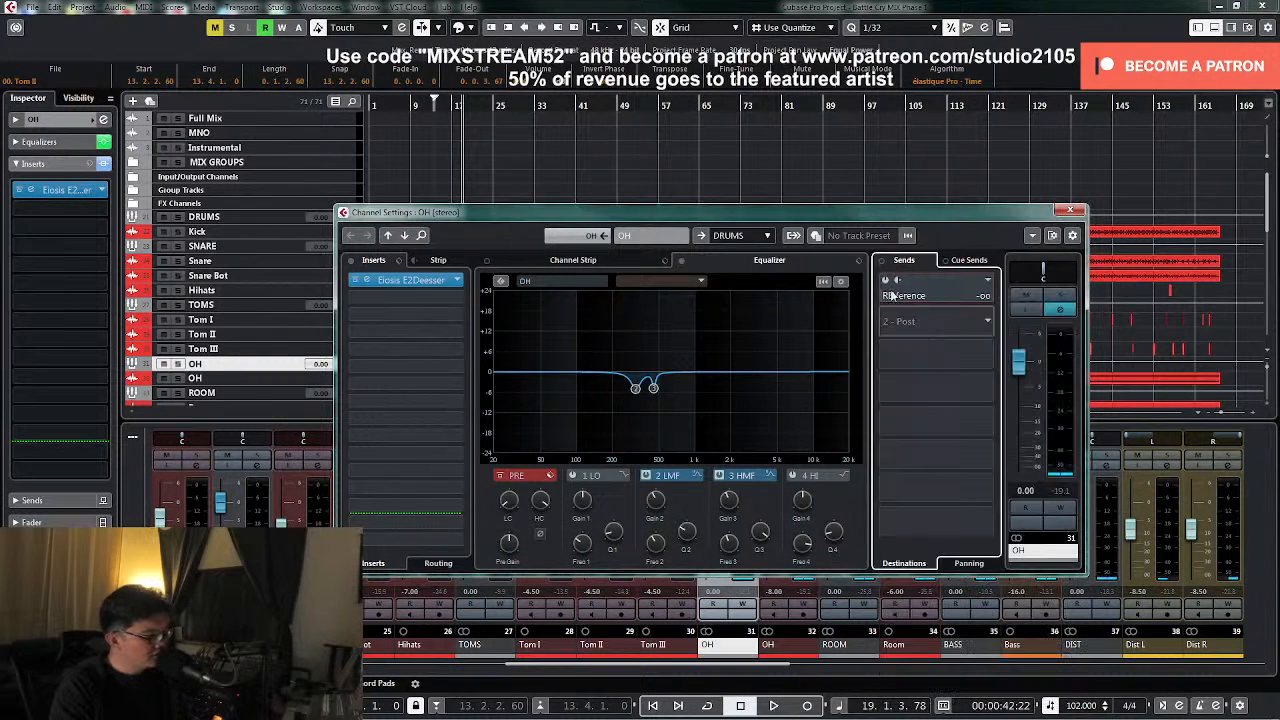
- Raise the OH group's REVerence send to 0 dB while soloed, unsolo the group and close its settings
key(space)
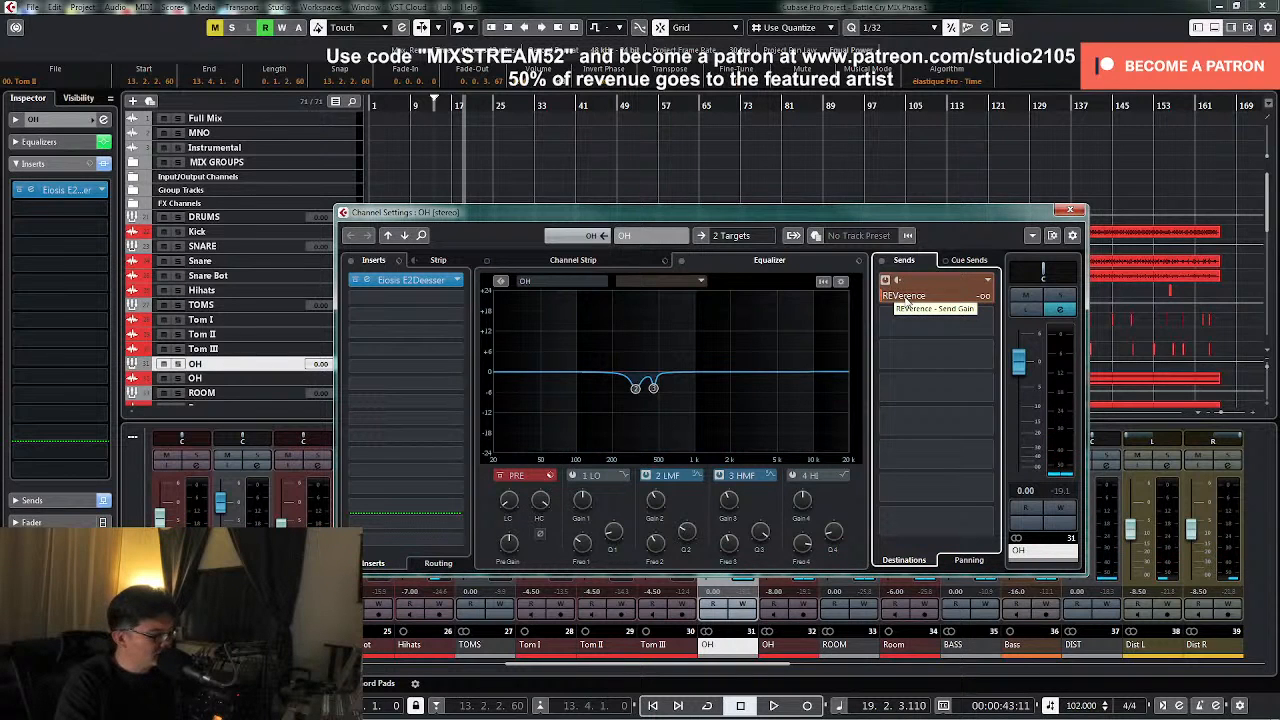
key(space)
drag(900, 300, 971, 301)
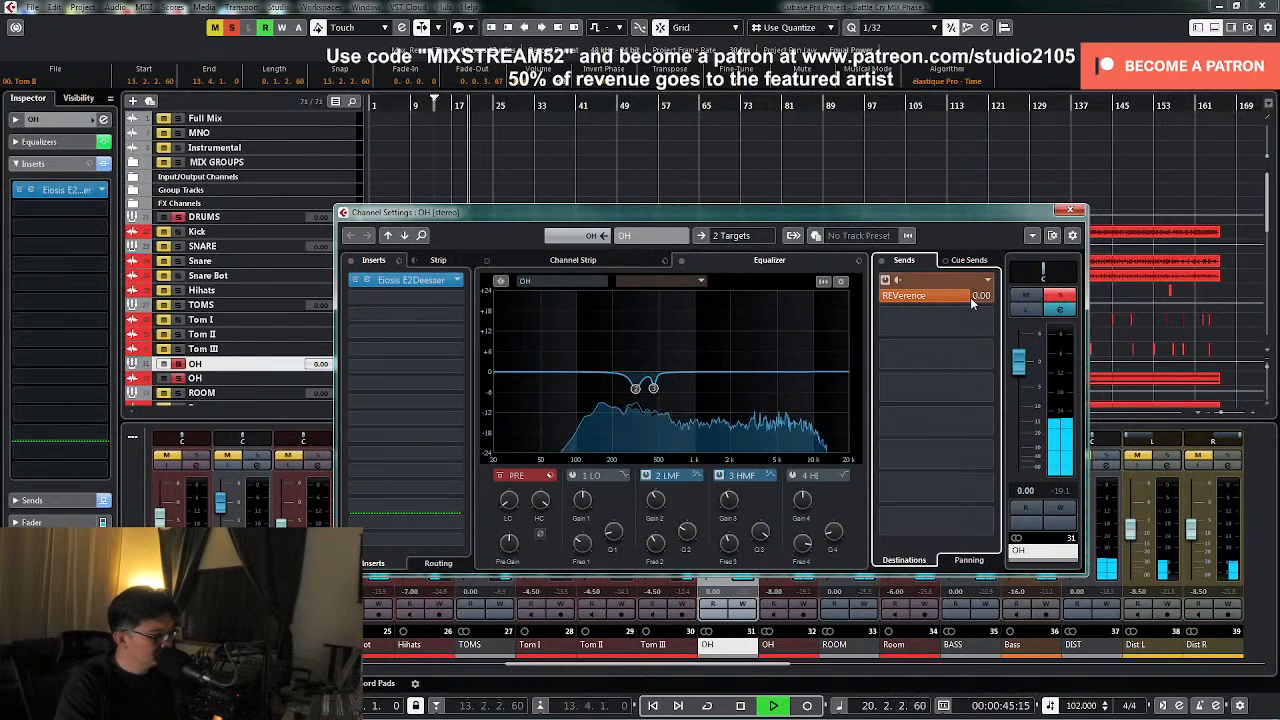
click(1061, 299)
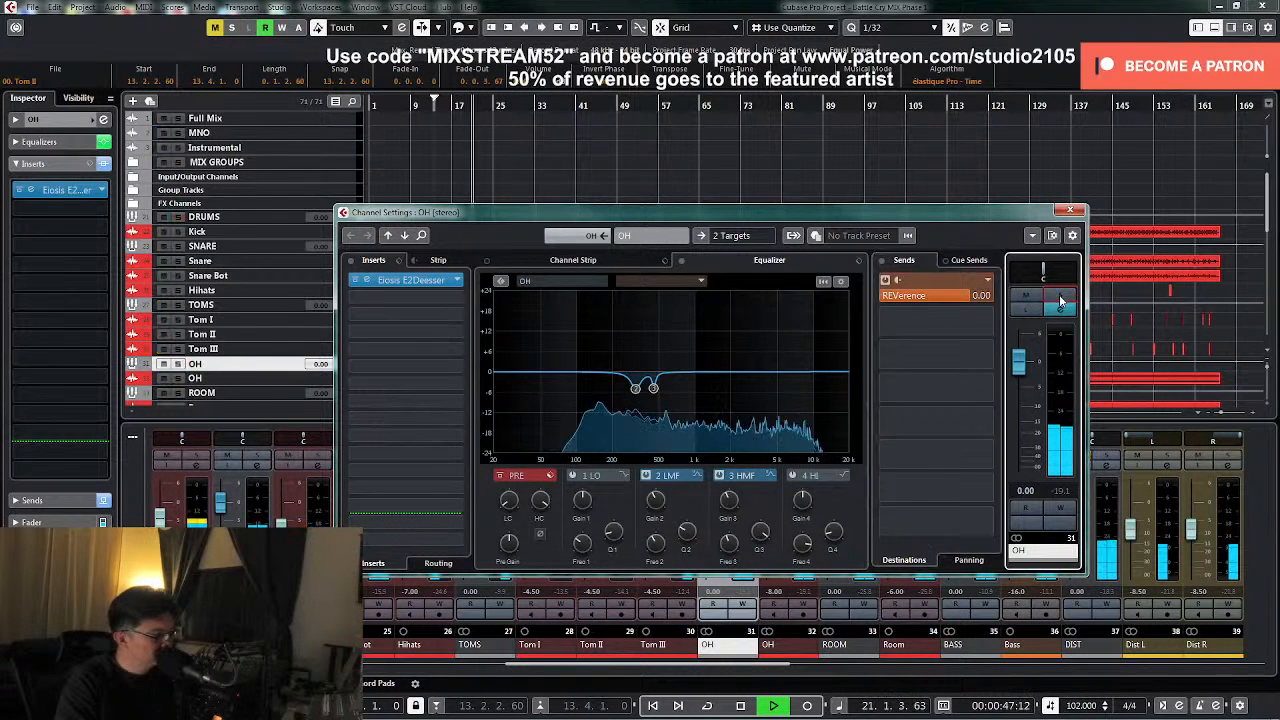
click(1071, 210)
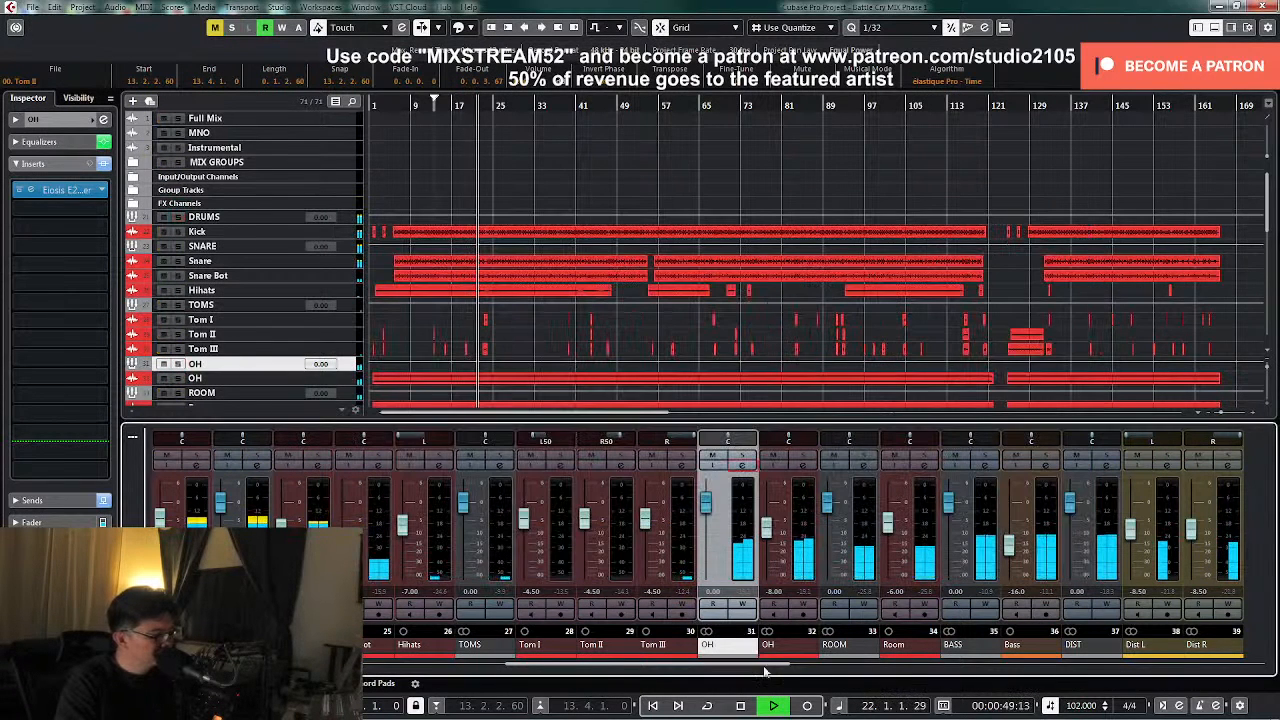
- Raise the TOMS group's REVerence send to about -2.64 dB and close its channel settings
mouse_move(770, 665)
mouse_down()
mouse_move(842, 675)
mouse_move(778, 676)
mouse_up()
click(438, 465)
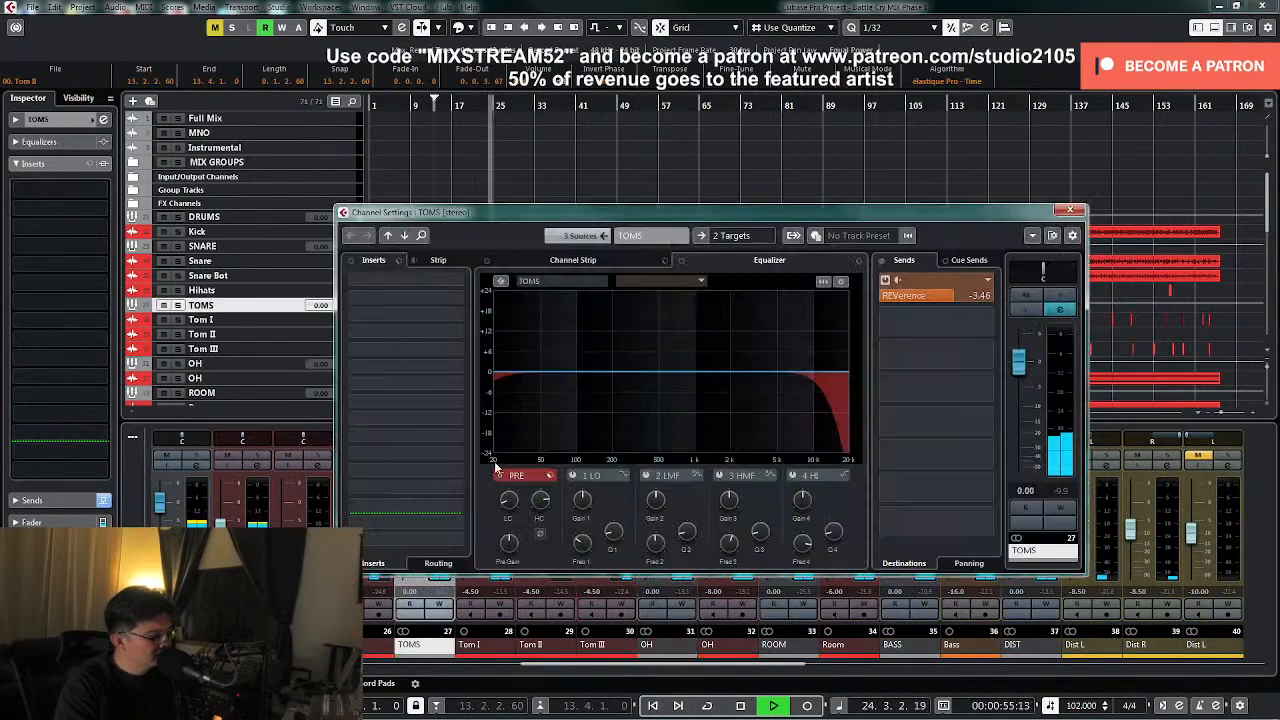
drag(964, 299, 968, 299)
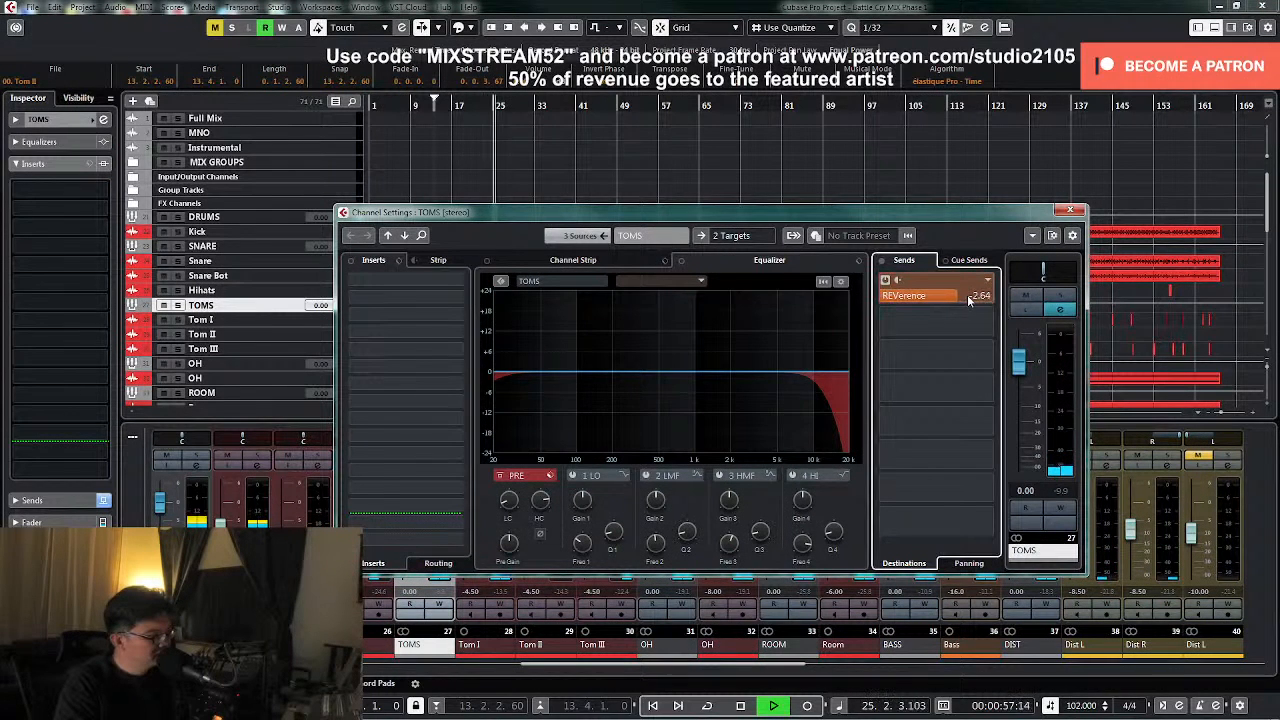
click(1076, 210)
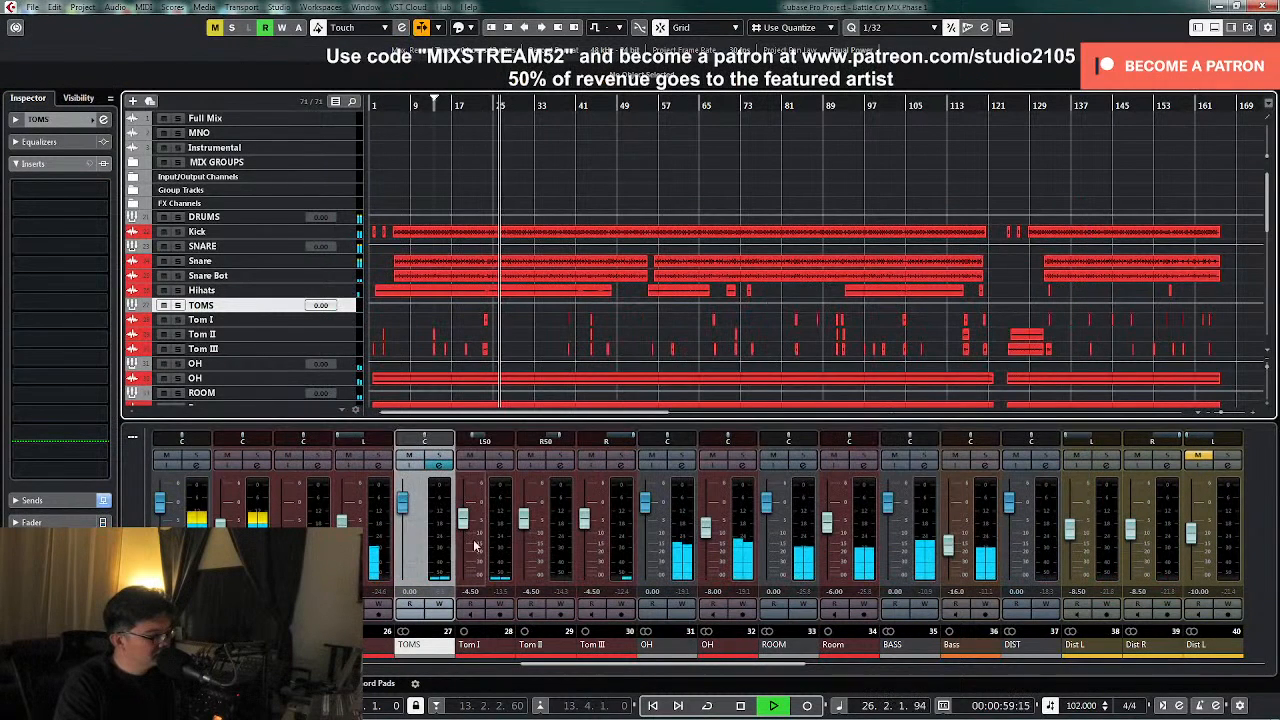
- Open REVerence's SuperPlate from the SNARE group's send, raise its High filter while listening, close the windows and stop playback
drag(530, 665, 467, 669)
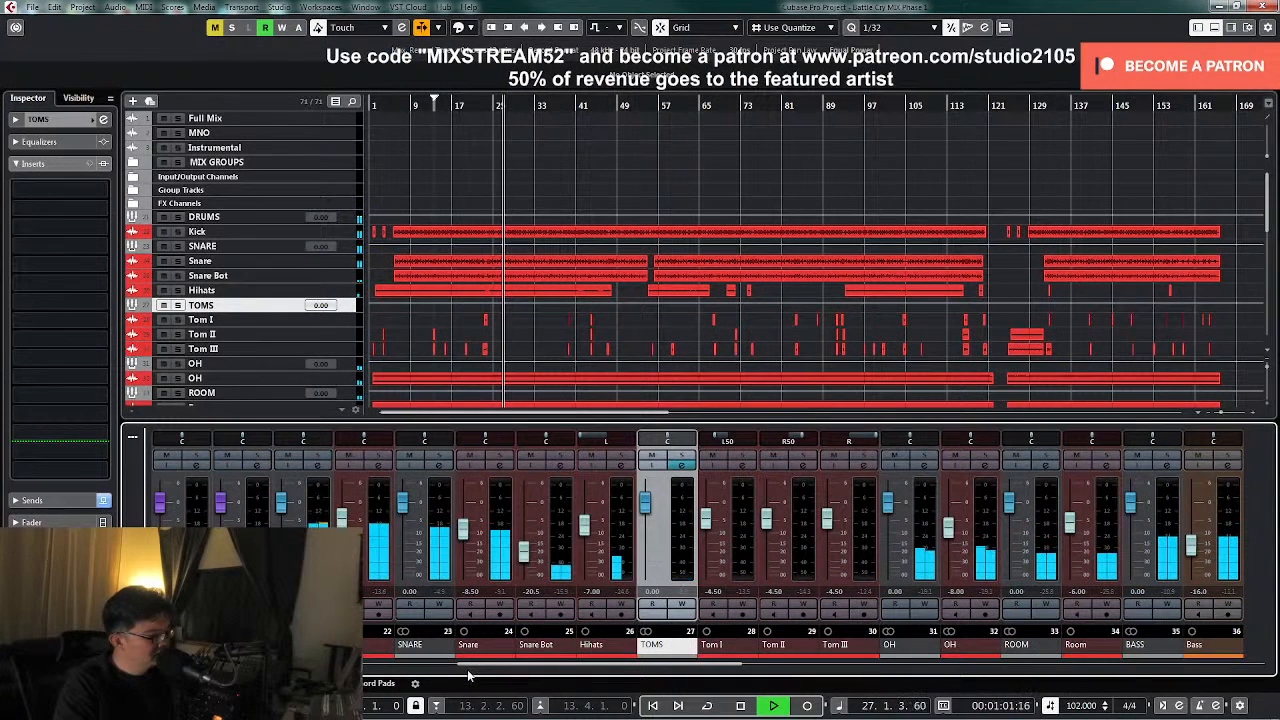
click(439, 466)
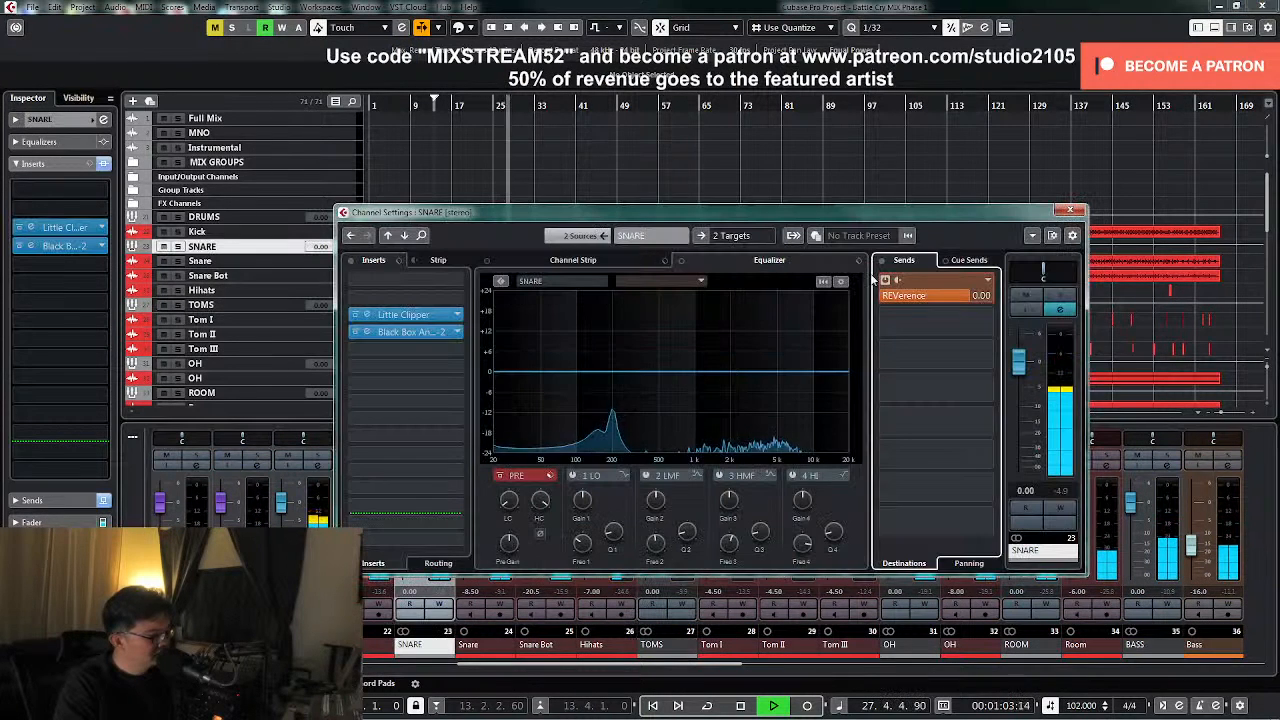
right_click(944, 290)
click(990, 425)
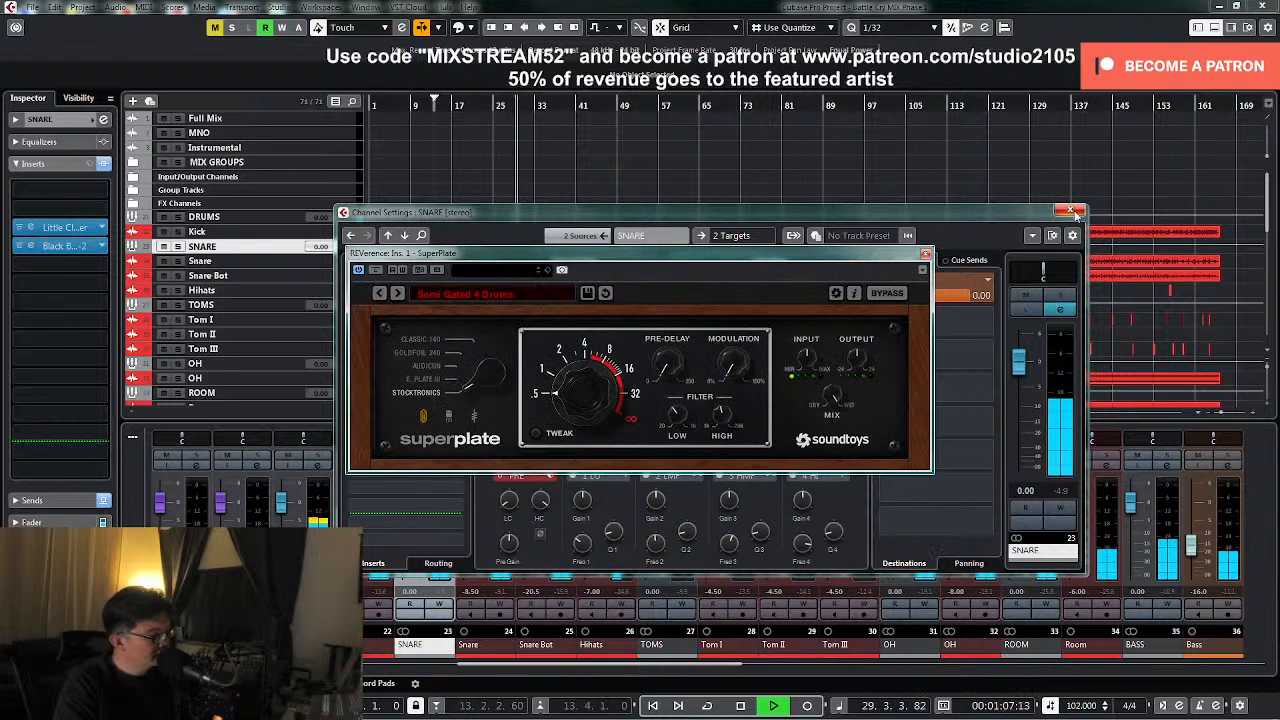
drag(718, 415, 718, 409)
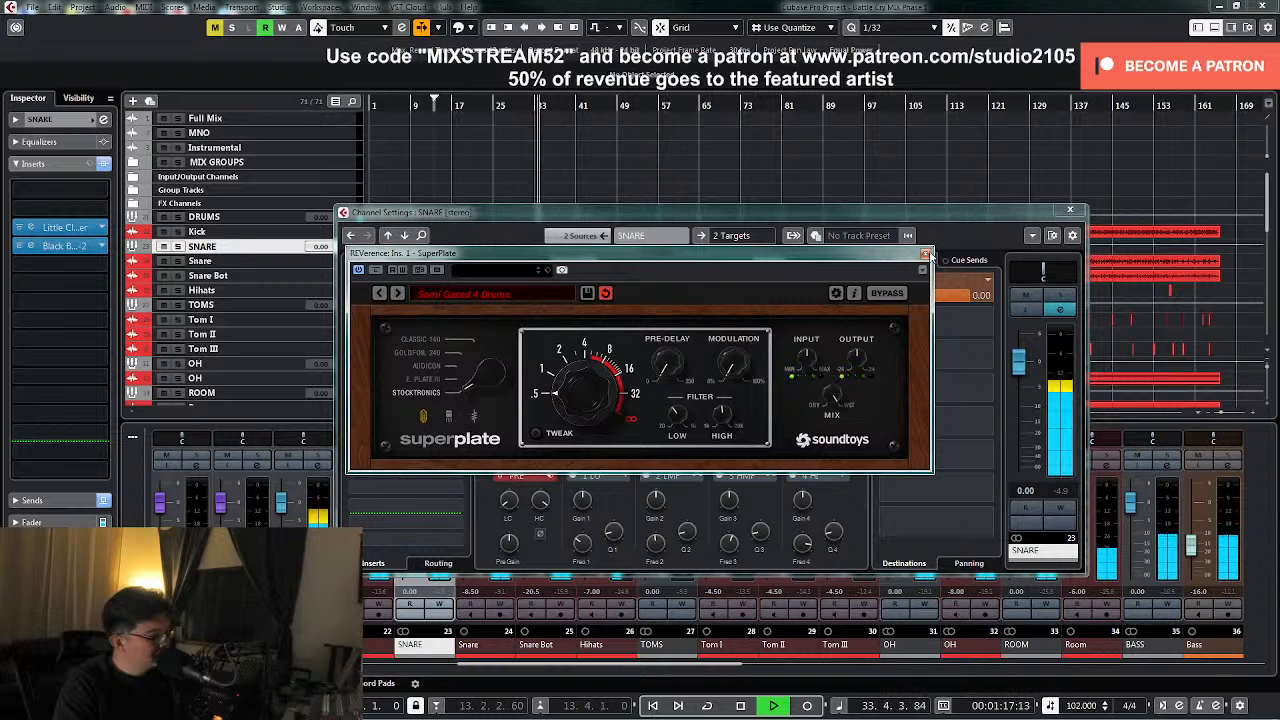
click(925, 253)
click(1076, 213)
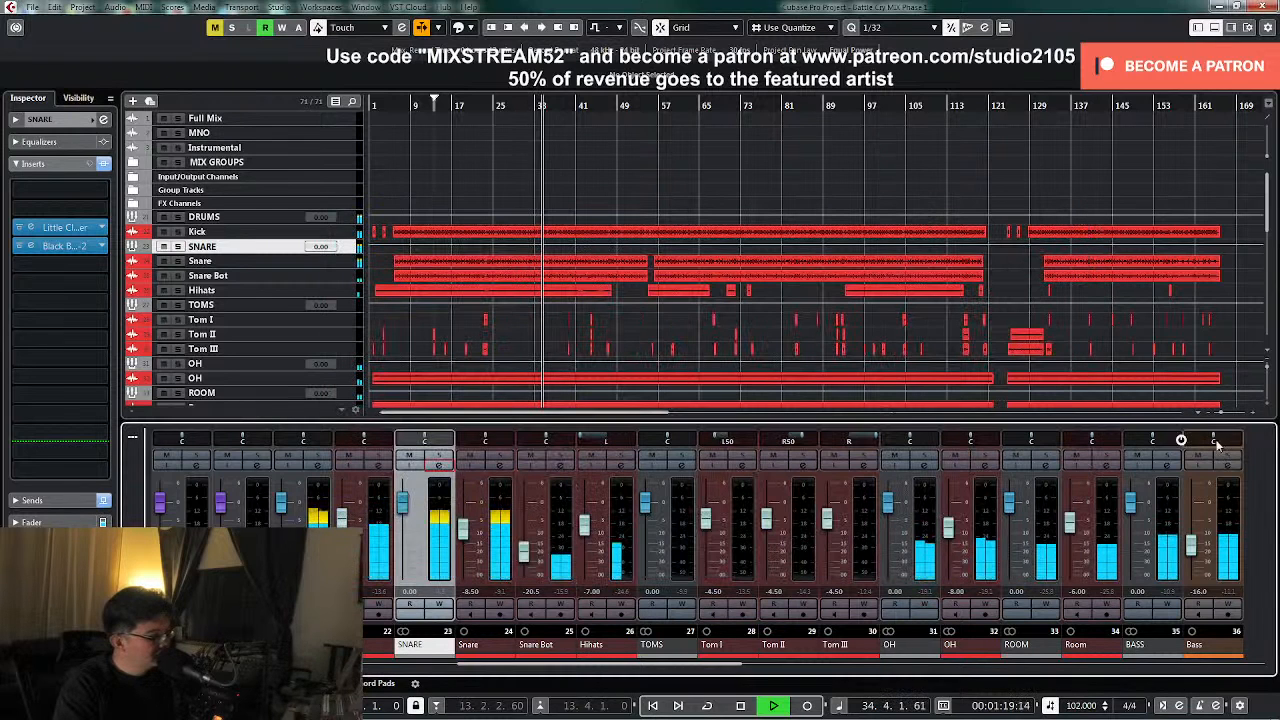
key(space)
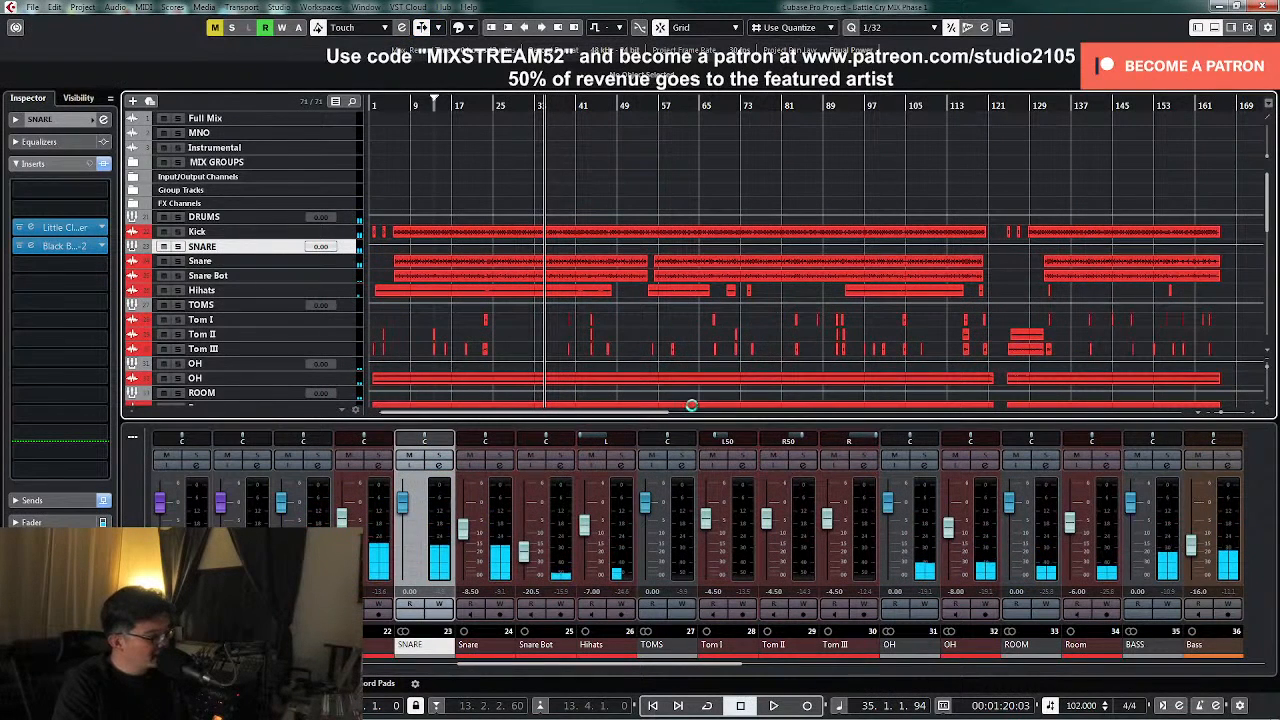
- Look through the mixer channels and arrangement beyond the drums, auditioning the song to choose the next group for processing
drag(687, 670, 712, 667)
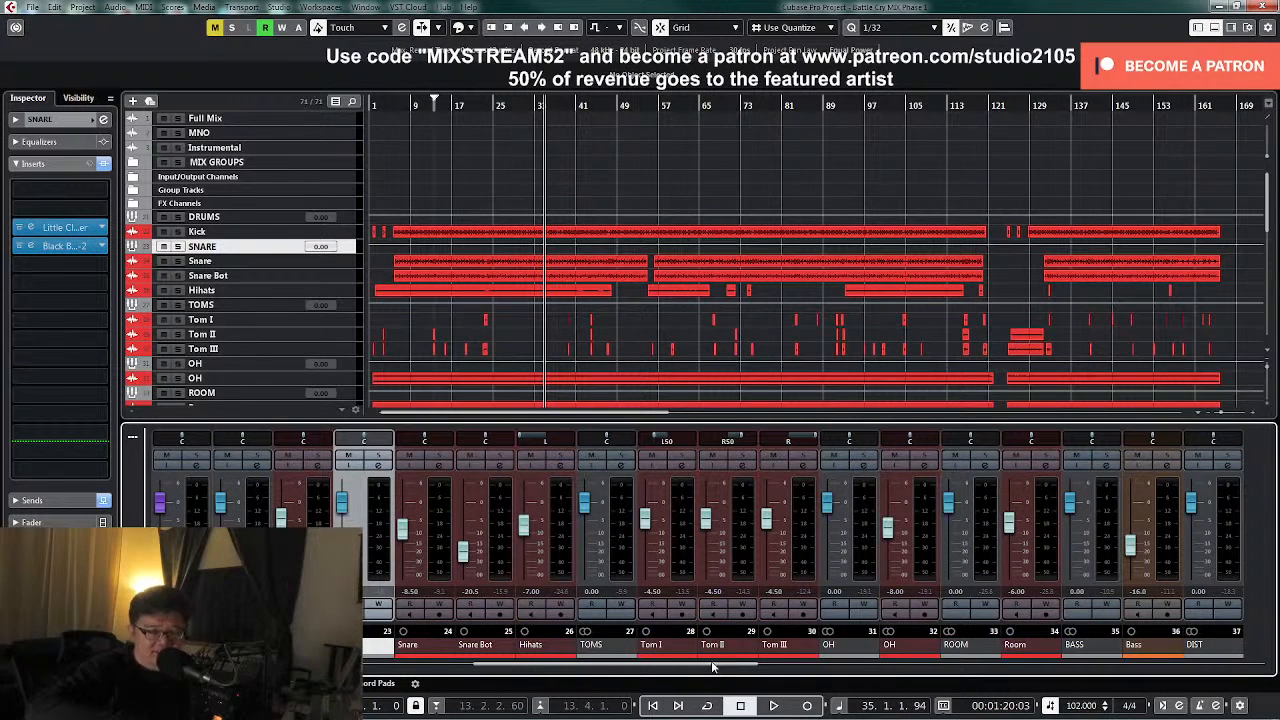
drag(737, 668, 855, 683)
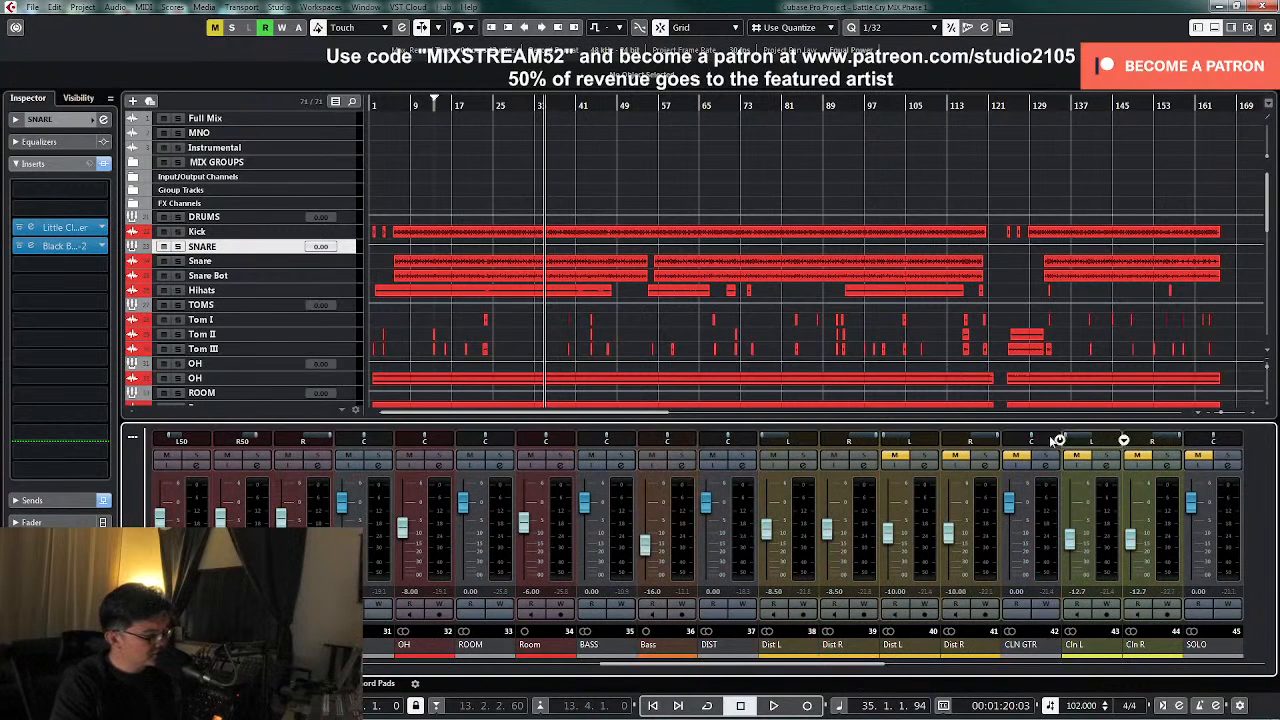
key(space)
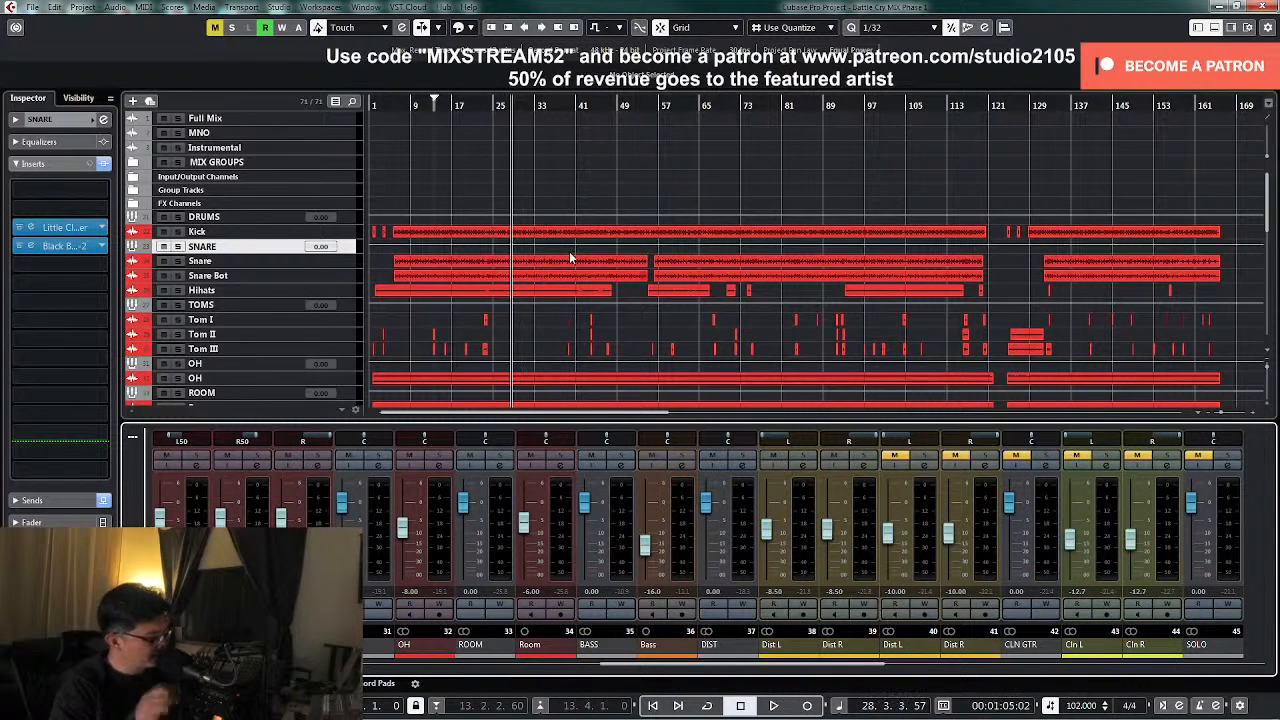
scroll(600, 268, down, 6)
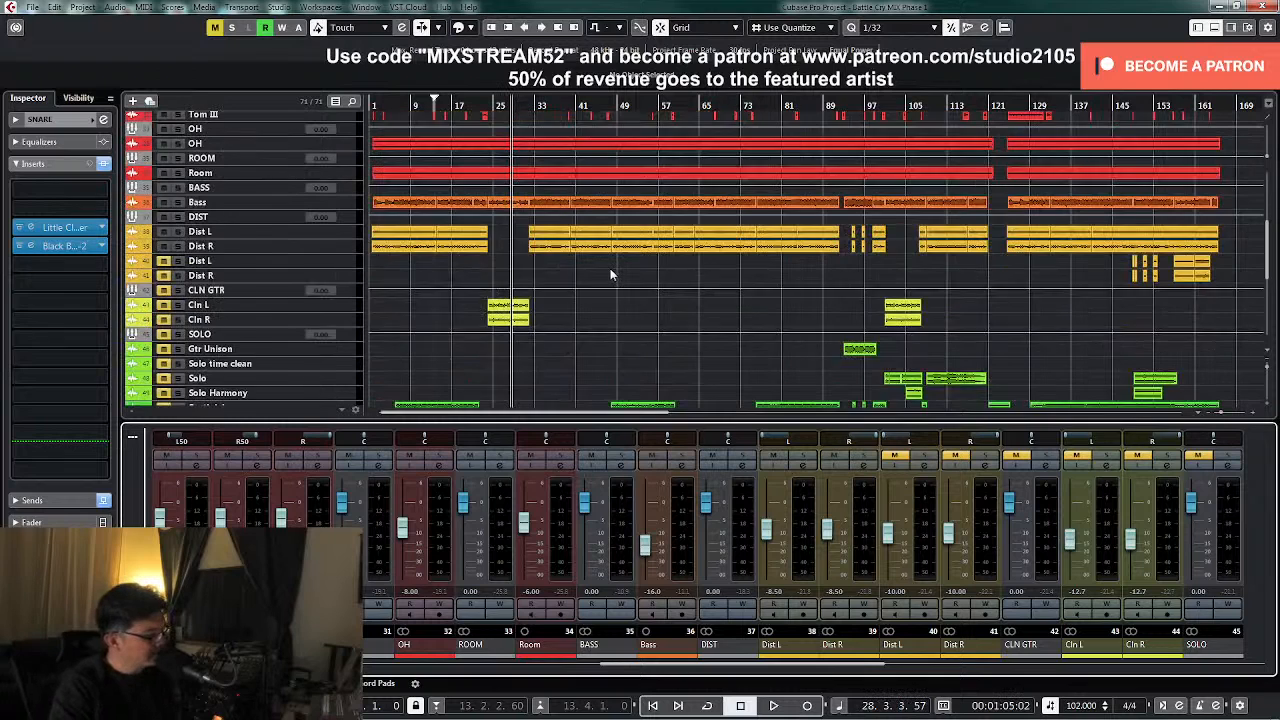
scroll(612, 274, down, 5)
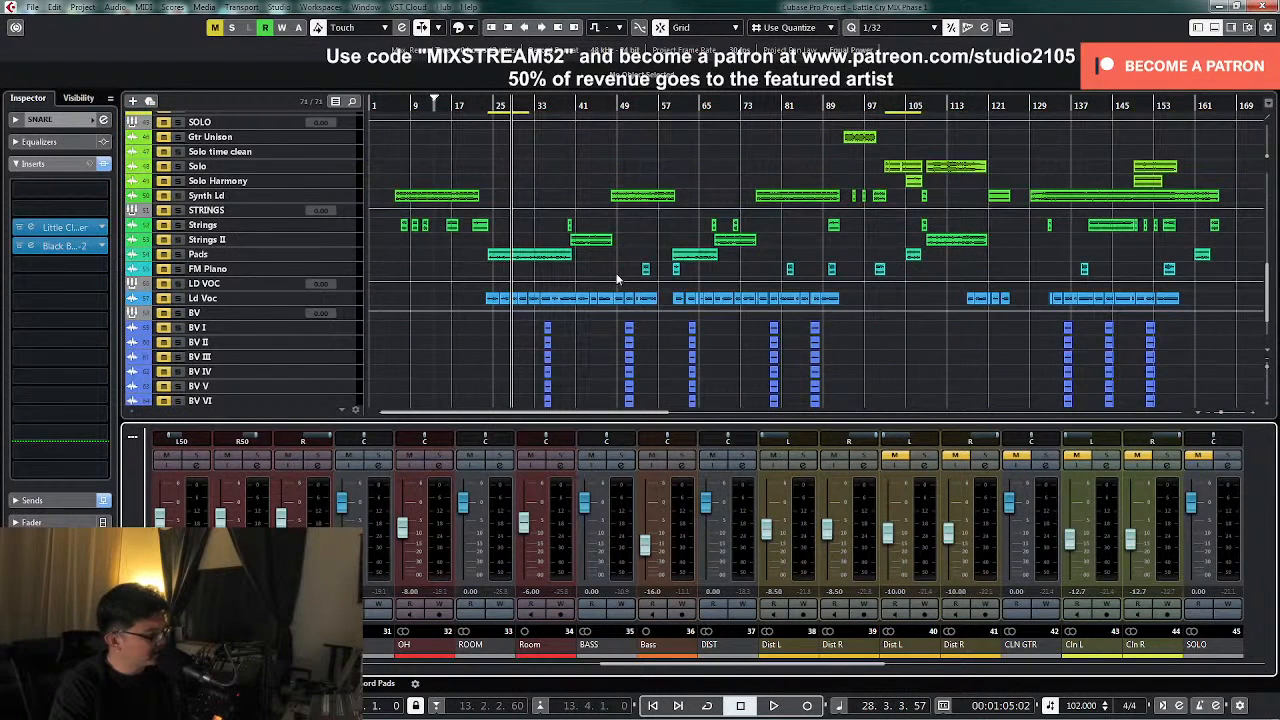
key(space)
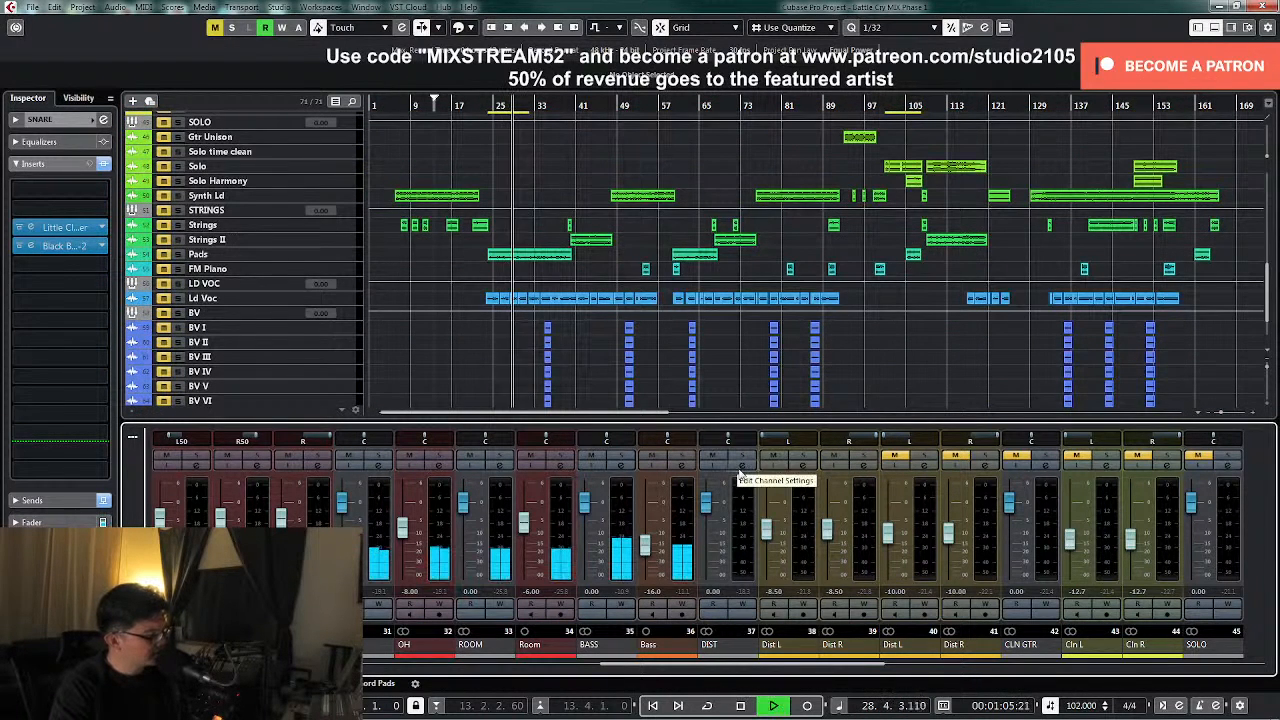
scroll(586, 347, up, 10)
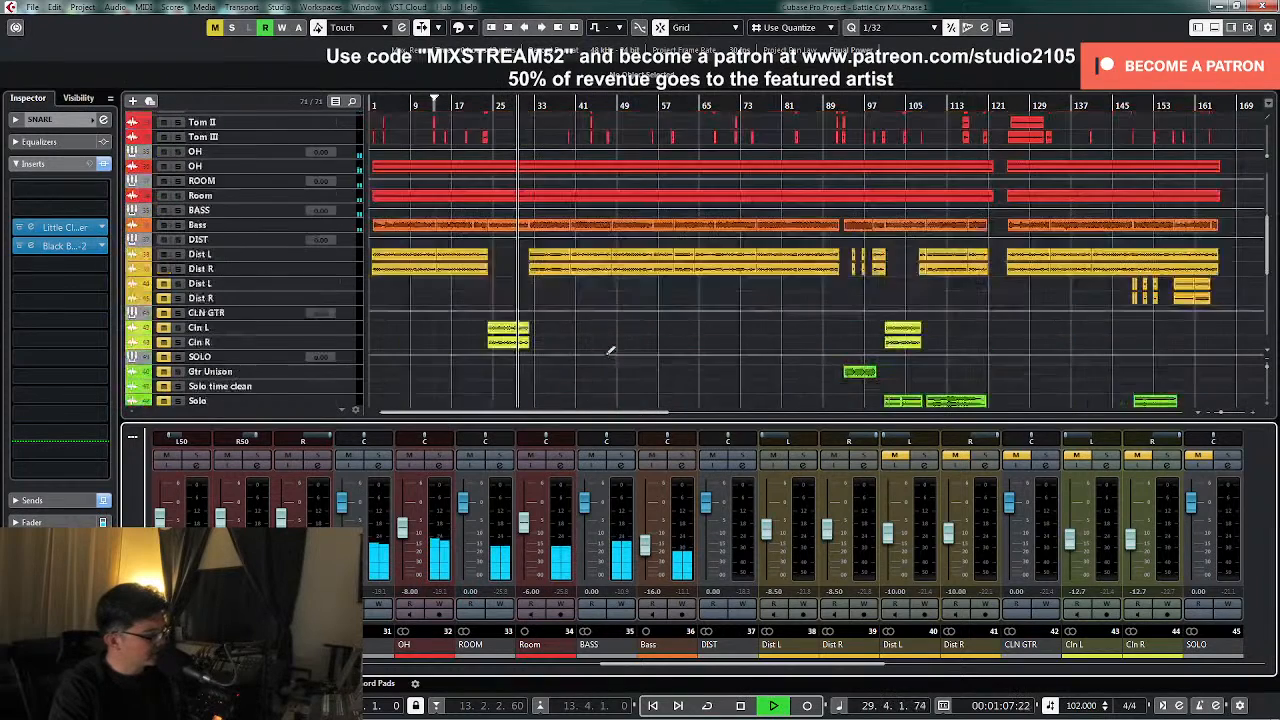
scroll(586, 347, down, 4)
key(space)
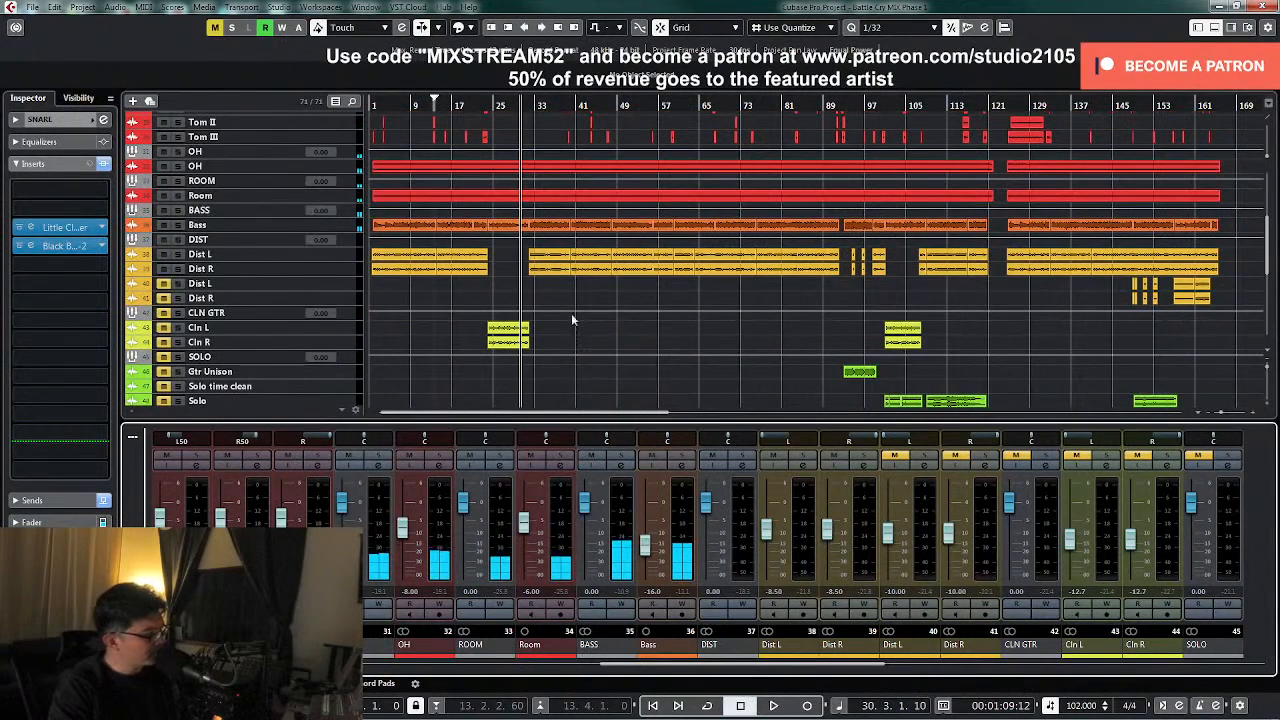
- Open the DIST group's channel settings, move SuperPlate one insert slot down and insert TDR Nova between Bettermaker and SuperPlate
click(344, 241)
click(744, 466)
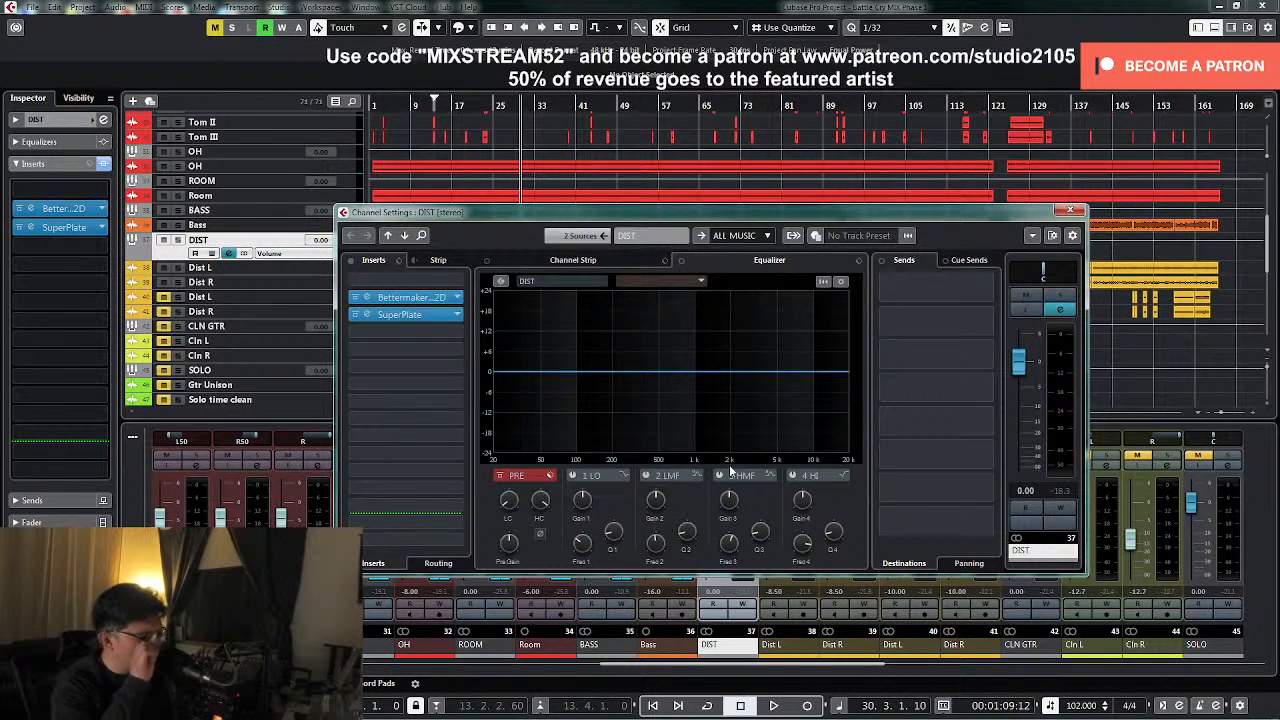
drag(414, 317, 430, 333)
click(456, 315)
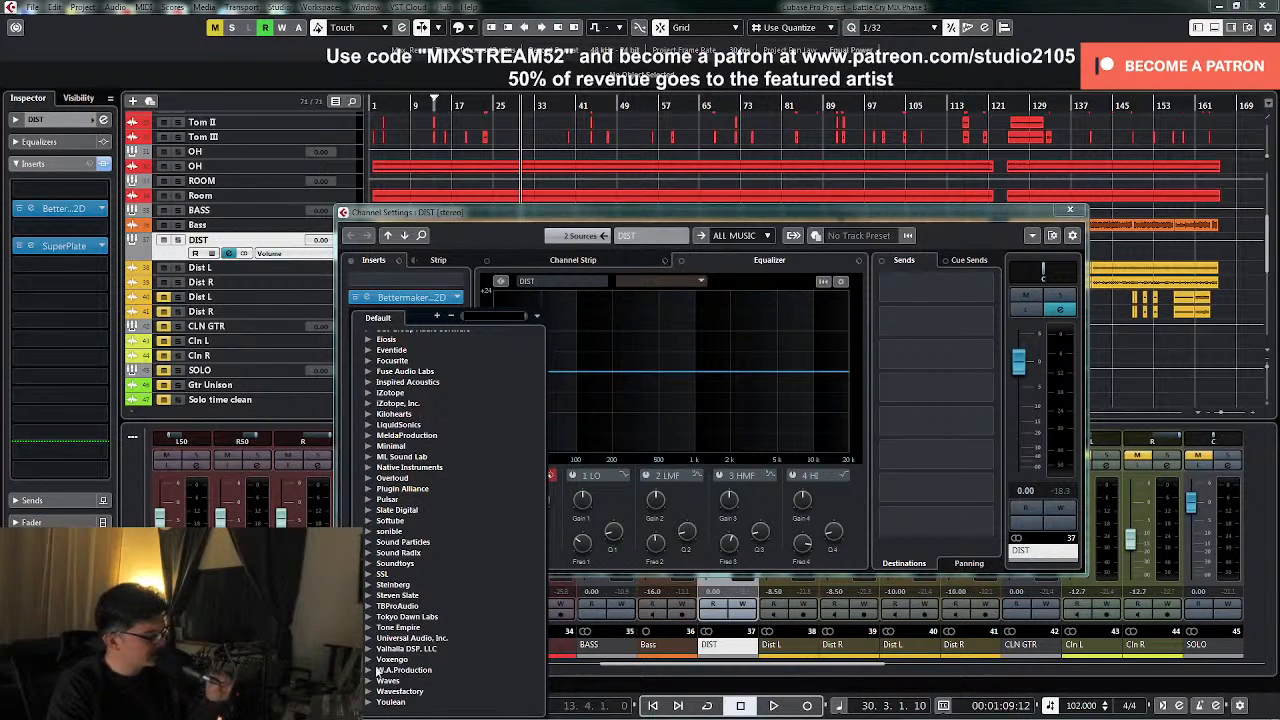
click(368, 617)
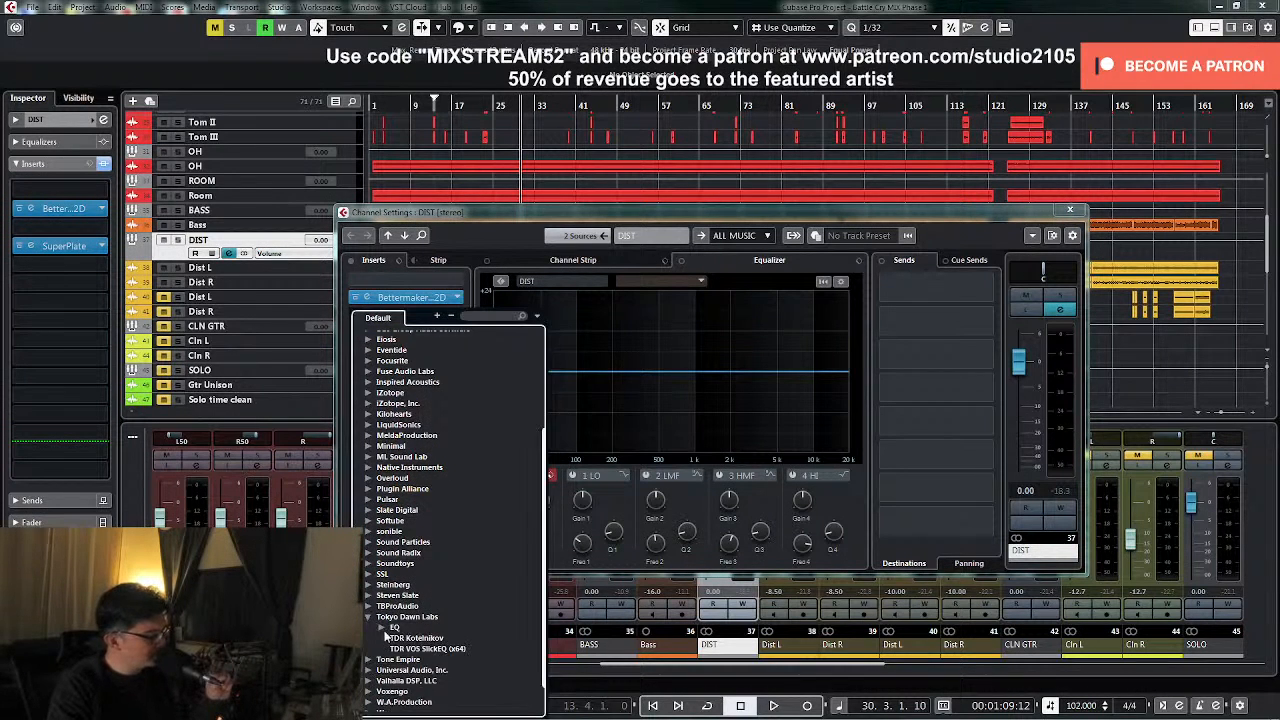
click(382, 629)
click(420, 638)
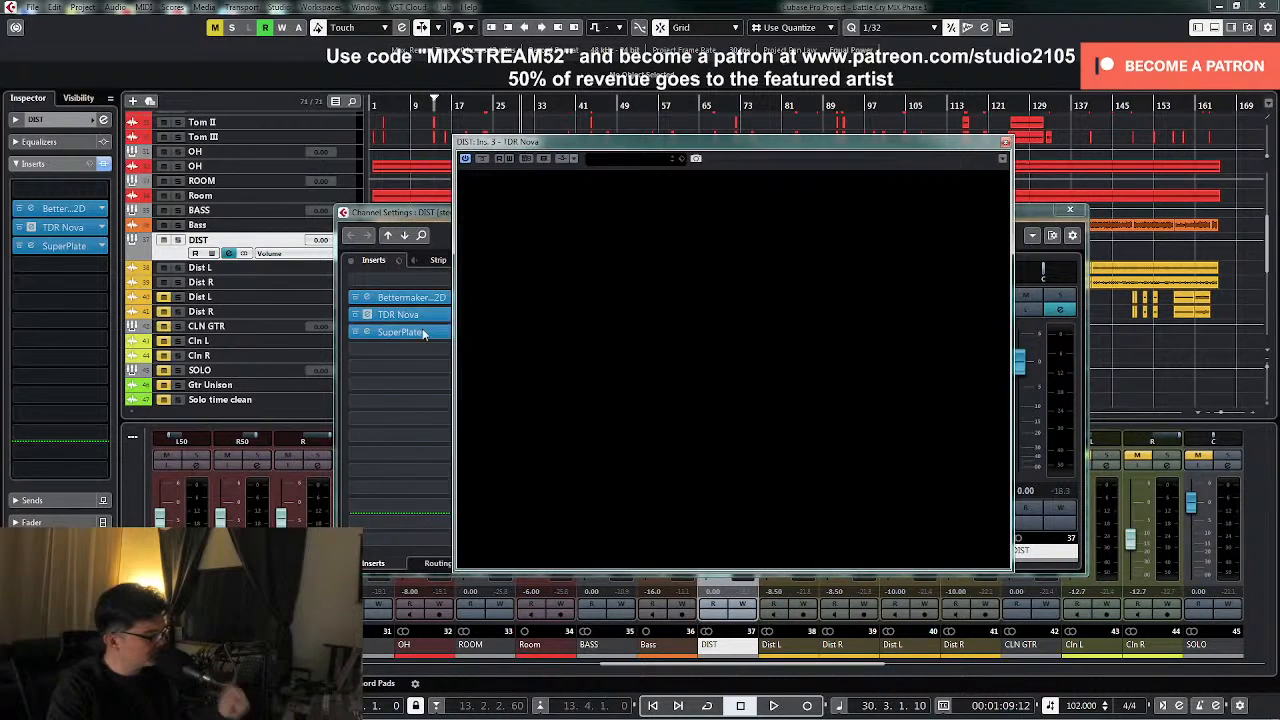
- Solo the DIST group and enable TDR Nova's high-pass filter with a 12 dB/oct slope
click(1062, 298)
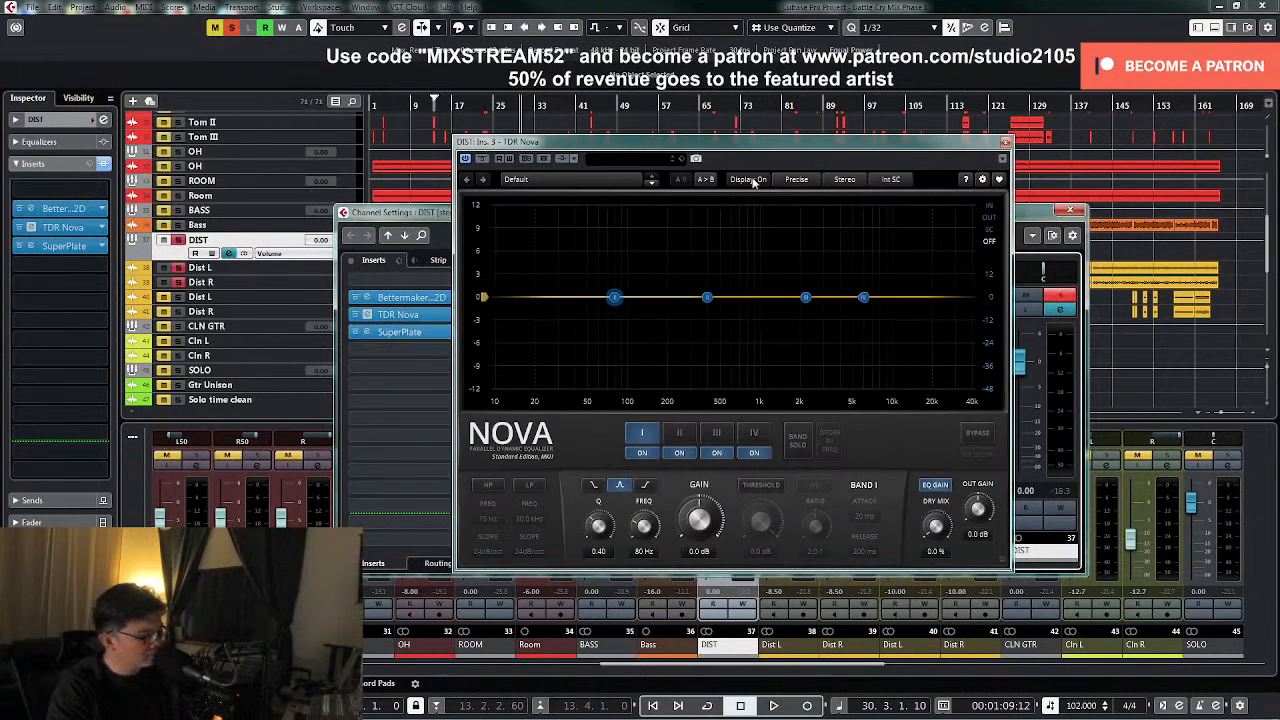
drag(754, 147, 831, 160)
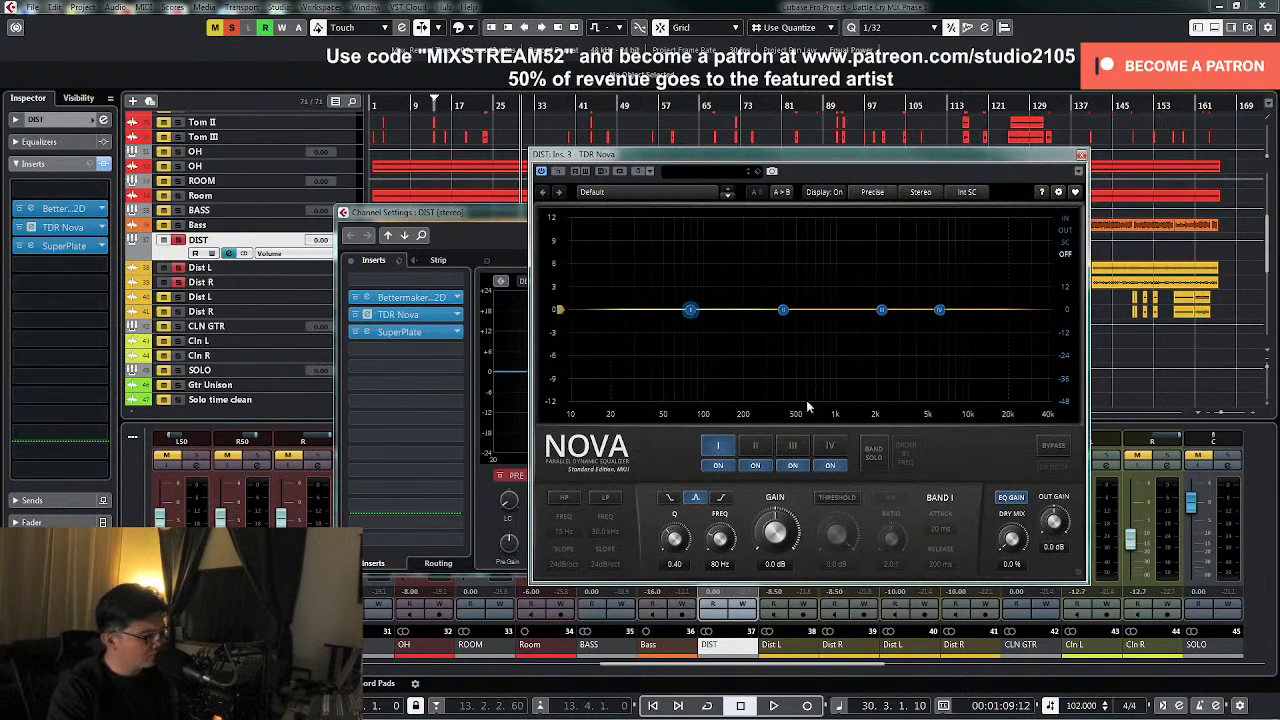
key(space)
click(562, 498)
click(564, 564)
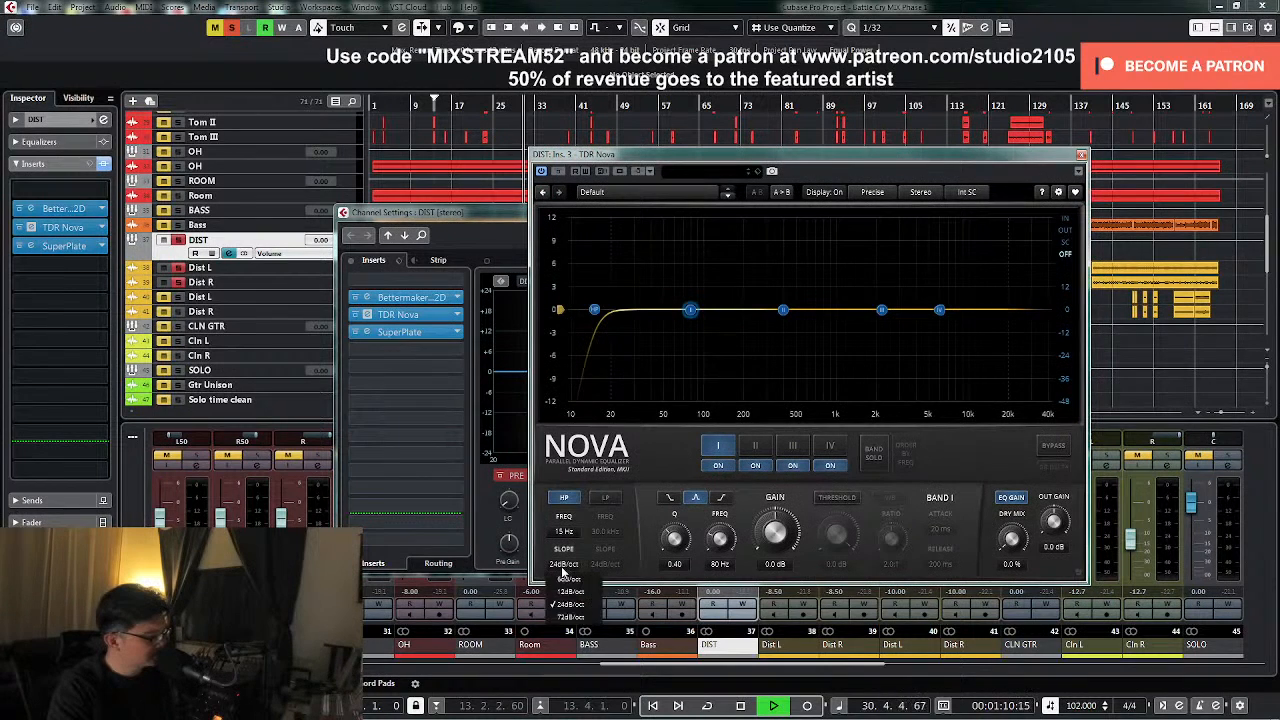
click(572, 591)
key(space)
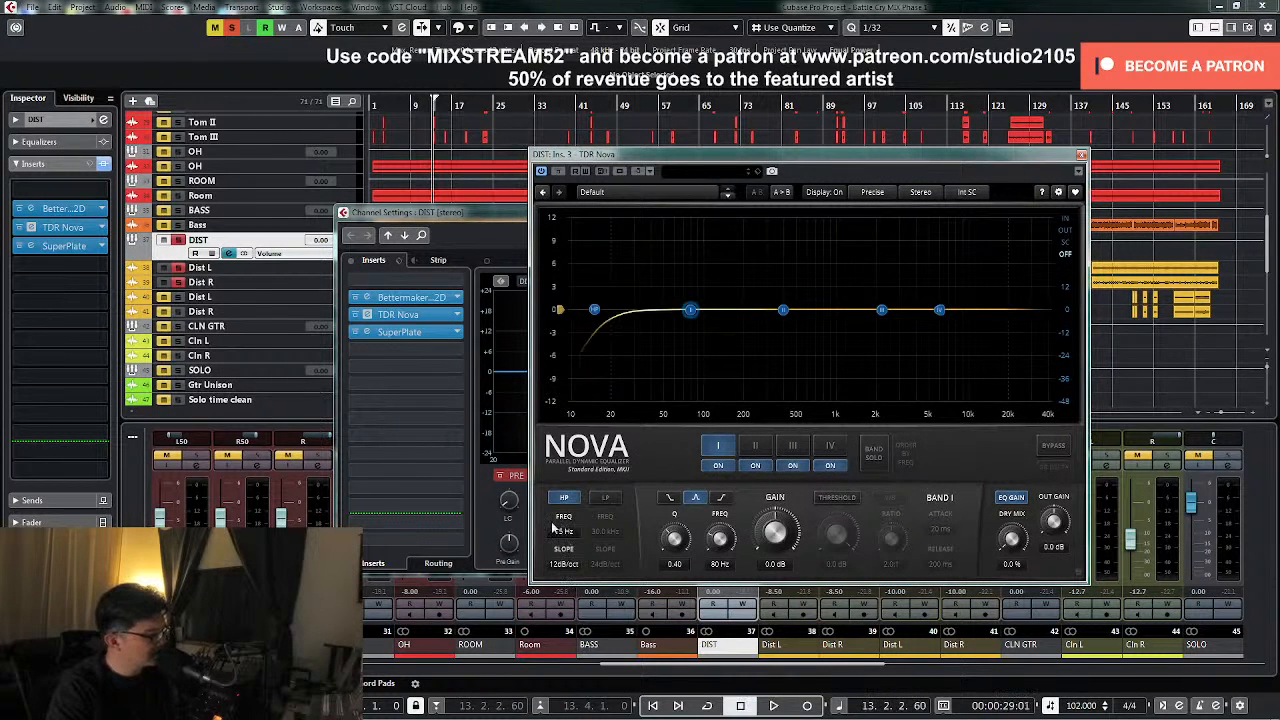
- Set the locators around the Dist L and Dist R clips starting near bar 31 and play from there with TDR Nova in view
key(space)
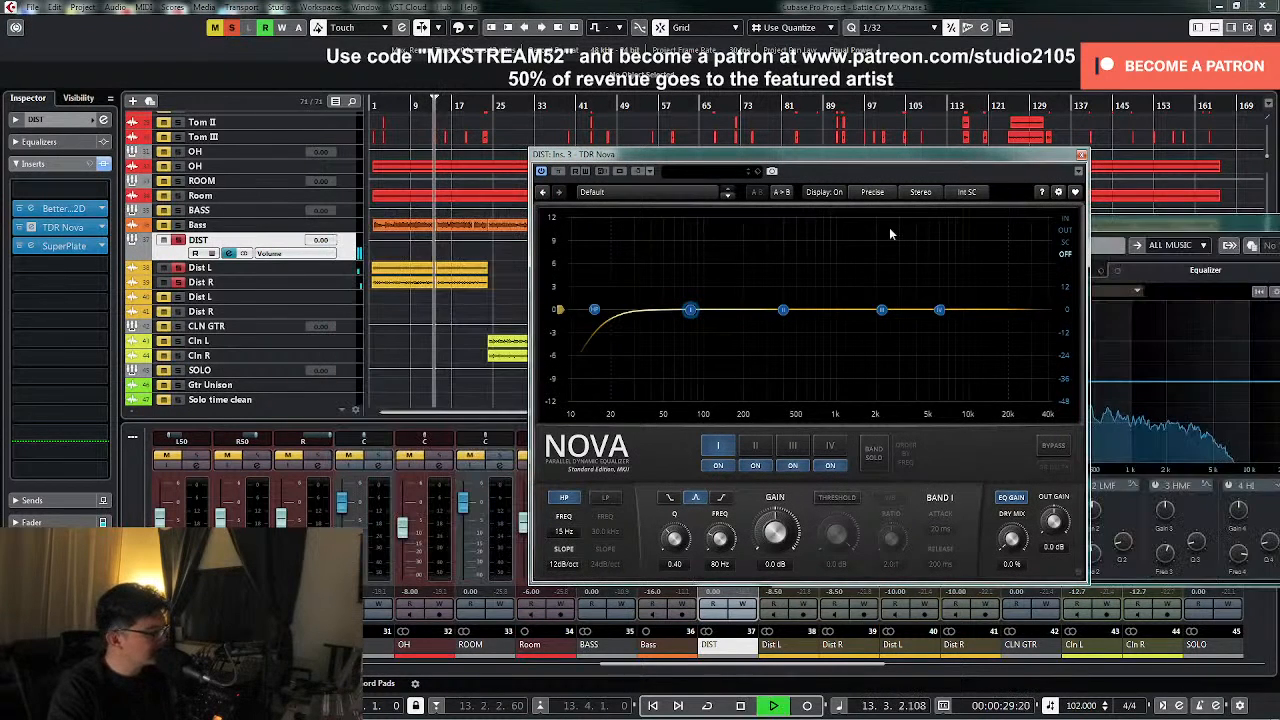
key(space)
drag(772, 167, 1006, 165)
drag(523, 261, 553, 299)
key(p)
key(l)
key(space)
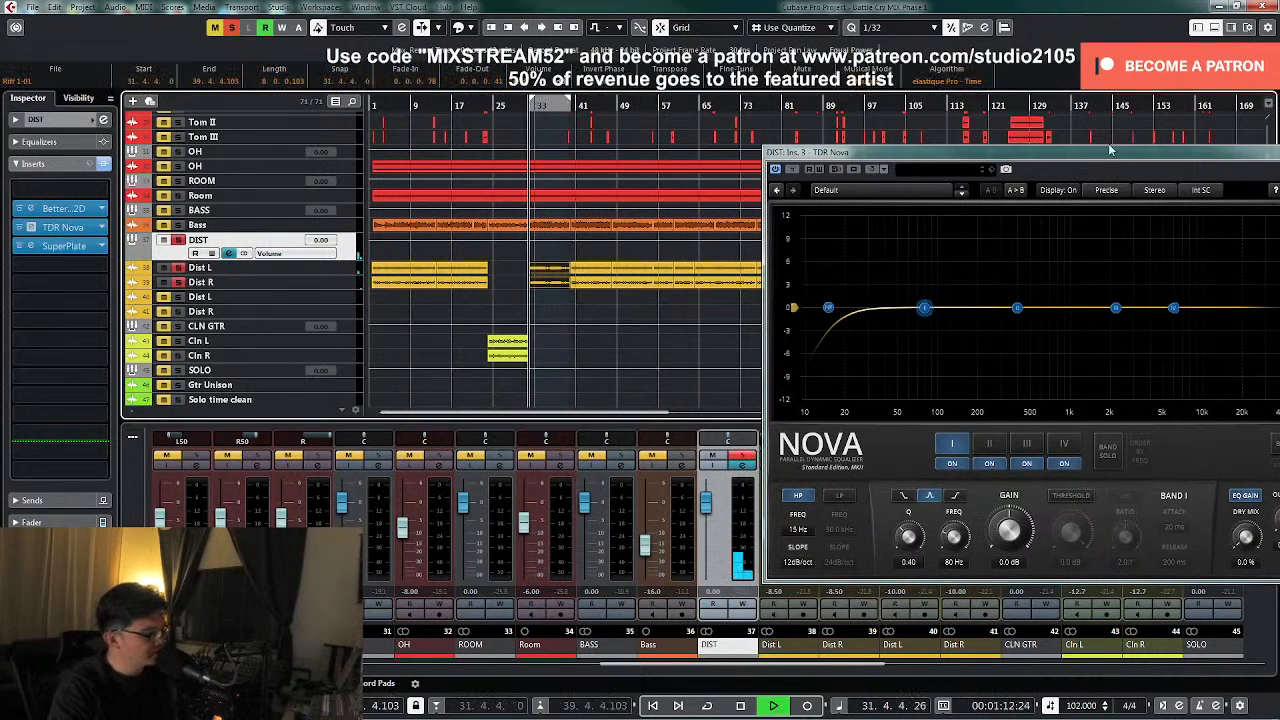
drag(1110, 150, 882, 147)
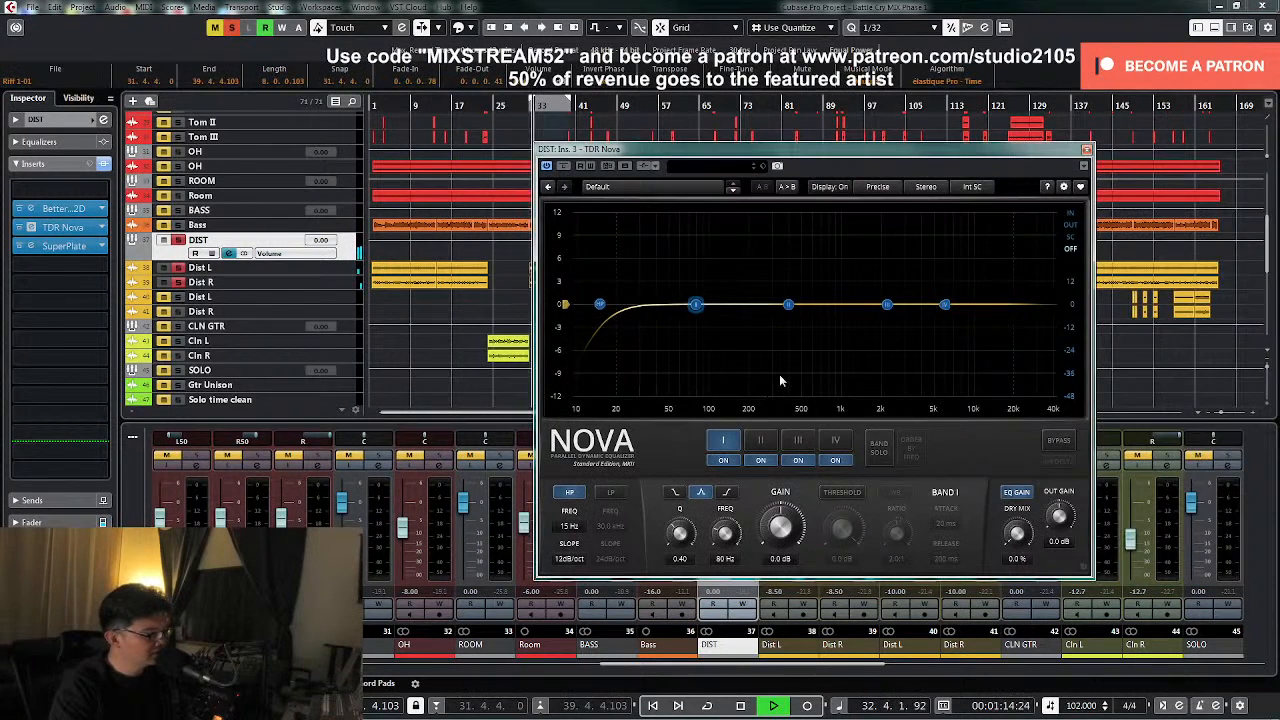
- Raise TDR Nova's high-pass frequency to 33 Hz while listening and narrow band I to a Q of 6.00
key(space)
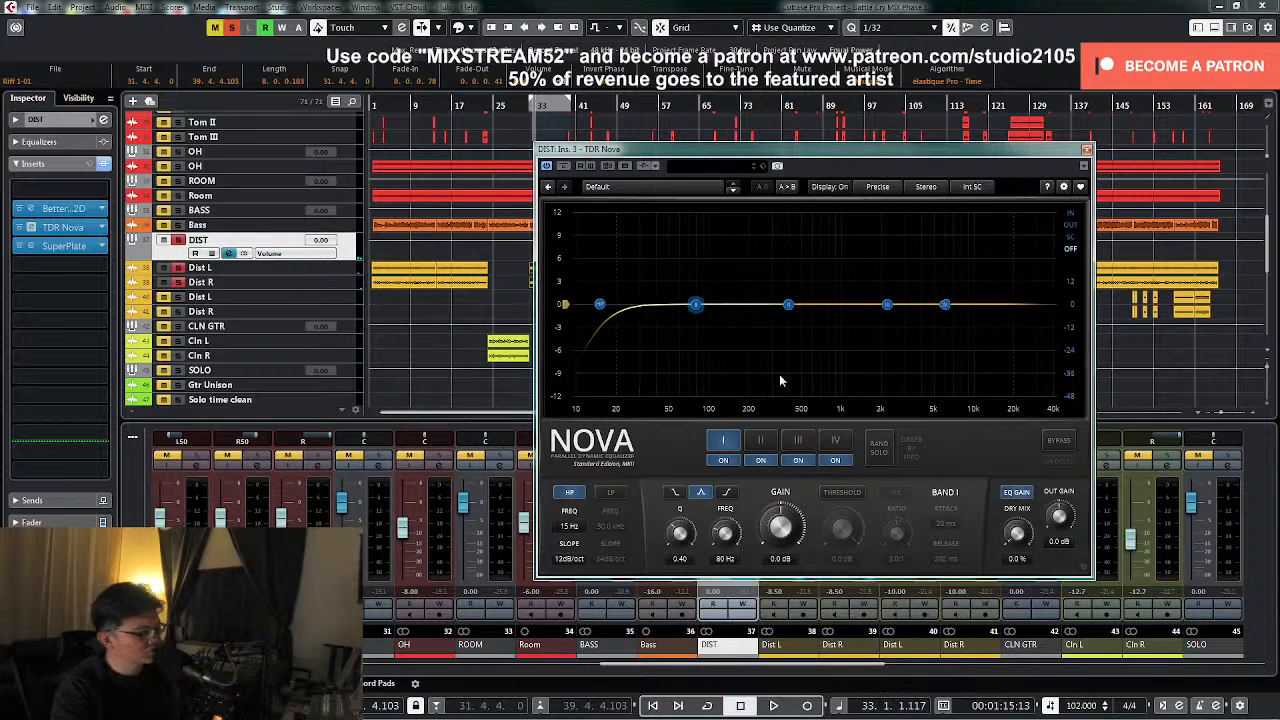
key(space)
drag(570, 529, 570, 482)
key(space)
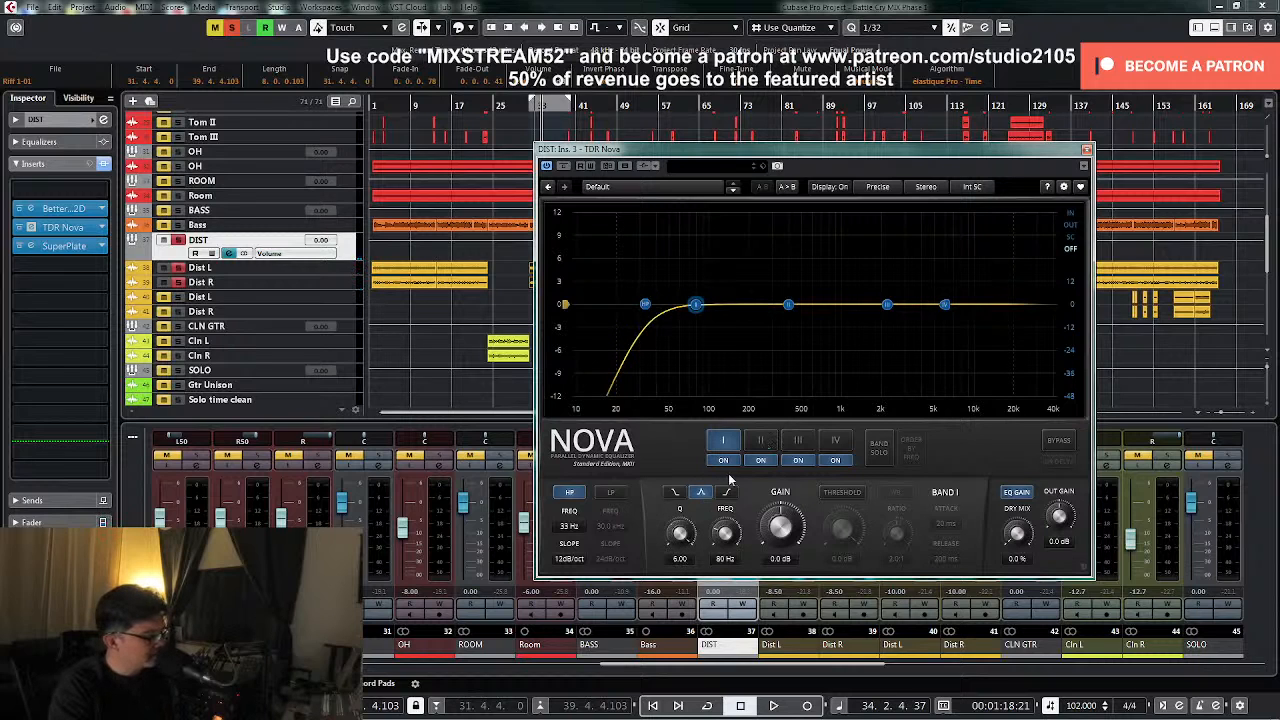
- Sweep band I in solo to 187 Hz with a boost, reset its gain to 0 dB and turn band solo off
click(879, 450)
key(space)
drag(690, 313, 744, 249)
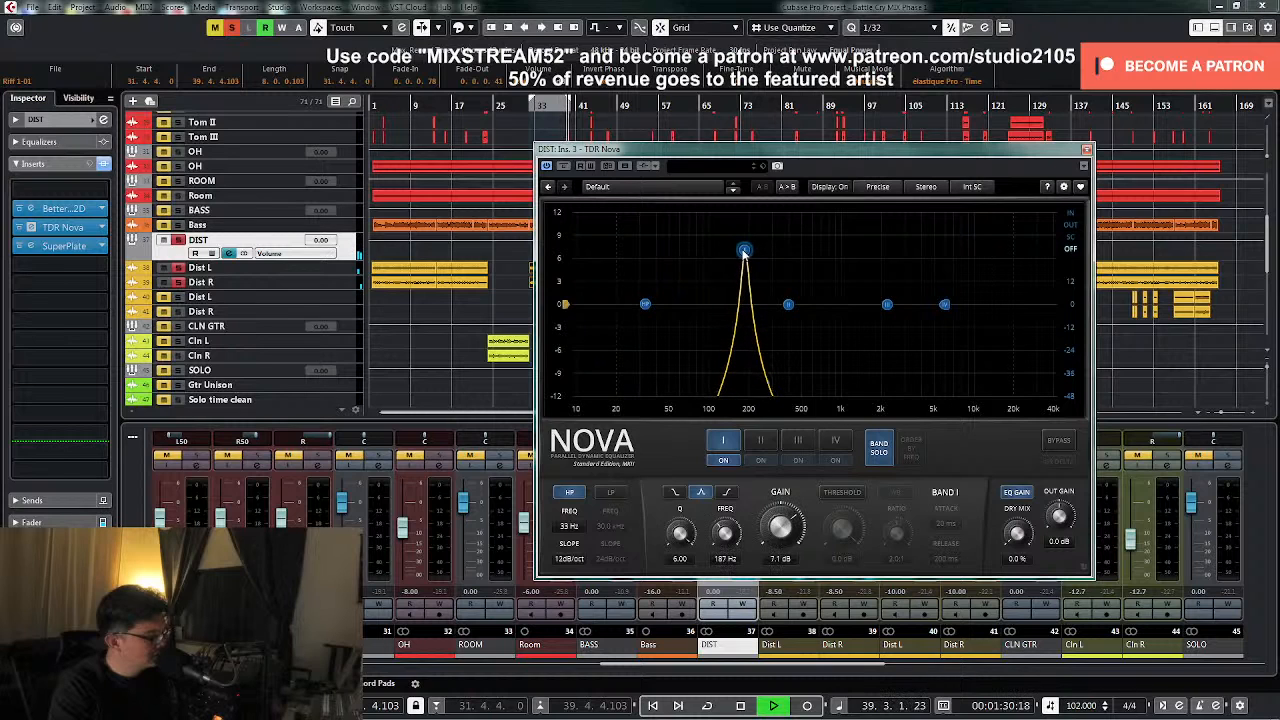
key(space)
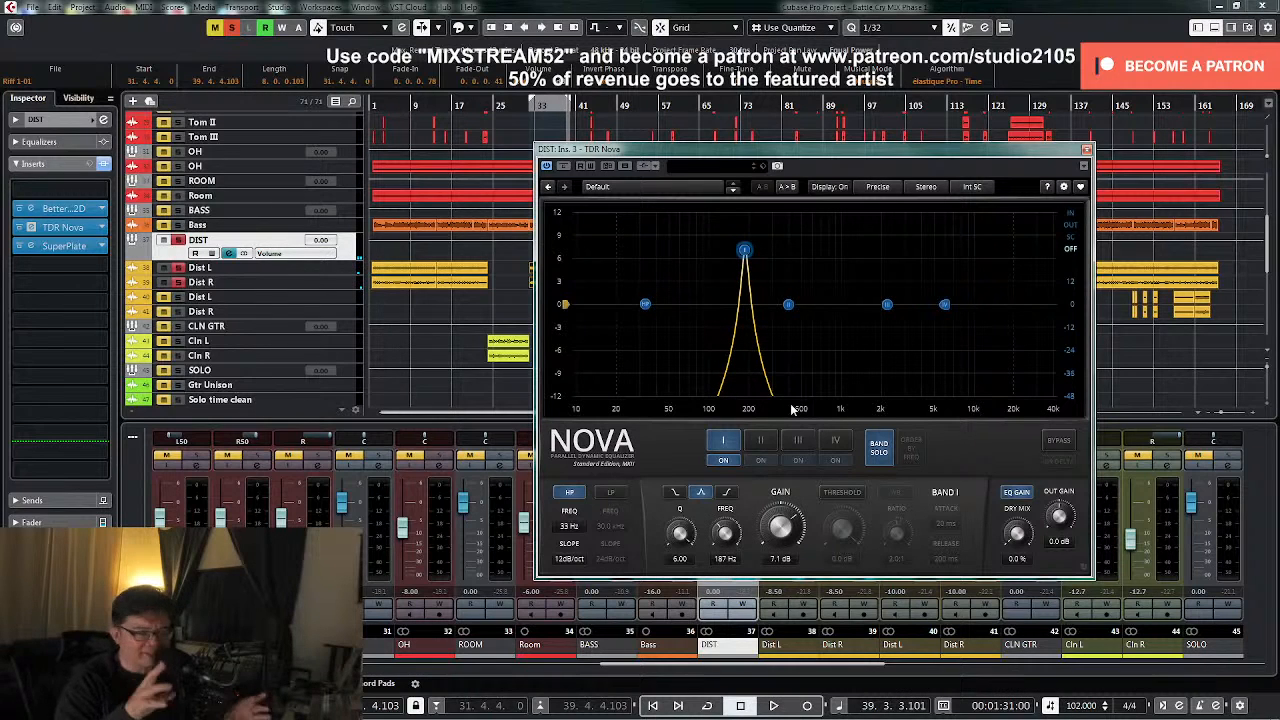
double_click(781, 563)
click(879, 452)
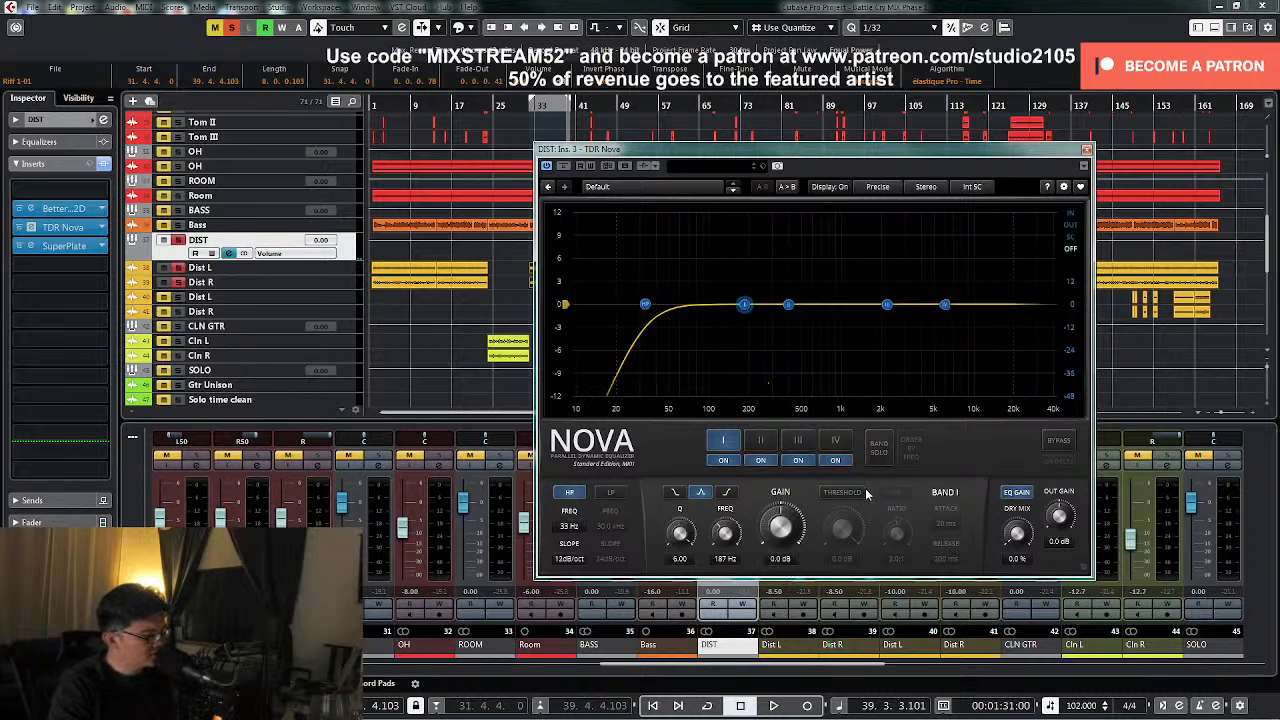
- Enable band I's dynamic threshold and lower it to about -25.7 dB while listening to the guitars
click(853, 494)
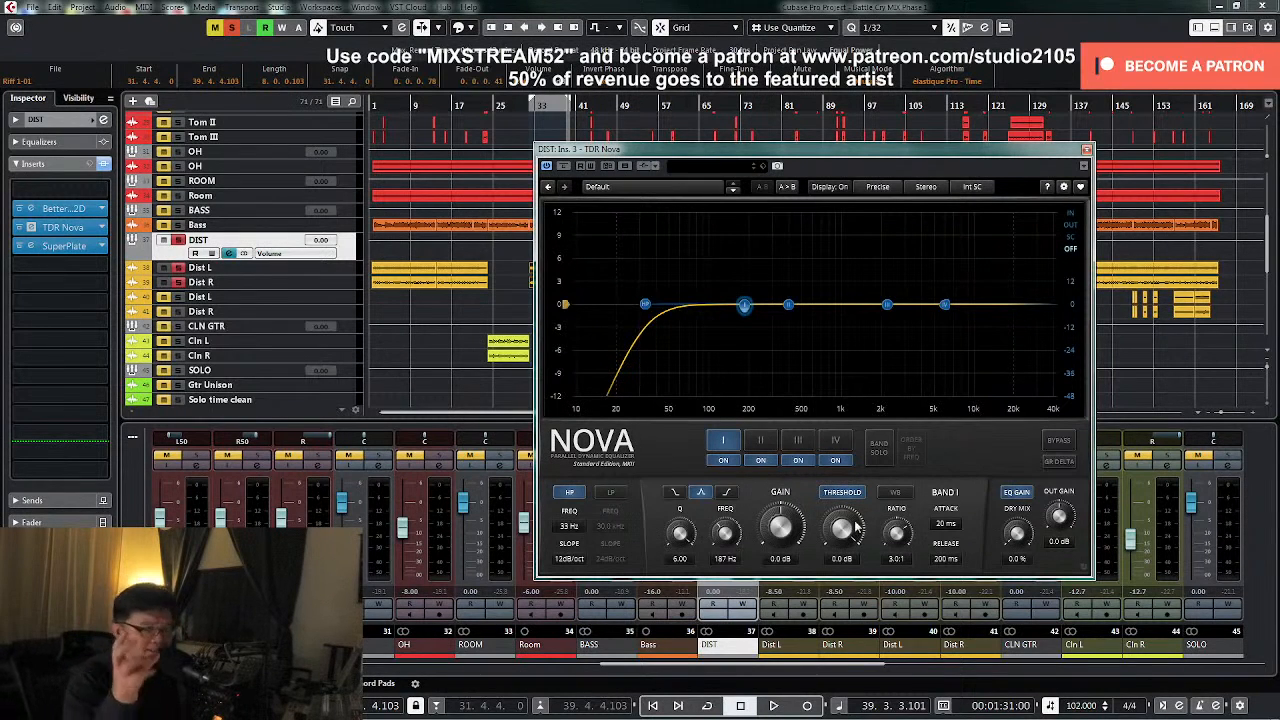
key(space)
drag(855, 530, 843, 562)
drag(846, 516, 845, 550)
key(space)
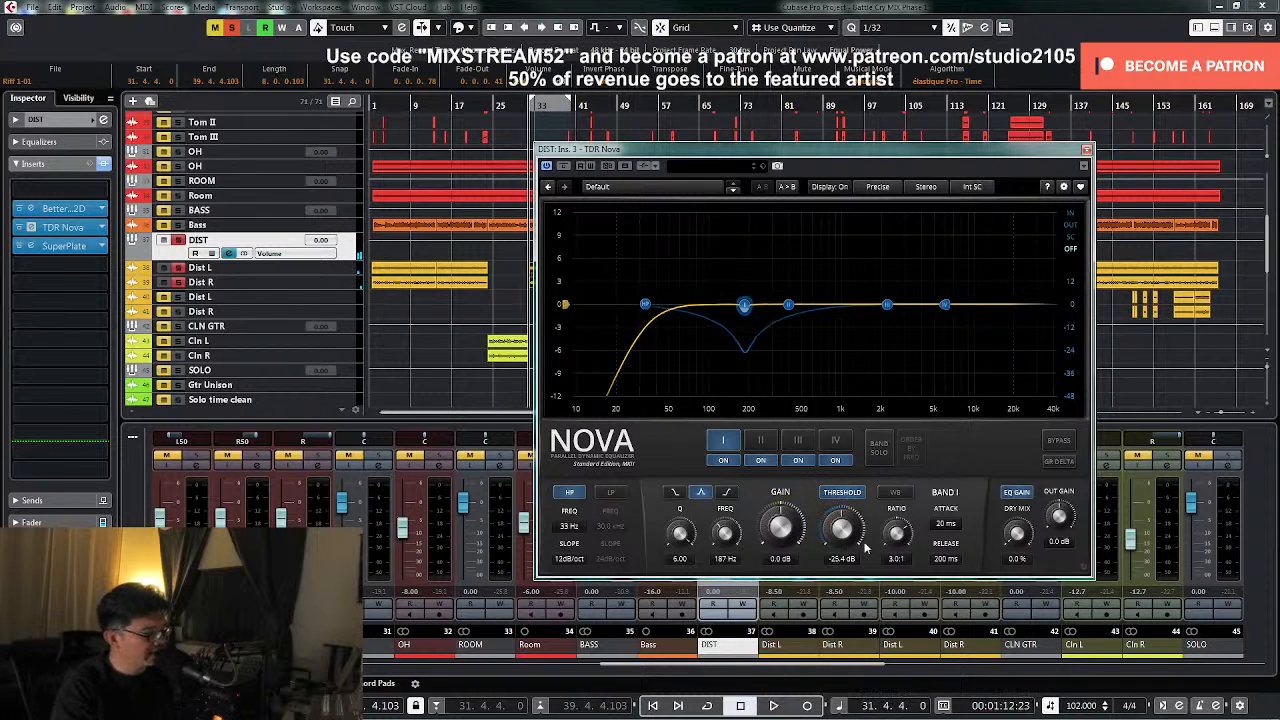
key(space)
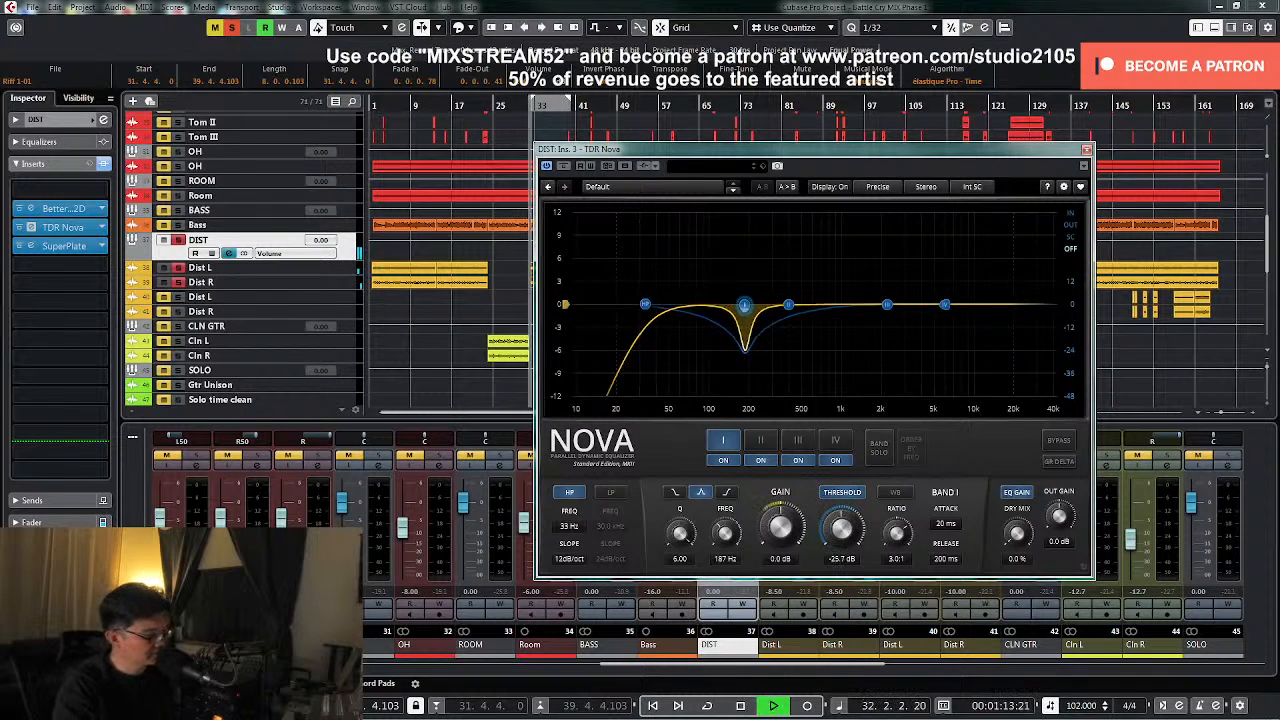
- Widen band I to a Q of 1.71, set its threshold to -22.4 dB and compare the sound with the band off and on
key(space)
drag(682, 533, 686, 556)
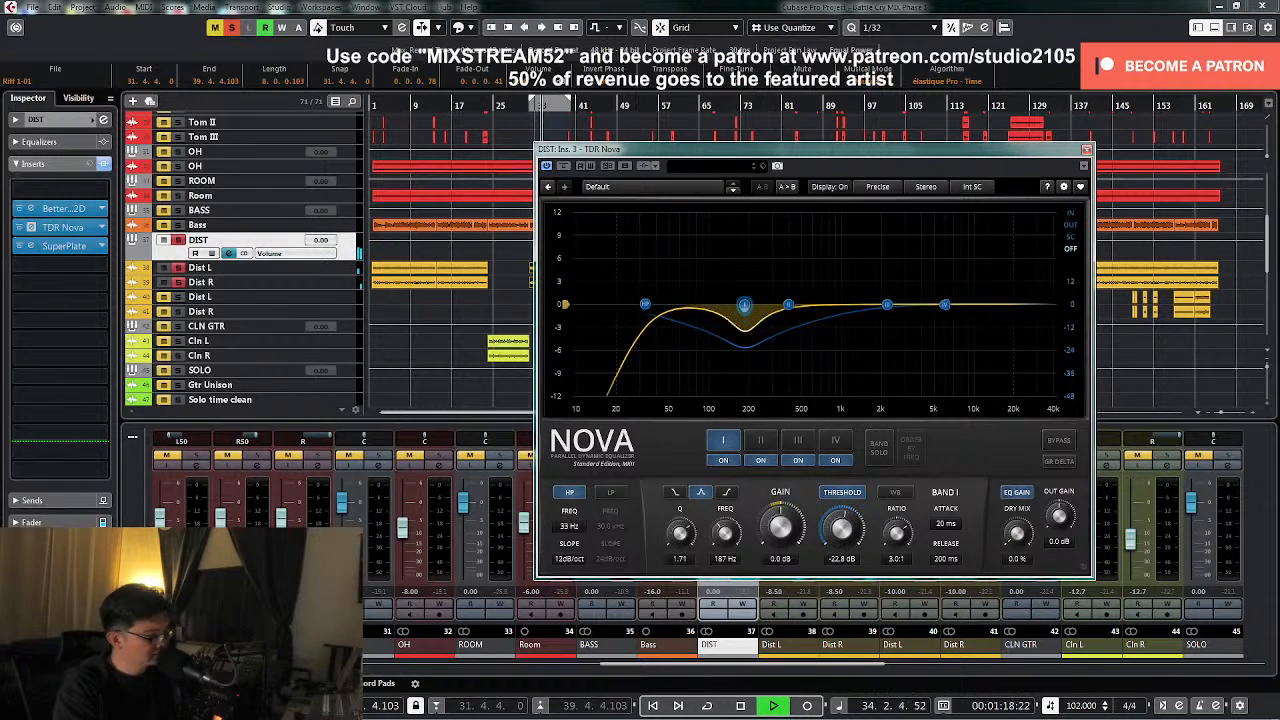
click(723, 460)
key(space)
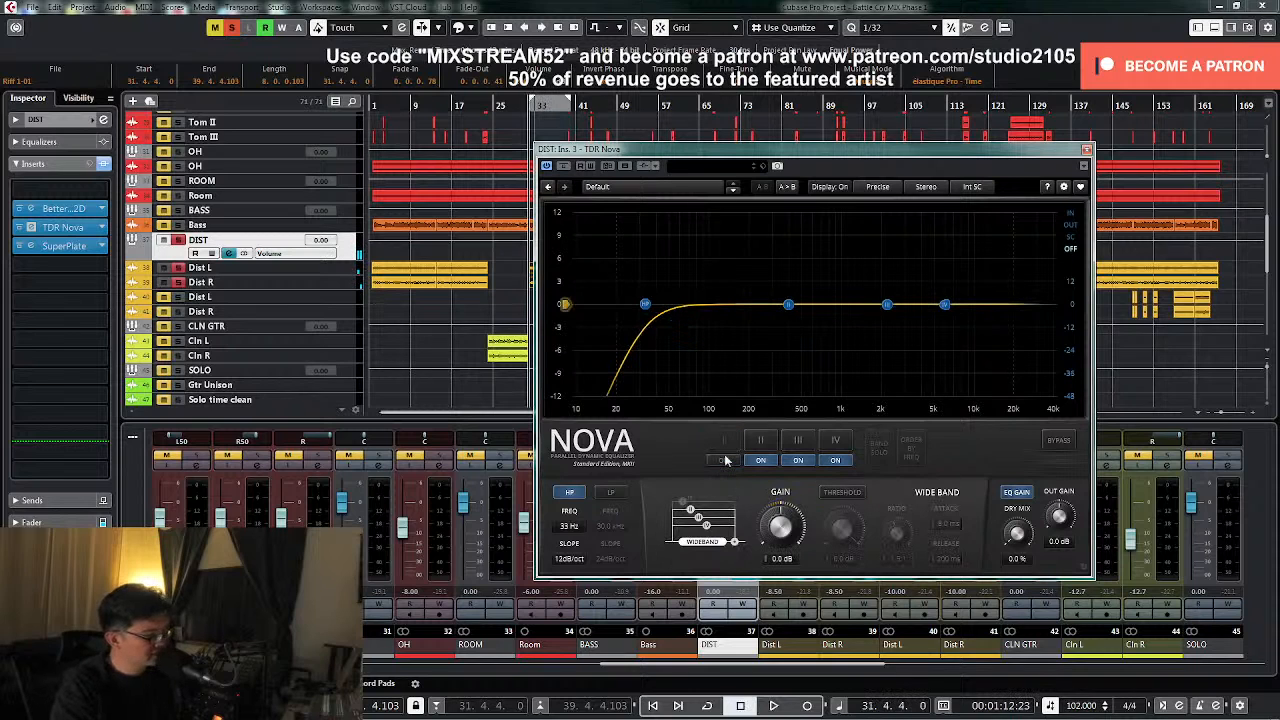
click(723, 460)
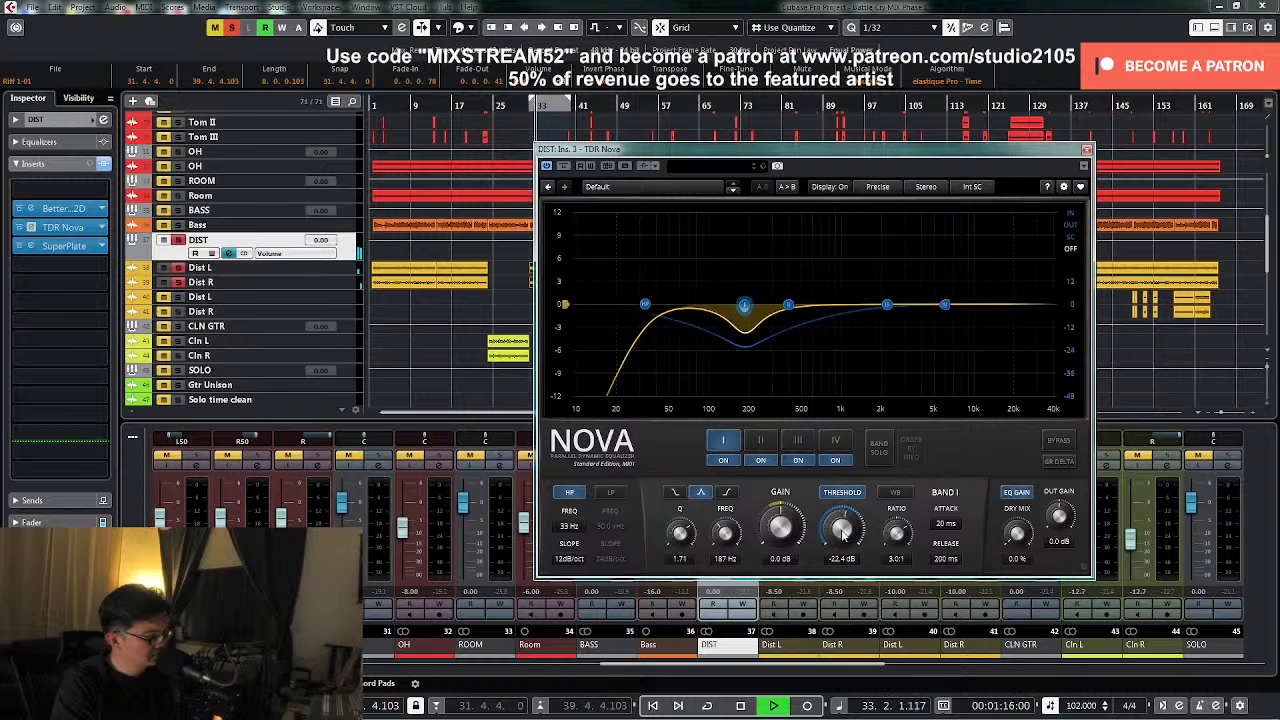
key(space)
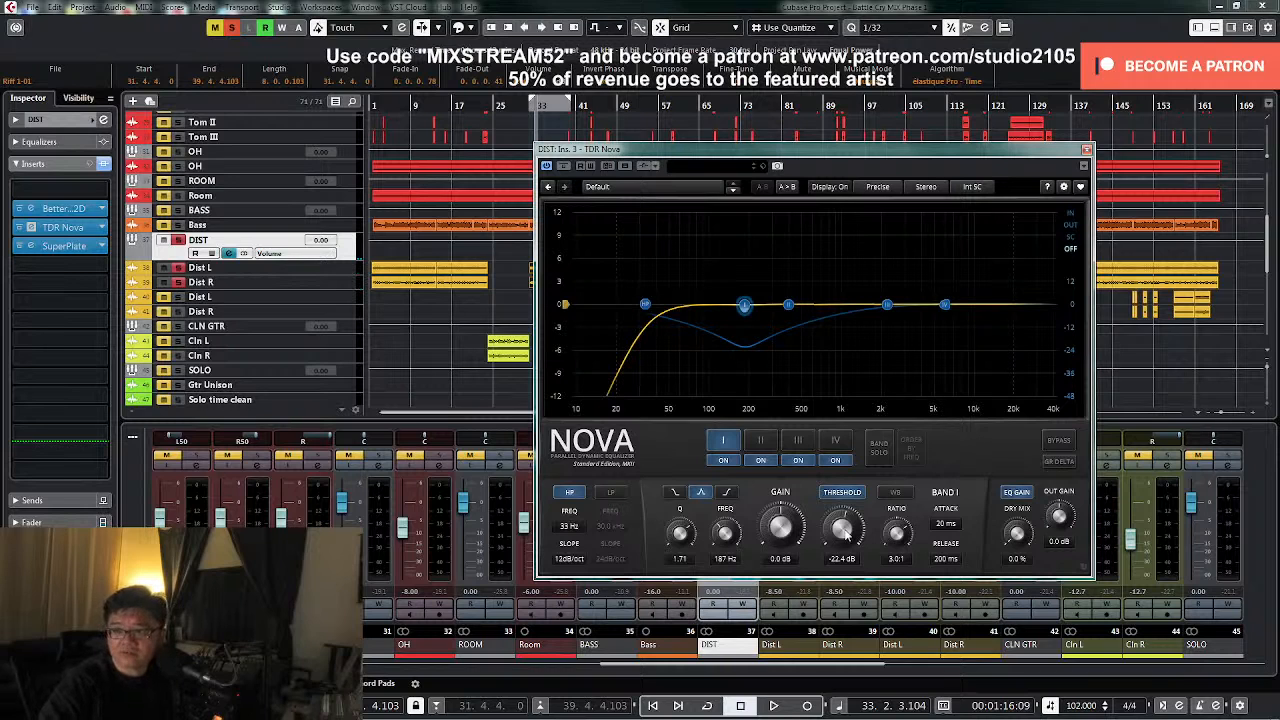
key(space)
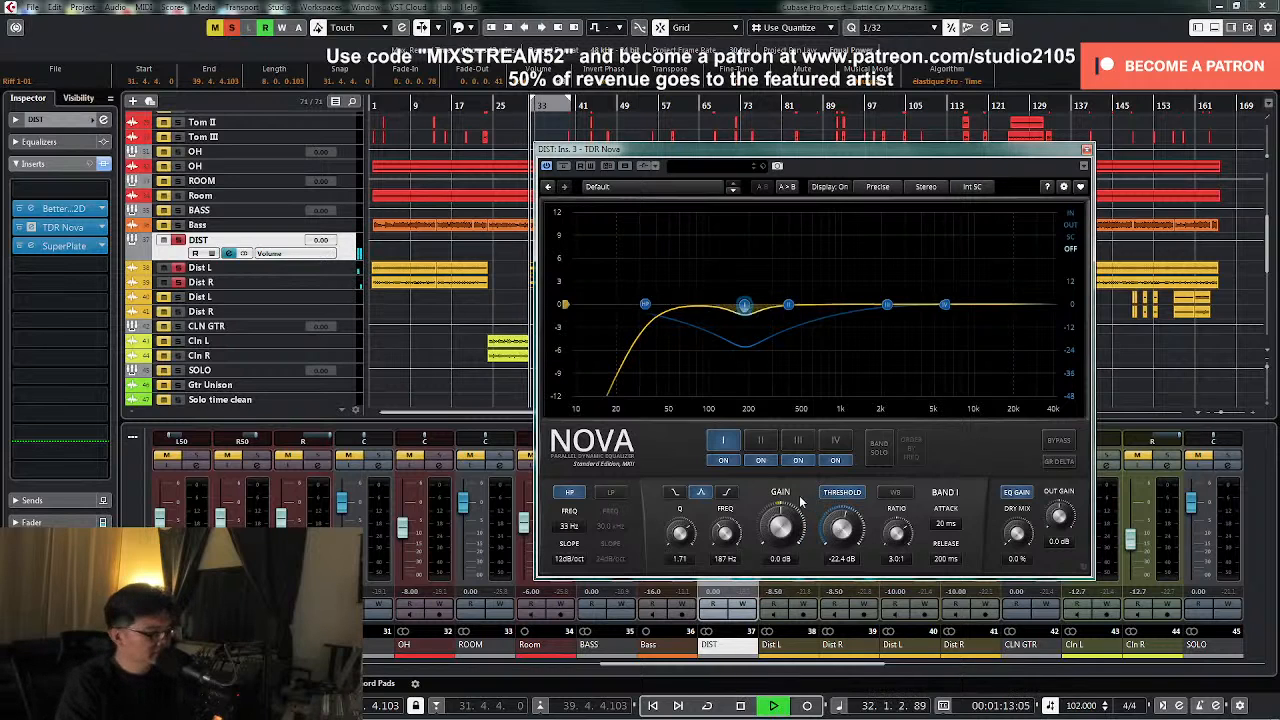
- Close TDR Nova, unsolo the DIST group and deselect the clips while the full mix plays
click(1087, 149)
click(748, 457)
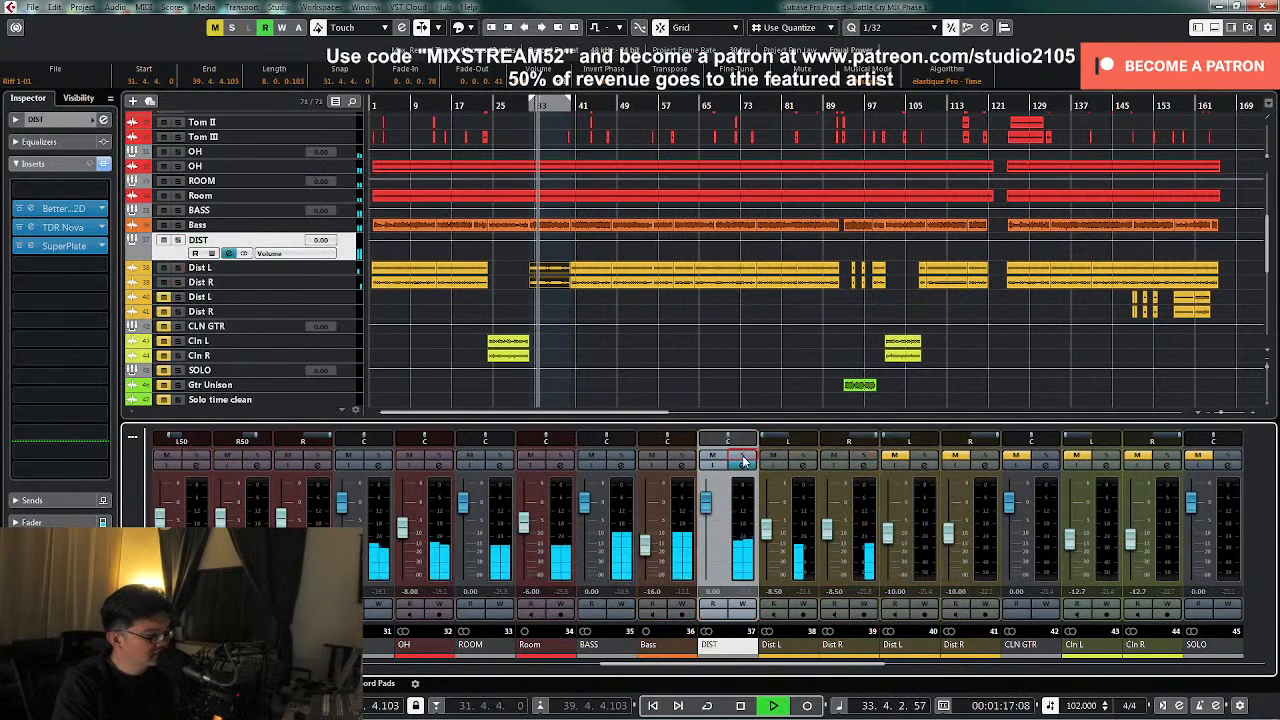
click(645, 307)
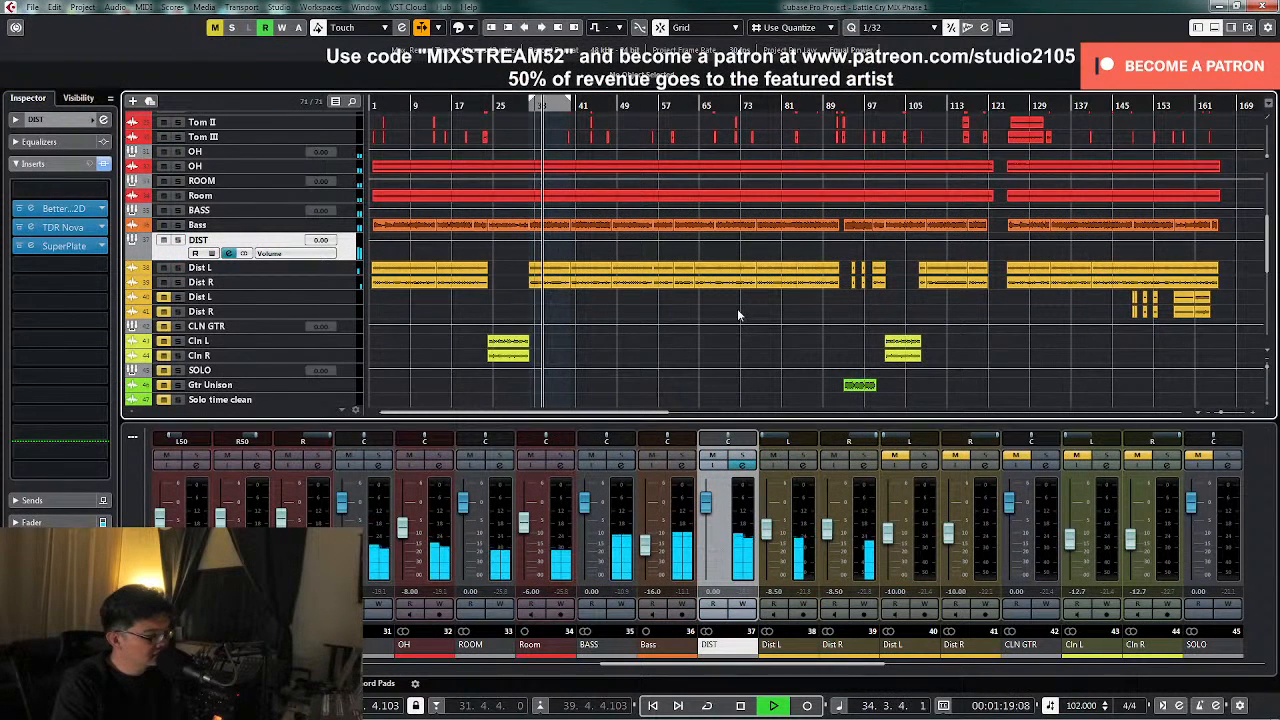
scroll(737, 311, down, 5)
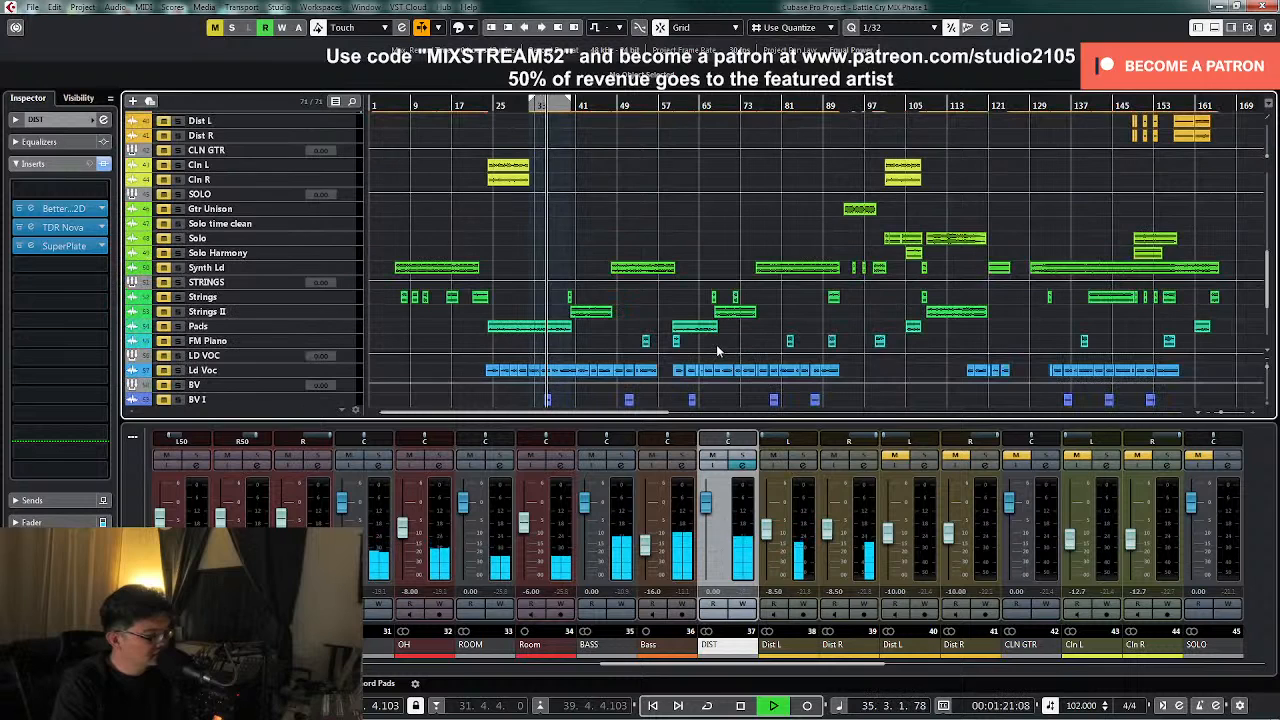
- Audition the DIST group's SuperPlate reverb in the full mix, then close the plug-in and channel settings
key(space)
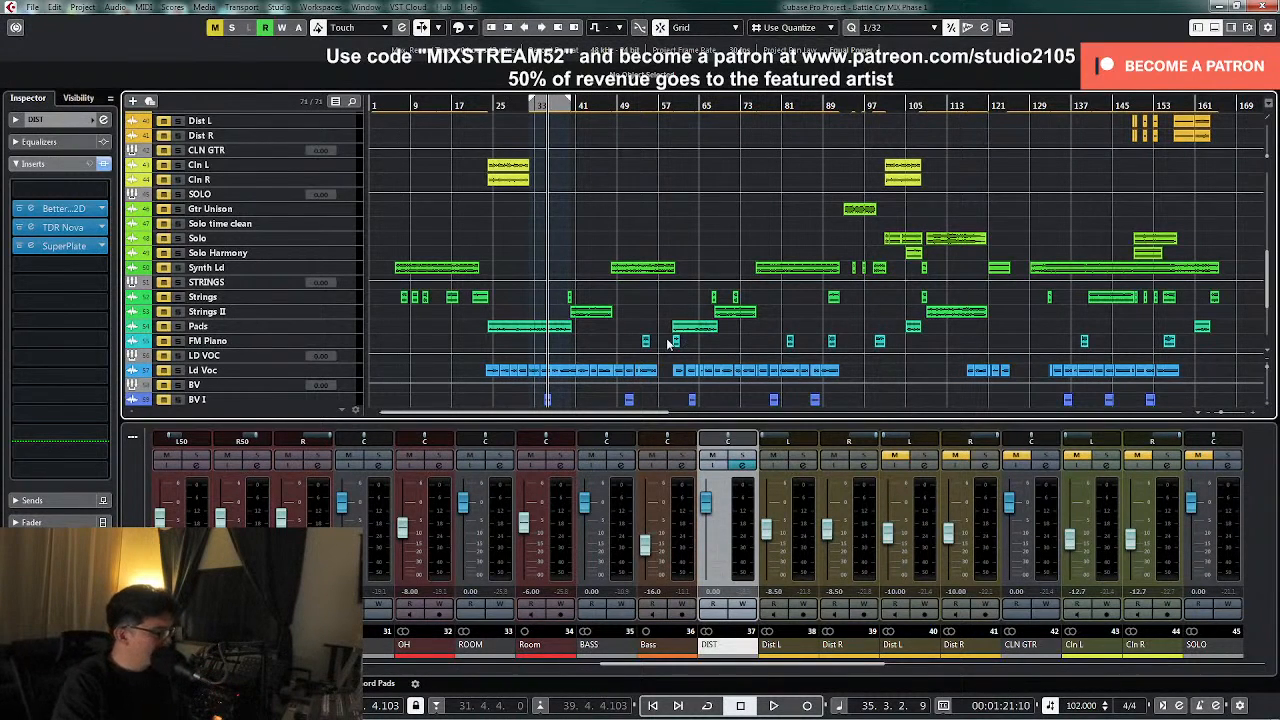
click(745, 467)
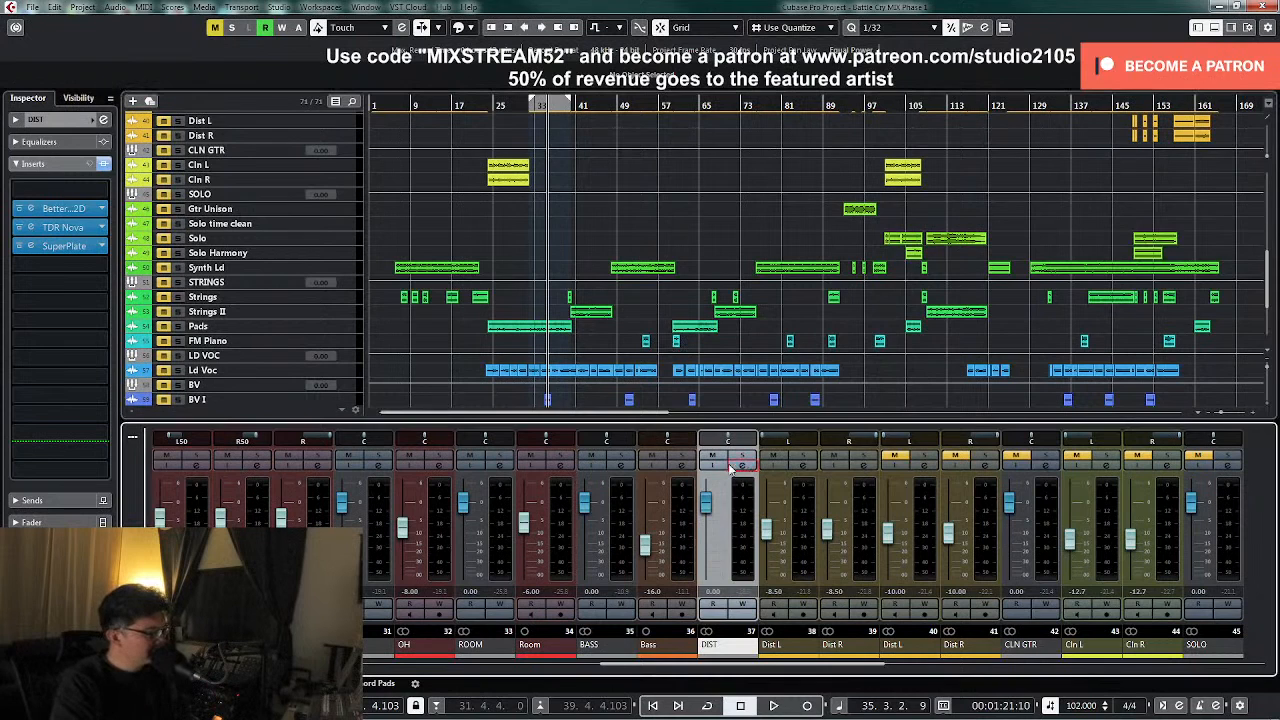
click(742, 466)
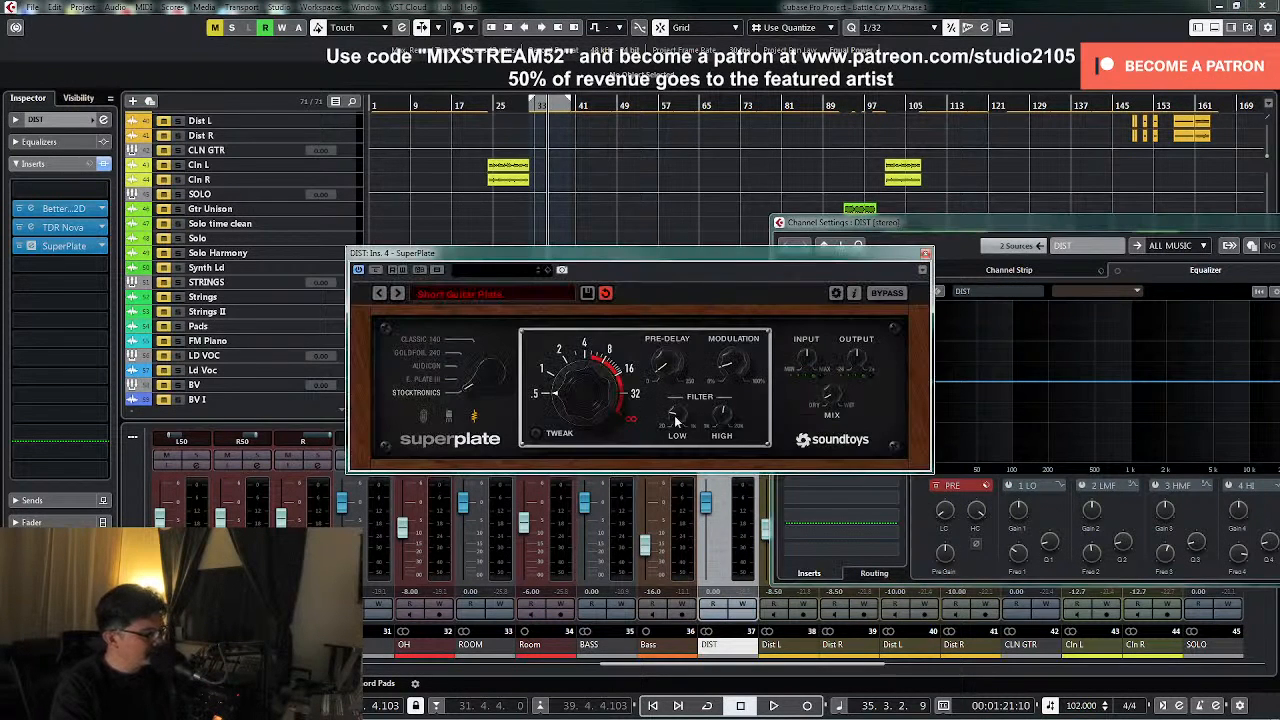
key(space)
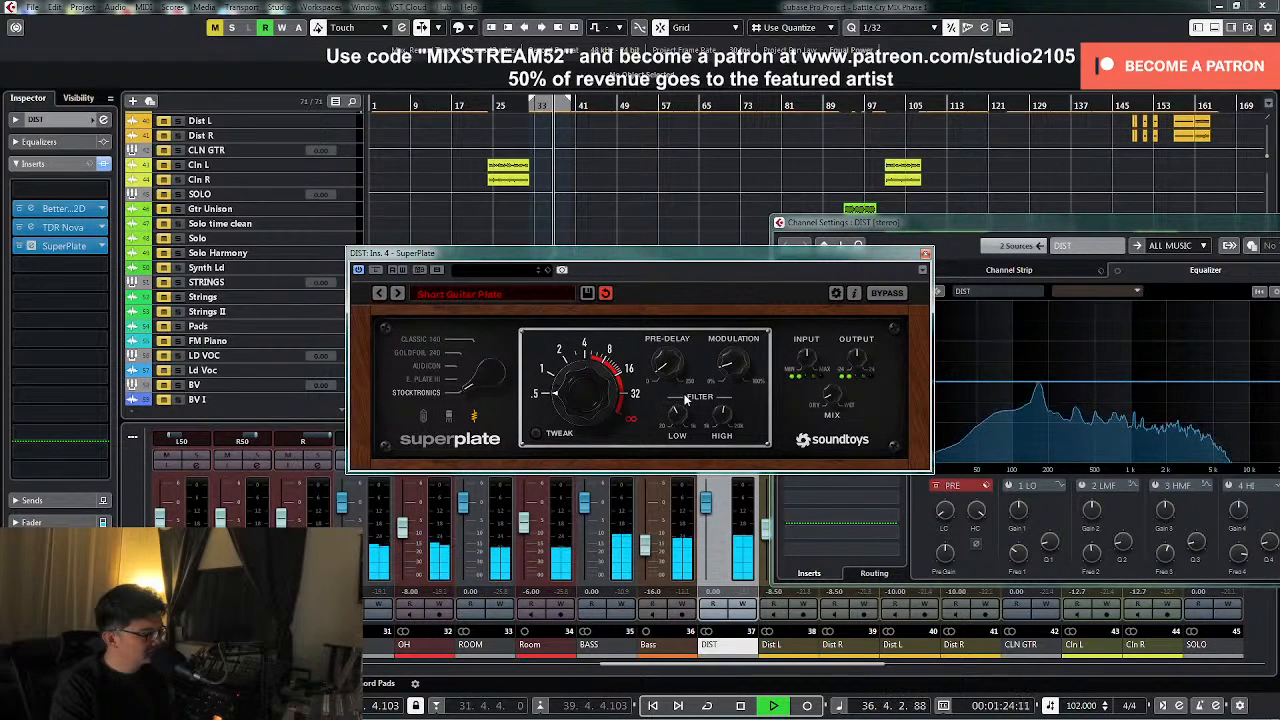
click(926, 253)
click(1278, 222)
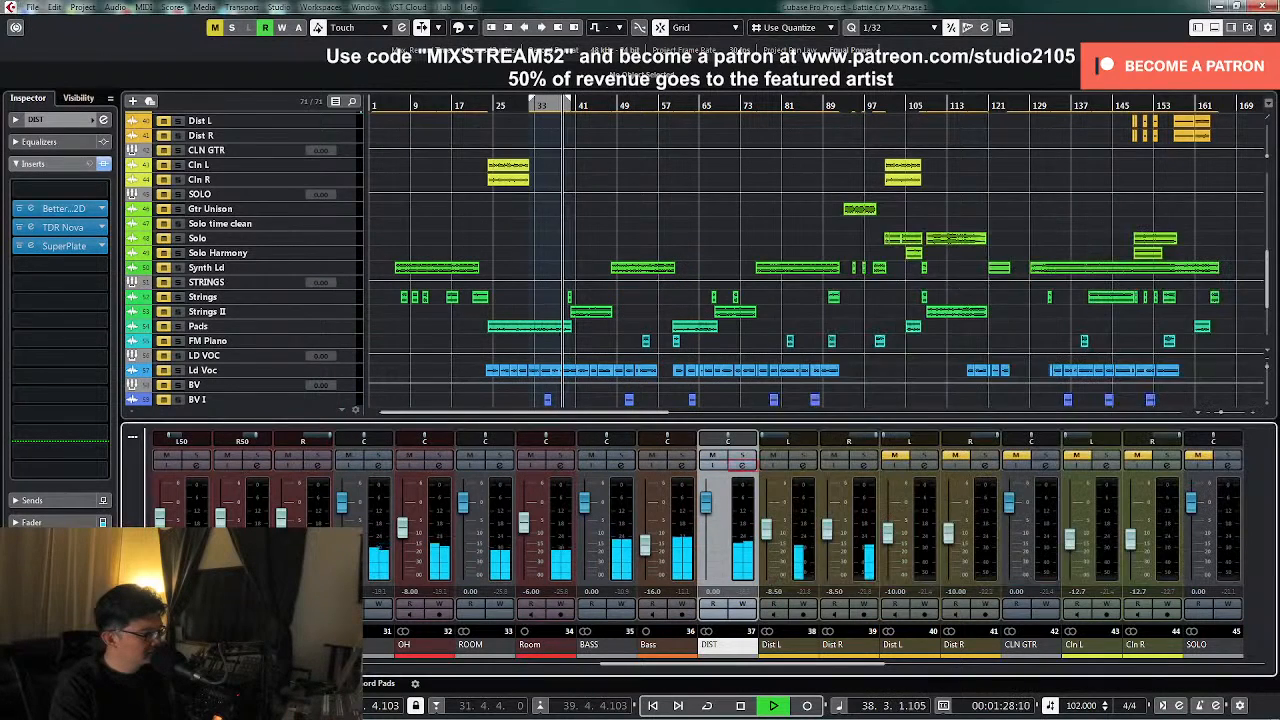
scroll(711, 341, down, 2)
scroll(711, 341, down, 2)
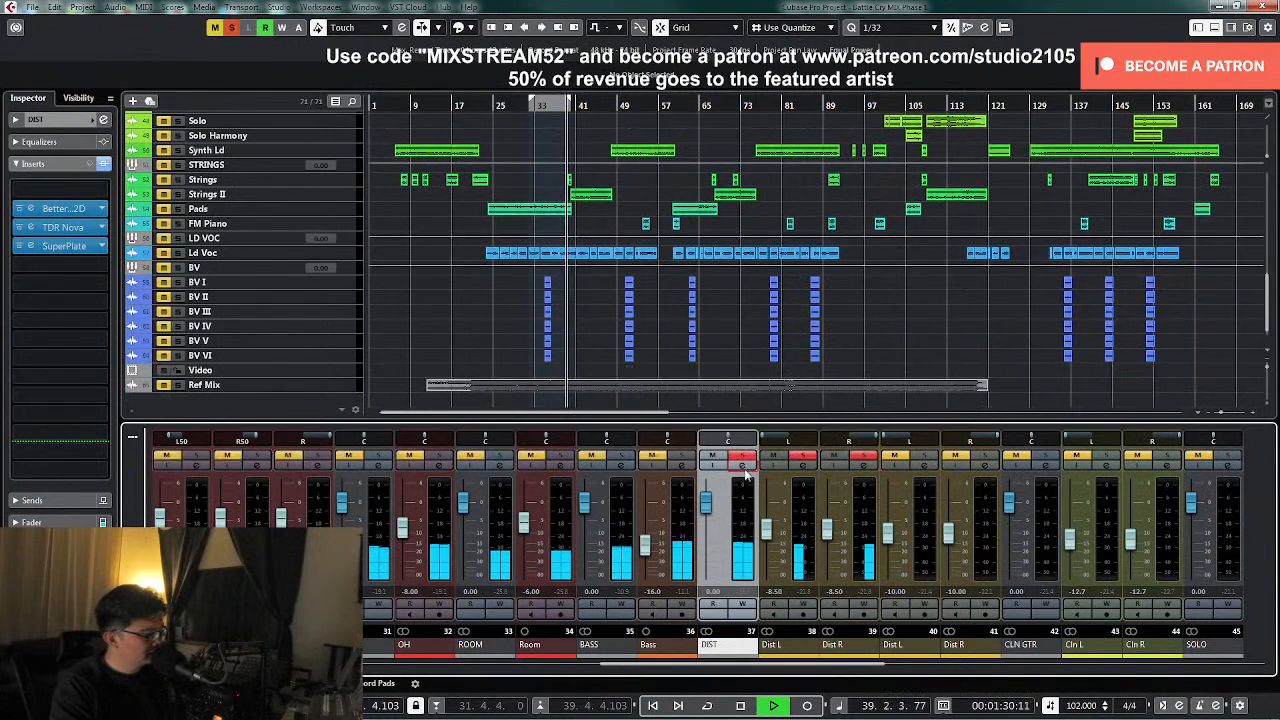
- Reopen SuperPlate on the soloed DIST group and listen to the Short Guitar Plate reverb and its decay
click(742, 465)
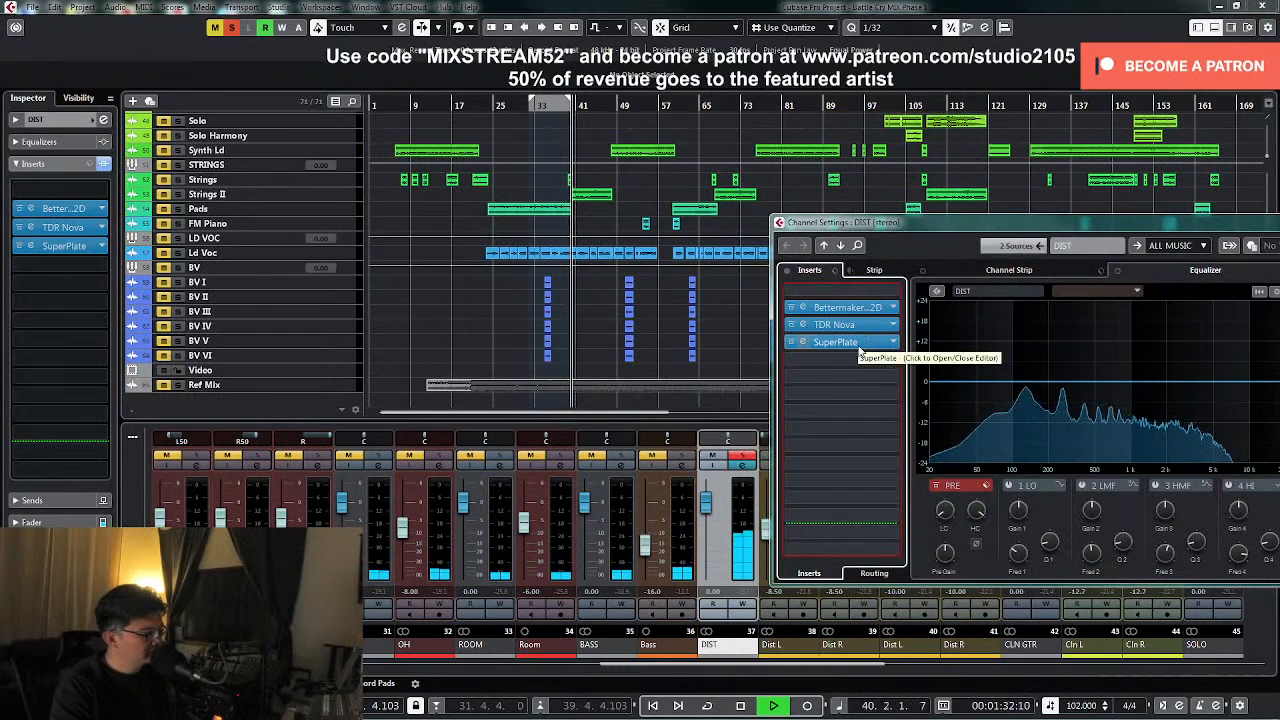
click(858, 344)
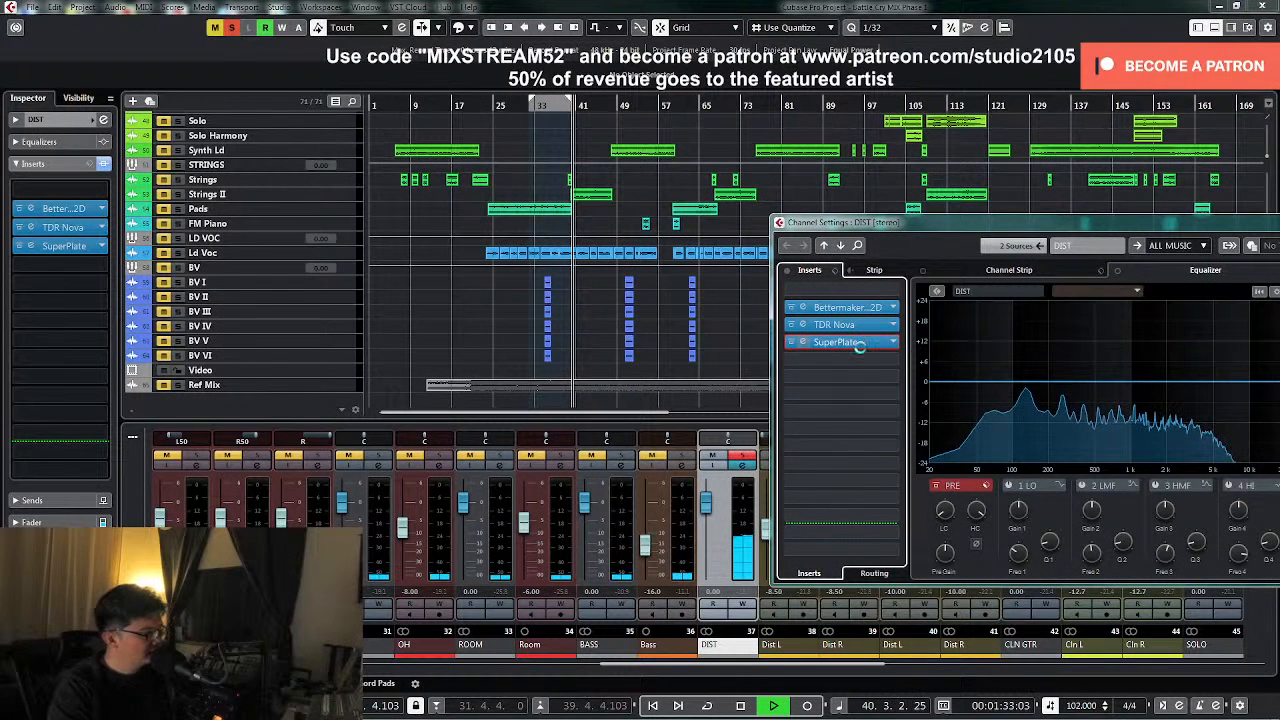
key(space)
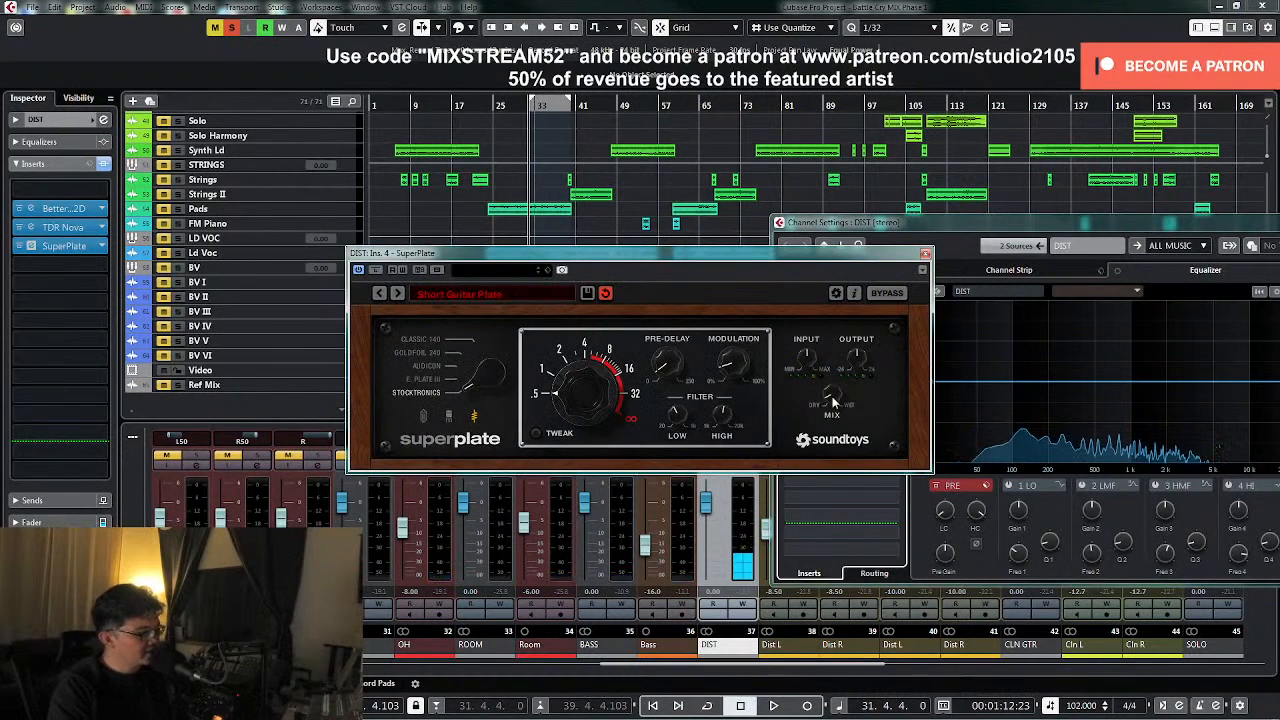
key(space)
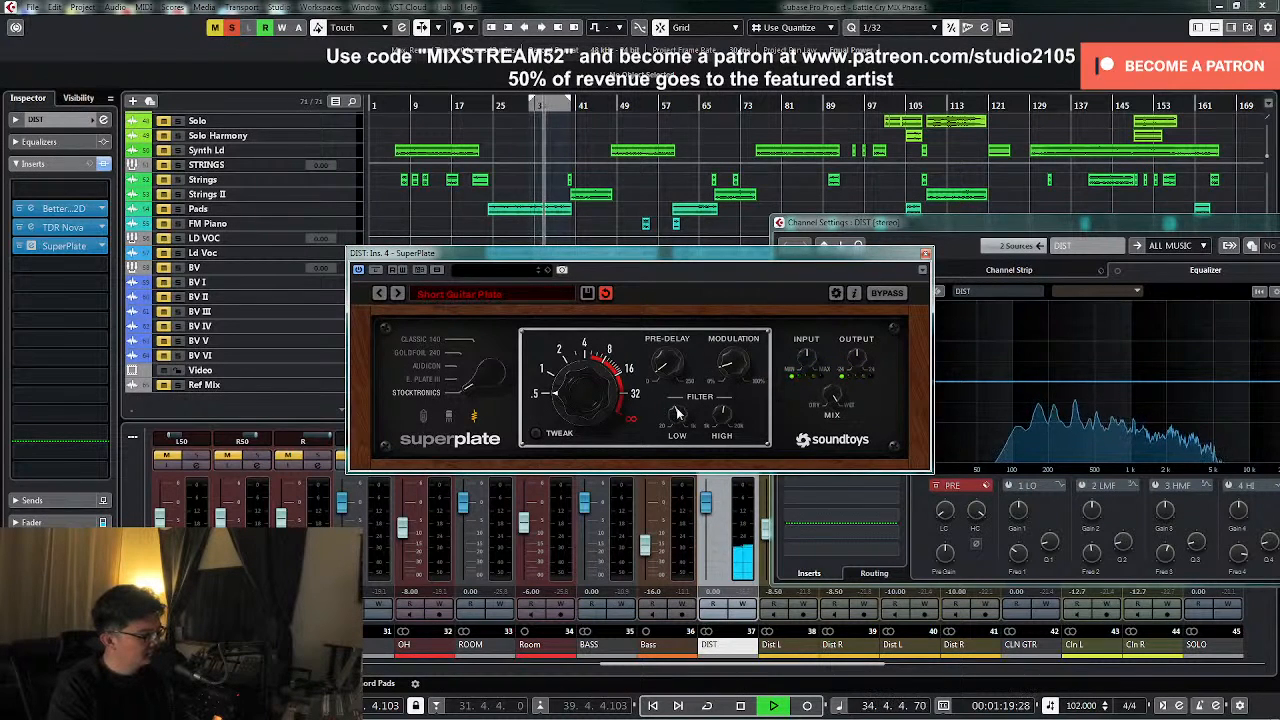
click(927, 255)
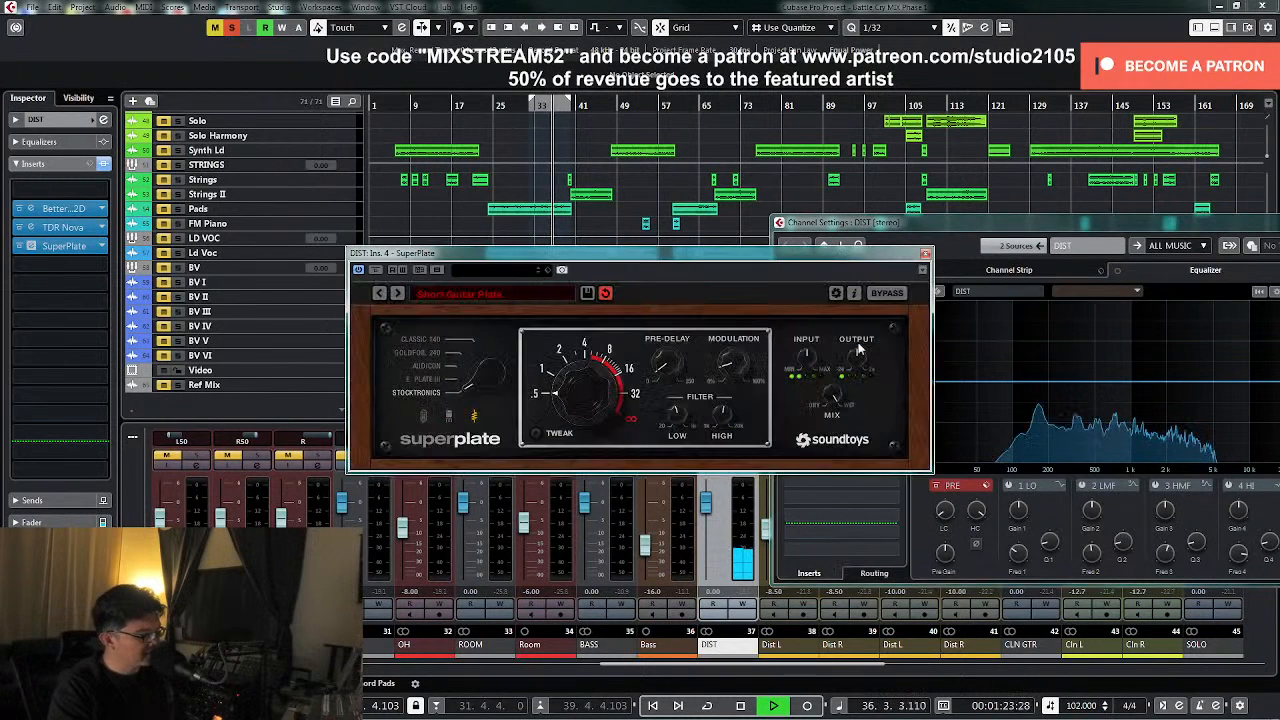
key(space)
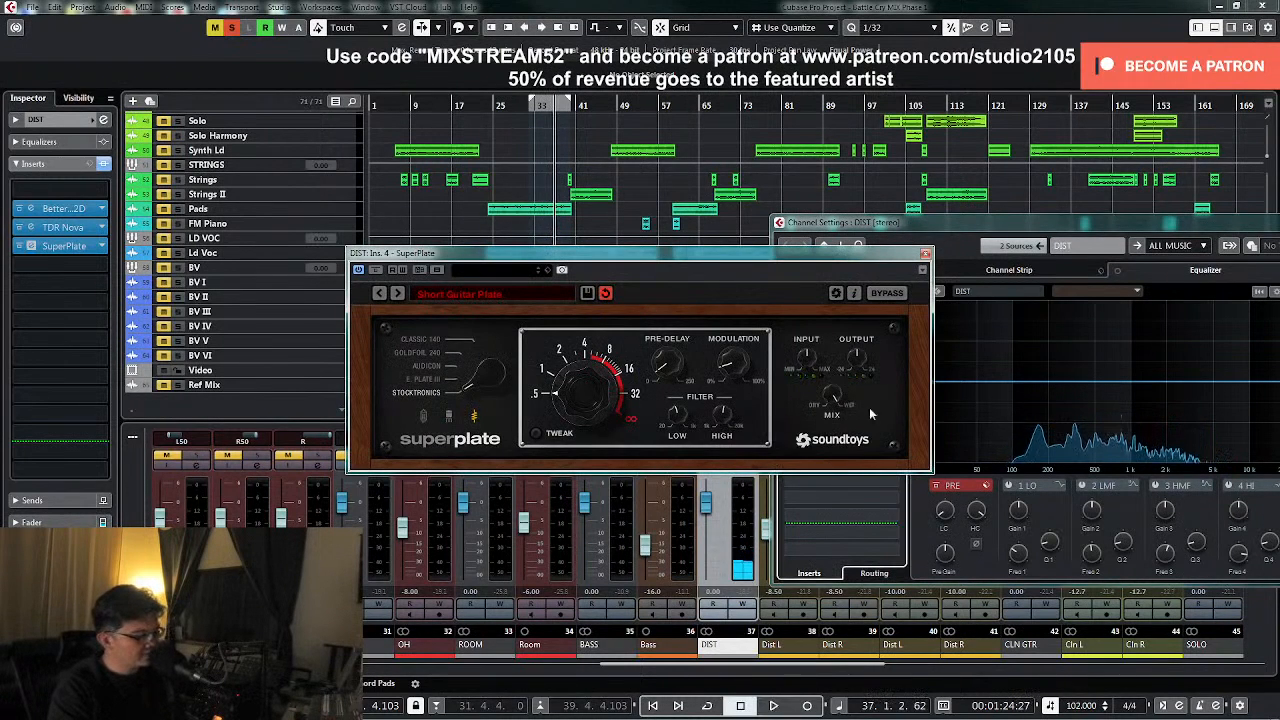
key(space)
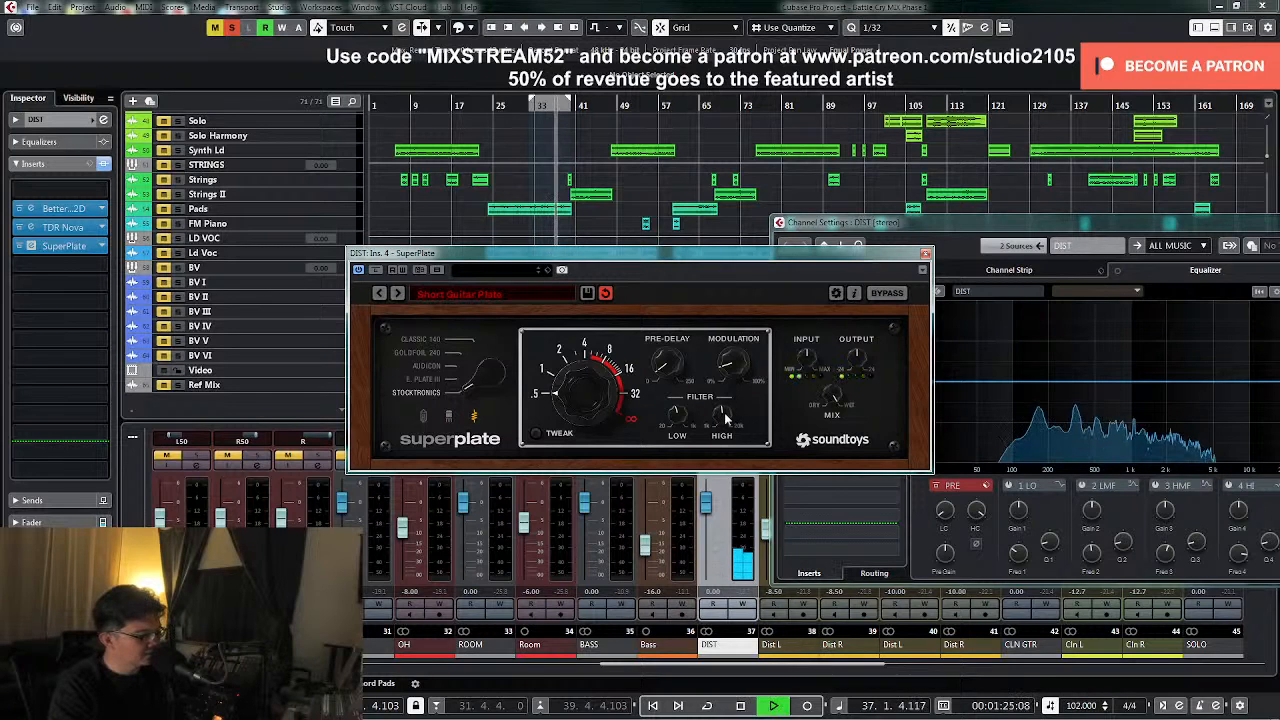
key(space)
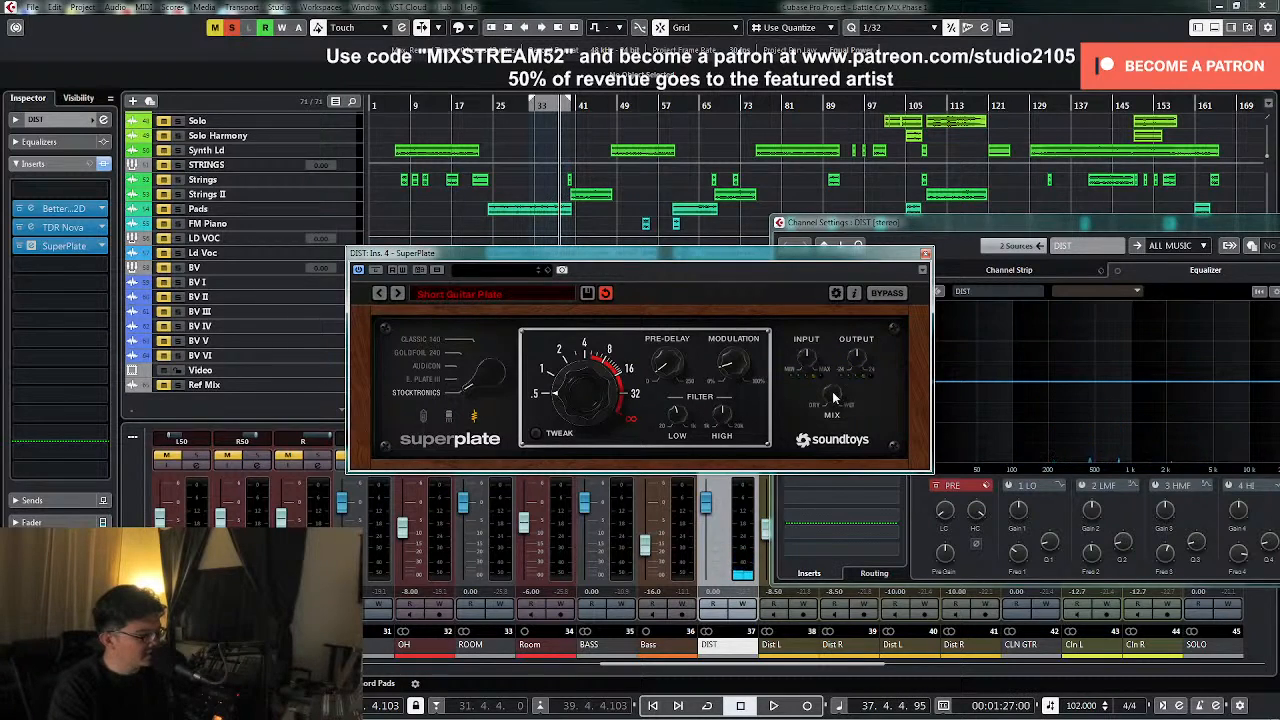
- Listen to the guitar reverb in the full mix, close SuperPlate and the DIST channel settings, and stop playback
key(space)
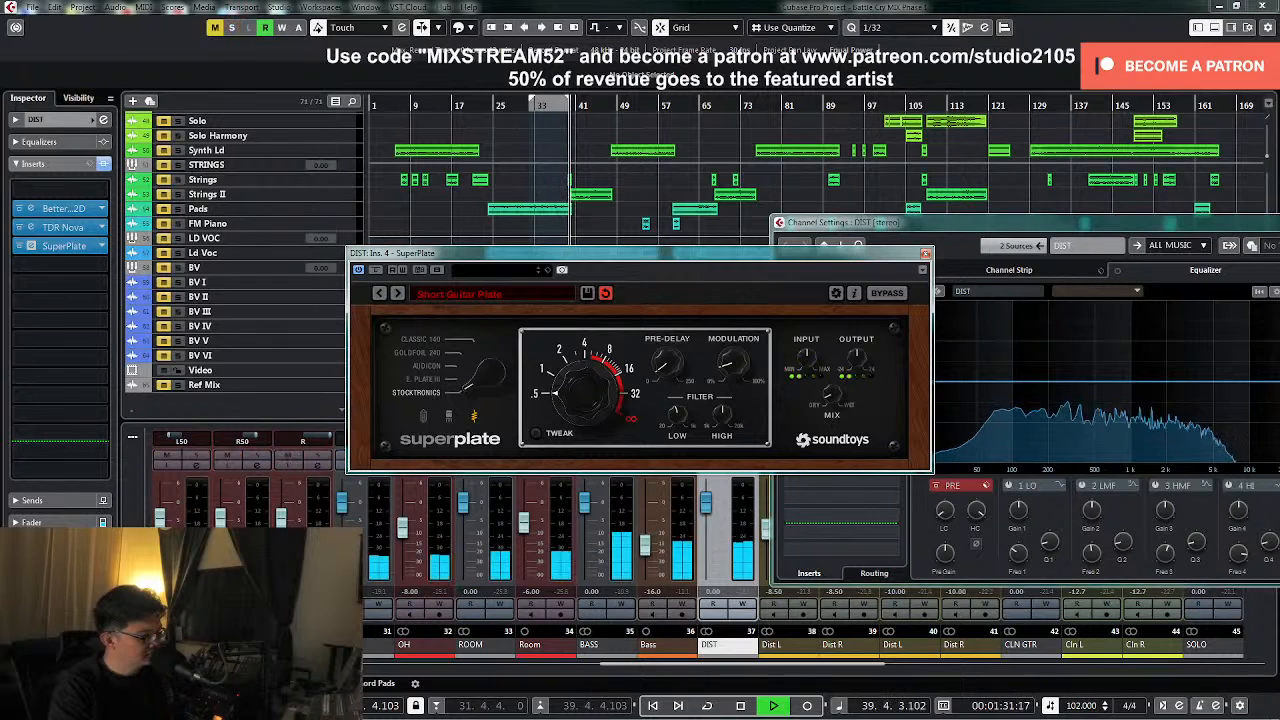
click(927, 254)
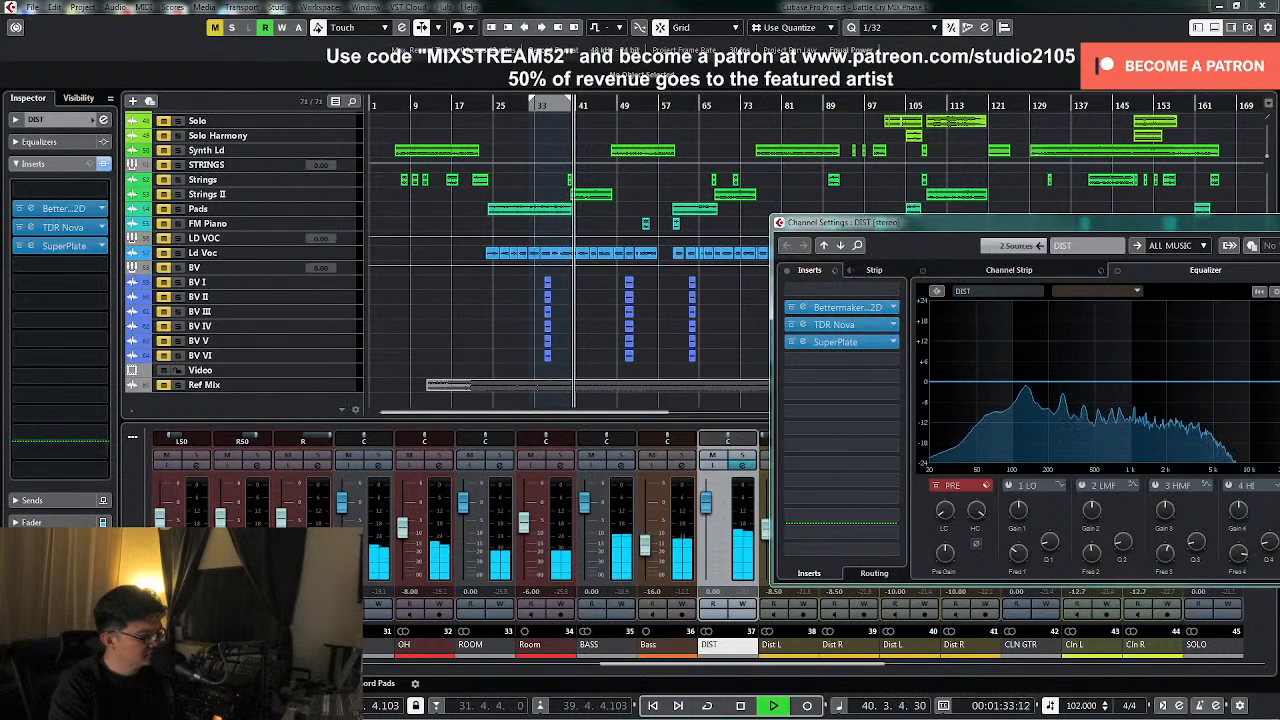
click(779, 222)
key(space)
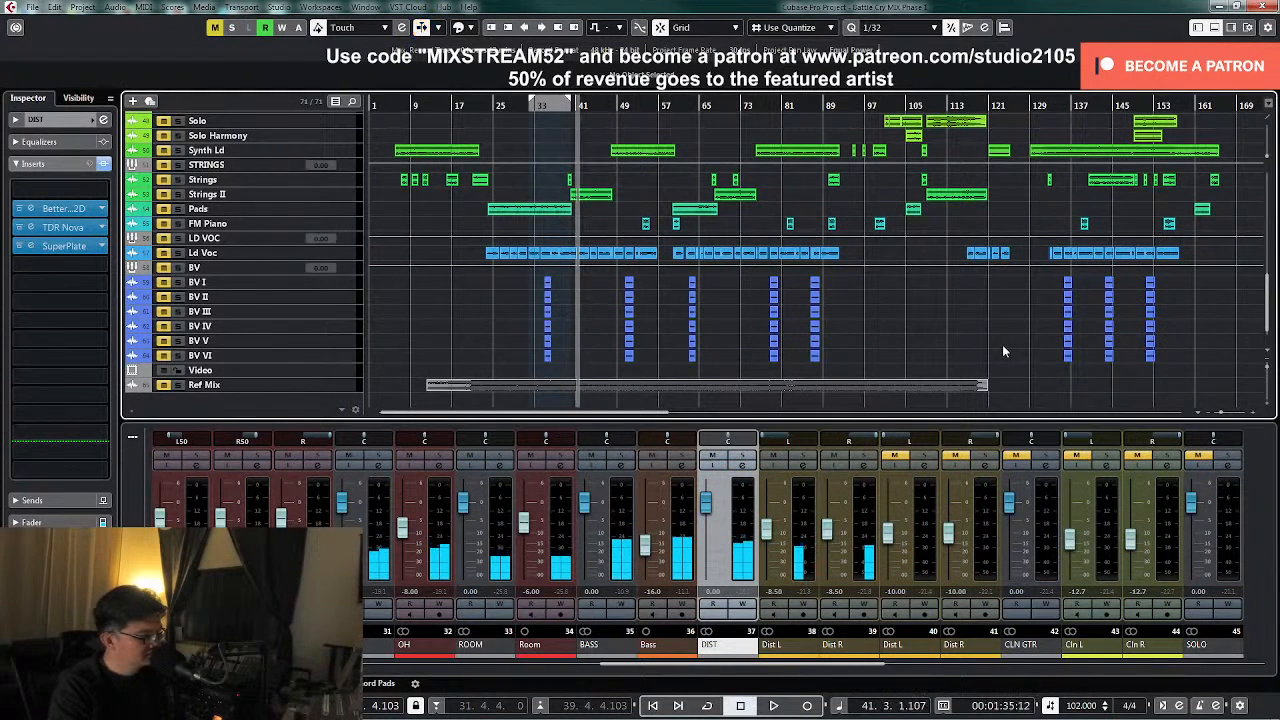
- Set the locators around the first Cln L and Cln R clips and unmute the CLN GTR group
scroll(1008, 340, down, 1)
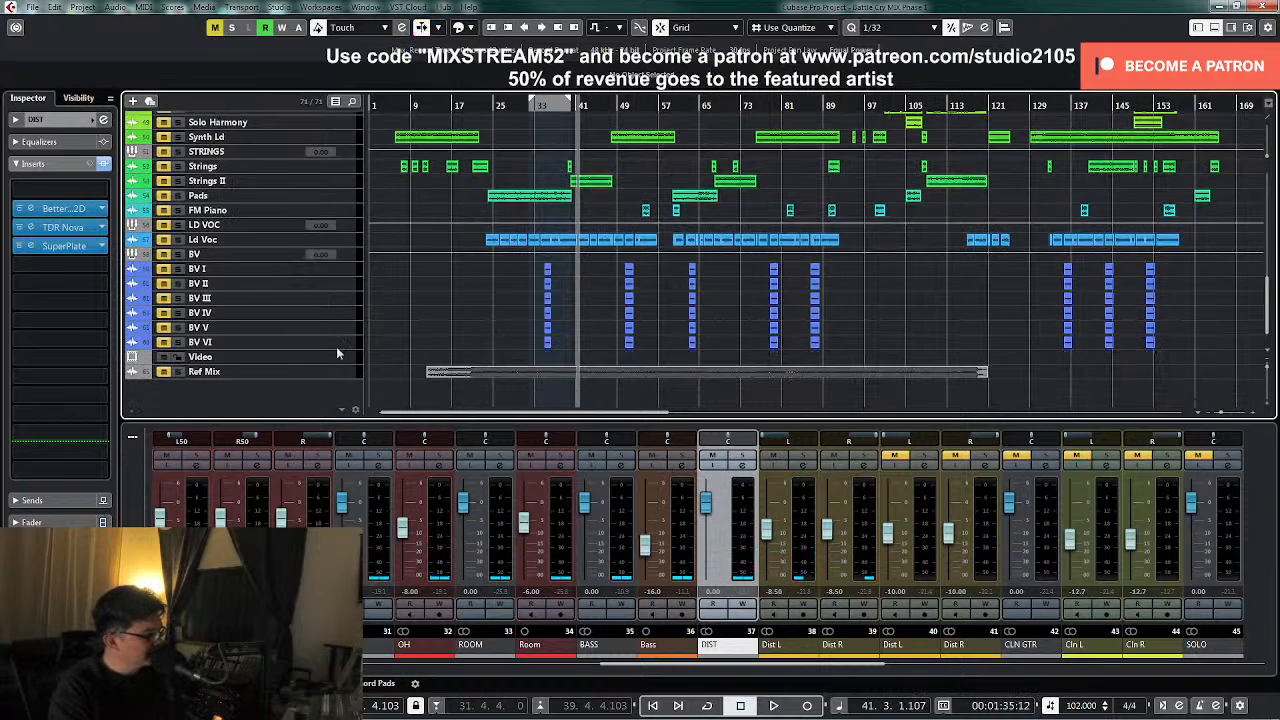
scroll(463, 288, up, 4)
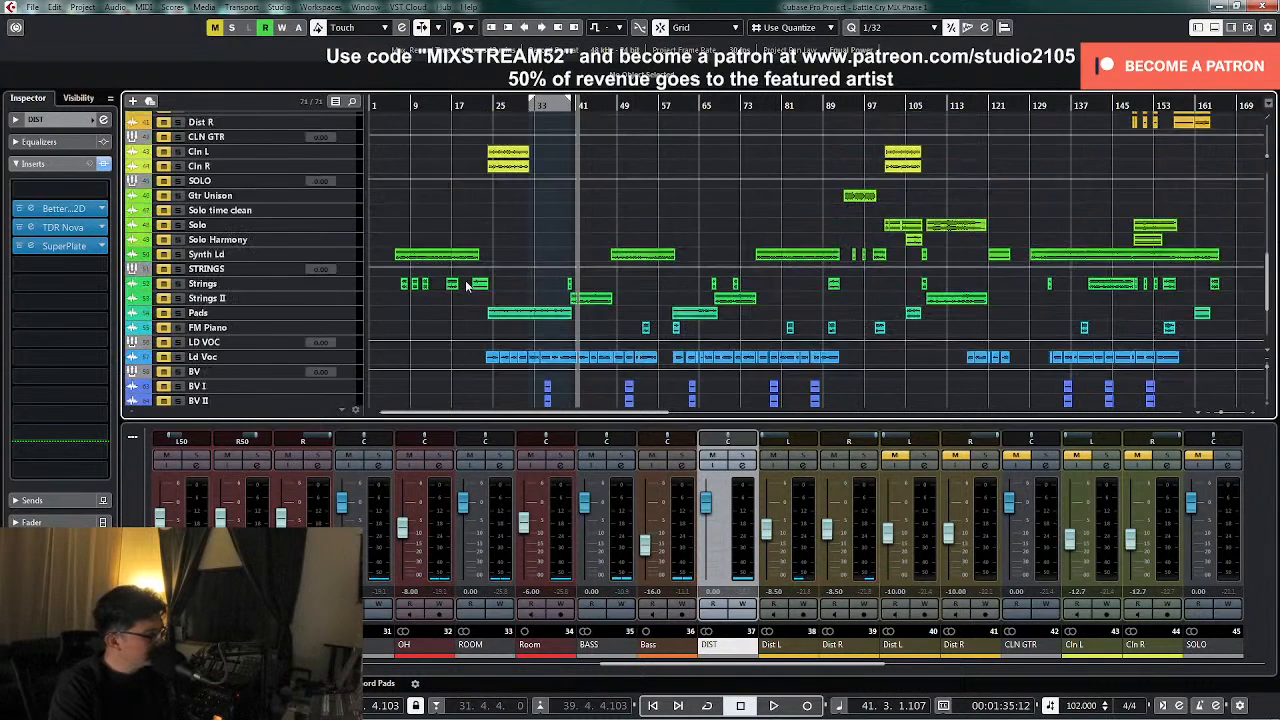
scroll(643, 220, up, 2)
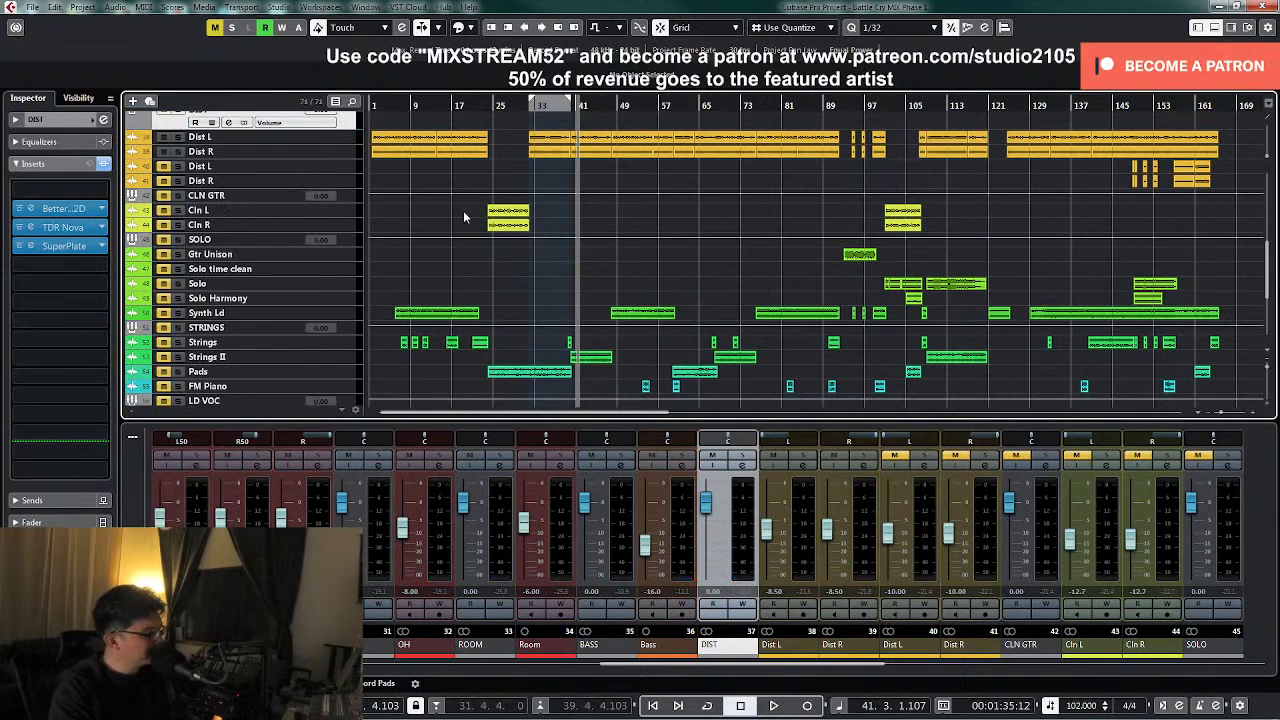
click(508, 217)
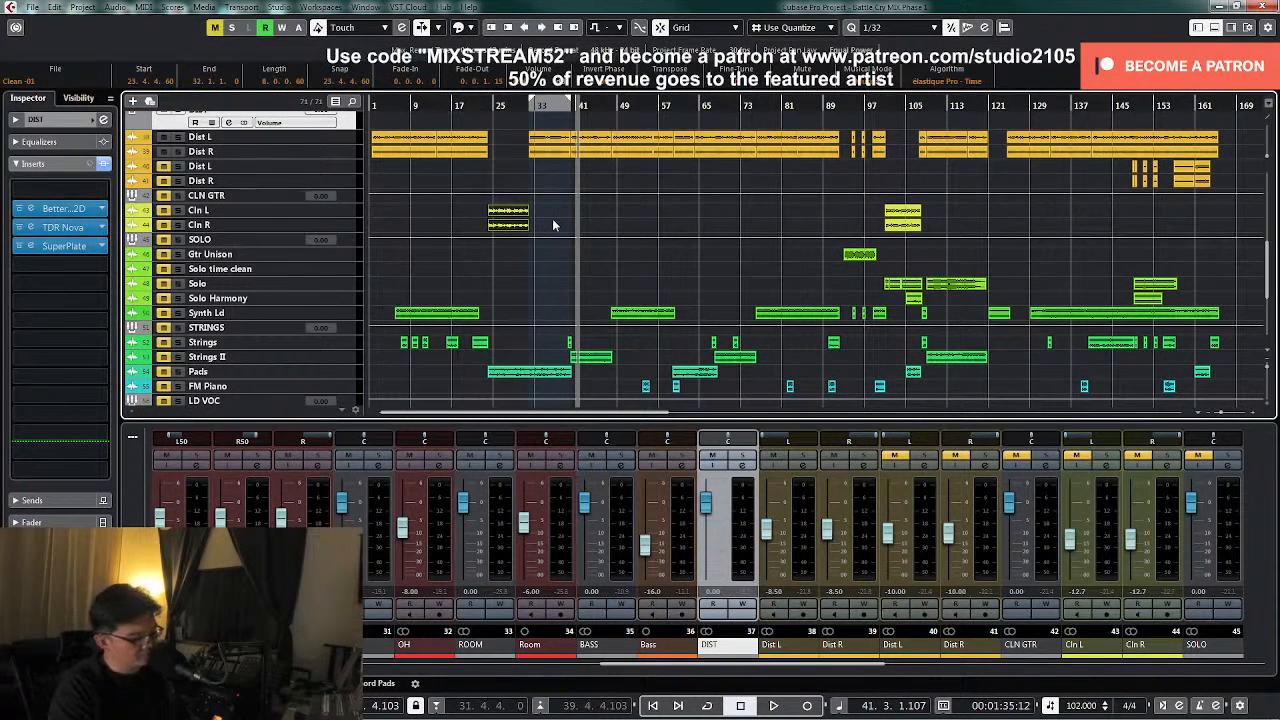
key(p)
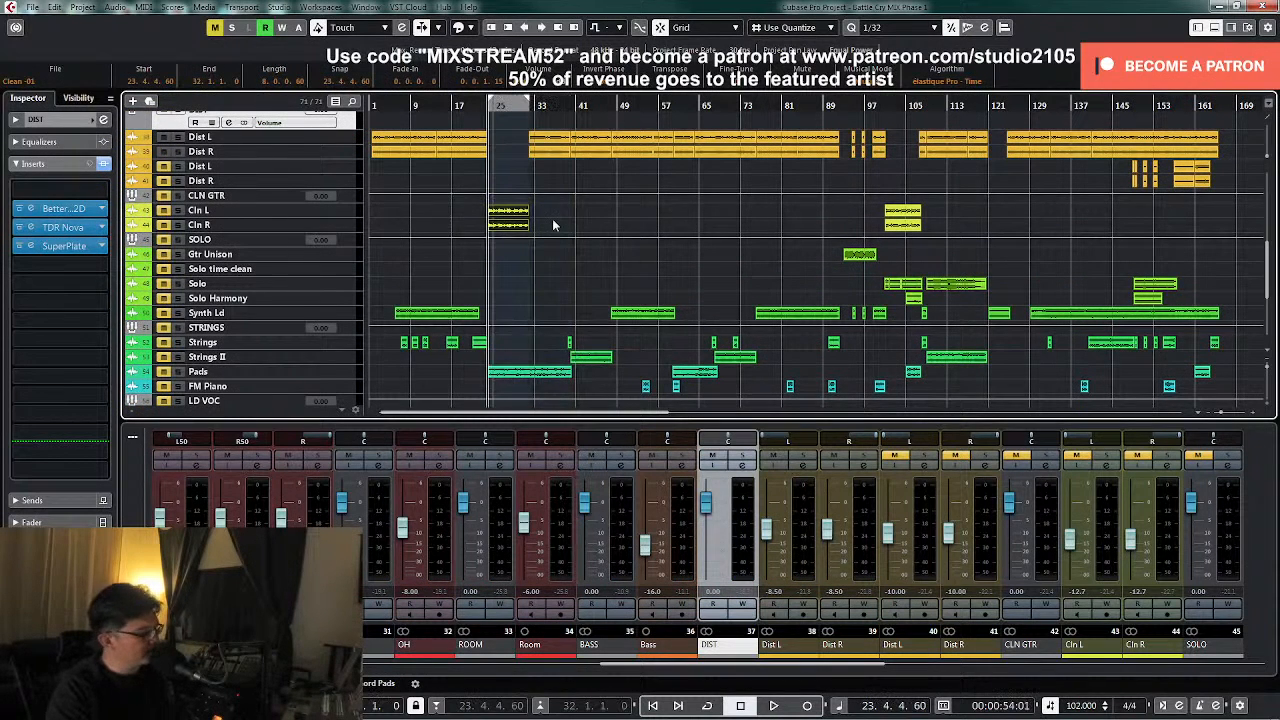
click(161, 197)
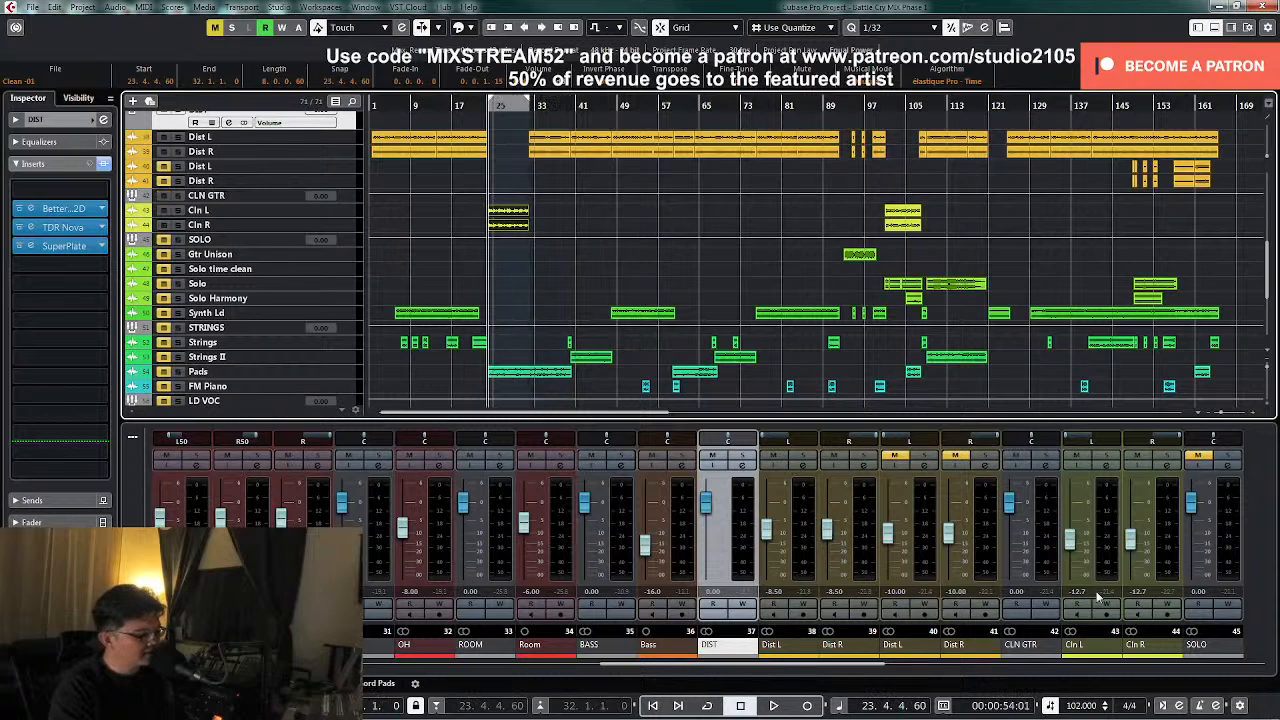
- Play the clean guitar section and raise the Cln L and Cln R faders together to -11.5 dB
key(space)
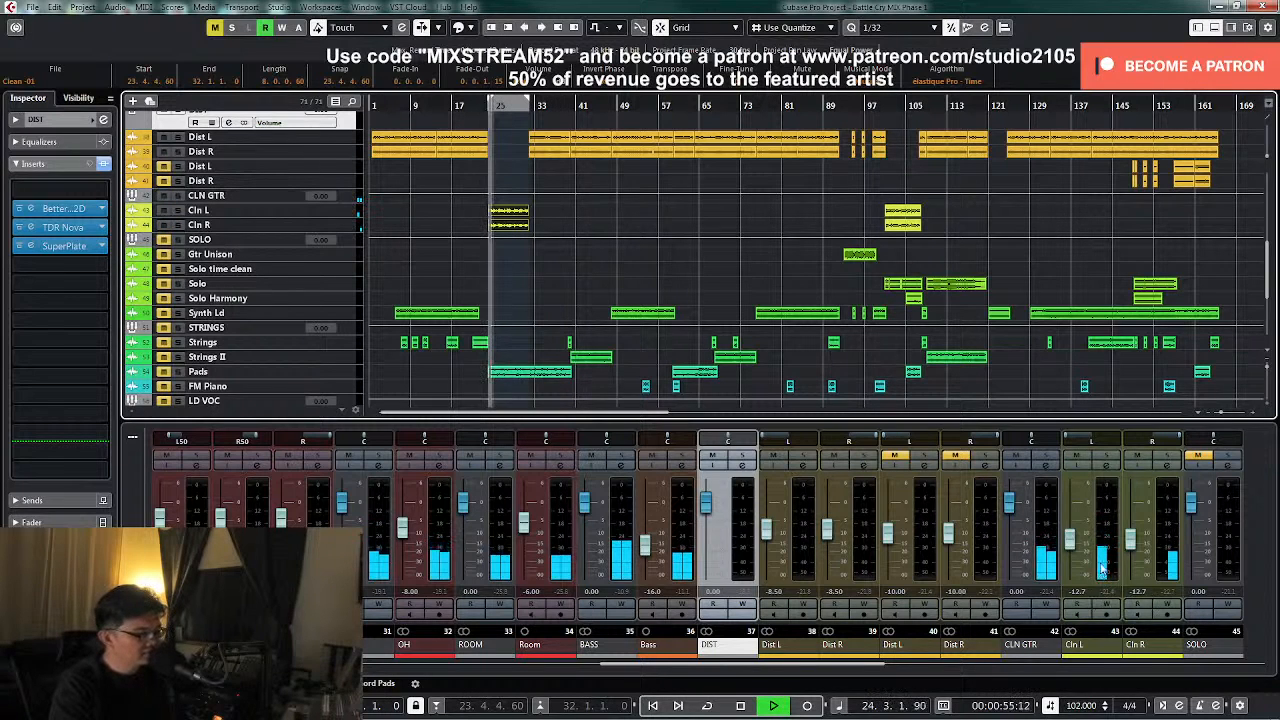
click(1101, 568)
shift+click(1167, 566)
drag(1070, 543, 1070, 540)
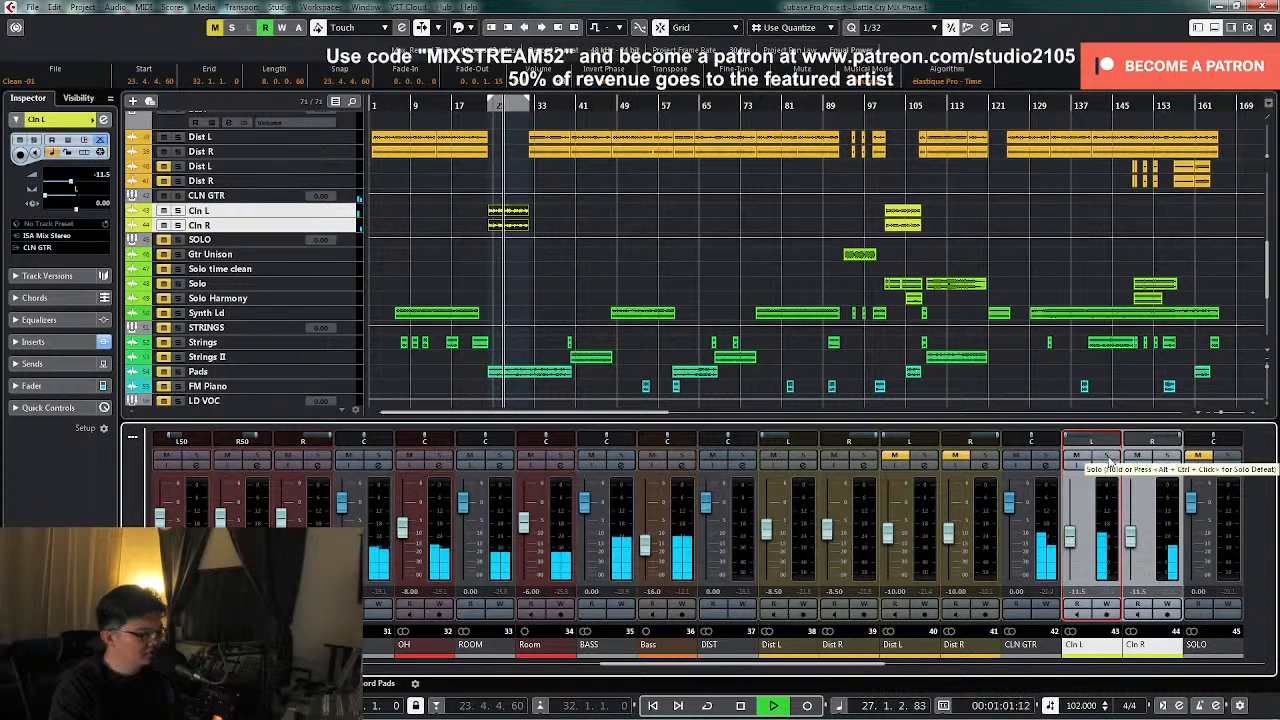
- Solo the clean guitars, open the Cln L channel settings and centre its pan
key(space)
click(1107, 456)
click(1107, 466)
drag(1251, 224, 729, 217)
key(space)
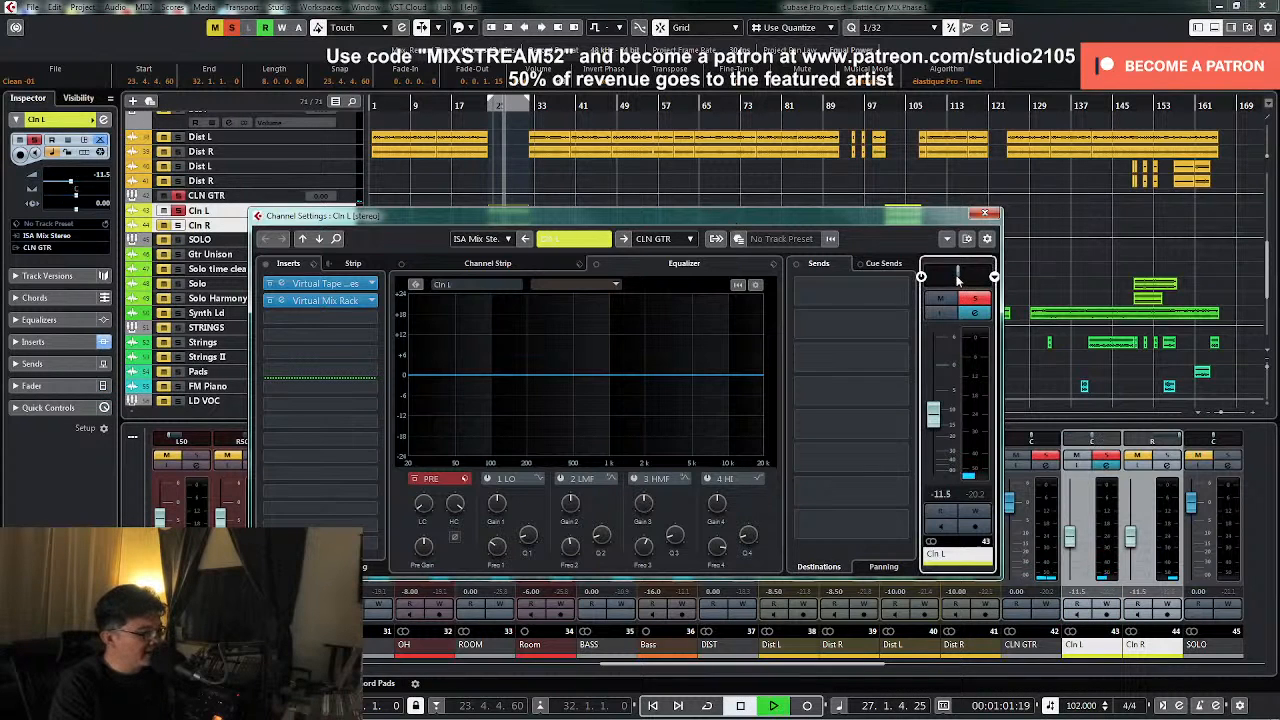
- Filter Cln L with a low cut at about 118 Hz and a high cut at about 9174 Hz
drag(424, 504, 434, 477)
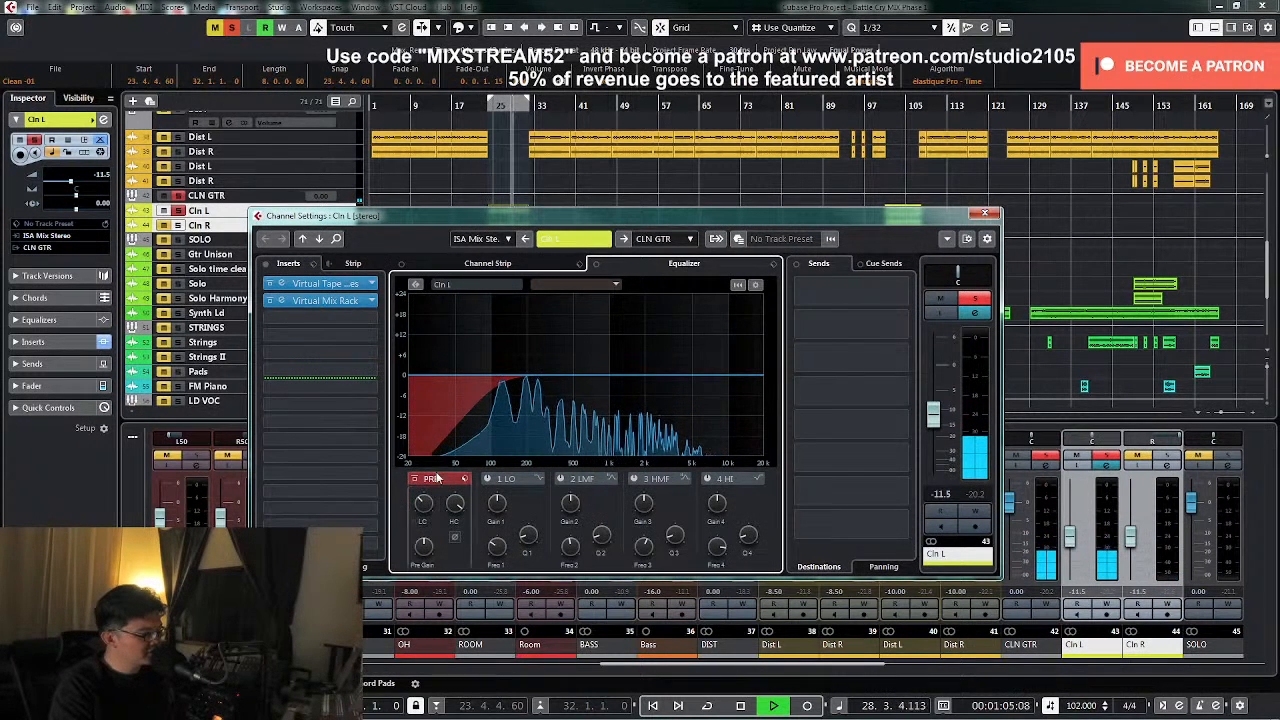
drag(455, 505, 452, 531)
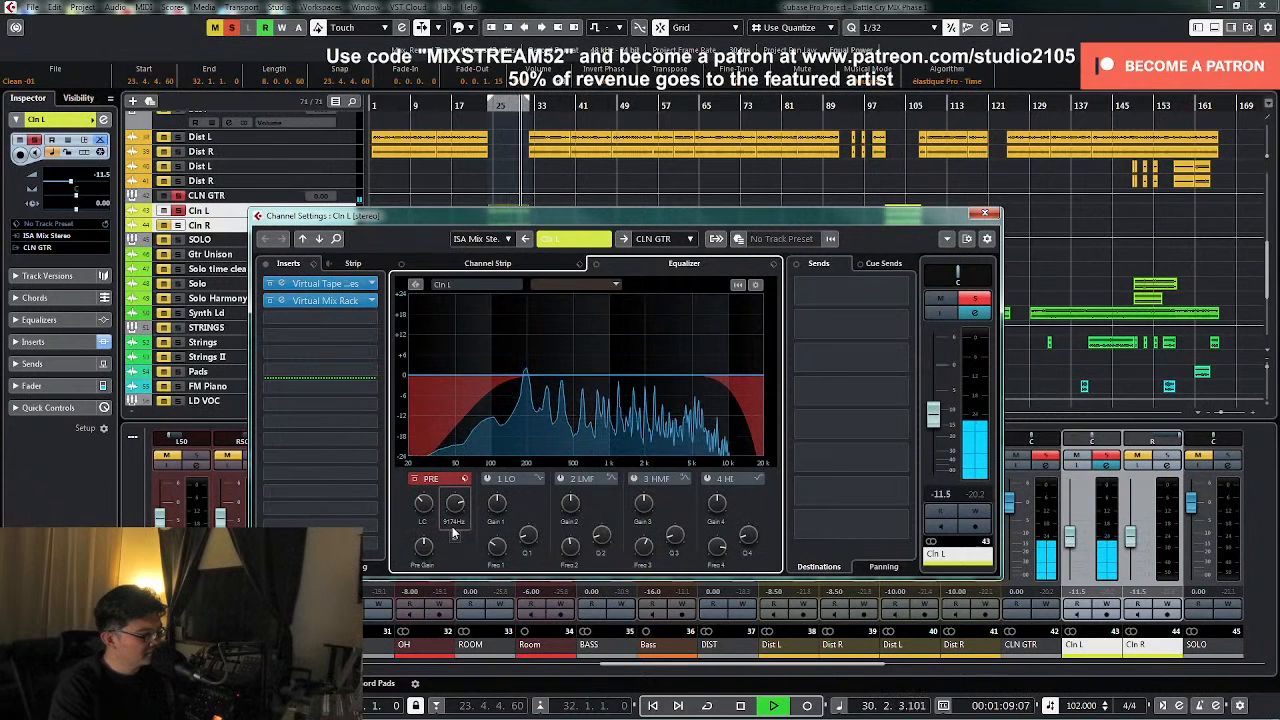
key(space)
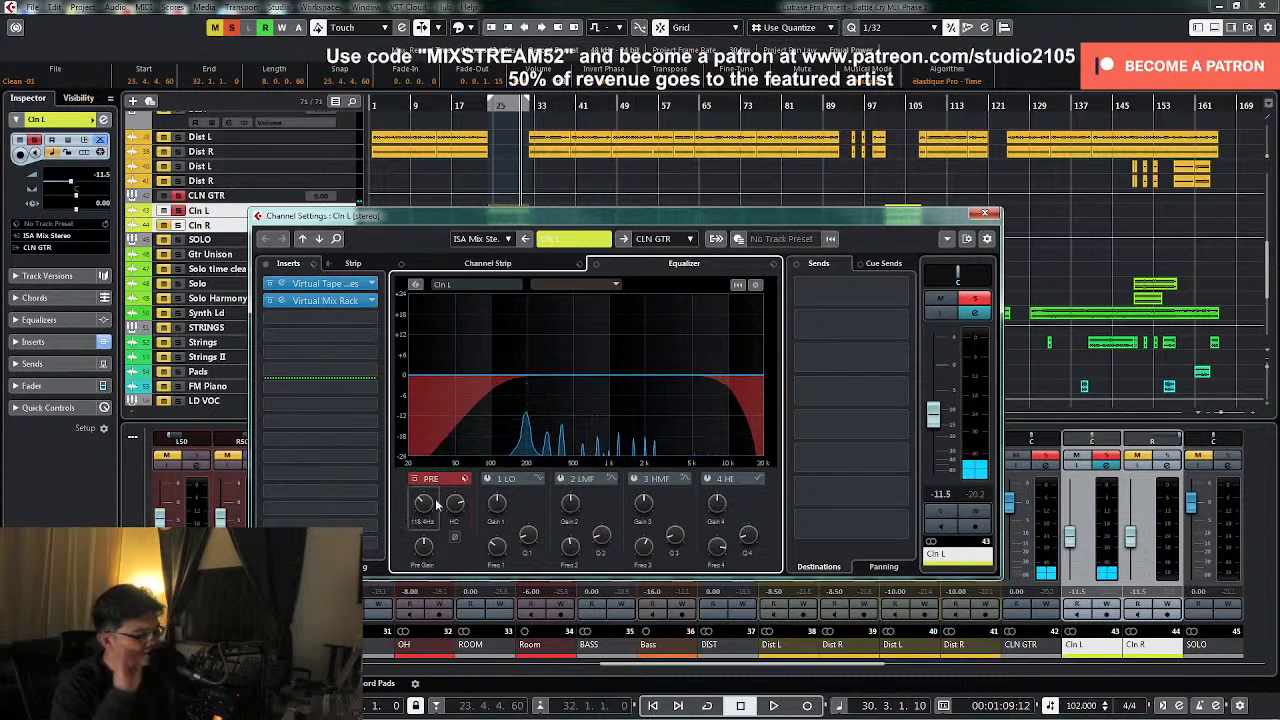
key(space)
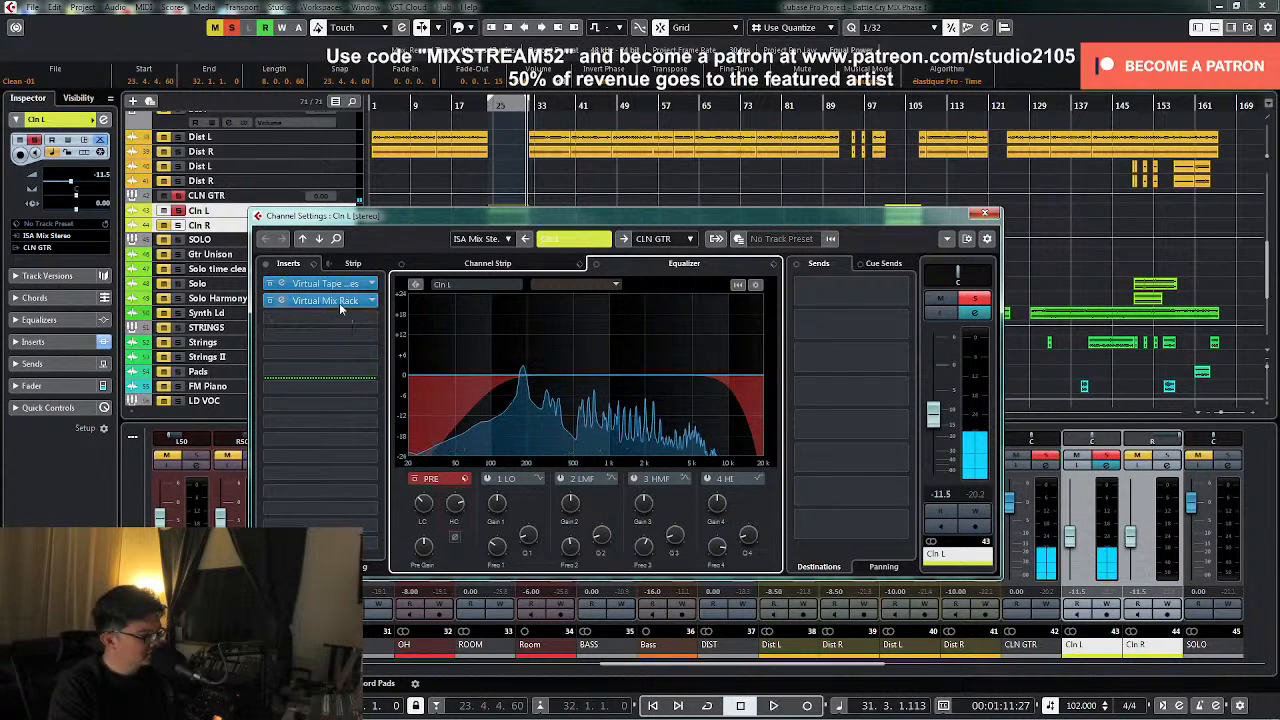
- Add the FG-2A compressor to the empty third slot of Cln L's Virtual Mix Rack and adjust its peak reduction during playback
key(KP_Divide)
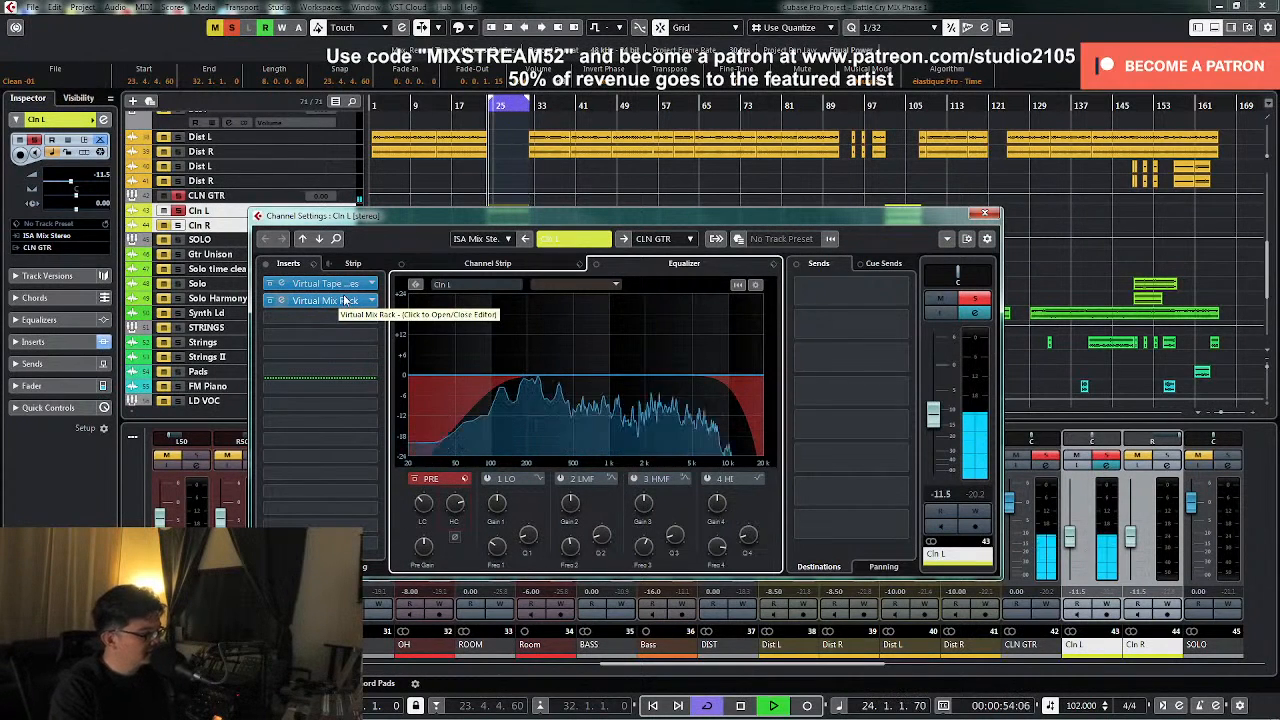
click(345, 300)
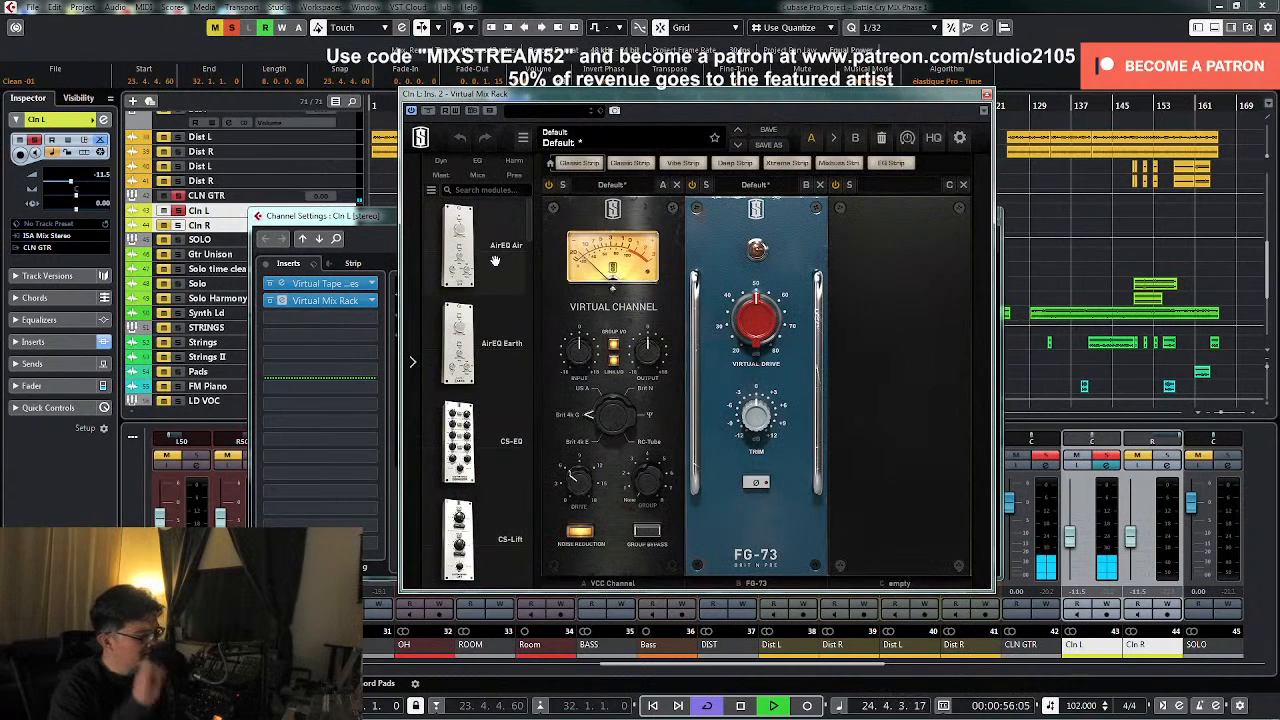
mouse_move(495, 261)
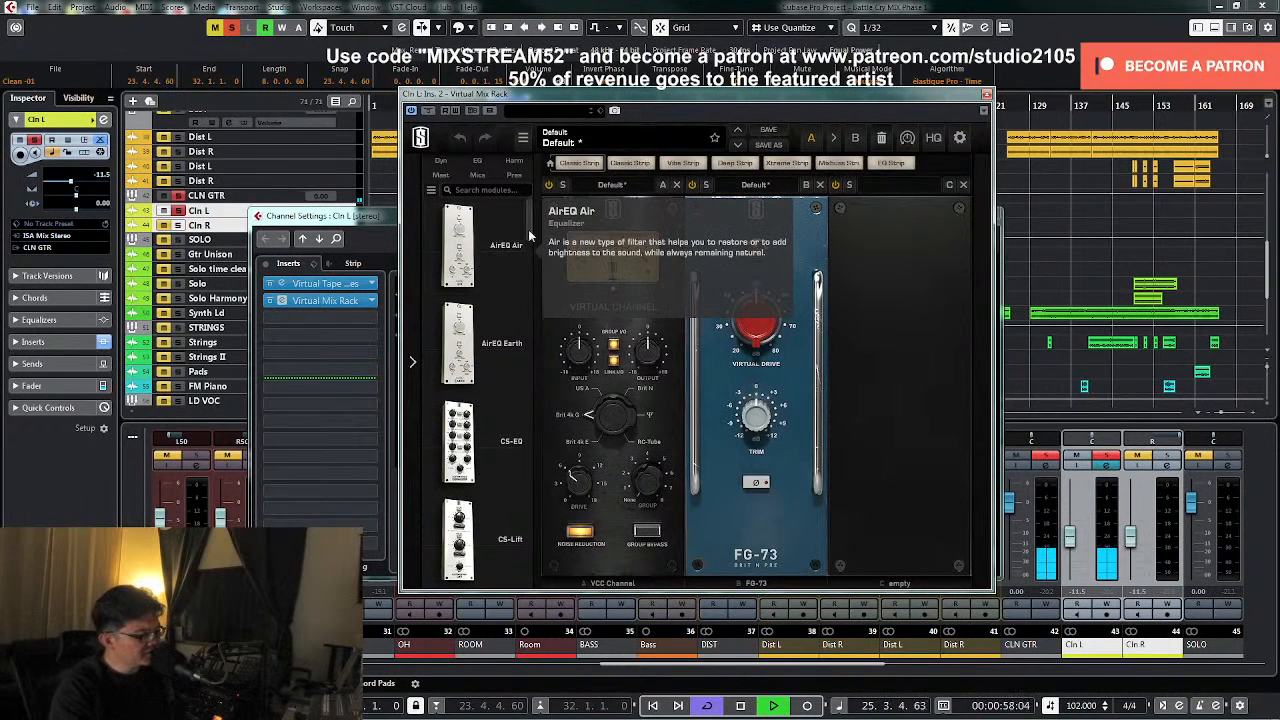
drag(528, 238, 611, 342)
drag(675, 404, 908, 401)
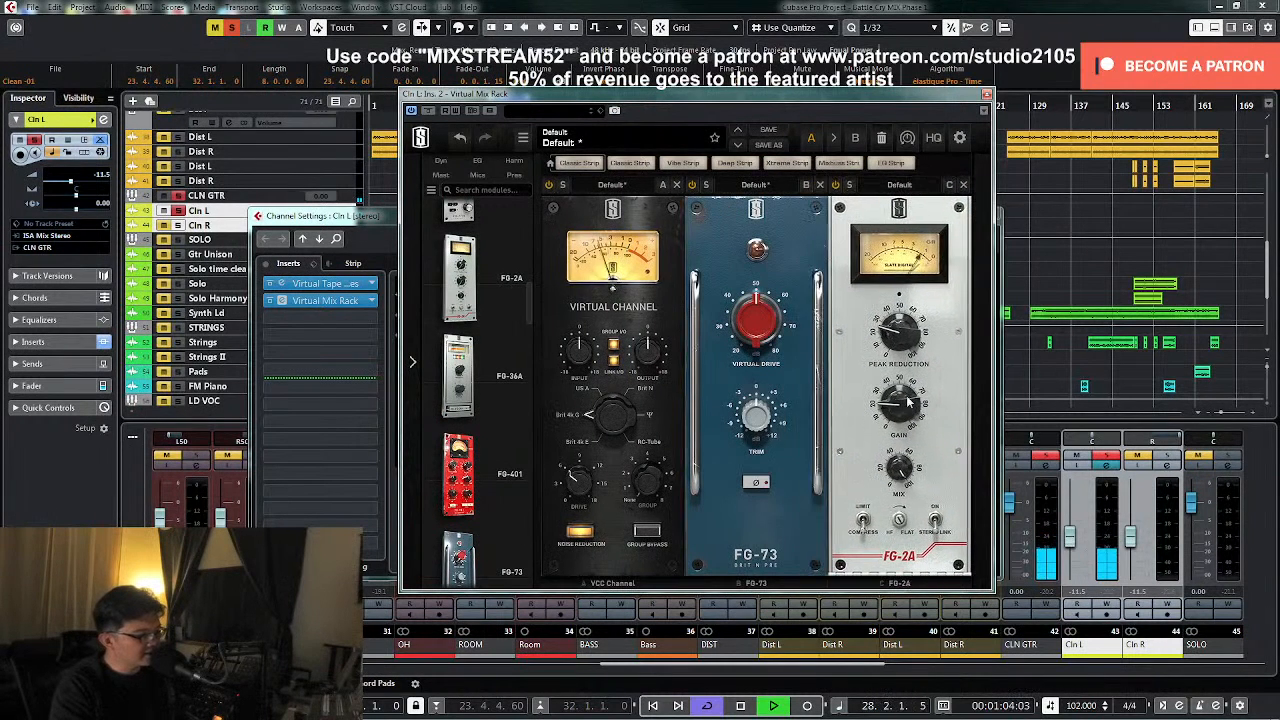
drag(893, 325, 896, 328)
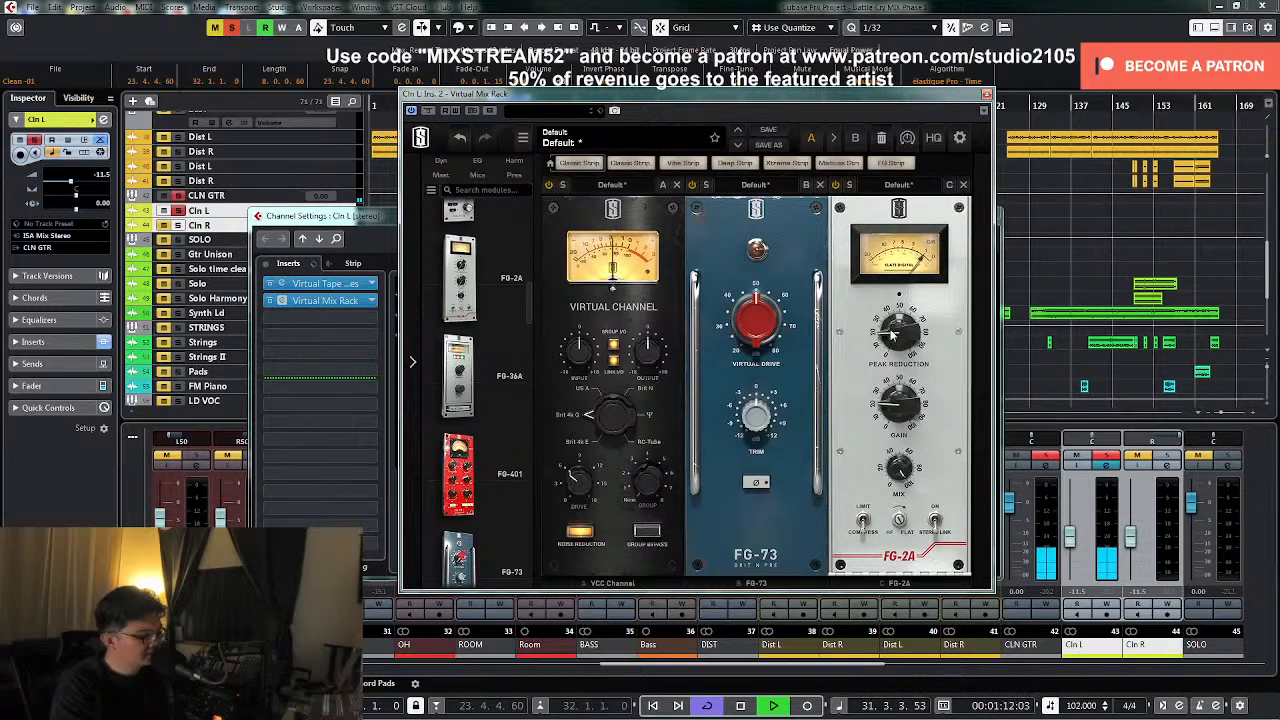
click(986, 95)
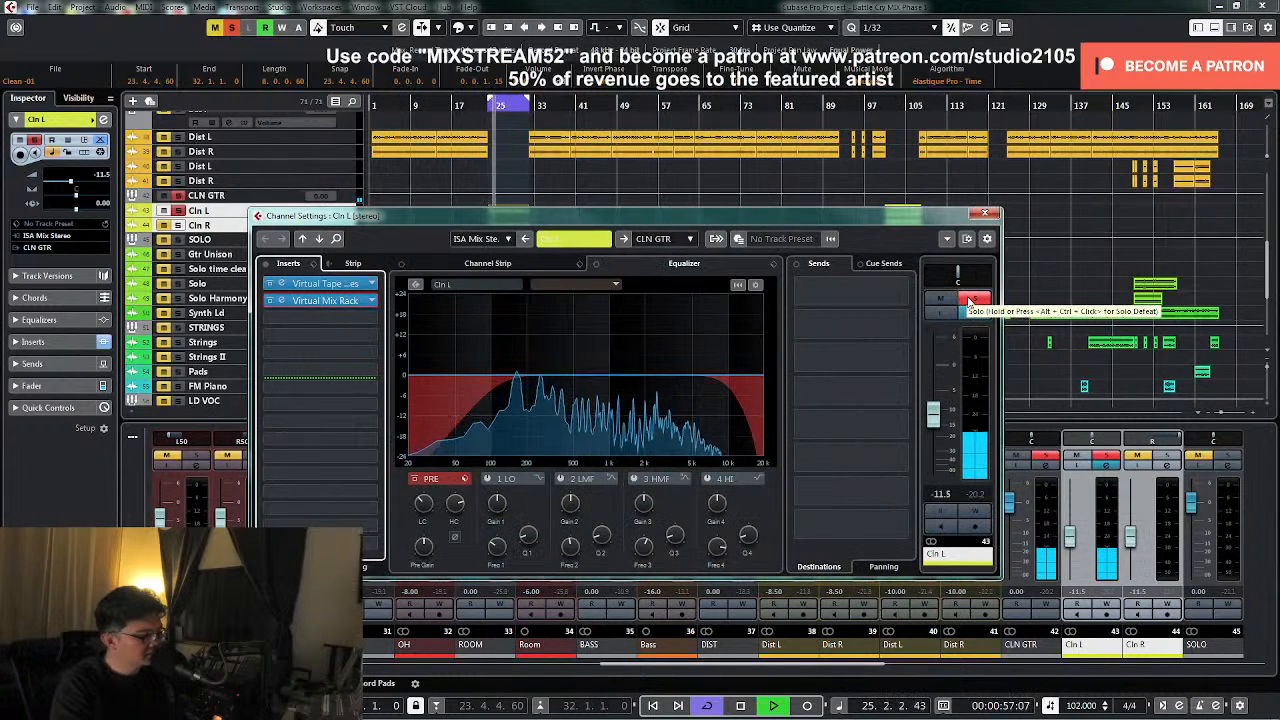
- Unsolo Cln L, stop playback and close its channel settings
click(970, 298)
key(space)
click(984, 213)
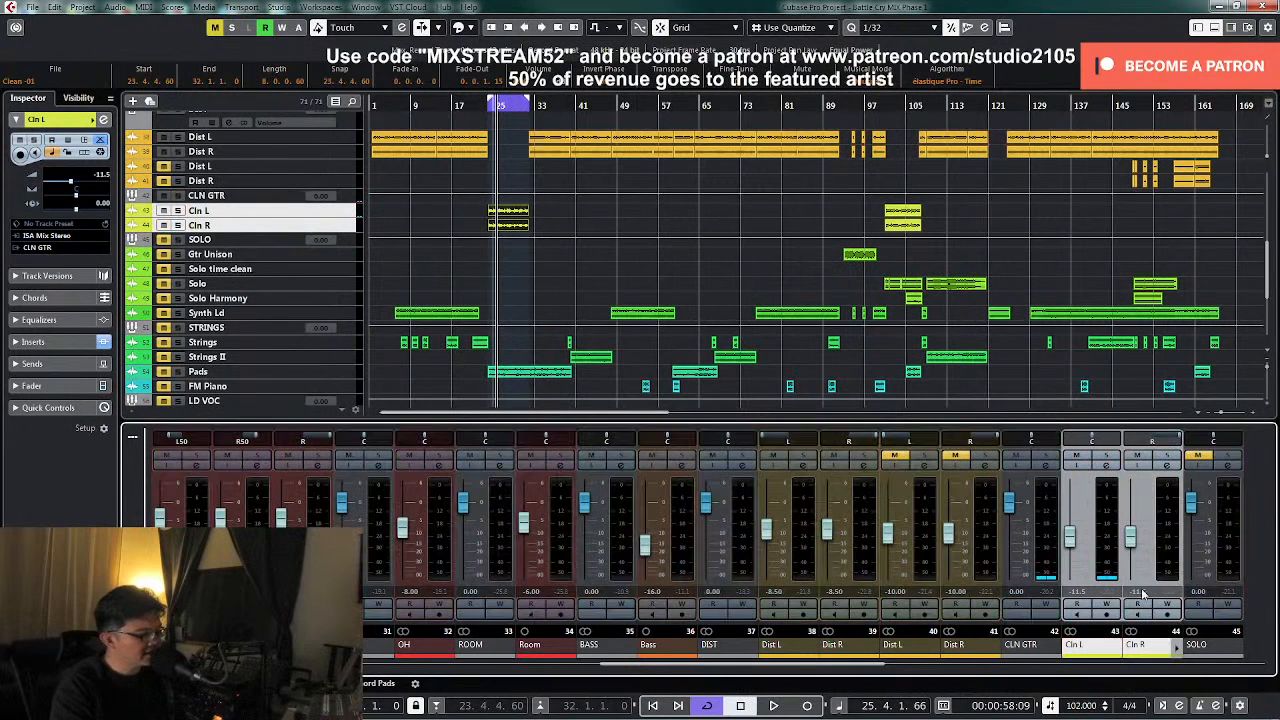
- Pan Cln L hard left and raise the Cln L and Cln R faders to -9.5 dB while playing the section
click(1093, 569)
key(space)
shift+click(1167, 570)
drag(1076, 546, 1076, 543)
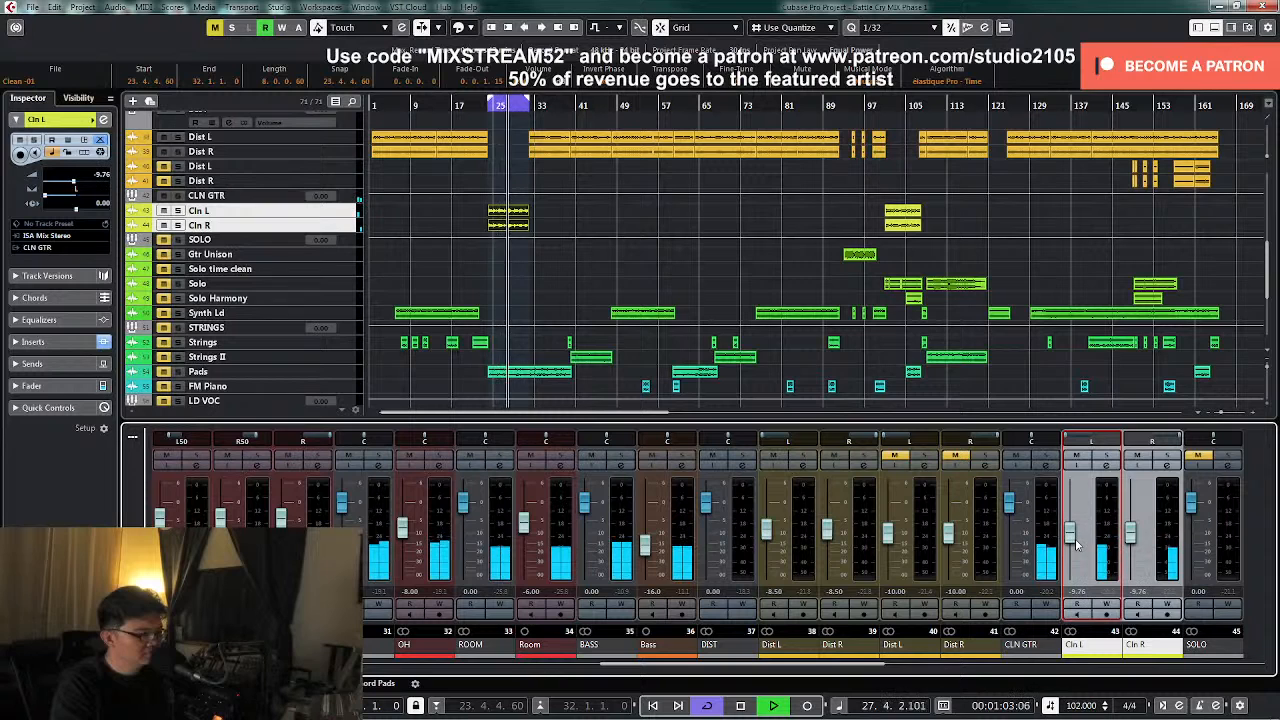
text(-9.5)
key(Return)
double_click(1137, 592)
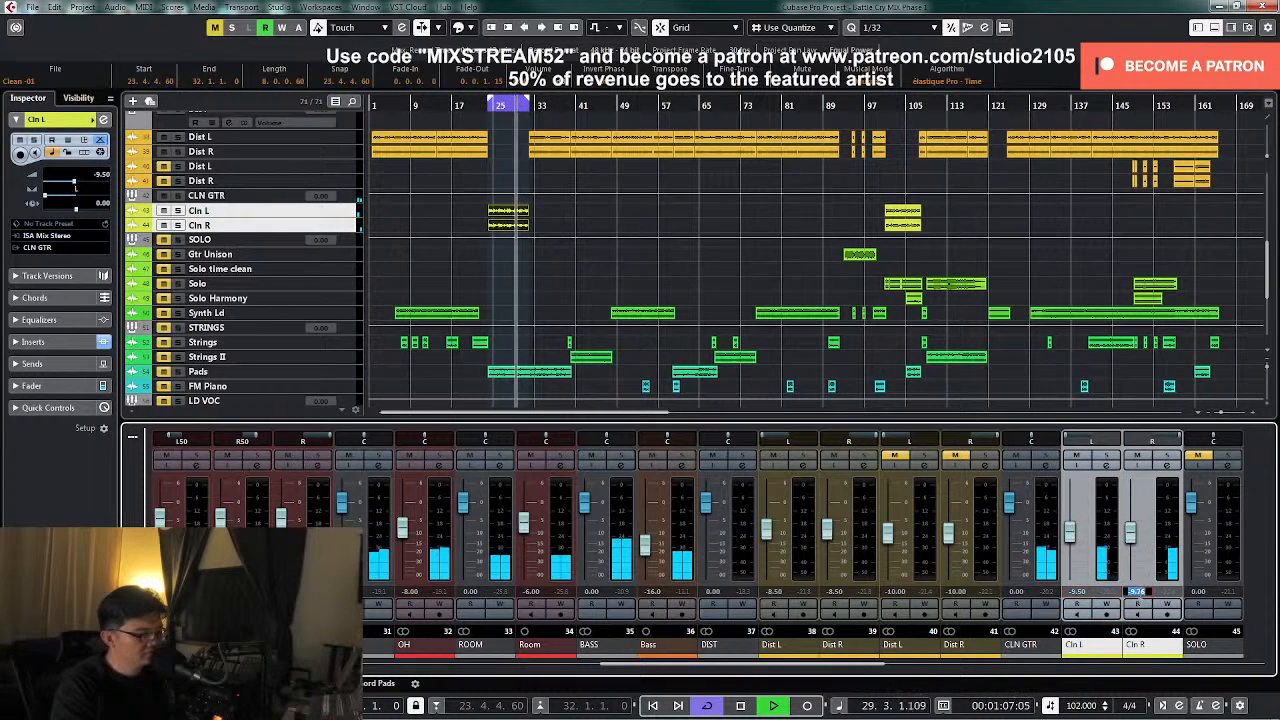
text(-8.5)
key(Return)
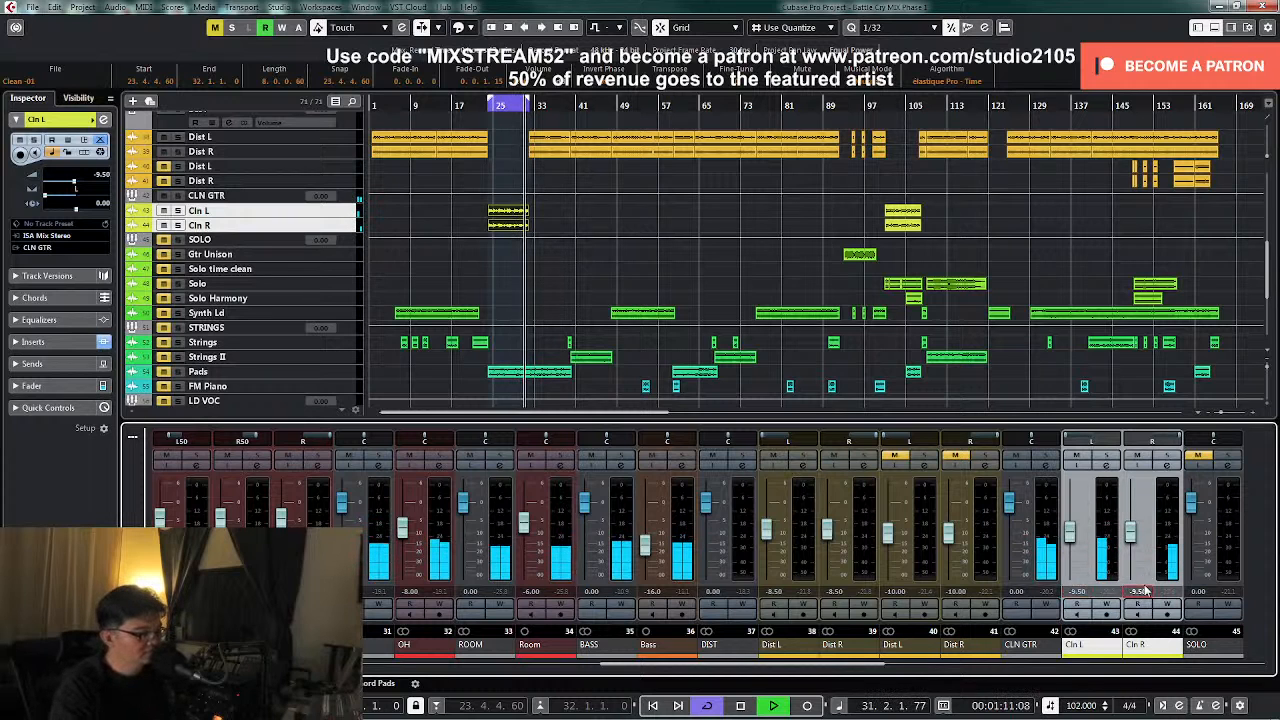
key(space)
- Insert EchoBoy Jr in the third insert slot of the CLN GTR group
click(1046, 466)
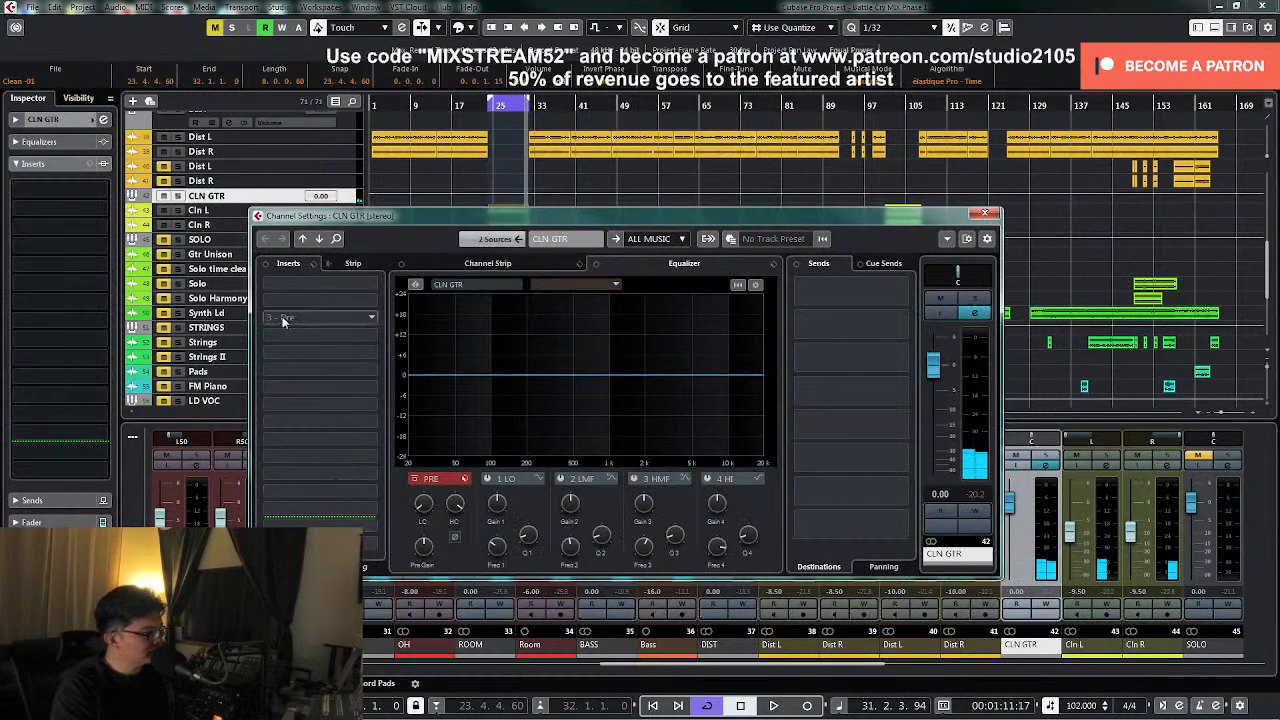
click(373, 318)
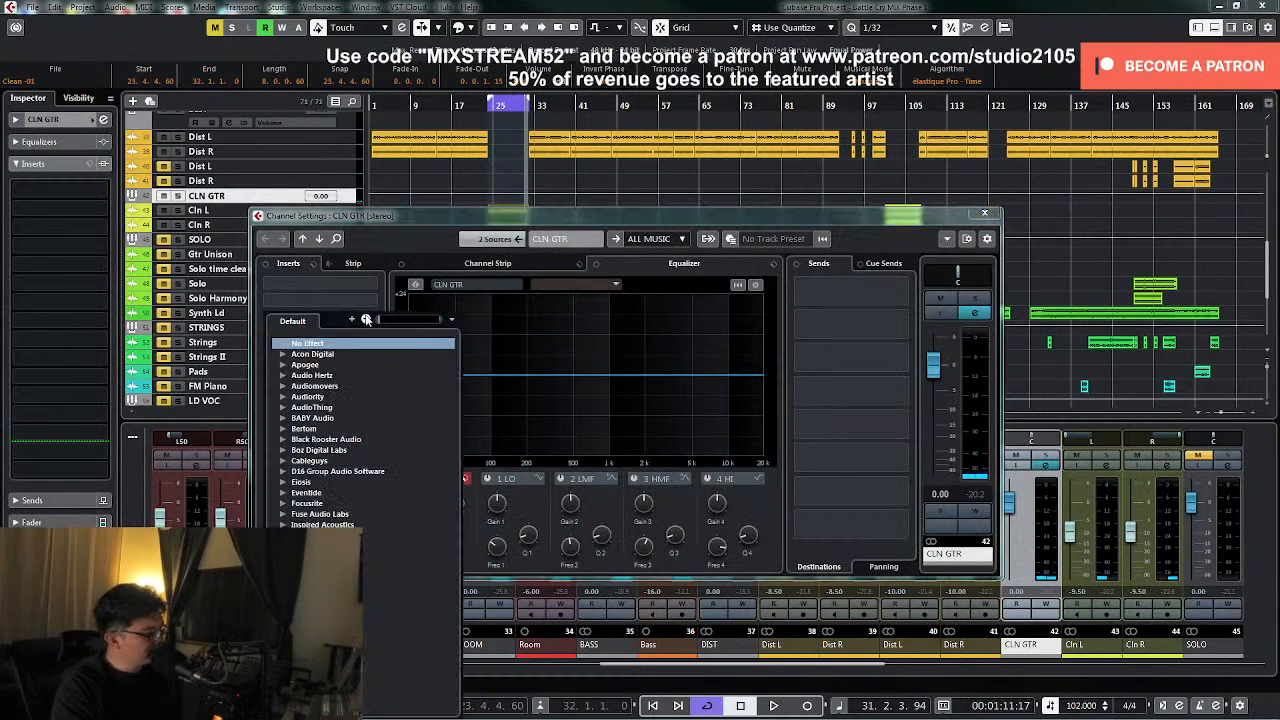
scroll(363, 432, down, 5)
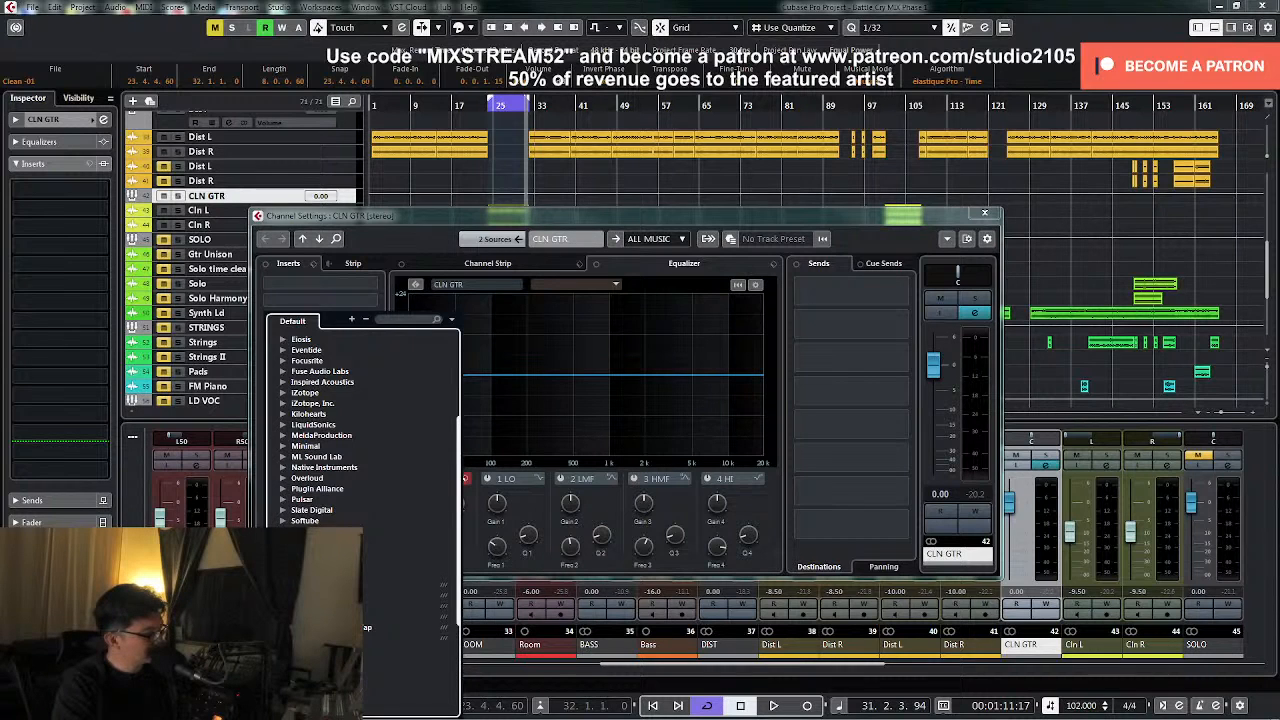
double_click(335, 606)
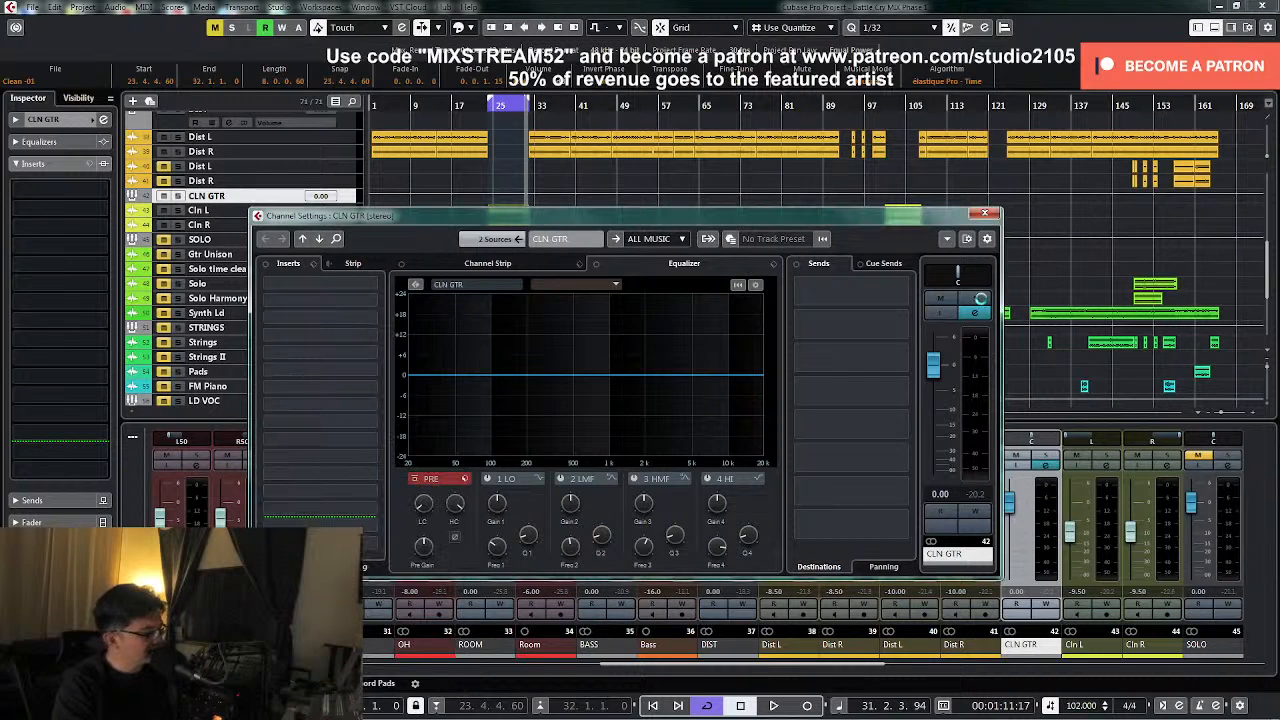
drag(792, 247, 796, 203)
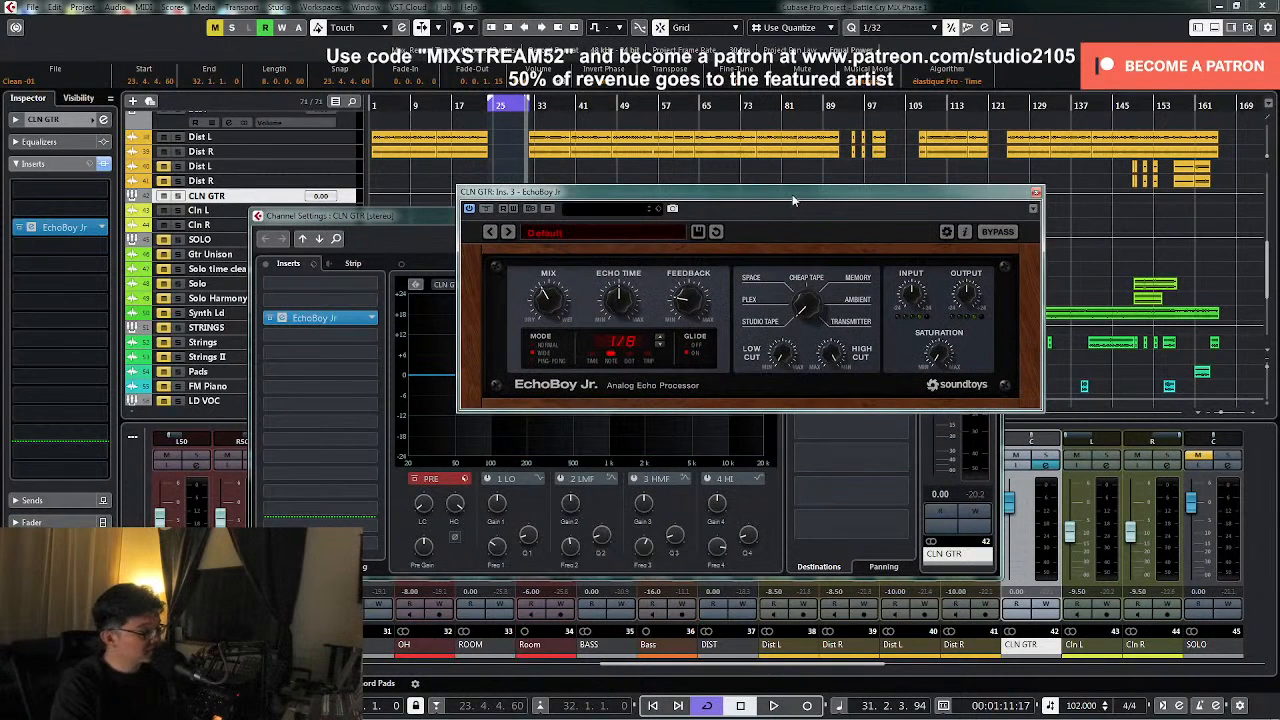
drag(790, 192, 845, 250)
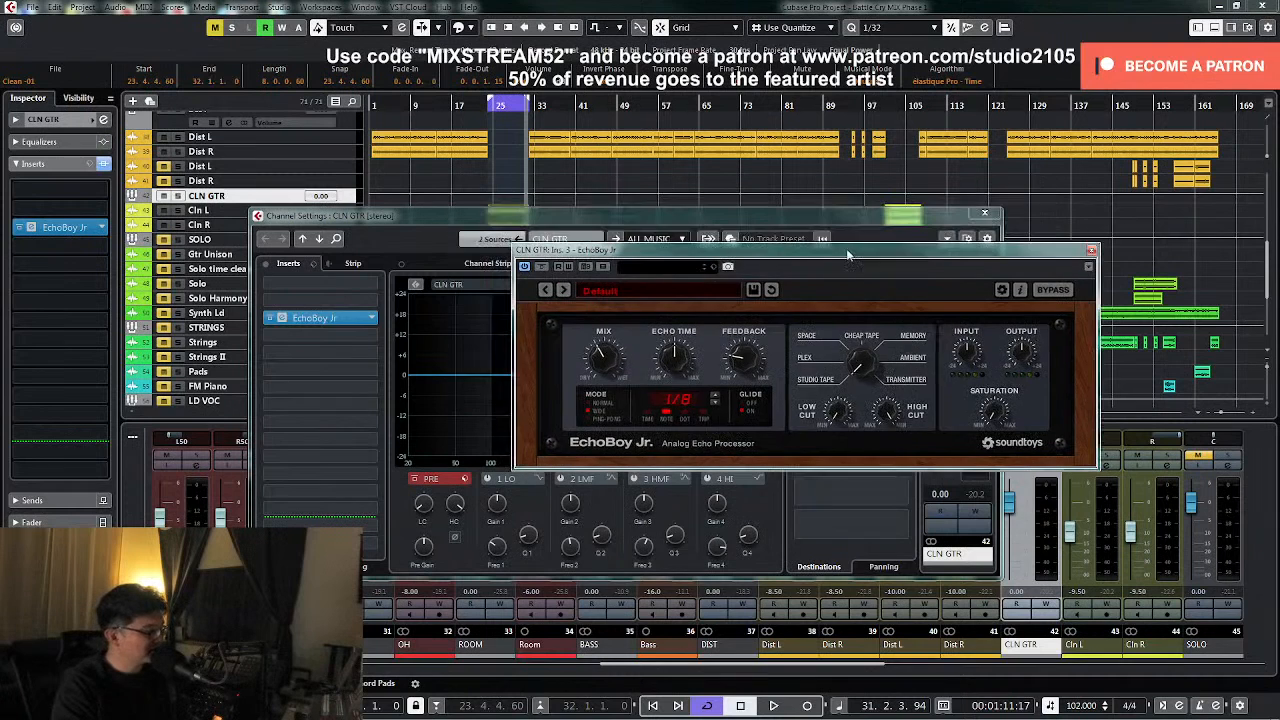
- Load the Picked Notes Rhythm guitar preset in EchoBoy Jr
click(692, 292)
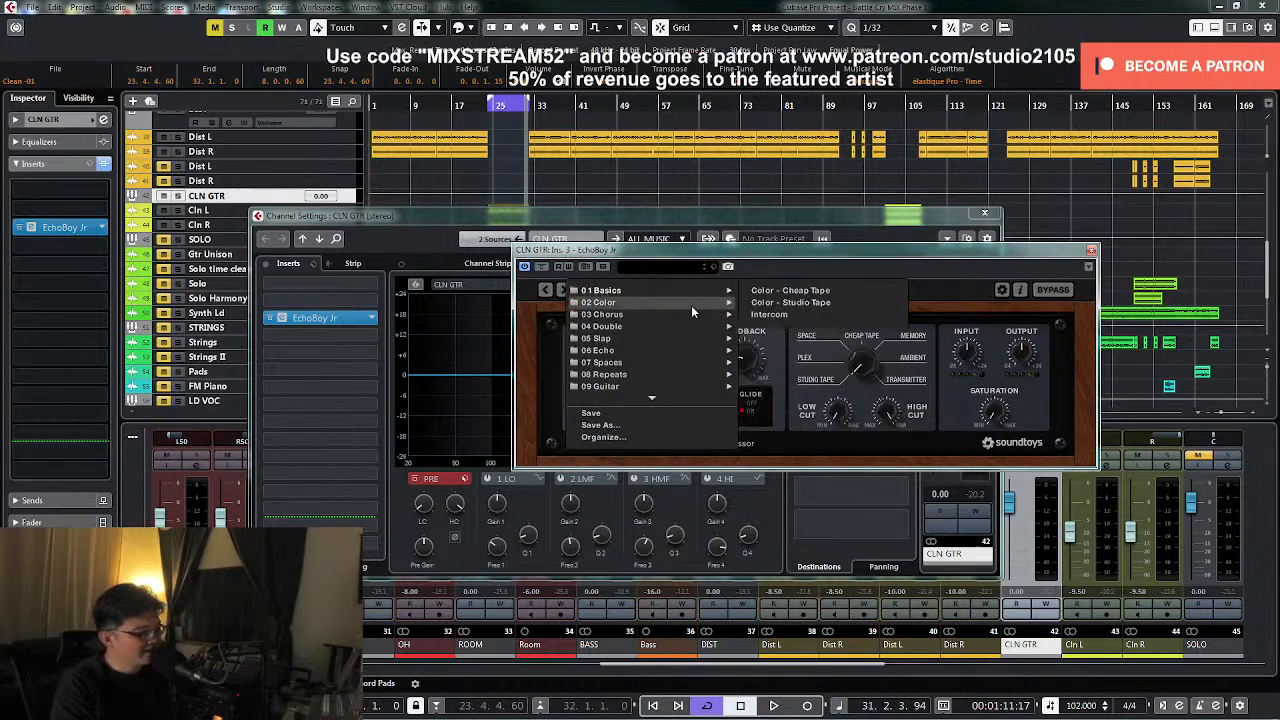
mouse_move(653, 386)
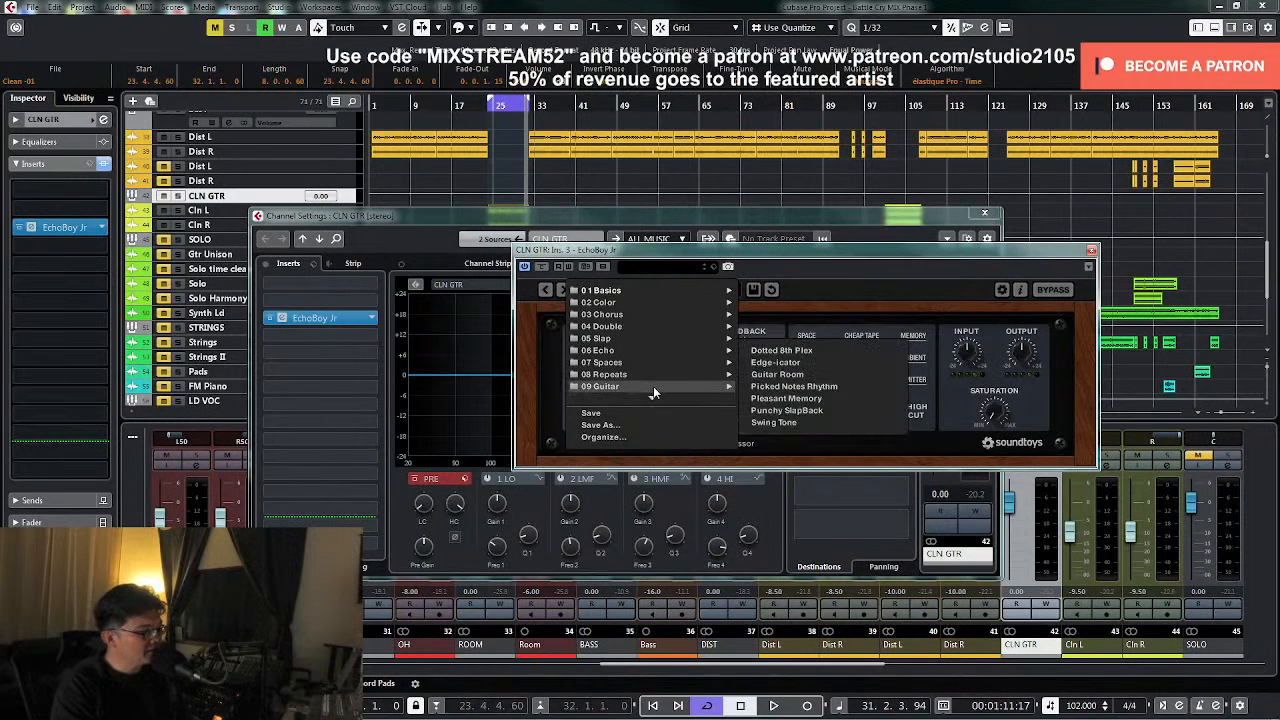
click(822, 387)
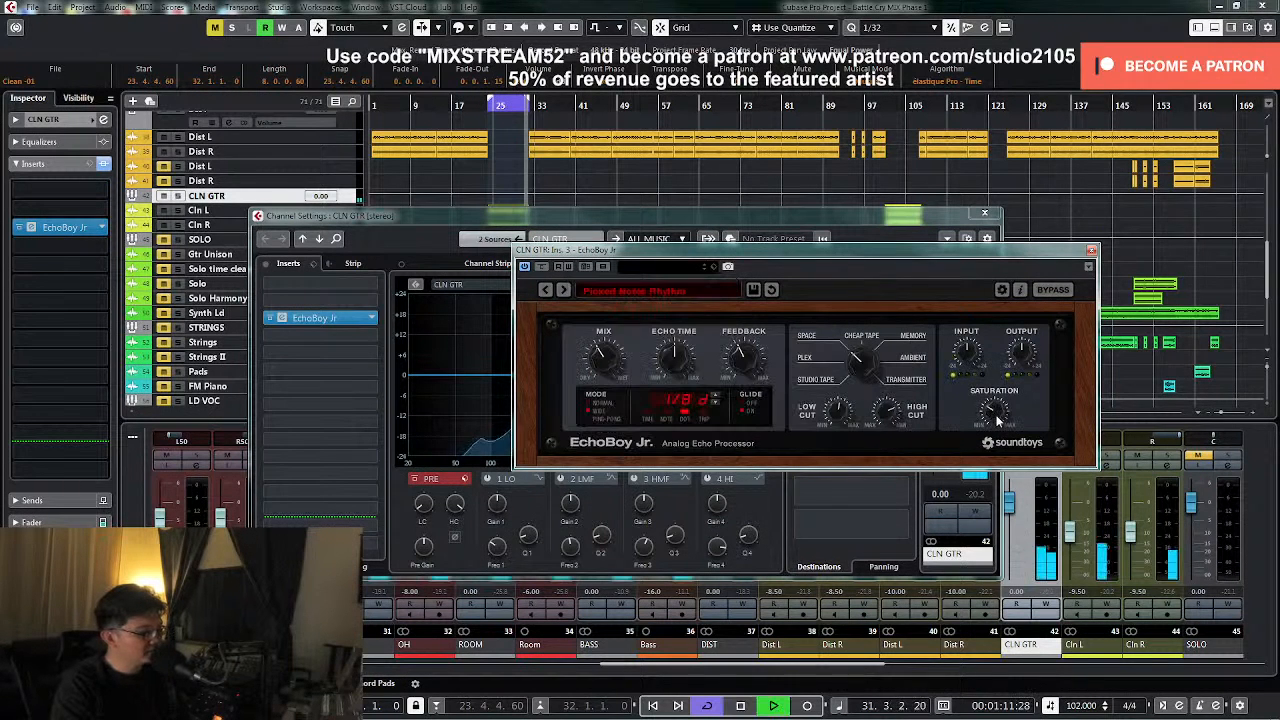
drag(1003, 250, 888, 203)
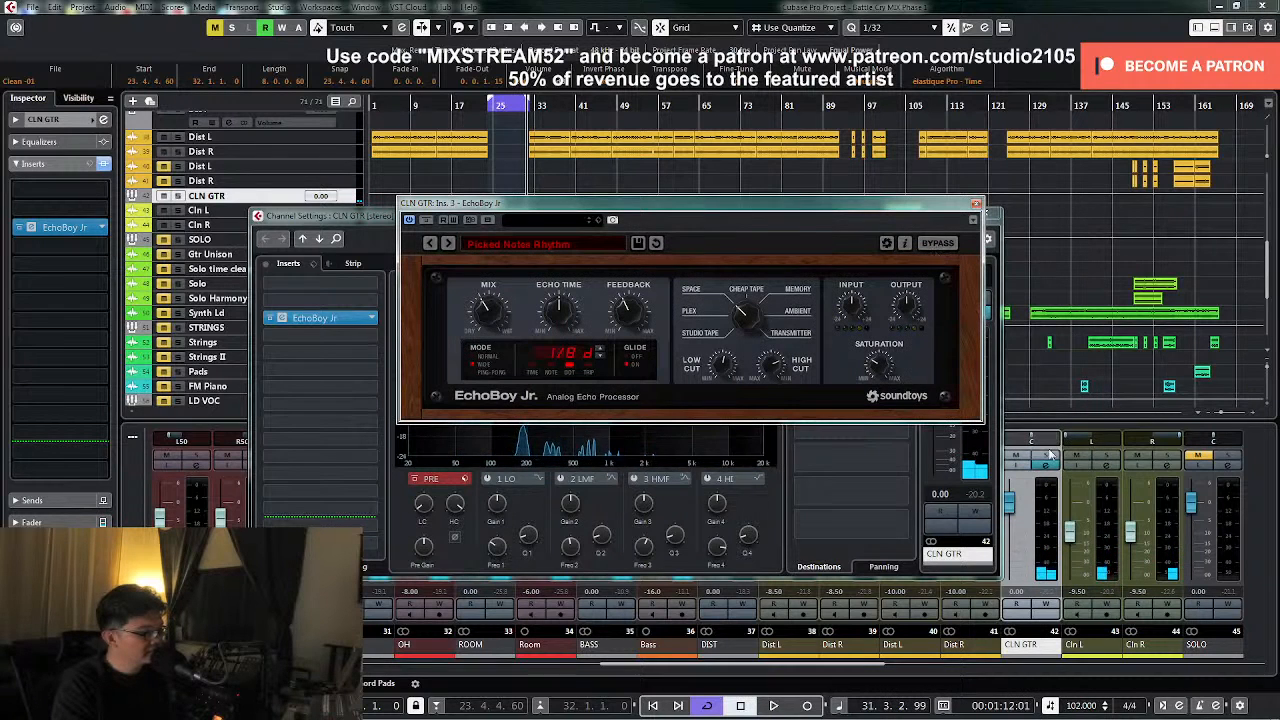
- Solo CLN GTR to switch EchoBoy Jr to ping-pong mode, and check the echo in the full mix
click(1050, 457)
key(space)
click(758, 201)
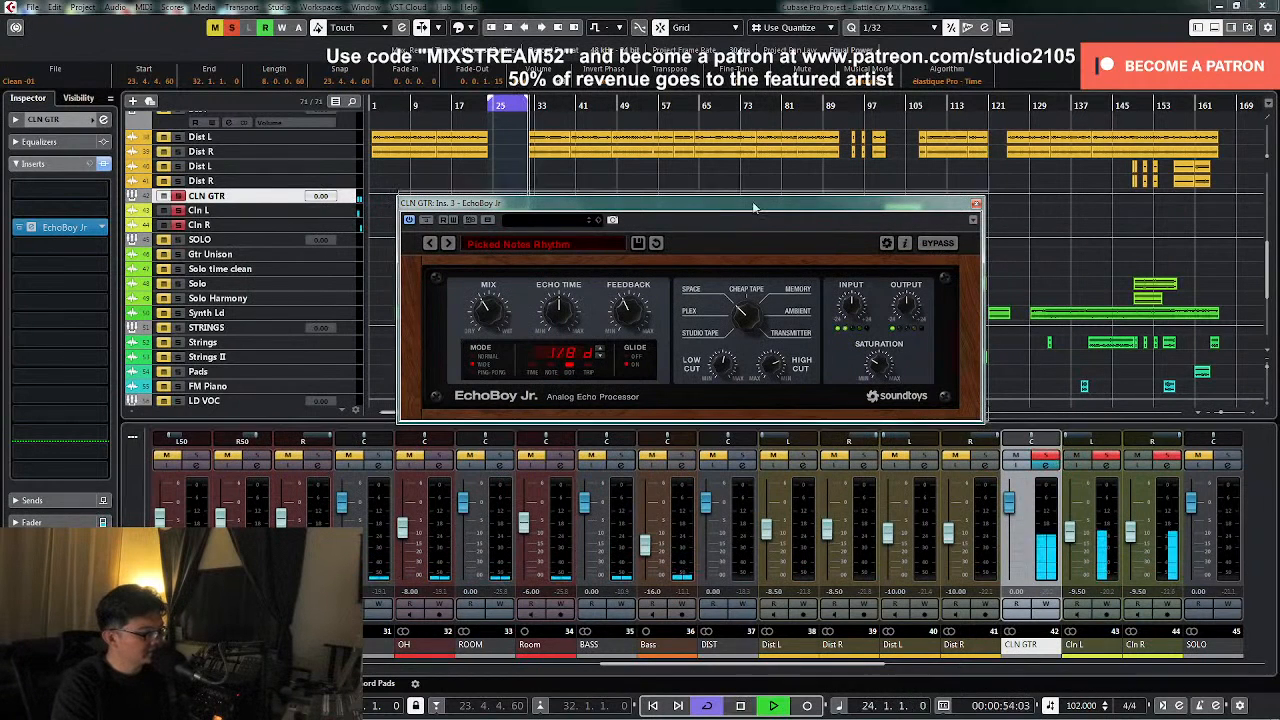
drag(749, 208, 758, 196)
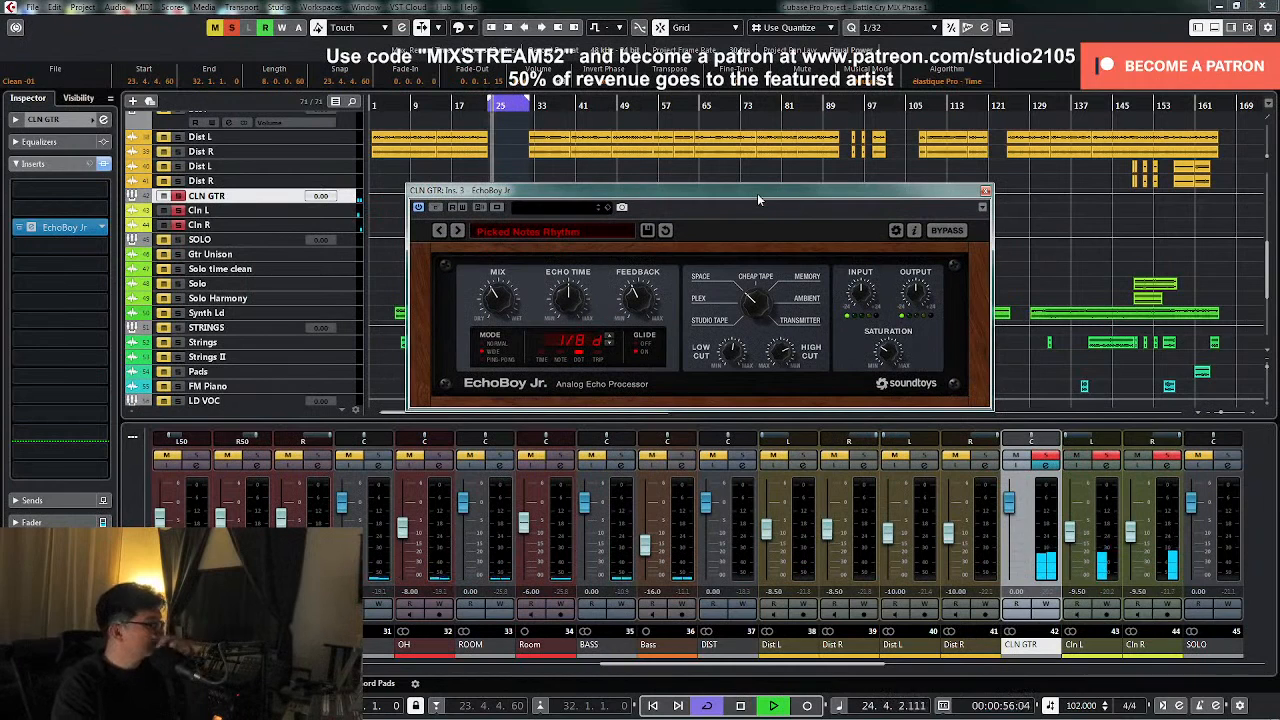
click(481, 368)
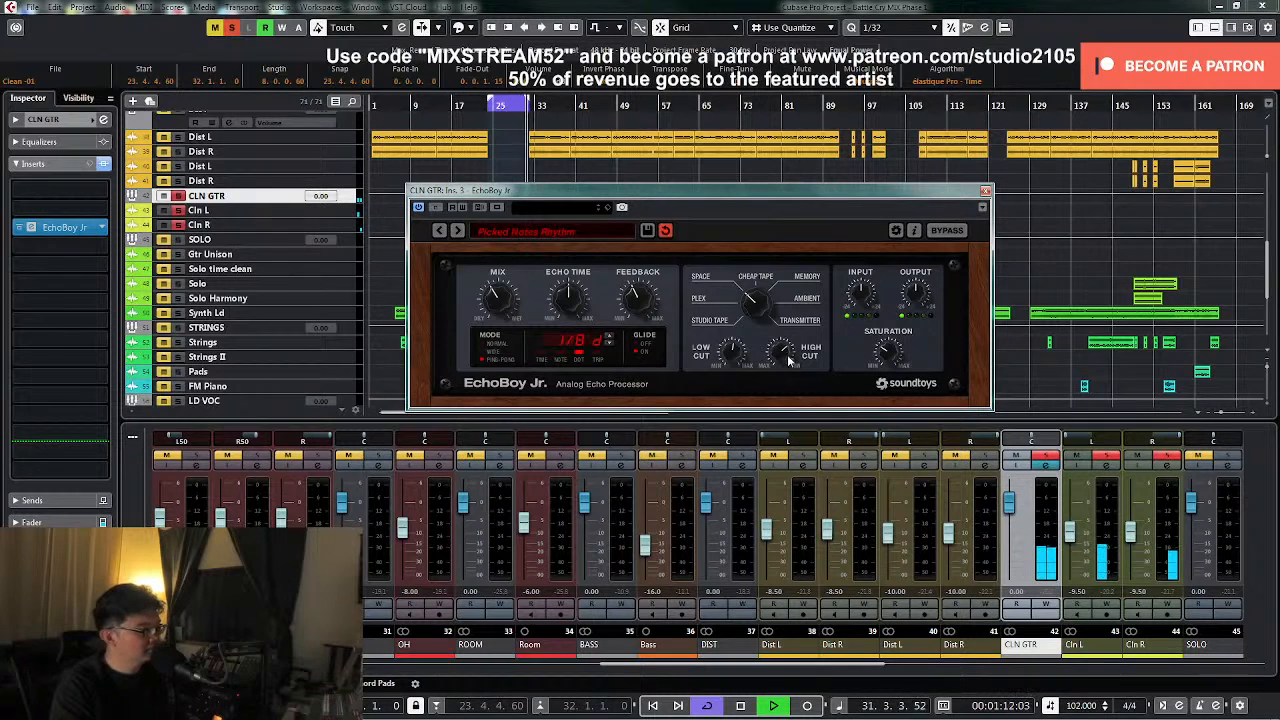
click(1046, 457)
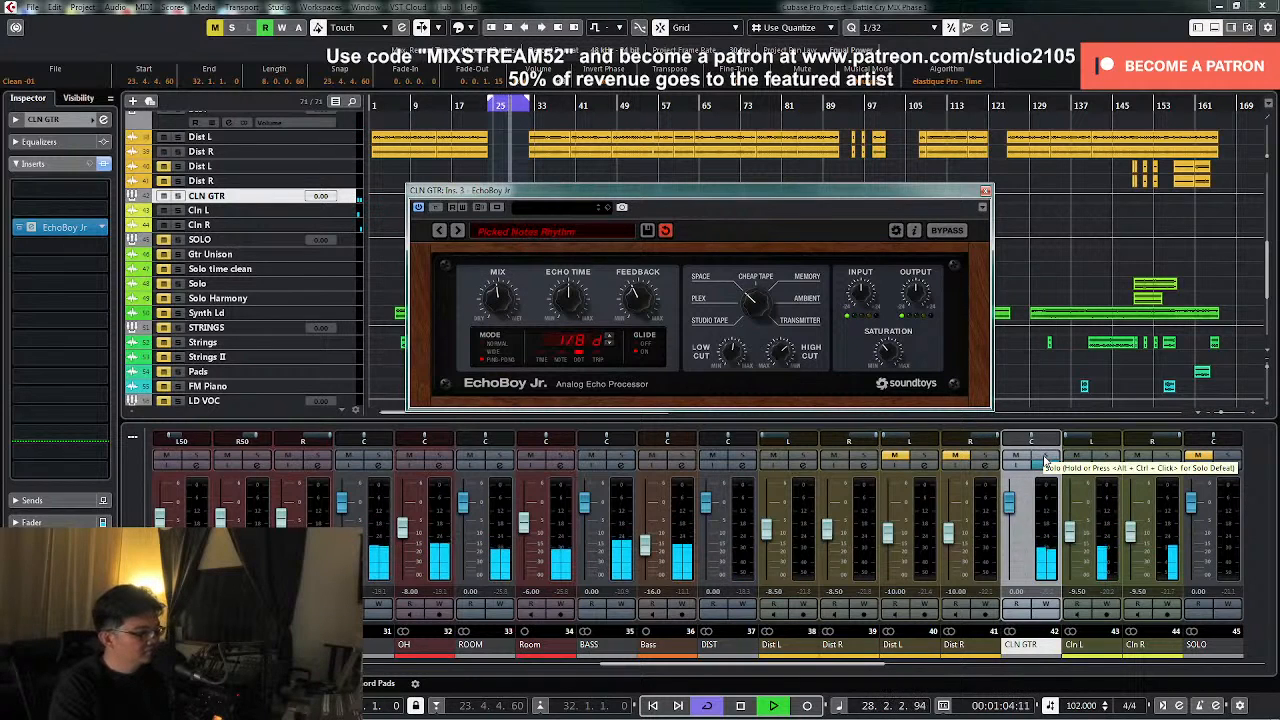
key(space)
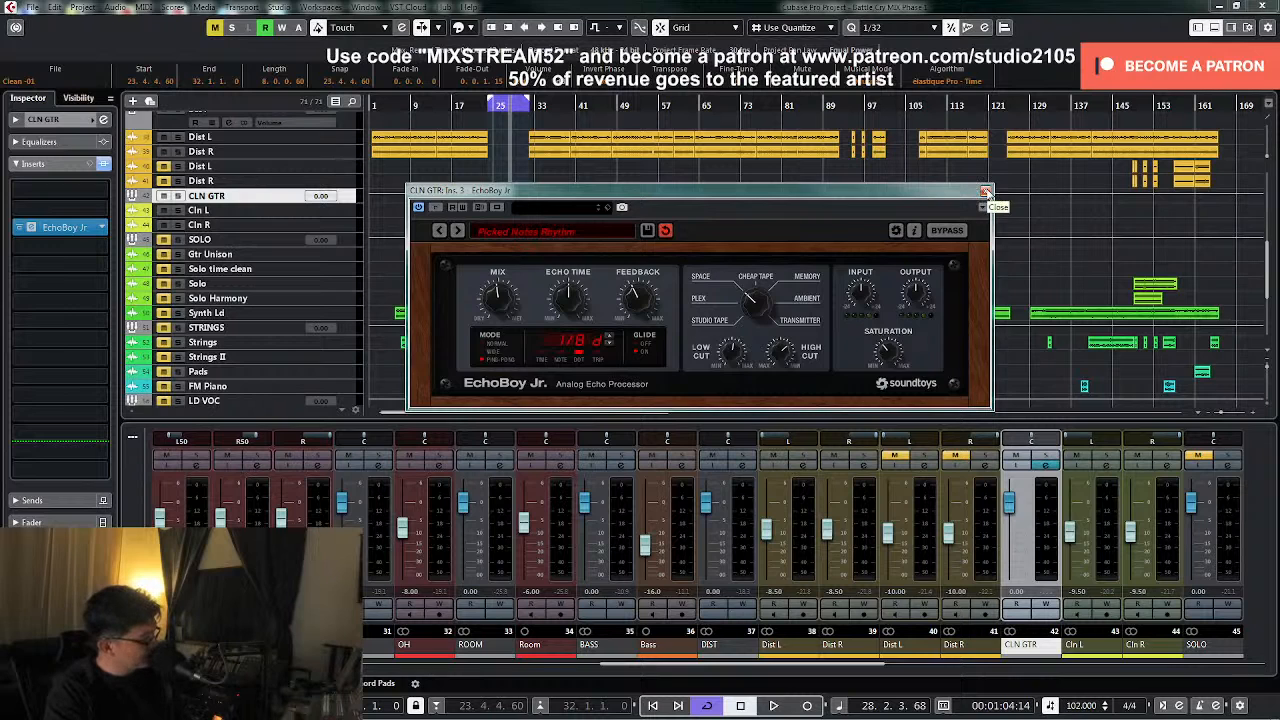
click(986, 191)
- Insert Steinberg's Tremolo modulation effect in the CLN GTR group's second insert slot, ahead of EchoBoy Jr
click(1047, 466)
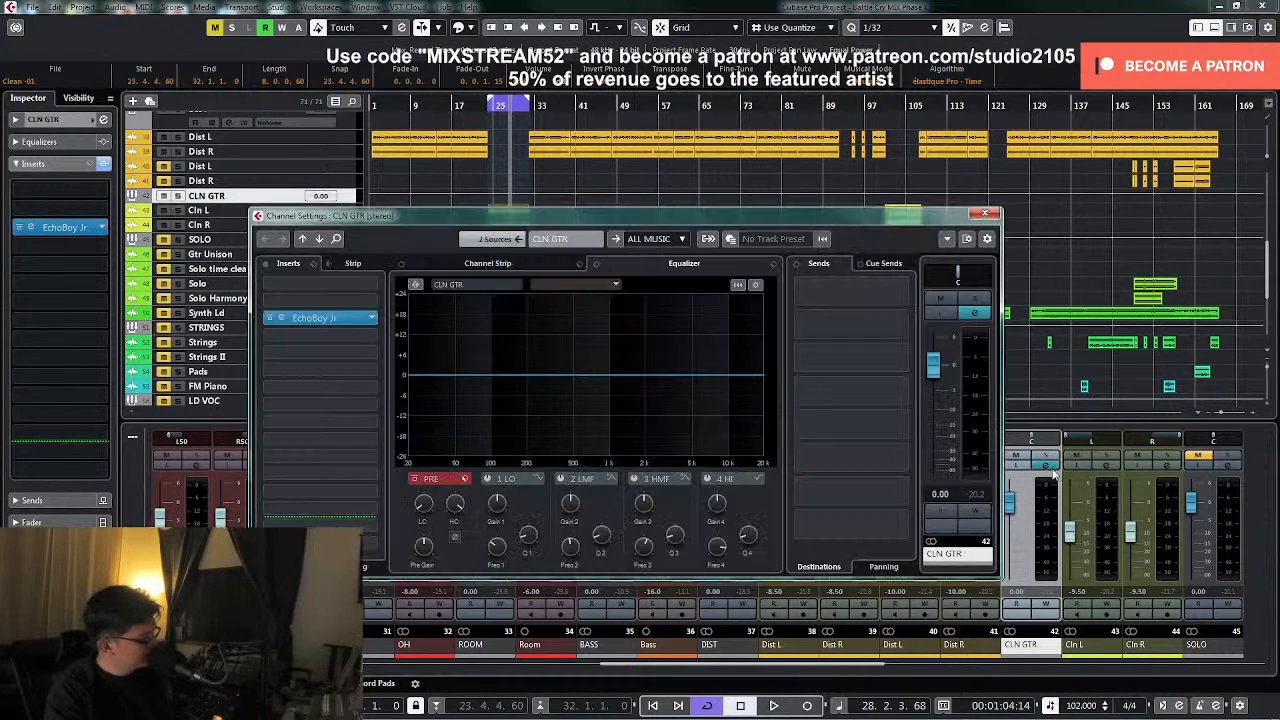
click(373, 335)
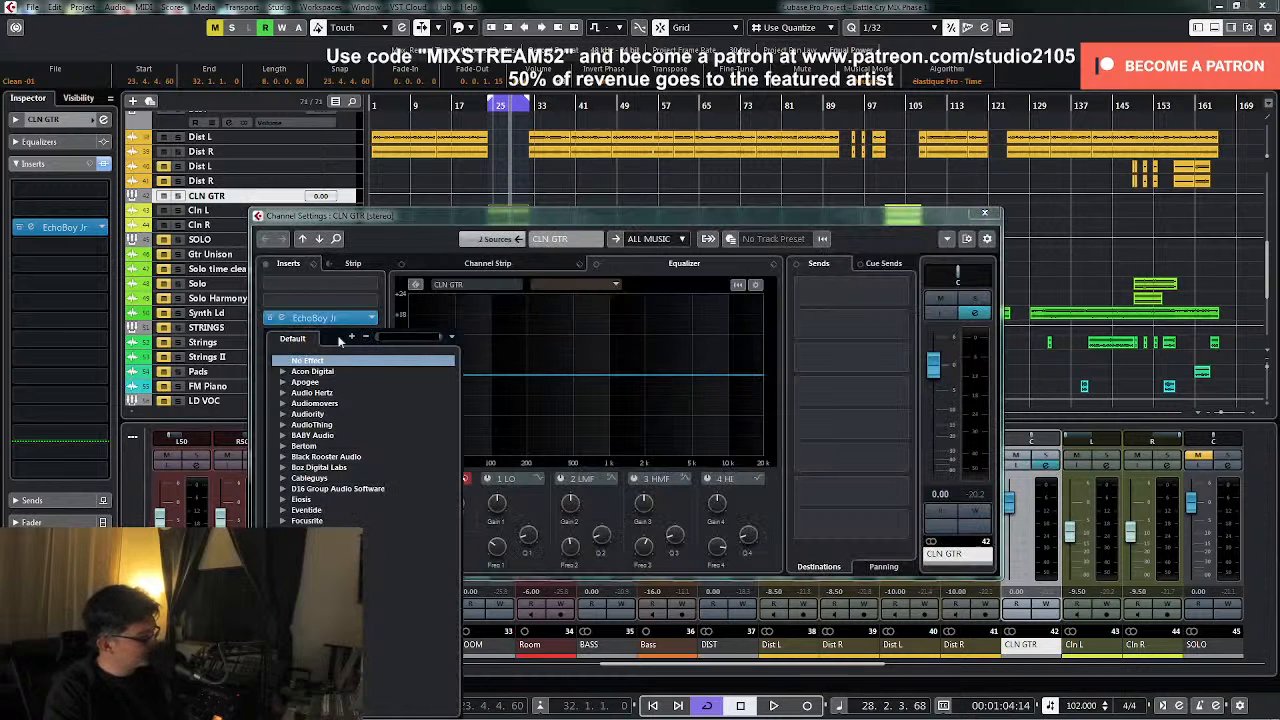
click(373, 306)
click(372, 303)
scroll(350, 515, down, 4)
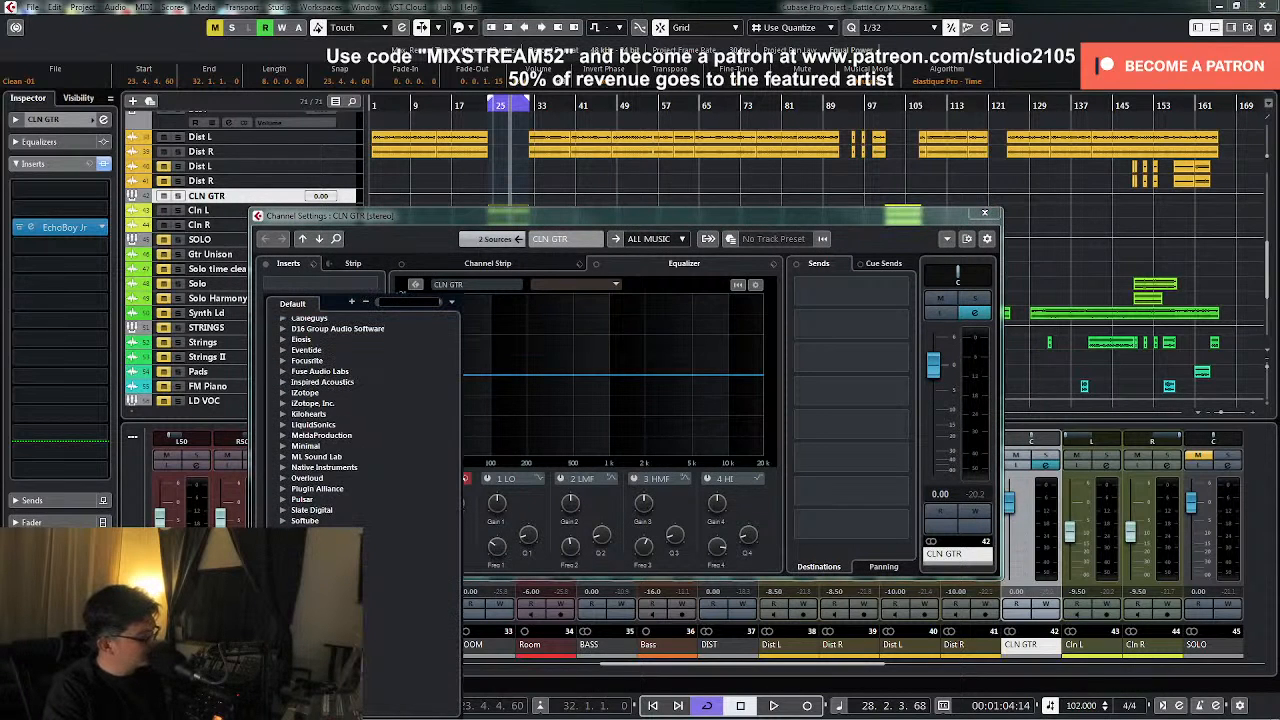
scroll(362, 480, down, 5)
click(296, 510)
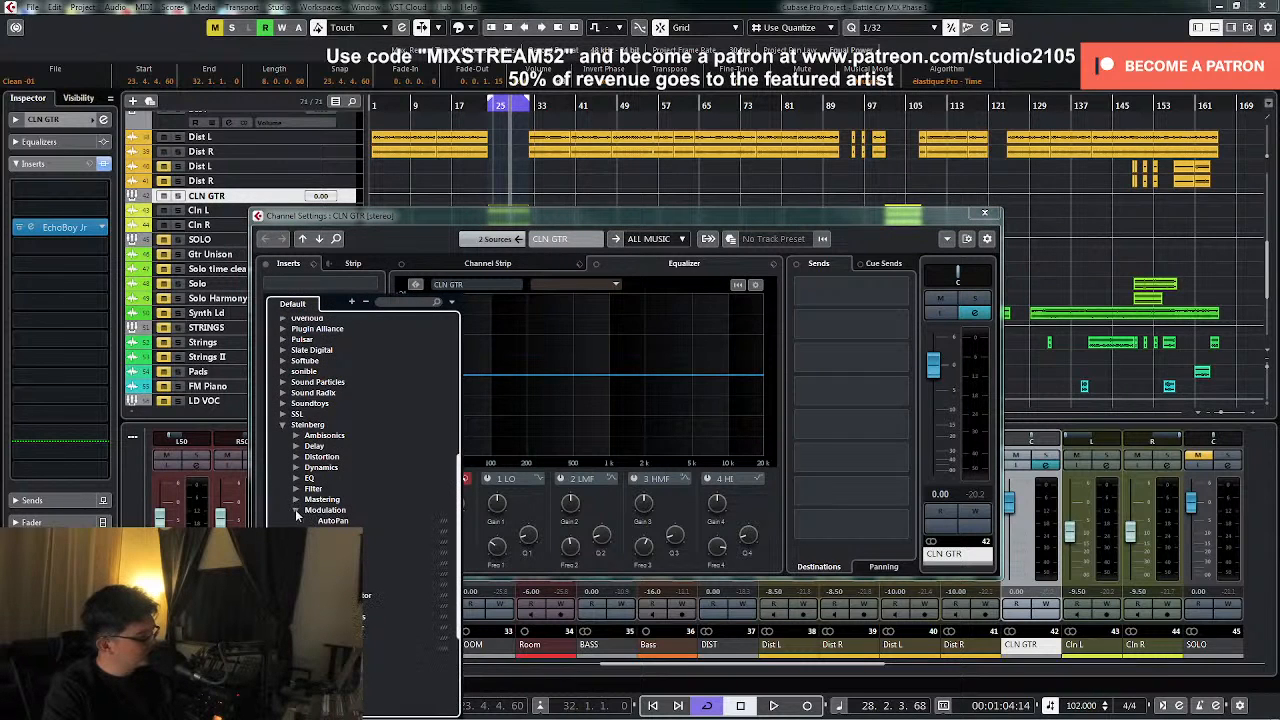
click(335, 638)
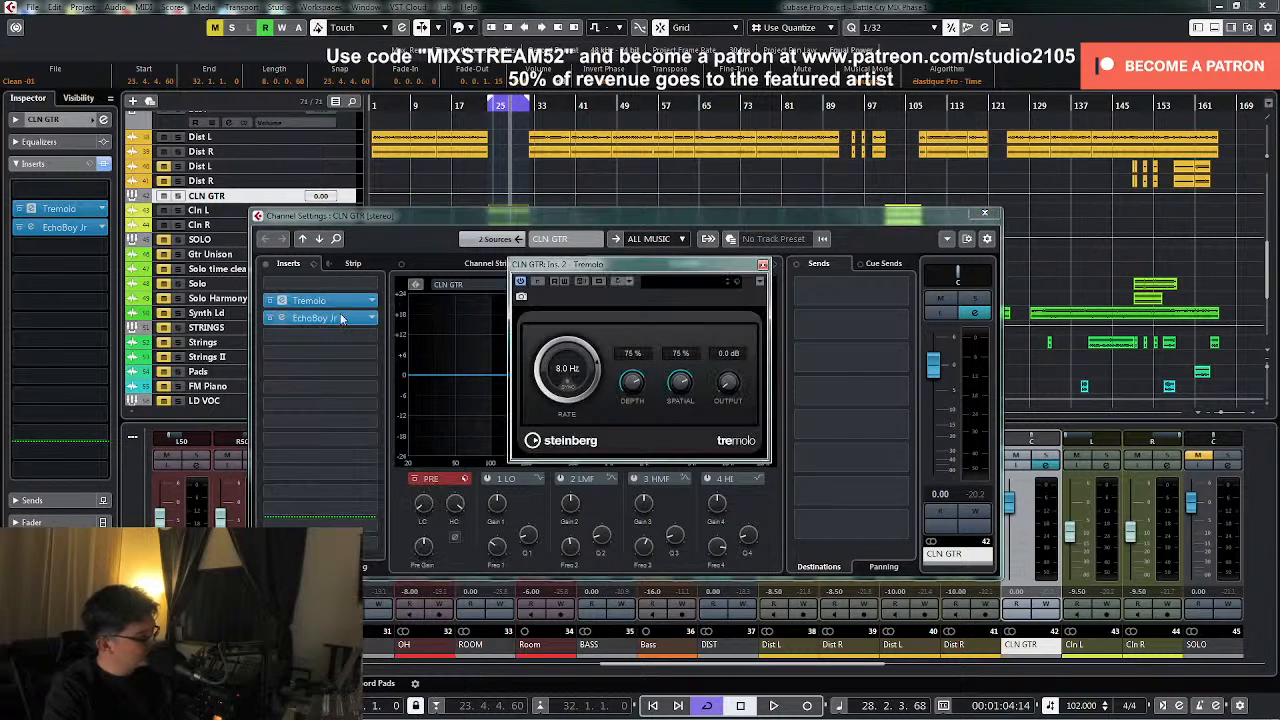
- Set the Tremolo's tempo-synced rate to 1/16 and its depth to 14% while listening to the clean guitars
click(570, 369)
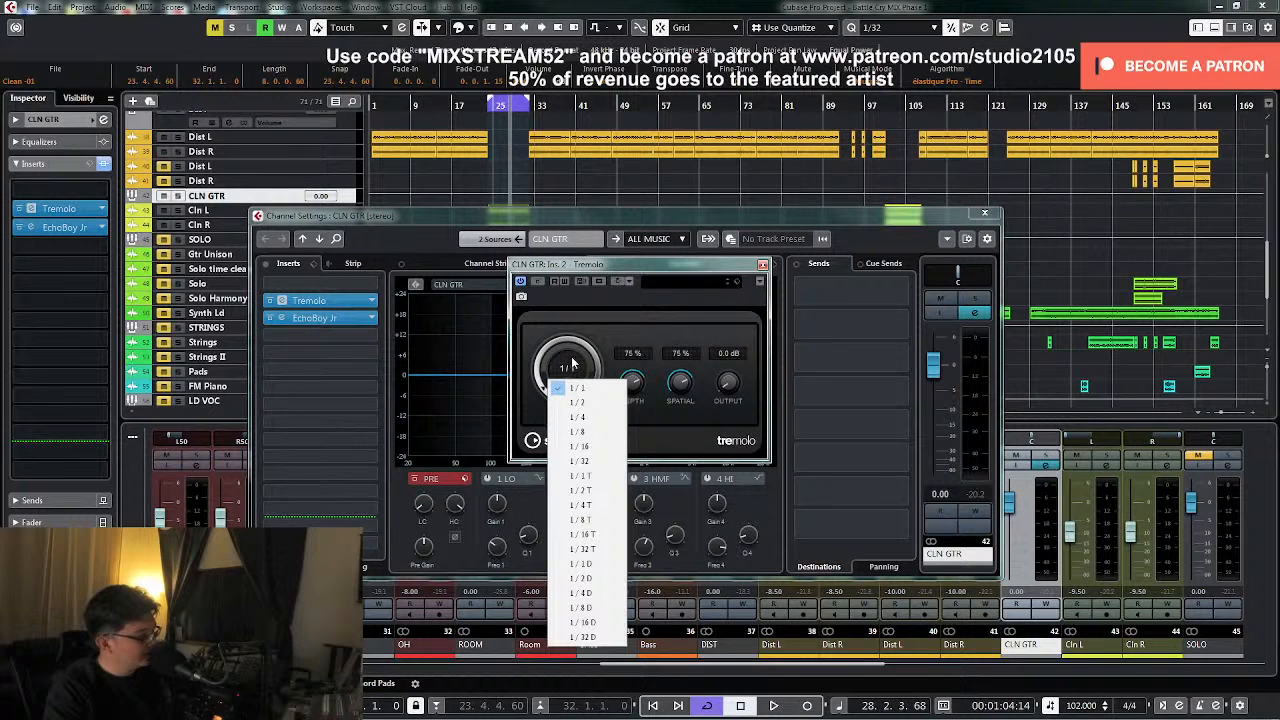
click(589, 447)
key(space)
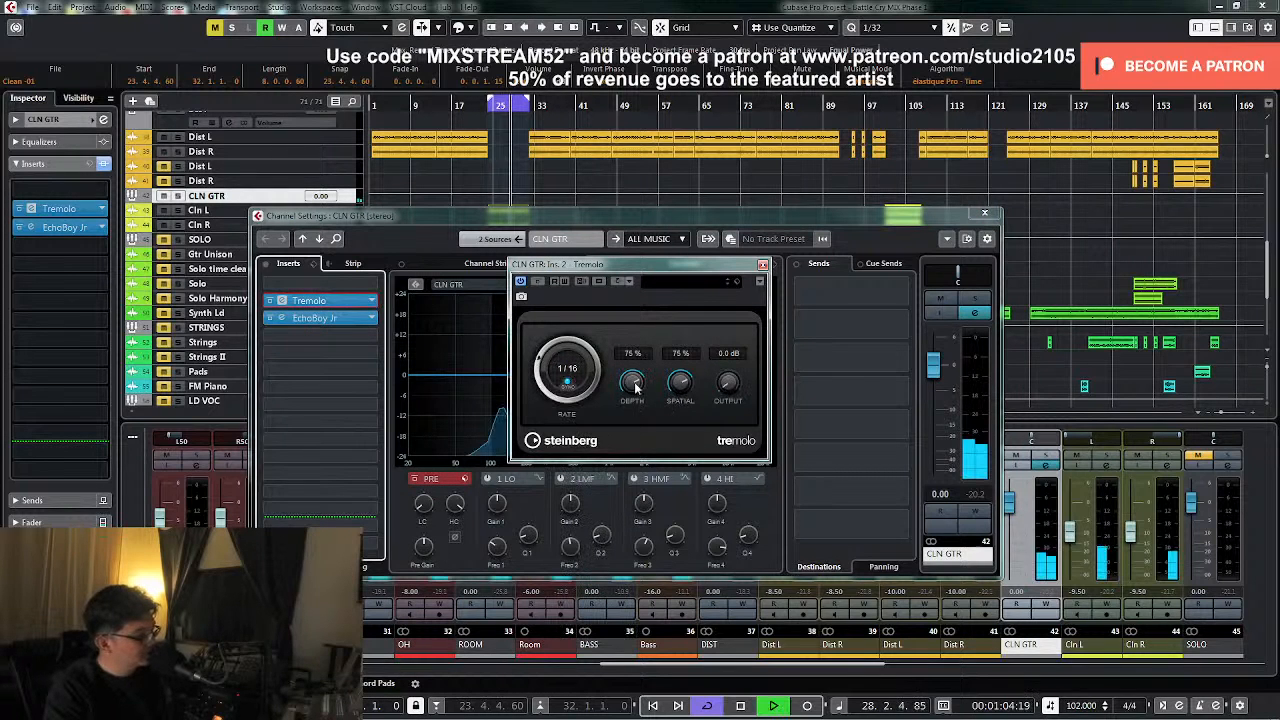
drag(628, 388, 625, 460)
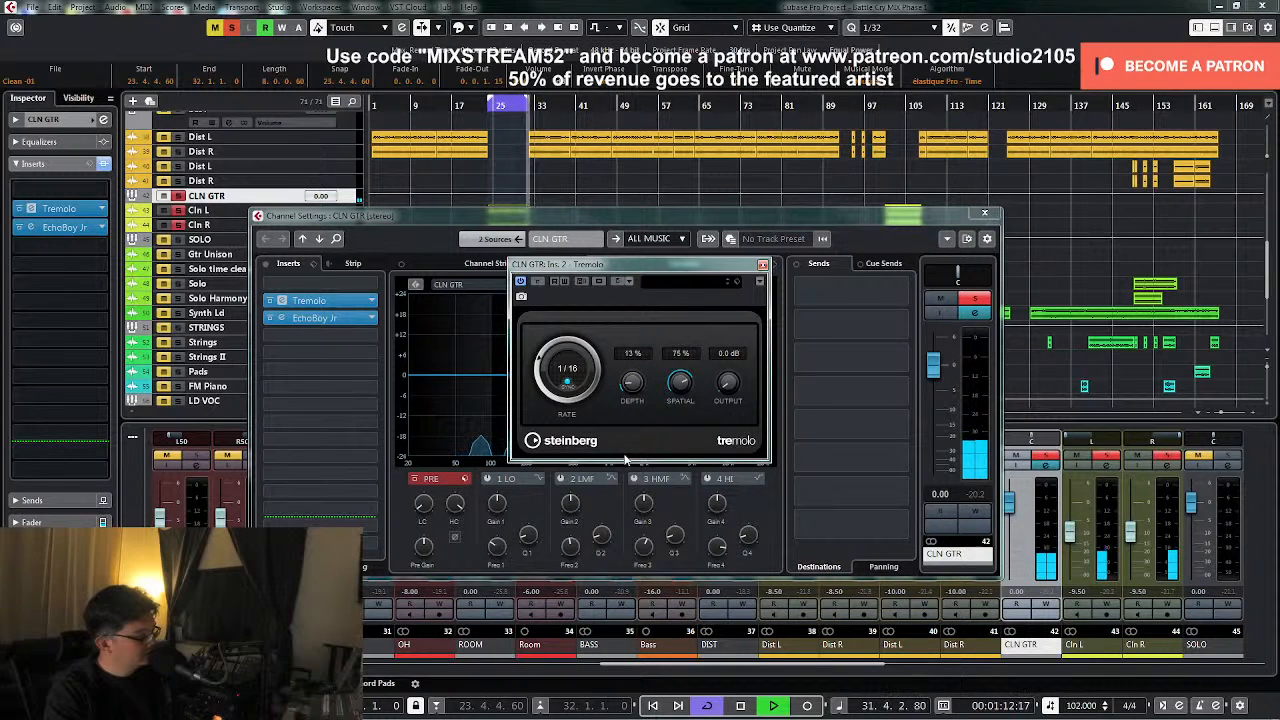
drag(634, 394, 633, 386)
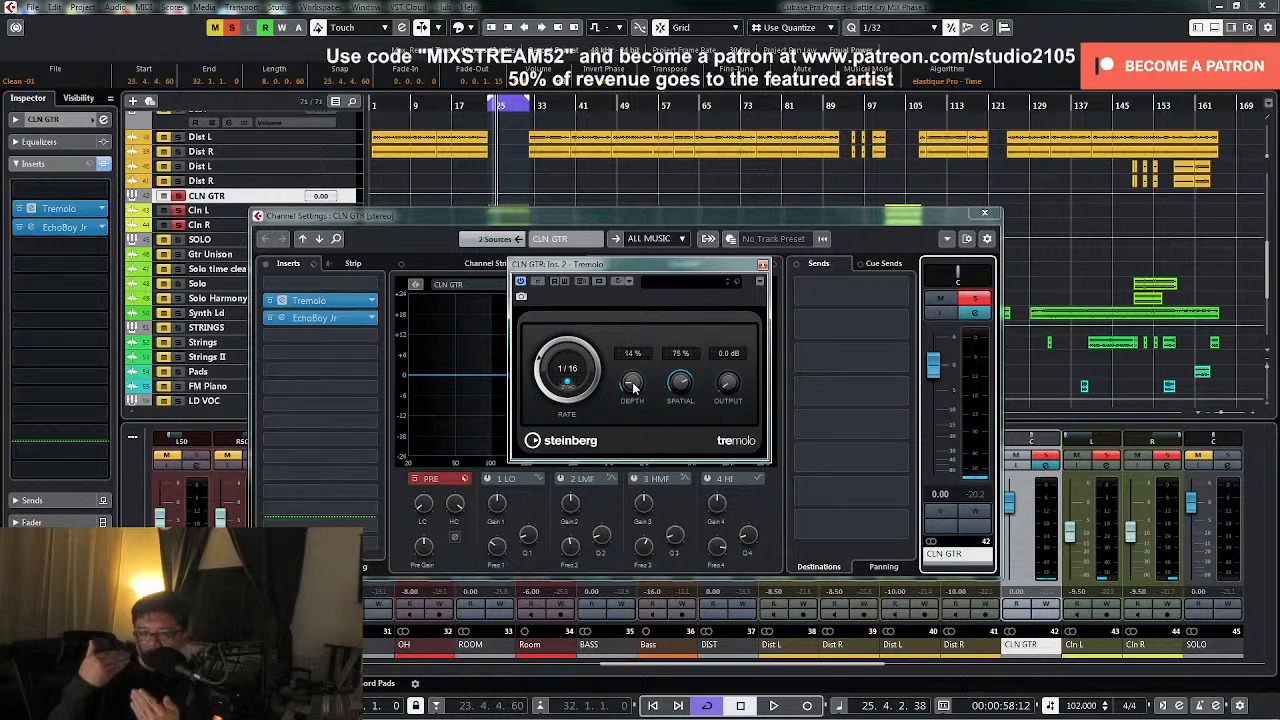
key(space)
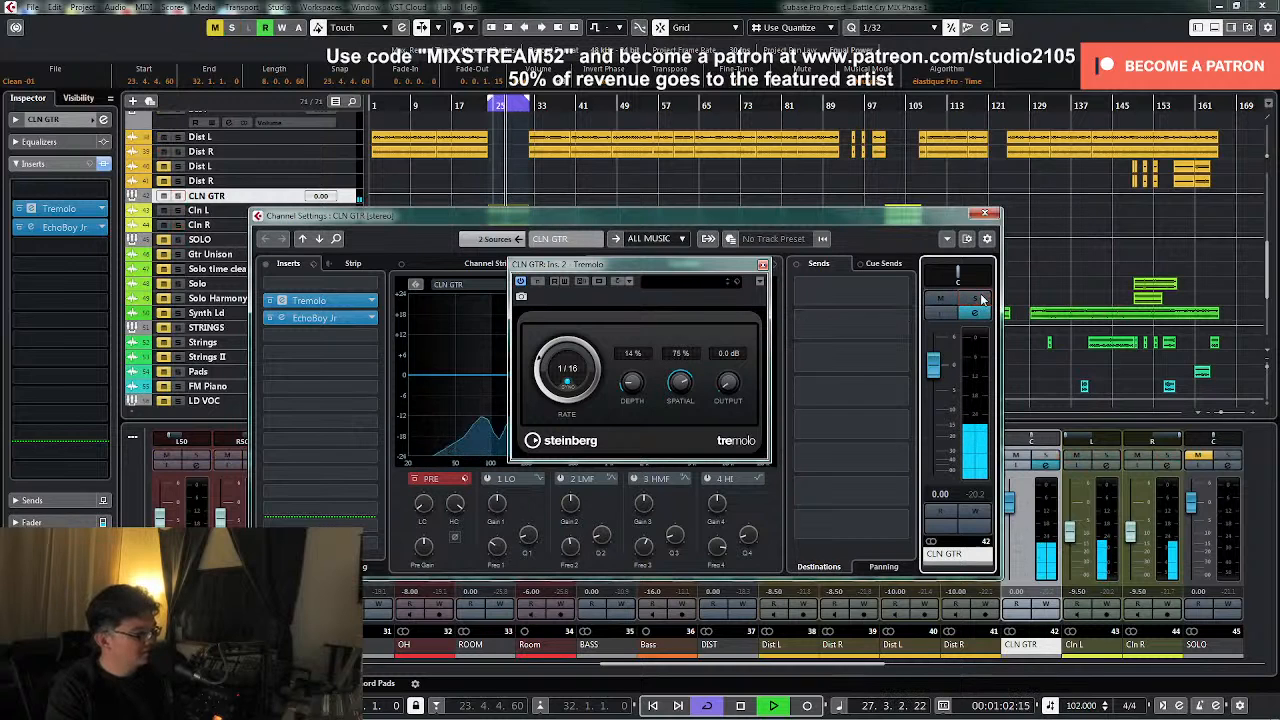
- Close the CLN GTR channel settings and Tremolo windows, switch off cycle playback, and stop the song
click(986, 213)
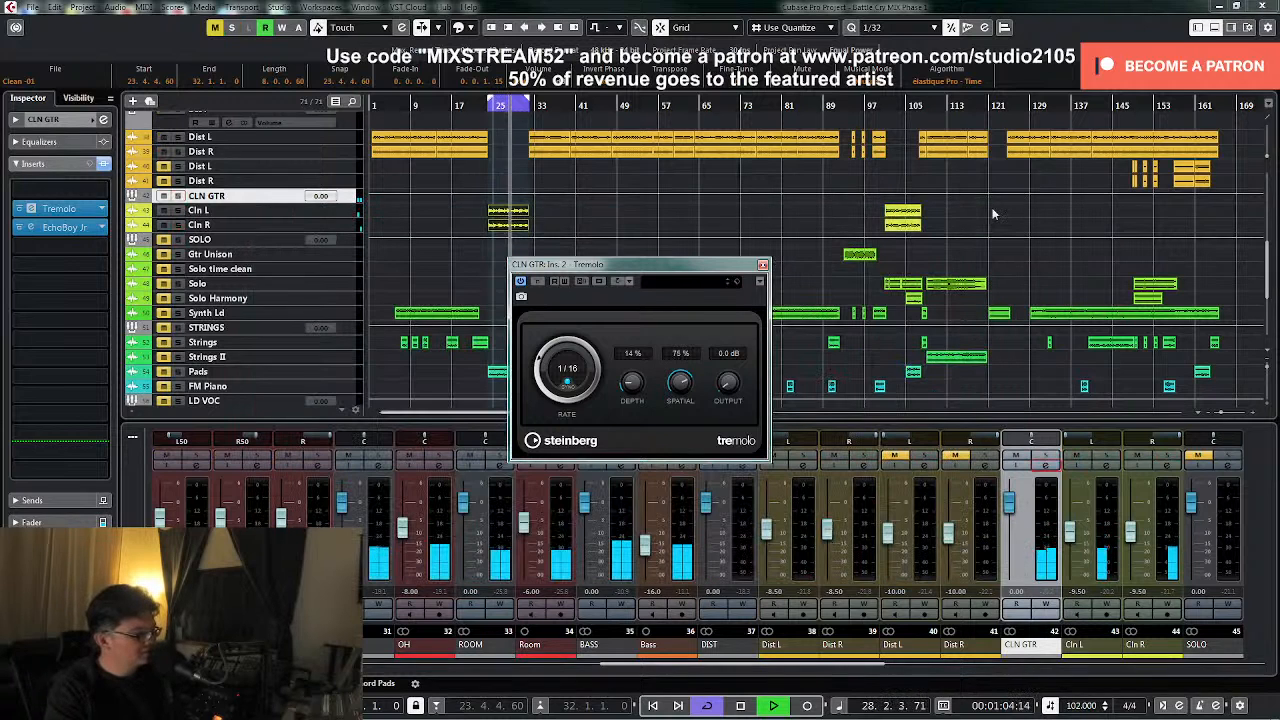
click(762, 264)
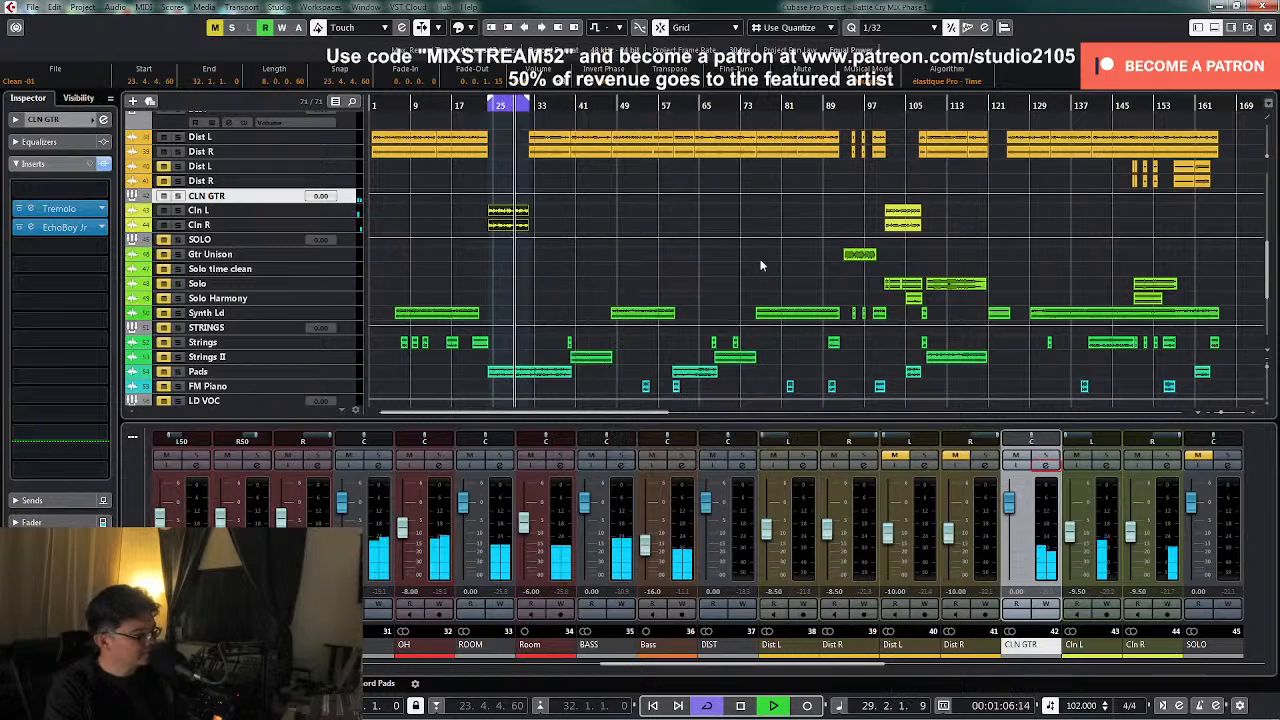
key(KP_Divide)
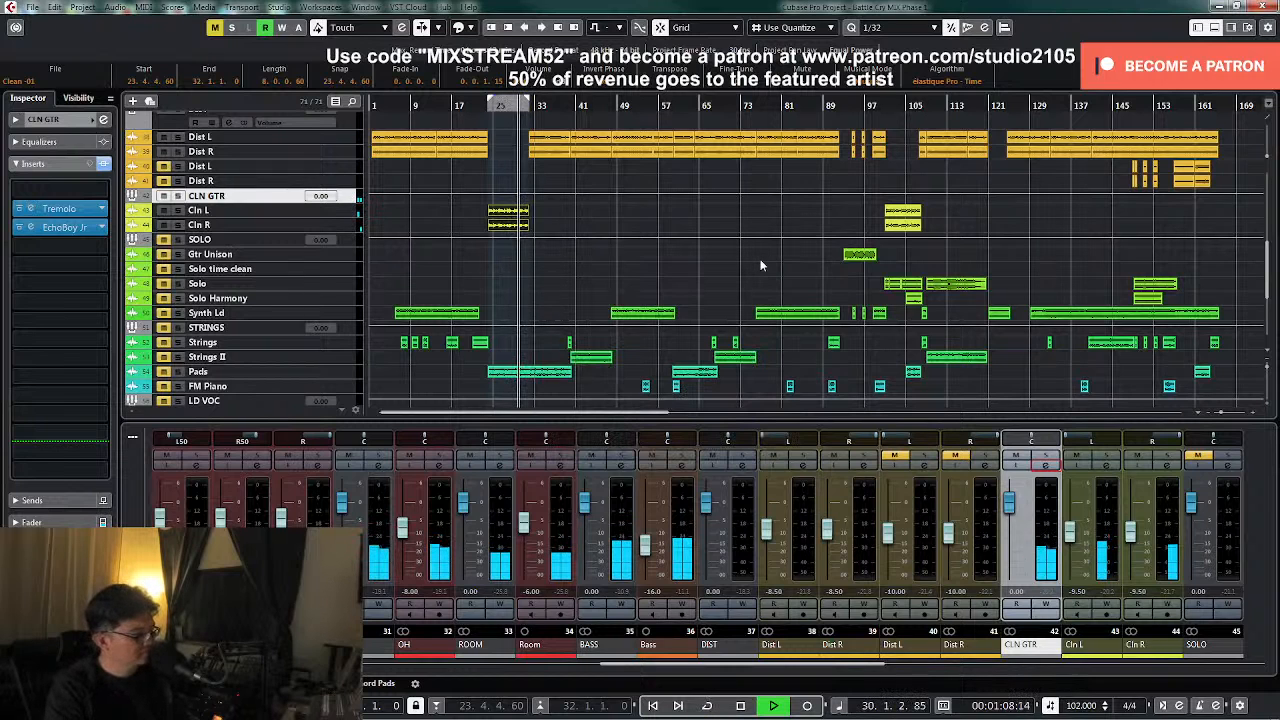
key(space)
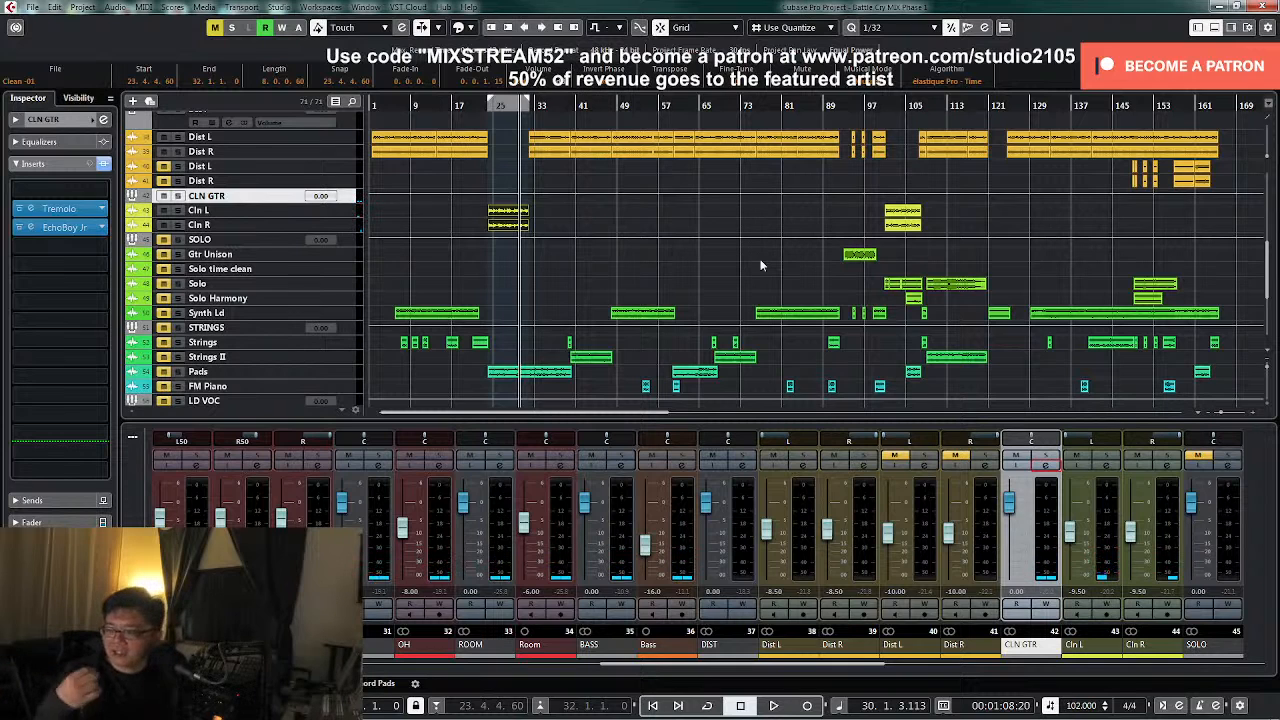
- Review the arrangement from the drums down to the vocals, and bring the lead vocal channels into view in the mixer
click(330, 227)
key(z)
key(z)
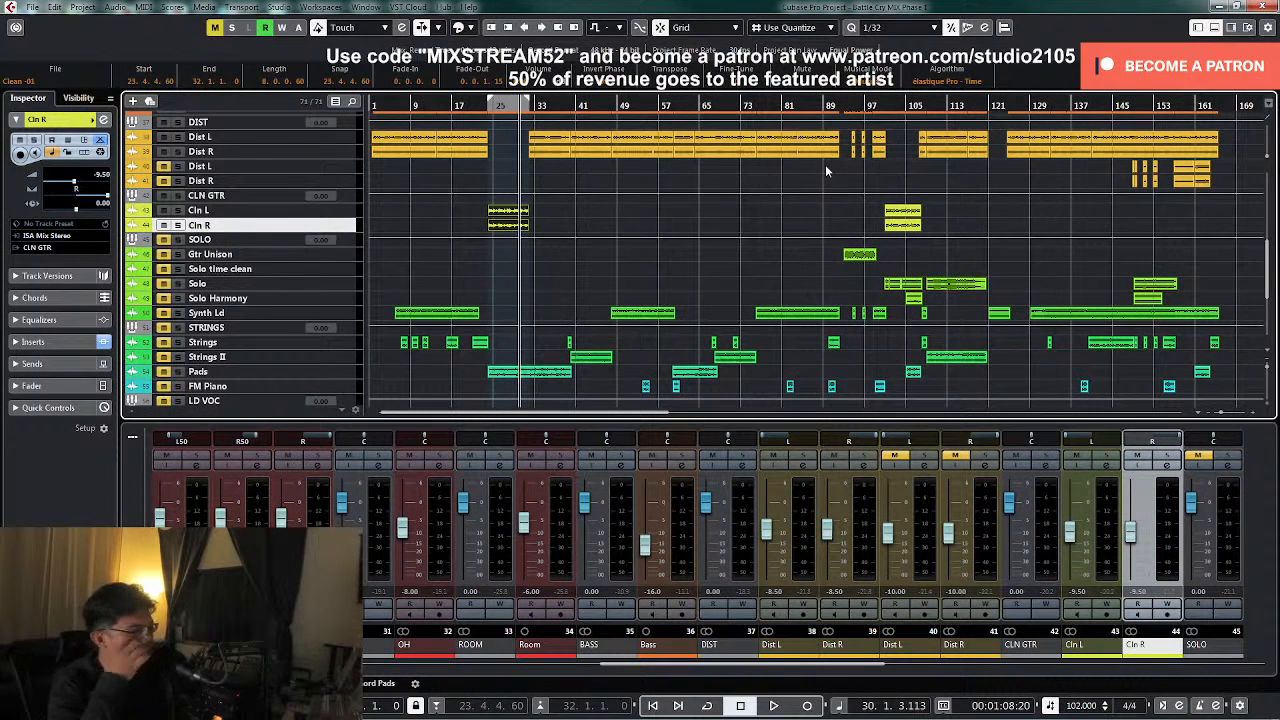
scroll(815, 195, down, 3)
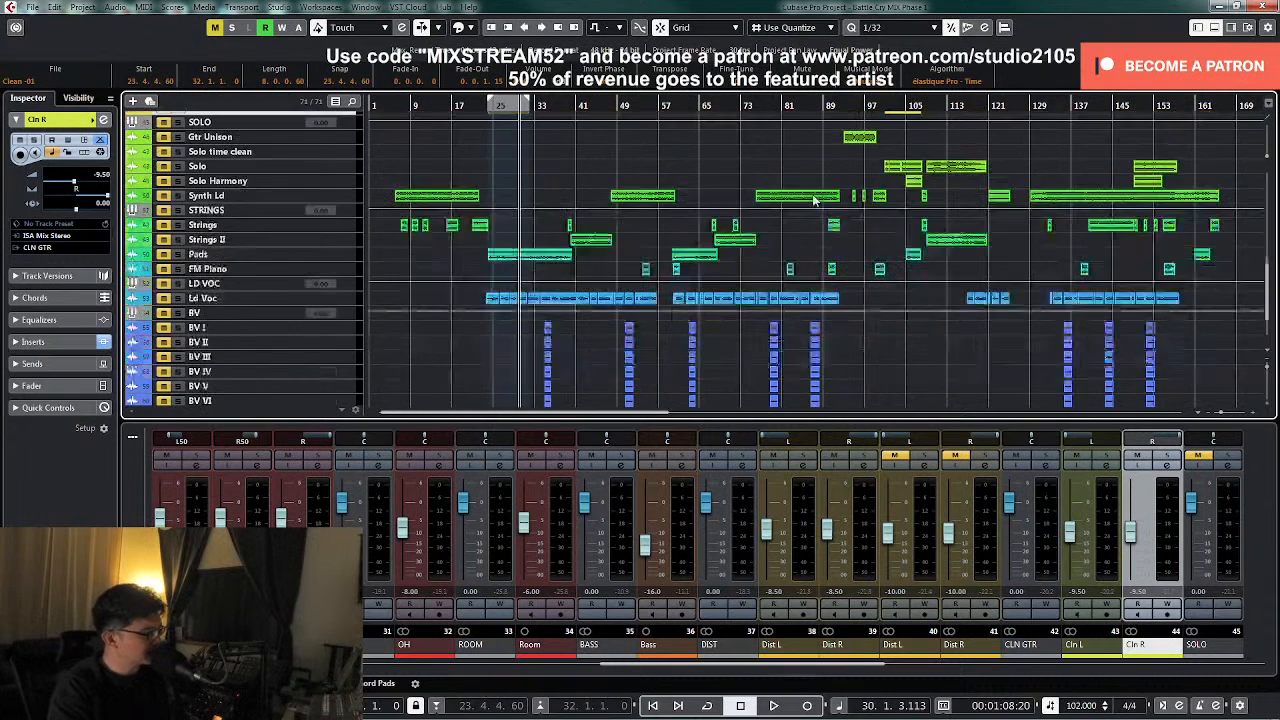
scroll(820, 203, down, 2)
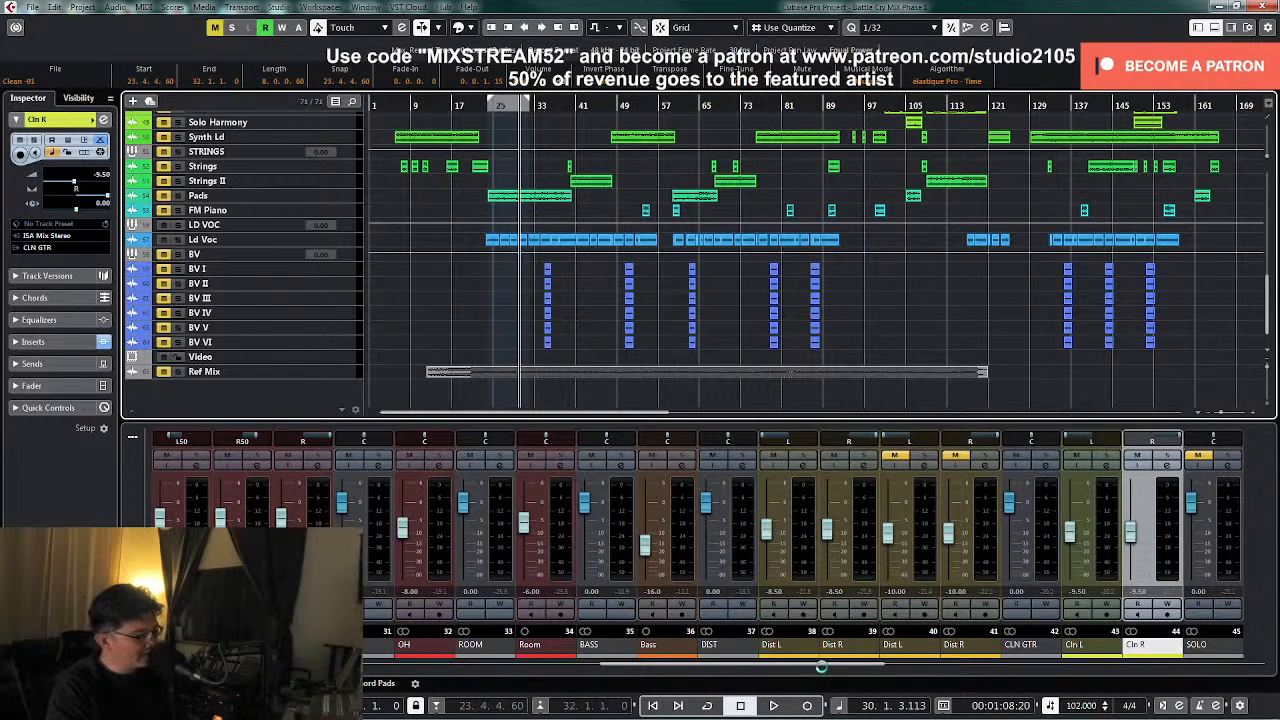
drag(830, 671, 1020, 677)
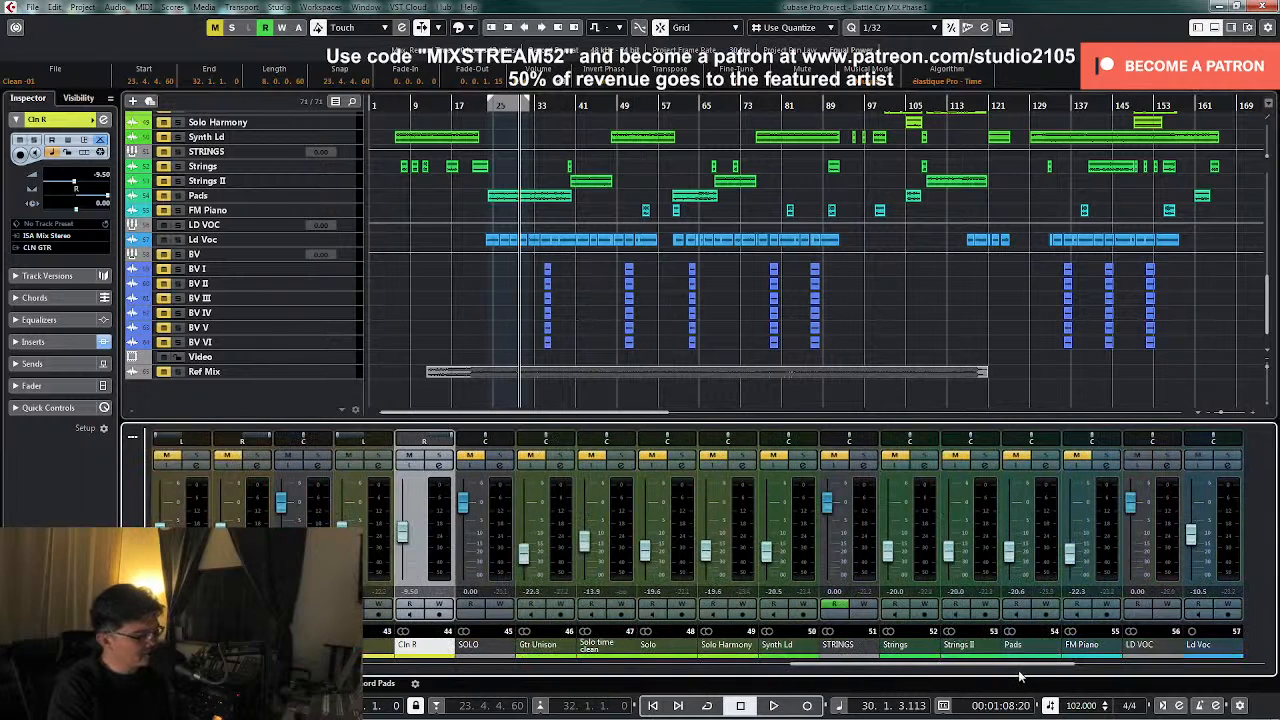
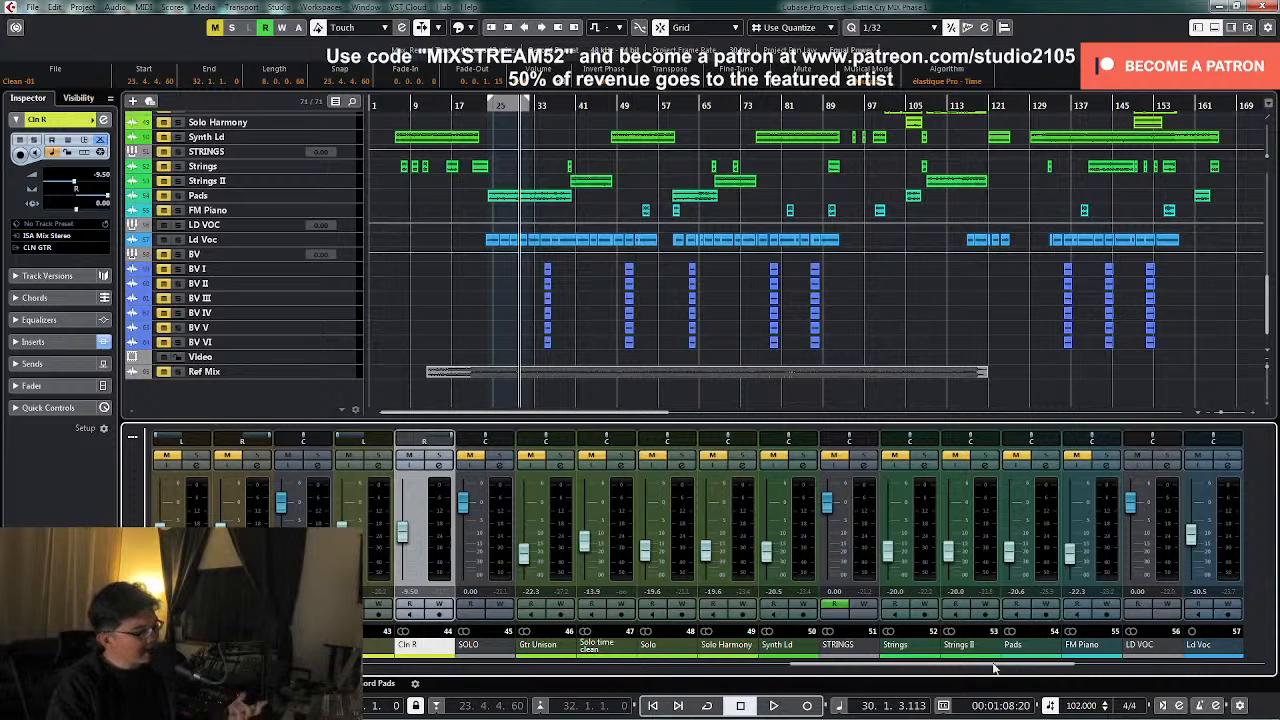
scroll(796, 378, up, 10)
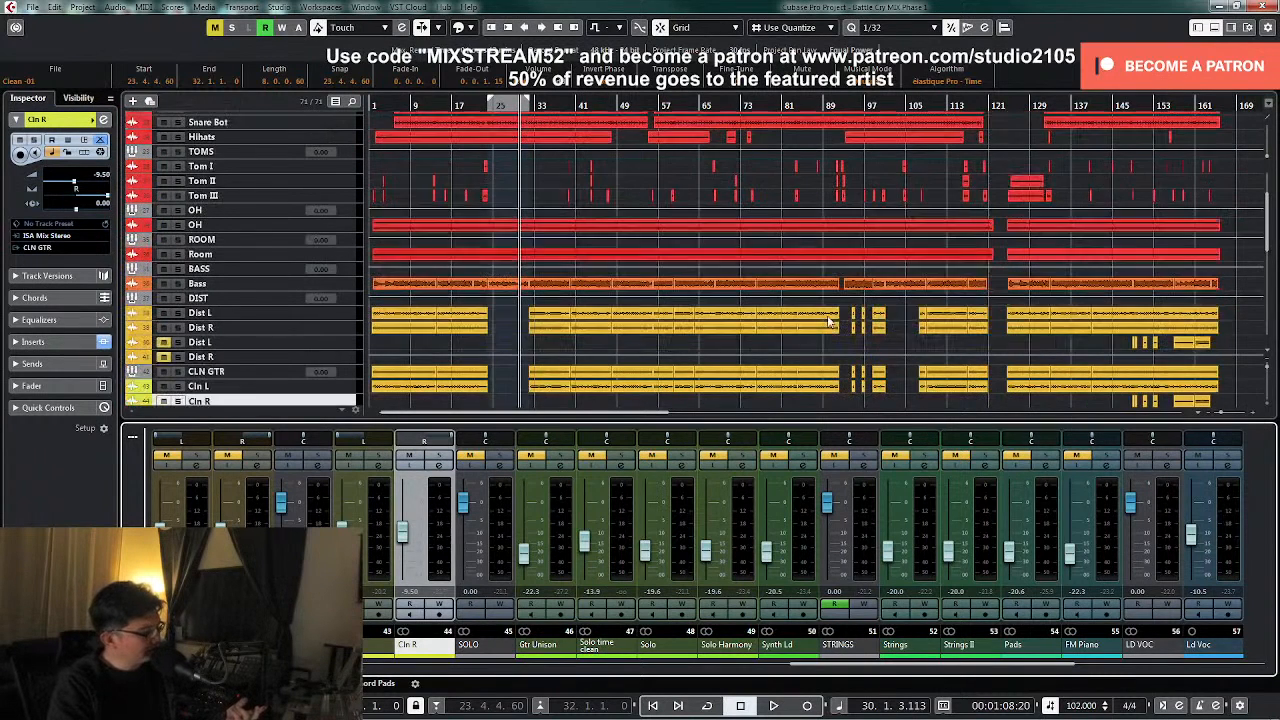
scroll(828, 320, up, 4)
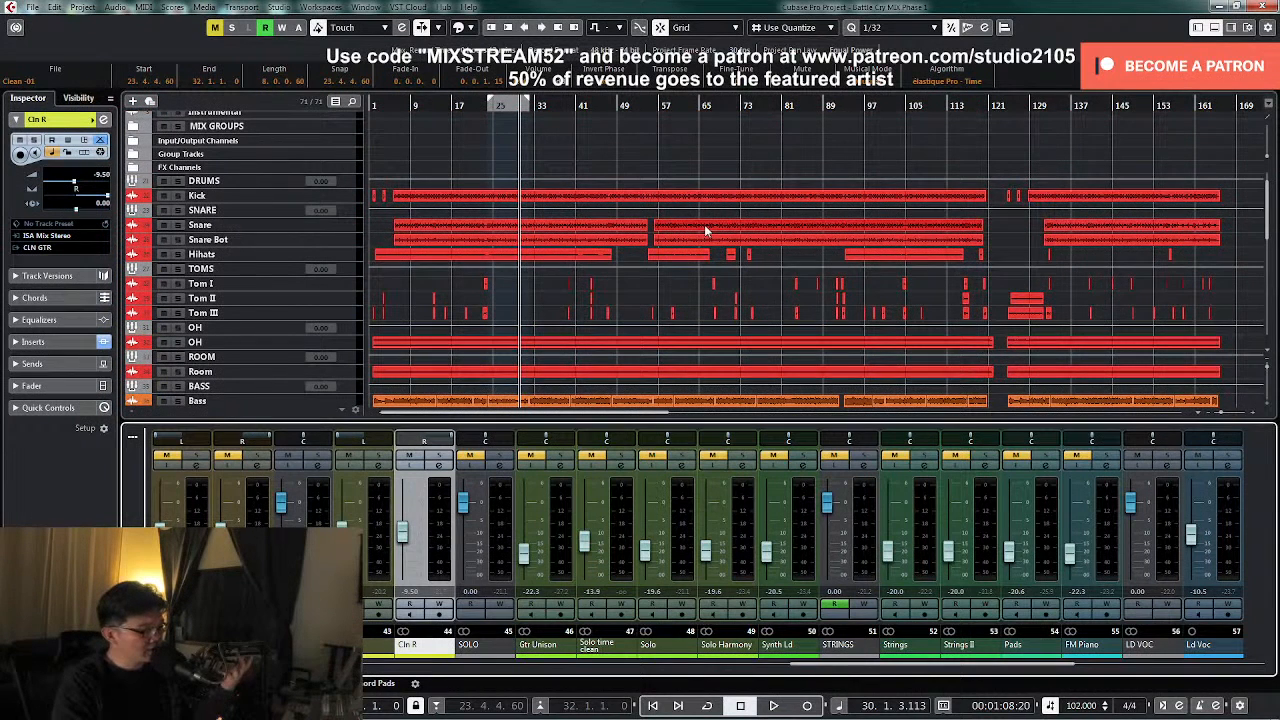
scroll(704, 228, down, 2)
scroll(705, 230, down, 5)
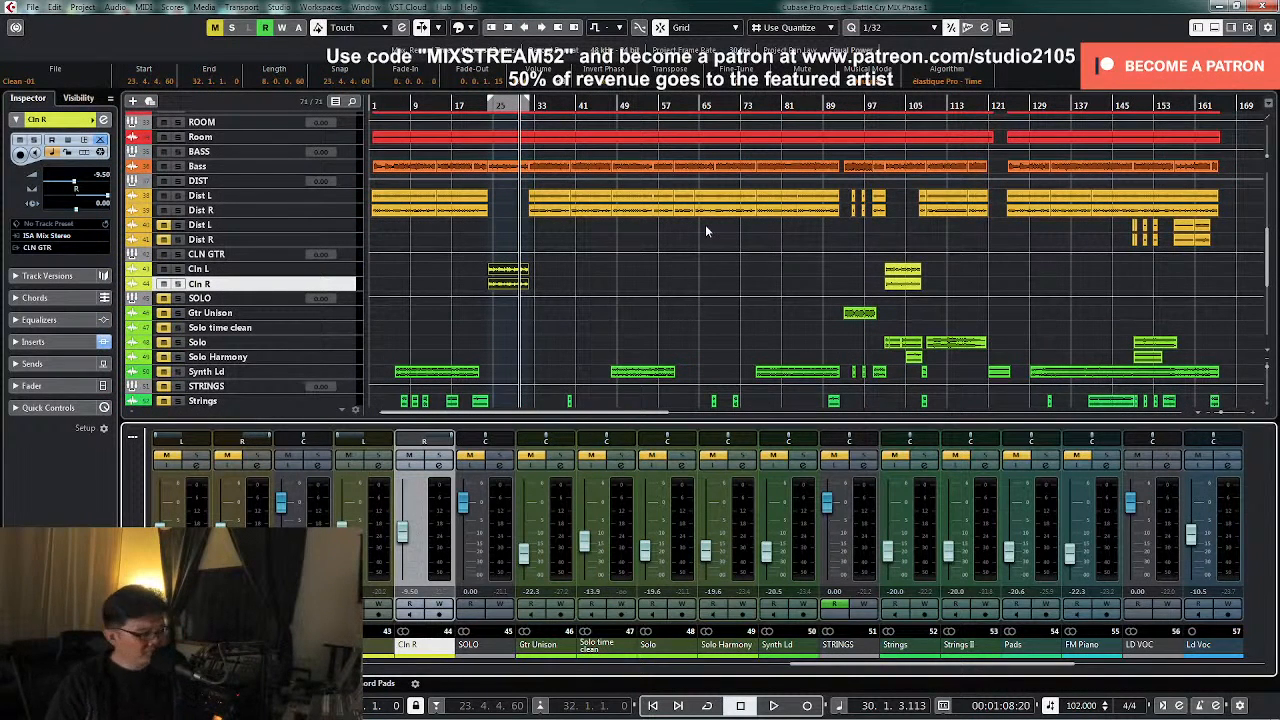
scroll(755, 245, down, 2)
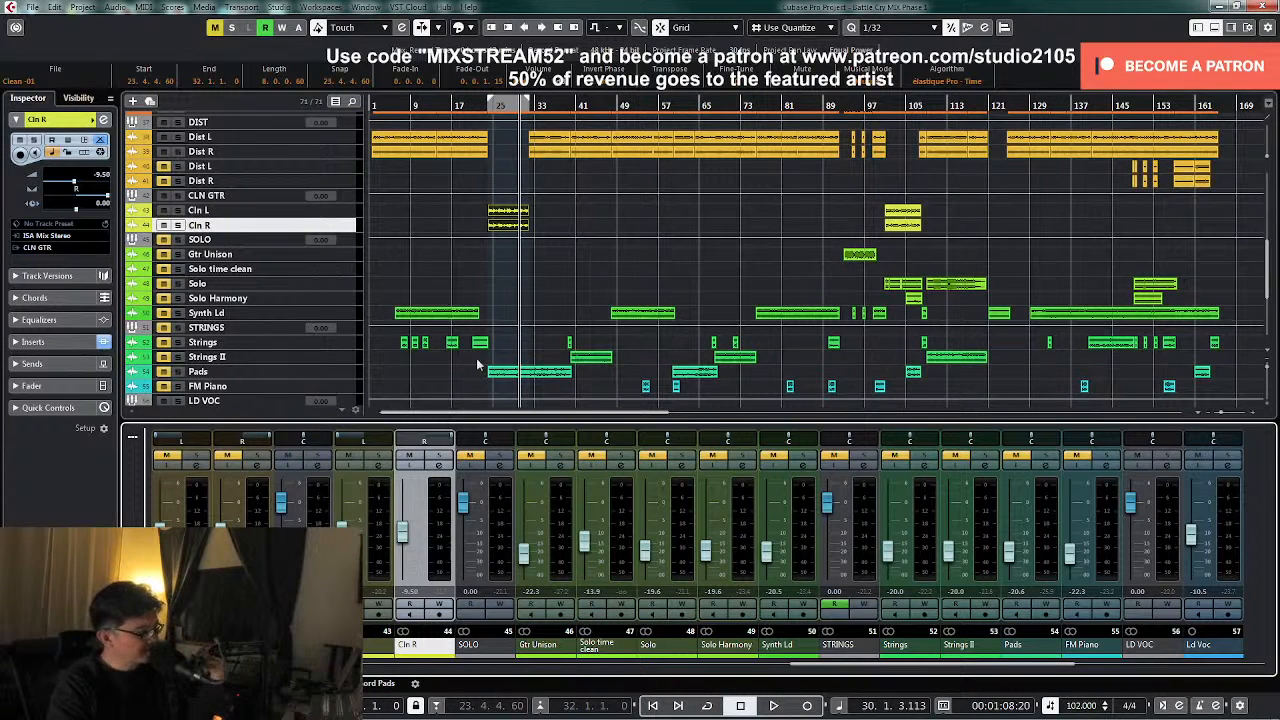
scroll(515, 352, down, 2)
scroll(515, 352, down, 2)
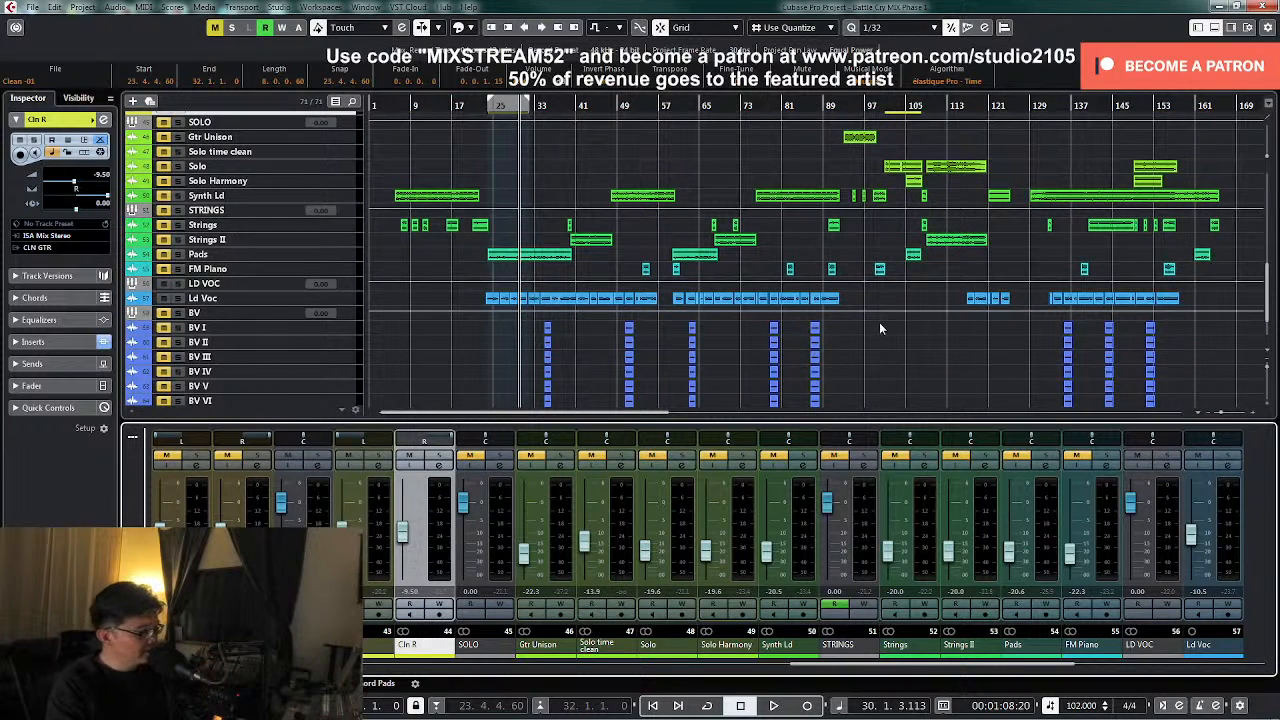
scroll(916, 350, down, 2)
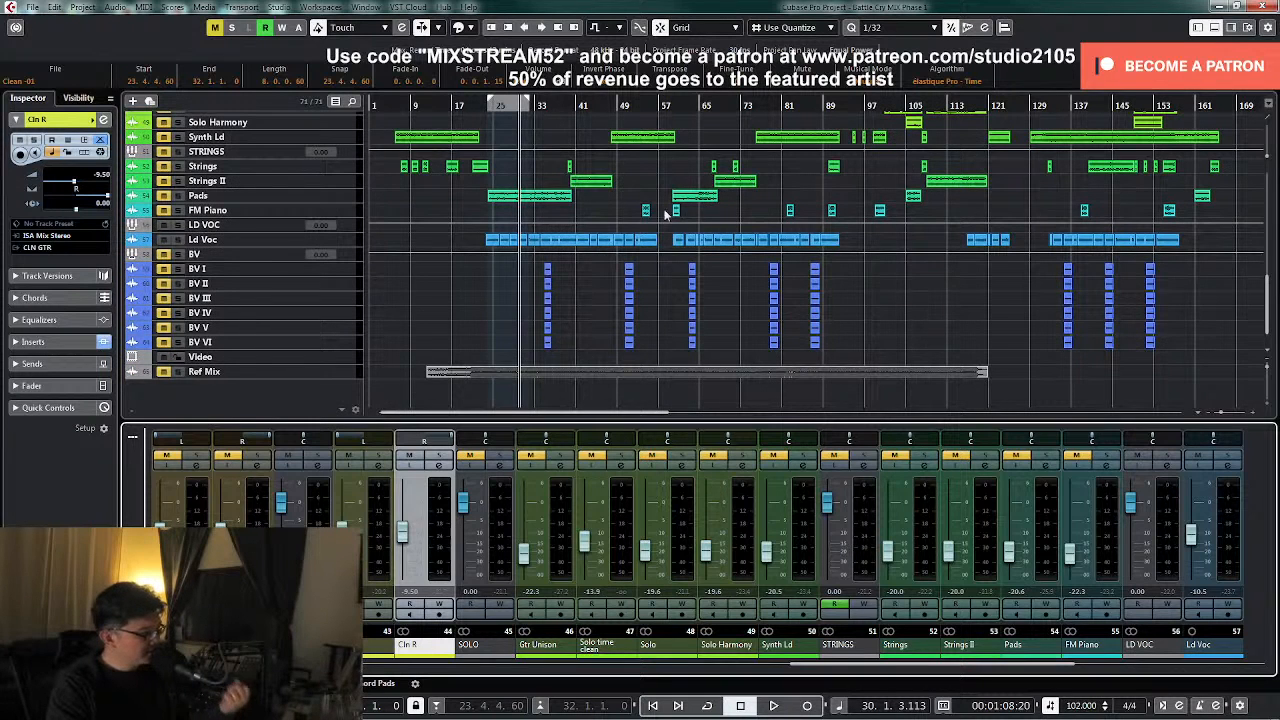
- Play from just before the lead vocal enters, around bar 22, and set the Ld Voc fader to -10.0 dB
click(484, 106)
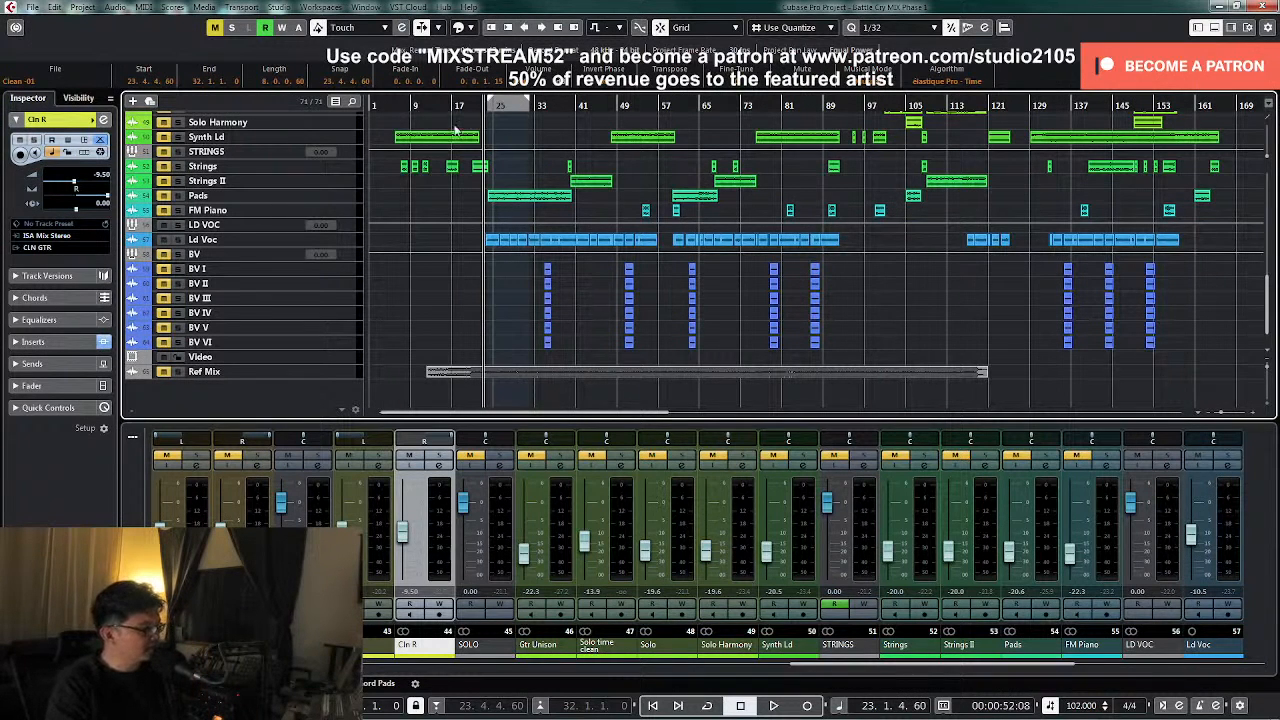
click(478, 107)
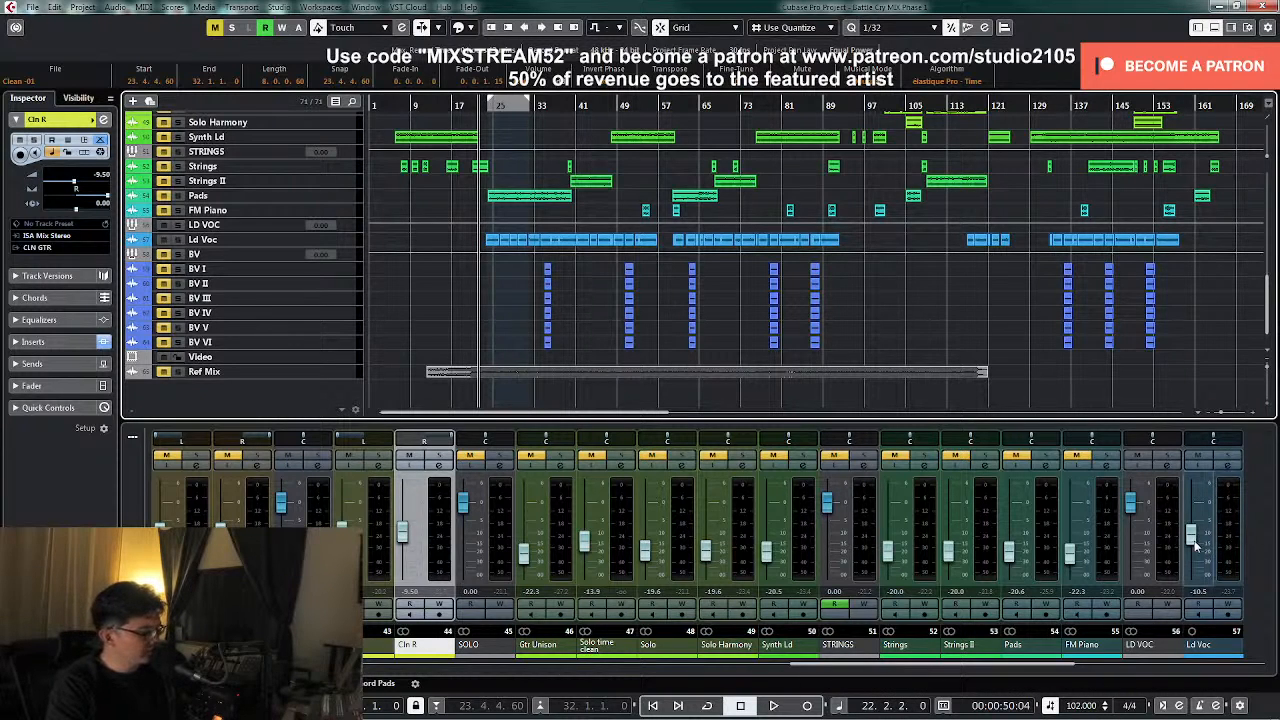
key(space)
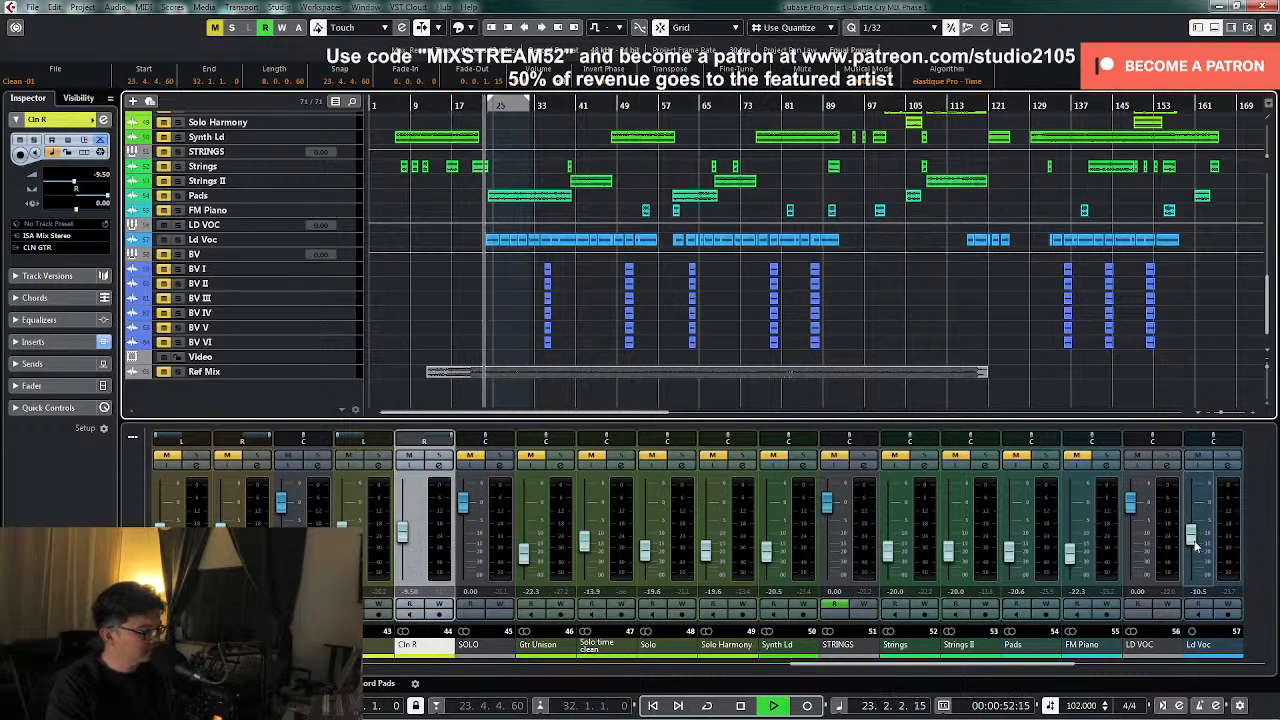
drag(1194, 543, 1194, 542)
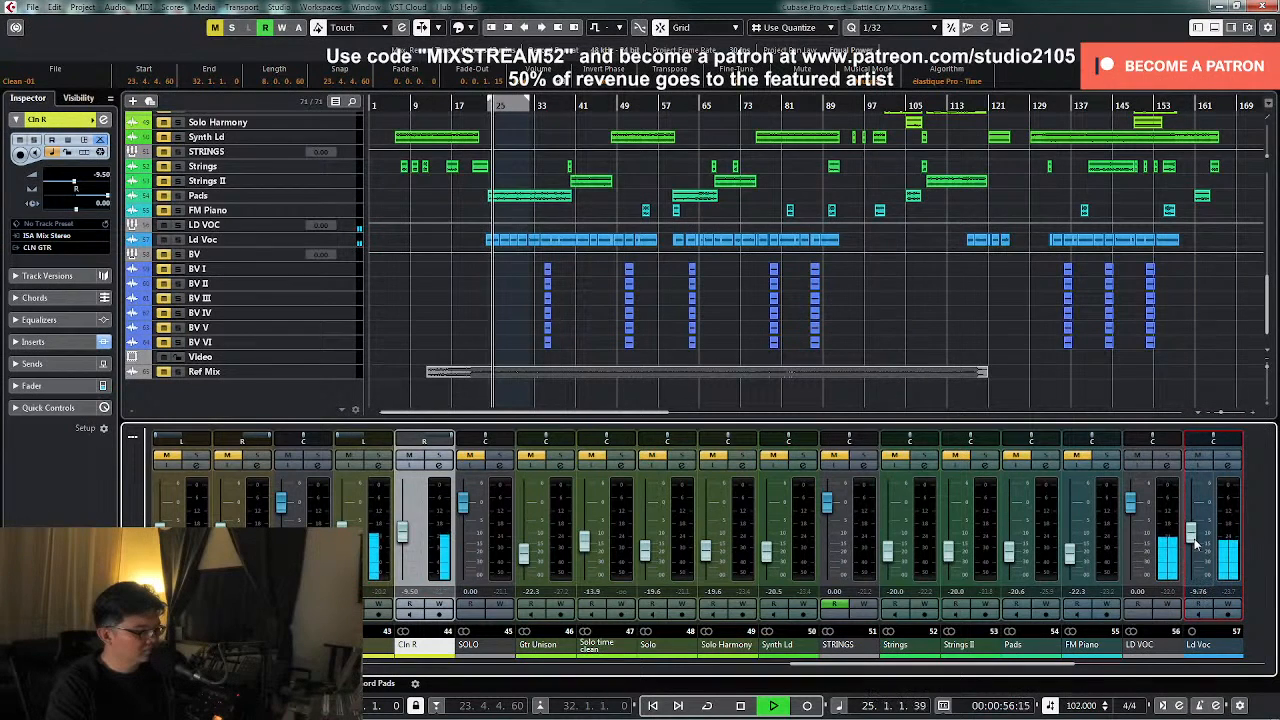
drag(1194, 543, 1197, 543)
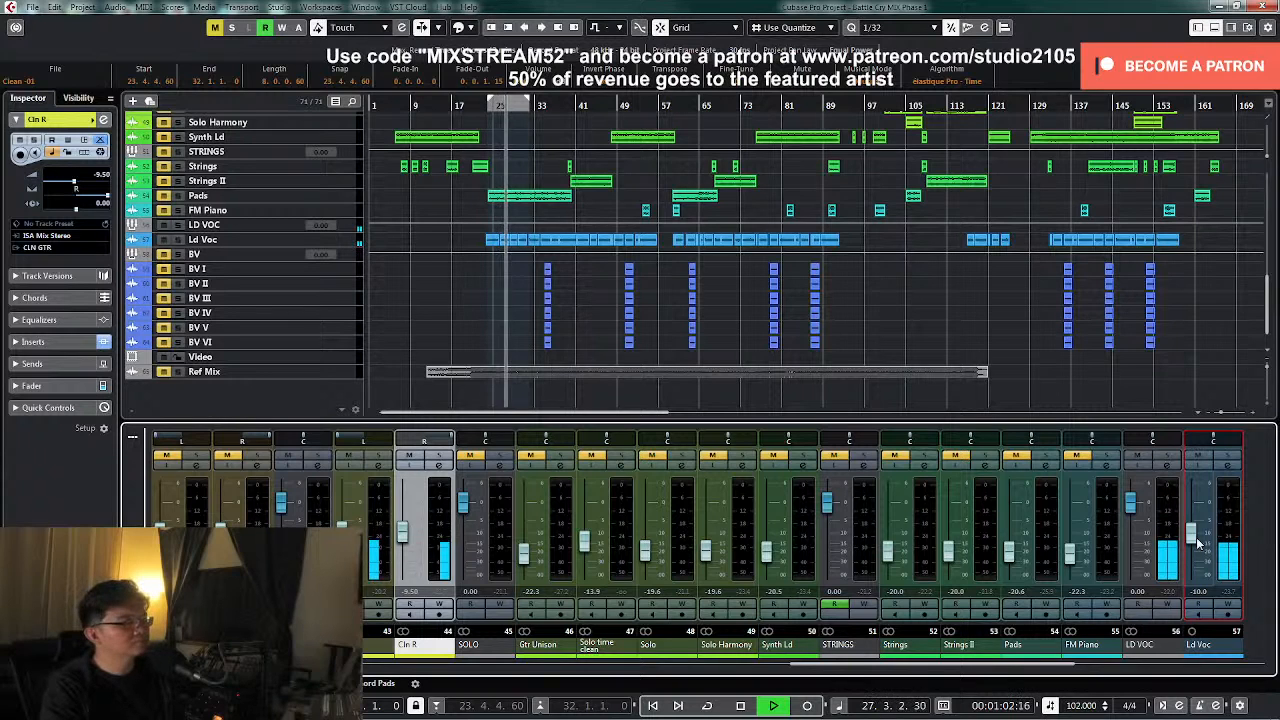
key(space)
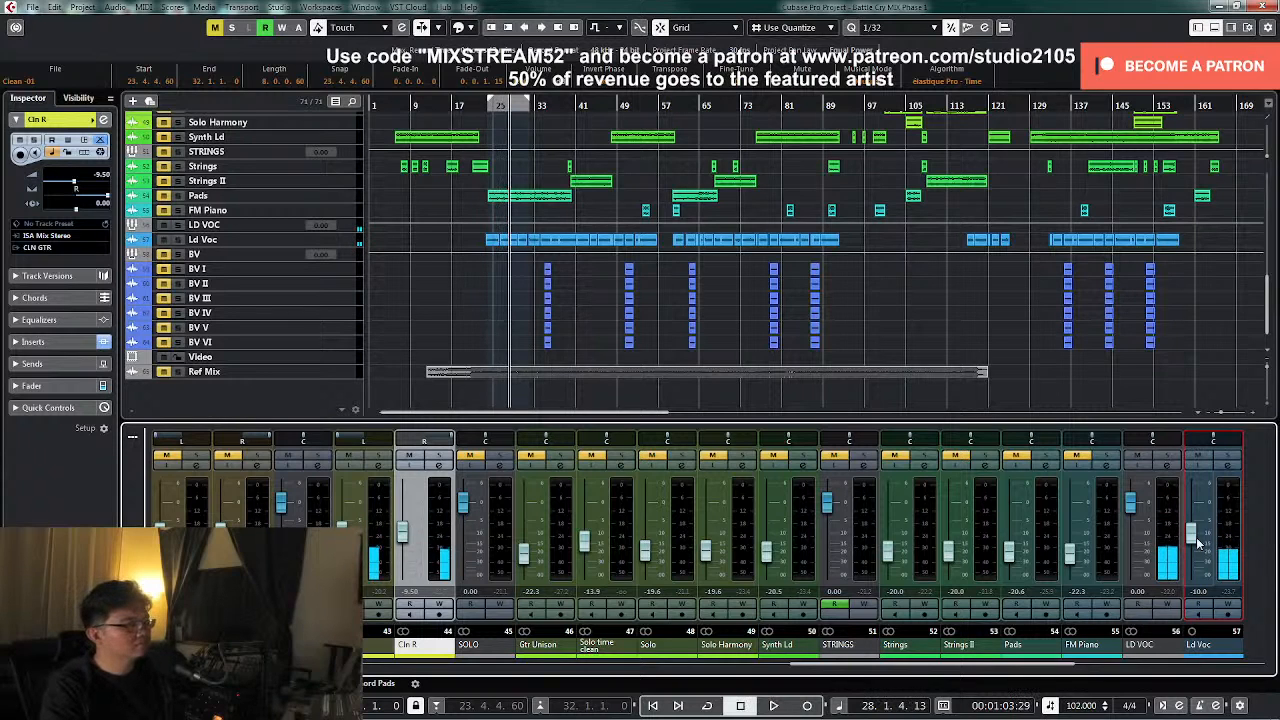
- Enlarge the Ld Voc track and set the locators around its opening group of vocal events, from bar 23 to bar 31
key(space)
click(345, 241)
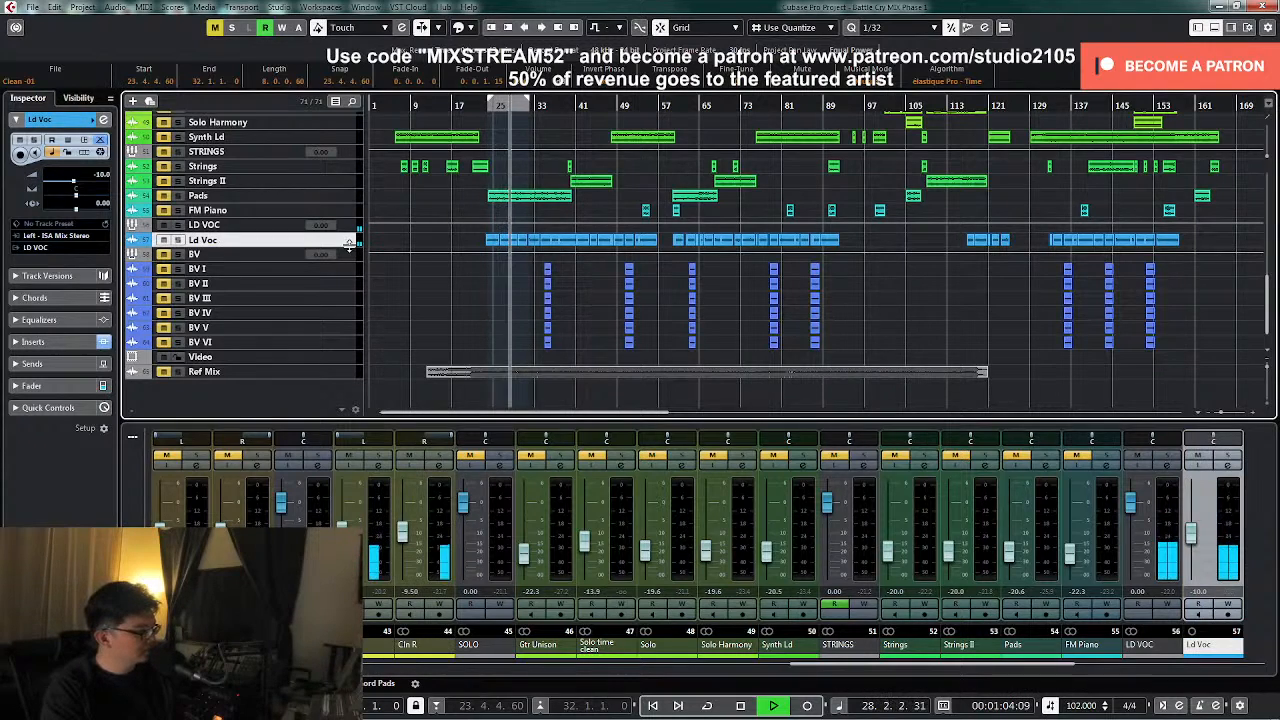
key(z)
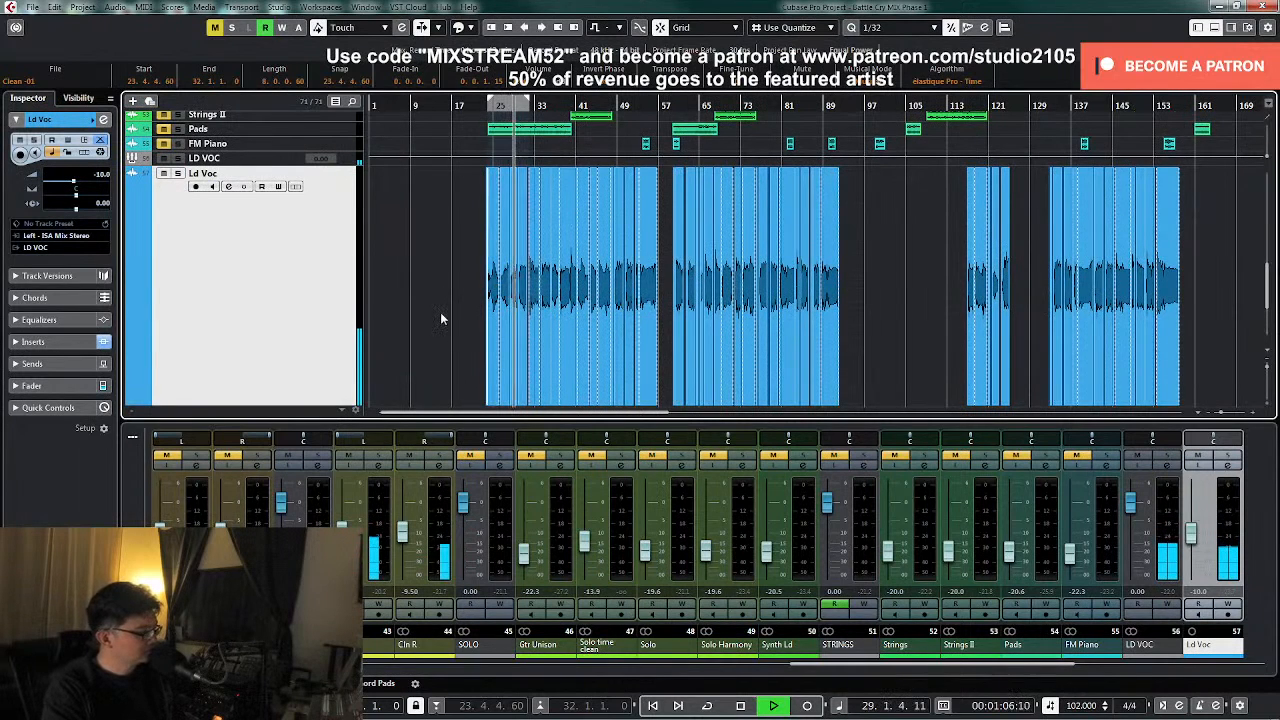
key(h)
key(h)
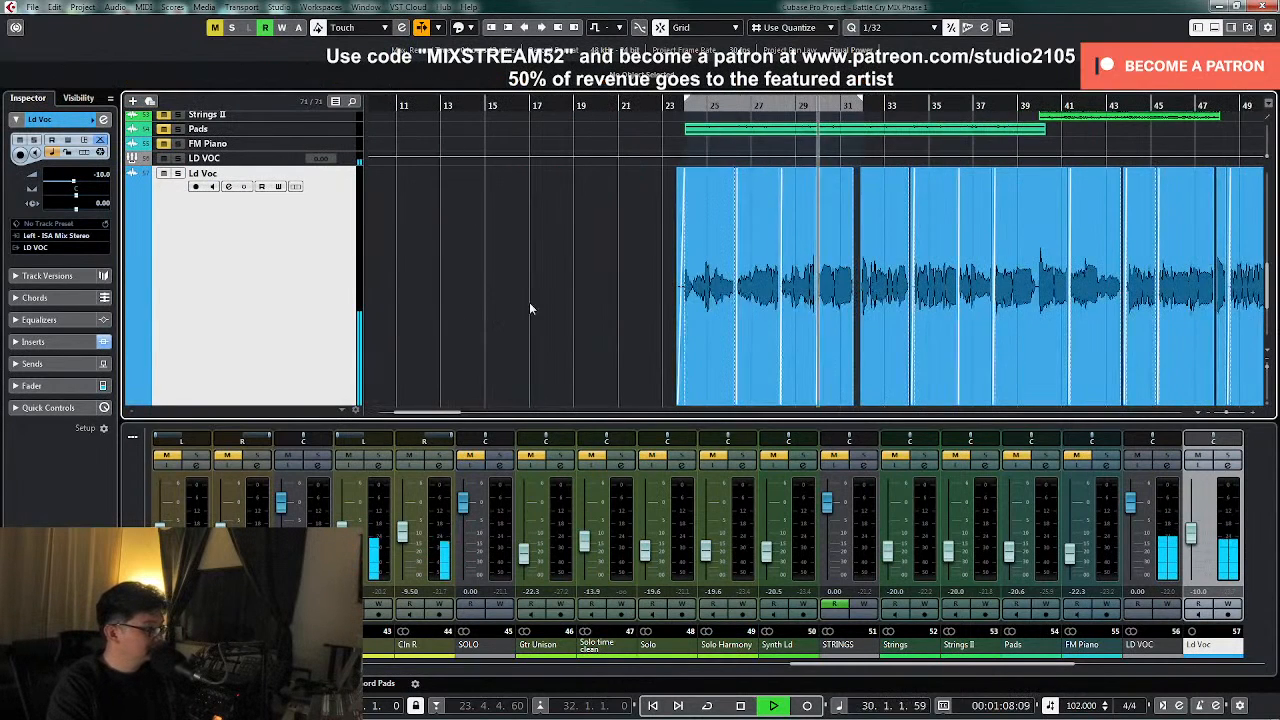
click(835, 340)
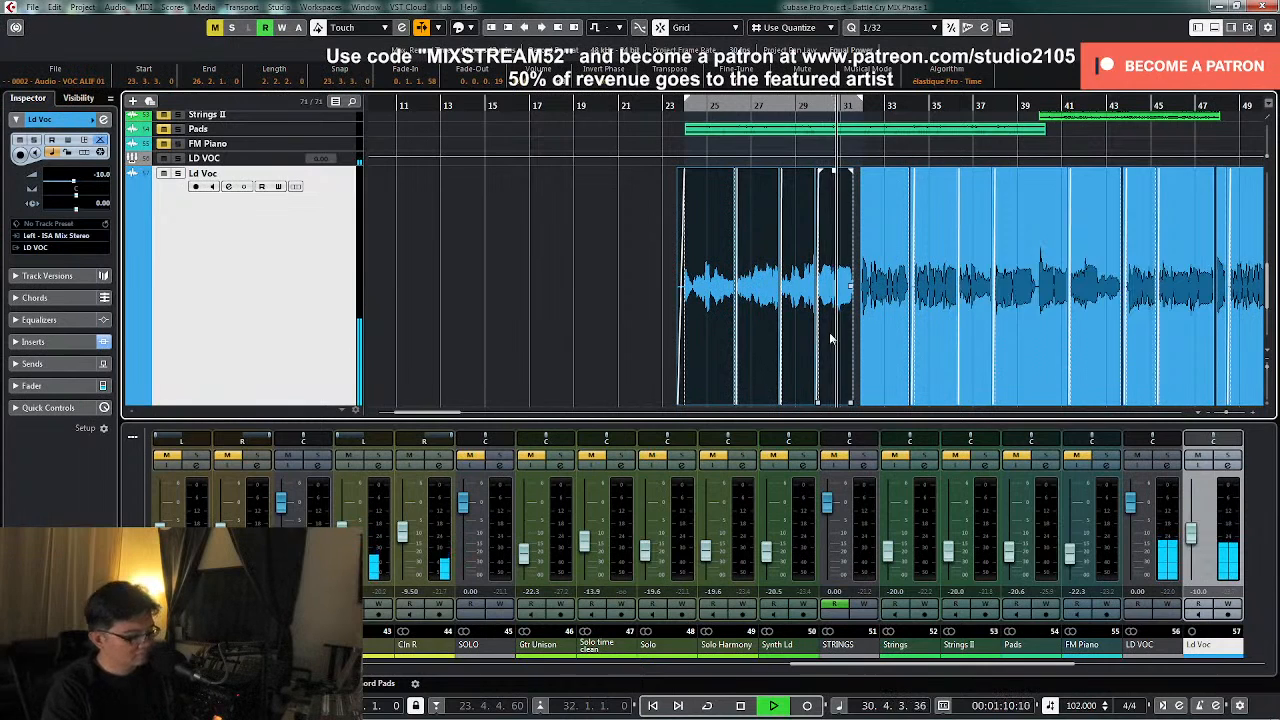
key(space)
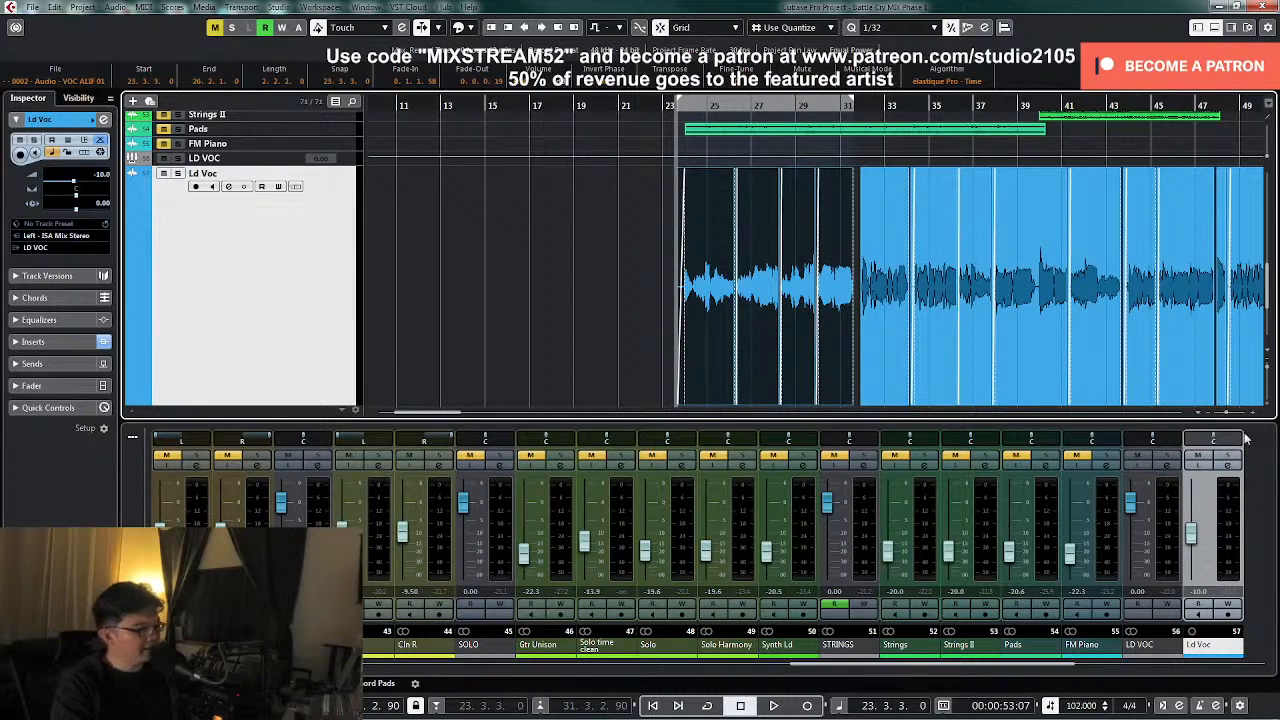
- Solo the Ld Voc track and the LD VOC group, and switch off the group's Mono Delay send
click(1228, 460)
click(977, 298)
click(1160, 474)
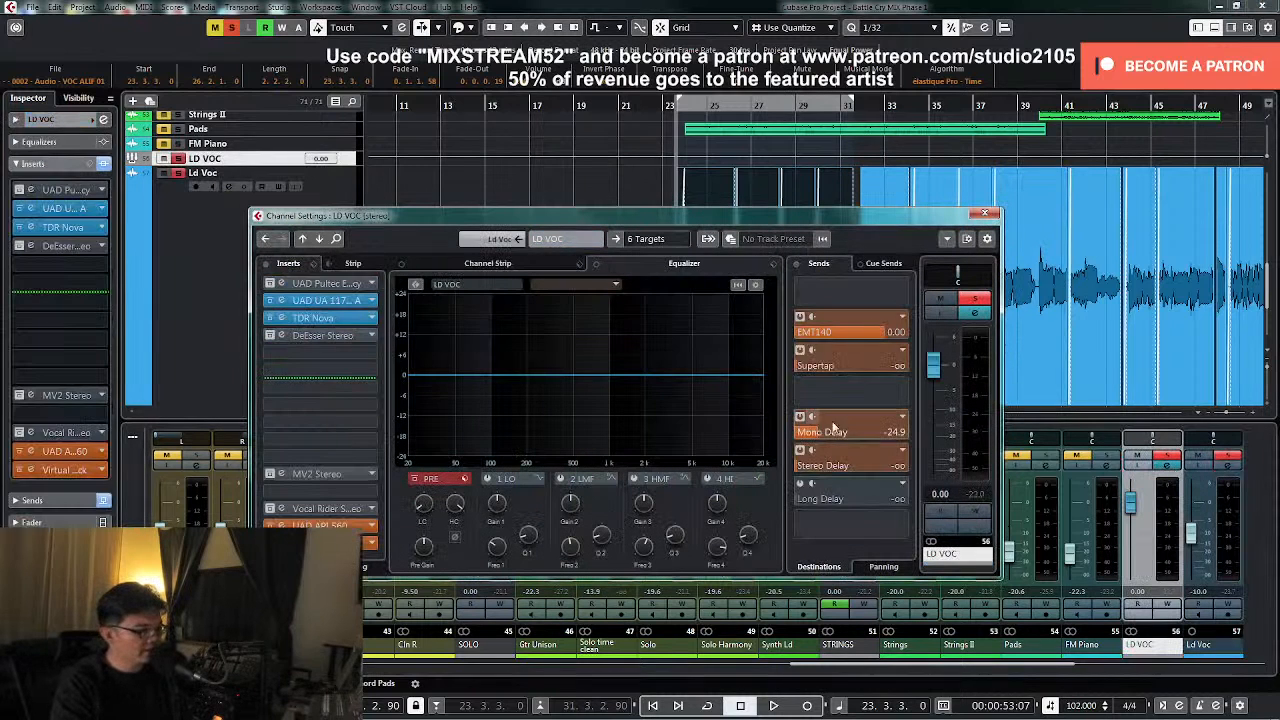
click(800, 417)
click(984, 214)
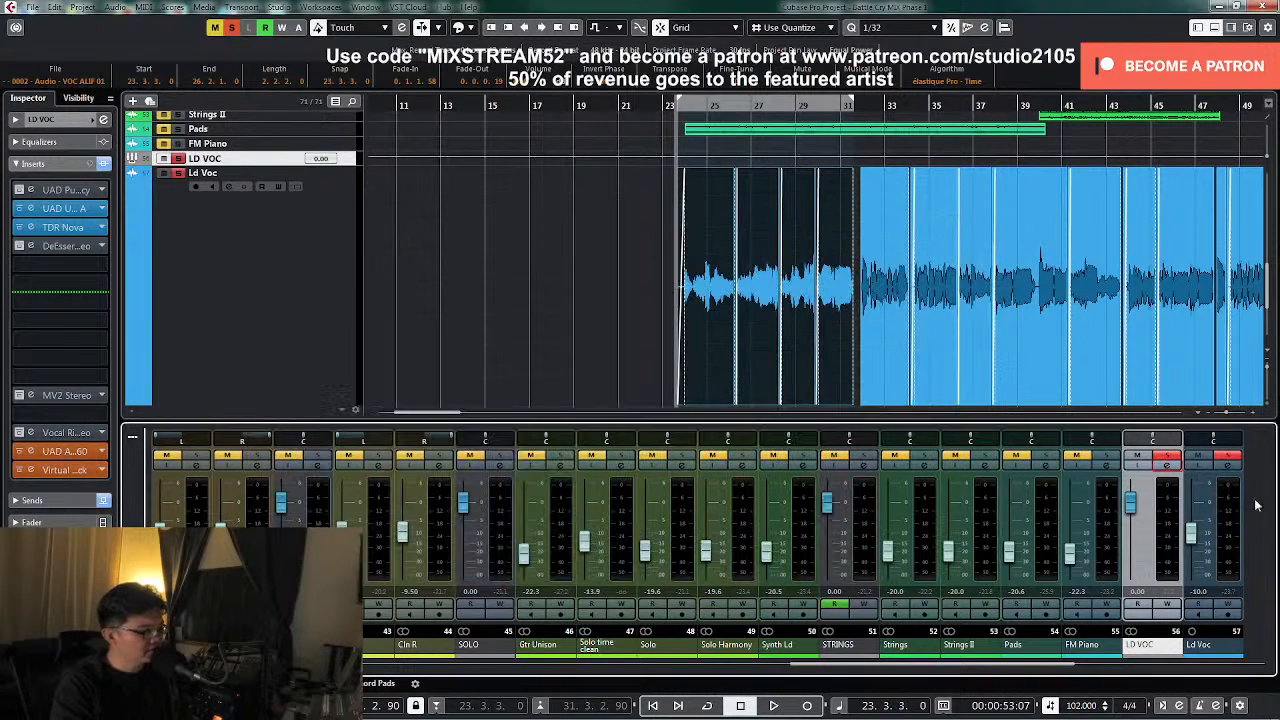
- In the Ld Voc channel's TDR Nova, enable the high-pass filter at about 100 Hz and play the soloed vocal
click(1228, 460)
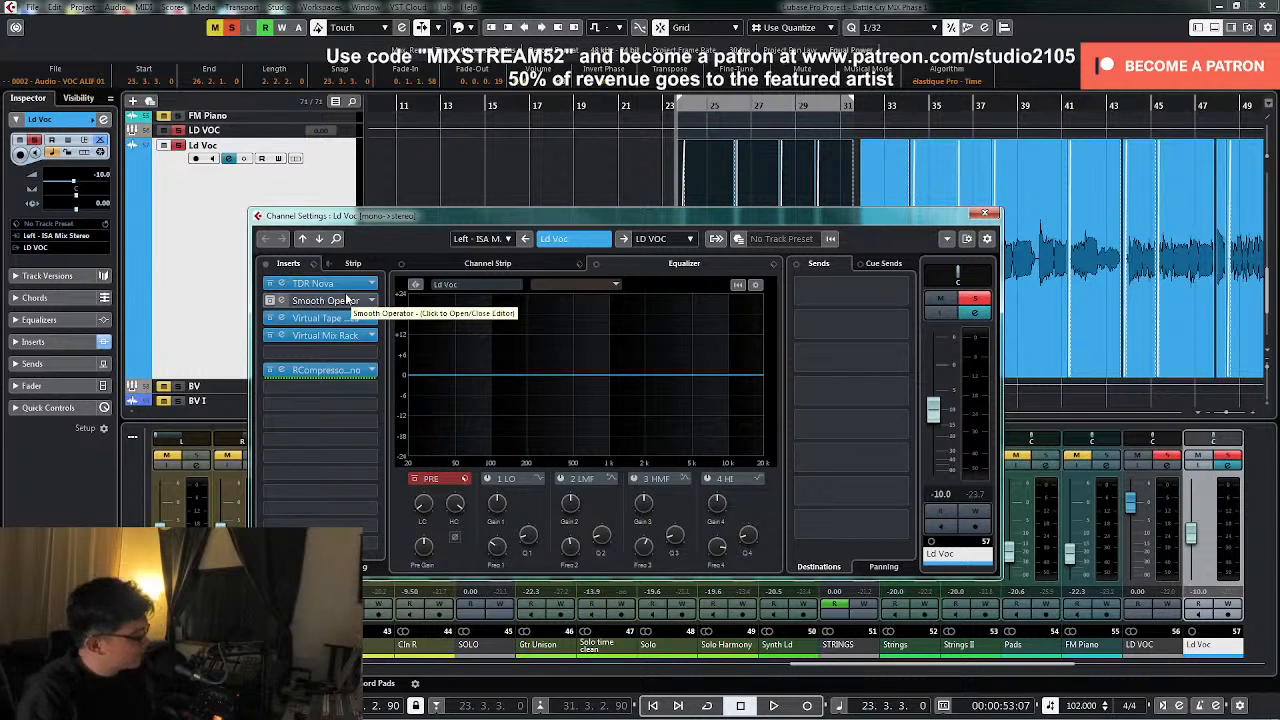
click(314, 285)
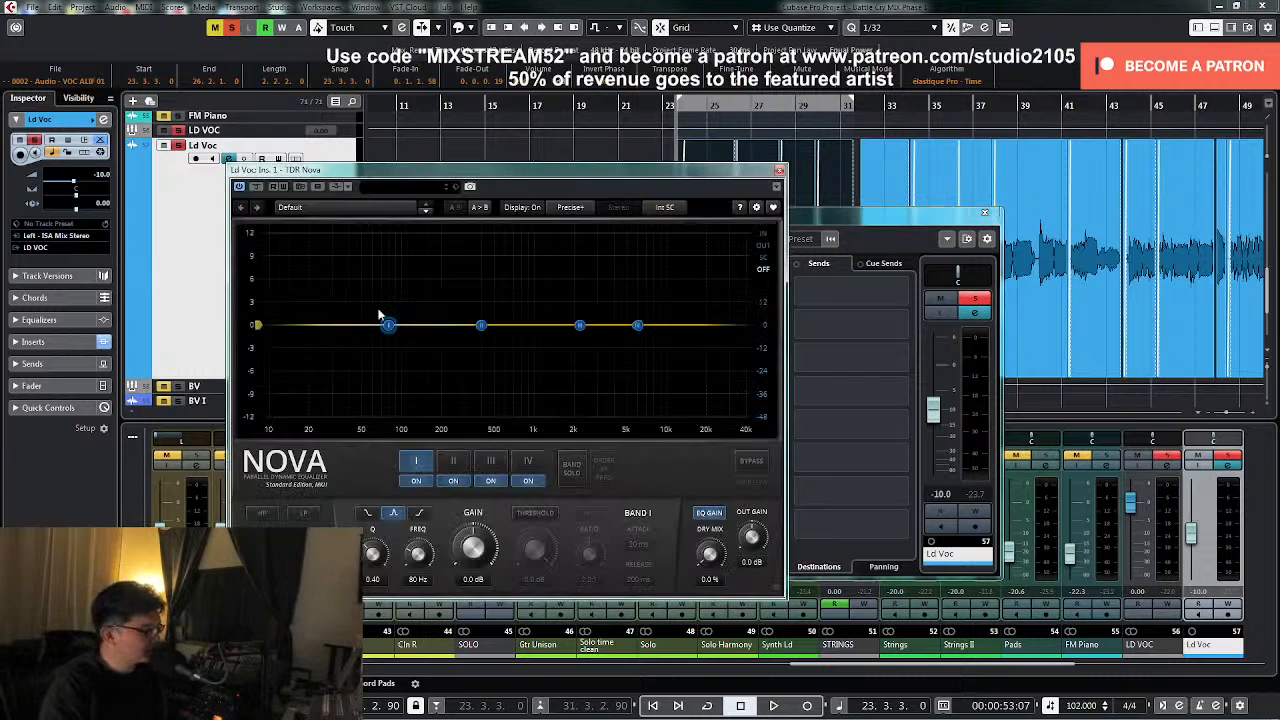
click(263, 514)
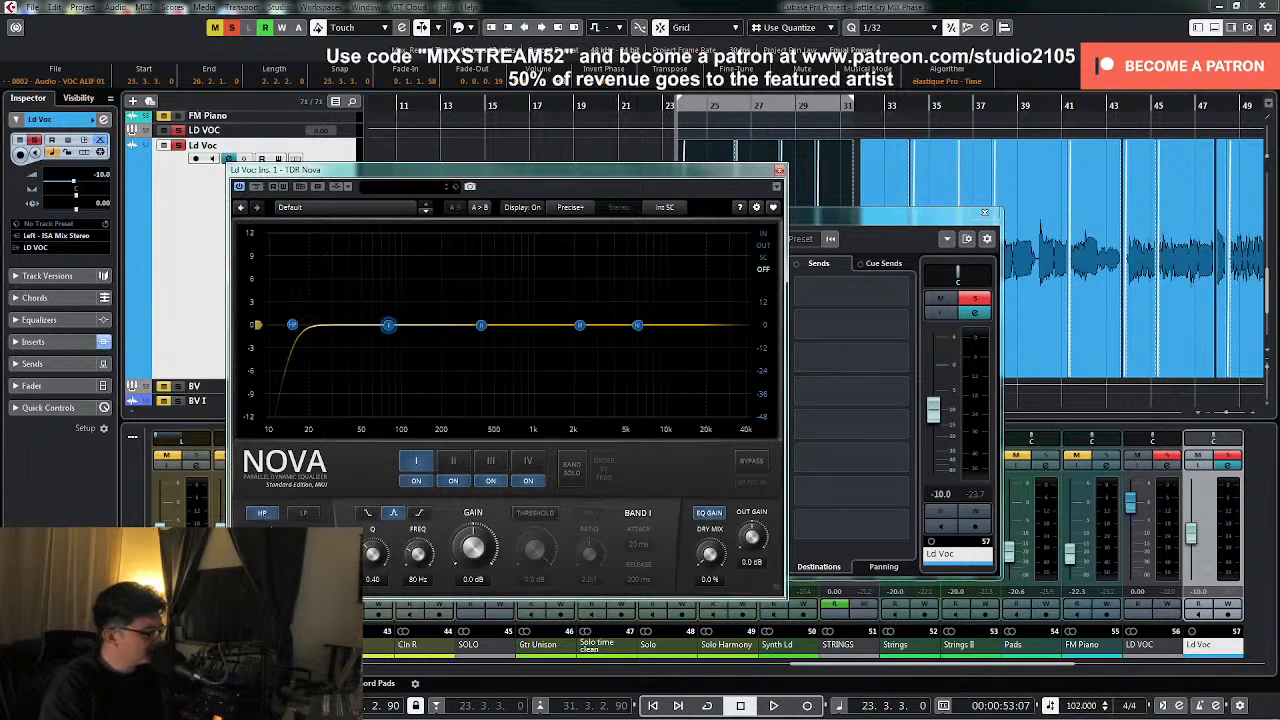
drag(262, 553, 262, 507)
key(space)
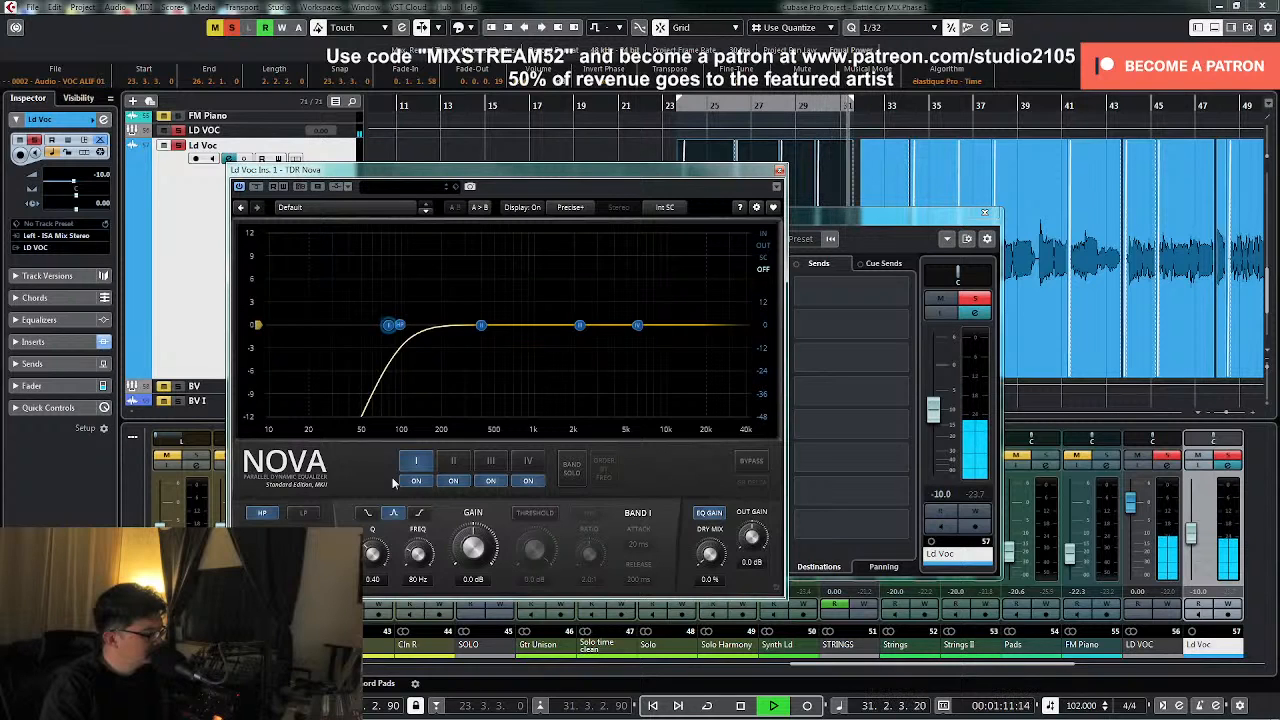
- Enable cycle playback, then solo Nova's band II with a Q of 6.00 and sweep it with about 6 dB of boost to 433 Hz
key(slash)
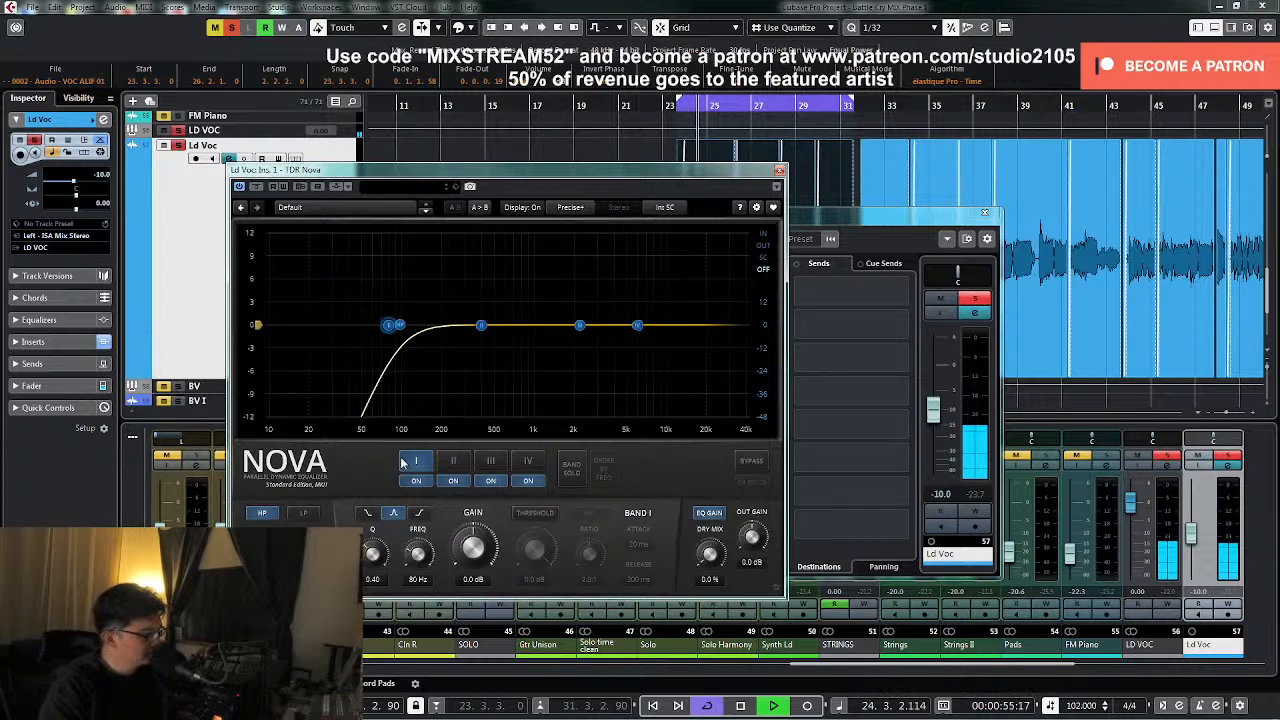
key(space)
click(453, 460)
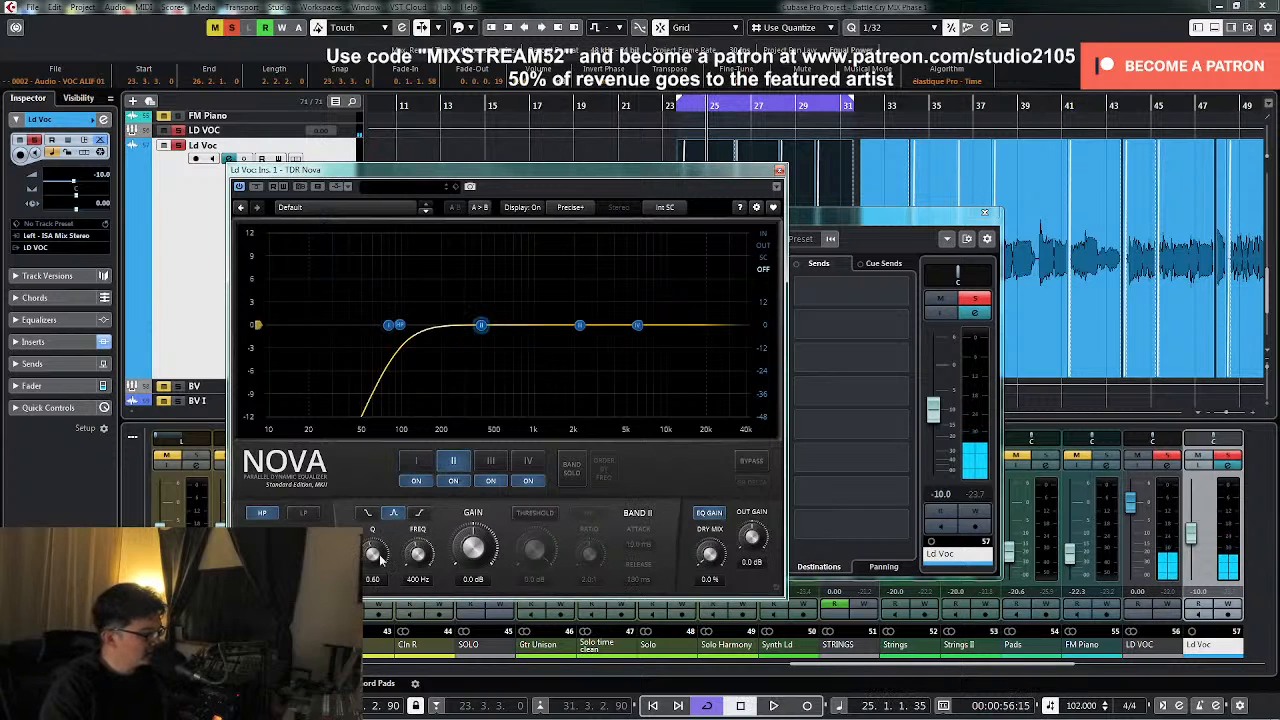
drag(373, 552, 373, 508)
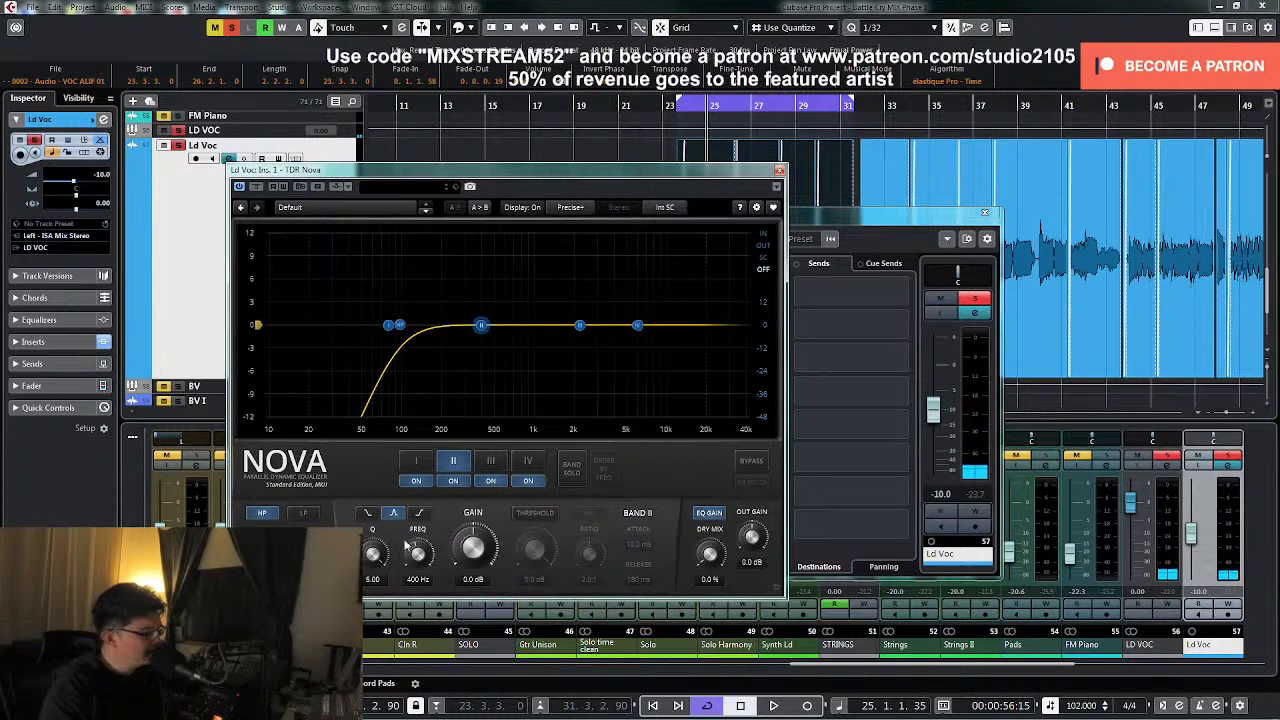
click(573, 476)
drag(481, 328, 485, 257)
key(space)
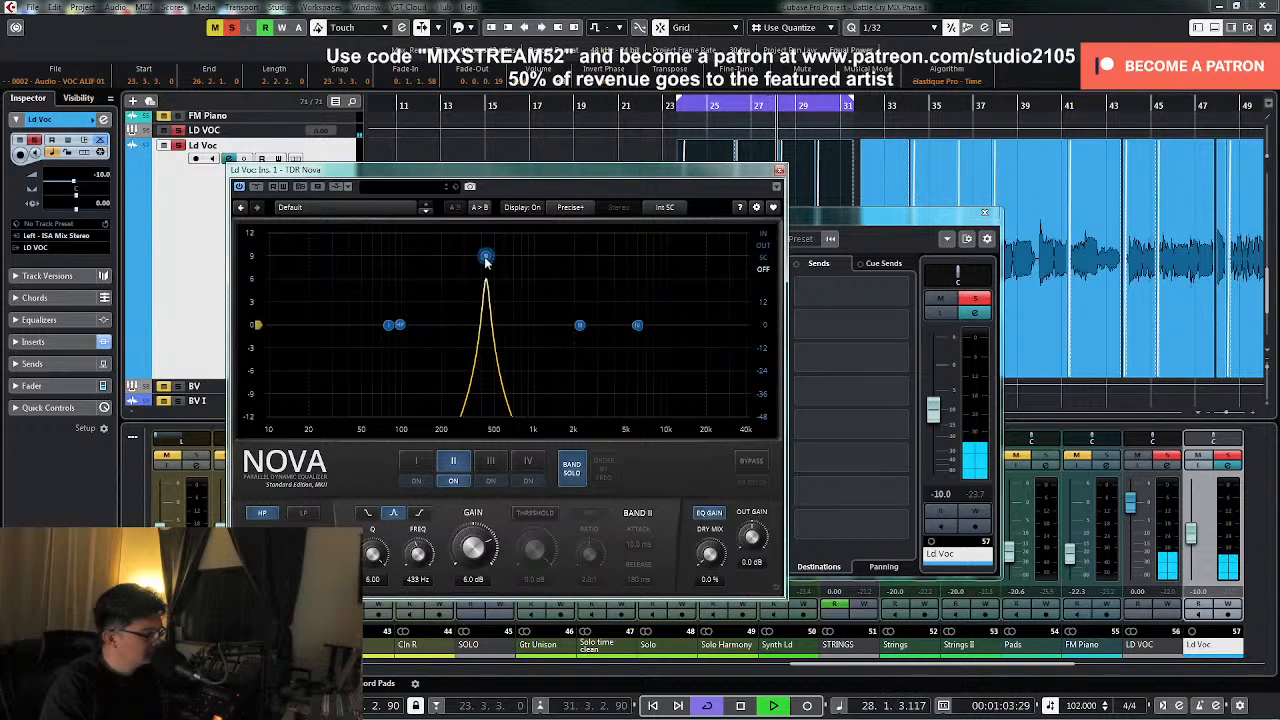
- Return band II's gain to 0 dB and turn off its band solo
click(474, 582)
text(0)
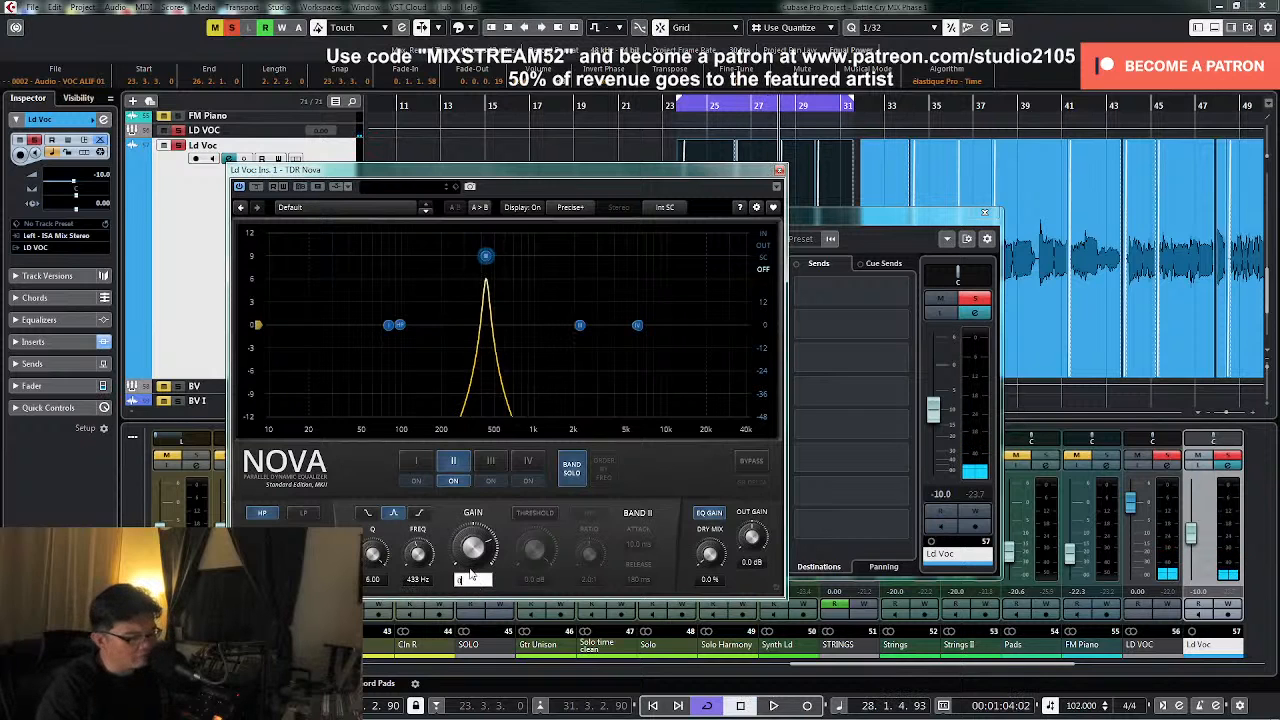
key(Return)
click(571, 467)
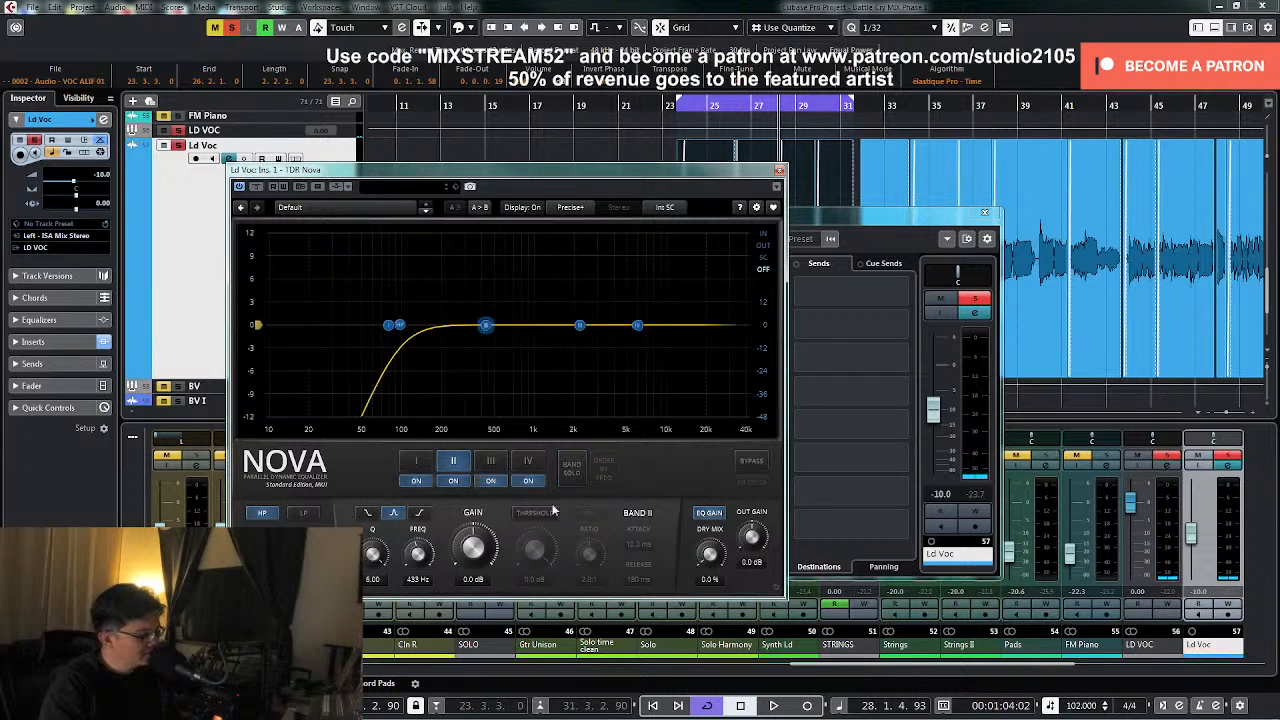
- Enable band II's threshold and wideband dynamics with a 3.0:1 ratio, 0.10 ms attack and 10 ms release
click(535, 512)
click(590, 514)
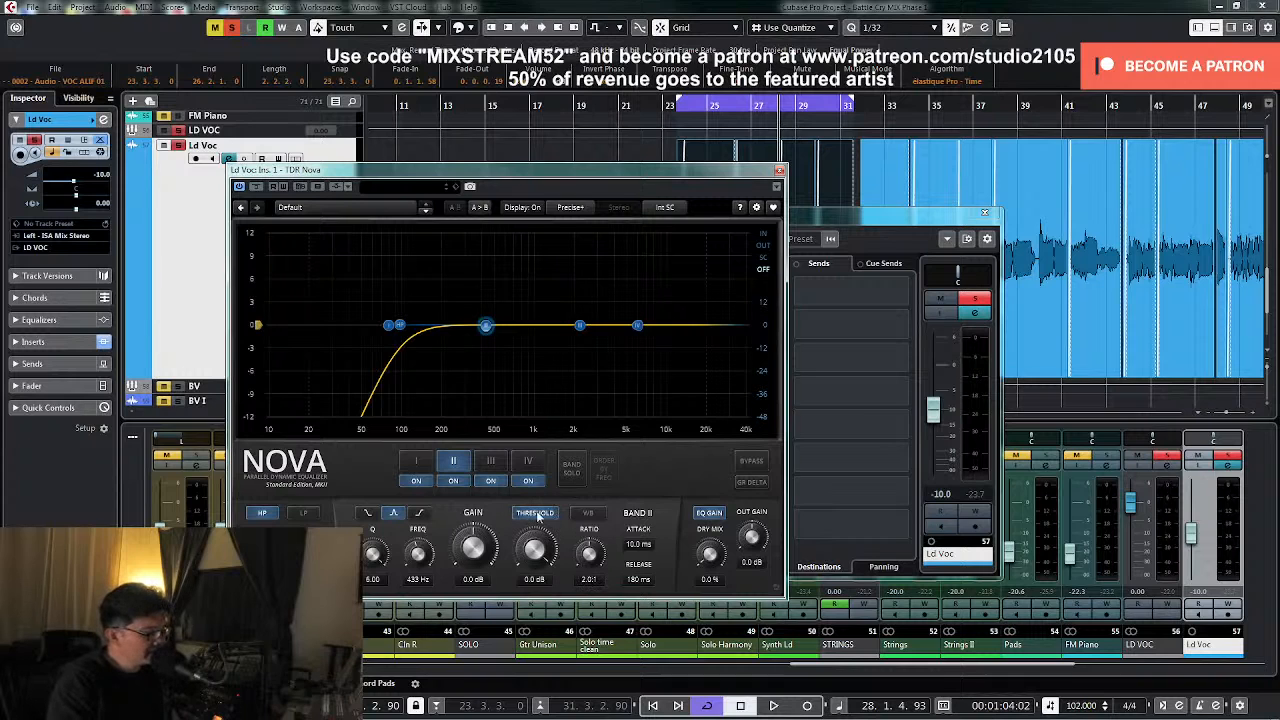
click(588, 513)
double_click(590, 579)
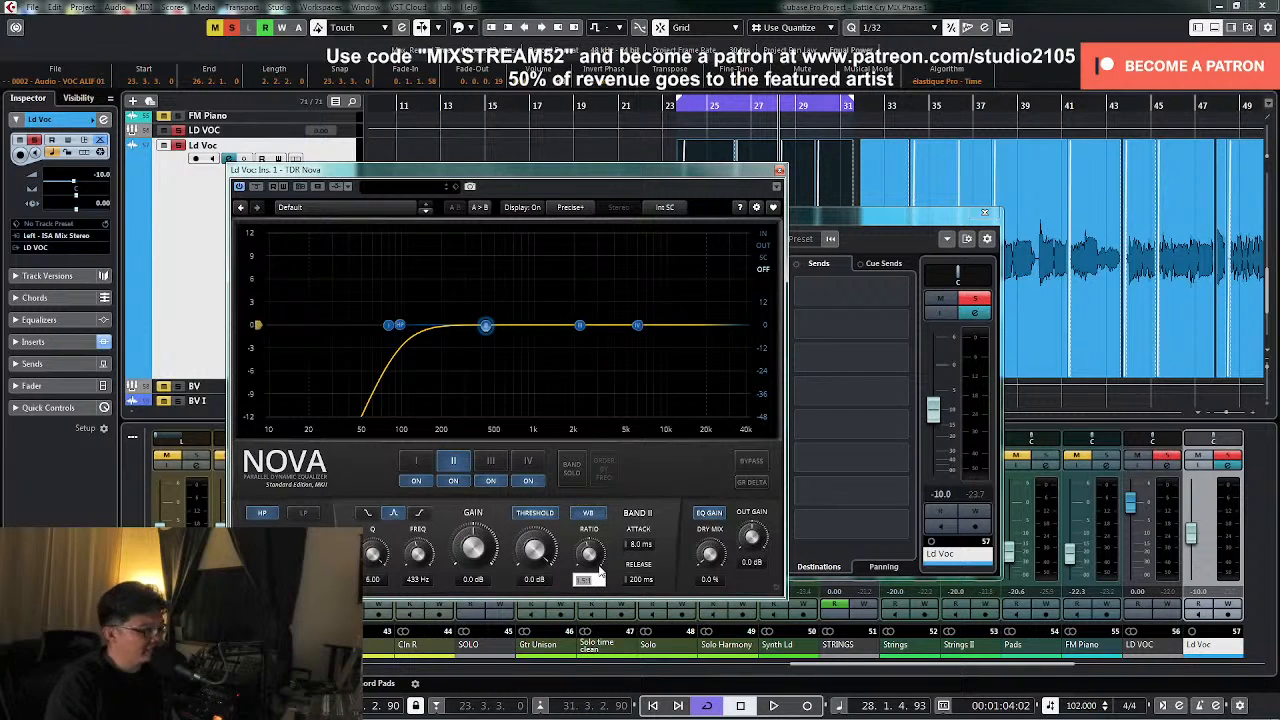
text(1.3)
key(Return)
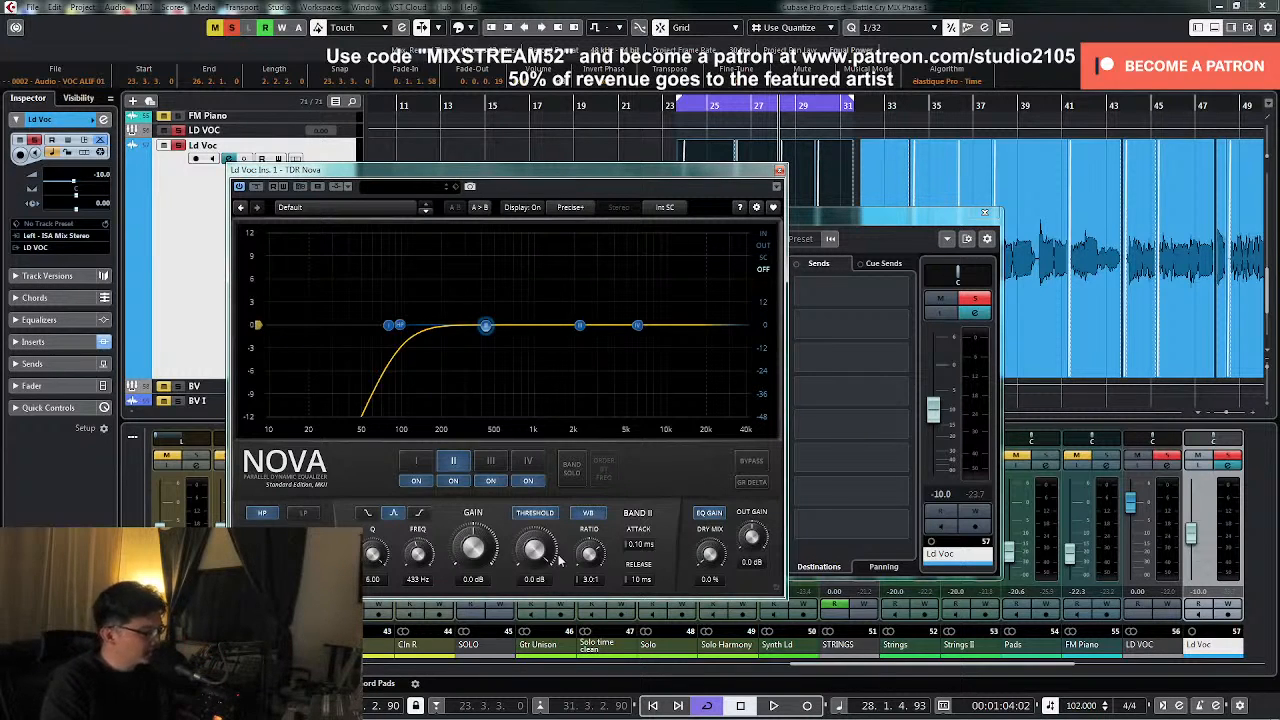
- While the vocal plays, lower band II's threshold to about -16.6 dB and widen its Q to about 4.25
key(space)
drag(543, 550, 543, 610)
drag(543, 550, 543, 552)
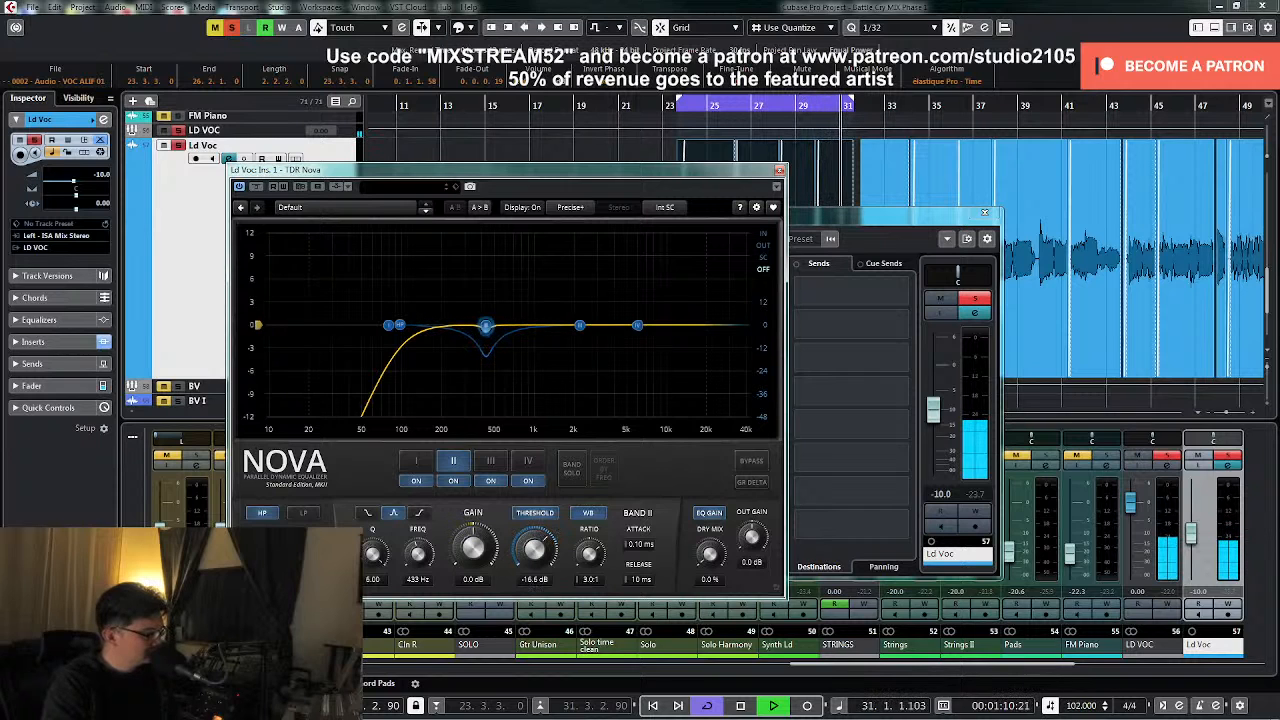
drag(376, 558, 376, 573)
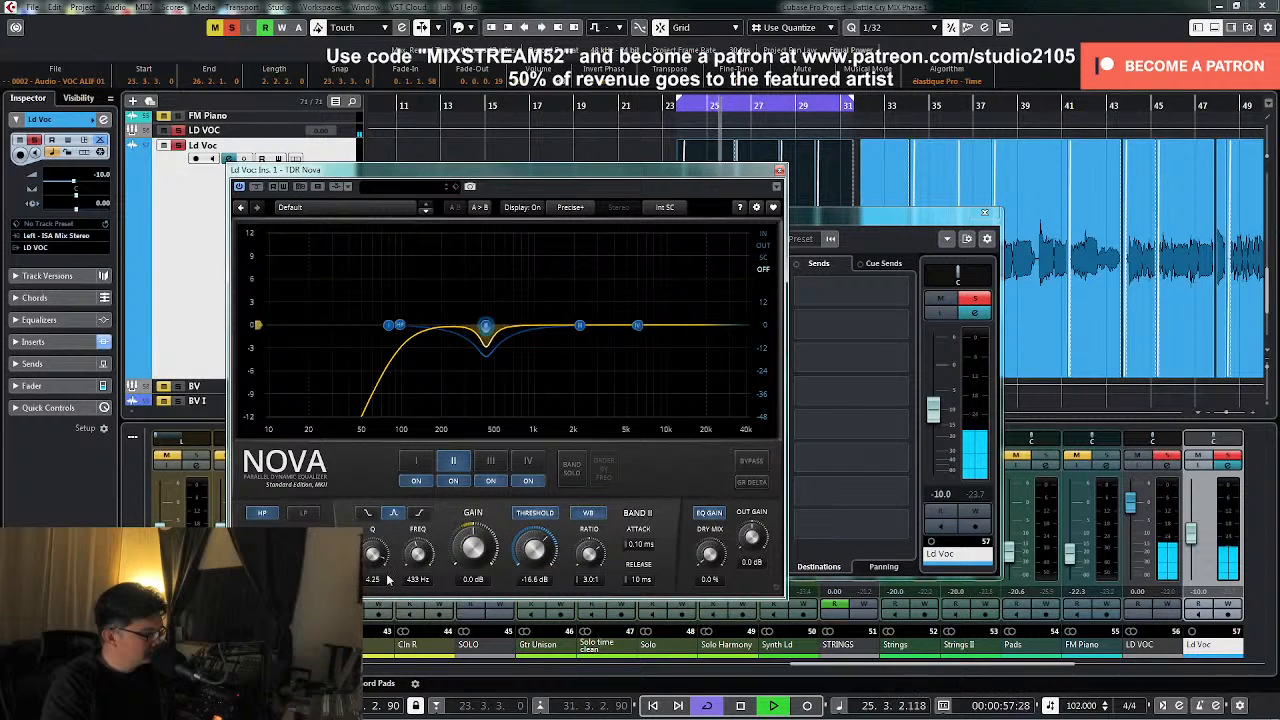
key(space)
- Solo narrow band III, sweep it boosted to about 1186 Hz, then return its gain to 0 dB and unsolo it
click(491, 462)
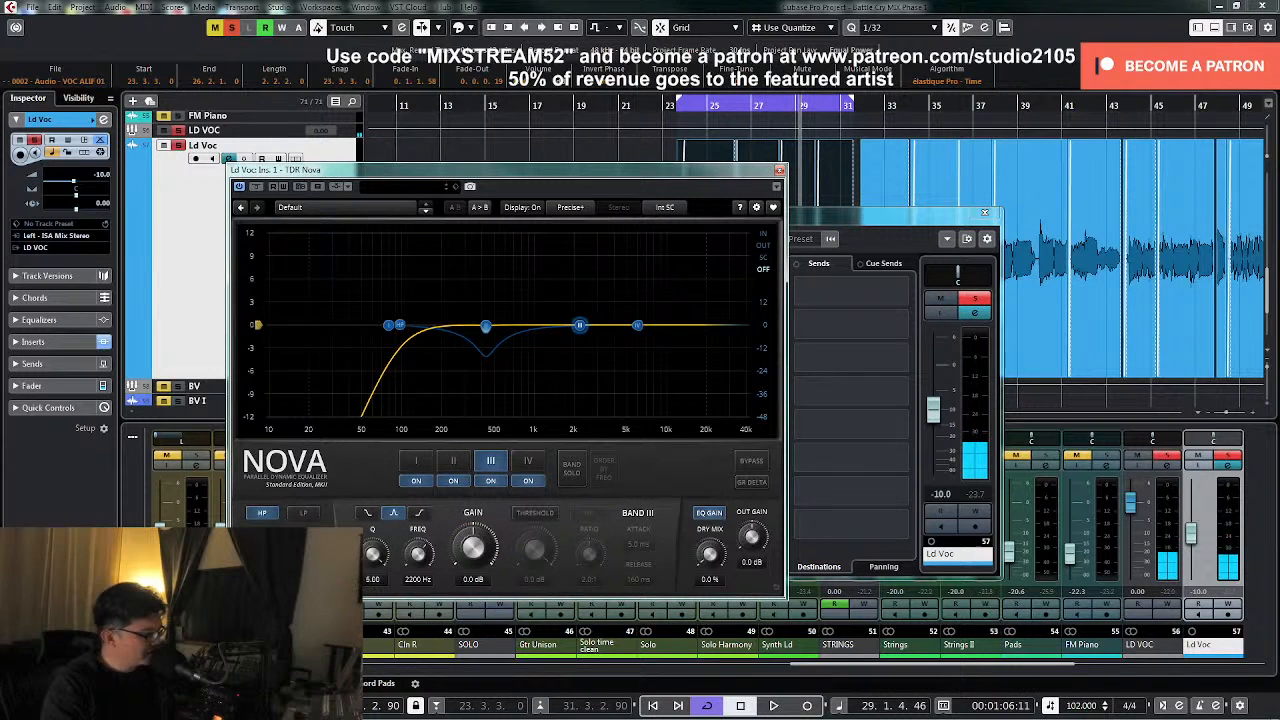
key(space)
click(572, 468)
drag(579, 325, 543, 243)
key(space)
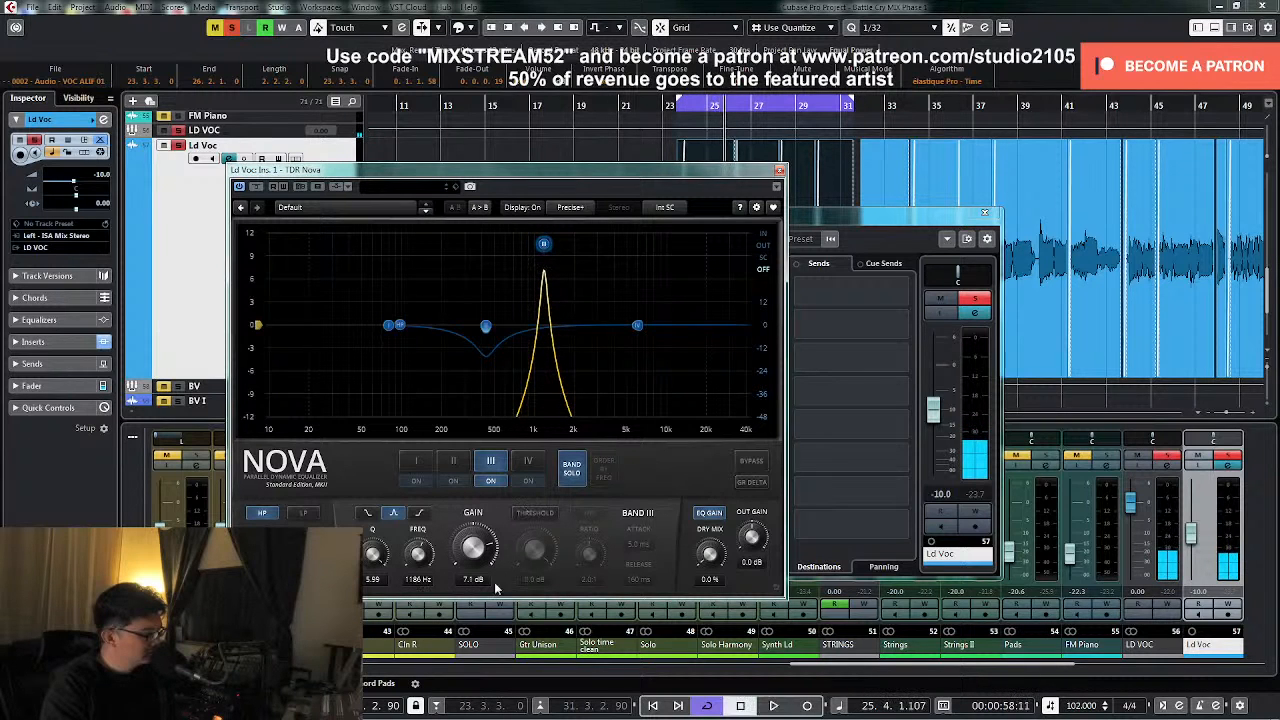
double_click(485, 581)
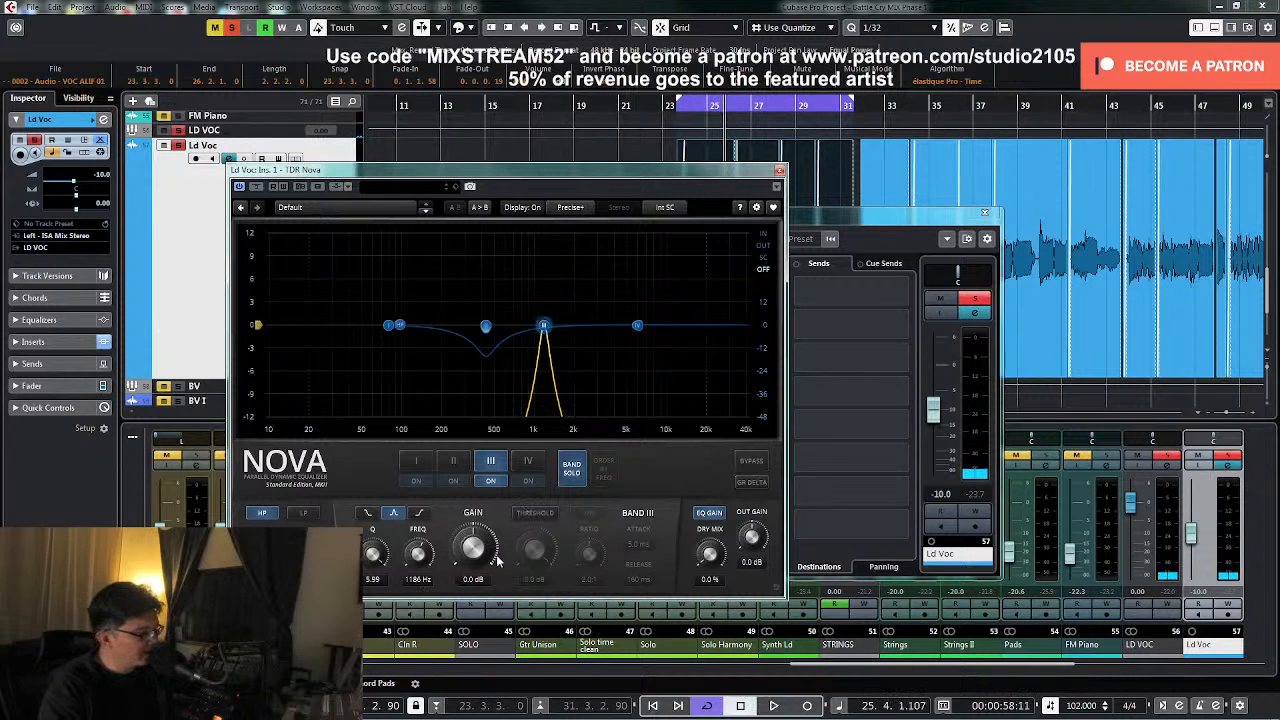
click(571, 466)
- Enable band III's threshold and wideband dynamics, lower the threshold to about -15.6 dB, and play the soloed vocal
click(534, 512)
click(588, 512)
key(space)
drag(534, 549, 534, 580)
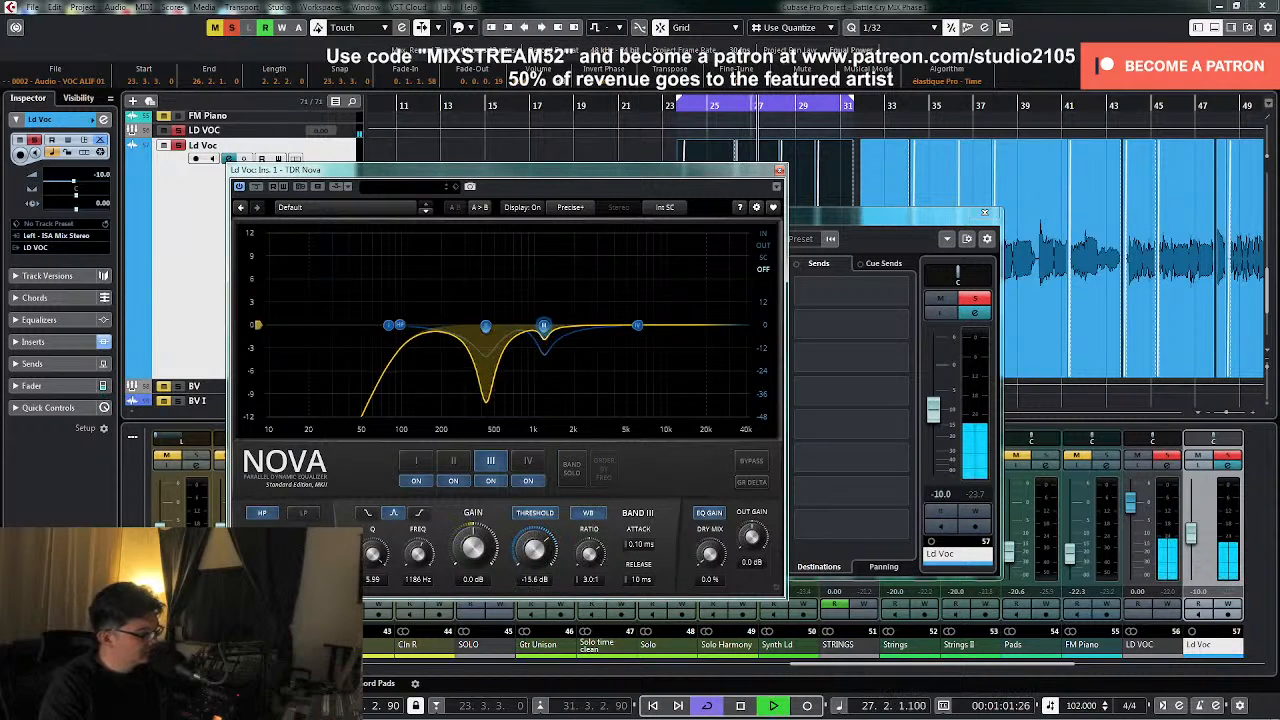
key(space)
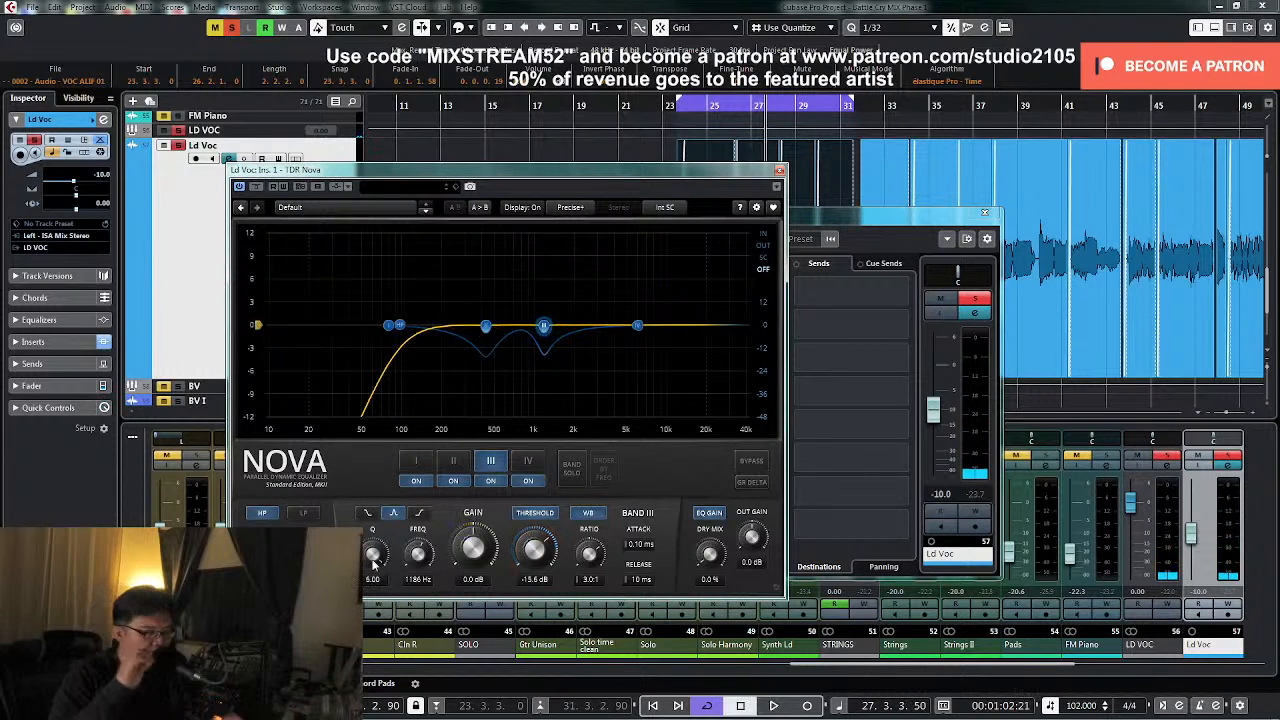
key(space)
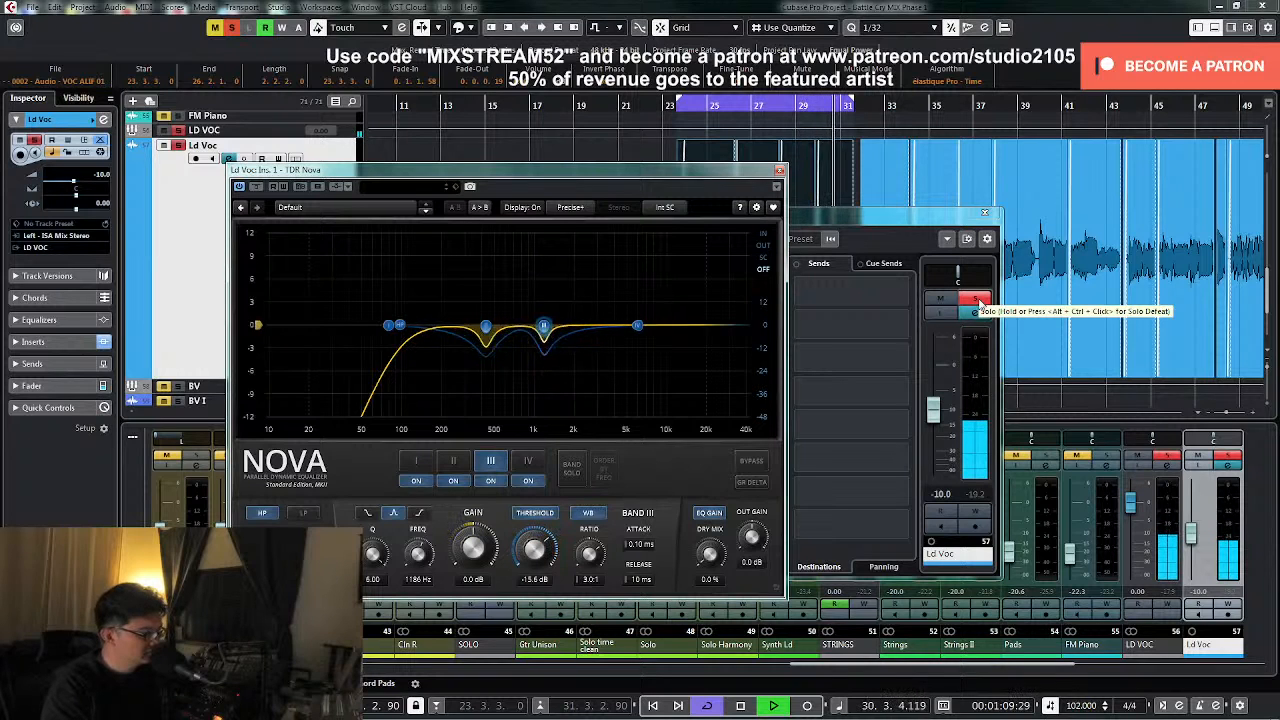
key(space)
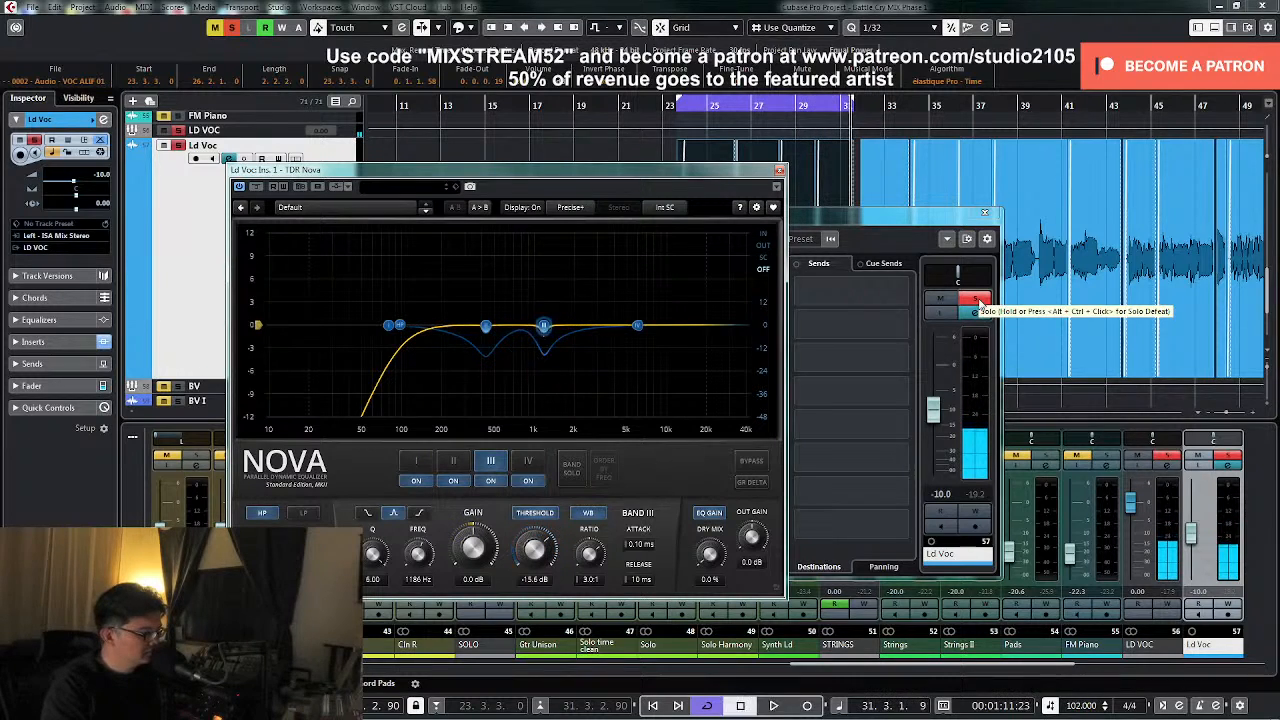
- Unsolo Ld Voc, hear it in the full mix, close TDR Nova and bring up the Ld Voc Channel Settings again
click(978, 300)
key(space)
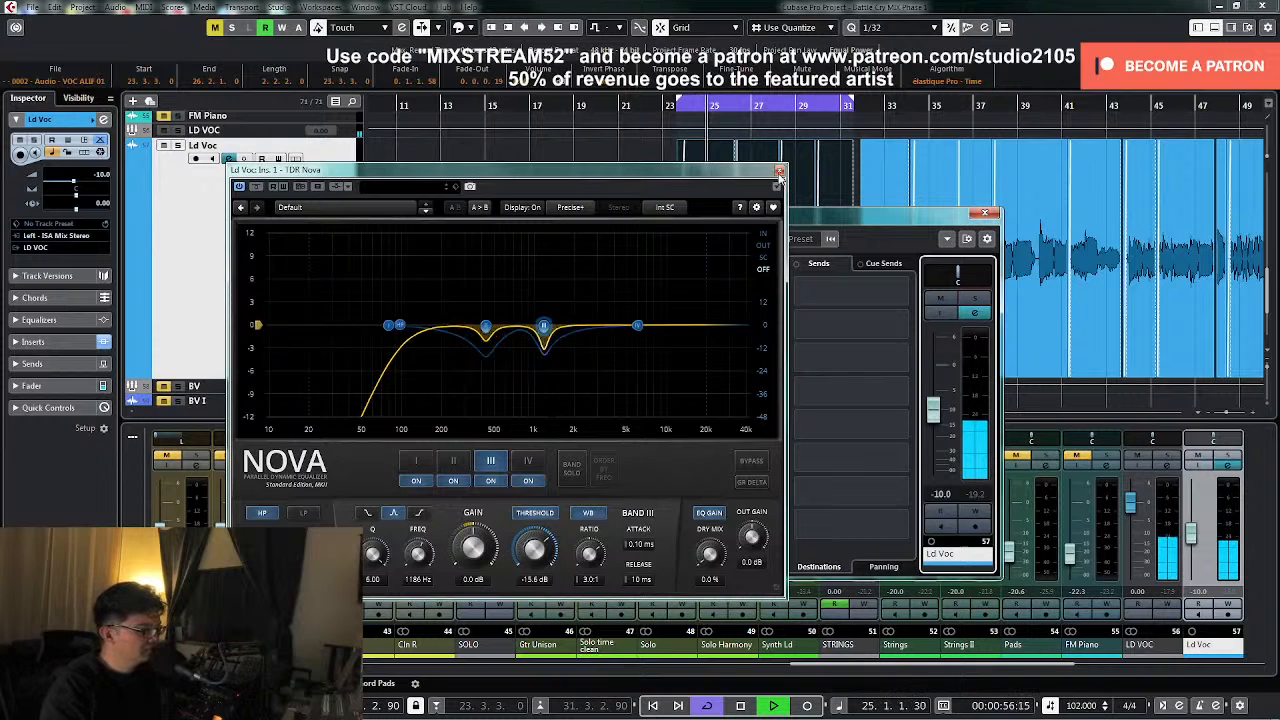
click(777, 168)
click(983, 214)
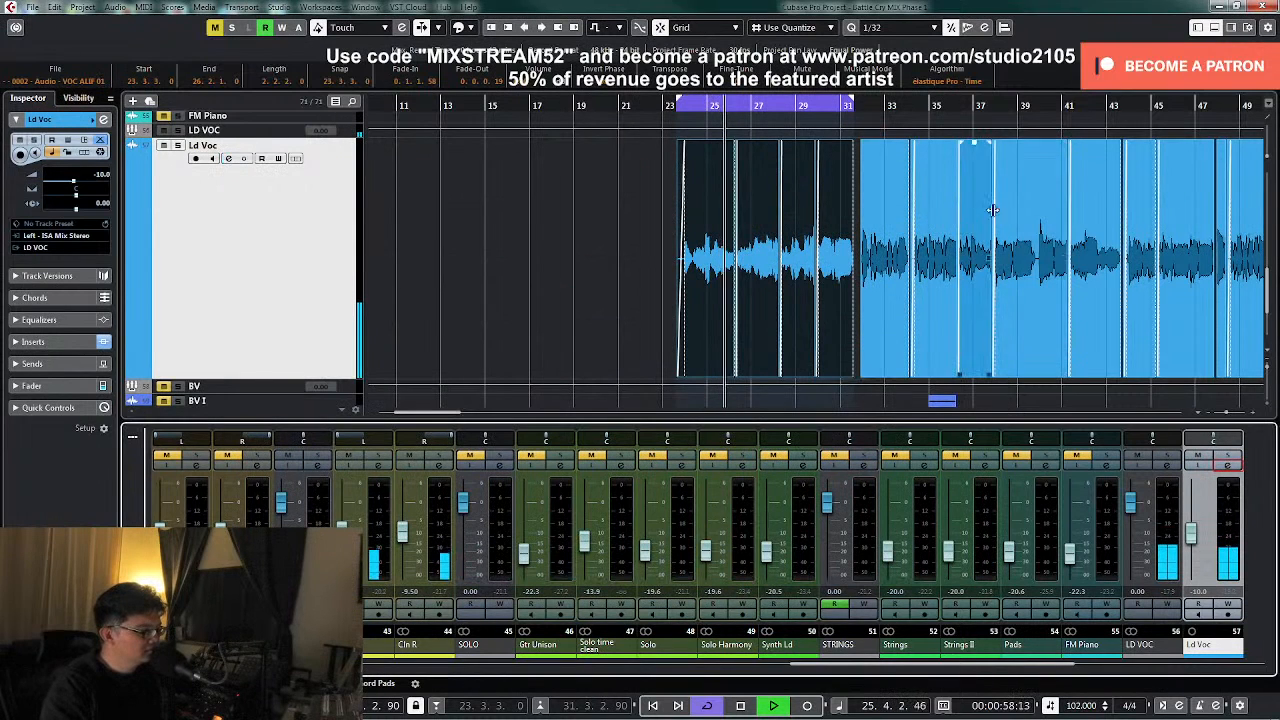
click(1227, 465)
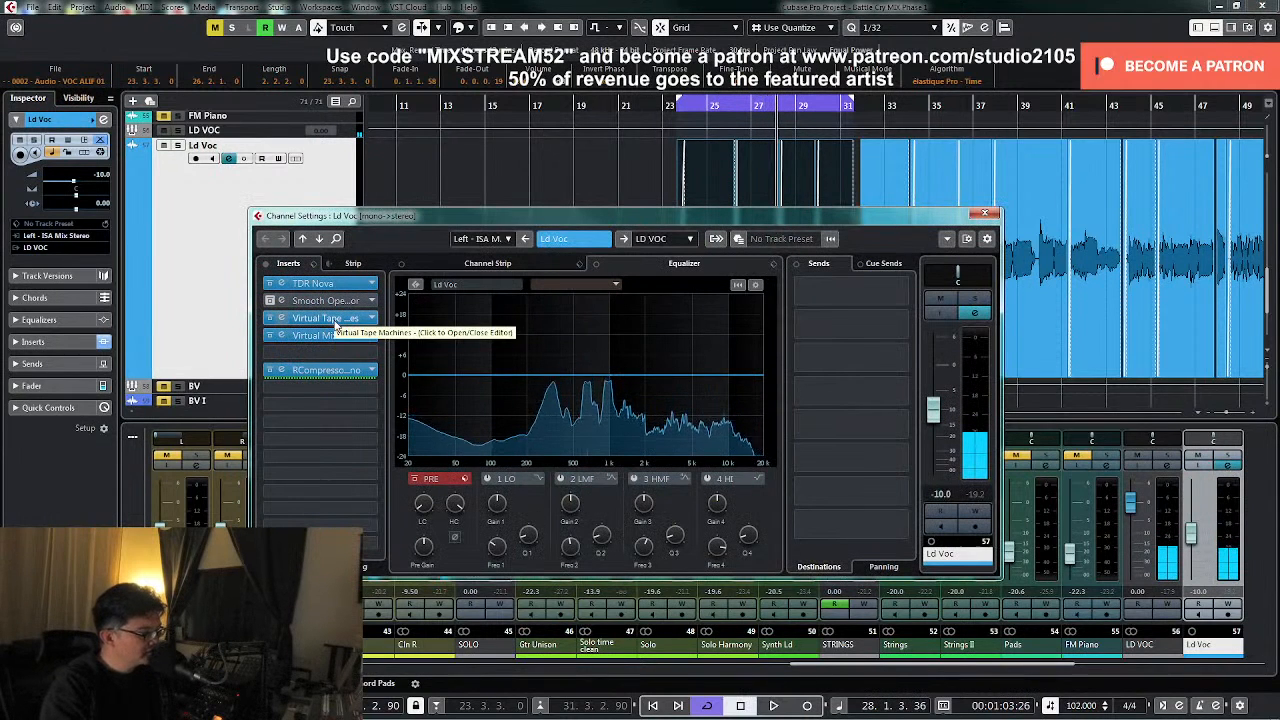
key(space)
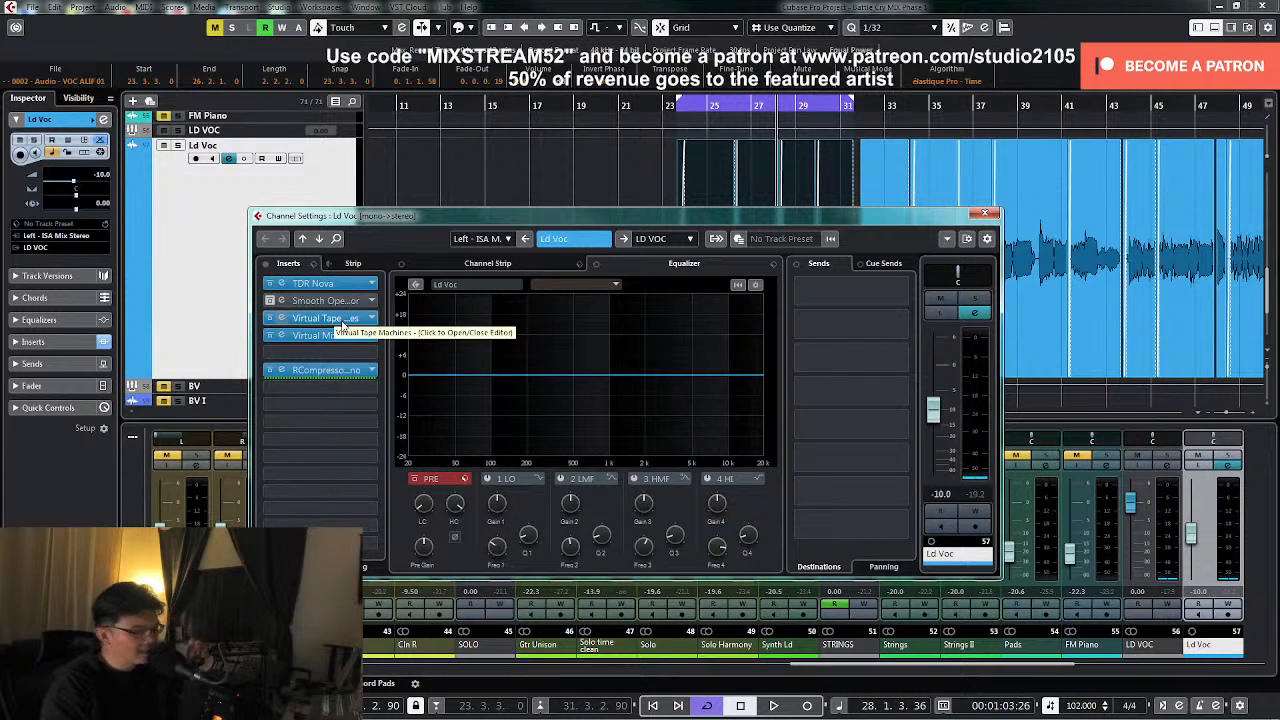
- Open the Virtual Mix Rack insert of the Ld Voc channel and play the loop from its start
click(341, 335)
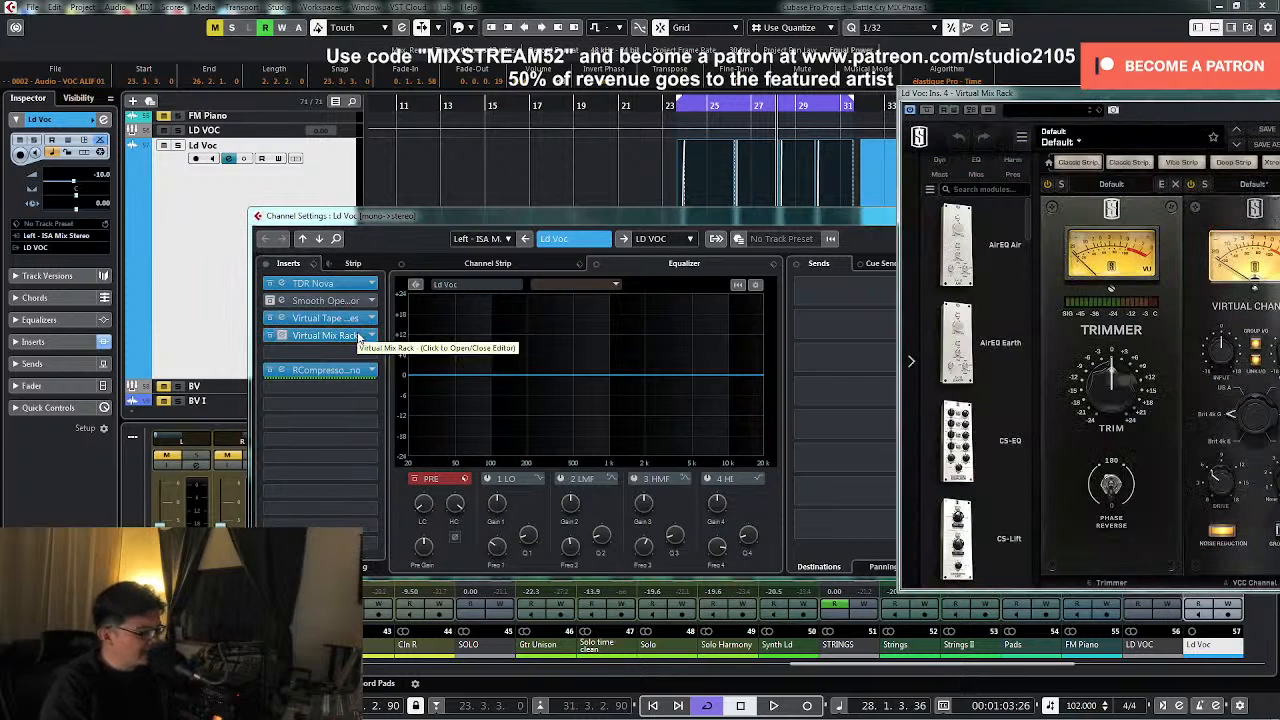
drag(1267, 93, 565, 118)
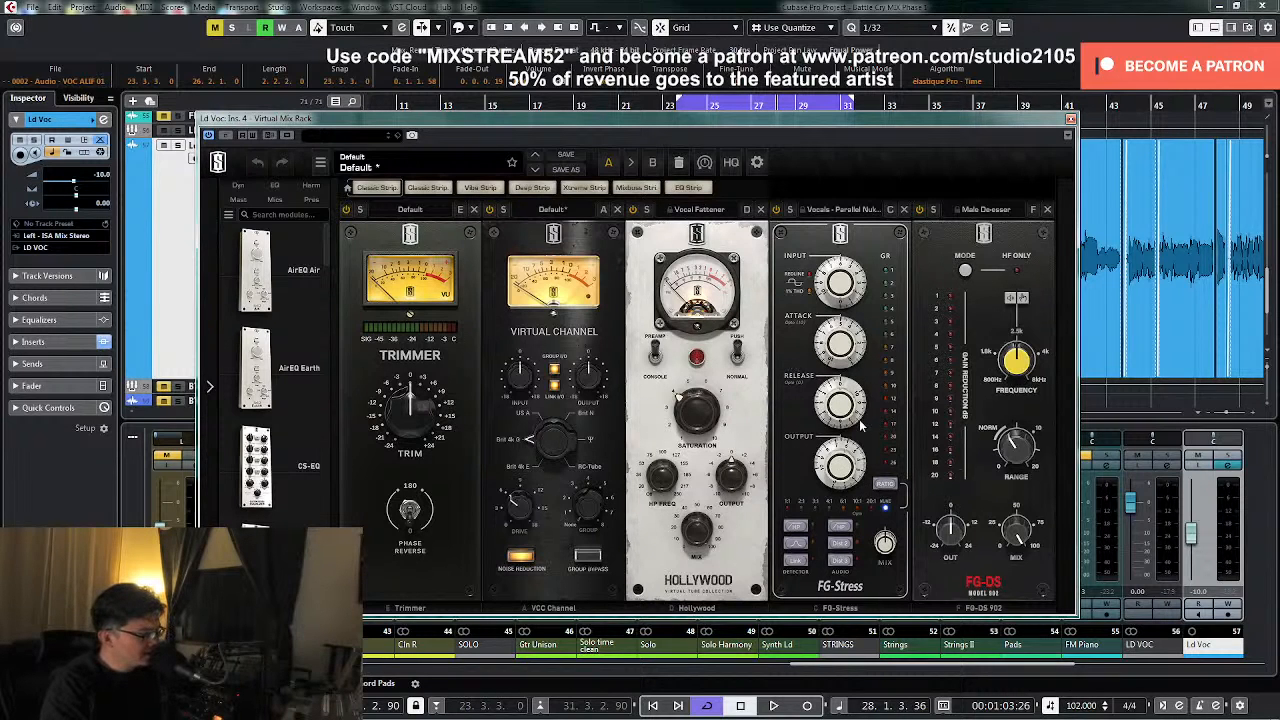
mouse_move(857, 423)
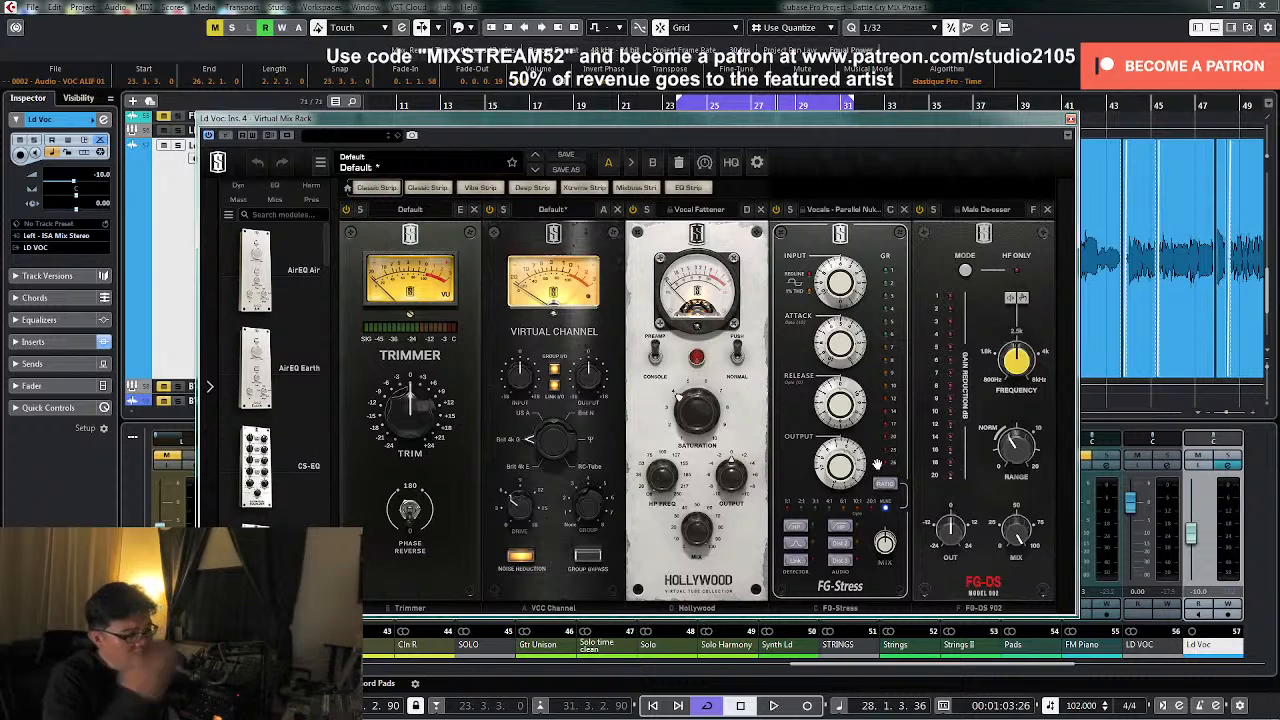
key(KP_1)
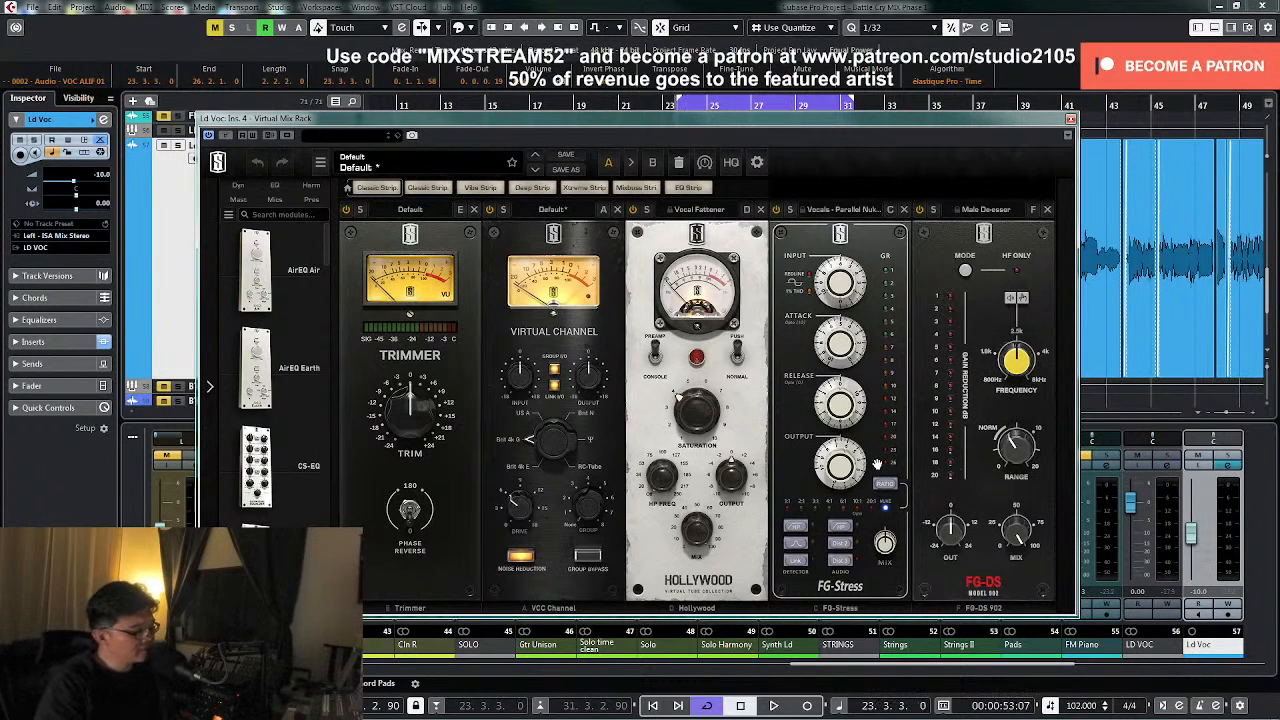
key(space)
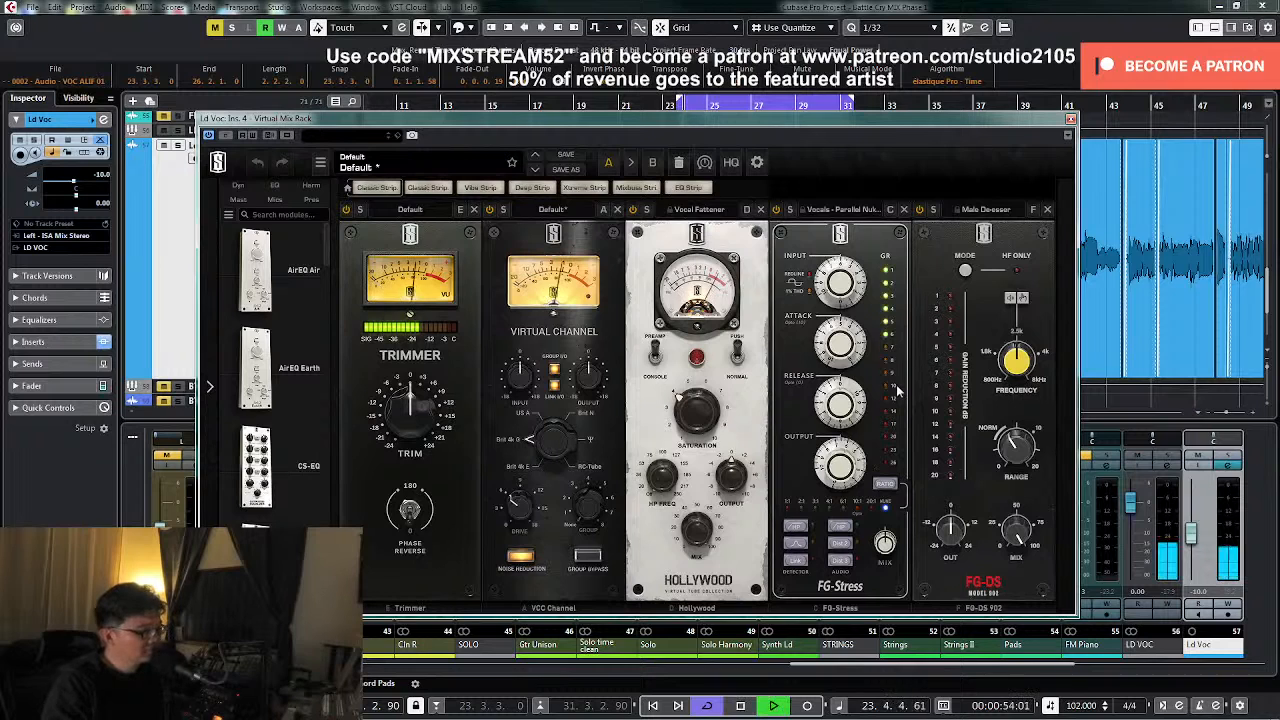
- Solo the lead vocal and turn on the Dist 2 audio mode in the FG-Stress module while the loop plays
click(1166, 459)
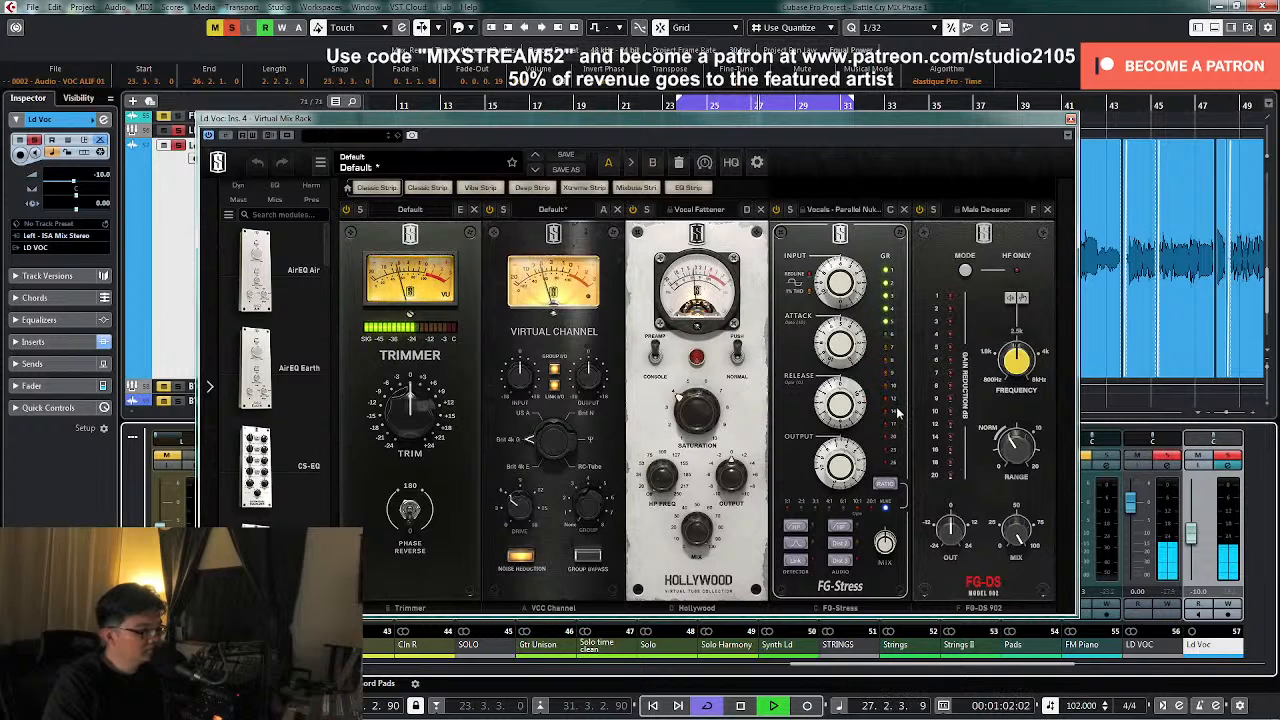
key(space)
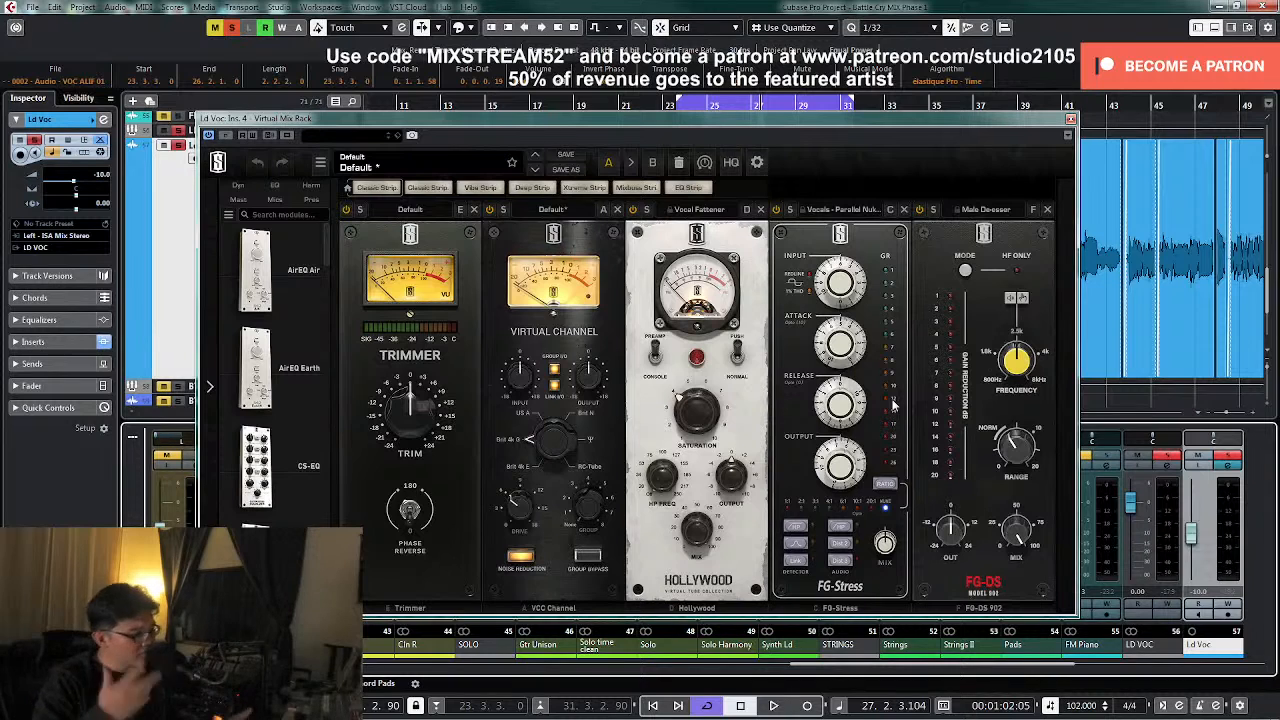
key(space)
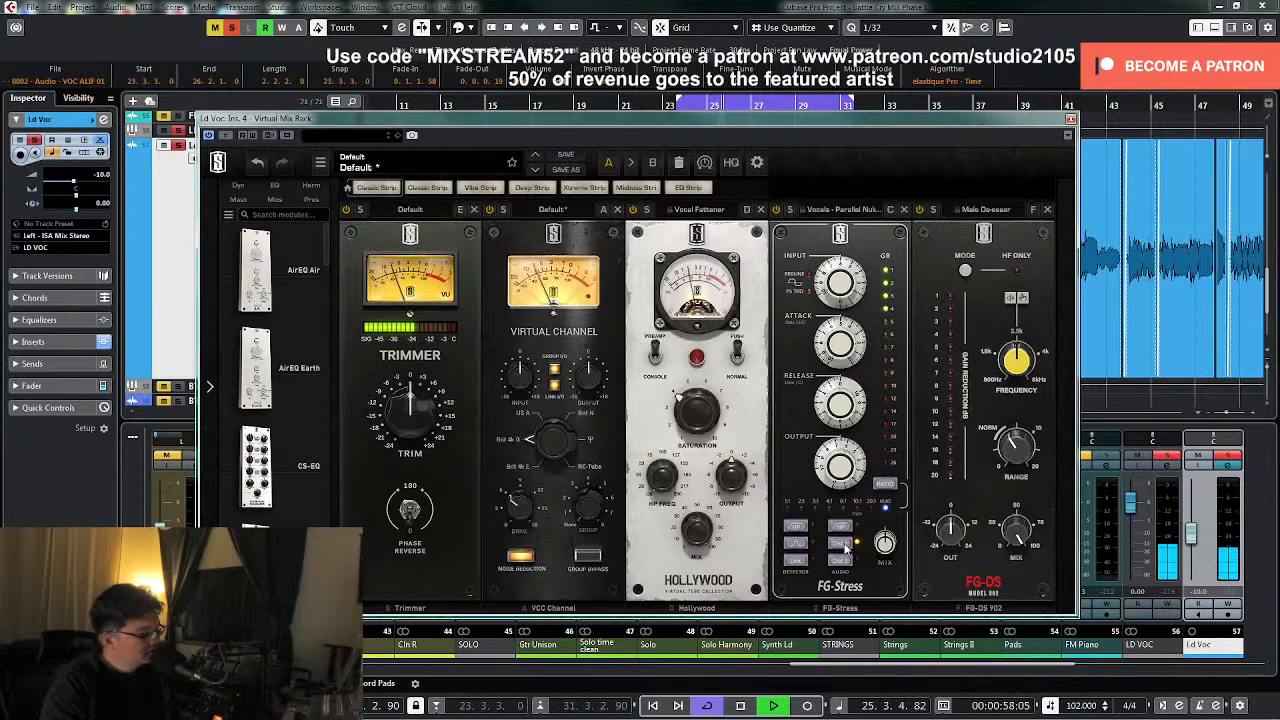
key(space)
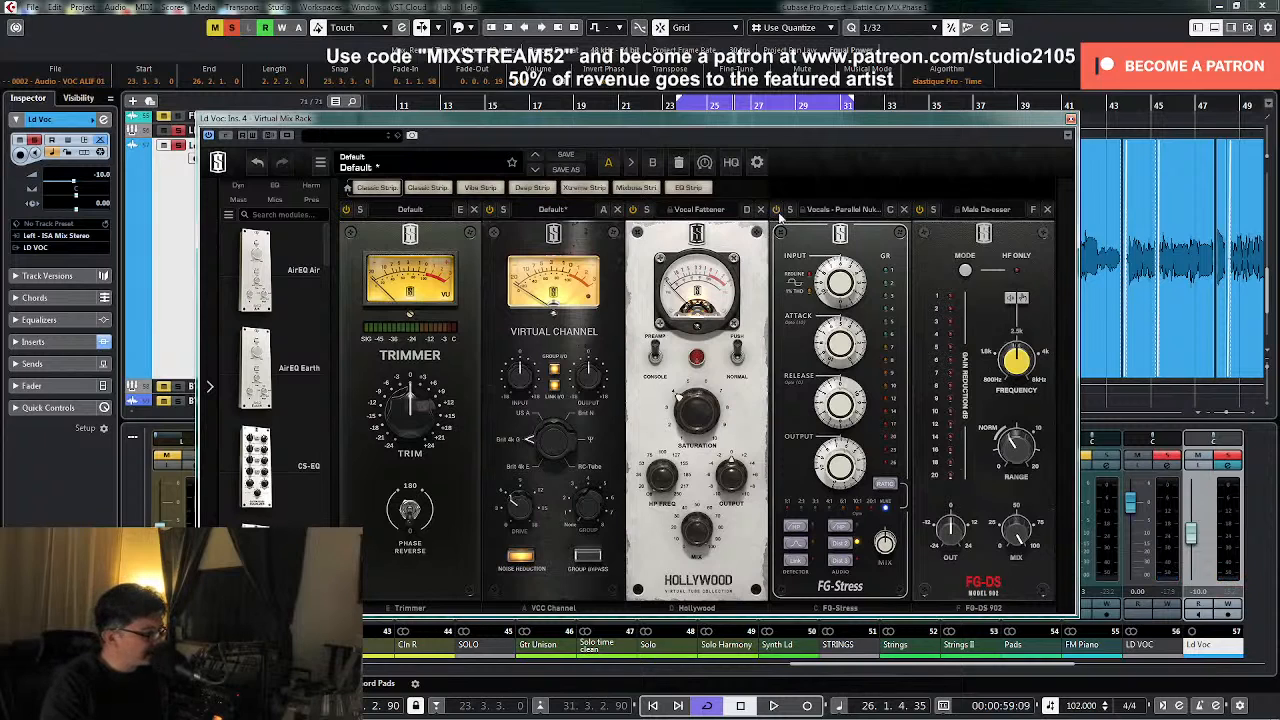
- Insert an FG-Dynamics module ahead of FG-Stress and give its compressor a 1.00 ratio, the lowest threshold and fast attack
drag(325, 258, 875, 495)
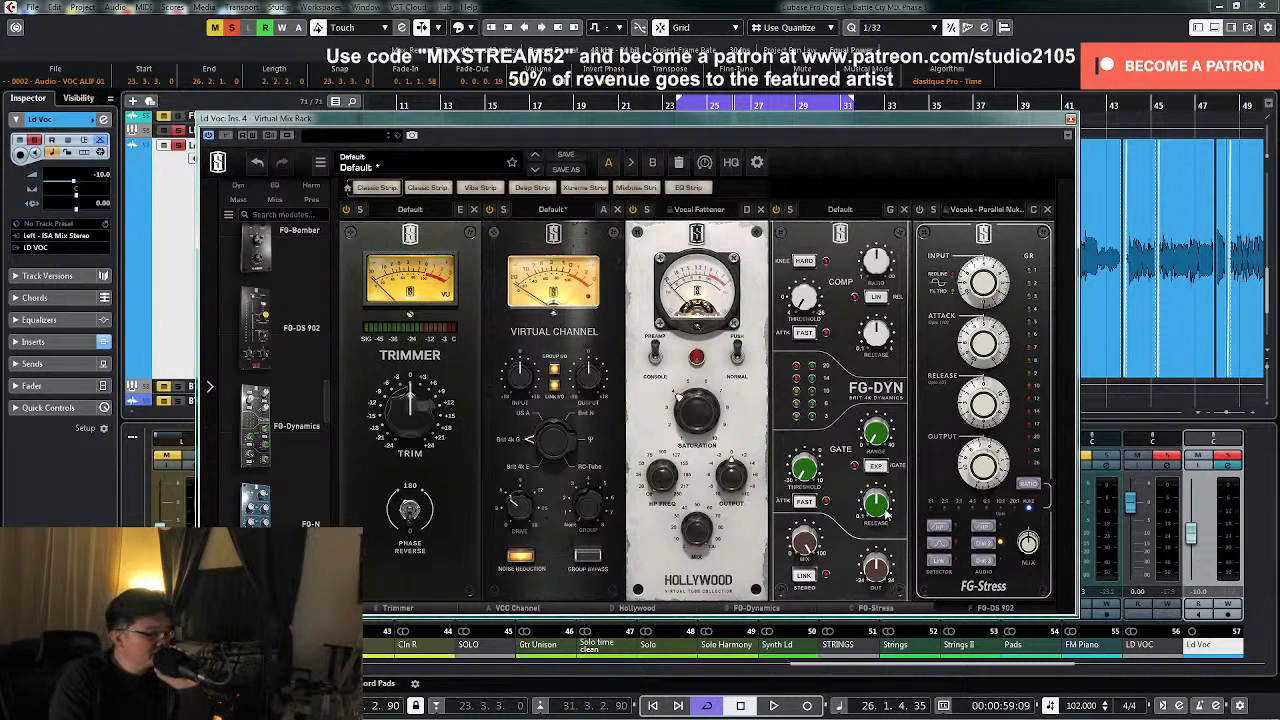
mouse_move(884, 519)
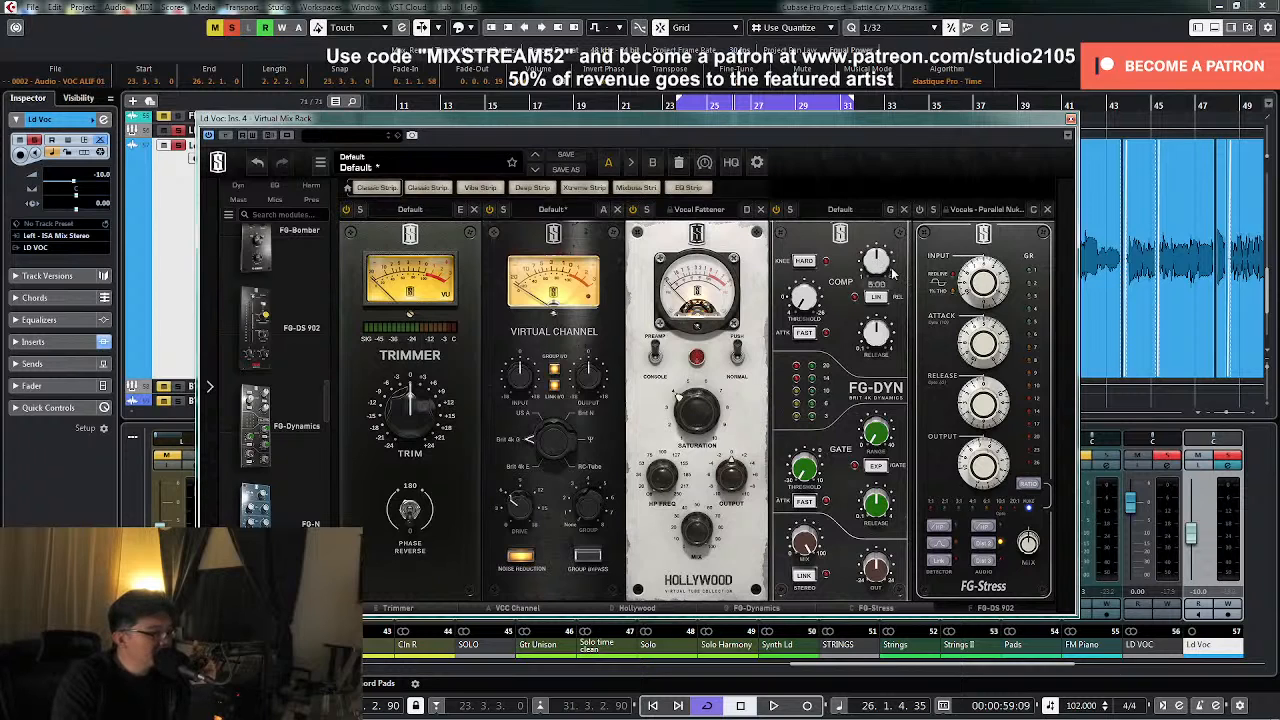
drag(880, 267, 871, 384)
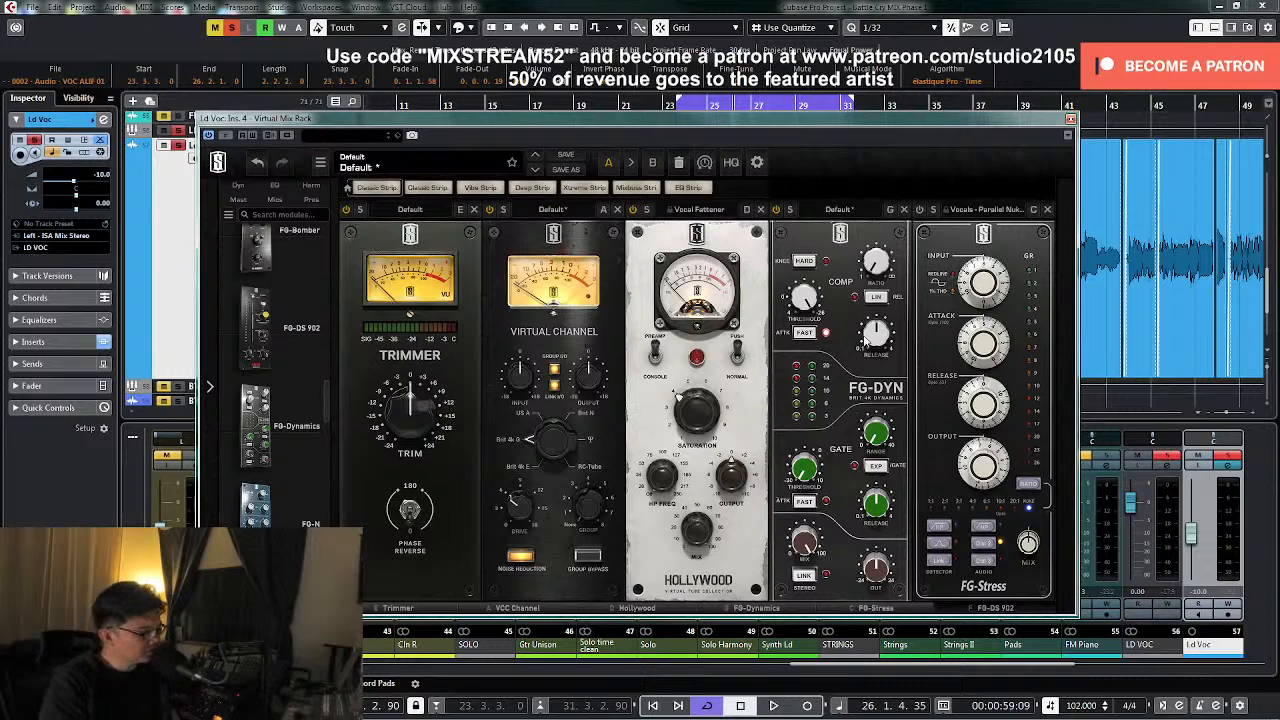
drag(875, 334, 877, 337)
mouse_move(802, 304)
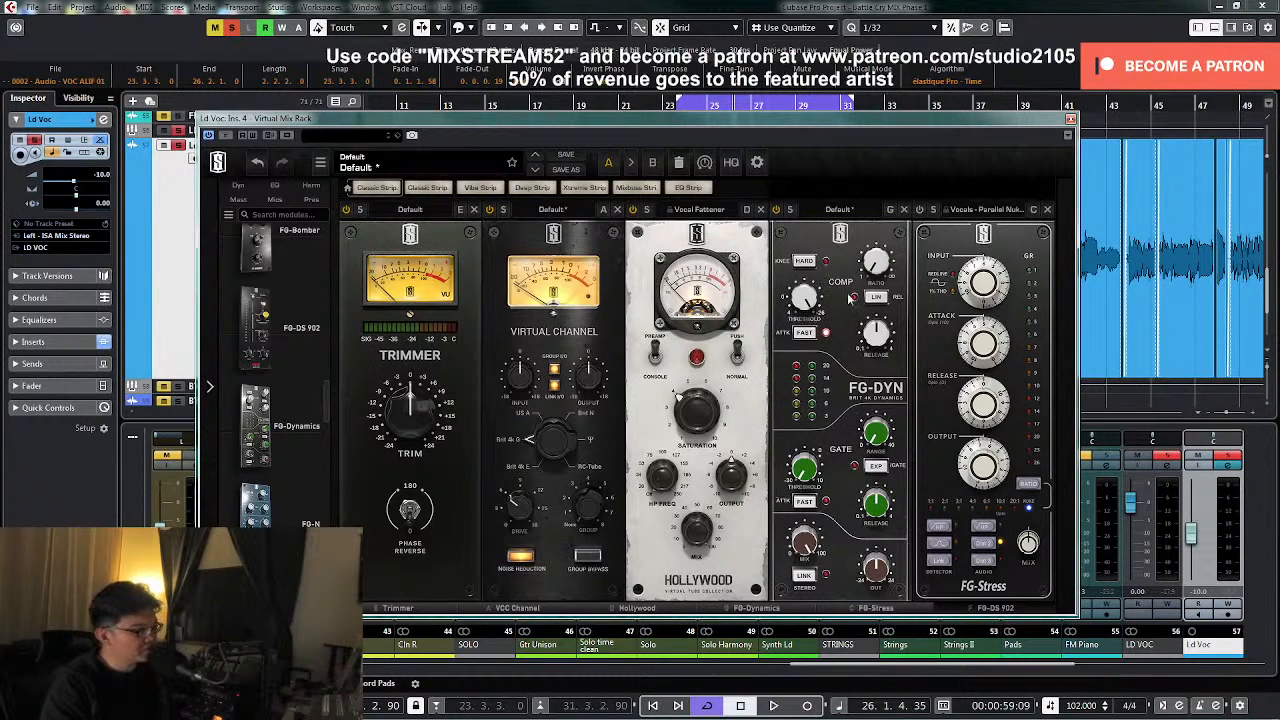
mouse_move(876, 262)
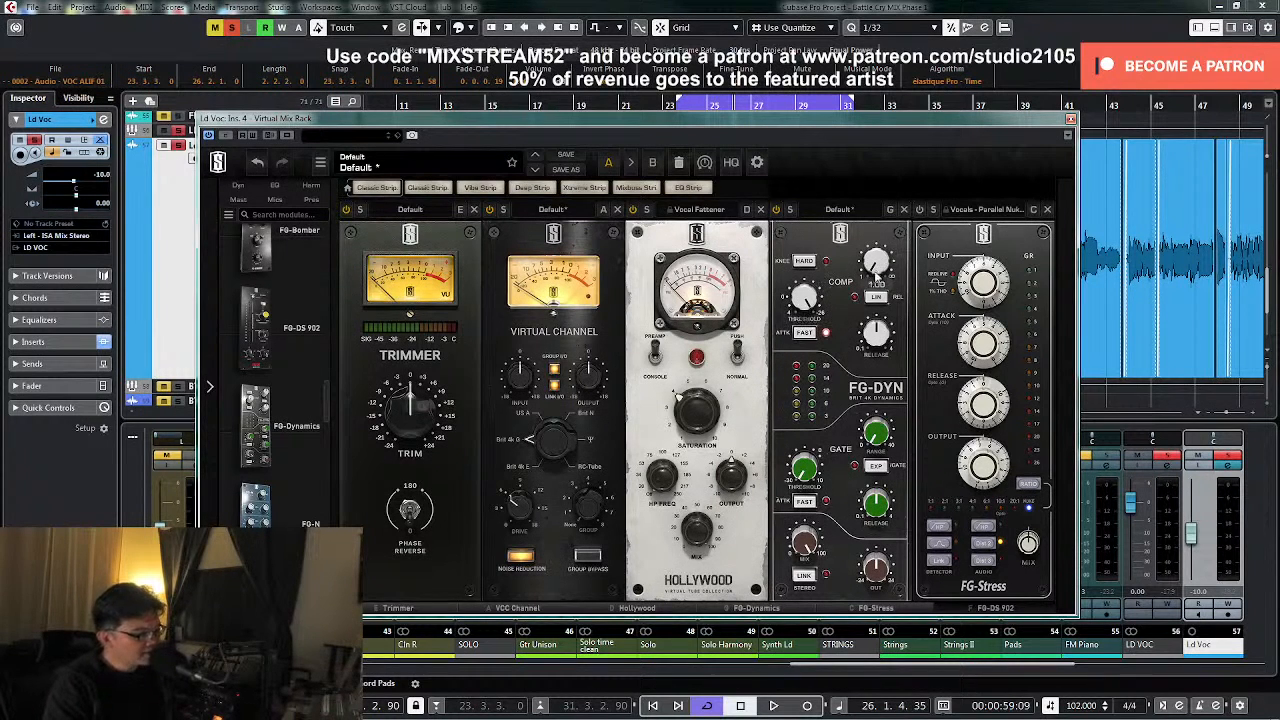
- Raise the FG-Dynamics compressor ratio while playing the soloed vocal from the loop start
drag(838, 125, 836, 147)
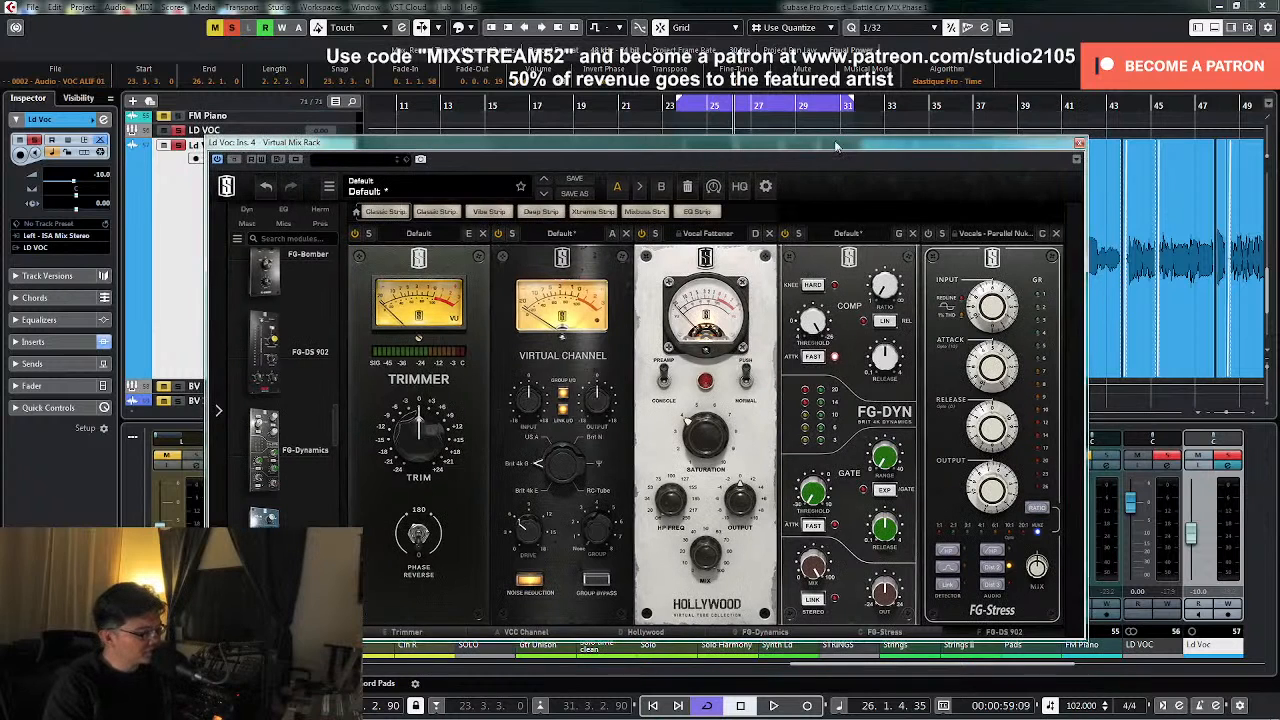
key(KP_1)
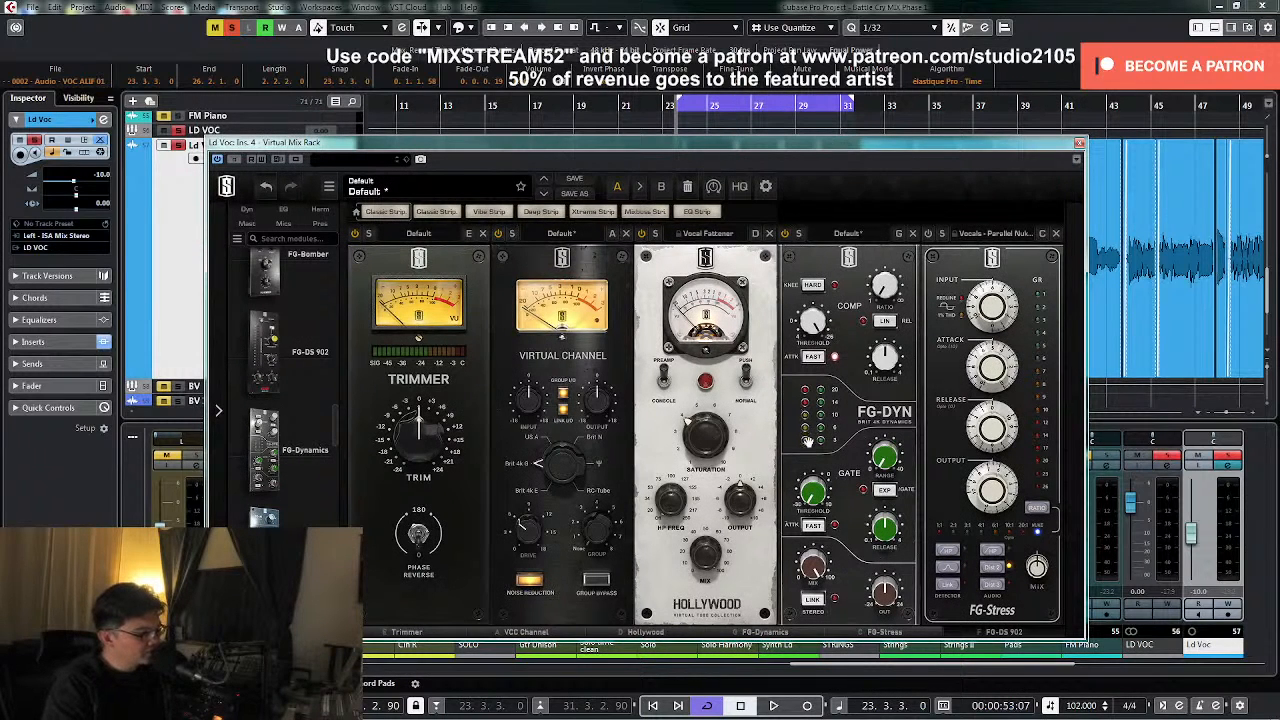
mouse_move(885, 298)
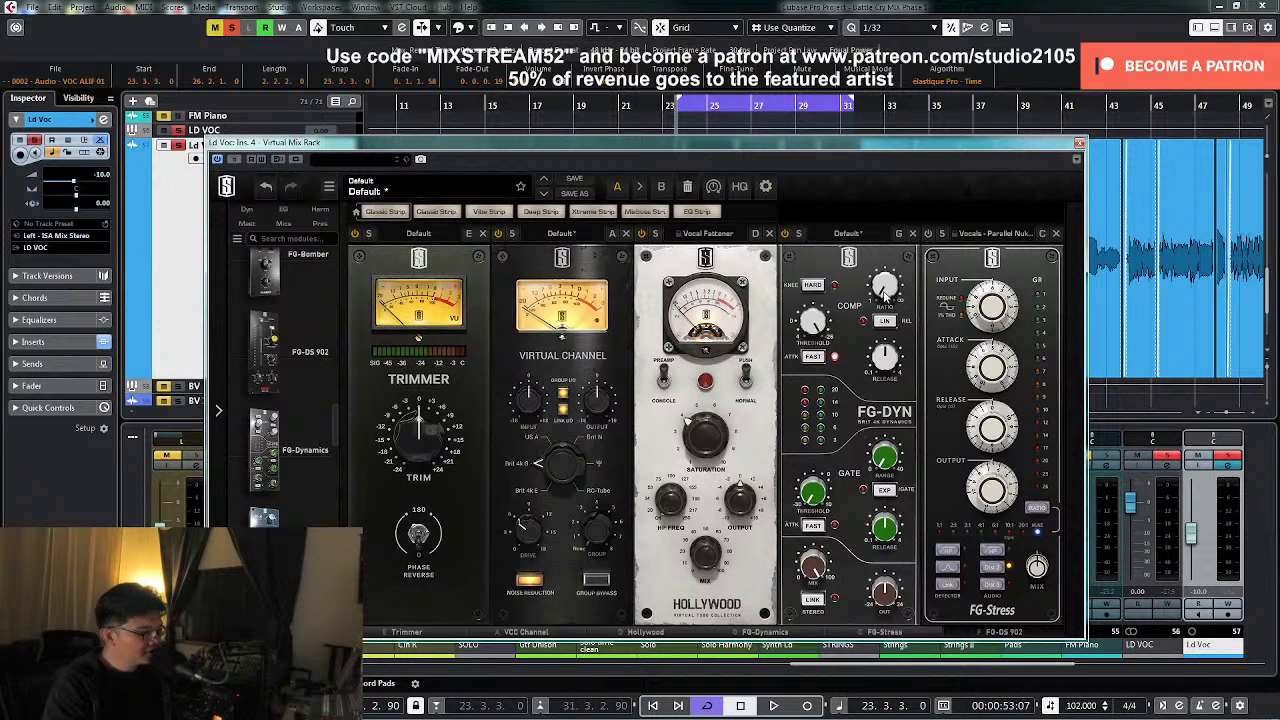
key(space)
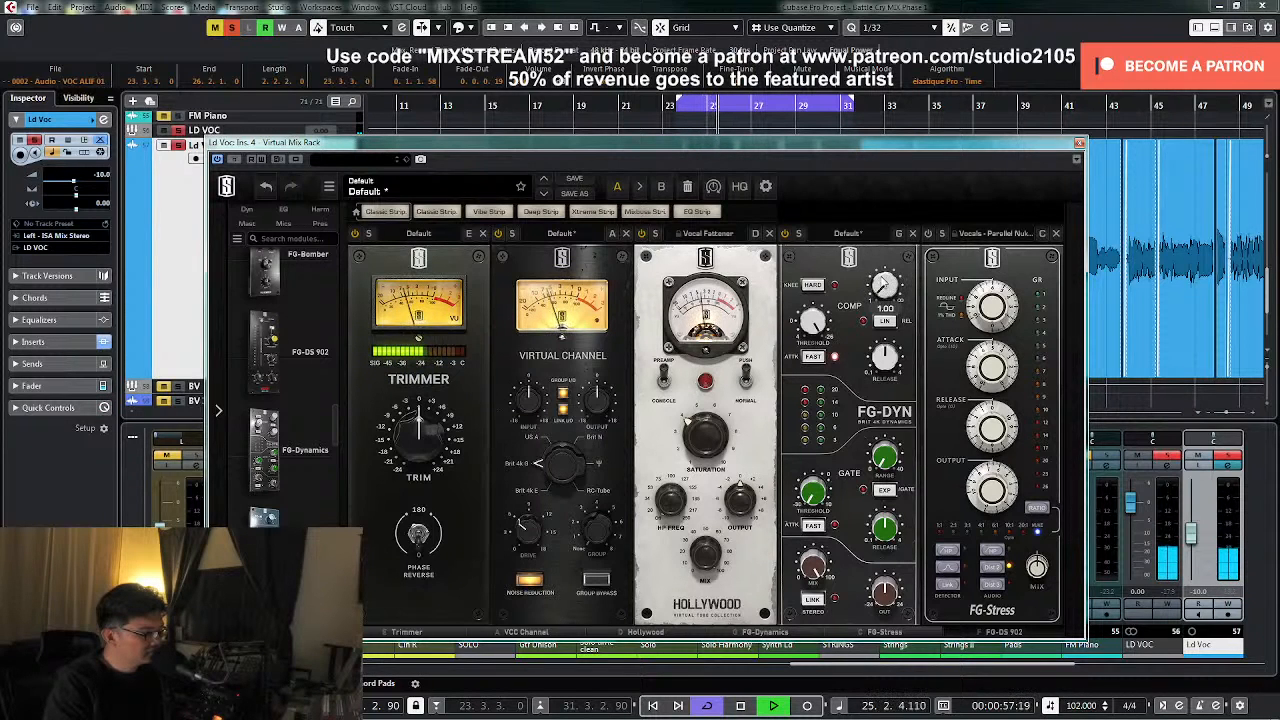
drag(880, 267, 884, 242)
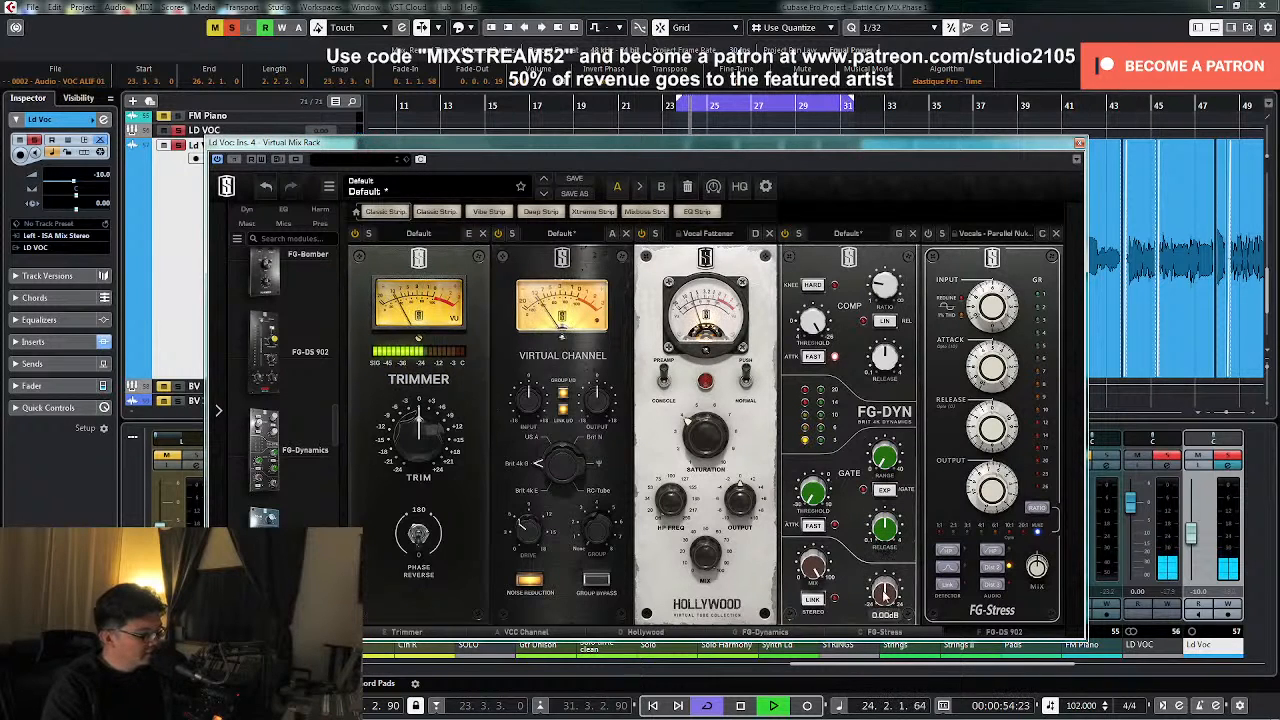
key(space)
- Raise the FG-Dynamics output slightly to make up for the compression while the soloed vocal plays
mouse_move(886, 598)
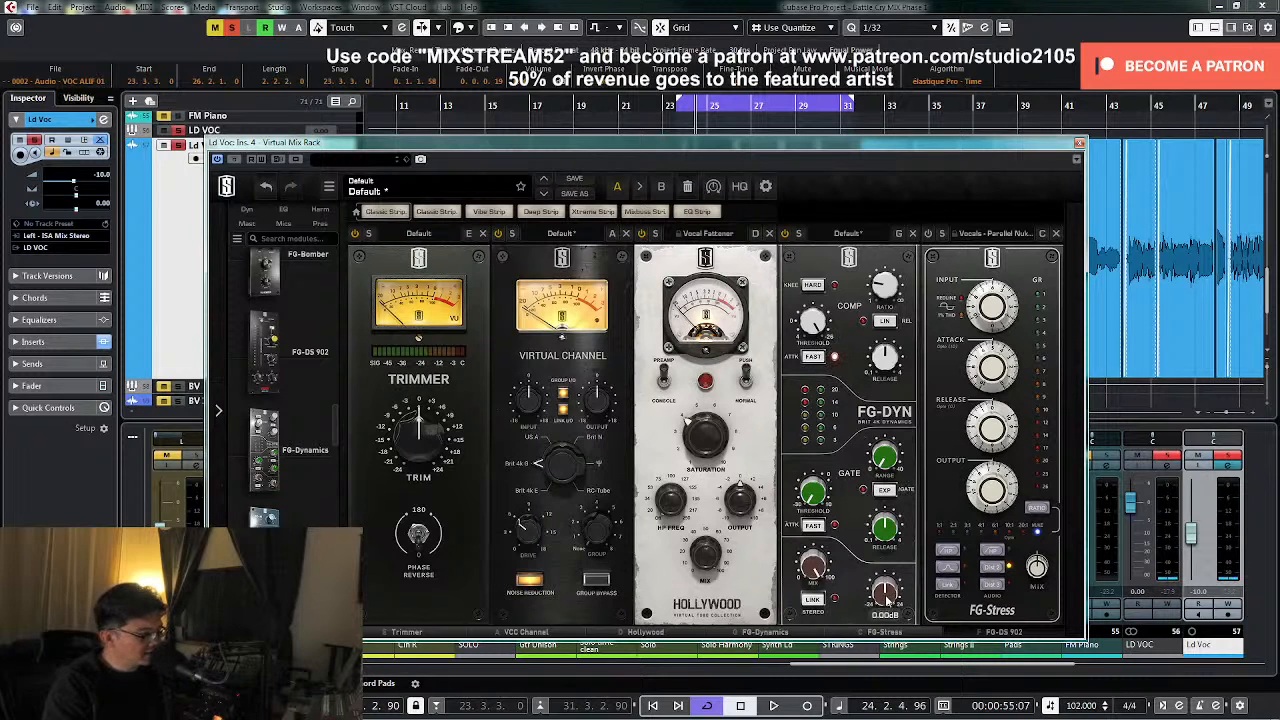
key(space)
drag(886, 597, 886, 590)
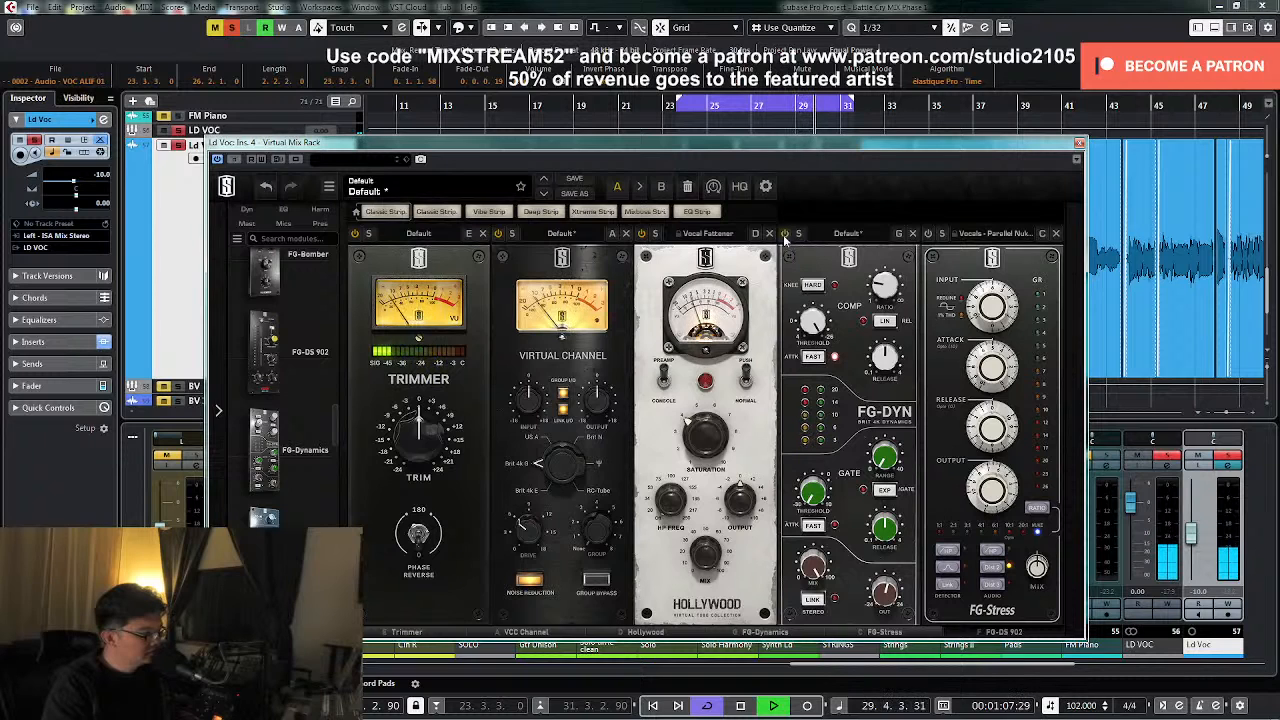
mouse_move(888, 596)
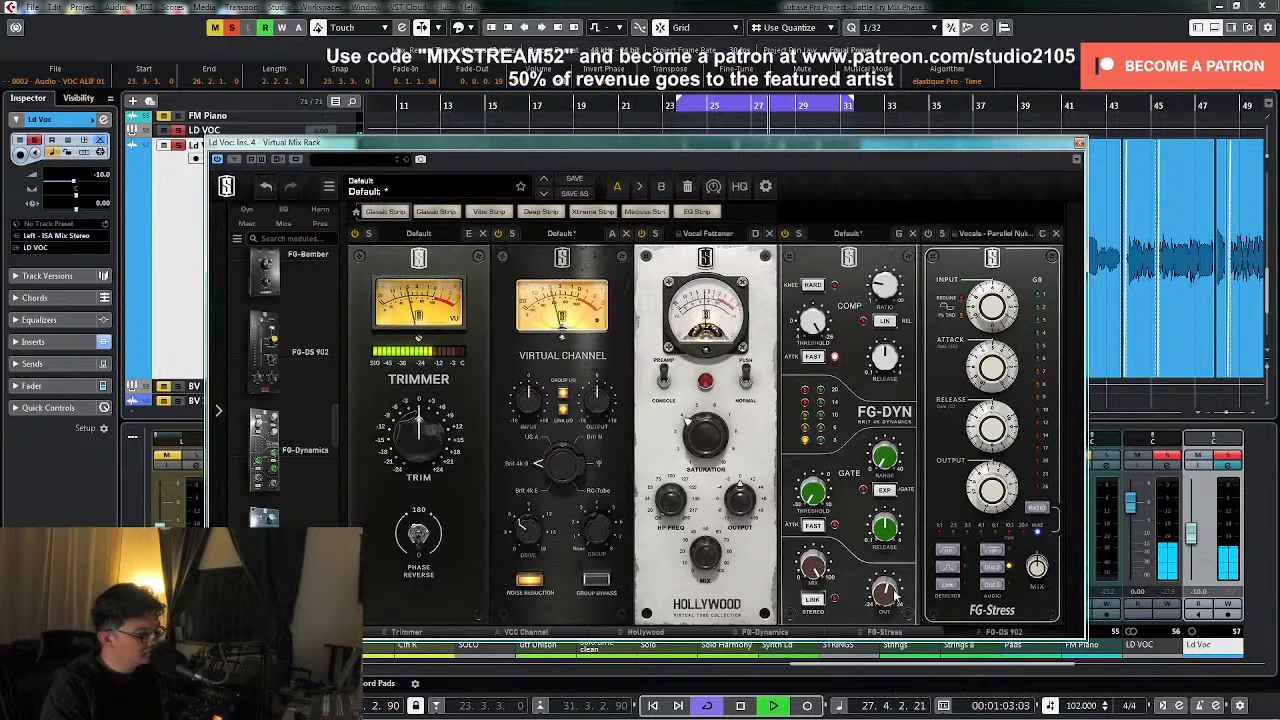
key(space)
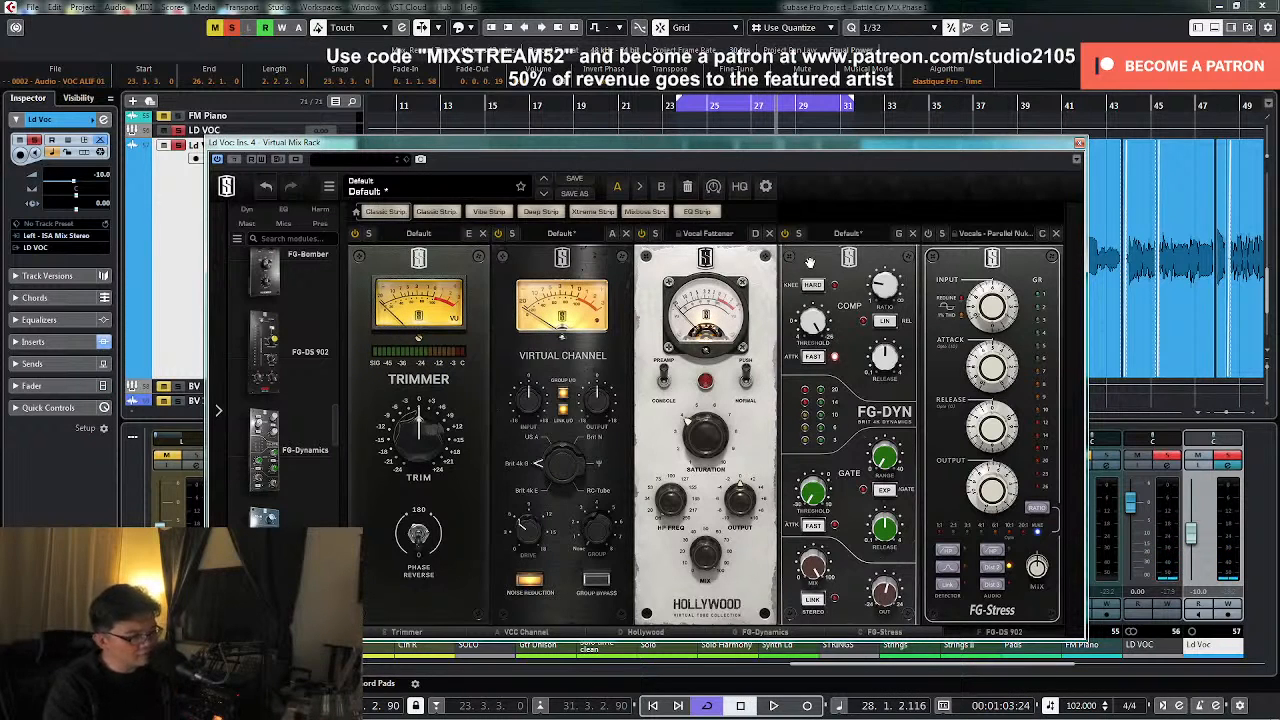
- Play the soloed vocal to compare the FG-Dynamics compression with the FG-Stress compression
key(space)
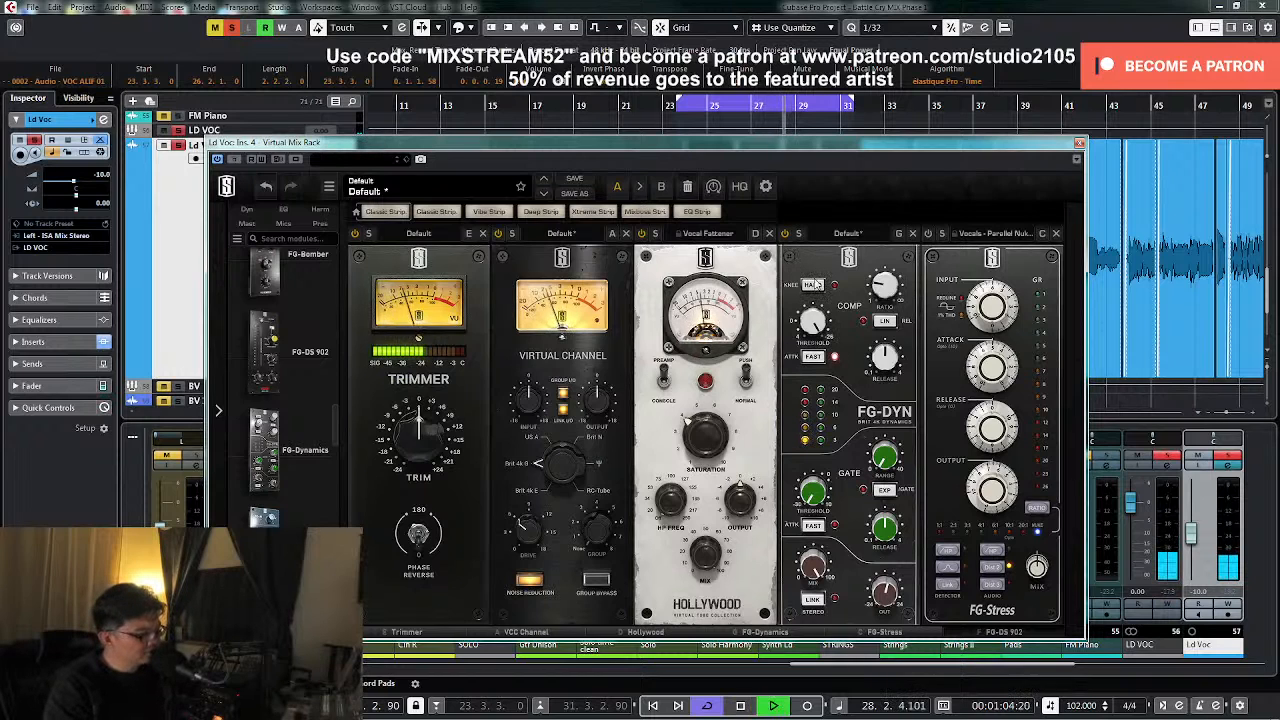
key(space)
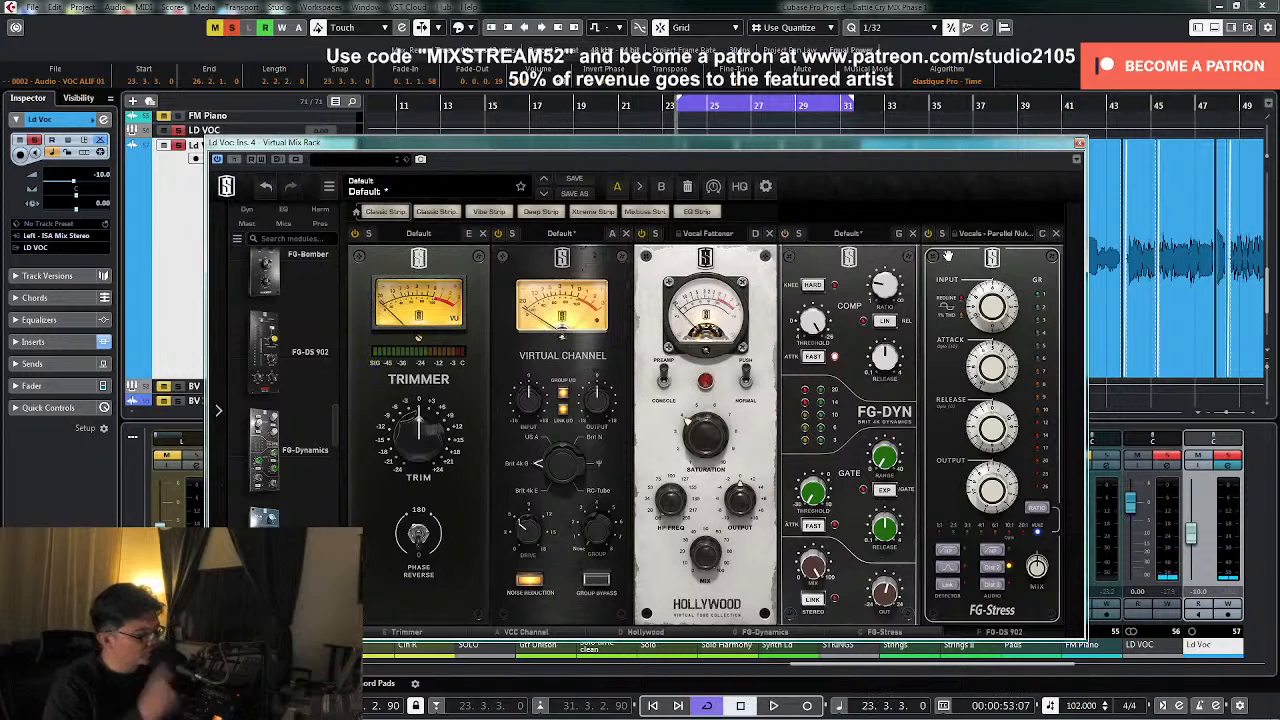
key(space)
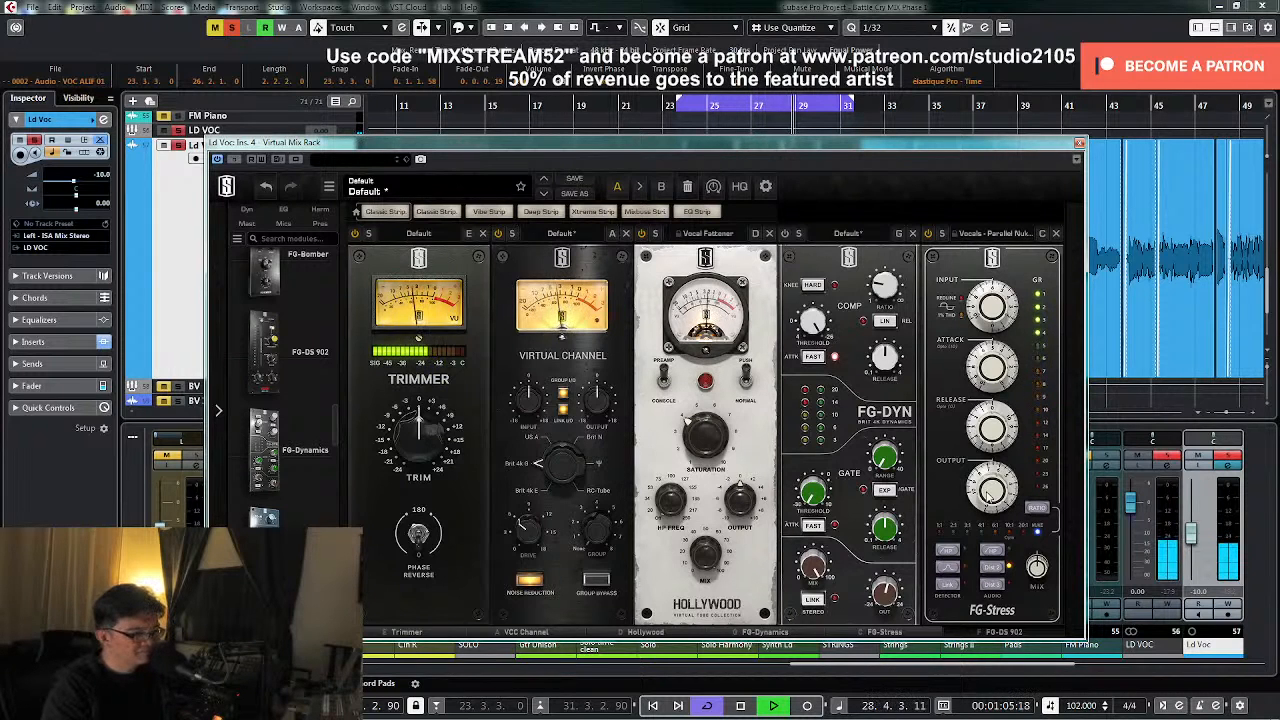
key(space)
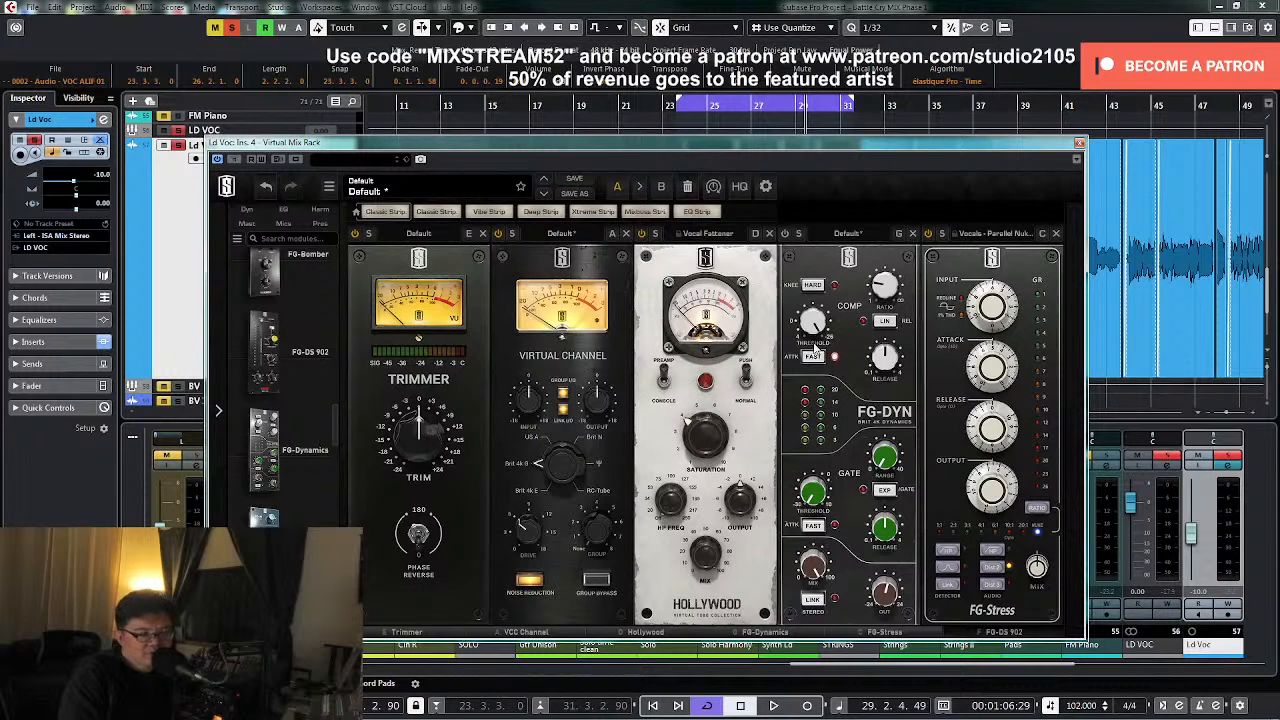
- Remove the FG-Dynamics module from the rack and replay the vocal through FG-Stress from the loop start
mouse_move(887, 297)
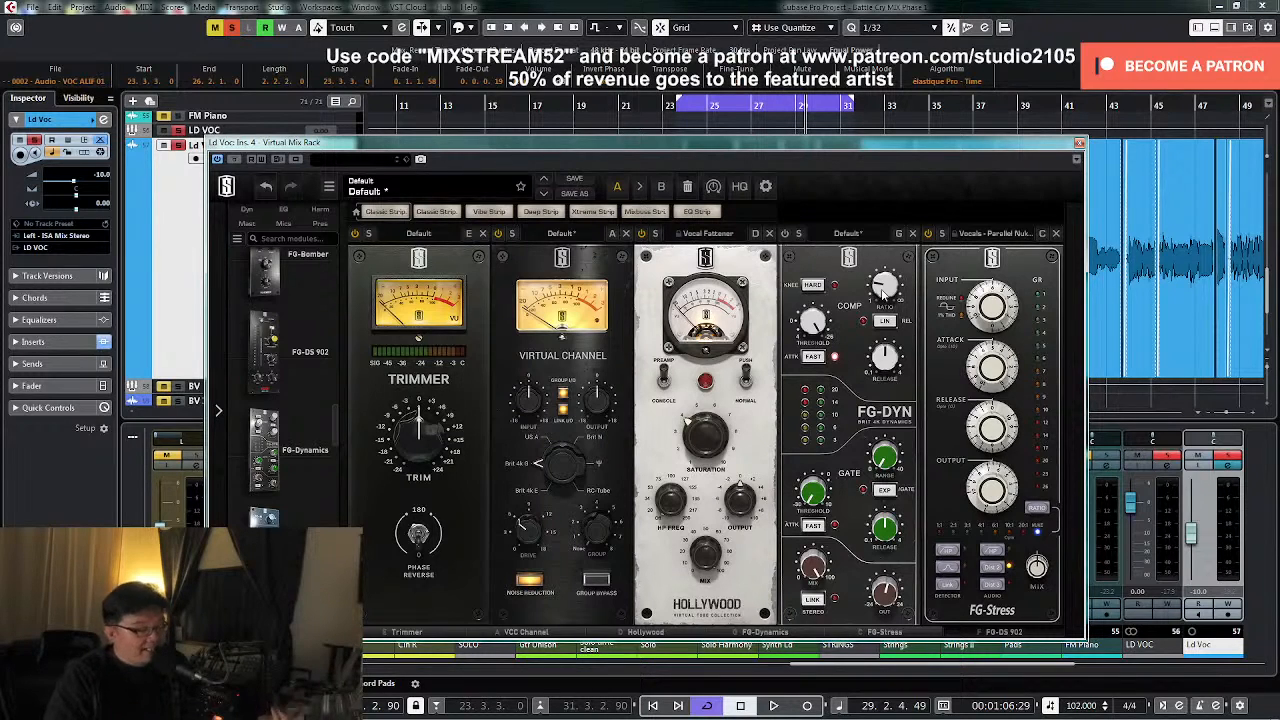
click(912, 234)
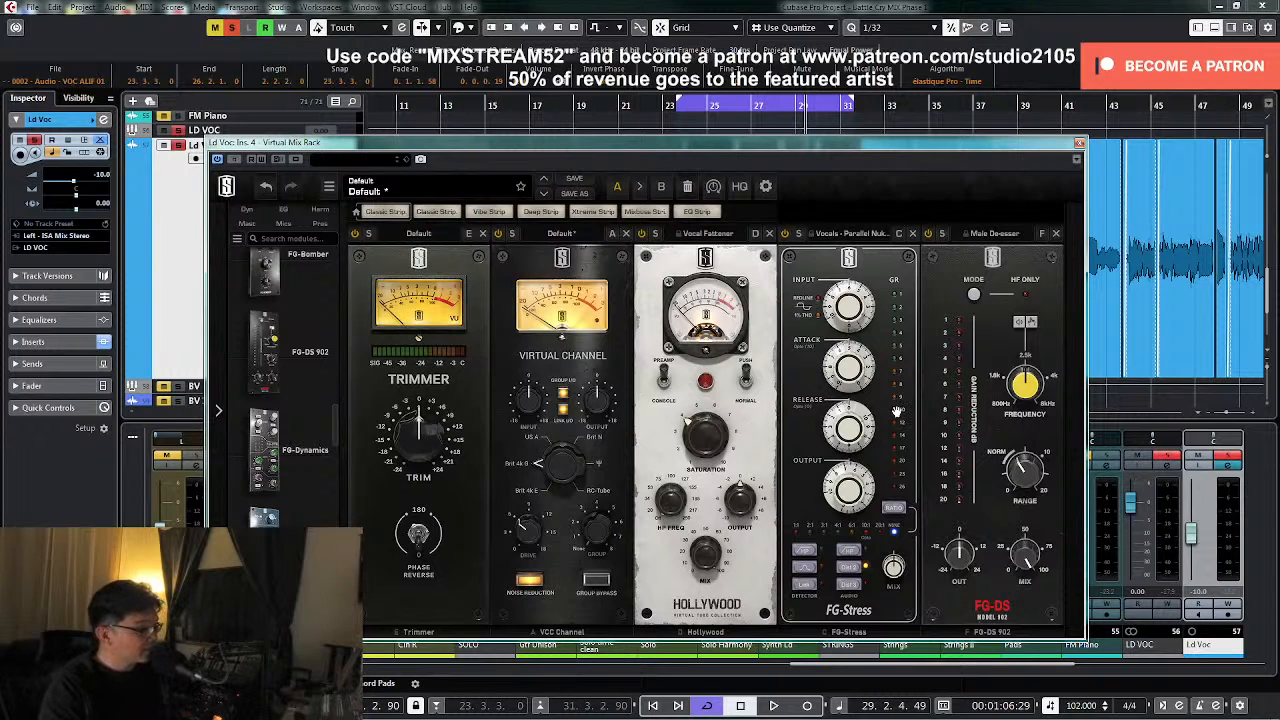
key(space)
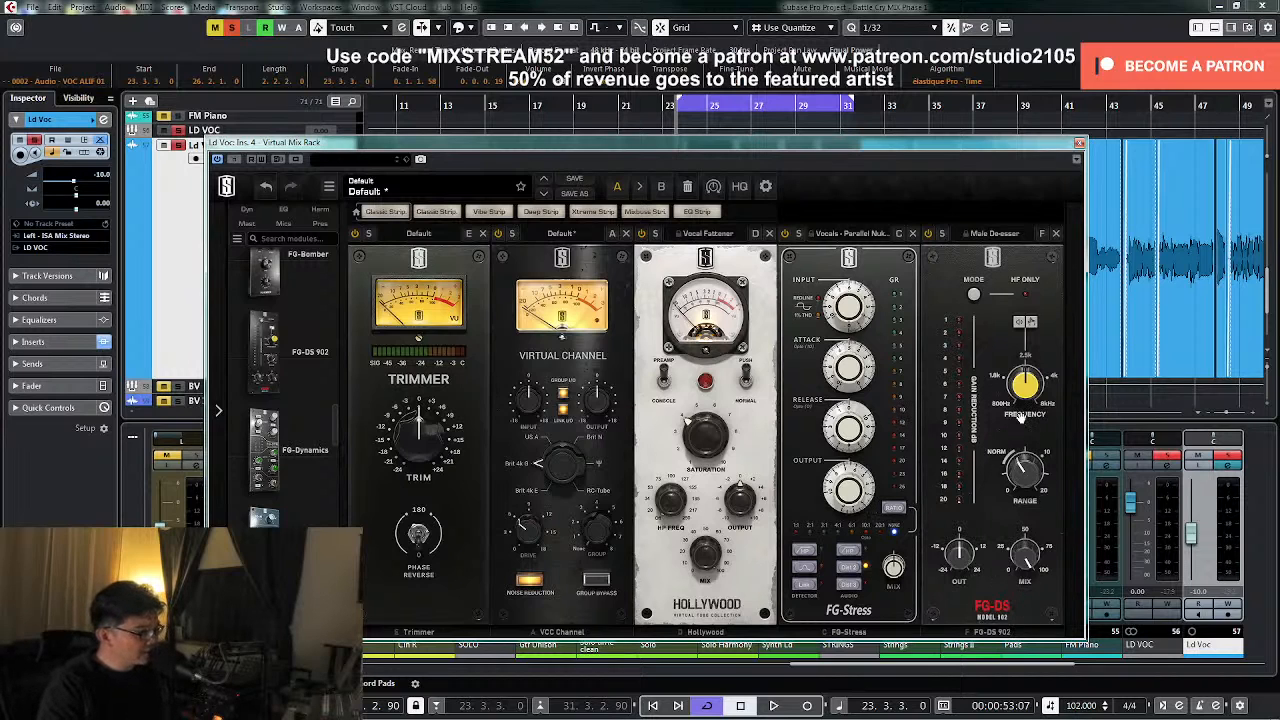
key(space)
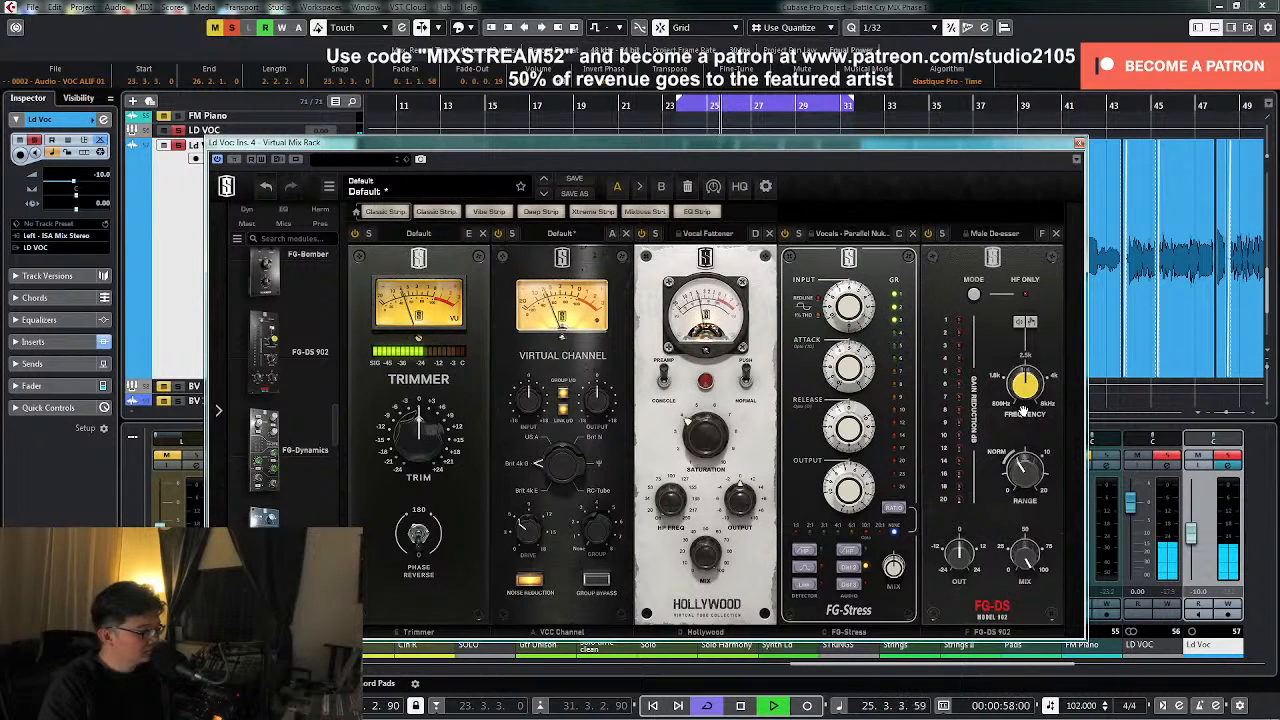
- Unsolo the lead vocal, set the Ld Voc fader to -12.0 dB and close the Virtual Mix Rack
click(1166, 458)
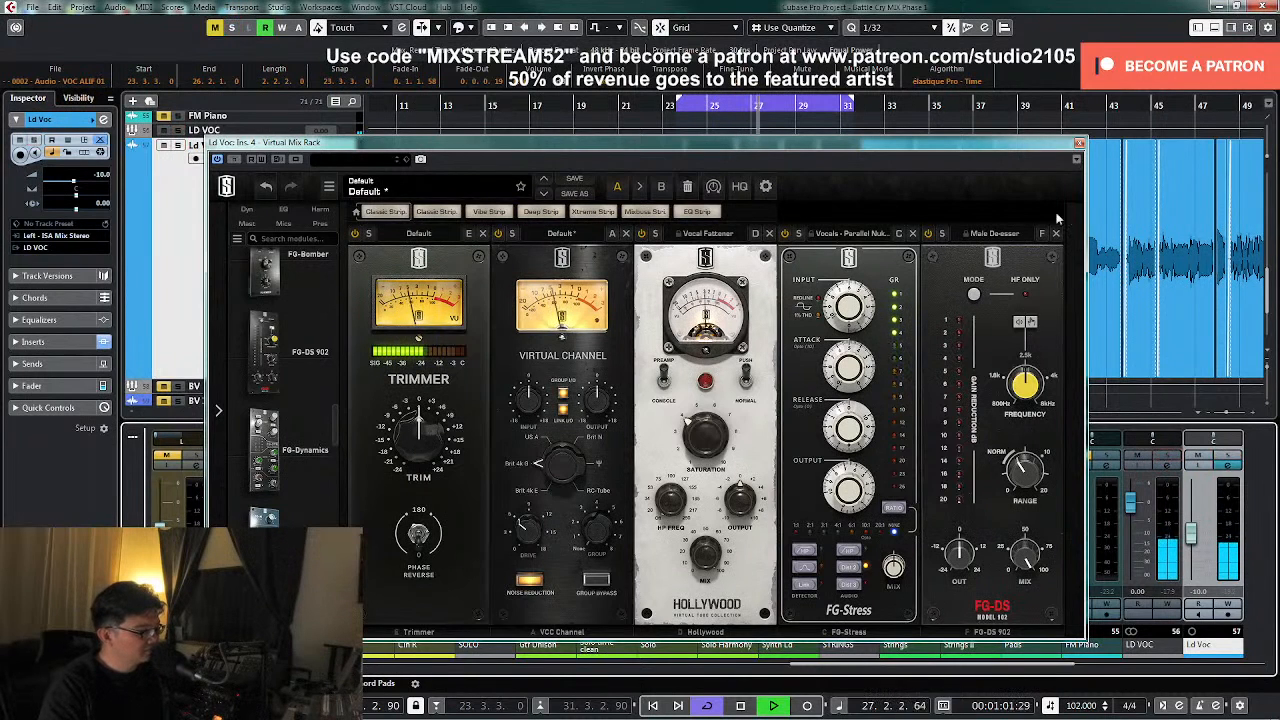
click(1196, 546)
drag(1196, 546, 1189, 574)
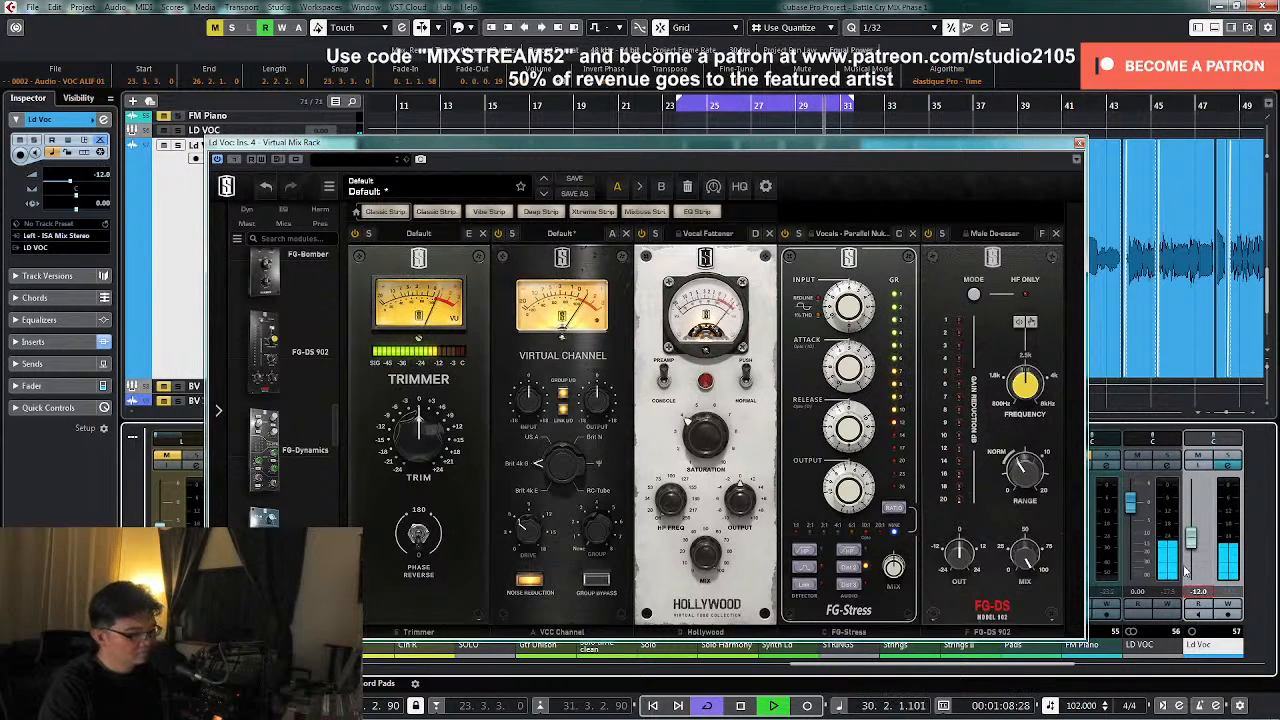
click(1078, 143)
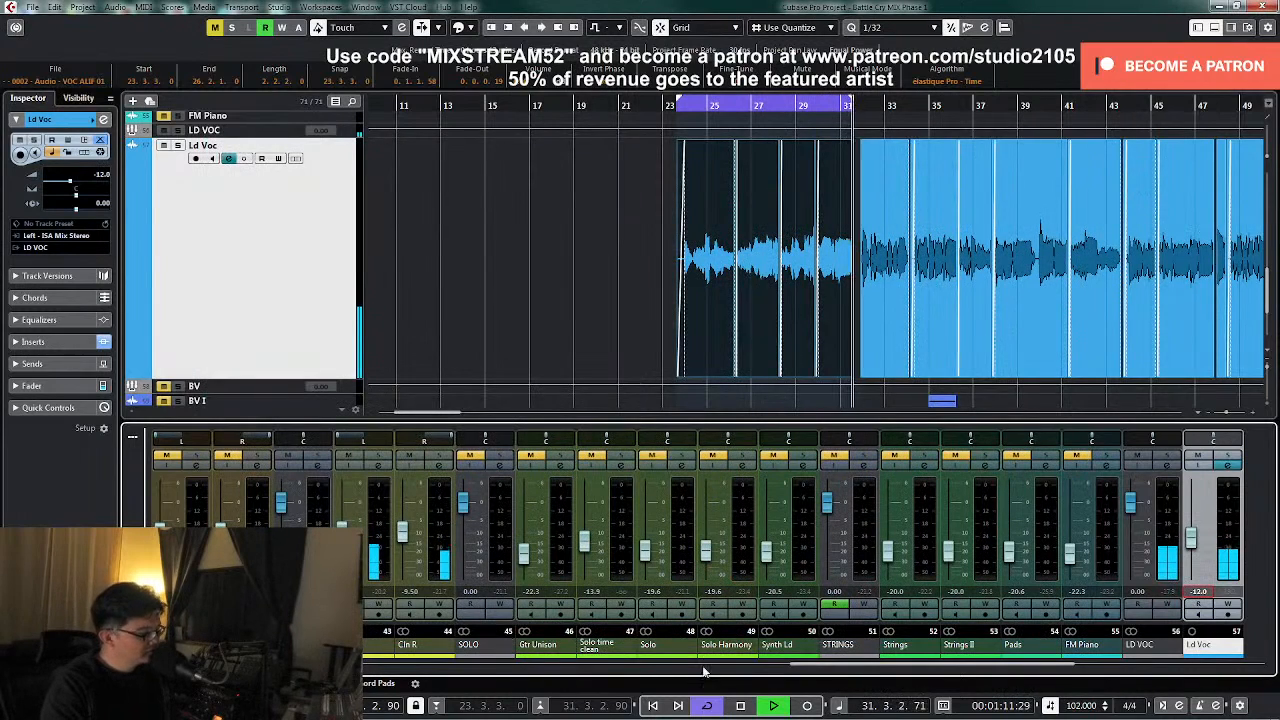
- Set the Hihats channel fader to -5.50 dB in the mixer's drum section
drag(806, 668, 437, 673)
drag(706, 528, 707, 525)
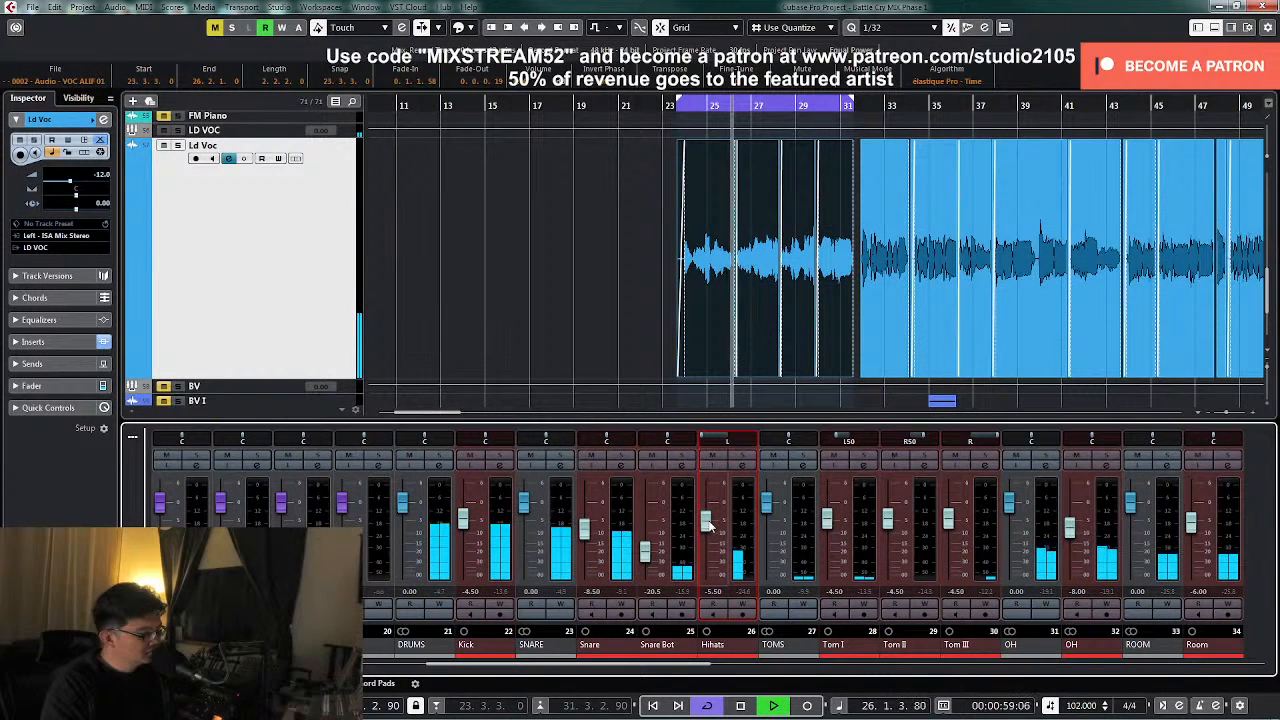
- Lower the SNARE group's REVerence send level to -3.00 dB while the loop plays and close its channel settings
mouse_move(704, 675)
mouse_down()
mouse_move(1133, 672)
mouse_move(656, 678)
mouse_move(704, 676)
mouse_up()
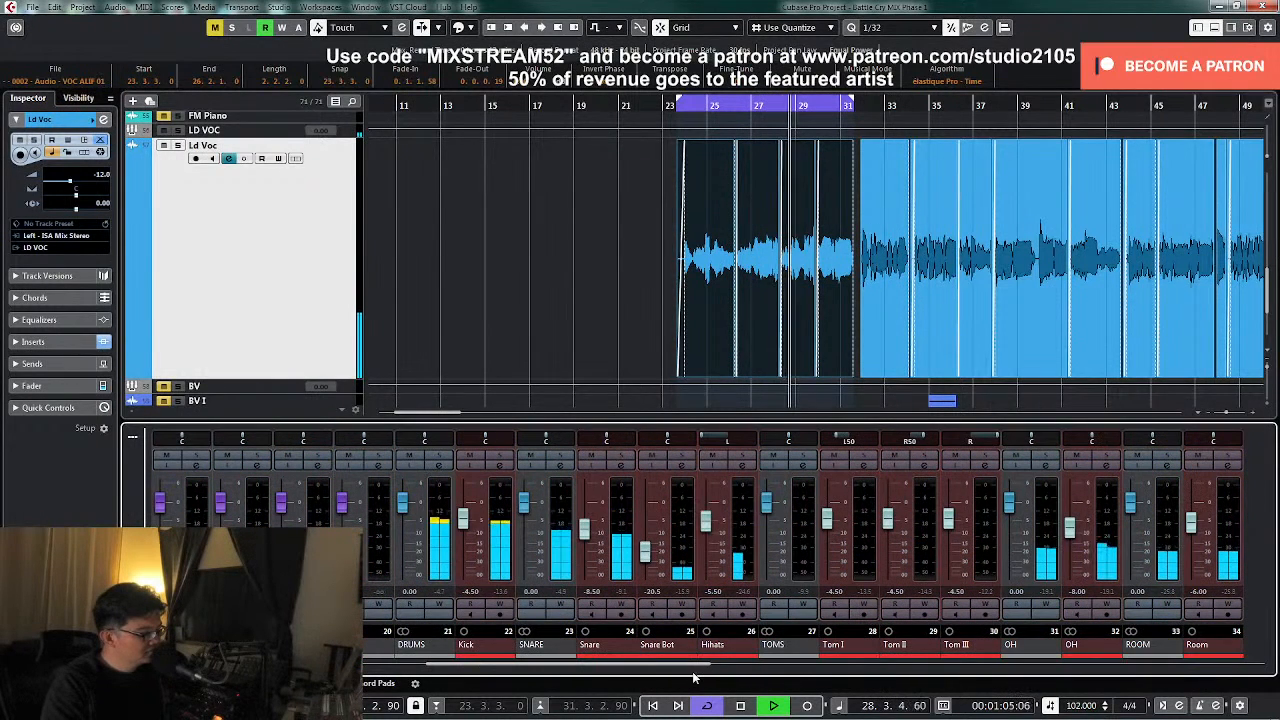
click(558, 466)
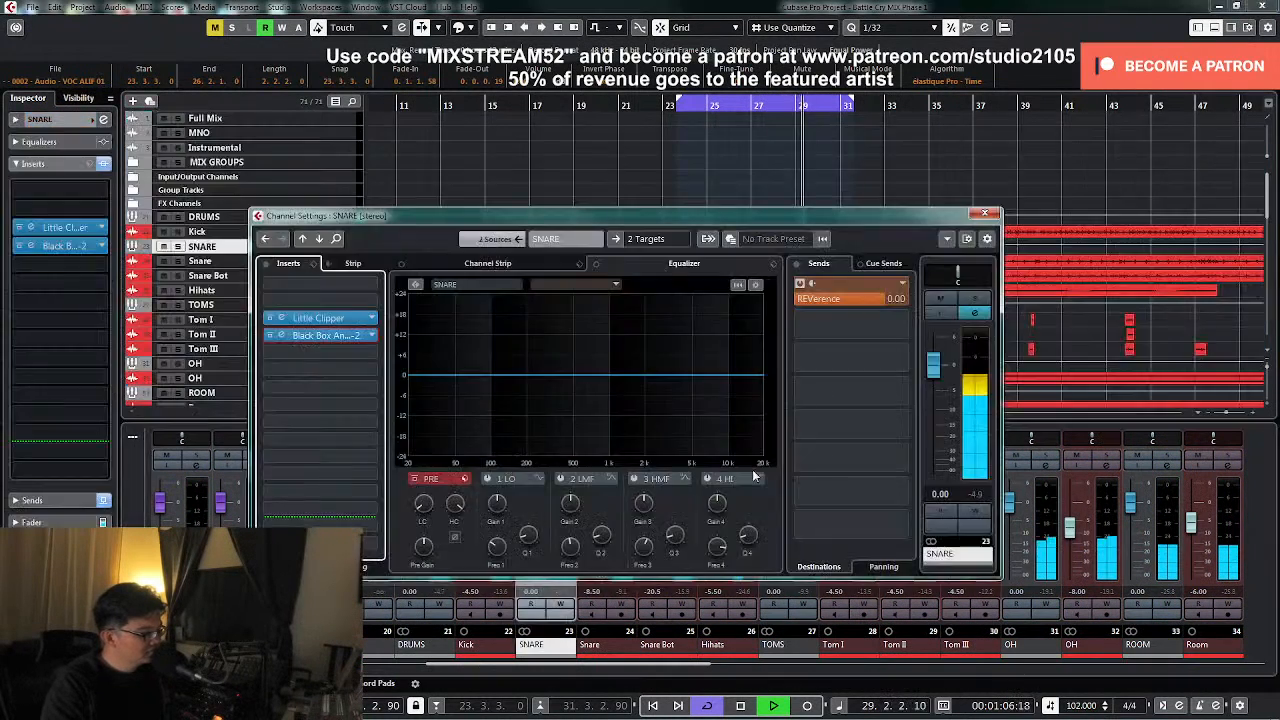
click(884, 301)
drag(883, 301, 860, 302)
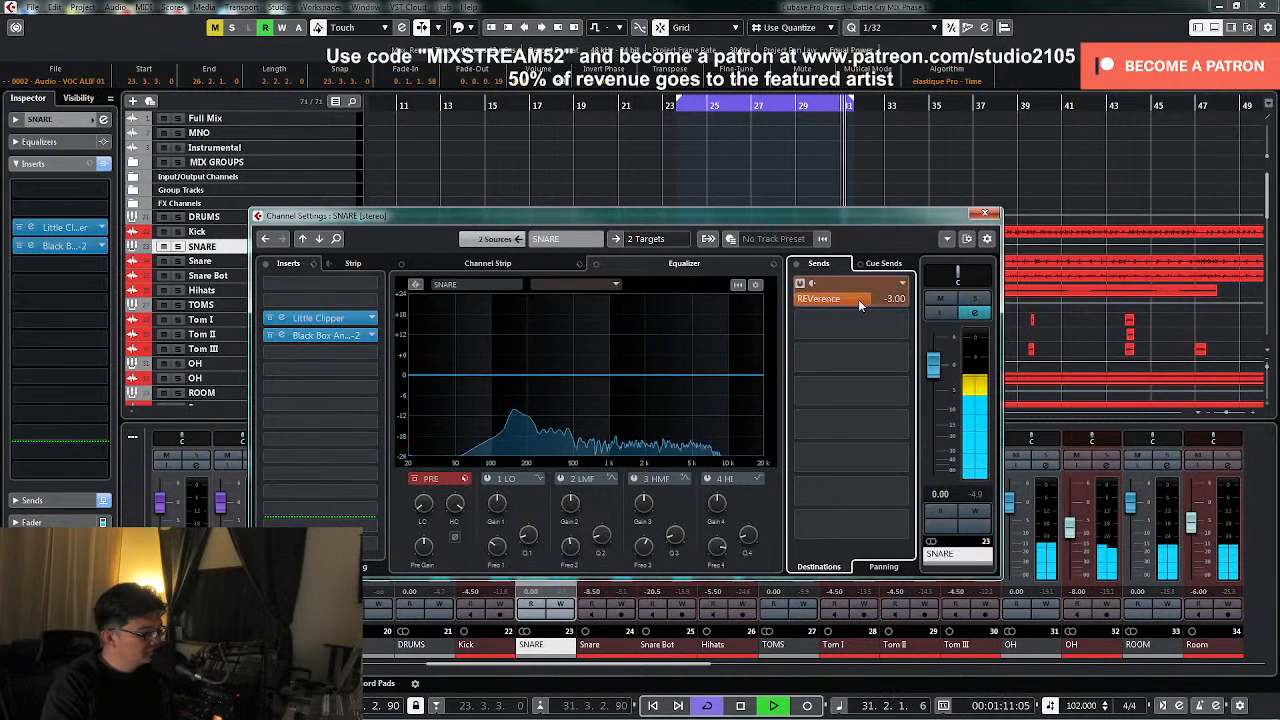
click(984, 213)
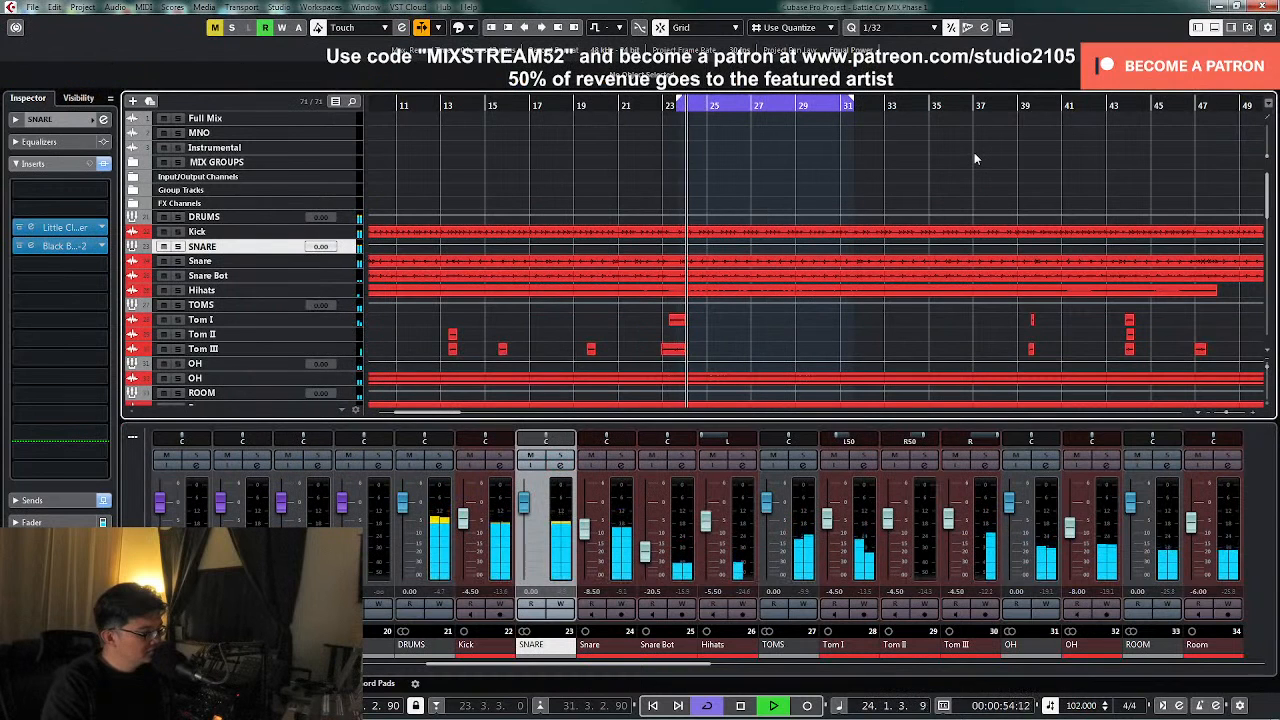
- Turn off loop playback and set the SNARE group's REVerence send to -2.00 dB while listening to the song
key(KP_Divide)
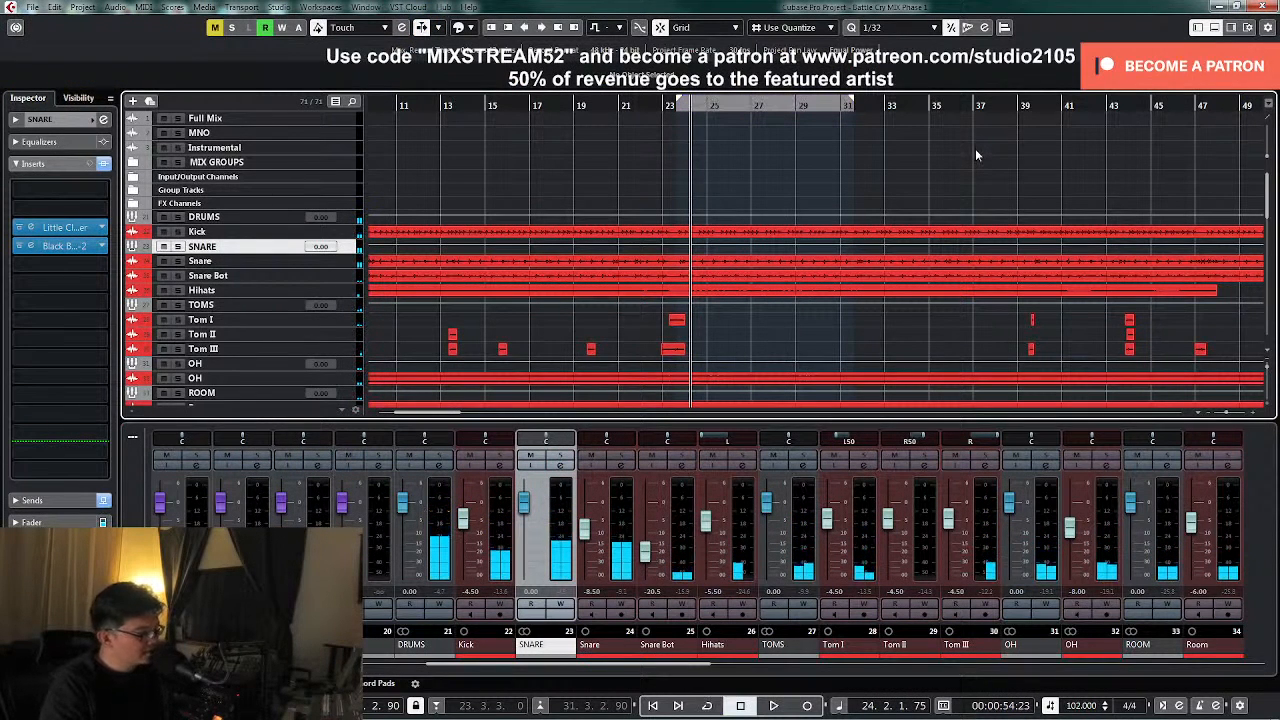
key(shift+f)
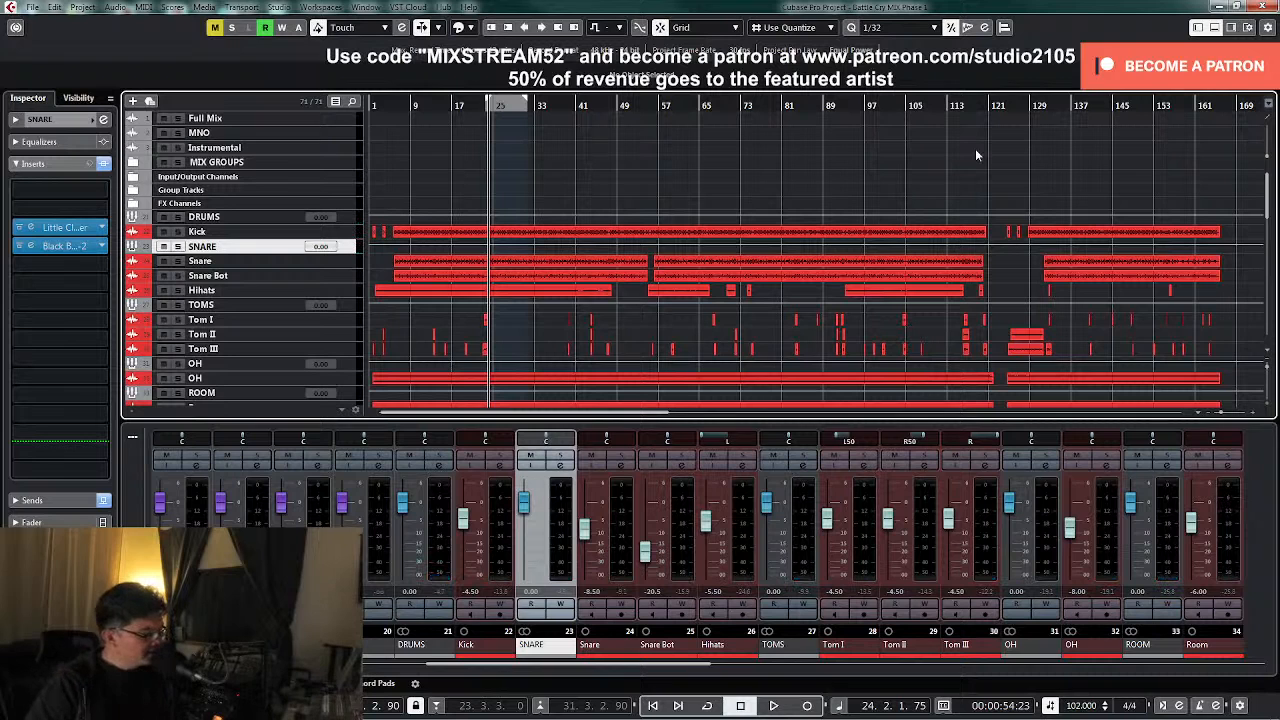
click(560, 465)
key(space)
drag(878, 299, 882, 298)
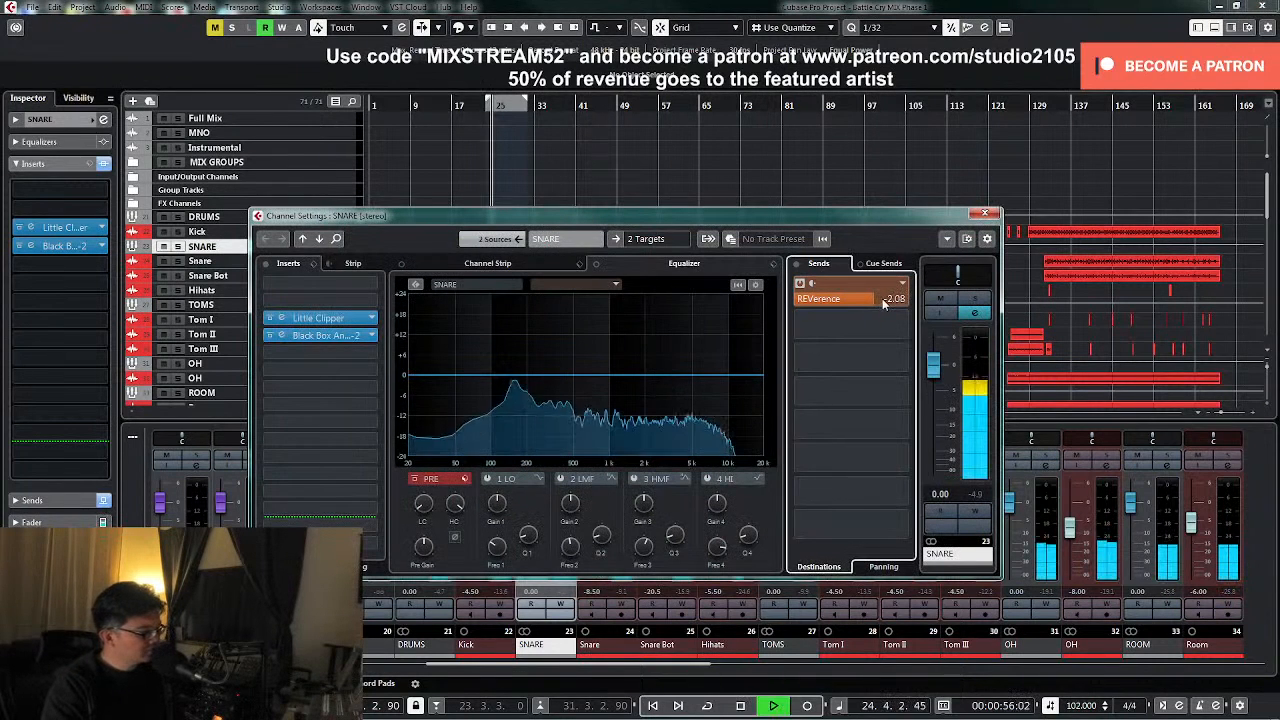
double_click(882, 298)
text(-2)
key(Return)
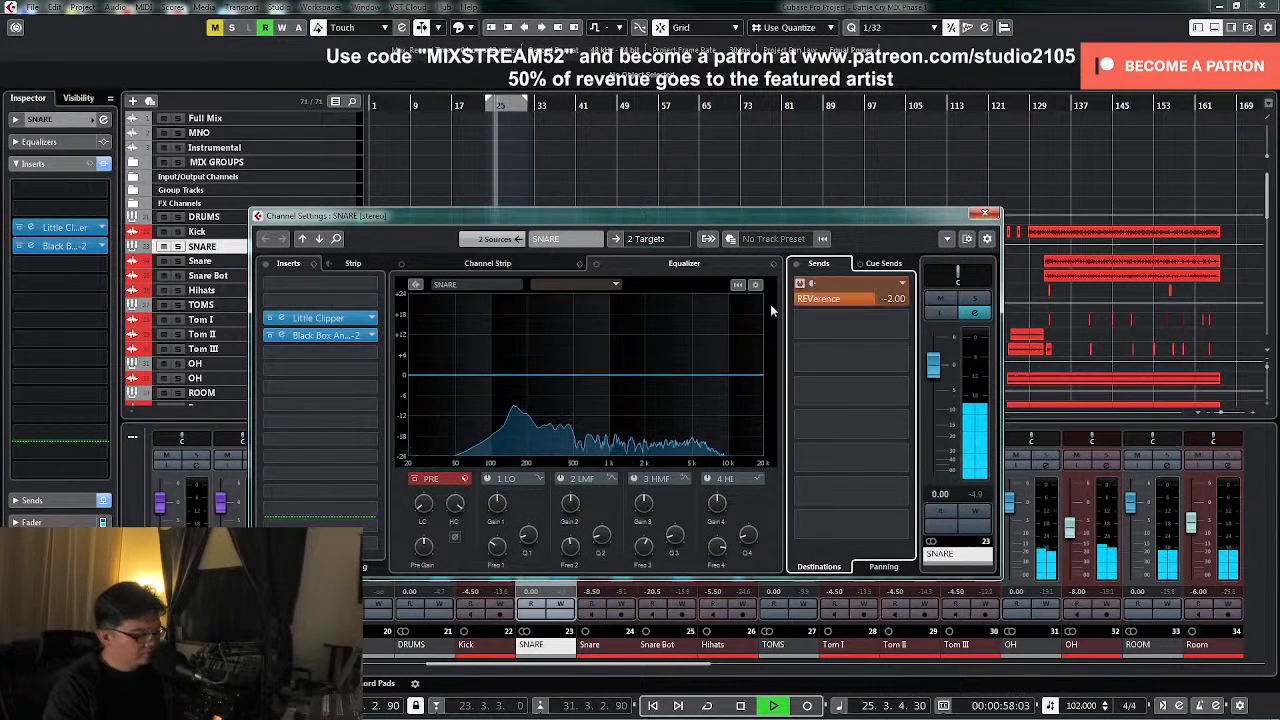
key(space)
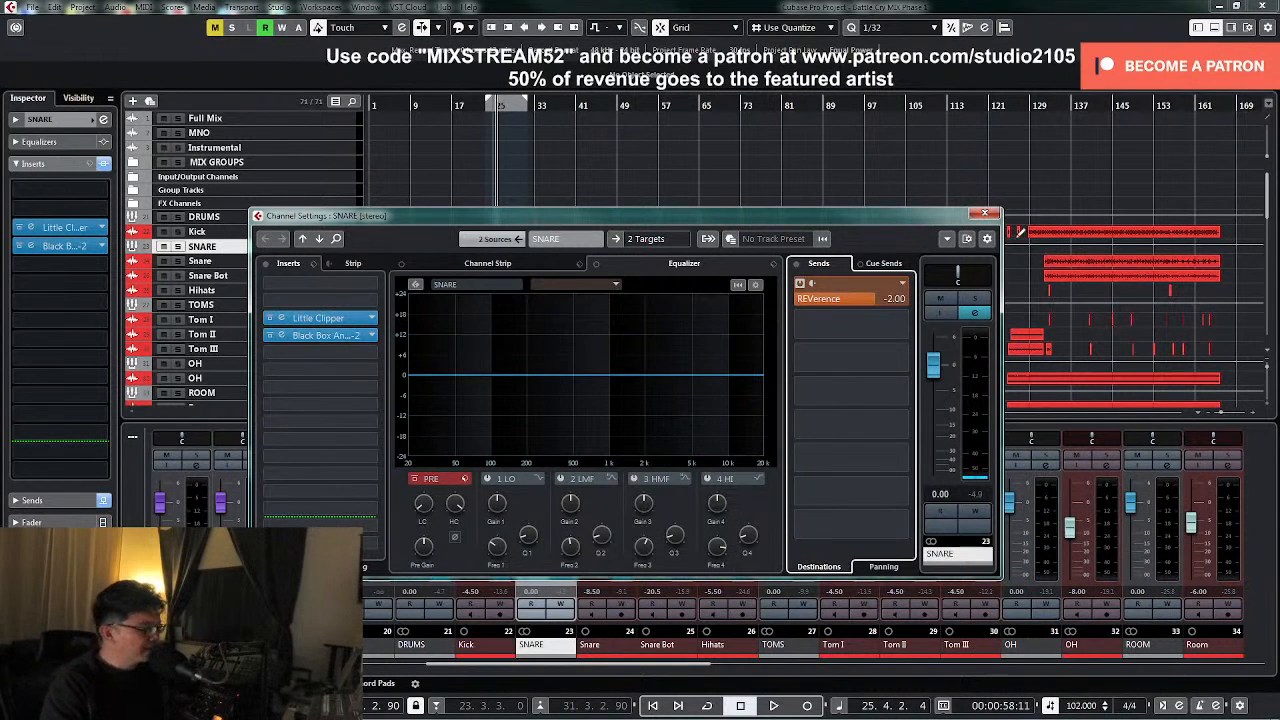
click(984, 213)
- Open the Ld Voc channel's RCompressor insert and set its threshold to -6.0 while the vocal plays
drag(688, 668, 1115, 680)
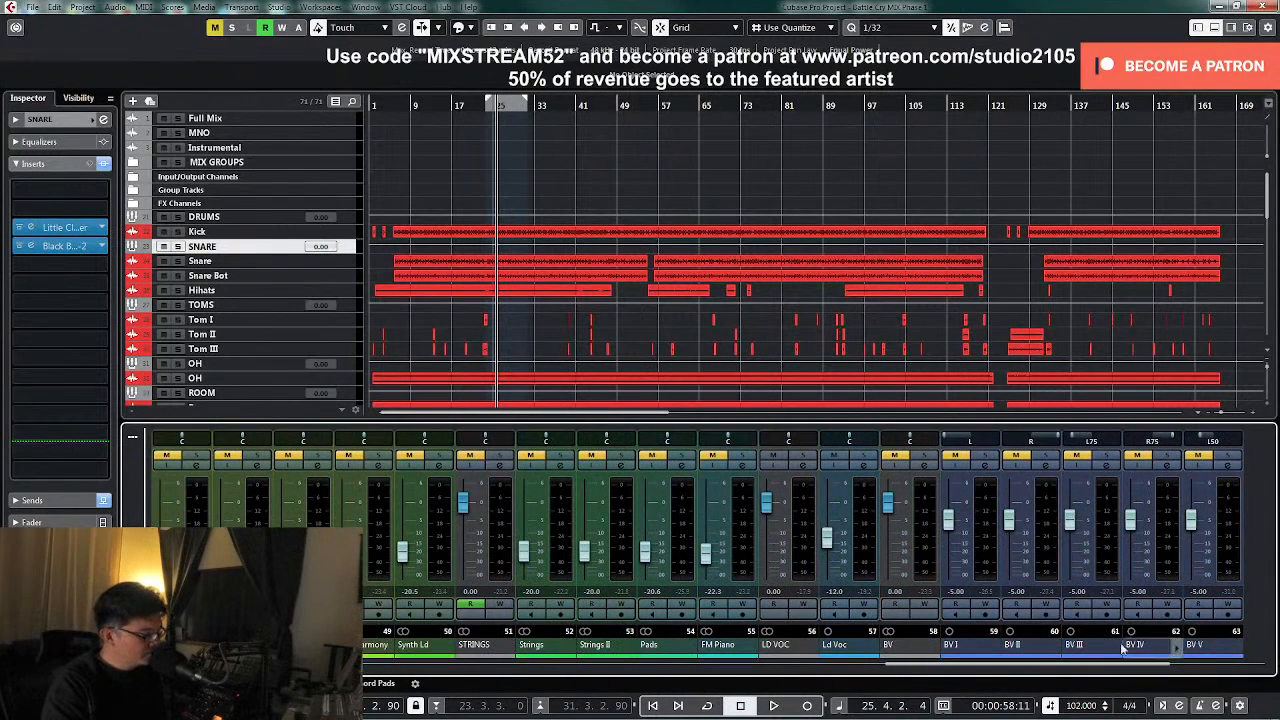
click(862, 464)
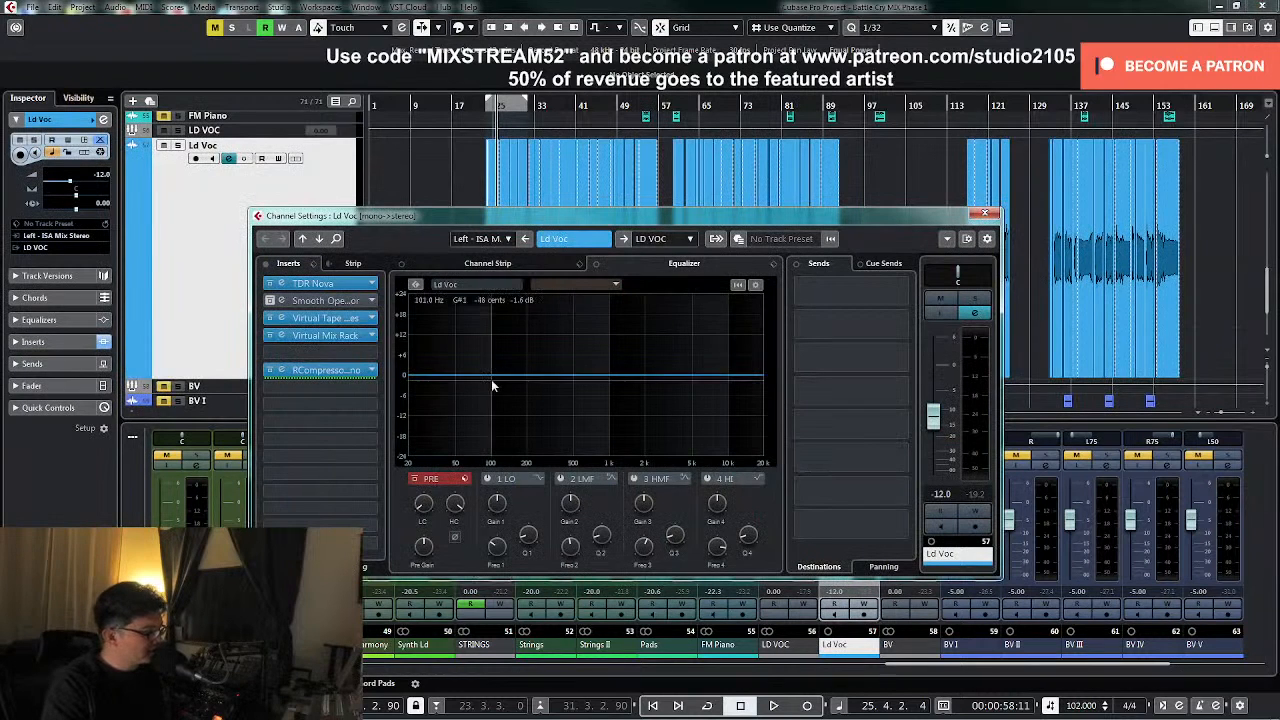
click(326, 372)
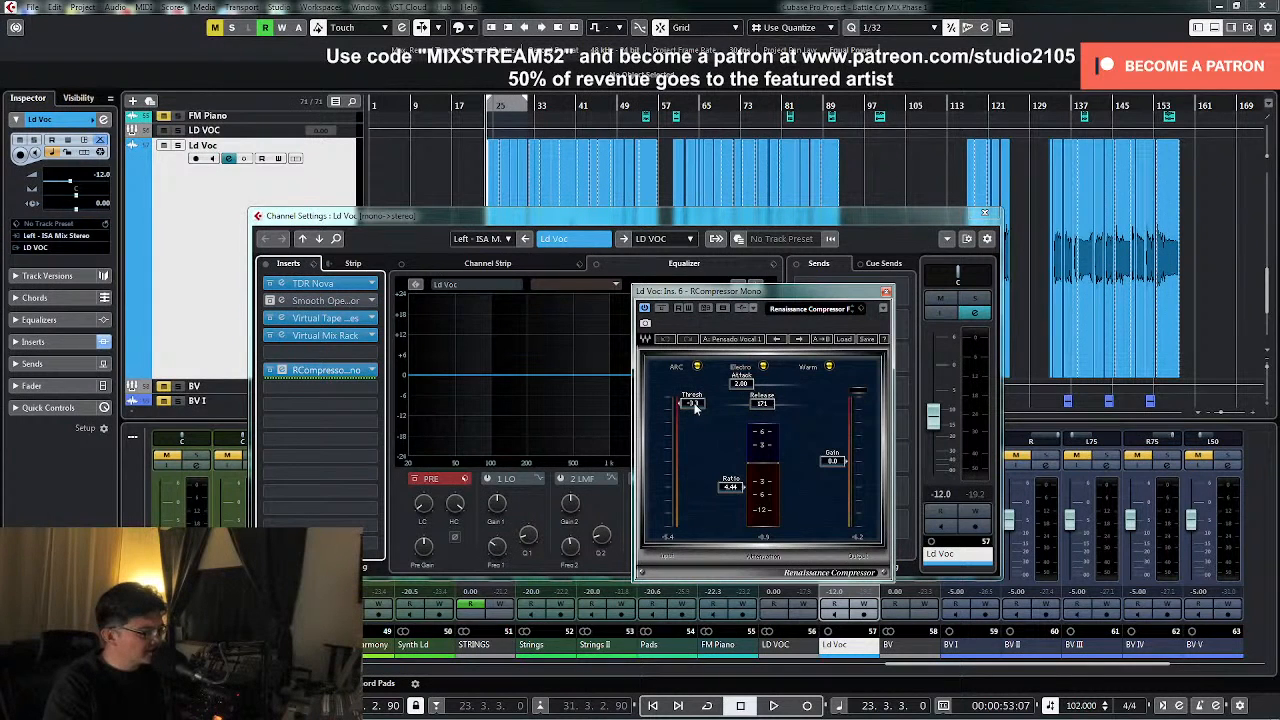
key(space)
drag(695, 405, 693, 408)
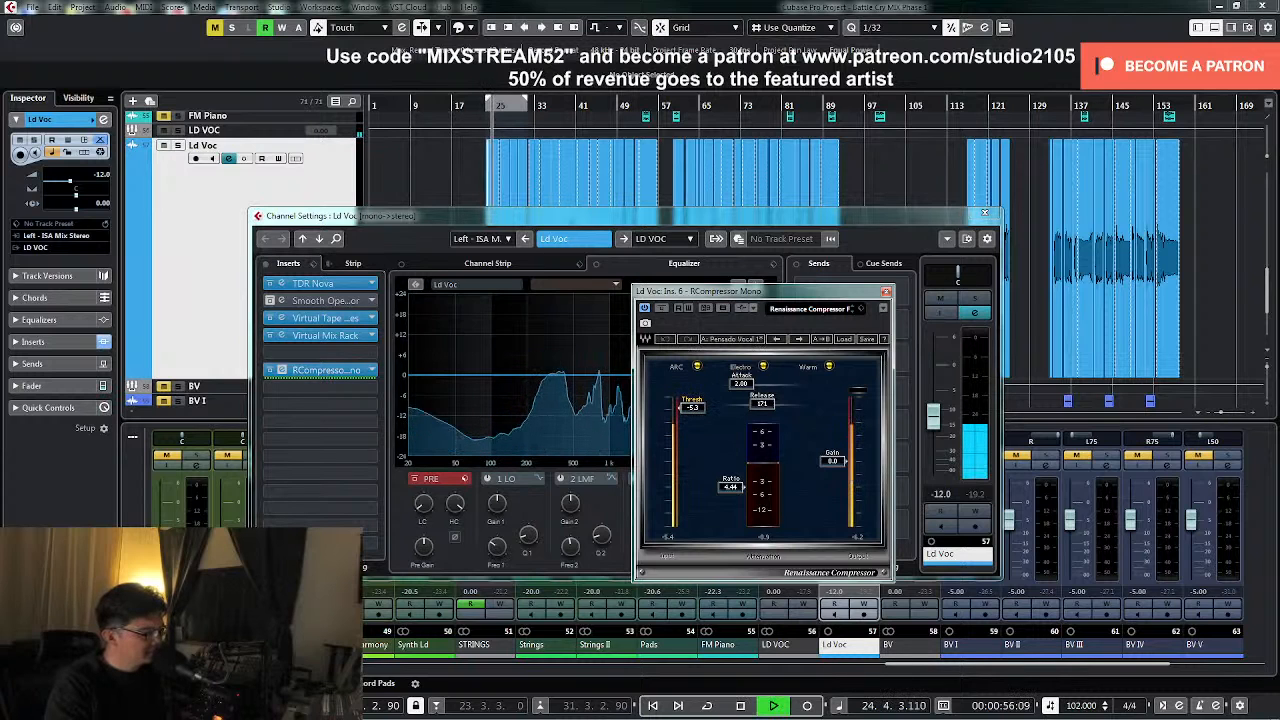
drag(693, 408, 693, 411)
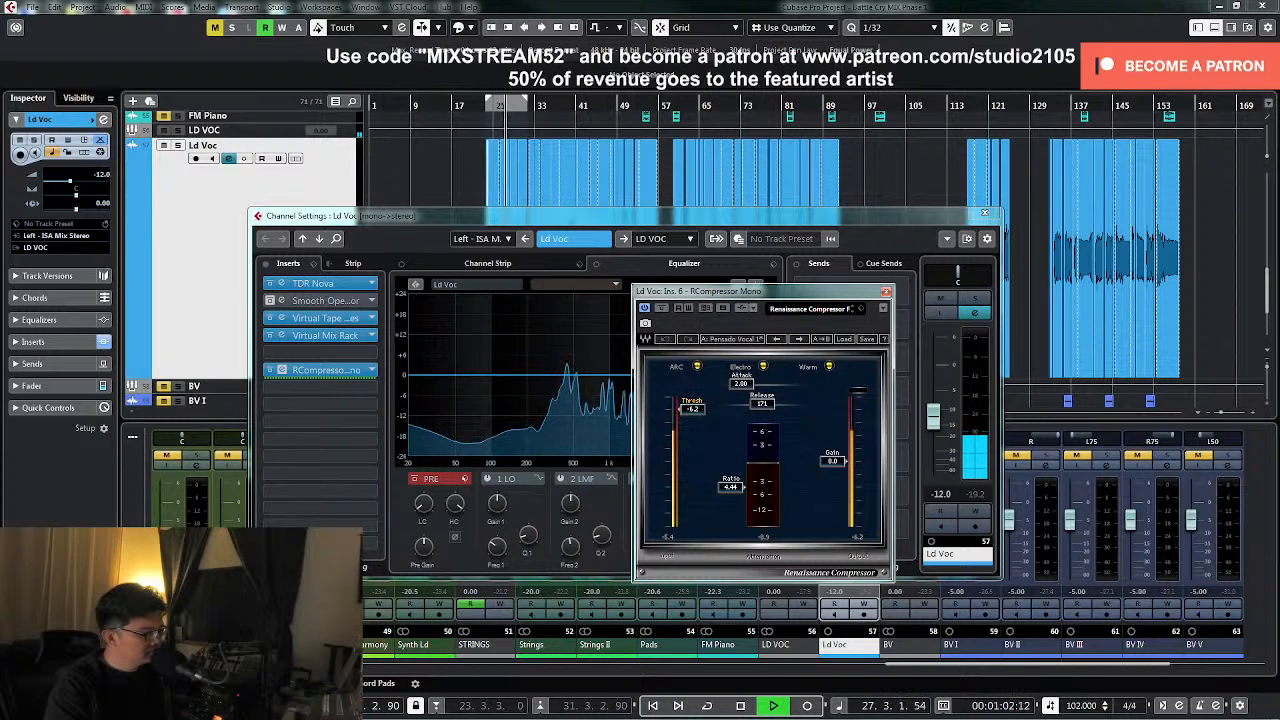
drag(693, 409, 693, 408)
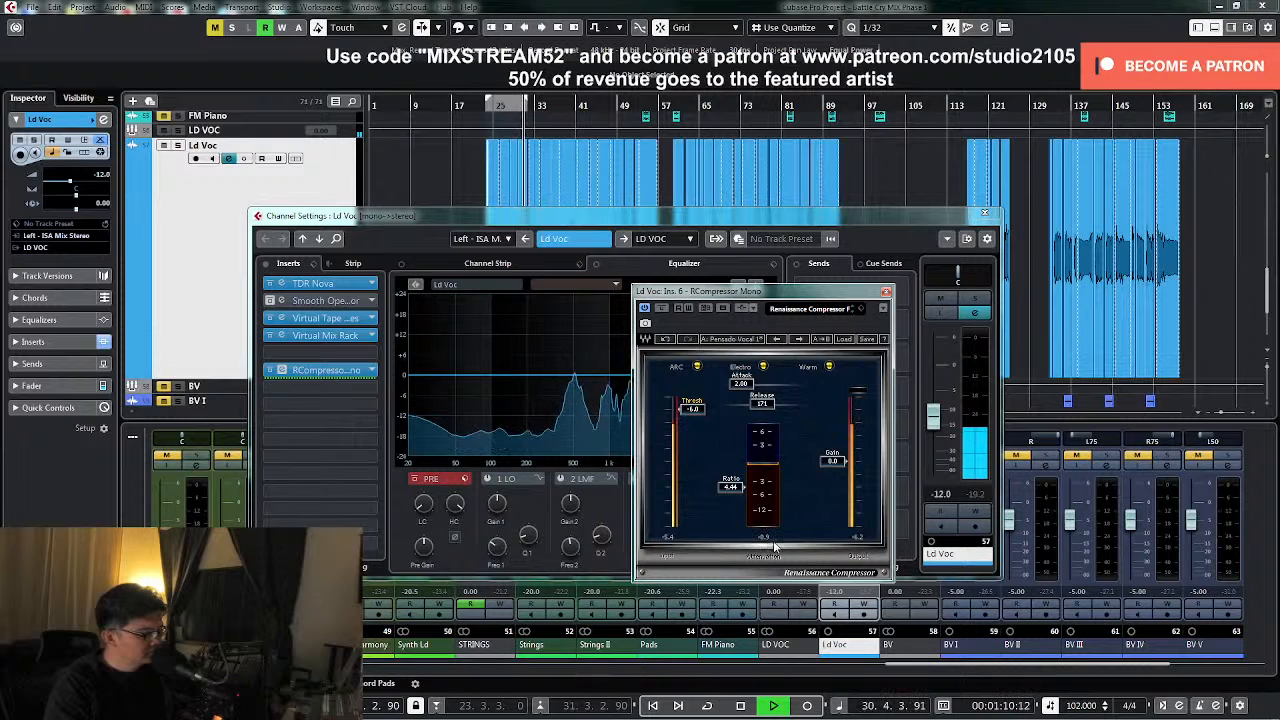
key(space)
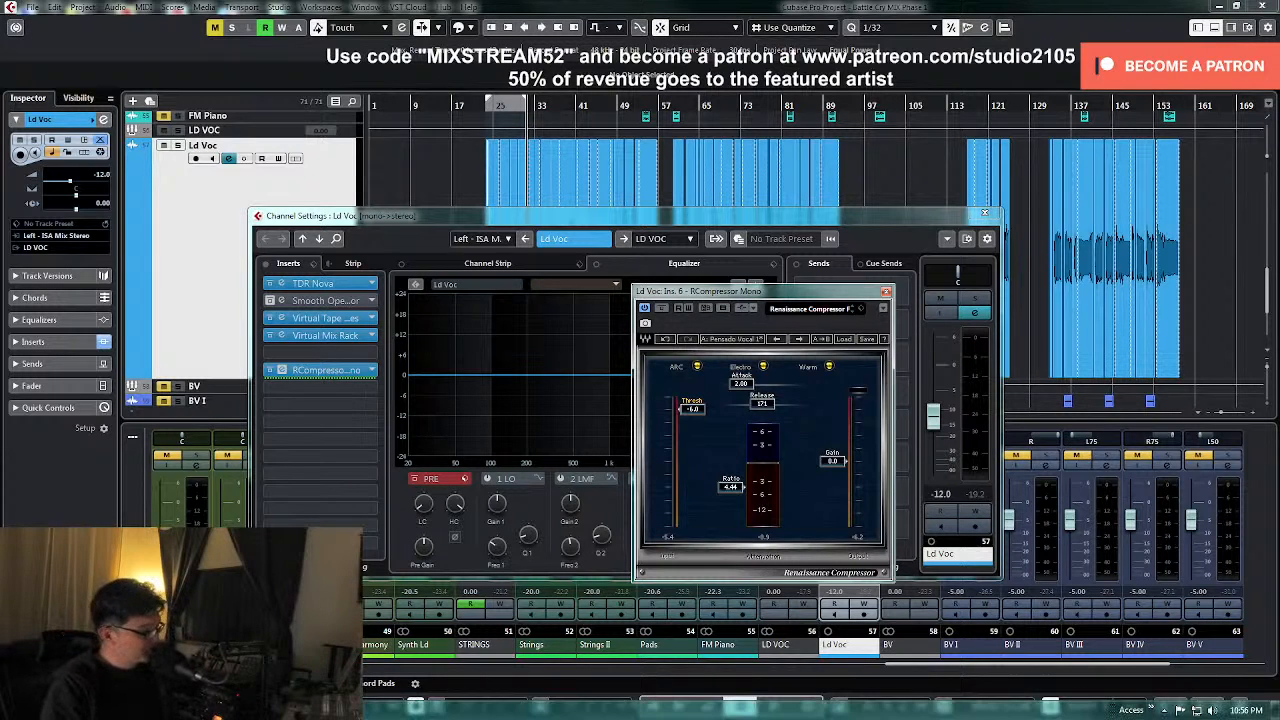
- Switch to Focusrite Control and slightly raise the software Playback 1-2 level in the Loopback 1-2 mix
click(250, 709)
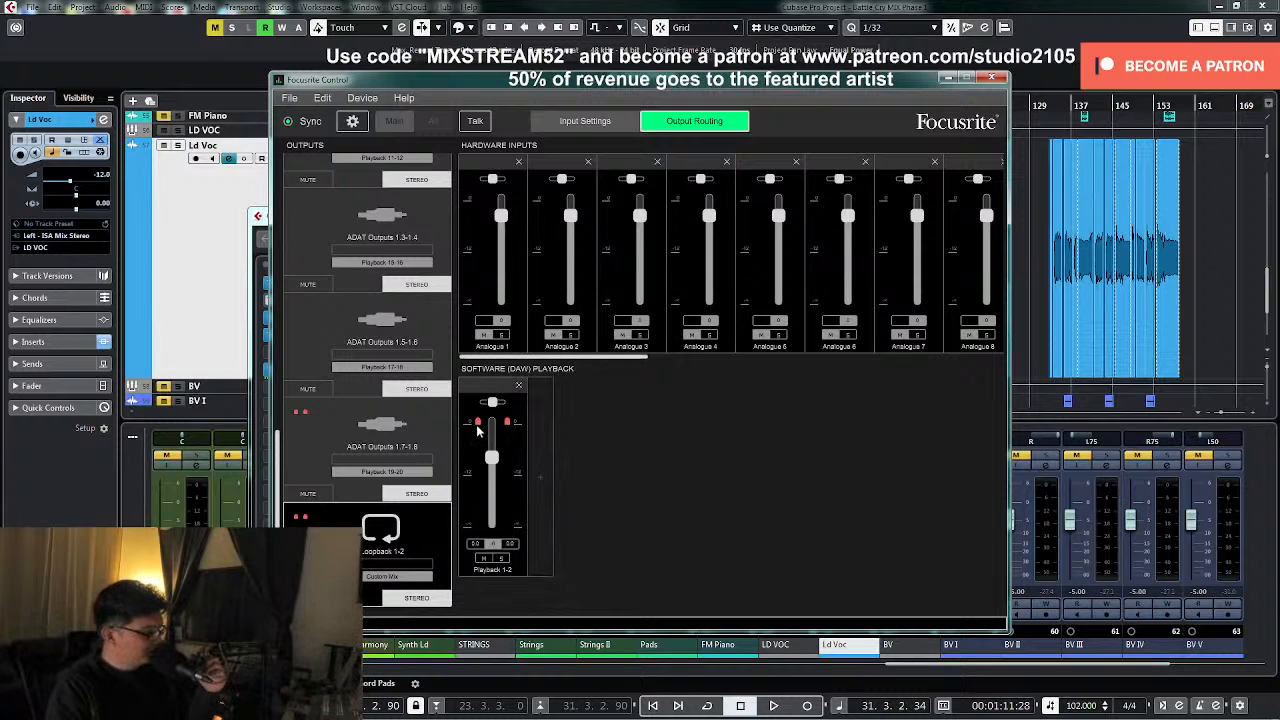
drag(492, 460, 492, 455)
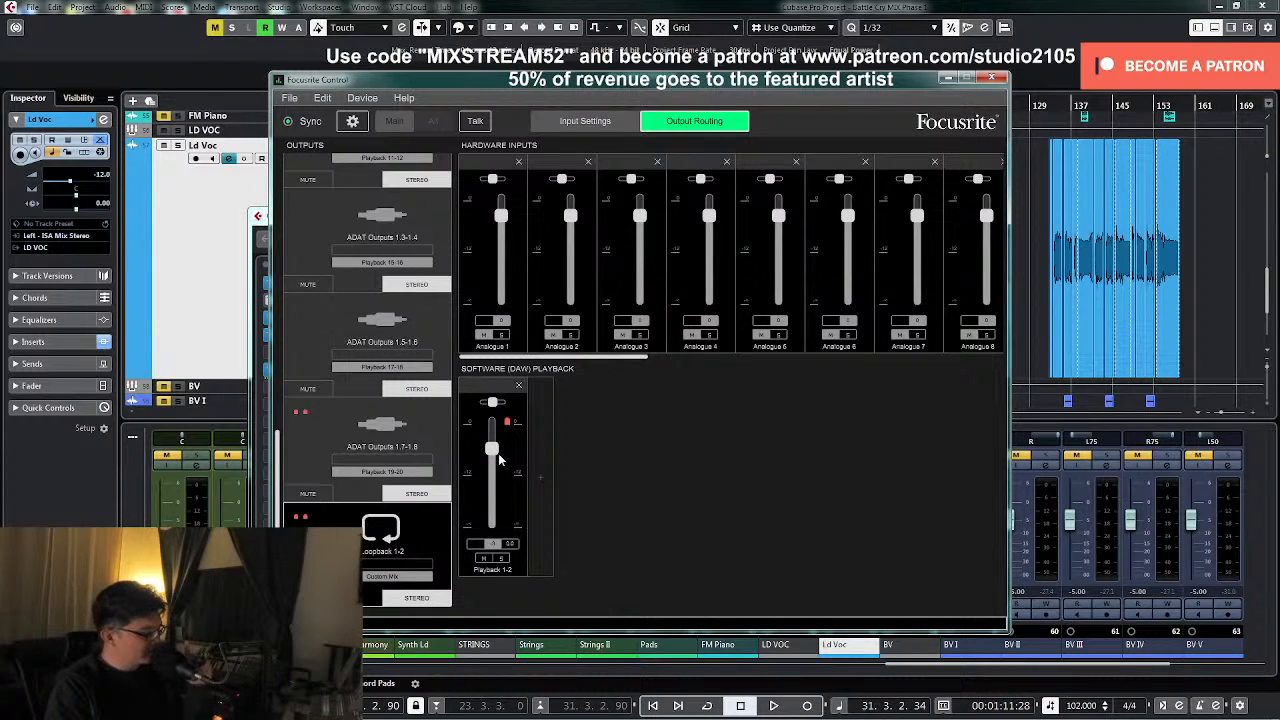
click(945, 83)
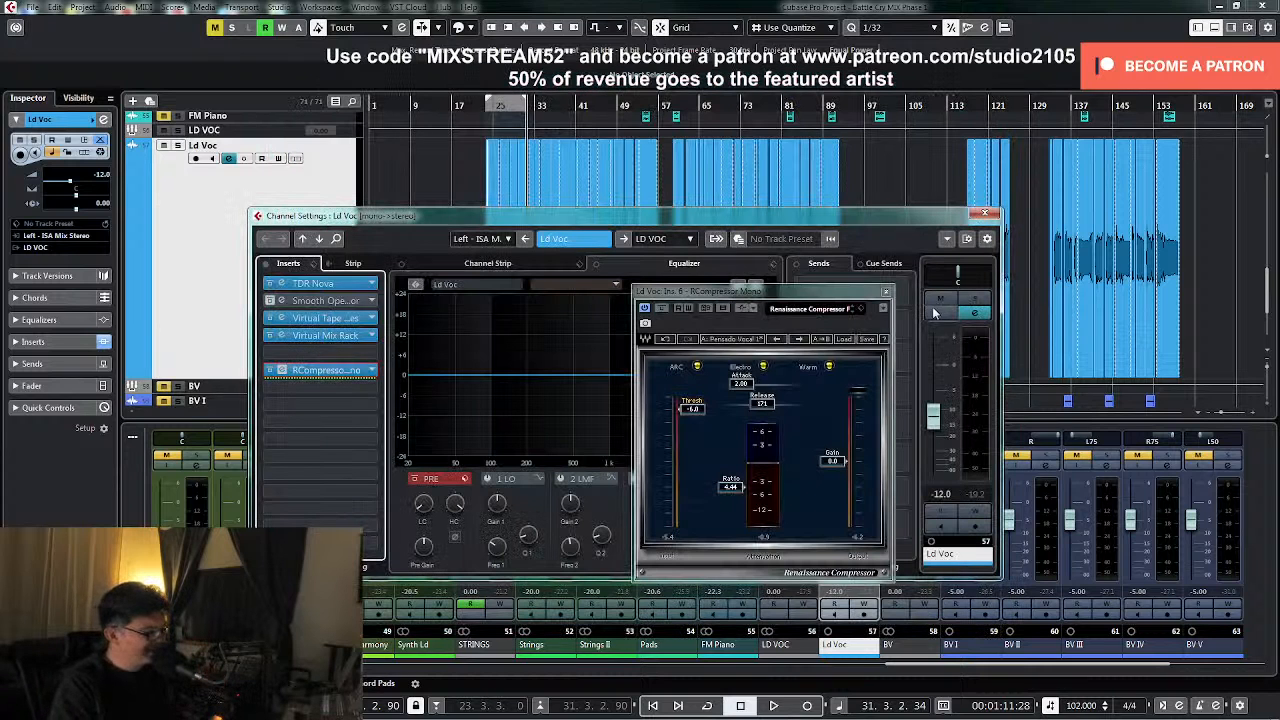
- Close the Ld Voc compressor and channel settings and replay the vocal from the start of the loop range
click(885, 293)
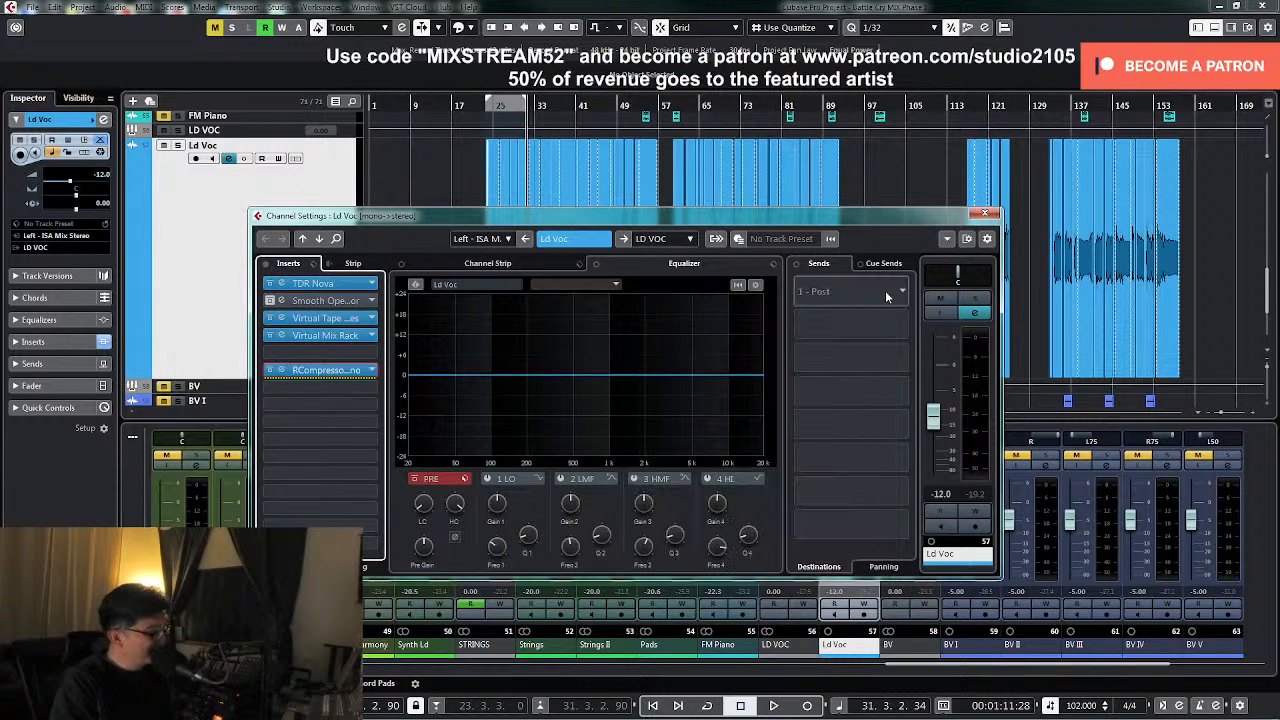
click(984, 213)
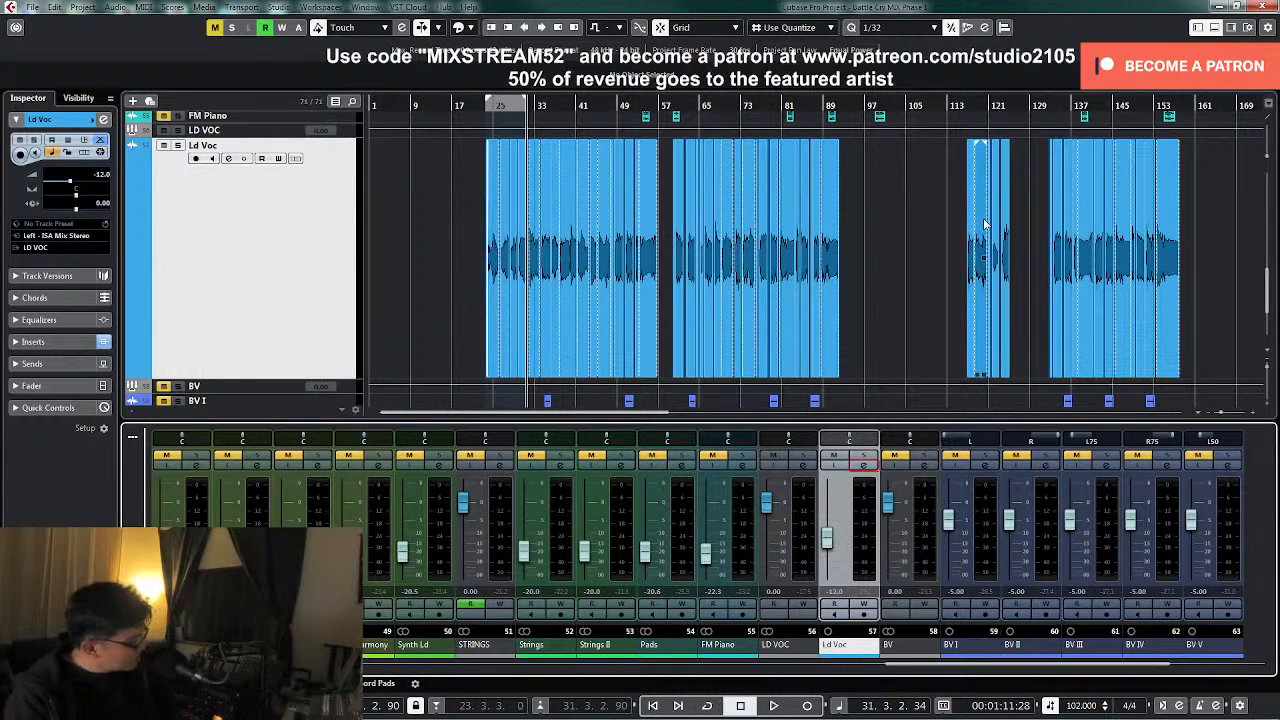
key(KP_1)
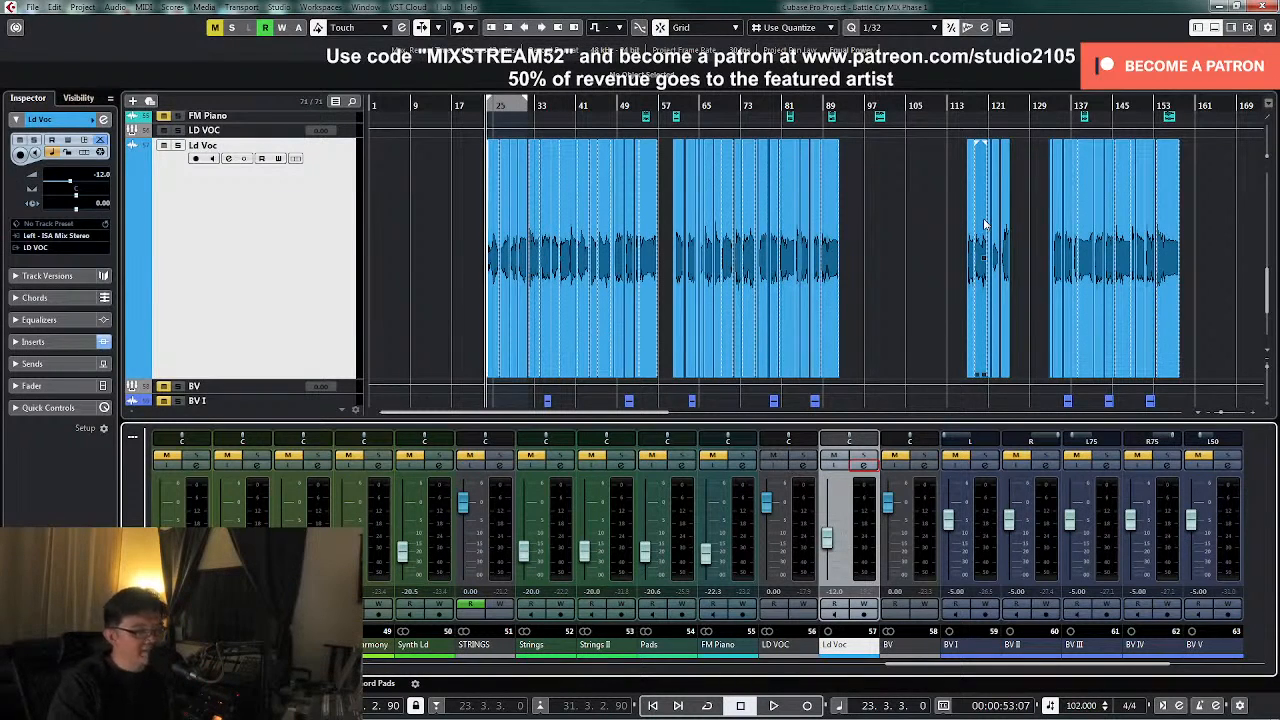
key(space)
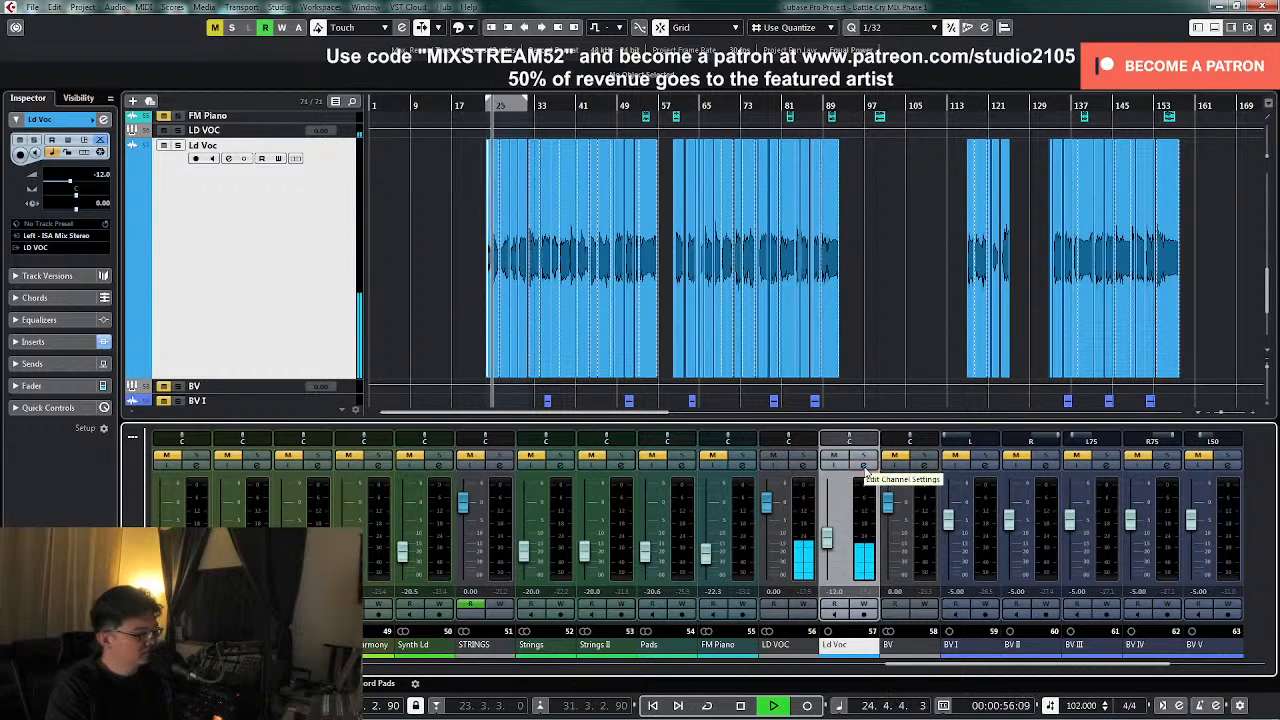
click(921, 237)
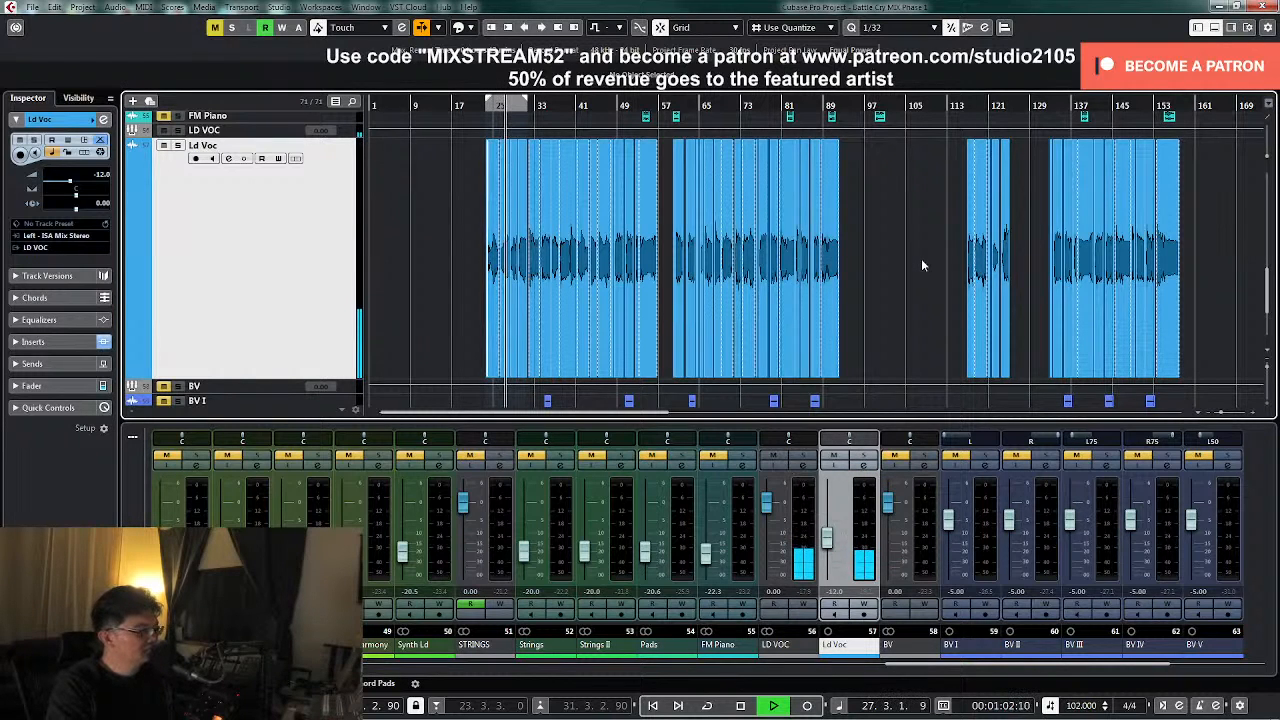
key(space)
- Place the playback cursor at 23.3.1.60, just before the first phrase on the Ld Voc track
click(487, 105)
key(h)
key(h)
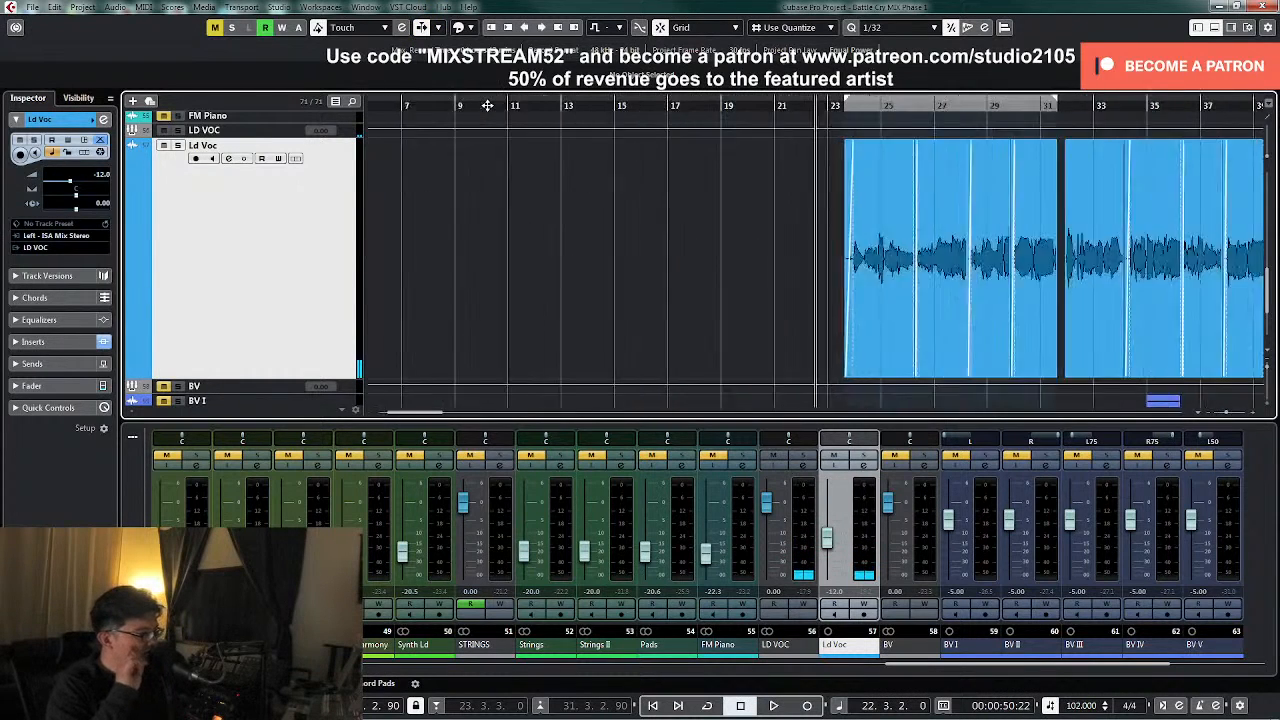
key(h)
click(870, 118)
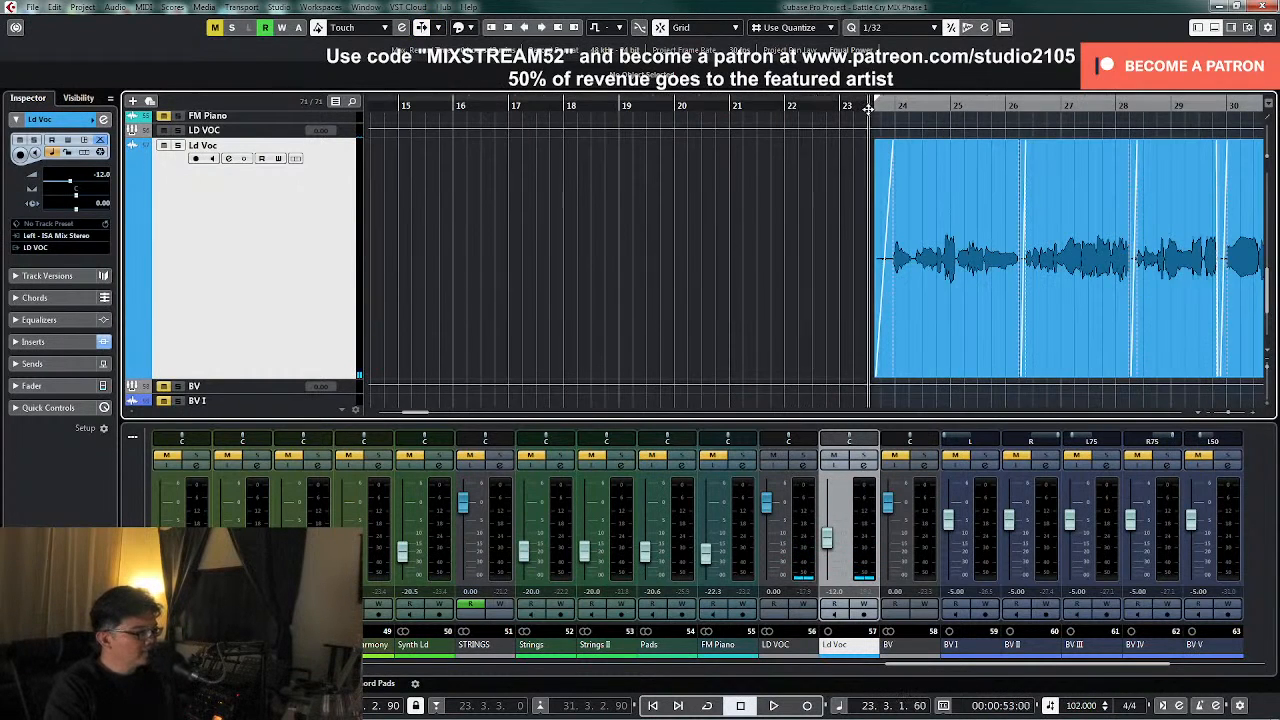
key(g)
key(g)
key(g)
key(g)
key(g)
key(g)
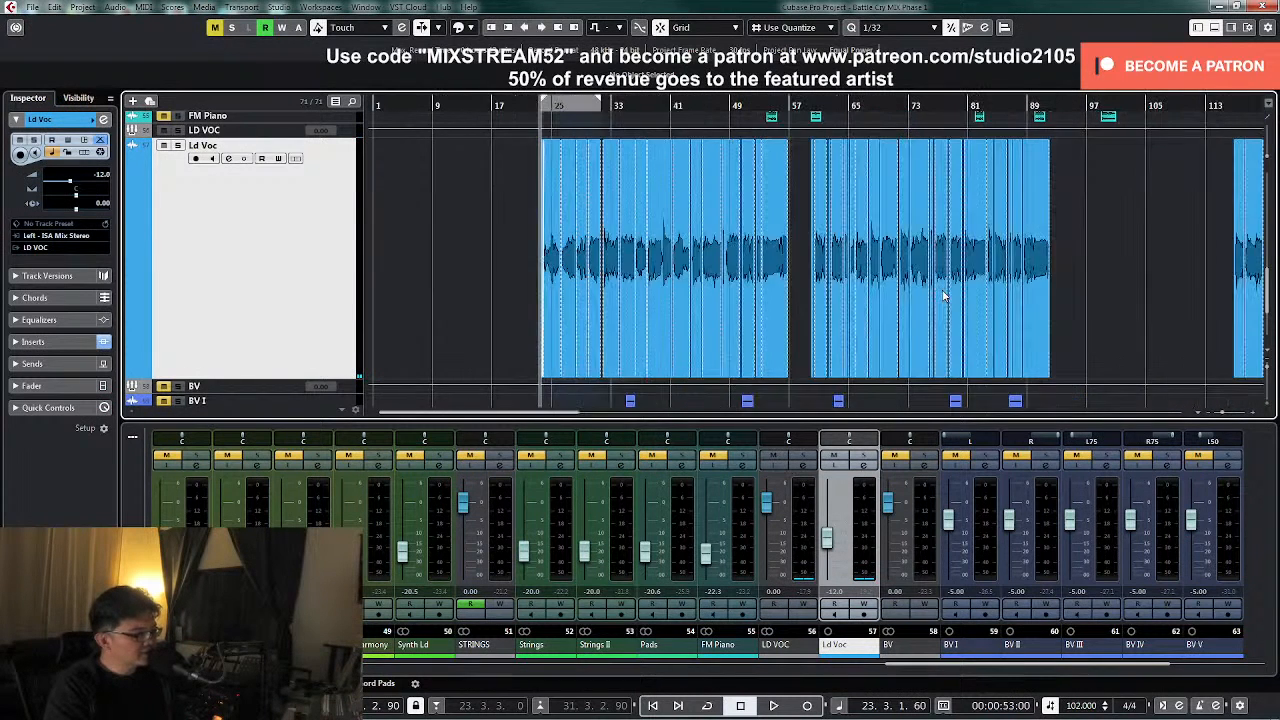
- Make the Ld Voc track taller than its neighbours and route its output to the Doubler FX channel
key(z)
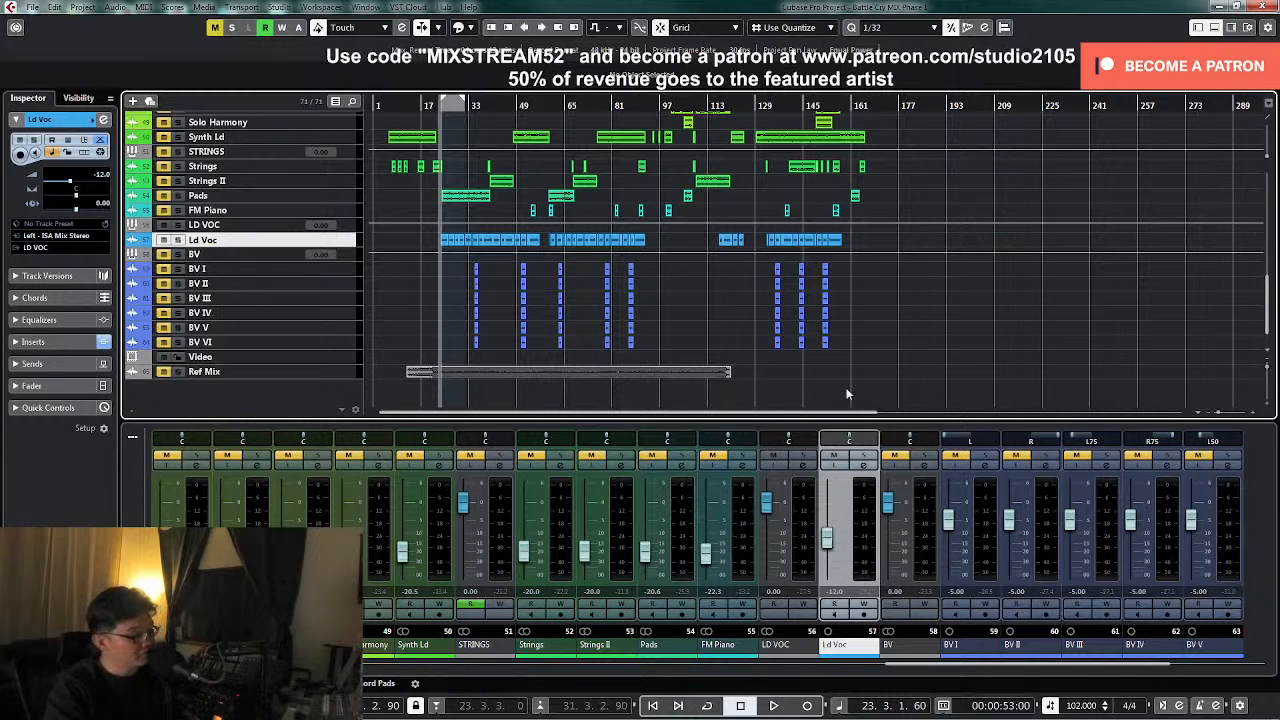
drag(345, 247, 333, 339)
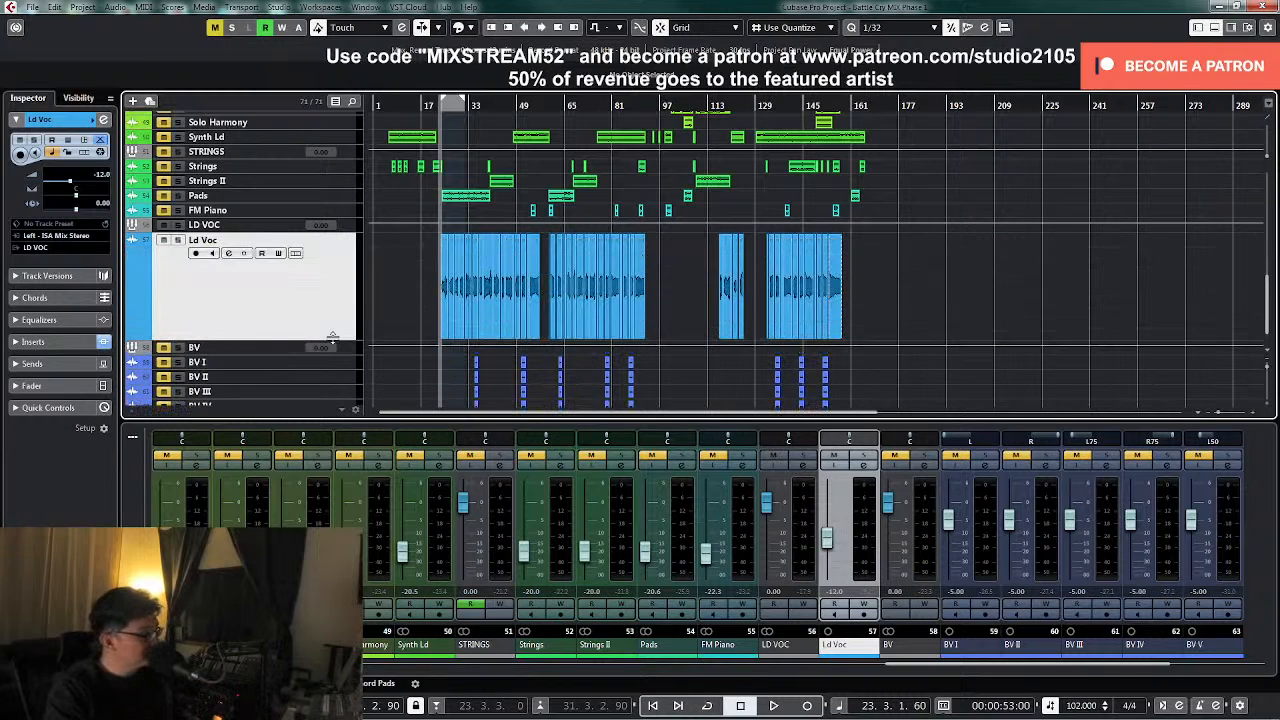
click(864, 467)
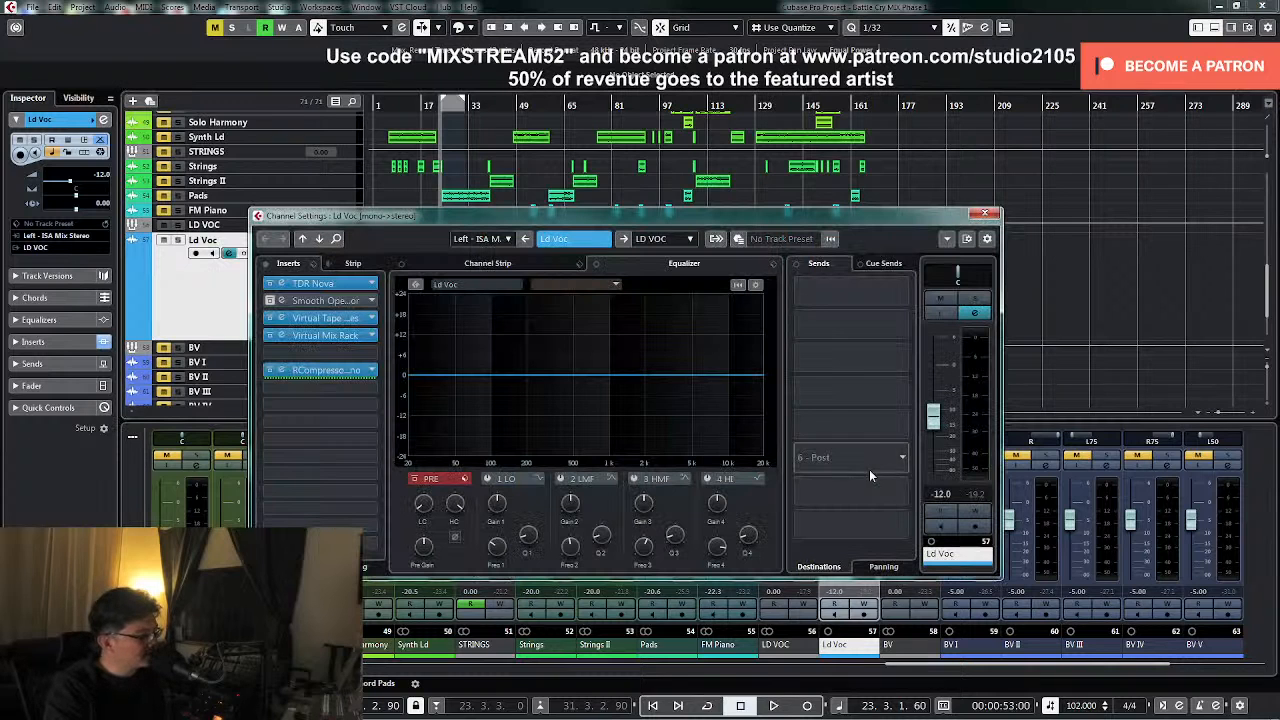
click(657, 240)
scroll(724, 530, down, 2)
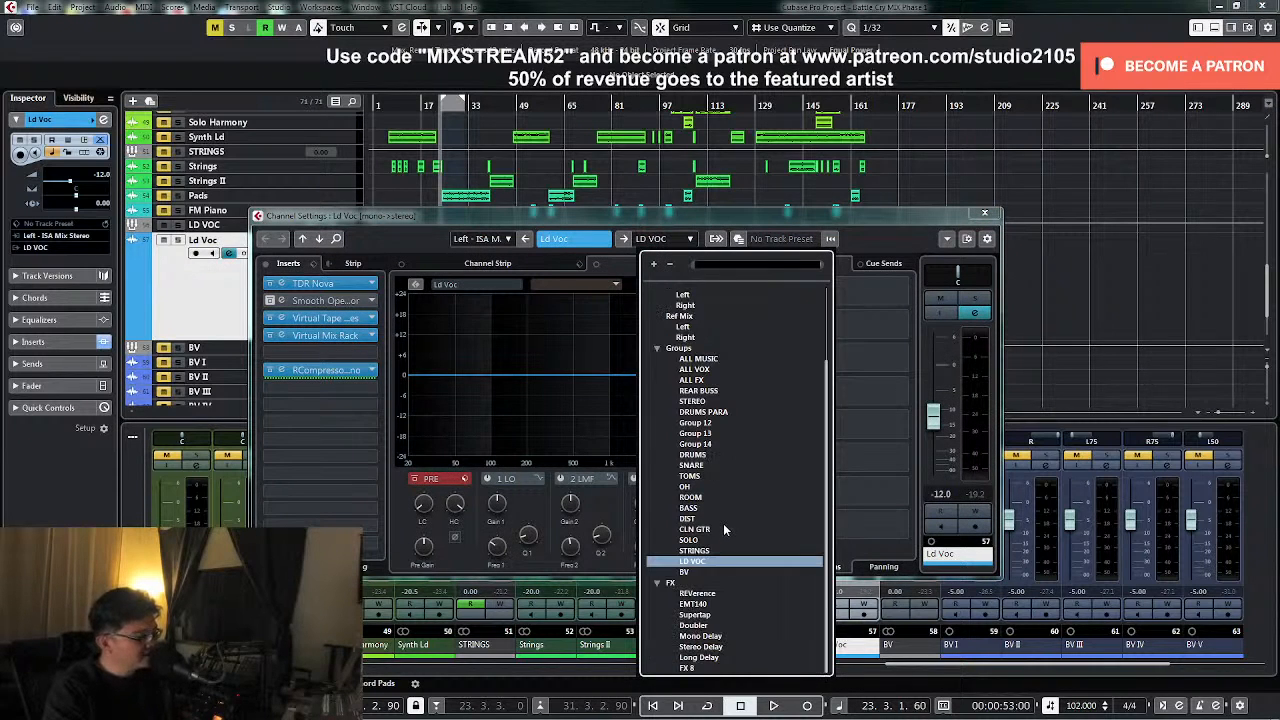
click(699, 627)
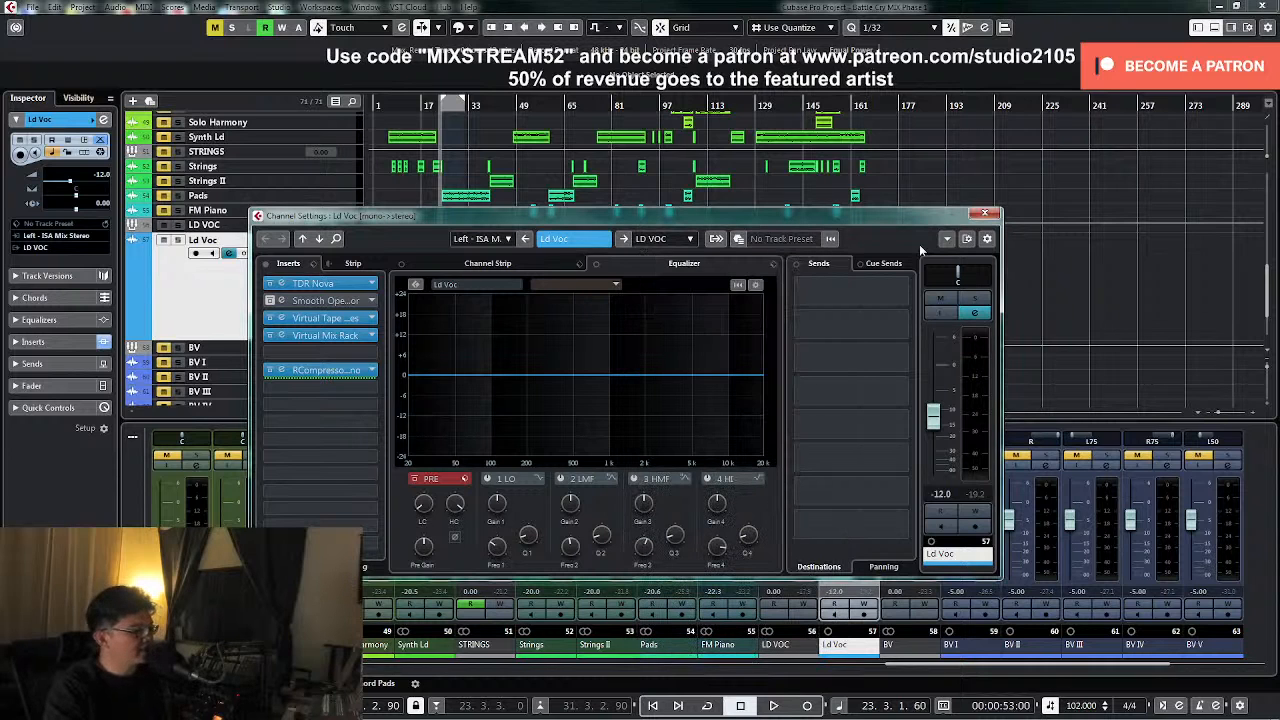
click(982, 213)
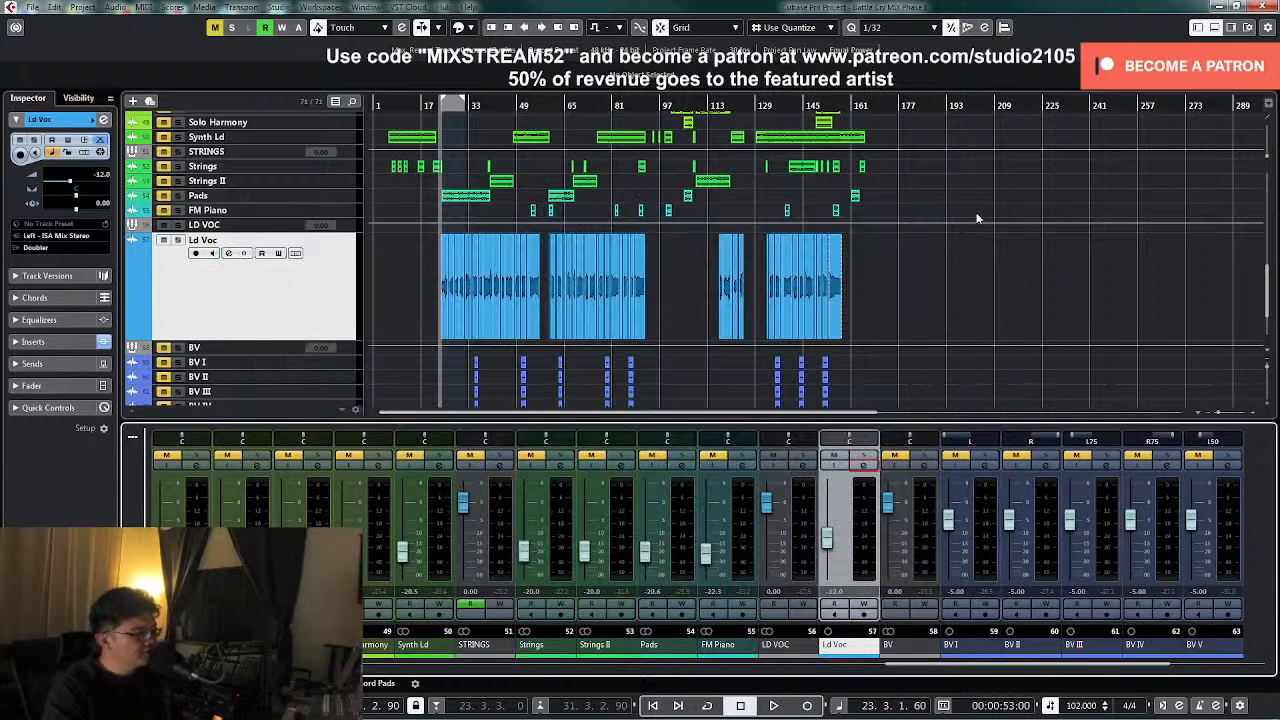
click(862, 467)
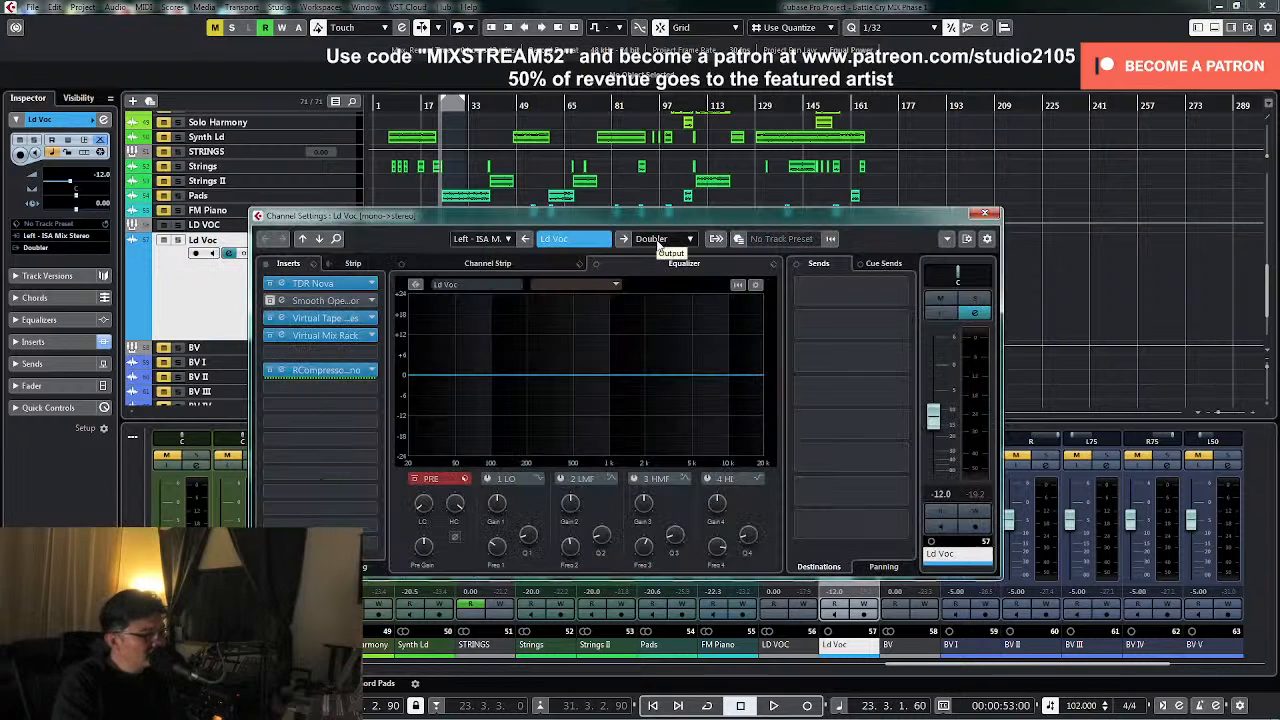
click(984, 213)
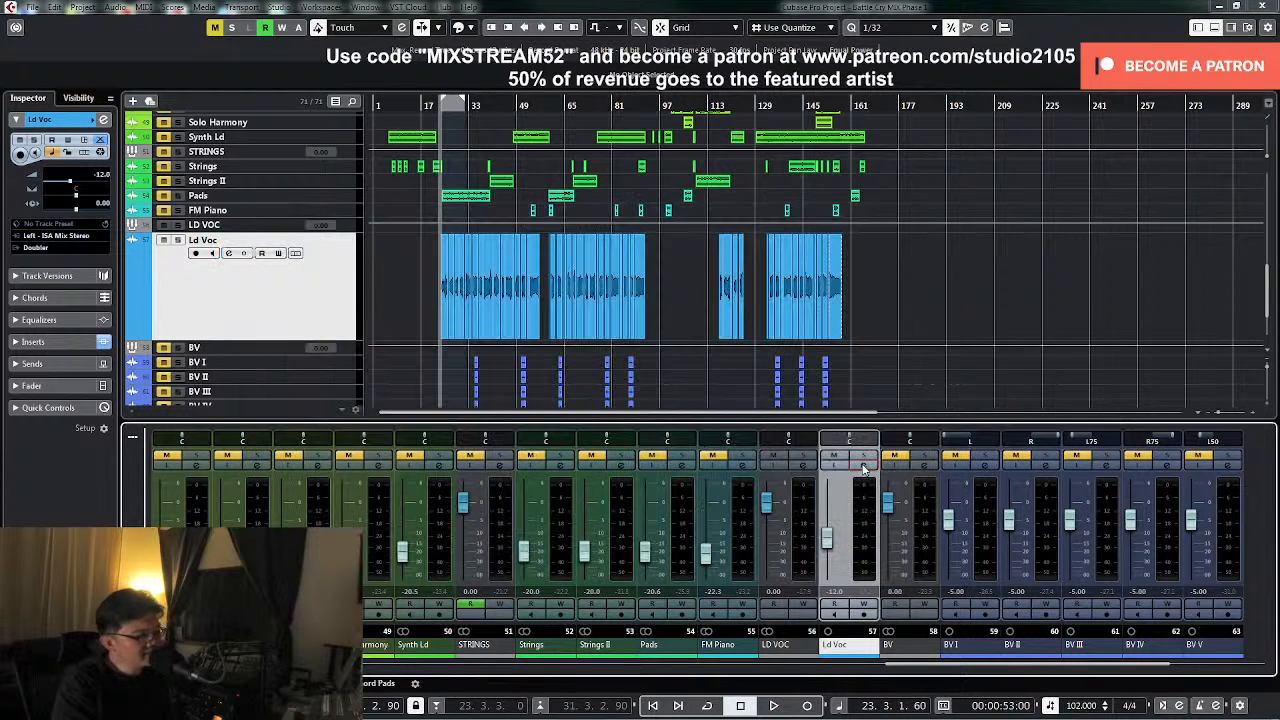
- Check the Ld Voc channel's inserts and the Doubler2 Stereo settings on the Doubler FX channel
click(862, 467)
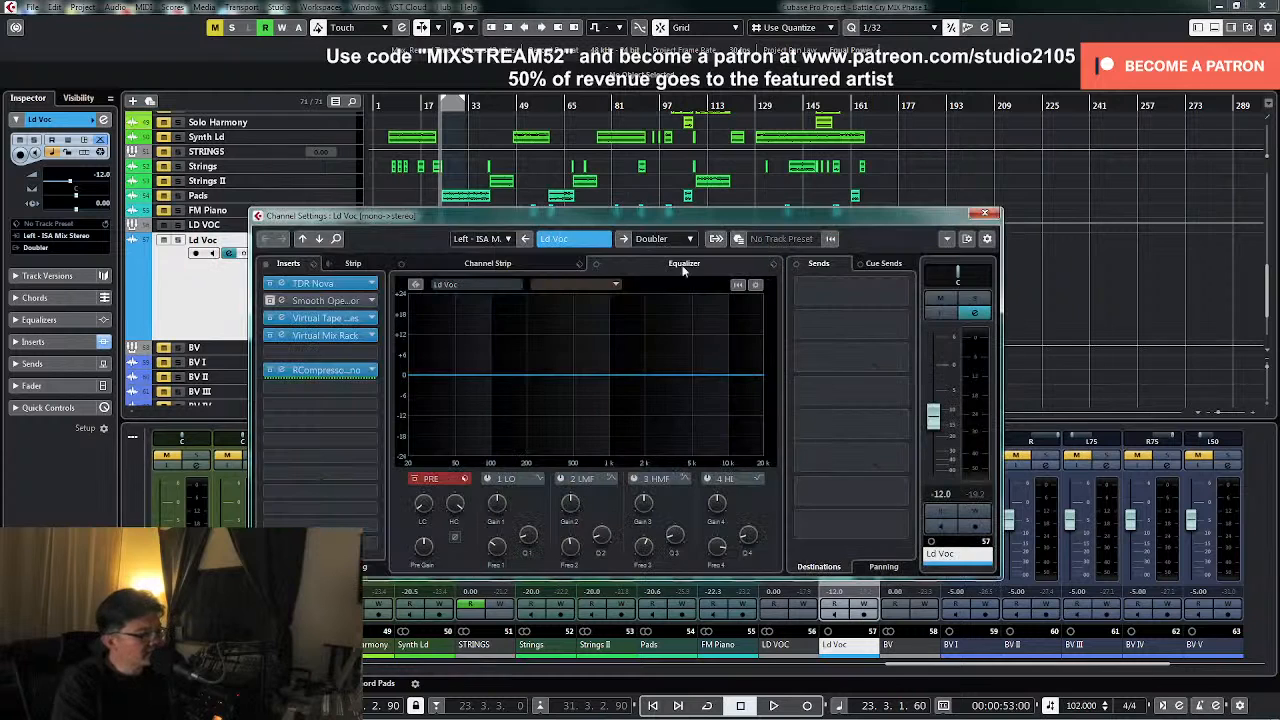
click(991, 213)
drag(928, 668, 410, 668)
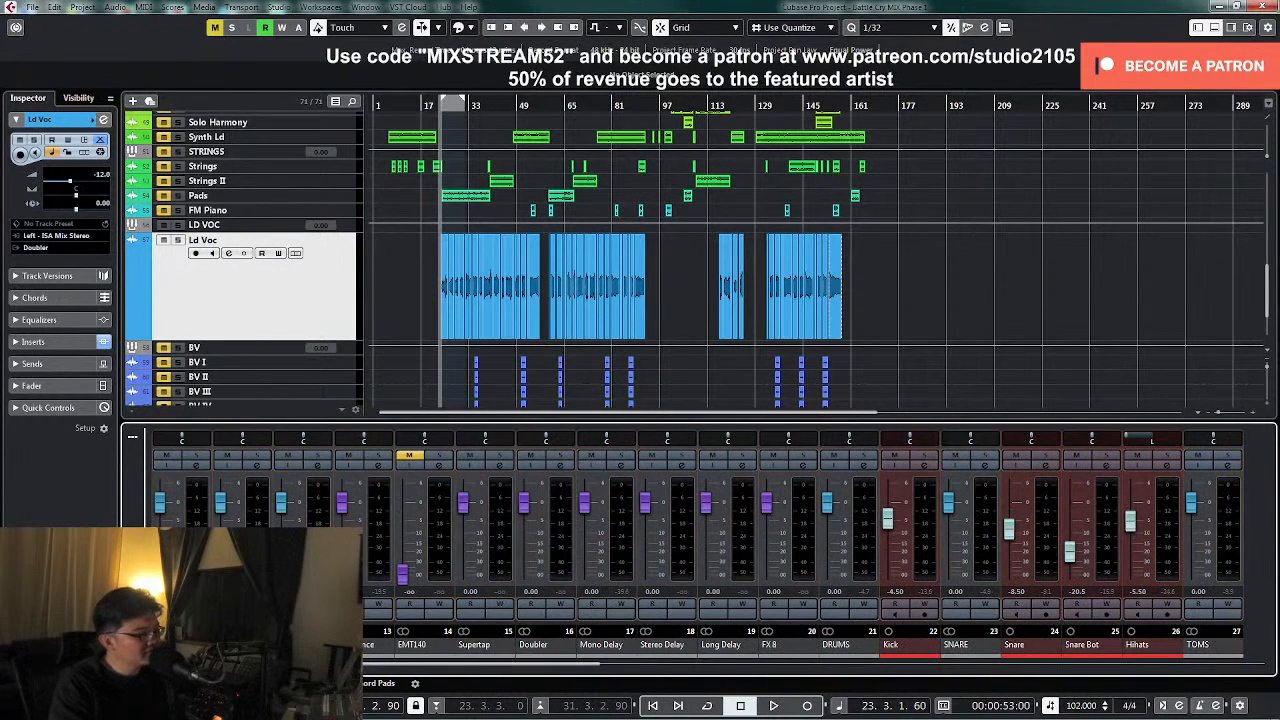
click(561, 466)
click(354, 286)
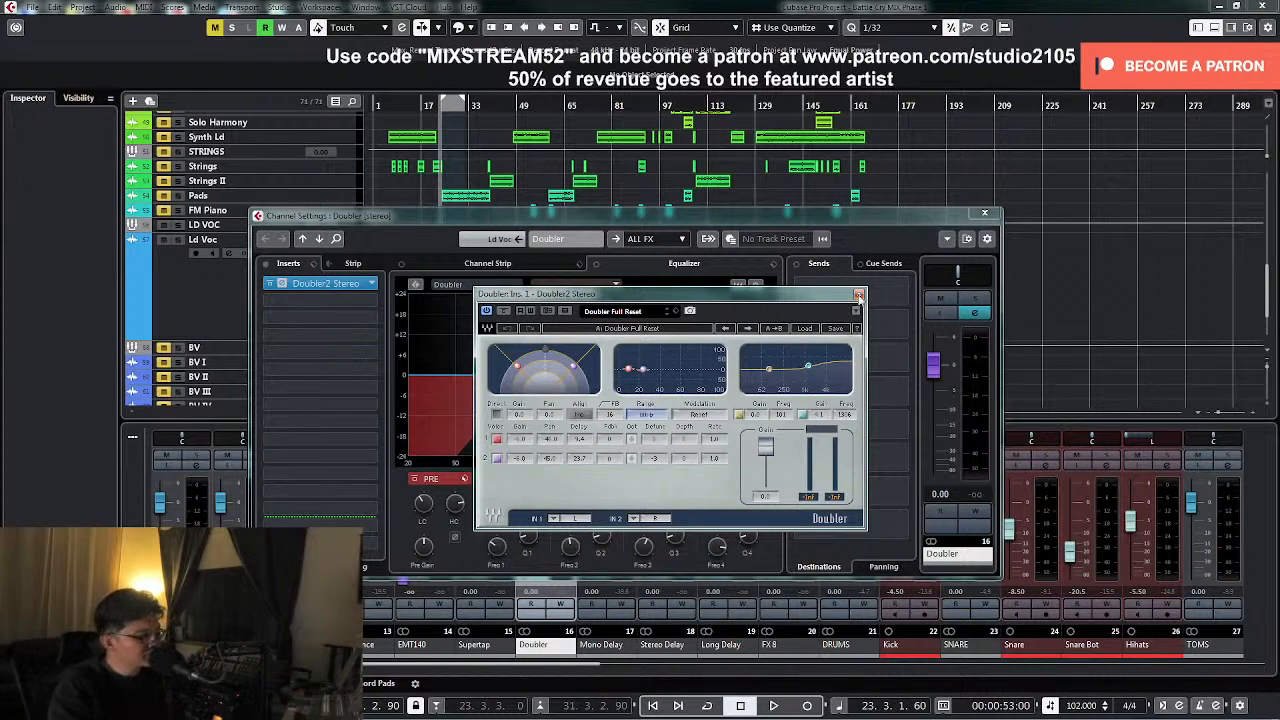
click(858, 297)
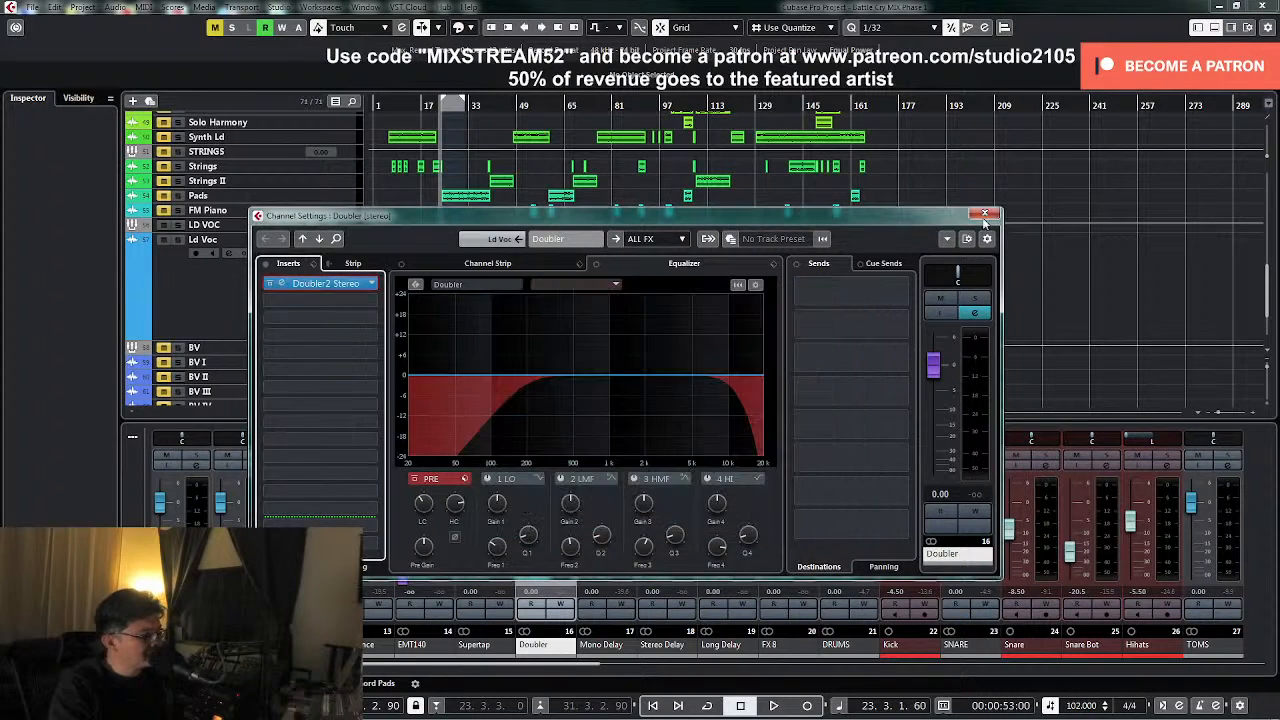
click(984, 212)
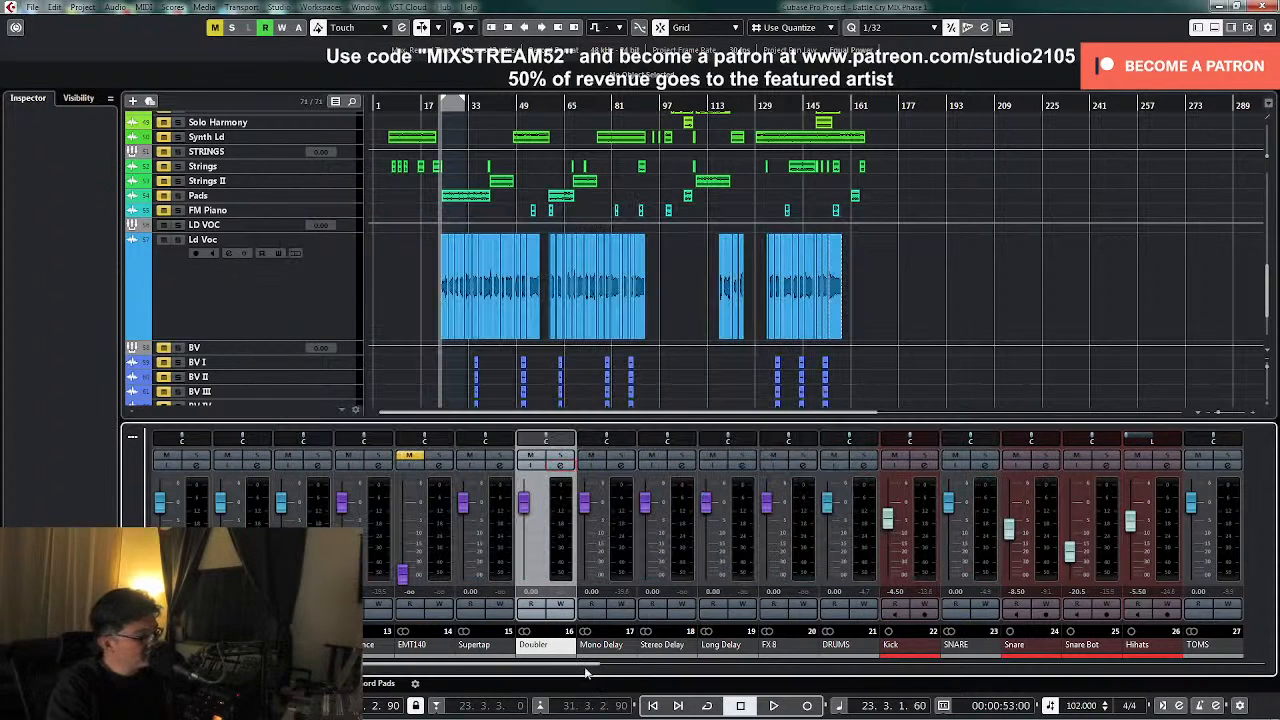
- Bypass all inserts on the STEREO group channel and close its channel settings
key(alt+Tab)
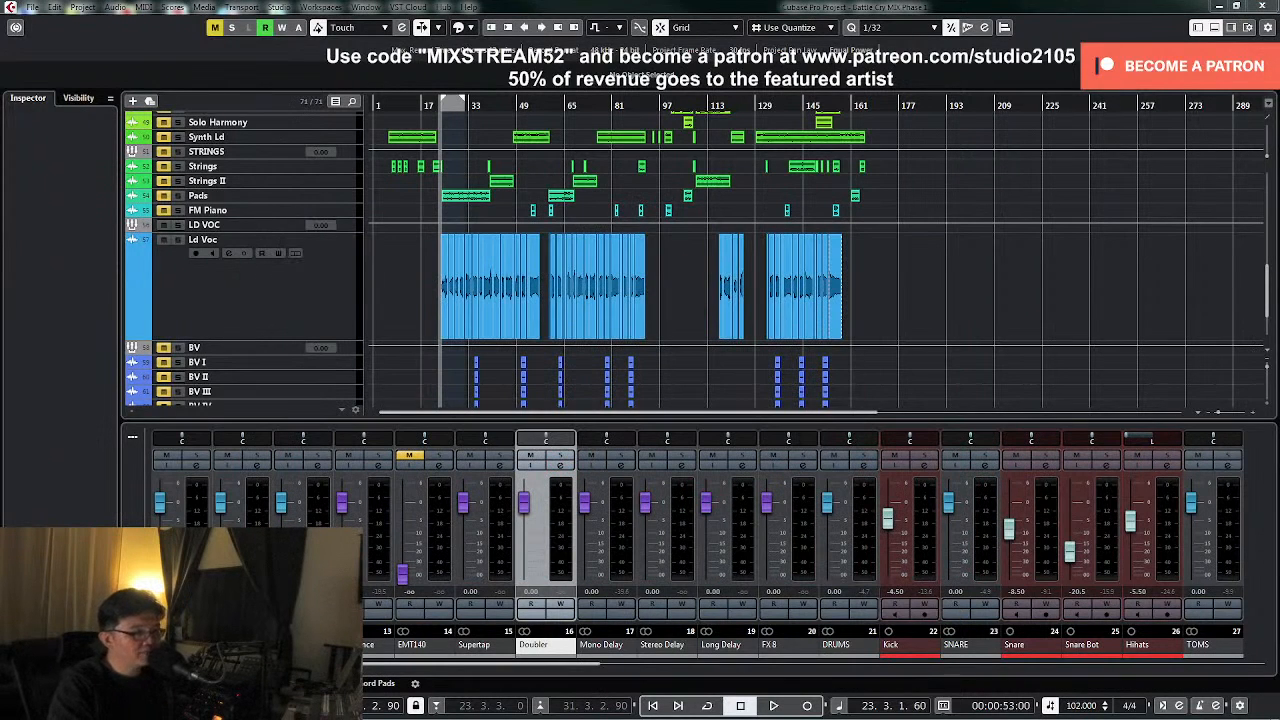
click(265, 264)
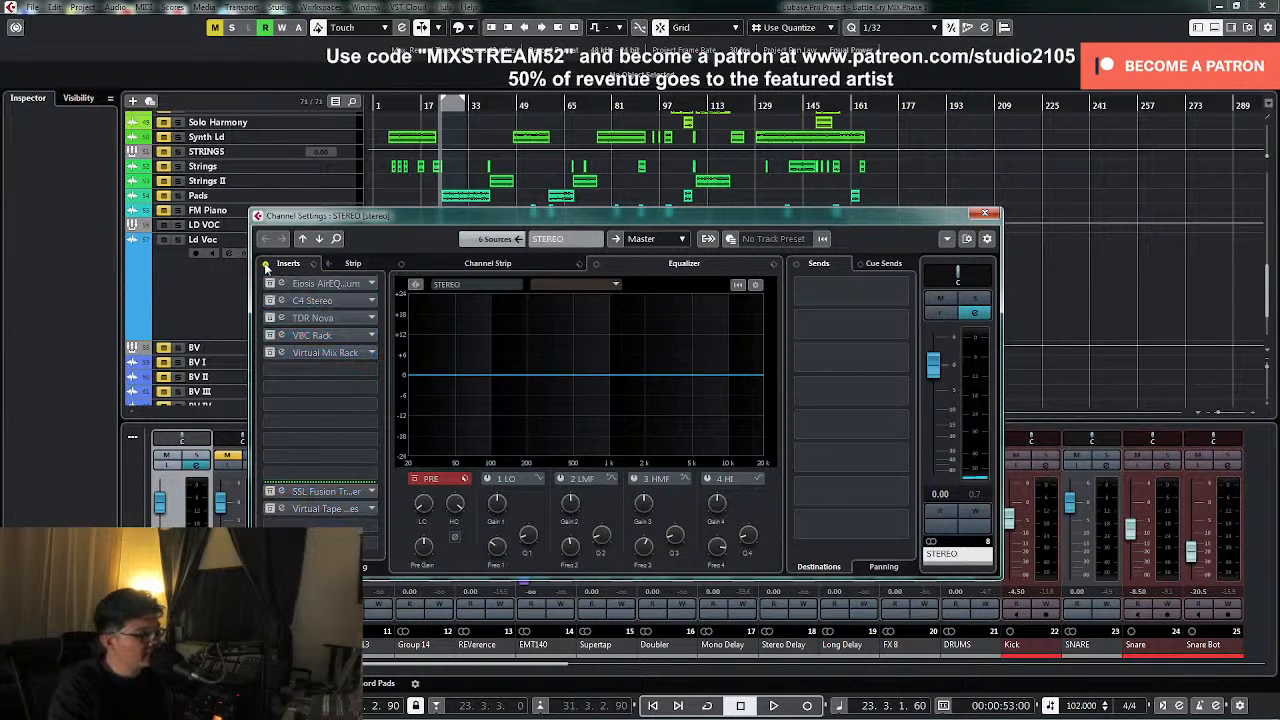
click(984, 212)
- Select all Ld Voc events, set the locators around them, and recheck the Doubler2 Stereo settings
drag(405, 308, 905, 300)
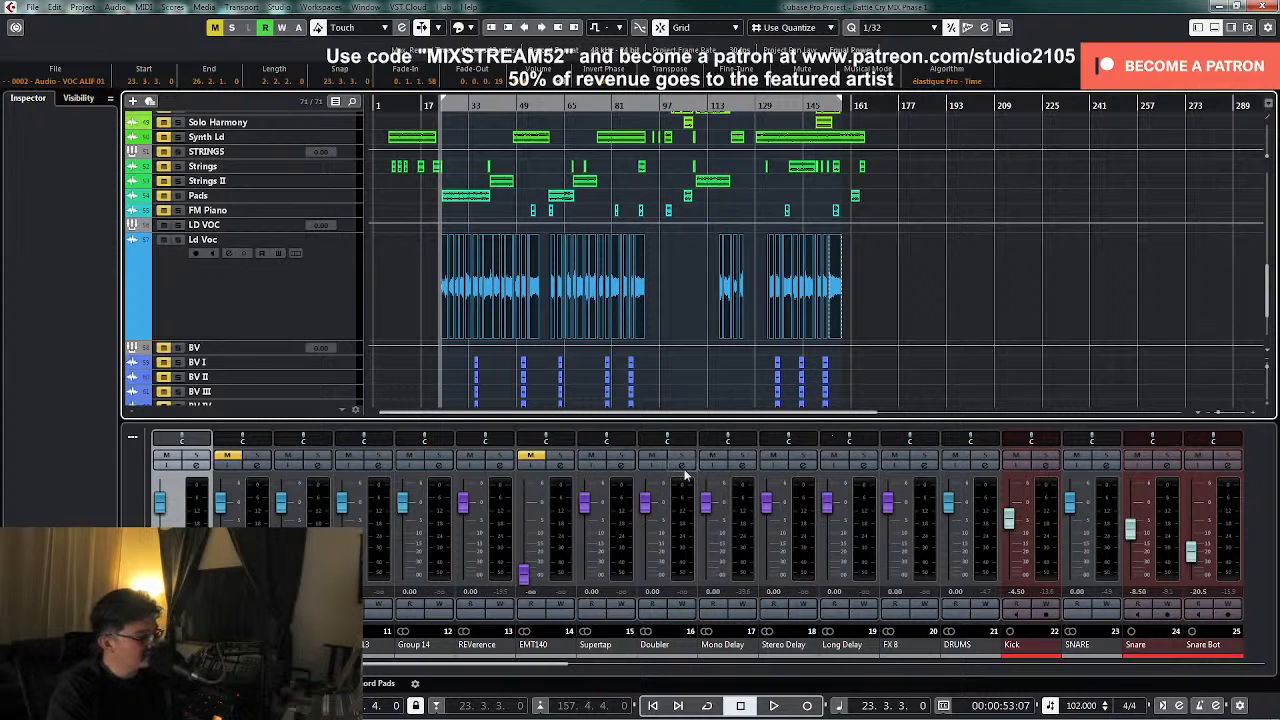
drag(406, 292, 908, 297)
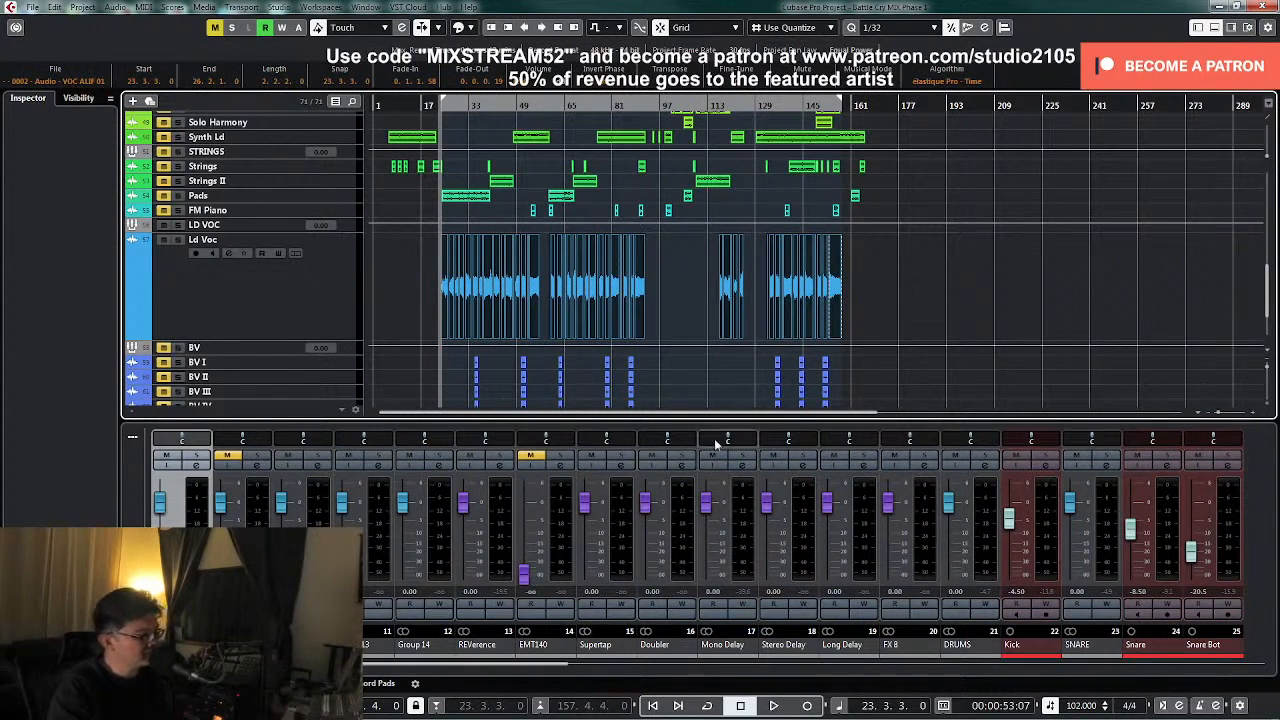
click(656, 435)
click(302, 284)
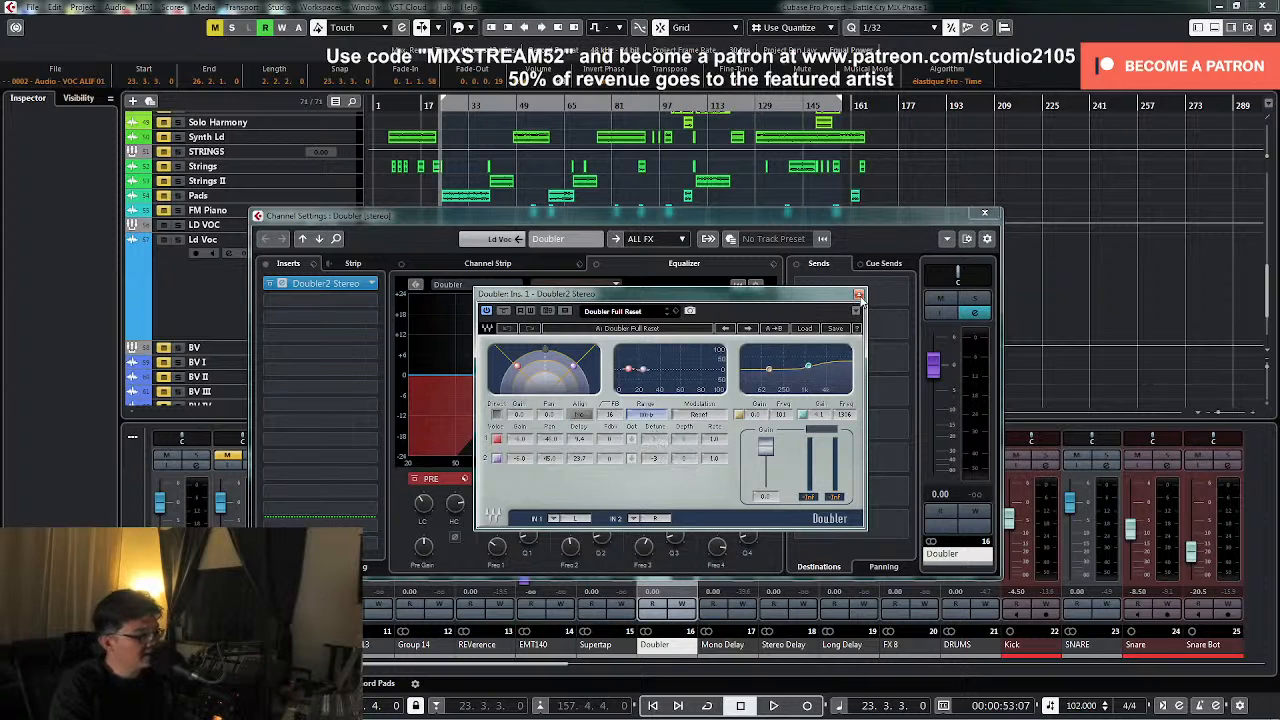
click(980, 214)
- Set up an audio mixdown export as a Wave file with only the Doubler FX channel selected
key(ctrl+e)
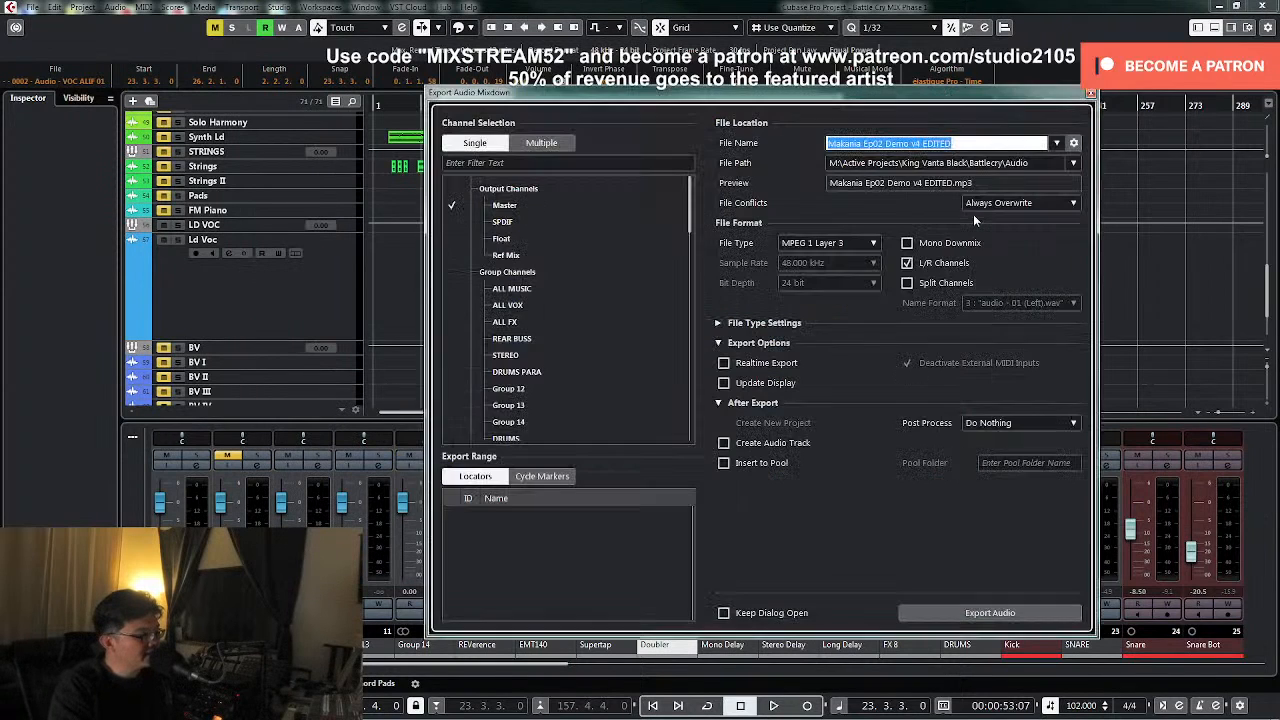
click(874, 245)
click(815, 264)
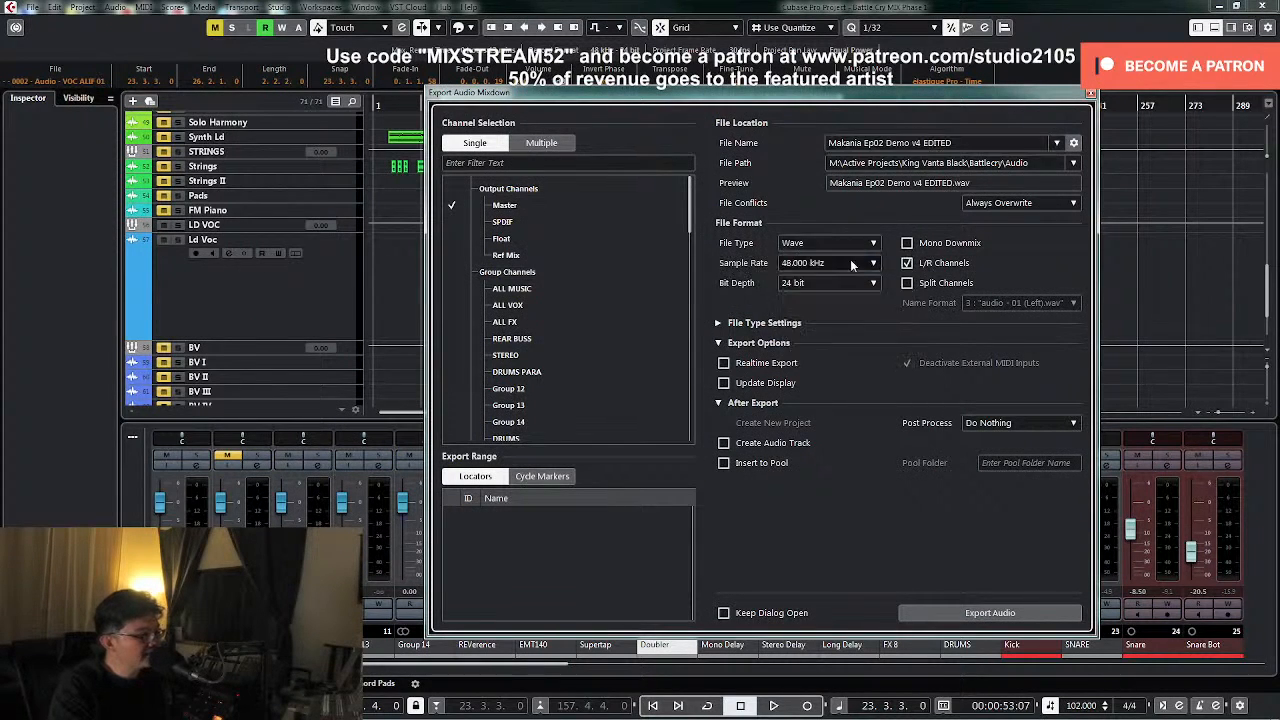
scroll(542, 275, down, 10)
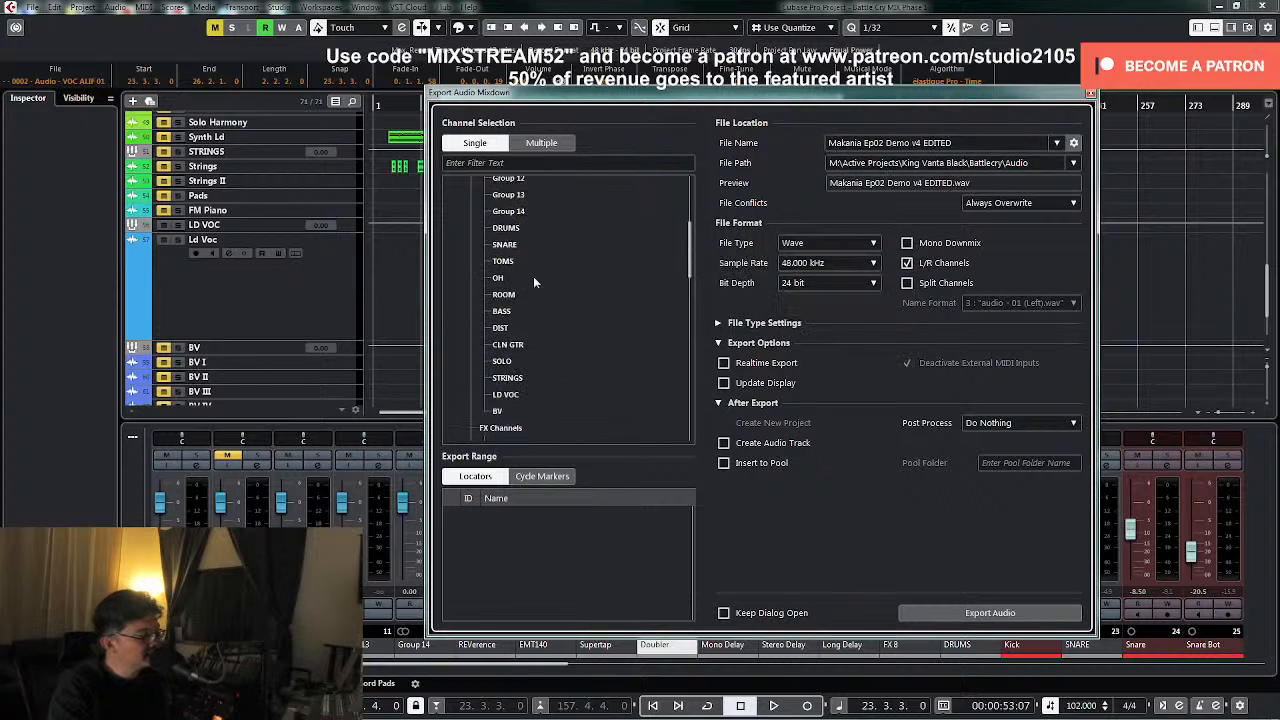
click(456, 337)
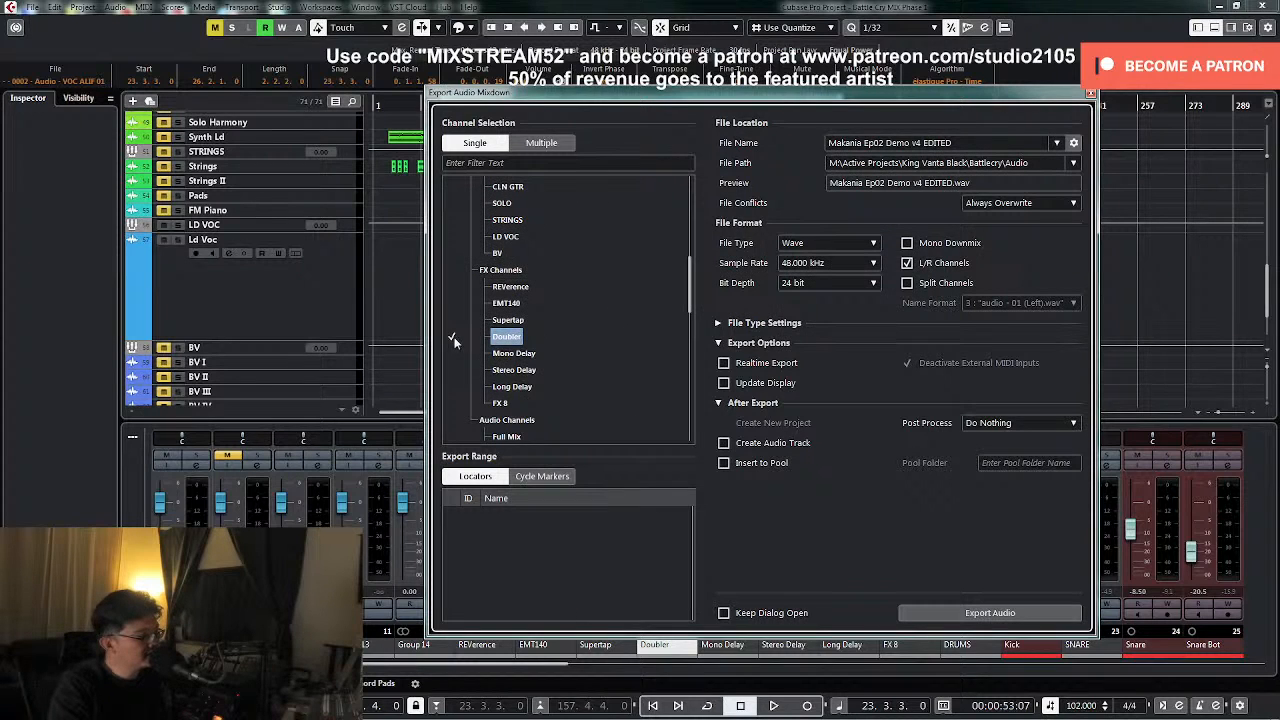
- Name the mixdown file "Doubler +3"
click(967, 142)
text(DOub)
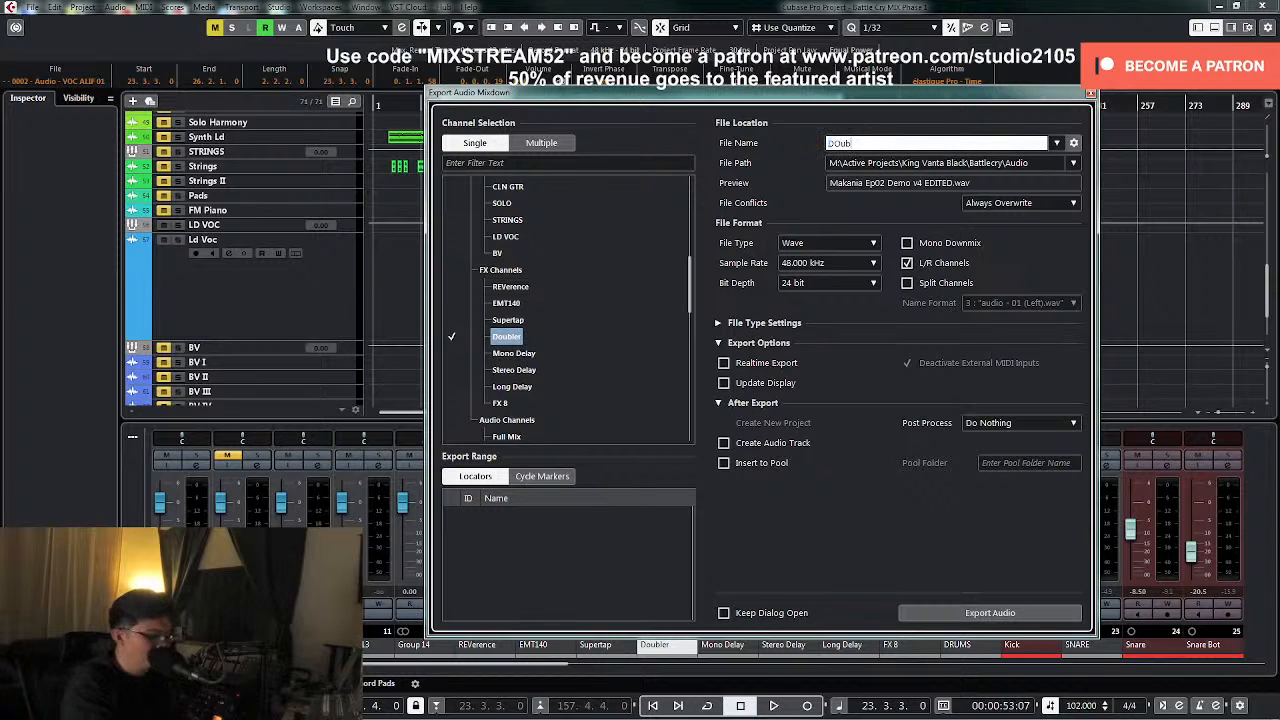
text(ler +3)
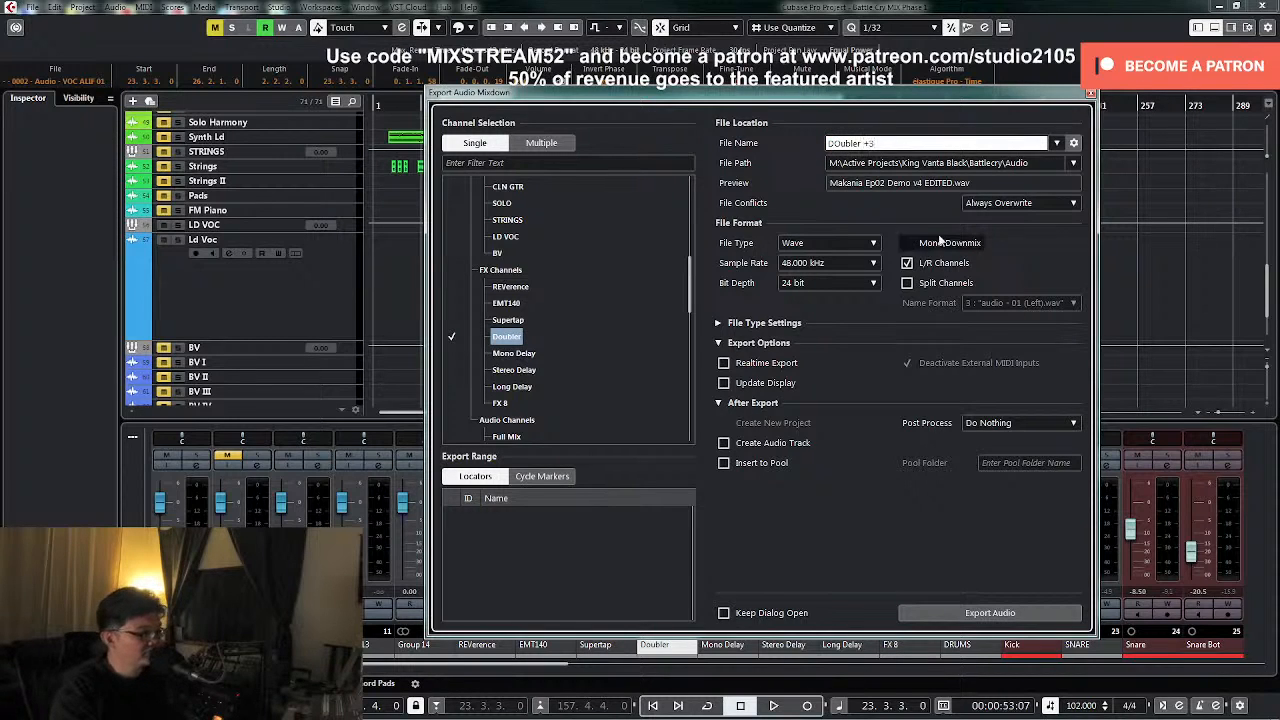
key(Return)
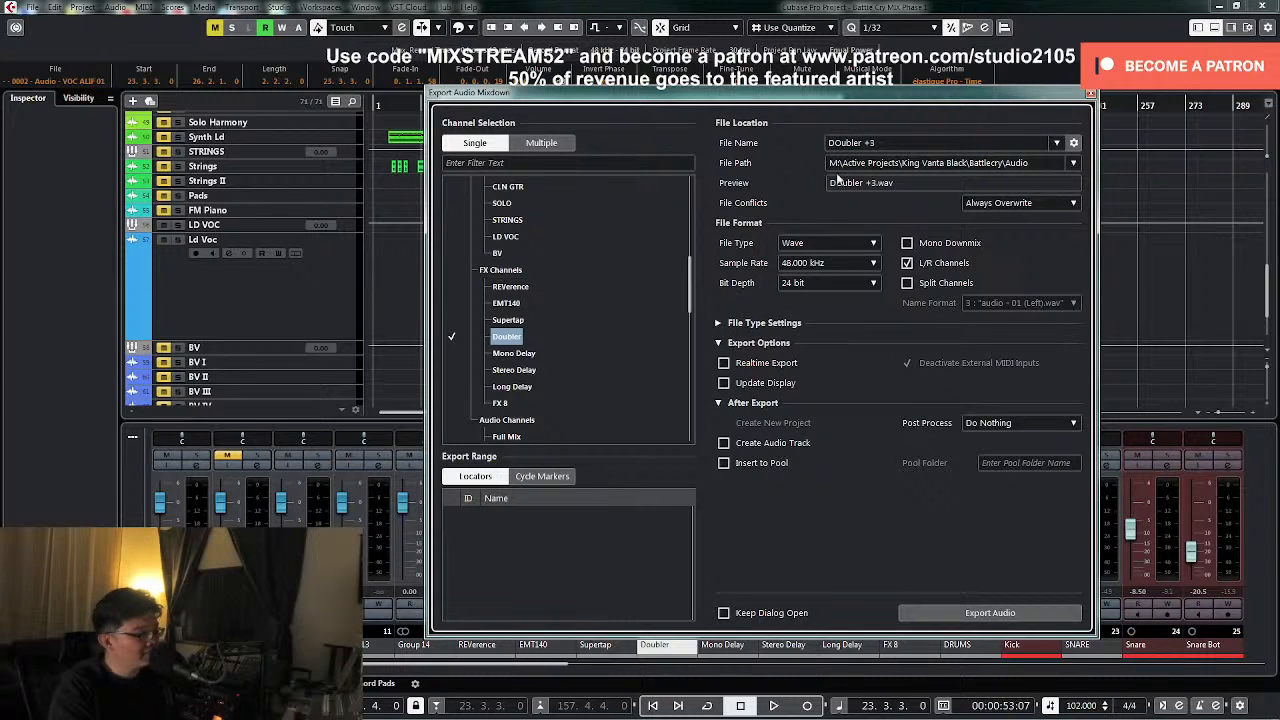
click(850, 143)
click(835, 143)
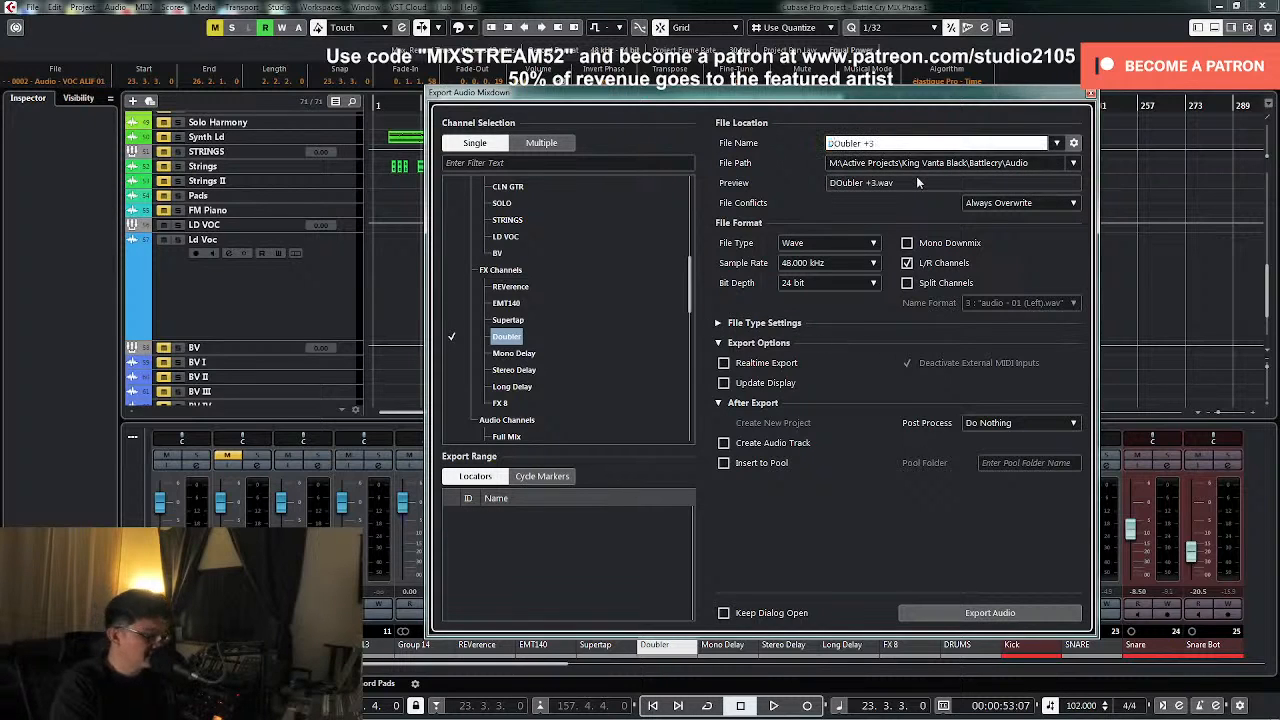
key(Delete)
text(o)
key(Return)
- Export the Doubler mixdown with Insert to Pool and Create Audio Track enabled
click(775, 464)
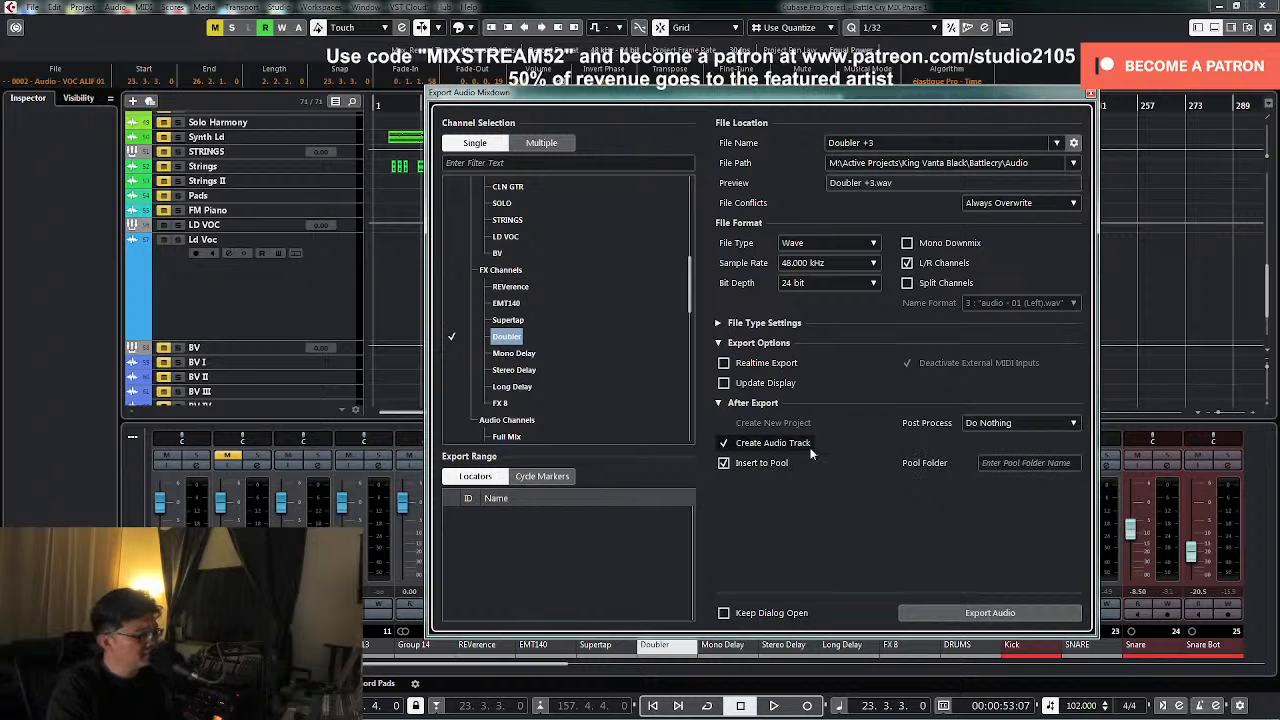
click(1000, 612)
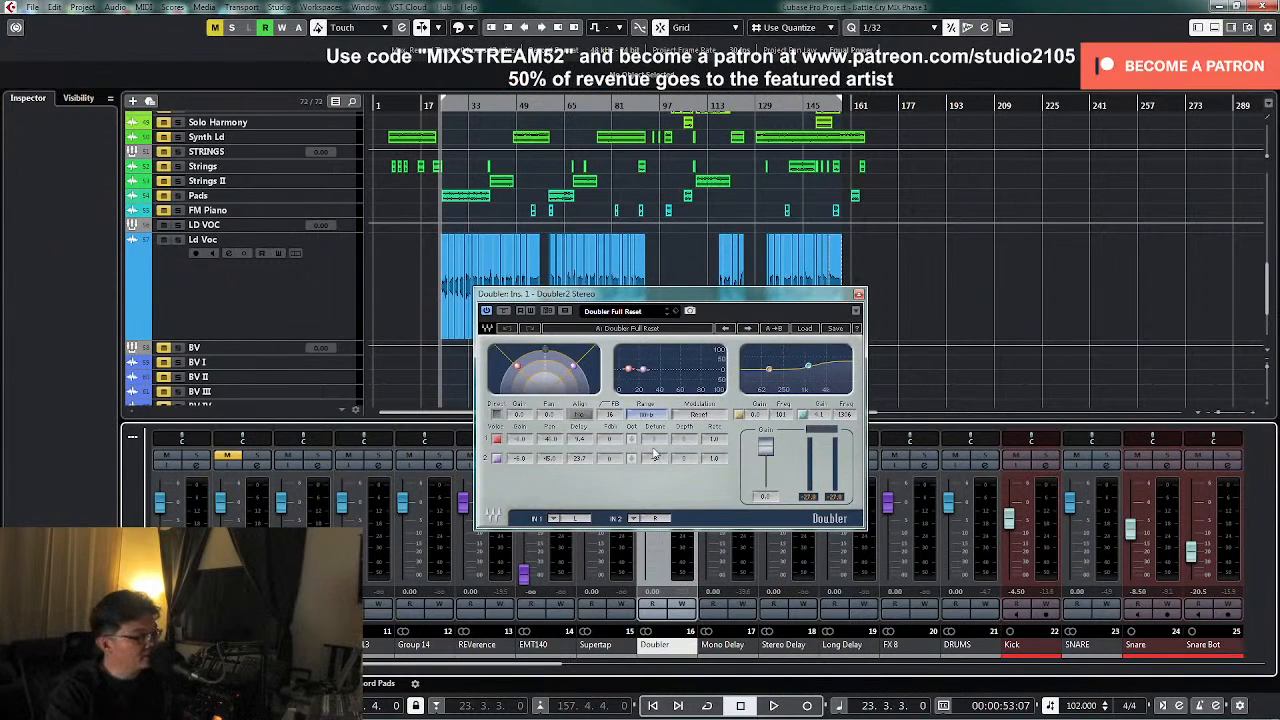
- Set the two Doubler2 Stereo voices to opposite detunes of 6 and export the Doubler channel as "Doubler -6"
drag(656, 440, 661, 451)
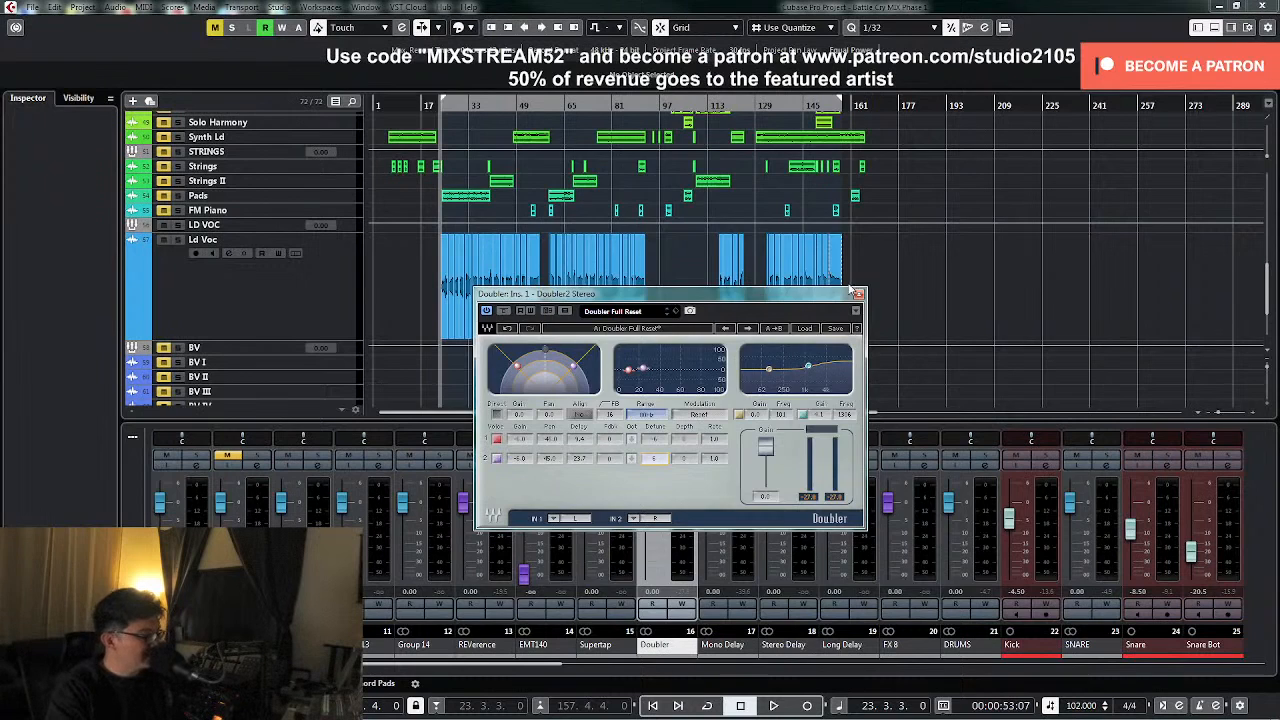
key(ctrl+shift+e)
click(875, 143)
drag(864, 143, 912, 143)
text(+6)
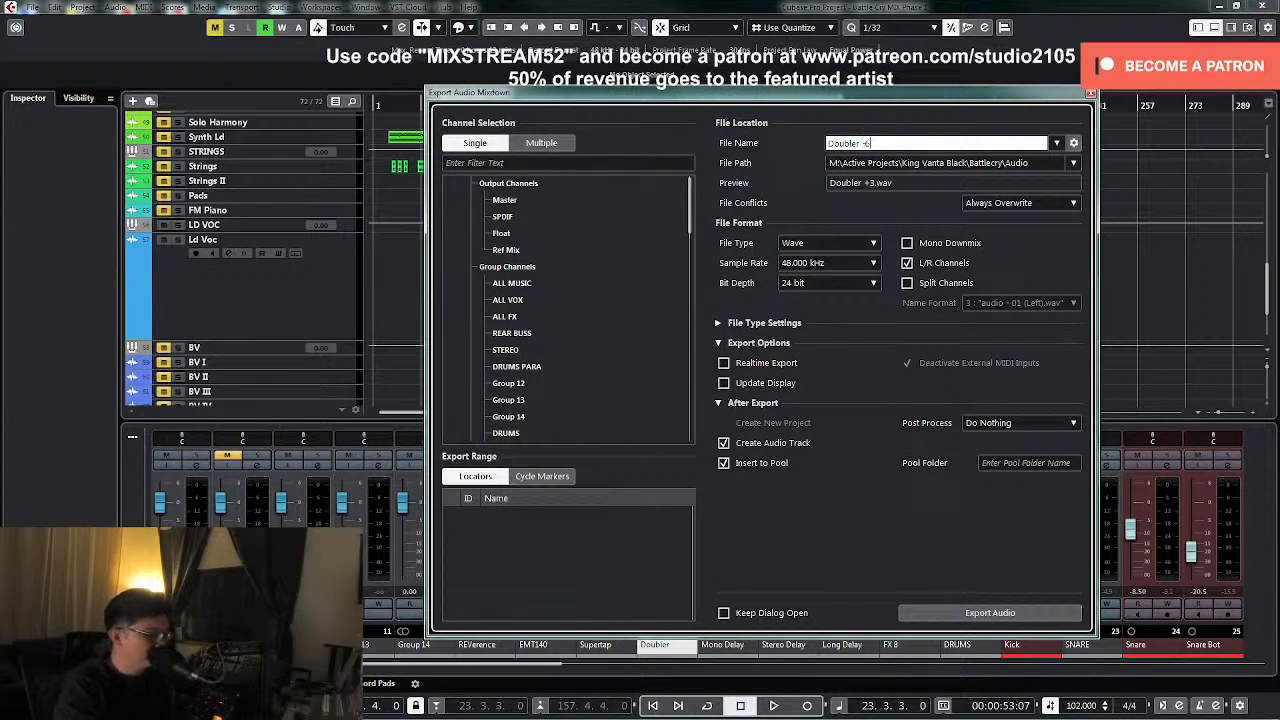
click(974, 618)
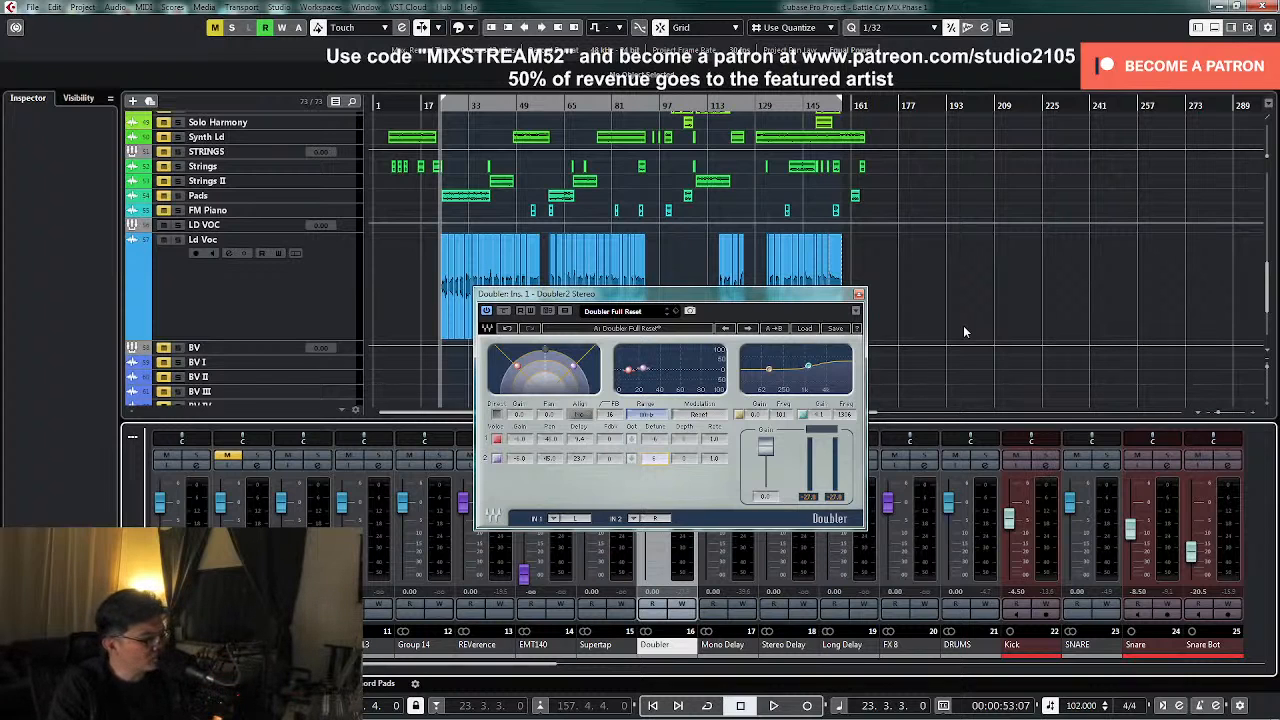
- Widen the detune of the Doubler2 Stereo voices further and try to export the Doubler channel as "Doubler +9"
drag(656, 440, 654, 477)
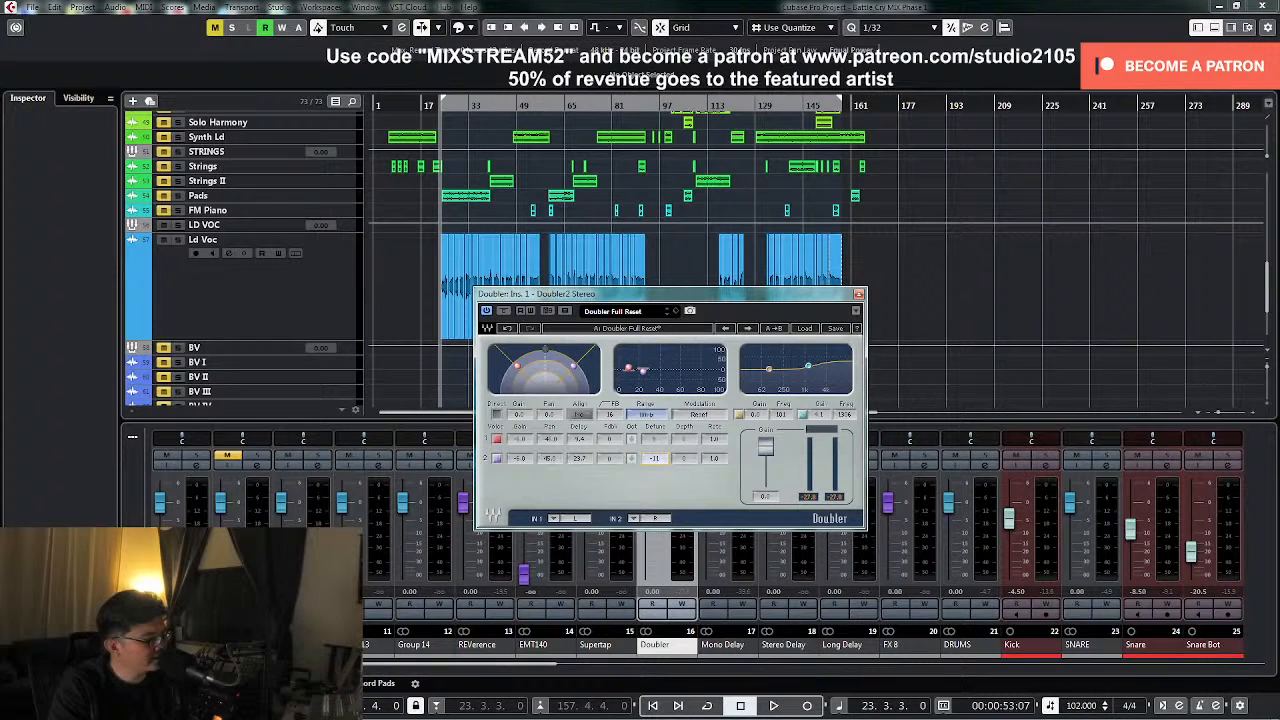
click(858, 294)
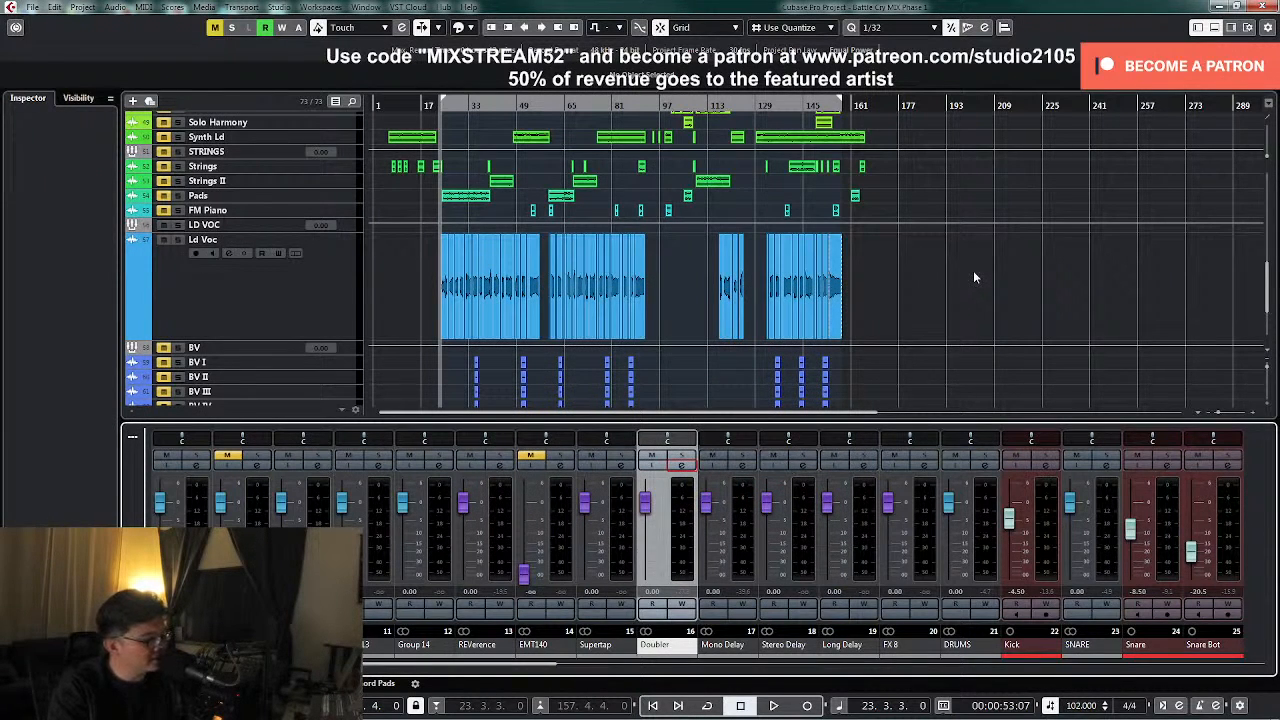
key(ctrl+shift+e)
double_click(866, 143)
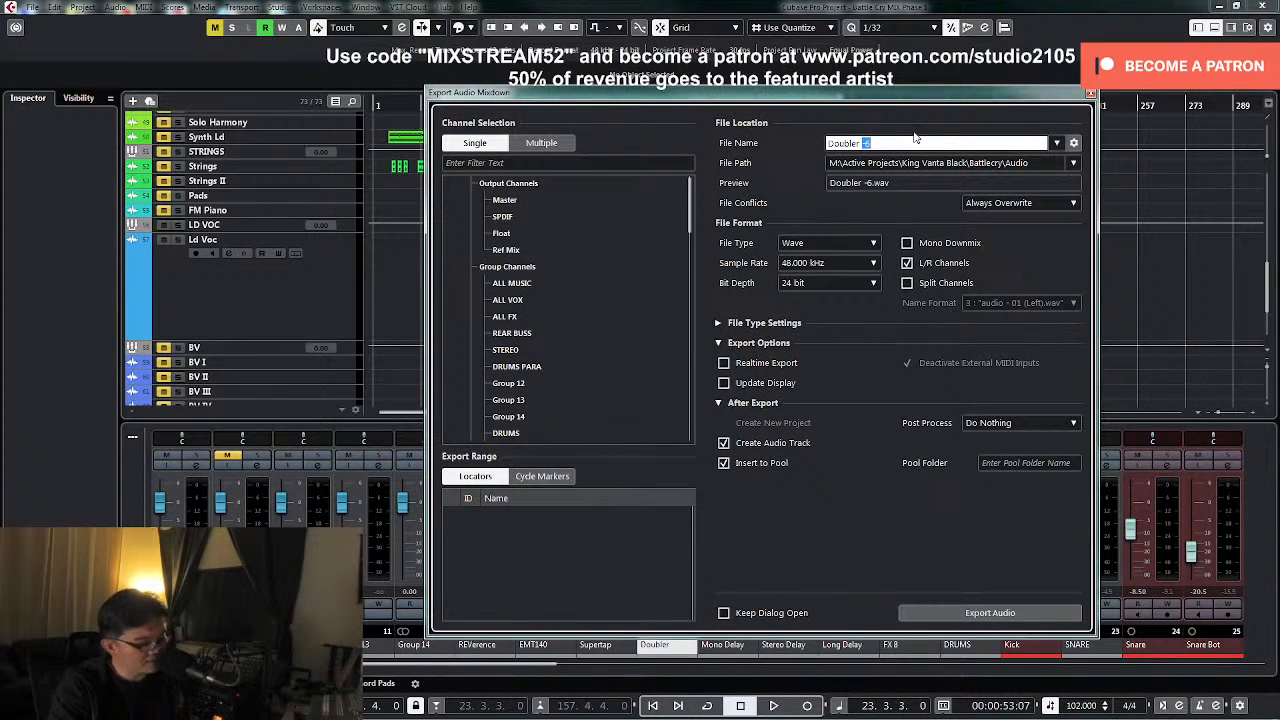
text(-9)
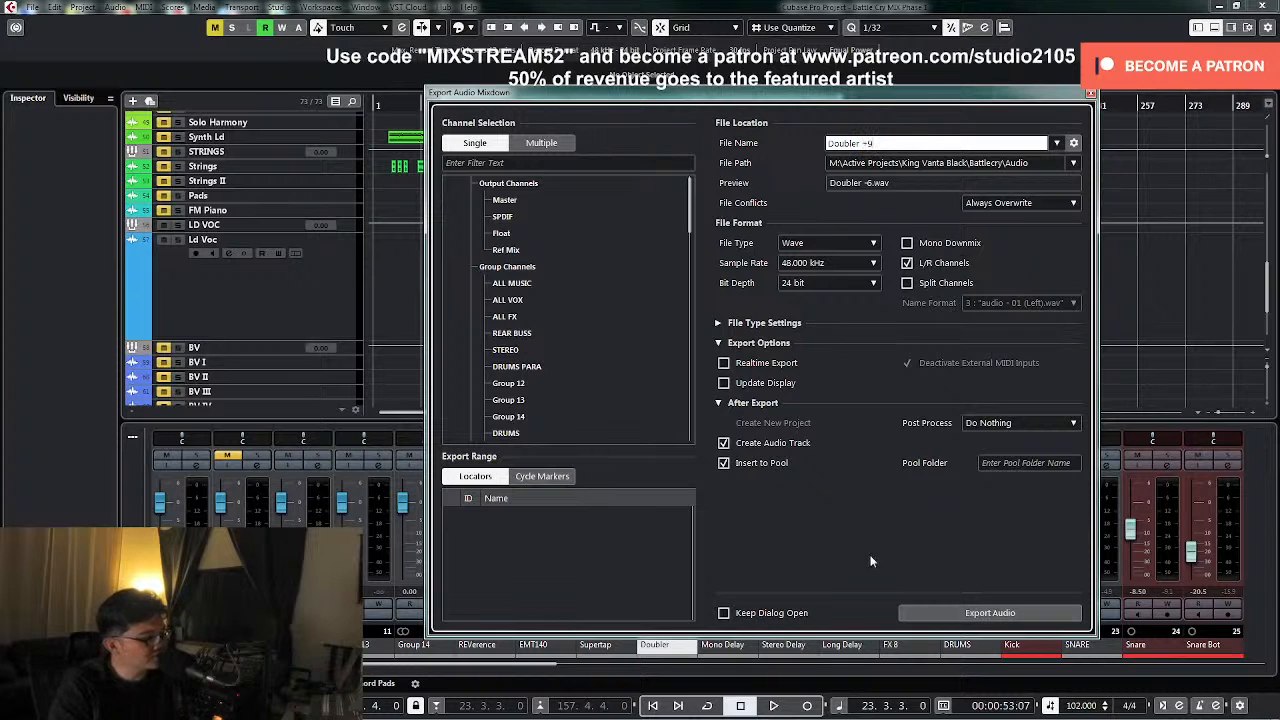
click(971, 612)
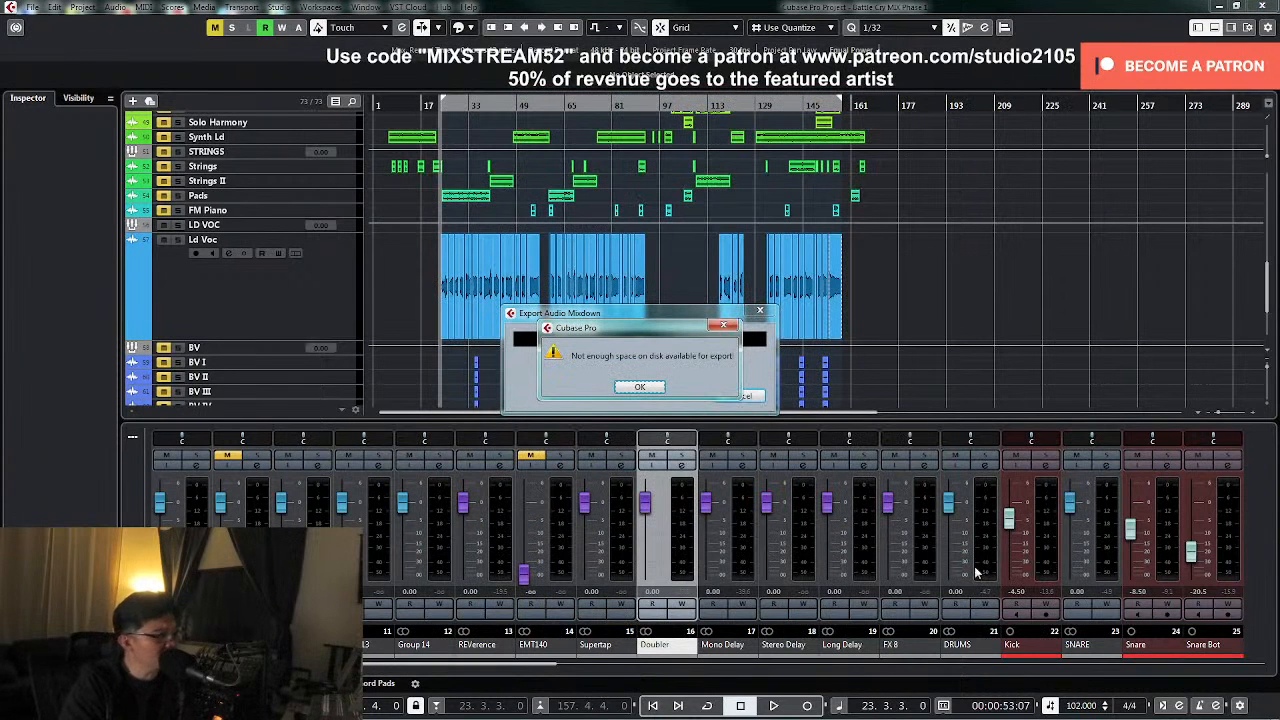
click(639, 386)
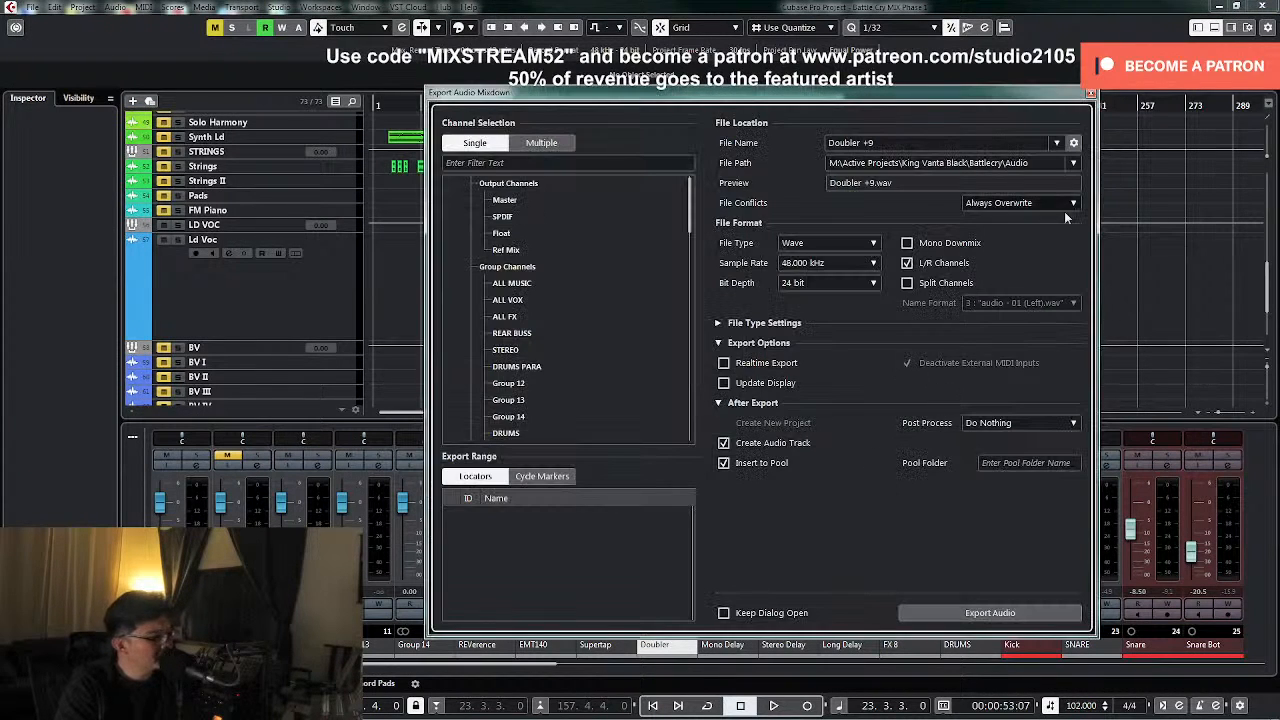
click(1090, 93)
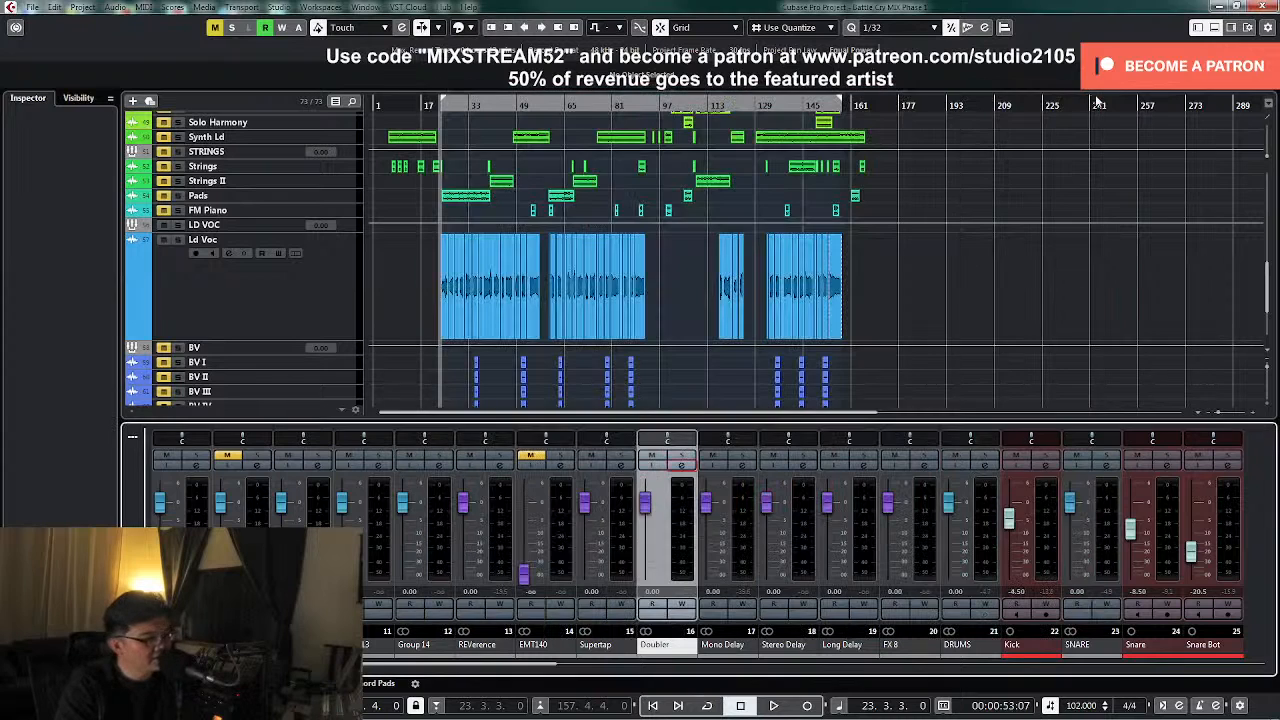
- Minimize the Cubase project window and permanently delete the selected files to free disk space
click(1218, 8)
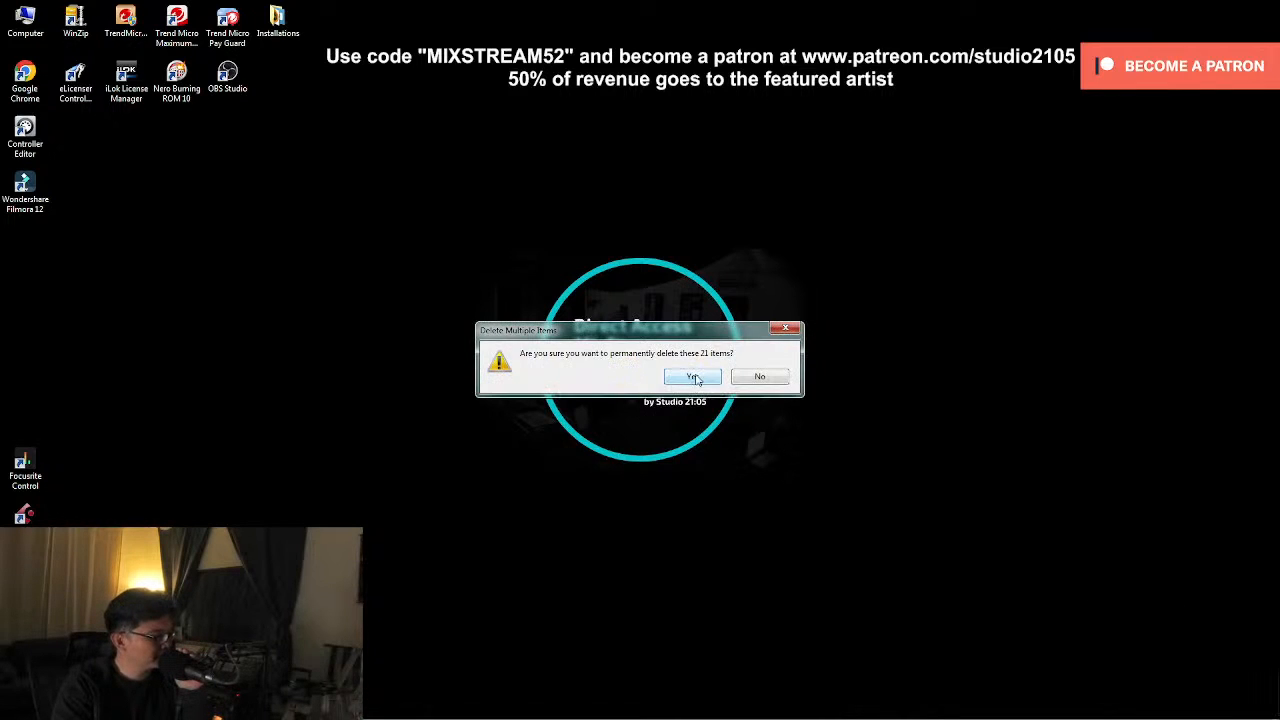
key(Return)
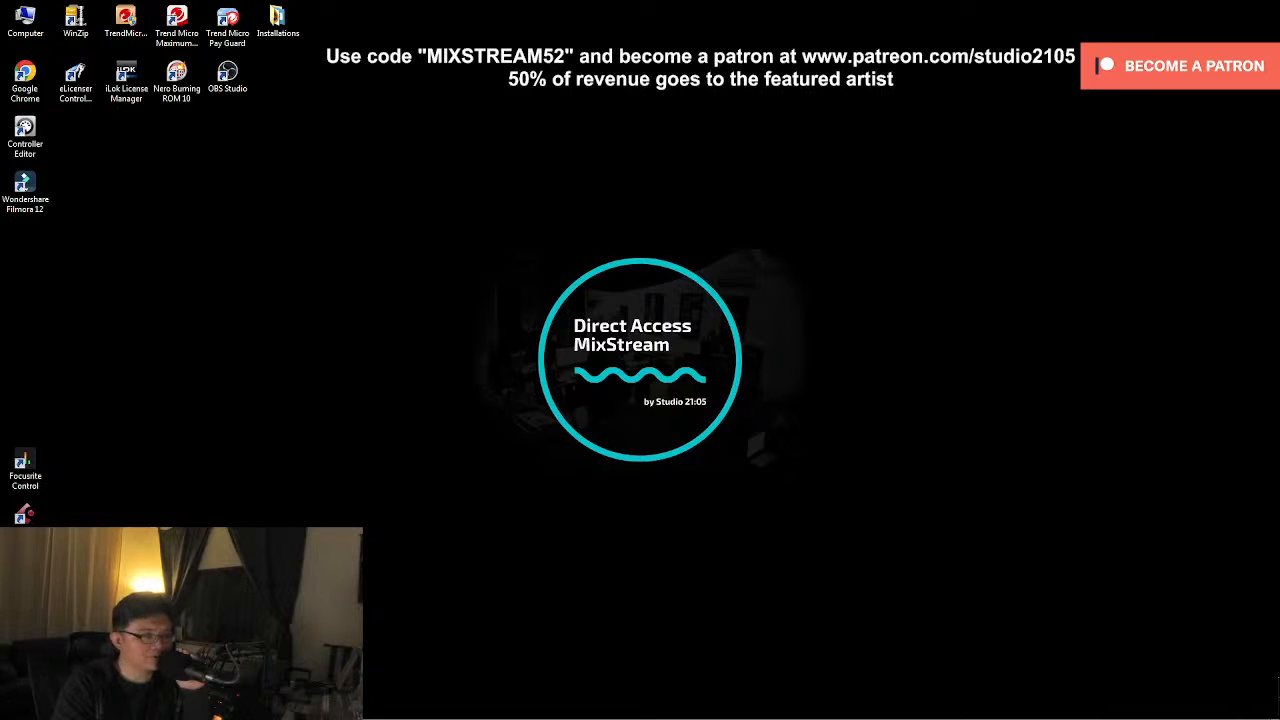
- Switch back to Cubase and bring up the Battle Cry MIX Phase 1 project window
mouse_move(926, 718)
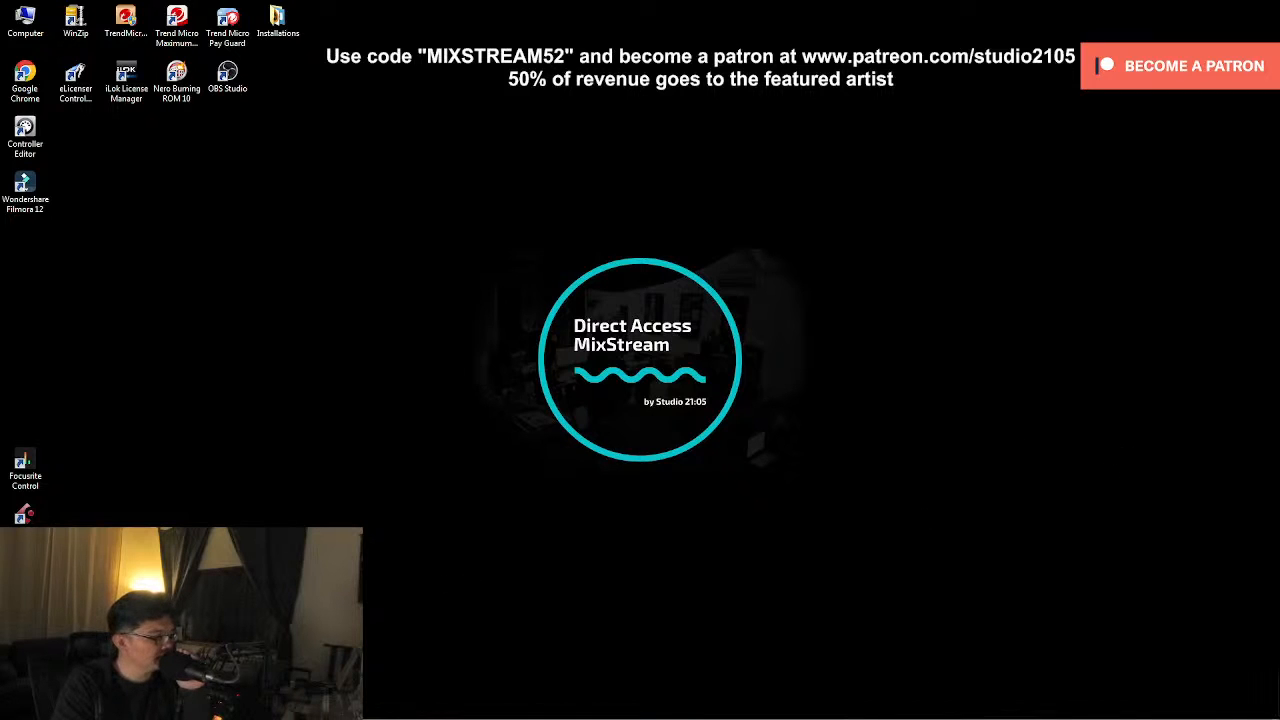
click(260, 710)
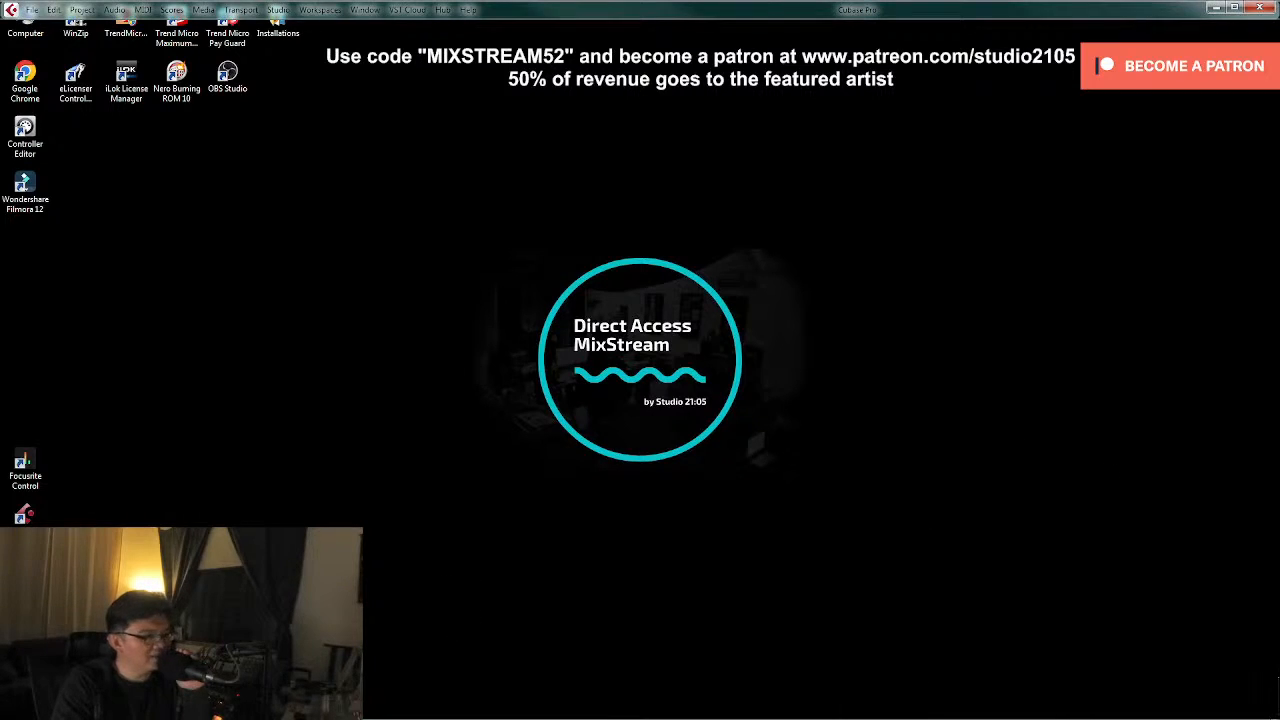
click(407, 10)
mouse_move(364, 9)
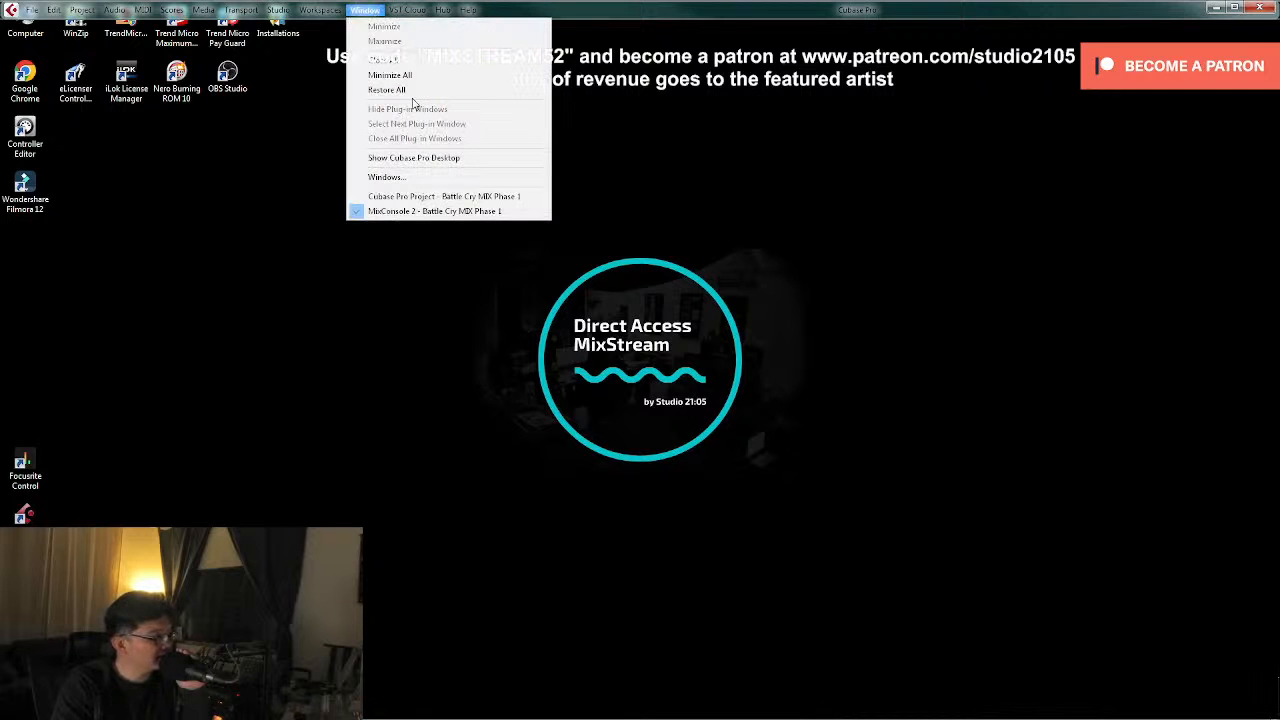
click(430, 190)
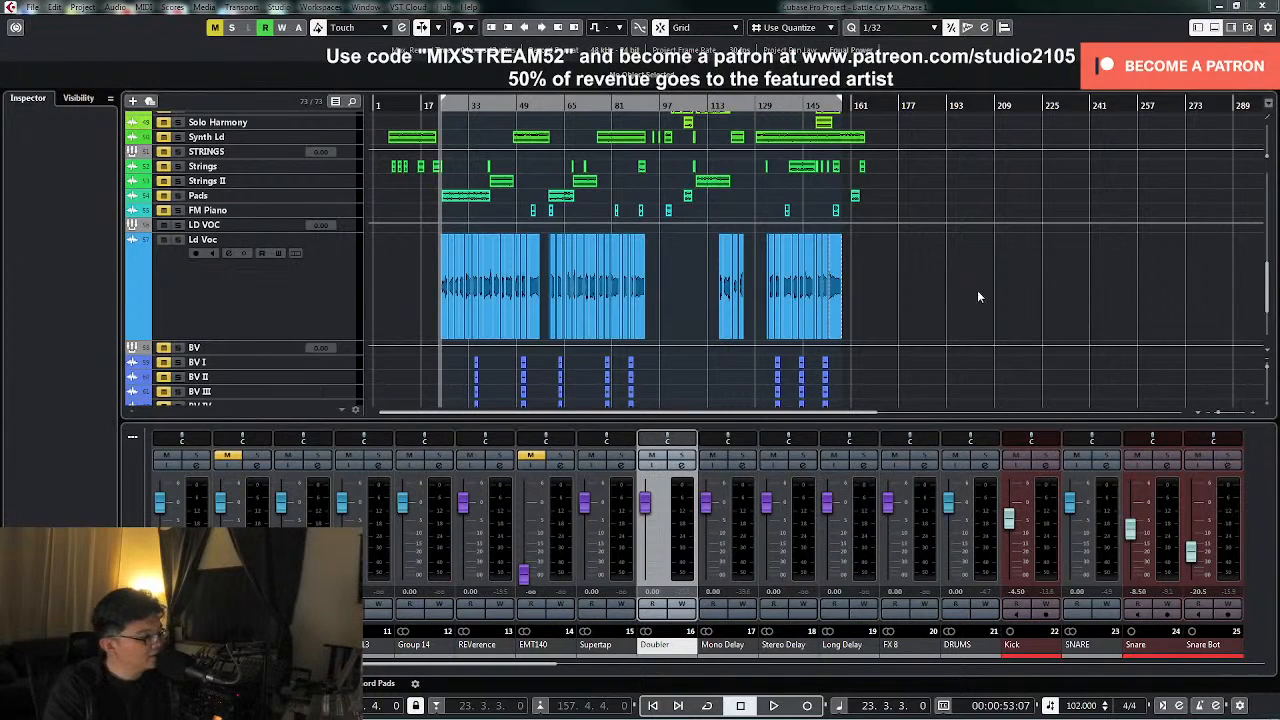
- Export the Doubler channel as "Doubler +9" with Create Audio Track and Insert to Pool enabled
scroll(995, 268, down, 3)
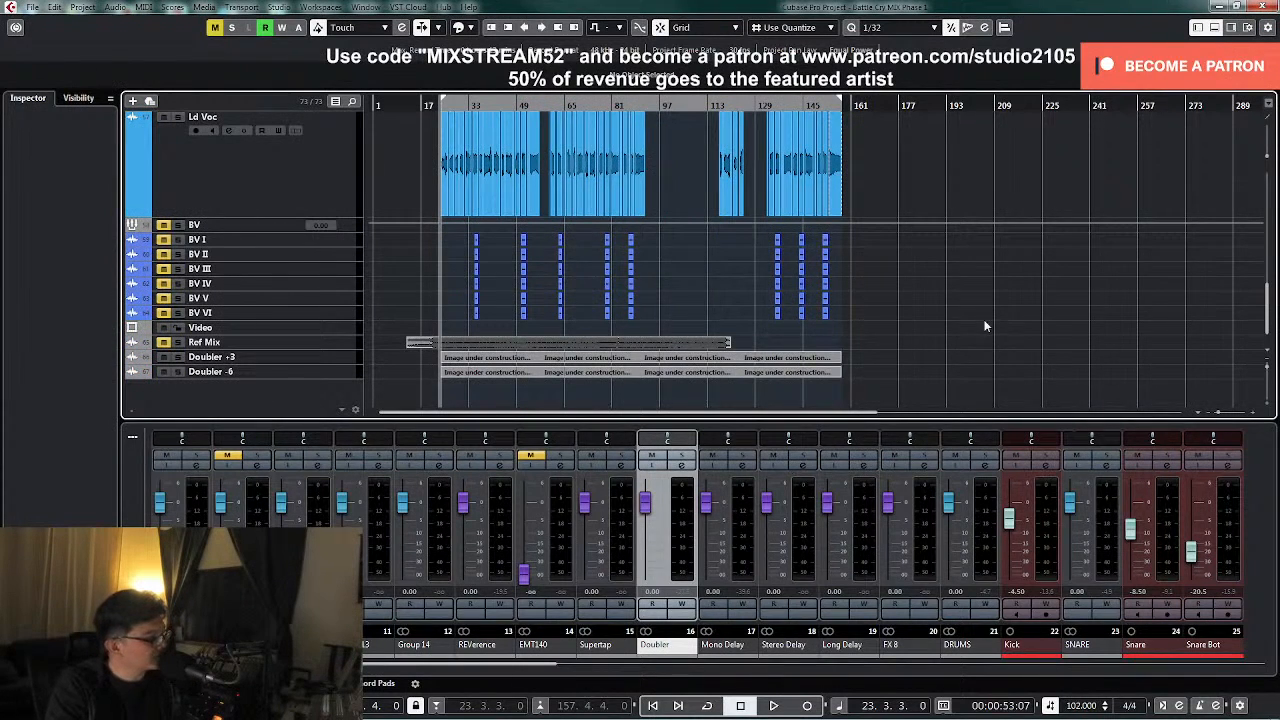
key(ctrl+shift+e)
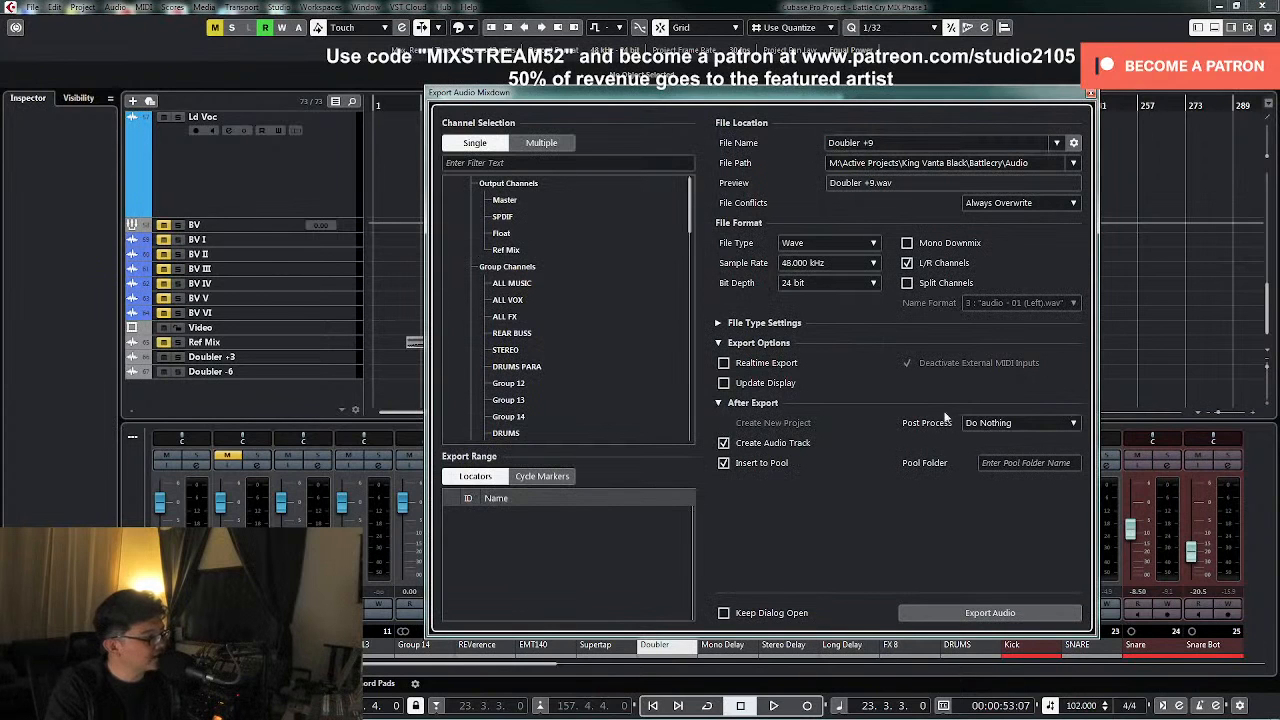
click(978, 613)
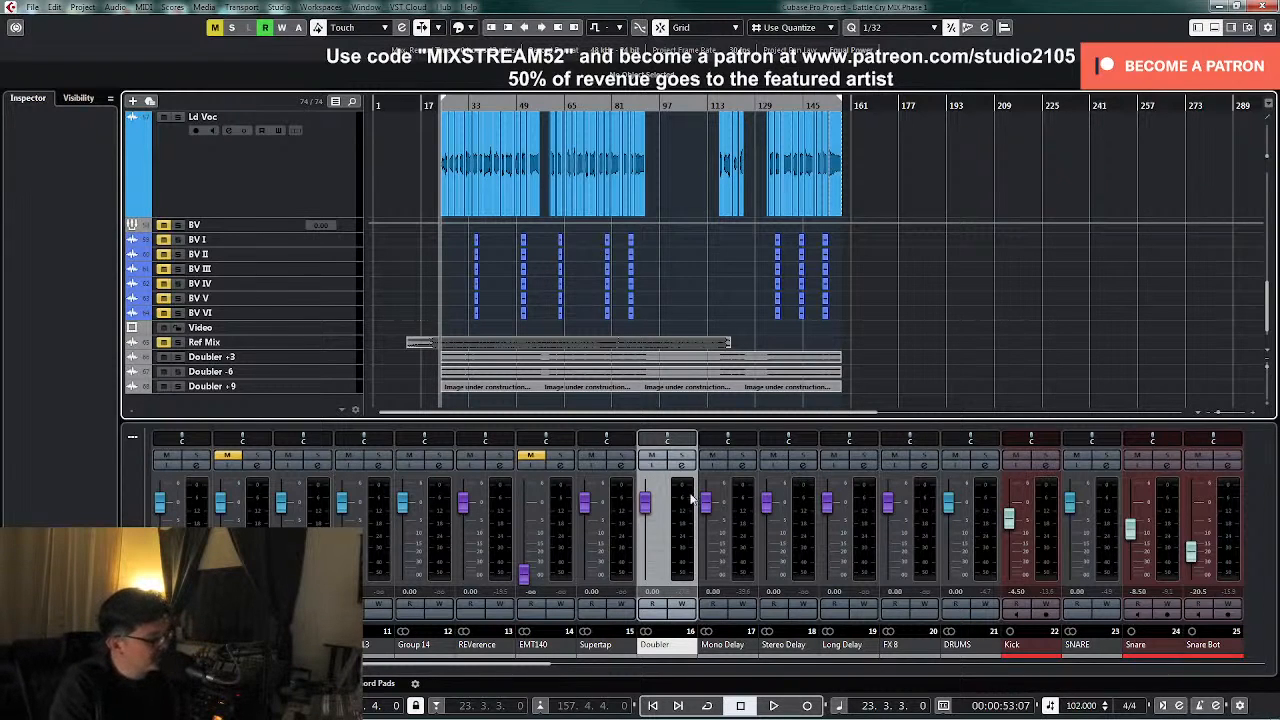
- Widen the detunes of the two Doubler2 Stereo voices on the Doubler channel, with the first voice at -12
key(ctrl+shift+e)
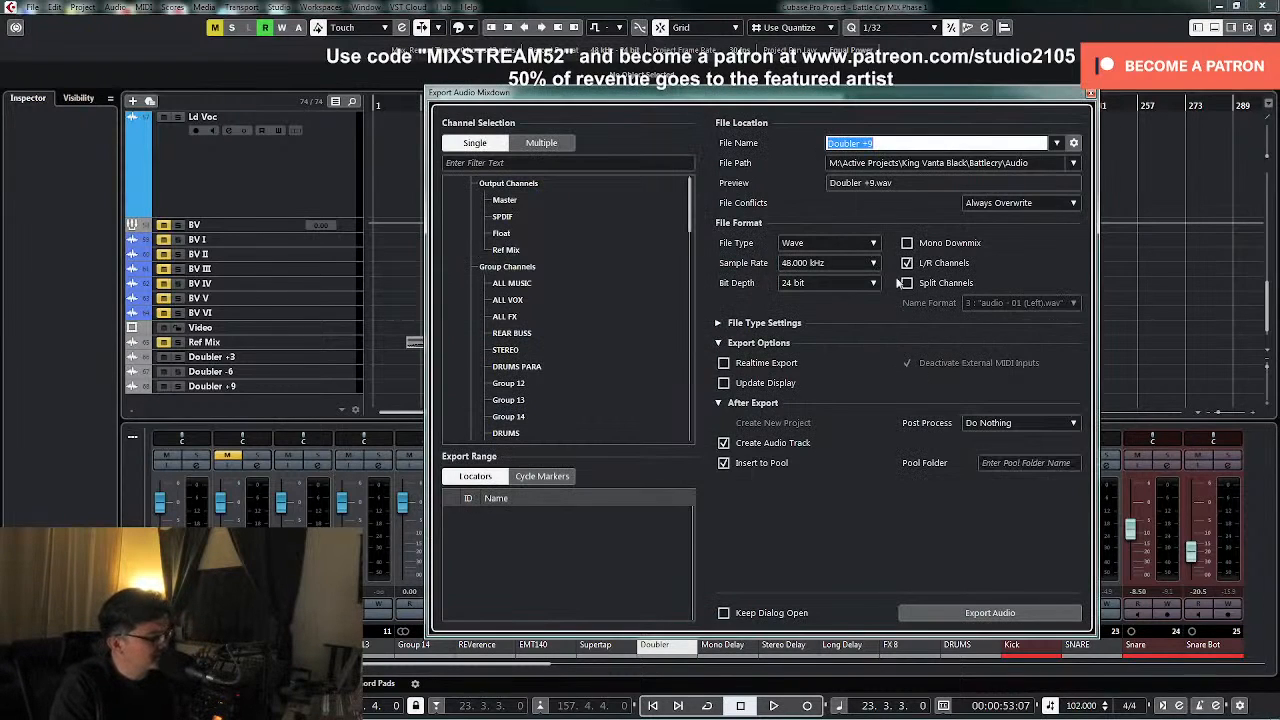
click(1090, 93)
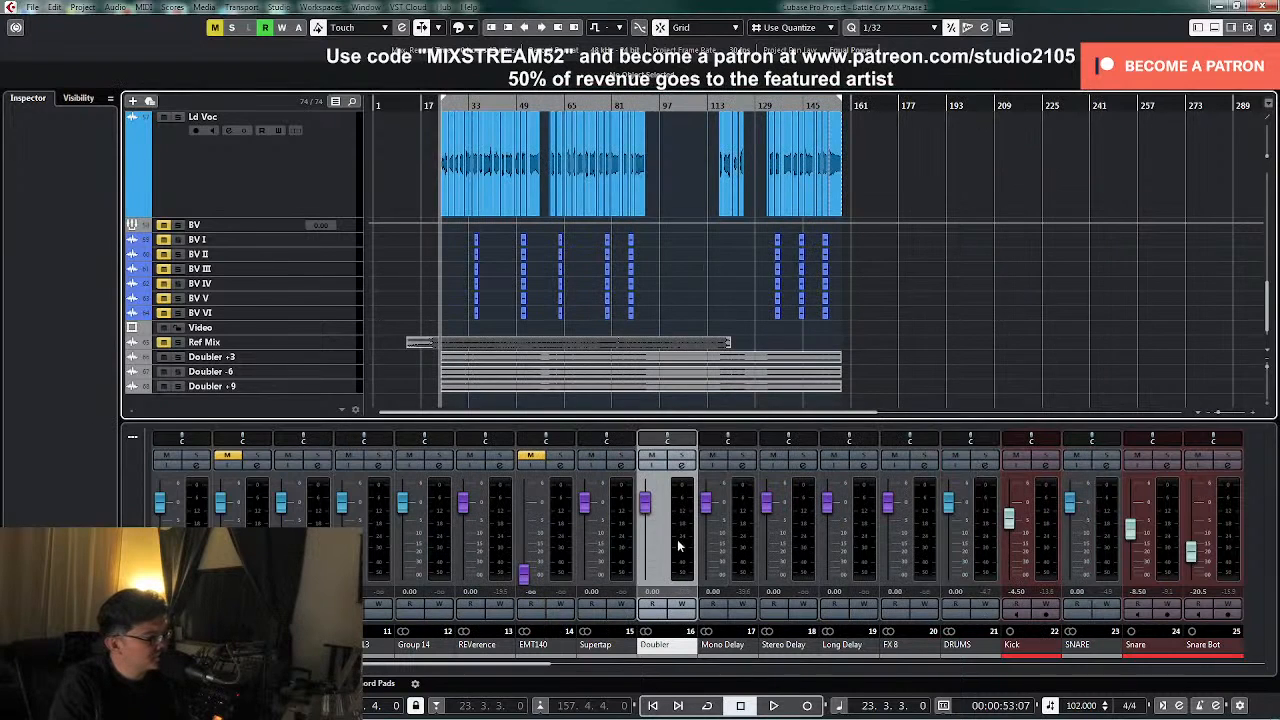
click(681, 465)
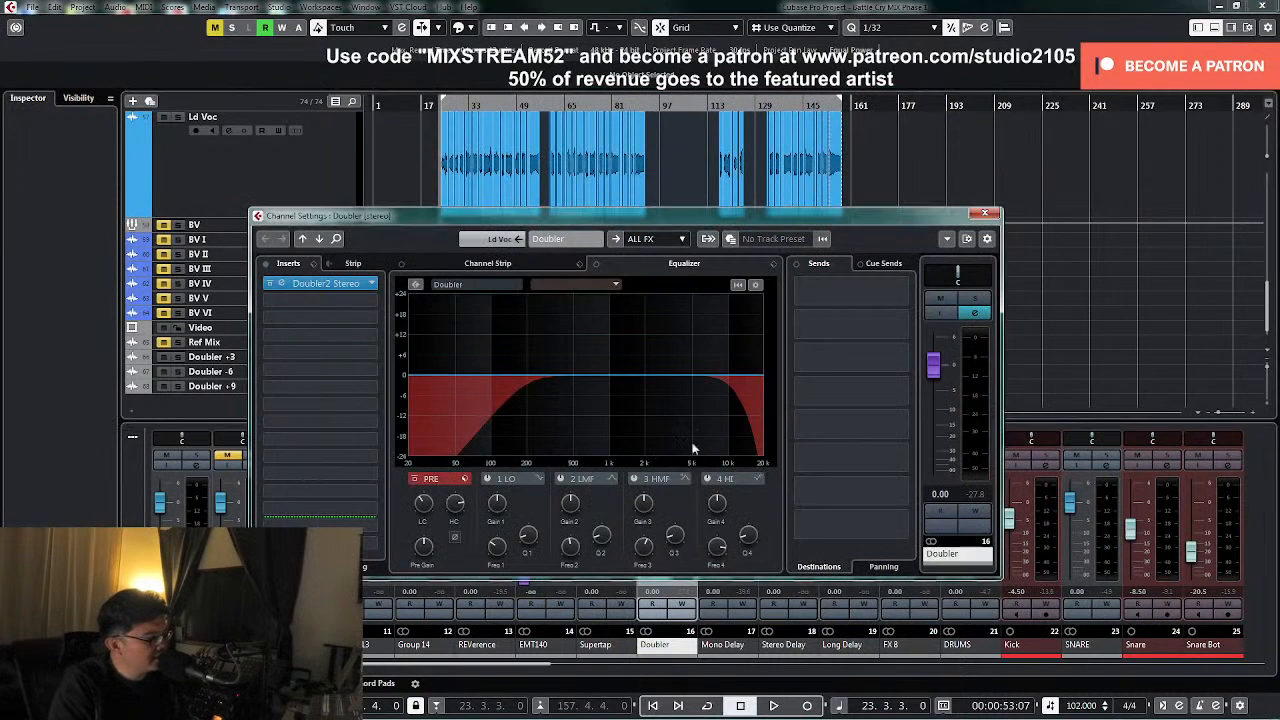
click(332, 286)
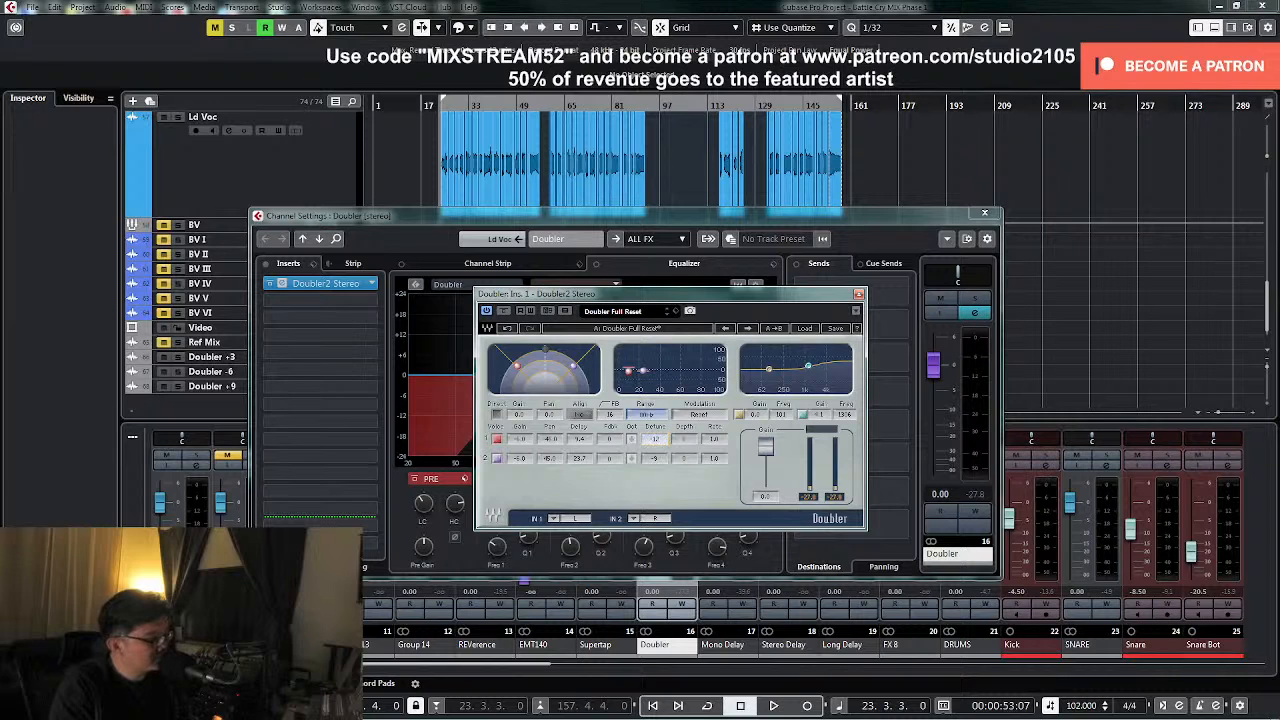
drag(655, 459, 655, 440)
click(858, 293)
click(984, 213)
- Export the Doubler channel as "Doubler -12" in Wave format to a new audio track
click(1006, 338)
key(ctrl+shift+e)
click(879, 144)
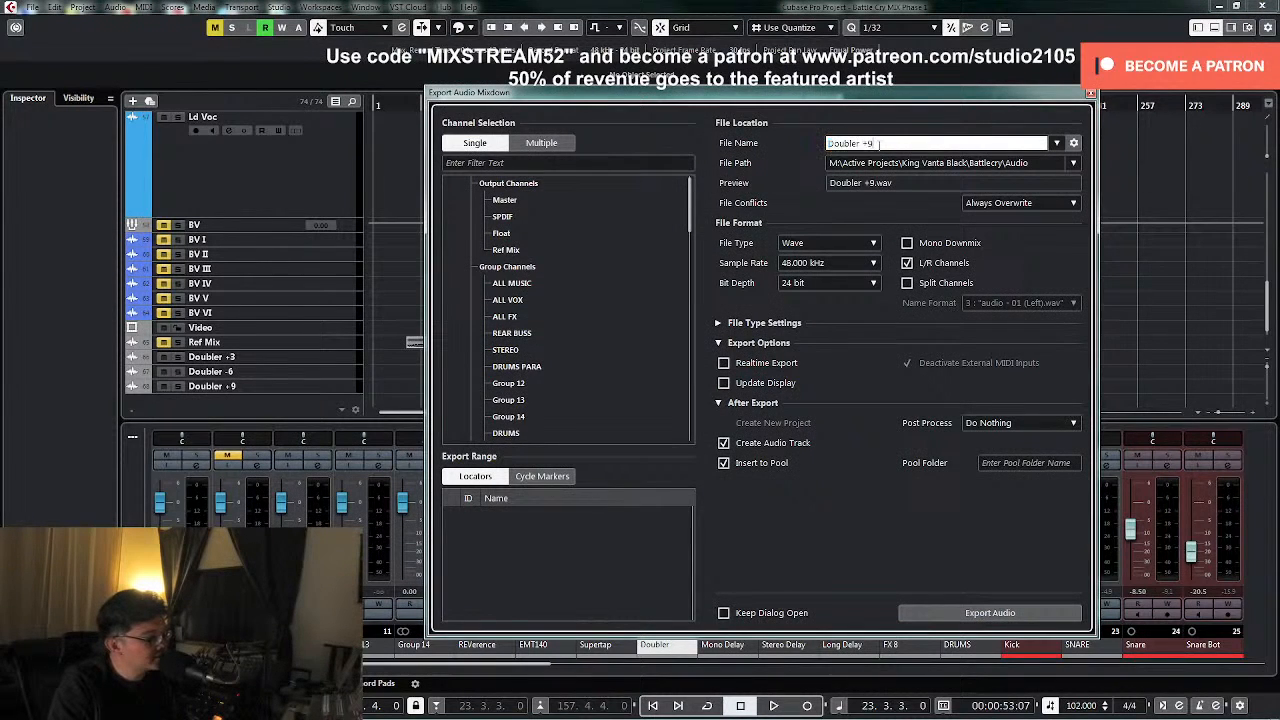
key(BackSpace)
text(23)
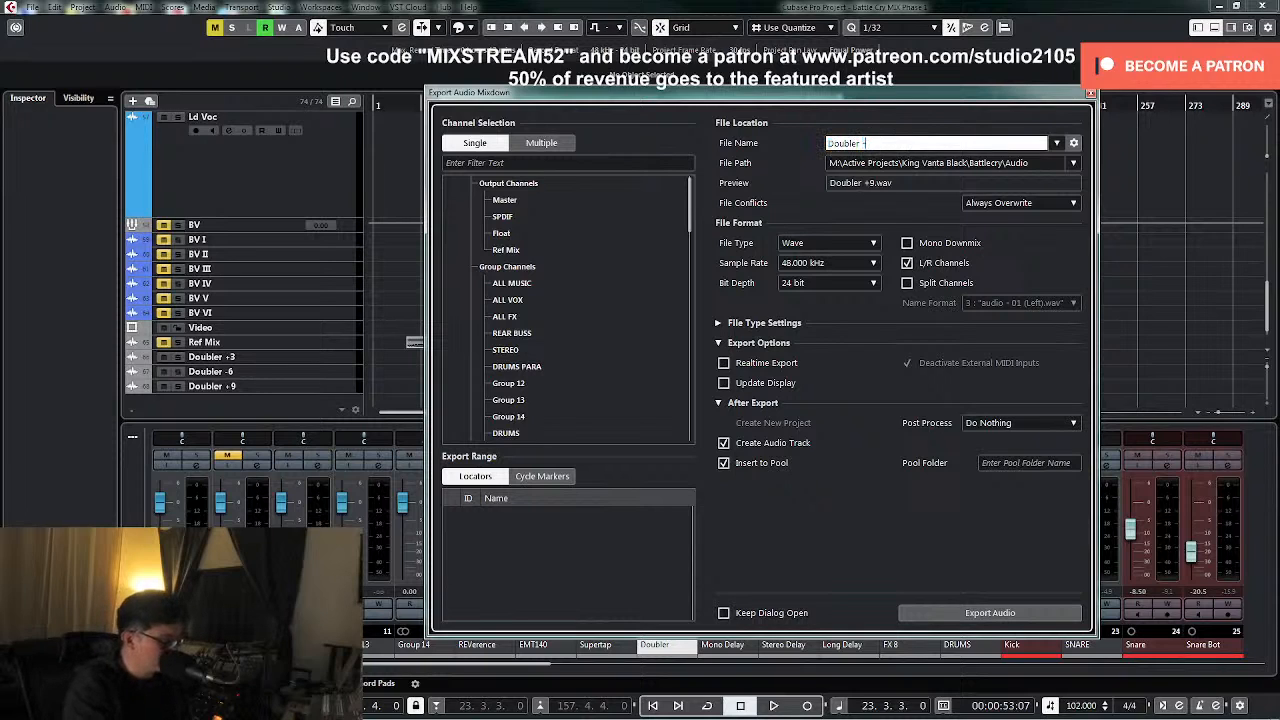
key(BackSpace)
key(BackSpace)
text(12)
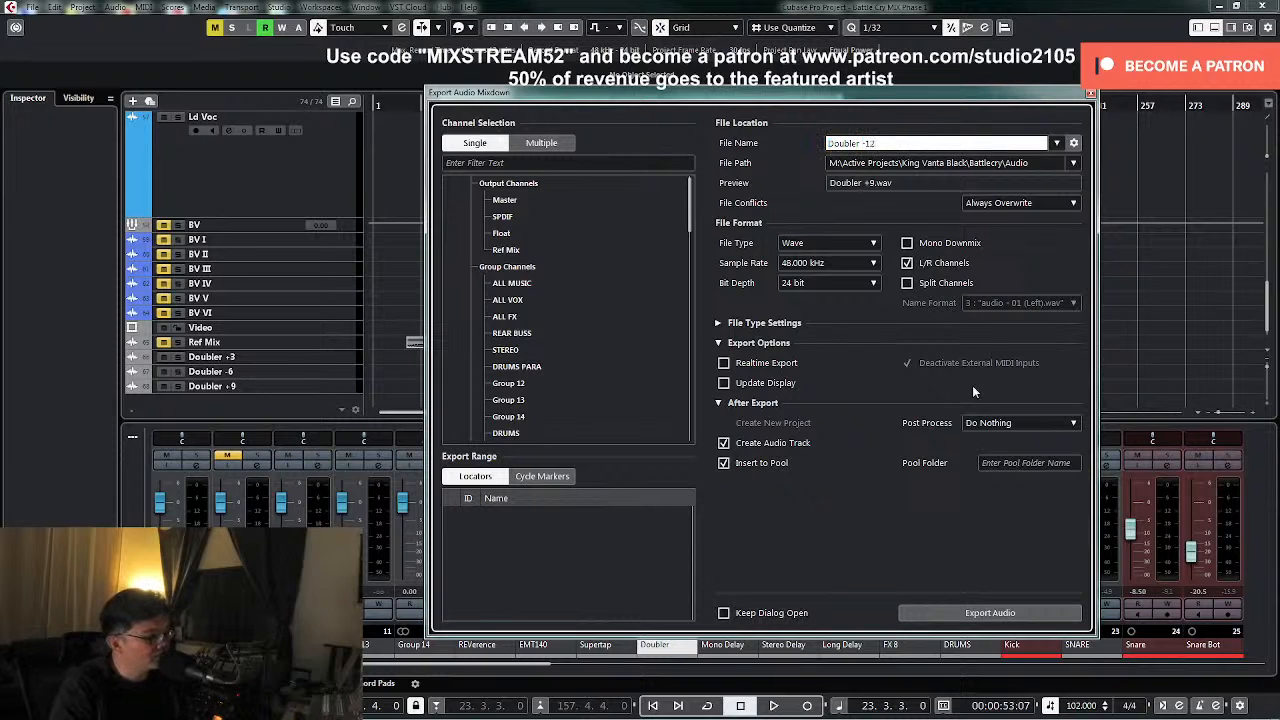
key(Return)
scroll(650, 383, down, 10)
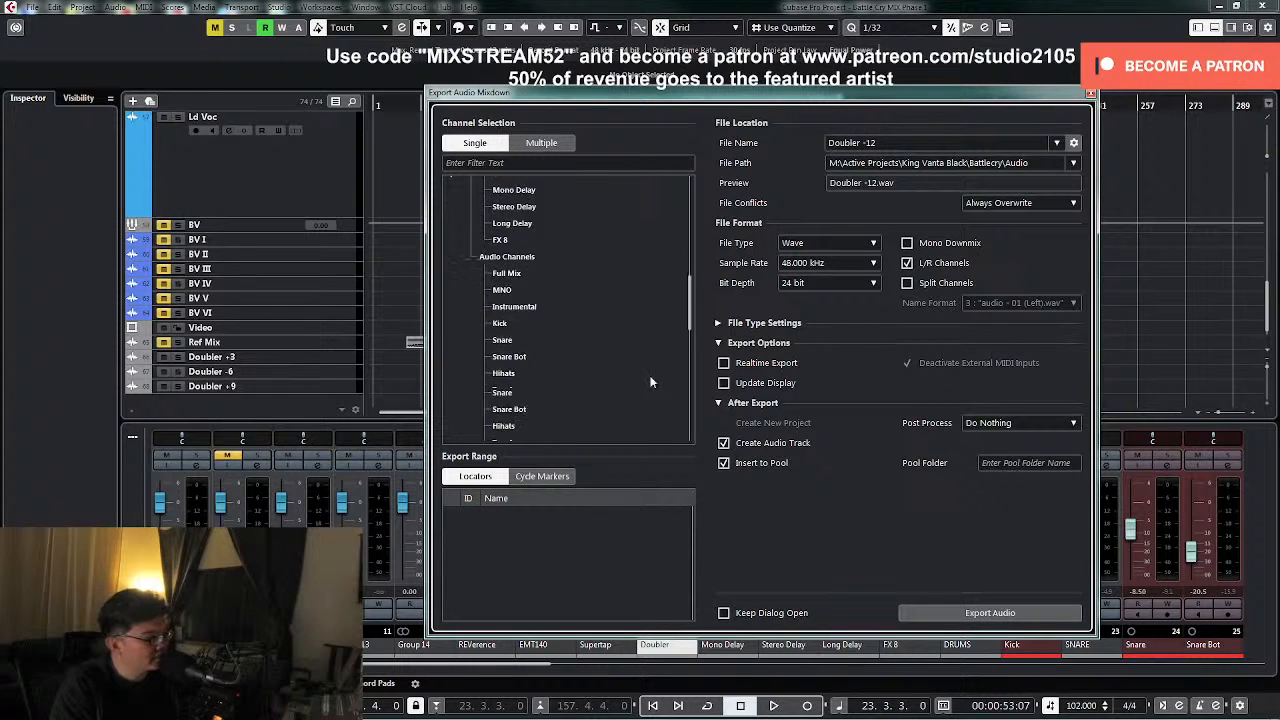
click(1008, 612)
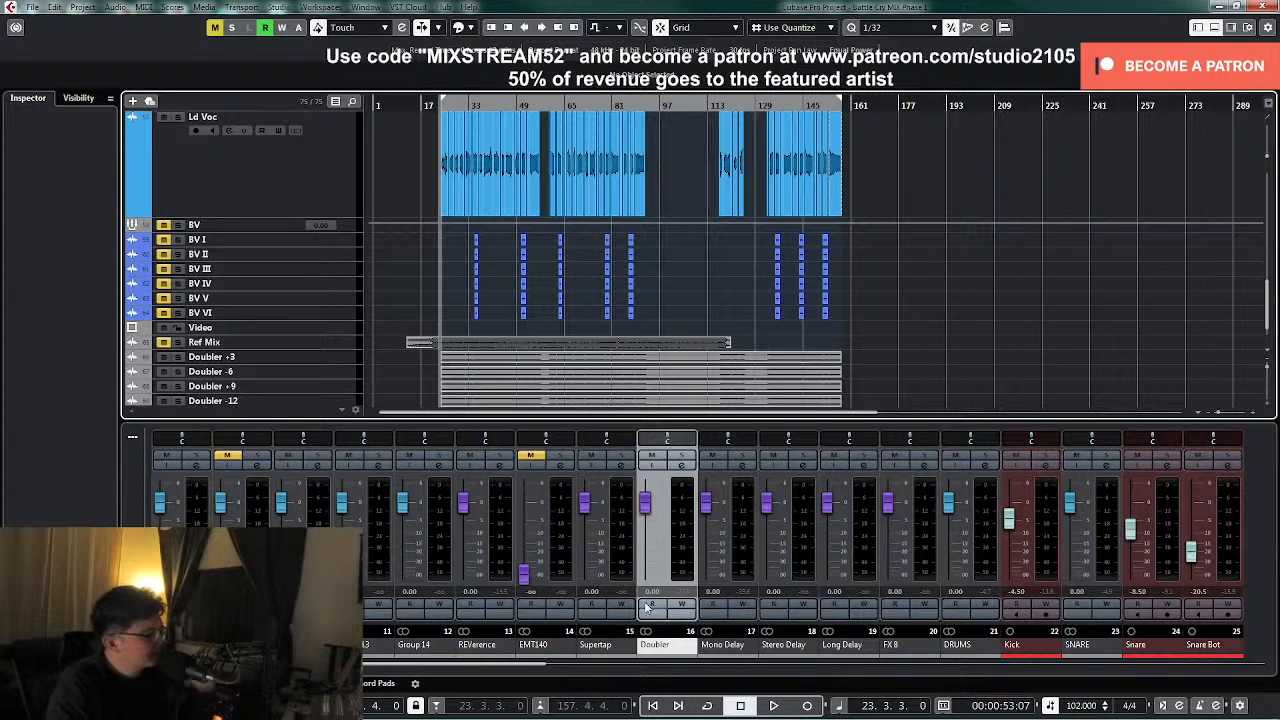
- Move the four rendered Doubler tracks together to directly below the Ld Voc track
scroll(925, 317, down, 1)
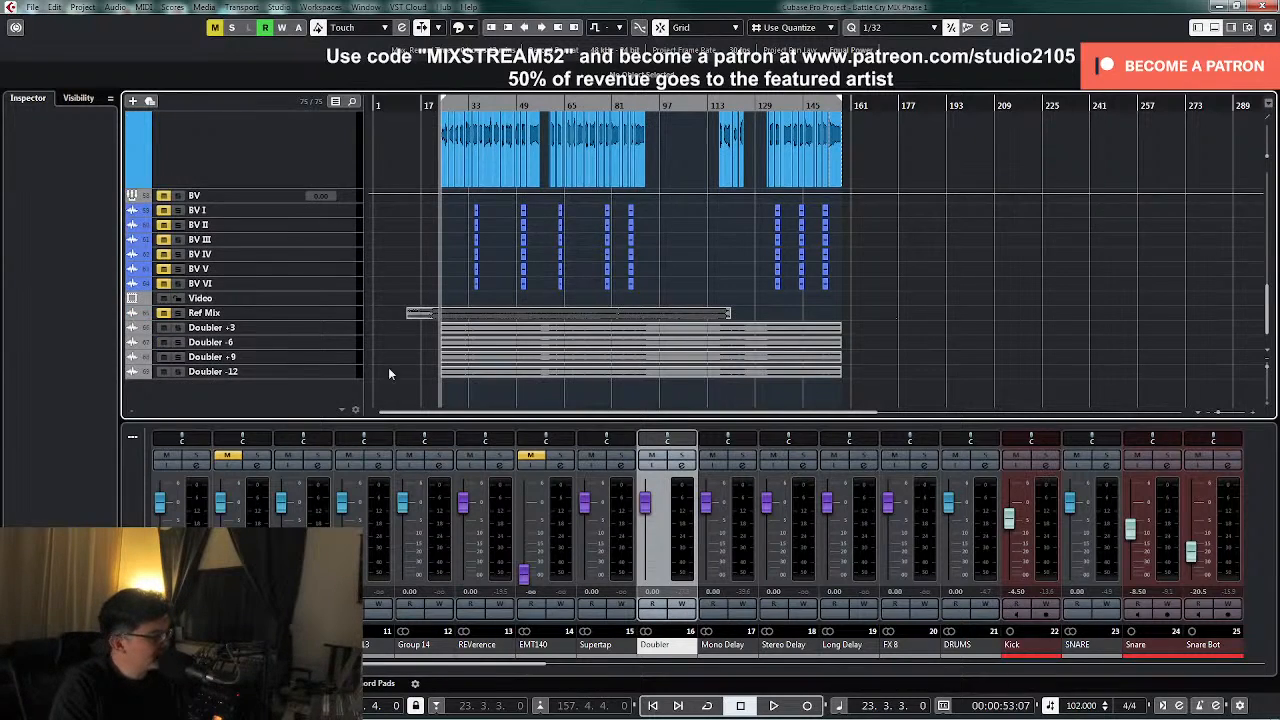
click(343, 328)
shift+click(351, 366)
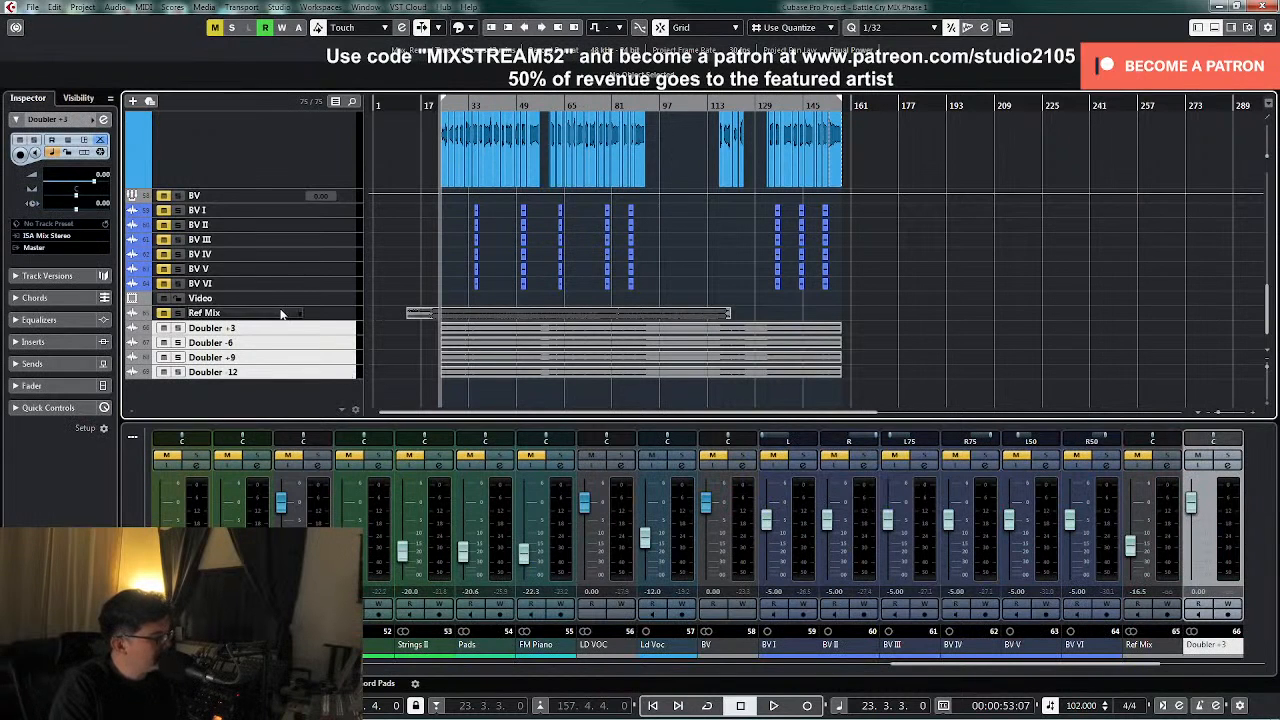
drag(336, 332, 320, 194)
scroll(563, 214, up, 2)
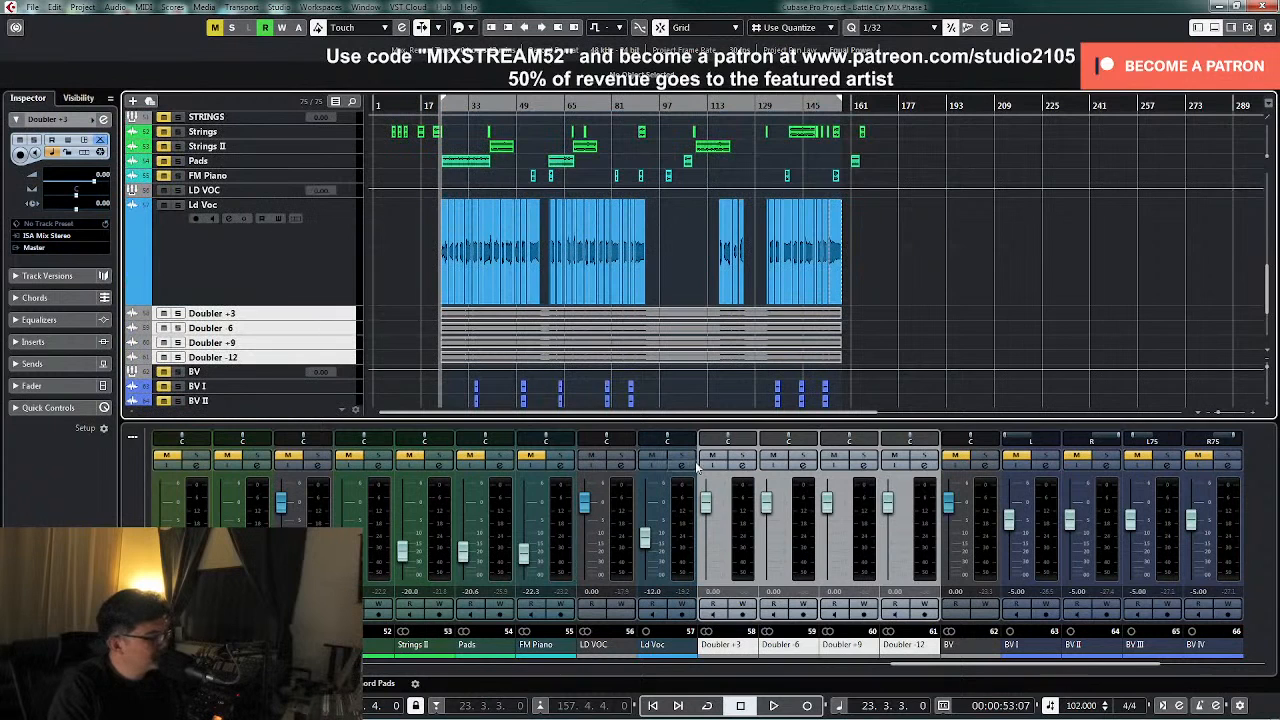
- Route the Ld Voc channel's output to the LD VOC group and toggle the insert bypass on the STEREO channel
click(752, 545)
click(684, 470)
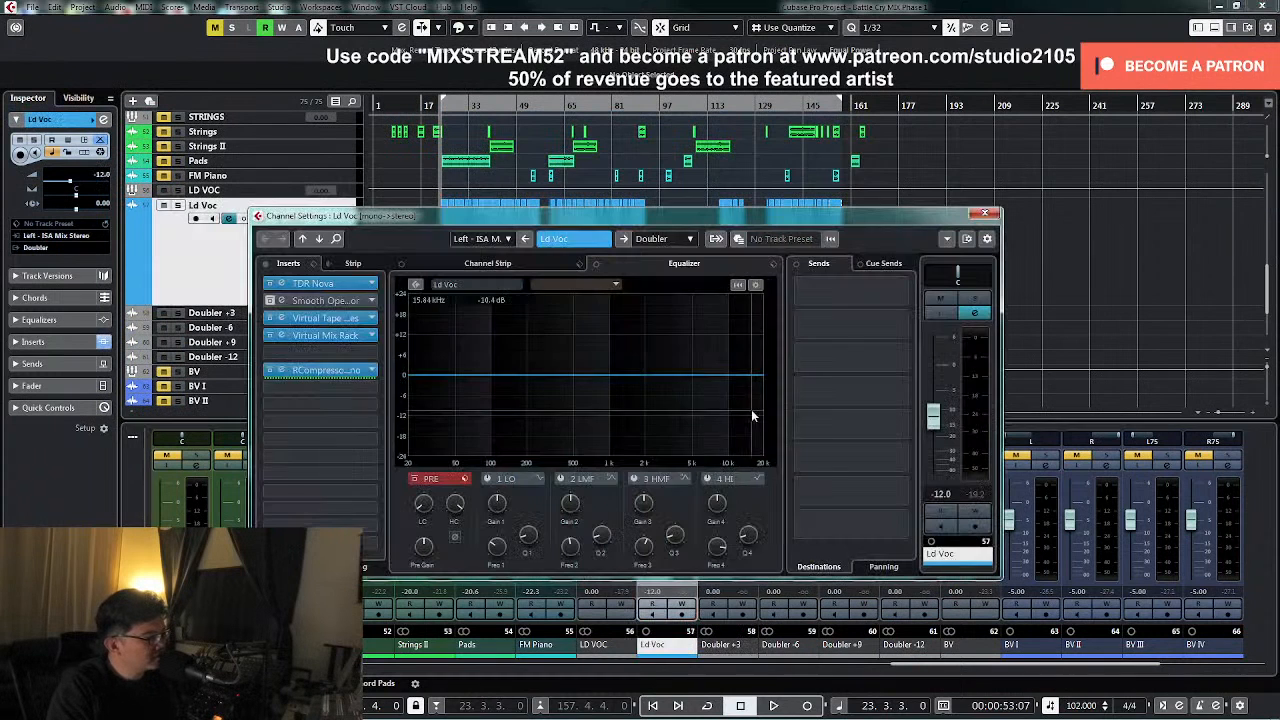
click(664, 239)
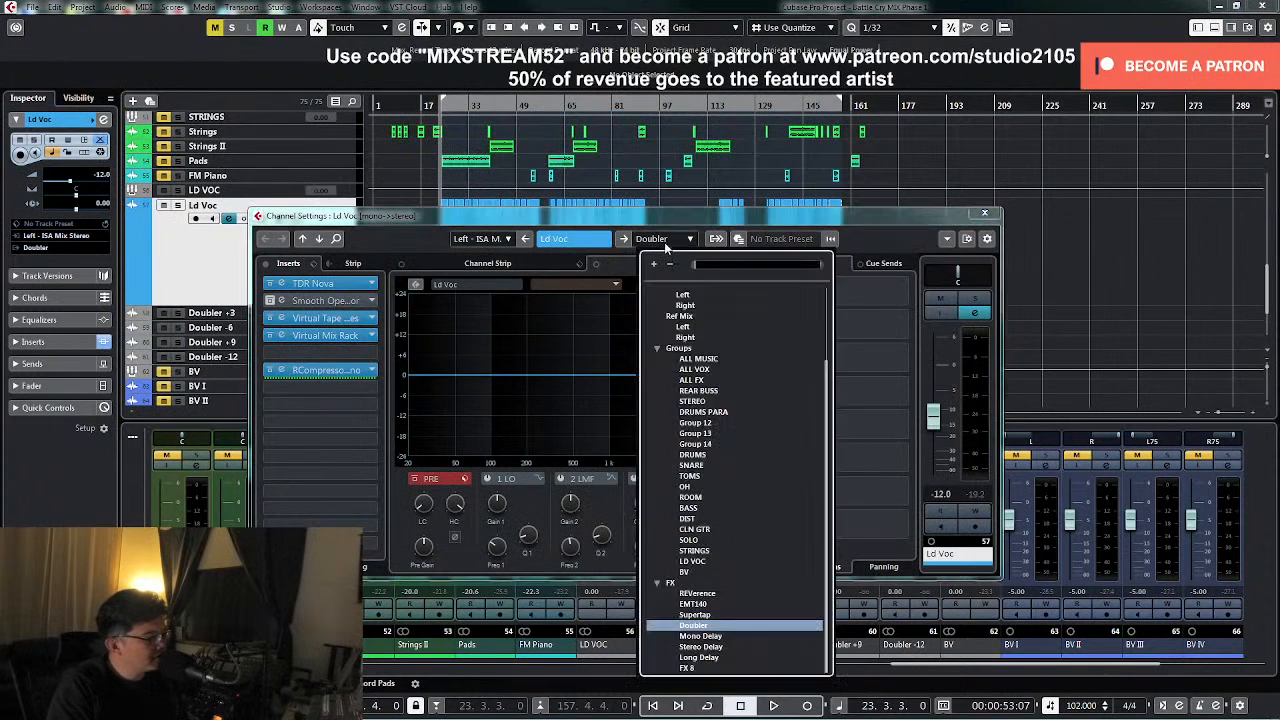
click(699, 564)
click(985, 216)
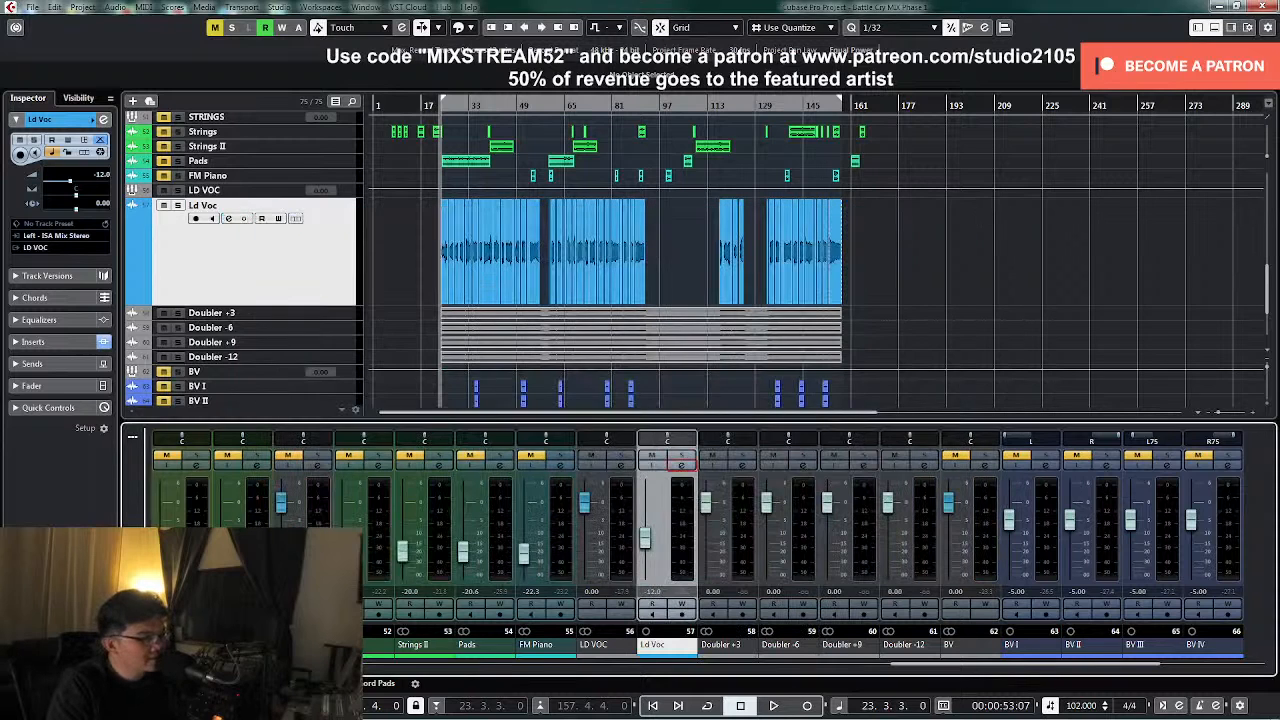
click(266, 265)
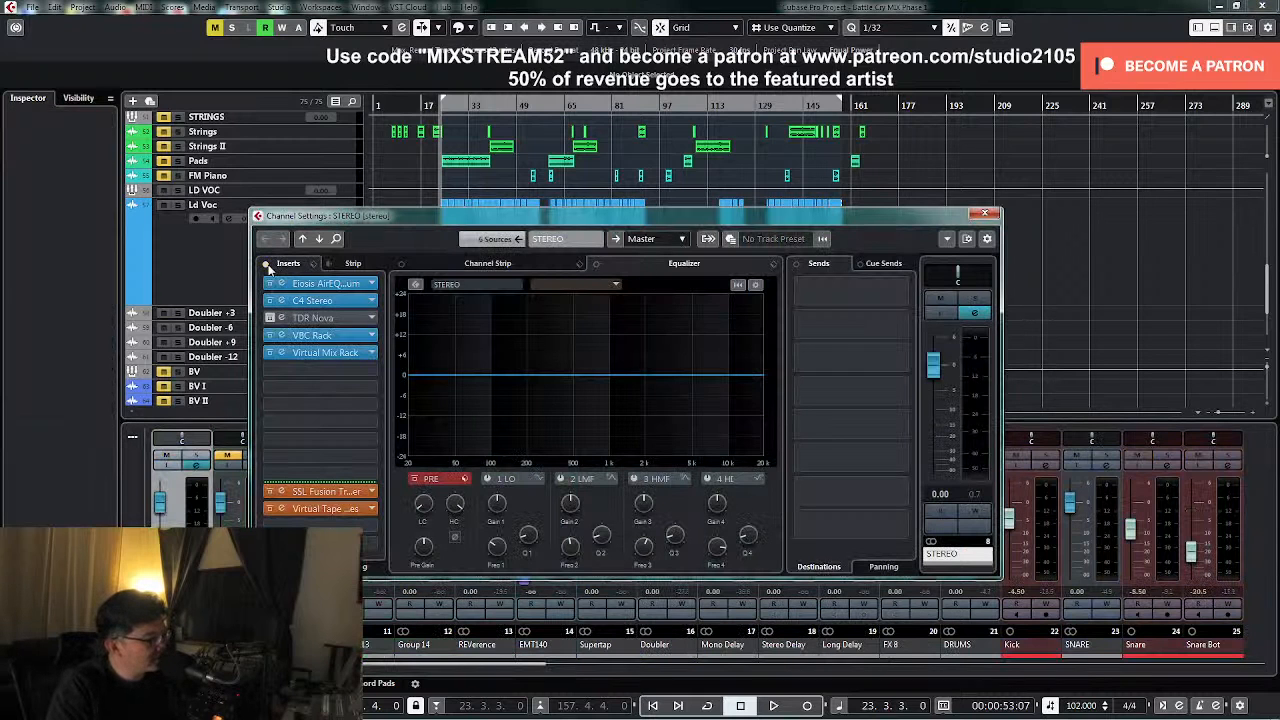
click(982, 216)
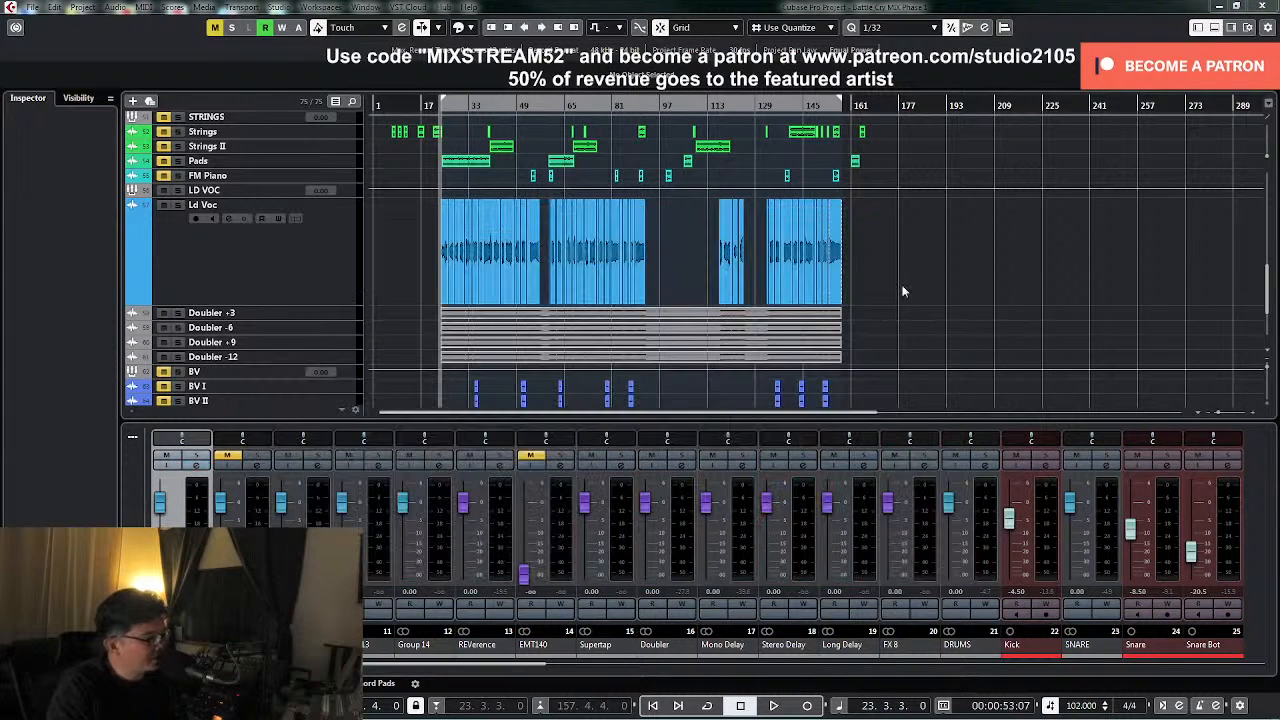
- Select and solo the four rendered Doubler channels, and play a short passage to hear them together
drag(528, 665, 1100, 660)
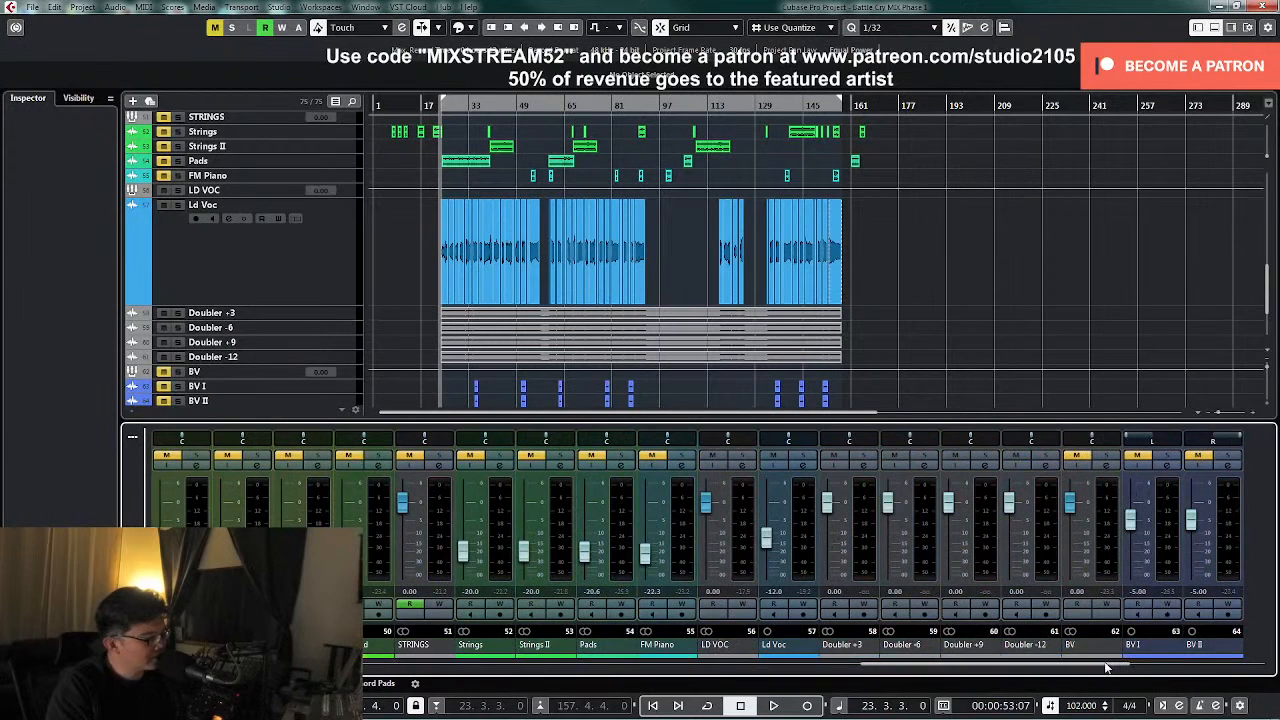
click(866, 555)
shift+click(1047, 555)
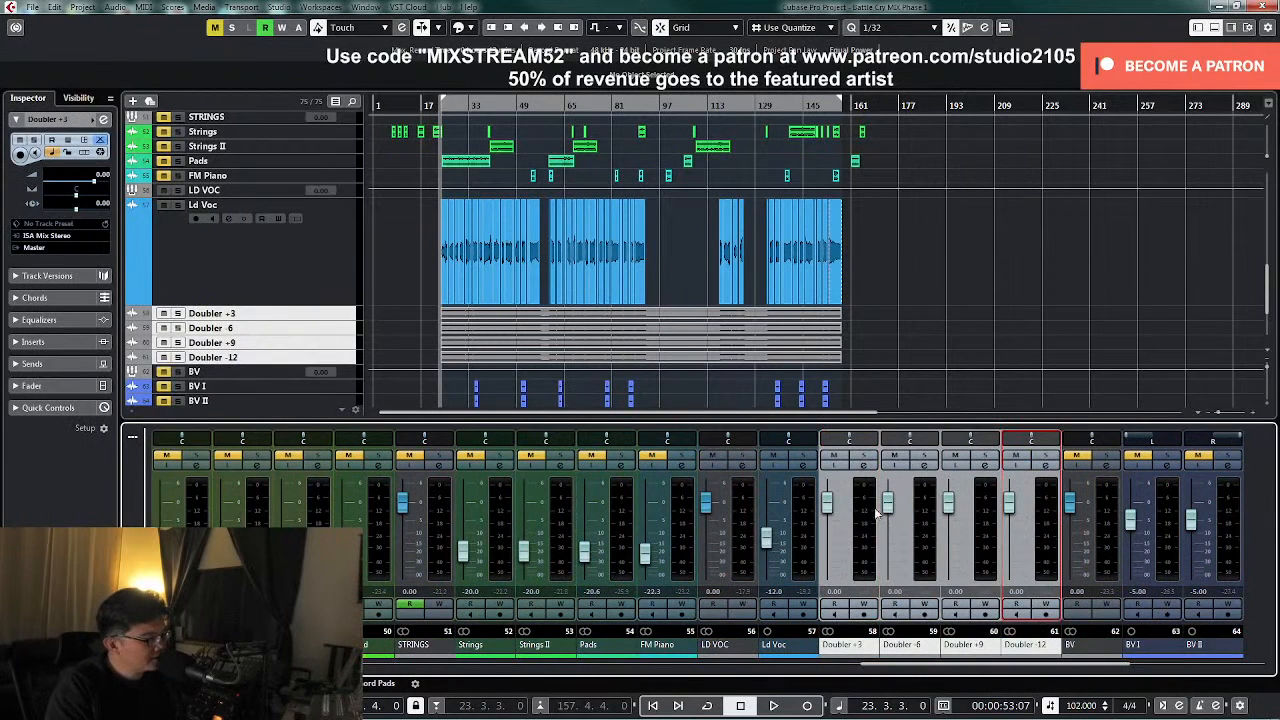
click(865, 457)
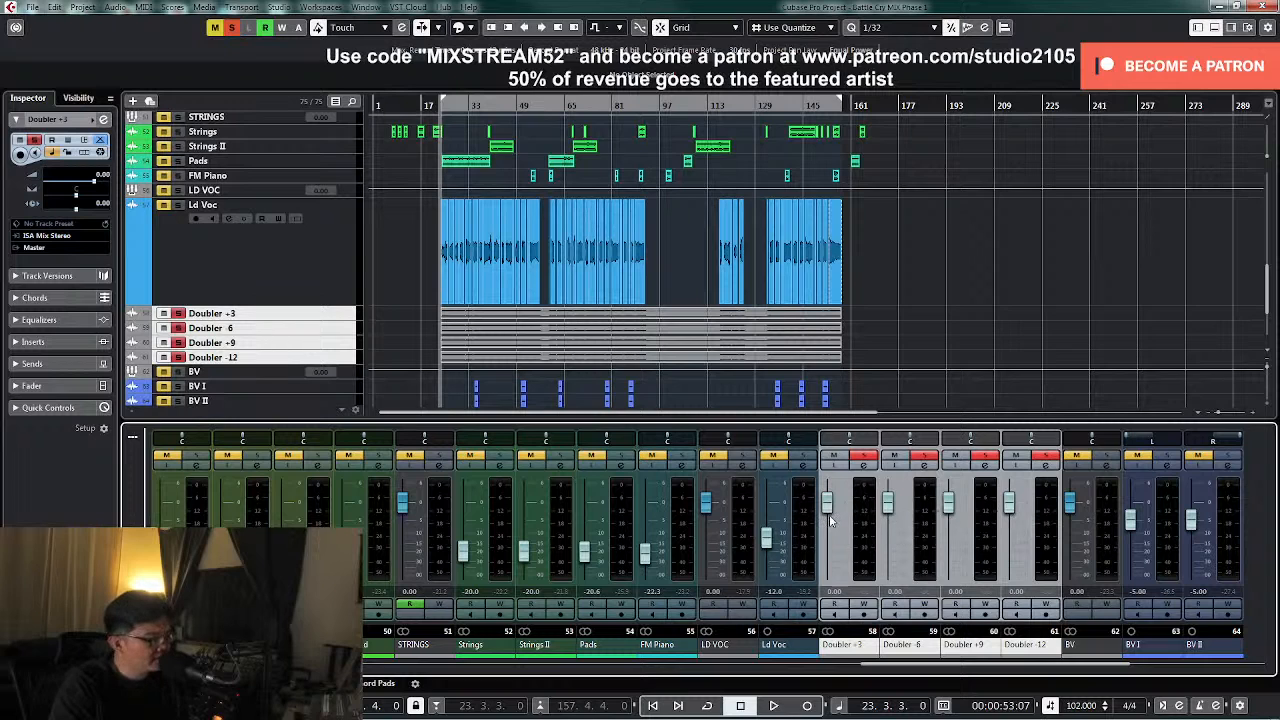
key(space)
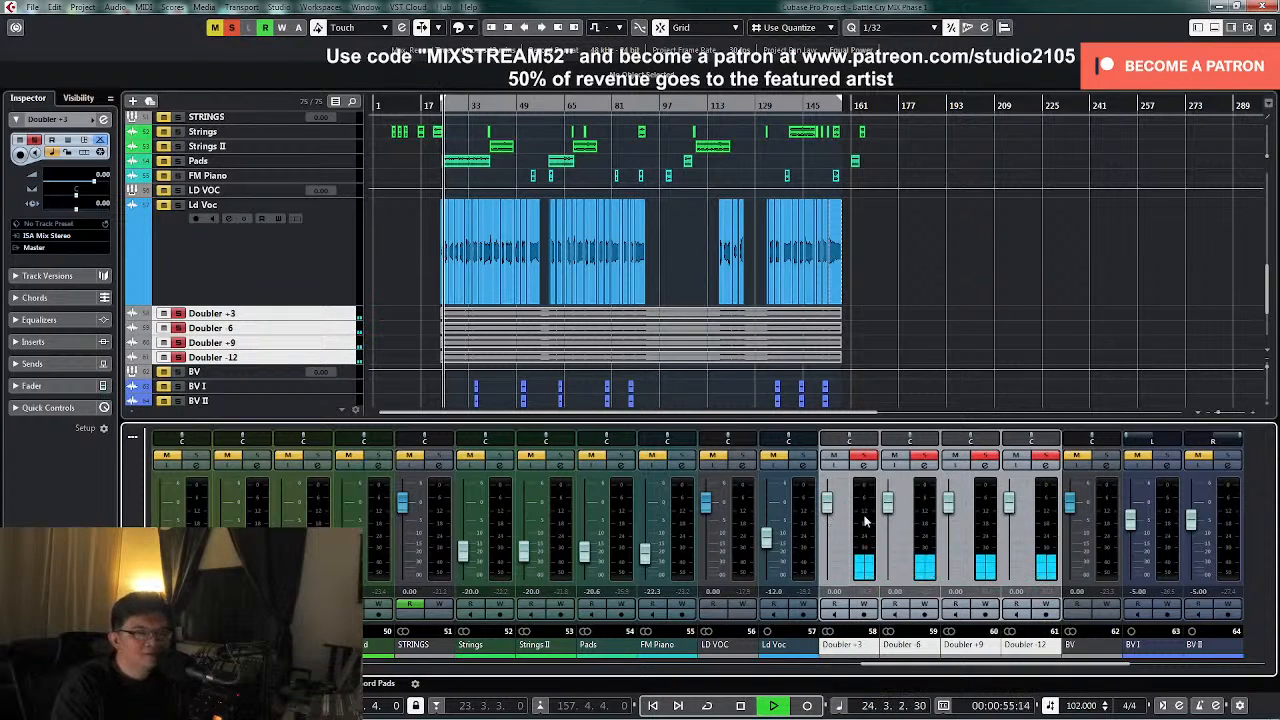
click(982, 329)
key(space)
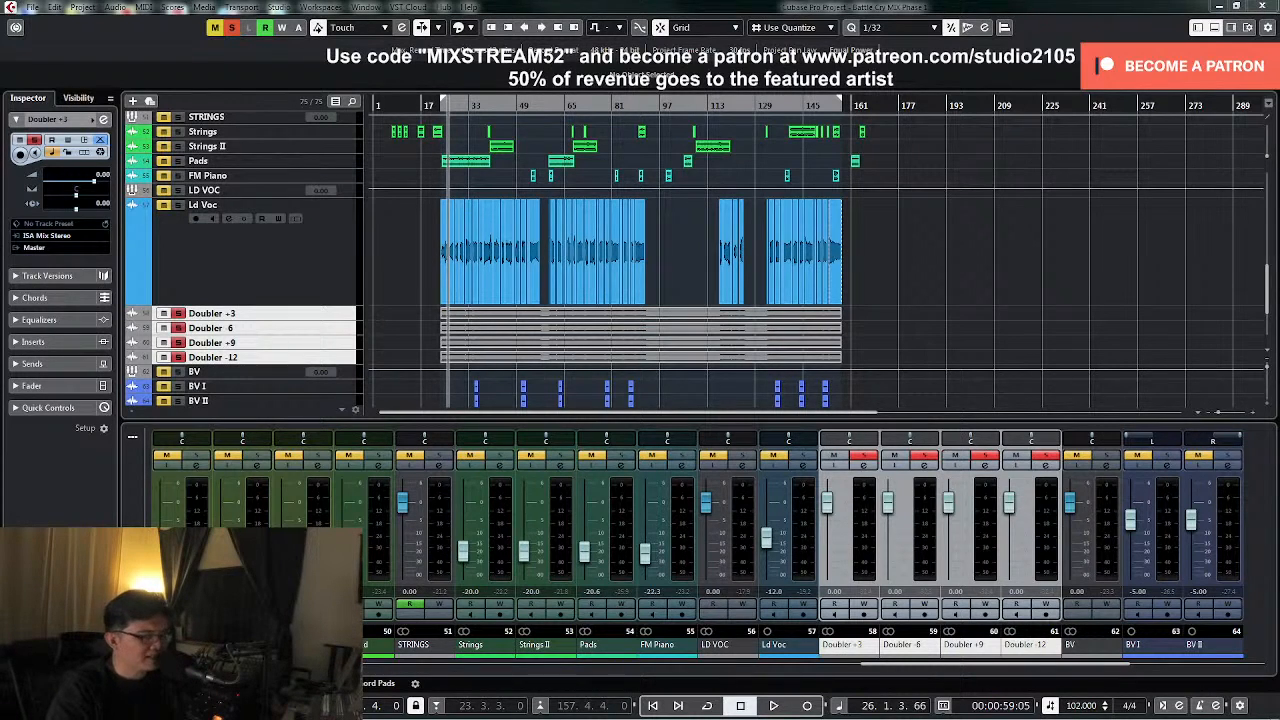
- Pull the faders of all four rendered Doubler channels down to minus infinity and unsolo them
click(826, 505)
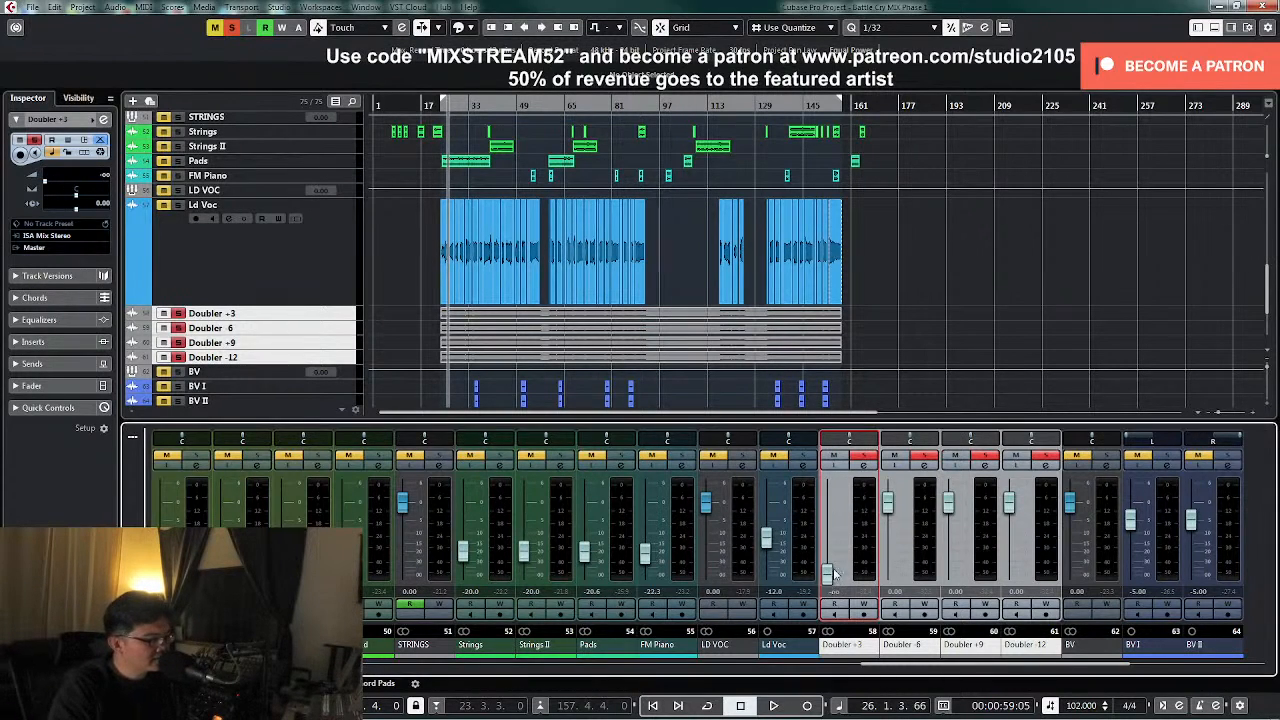
drag(826, 510, 828, 627)
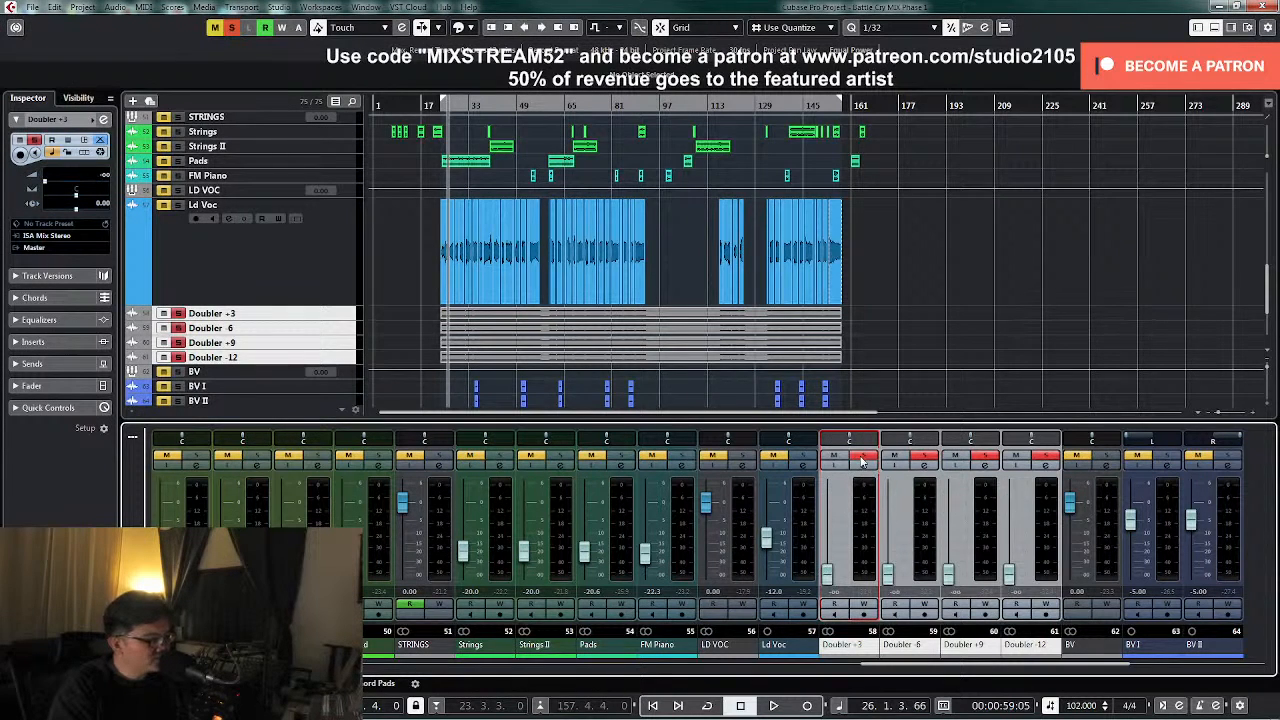
click(863, 456)
click(924, 456)
click(985, 456)
click(1045, 456)
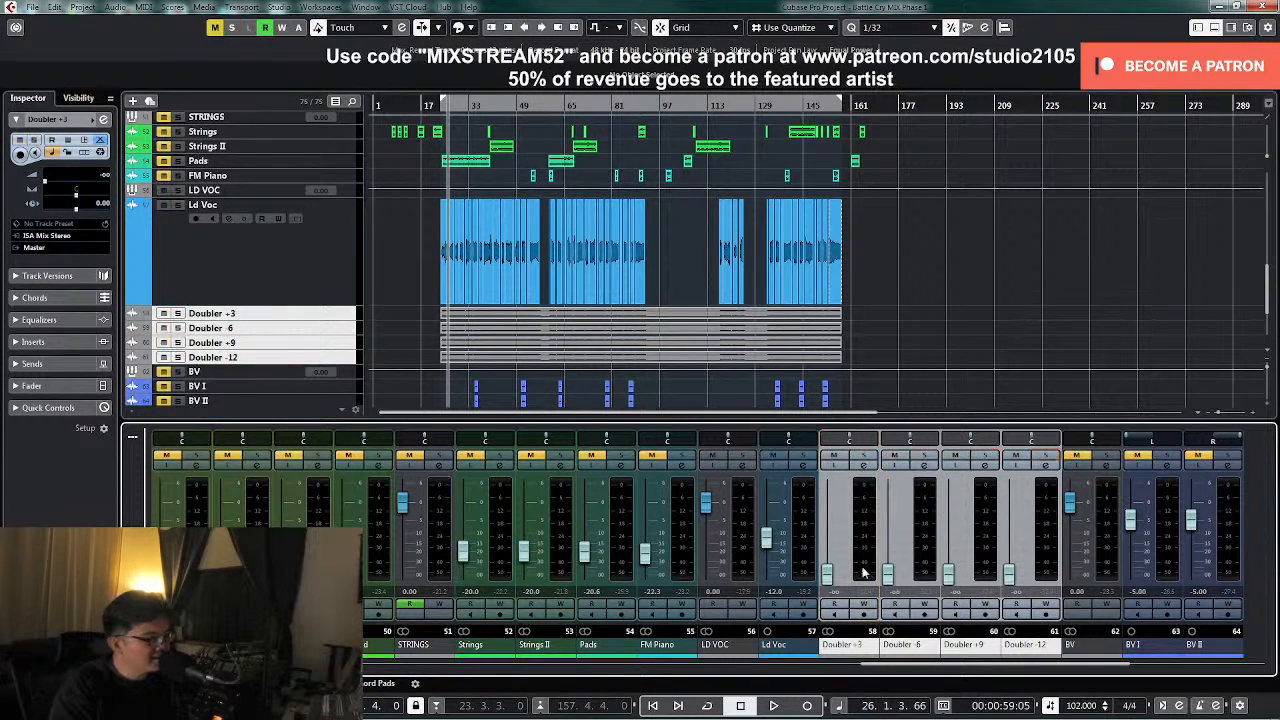
click(1045, 570)
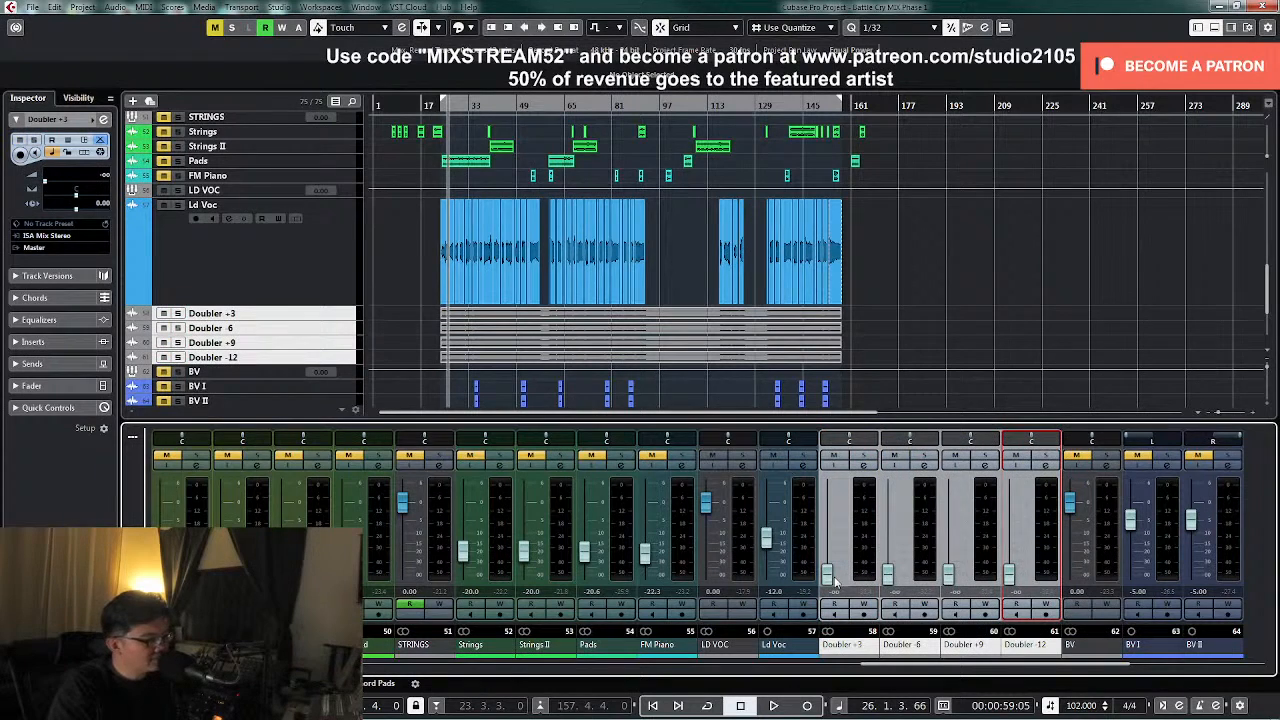
- Play from the left locator and raise the four Doubler faders together to about -11.2 under the lead vocal
key(KP_1)
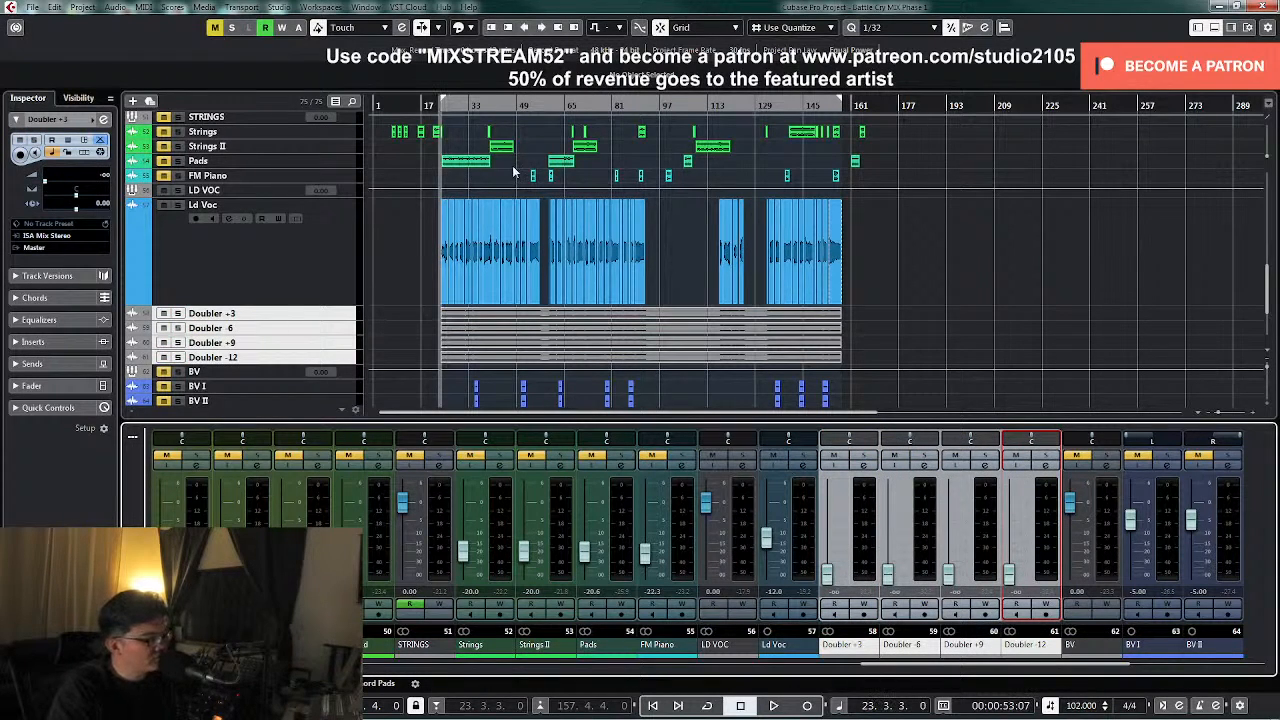
key(space)
click(828, 574)
drag(829, 569, 836, 542)
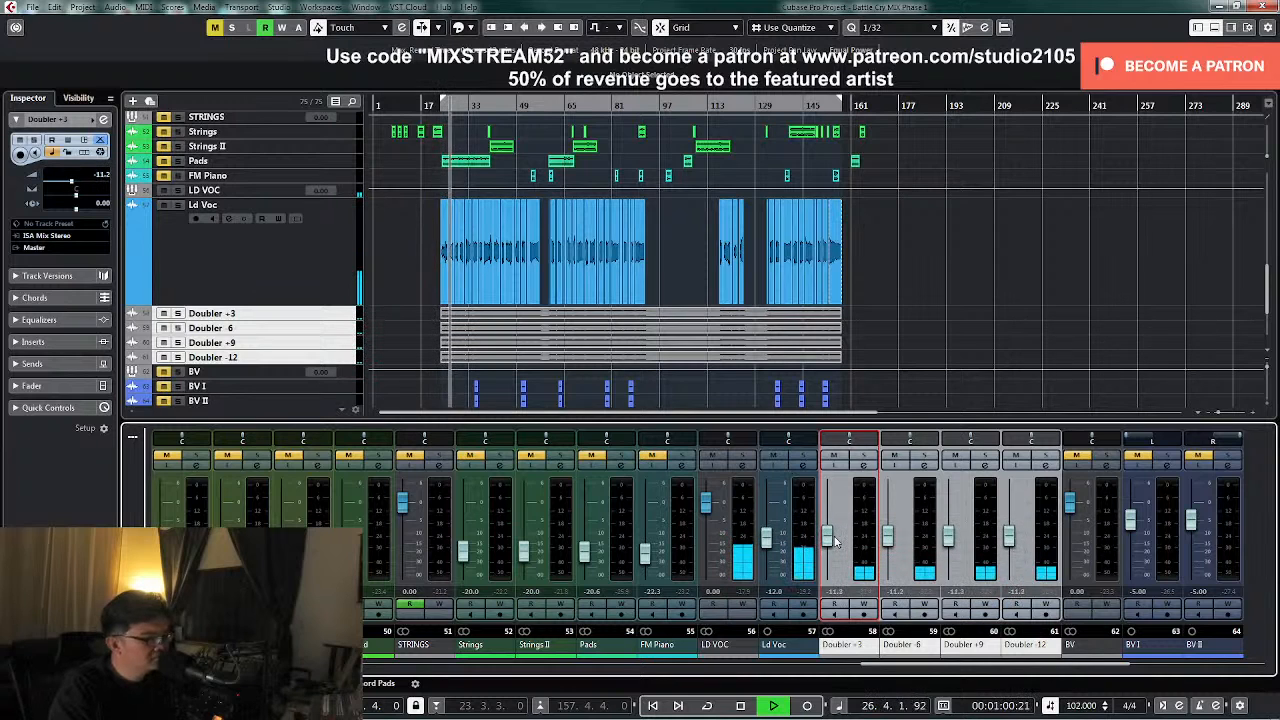
- Raise the four Doubler faders together to about -6.05, stop playback and open the Doubler +3 channel settings
mouse_move(836, 542)
mouse_down()
mouse_move(833, 510)
mouse_move(838, 528)
mouse_up()
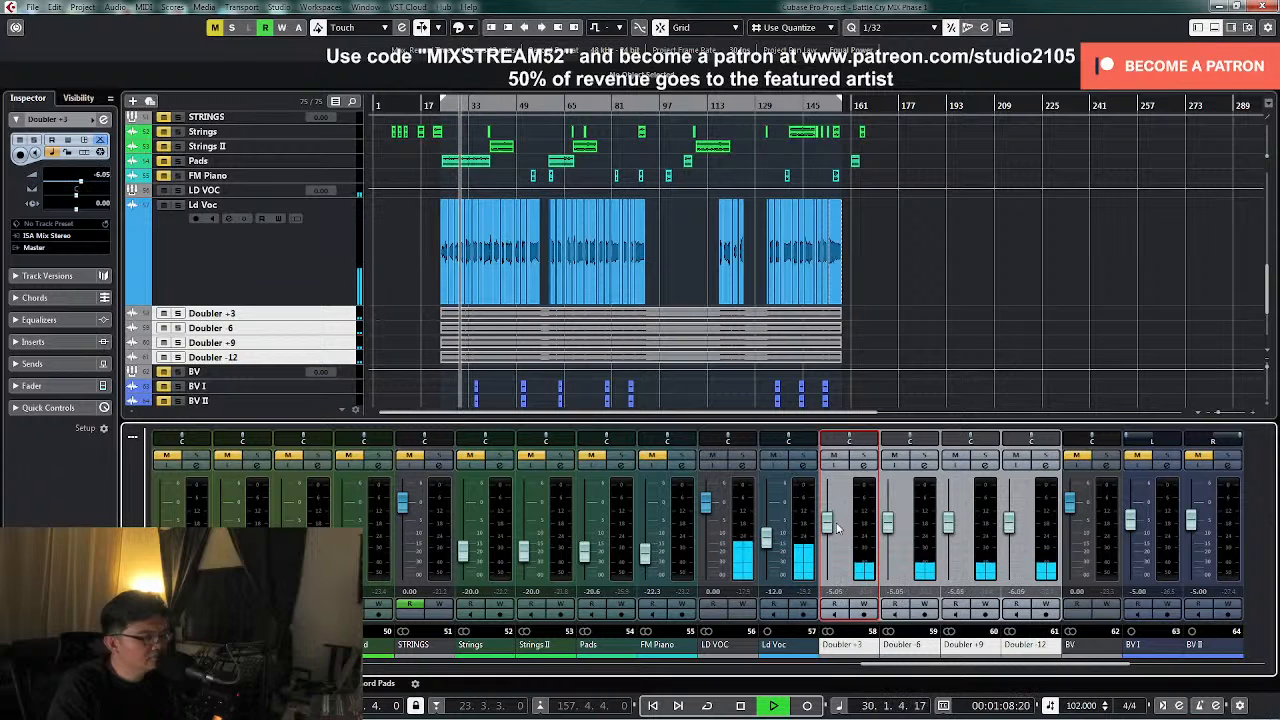
click(866, 466)
key(space)
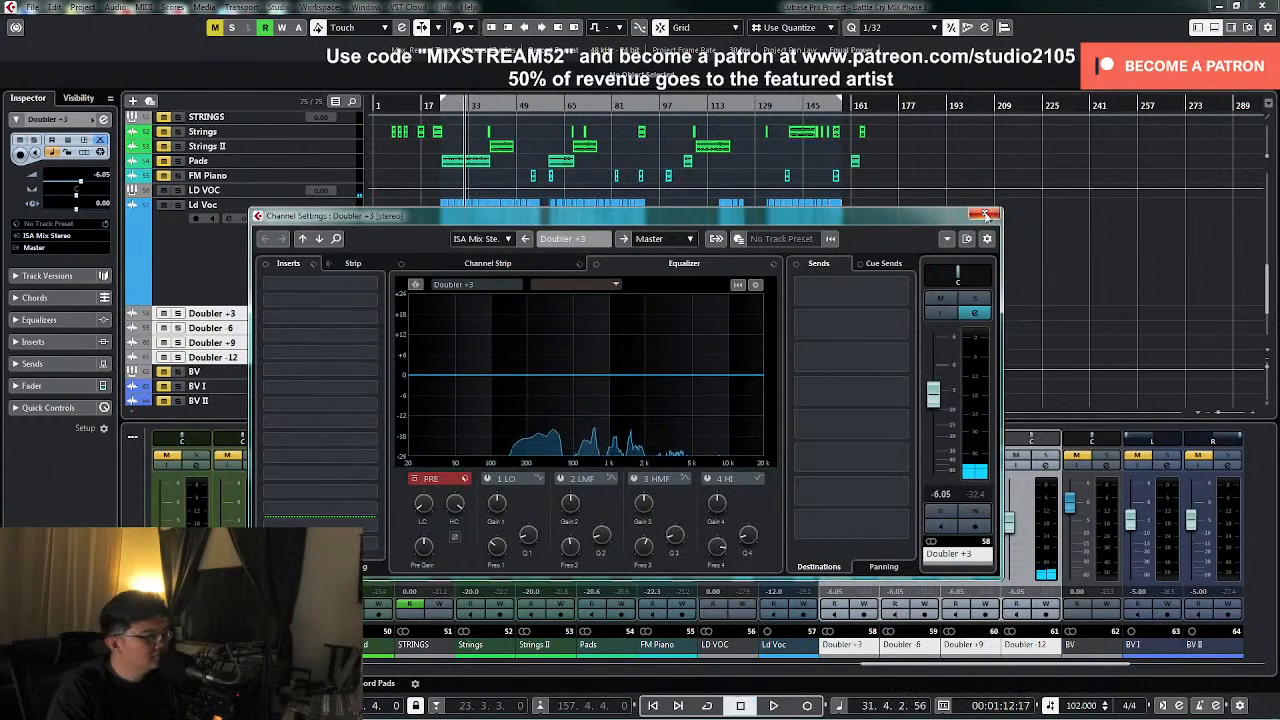
- Select the four Doubler channels and route their outputs to the LD VOC group
click(984, 213)
click(866, 556)
shift+click(1030, 548)
click(865, 466)
click(783, 240)
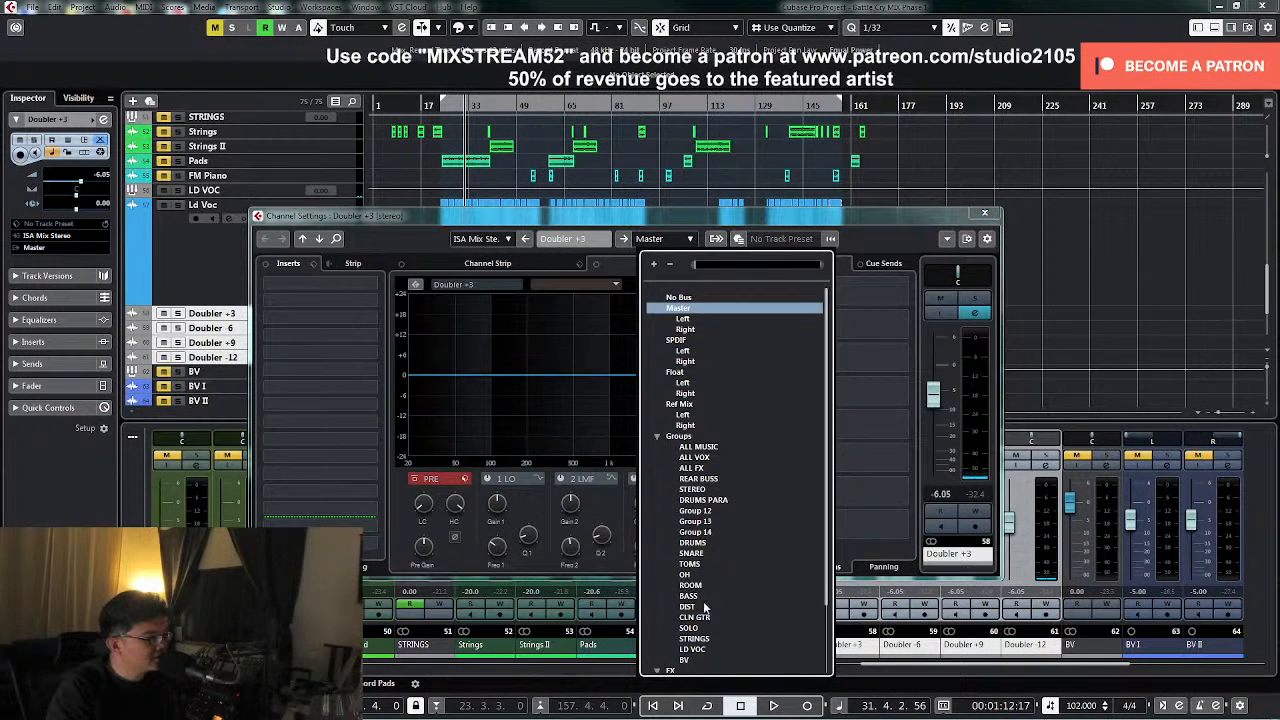
click(1040, 238)
click(984, 213)
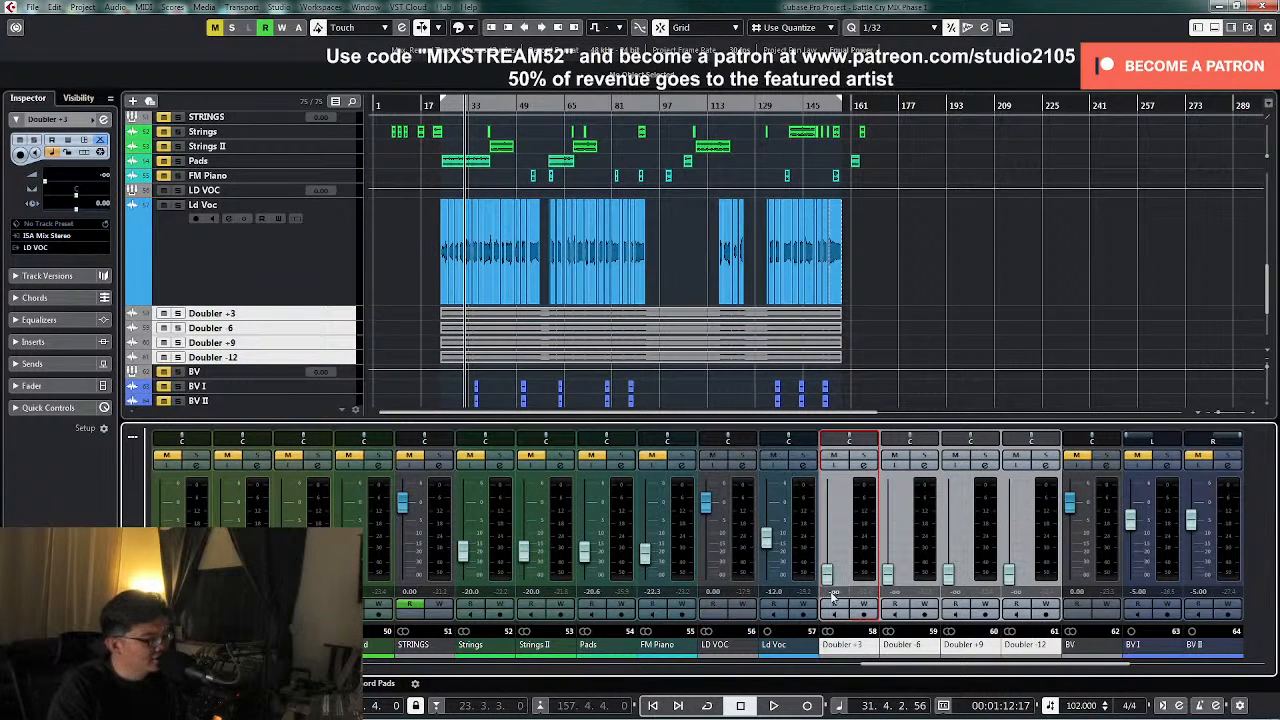
- Play from the left locator and raise the four Doubler faders together from minus infinity to about -14.5
key(space)
drag(829, 578, 829, 560)
key(space)
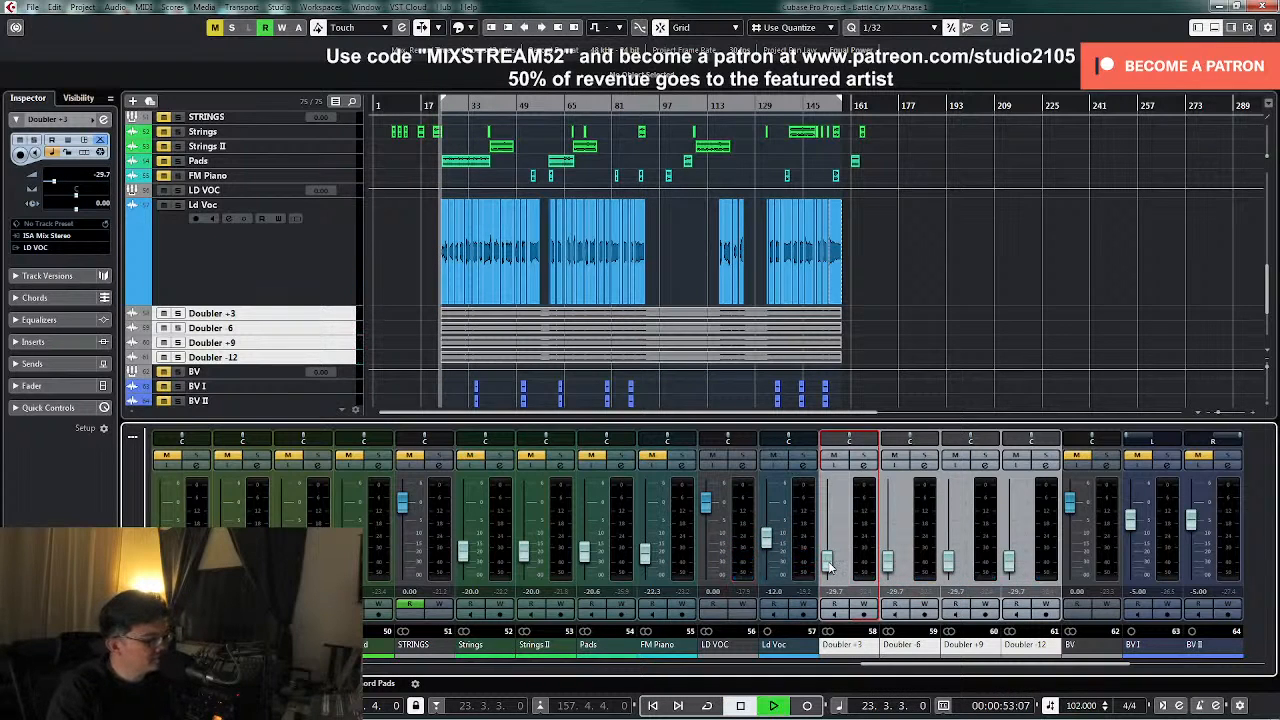
key(space)
drag(827, 566, 826, 546)
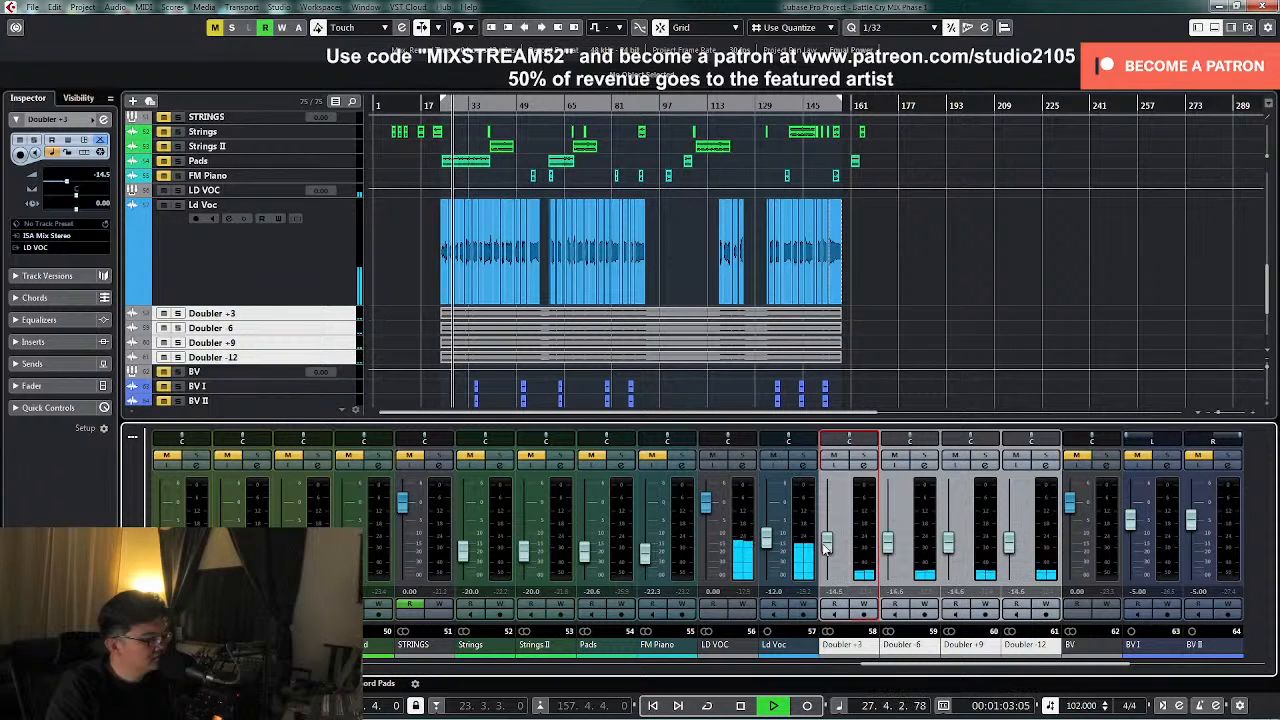
- Solo the LD VOC group, raise the four Doubler faders to about -12.4 during playback, and unsolo the group
click(742, 456)
click(865, 577)
shift+click(1043, 574)
drag(886, 553, 886, 547)
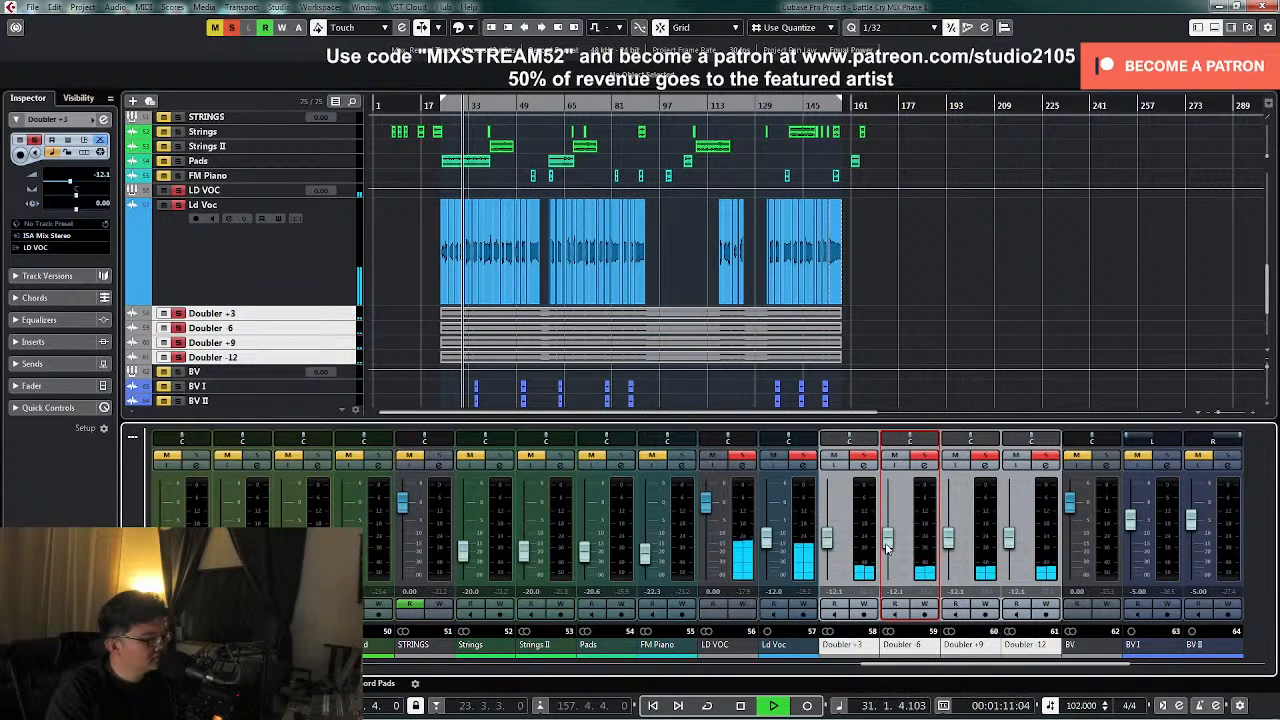
key(space)
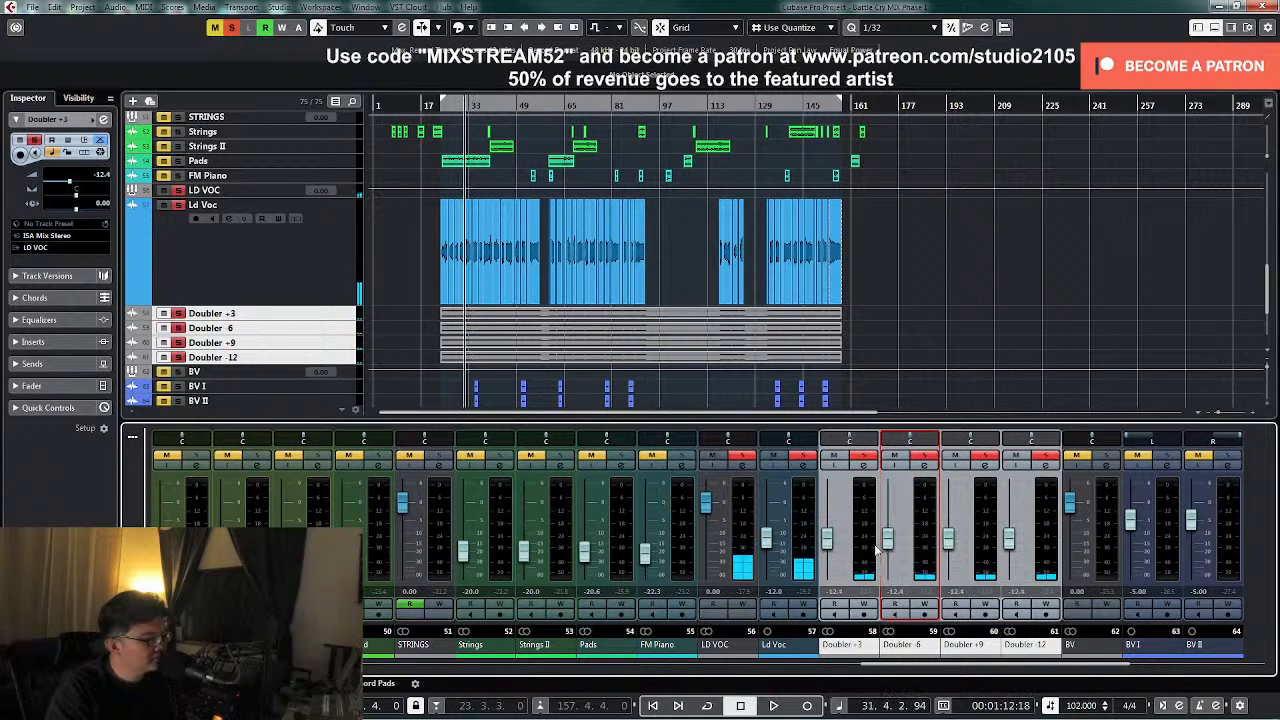
click(743, 456)
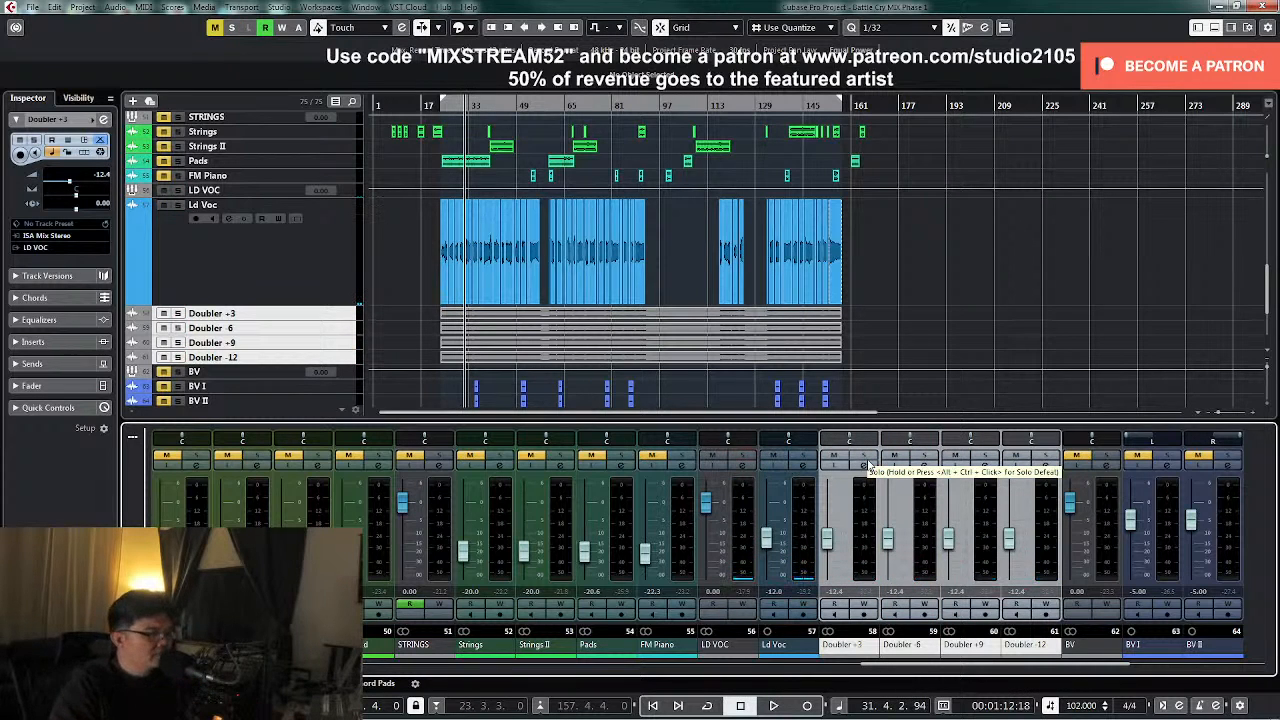
- Solo the Doubler +3 channel and apply a low-cut filter at about 240 Hz in its channel EQ
click(862, 457)
click(864, 466)
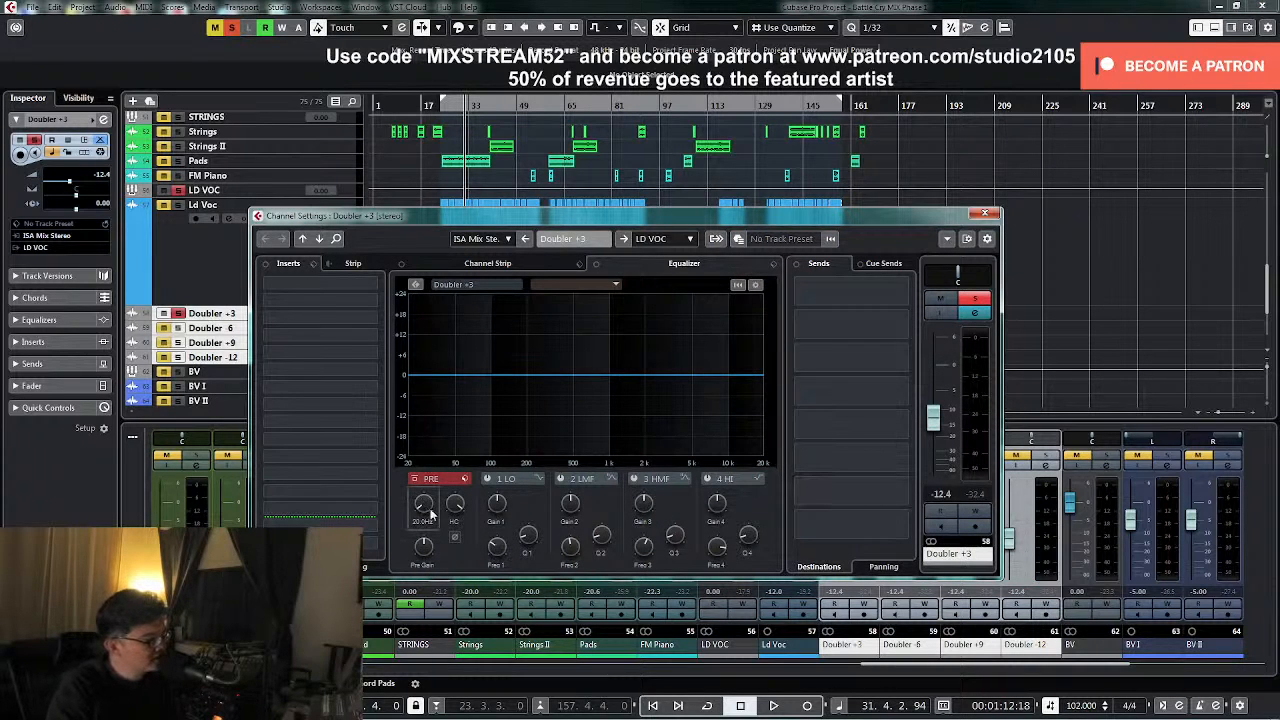
key(space)
drag(431, 513, 441, 473)
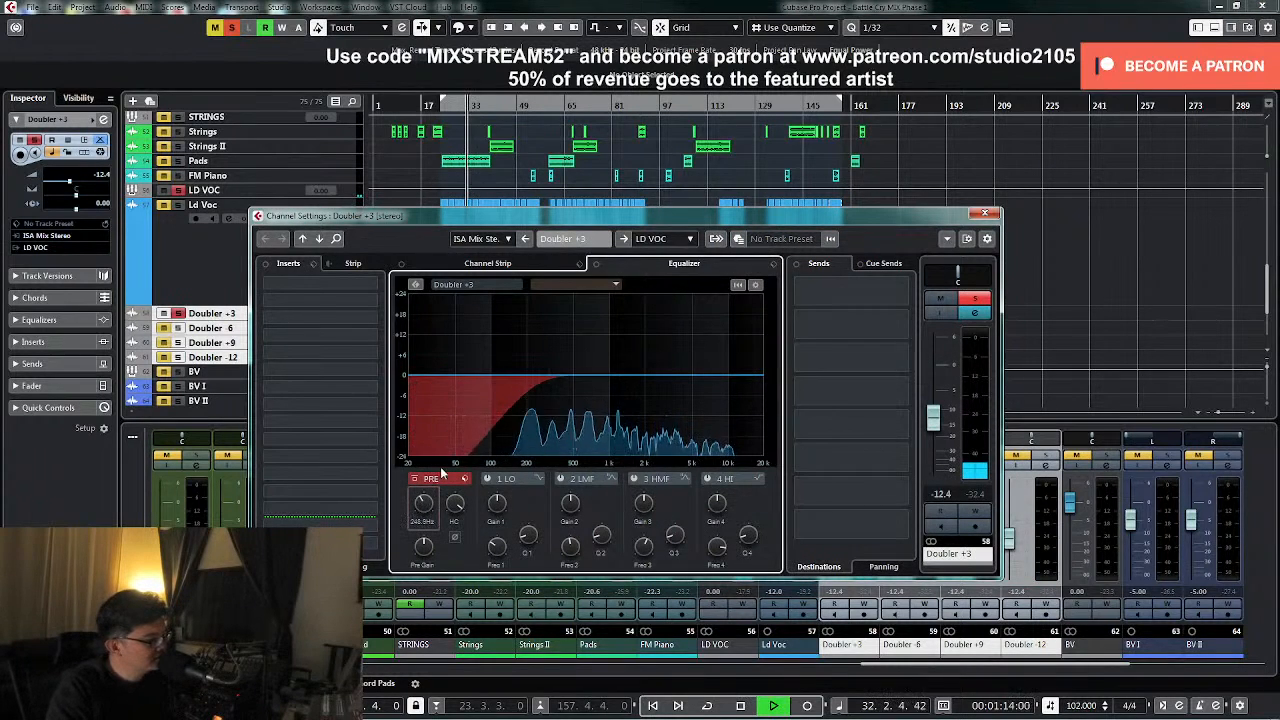
key(space)
- Enable the low-mid EQ band on Doubler +3, sweep it during playback, and make a narrow cut at about 939 Hz
click(560, 478)
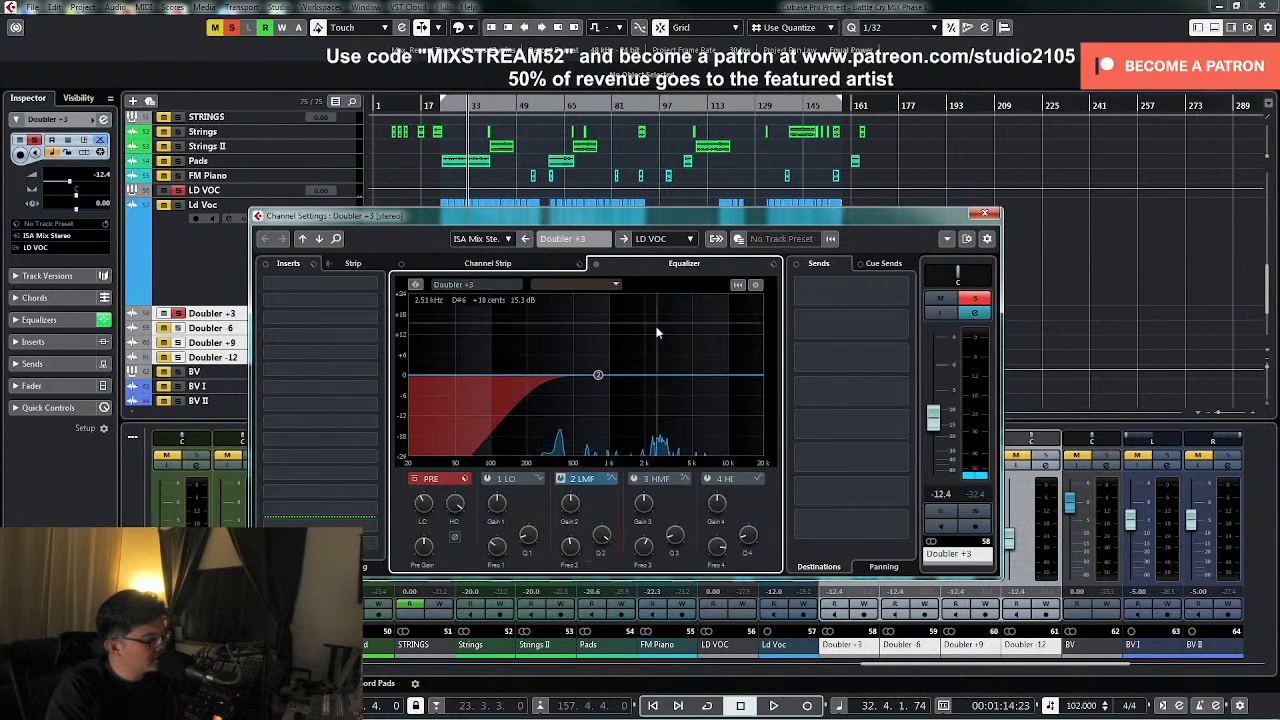
key(space)
drag(598, 374, 607, 318)
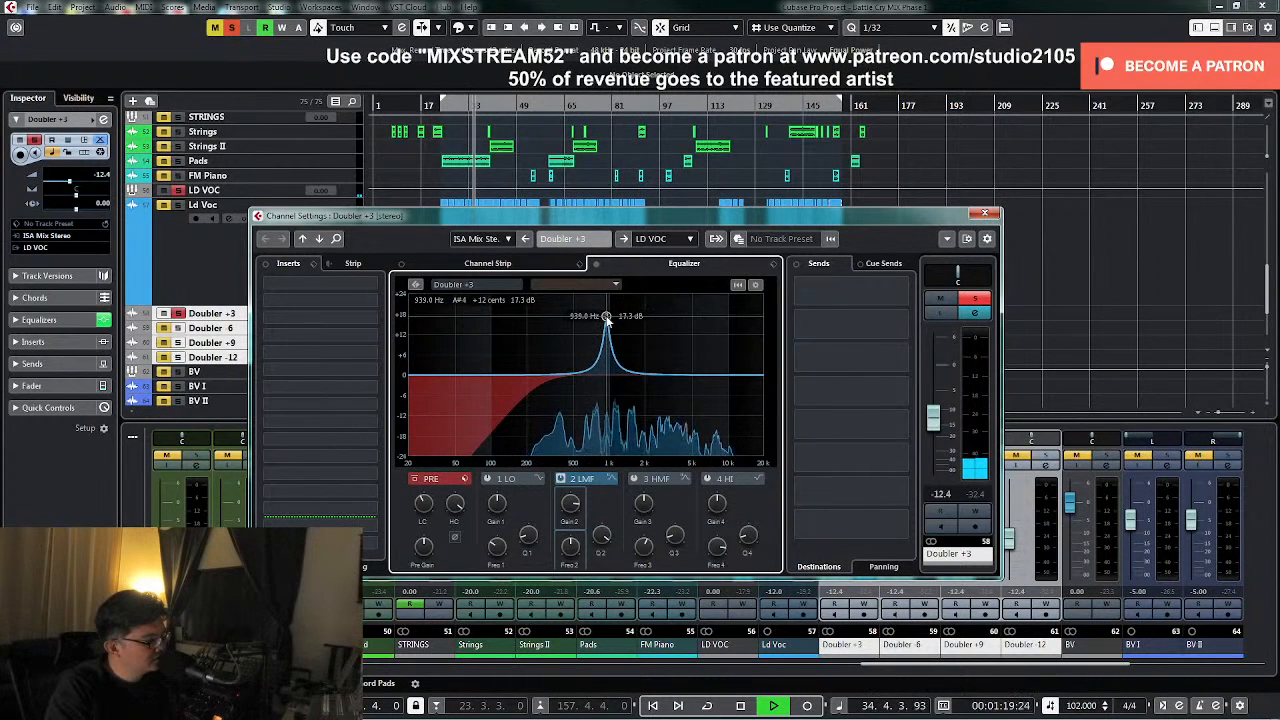
key(space)
mouse_move(572, 505)
mouse_down()
mouse_move(570, 533)
mouse_move(568, 514)
mouse_up()
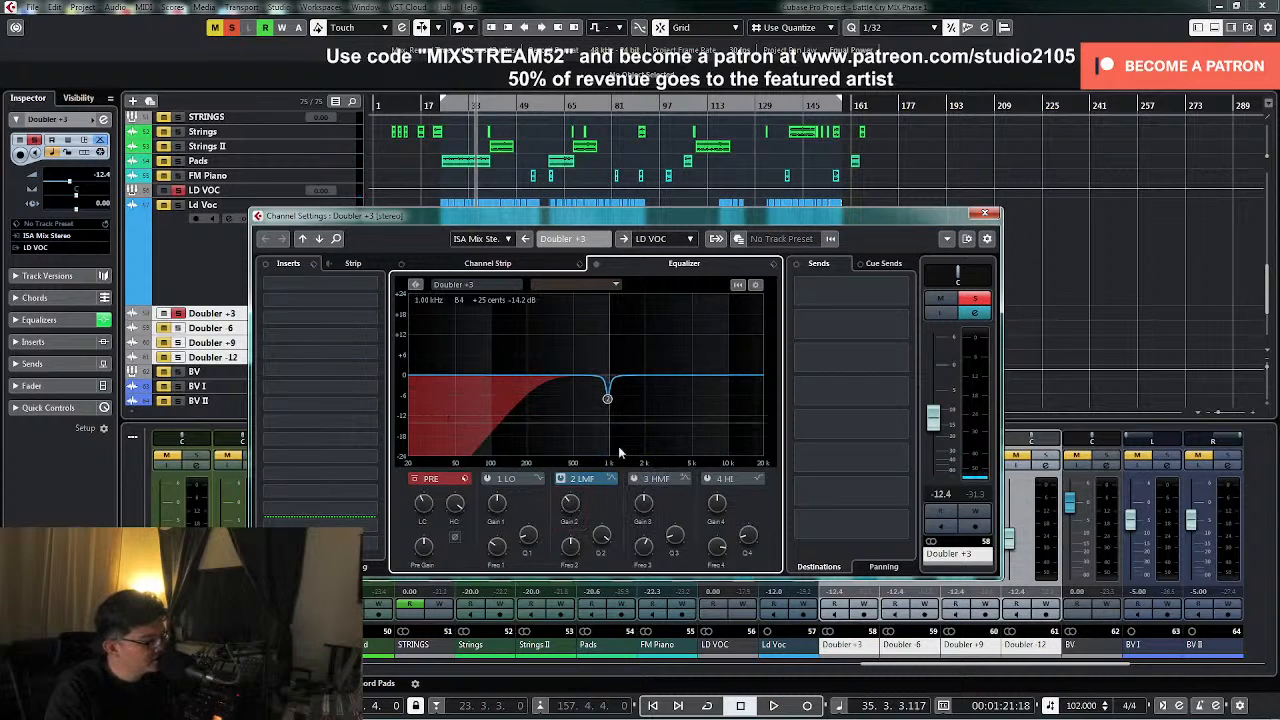
- Sweep the high-mid EQ band on Doubler +3, make a narrow cut just above 5 kHz, and close the channel settings
click(637, 480)
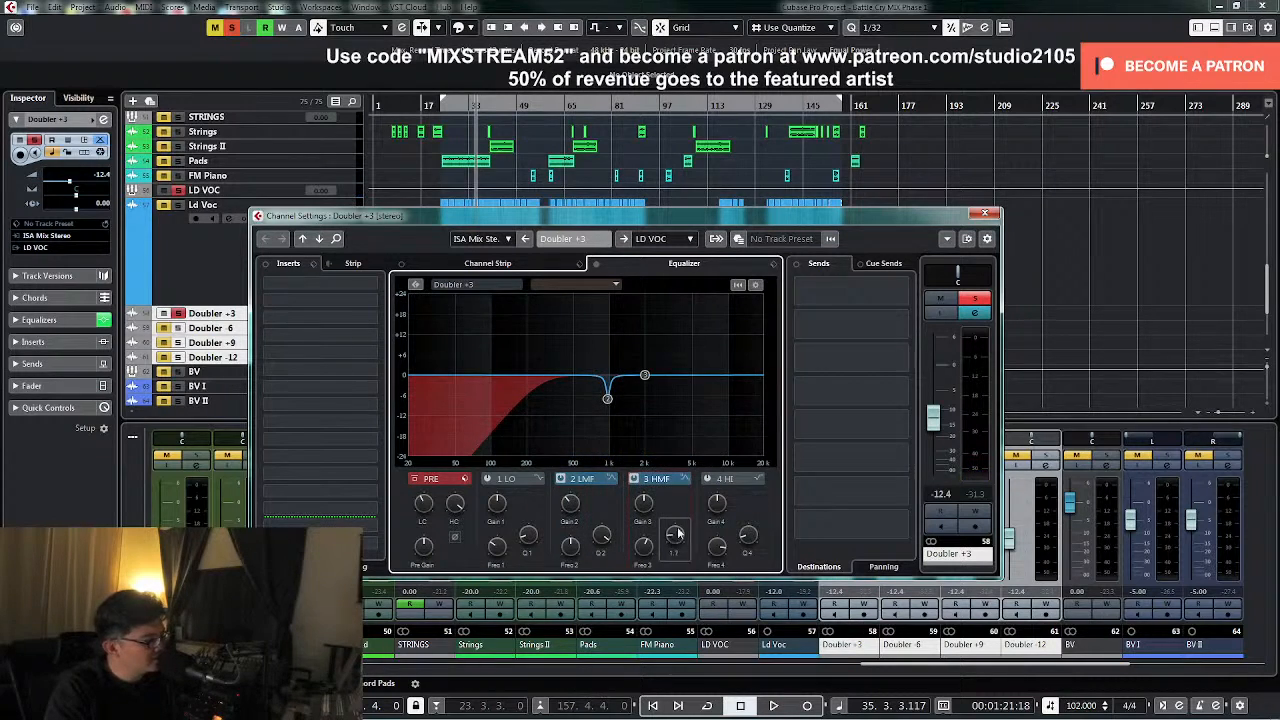
key(space)
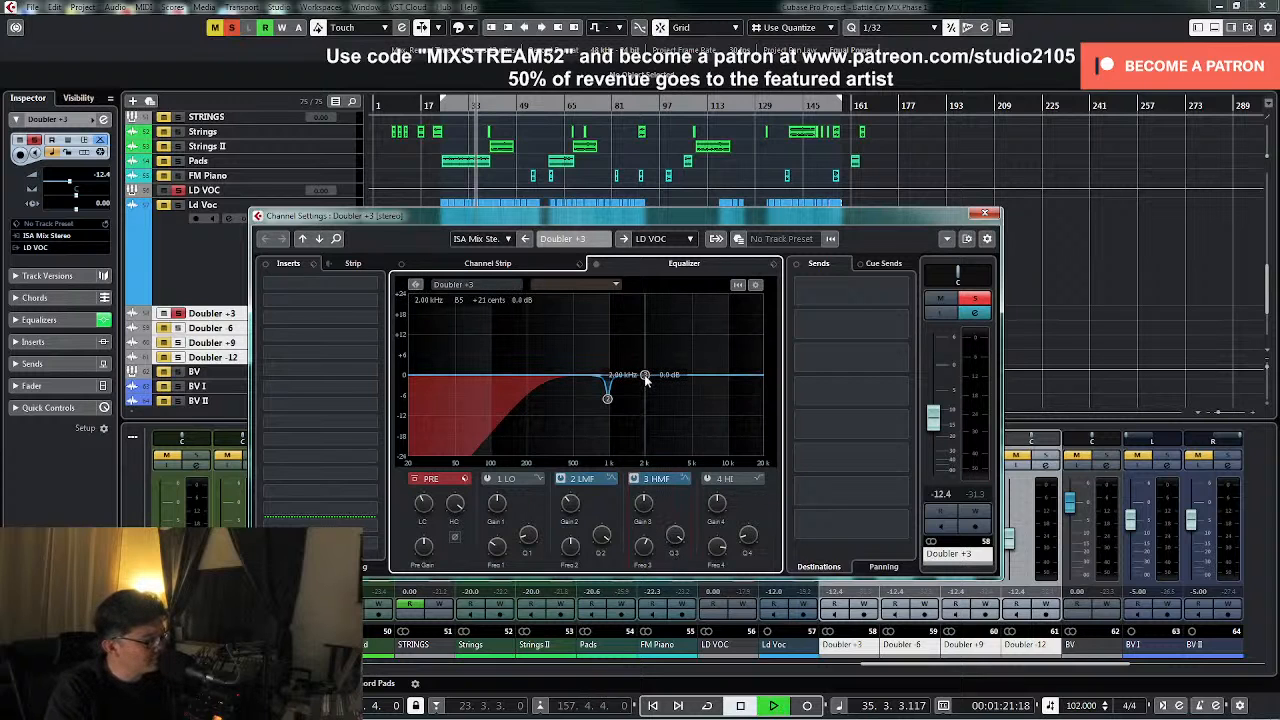
drag(645, 376, 695, 331)
key(space)
drag(632, 503, 632, 534)
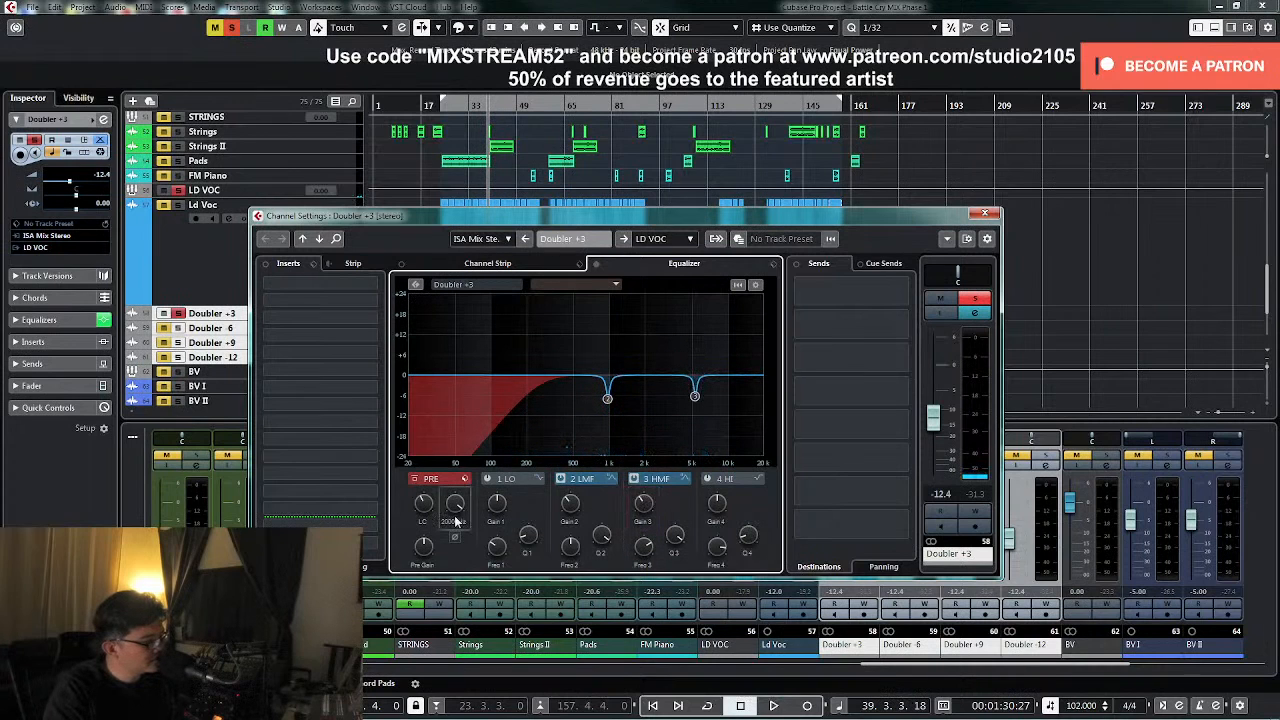
click(984, 213)
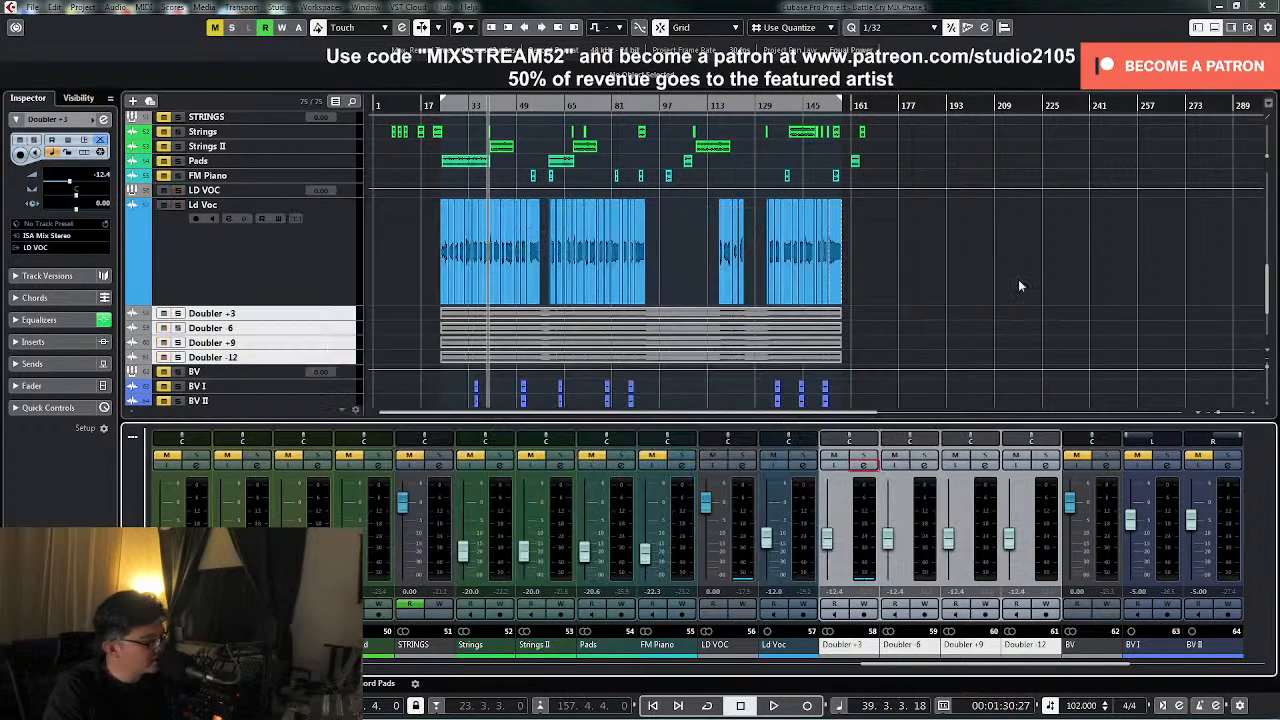
- Link the four selected Doubler channels as one link group
drag(871, 648, 1052, 647)
right_click(1052, 647)
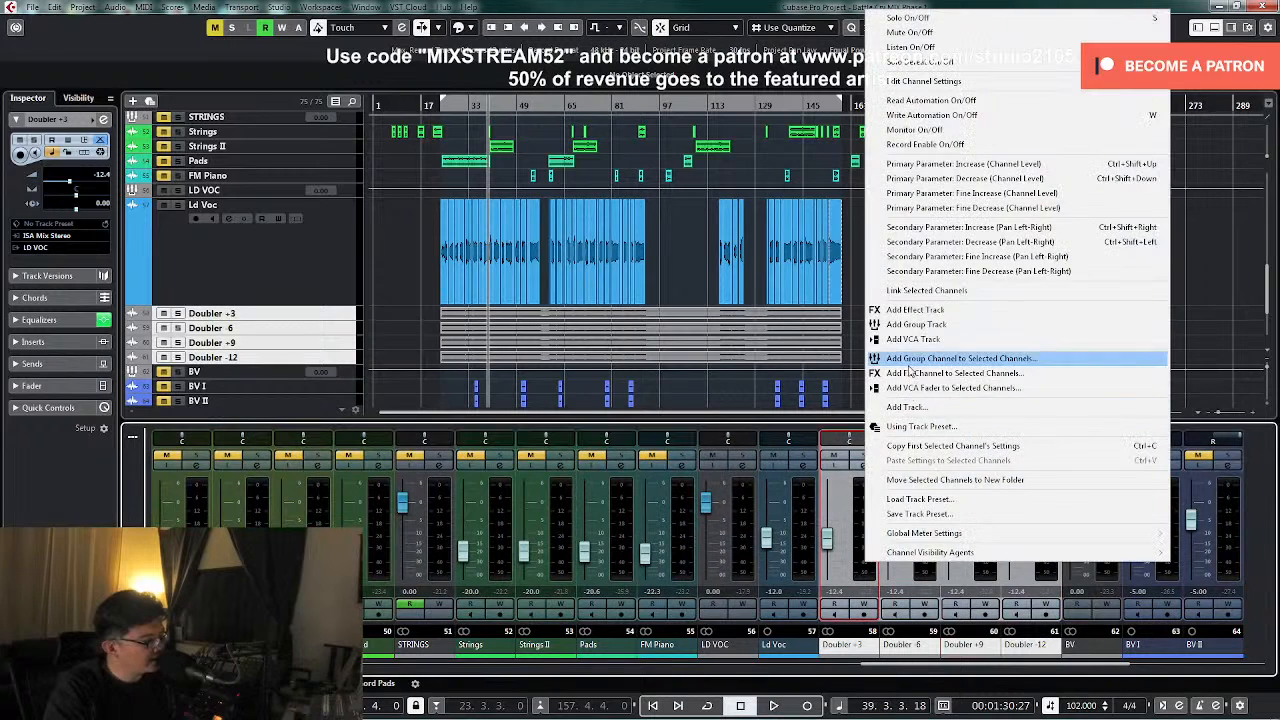
click(901, 291)
click(666, 542)
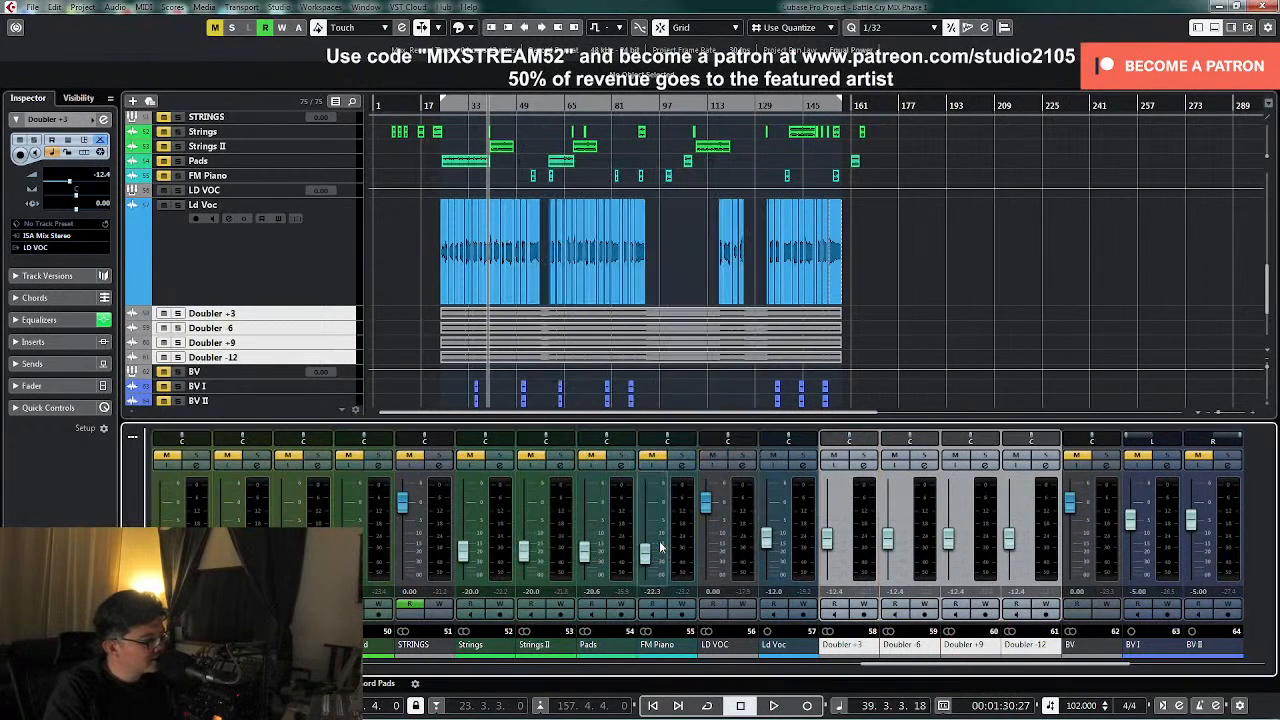
- Play from the left locator and shrink the Ld Voc track to the height of the other tracks
key(KP_1)
key(space)
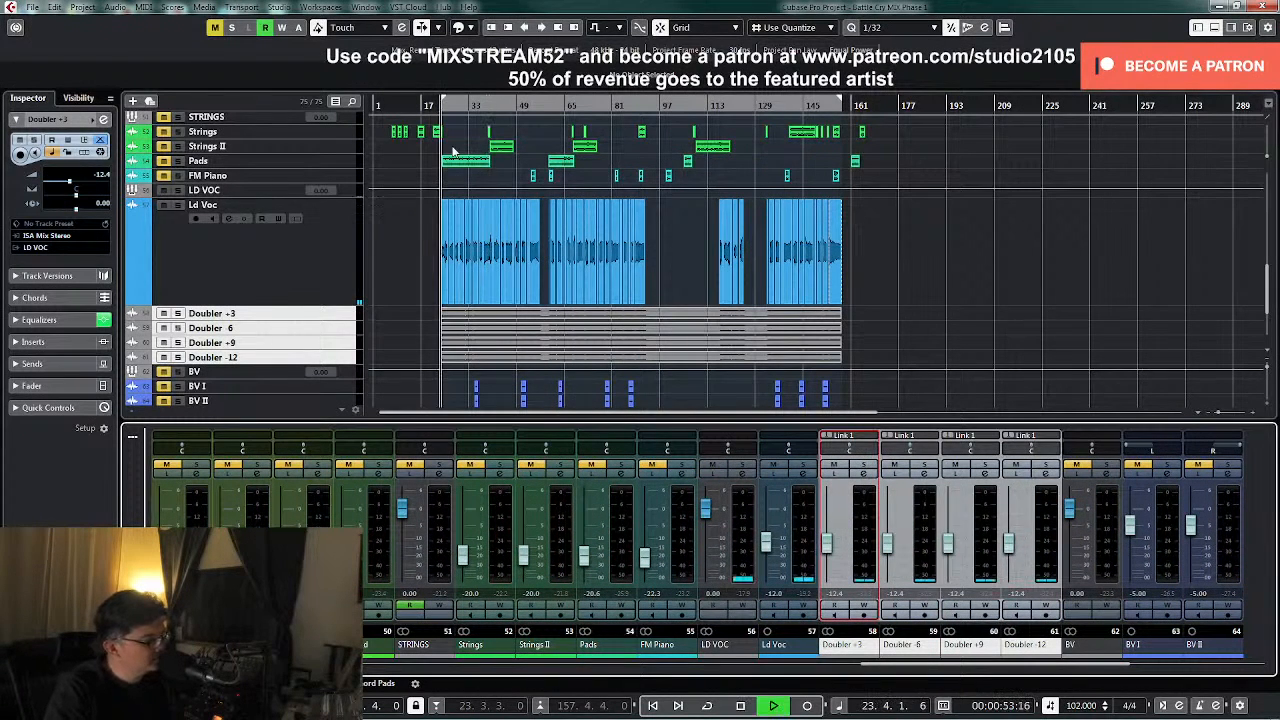
click(310, 265)
key(z)
key(z)
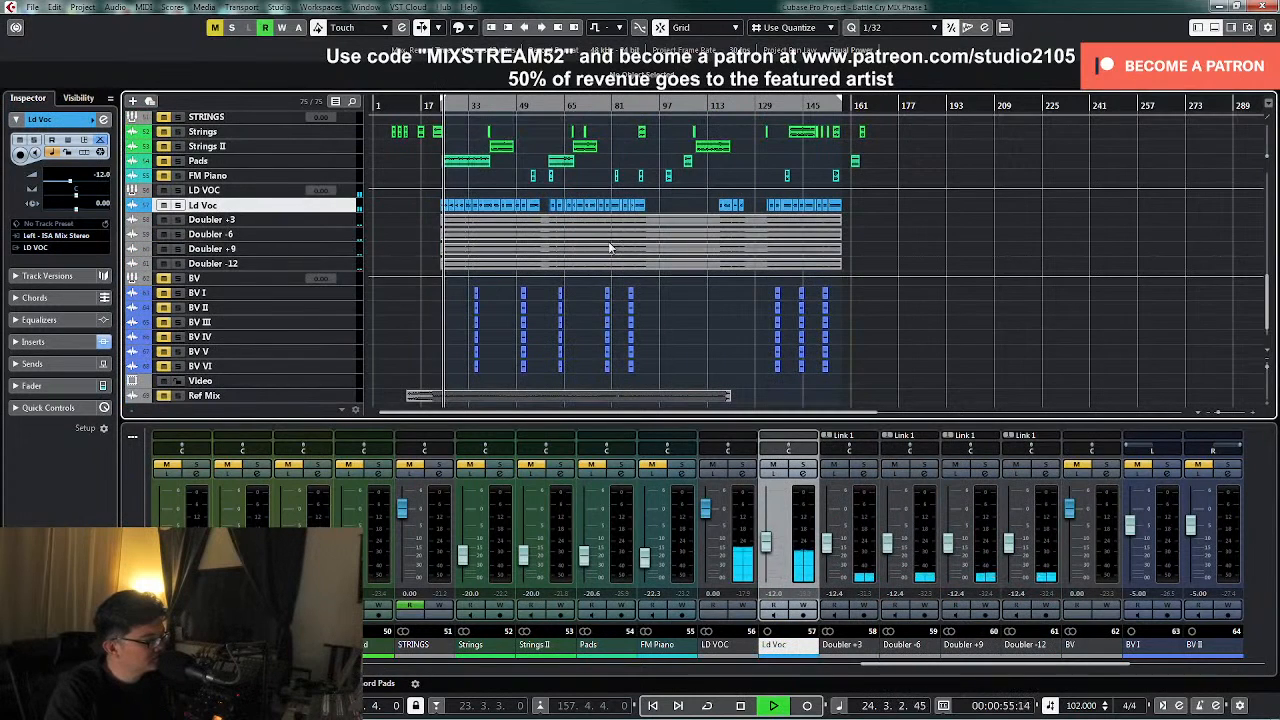
- Lower the linked Doubler faders during playback and set their level to exactly -13.5
drag(828, 555, 830, 556)
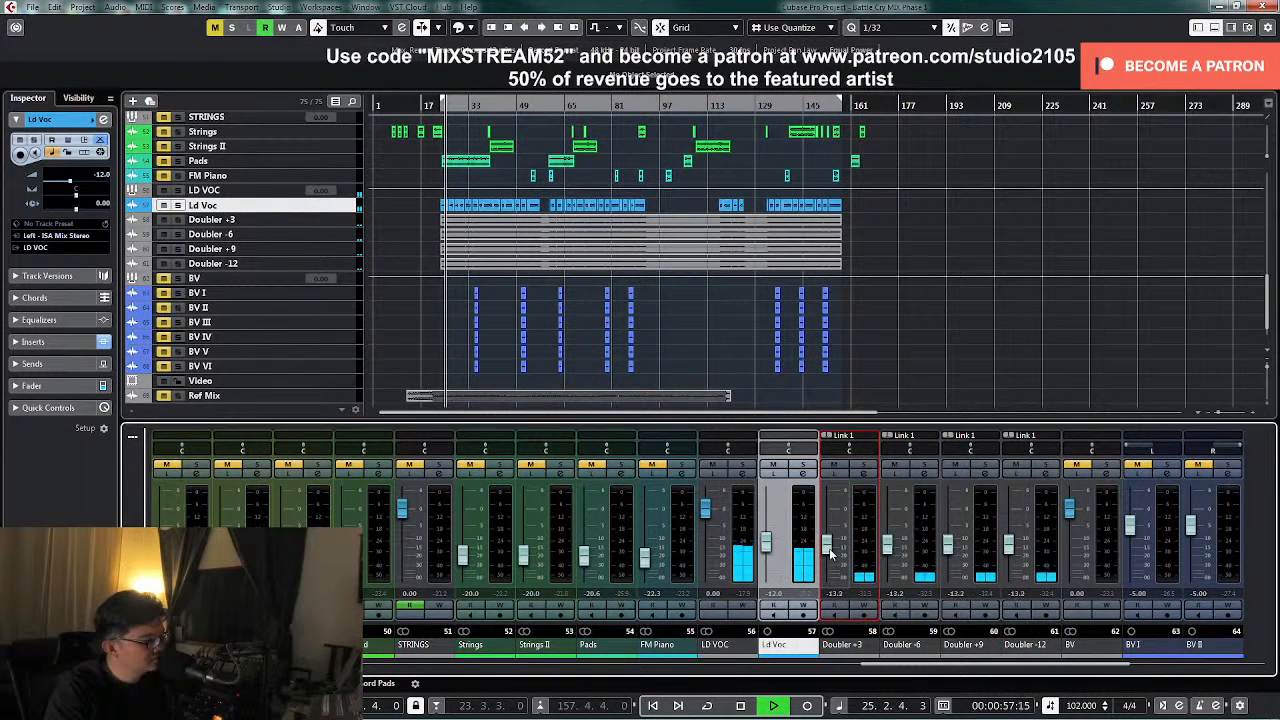
key(space)
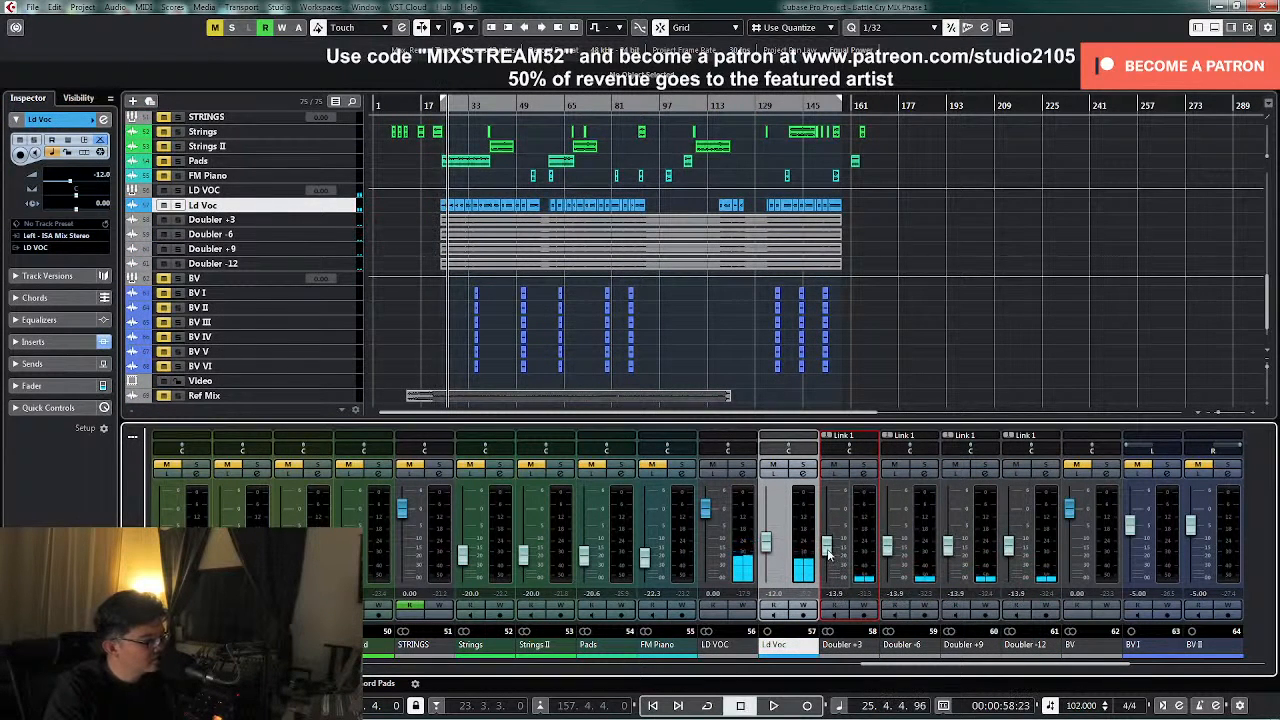
drag(828, 553, 828, 551)
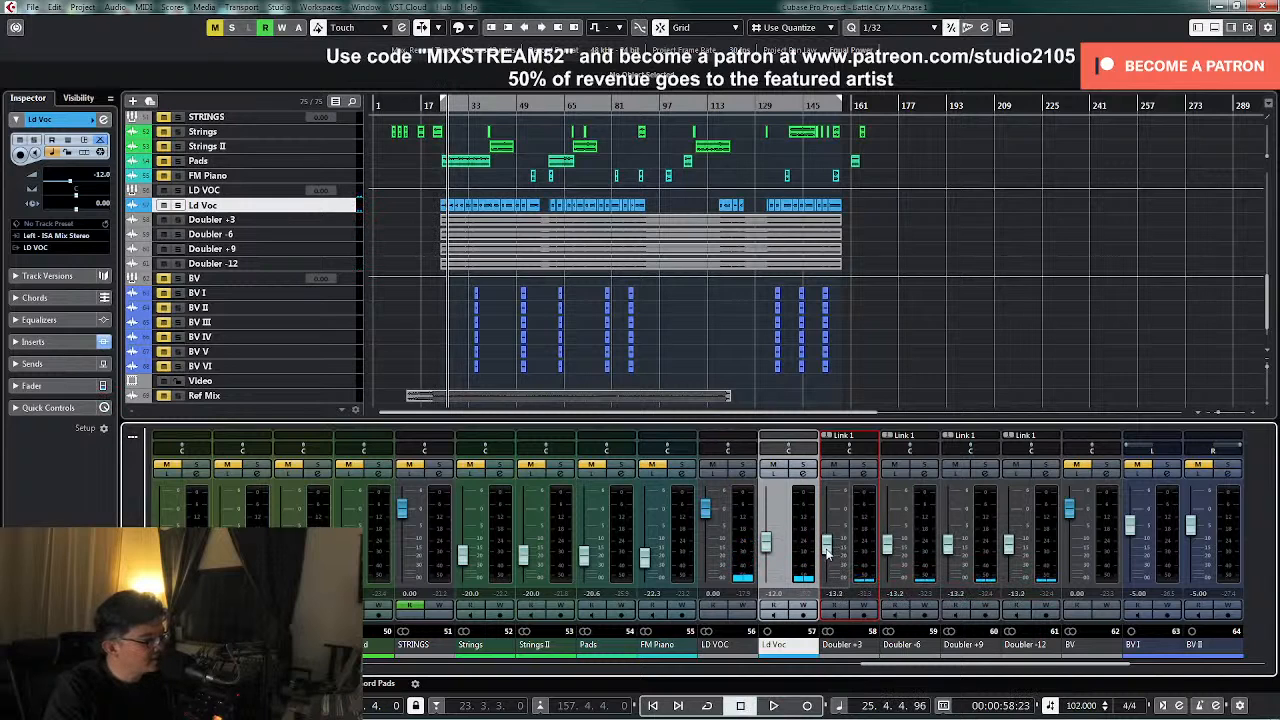
double_click(836, 595)
text(-1)
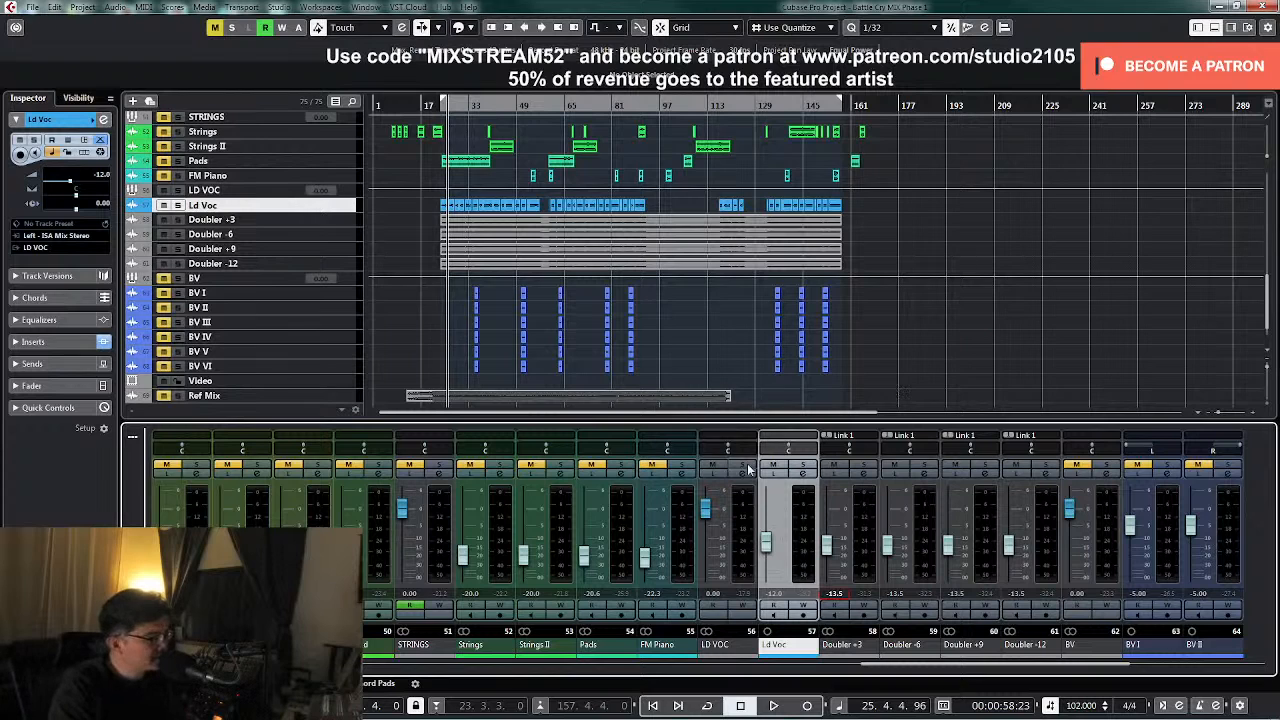
- Check the Ld Voc inserts, solo the LD VOC group, and open its UAD UA 1176 Rev A compressor with TDR Nova bypassed
click(810, 484)
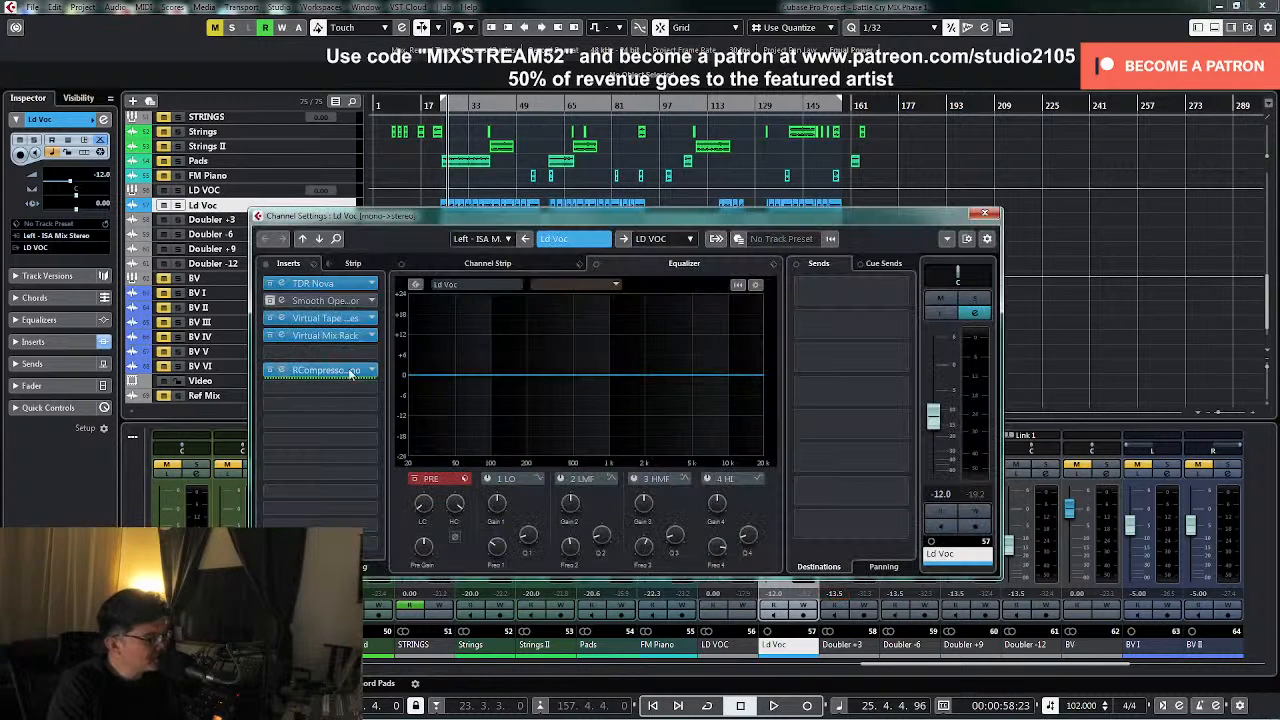
click(985, 214)
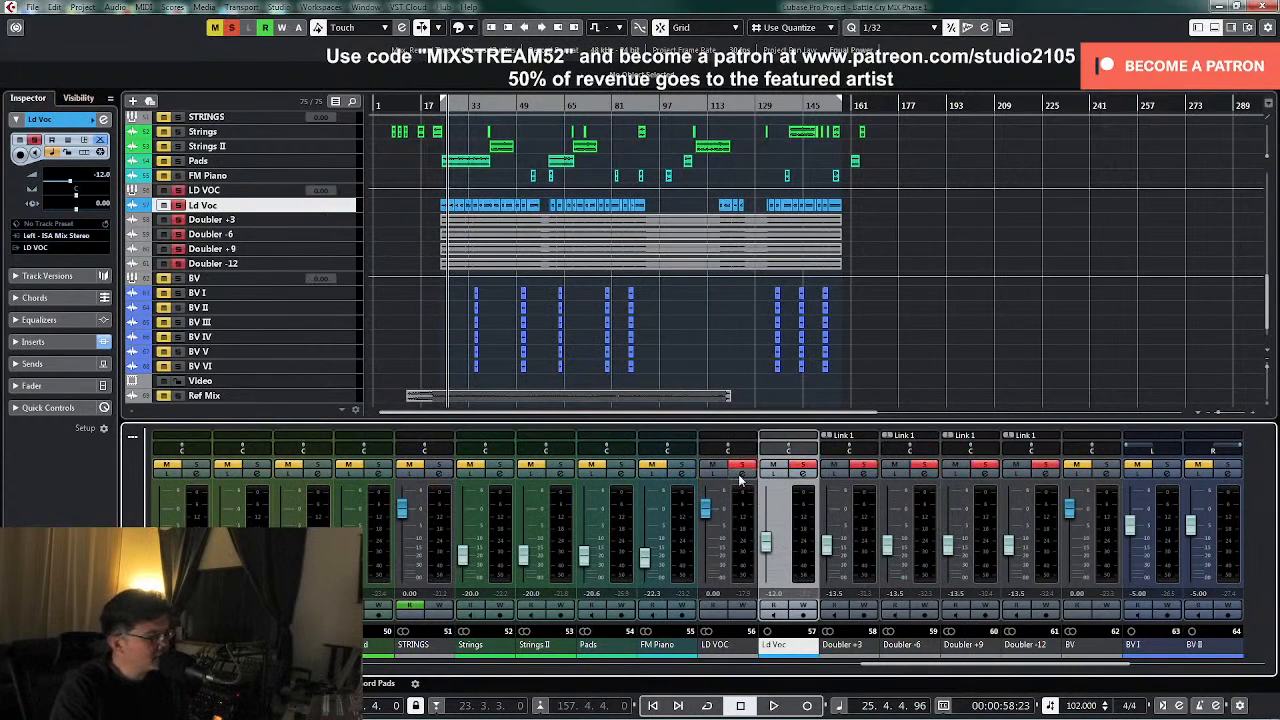
click(733, 473)
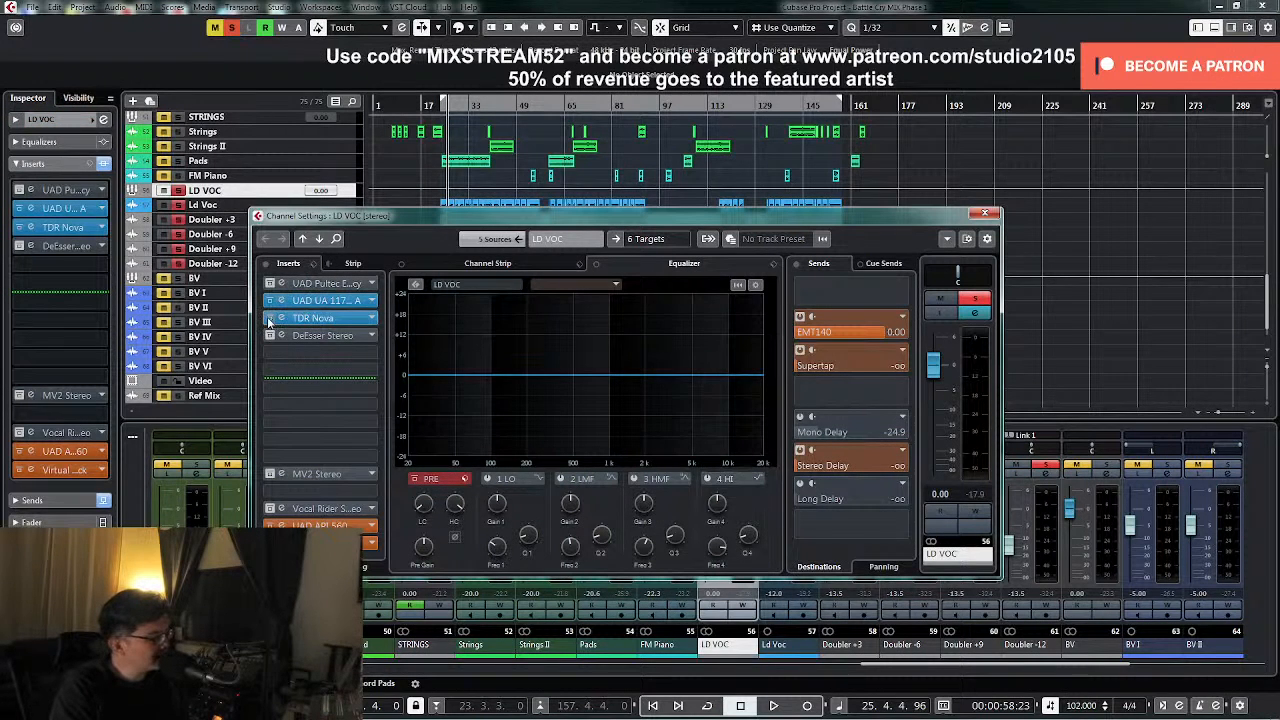
click(336, 300)
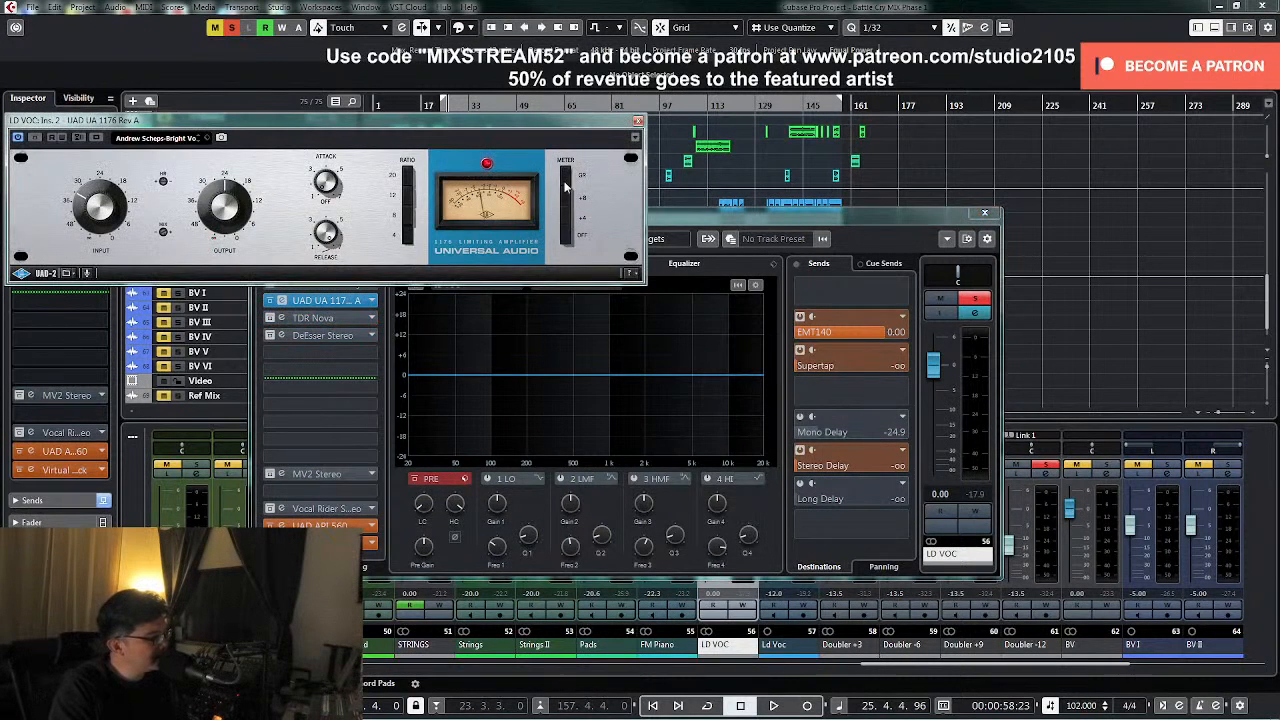
drag(490, 123, 972, 199)
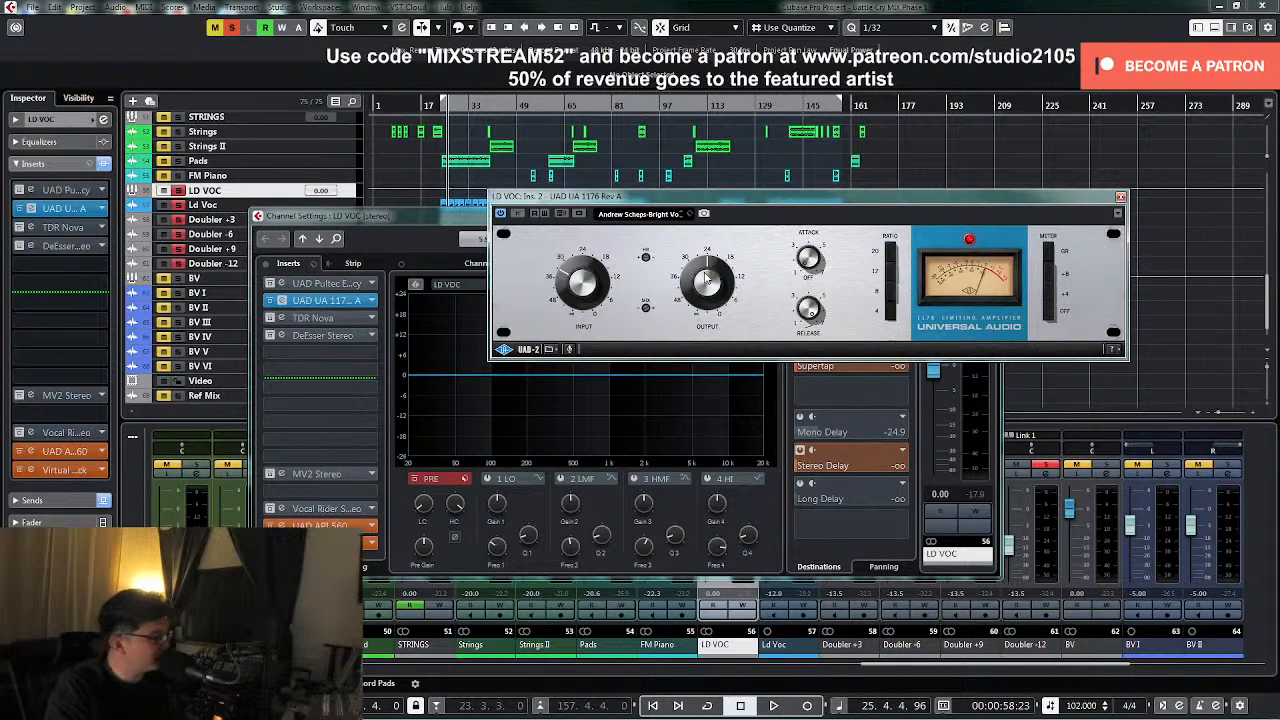
- Audition the soloed LD VOC group repeatedly through the UA 1176 Rev A, checking its meter, and close the compressor
key(space)
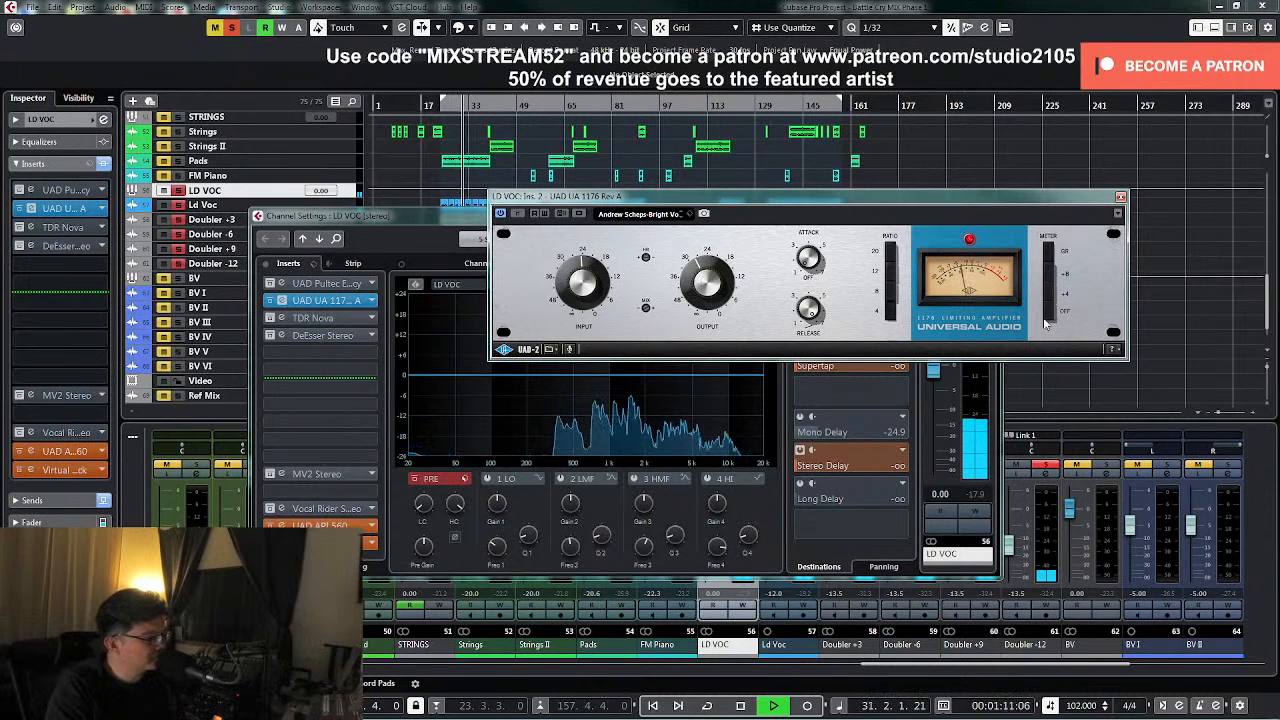
key(space)
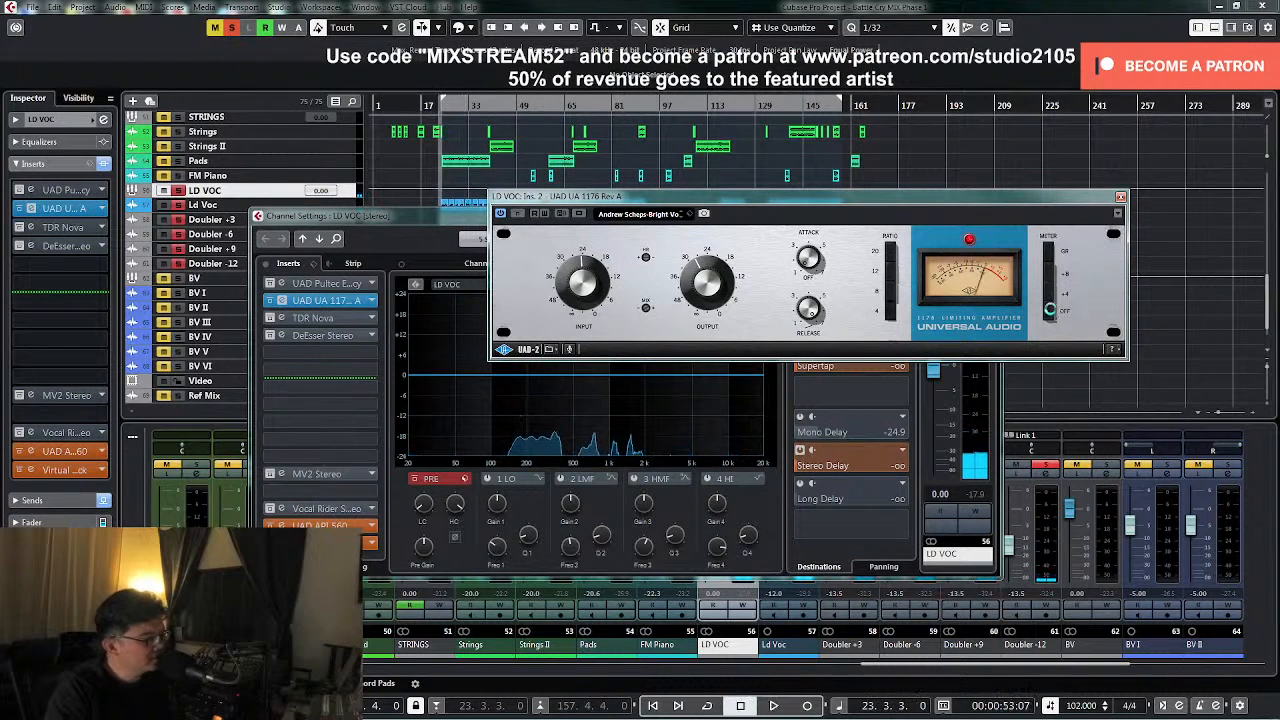
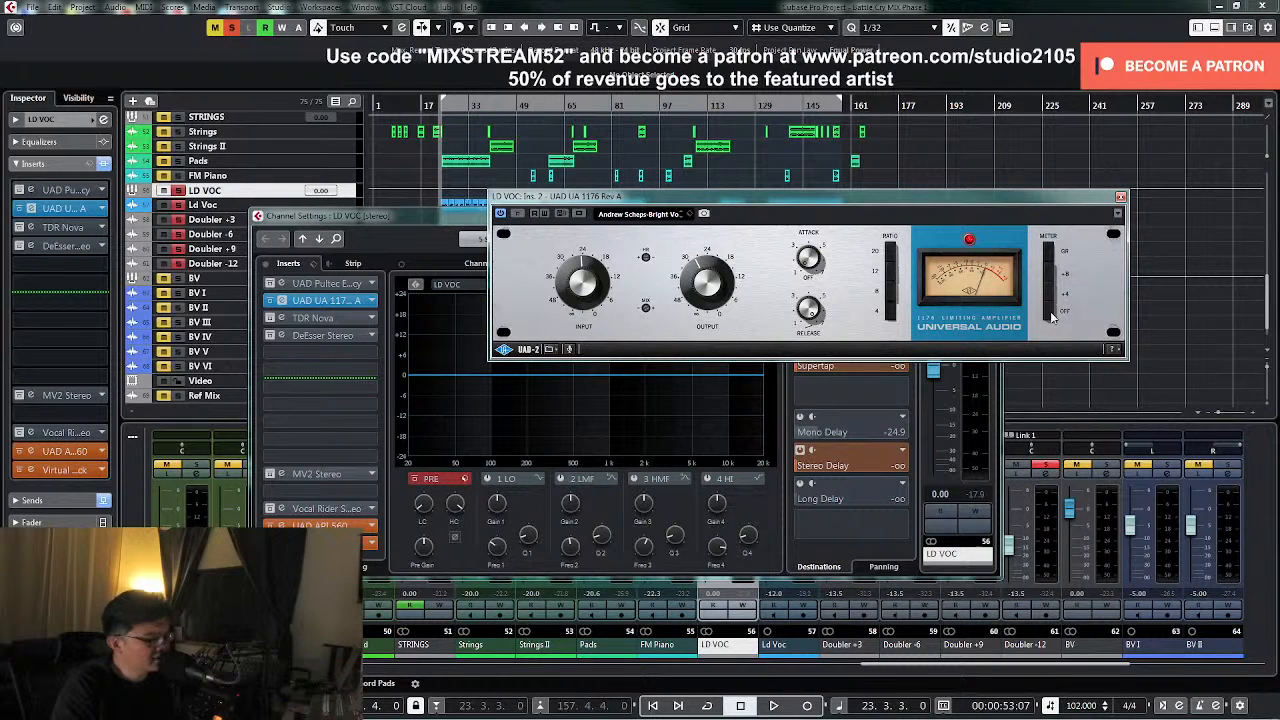
key(space)
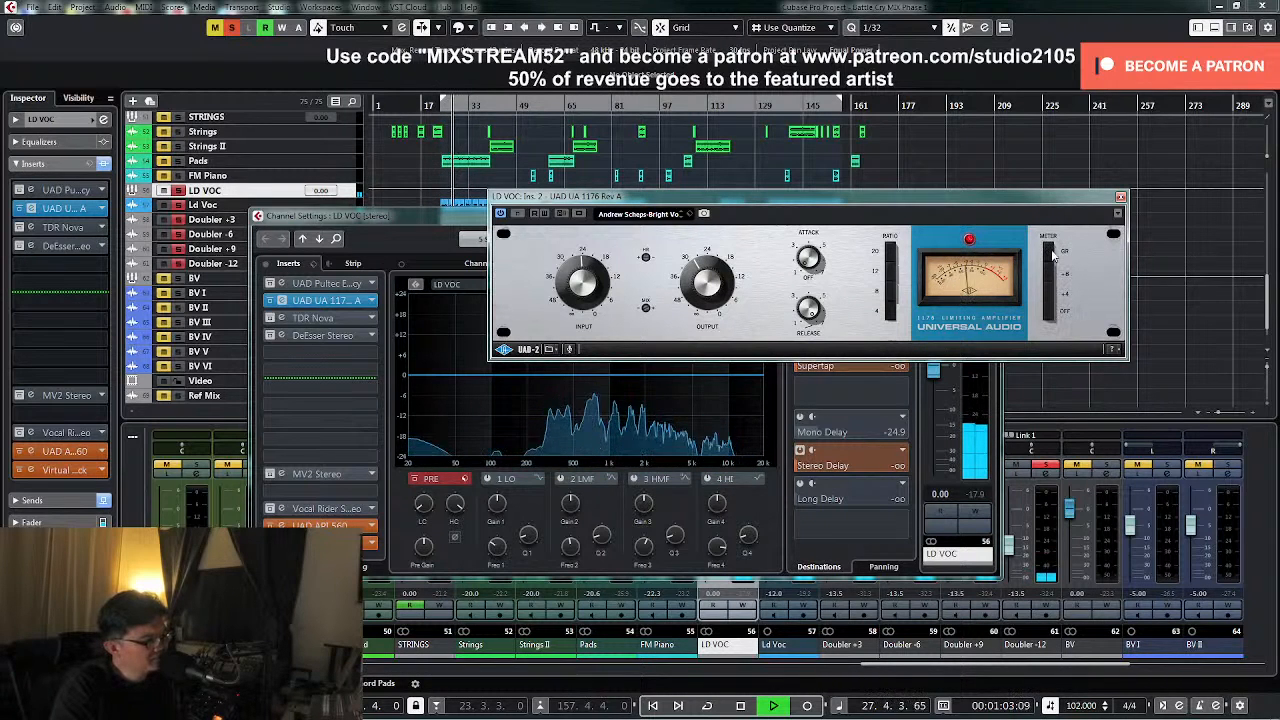
key(space)
click(1120, 196)
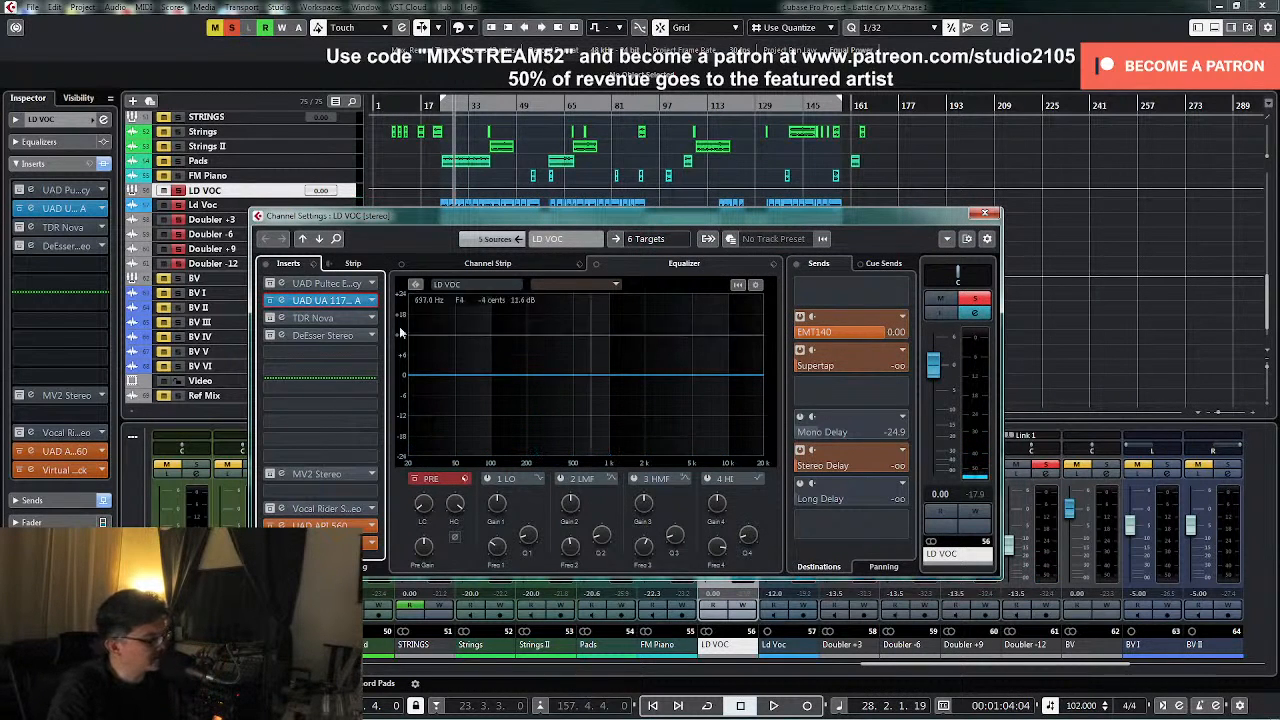
- Activate the UAD Pultec EQP-1A Legacy on LD VOC, set its attenuation selector to 20, and play briefly
click(322, 284)
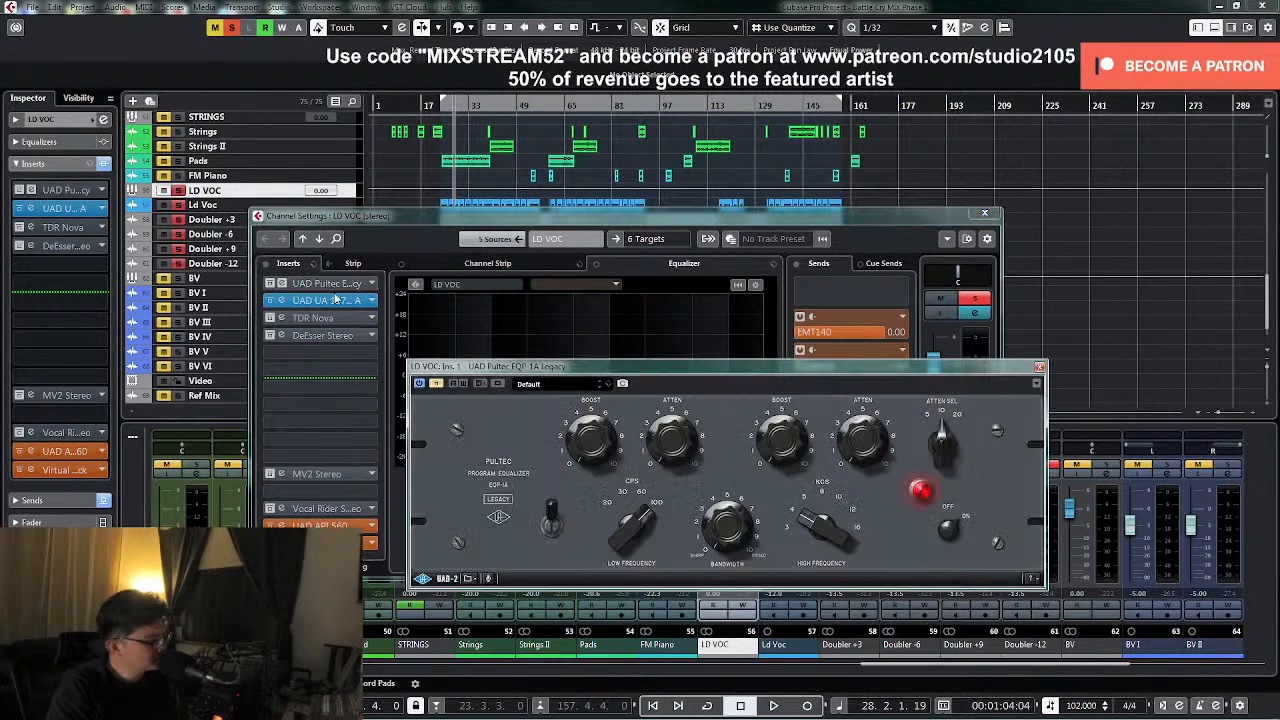
click(271, 284)
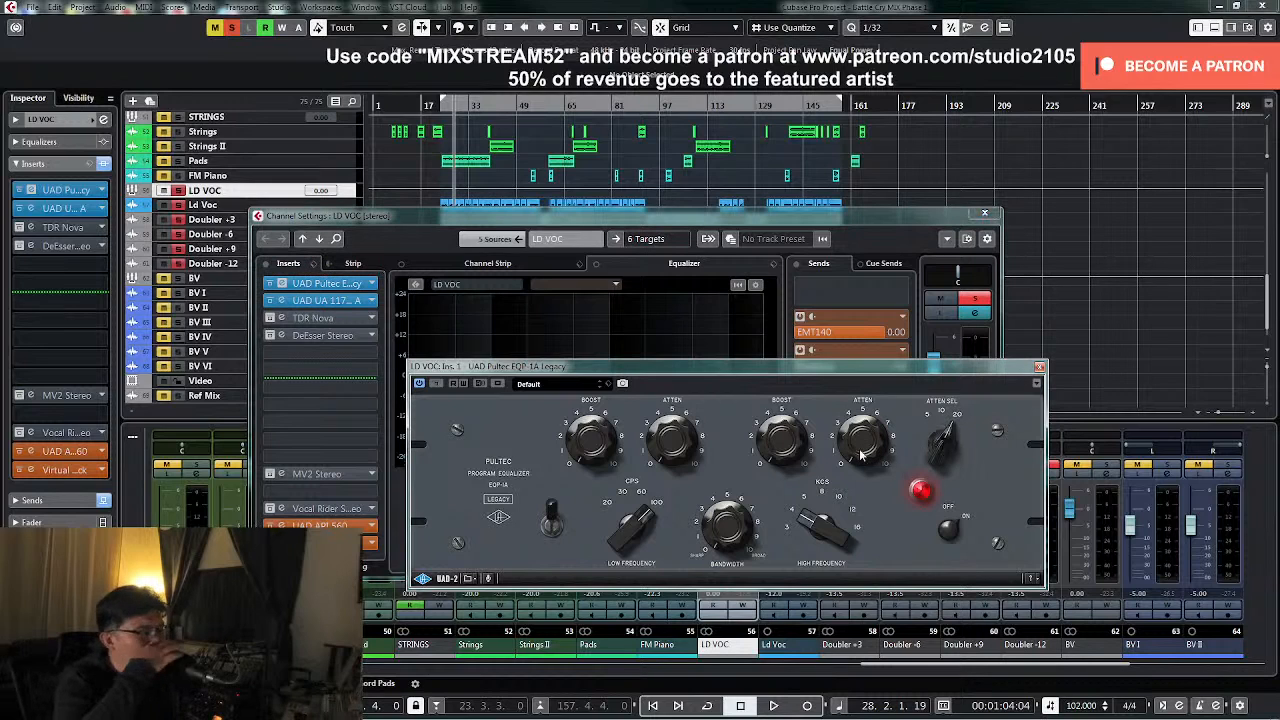
key(space)
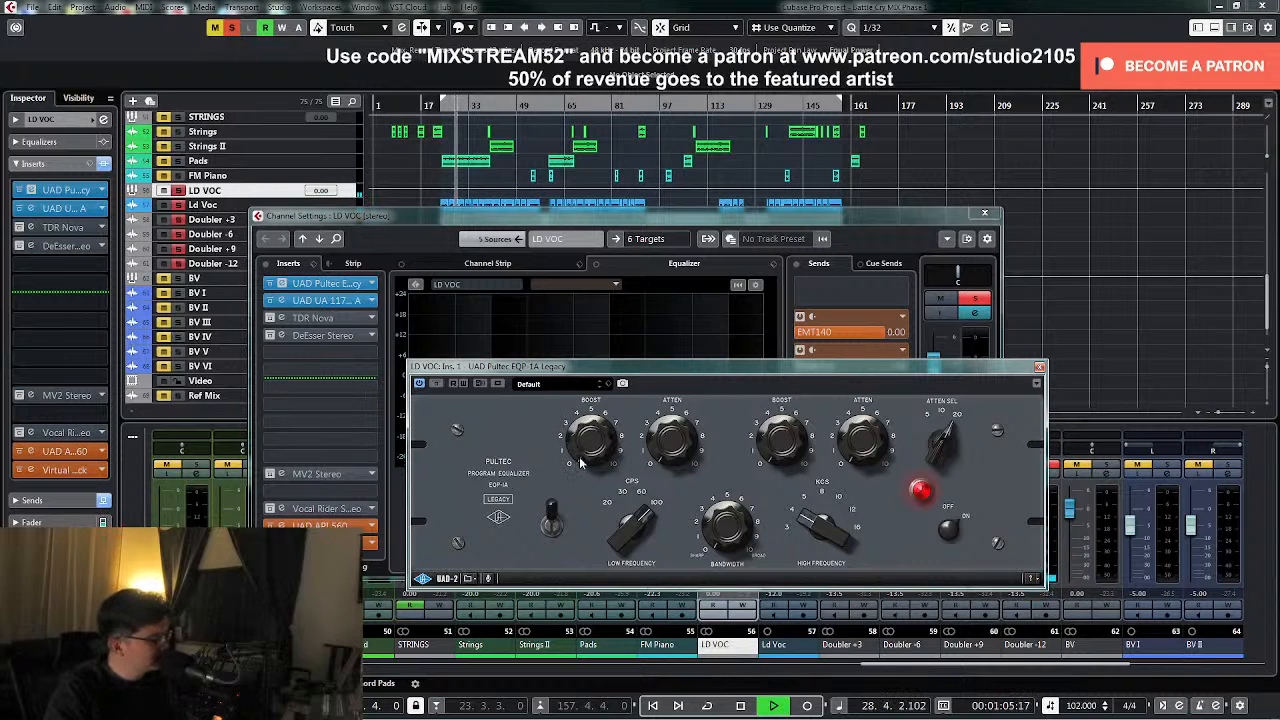
key(space)
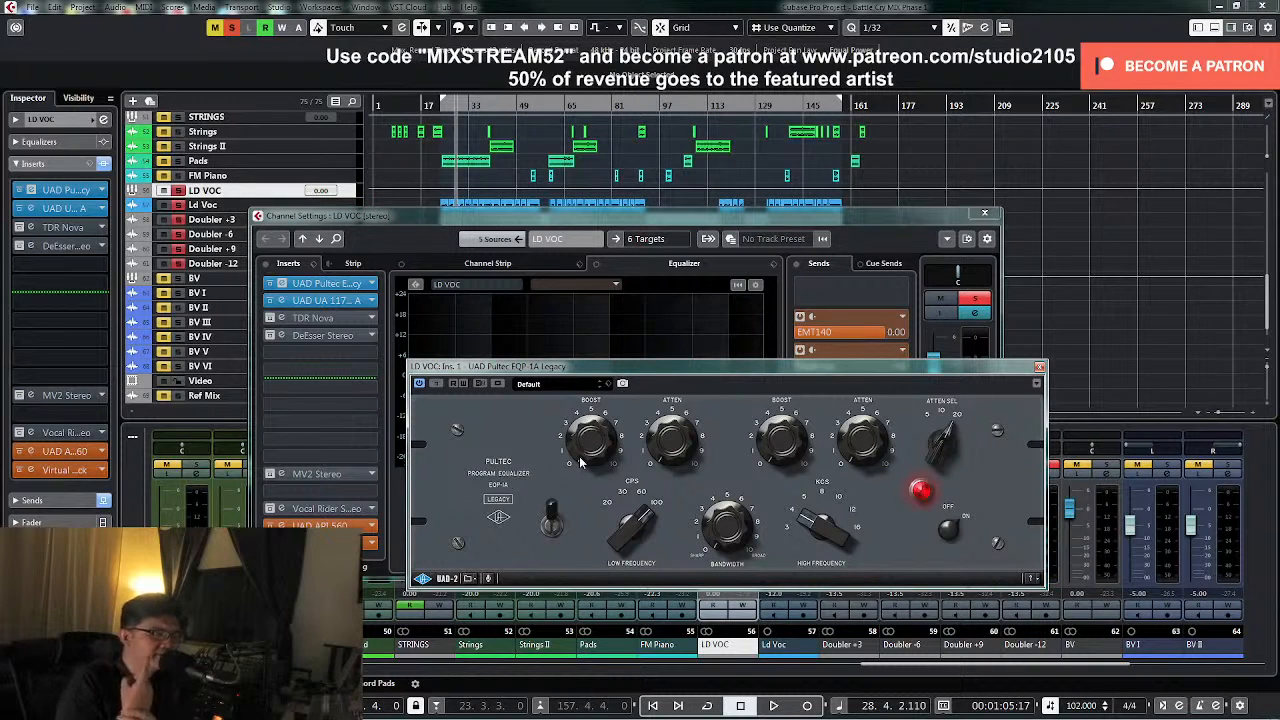
- Show the UA 1176 beside the Pultec, compare high-frequency settings 3, 4 and 5 KCS on the soloed vocal, and settle on 3
click(330, 307)
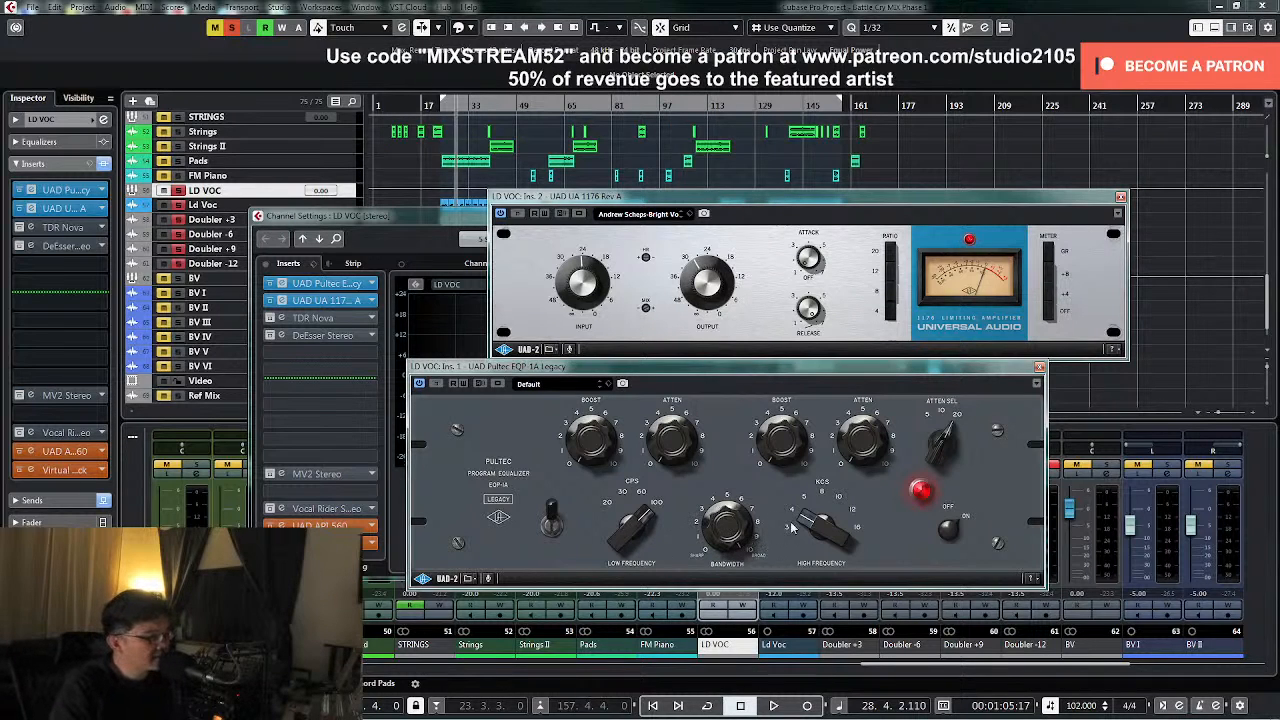
drag(815, 526, 816, 490)
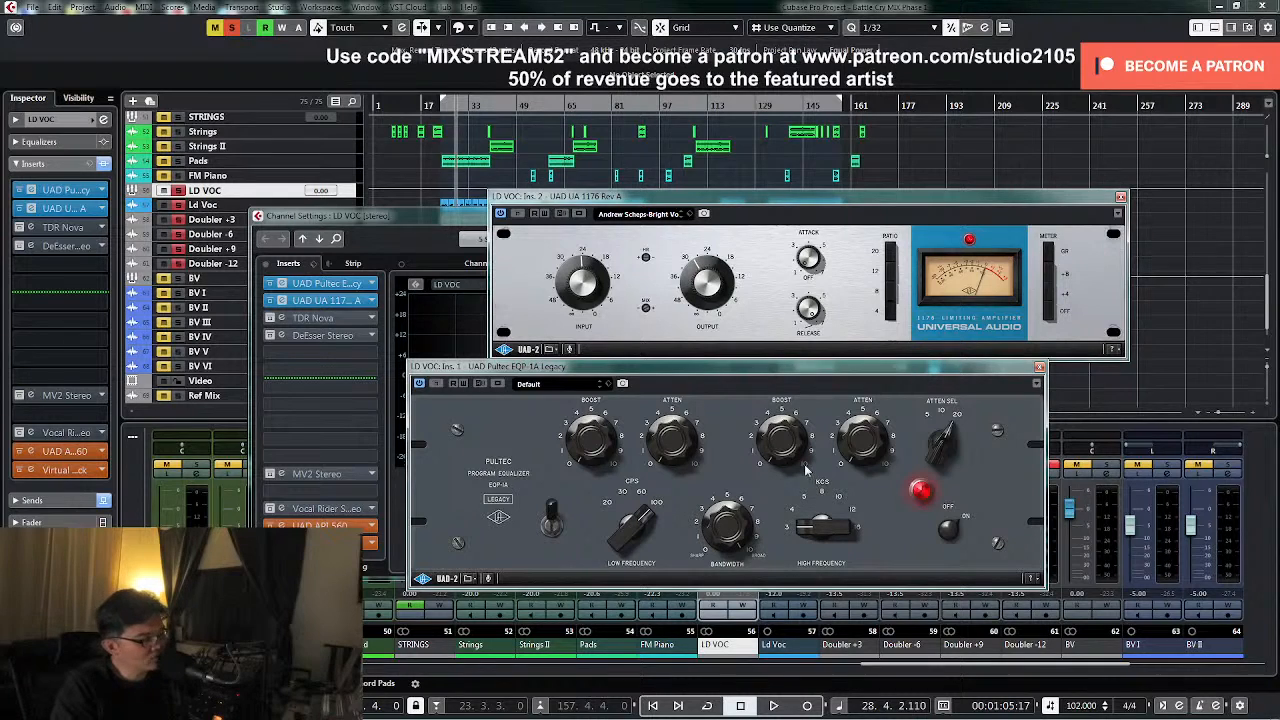
key(space)
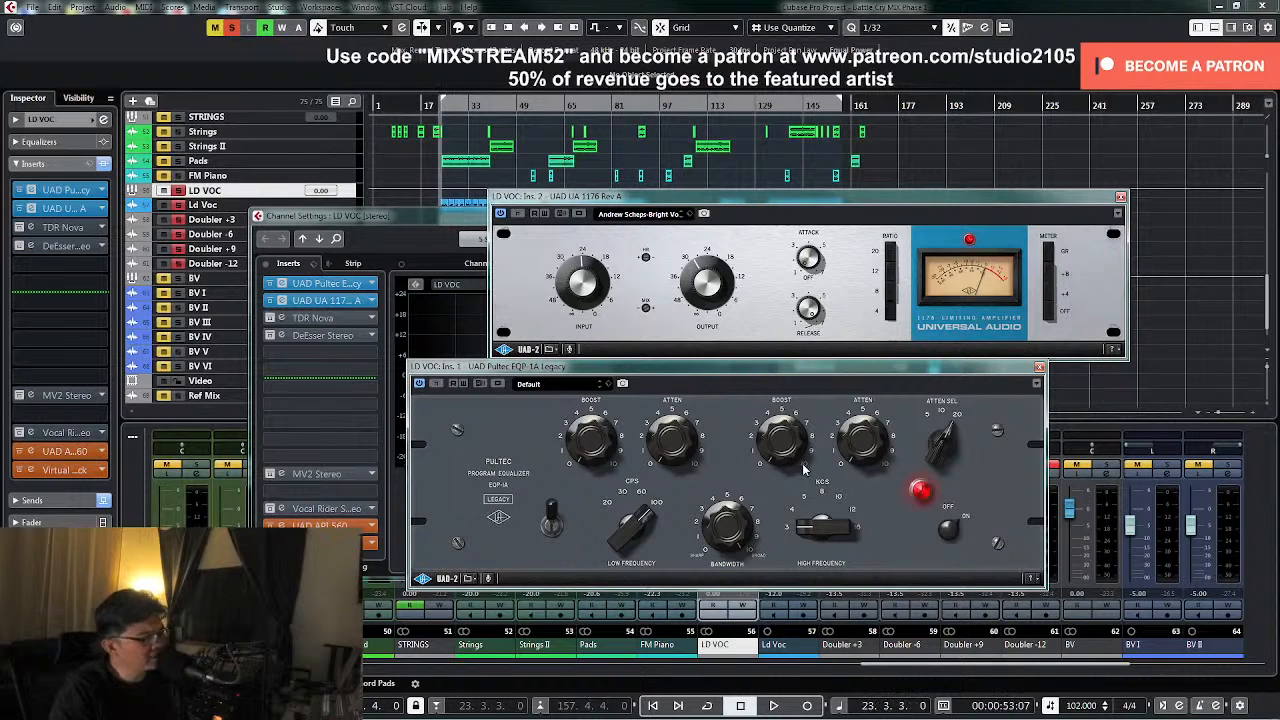
key(space)
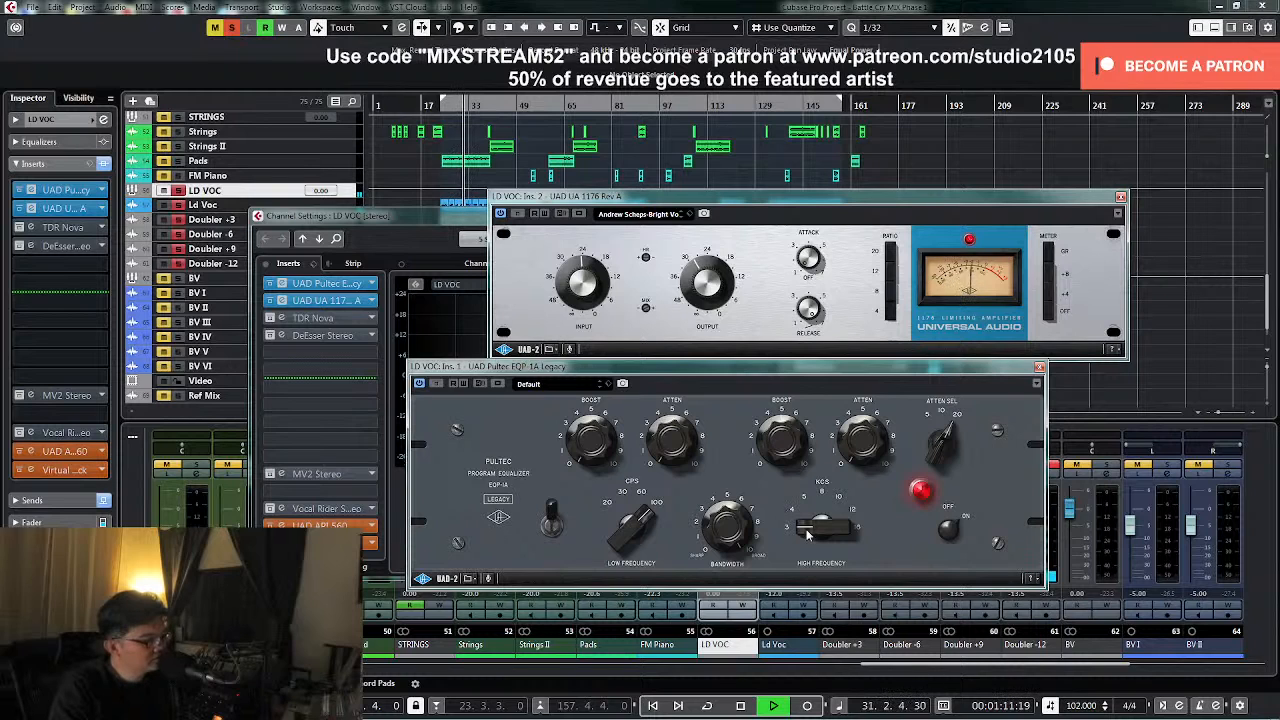
drag(813, 515, 817, 512)
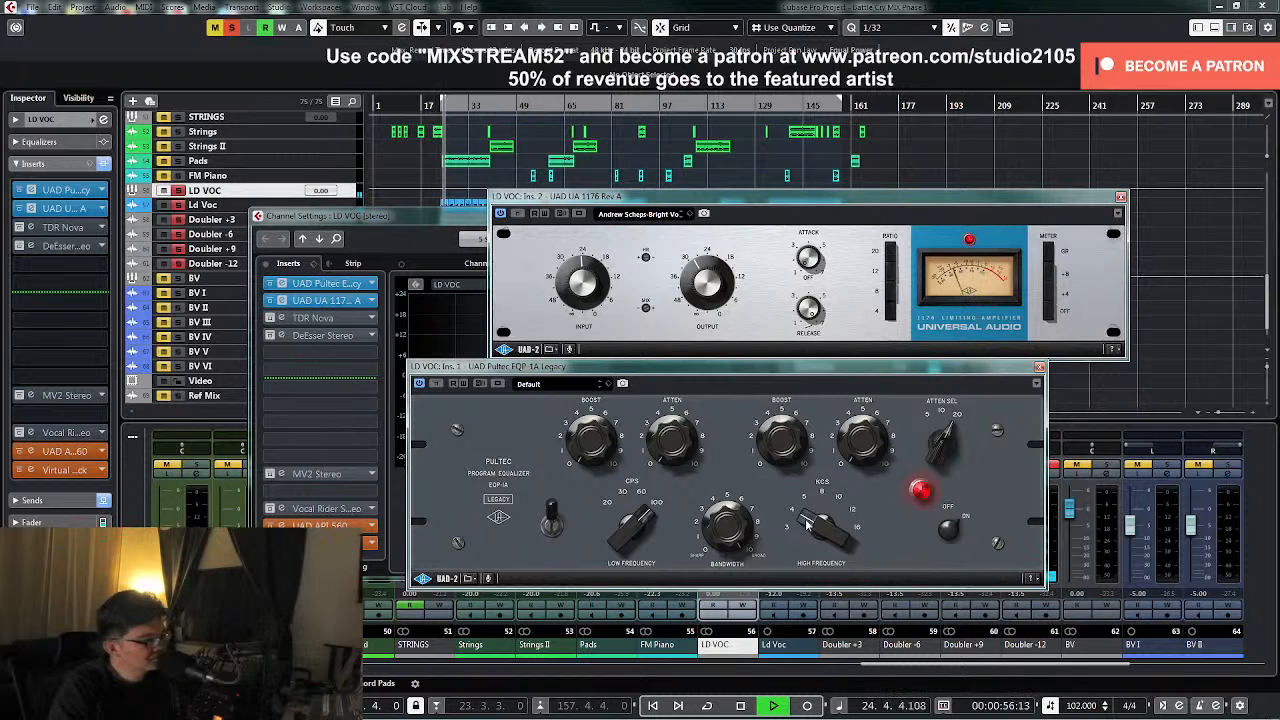
drag(807, 523, 812, 513)
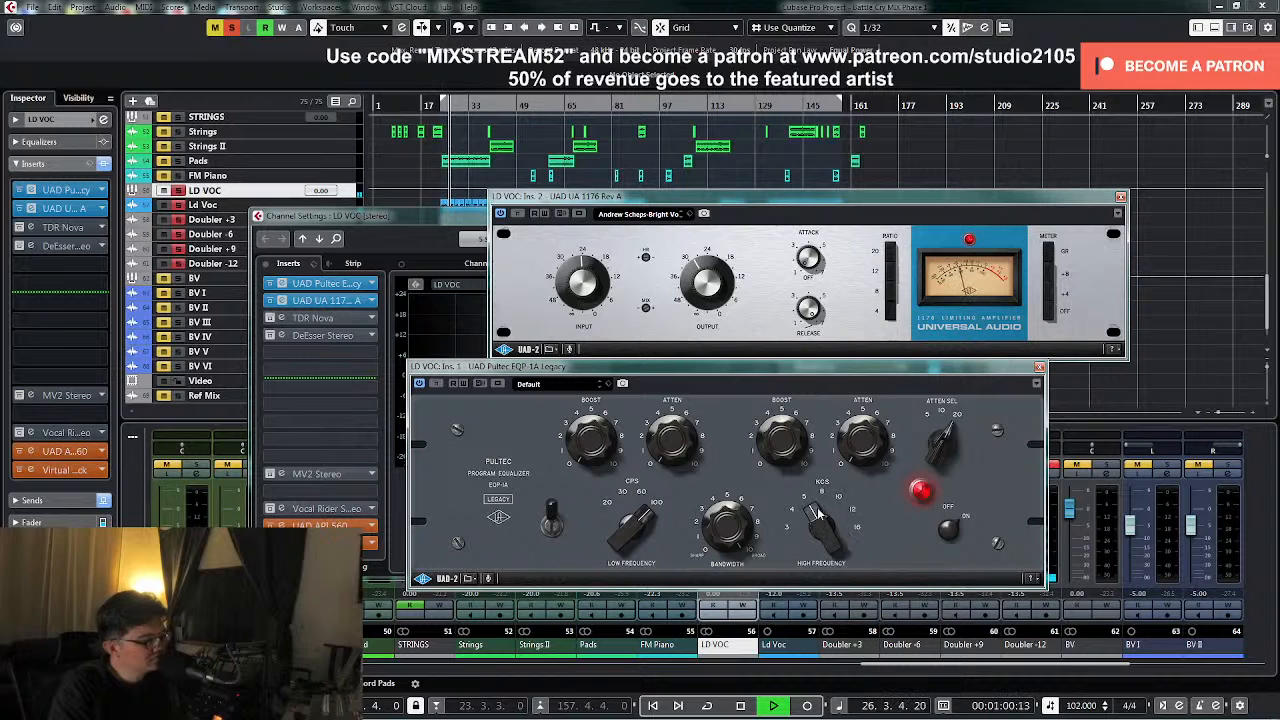
drag(817, 507, 825, 508)
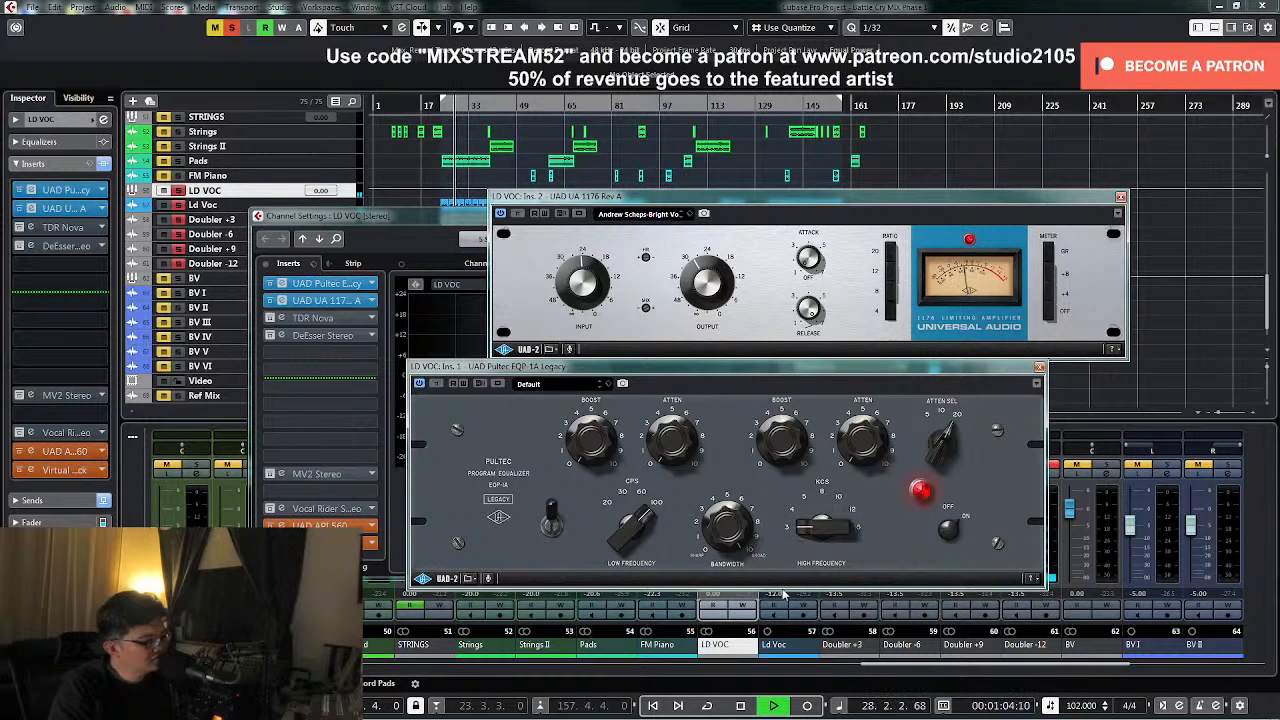
key(space)
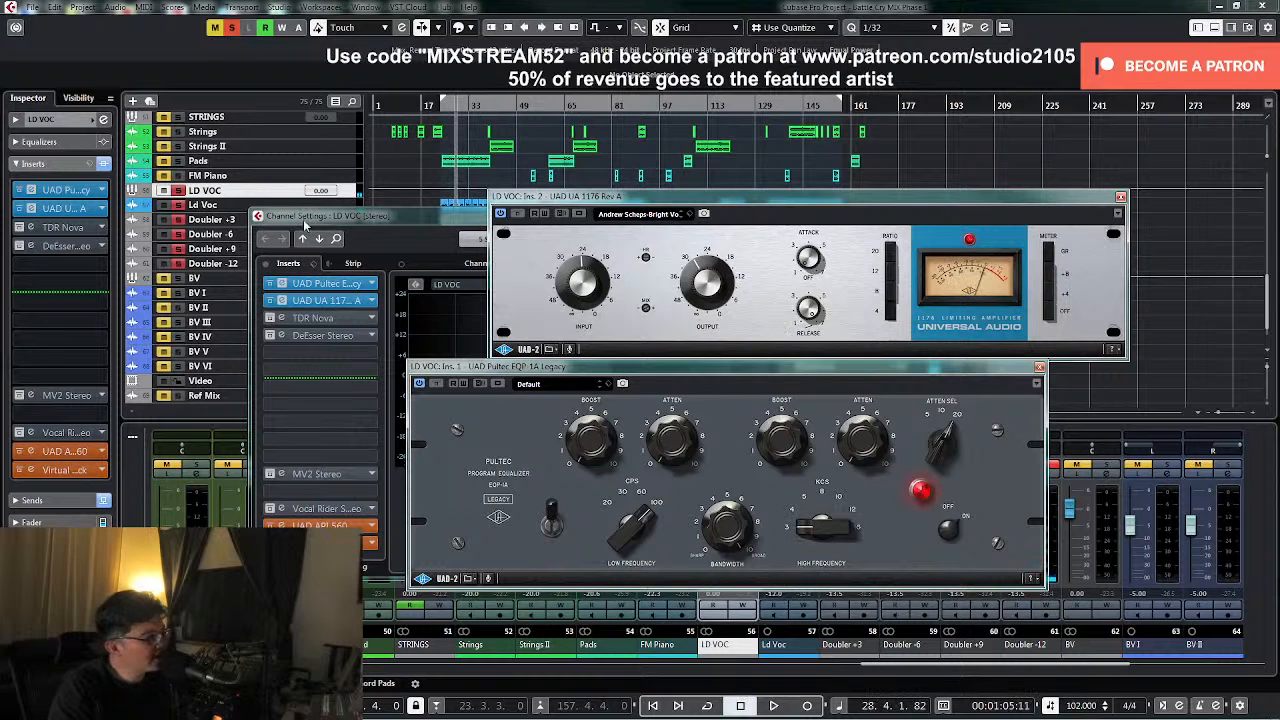
- Unsolo LD VOC, play the full mix from the left locator with the Pultec's high frequency at 4 KCS, and close both plug-ins
click(178, 191)
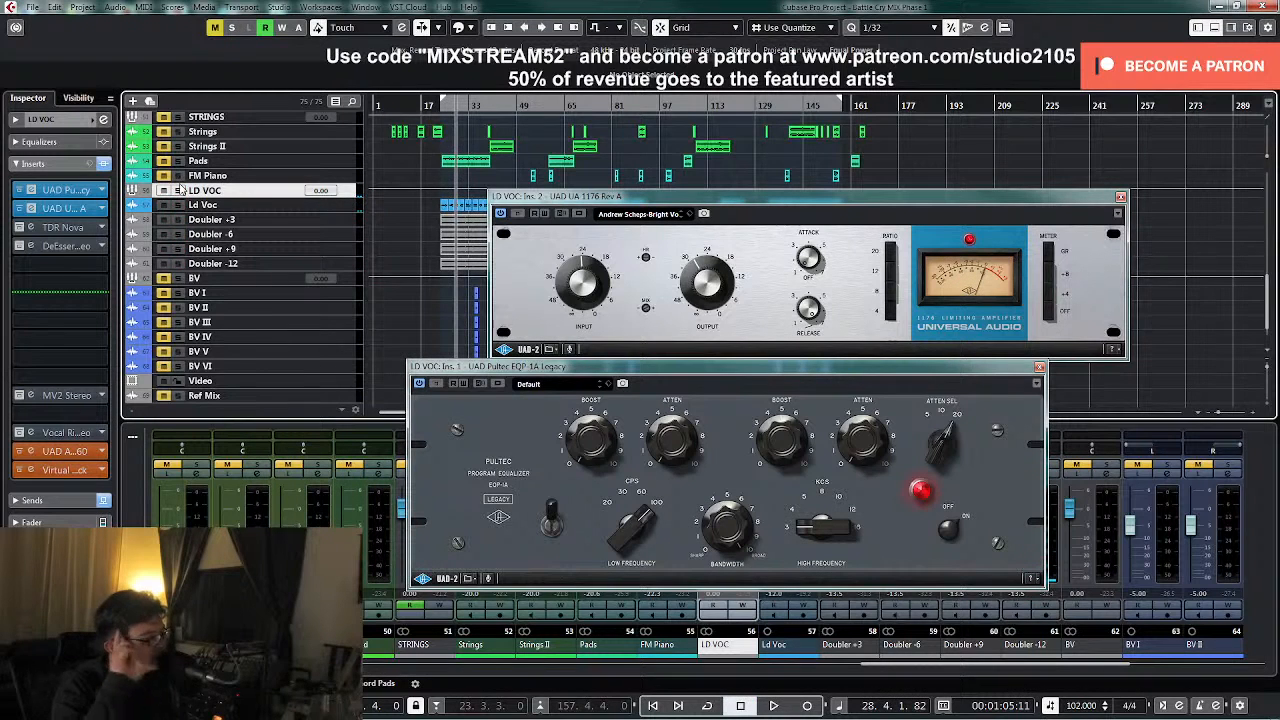
key(KP_1)
key(space)
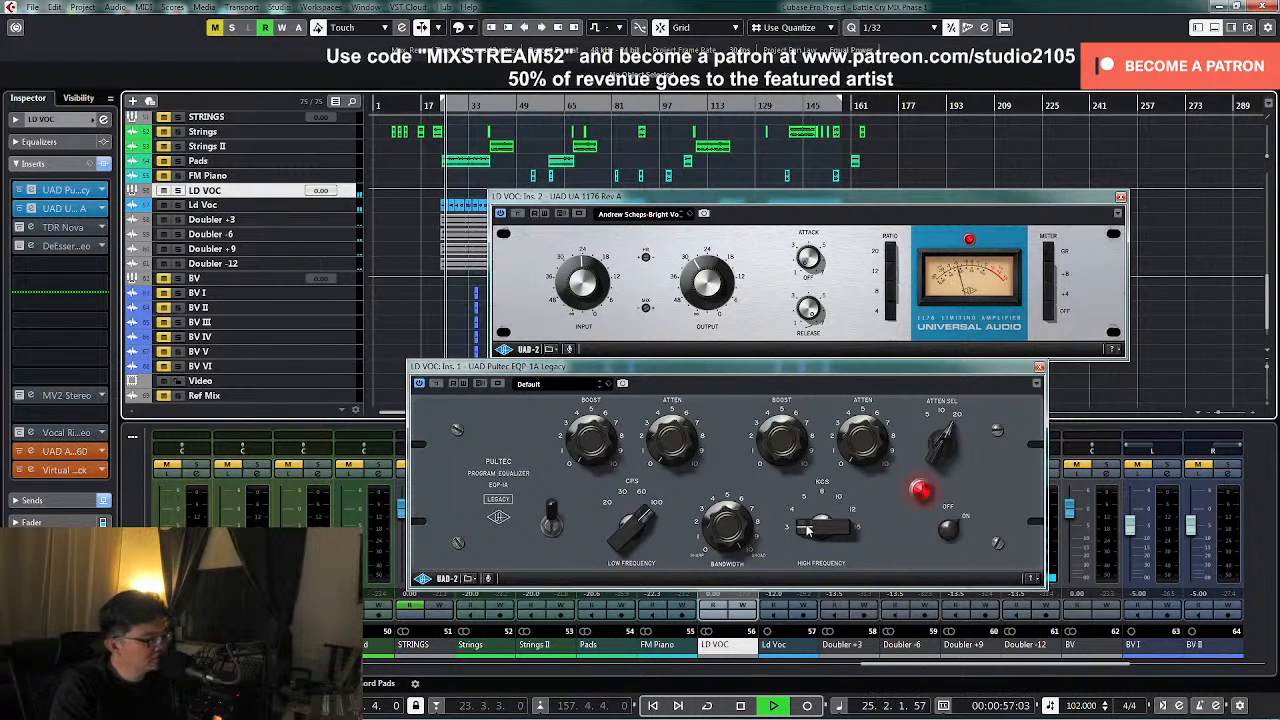
drag(810, 532, 810, 516)
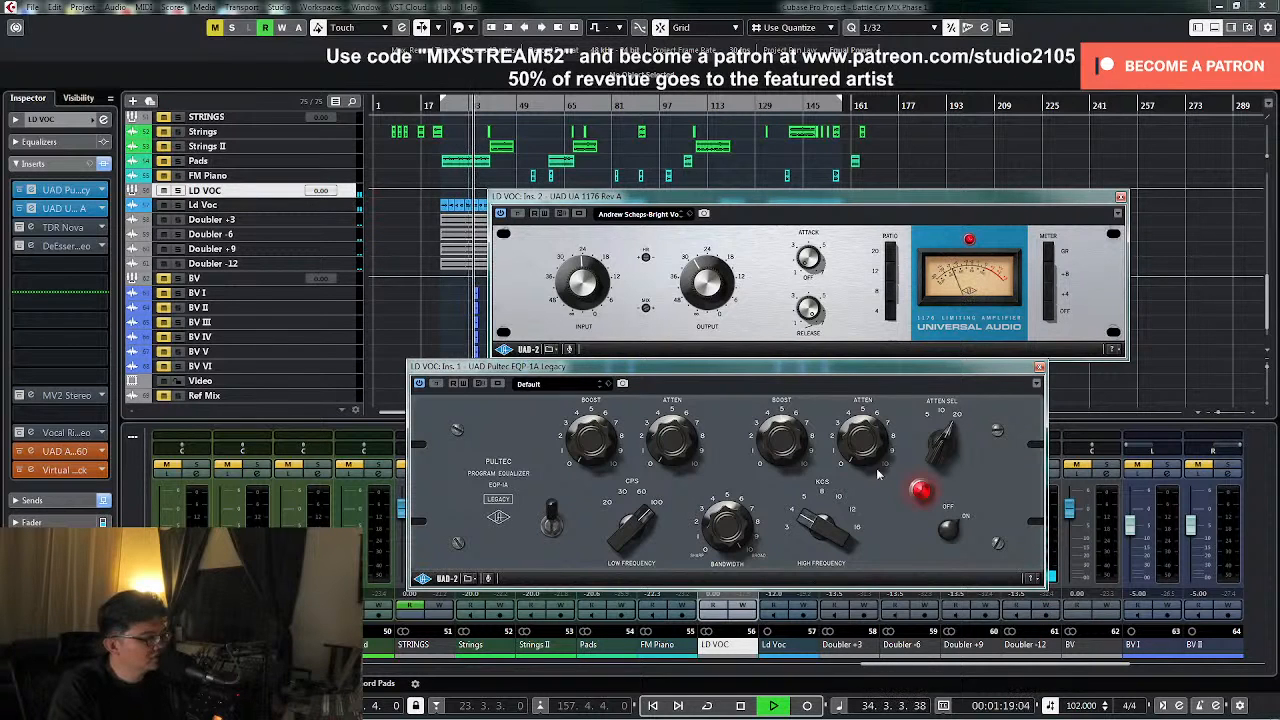
click(1121, 197)
click(1039, 367)
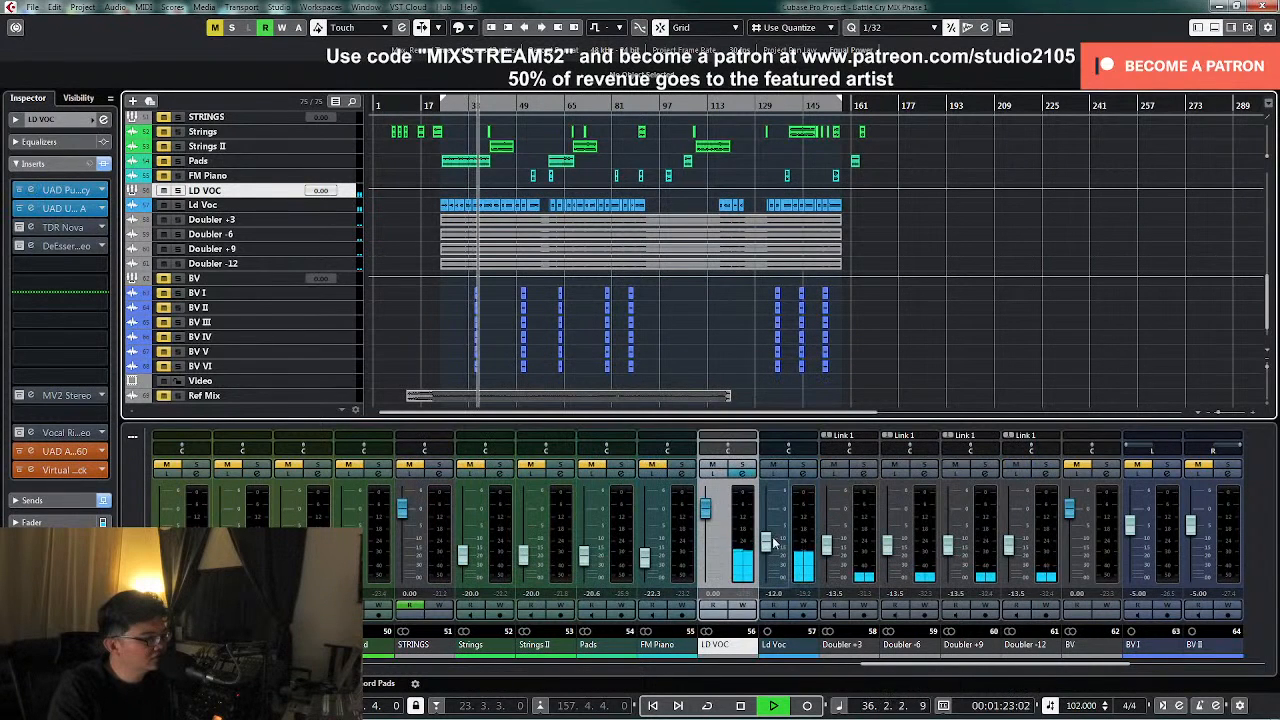
- Check the UA 1176 on LD VOC during playback and set the Pultec's high-frequency selector to 3 KCS
click(743, 474)
click(743, 474)
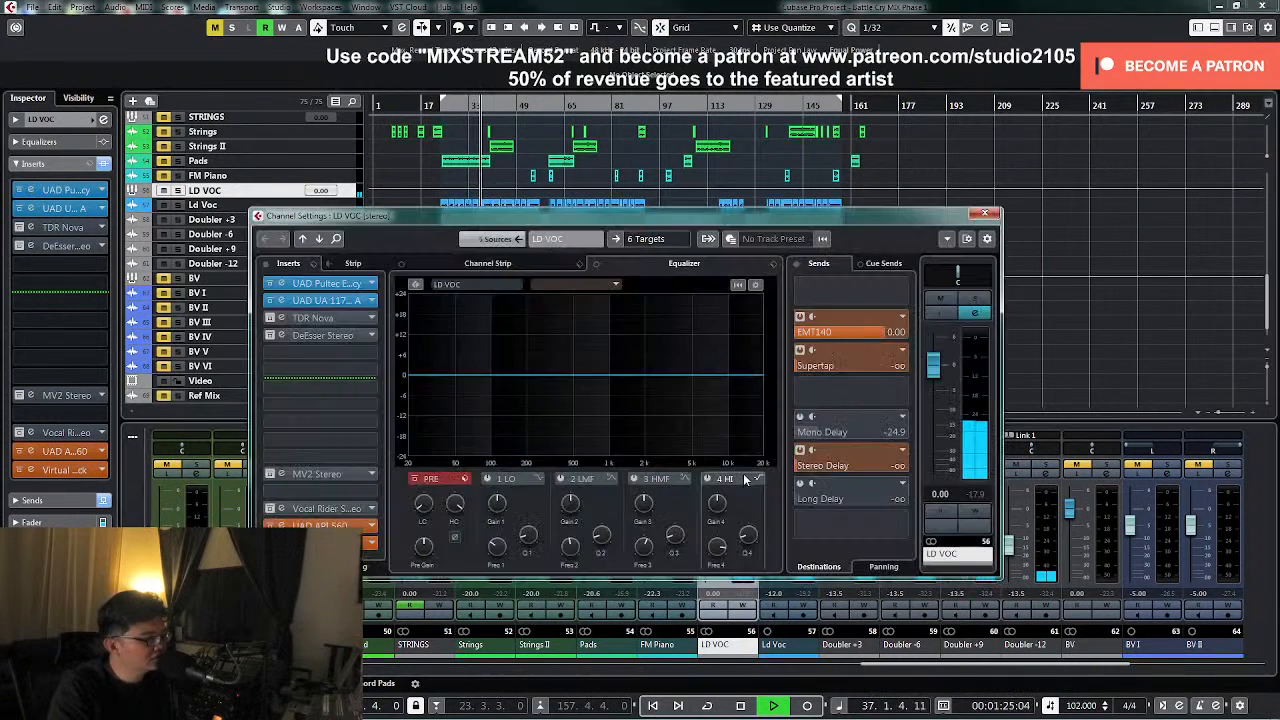
click(332, 301)
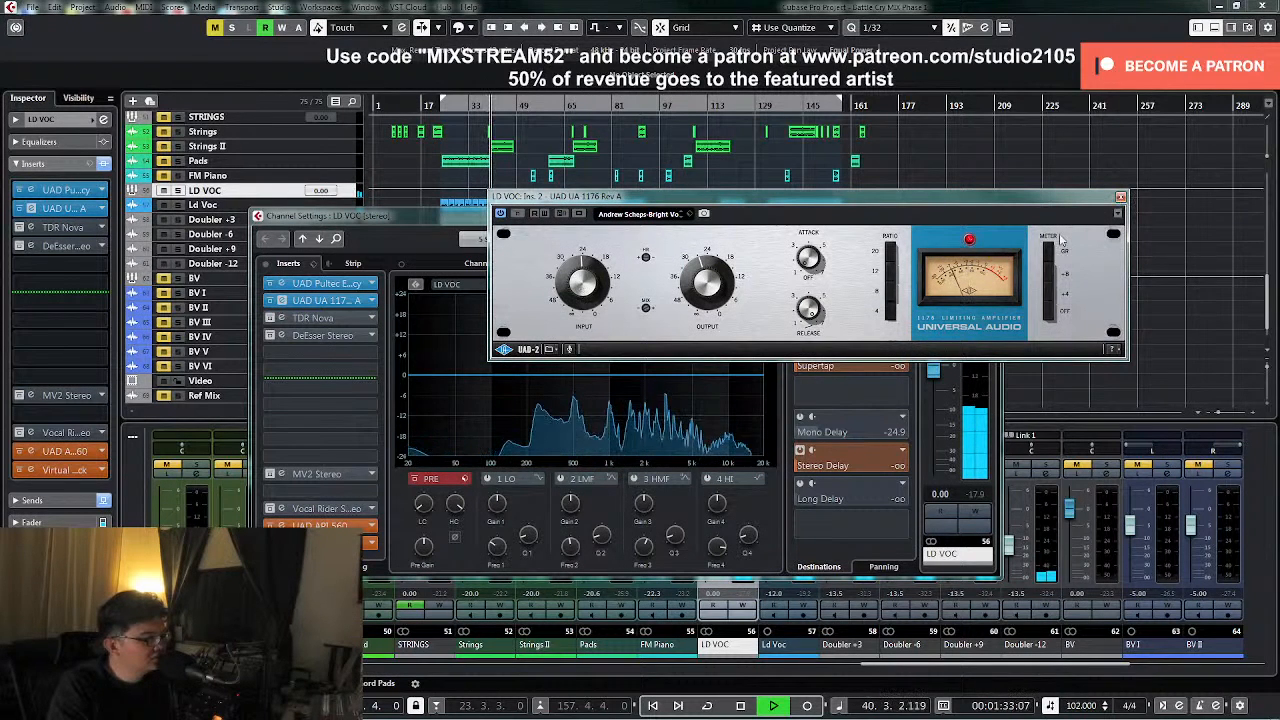
click(1120, 197)
click(318, 283)
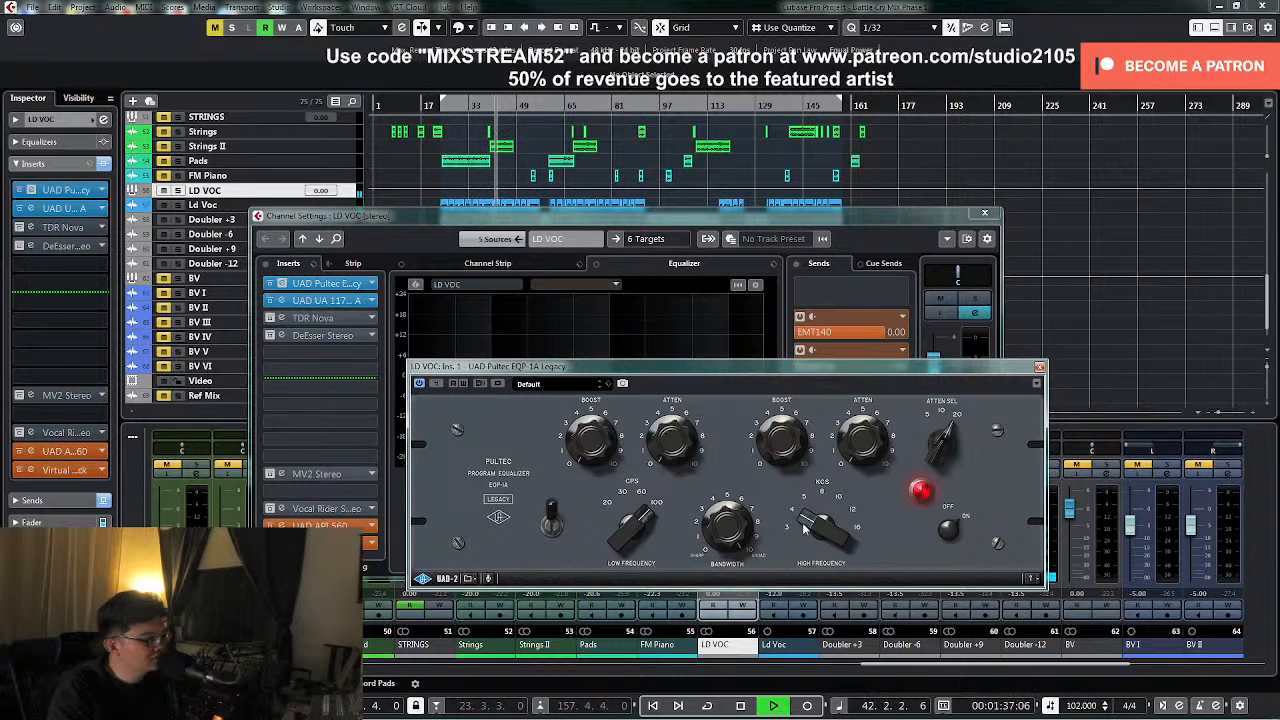
drag(803, 525, 785, 536)
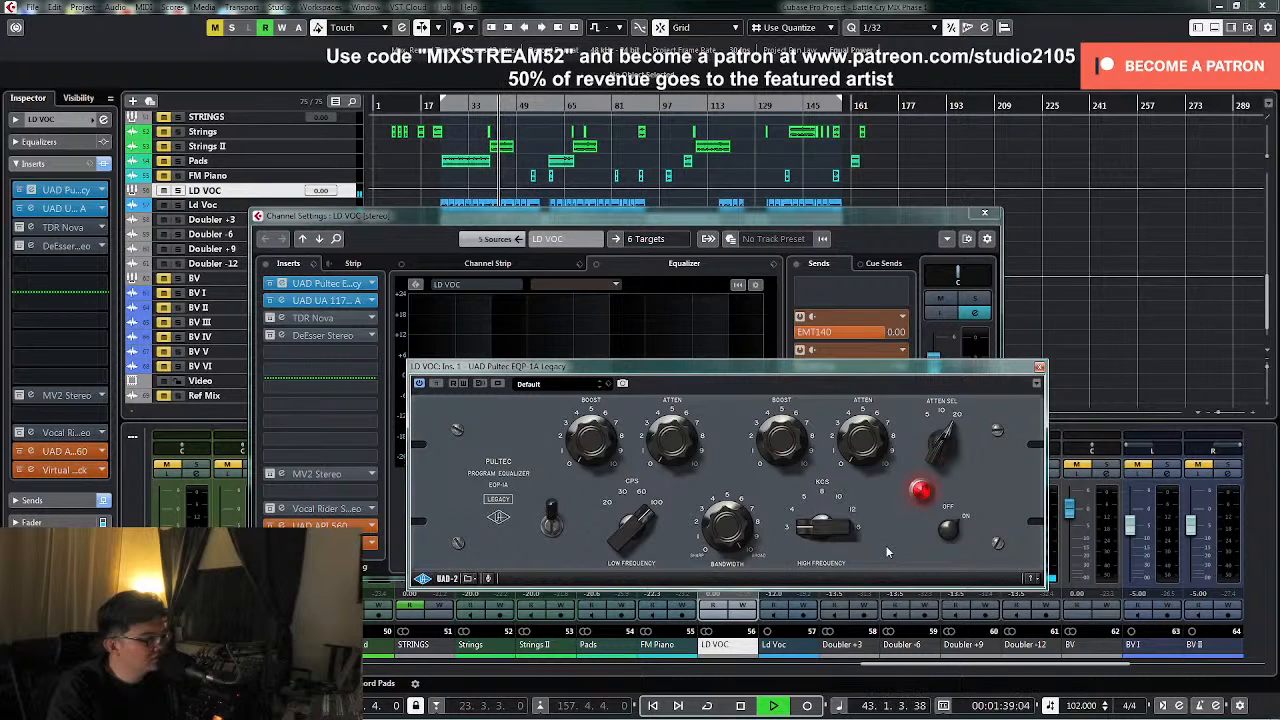
- Audition the mix with the Pultec EQ, close the plug-in and channel windows, and return to the left locator
key(space)
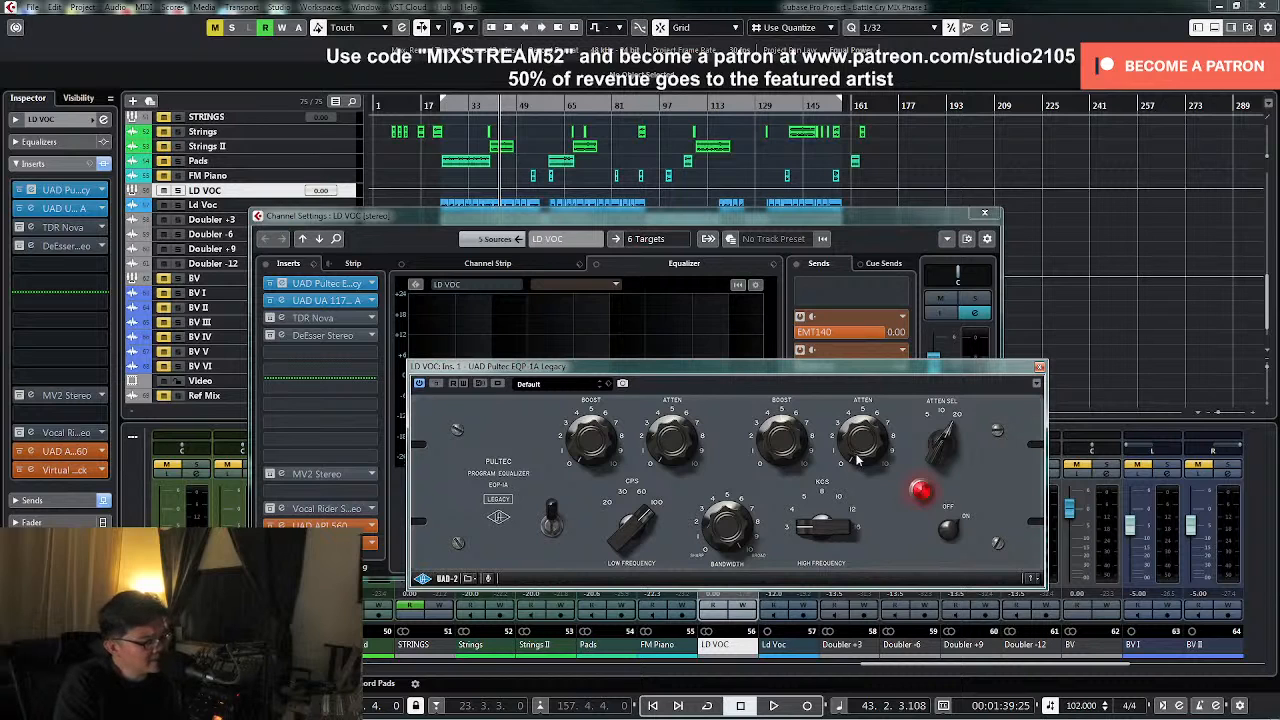
key(space)
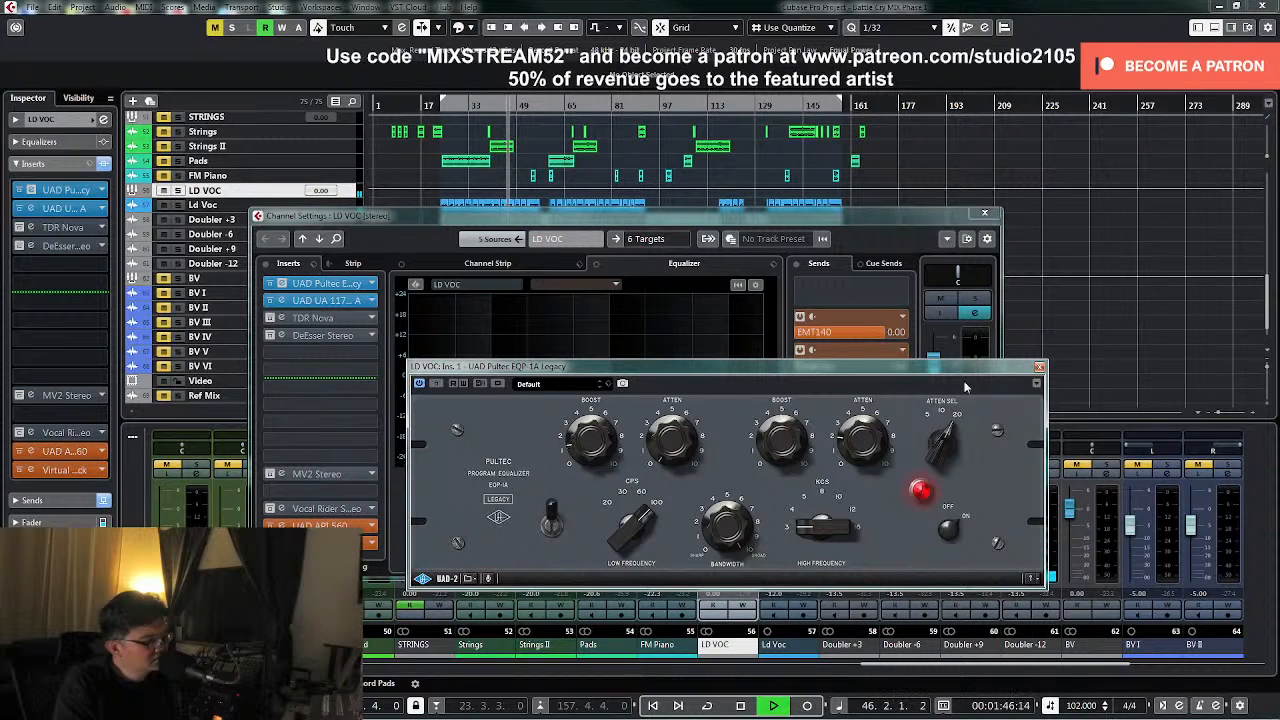
click(1039, 367)
click(1038, 368)
key(space)
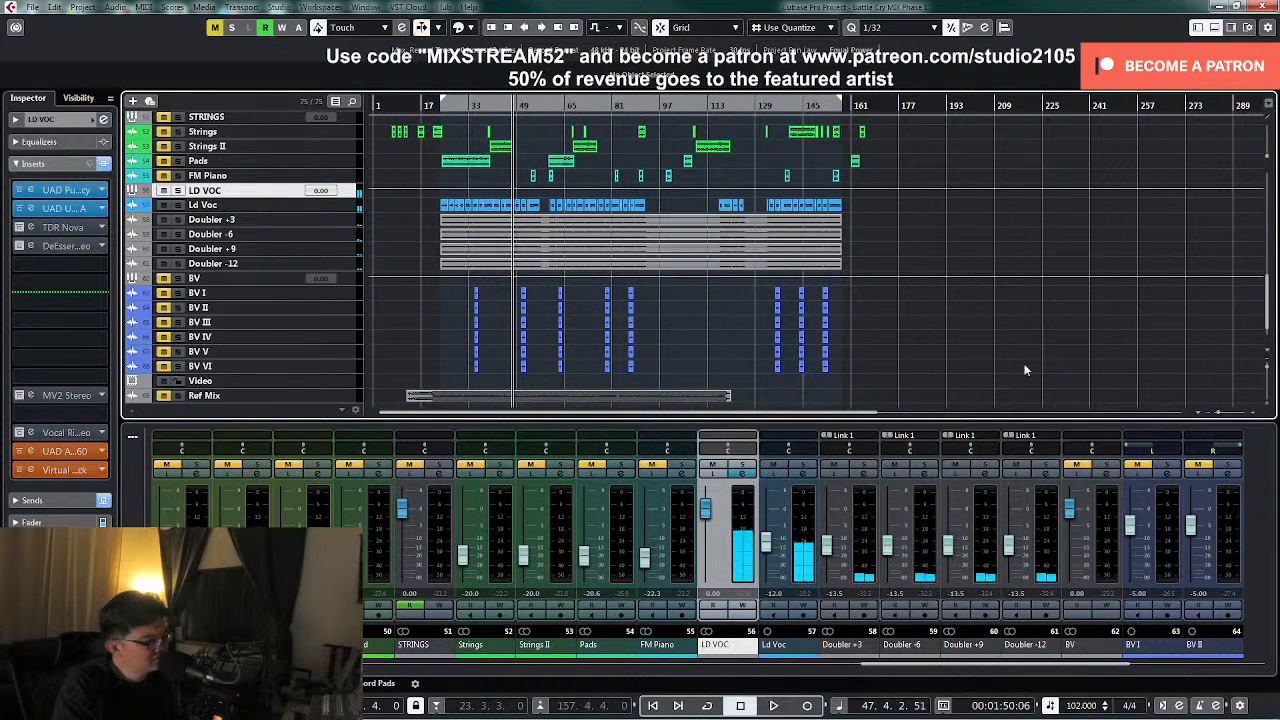
key(KP_1)
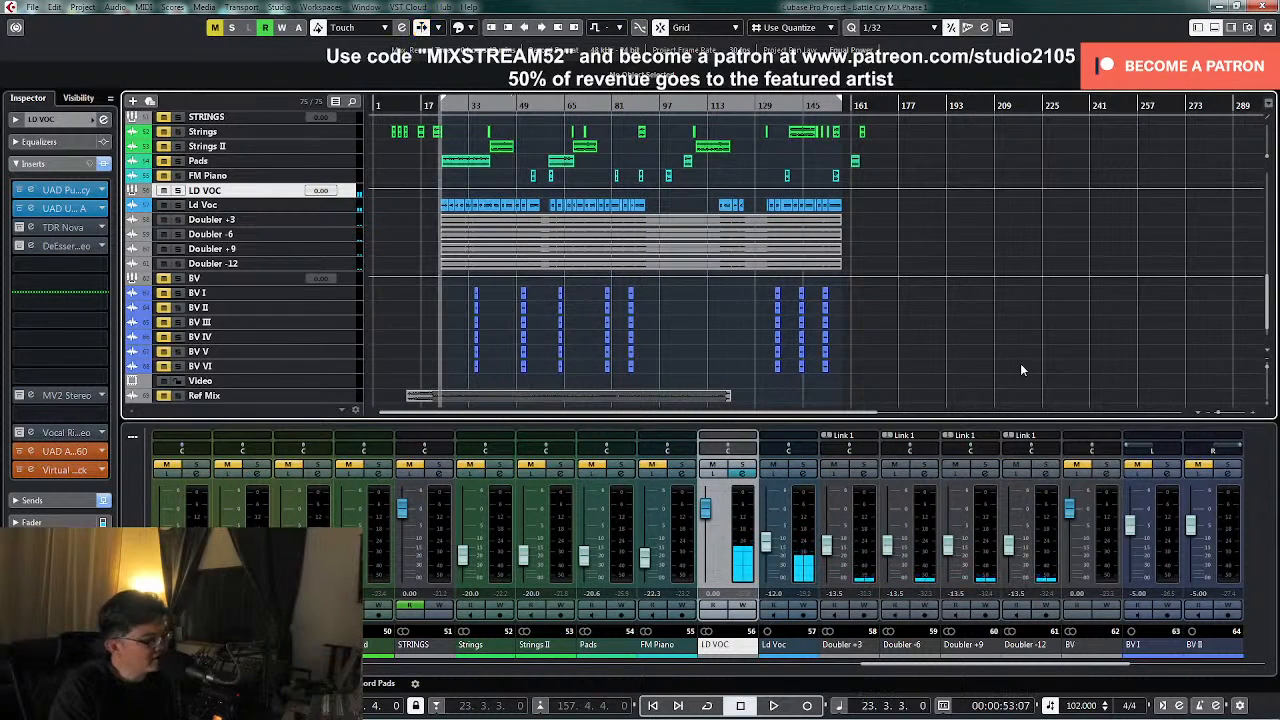
- Activate the DeEsser Stereo on LD VOC and lower its threshold to about -44 during playback
click(743, 474)
click(742, 475)
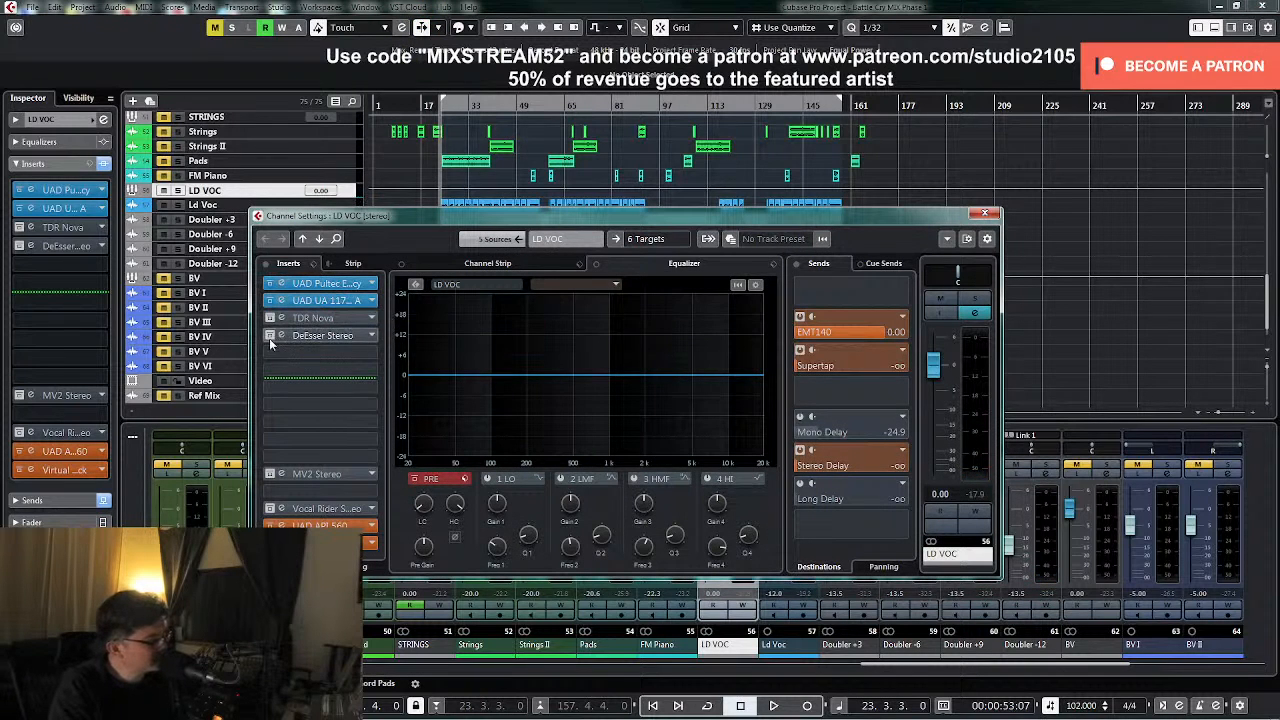
click(335, 335)
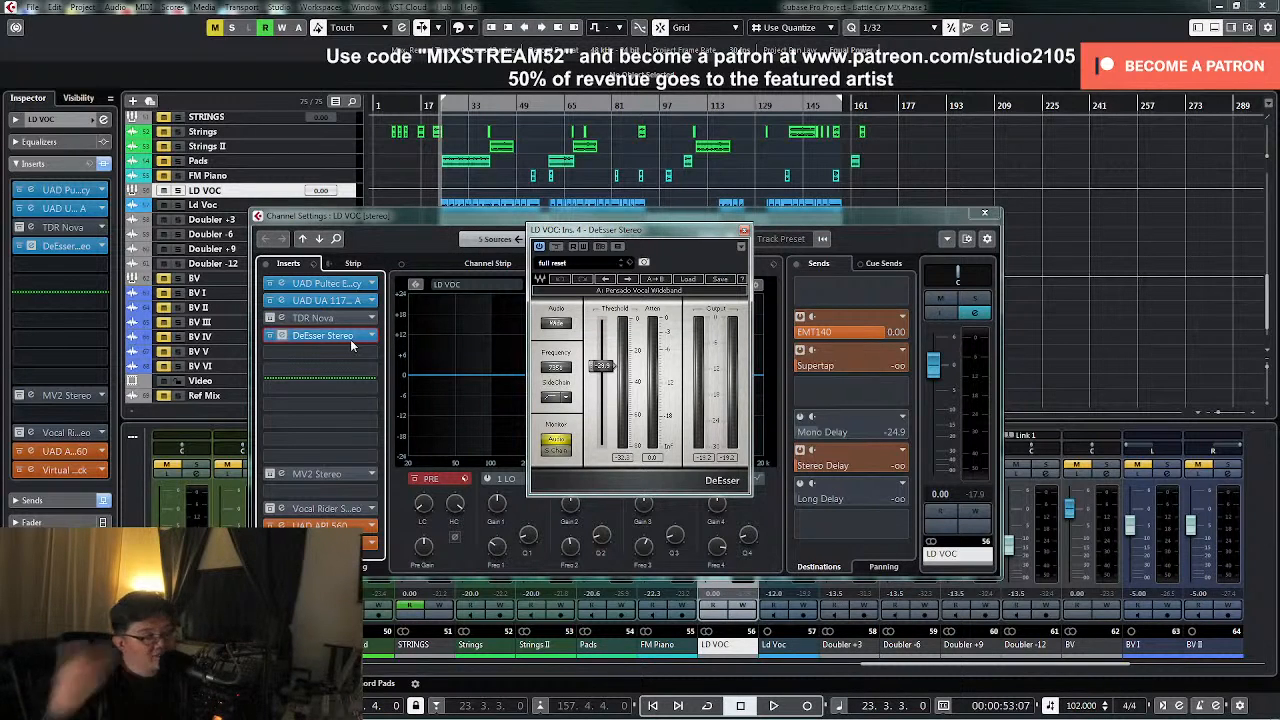
key(space)
drag(605, 367, 606, 388)
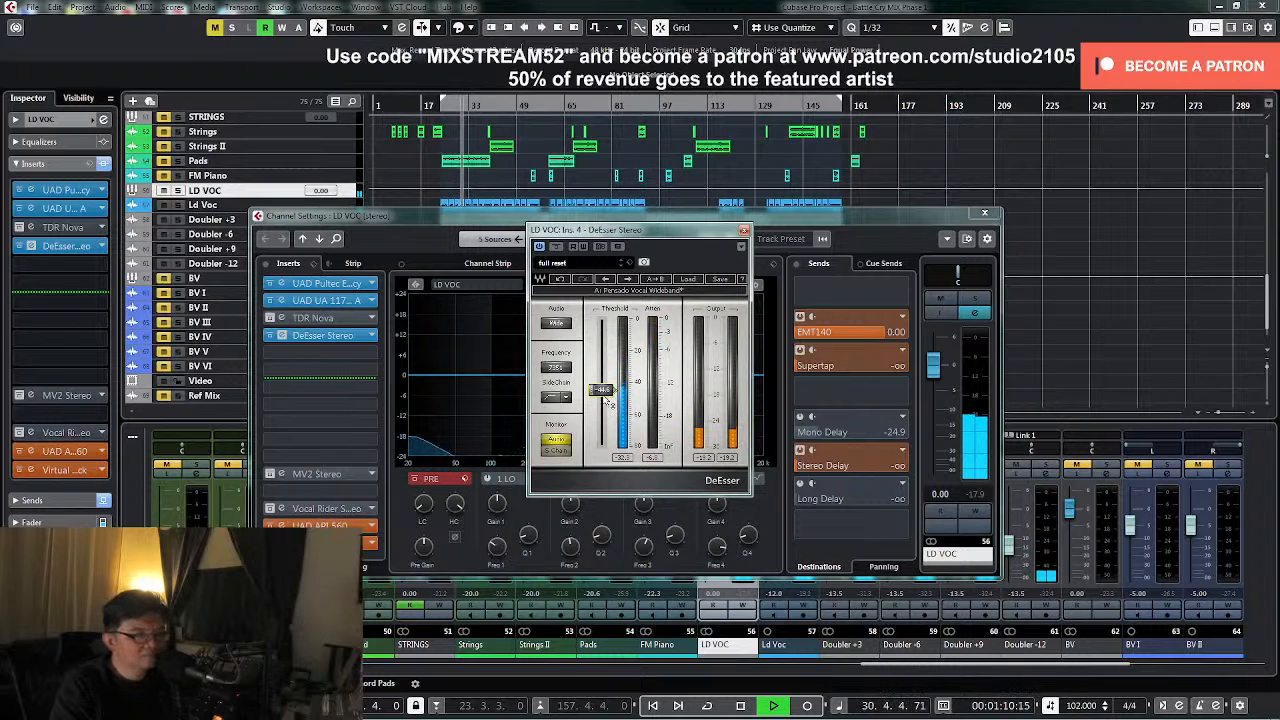
key(space)
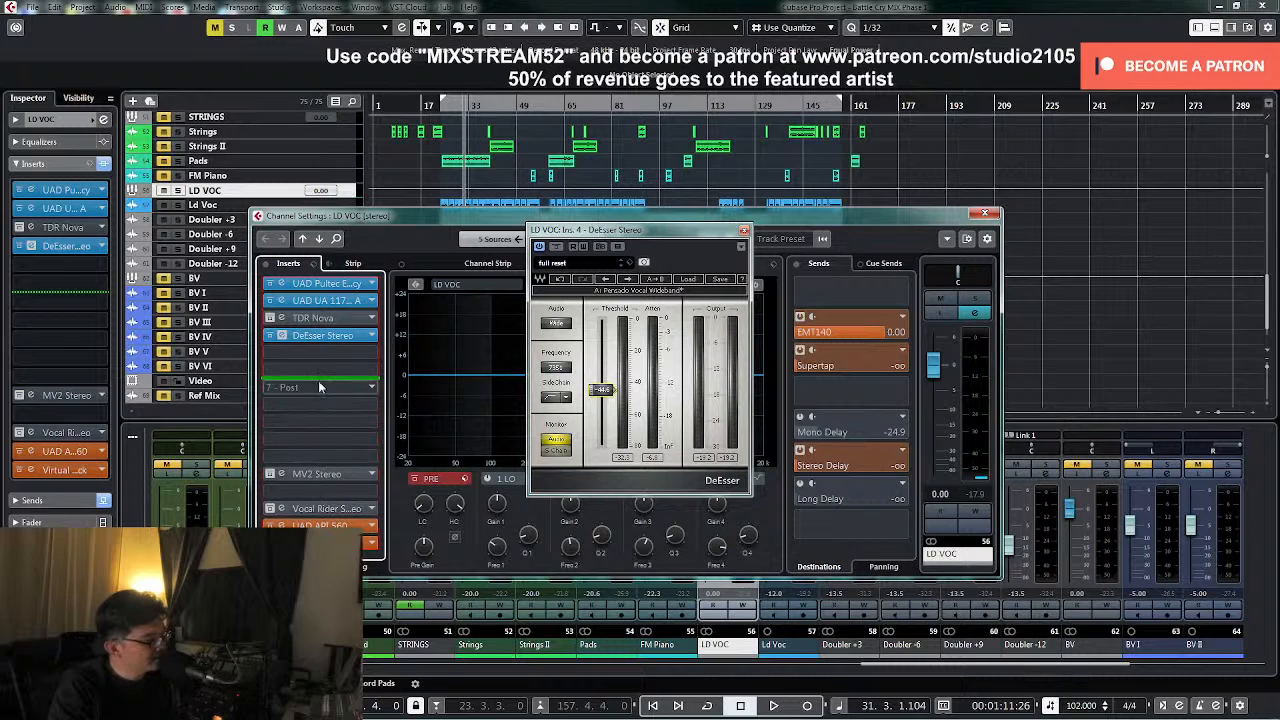
- Close the DeEsser and move LD VOC's pre/post-fader insert divider down to just after the Vocal Rider slot
drag(322, 379, 316, 510)
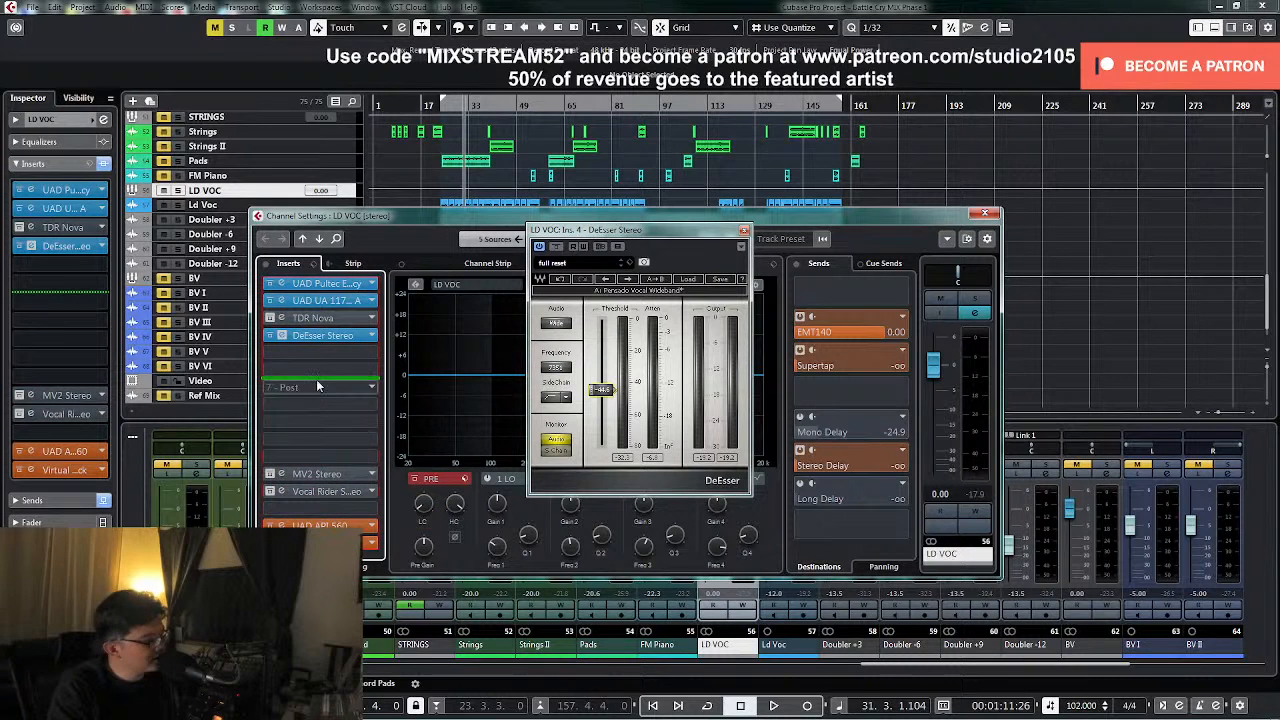
drag(317, 375, 324, 425)
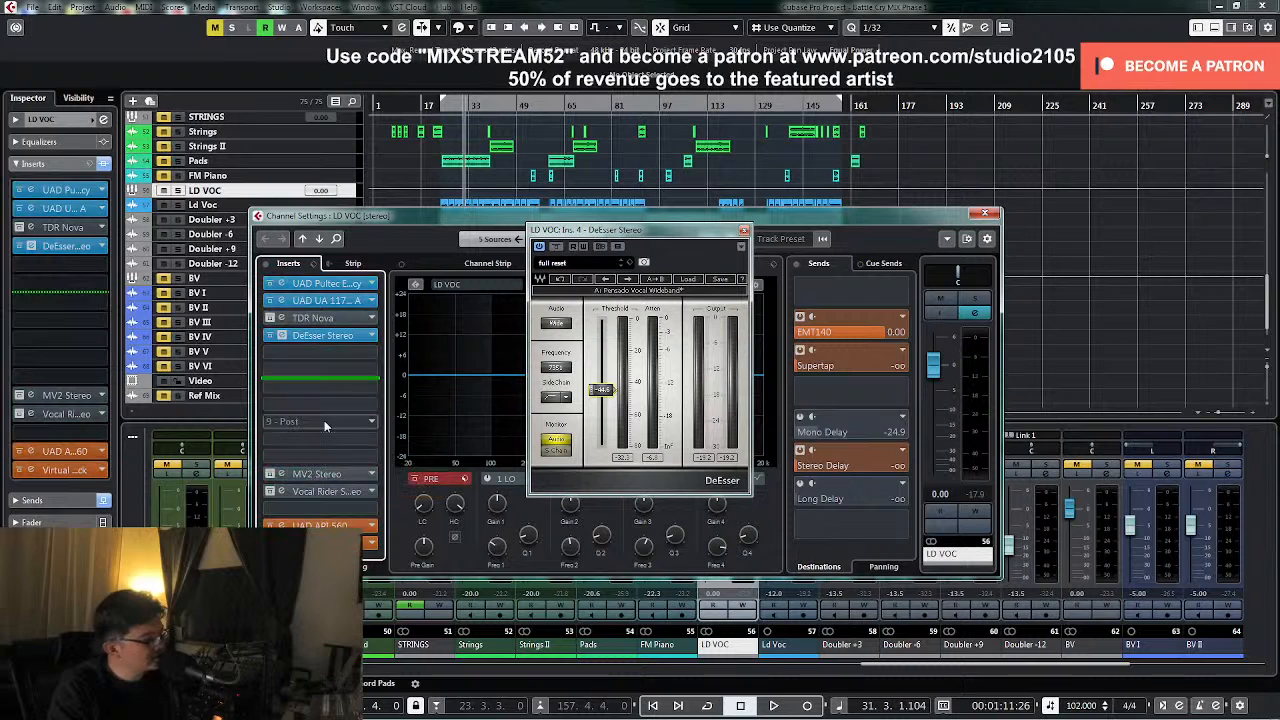
click(744, 230)
click(324, 385)
click(326, 379)
drag(335, 377, 325, 514)
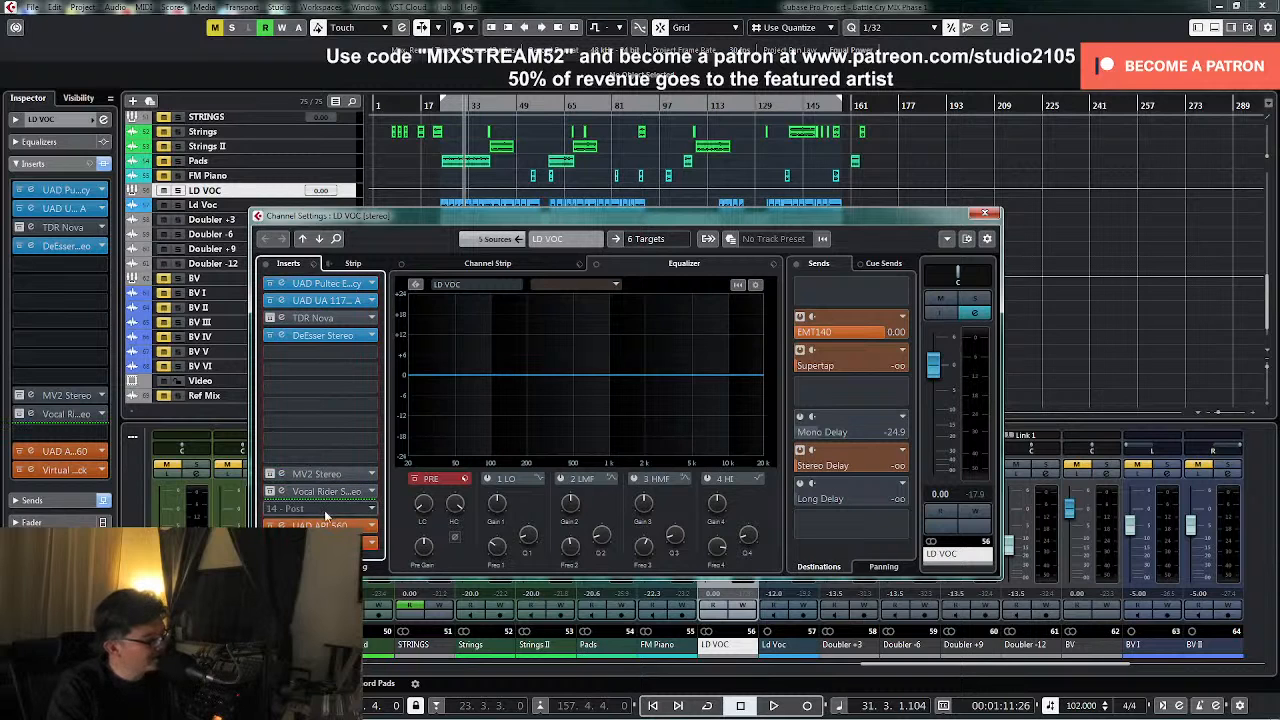
- Activate Vocal Rider on LD VOC, set its upper range to 6.0 and target to about -33, and lower the output slightly during playback
click(330, 491)
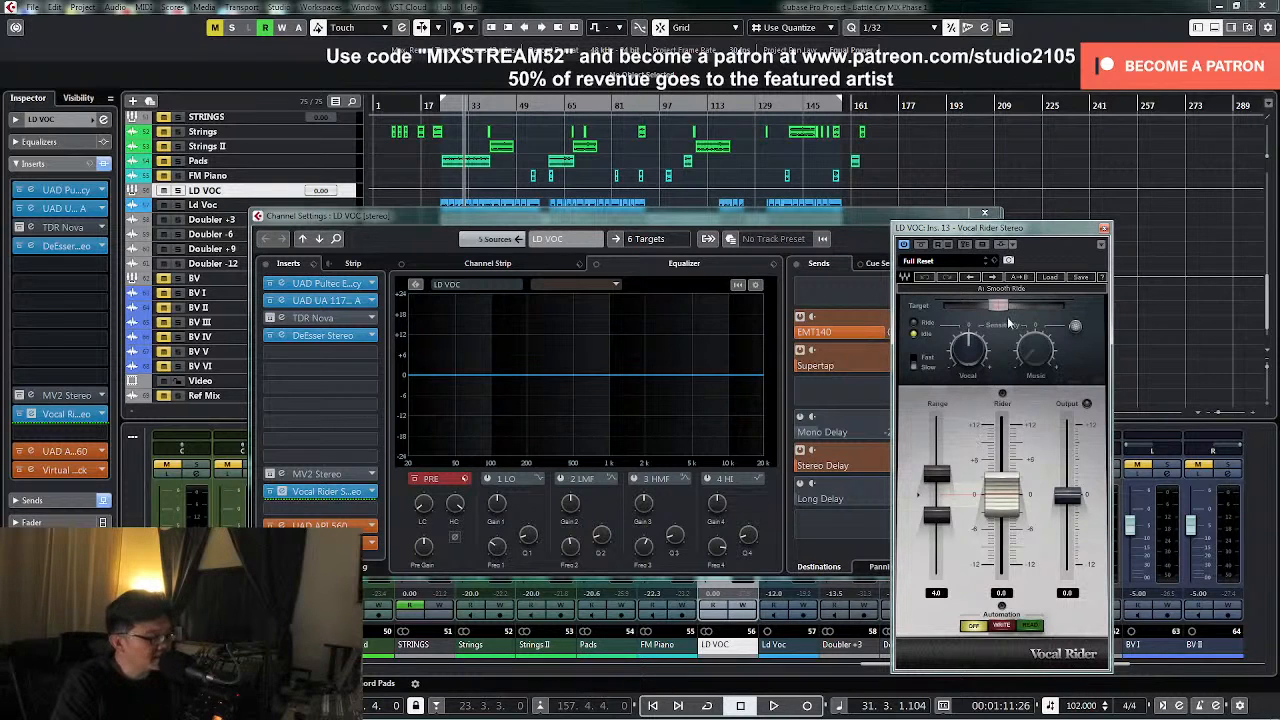
drag(946, 477, 946, 461)
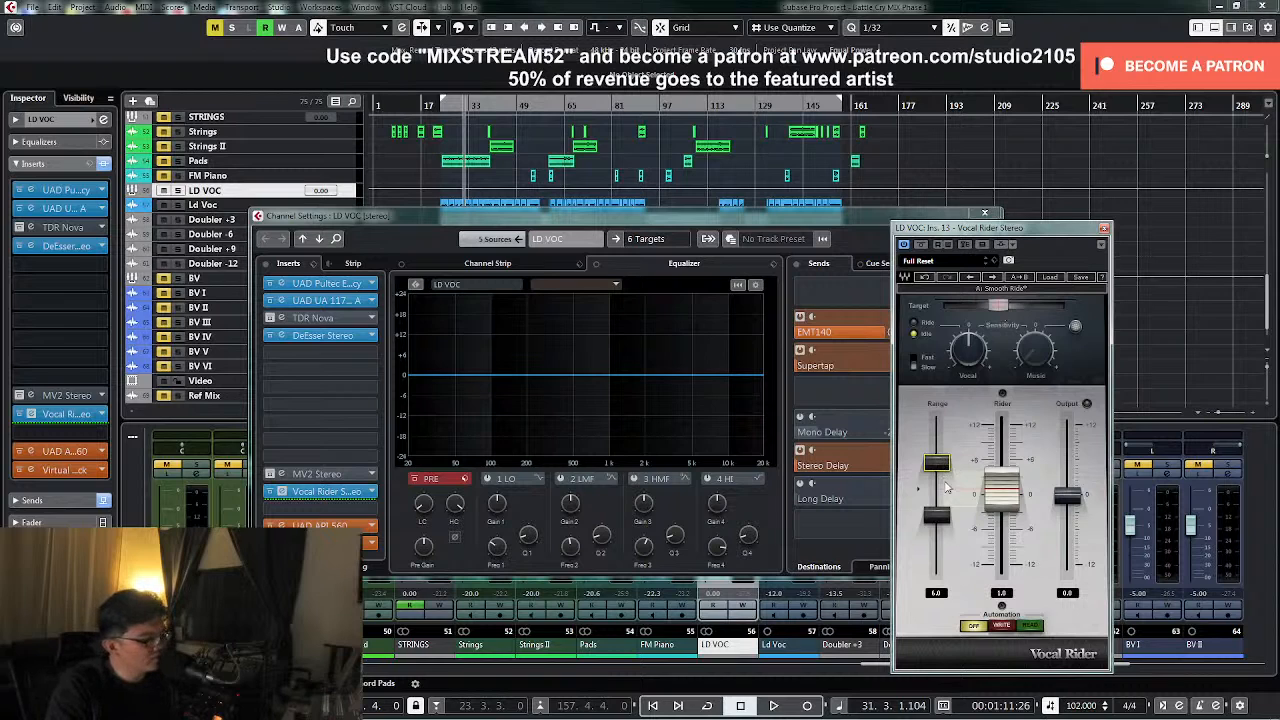
drag(998, 306, 997, 306)
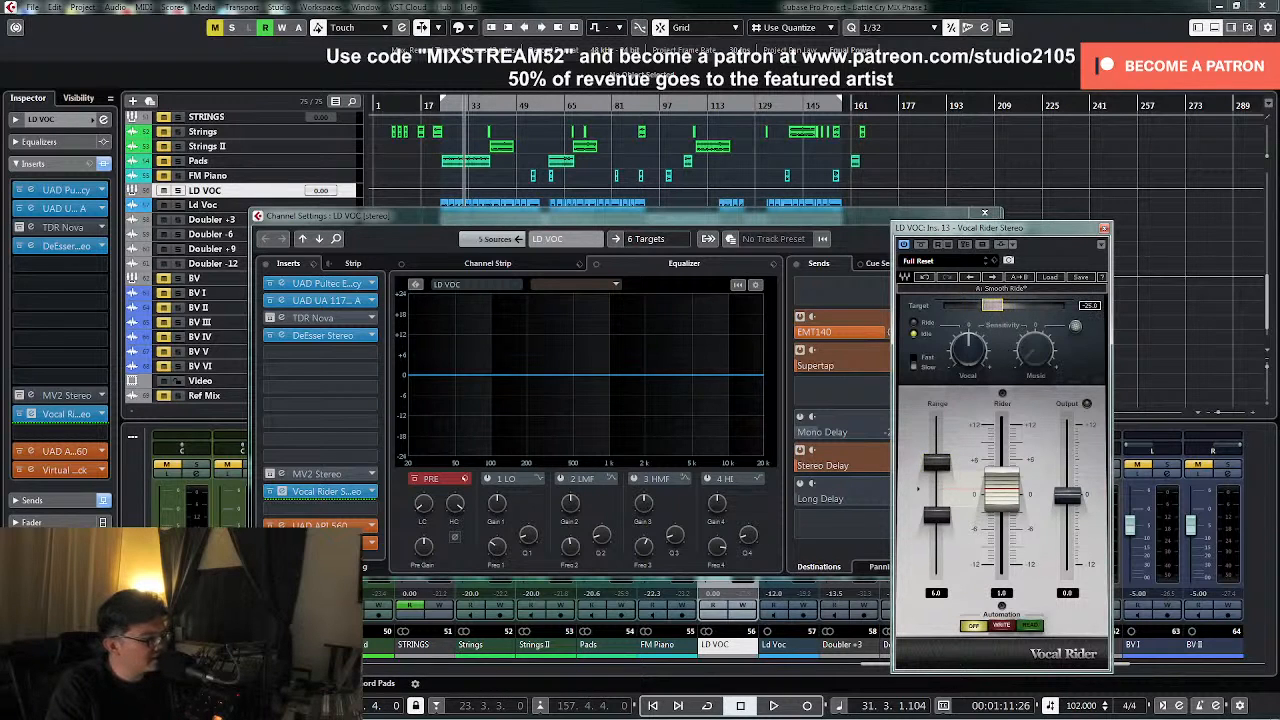
key(KP_1)
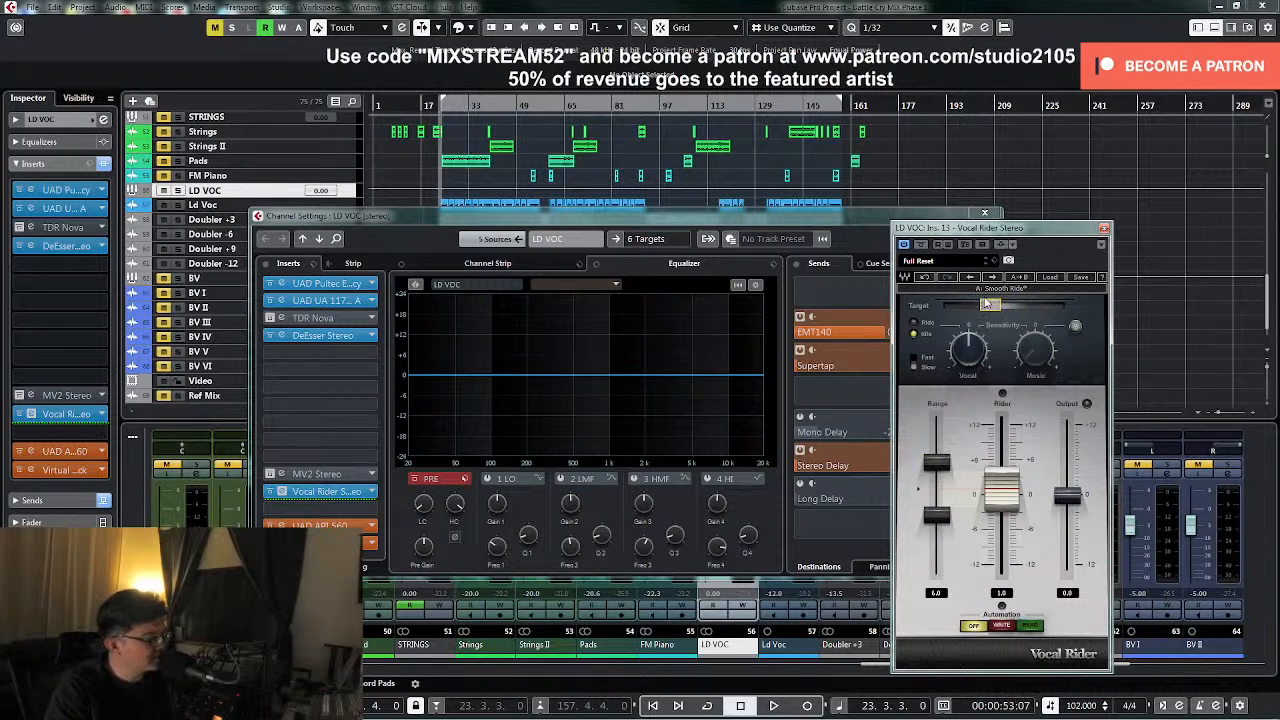
key(space)
drag(993, 309, 975, 309)
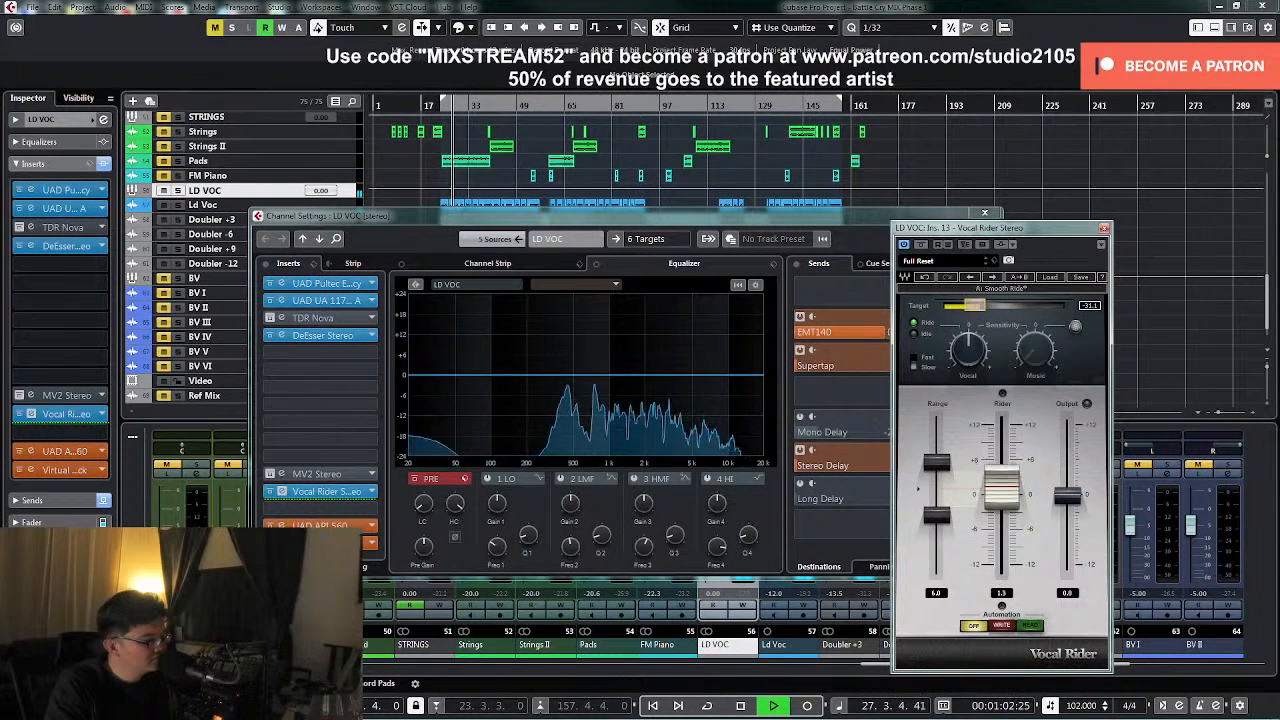
drag(1068, 494, 1068, 506)
click(1104, 228)
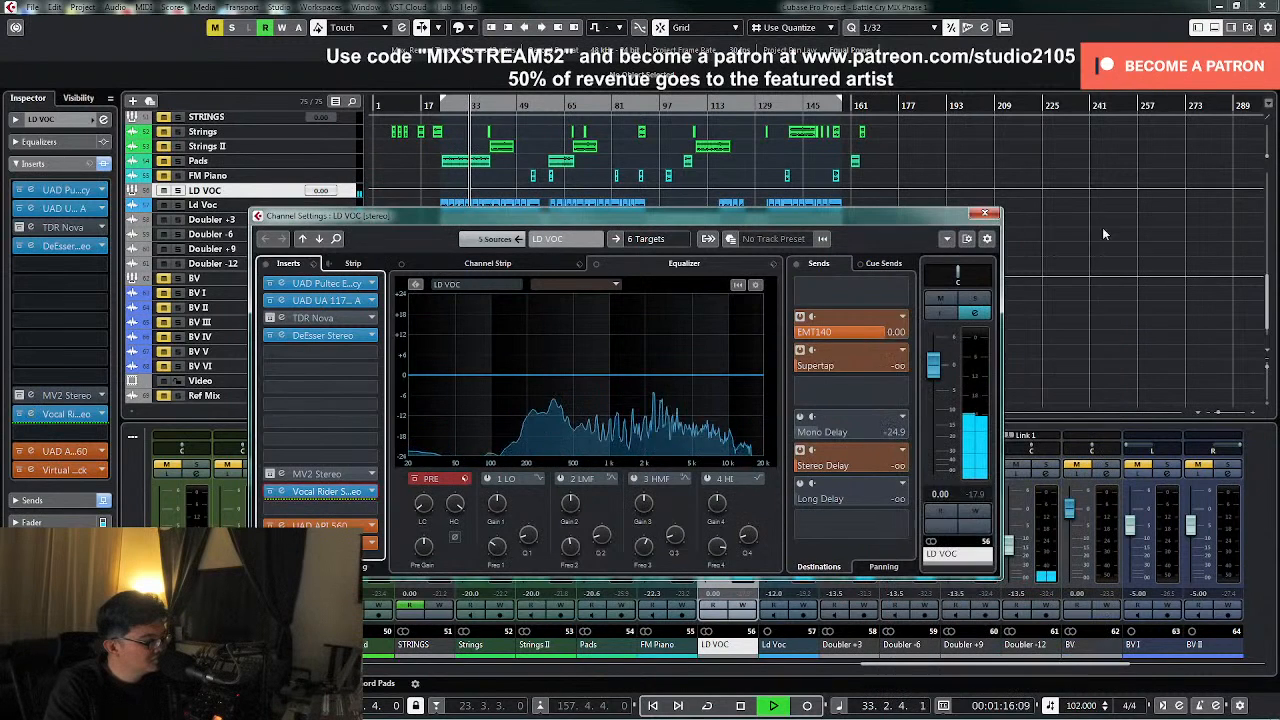
- Close the LD VOC channel window, expand the DIST group's volume automation lane, and start playback from the intro
click(984, 212)
key(space)
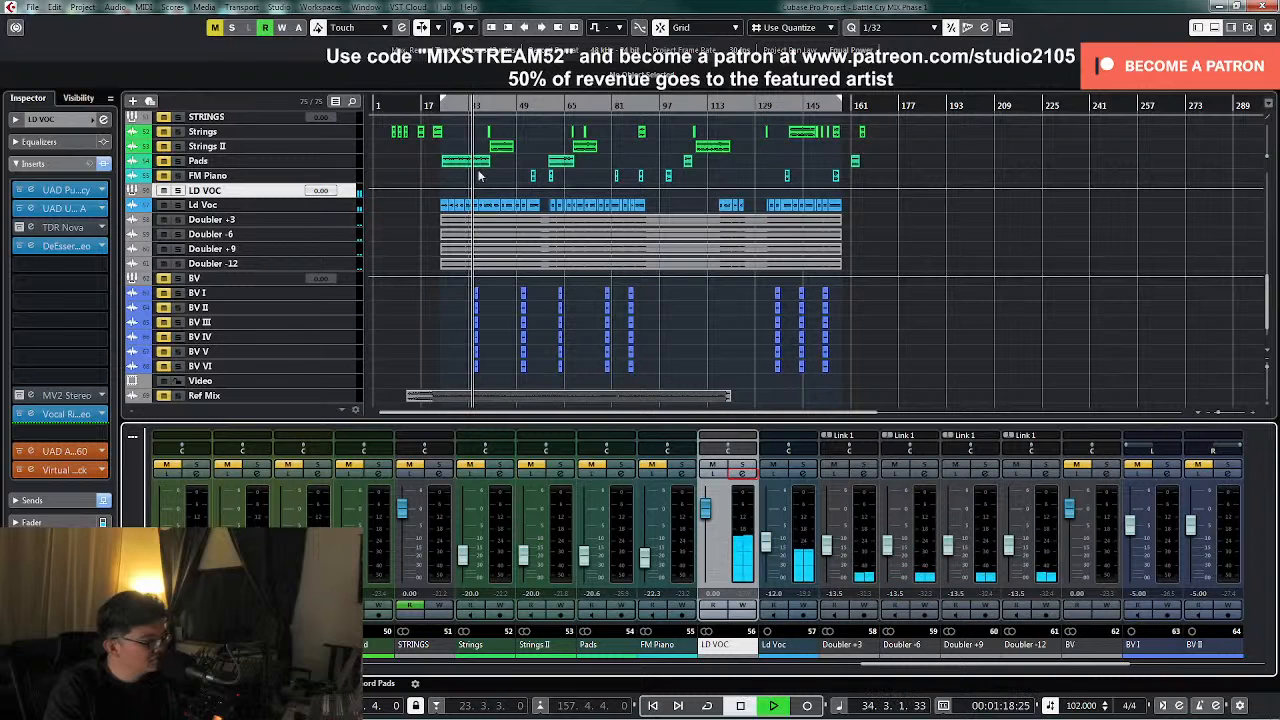
scroll(566, 225, up, 10)
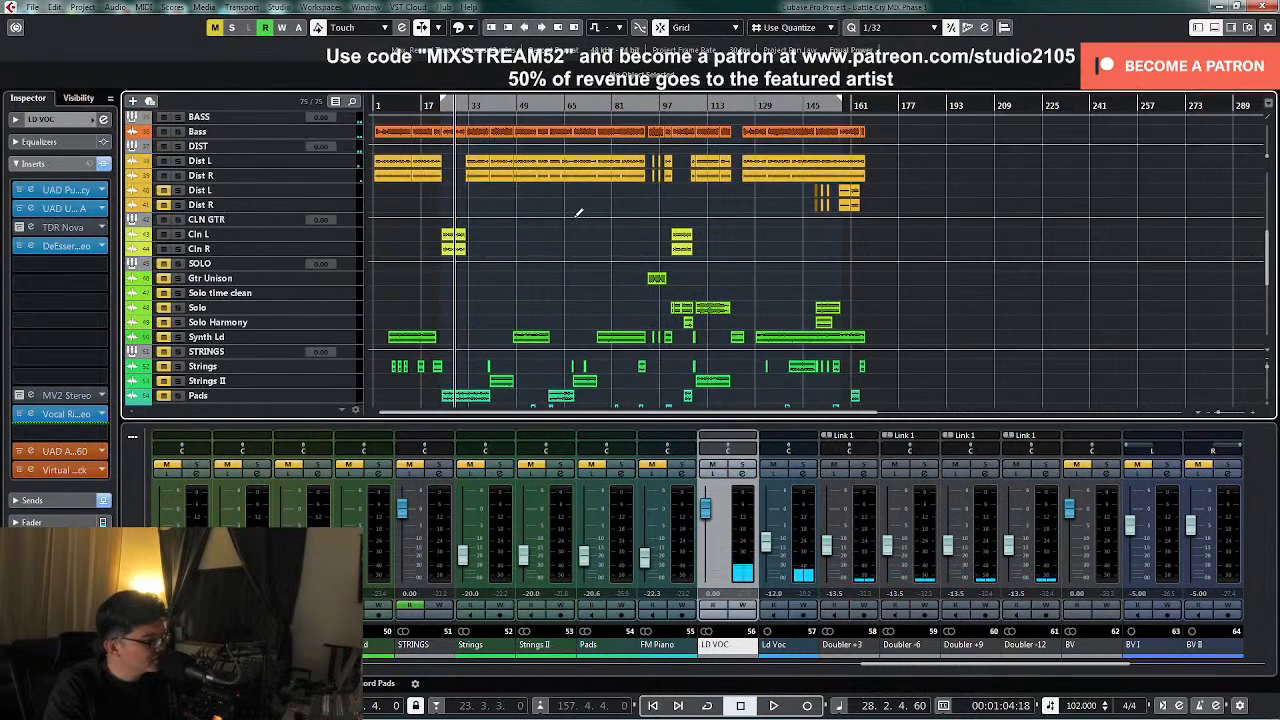
click(344, 264)
drag(344, 268, 331, 368)
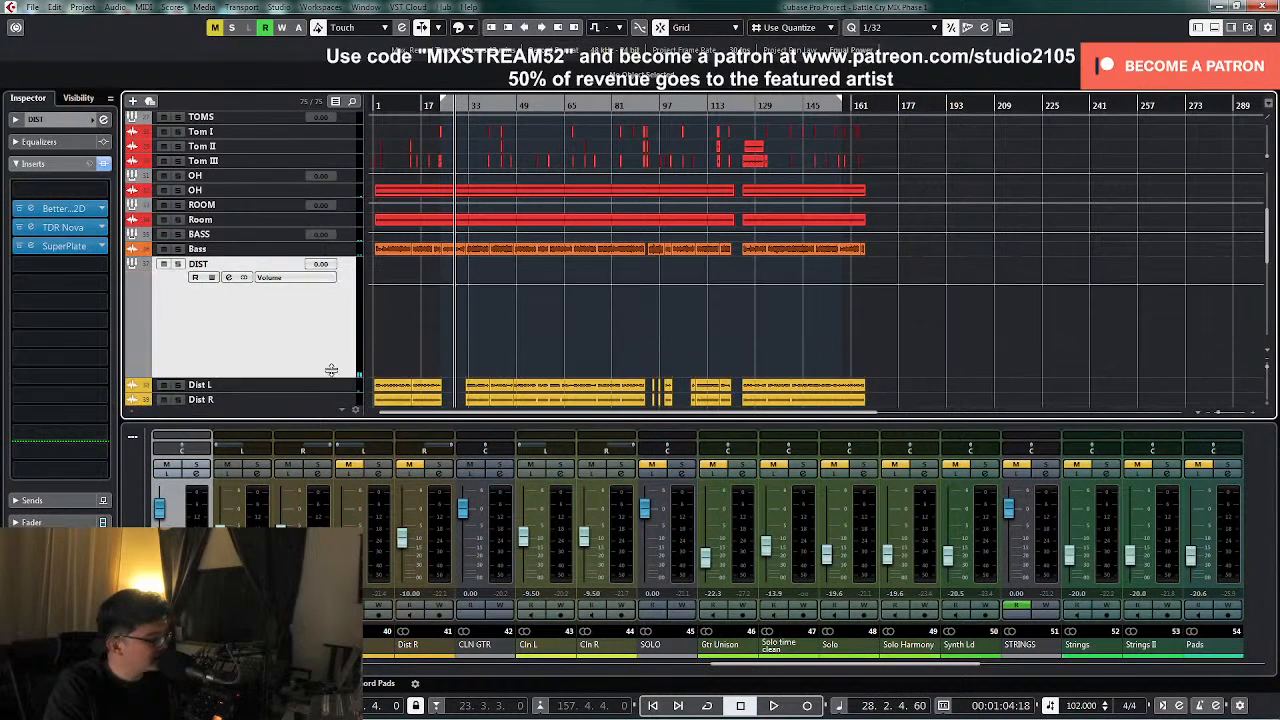
scroll(509, 328, down, 2)
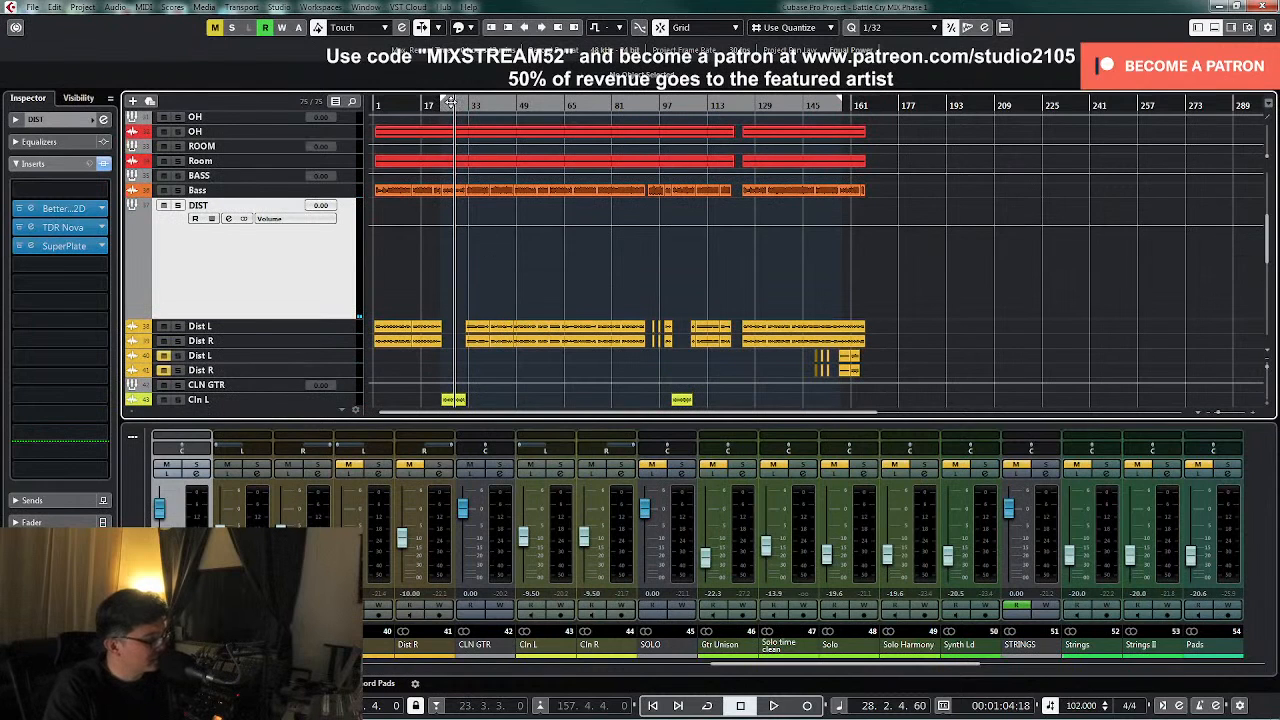
key(KP_Subtract)
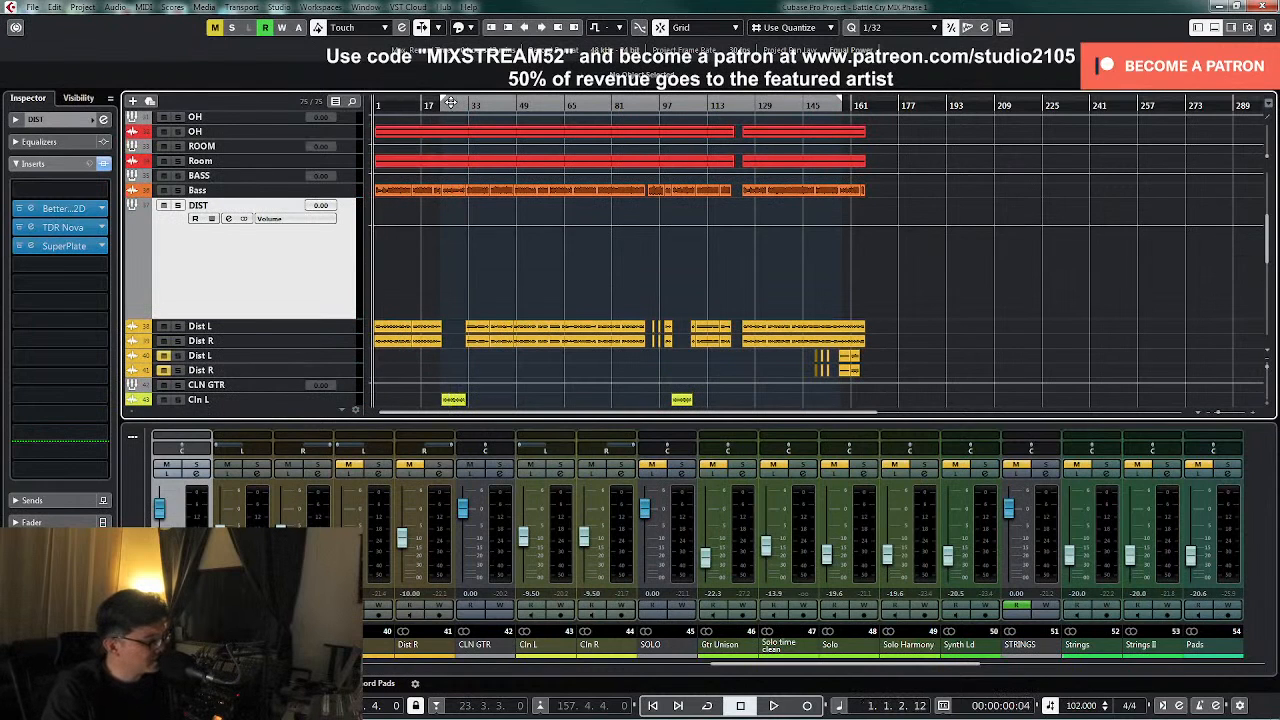
click(413, 105)
key(space)
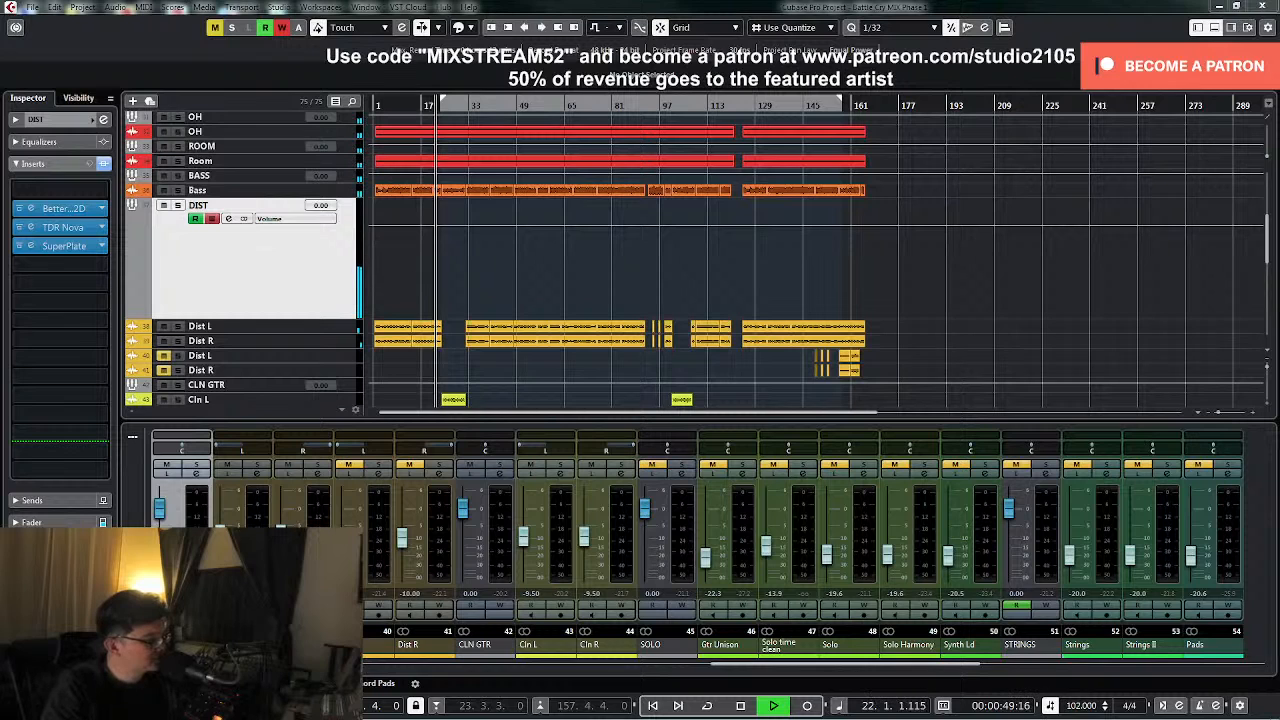
- Write a volume drop on the DIST group near bar 29 and set its lower automation point to -2.00 dB
drag(159, 509, 159, 517)
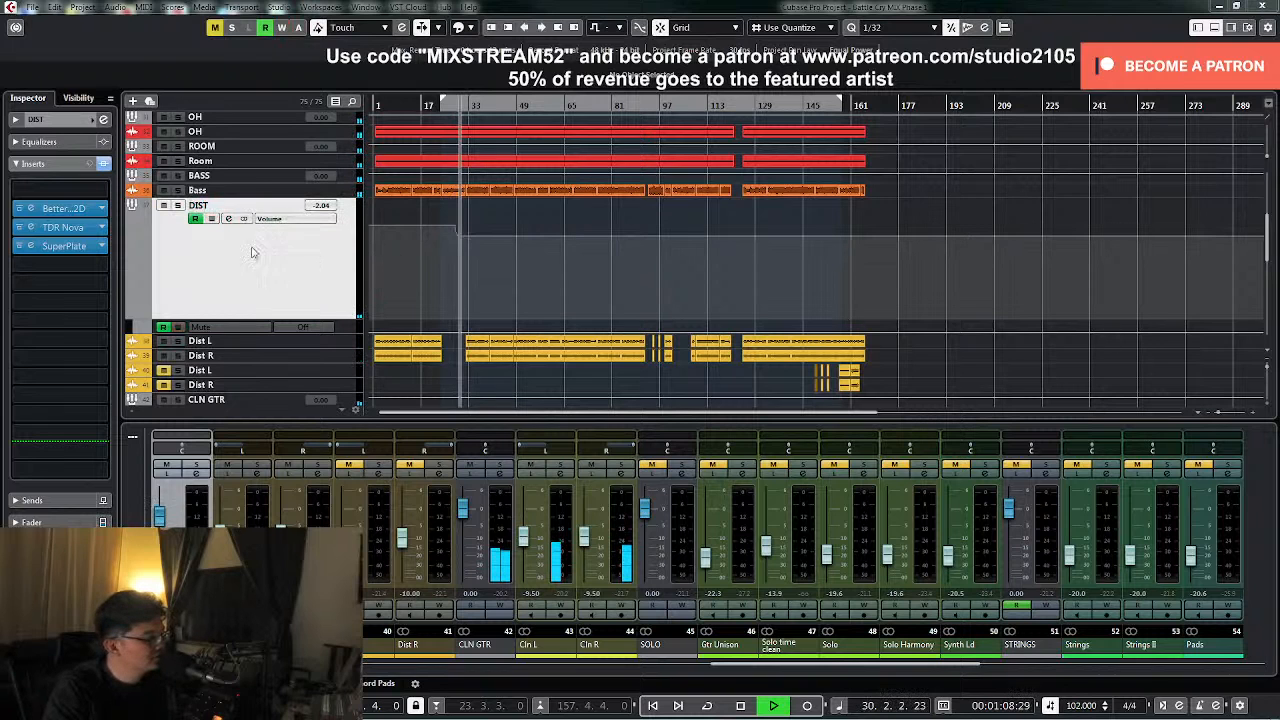
drag(339, 319, 339, 346)
click(454, 290)
key(h)
key(h)
key(h)
key(h)
key(h)
key(h)
key(h)
key(h)
key(h)
key(h)
key(h)
key(h)
key(h)
key(h)
key(h)
key(h)
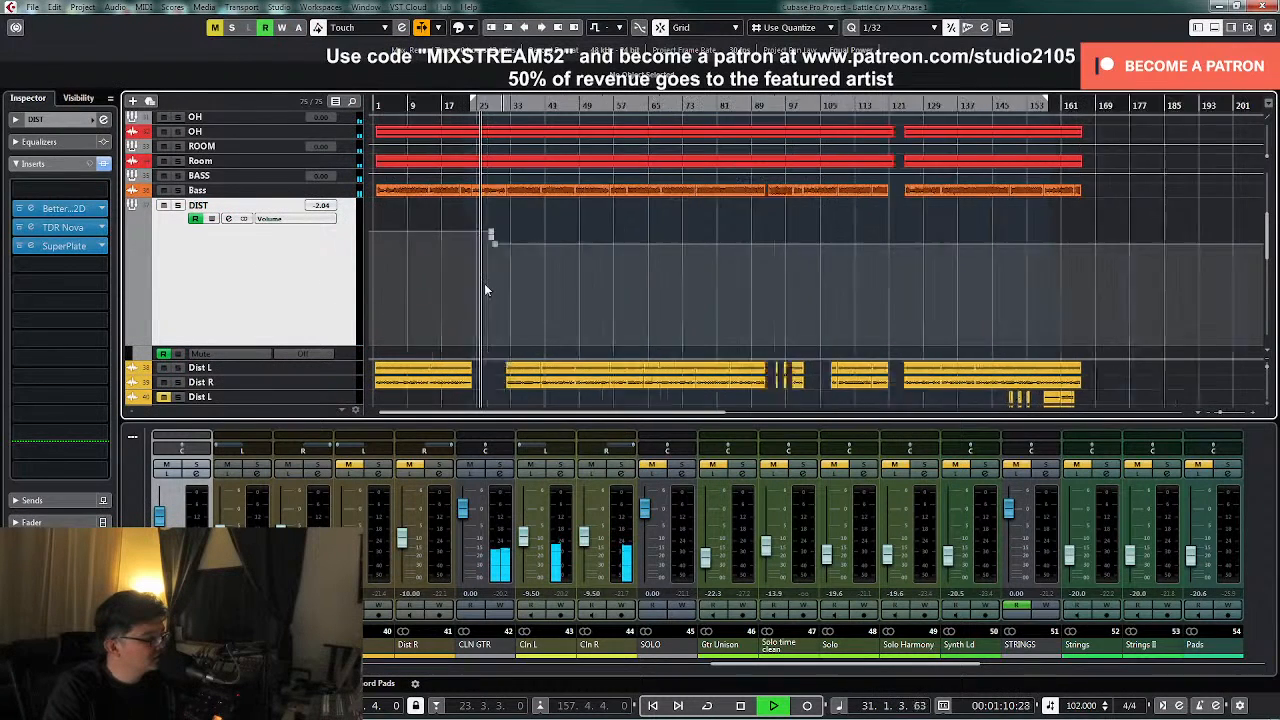
drag(725, 222, 762, 293)
click(168, 81)
text(-2)
key(Return)
click(762, 285)
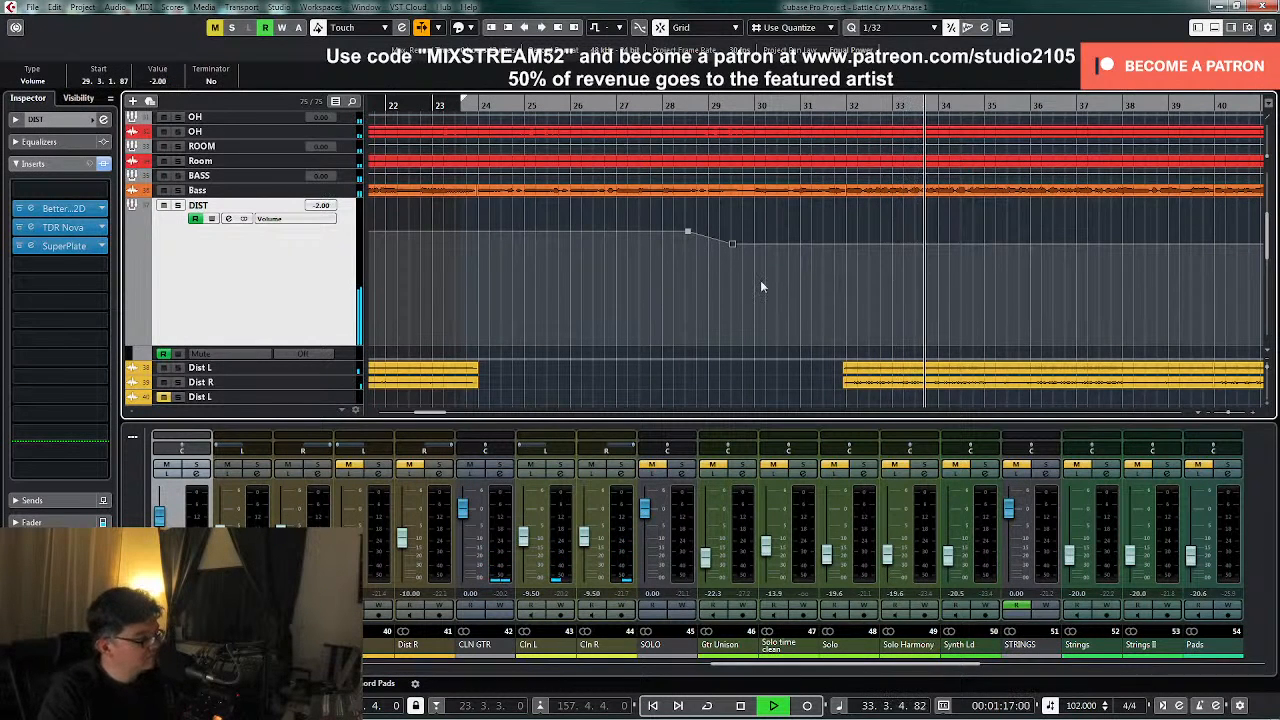
- Write DIST's volume automation back up to 0.00 dB just before bar 40
key(g)
key(g)
key(g)
key(g)
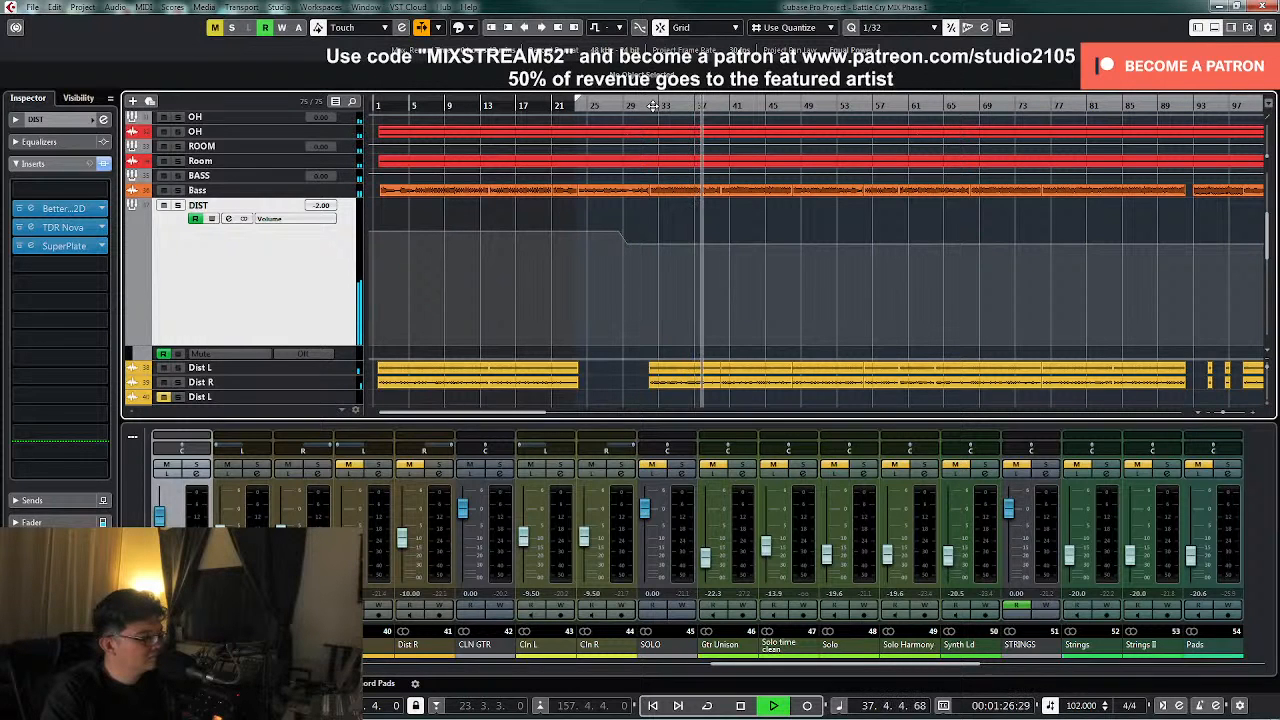
key(h)
key(h)
key(h)
key(h)
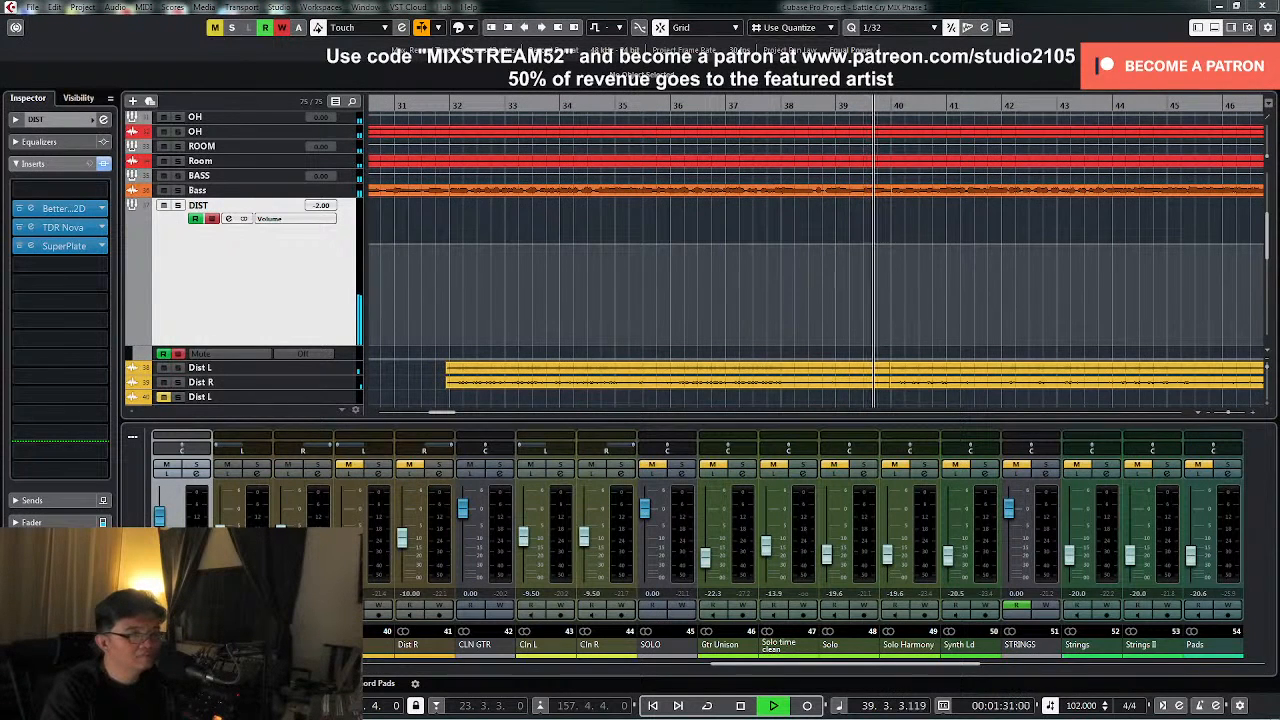
click(943, 265)
click(887, 235)
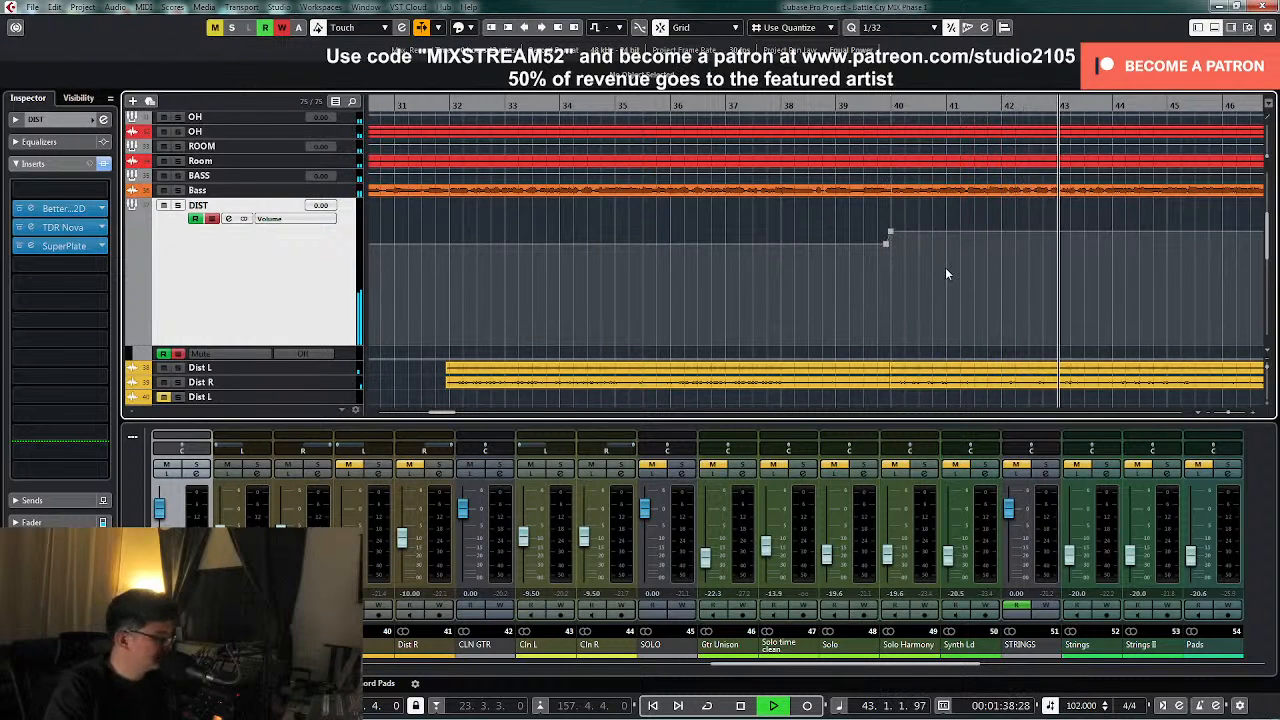
- Check the UA 1176 on LD VOC during playback, close its plug-in and channel windows, and stop
key(g)
key(g)
key(g)
key(g)
key(g)
key(g)
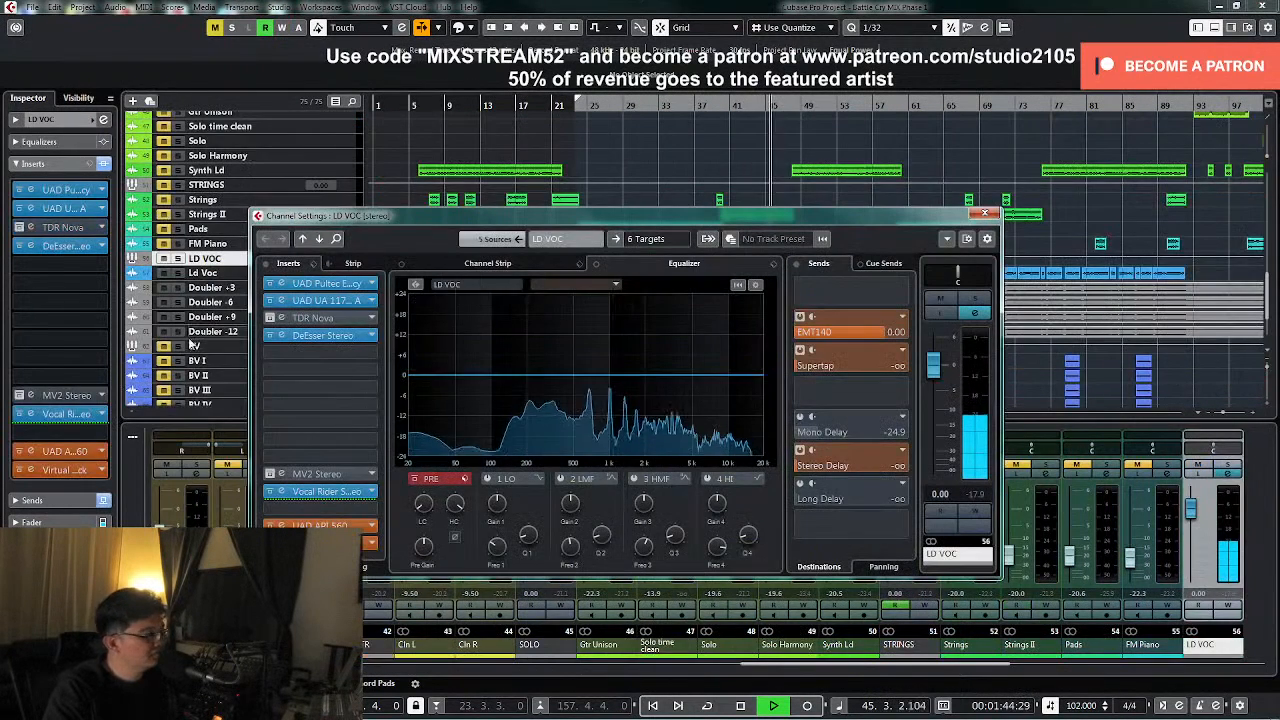
click(335, 301)
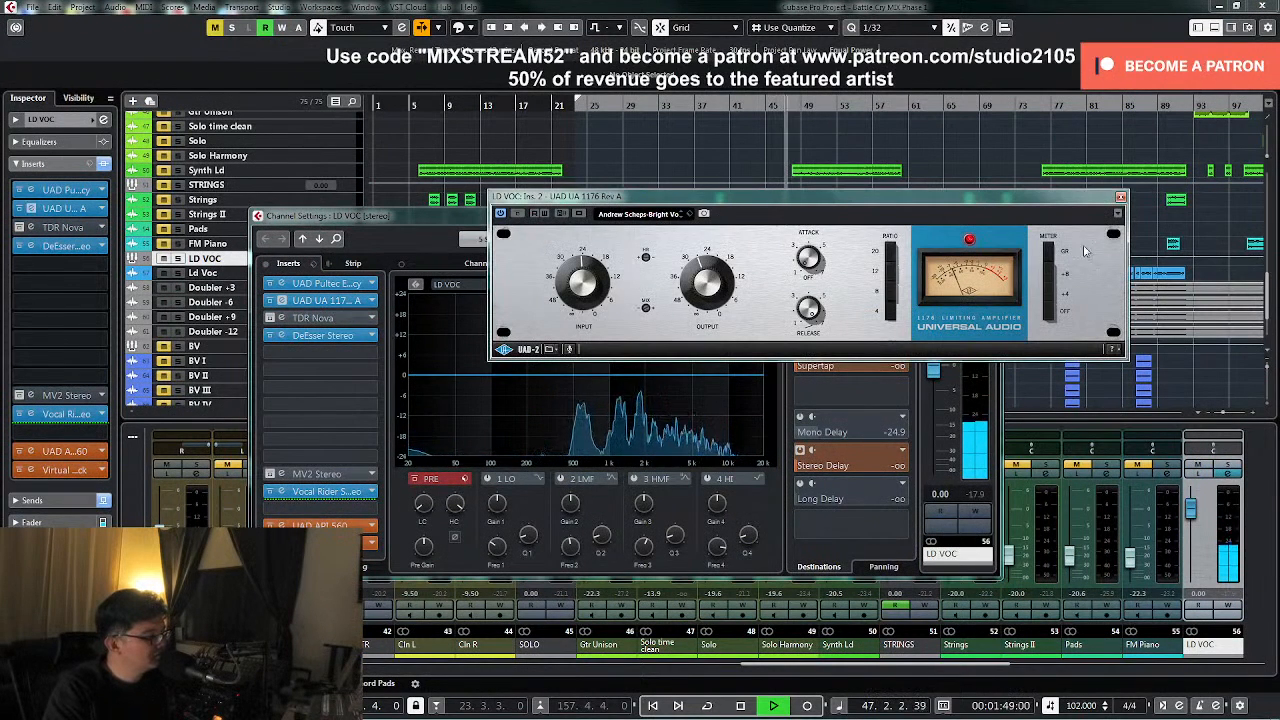
click(1120, 198)
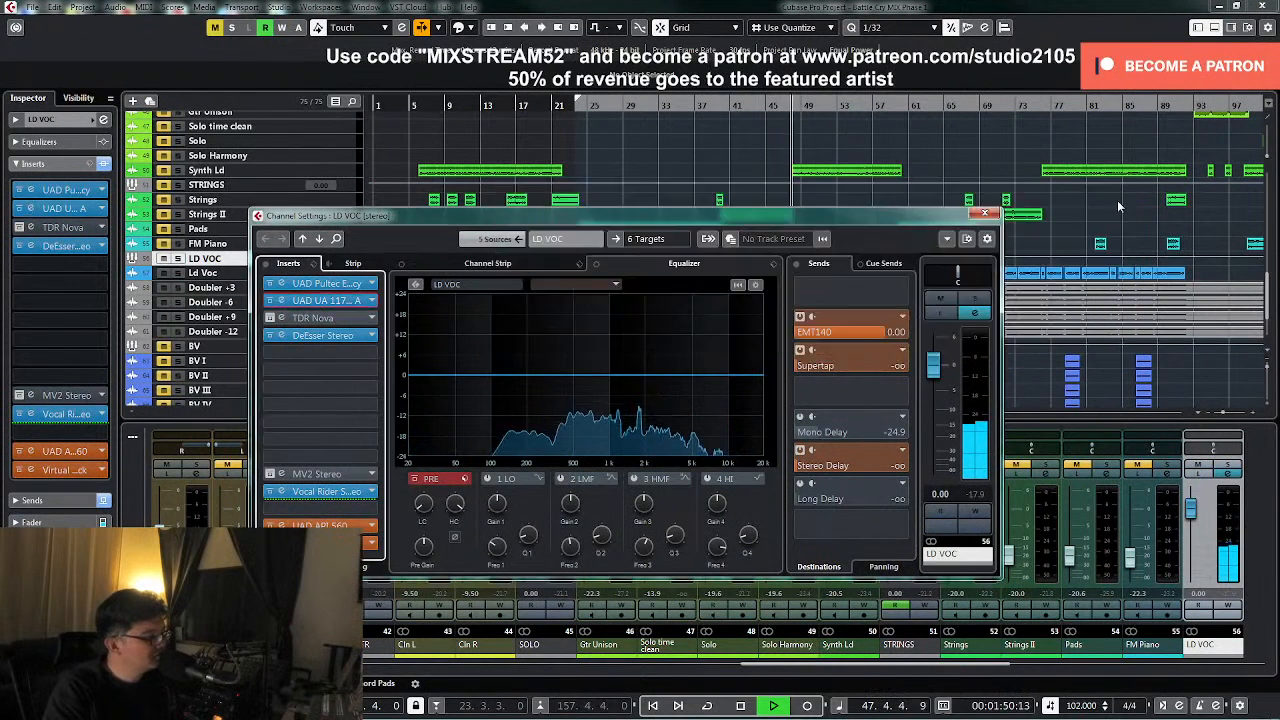
click(993, 215)
key(space)
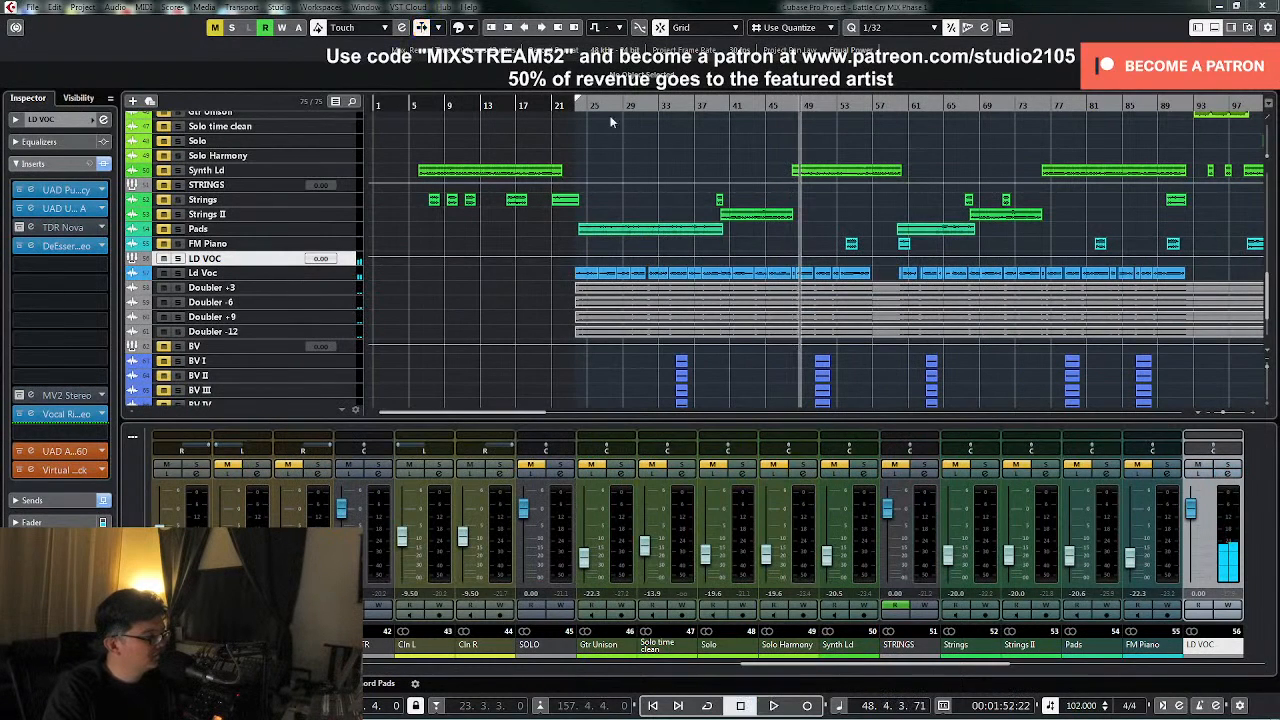
- Audition the passage from about bar 31 while inspecting the DIST volume automation points, and return the playhead to around bar 30
scroll(691, 265, up, 5)
scroll(691, 265, up, 3)
click(644, 105)
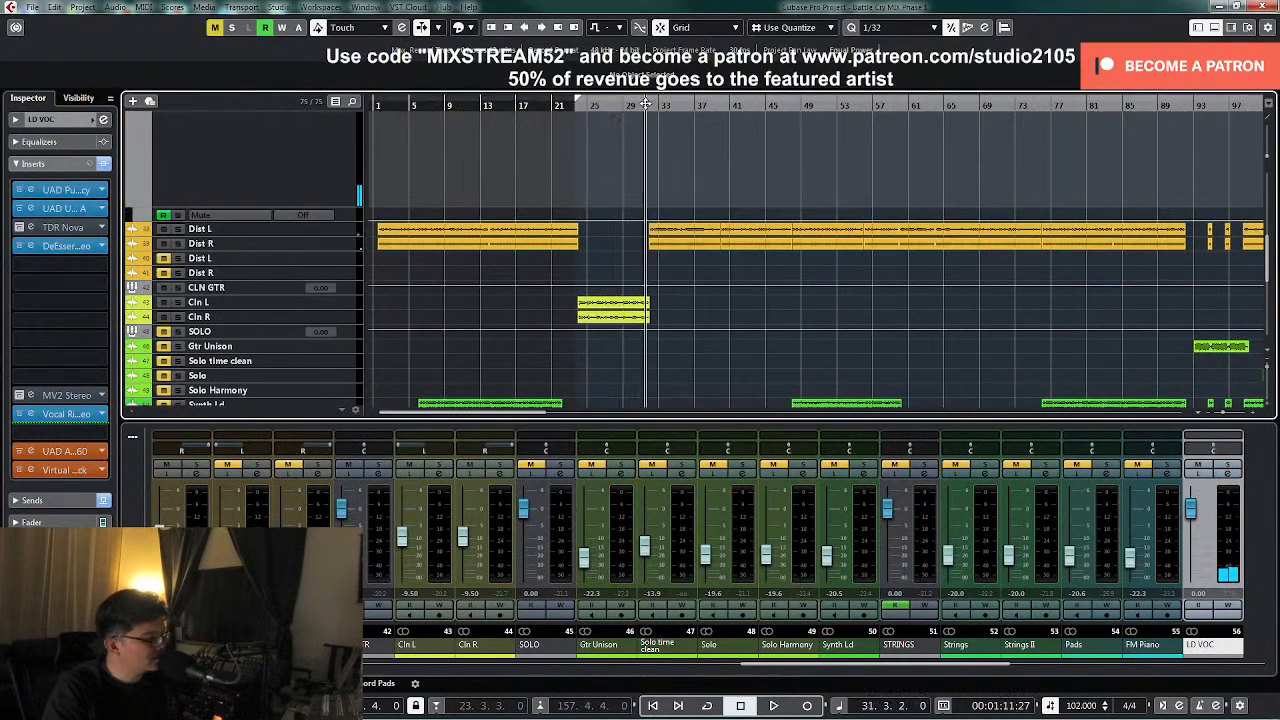
key(space)
scroll(740, 254, up, 3)
drag(611, 267, 777, 226)
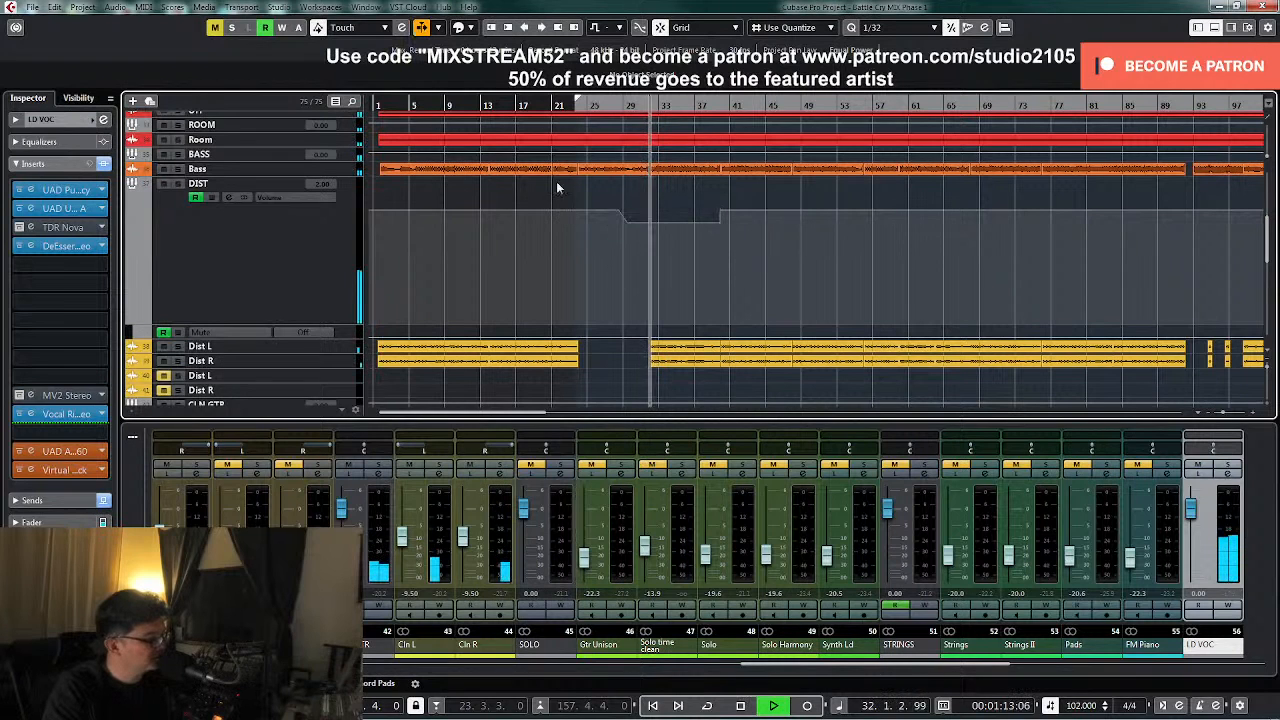
drag(587, 270, 769, 219)
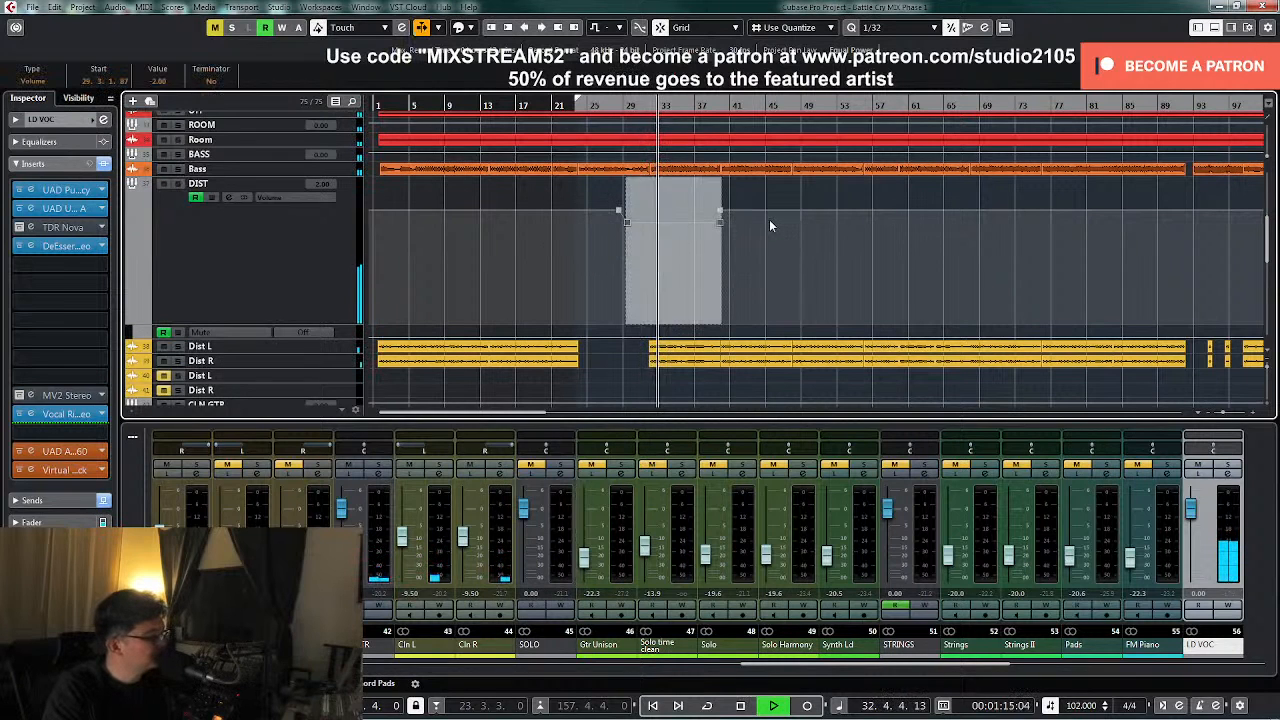
click(791, 282)
key(space)
drag(657, 108, 622, 104)
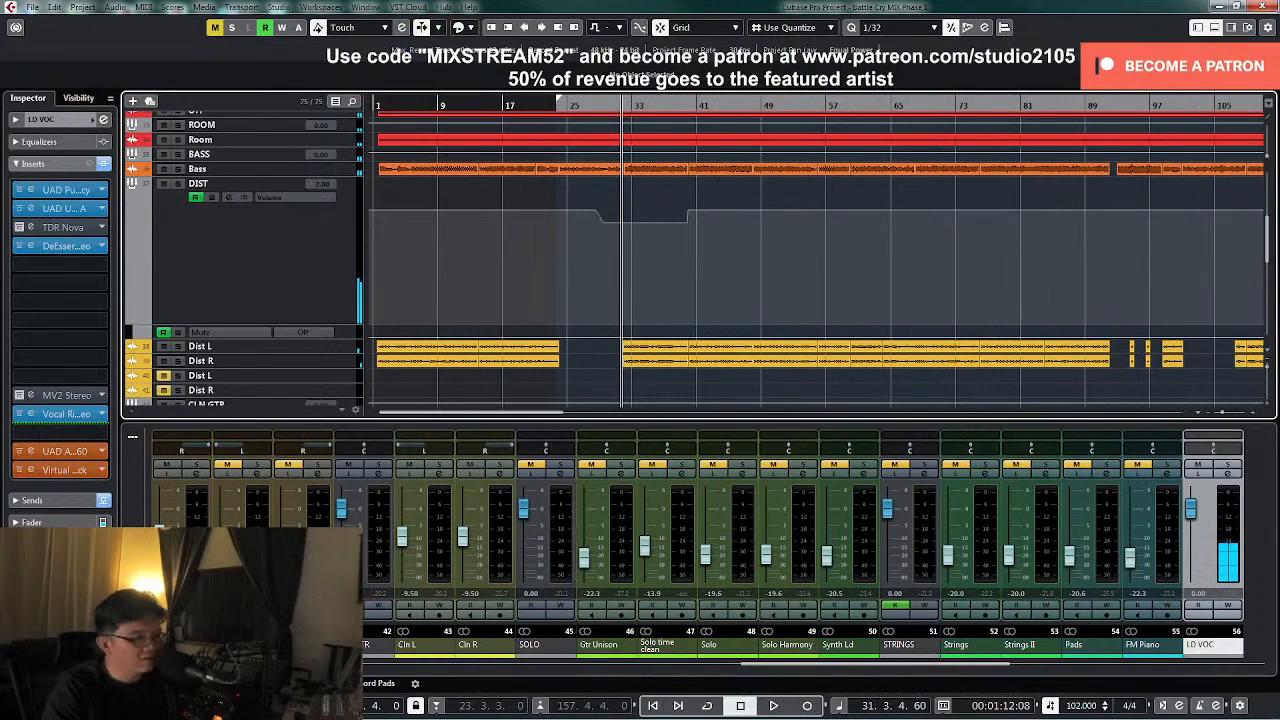
key(KP_Subtract)
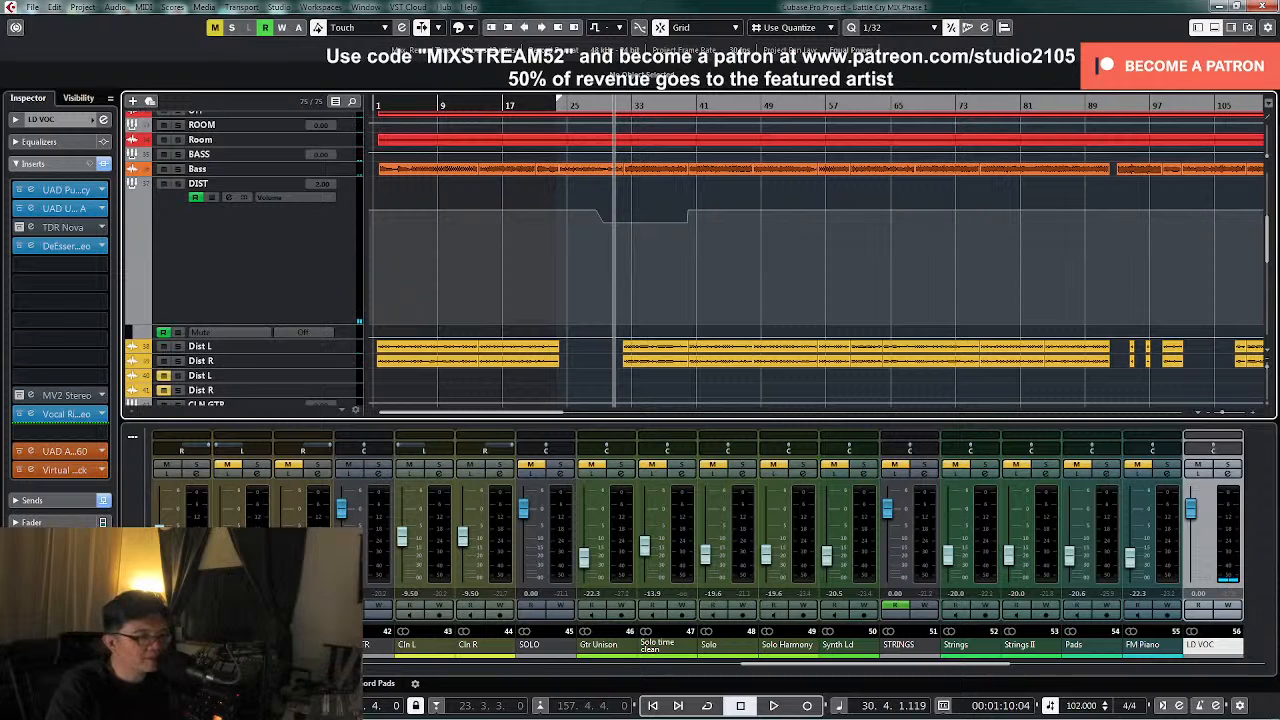
- Open and solo the DIST channel, and shape equalizer band 2 into a narrow cut around 1 kHz
click(229, 197)
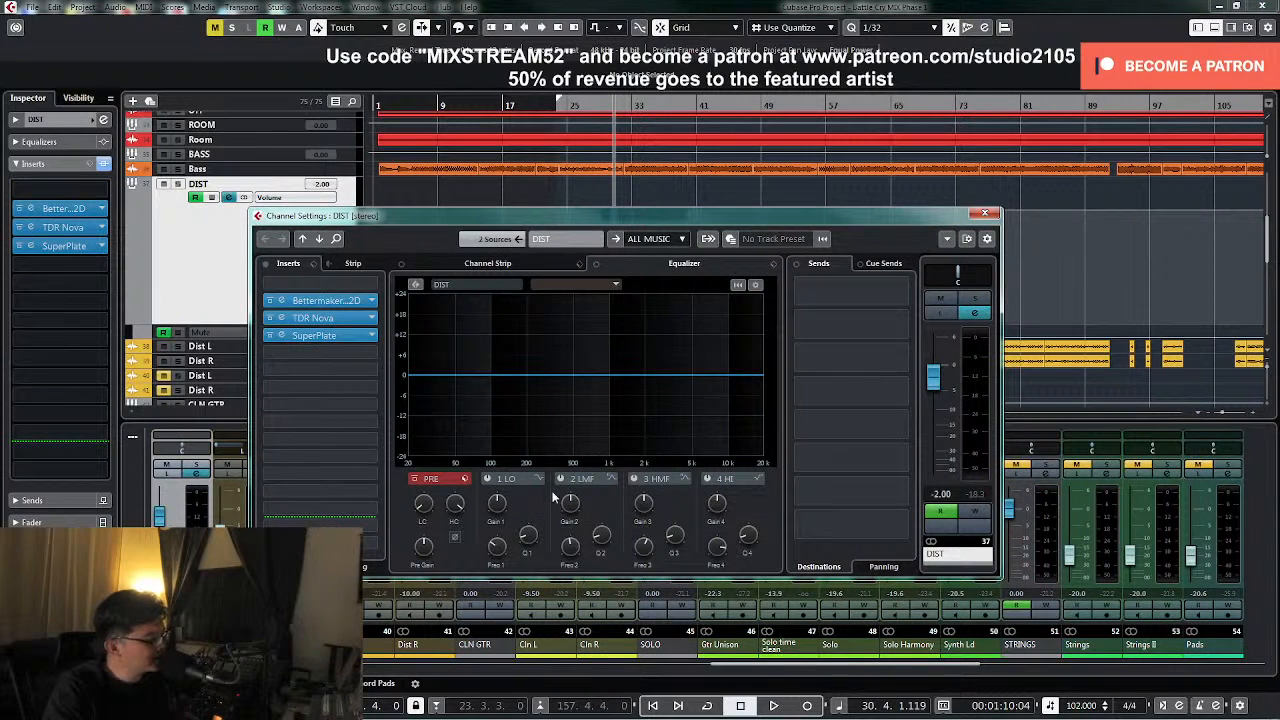
key(space)
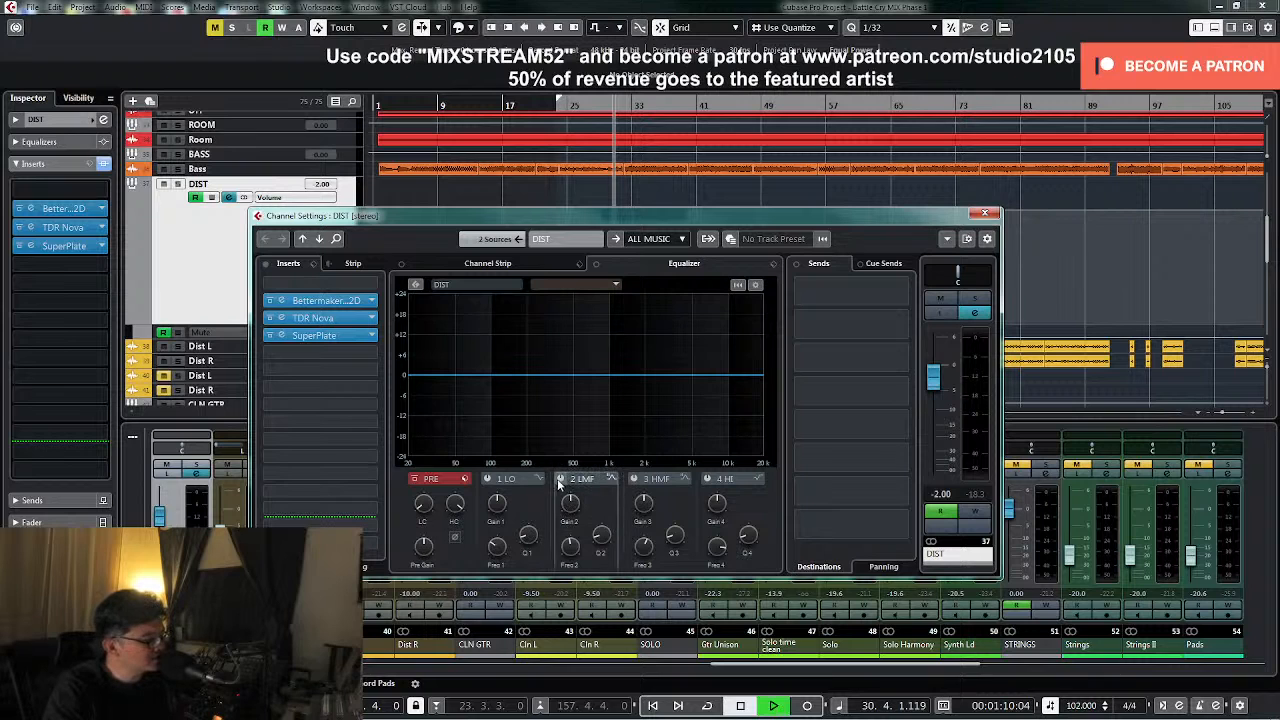
click(972, 300)
click(597, 375)
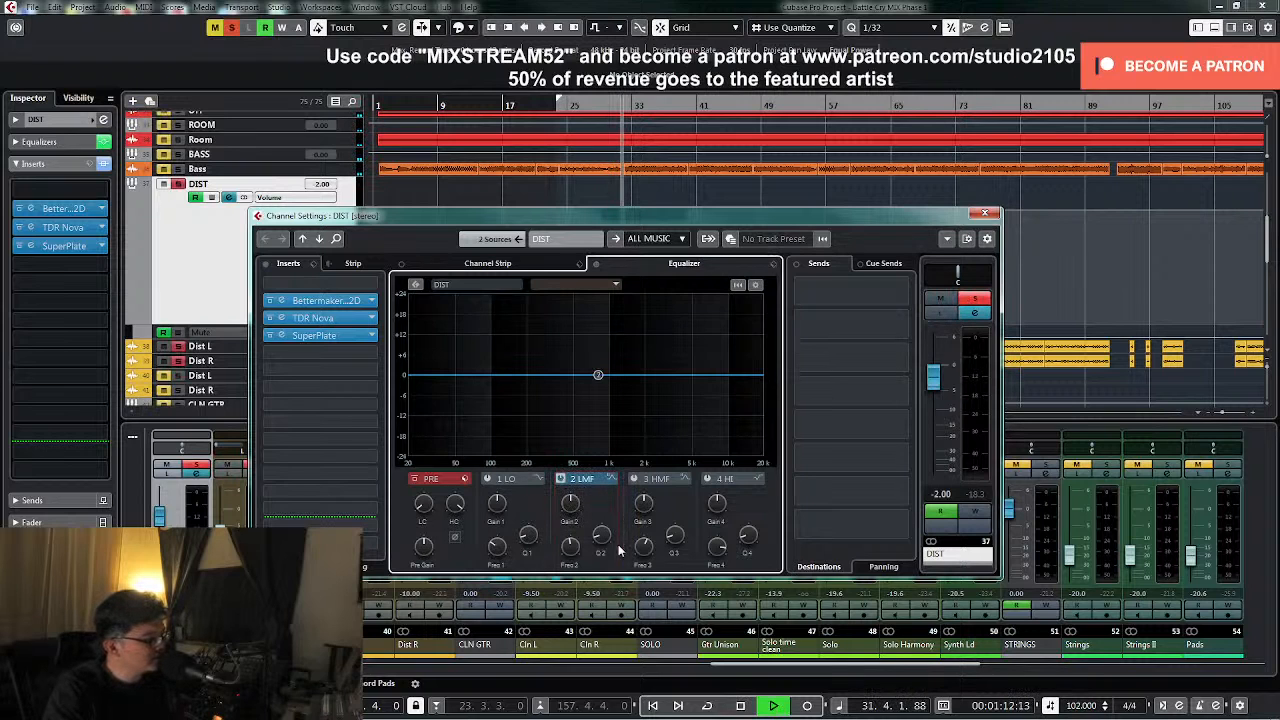
drag(597, 375, 612, 309)
key(space)
drag(570, 503, 565, 572)
- Write DIST automation that switches equalizer band 2 on from around bar 32, disable writing, unsolo the channel, and close its settings
key(space)
click(977, 511)
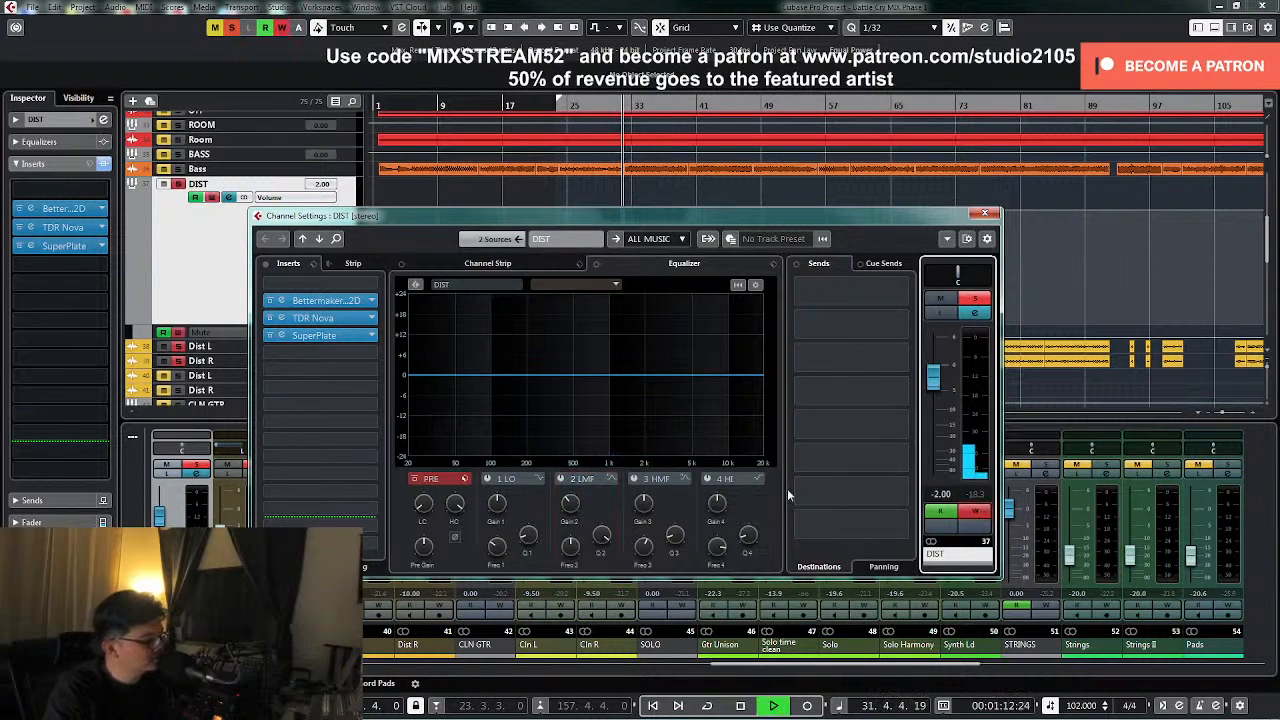
click(560, 479)
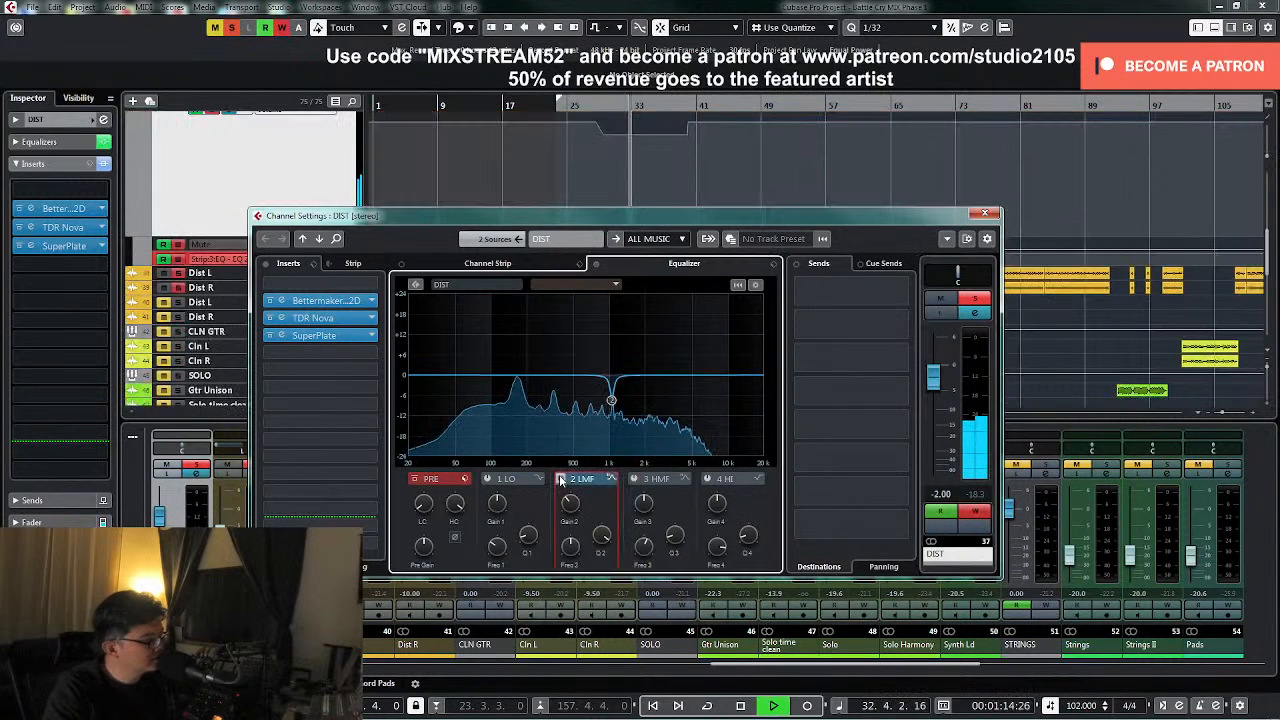
click(978, 512)
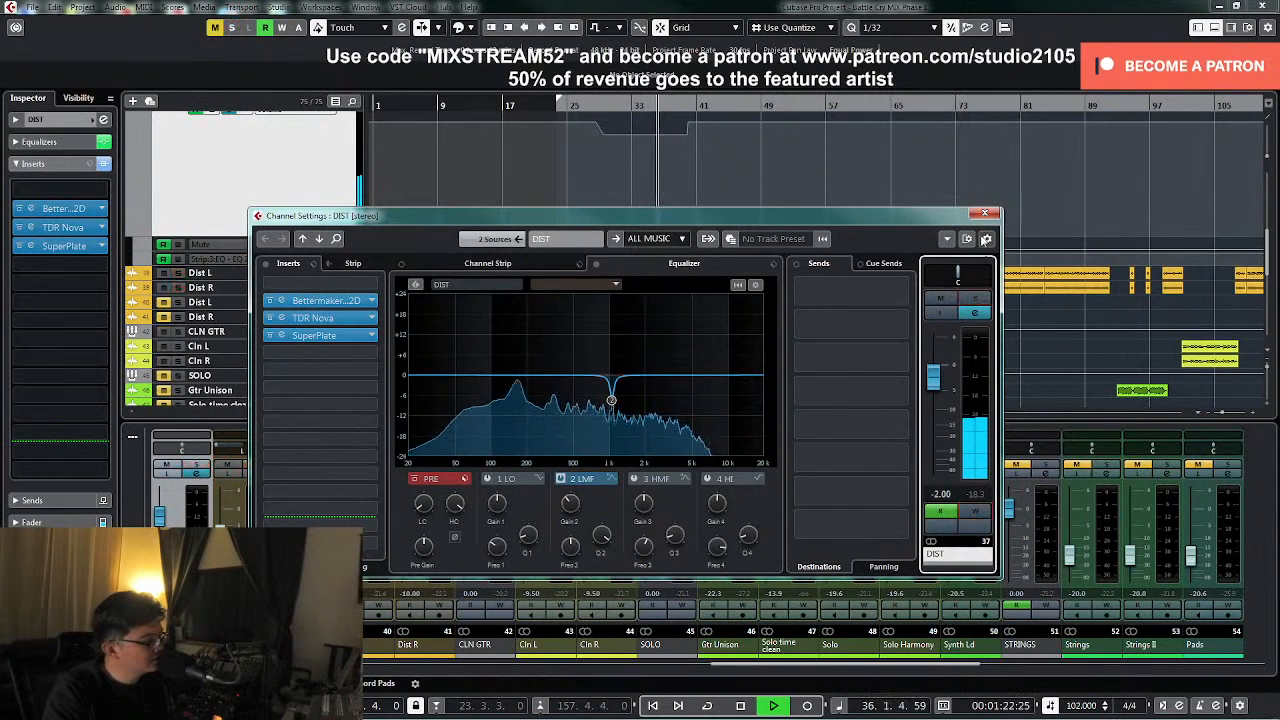
click(983, 214)
key(space)
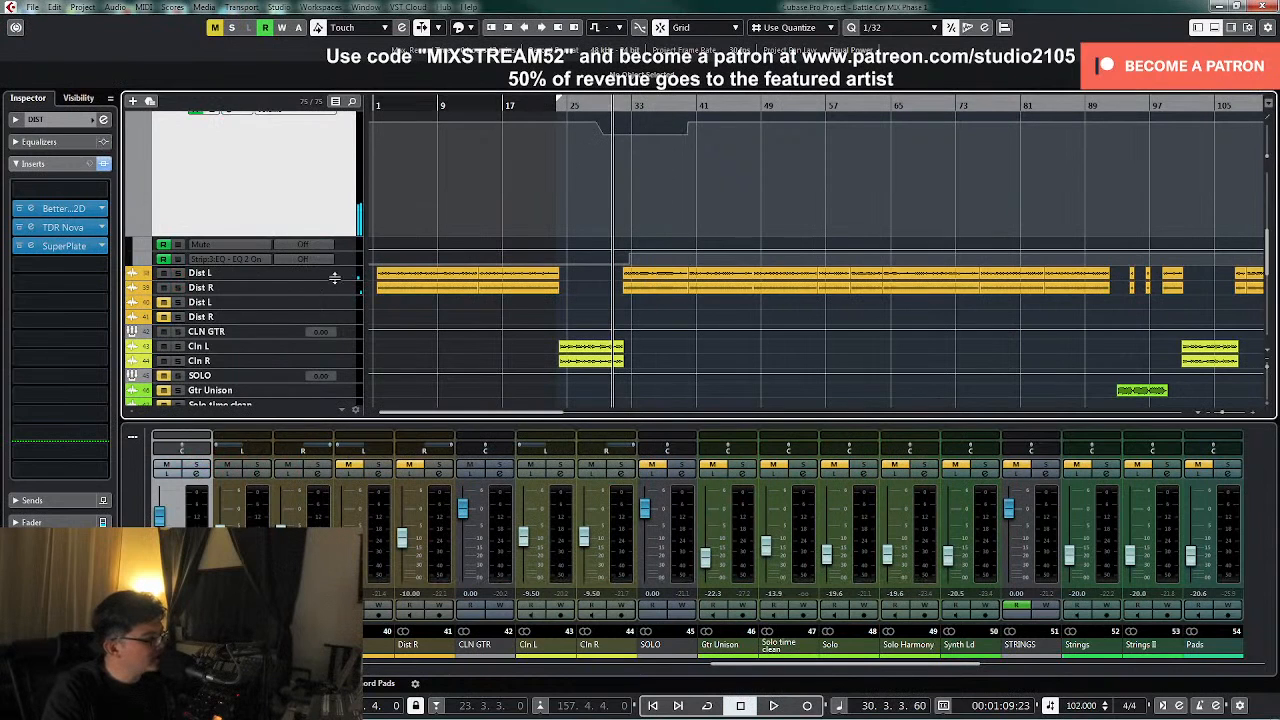
- Enlarge the Dist L and Dist R tracks and DIST's Mute and EQ 2 On automation lanes
click(340, 274)
shift+click(347, 289)
drag(340, 281, 340, 320)
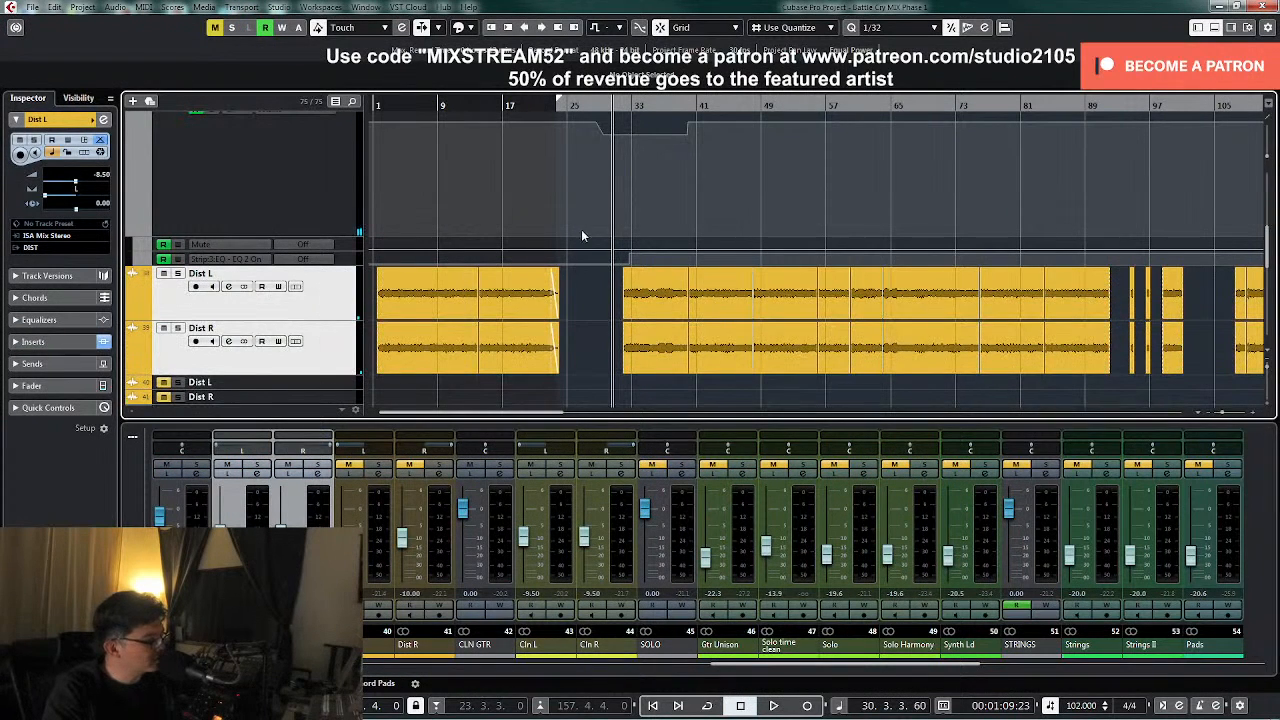
click(350, 250)
drag(348, 251, 338, 304)
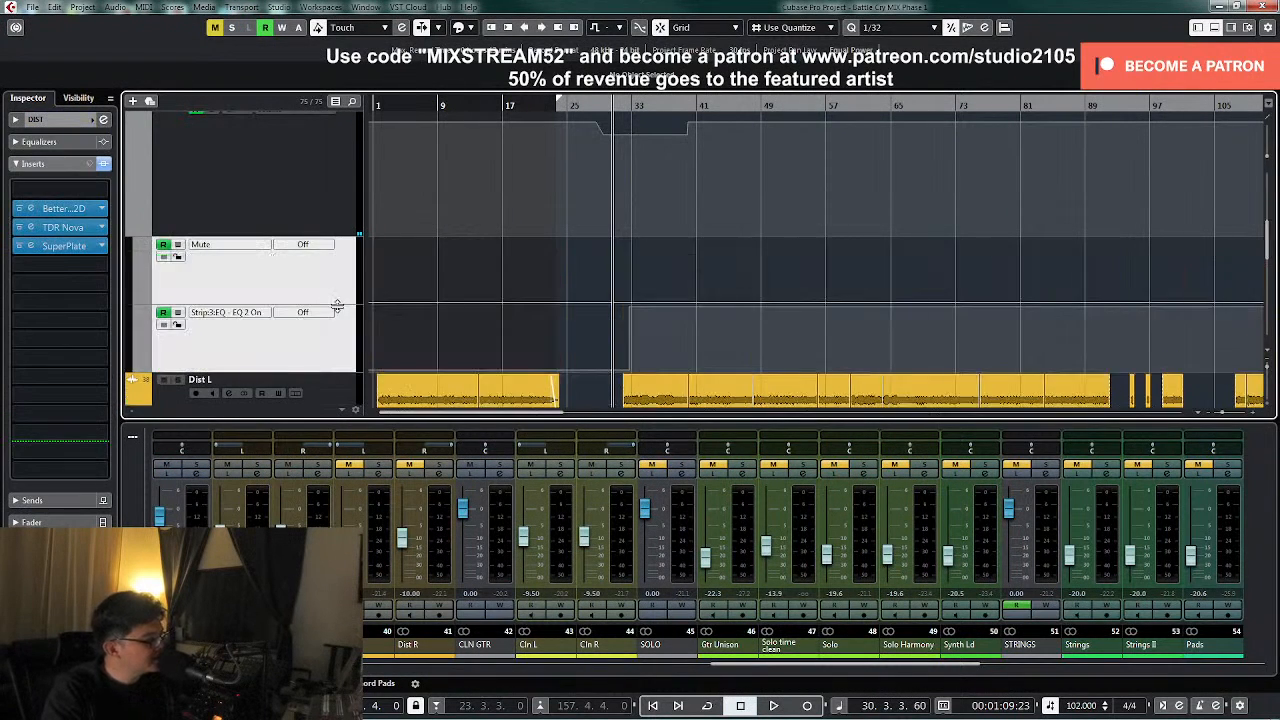
- Move the switch-on point in DIST's EQ 2 On automation to 31.2.4.0
key(h)
key(h)
key(h)
key(h)
key(h)
key(h)
key(h)
scroll(787, 322, down, 1)
drag(877, 317, 837, 312)
- Play the passage up to bar 35 and switch DIST's EQ 2 On automation off at about 34.4.2
key(space)
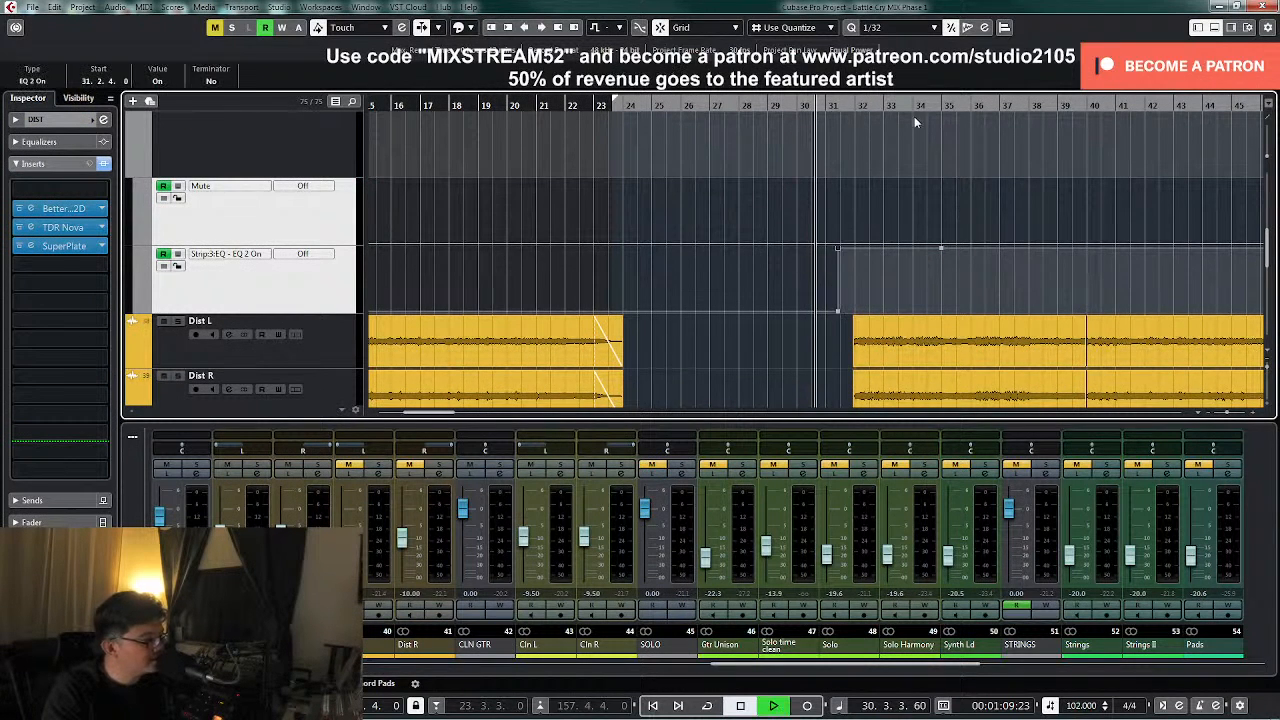
key(h)
key(h)
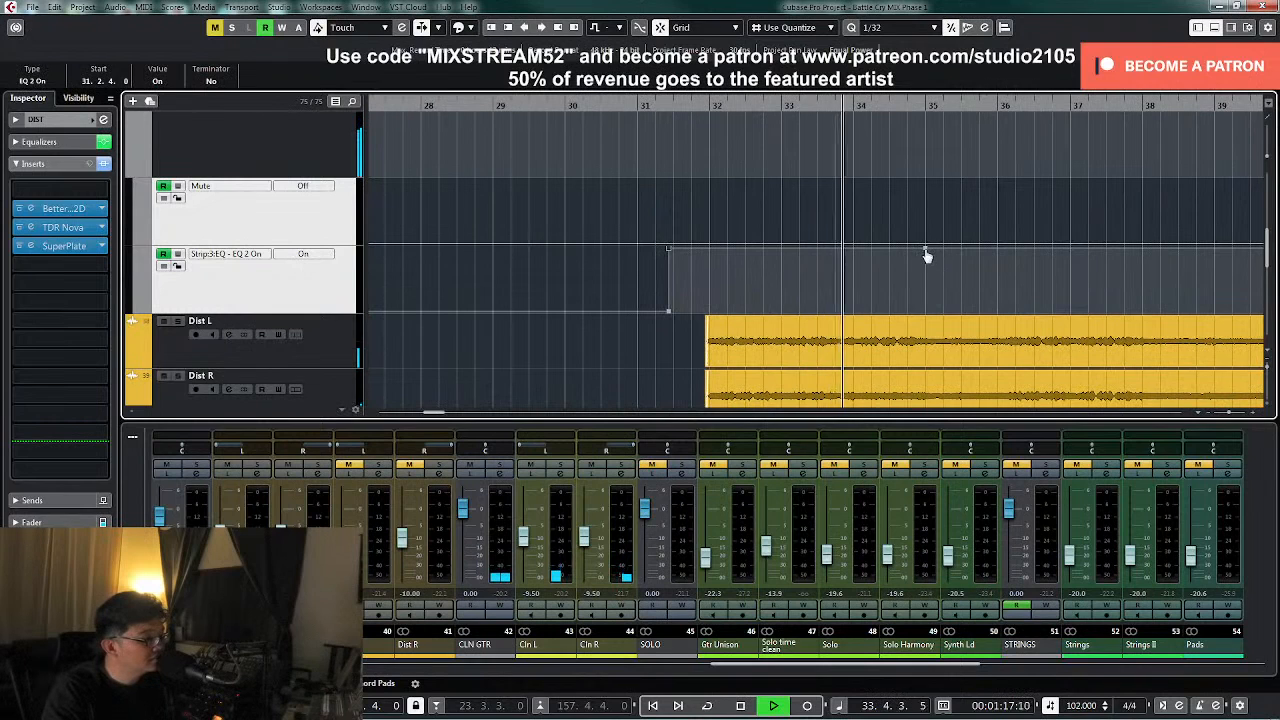
key(h)
key(h)
key(h)
key(h)
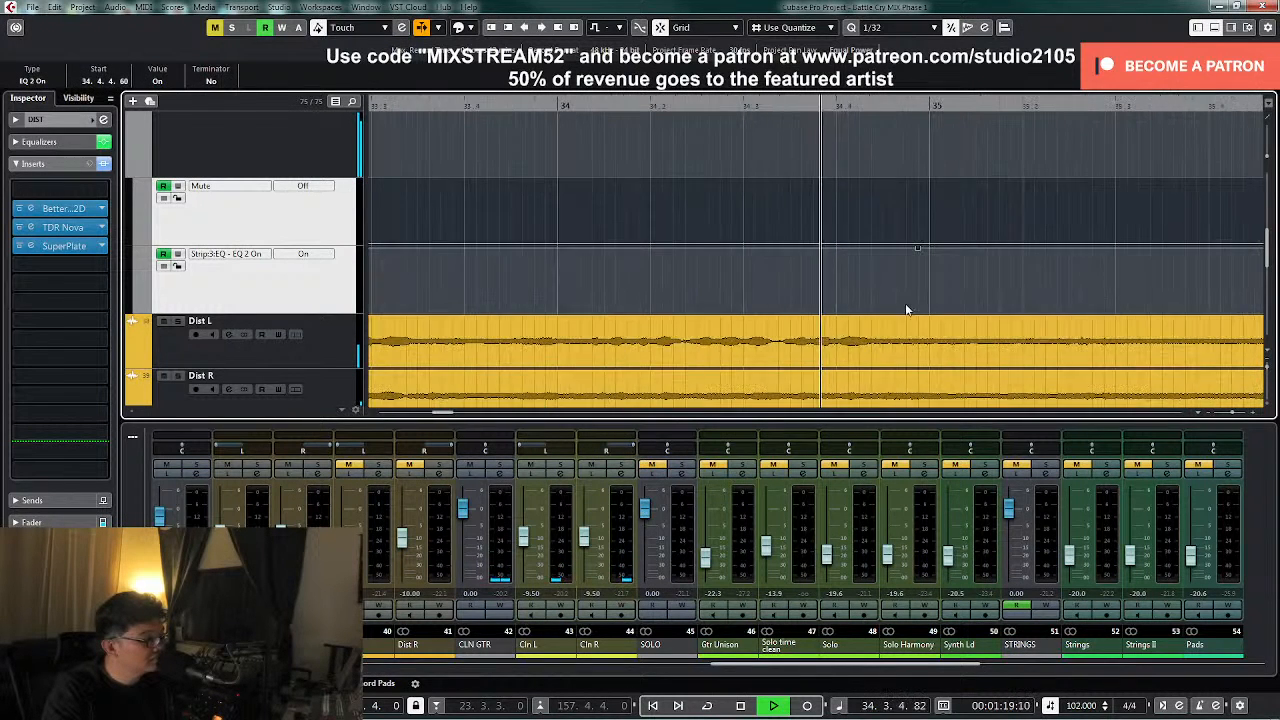
key(space)
mouse_move(917, 250)
drag(917, 252, 867, 251)
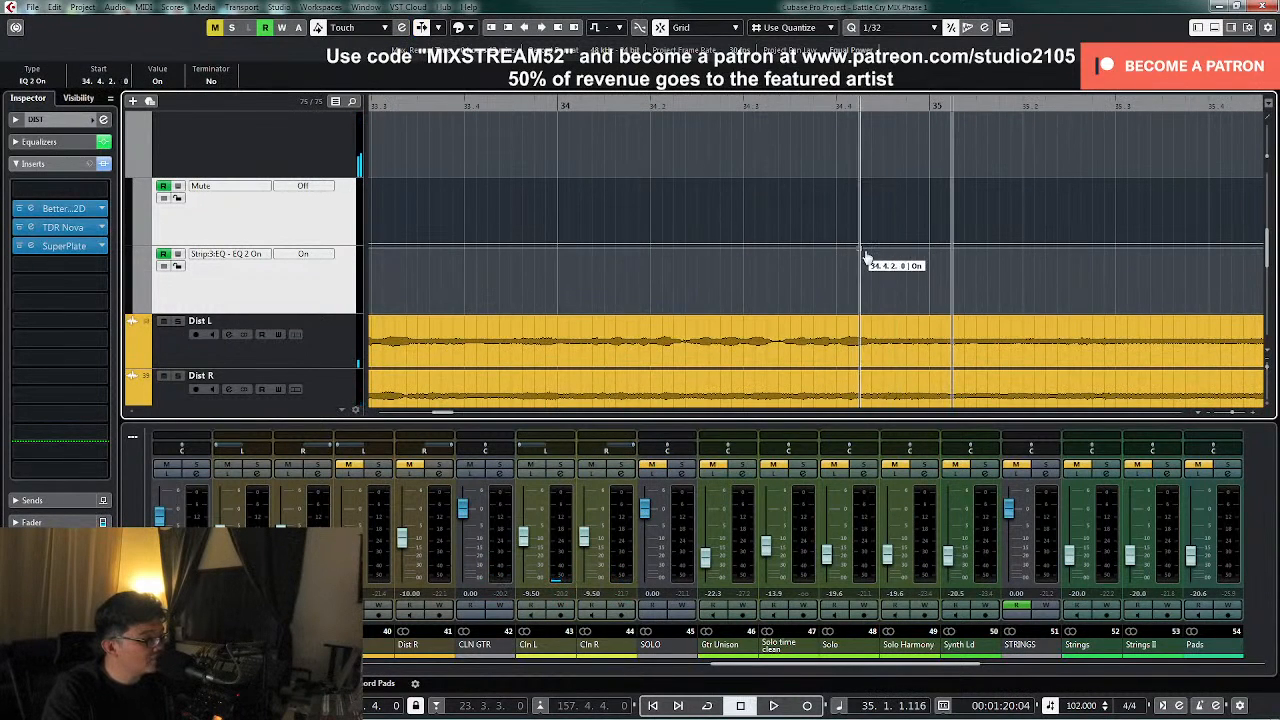
click(877, 302)
key(g)
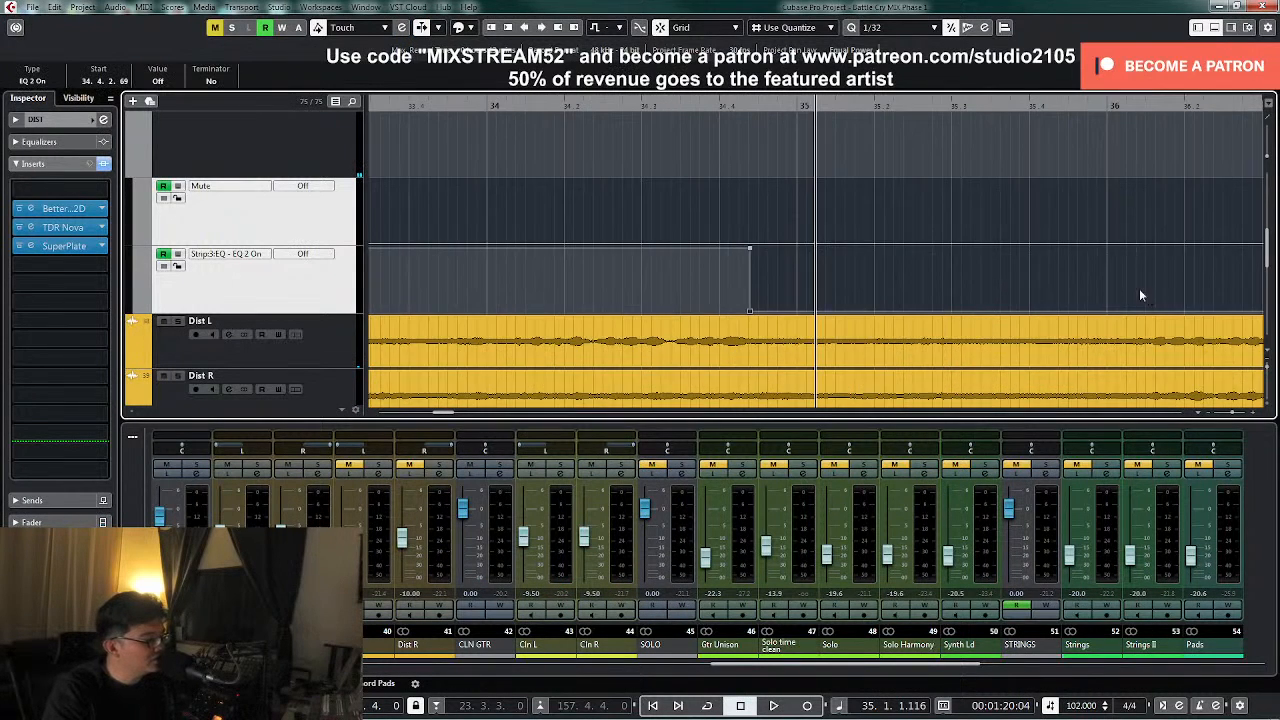
- Resume playback and draw DIST's EQ 2 On automation back on at bar 36
key(g)
right_click(897, 297)
click(940, 300)
key(space)
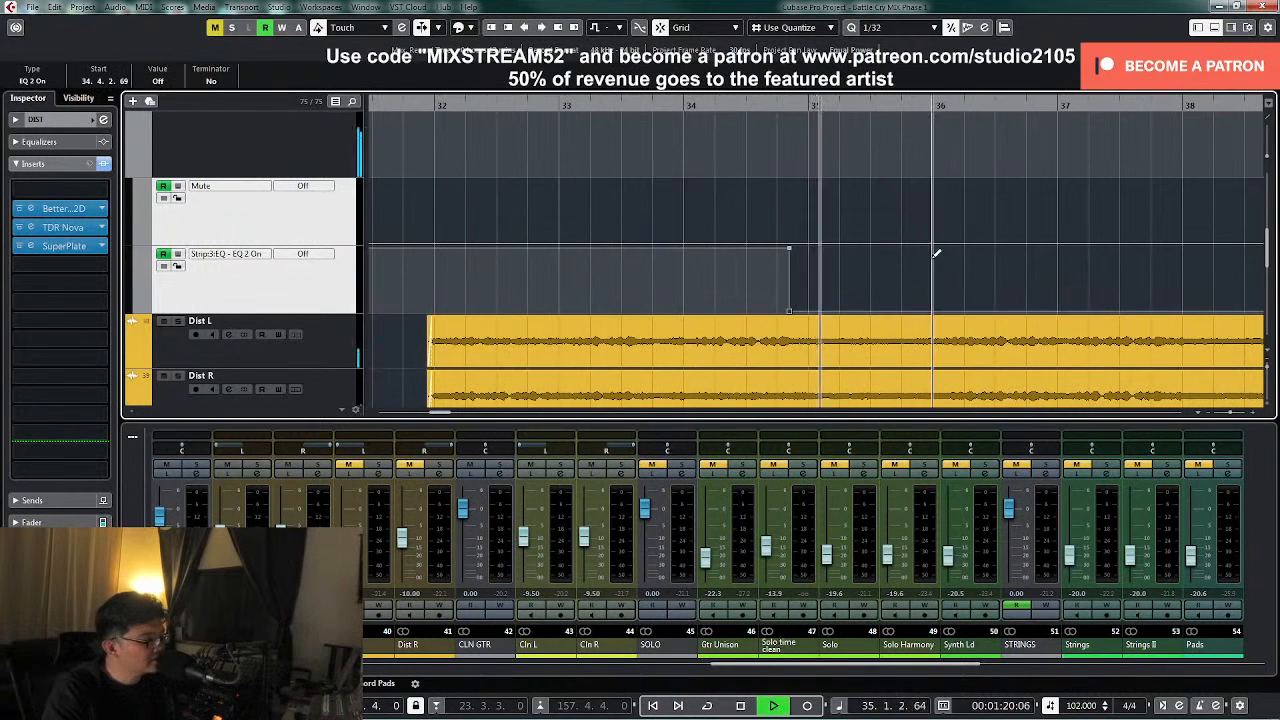
click(930, 250)
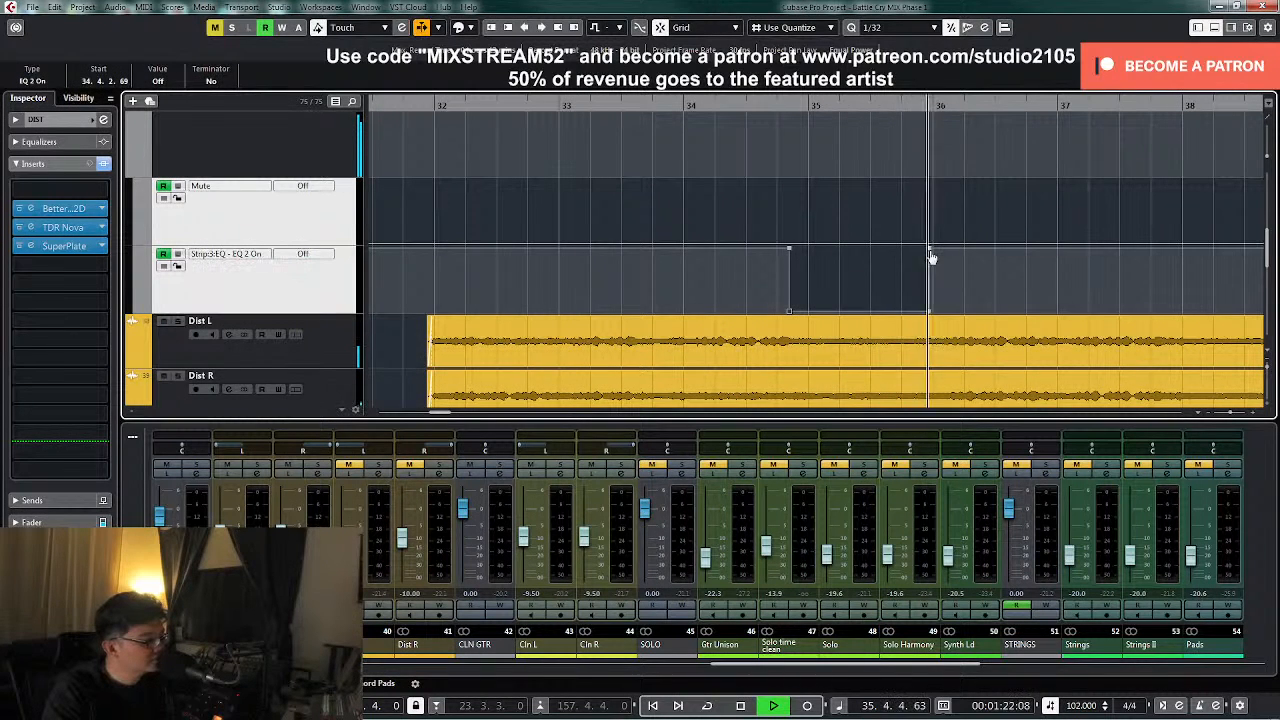
- Draw DIST's EQ 2 On automation off again at about bar 38
key(g)
right_click(899, 309)
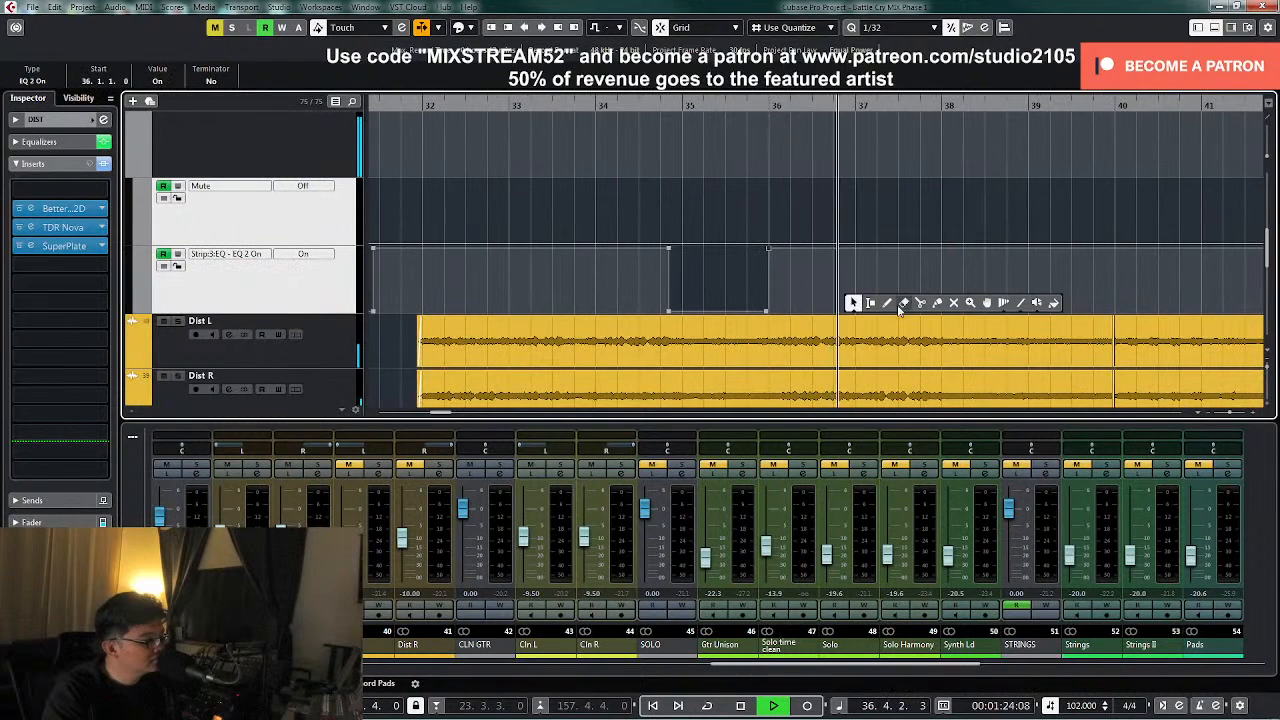
click(940, 302)
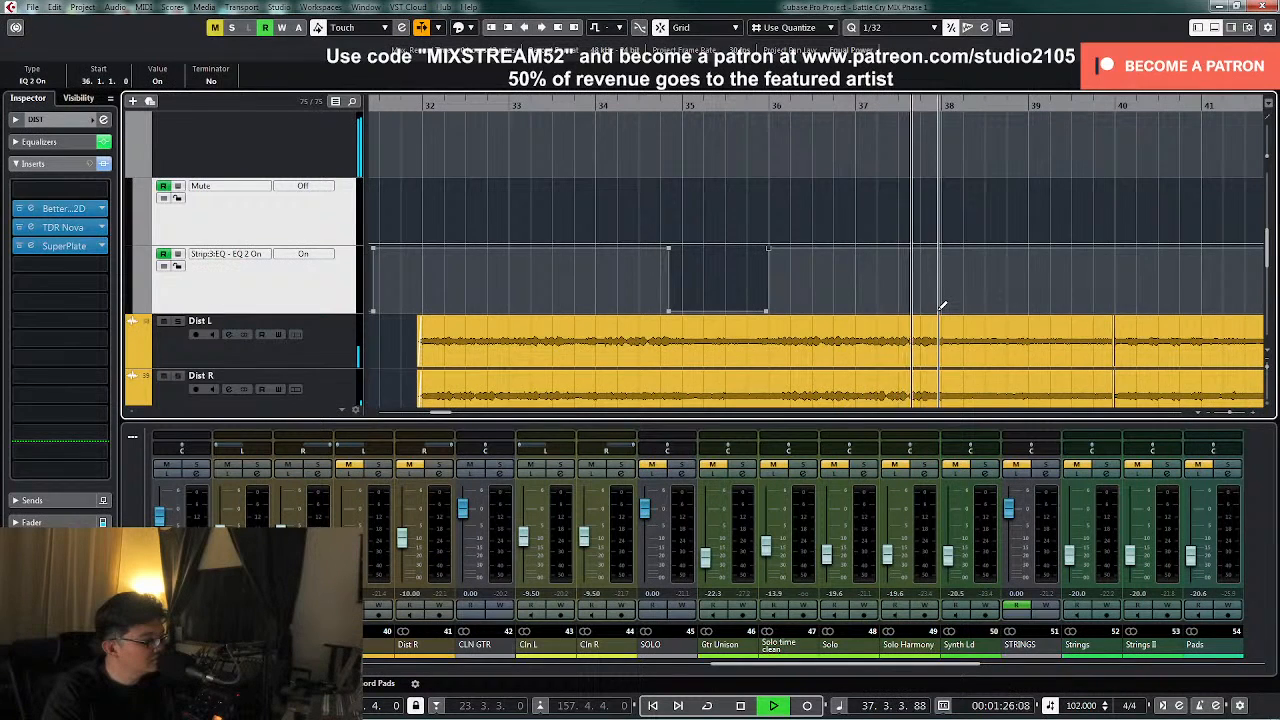
click(939, 310)
right_click(939, 310)
click(947, 311)
drag(940, 313, 941, 315)
- Set DIST's volume automation at bar 40 to -1.00, write that level until about bar 48, and stop playback
key(g)
key(g)
key(g)
key(g)
key(g)
key(g)
key(g)
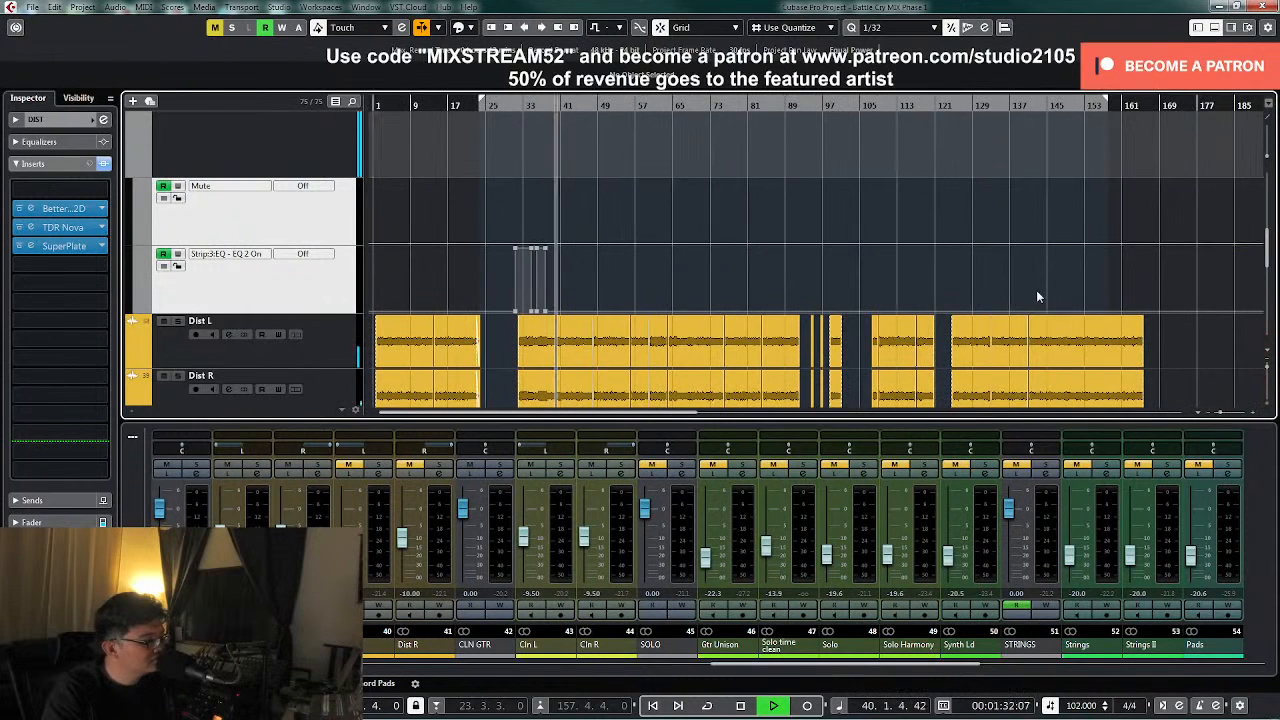
scroll(795, 322, up, 2)
click(645, 230)
click(555, 181)
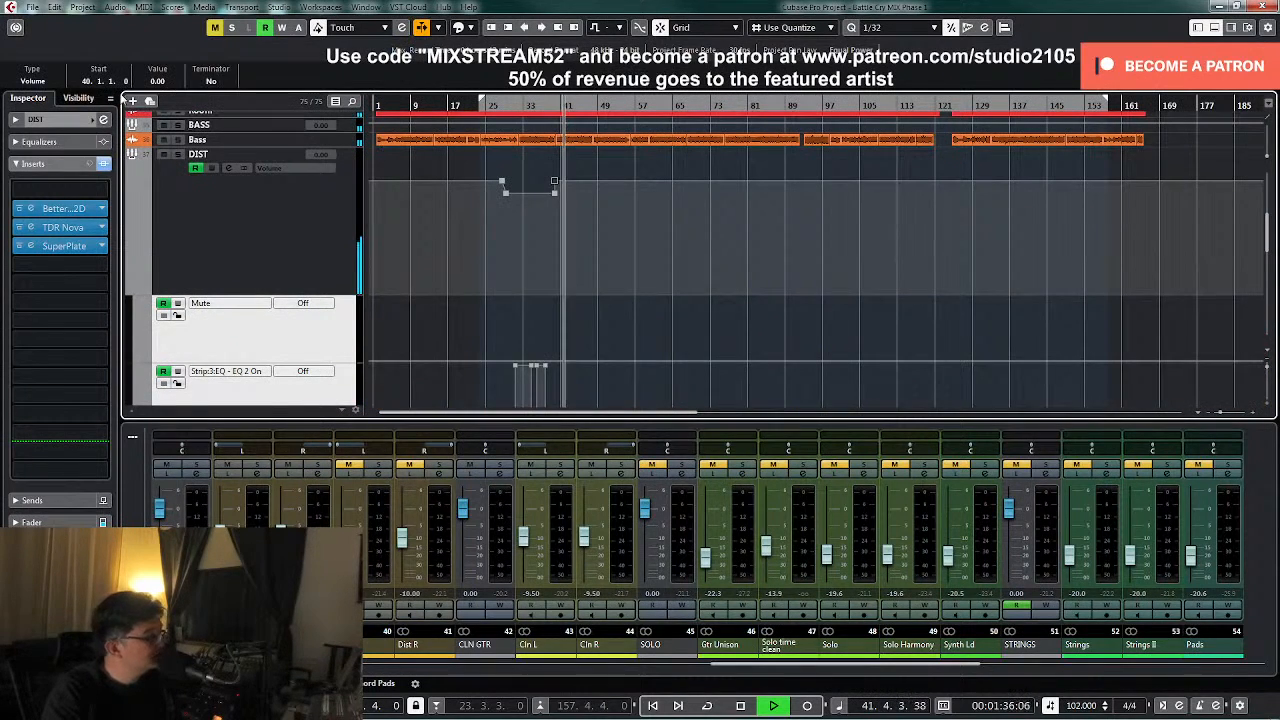
click(170, 82)
text(-1)
key(Return)
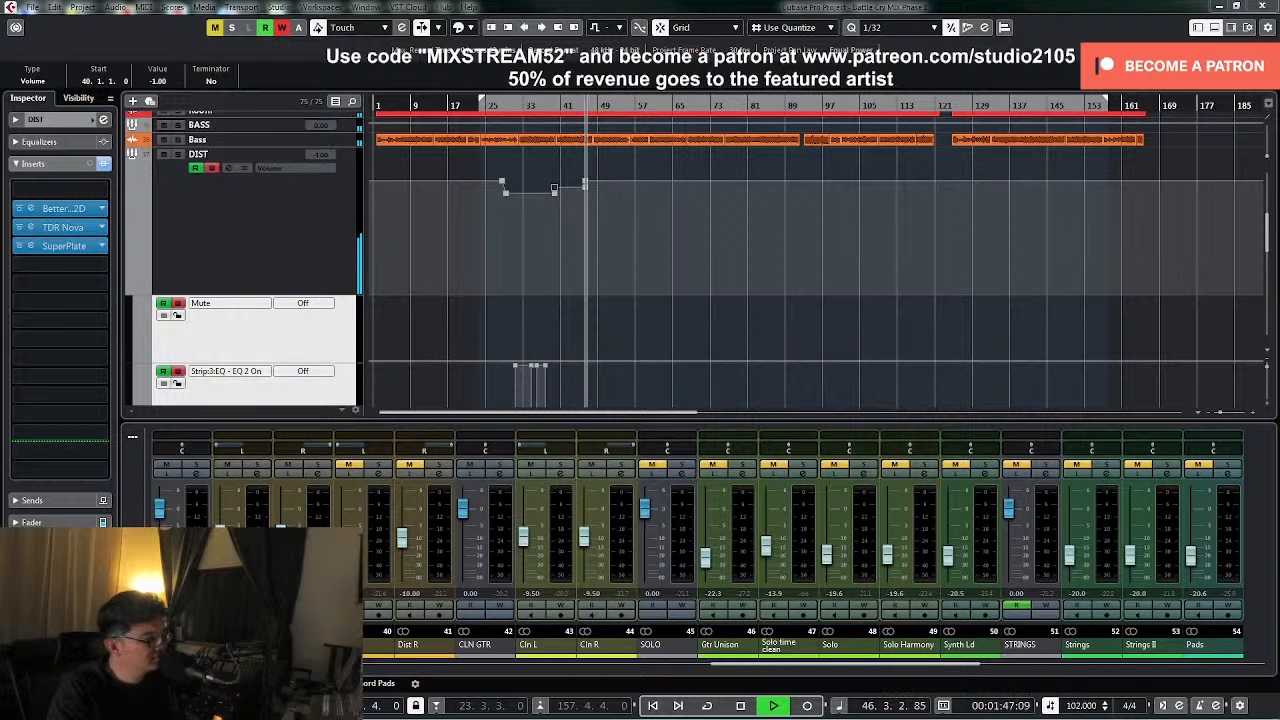
key(ctrl+z)
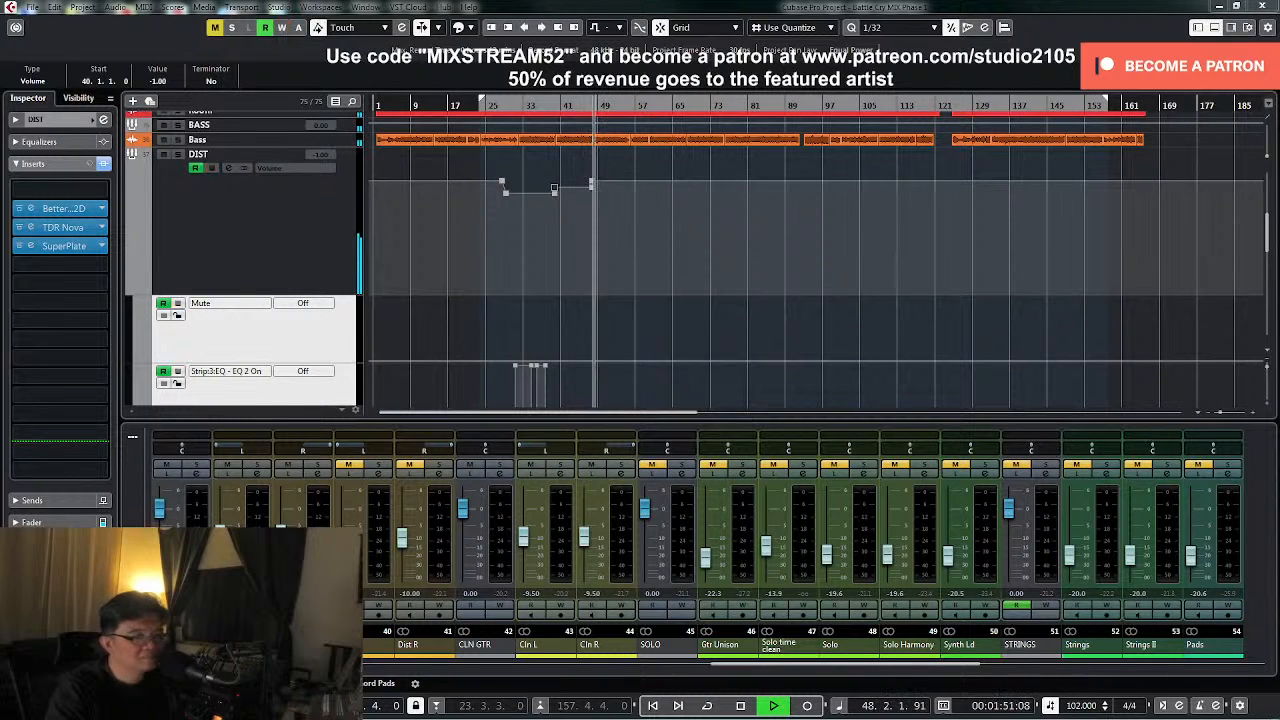
click(614, 274)
key(space)
- Move the point where DIST's volume automation rises again to 48.1.1.0 and set its value to 0.00
click(587, 106)
key(h)
key(h)
key(h)
key(h)
key(h)
key(h)
key(h)
key(h)
key(h)
key(h)
key(h)
key(h)
key(h)
key(h)
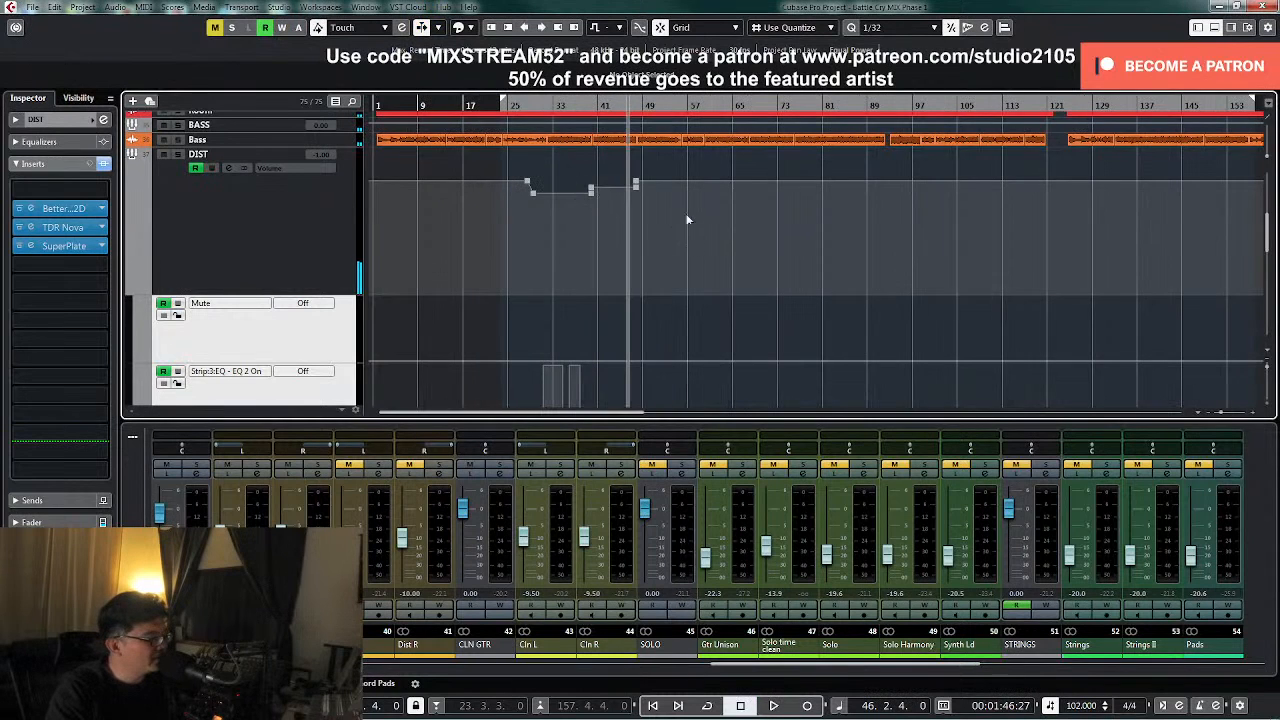
click(905, 186)
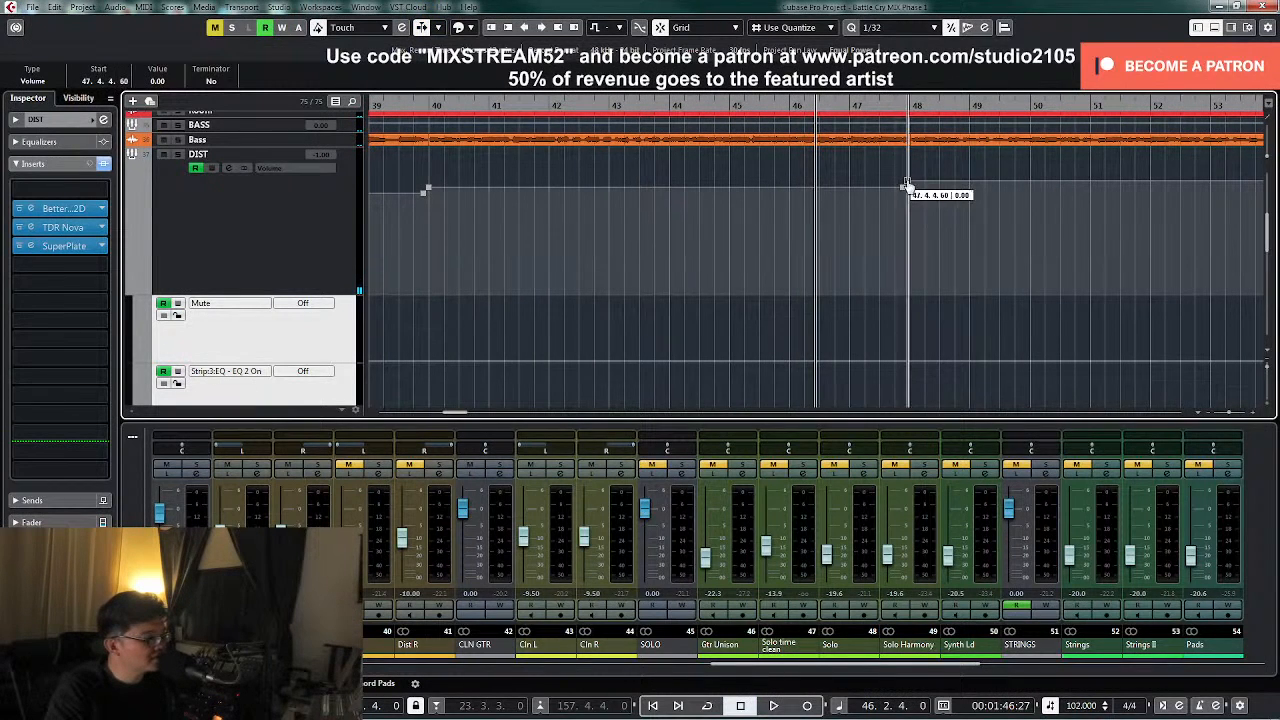
drag(908, 185, 927, 184)
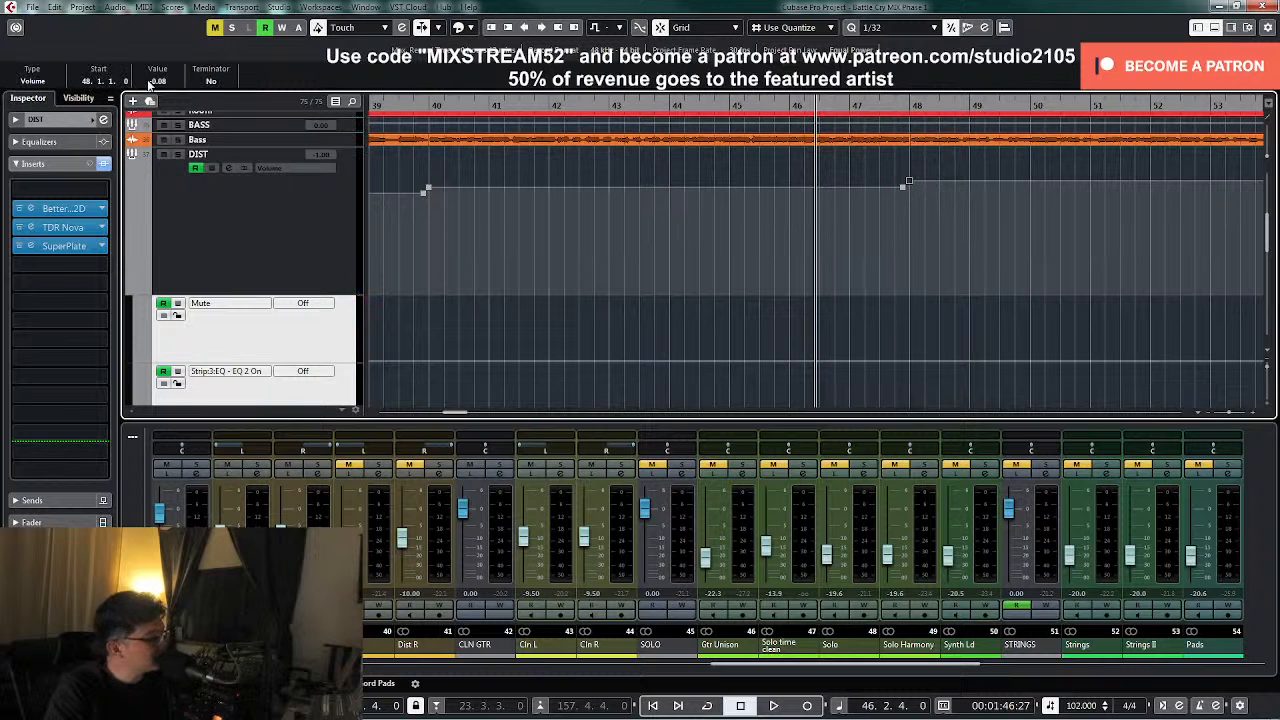
key(g)
key(g)
key(g)
key(g)
key(g)
key(g)
key(g)
key(g)
key(g)
key(g)
key(g)
key(g)
key(g)
key(g)
key(g)
key(g)
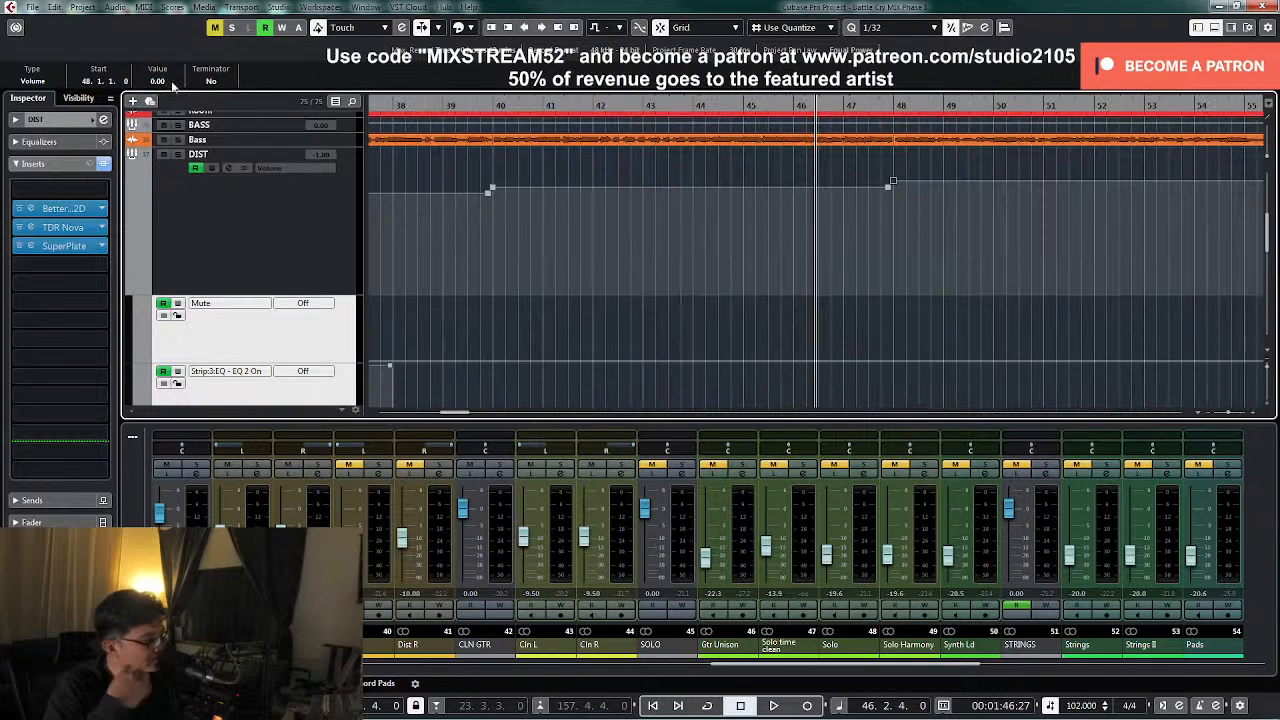
- Place the playhead at the vocal's start around bar 23 and open the SuperTap effect from LD VOC's Supertap send
key(h)
key(Down)
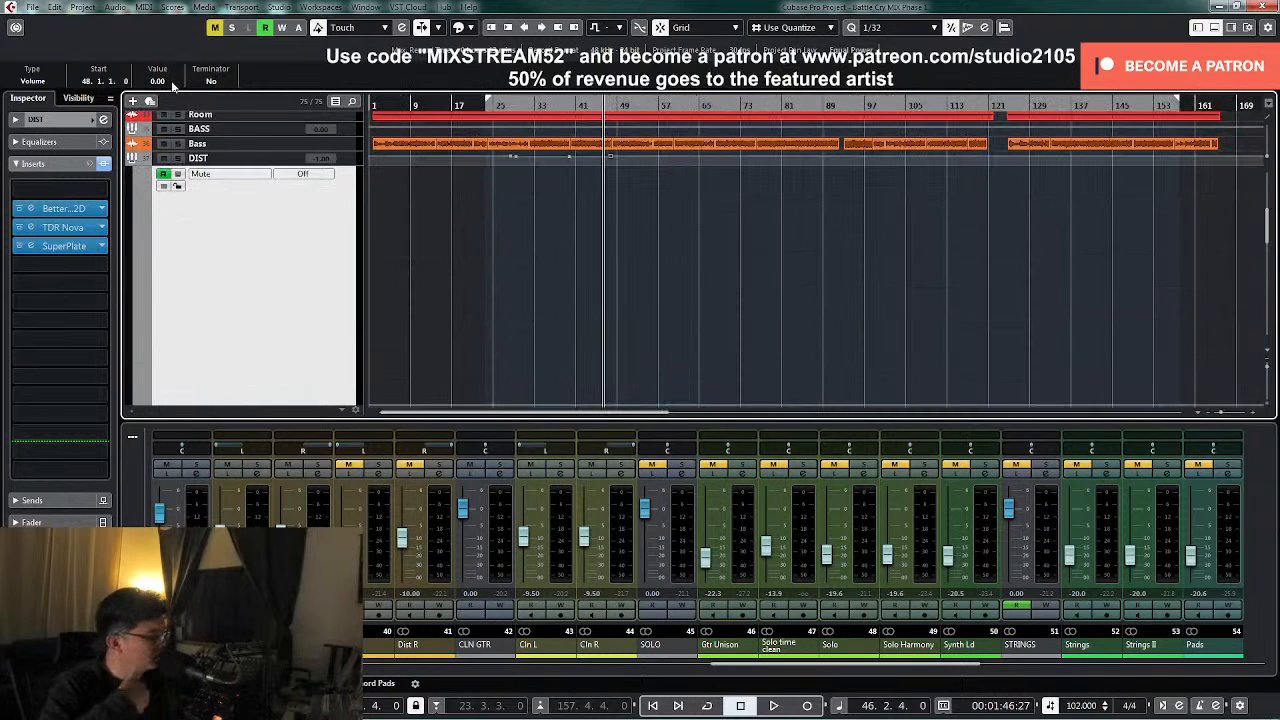
scroll(789, 276, down, 10)
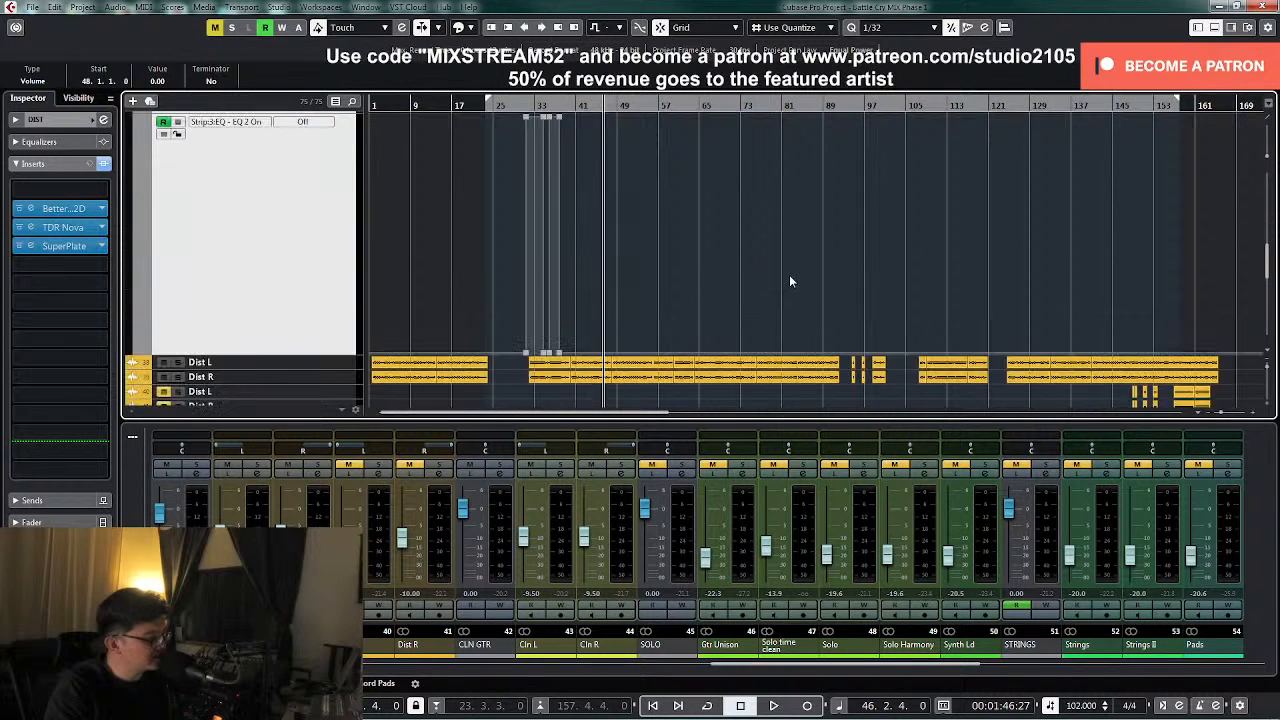
click(489, 102)
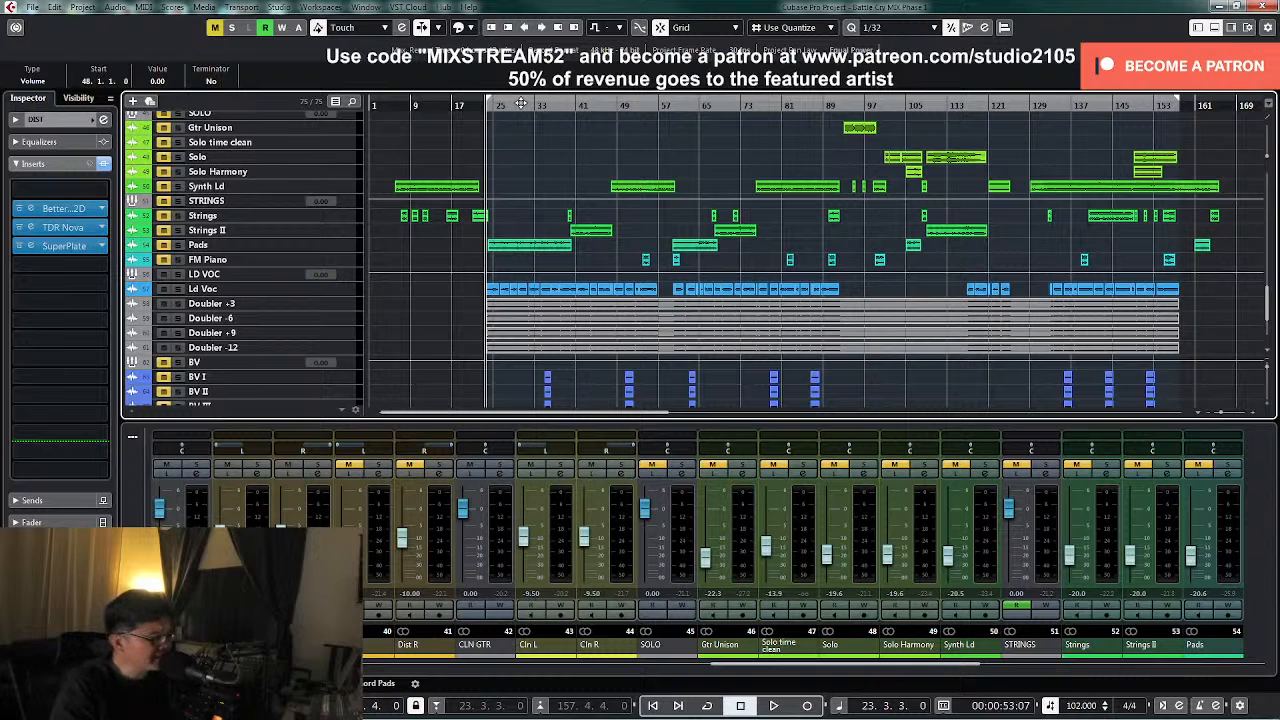
click(205, 274)
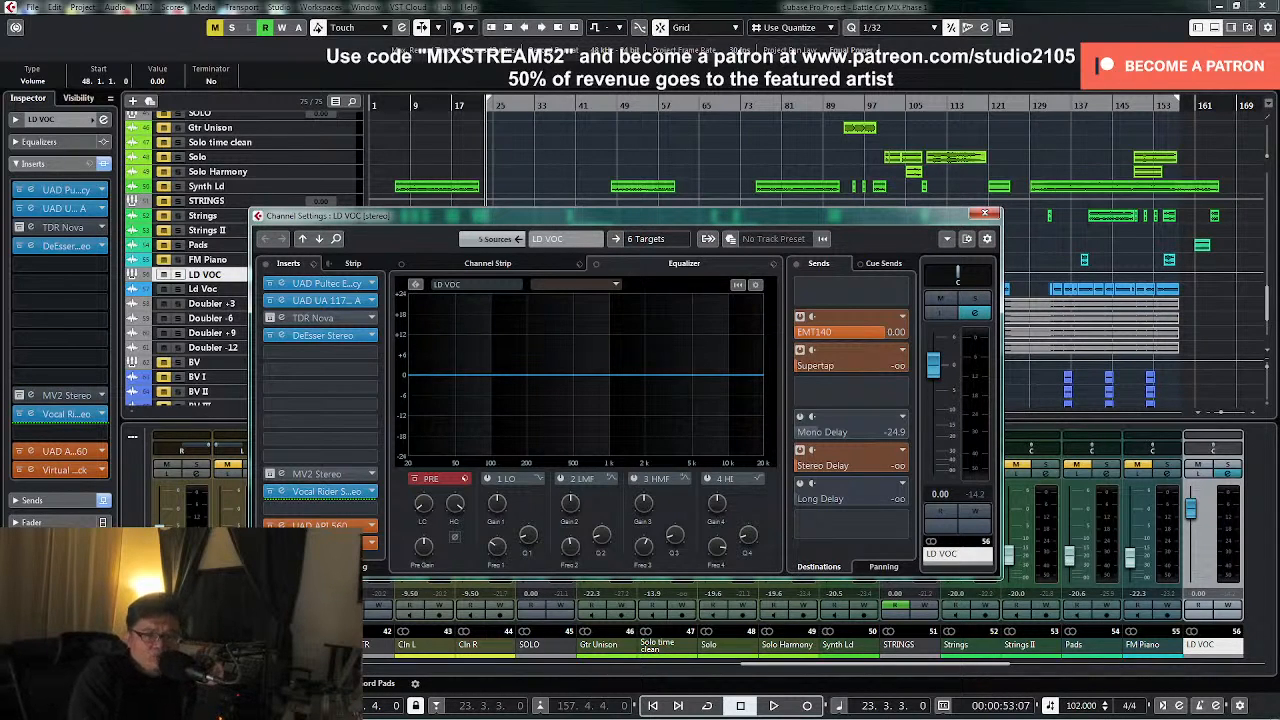
right_click(832, 367)
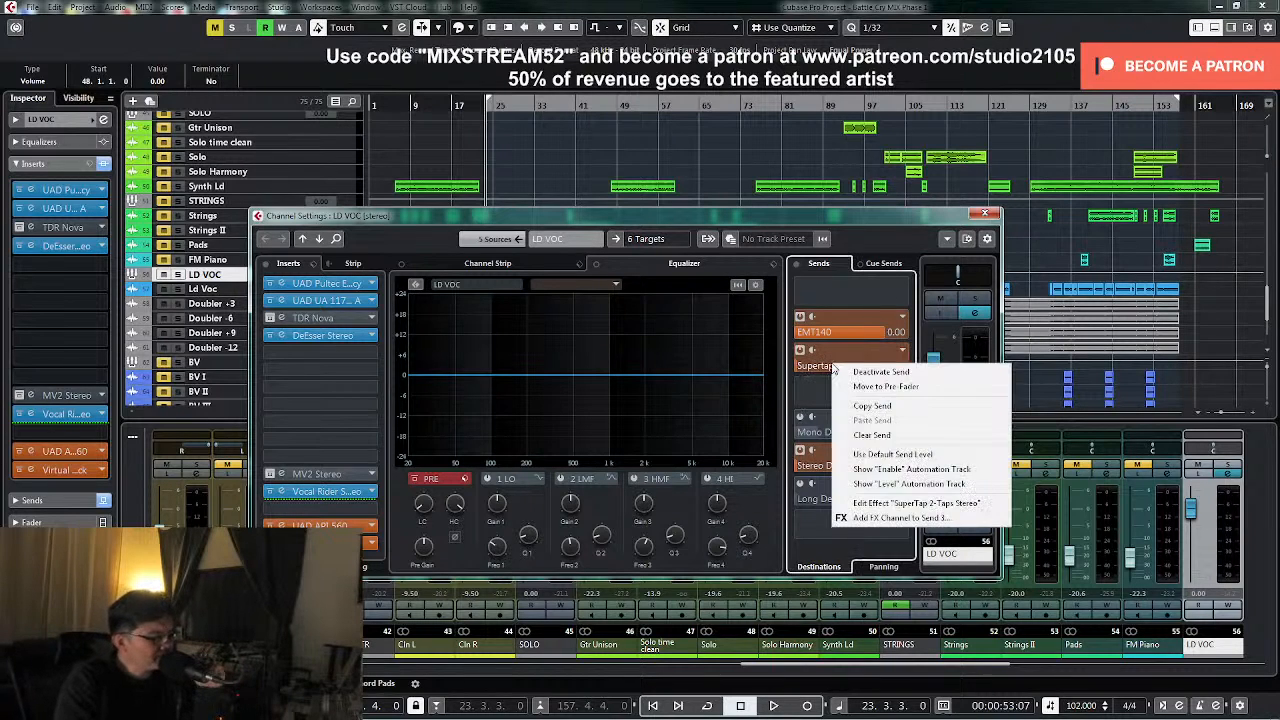
click(897, 504)
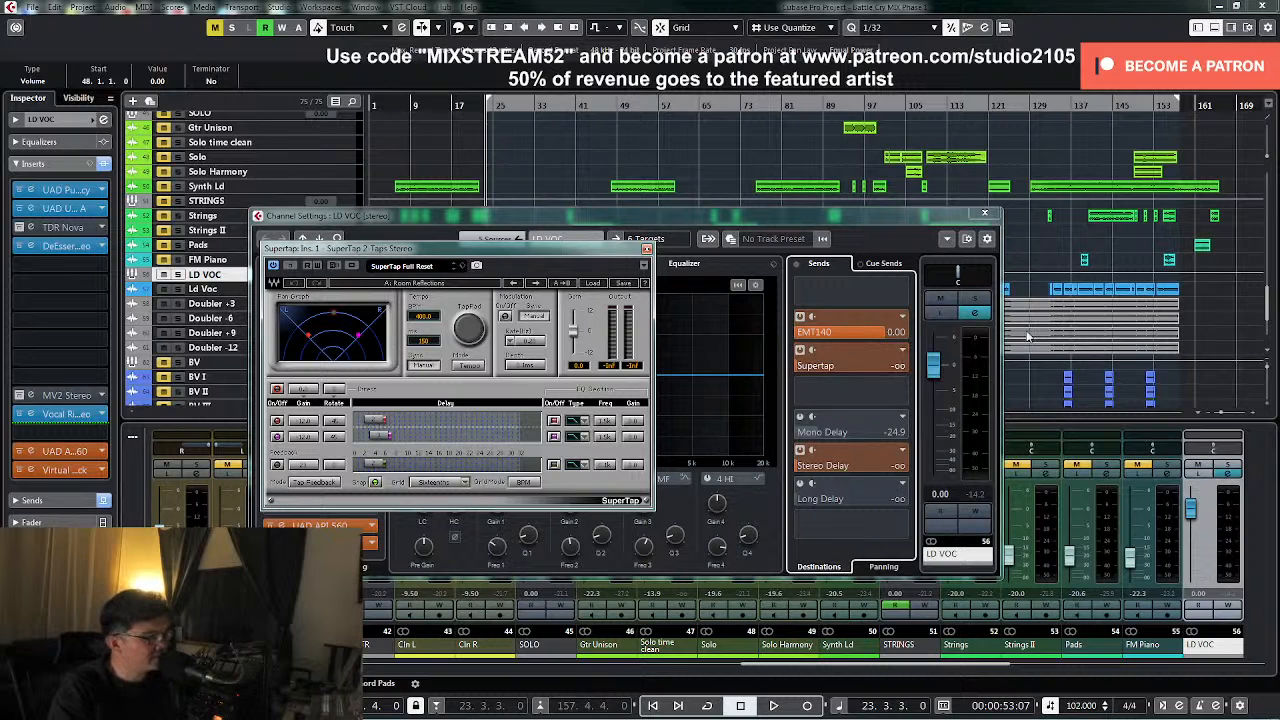
- Set LD VOC's Supertap send to -3.81 while playing the channel soloed, and return unsoloed to bar 23
click(976, 300)
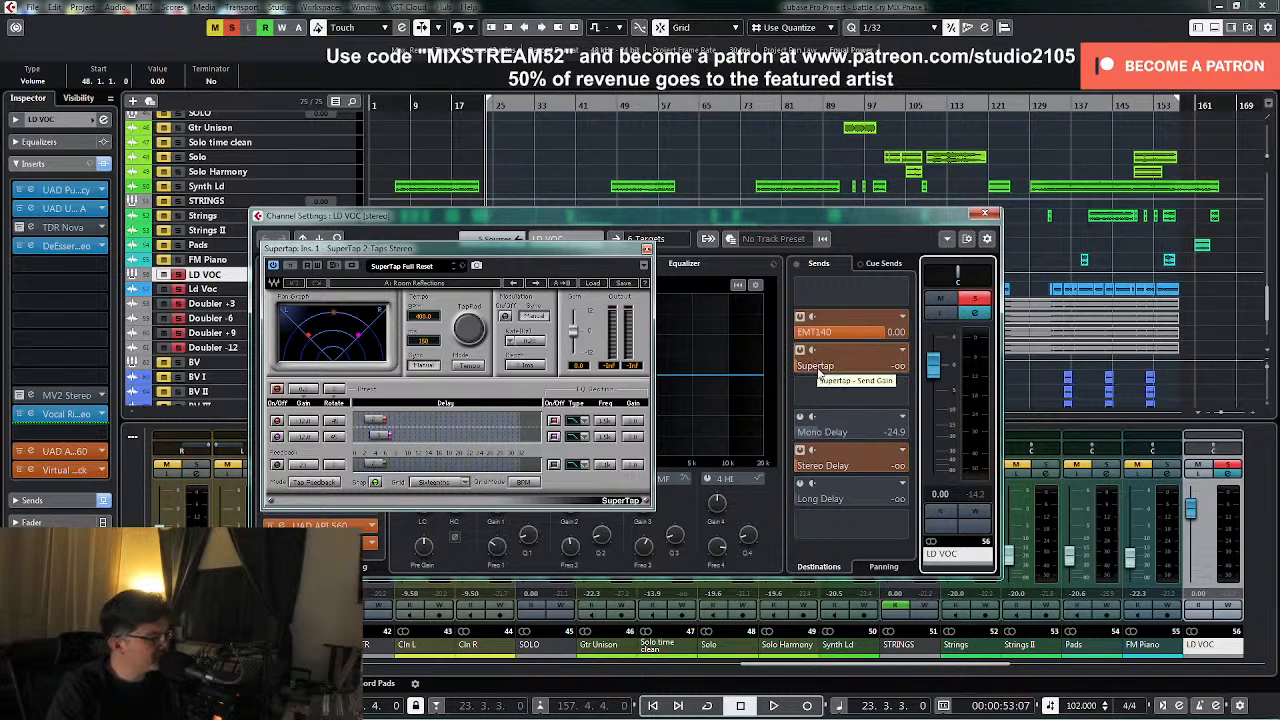
drag(817, 370, 976, 372)
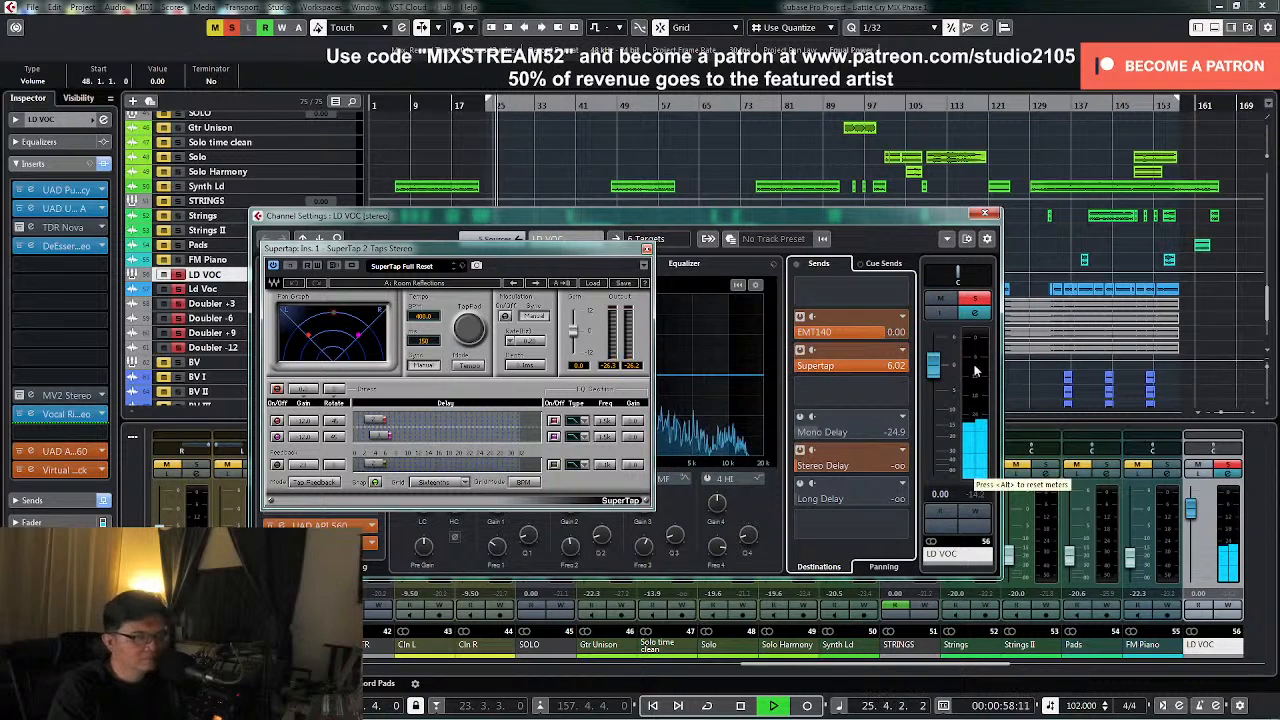
key(space)
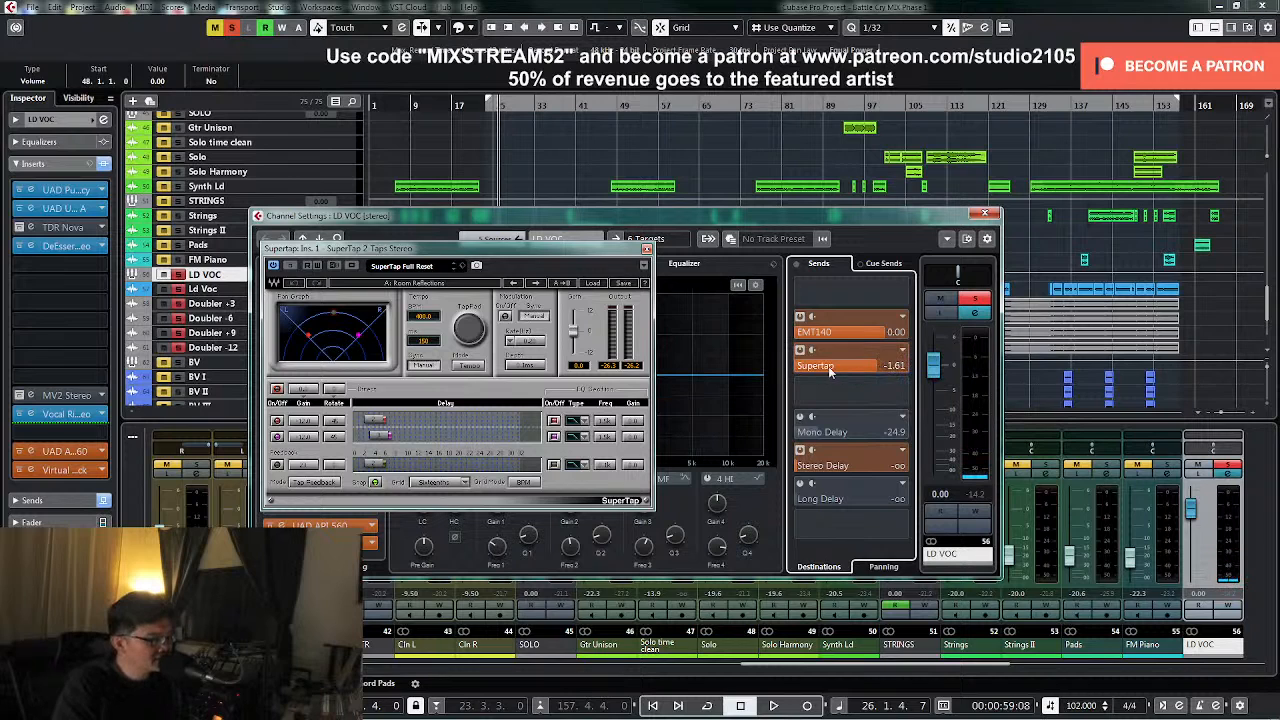
key(space)
drag(869, 372, 866, 372)
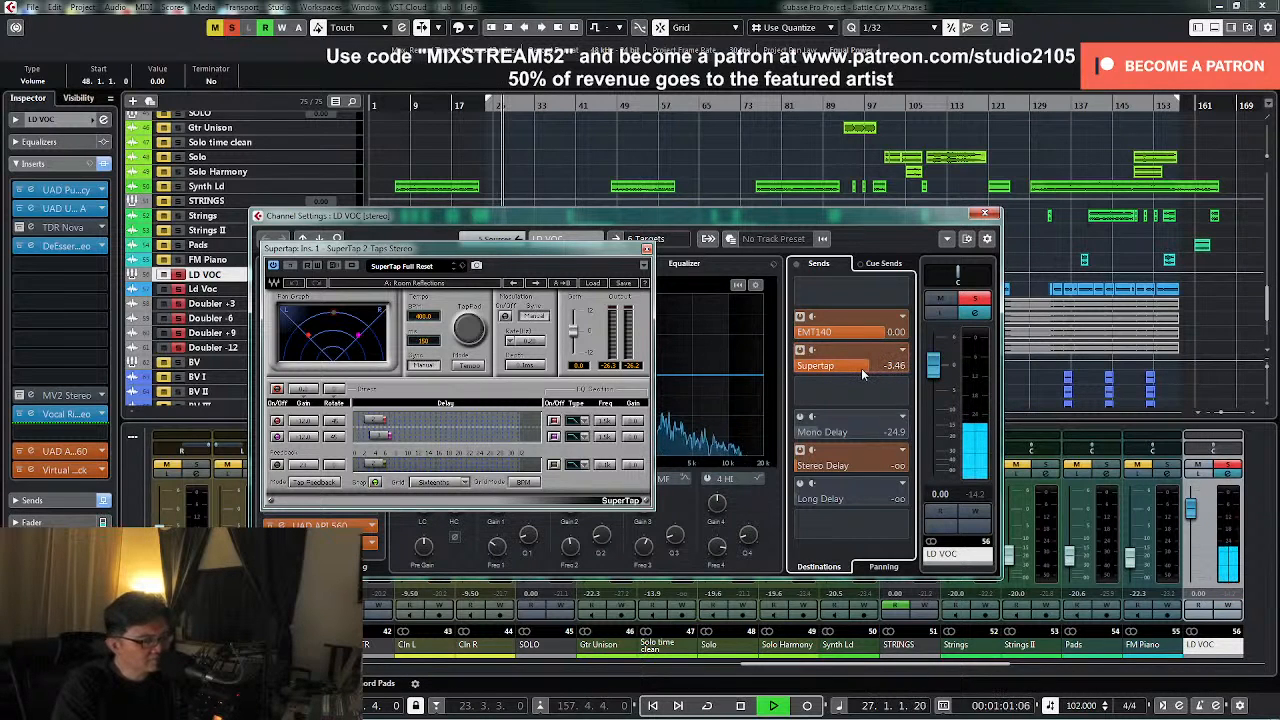
drag(863, 374, 862, 374)
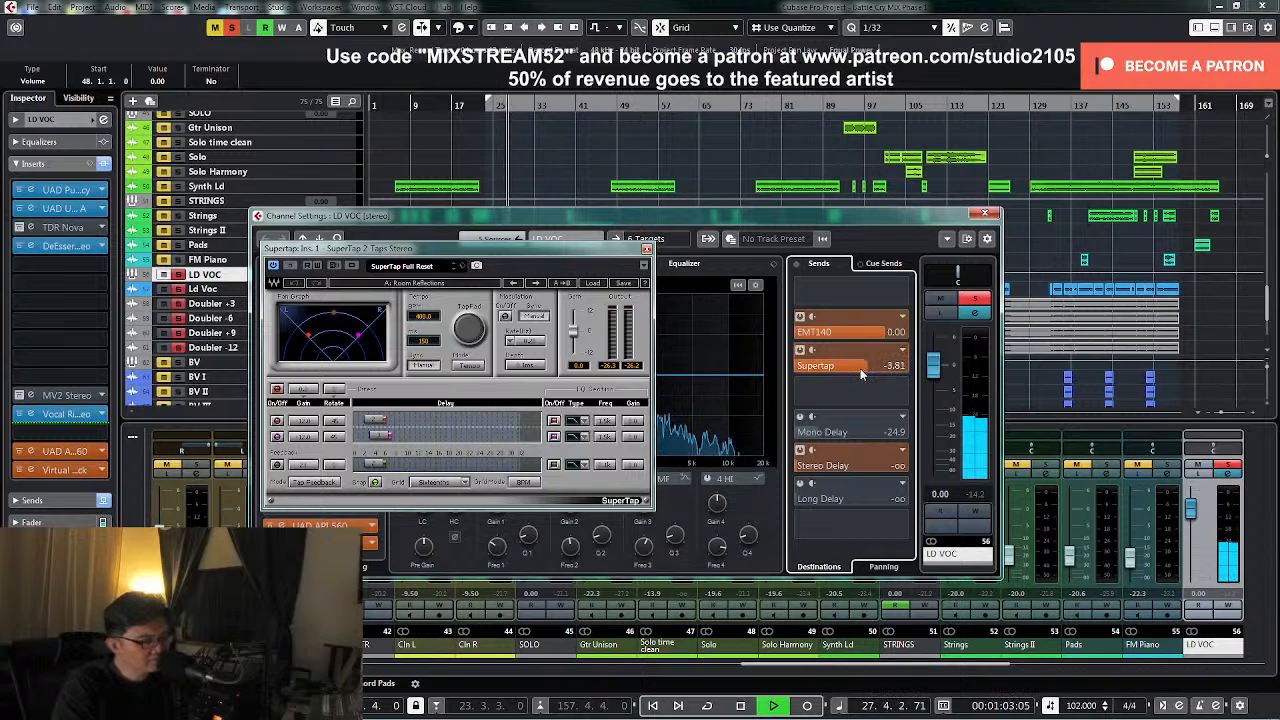
key(space)
click(974, 299)
key(KP_1)
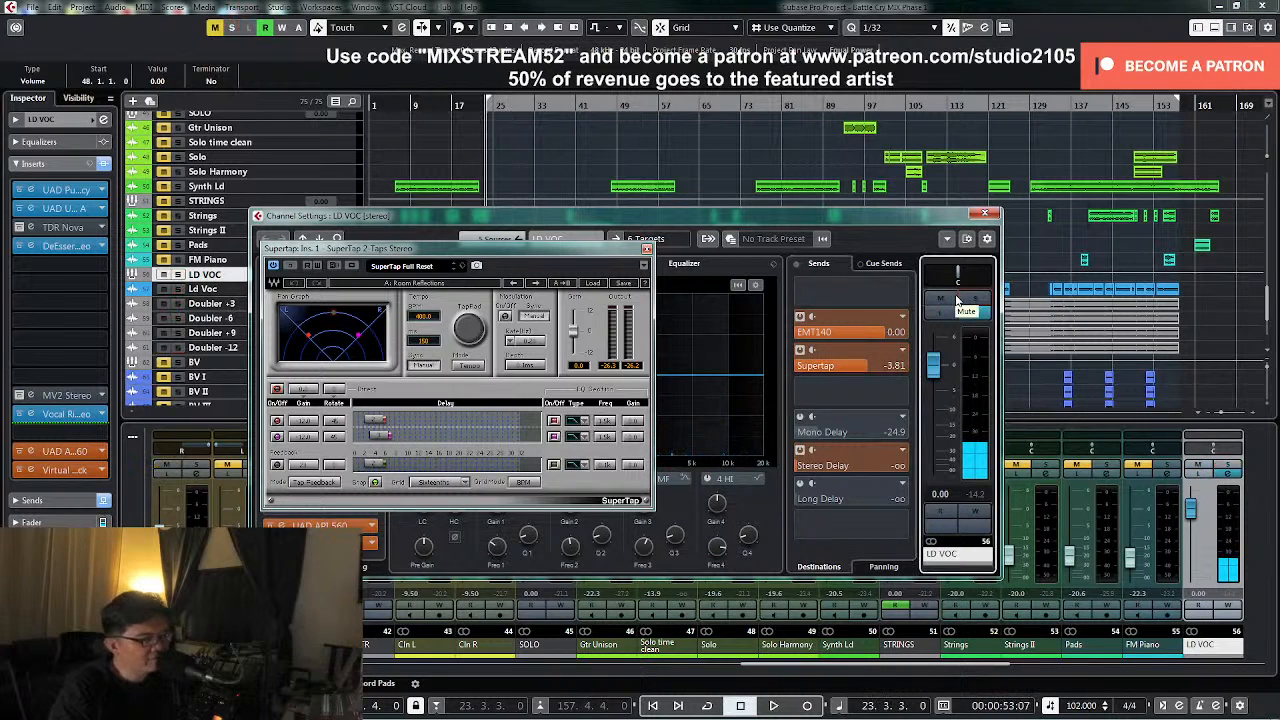
- Set LD VOC's Supertap send to -3.00 while the song plays, stop playback, and close the SuperTap effect
click(864, 366)
key(space)
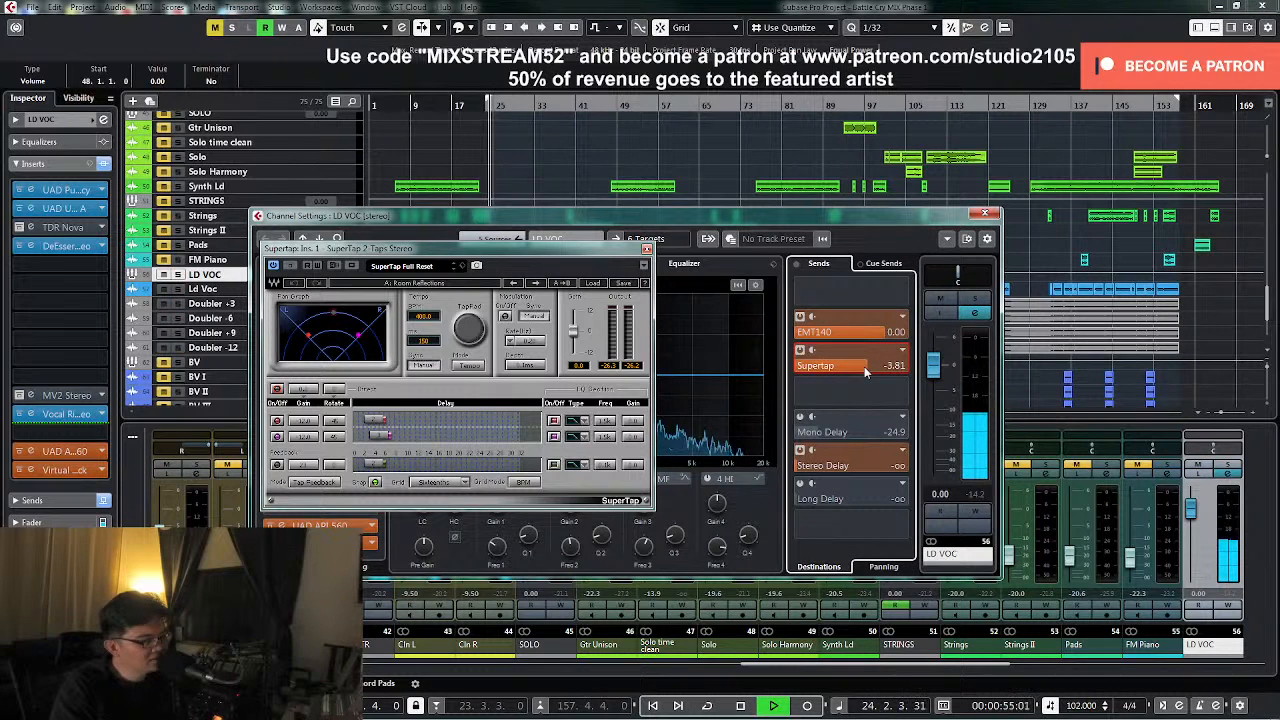
scroll(864, 366, up, 1)
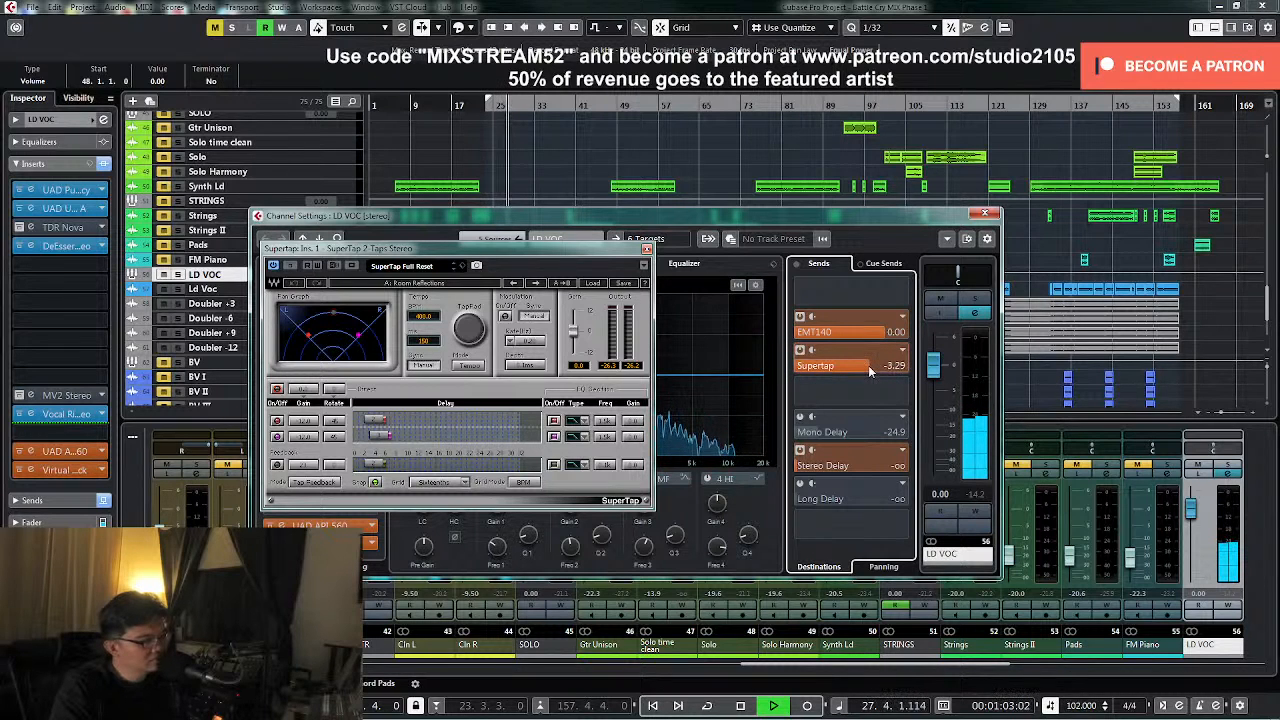
double_click(856, 362)
text(-3)
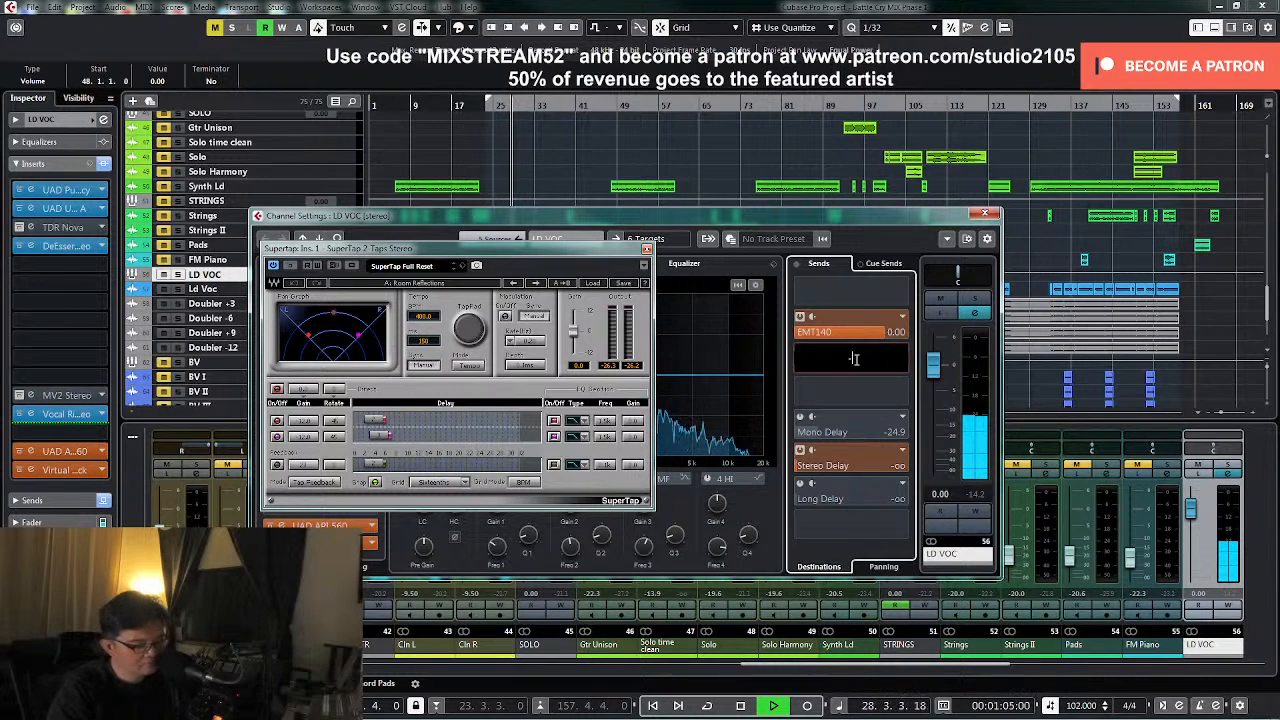
key(Return)
key(space)
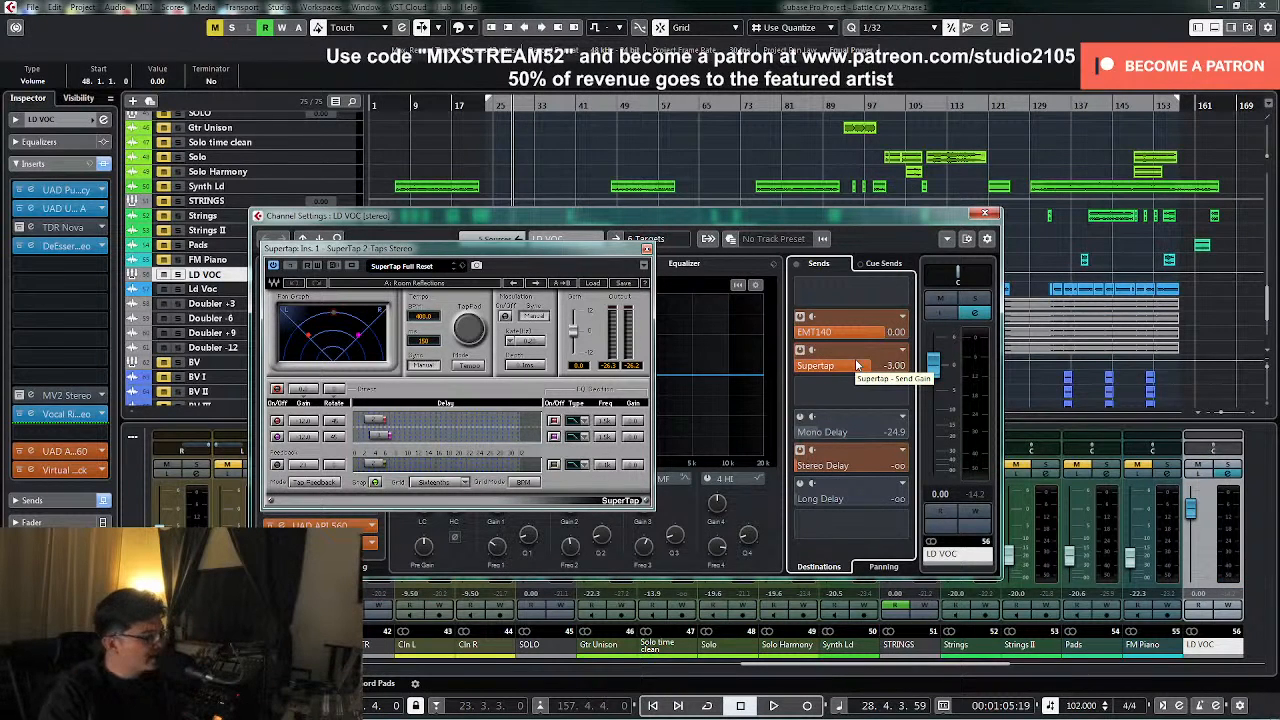
click(647, 249)
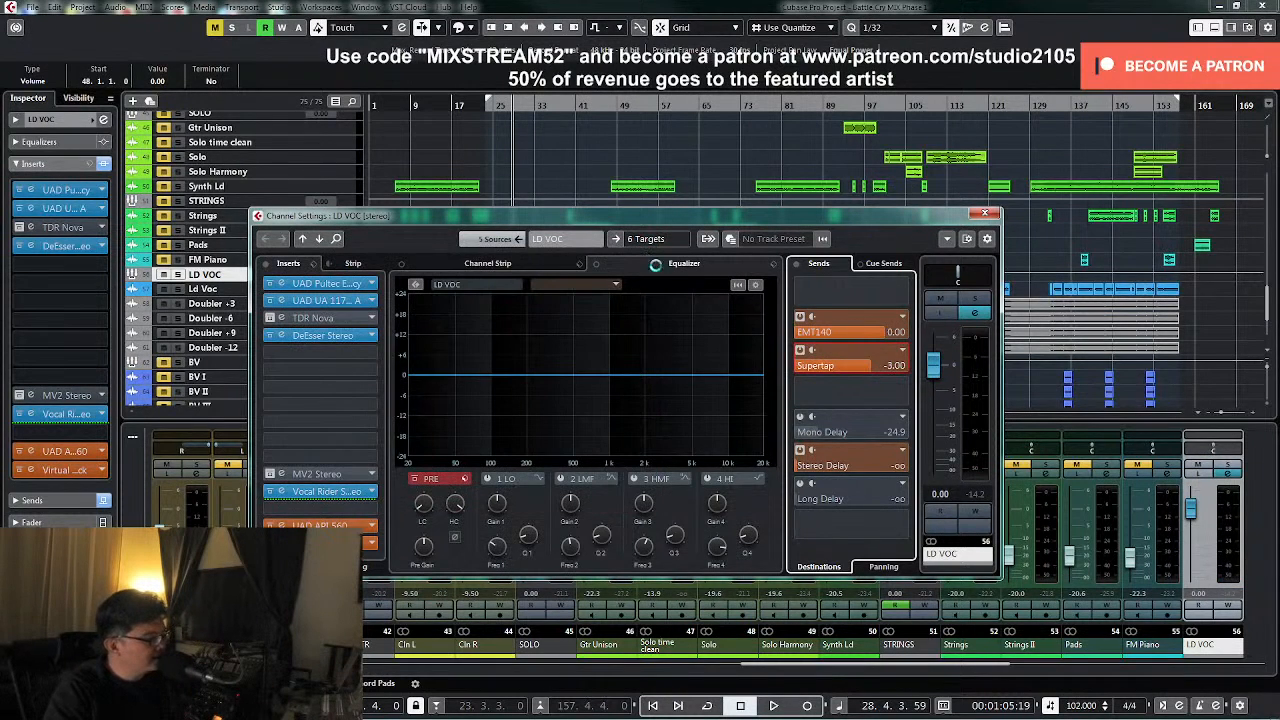
- Return to bar 23, activate LD VOC's Mono Delay send, and check the settings of its bx_delay 2500 effect
key(KP_1)
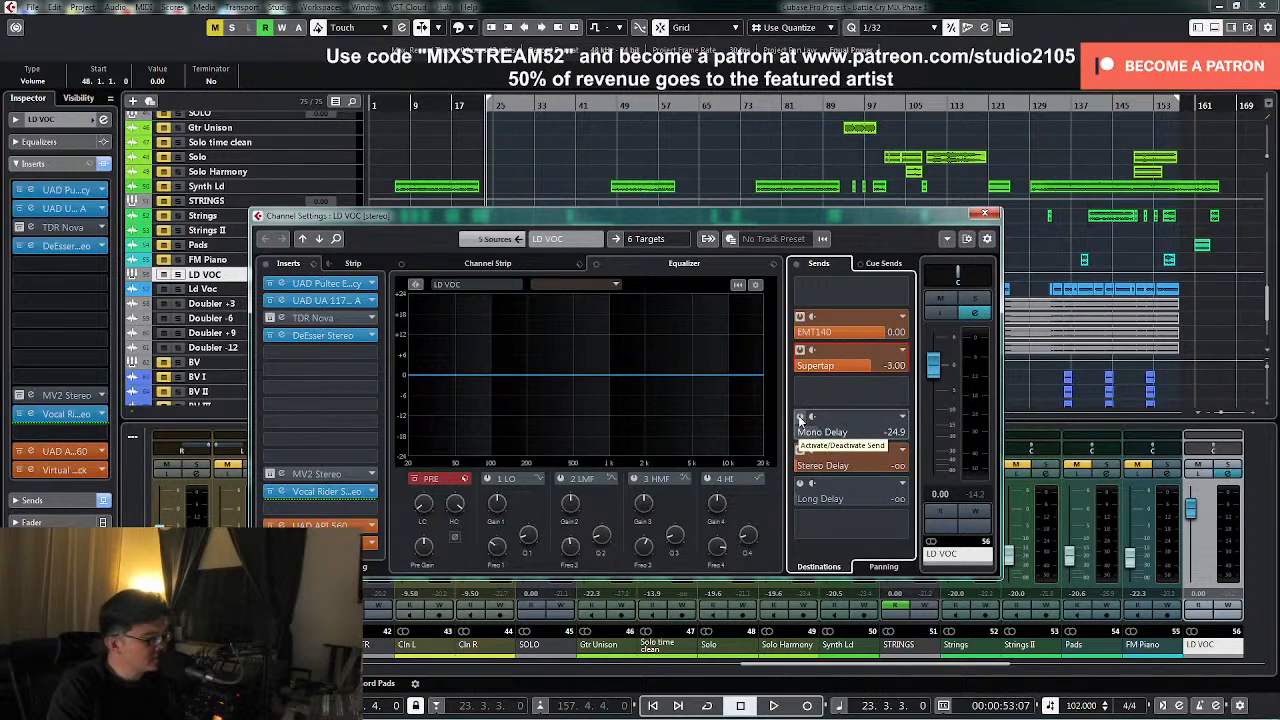
click(800, 417)
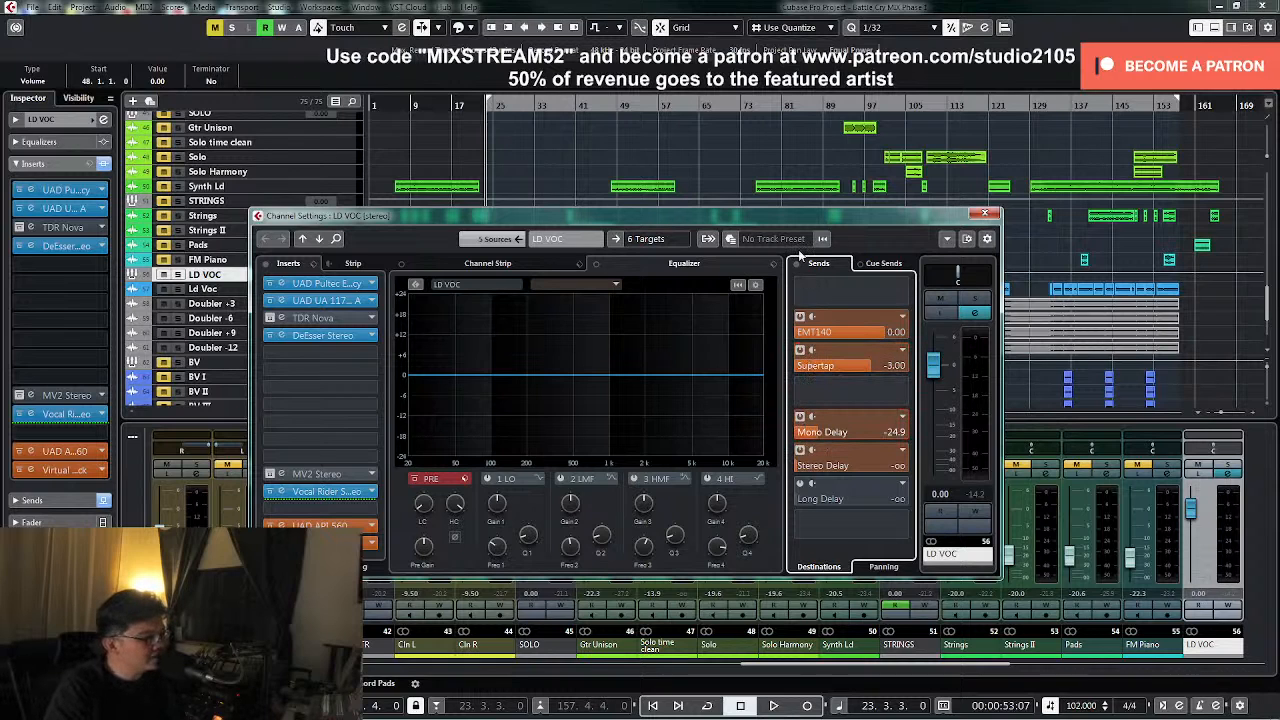
right_click(840, 430)
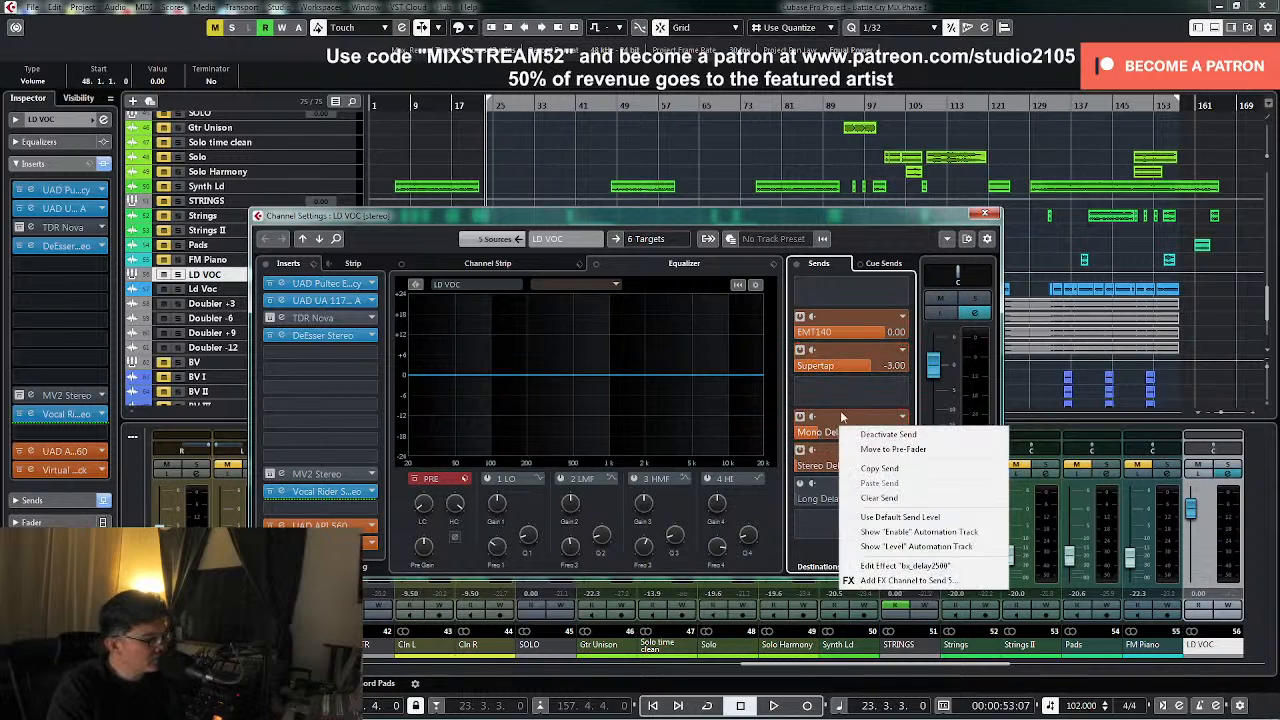
click(870, 572)
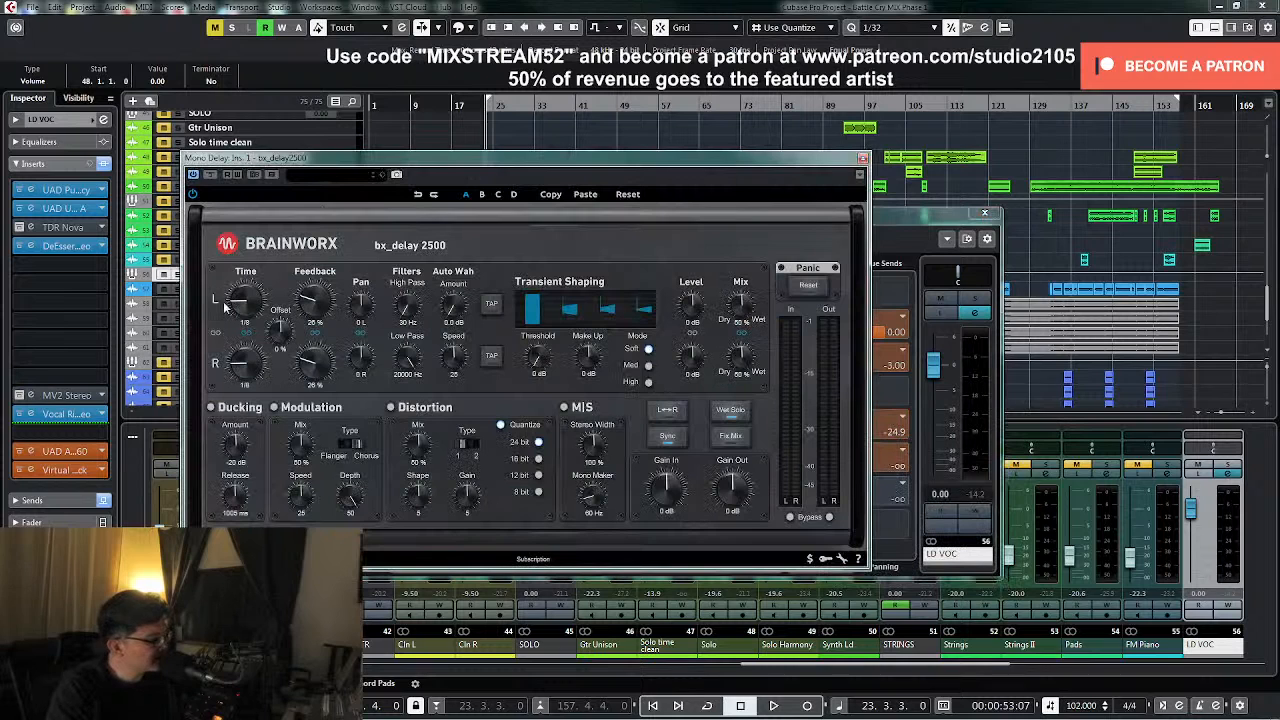
click(862, 159)
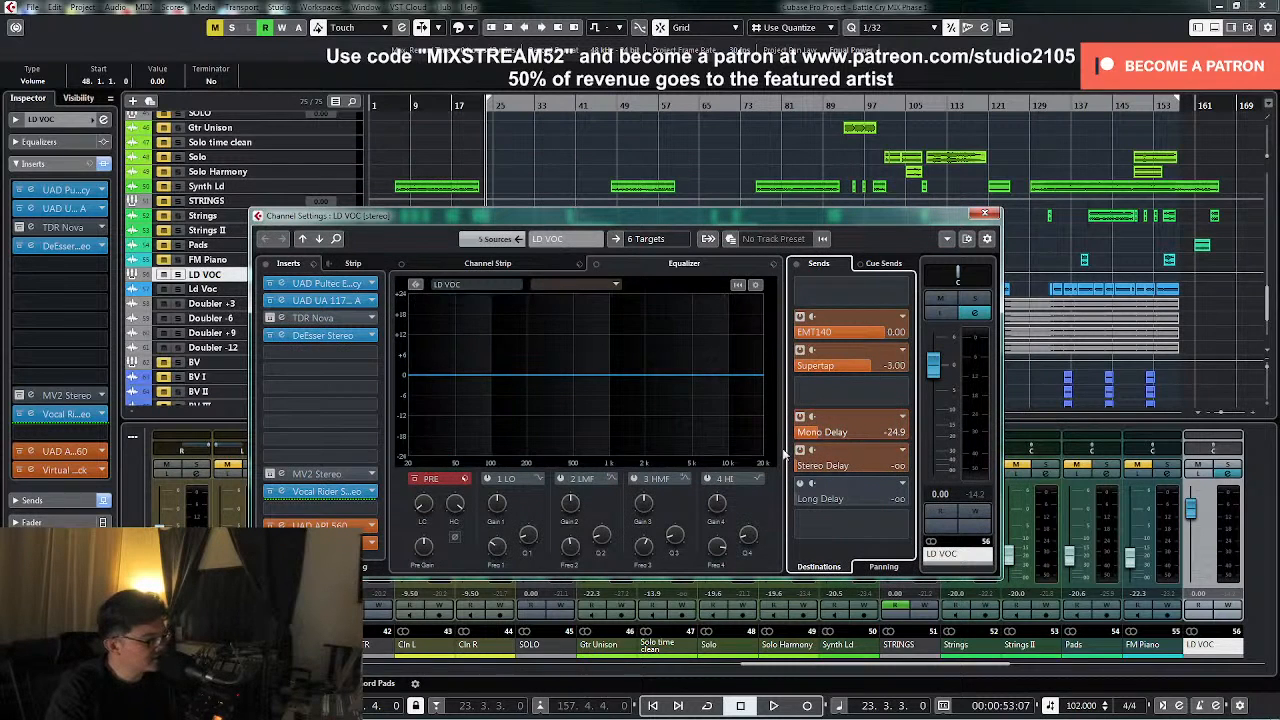
- Raise LD VOC's Mono Delay send to -19.9 while playing from bar 23
key(space)
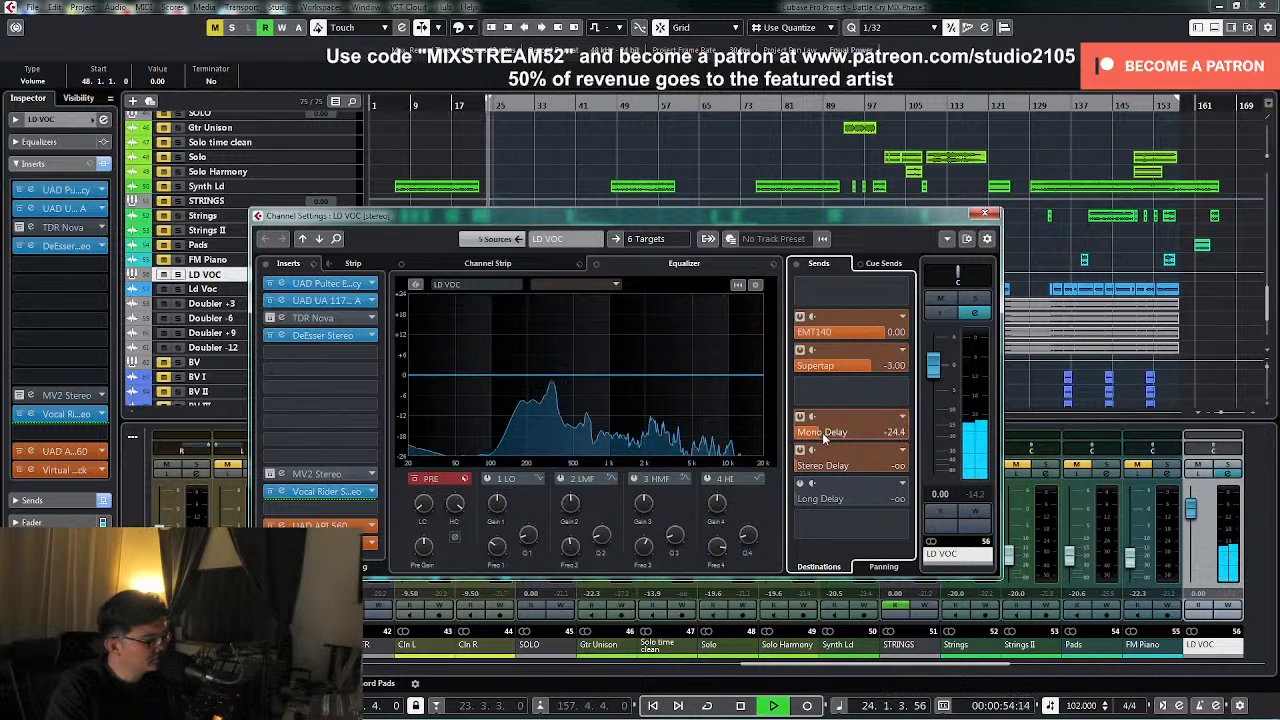
drag(825, 437, 833, 433)
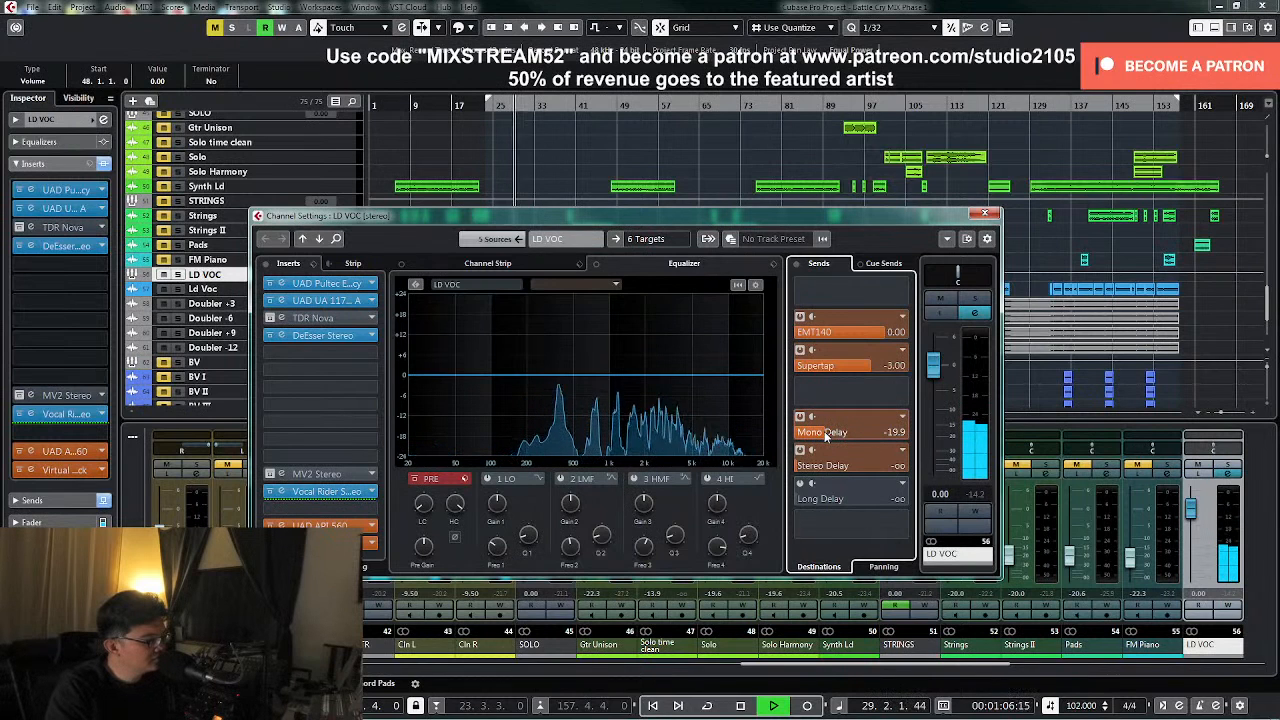
right_click(848, 430)
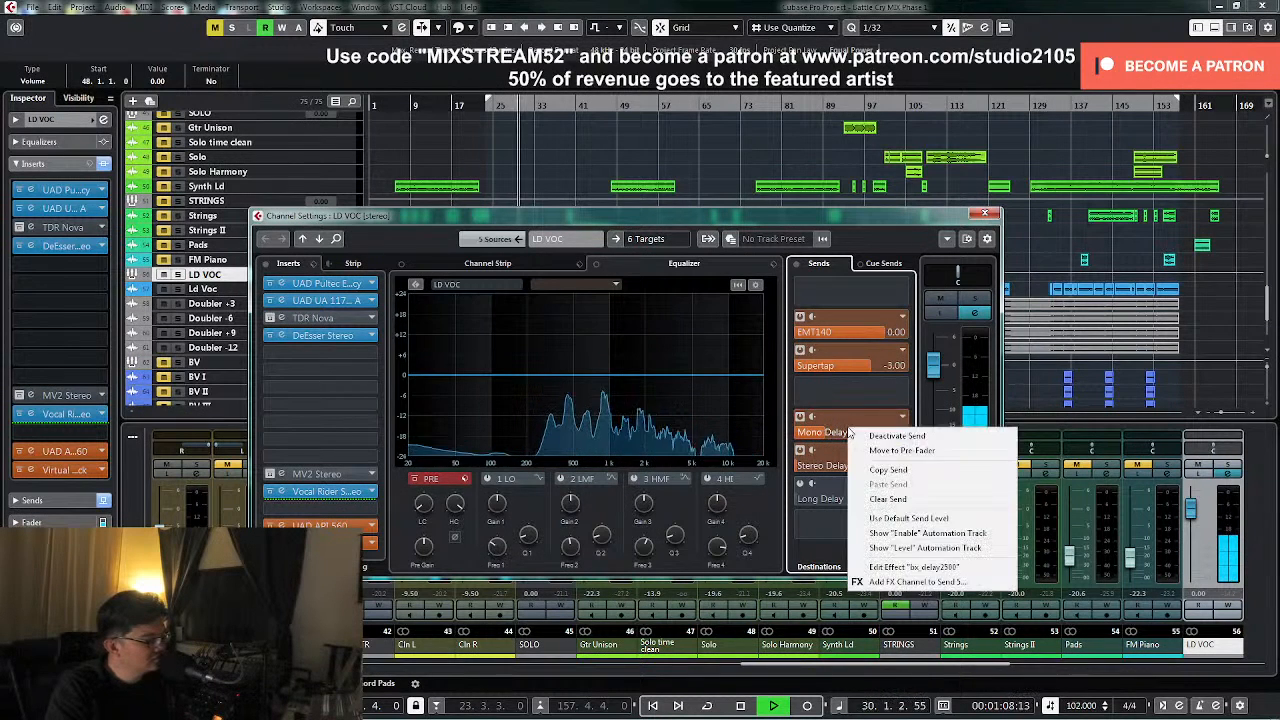
- Enable ducking in the Mono Delay send's bx_delay 2500, audition it with LD VOC soloed and unsoloed, and stop playback
click(977, 304)
click(977, 304)
click(977, 304)
key(space)
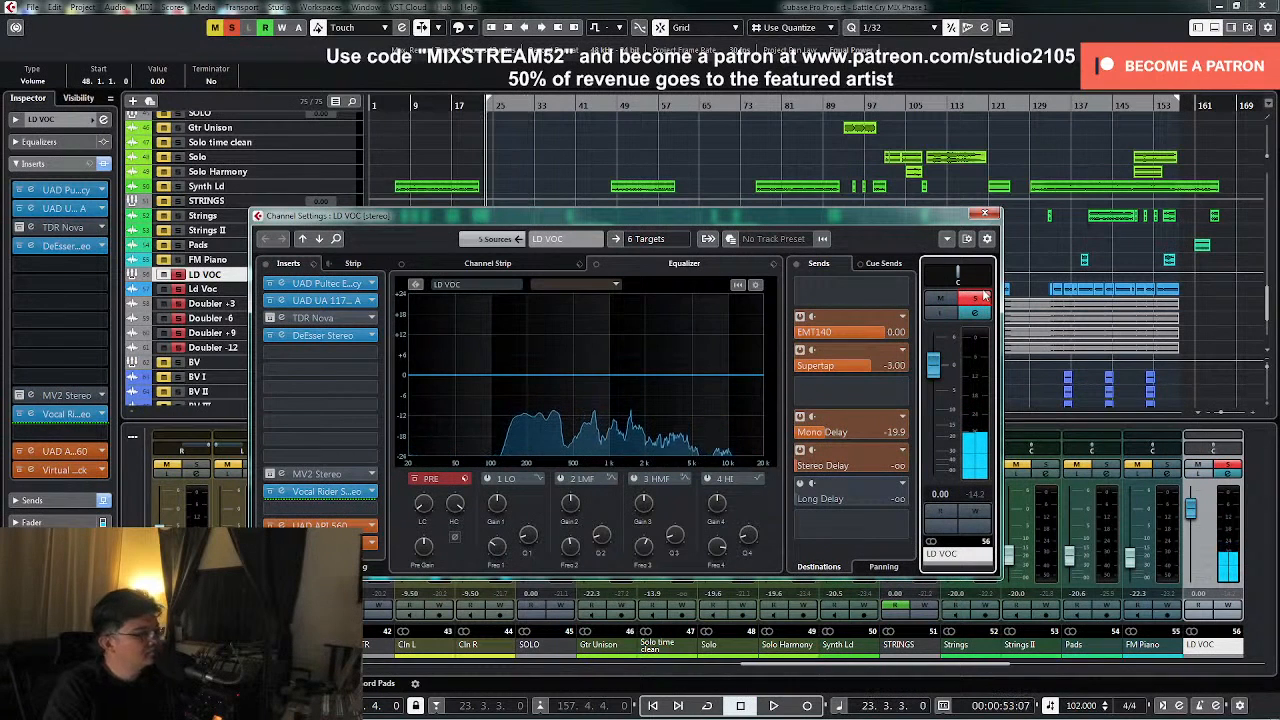
right_click(857, 432)
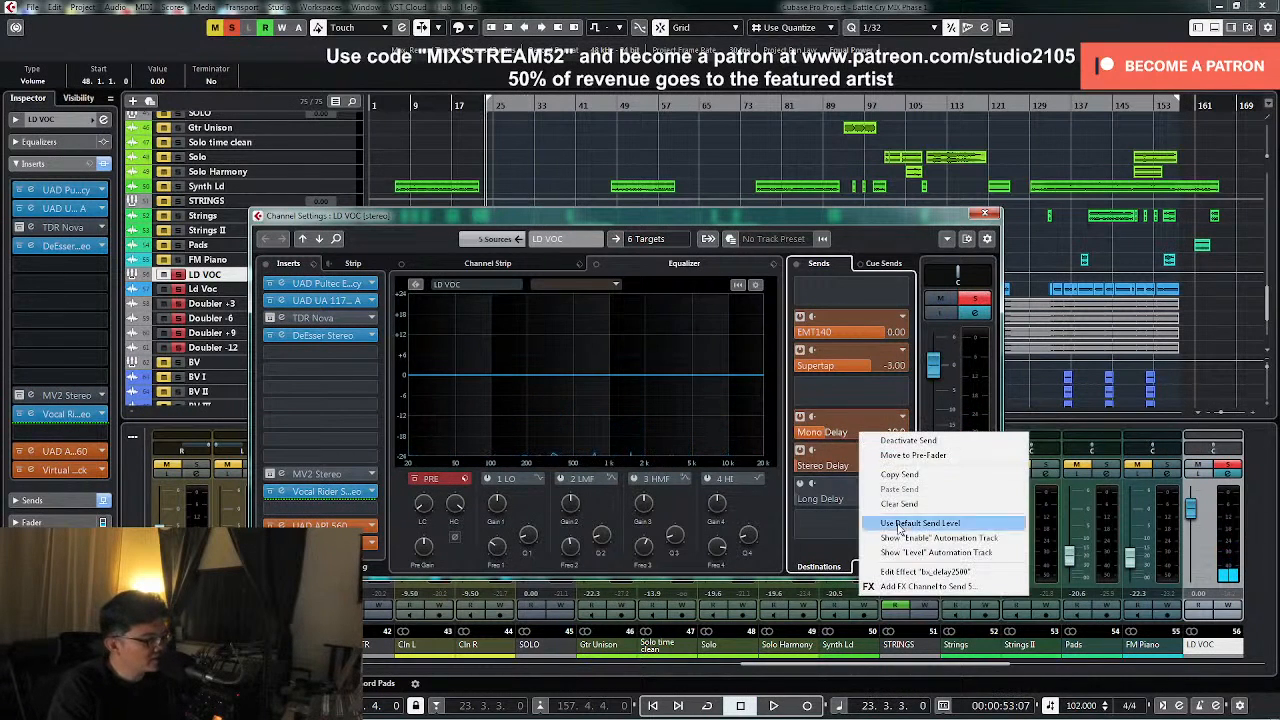
click(930, 572)
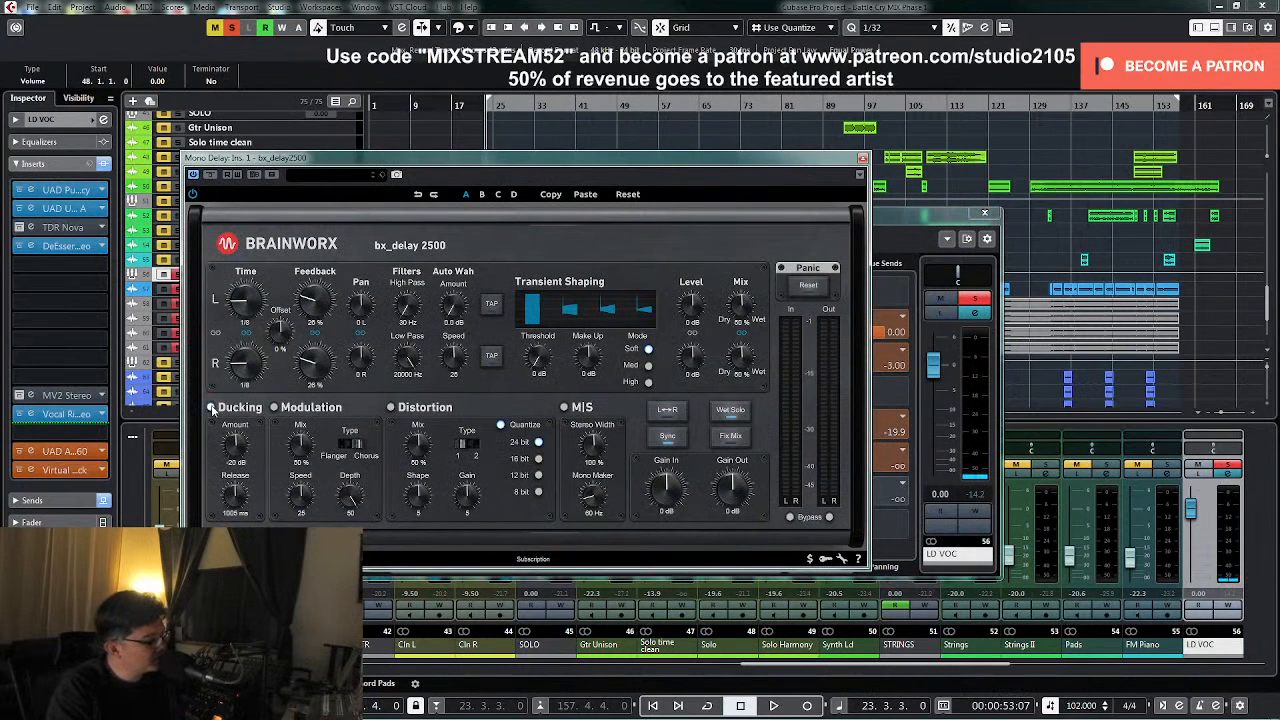
key(space)
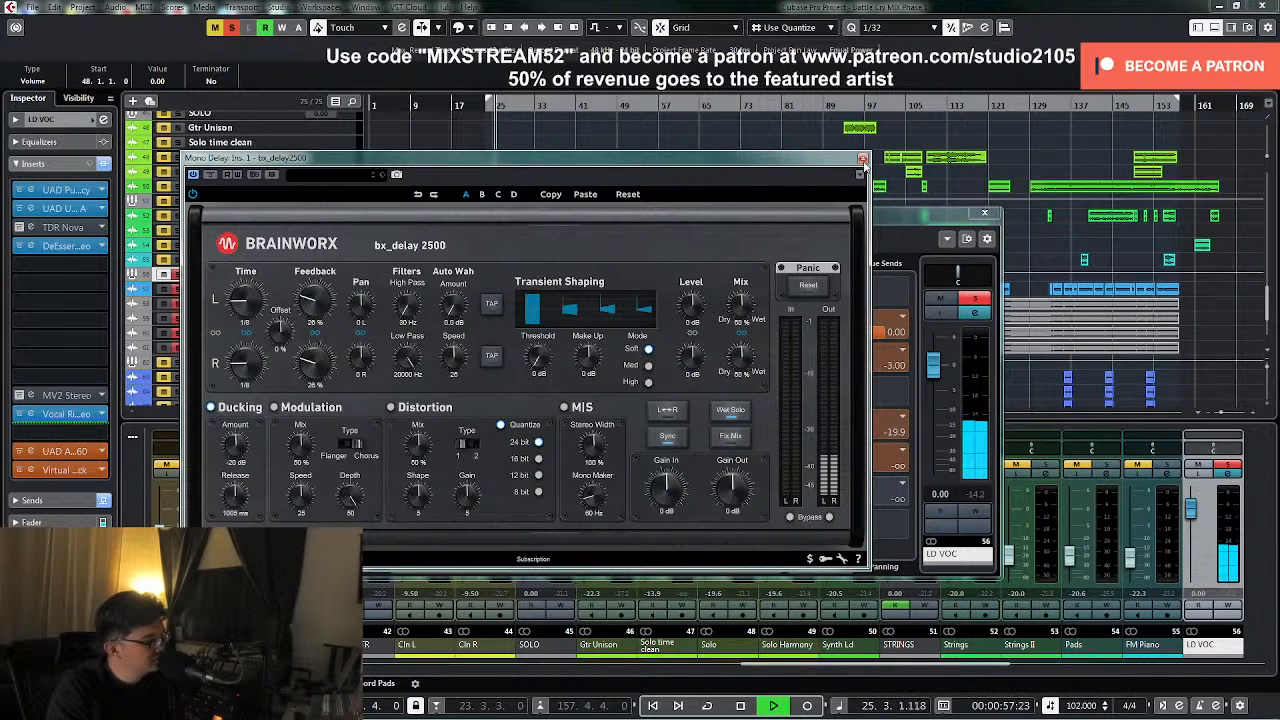
click(863, 159)
click(975, 301)
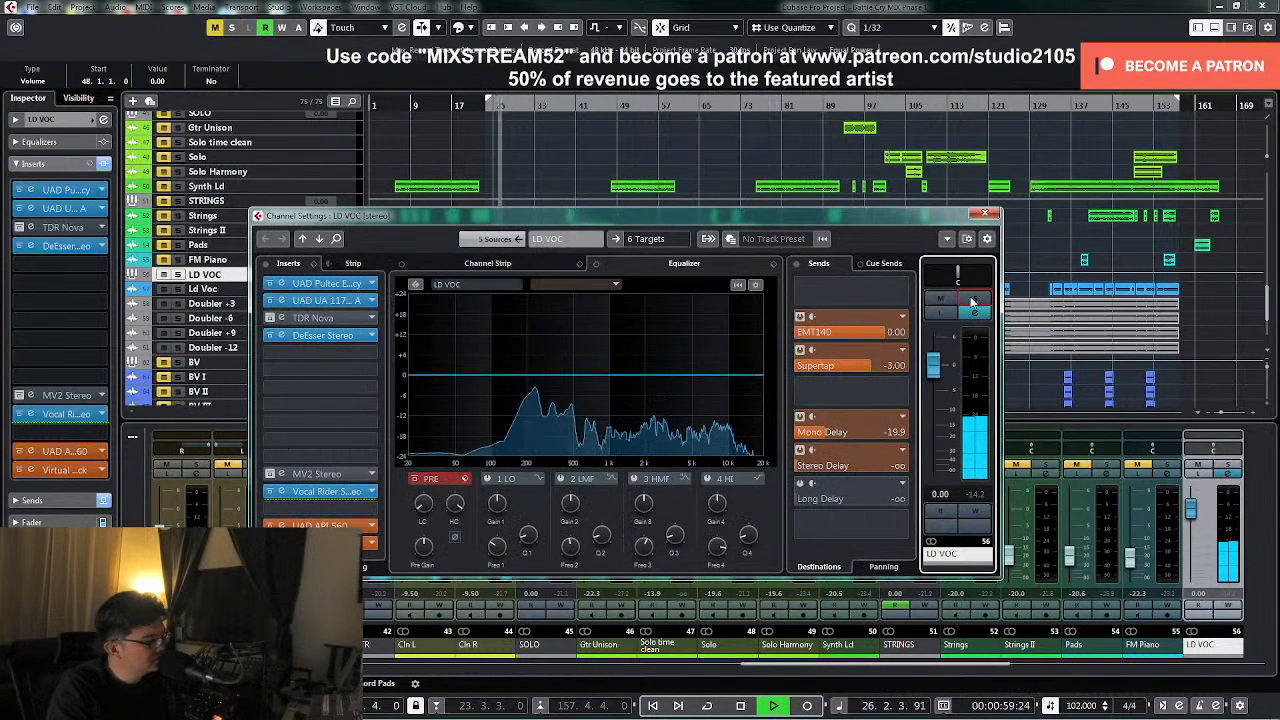
click(985, 215)
key(space)
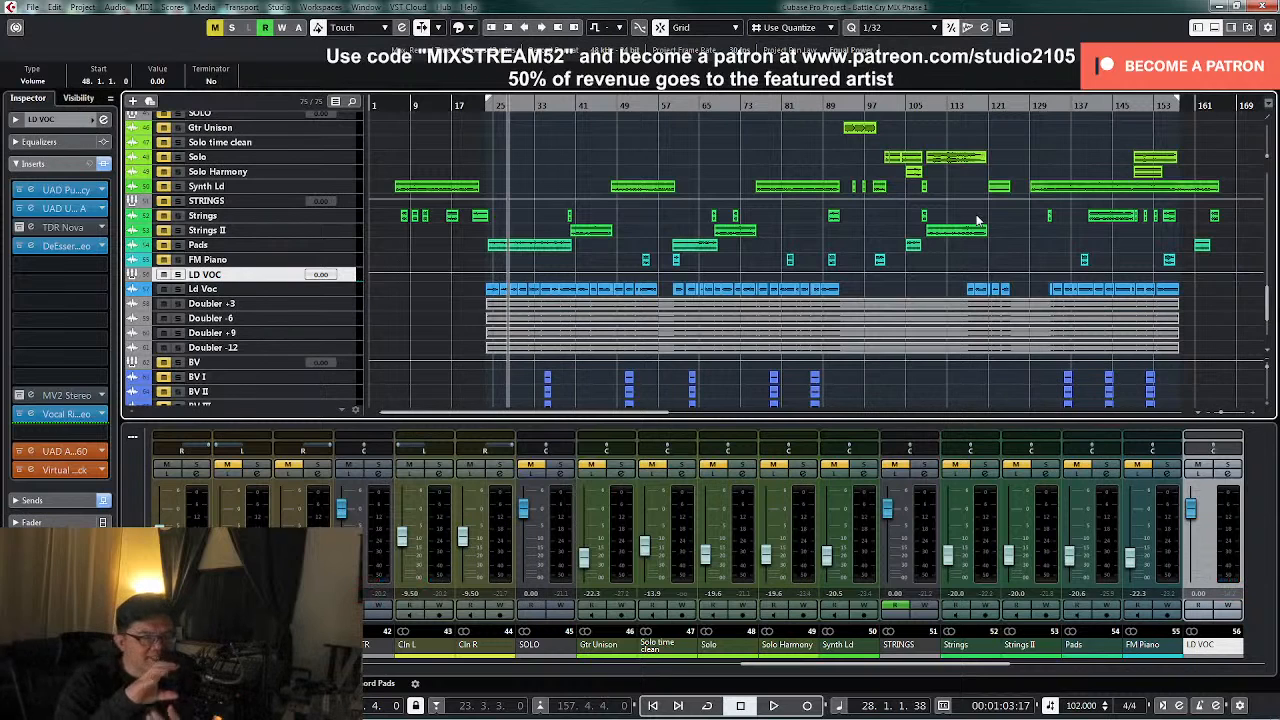
- Examine LD VOC's channel settings and DIST's equalizer and Bettermaker EQ232D insert while the song plays
key(space)
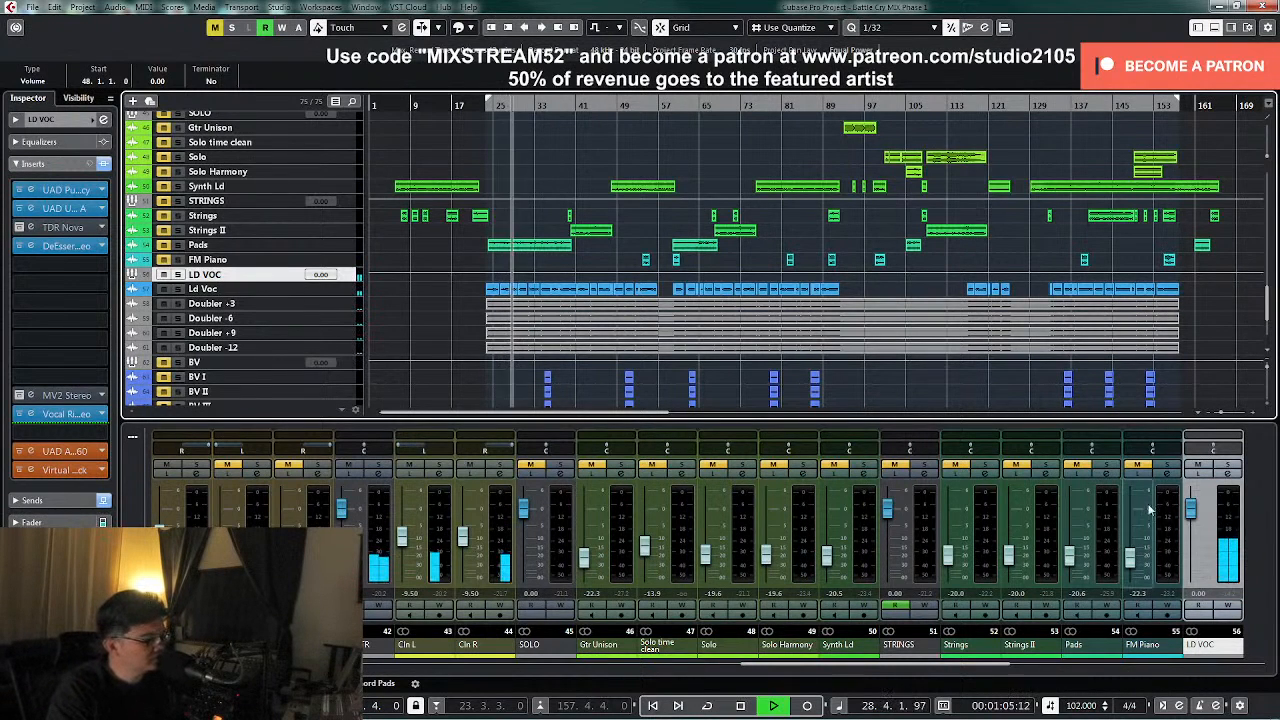
click(1224, 473)
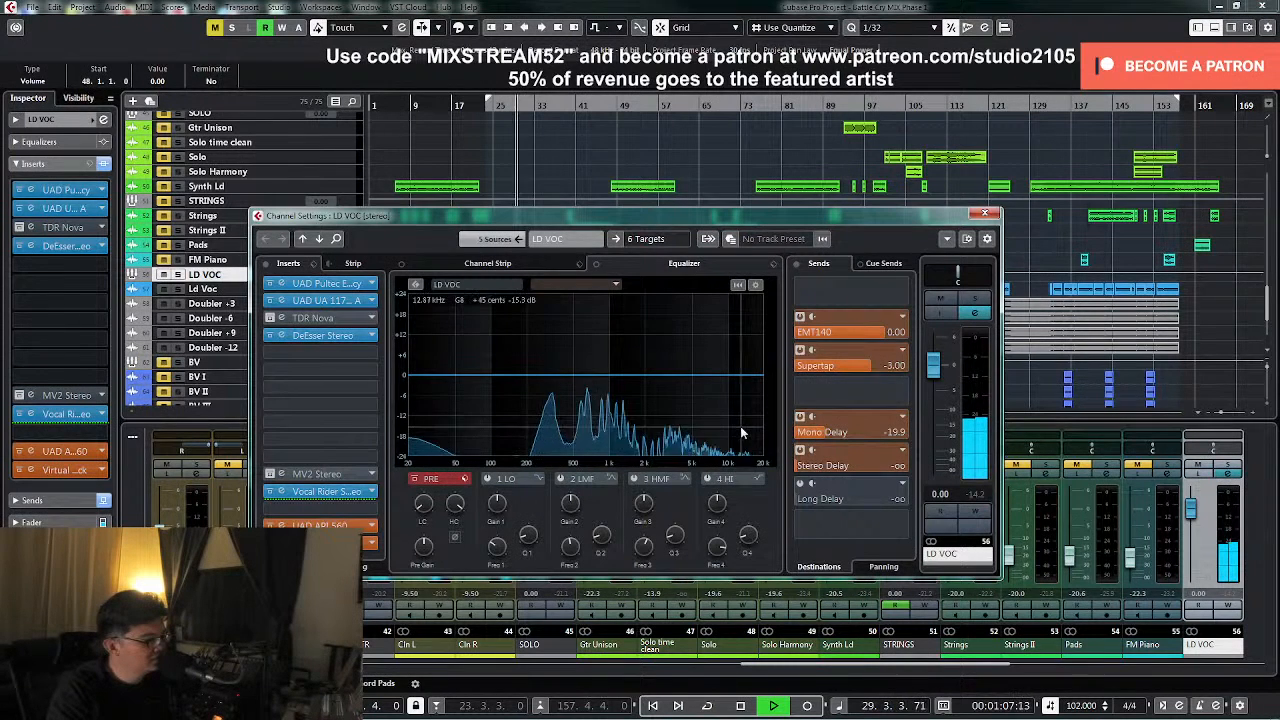
click(984, 214)
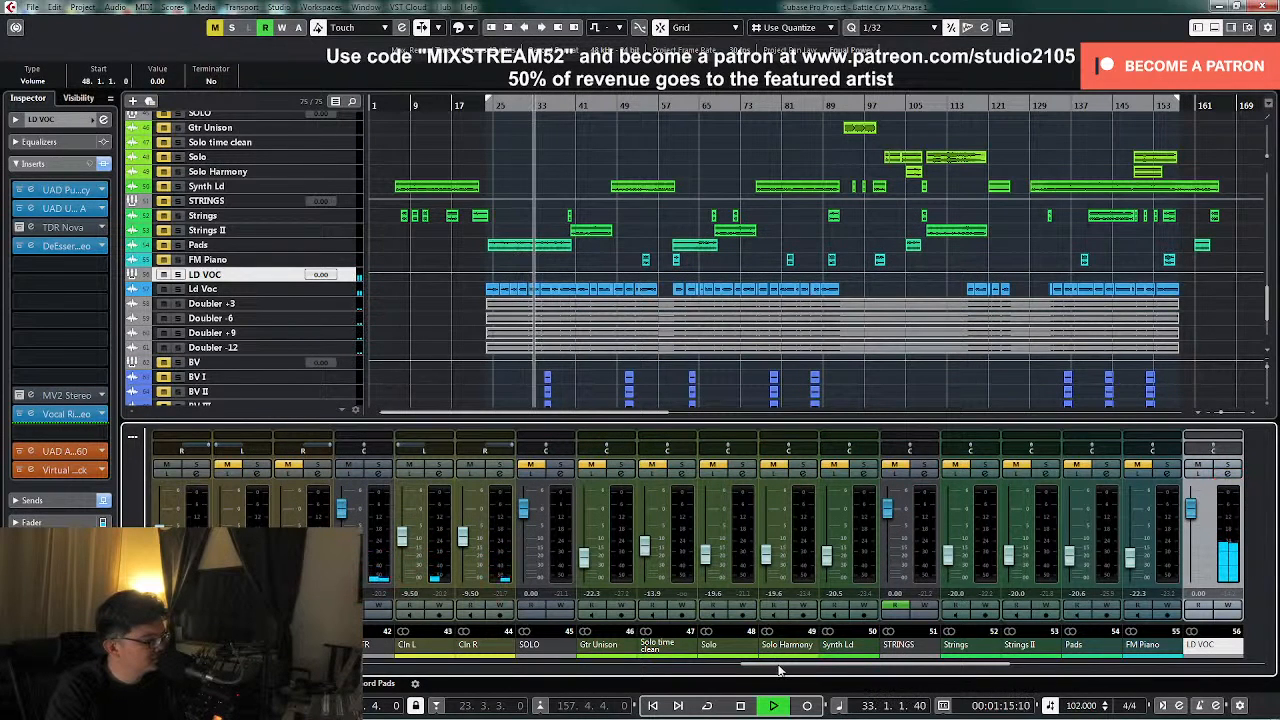
drag(781, 670, 680, 672)
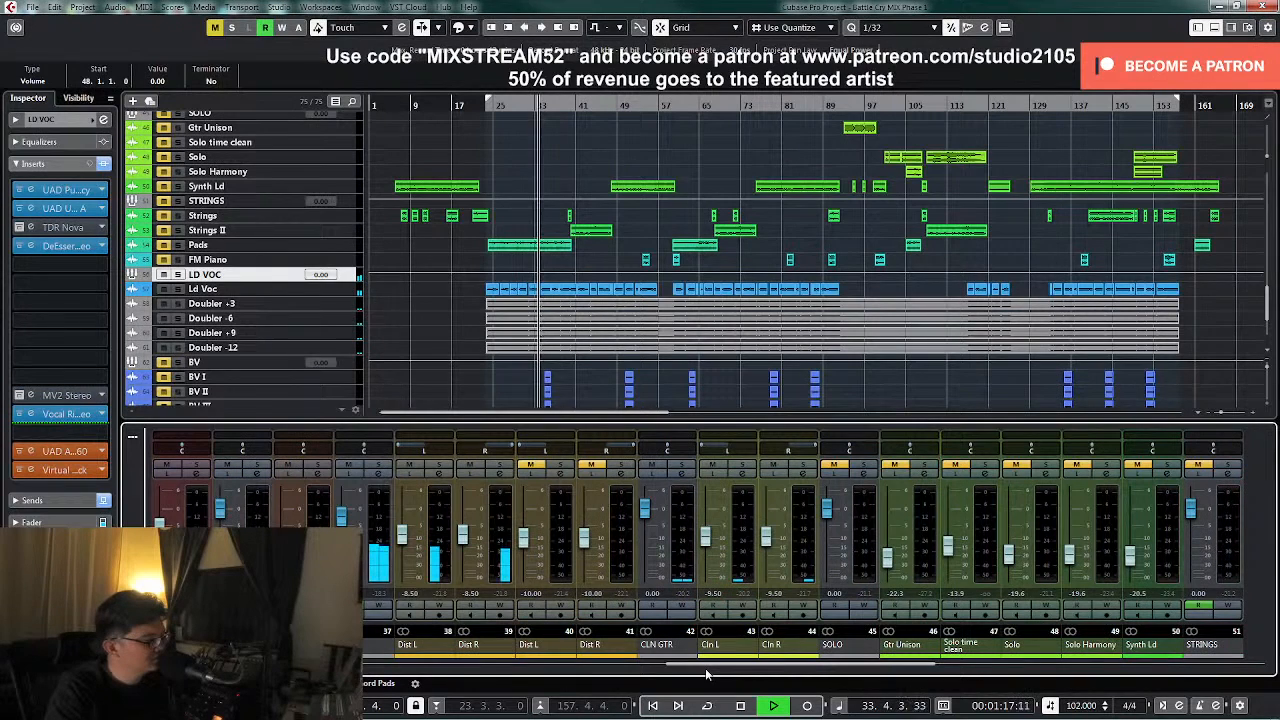
click(374, 478)
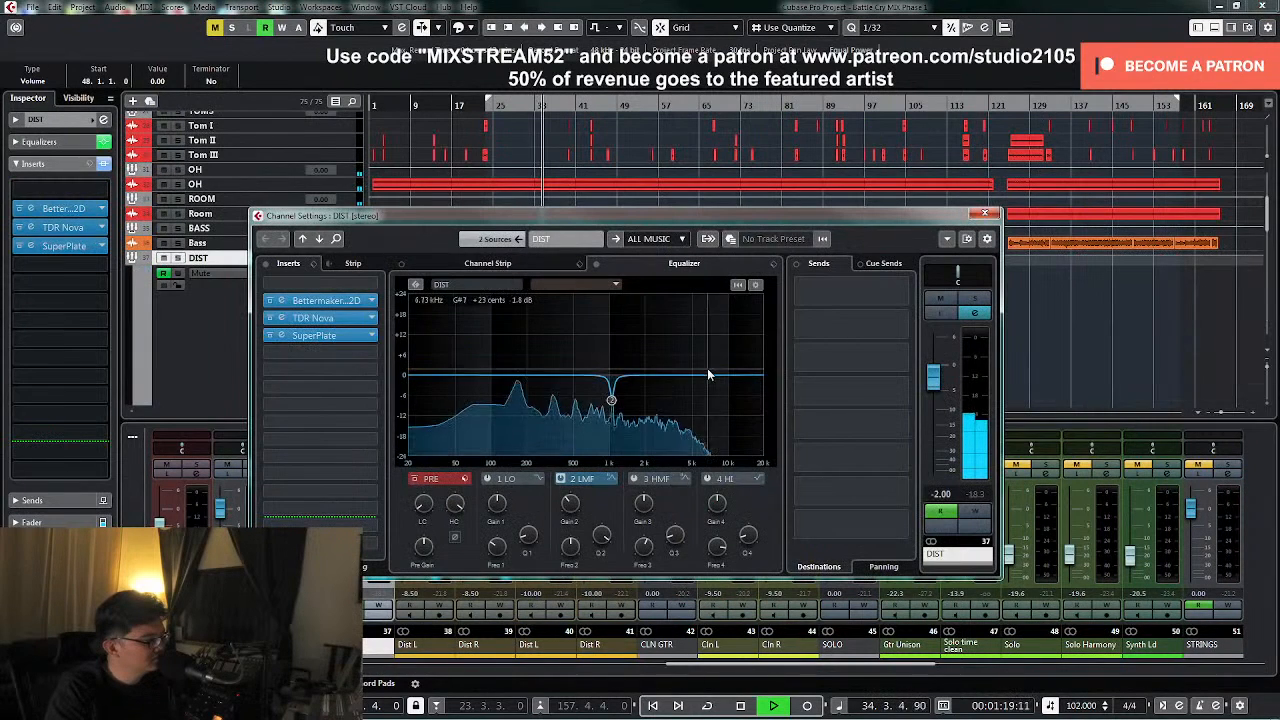
click(340, 301)
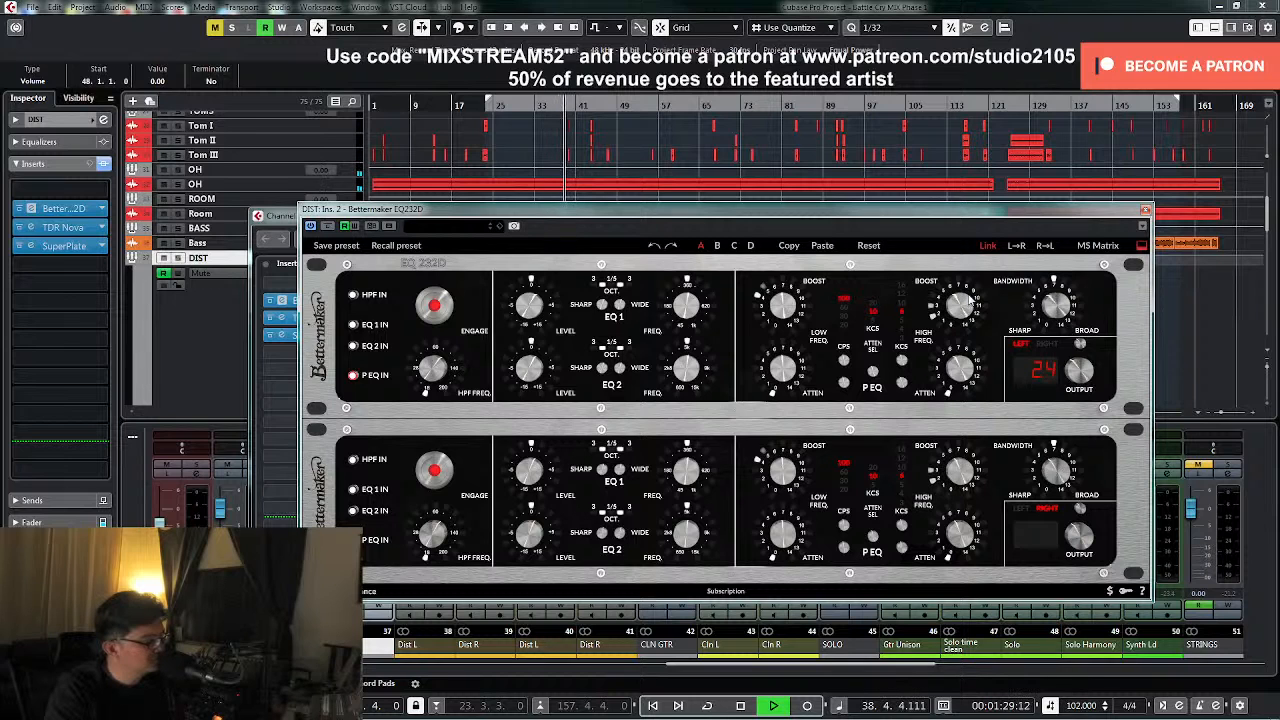
click(1147, 210)
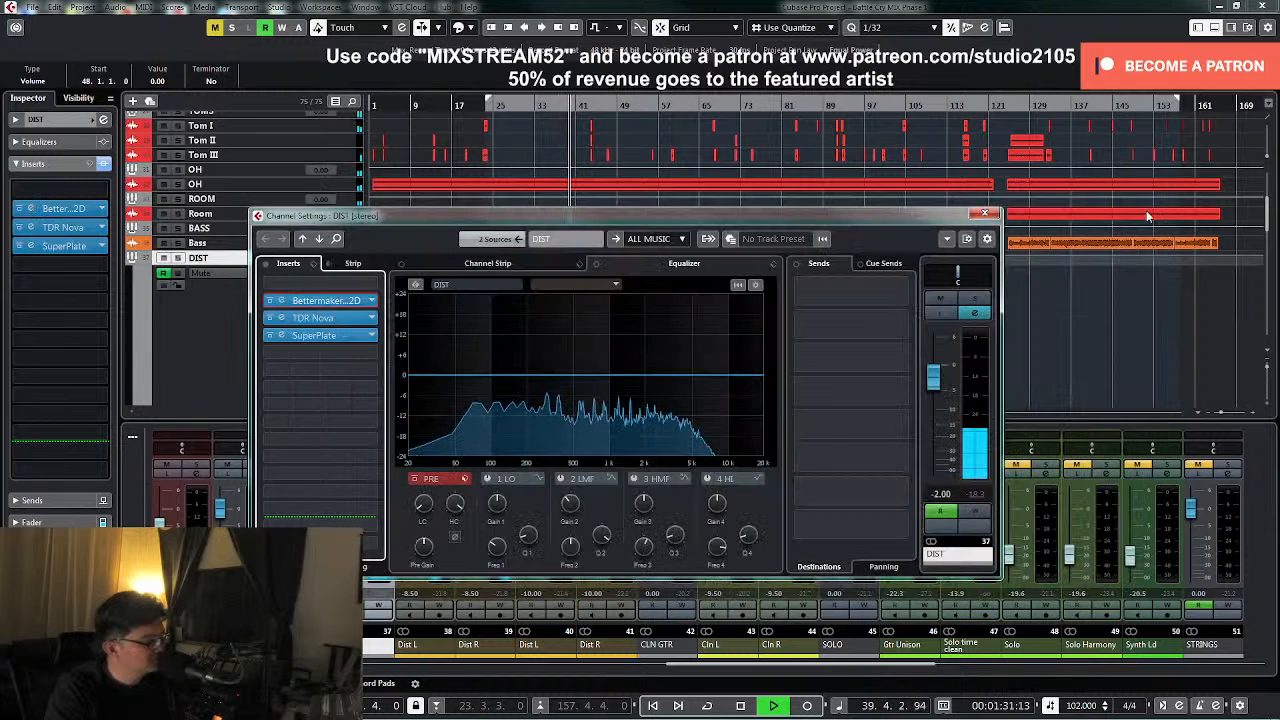
click(911, 214)
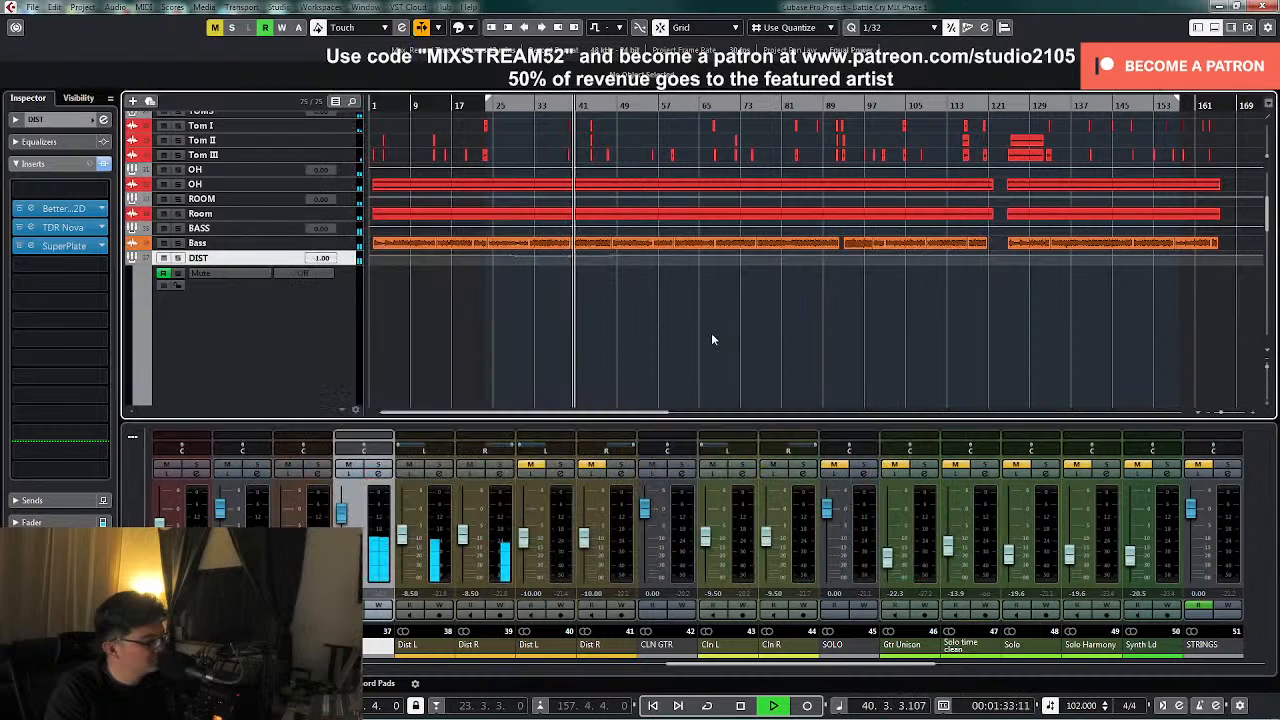
- Stop playback, return to bar 23, and open the EMT140 channel's settings
scroll(838, 328, down, 10)
scroll(843, 328, down, 5)
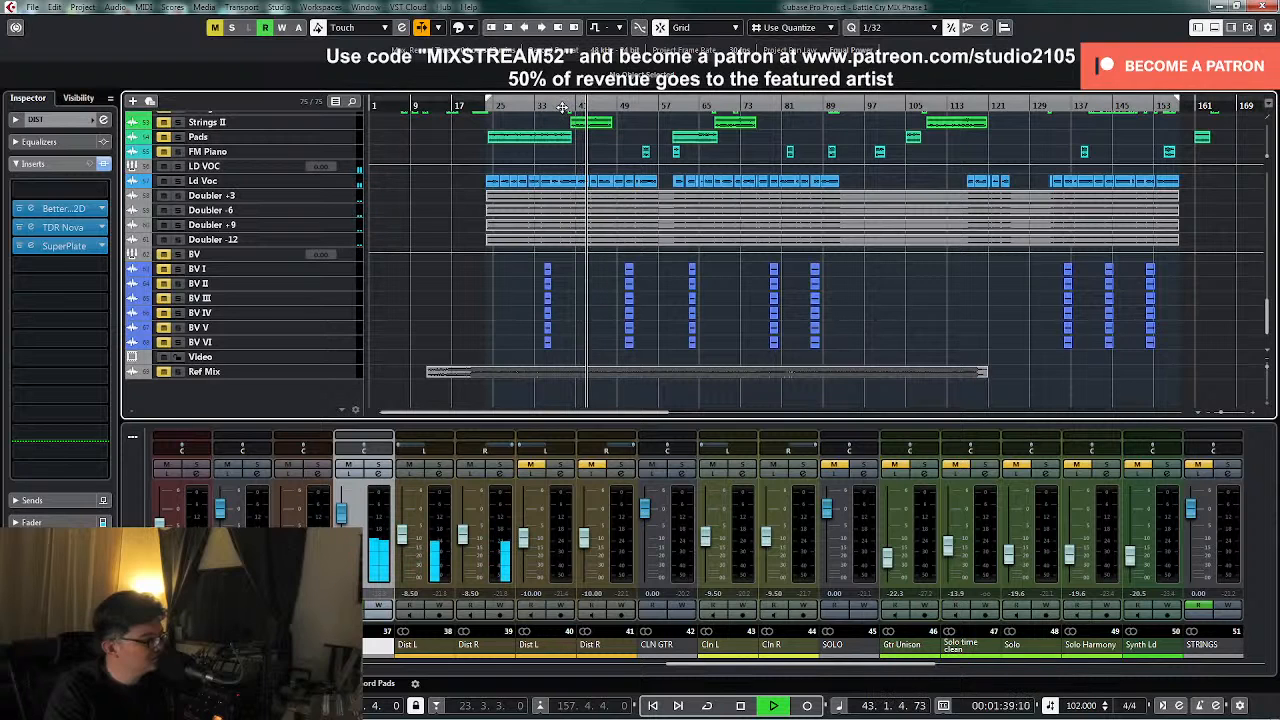
click(563, 107)
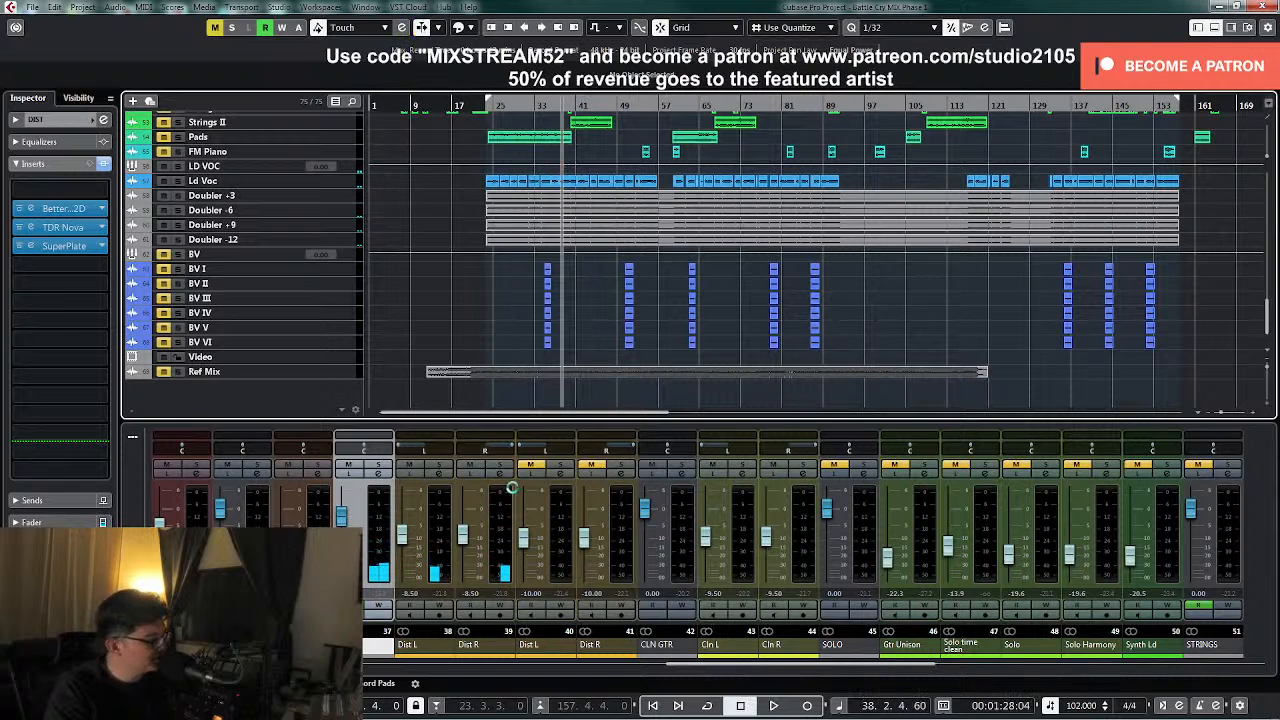
drag(711, 670, 557, 681)
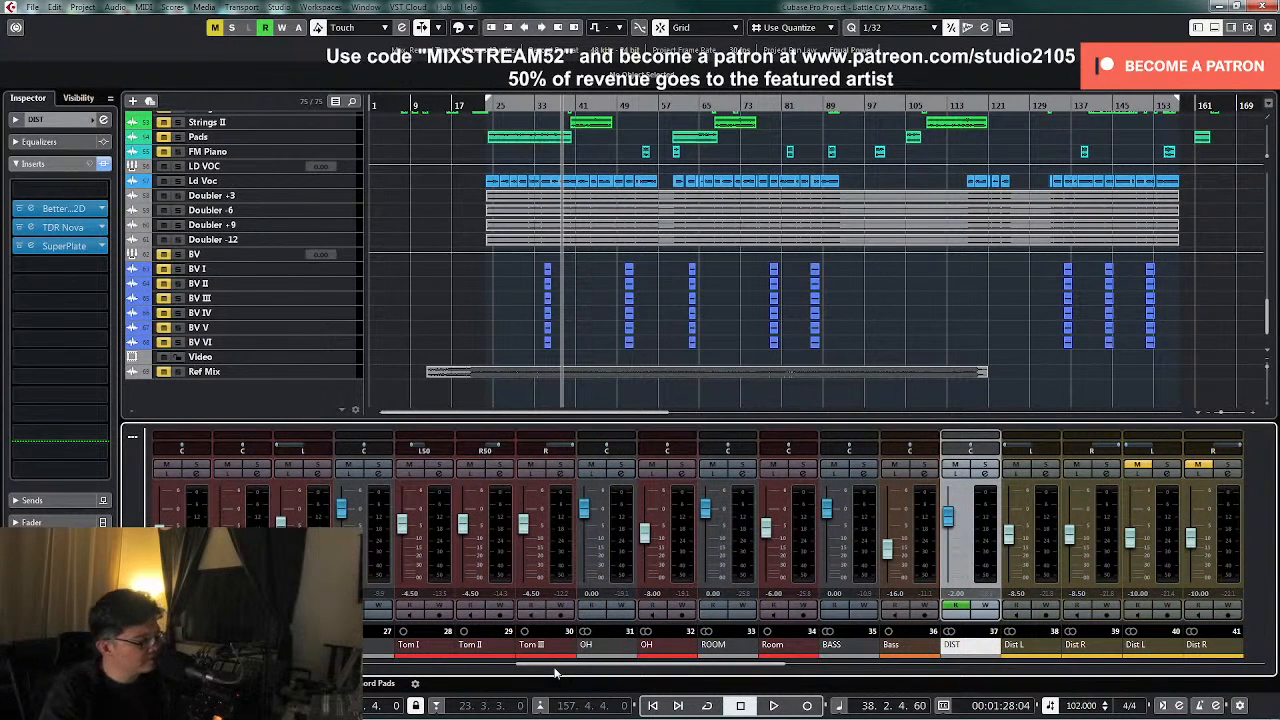
drag(585, 668, 393, 670)
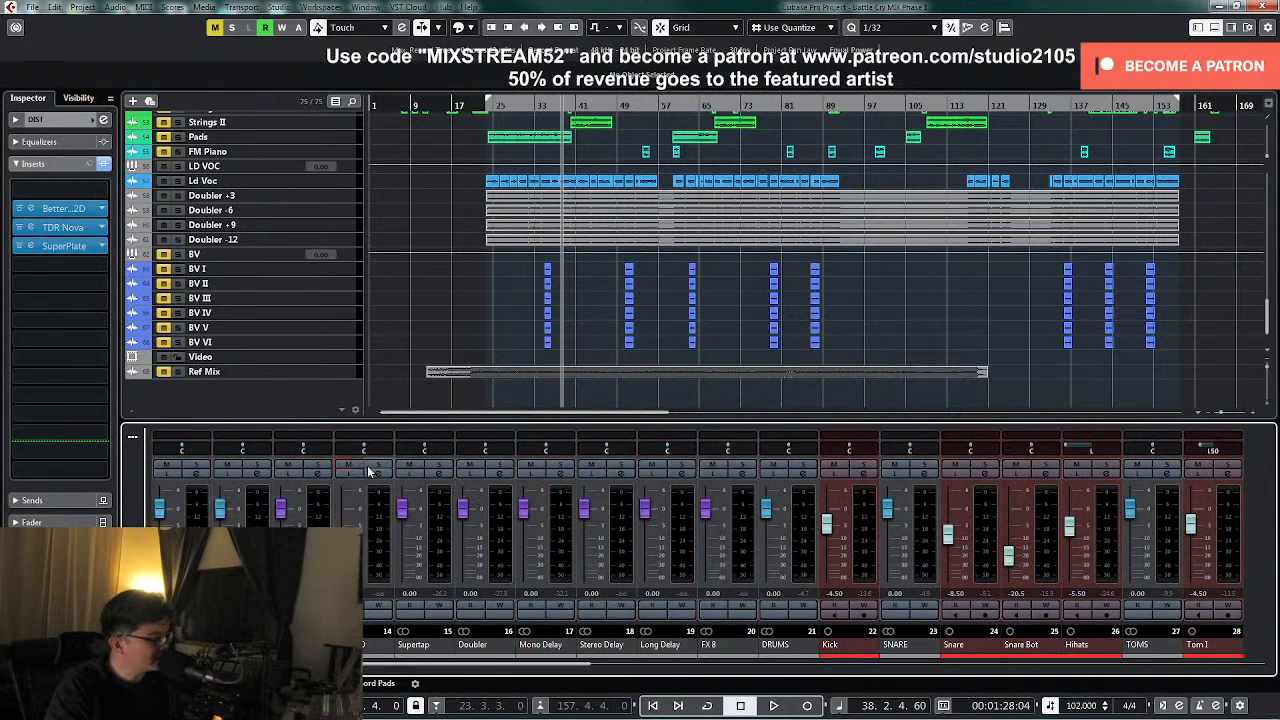
key(KP_Subtract)
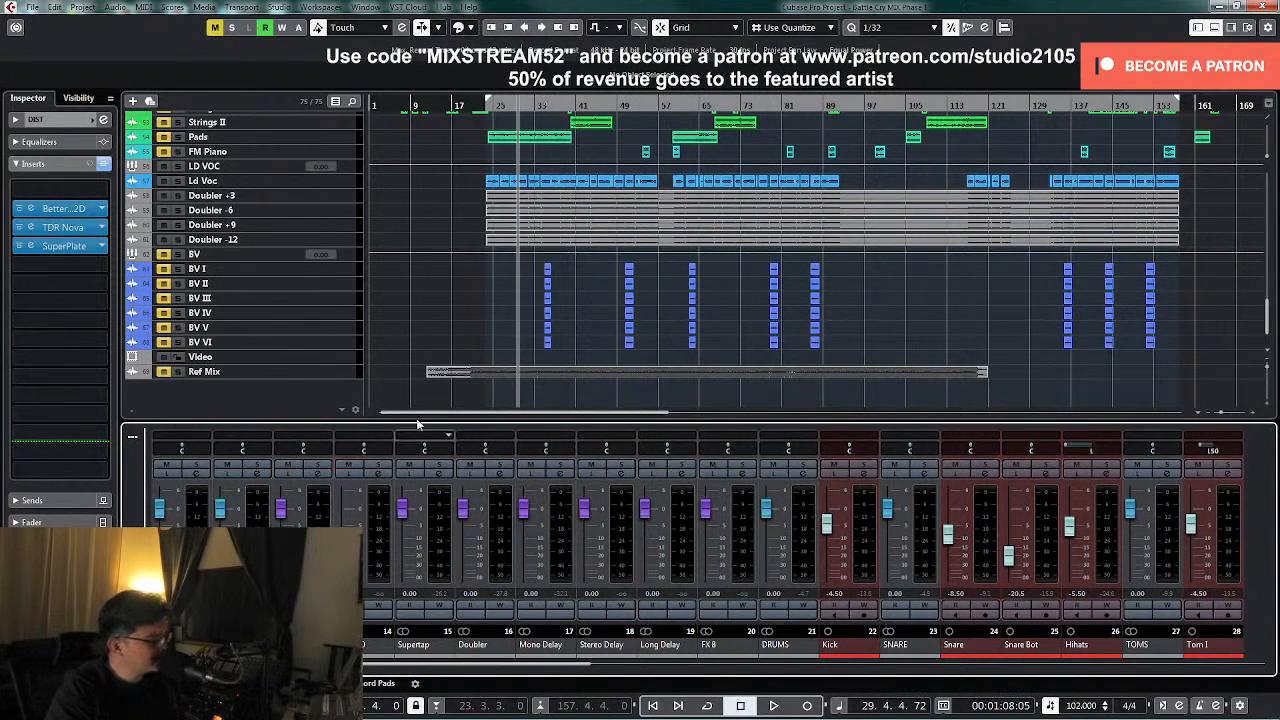
key(KP_1)
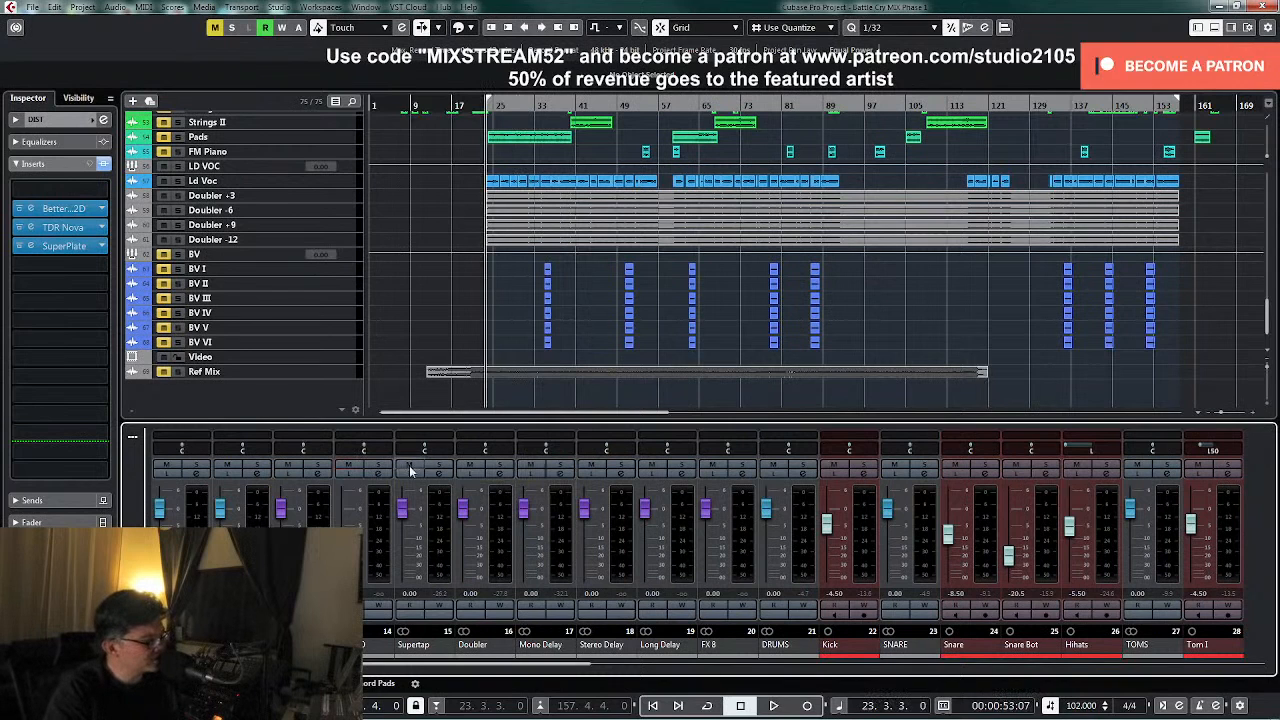
click(378, 477)
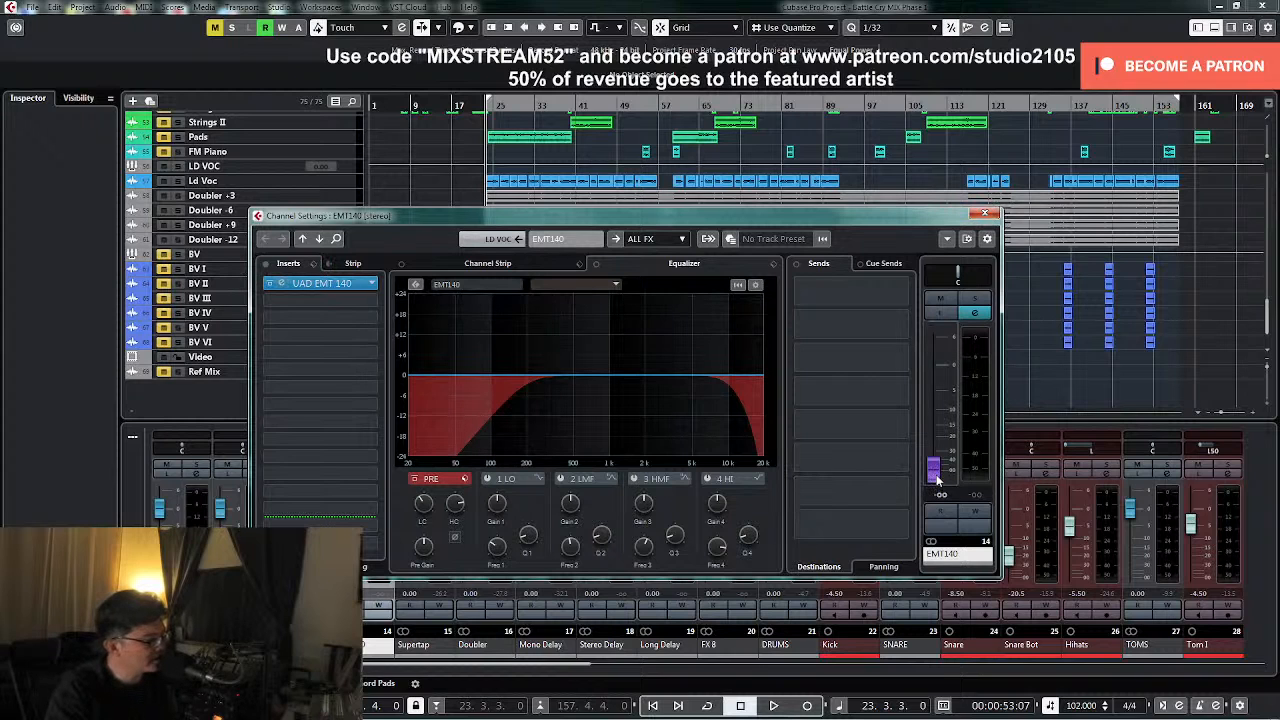
- Raise the EMT140 channel's level to -21.0 while auditioning the song from bar 23
drag(936, 479, 937, 463)
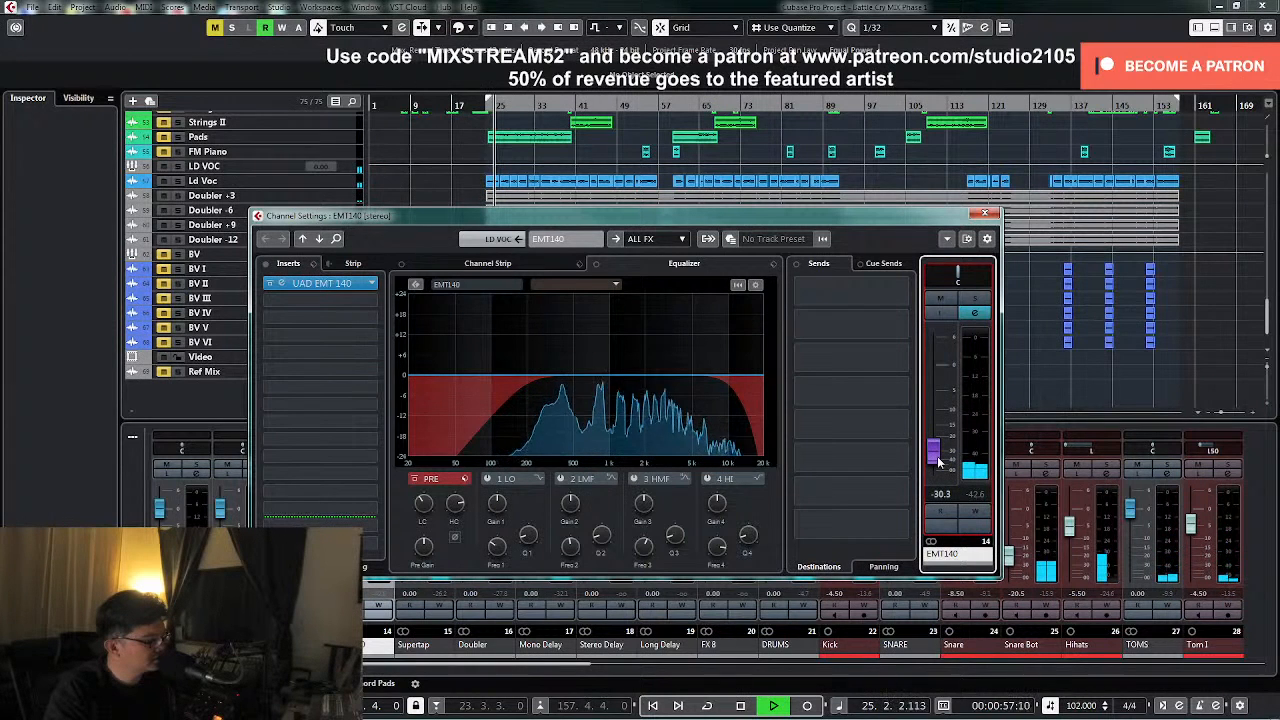
key(space)
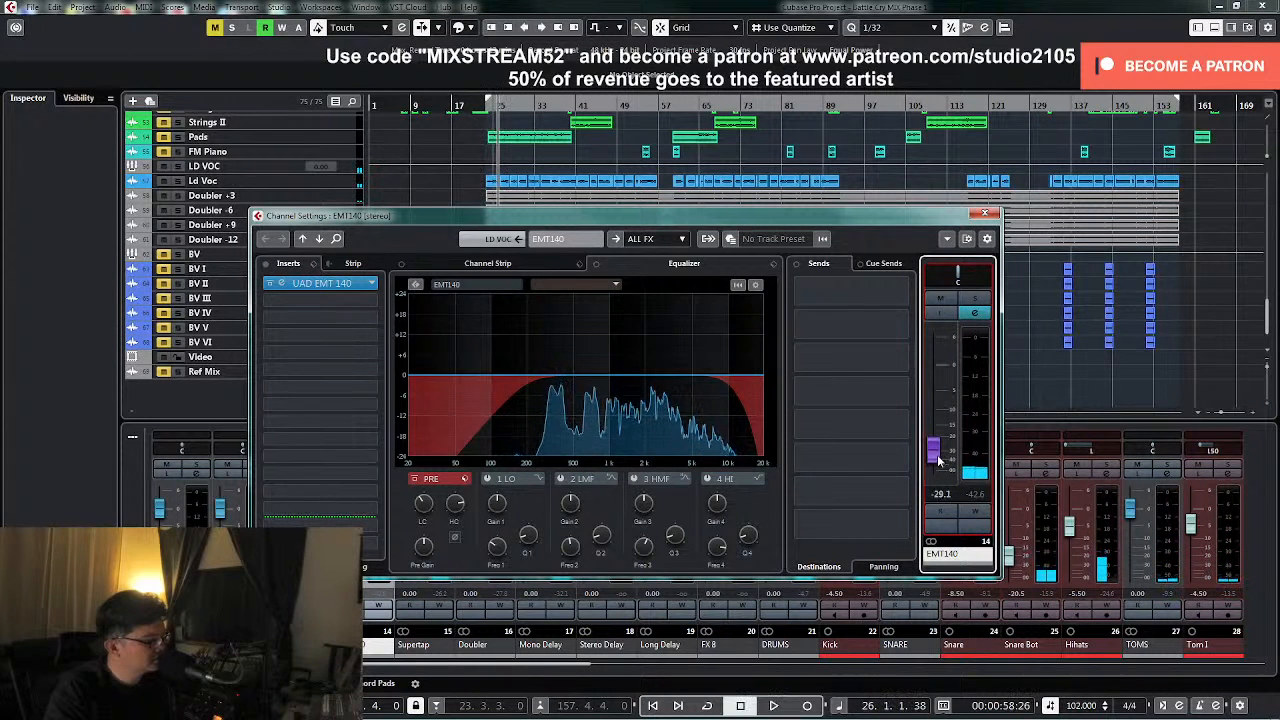
drag(937, 458, 934, 453)
key(space)
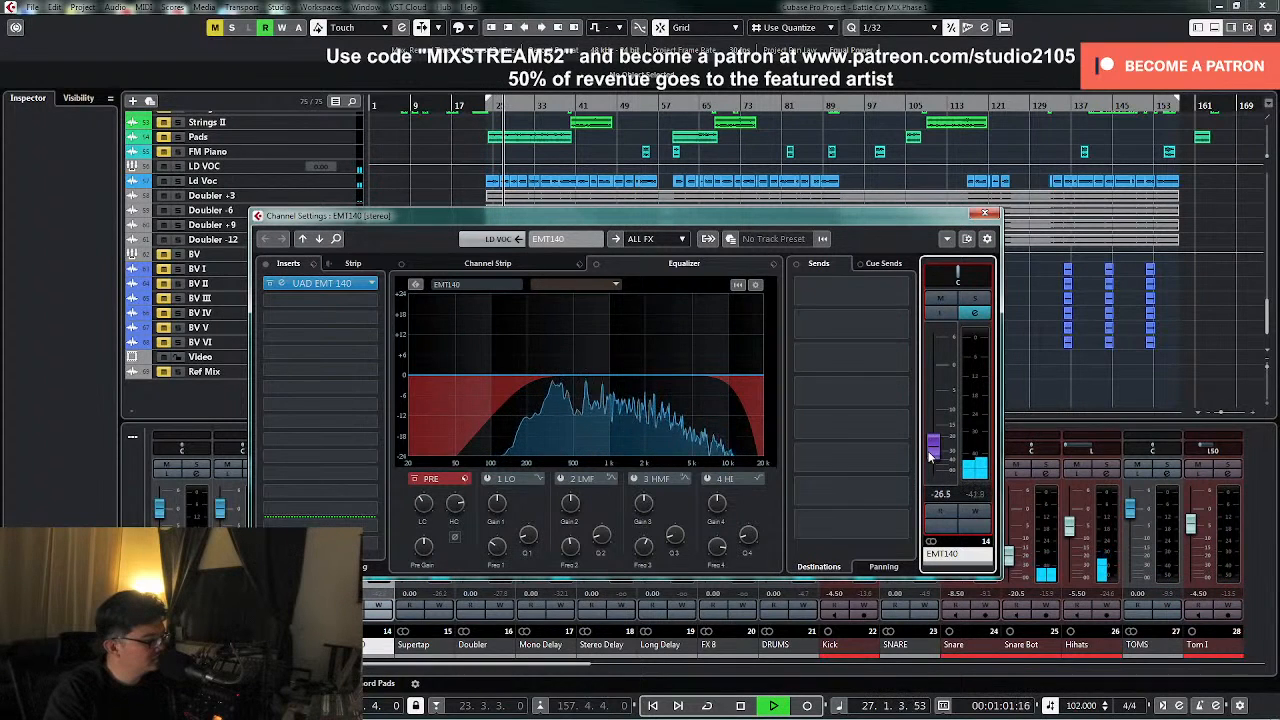
drag(930, 457, 933, 448)
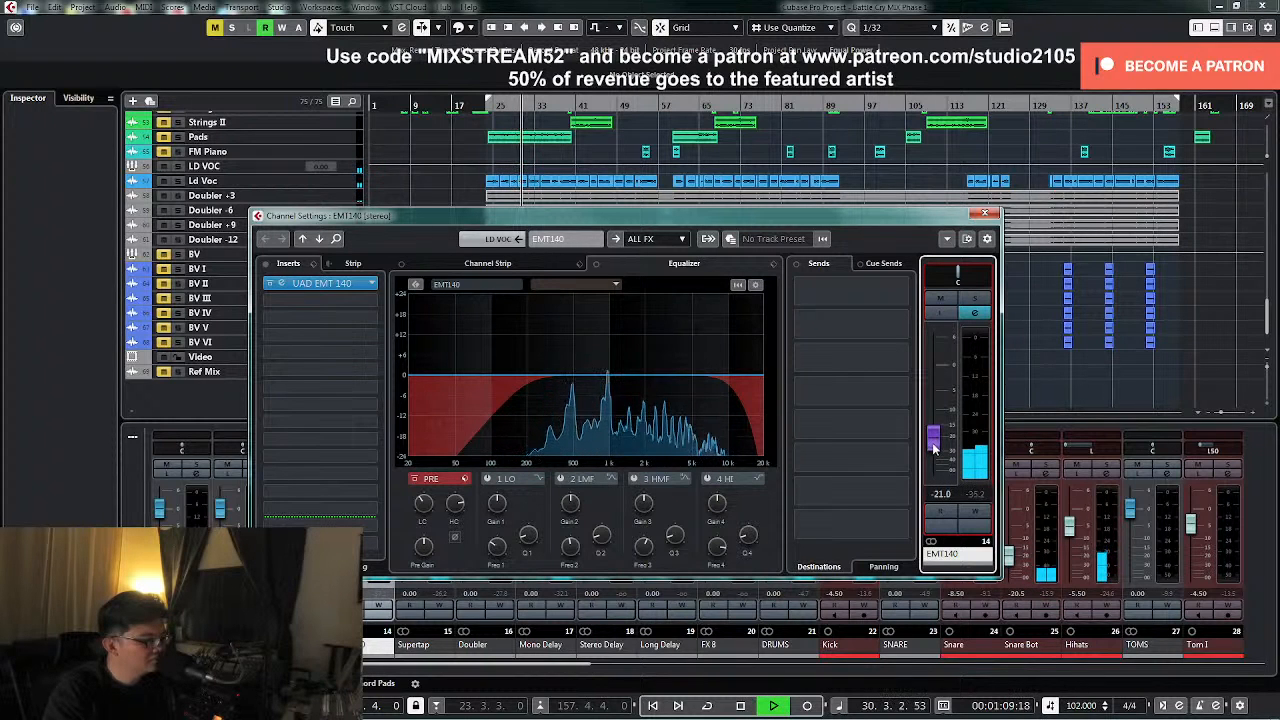
key(space)
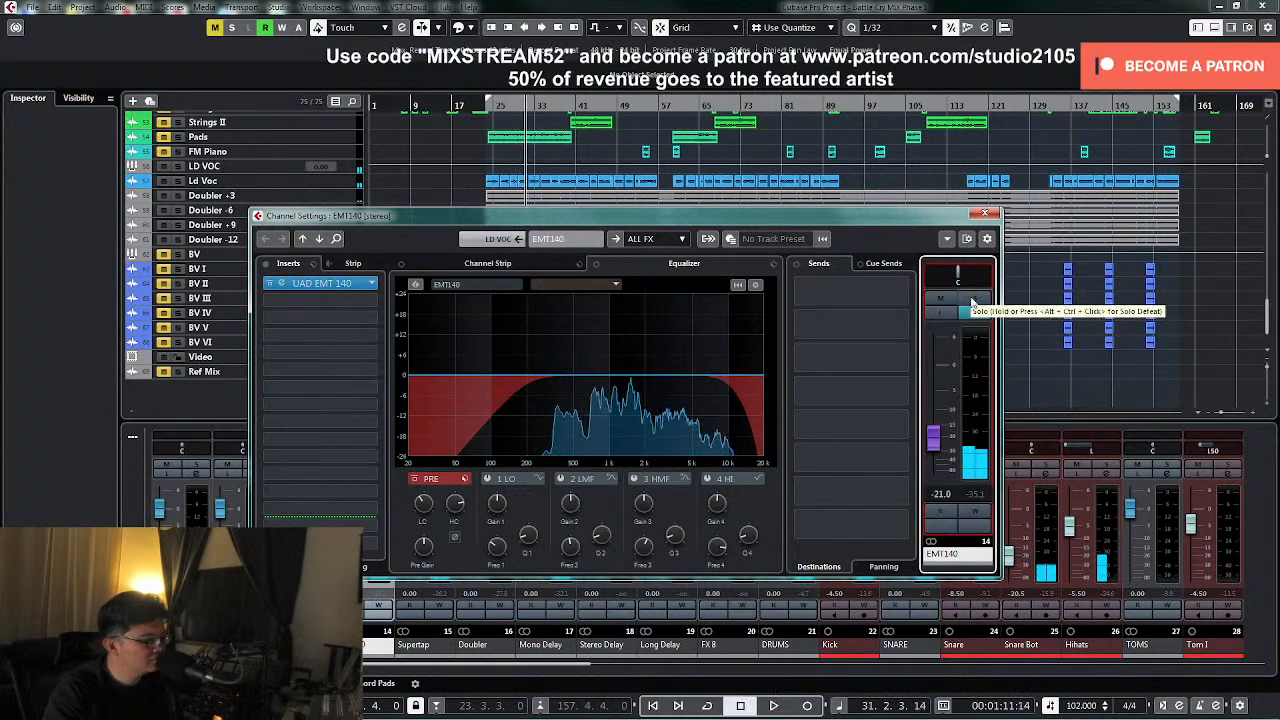
- Solo EMT140, sweep a narrow LMF equalizer boost to about 1.03 kHz, and turn it into a cut of about 4.5 dB
click(972, 302)
key(space)
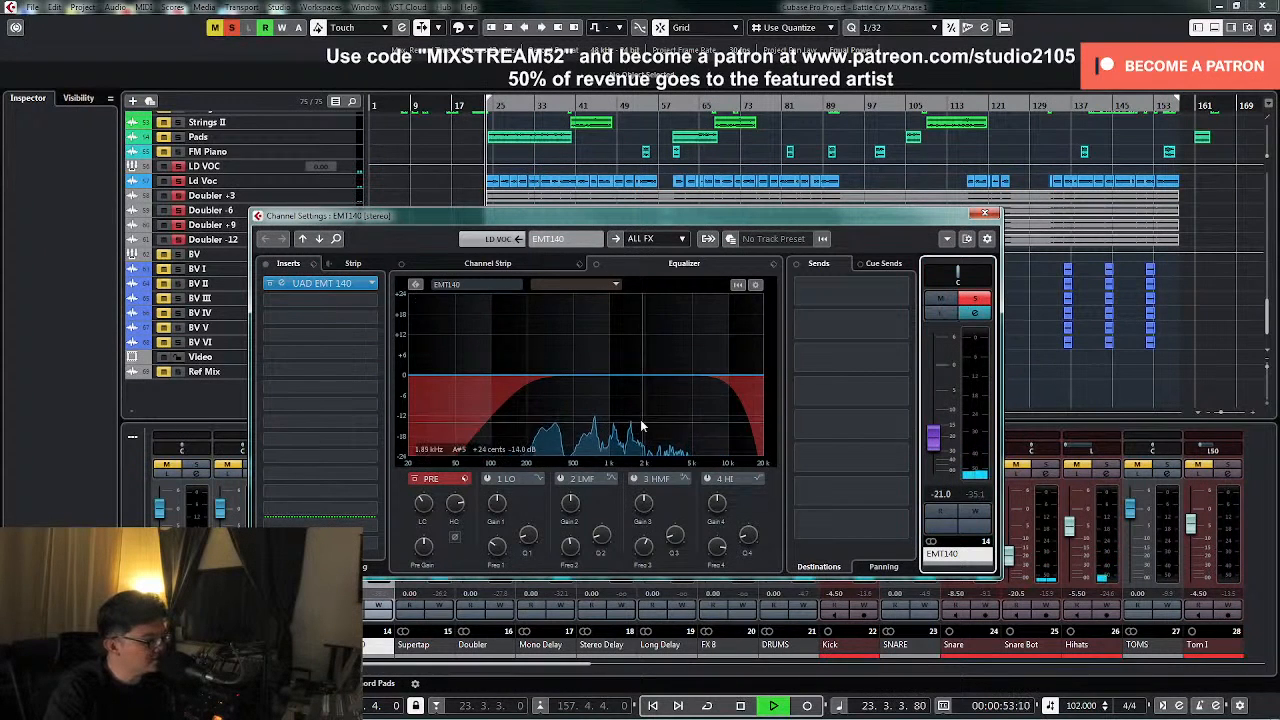
click(601, 540)
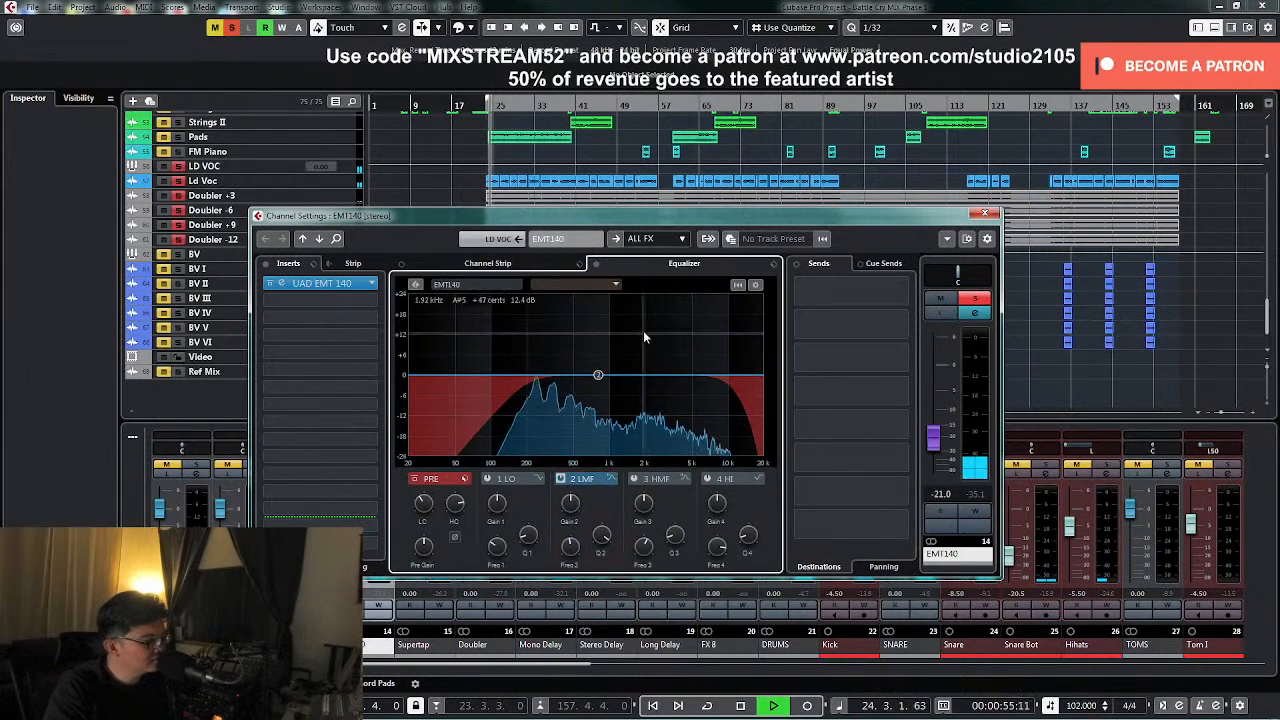
drag(598, 375, 609, 297)
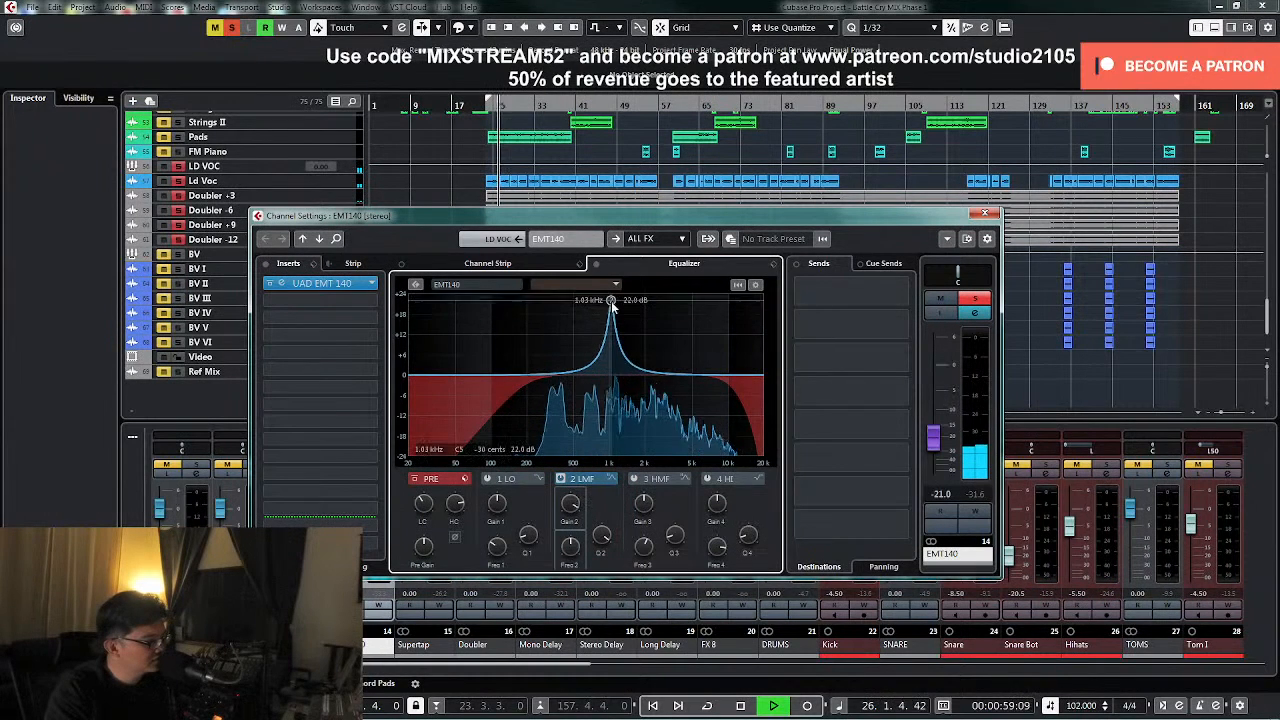
key(space)
drag(571, 507, 563, 582)
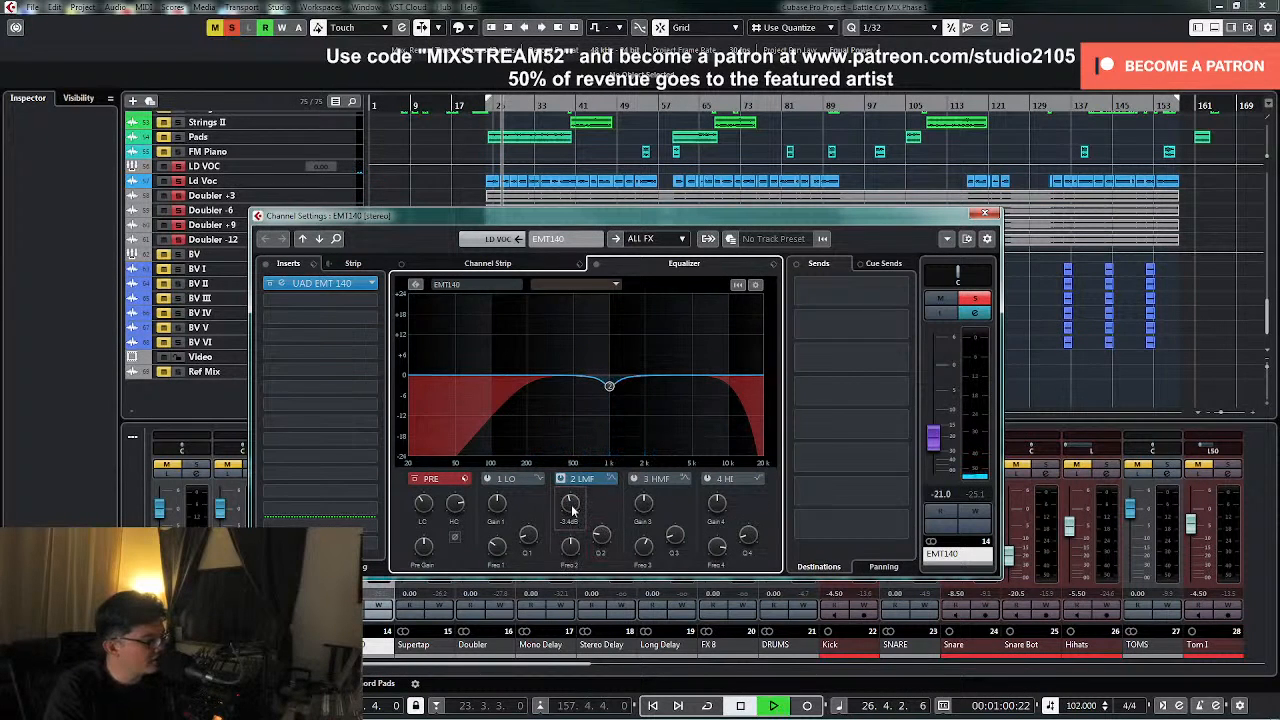
drag(572, 507, 572, 512)
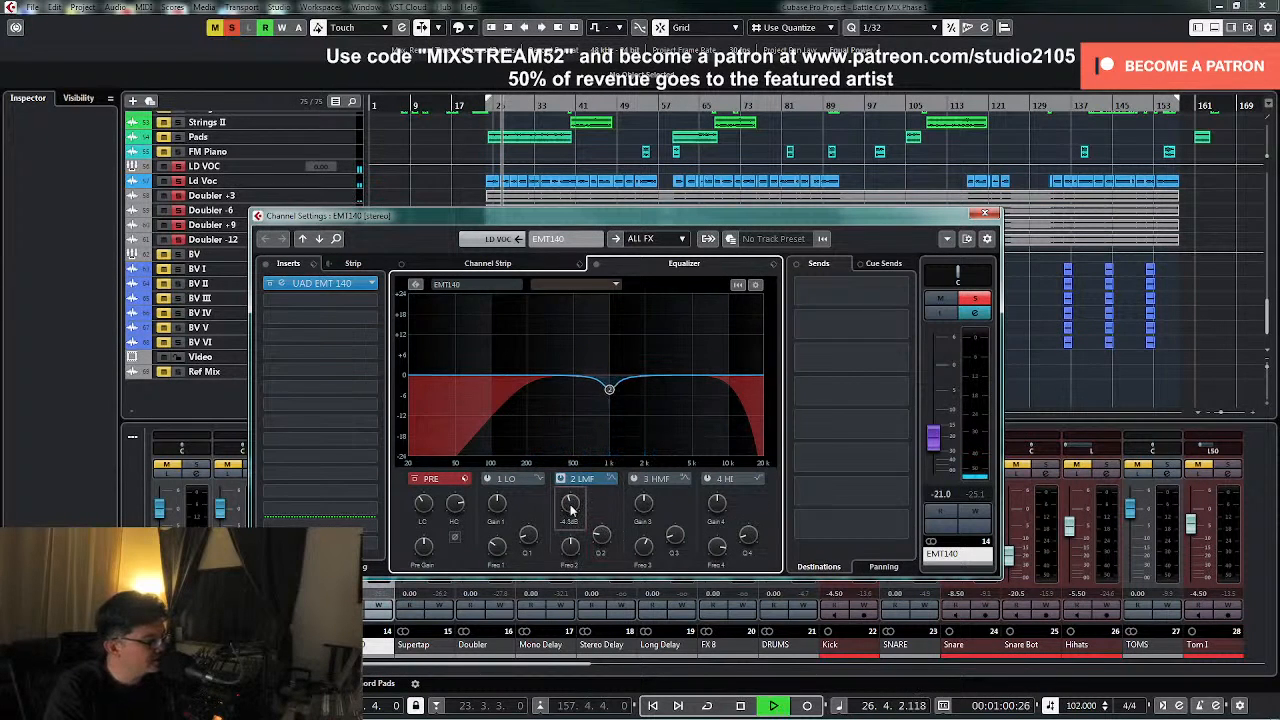
- Deepen EMT140's LMF cut near 1 kHz and try the HMF band, leaving HMF disabled
click(647, 479)
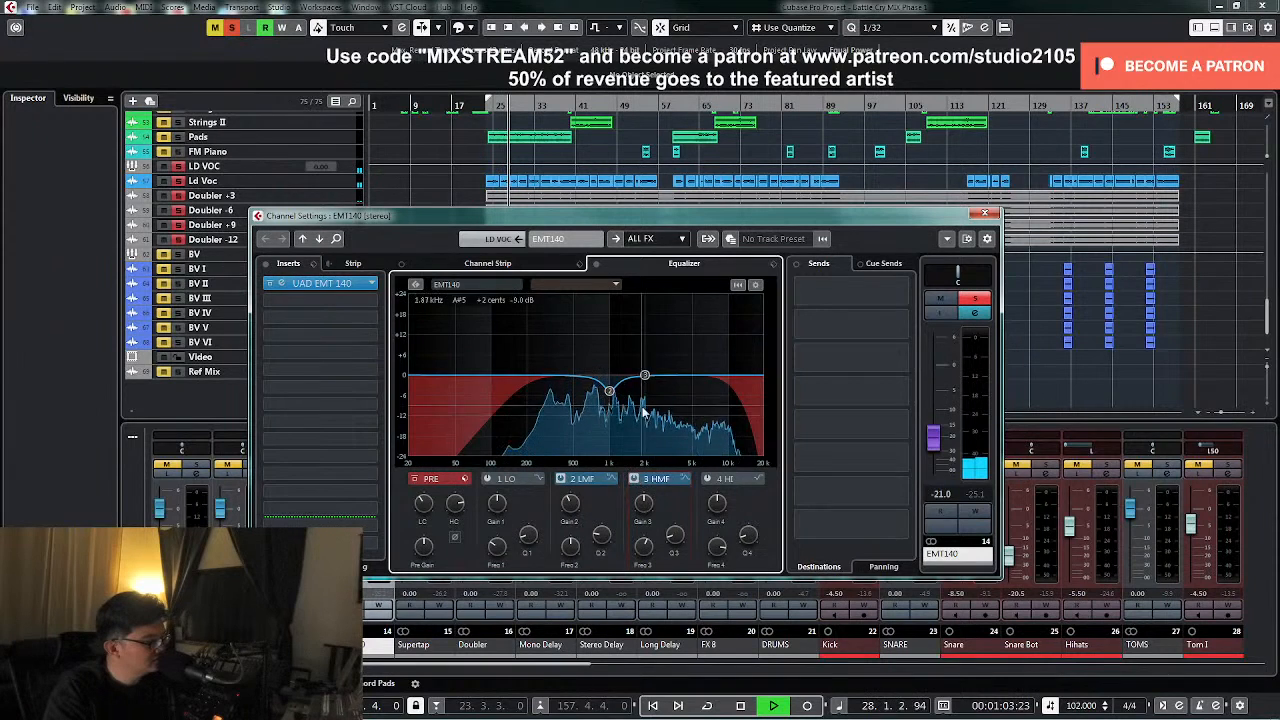
click(634, 479)
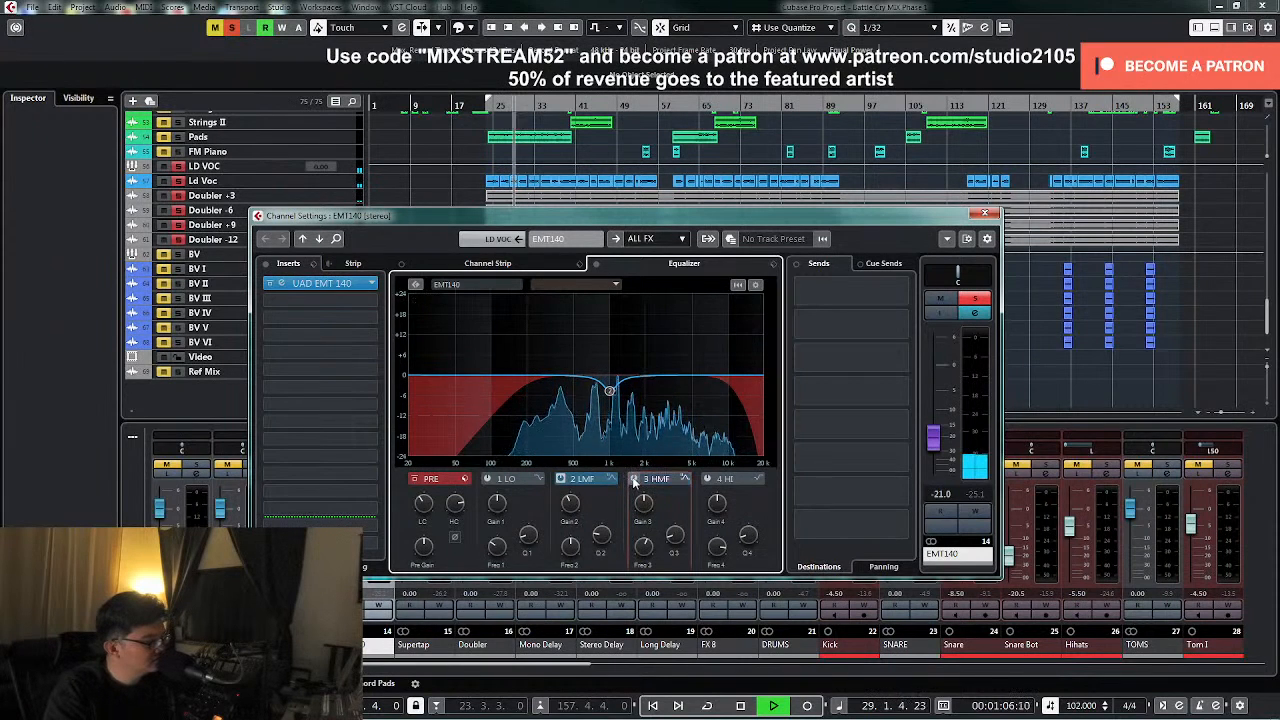
drag(613, 391, 609, 400)
click(647, 479)
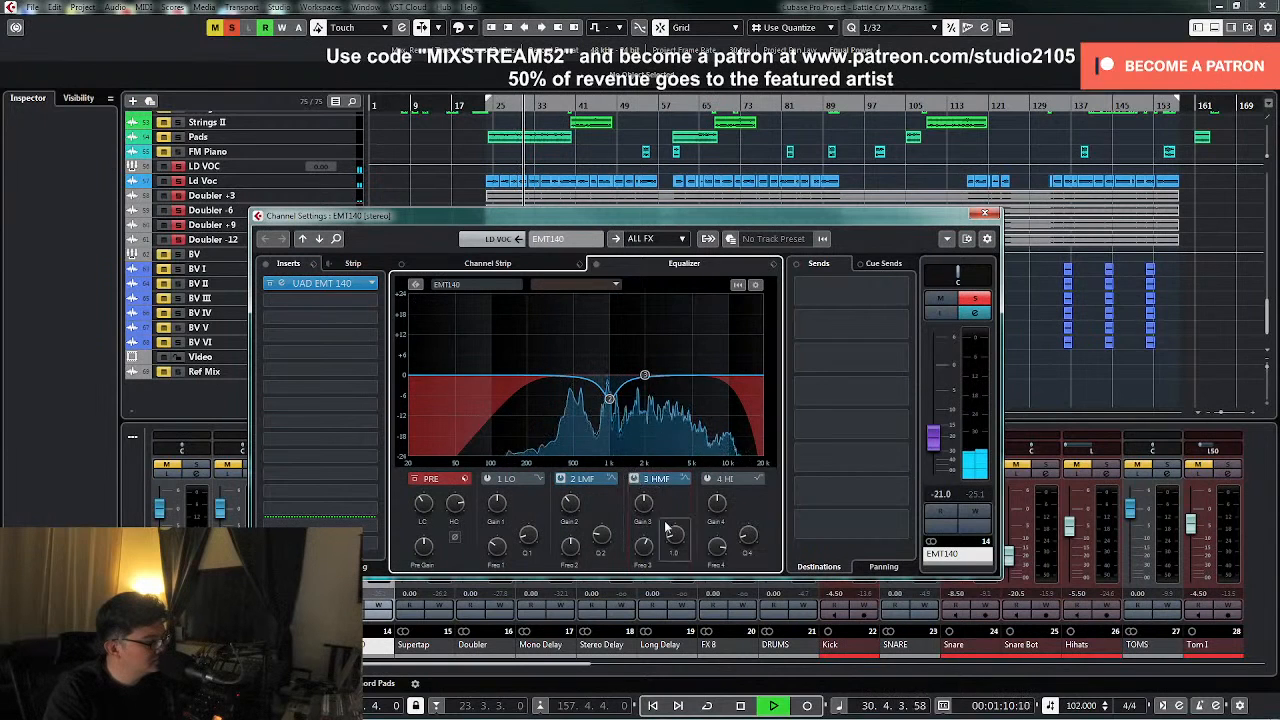
click(634, 479)
- Enable EMT140's HI equalizer band as Parametric II, adjust its Q, and boost about 3.7 dB at 7.18 kHz
click(710, 479)
key(space)
click(759, 479)
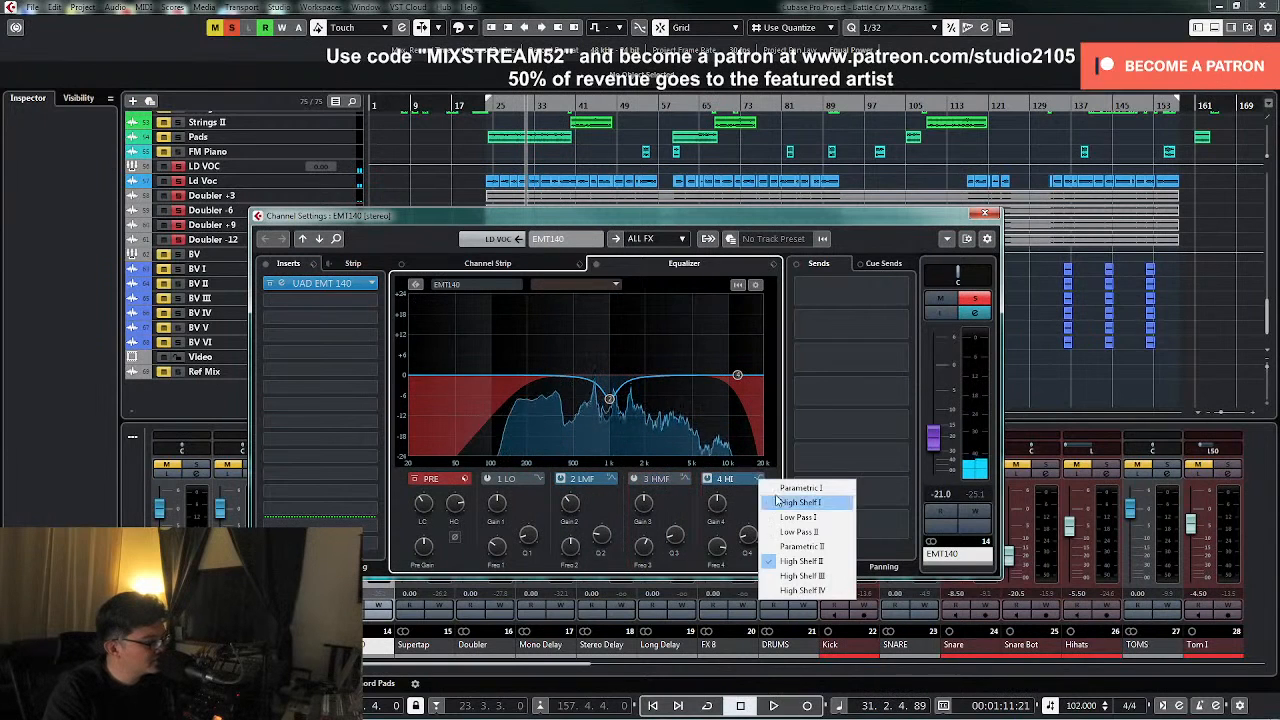
click(800, 546)
key(space)
drag(738, 376, 706, 362)
drag(747, 536, 745, 548)
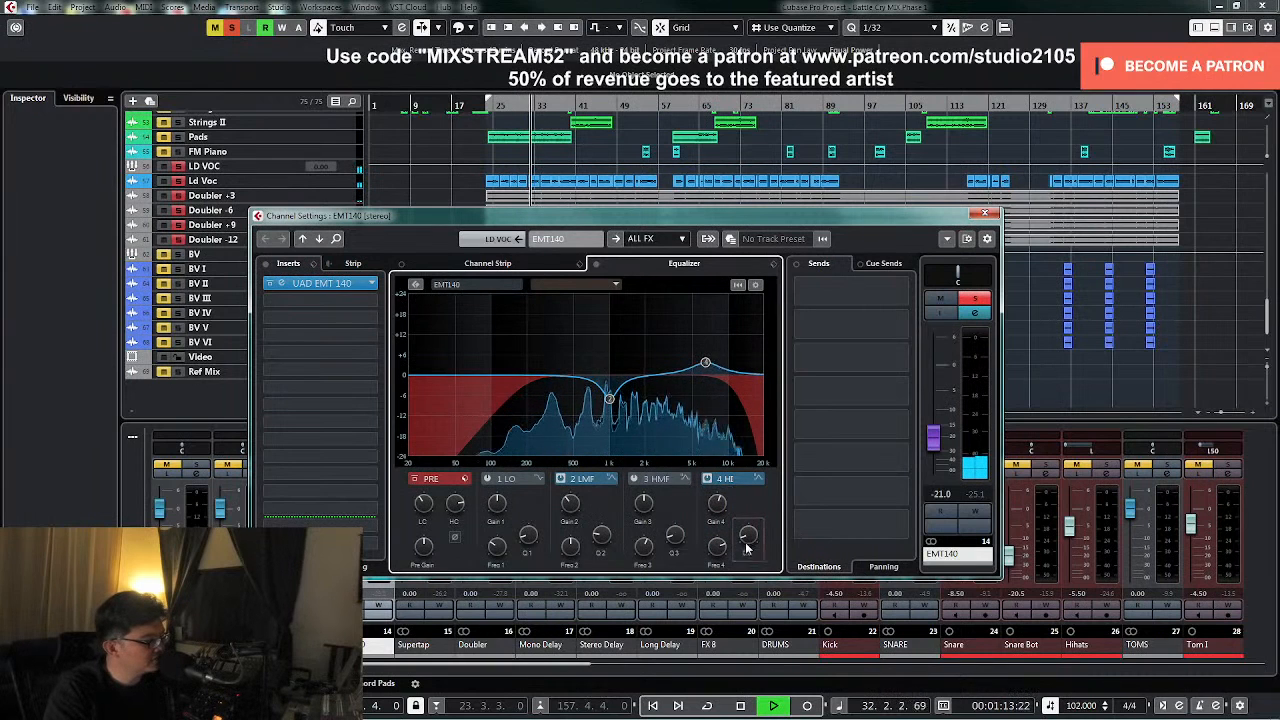
drag(706, 364, 712, 367)
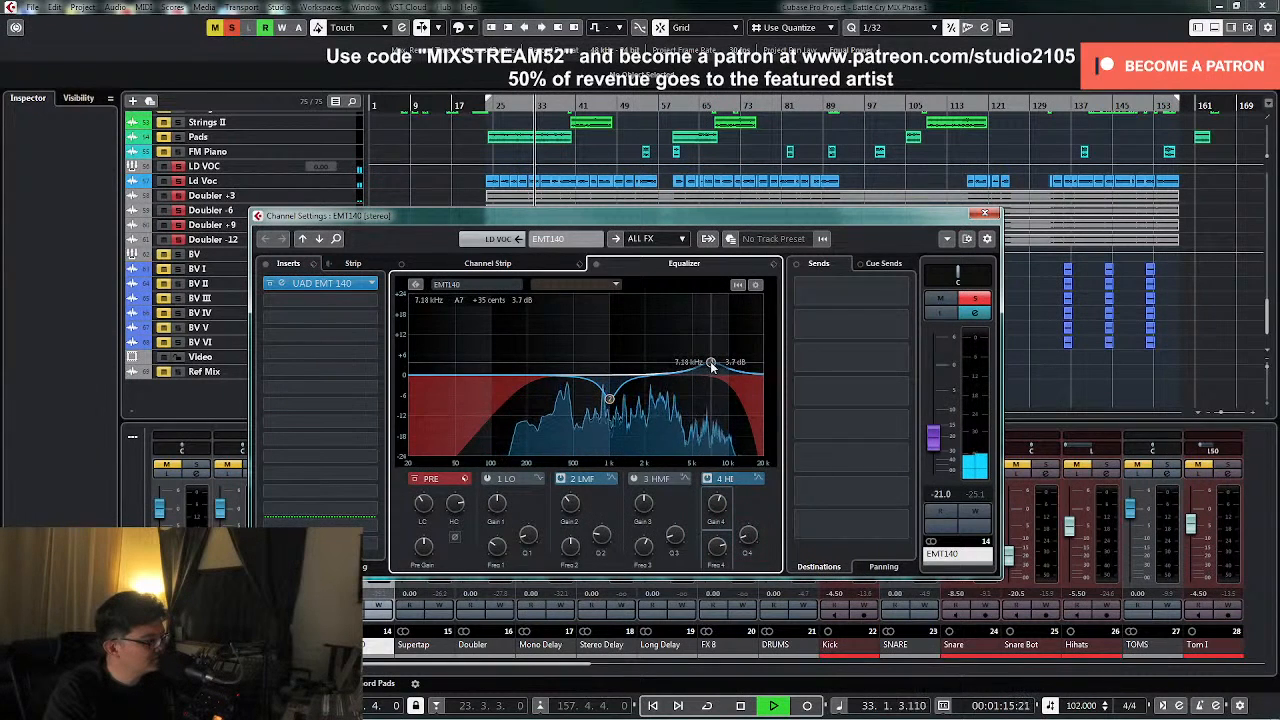
- Unsolo EMT140, audition it in the mix from bar 23, set its level to -19.0, and stop playback
click(974, 299)
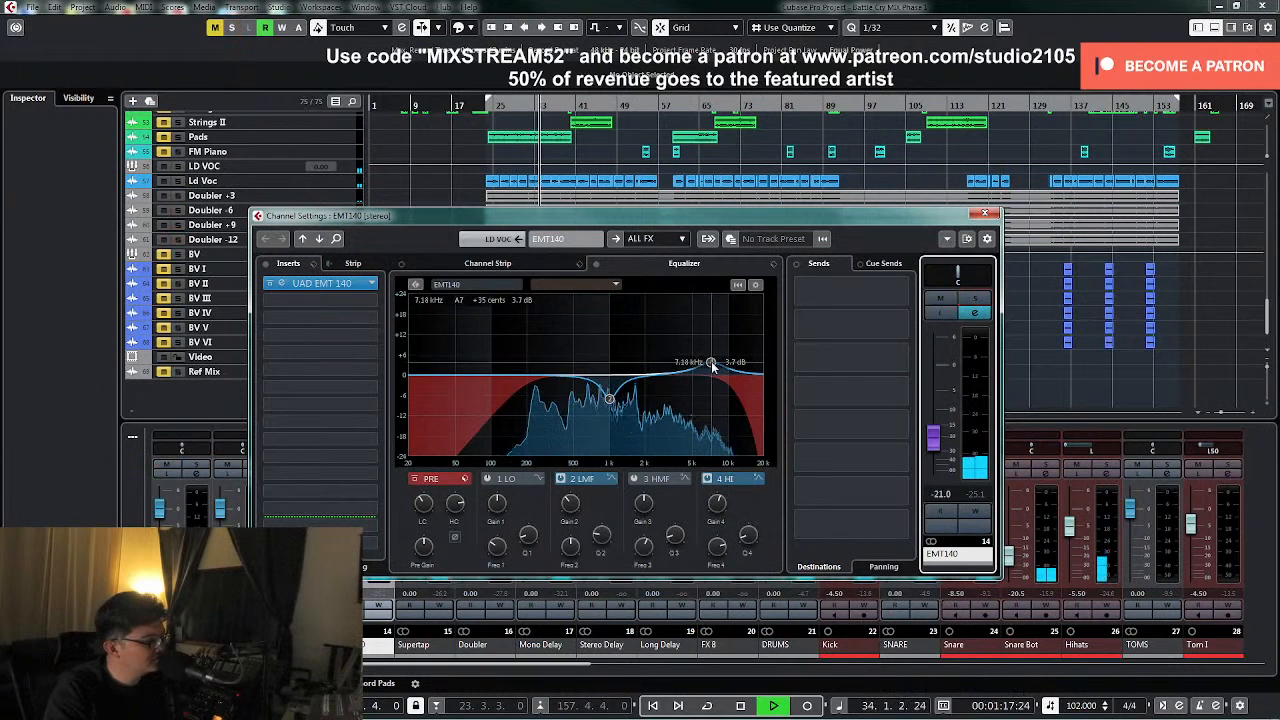
drag(937, 444, 937, 439)
key(KP_1)
mouse_move(933, 441)
mouse_down()
mouse_move(934, 422)
mouse_move(937, 446)
mouse_up()
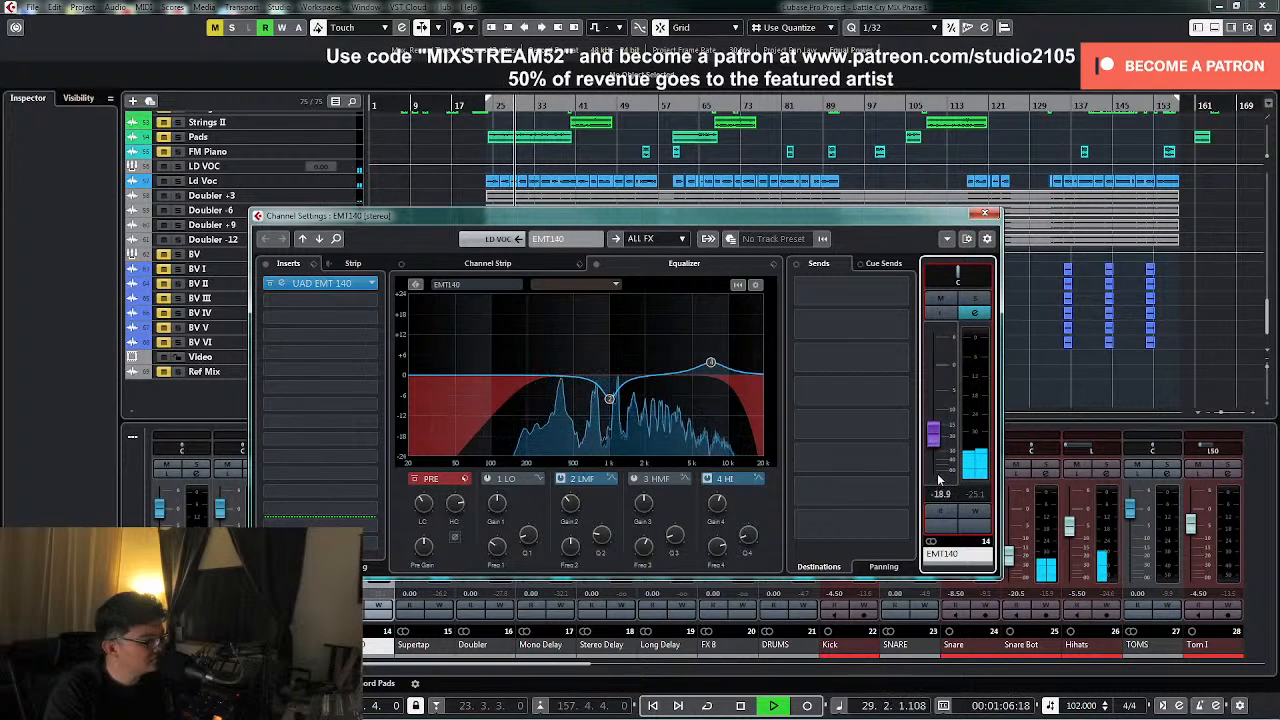
double_click(942, 494)
text(-19)
key(Return)
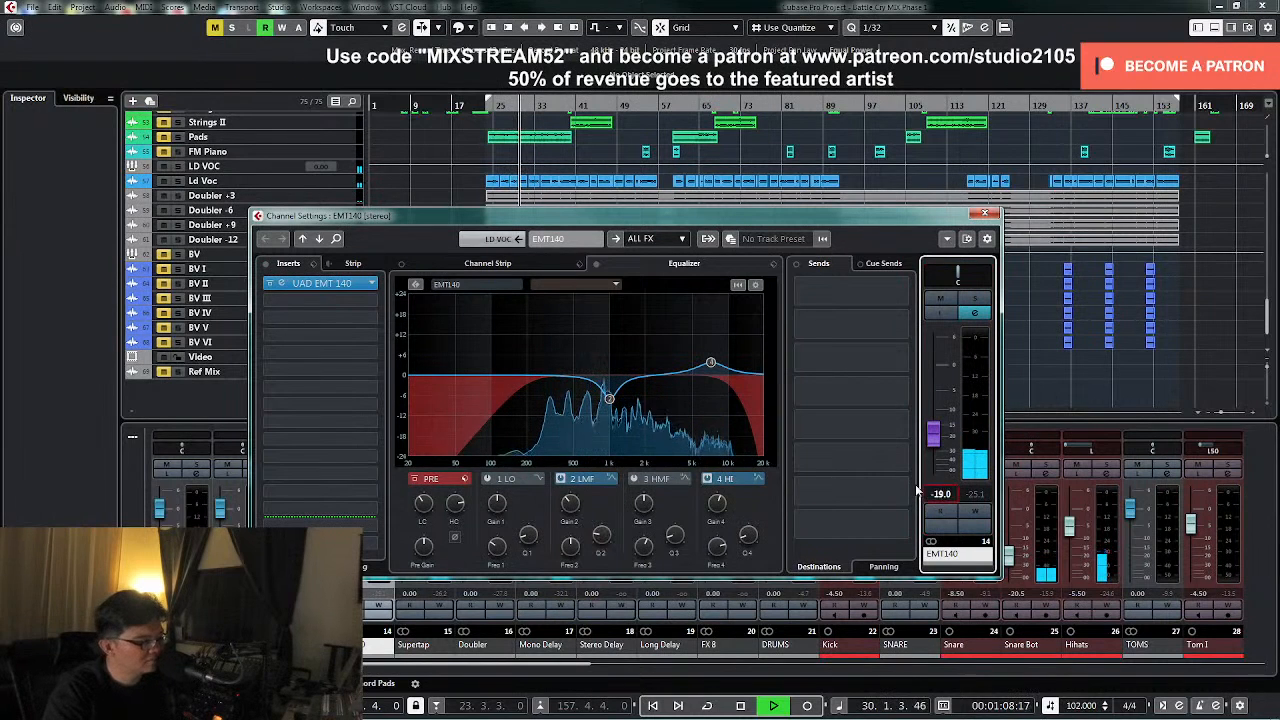
click(984, 213)
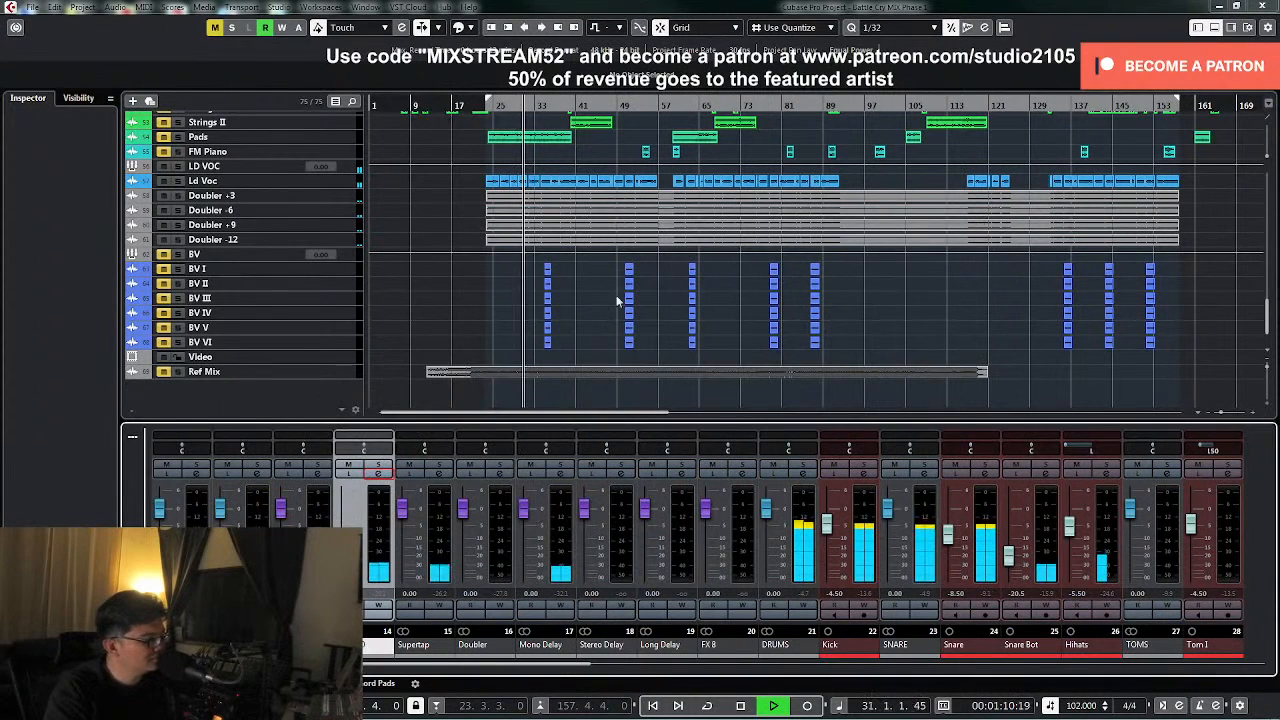
key(space)
- Move the playhead to bar 38 and examine the sends in LD VOC's channel settings
scroll(610, 260, up, 3)
scroll(594, 153, down, 3)
click(561, 106)
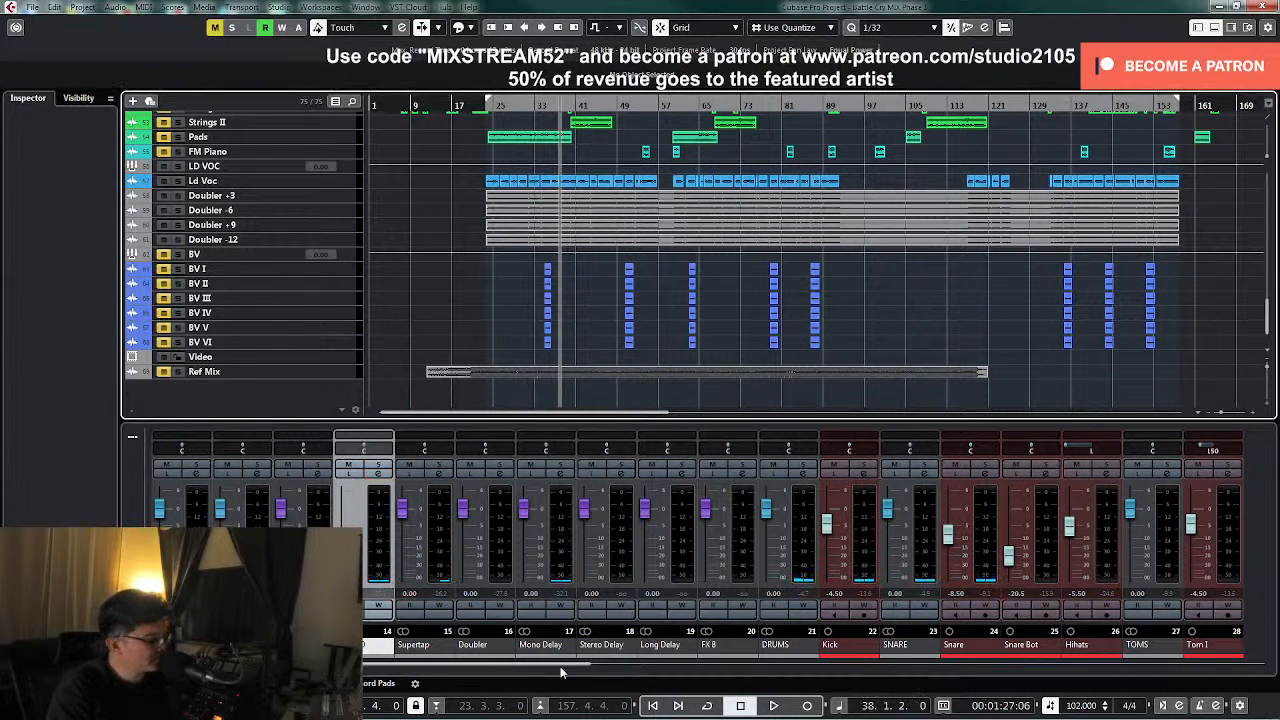
drag(566, 670, 1142, 668)
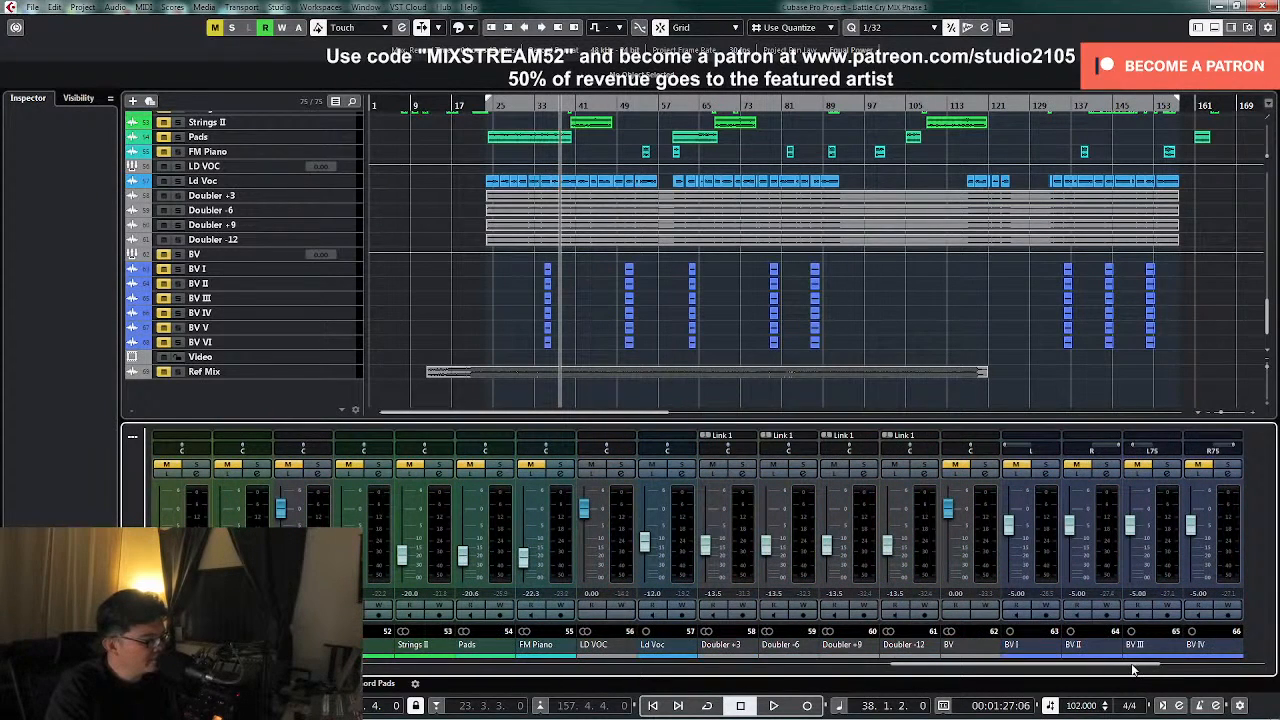
click(618, 478)
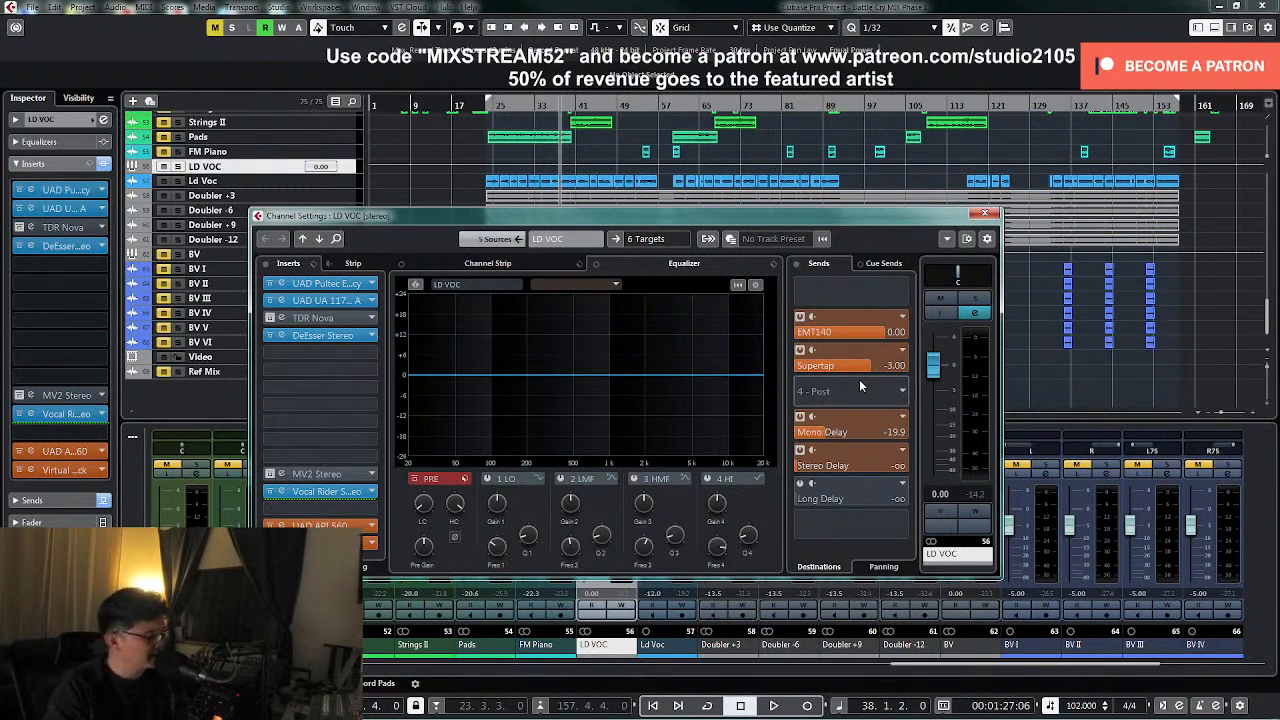
right_click(982, 219)
click(936, 221)
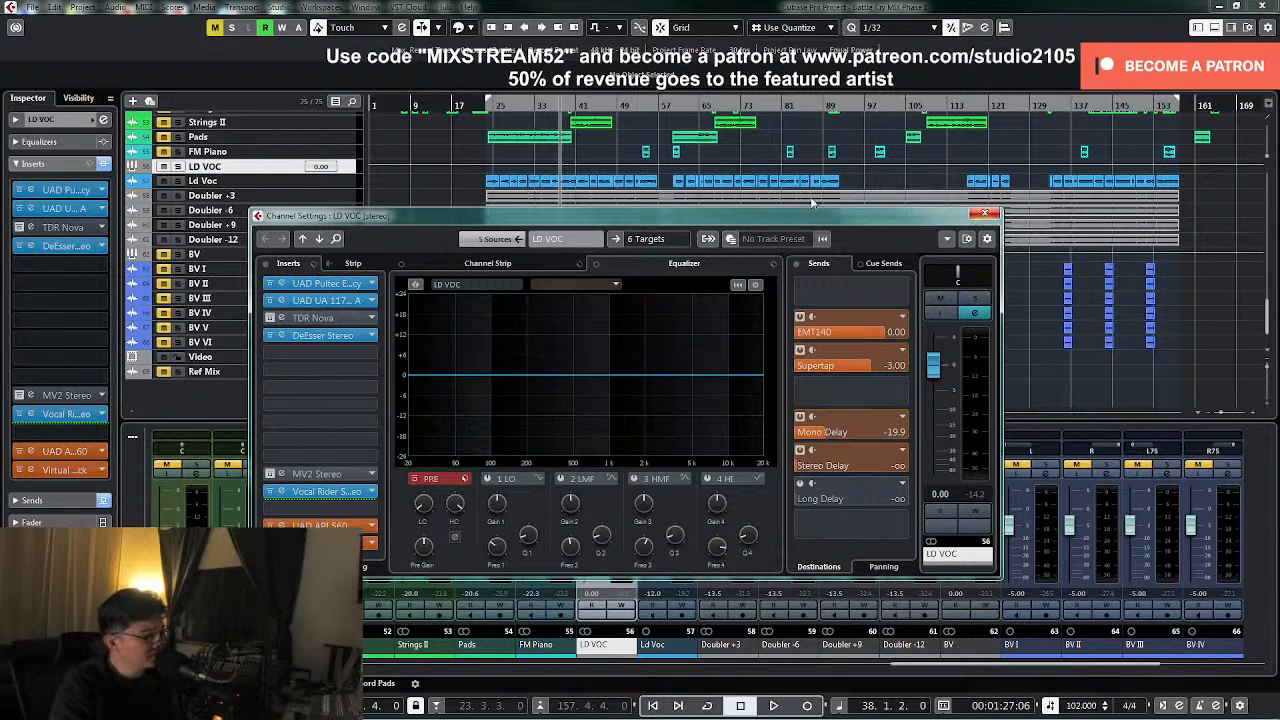
- Move the playhead to bar 45 and raise LD VOC's Stereo Delay send to -26.6 while playing
drag(575, 107, 567, 108)
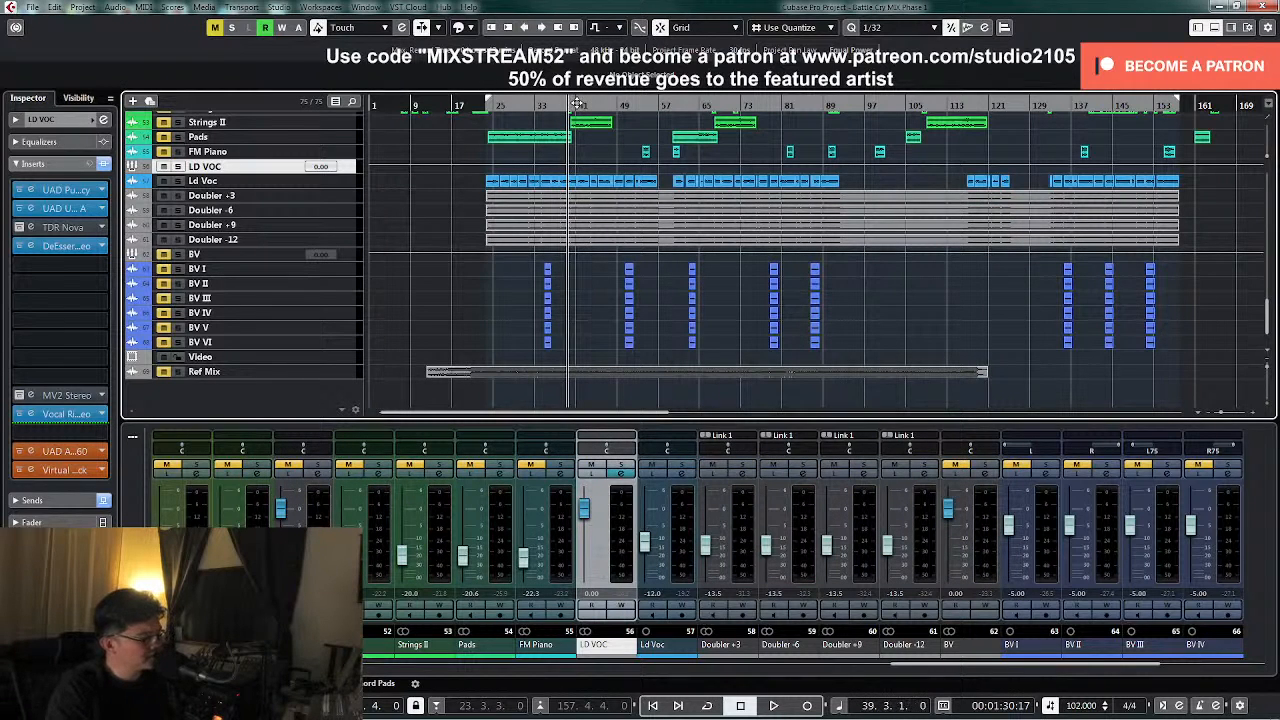
click(624, 476)
click(600, 105)
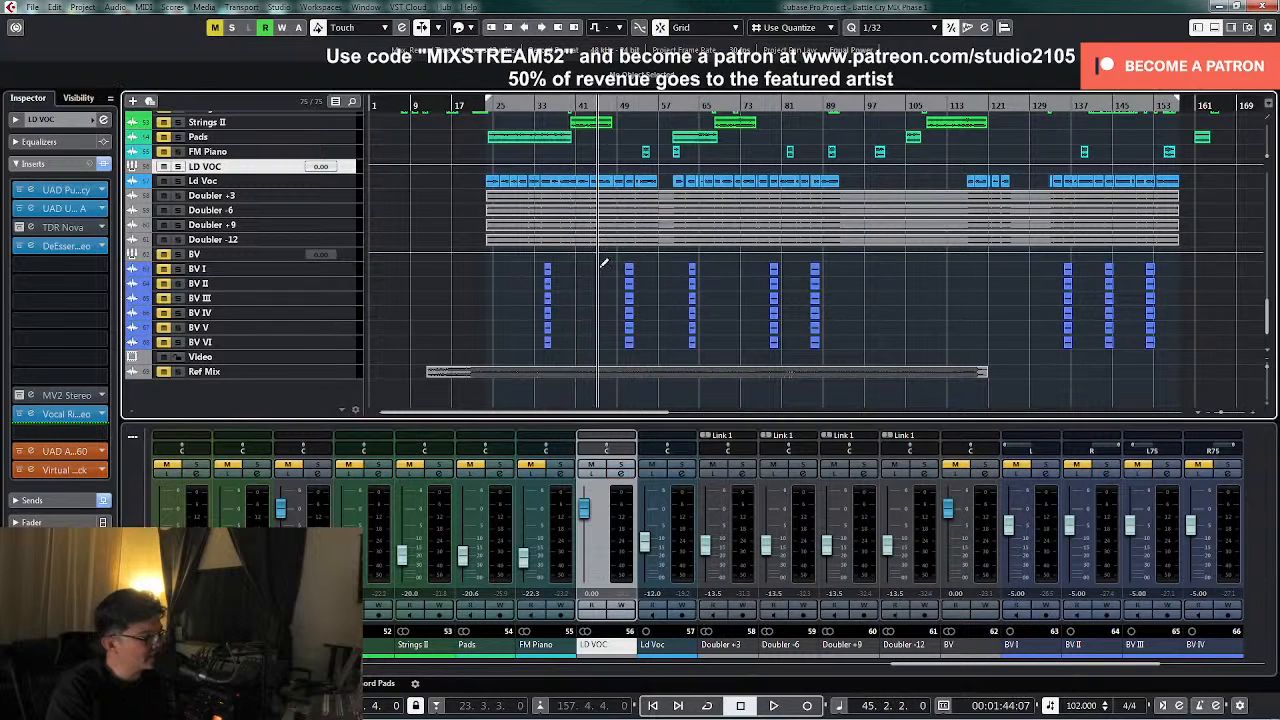
click(626, 475)
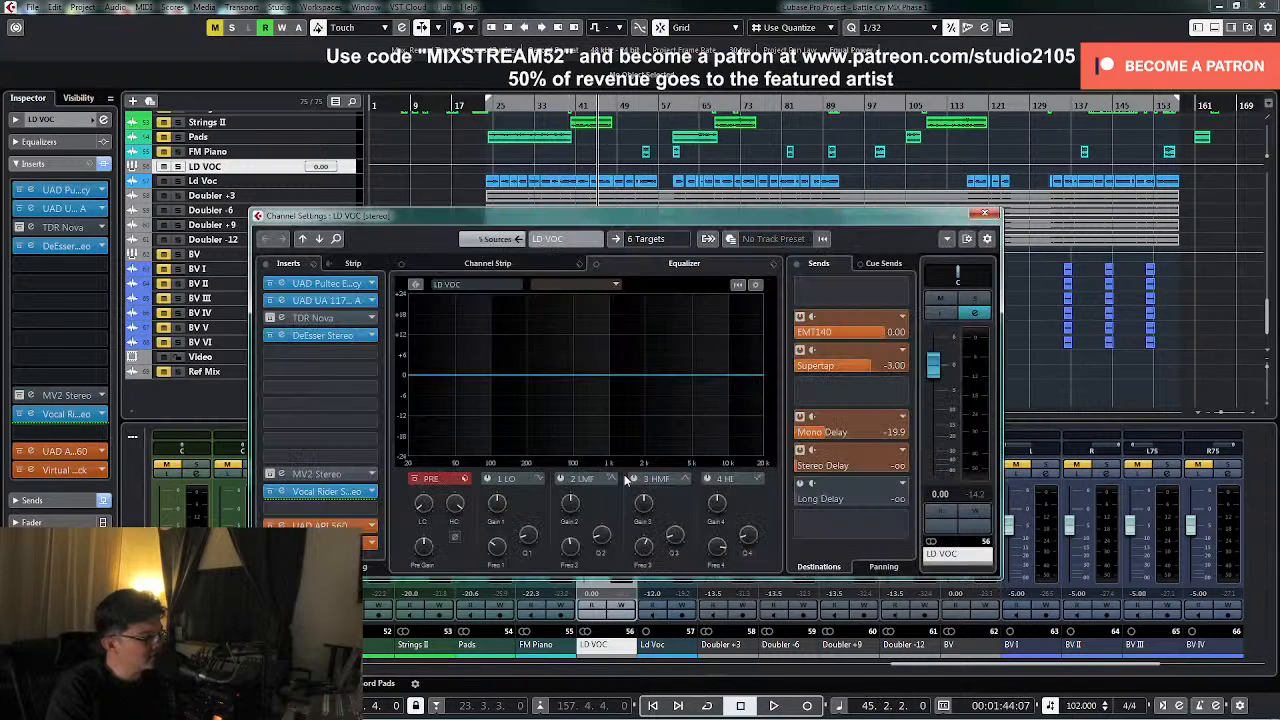
click(838, 467)
key(space)
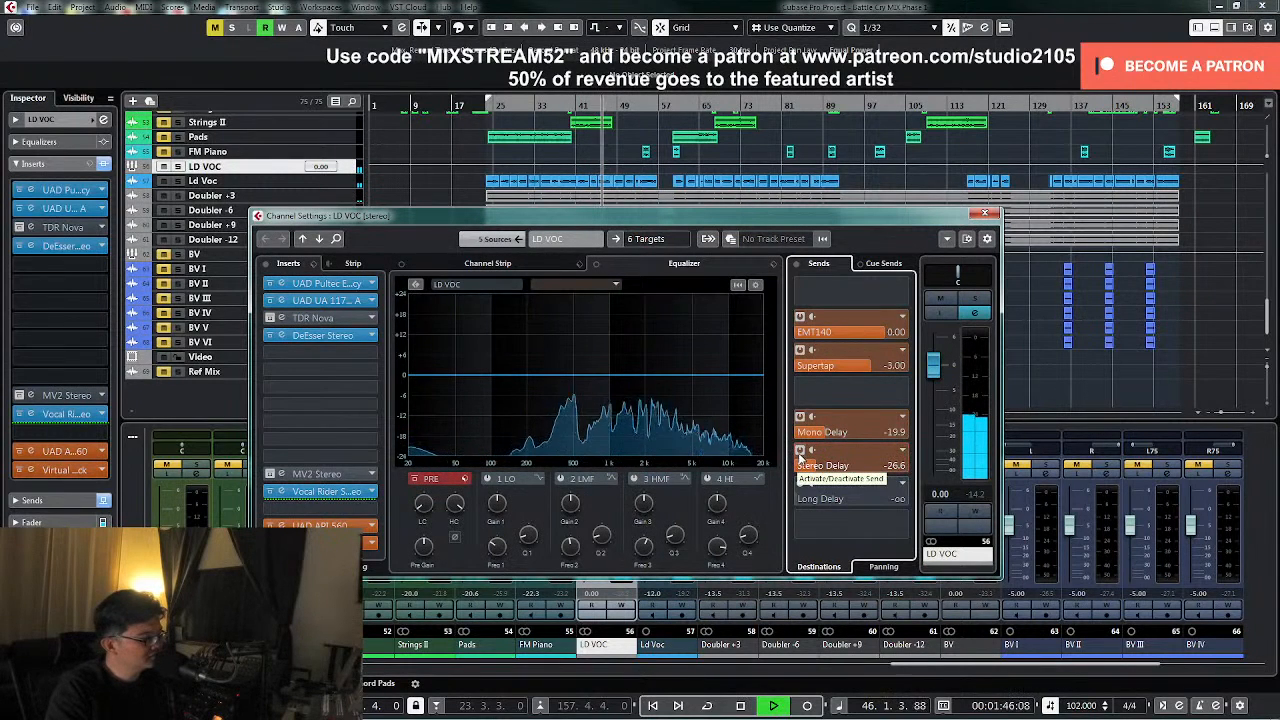
- Raise LD VOC's Stereo Delay send to -23.0 during playback and stop the transport
drag(811, 469, 823, 470)
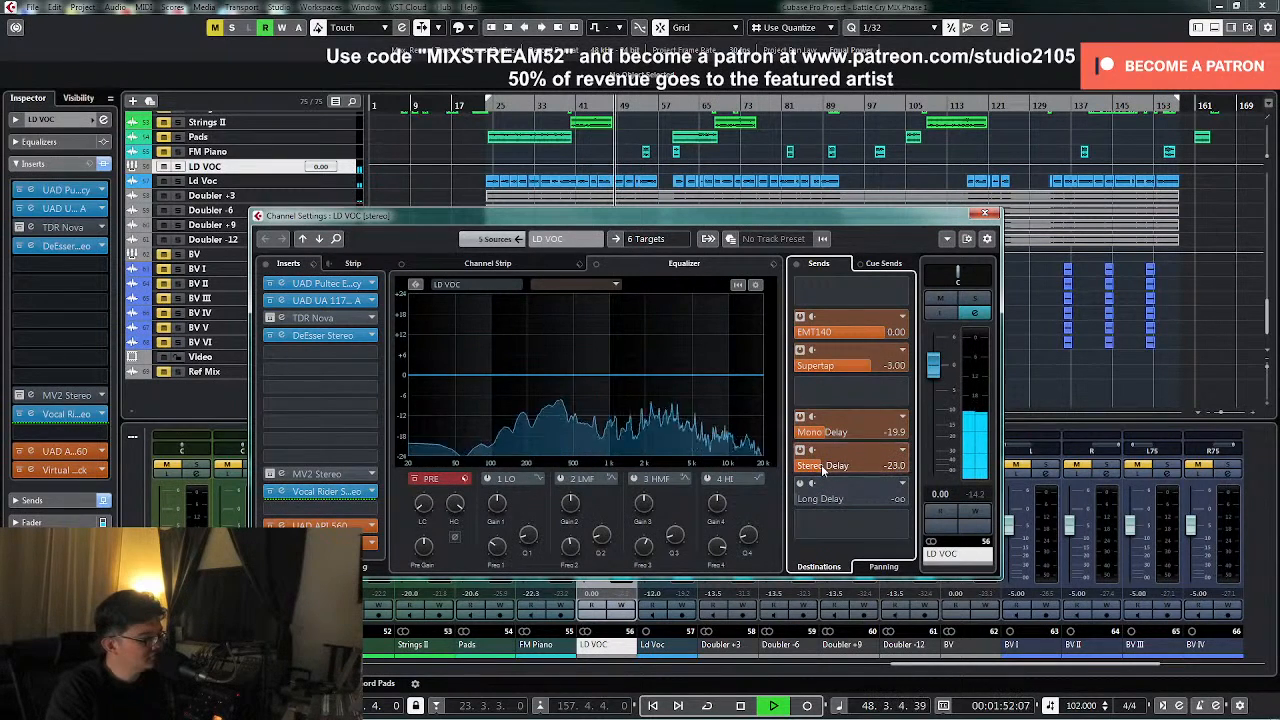
key(space)
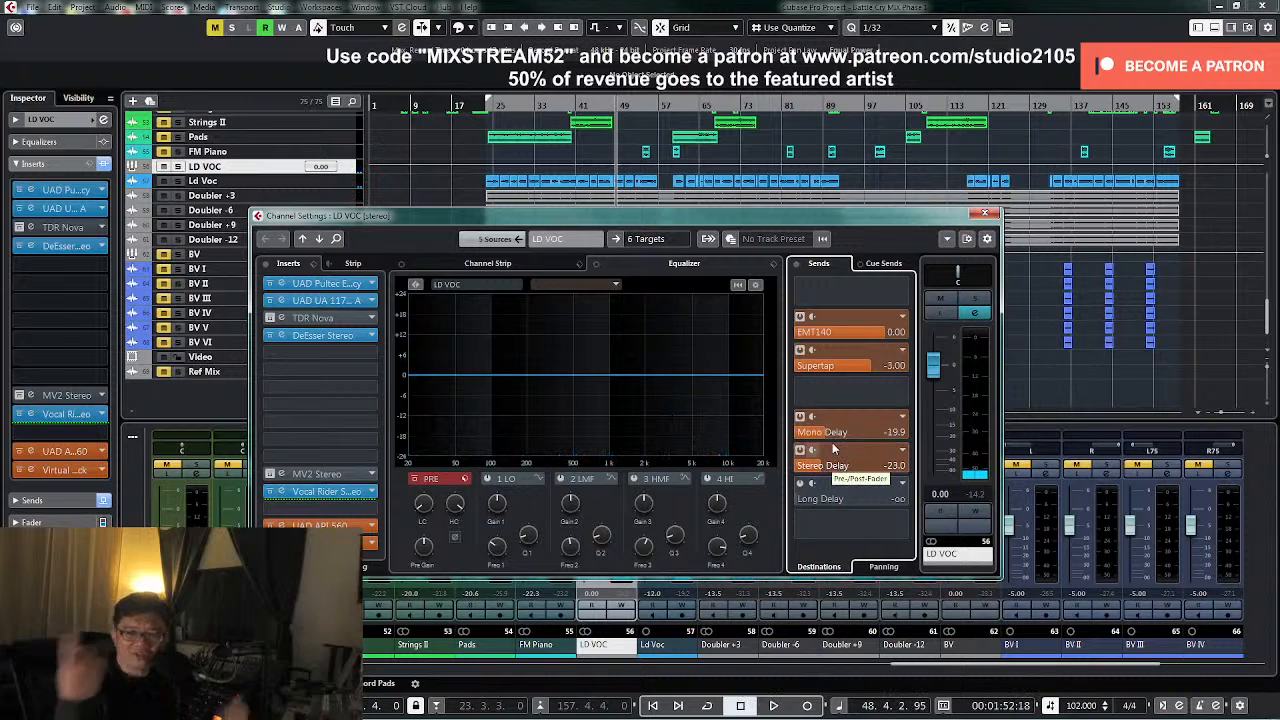
- Examine the bx_delay2500 settings behind LD VOC's Stereo Delay send and close the plug-in and channel windows
right_click(833, 450)
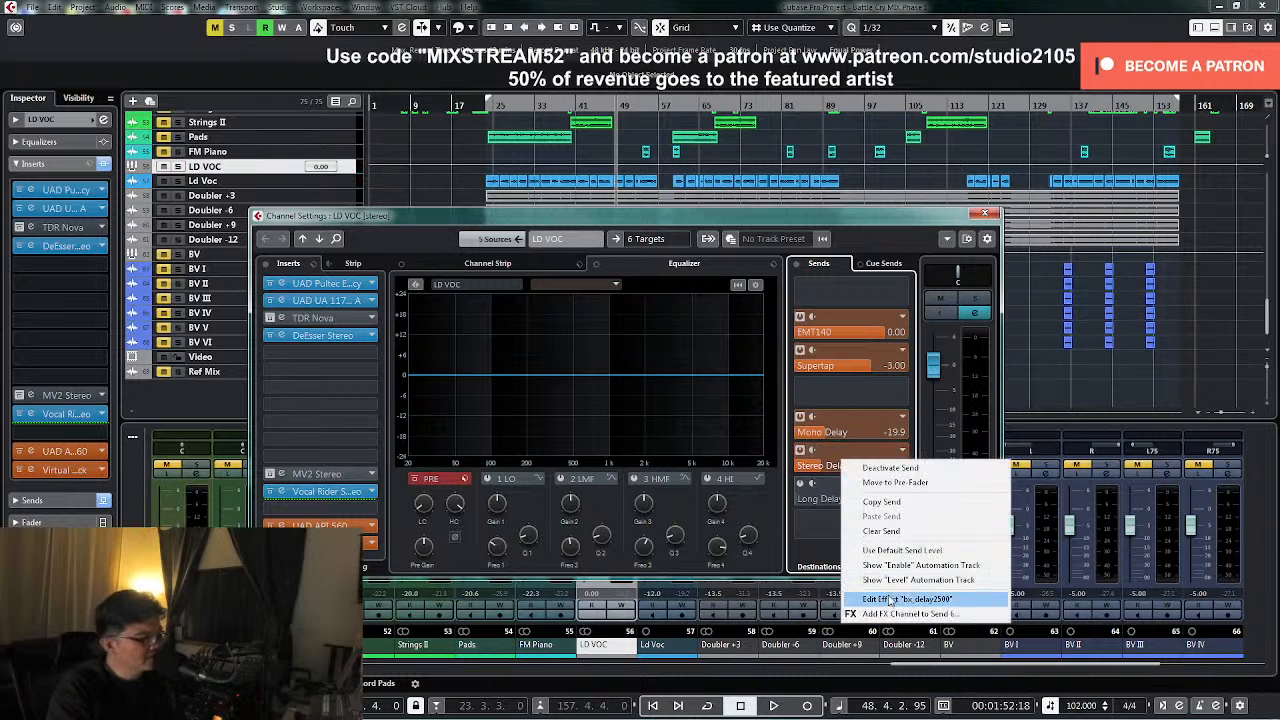
click(465, 215)
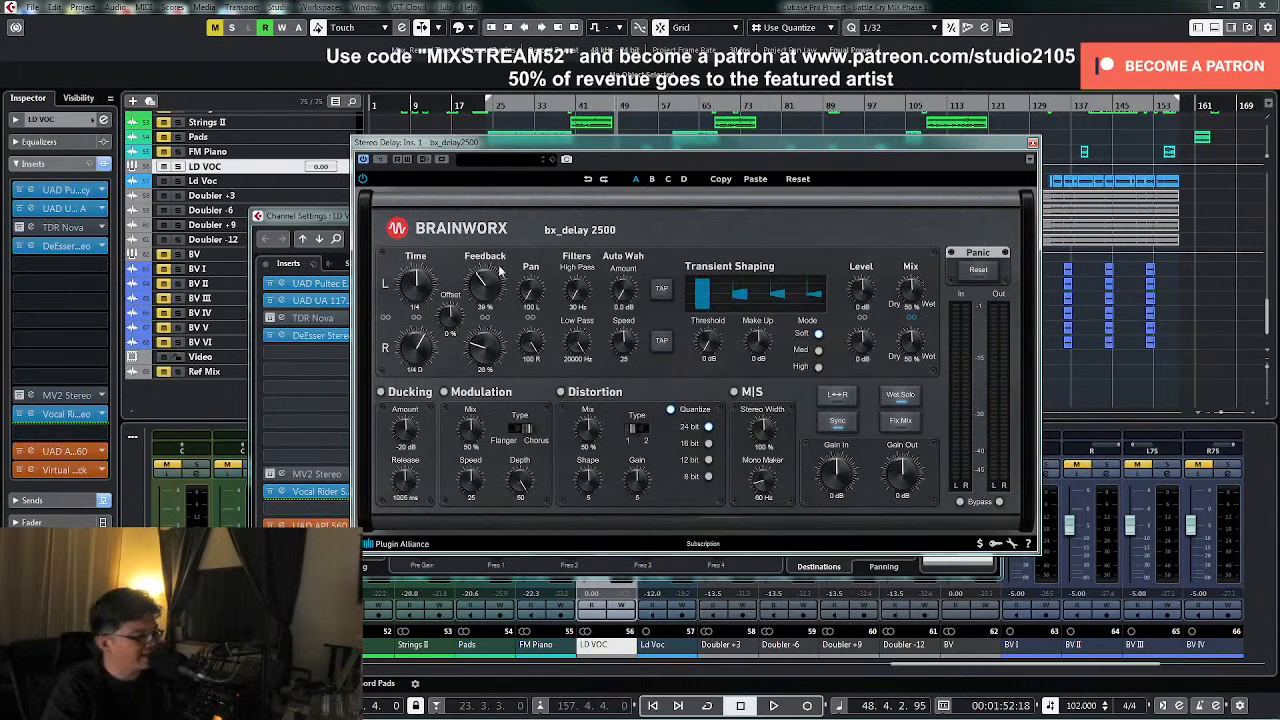
click(1032, 143)
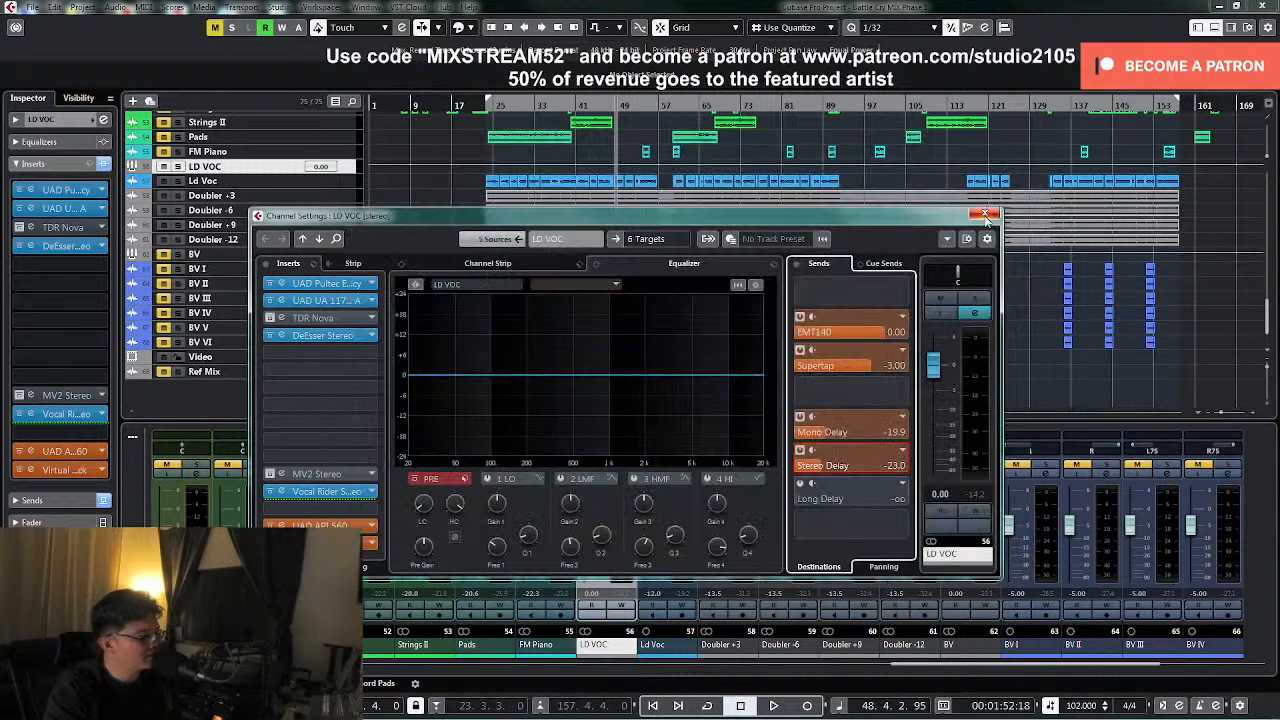
click(988, 213)
- Play from bar 38 with LD VOC's automation write enabled and record the Stereo Delay send switching on just before bar 47
click(565, 109)
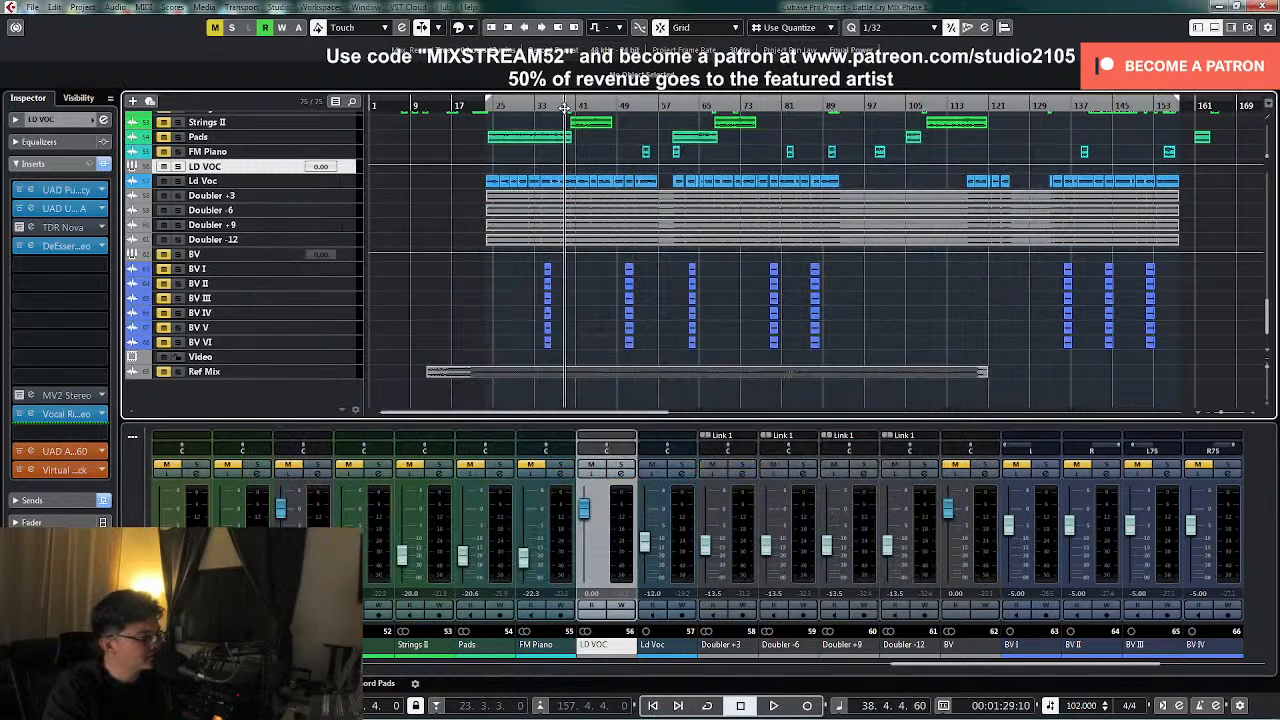
click(622, 475)
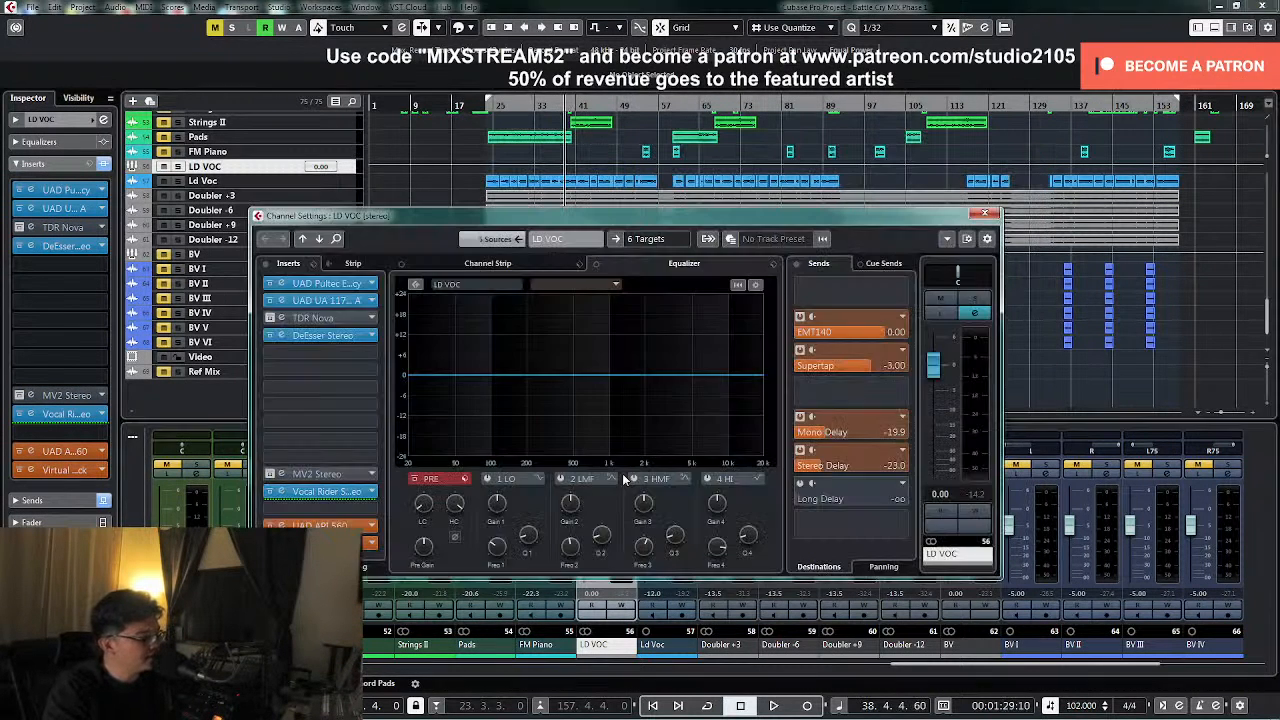
click(975, 512)
key(space)
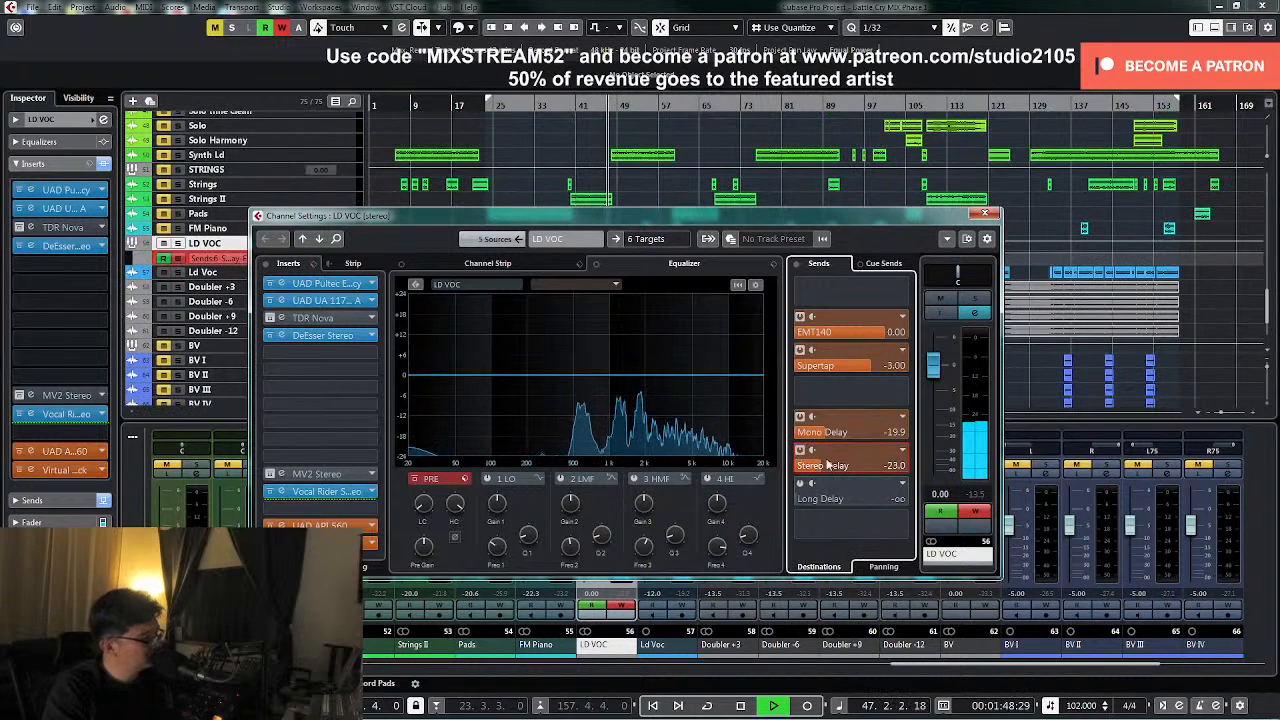
click(975, 513)
click(984, 214)
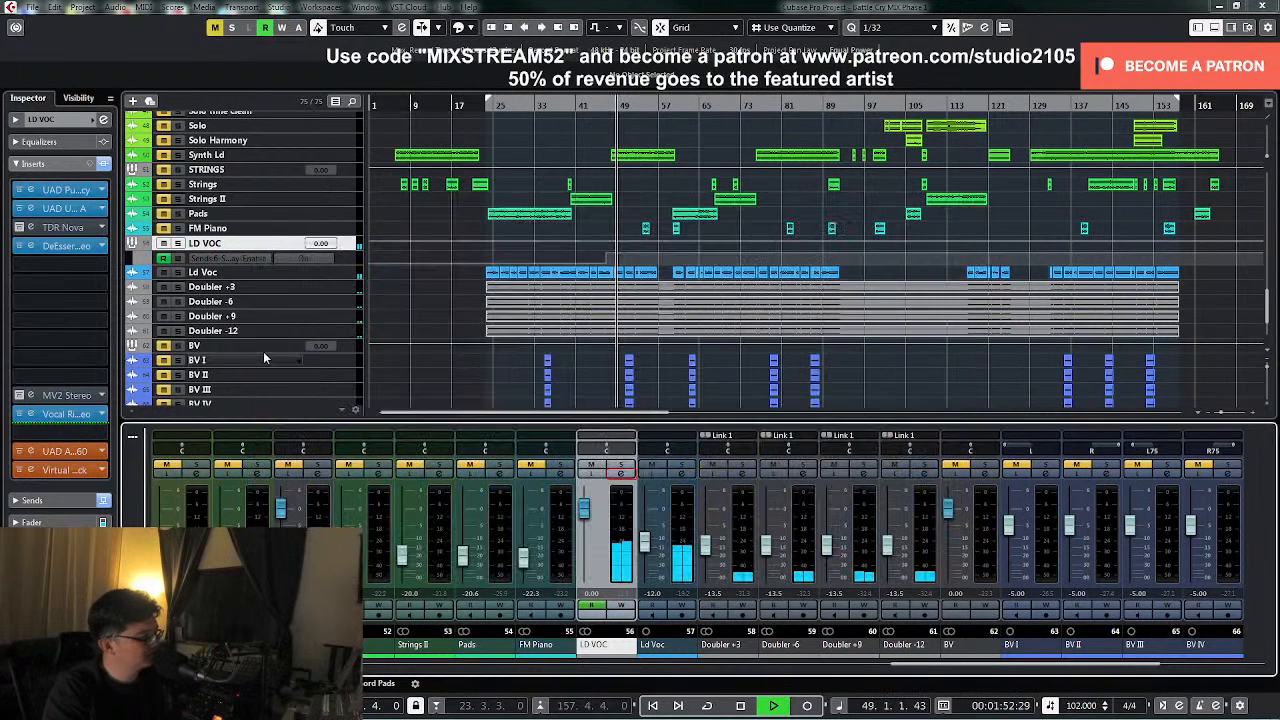
- Raise LD VOC's Stereo Delay send to -21.2 and write automation that switches it off at bar 57
click(349, 260)
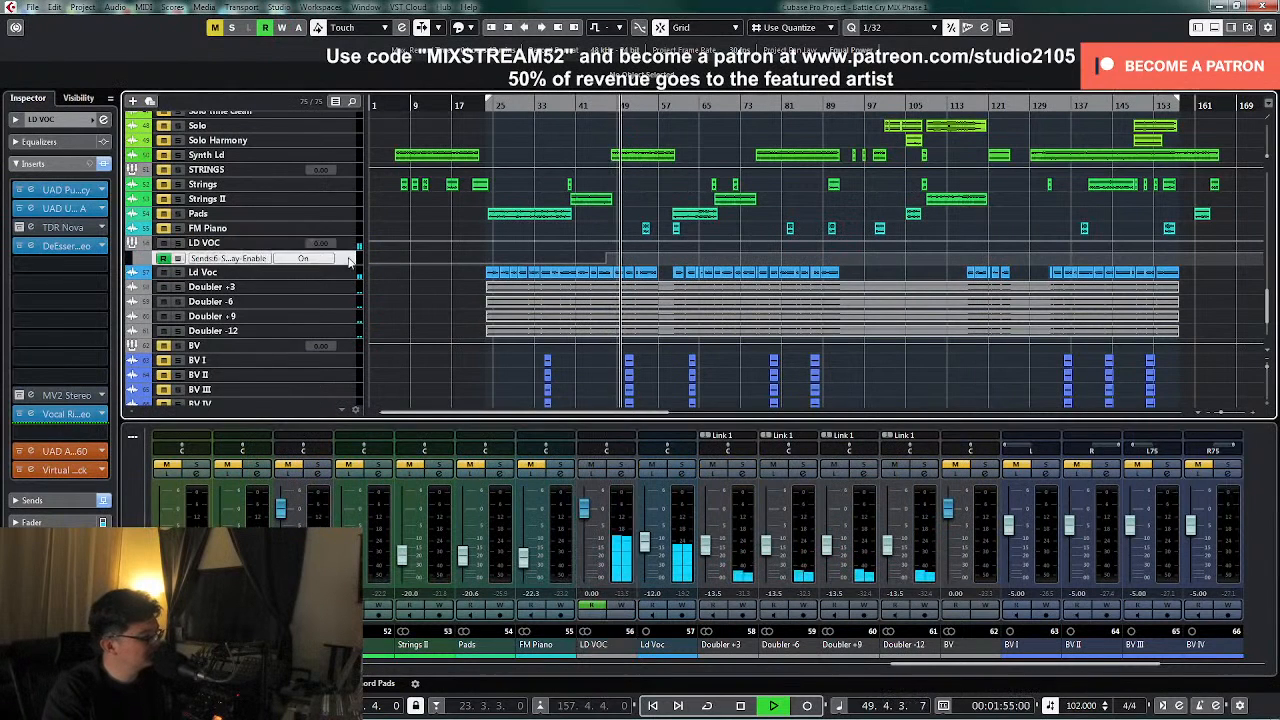
click(346, 248)
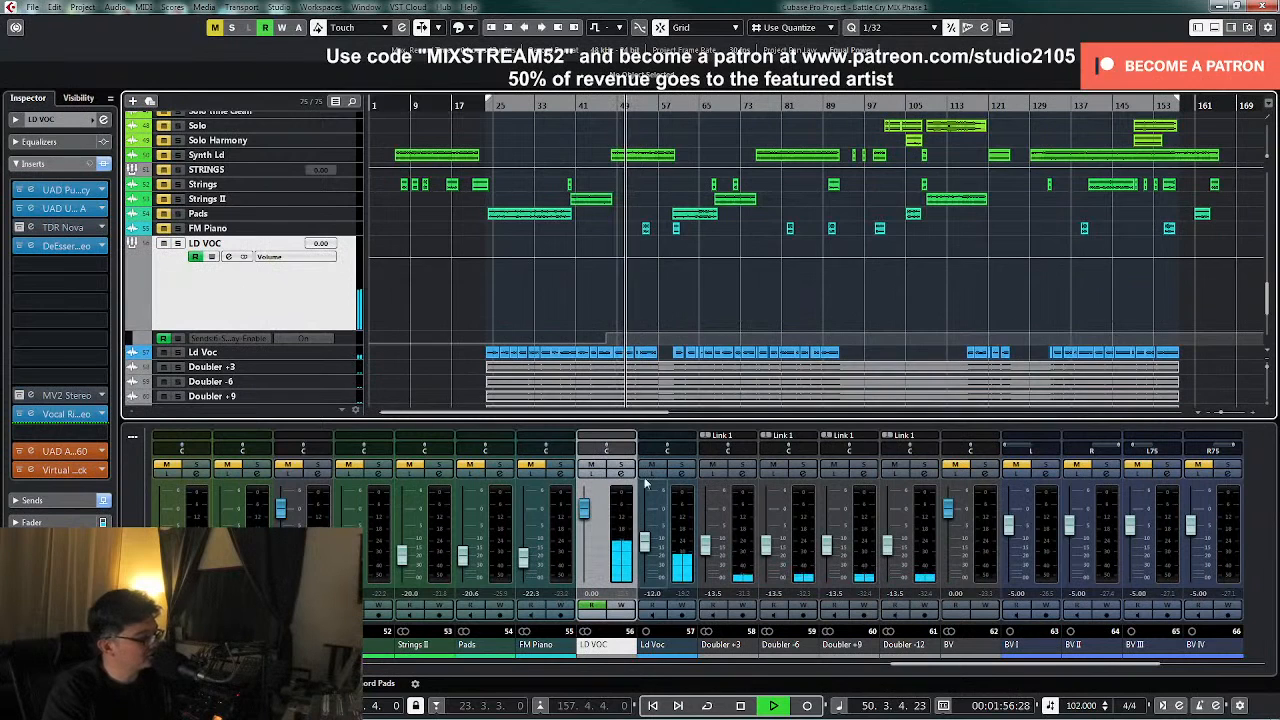
scroll(576, 315, down, 4)
click(621, 474)
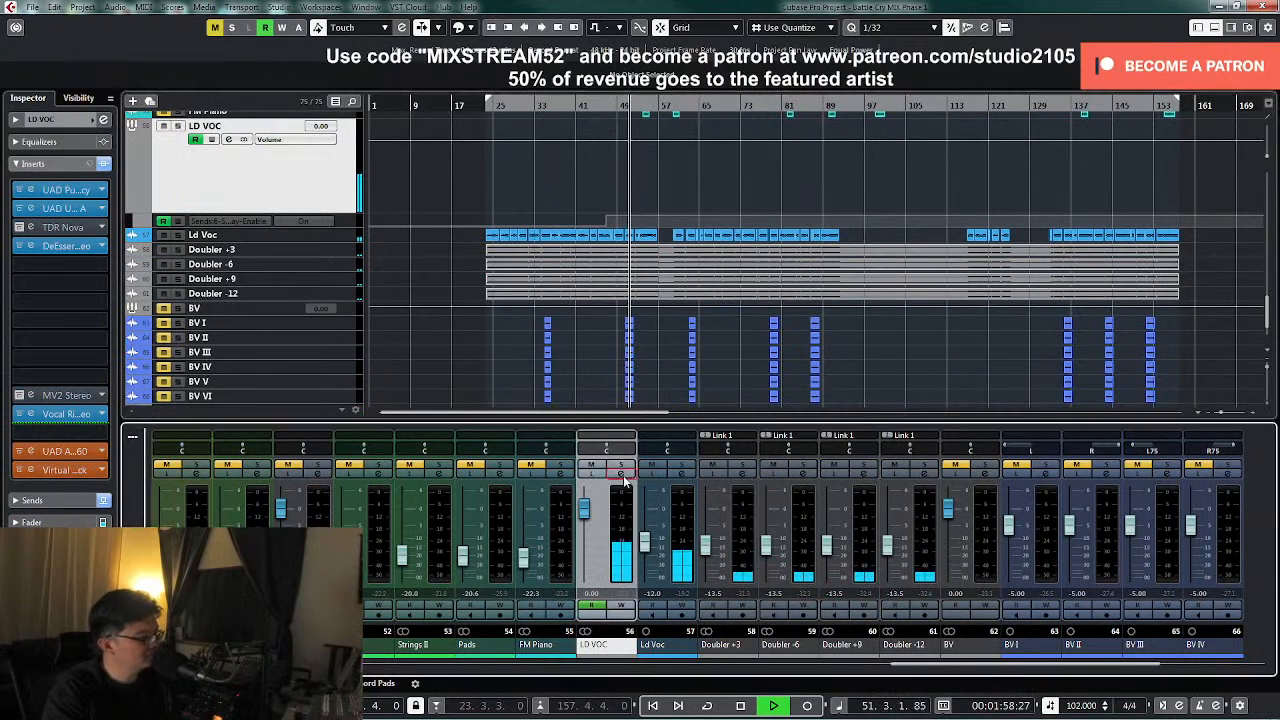
click(826, 470)
drag(826, 470, 830, 472)
key(w)
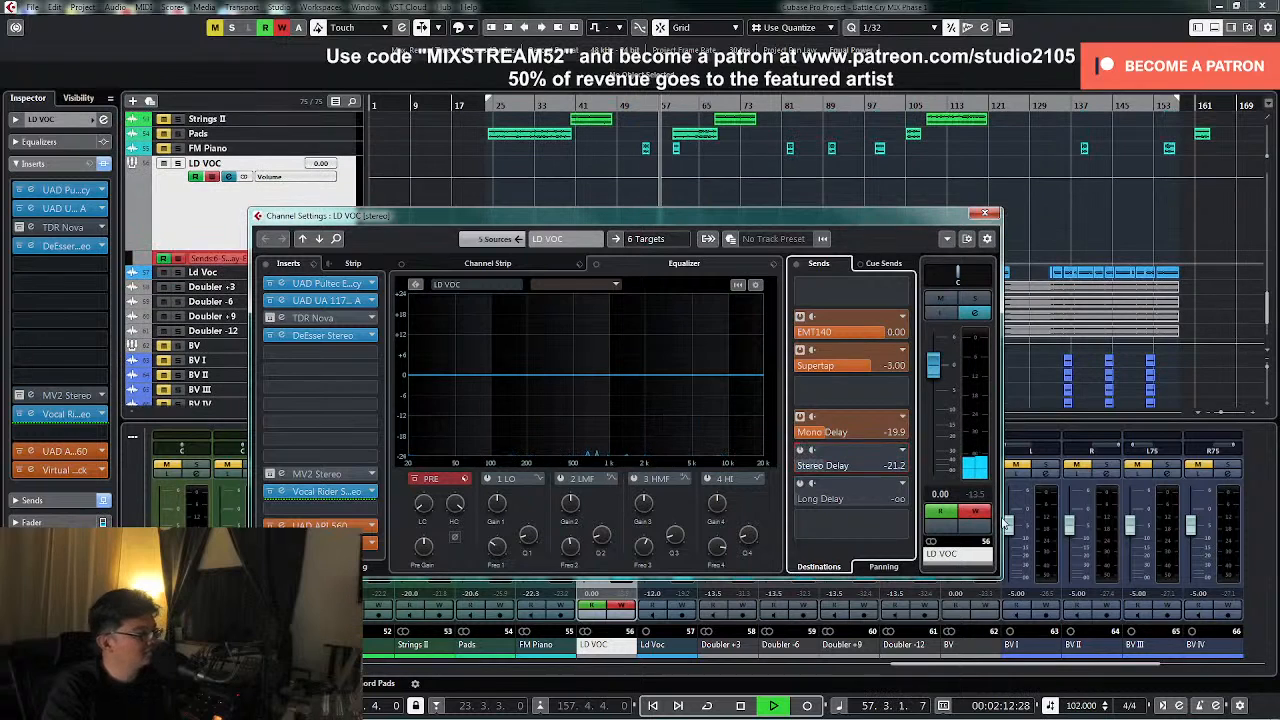
click(984, 213)
key(space)
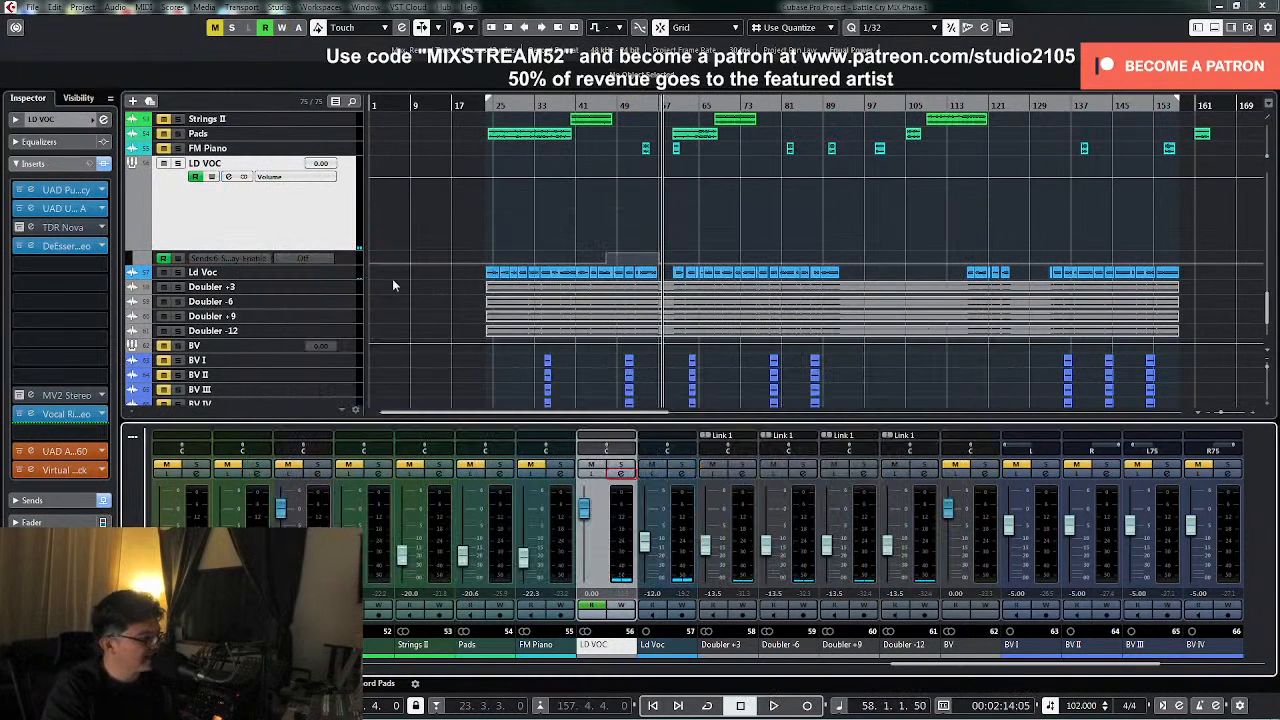
- Enlarge the Stereo Delay send's Enable automation lane and move its switch-on point to 47.4.3.60
click(347, 277)
key(z)
click(611, 104)
key(h)
key(h)
key(h)
key(h)
key(h)
key(h)
key(h)
key(h)
key(h)
key(h)
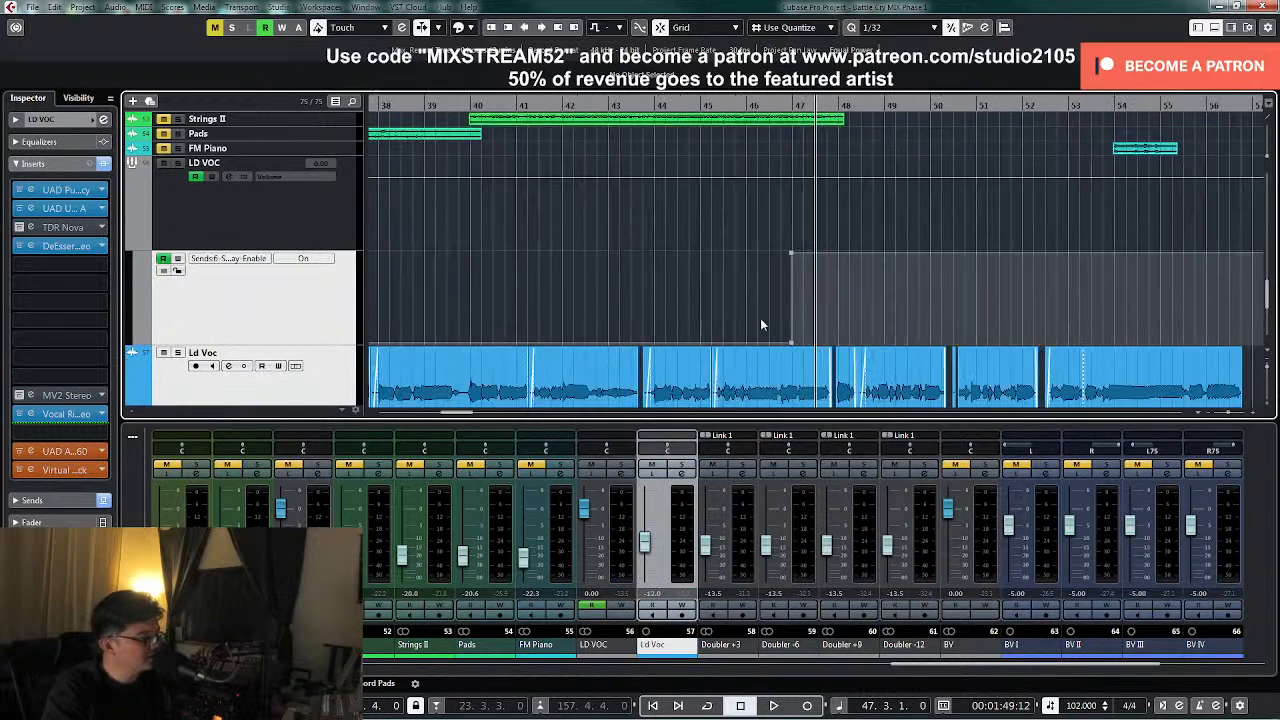
key(h)
scroll(760, 318, down, 2)
drag(782, 197, 843, 206)
- Audition the lead vocal from just before the moved switch-on point near bar 48
click(828, 108)
key(g)
key(g)
key(g)
key(g)
key(g)
key(g)
key(g)
key(g)
key(g)
key(g)
key(g)
key(g)
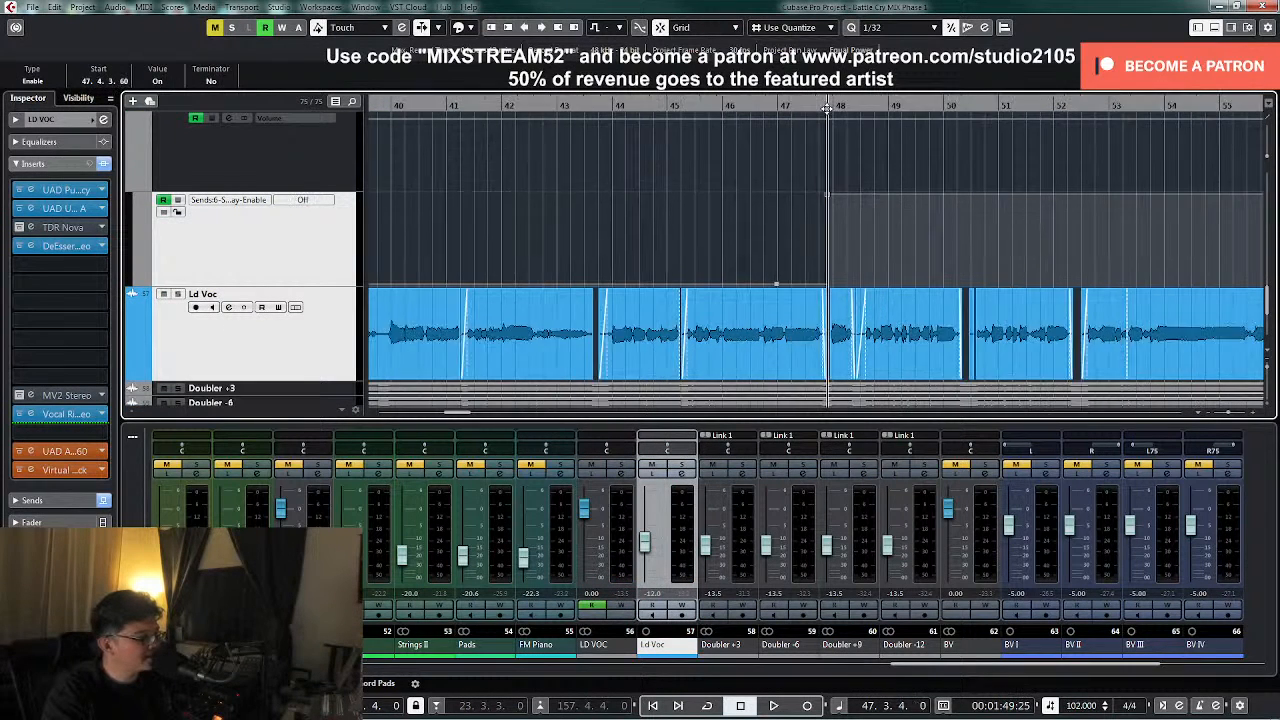
key(space)
key(g)
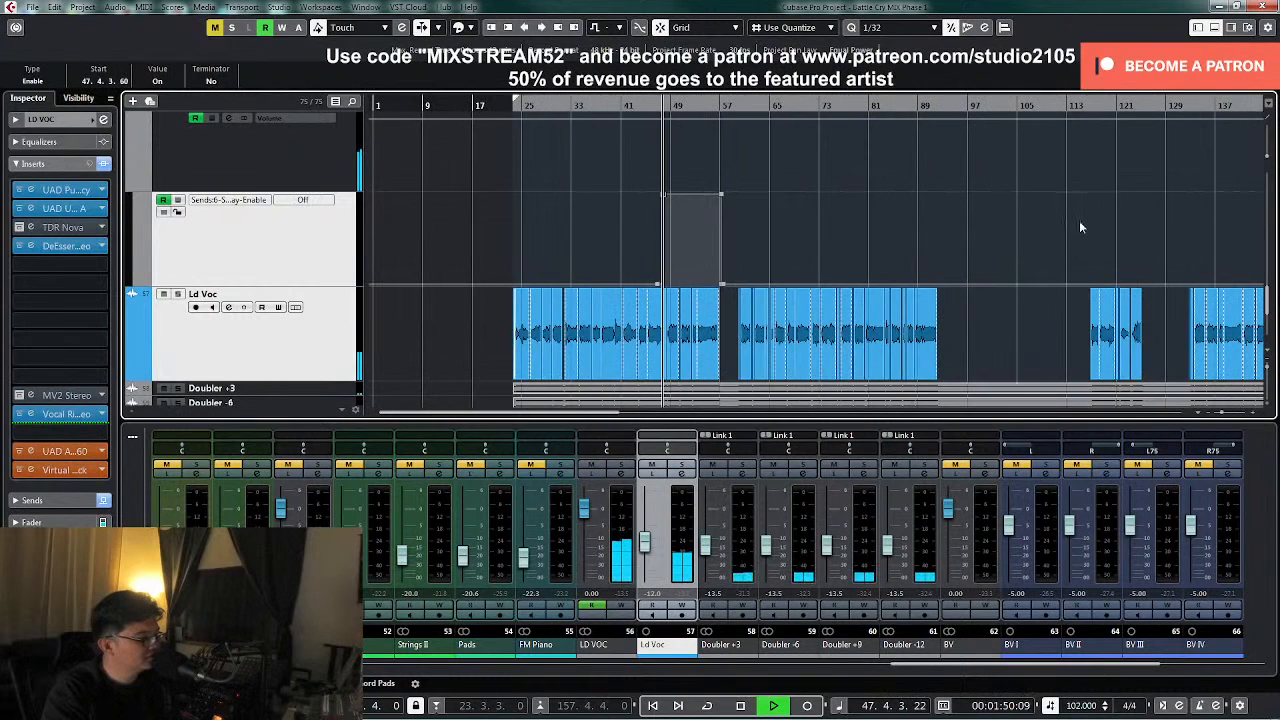
- Audition the lead vocal from bar 75 and draw a switch-on point for the Stereo Delay send just before bar 76
scroll(1079, 220, down, 2)
click(835, 108)
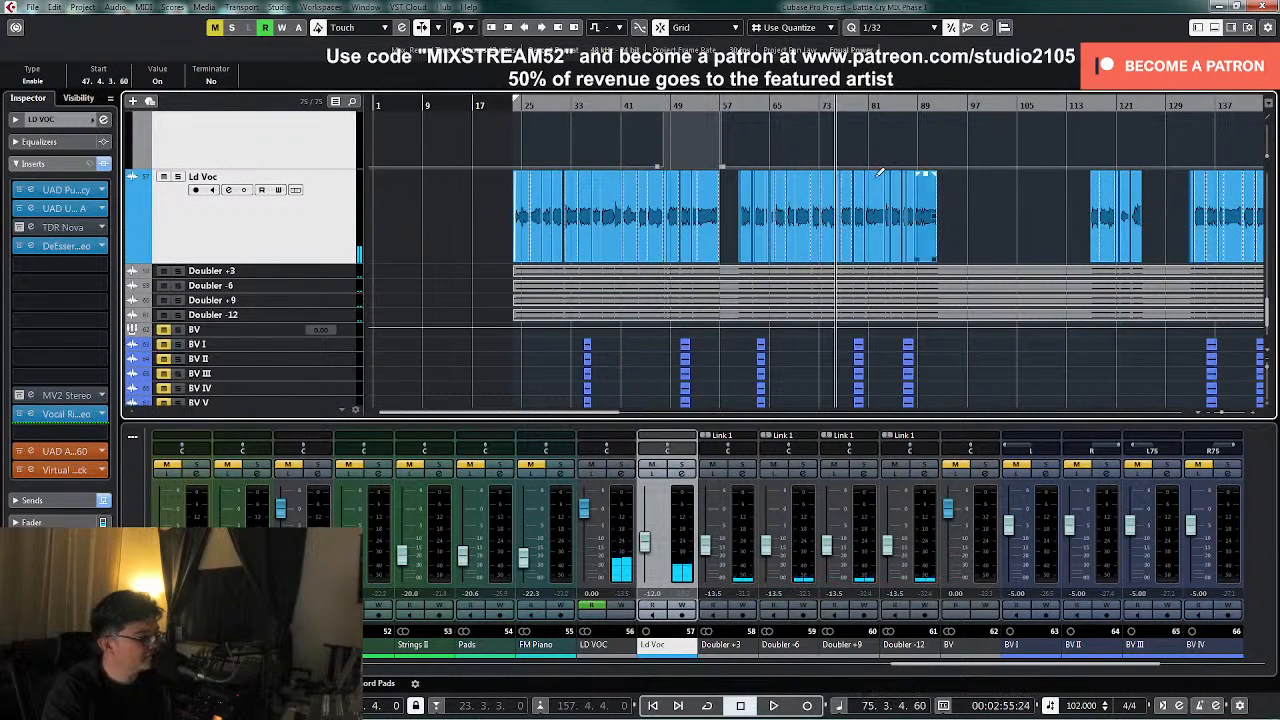
scroll(970, 240, up, 2)
key(h)
key(h)
key(h)
key(h)
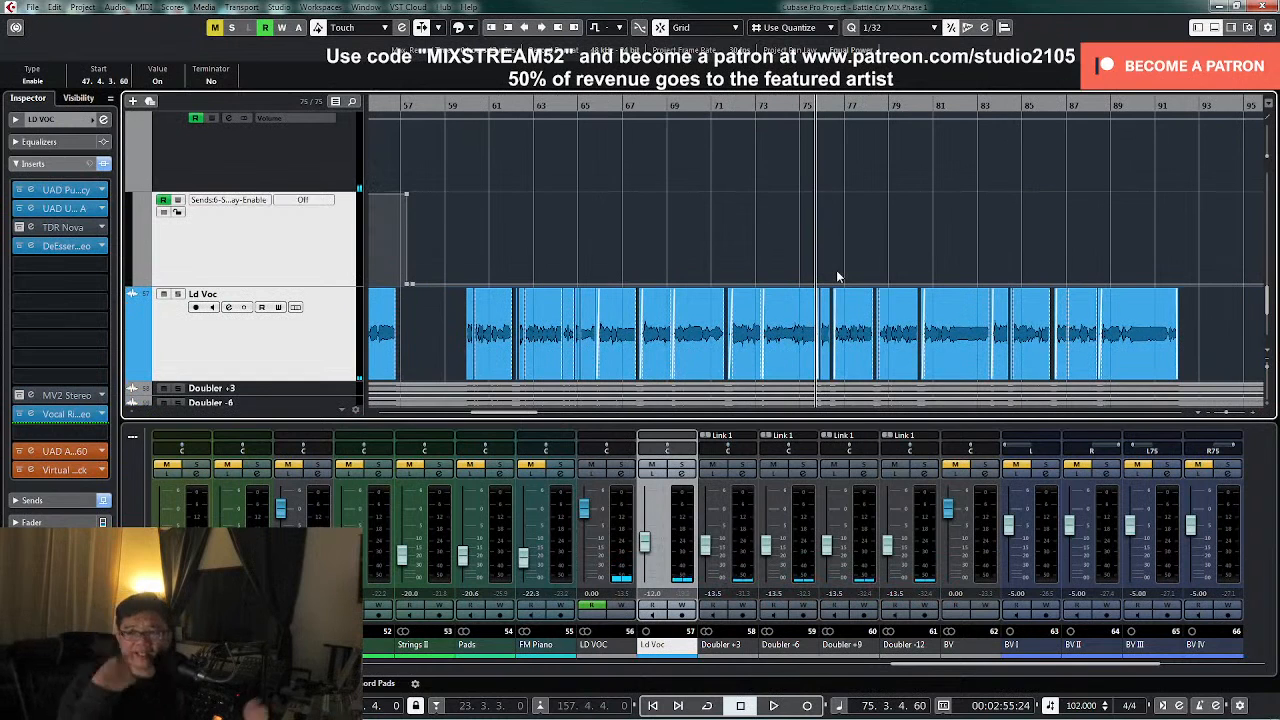
key(space)
scroll(836, 270, down, 2)
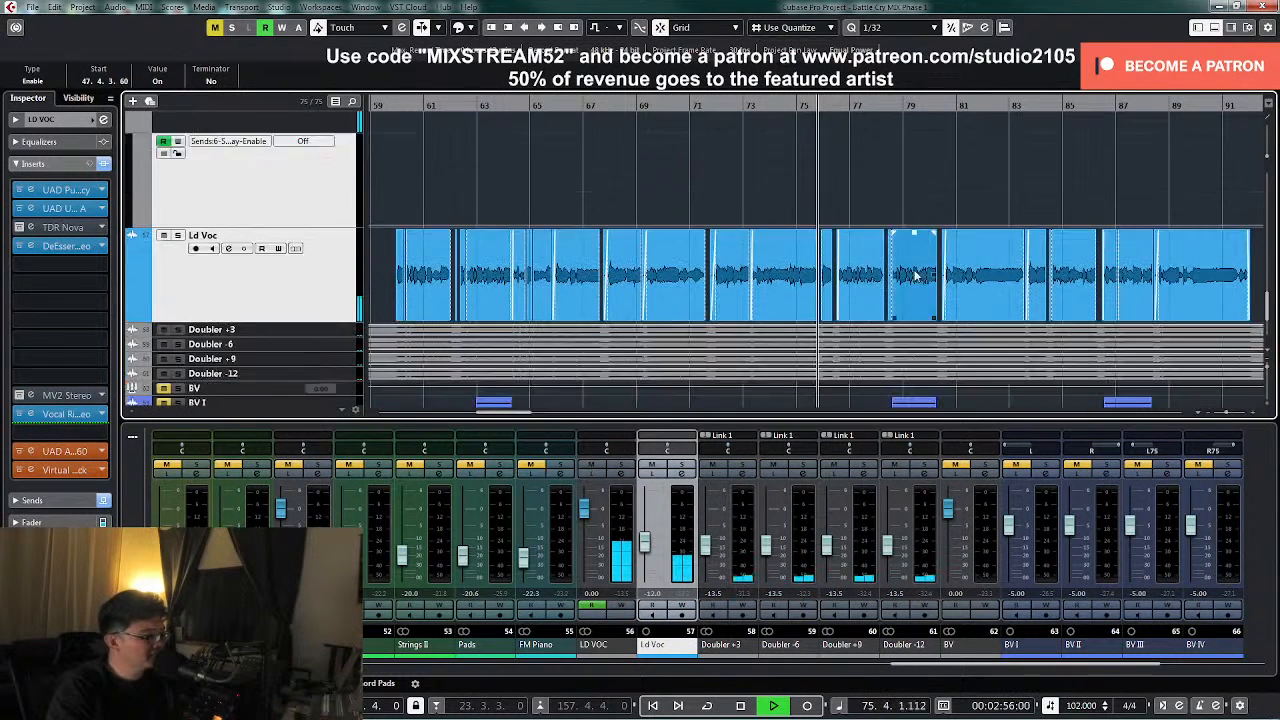
scroll(923, 255, up, 1)
key(h)
key(h)
right_click(727, 205)
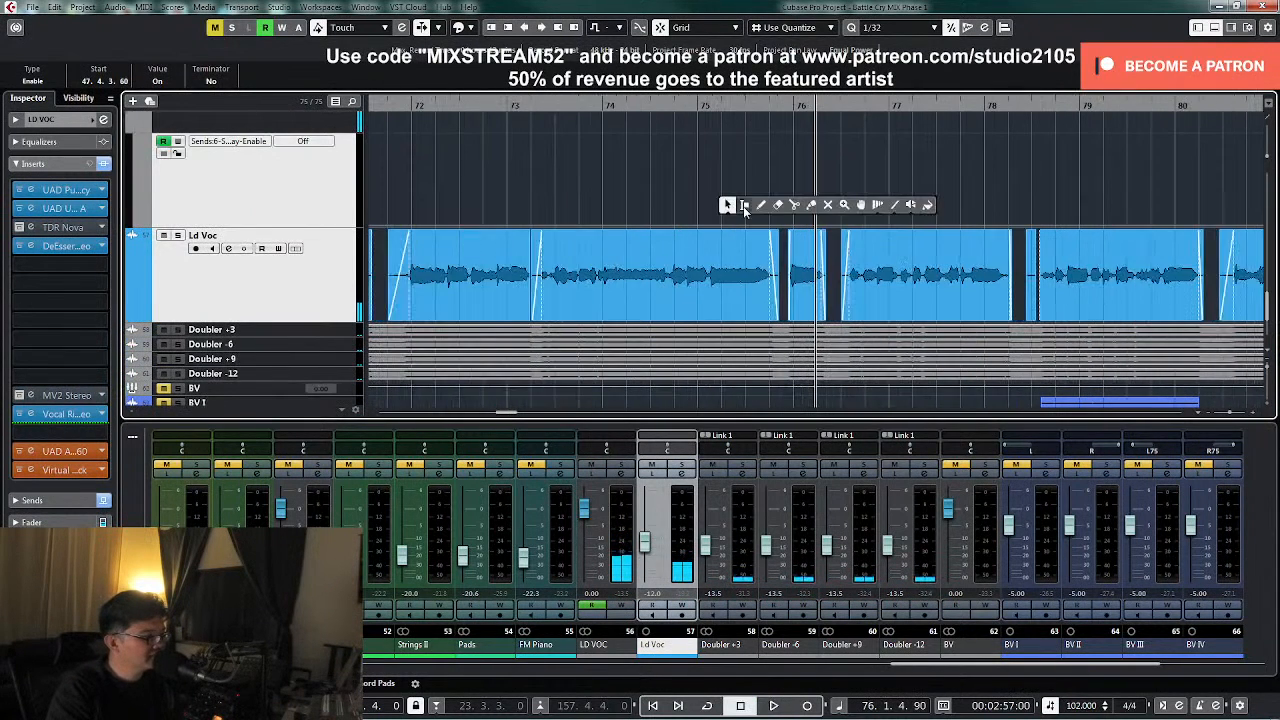
click(763, 206)
click(785, 163)
- Draw a switch-off point for the Stereo Delay send at bar 93, after the vocal section ends
key(g)
key(g)
key(g)
key(g)
key(space)
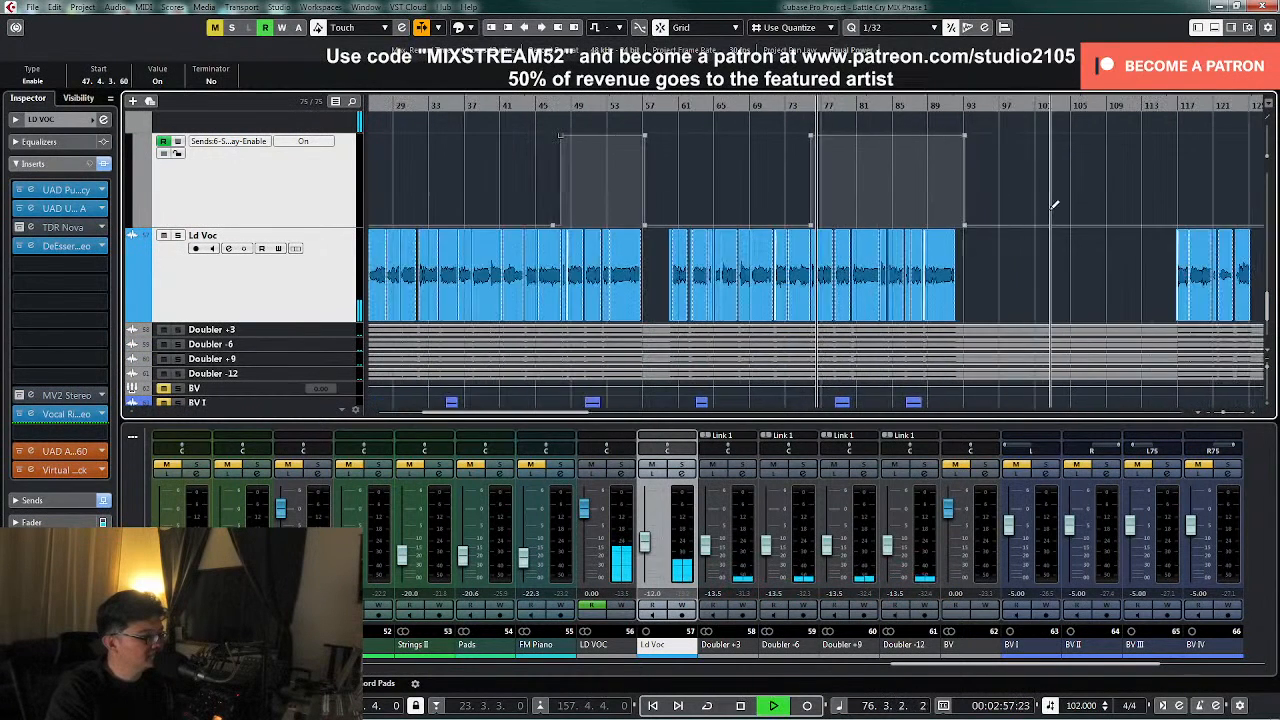
- Play from about bar 116 and draw a switch-on point for the Stereo Delay send just before the vocal at bar 117
key(g)
key(g)
click(869, 105)
scroll(951, 200, up, 3)
scroll(951, 200, down, 5)
scroll(925, 163, up, 2)
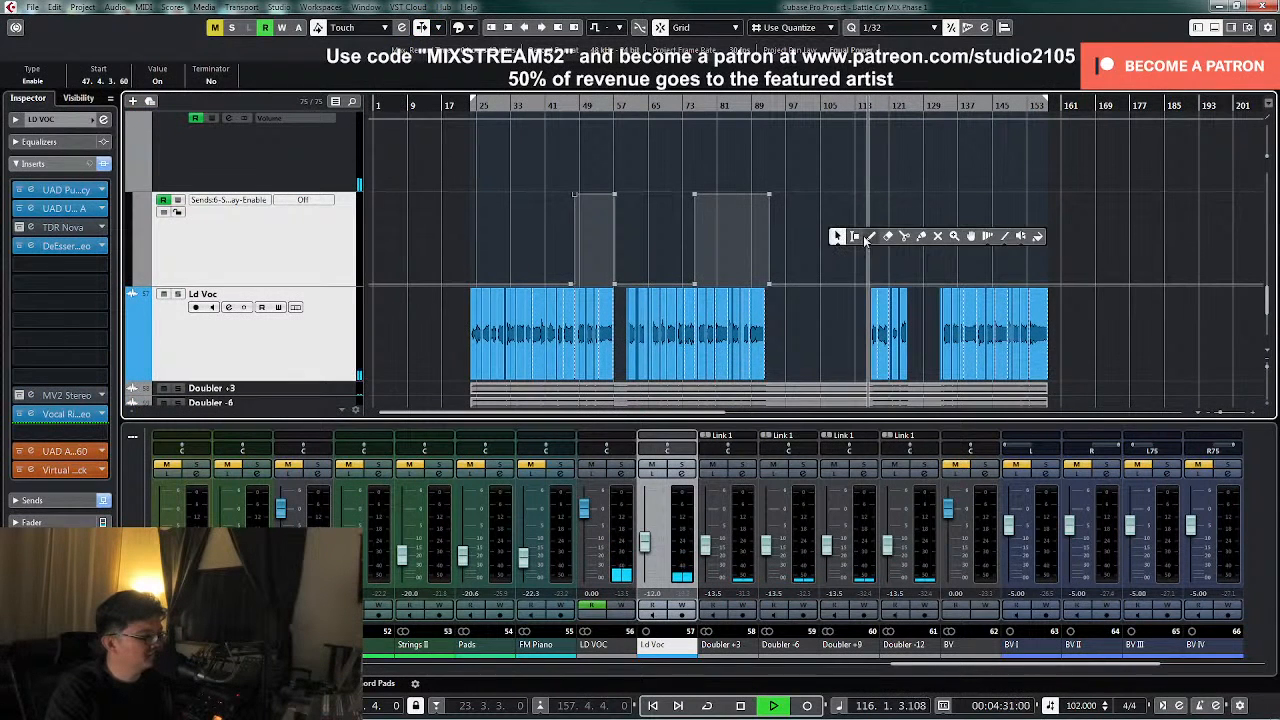
key(h)
key(h)
key(h)
key(h)
key(h)
key(h)
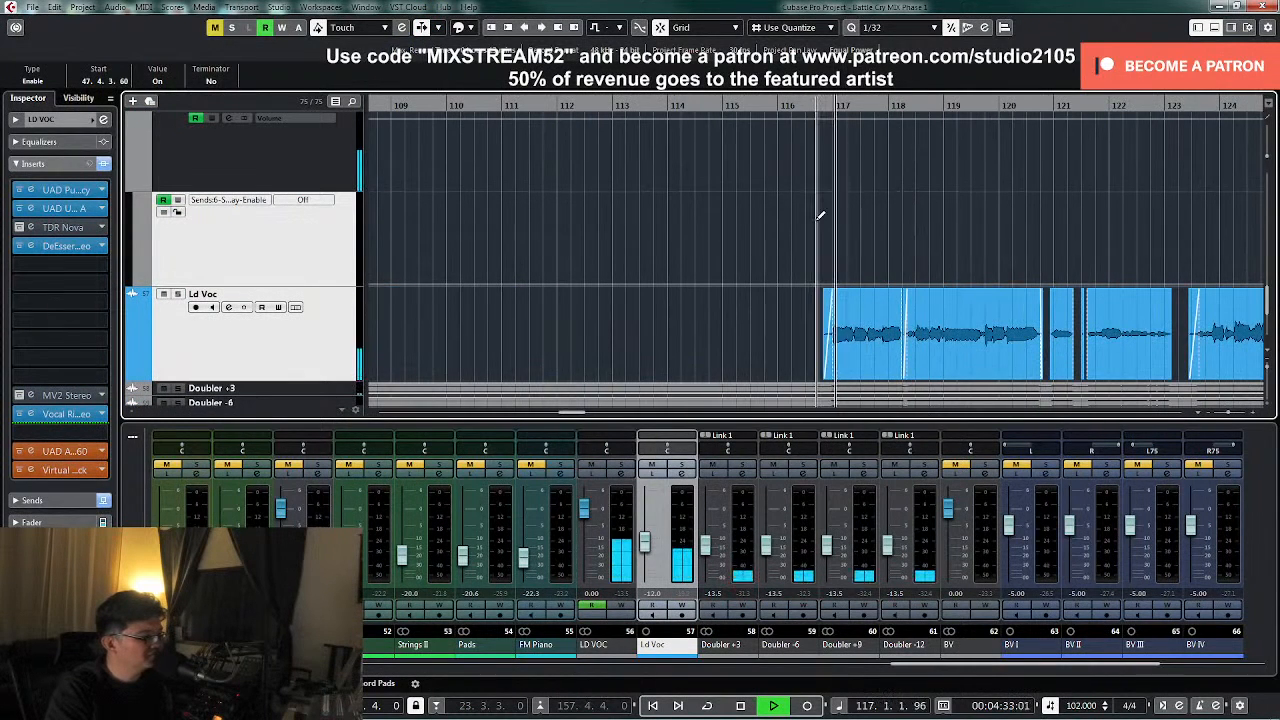
click(787, 208)
- Draw a switch-off point for the Stereo Delay send just before bar 121 while the vocal phrase plays
key(g)
key(g)
key(g)
key(g)
key(g)
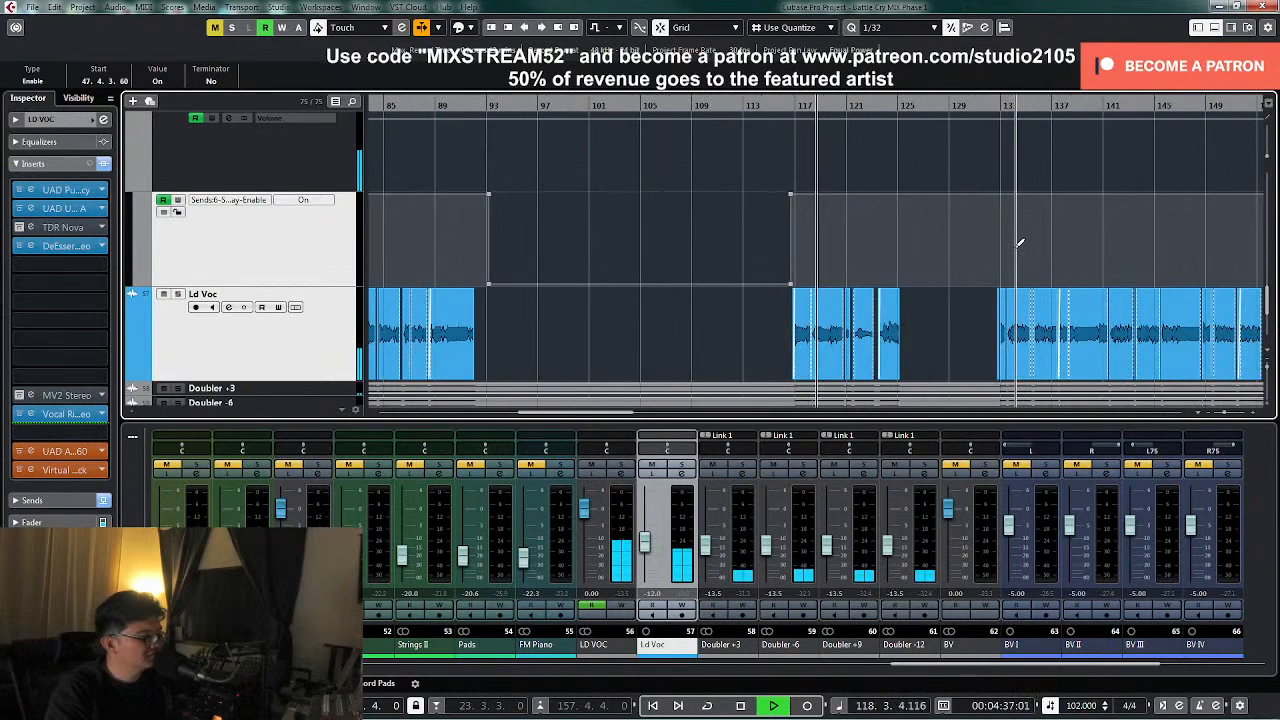
key(h)
key(h)
key(h)
key(h)
key(h)
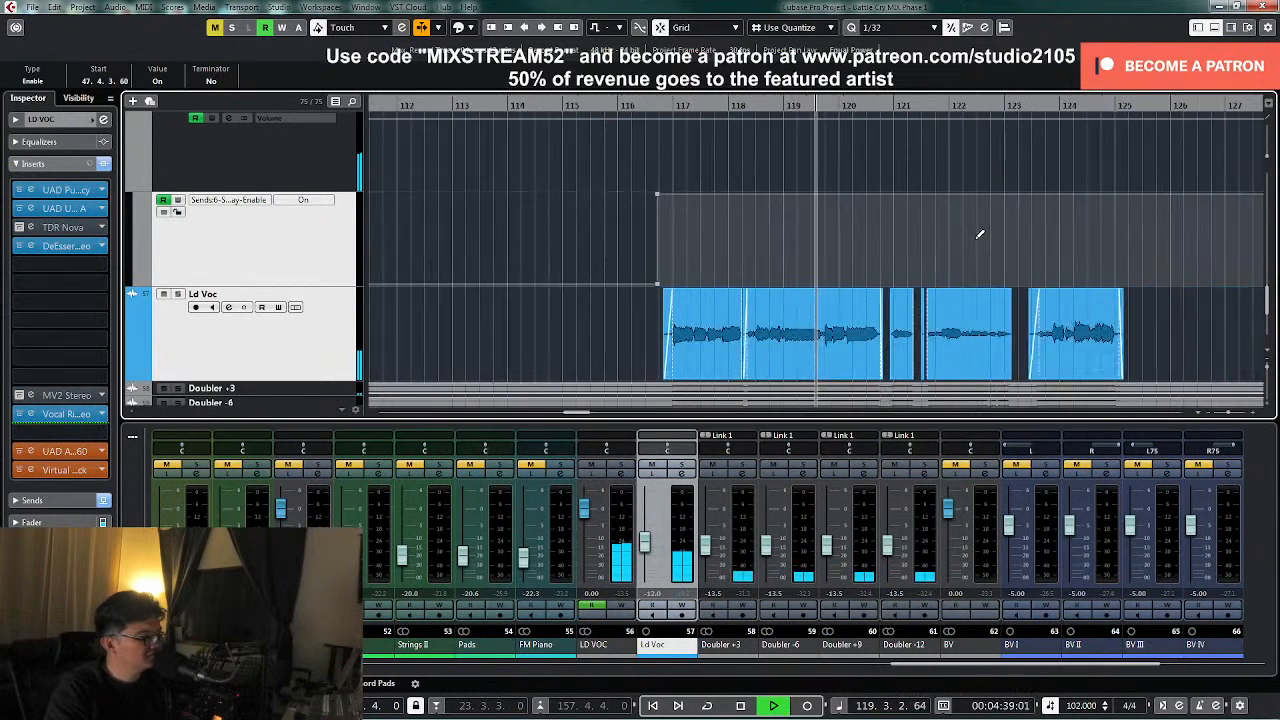
key(g)
key(g)
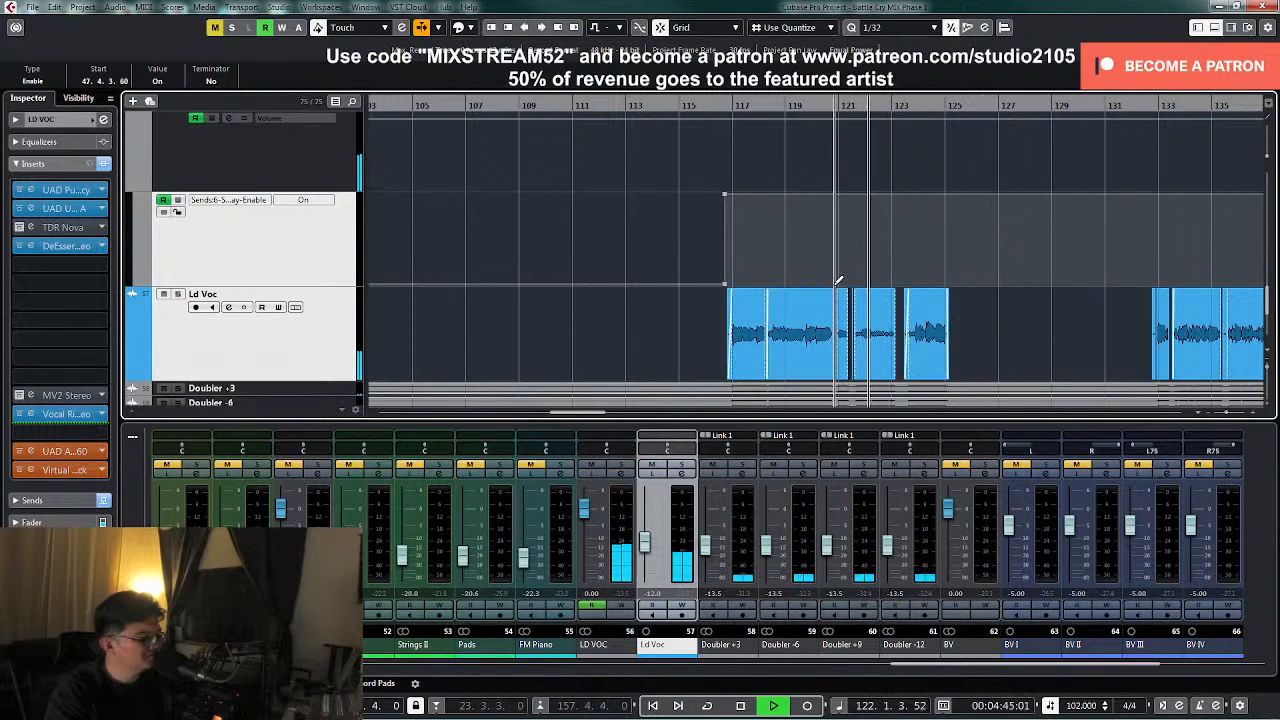
click(838, 281)
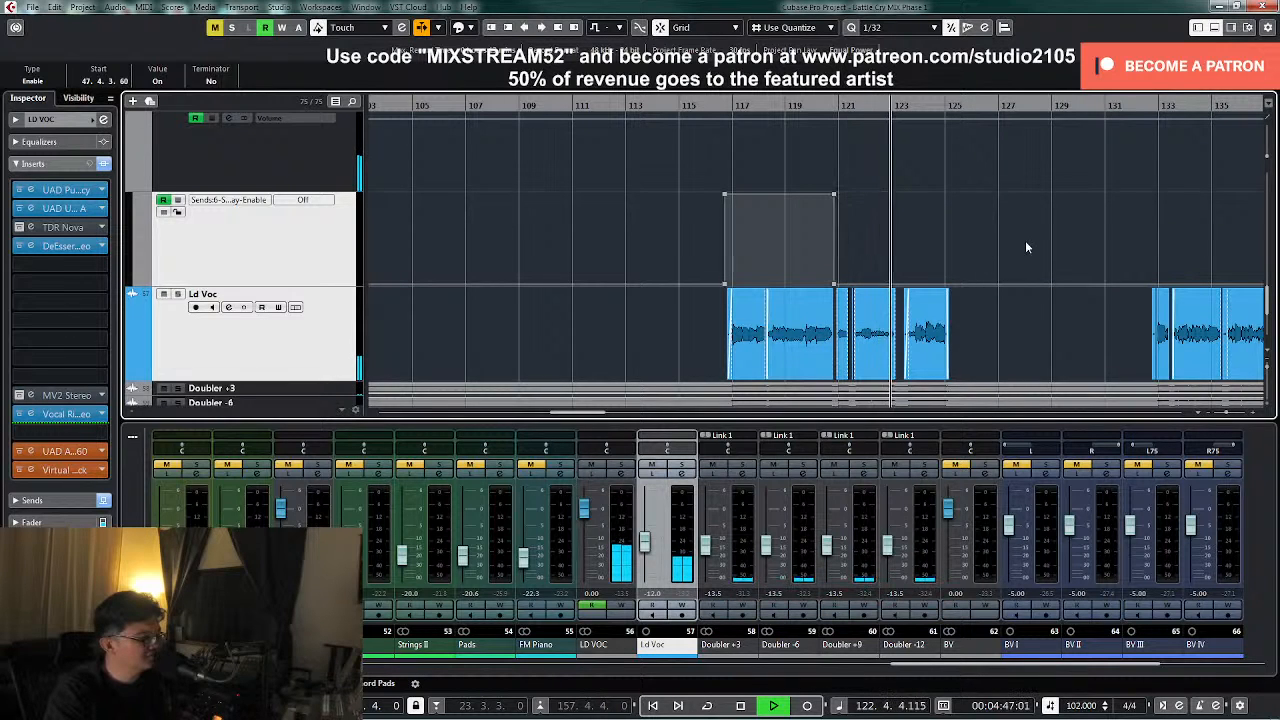
scroll(1025, 247, down, 1)
scroll(1027, 240, up, 10)
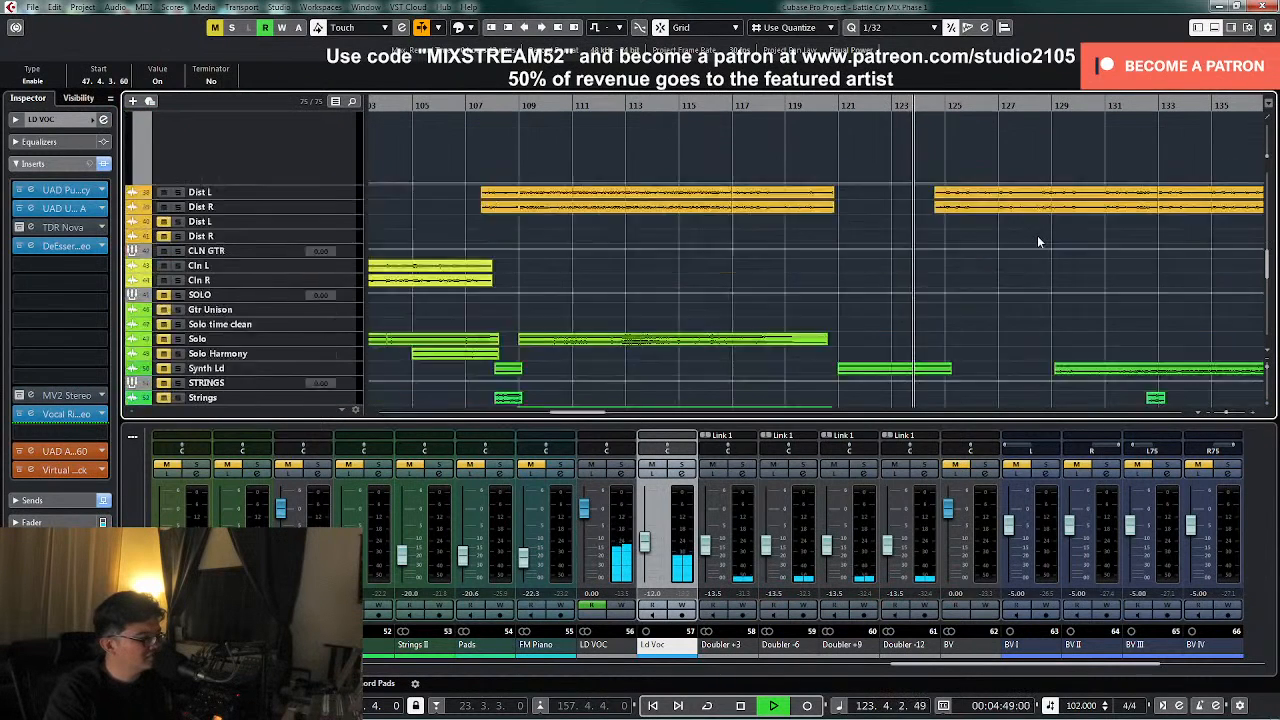
- Draw an On point in the LD VOC send 6 enable automation at about bar 132, ahead of the final vocal section
scroll(1040, 242, down, 10)
right_click(963, 178)
click(1001, 181)
key(g)
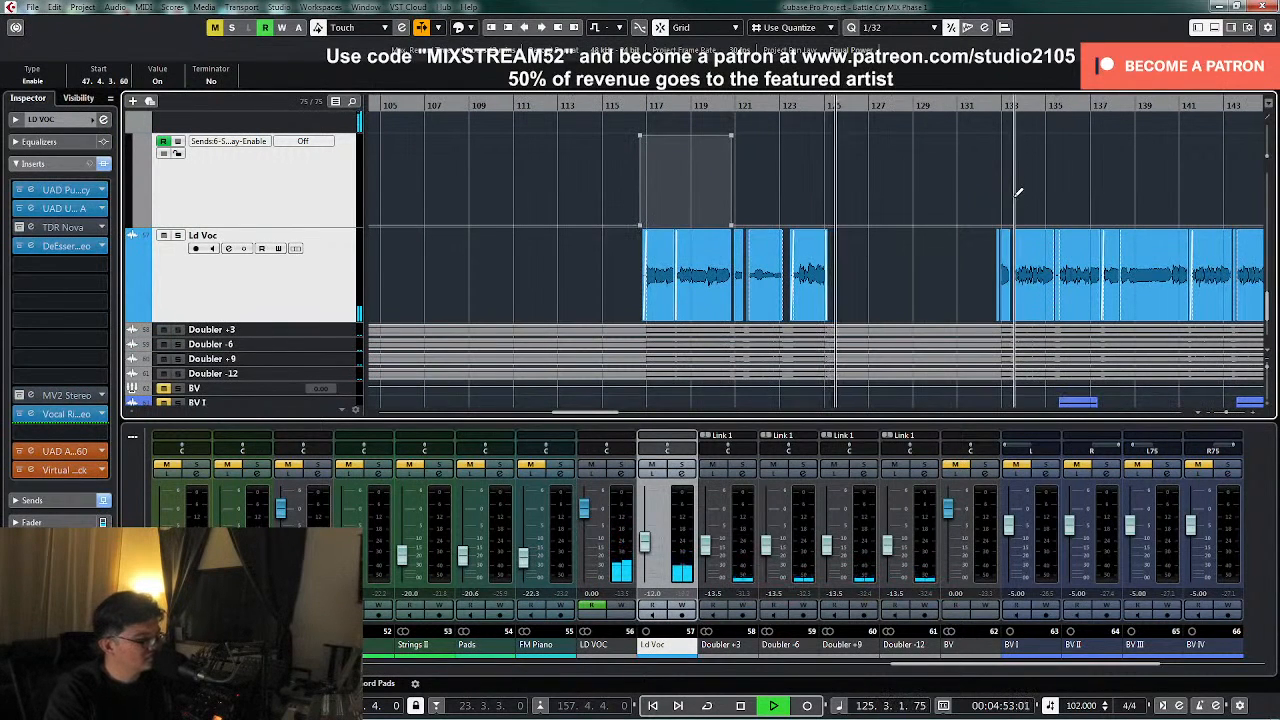
key(space)
click(984, 106)
scroll(1018, 172, up, 1)
scroll(1030, 182, down, 1)
scroll(1043, 190, up, 1)
key(space)
key(h)
key(h)
key(h)
key(h)
key(h)
key(h)
key(h)
key(h)
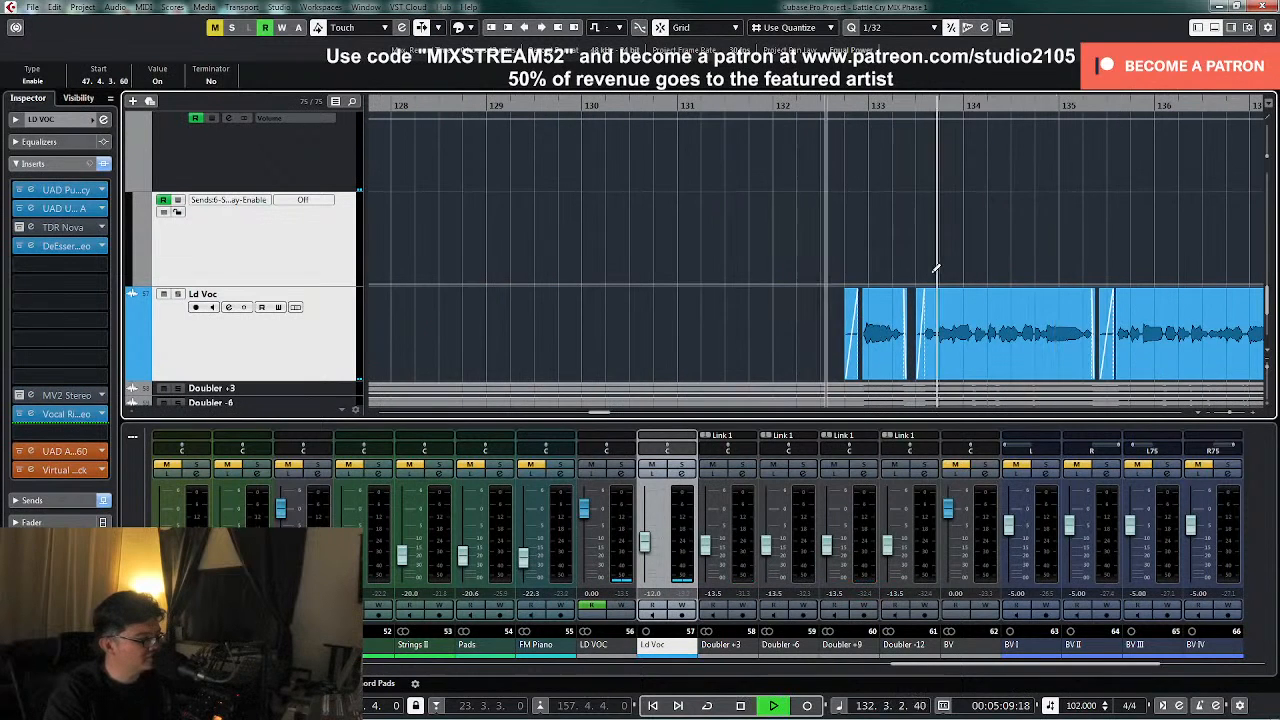
key(g)
key(g)
key(g)
key(g)
key(g)
key(g)
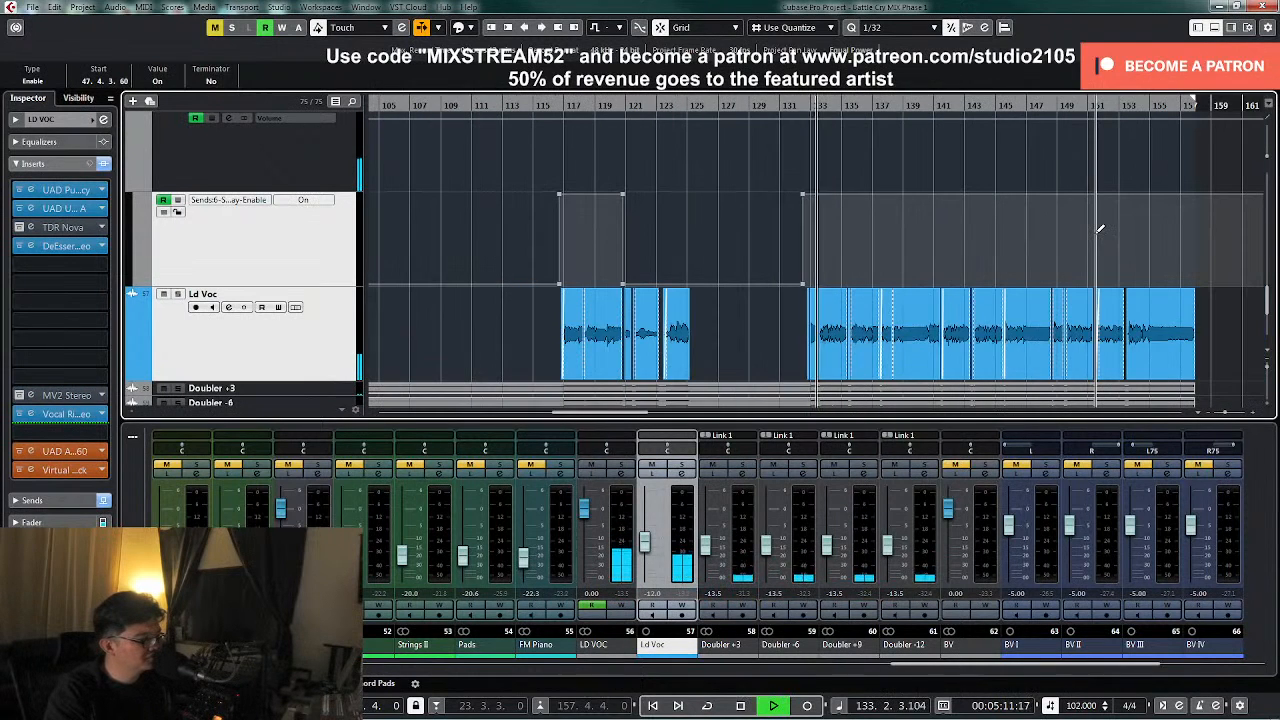
key(g)
key(g)
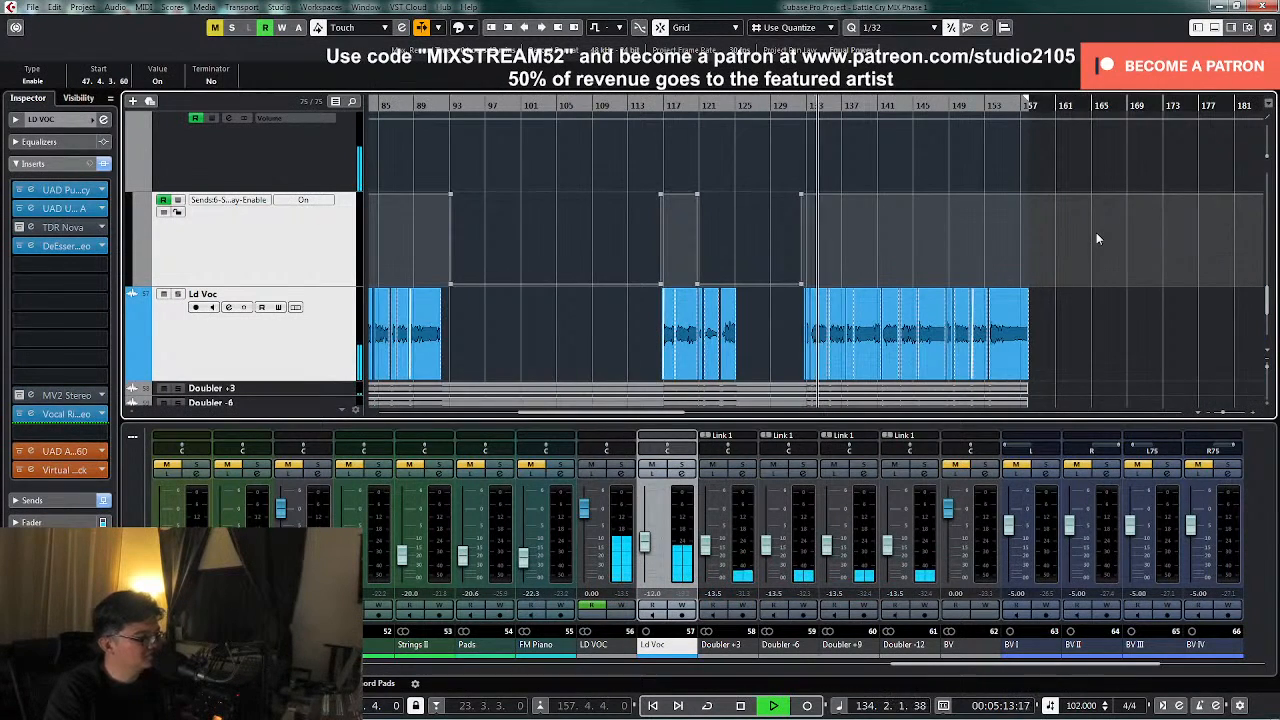
key(space)
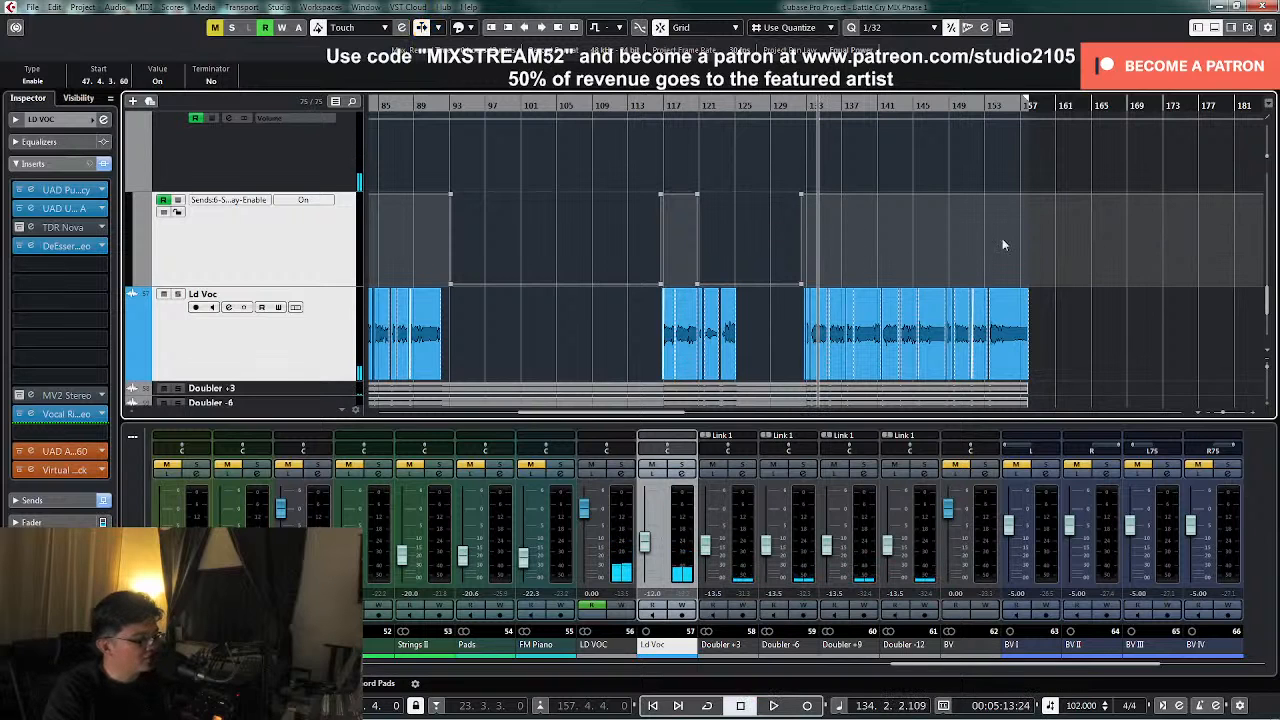
- Select the BASS group track and enlarge its height in the arrangement
scroll(1030, 236, up, 3)
scroll(950, 287, up, 1)
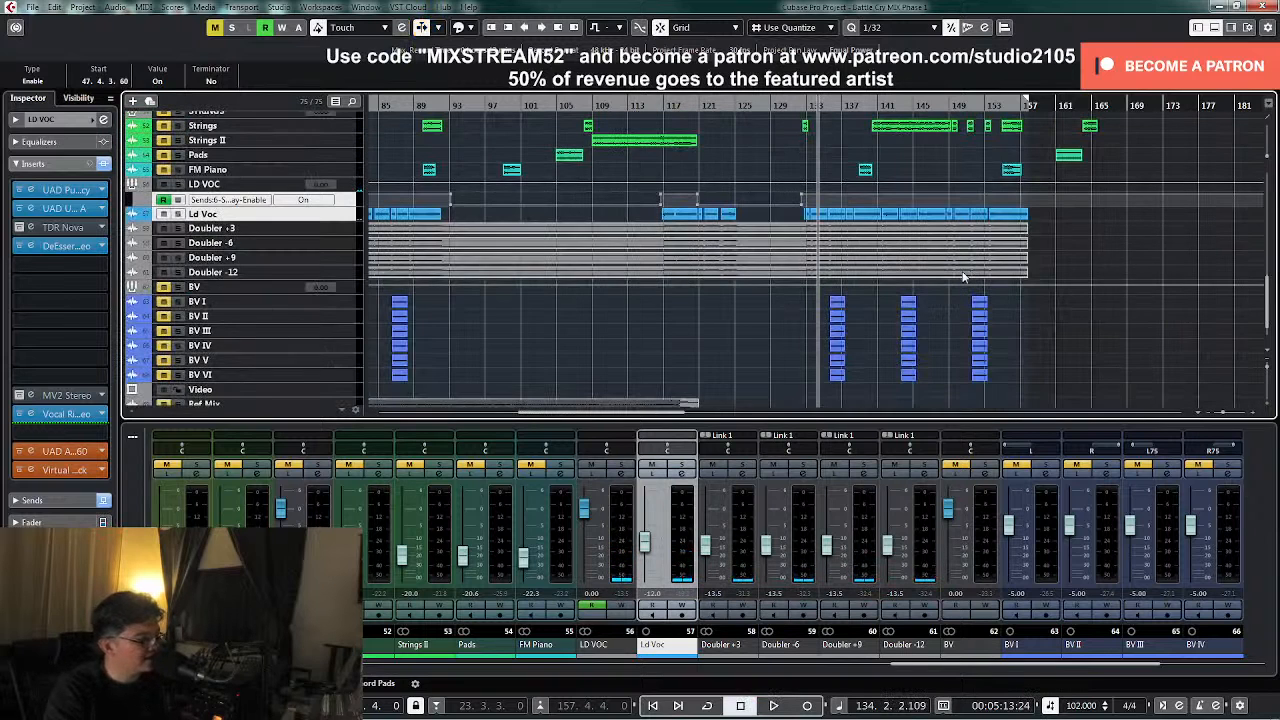
key(g)
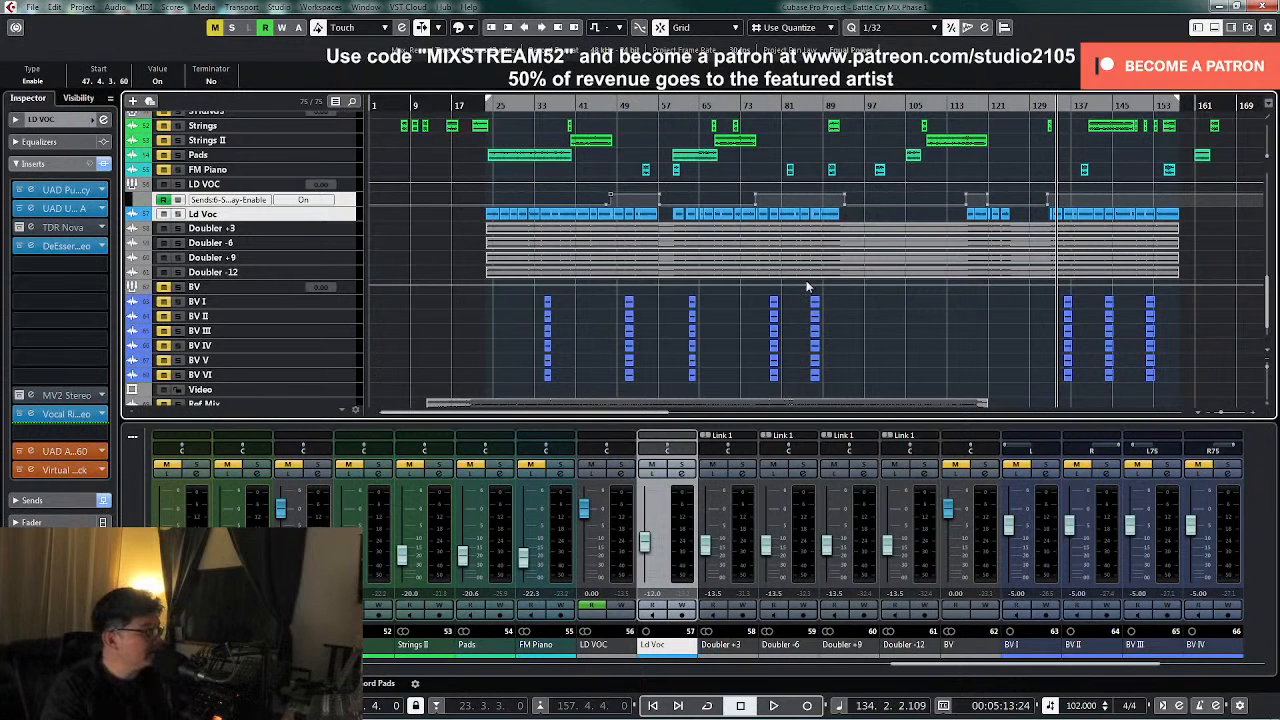
scroll(419, 275, up, 10)
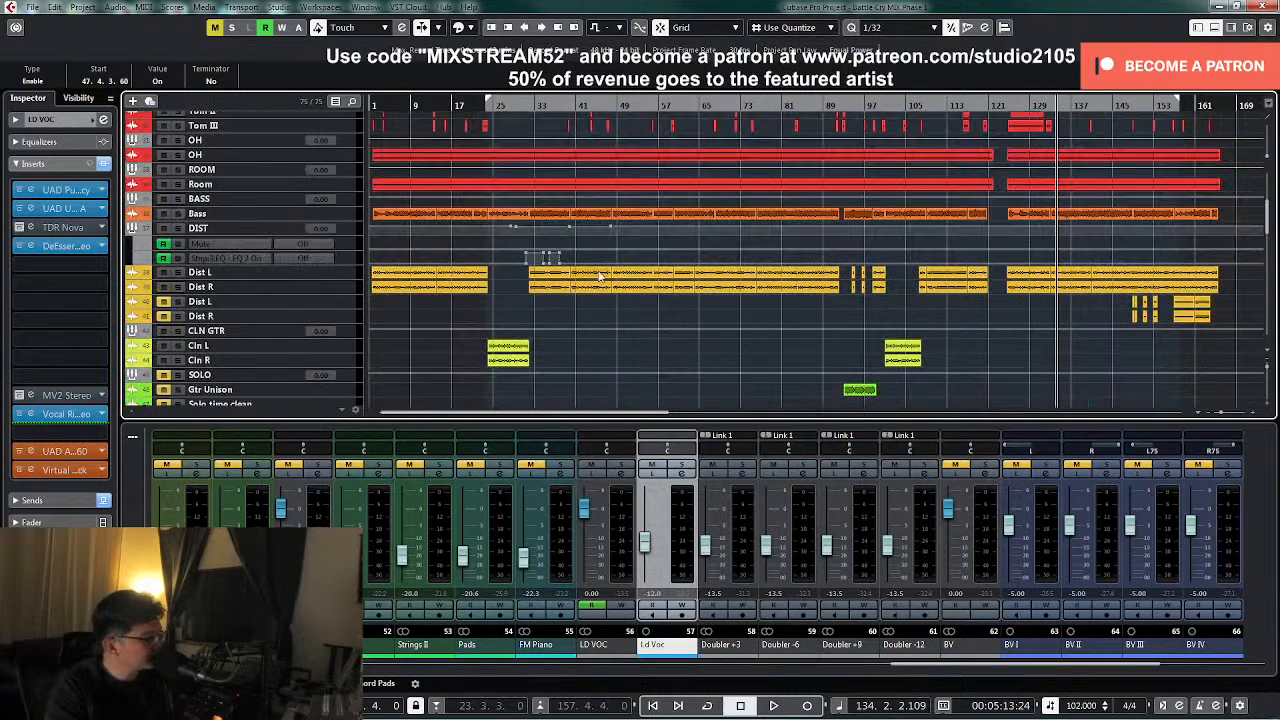
click(351, 203)
drag(350, 206, 354, 299)
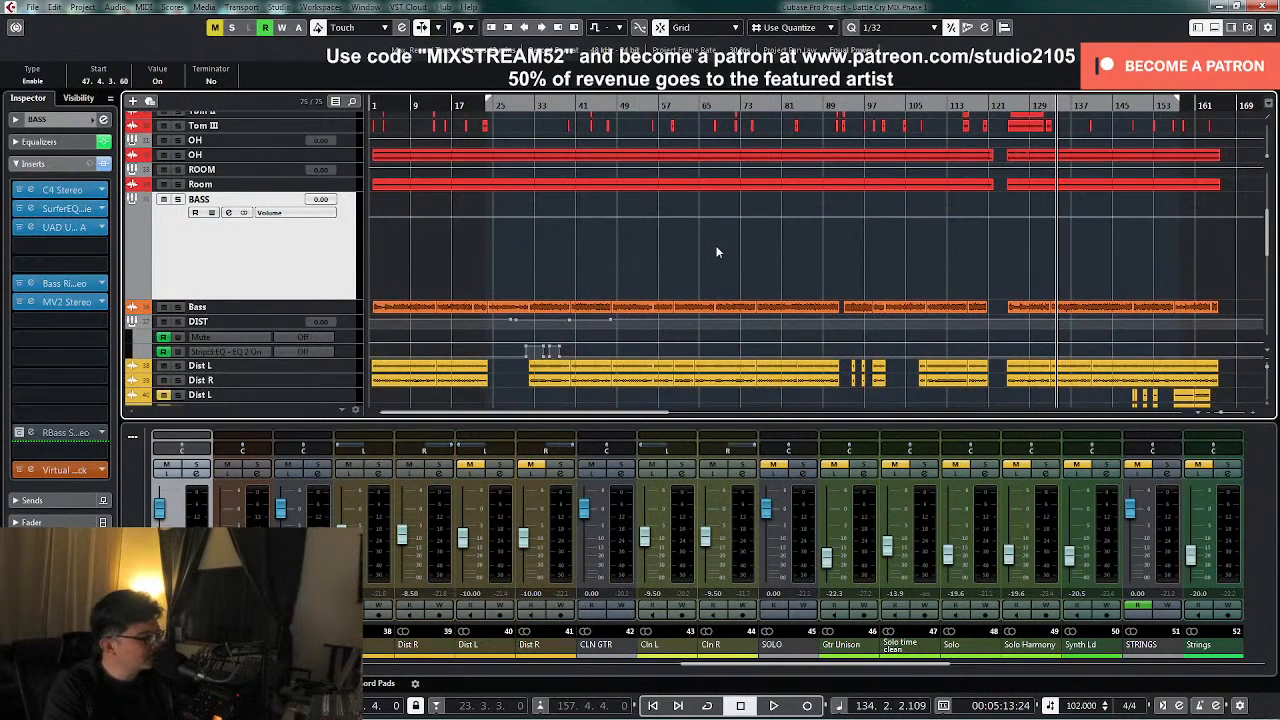
scroll(716, 238, down, 6)
scroll(714, 238, up, 6)
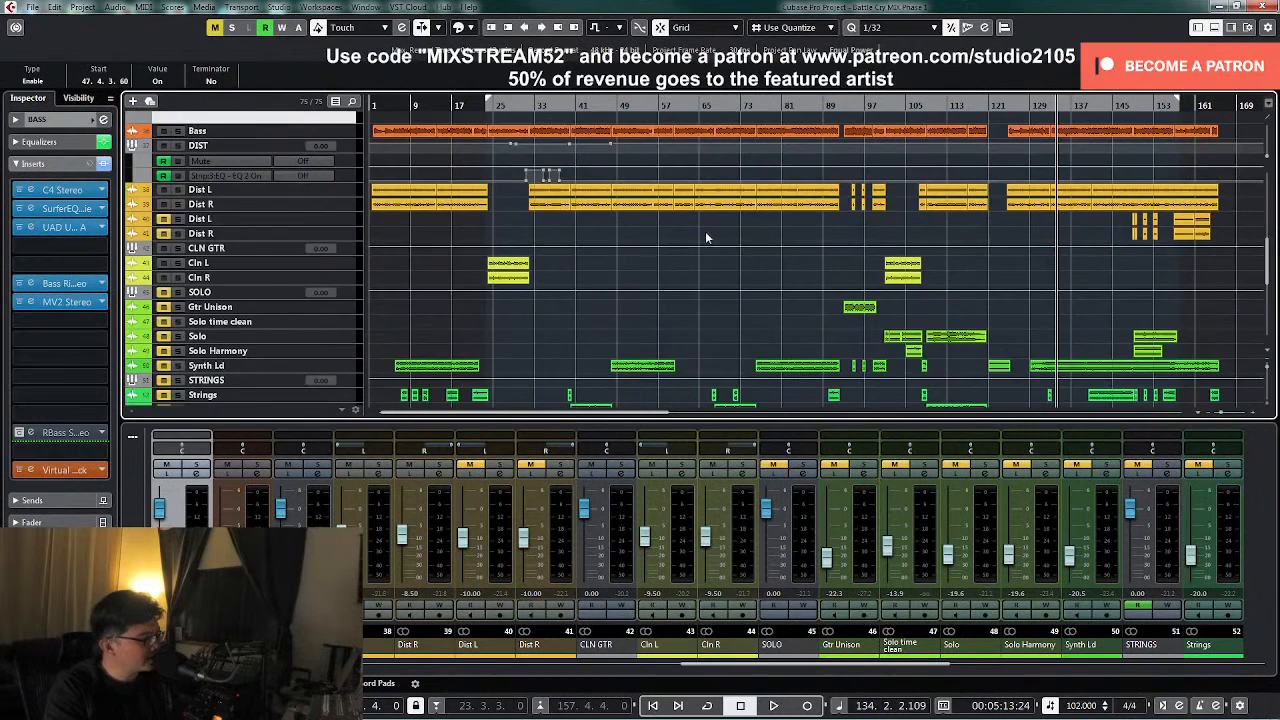
- From bar 44, open the BASS channel settings, set EQ band 1 to a slight boost at 100 Hz, and deactivate the band
click(596, 106)
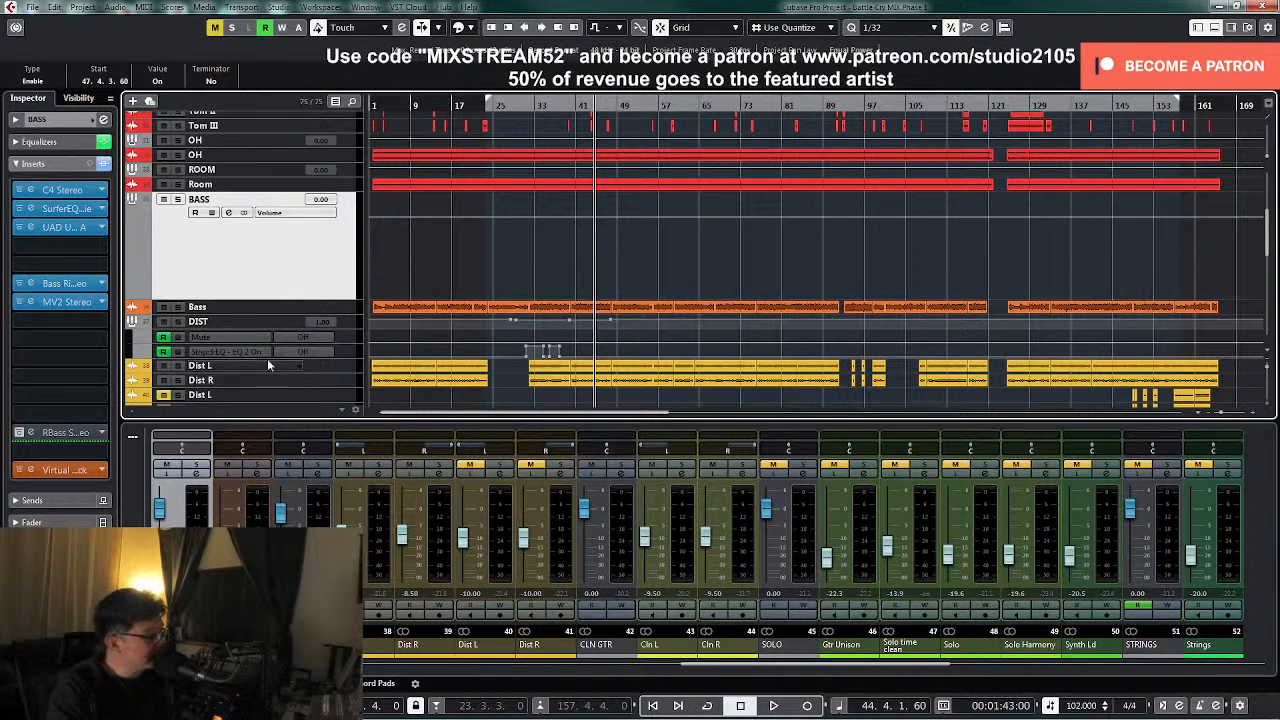
click(198, 476)
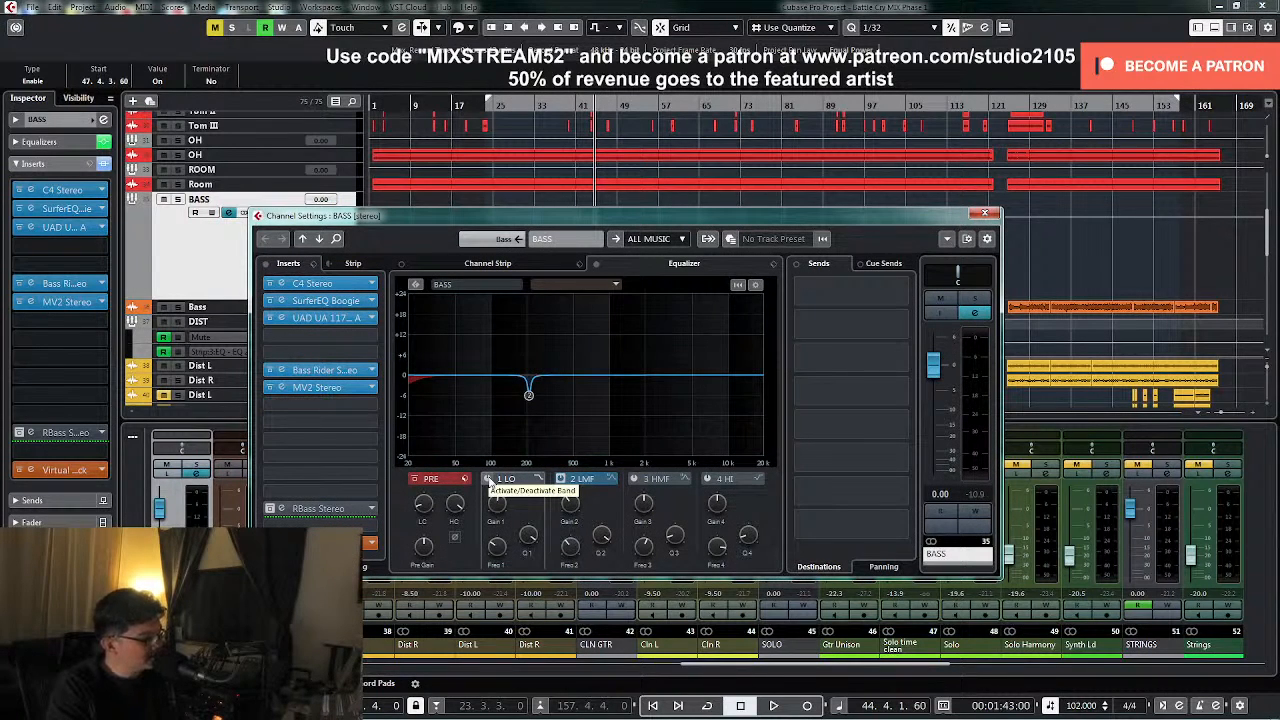
click(489, 480)
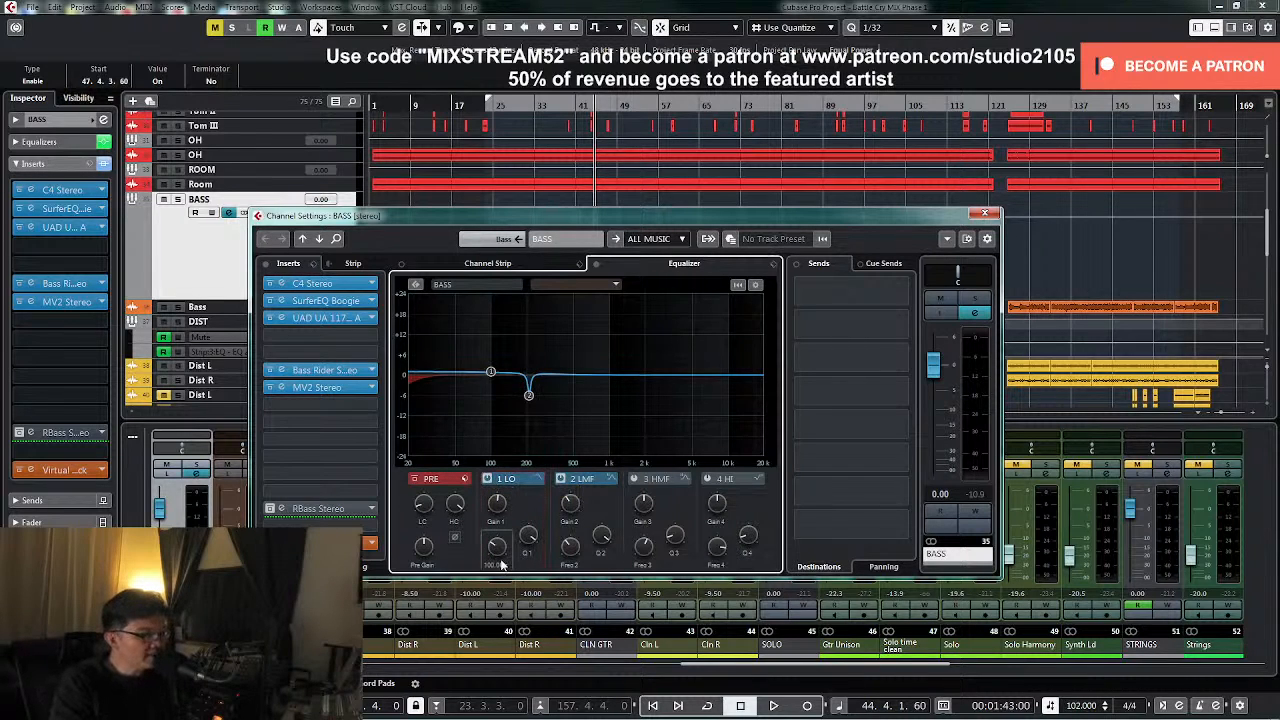
click(487, 479)
- During playback, write automation that activates EQ band 1 on the BASS channel near bar 48, then close the channel settings
drag(674, 216, 852, 205)
key(space)
click(1113, 498)
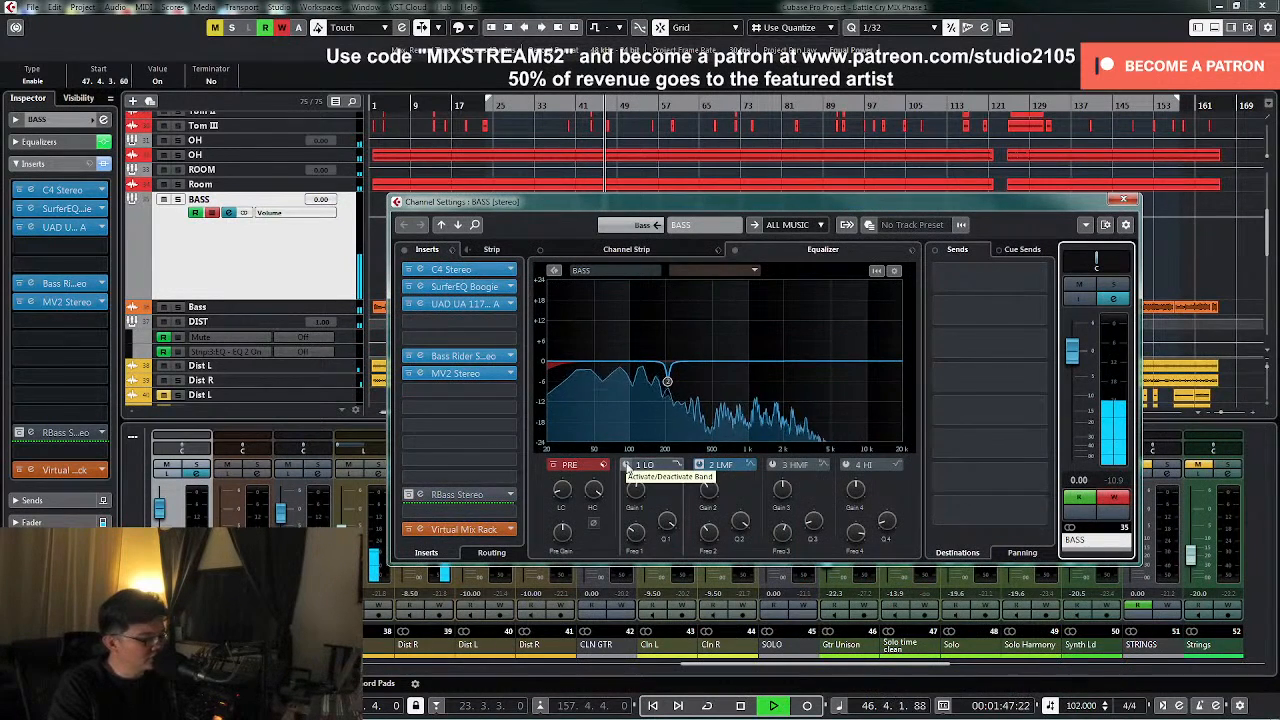
click(626, 466)
click(1113, 498)
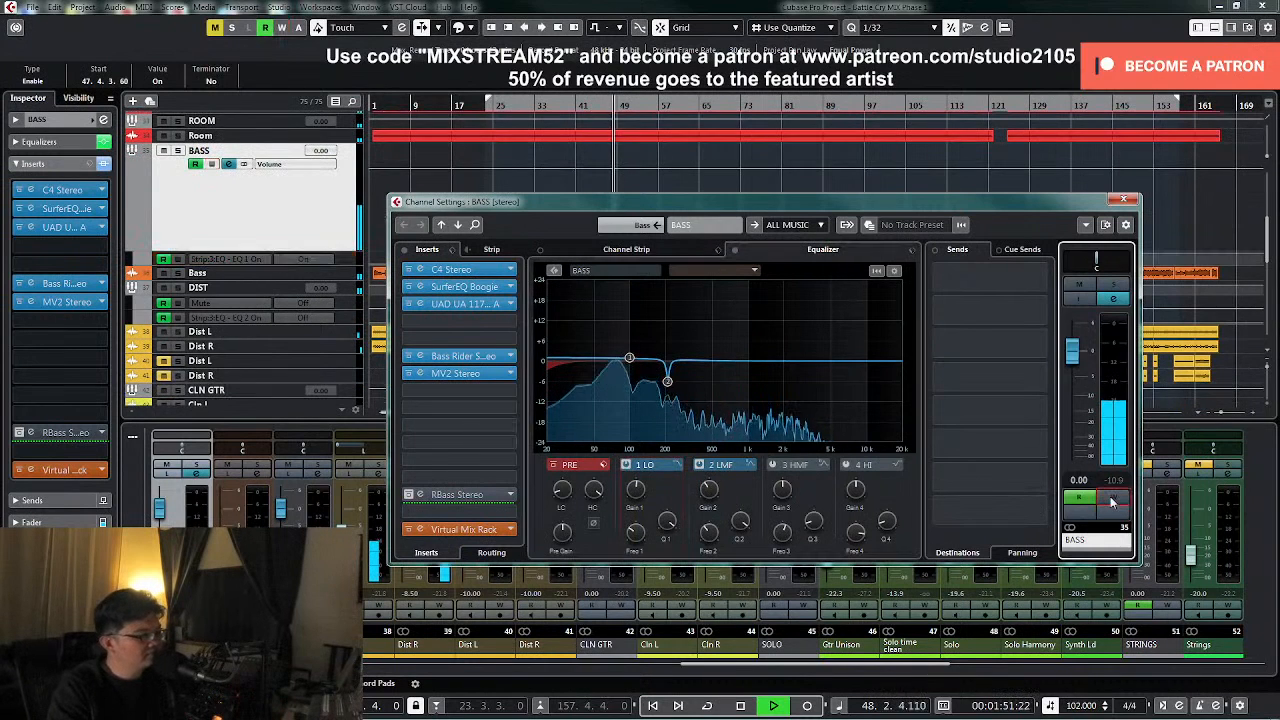
click(1123, 199)
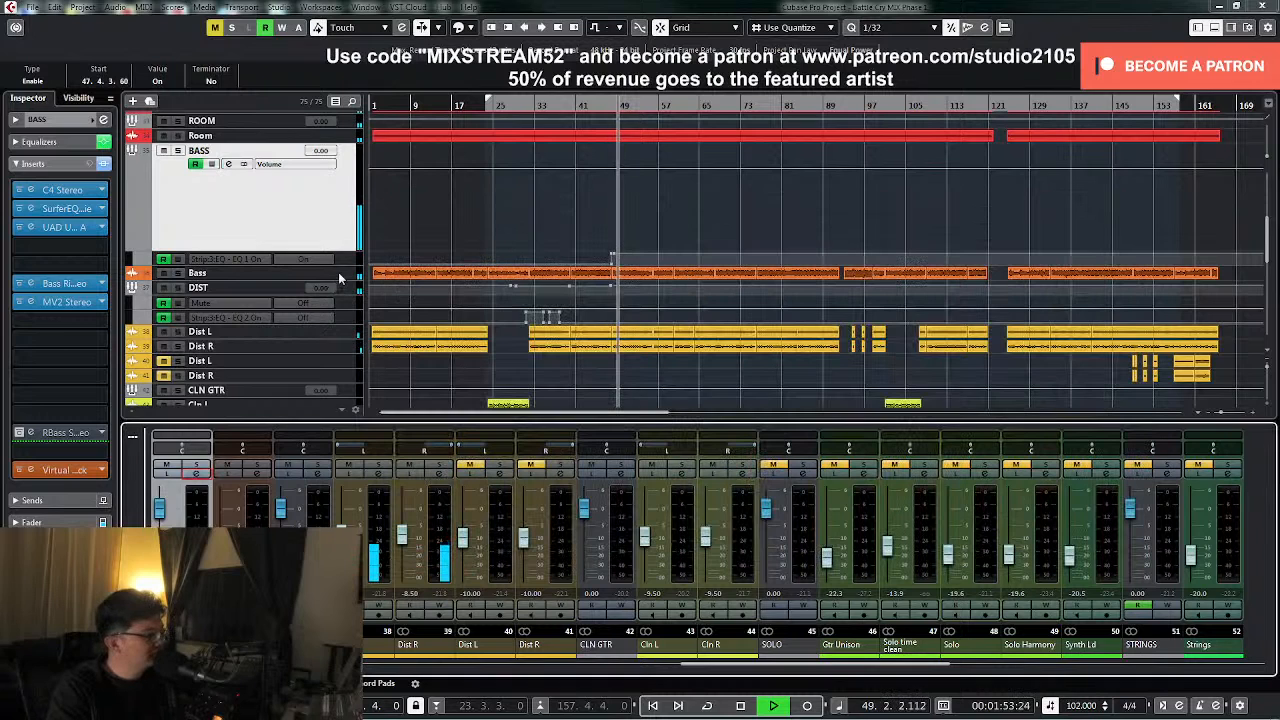
- Enlarge the Bass track and the BASS EQ 1 On automation lane together
click(342, 273)
shift+click(346, 259)
drag(347, 265, 347, 332)
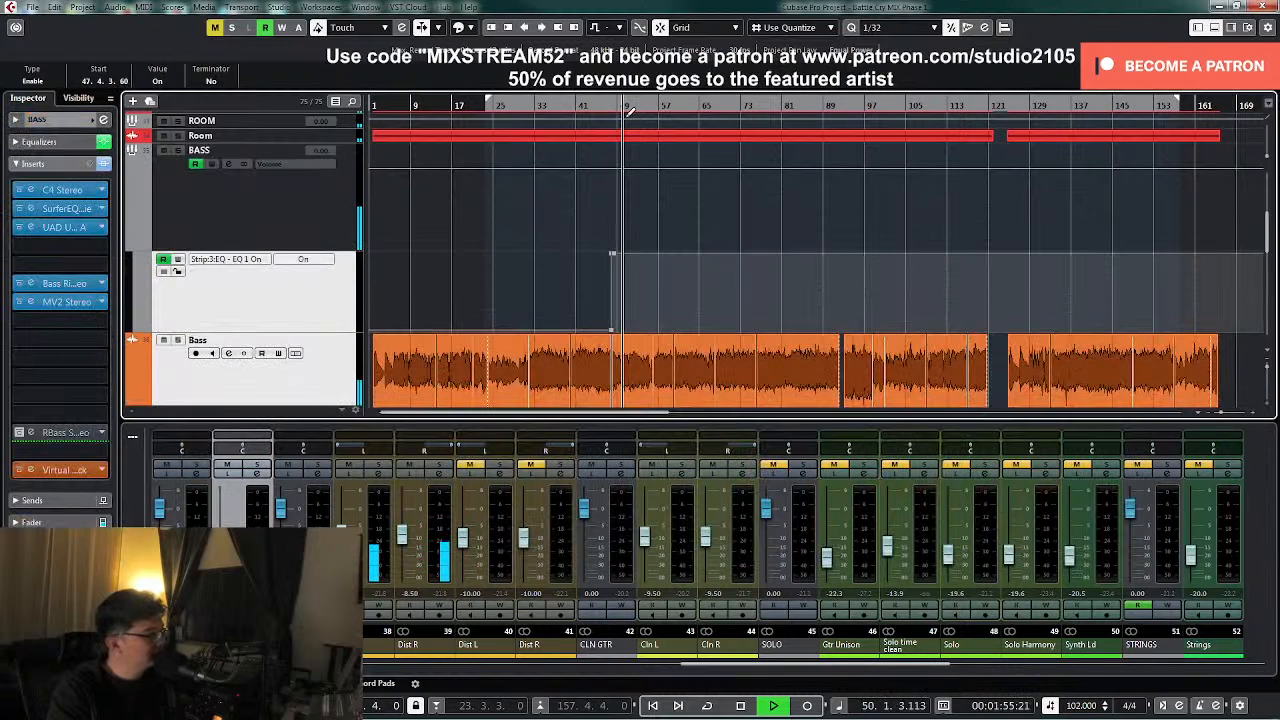
- Align the switch-on points of the BASS EQ 1 On automation with the start of bar 48
key(space)
click(610, 105)
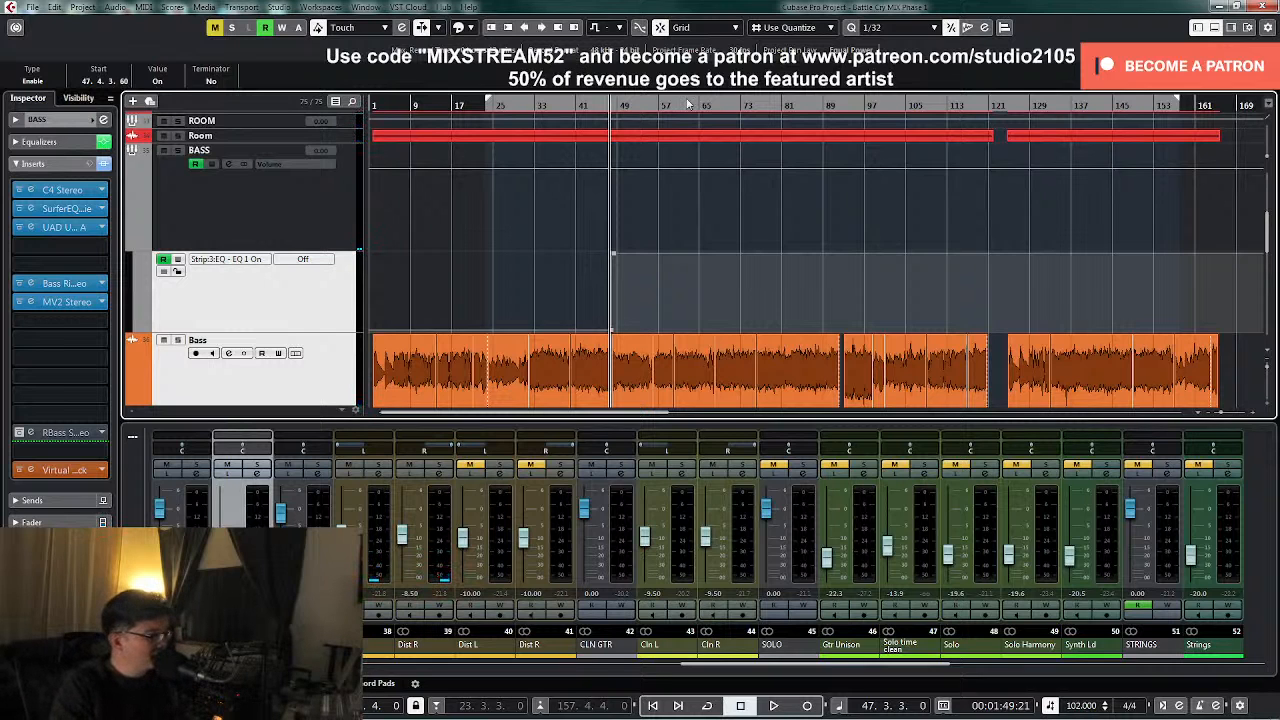
drag(613, 112, 905, 300)
key(h)
key(h)
key(h)
key(h)
key(h)
key(h)
key(h)
key(h)
key(h)
key(h)
key(h)
key(h)
key(h)
key(h)
key(h)
key(h)
key(h)
key(h)
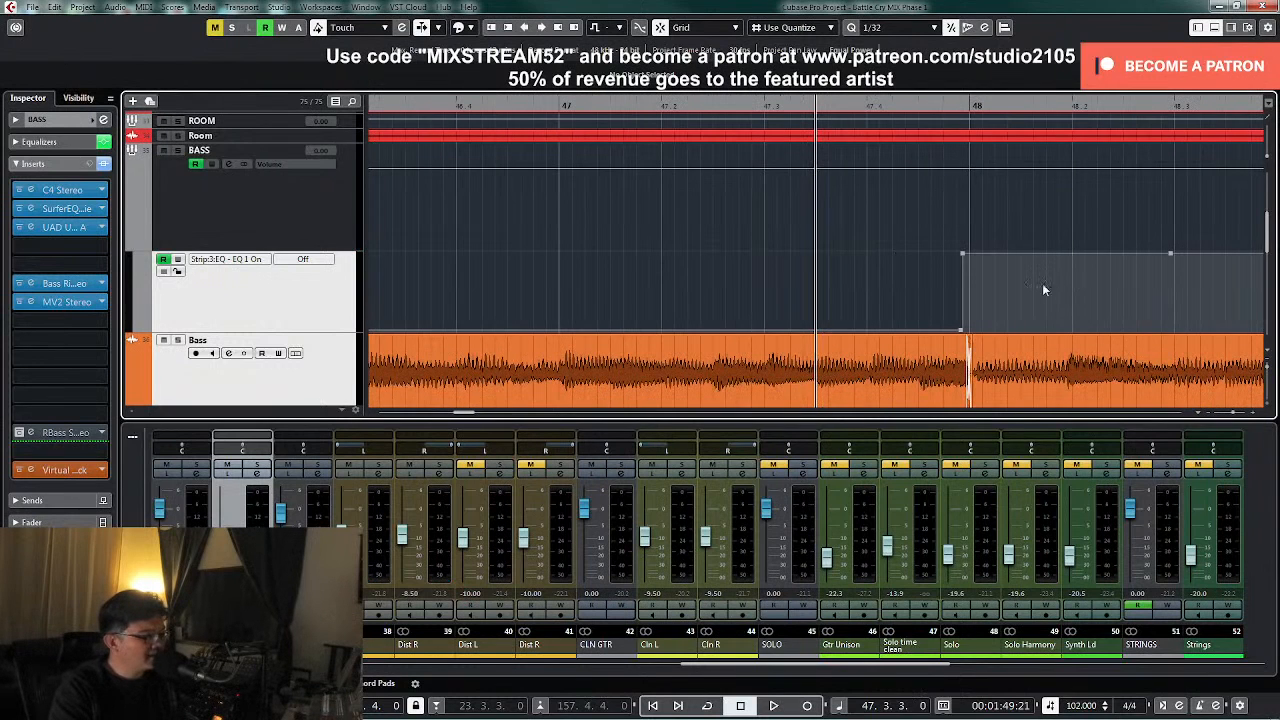
drag(964, 256, 971, 261)
key(g)
key(g)
key(g)
key(g)
key(g)
key(g)
key(g)
key(g)
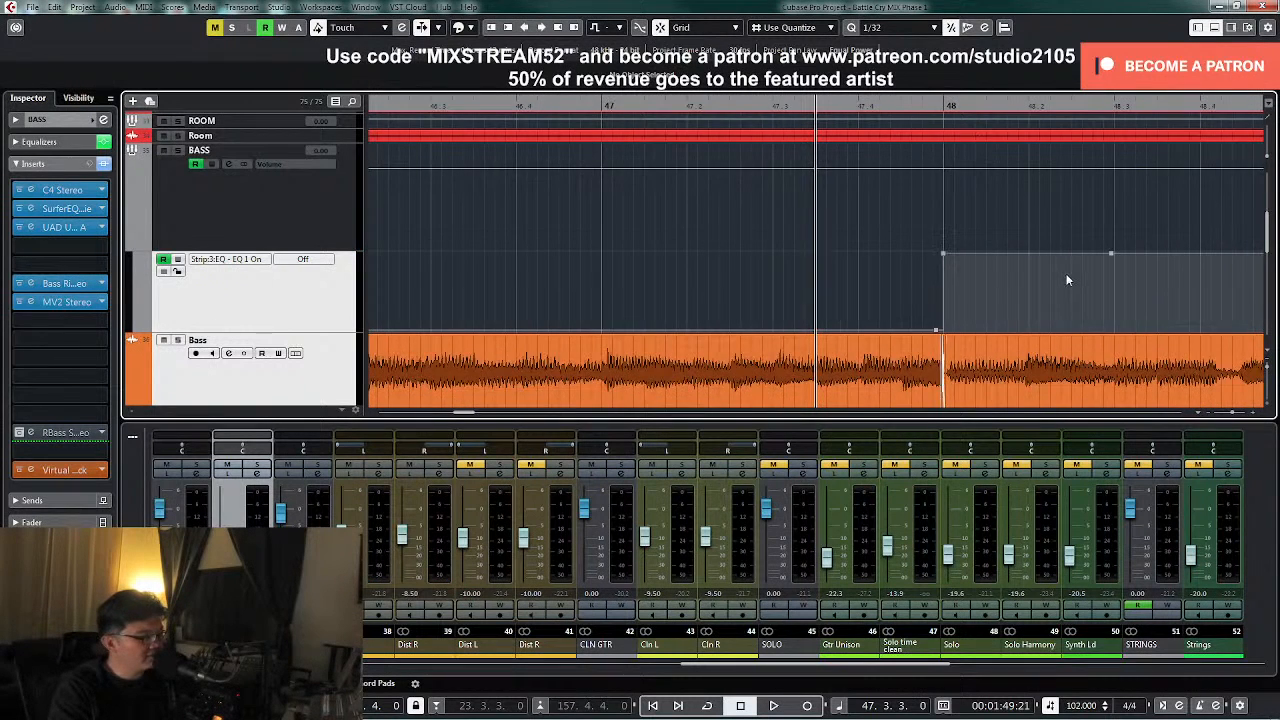
drag(886, 243, 968, 298)
key(g)
key(g)
key(g)
key(g)
key(g)
key(g)
key(g)
key(g)
key(g)
- Draw an Off point in the BASS EQ 1 On automation and align it with the start of bar 56
key(space)
scroll(986, 275, down, 2)
scroll(972, 252, up, 2)
key(h)
key(h)
key(h)
key(h)
key(h)
key(h)
key(h)
key(h)
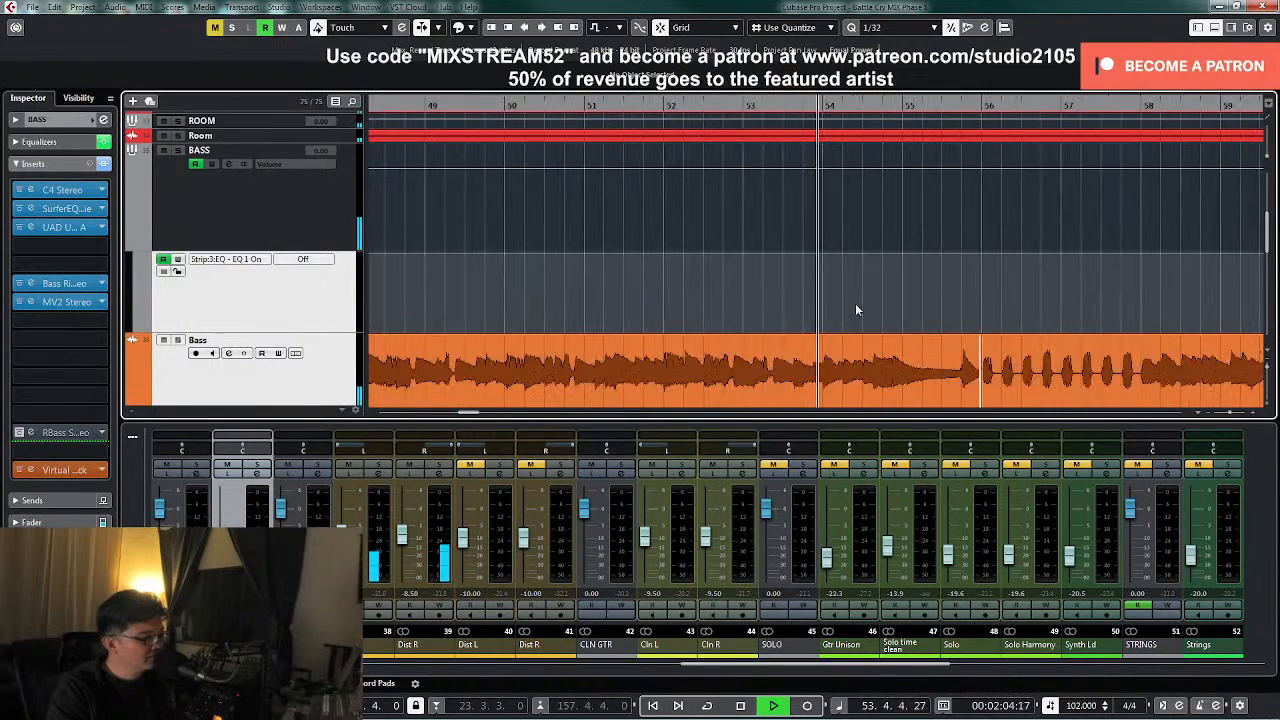
right_click(855, 303)
click(889, 308)
key(h)
key(h)
key(h)
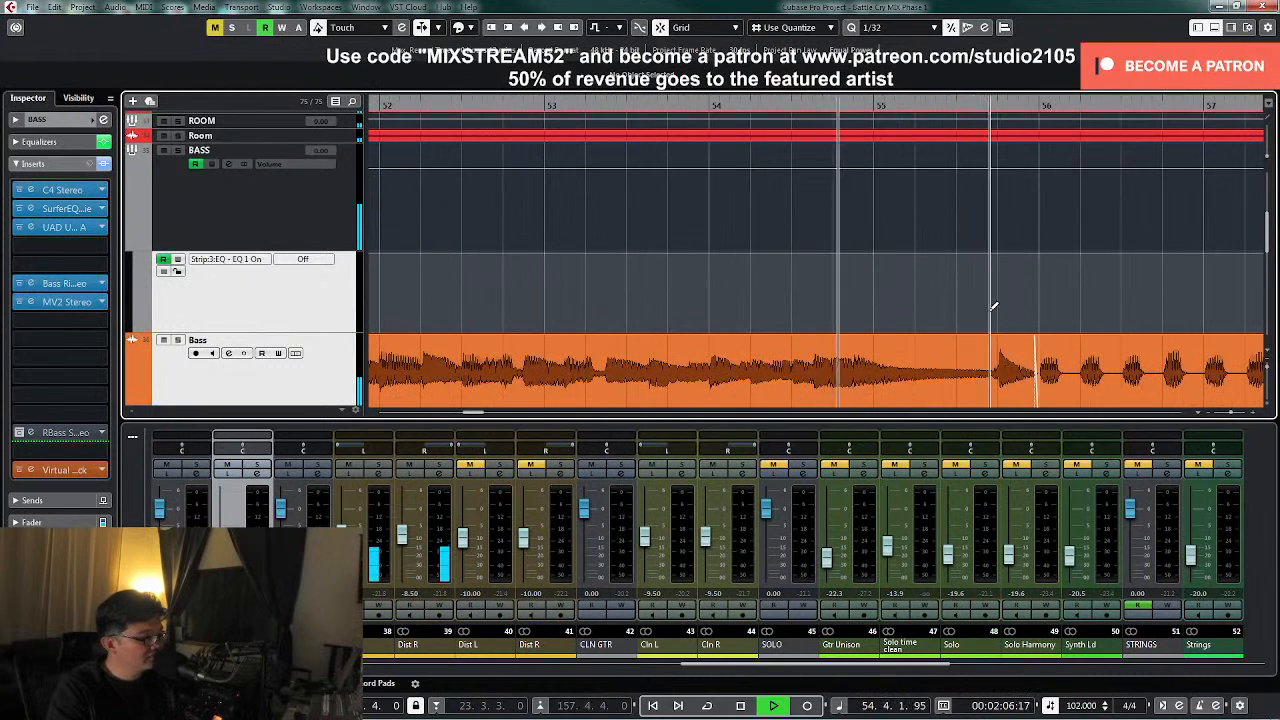
click(1031, 318)
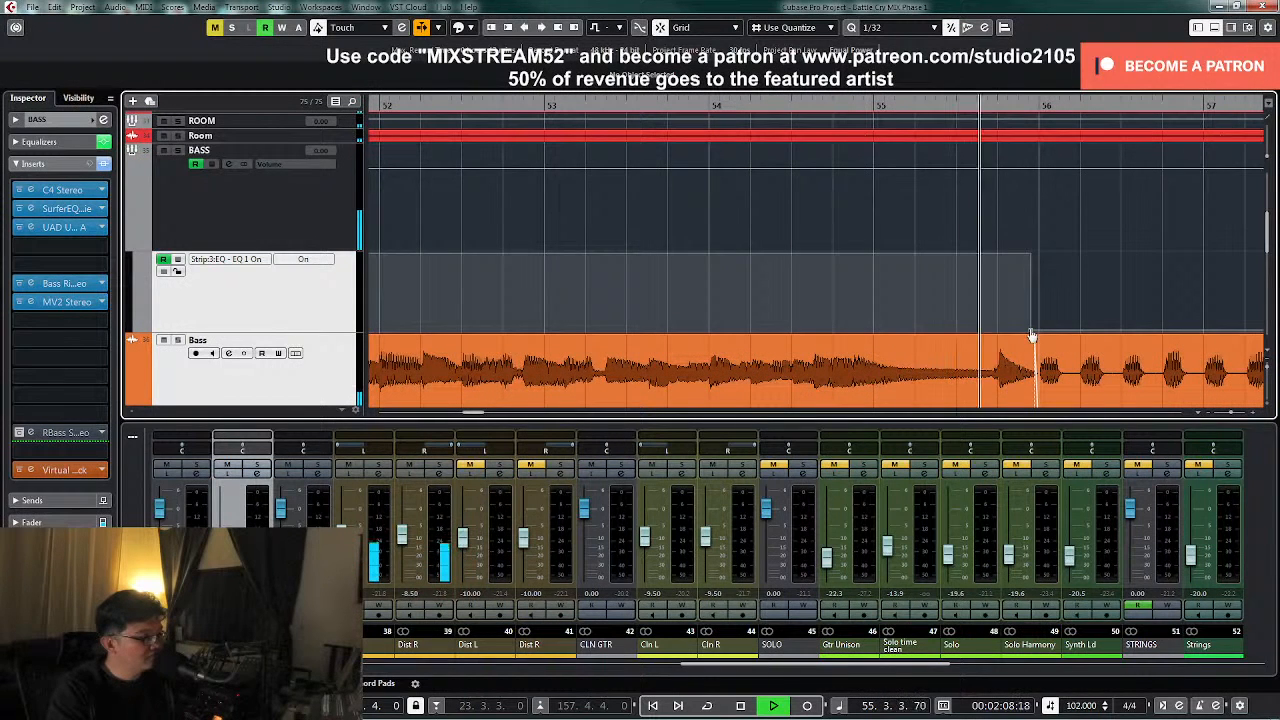
mouse_move(1033, 333)
mouse_down()
mouse_move(1026, 342)
mouse_move(1038, 334)
mouse_up()
key(g)
key(g)
key(g)
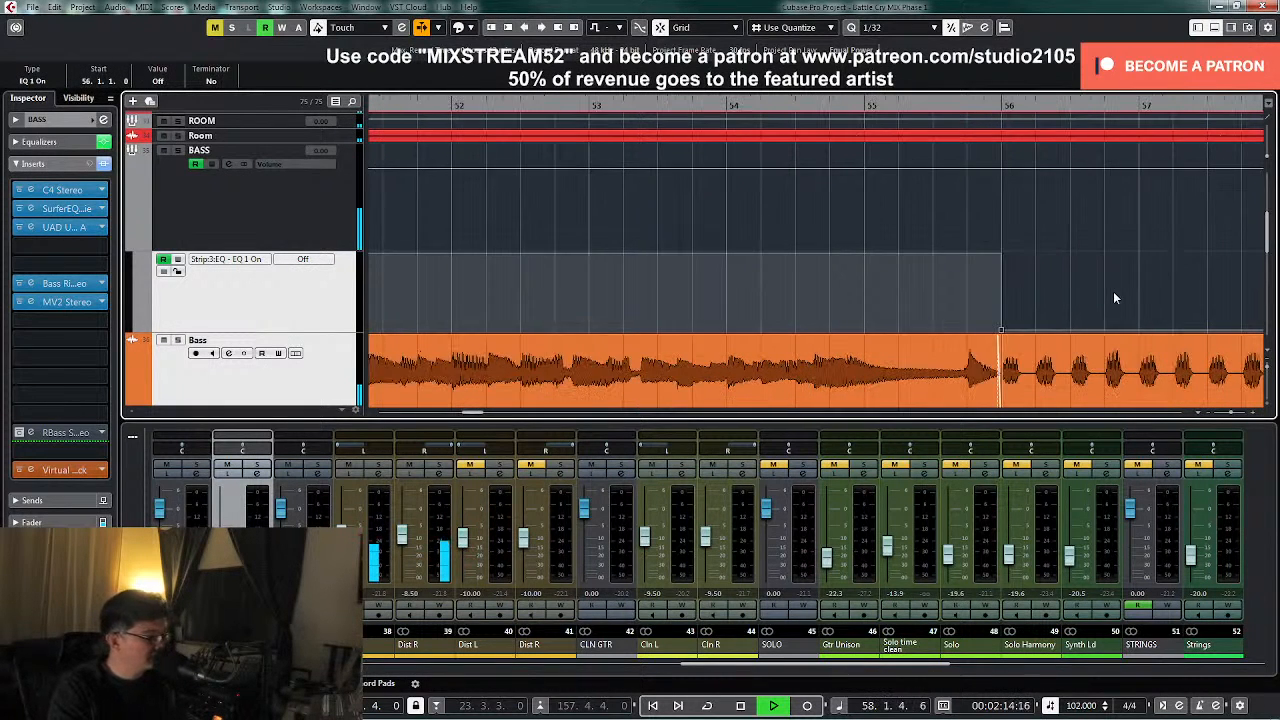
key(g)
key(g)
key(space)
- Draw an On point in the BASS EQ 1 On automation and align it with the start of bar 76
scroll(906, 292, down, 1)
scroll(910, 288, down, 5)
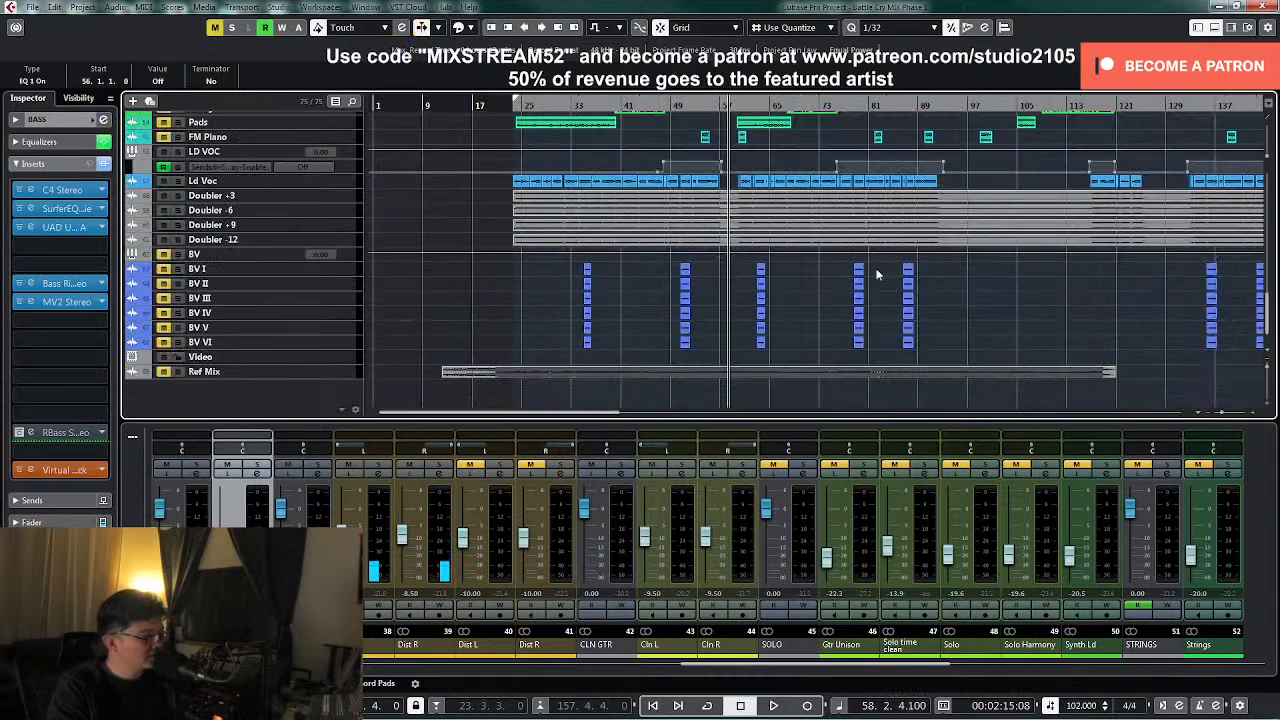
click(830, 108)
scroll(857, 288, up, 9)
key(space)
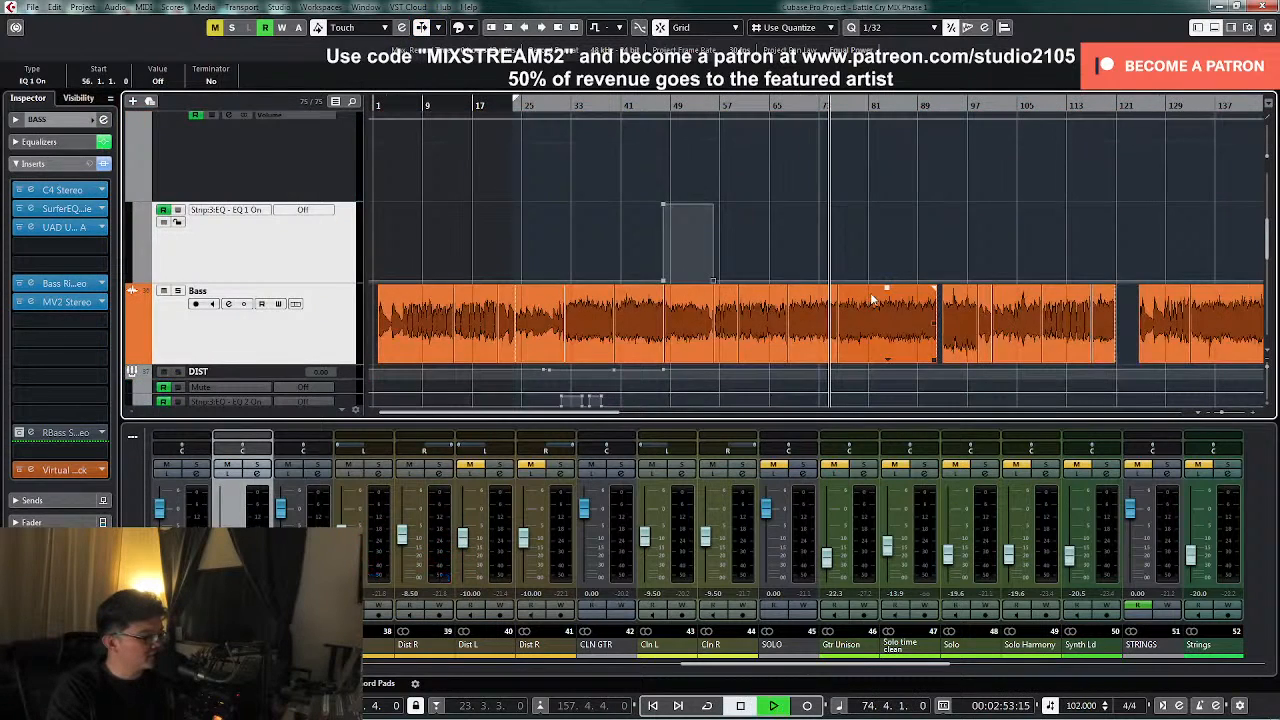
key(h)
key(h)
key(h)
key(h)
key(h)
key(h)
key(h)
key(h)
key(h)
key(h)
key(h)
right_click(835, 259)
click(870, 258)
key(h)
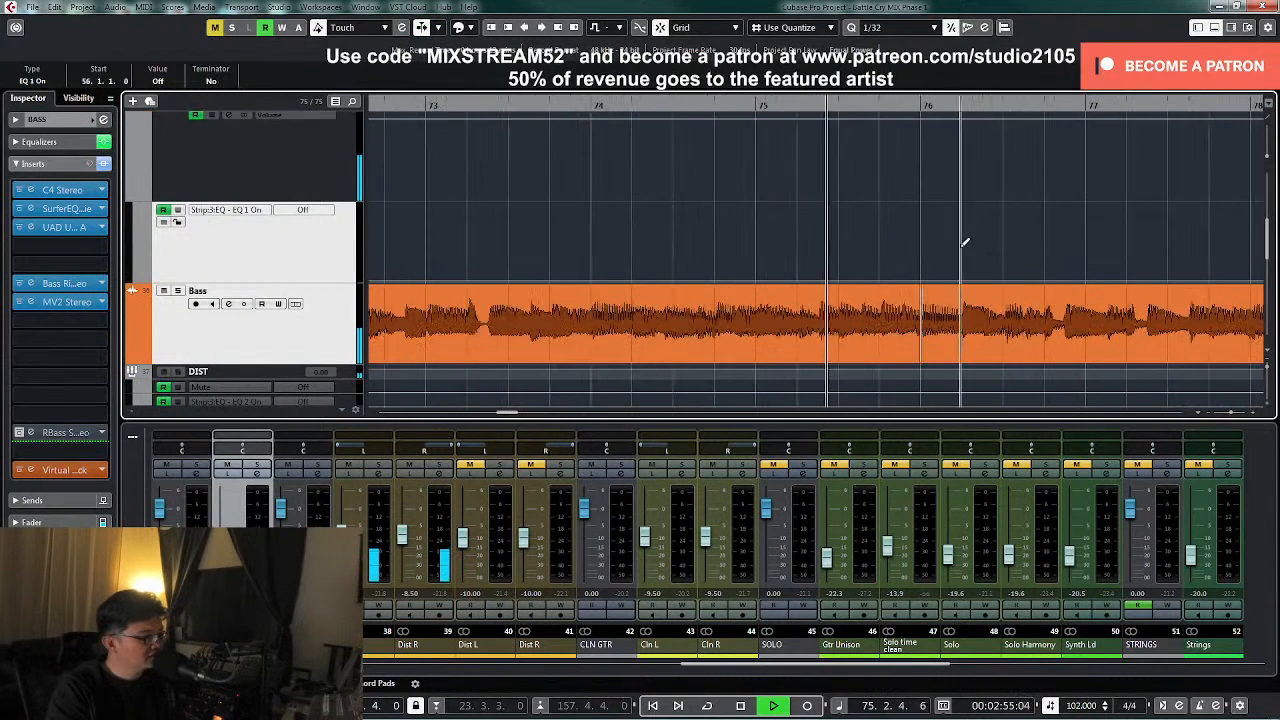
click(913, 229)
right_click(912, 229)
click(912, 229)
key(space)
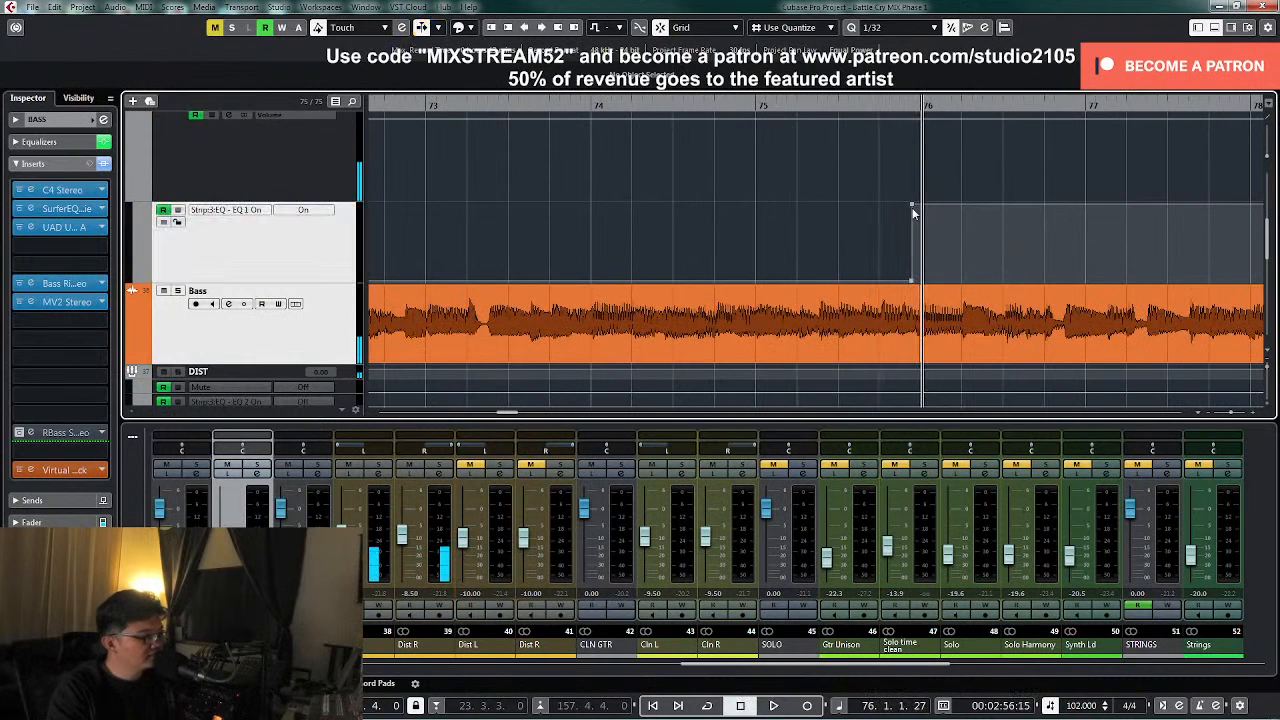
click(914, 213)
key(g)
key(g)
key(g)
key(g)
key(g)
key(space)
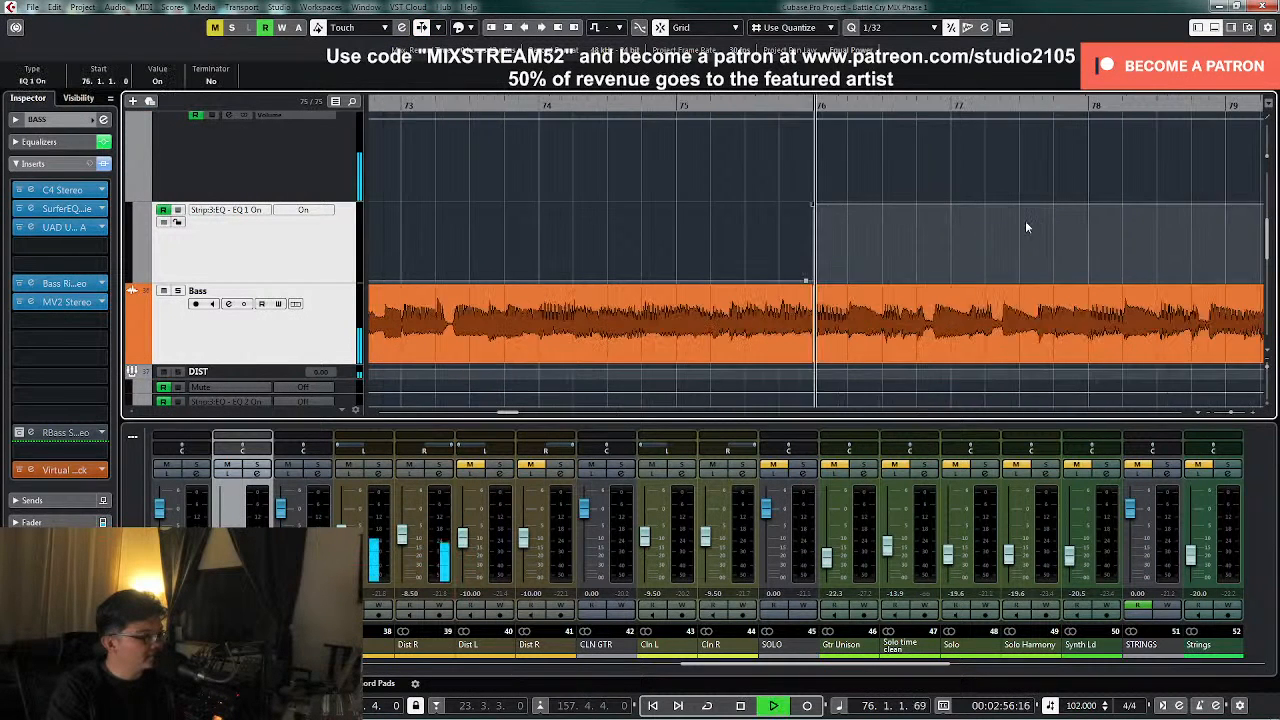
- Draw an Off point in the BASS EQ 1 On automation just after bar 92, in the gap between the bass clips
key(g)
key(g)
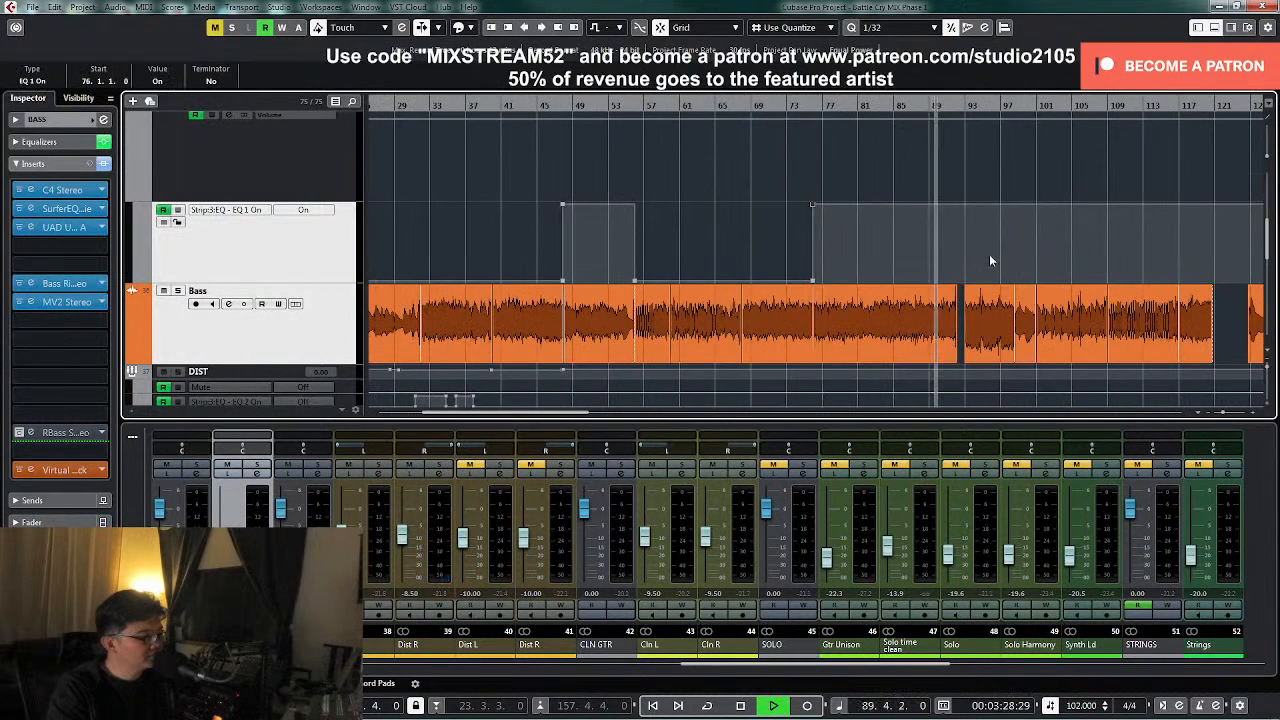
scroll(1000, 252, down, 5)
scroll(1003, 248, up, 10)
key(h)
key(h)
key(h)
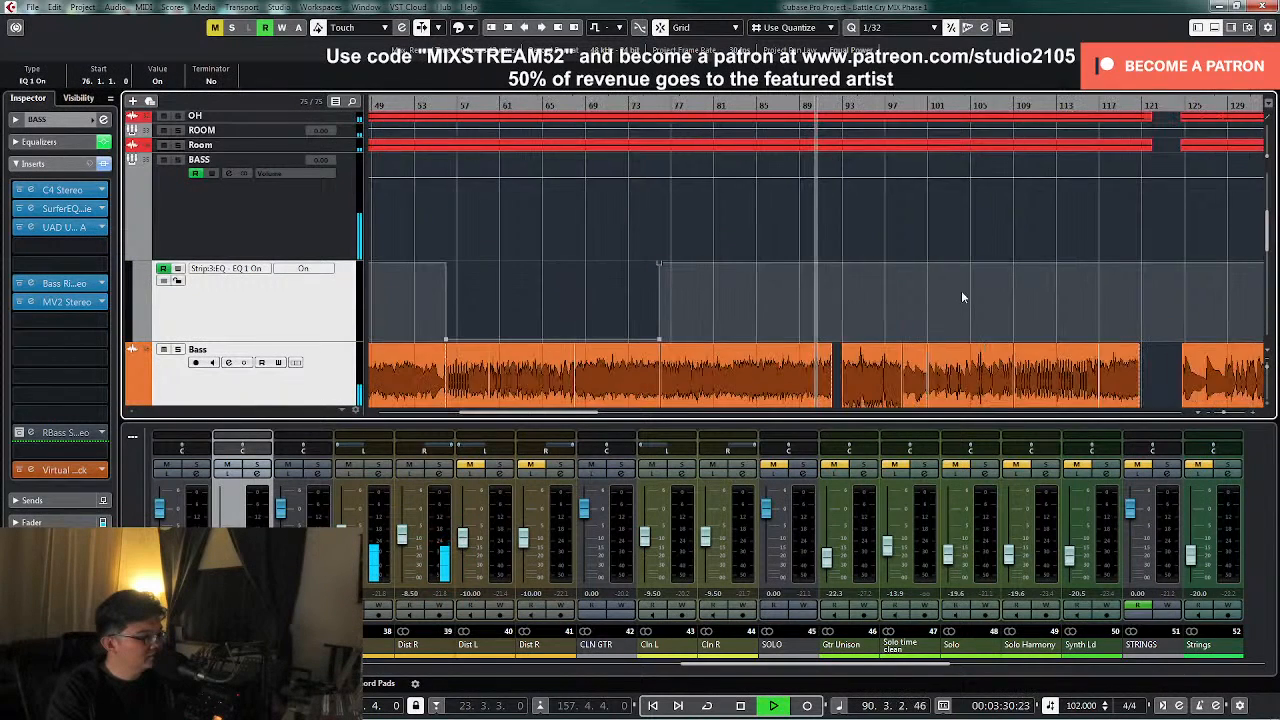
key(h)
right_click(882, 317)
click(895, 321)
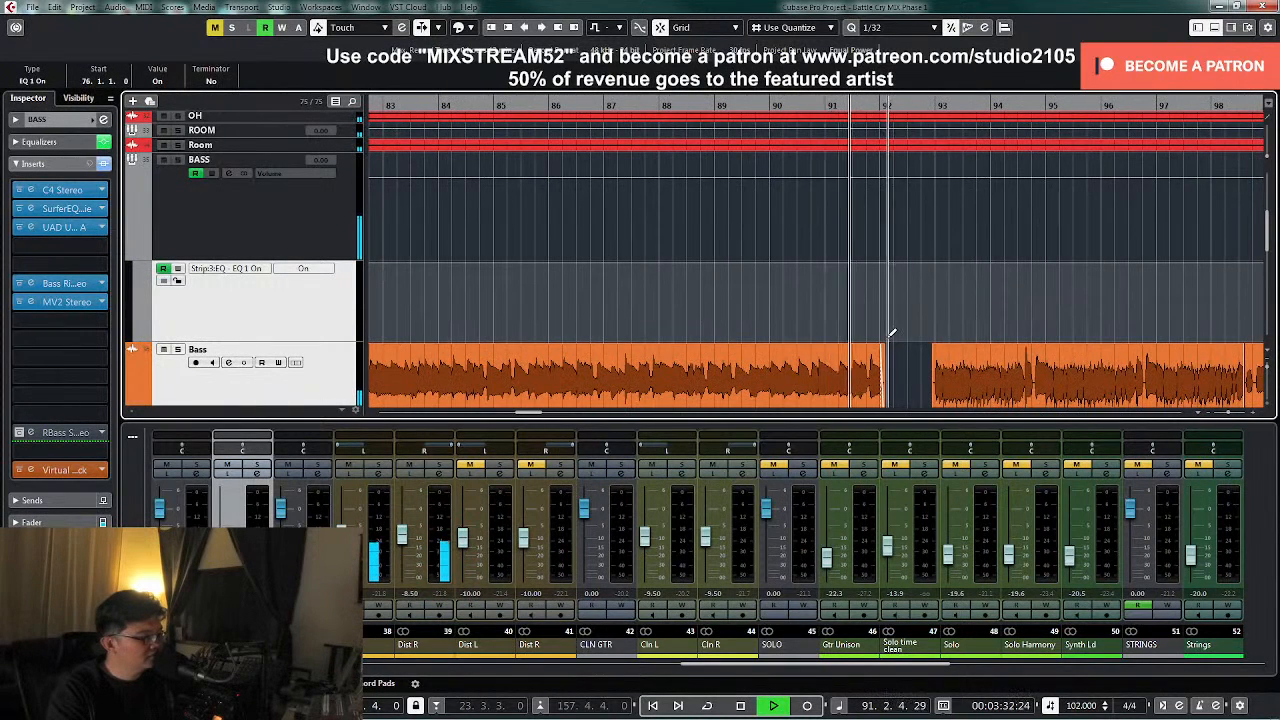
click(895, 332)
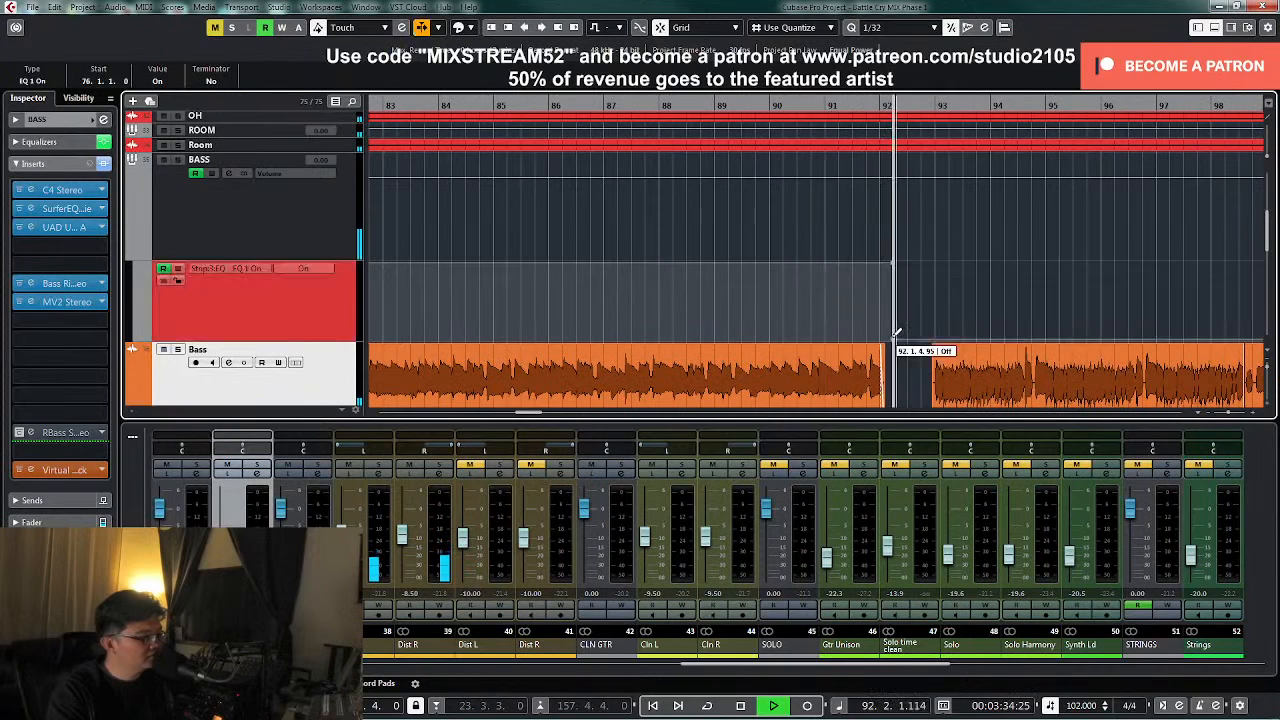
scroll(998, 306, down, 3)
key(g)
click(939, 234)
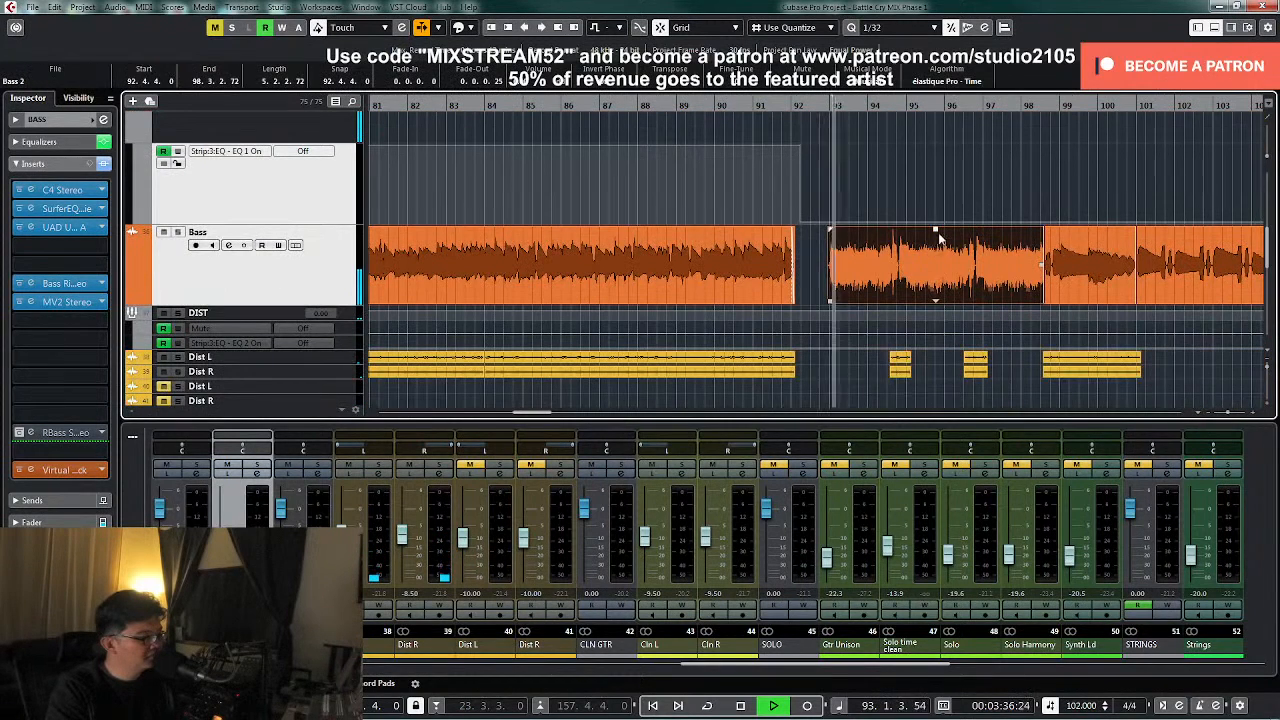
key(g)
key(g)
key(g)
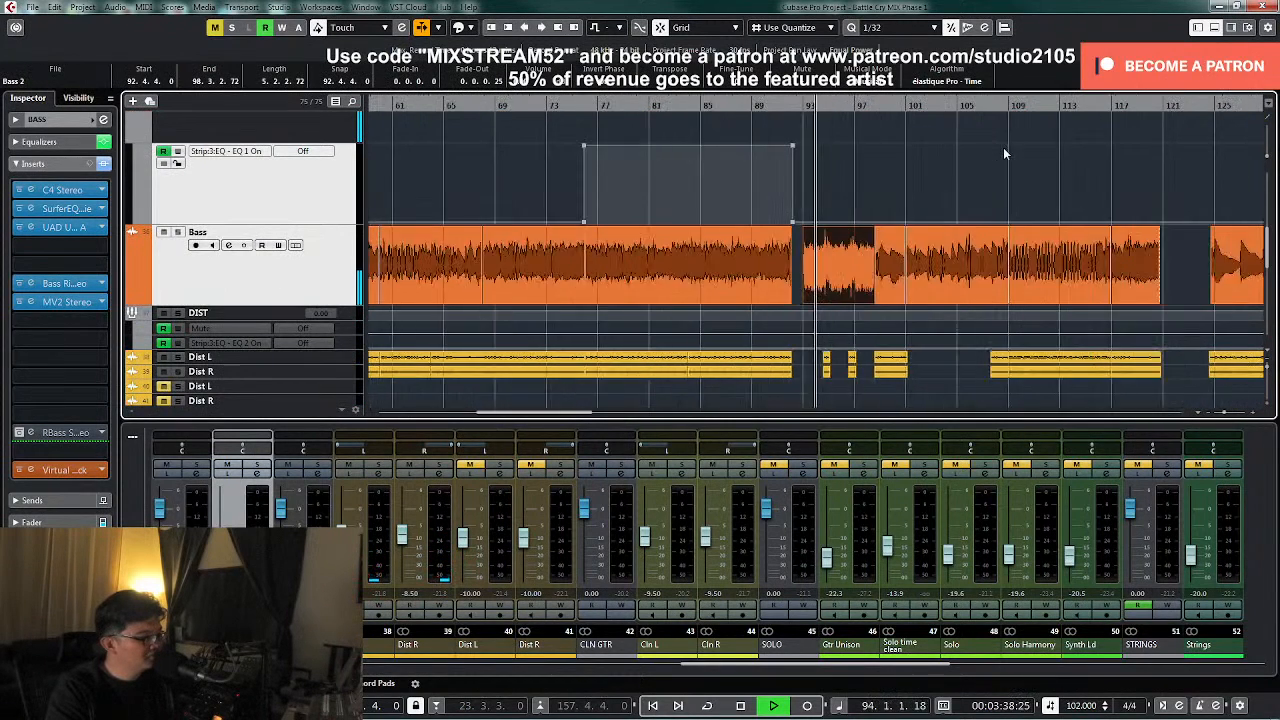
- Compare the lead vocal send automation with the bass track after bar 94 and play the section around bar 117
scroll(964, 190, down, 4)
scroll(963, 190, down, 5)
key(g)
scroll(1068, 175, up, 6)
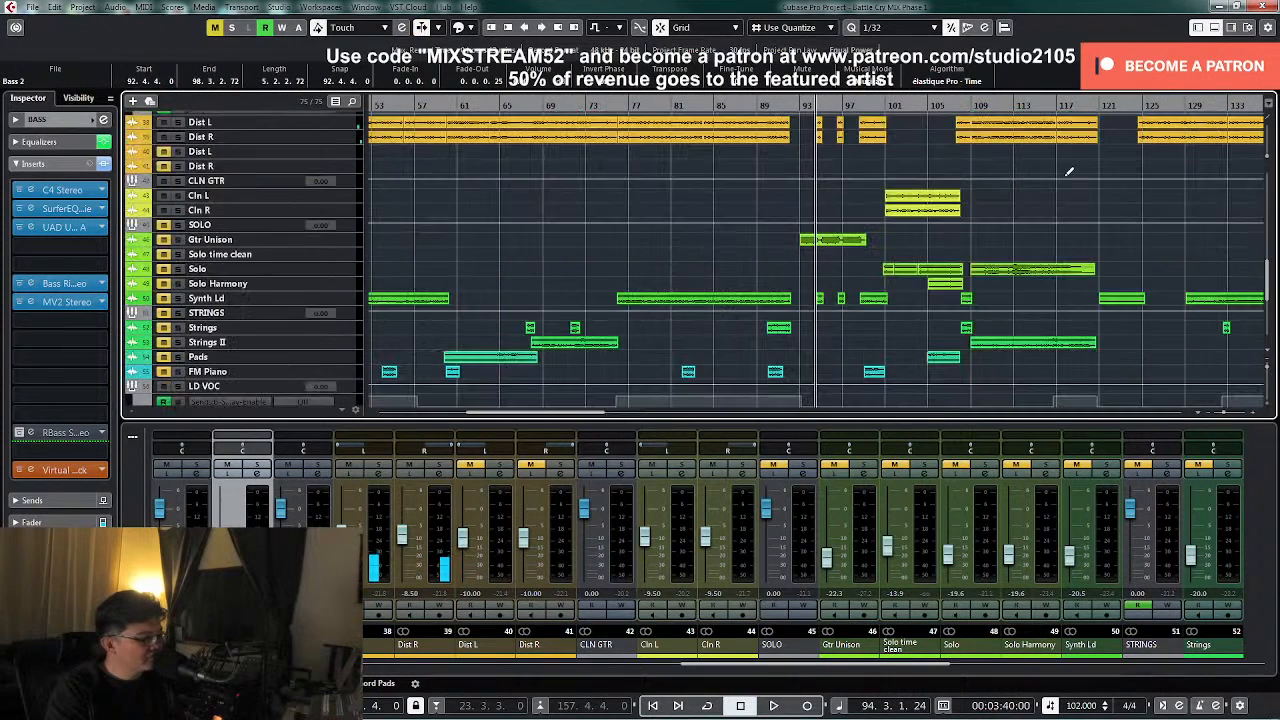
scroll(1056, 182, down, 6)
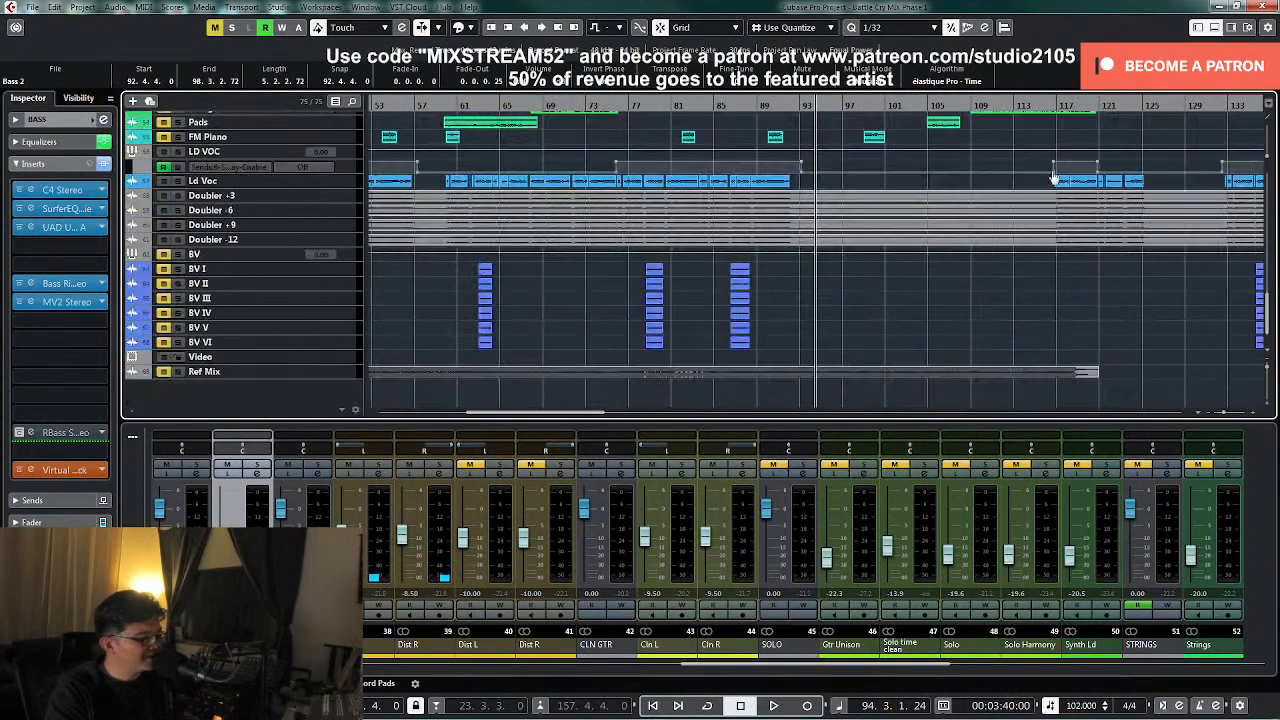
scroll(1064, 182, up, 4)
click(1043, 109)
key(space)
scroll(1093, 156, up, 4)
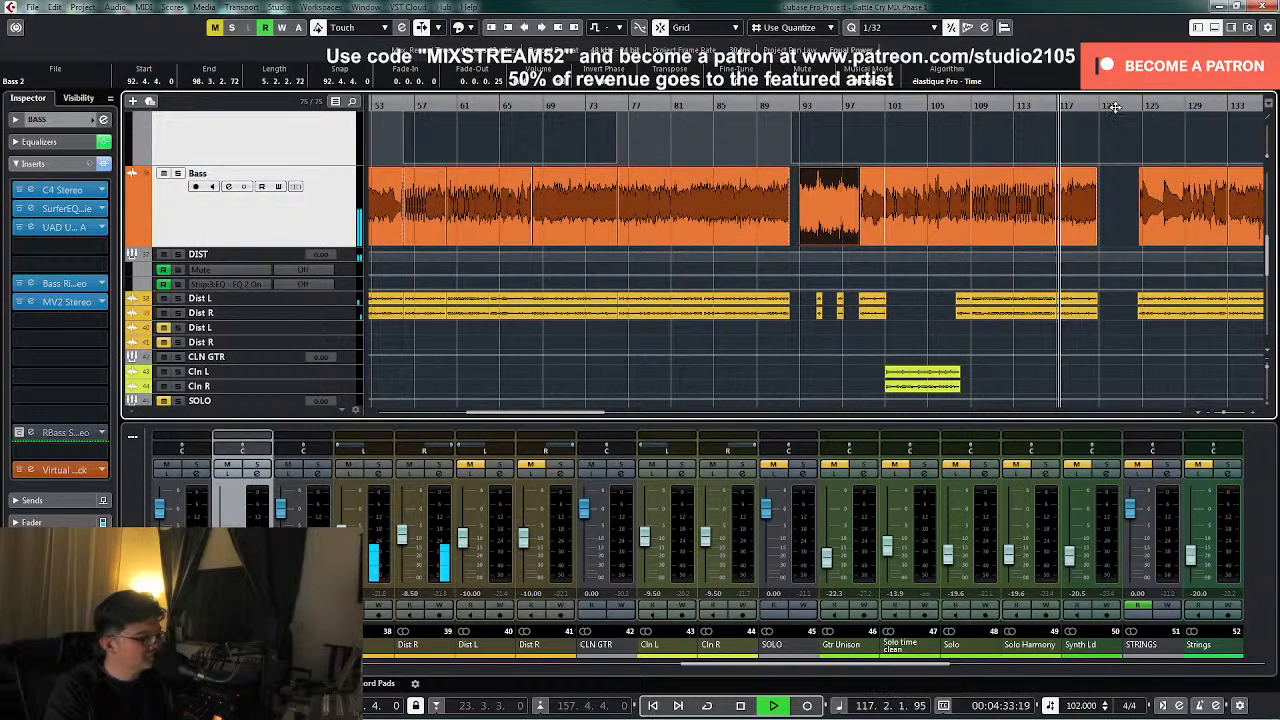
key(h)
key(h)
key(h)
scroll(893, 186, up, 2)
key(space)
- Switch to the Draw tool and play from about bar 124, checking the section against the lead vocal send automation
right_click(883, 270)
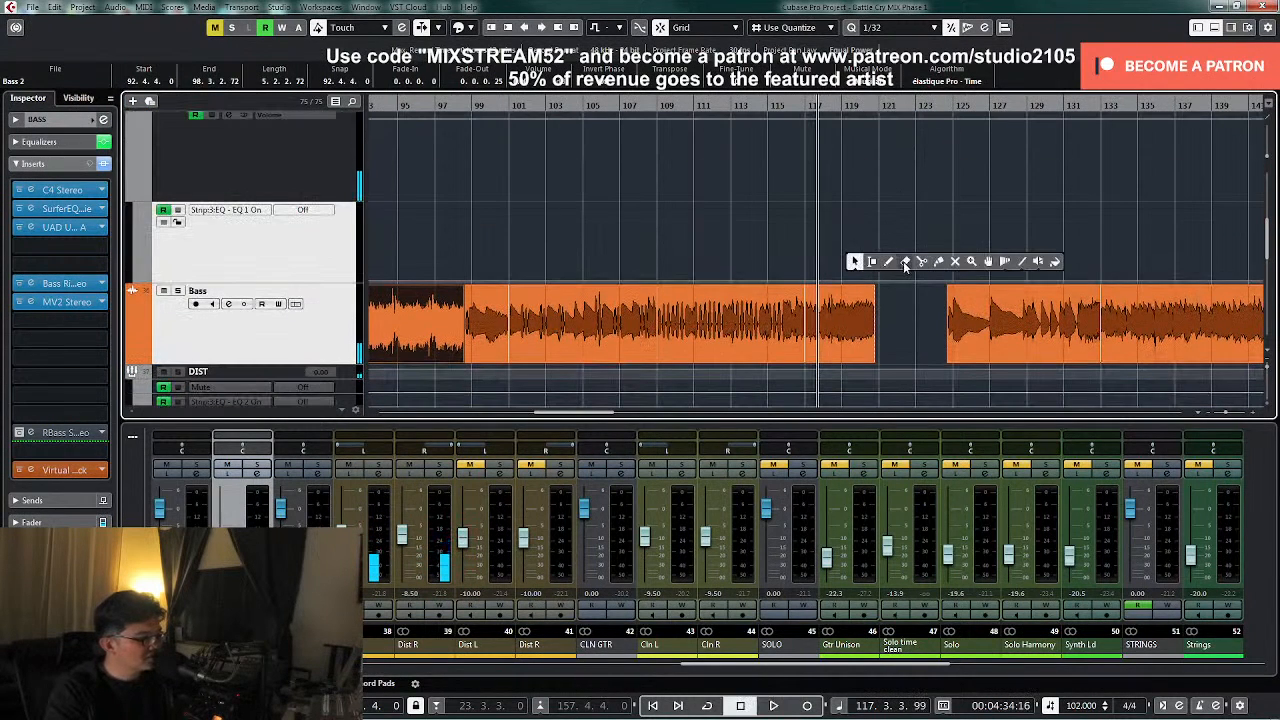
click(889, 262)
click(949, 106)
key(space)
key(h)
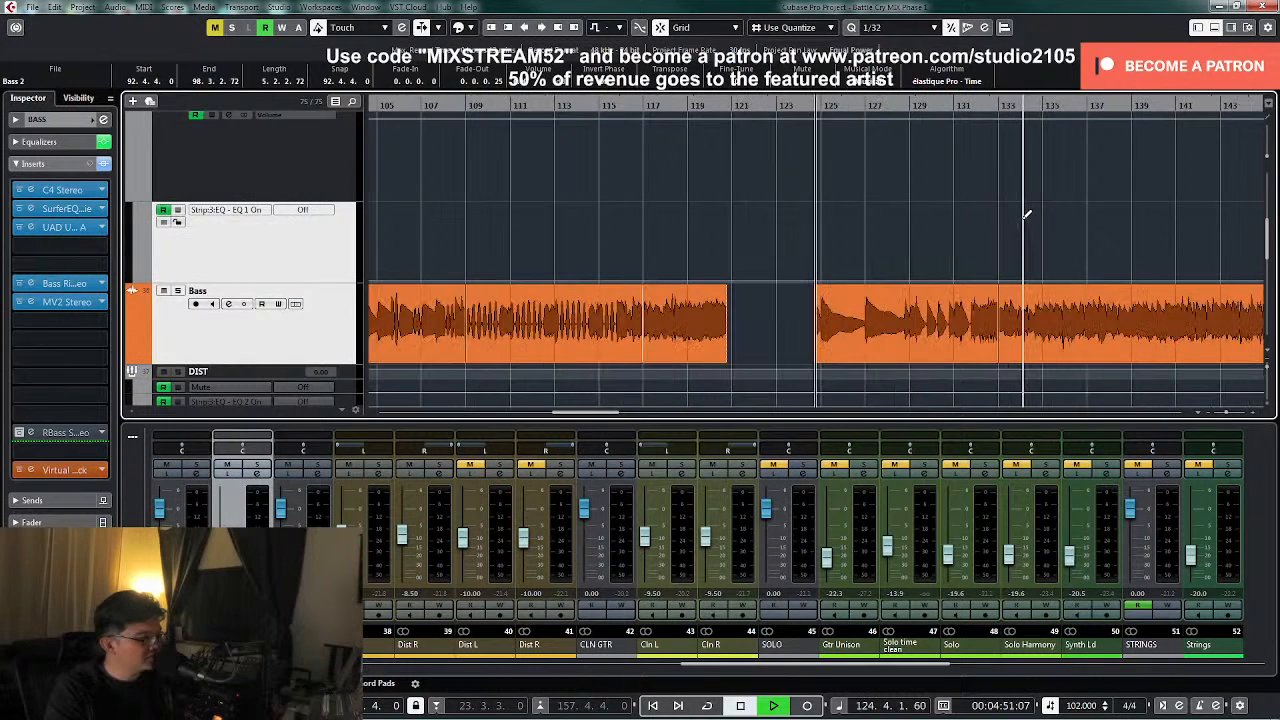
key(h)
key(h)
key(h)
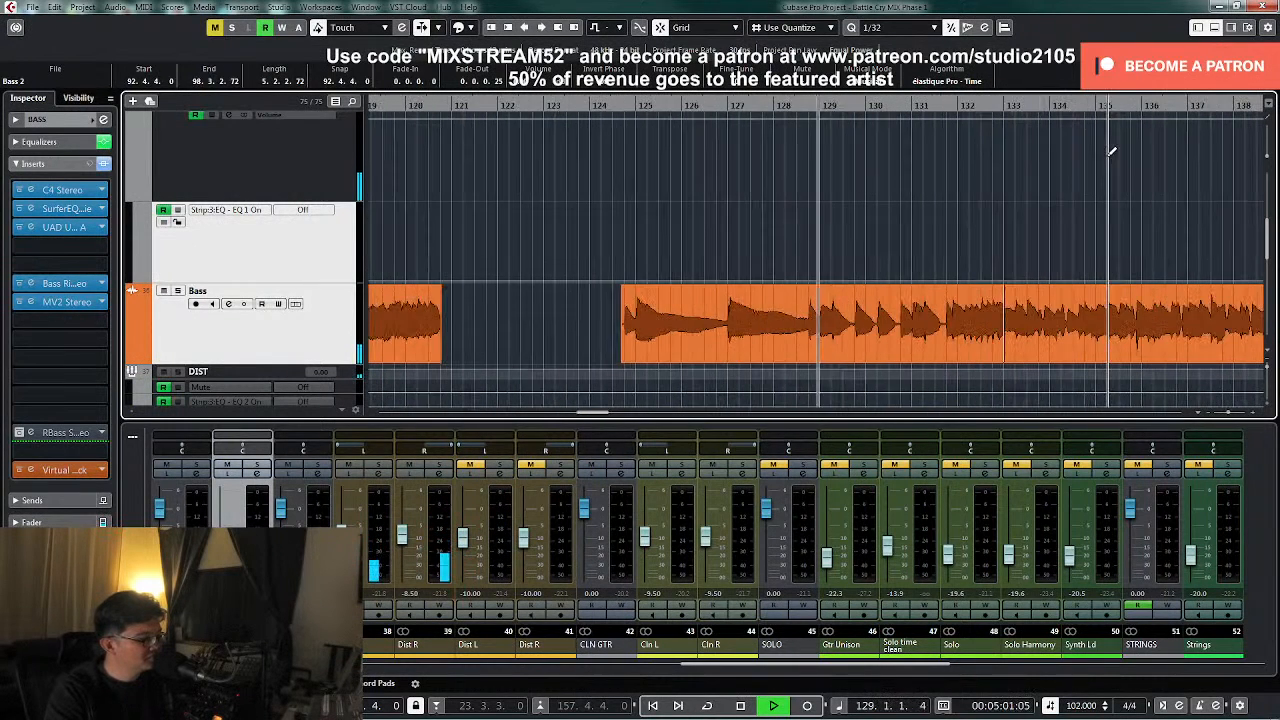
scroll(1035, 202, down, 10)
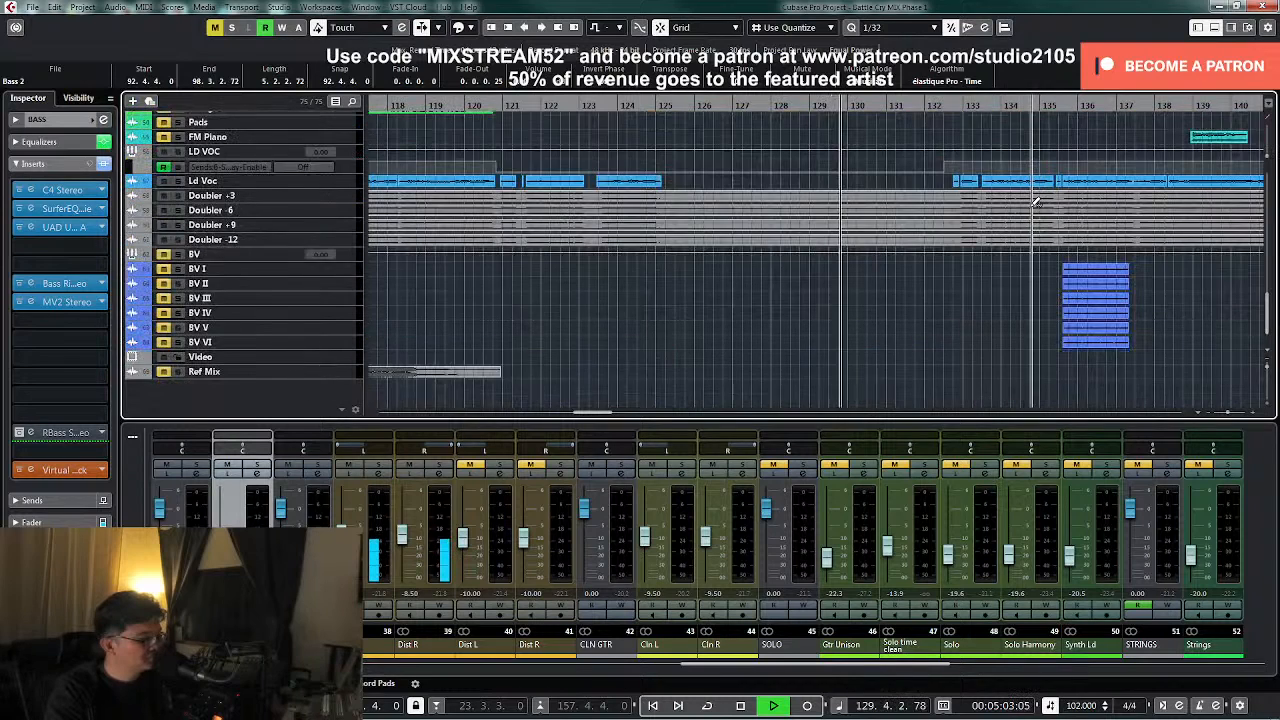
scroll(1035, 202, up, 10)
- Draw an On point in the BASS EQ 1 On automation and align it with the start of bar 133
key(h)
key(h)
key(h)
key(h)
key(h)
key(h)
key(h)
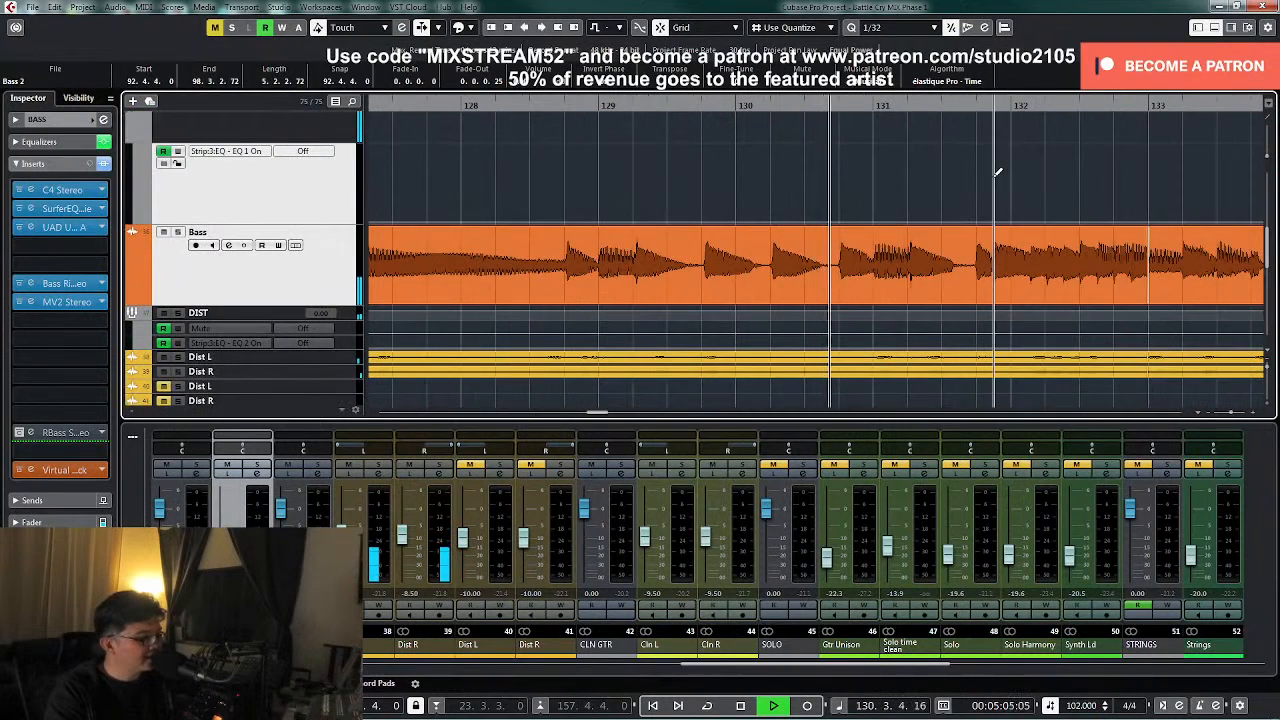
click(1141, 150)
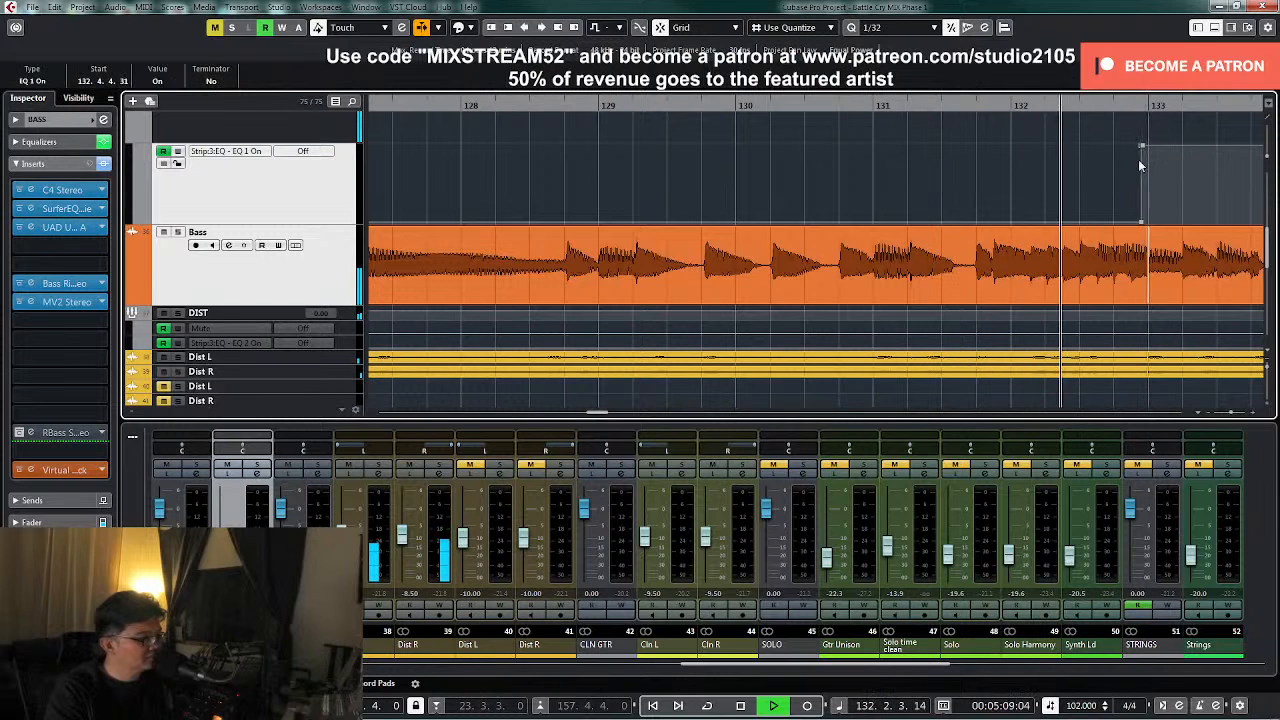
click(1141, 223)
key(Delete)
drag(1142, 147, 1150, 152)
click(1186, 170)
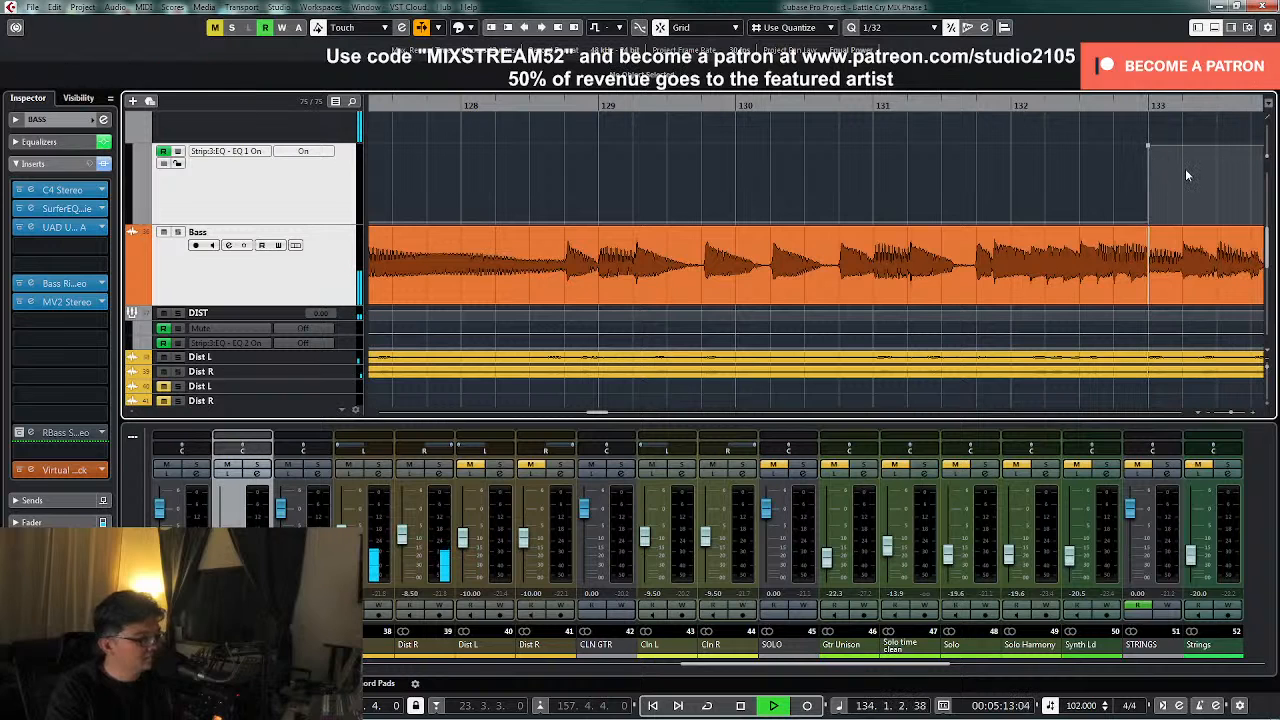
- Fit the whole song in view, stop playback and place the playback position near bar 49 above the vocal tracks
key(shift+f)
key(z)
key(z)
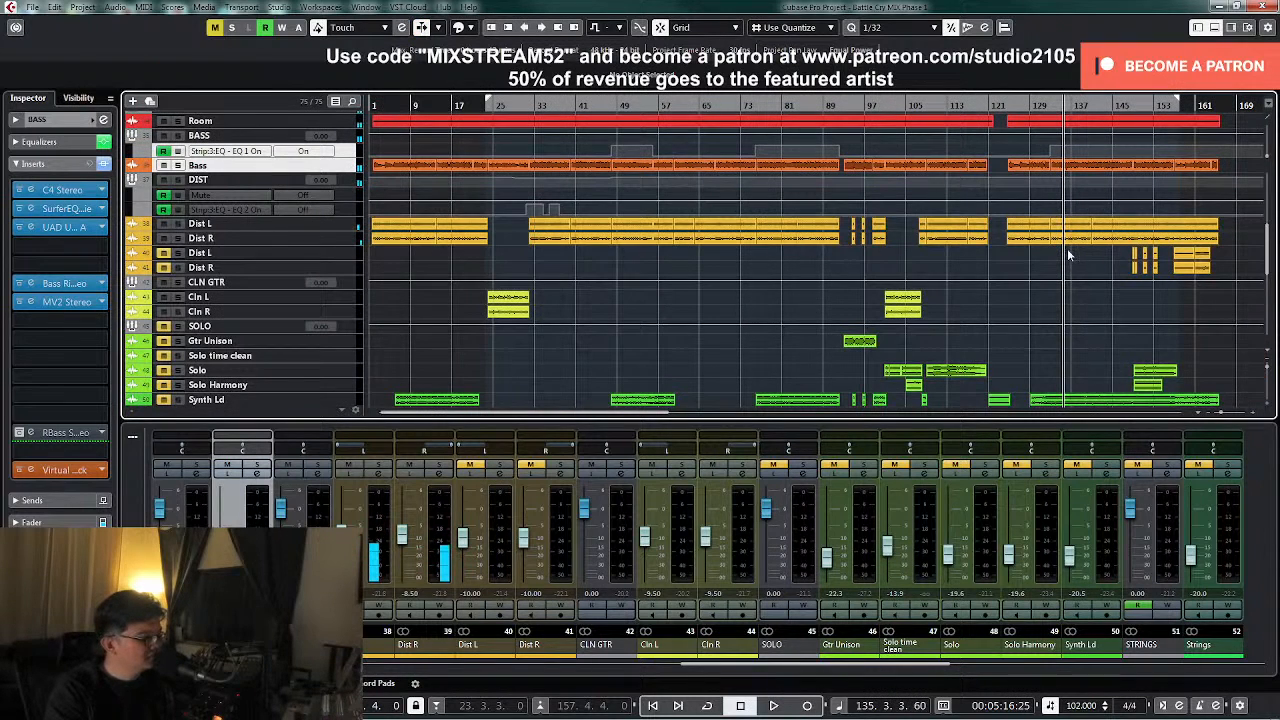
scroll(1065, 250, down, 5)
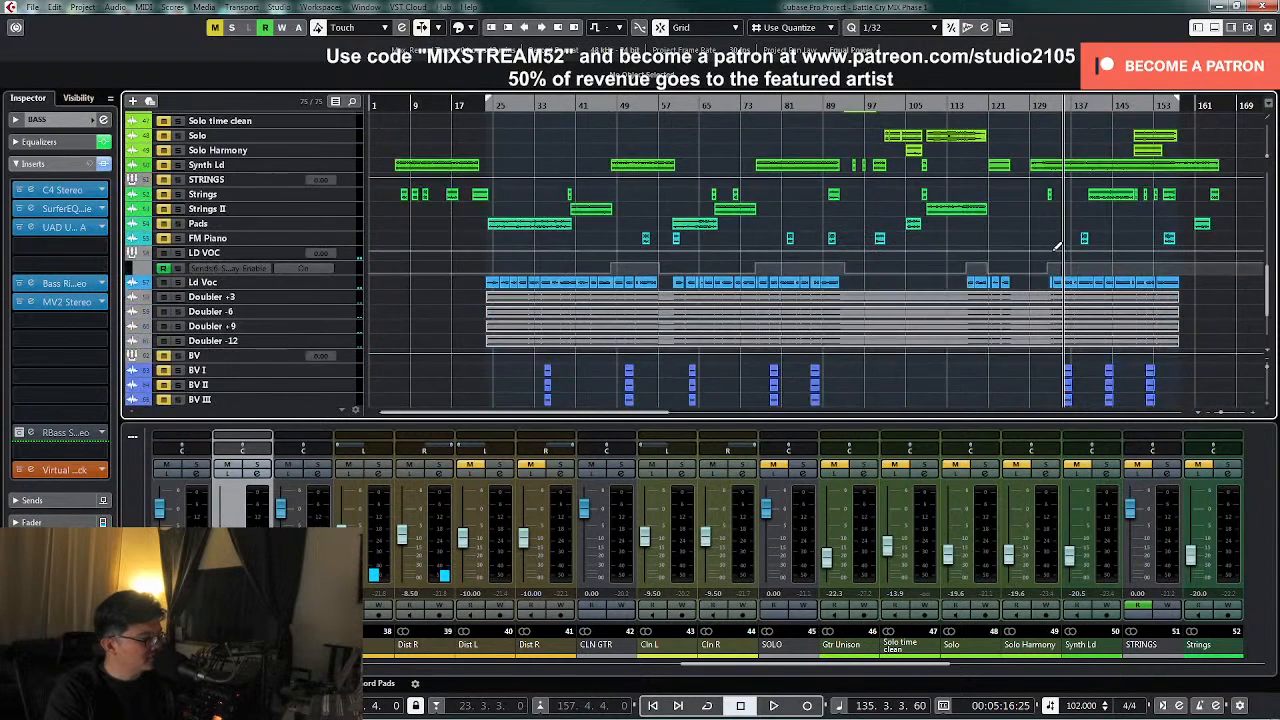
scroll(1050, 255, down, 2)
click(620, 106)
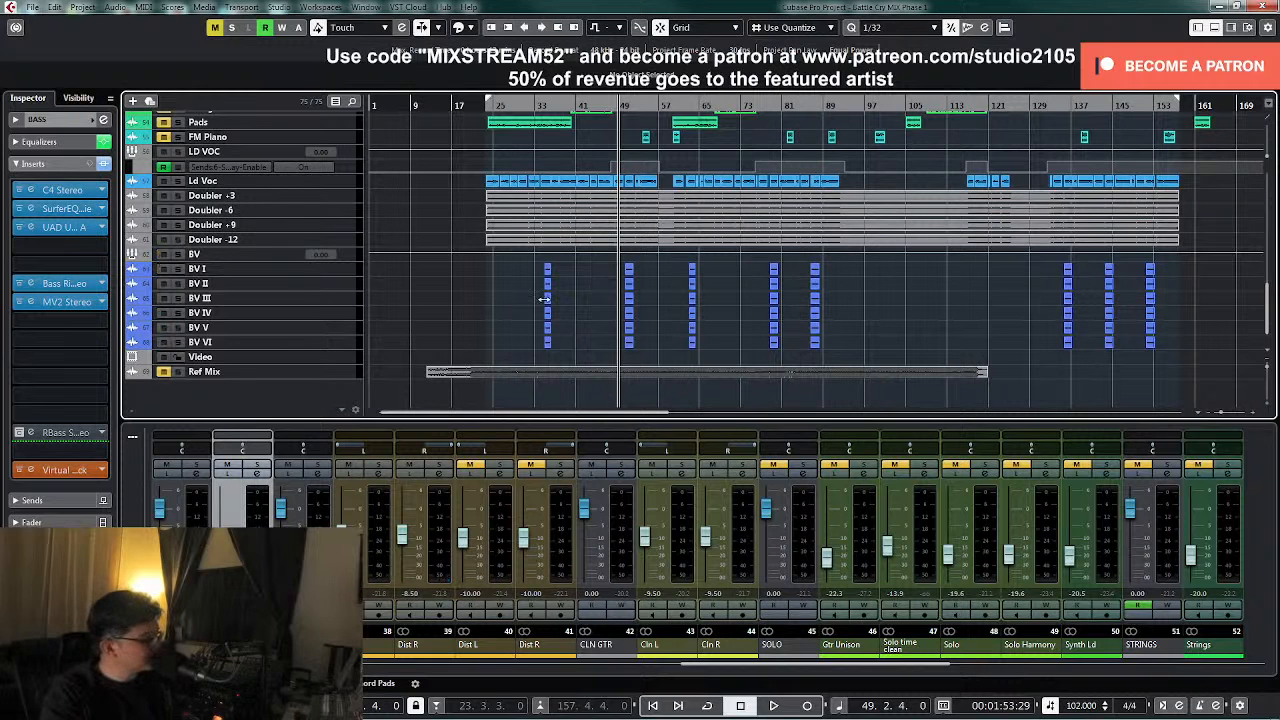
- Examine the H3000 Factory insert on the BV group channel
drag(945, 670, 1180, 676)
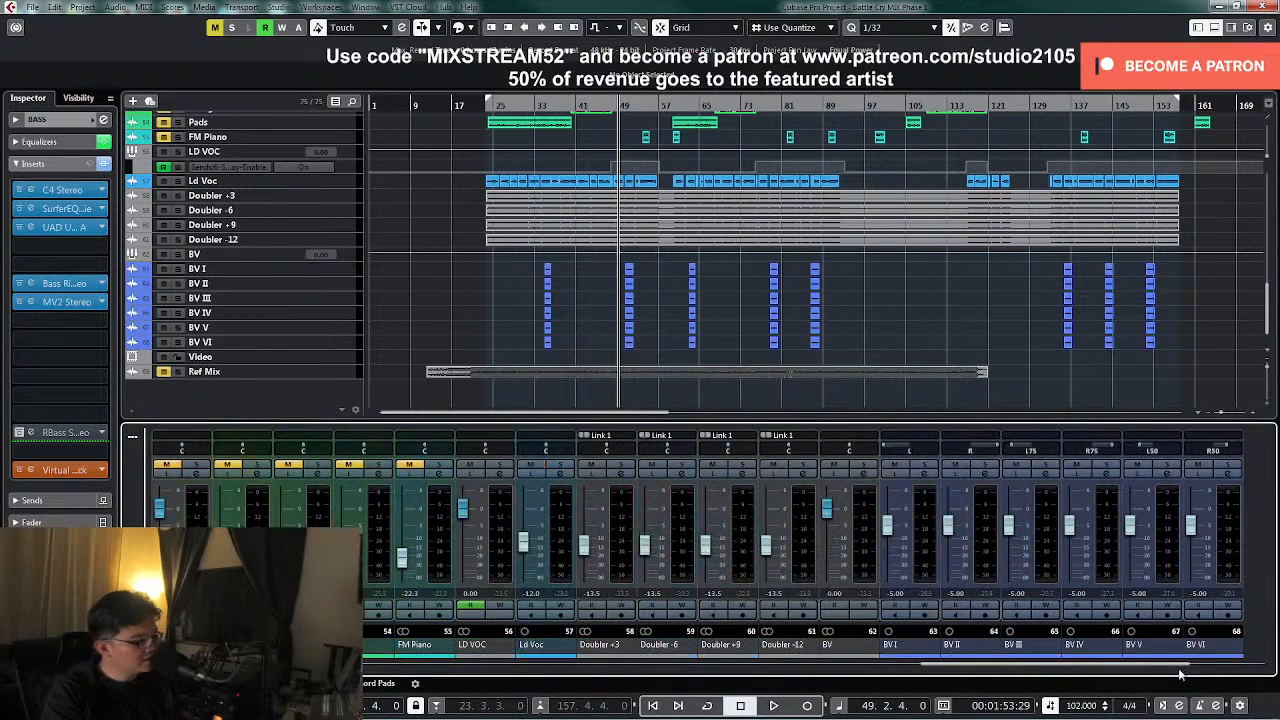
click(866, 484)
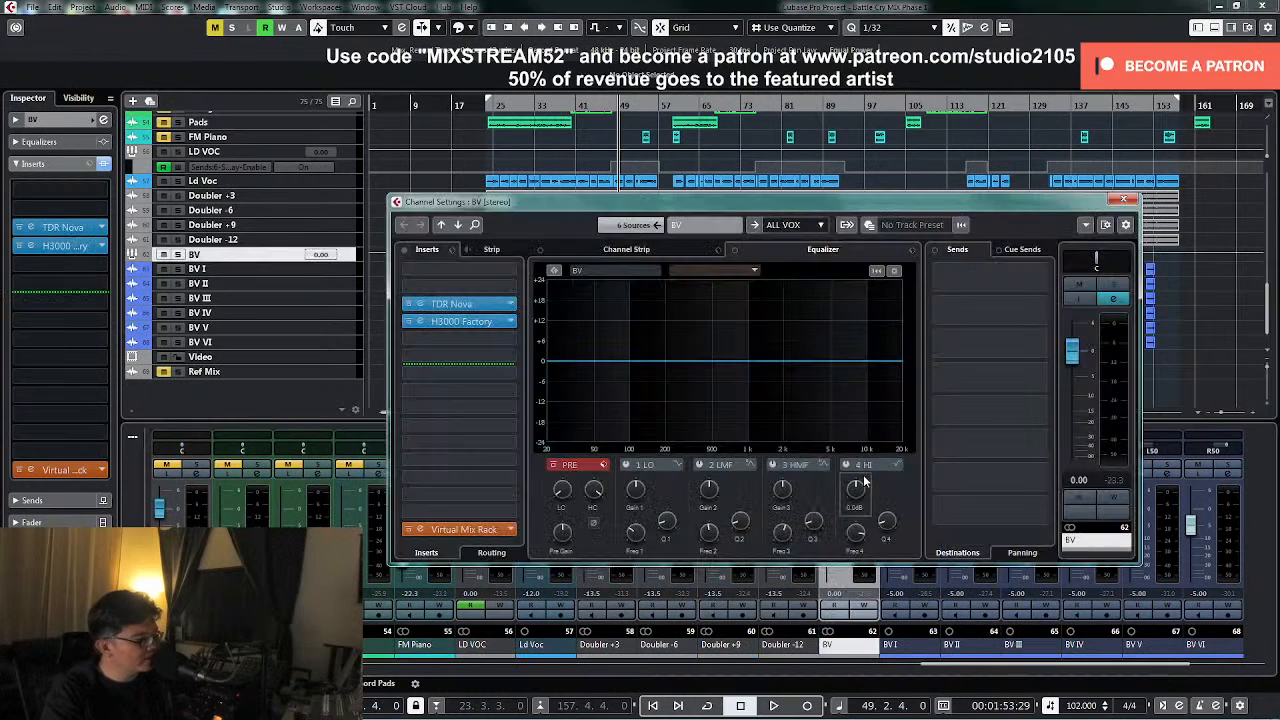
click(463, 326)
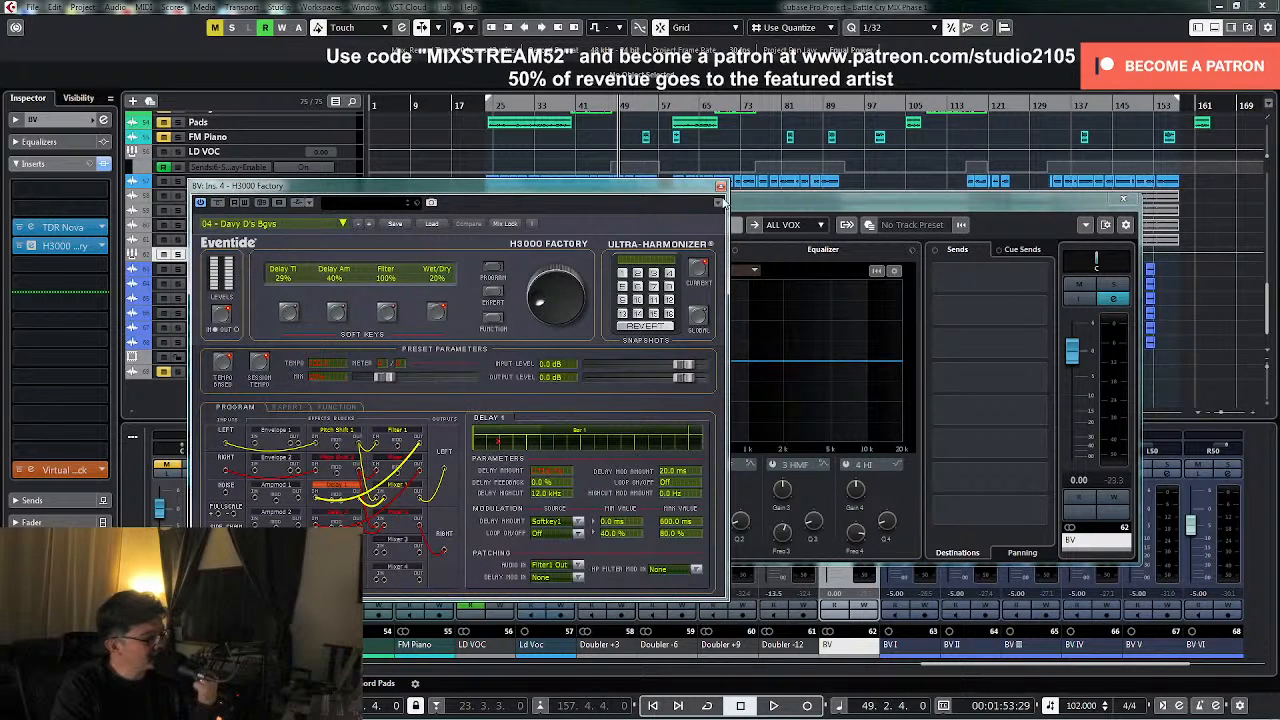
click(720, 186)
click(1123, 200)
- Loop the backing vocal clips around bar 50 and audition the BV group in solo
drag(609, 270, 642, 352)
key(shift+g)
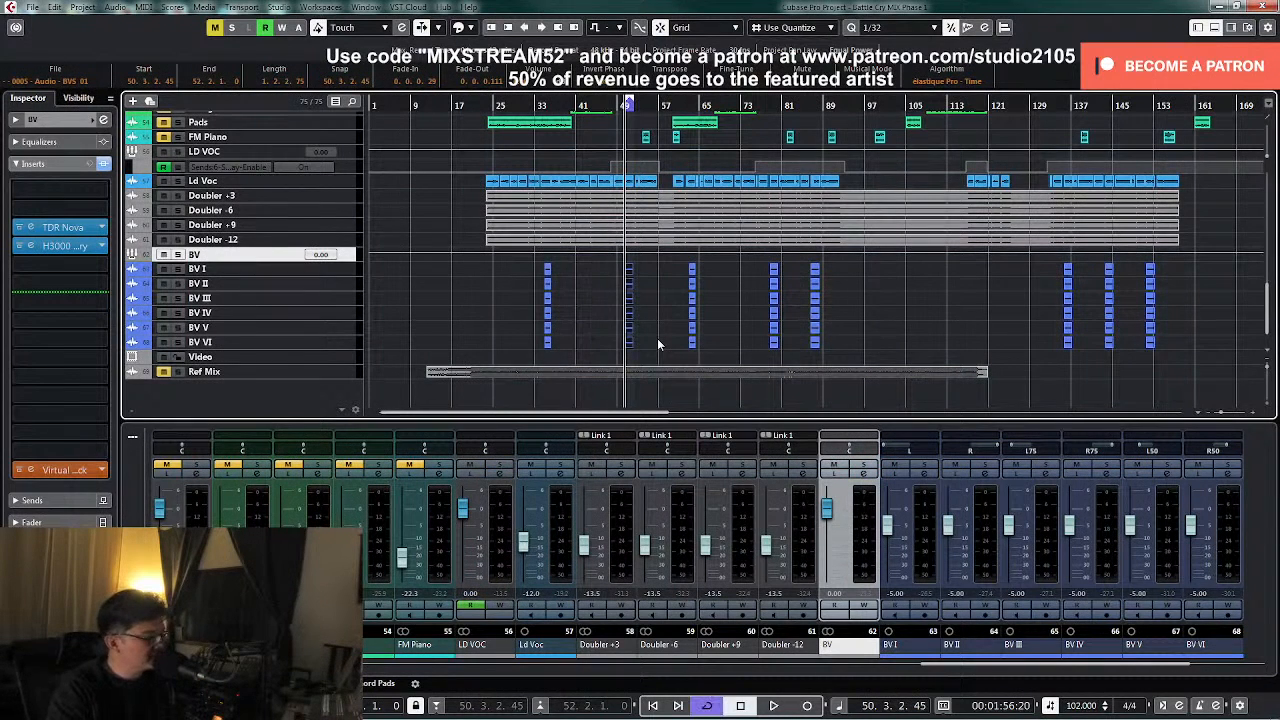
click(866, 467)
key(space)
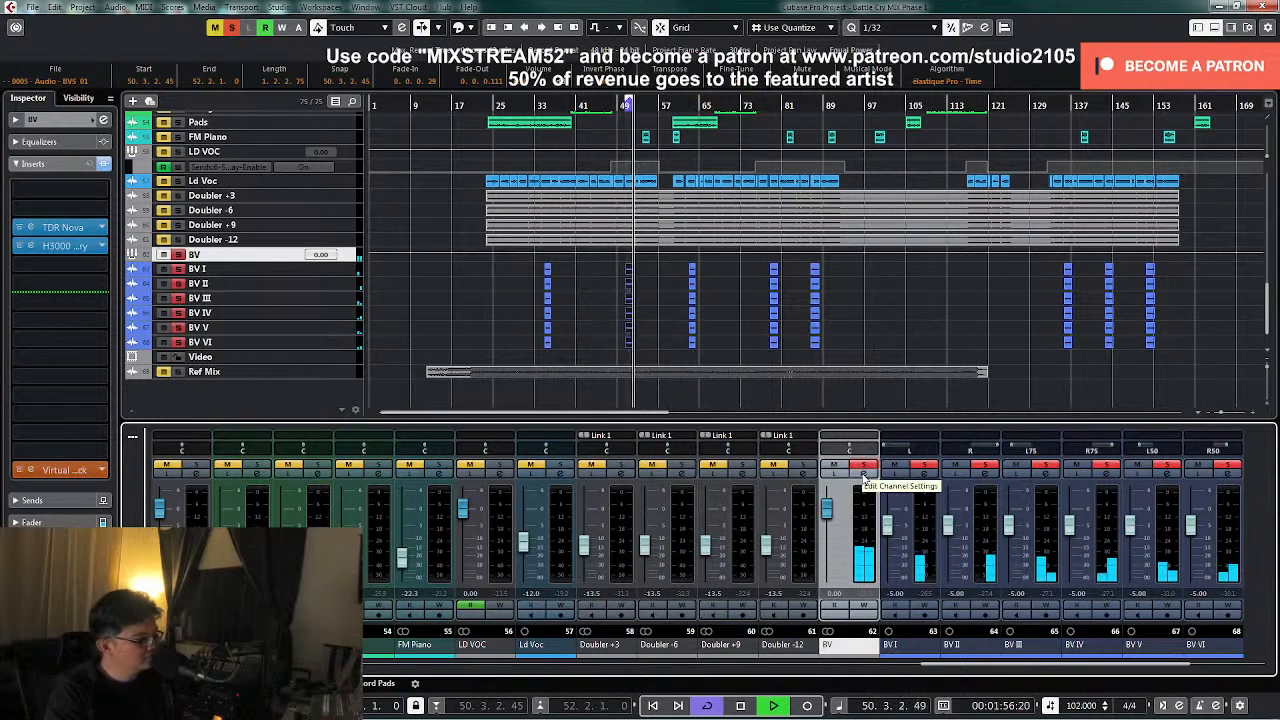
key(space)
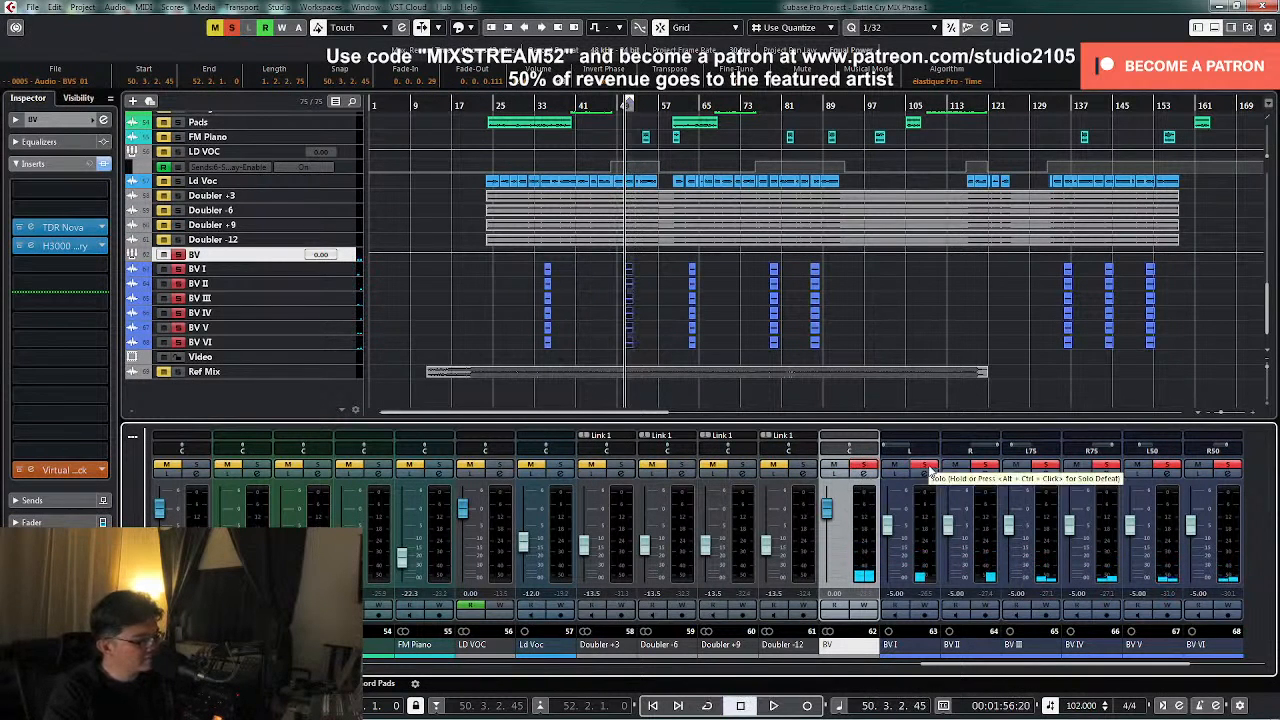
click(865, 467)
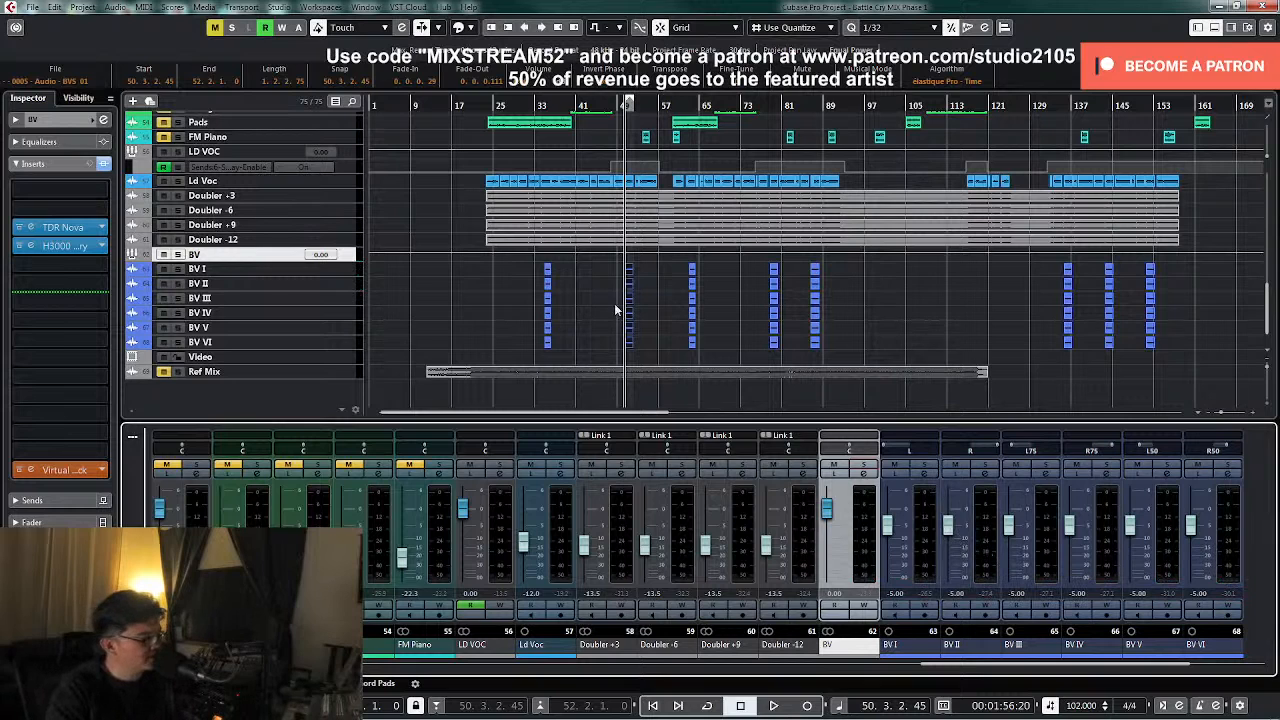
- Enlarge the BV I and BV II tracks and select their clips at the looped section near bar 50
click(579, 303)
click(345, 287)
shift+click(348, 273)
drag(350, 290, 350, 331)
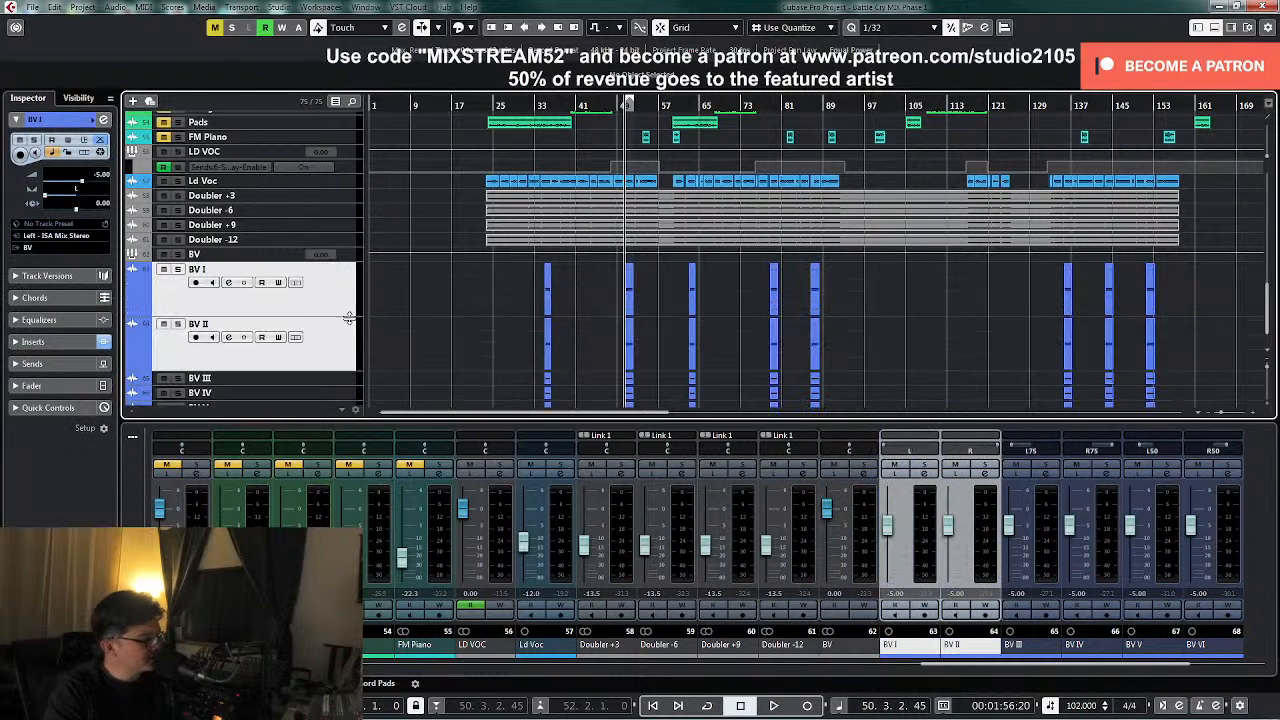
drag(594, 296, 639, 338)
key(KP_Divide)
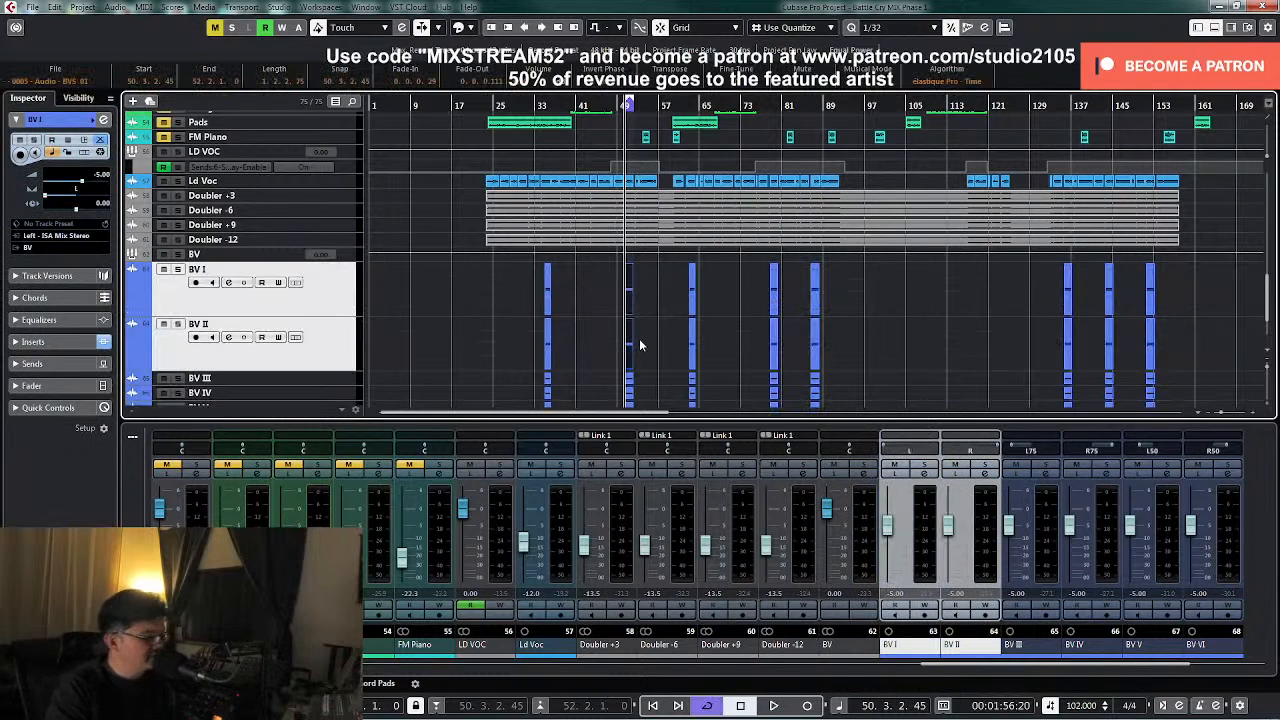
- Solo BV I and examine its Virtual Mix Rack insert
click(925, 473)
click(481, 286)
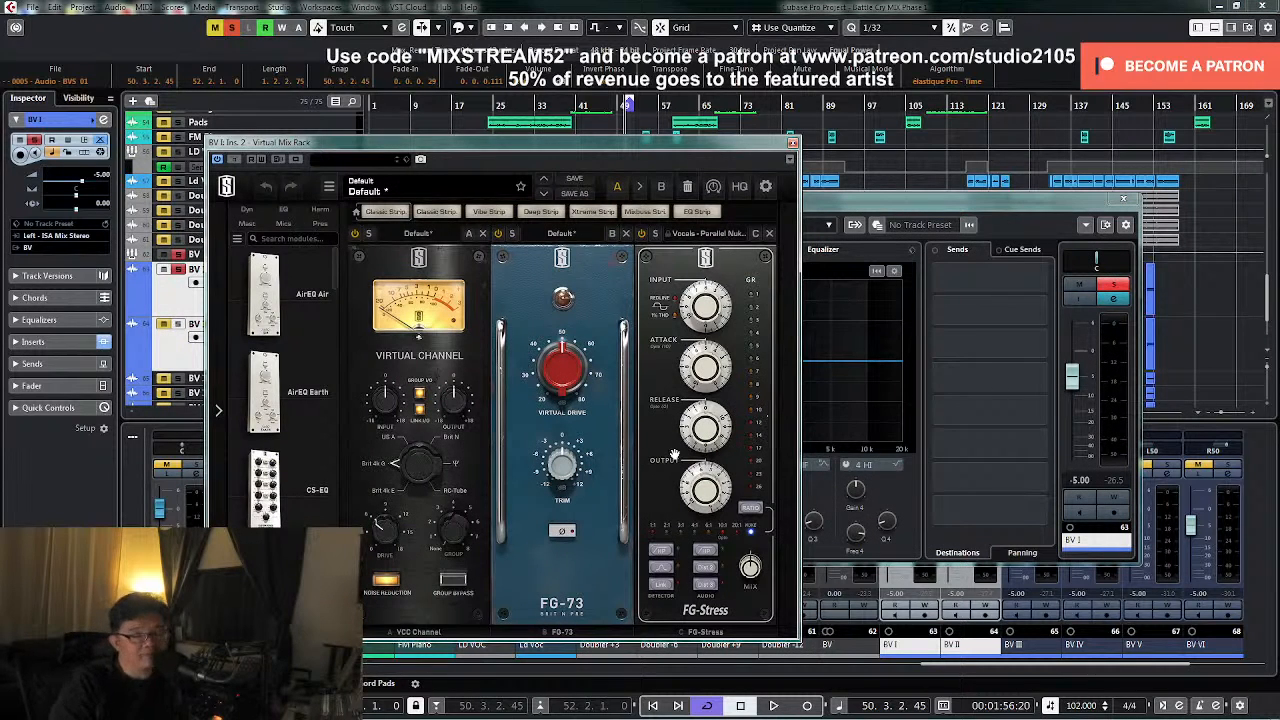
click(792, 143)
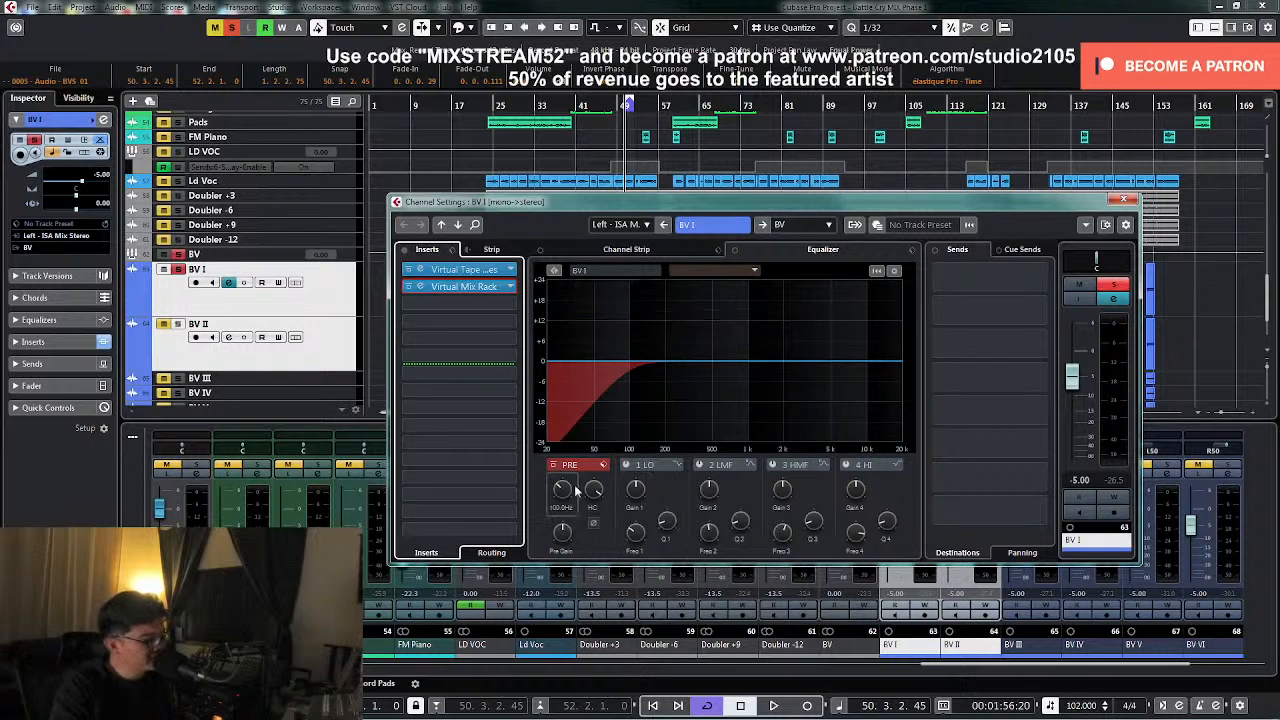
- Raise the low cut and bring down the high cut on BV I while listening, and enable EQ band 2 LMF
key(space)
drag(563, 494, 598, 499)
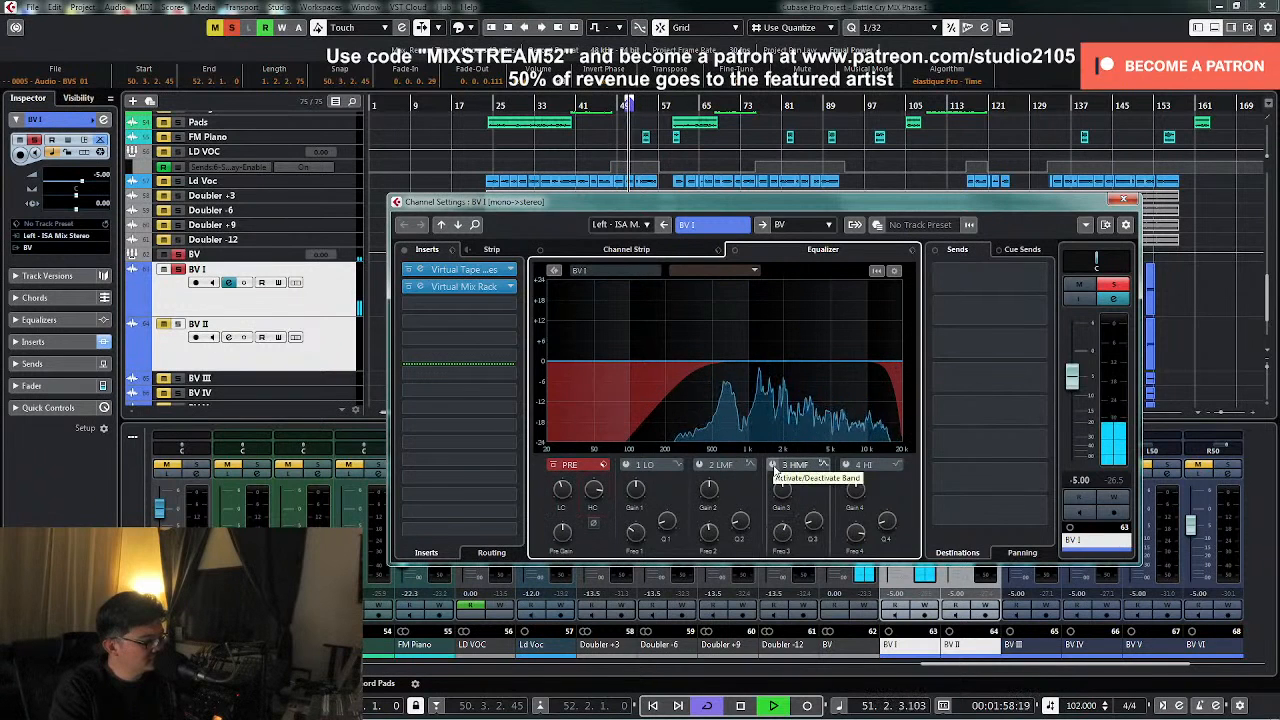
click(709, 468)
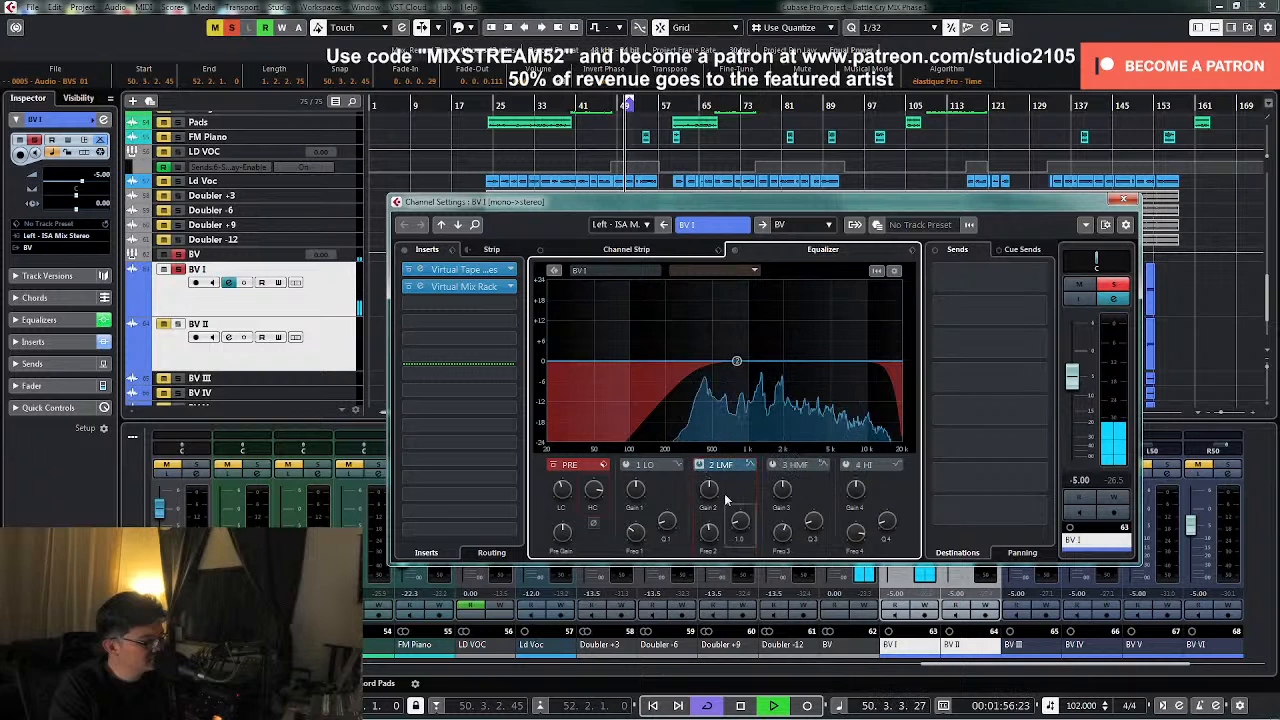
key(space)
- Make a narrow cut of about 8 dB near 2 kHz with BV I's EQ band 2, and unsolo the channel
key(space)
drag(738, 360, 783, 309)
key(space)
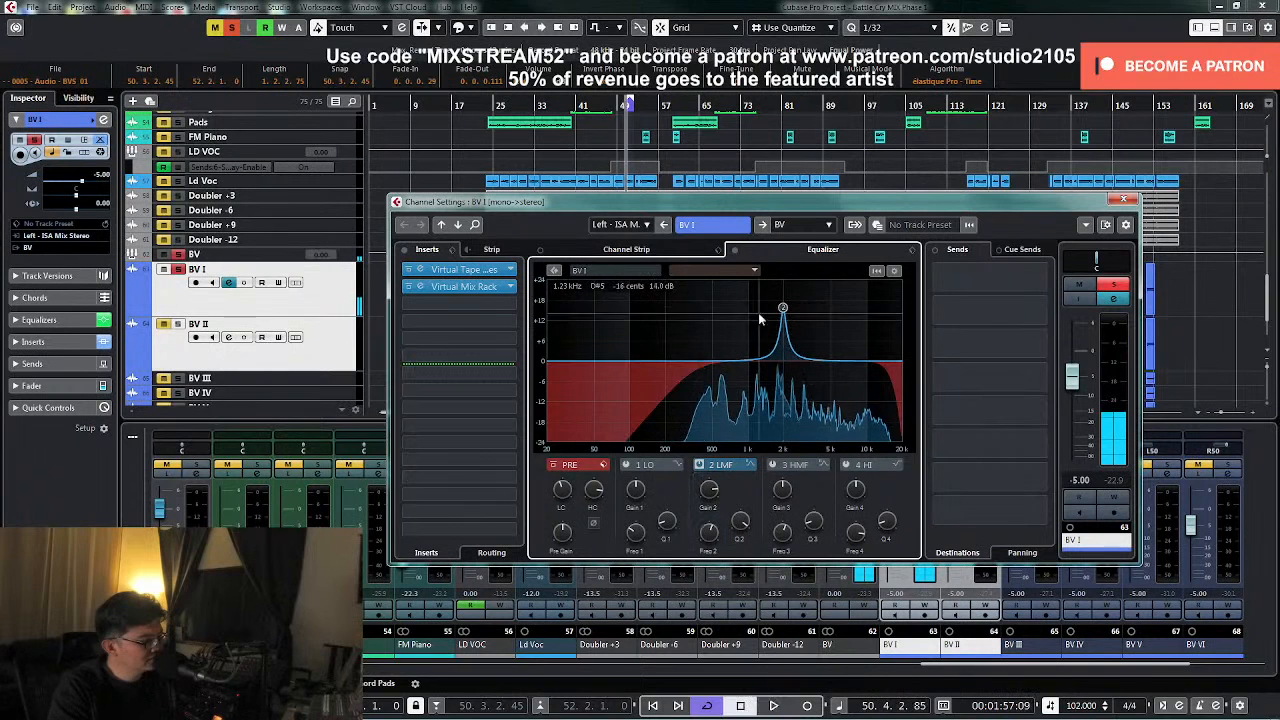
drag(710, 494, 706, 551)
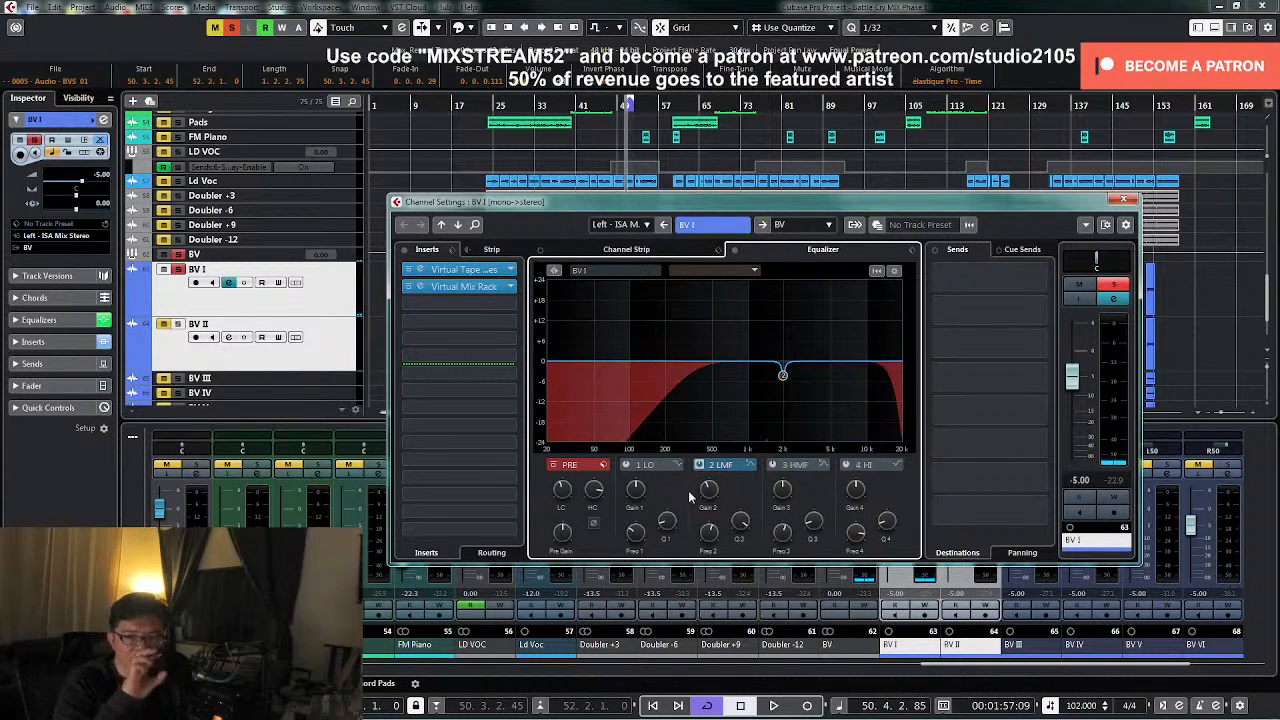
key(space)
drag(715, 499, 717, 511)
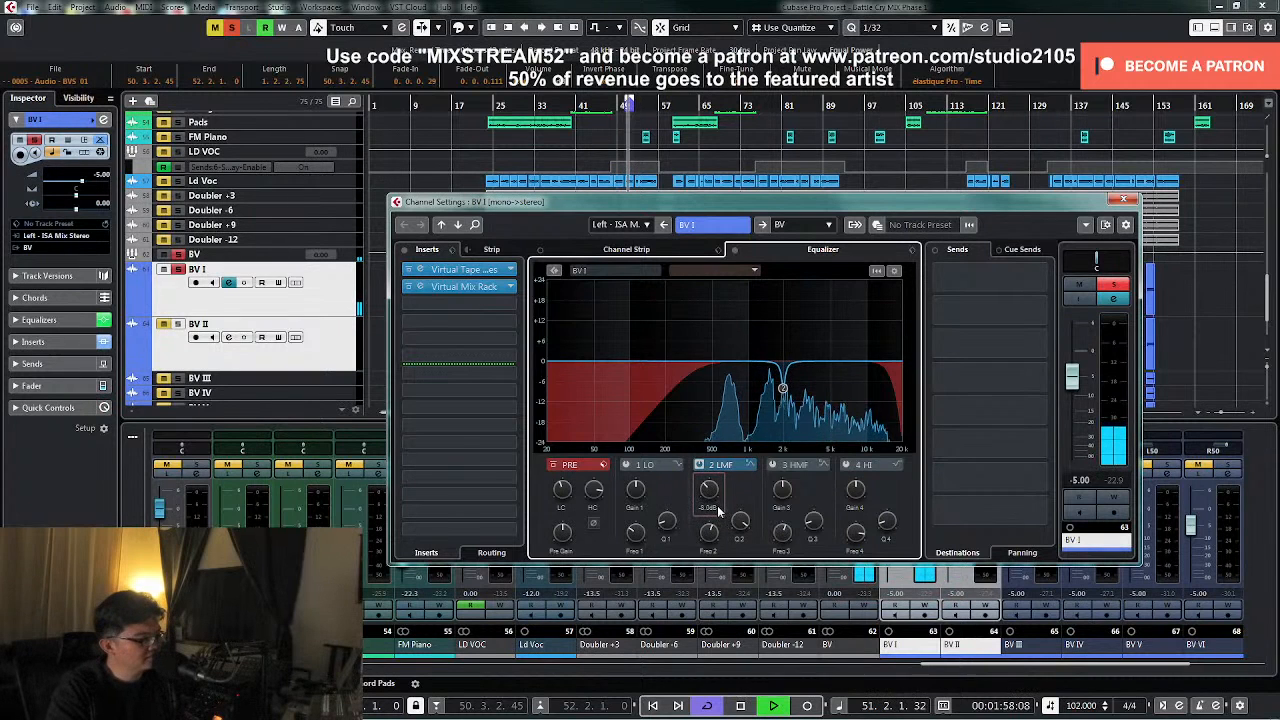
key(space)
click(1115, 287)
click(1124, 200)
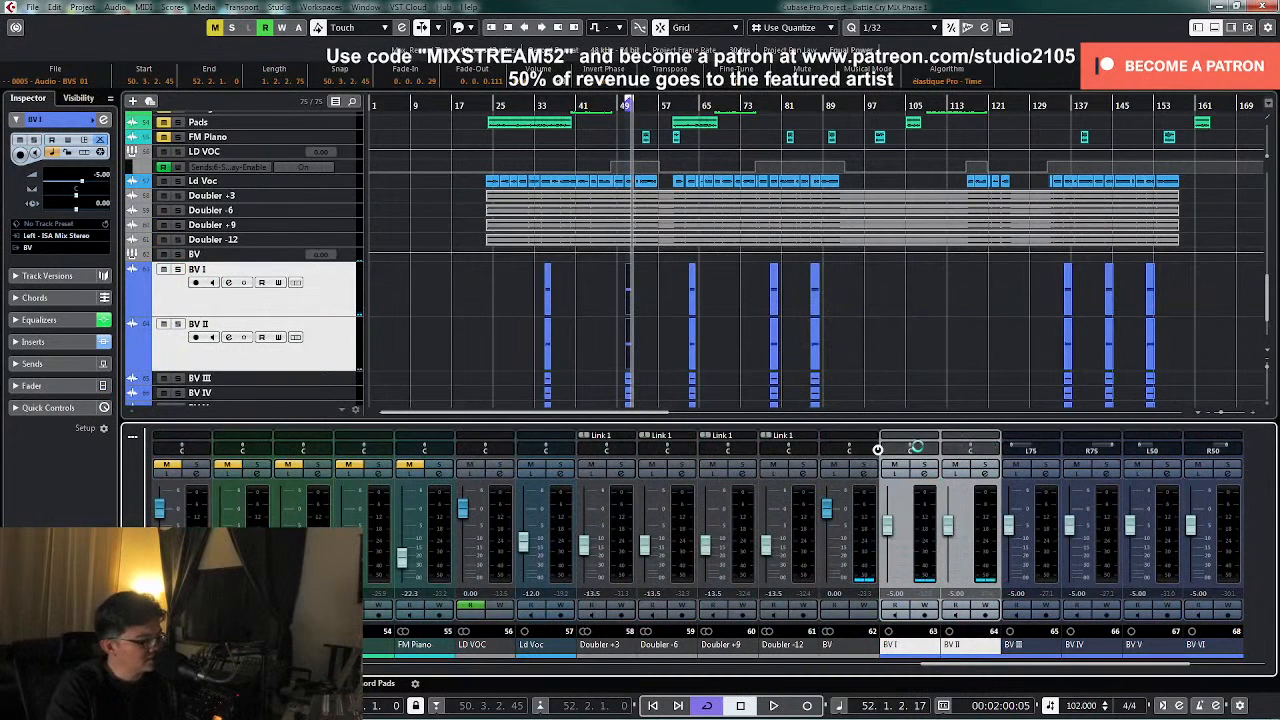
- Link the BV I and BV II channels as Link 2, keeping the proposed link settings
click(925, 566)
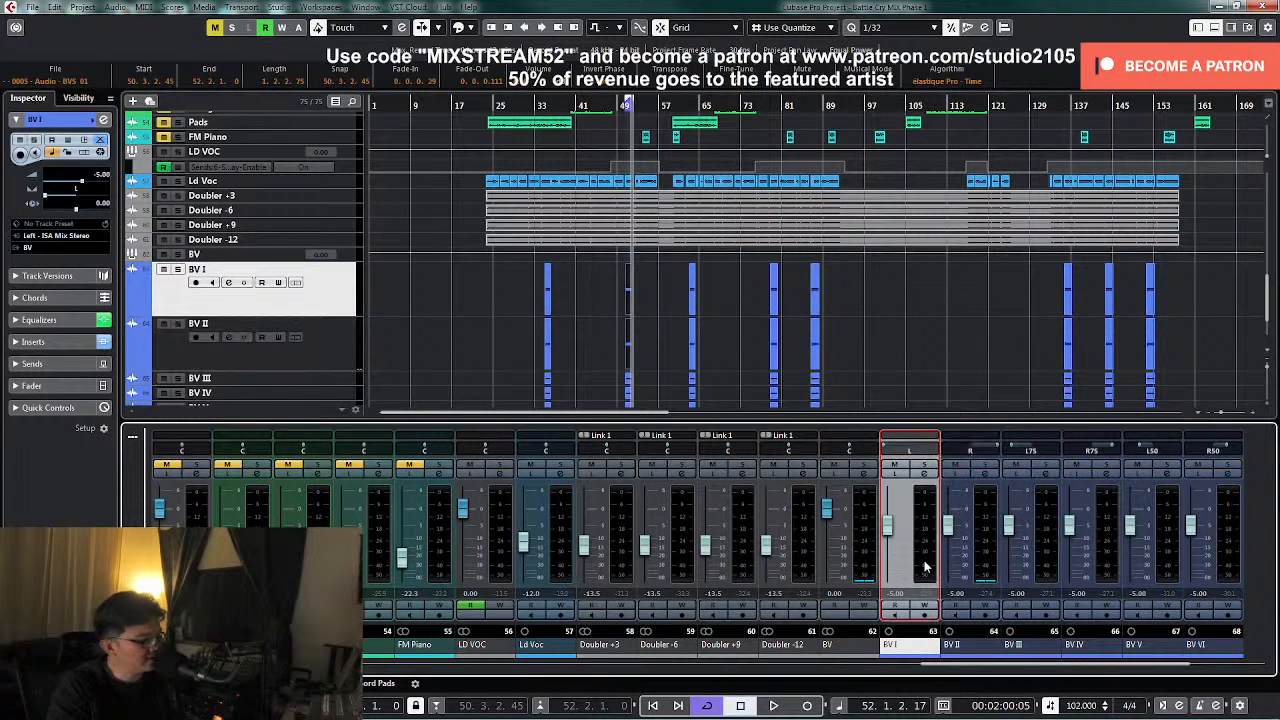
shift+click(995, 571)
right_click(928, 571)
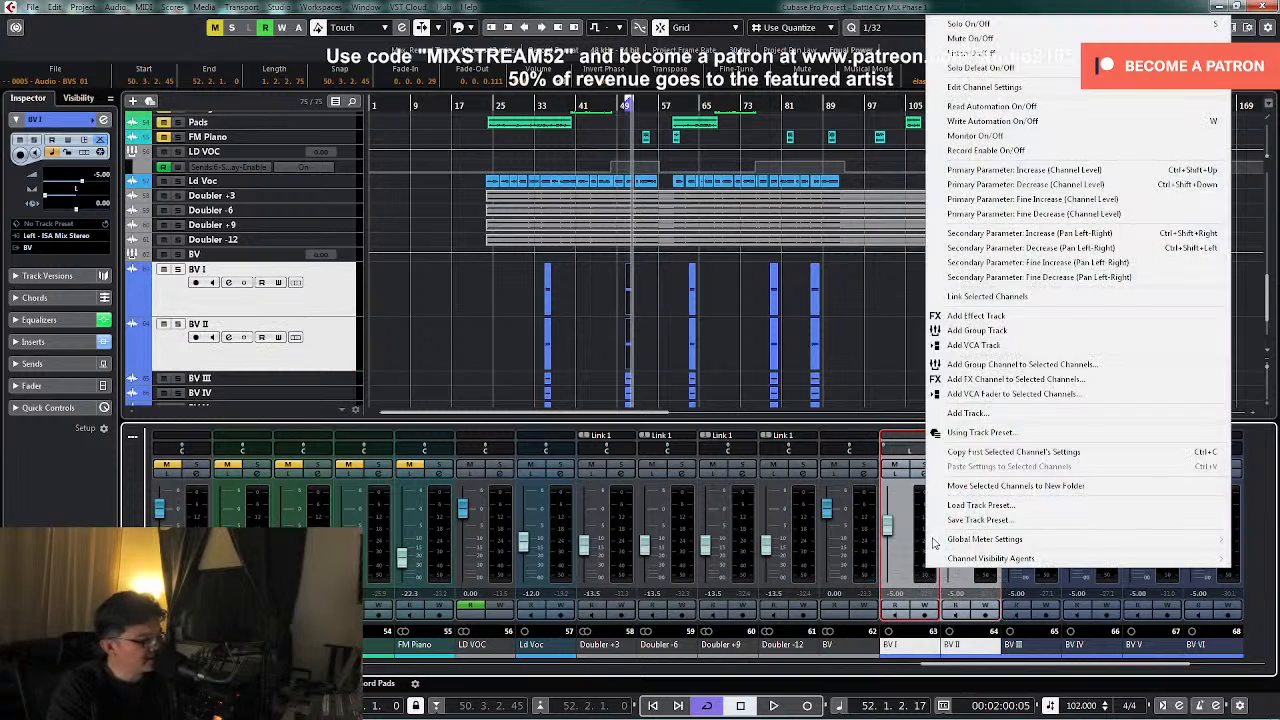
click(961, 300)
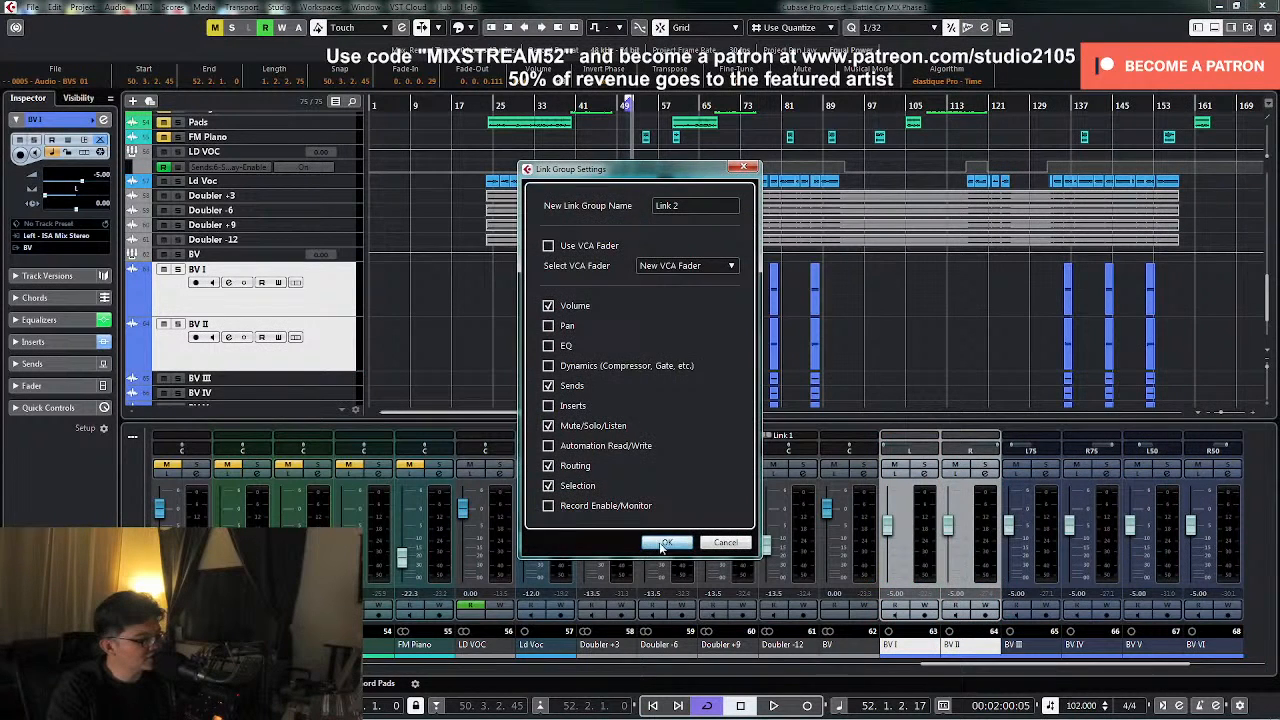
click(663, 543)
- Pull the BV III to BV VI faders all the way down and set the linked BV I and BV II level to -5.5 dB
drag(1191, 530, 1191, 590)
key(space)
drag(884, 530, 887, 538)
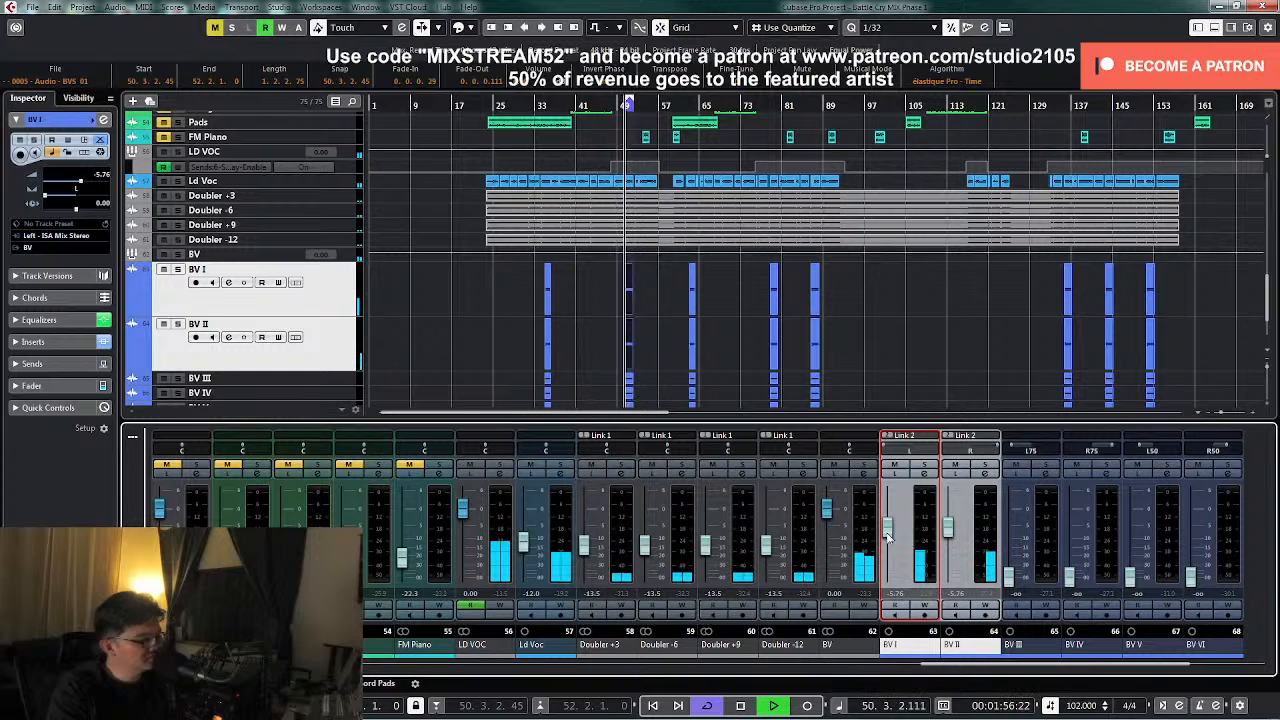
text(-5.5)
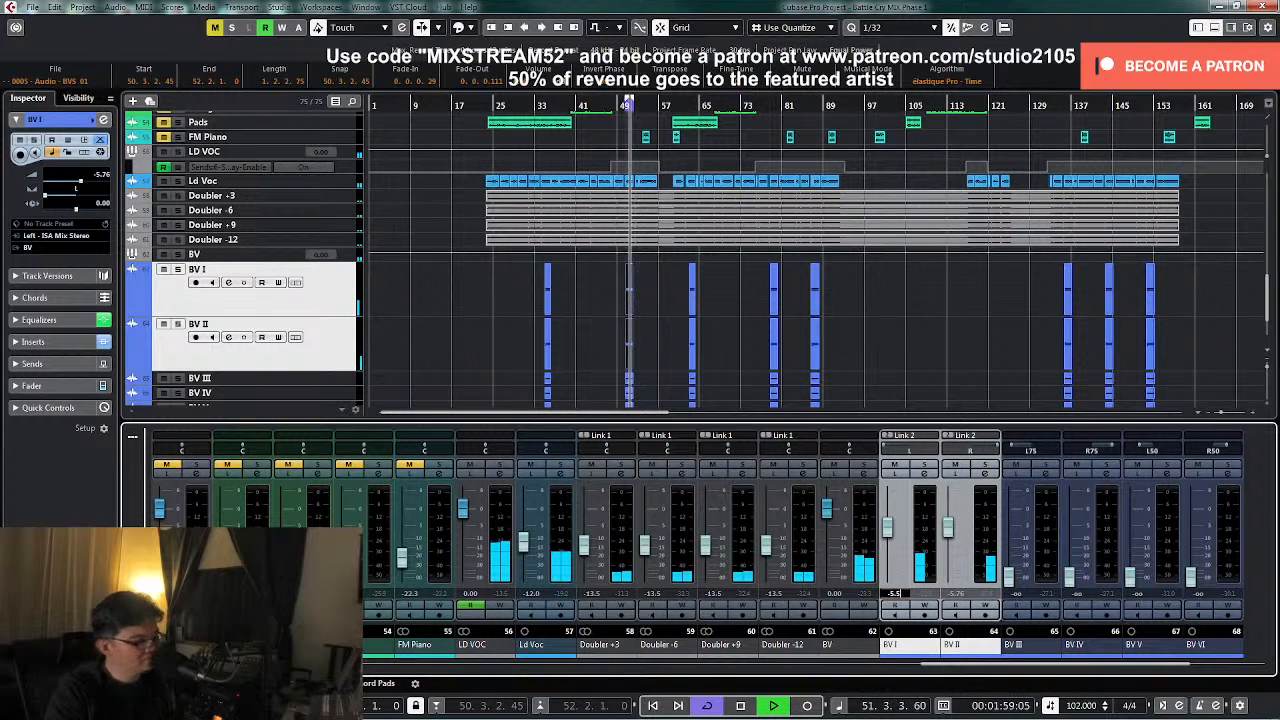
key(Return)
key(space)
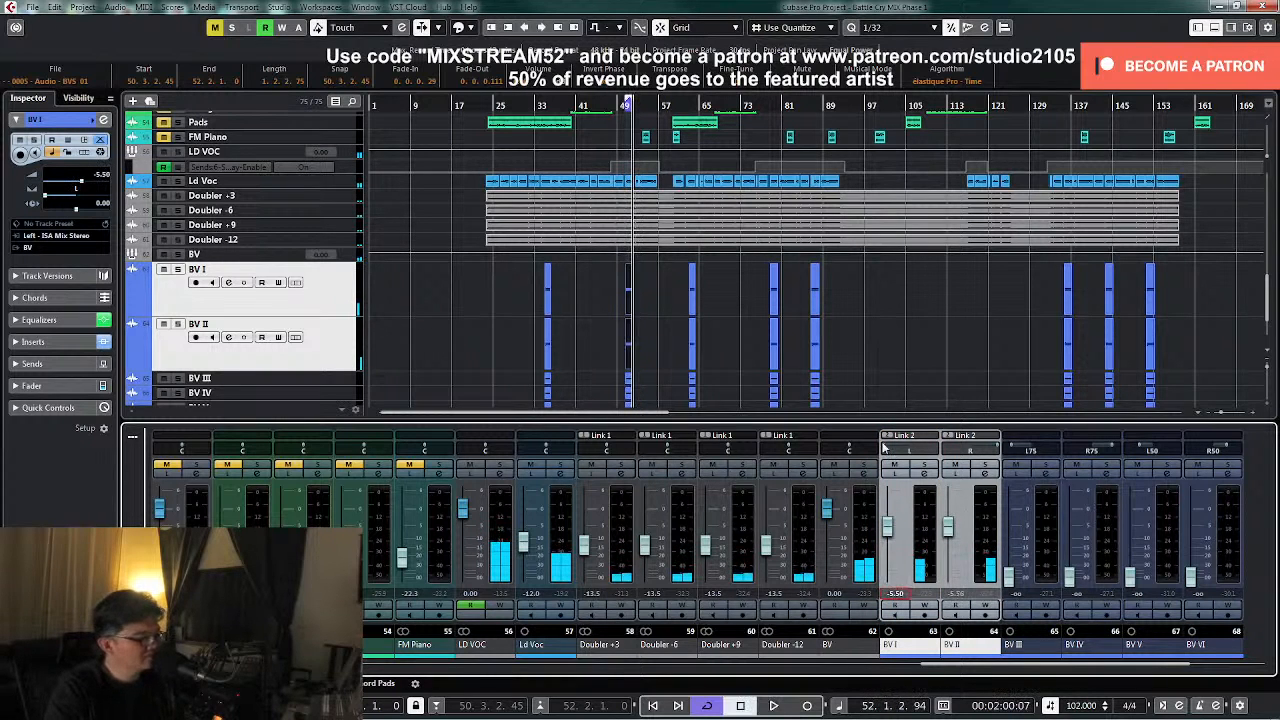
- Solo BV III, centre its pan, raise its fader to about -9.3 dB and raise its EQ low cut while listening
click(1047, 471)
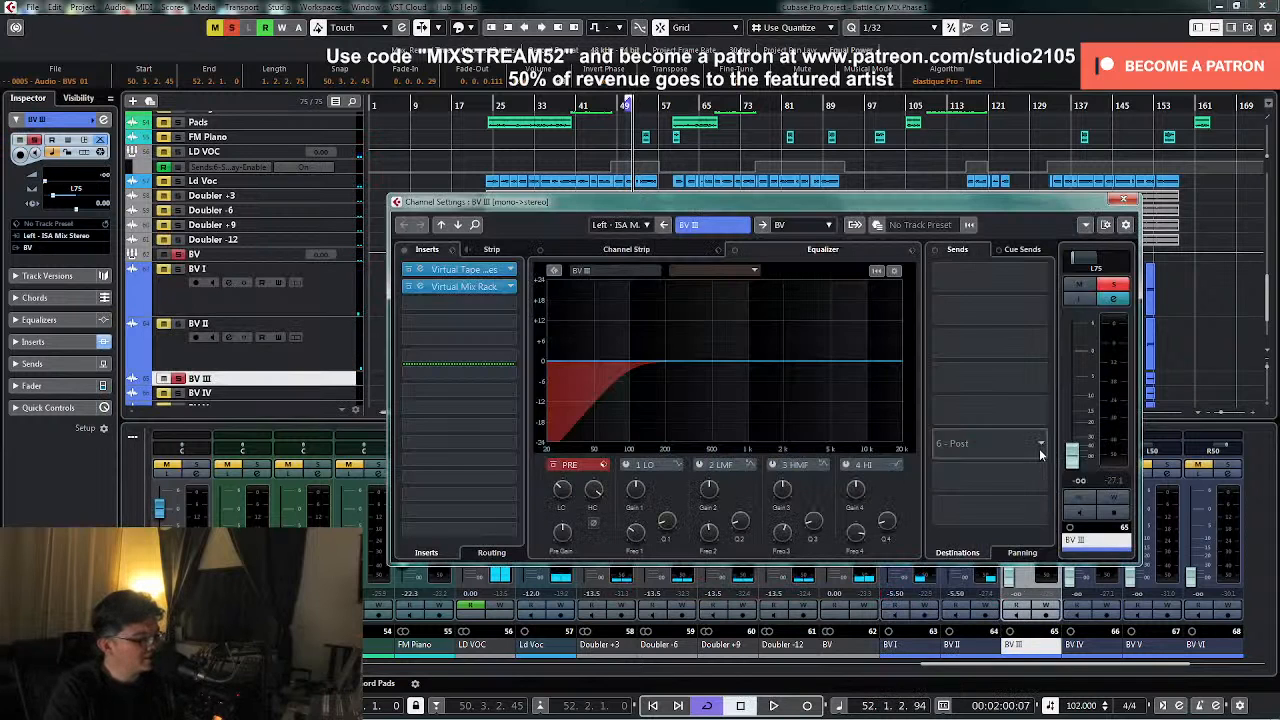
key(space)
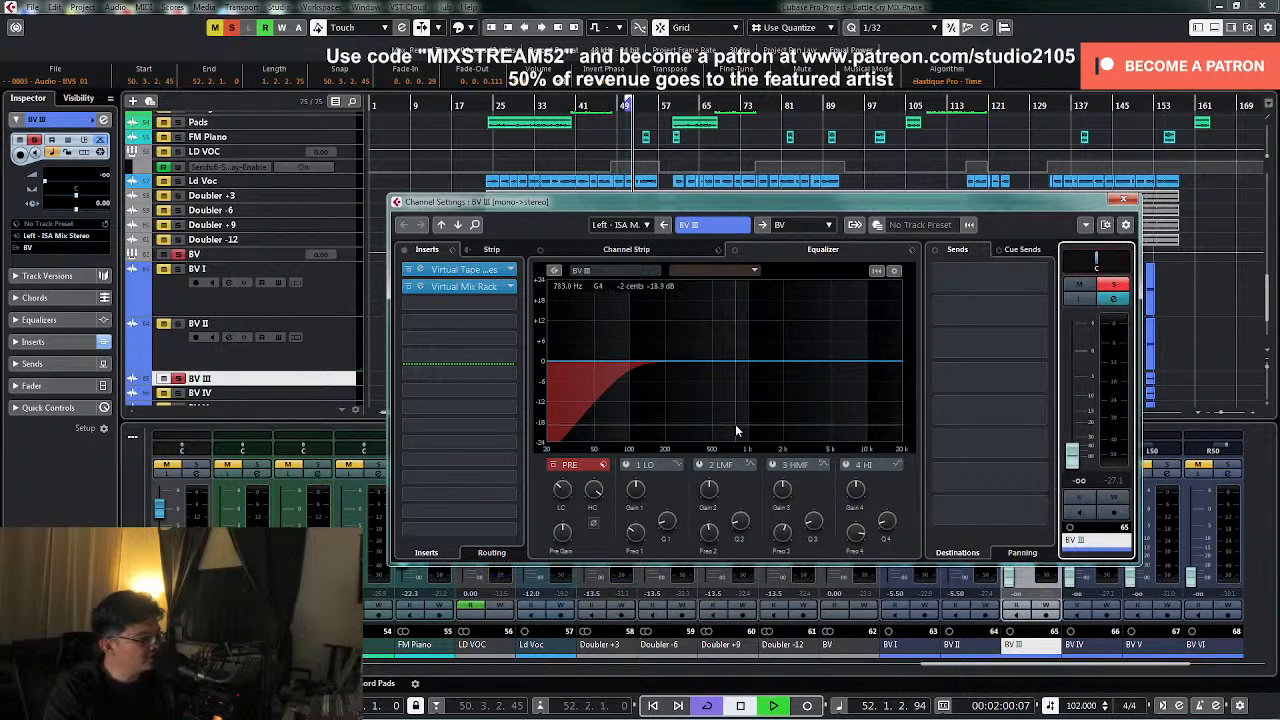
drag(1072, 455, 1080, 393)
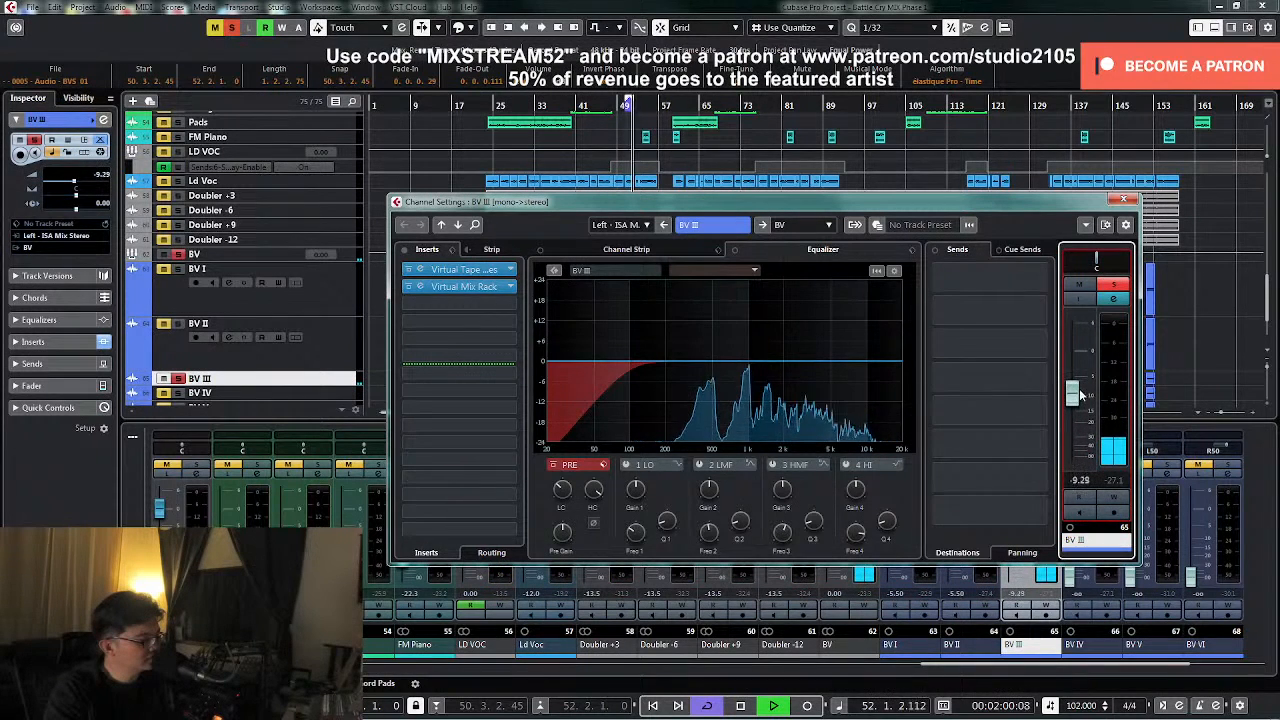
drag(563, 491, 570, 484)
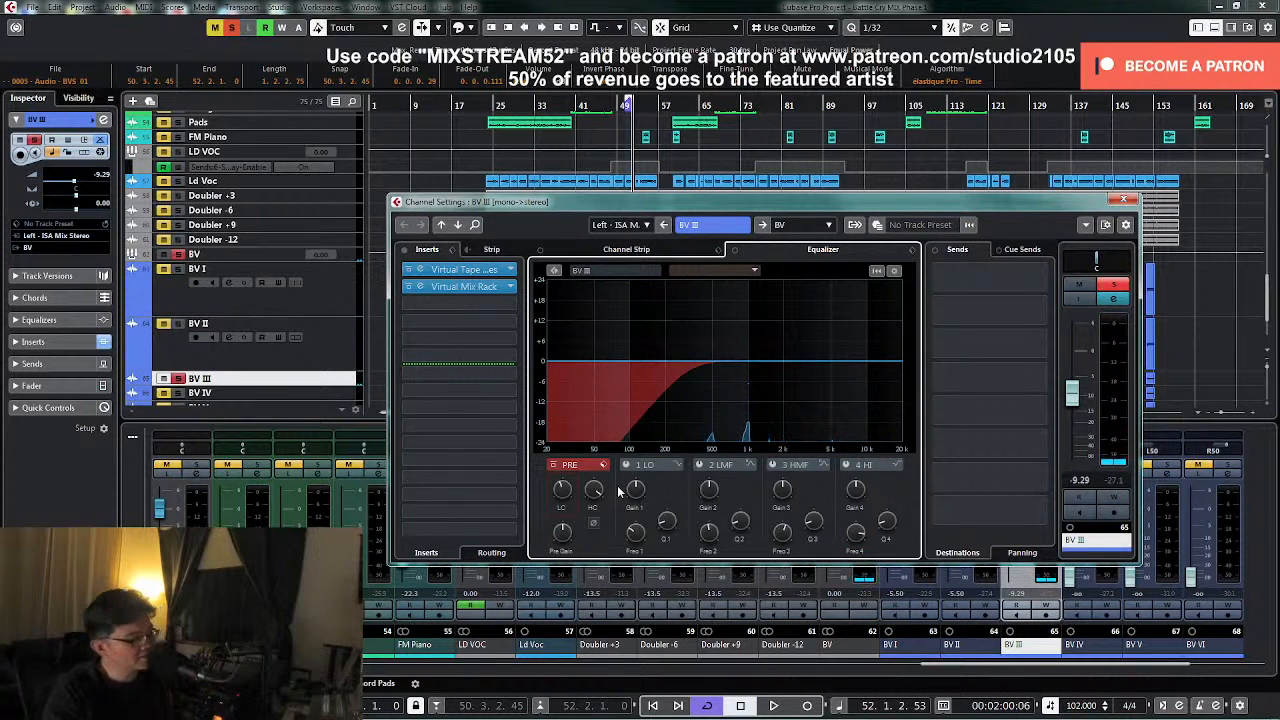
key(space)
- Make a narrow cut of about 6 dB near 1.56 kHz with BV III's EQ band 2 LMF and bring down the high cut
click(712, 466)
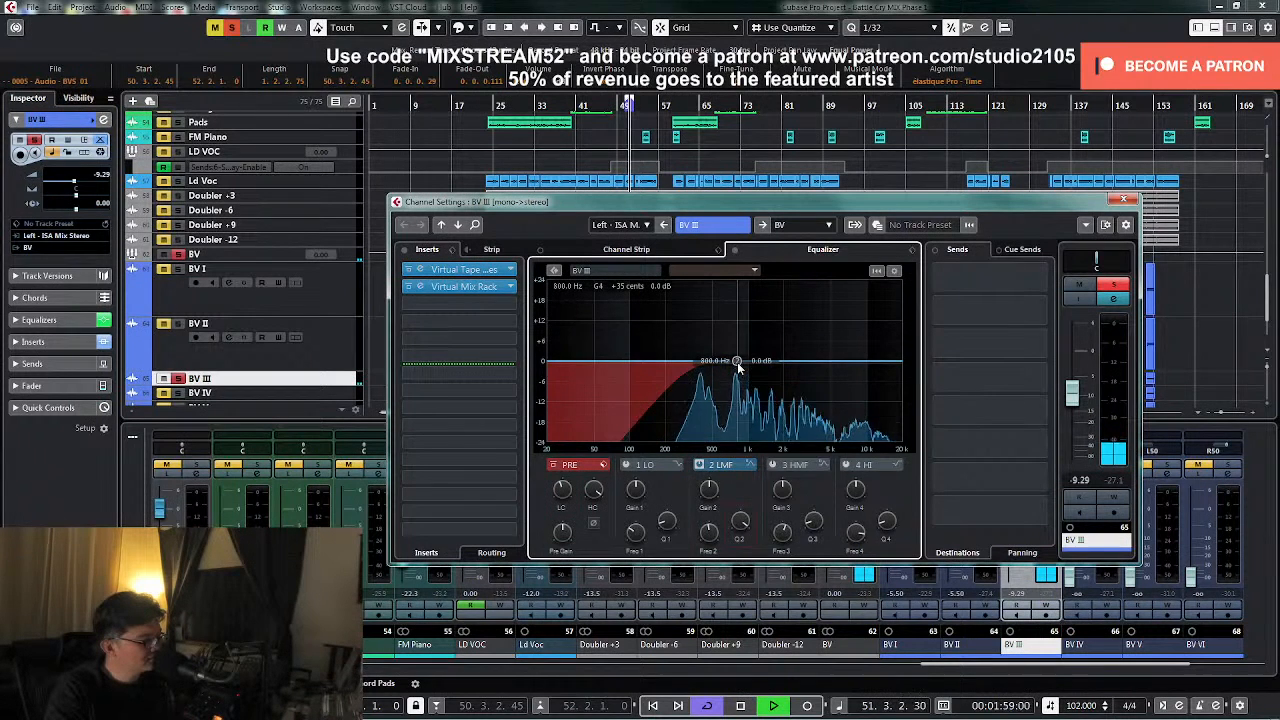
drag(737, 361, 770, 305)
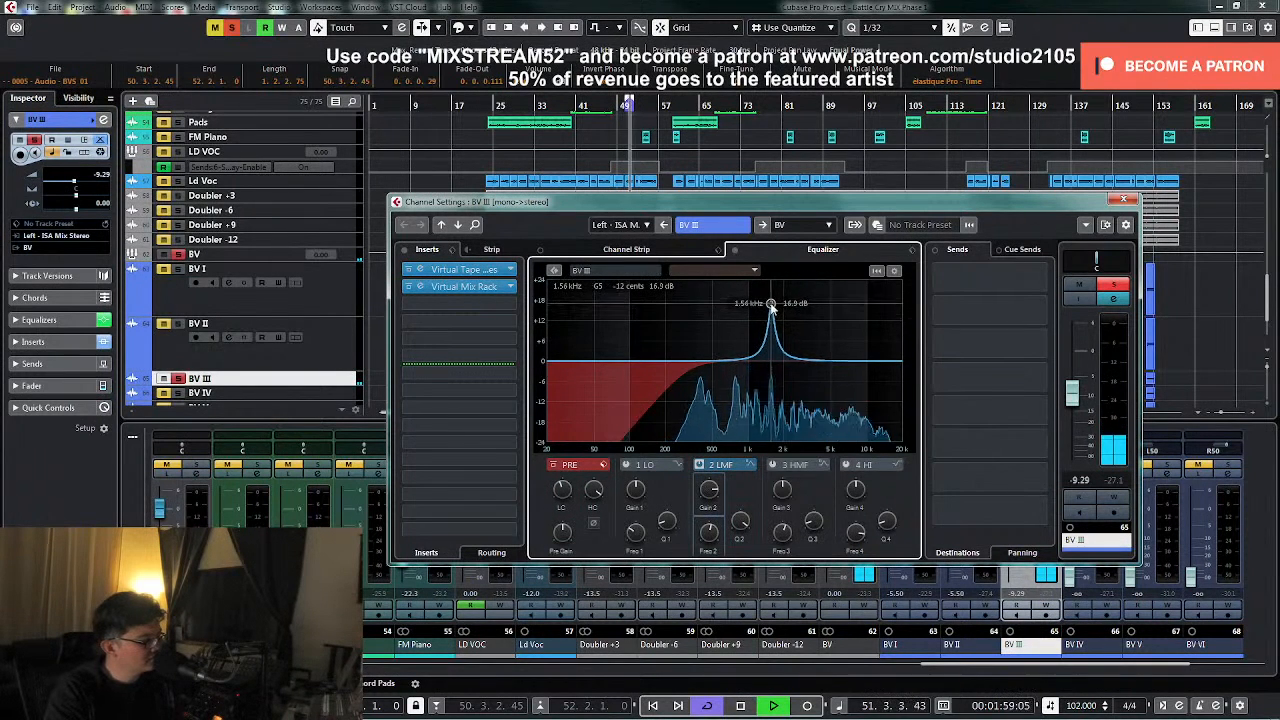
mouse_move(708, 502)
mouse_down()
mouse_move(705, 537)
mouse_move(707, 521)
mouse_up()
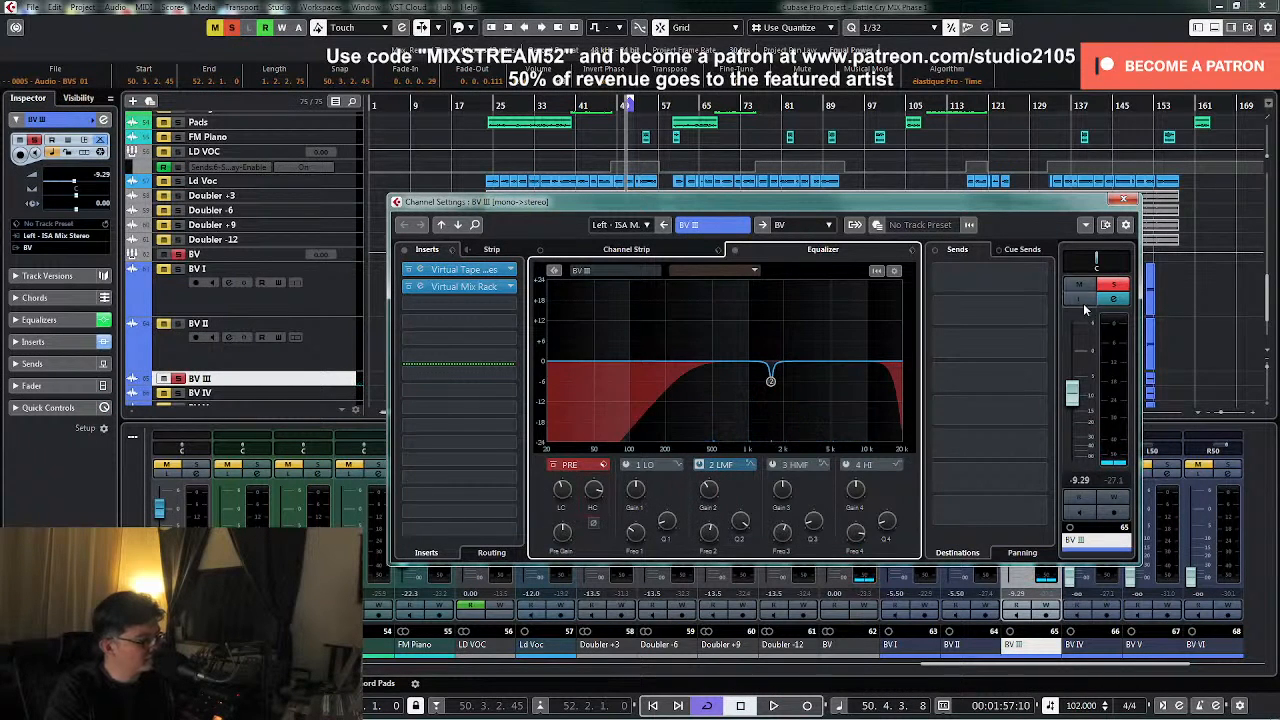
click(1130, 201)
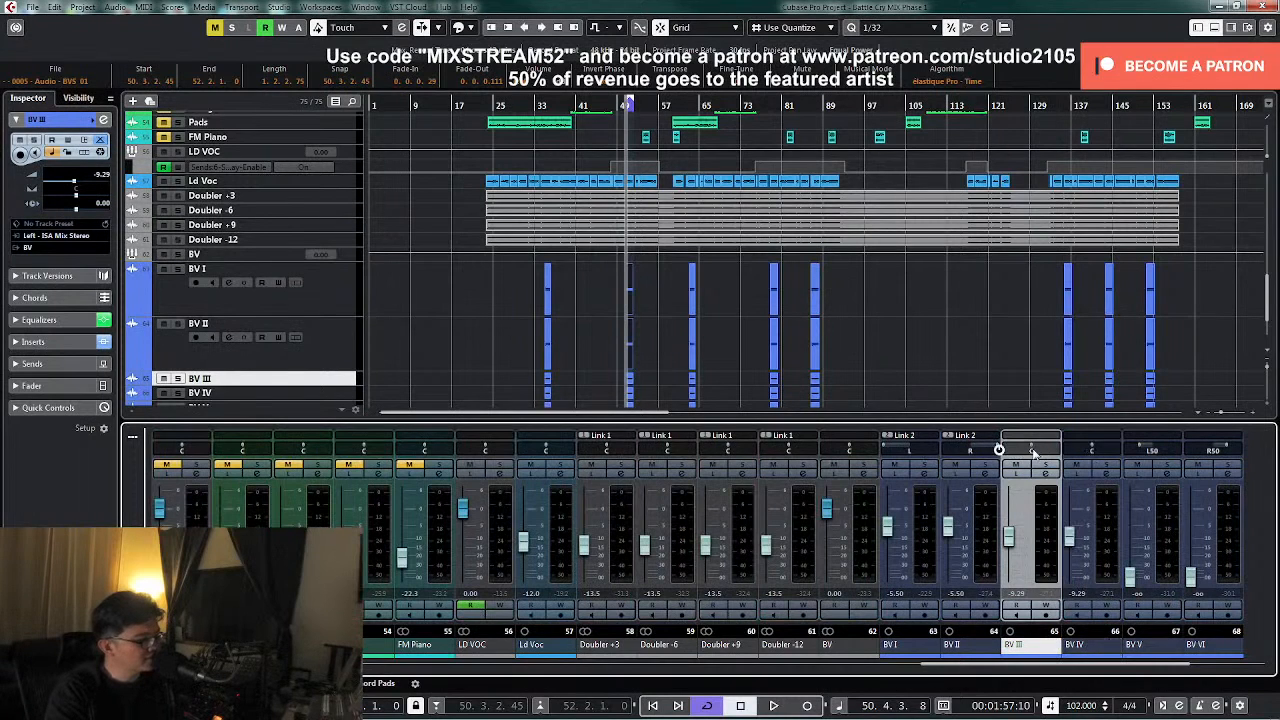
- Pan BV III to L75 and BV IV to R75, and link the two channels with the proposed settings
key(Return)
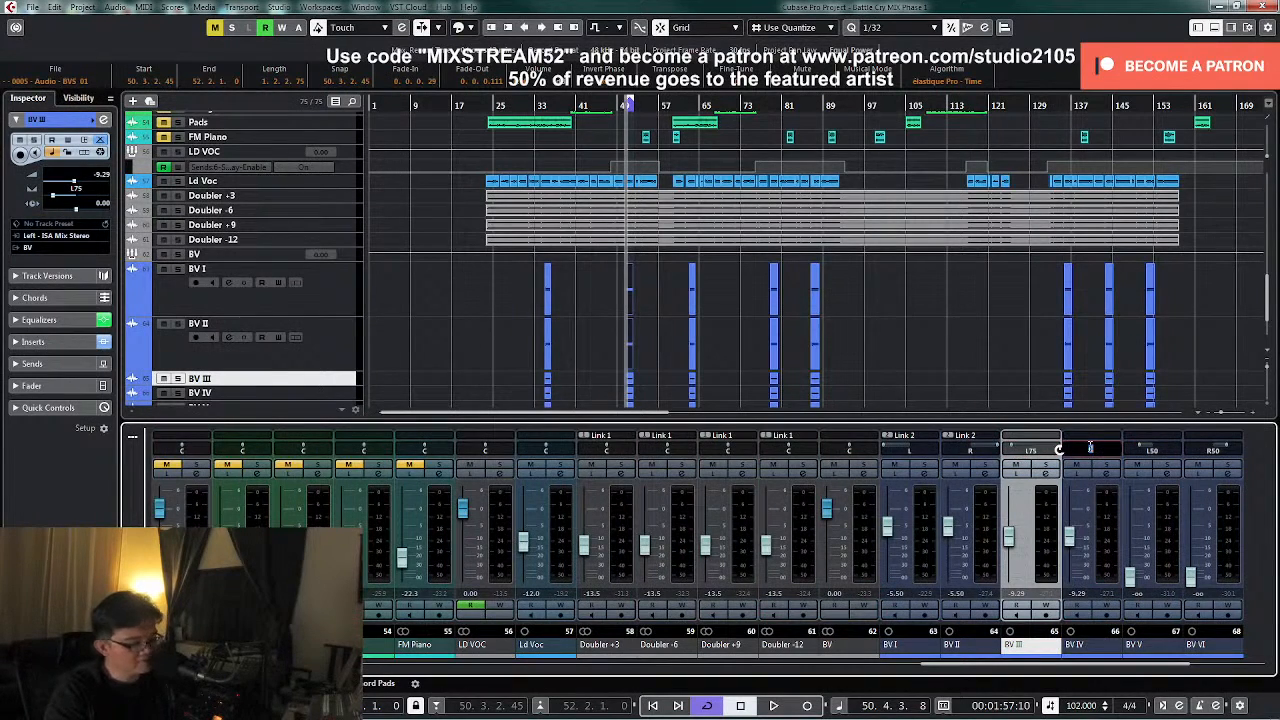
ctrl+click(1120, 562)
right_click(1045, 573)
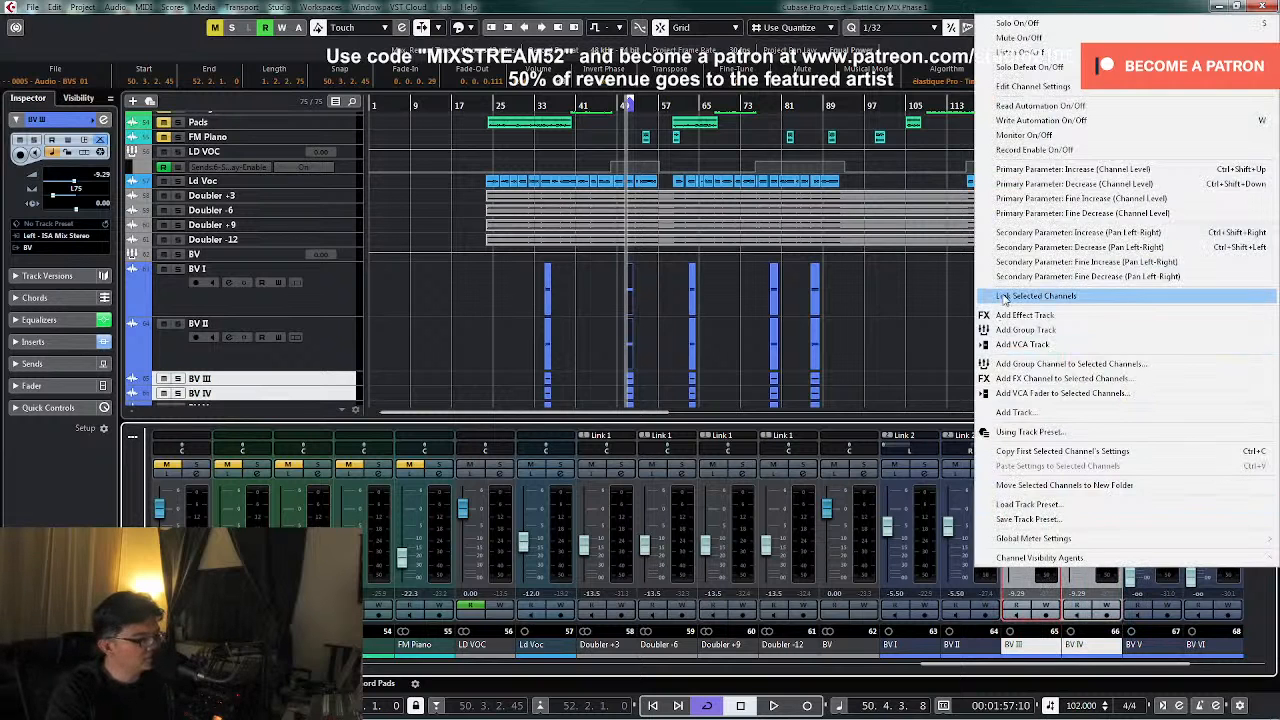
click(1002, 297)
click(666, 543)
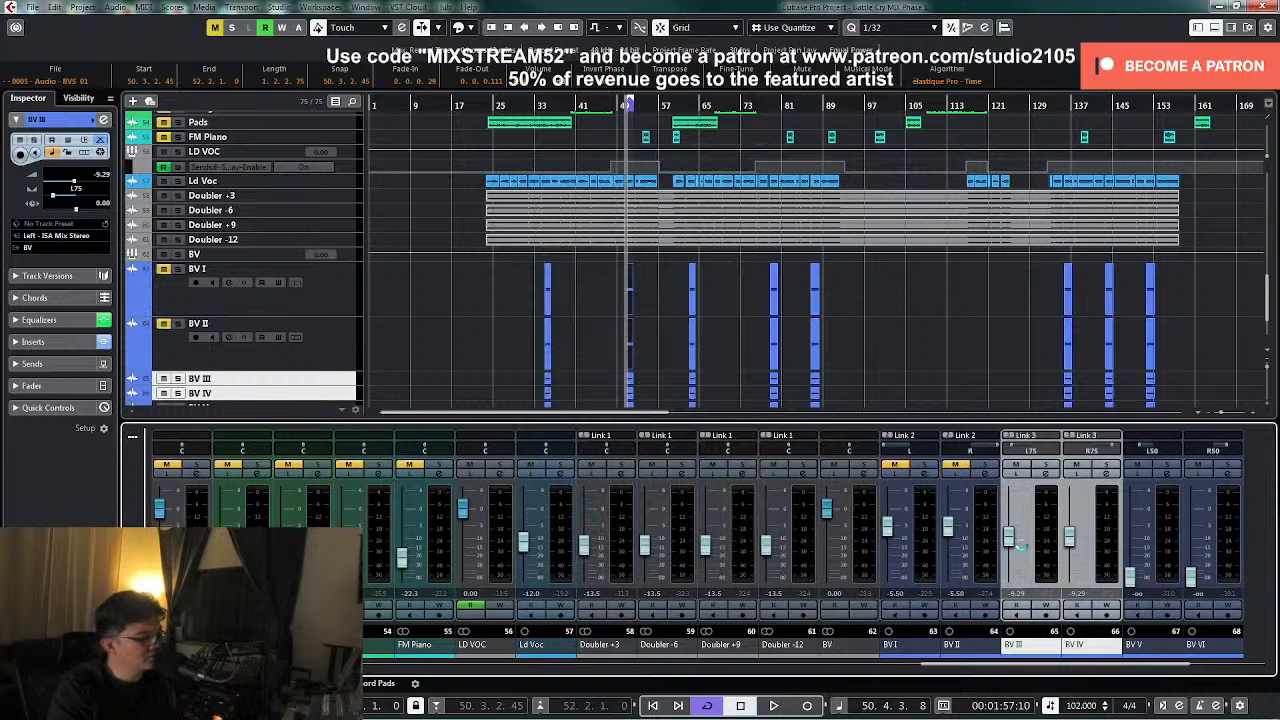
- Raise the linked BV III and BV IV faders to -3 dB while listening in the mix
mouse_move(1009, 537)
mouse_down()
mouse_move(1011, 577)
mouse_move(1010, 527)
mouse_up()
key(space)
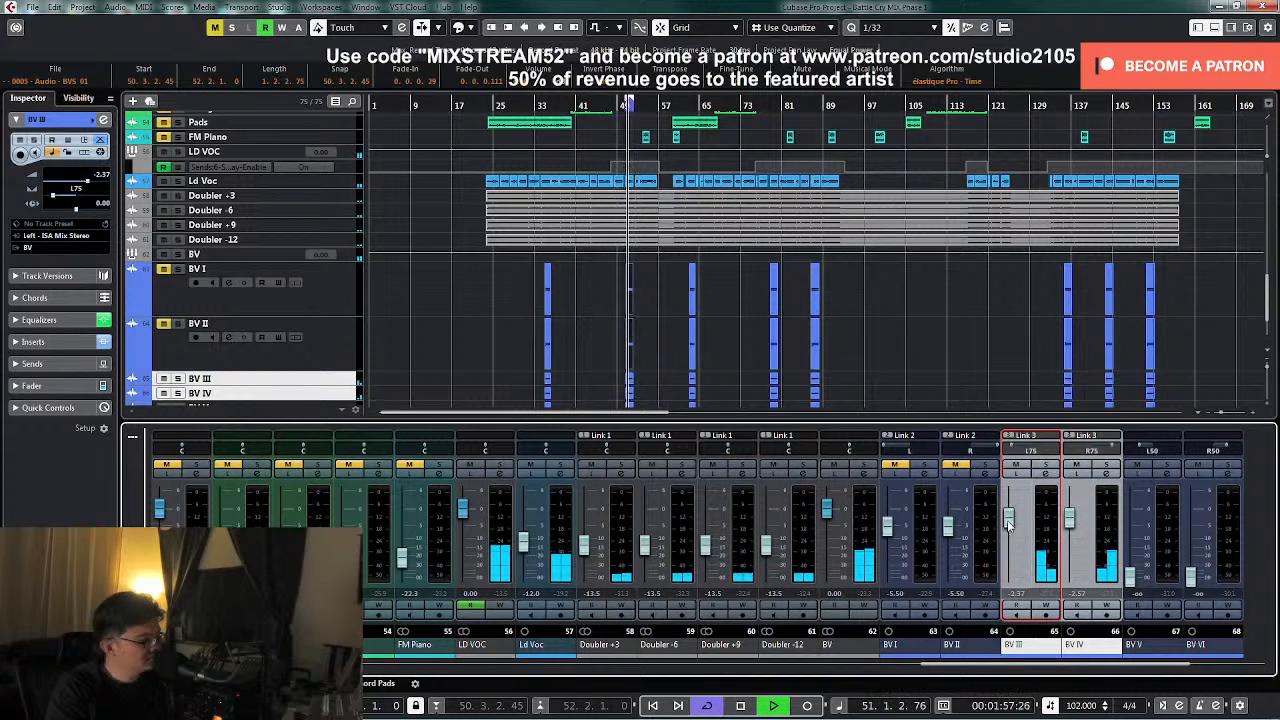
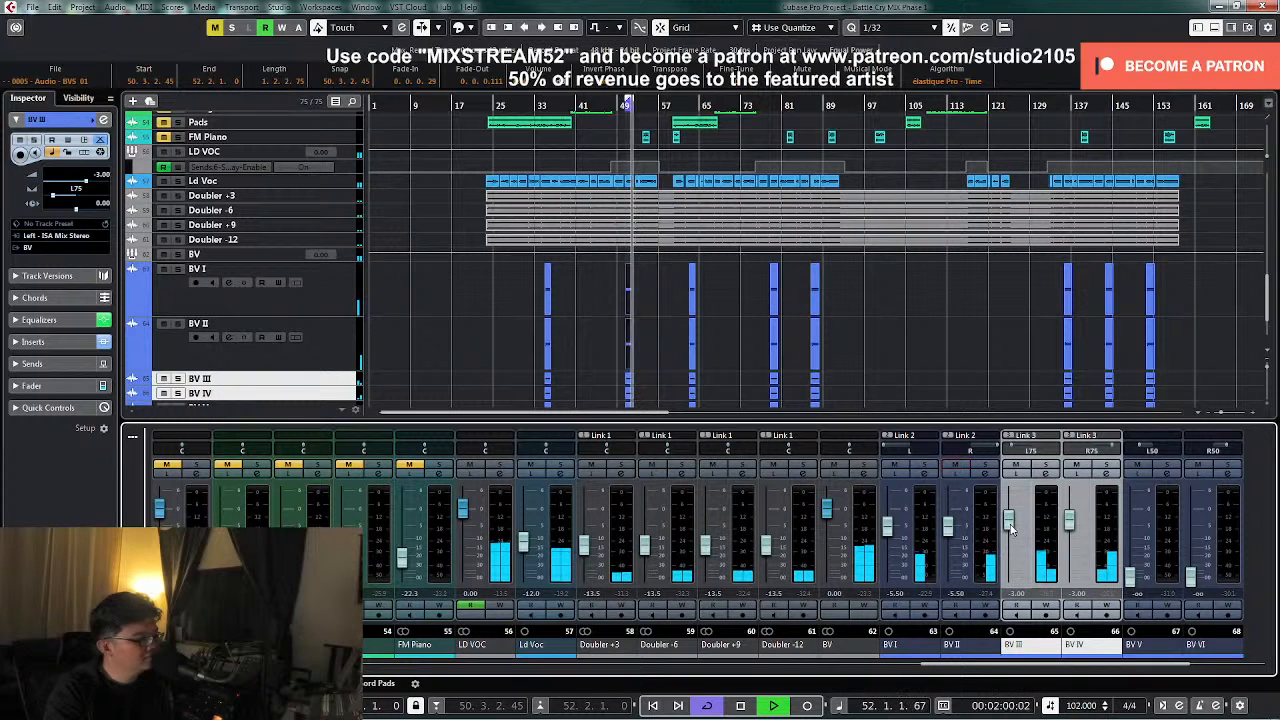
key(space)
- Solo BV V, show its channel settings and raise its fader to about -11 dB during playback
click(1169, 466)
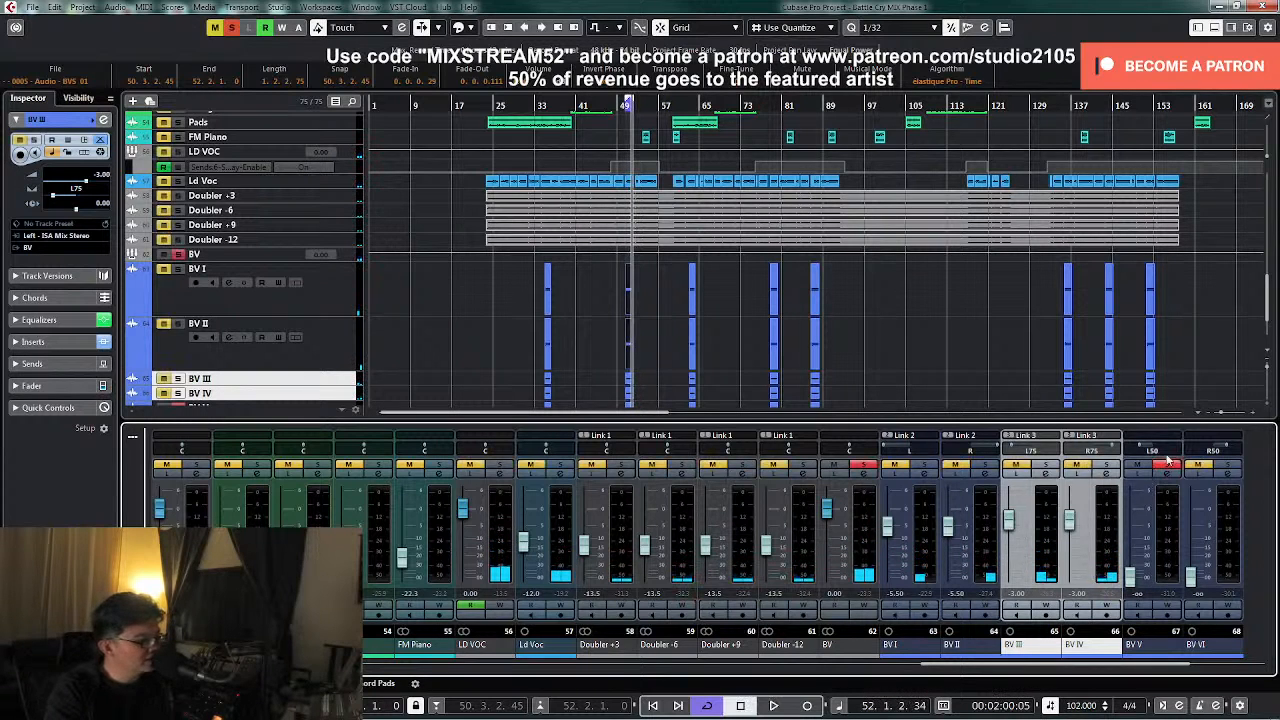
click(1170, 477)
key(space)
drag(1072, 452, 1072, 398)
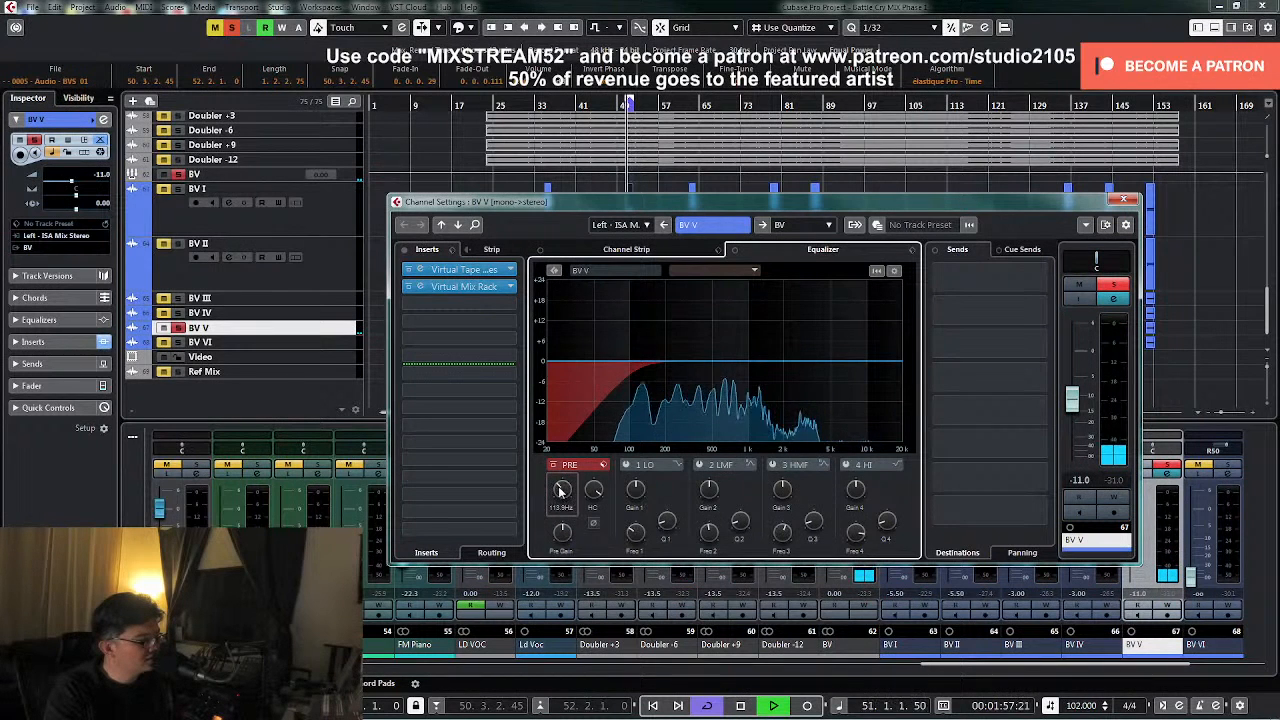
- Make a narrow cut of about 6 dB near 600 Hz with BV V's EQ band 2 LMF and bring down the high cut
click(699, 465)
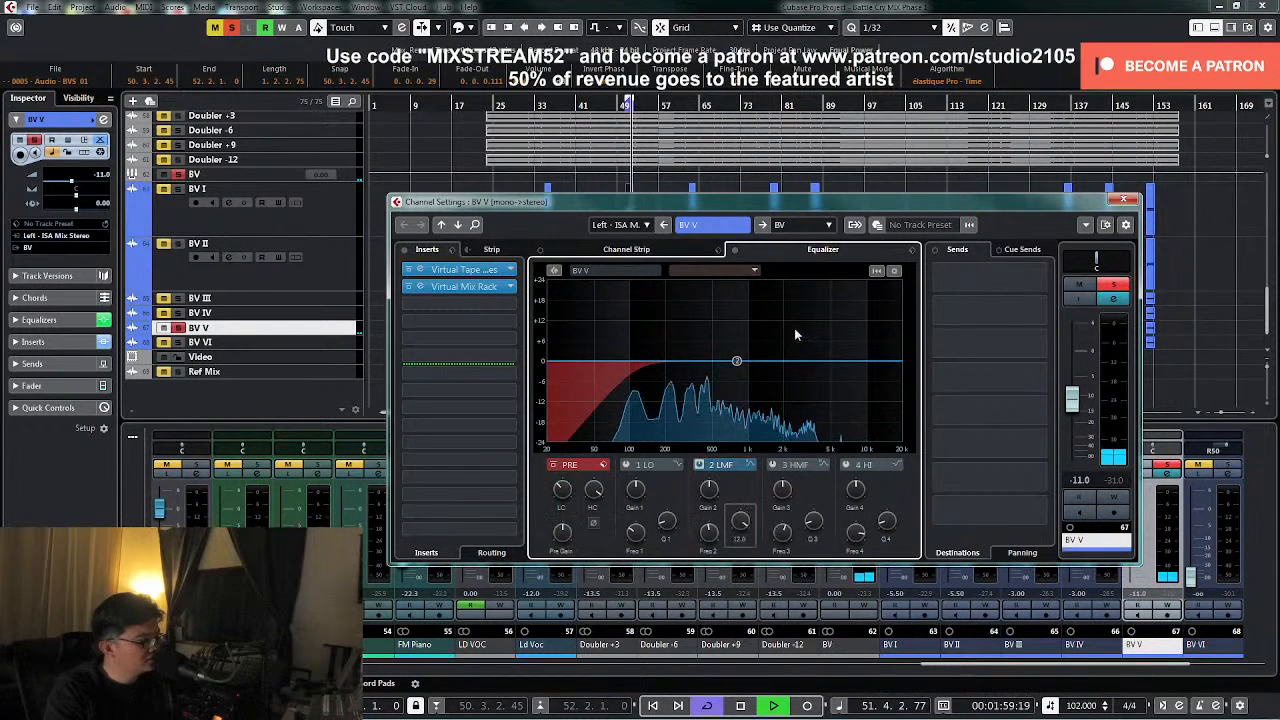
drag(737, 364, 722, 290)
drag(708, 490, 710, 522)
drag(594, 489, 600, 518)
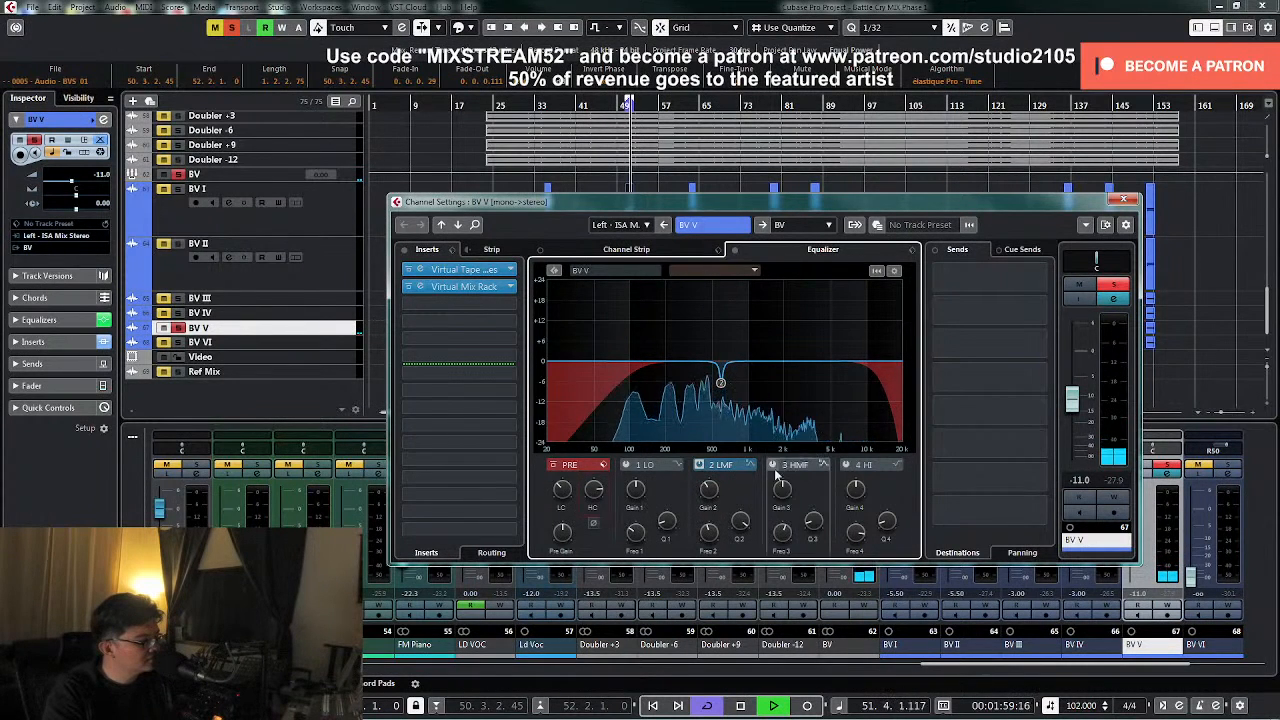
key(space)
click(1124, 200)
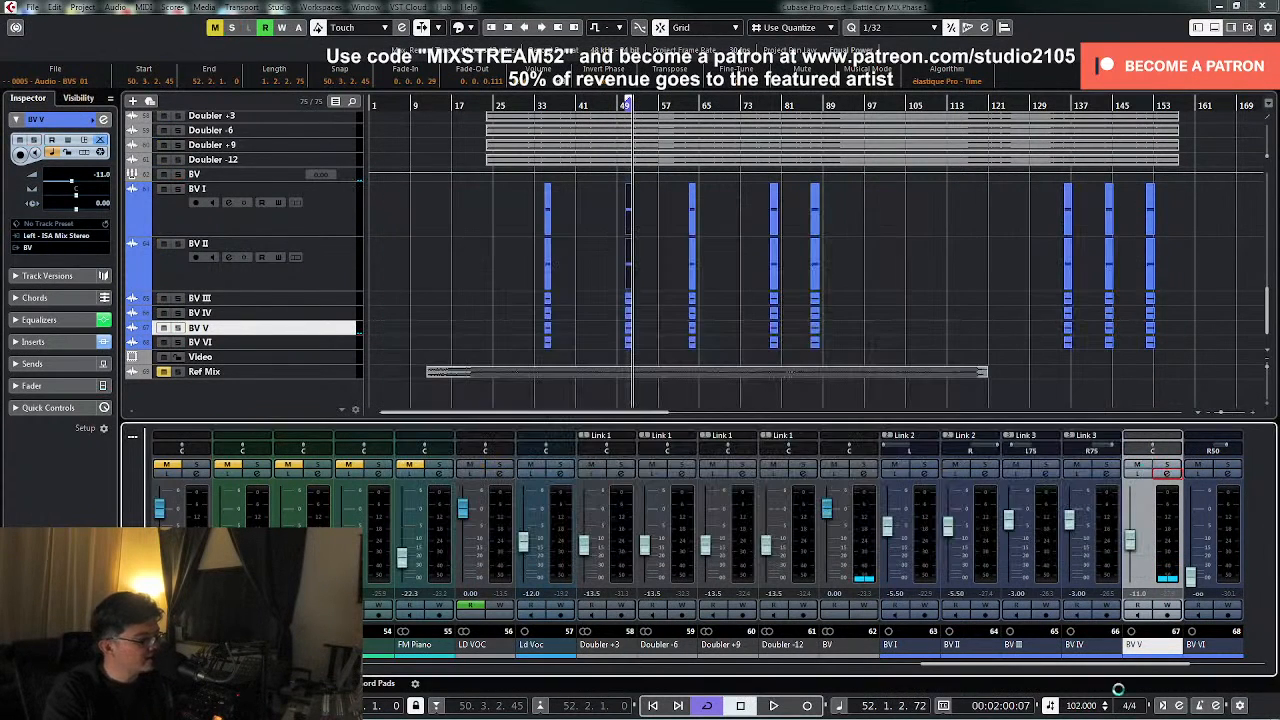
- Pan BV V to L50 and BV VI to R50
drag(1141, 458, 1258, 460)
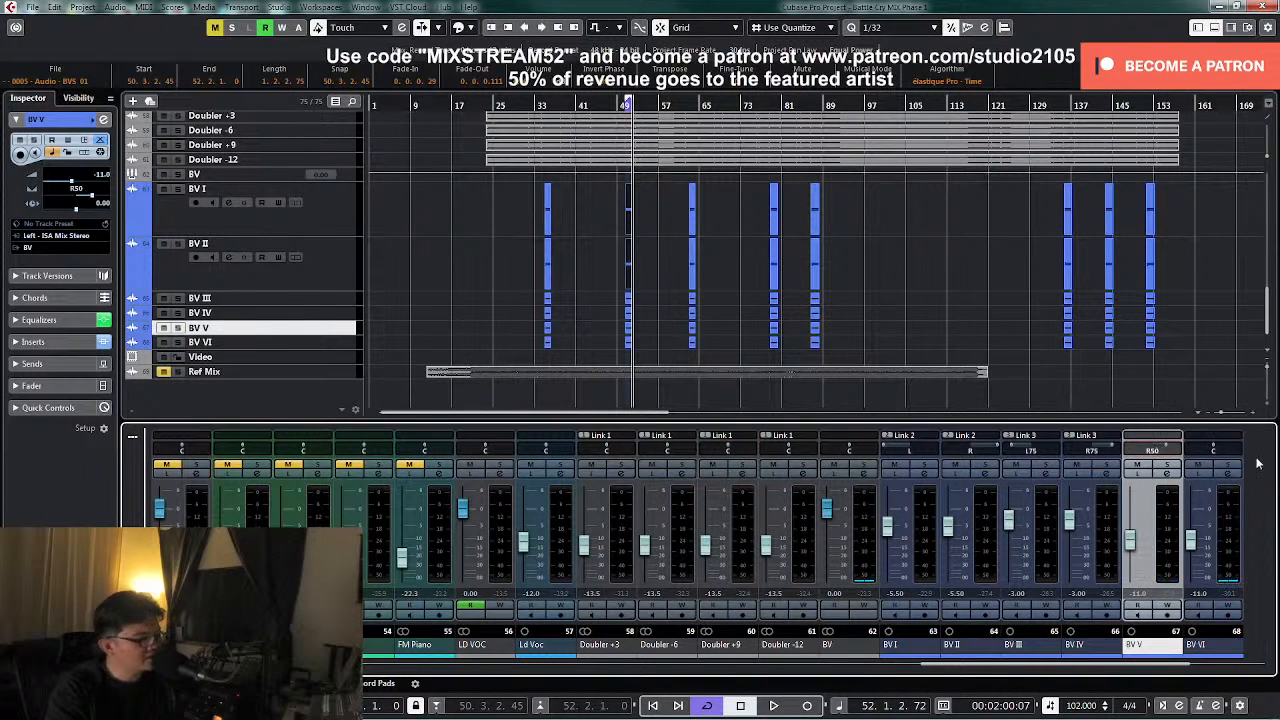
text(L50)
key(Return)
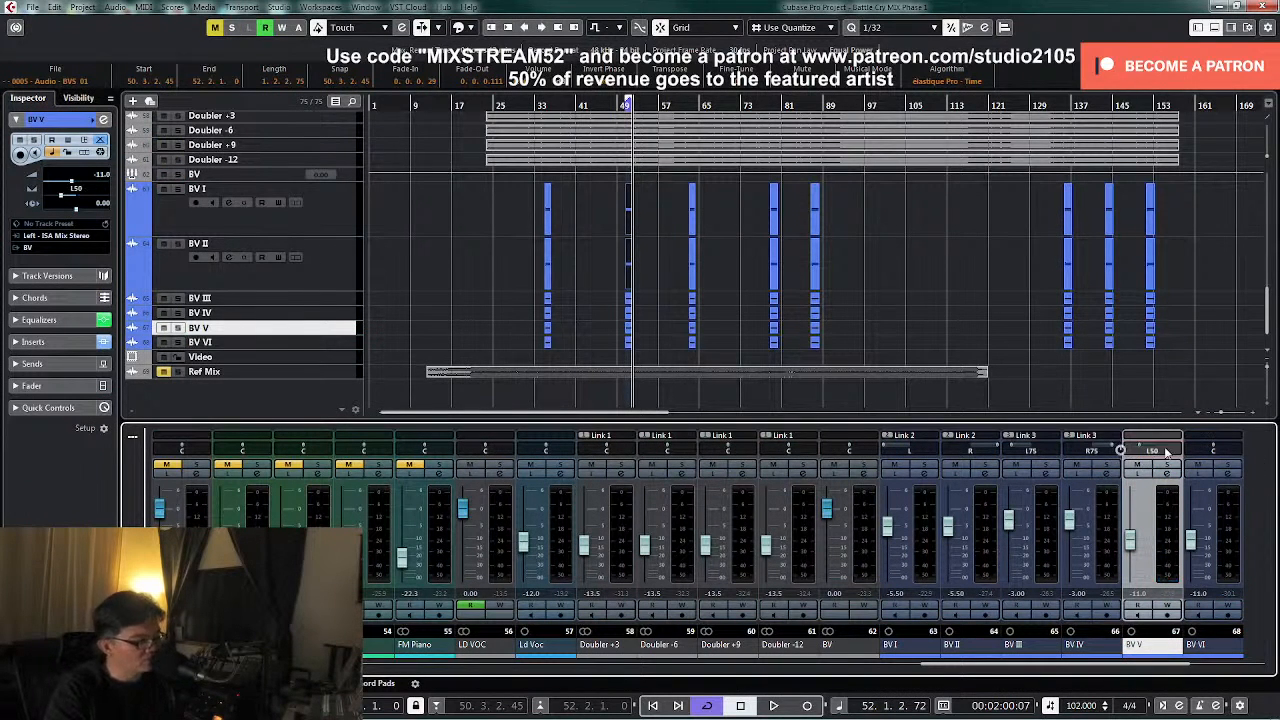
text(5)
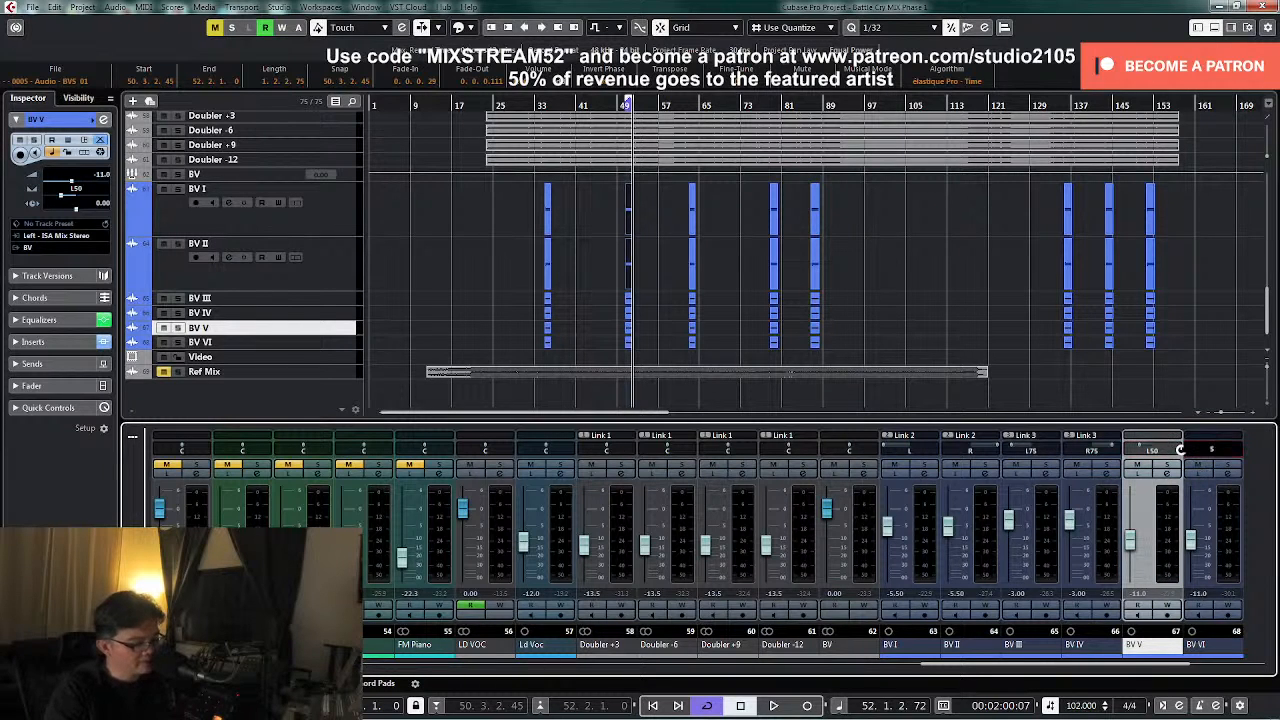
text(0)
key(Return)
- Link the BV V and BV VI channels as Link 4, keeping the proposed link settings
ctrl+click(1200, 530)
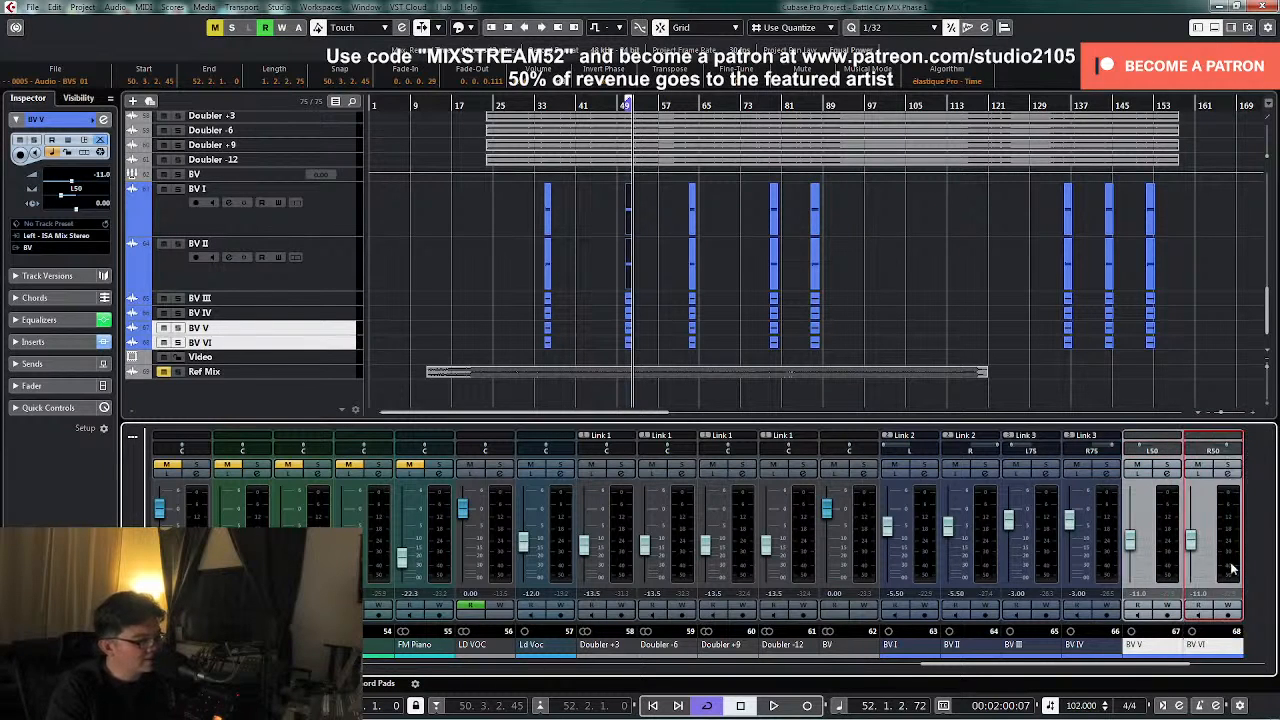
right_click(1200, 530)
click(1036, 295)
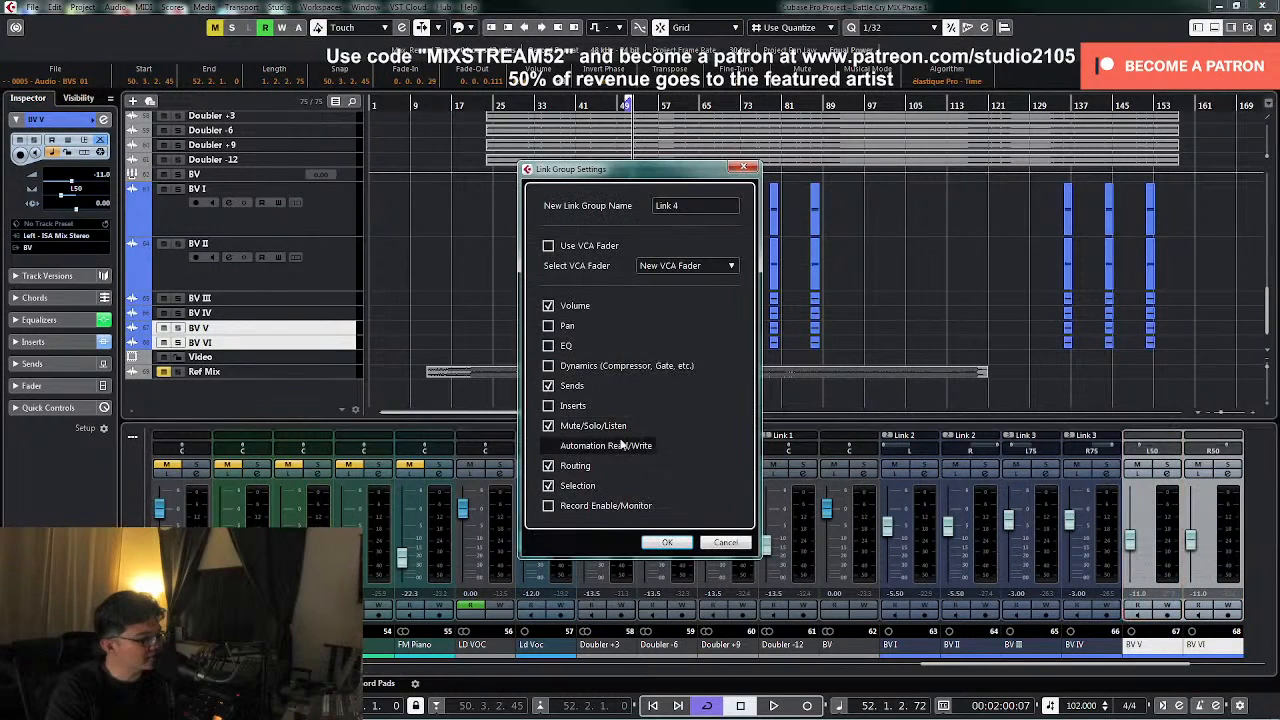
click(668, 547)
- Raise the linked BV V and BV VI faders to about -4.65 dB from the loop start, and solo the BV group
key(KP_1)
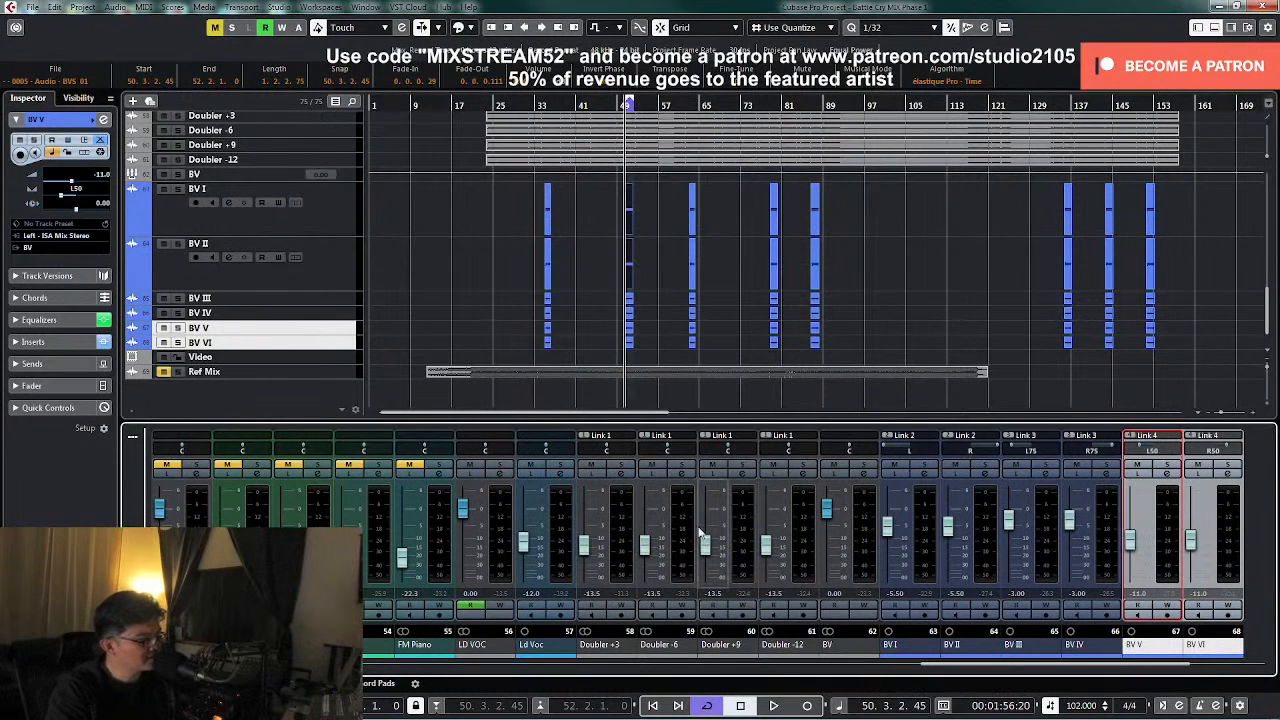
drag(1133, 545, 1135, 533)
click(866, 467)
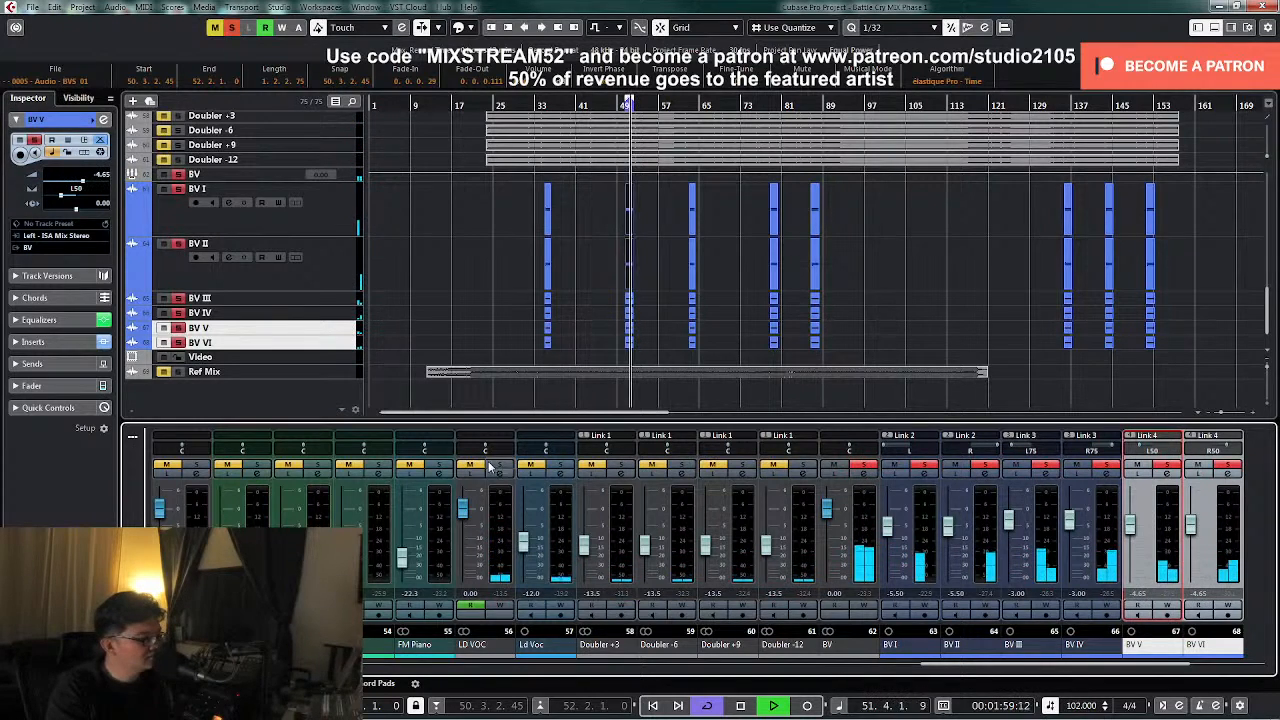
- Solo LD VOC alongside the BV group to compare their balance, then take LD VOC out of solo
click(499, 466)
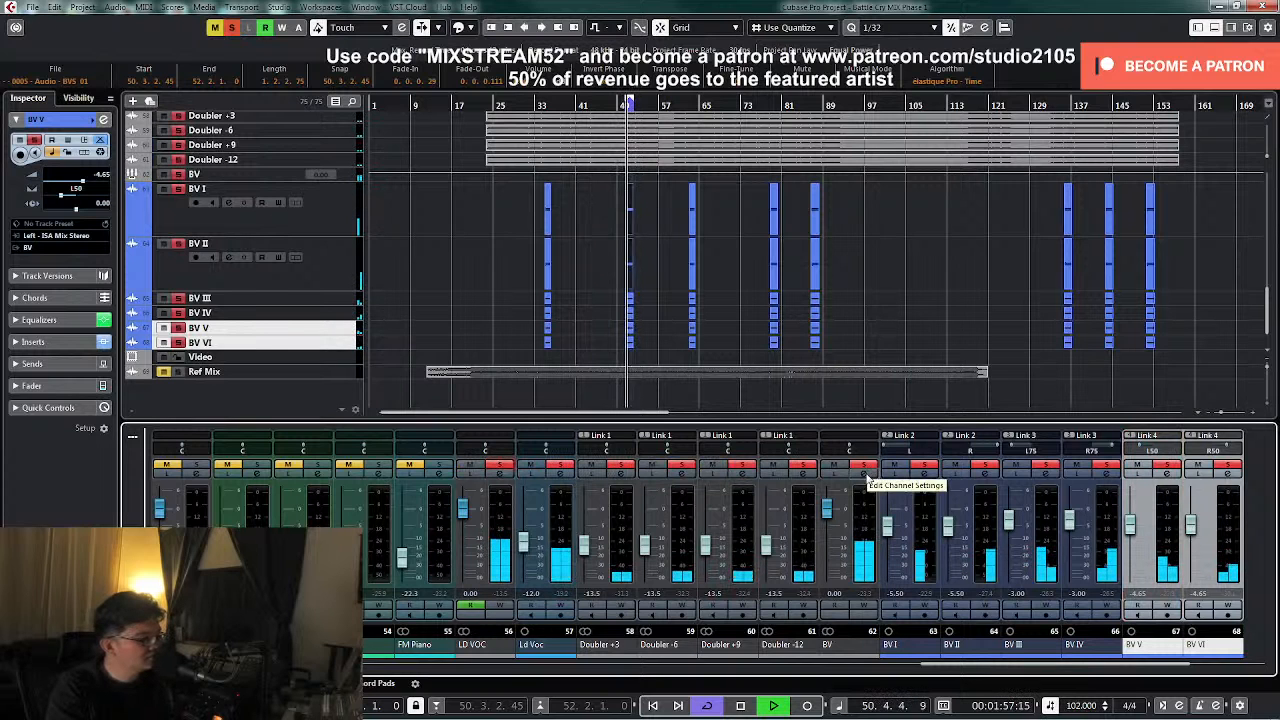
click(866, 476)
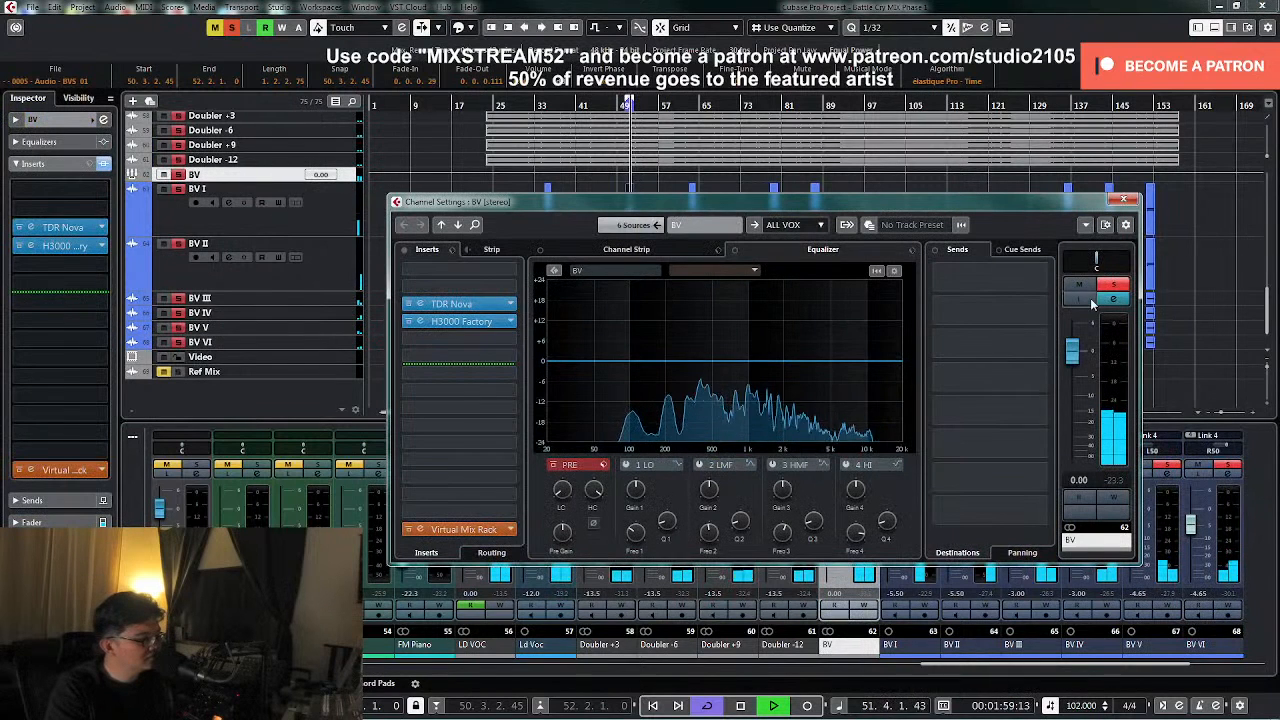
click(1125, 201)
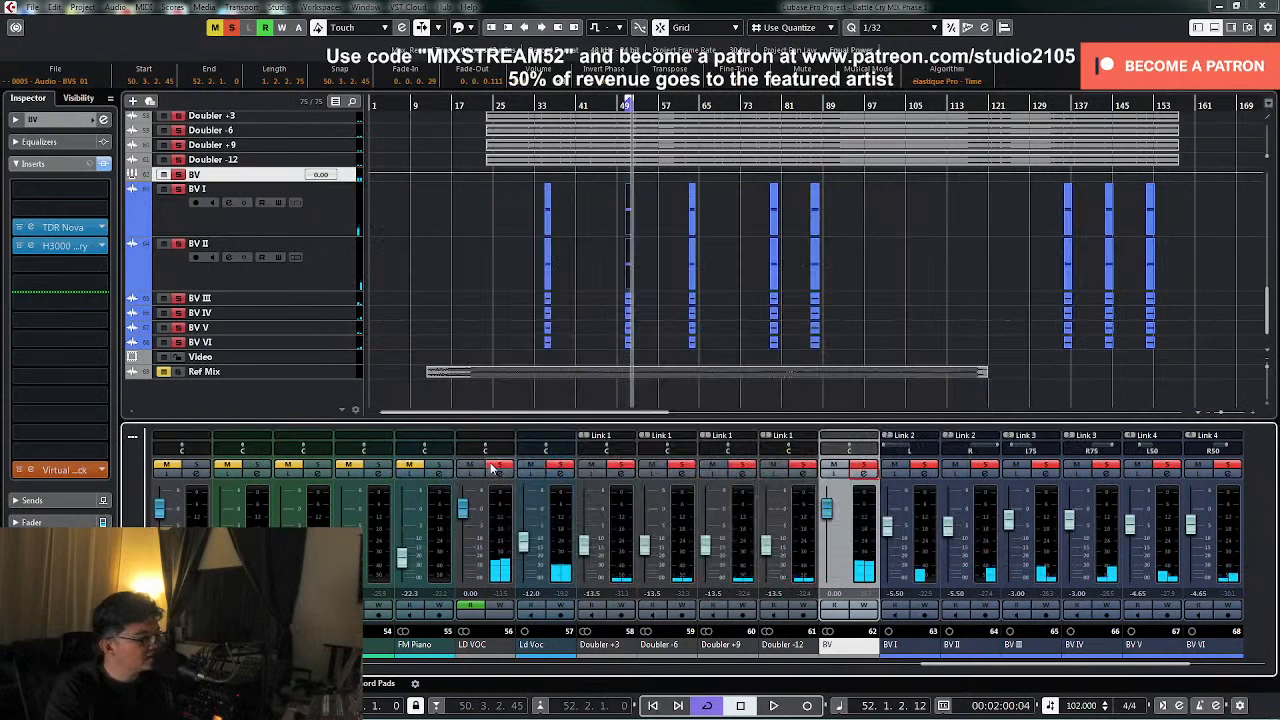
click(499, 466)
- Locate the harsh area in the BV group's TDR Nova with soloed band III at Q 3.85 and 4.8 kHz, then reset its gain to 0 dB
click(860, 476)
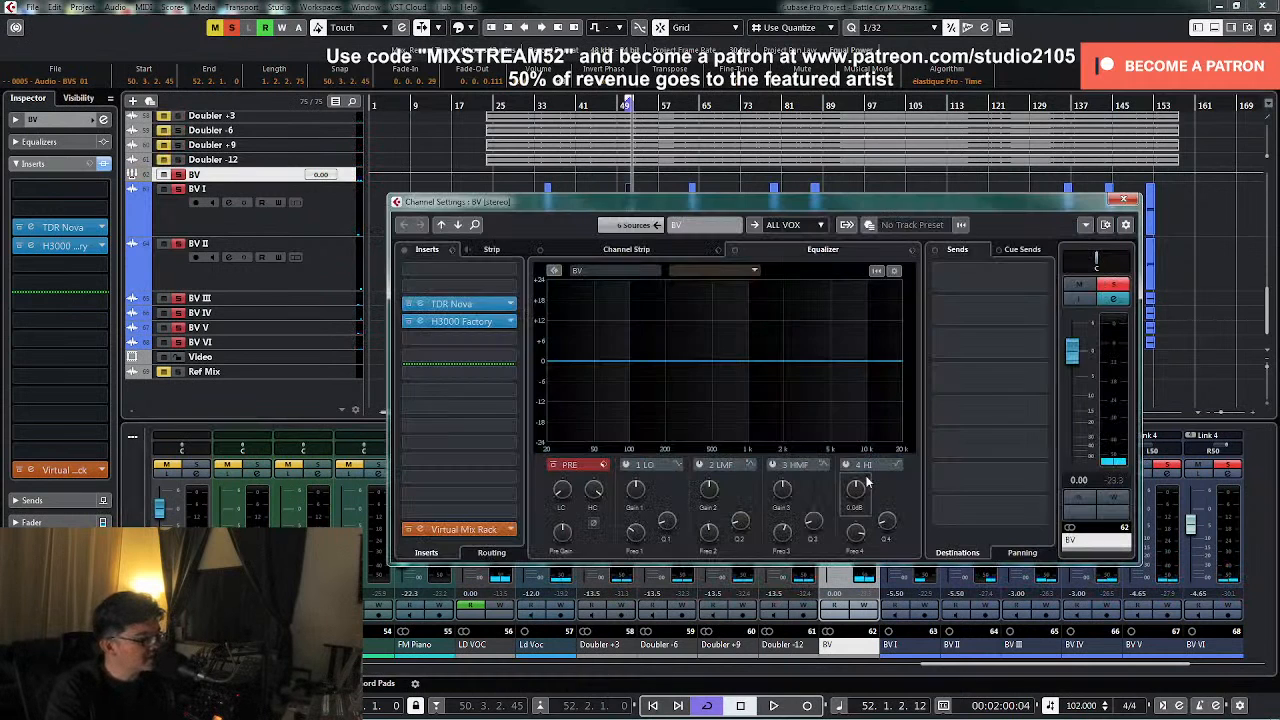
click(465, 305)
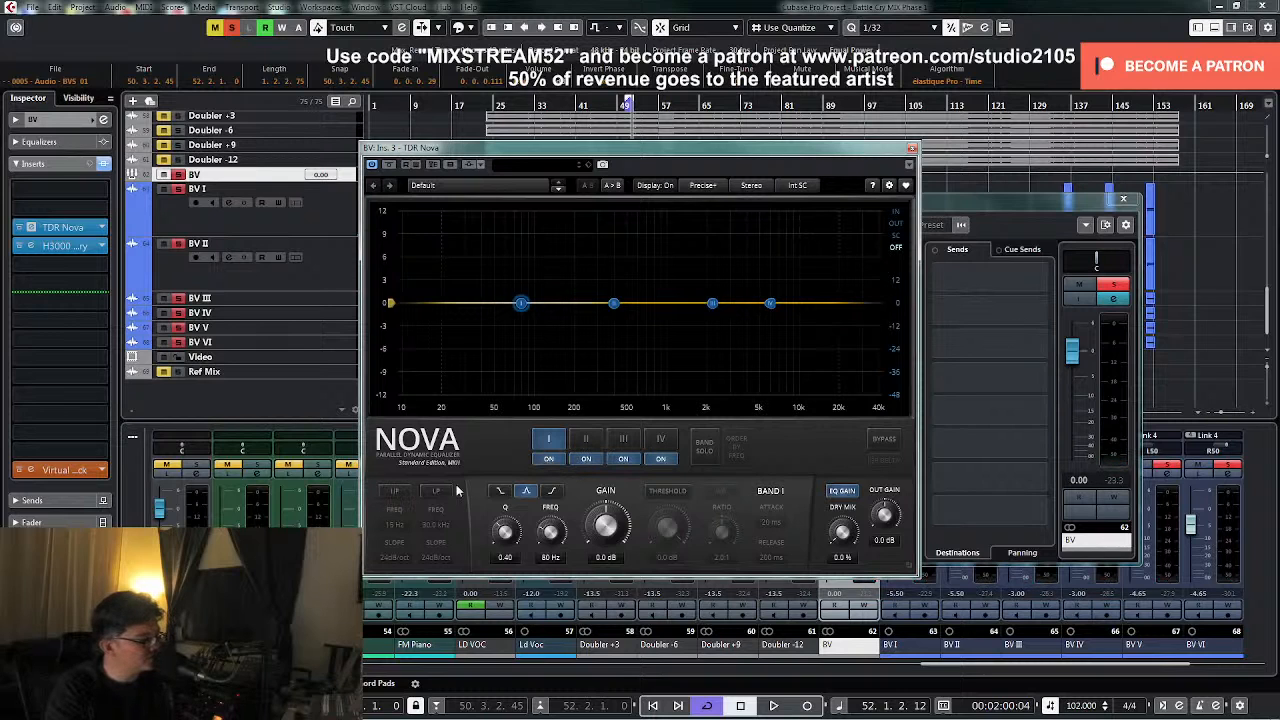
click(622, 445)
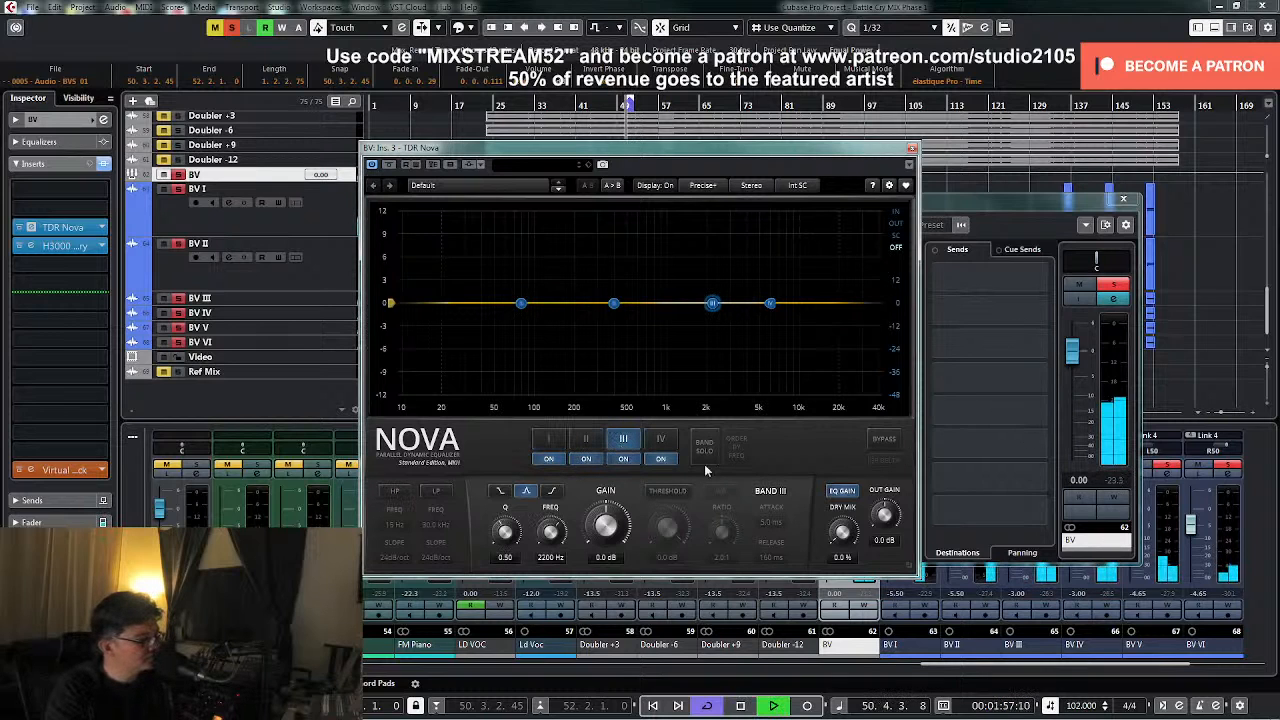
click(705, 447)
drag(505, 533, 507, 535)
drag(712, 306, 760, 250)
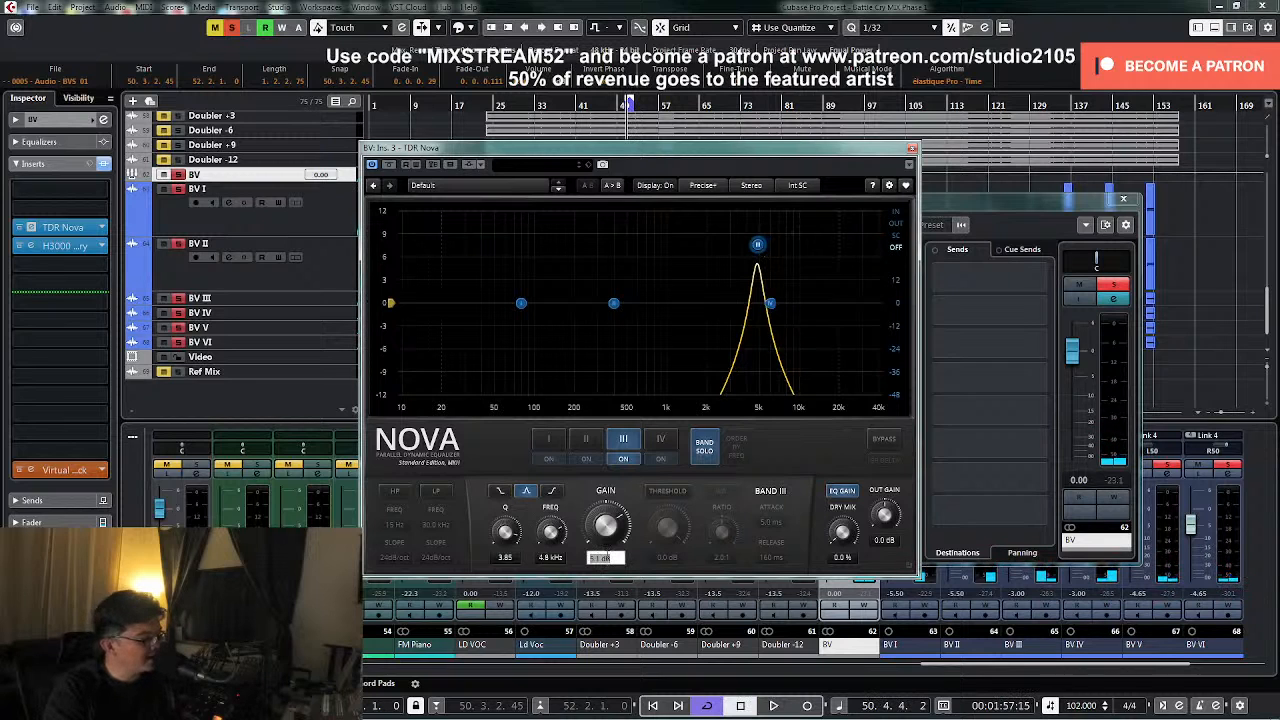
text(0)
key(Return)
click(700, 455)
- Make Nova's band III dynamic with a threshold of about -31.9 dB and widen its Q to about 0.64
click(679, 491)
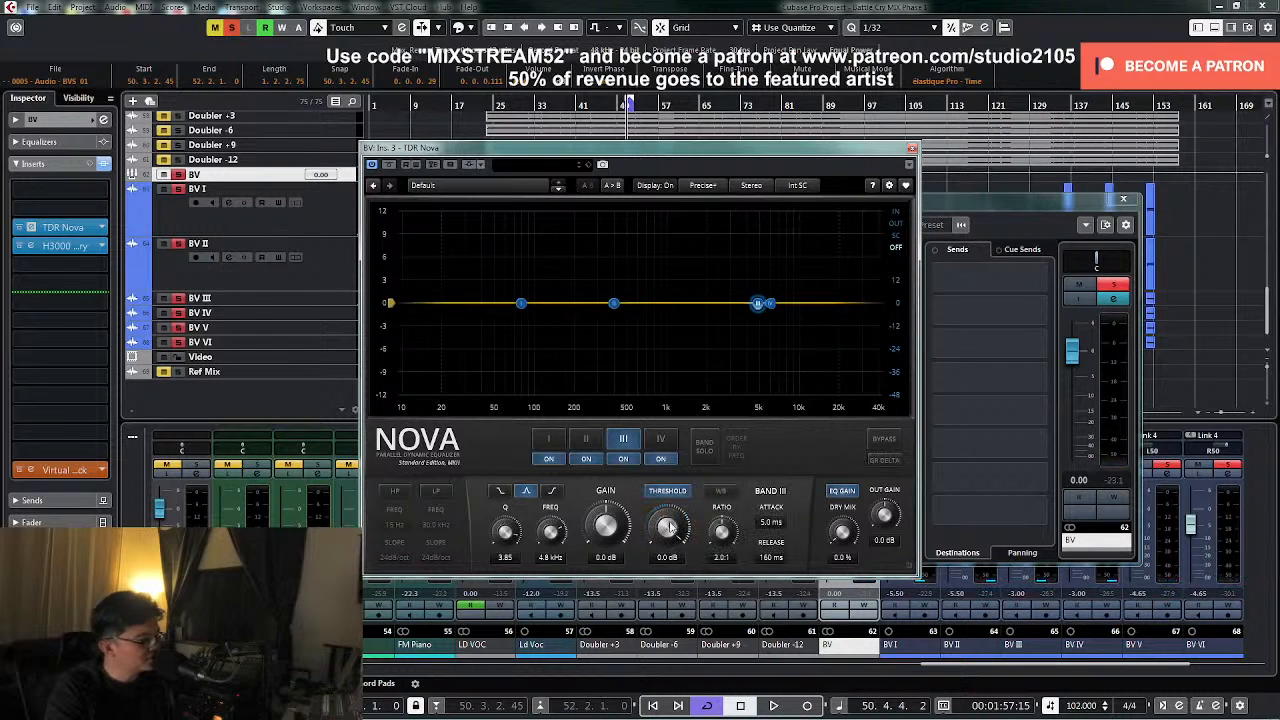
drag(662, 521, 660, 540)
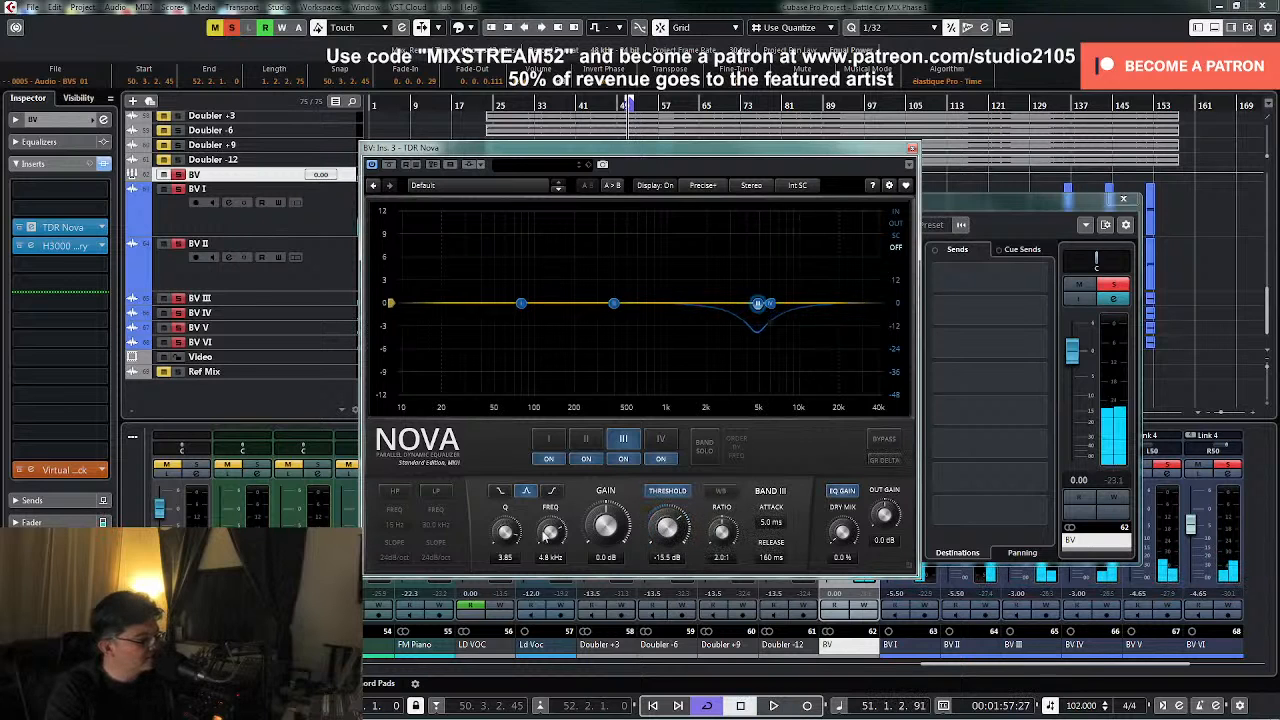
drag(505, 531, 505, 543)
key(space)
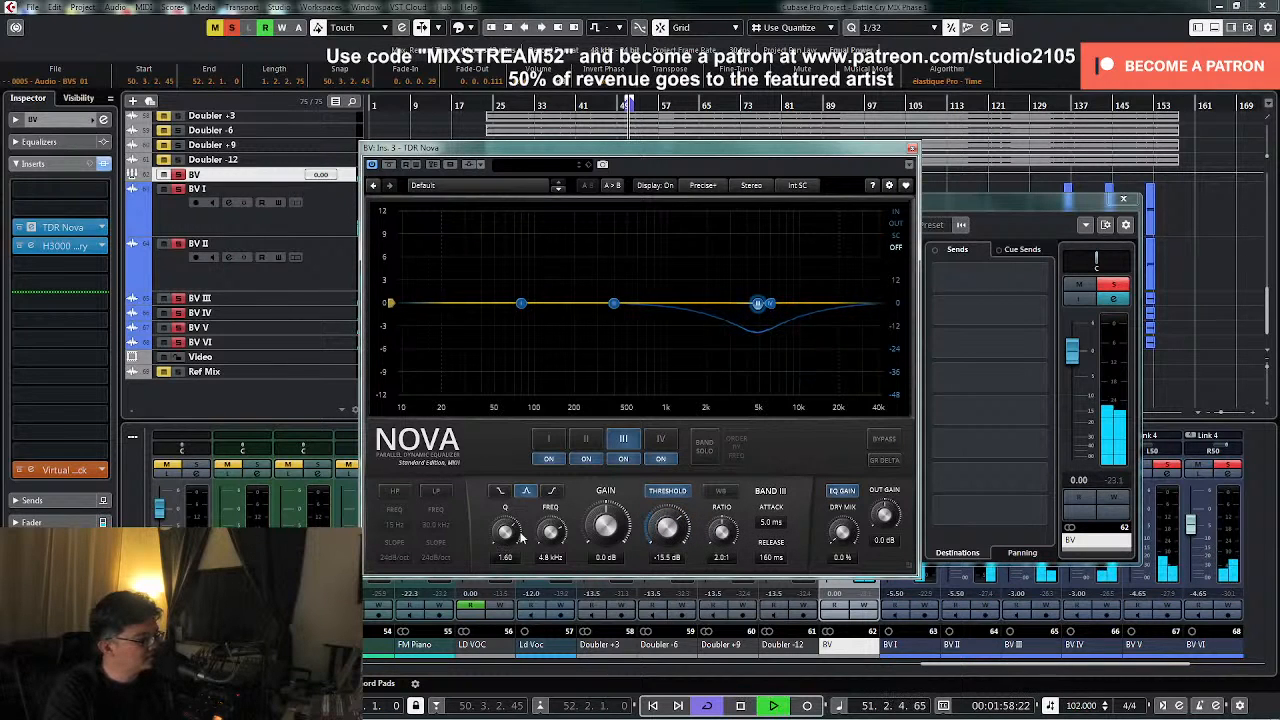
drag(667, 527, 667, 550)
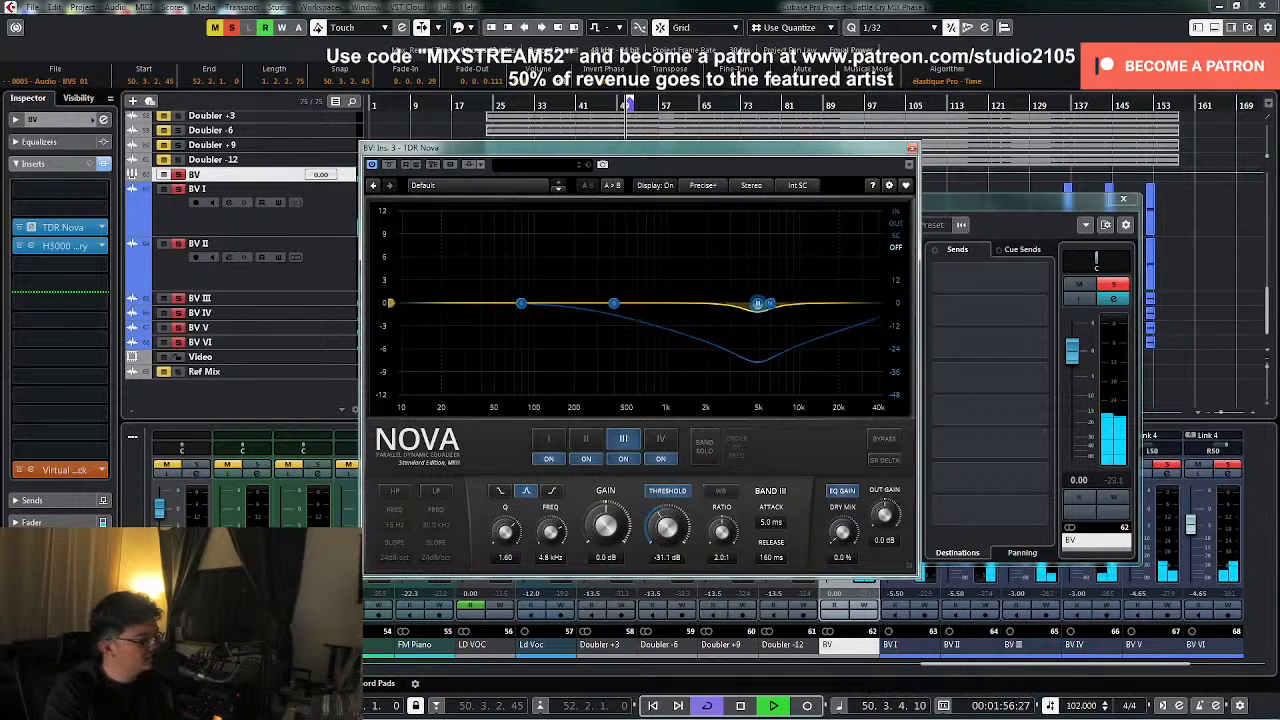
drag(505, 531, 505, 551)
- Take the BV group out of solo, raise the linked BV V and BV VI faders to about -3.90 dB, and close TDR Nova
key(space)
click(1115, 283)
key(space)
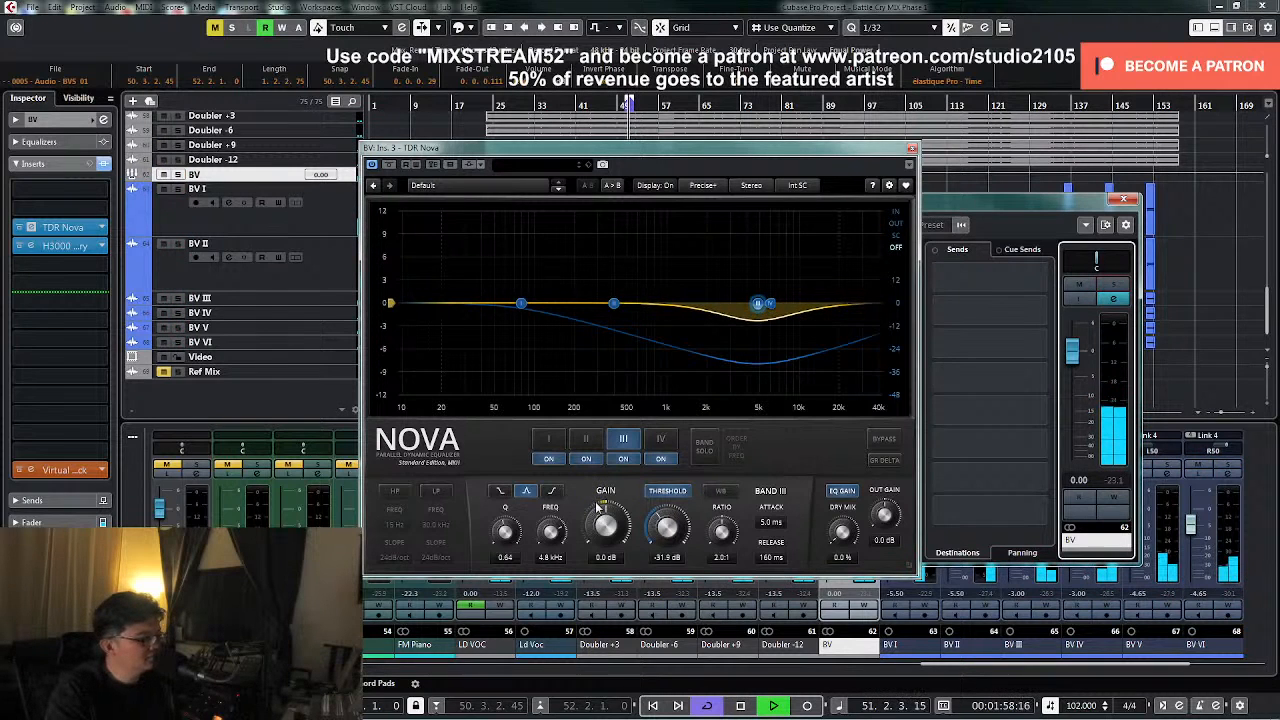
click(1195, 530)
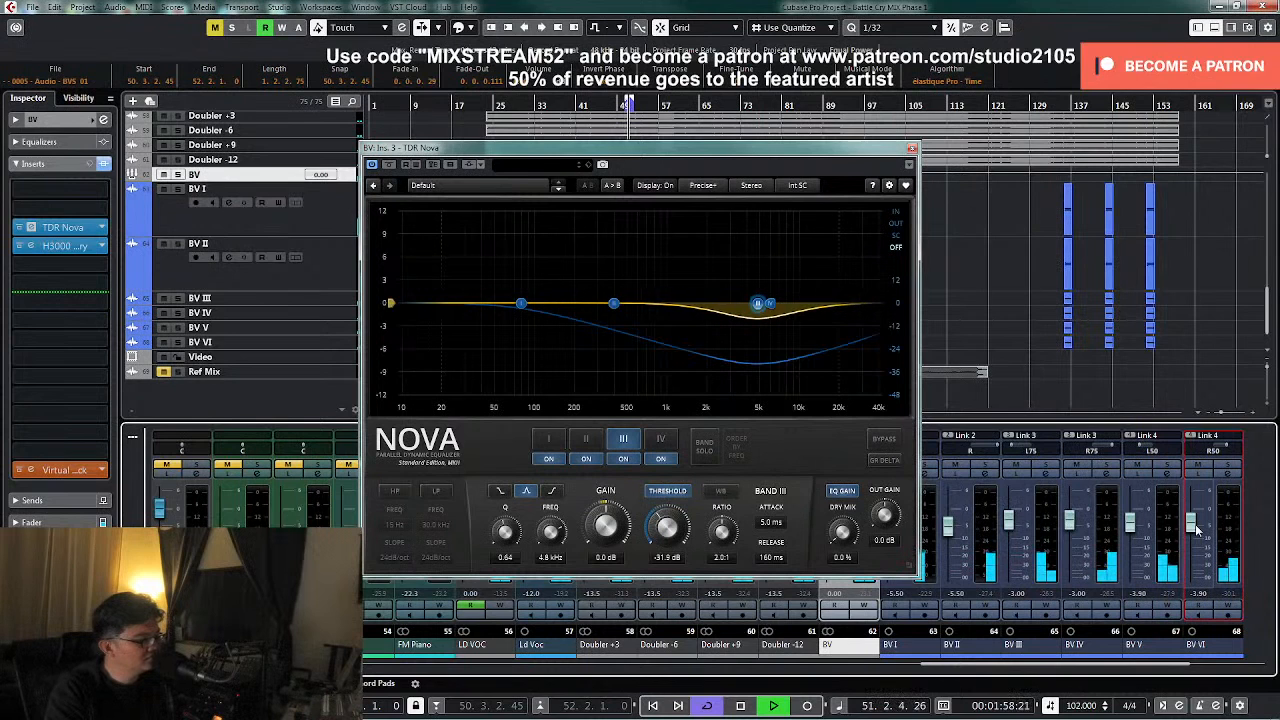
click(912, 149)
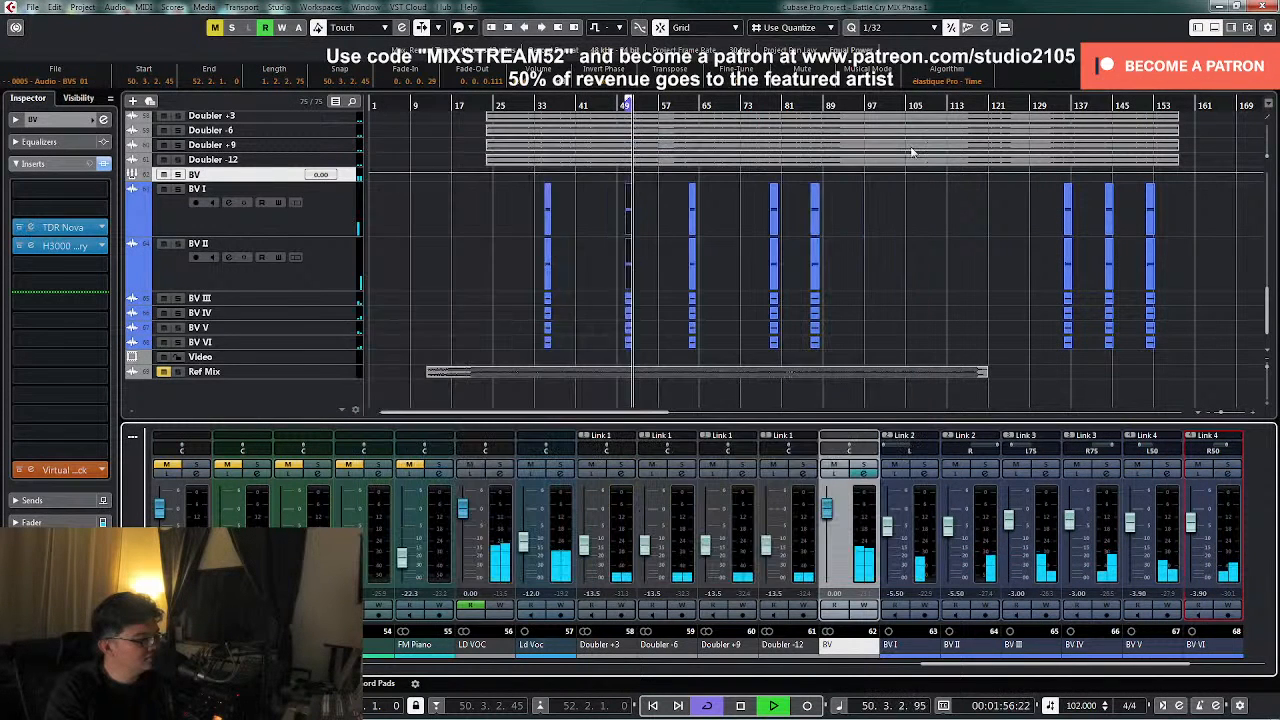
key(space)
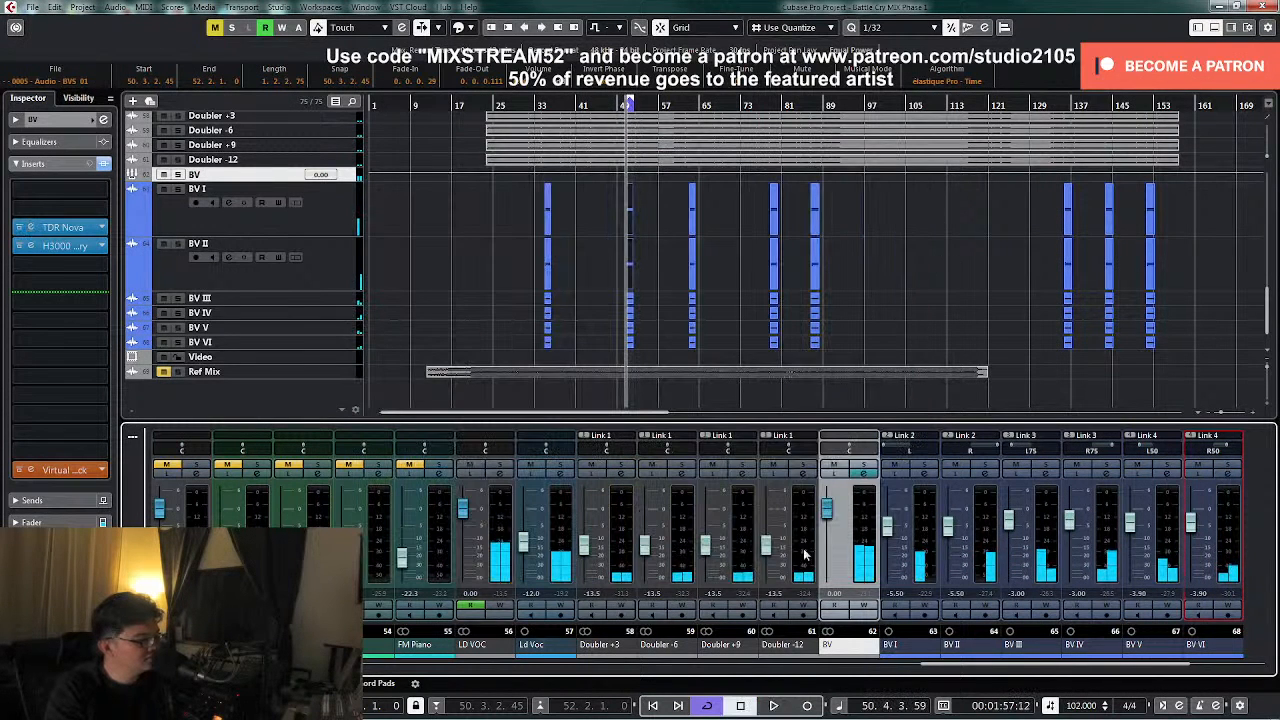
- Add an active Stereo Delay send to the BV group and set its level to about -22 dB during playback
click(865, 474)
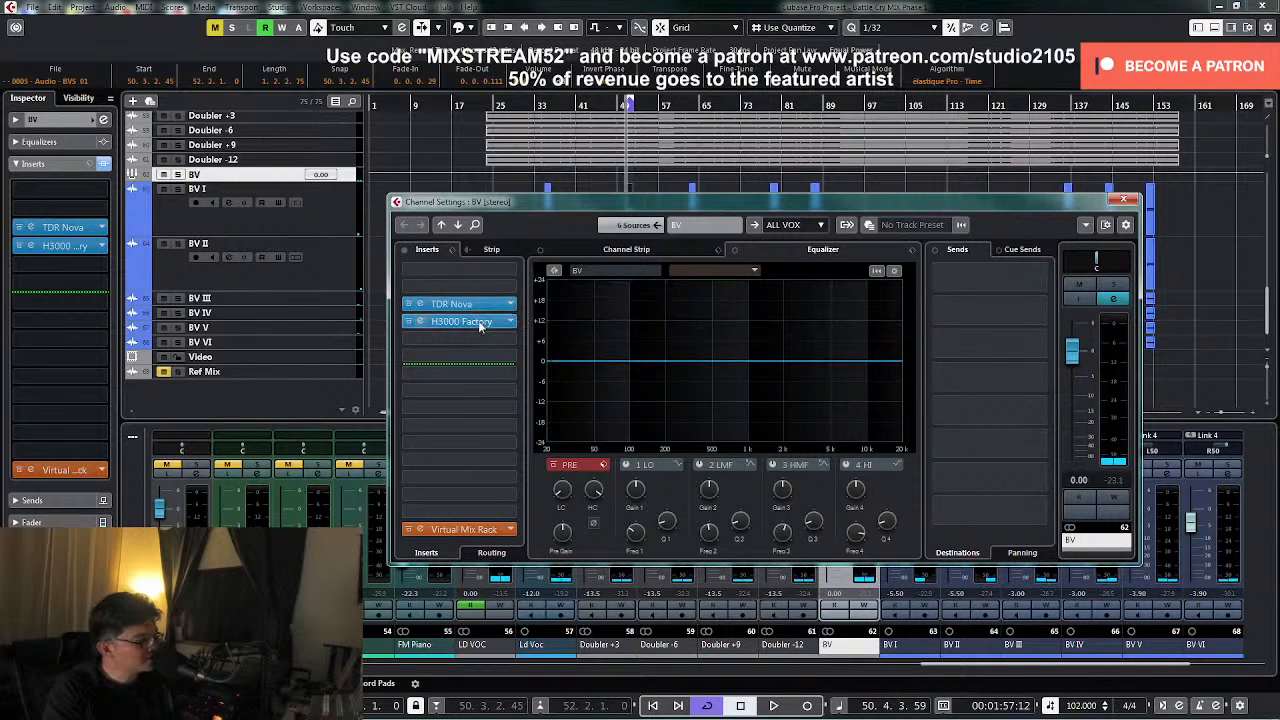
click(1034, 450)
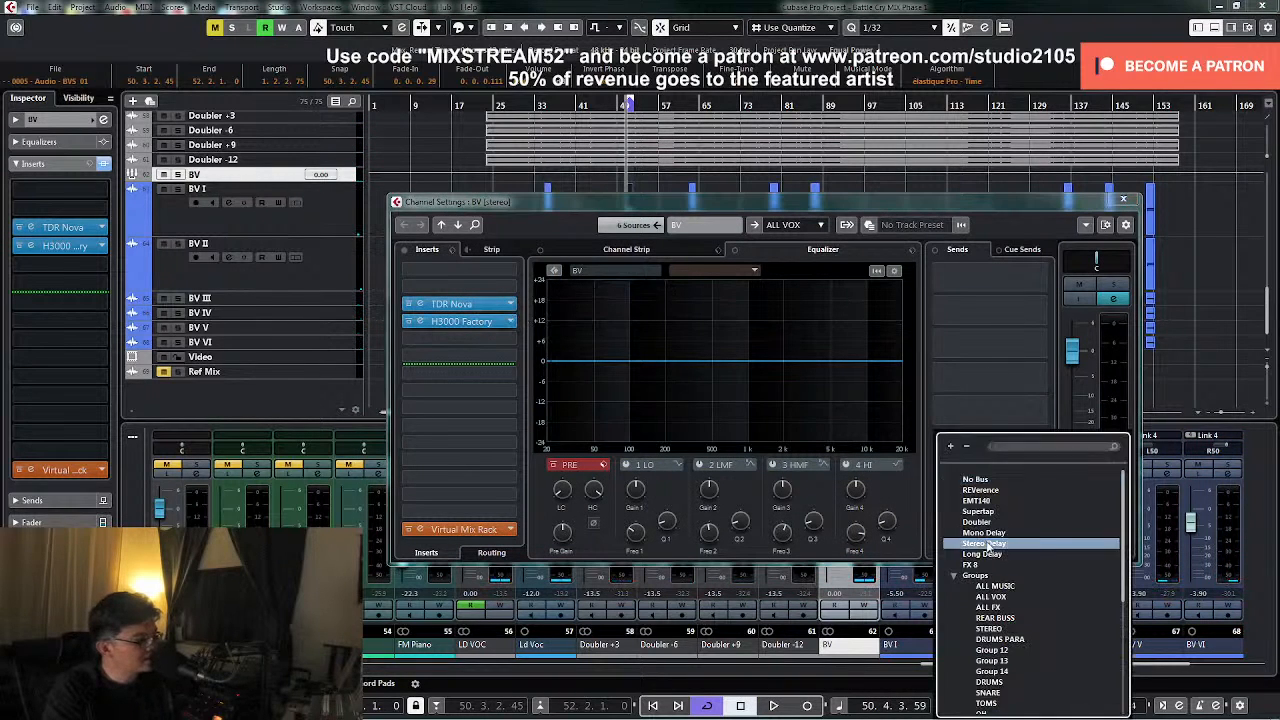
click(990, 547)
click(938, 437)
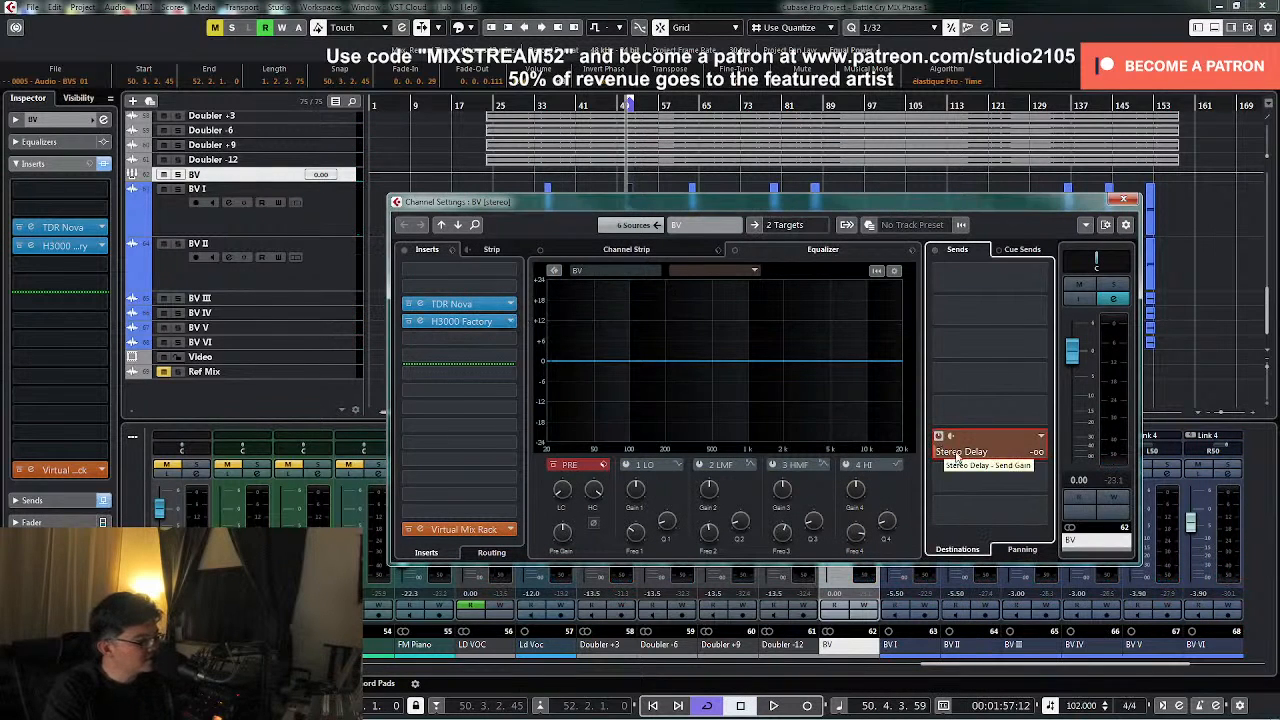
key(space)
mouse_move(957, 457)
mouse_down()
mouse_move(990, 453)
mouse_move(970, 453)
mouse_up()
click(1114, 286)
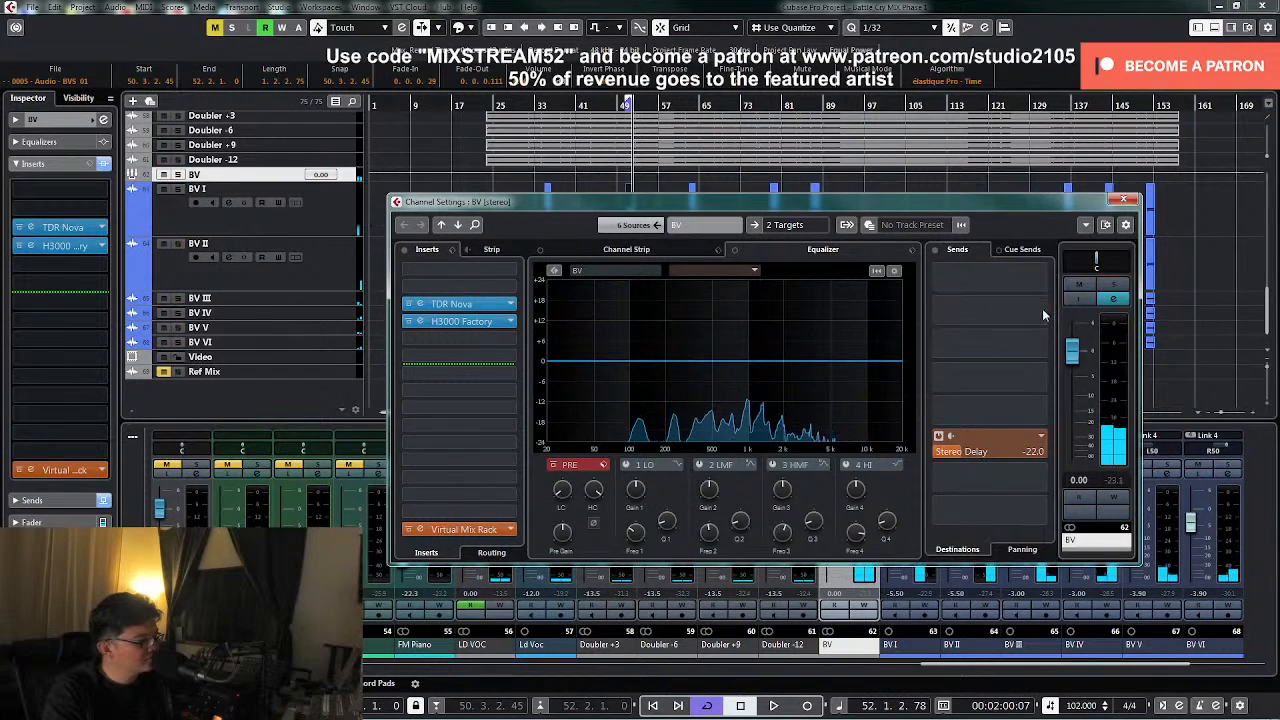
- Add an EMT140 send at 0 dB to the BV group and close its channel settings
click(990, 311)
click(977, 367)
double_click(984, 313)
text(0)
key(Return)
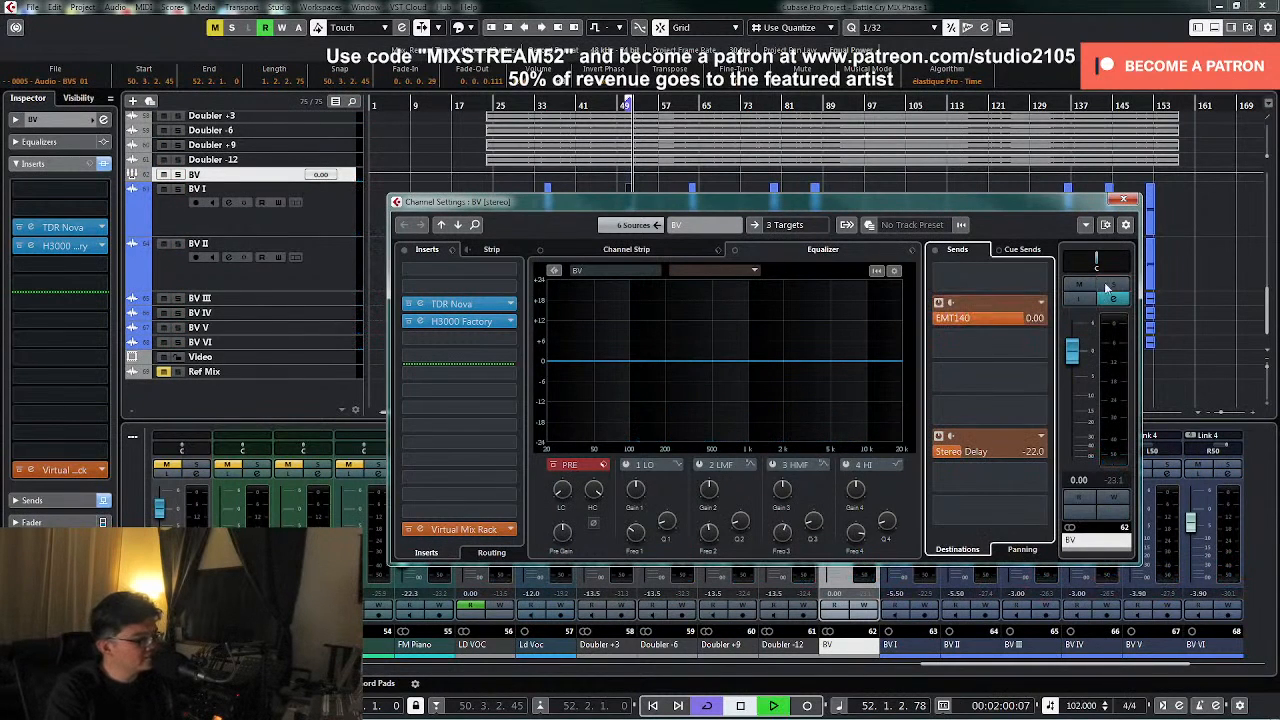
click(1124, 199)
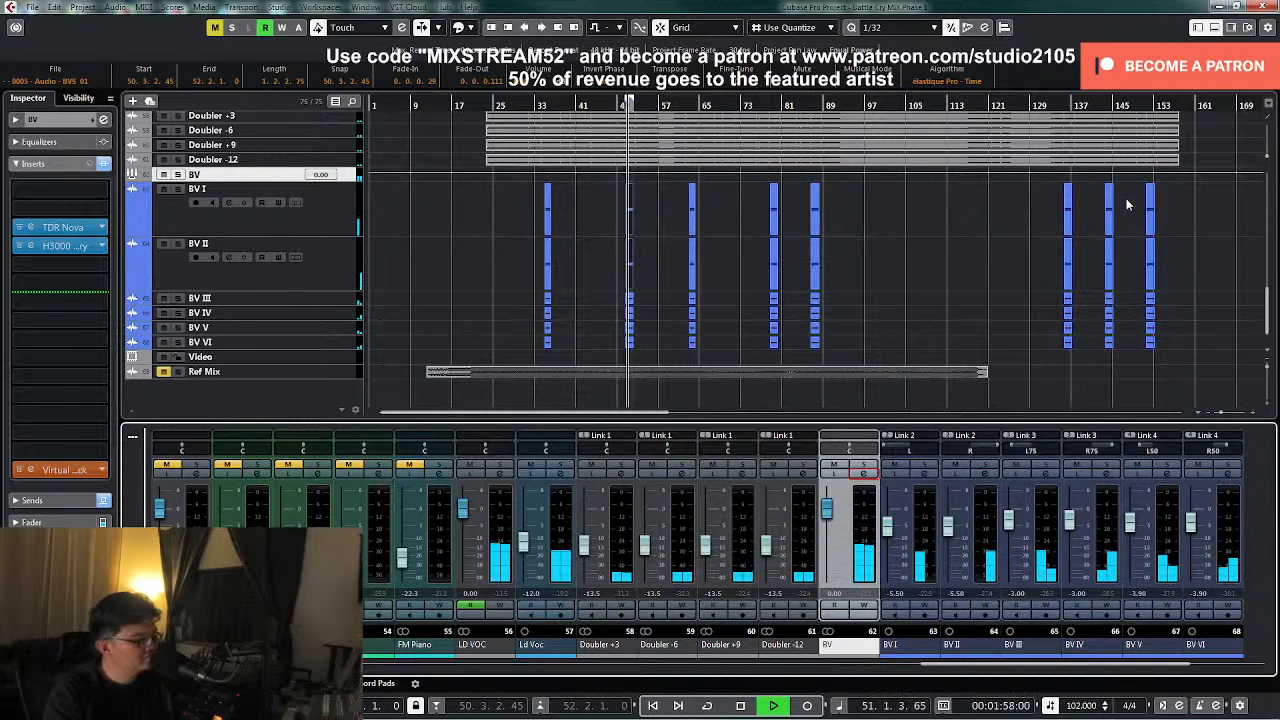
- Play the backing vocal entry from about bar 60 to check how the BV group sits with the lead vocal
click(957, 281)
key(z)
key(z)
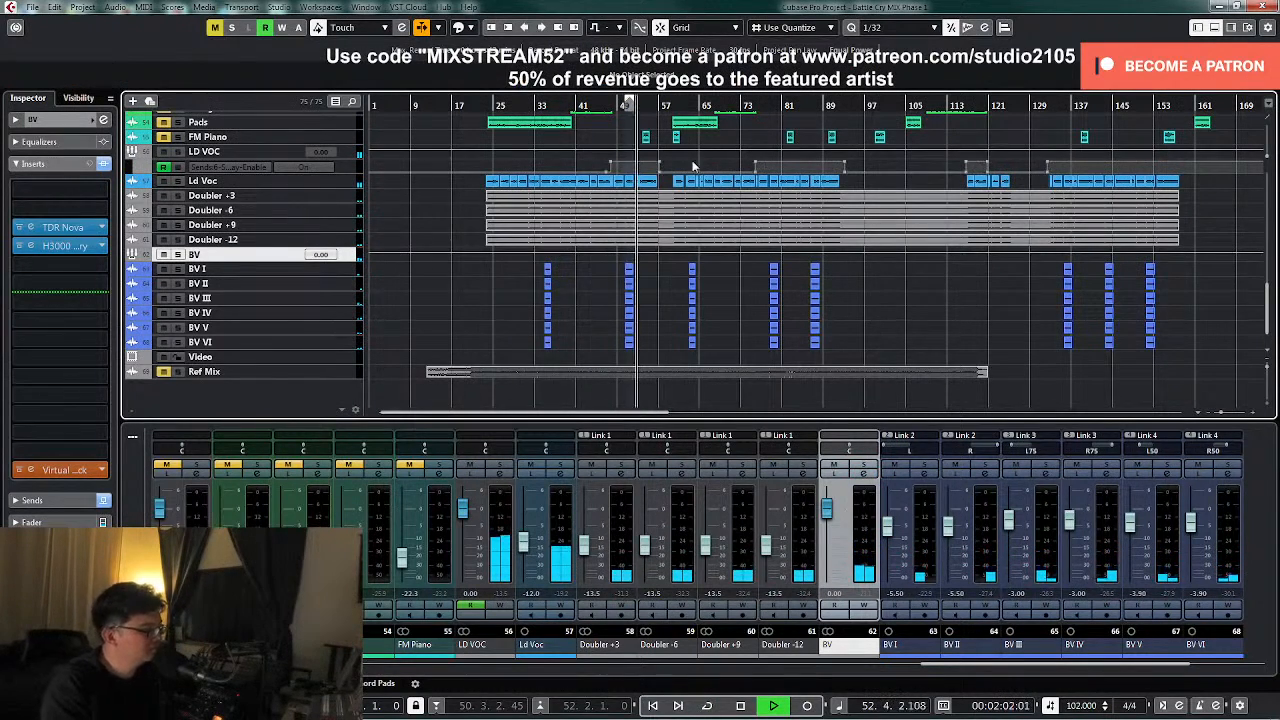
click(683, 107)
key(space)
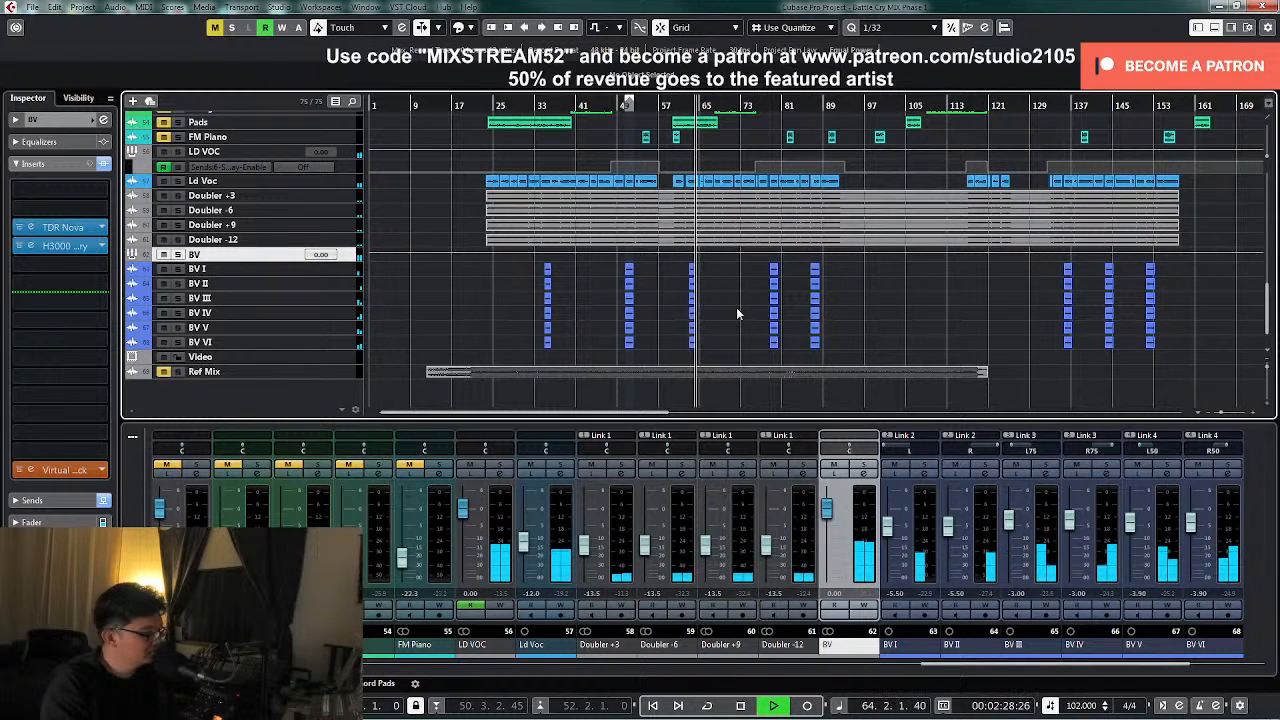
key(space)
- Play from about bar 5, solo Synth Ld, and raise the low cut in its channel settings
scroll(744, 304, up, 4)
scroll(748, 303, down, 4)
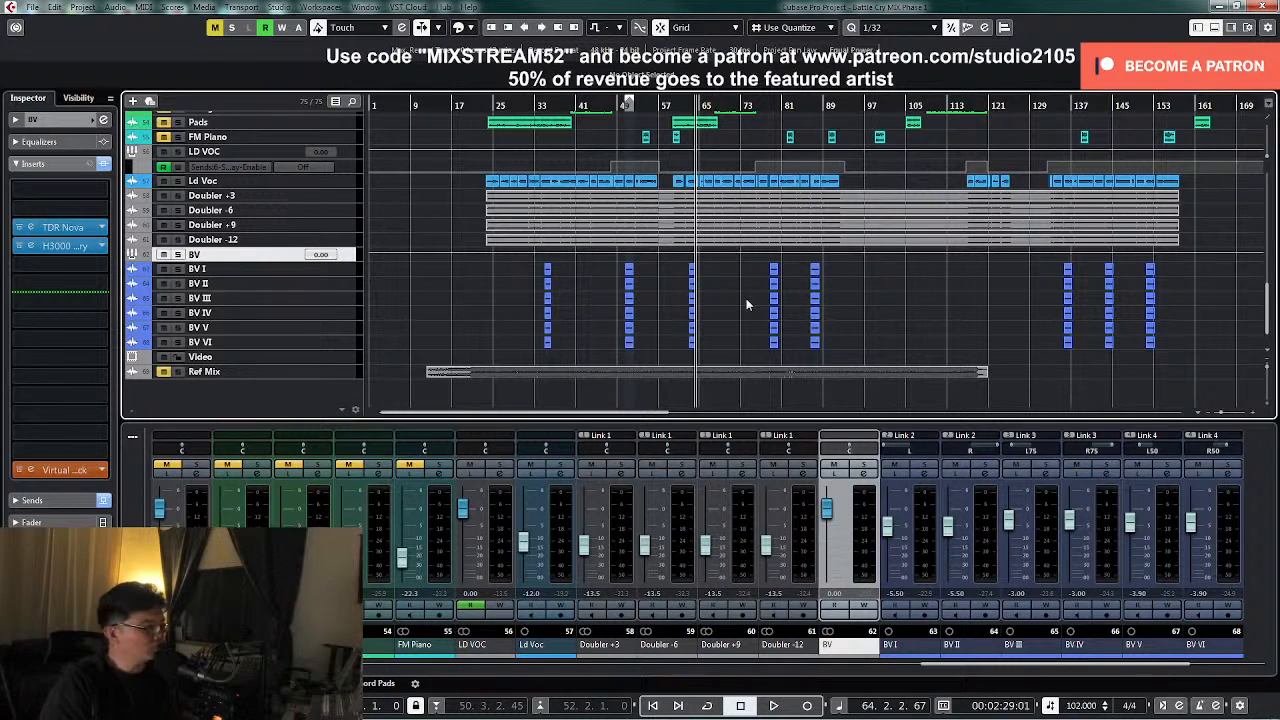
scroll(727, 268, up, 10)
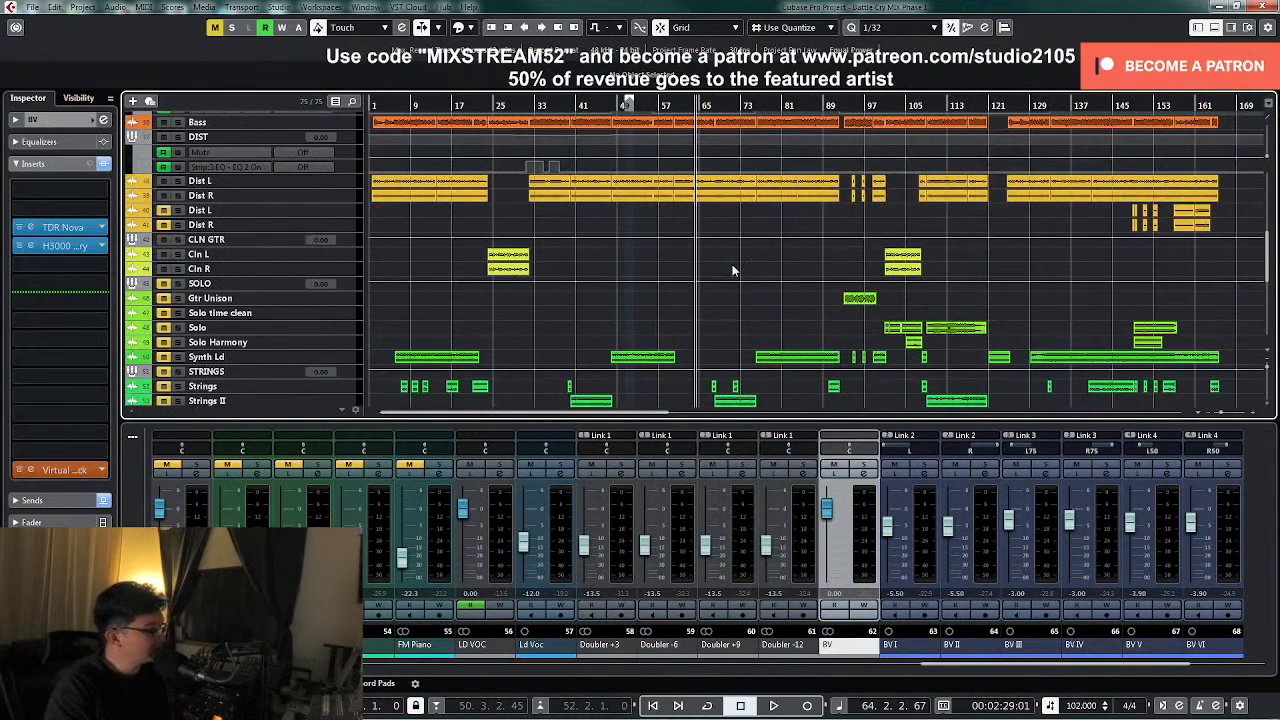
scroll(996, 220, down, 4)
click(393, 108)
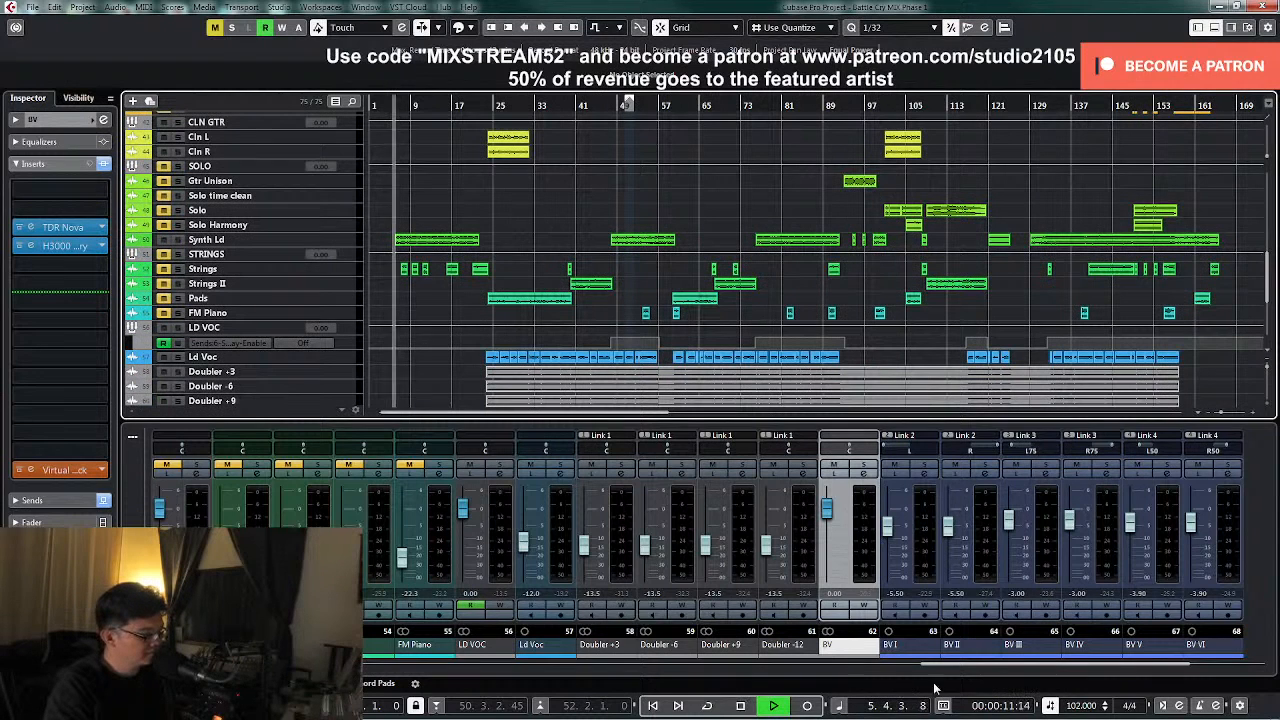
drag(950, 665, 815, 672)
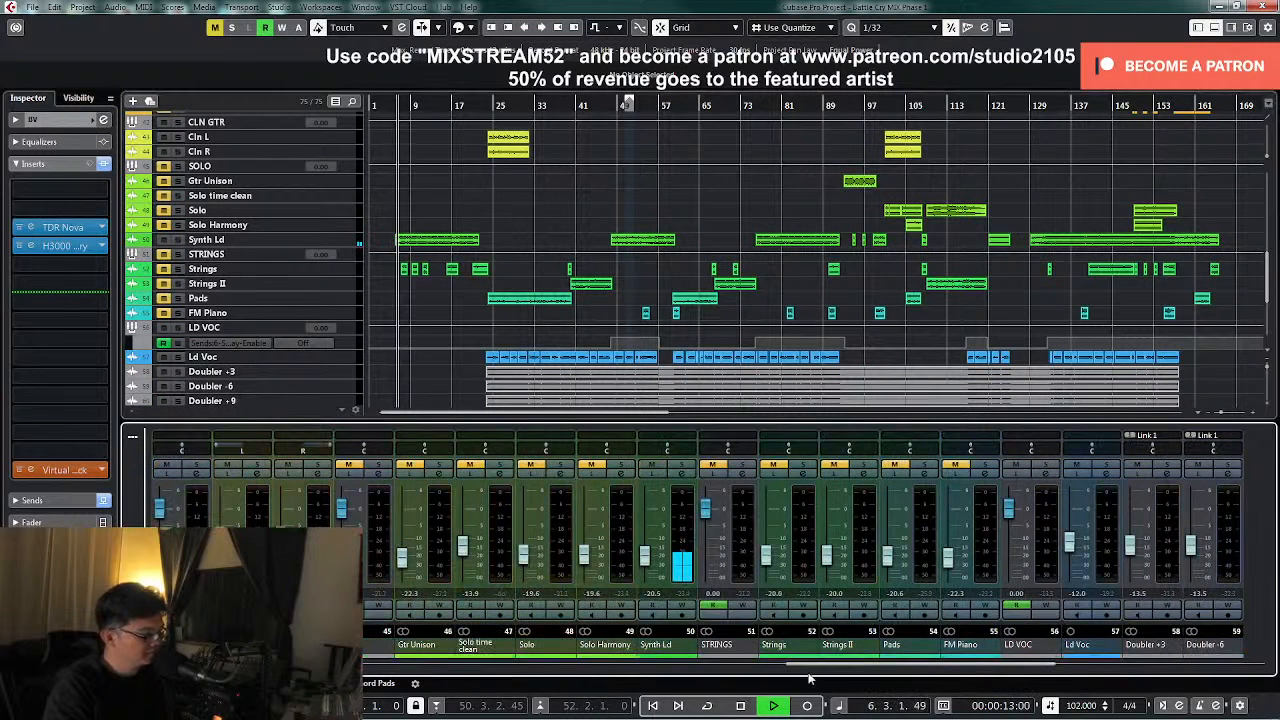
key(space)
click(681, 466)
click(682, 478)
key(space)
drag(562, 465, 567, 454)
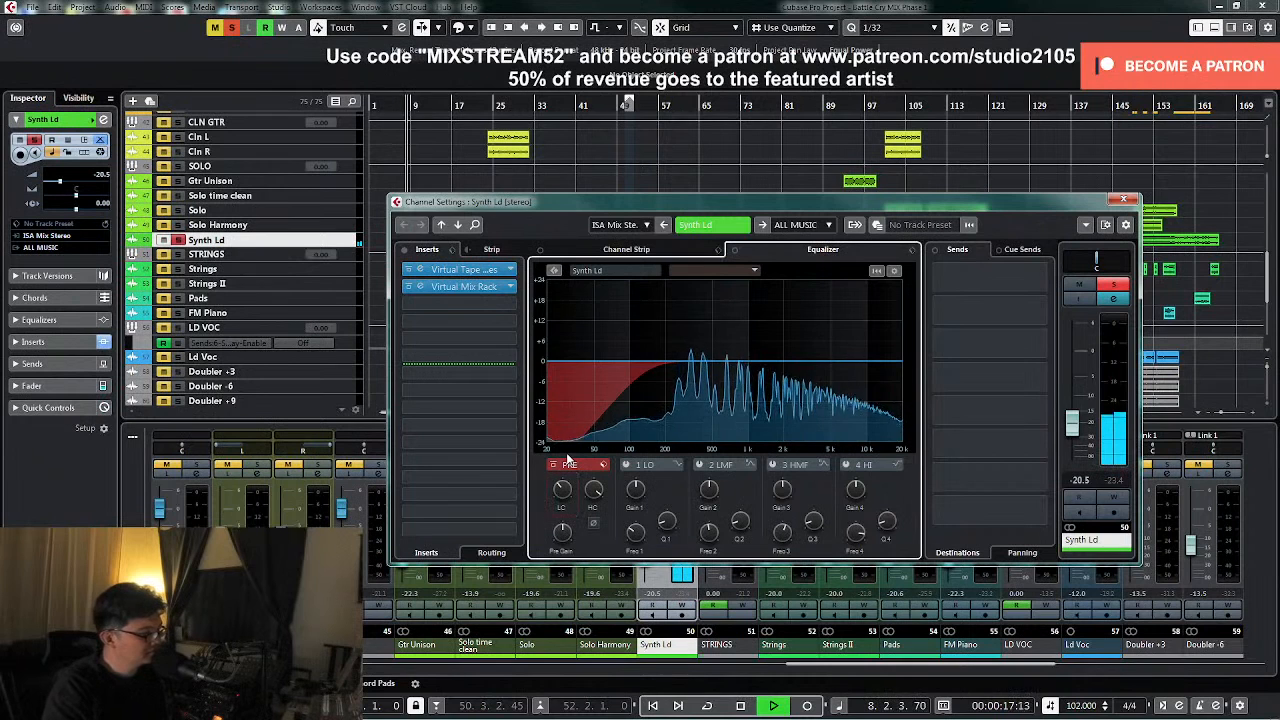
- Add an FG-Stress module to Synth Ld's Virtual Mix Rack and load its Synth - Lead preset
click(474, 288)
key(space)
drag(531, 232, 522, 424)
drag(486, 346, 913, 452)
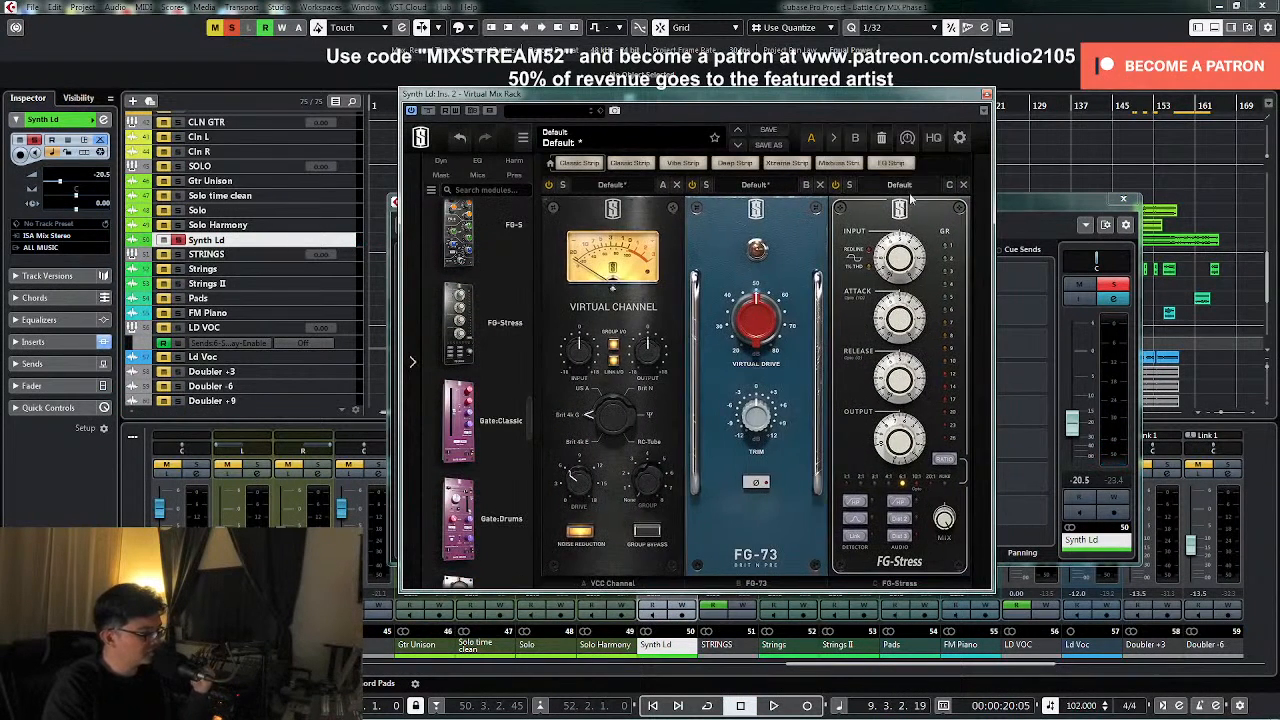
click(908, 187)
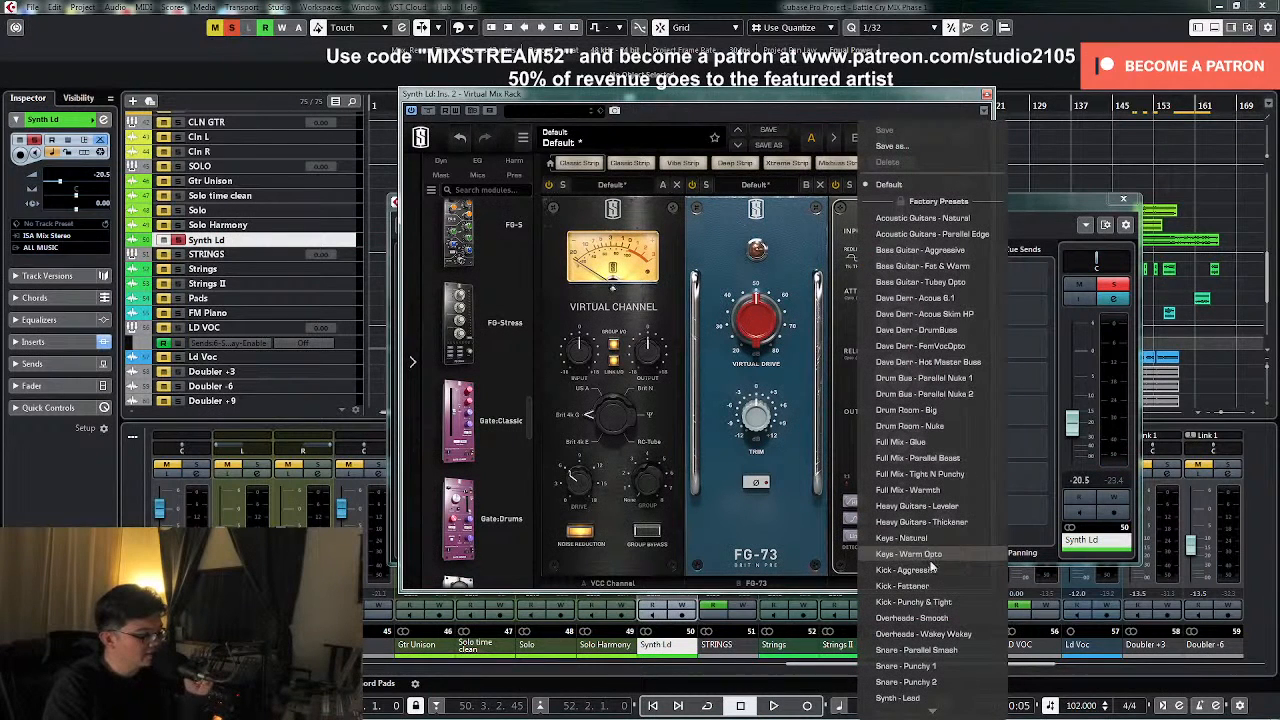
scroll(928, 665, down, 1)
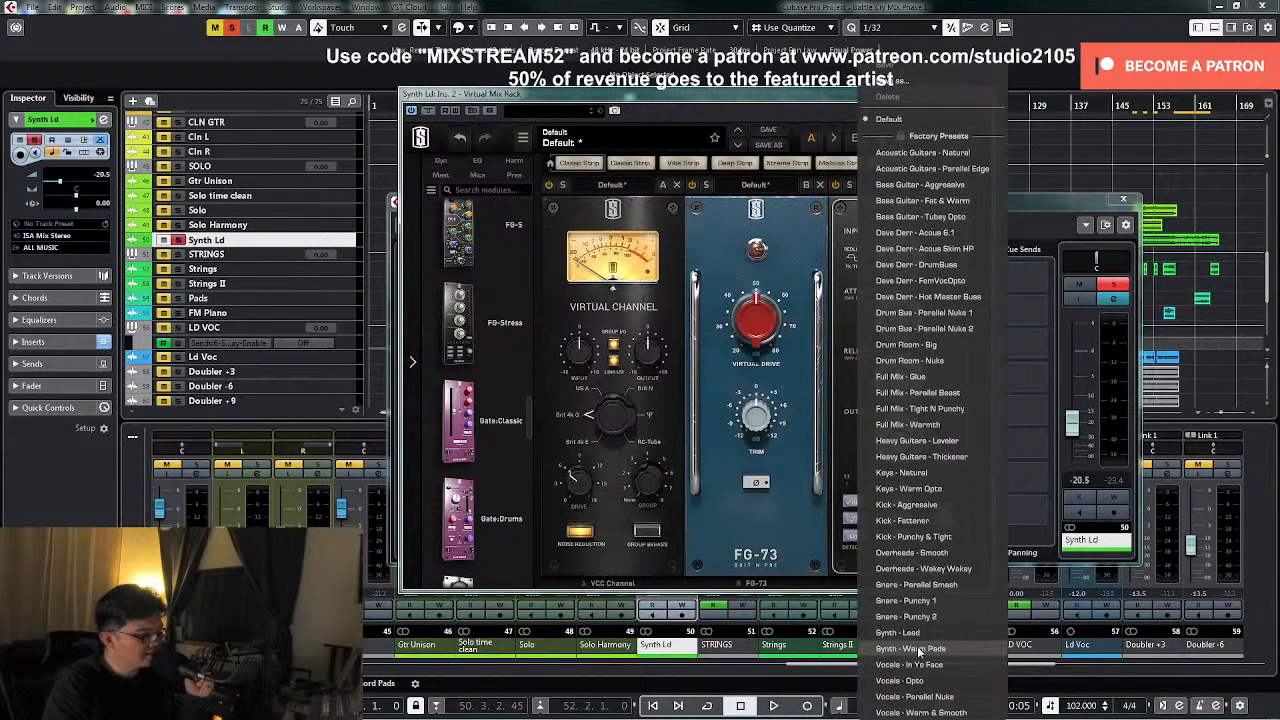
click(928, 632)
- Set the FG-73 Virtual Drive on Synth Ld to about 50.4 dB during playback, close the rack, and unsolo the channel
key(space)
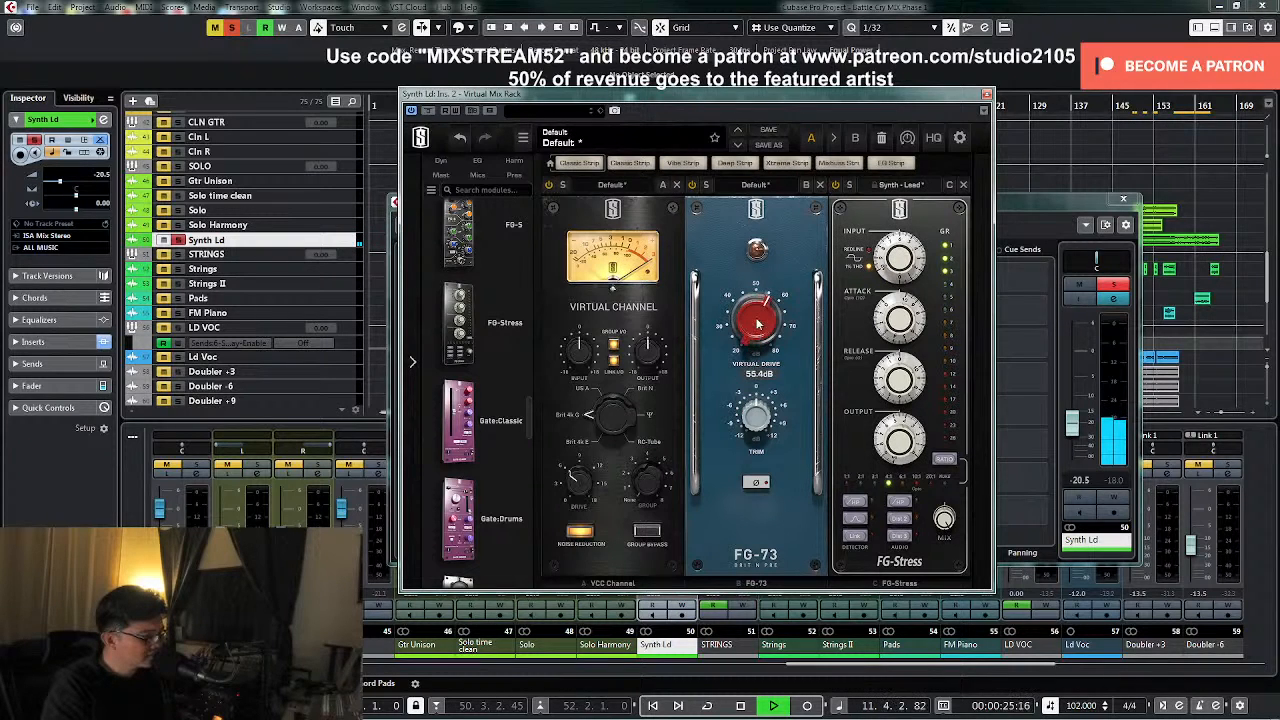
drag(762, 312, 762, 322)
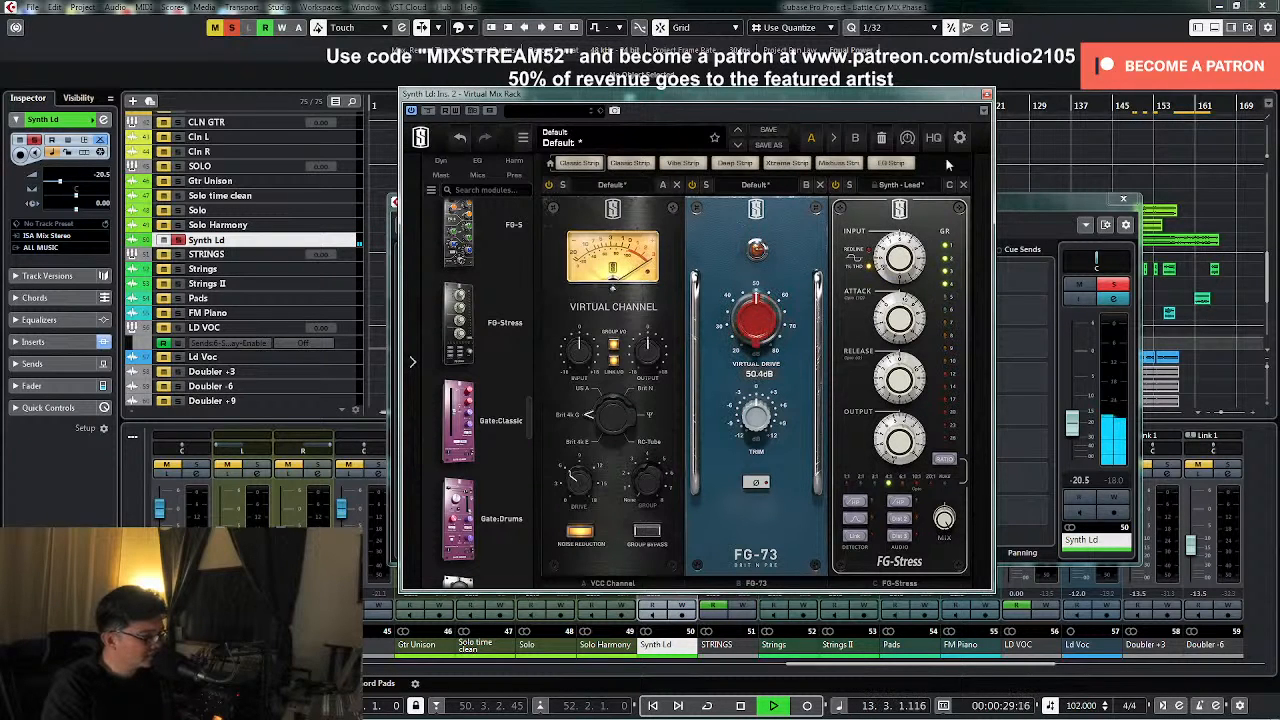
click(987, 94)
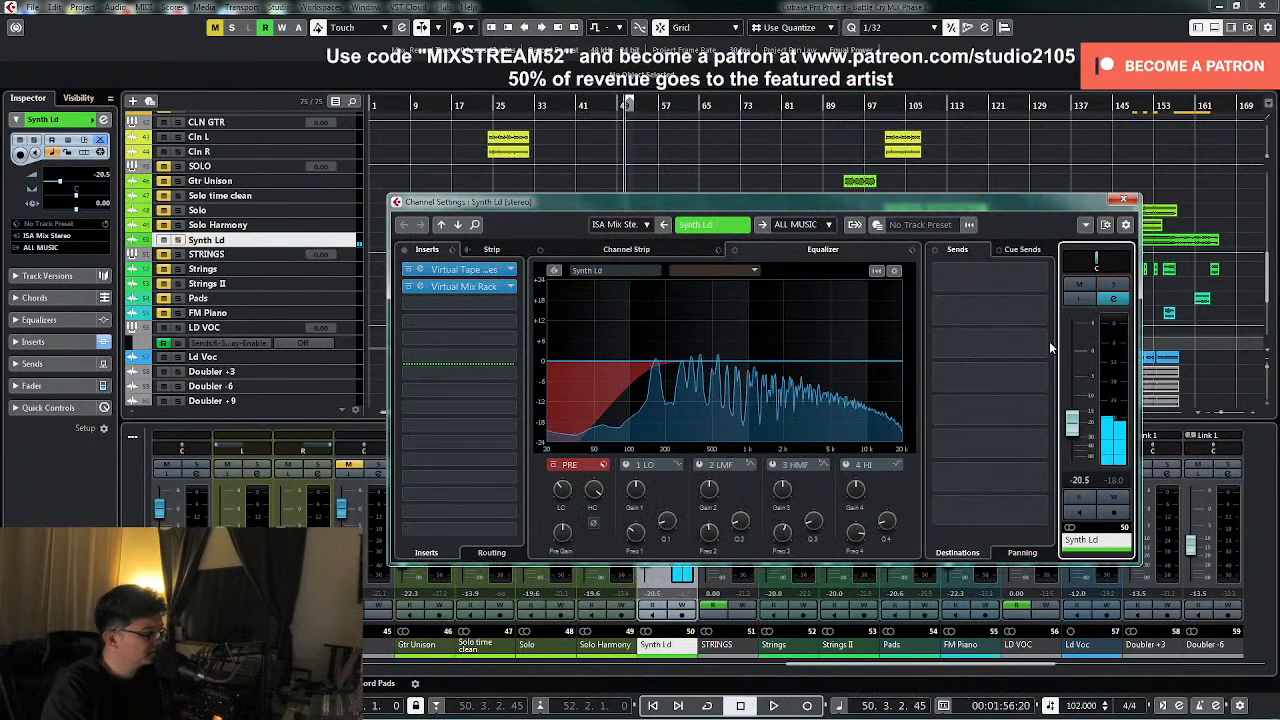
- Play the song from the start, close Synth Ld's channel settings, and set its fader to -18 dB
key(period)
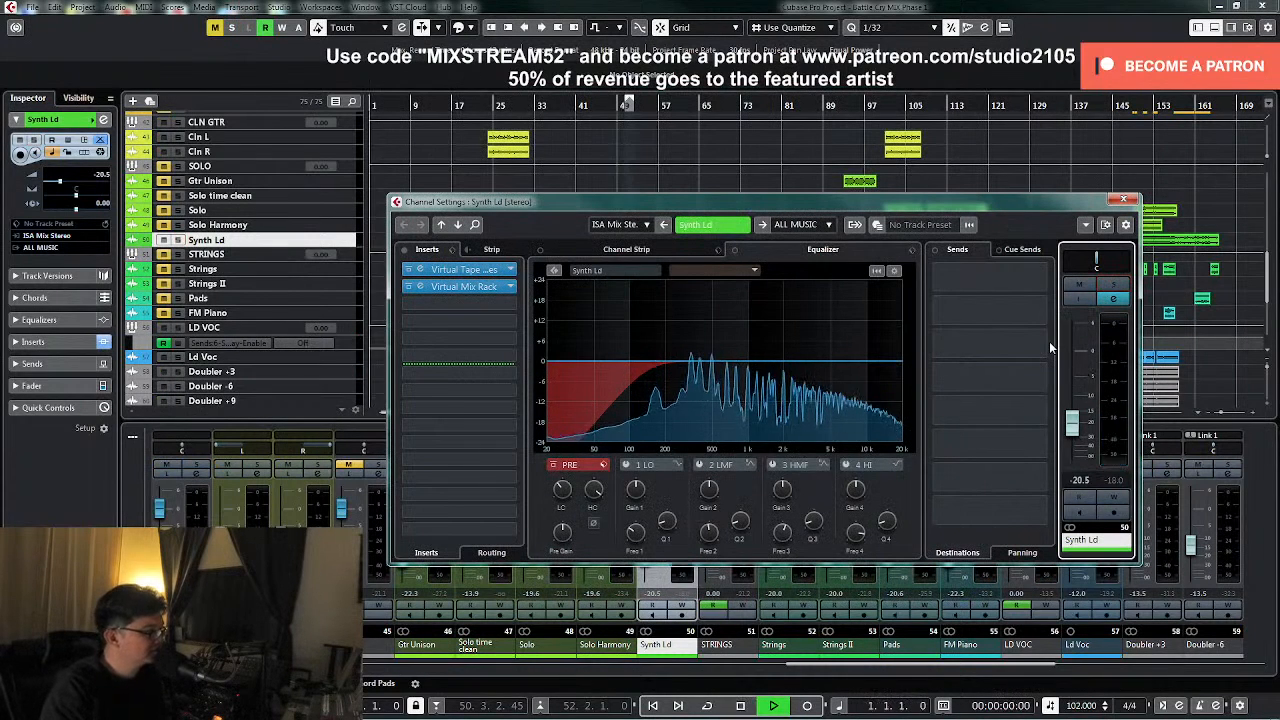
click(1124, 199)
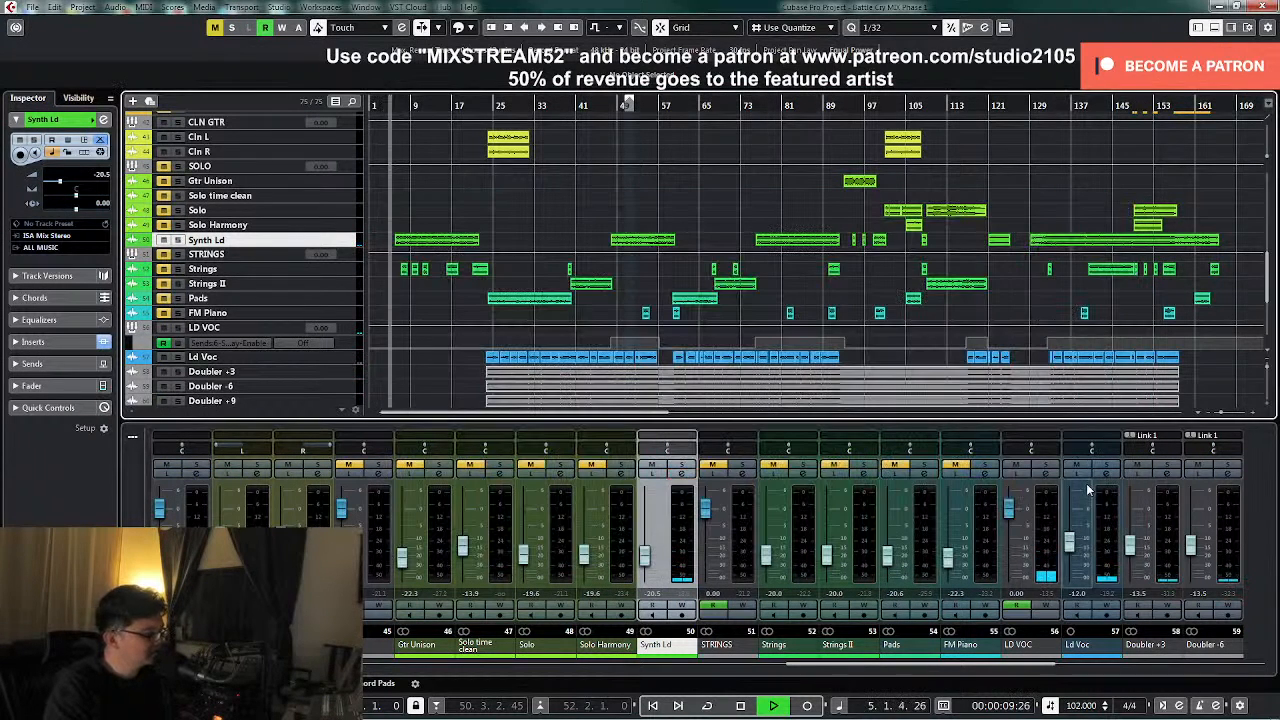
click(646, 562)
drag(646, 562, 646, 560)
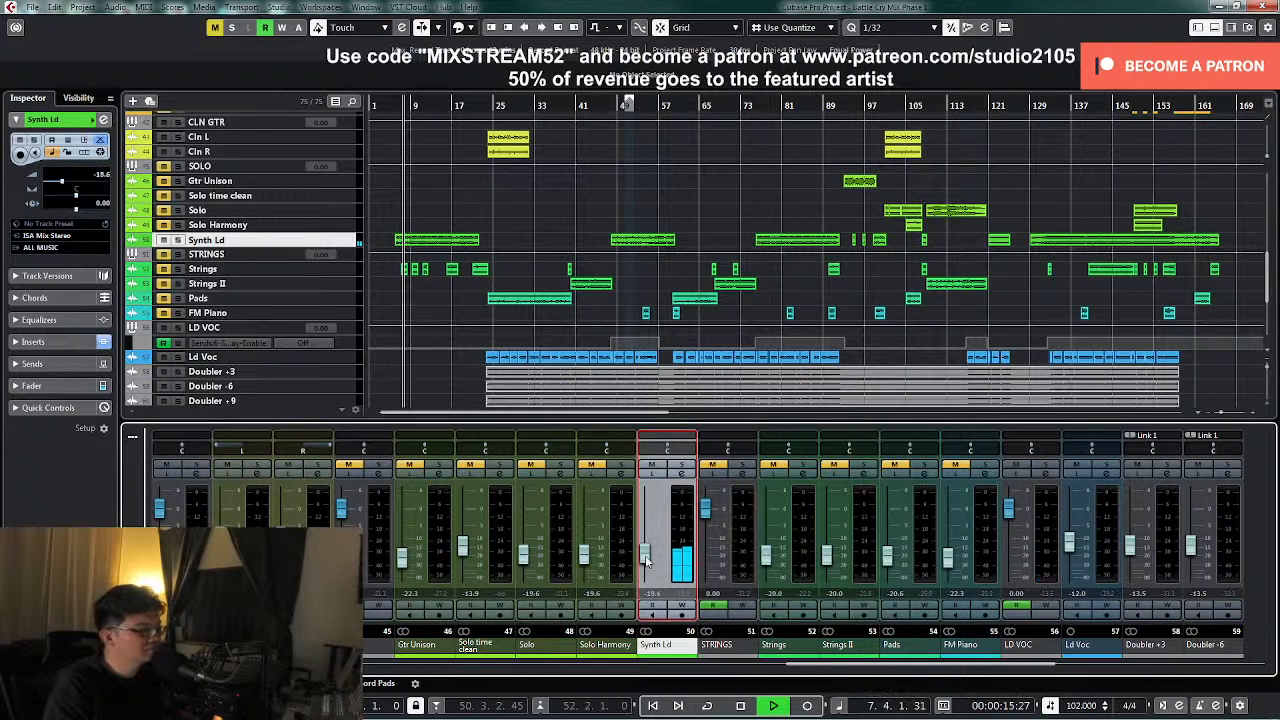
drag(646, 561, 646, 559)
double_click(653, 594)
text(-18)
key(Return)
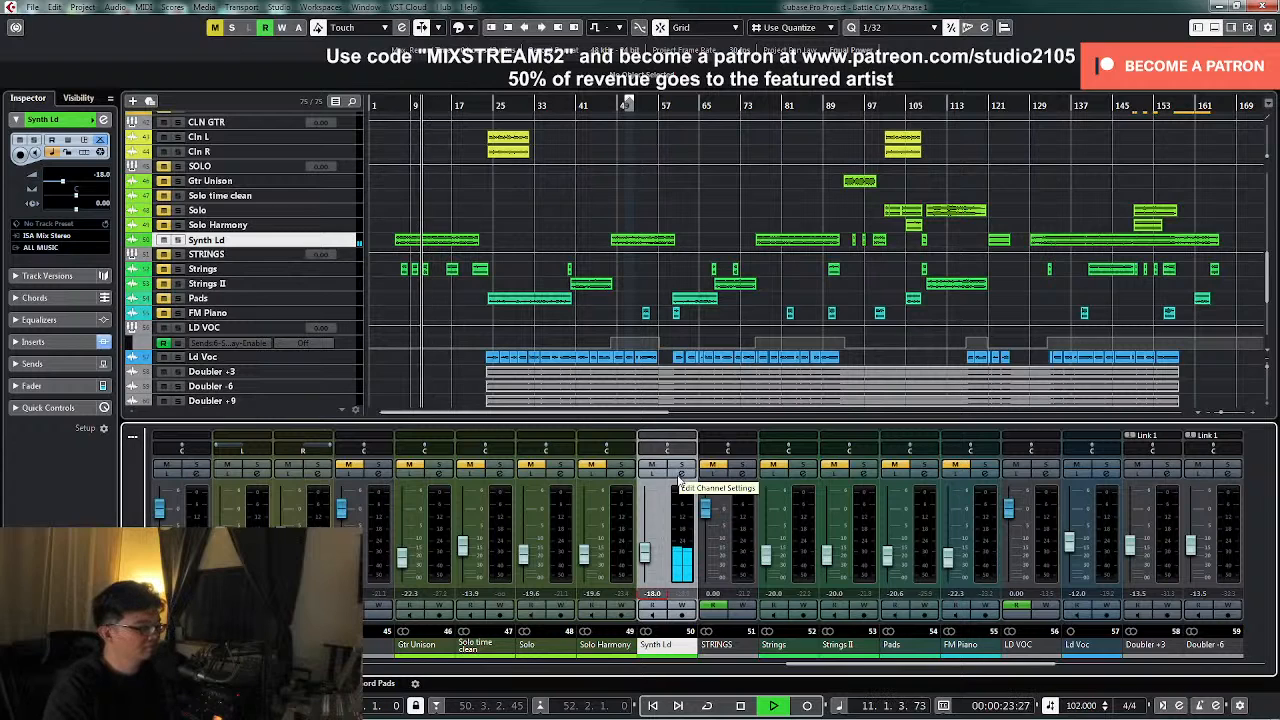
- Raise the Synth Ld fader during playback and set it to exactly -17 dB
drag(645, 556, 645, 553)
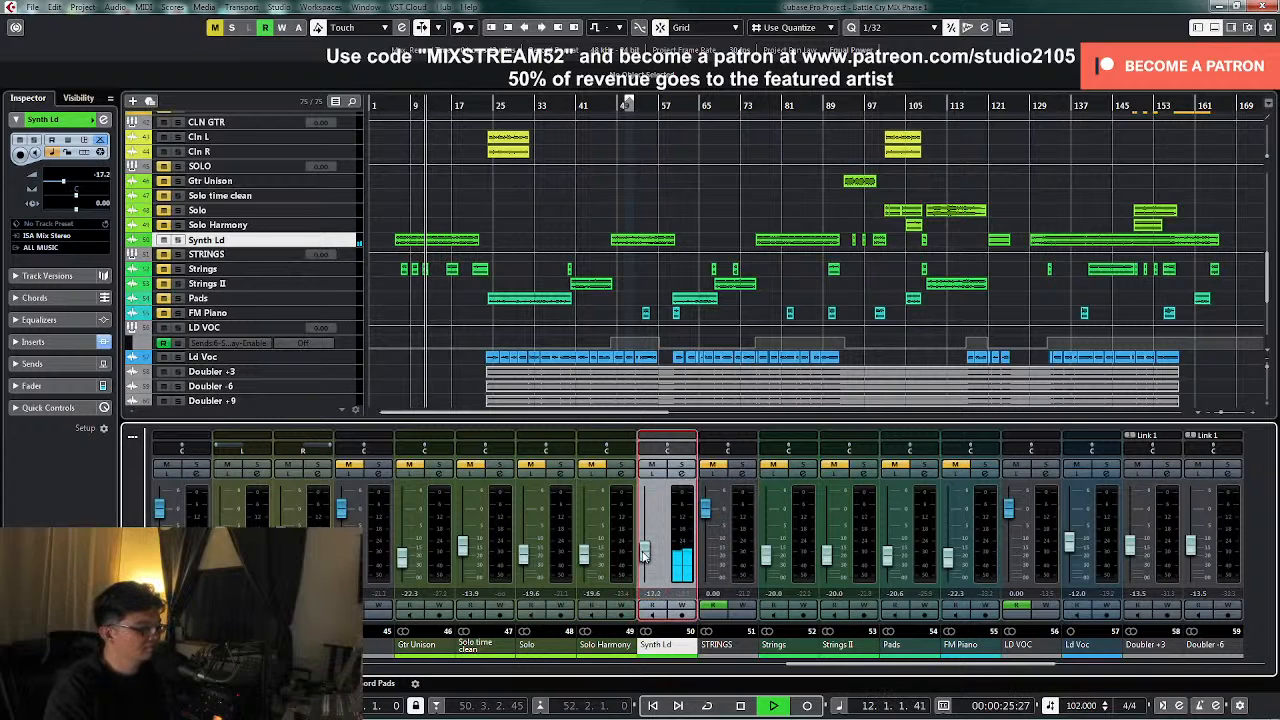
double_click(650, 594)
text(-17)
key(Return)
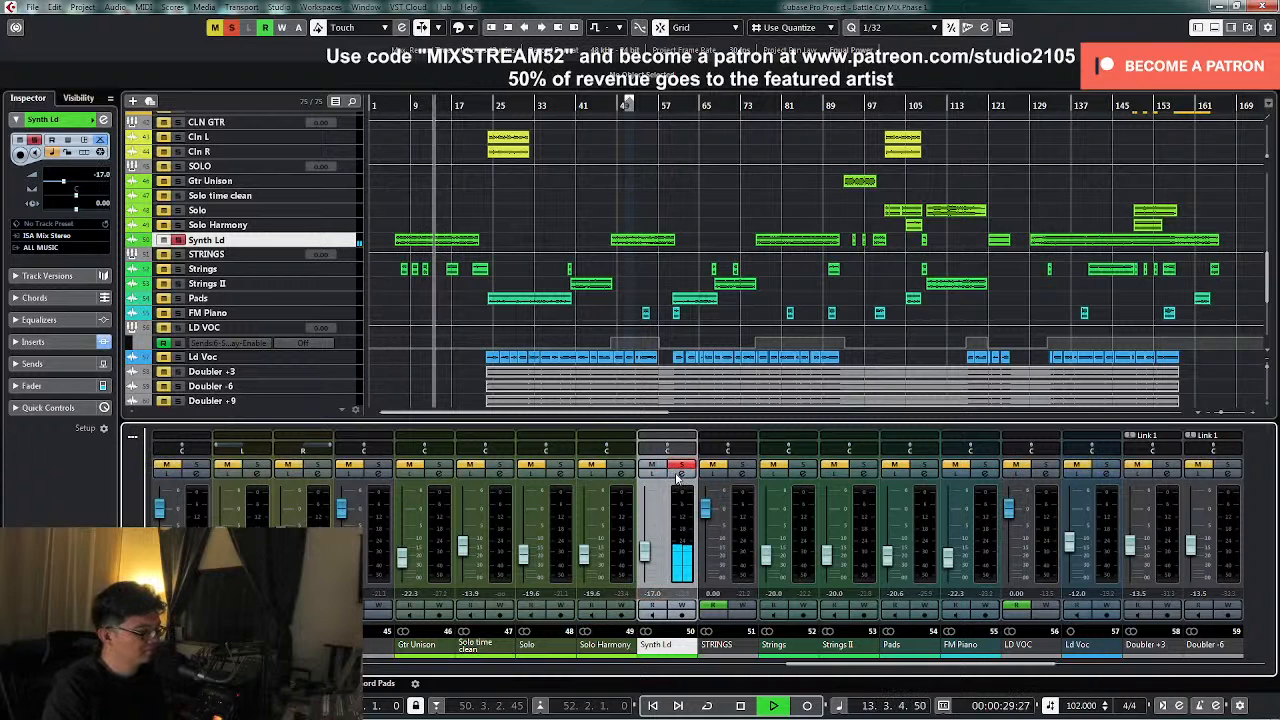
- Open Synth Ld's channel settings, stop playback, and load the Soundtoys Little Plate reverb in its third insert slot
click(682, 477)
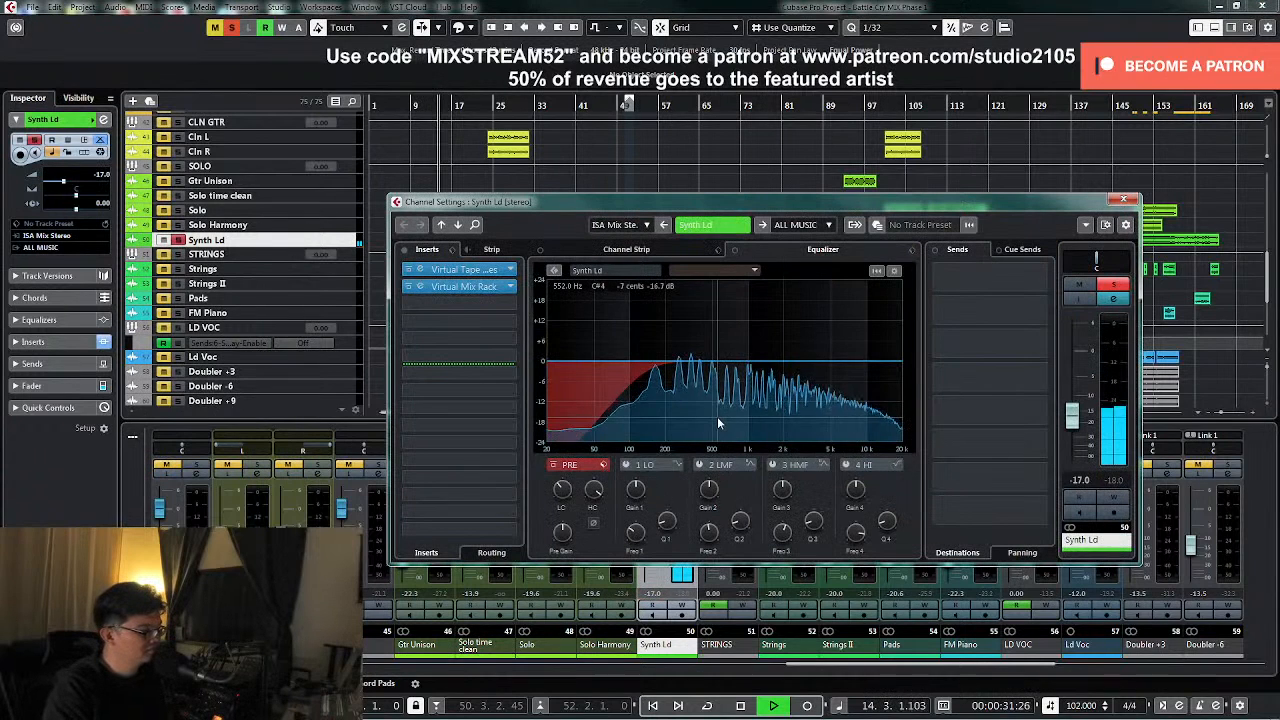
key(space)
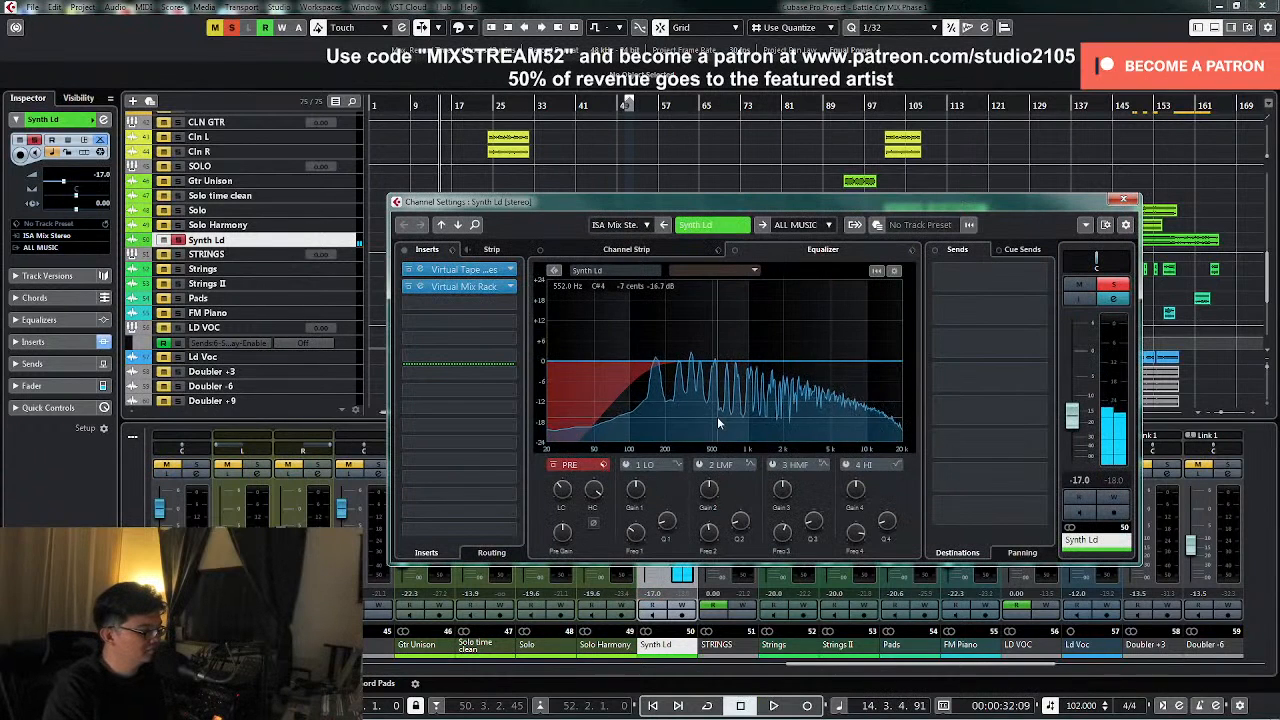
click(506, 304)
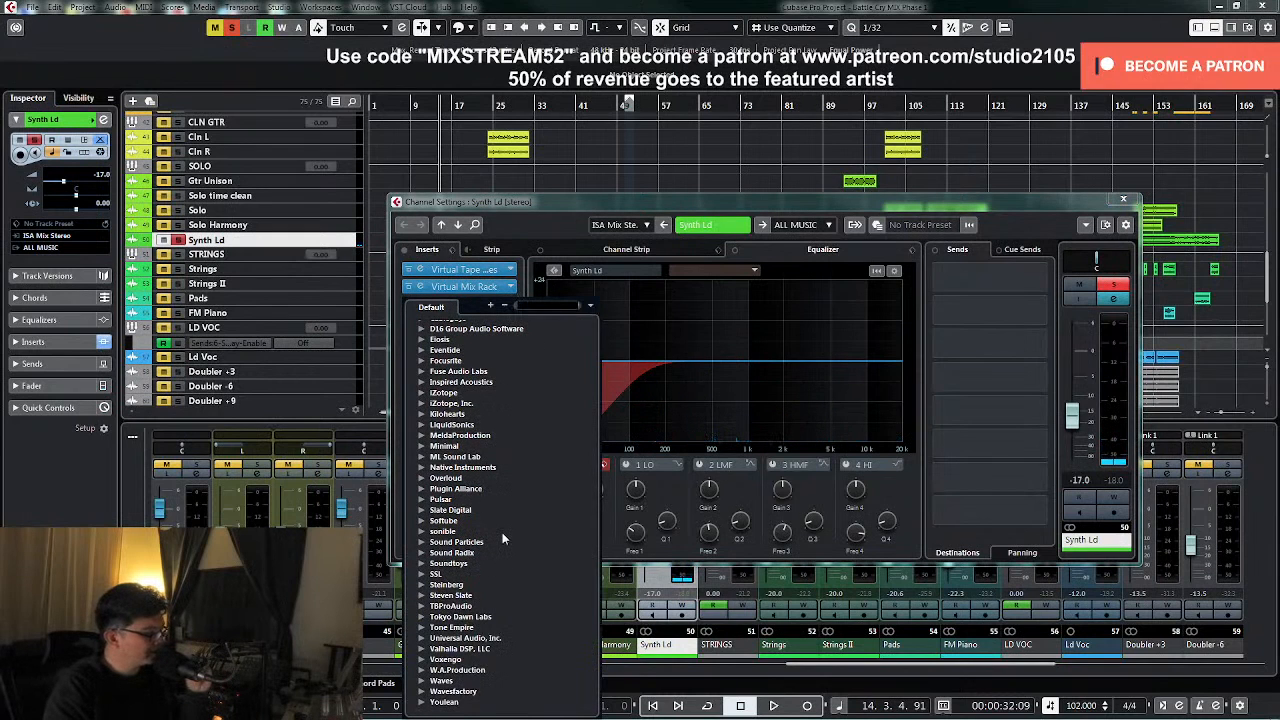
click(422, 564)
click(435, 638)
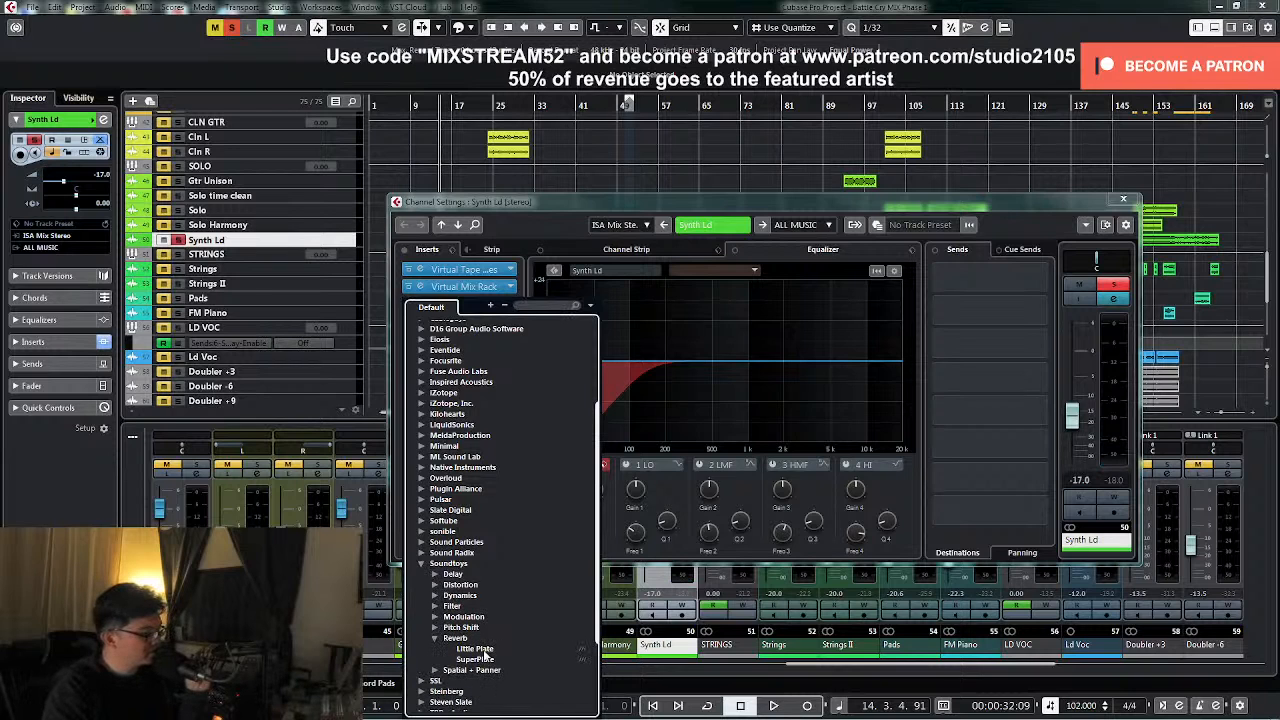
click(484, 658)
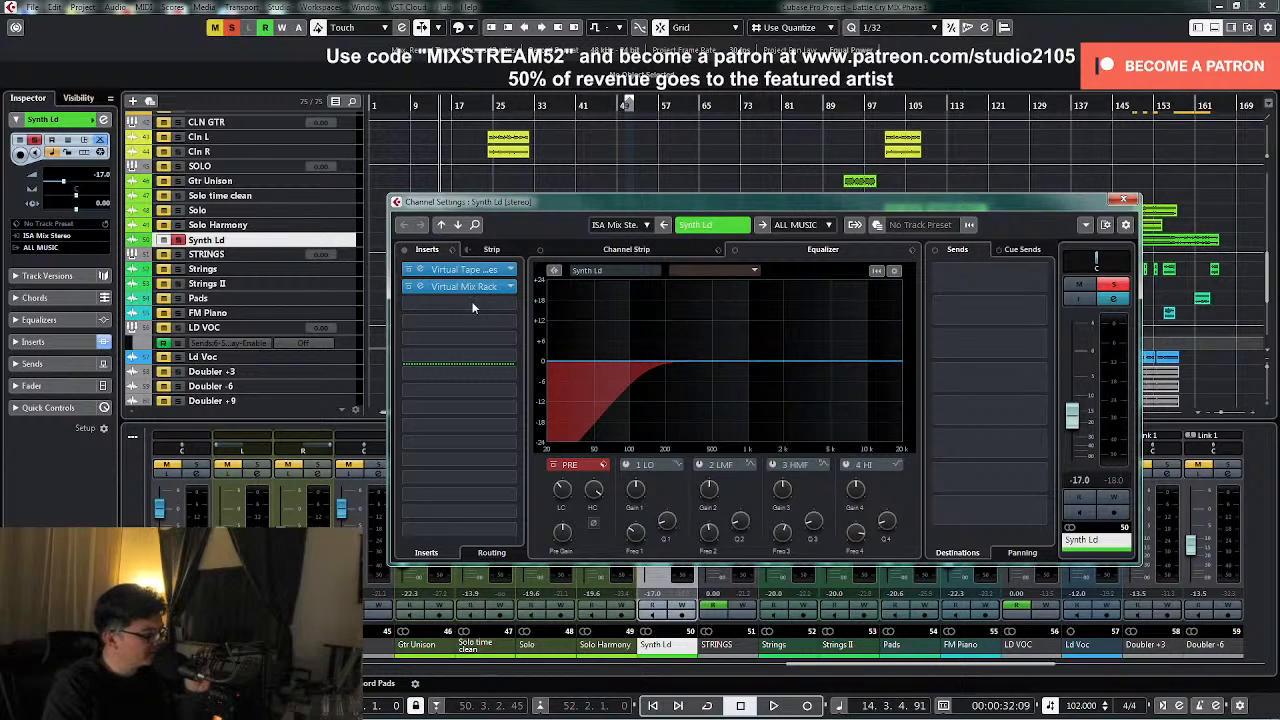
click(704, 322)
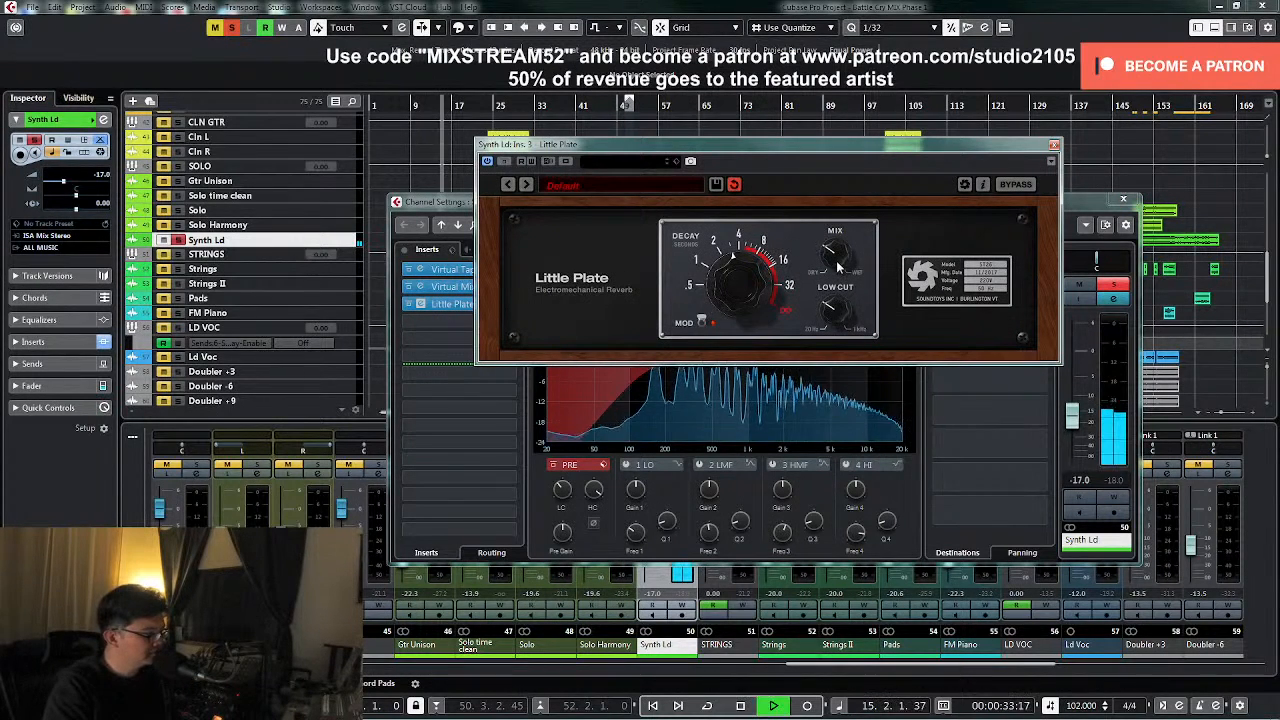
- Audition Little Plate on the soloed Synth Ld, unsolo the channel, and close the reverb's window
key(space)
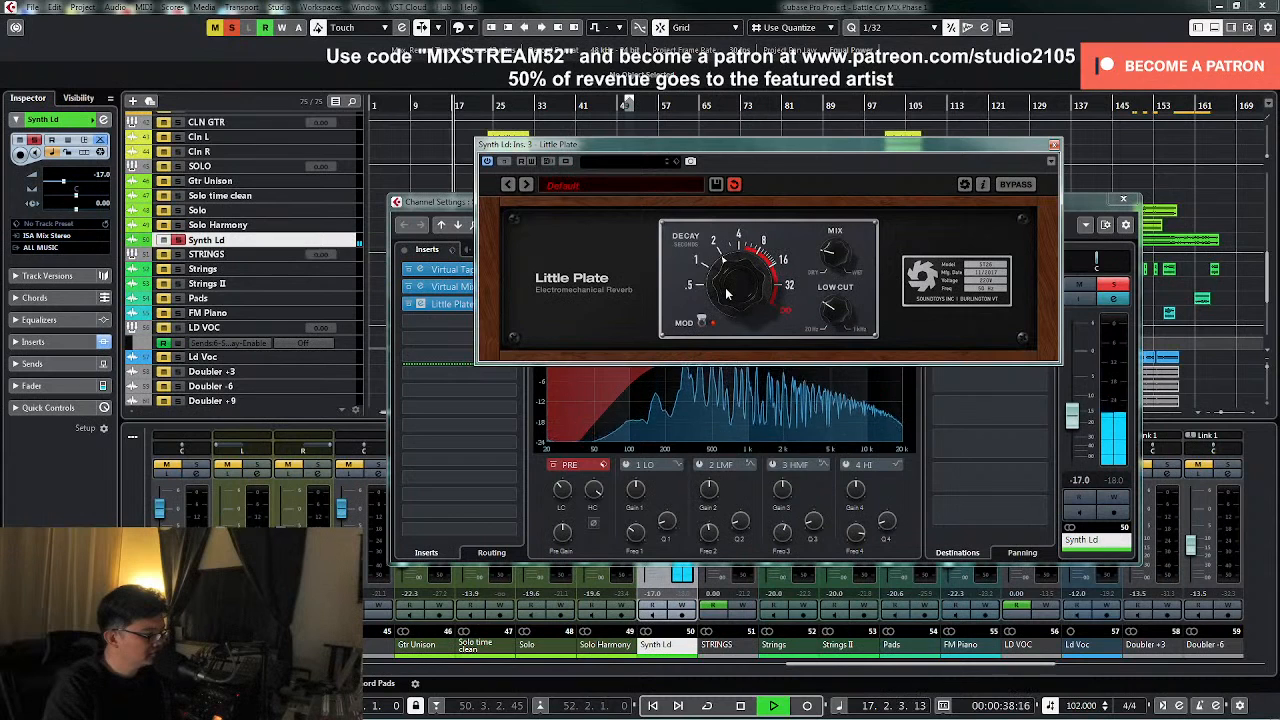
click(1126, 289)
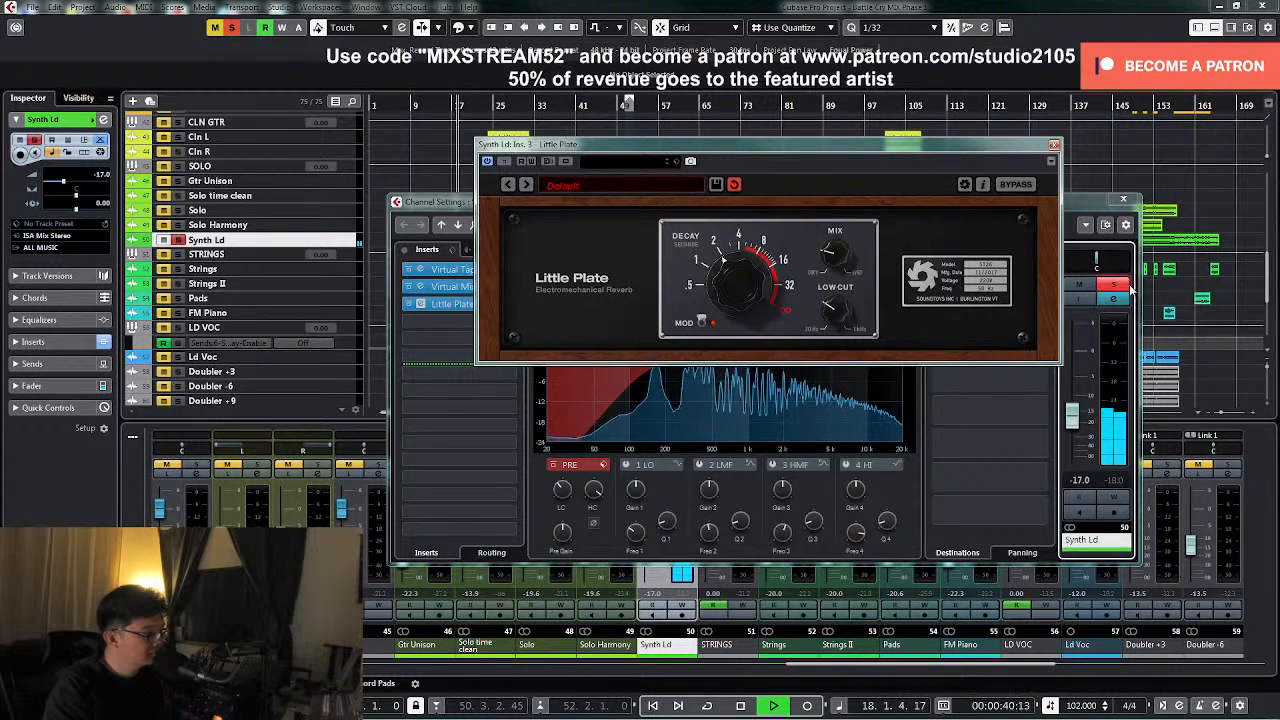
click(1054, 146)
- Cut Synth Ld's high-mid EQ band slightly near 3 kHz, close its channel settings, and play from about bar 5
drag(783, 487, 783, 541)
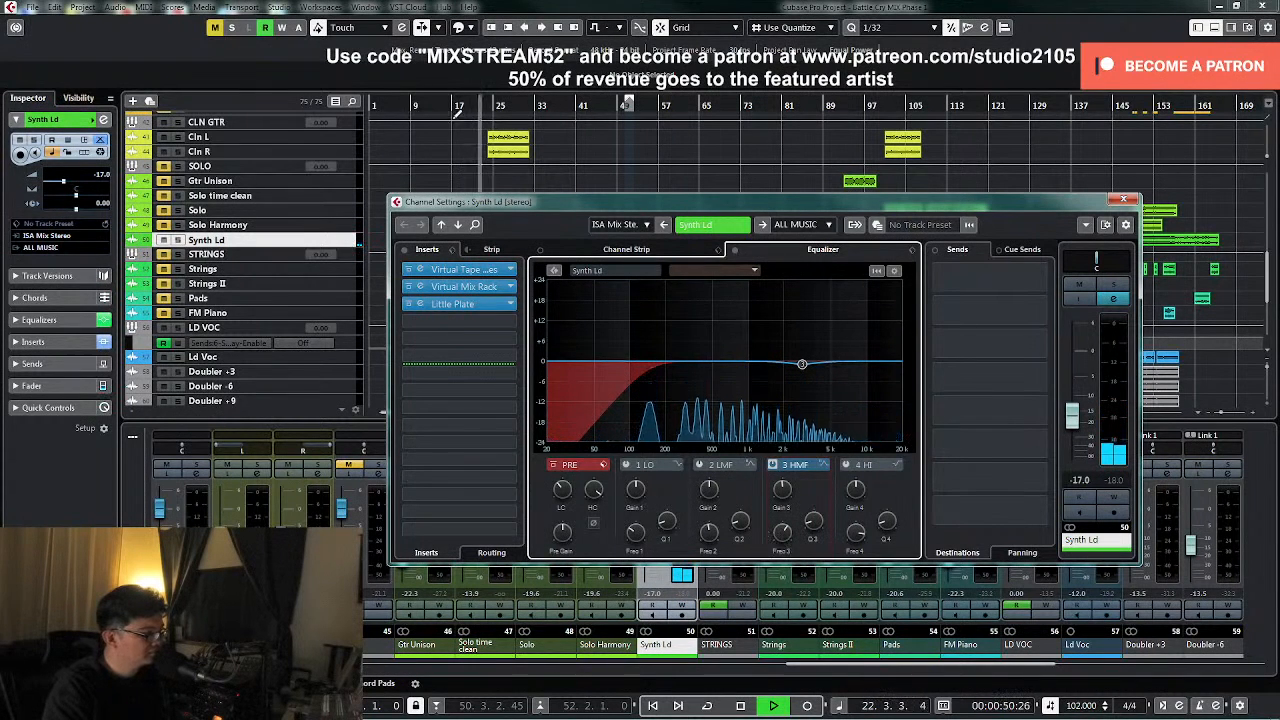
key(Escape)
click(396, 105)
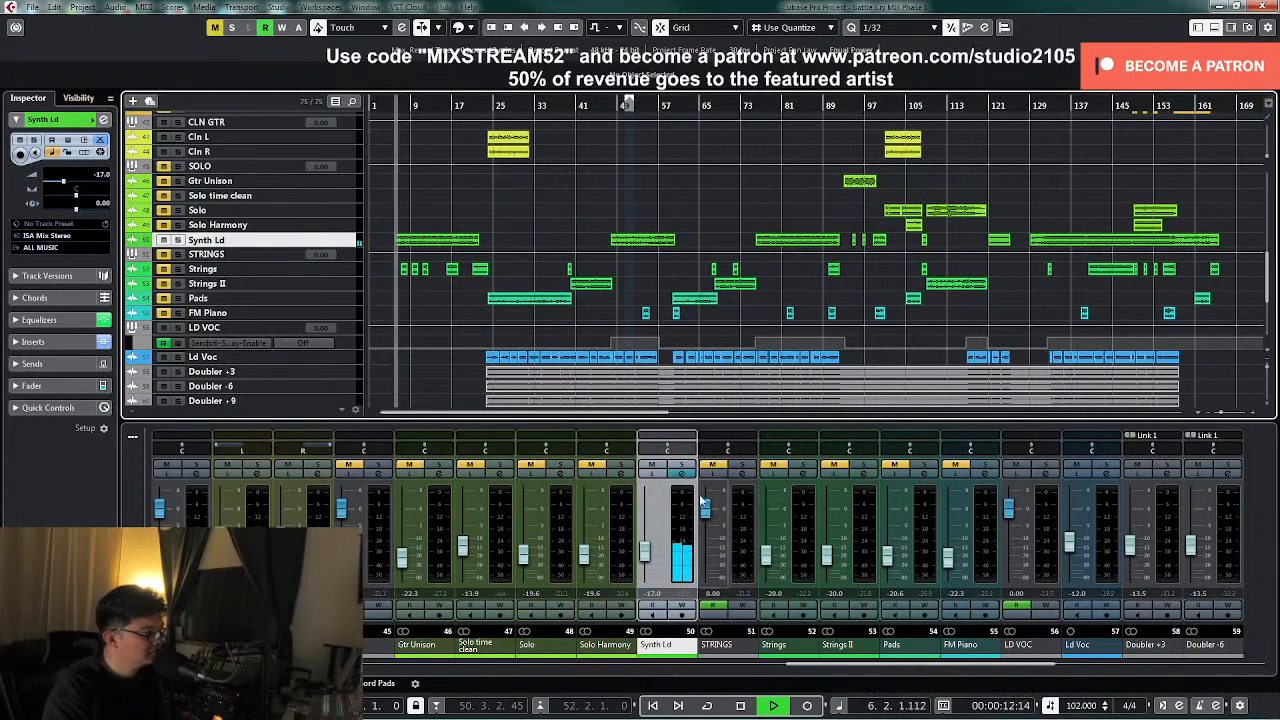
- Reopen Synth Ld's channel settings, stop playback, and add an FG-36A module to the Virtual Mix Rack after FG-Stress
click(682, 473)
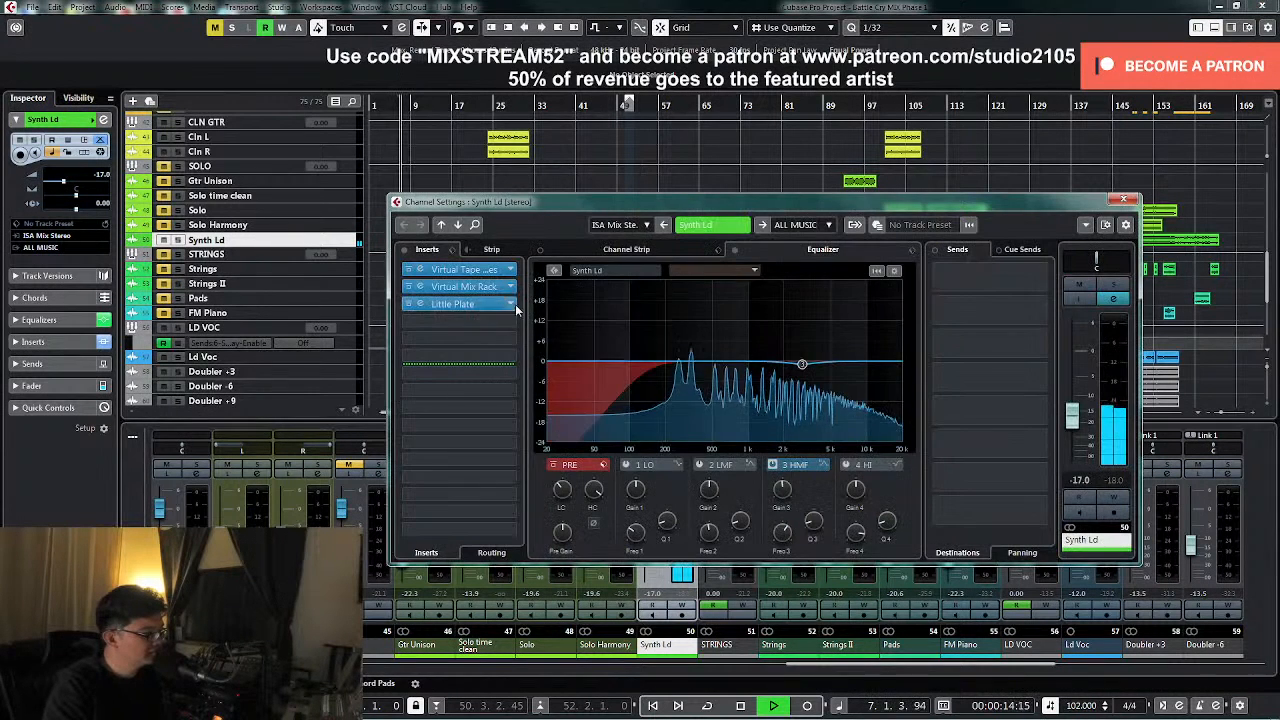
key(space)
click(492, 287)
scroll(529, 240, down, 3)
drag(527, 249, 530, 323)
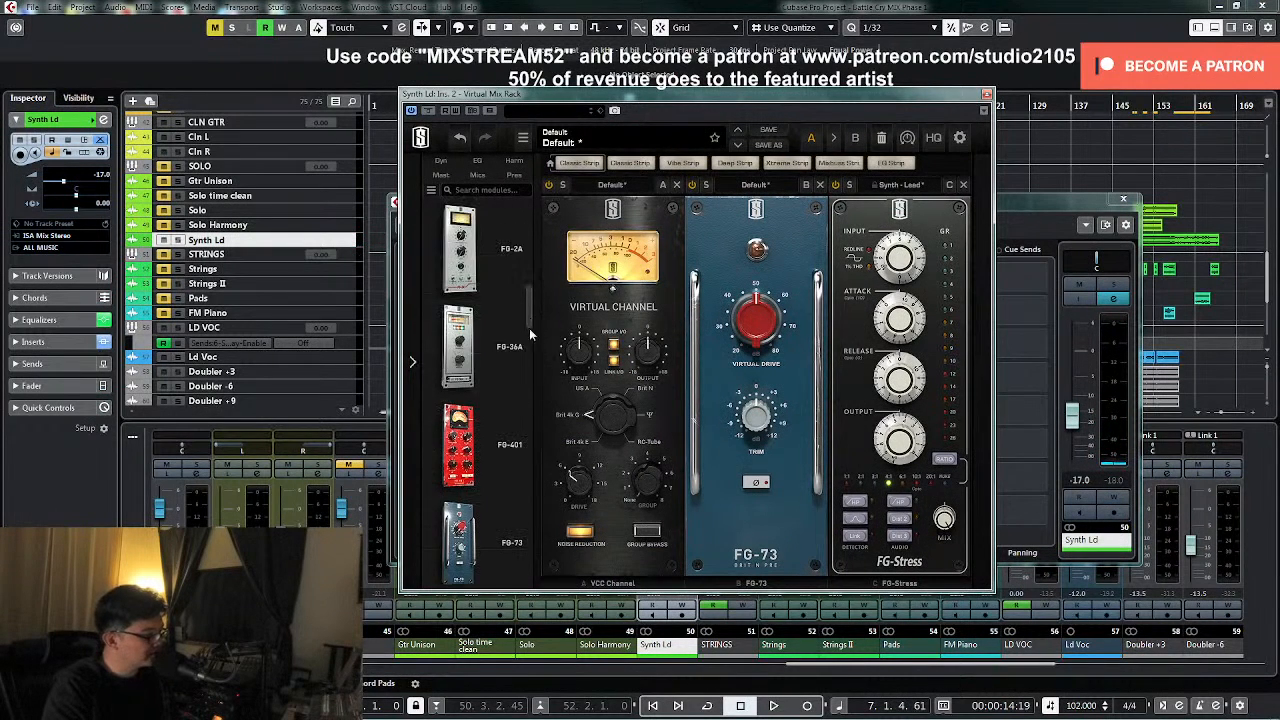
double_click(516, 352)
mouse_move(1061, 487)
mouse_down()
mouse_move(978, 457)
mouse_move(1054, 471)
mouse_up()
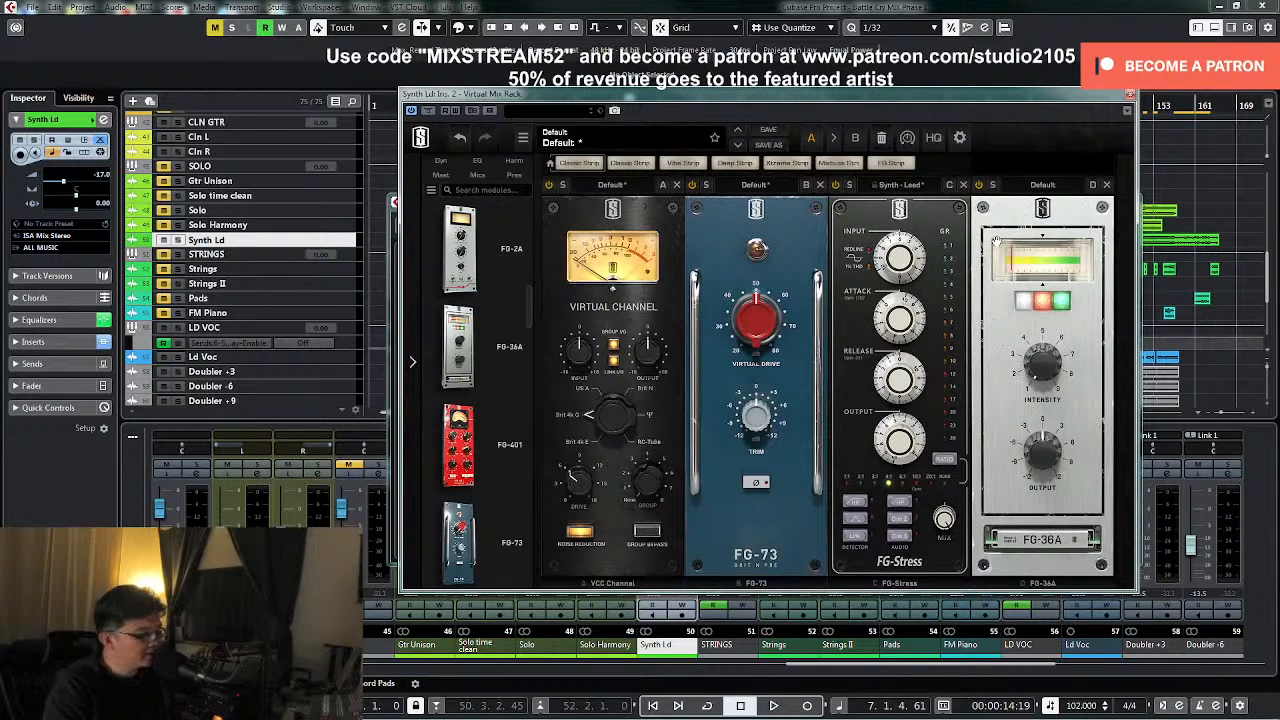
- Raise the FG-36A intensity to about 2.9 during playback and close the Virtual Mix Rack
key(space)
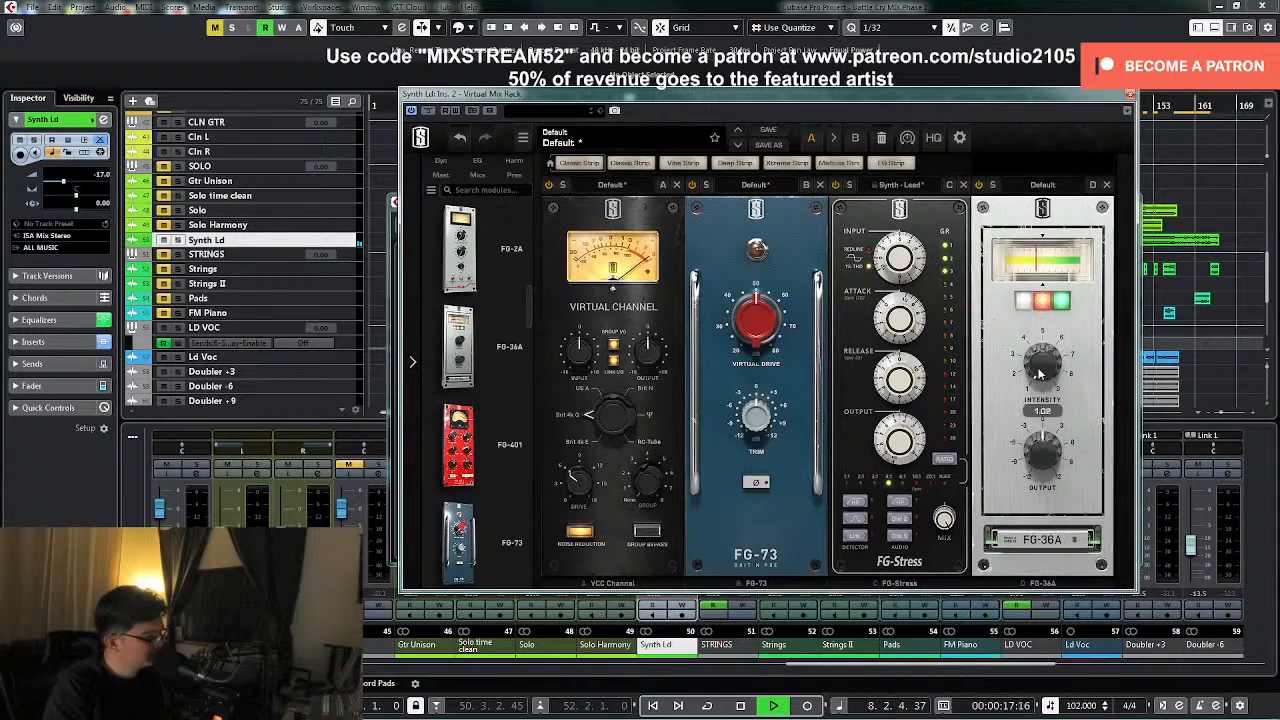
drag(1040, 352, 1040, 323)
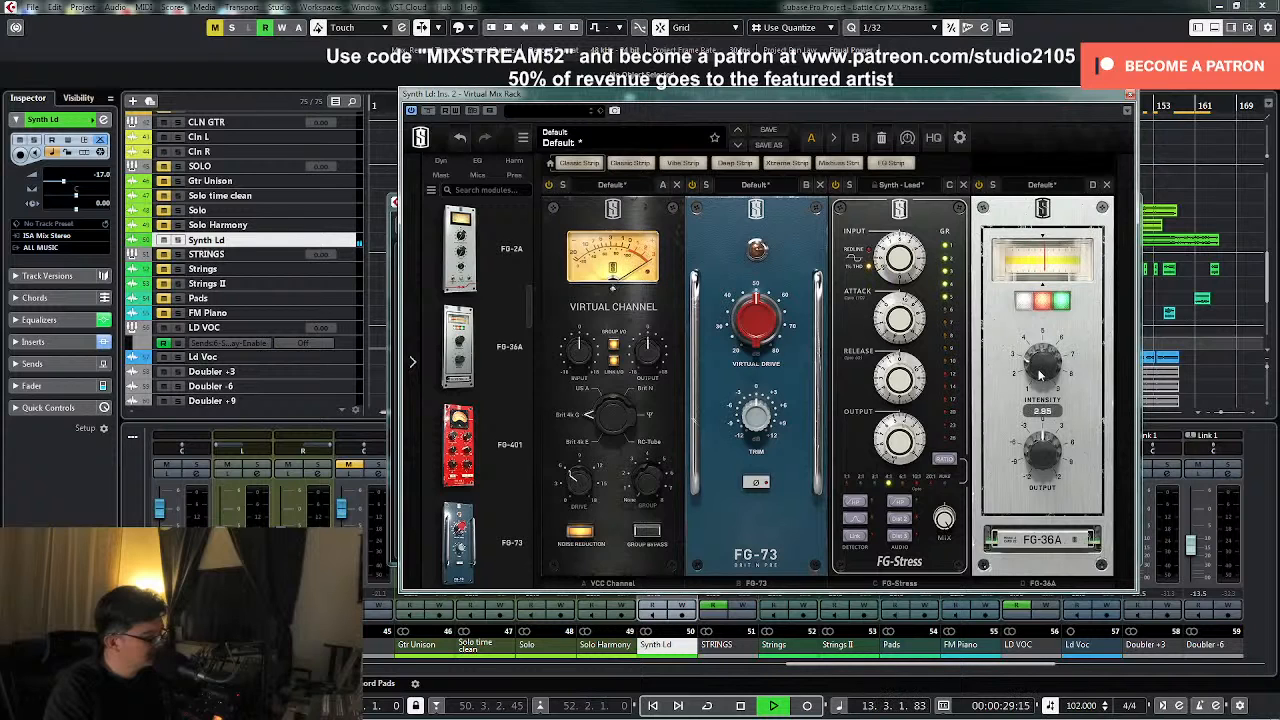
click(1131, 97)
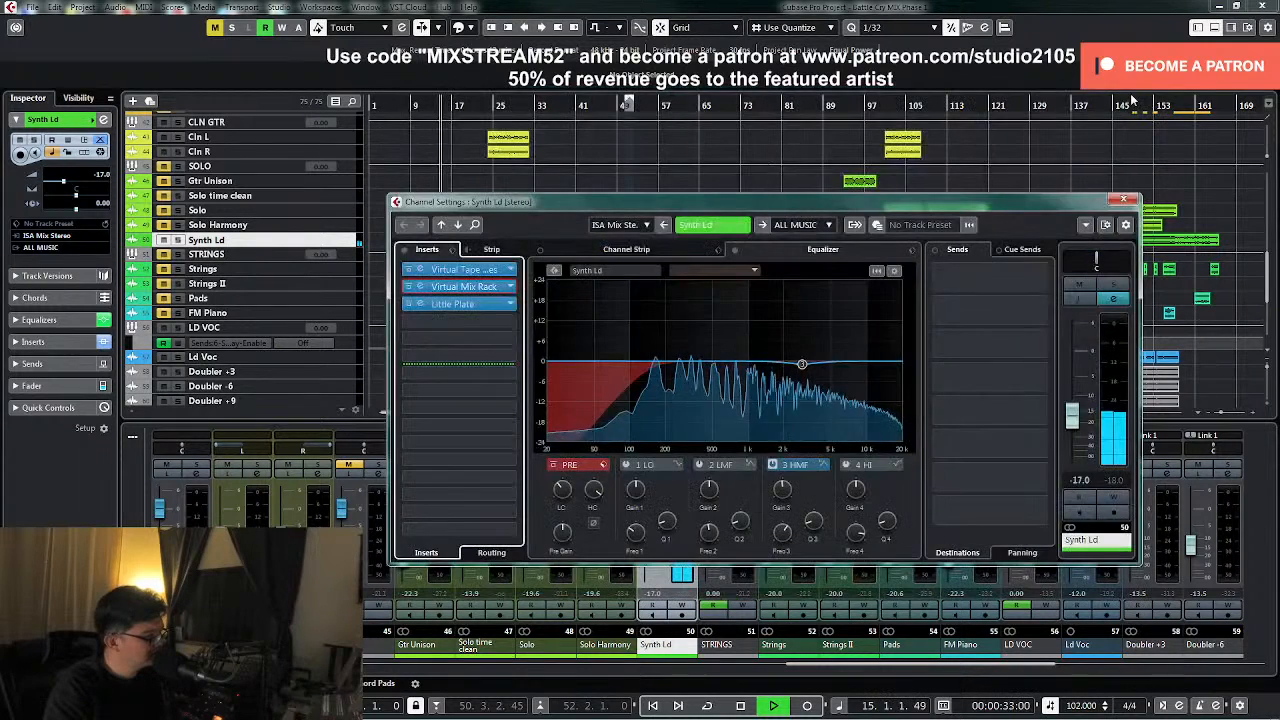
- Close Synth Ld's channel settings, compare the channel soloed and in the mix, and stop playback
click(1128, 199)
click(683, 467)
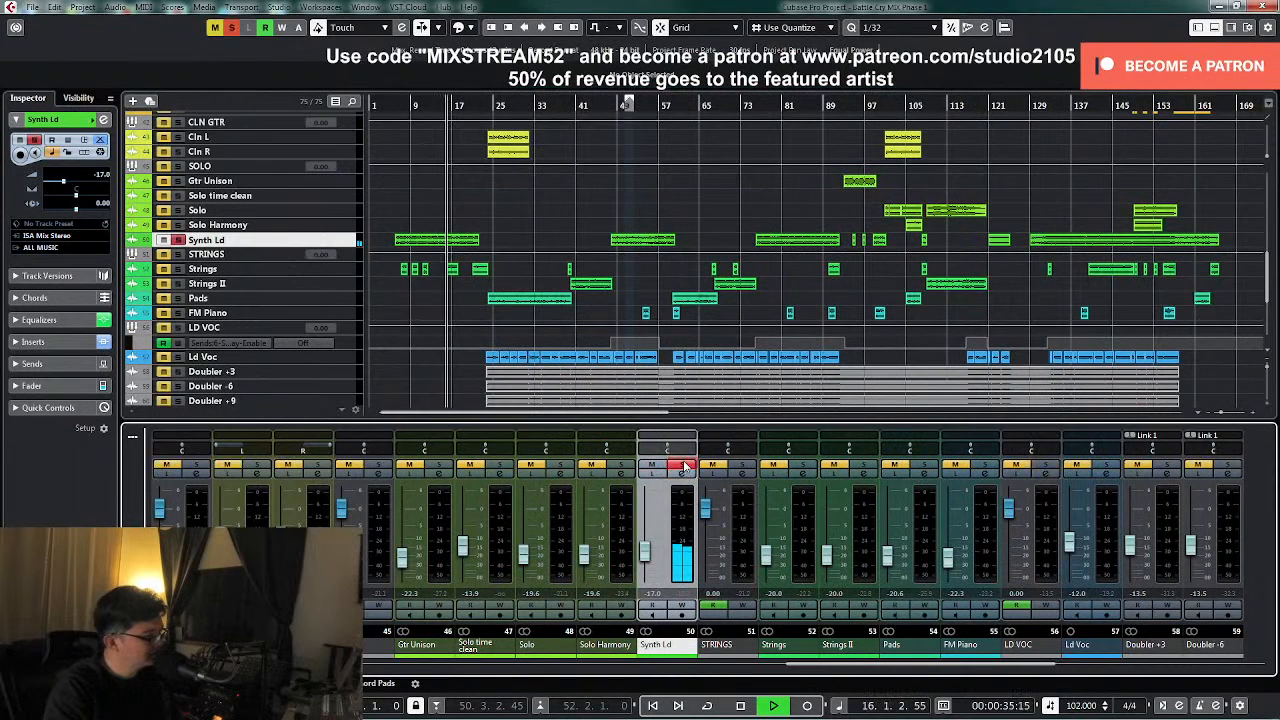
key(space)
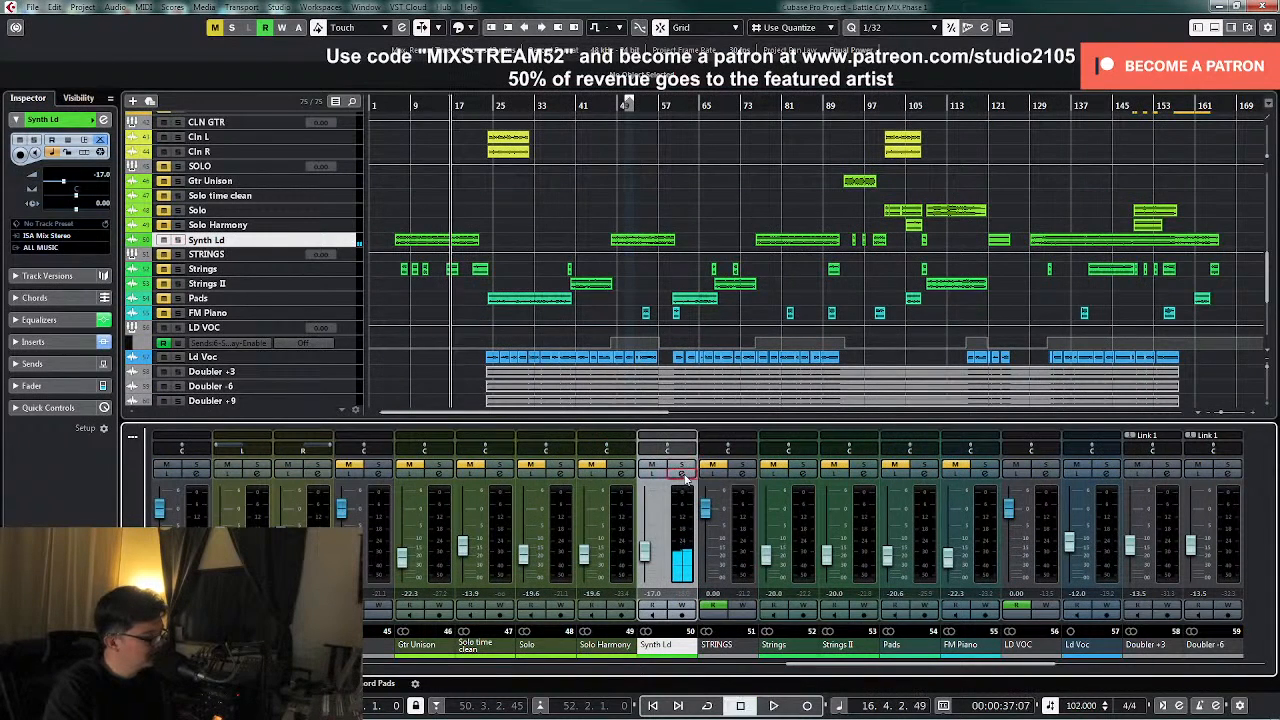
- Load the Waves S1 Imager Stereo in Synth Ld's fourth insert slot
click(687, 470)
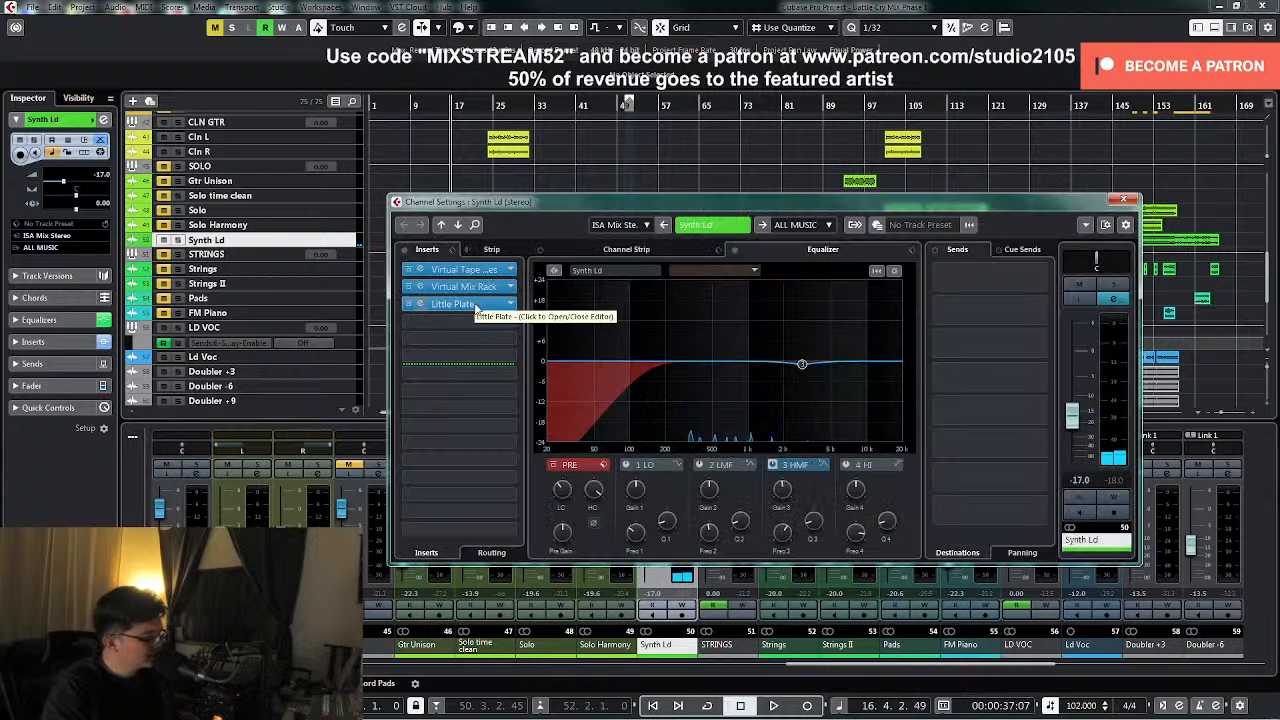
click(512, 321)
scroll(488, 524, down, 5)
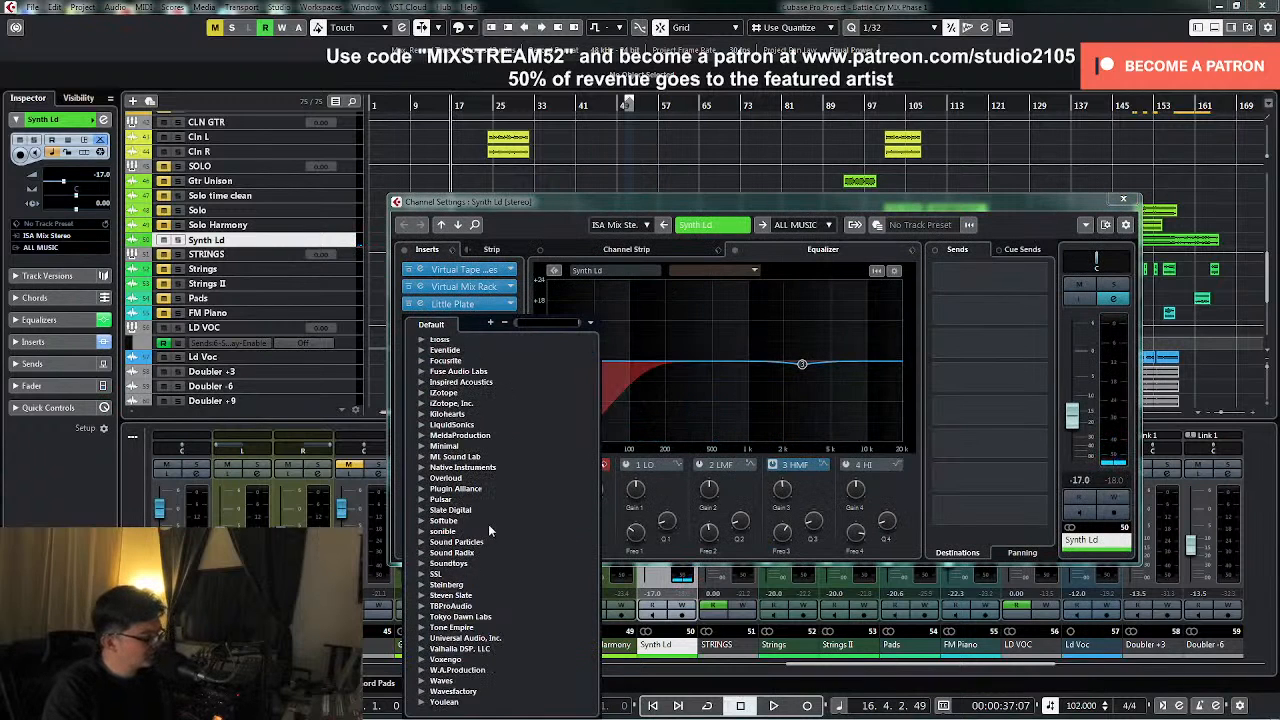
click(422, 683)
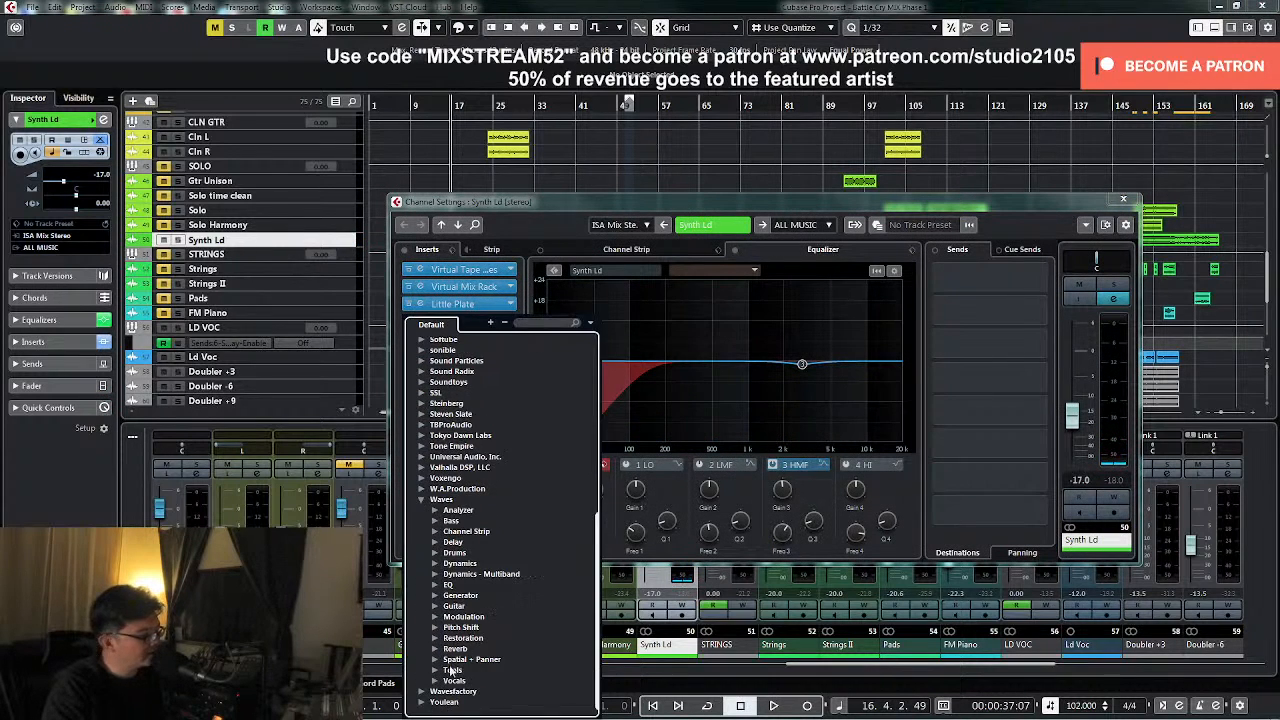
click(436, 660)
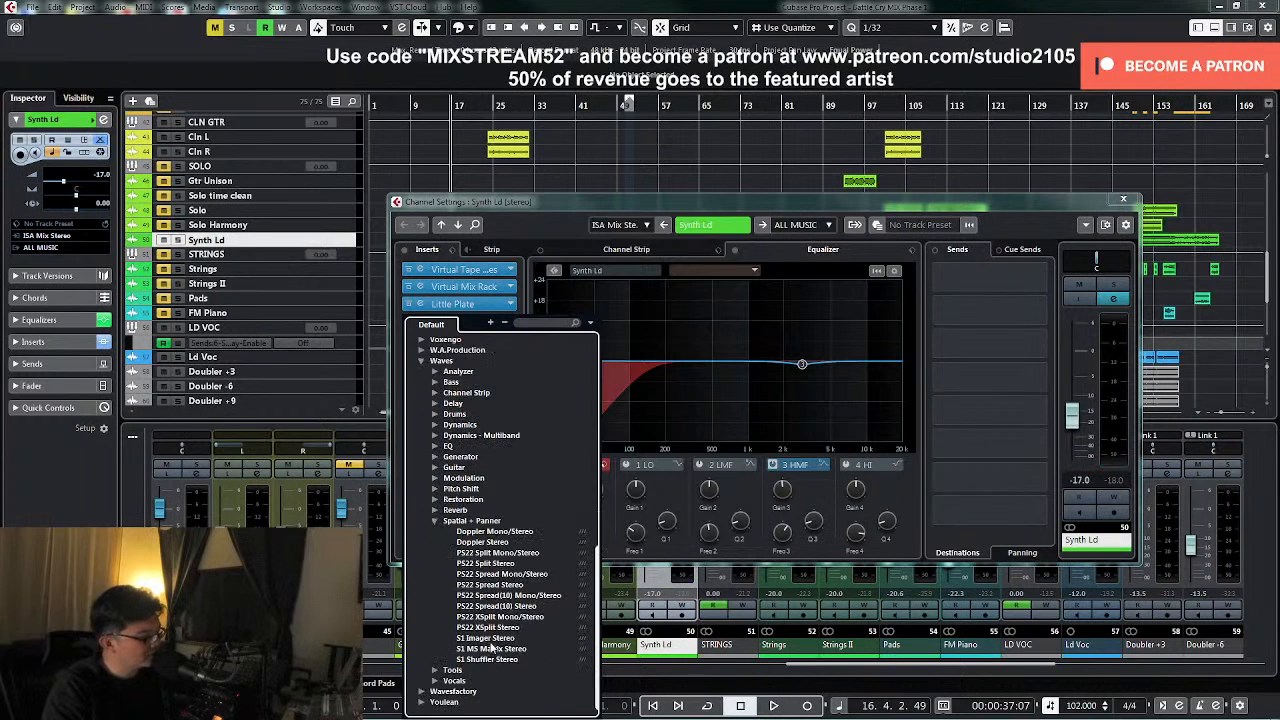
click(485, 638)
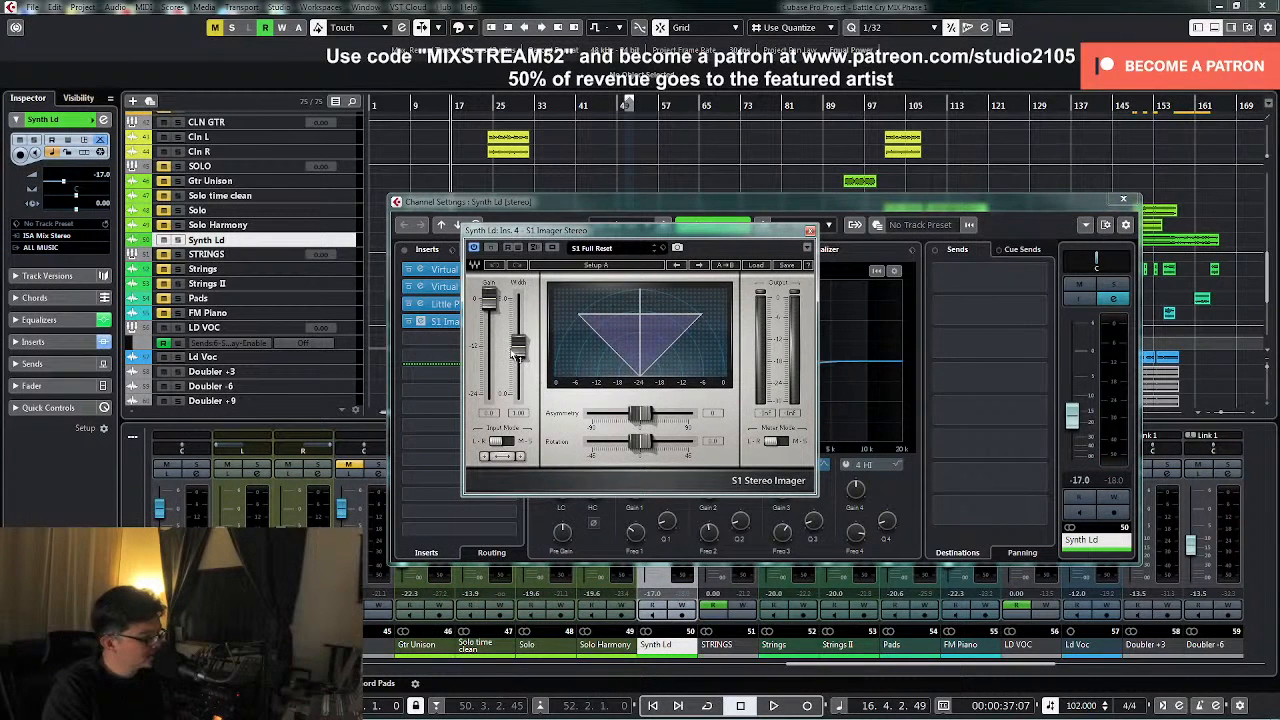
- Set the S1 Imager width to 1.50, check Synth Ld soloed and in the mix, and close the imager and channel settings
drag(519, 356, 519, 341)
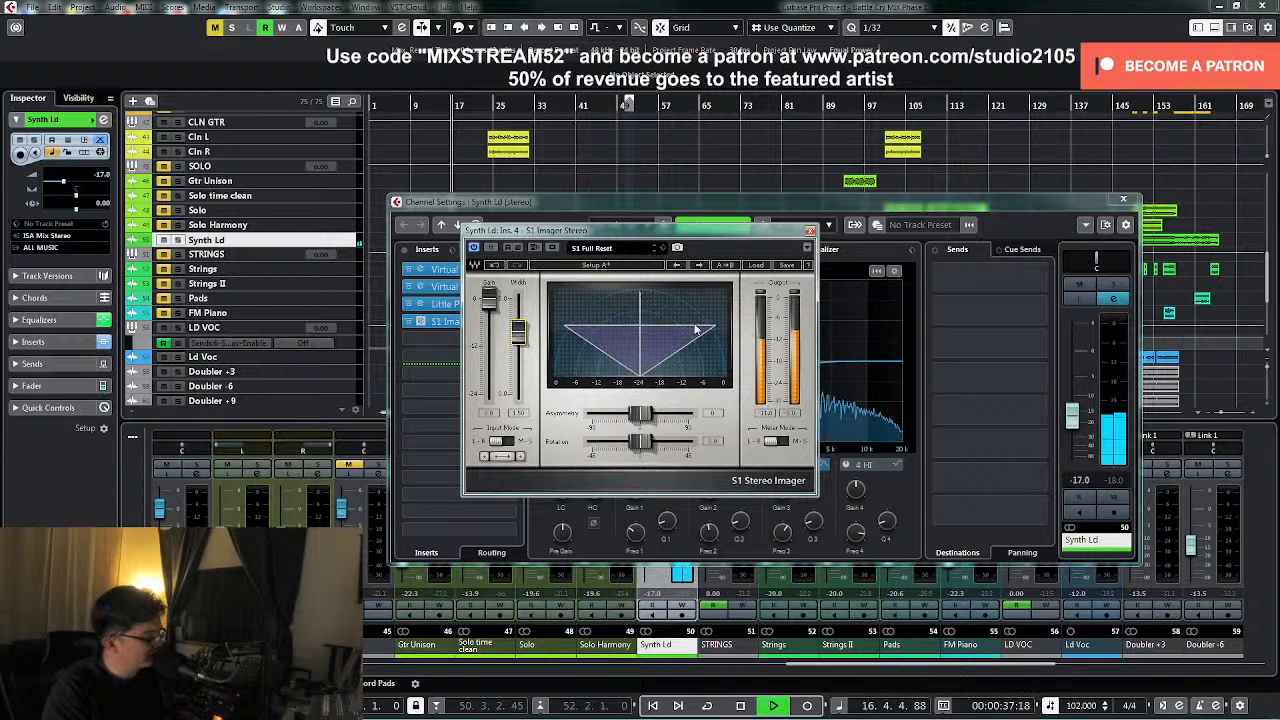
click(1114, 287)
key(space)
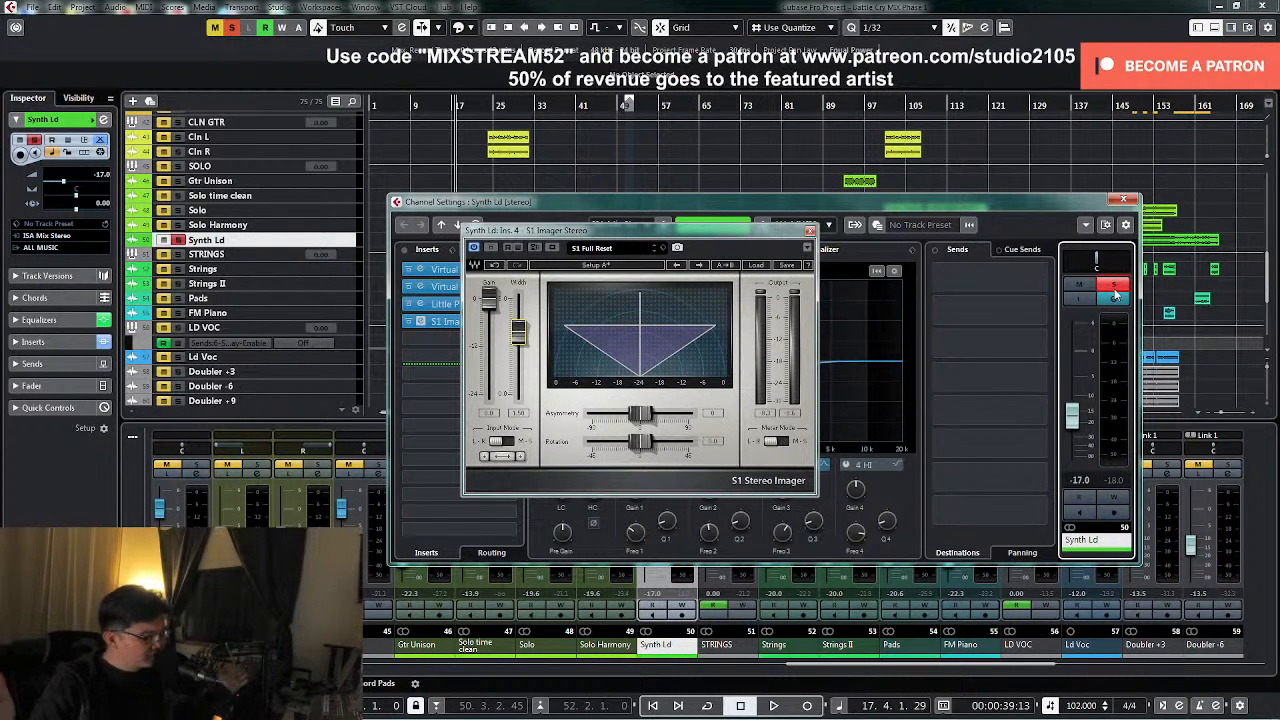
click(1118, 287)
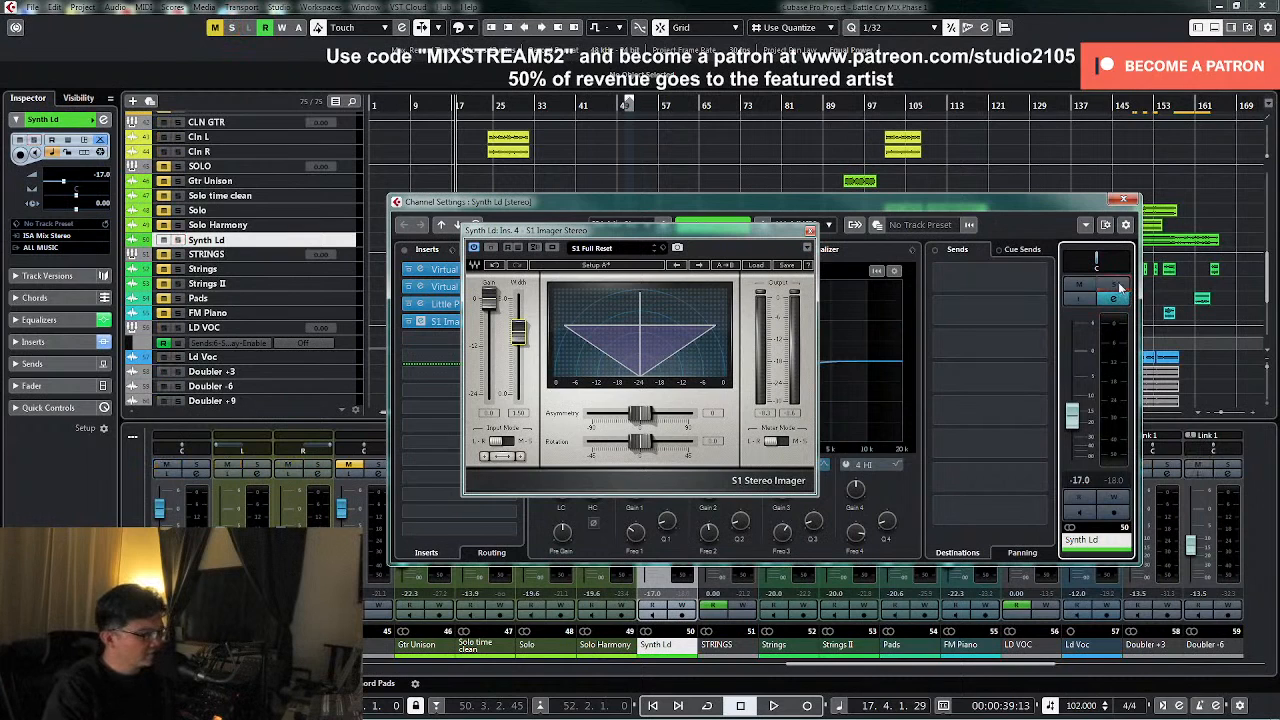
key(space)
click(810, 231)
click(1121, 200)
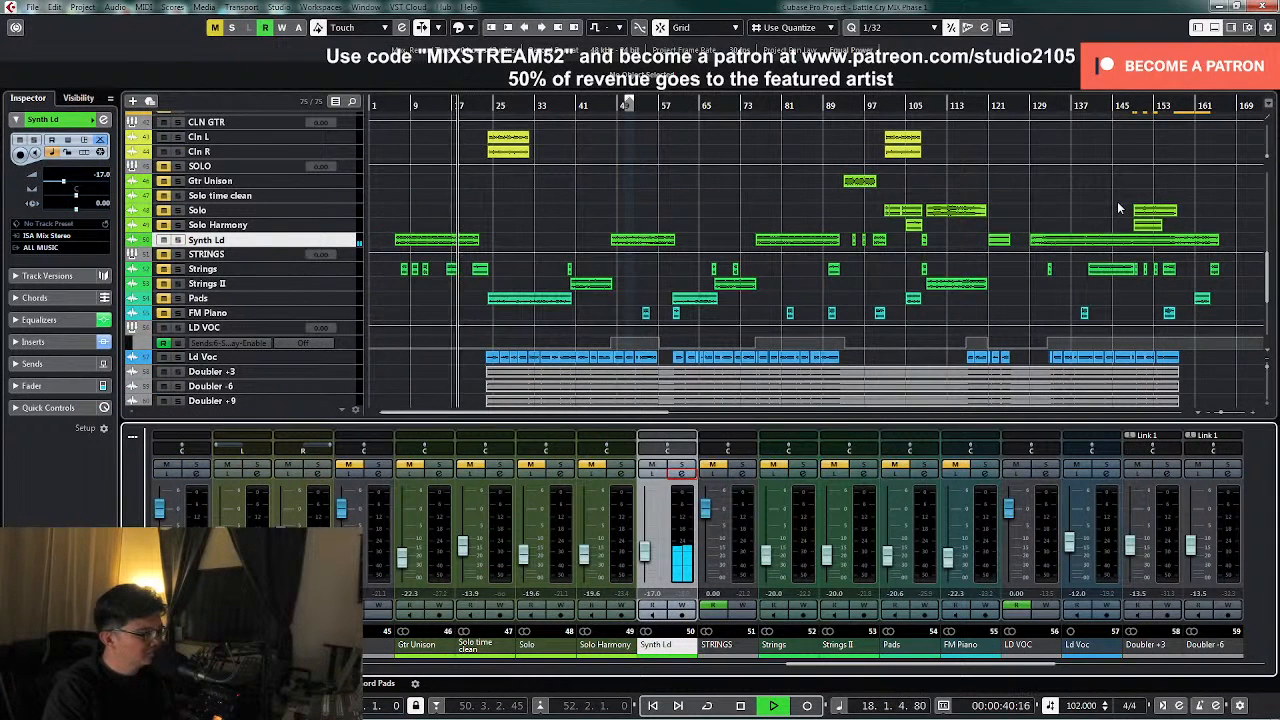
- Solo the Pads channel, open its channel settings during playback, and raise its low cut
scroll(448, 347, down, 4)
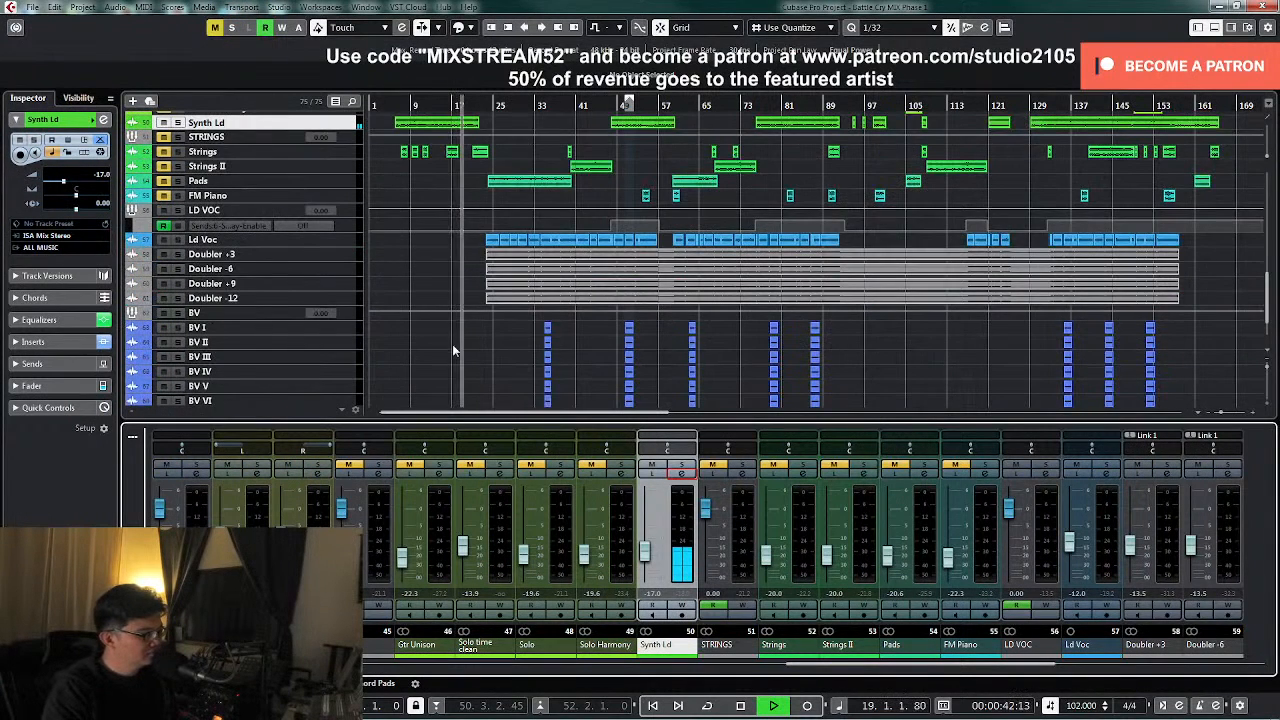
scroll(453, 344, up, 2)
scroll(453, 344, up, 2)
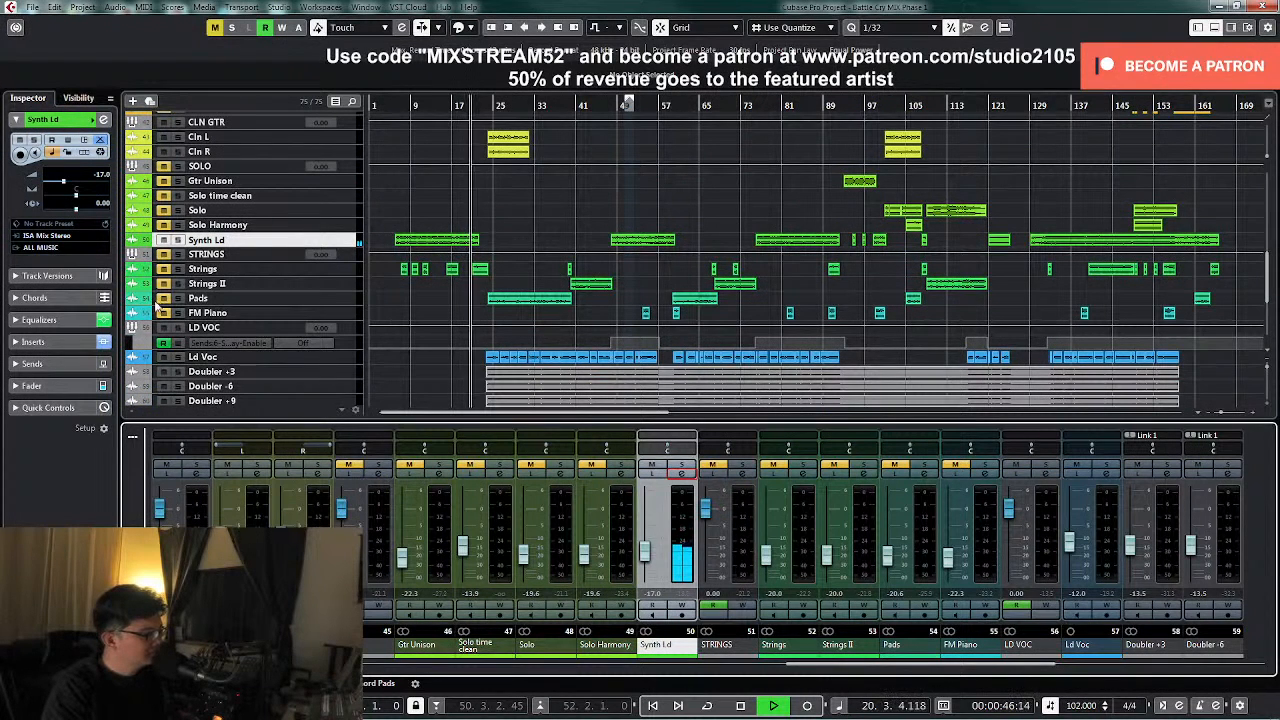
scroll(467, 288, down, 2)
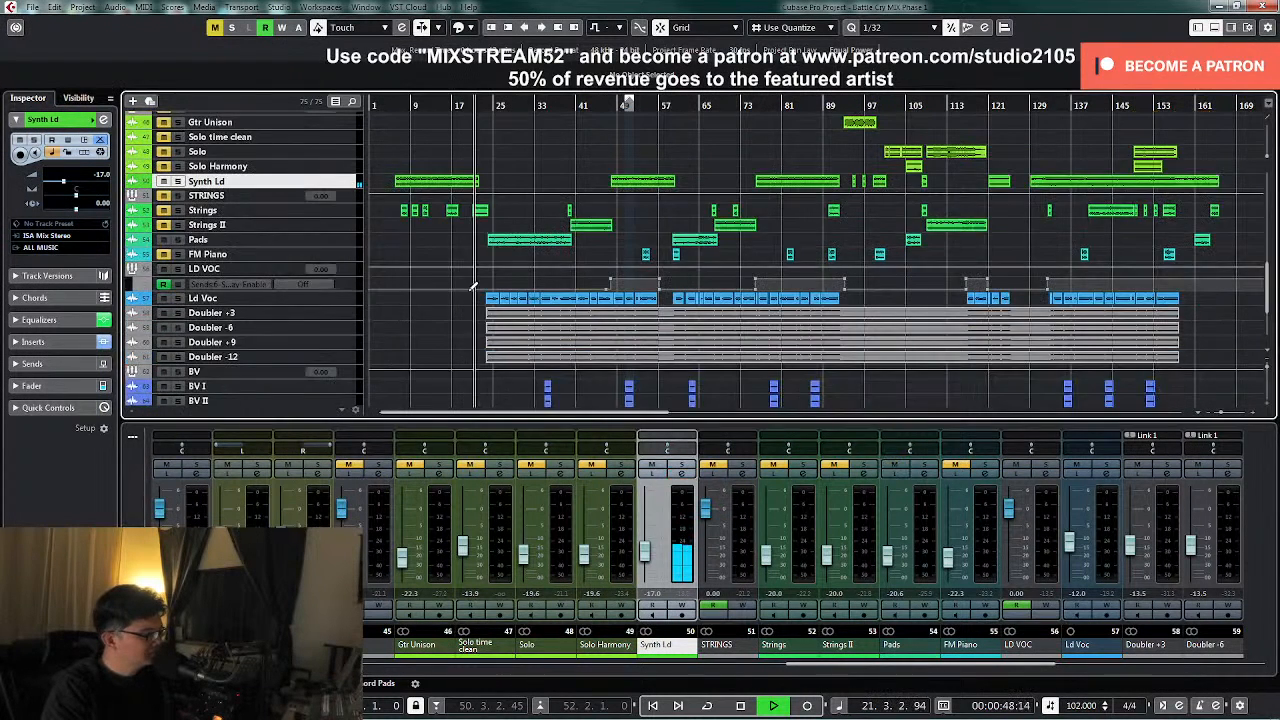
key(space)
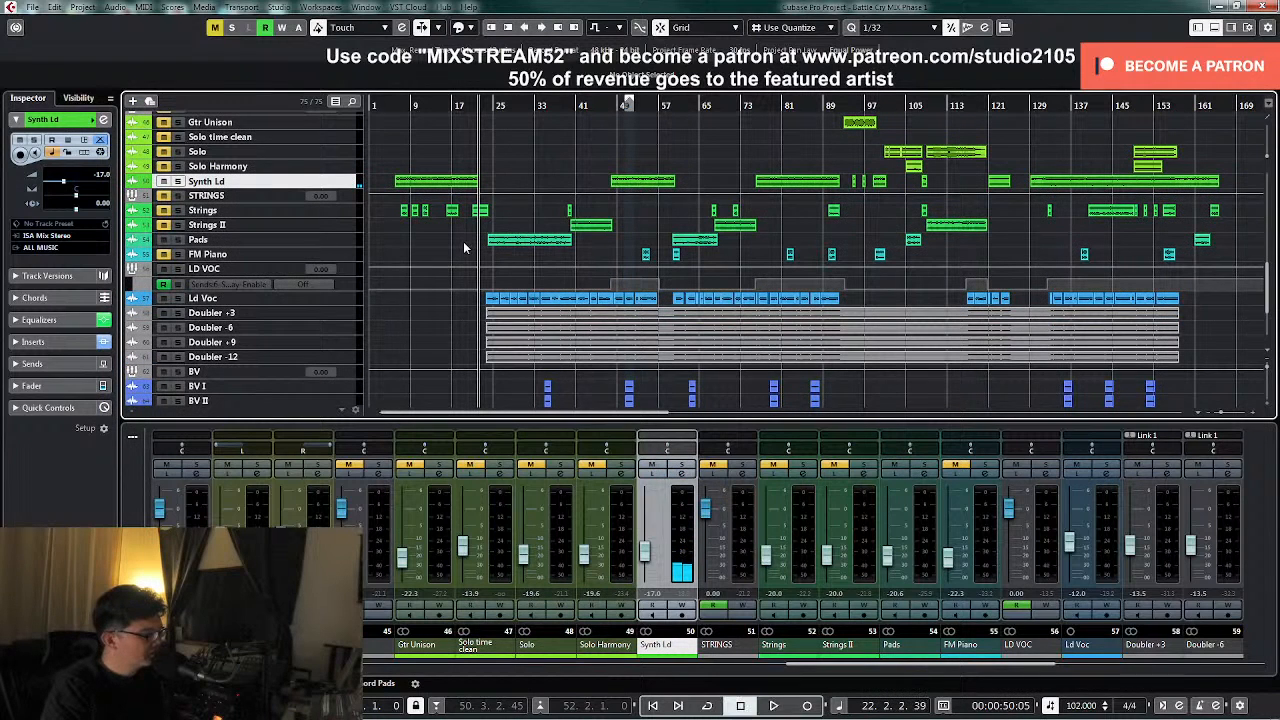
key(space)
click(920, 471)
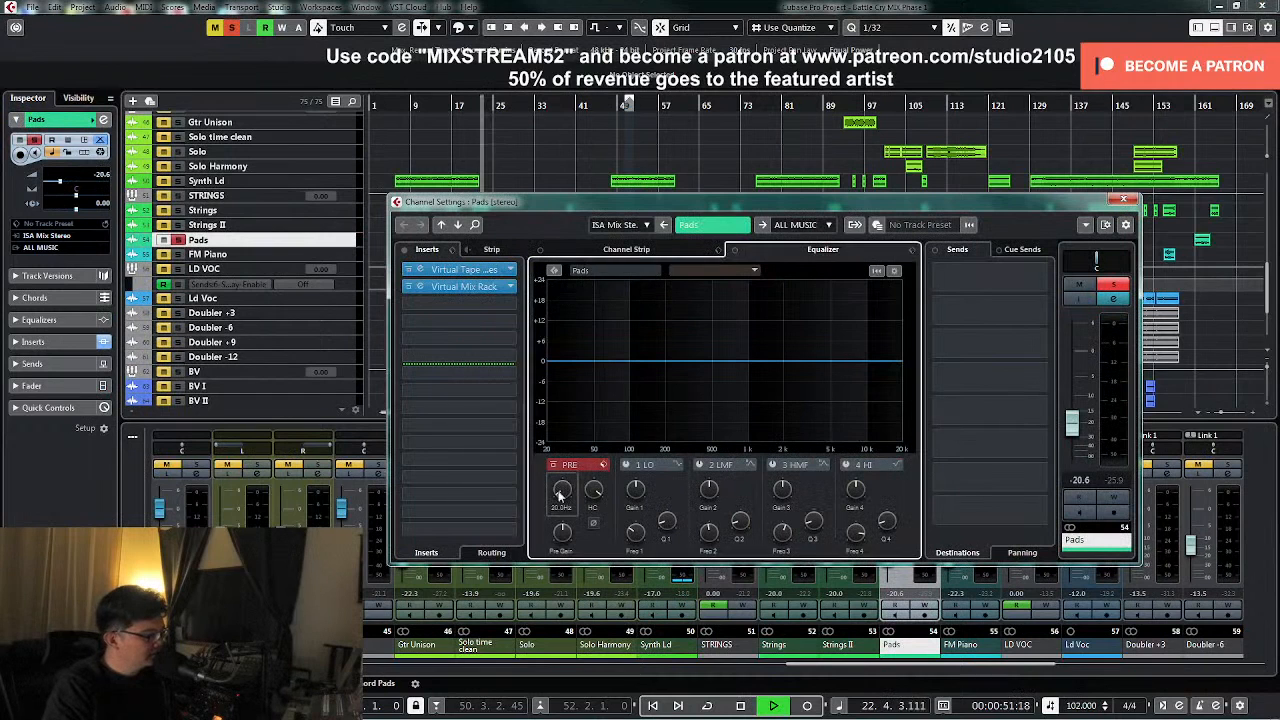
drag(562, 485, 569, 471)
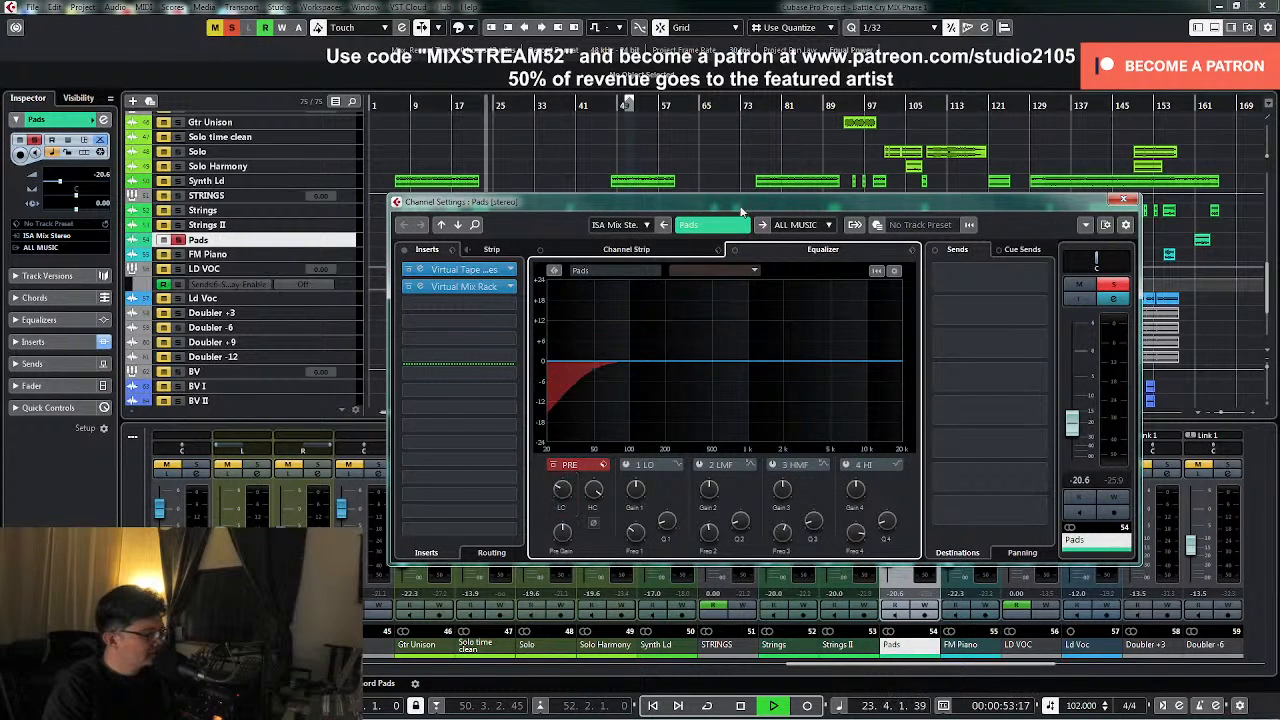
- Set the locators around the Pads event starting at bar 24, stop playback and reopen the Pads channel settings
drag(741, 211, 751, 339)
click(537, 248)
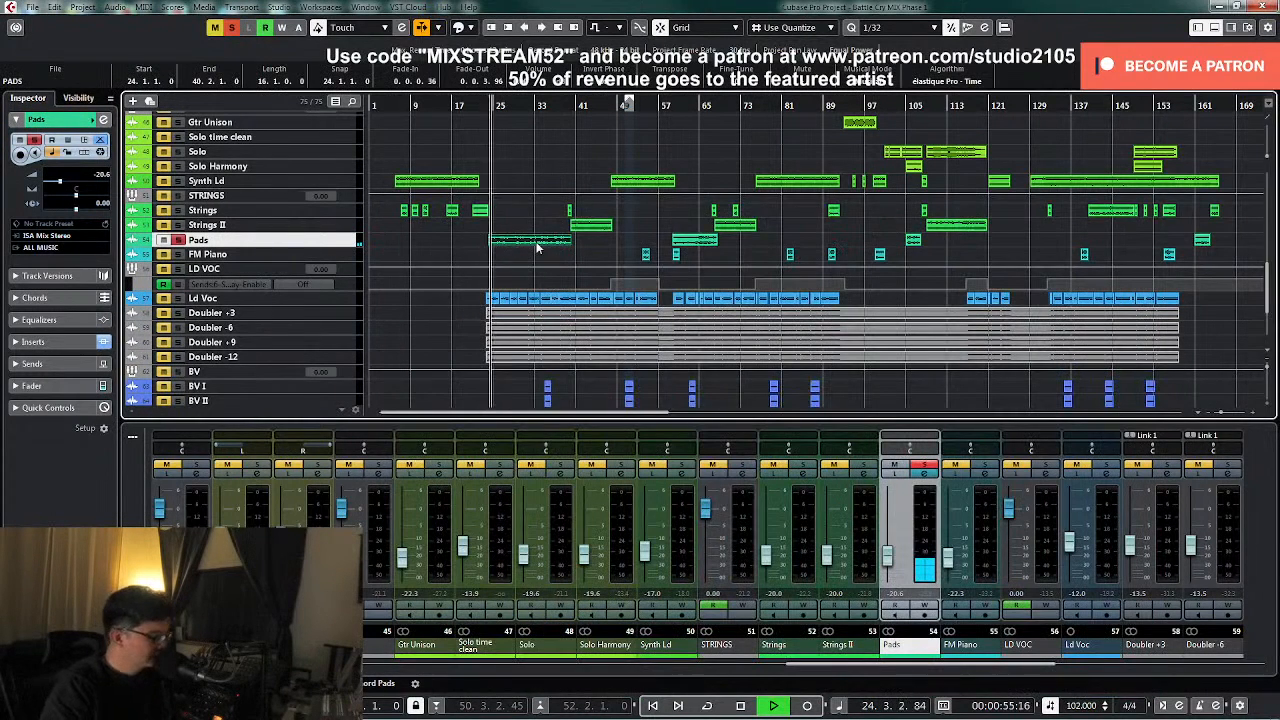
key(p)
key(space)
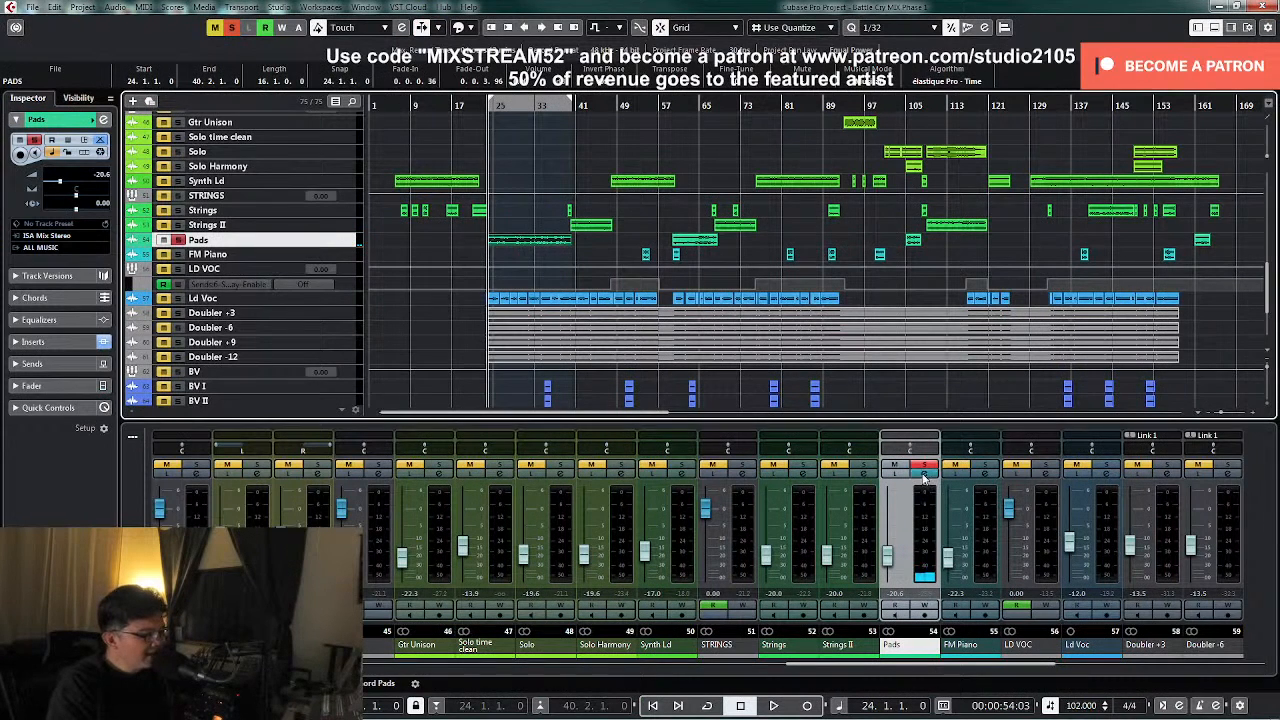
click(926, 480)
click(925, 477)
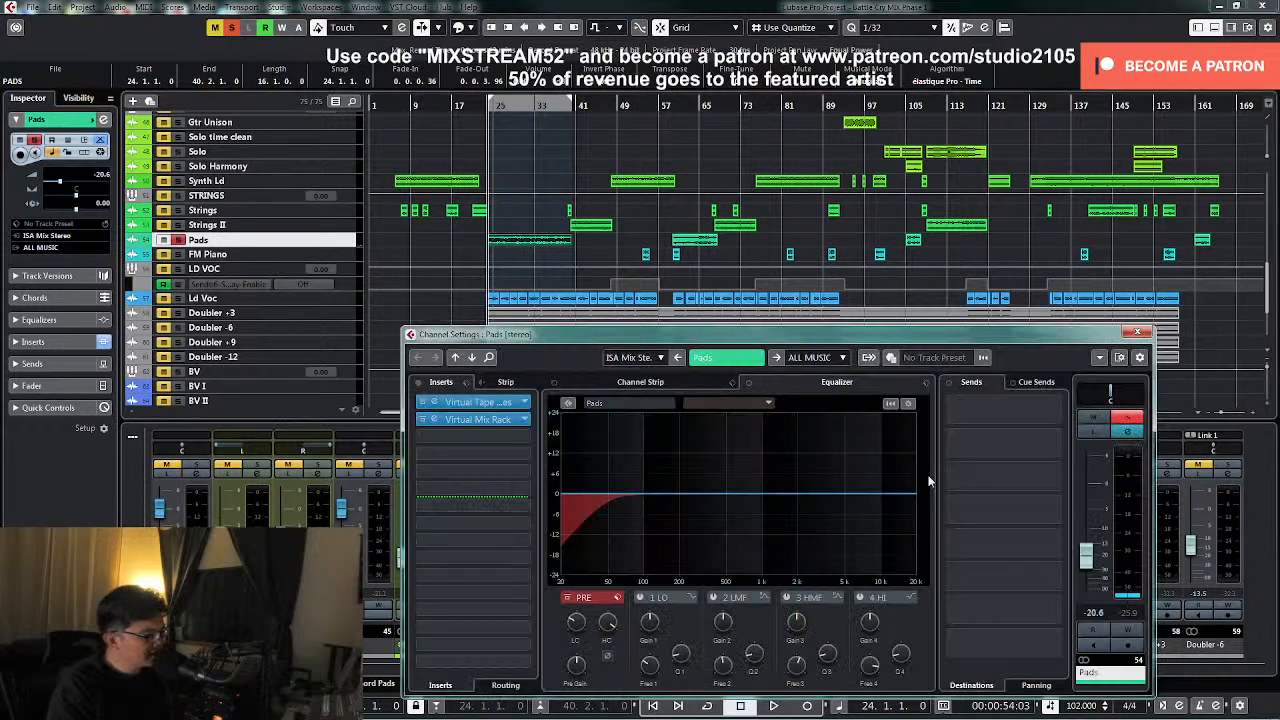
- Load the MIX Strings preset into the Pads channel's insert rack
click(469, 381)
click(495, 396)
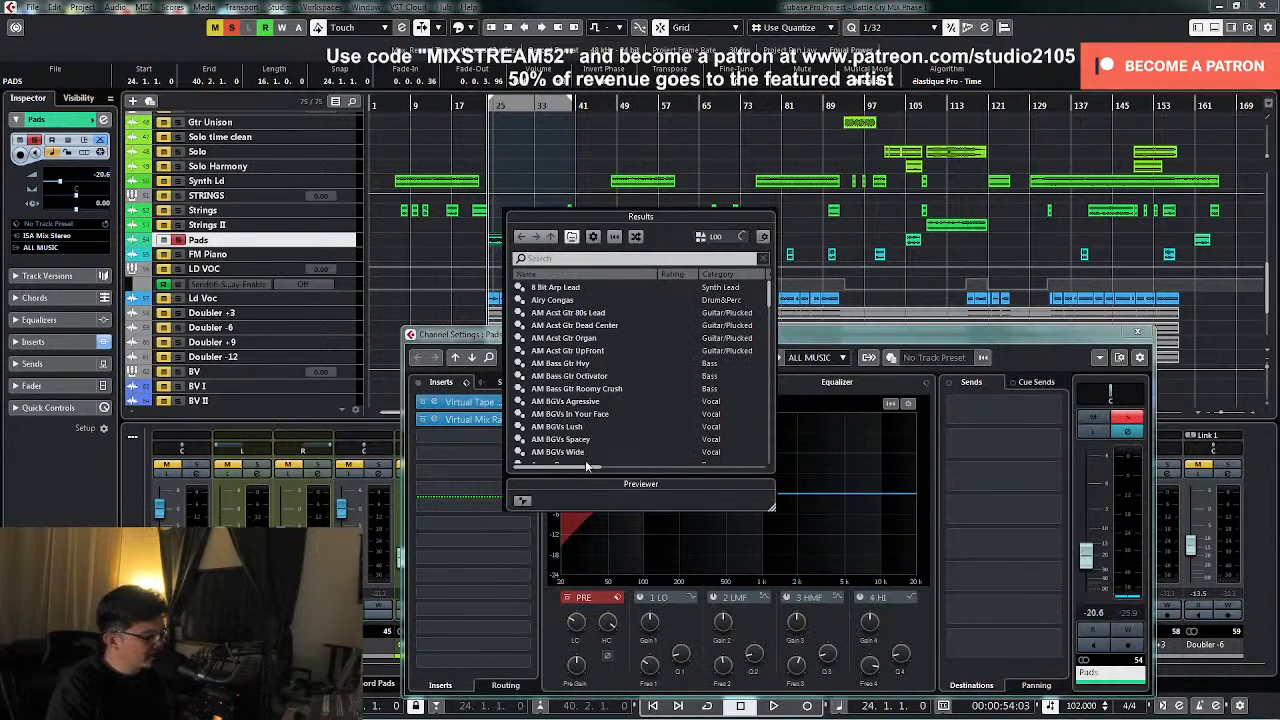
scroll(580, 400, down, 10)
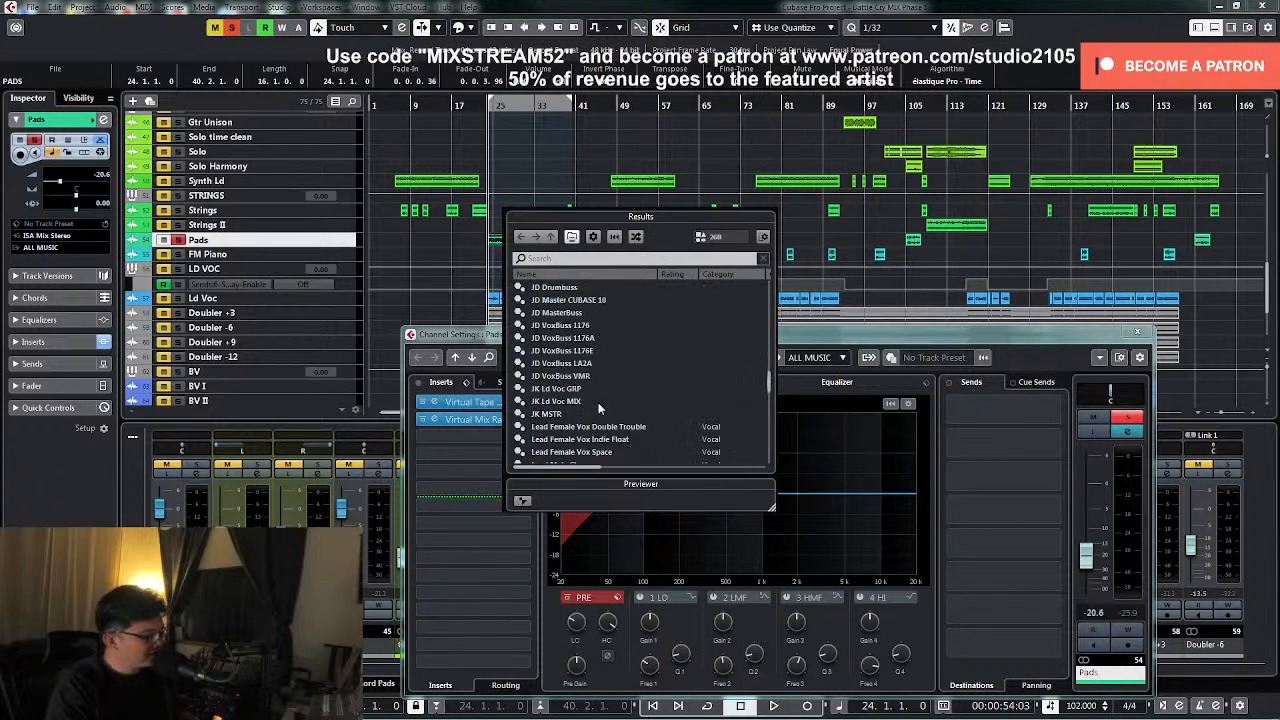
scroll(580, 390, down, 3)
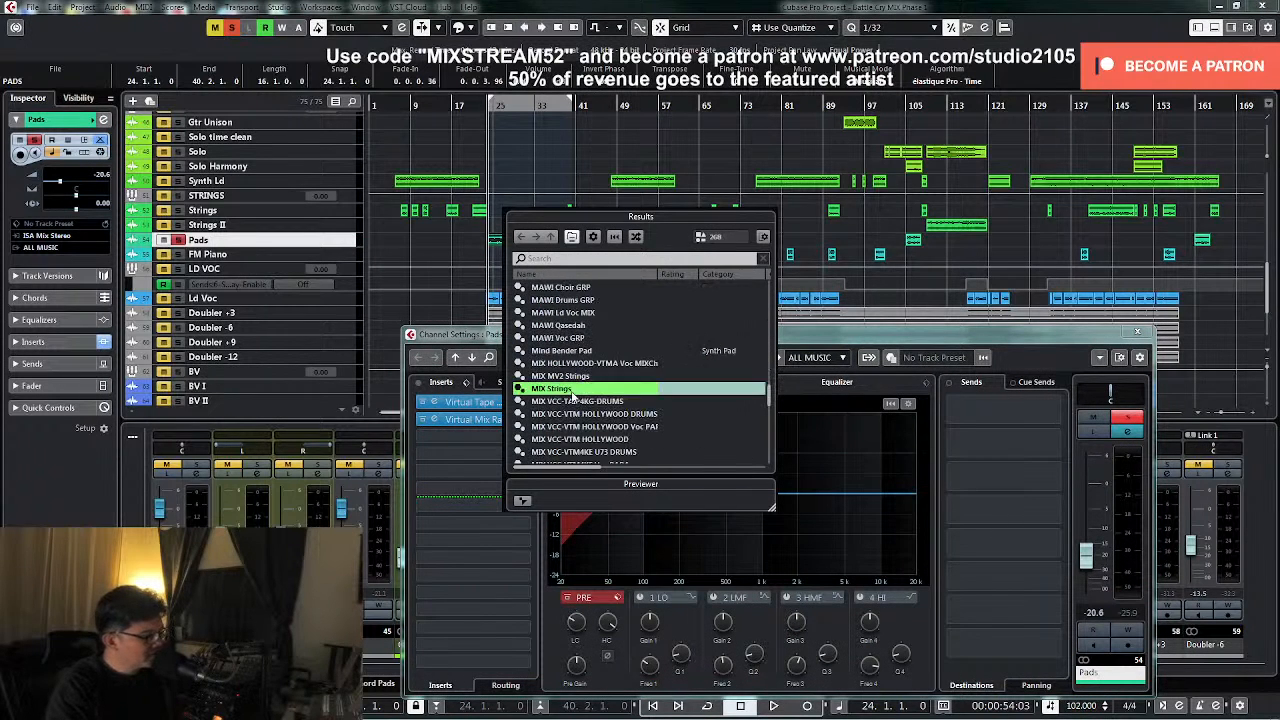
double_click(572, 397)
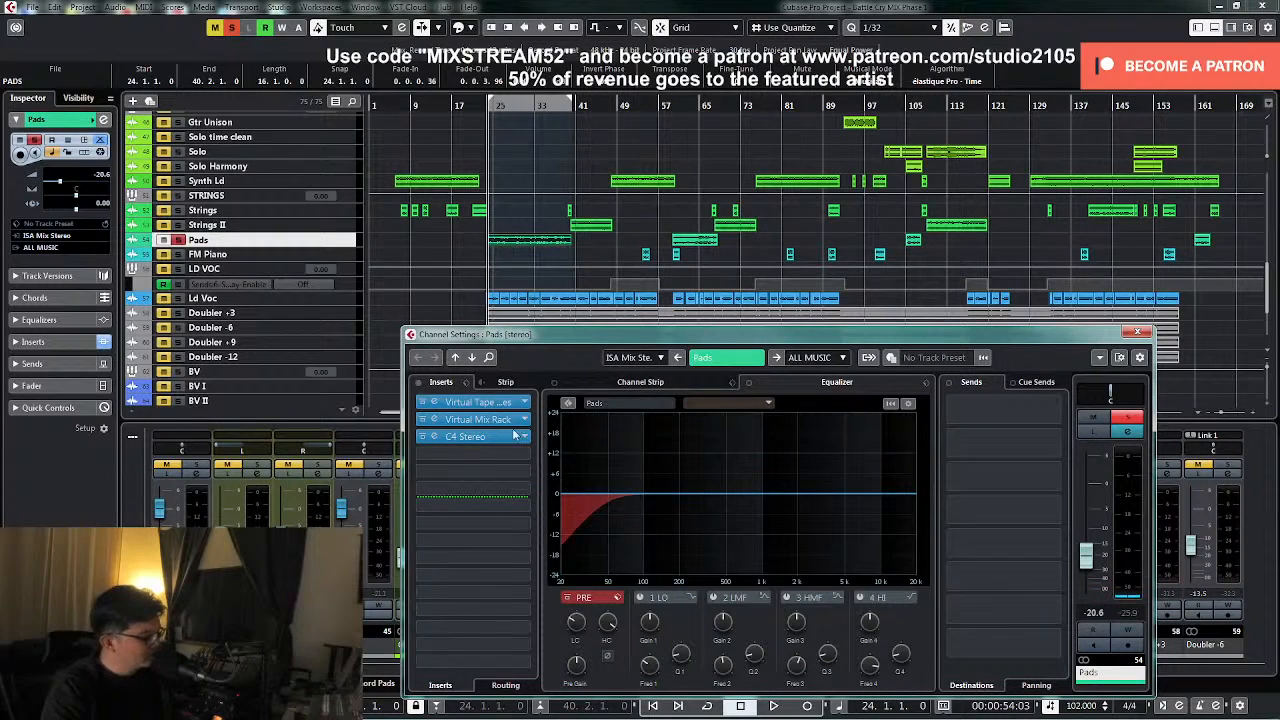
- Check the C4 in Pads' third insert slot, and raise the channel's low cut to about 65.5 Hz during playback
click(484, 438)
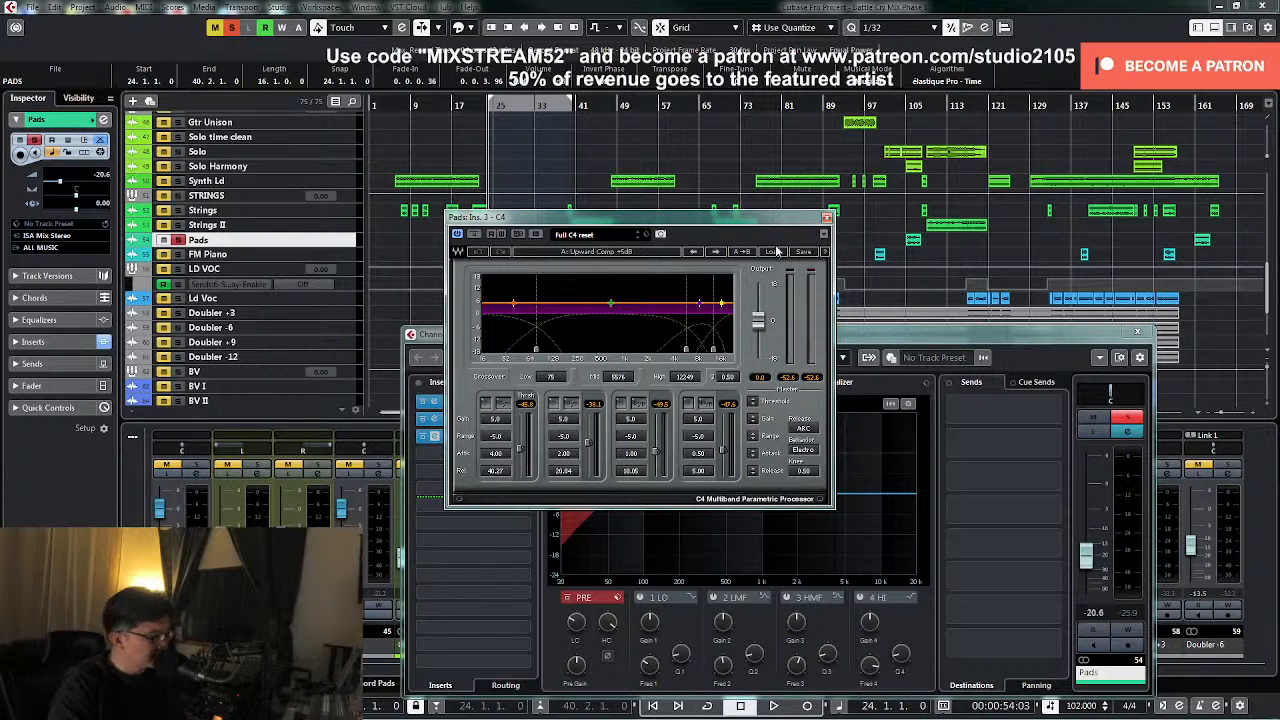
key(space)
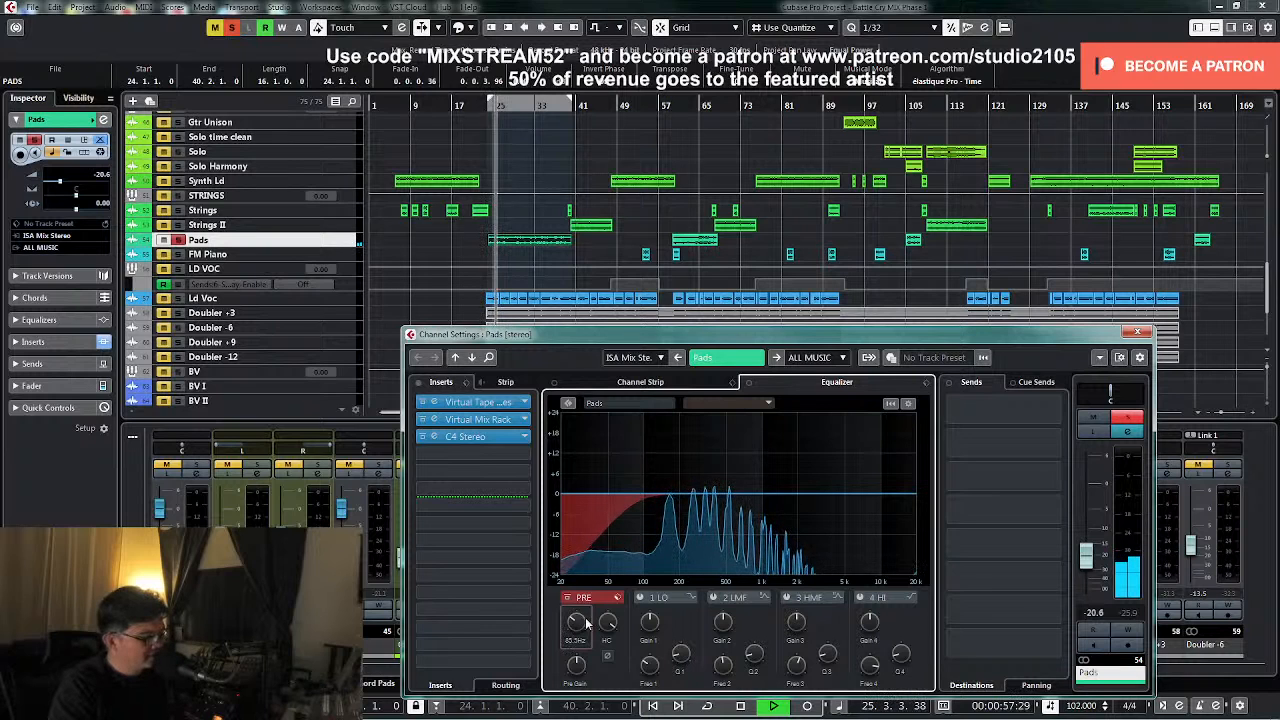
key(space)
- Load ValhallaSupermassive in the Pads channel's fourth insert slot
click(527, 457)
scroll(547, 583, down, 5)
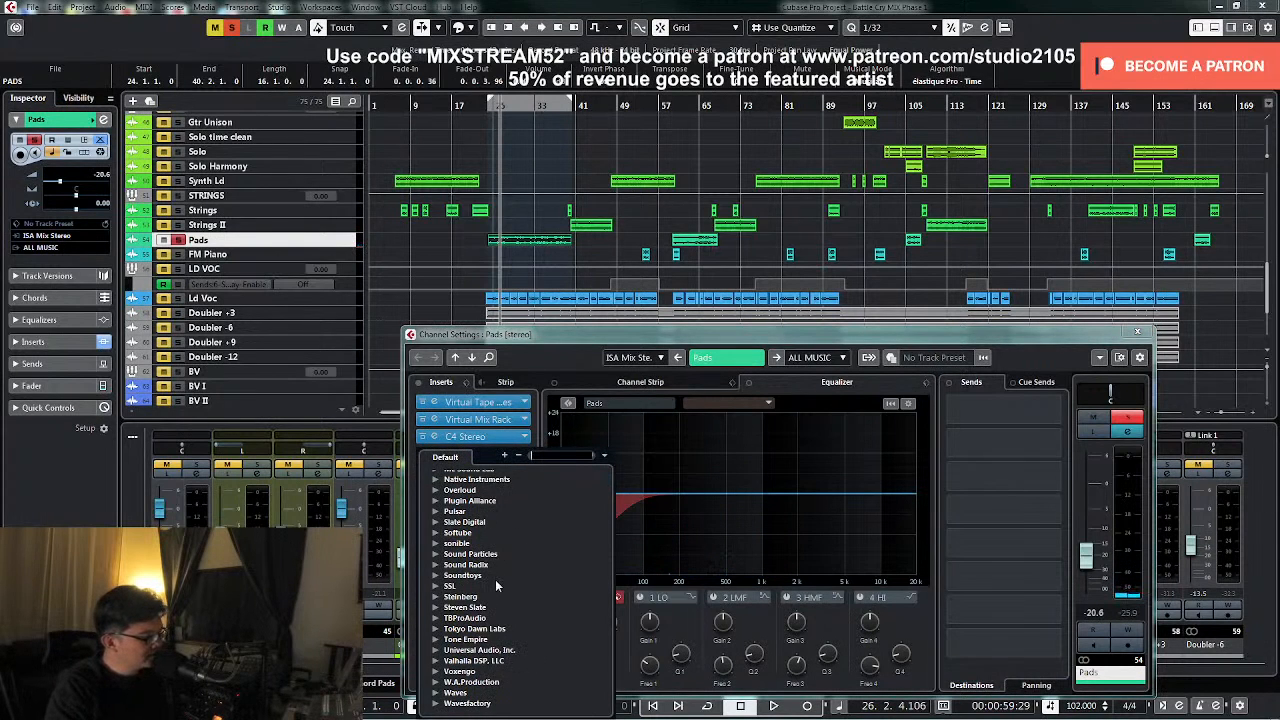
scroll(496, 578, down, 1)
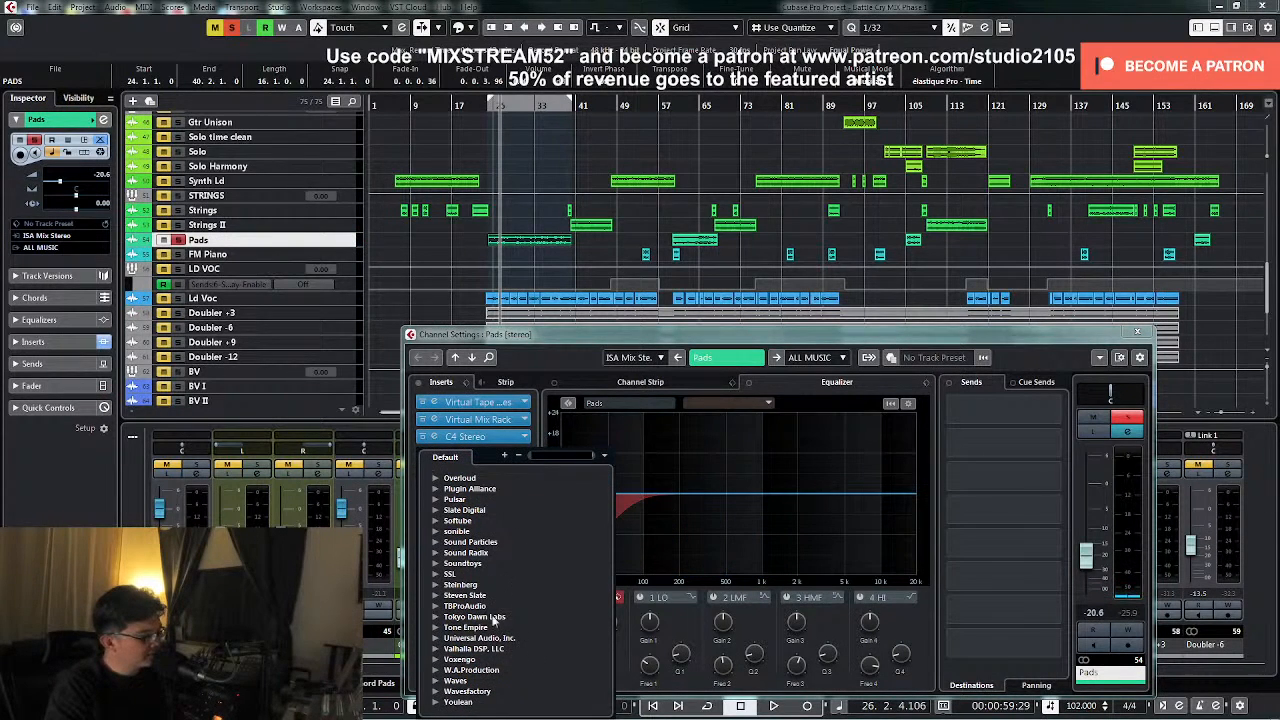
click(435, 649)
click(449, 649)
click(518, 649)
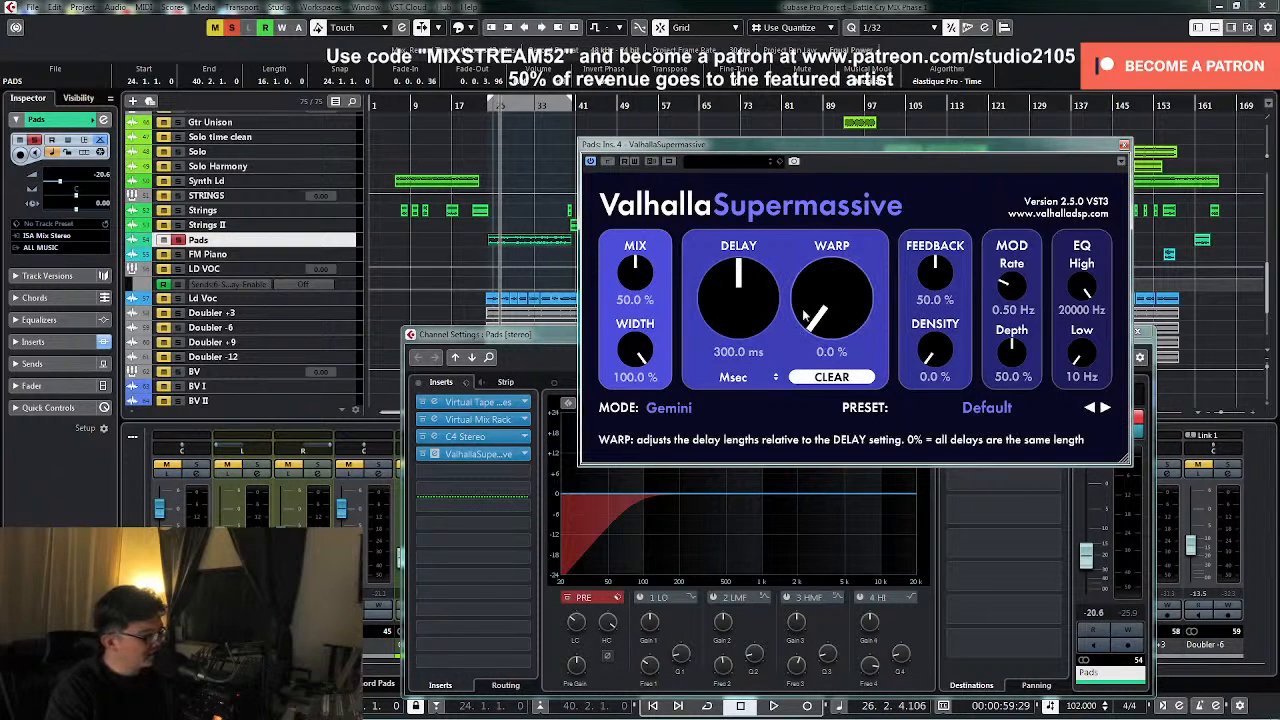
- Choose the Splashy Synth preset from the large reverbs in ValhallaSupermassive
click(983, 414)
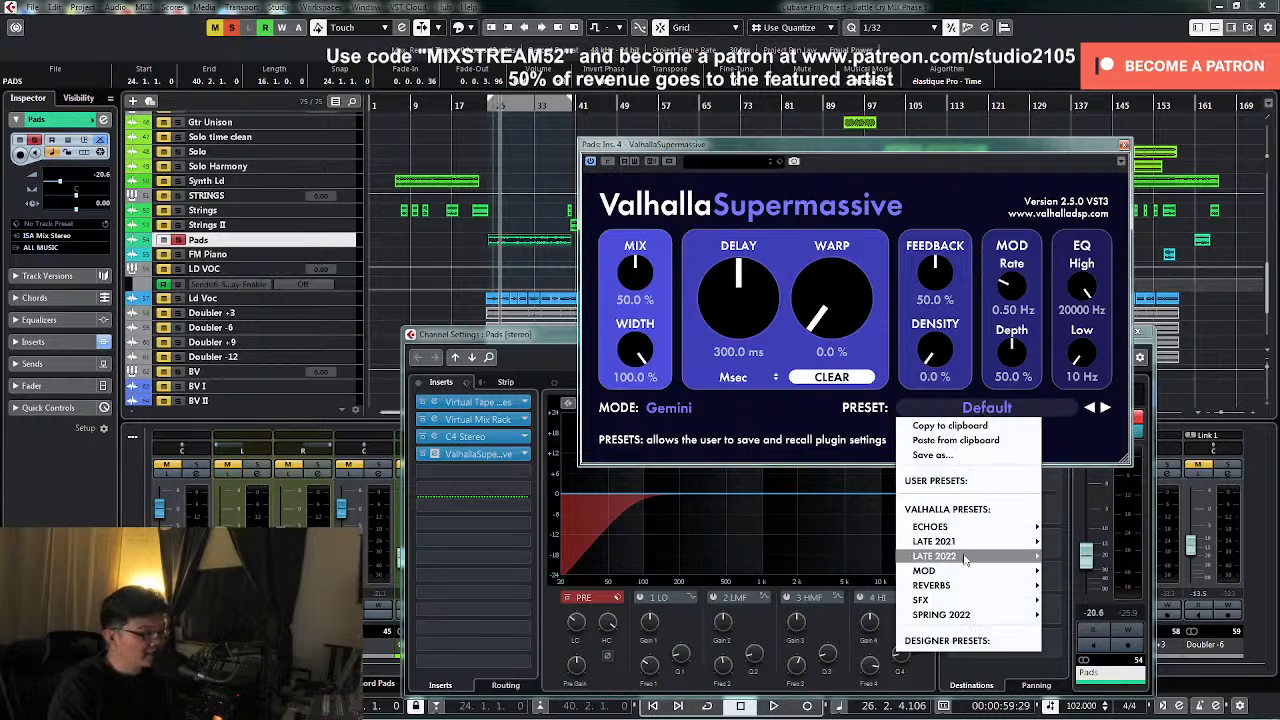
mouse_move(973, 590)
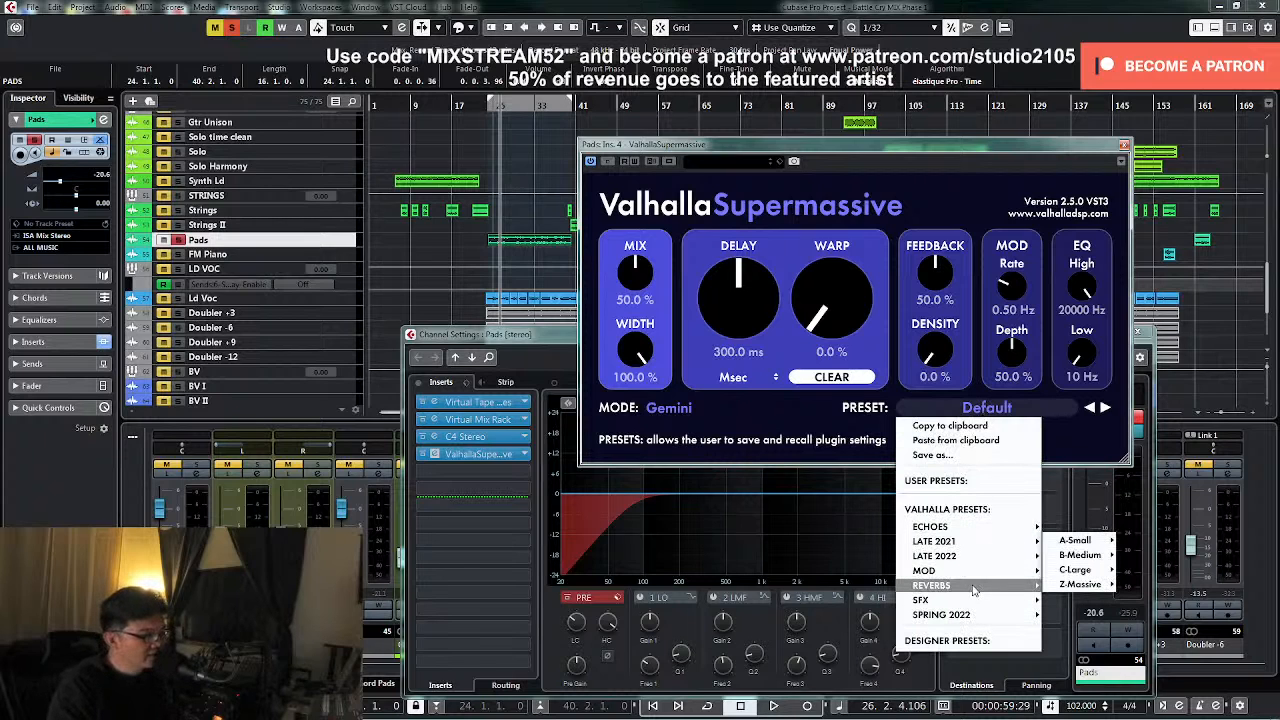
mouse_move(1085, 569)
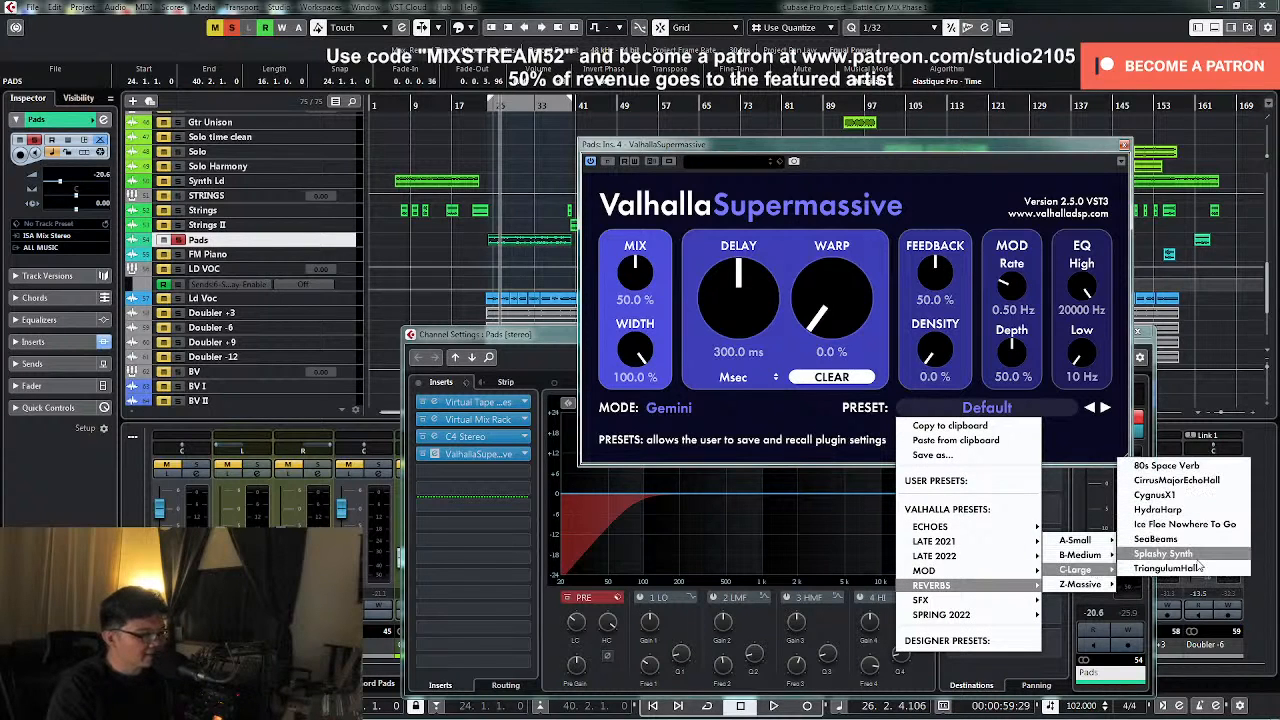
click(1162, 554)
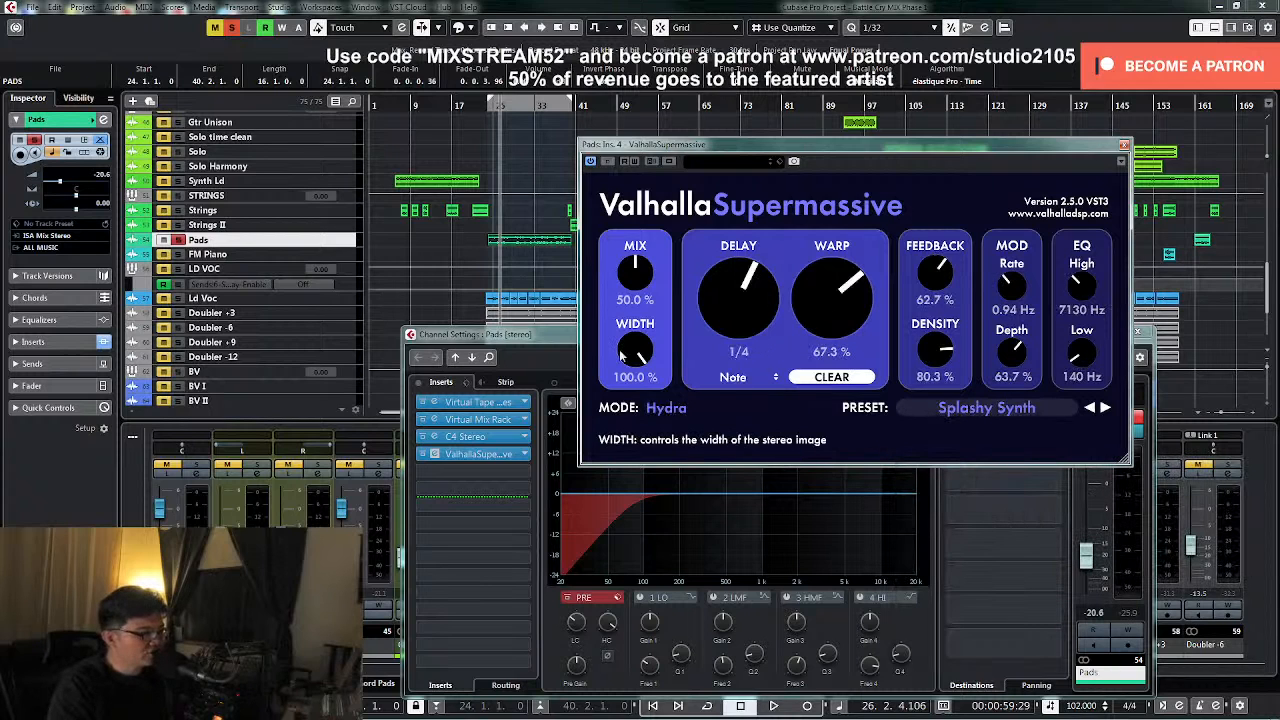
- Set the ValhallaSupermassive mix to 40.4% during playback, comparing the soloed Pads with the effect bypassed and active
key(space)
mouse_move(630, 272)
mouse_down()
mouse_move(629, 306)
mouse_move(631, 292)
mouse_up()
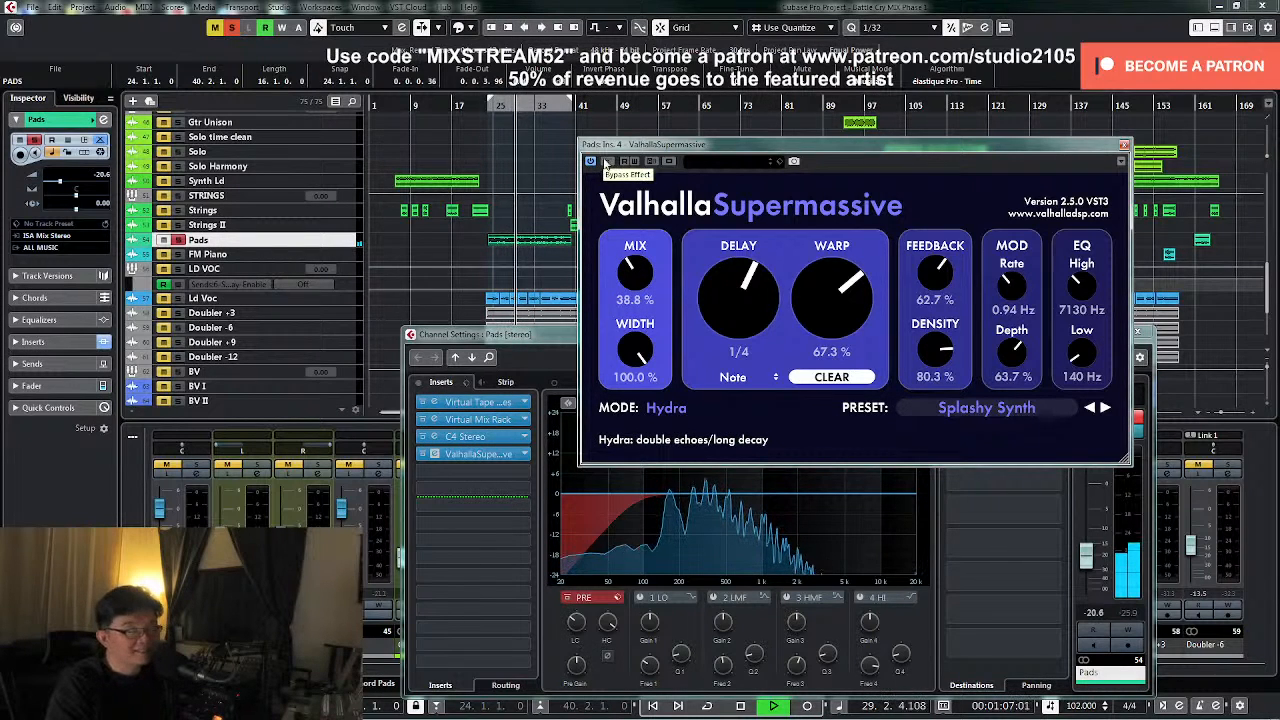
click(605, 162)
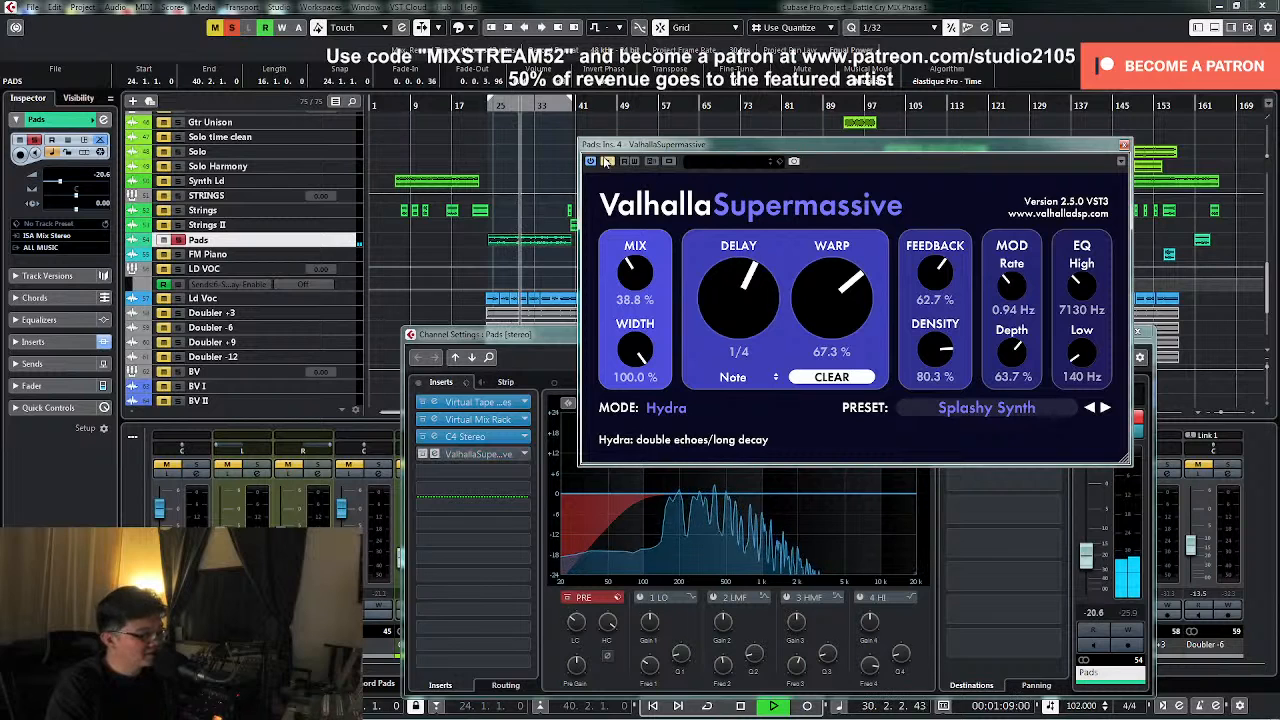
right_click(606, 162)
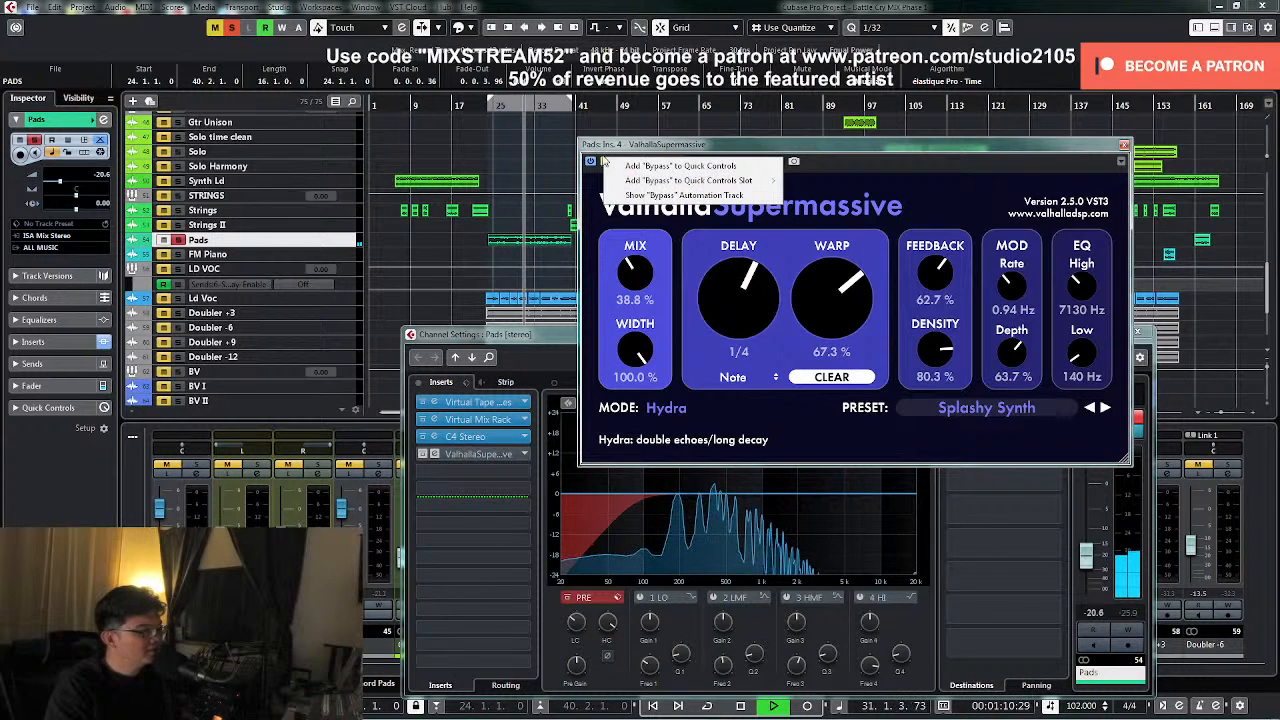
click(606, 162)
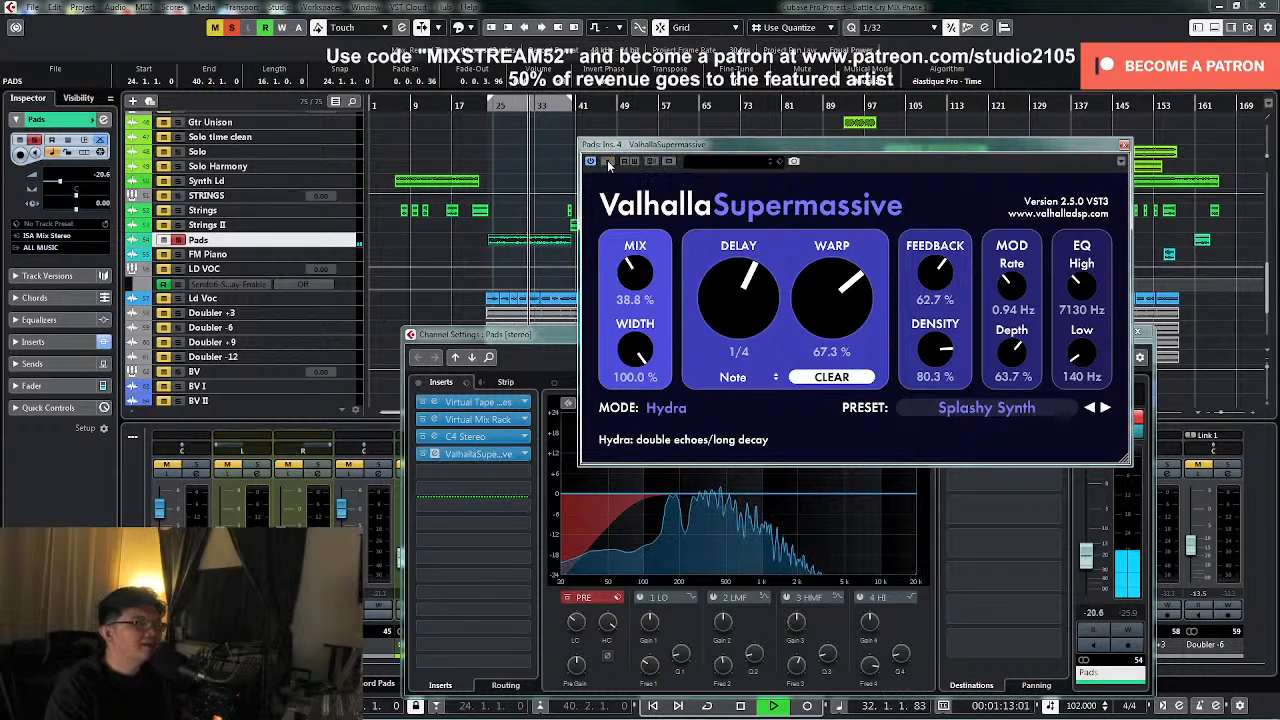
drag(638, 275, 638, 271)
key(space)
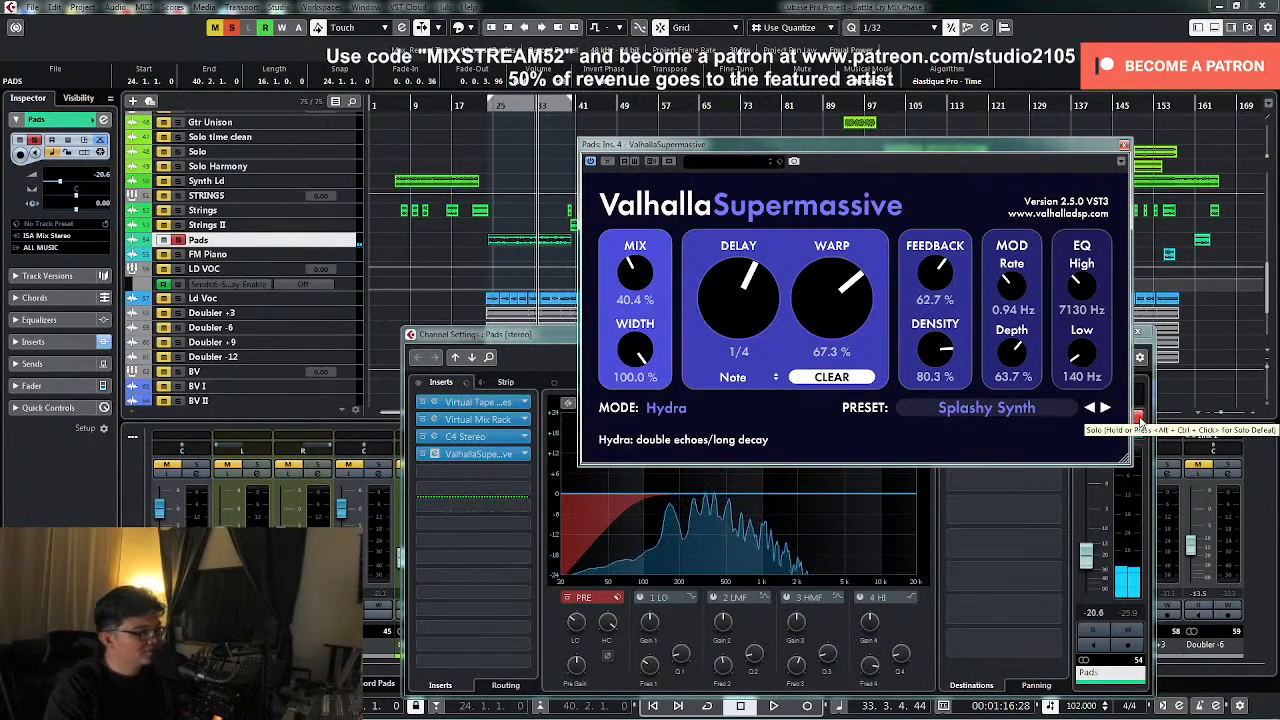
- Unsolo Pads, close the reverb and channel settings, and place the playback position at bar 23, just before the Pads event
click(1138, 420)
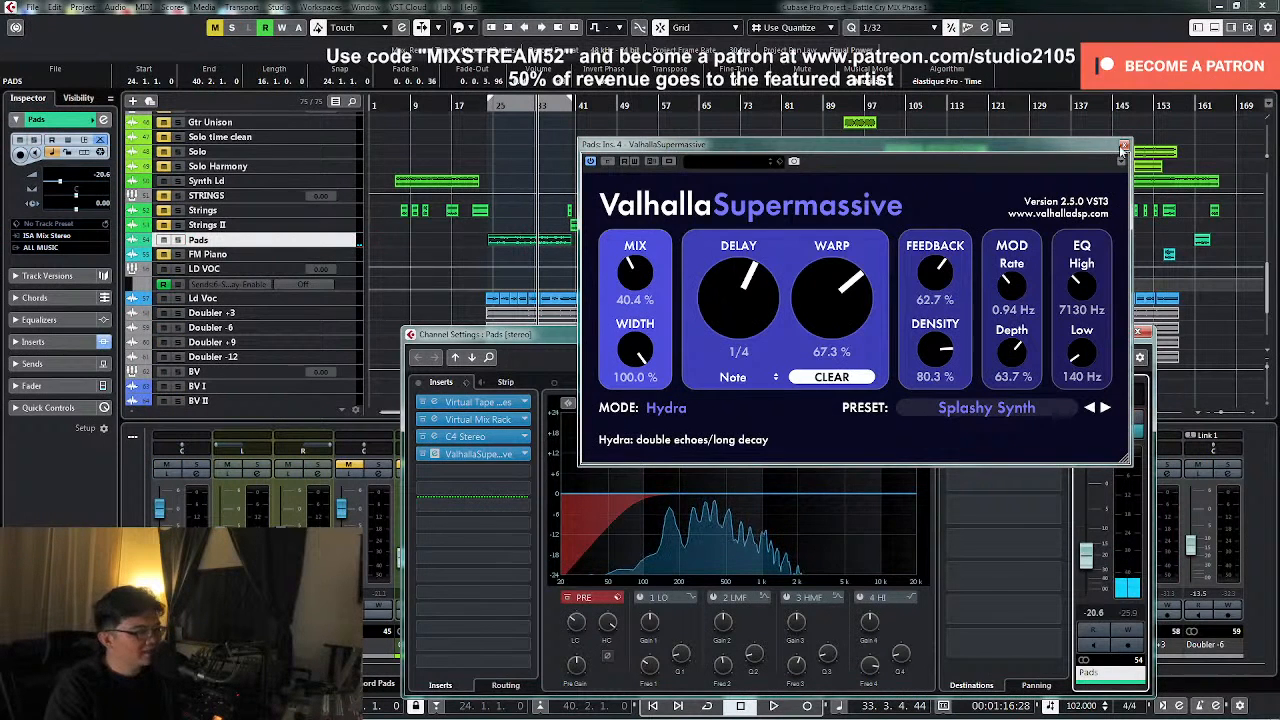
click(1123, 147)
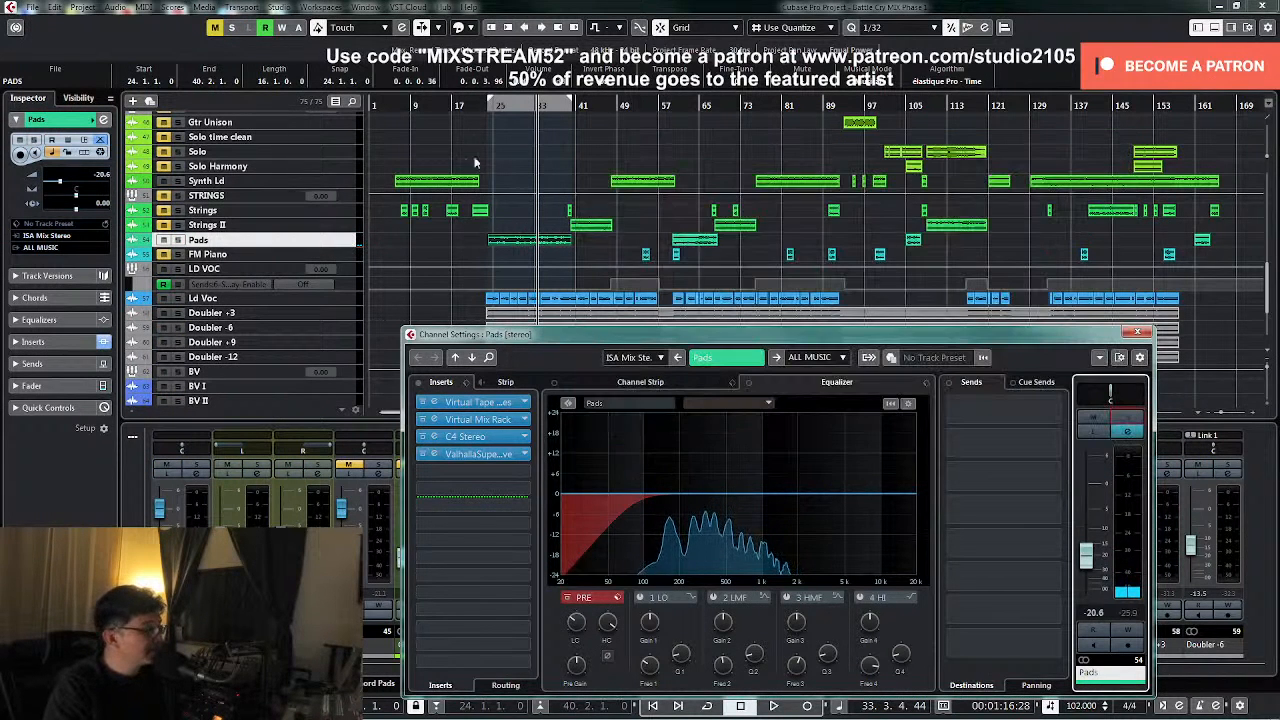
click(483, 107)
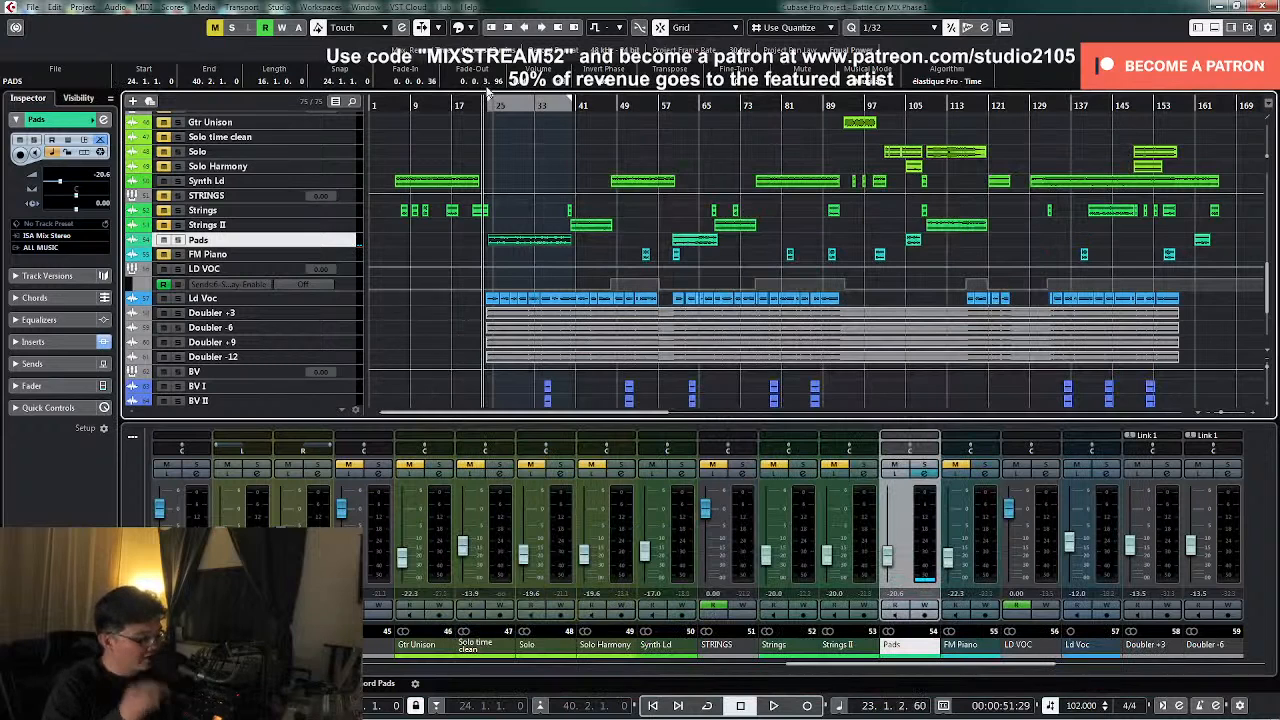
- Set the Pads channel's fader level to -20 dB while the mix plays
click(887, 563)
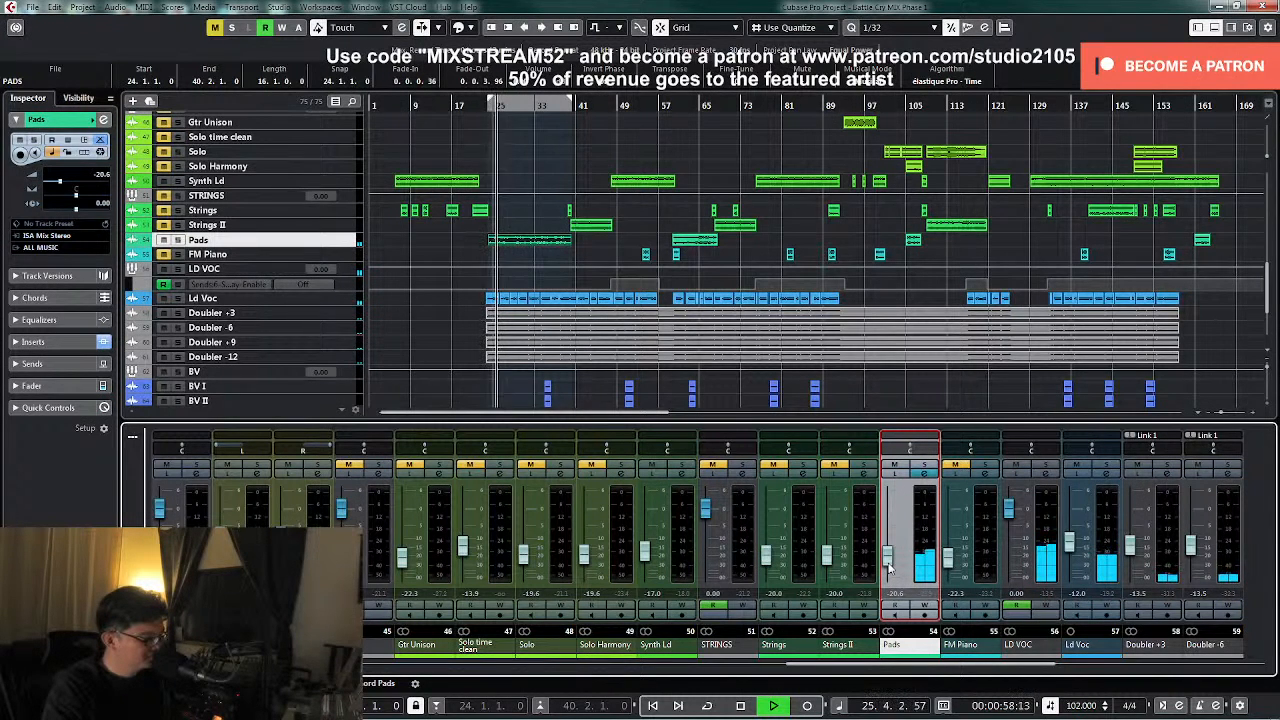
drag(888, 566, 888, 565)
double_click(895, 595)
text(-20)
key(Return)
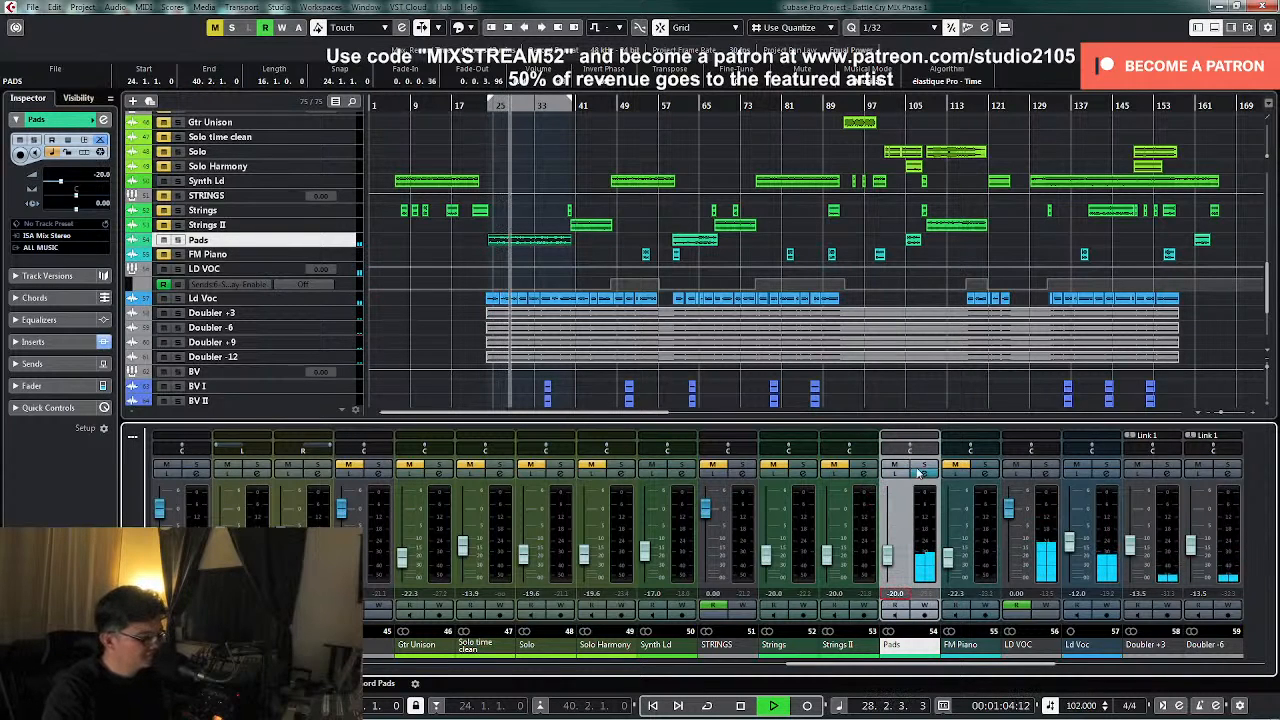
- Stop playback, solo Pads, and open the Virtual Mix Rack from its channel settings
key(space)
click(925, 465)
click(925, 474)
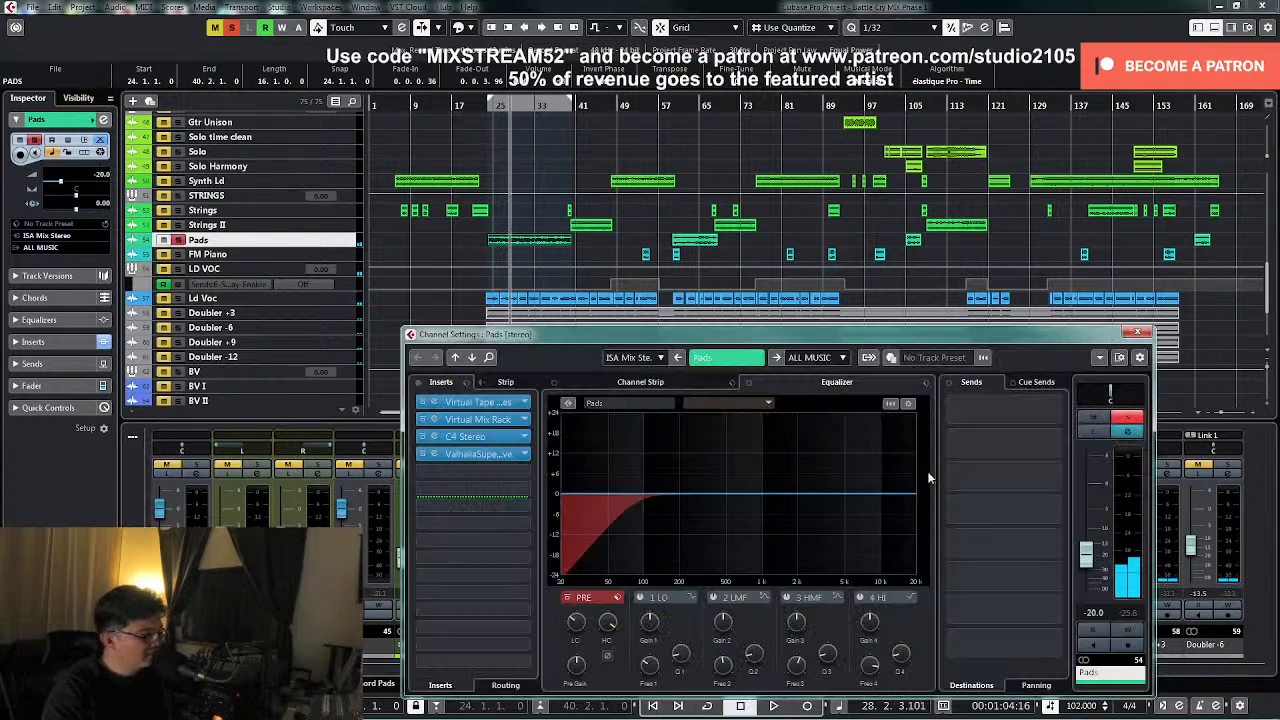
click(482, 419)
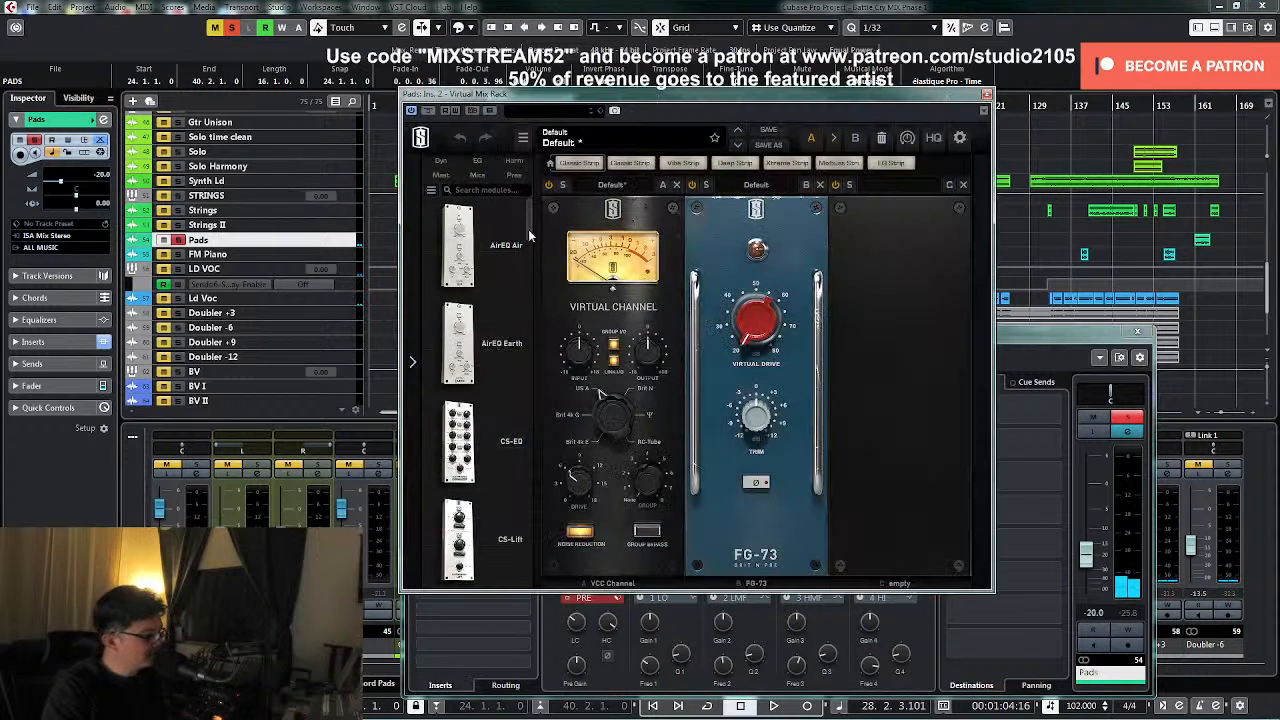
- Add the Revival module to the empty third slot of Pads' Virtual Mix Rack, after the FG-73
scroll(529, 228, down, 2)
drag(533, 255, 520, 522)
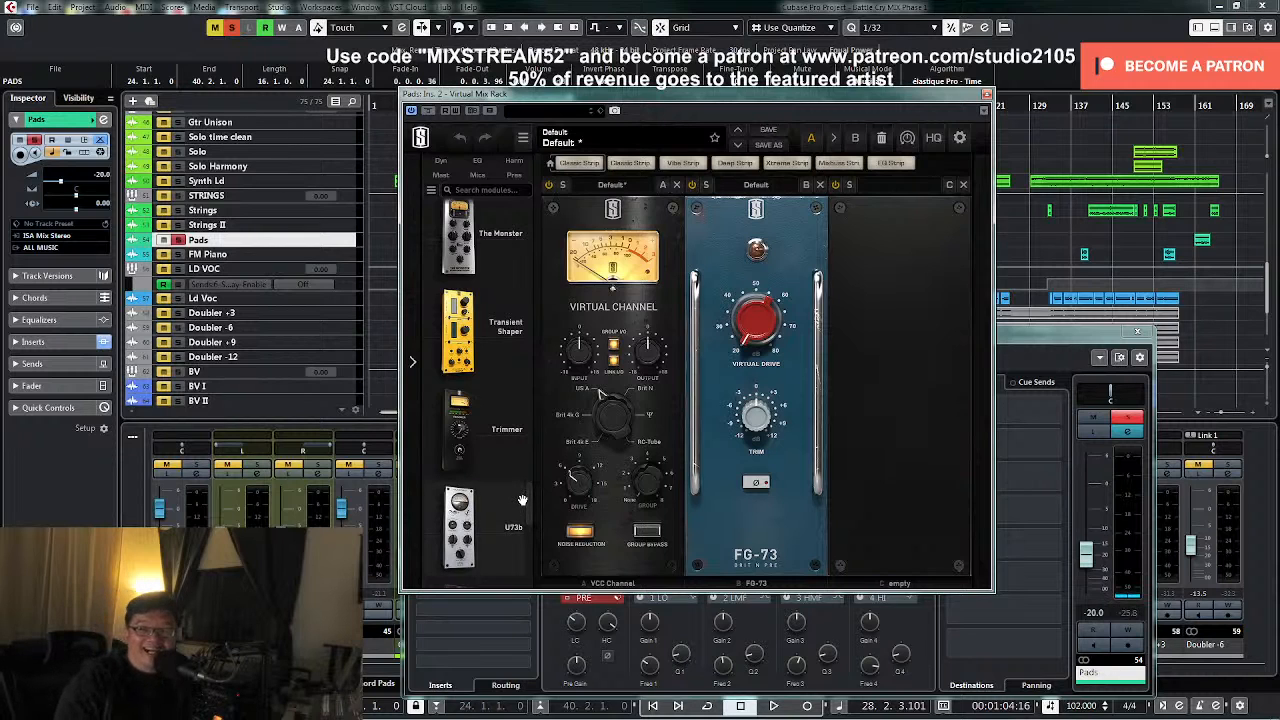
mouse_move(522, 500)
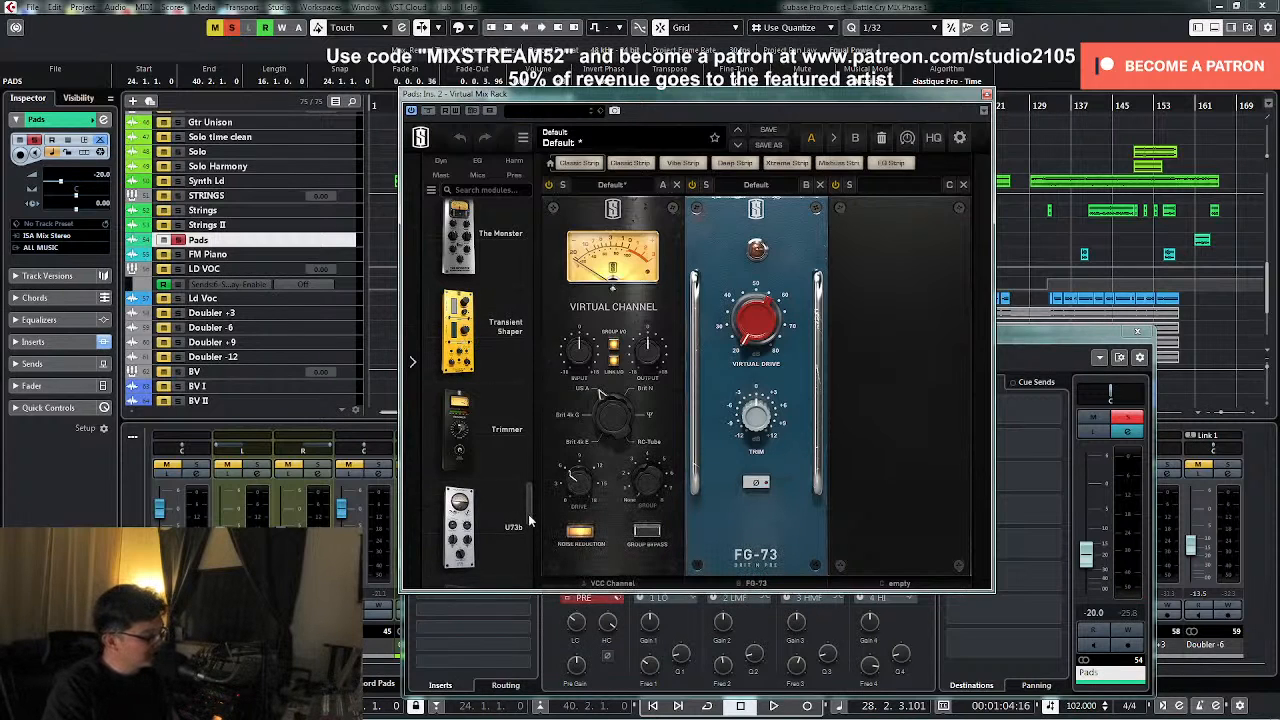
scroll(528, 514, up, 1)
scroll(528, 500, up, 10)
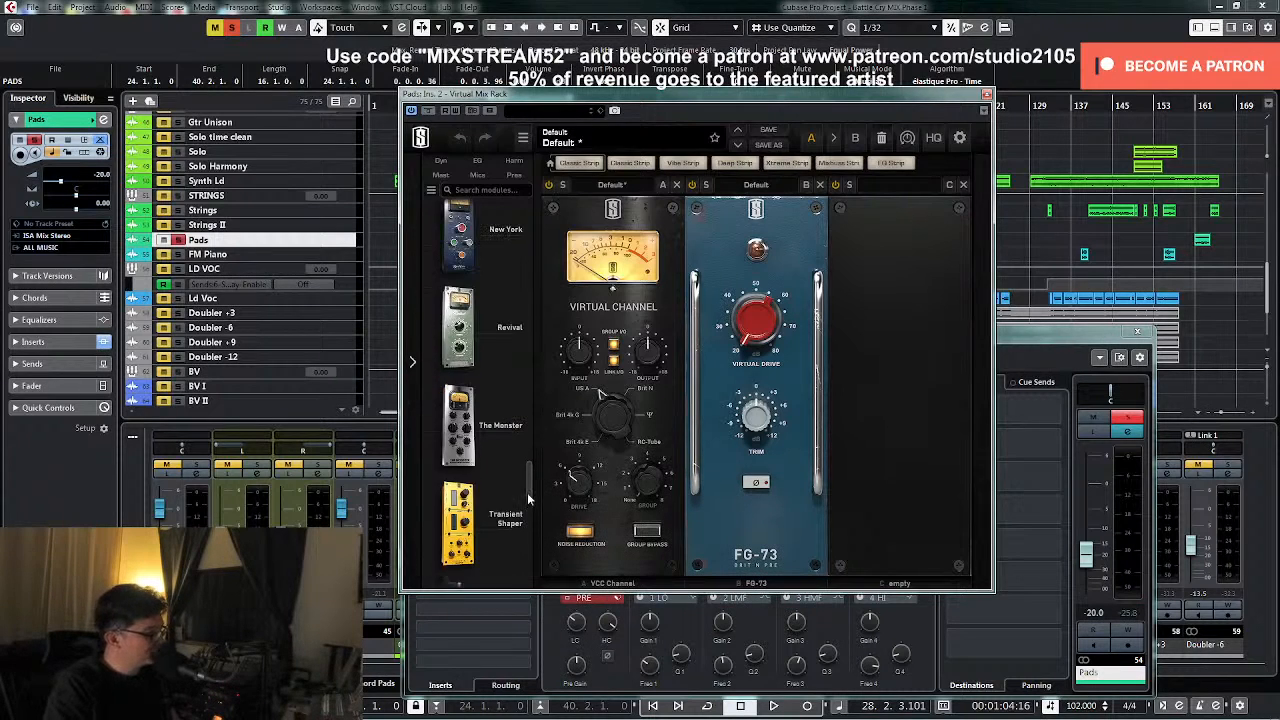
scroll(529, 470, down, 1)
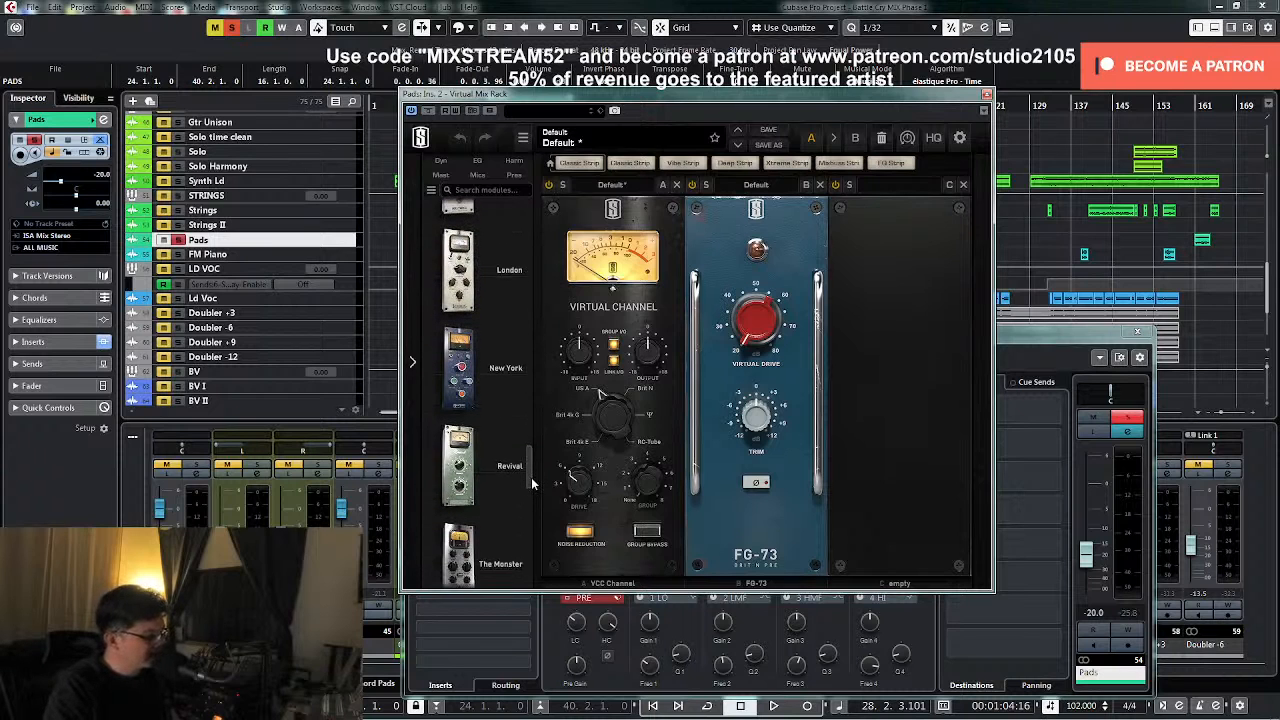
drag(460, 465, 903, 410)
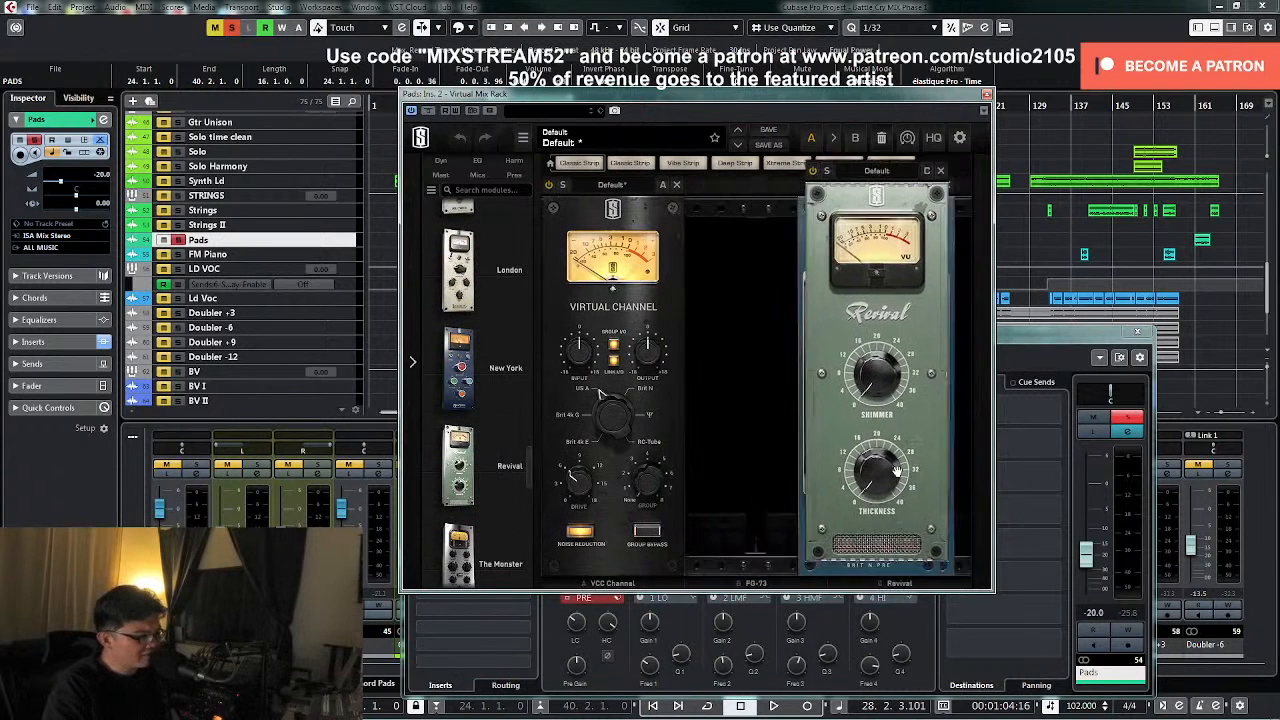
- Audition Revival's Shimmer on the soloed Pads, then stop playback and remove the module from the third rack slot
mouse_move(905, 408)
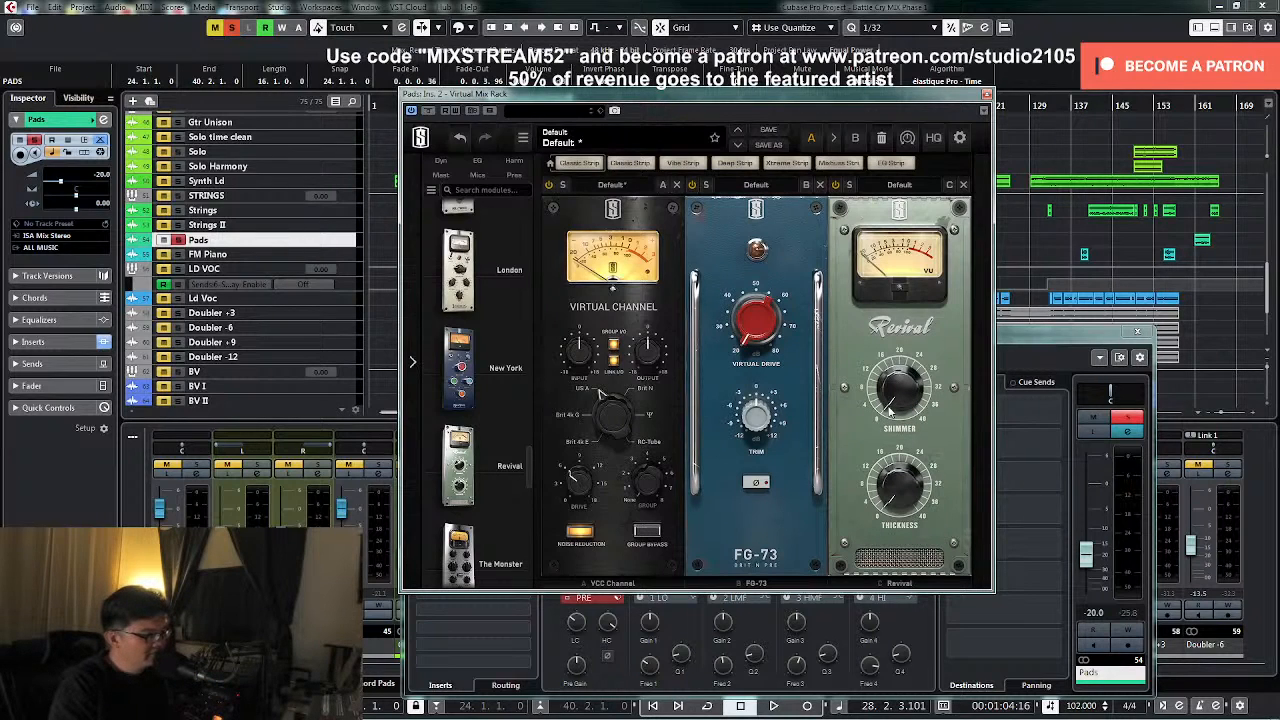
drag(895, 410, 850, 495)
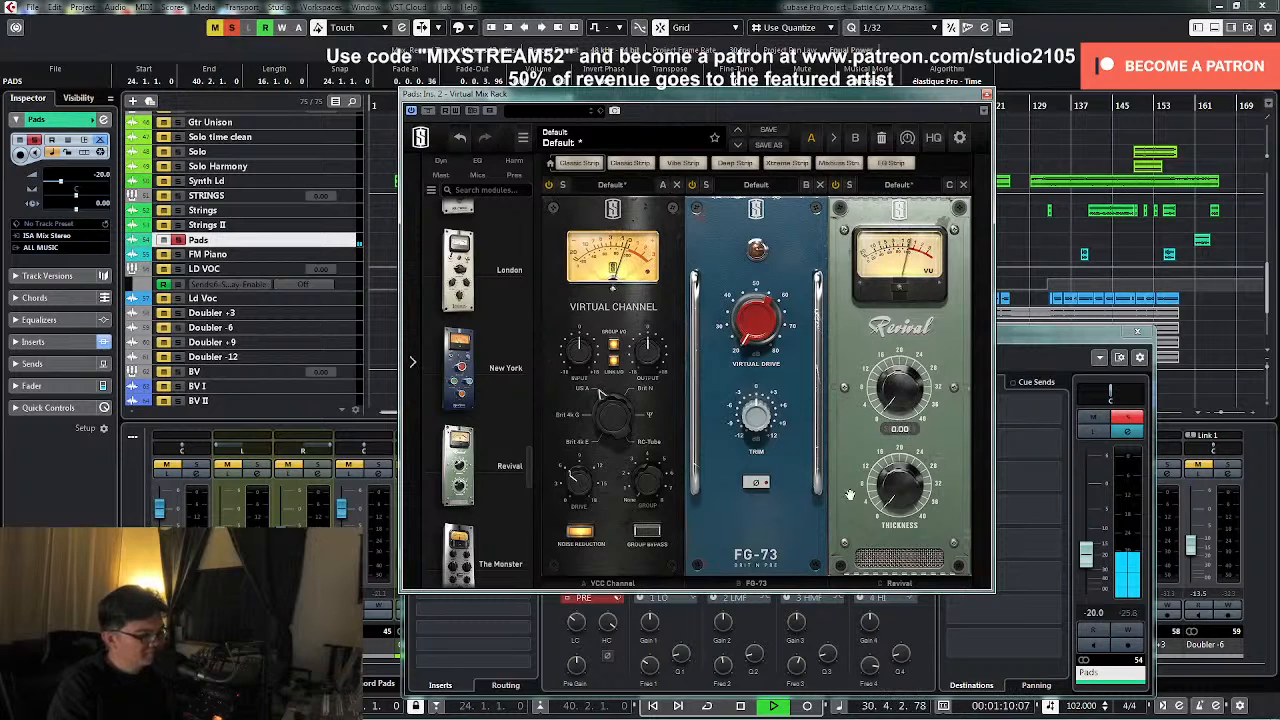
key(space)
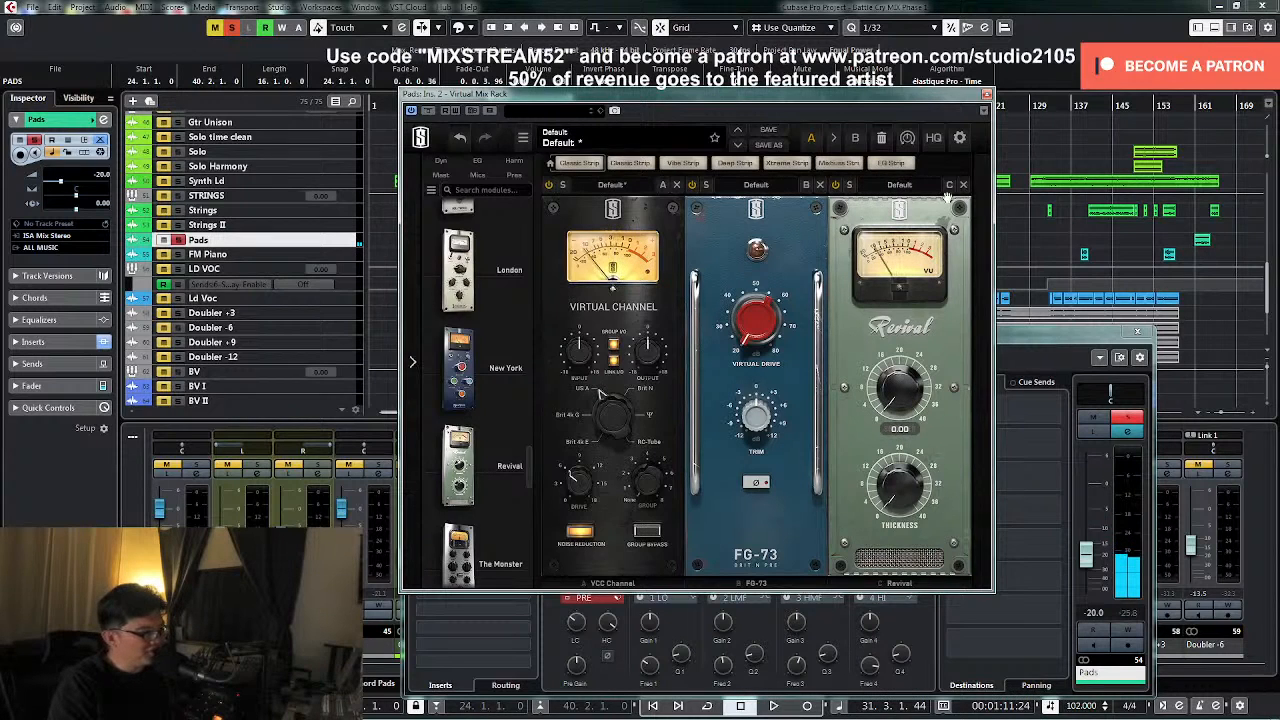
click(963, 185)
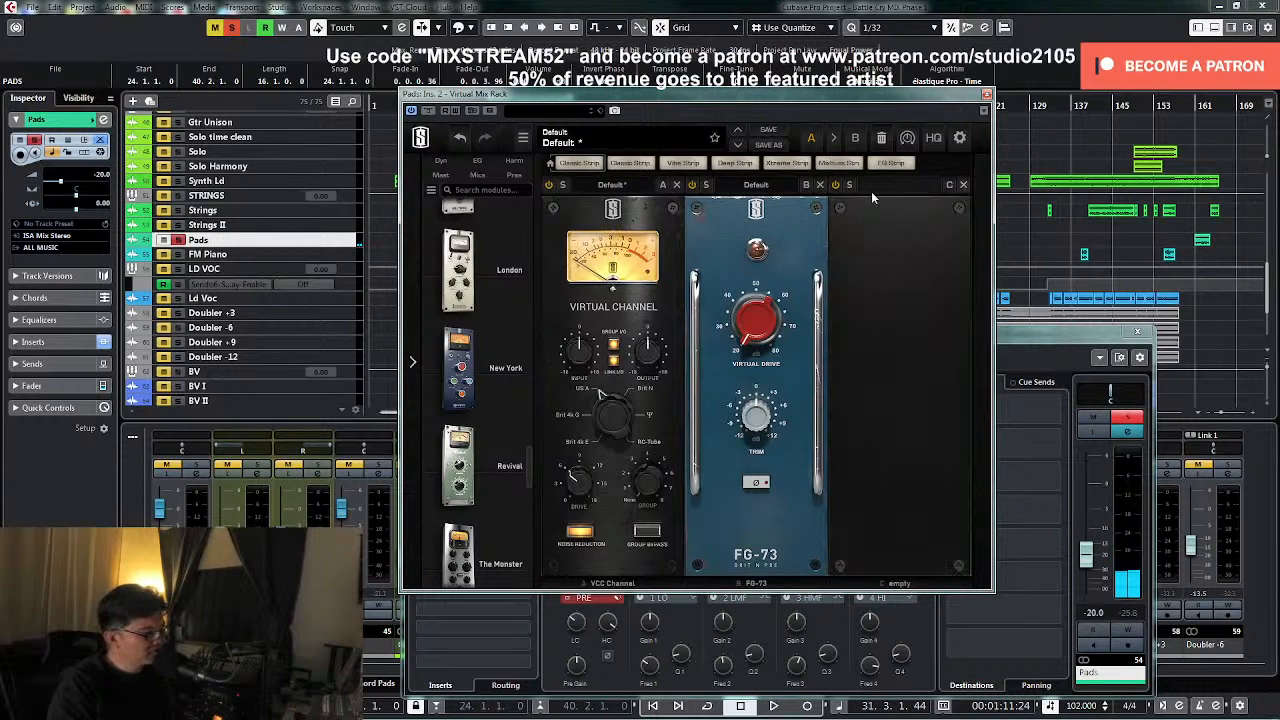
- Try the FG-36A in the third rack slot, raising its Intensity to 7.33 during playback
drag(527, 467, 536, 301)
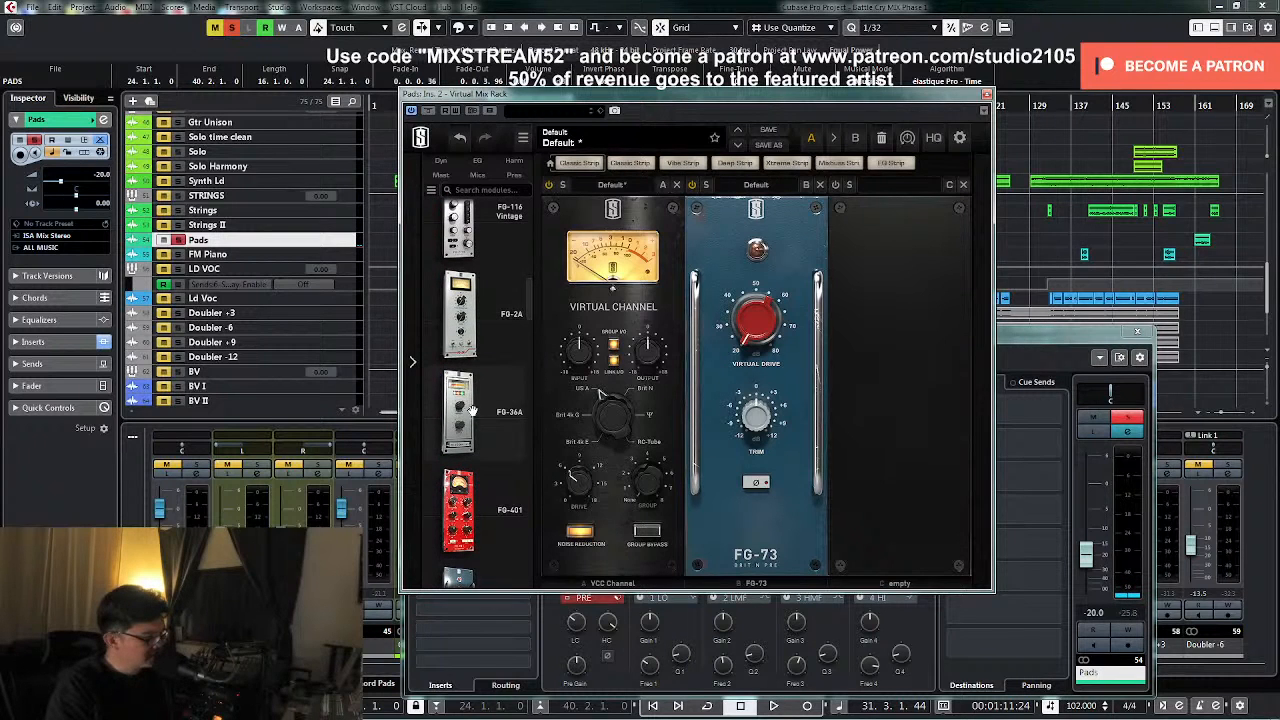
drag(491, 428, 875, 394)
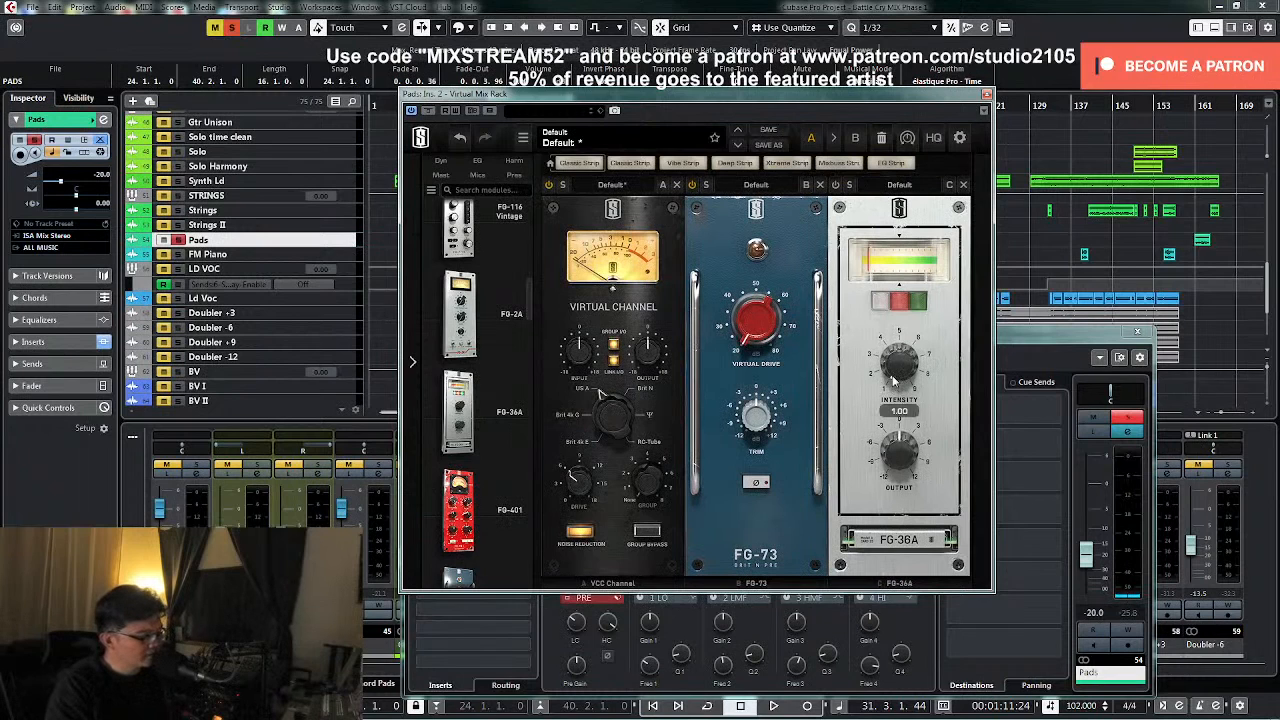
key(space)
drag(898, 378, 889, 143)
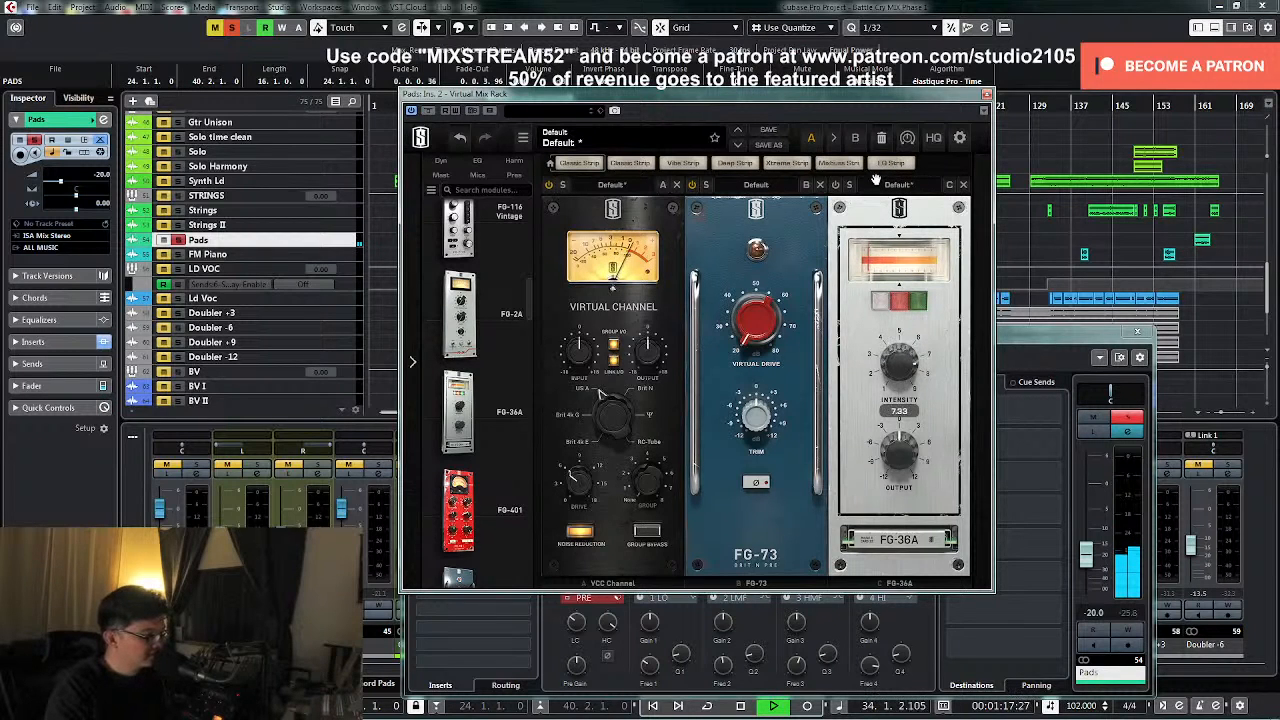
- Test the FG-73's Virtual Drive at 80 dB, reset it to 20 dB, and remove the FG-36A with Intensity back at 1.00
drag(757, 318, 771, 160)
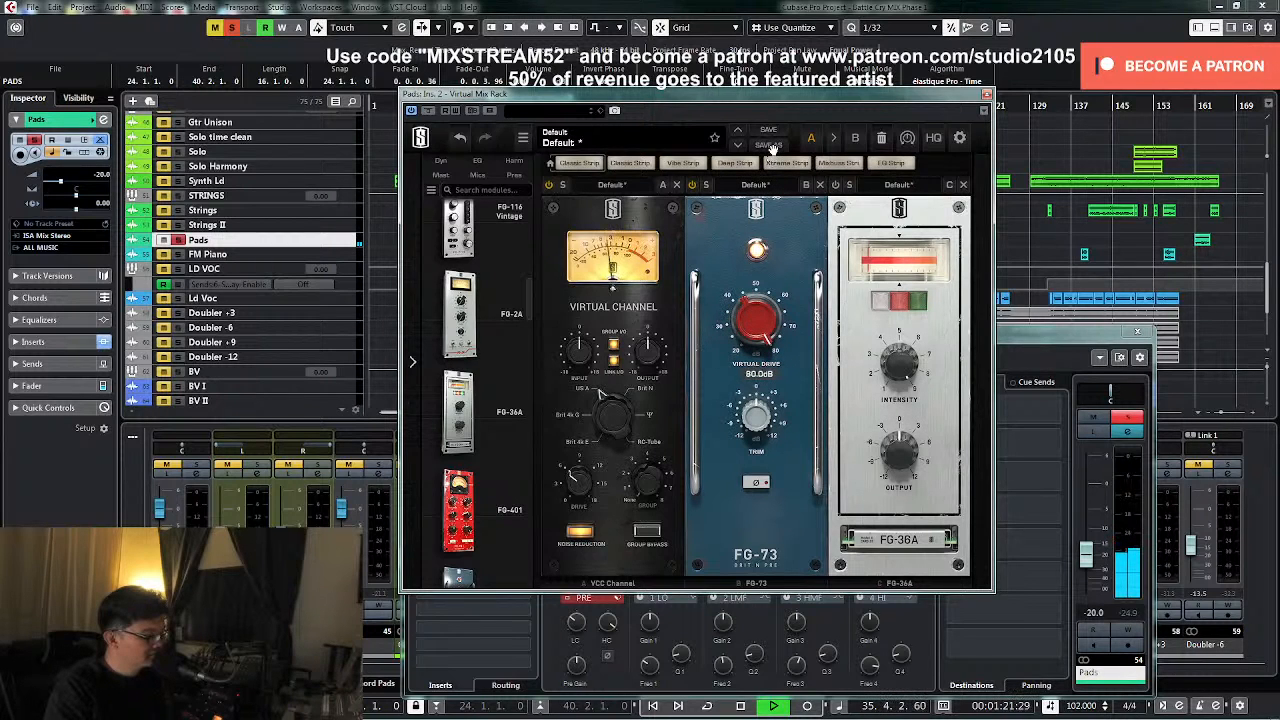
drag(770, 147, 773, 487)
drag(905, 374, 895, 541)
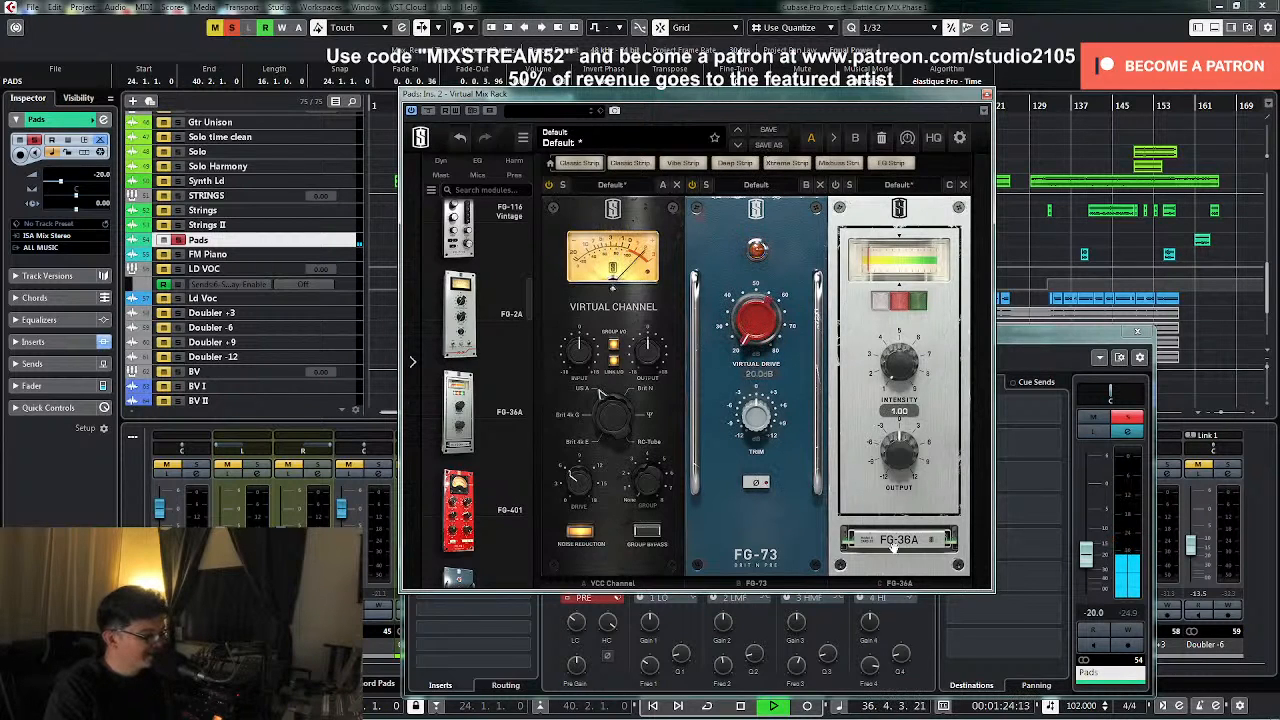
click(964, 185)
- Try the AirEQ Air module in the third rack slot during playback and remove it again
scroll(491, 340, up, 8)
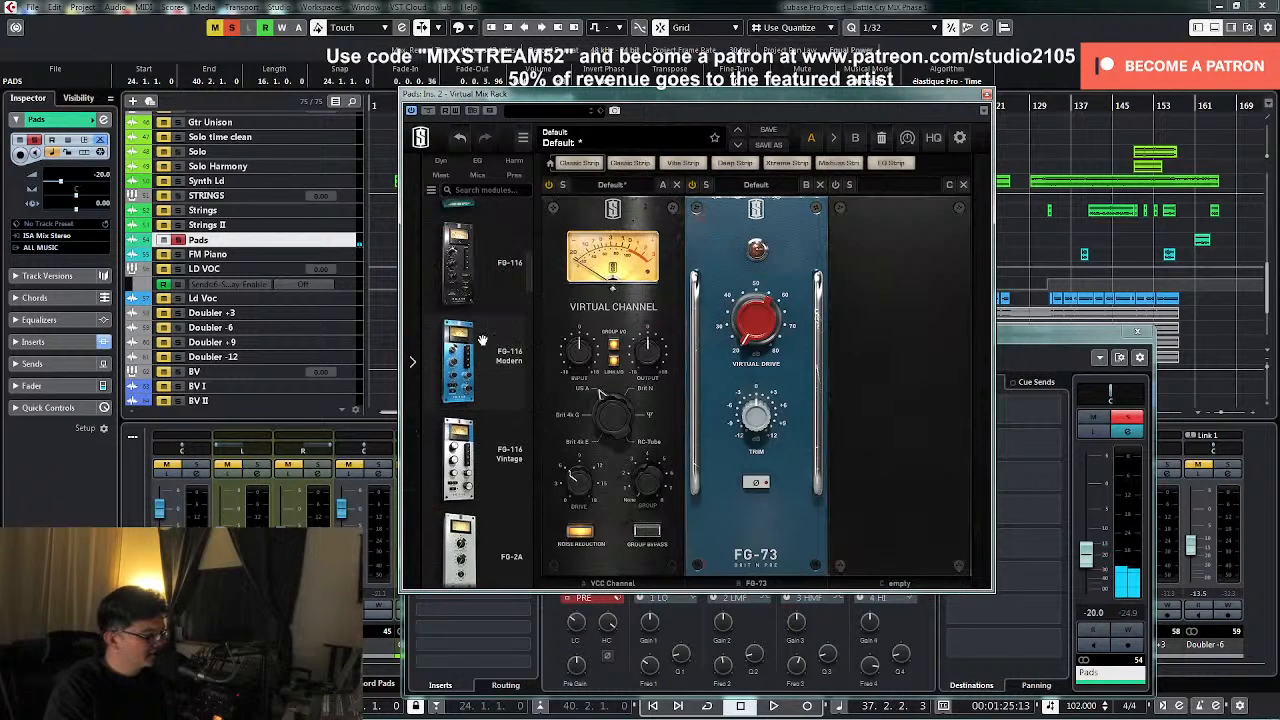
scroll(491, 340, up, 3)
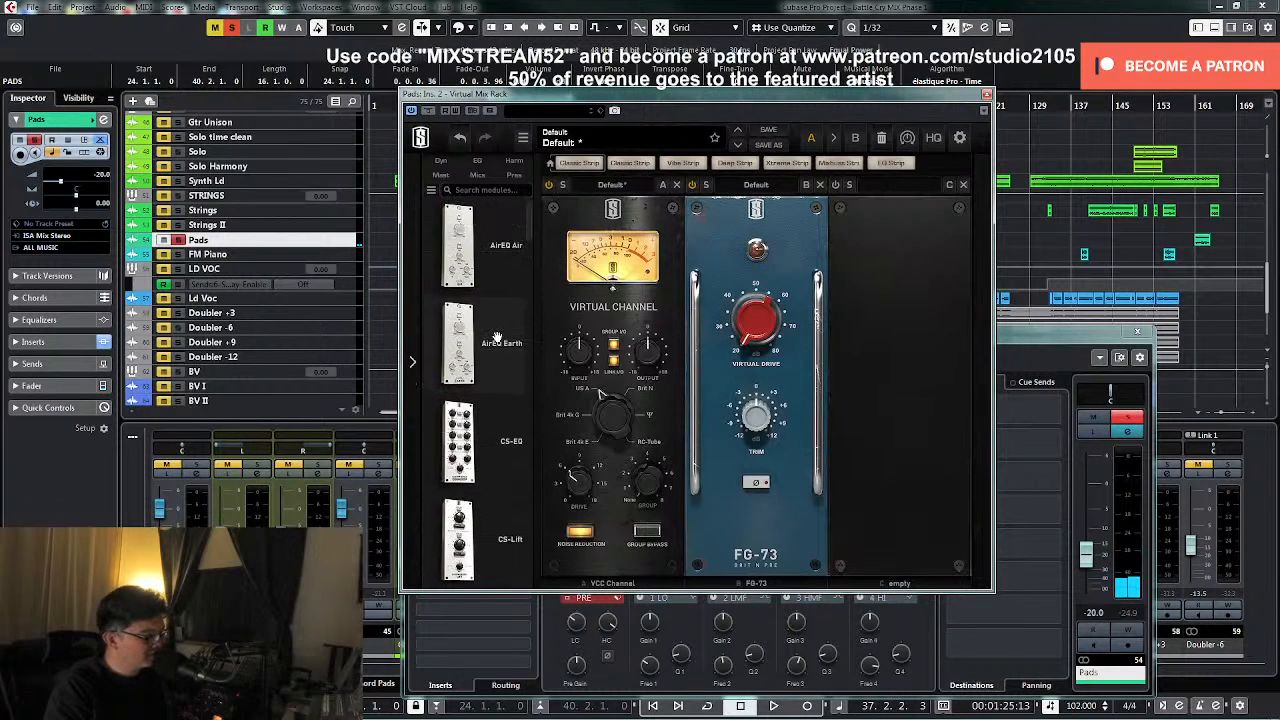
drag(491, 245, 879, 452)
key(space)
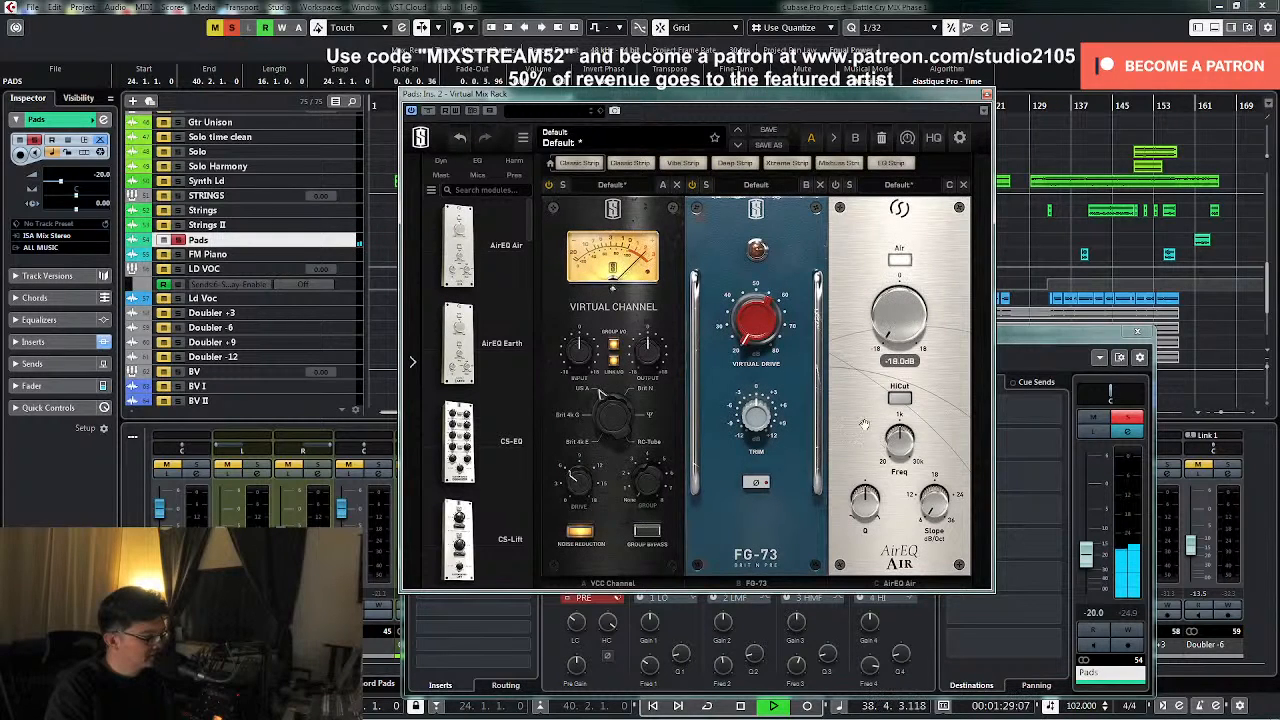
key(space)
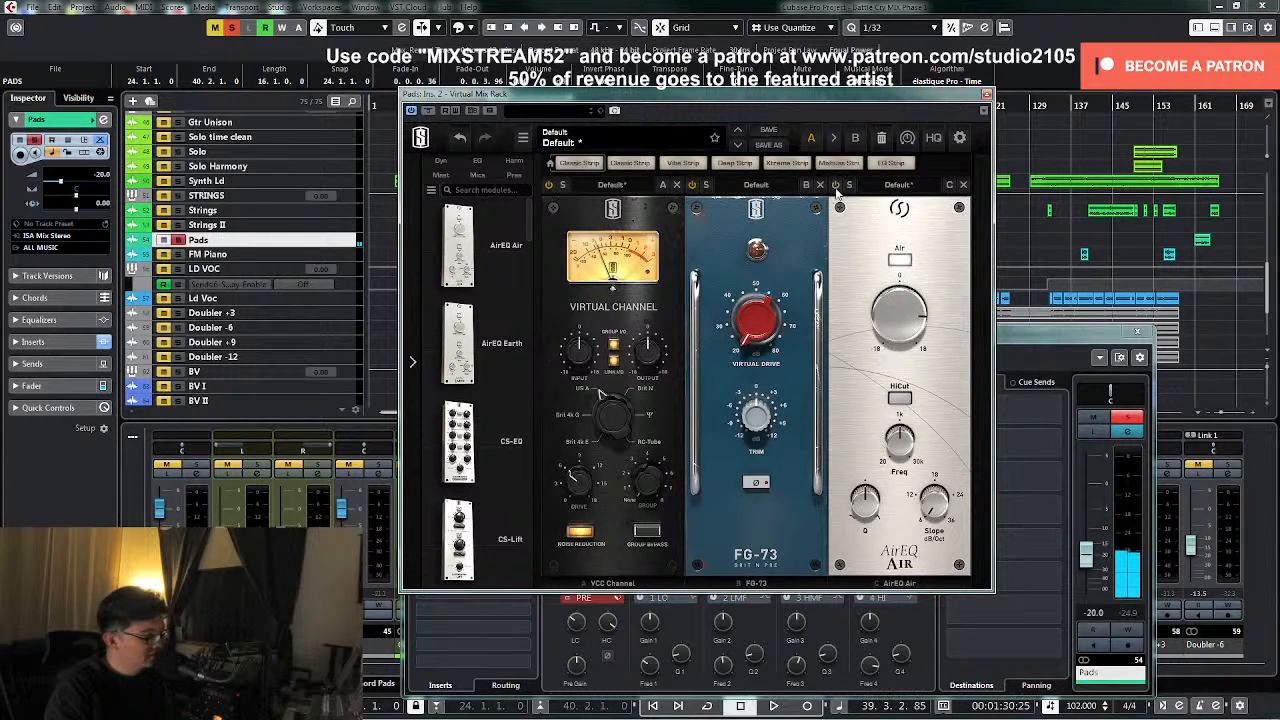
click(963, 185)
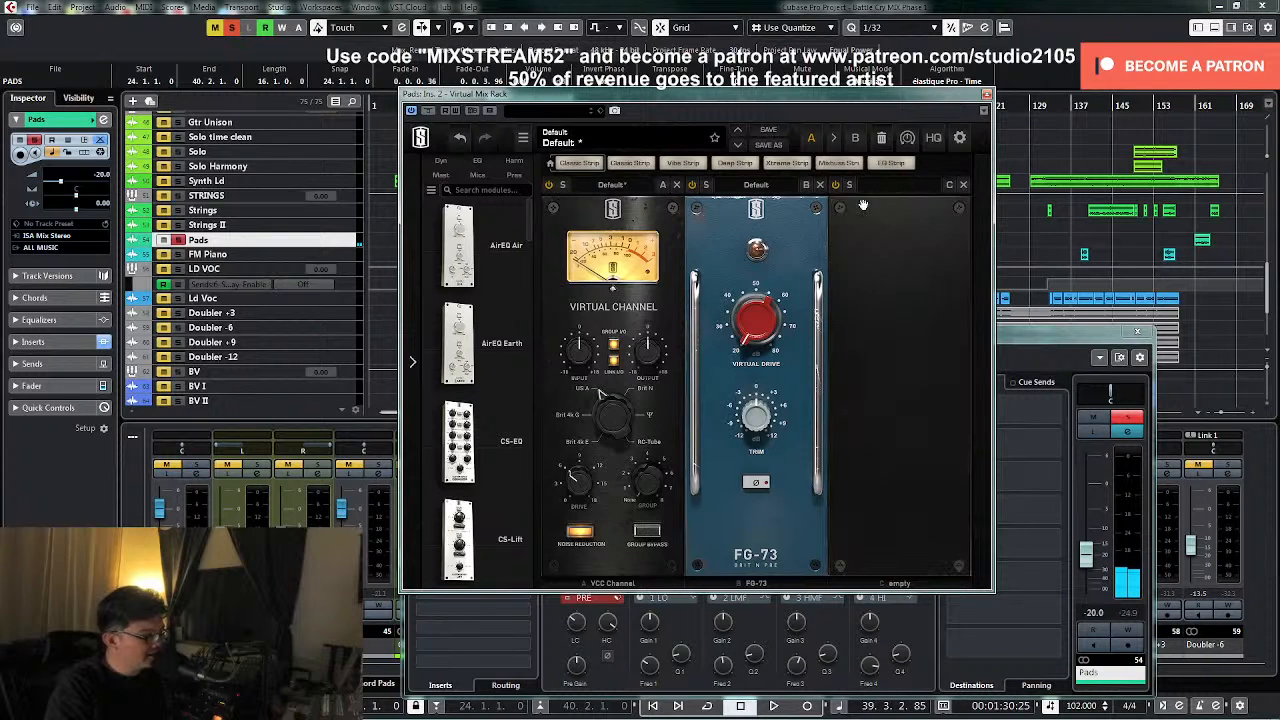
- Audition the FG-36A's Intensity in the third slot once more, remove the module, and close the Virtual Mix Rack
scroll(478, 440, down, 5)
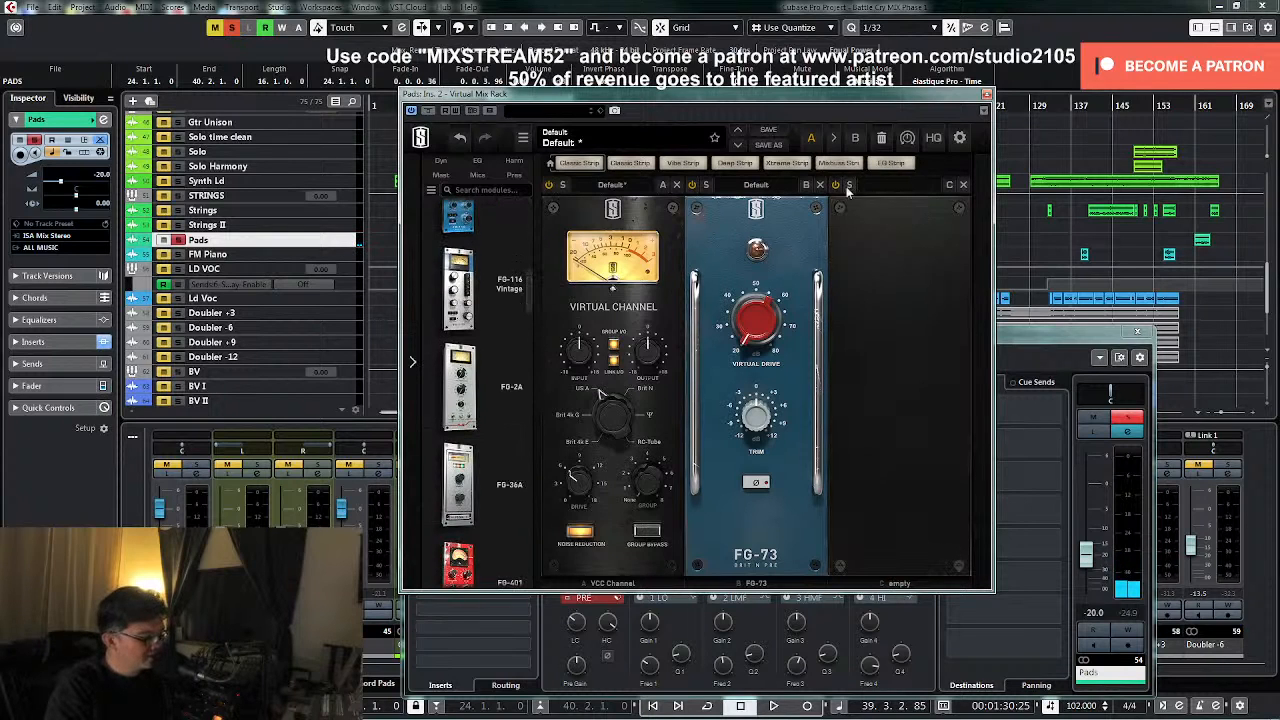
double_click(460, 484)
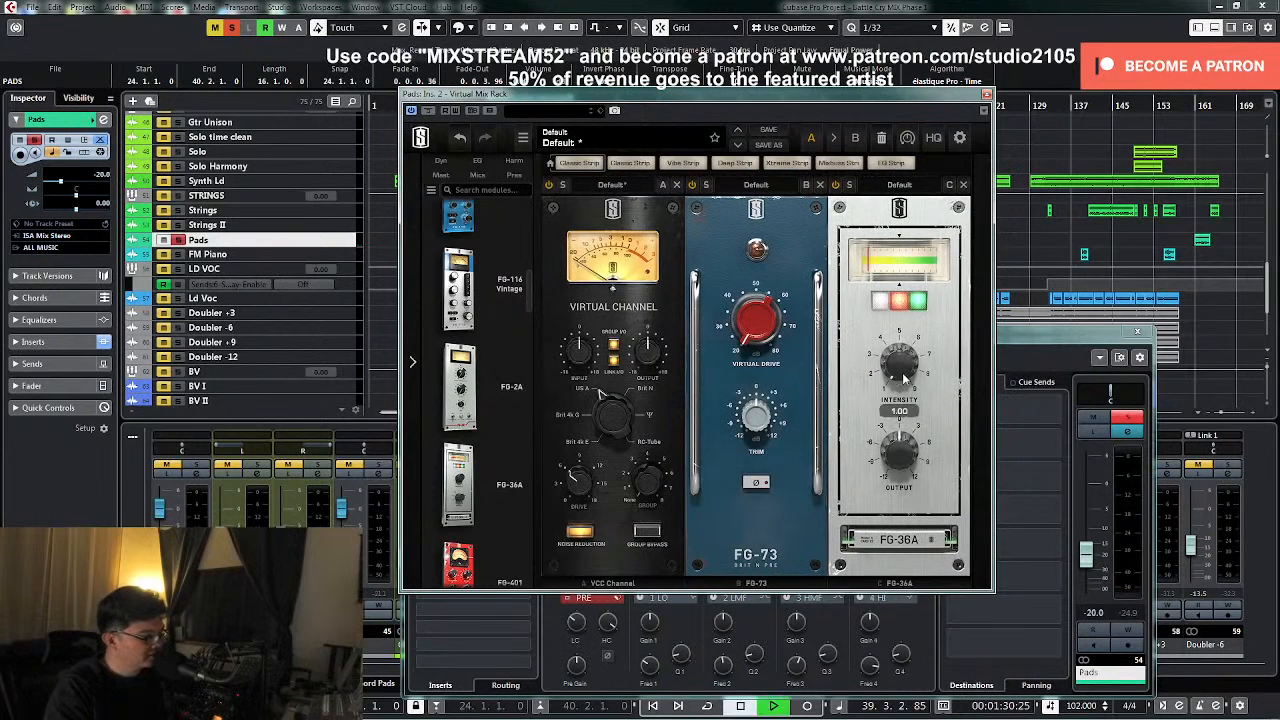
drag(900, 377, 897, 350)
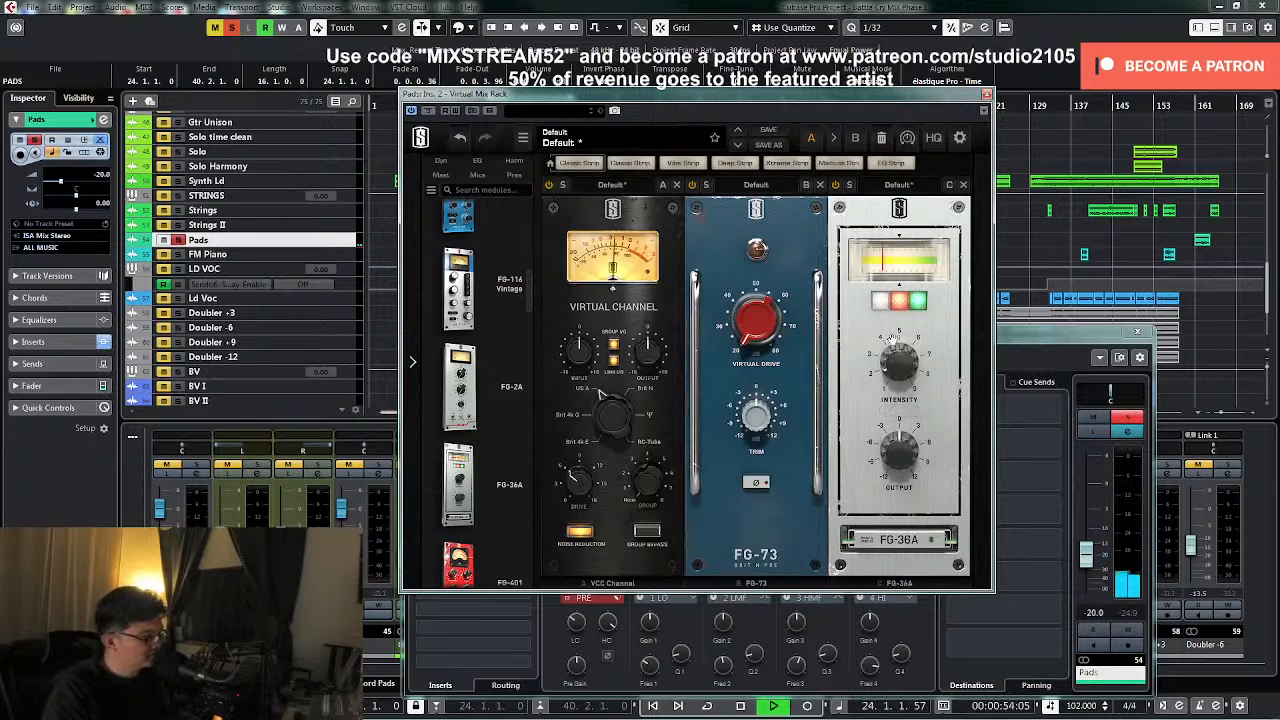
drag(900, 365, 864, 491)
key(space)
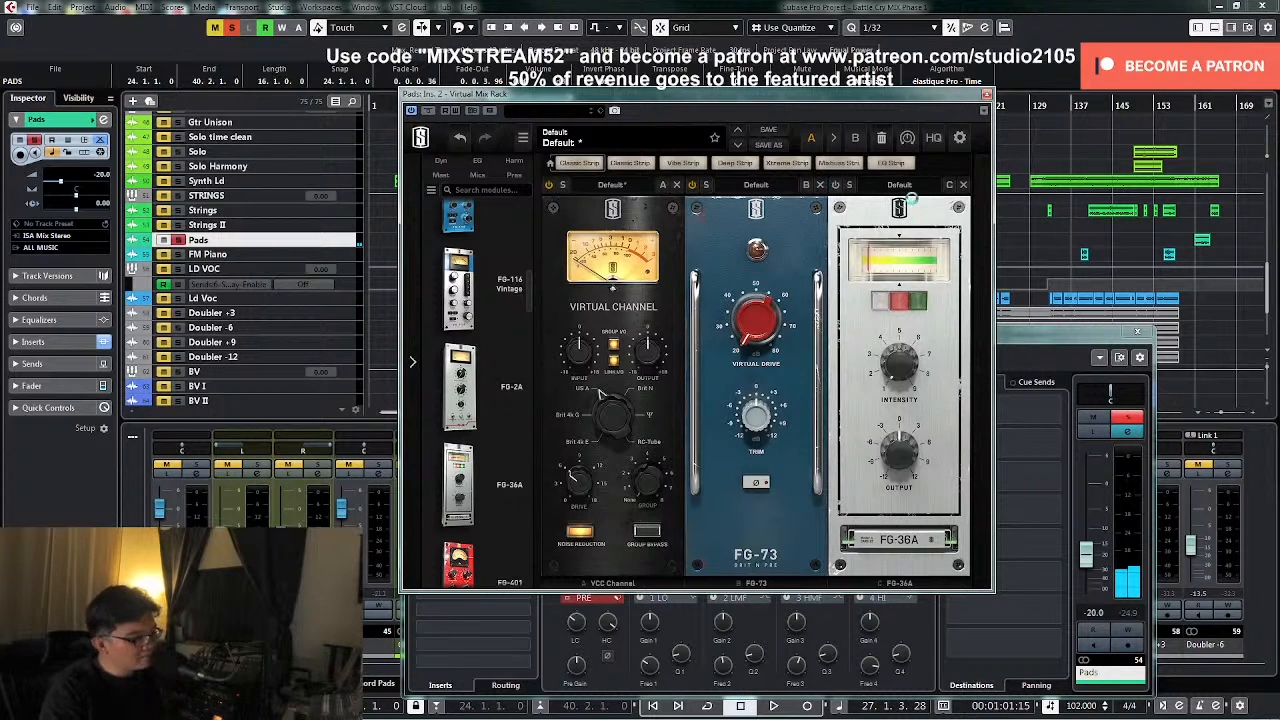
click(964, 186)
click(987, 94)
- Load Slate Digital's Fresh Air into Pads' fourth insert slot, between C4 Stereo and ValhallaSupermassive
drag(431, 526, 503, 466)
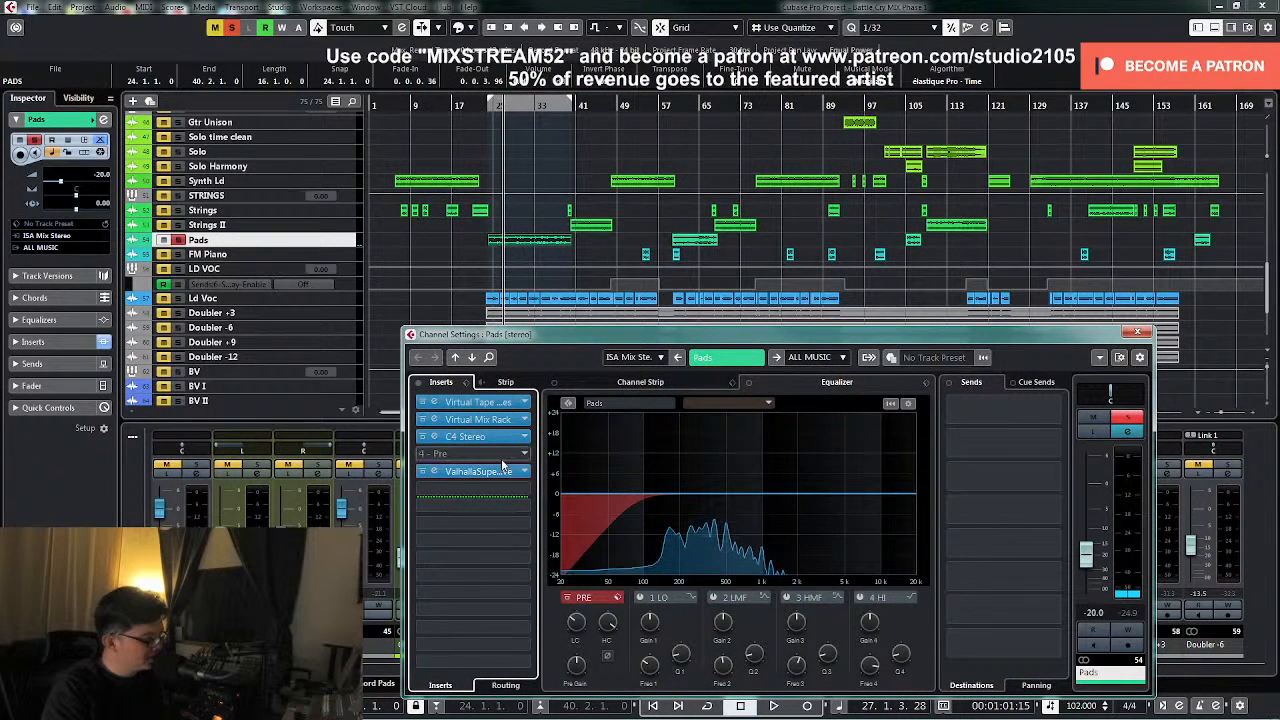
click(515, 453)
scroll(515, 530, down, 5)
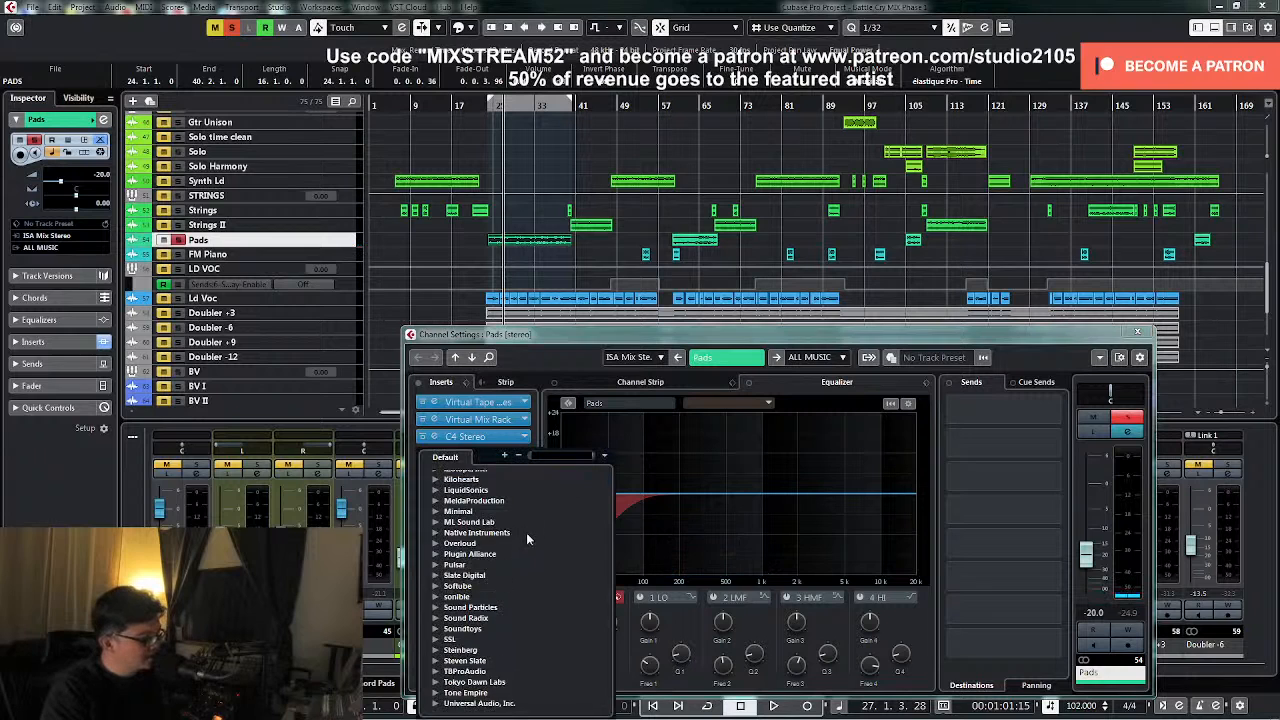
scroll(528, 533, down, 2)
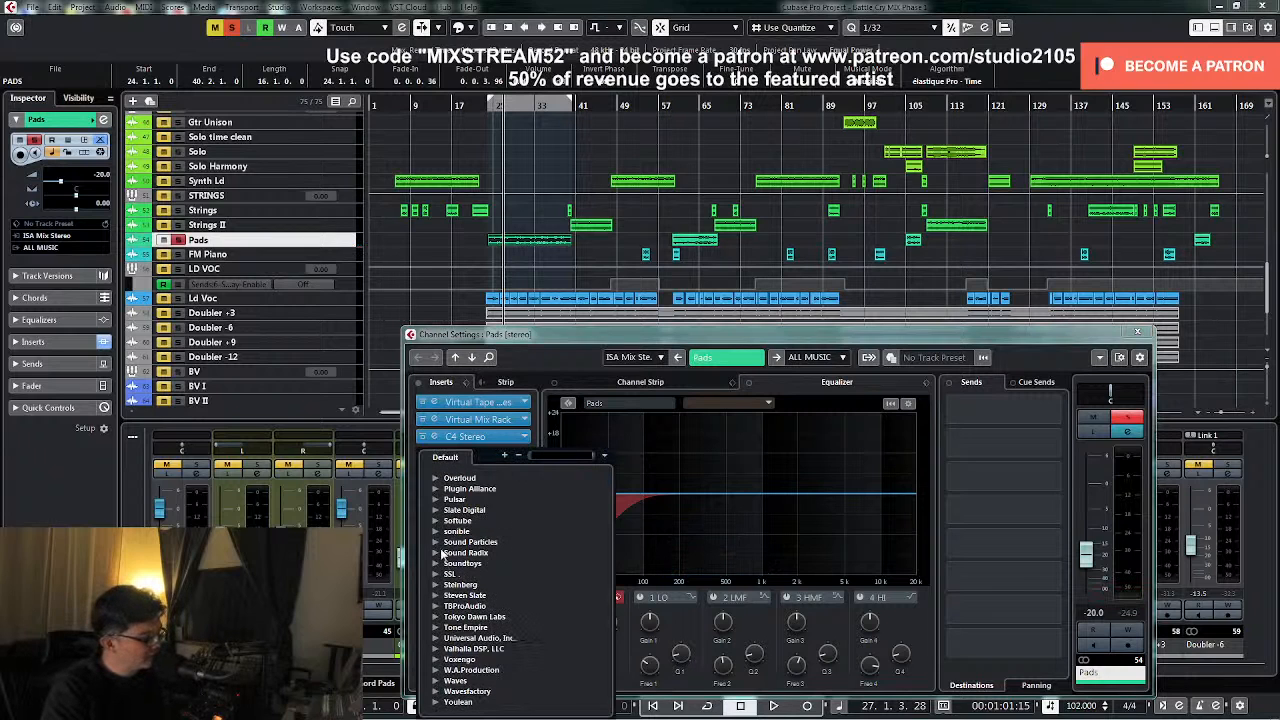
click(435, 511)
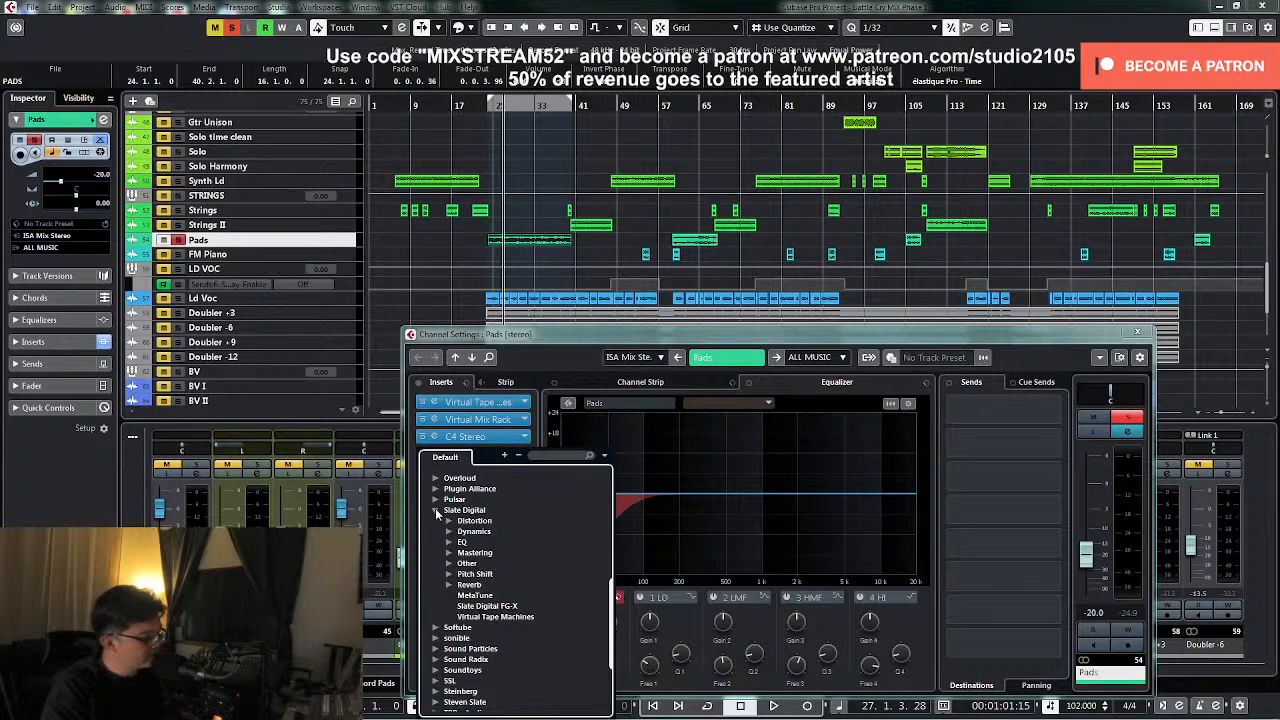
click(449, 564)
click(489, 575)
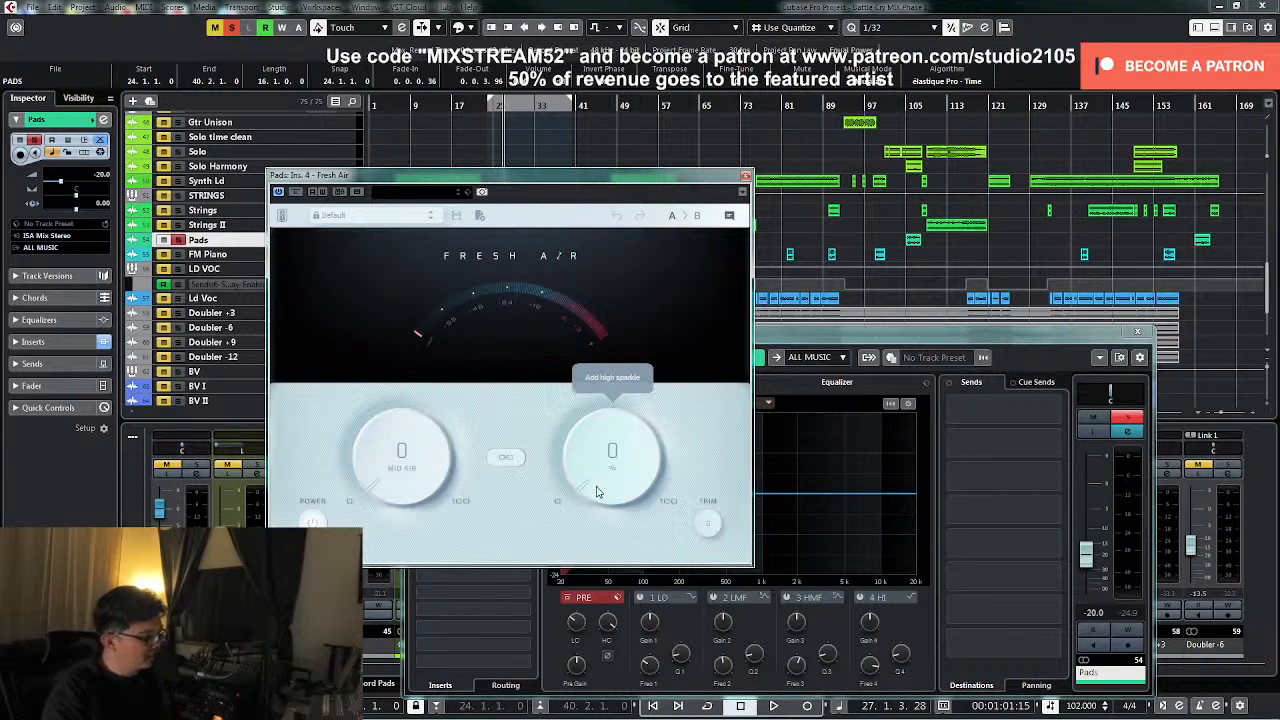
- Audition Fresh Air's High Air and Mid Air during playback, return both to 0, then switch the plug-in off and close it
key(space)
drag(591, 485, 600, 222)
drag(600, 197, 531, 533)
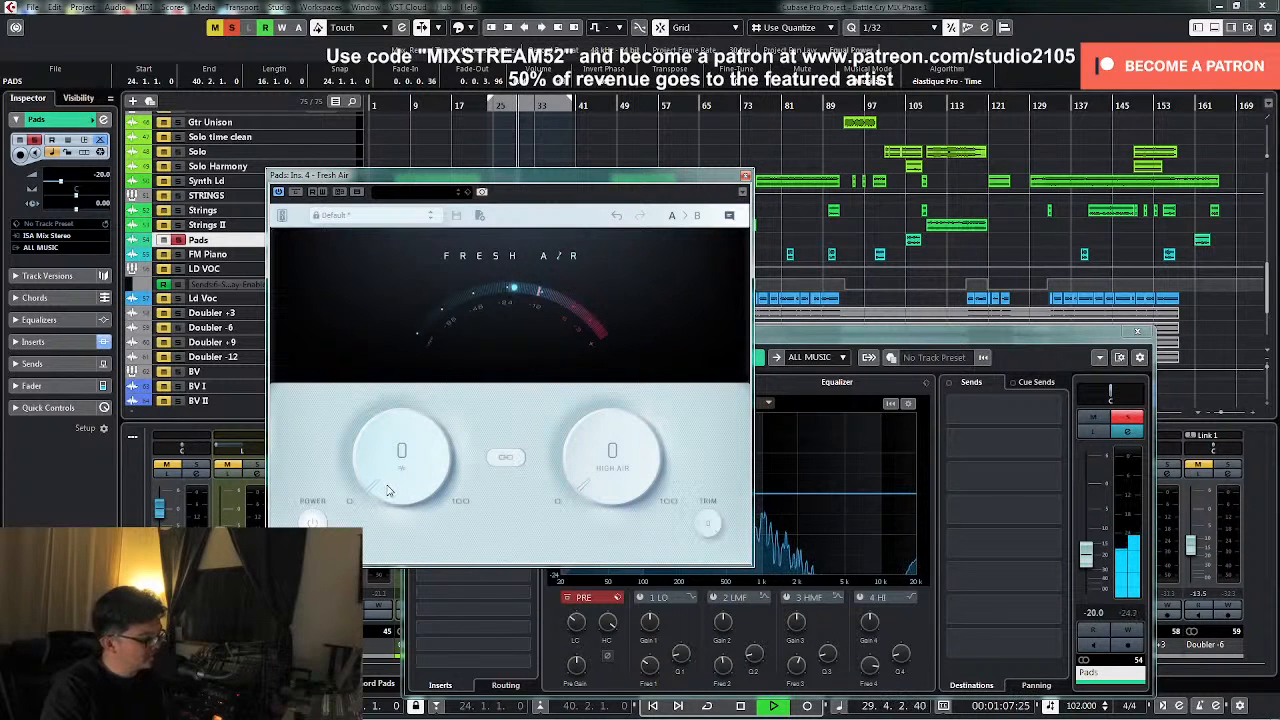
drag(390, 485, 363, 515)
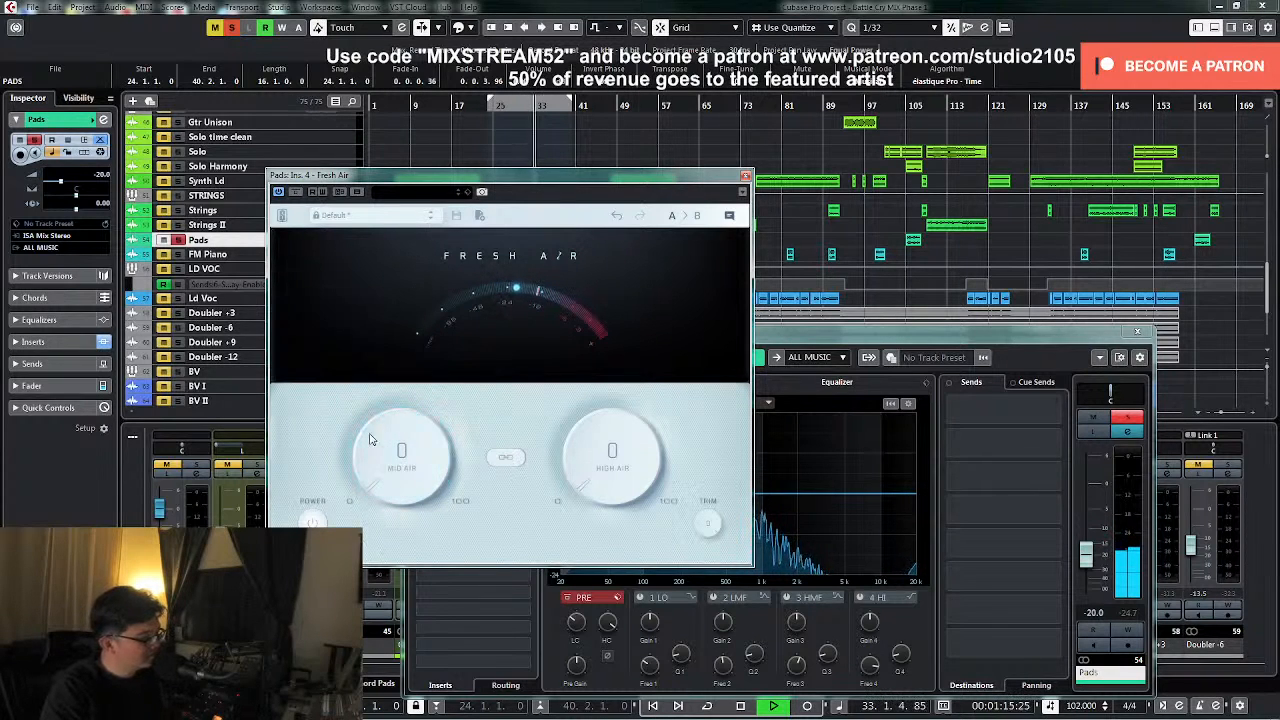
key(space)
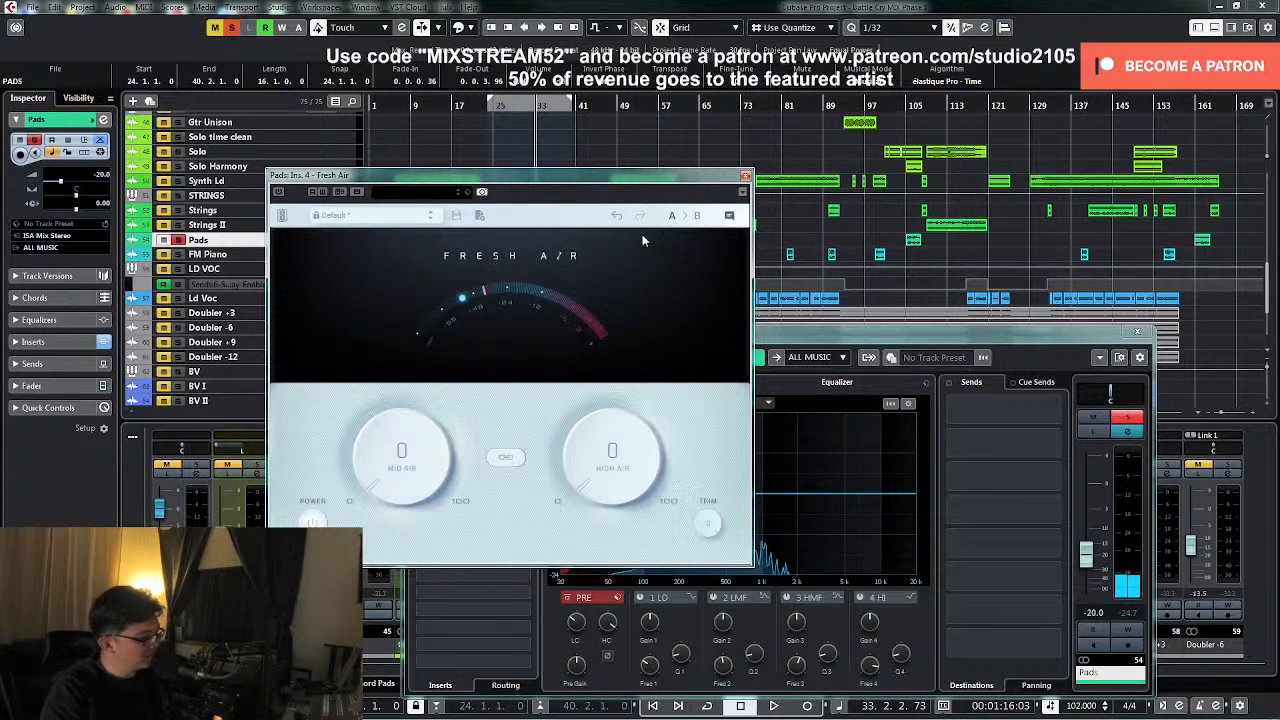
click(745, 177)
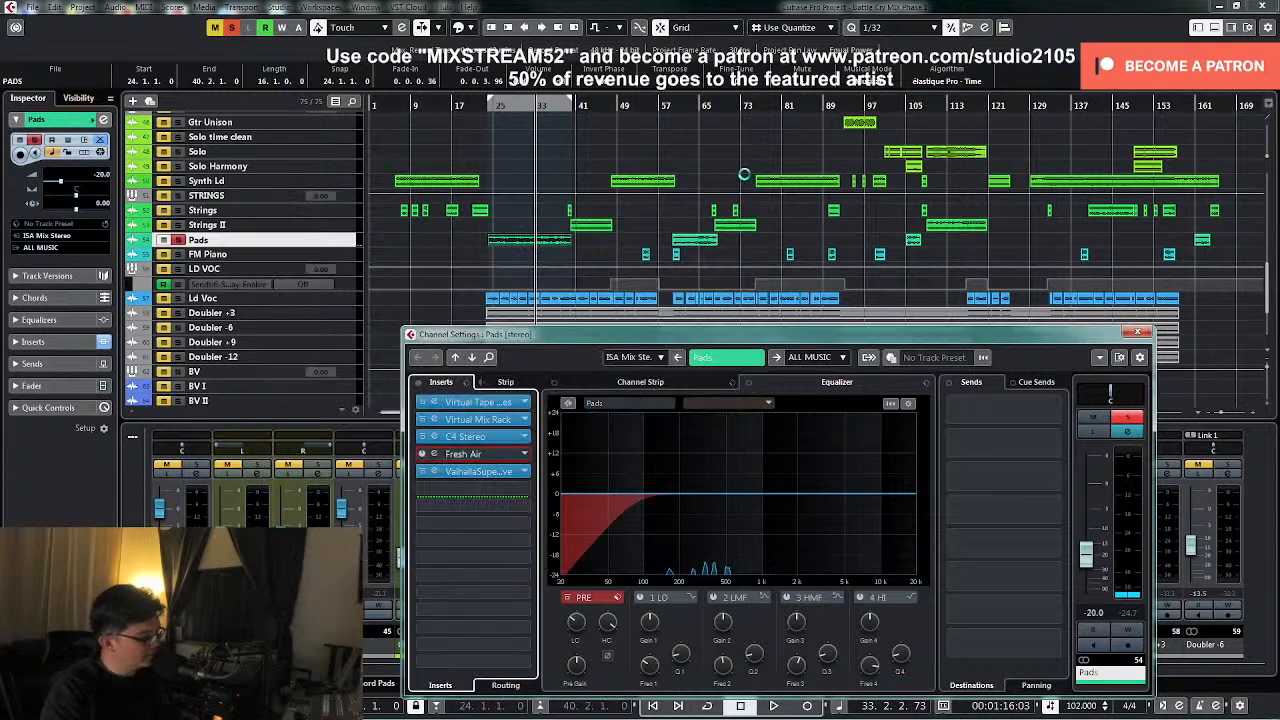
- Bypass ValhallaSupermassive, recheck Fresh Air's High Air and Mid Air on Pads, return both to 0, and switch Fresh Air off
click(472, 472)
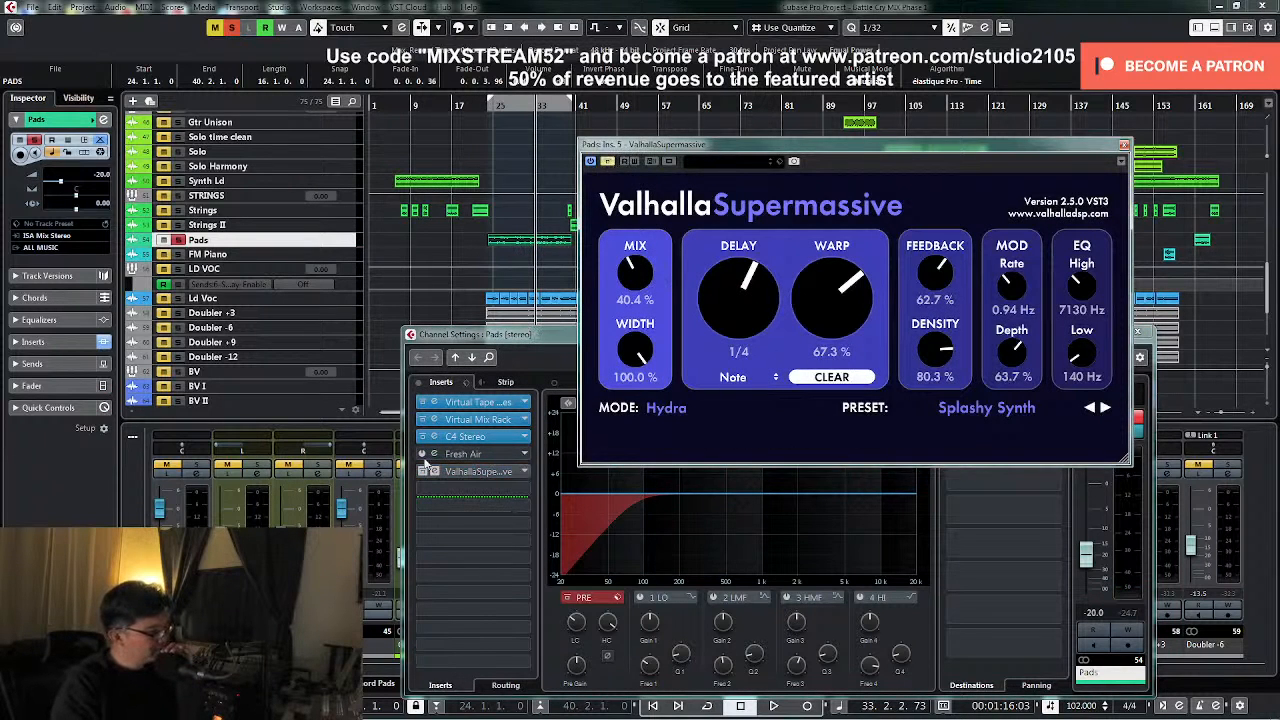
click(480, 455)
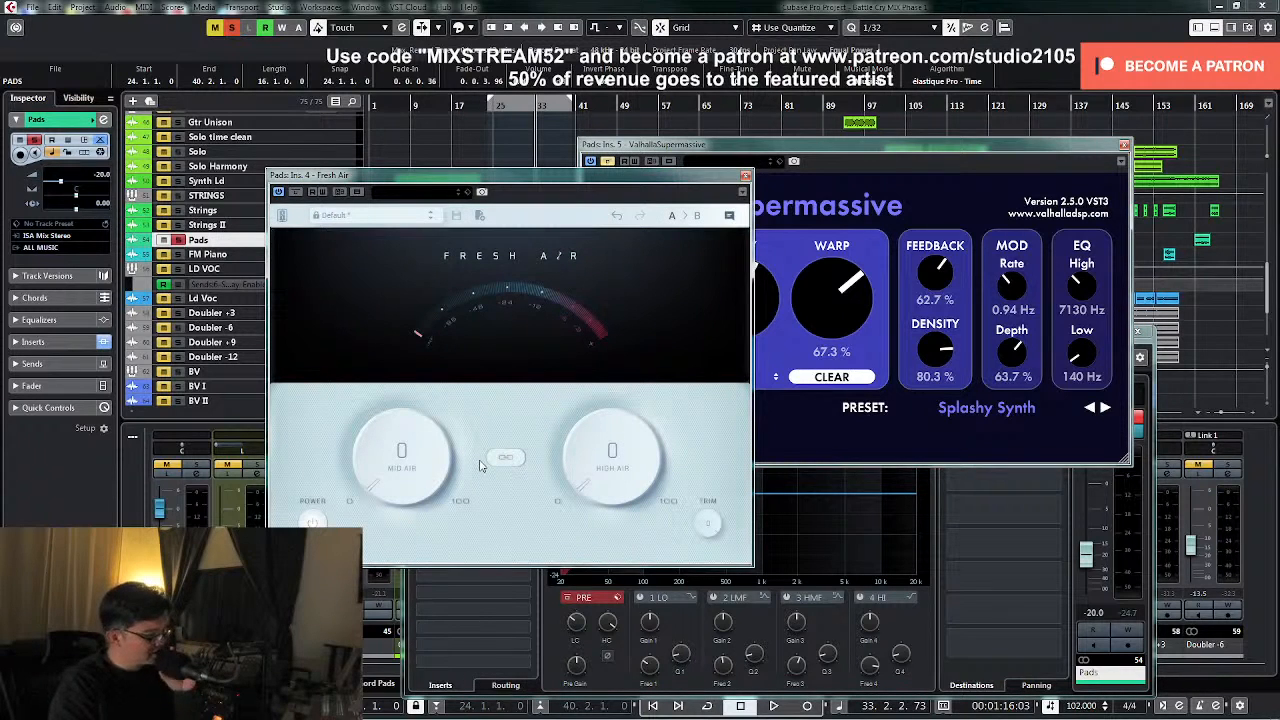
key(space)
drag(596, 475, 526, 508)
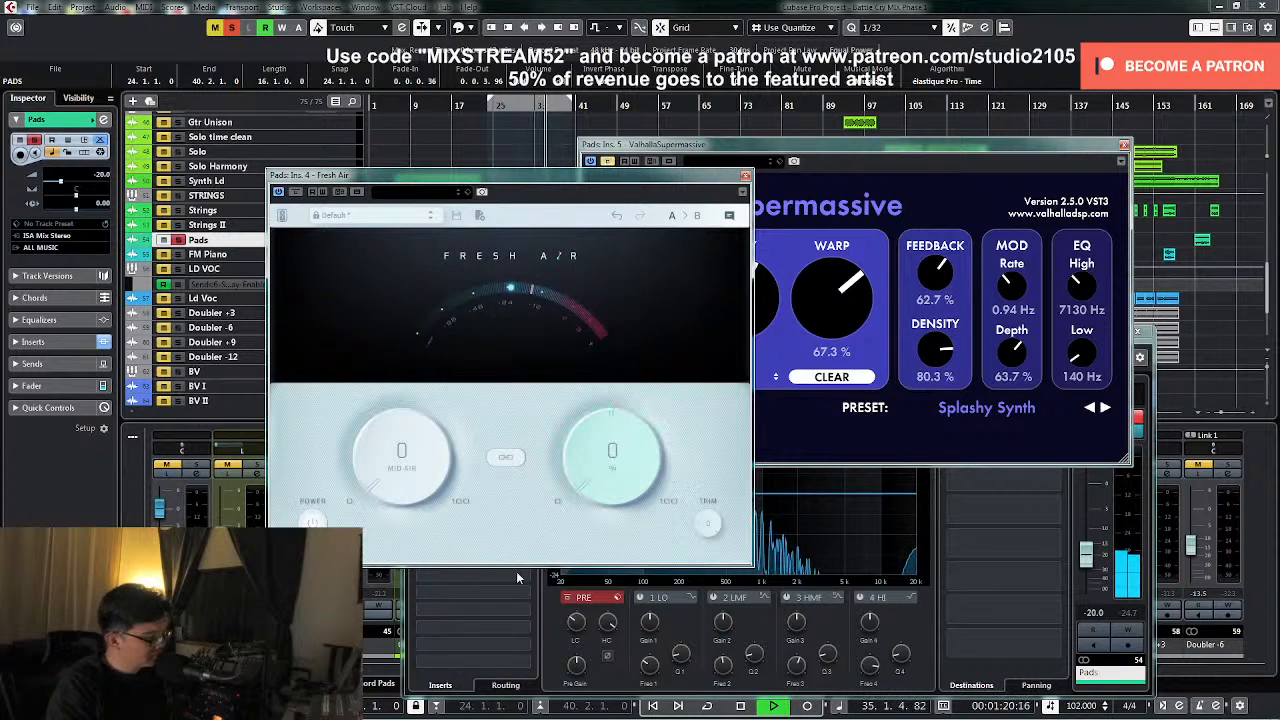
drag(422, 484, 378, 641)
key(space)
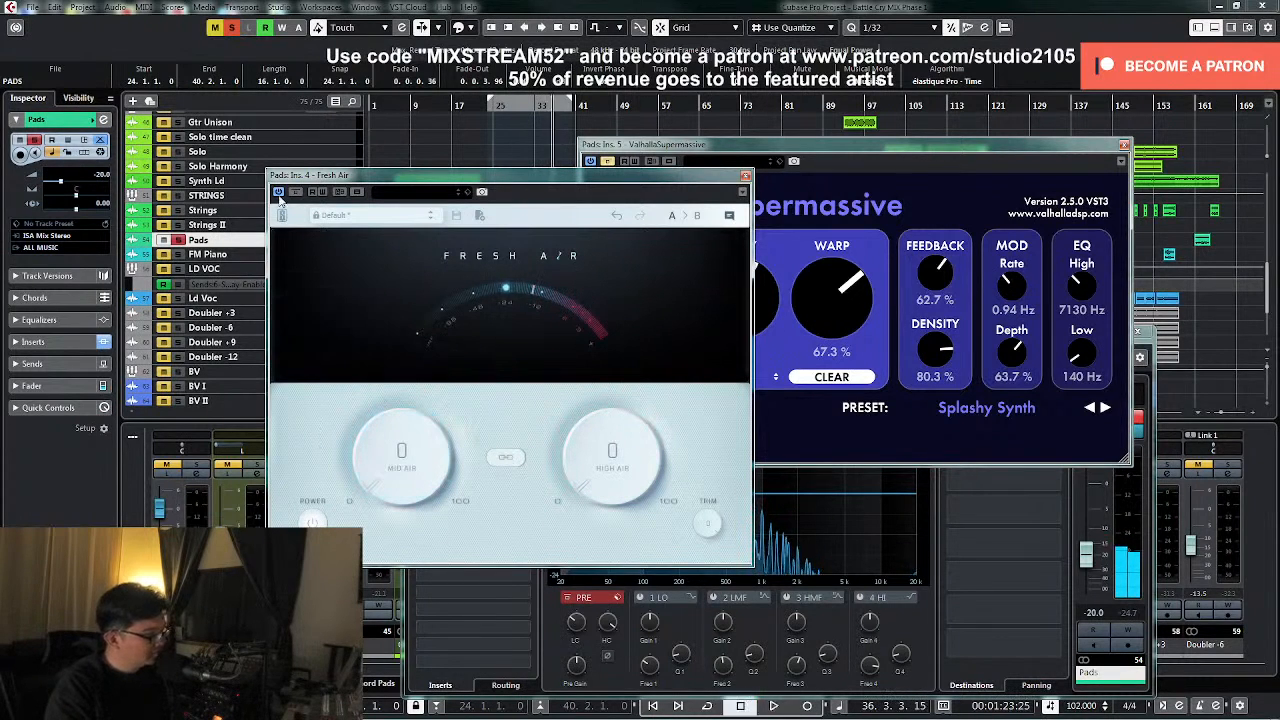
click(745, 175)
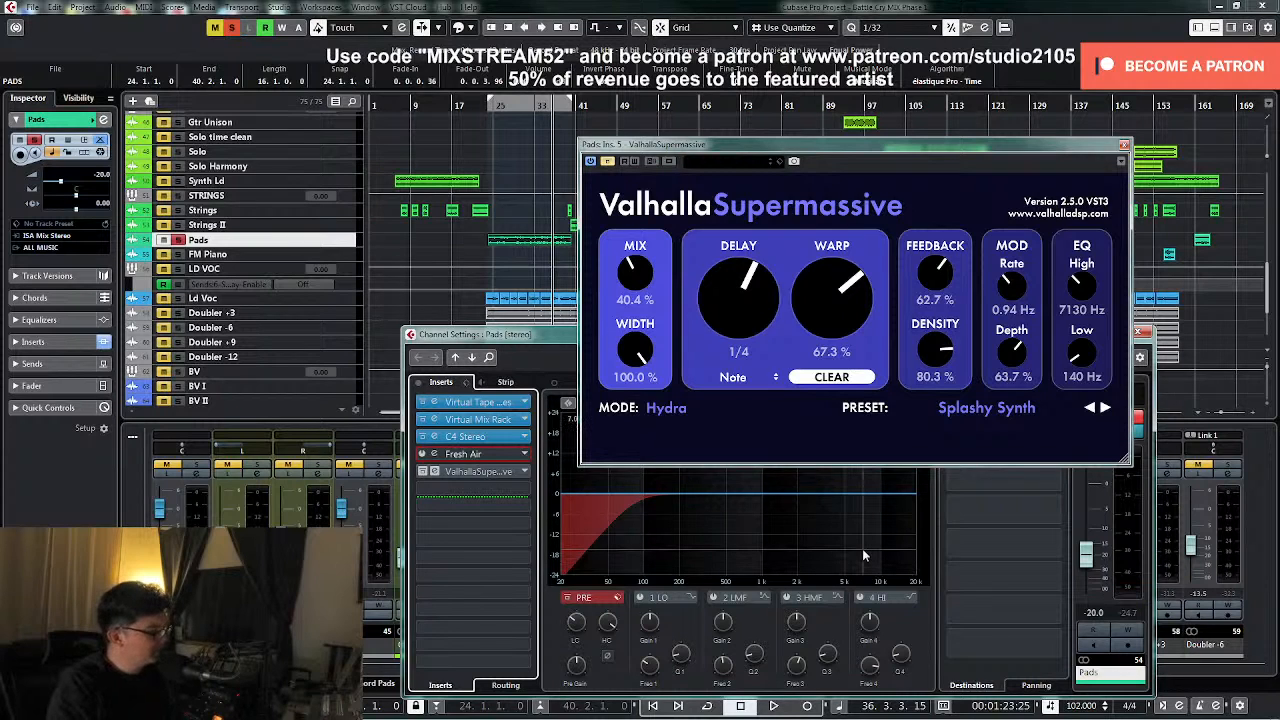
- Replace Fresh Air in Pads' fourth insert slot with Tone Empire's NeuralQV2
click(524, 455)
scroll(500, 608, down, 5)
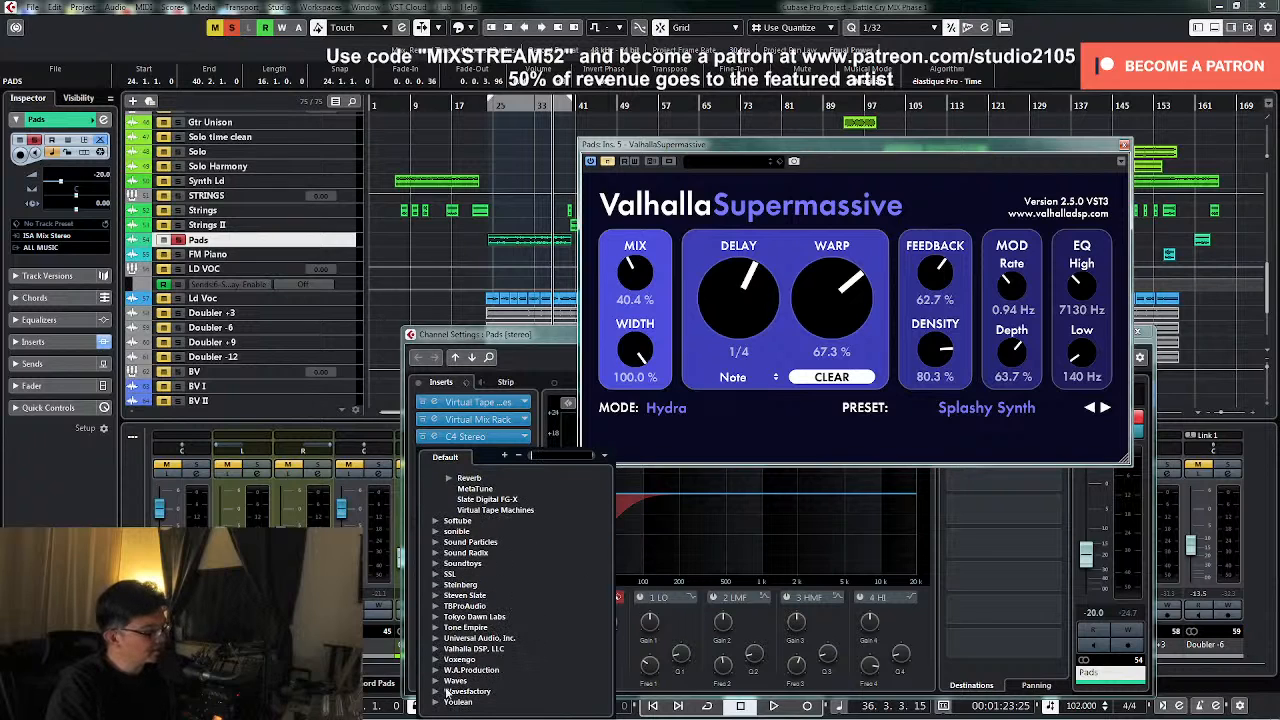
click(437, 627)
click(448, 627)
scroll(511, 608, down, 1)
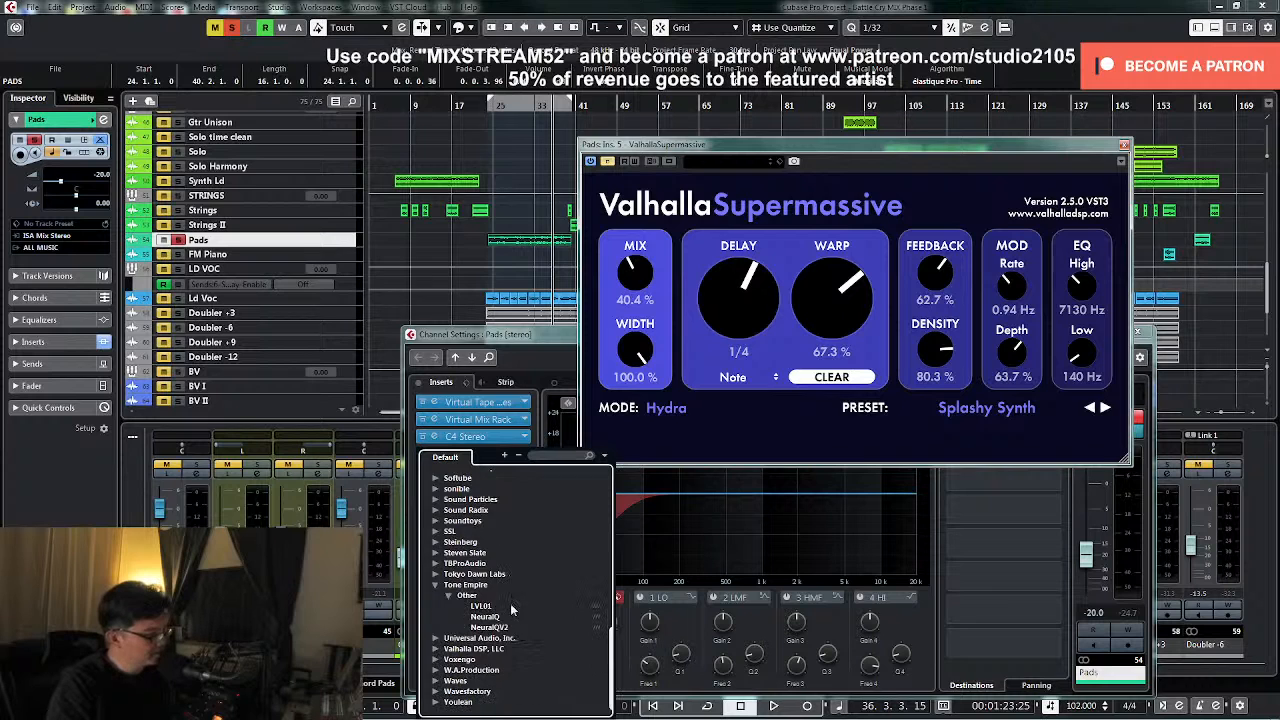
click(503, 628)
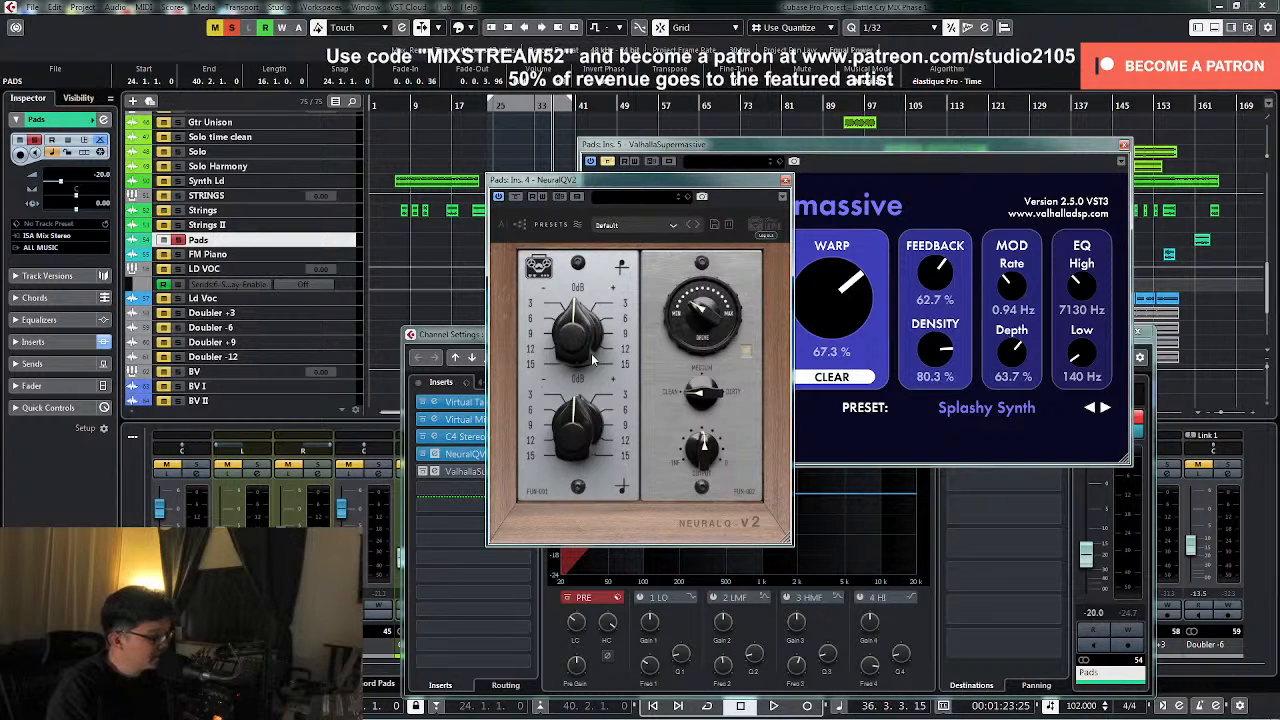
- Audition NeuralQV2 on Pads with the upper EQ knob and the drive turned up, then switch the plug-in off and close it
key(space)
drag(594, 362, 600, 258)
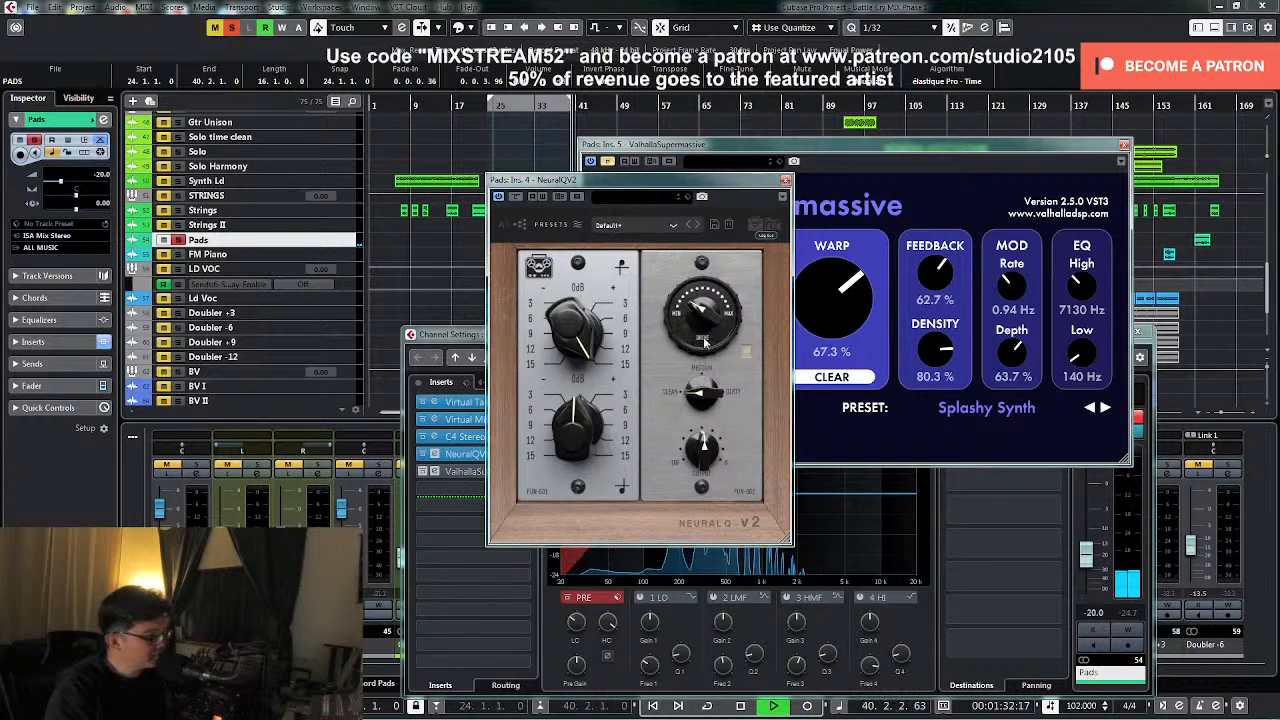
drag(697, 342, 700, 258)
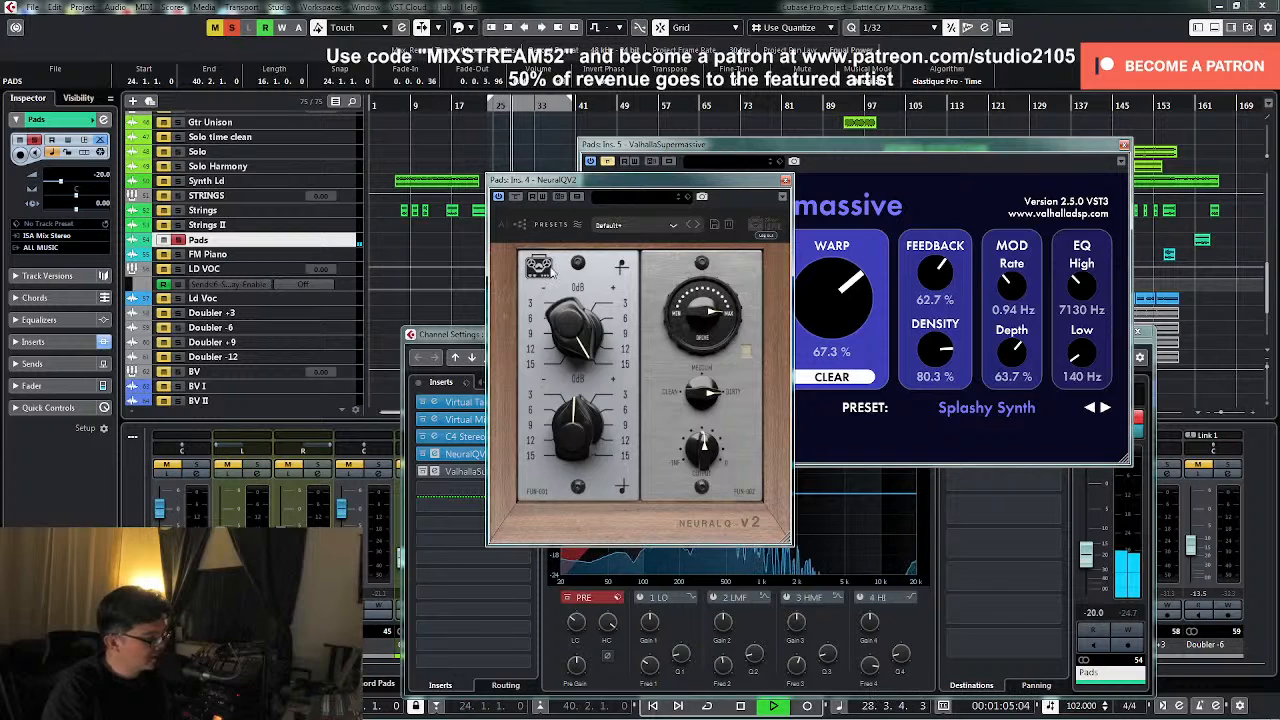
key(space)
click(499, 197)
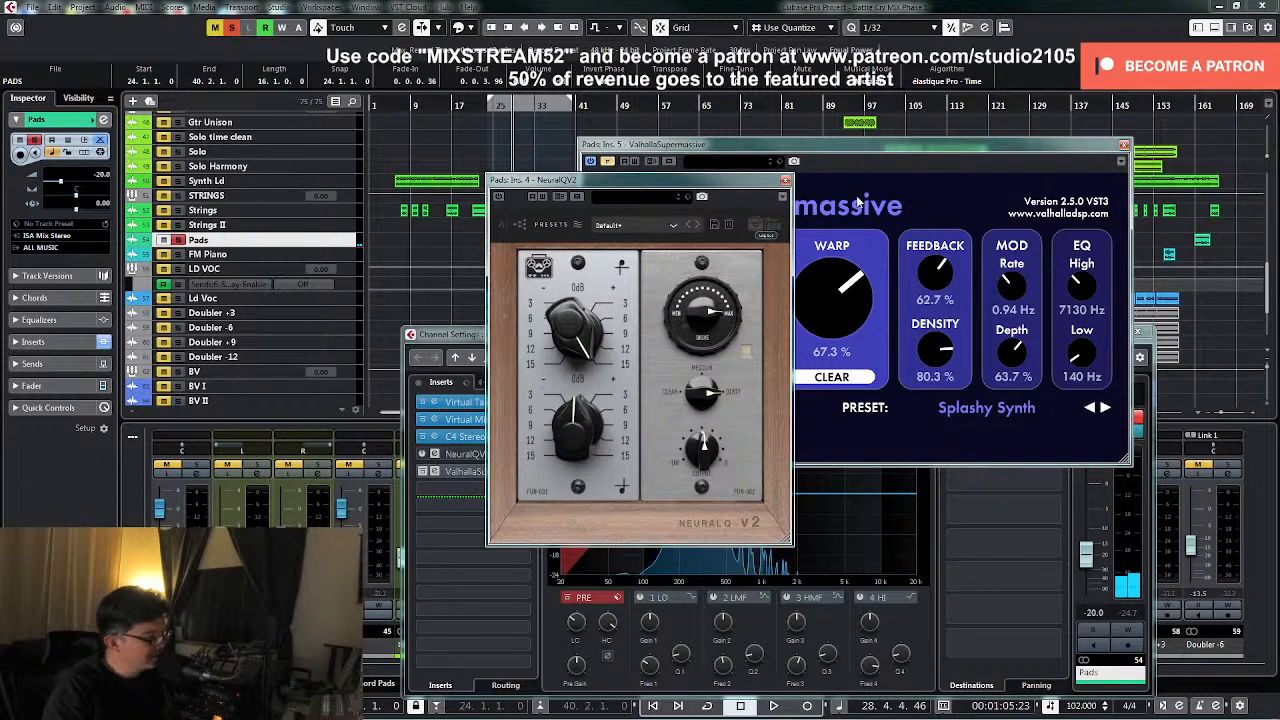
click(785, 182)
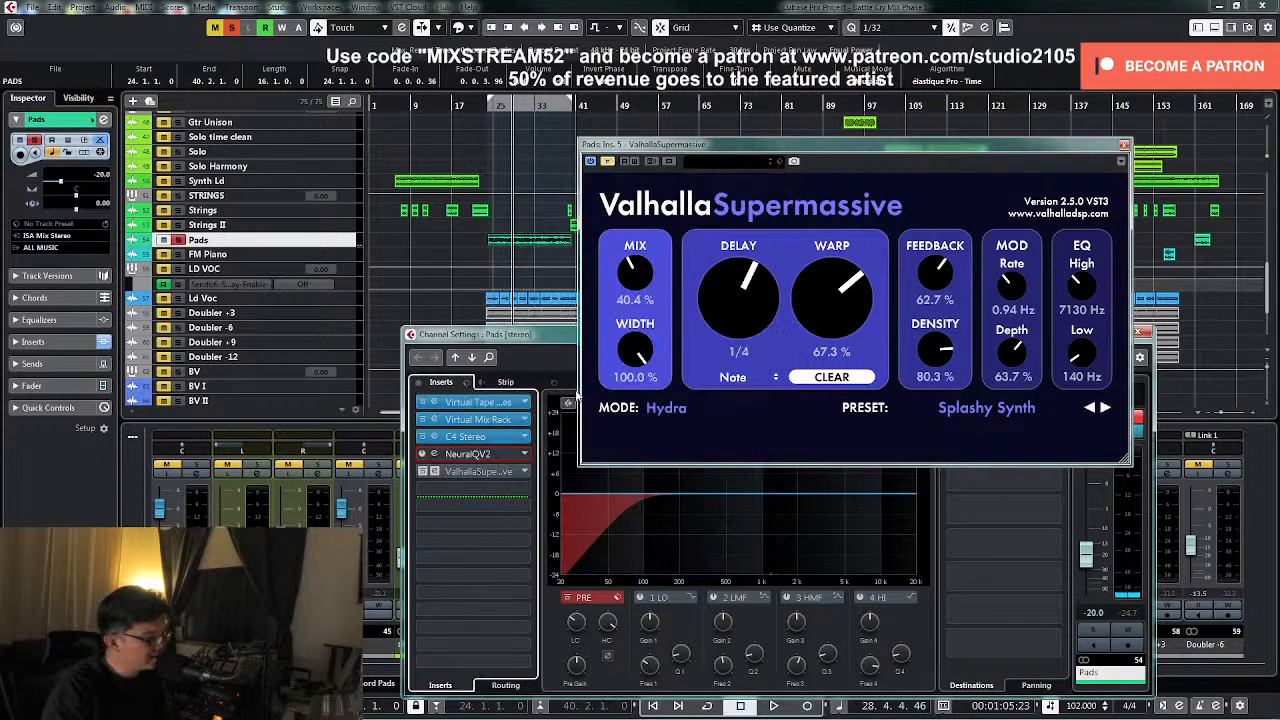
- Replace NeuralQV2 in Pads' fourth insert slot with Plugin Alliance's Black Box Analog Design HG-2
click(526, 455)
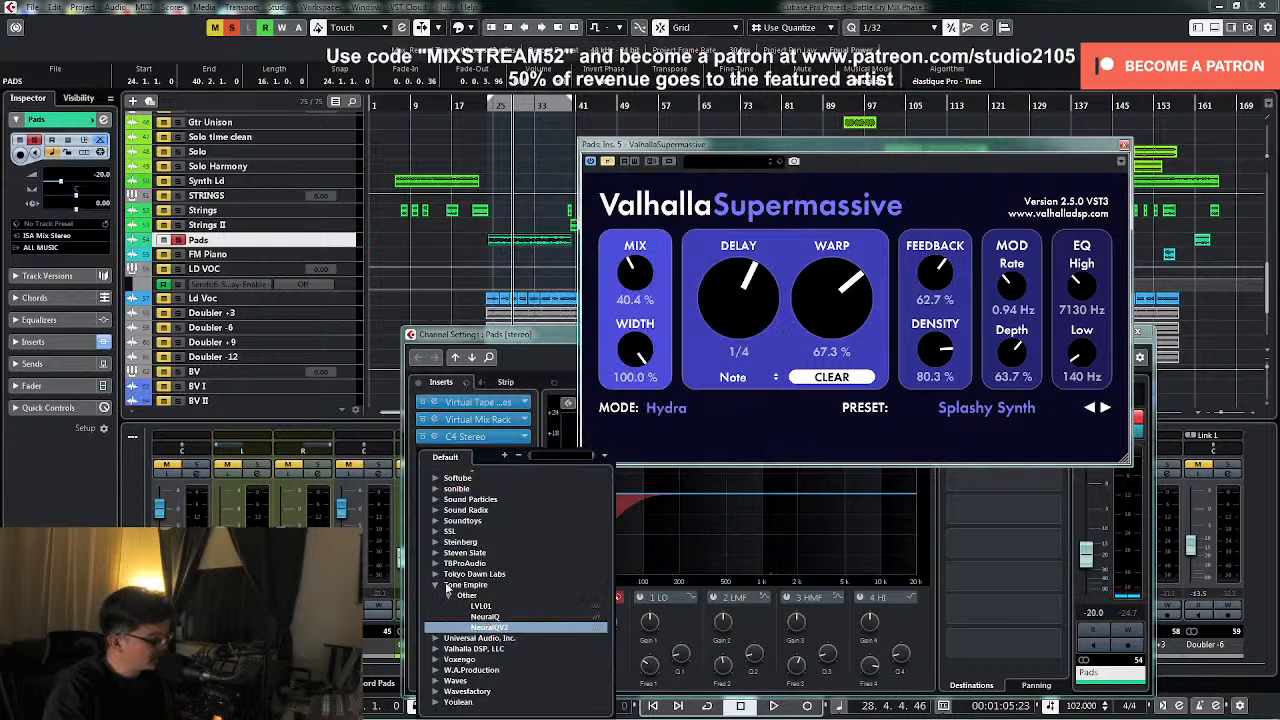
click(436, 585)
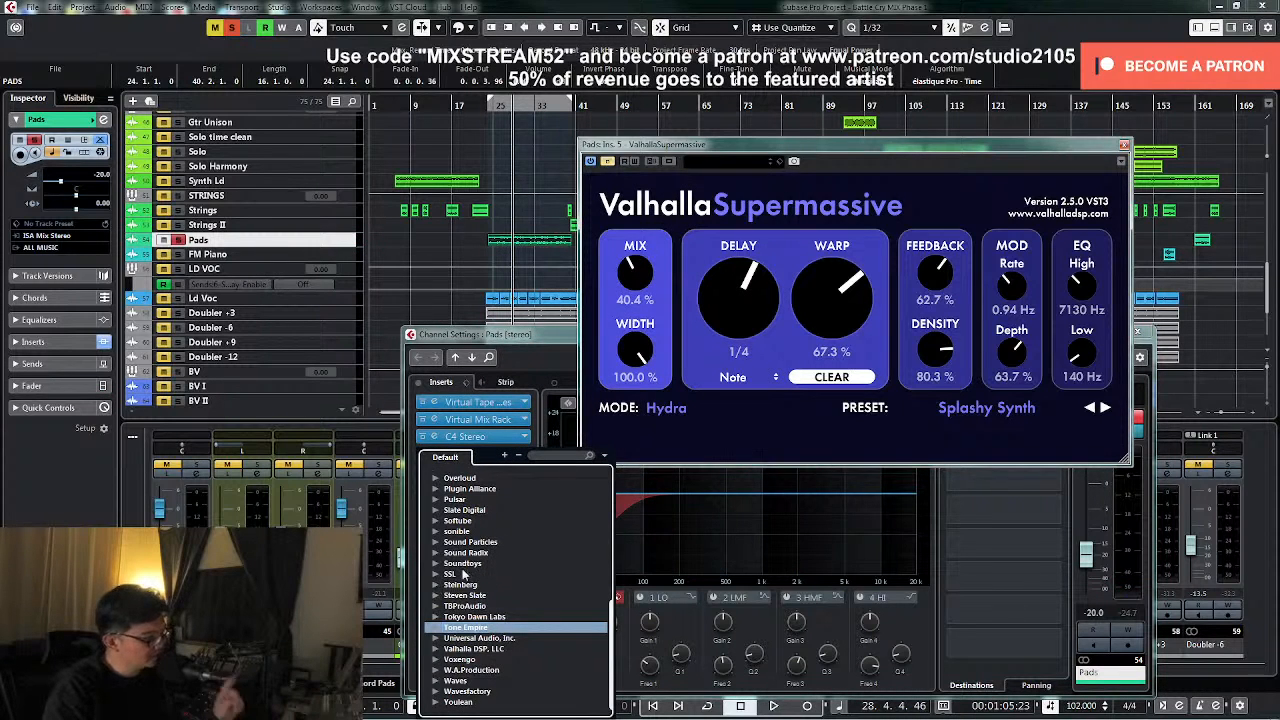
click(435, 489)
click(449, 531)
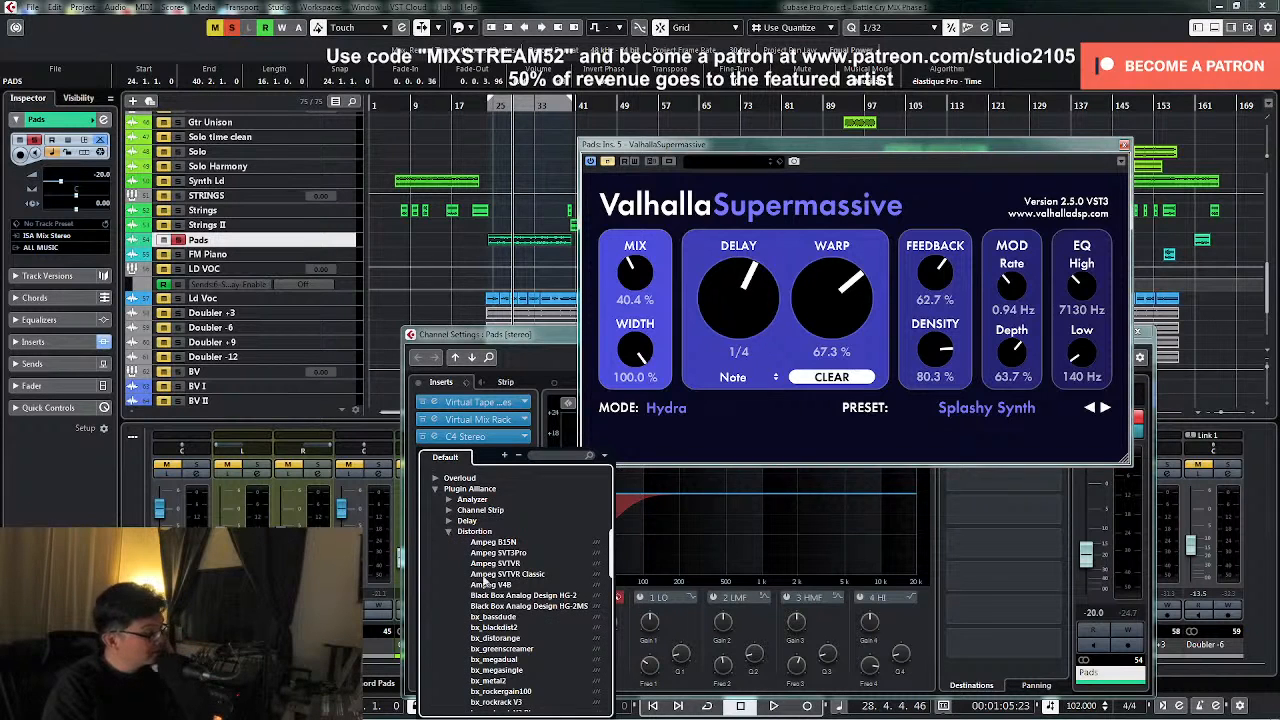
scroll(520, 567, down, 2)
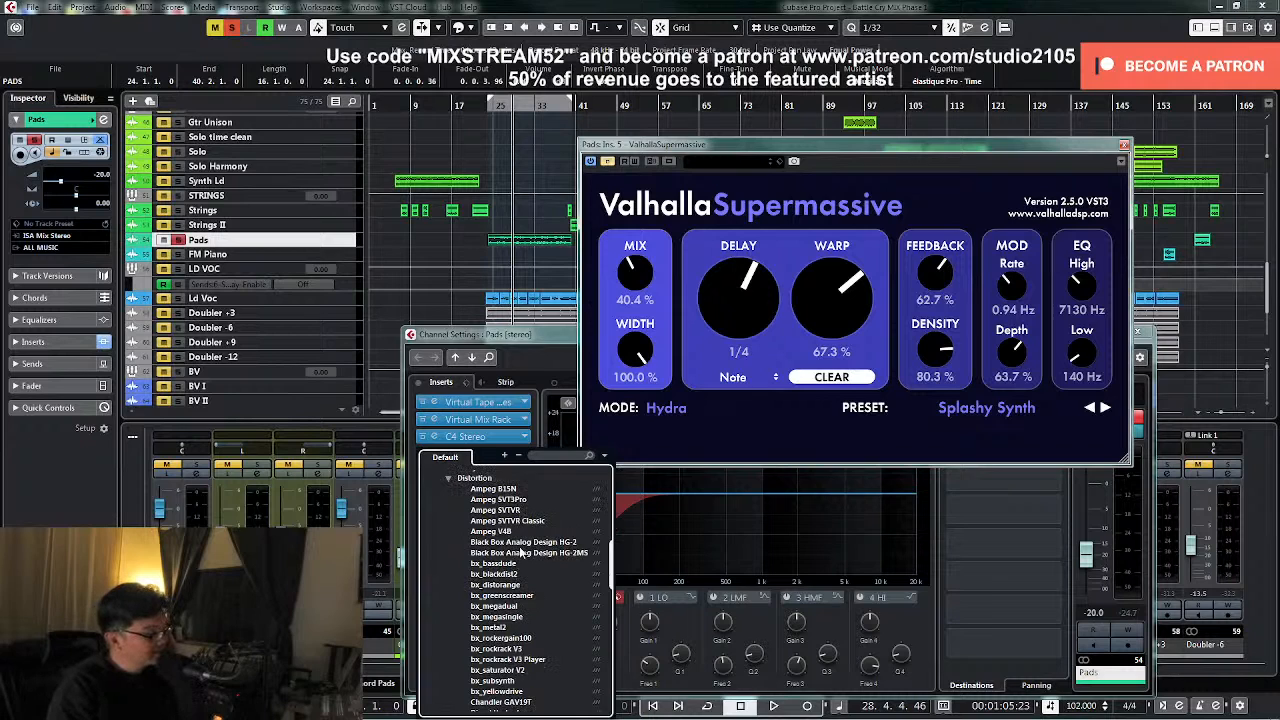
click(521, 552)
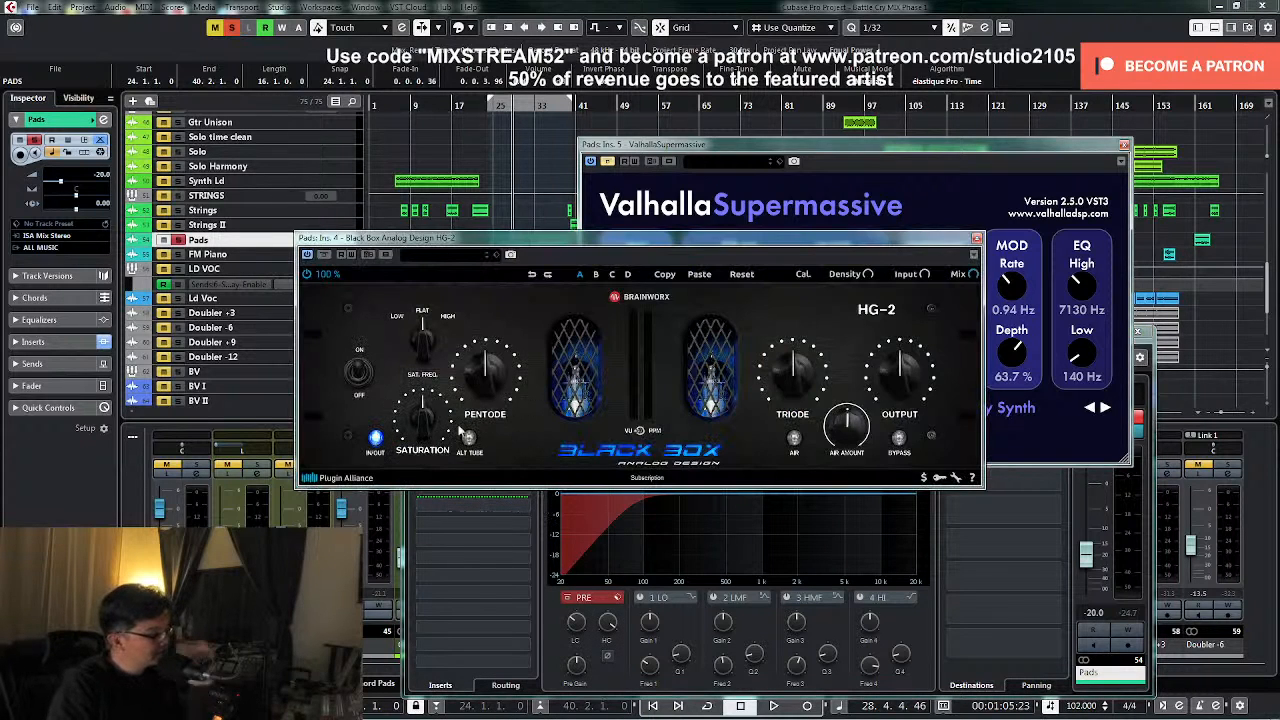
- Audition HG-2 on Pads with Air, Triode and Saturation at 100%, saturation frequency at High, and Output lowered to about 36%
key(space)
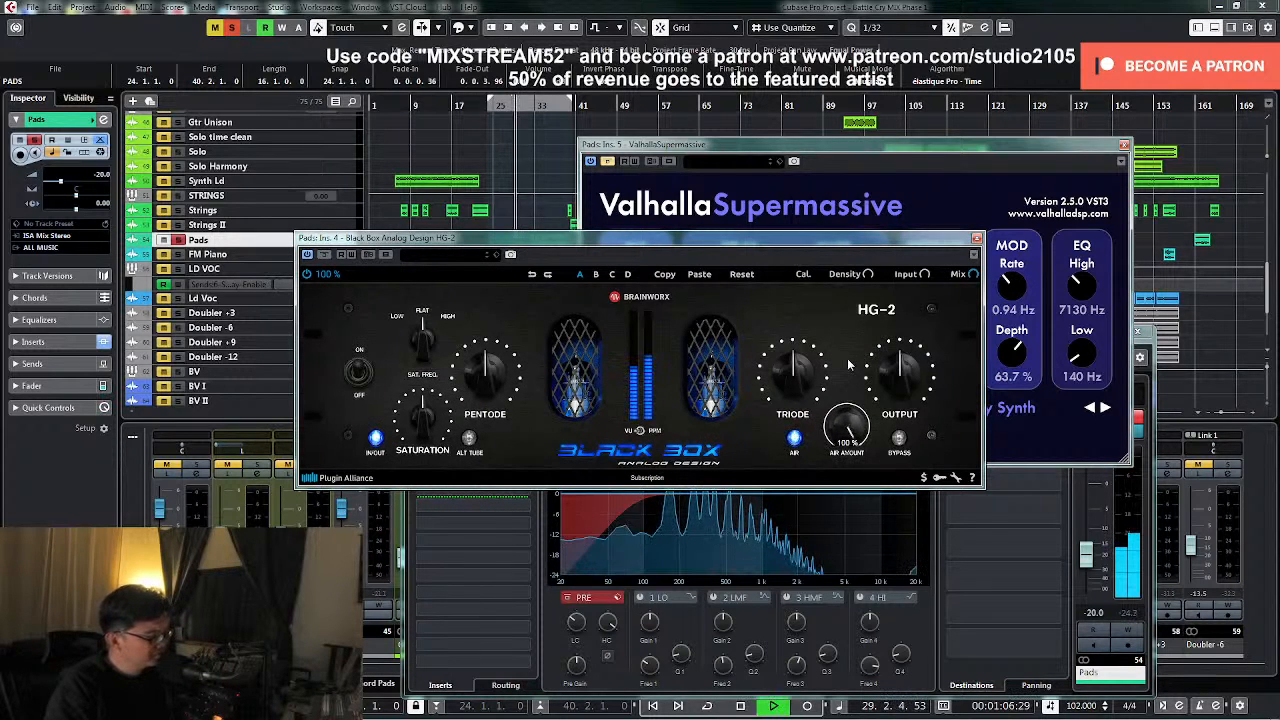
mouse_move(487, 386)
mouse_down()
mouse_move(495, 343)
mouse_move(495, 398)
mouse_up()
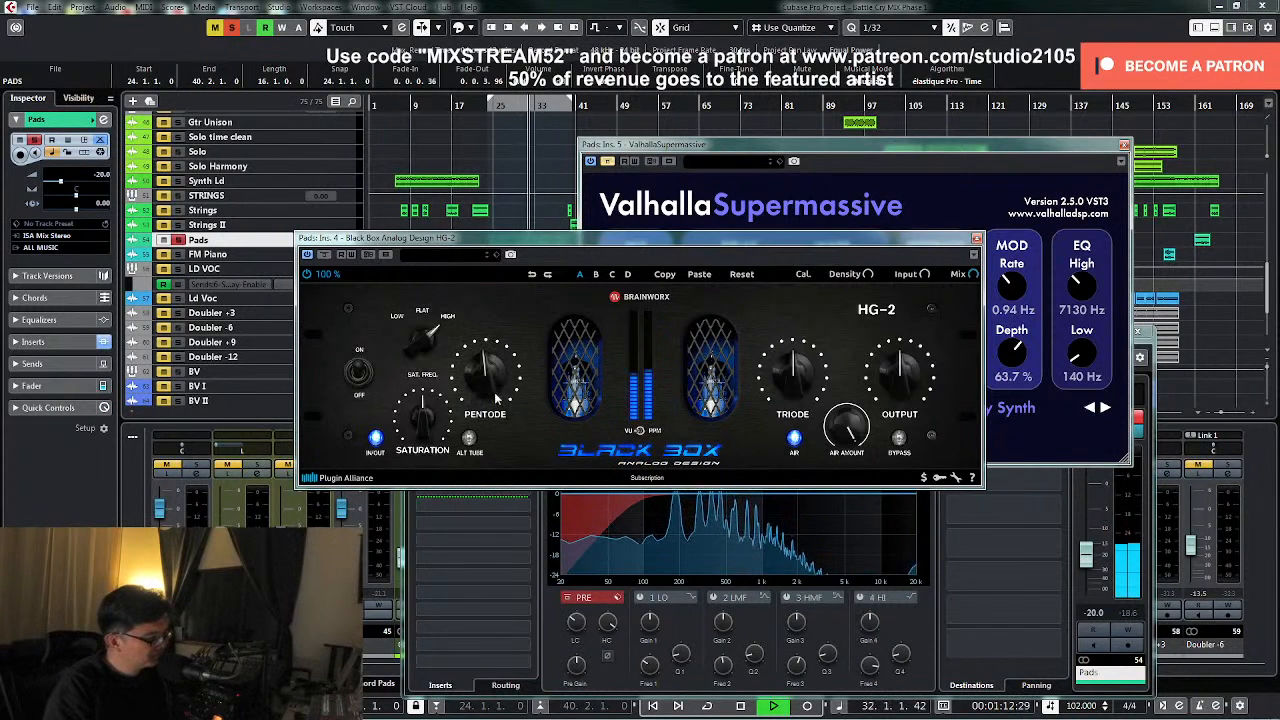
drag(780, 388, 785, 321)
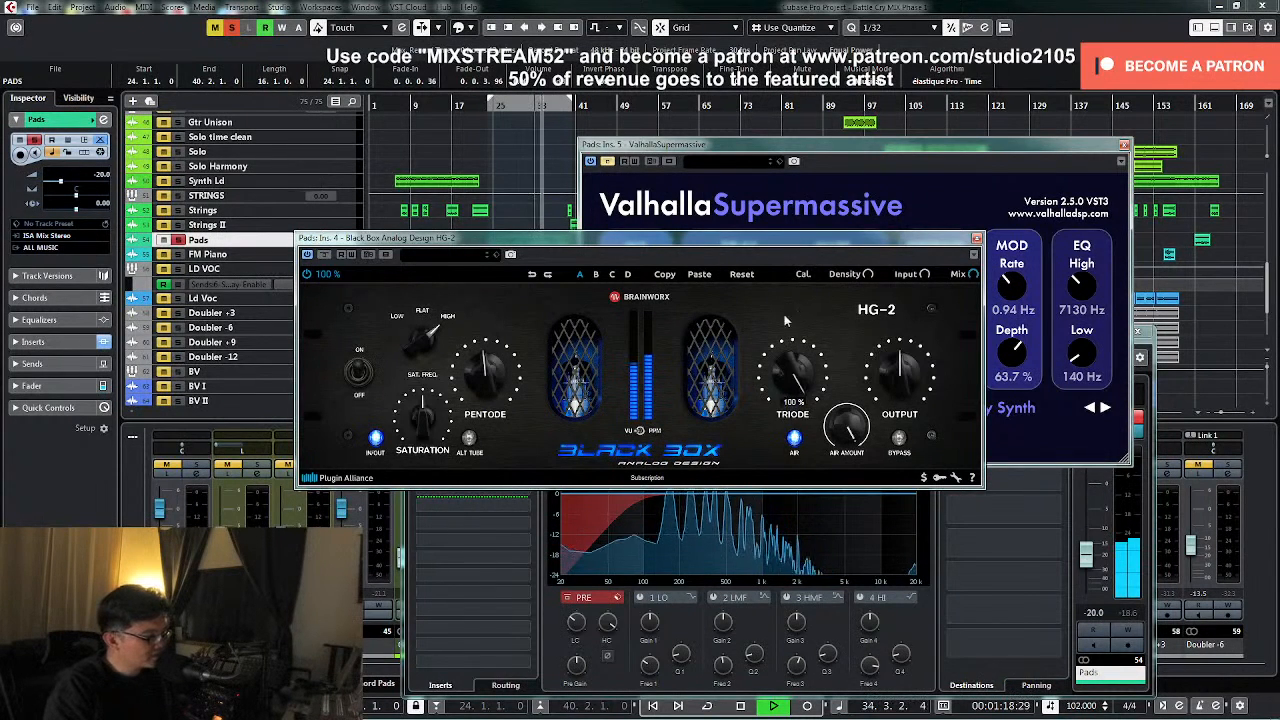
click(469, 440)
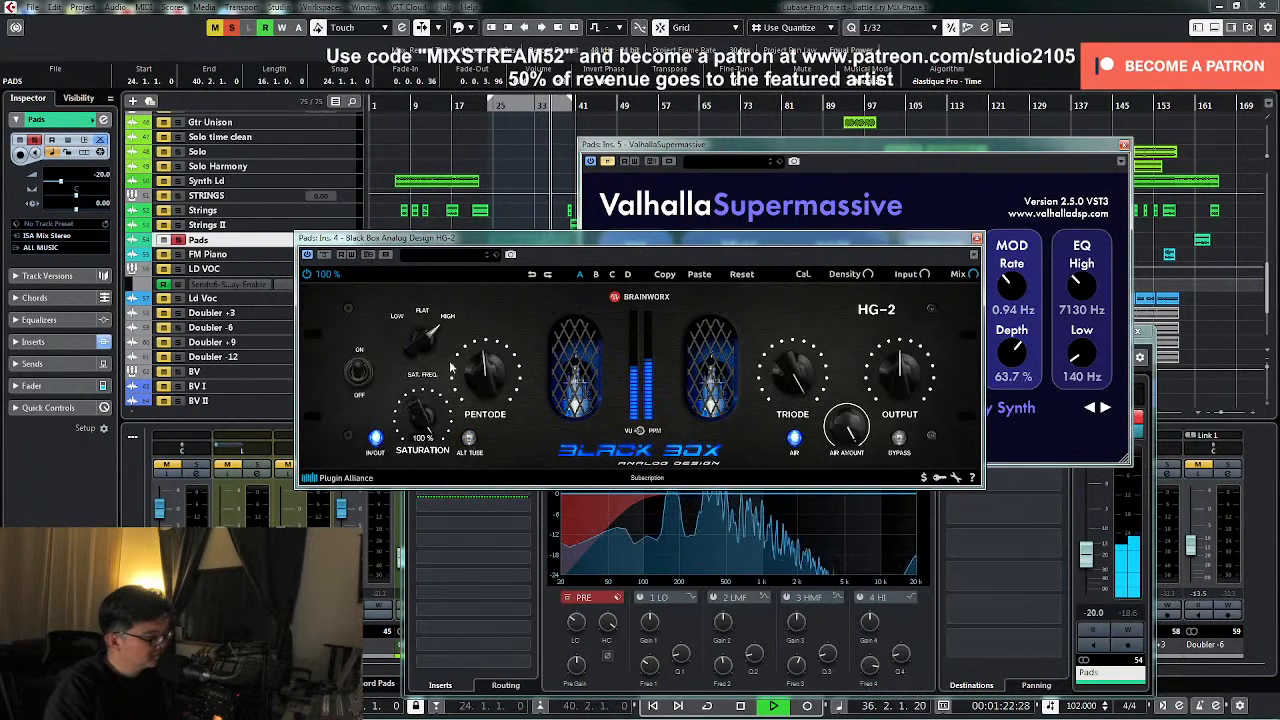
click(360, 373)
click(360, 373)
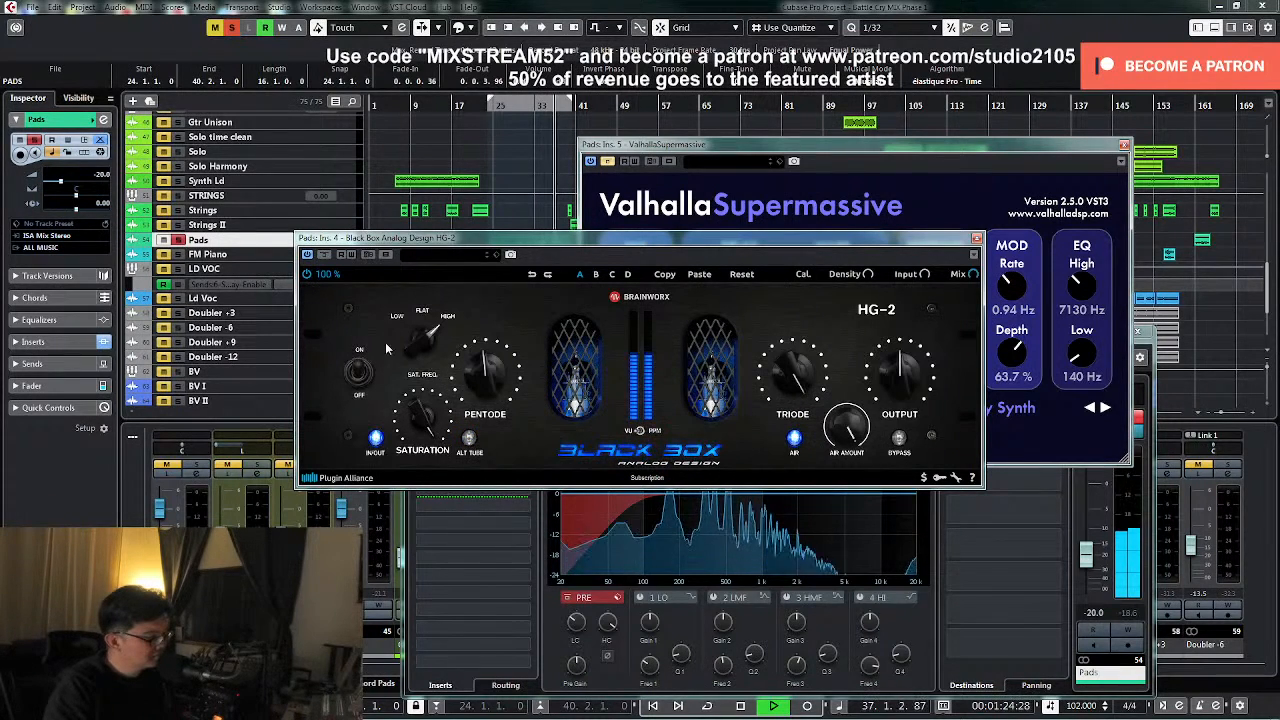
drag(890, 378, 888, 387)
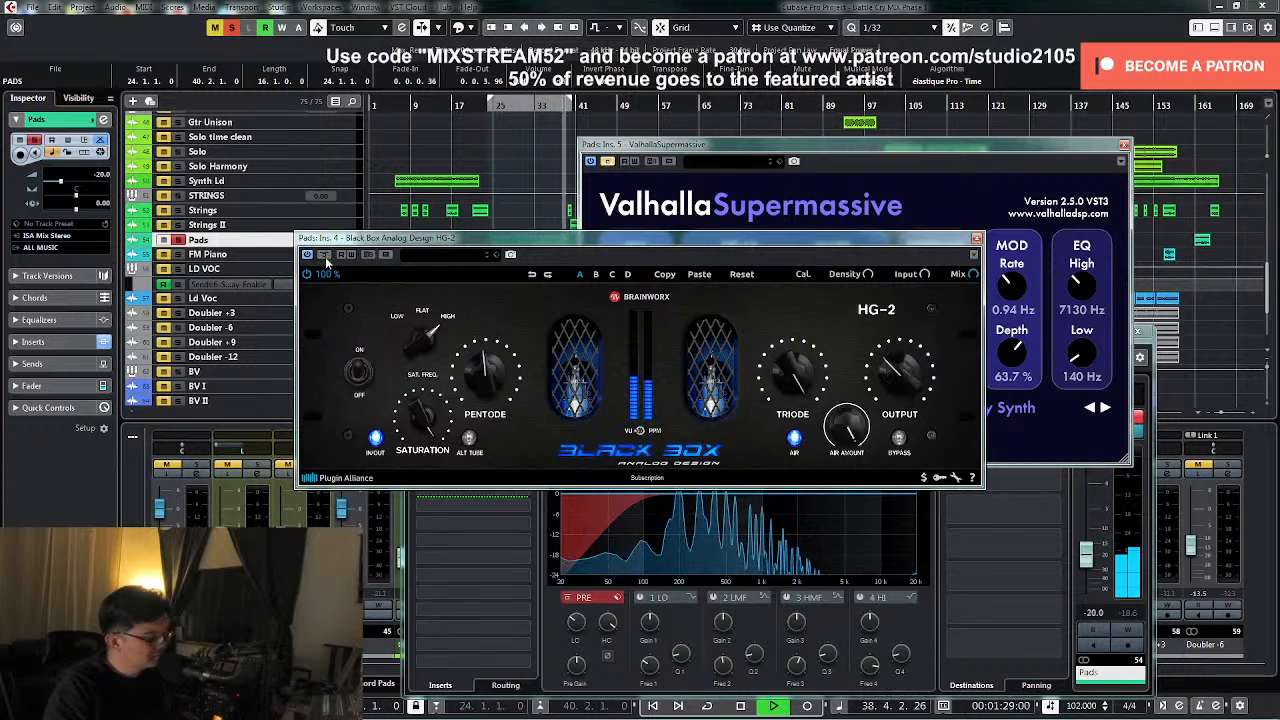
drag(880, 364, 887, 368)
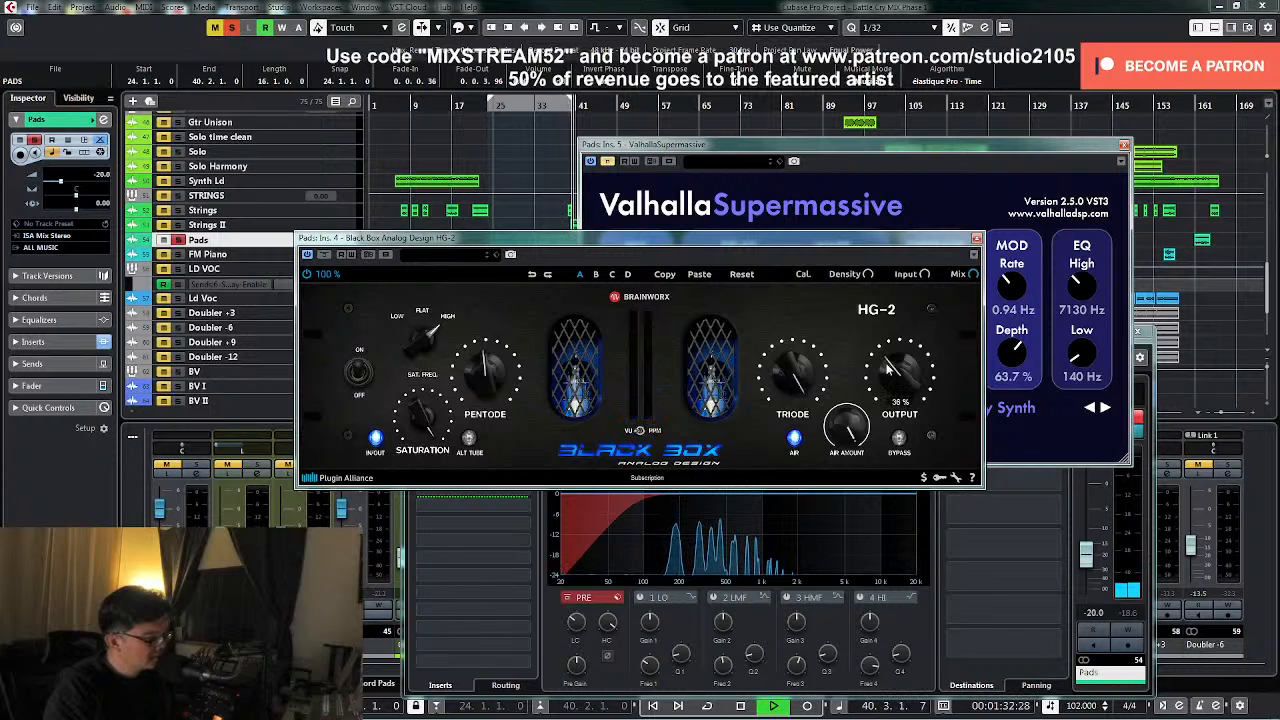
key(space)
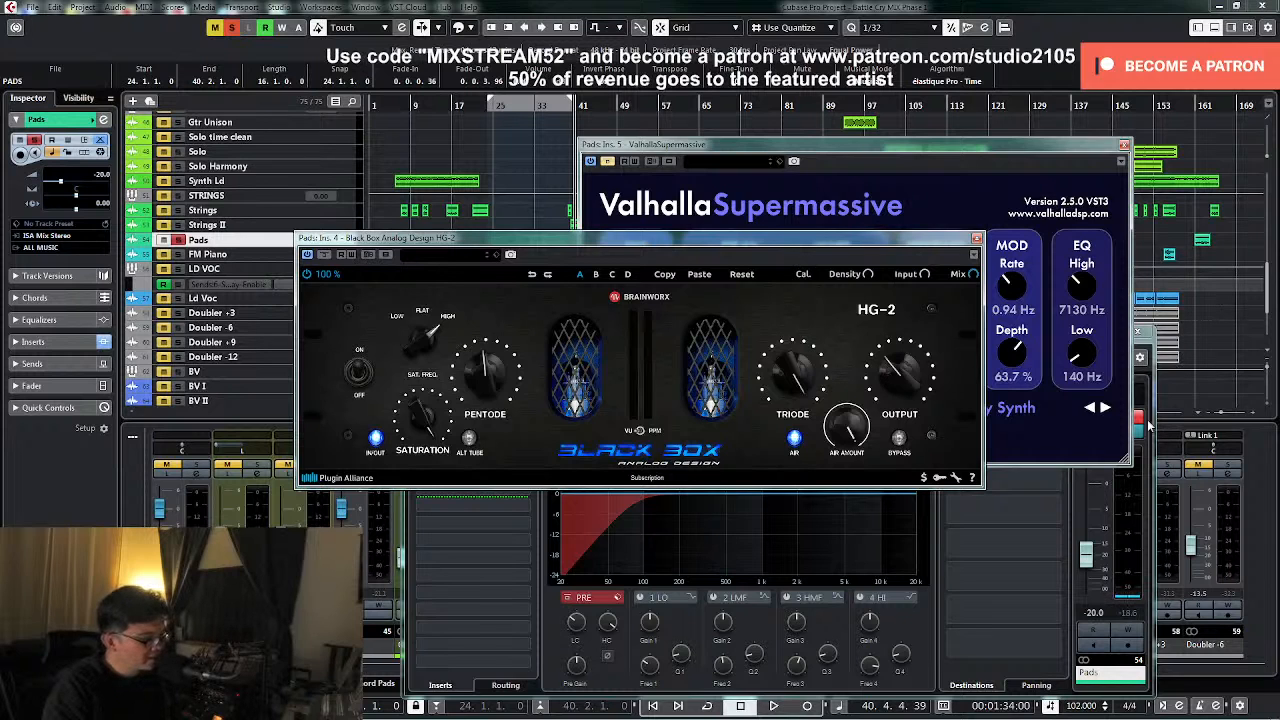
- Unsolo Pads, play the full mix from bar 24, and take ValhallaSupermassive out of bypass
key(space)
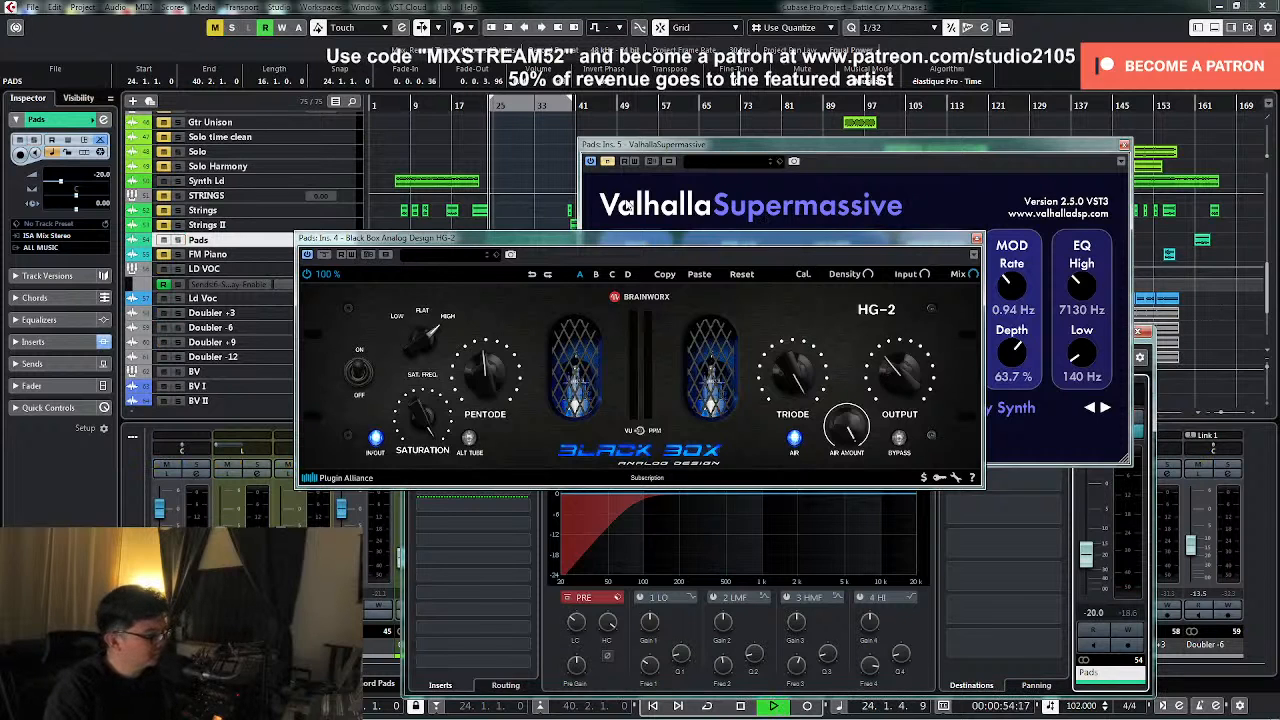
click(613, 172)
click(578, 239)
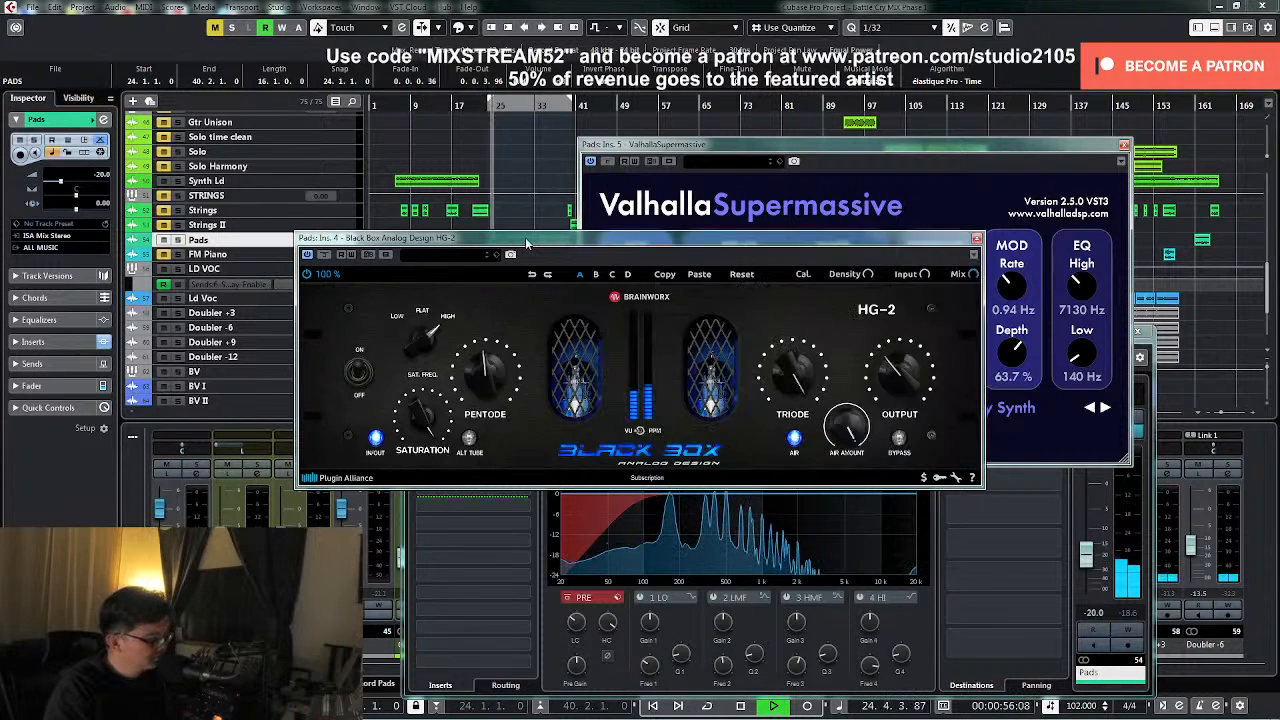
mouse_move(888, 383)
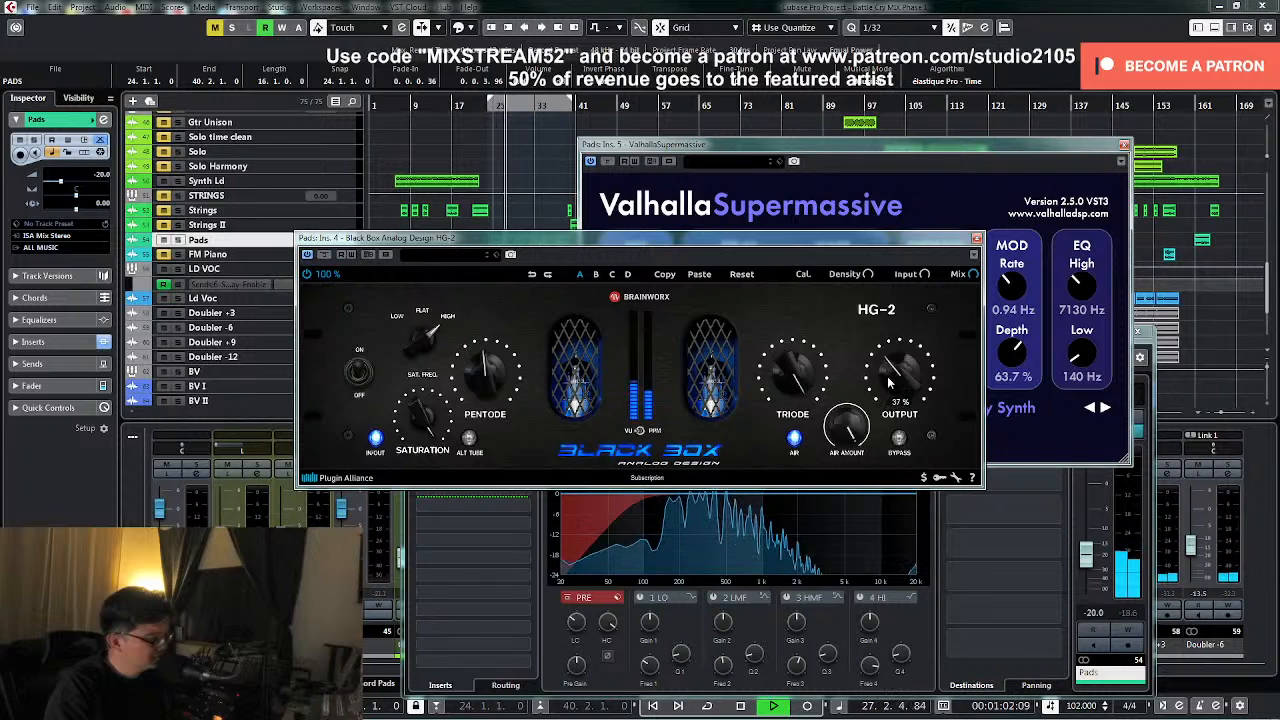
- Compare HG-2 active and bypassed in the full mix, leave it bypassed, and close both plug-in windows
click(325, 255)
click(325, 255)
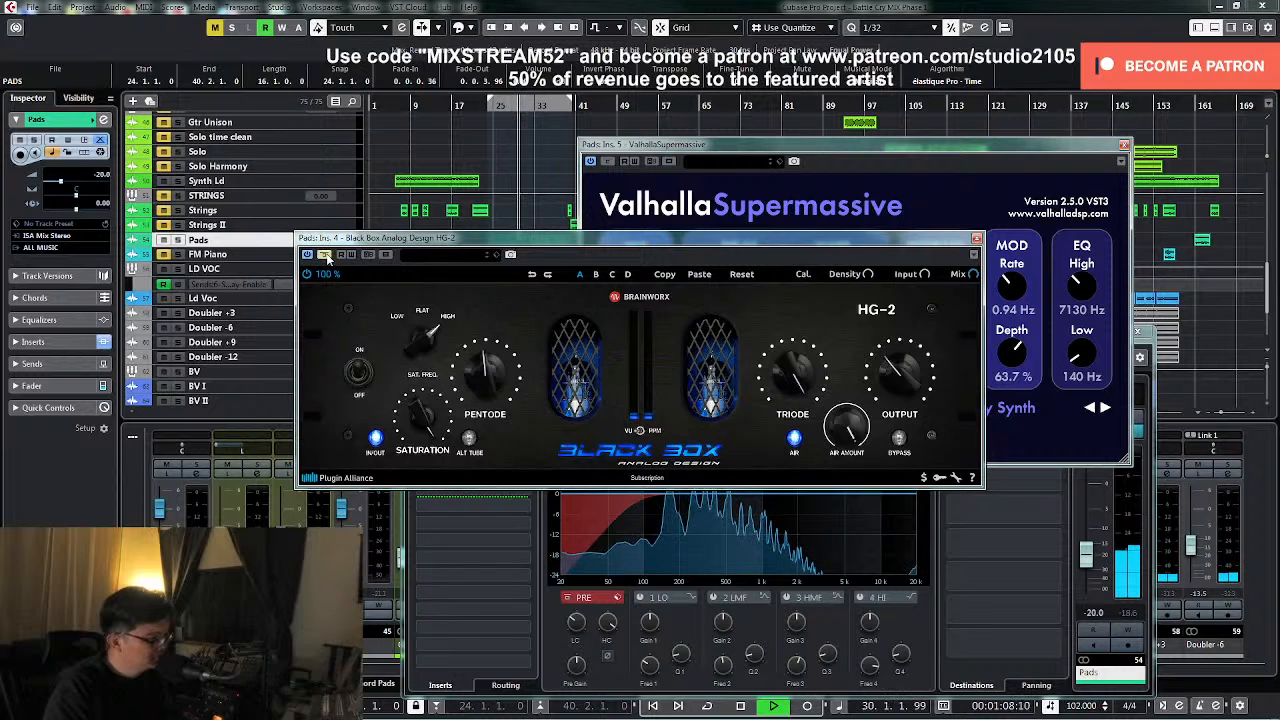
click(325, 255)
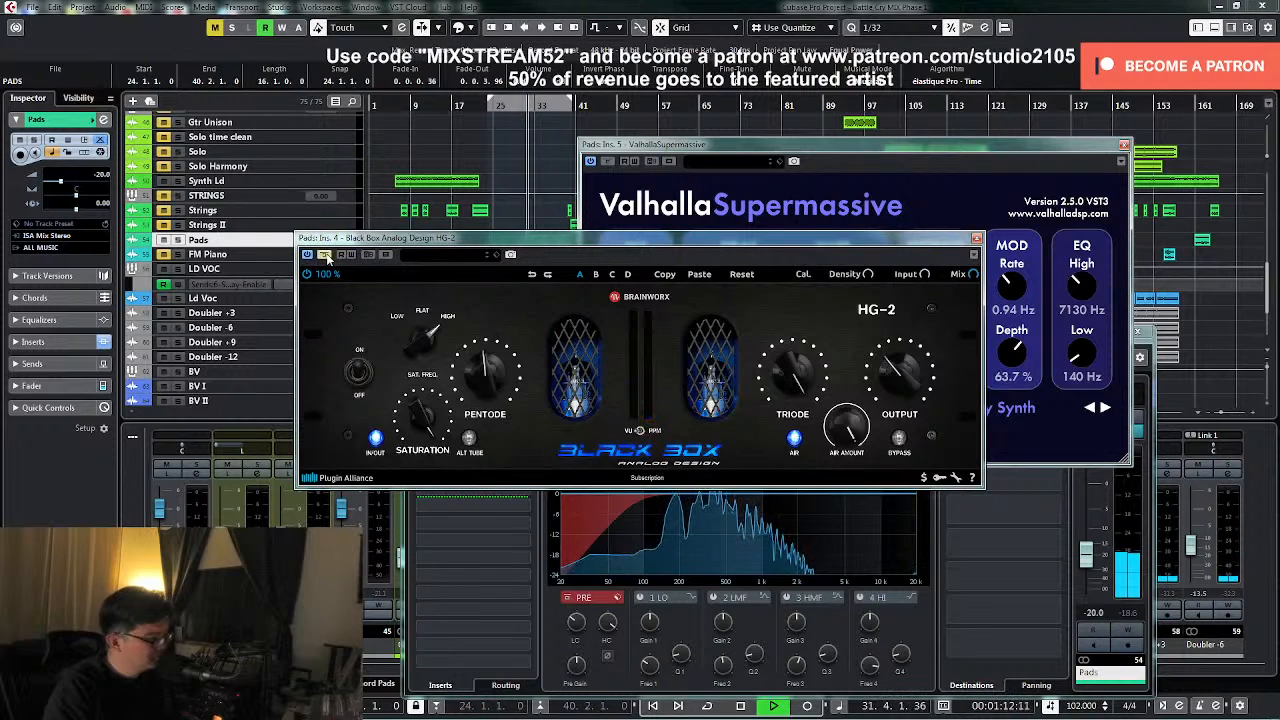
key(space)
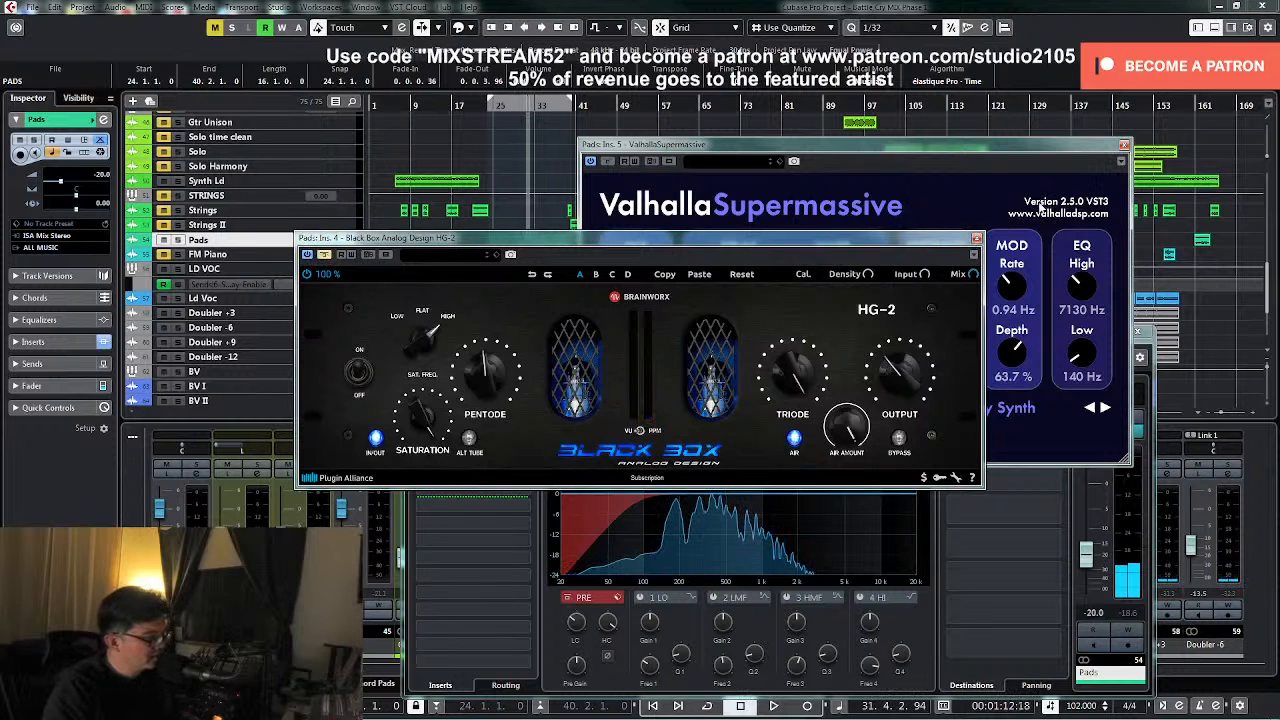
click(976, 240)
click(1123, 147)
- Try the HMF band of Pads' channel equalizer as a deep cut and as a strong boost, then switch the band off
drag(762, 493, 801, 556)
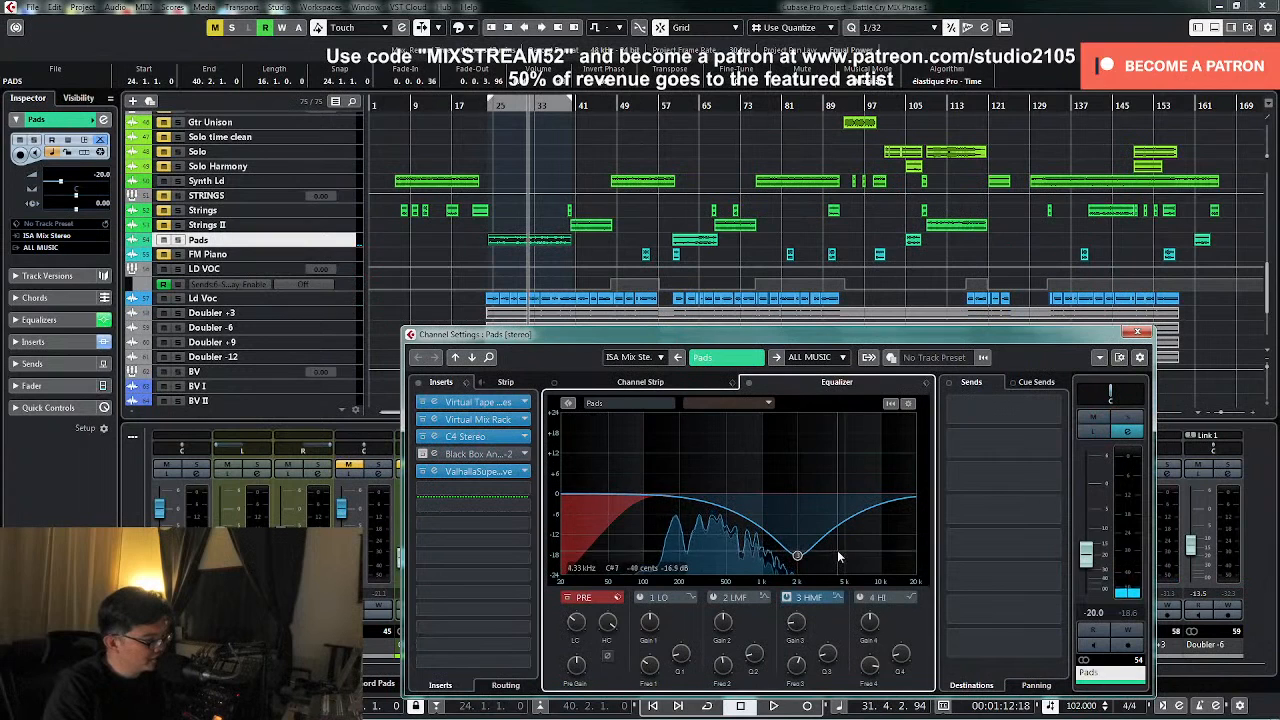
click(787, 598)
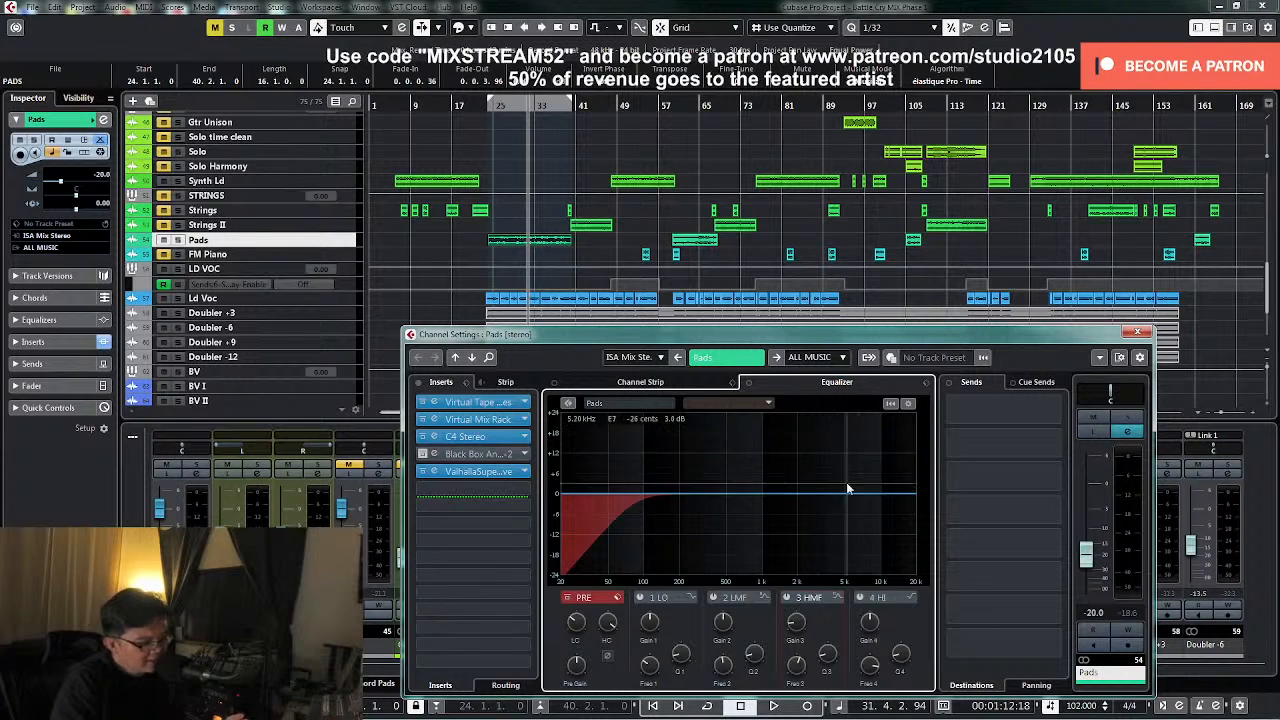
key(space)
click(787, 597)
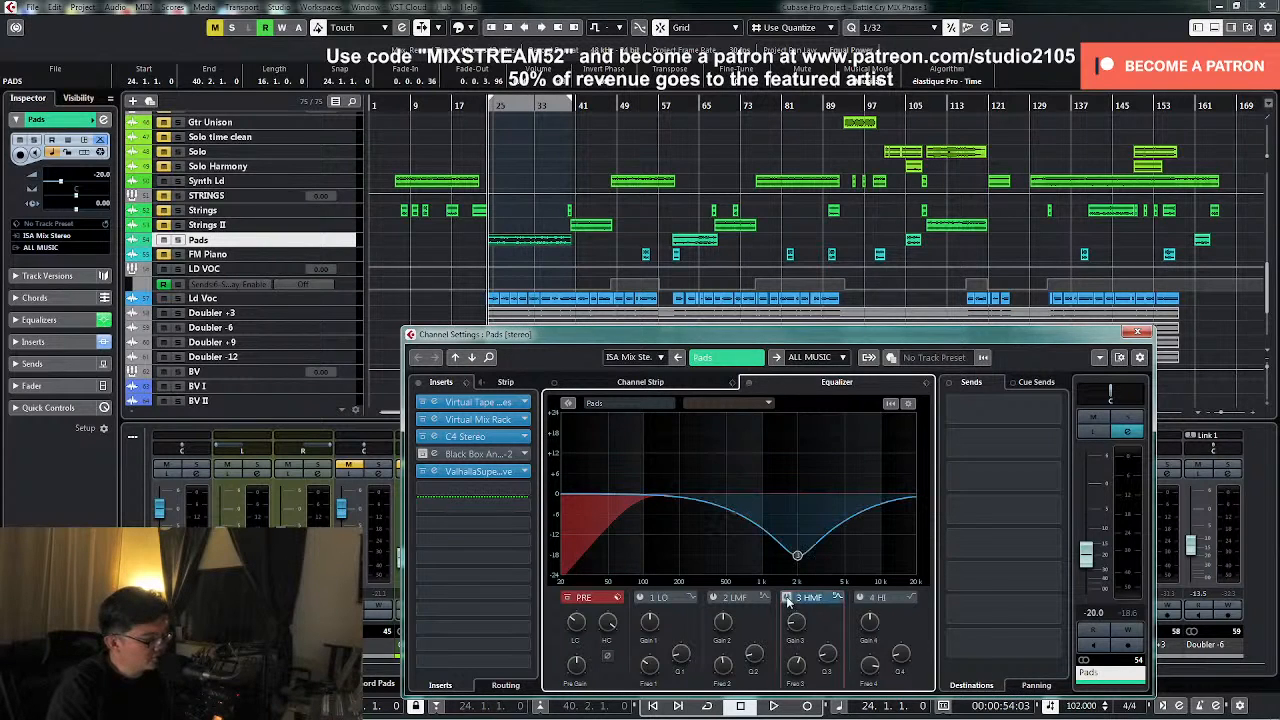
key(space)
drag(797, 556, 848, 417)
key(space)
click(787, 597)
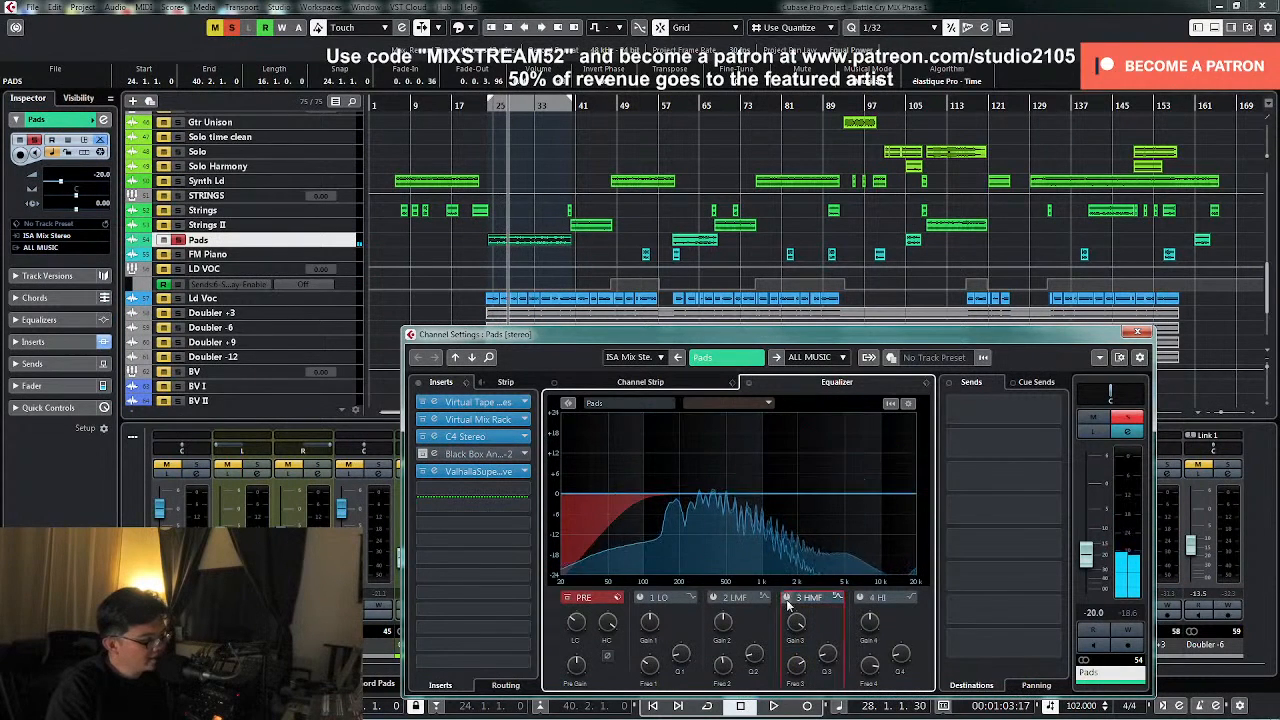
- Remove Black Box HG-2 from Pads' inserts and add an FG-N EQ module after FG-73 in its Virtual Mix Rack
drag(509, 456, 560, 465)
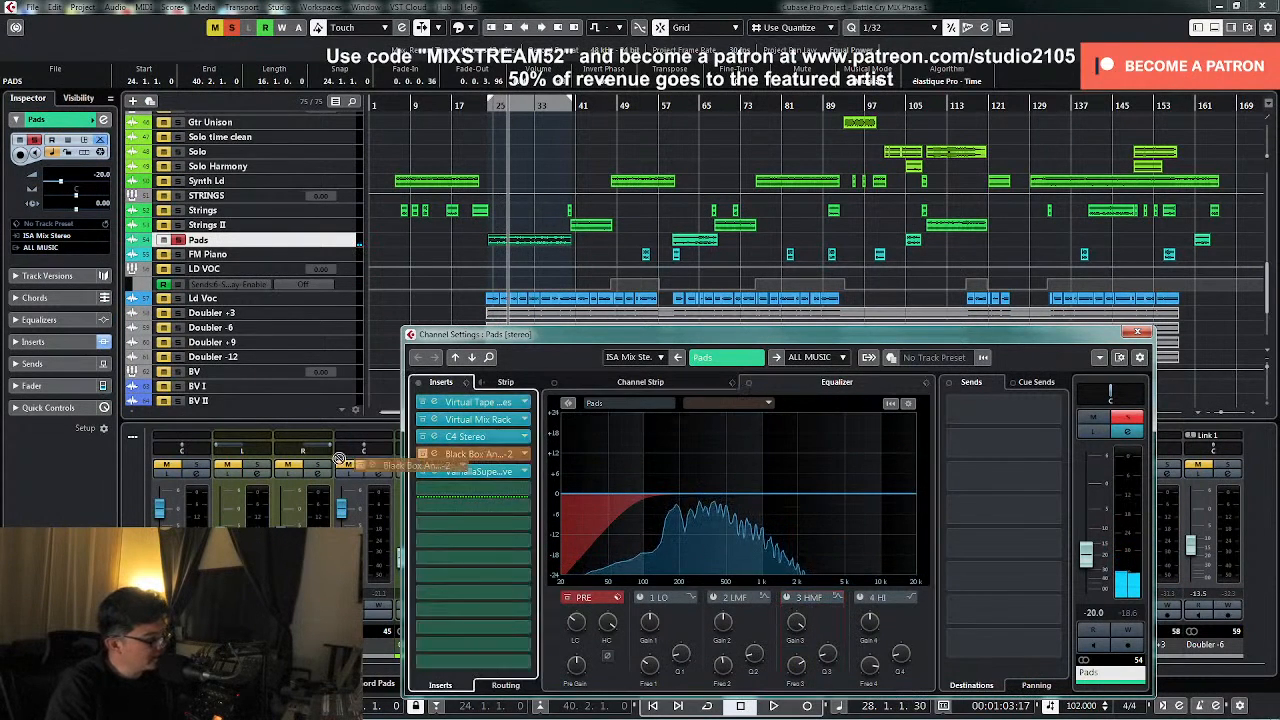
click(478, 419)
drag(523, 233, 900, 400)
- Audition a high-shelf boost on Pads' FG-N module during playback, then turn the shelf gain back down
drag(928, 474, 928, 470)
key(space)
drag(924, 265, 923, 240)
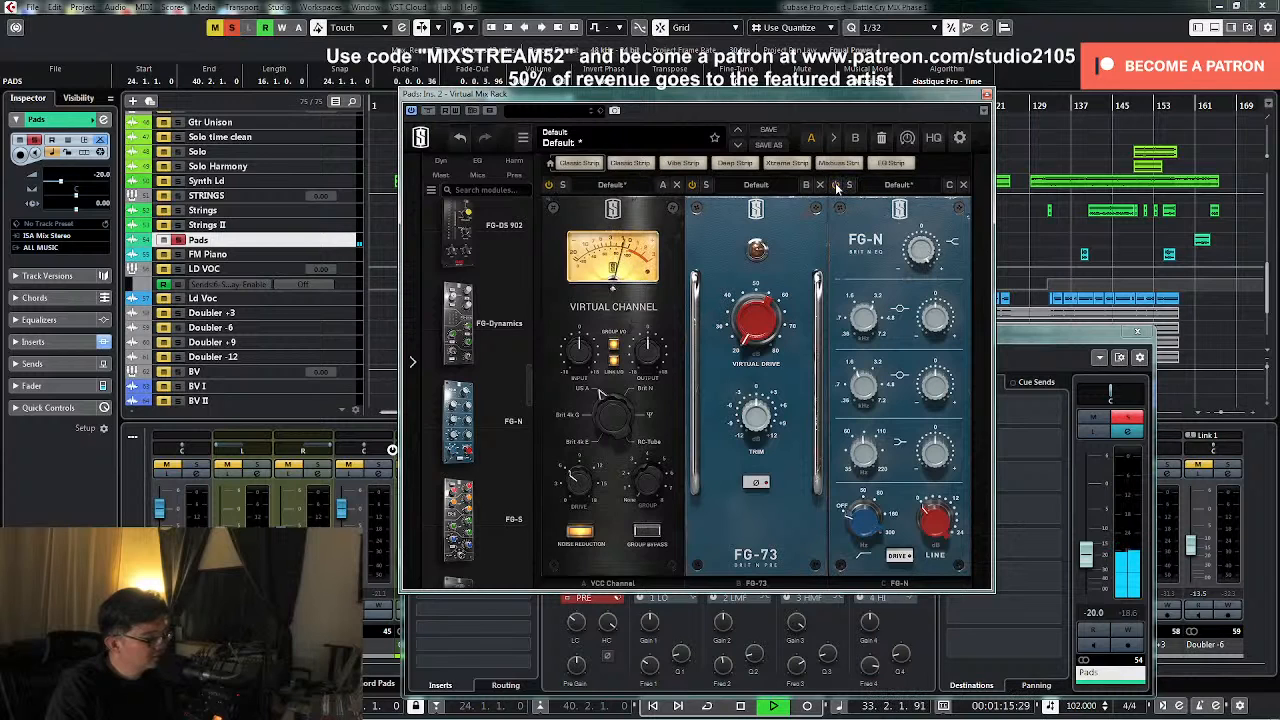
key(space)
drag(921, 249, 913, 289)
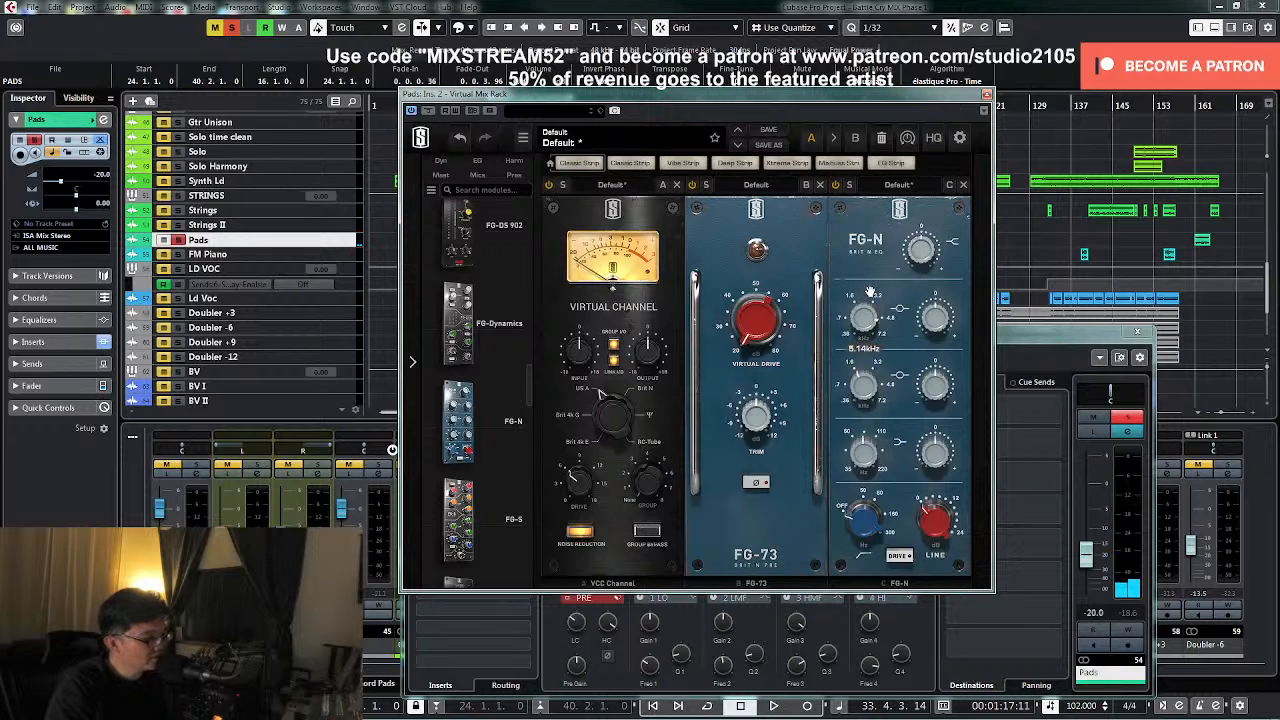
- Set FG-N's high-mid band on Pads to 7.20 kHz with +18.0 dB gain, recheck the rack, and close it
key(space)
scroll(937, 319, up, 2)
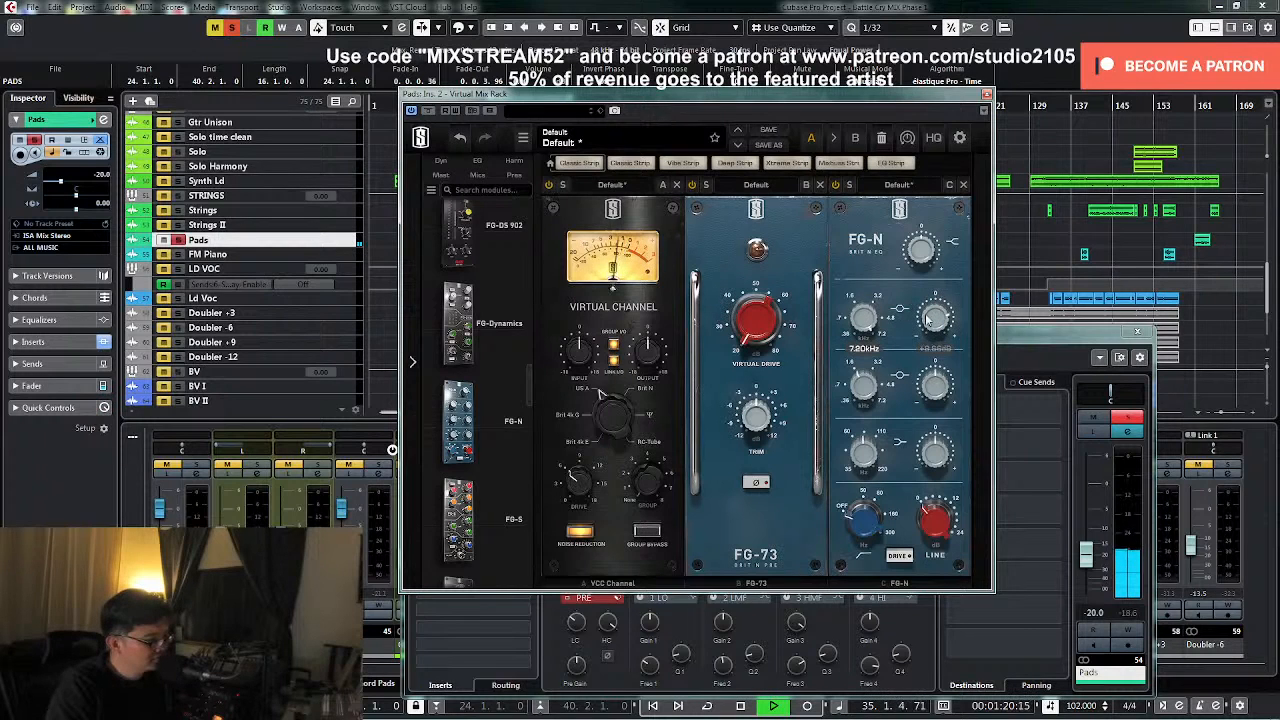
drag(933, 296, 930, 275)
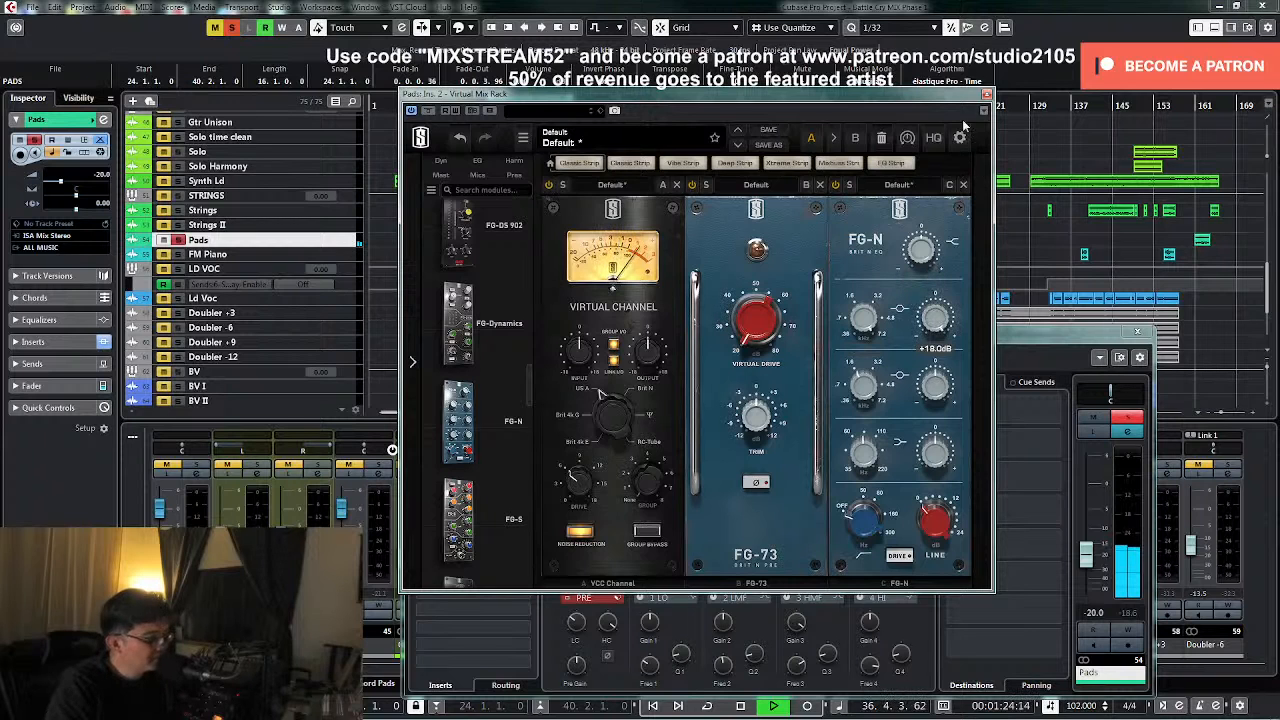
key(space)
click(986, 94)
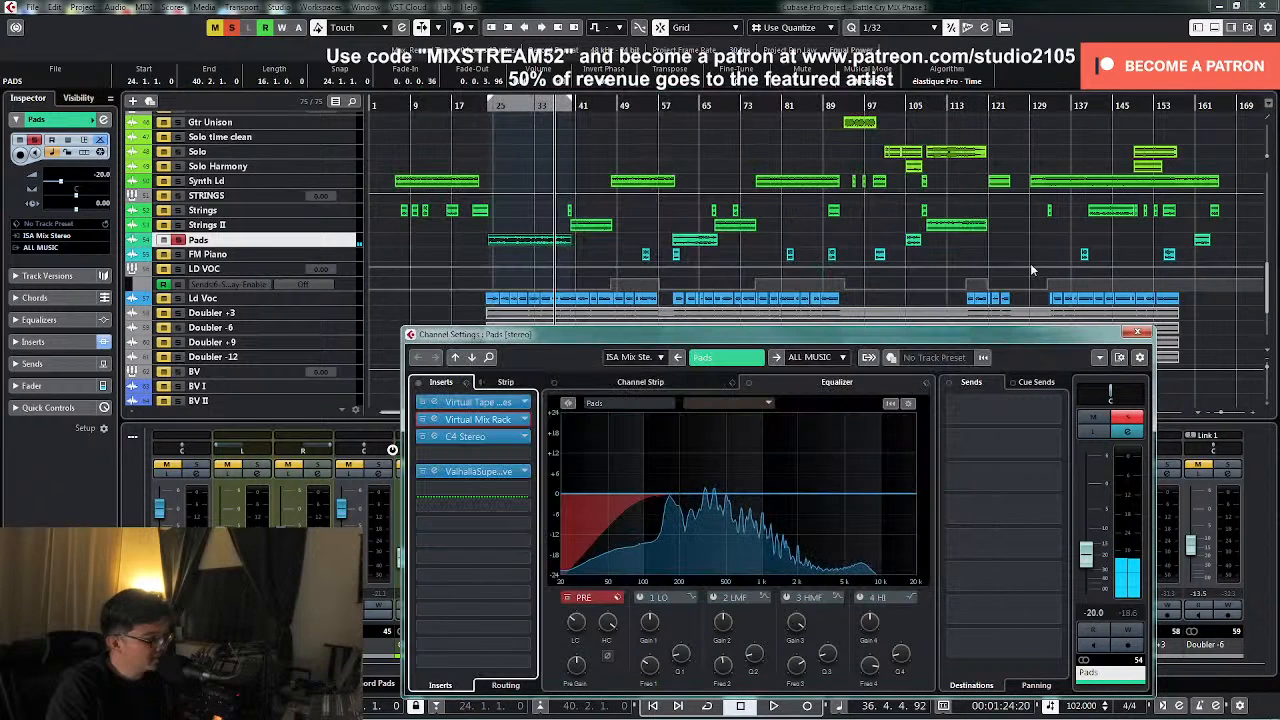
click(470, 419)
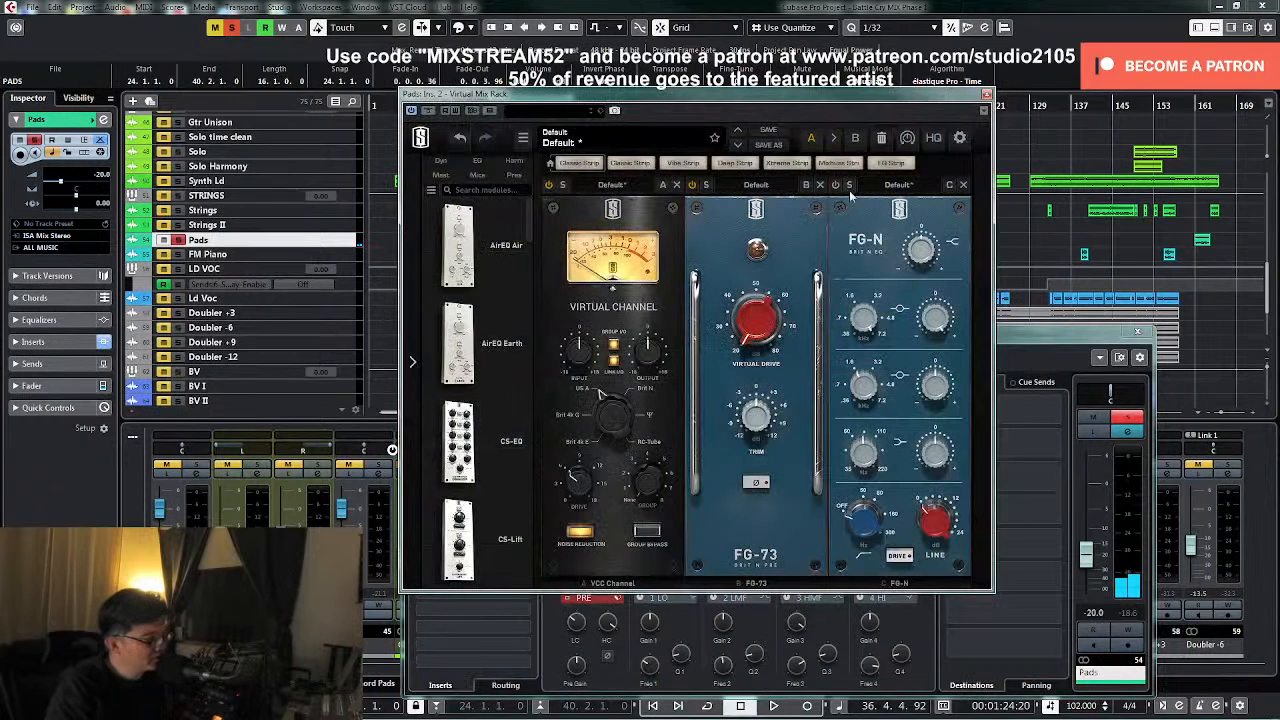
click(986, 95)
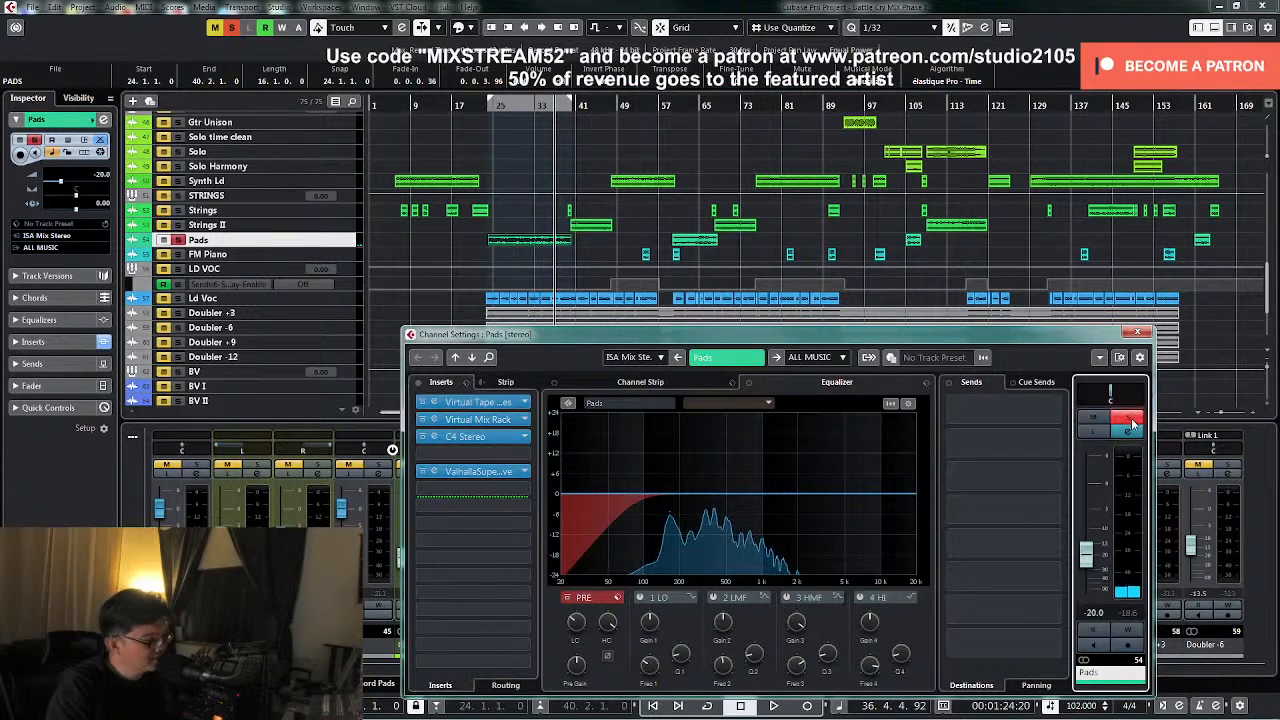
- Move ValhallaSupermassive directly below C4 Stereo in Pads' inserts and add Waves S1 Imager Stereo in the slot after it
click(1138, 331)
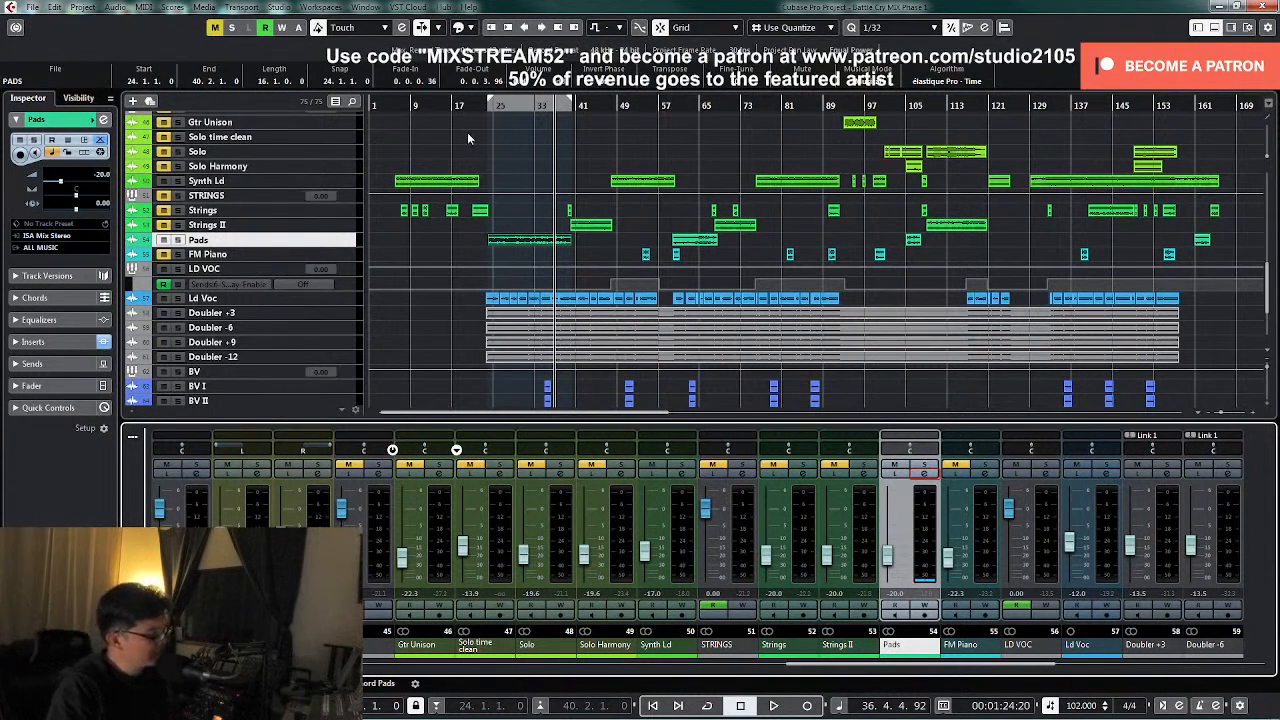
key(KP_1)
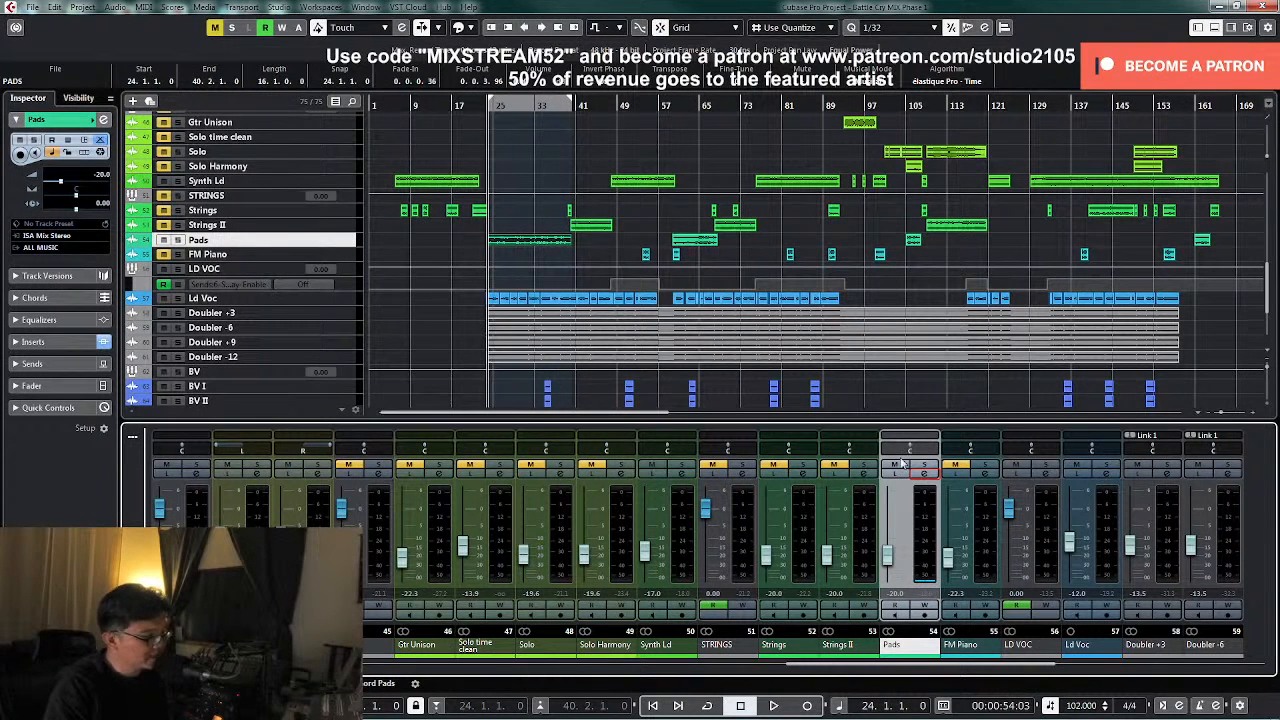
click(924, 481)
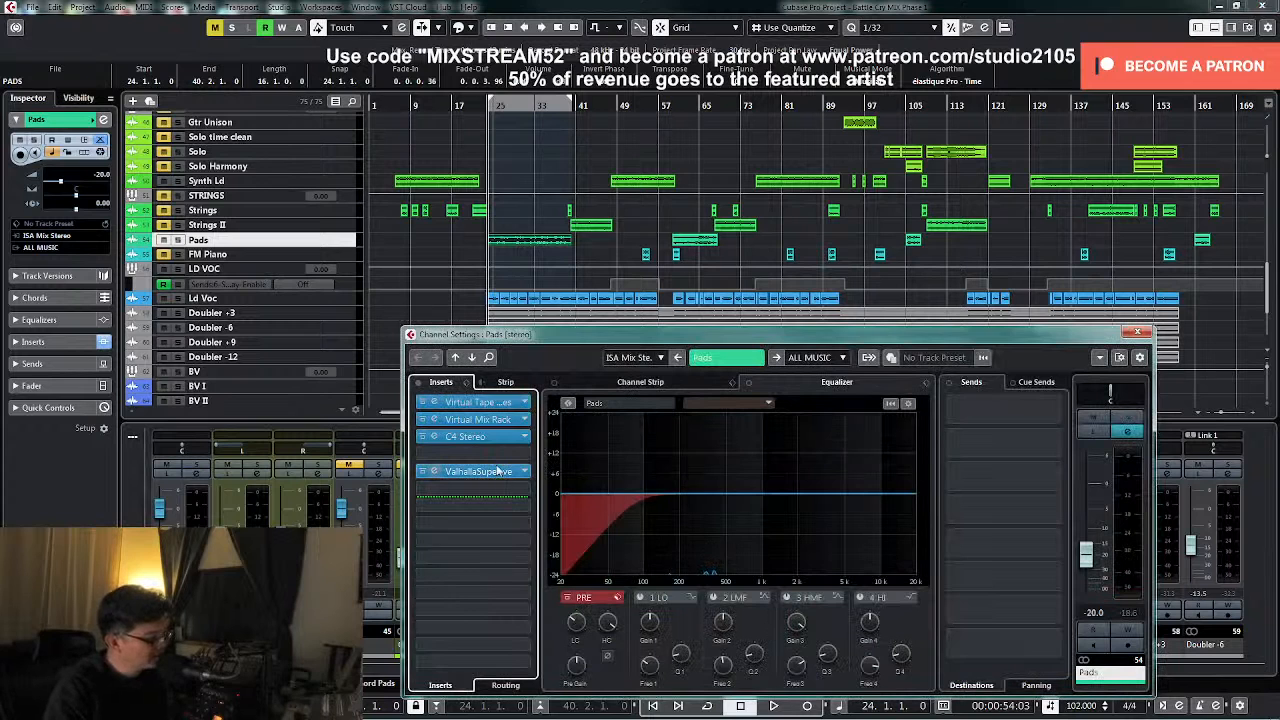
drag(496, 469, 497, 457)
click(526, 472)
scroll(504, 548, down, 8)
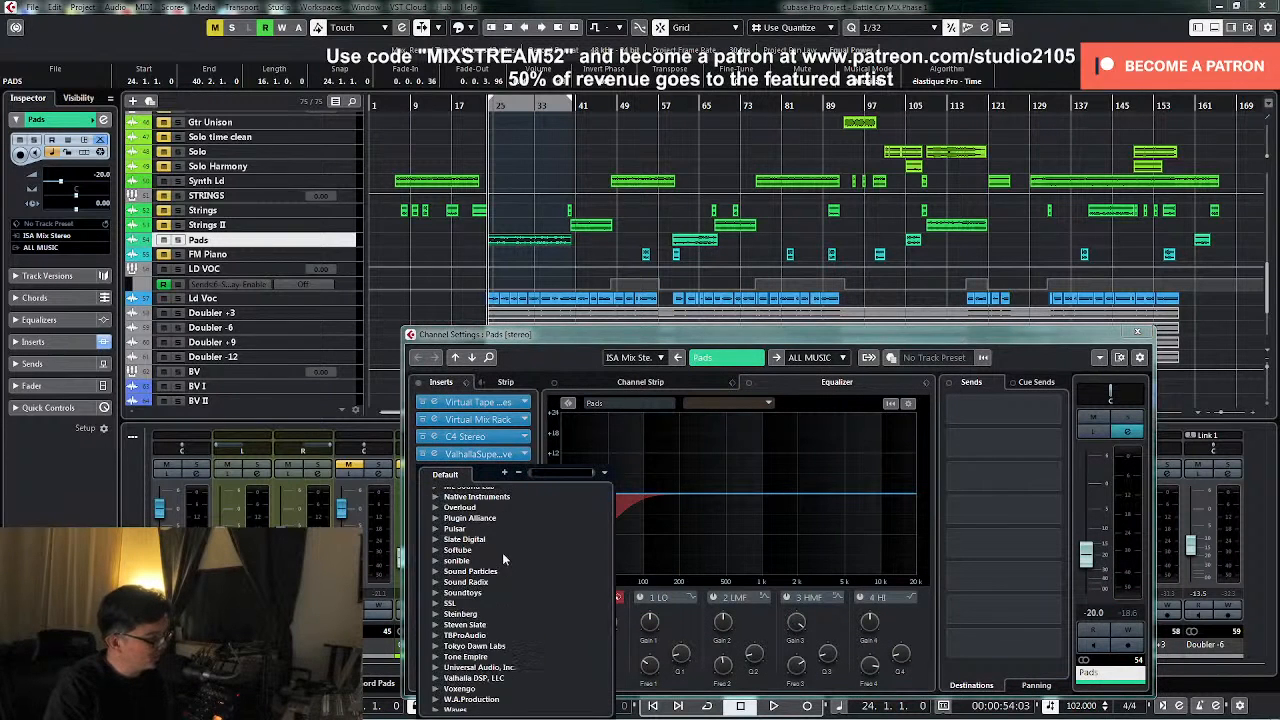
click(446, 681)
scroll(491, 655, down, 2)
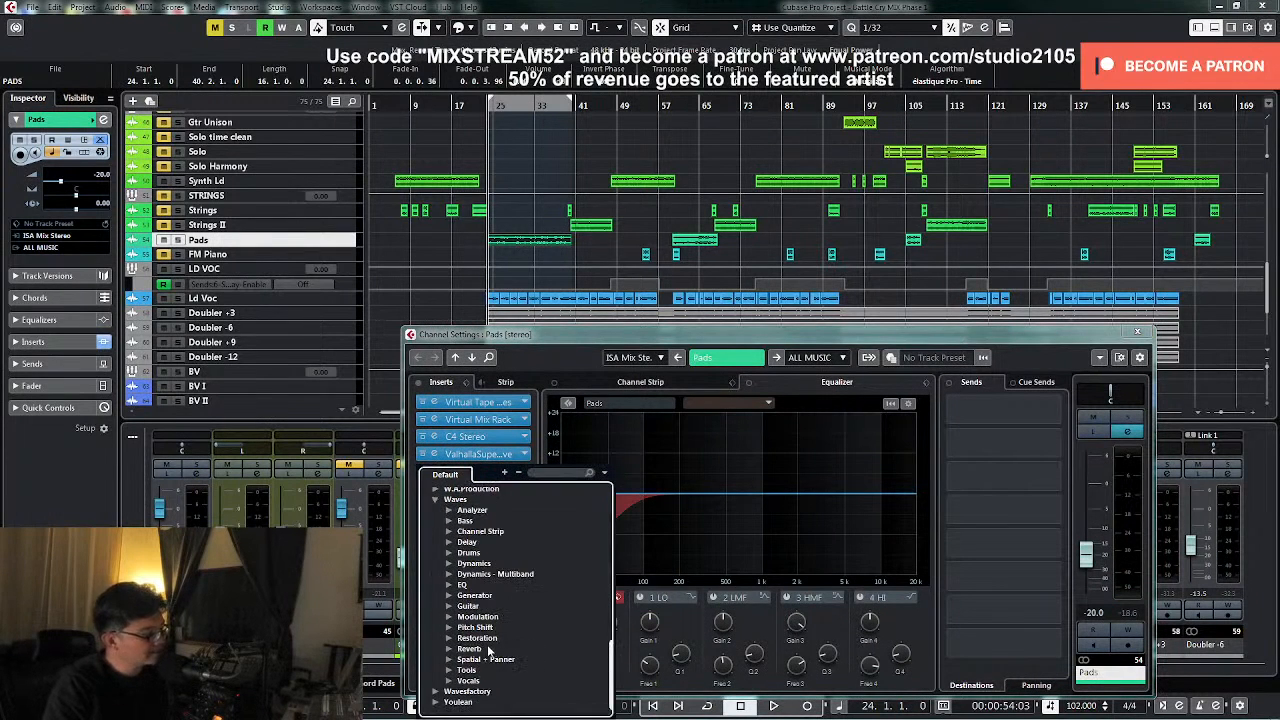
click(449, 660)
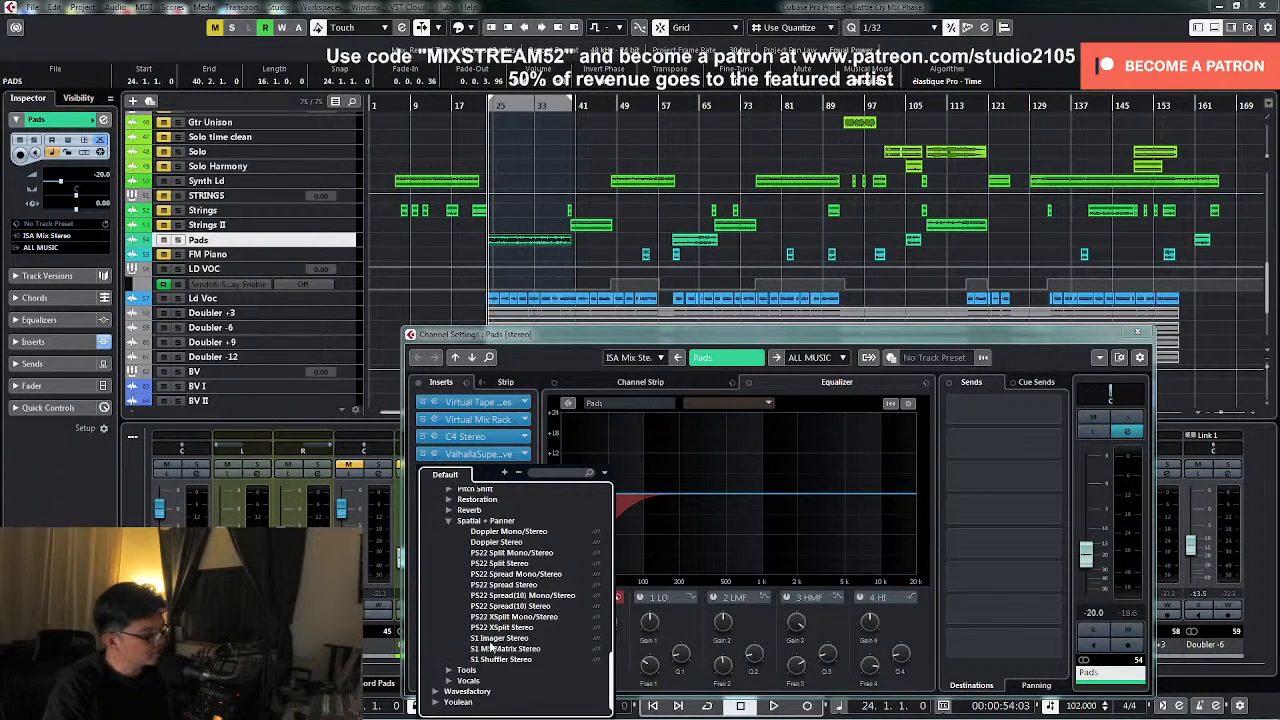
click(495, 639)
- Widen Pads to about 1.47 in S1 Imager, close its plug-in and channel windows, and audition it in the full mix
drag(522, 352, 519, 331)
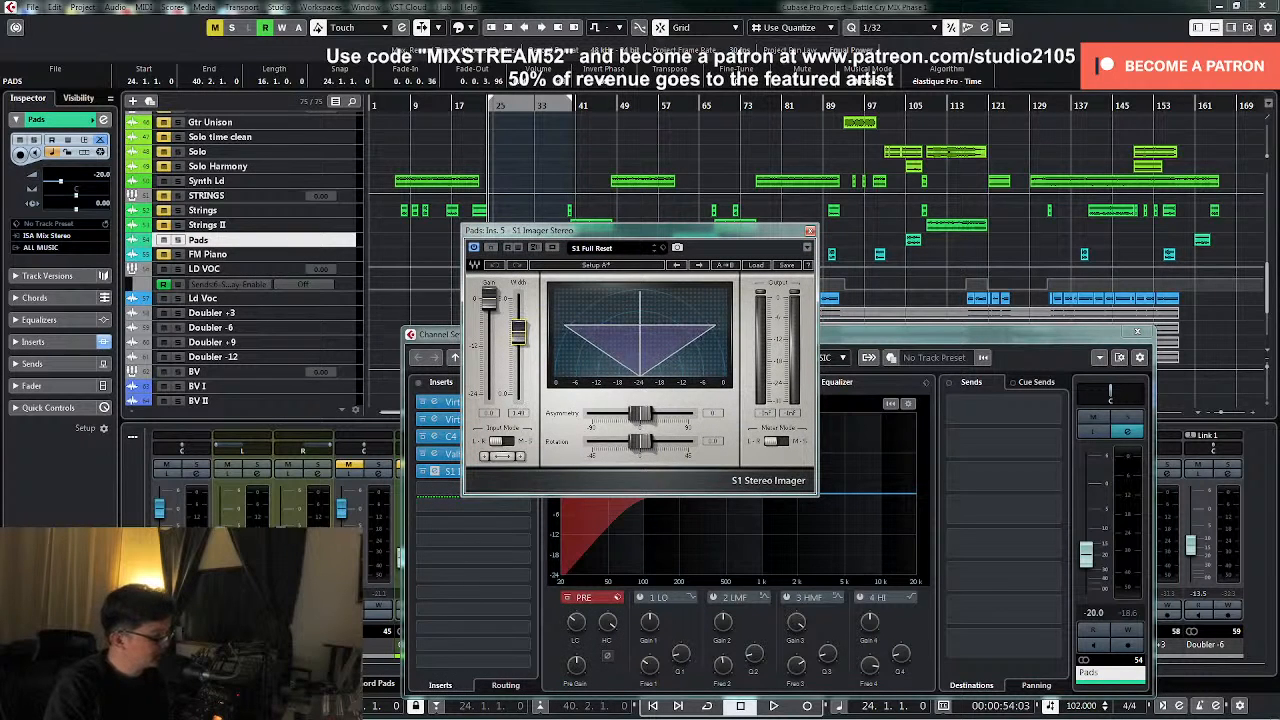
click(810, 231)
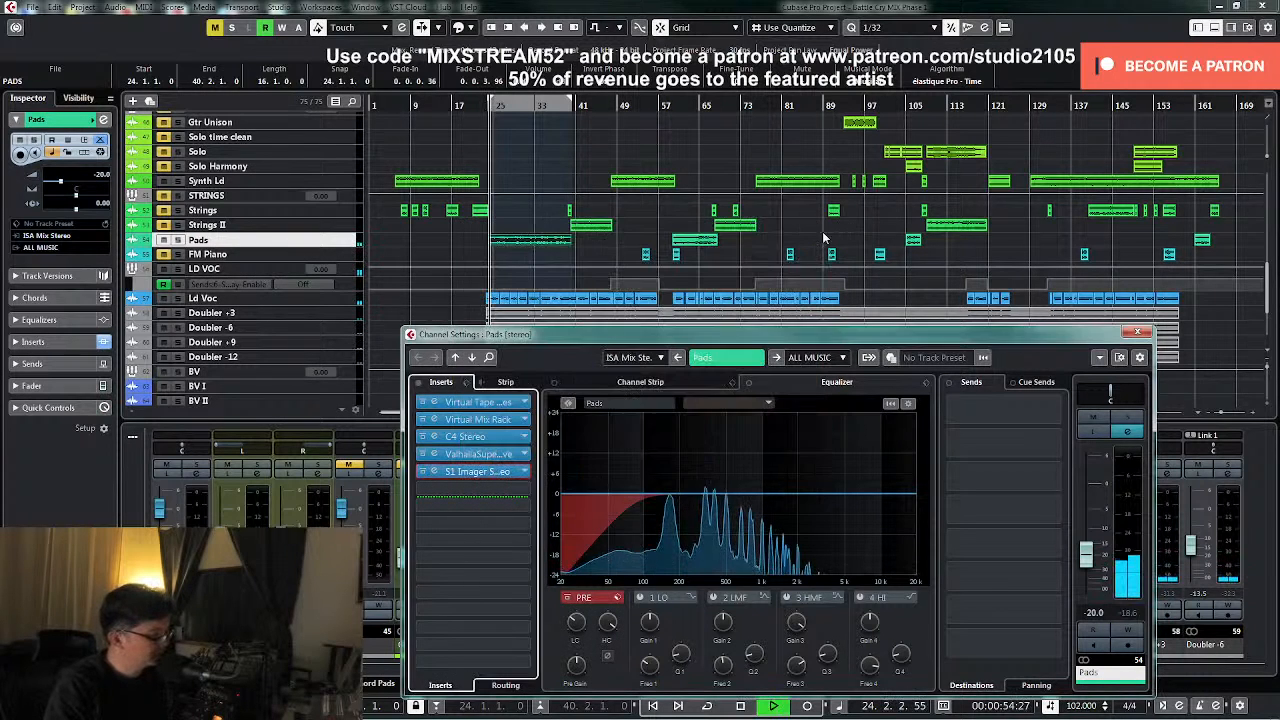
click(1136, 332)
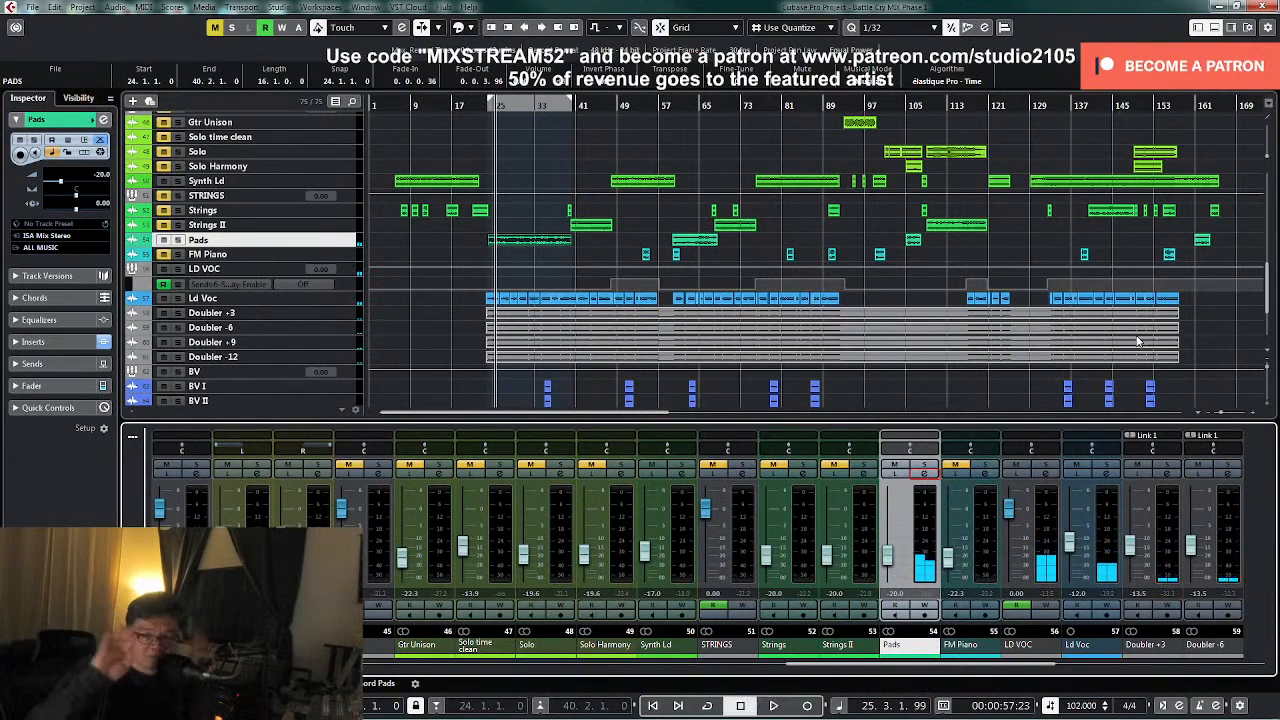
key(space)
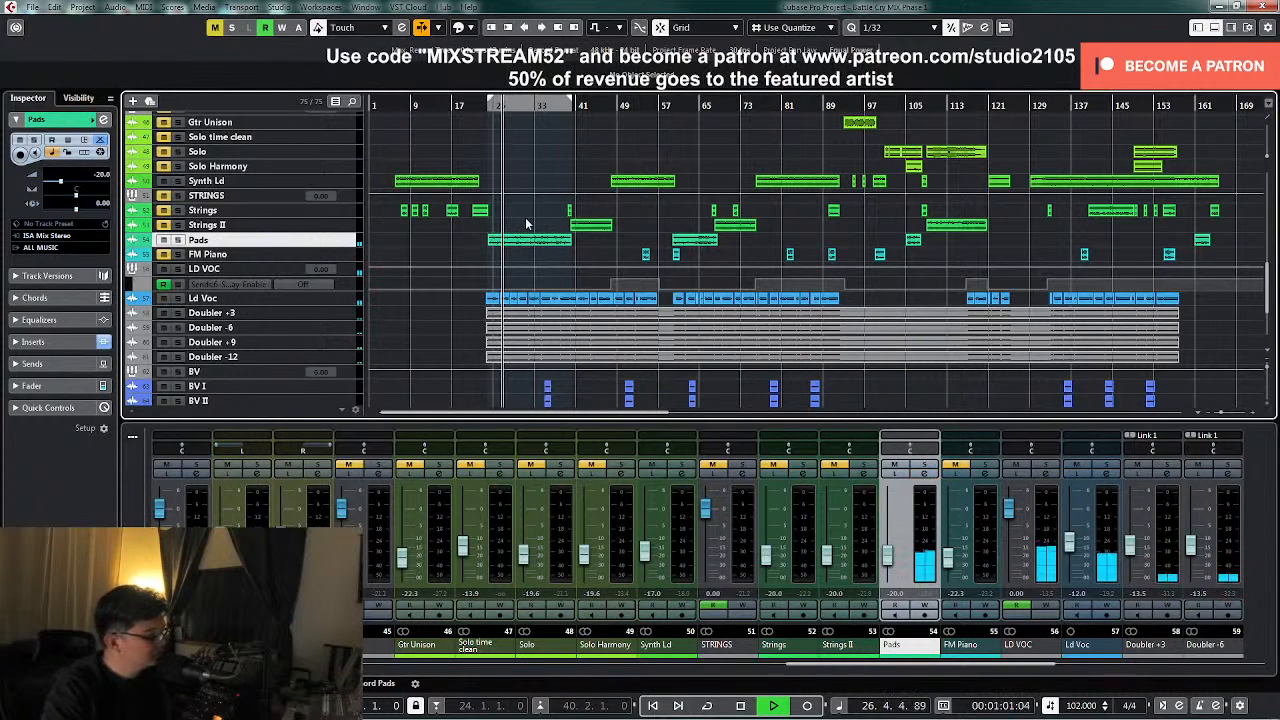
key(space)
key(space)
- Lower the Pads fader during playback and set its level to exactly -23 dB
drag(888, 562, 891, 573)
double_click(896, 594)
text(-23)
key(Return)
key(space)
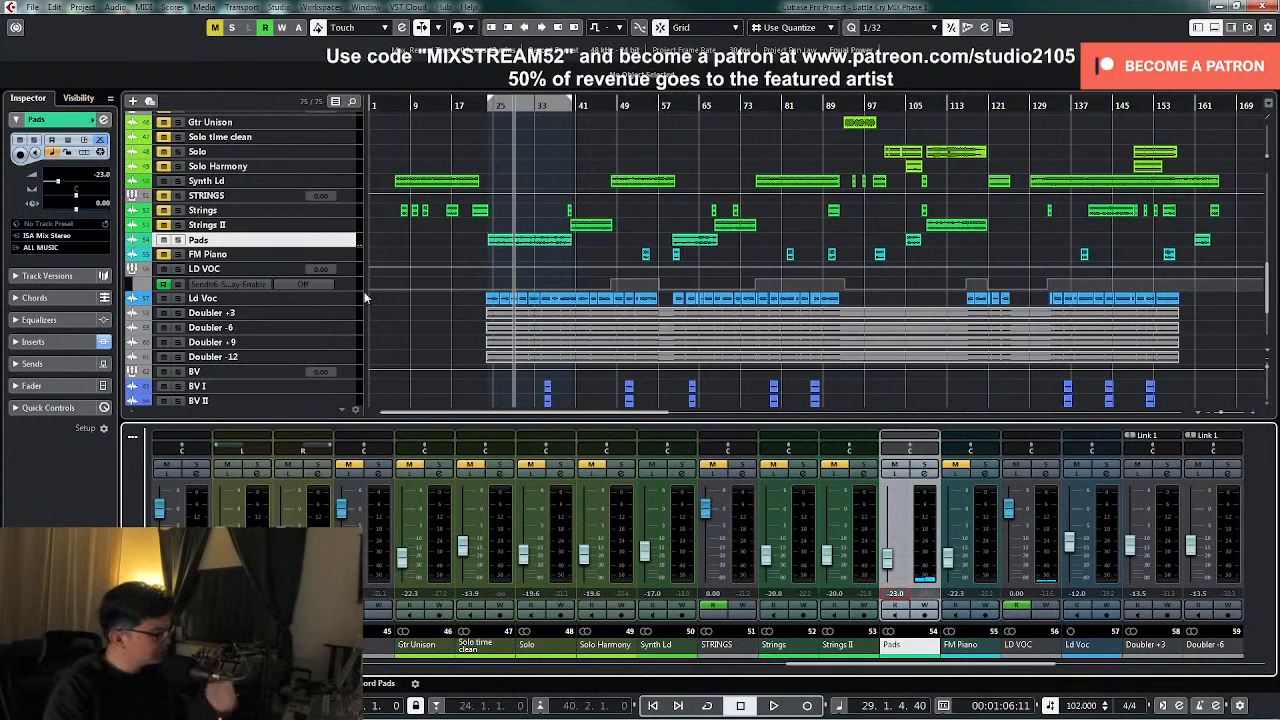
- Select the Strings and Strings II tracks together and enlarge their height in the arrangement
click(332, 213)
shift+click(338, 225)
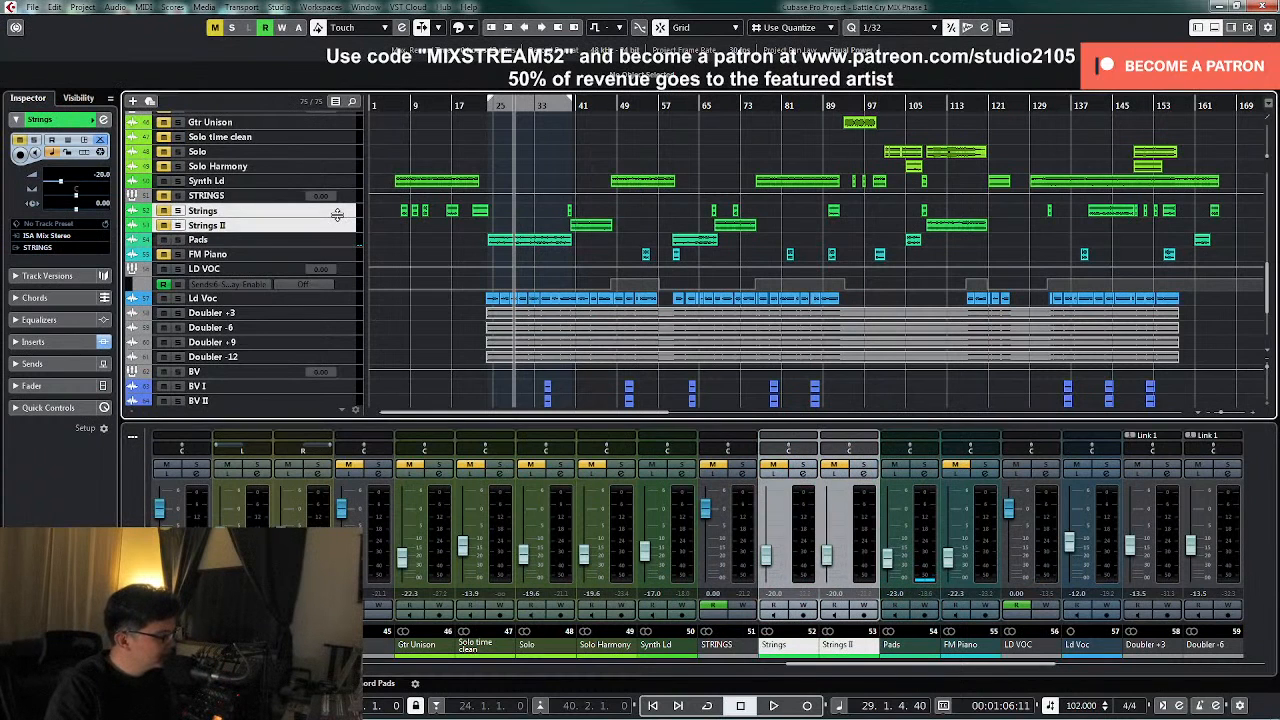
drag(337, 217, 327, 284)
- Loop the first event on the Strings track and unmute the STRINGS group
drag(407, 299, 405, 298)
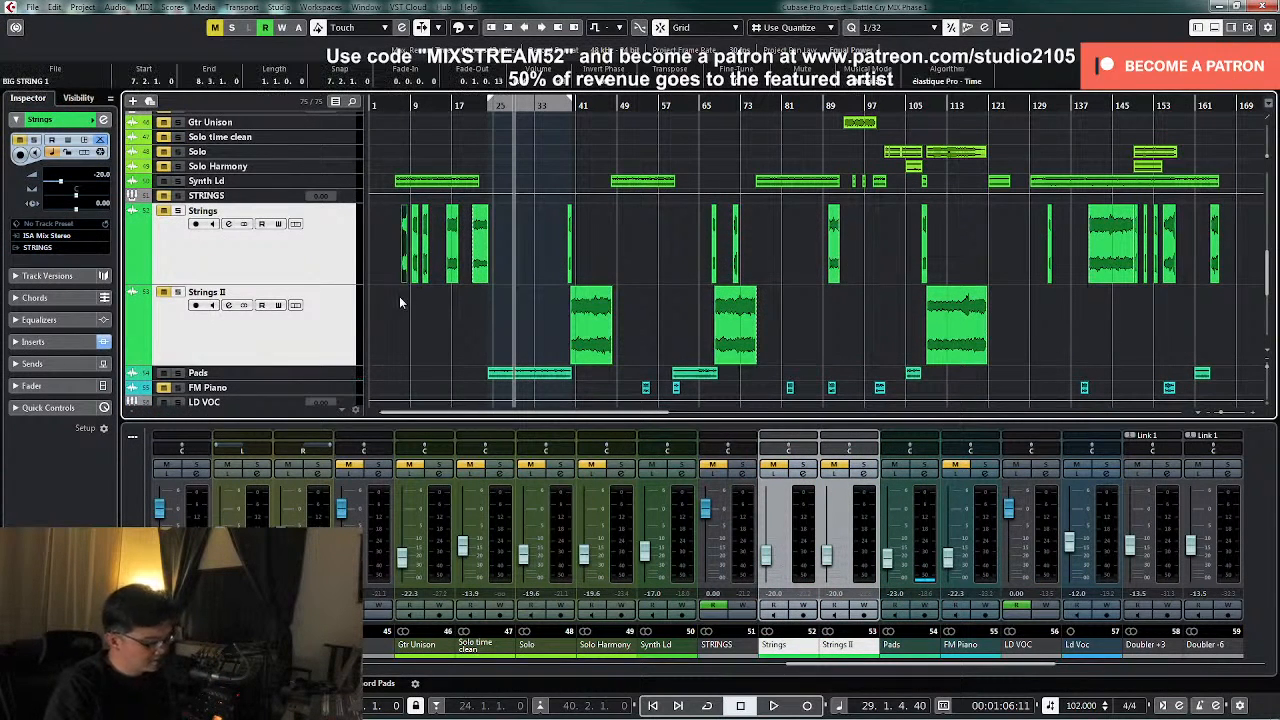
key(shift+g)
click(164, 196)
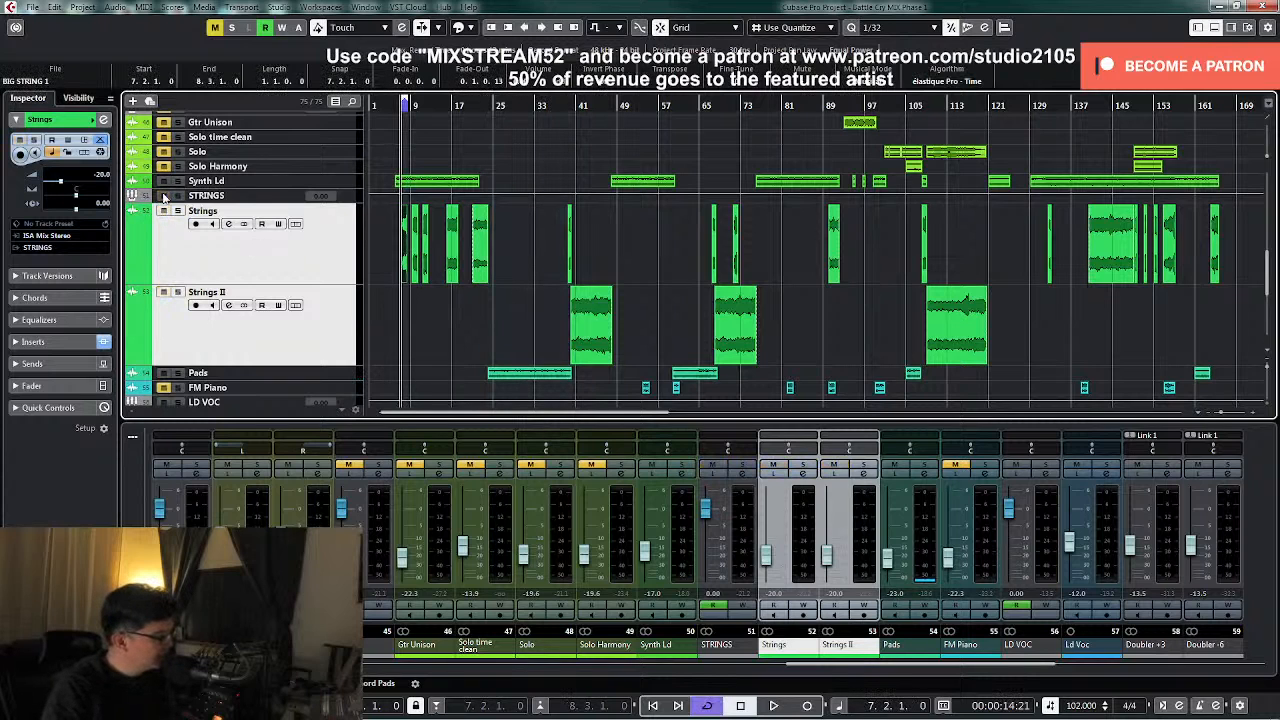
- Solo the Strings channel and audition its looped first event
click(293, 263)
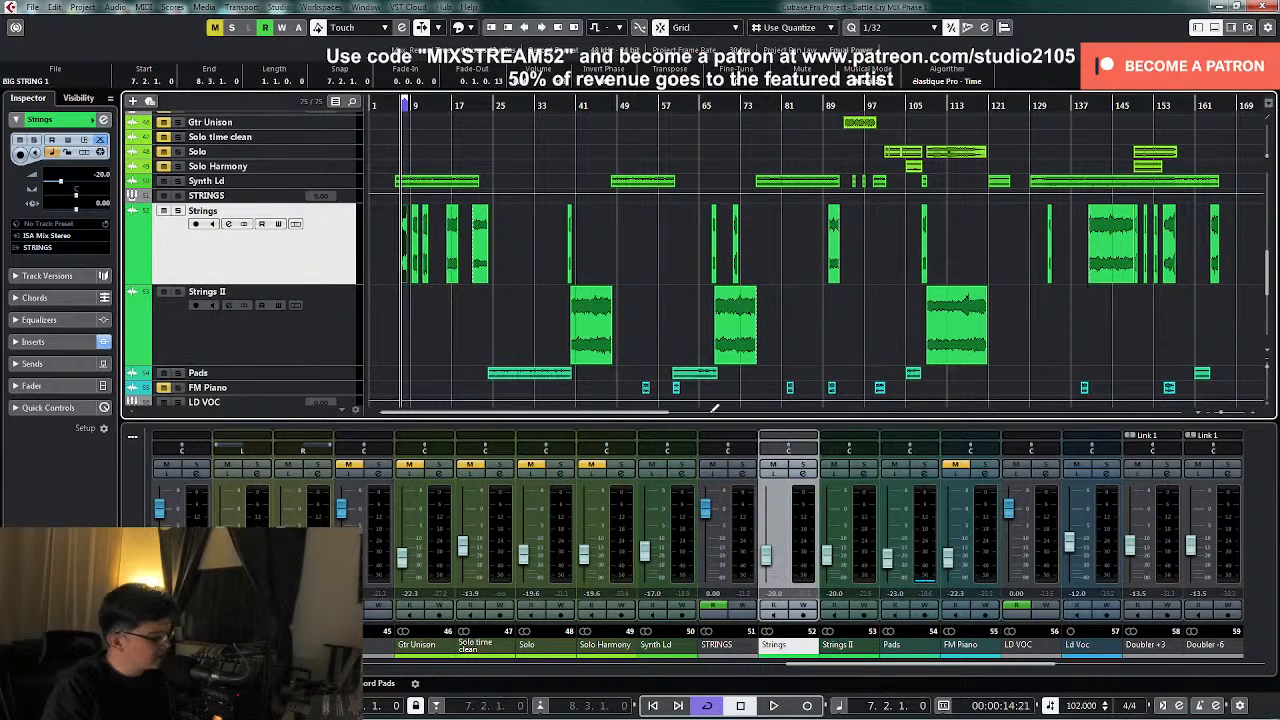
click(803, 467)
click(805, 474)
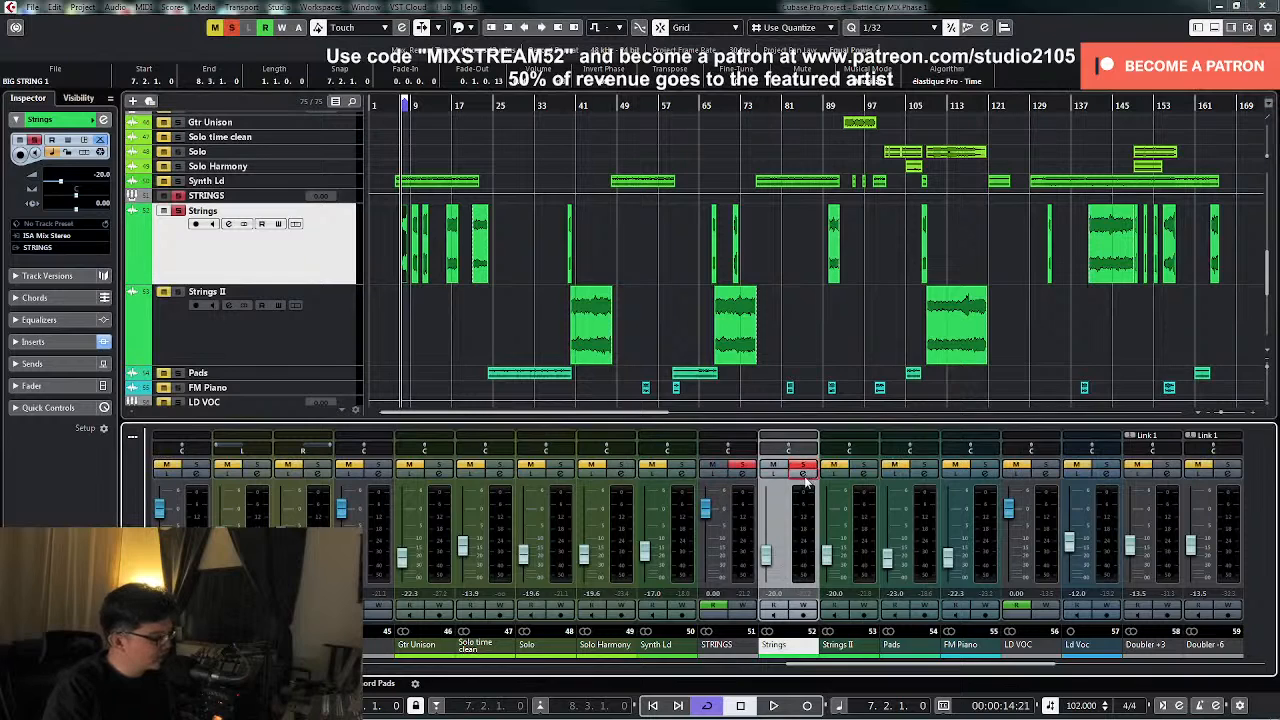
key(space)
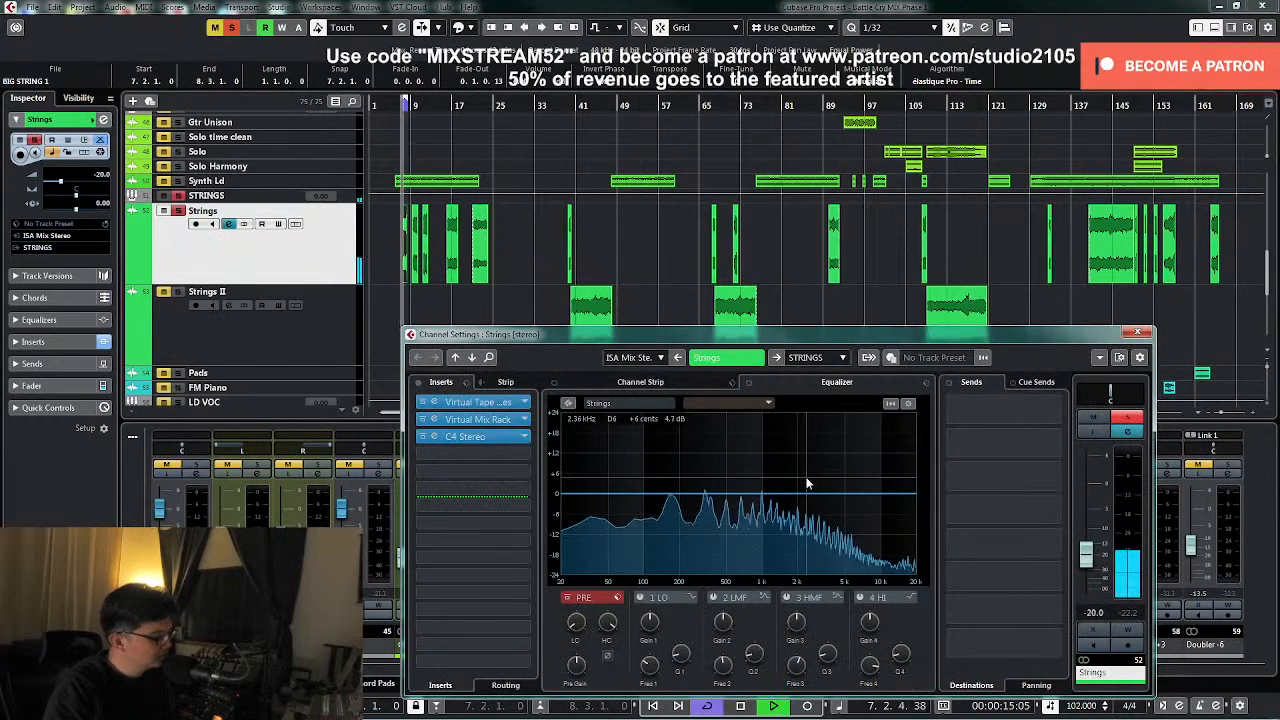
click(386, 307)
key(space)
key(h)
key(h)
key(h)
key(h)
key(h)
key(h)
key(h)
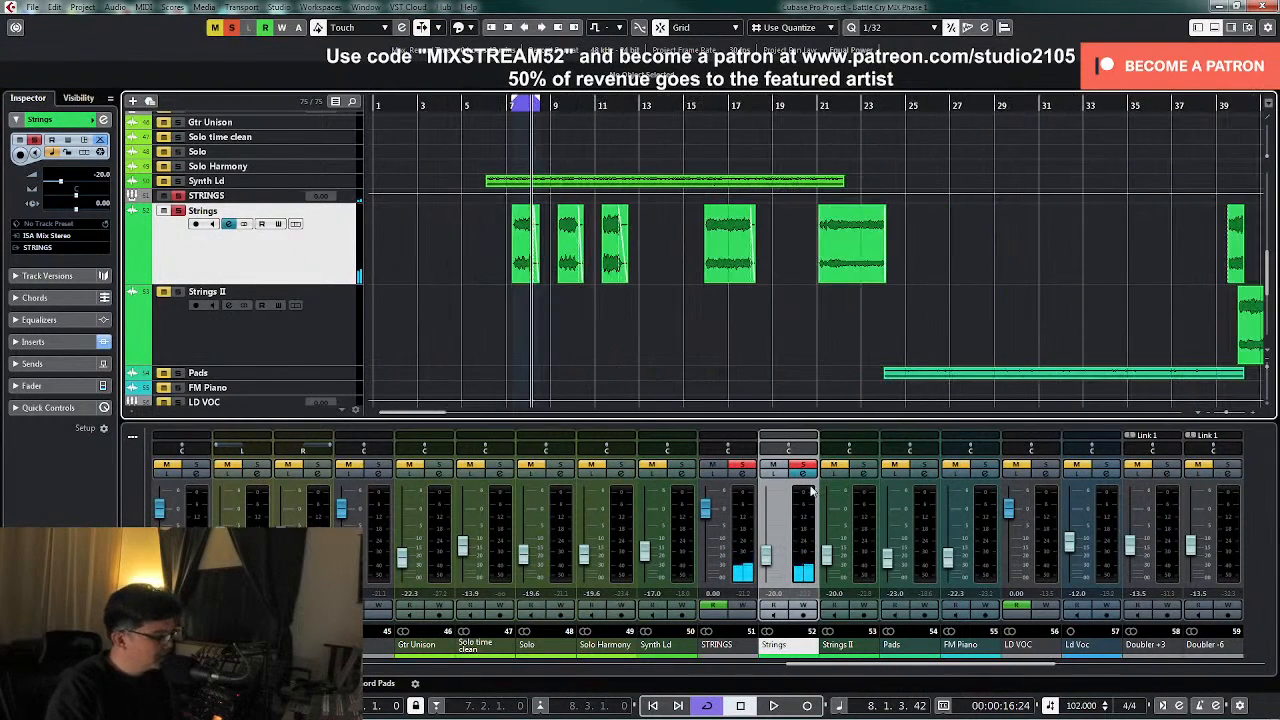
- Check the Virtual Mix Rack on Strings, apply a low cut in its channel equalizer, and audition the result
click(803, 474)
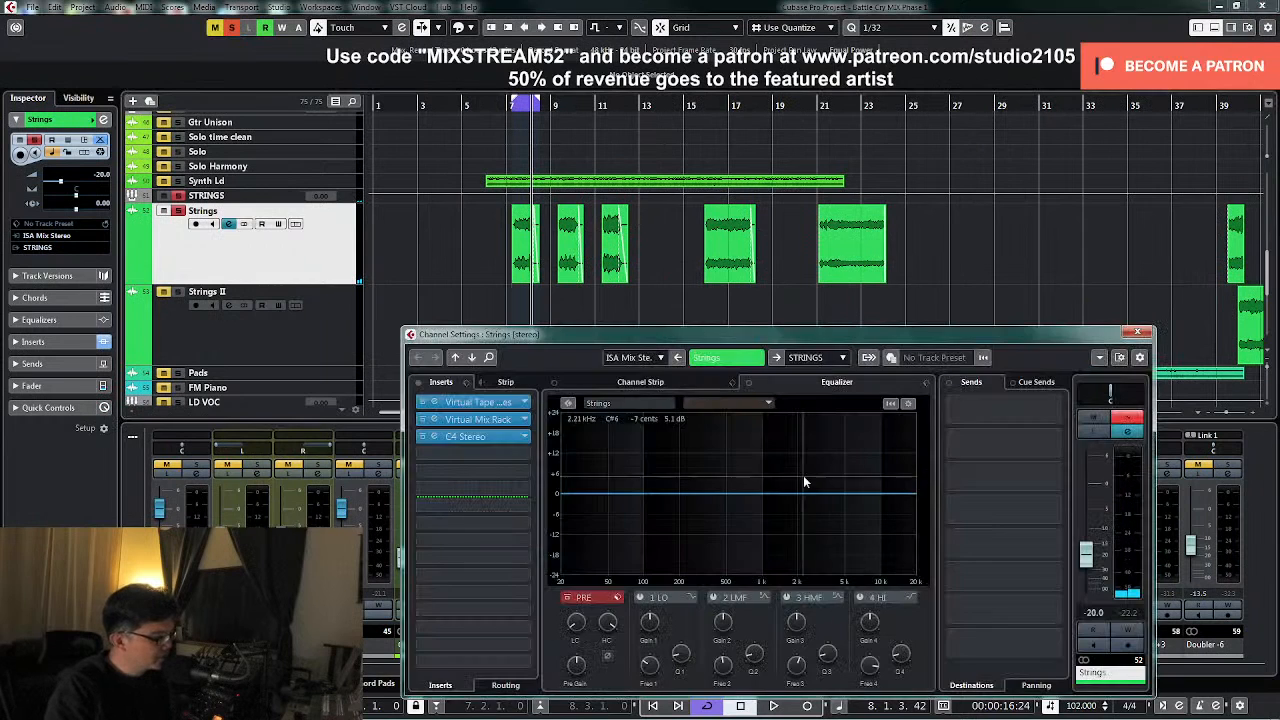
click(489, 422)
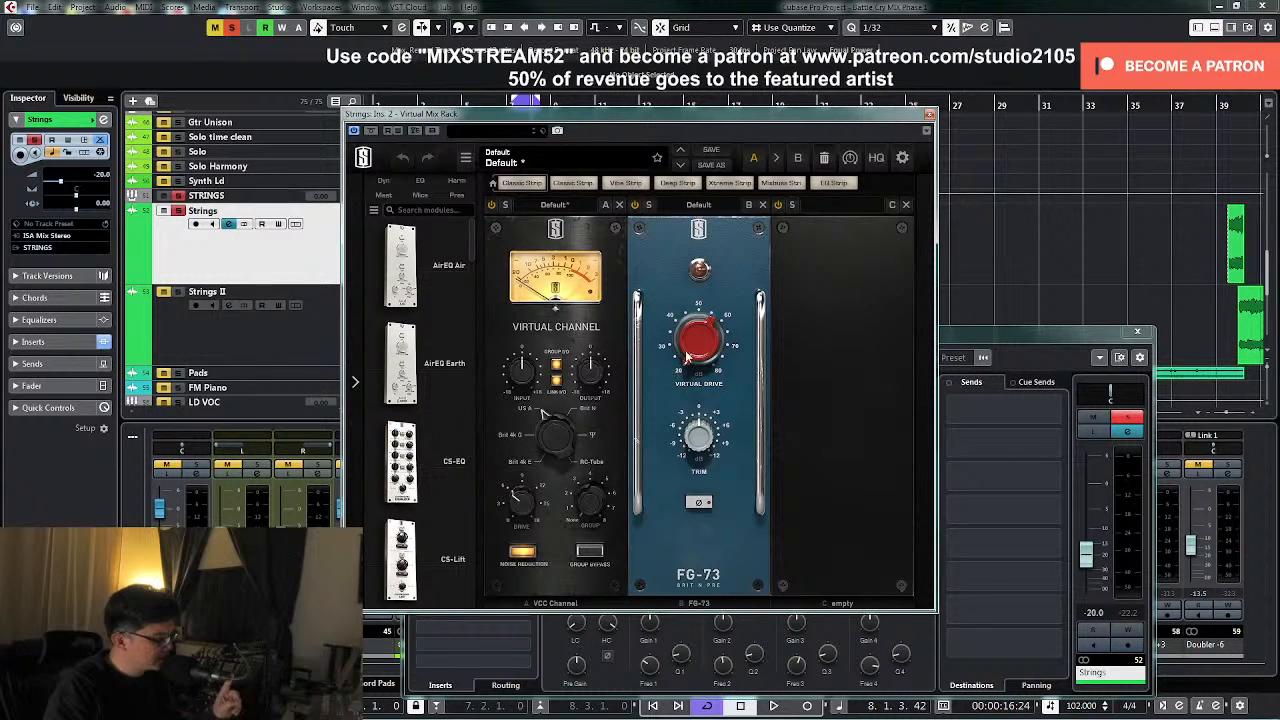
click(929, 115)
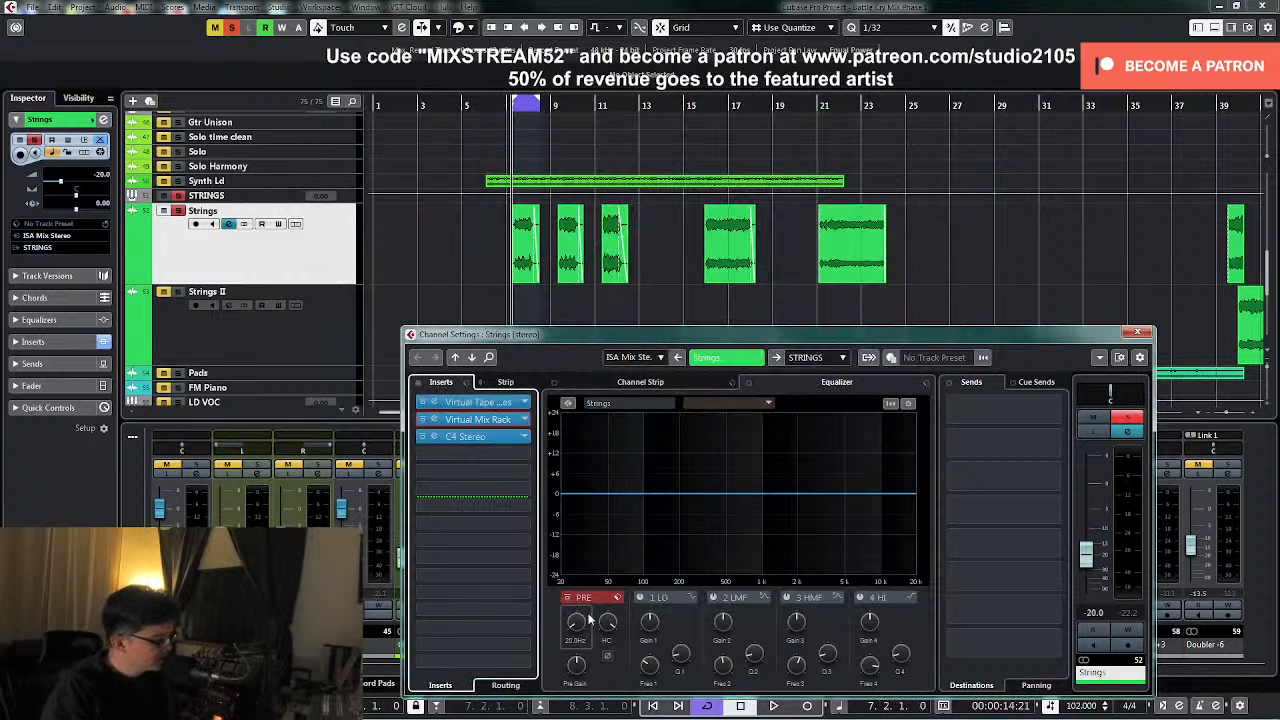
drag(573, 620, 587, 598)
key(space)
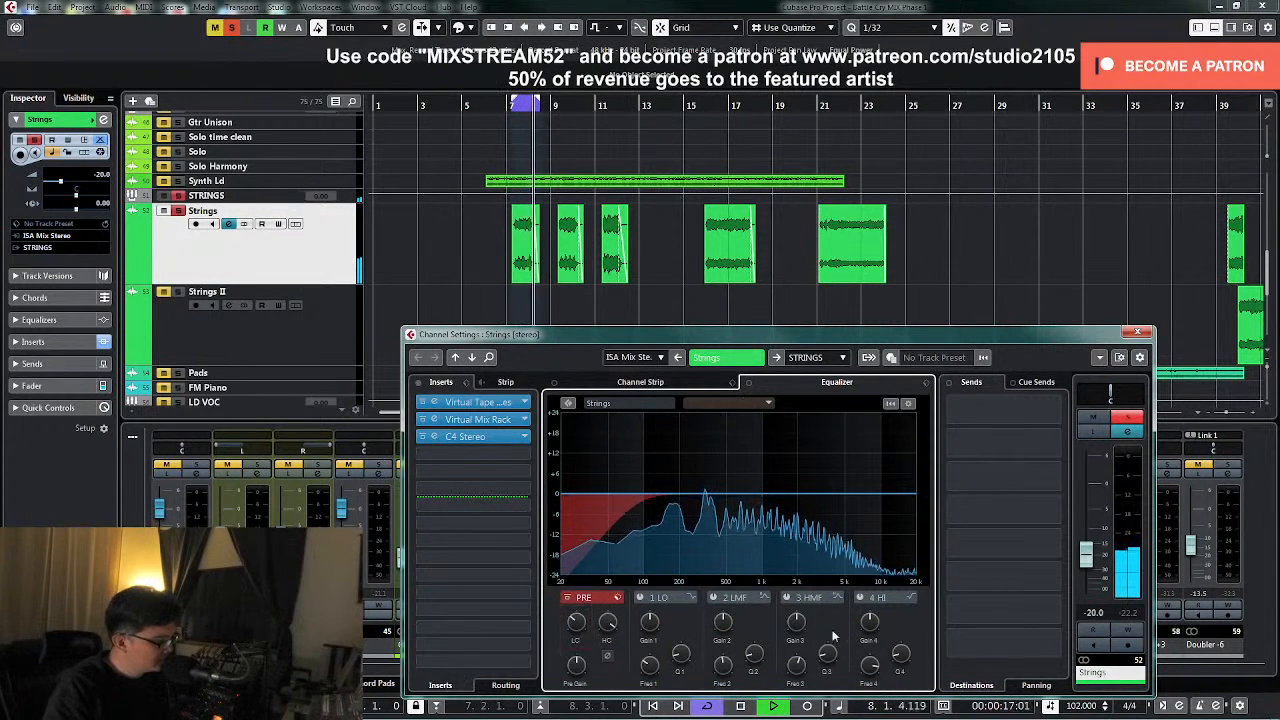
key(space)
- Enable Strings' LMF band, sweep a narrow boost to about 989 Hz during playback, and turn it into a cut
click(713, 598)
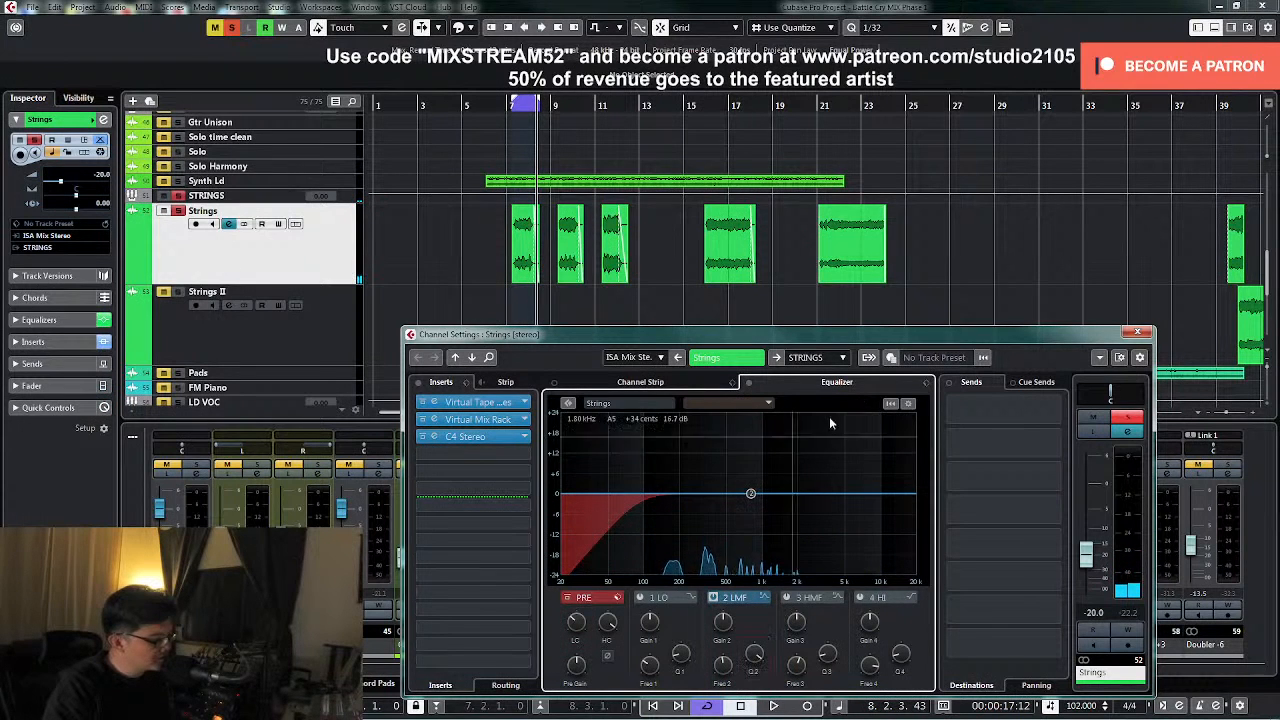
key(space)
drag(753, 503, 762, 443)
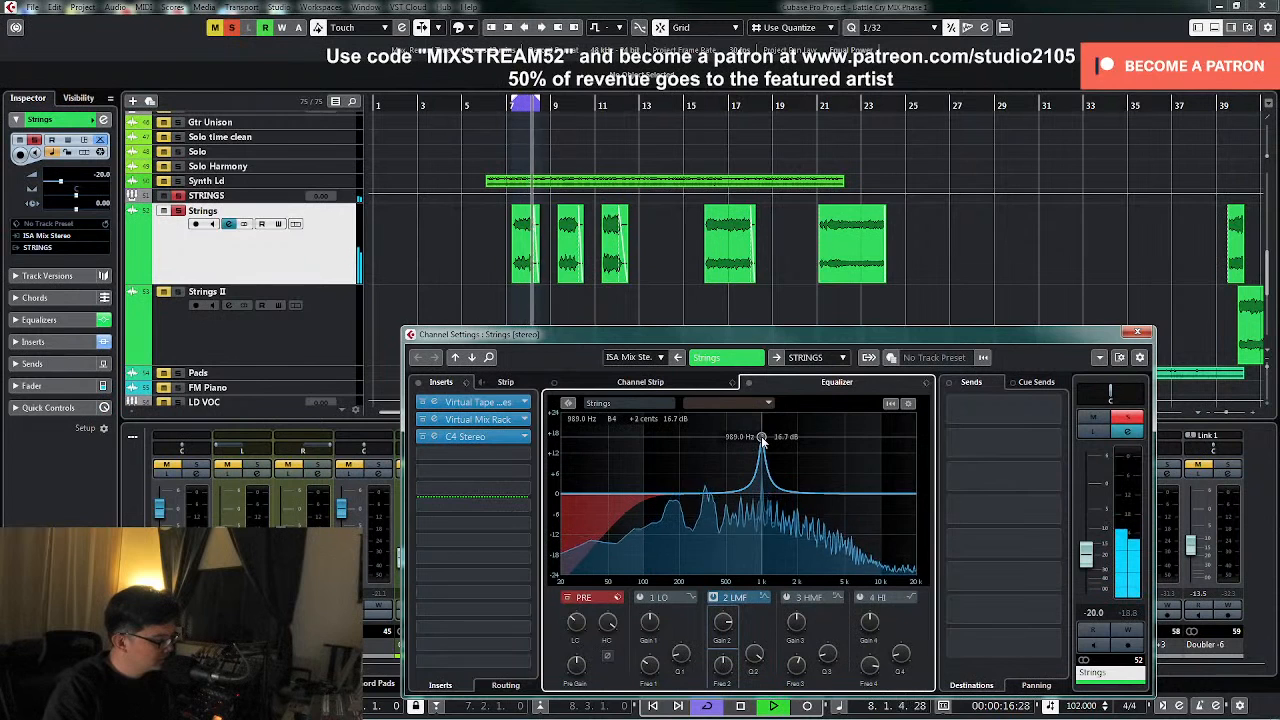
drag(722, 623, 721, 672)
- Notch Strings at about 1.97 kHz with a narrow HMF band, and refine the pre filter with 108 Hz low cut and a high cut
click(786, 598)
drag(828, 654, 827, 585)
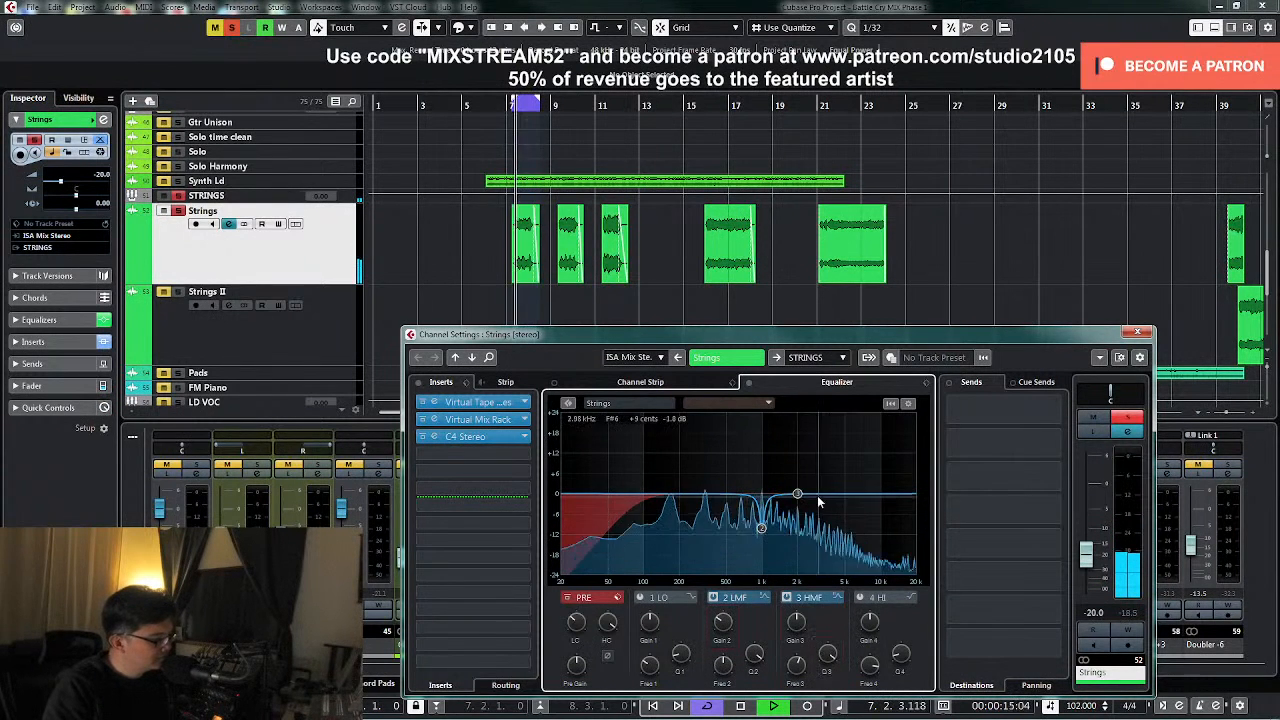
drag(799, 495, 798, 432)
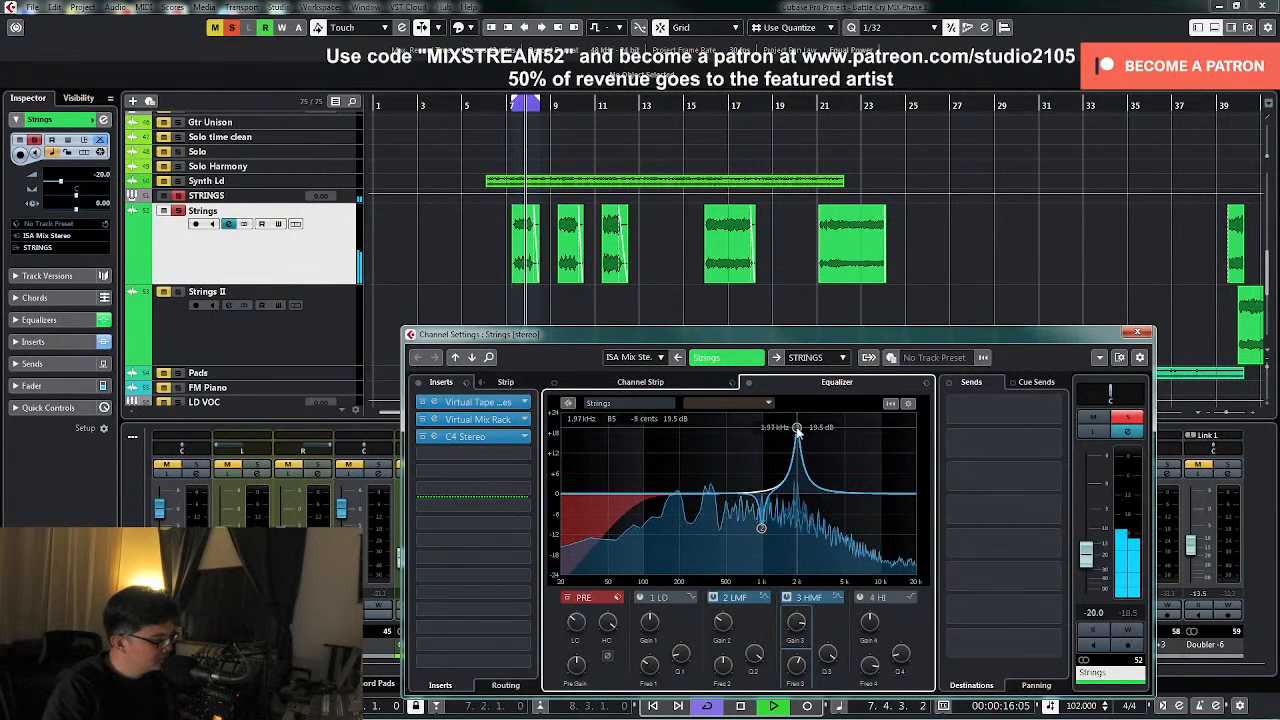
drag(799, 625, 798, 698)
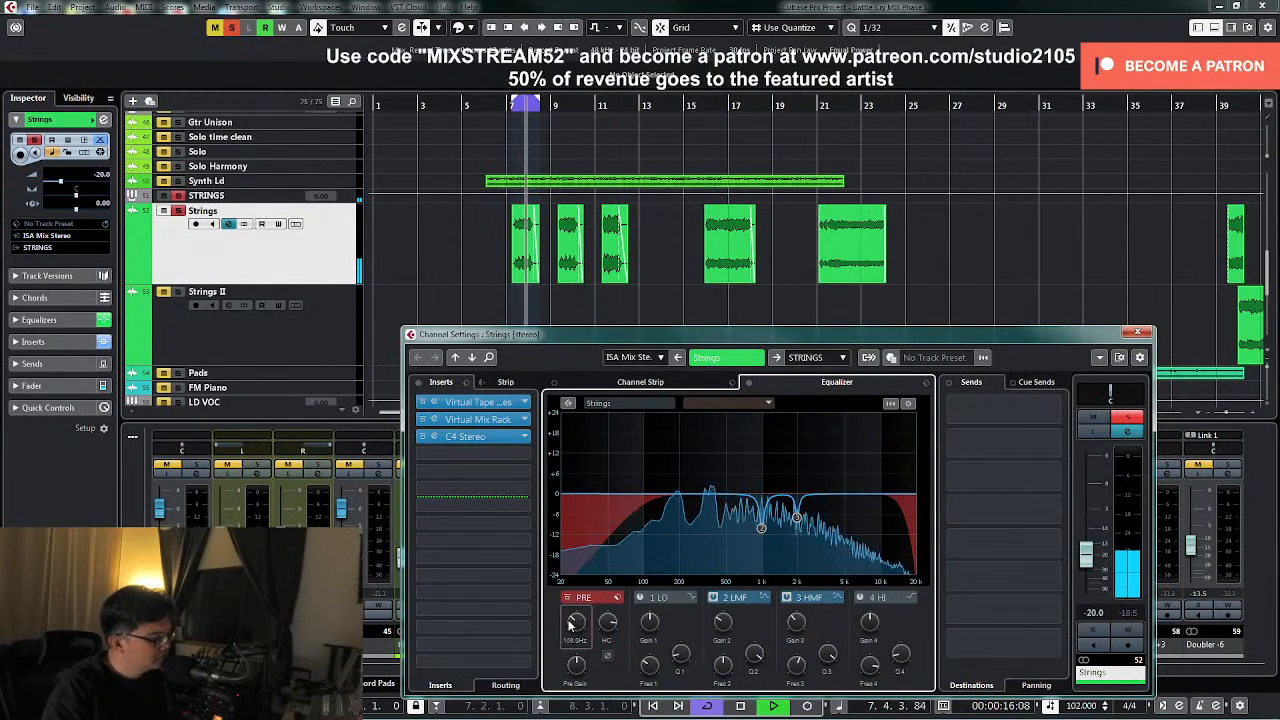
key(space)
click(1137, 333)
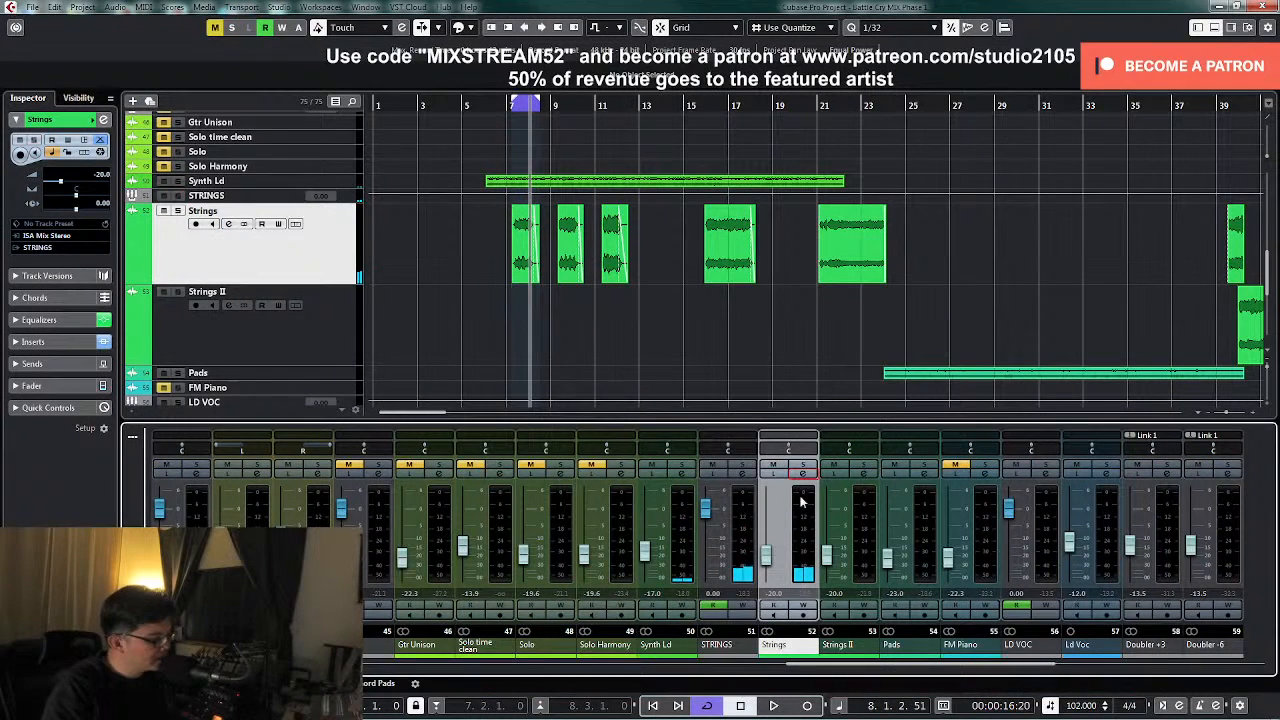
- Turn off looping, set the Strings fader to about -19.6 dB during playback in the mix, and recheck the channel soloed
key(KP_Divide)
key(KP_1)
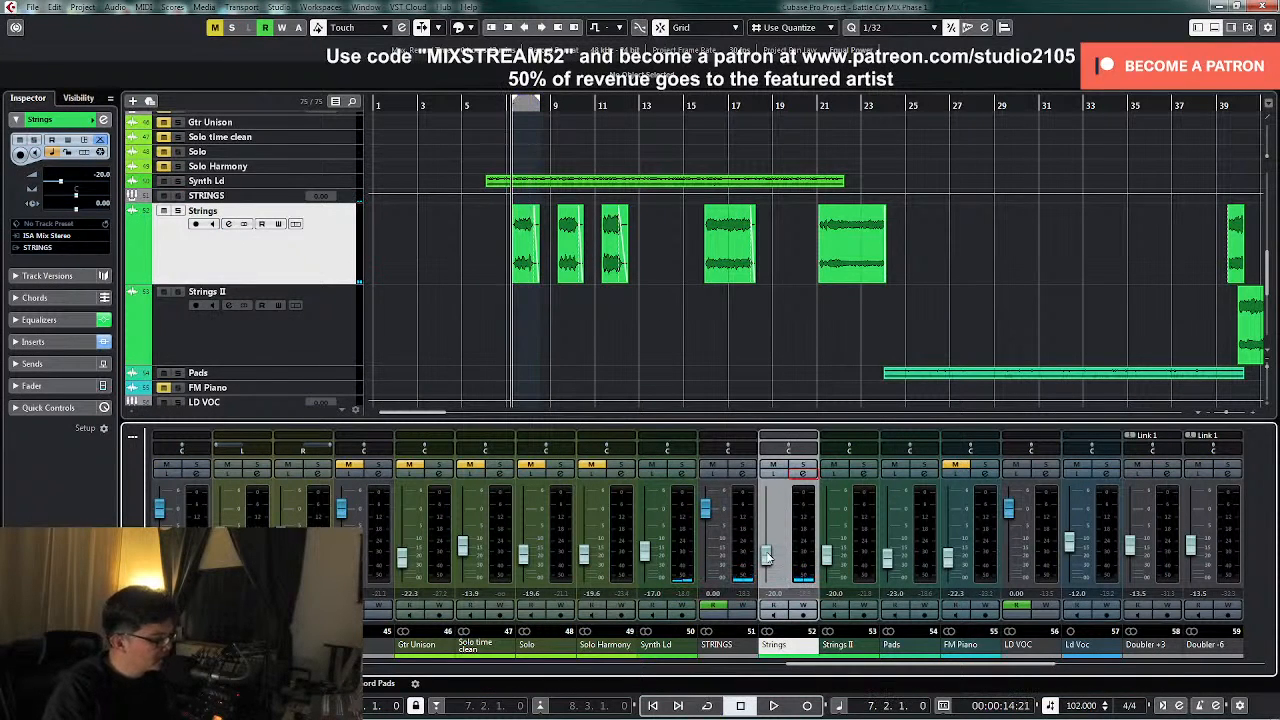
key(space)
drag(766, 568, 766, 565)
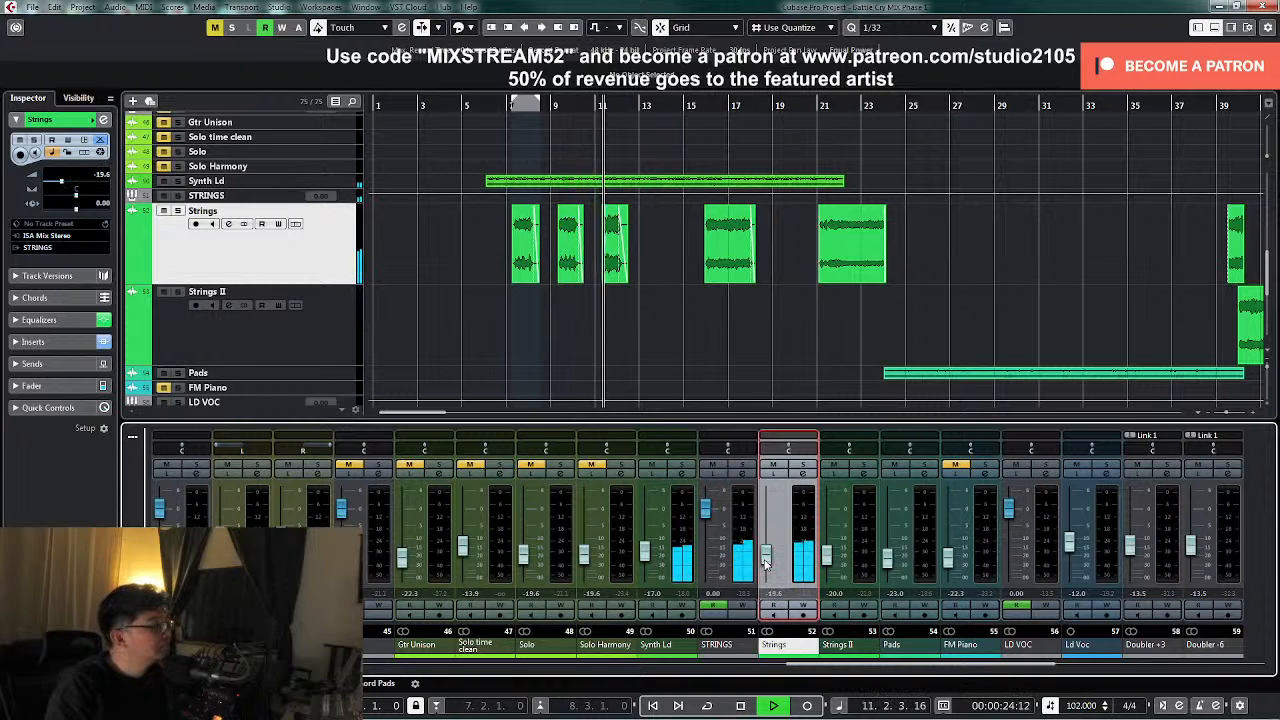
click(802, 466)
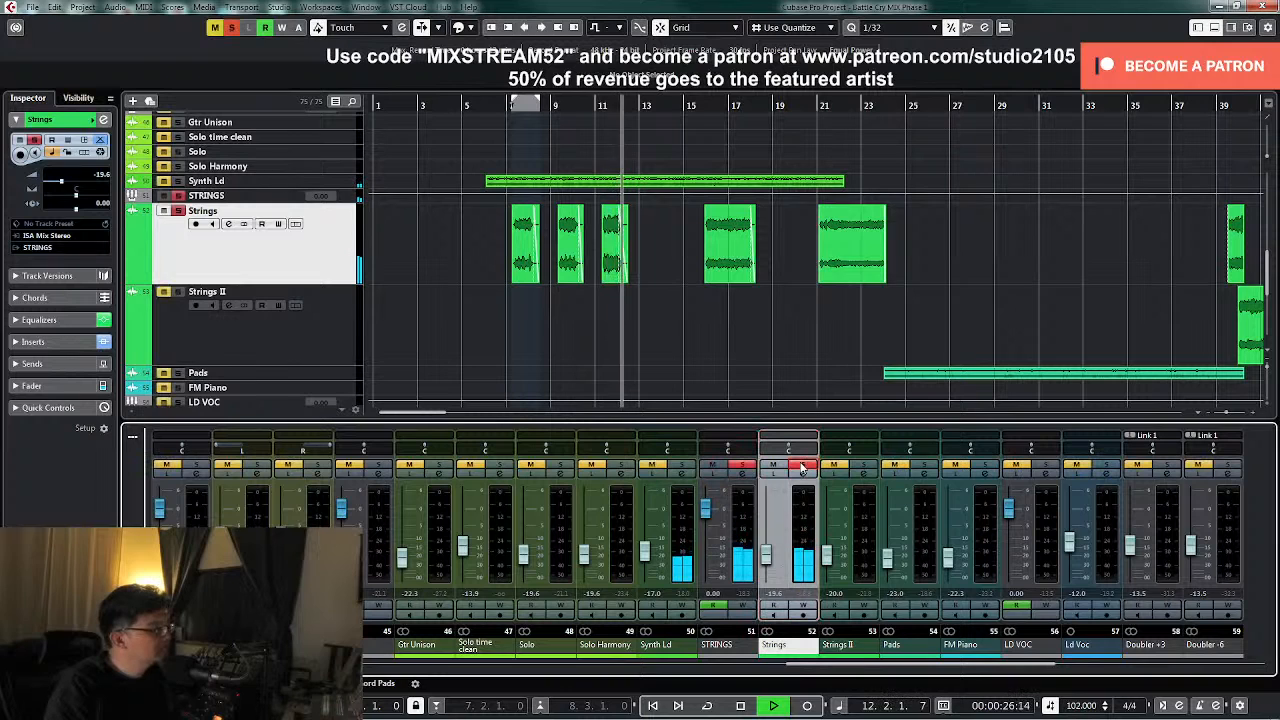
key(KP_1)
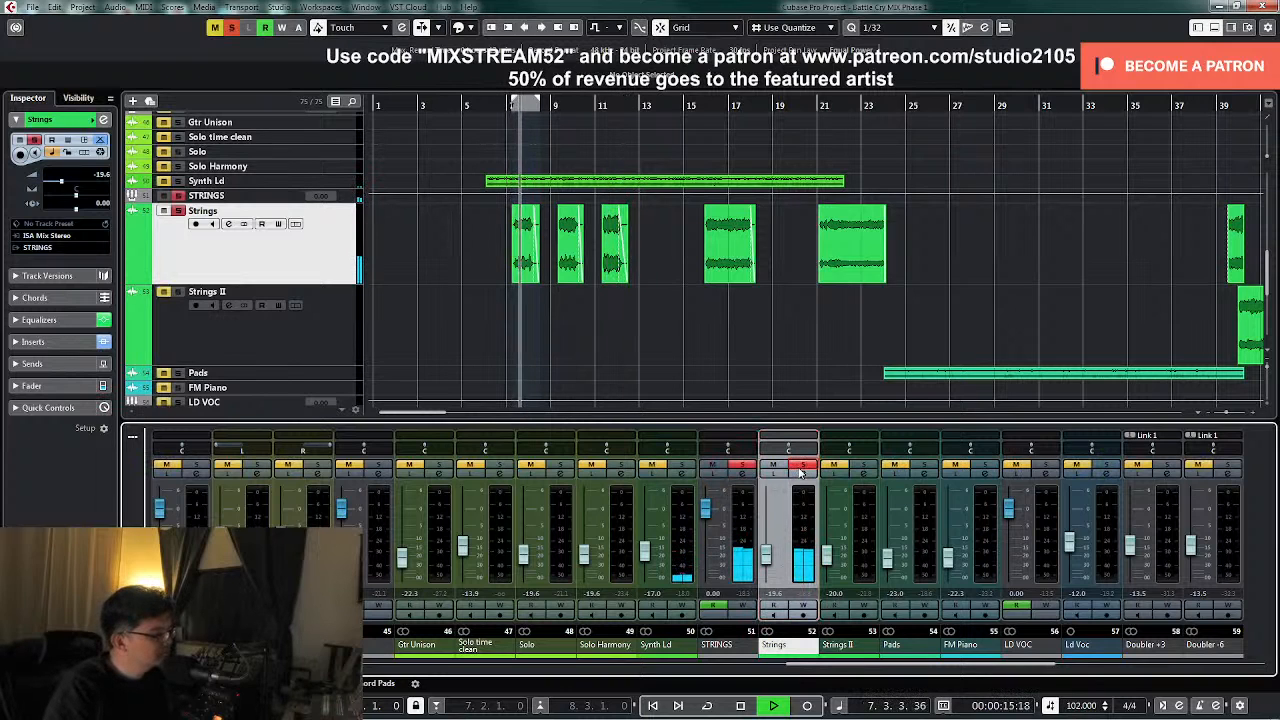
key(space)
- Power on the UAD EMT 140 plate reverb on the STRINGS group and audition it soloed, ending with the solo off
click(744, 474)
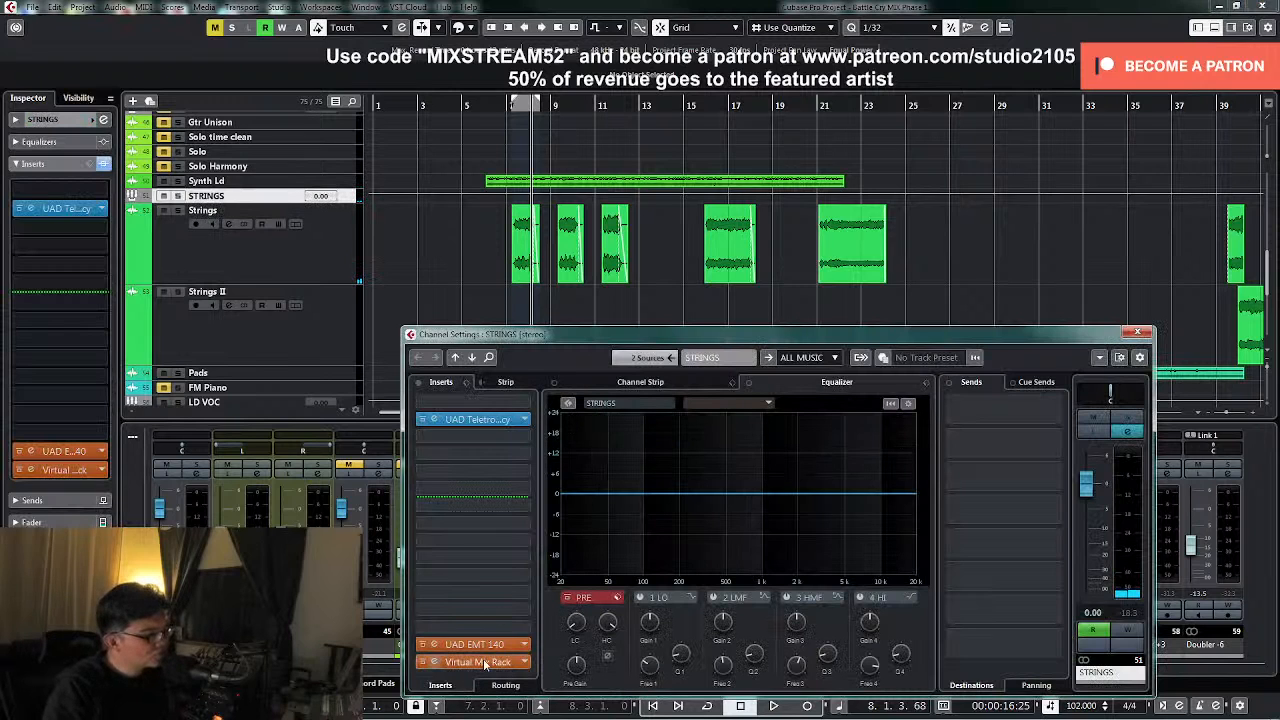
click(488, 644)
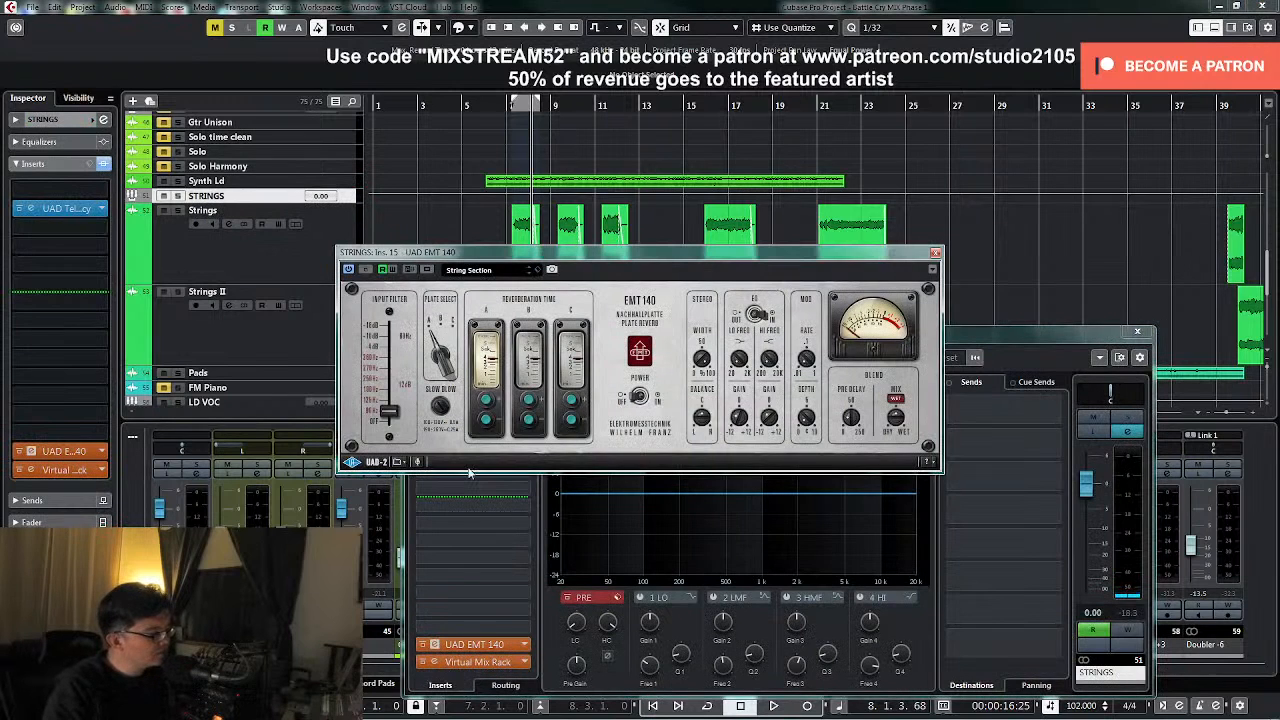
click(638, 396)
key(space)
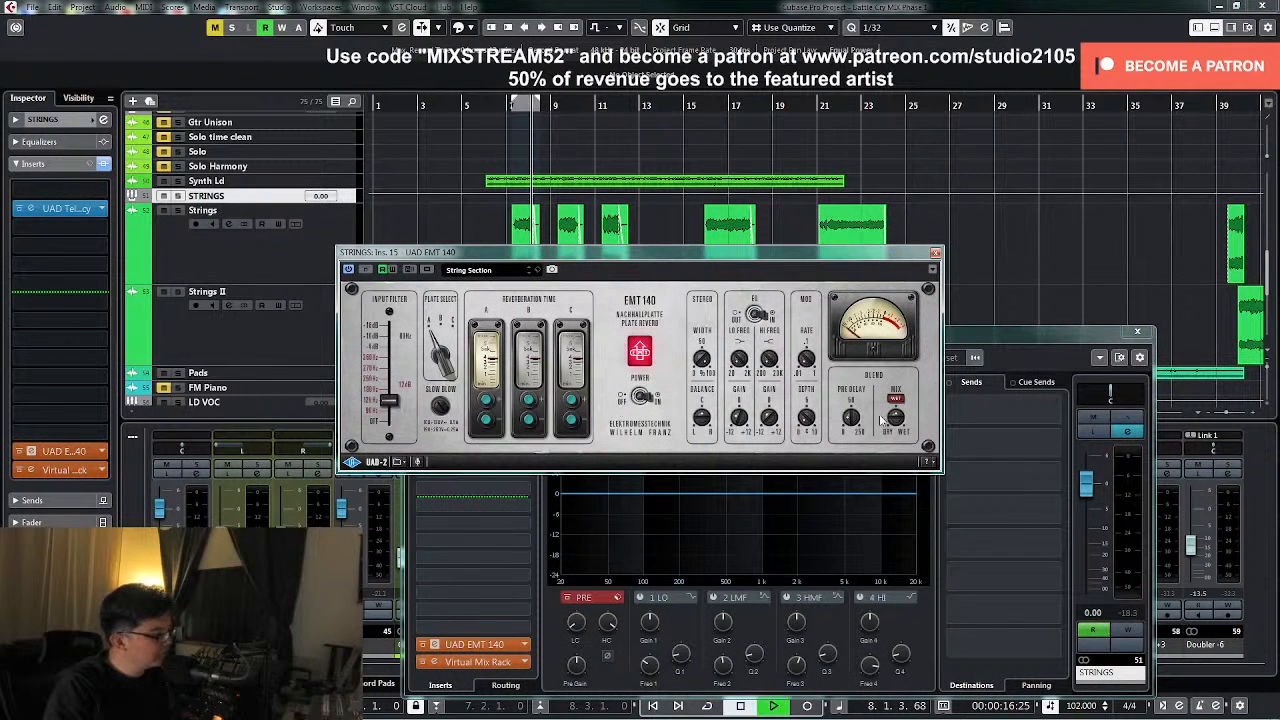
click(1127, 417)
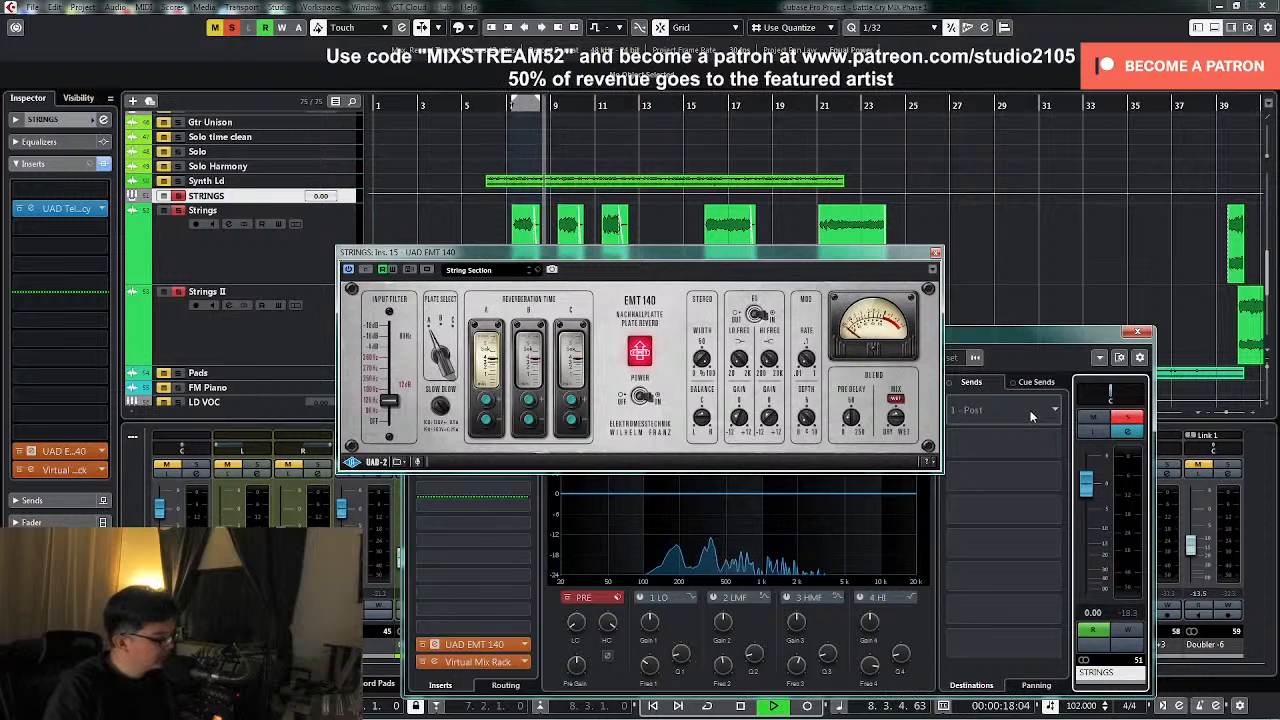
key(space)
click(1120, 420)
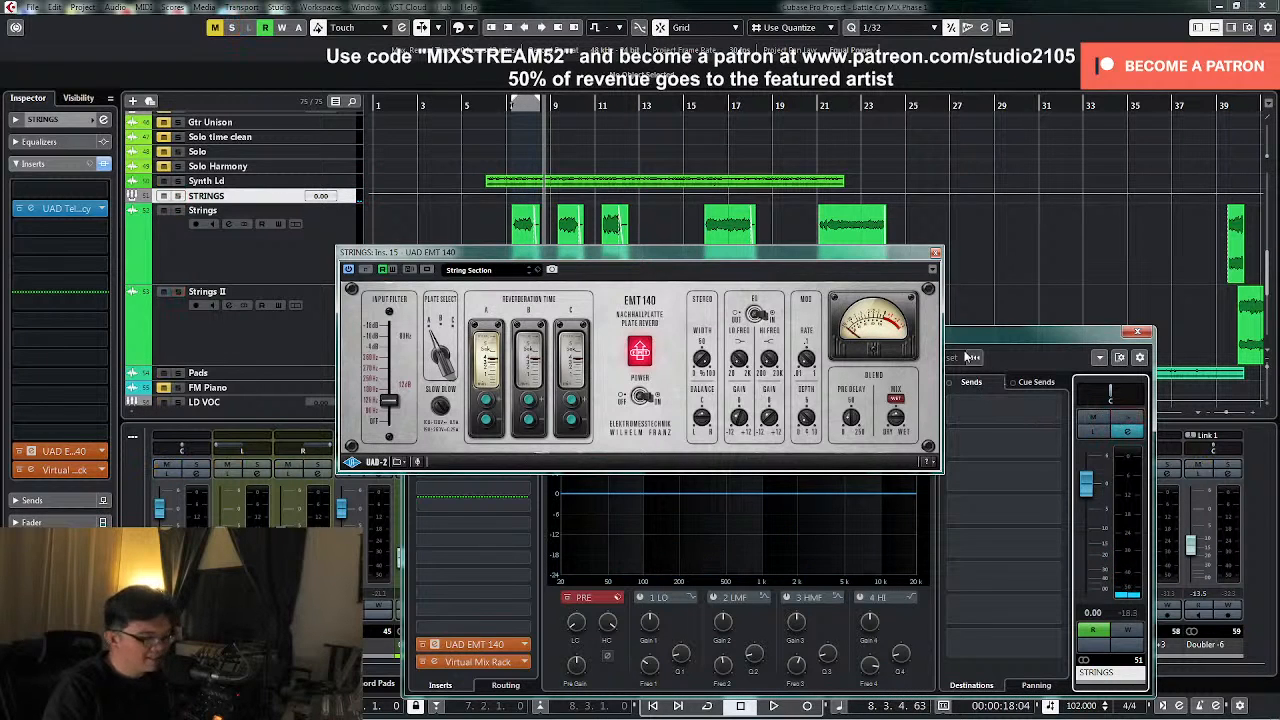
- Check the plug-in DSP load of the UAD-2 card in the UAD Control Panel and close it
click(16, 708)
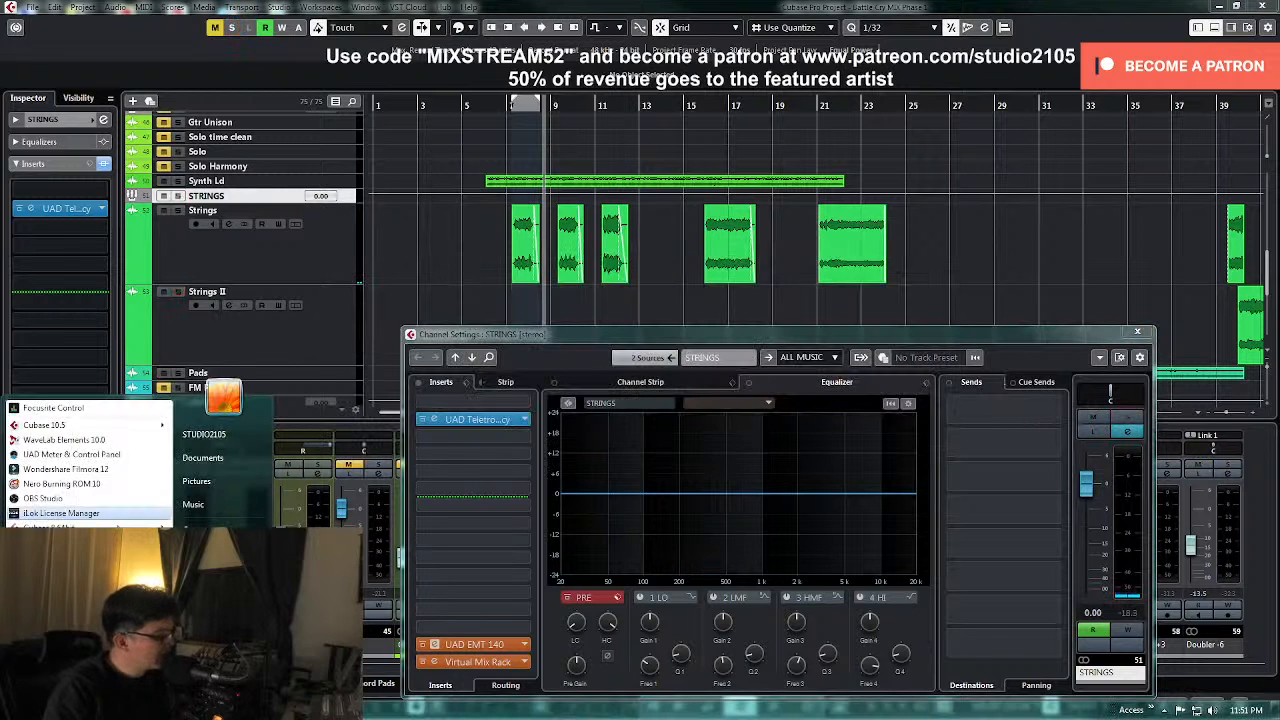
click(79, 456)
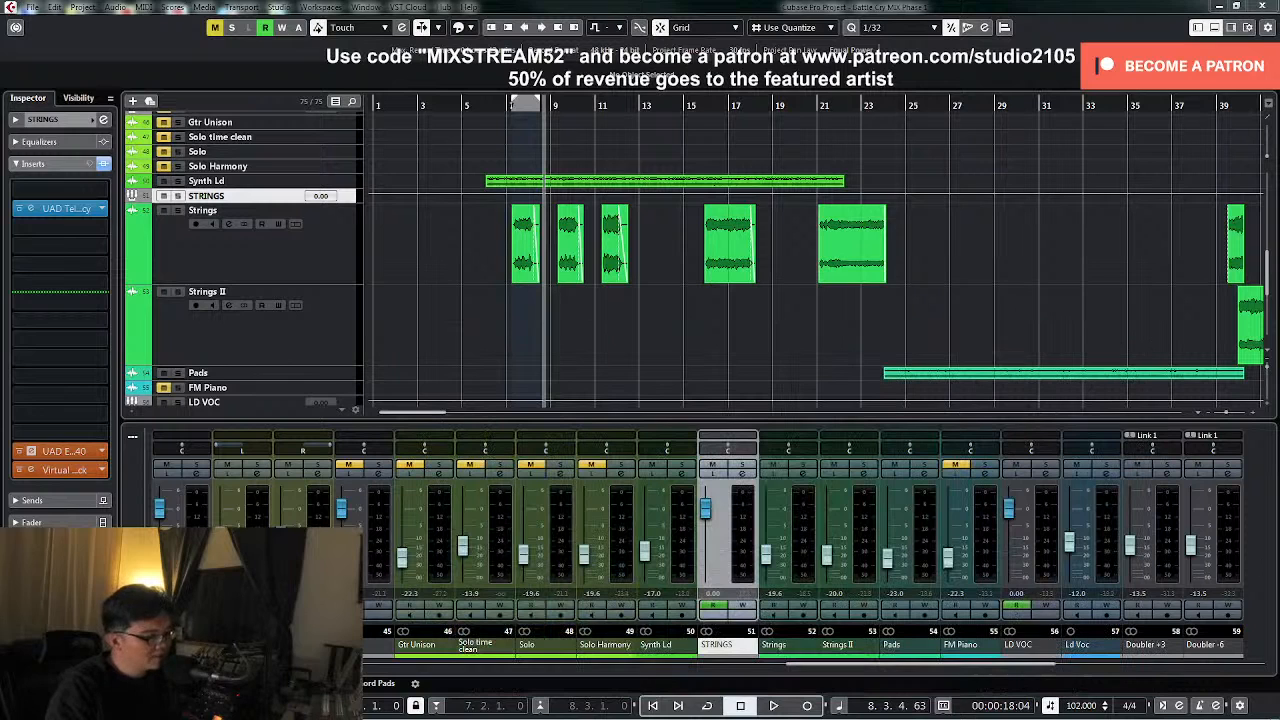
drag(705, 719, 705, 220)
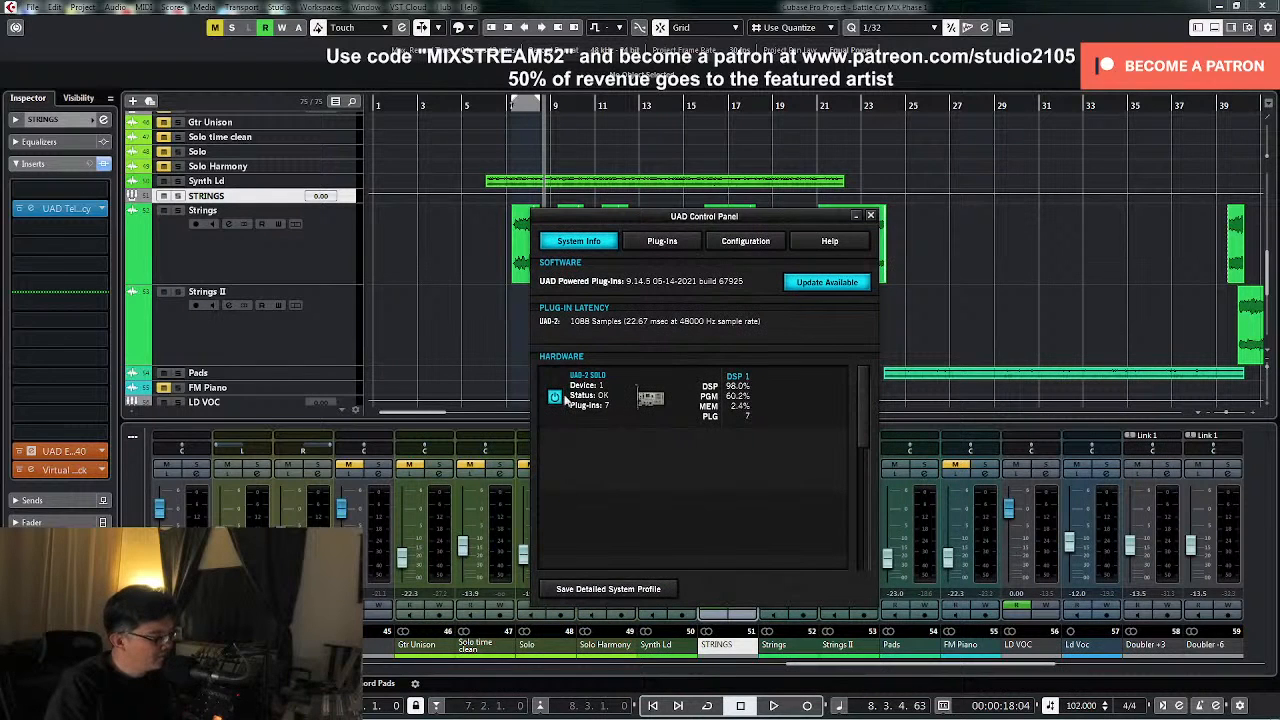
click(870, 217)
- Deactivate the UAD EMT 140 insert on the STRINGS group and return the playhead to the start of the marked range
click(743, 473)
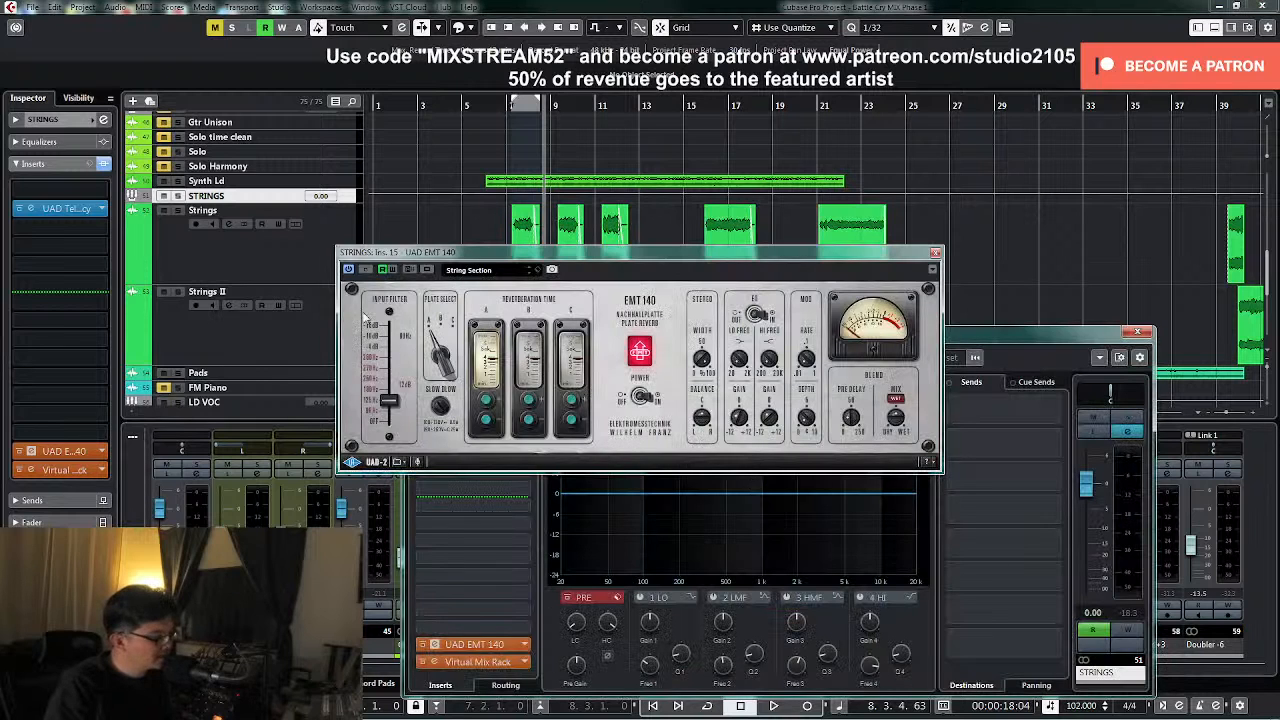
click(348, 270)
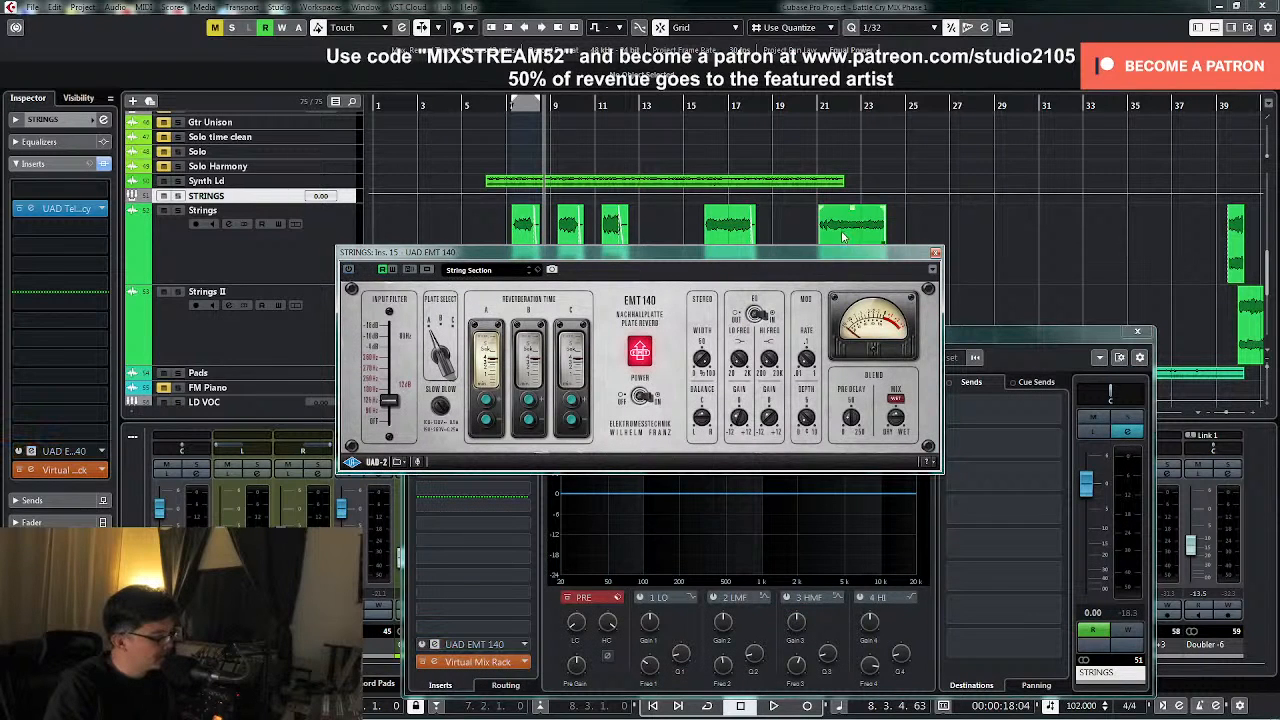
click(935, 253)
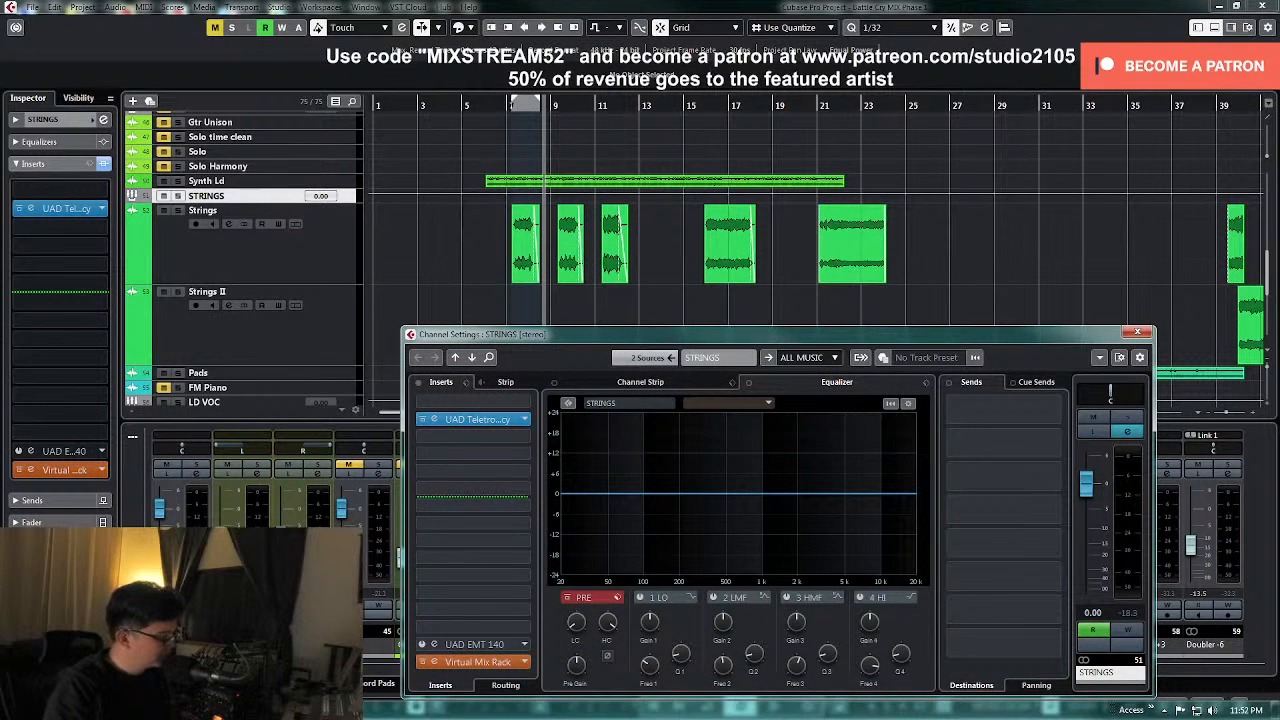
click(1137, 332)
key(KP_1)
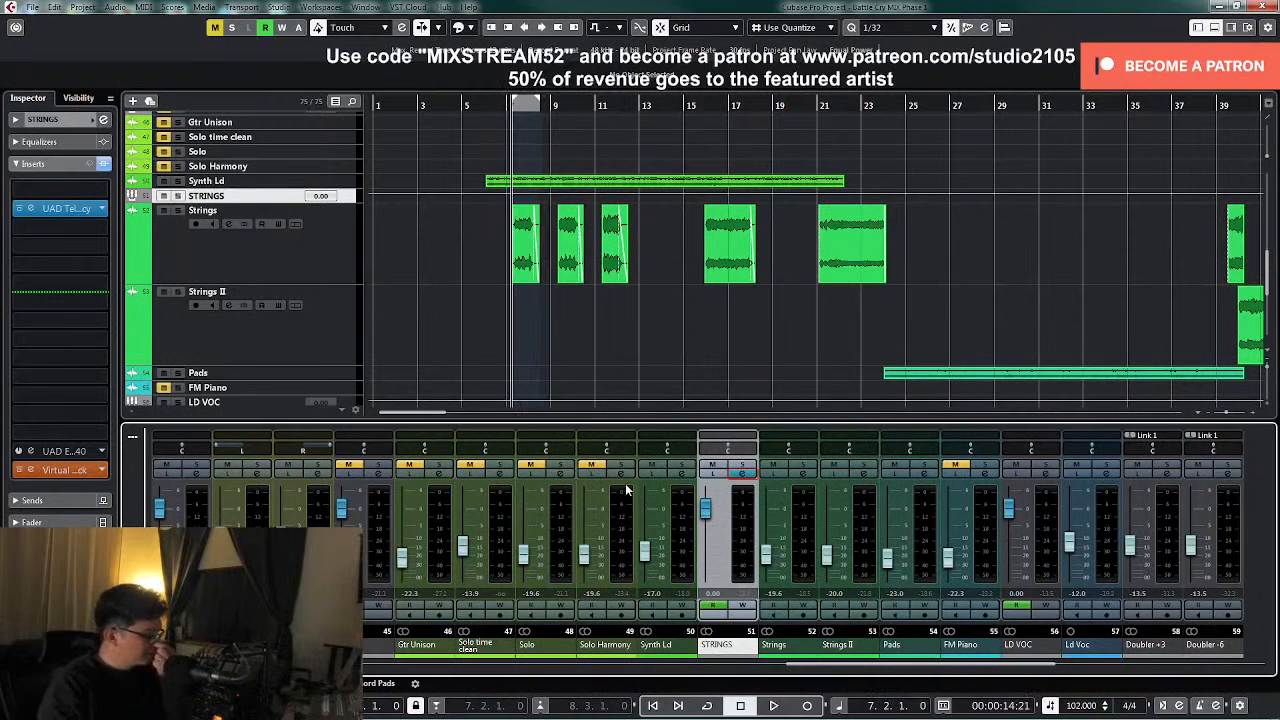
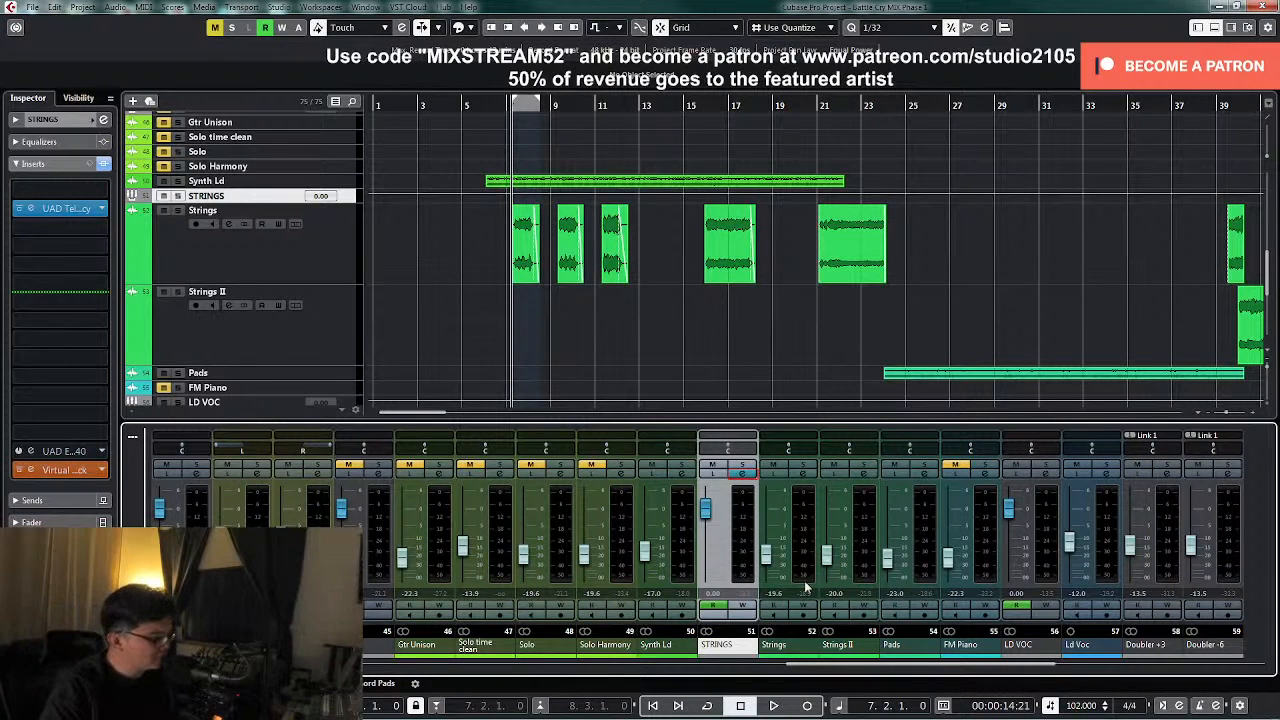
- Add the Revival module ahead of Virtual Mixbuss in the STRINGS group's Virtual Mix Rack
click(744, 476)
click(467, 664)
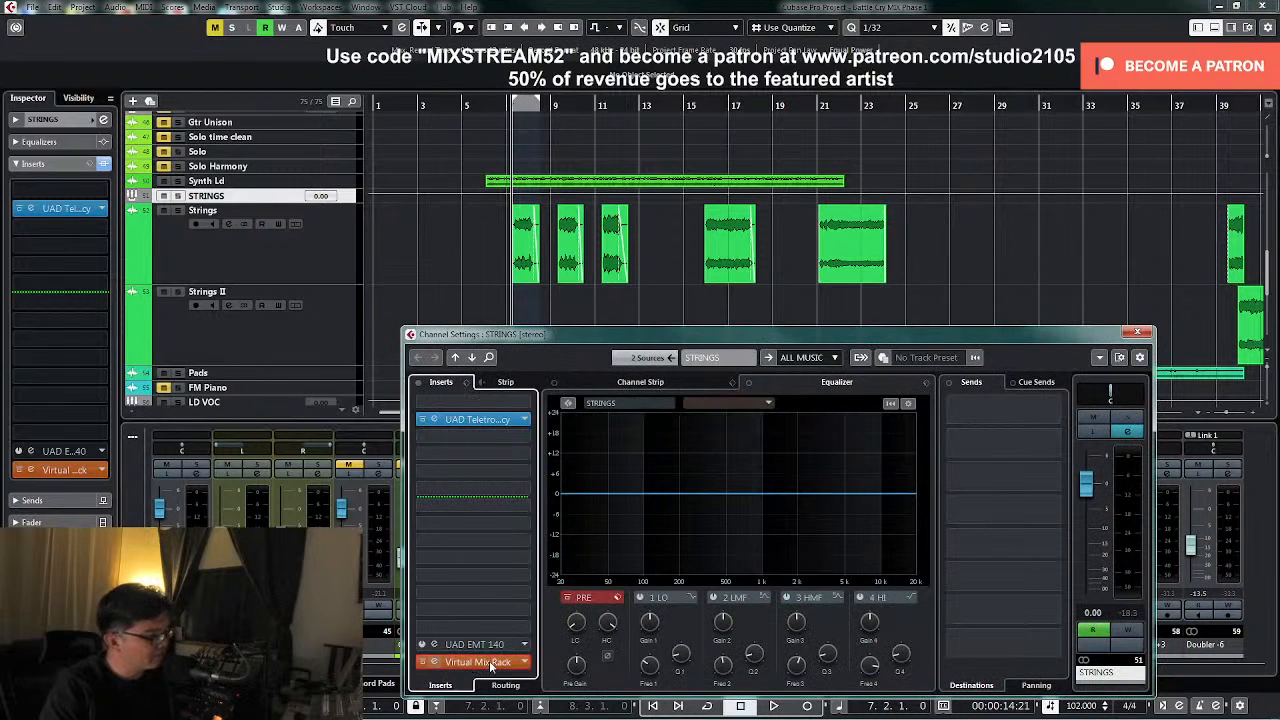
drag(474, 256, 469, 498)
drag(401, 473, 581, 422)
- Set Revival's Shimmer to about 28 while looping the STRINGS group soloed
key(space)
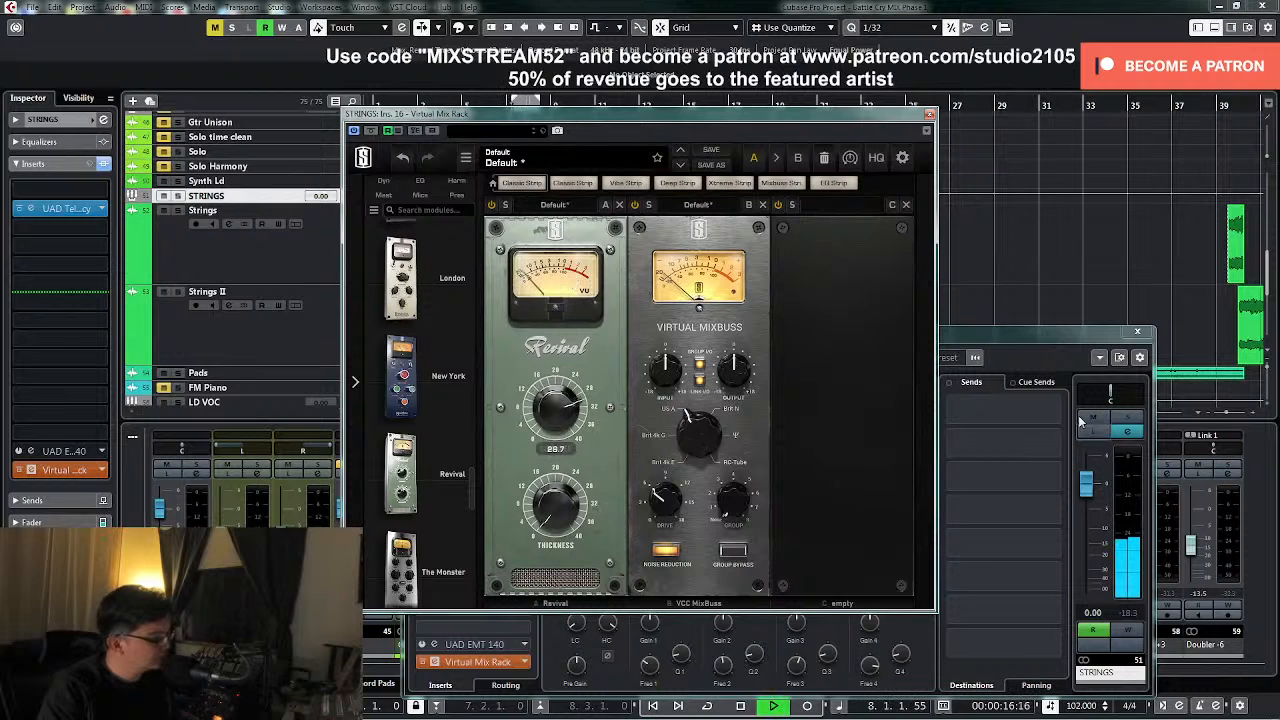
click(1124, 420)
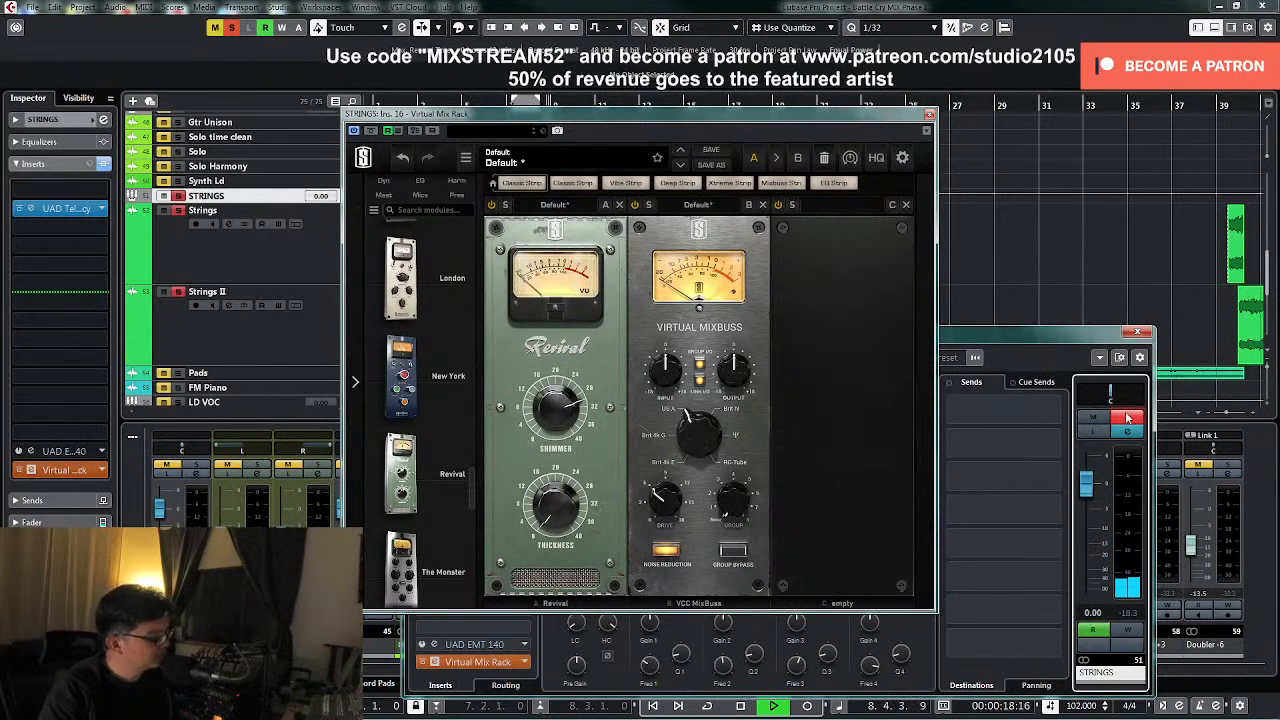
key(KP_Divide)
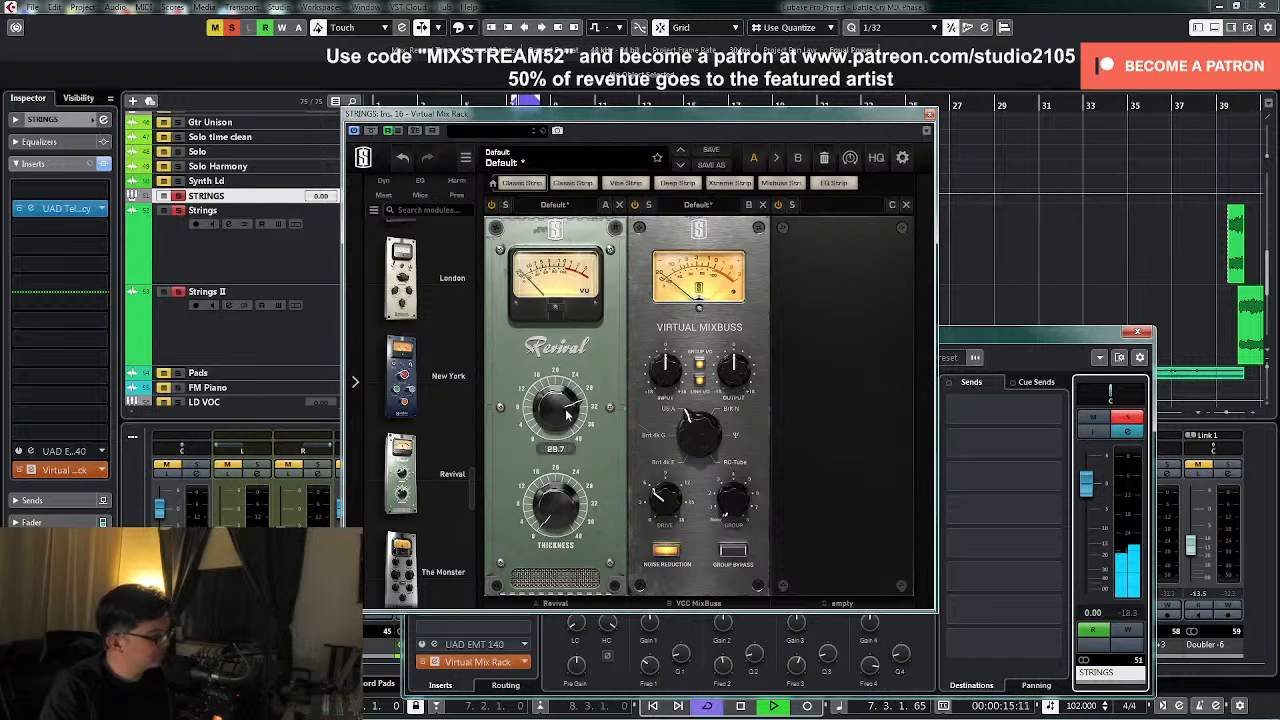
drag(575, 408, 549, 434)
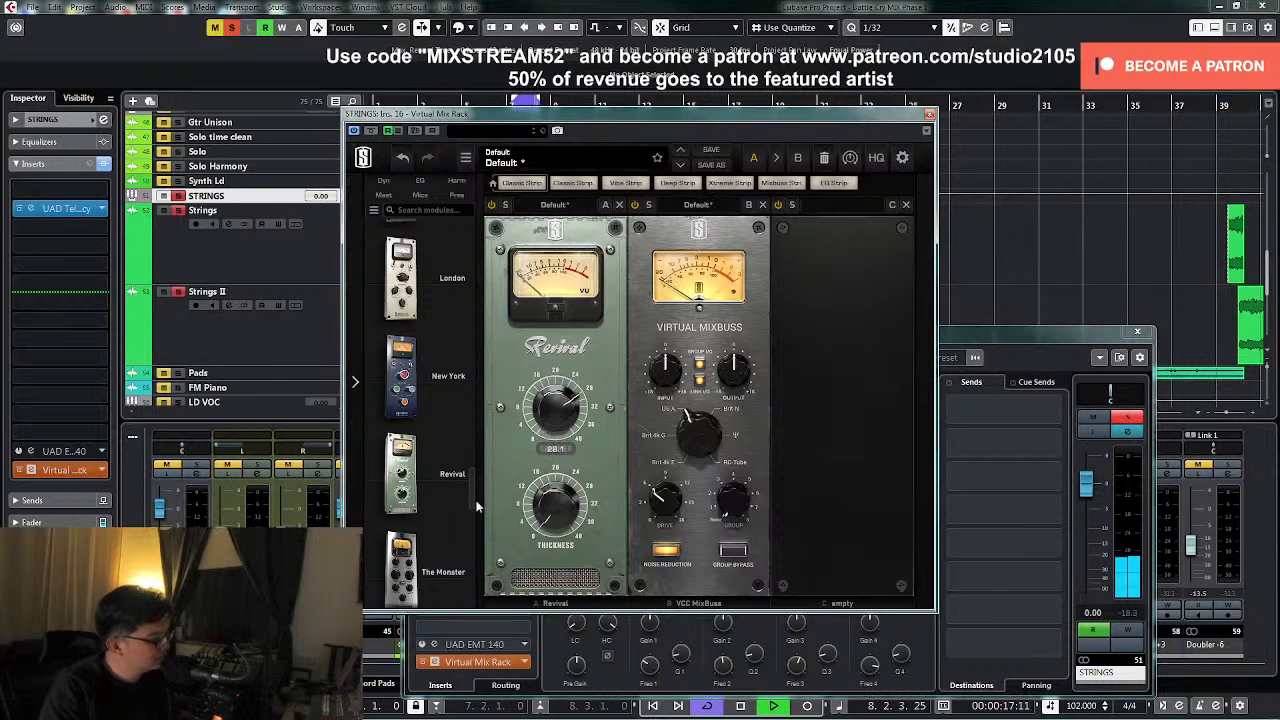
- Insert CS-Lift ahead of Revival on STRINGS, raise High Lift to about 3.8, and unsolo the group to hear it in the mix
drag(472, 498, 480, 259)
drag(440, 514, 540, 468)
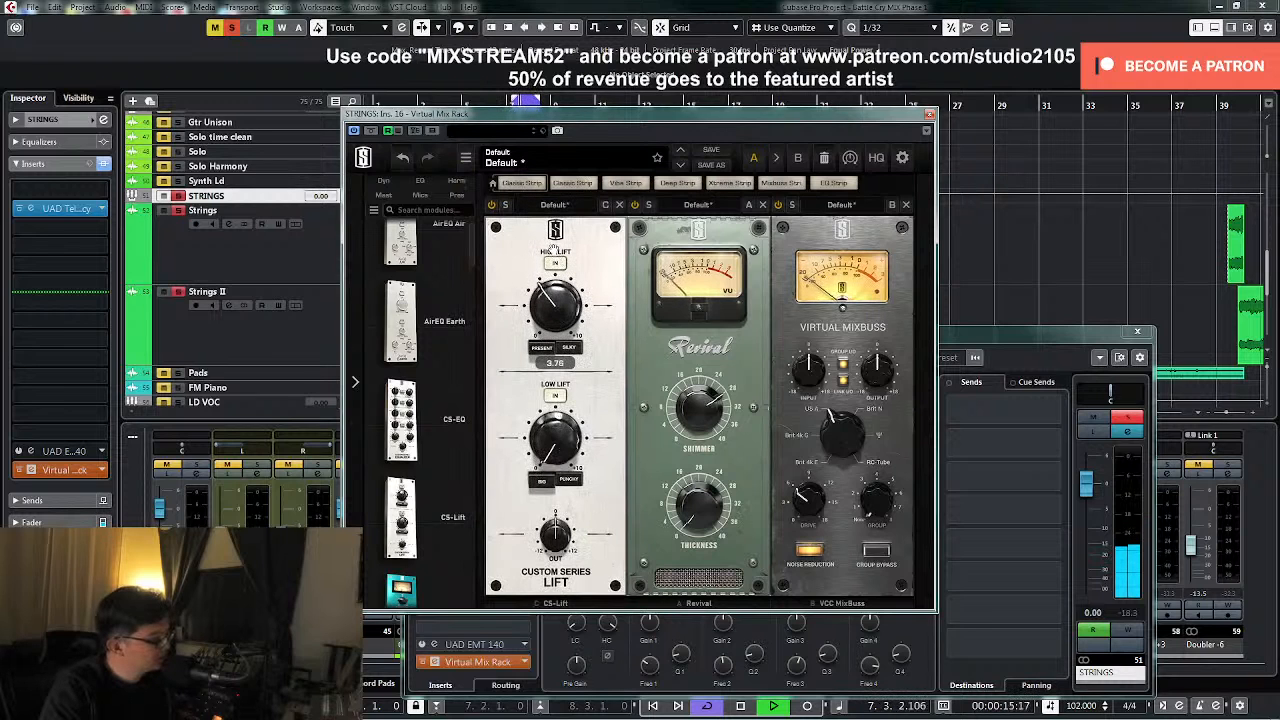
click(1132, 431)
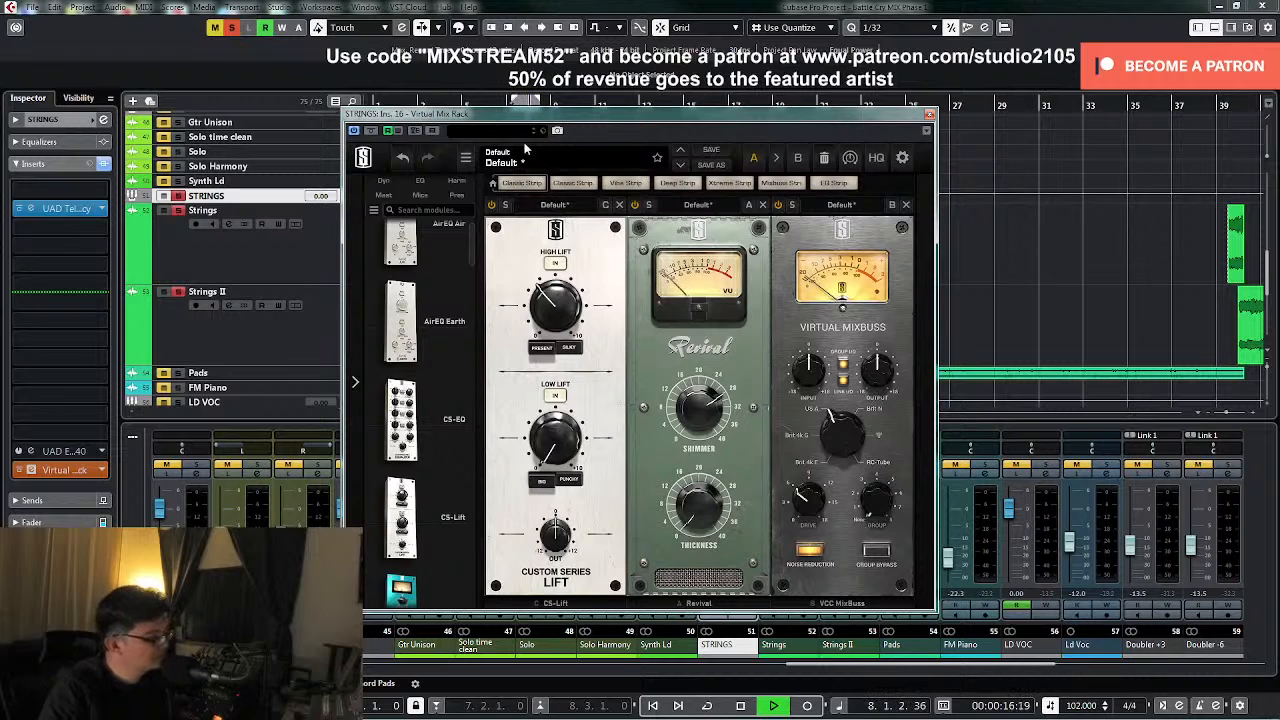
click(178, 197)
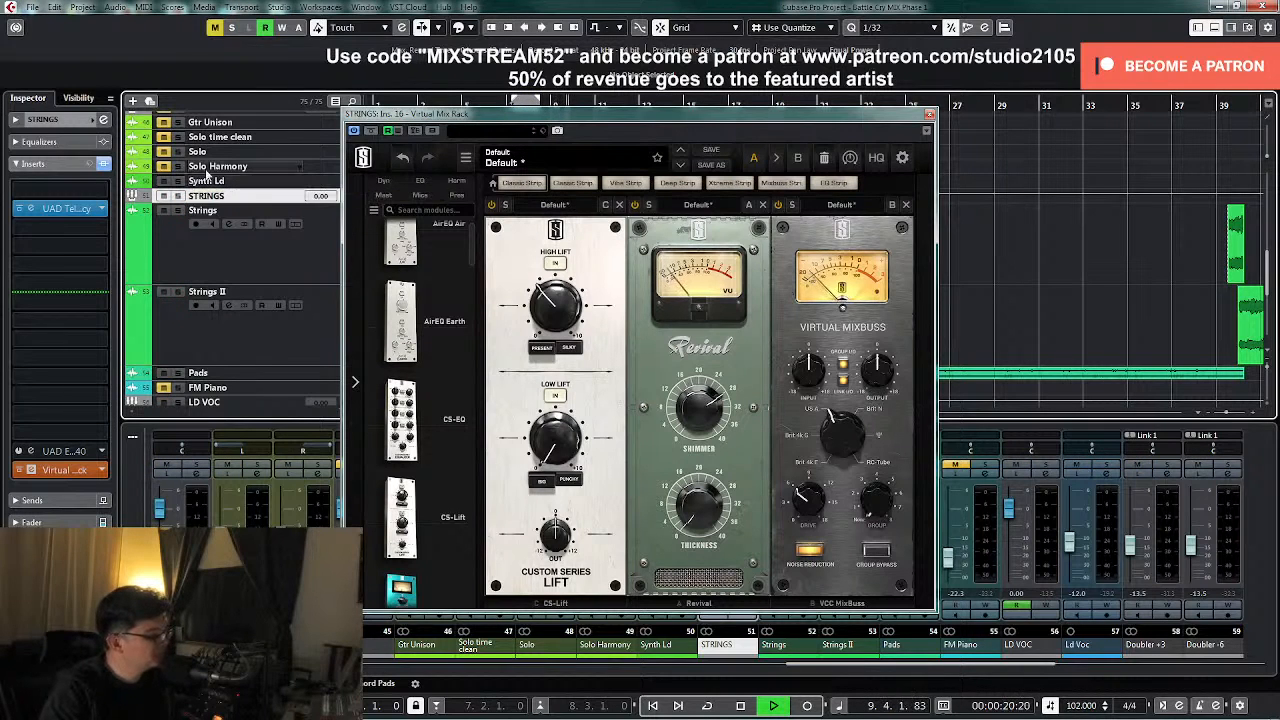
- Raise the Strings channel fader to -16.3 dB while replaying the first string events in the full mix
click(929, 114)
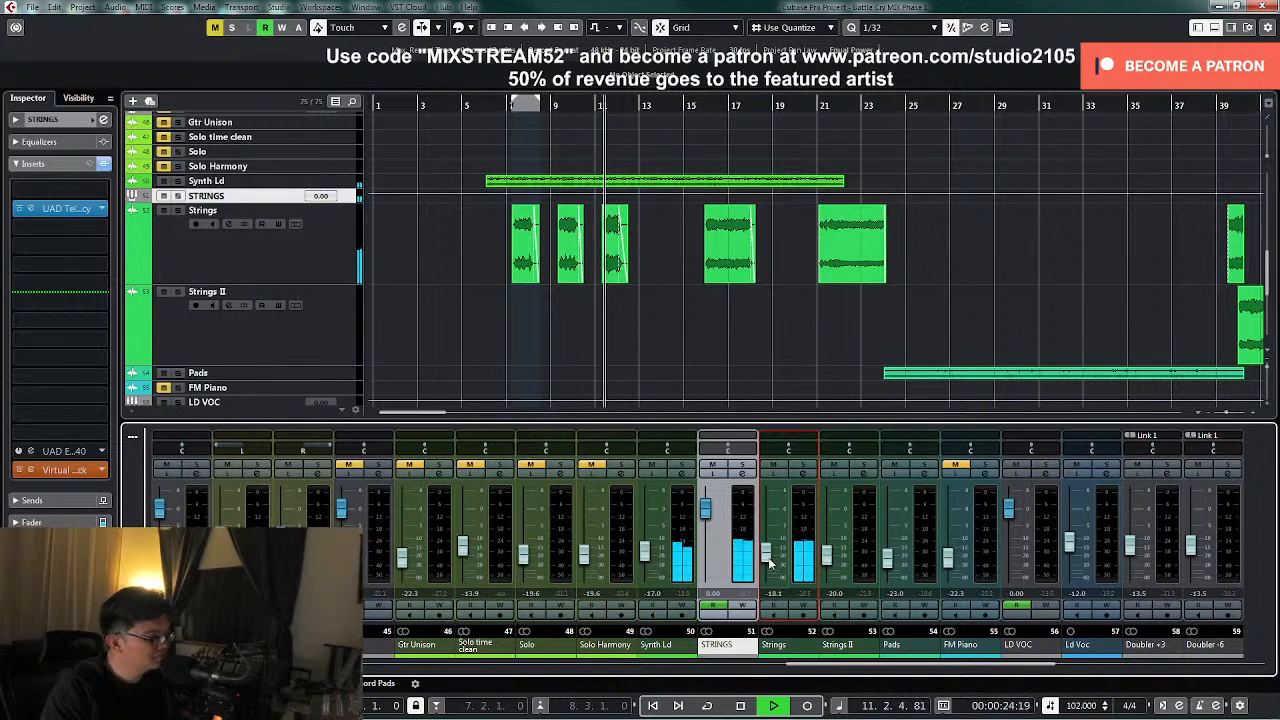
click(509, 108)
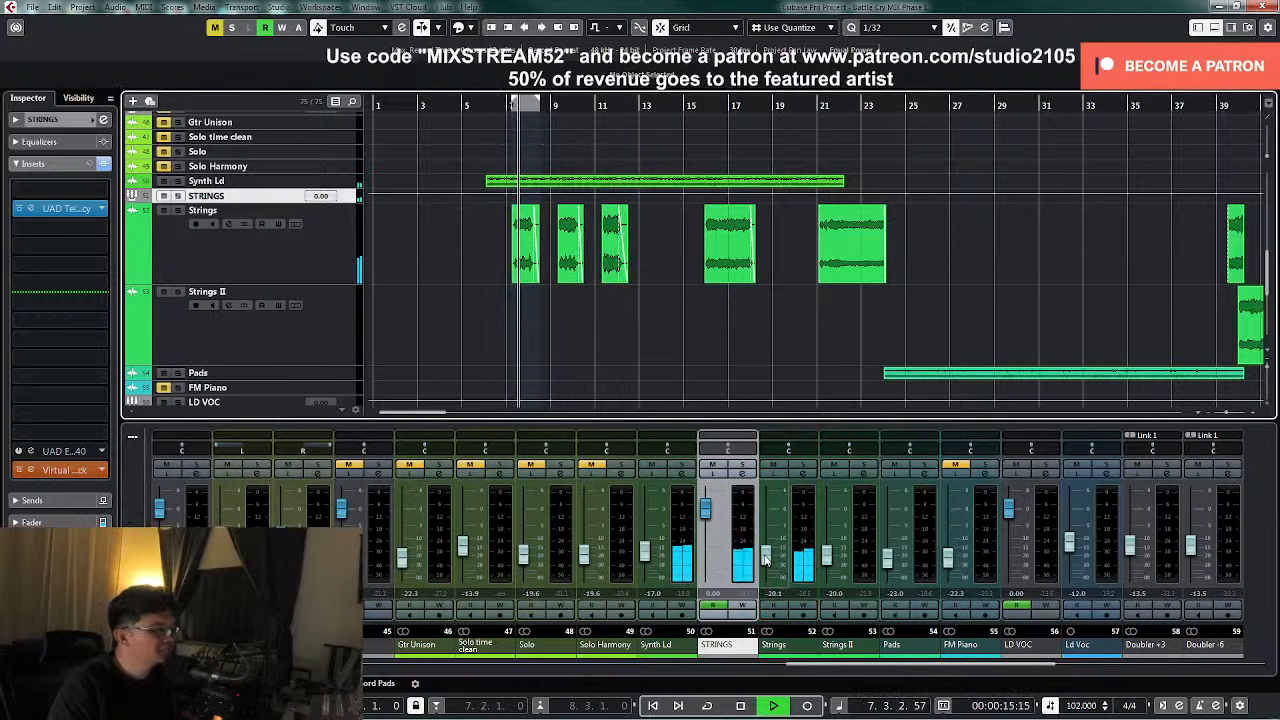
click(765, 558)
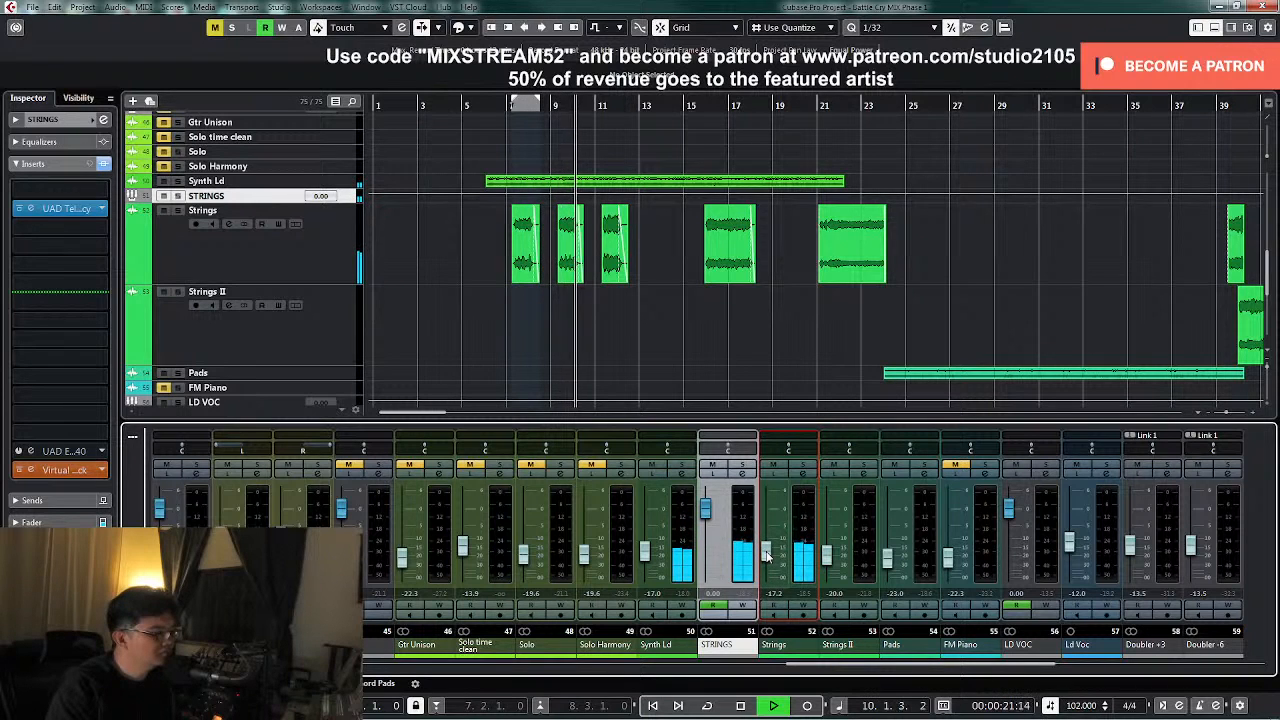
- Set the low cut in Strings' pre filter to about 118 Hz and review its Virtual Mix Rack during playback
click(802, 475)
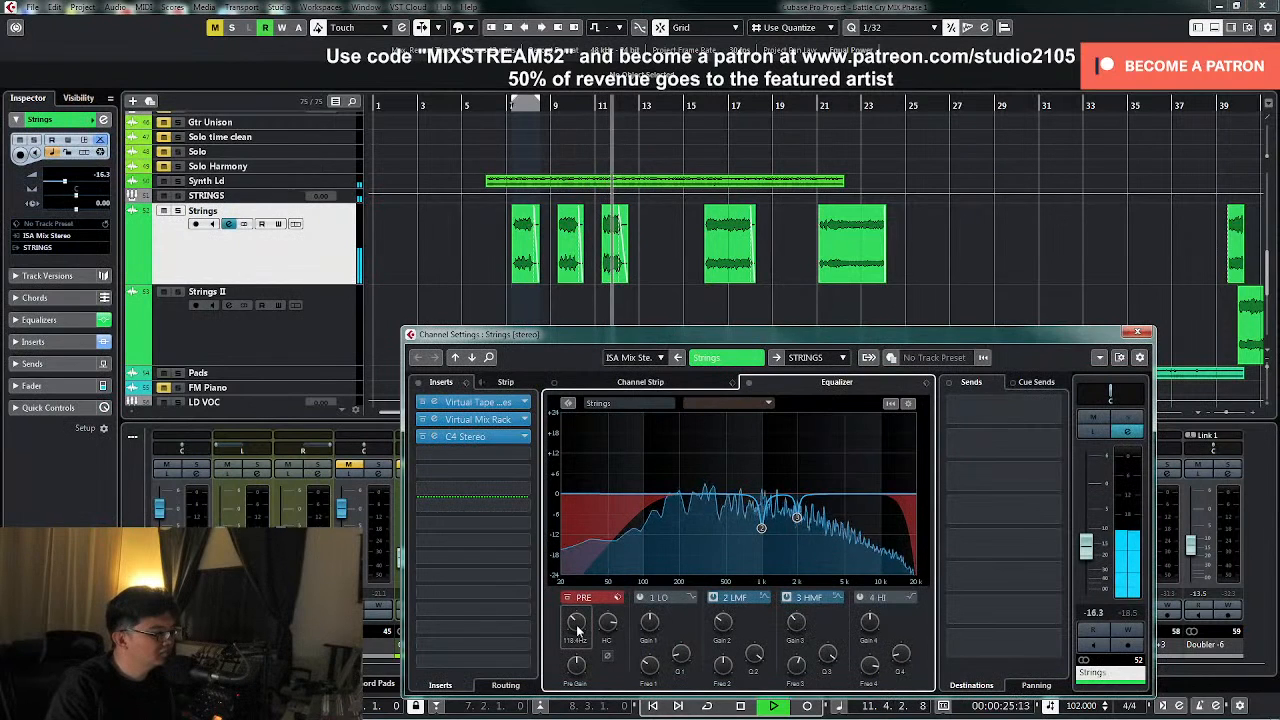
click(471, 420)
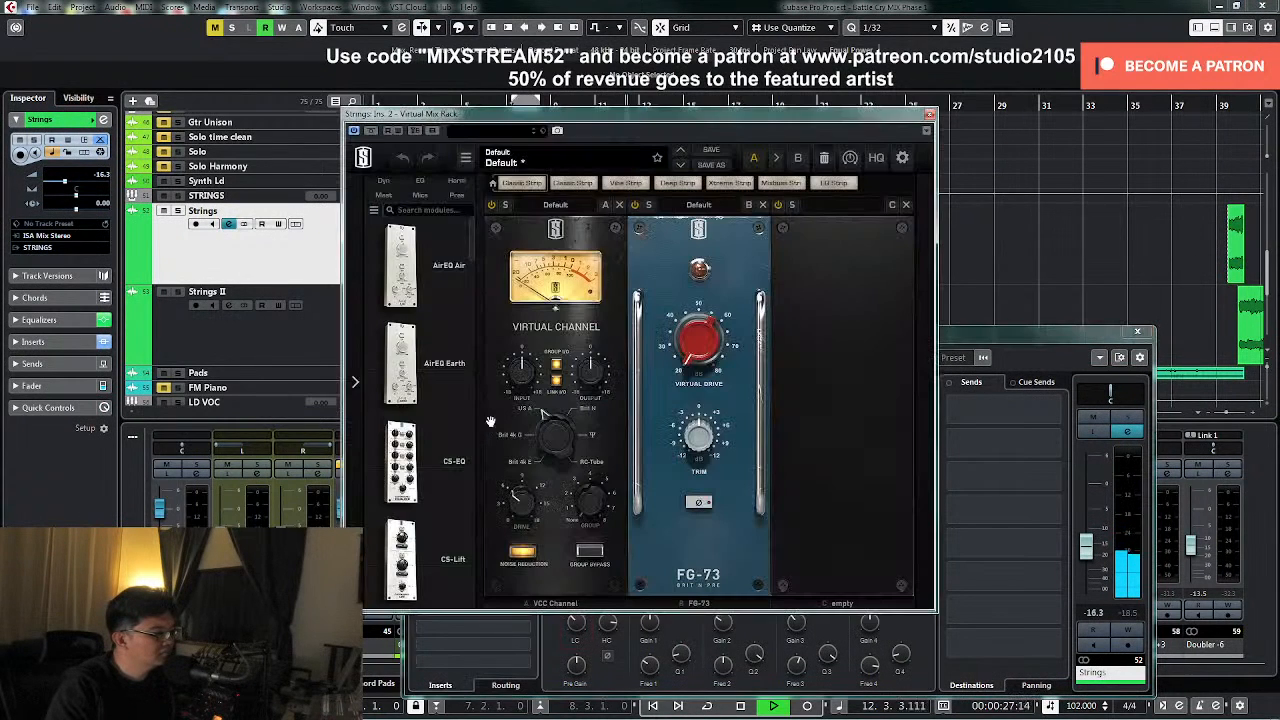
click(930, 115)
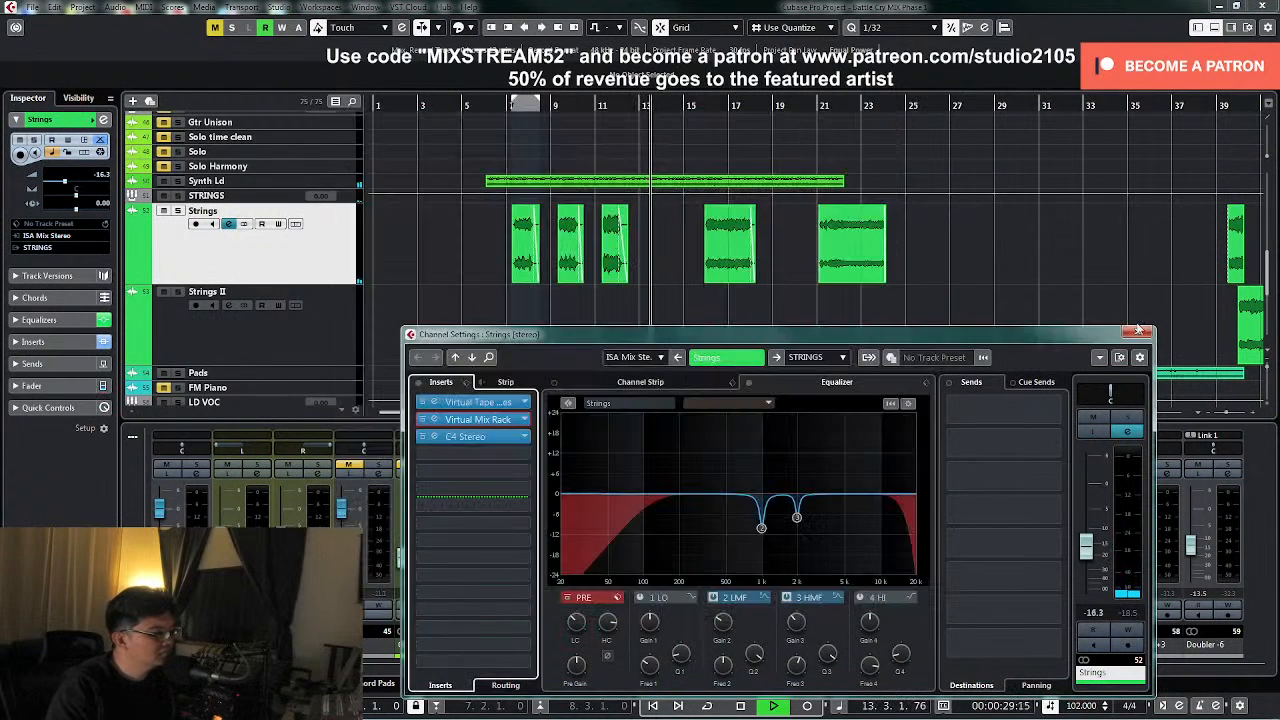
click(1137, 331)
- Lower Revival's Shimmer on the STRINGS group to about 18.7 during playback in the mix
click(745, 474)
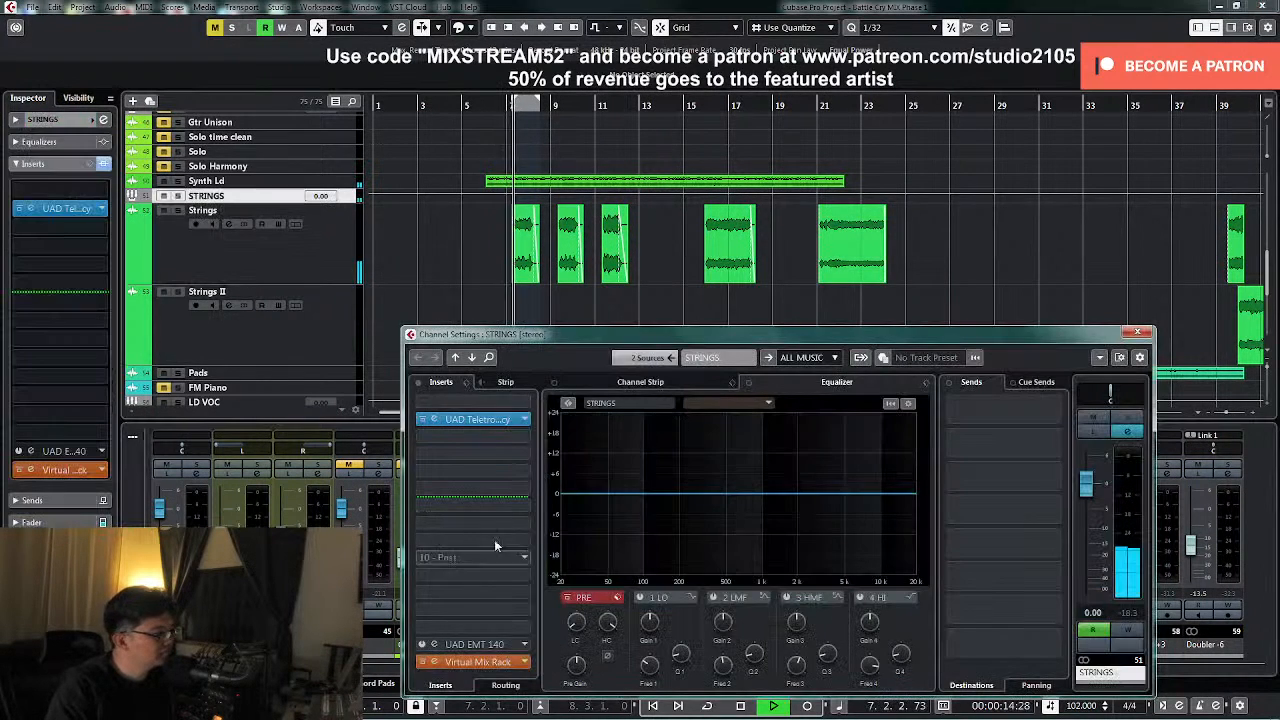
click(478, 662)
drag(695, 402, 694, 416)
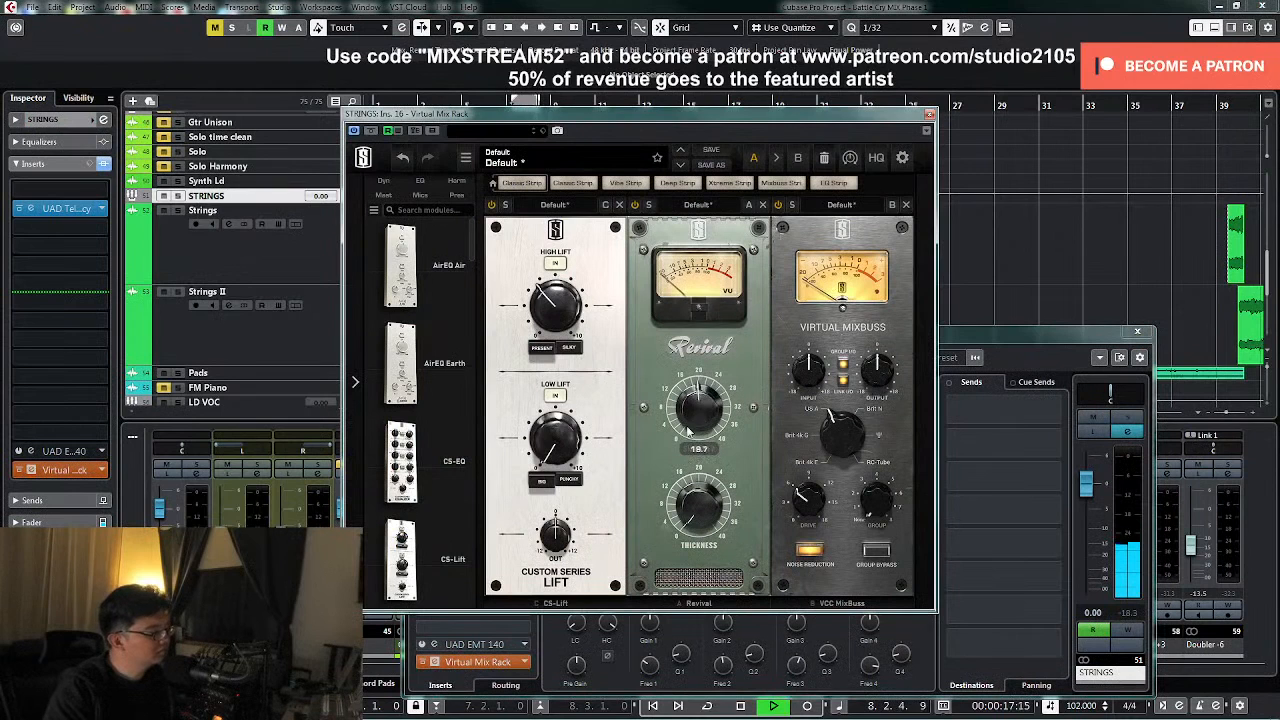
click(930, 115)
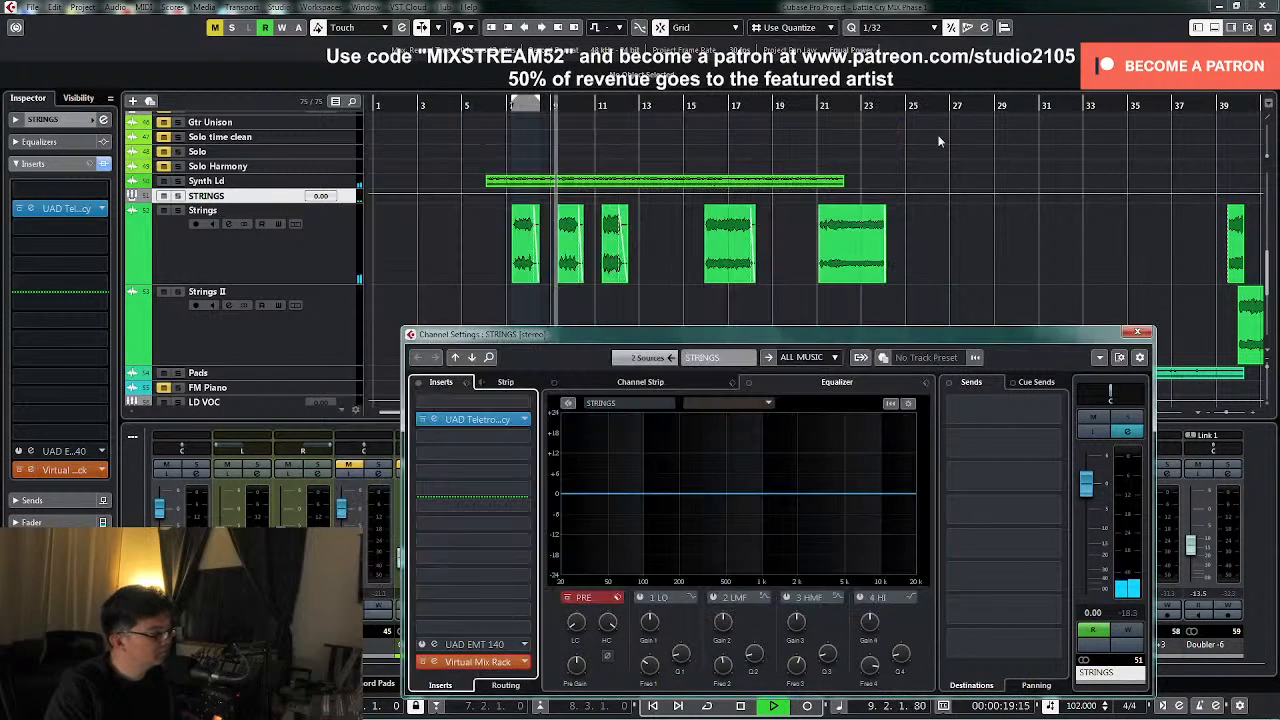
click(1137, 332)
- Slightly lower the volume of the third event on the Strings track, near bar 11
click(615, 240)
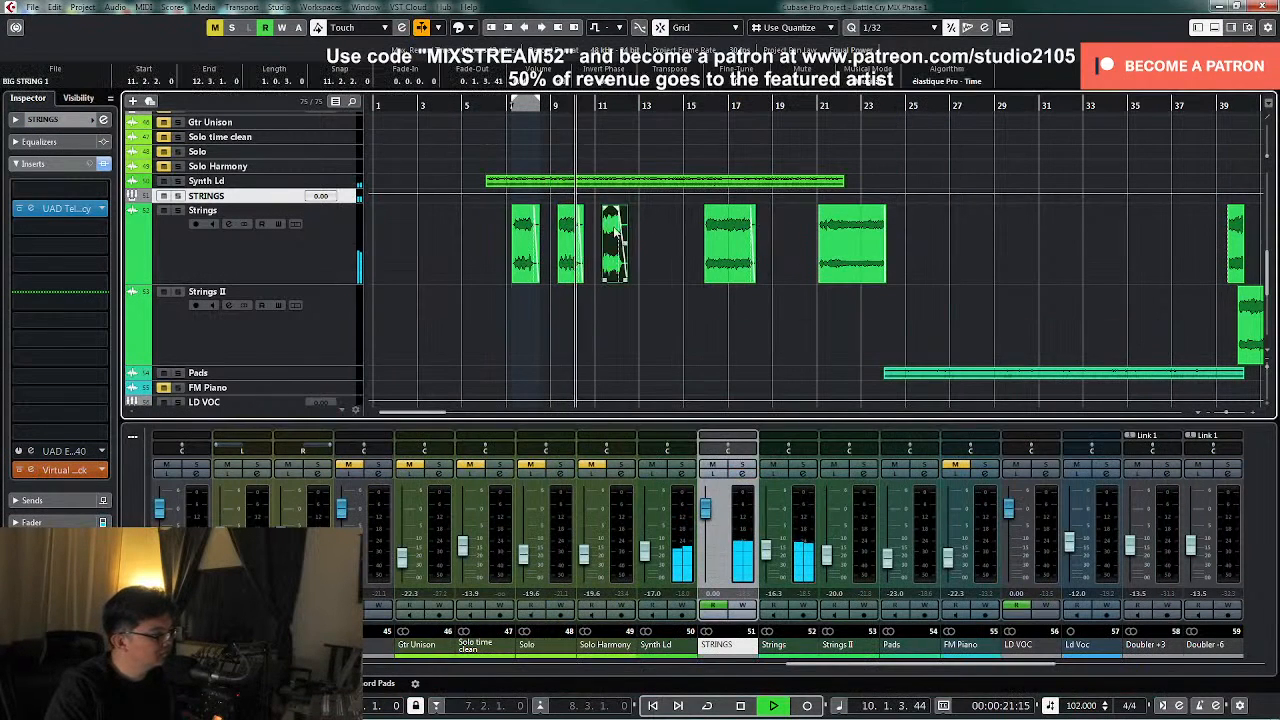
key(h)
key(h)
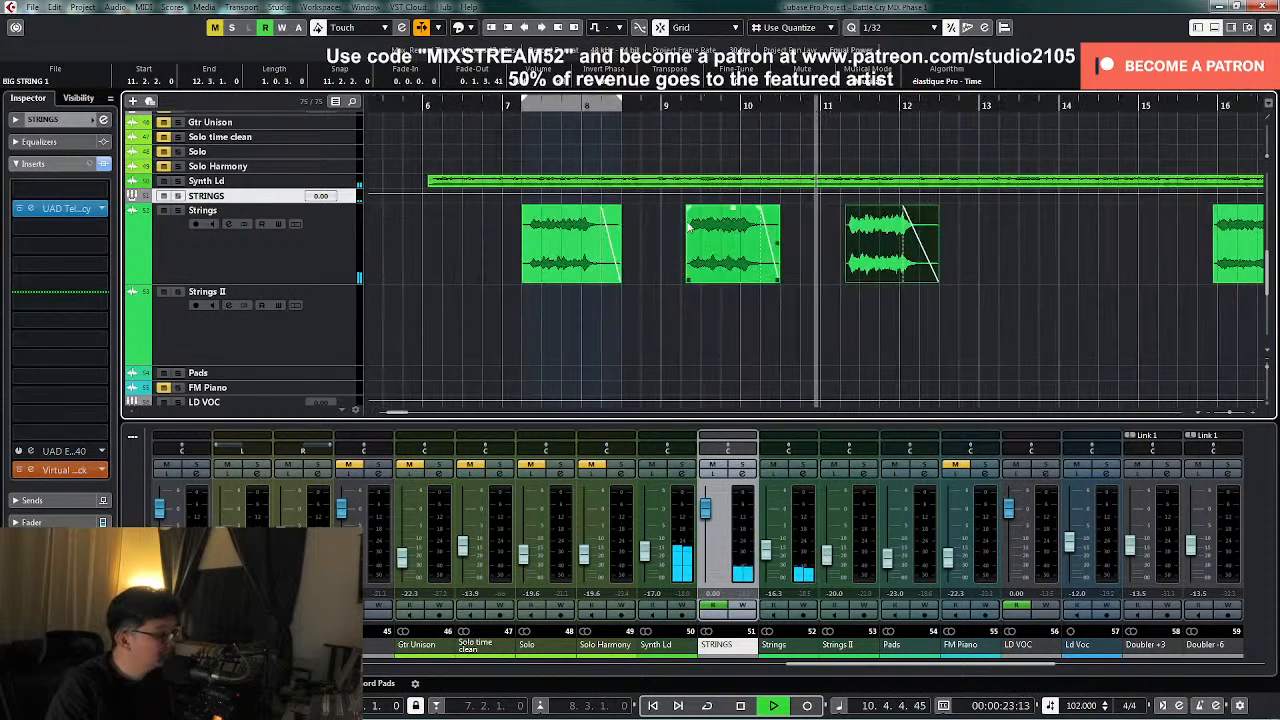
drag(893, 210, 893, 226)
- Play the mix from the third Strings event, and replay the passage entering the fourth event near bar 16
click(841, 107)
key(g)
key(g)
key(g)
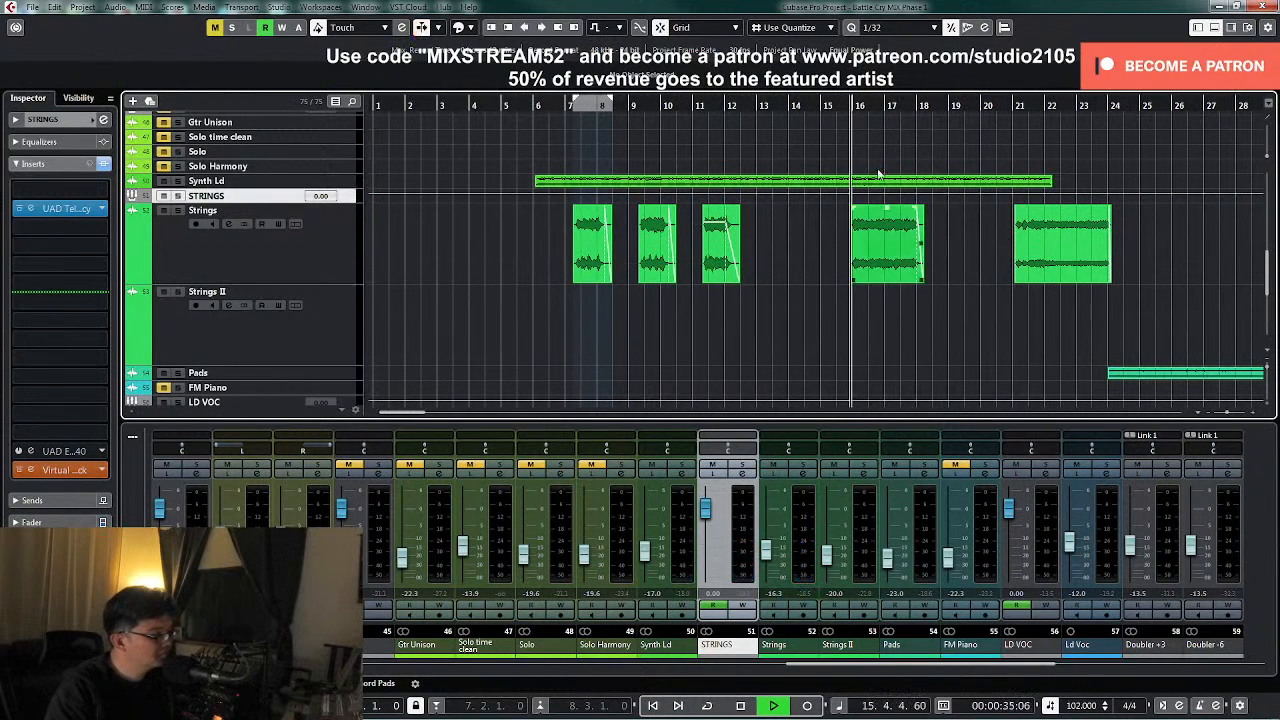
key(g)
key(g)
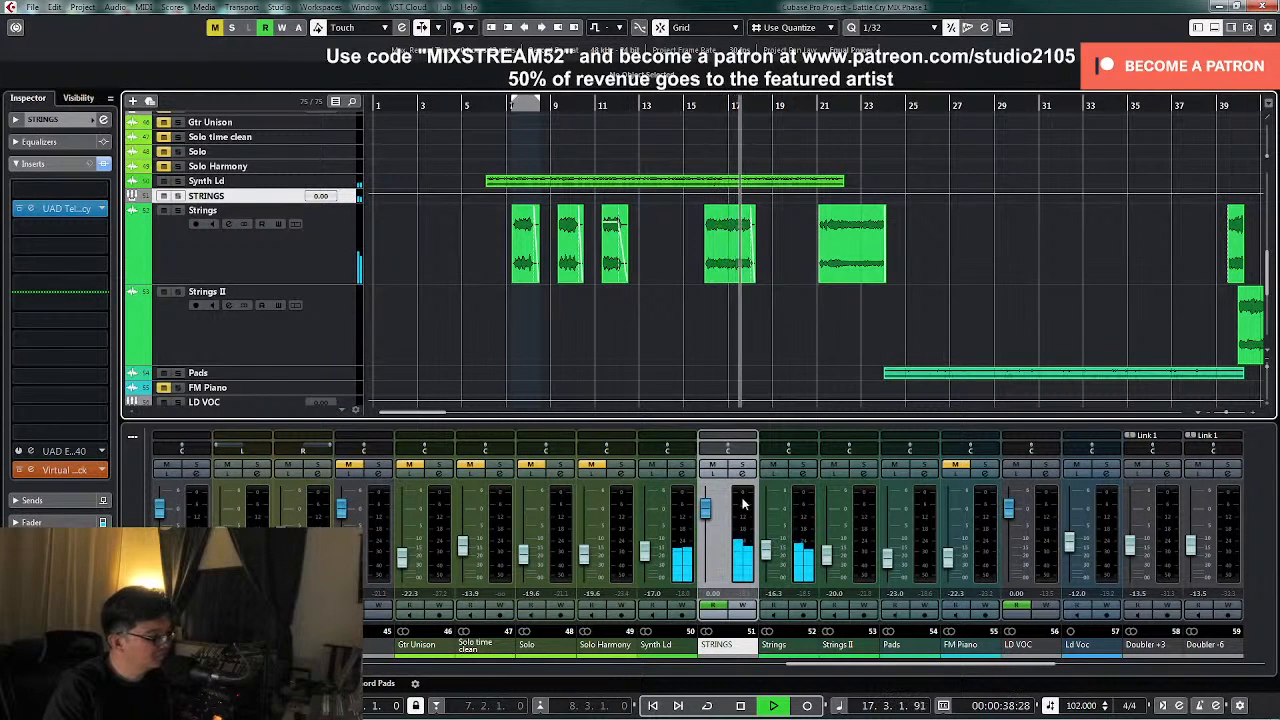
click(700, 106)
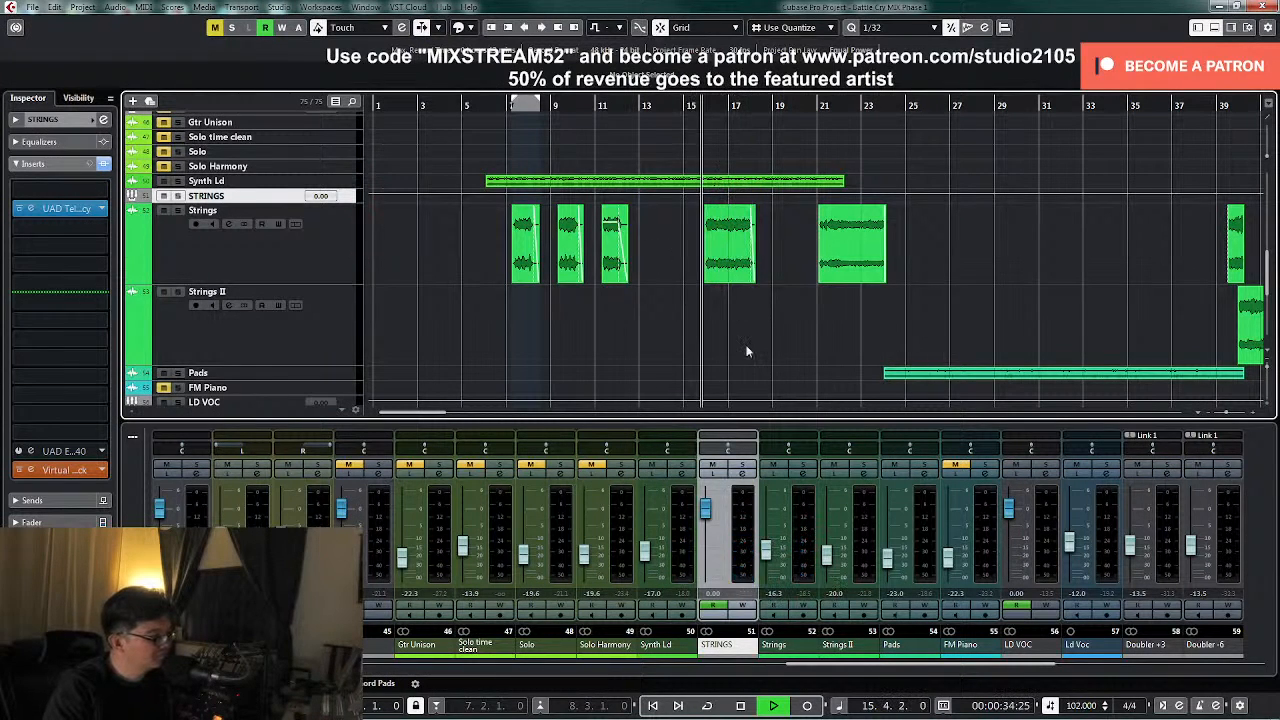
- Move the fourth Strings event slightly earlier so it starts at 15.4.3.60, after replaying its entry near bar 16
key(h)
key(h)
key(h)
key(h)
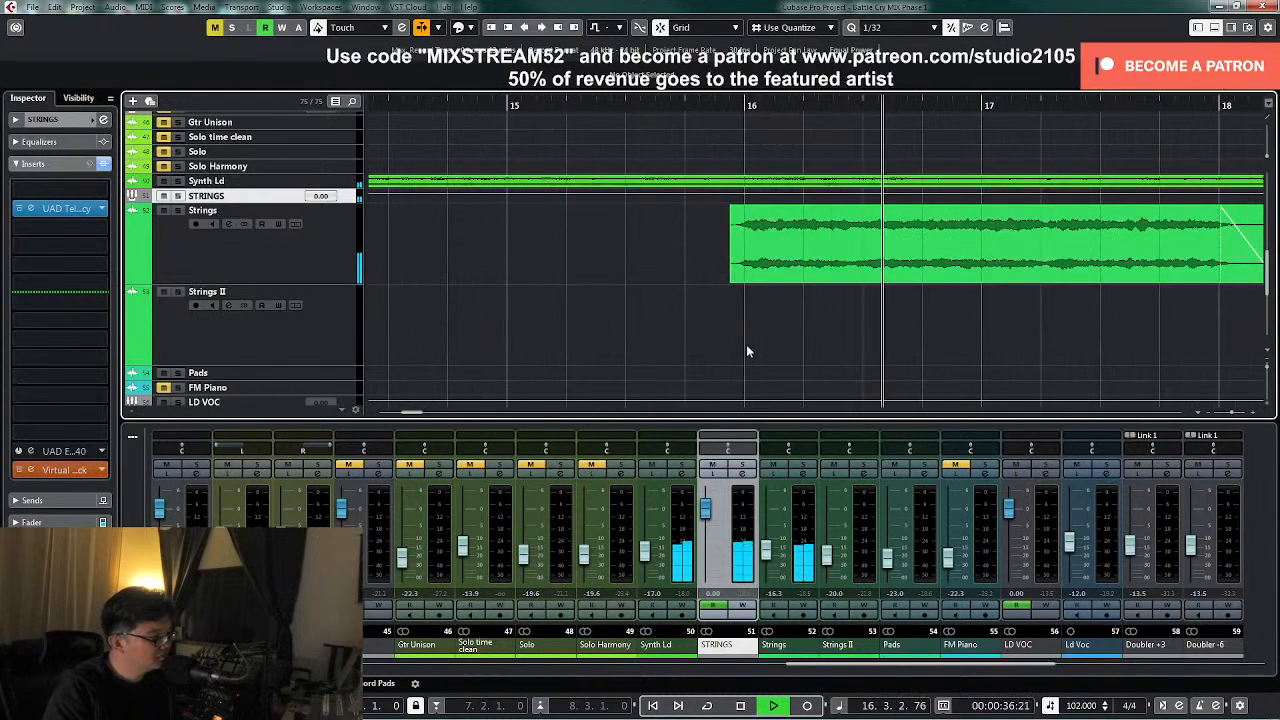
key(g)
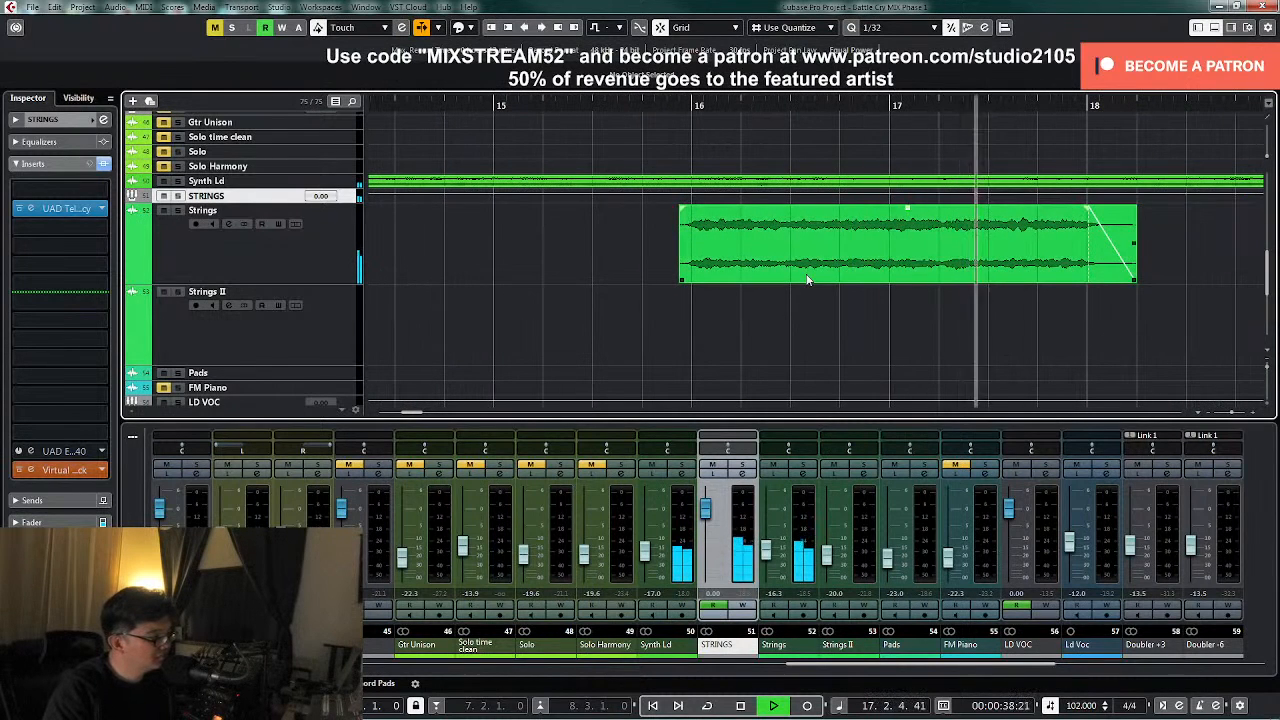
key(space)
click(668, 108)
key(h)
key(h)
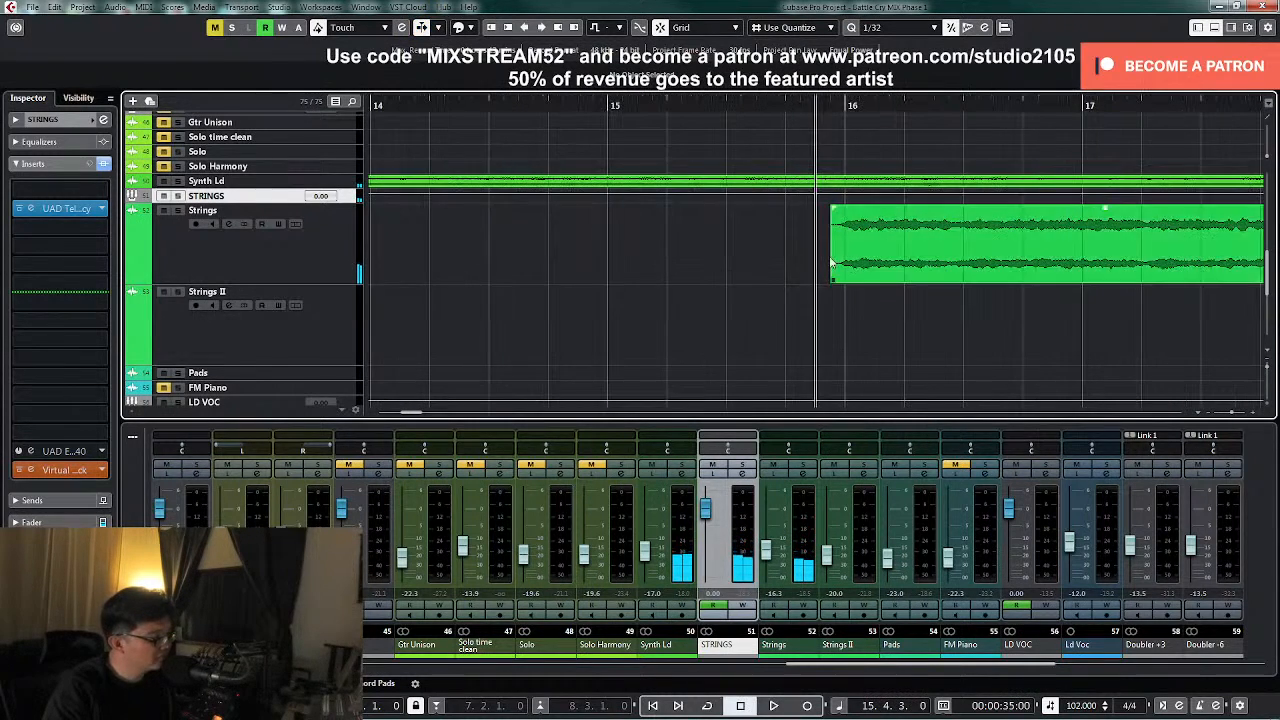
drag(937, 271, 922, 271)
- Lower the Strings fader to -18.6 during playback and slightly reduce the volume of the fourth event near bar 16
key(space)
key(g)
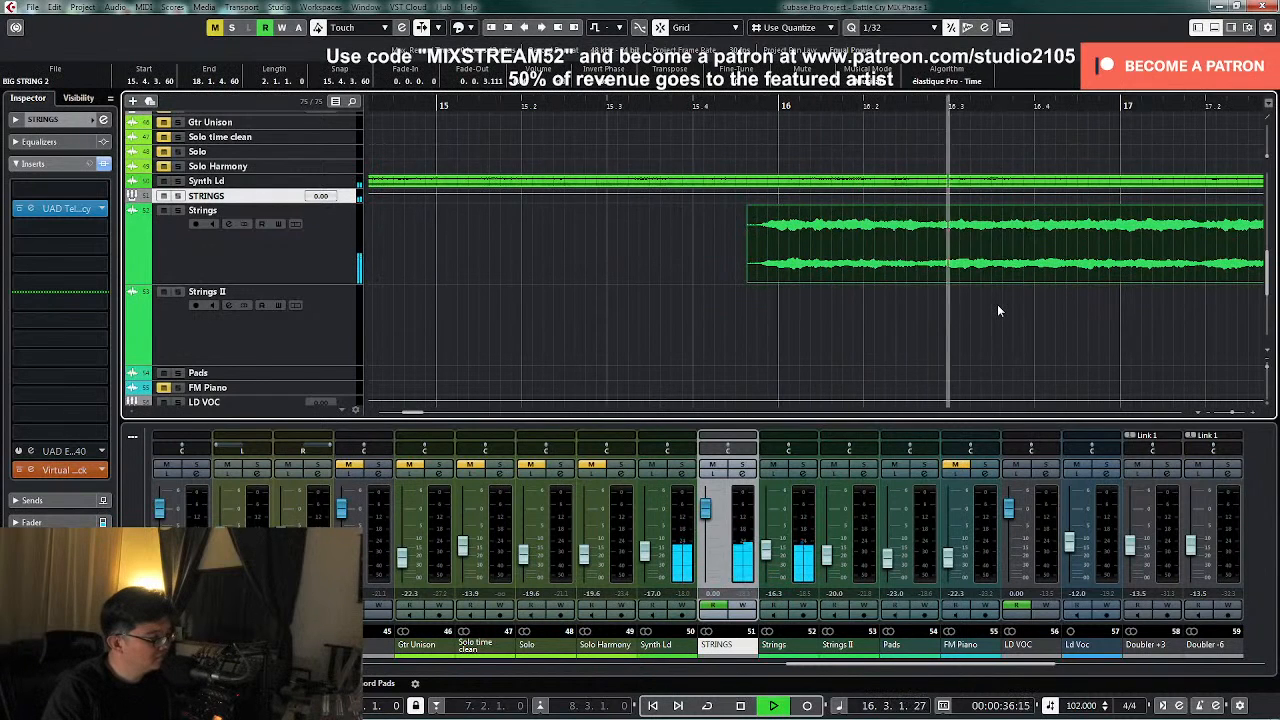
key(g)
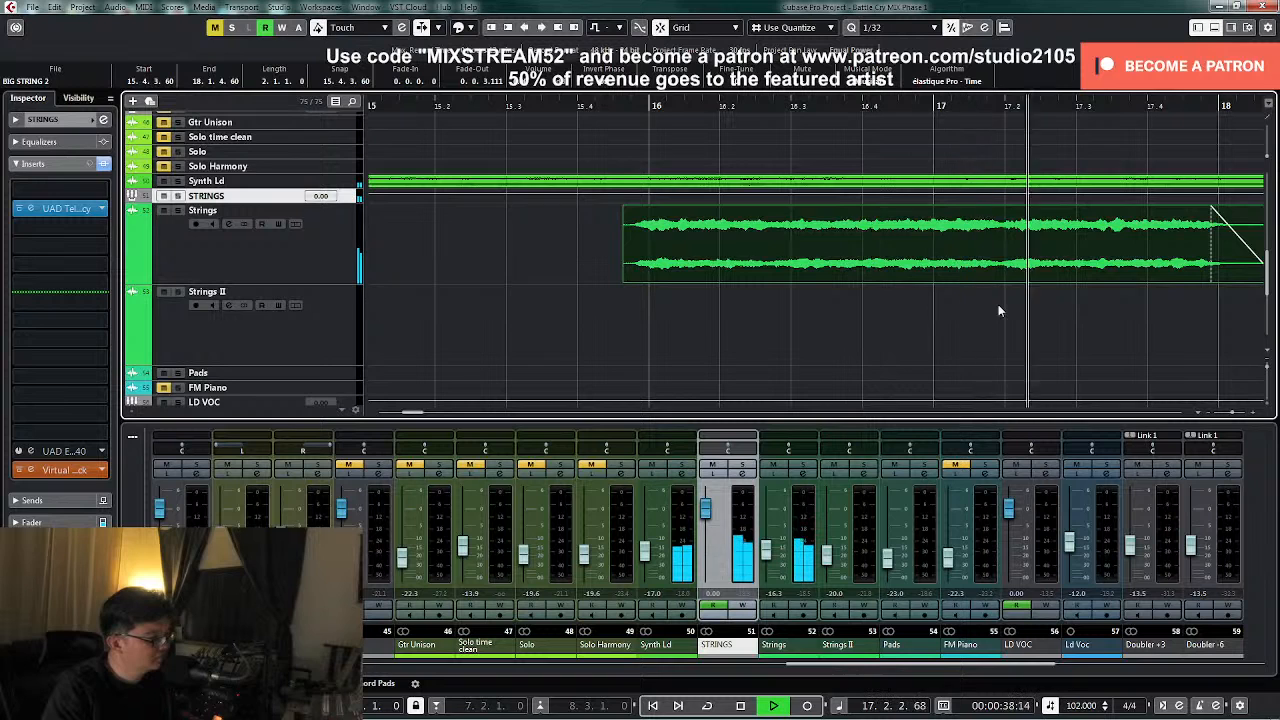
key(g)
key(g)
key(g)
key(g)
key(g)
key(g)
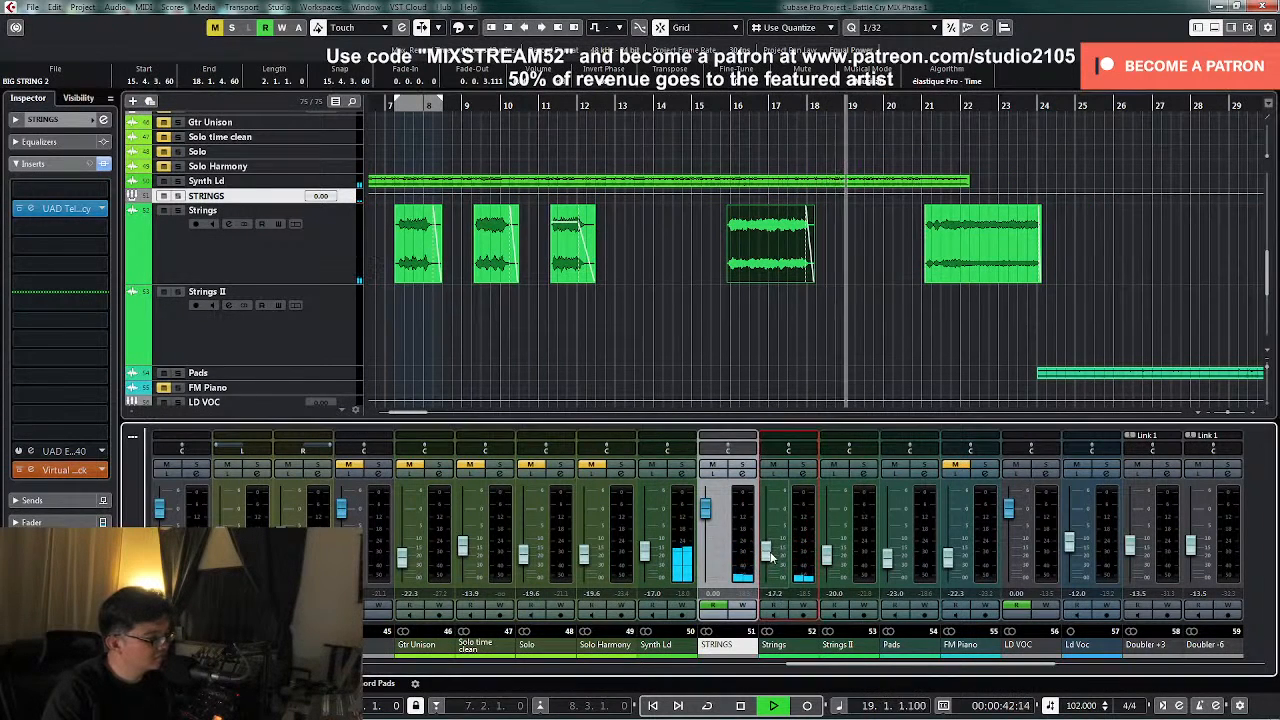
key(g)
key(g)
key(g)
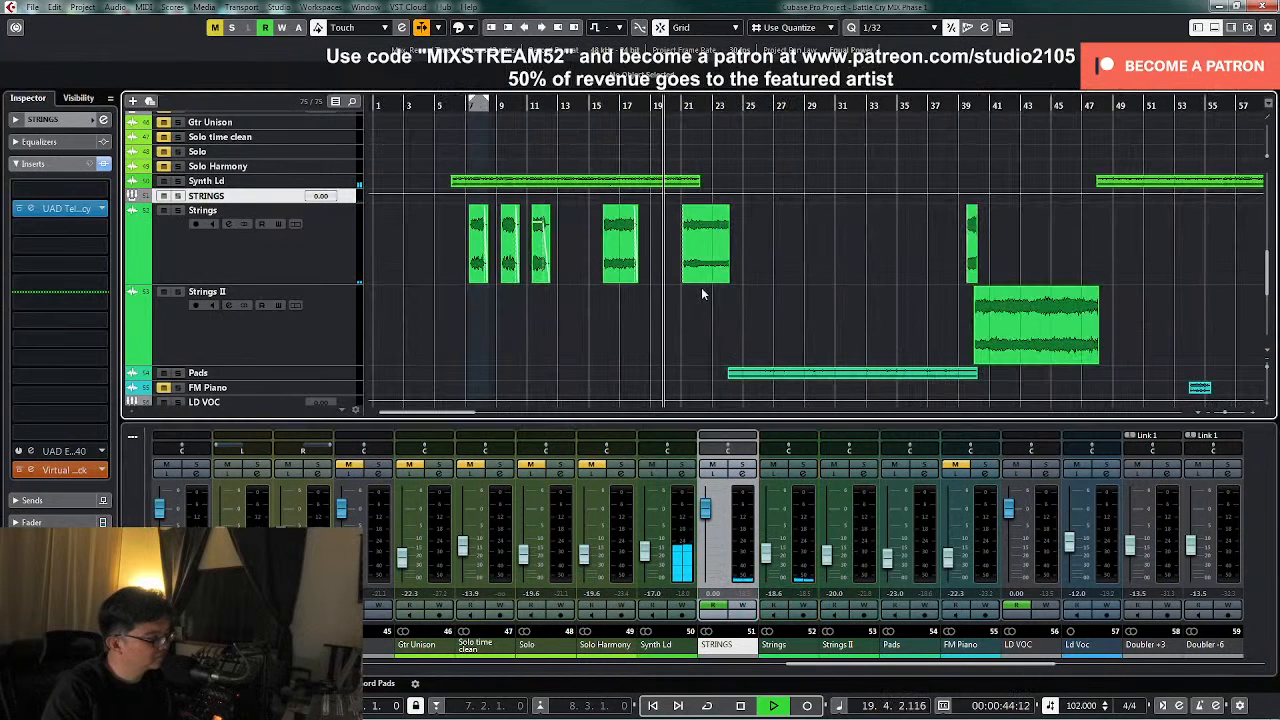
key(space)
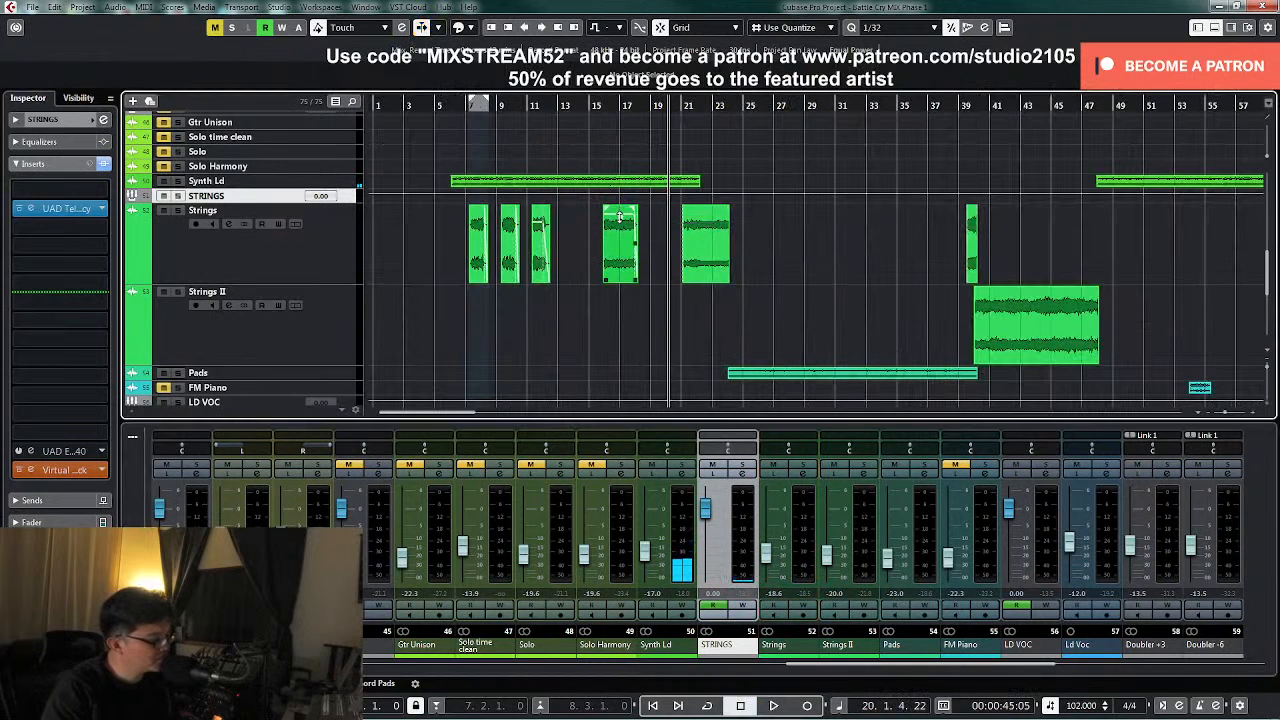
- Inspect the STRINGS group's Virtual Mix Rack and replay the mix from just before the first Strings event through the fourth
click(465, 106)
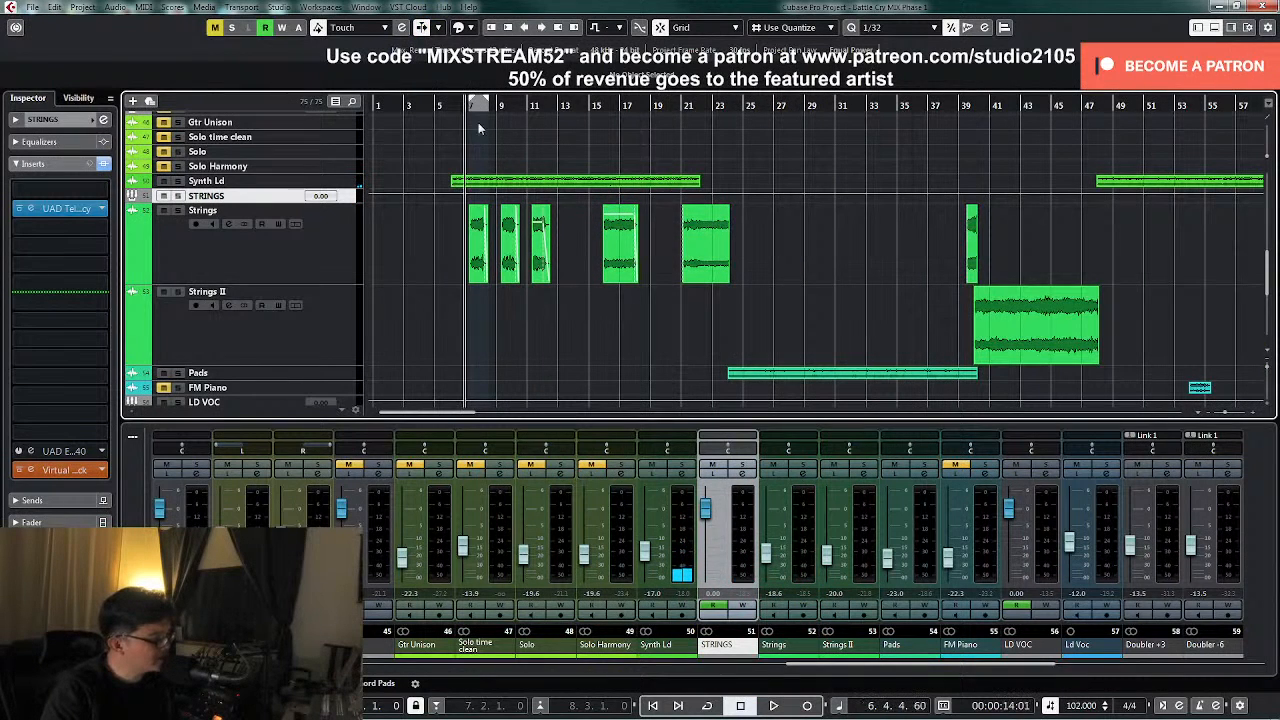
click(740, 475)
click(478, 663)
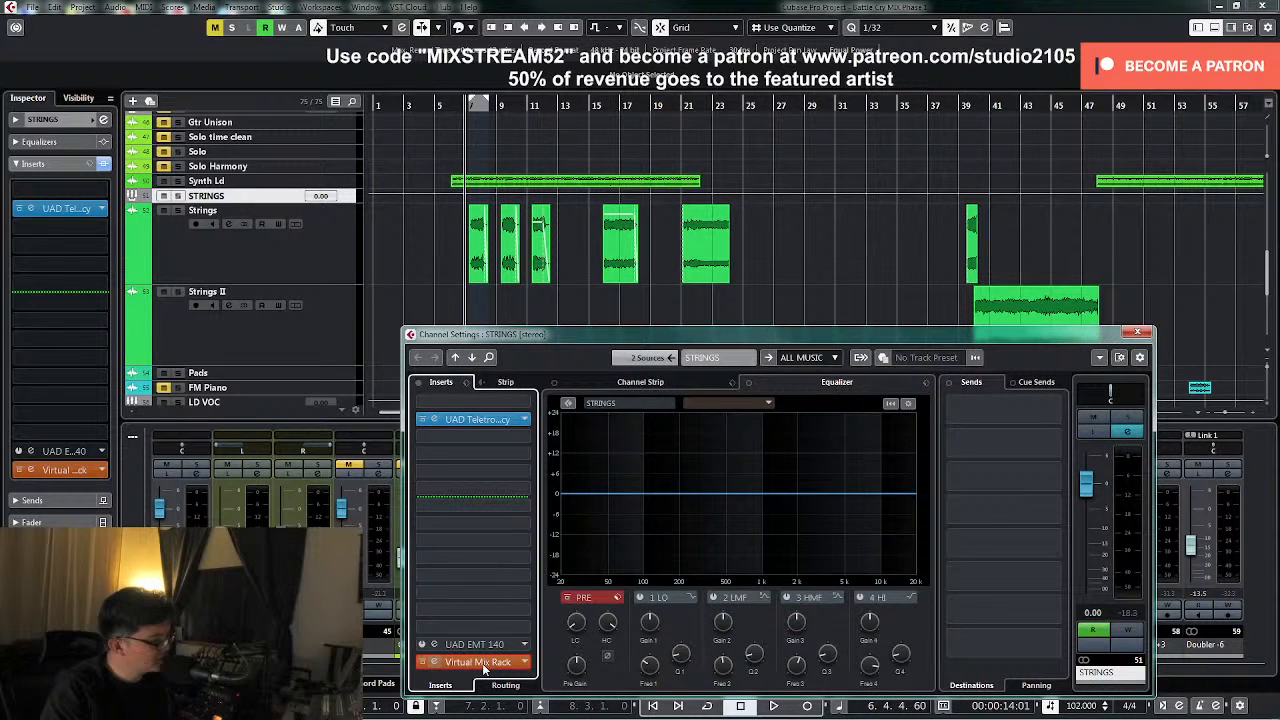
click(484, 665)
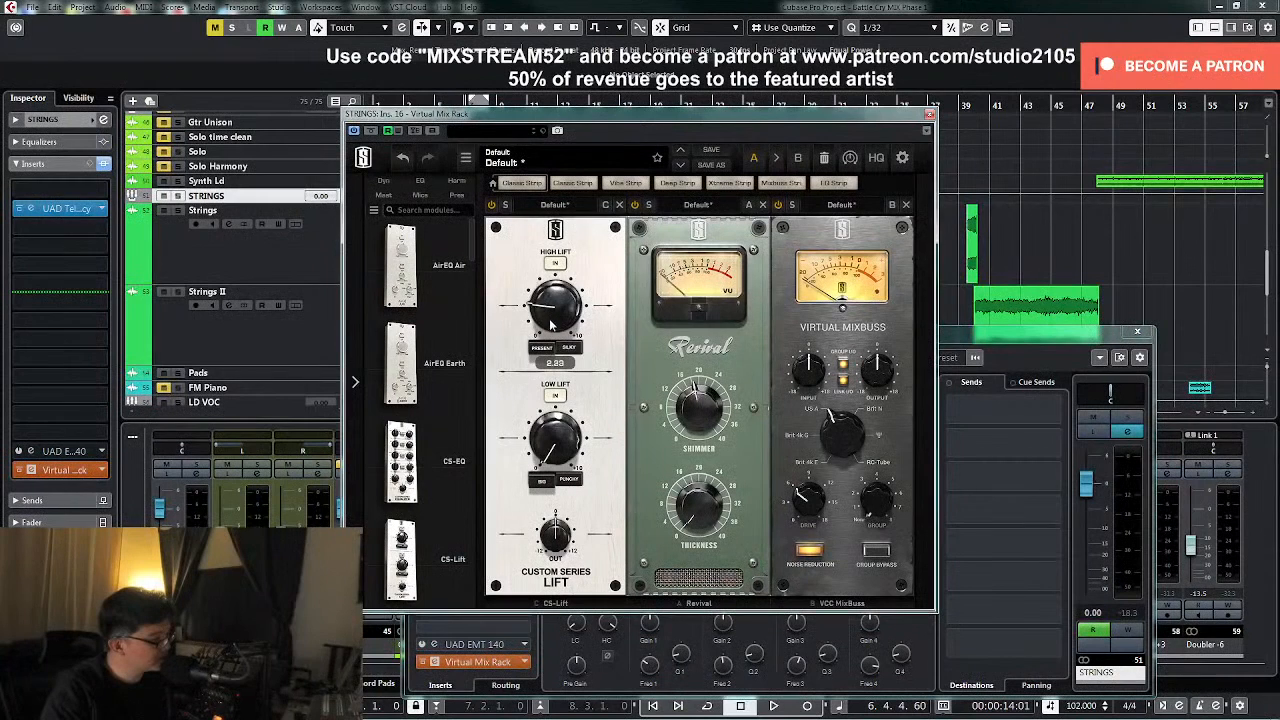
click(929, 114)
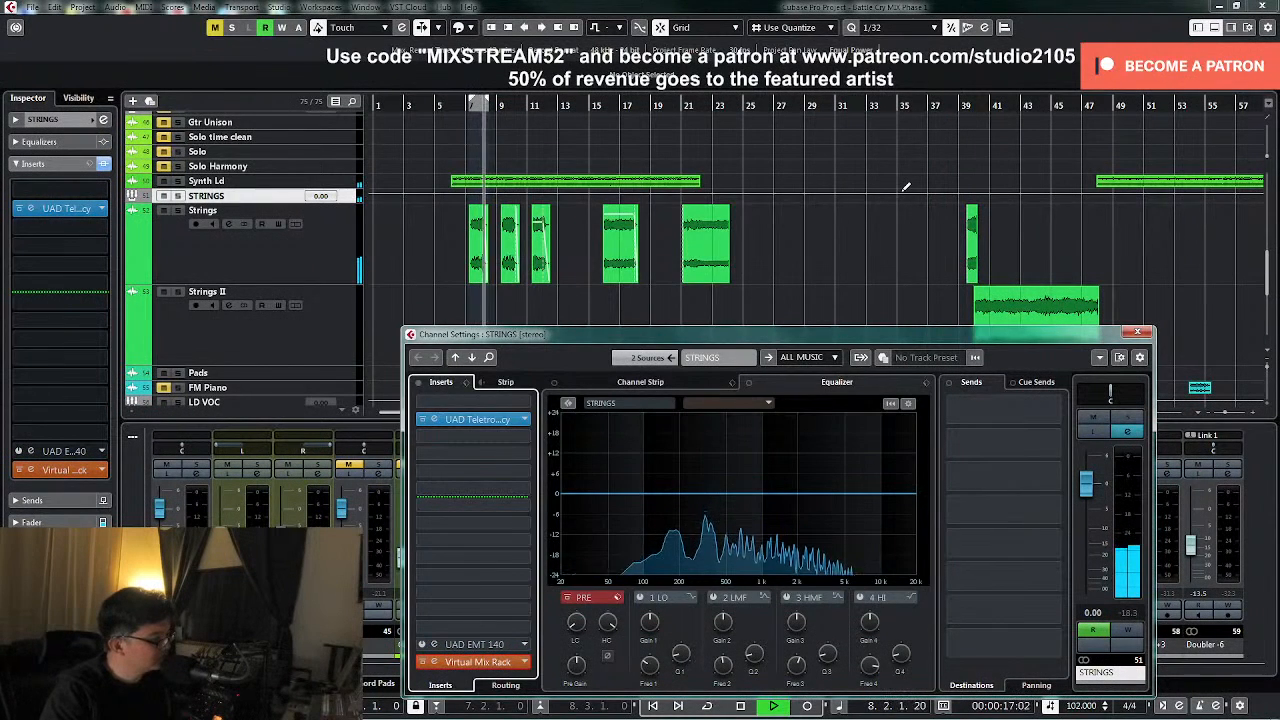
key(space)
key(KP_Add)
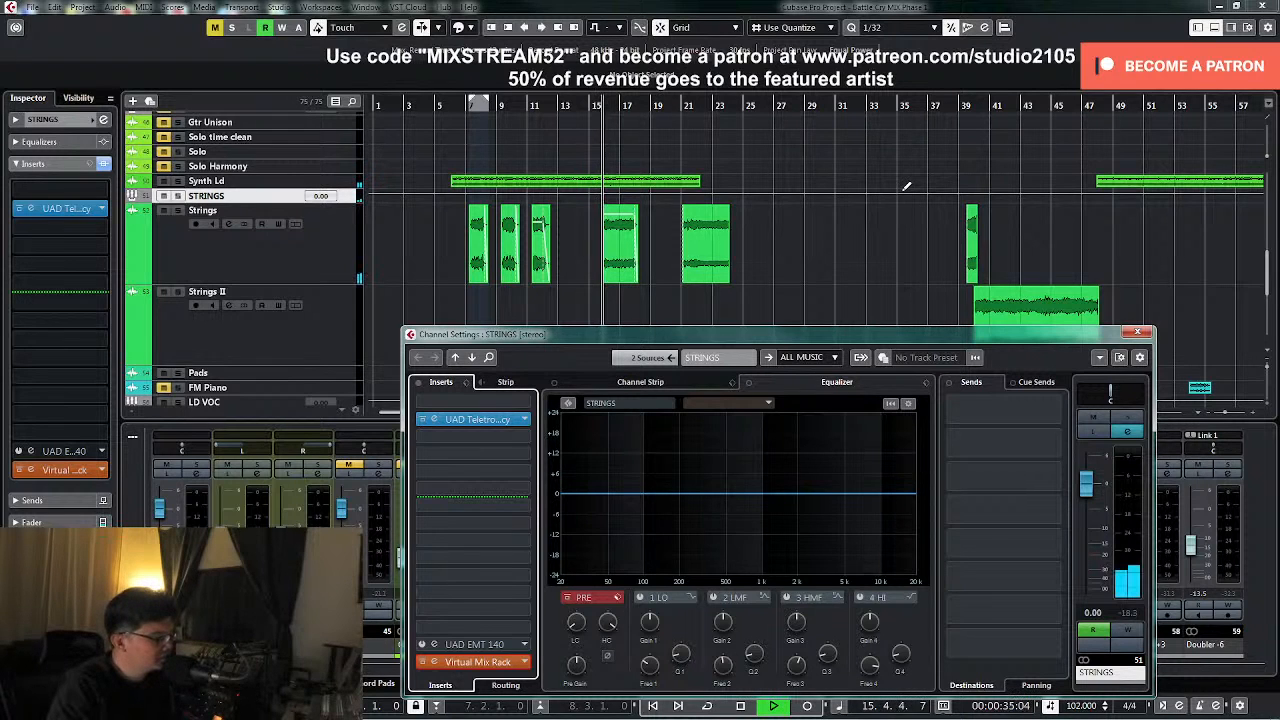
click(1137, 332)
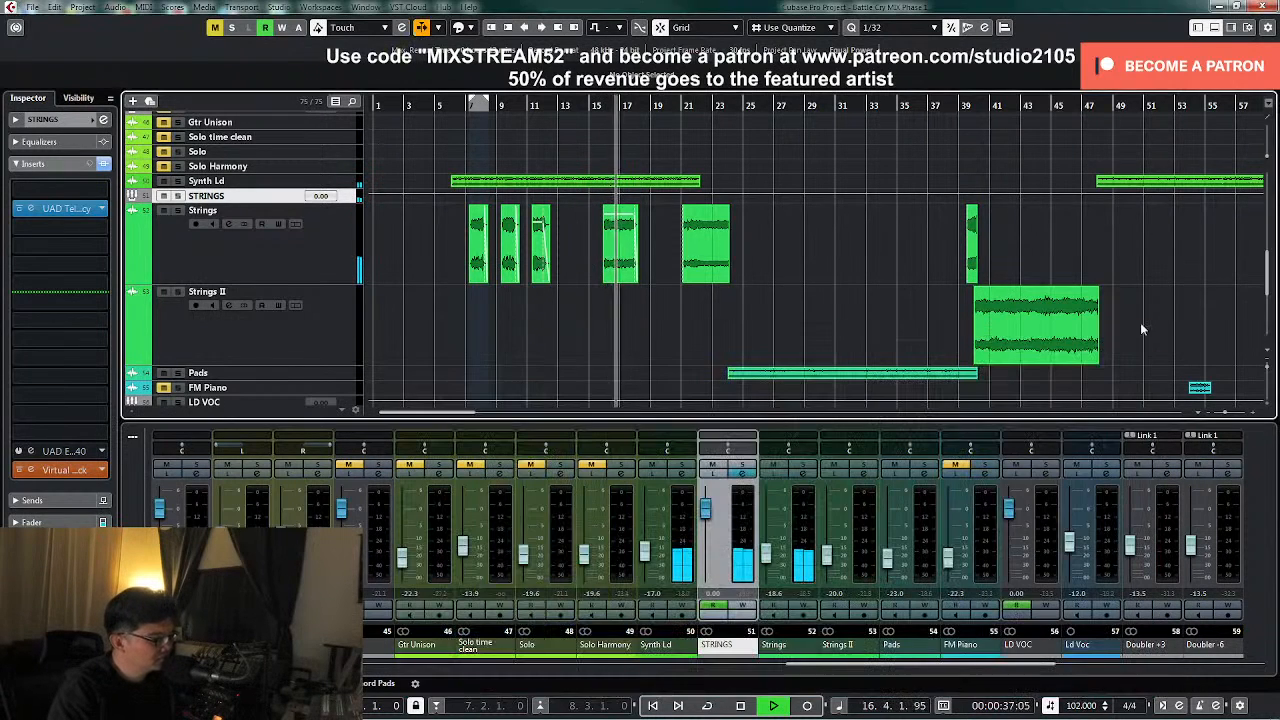
- Raise the Strings II fader to -18.6 while playing from about bar 39, and briefly check the STRINGS group in solo
click(963, 106)
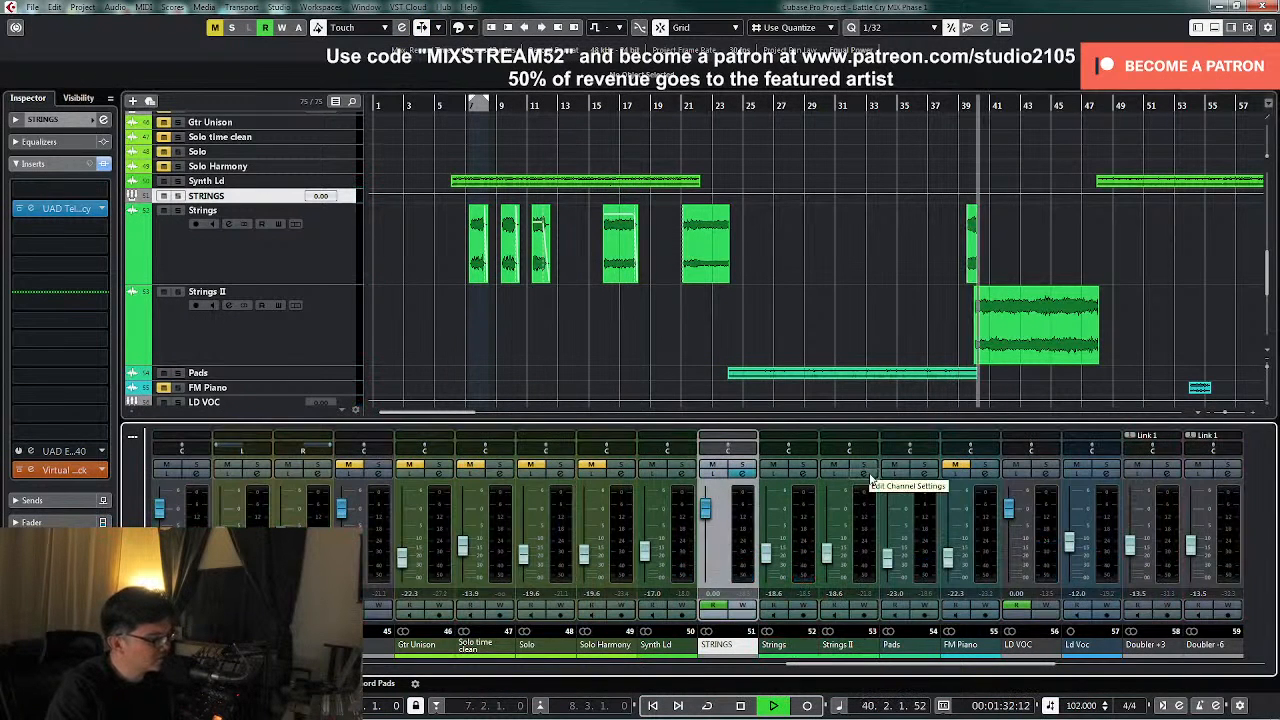
click(742, 466)
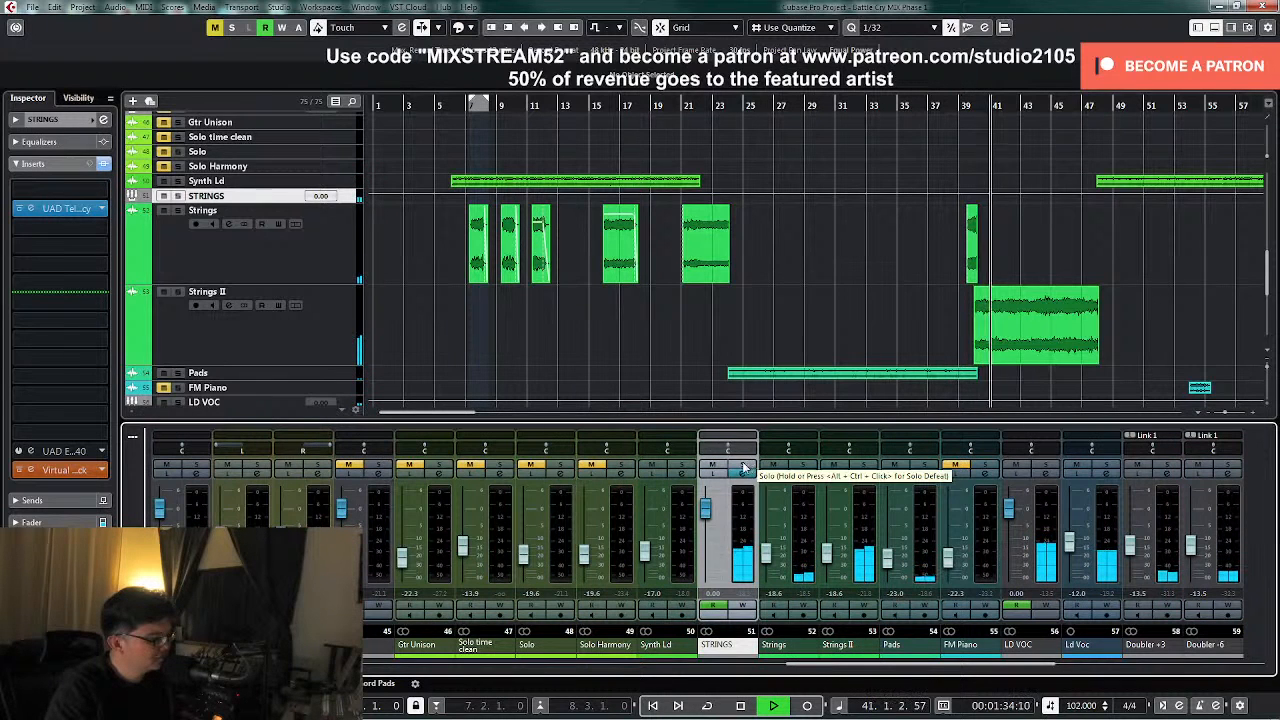
click(742, 466)
click(862, 300)
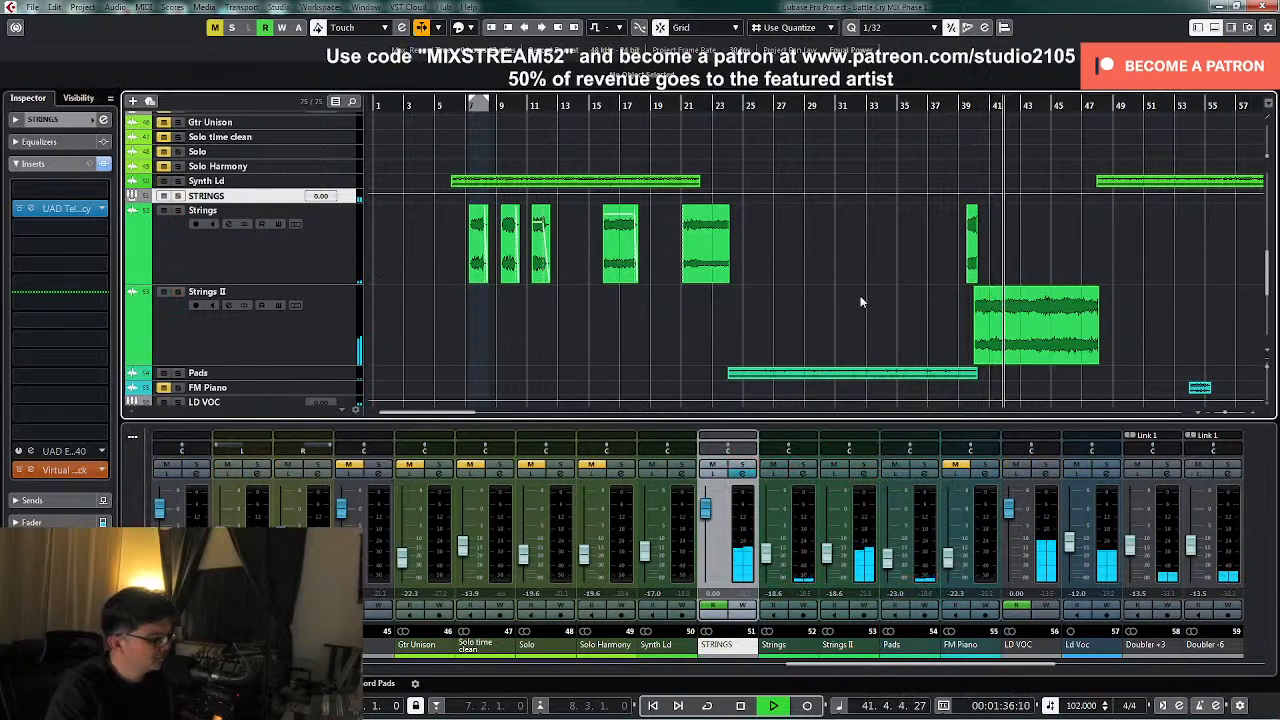
- Shrink the enlarged Strings tracks and fit the whole arrangement in view to look over the tracks during playback
key(z)
key(z)
key(shift+f)
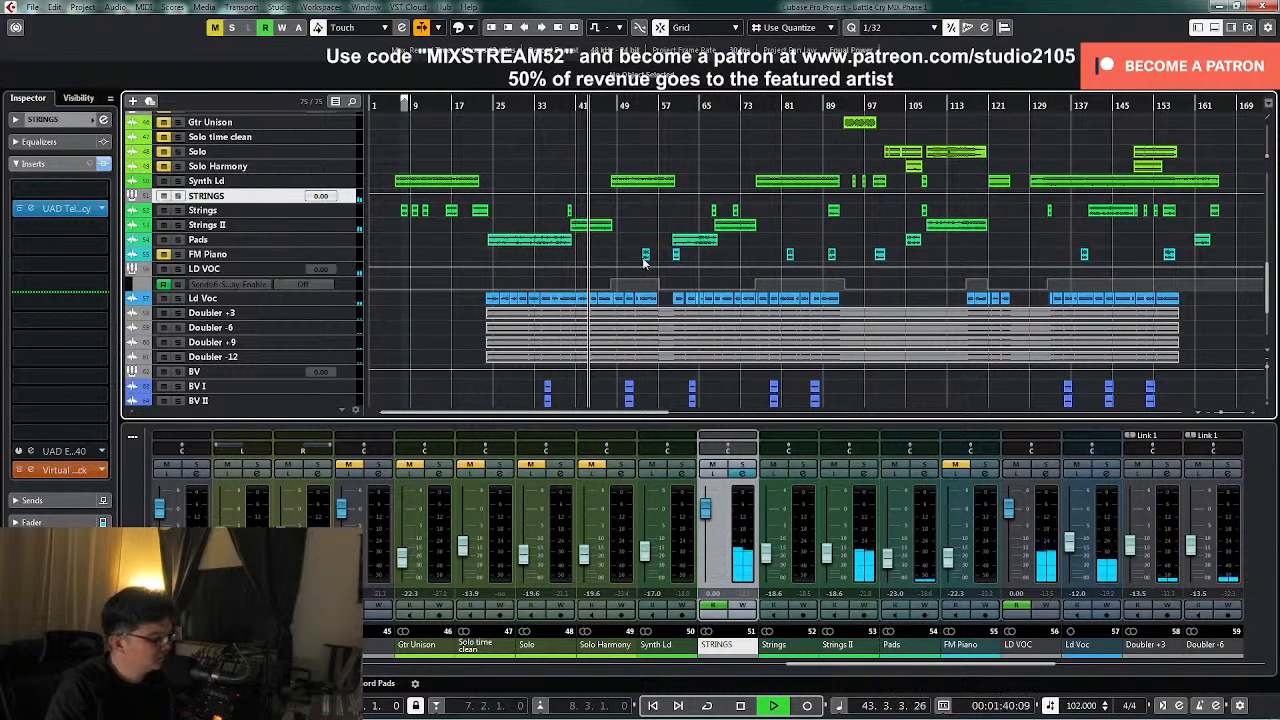
scroll(645, 221, up, 4)
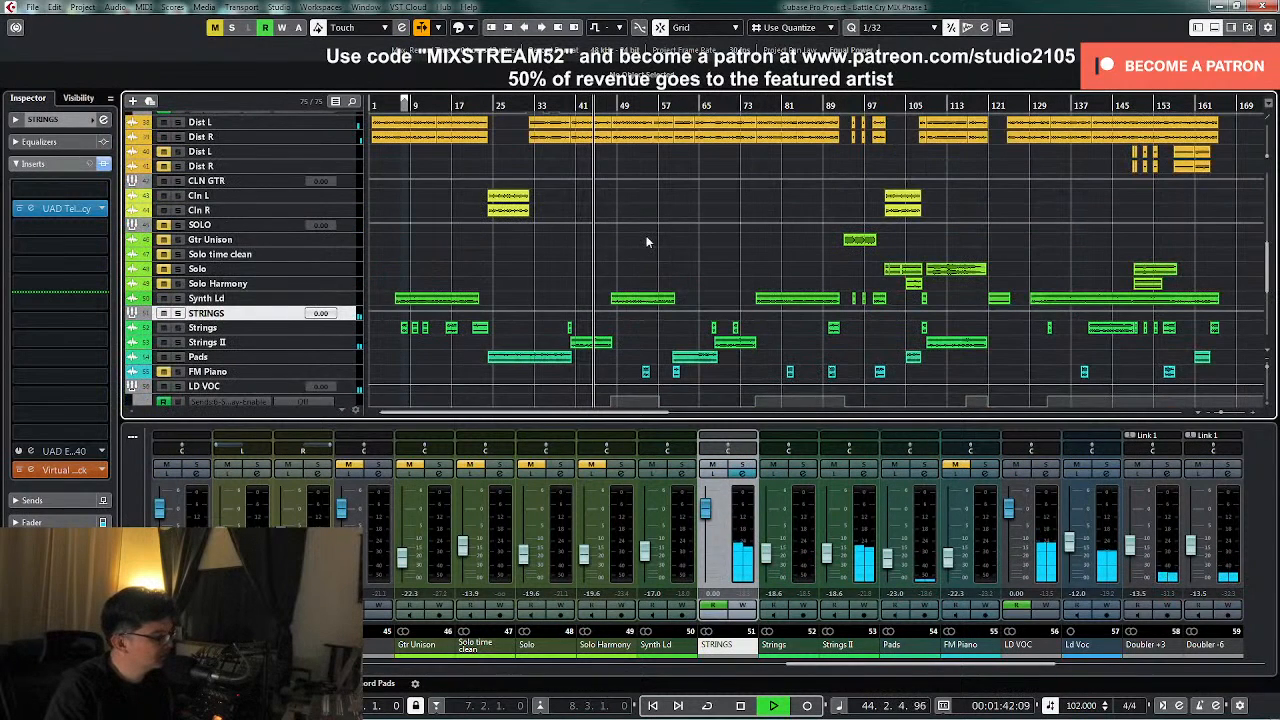
scroll(648, 241, down, 2)
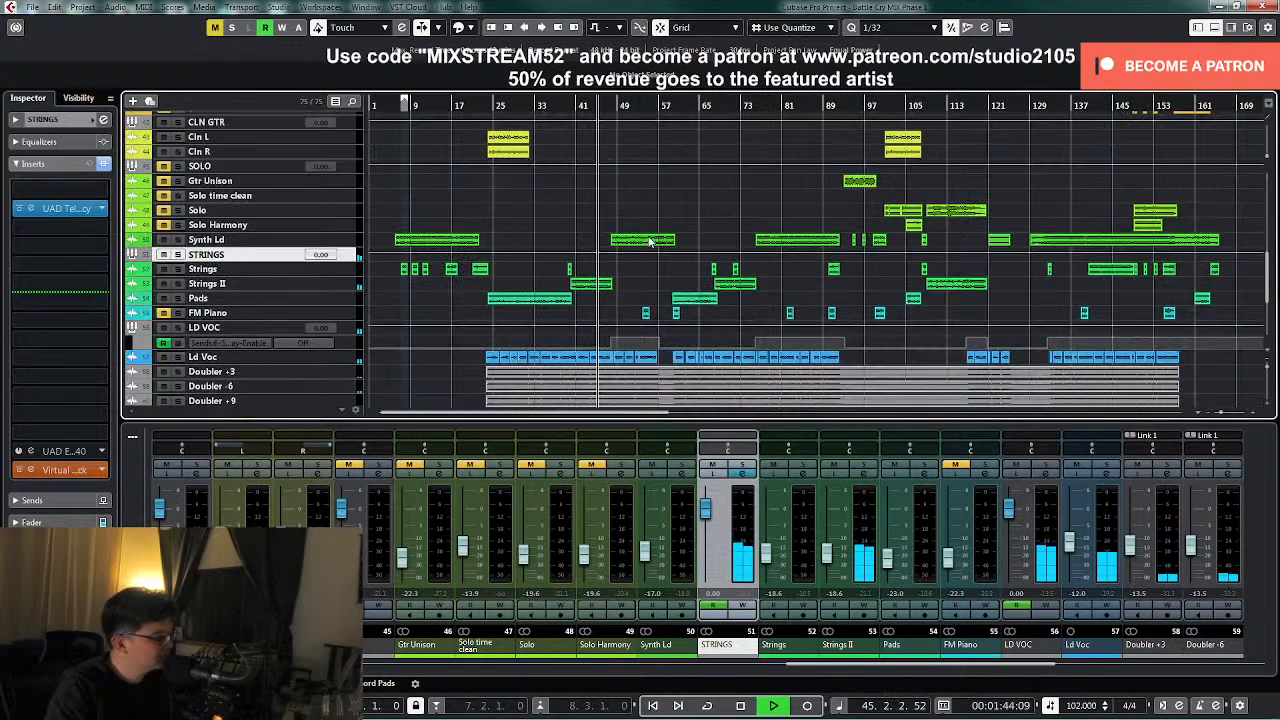
- Stop playback, move the playhead to about bar 55, then unmute the FM Piano track and enlarge it in the arrangement
key(space)
drag(639, 109, 638, 104)
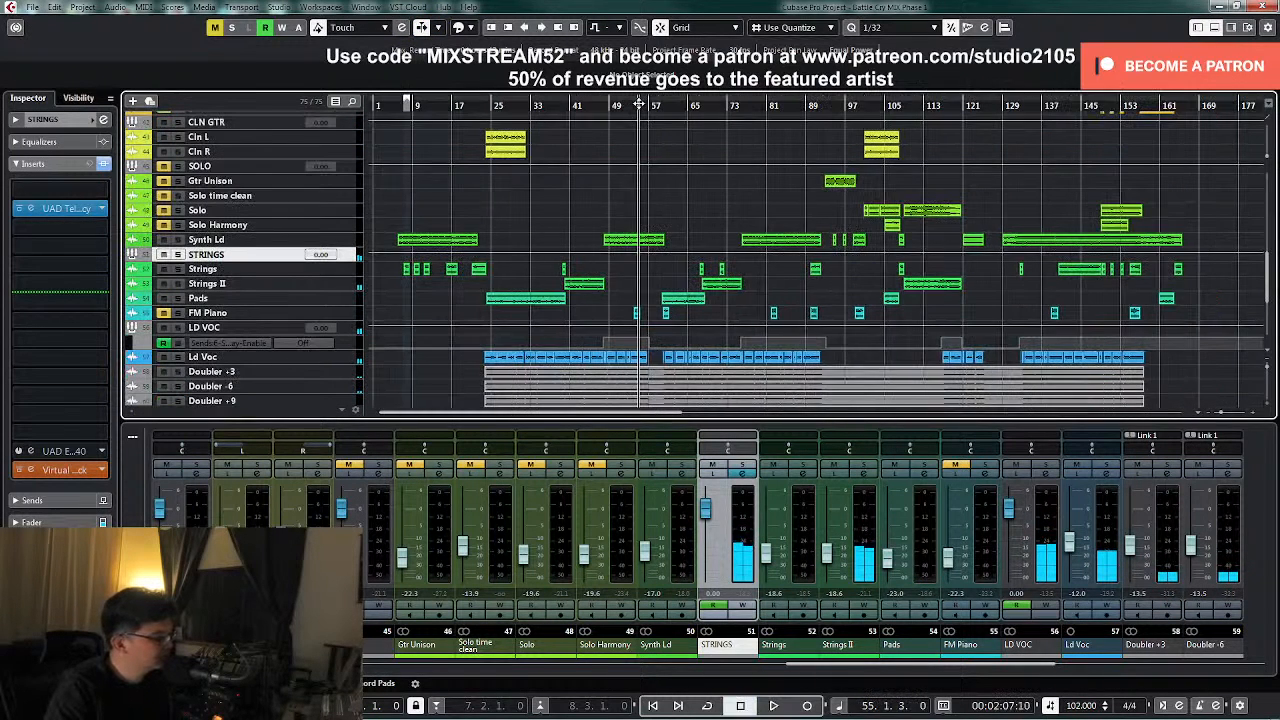
click(176, 314)
click(175, 314)
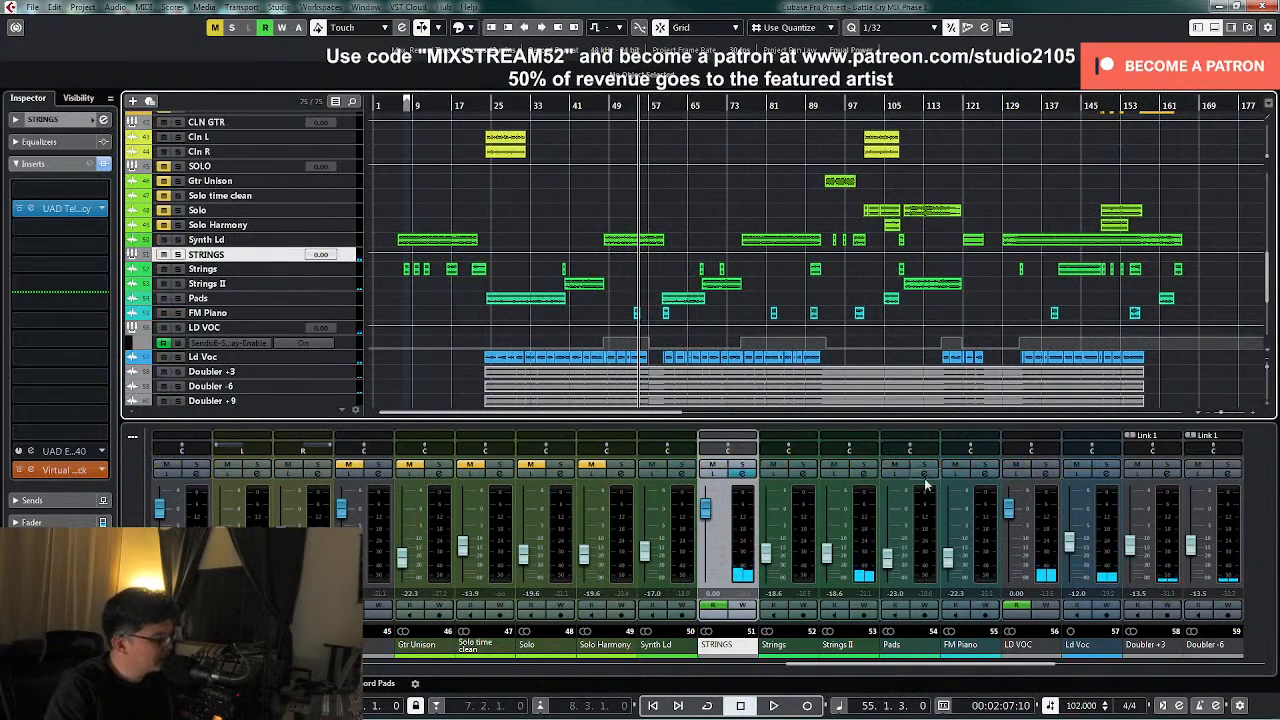
click(990, 478)
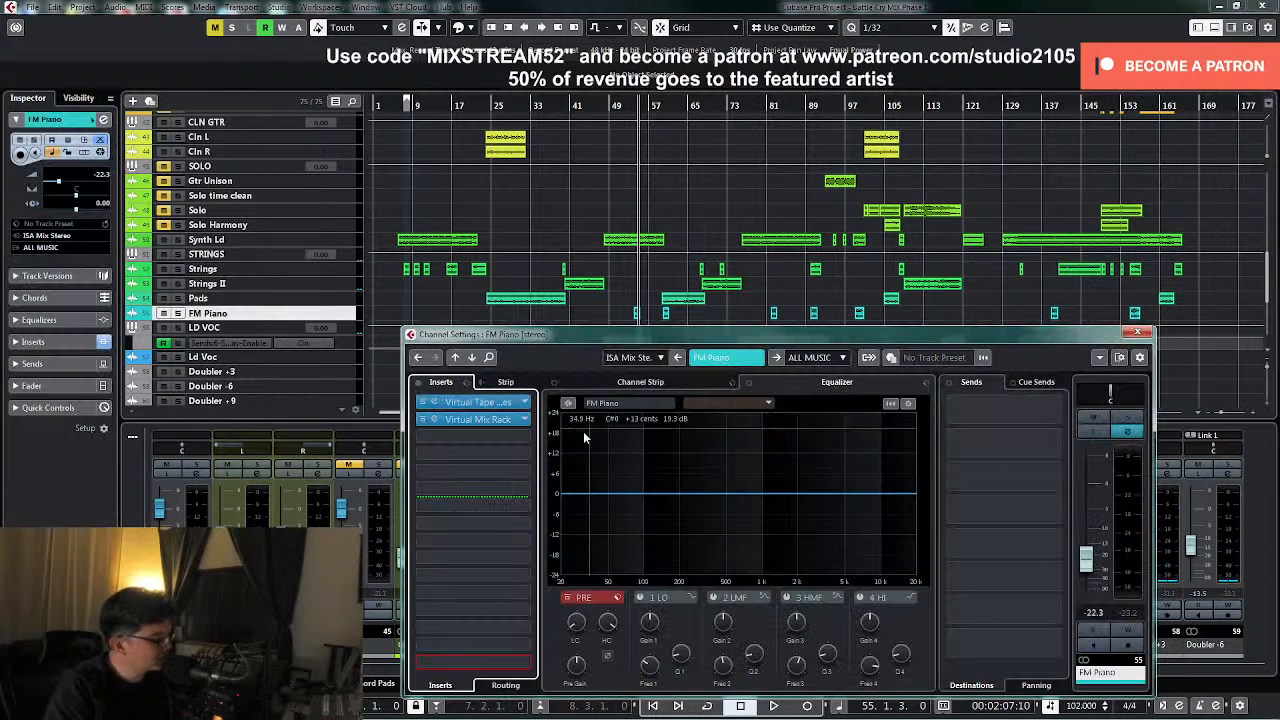
click(350, 316)
key(z)
drag(644, 350, 621, 345)
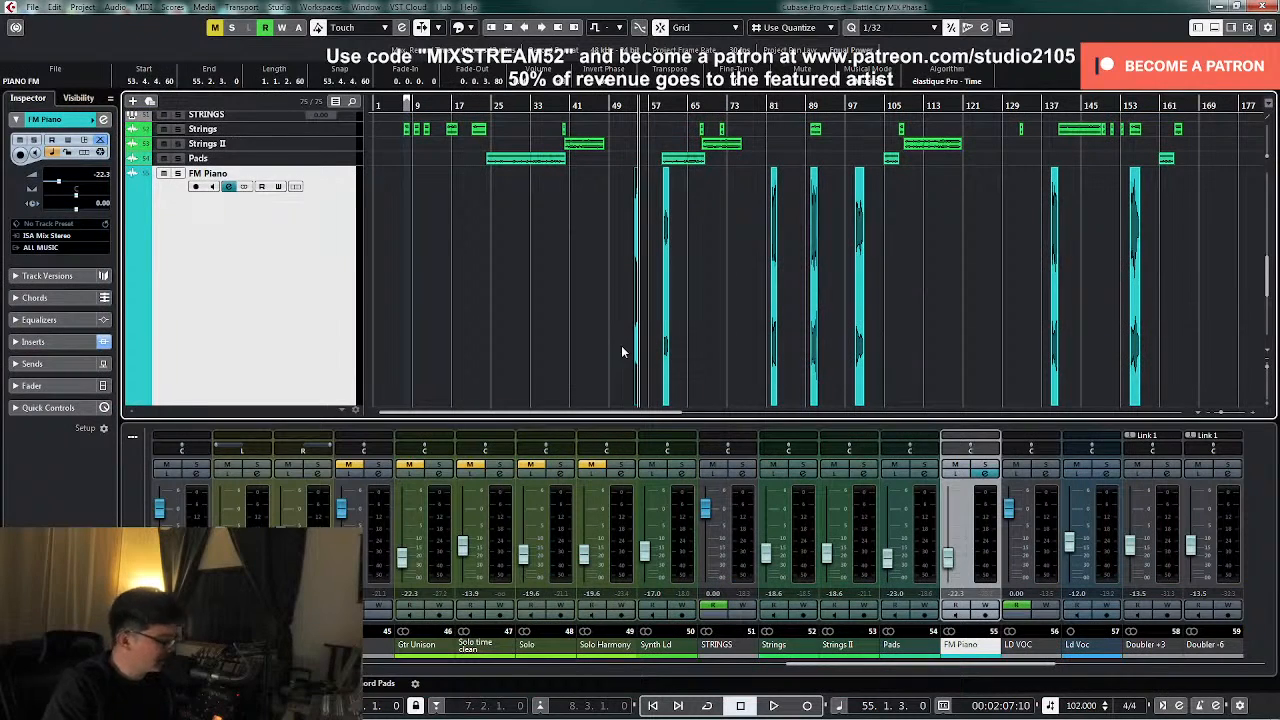
- Solo FM Piano and set its EQ pre-filters during playback, with a low cut at about 221 Hz and a high cut
click(985, 474)
key(space)
mouse_move(585, 629)
mouse_down()
mouse_move(582, 600)
mouse_move(578, 622)
mouse_up()
key(space)
click(1127, 418)
key(space)
drag(582, 620, 606, 647)
key(KP_1)
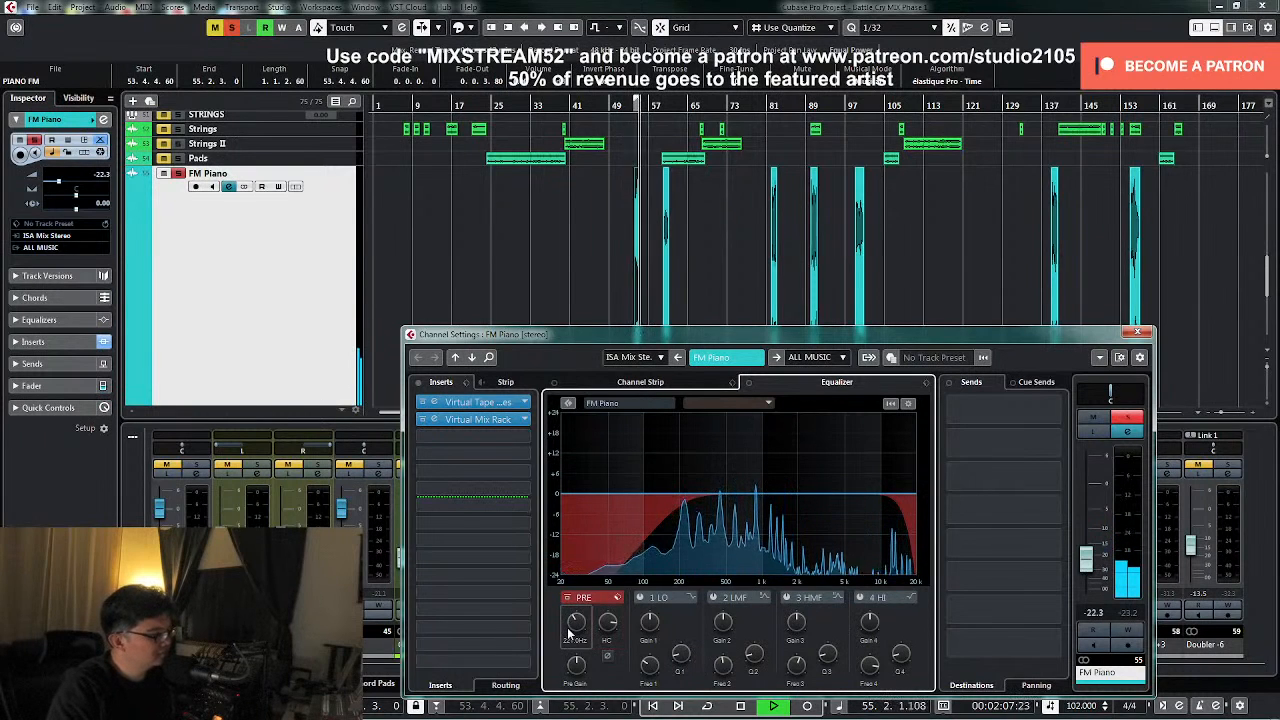
key(space)
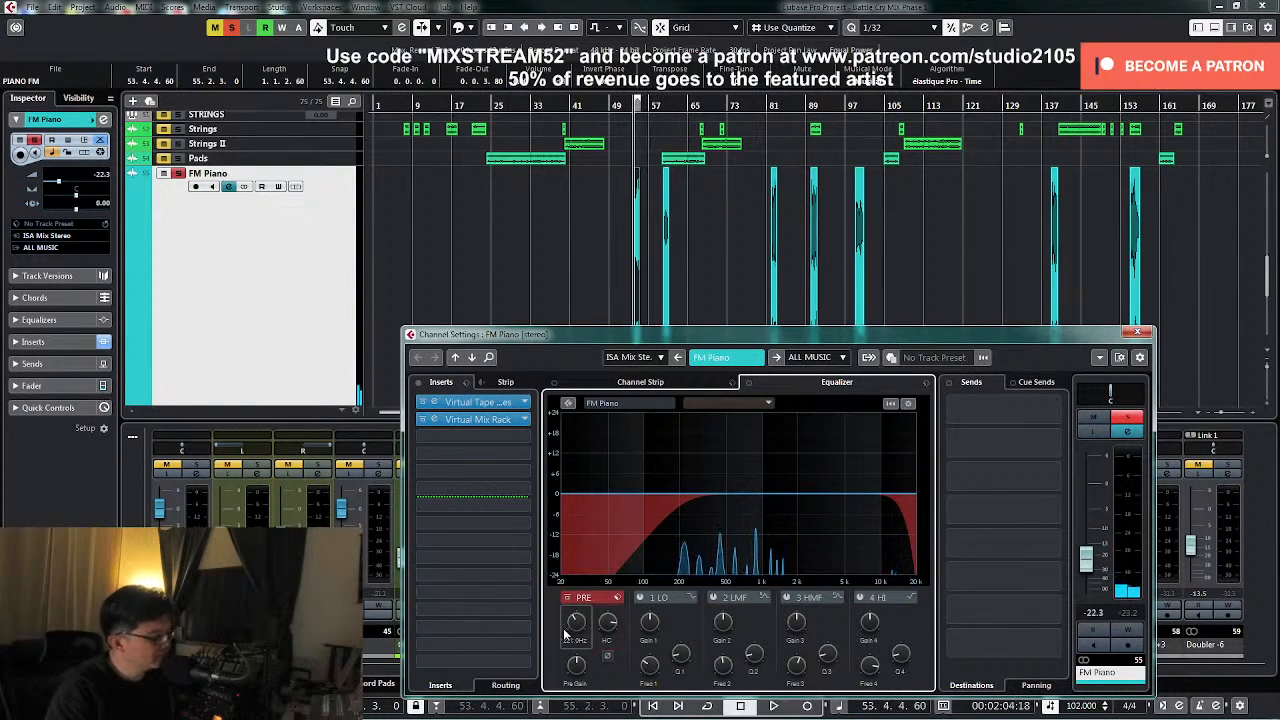
- Add an FG-2A compressor to the third slot of FM Piano's Virtual Mix Rack with peak reduction about 15.4, then unsolo the channel
click(490, 422)
drag(524, 231, 535, 312)
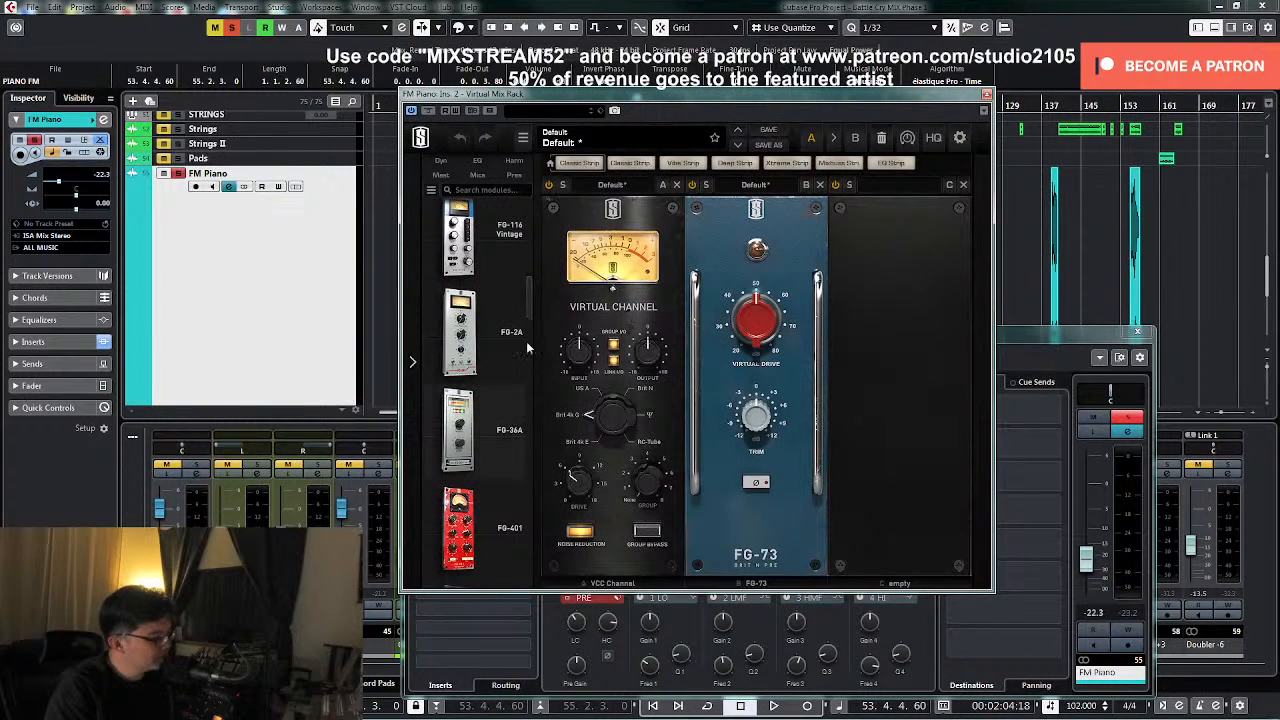
drag(460, 332, 893, 452)
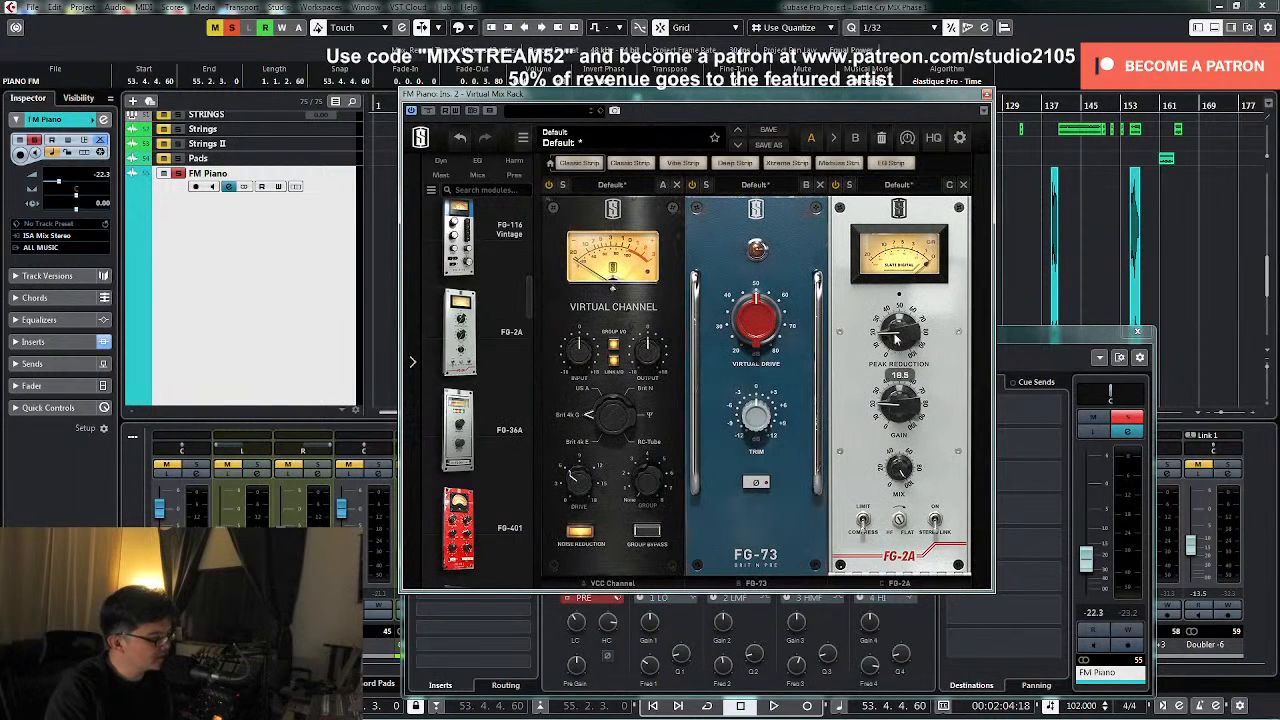
key(space)
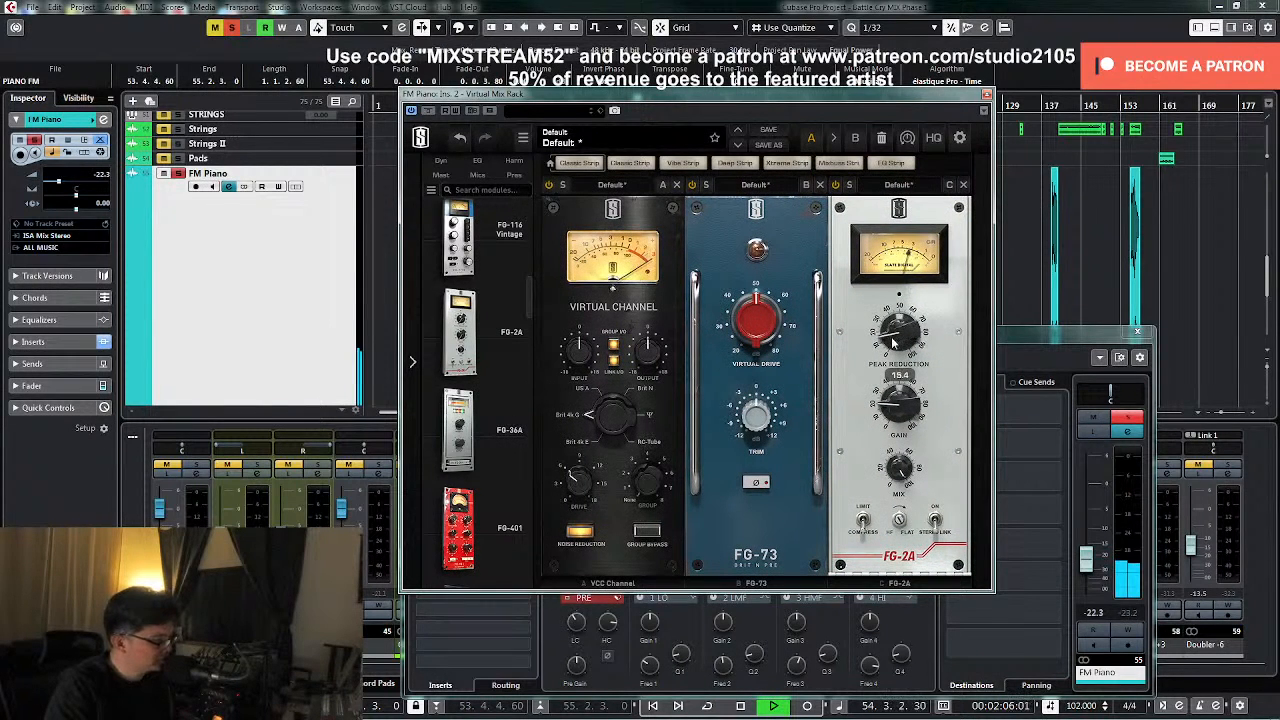
key(space)
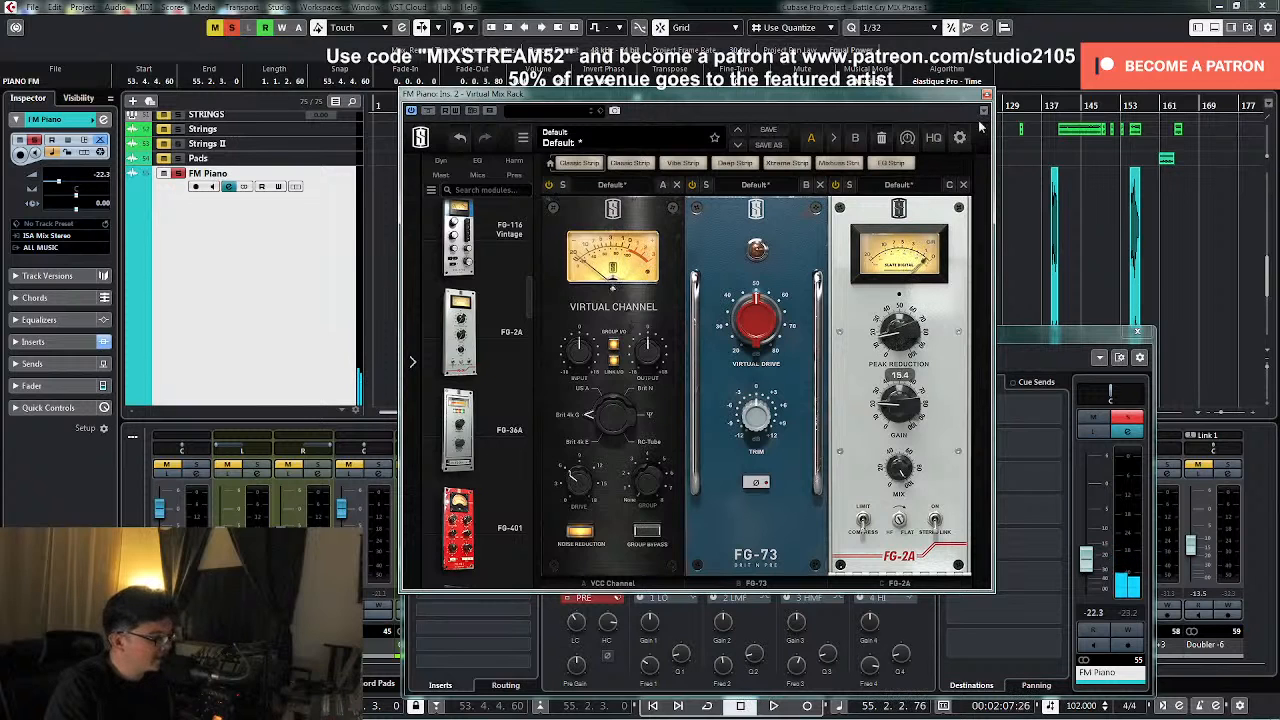
click(987, 94)
click(1129, 418)
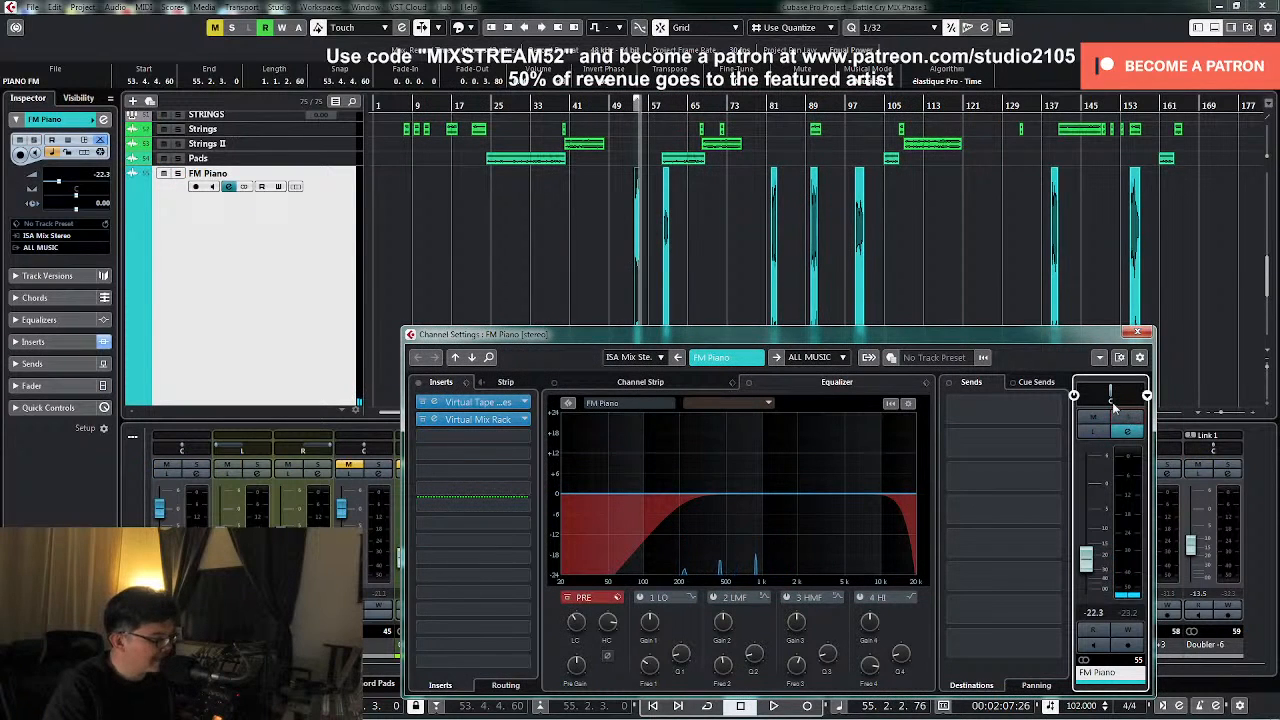
- Replay the FM Piano passage in the full mix and raise the channel's fader to about -18.3 dB
key(l)
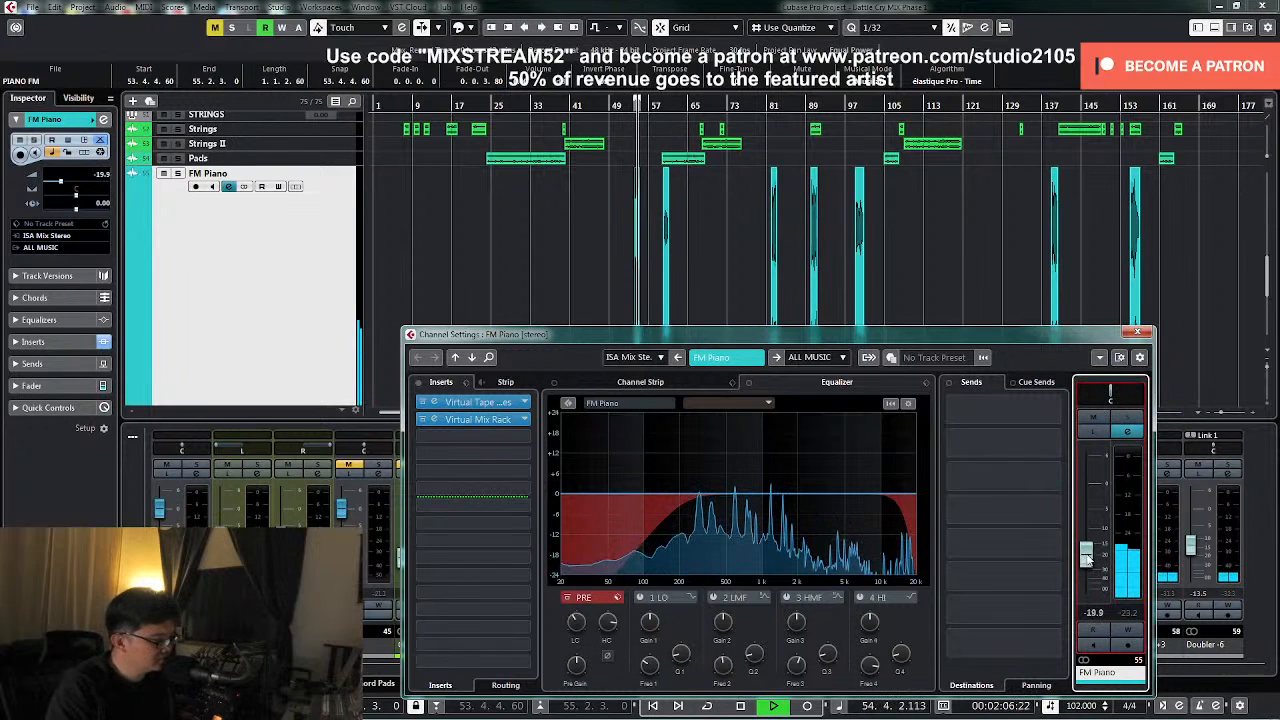
key(KP_Divide)
key(KP_Subtract)
key(KP_Divide)
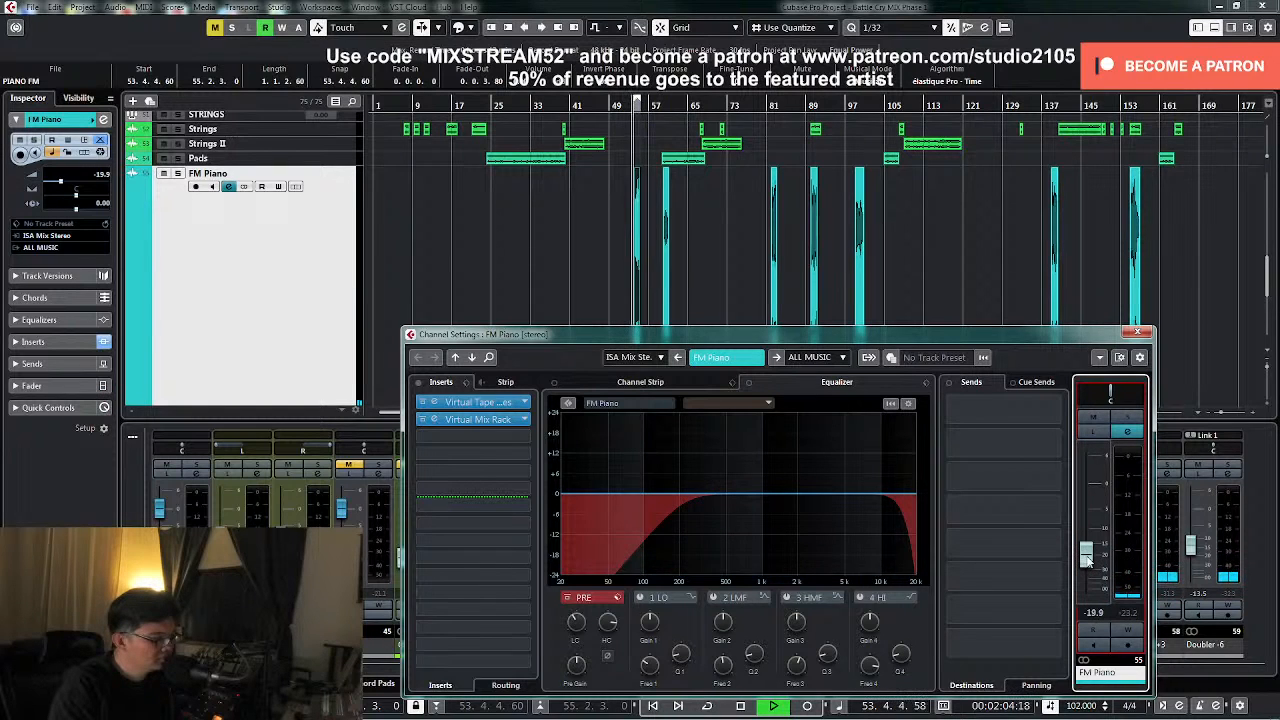
drag(1088, 562, 1088, 557)
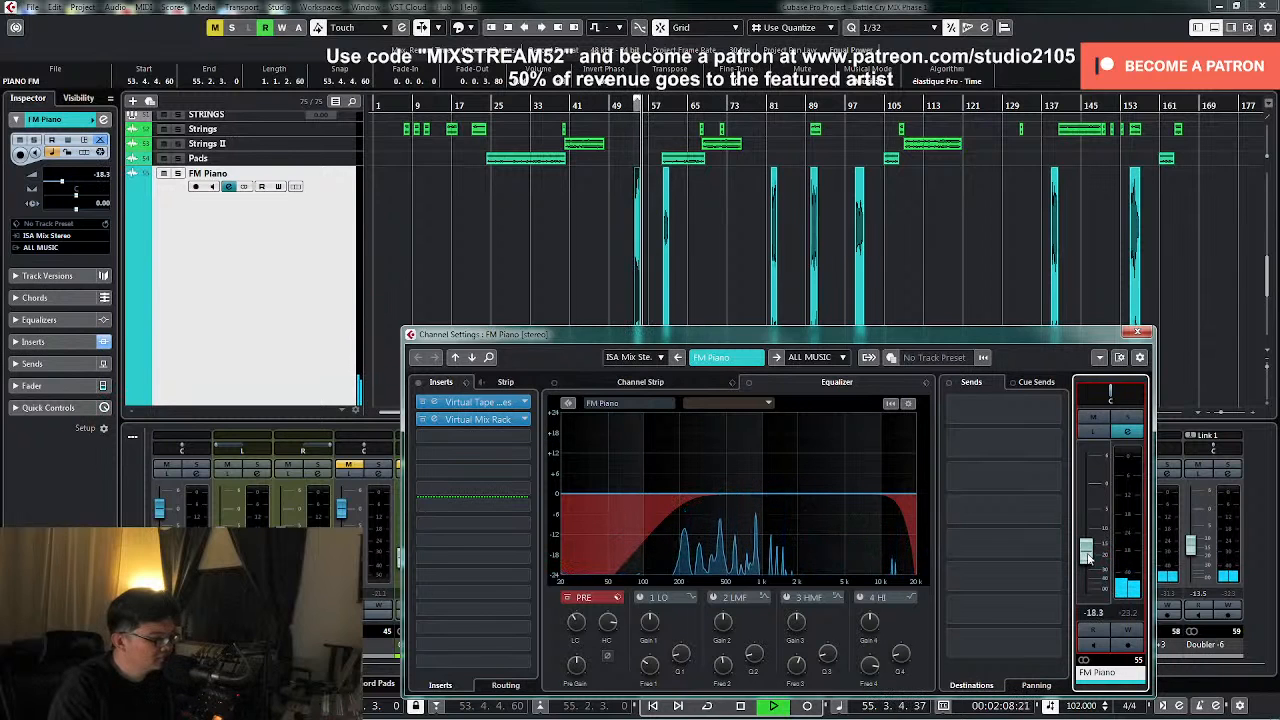
drag(617, 231, 648, 271)
key(l)
key(l)
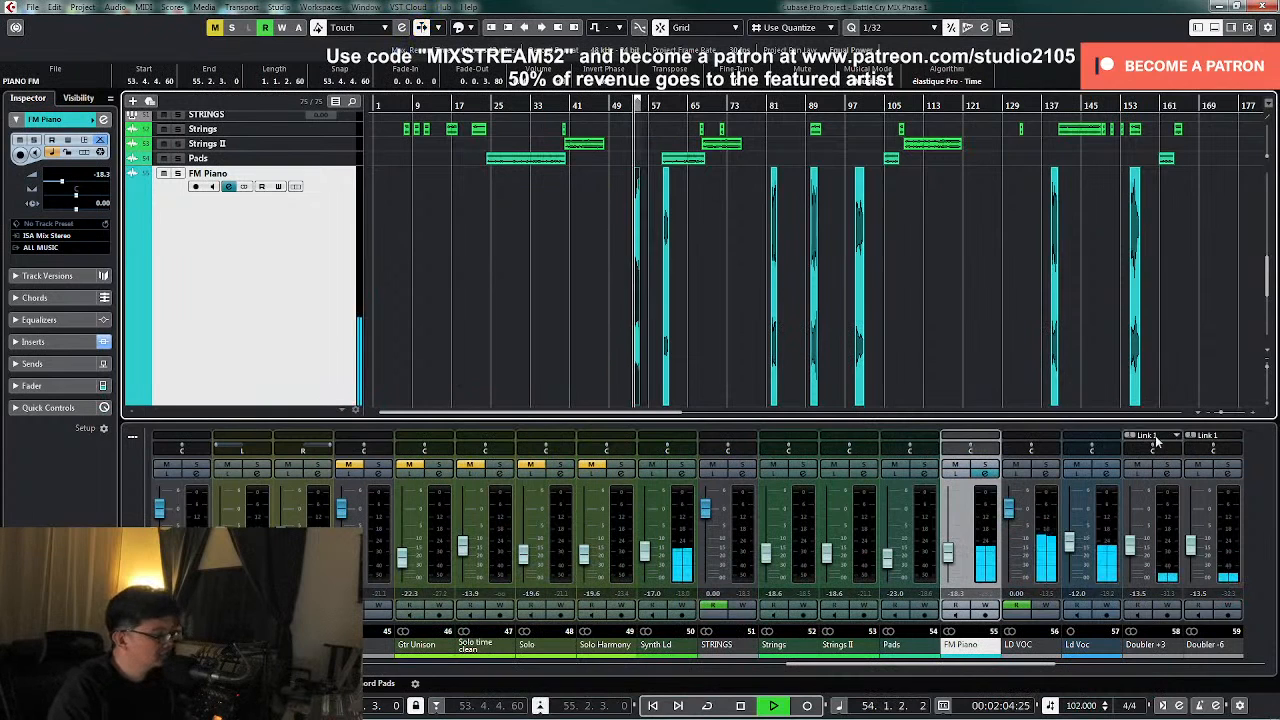
- Solo FM Piano and insert the Waves MV2 Stereo dynamics plug-in in its third insert slot
click(985, 467)
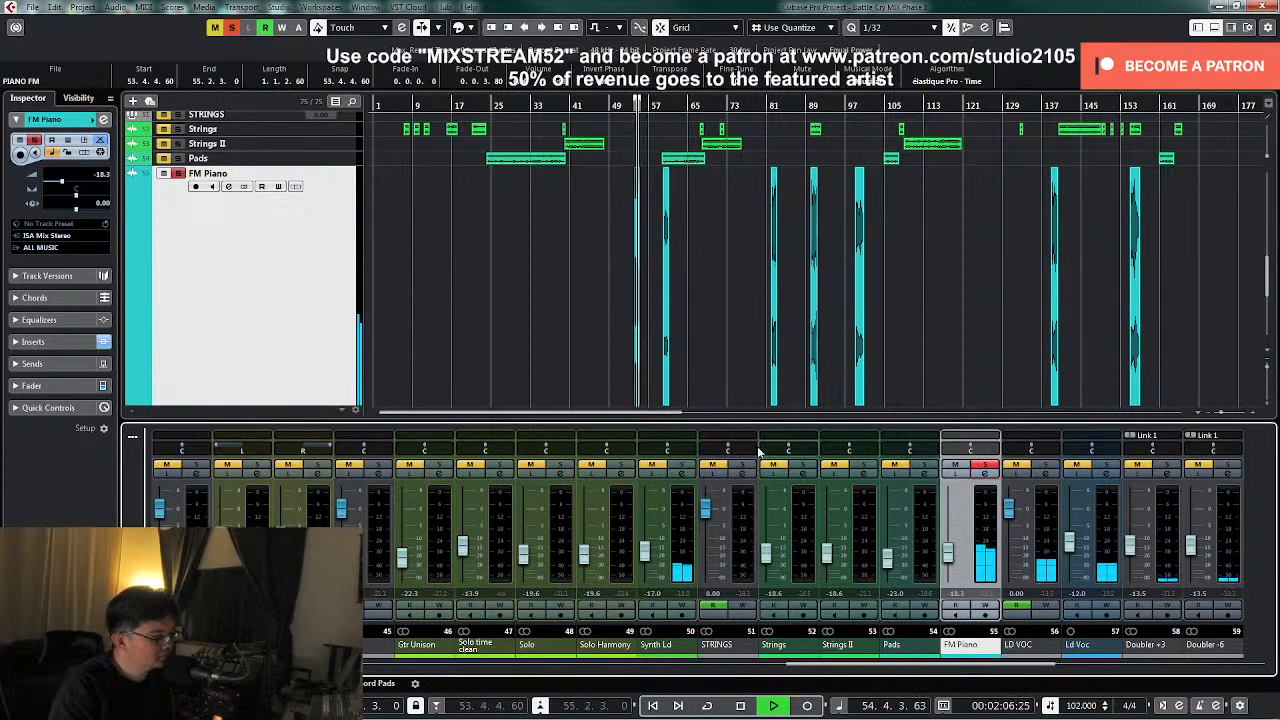
key(space)
click(987, 475)
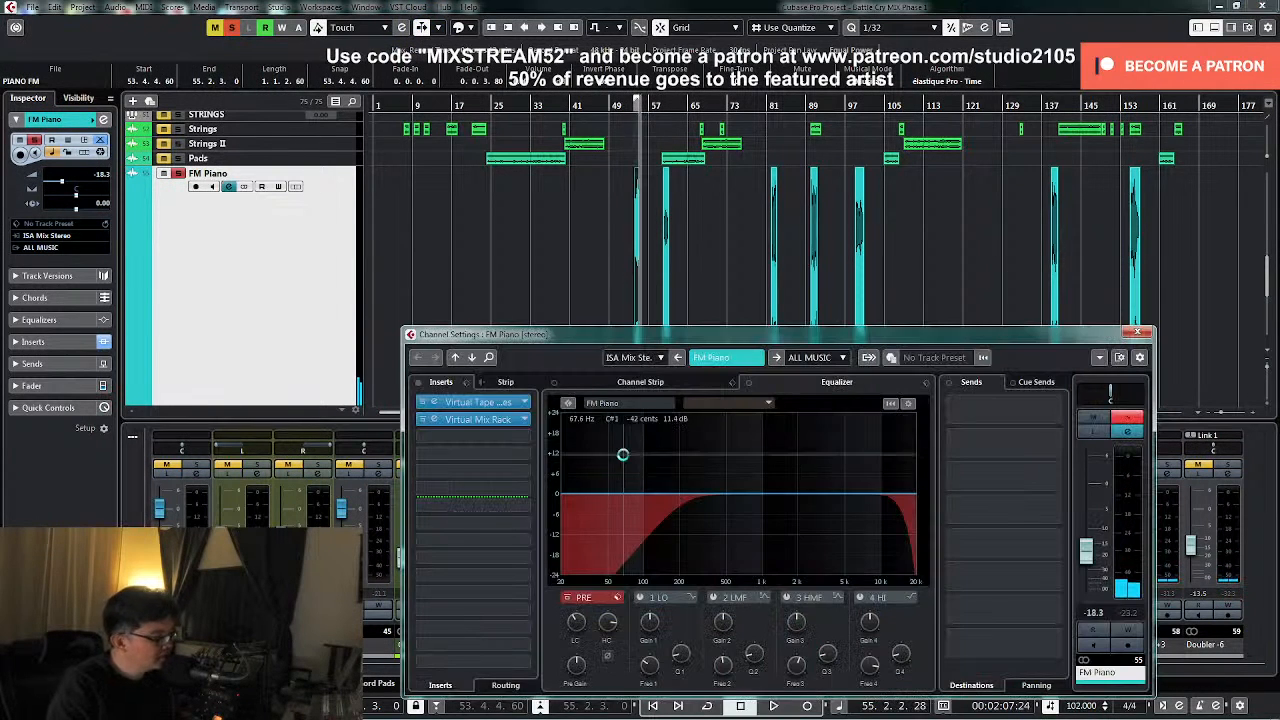
click(518, 438)
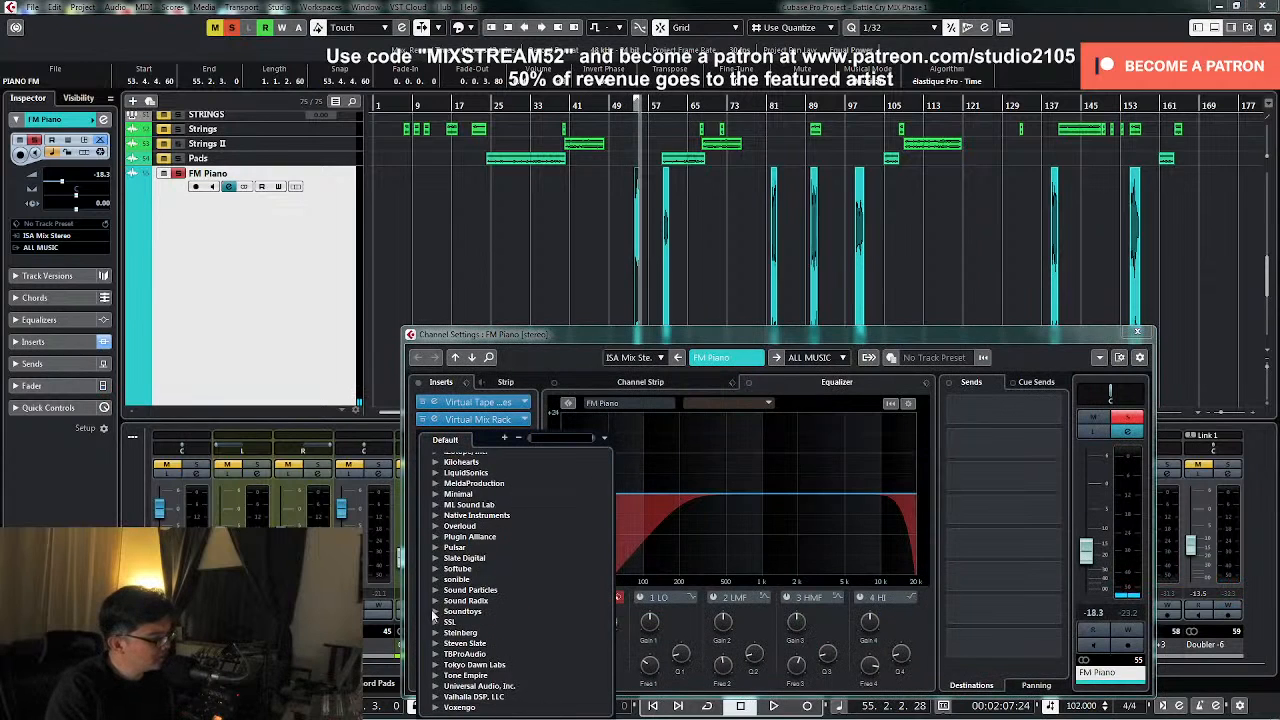
scroll(470, 586, down, 5)
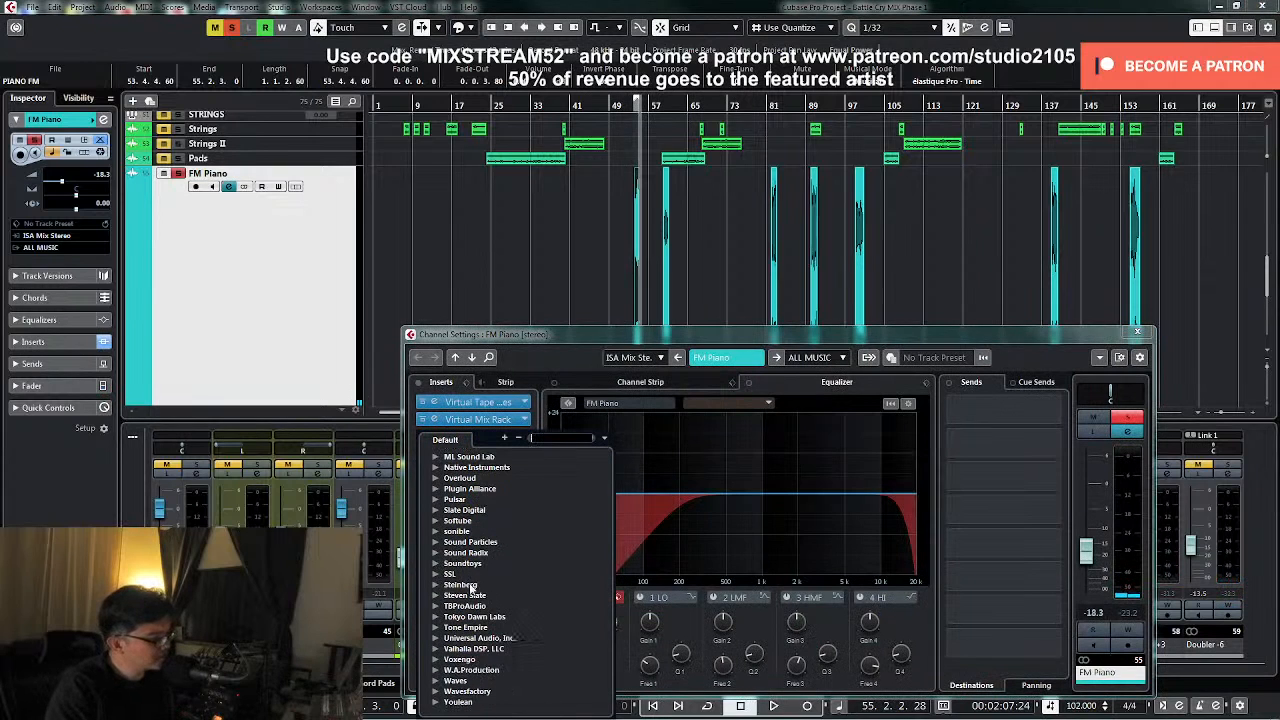
click(434, 681)
click(449, 564)
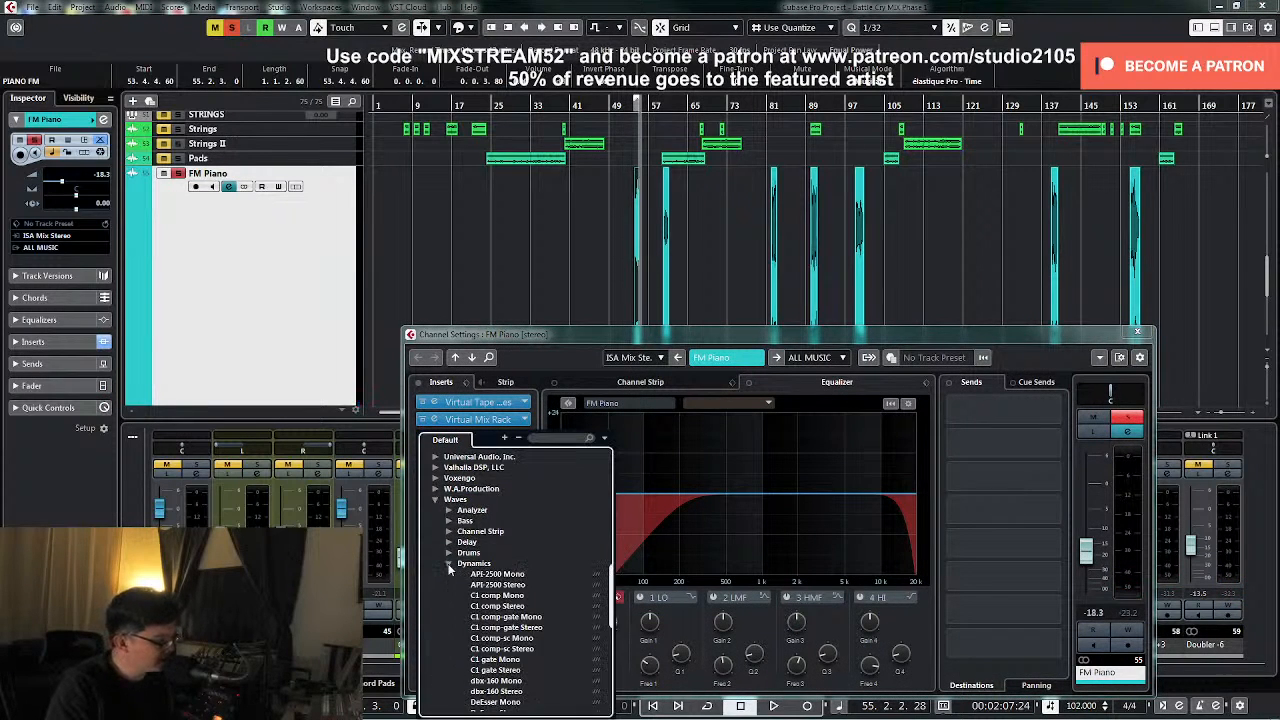
scroll(492, 578, down, 3)
click(500, 627)
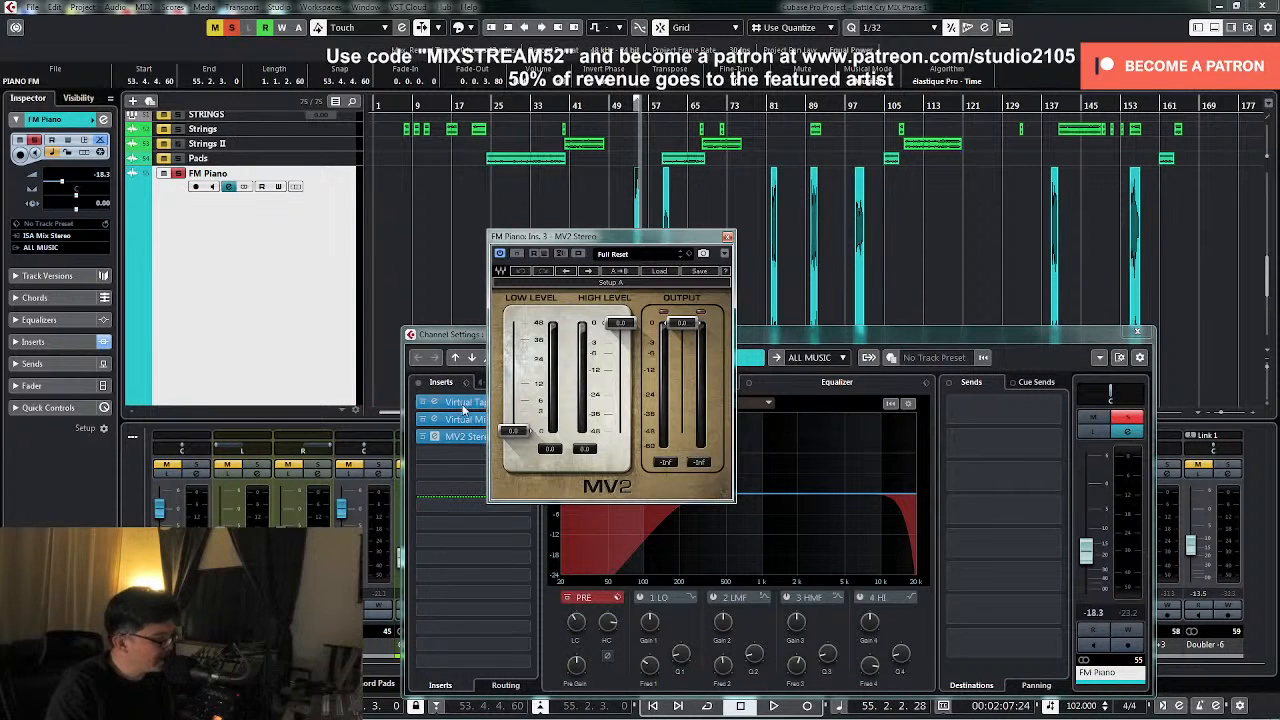
- Loop the FM Piano passage, set MV2's low level to about 14.7 and output to about -3.2, and readjust the channel's high cut
key(space)
drag(514, 419, 513, 378)
key(KP_Divide)
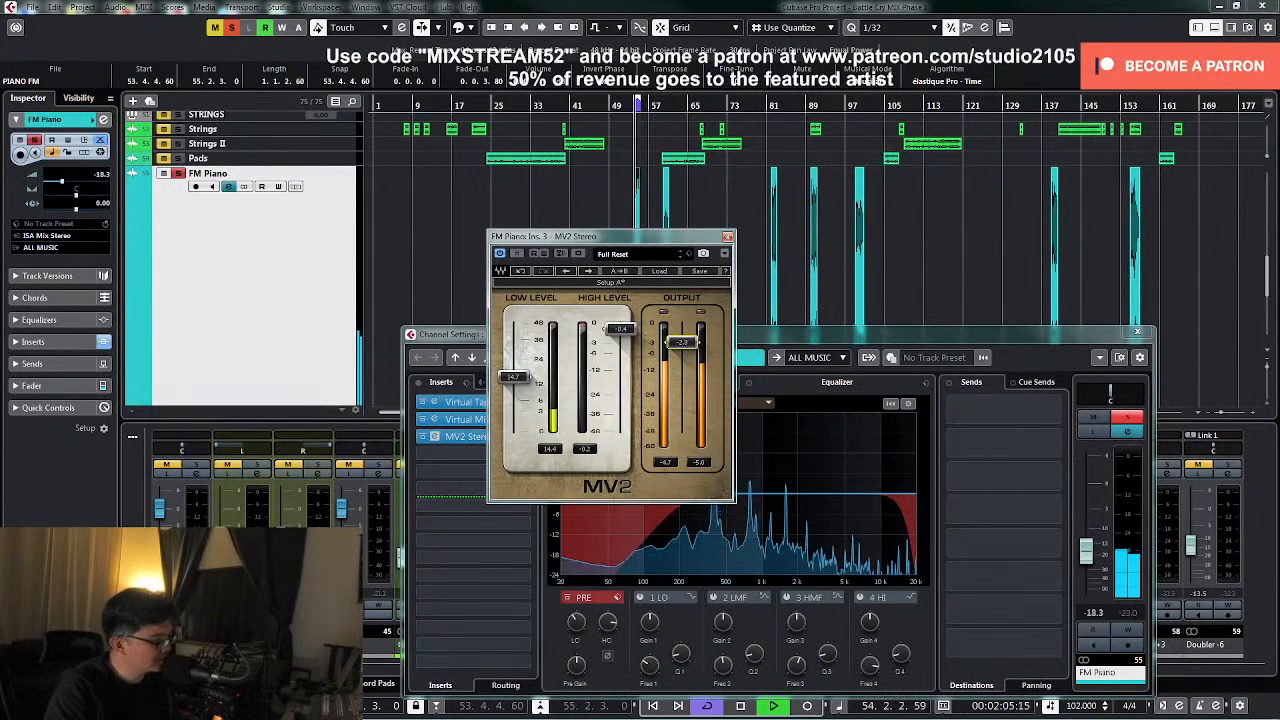
drag(607, 622, 610, 624)
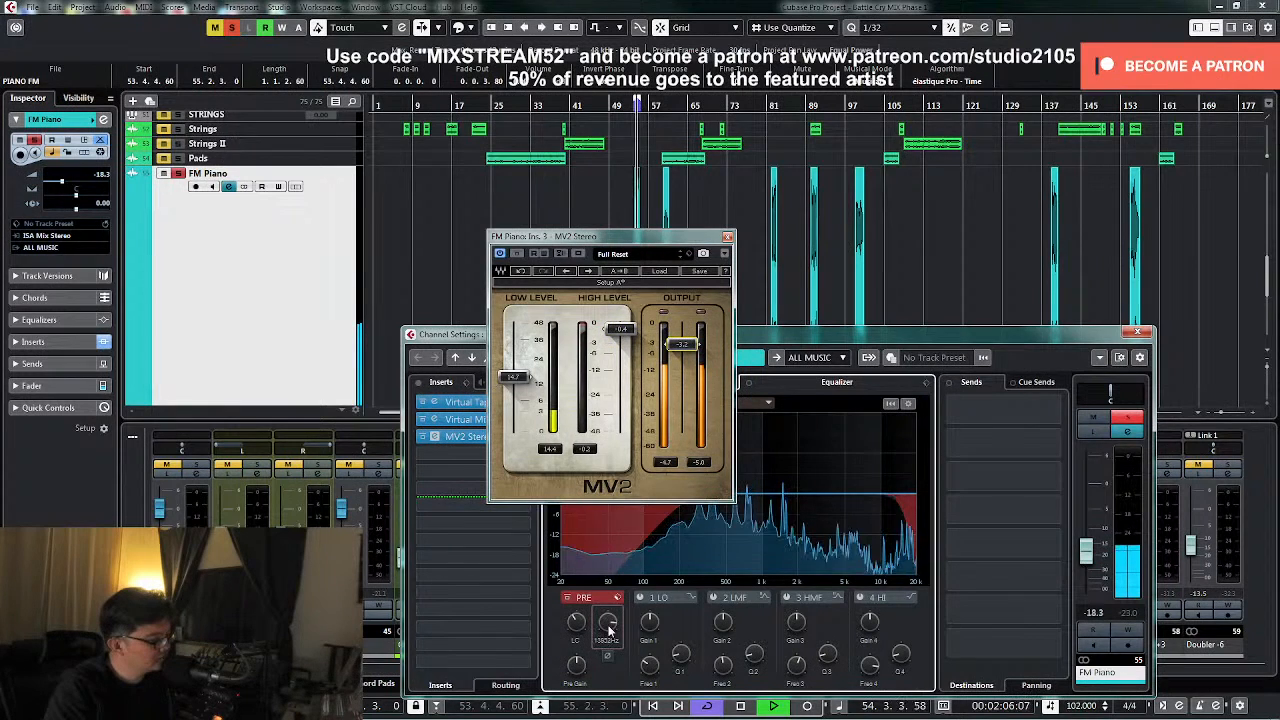
- Unsolo FM Piano at a fader level of about -19.9 dB and boost its high-mid EQ band about 3 dB around 1.5 kHz
click(1130, 419)
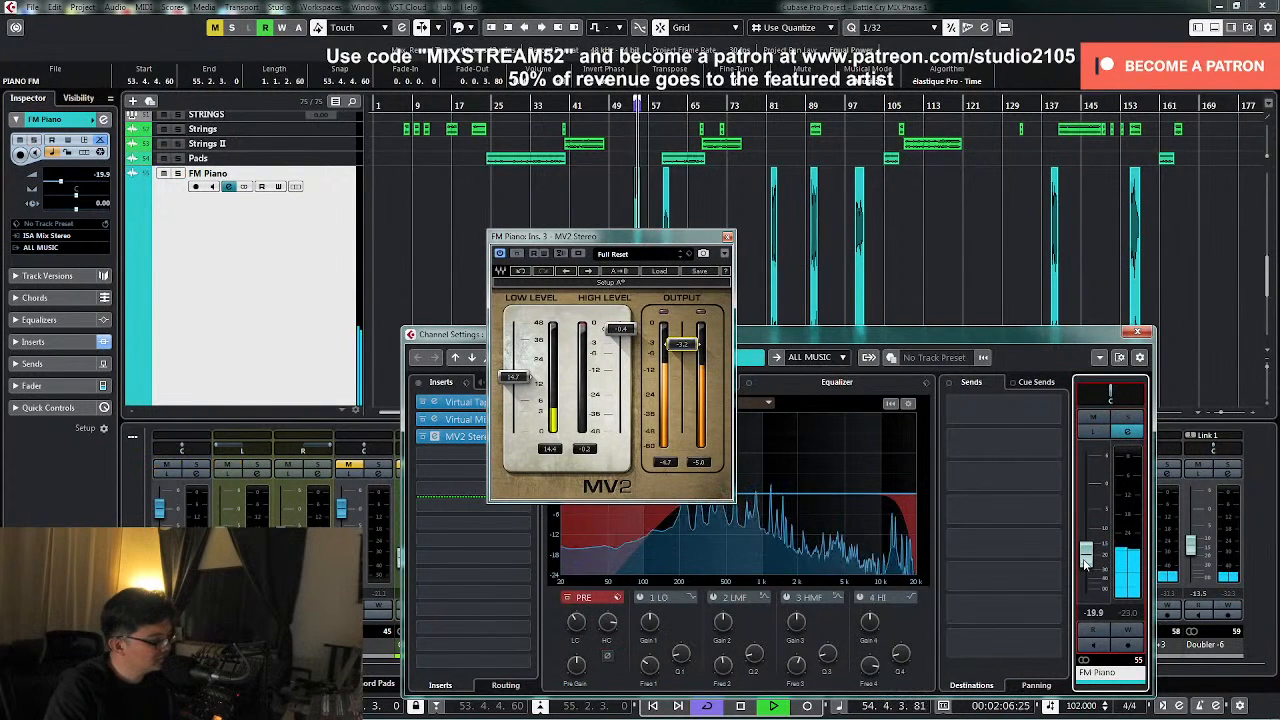
click(797, 622)
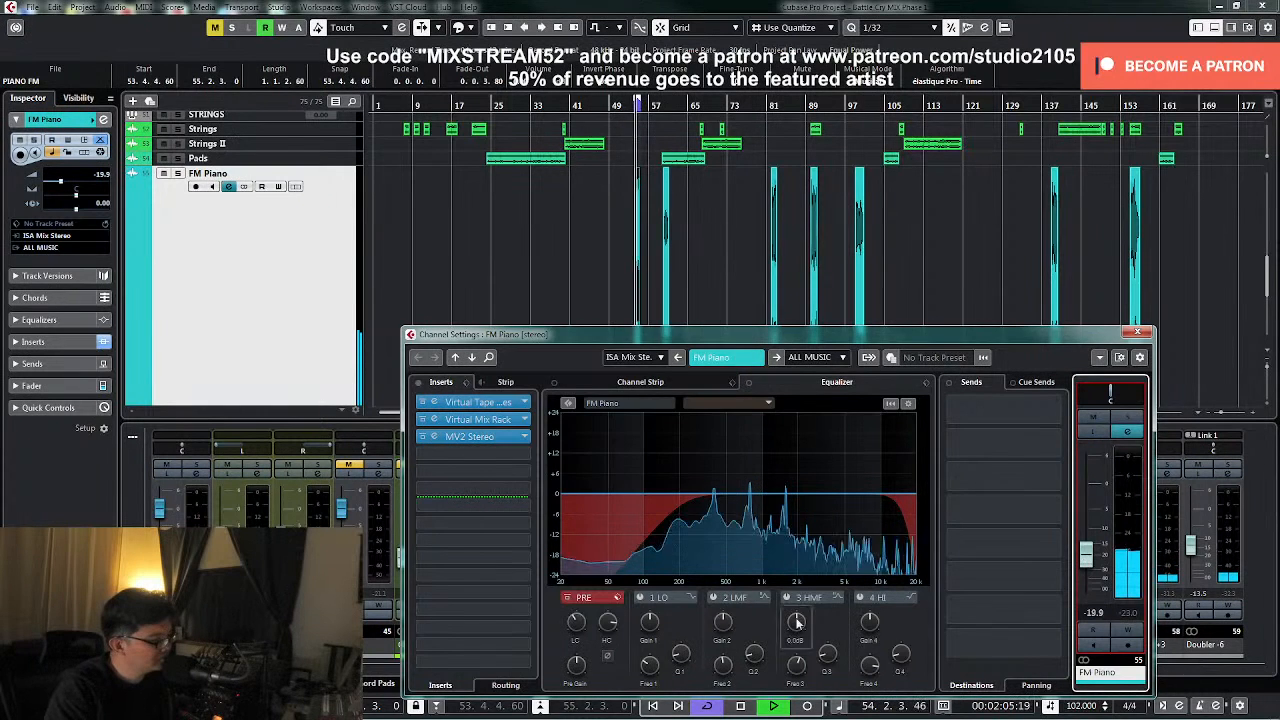
click(788, 597)
mouse_move(797, 494)
mouse_down()
mouse_move(777, 477)
mouse_move(783, 487)
mouse_up()
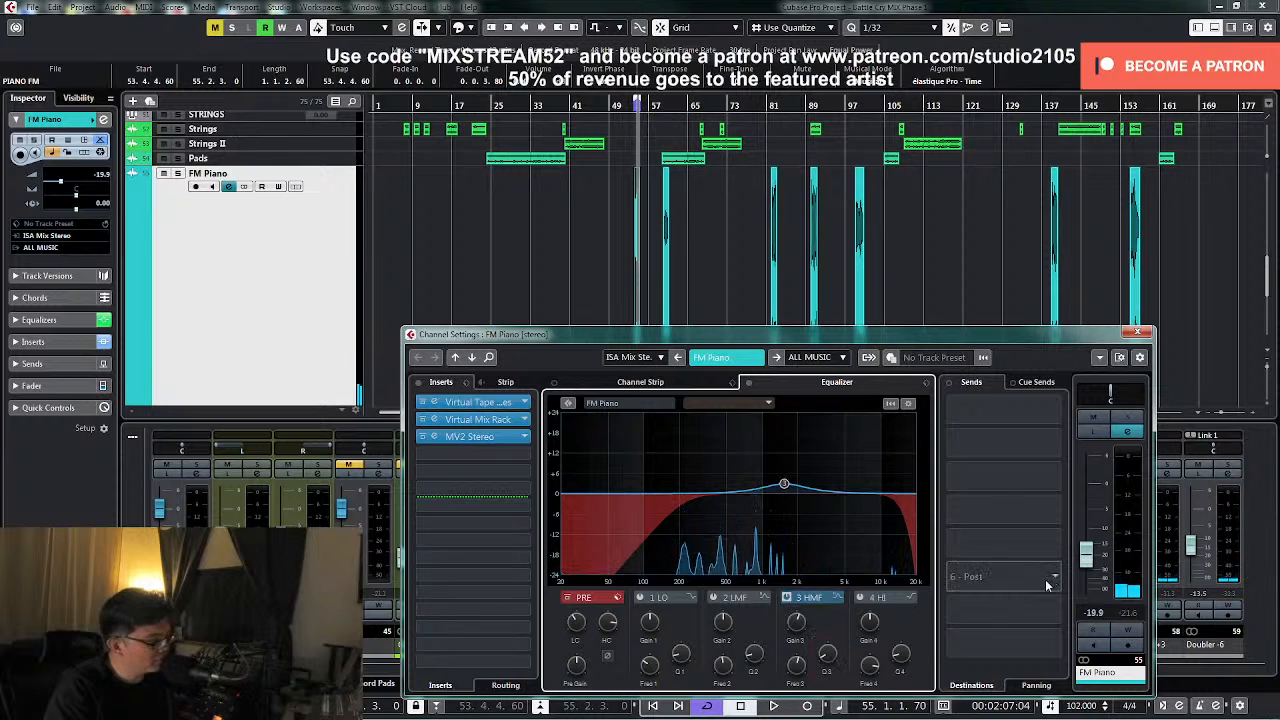
- Turn off looping and rebalance FM Piano in the full mix, setting its fader to about -19.1 dB
click(707, 706)
key(KP_Subtract)
key(space)
drag(948, 559, 949, 563)
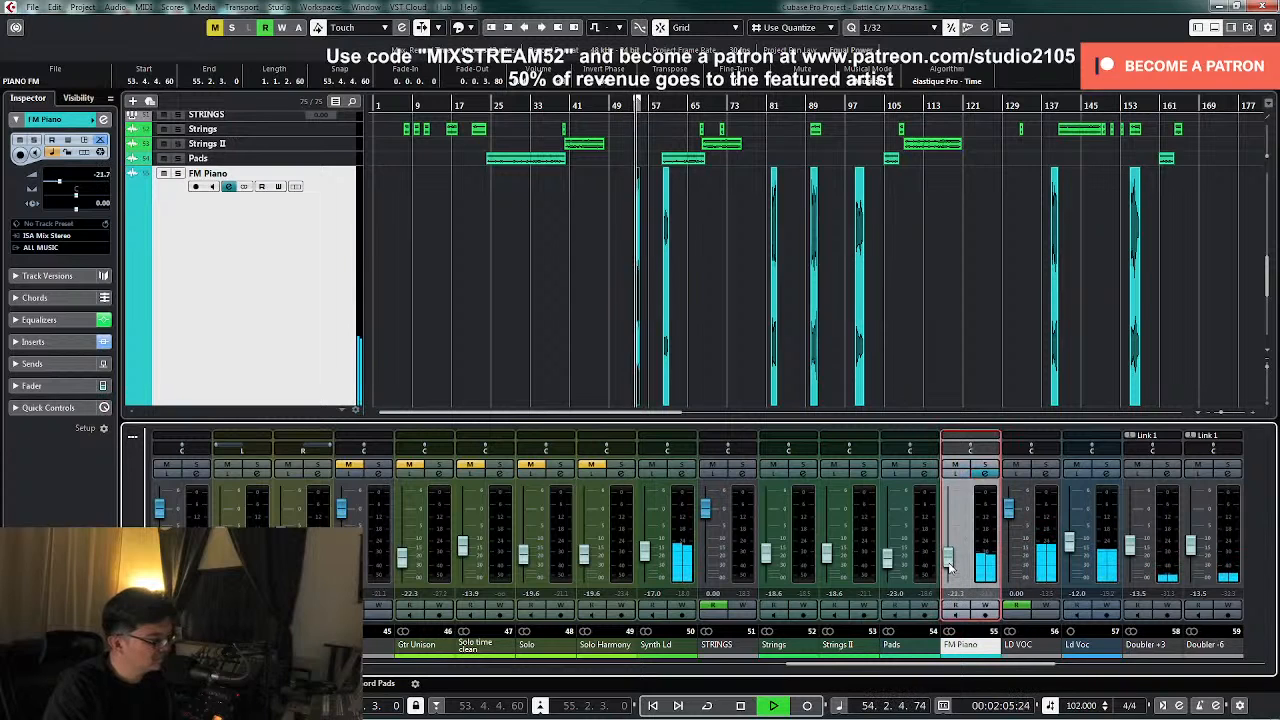
drag(950, 565, 948, 556)
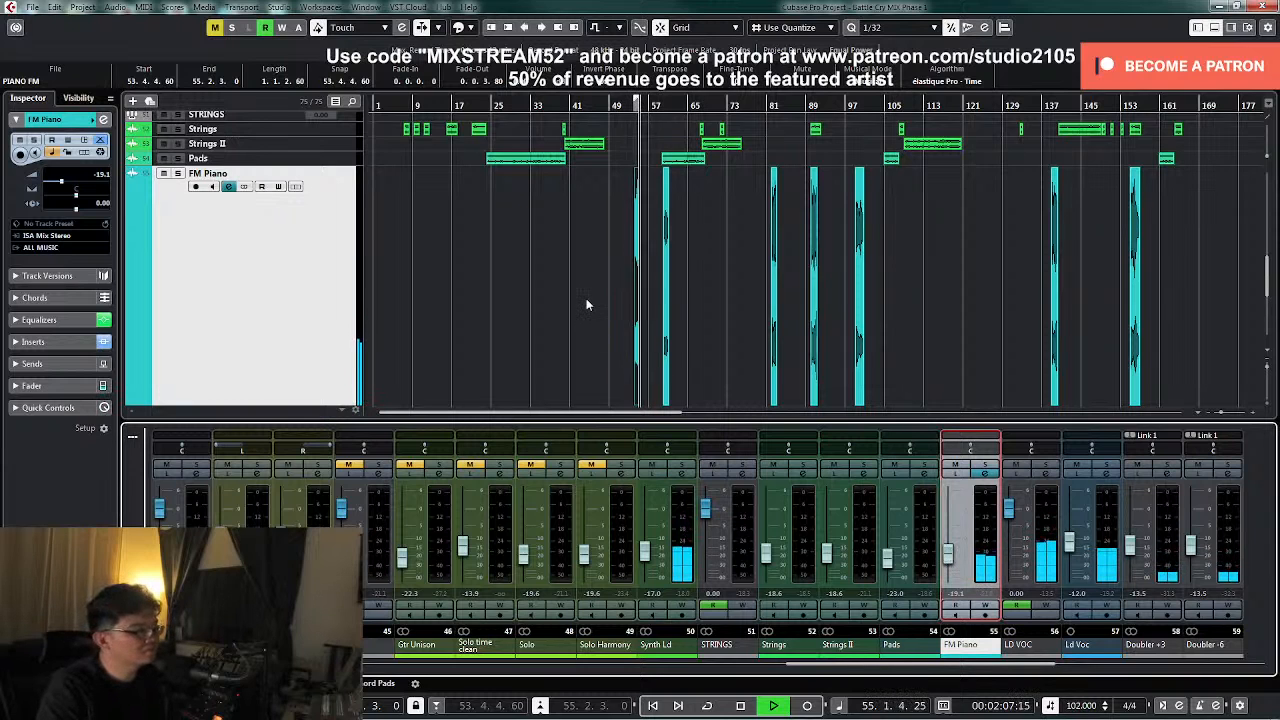
key(z)
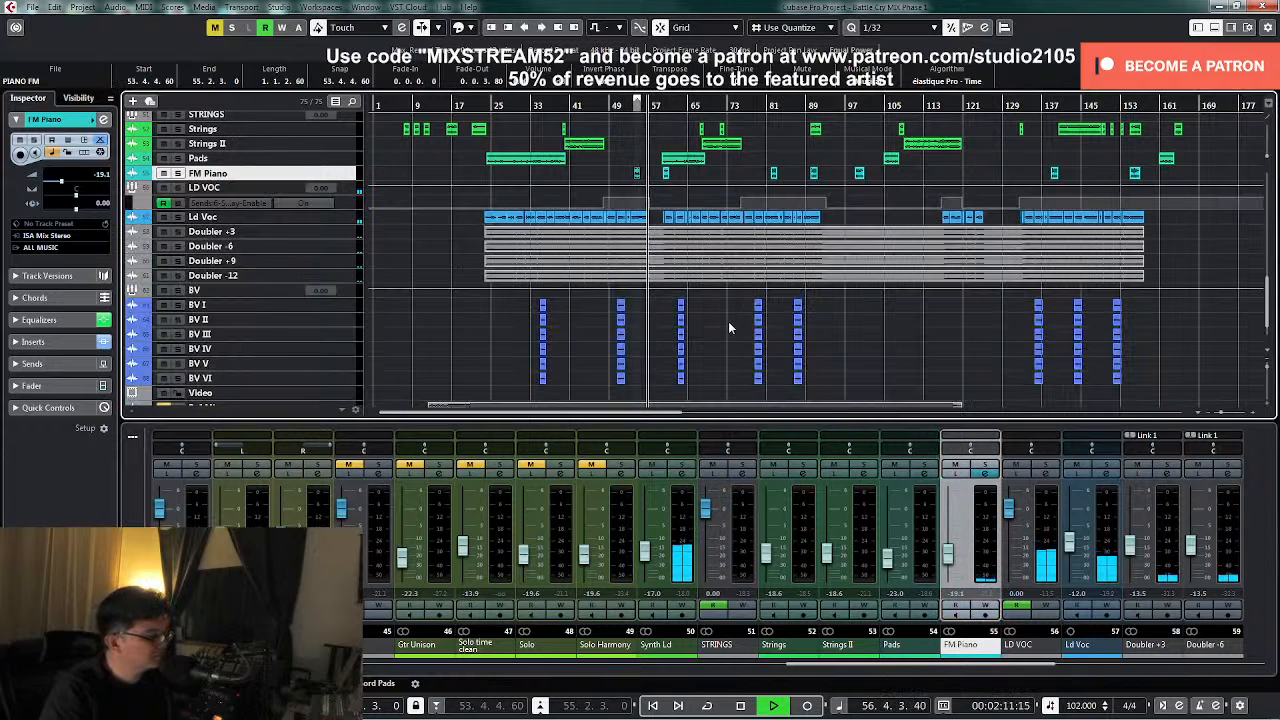
- Listen on through the following section, then enlarge the DIST group's volume automation and replay from about bar 54
scroll(728, 321, up, 3)
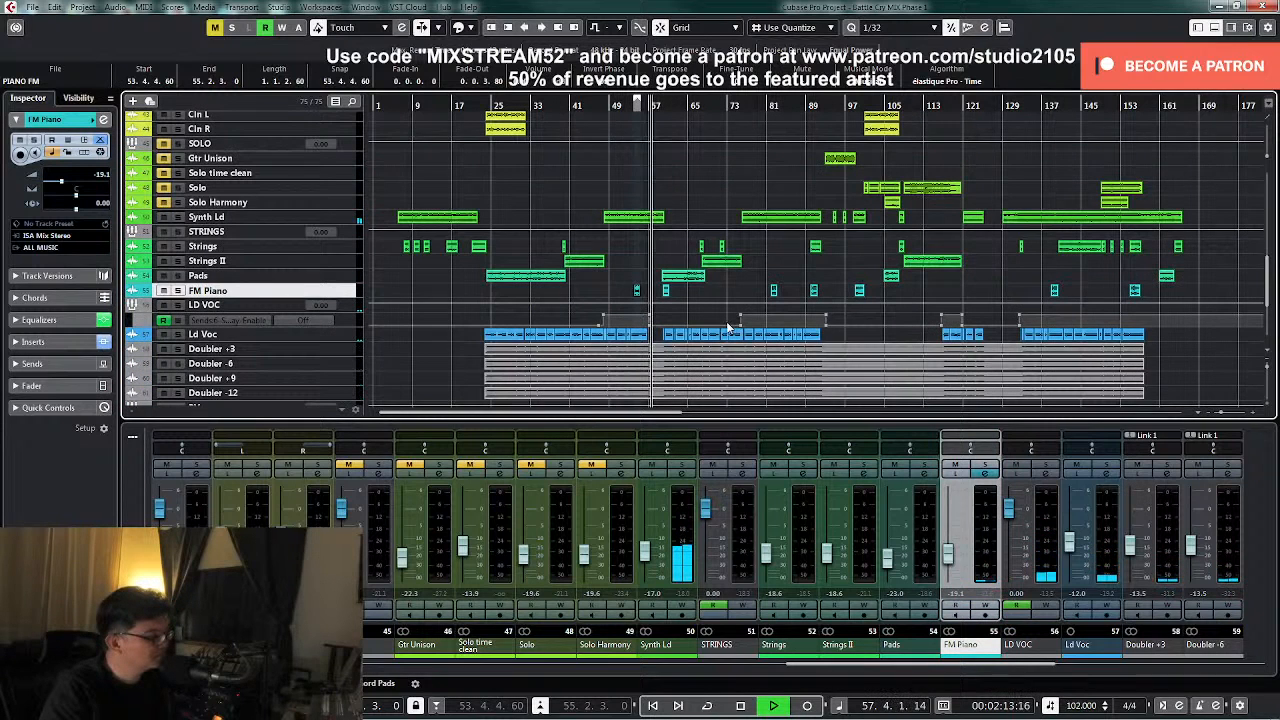
scroll(724, 297, up, 3)
scroll(724, 296, down, 3)
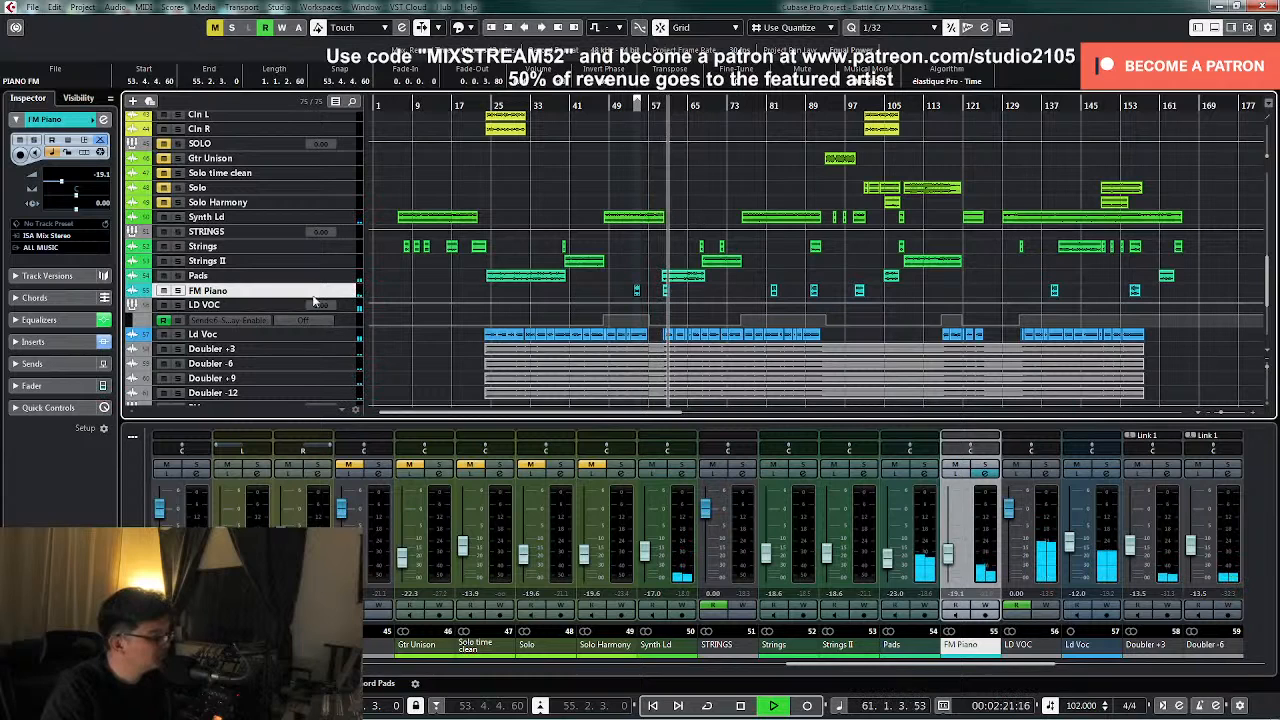
key(space)
scroll(811, 279, up, 3)
scroll(811, 279, up, 5)
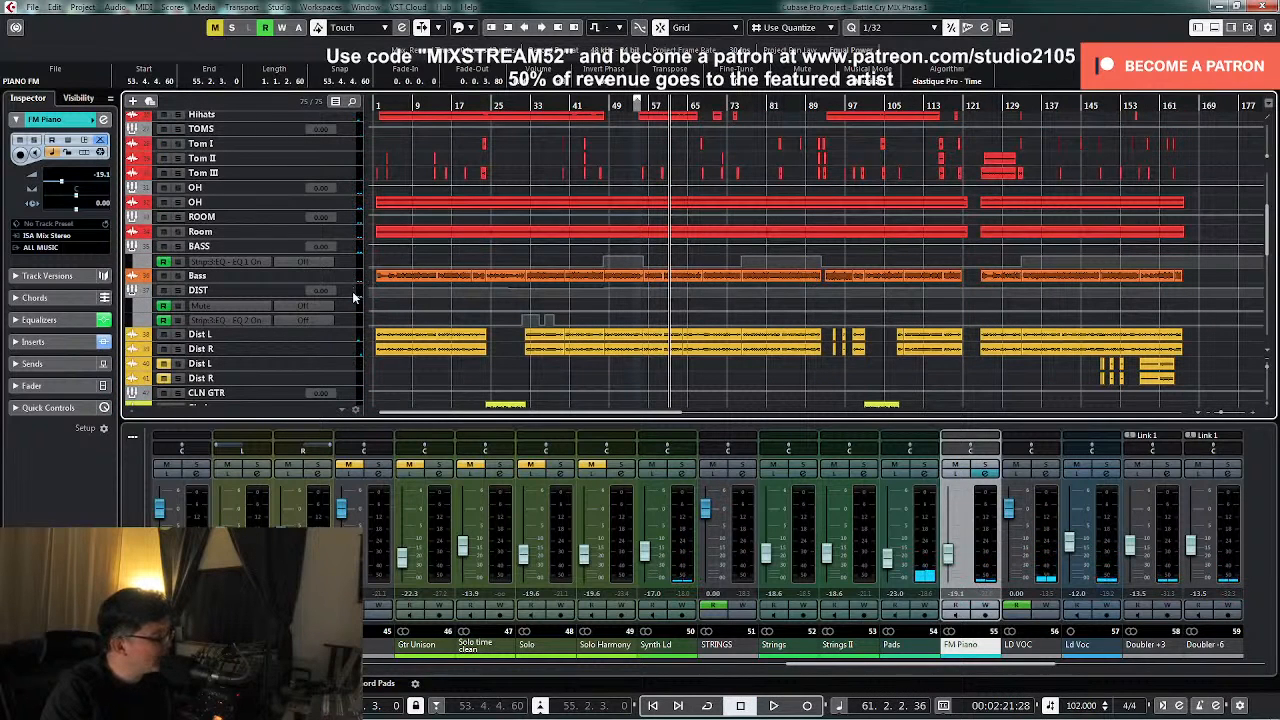
click(353, 293)
key(z)
click(638, 105)
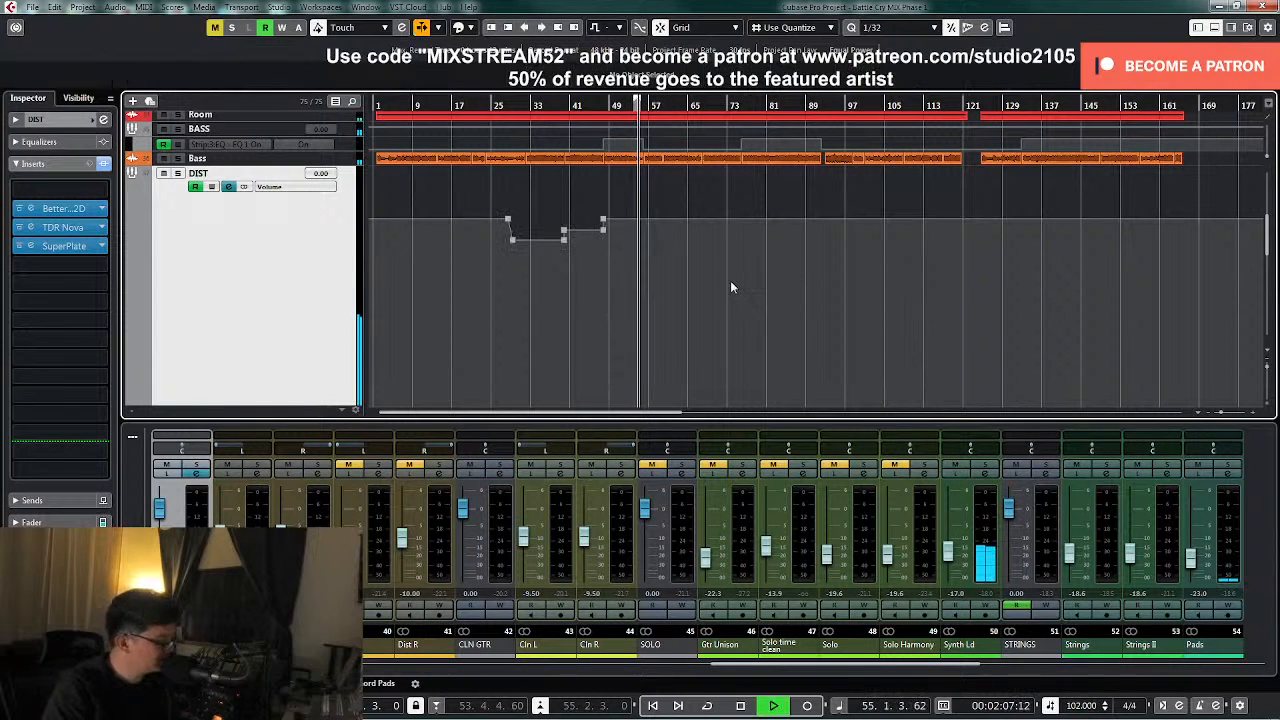
- Magnify the timeline around bar 55 and show the first Dist L guitar track's waveform enlarged
key(h)
key(h)
key(h)
scroll(575, 298, down, 5)
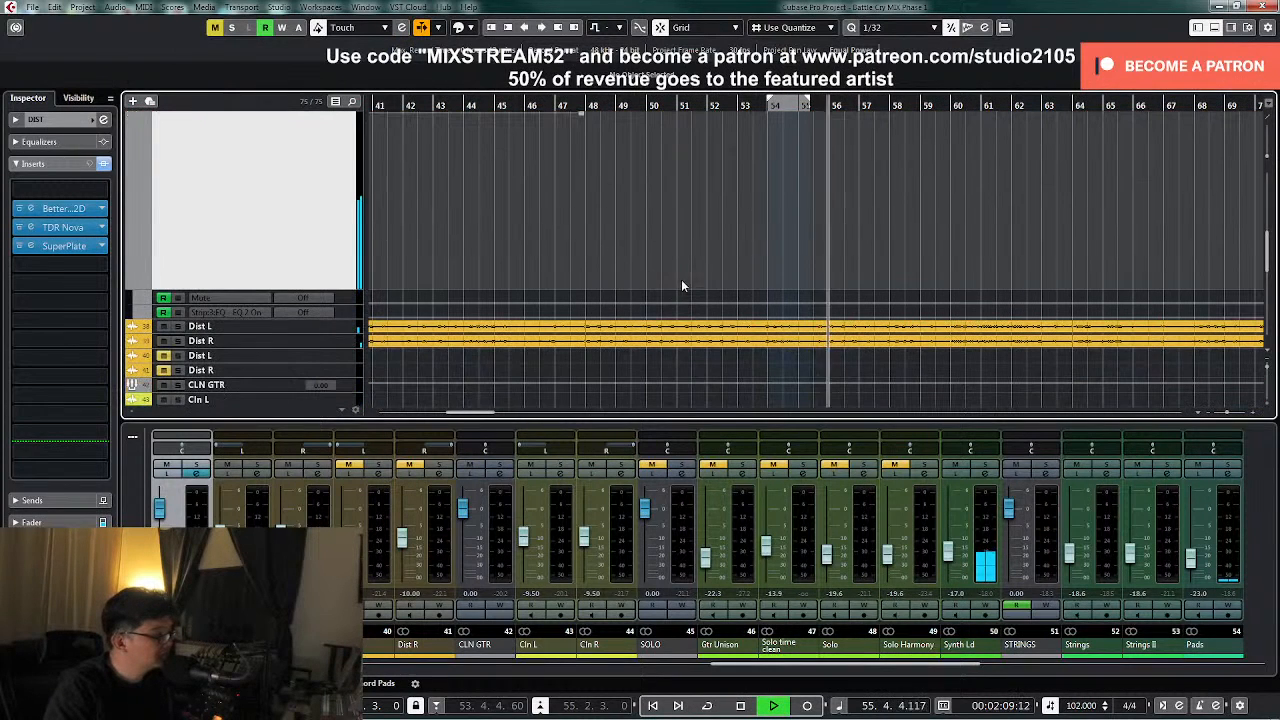
click(350, 333)
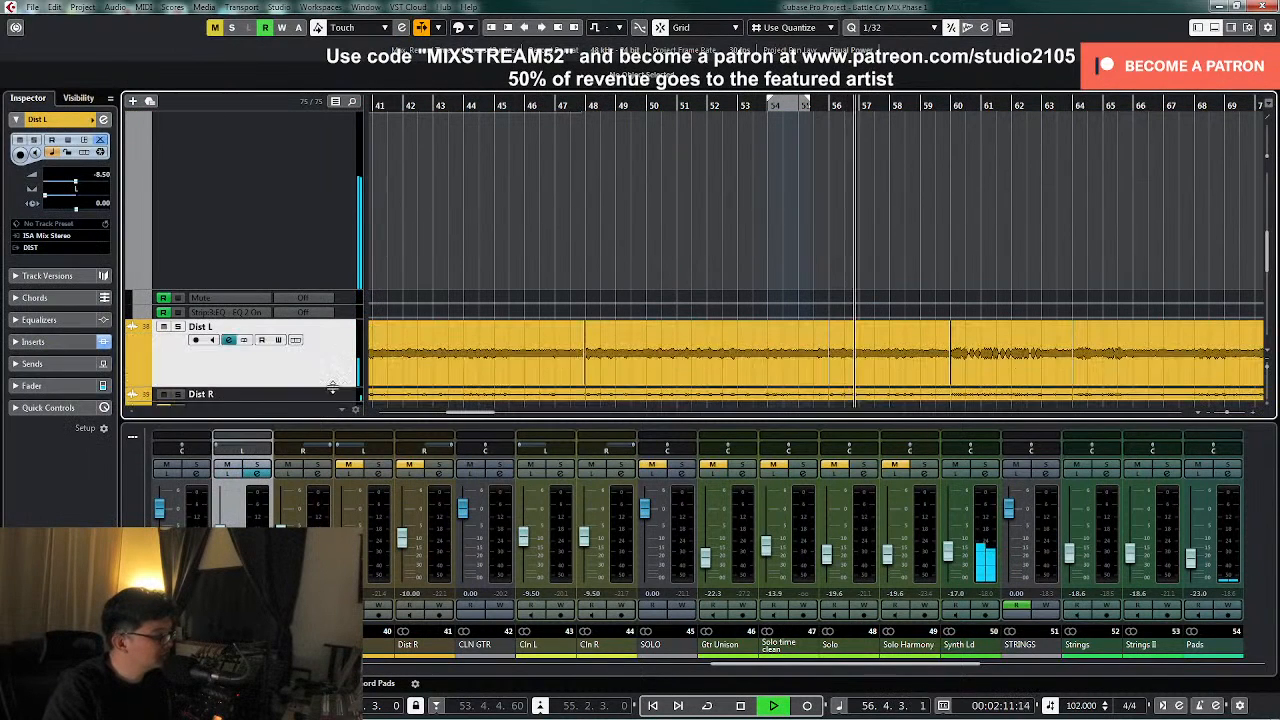
- Add a step in the DIST group's volume automation at bar 60, lowering the level to -2 dB
scroll(934, 218, up, 2)
scroll(937, 218, up, 2)
right_click(923, 276)
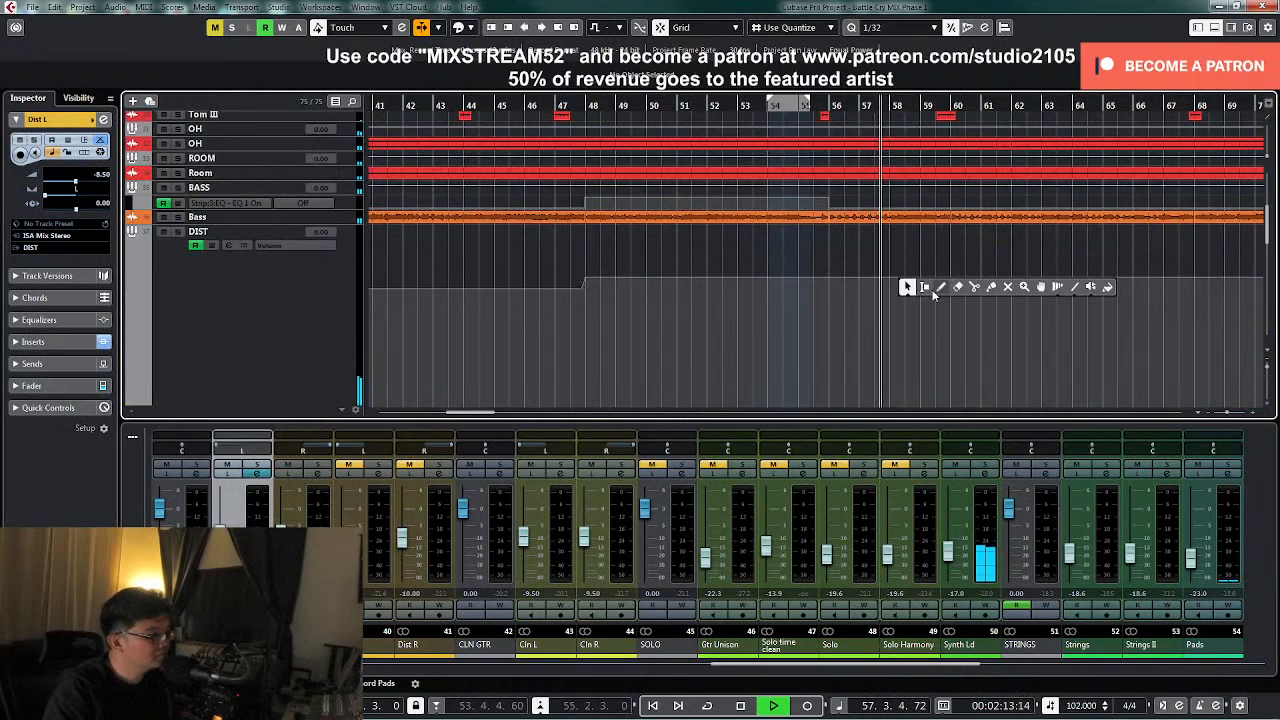
click(943, 287)
key(h)
key(h)
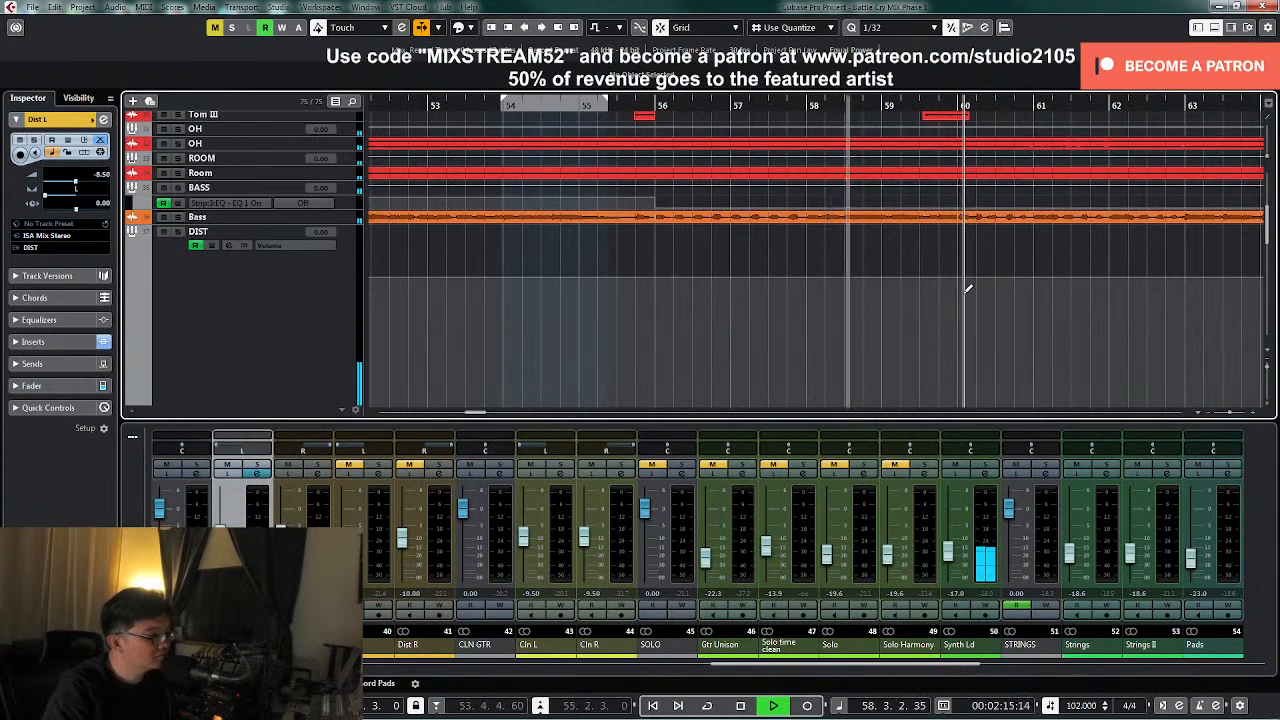
right_click(955, 292)
click(955, 292)
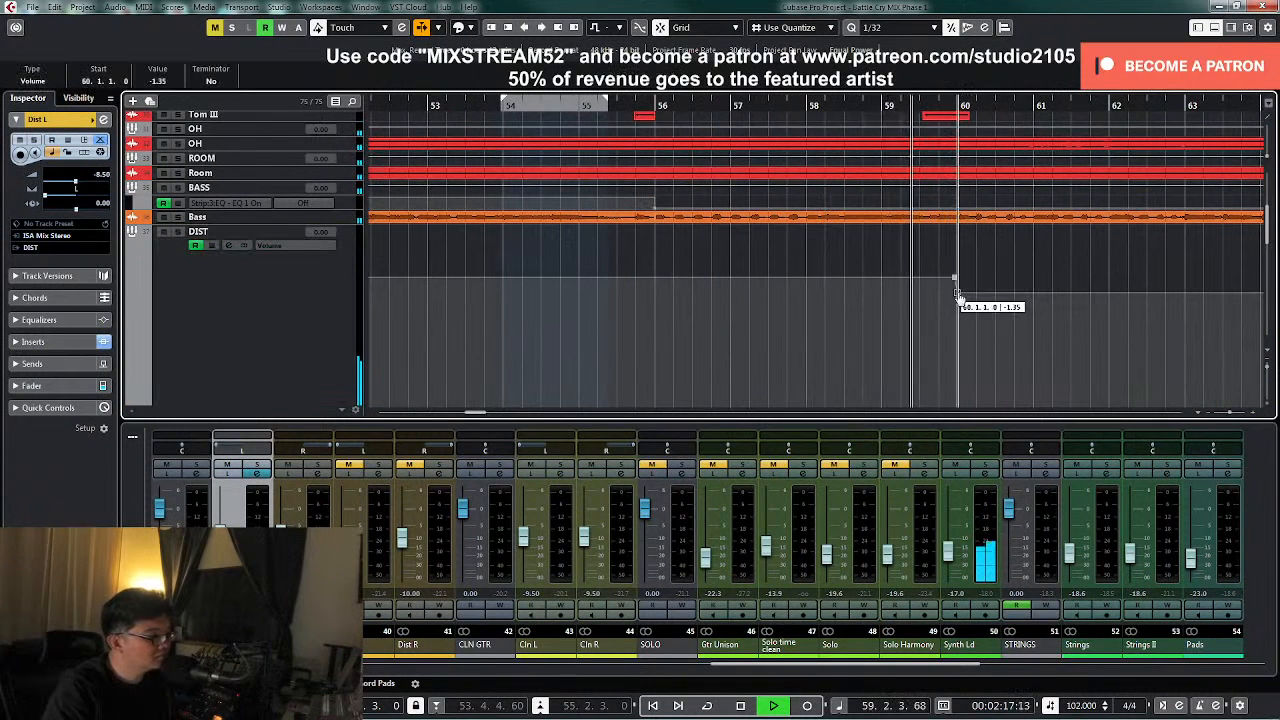
drag(958, 297, 958, 304)
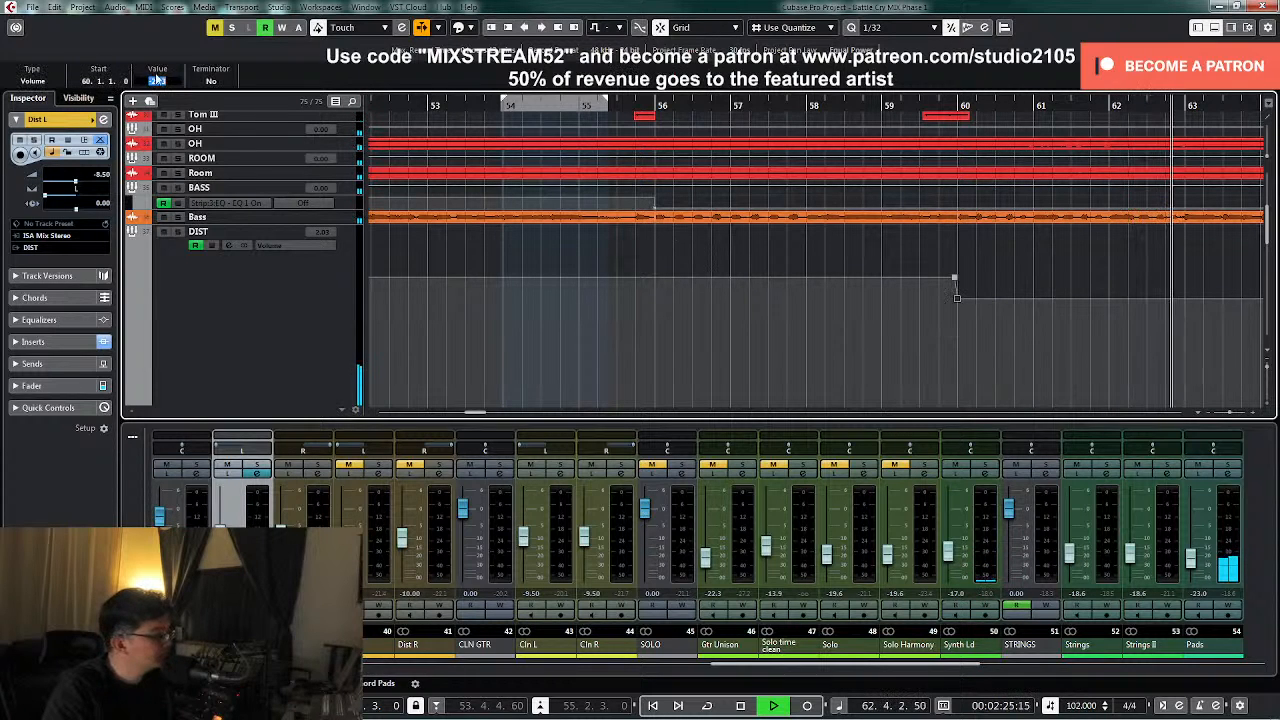
key(g)
key(g)
key(g)
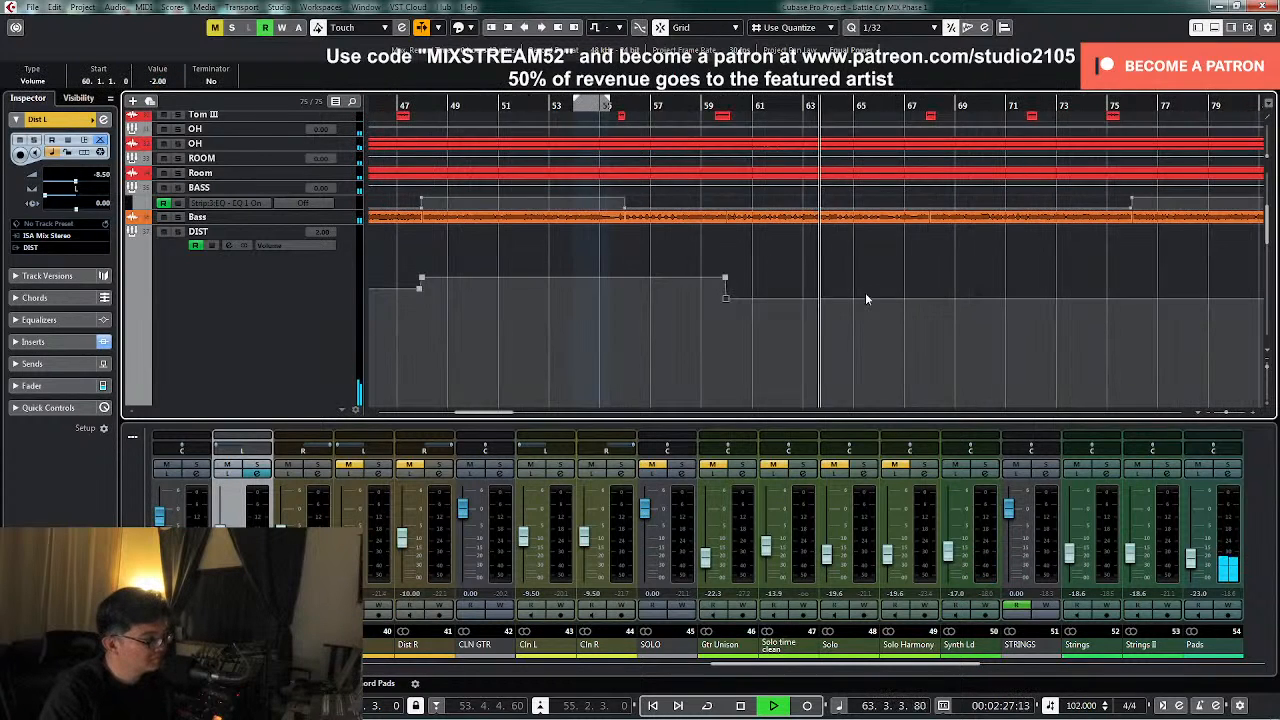
- Replay from around bar 63 and add a DIST volume automation step at bar 63, set to -1 dB
scroll(864, 294, down, 5)
scroll(859, 297, up, 5)
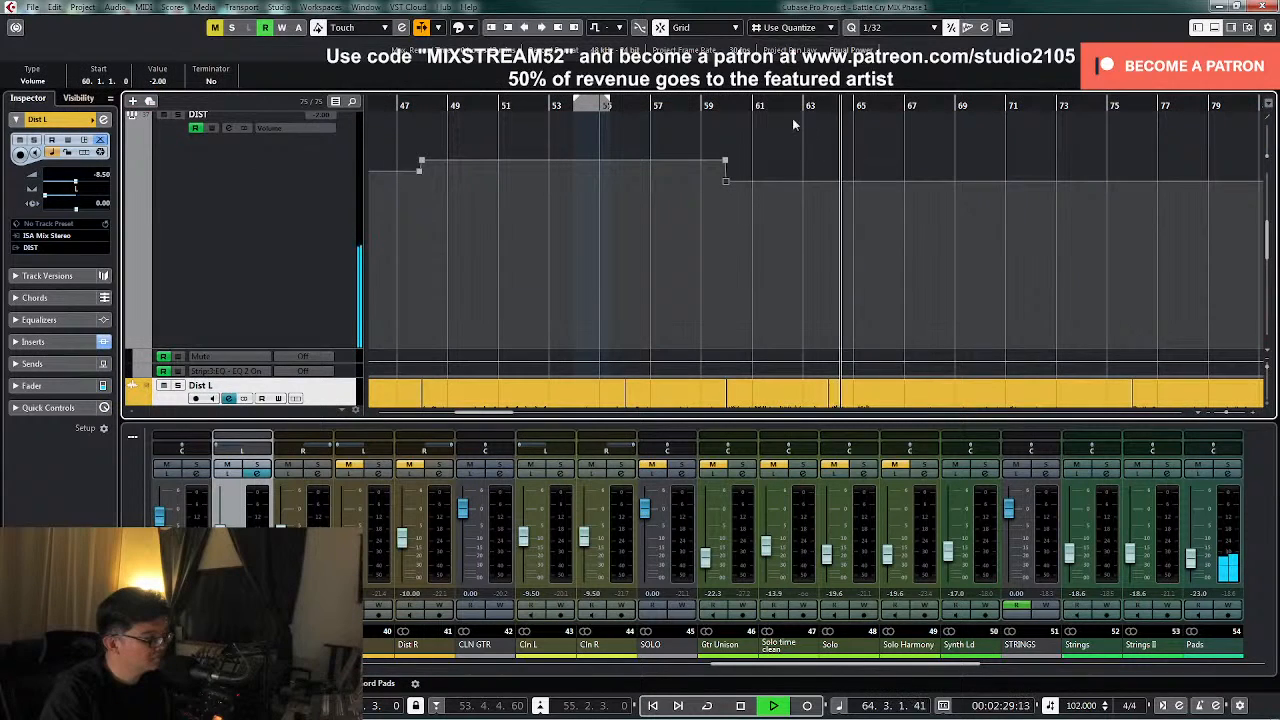
click(790, 108)
right_click(767, 267)
click(914, 269)
key(h)
key(h)
key(h)
key(h)
key(h)
key(h)
key(h)
key(h)
key(space)
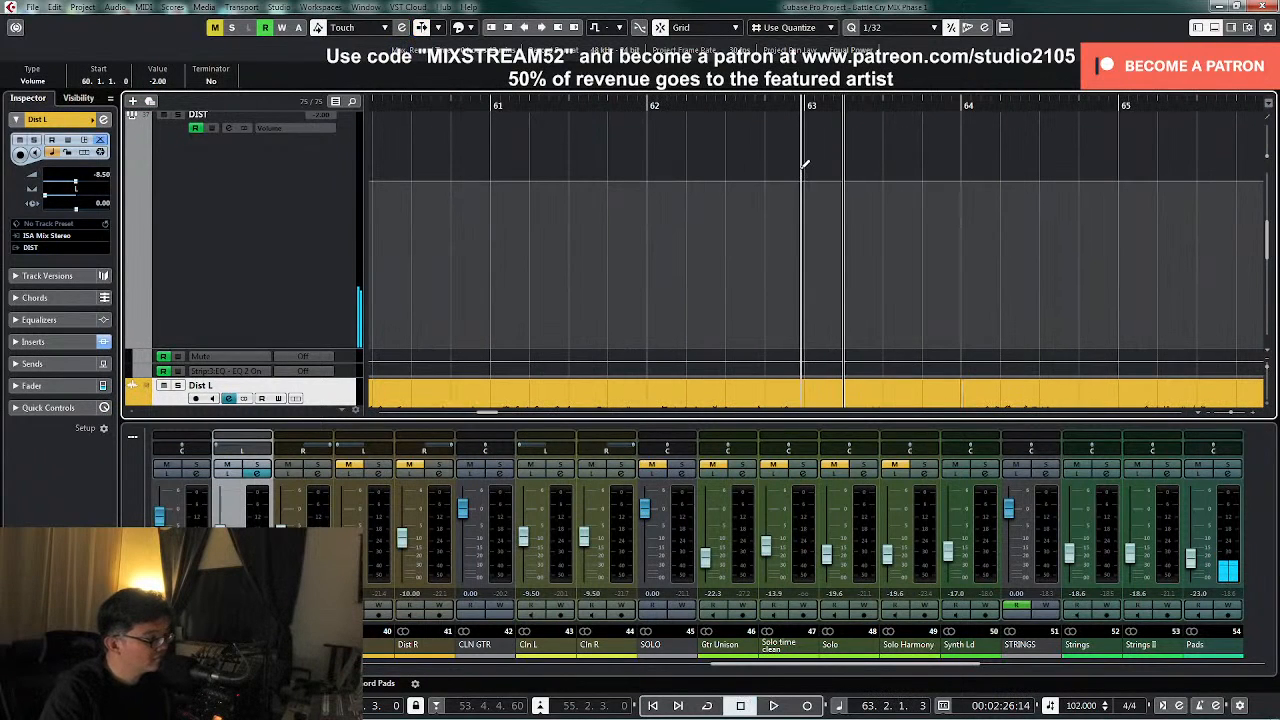
click(804, 166)
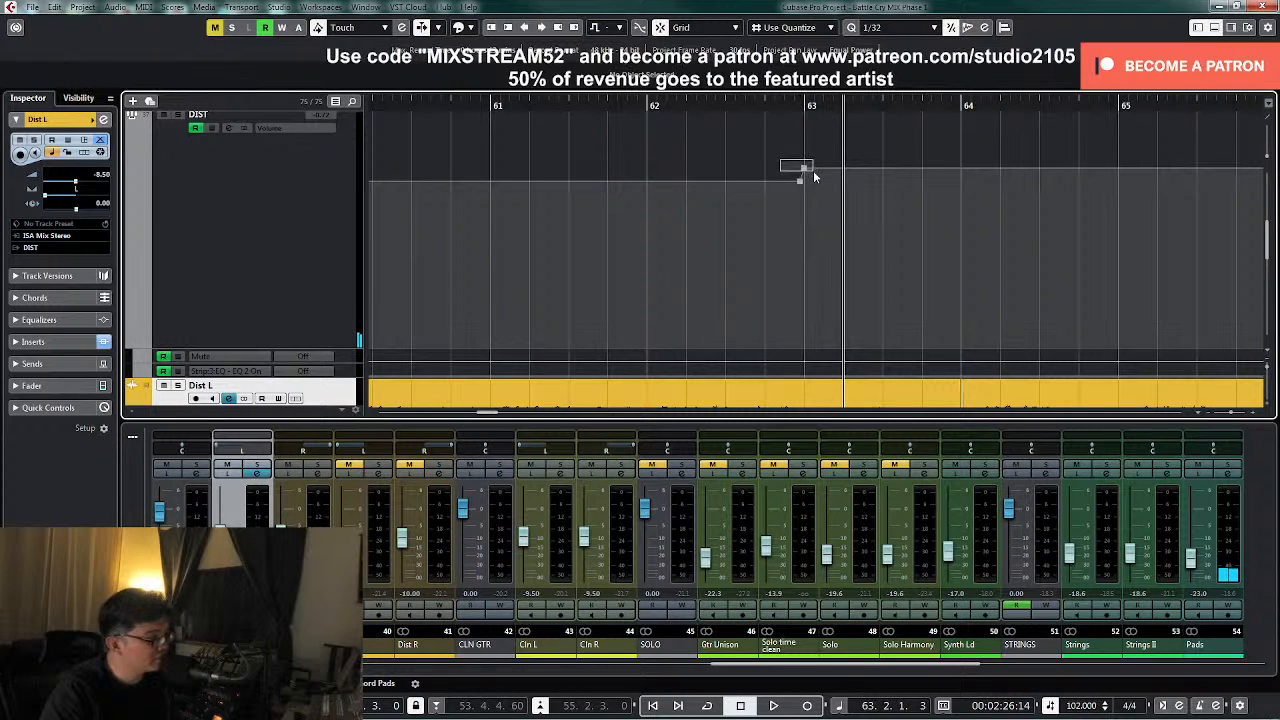
text(-1)
key(Return)
- Bring the DIST volume automation back down to -2 dB from bar 64
right_click(887, 233)
key(space)
click(925, 227)
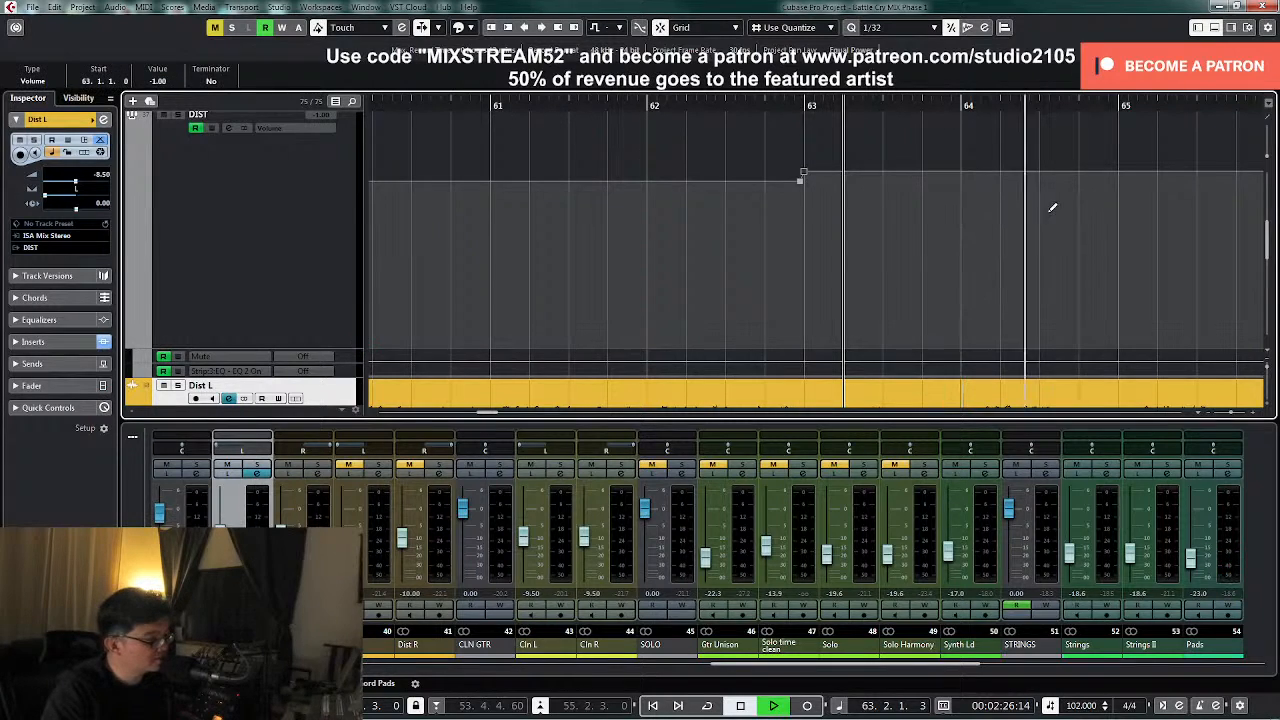
click(957, 173)
drag(958, 187, 960, 183)
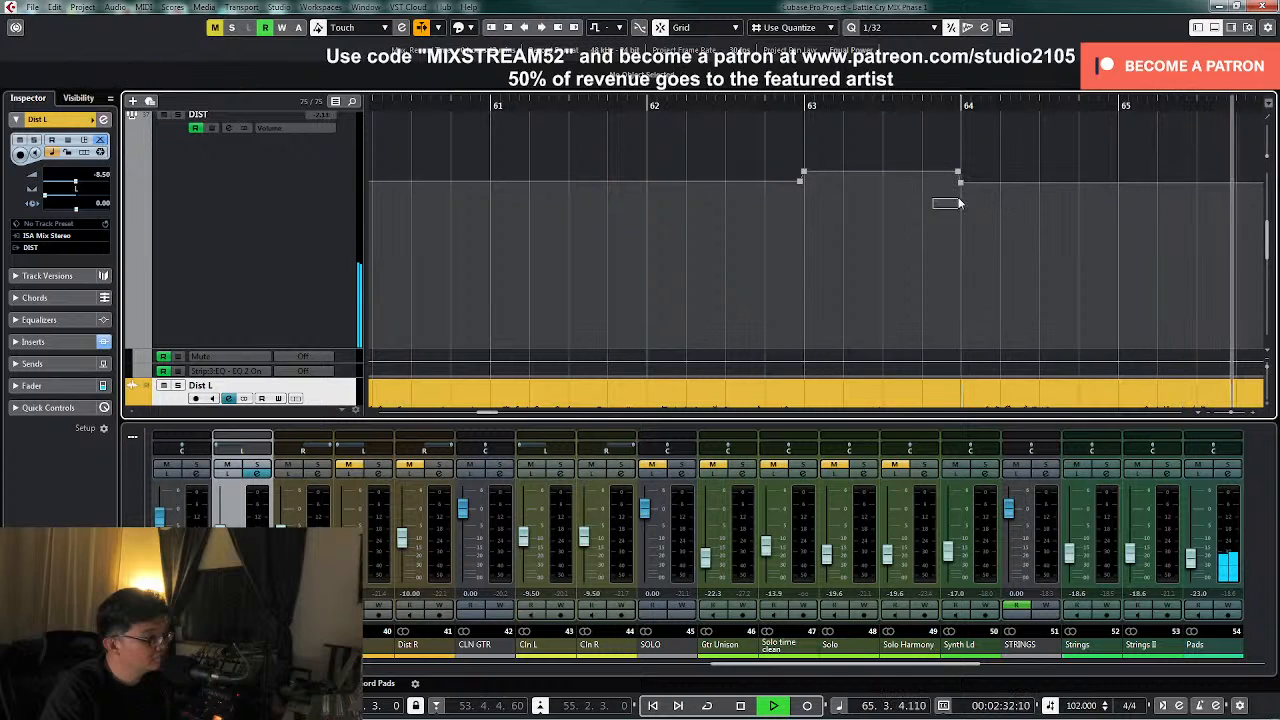
text(-2)
key(Return)
- Select the raised DIST volume section between bars 63 and 64 and set it to 0 dB
click(828, 222)
key(g)
key(g)
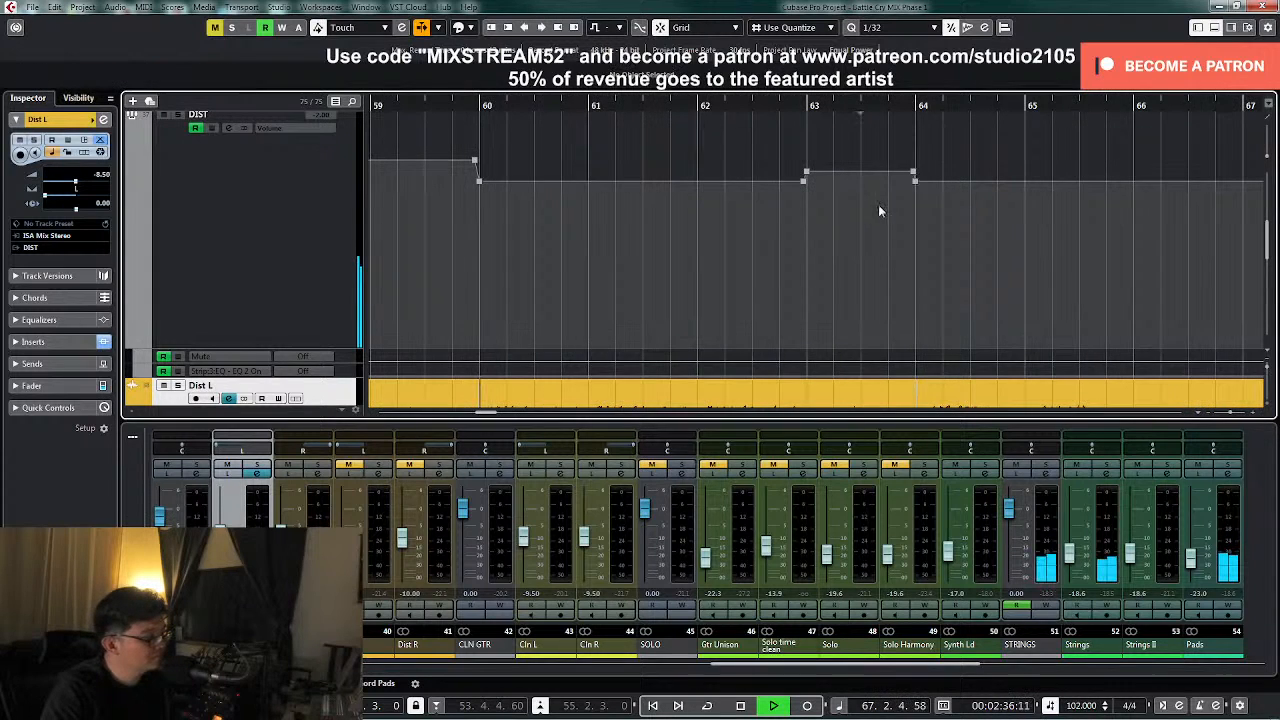
key(g)
drag(795, 164, 904, 174)
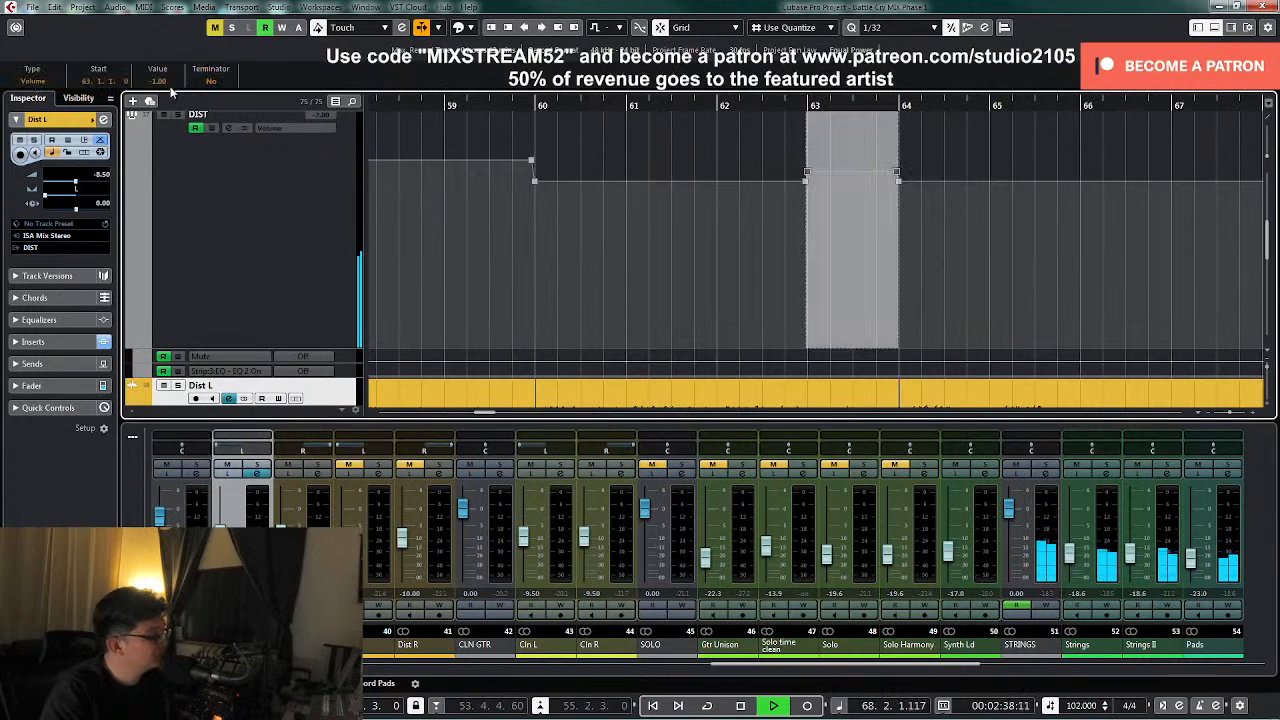
key(g)
key(g)
key(g)
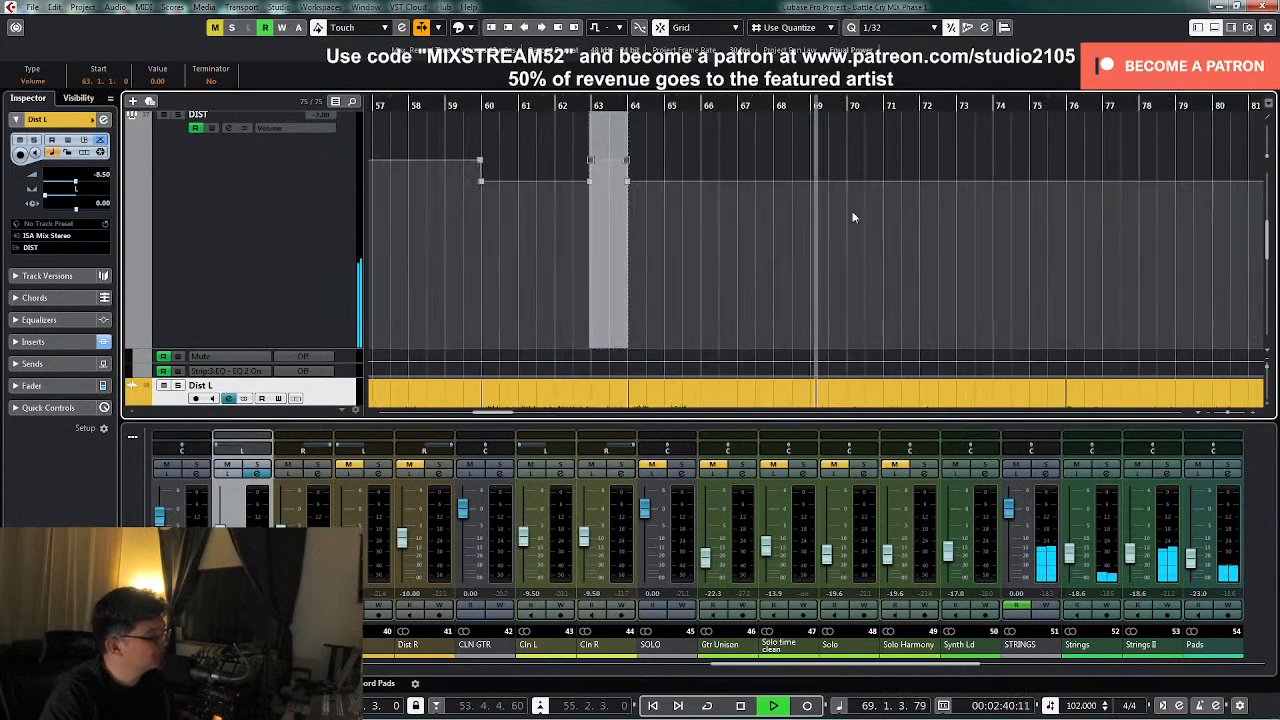
- Compare the DIST volume point at bar 40, then add an automation step at bar 68 set to -1 dB
click(514, 172)
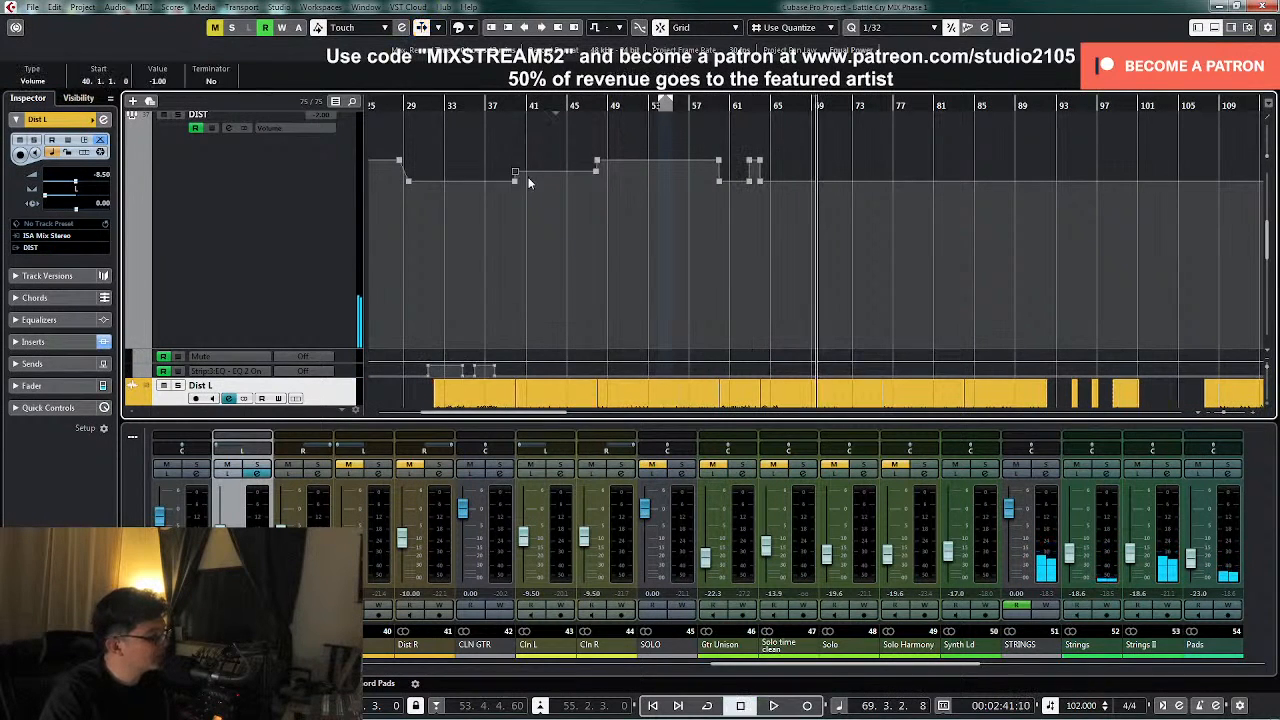
click(801, 108)
key(space)
key(h)
key(h)
key(h)
key(h)
key(h)
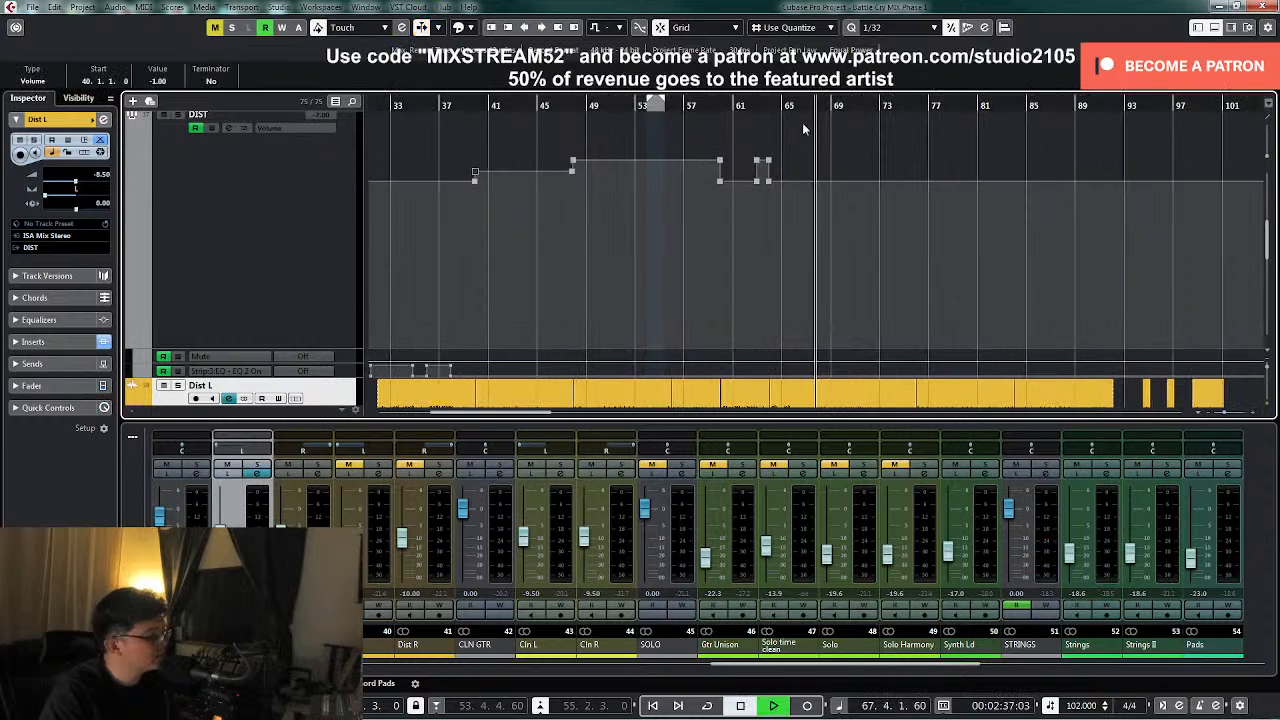
right_click(824, 172)
click(859, 176)
key(space)
click(807, 180)
drag(808, 181, 812, 175)
click(158, 83)
text(-1)
key(Return)
key(g)
key(g)
key(g)
key(g)
key(g)
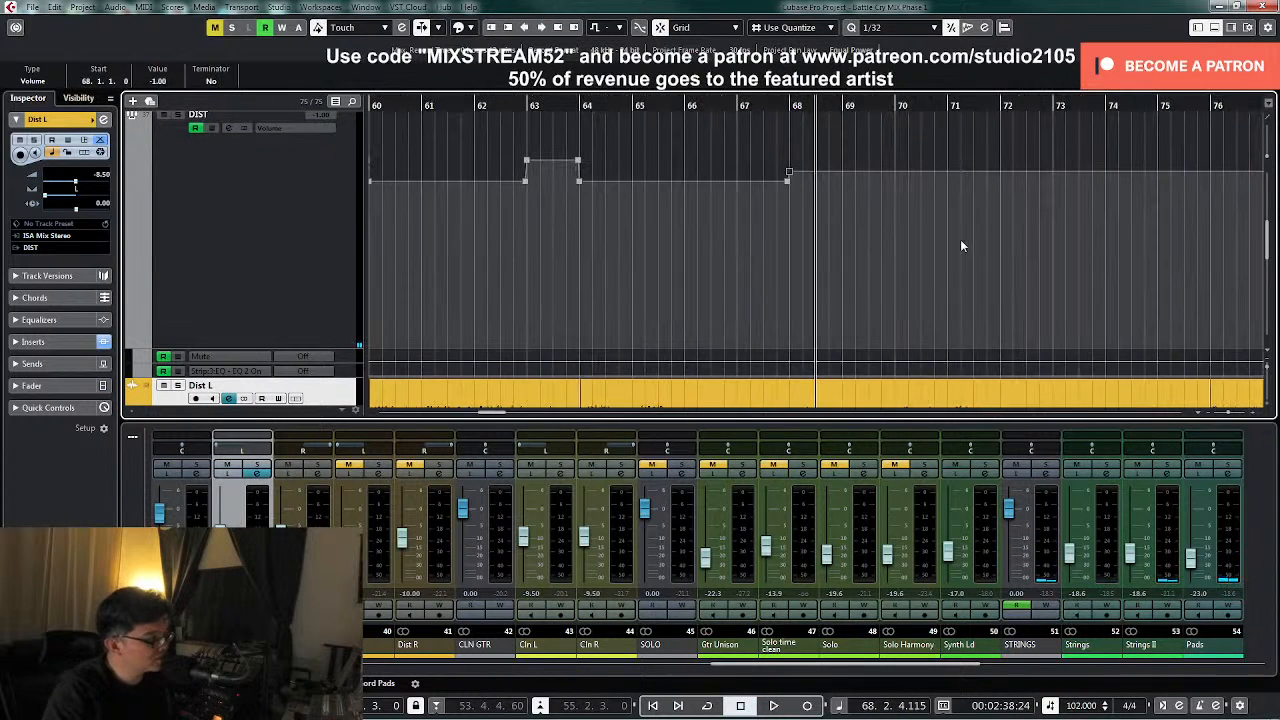
- Add a DIST volume automation step at bar 70 and set it to 0 dB
scroll(961, 240, up, 1)
right_click(870, 216)
click(903, 214)
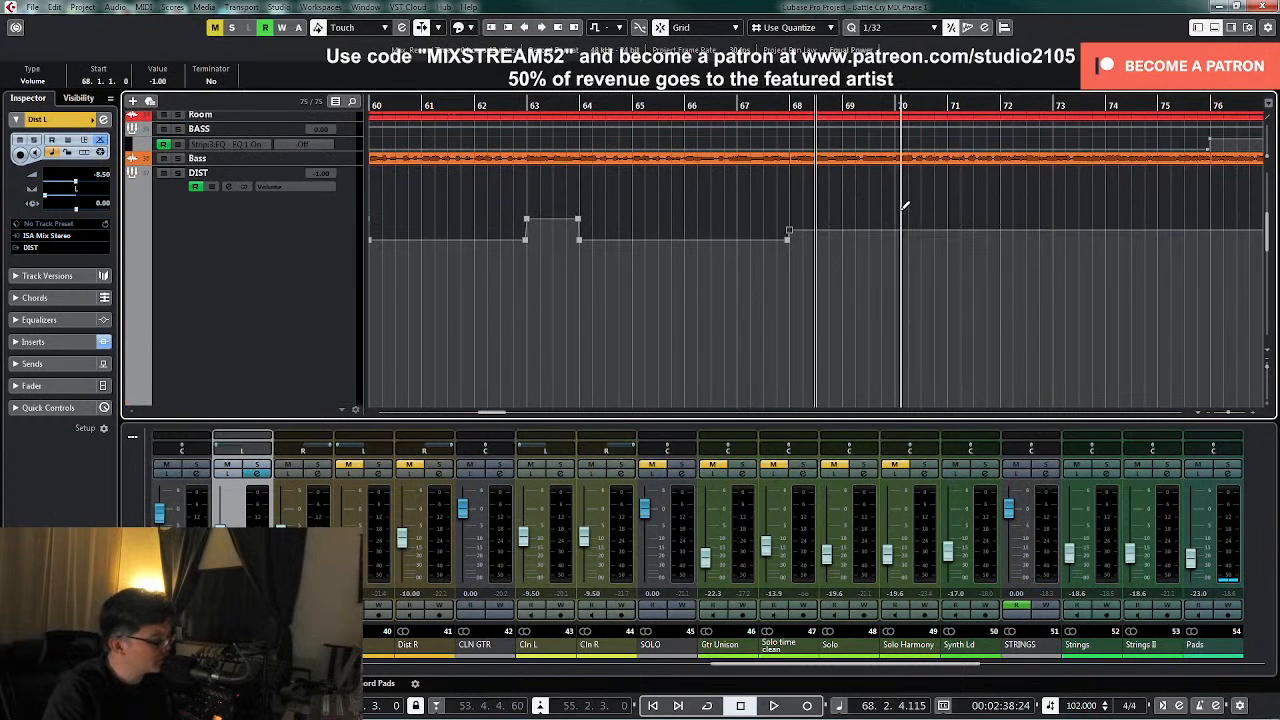
click(897, 226)
key(1)
click(889, 106)
key(h)
key(h)
key(h)
key(h)
key(h)
key(h)
key(h)
key(h)
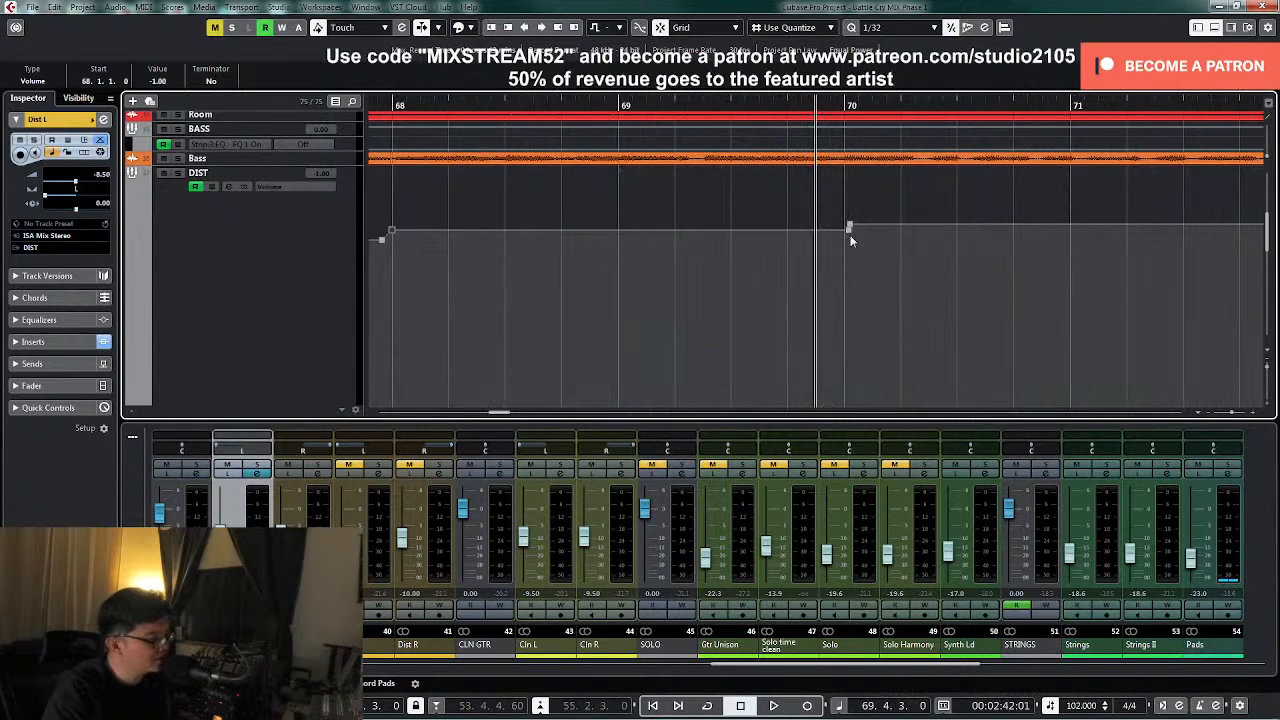
drag(849, 238, 830, 229)
text(0)
key(Return)
- Play on from about bar 70 and examine the DIST volume curve against the guitar parts across the song
key(g)
key(g)
key(g)
key(g)
key(g)
key(g)
key(g)
key(g)
key(g)
key(g)
key(g)
key(g)
key(g)
key(g)
key(space)
key(g)
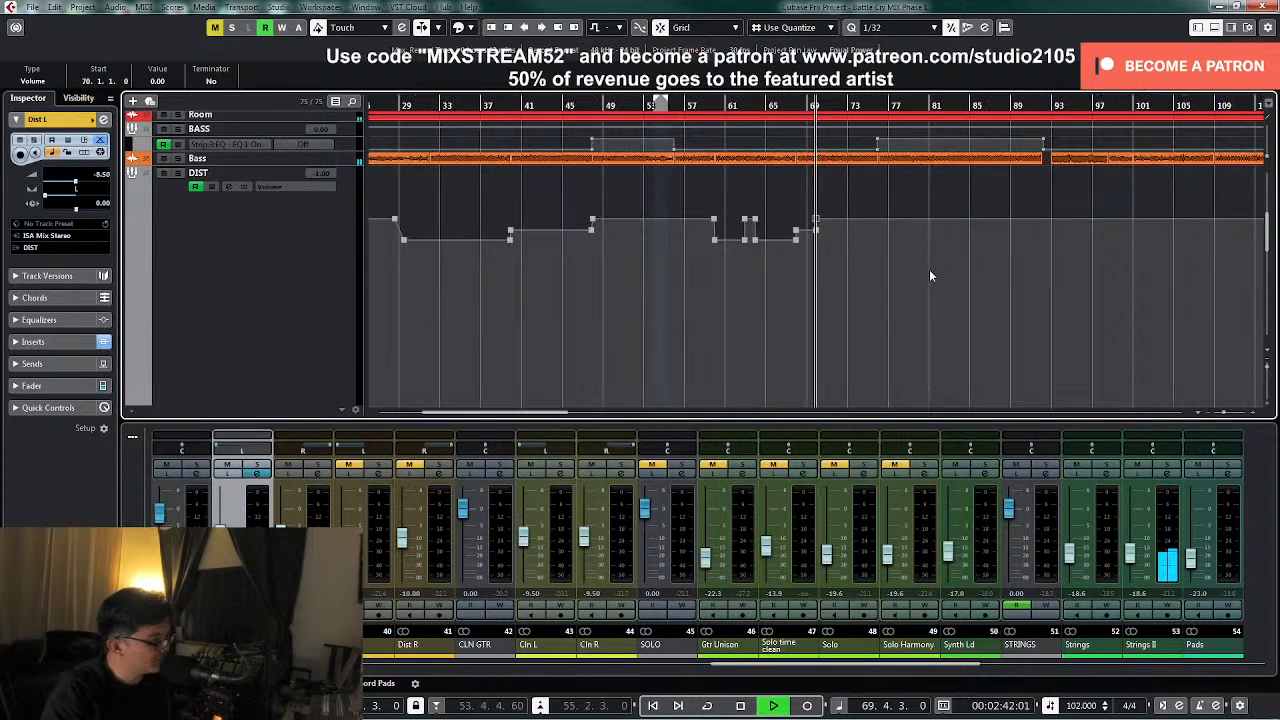
key(g)
scroll(911, 264, down, 3)
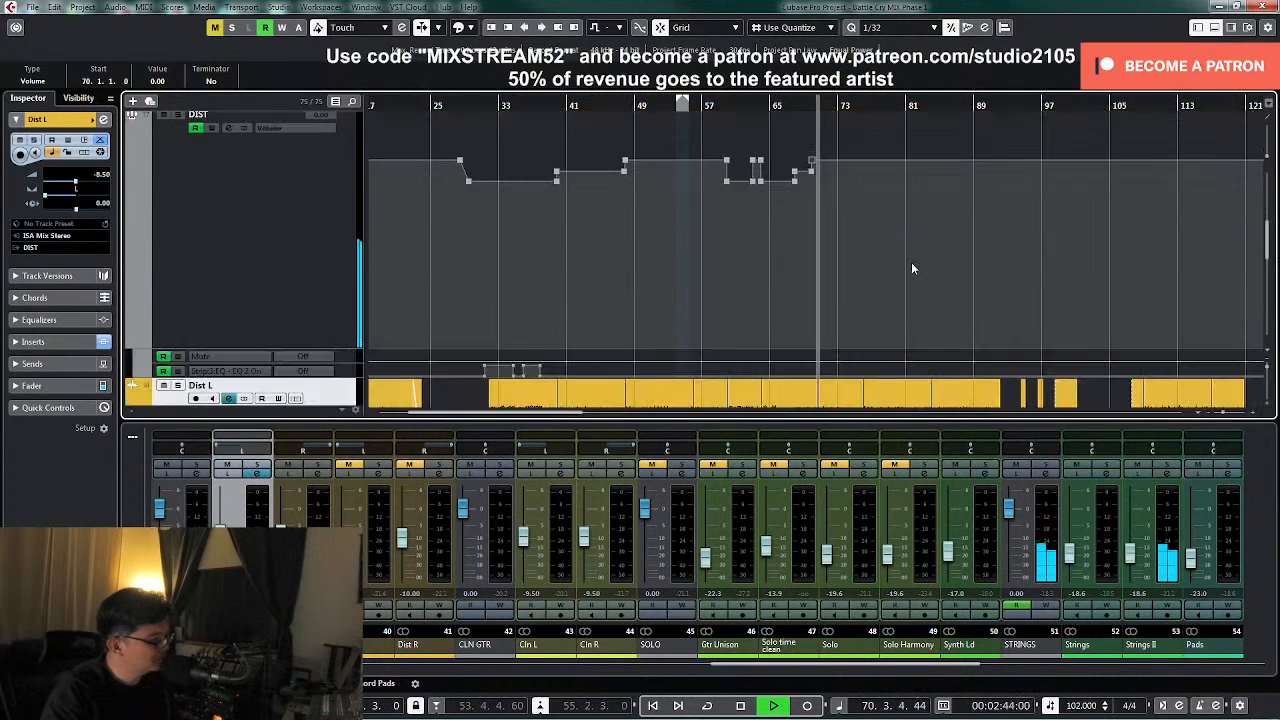
- Lower the DIST volume automation to -1 dB from bar 72
scroll(915, 258, up, 3)
key(h)
key(h)
key(h)
key(h)
key(h)
key(h)
key(h)
right_click(817, 243)
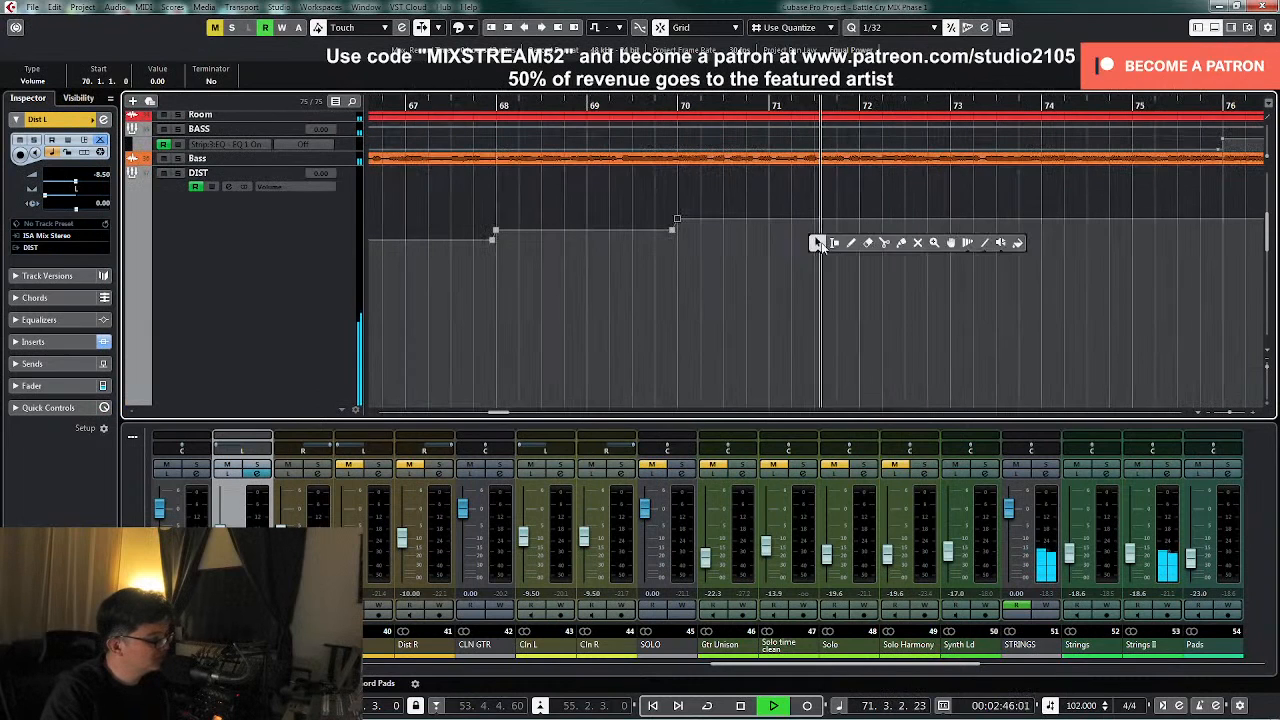
click(851, 244)
click(858, 220)
key(space)
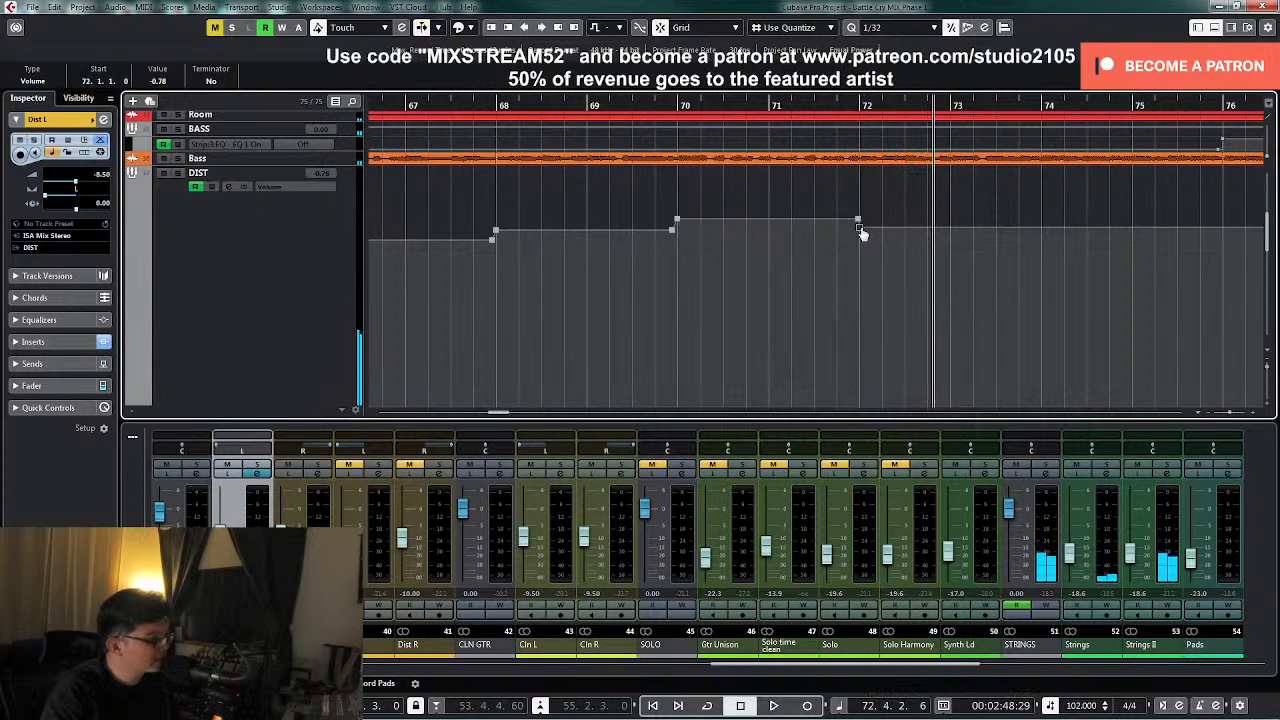
drag(861, 228, 856, 228)
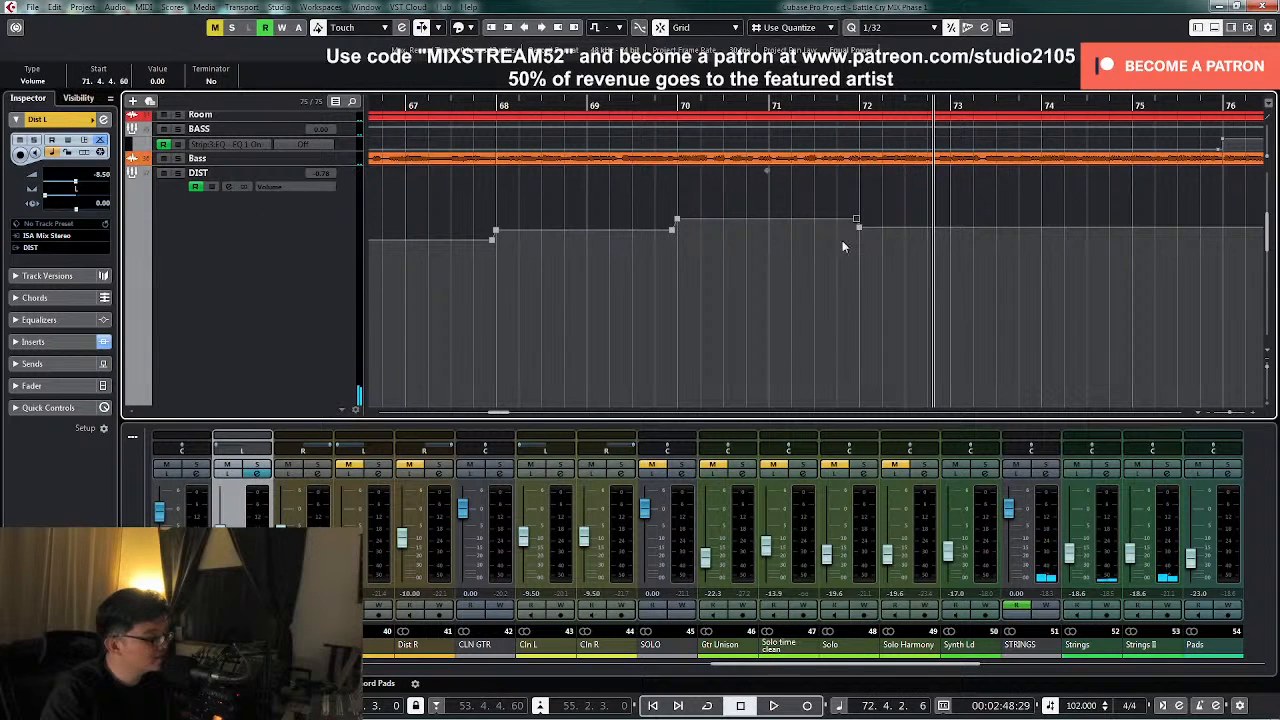
text(-1)
key(Return)
- Resume playback and raise the DIST volume automation to 0 dB from bar 74
key(space)
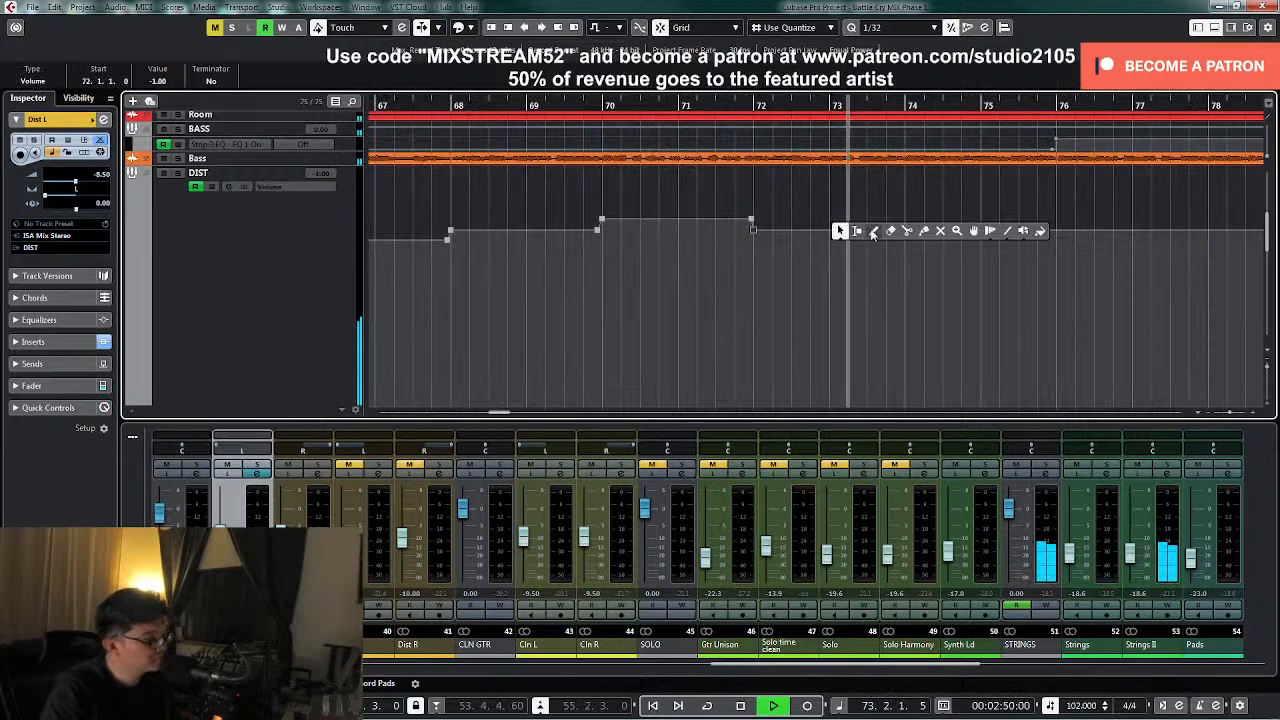
click(905, 218)
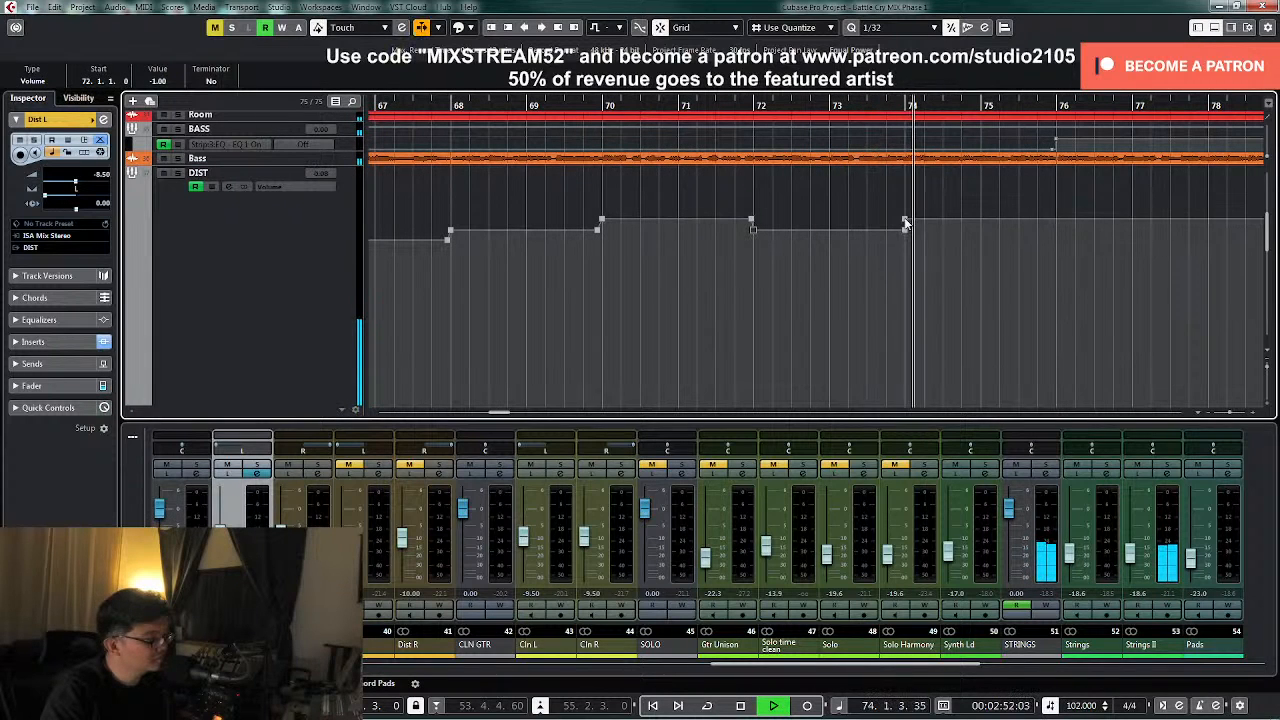
click(905, 219)
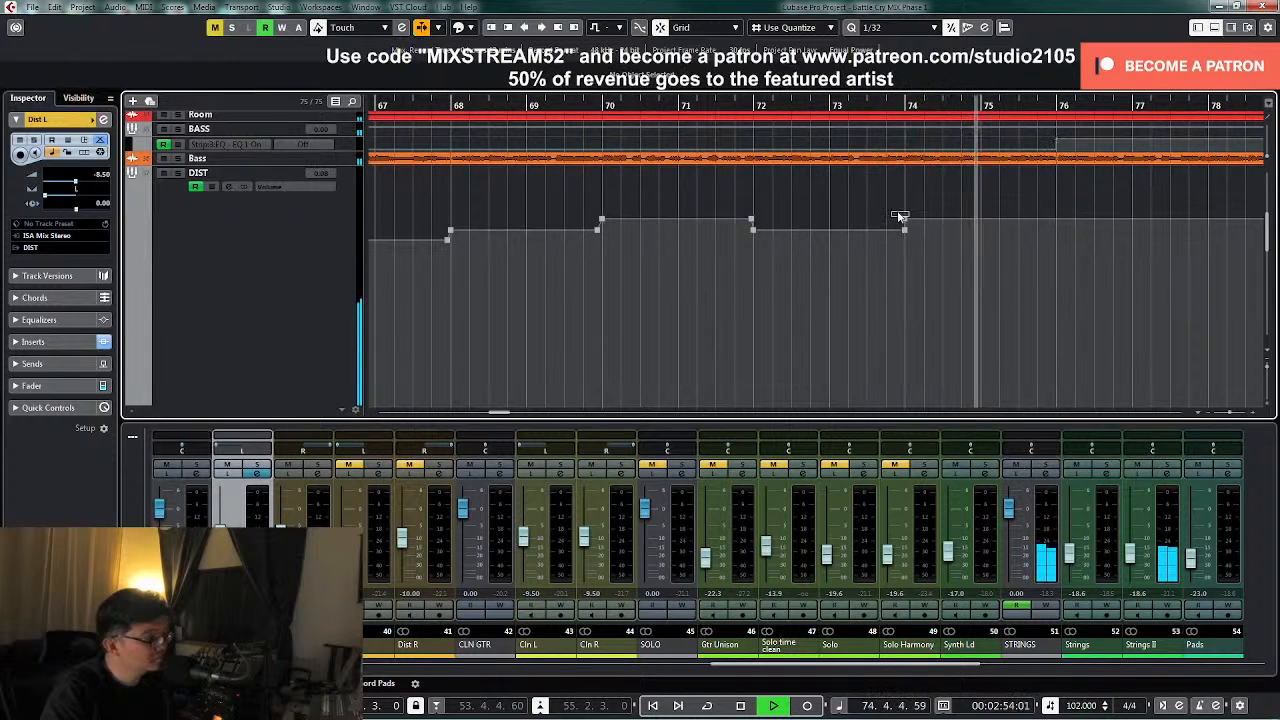
click(159, 82)
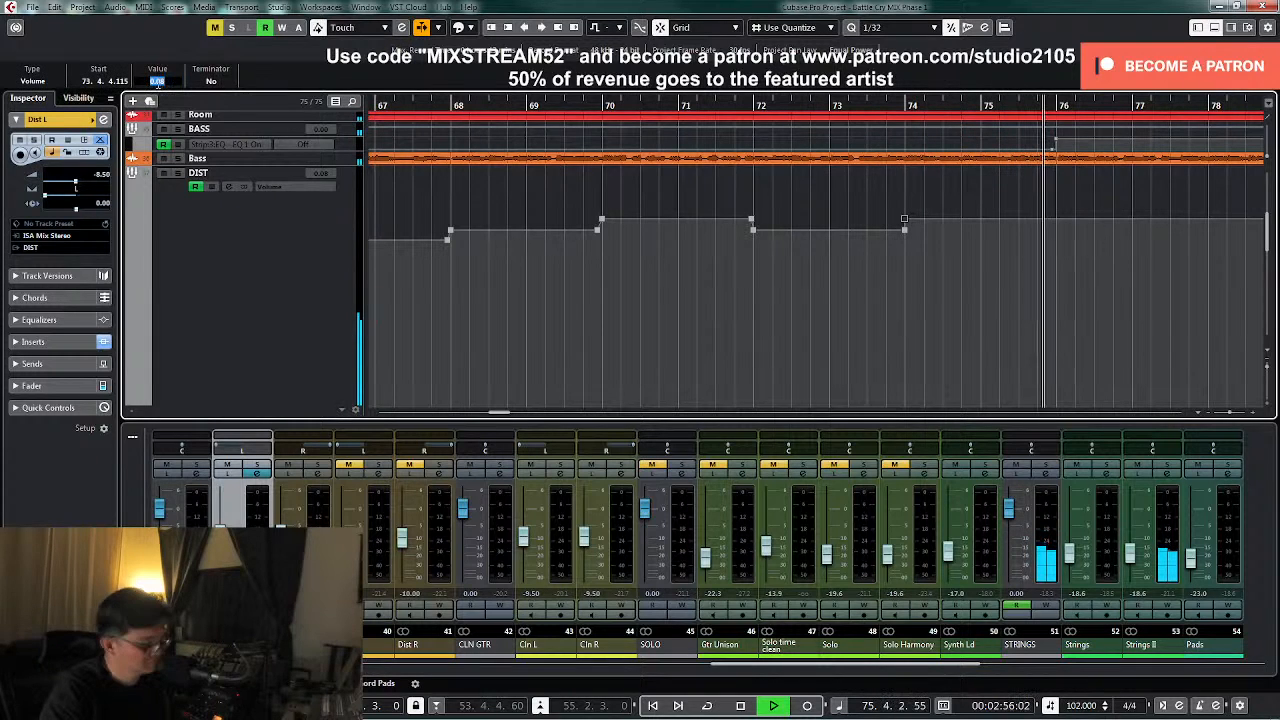
text(0)
key(Return)
- Listen on over the whole-song view, stop playback around bar 78 and enlarge the Synth Ld track
key(g)
key(g)
key(g)
key(g)
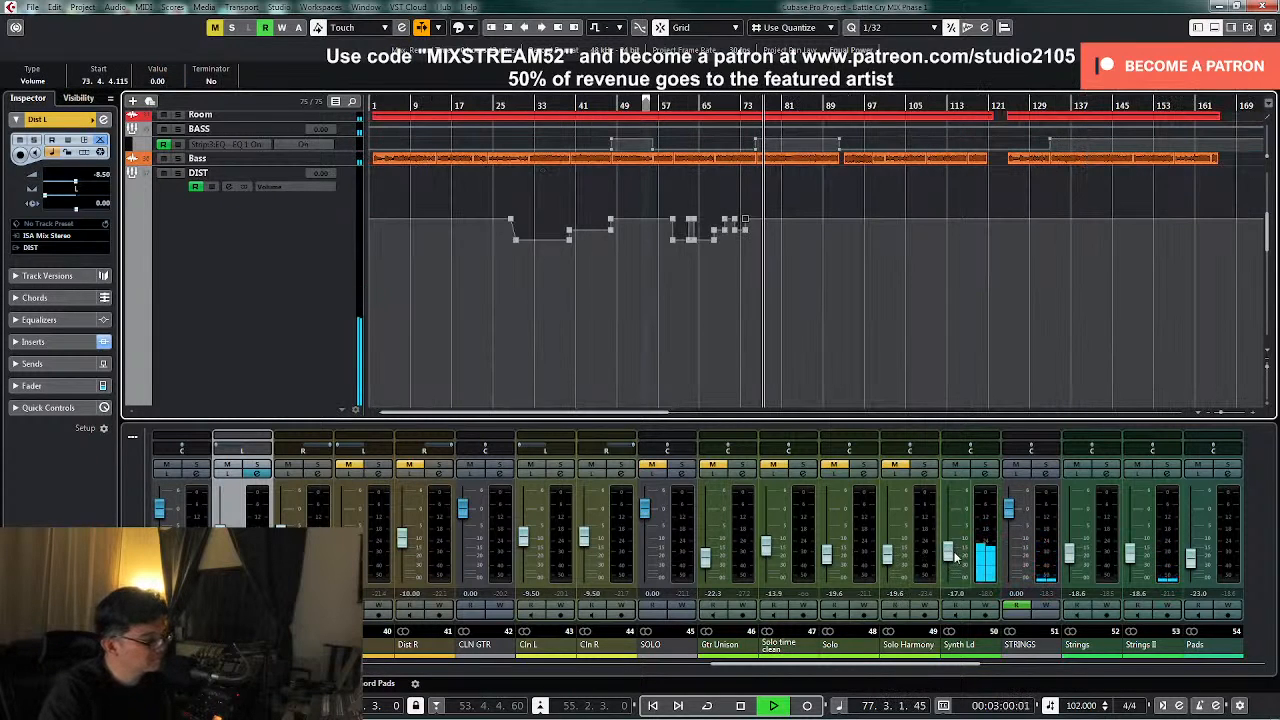
scroll(840, 345, down, 3)
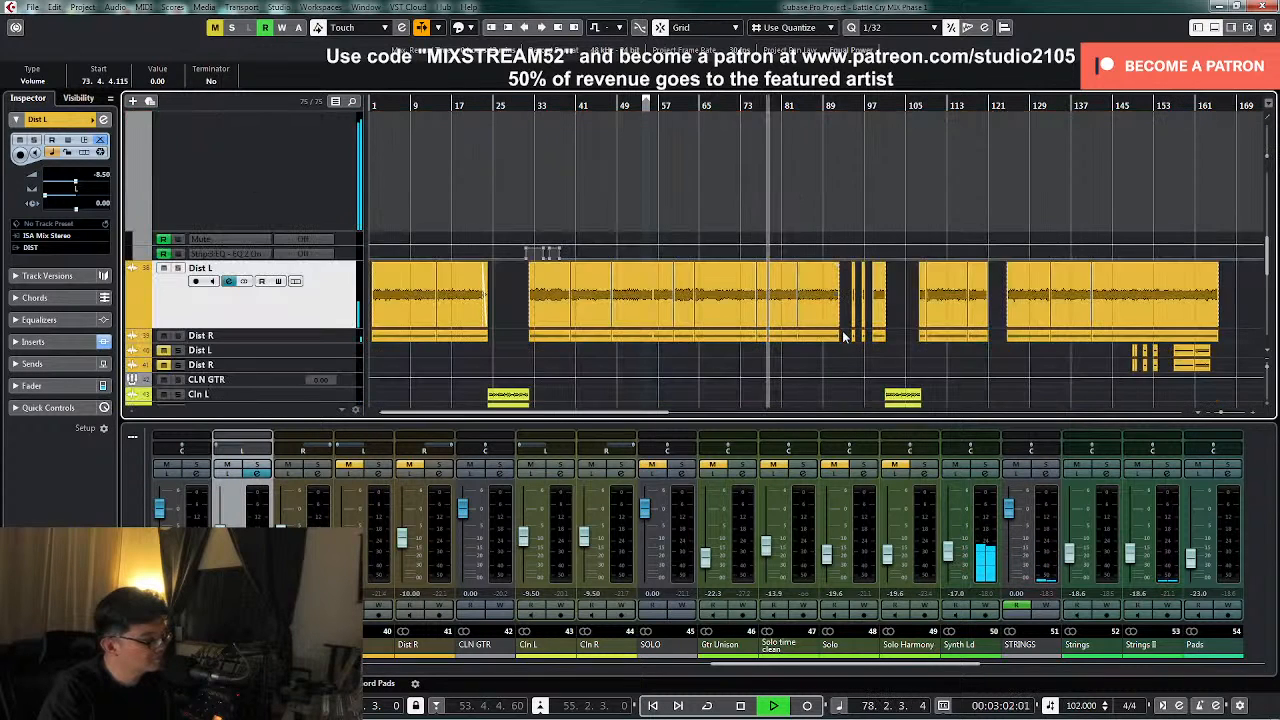
scroll(840, 336, down, 3)
key(space)
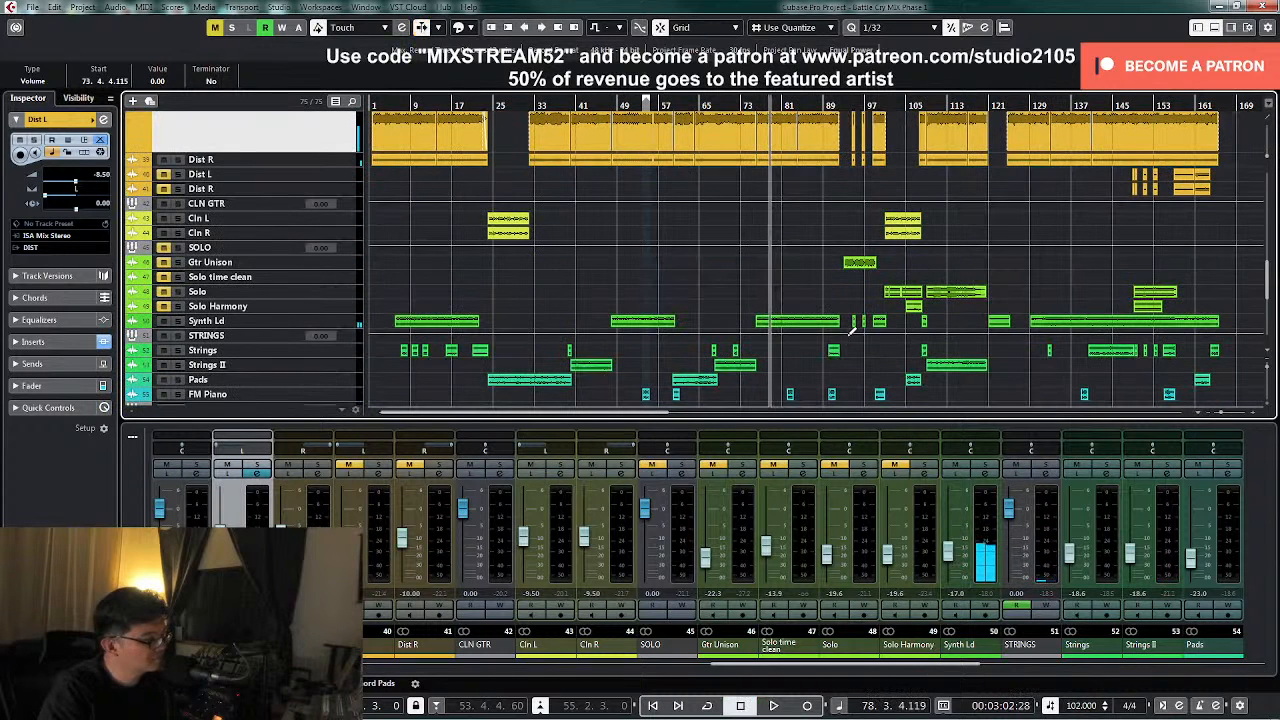
click(337, 322)
drag(342, 333, 347, 367)
scroll(760, 287, down, 2)
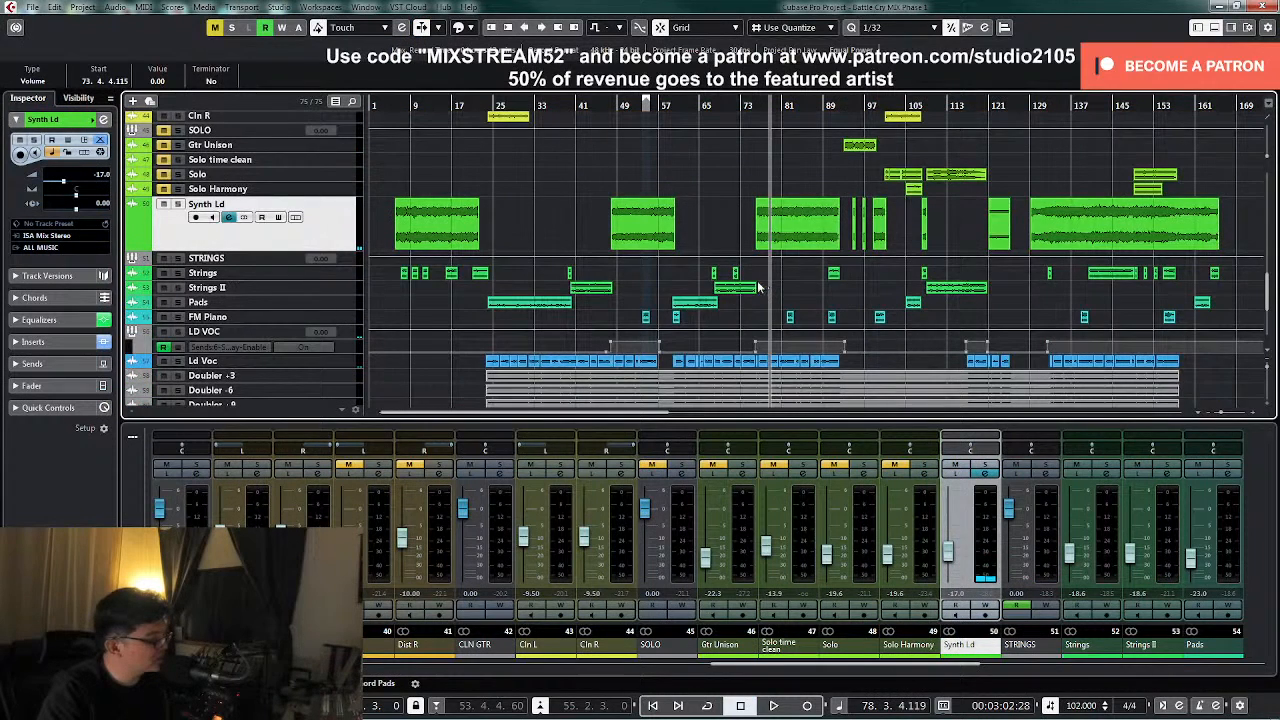
- Write Synth Ld volume automation while playing from about bar 45, lowering its fader to about -17.6 dB
click(595, 105)
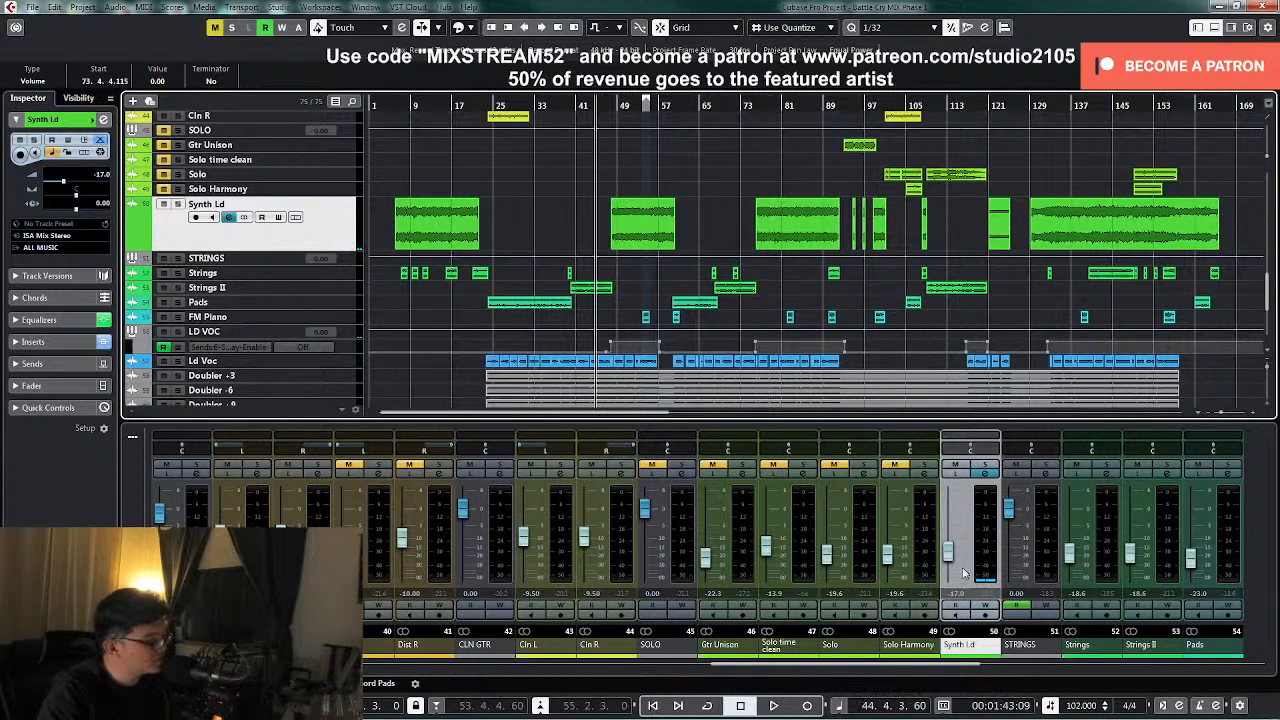
click(984, 607)
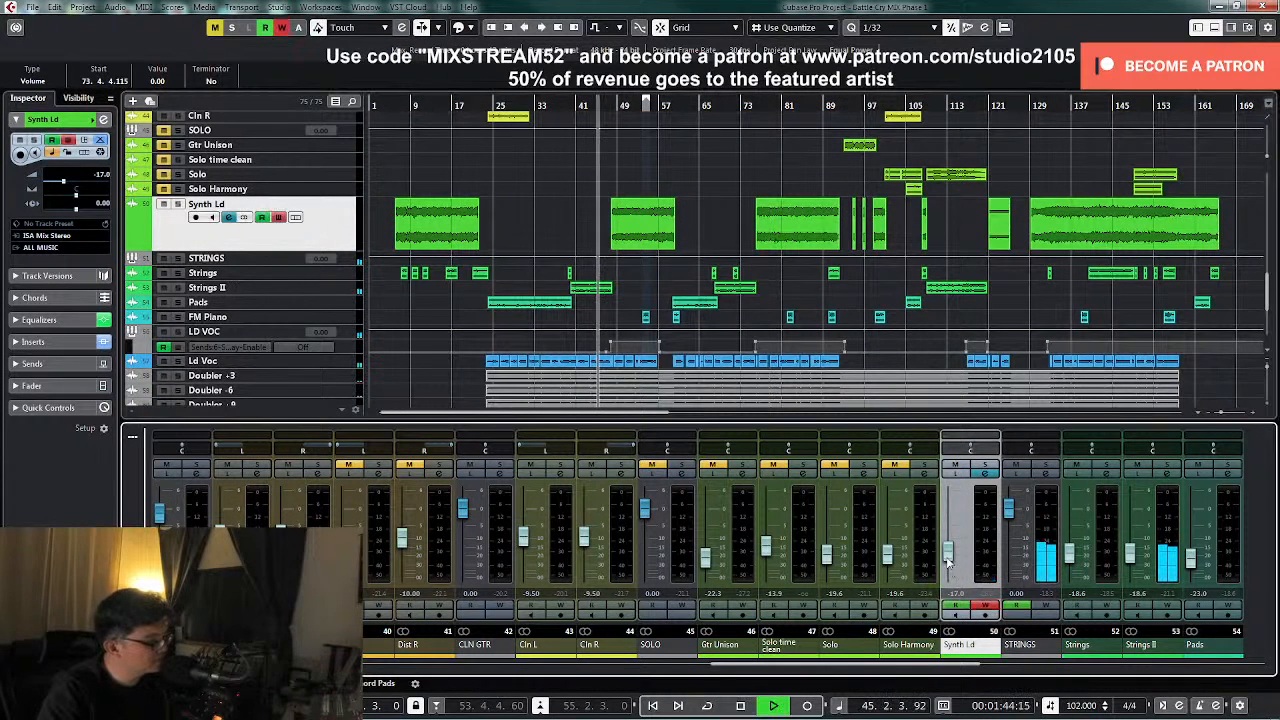
click(949, 563)
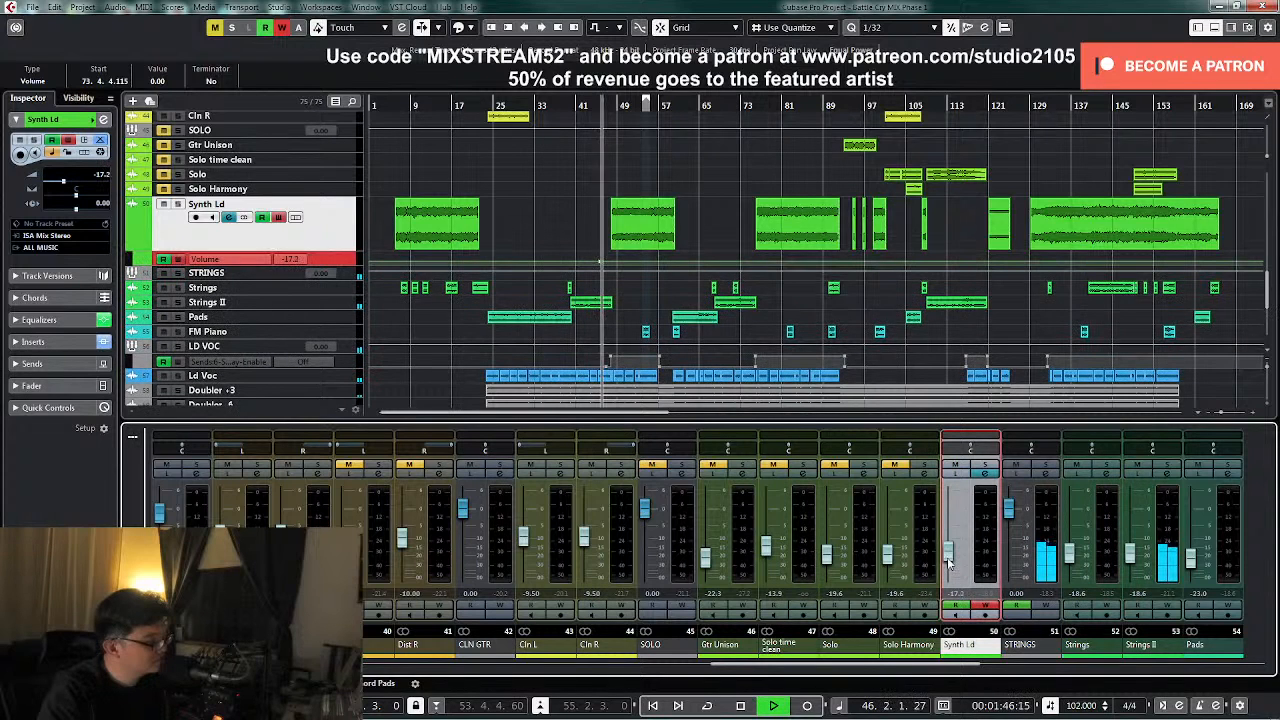
key(space)
- Switch off automation writing on Synth Ld and enlarge its volume automation lane around bar 47
click(337, 263)
key(z)
scroll(587, 300, down, 1)
key(h)
key(h)
key(h)
key(h)
key(h)
key(h)
key(h)
key(h)
key(h)
key(h)
key(h)
key(h)
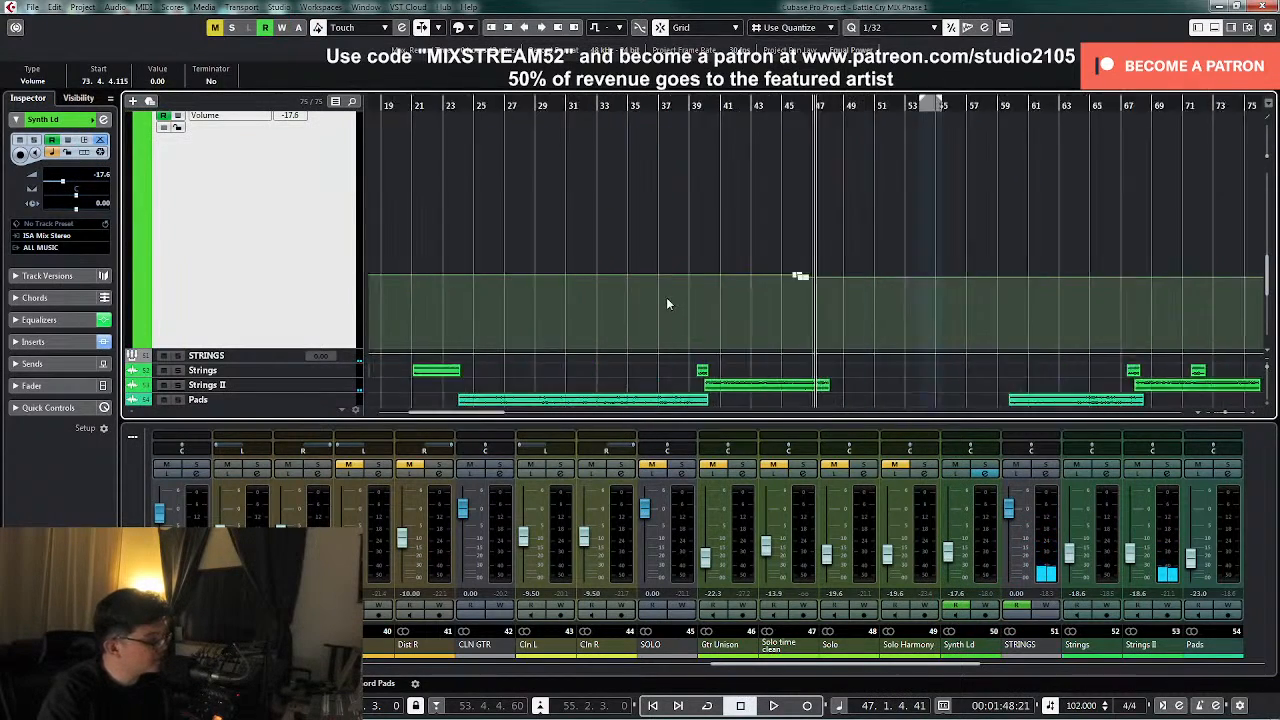
- Delete the extra volume automation point around bar 46 on the Synth Ld track
drag(763, 257, 776, 306)
key(Delete)
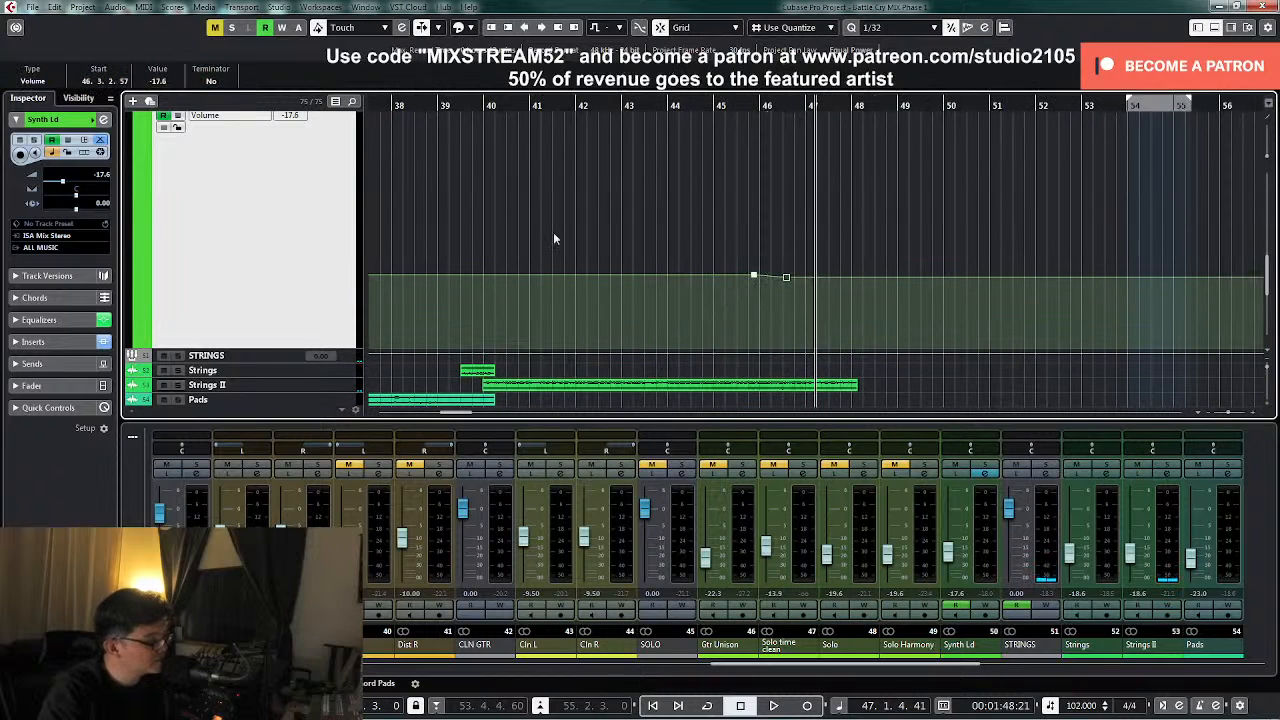
key(Return)
key(g)
key(g)
key(g)
key(g)
key(g)
key(g)
key(g)
key(g)
key(g)
key(g)
key(g)
key(g)
key(z)
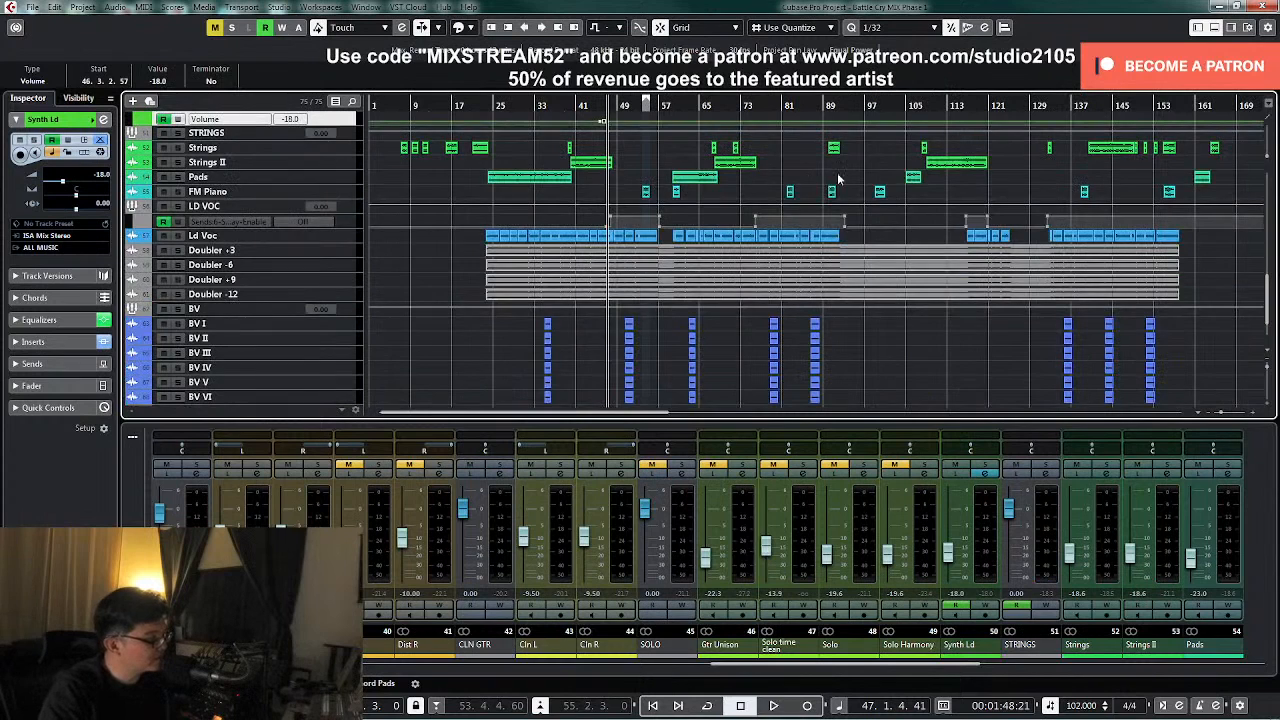
- Play briefly from bar 47, move the playback position to about bar 92 and unmute SOLO, Gtr Unison, Solo and Solo Harmony
key(space)
scroll(860, 170, up, 5)
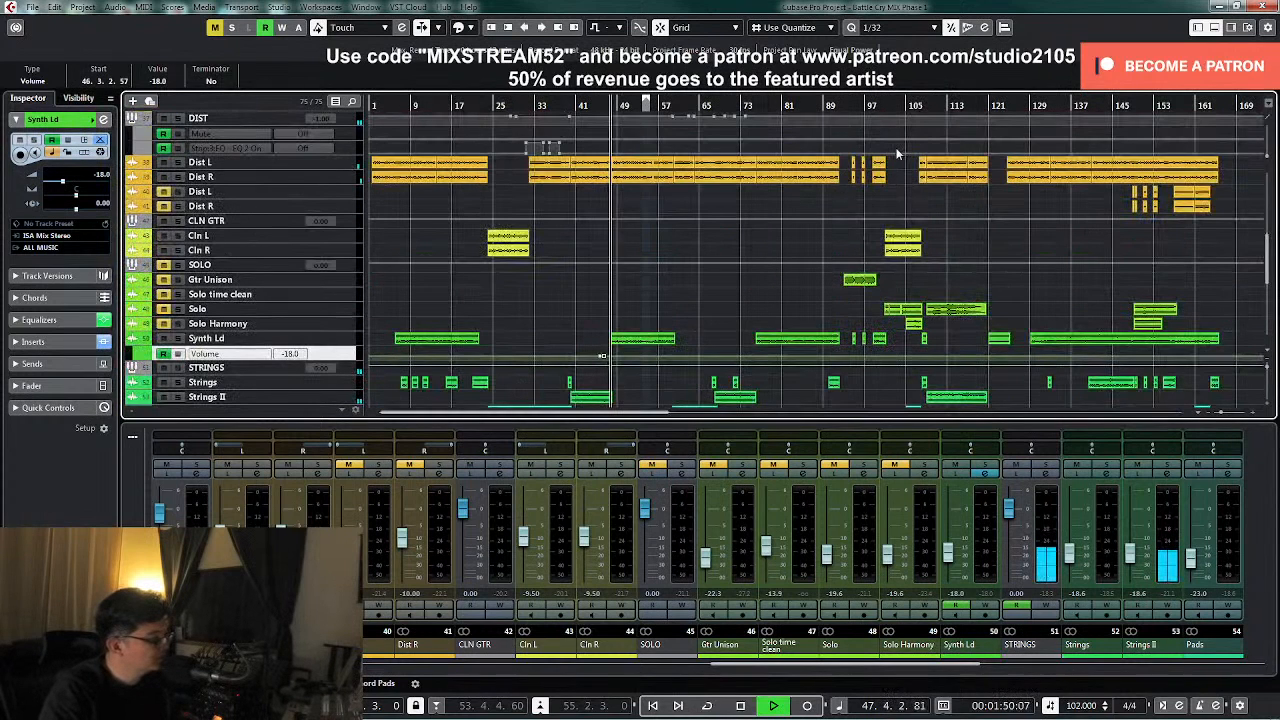
key(space)
click(840, 105)
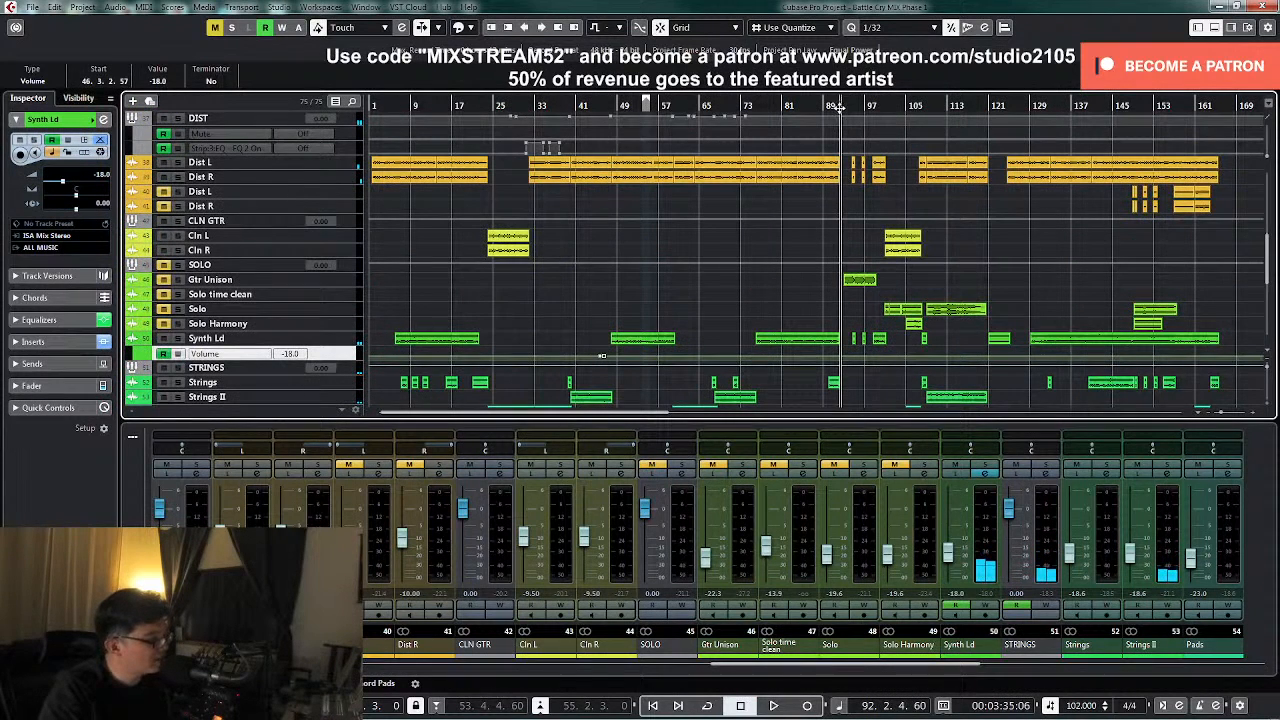
click(163, 265)
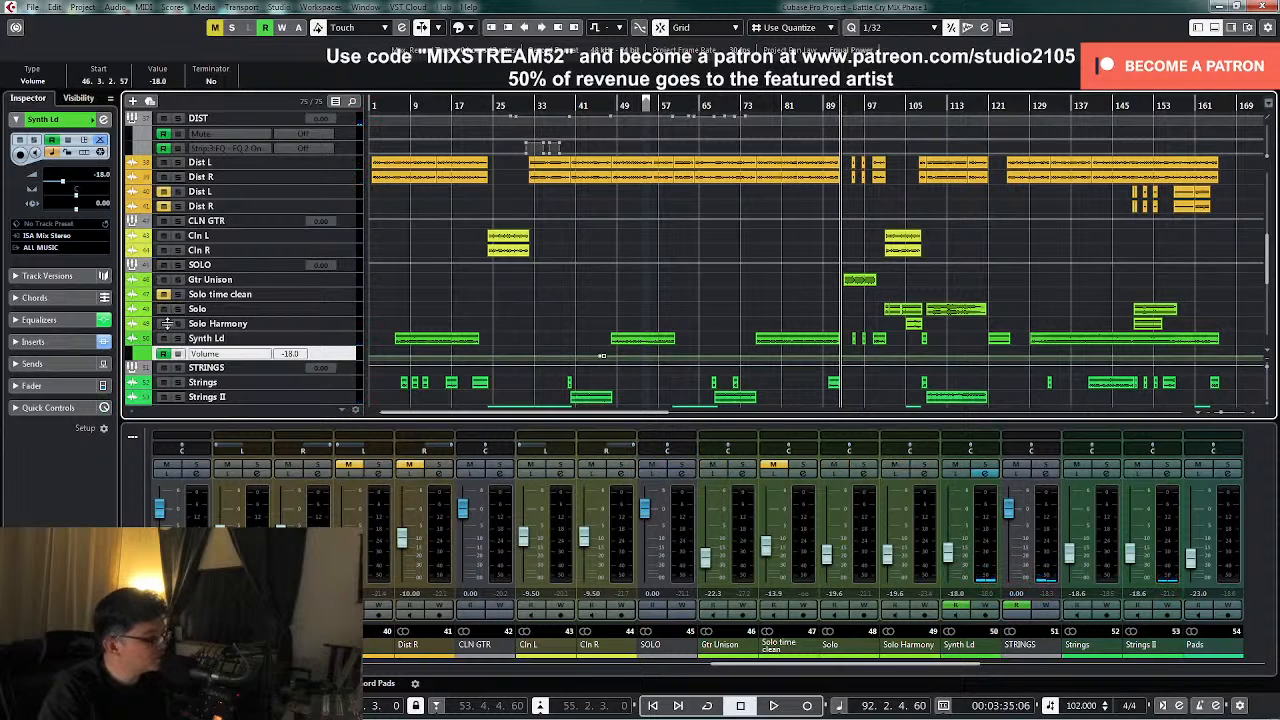
click(336, 281)
- Enlarge the Solo and Solo Harmony tracks and loop the first group of Solo clips, from about bar 100 to 108
click(344, 309)
shift+click(343, 325)
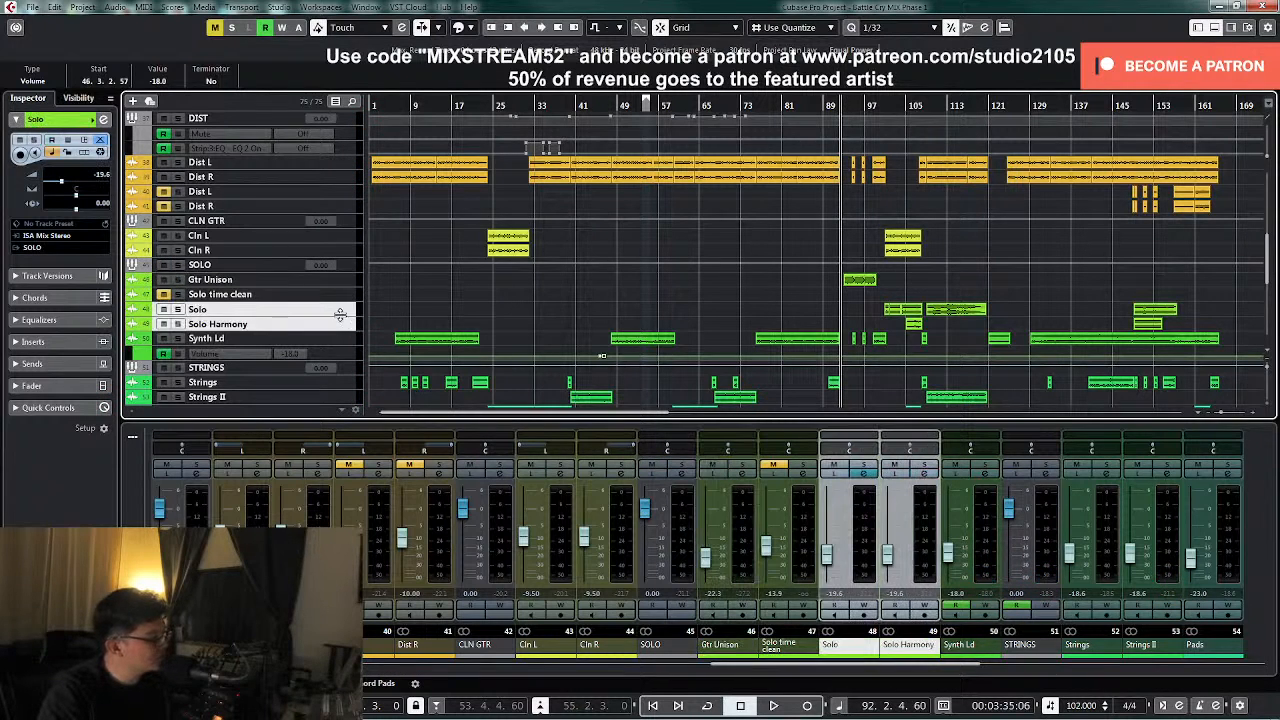
drag(340, 316, 338, 356)
drag(816, 338, 908, 344)
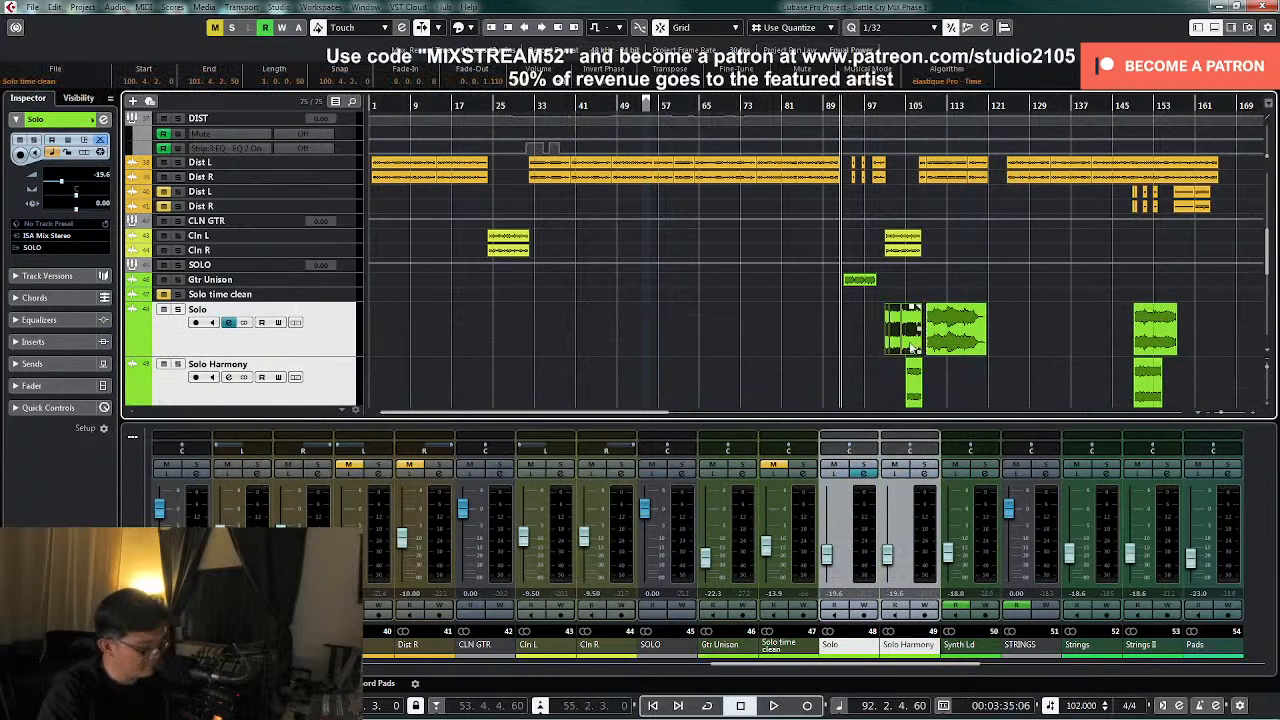
key(shift+g)
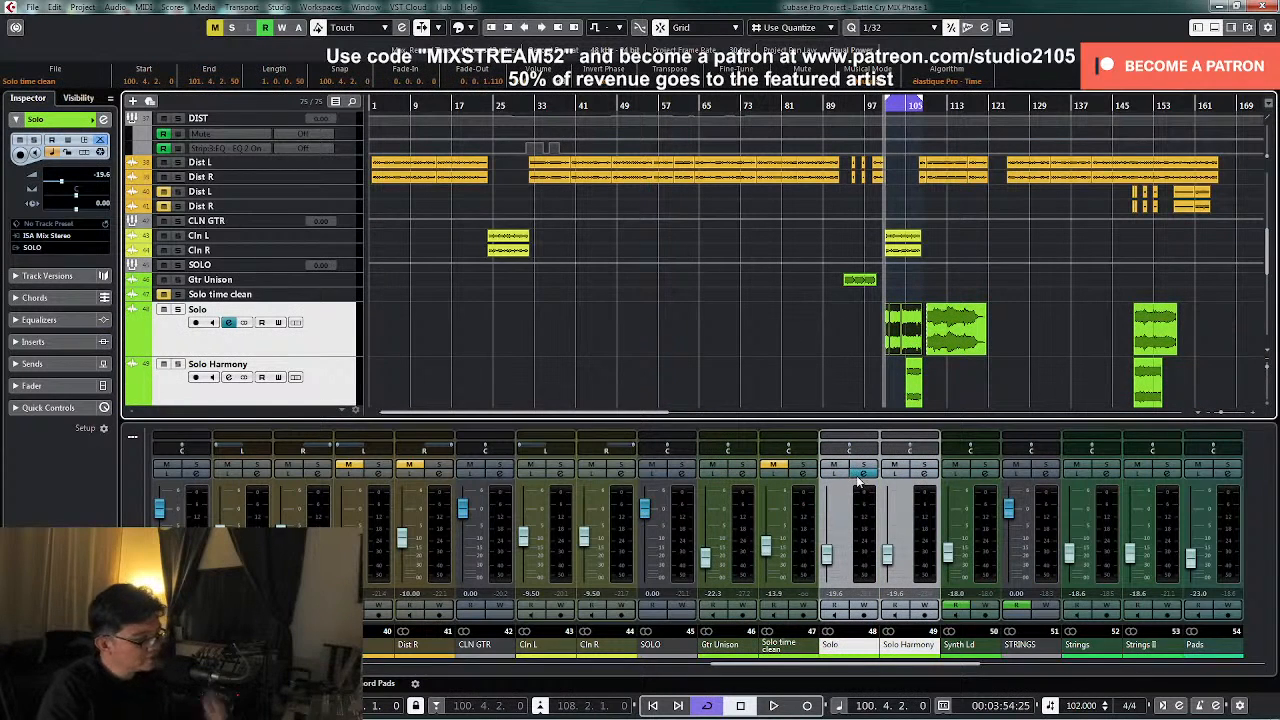
- Open the Solo track's channel settings and load a MIX VCC-VTM4KG insert chain preset
click(863, 475)
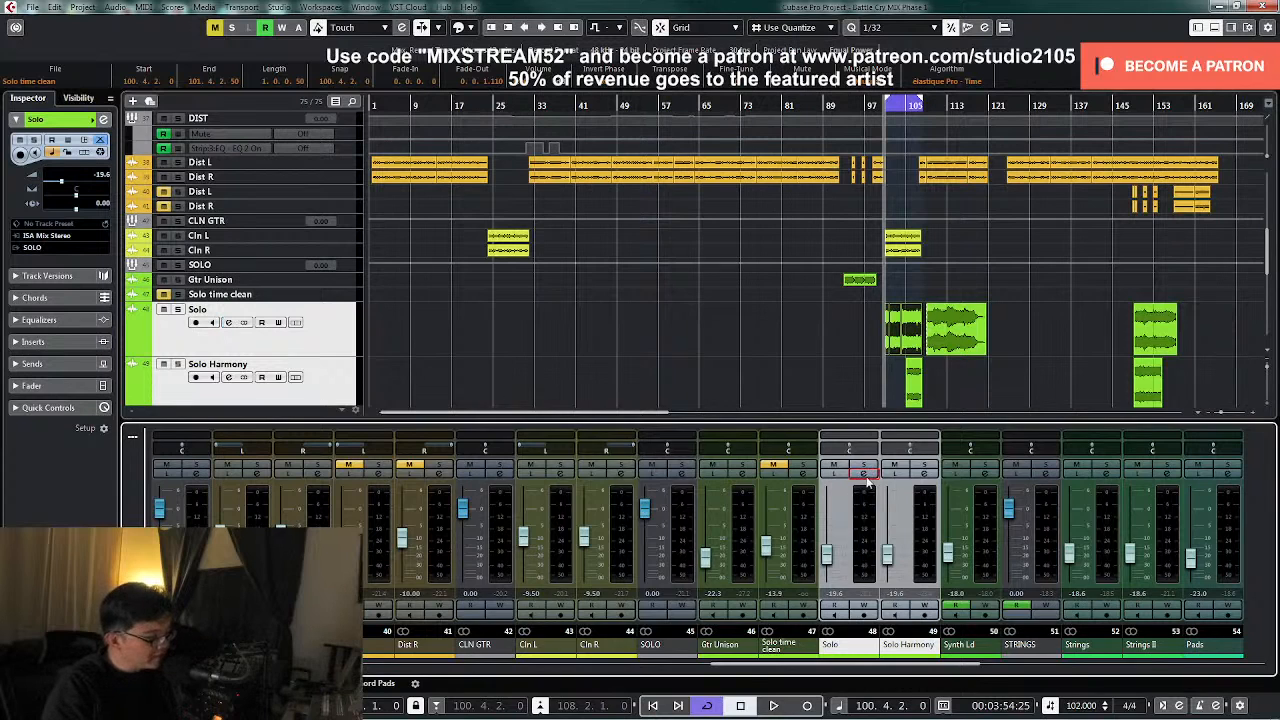
click(467, 383)
click(525, 395)
scroll(600, 415, down, 4)
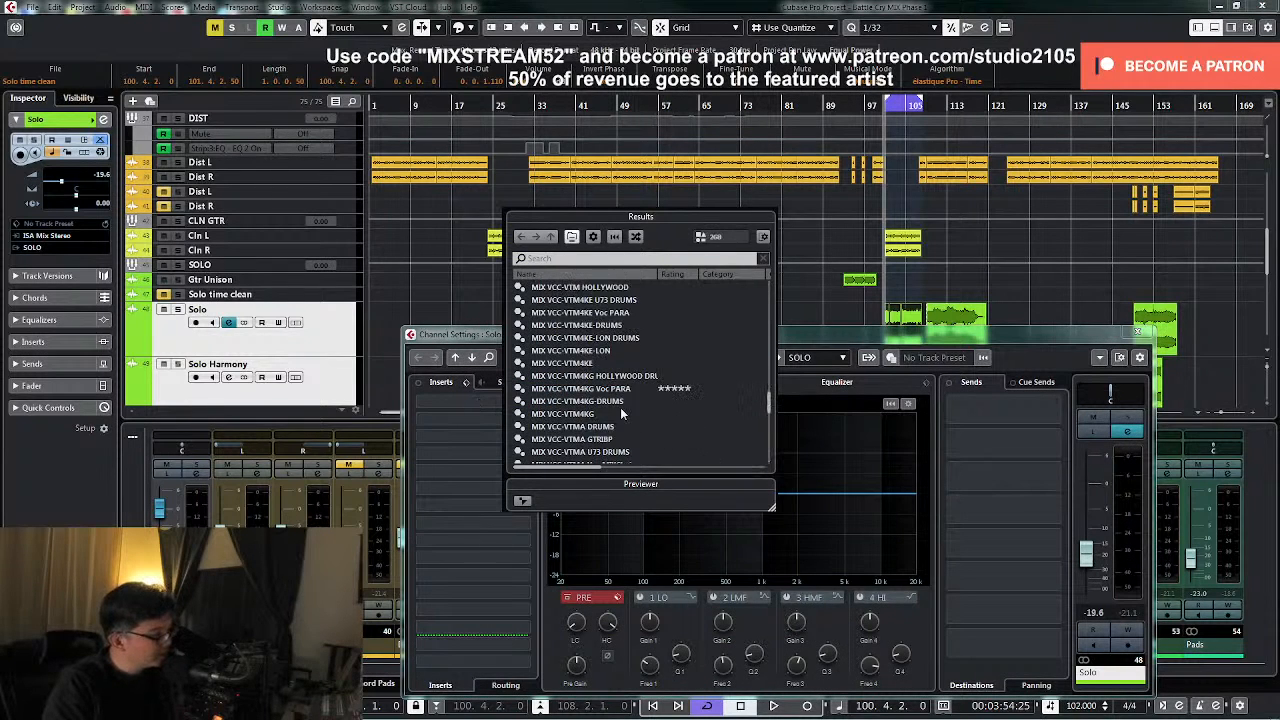
double_click(608, 402)
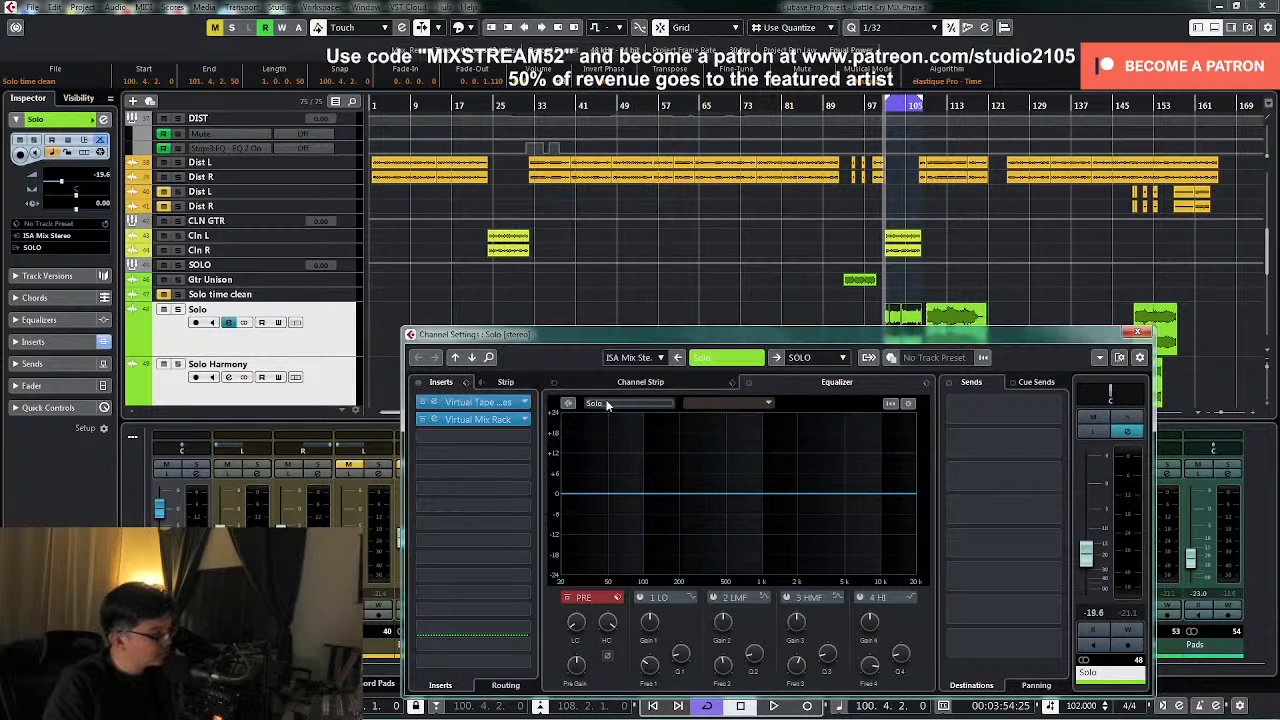
- Solo the Solo track, play the loop and raise its low-cut filter to thin out the lows
click(1125, 421)
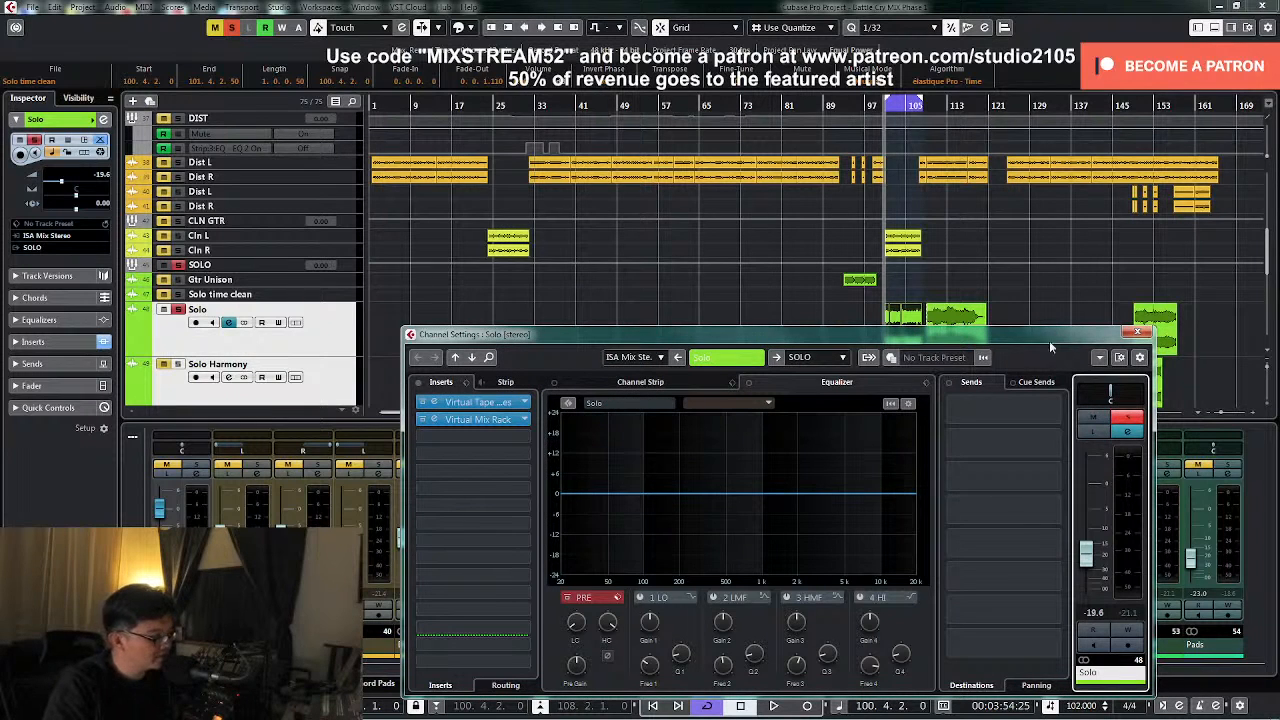
key(space)
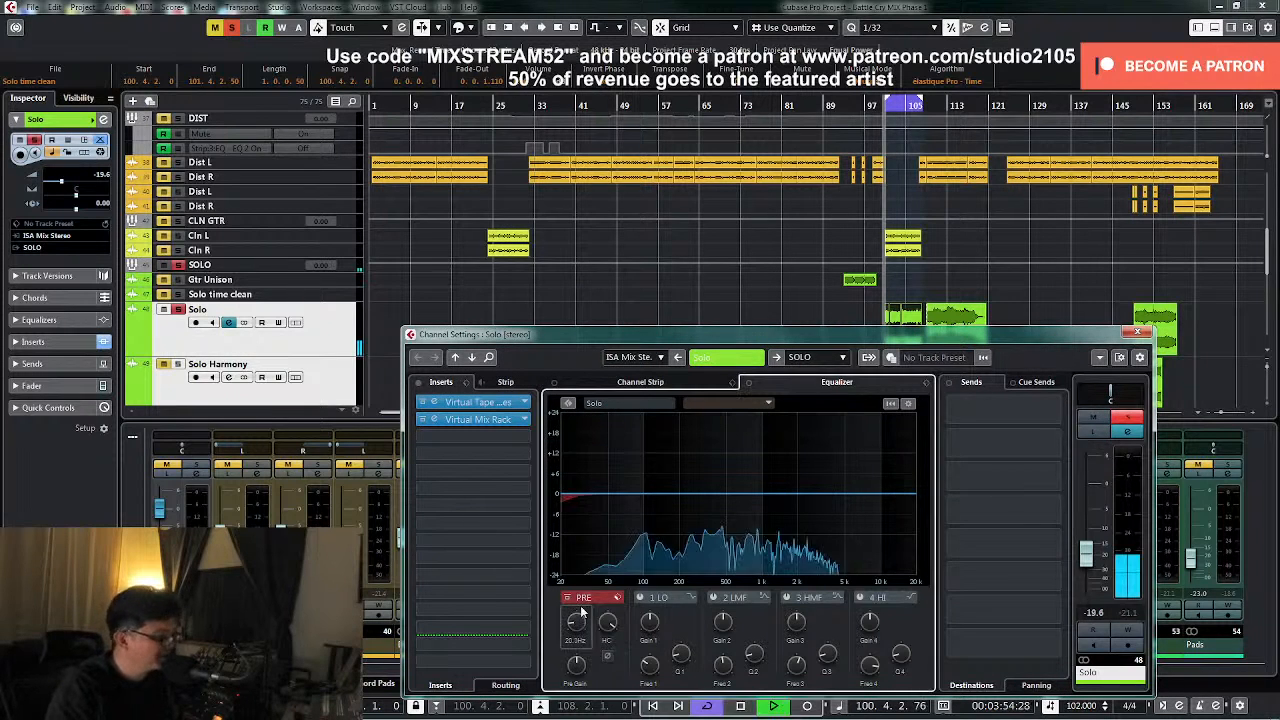
drag(583, 603, 598, 596)
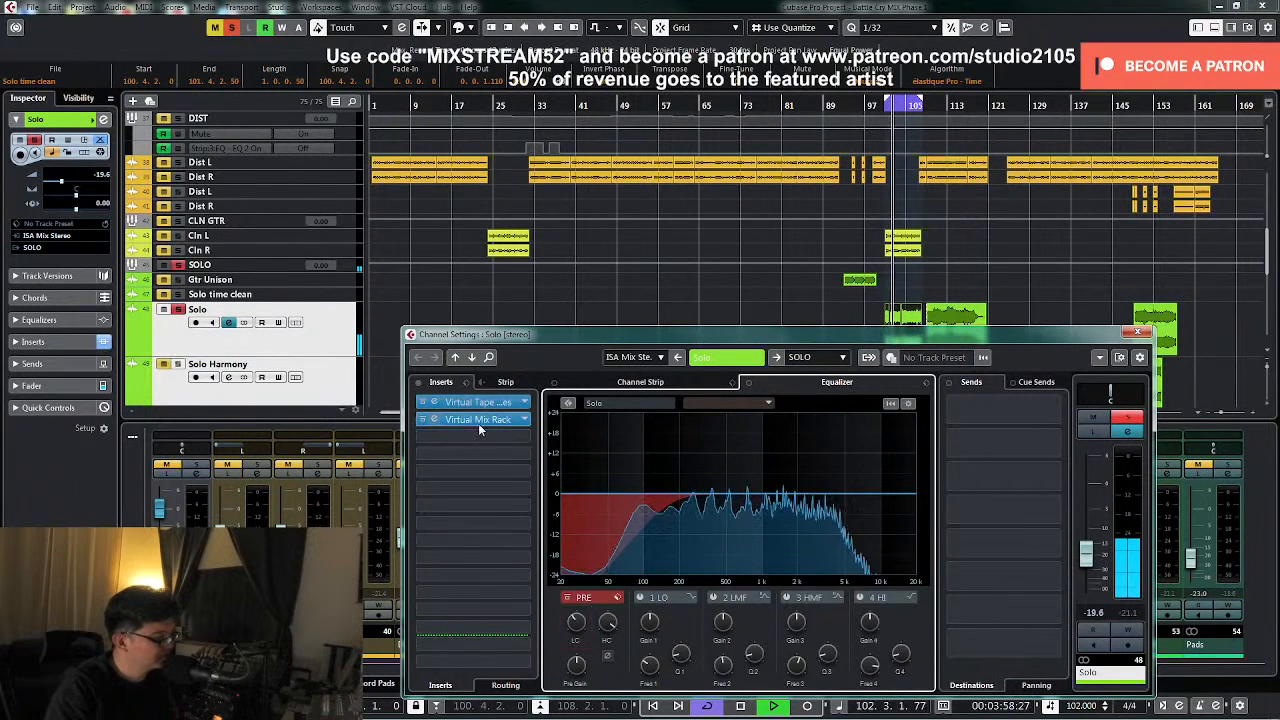
- In the Solo track's Virtual Mix Rack, adjust the Virtual Channel input and set the FG-73 virtual drive to 20 dB
click(478, 420)
key(space)
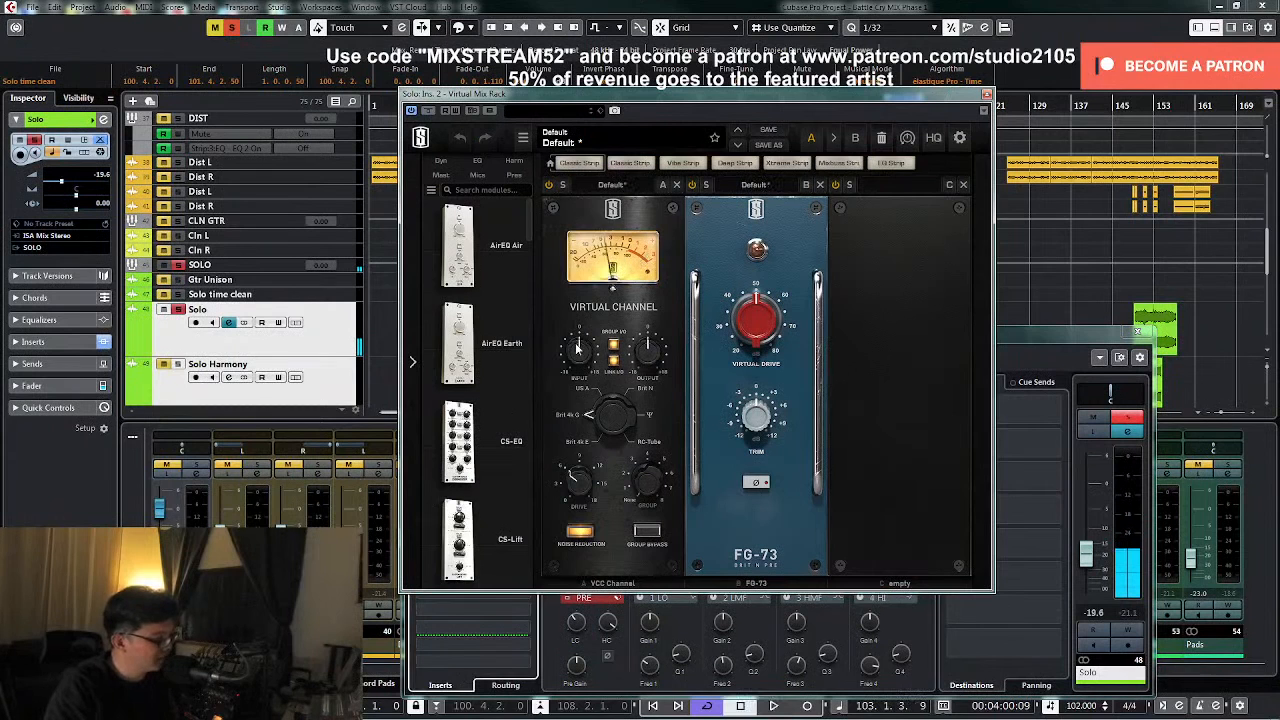
drag(577, 348, 560, 456)
key(space)
drag(752, 315, 736, 385)
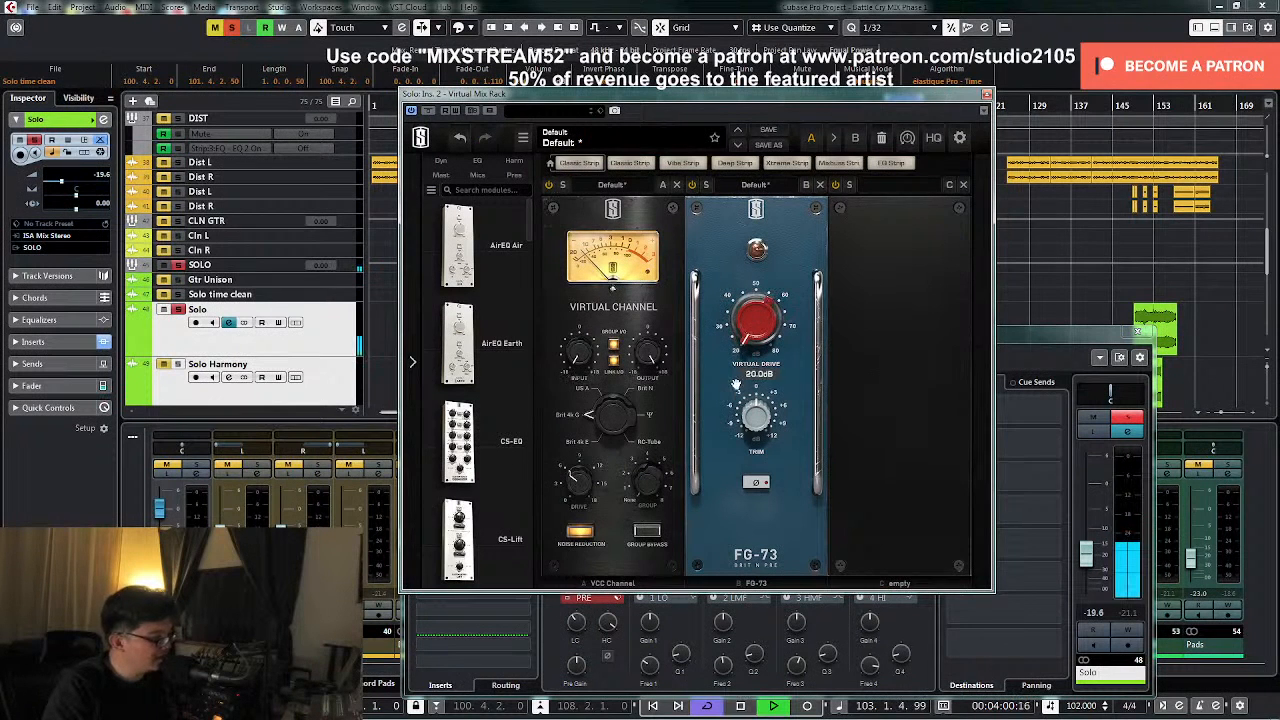
key(space)
click(987, 94)
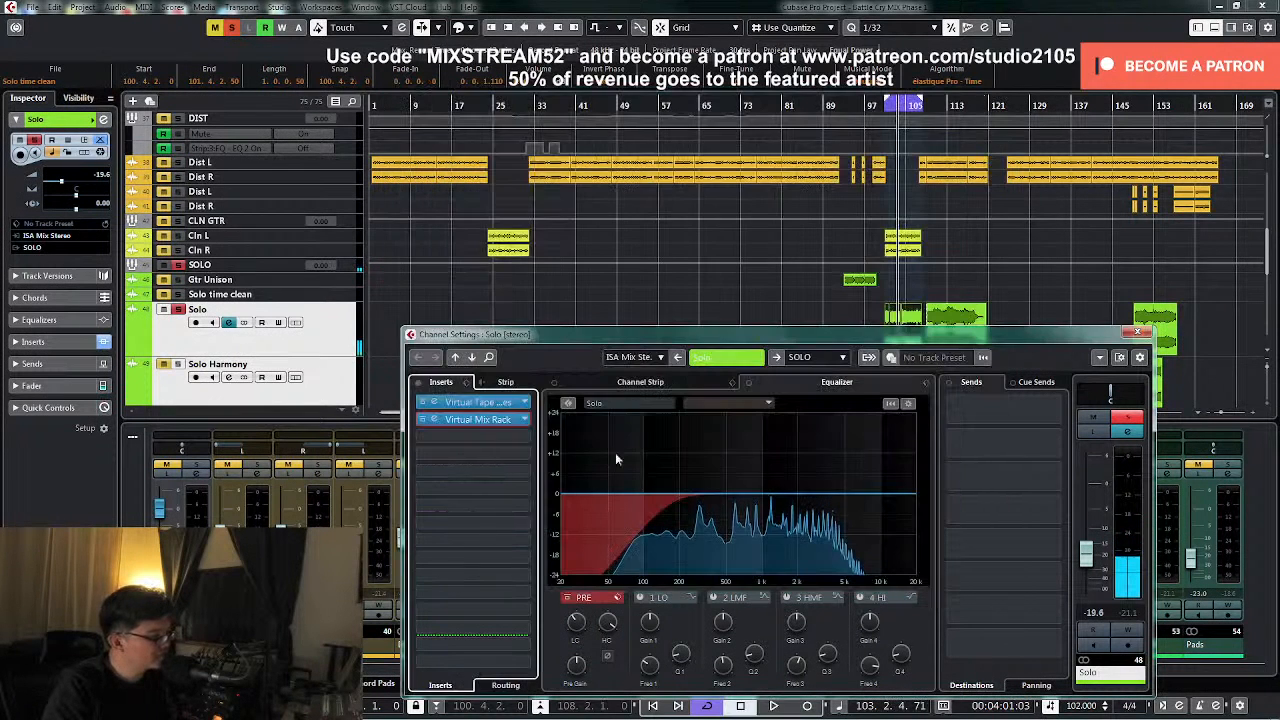
- Check the Solo track's Virtual Tape Machines insert, raise the low-cut filter to about 253 Hz and close the channel settings
click(479, 402)
key(space)
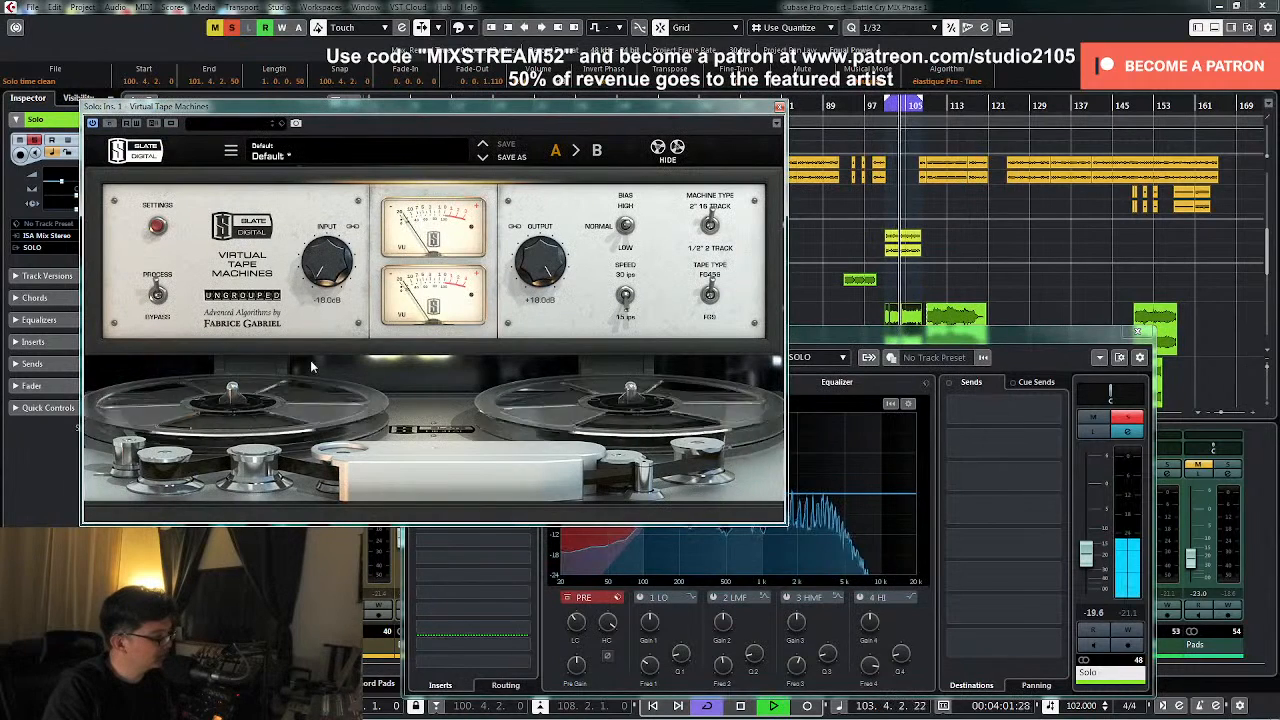
click(779, 106)
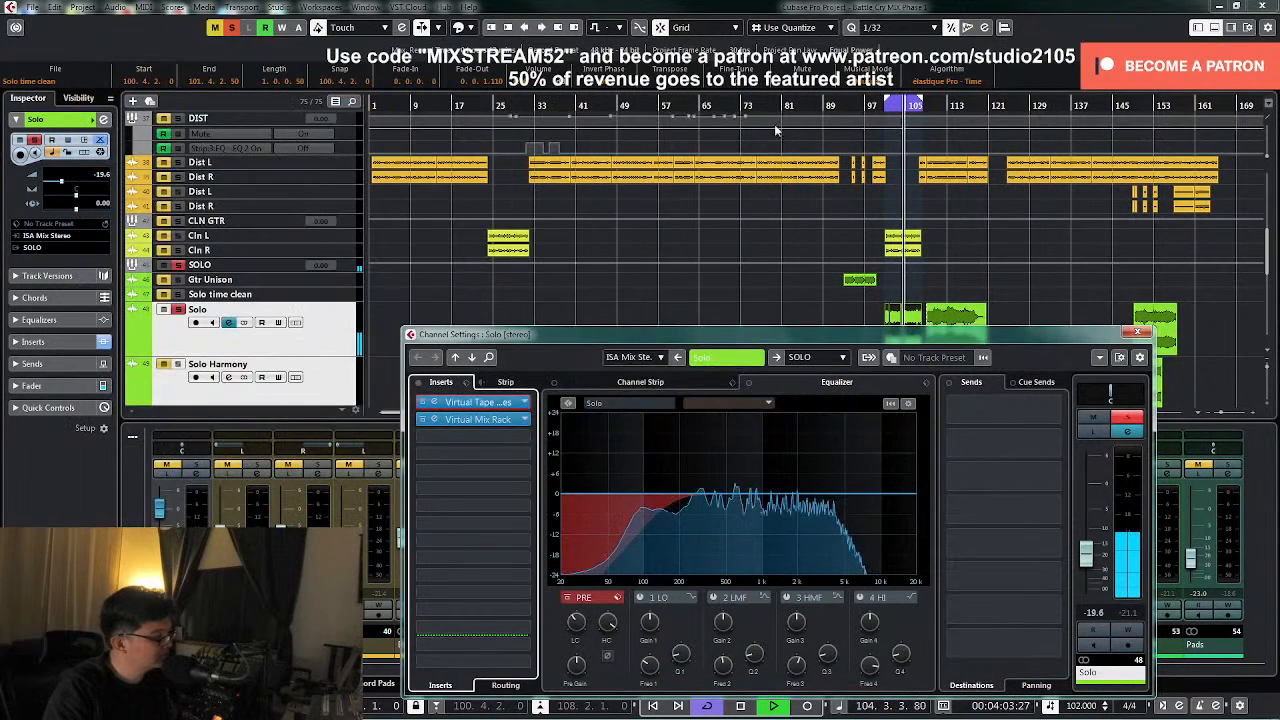
key(space)
key(space)
mouse_move(574, 625)
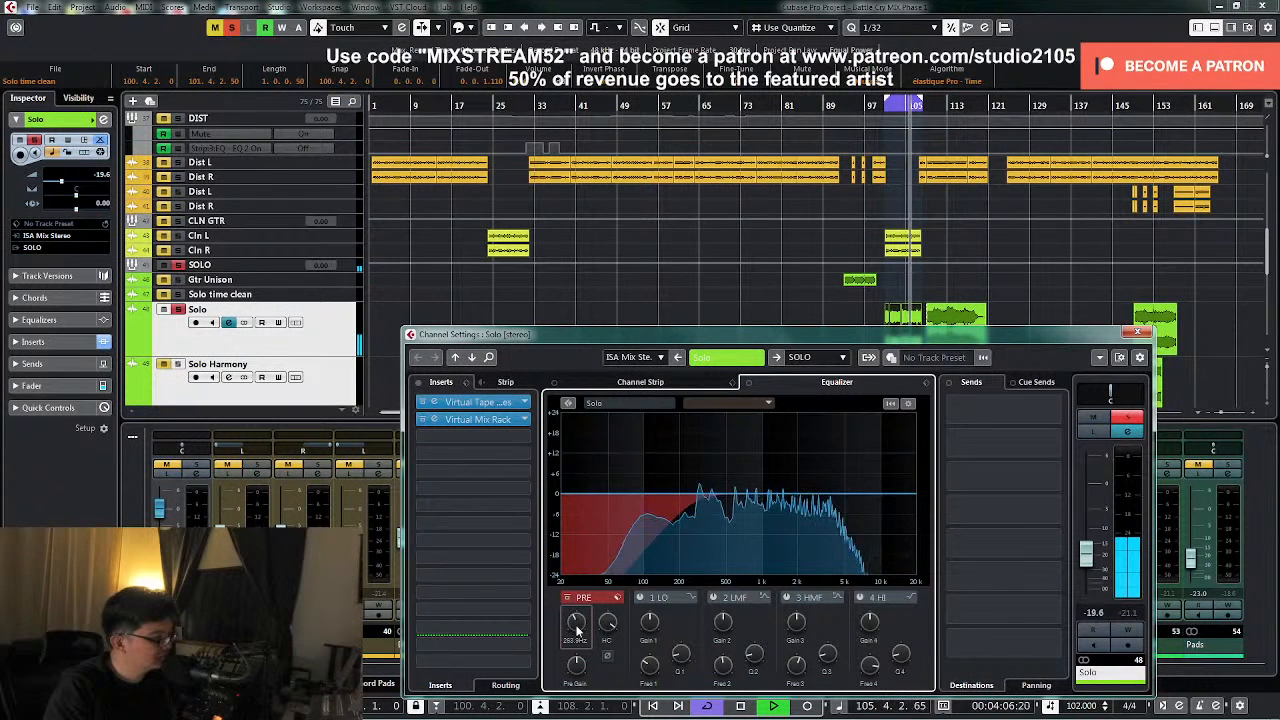
click(1137, 332)
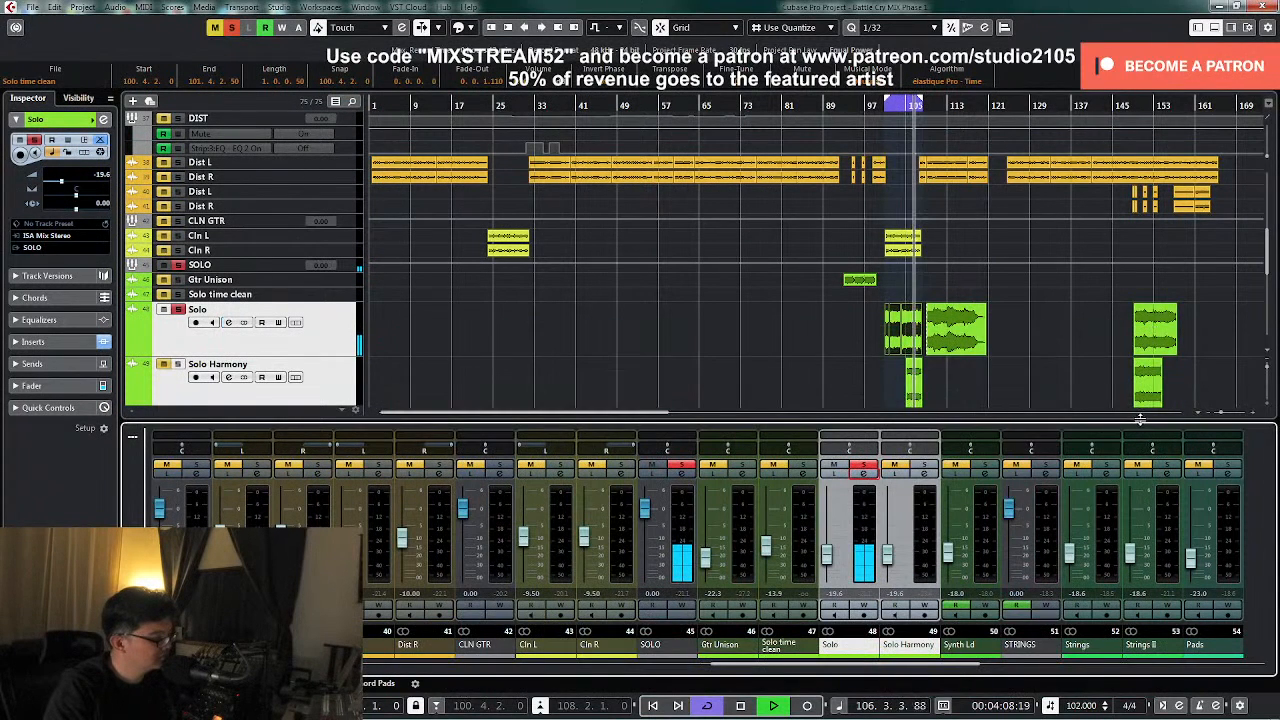
- Unsolo the Solo track, play the full mix from about bar 100 and set the Solo fader to -19.5 dB
scroll(970, 338, down, 5)
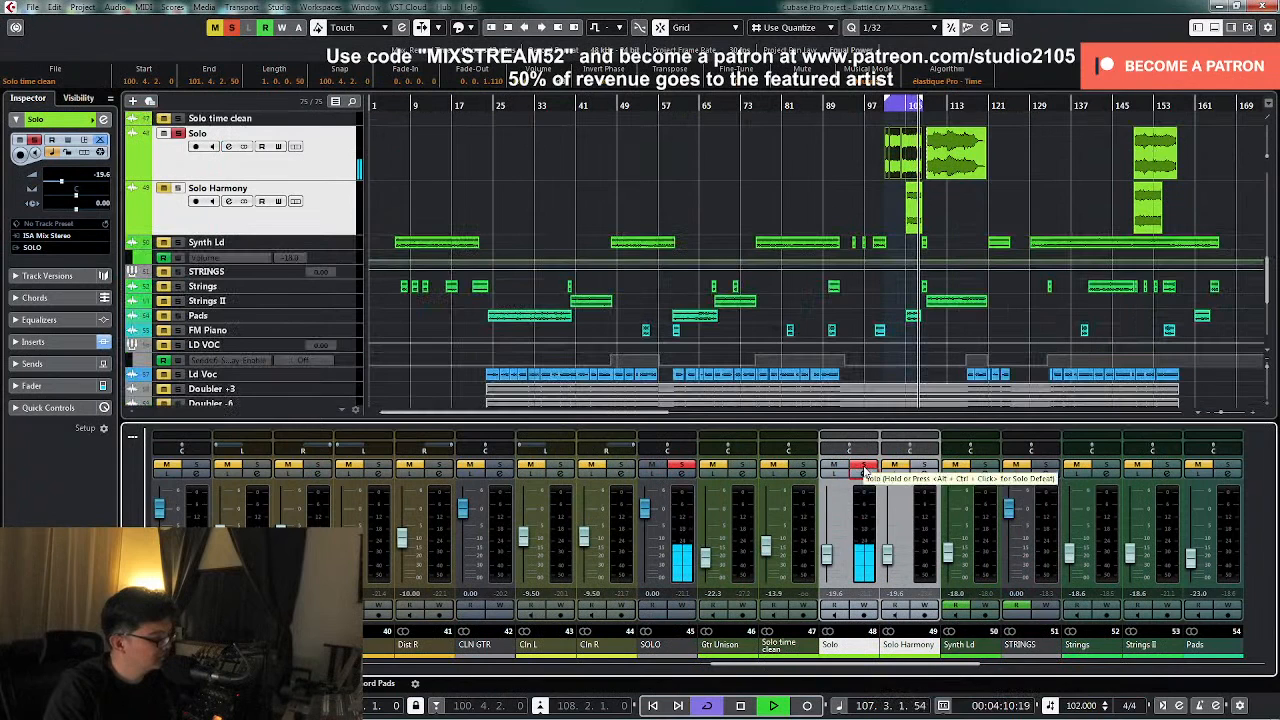
click(865, 471)
click(892, 110)
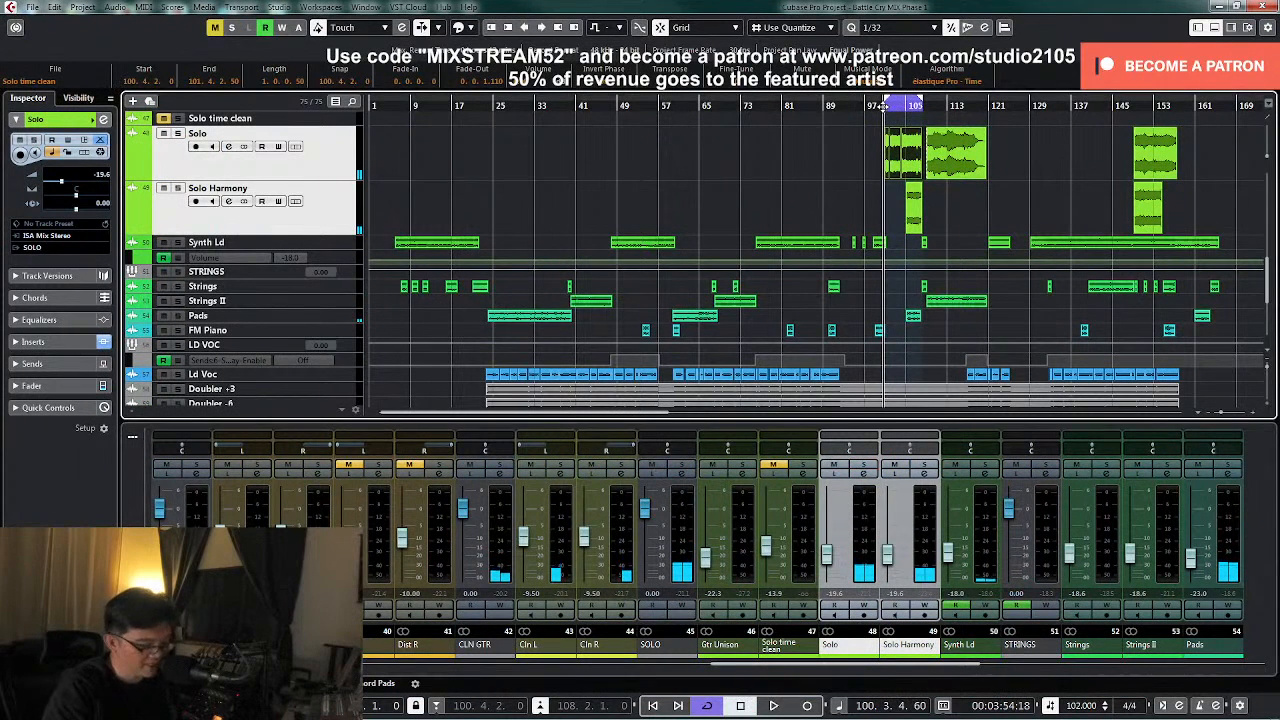
click(830, 560)
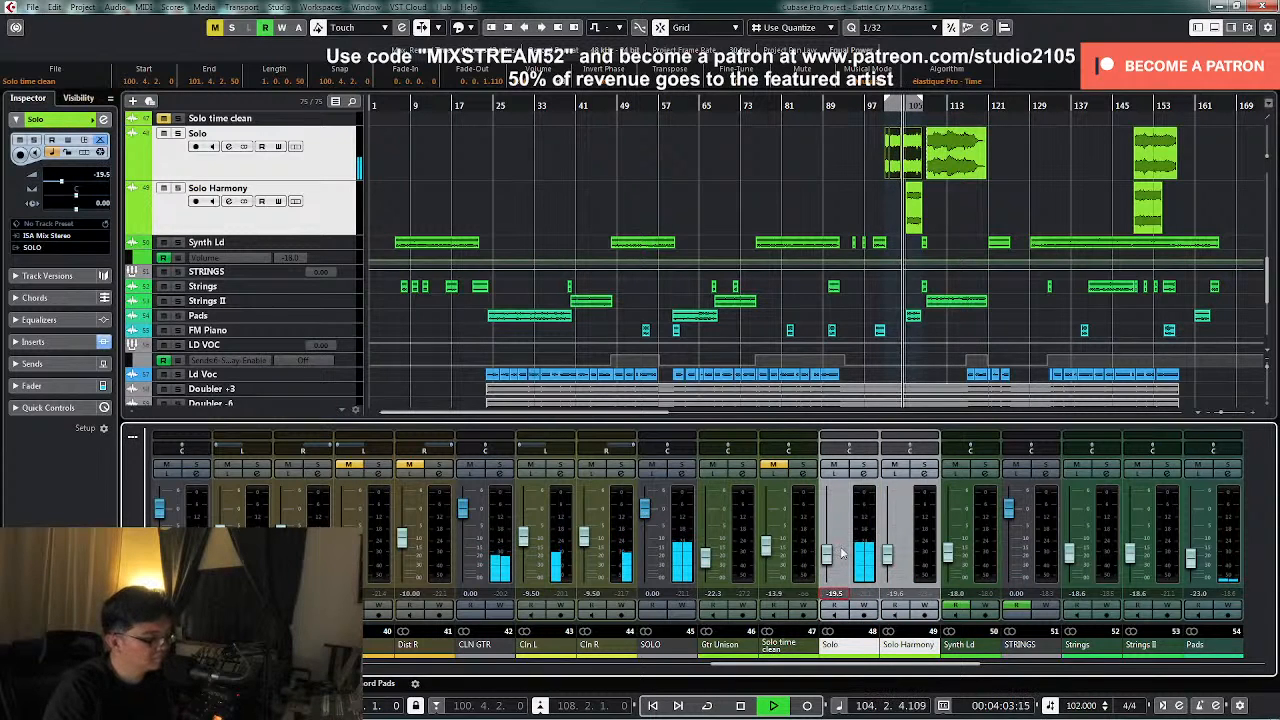
click(848, 648)
- Set the Solo Harmony fader to -18.5 dB and stop playback
click(894, 565)
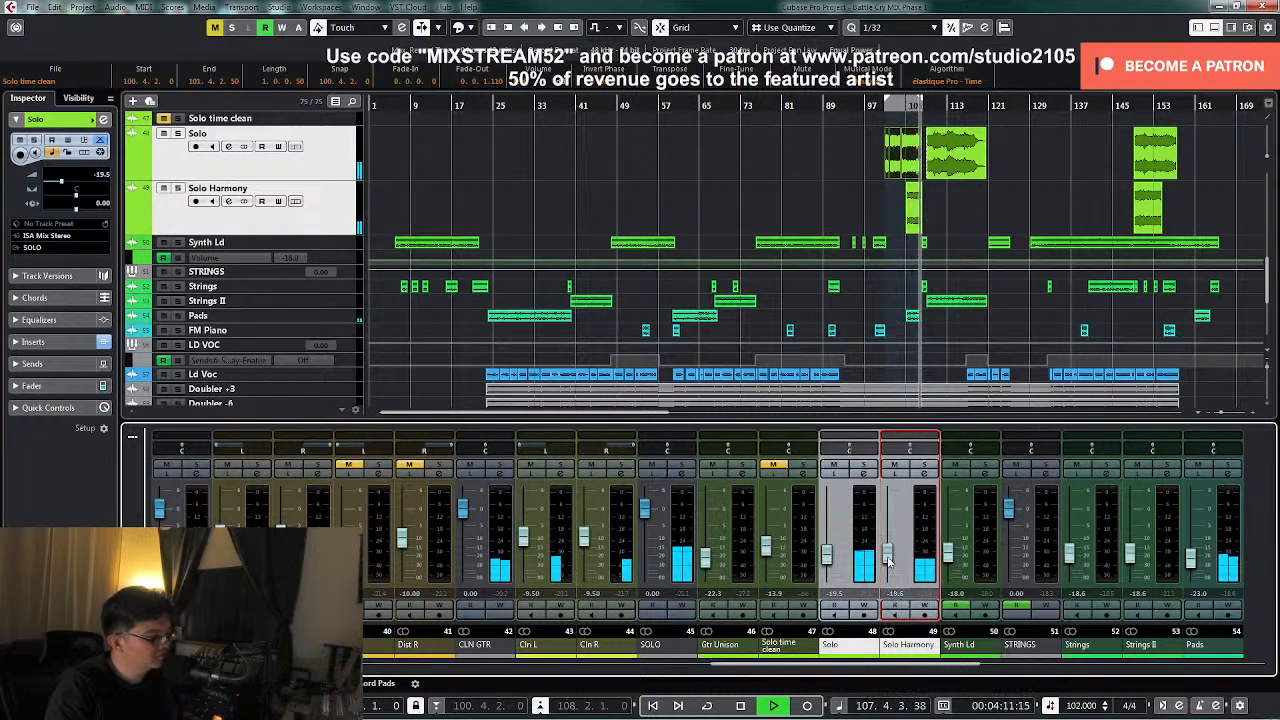
double_click(894, 594)
text(-18.5)
key(Return)
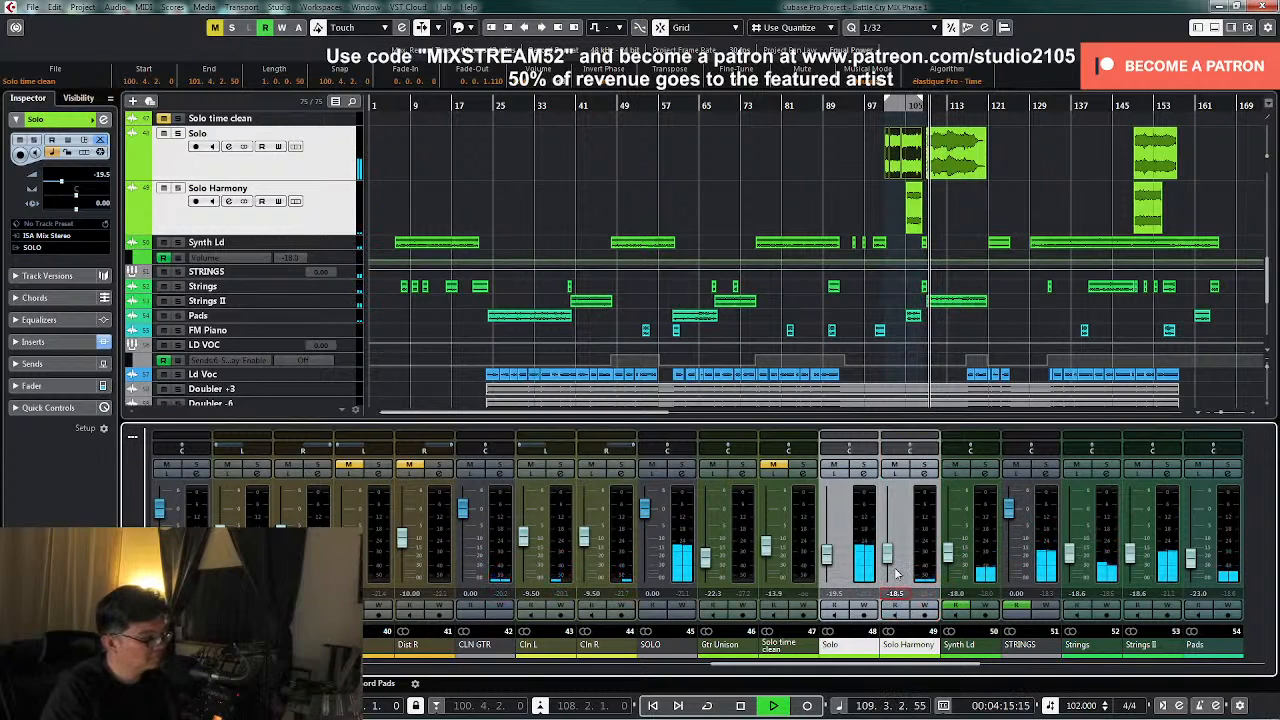
key(space)
- Return playback to the start of the first Solo clips and insert Acon Digital Multiply in the SOLO group's second slot
drag(849, 156, 892, 167)
key(l)
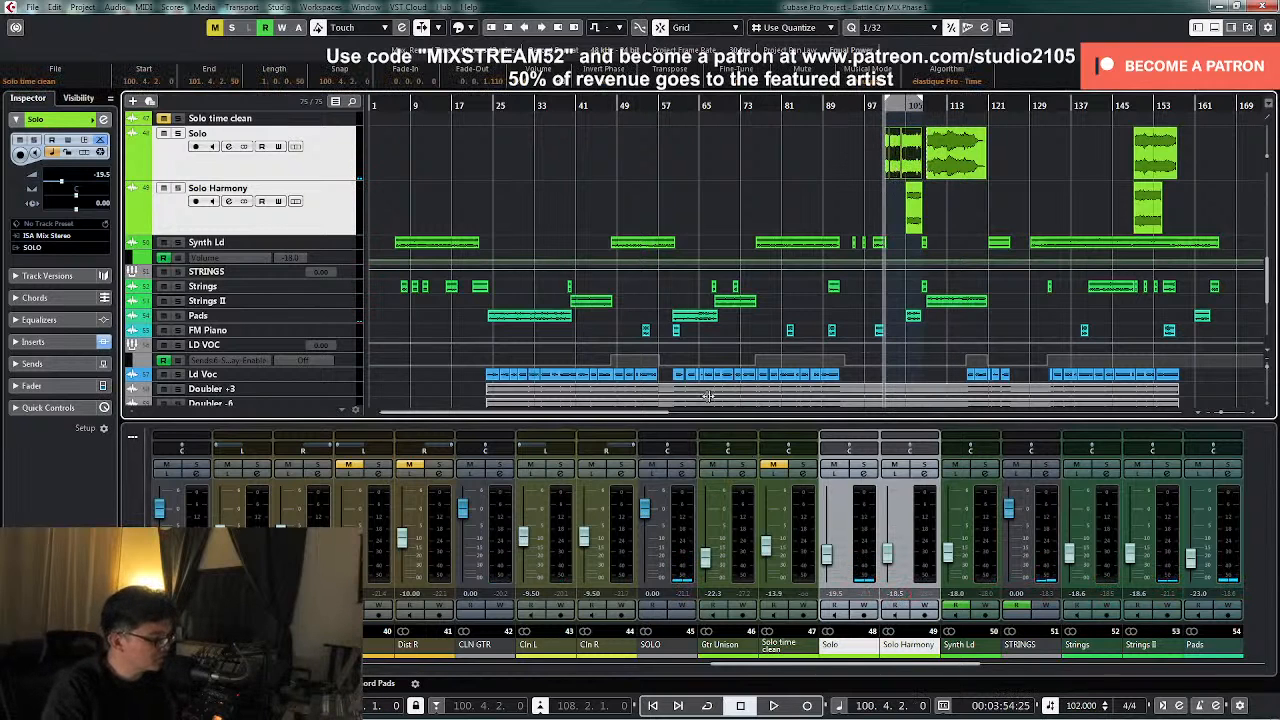
click(686, 472)
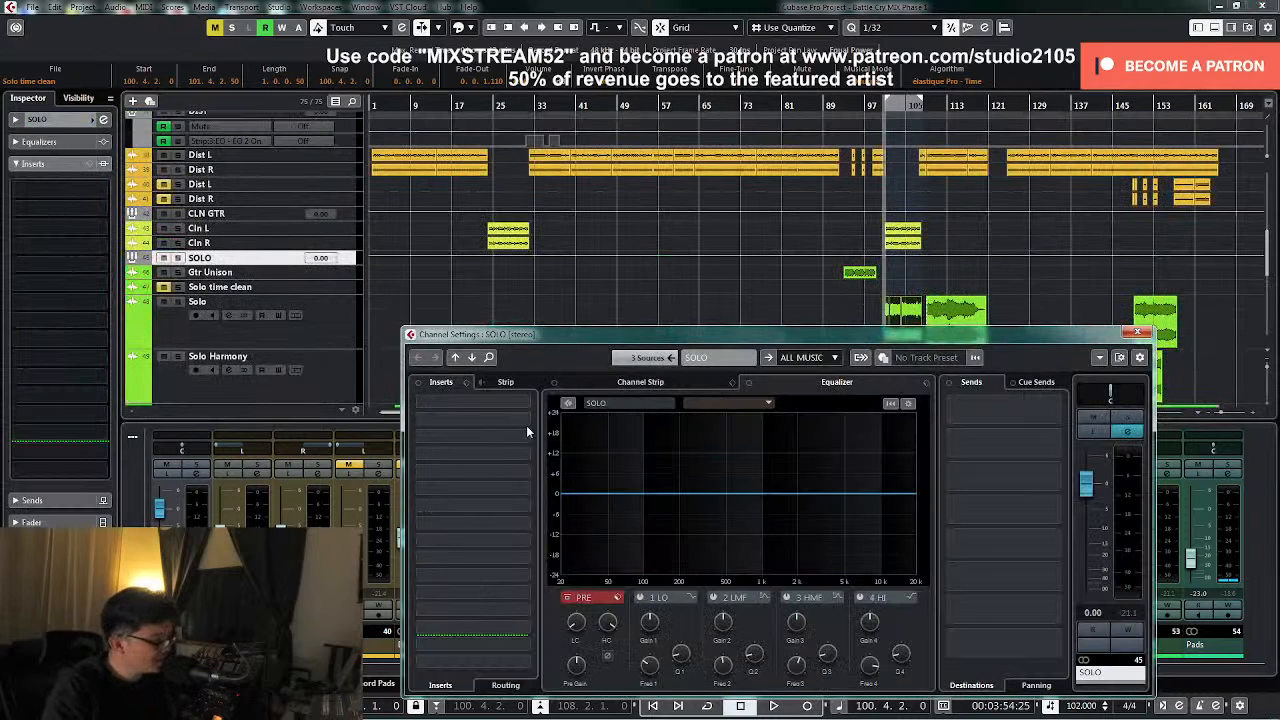
click(470, 420)
click(436, 456)
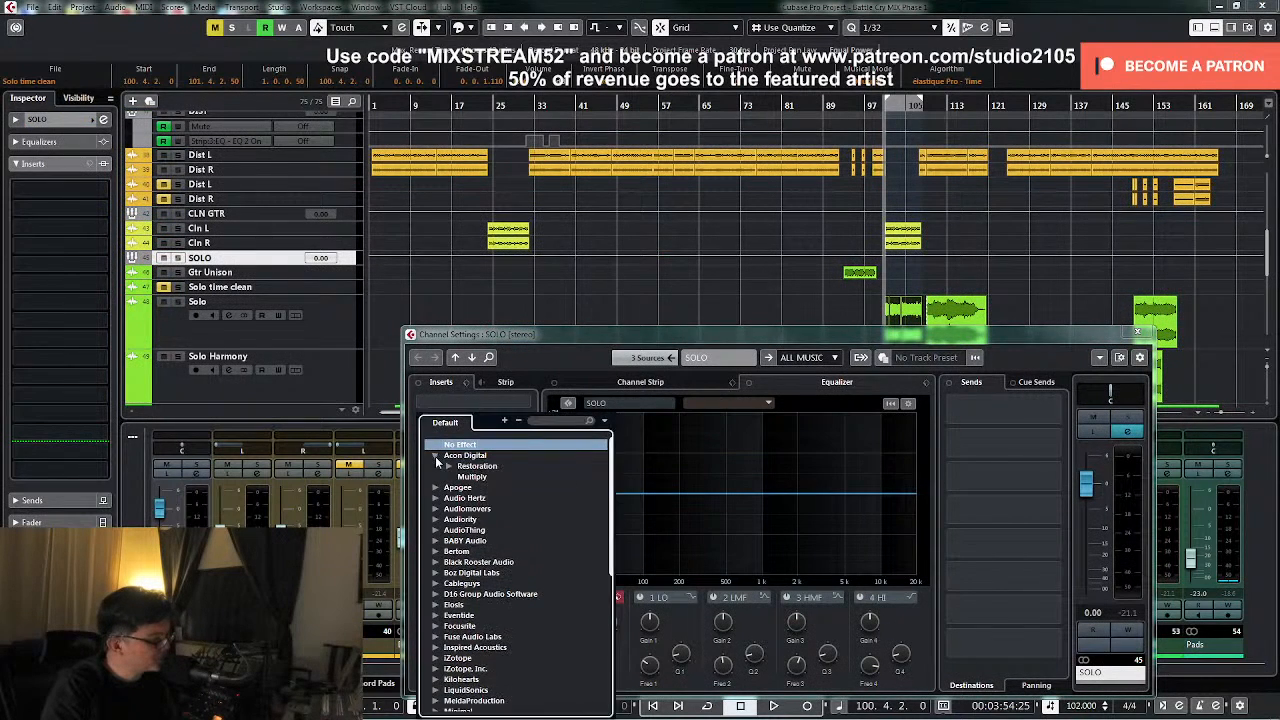
click(472, 477)
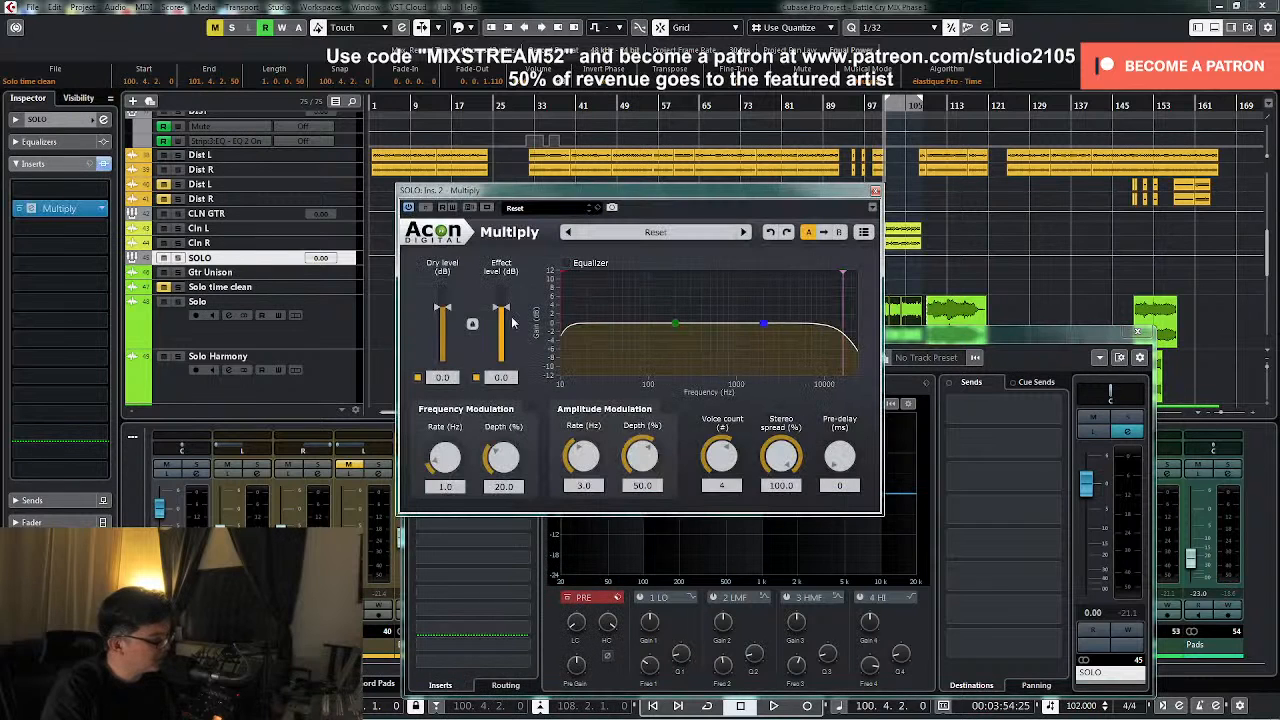
- Load Multiply's Vintage lead preset on the SOLO group and set the effect level to about -12.1 dB
click(652, 232)
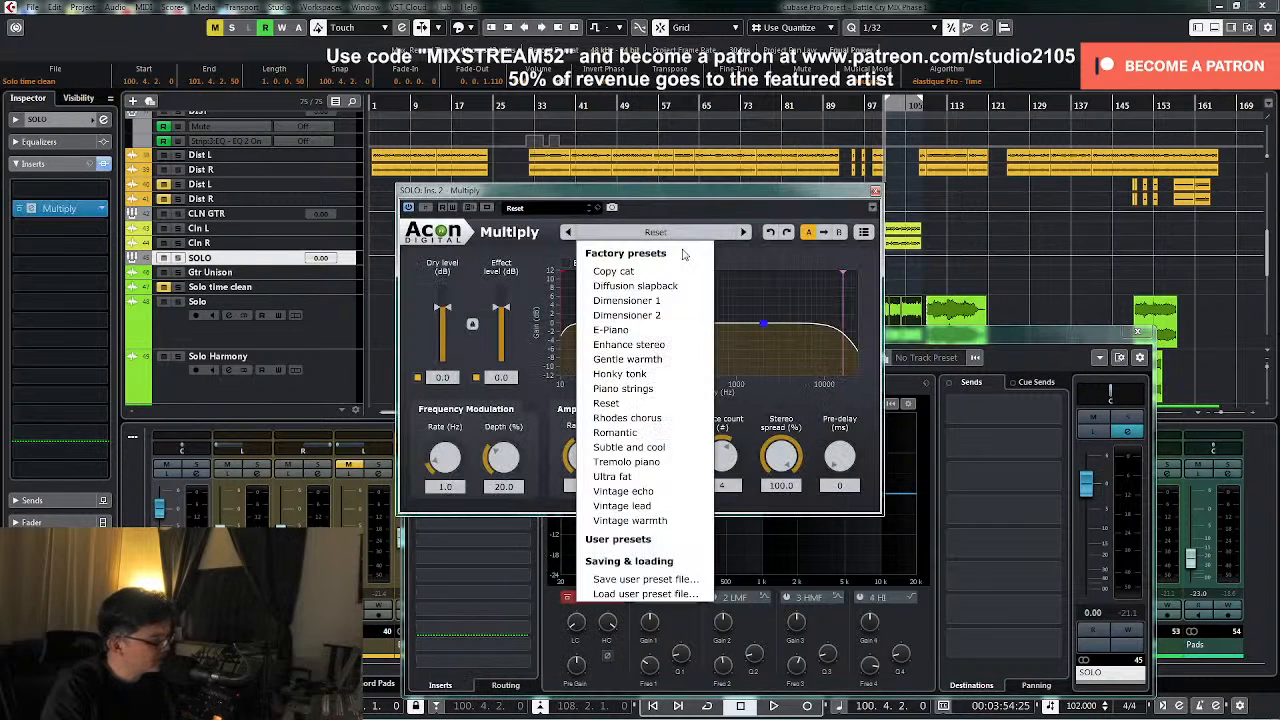
click(629, 509)
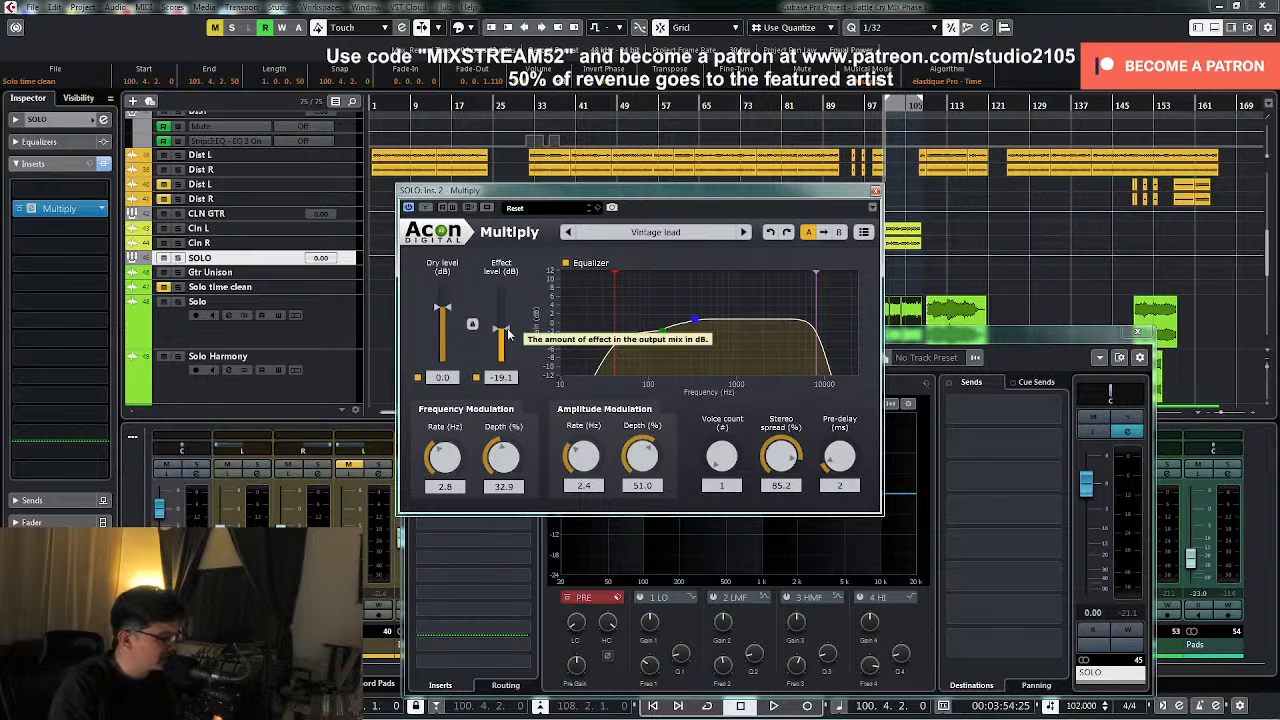
drag(508, 335, 511, 327)
- Audition the Multiply effect with the SOLO group soloed, return to the full mix and close the plug-in window
click(1129, 417)
key(space)
key(space)
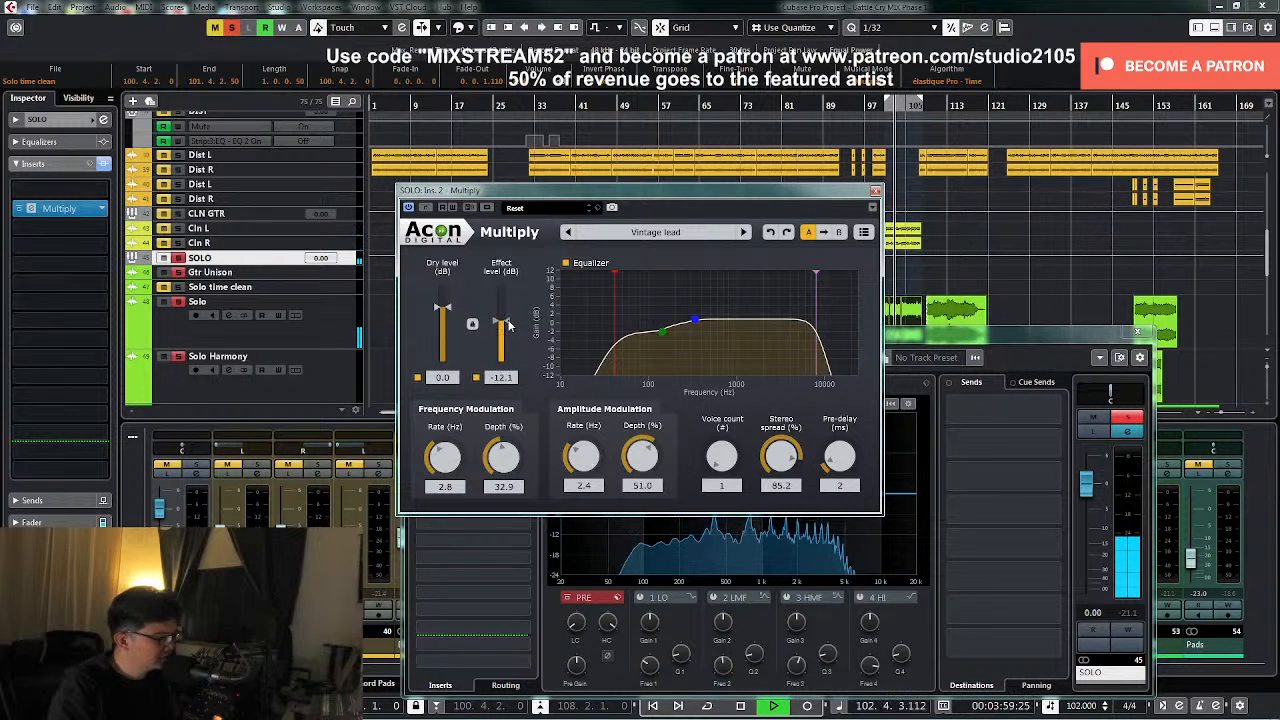
key(space)
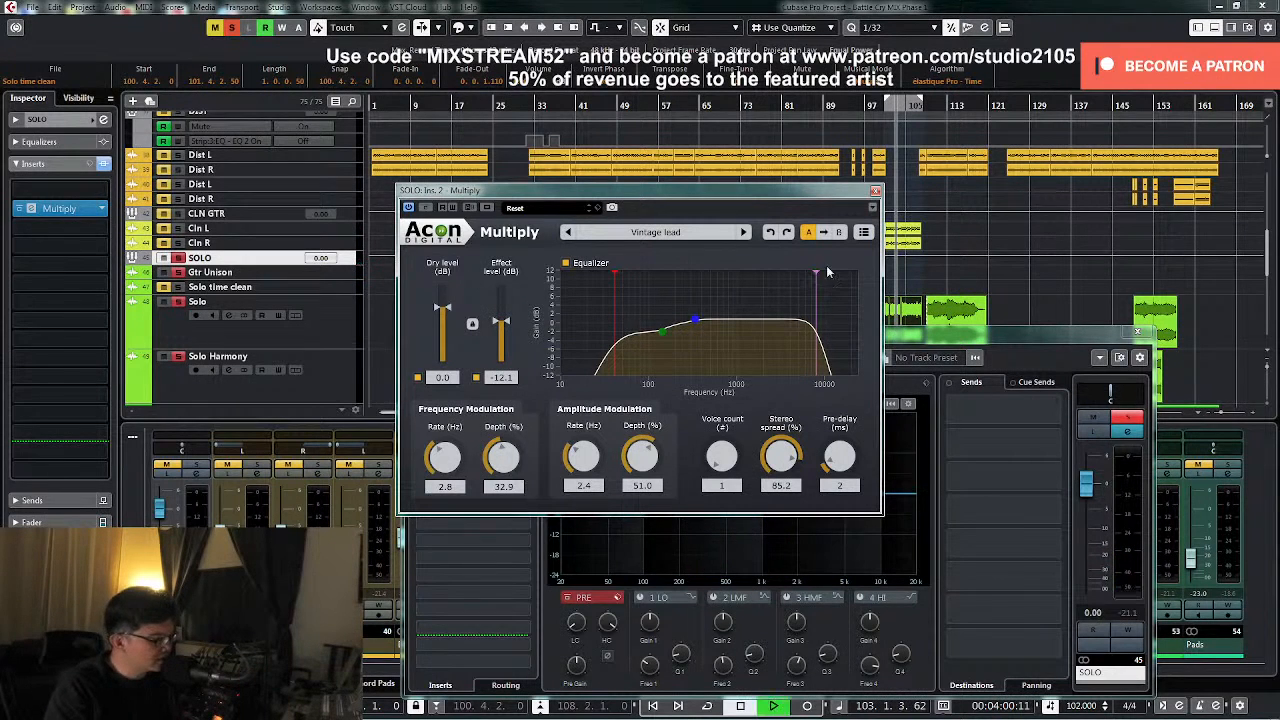
click(875, 190)
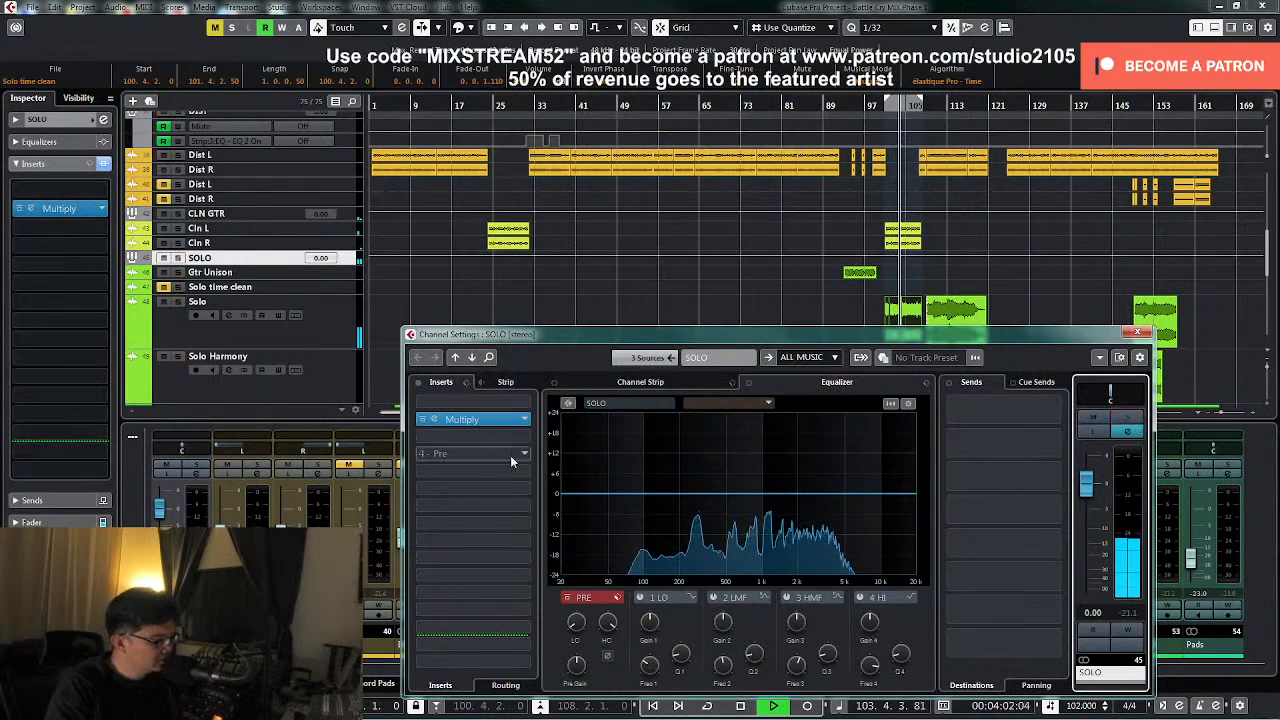
- Move Multiply to the SOLO group's third insert slot and insert Waves MV2 Stereo in the second slot
drag(491, 420, 494, 437)
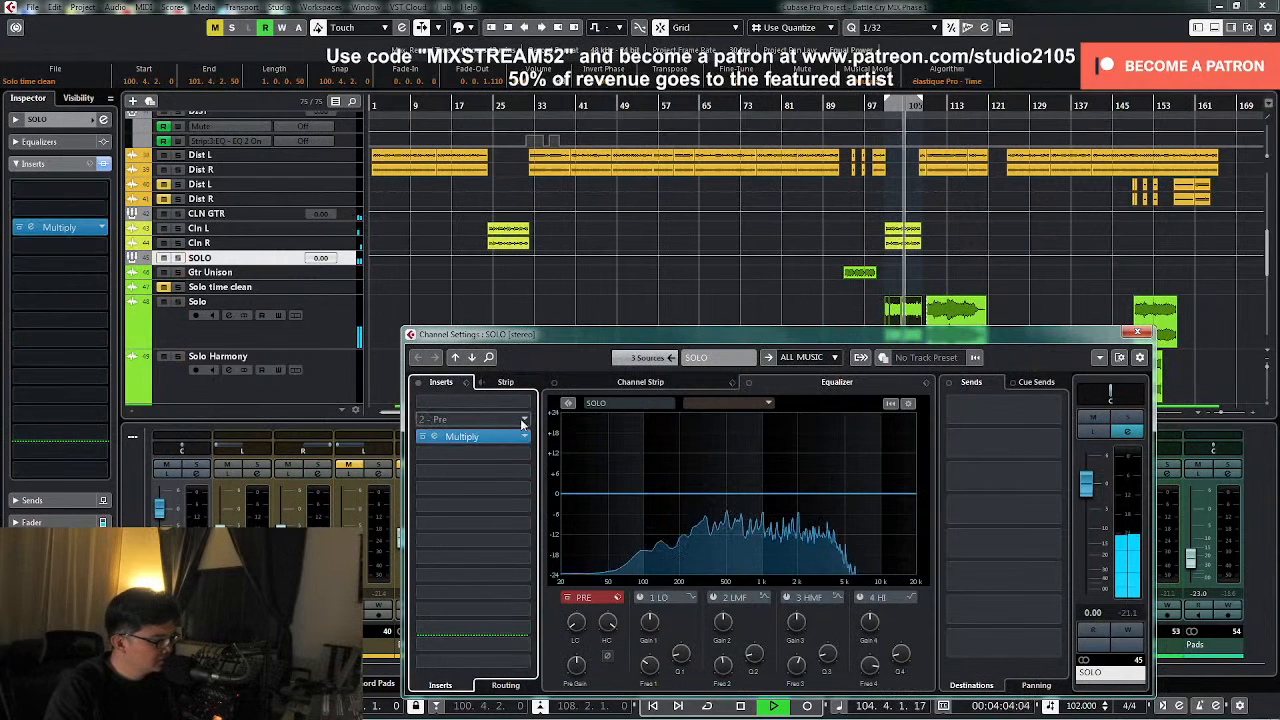
key(space)
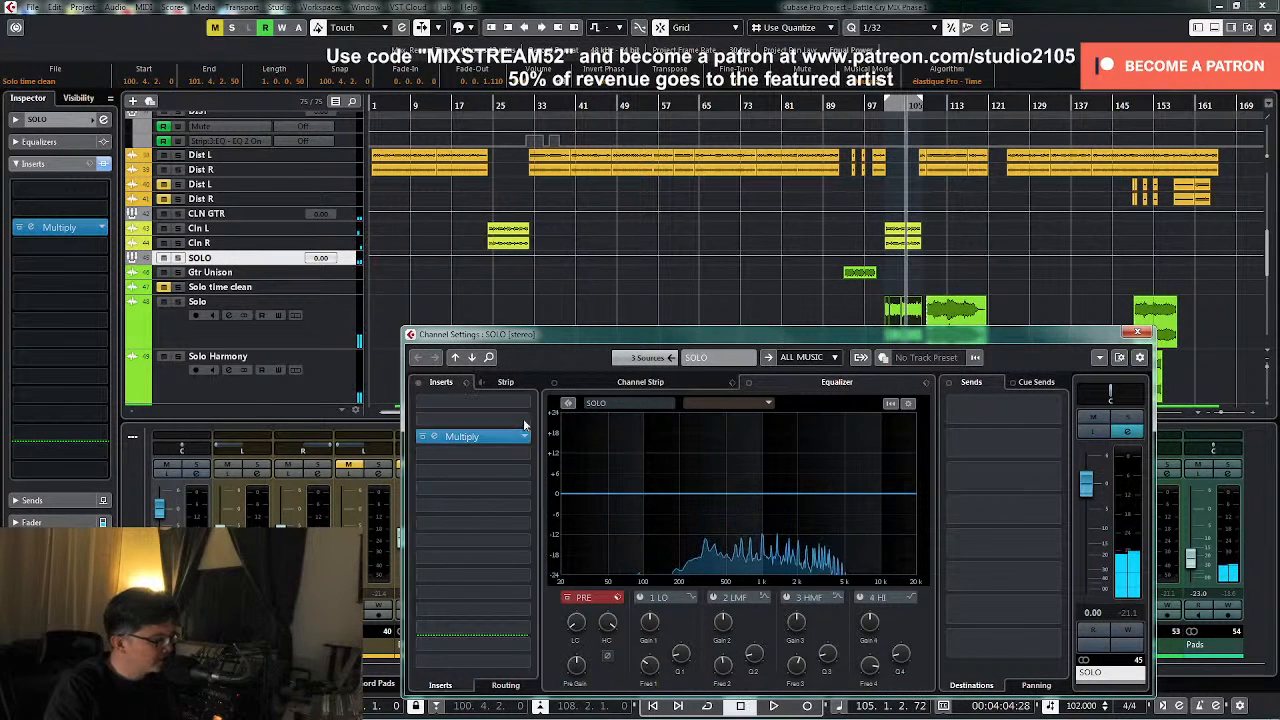
click(523, 421)
scroll(517, 470, down, 5)
click(452, 682)
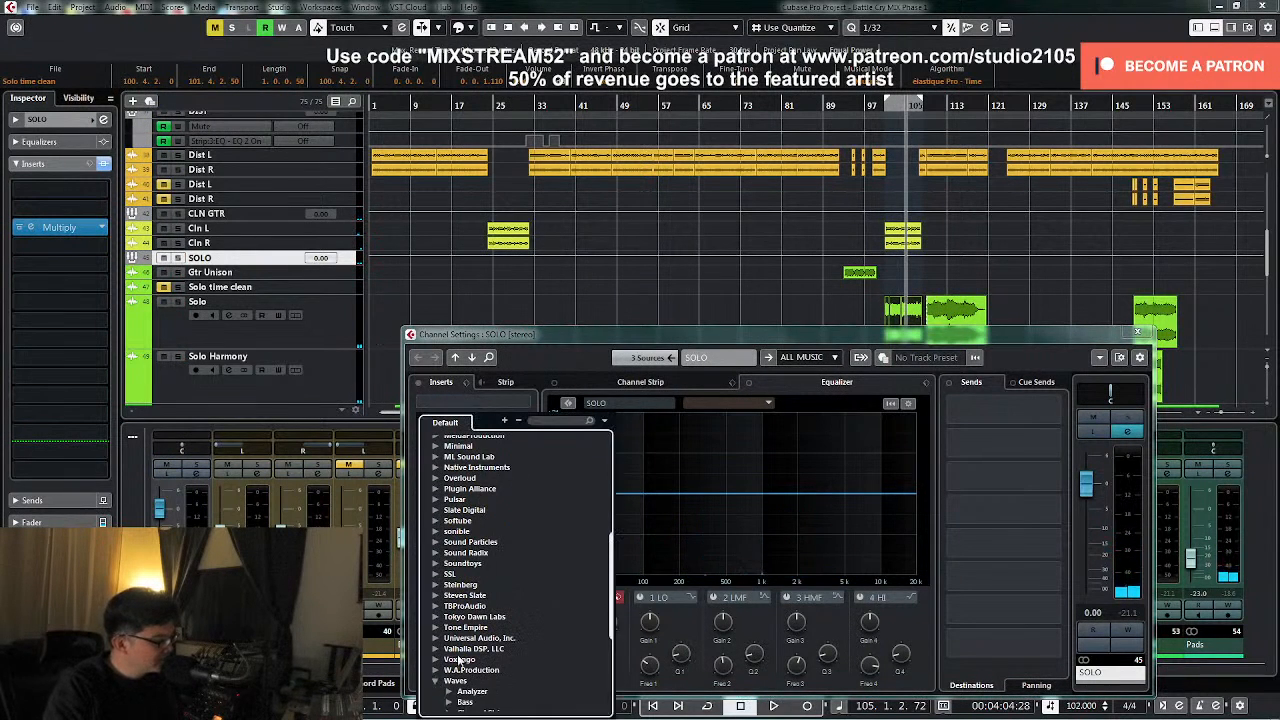
click(450, 564)
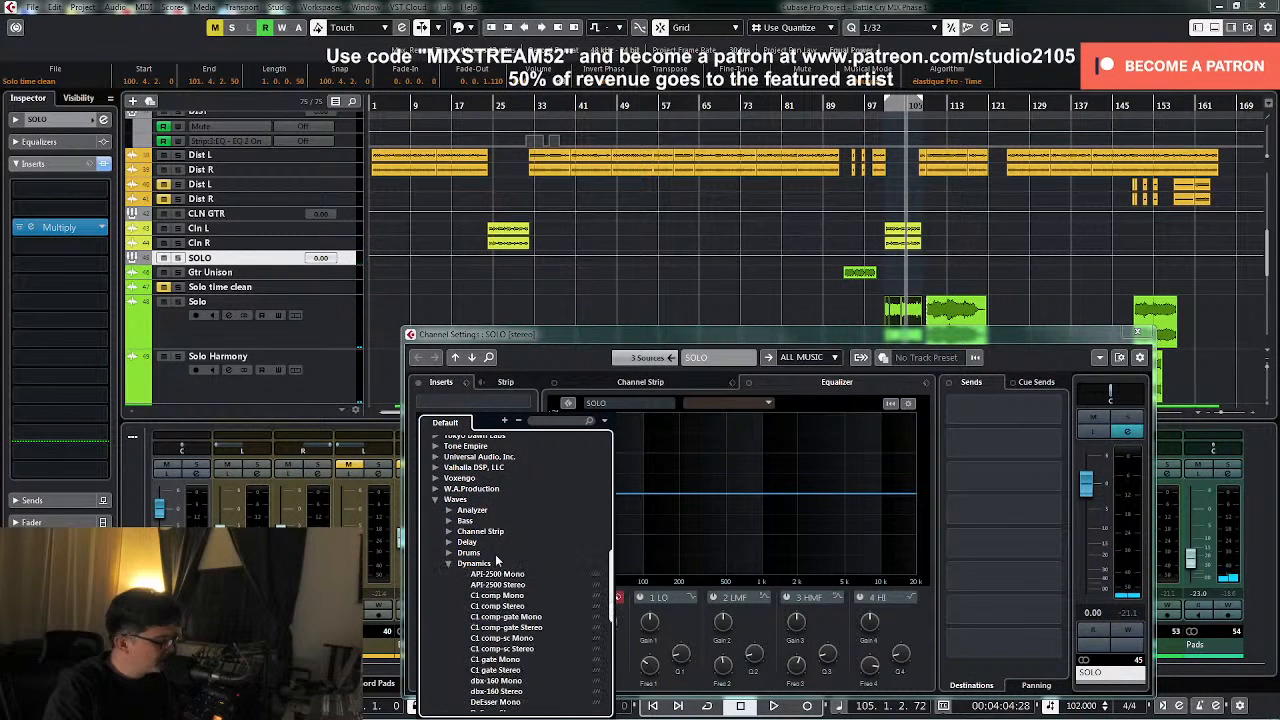
click(495, 574)
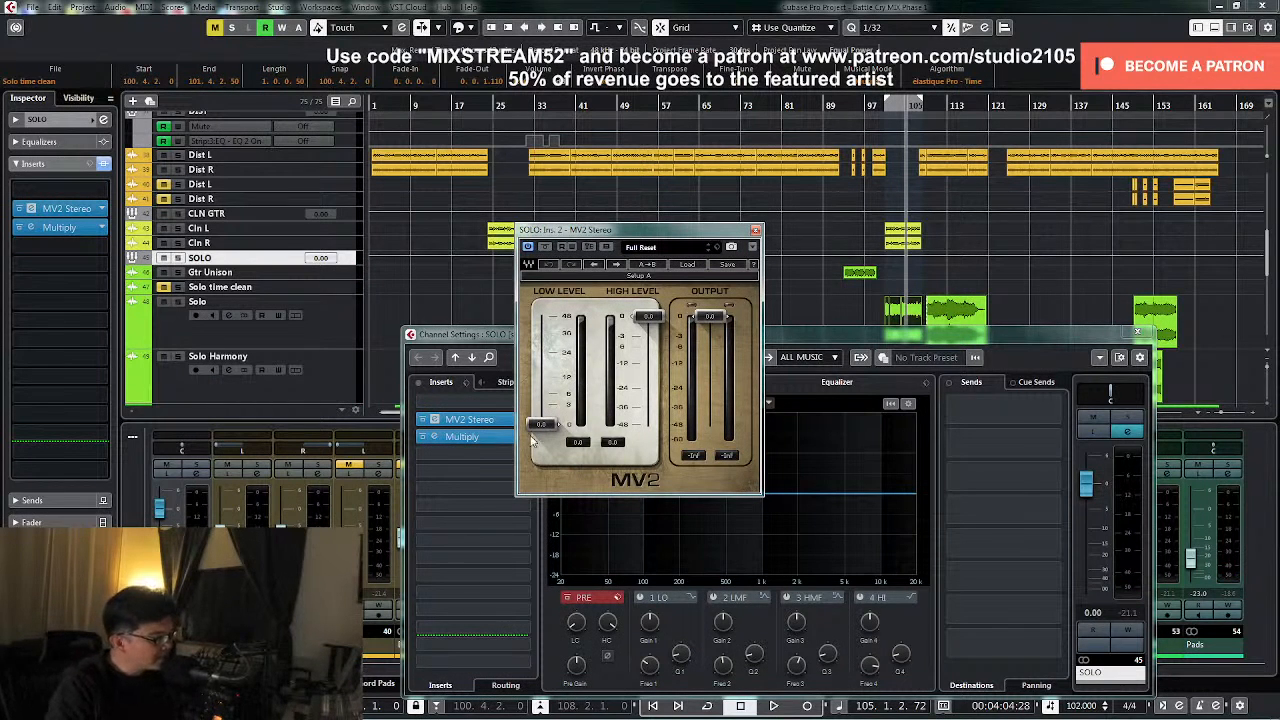
- With the SOLO group soloed, set MV2's low level to 13.0 and its output to about -7.5 by ear
drag(540, 428, 543, 375)
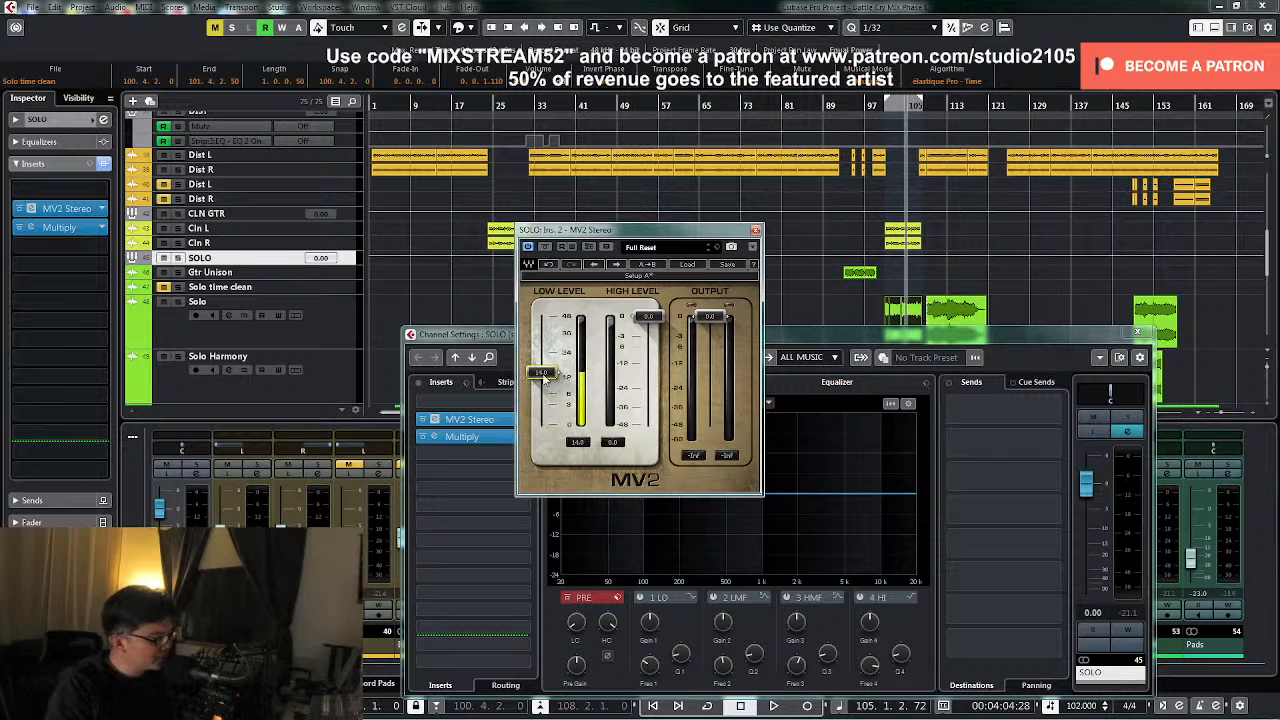
click(1126, 419)
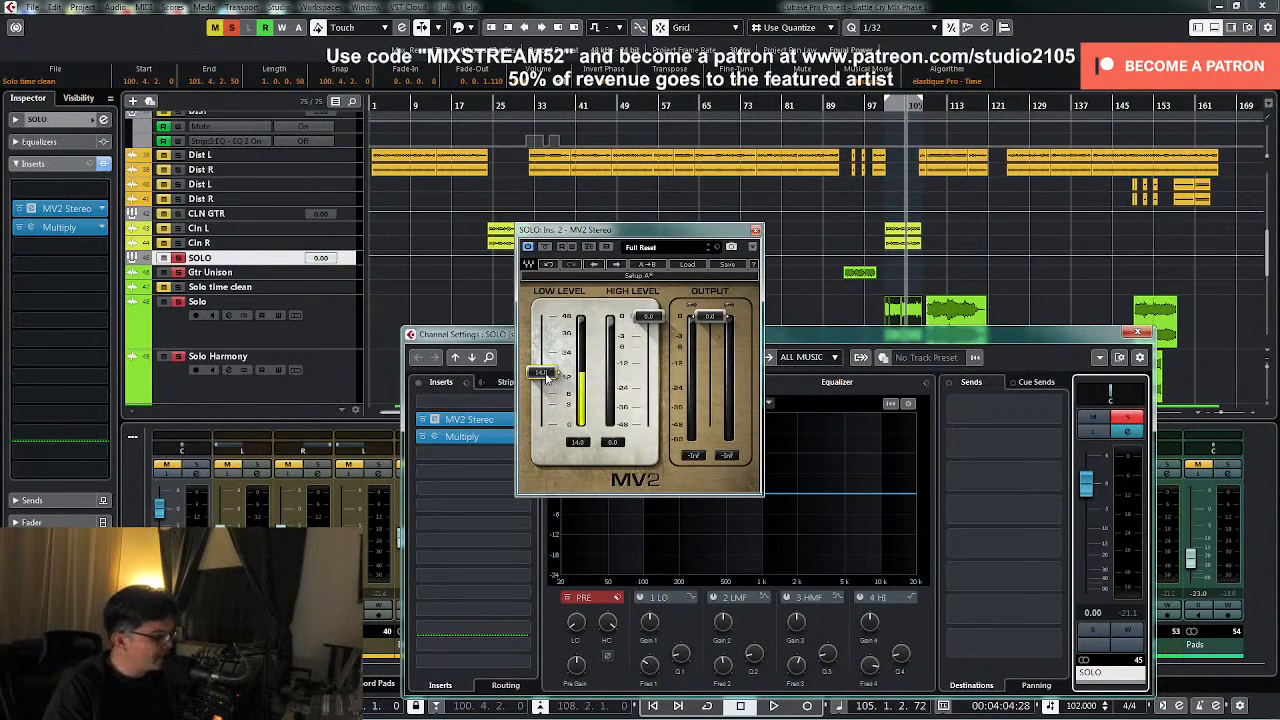
key(space)
drag(541, 373, 541, 376)
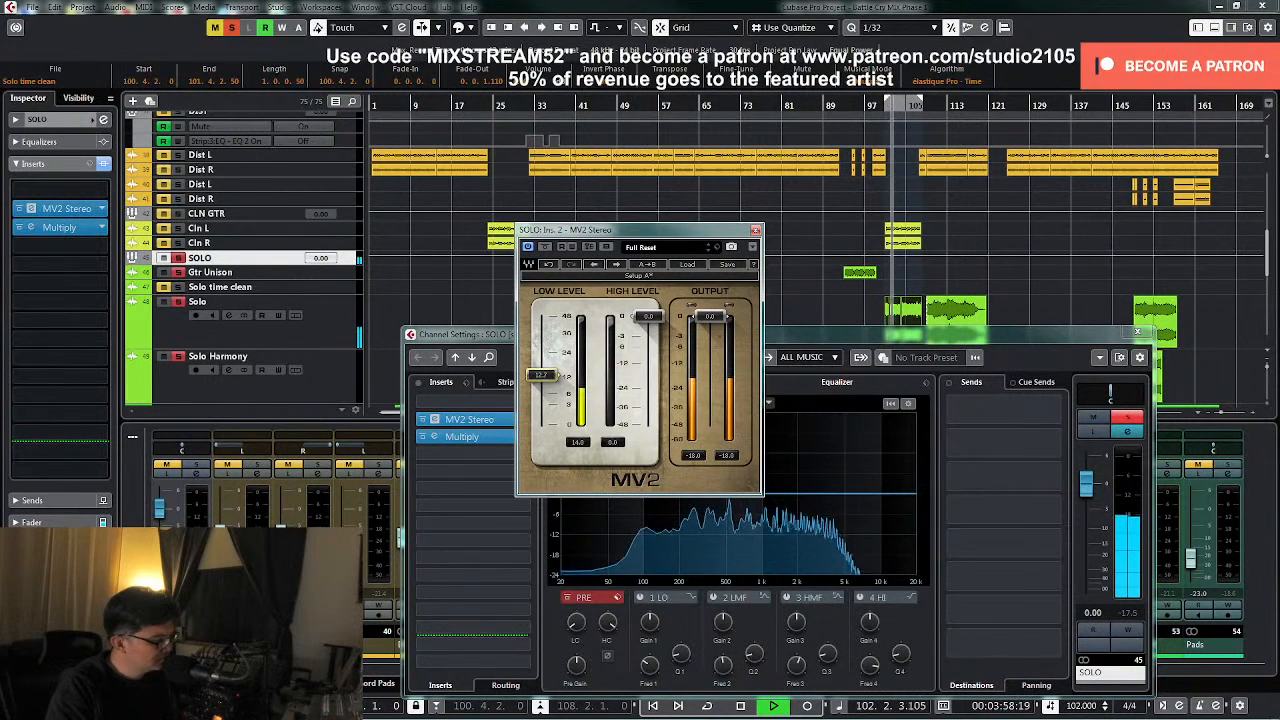
key(space)
drag(710, 316, 710, 351)
key(space)
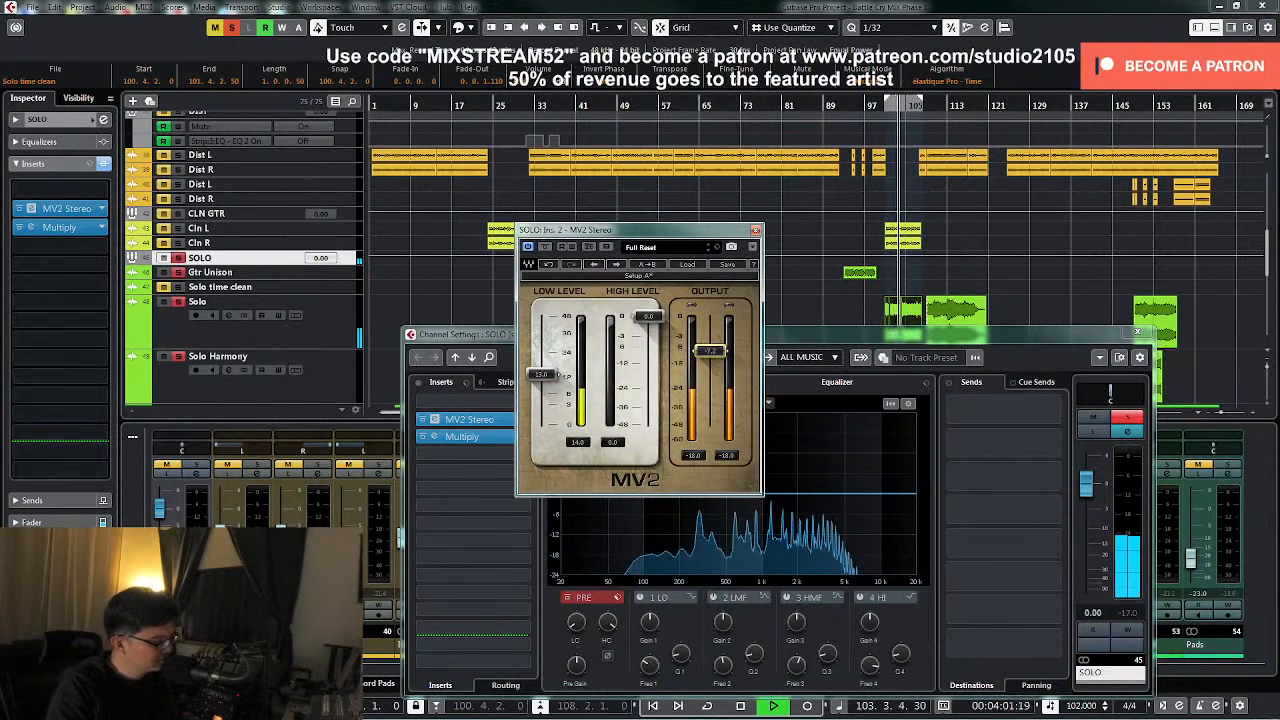
- Compare the SOLO group with MV2 bypassed and active, audition it in the full mix and close the plug-in window
click(546, 248)
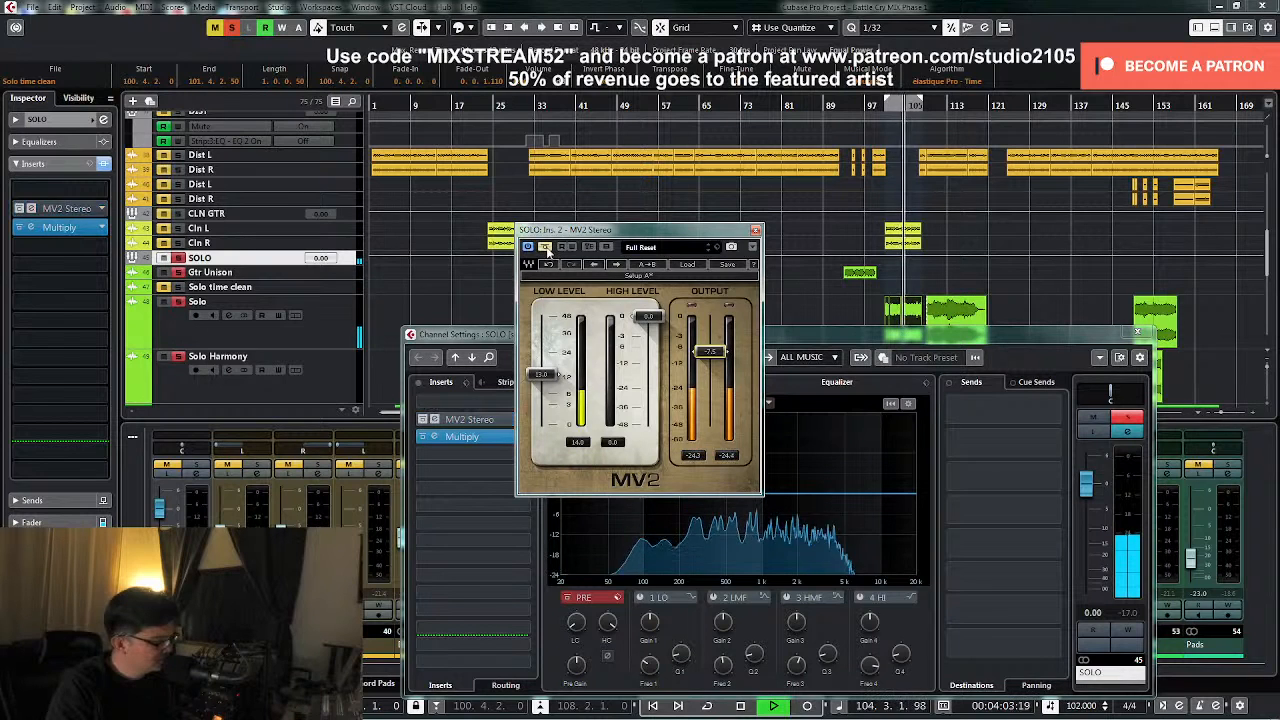
click(546, 248)
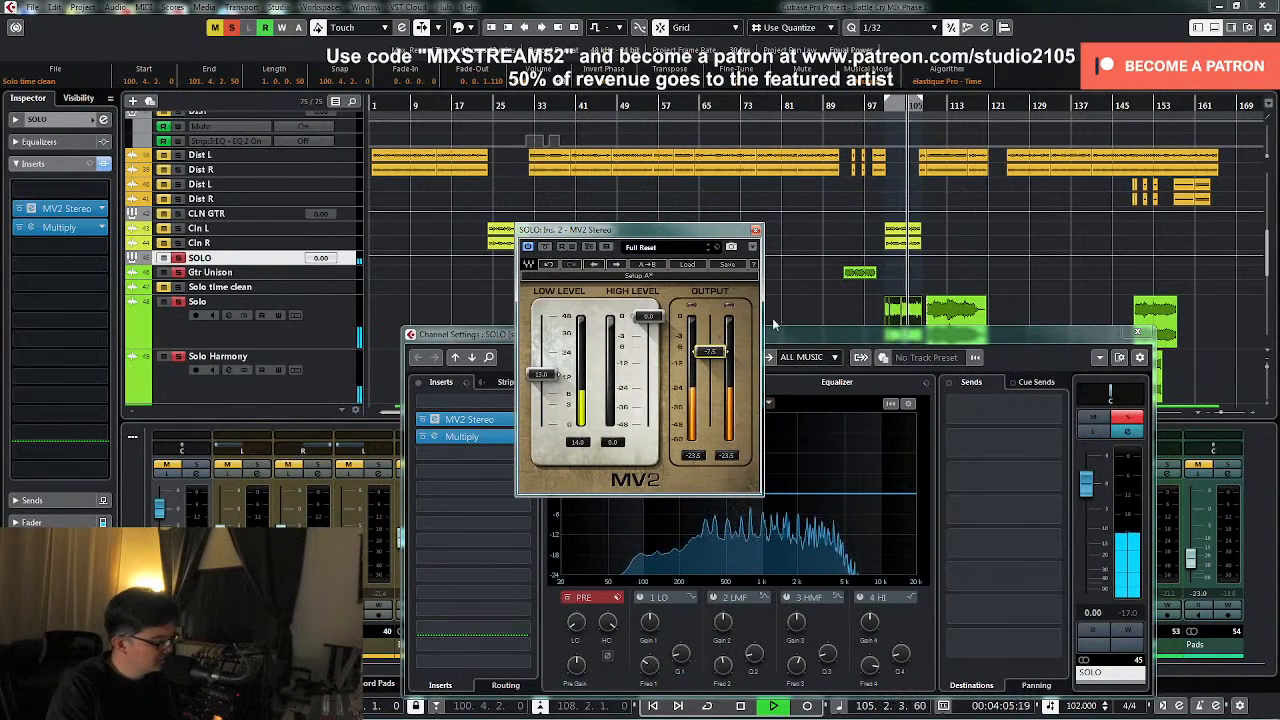
key(space)
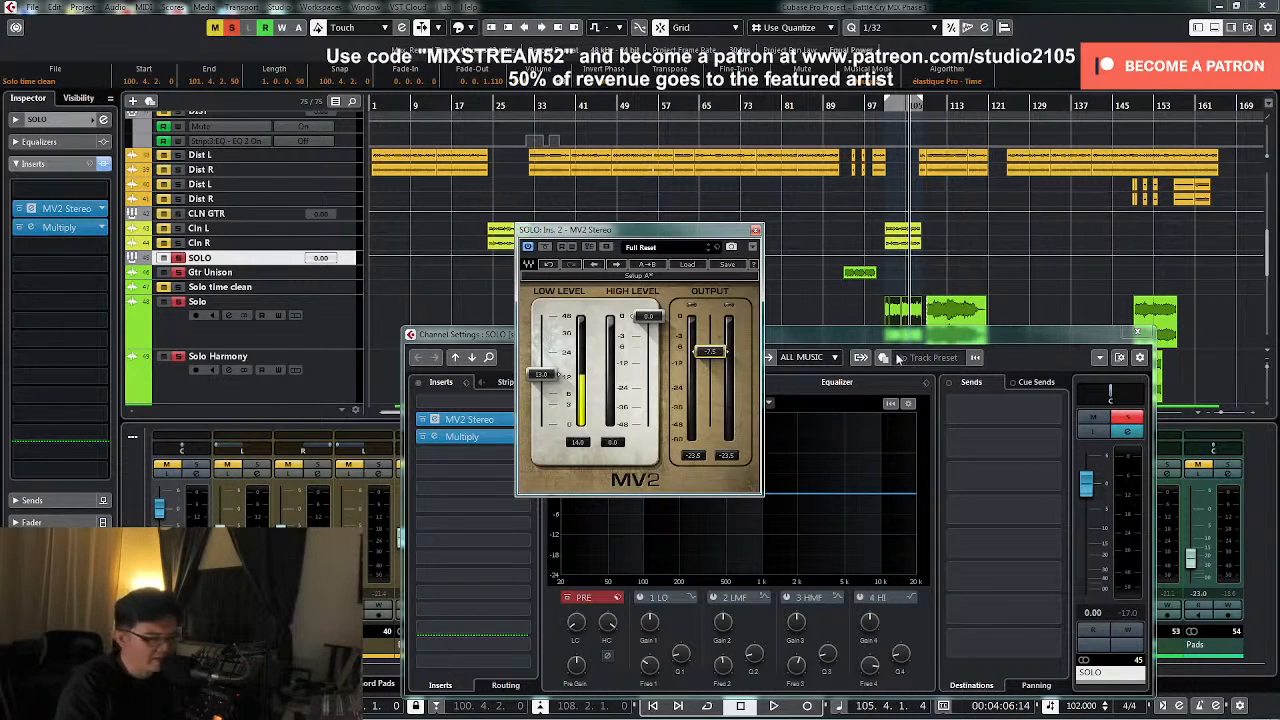
click(1130, 418)
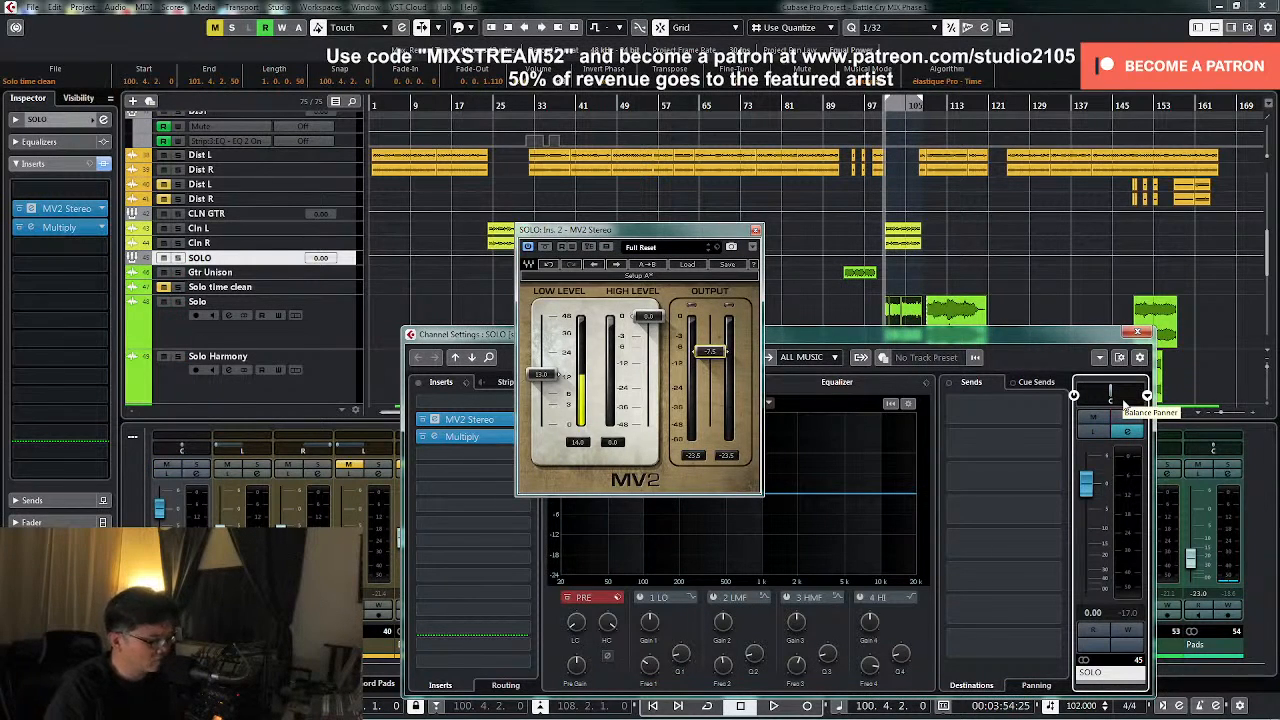
key(space)
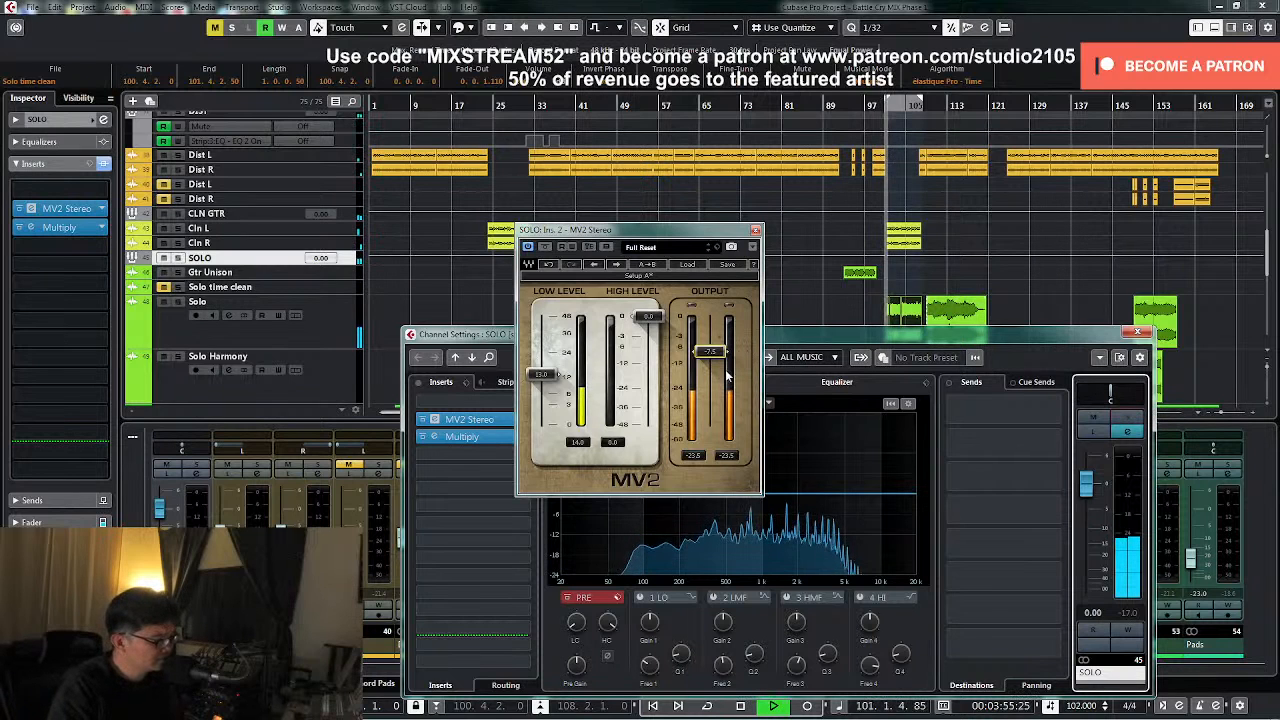
click(756, 230)
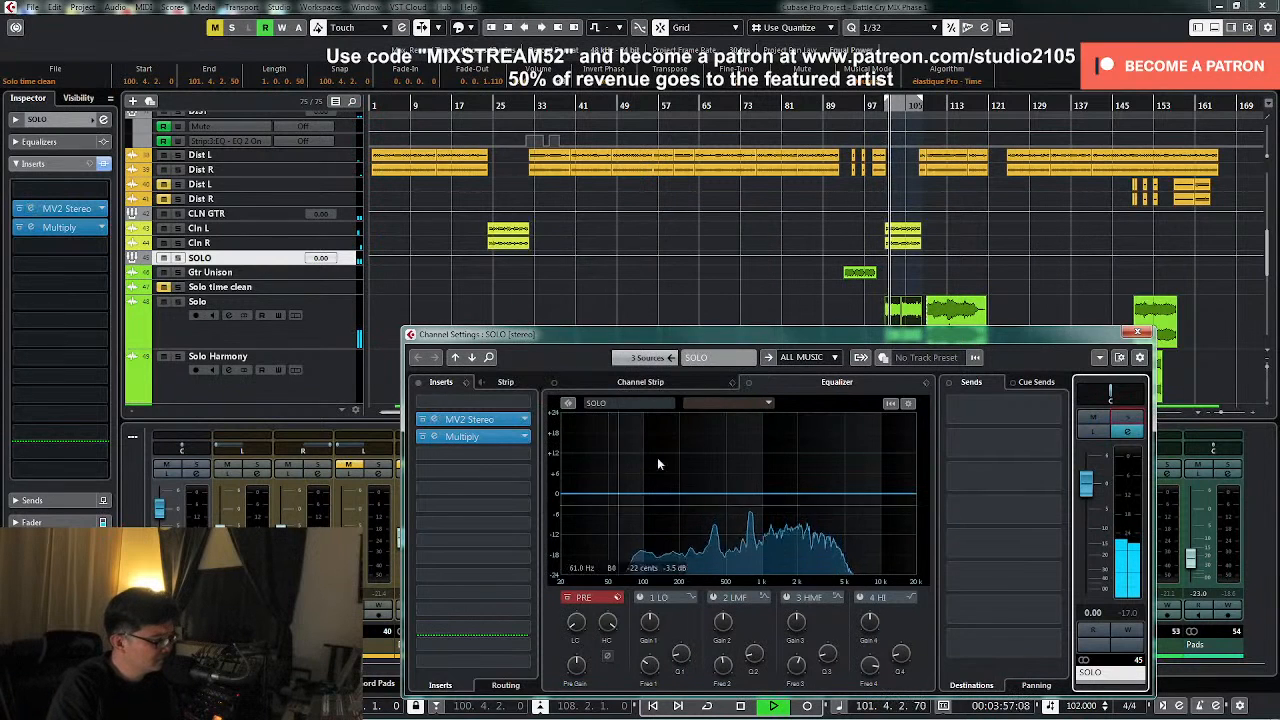
key(space)
- Insert Audiority's PlexiTape delay in the SOLO group's fourth insert slot
click(524, 455)
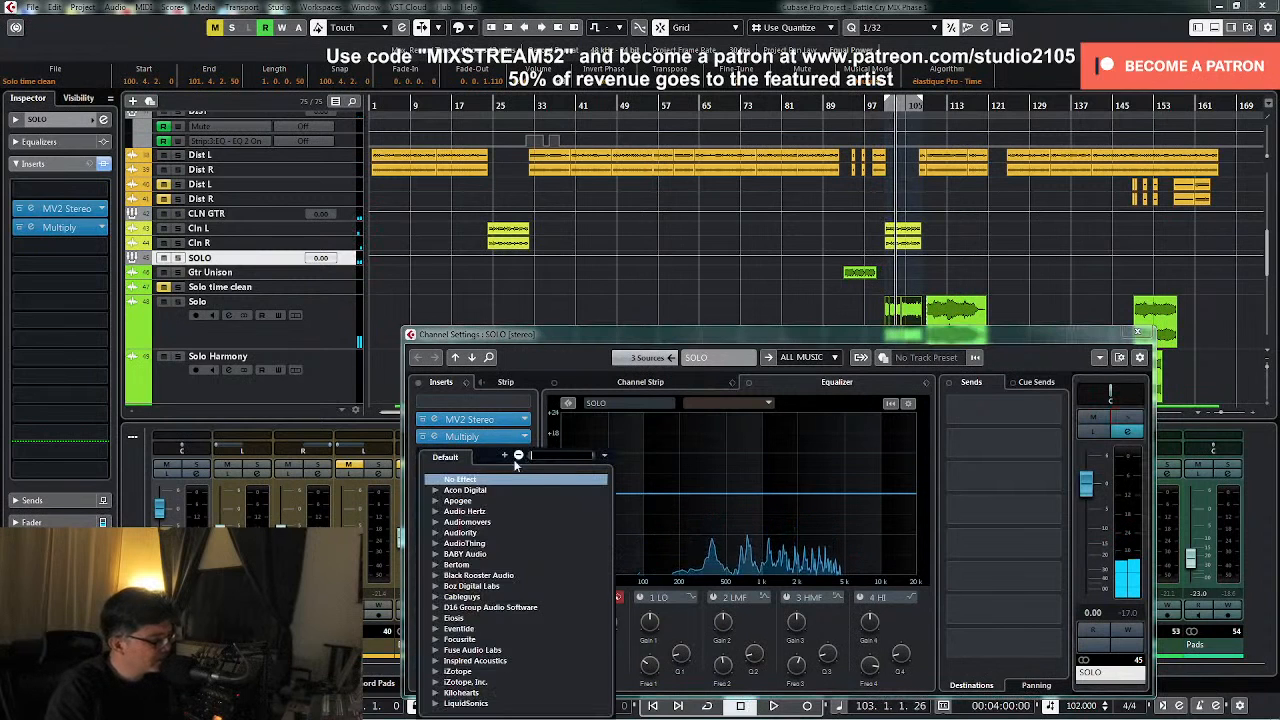
click(437, 534)
click(449, 543)
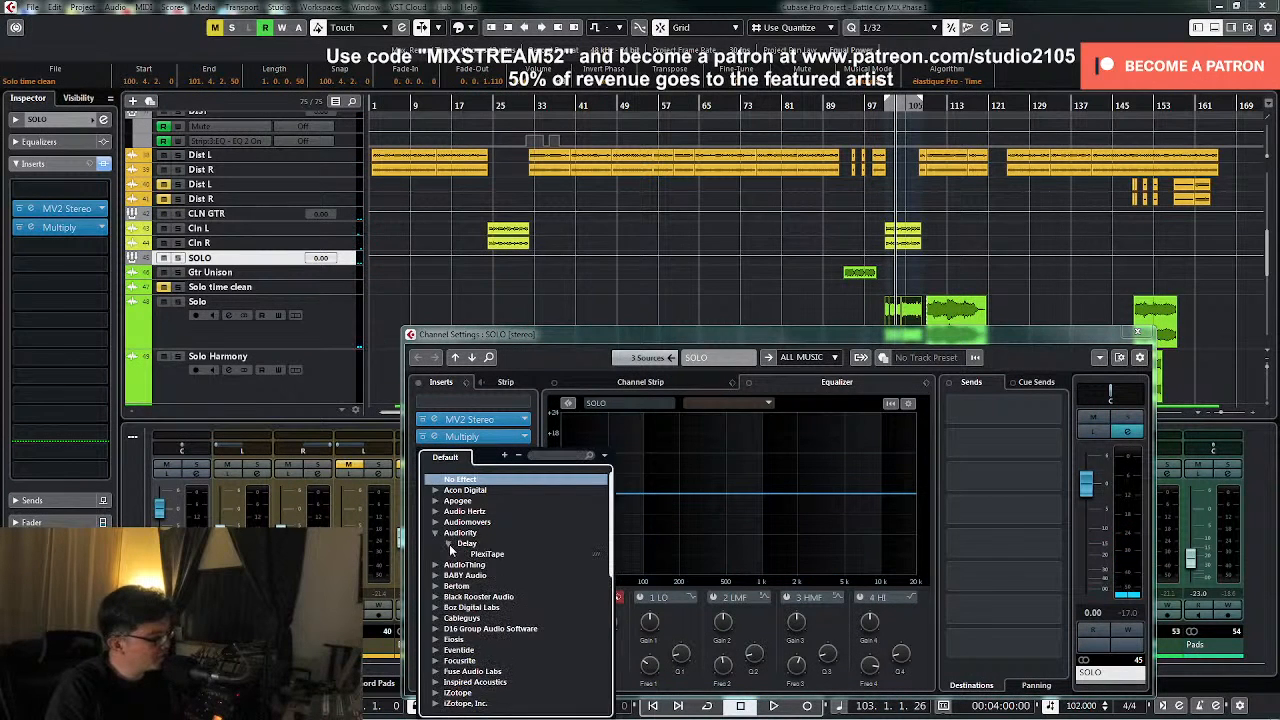
click(484, 555)
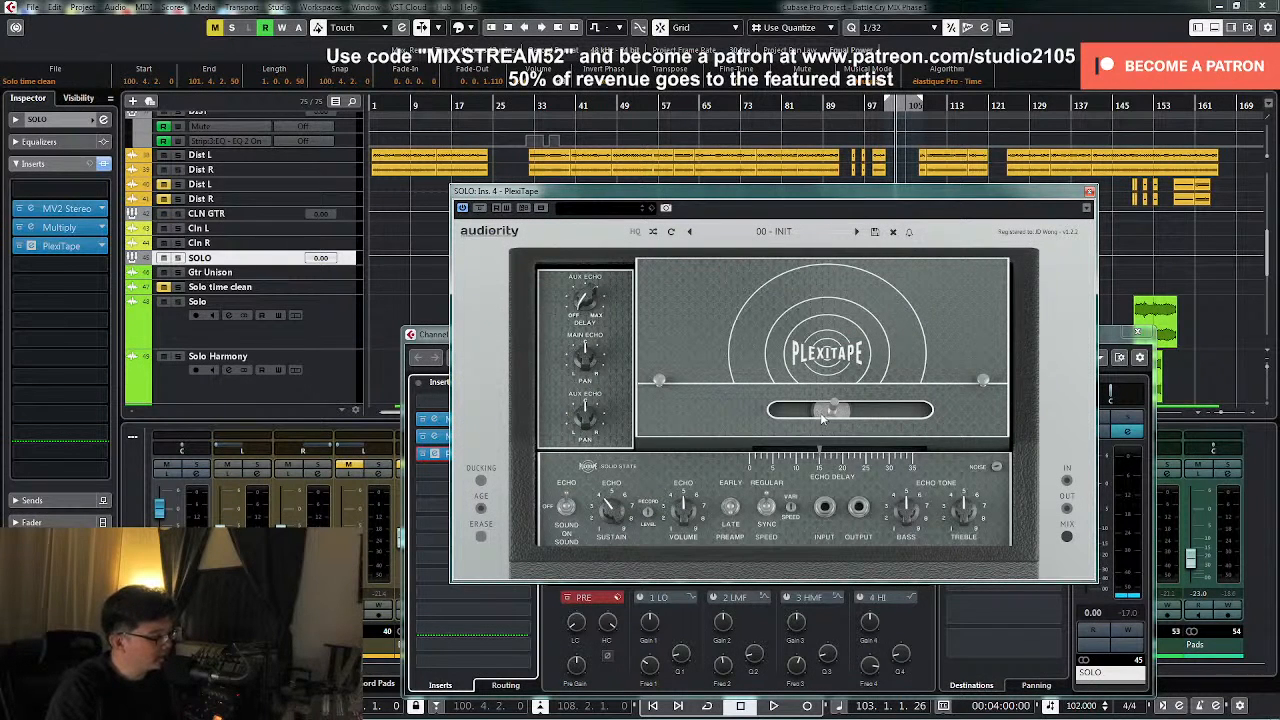
- Set PlexiTape to sync speed with a slightly shorter echo delay, and pan the main echo left and the aux echo right
click(768, 505)
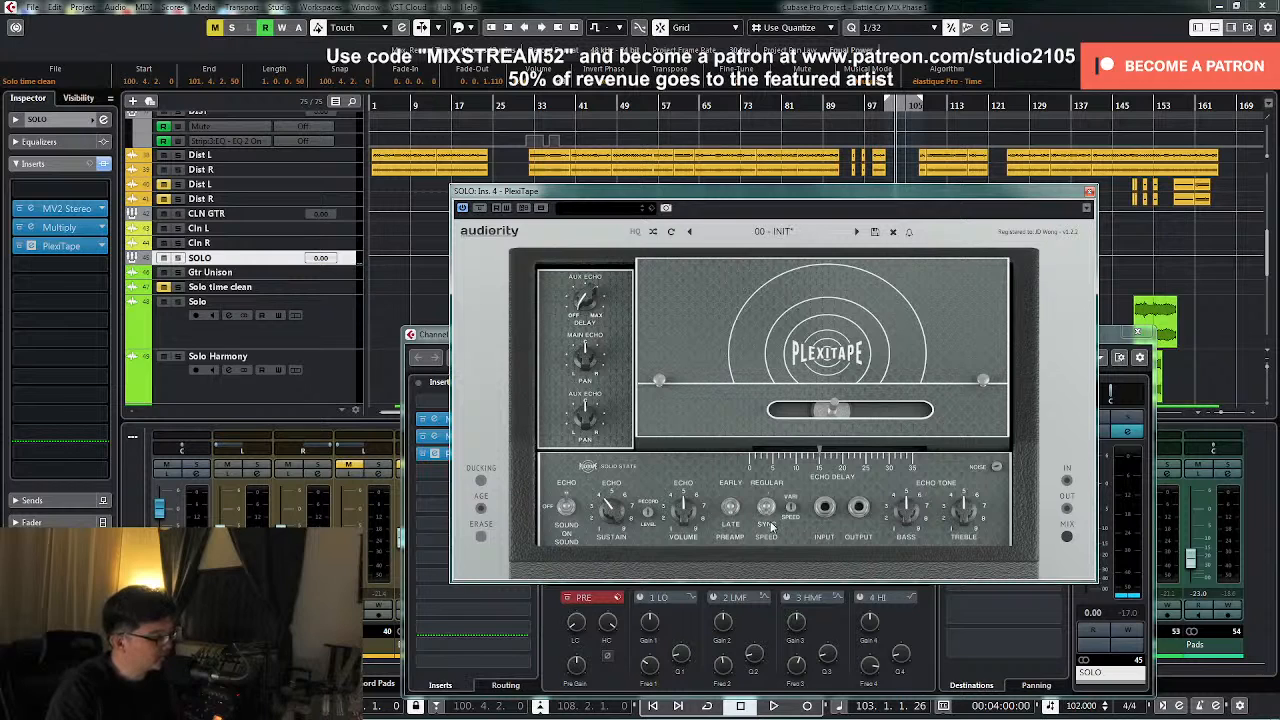
mouse_move(823, 413)
mouse_down()
mouse_move(868, 413)
mouse_move(821, 413)
mouse_up()
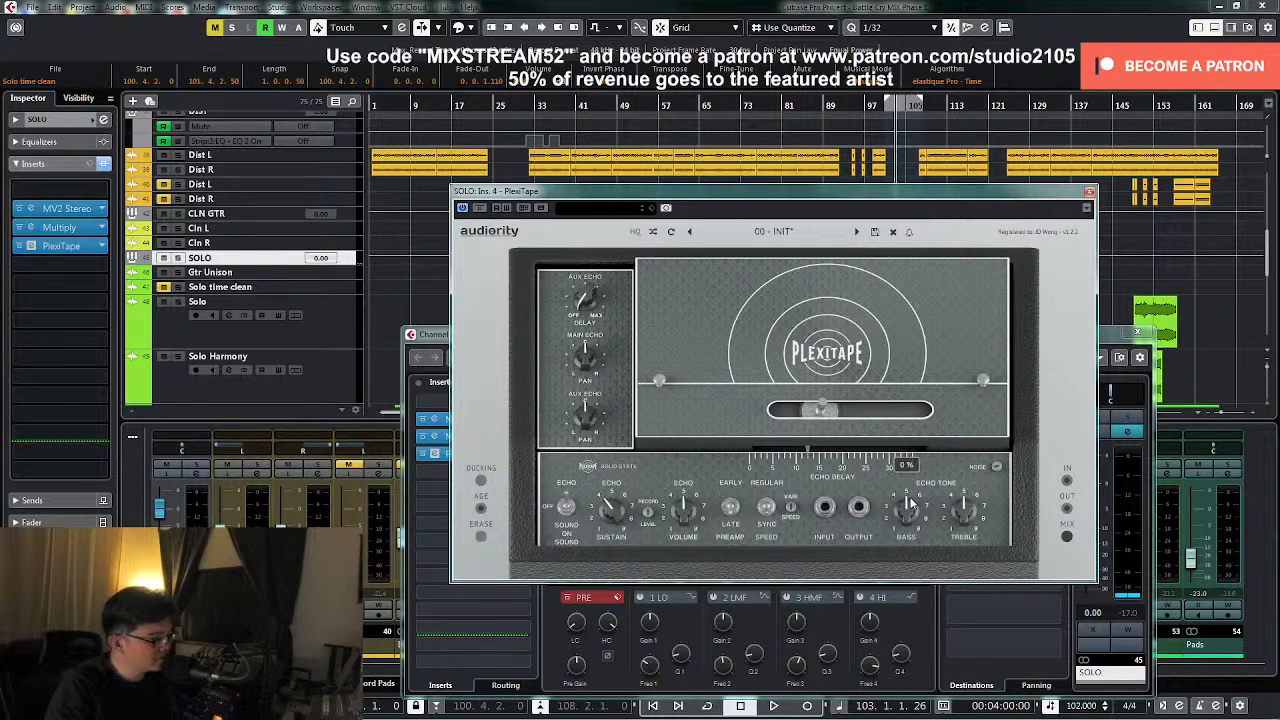
mouse_move(1004, 473)
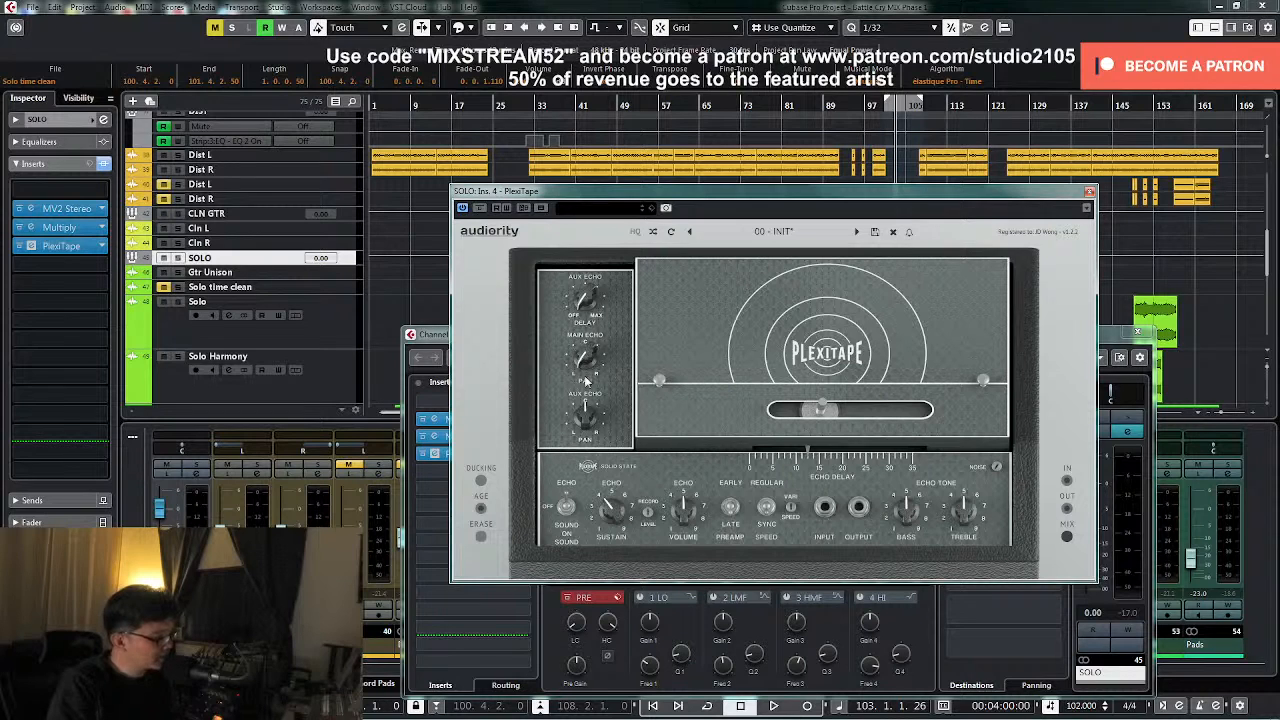
drag(597, 426, 619, 260)
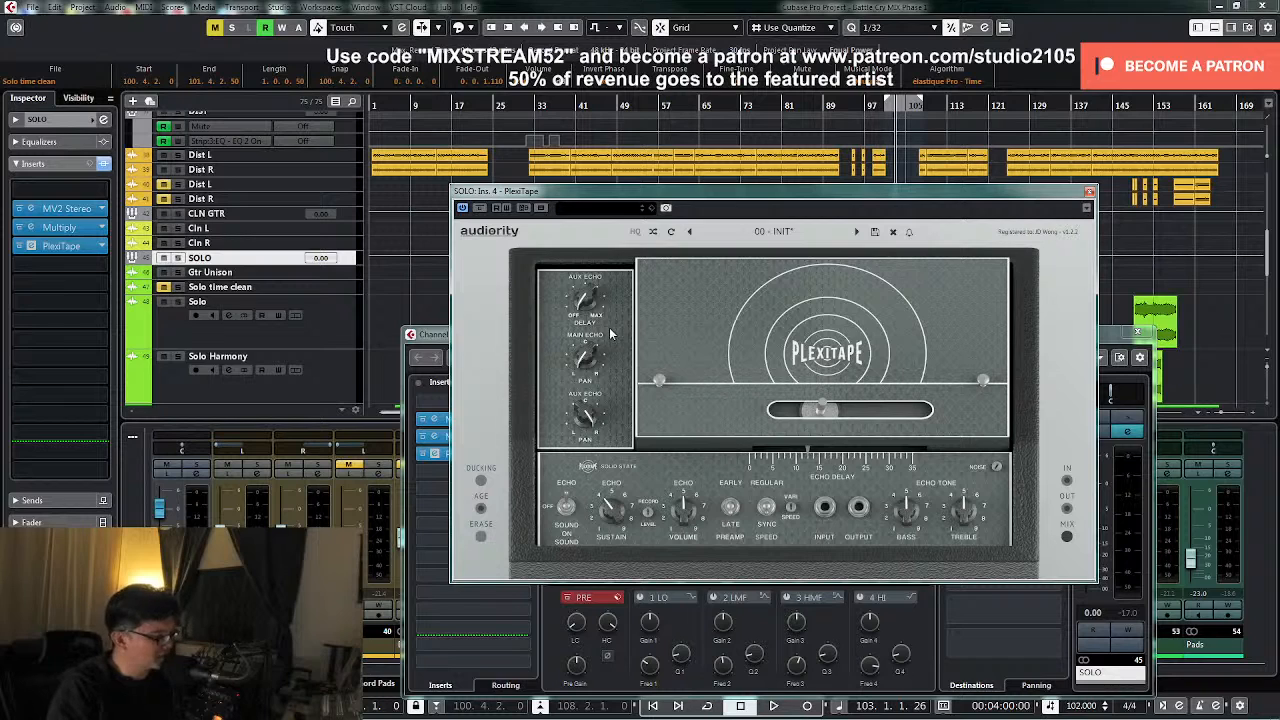
- Solo the SOLO group and set PlexiTape's aux echo delay to 1/8t during playback
key(space)
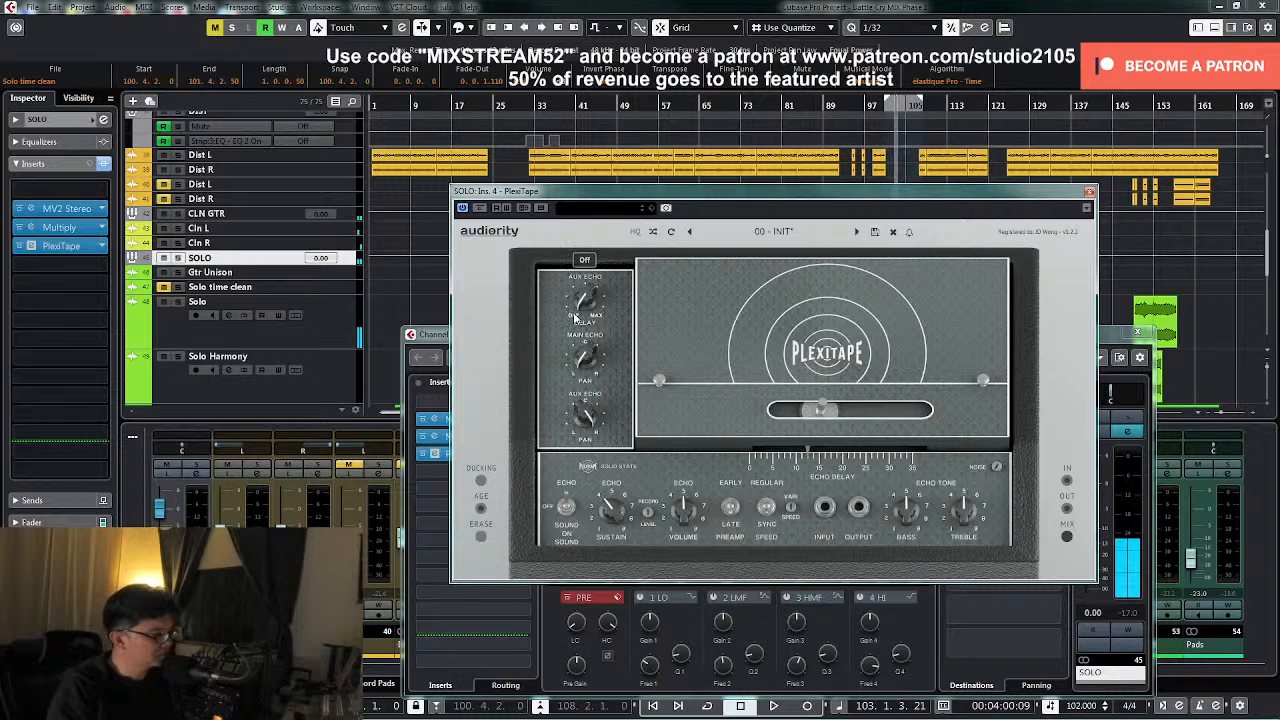
click(1127, 417)
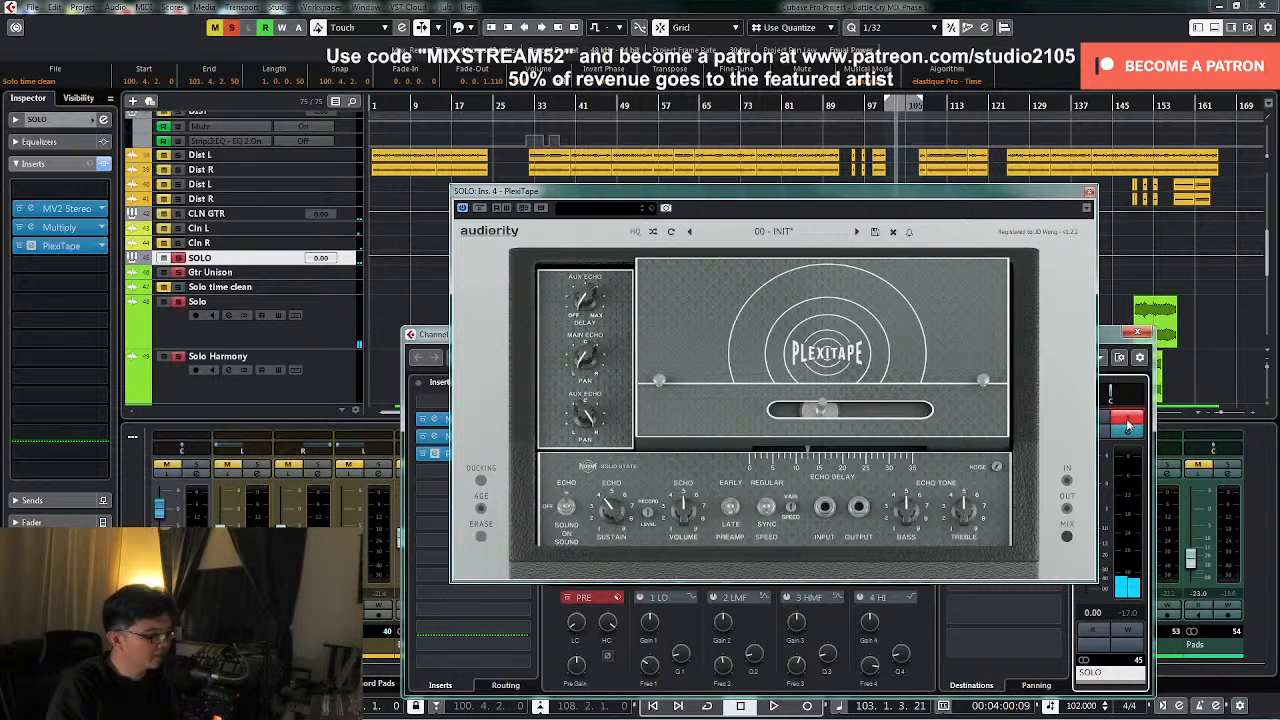
mouse_move(590, 370)
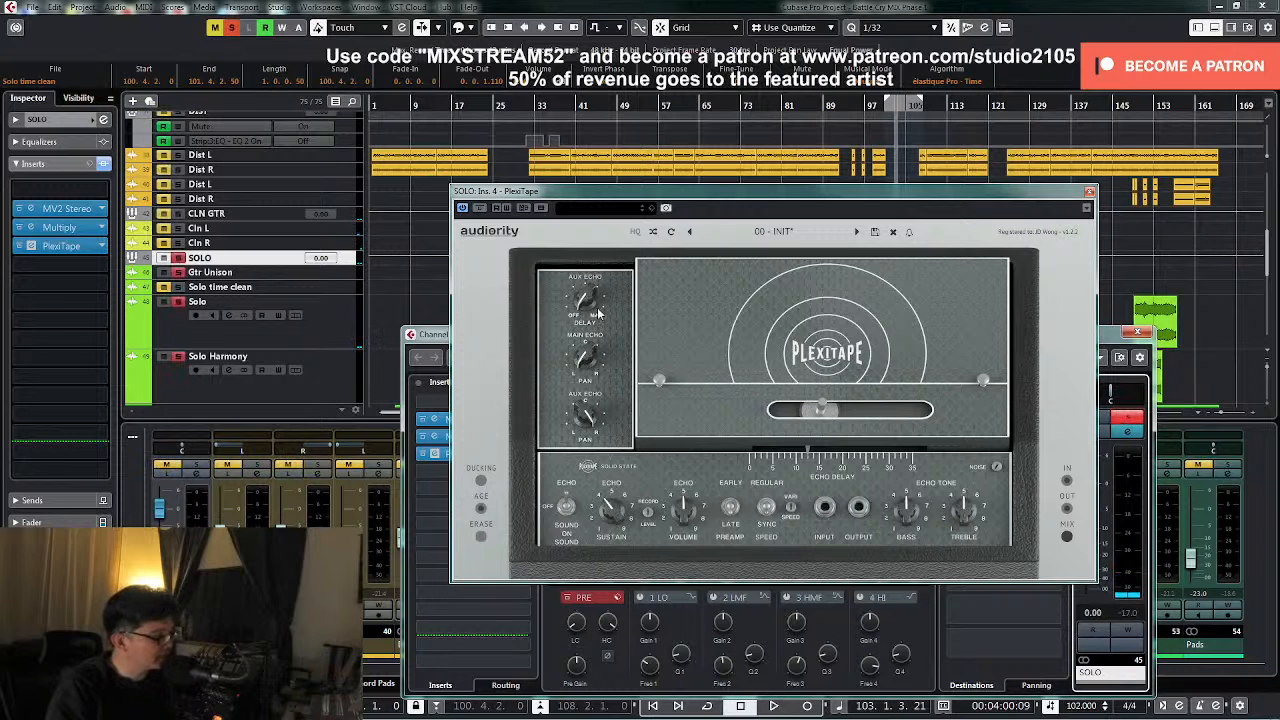
mouse_move(600, 310)
key(space)
drag(586, 310, 587, 281)
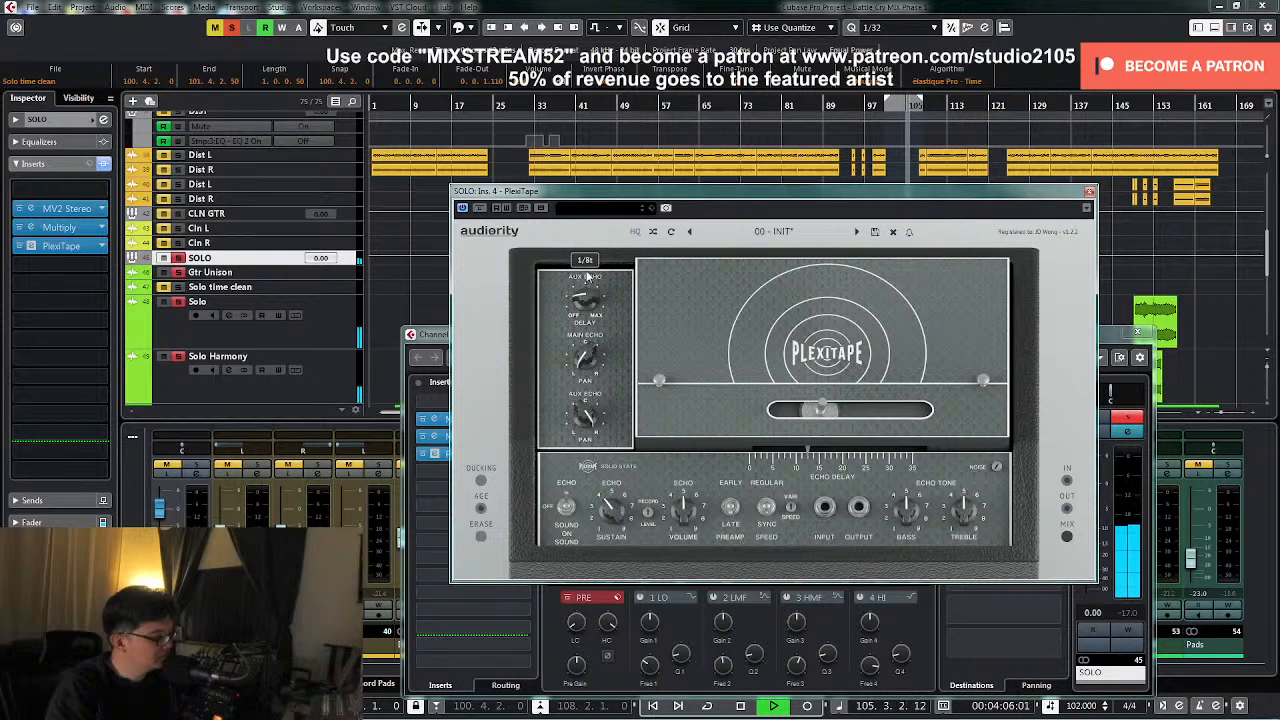
- Lower PlexiTape's echo bass and set the echo sustain to 24 %, then stop playback
mouse_move(908, 506)
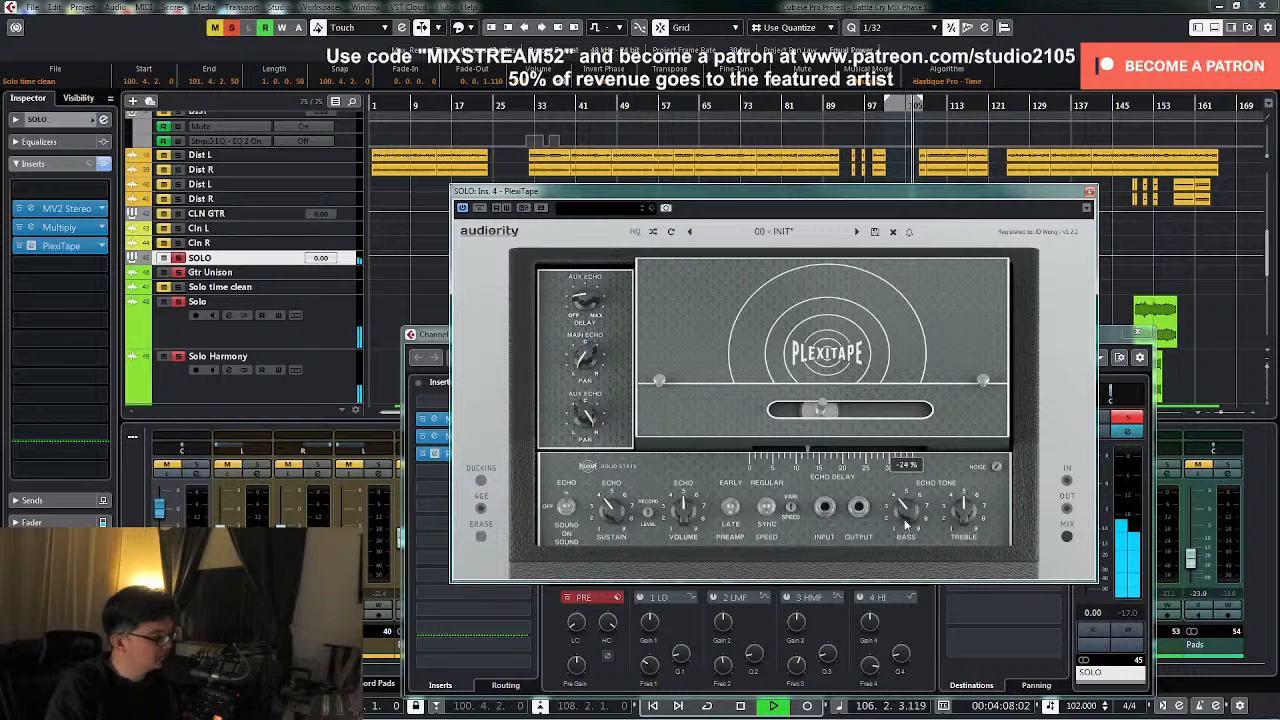
mouse_move(620, 522)
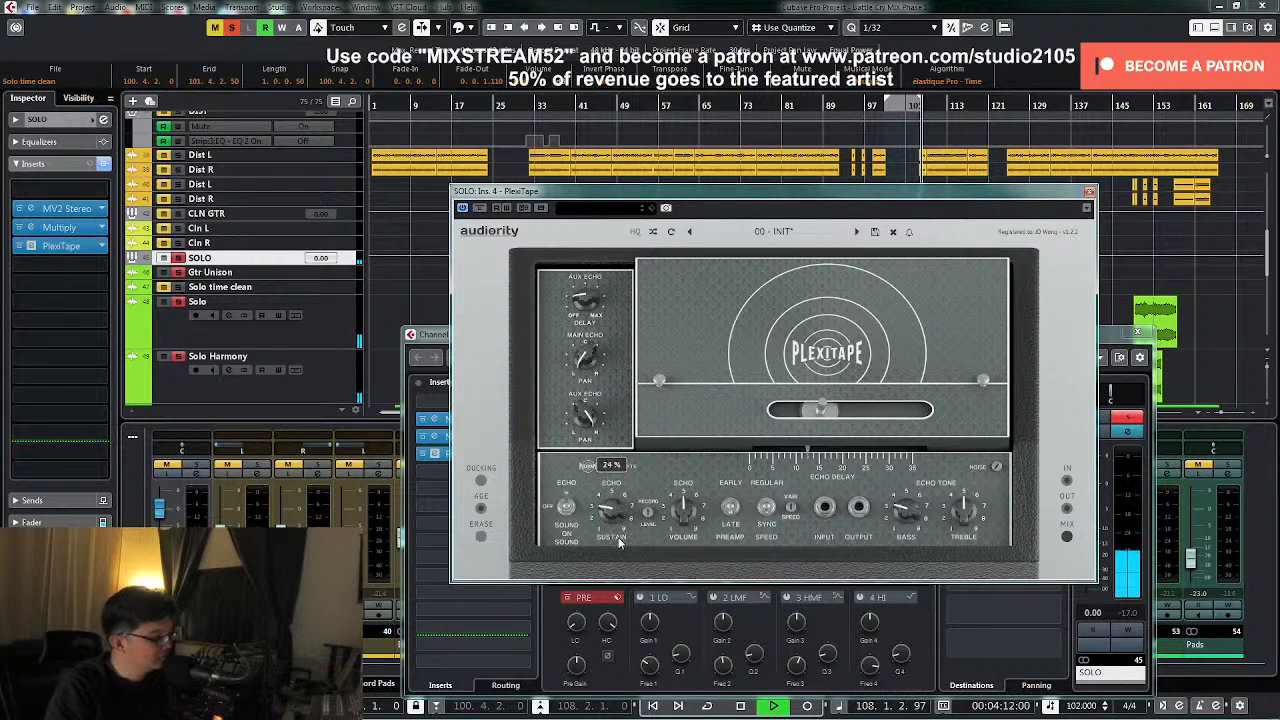
key(space)
- Readjust the aux echo delay by ear, trying 1/8 and neighbouring sync values while replaying the solo
mouse_move(590, 305)
drag(590, 305, 590, 302)
key(space)
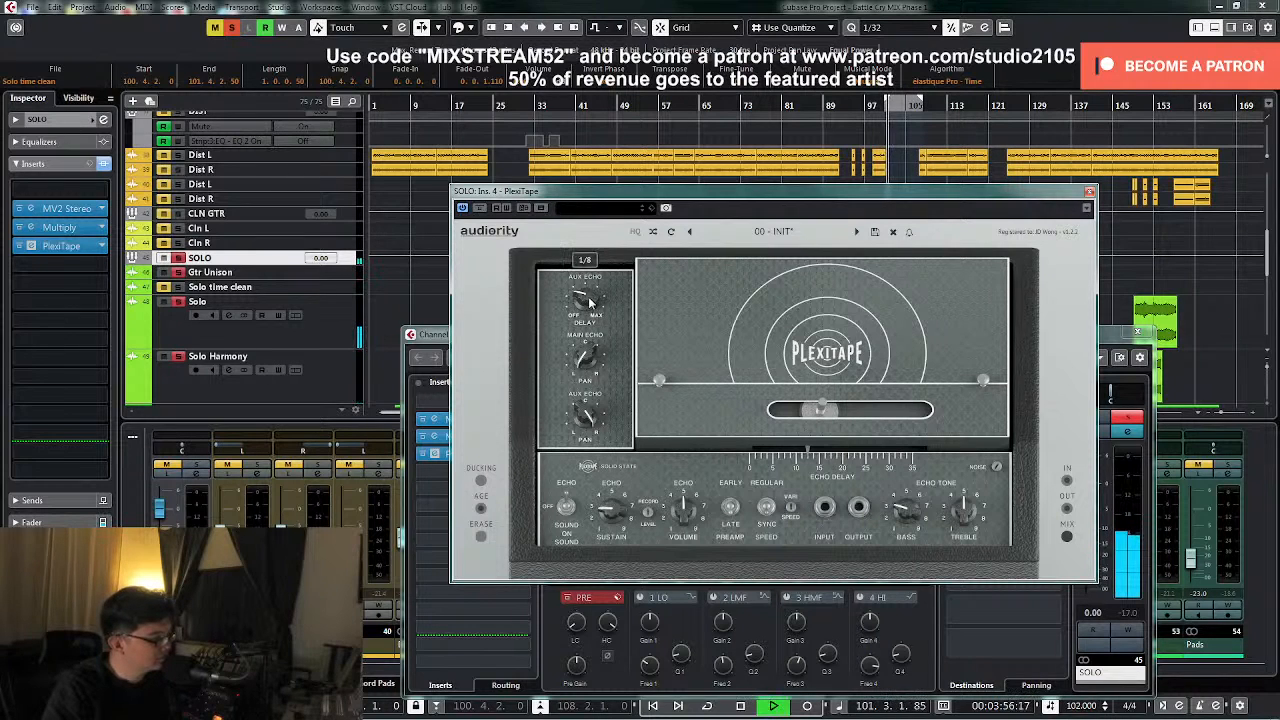
key(space)
scroll(589, 302, up, 1)
key(space)
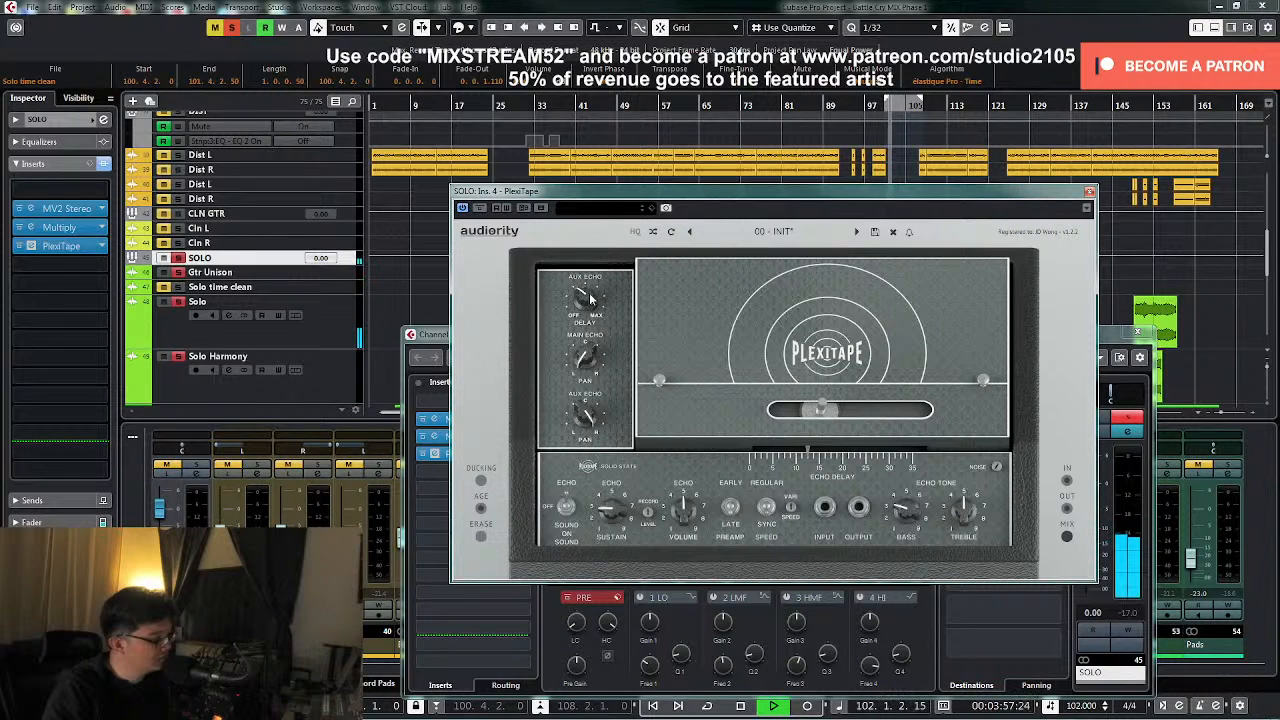
key(space)
drag(586, 302, 587, 306)
key(space)
key(space)
- Shape PlexiTape's echo tone with less treble and bass at -51 %, reduce the echo volume and replay the solo
mouse_move(612, 504)
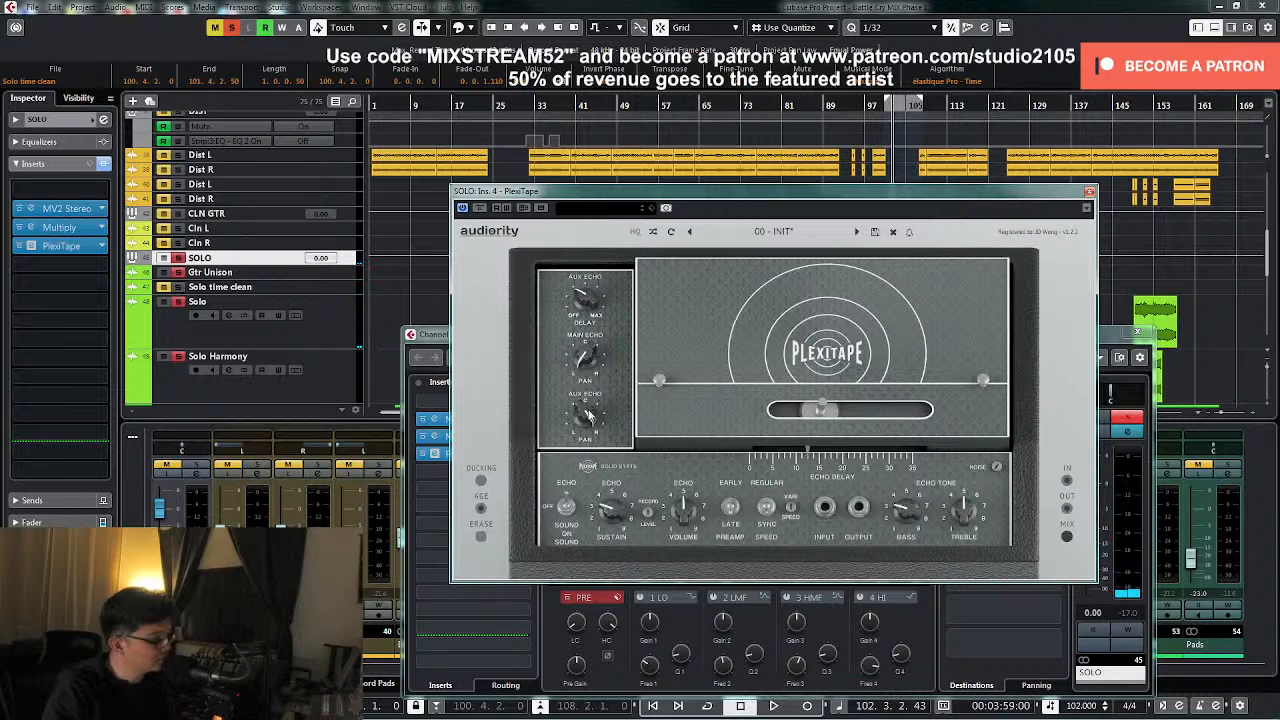
key(space)
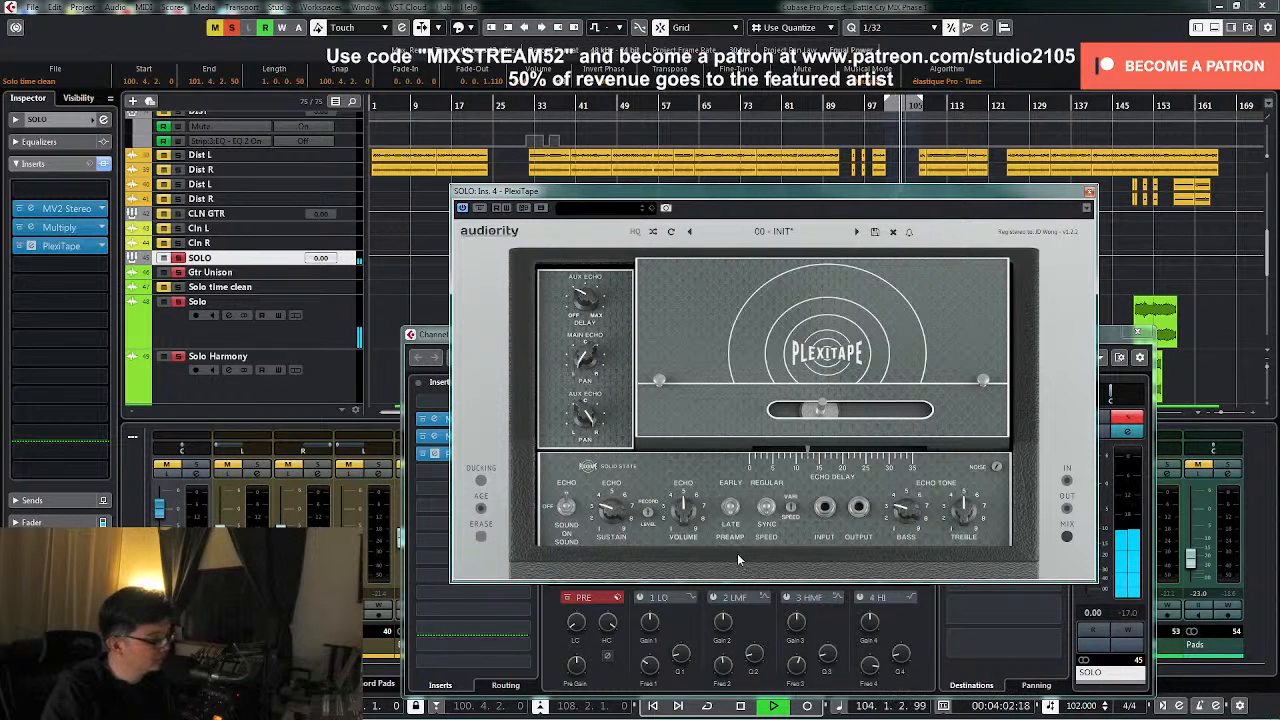
drag(965, 508, 900, 512)
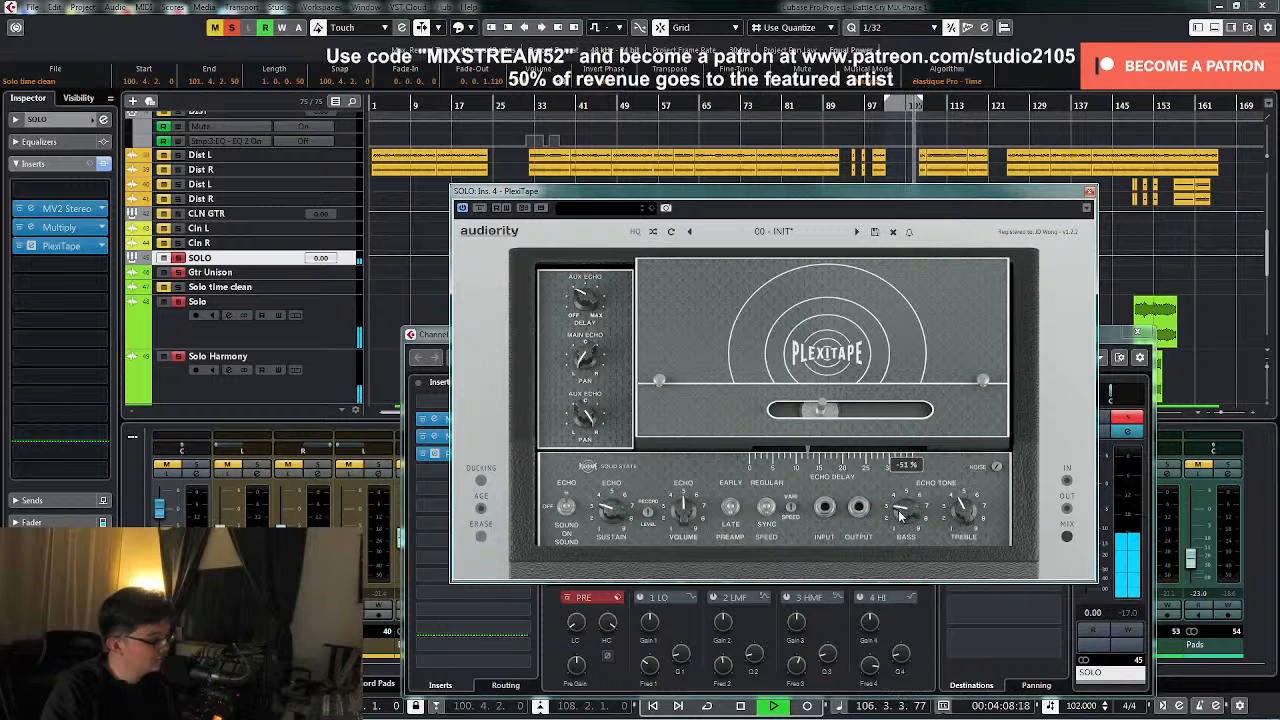
drag(684, 512, 686, 540)
key(space)
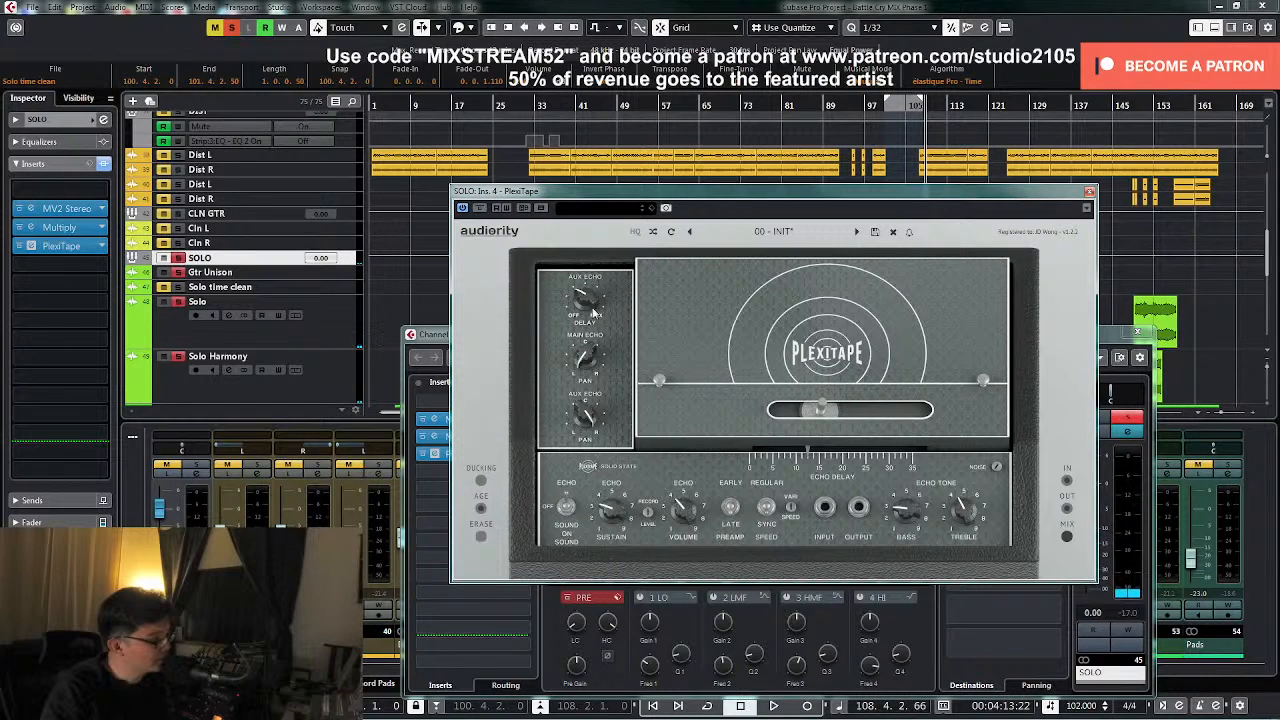
key(space)
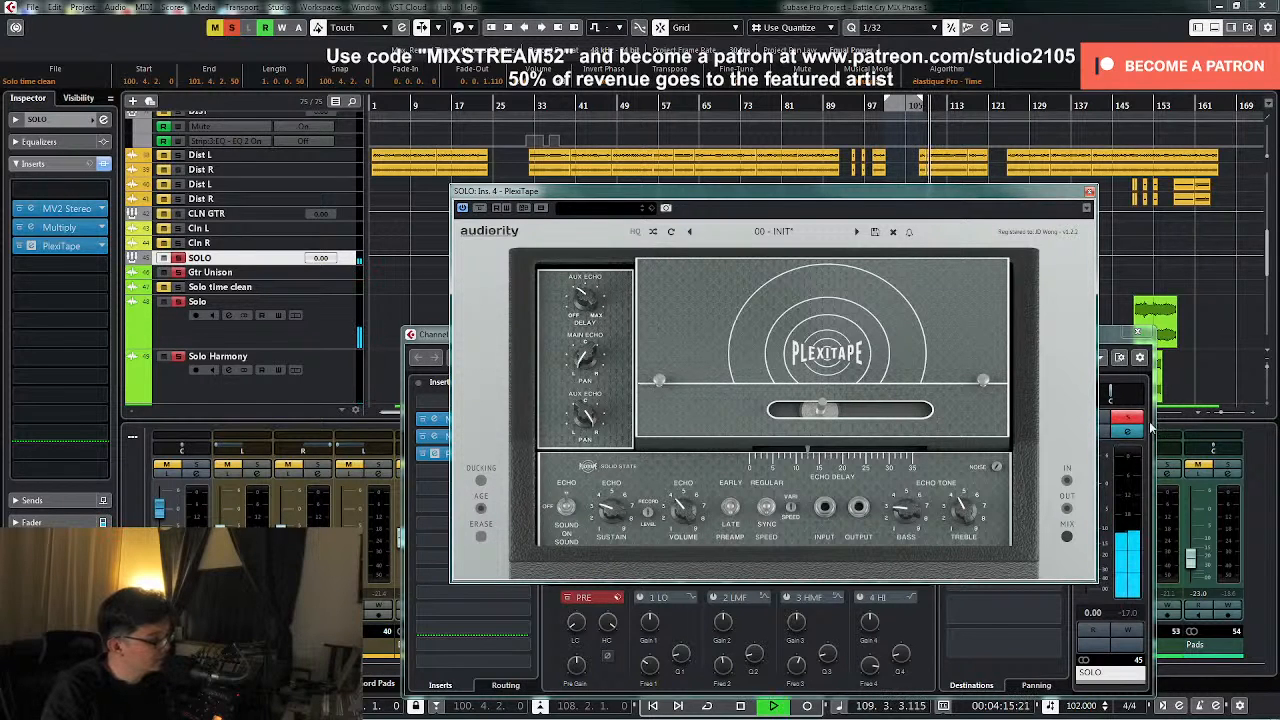
- Unsolo the SOLO group, close the PlexiTape and channel settings windows, and replay the solo in the full mix
key(space)
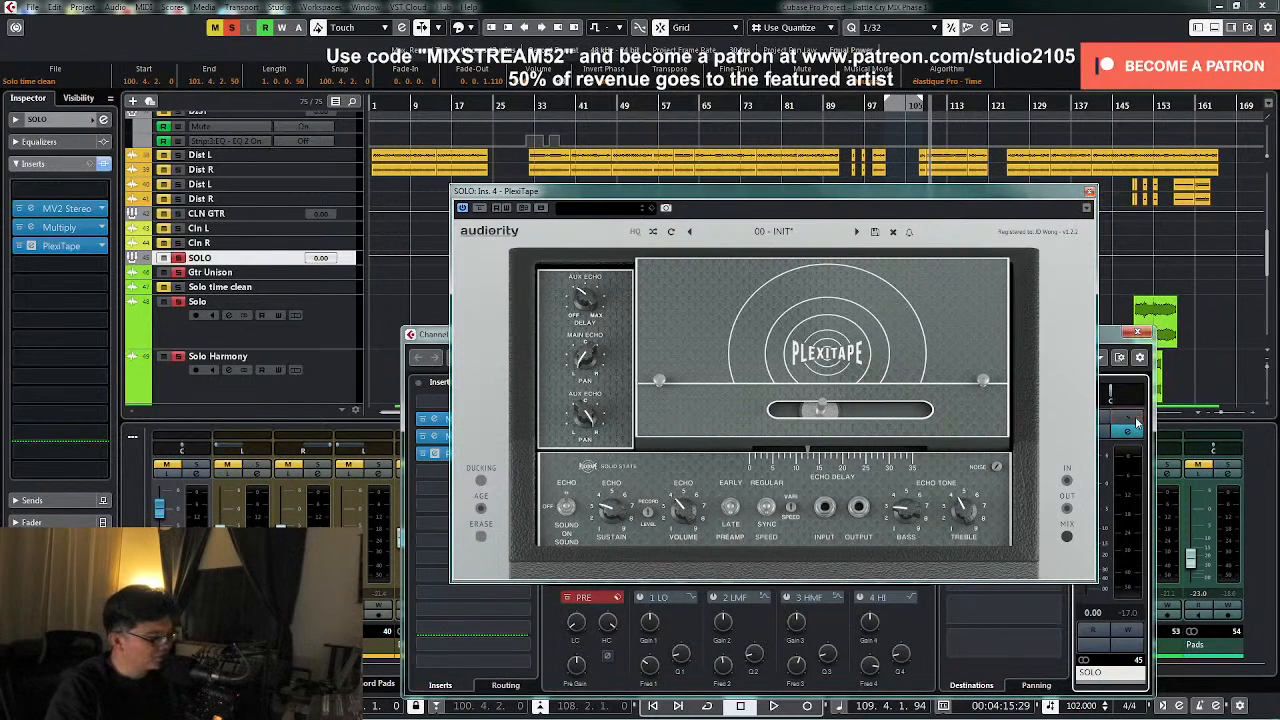
click(1089, 191)
click(1141, 334)
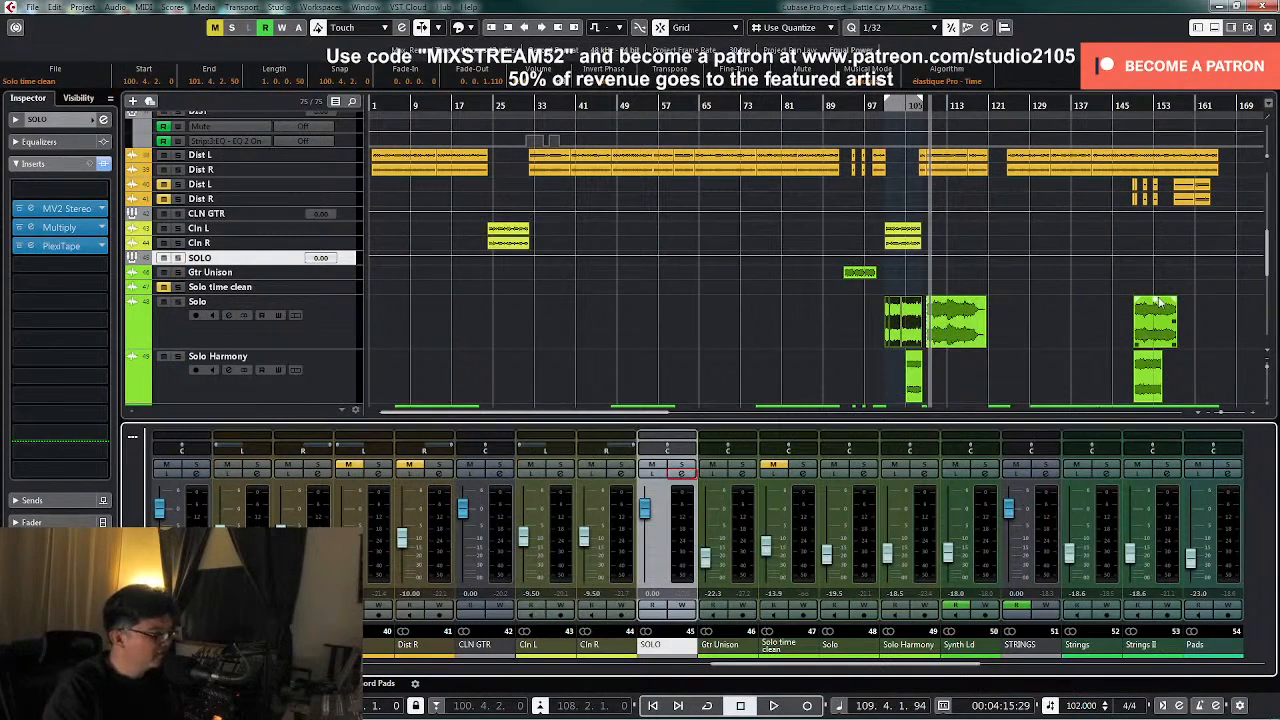
key(space)
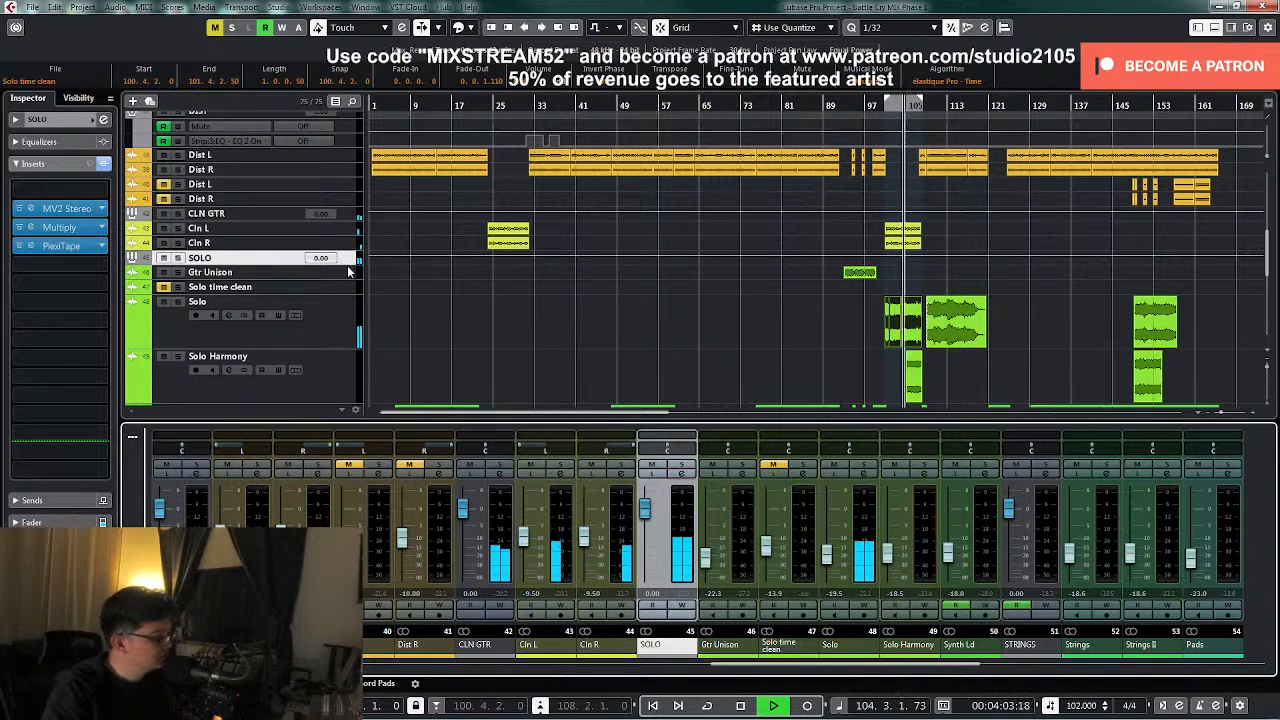
- Play from just before the guitar unison part and set the Gtr Unison fader to -19.5 dB
scroll(829, 241, down, 3)
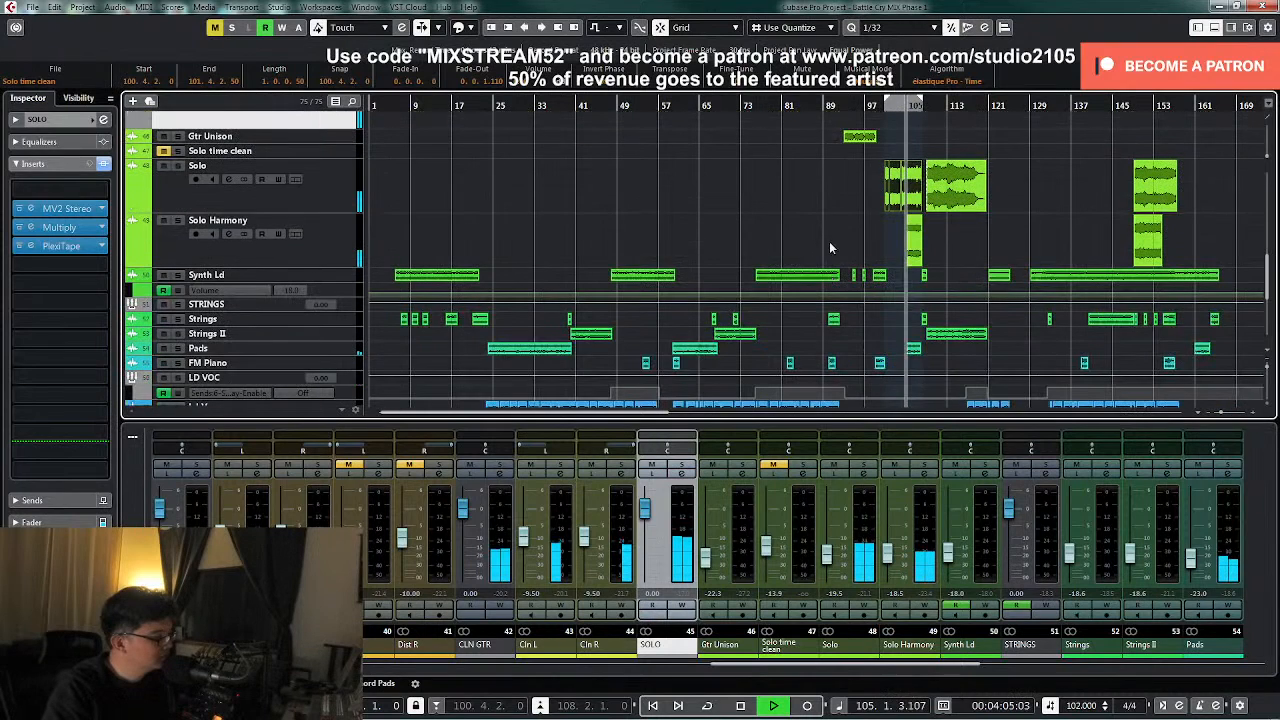
click(837, 105)
scroll(867, 214, up, 1)
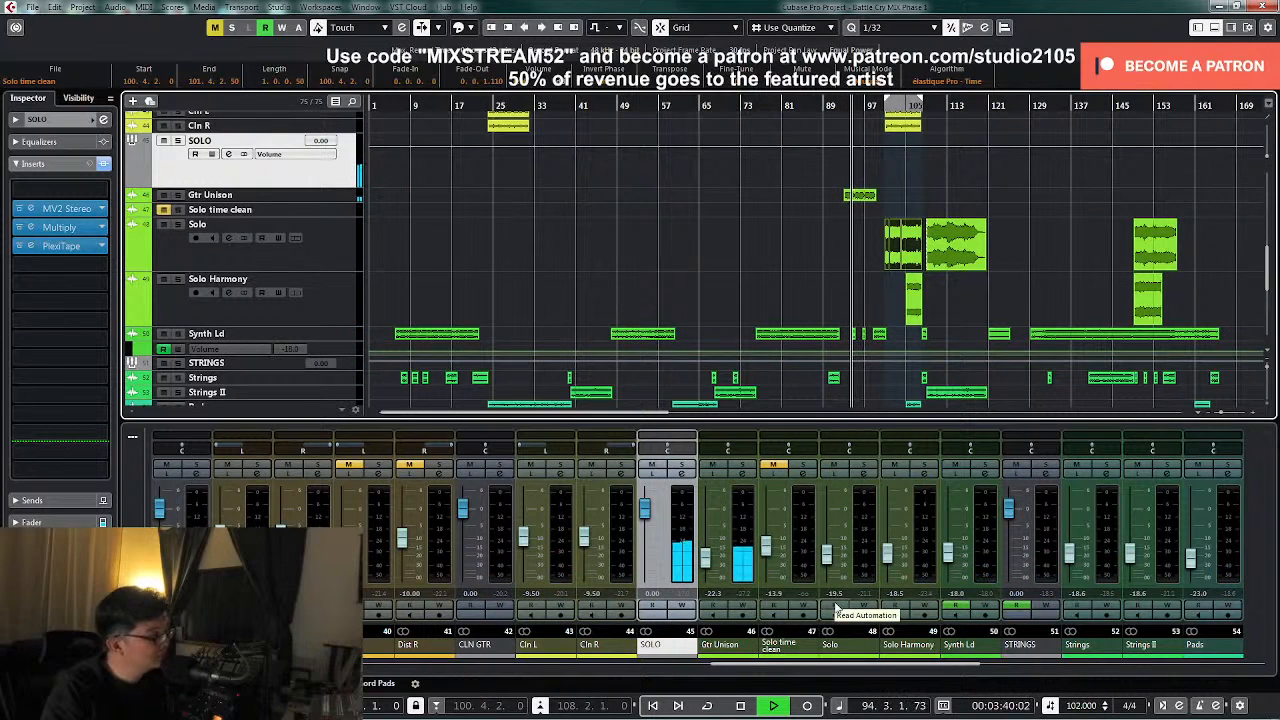
drag(838, 648, 728, 648)
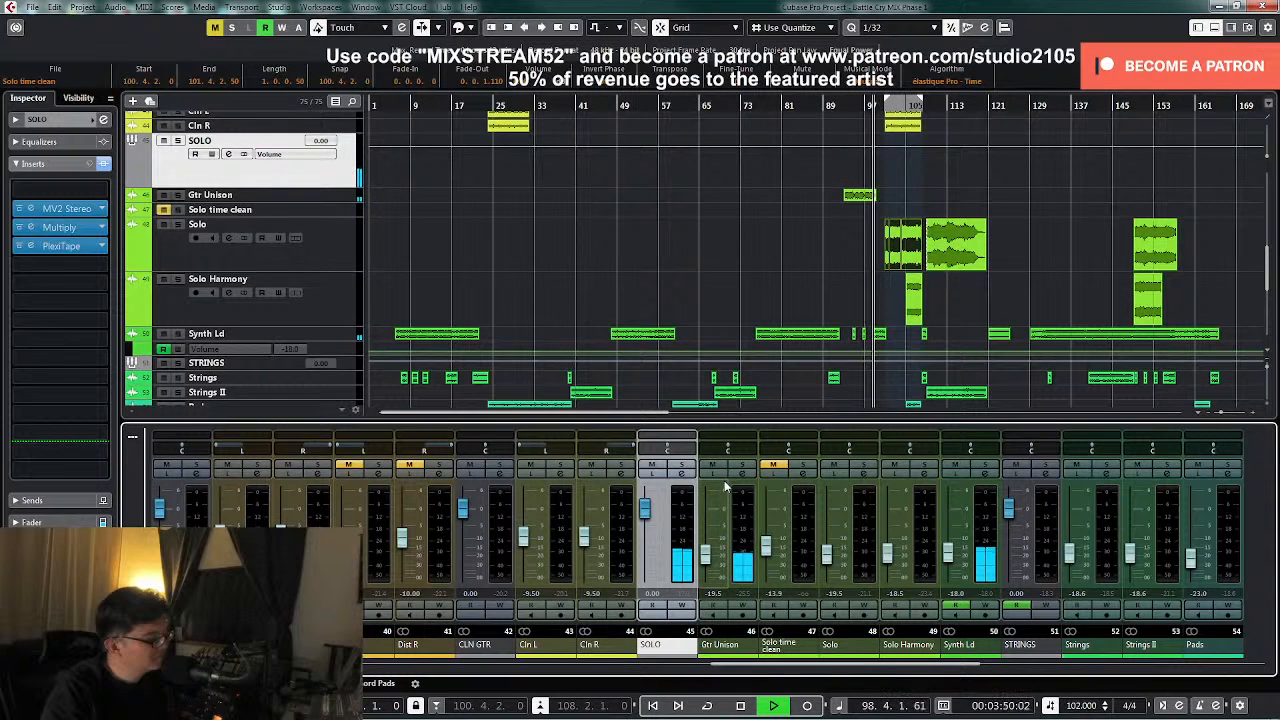
- Write SOLO group volume automation at -1.00 dB for the first solo and return it to 0.00 dB for the second
scroll(889, 250, up, 2)
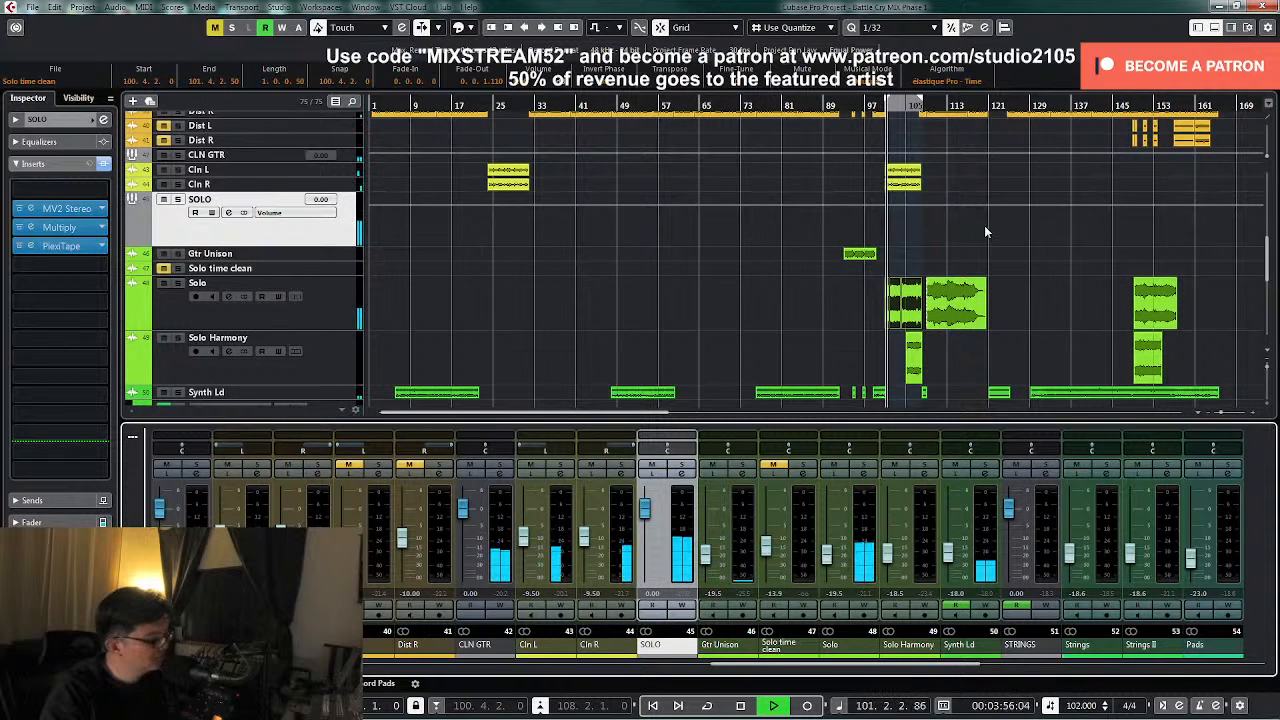
drag(645, 520, 648, 525)
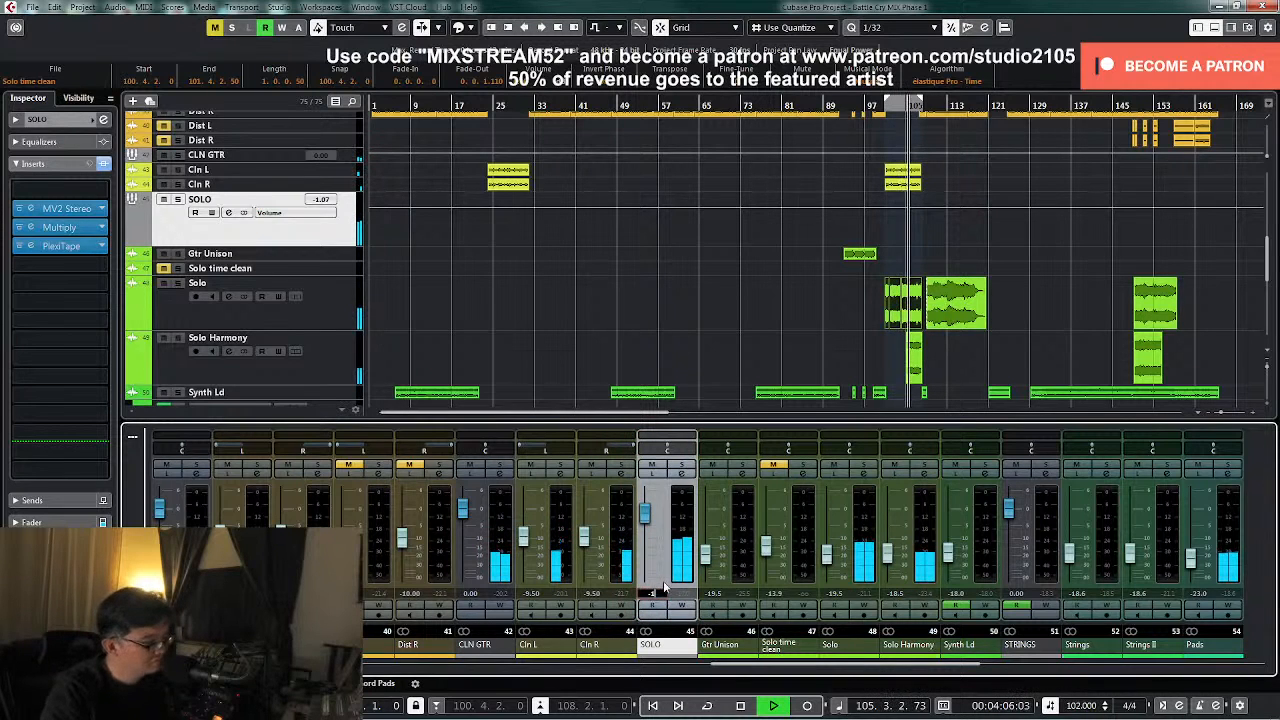
click(681, 607)
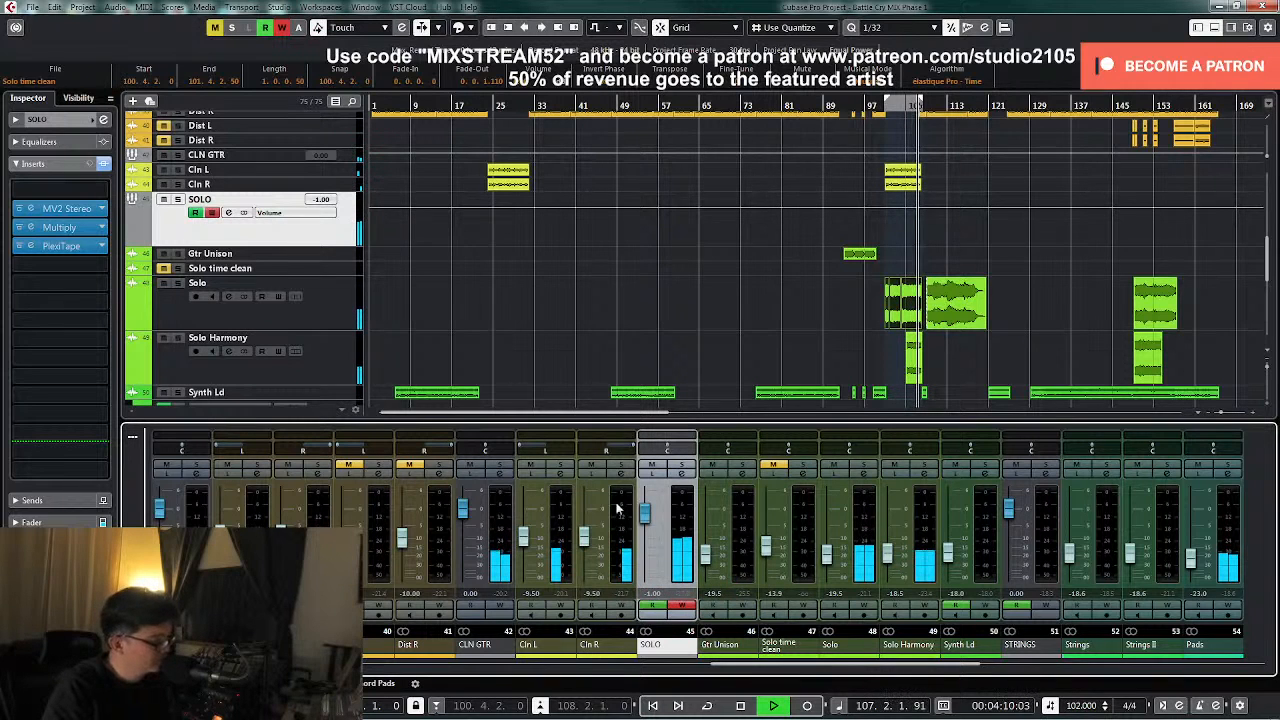
drag(646, 520, 645, 519)
scroll(1043, 274, up, 5)
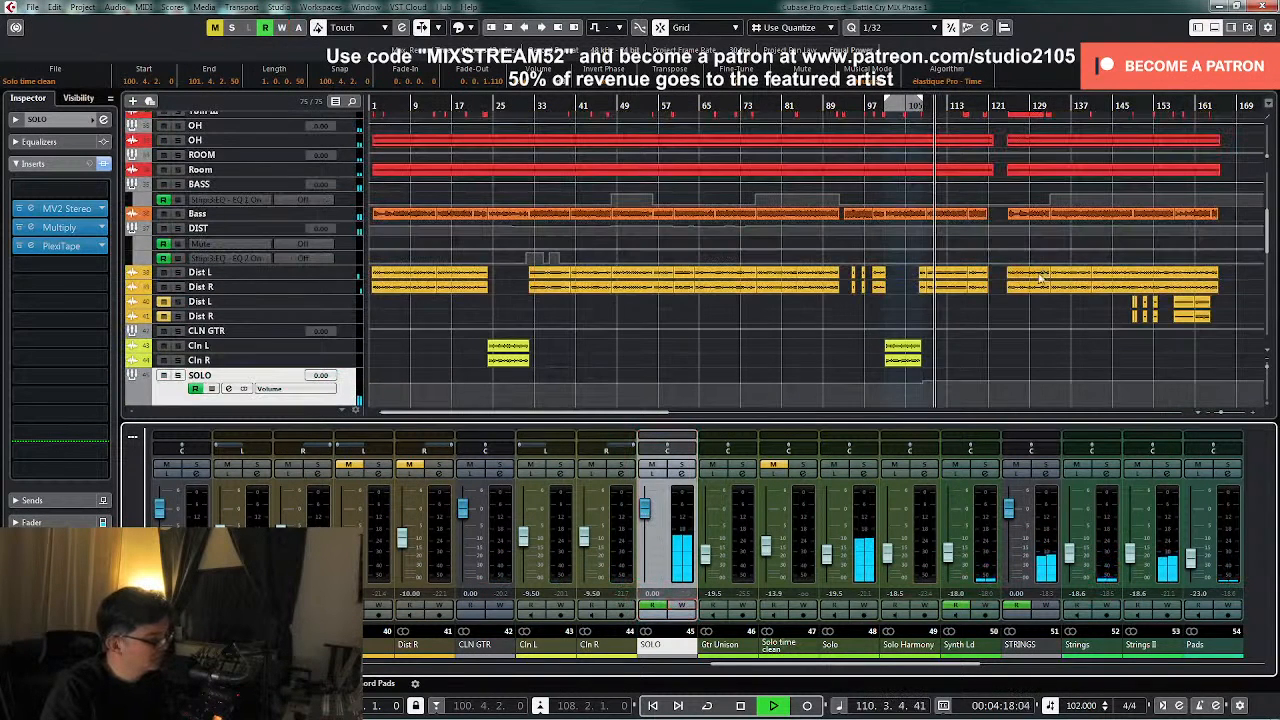
- Add a volume automation point on the DIST group at bar 109 and set its value to -1 dB
scroll(964, 314, down, 2)
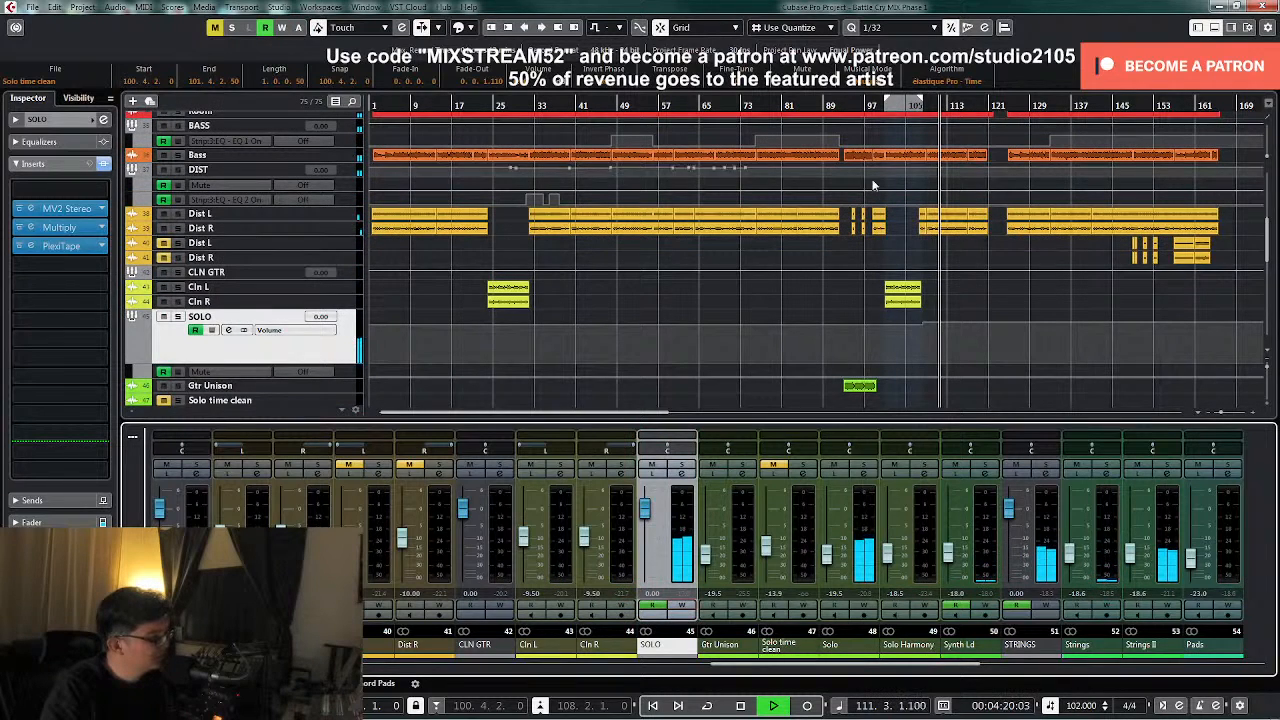
click(371, 182)
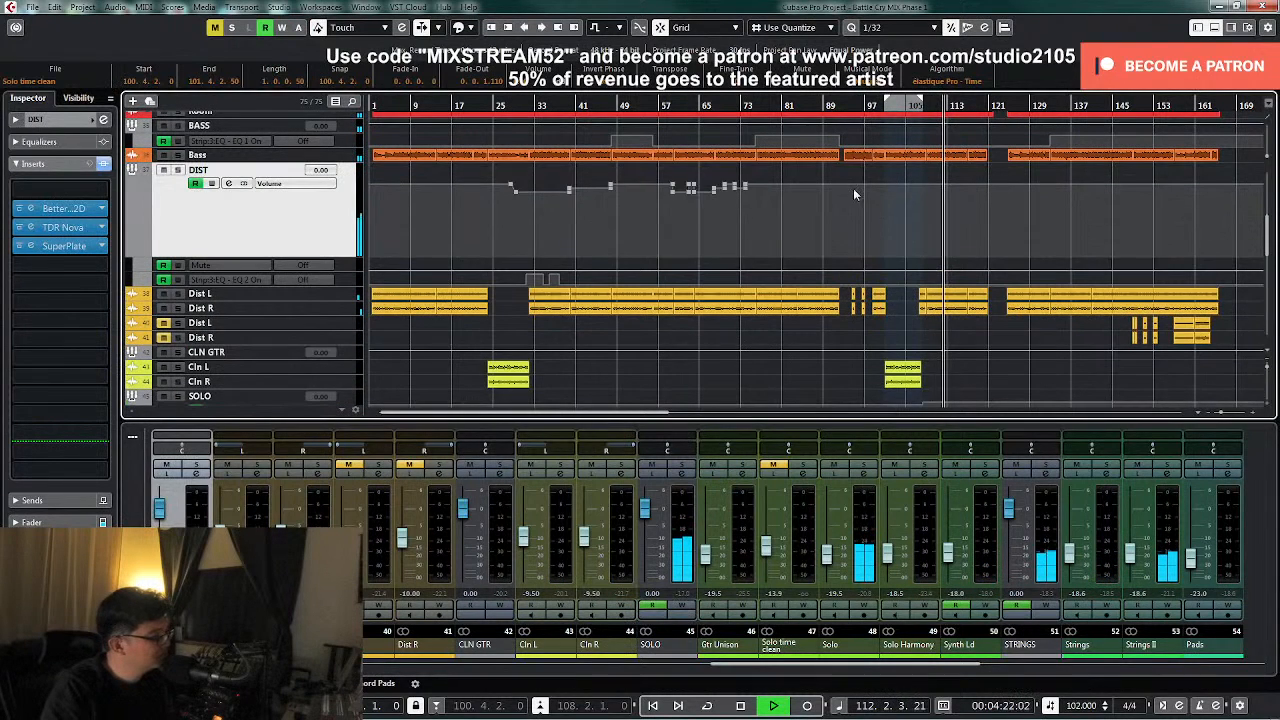
key(space)
drag(910, 132, 896, 238)
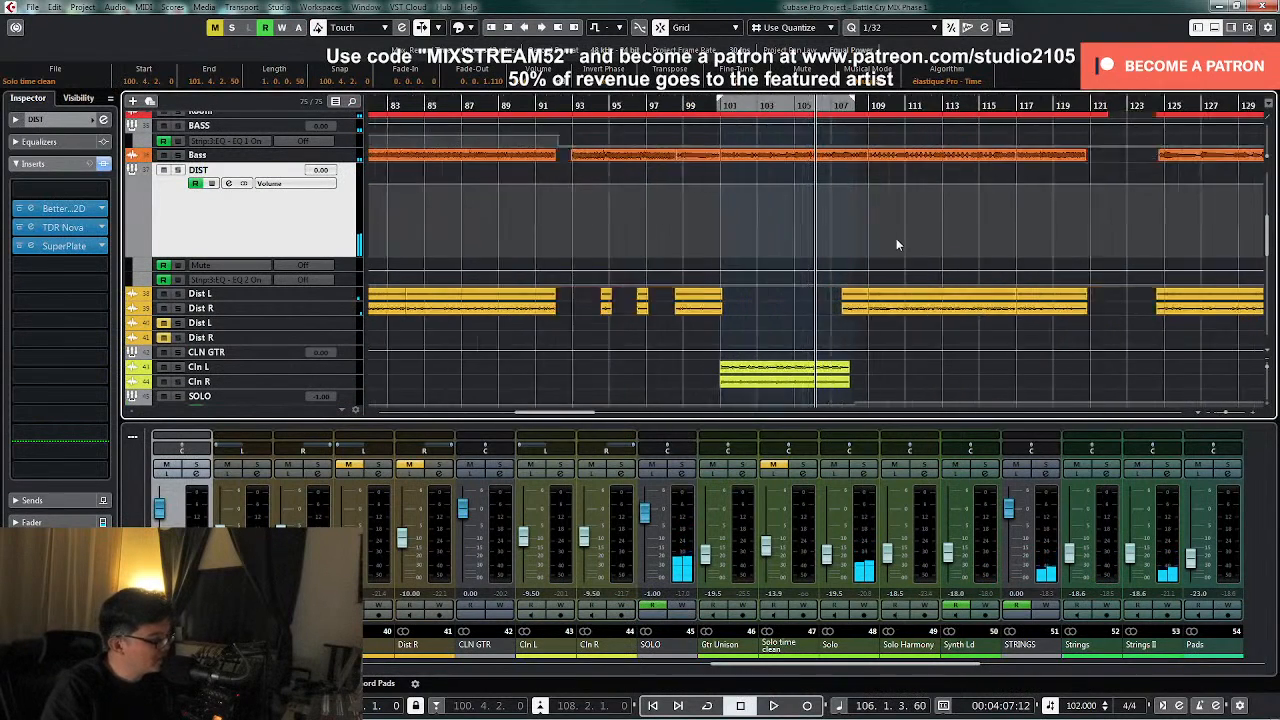
click(332, 296)
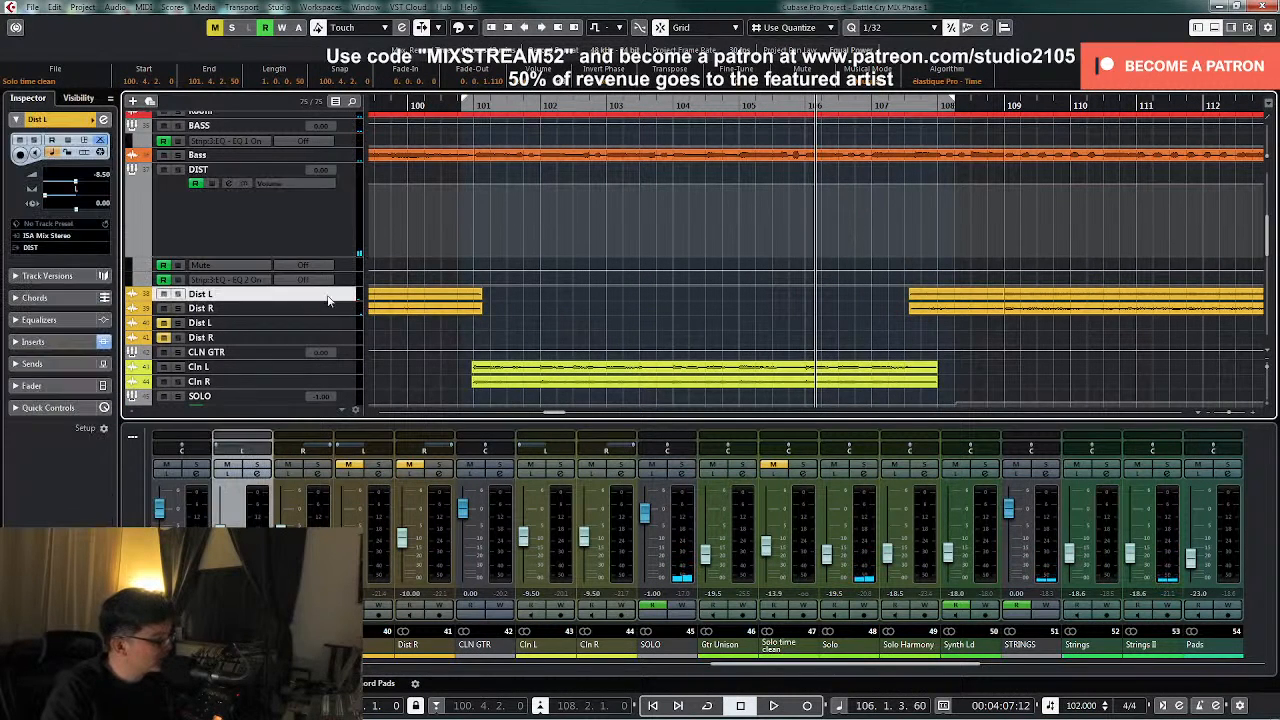
shift+click(346, 311)
drag(345, 315, 341, 381)
right_click(903, 220)
click(898, 218)
key(space)
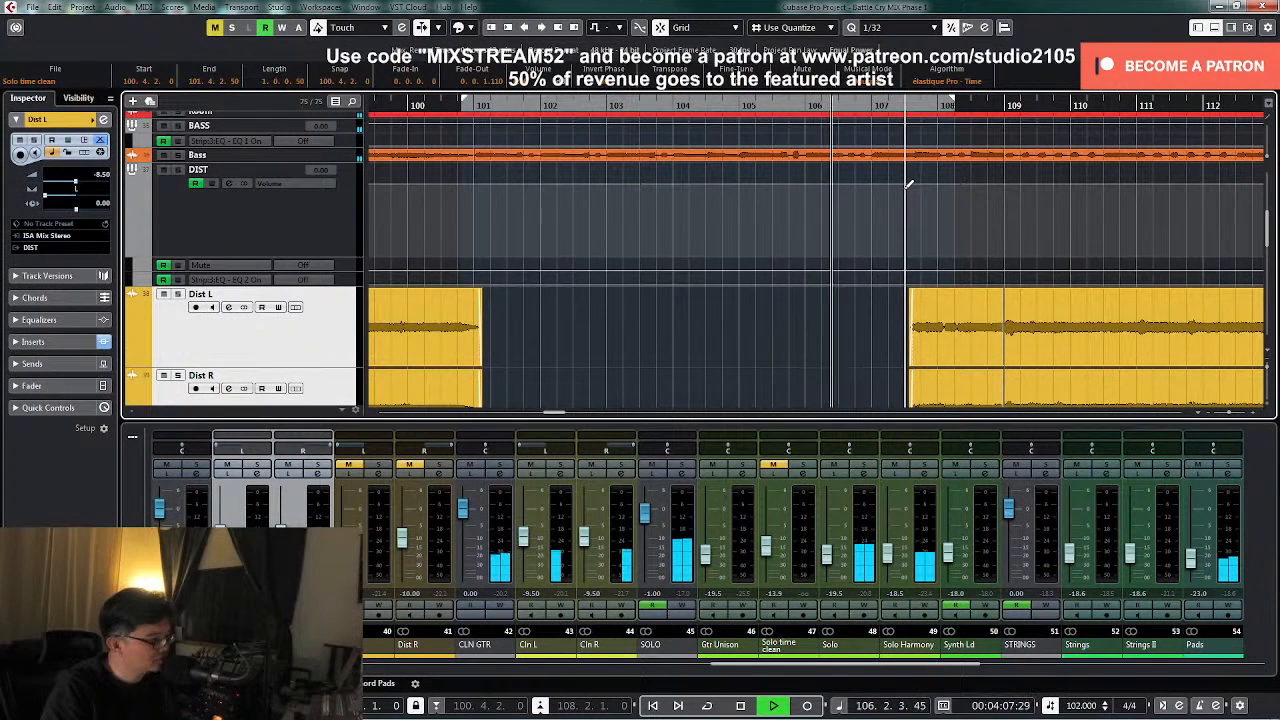
click(1004, 188)
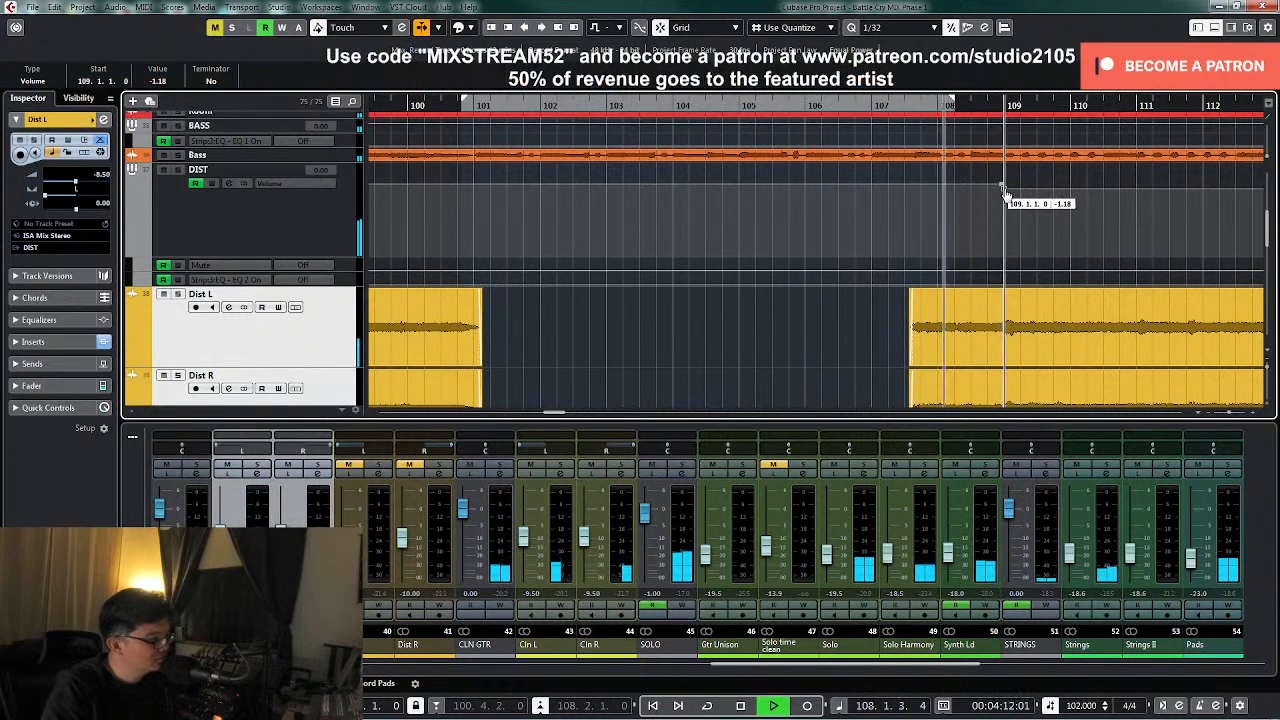
click(160, 81)
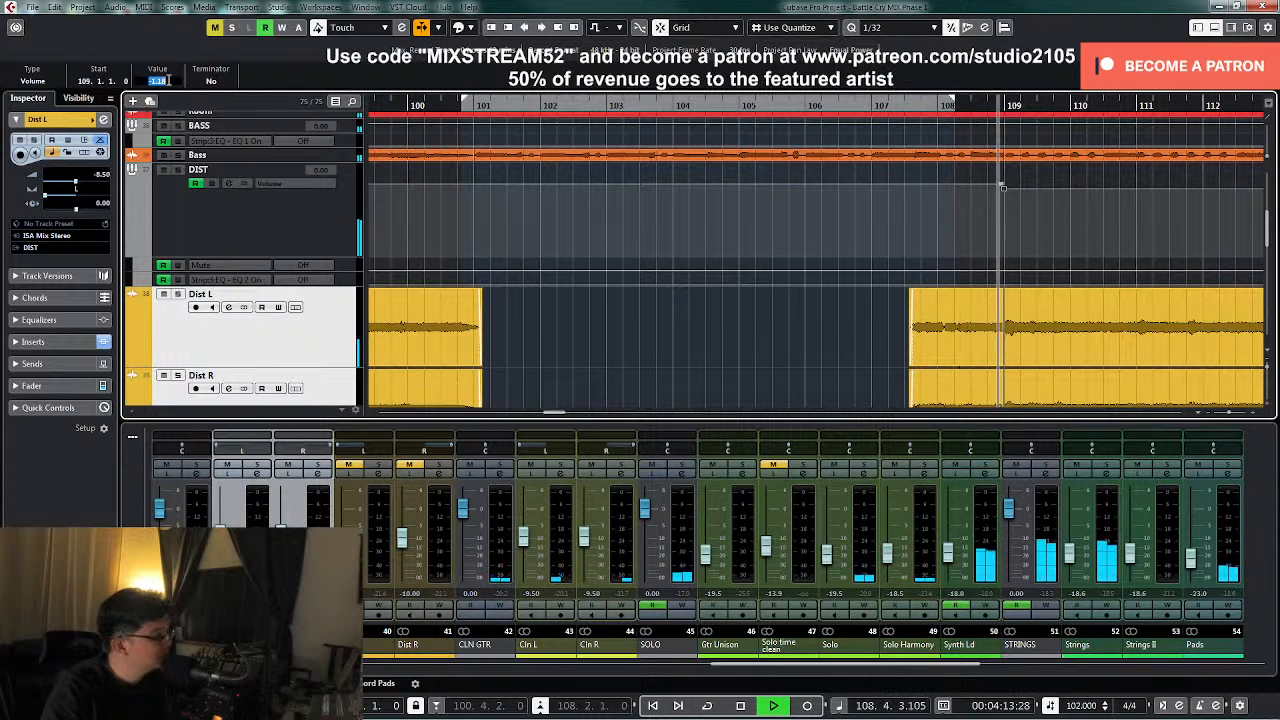
text(-1)
key(Return)
- Listen to the second solo over the distorted guitars and locate the spot around bar 116 in the arrangement
key(g)
key(g)
key(g)
key(g)
key(g)
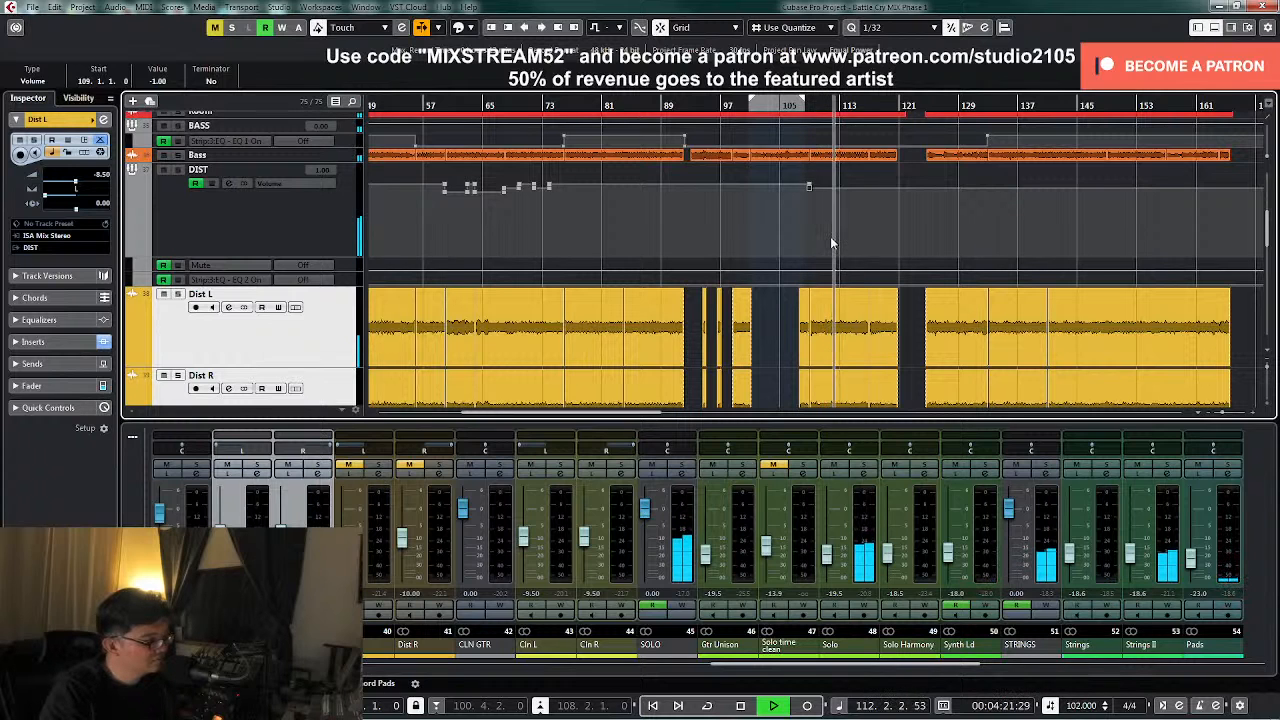
key(z)
key(z)
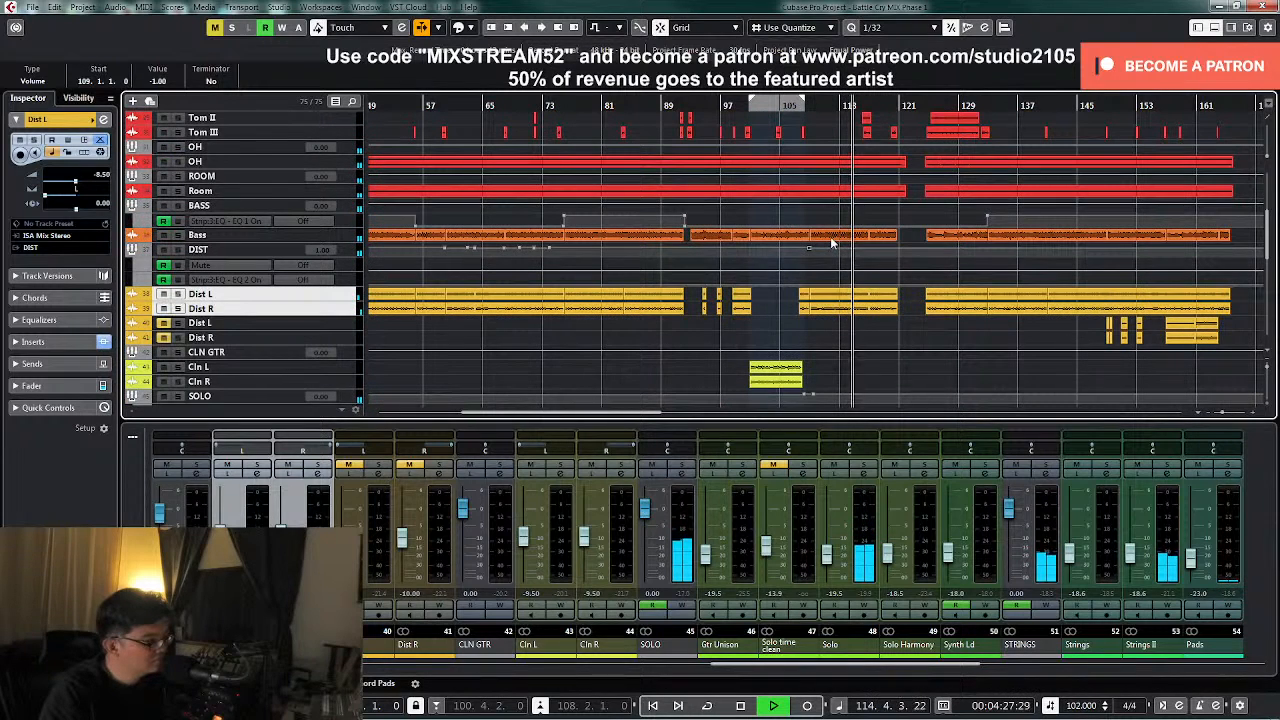
key(h)
key(h)
key(h)
key(h)
key(h)
key(h)
key(h)
key(h)
key(g)
key(g)
key(g)
key(g)
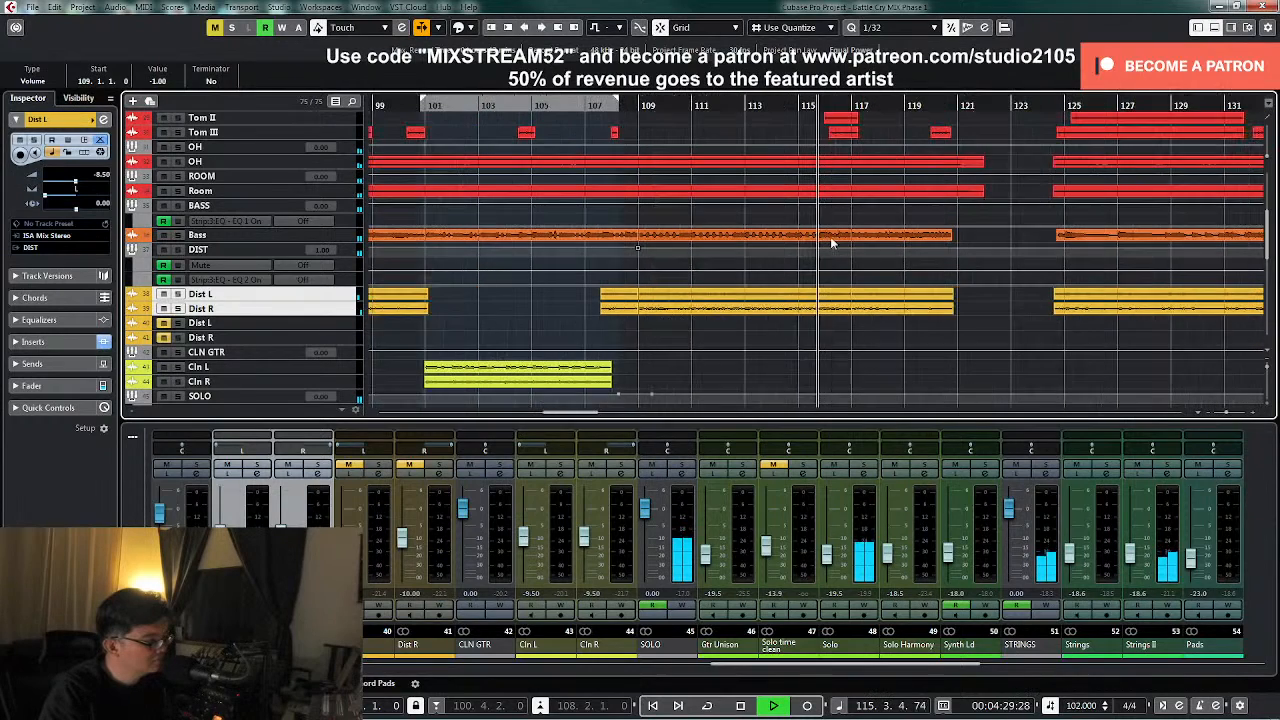
scroll(780, 277, down, 6)
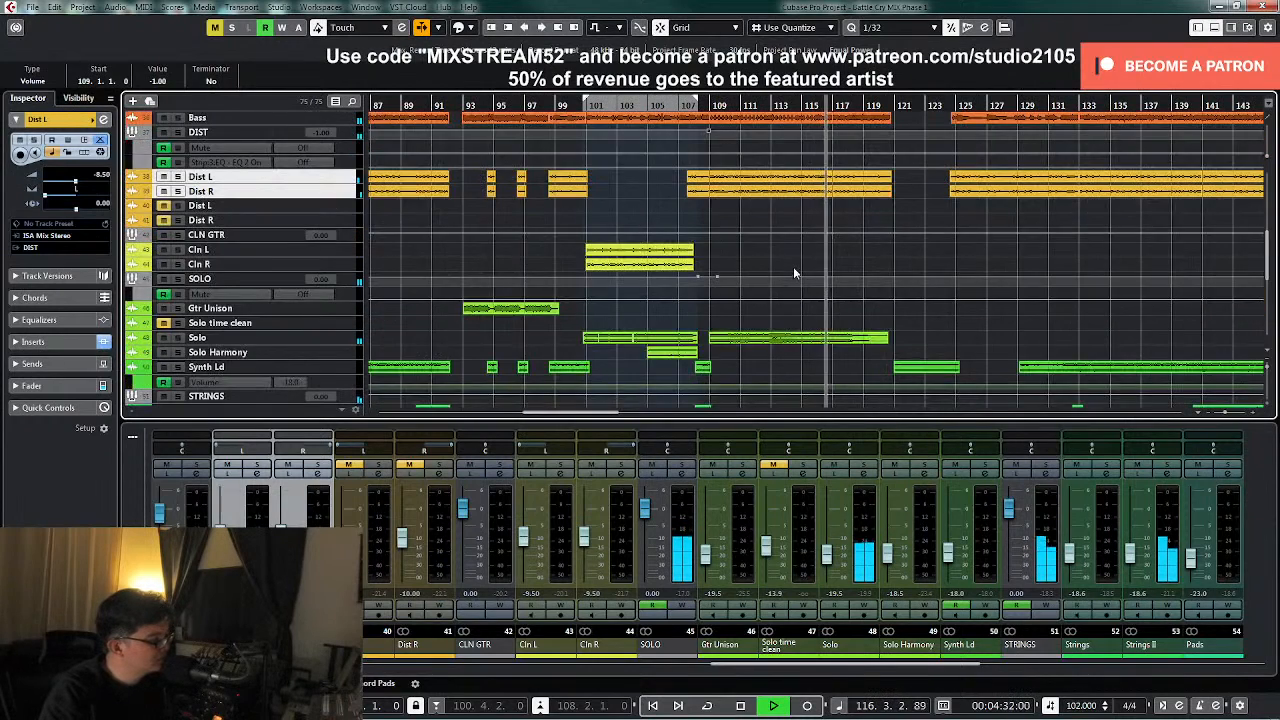
scroll(810, 262, up, 6)
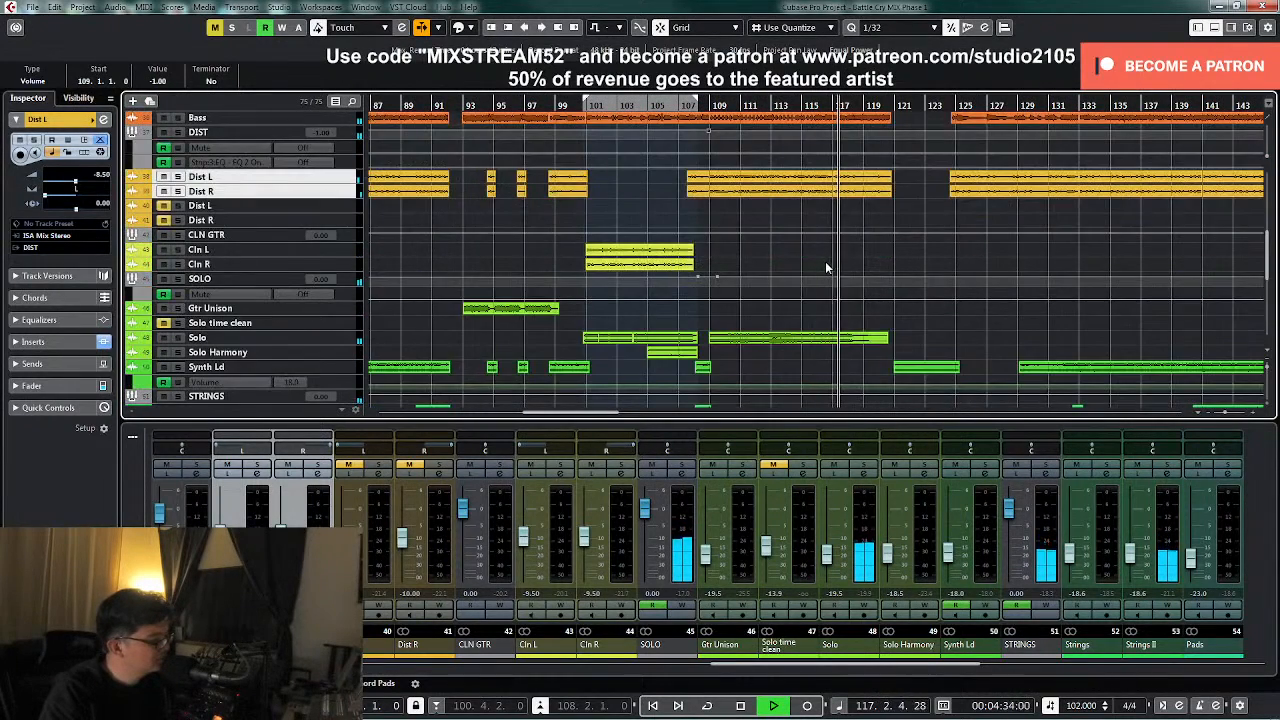
click(818, 107)
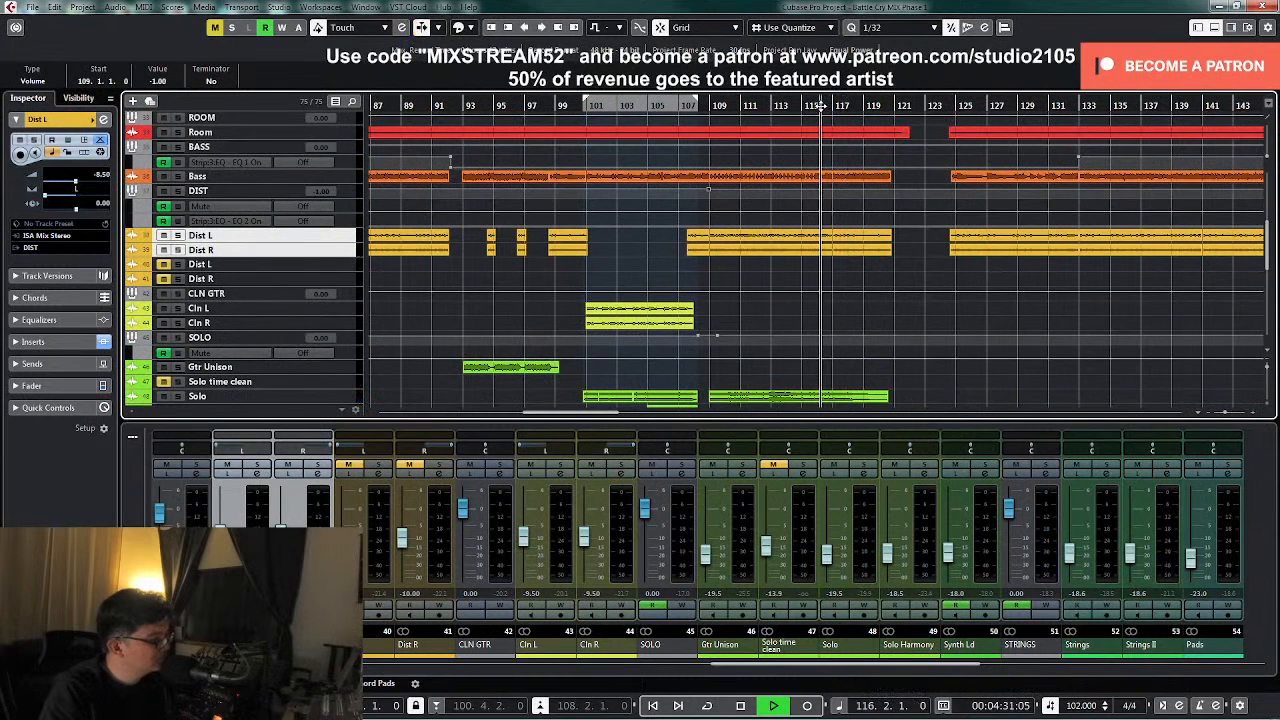
- Stop playback and add a DIST volume automation point at bar 117 with a value of 0 dB
key(space)
click(262, 191)
key(z)
key(h)
key(h)
key(h)
key(h)
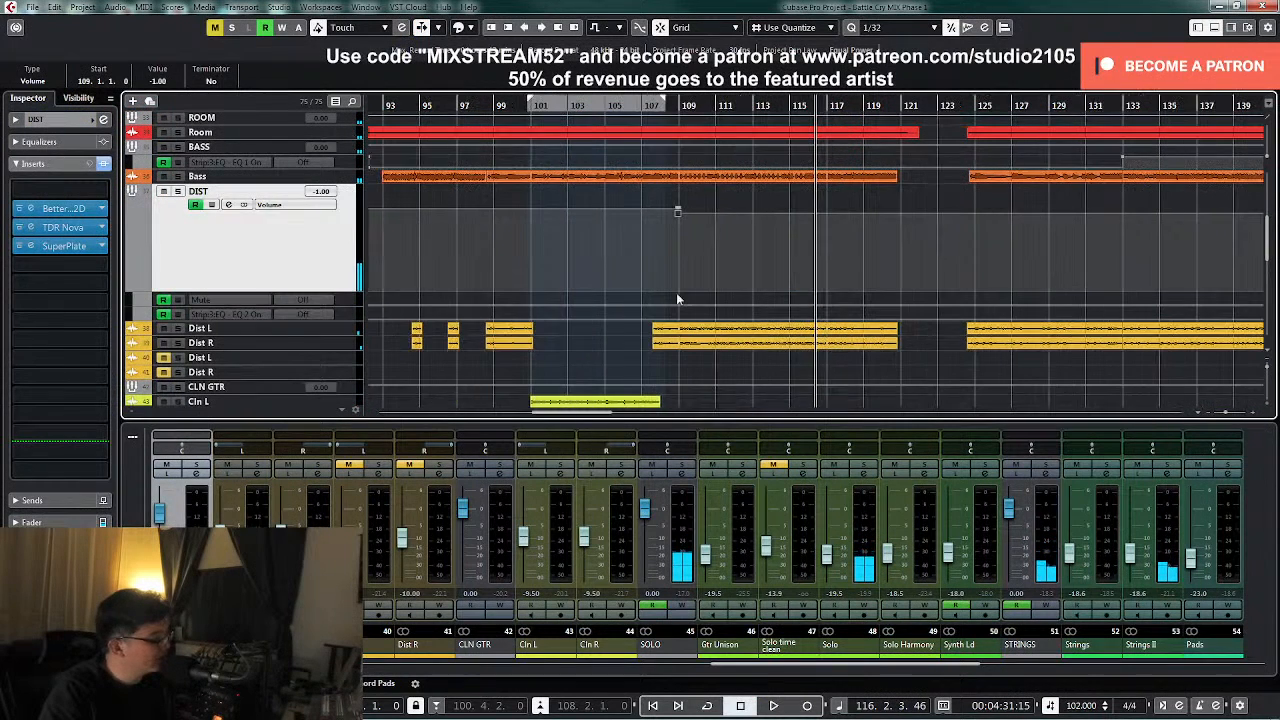
key(h)
key(h)
key(h)
right_click(802, 264)
click(835, 257)
drag(882, 213, 894, 212)
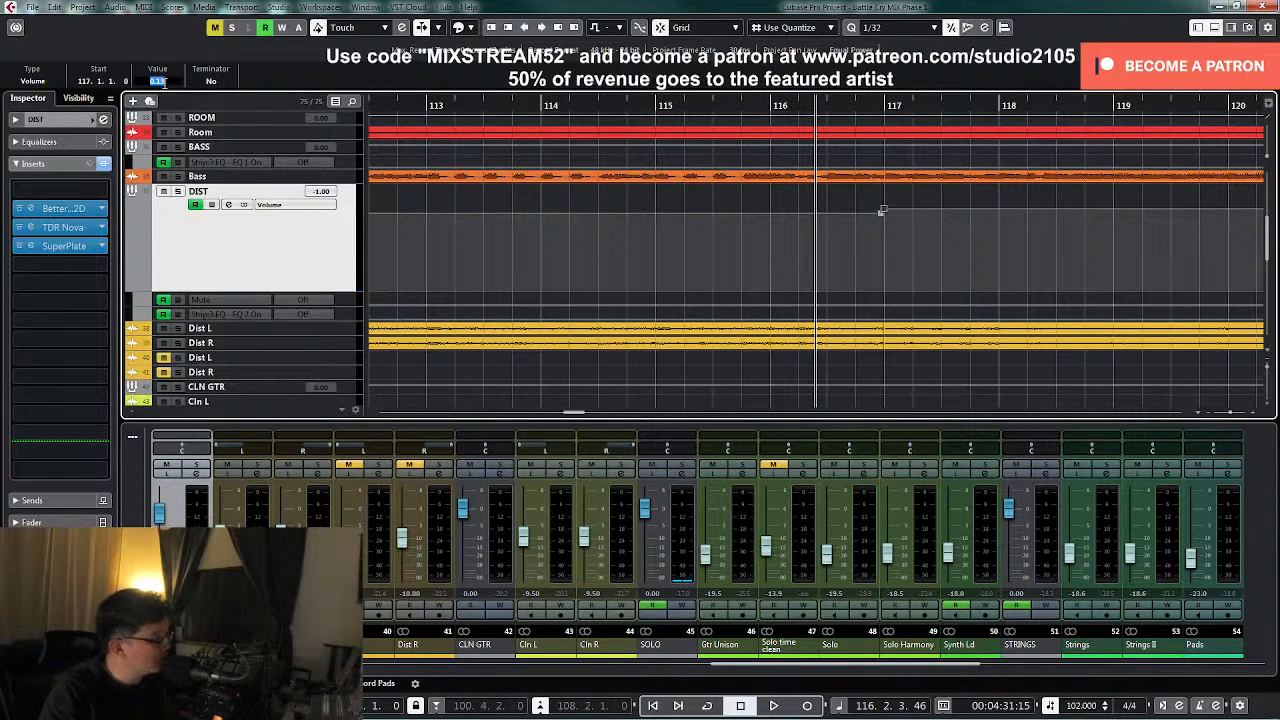
text(0)
key(Return)
- Play back the end of the second solo to check the DIST volume automation, and review the string and vocal tracks
key(space)
key(g)
key(g)
key(g)
key(g)
key(g)
key(g)
key(g)
key(g)
key(g)
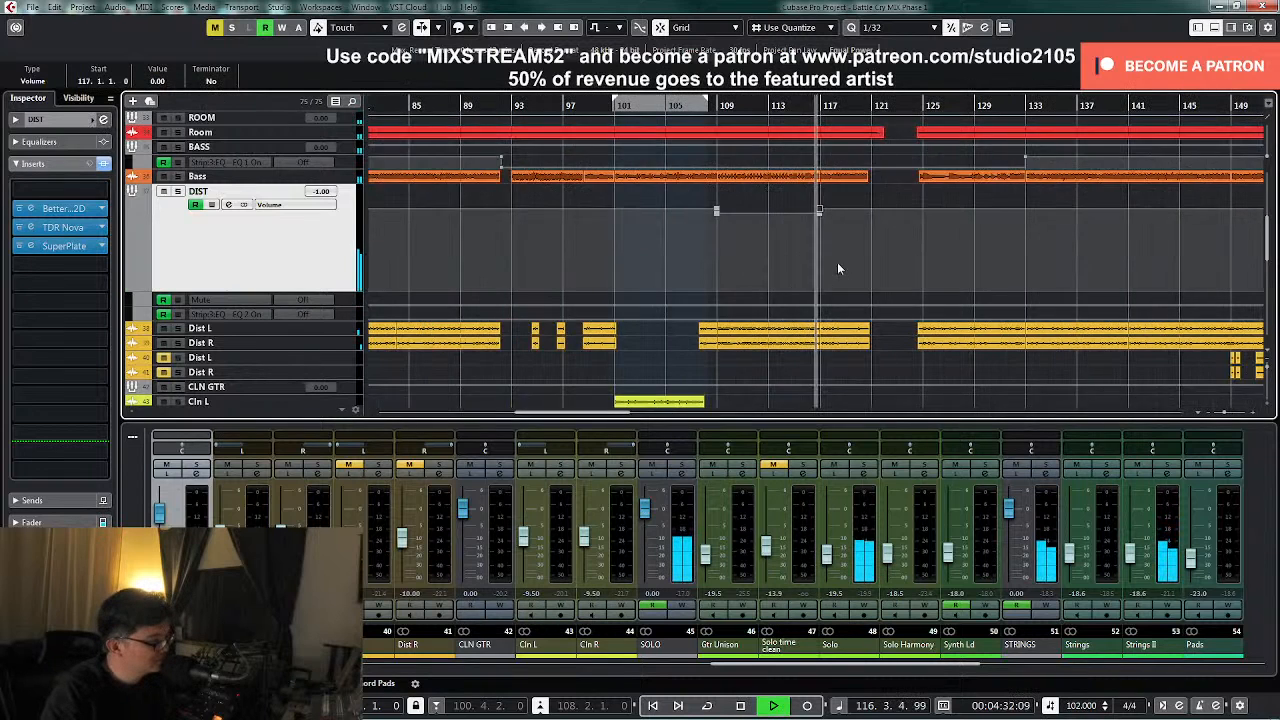
scroll(850, 261, down, 8)
key(space)
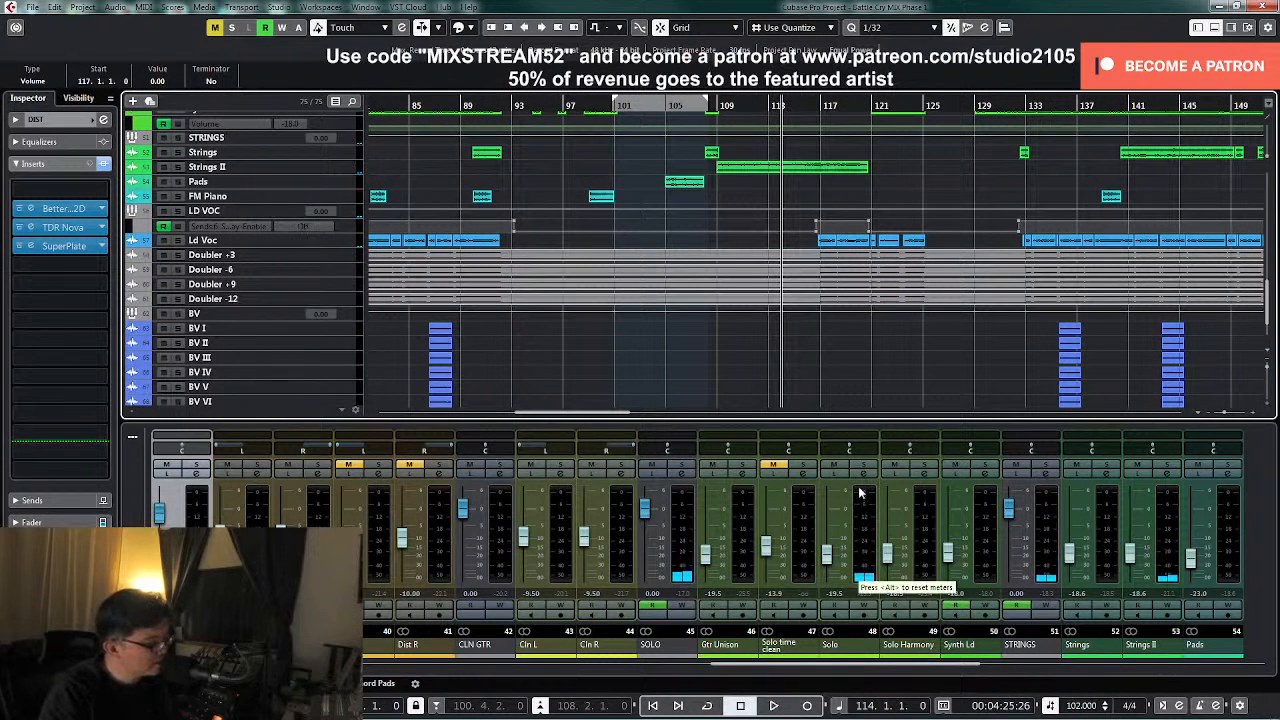
- Insert bx_refinement between MV2 Stereo and Multiply on the SOLO group and load its 12 Subtle De-harsh preset
click(683, 478)
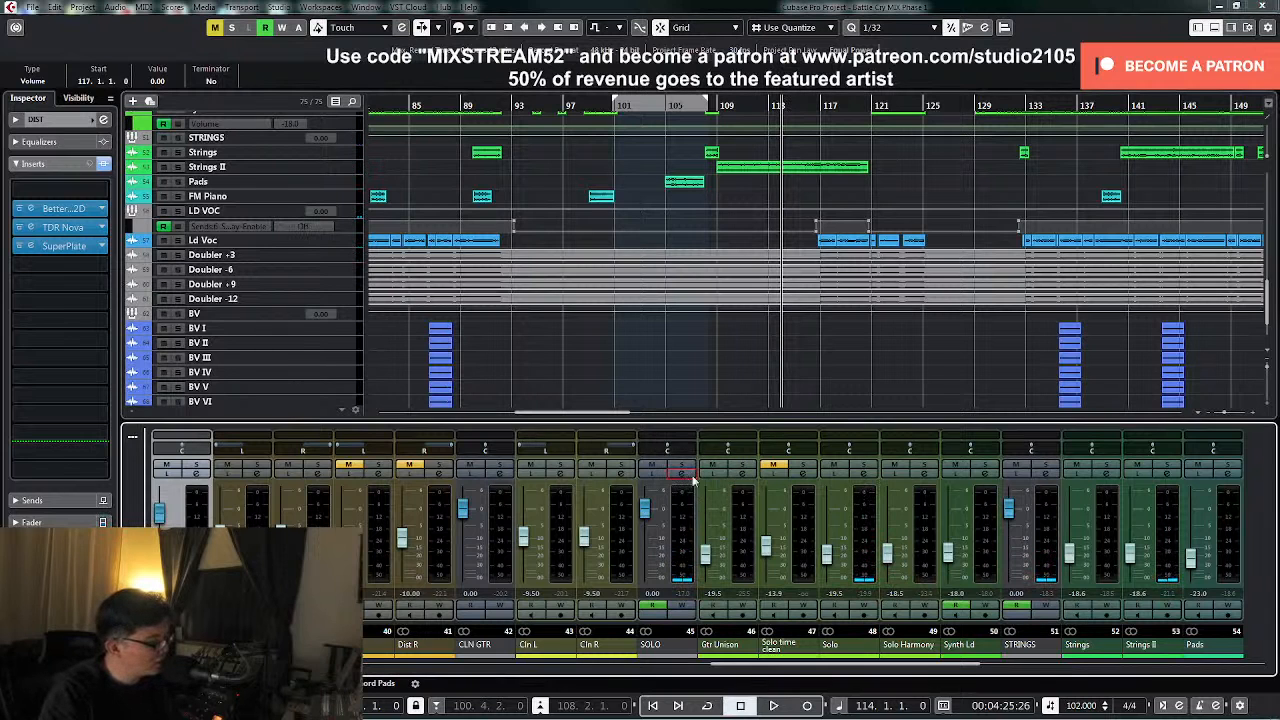
click(683, 478)
click(515, 420)
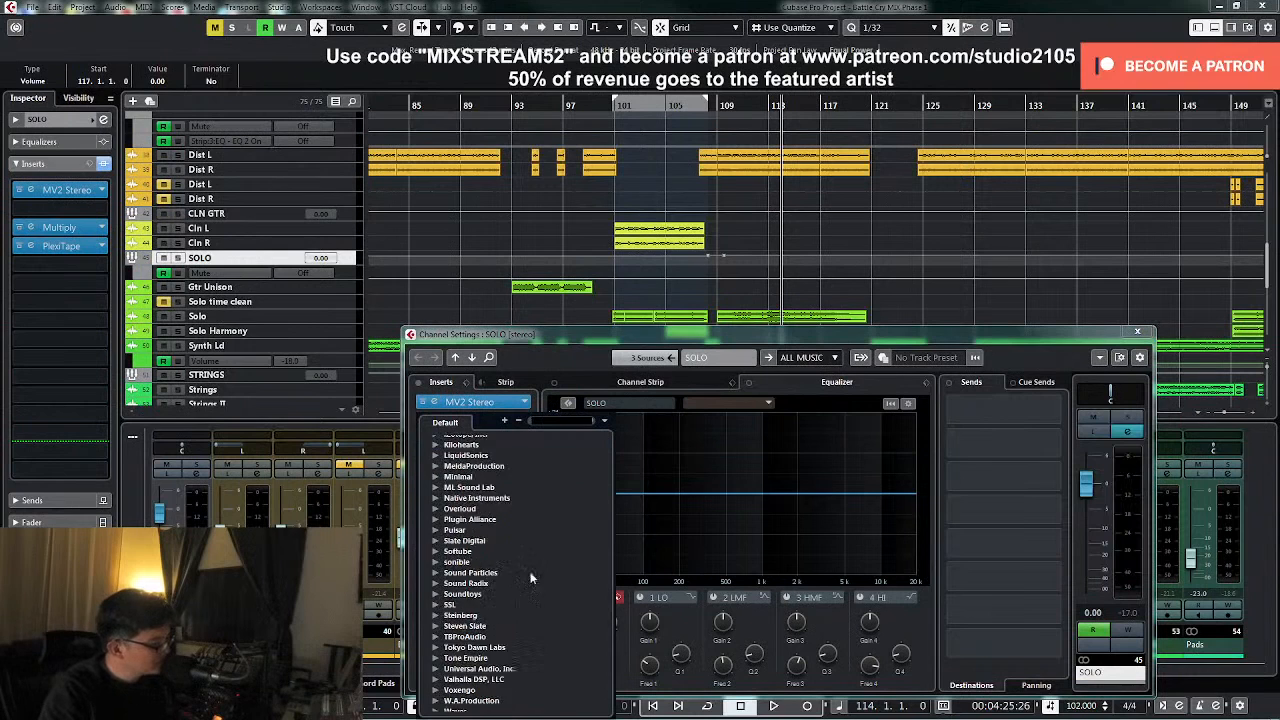
scroll(525, 576, down, 1)
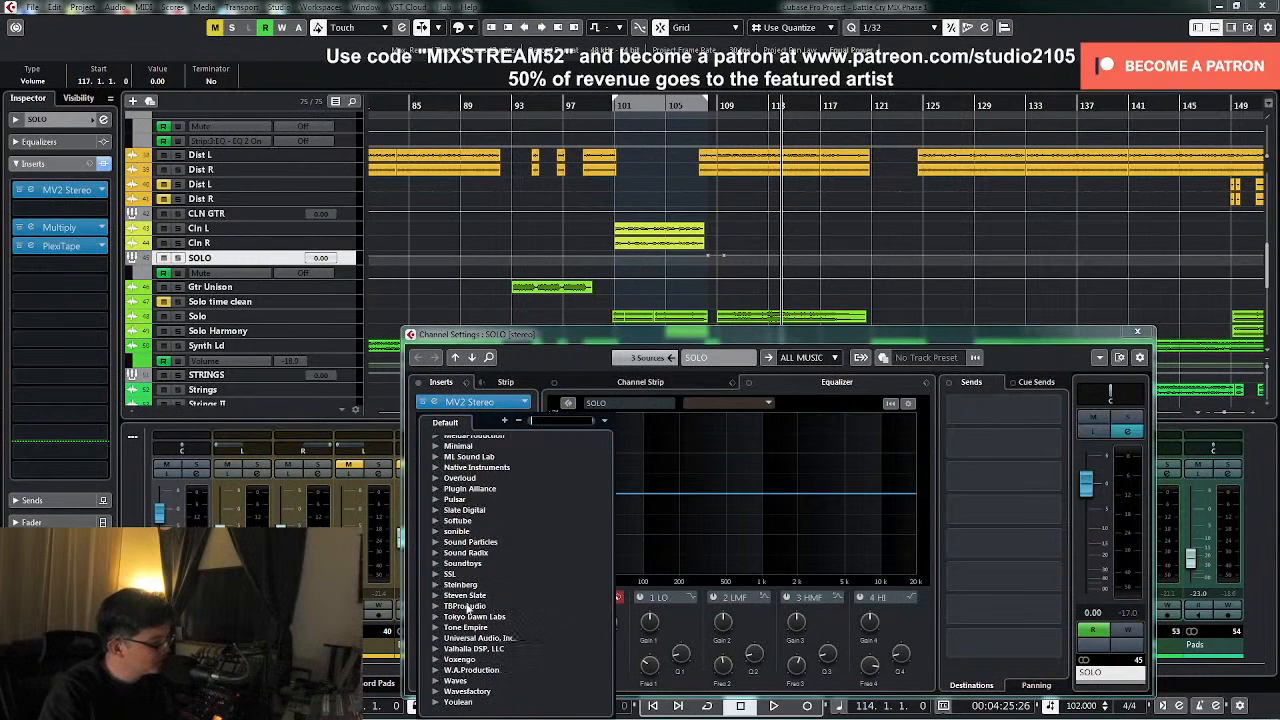
click(435, 489)
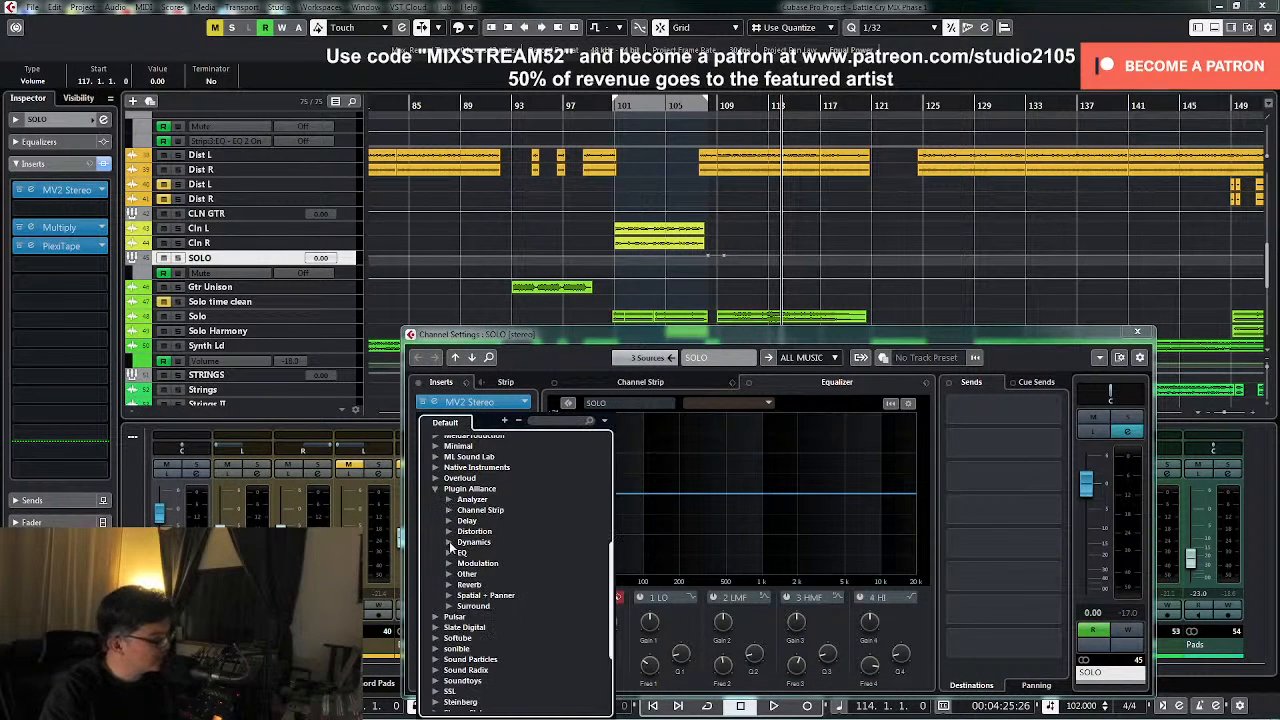
click(449, 552)
scroll(449, 545, down, 4)
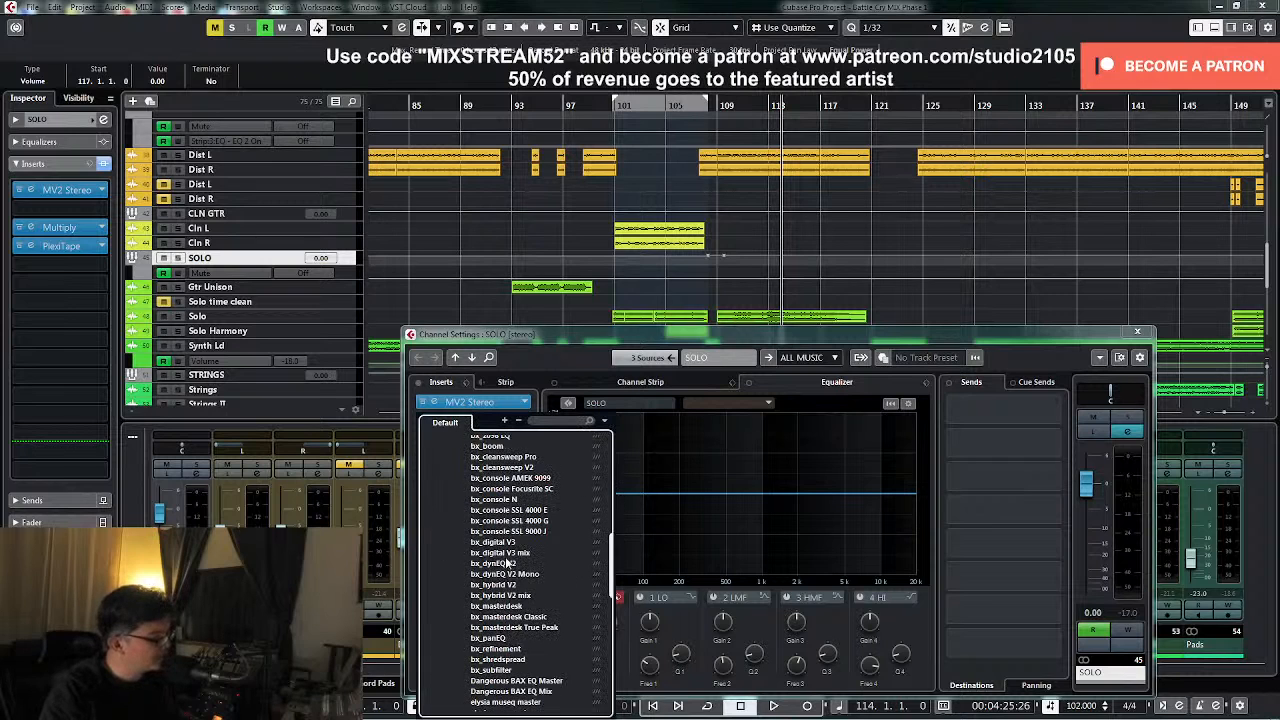
click(510, 651)
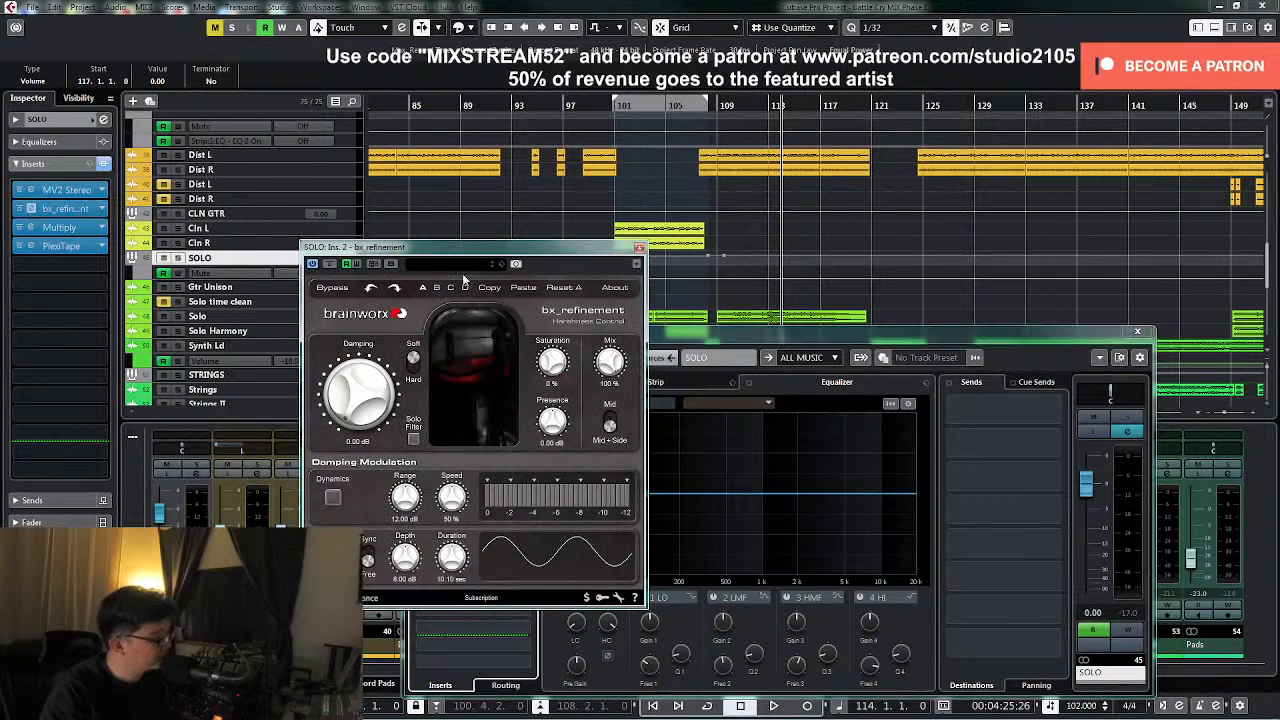
click(466, 268)
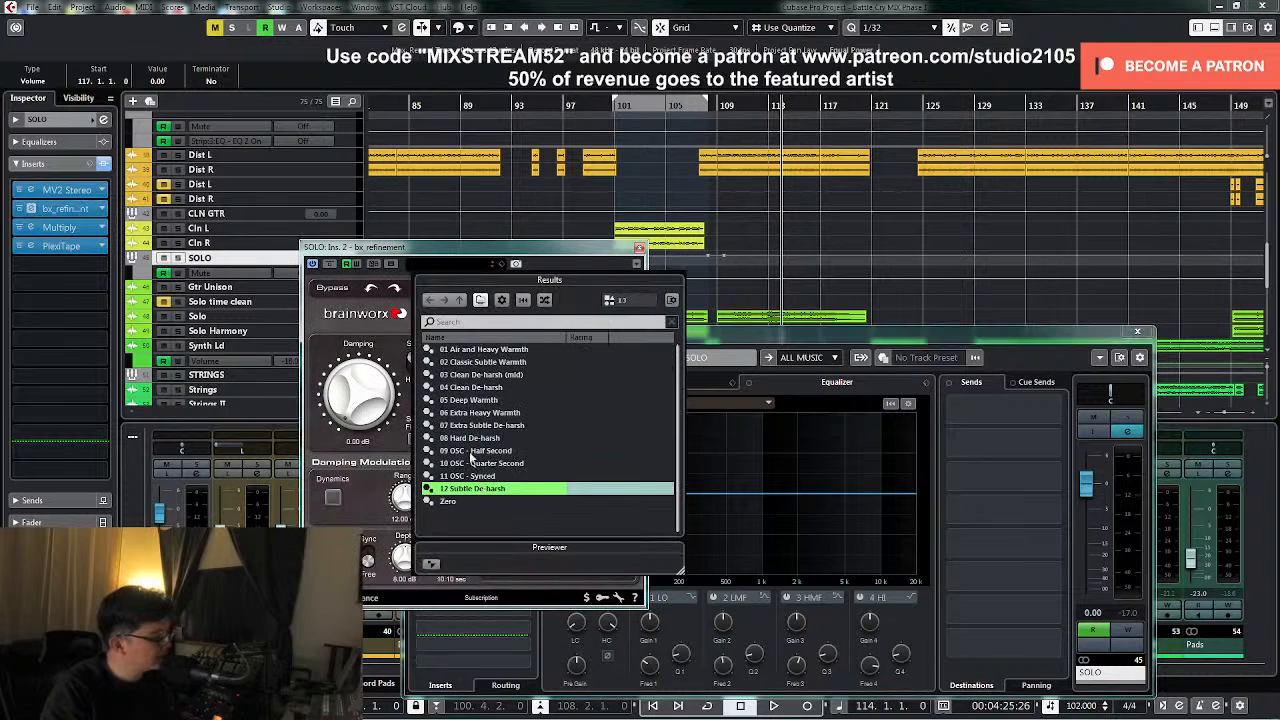
double_click(475, 488)
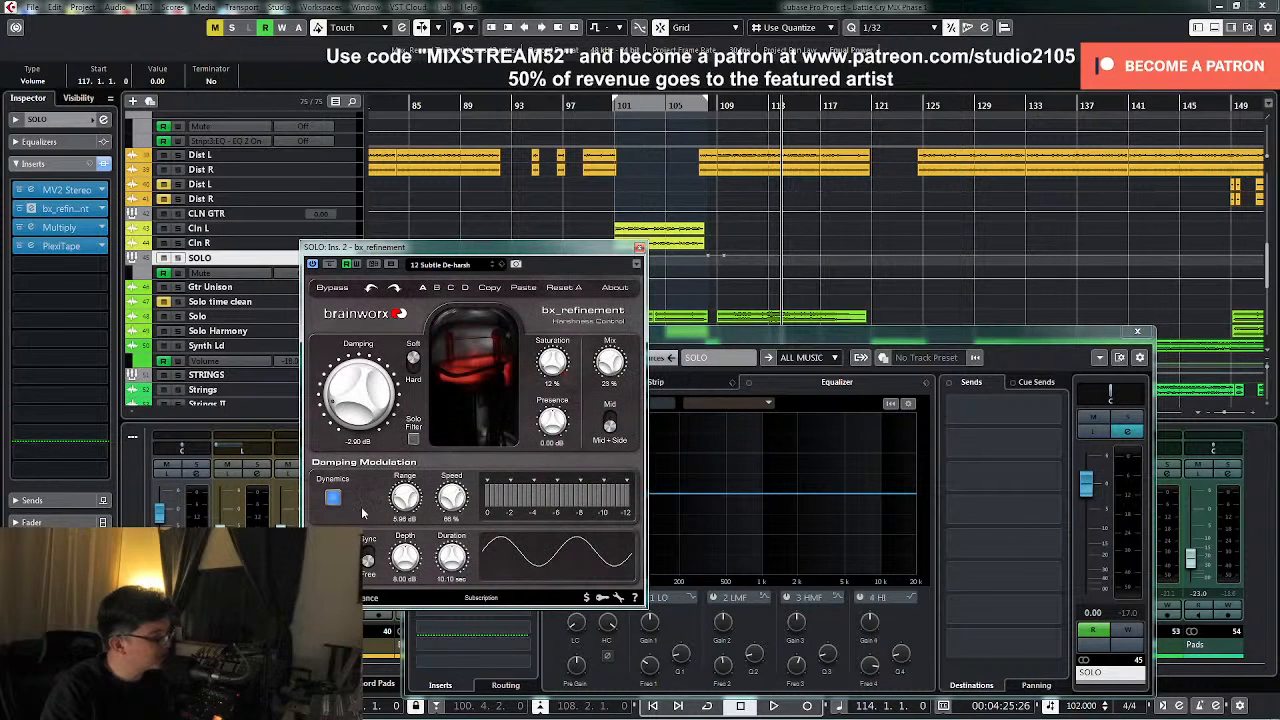
- Adjust the bx_refinement damping on the SOLO group during playback and close the plug-in and channel settings windows
key(space)
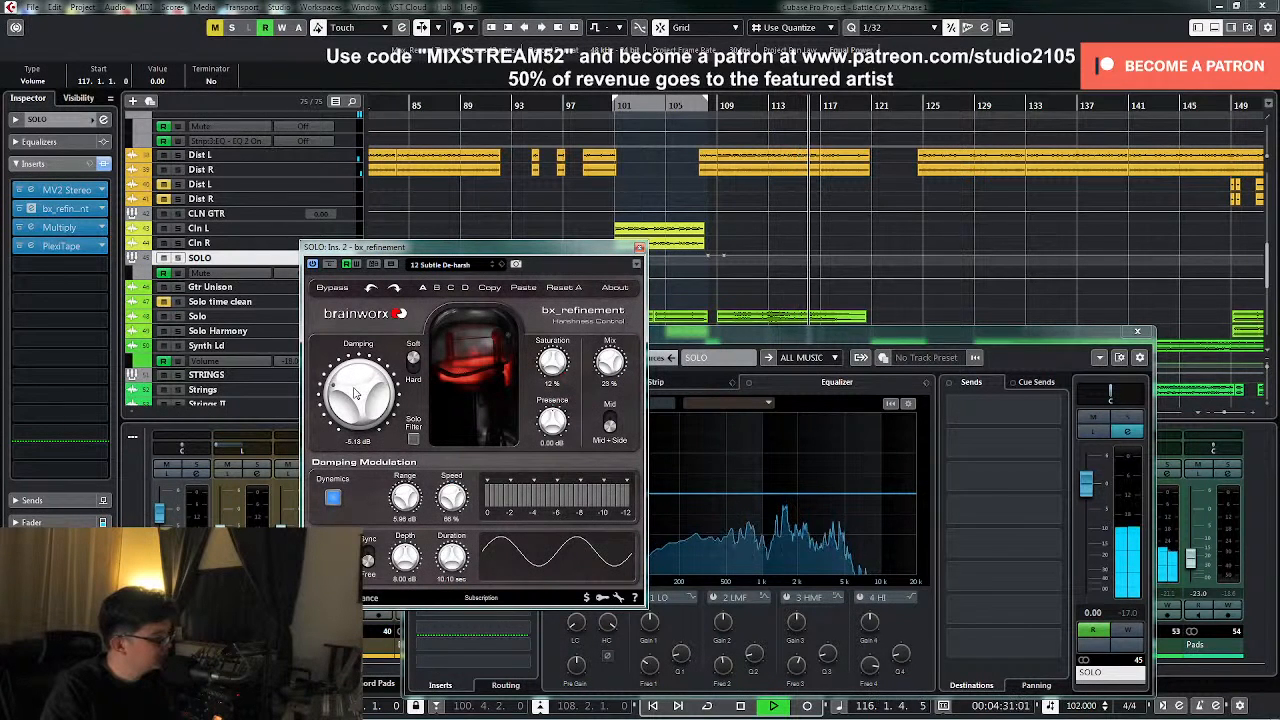
drag(354, 393, 356, 385)
click(639, 247)
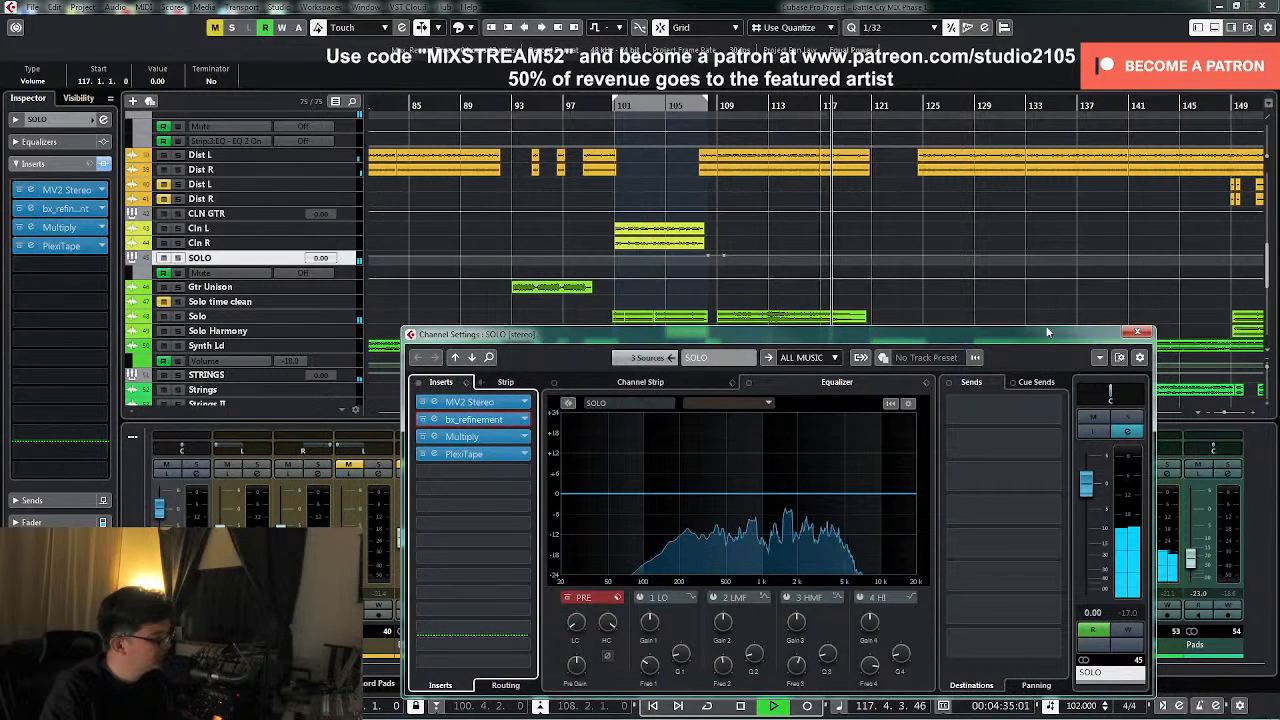
click(1137, 331)
- Restart playback of the second solo from about bar 111 and enlarge the SOLO, Solo and Solo Harmony tracks
key(space)
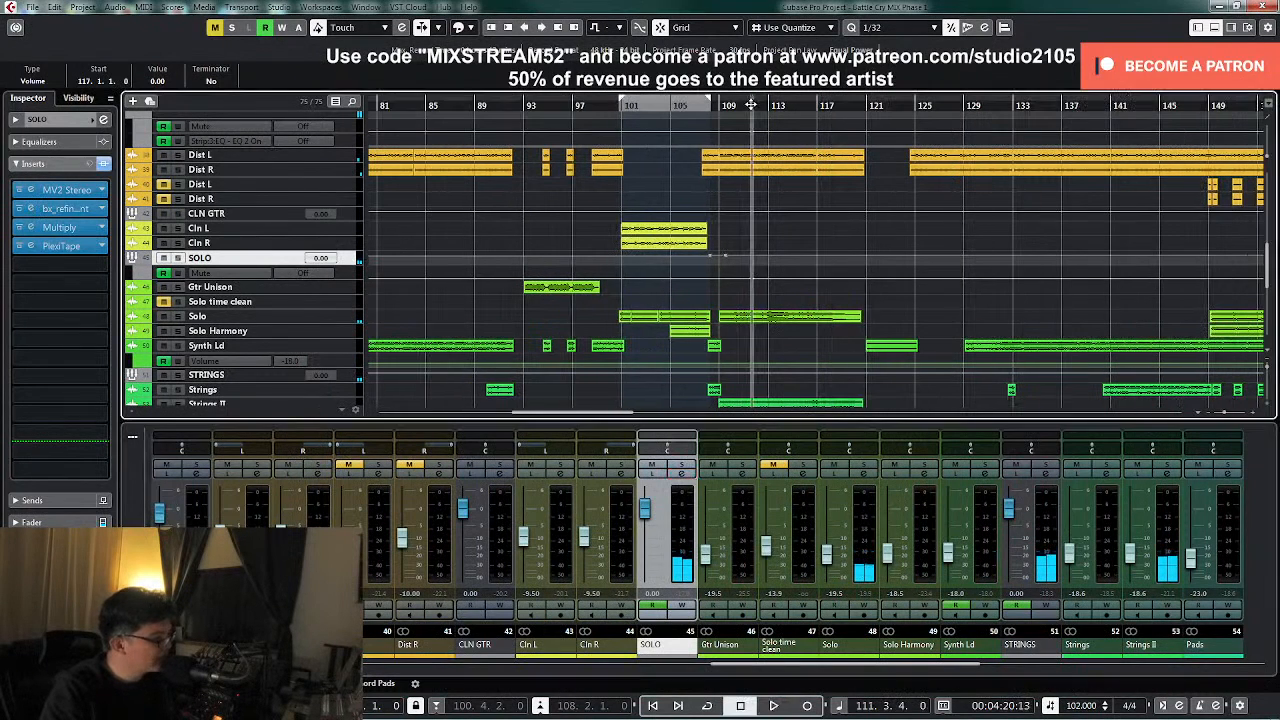
key(space)
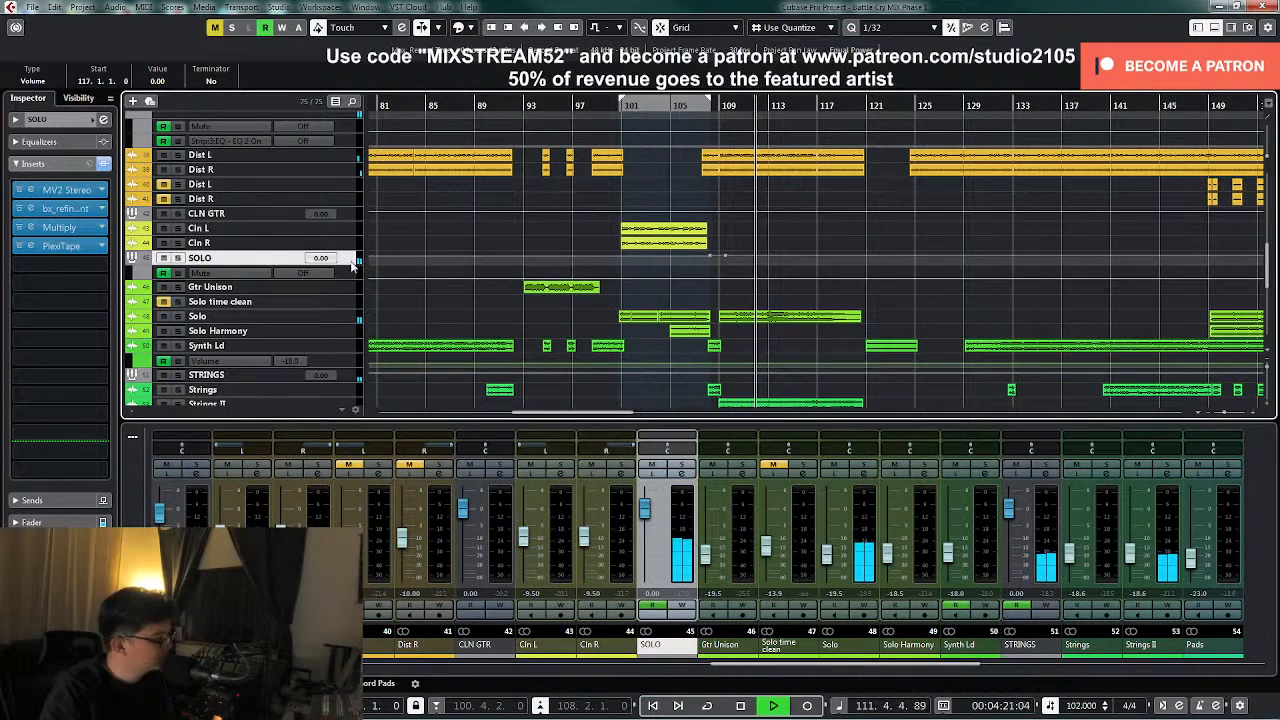
drag(350, 264, 348, 408)
scroll(754, 294, down, 2)
click(347, 315)
shift+click(347, 323)
- Add a SOLO volume automation point just after the start of bar 116 and set its value to -2 dB
key(h)
key(h)
key(h)
key(h)
key(h)
key(h)
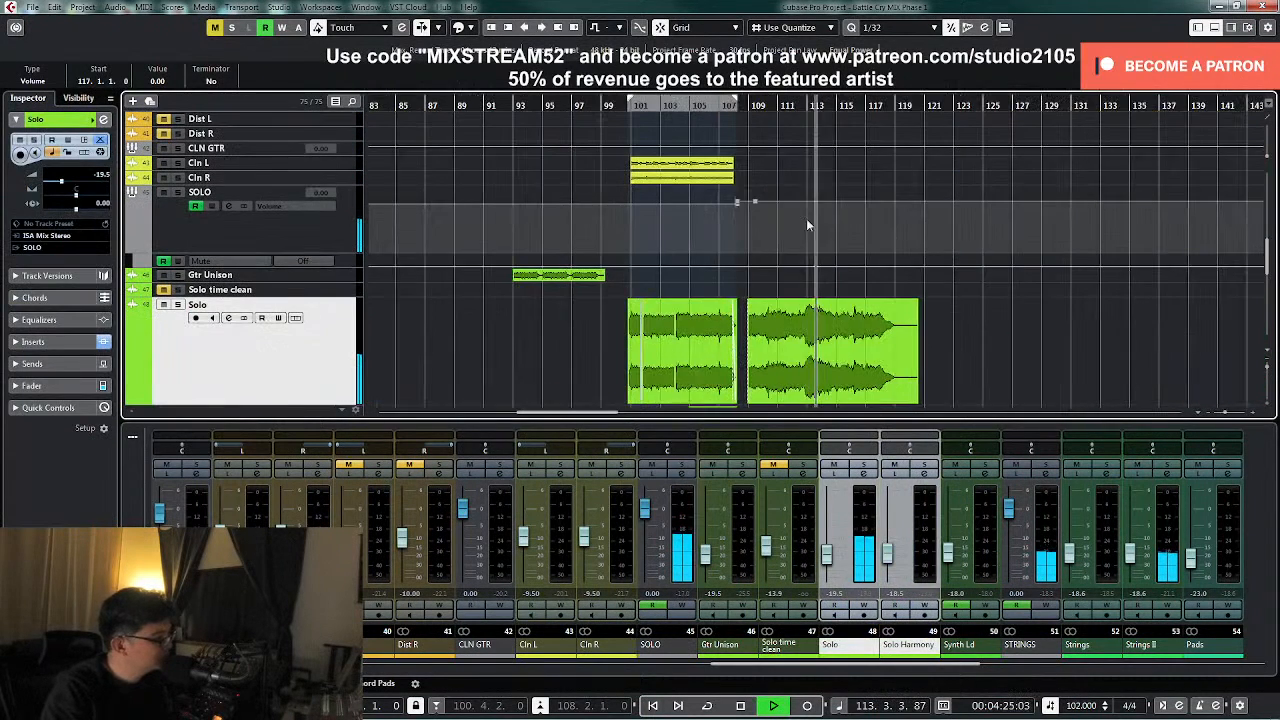
key(h)
key(h)
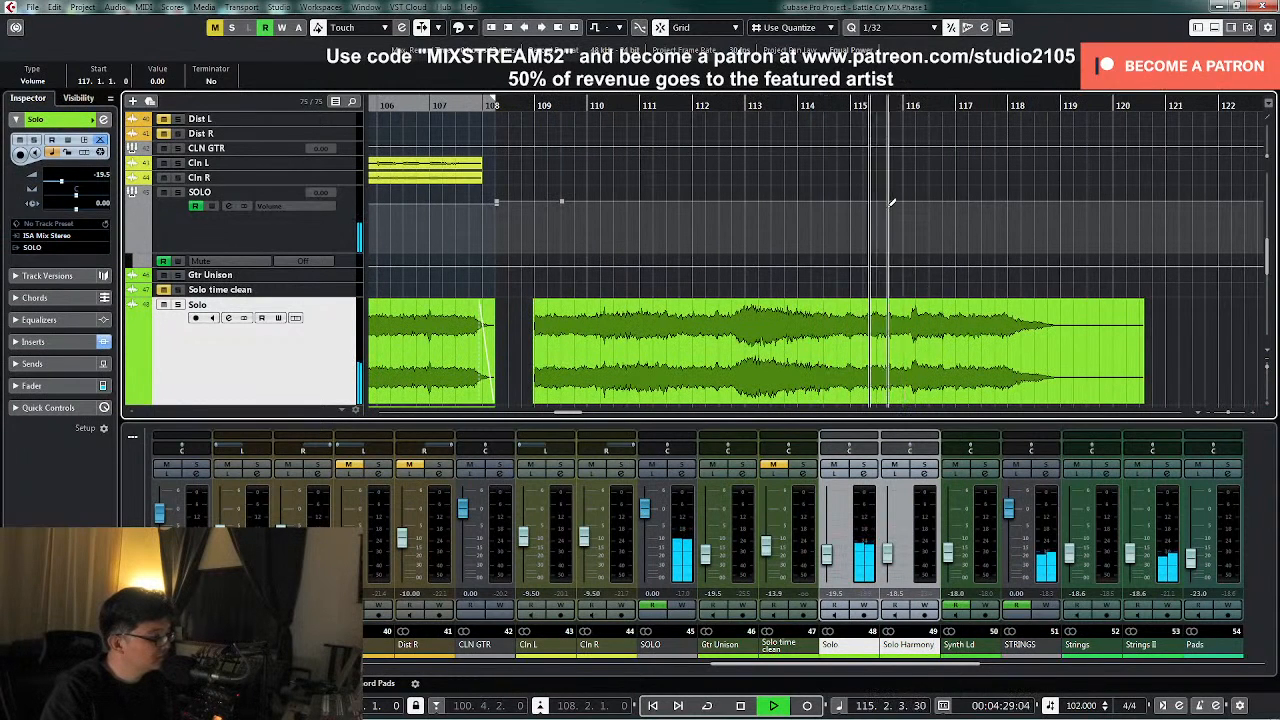
click(913, 208)
drag(913, 208, 912, 205)
drag(884, 116, 877, 206)
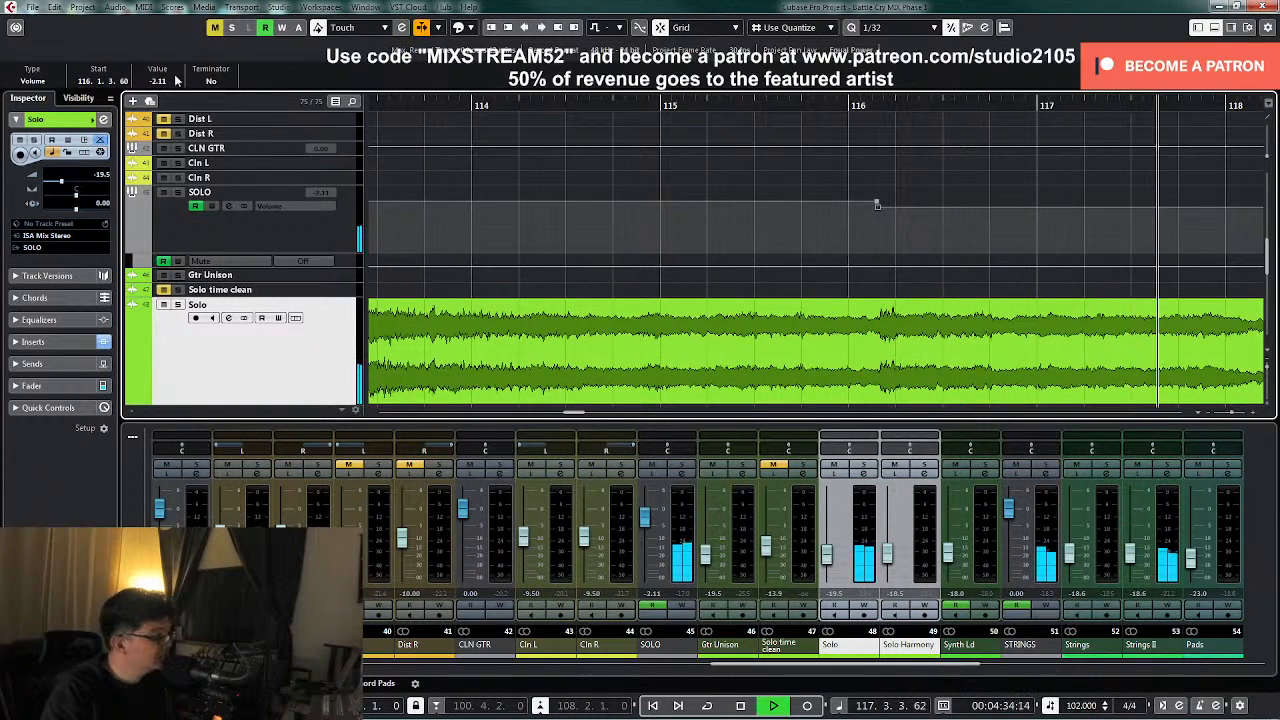
click(169, 82)
text(-2)
key(Return)
- Listen to the end of the second solo with the SOLO volume automation and look over the remaining solo parts in the arrangement
key(g)
key(g)
key(g)
key(g)
key(g)
key(g)
key(g)
key(g)
key(g)
key(g)
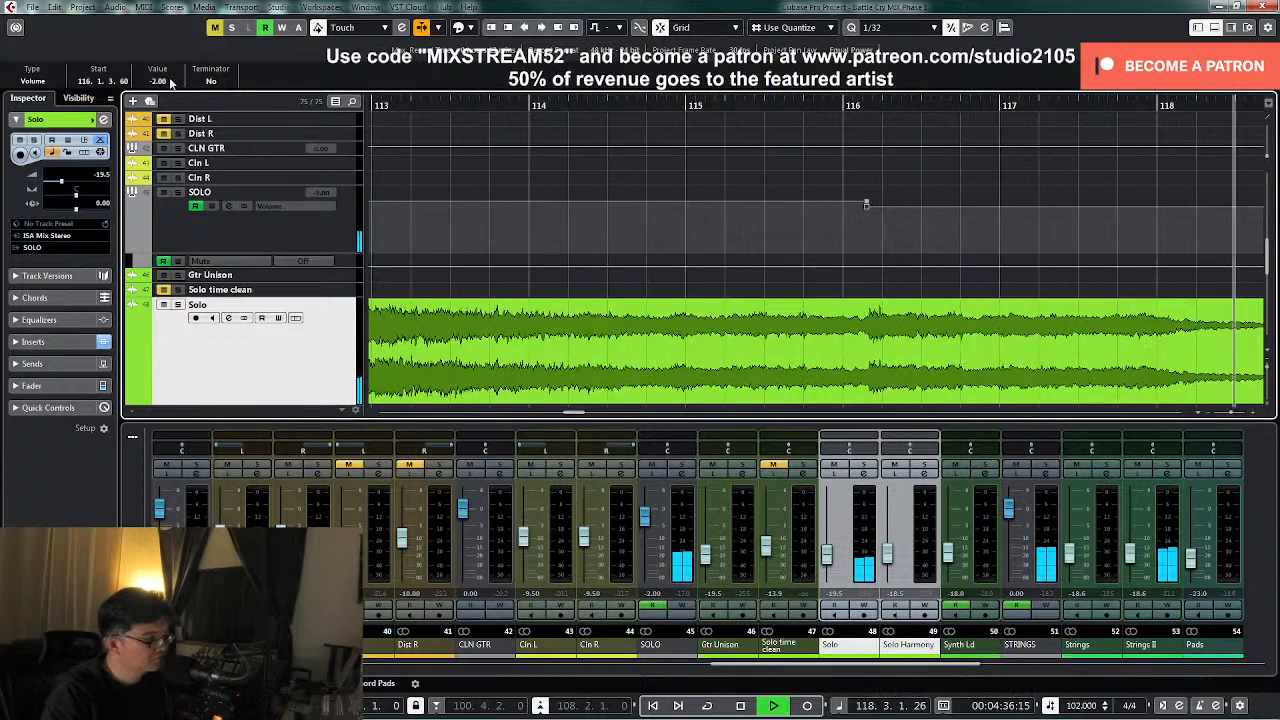
scroll(934, 254, down, 2)
scroll(934, 254, up, 4)
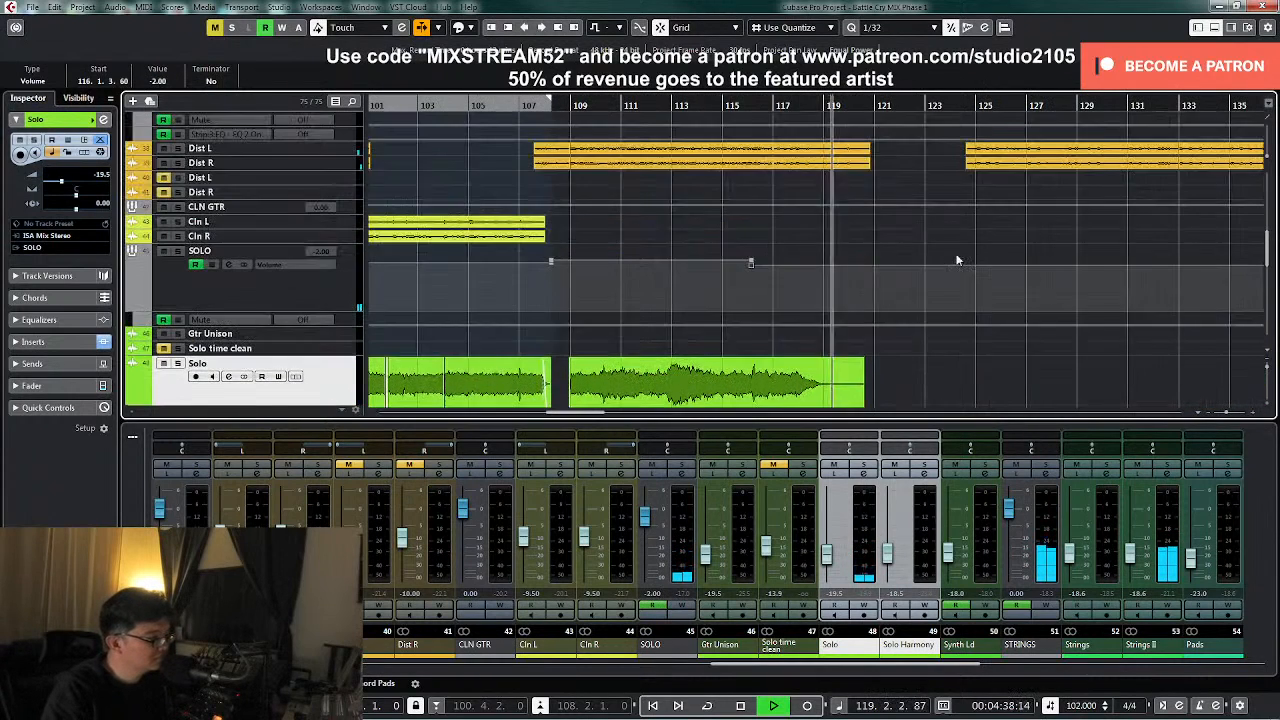
key(g)
key(g)
key(g)
key(g)
scroll(950, 260, down, 4)
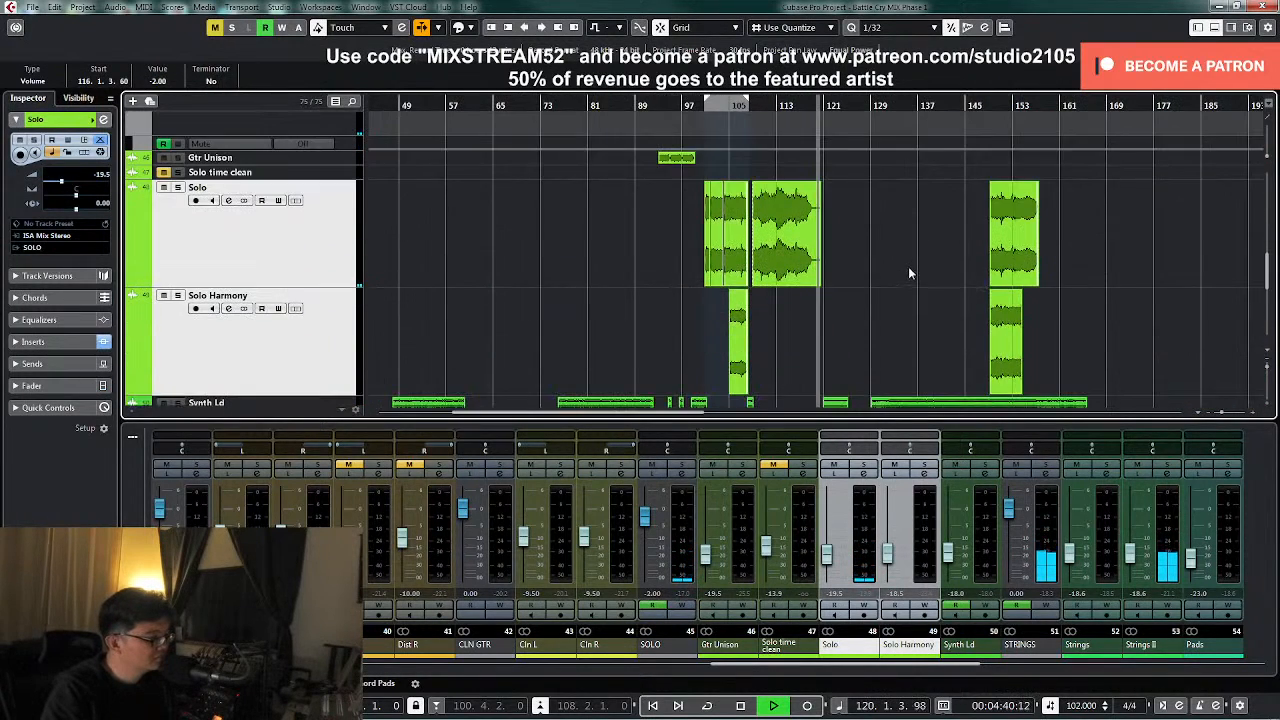
scroll(910, 262, up, 4)
scroll(913, 265, down, 3)
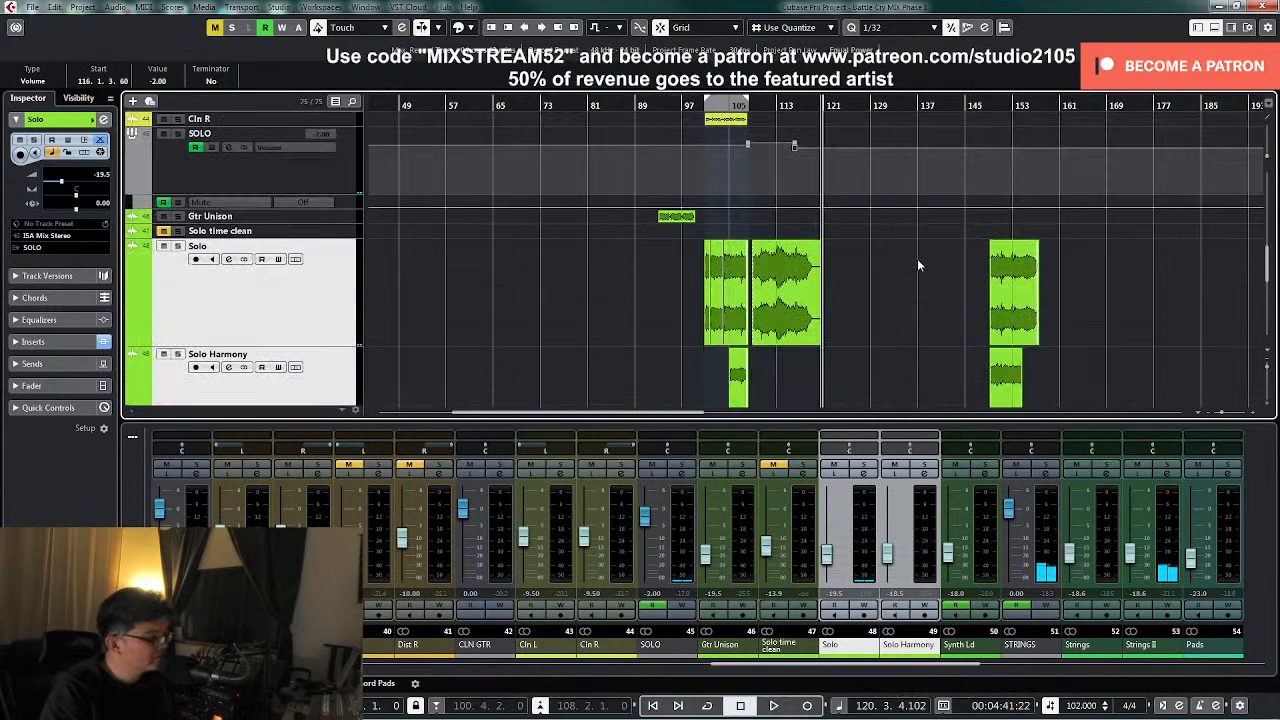
scroll(953, 234, up, 1)
- Position playback at bar 145, unmute the second Dist L and Dist R pair, and check the first Dist R channel's settings
click(969, 104)
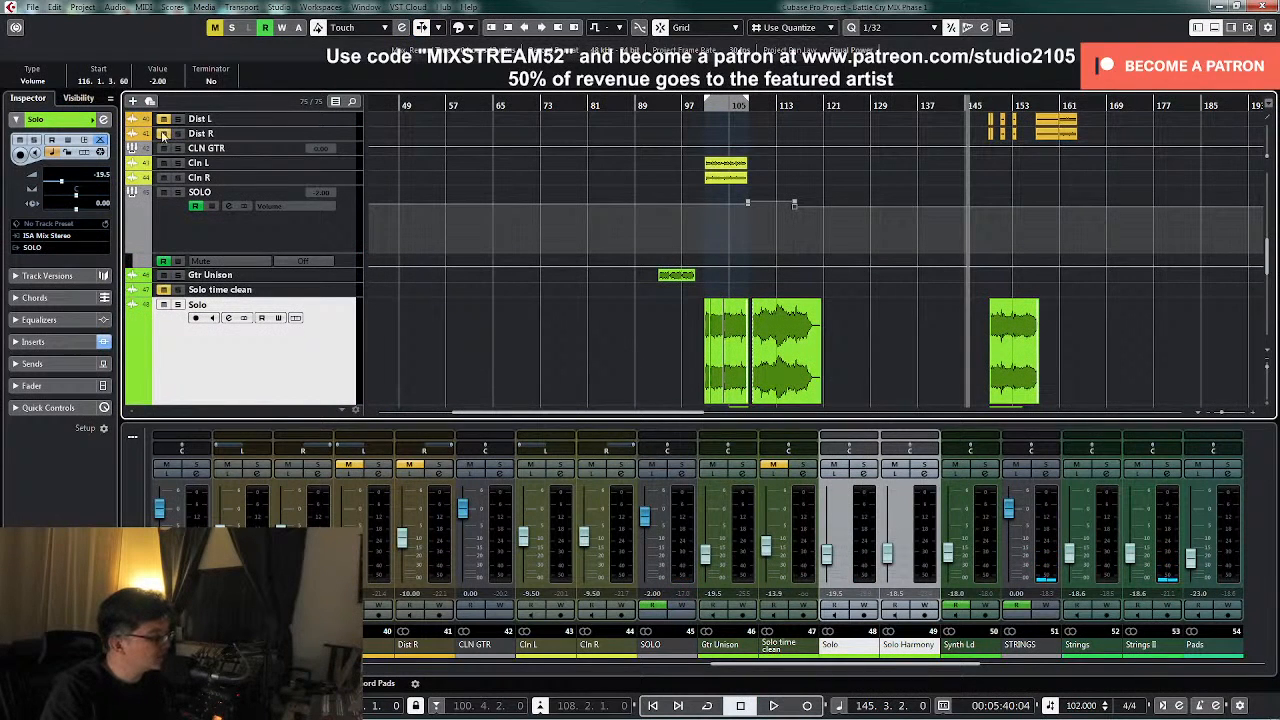
drag(790, 672, 688, 678)
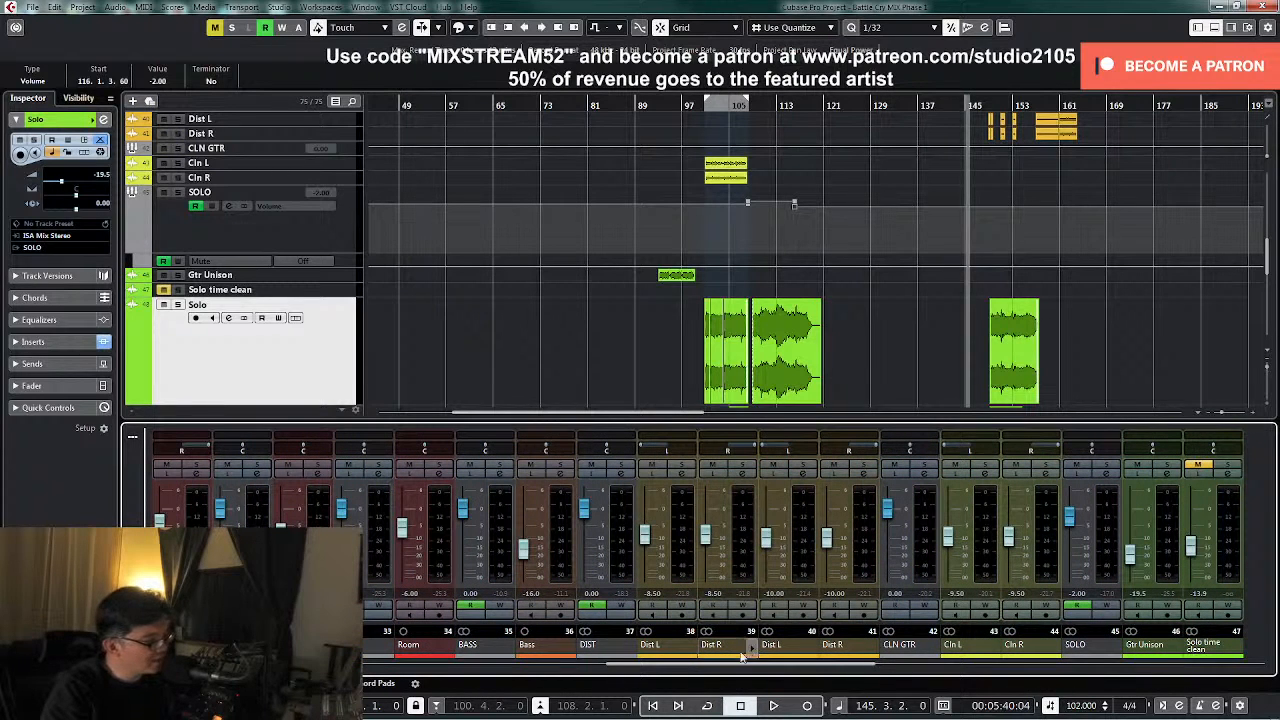
click(743, 475)
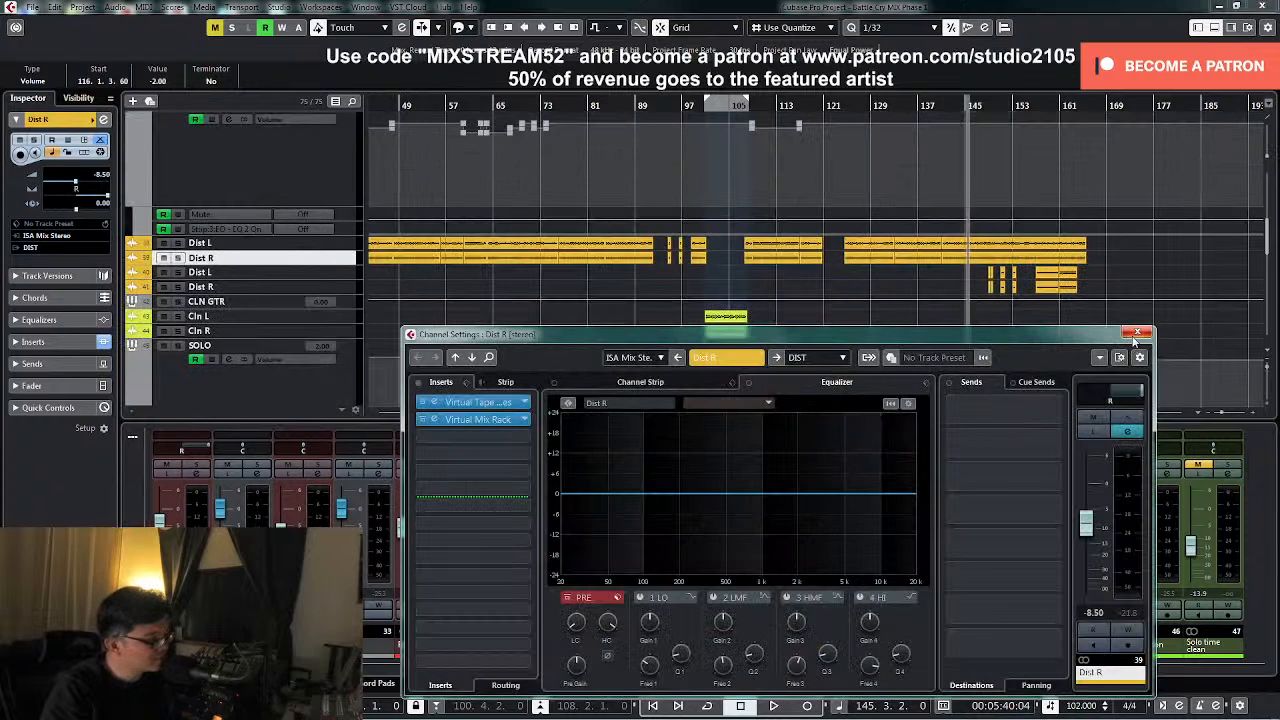
click(1137, 333)
- Select the second Dist L and Dist R channels and set their faders to -9.99 dB while playing into the last solo
click(808, 552)
ctrl+click(866, 570)
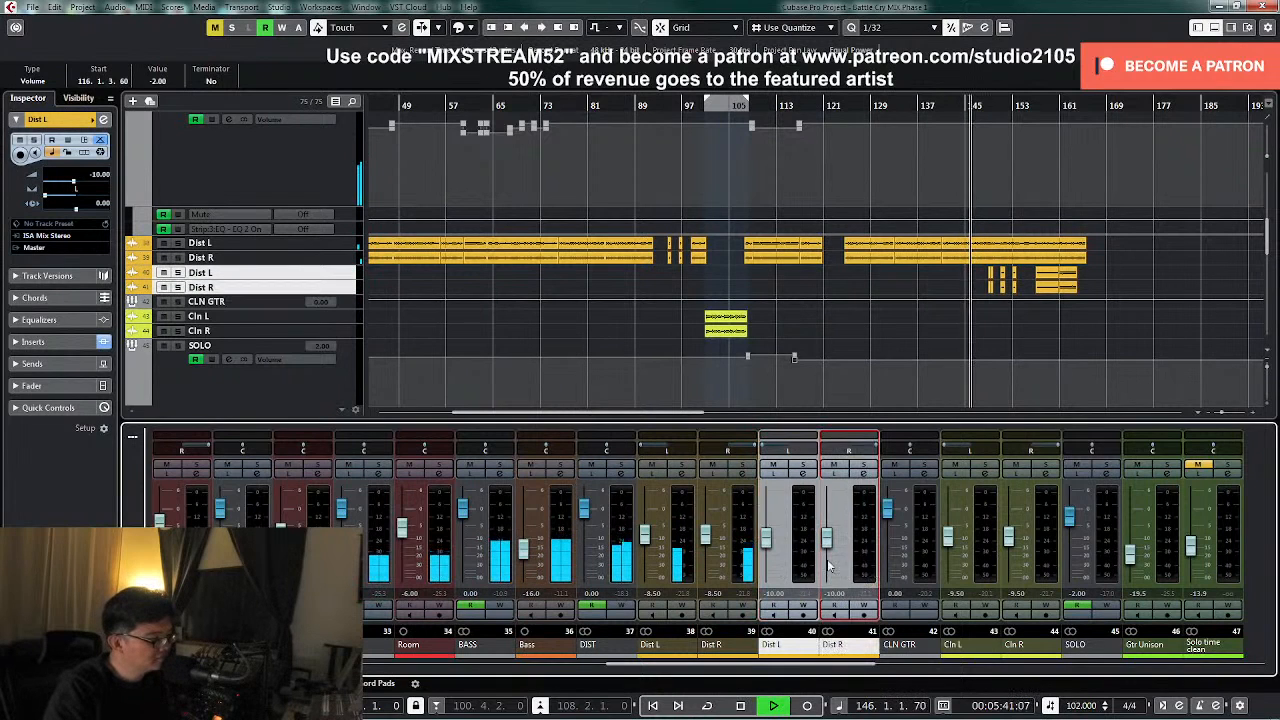
click(768, 540)
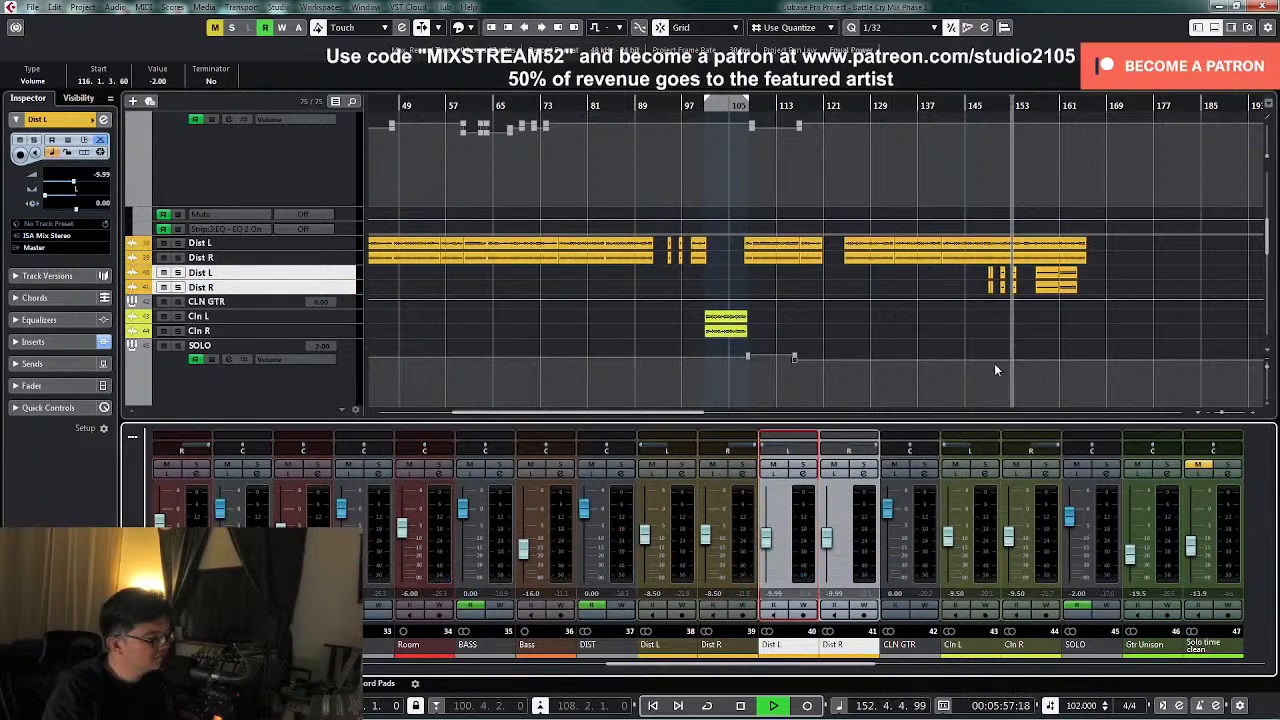
click(981, 336)
scroll(1058, 322, down, 6)
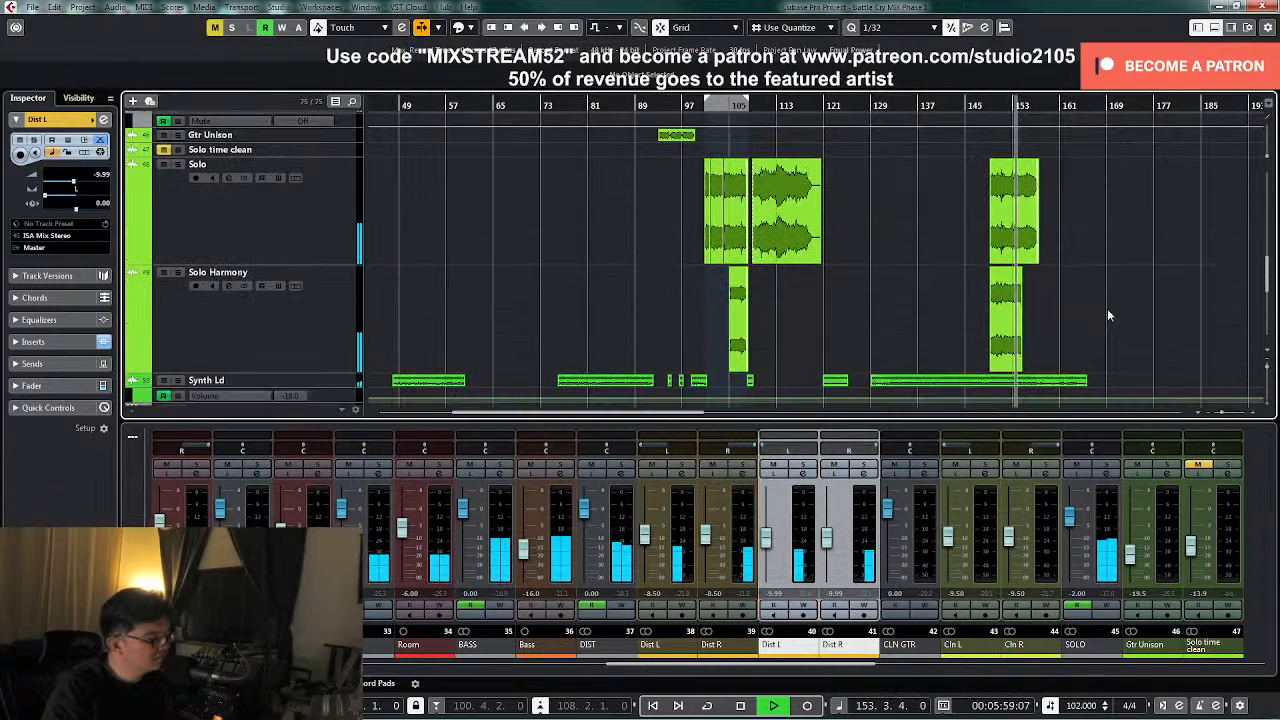
key(space)
- Enlarge the STRINGS group track to expose its volume automation and start playback from bar 139
scroll(907, 243, down, 5)
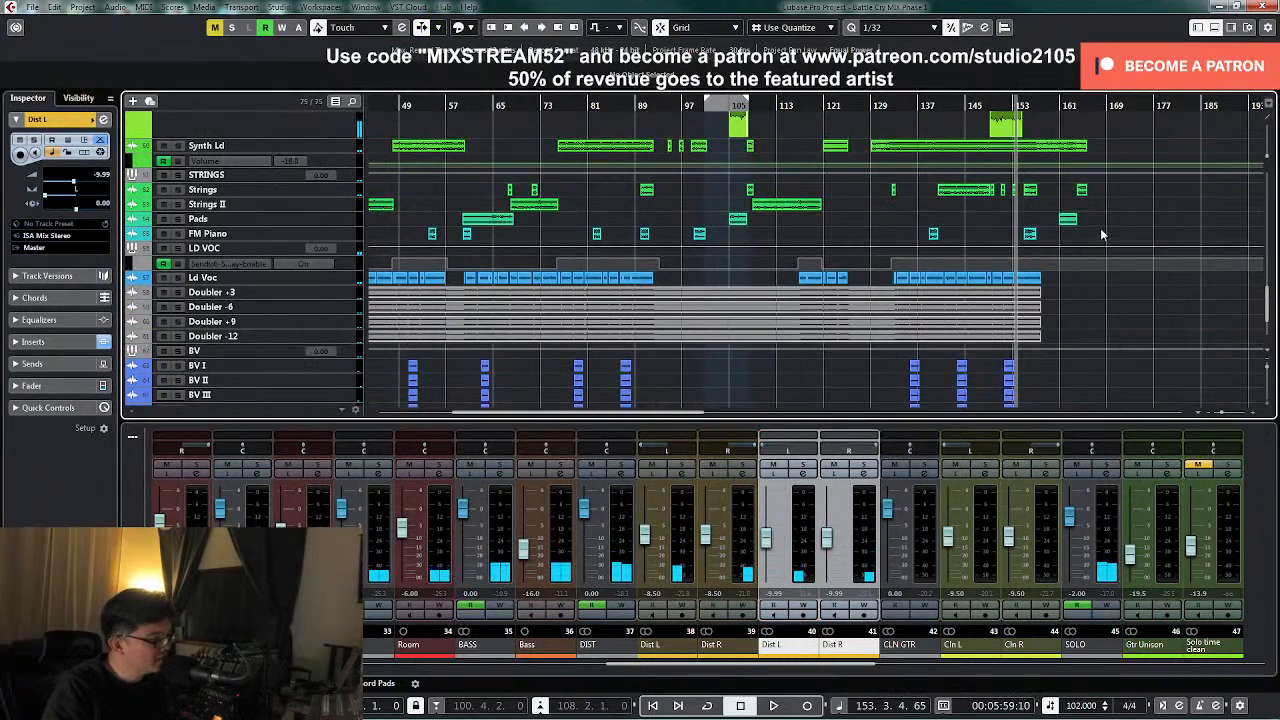
scroll(1100, 234, up, 2)
click(929, 106)
click(340, 234)
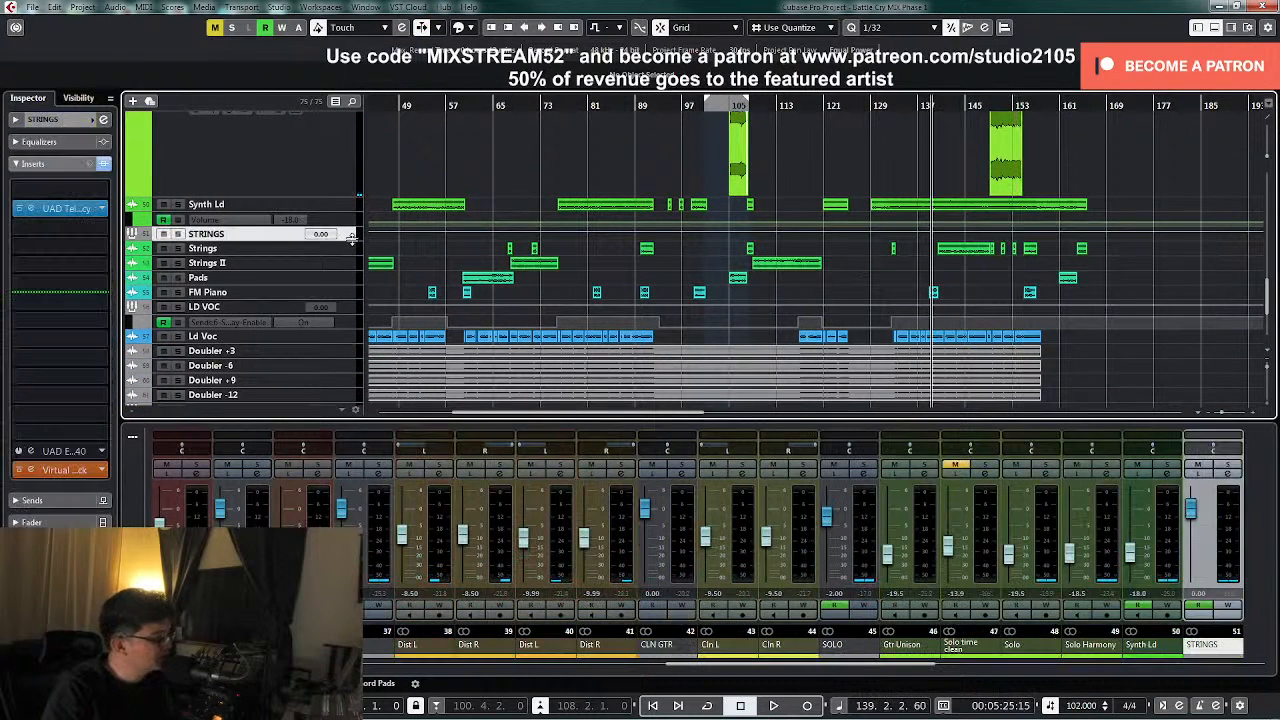
drag(351, 240, 351, 346)
scroll(958, 284, down, 1)
scroll(994, 230, up, 1)
key(space)
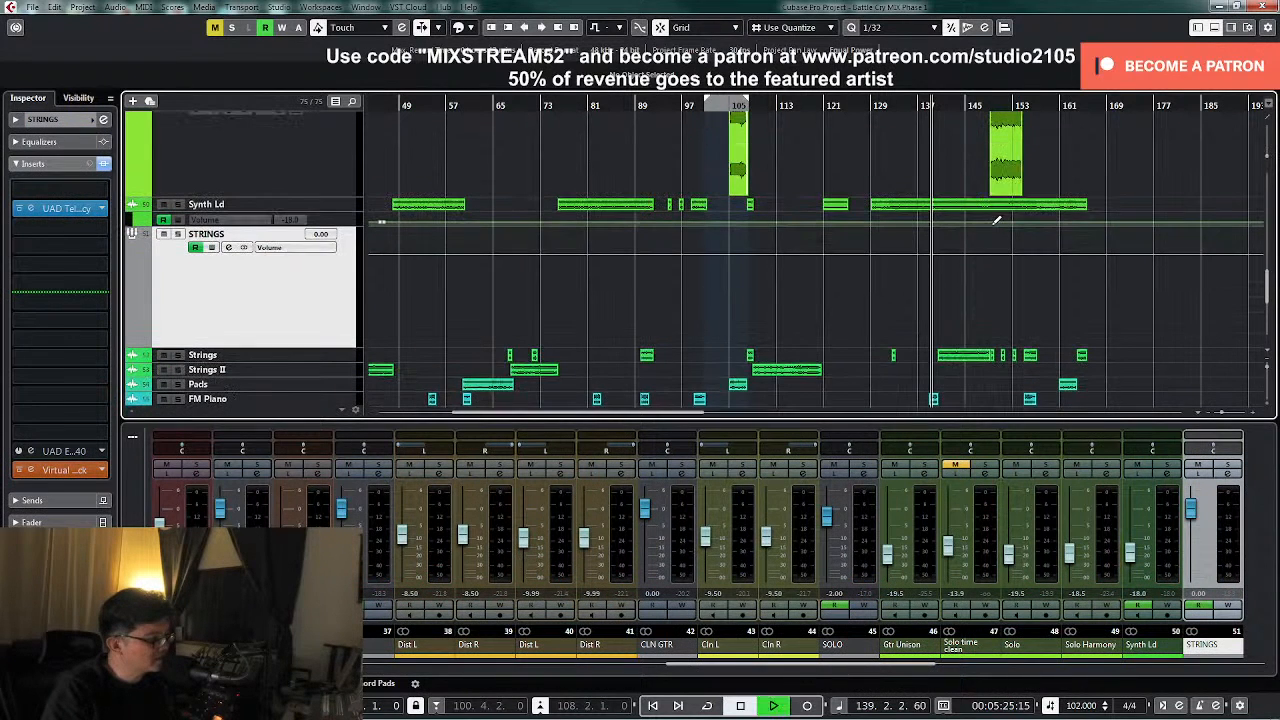
- Add a STRINGS volume automation point at bar 149, lowering the level to about -1.1 dB for the last solo
key(h)
key(h)
key(h)
key(h)
key(h)
key(h)
key(g)
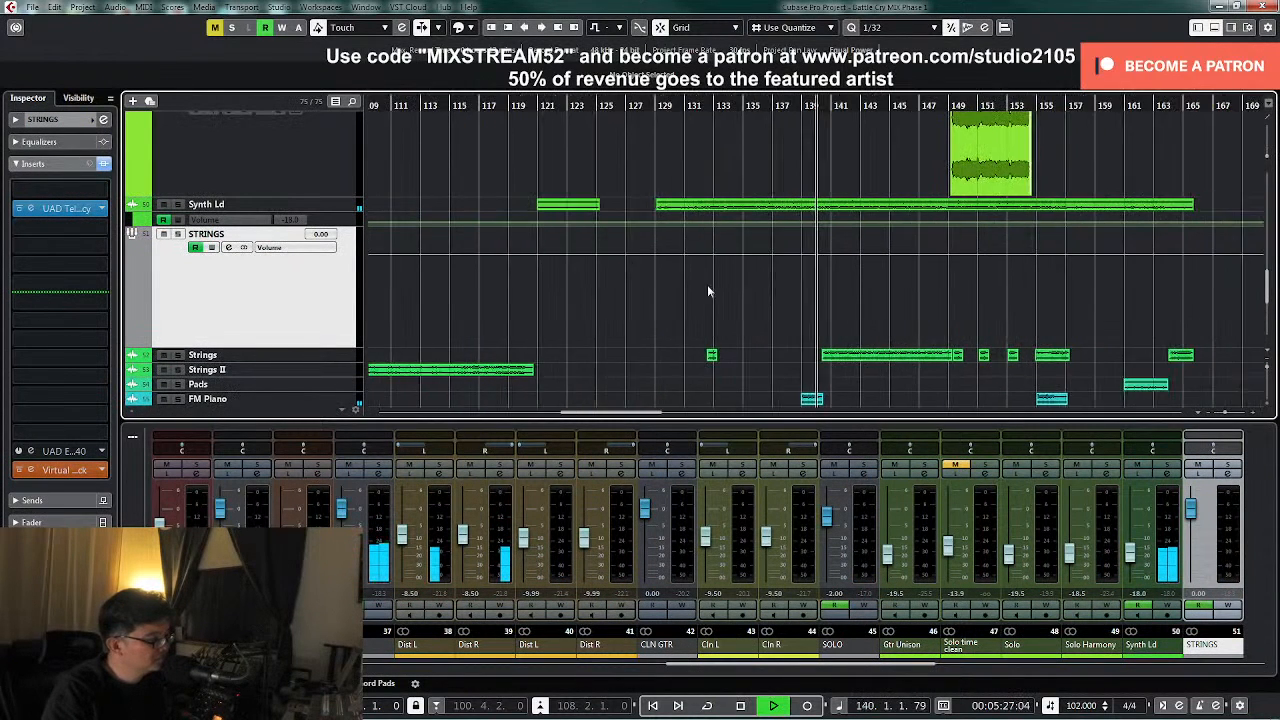
key(g)
key(g)
key(g)
key(g)
key(h)
key(h)
key(h)
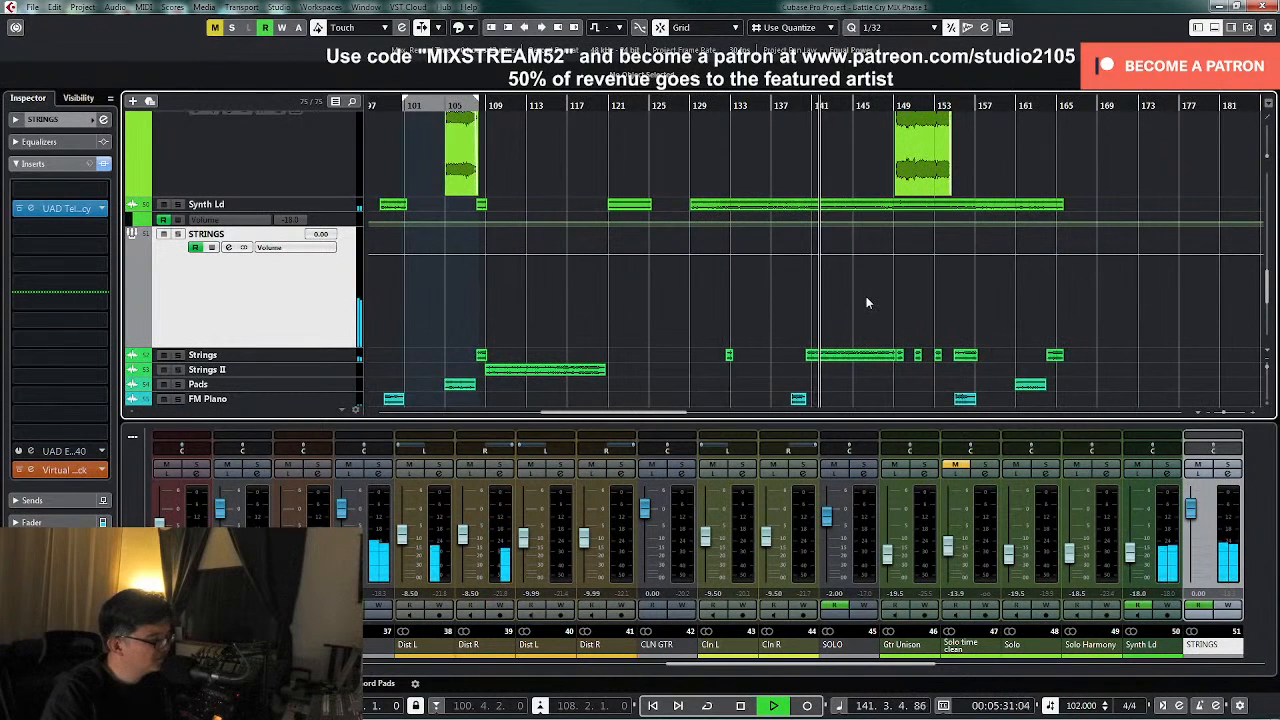
key(h)
key(h)
key(h)
key(h)
right_click(941, 314)
click(976, 315)
key(h)
key(h)
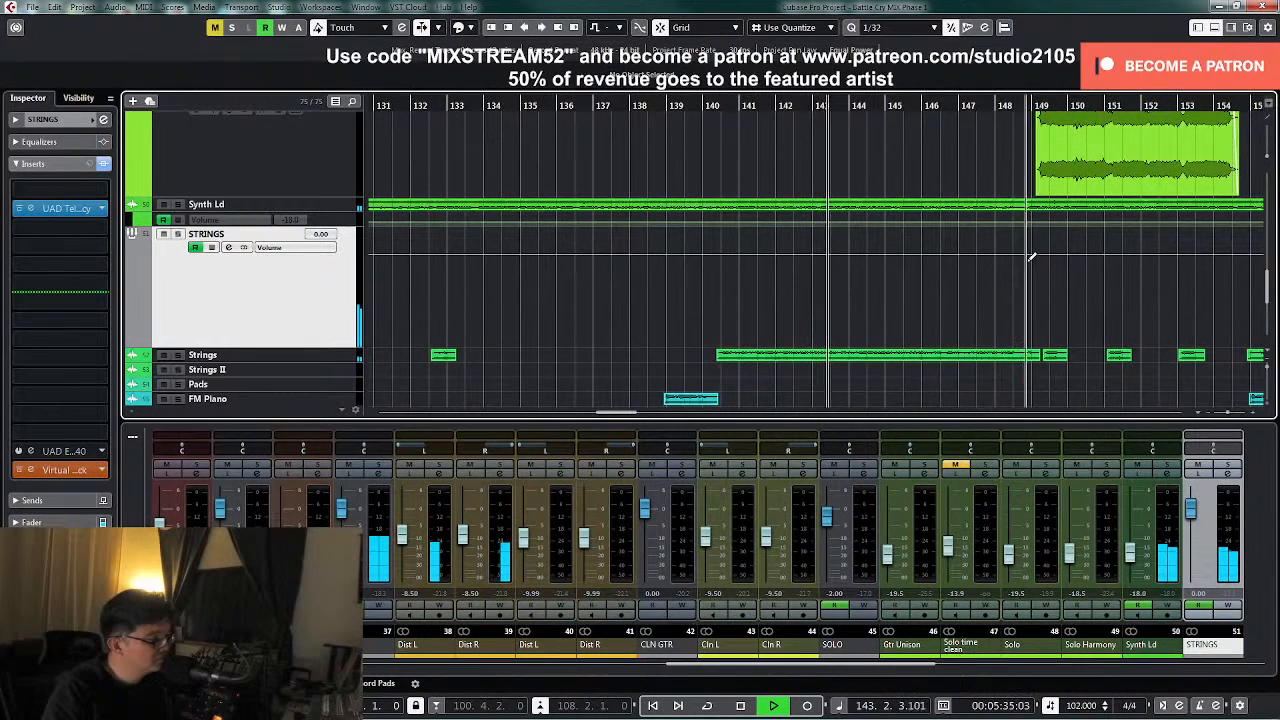
click(1036, 257)
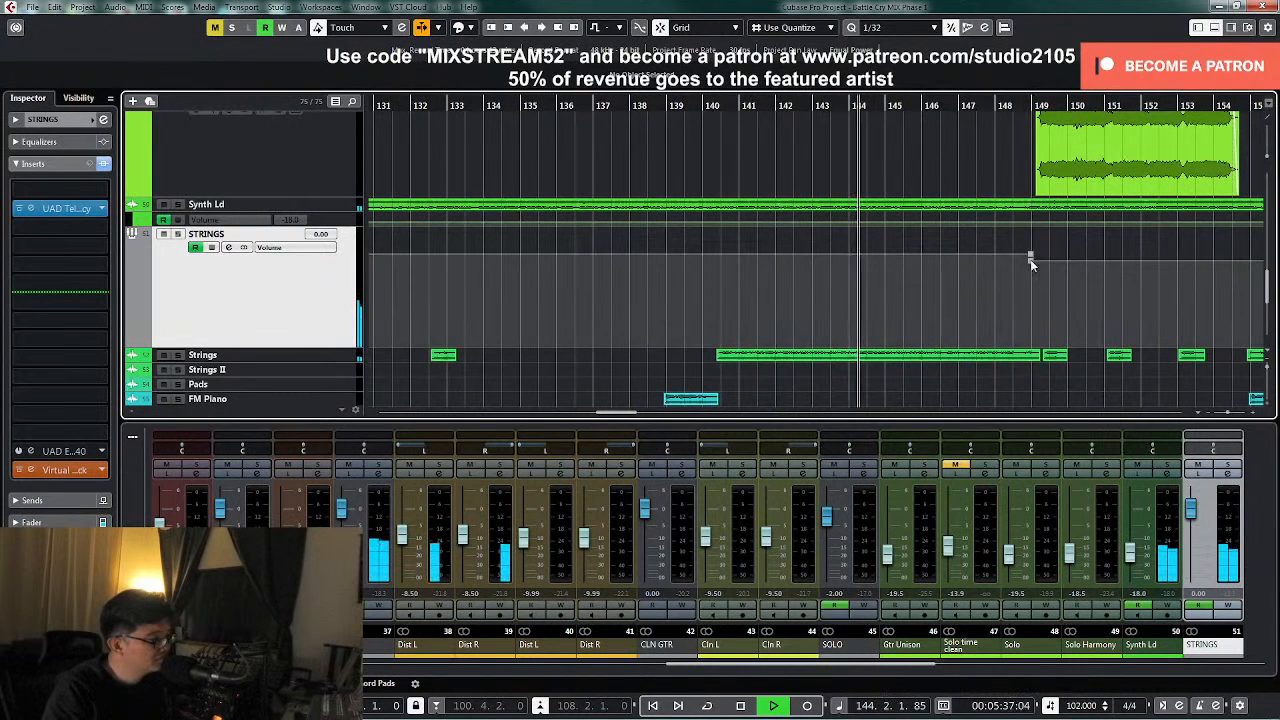
- Stop playback just before bar 149 and set the lowered STRINGS automation point there to -1 dB
key(h)
key(space)
click(1014, 106)
key(h)
key(h)
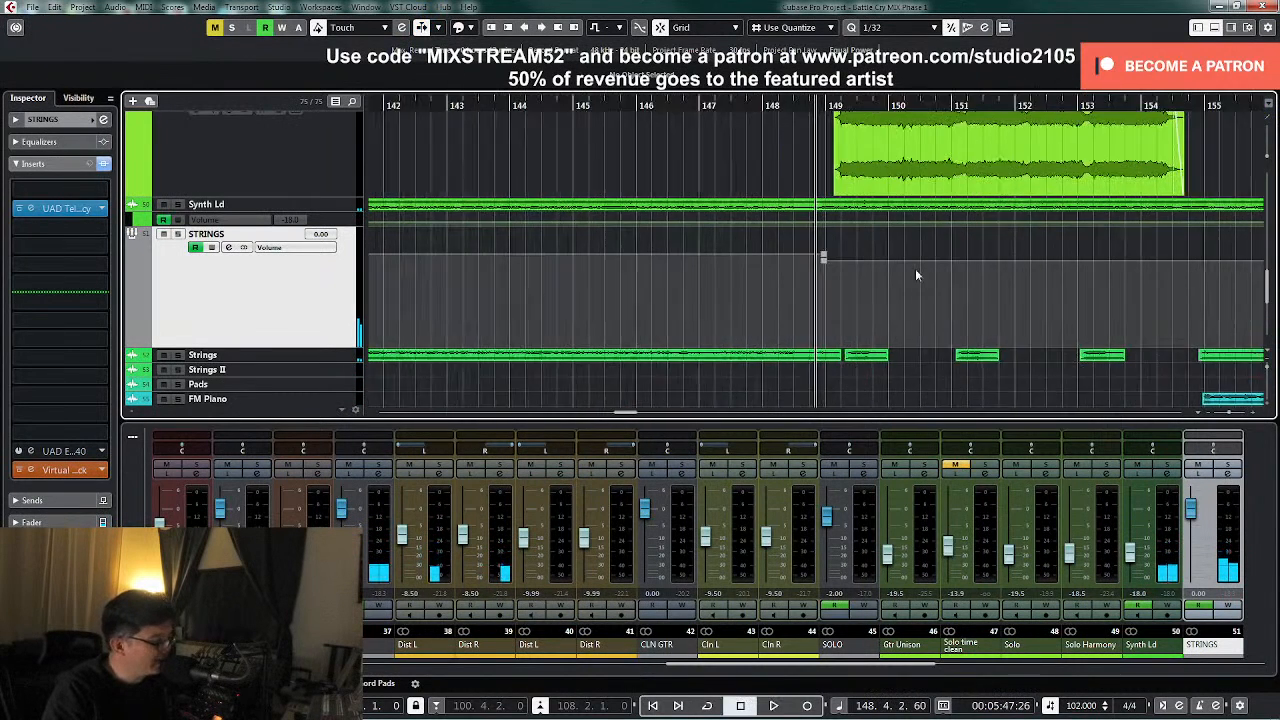
click(843, 259)
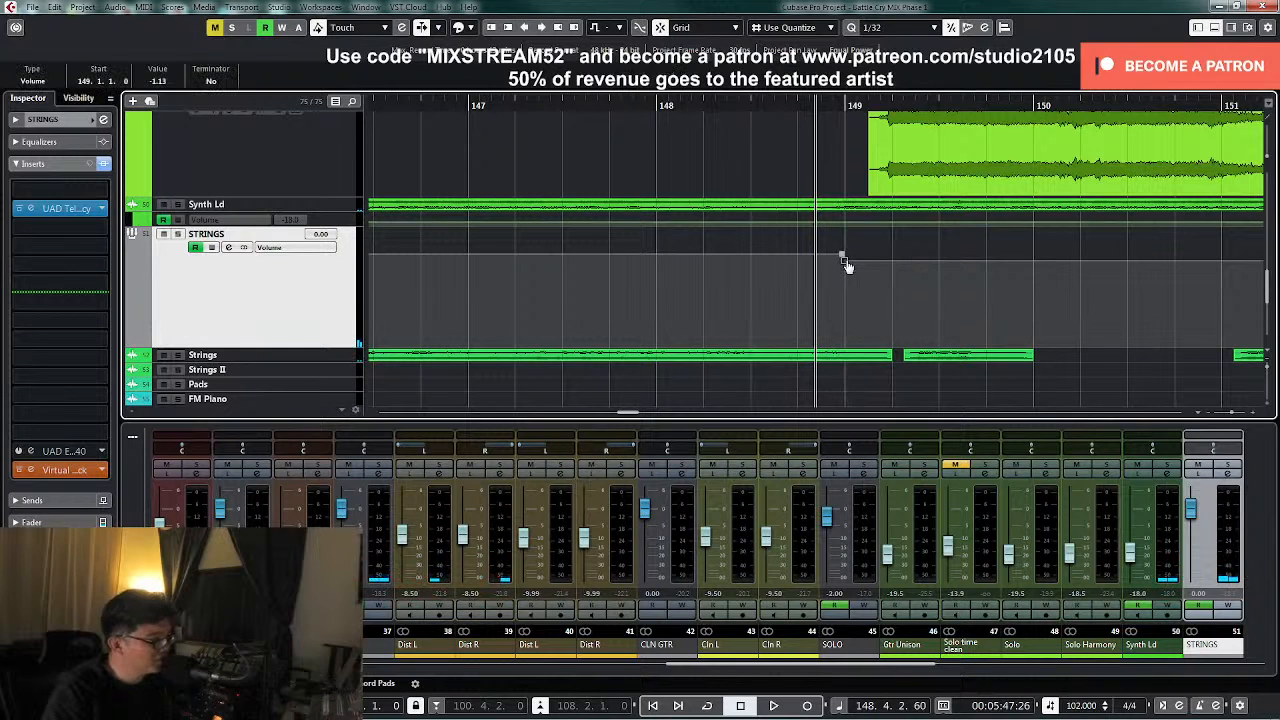
click(166, 83)
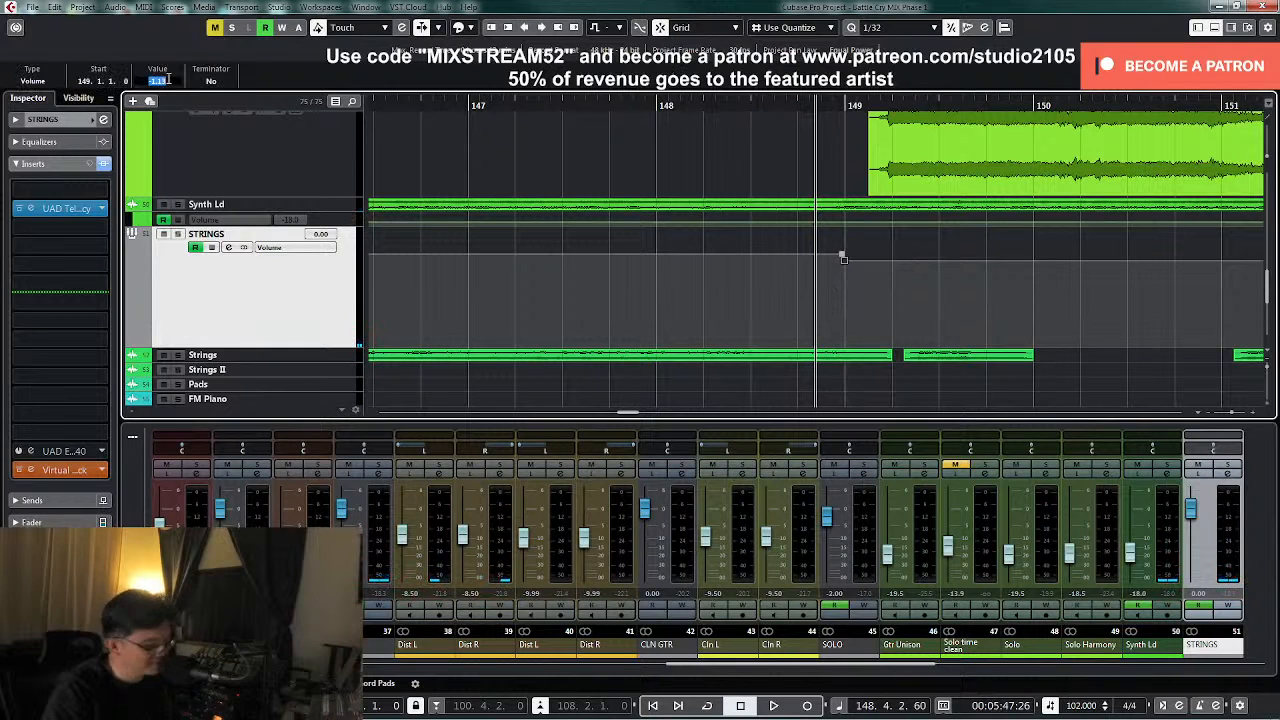
text(-1)
key(Return)
- Play back the passage around the last solo to check the STRINGS automation, and review the solo guitar tracks
key(space)
key(g)
key(g)
key(g)
key(g)
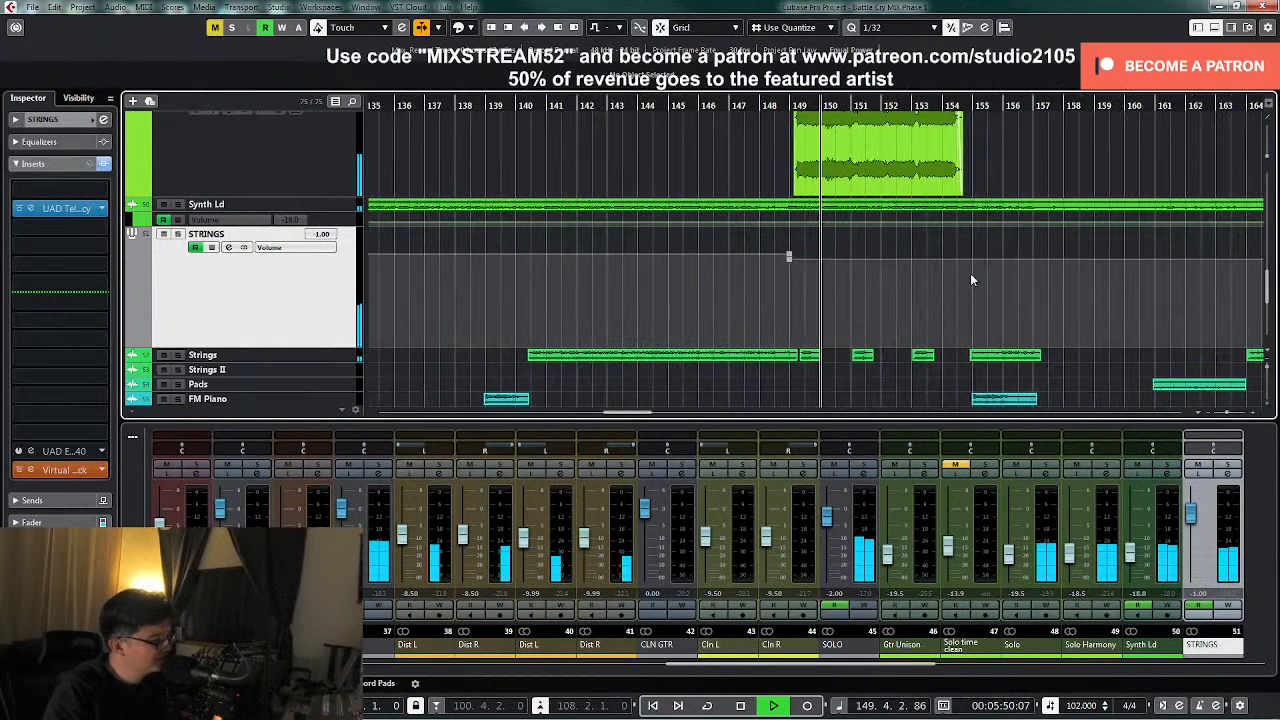
scroll(965, 275, up, 2)
key(g)
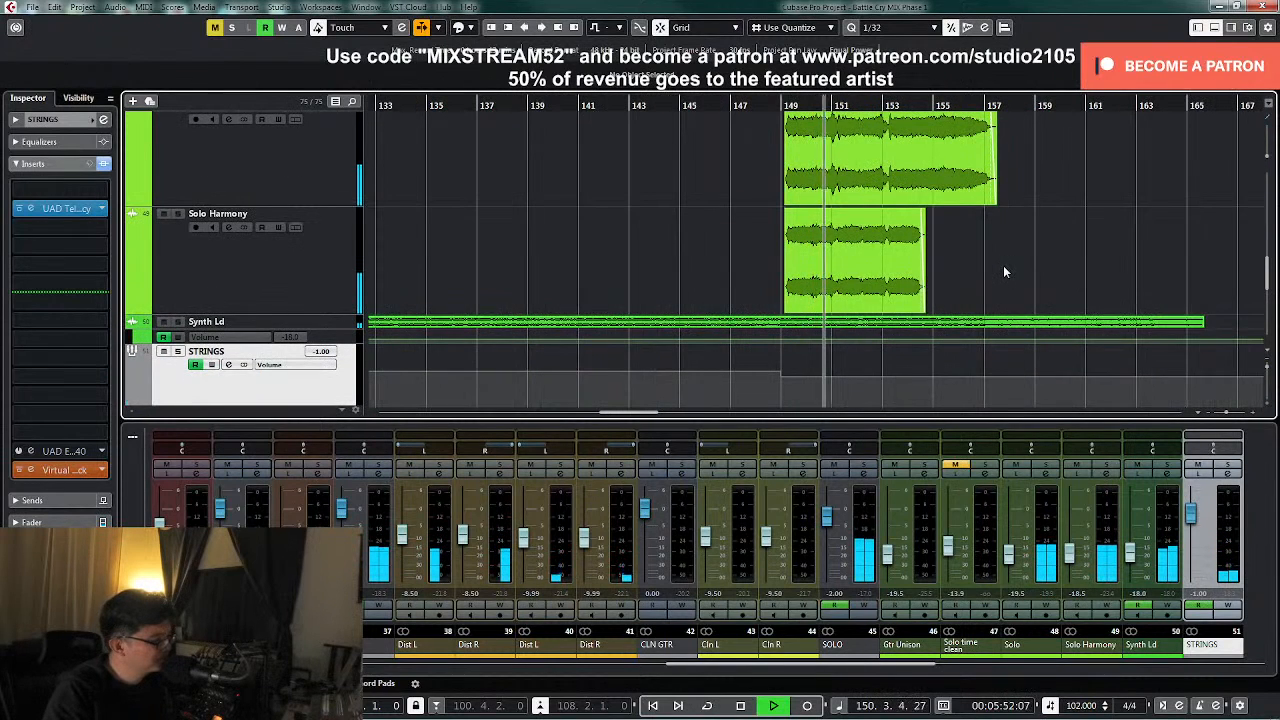
key(g)
click(725, 125)
scroll(750, 255, up, 2)
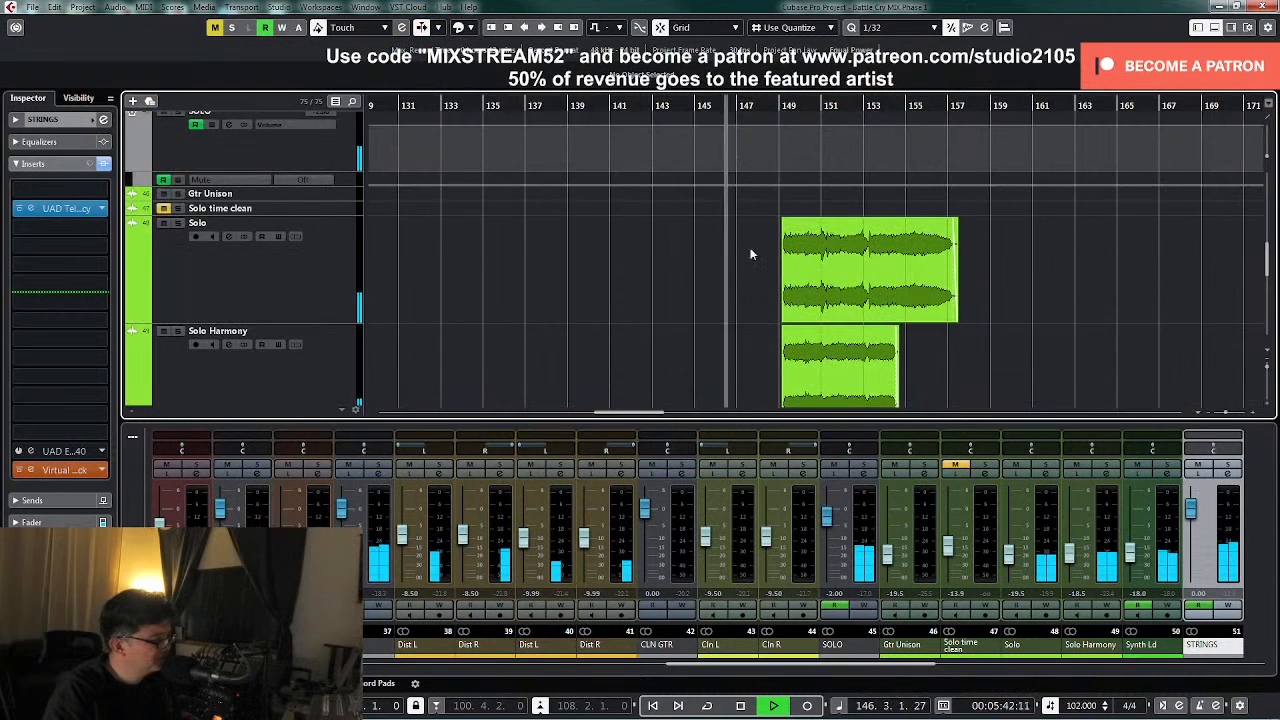
scroll(749, 252, up, 1)
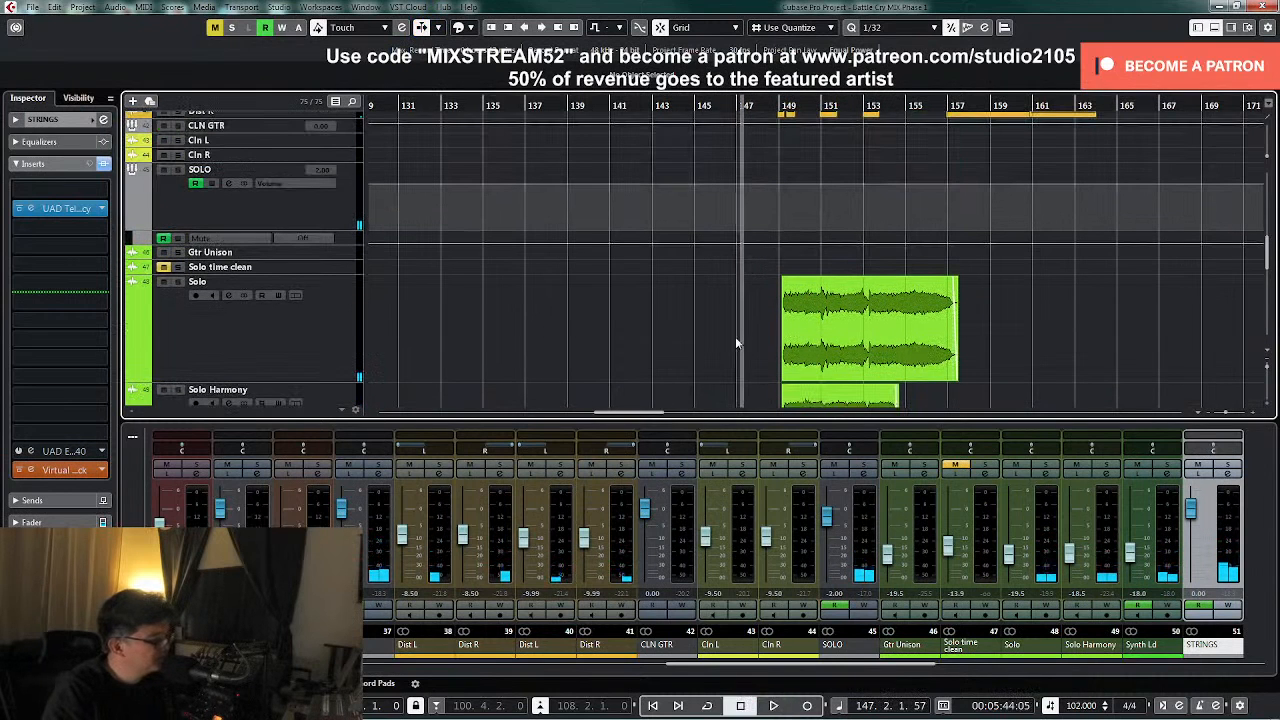
key(space)
scroll(774, 254, up, 3)
scroll(774, 254, down, 4)
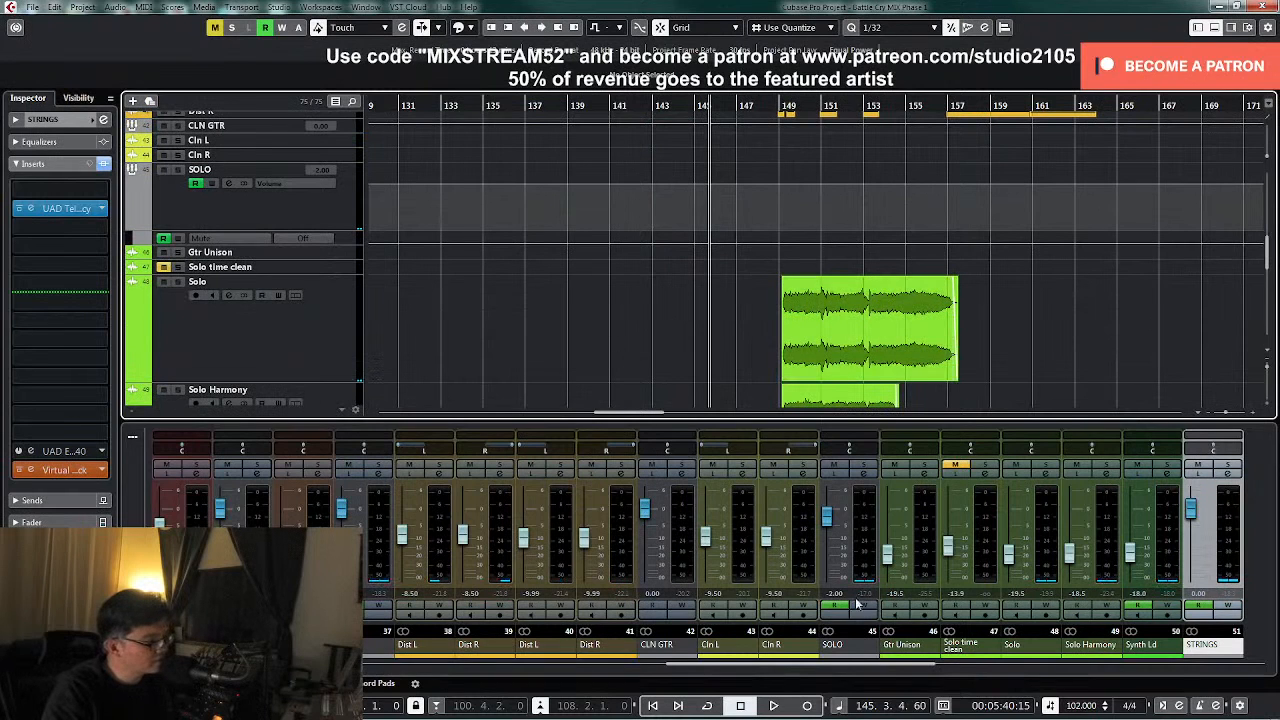
- Mute Solo Harmony and write pan automation on the Solo track at L29 during playback ahead of bar 149
drag(895, 667, 940, 667)
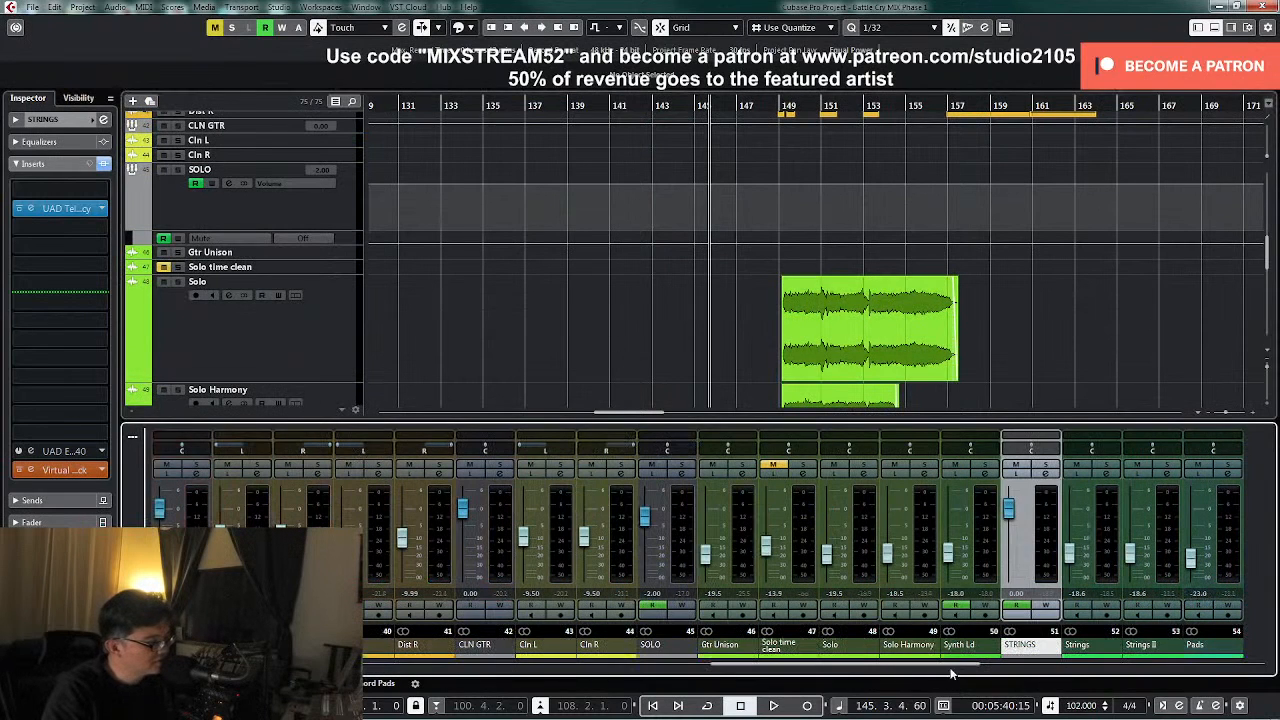
scroll(749, 317, down, 1)
click(893, 467)
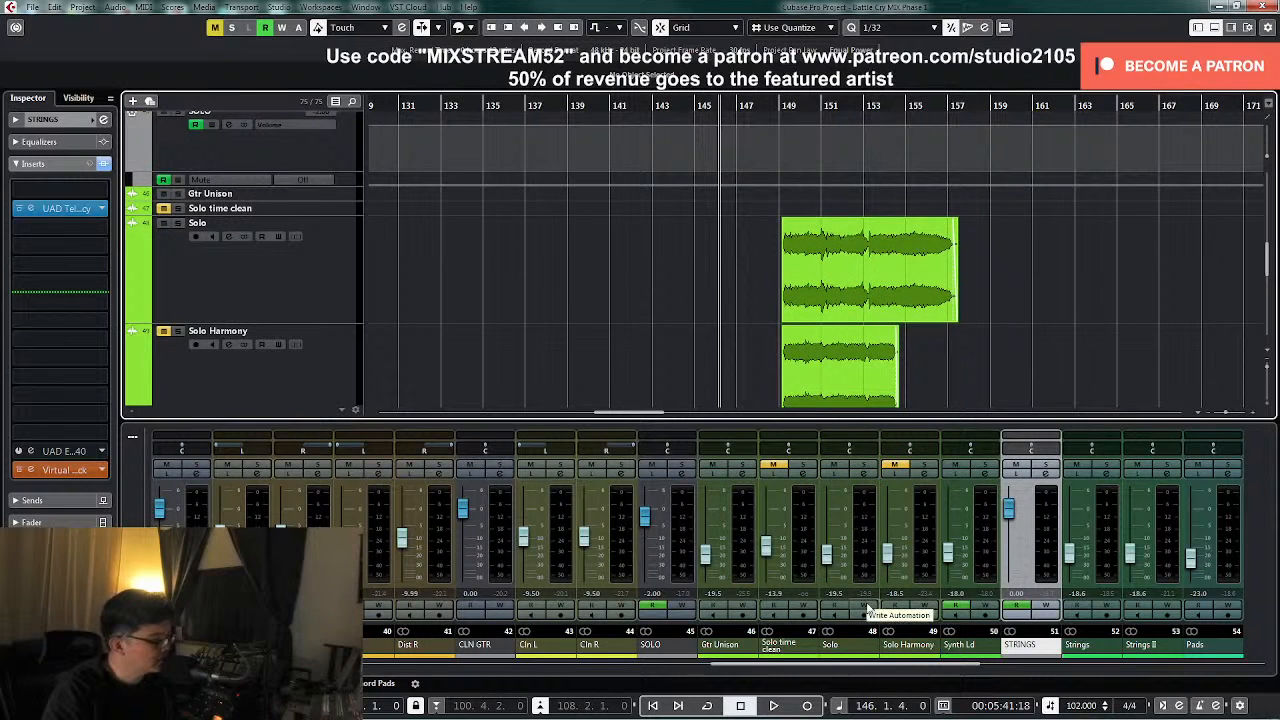
key(space)
click(869, 606)
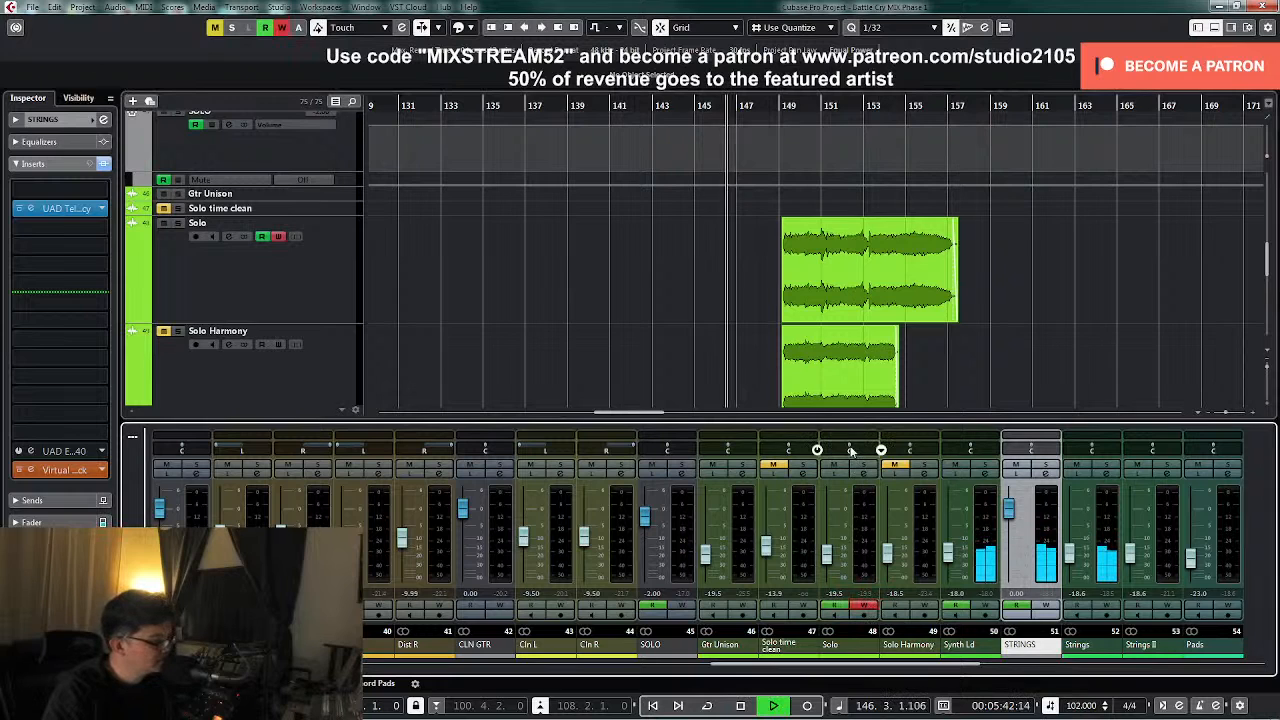
drag(849, 450, 841, 446)
click(865, 606)
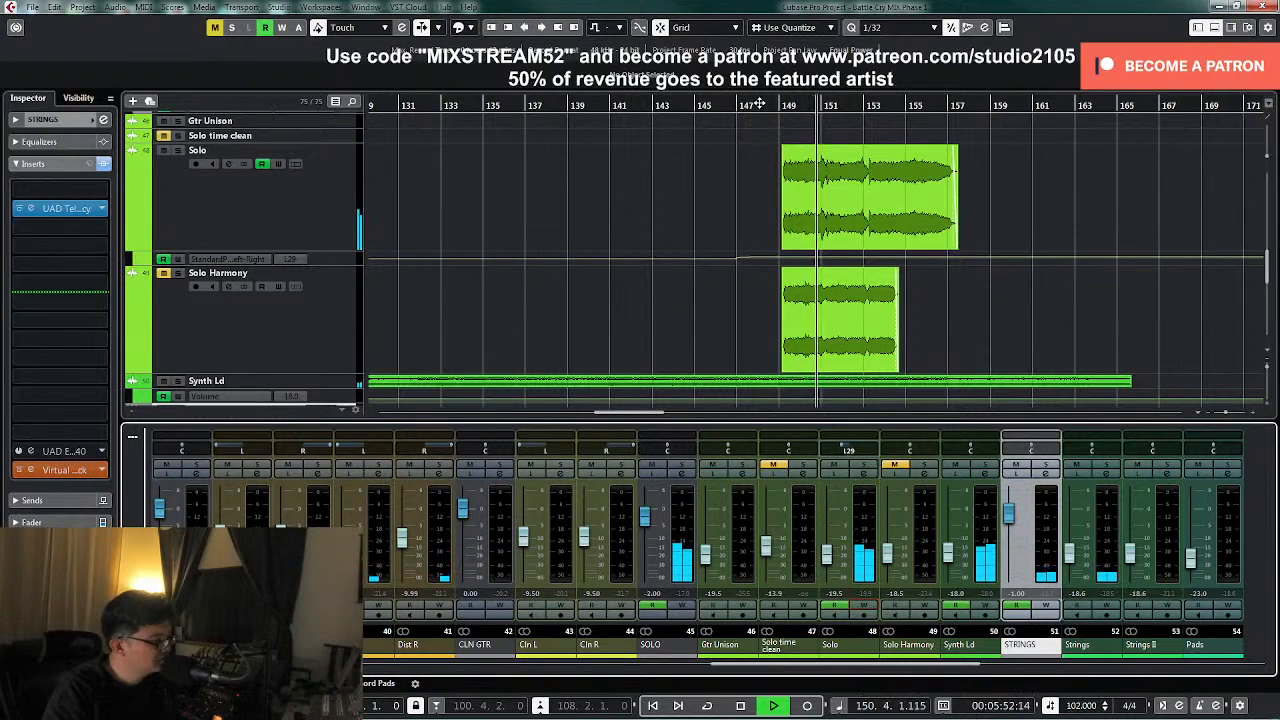
- Unmute Solo Harmony and write its pan automation at R29 while playing back into the last solo
click(780, 155)
key(space)
click(923, 605)
click(896, 465)
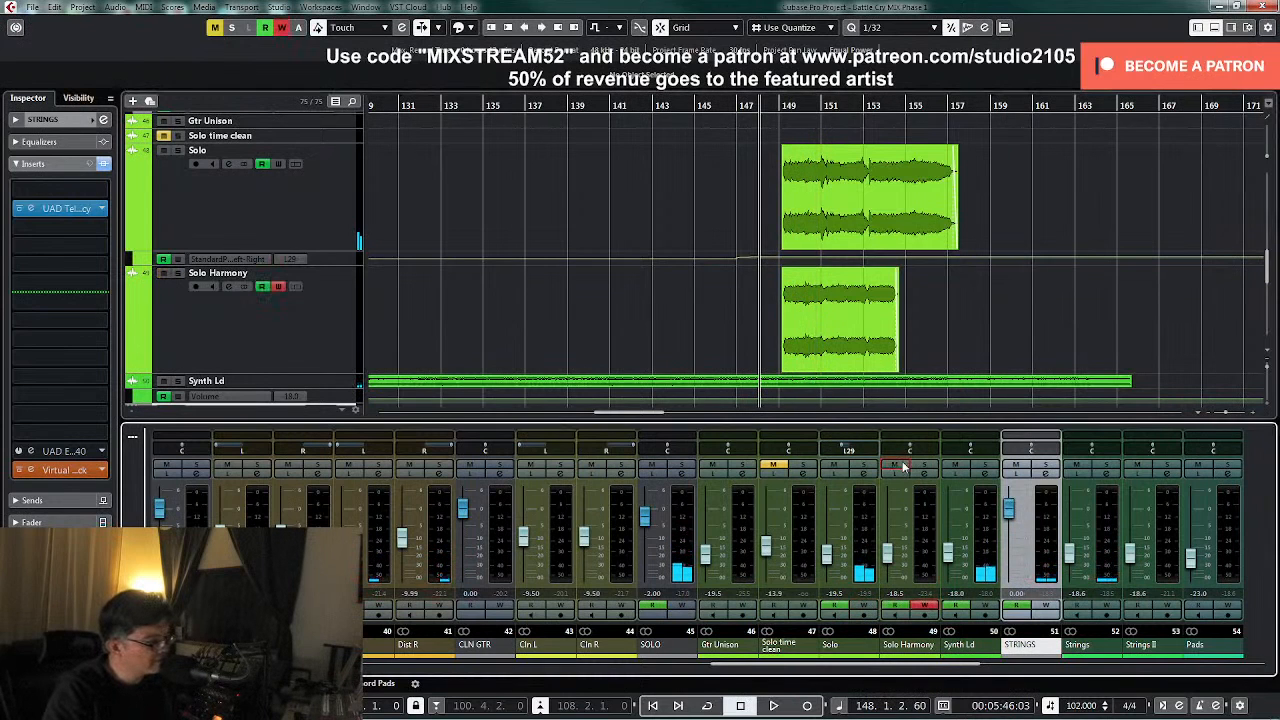
key(space)
drag(917, 452, 928, 452)
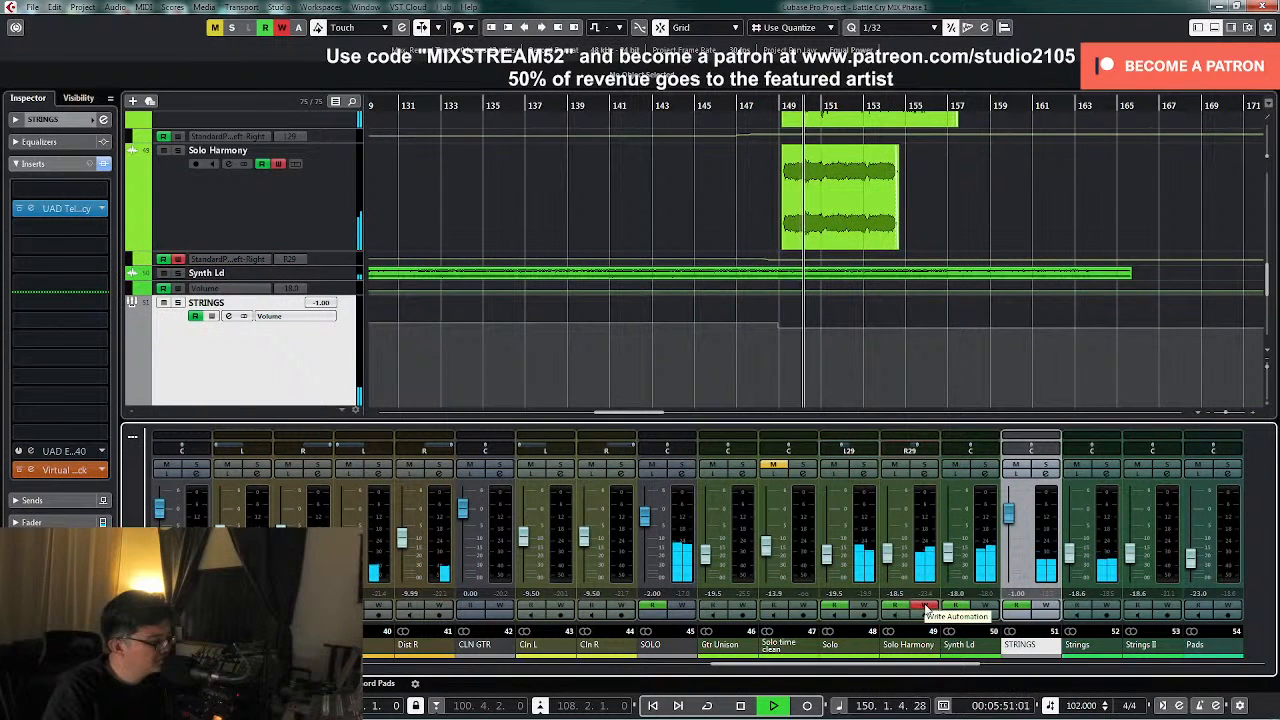
click(925, 609)
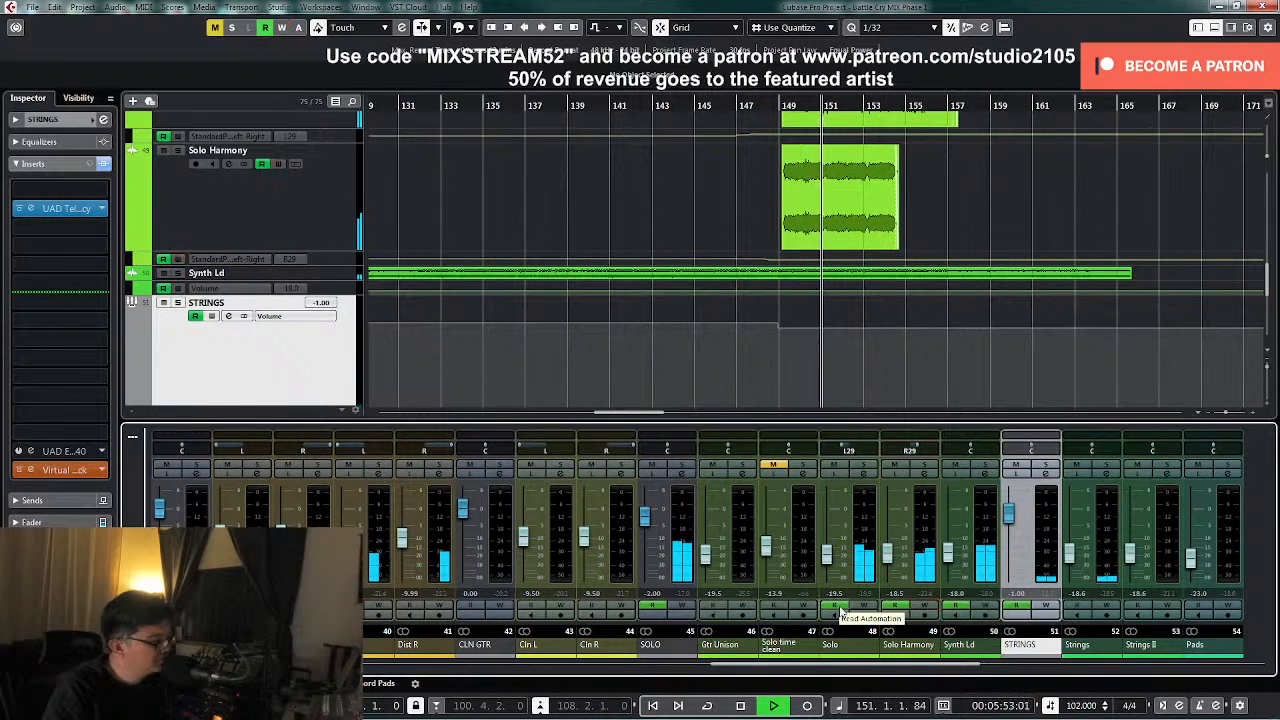
- Stop playback, enlarge the Solo Harmony pan automation lane and delete the surplus points in the ramp before bar 149
click(349, 361)
key(z)
key(z)
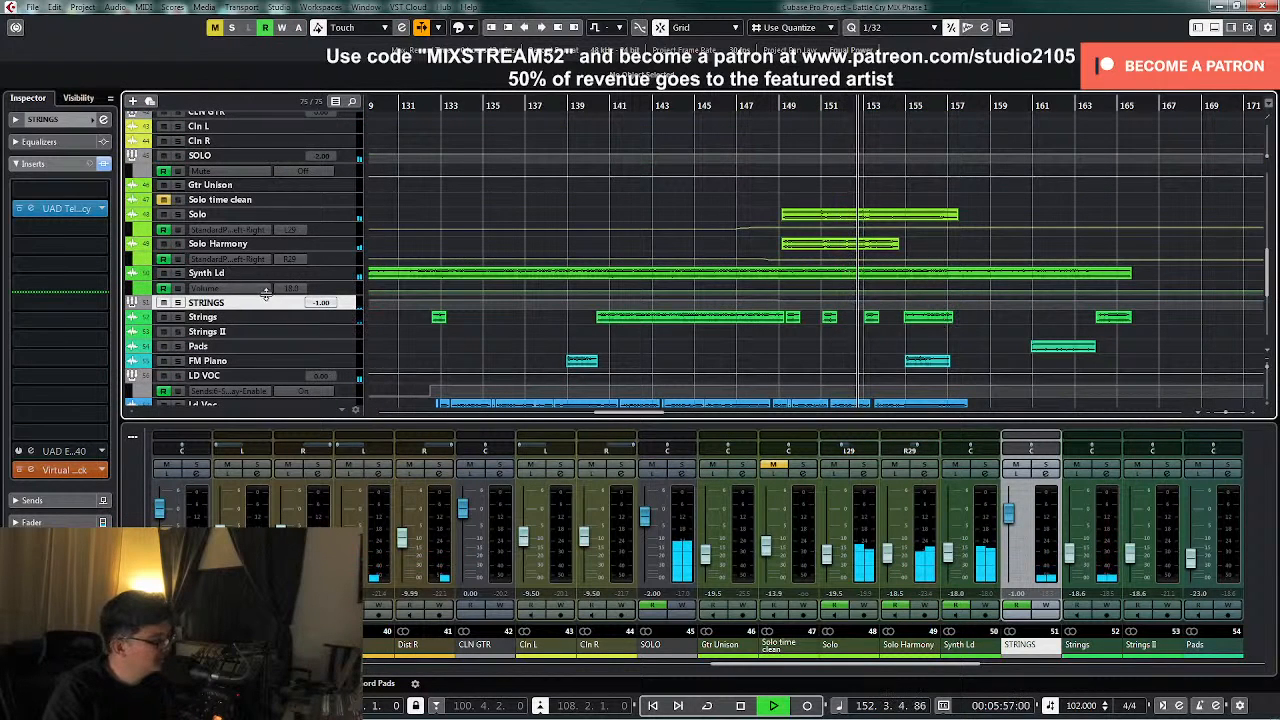
key(space)
click(352, 261)
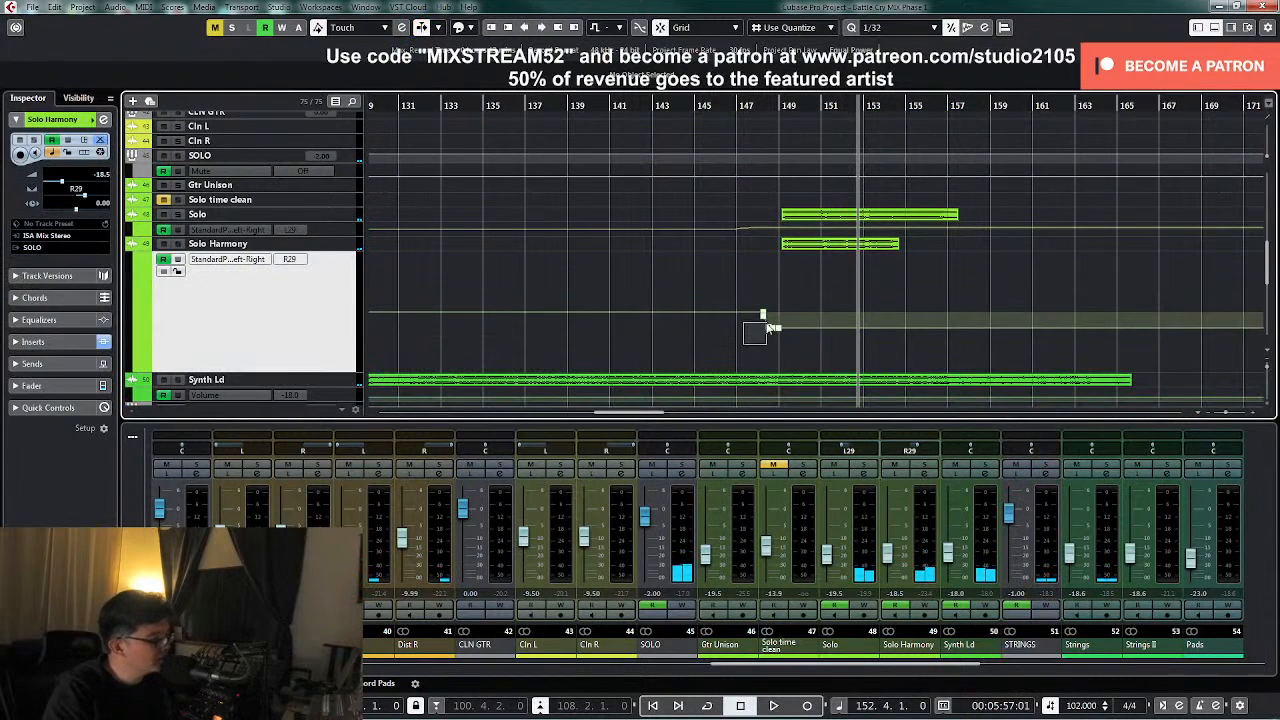
drag(771, 319, 772, 318)
key(Delete)
- Move the end point of Solo Harmony's pan ramp to 148.4.2 and set its value to R50
click(779, 329)
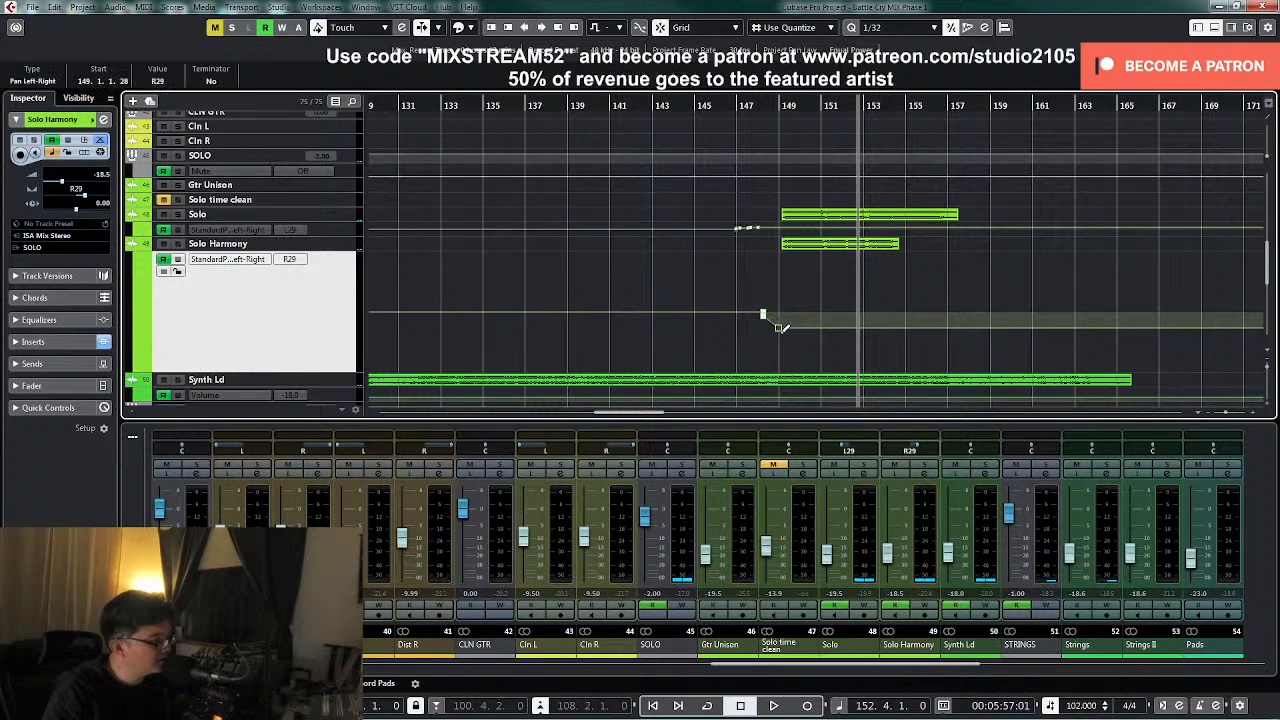
drag(779, 334, 774, 342)
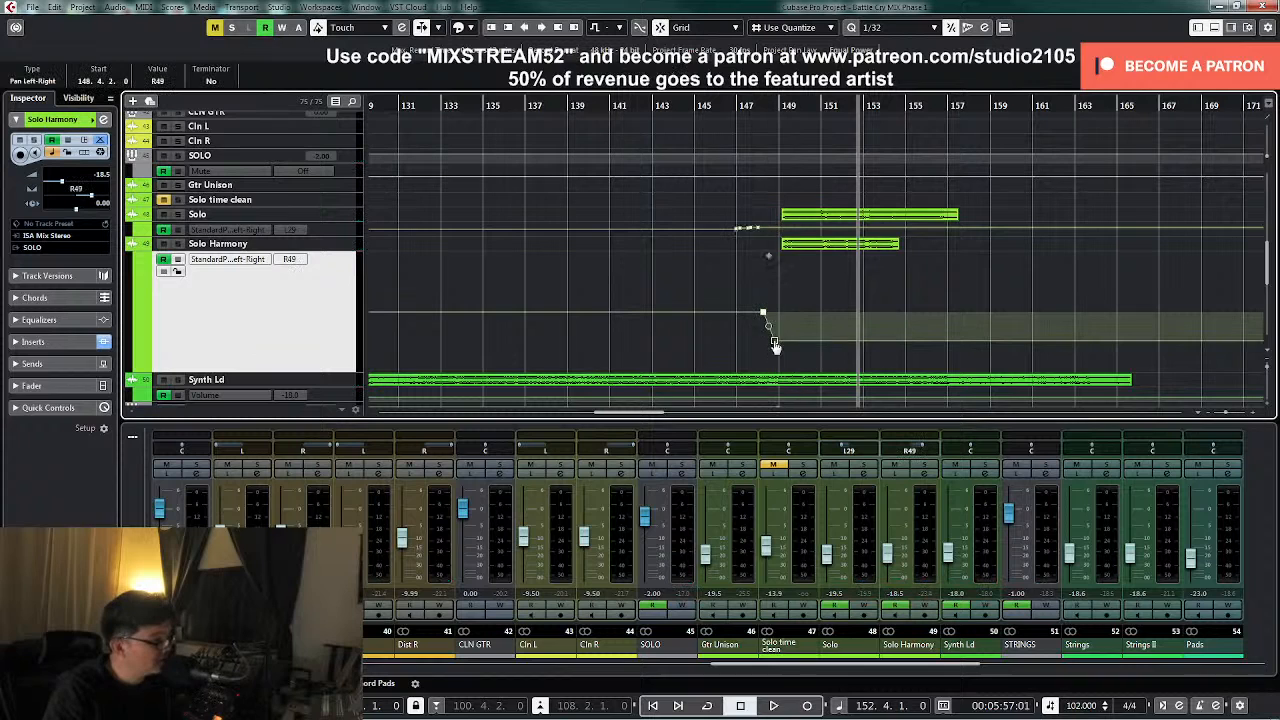
text(R50)
key(Return)
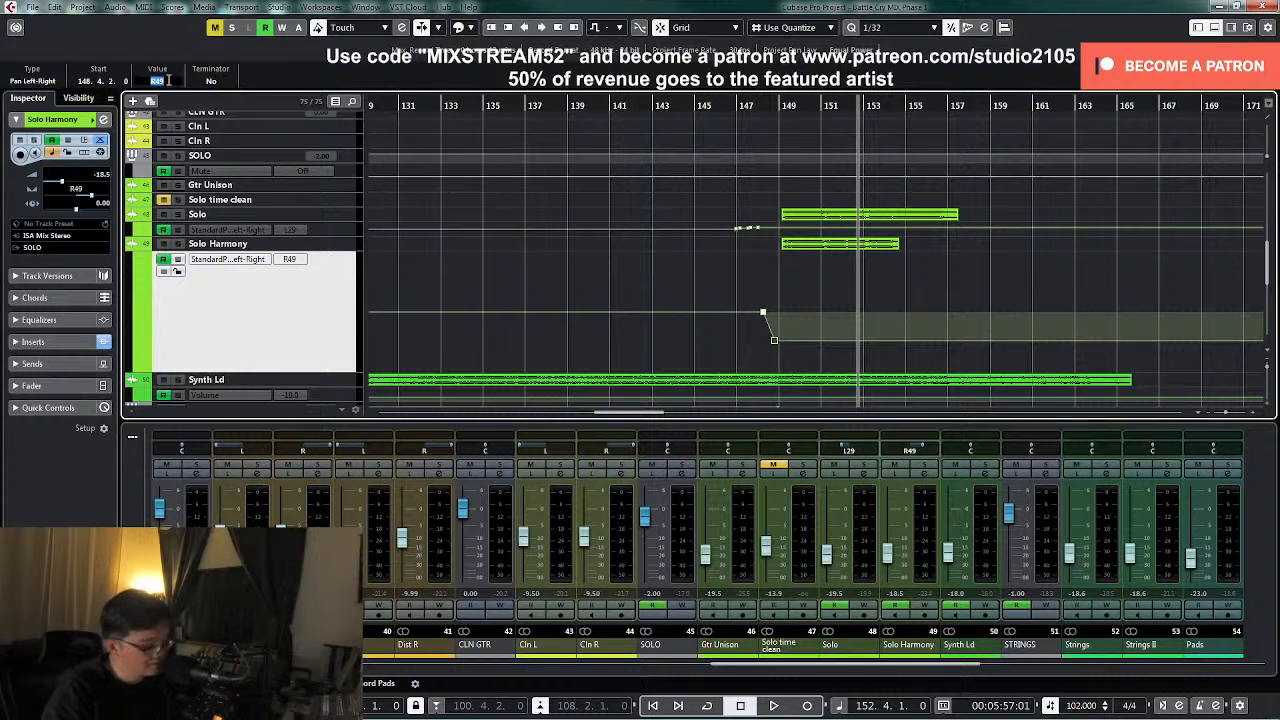
- Clean up the Solo track's pan automation ramp and set its end point to L50 at 148.2.3
click(335, 231)
drag(335, 239, 335, 372)
drag(712, 260, 764, 262)
key(Delete)
key(z)
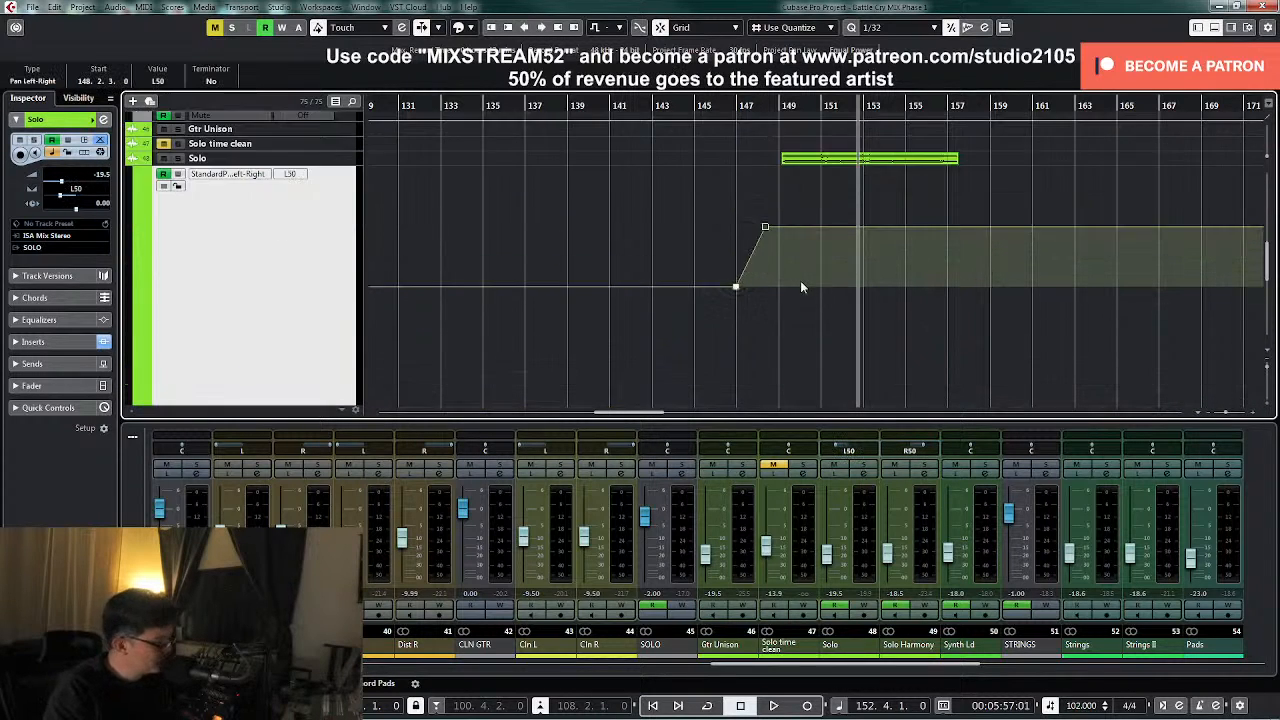
- Show the whole song in the arrangement and remove the muted Solo time clean track
key(z)
key(shift+f)
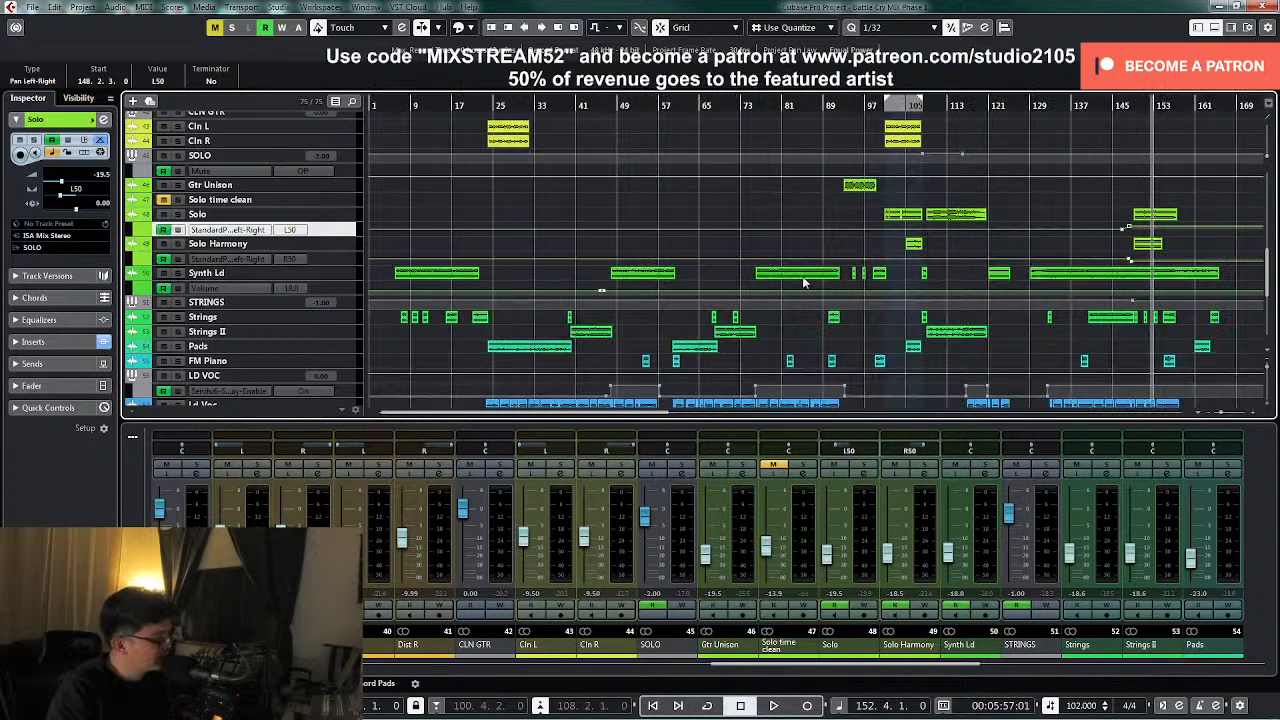
right_click(343, 204)
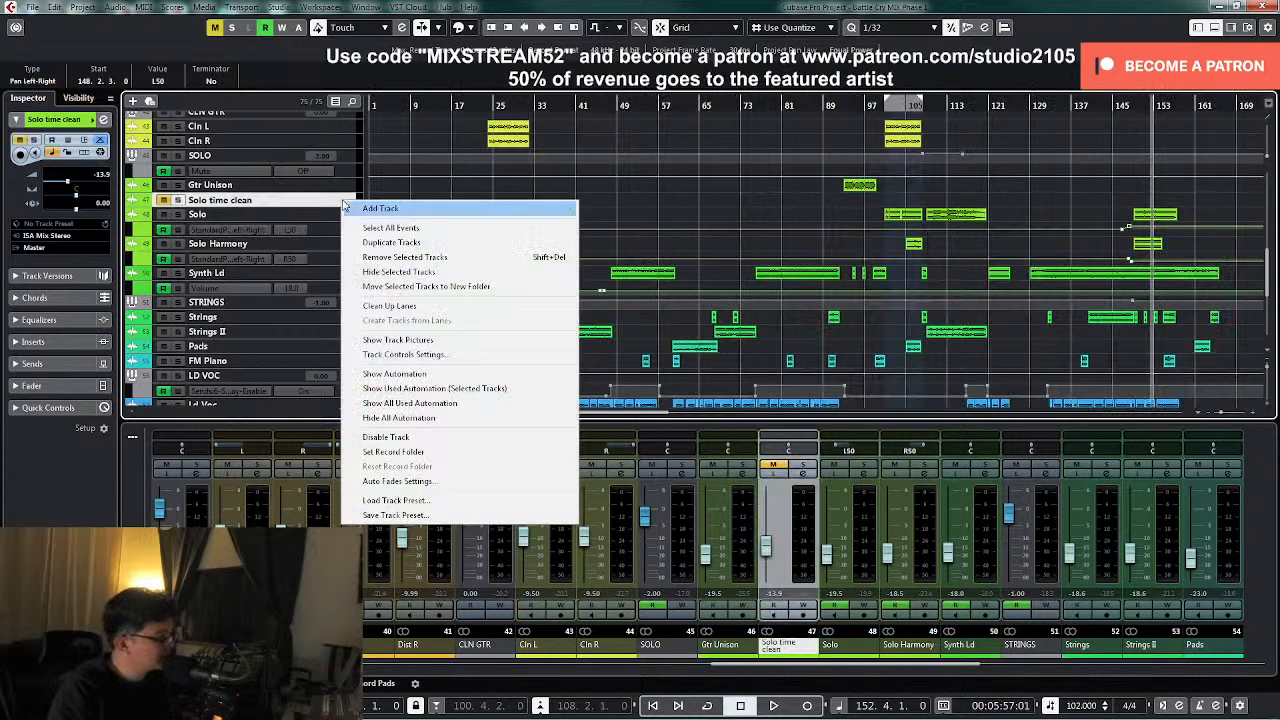
click(420, 259)
- Play back the last solo to check the widened panning of the Solo and Solo Harmony tracks
scroll(681, 228, up, 15)
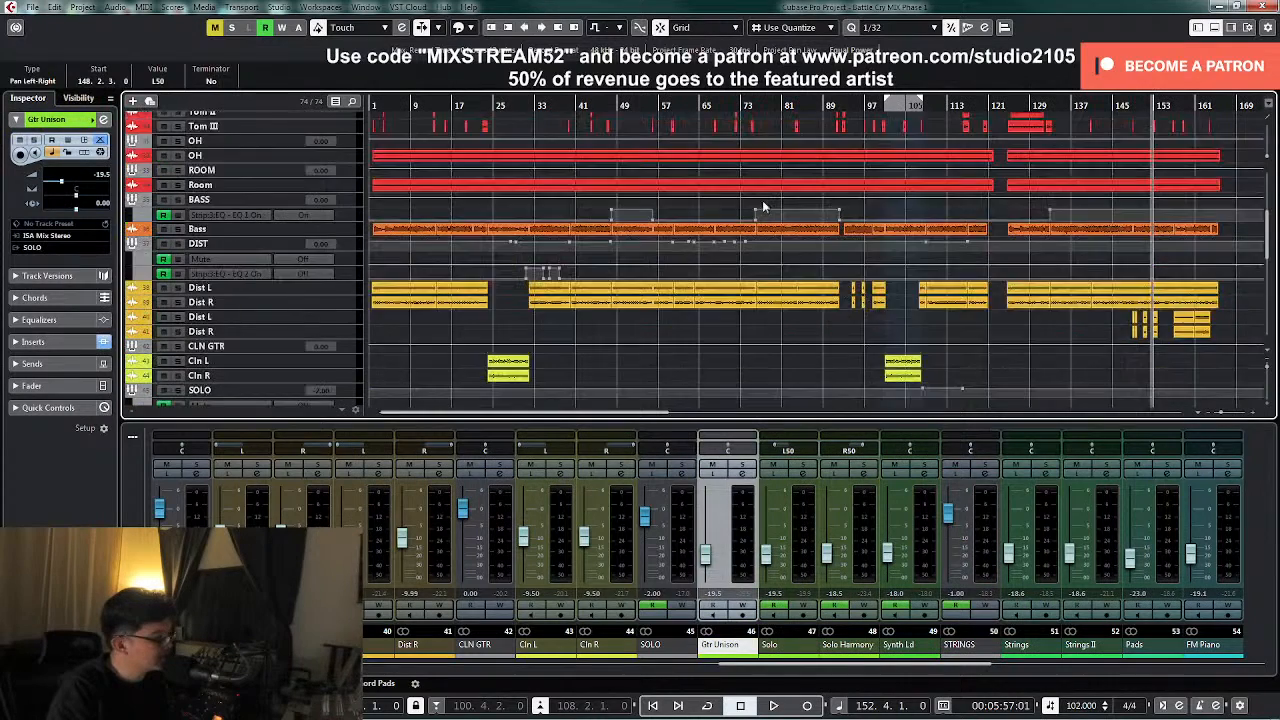
scroll(768, 192, down, 15)
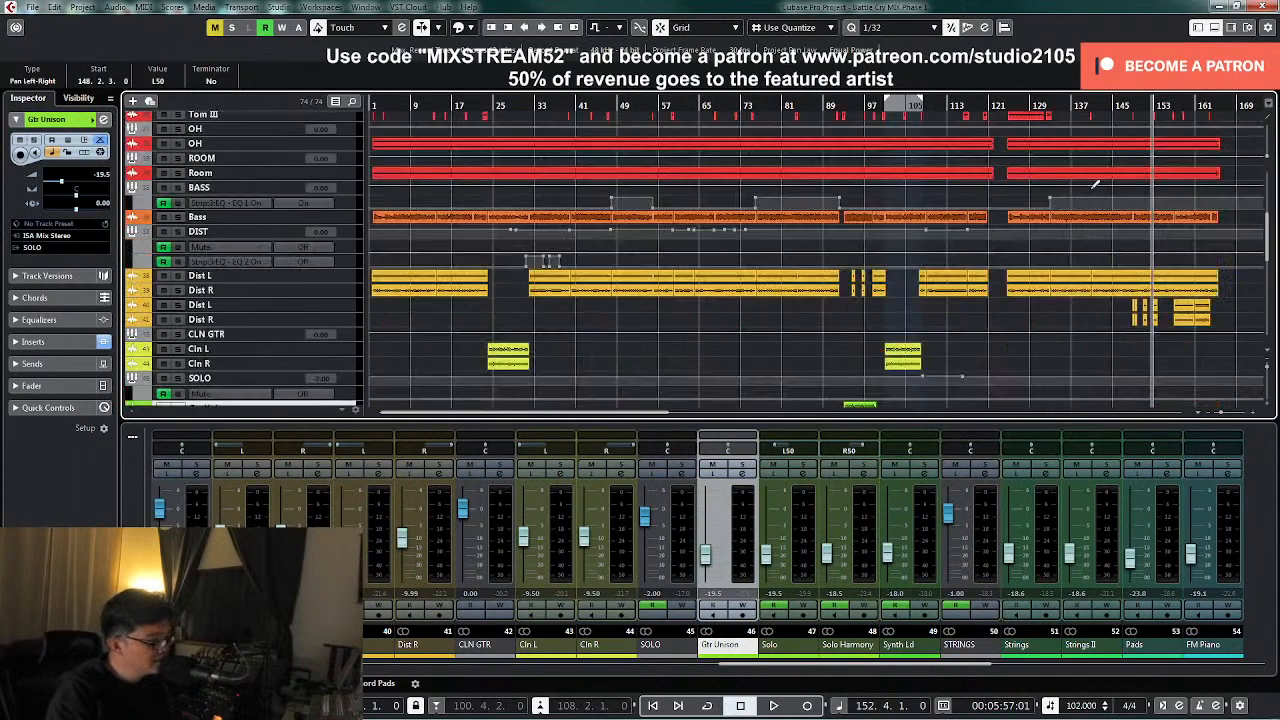
key(space)
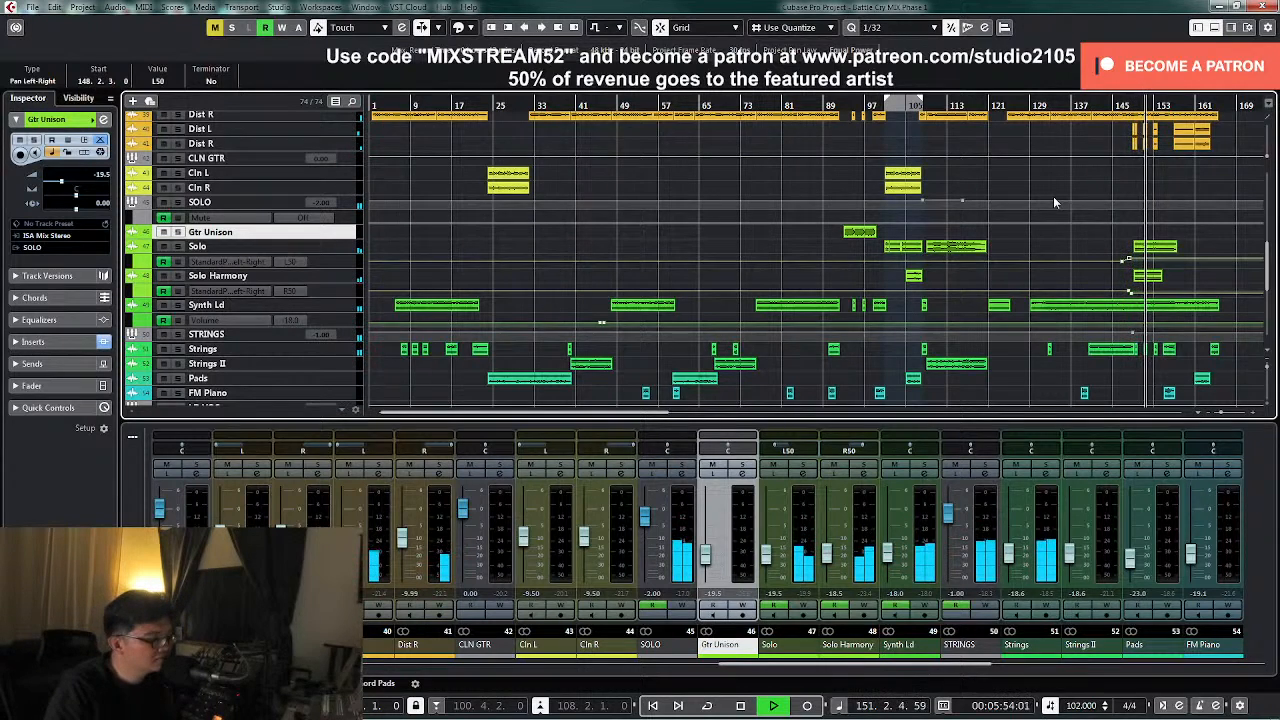
key(space)
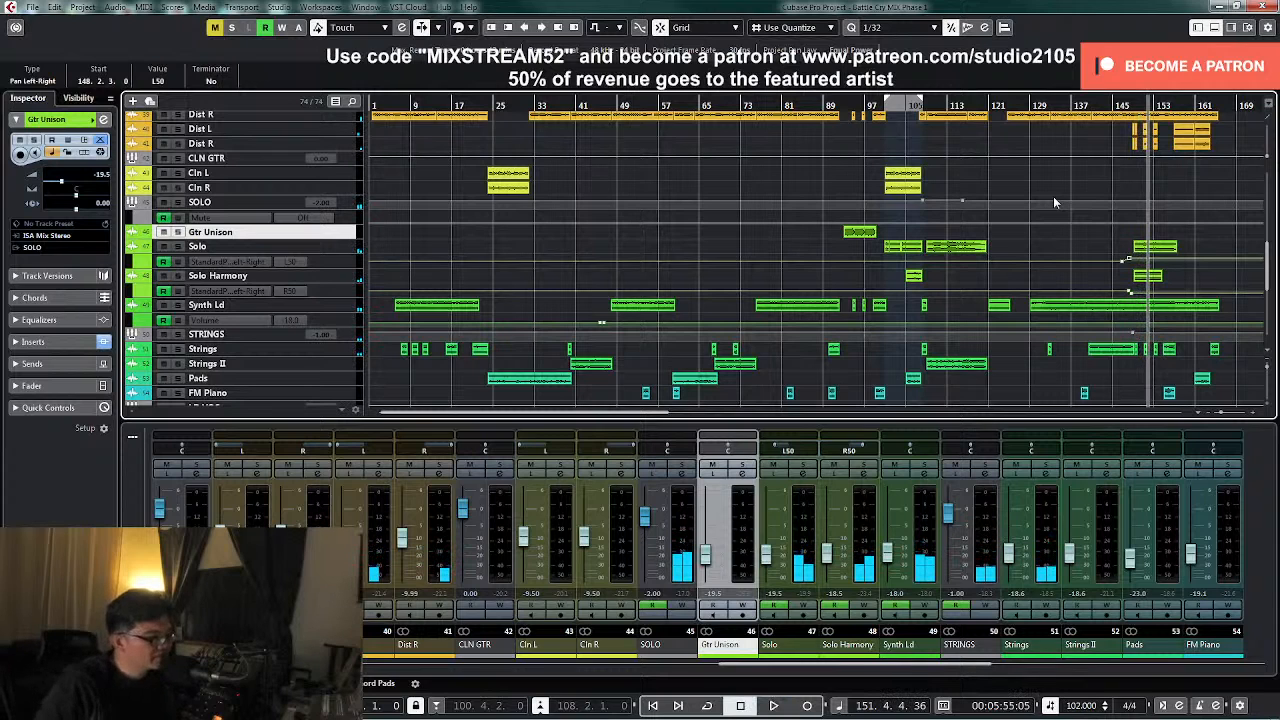
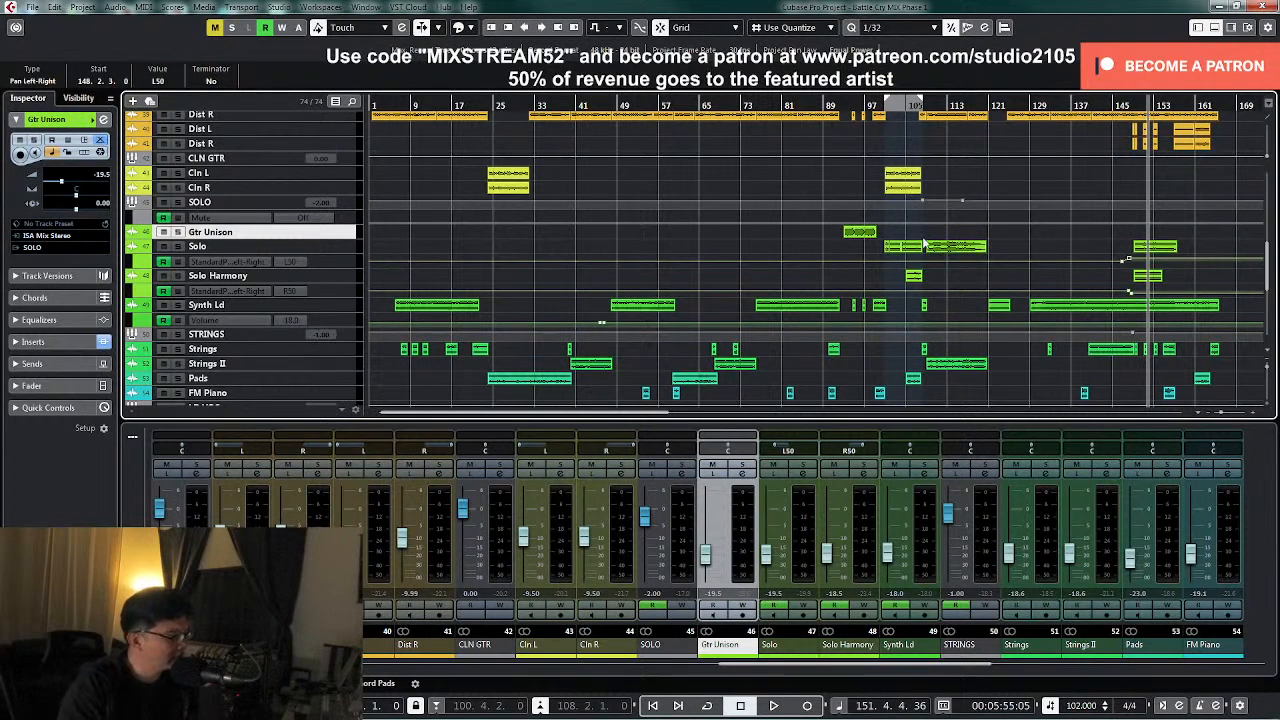
- Find the STEREO bus in the mixer and view its channel settings while playing the song from about bar 57
scroll(1082, 241, up, 6)
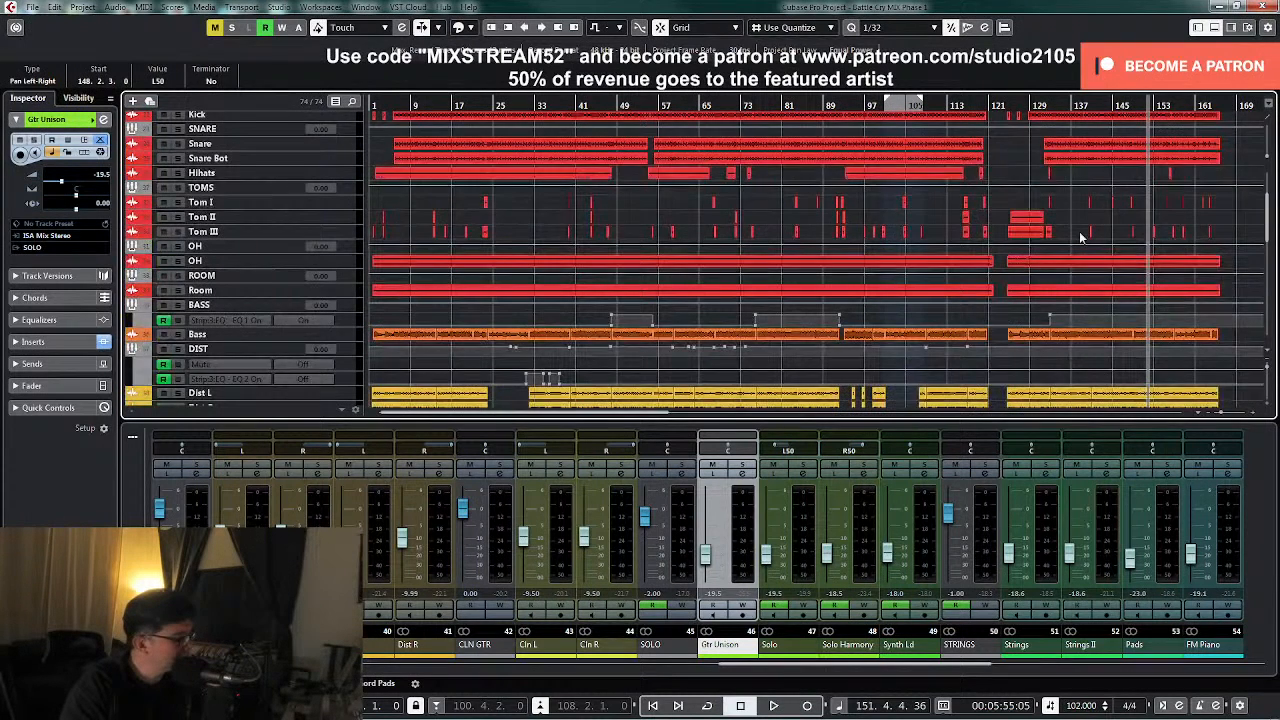
scroll(1080, 237, up, 4)
click(551, 106)
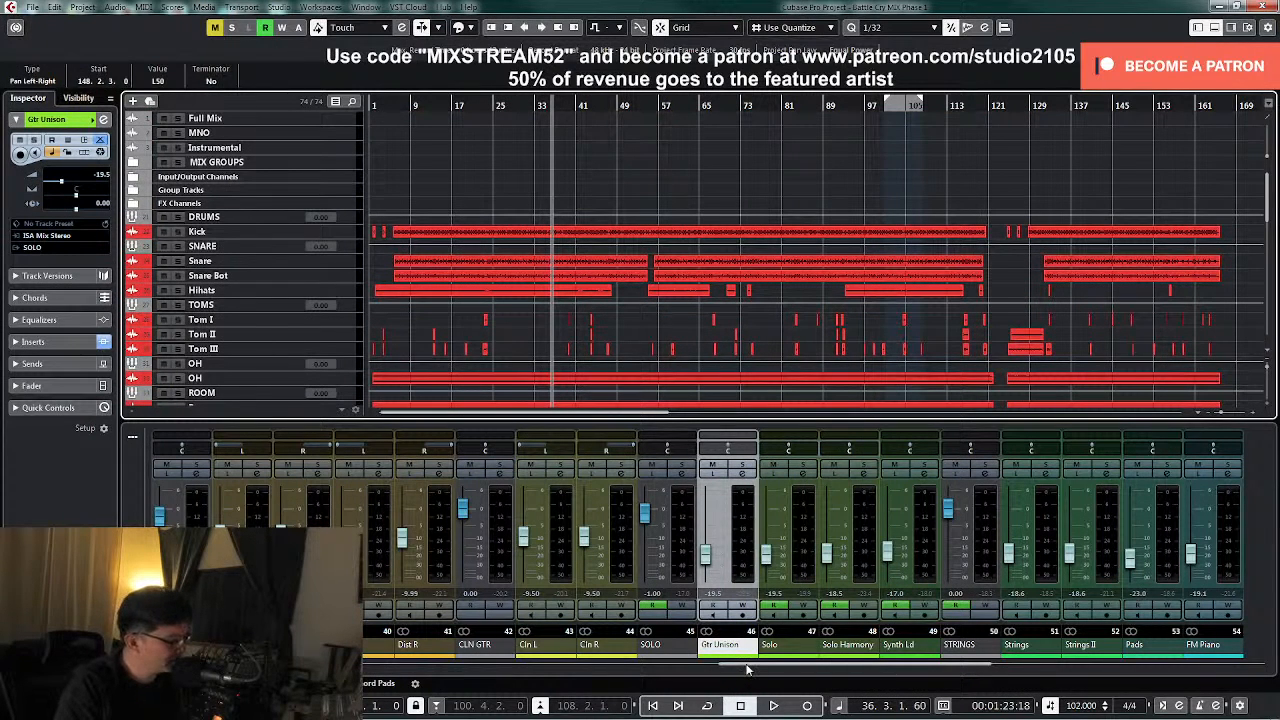
drag(748, 668, 188, 680)
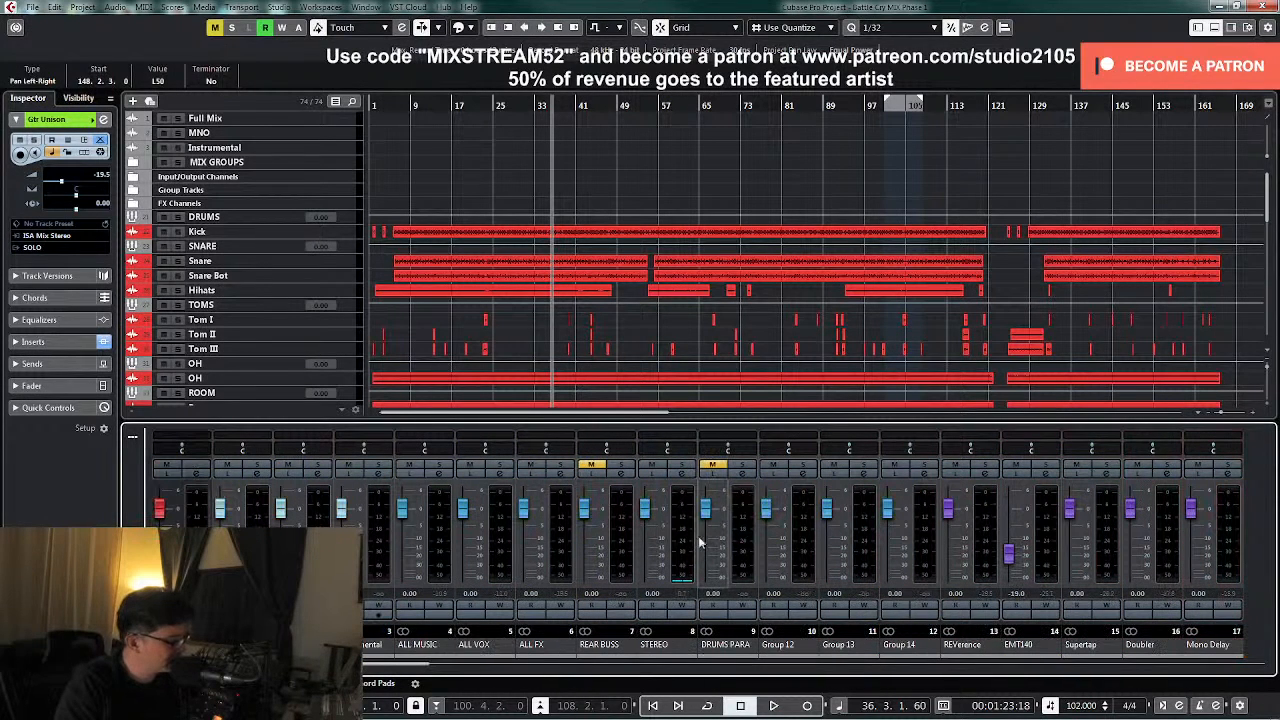
click(681, 476)
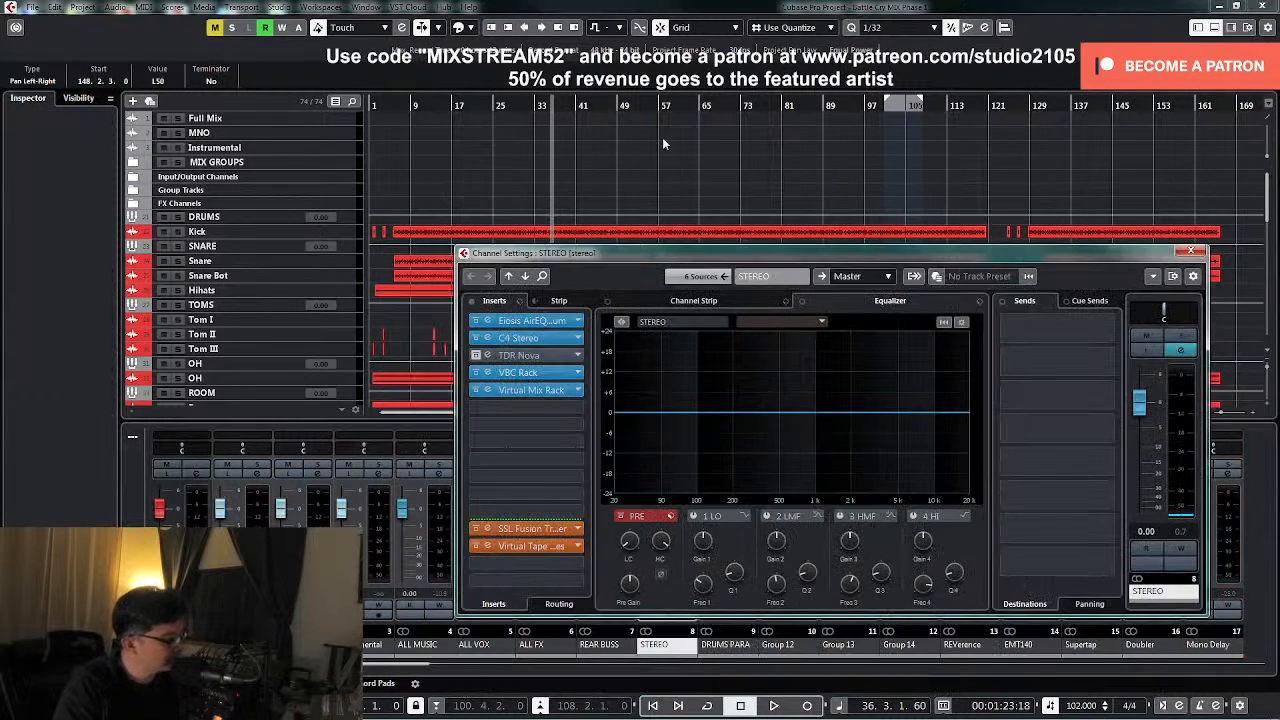
click(662, 137)
key(space)
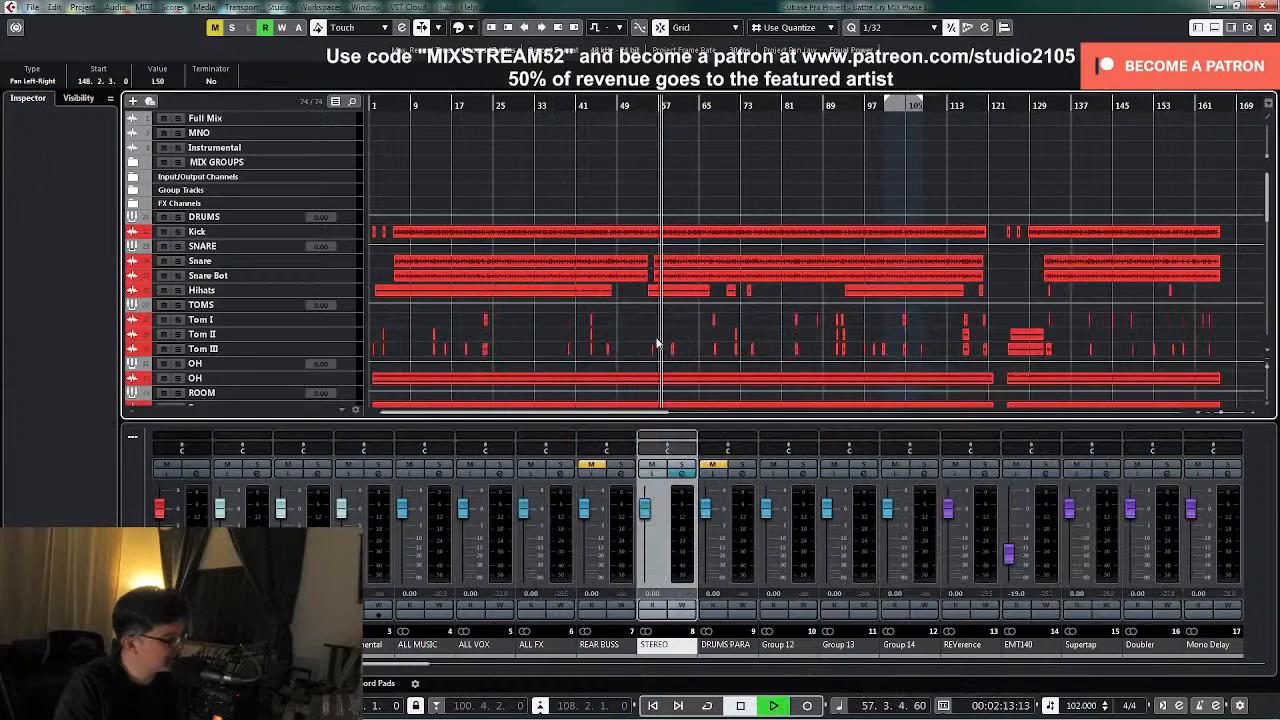
click(684, 473)
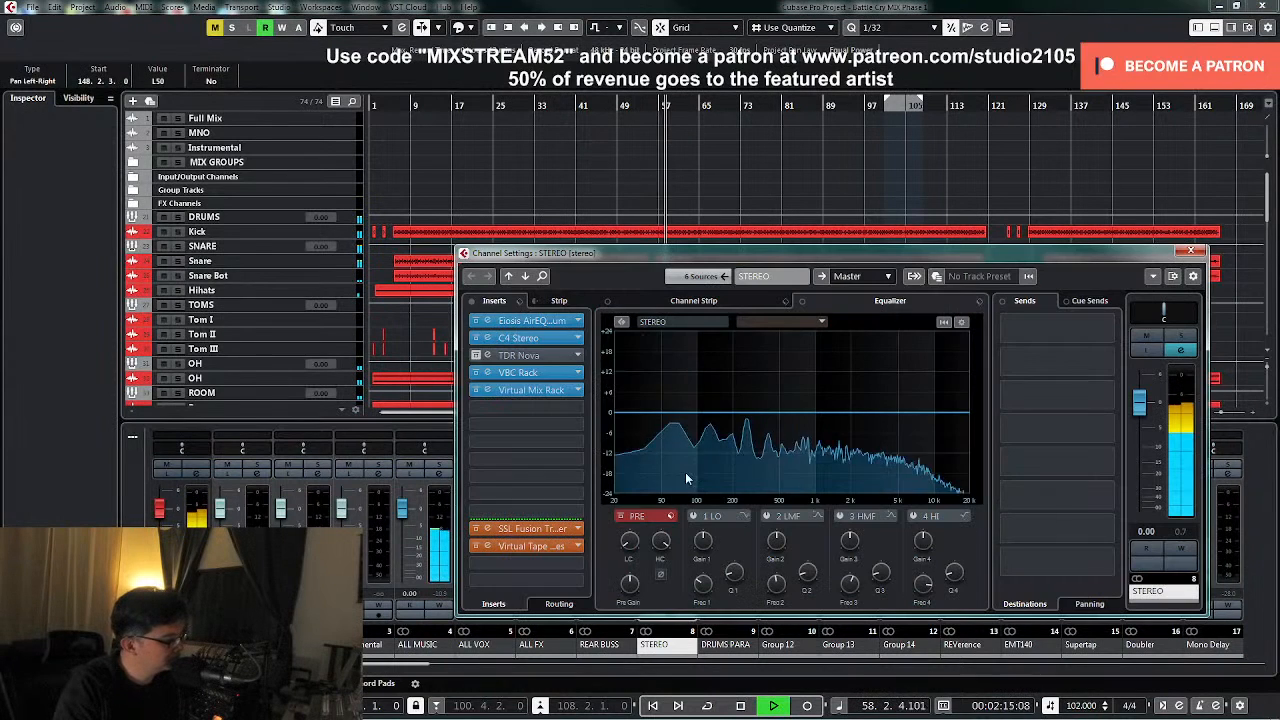
- Examine the VBC Rack insert on the STEREO bus, checking the FG-Grey, FG-Red and FG-MU compressors during playback
click(545, 372)
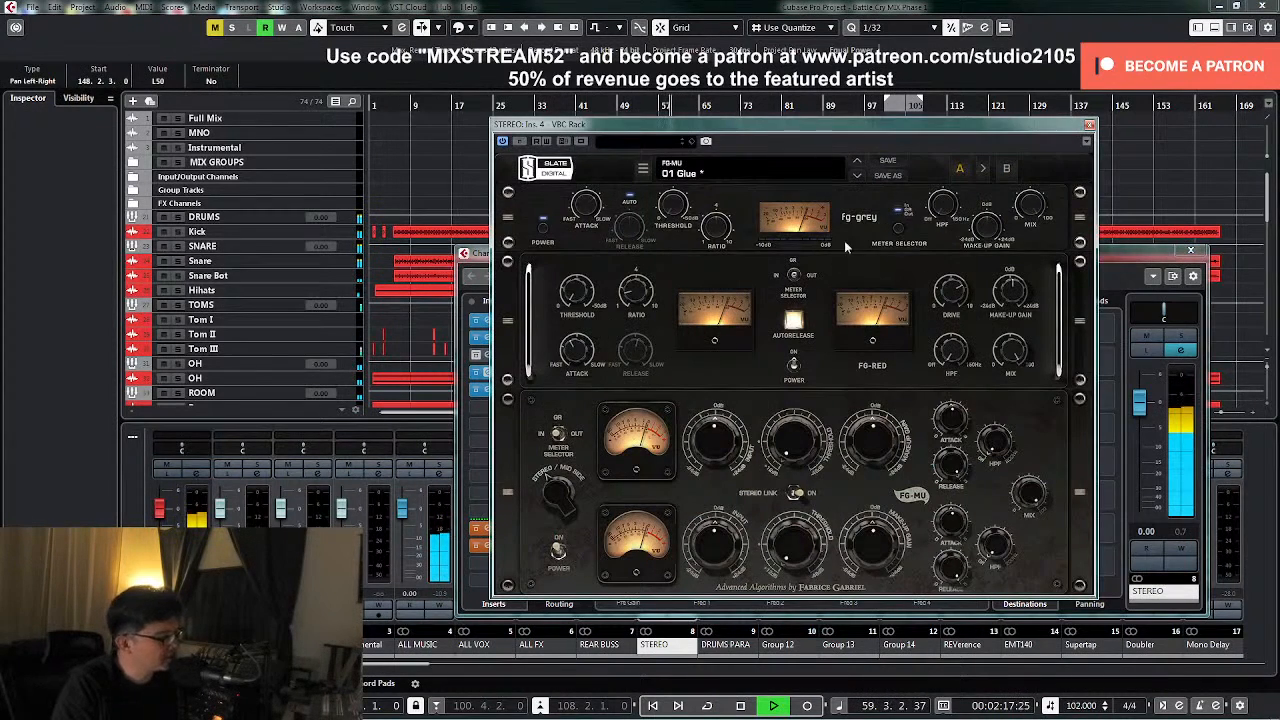
mouse_move(674, 211)
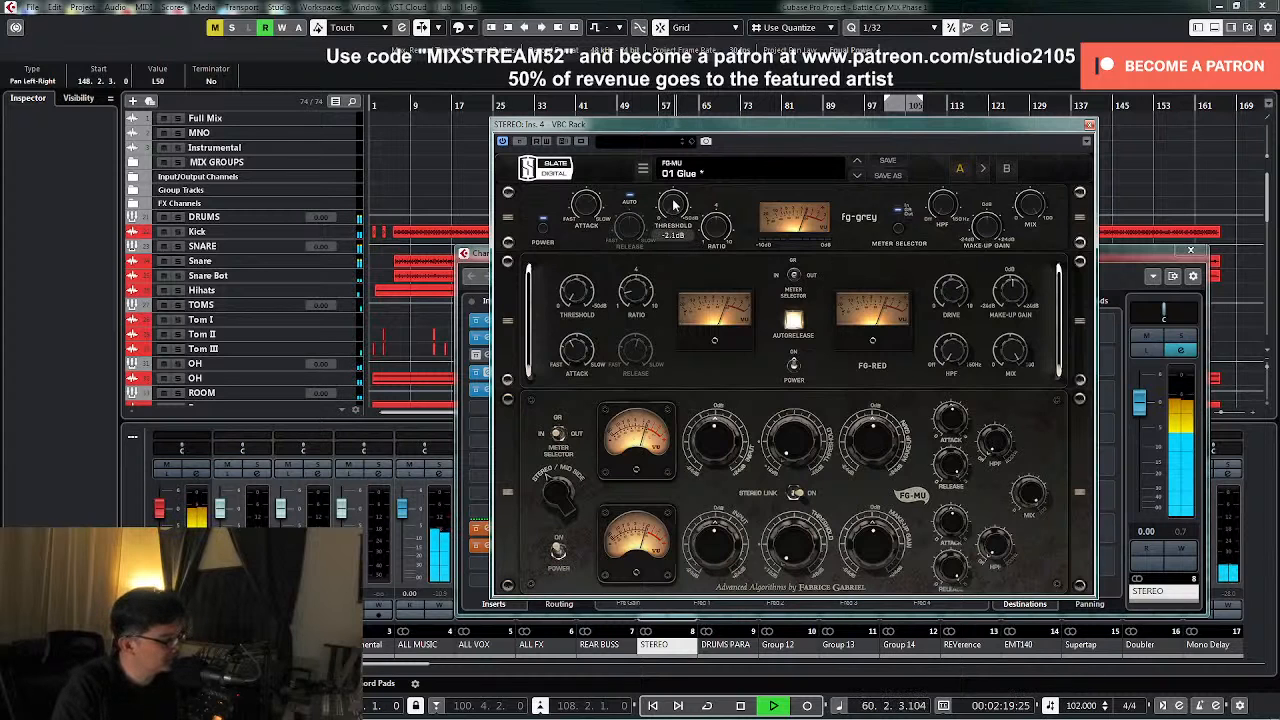
click(1190, 249)
drag(1010, 126, 1014, 176)
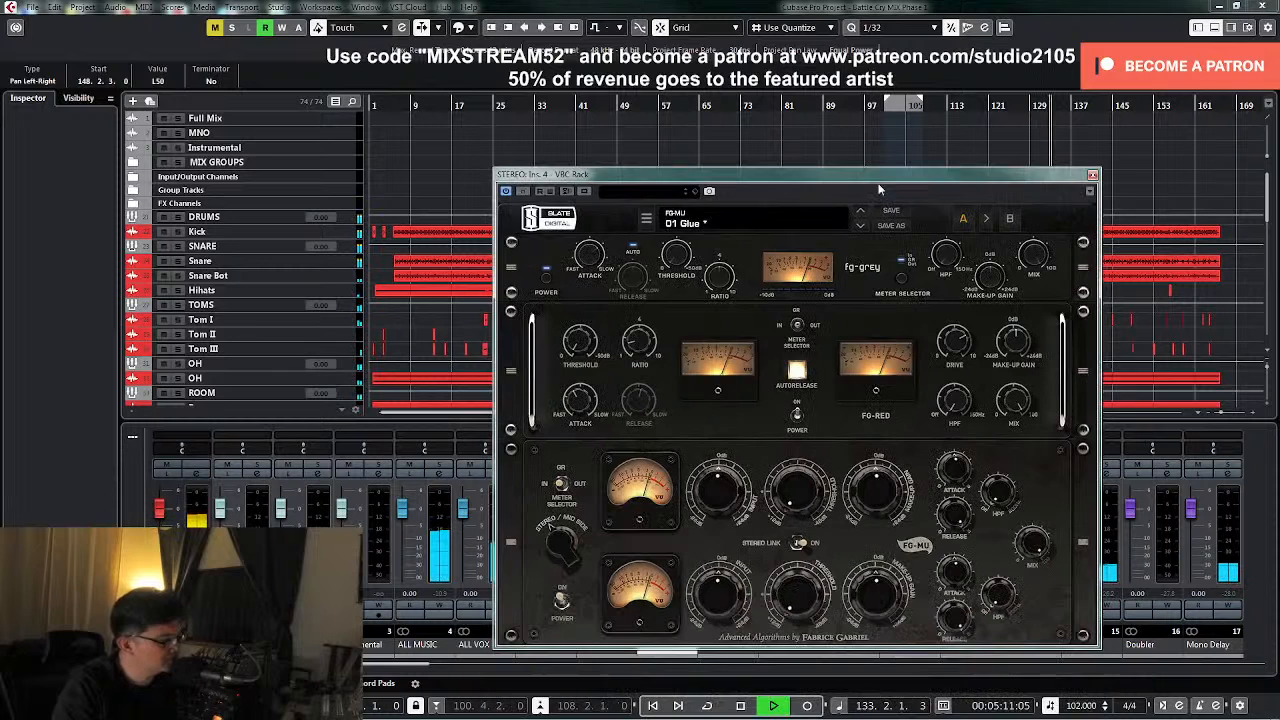
mouse_move(675, 259)
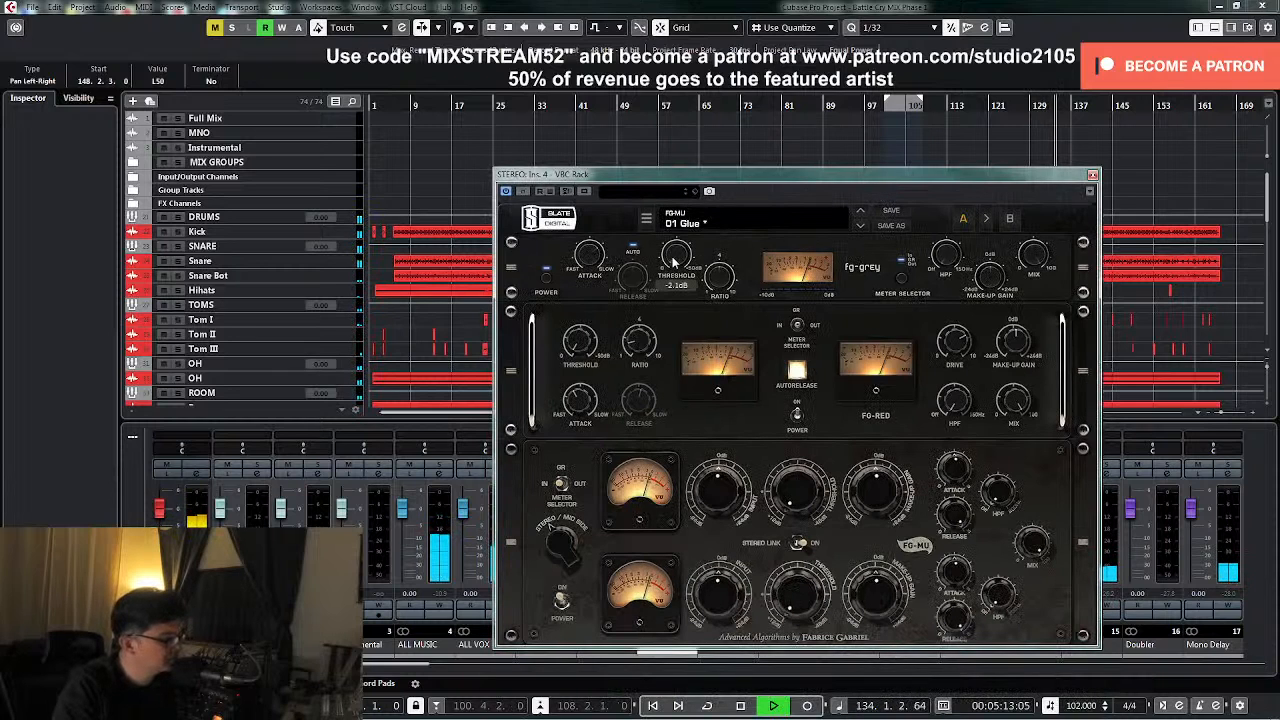
scroll(678, 245, down, 5)
key(space)
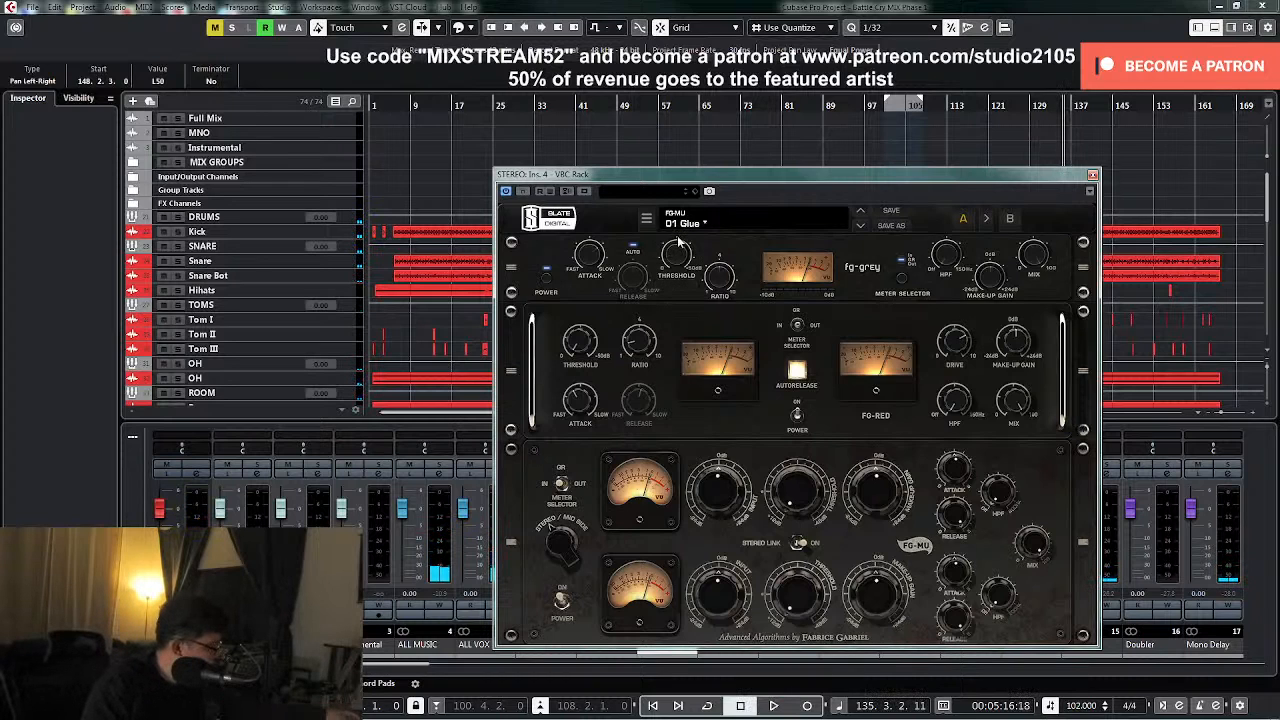
key(space)
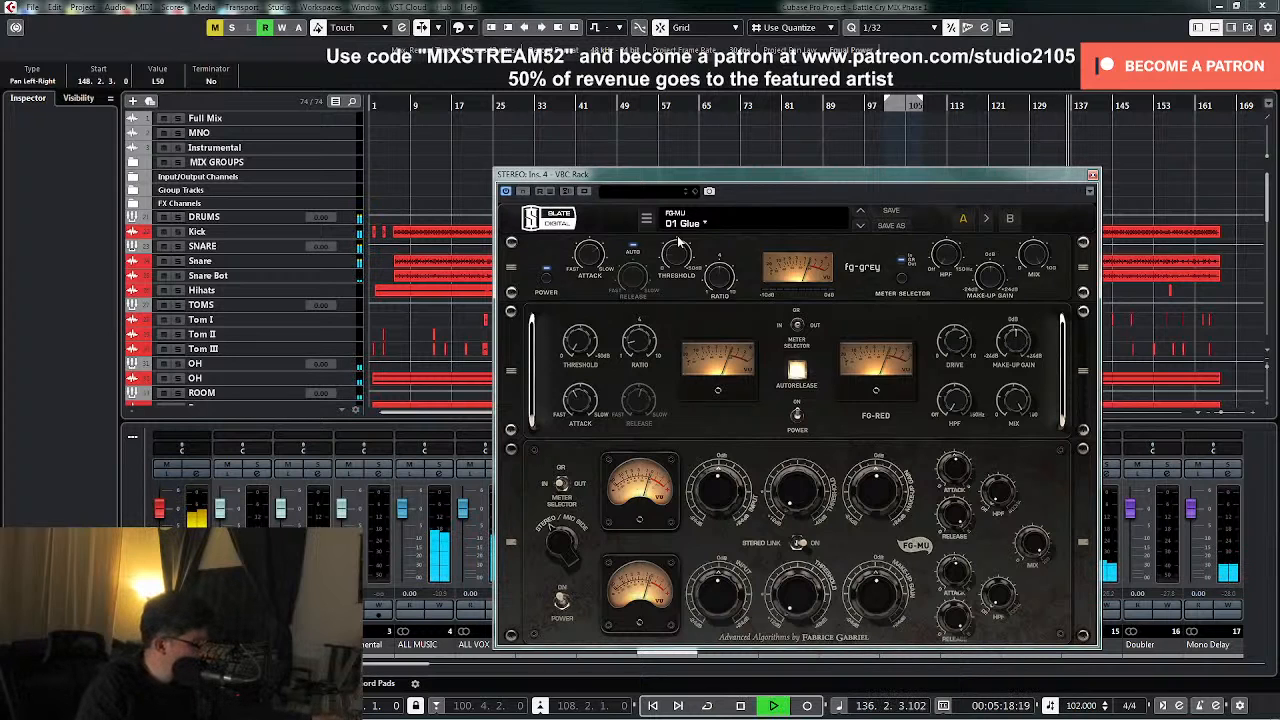
key(space)
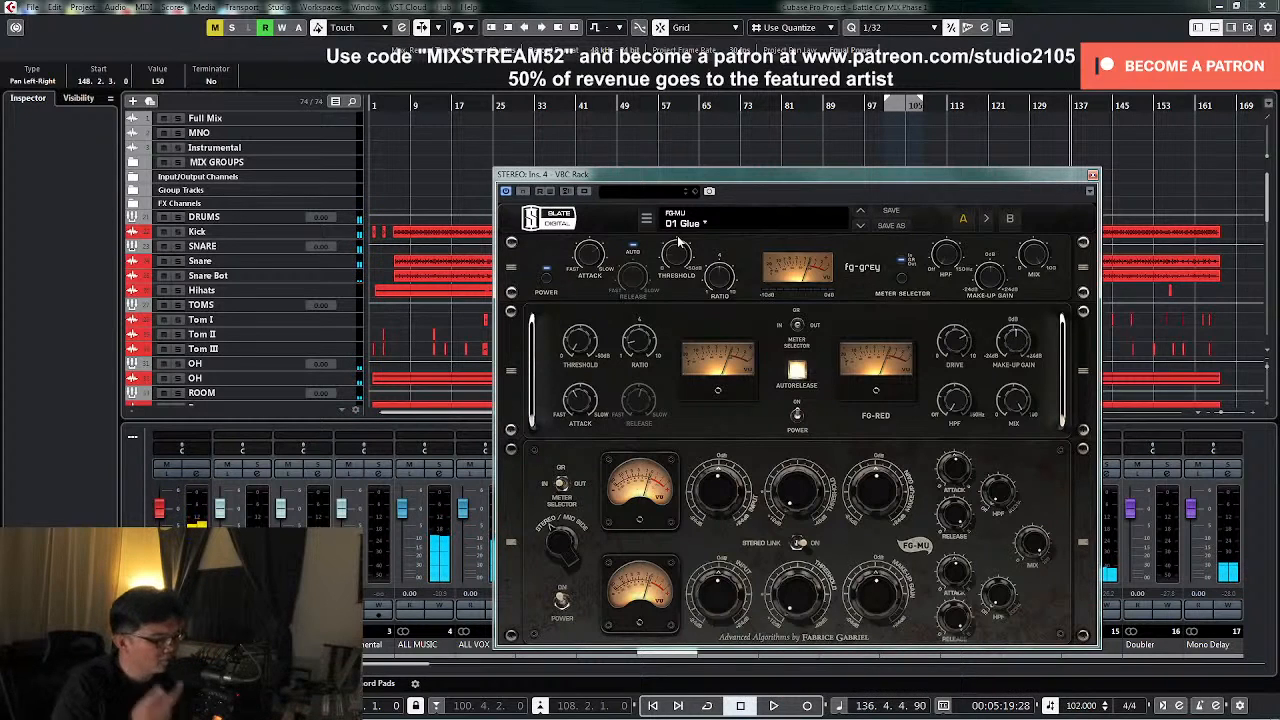
drag(869, 181, 871, 117)
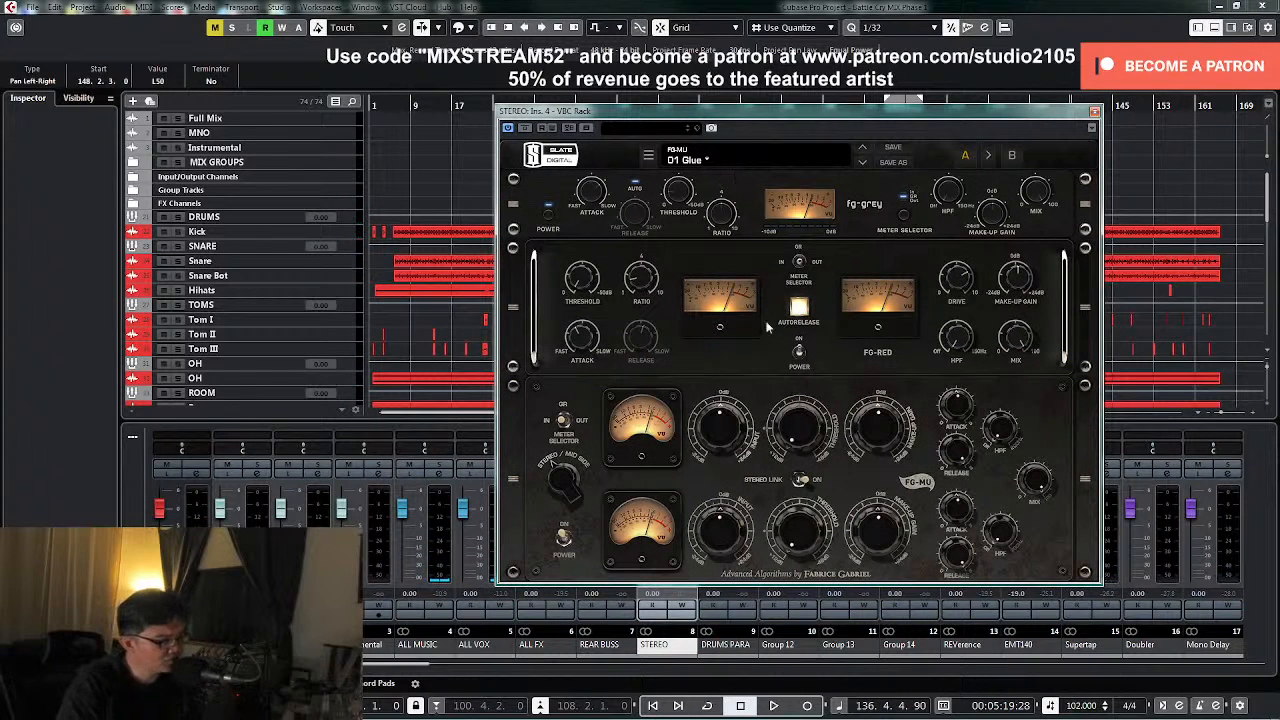
mouse_move(807, 428)
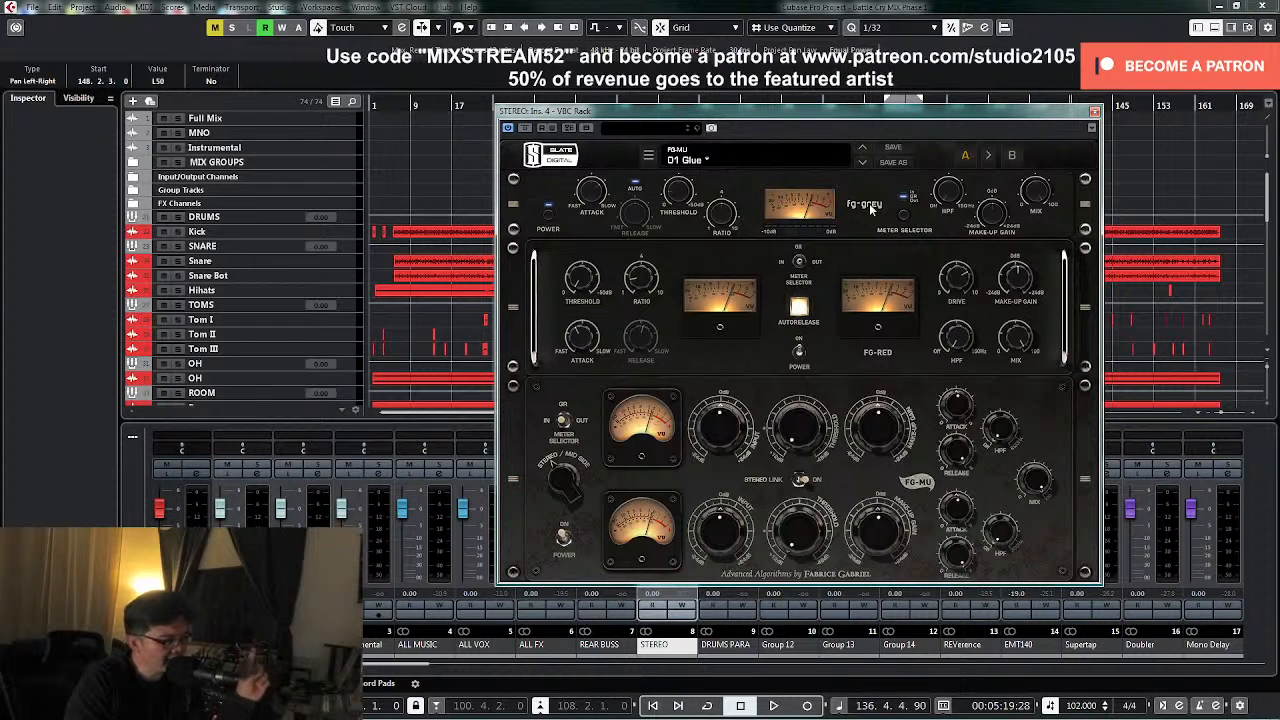
- Fine-tune the FG-Grey, FG-Red and FG-MU compressor thresholds in the VBC Rack during playback, then close the rack
mouse_move(676, 203)
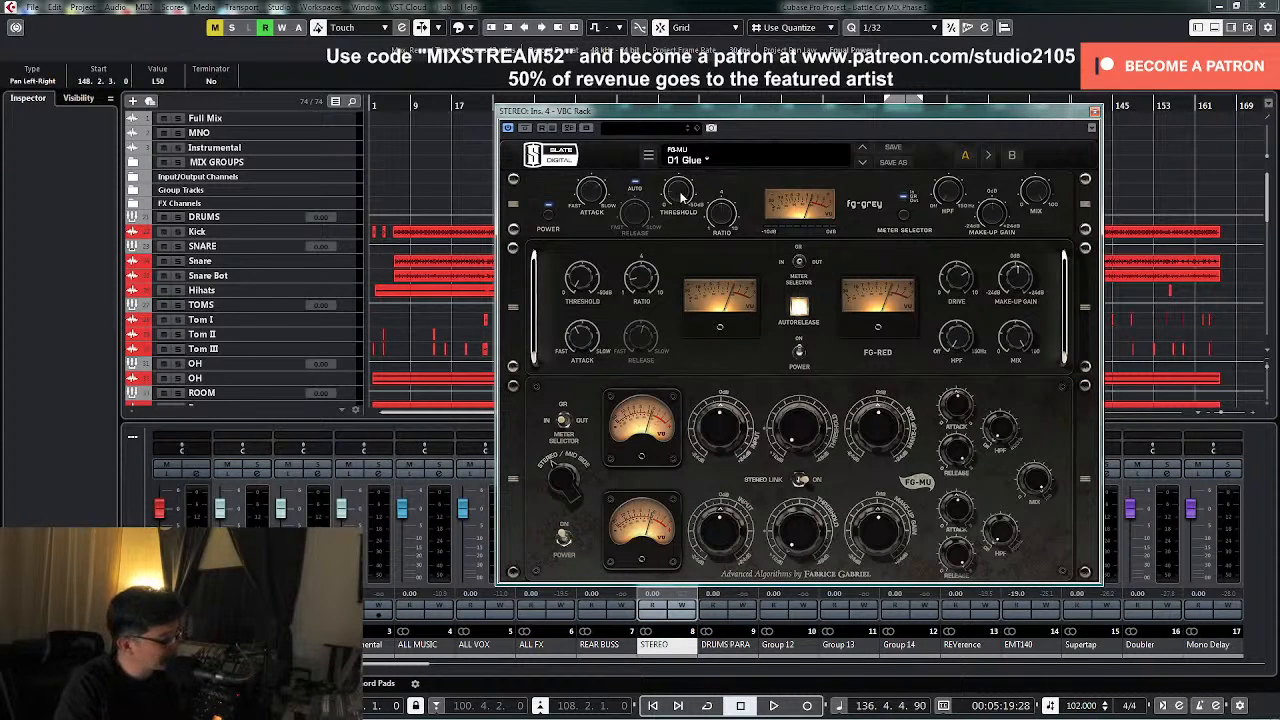
key(space)
drag(682, 193, 682, 192)
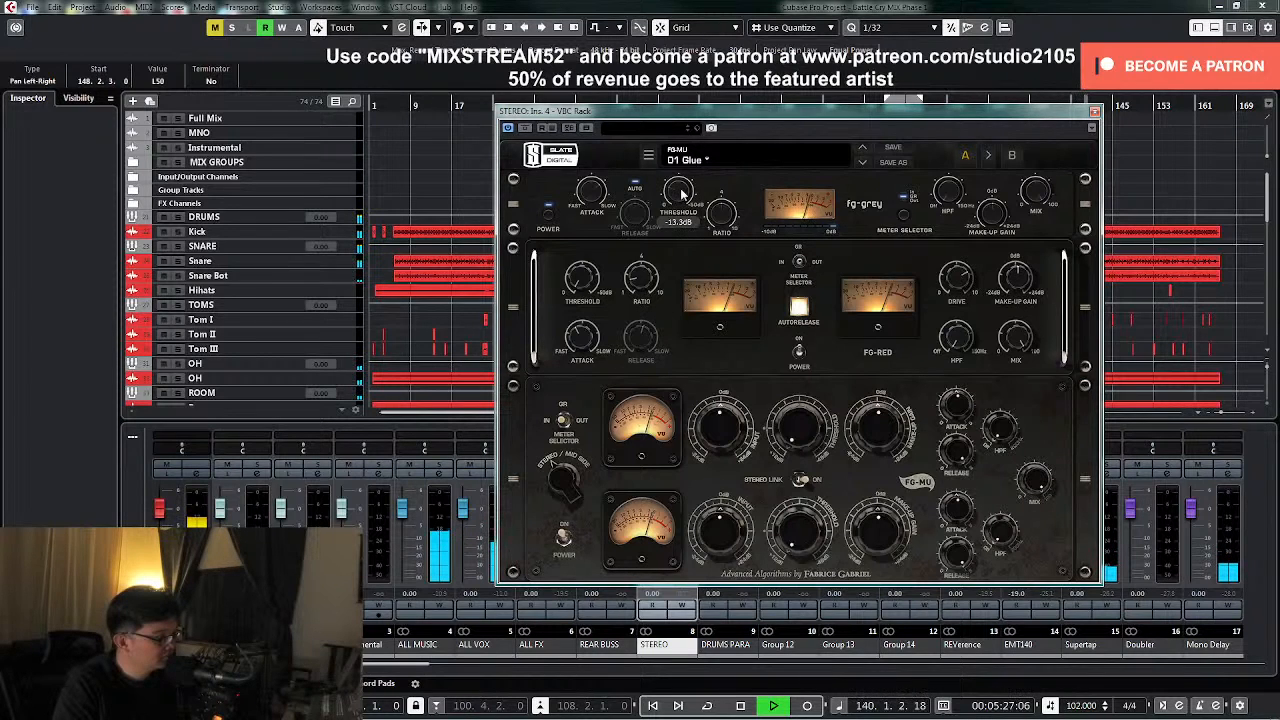
drag(585, 280, 588, 254)
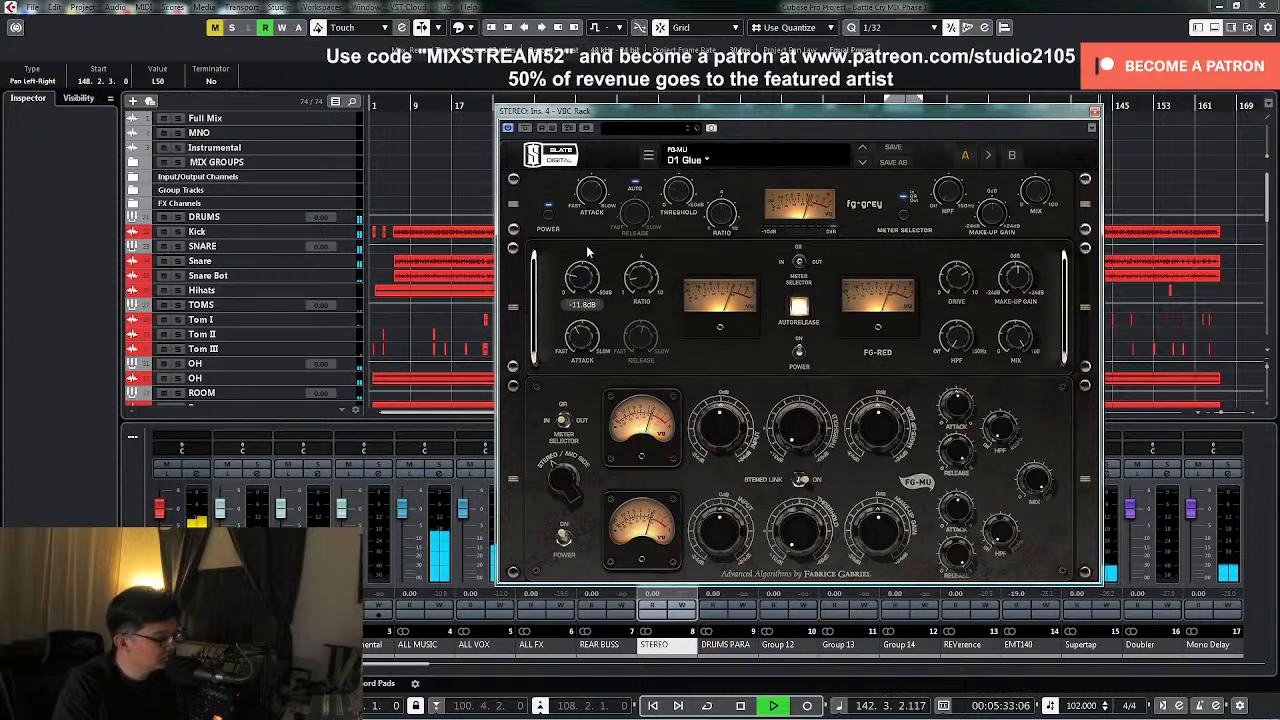
drag(581, 283, 583, 272)
drag(785, 436, 790, 370)
key(space)
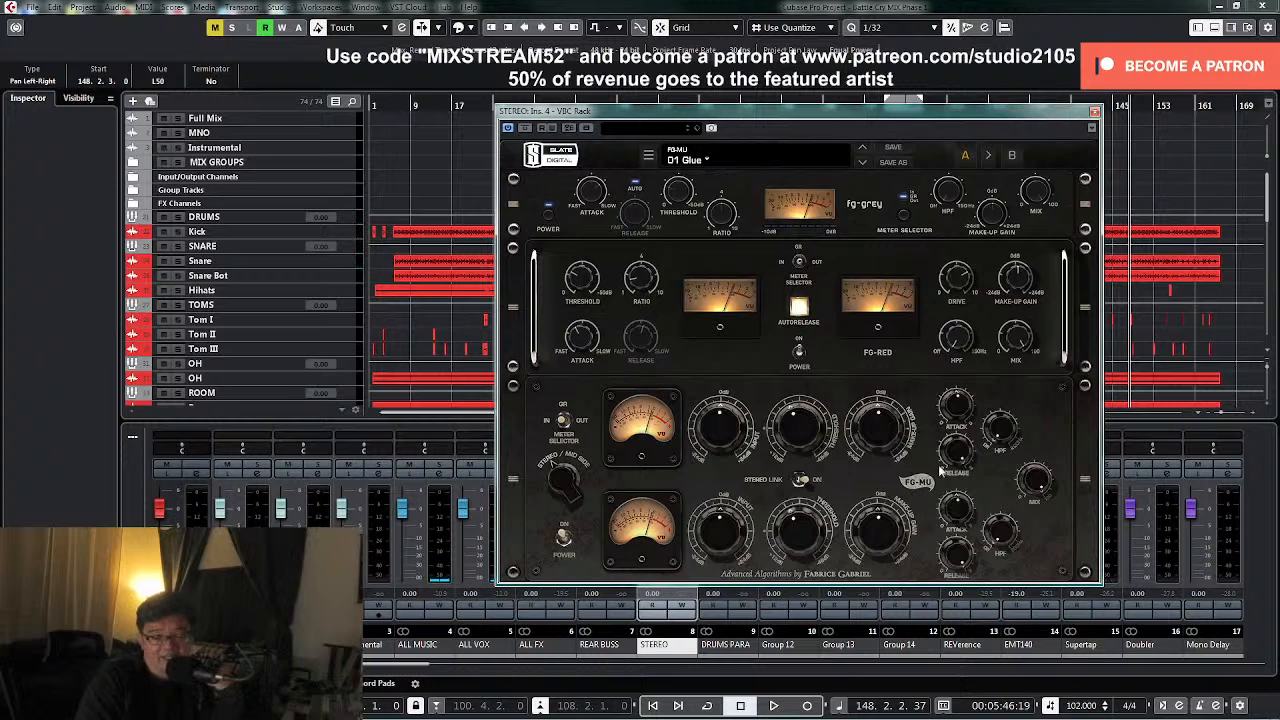
mouse_move(963, 453)
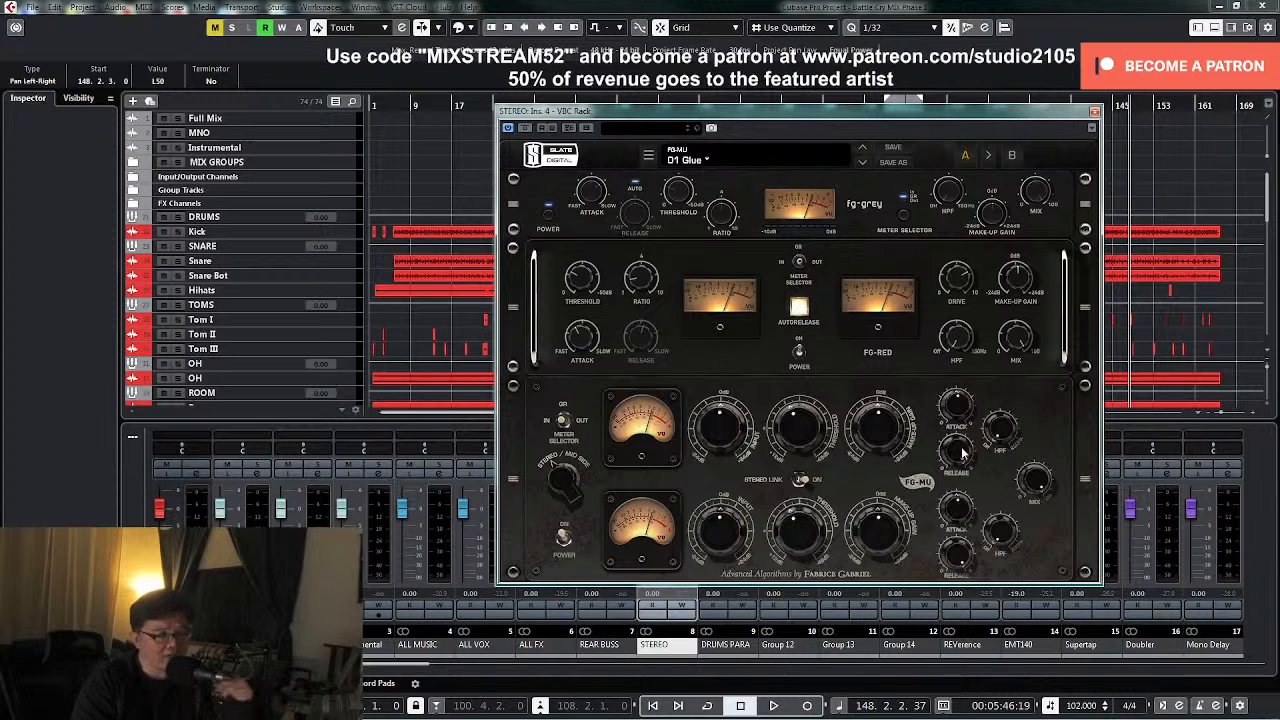
click(1094, 112)
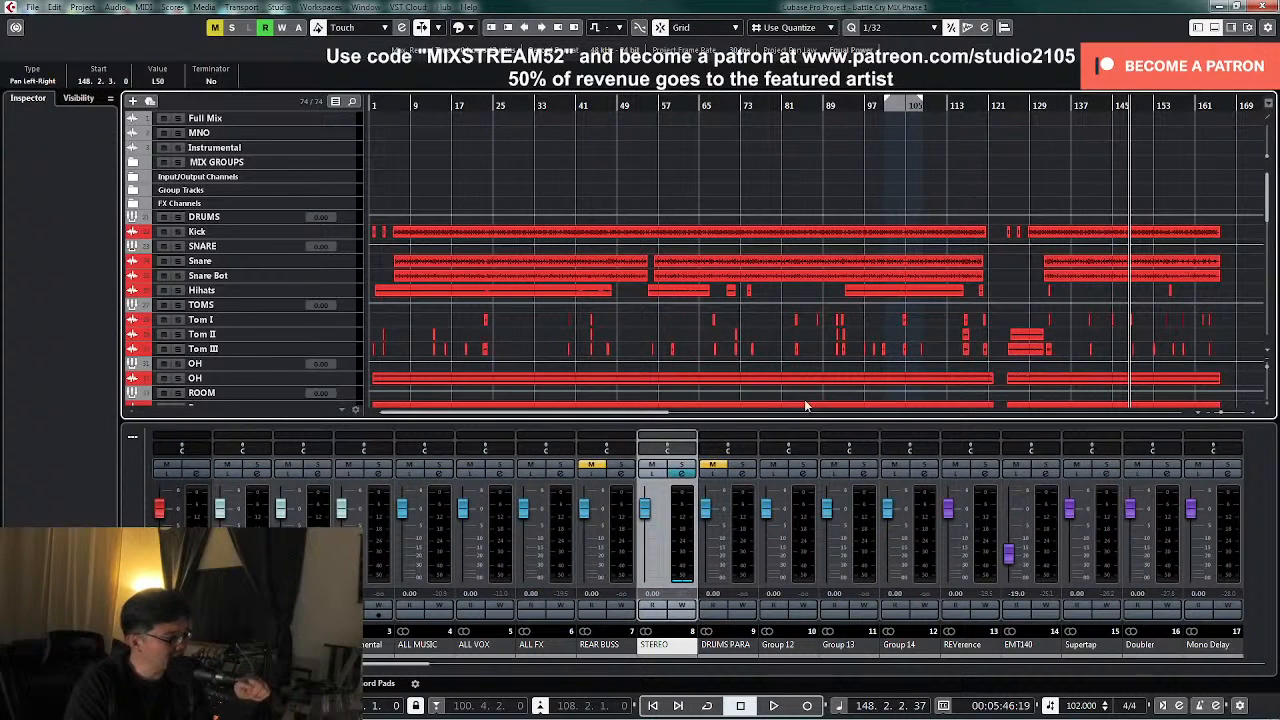
- Insert the Plugin Alliance SPL IRON compressor in insert slot 6 of the STEREO bus
click(682, 474)
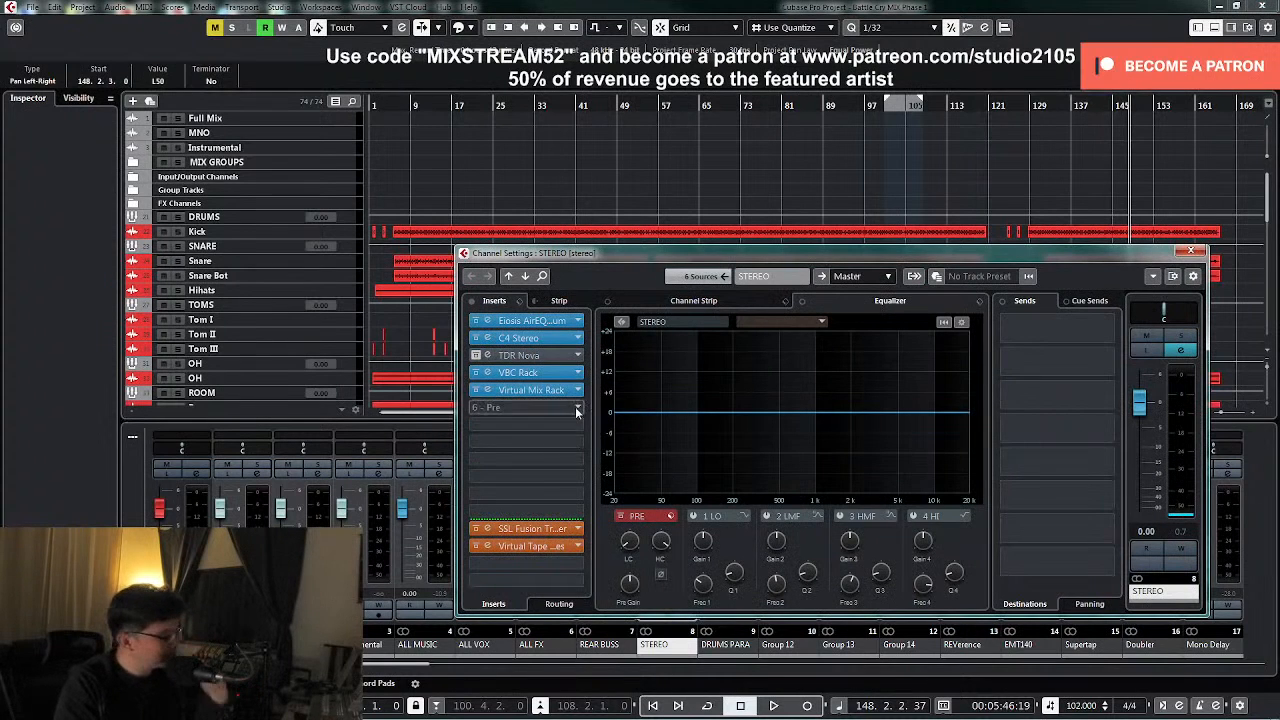
click(575, 407)
scroll(580, 498, down, 5)
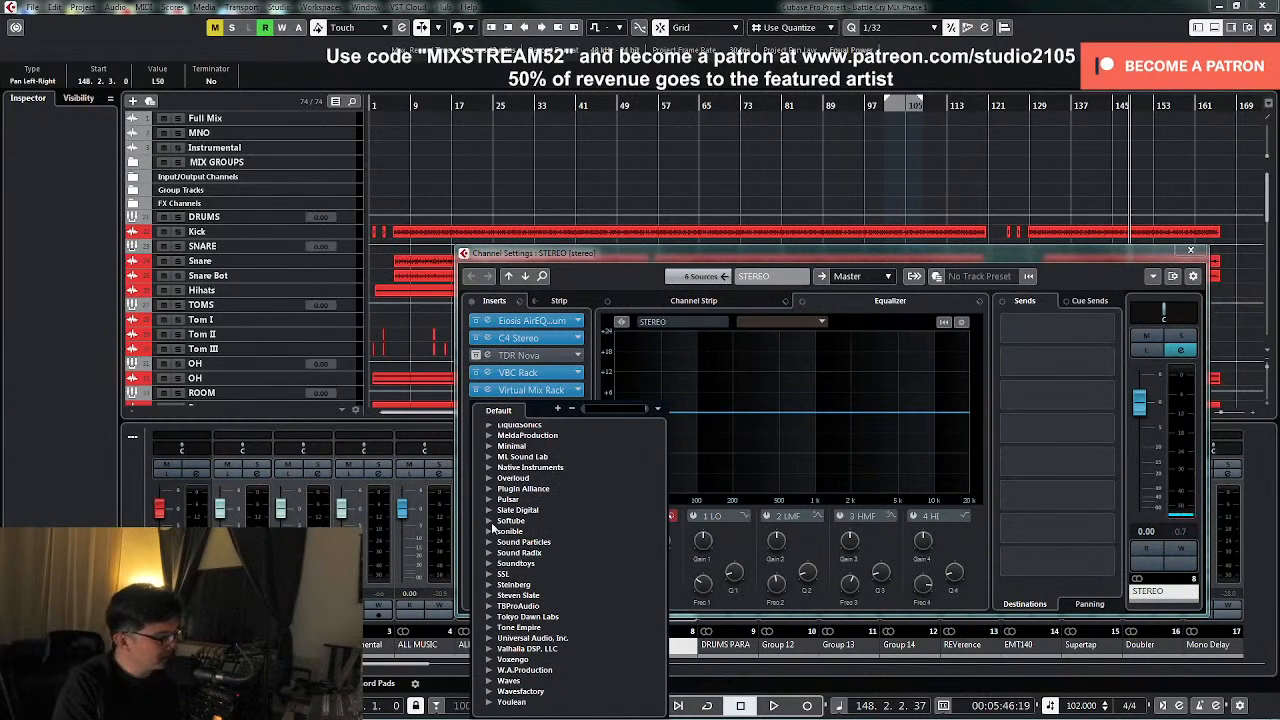
click(489, 488)
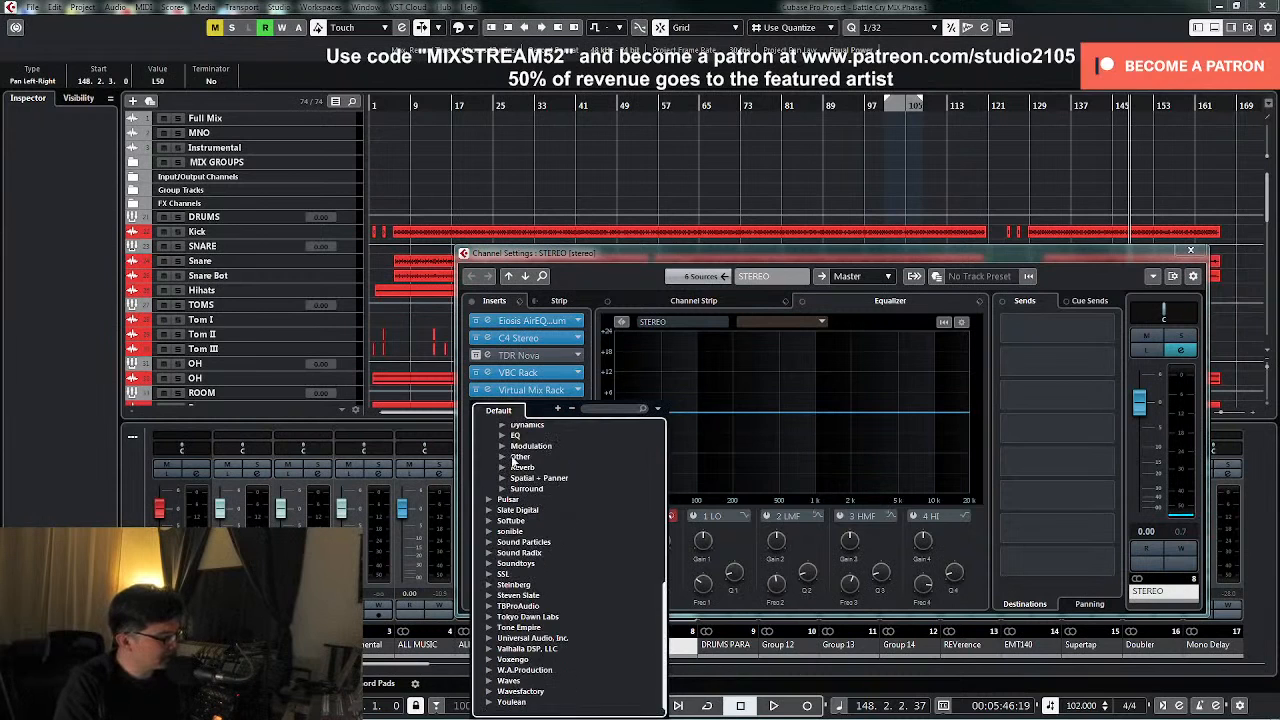
scroll(525, 473, up, 2)
click(503, 532)
scroll(580, 520, down, 10)
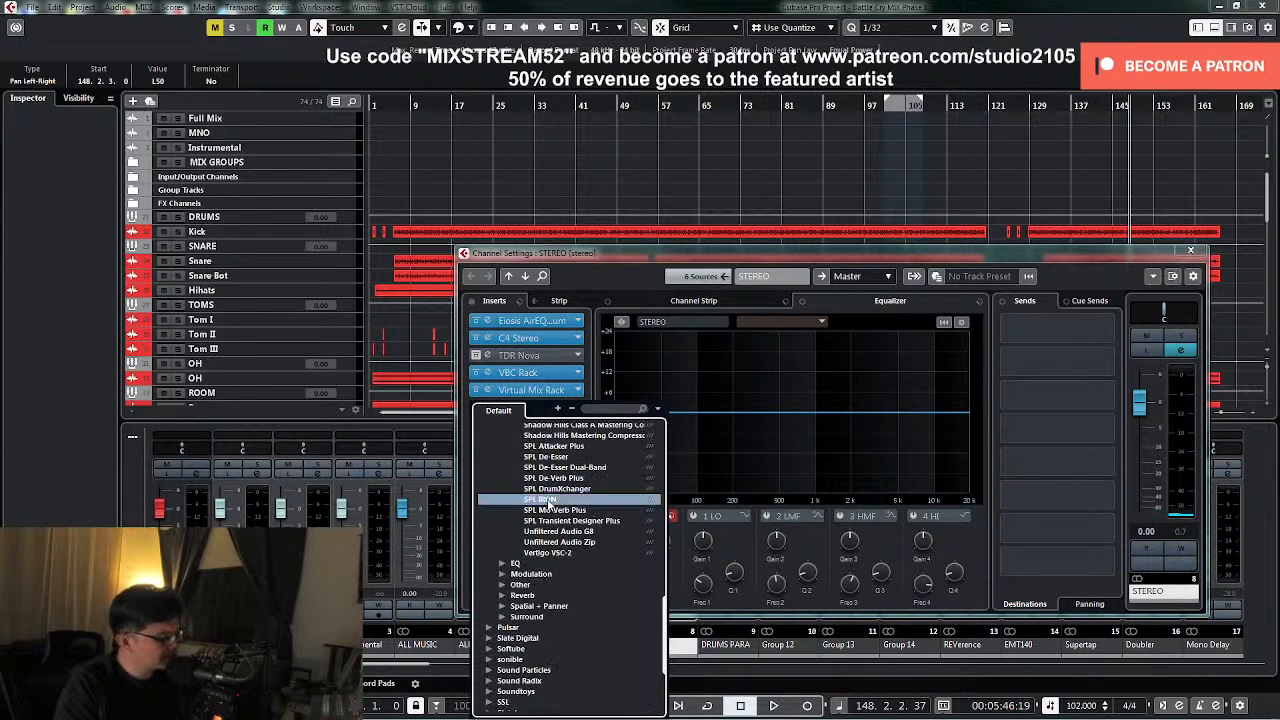
click(545, 500)
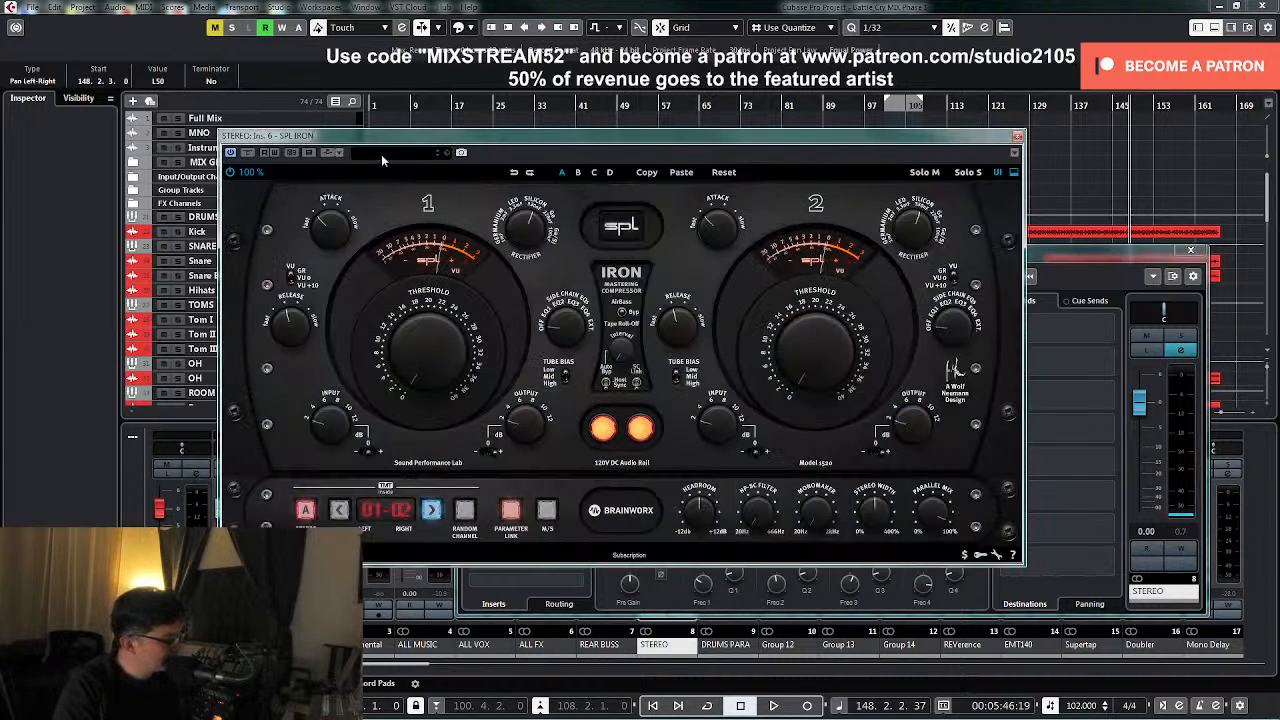
- Load the 29 MR_Mix Buss preset in SPL IRON and turn off its parameter link, then close the plug-in
click(381, 154)
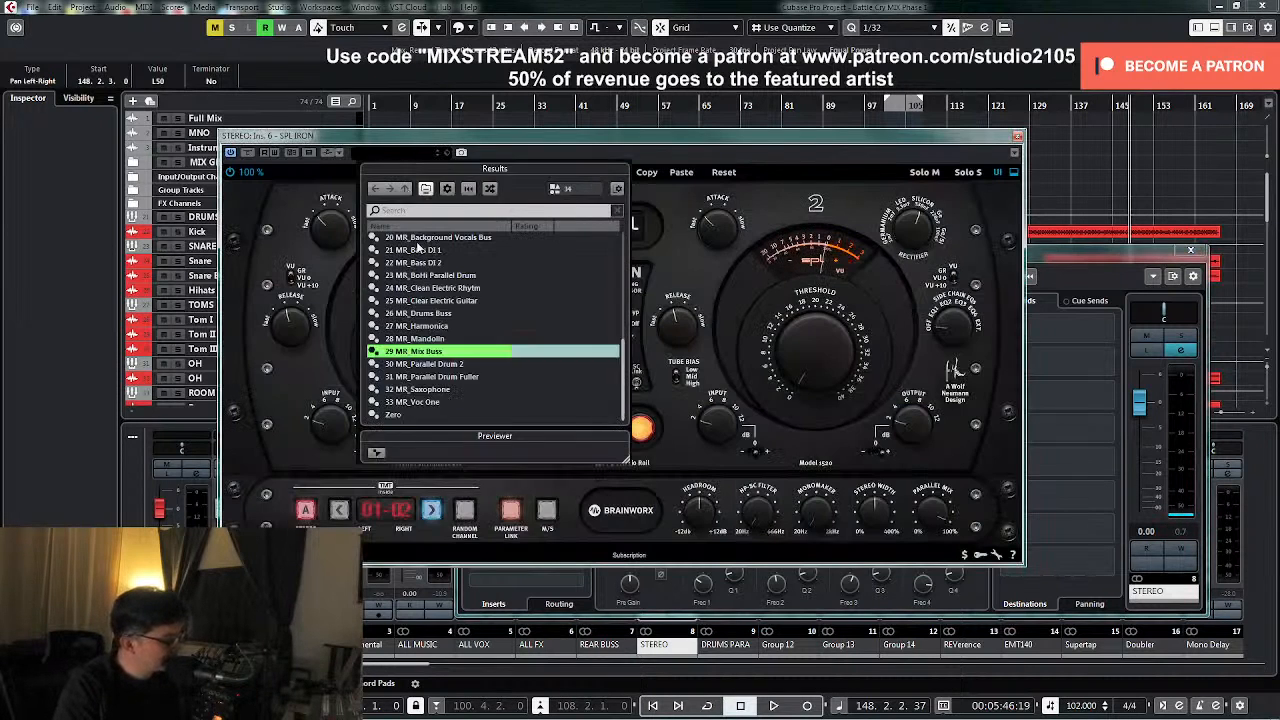
double_click(418, 351)
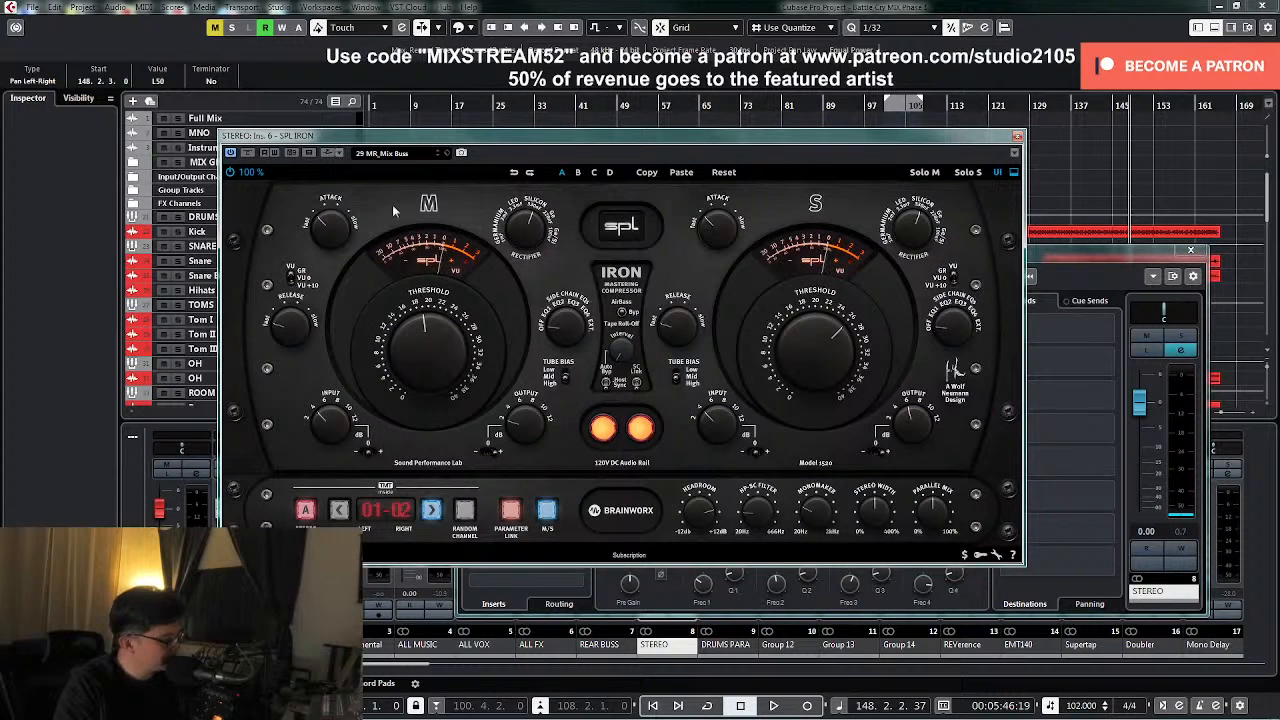
click(511, 511)
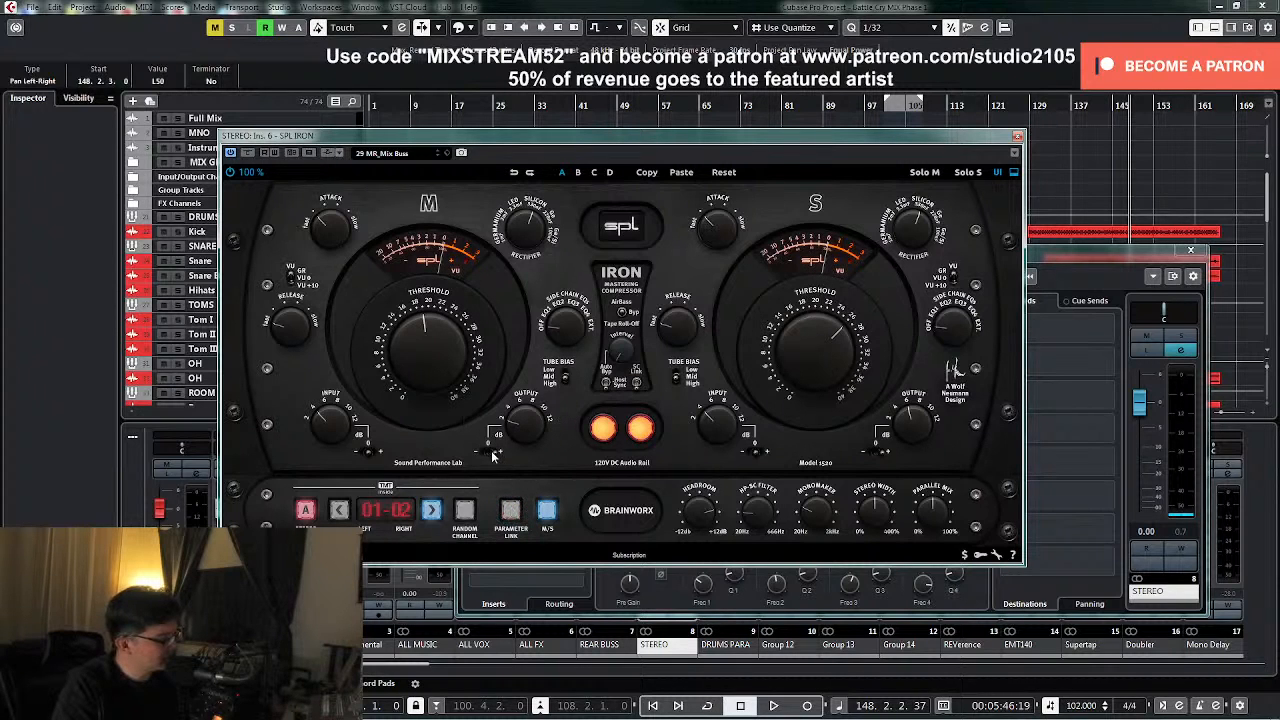
drag(908, 417, 908, 423)
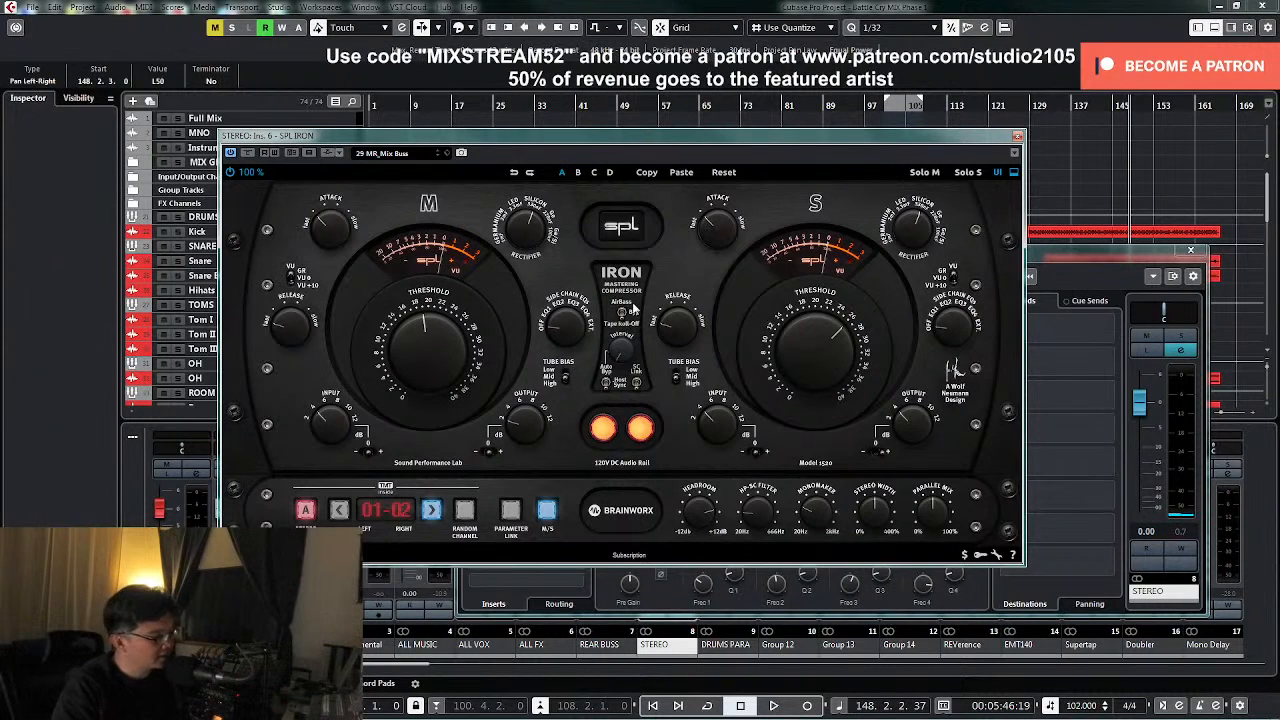
click(1017, 138)
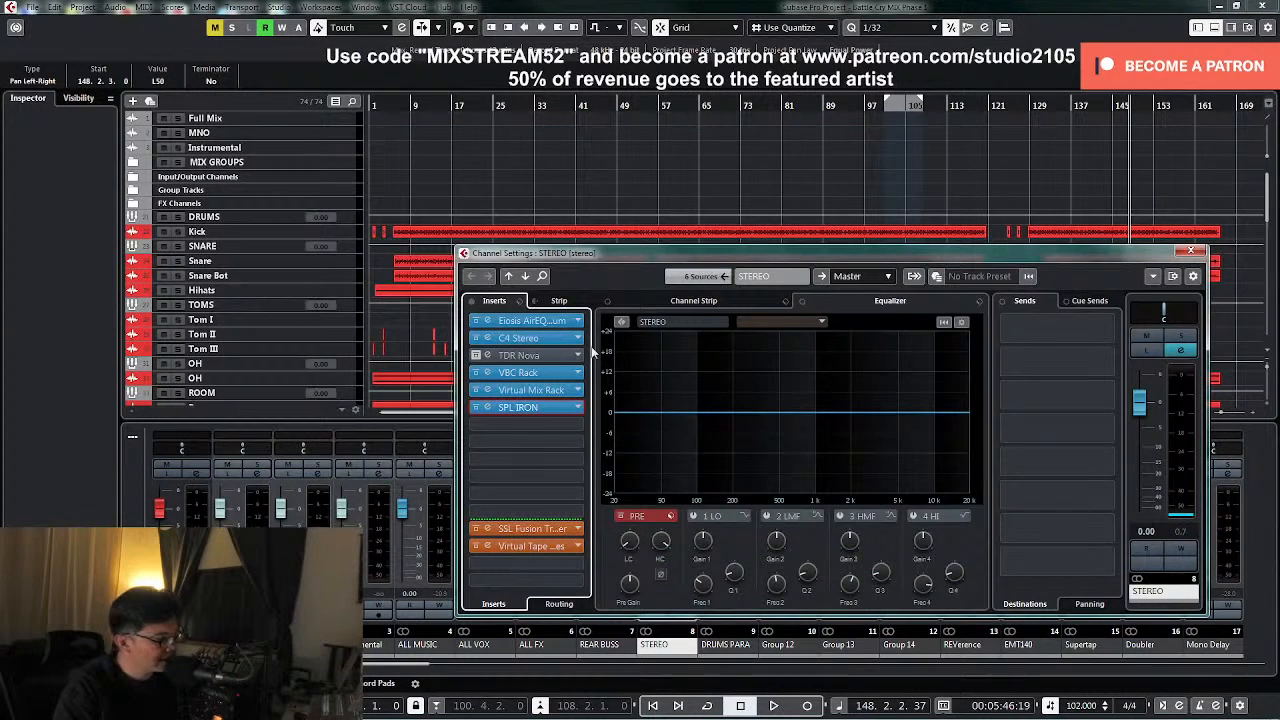
- Insert the UAD API 560 equalizer in slot 7 of the STEREO bus and close the plug-in and channel windows
key(space)
click(579, 426)
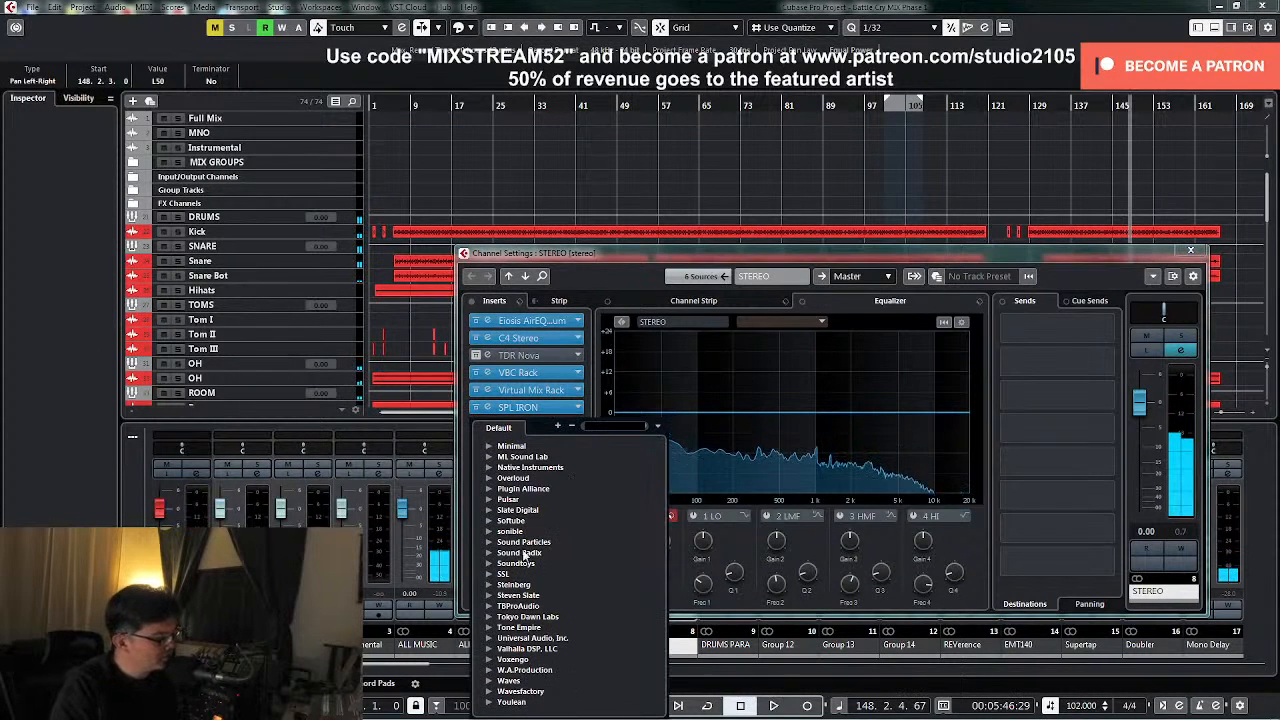
click(490, 638)
click(502, 649)
scroll(575, 607, down, 15)
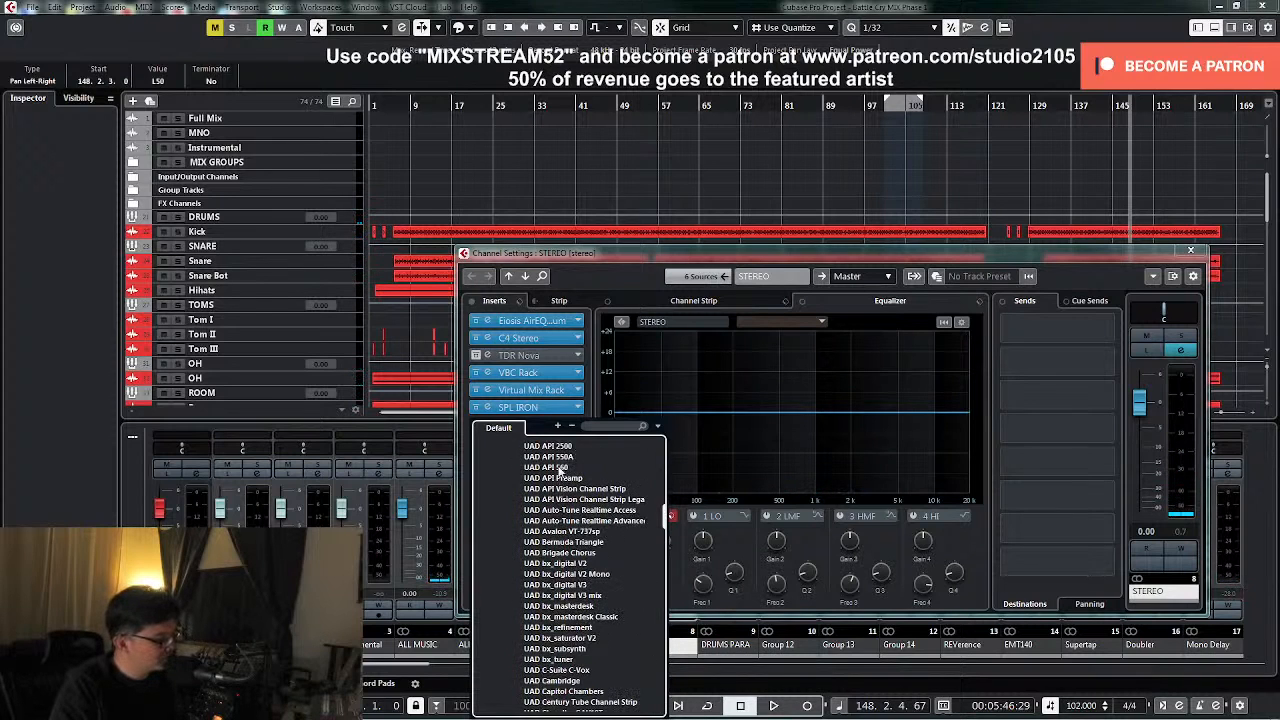
click(561, 468)
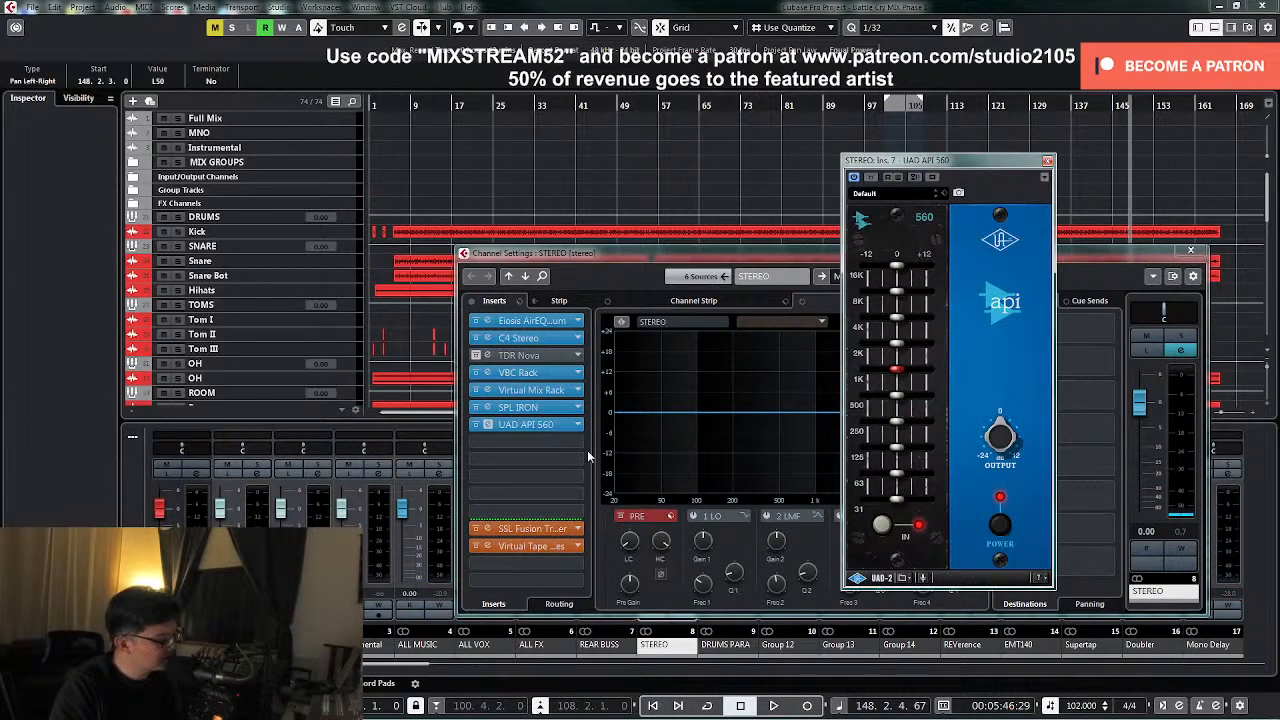
click(1190, 251)
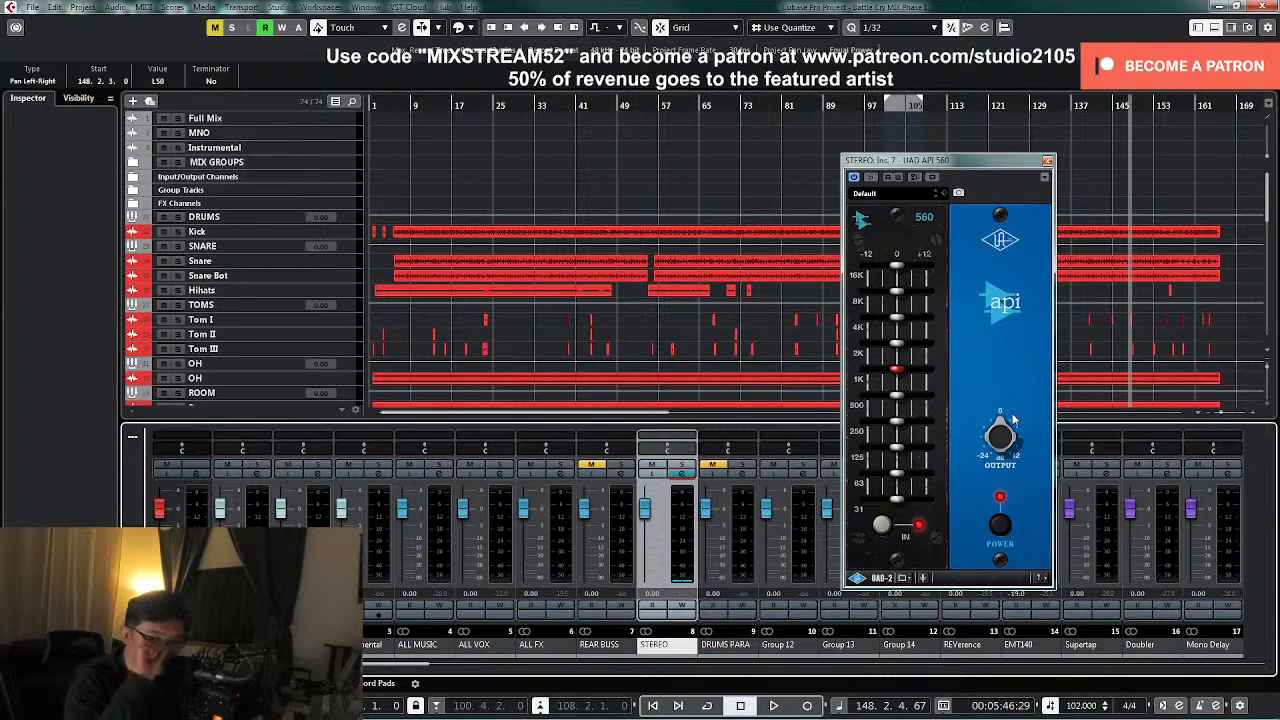
click(1047, 161)
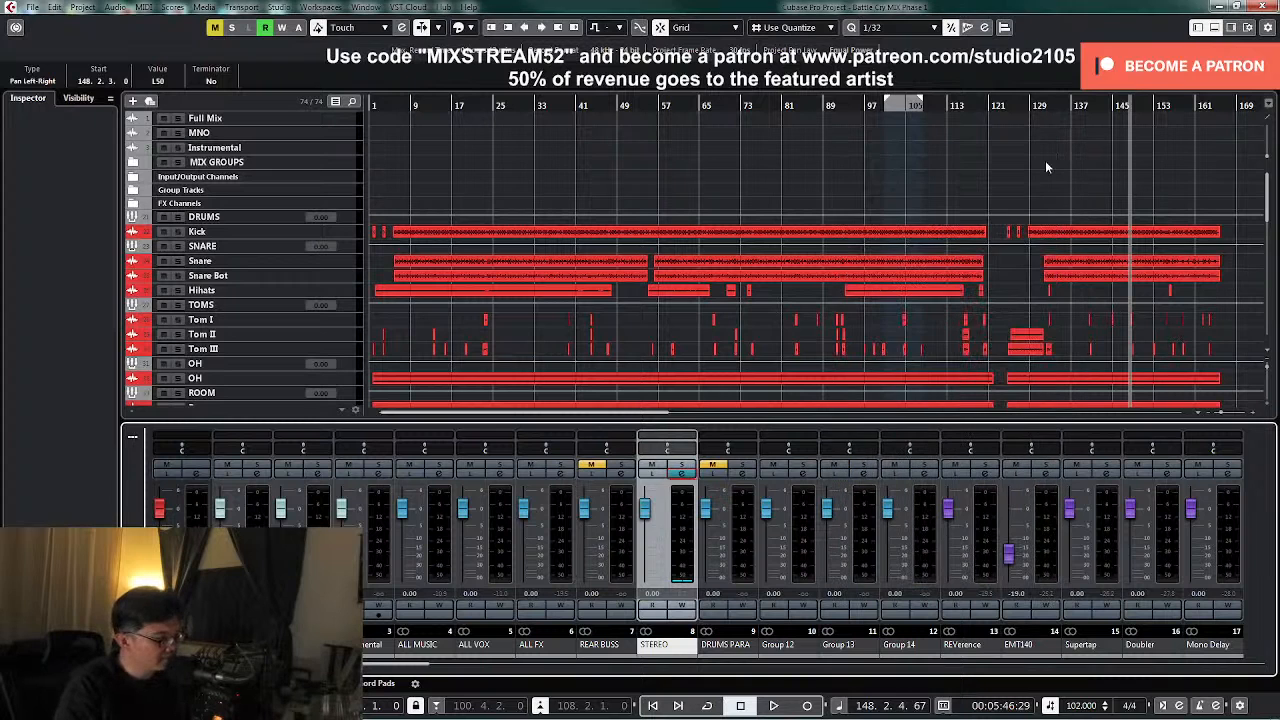
- Move the playback position to bar 44 and enable automation writing in the STEREO bus's channel settings
scroll(835, 195, down, 4)
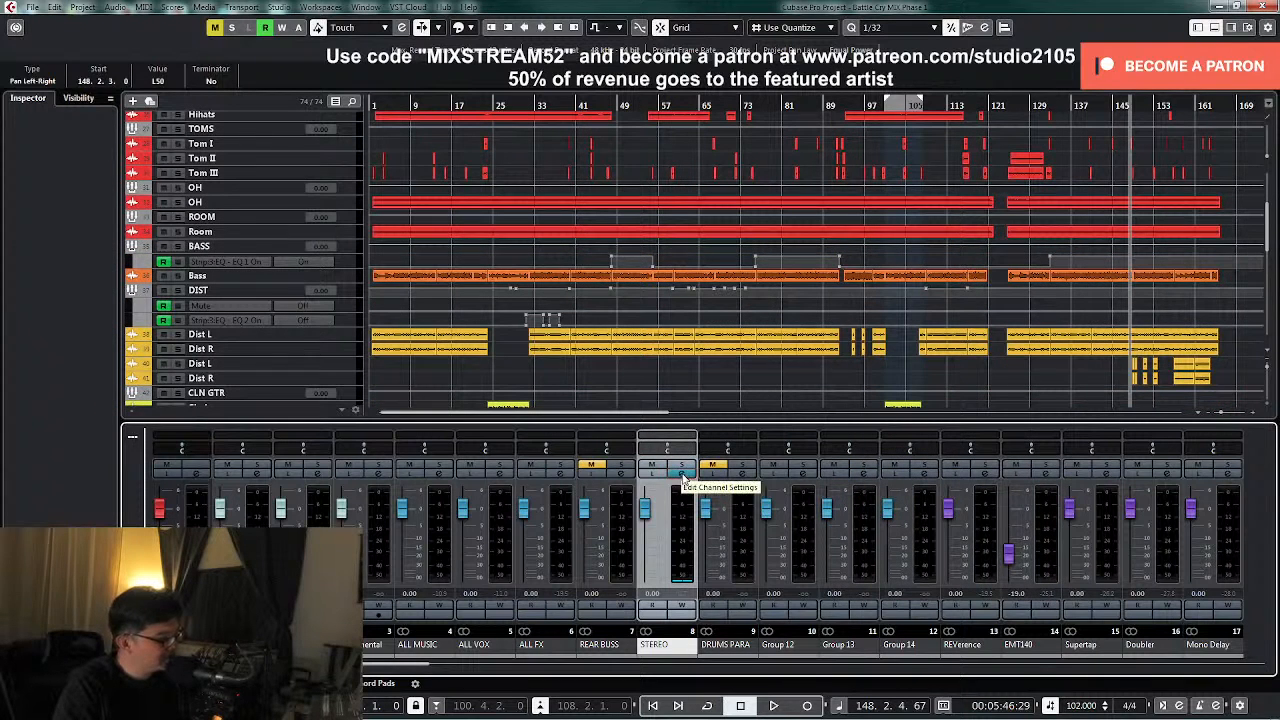
scroll(806, 288, up, 4)
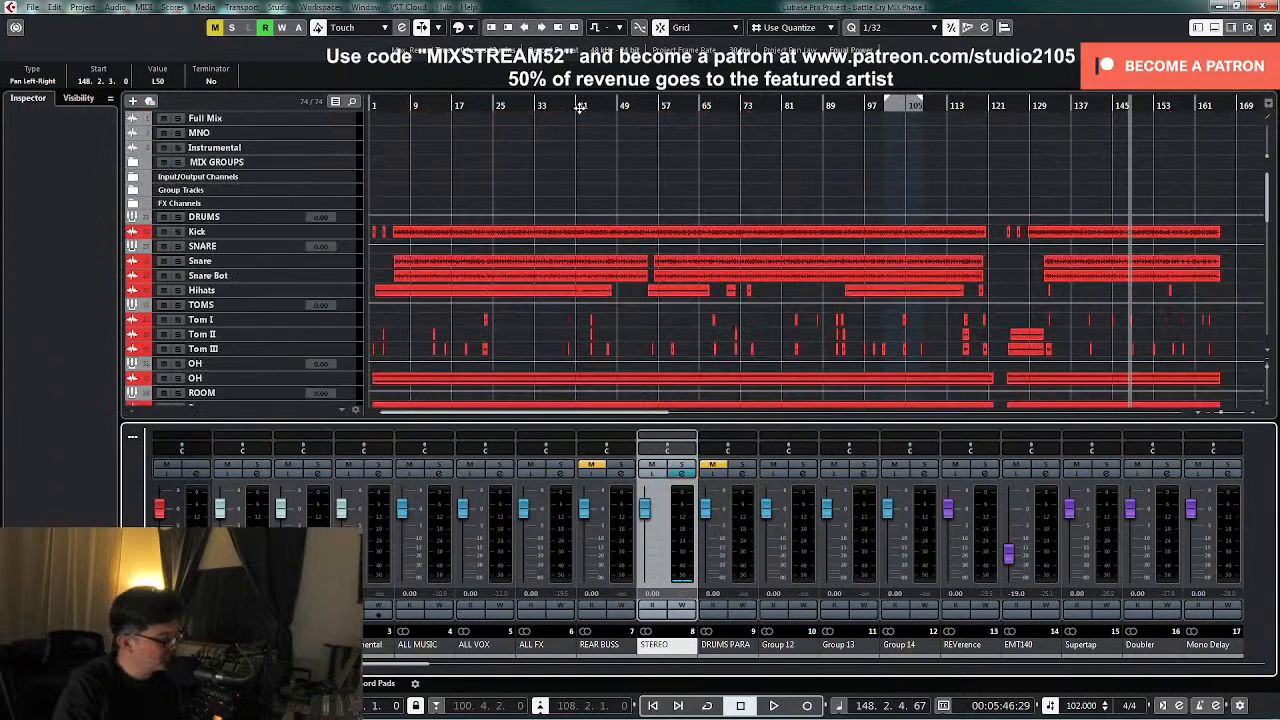
click(580, 108)
scroll(758, 166, down, 8)
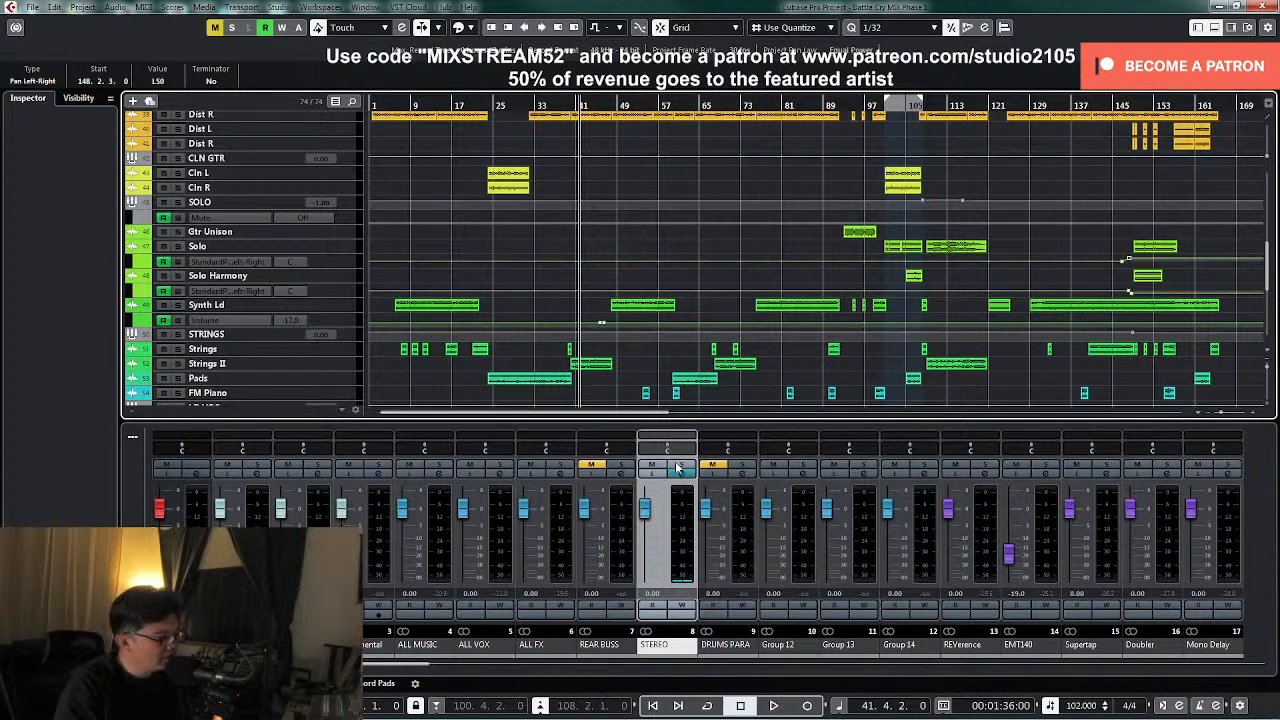
scroll(712, 380, down, 5)
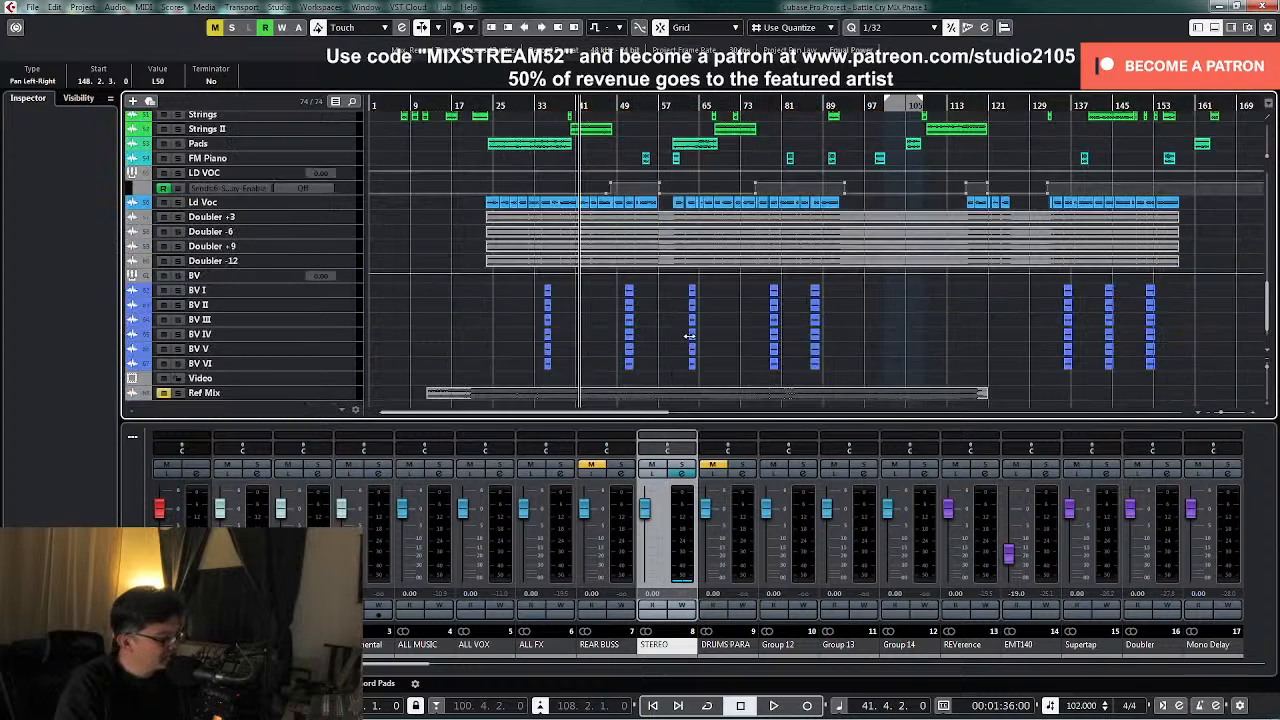
click(588, 105)
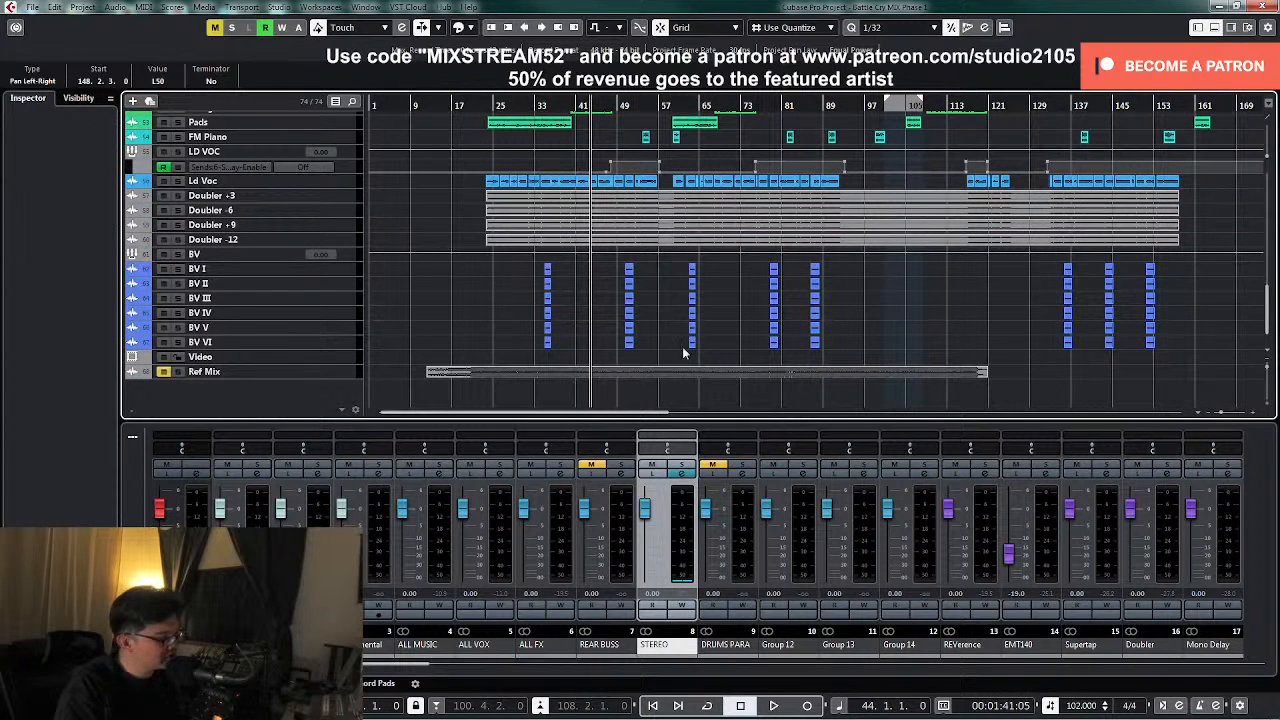
click(683, 474)
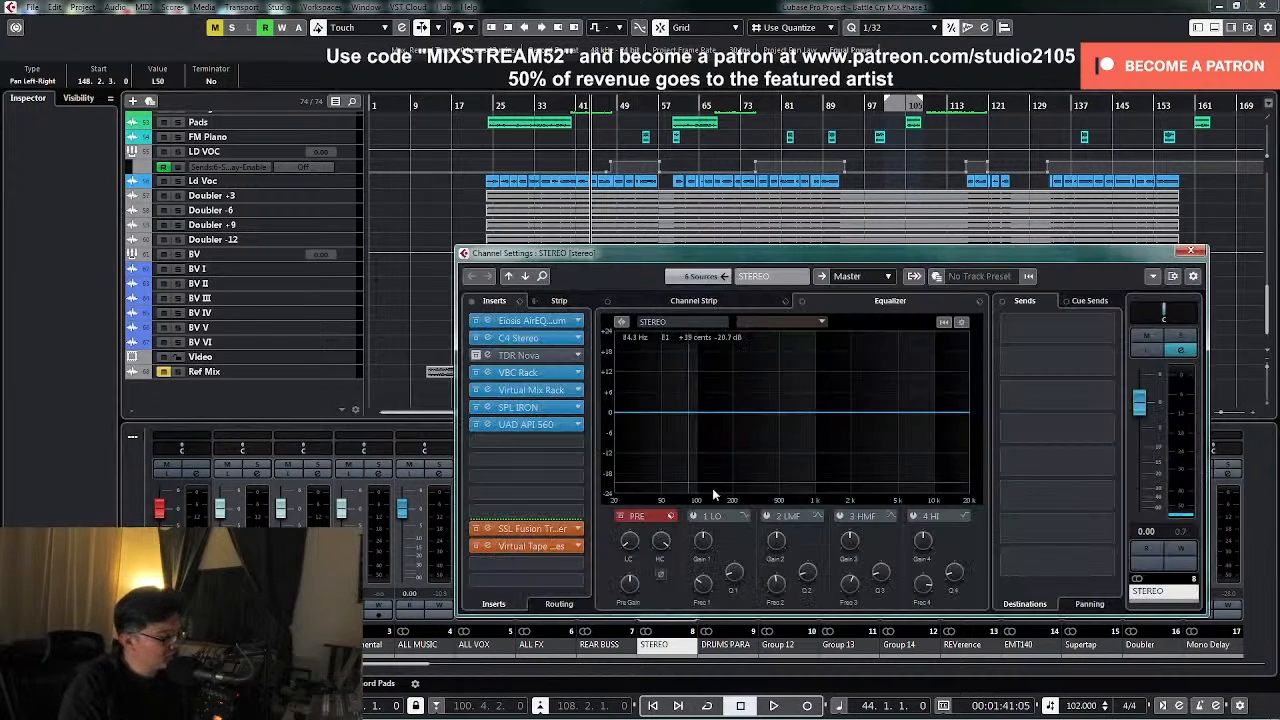
click(1182, 551)
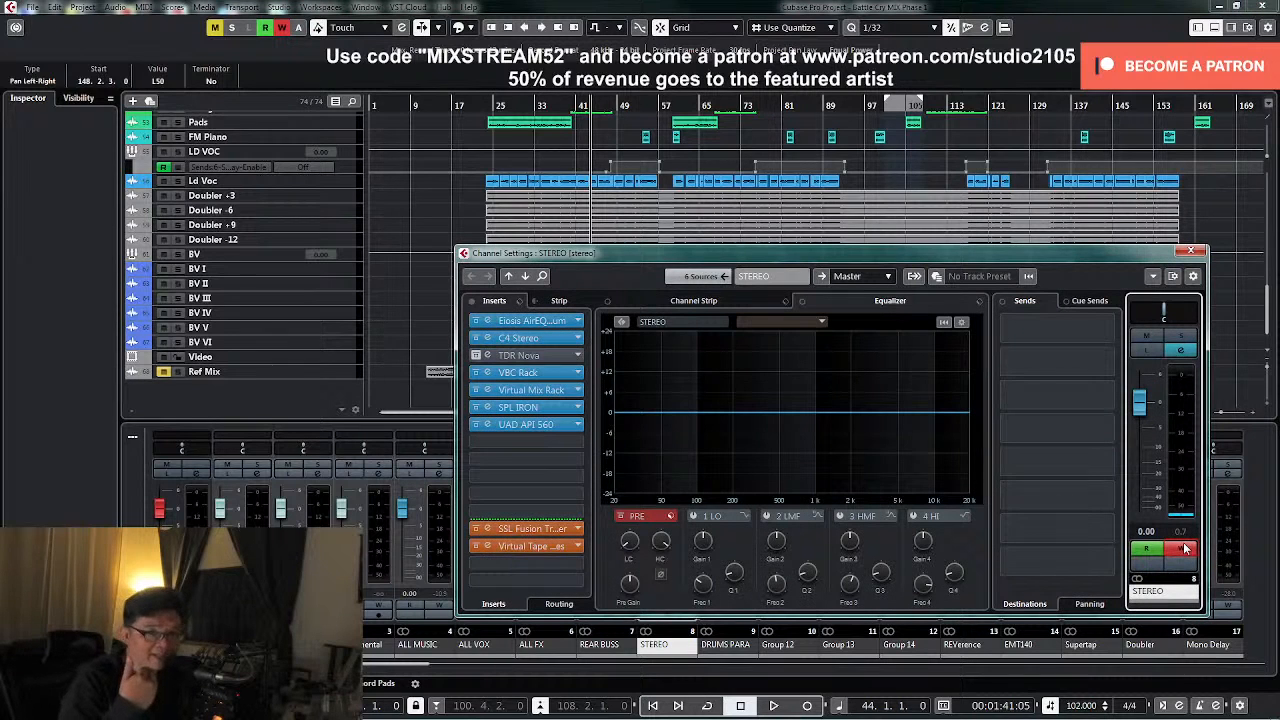
drag(805, 260, 731, 215)
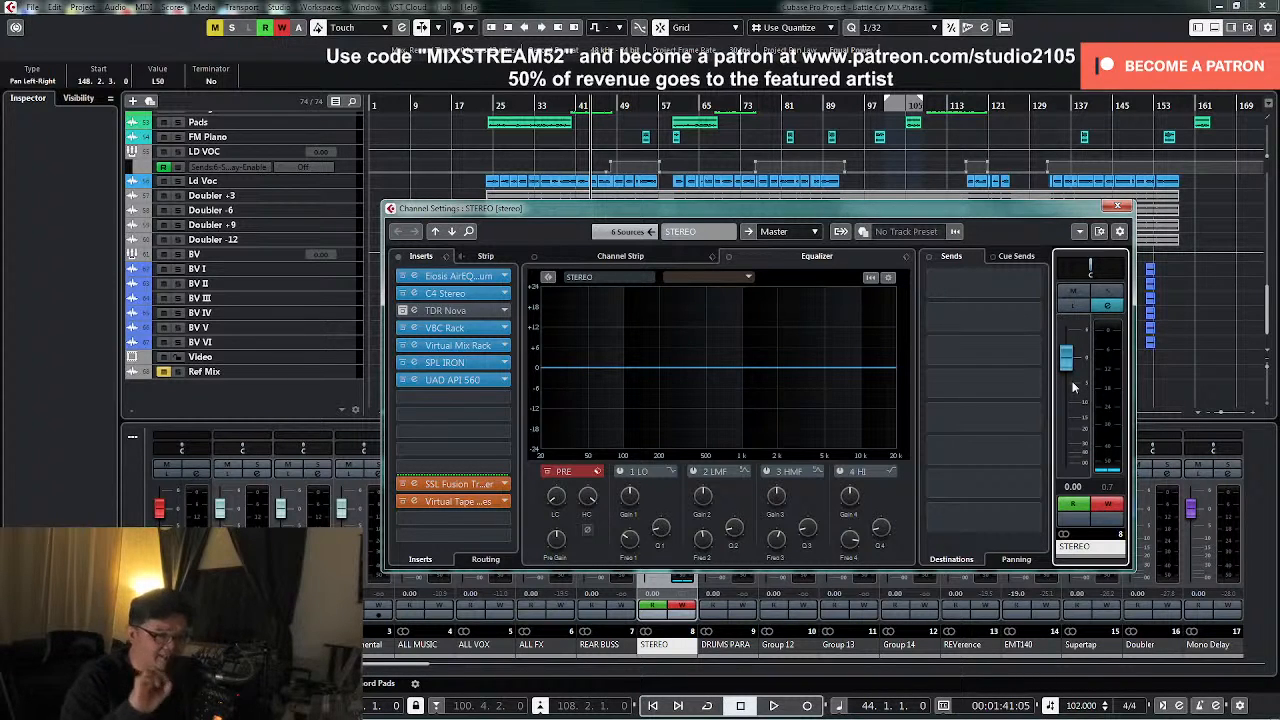
- Record a volume raise to about 0.97 dB on the STEREO bus during playback and close its channel settings
key(space)
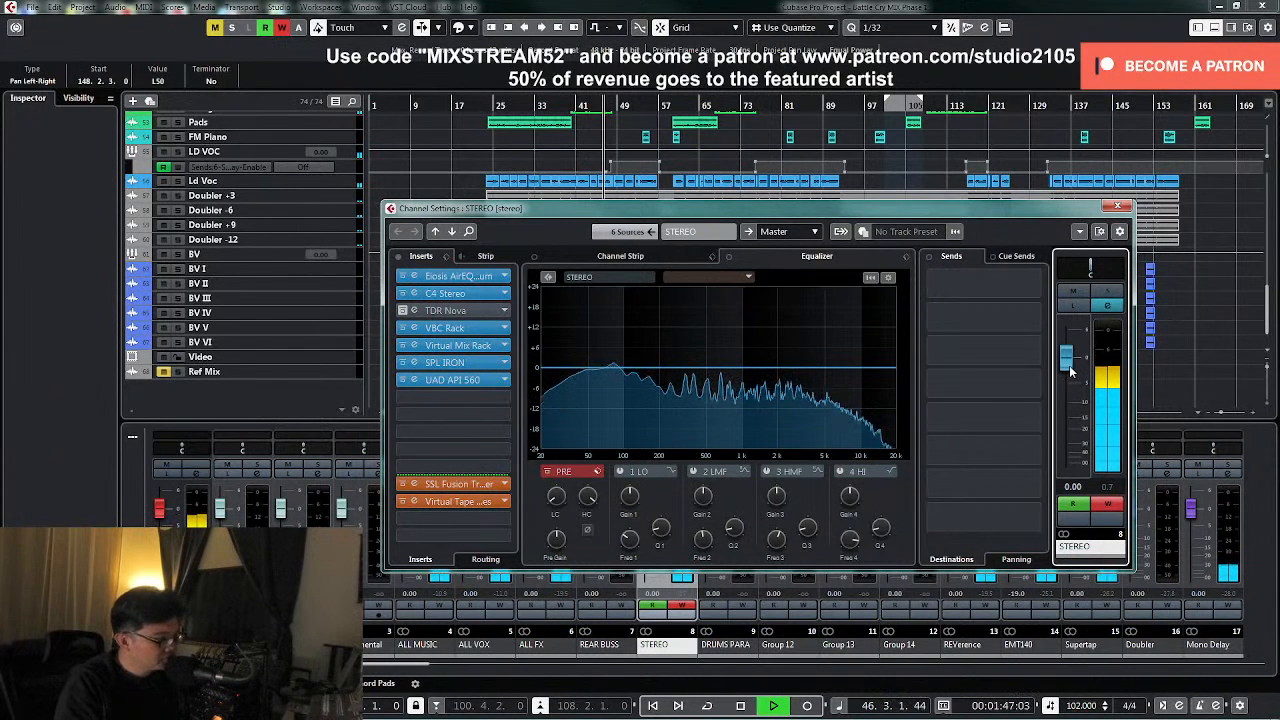
drag(1069, 370, 1069, 366)
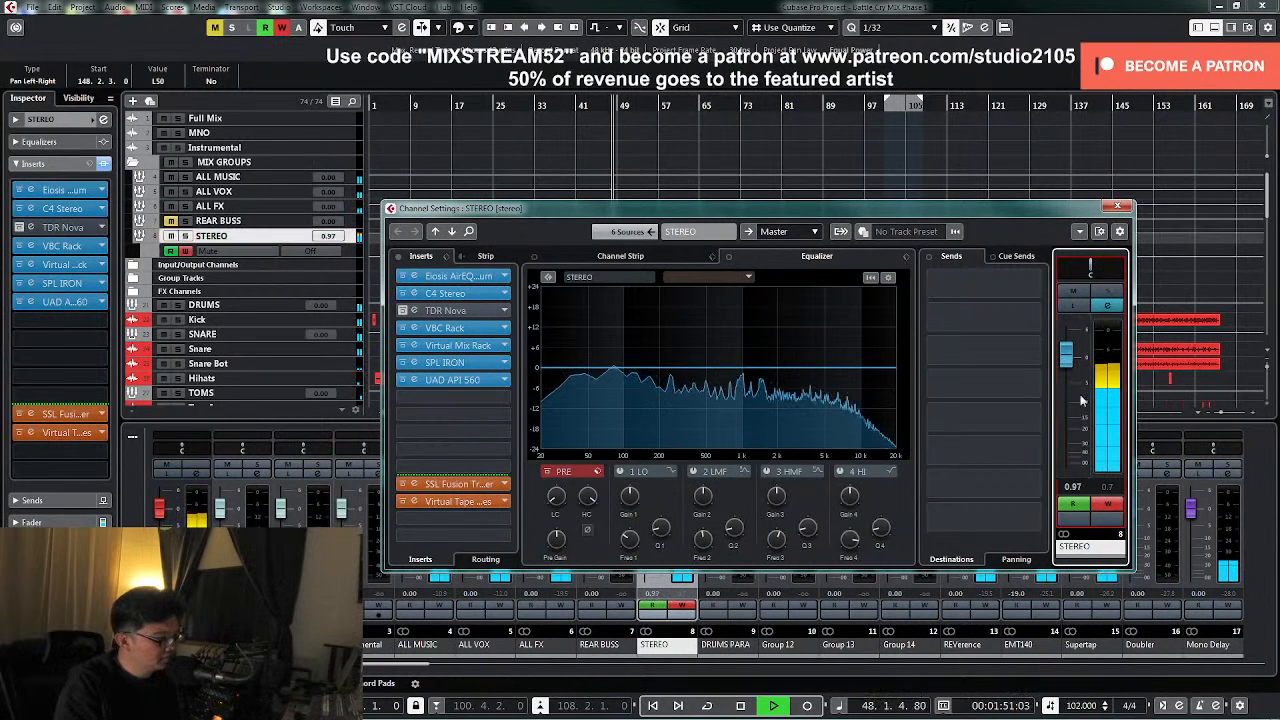
key(space)
click(1118, 207)
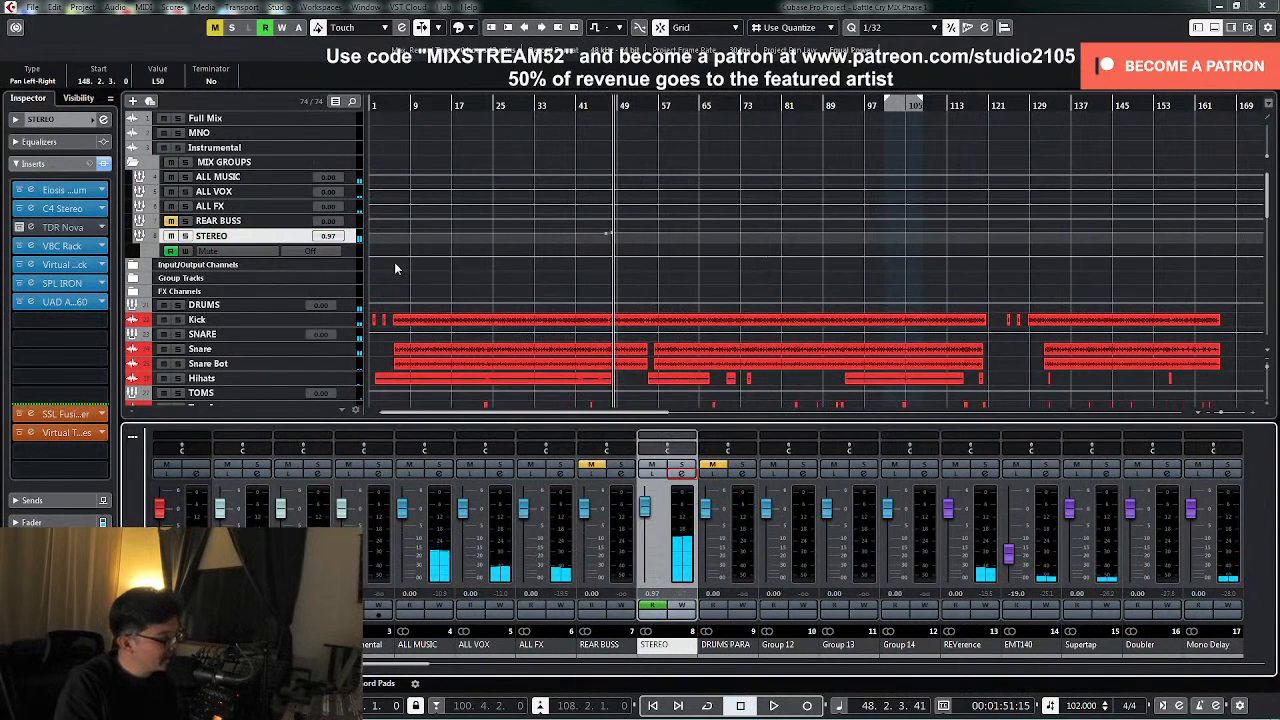
- Enlarge the STEREO bus's Volume automation lane and add an automation point at bar 47
drag(354, 243, 354, 336)
click(597, 107)
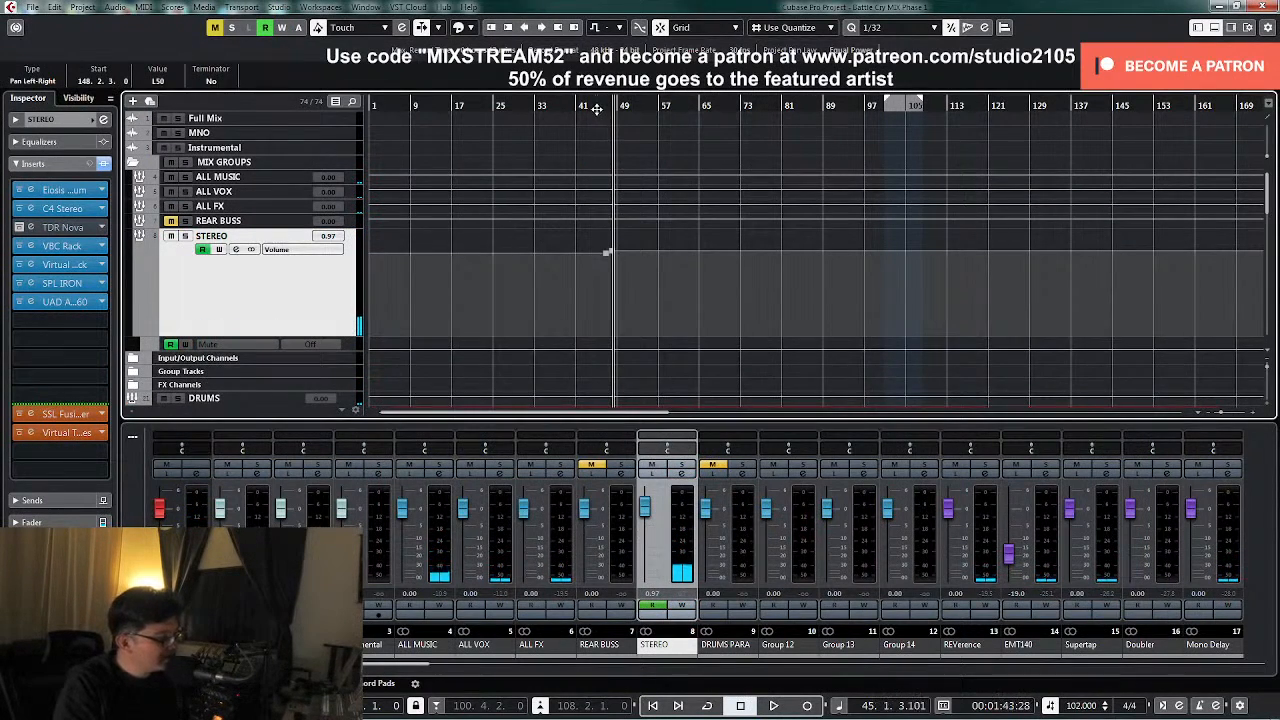
key(h)
key(h)
key(h)
key(h)
key(h)
key(h)
key(h)
key(h)
key(h)
key(h)
key(h)
key(h)
key(h)
key(h)
key(h)
click(988, 255)
- Place a volume automation point at bar 48 on the STEREO bus and set its value to 1.00
click(1096, 262)
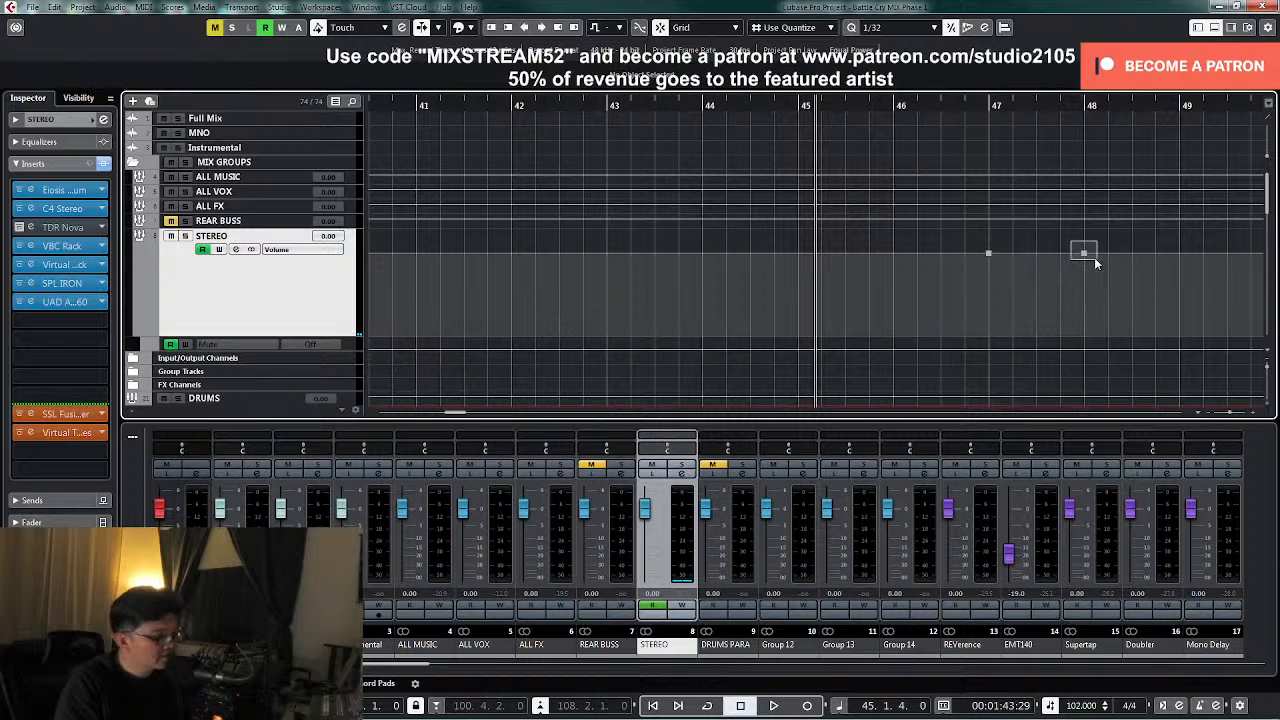
click(157, 80)
text(1)
key(Return)
key(g)
key(g)
key(g)
key(g)
key(g)
key(g)
key(g)
key(g)
key(g)
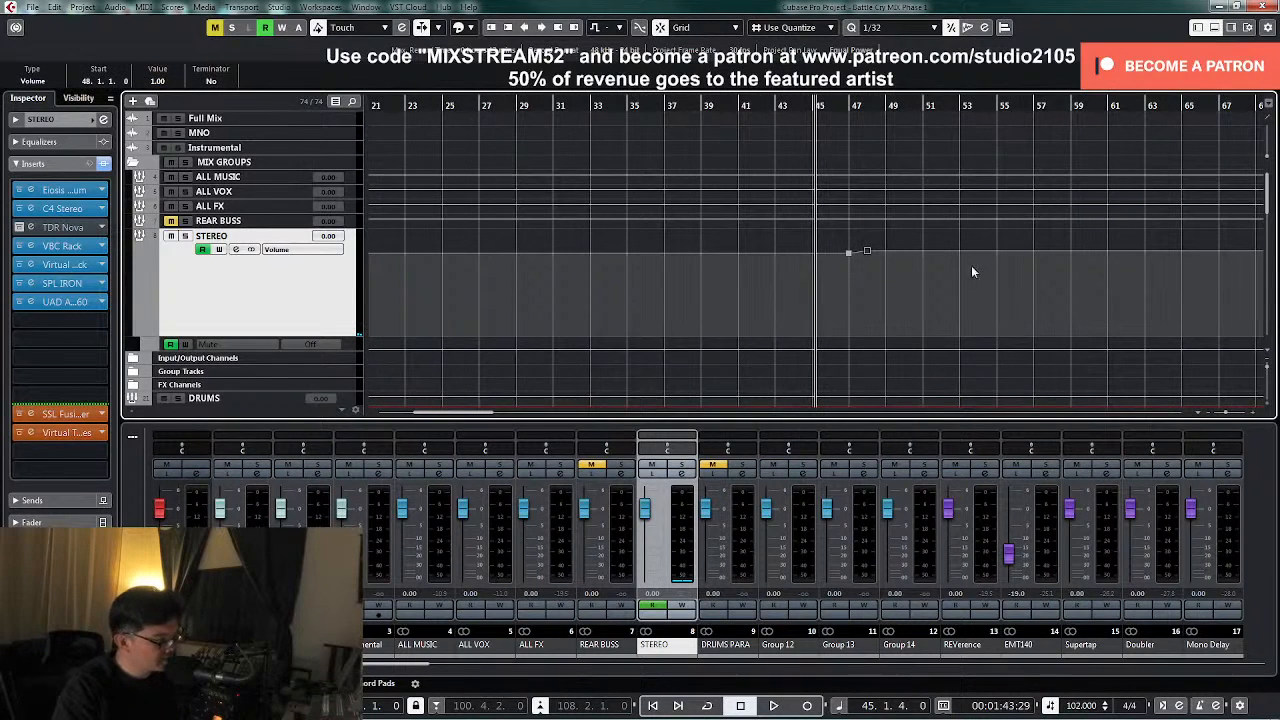
- Locate the end of the chorus in the arrangement and move the playback position to bar 54
key(g)
key(g)
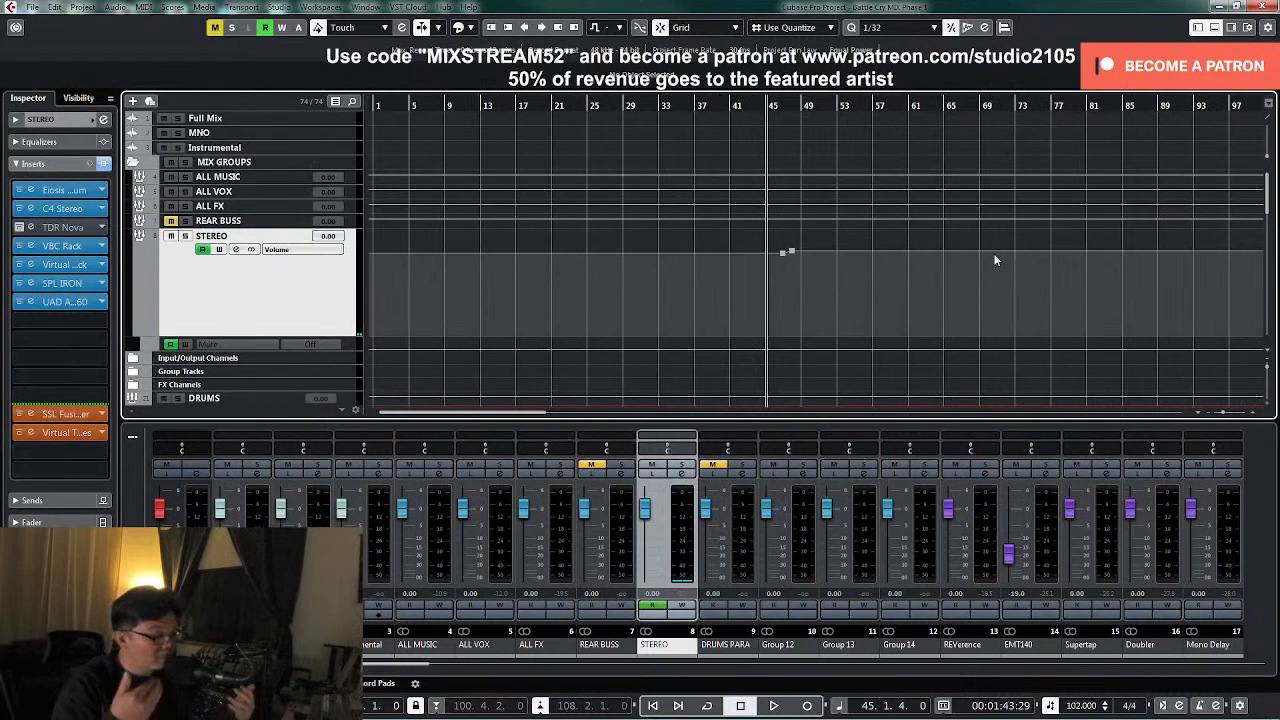
scroll(902, 291, down, 4)
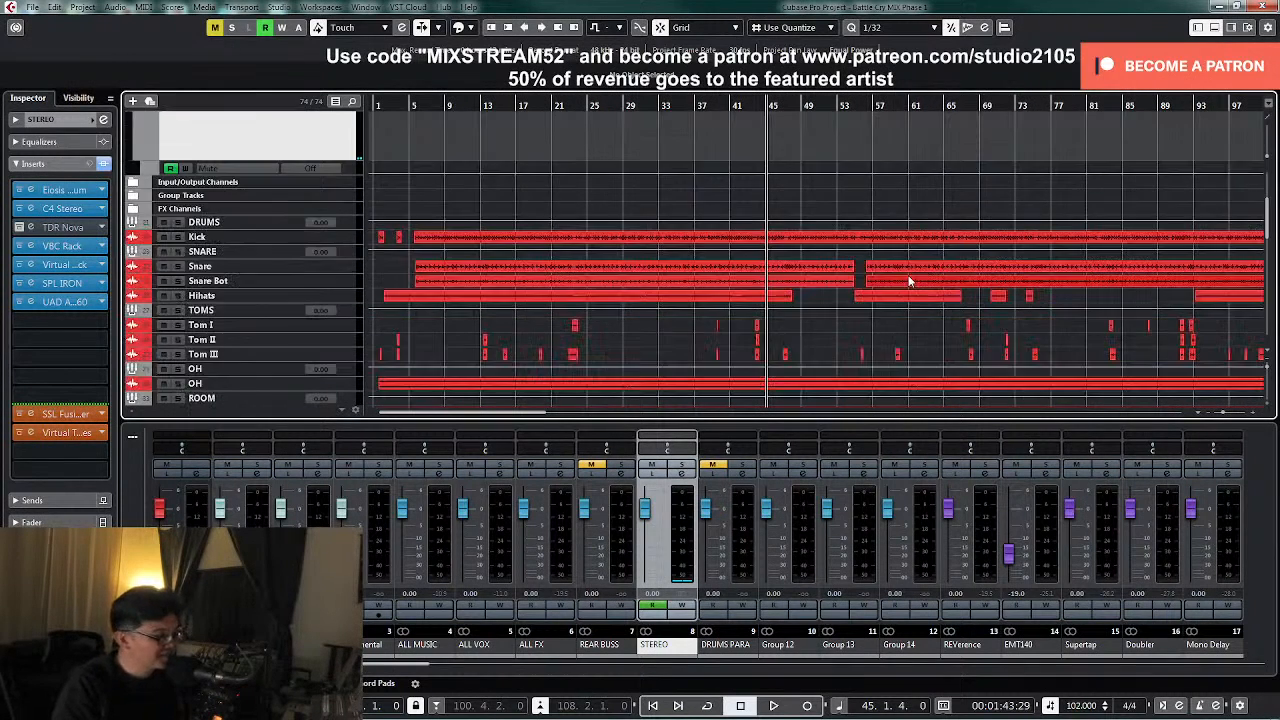
click(896, 104)
scroll(942, 240, down, 10)
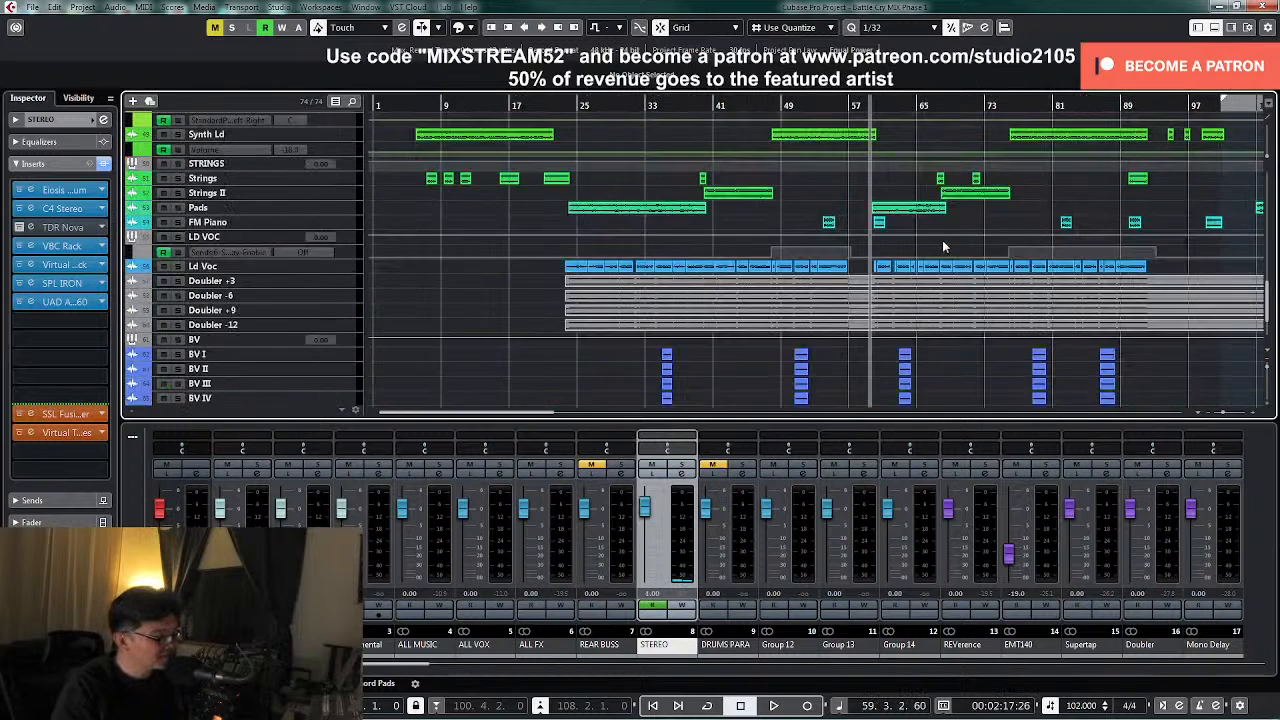
scroll(942, 240, up, 5)
click(829, 105)
scroll(890, 250, up, 5)
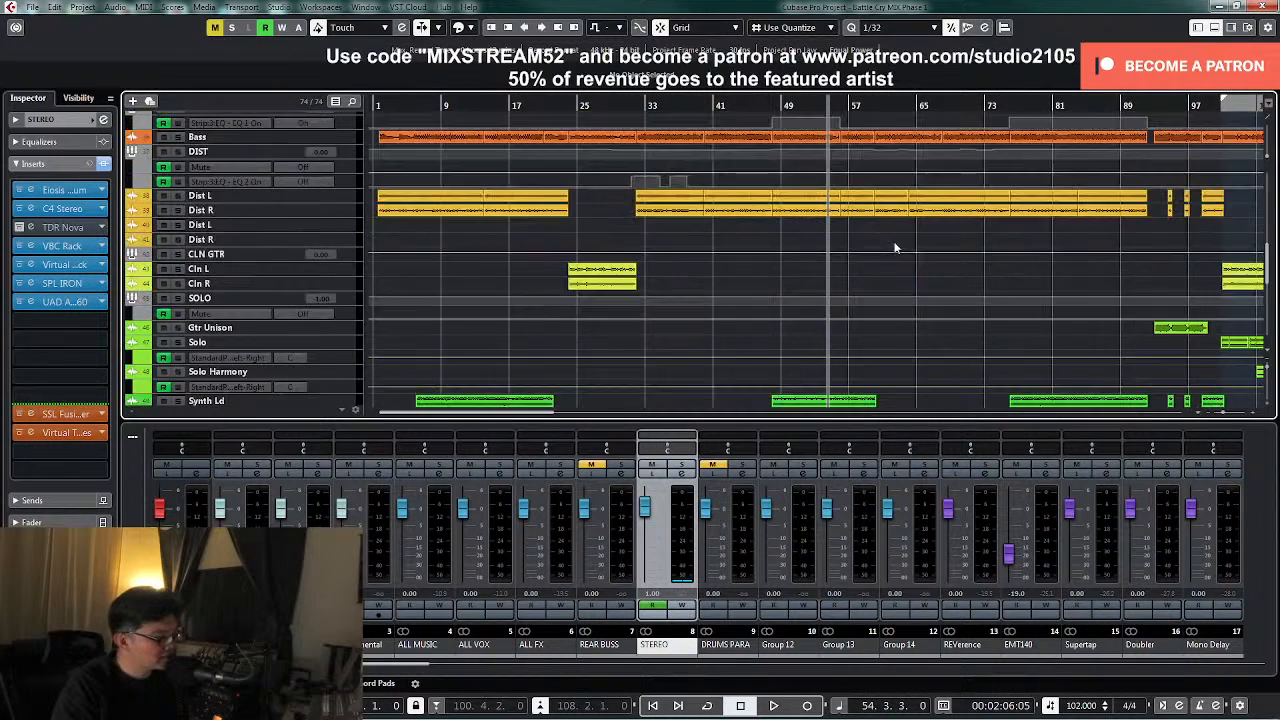
scroll(883, 214, up, 10)
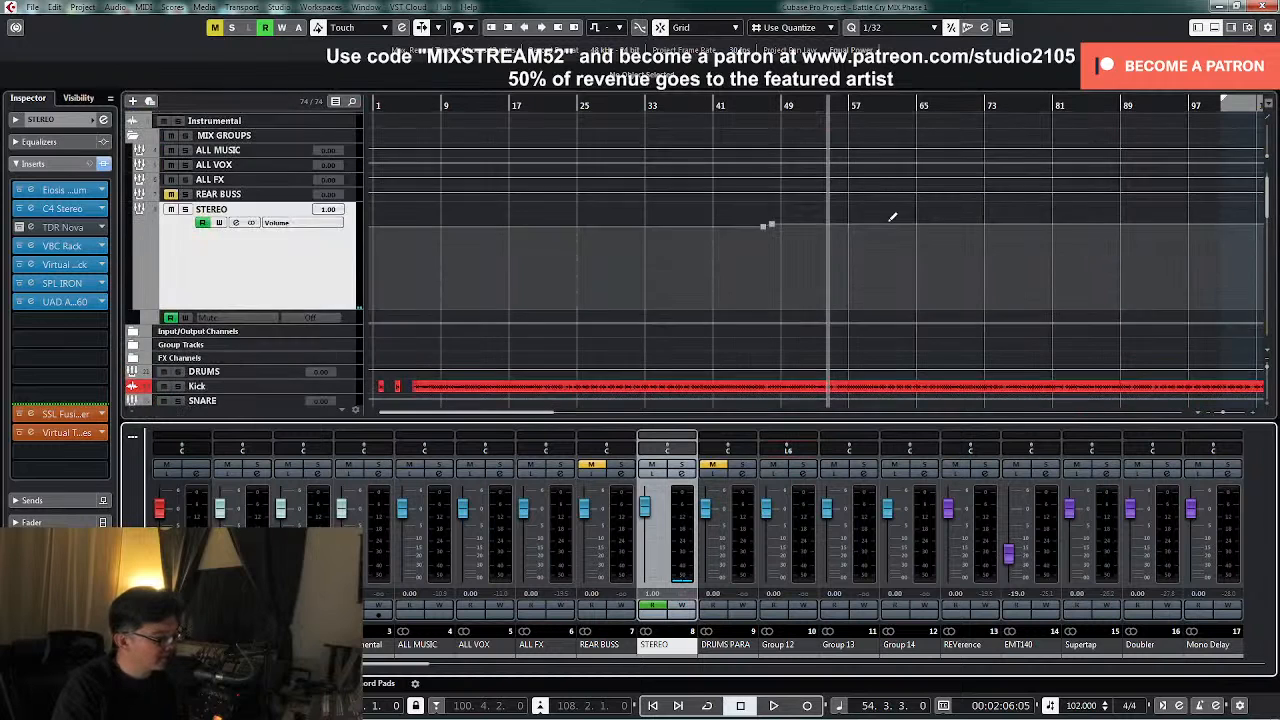
- Record a volume drop to 0.00 on the STEREO bus near bar 56 during playback, with automation writing enabled only for that pass
key(space)
click(683, 604)
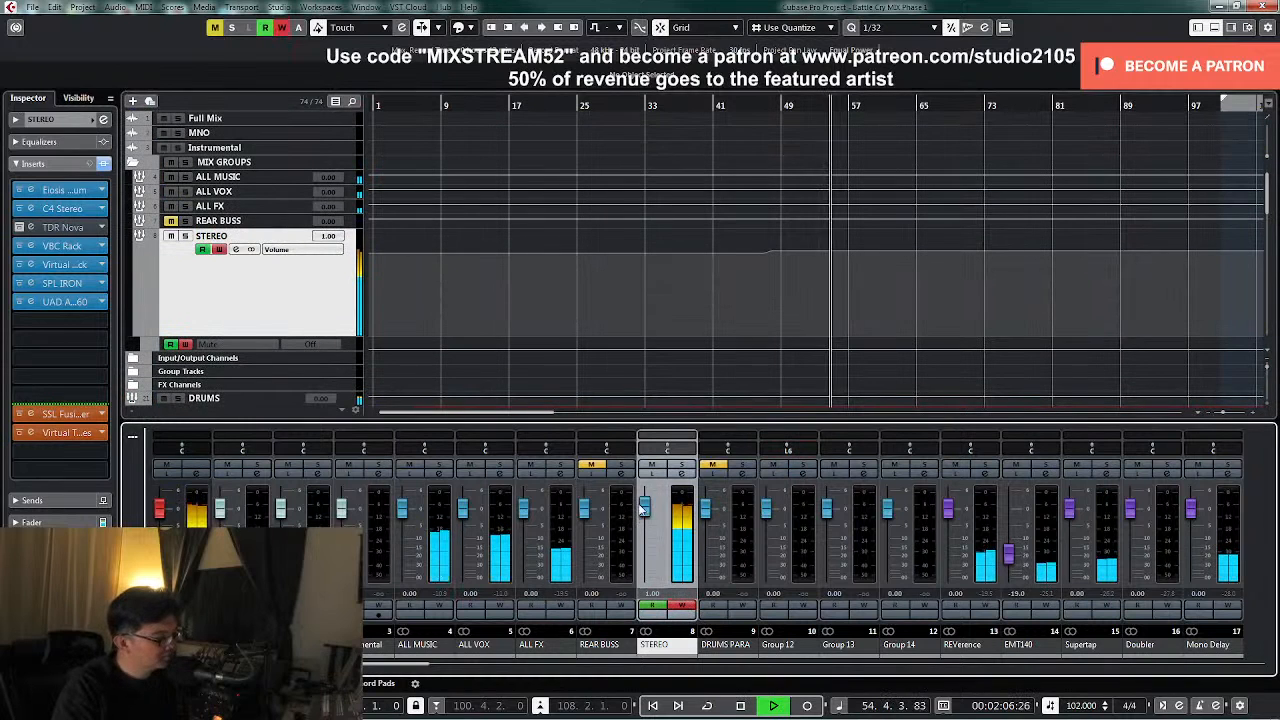
drag(645, 512, 645, 514)
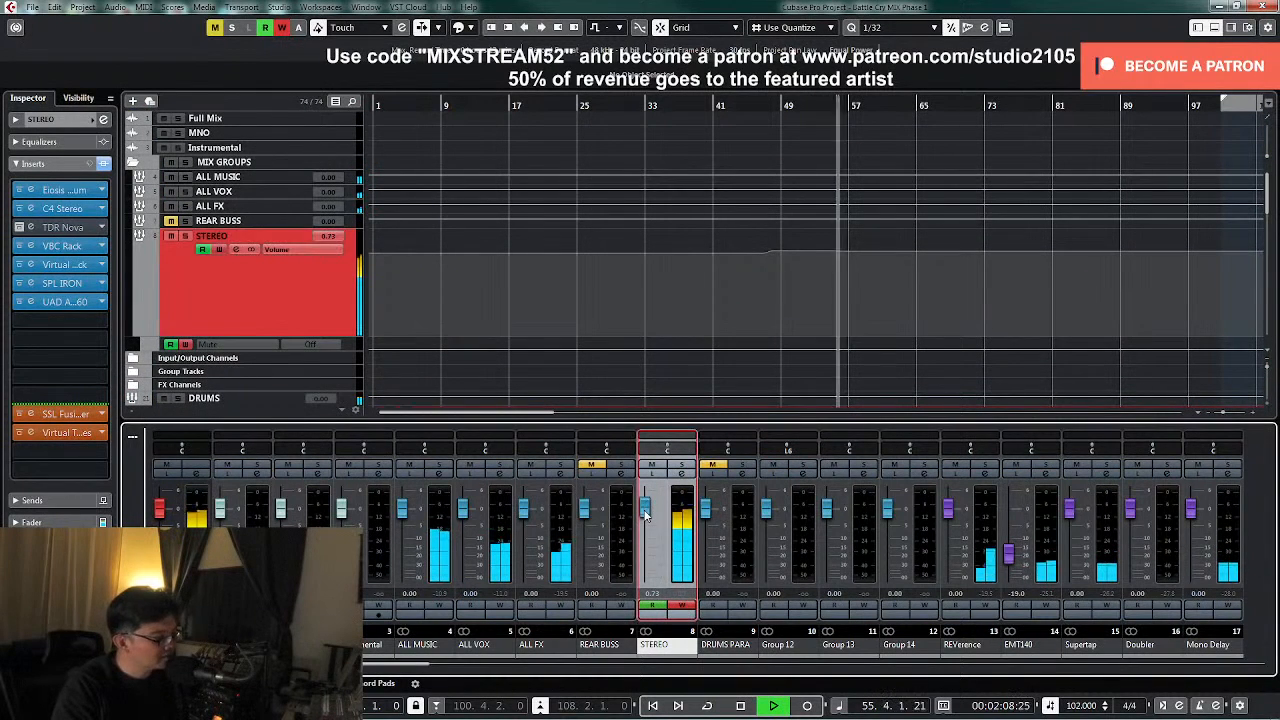
click(683, 604)
key(space)
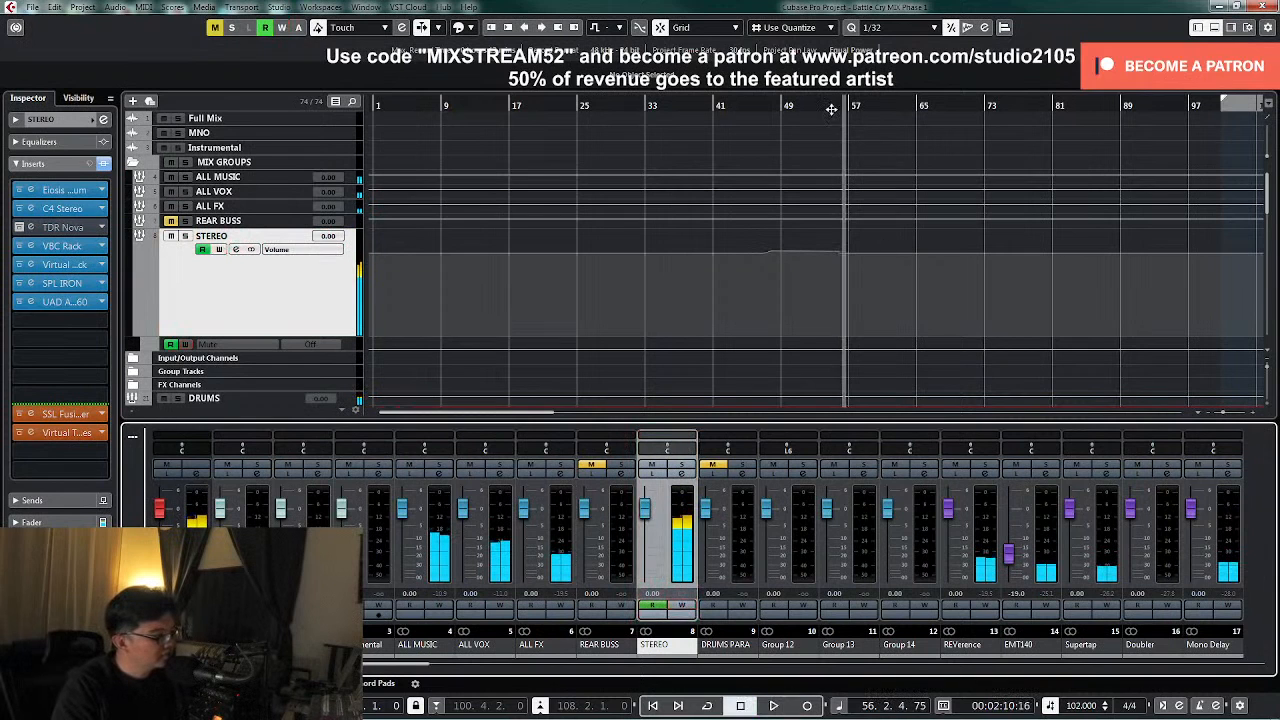
- Move the start point of the STEREO bus's recorded volume drop to bar 55 and set its value to 1
key(h)
key(h)
key(h)
key(h)
key(h)
key(space)
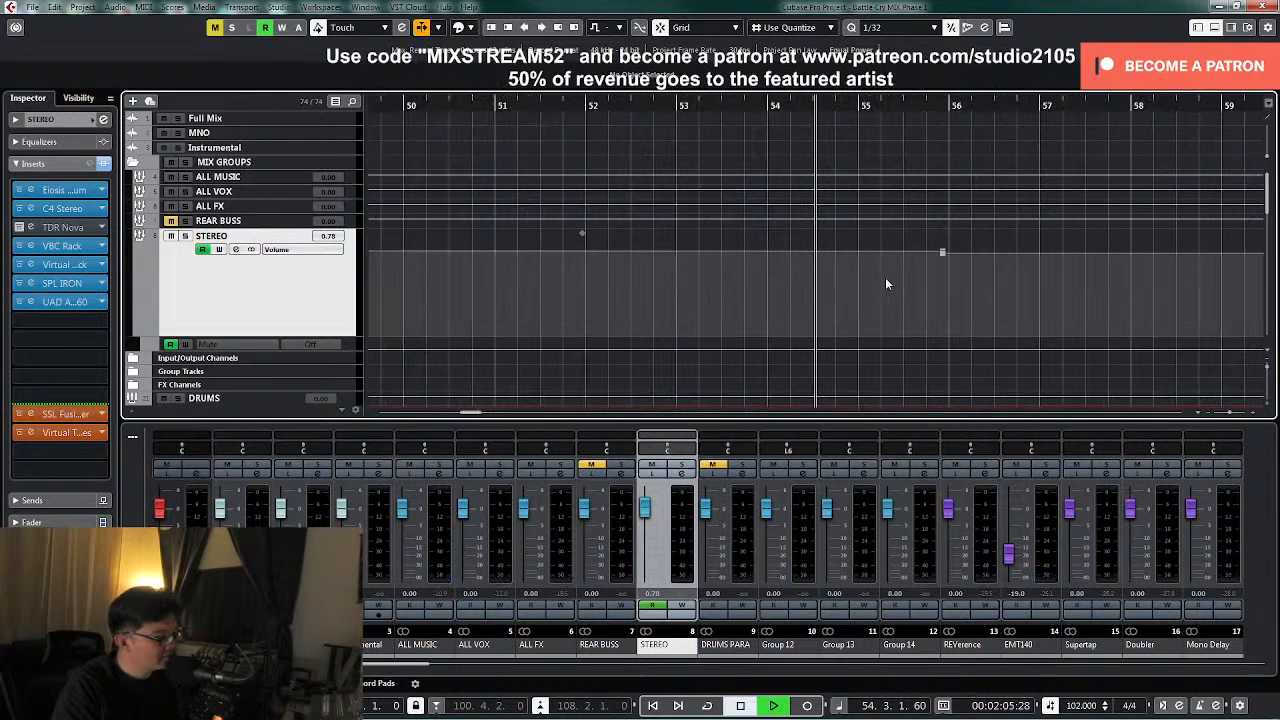
drag(942, 256, 843, 249)
key(space)
click(159, 82)
text(1)
key(Return)
- Move the end point of the STEREO bus's volume drop to bar 56
key(g)
drag(794, 254, 802, 261)
key(g)
key(g)
key(g)
key(g)
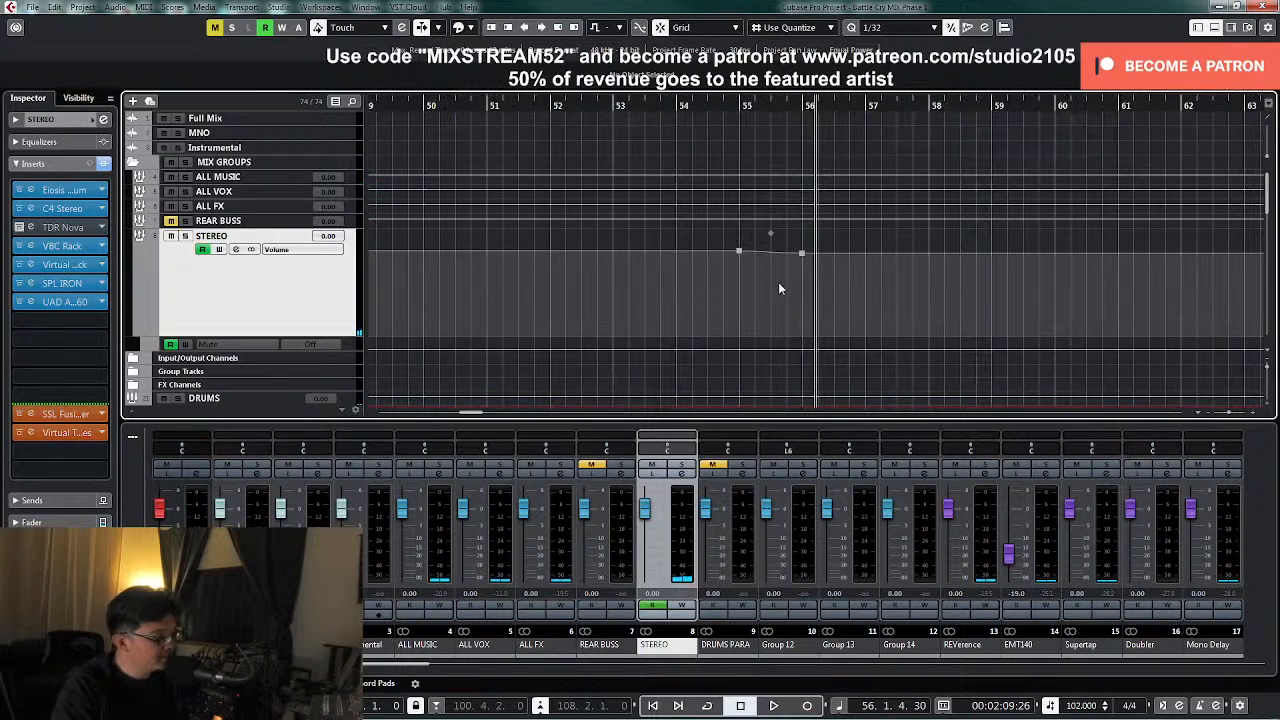
- Select the STEREO bus's volume automation points from bar 47 to bar 56 for copying and move the playback position to bar 75
key(g)
drag(678, 298, 856, 243)
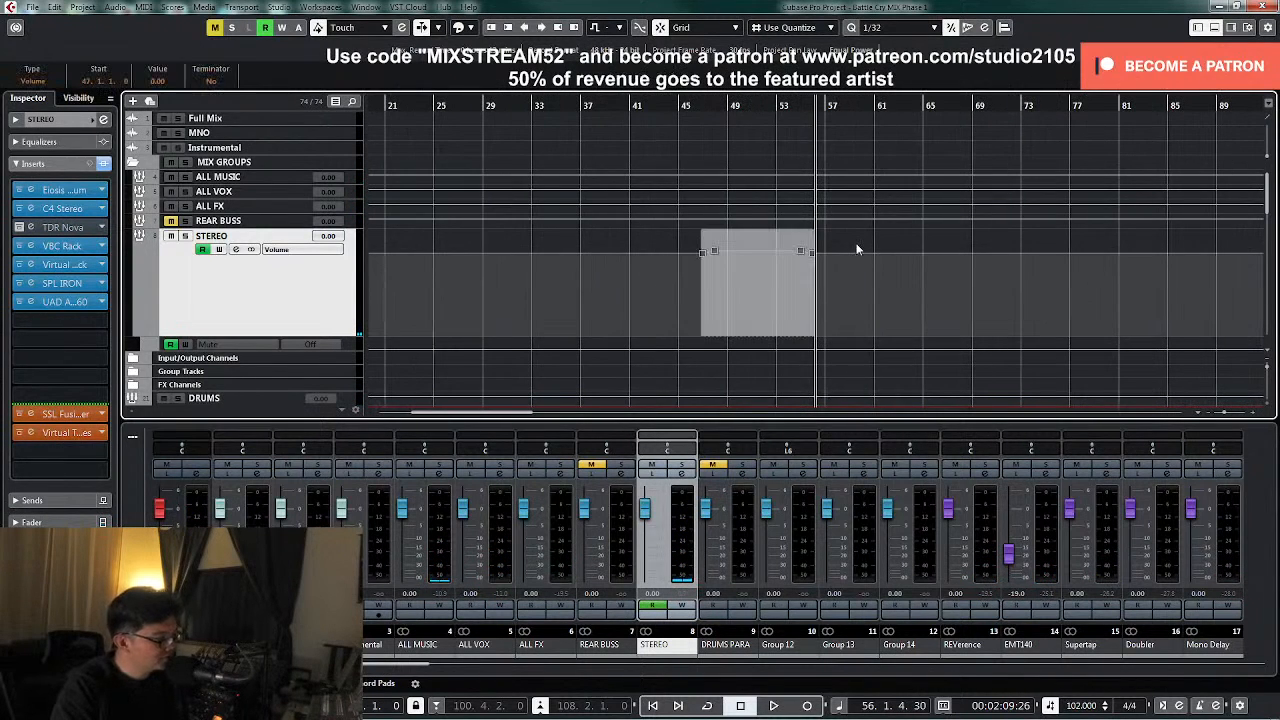
scroll(1060, 264, down, 10)
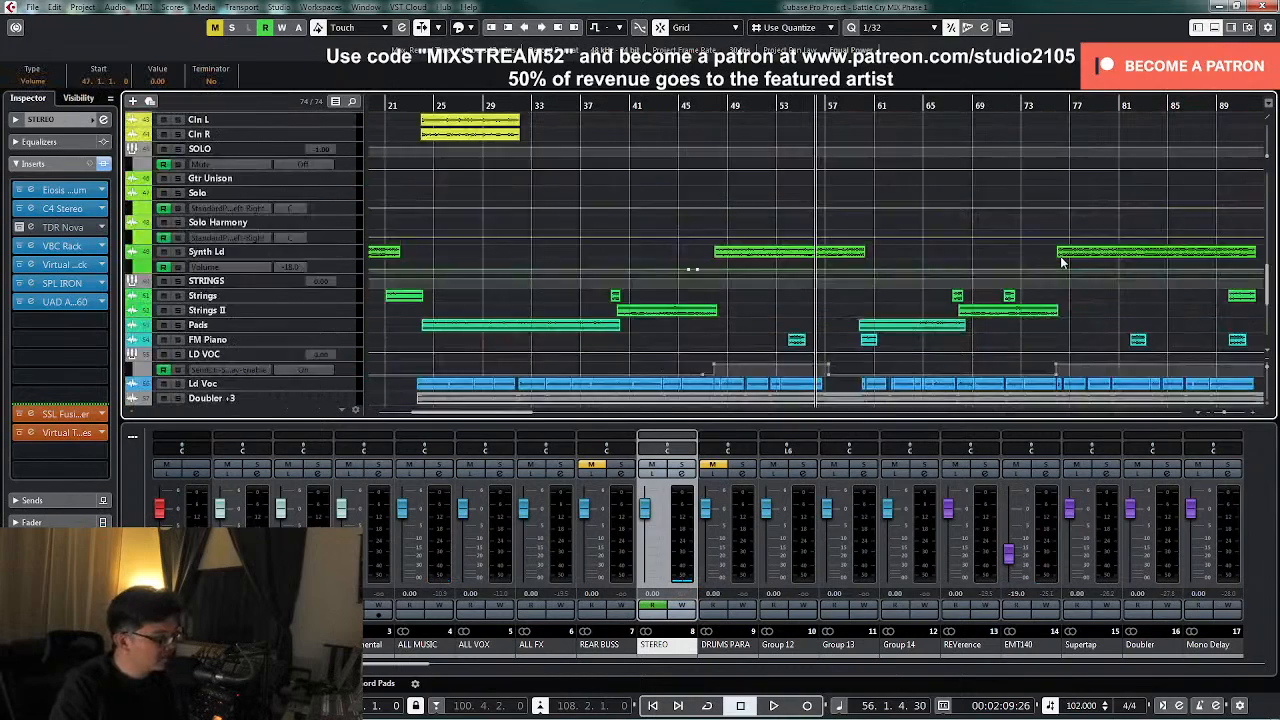
click(1045, 105)
scroll(1048, 186, up, 8)
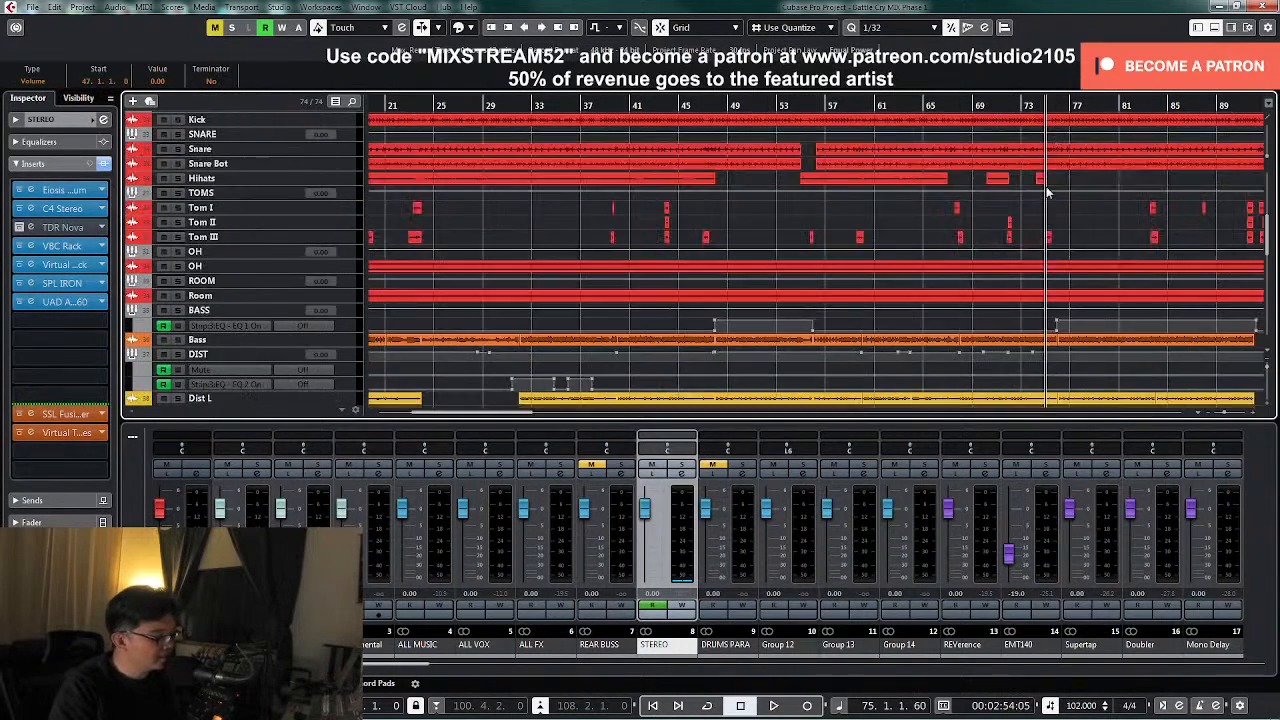
- Check the start of the section by ear and paste the copied volume automation onto the STEREO bus at bar 75
key(space)
key(h)
key(h)
key(h)
key(h)
key(h)
scroll(930, 238, up, 5)
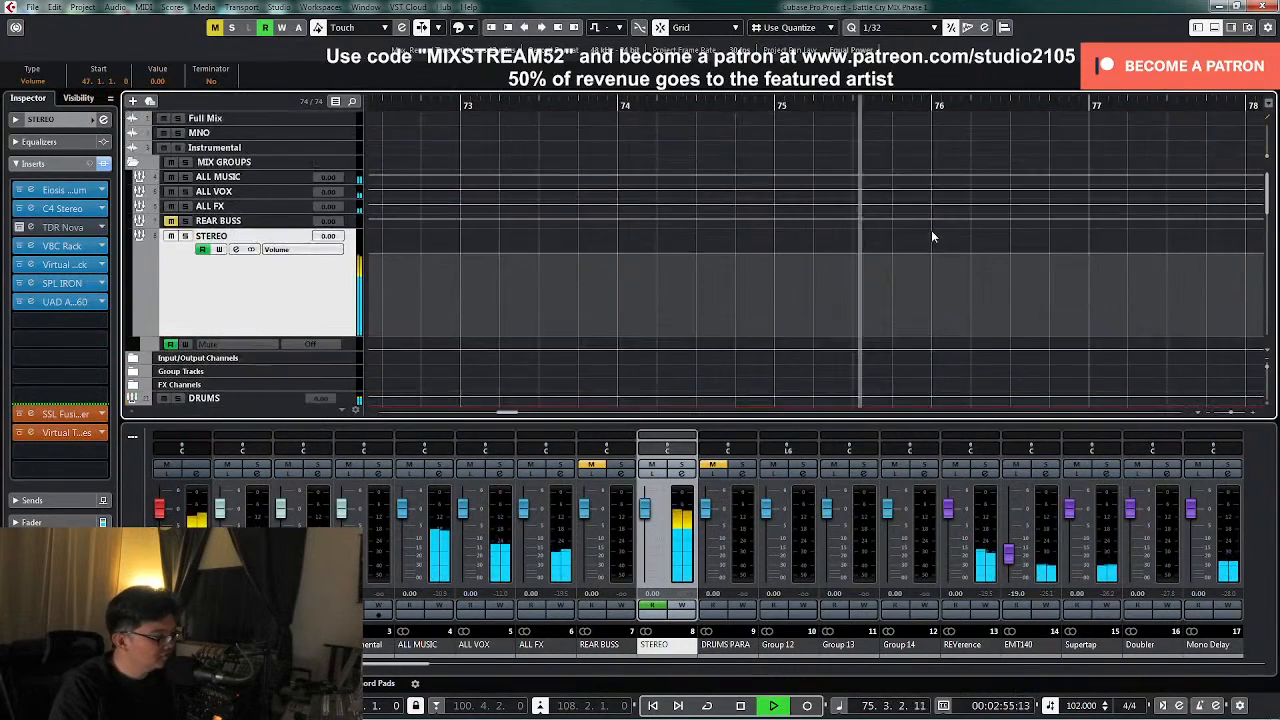
key(space)
key(h)
key(h)
key(h)
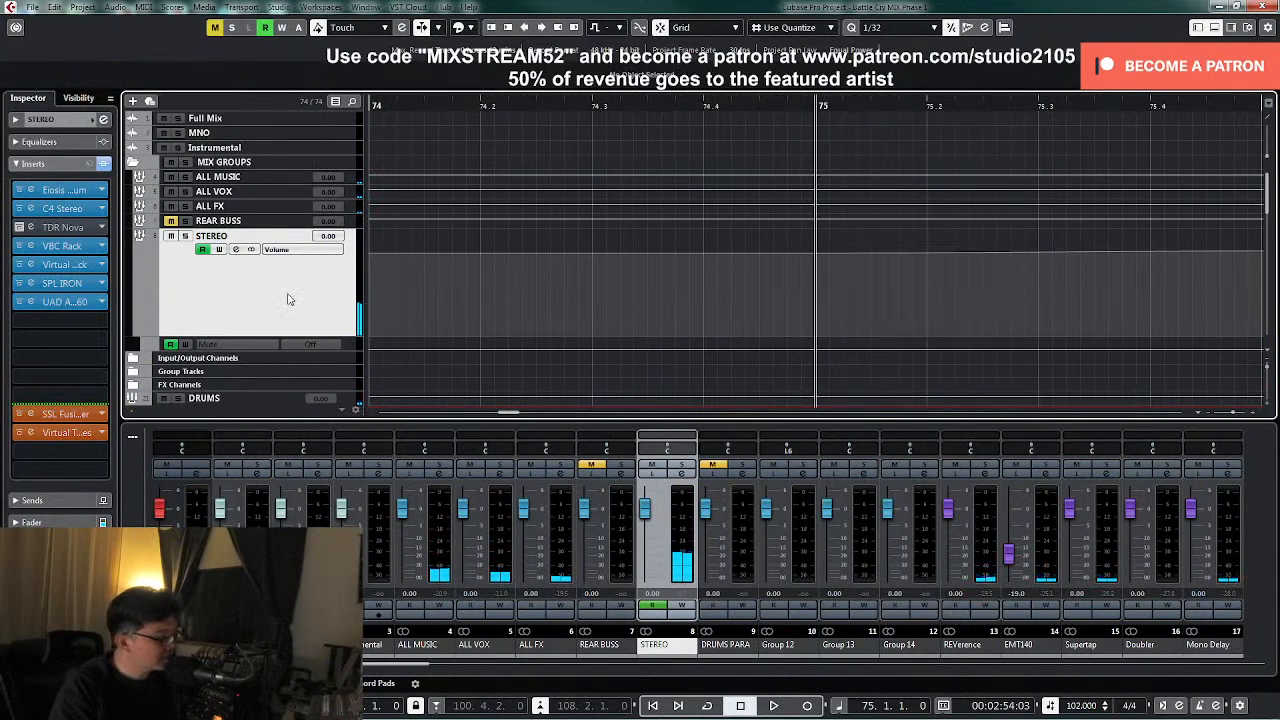
key(g)
key(g)
key(g)
key(g)
key(g)
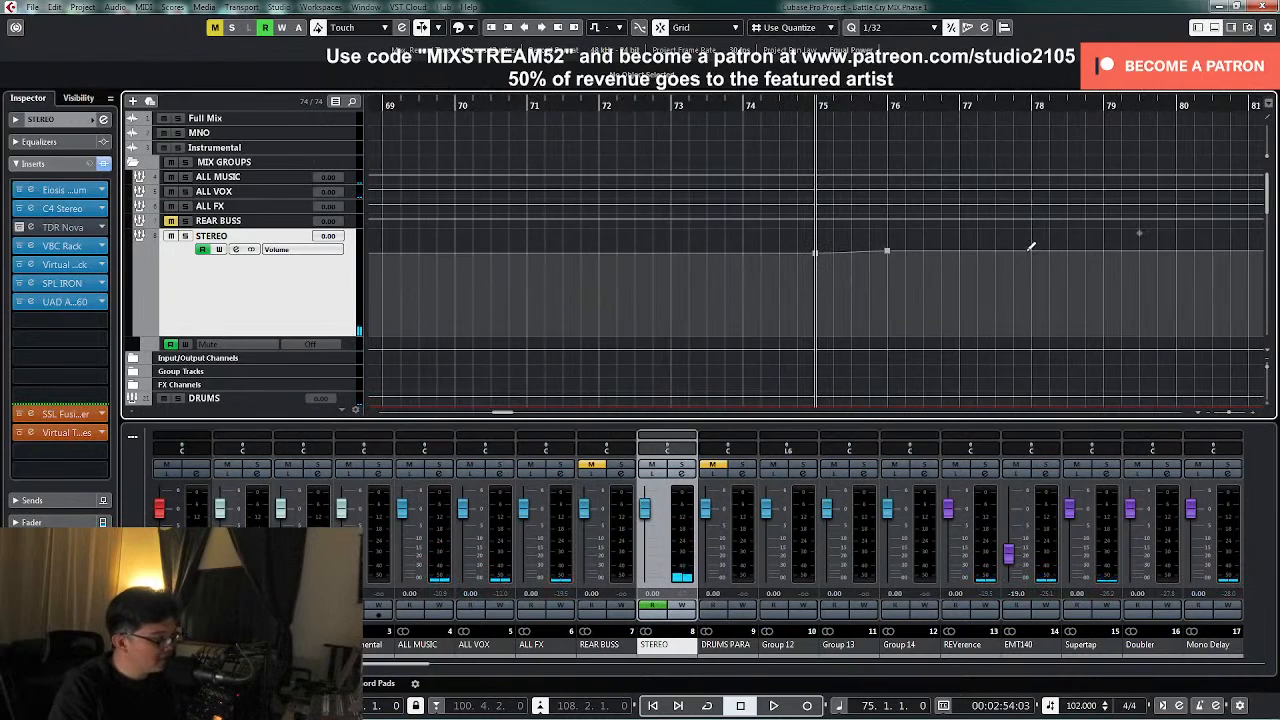
- Play back the pasted volume raise and delete the pasted automation points at bars 83 and 84 on the STEREO bus
key(space)
key(g)
scroll(1112, 272, down, 3)
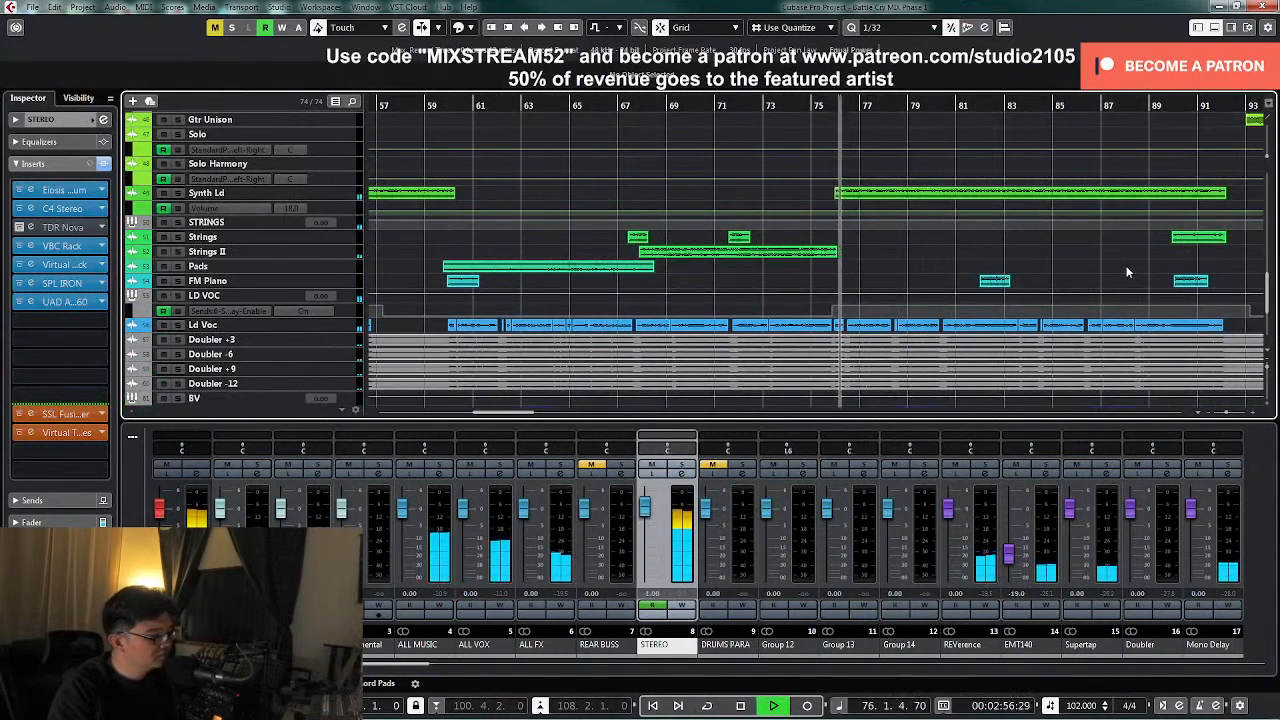
scroll(1125, 265, up, 10)
scroll(1129, 264, up, 5)
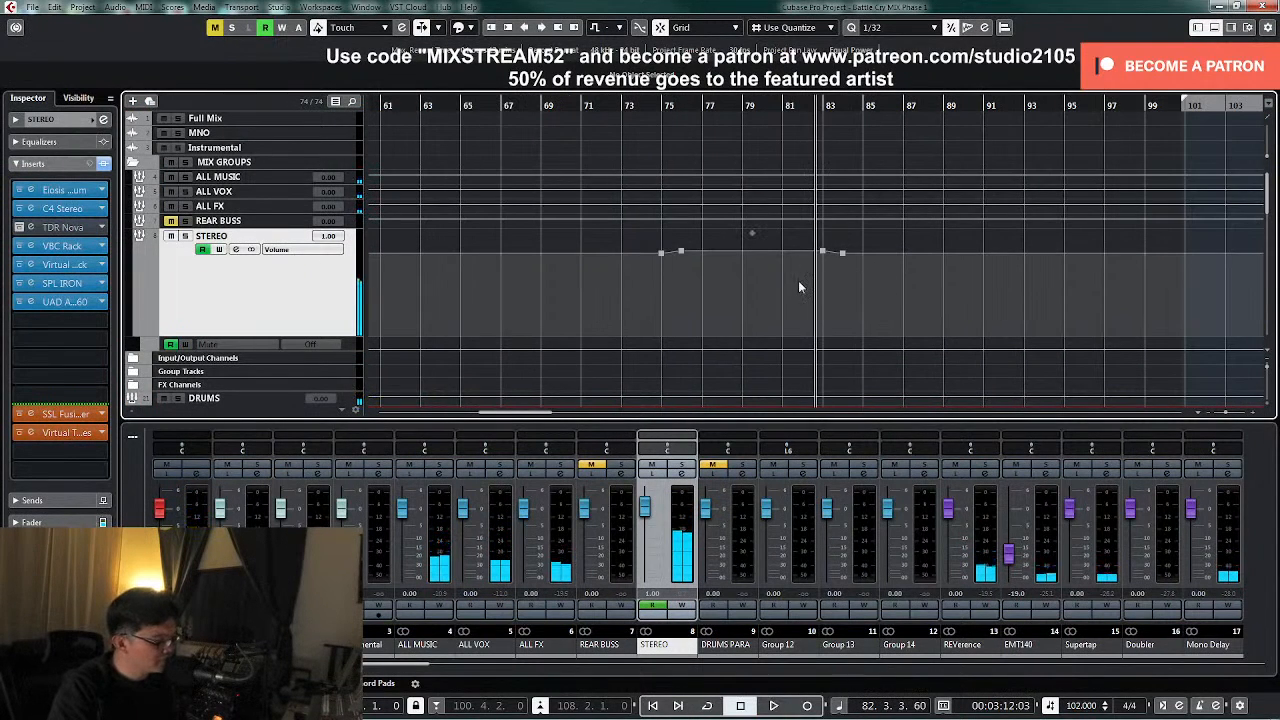
drag(805, 289, 893, 235)
key(space)
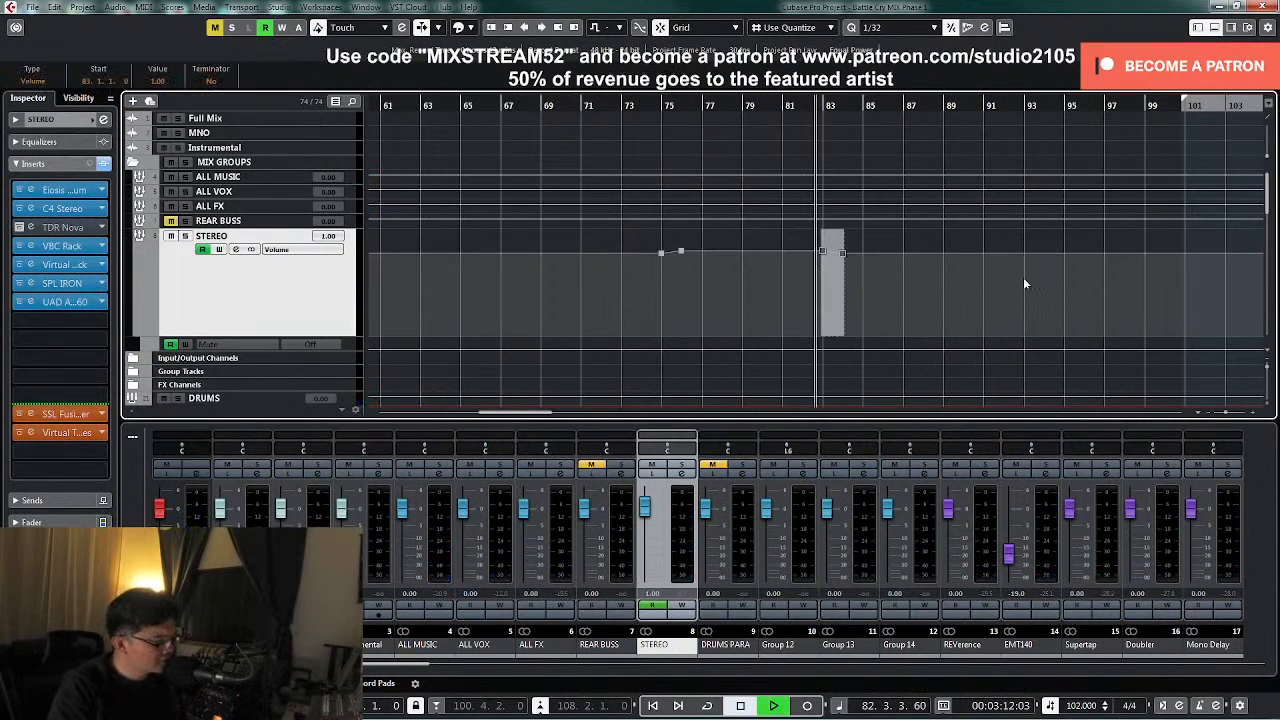
key(Delete)
- Listen for the end of the raised section and park the playback position just before bar 92 in the STEREO automation lane
scroll(1024, 284, down, 15)
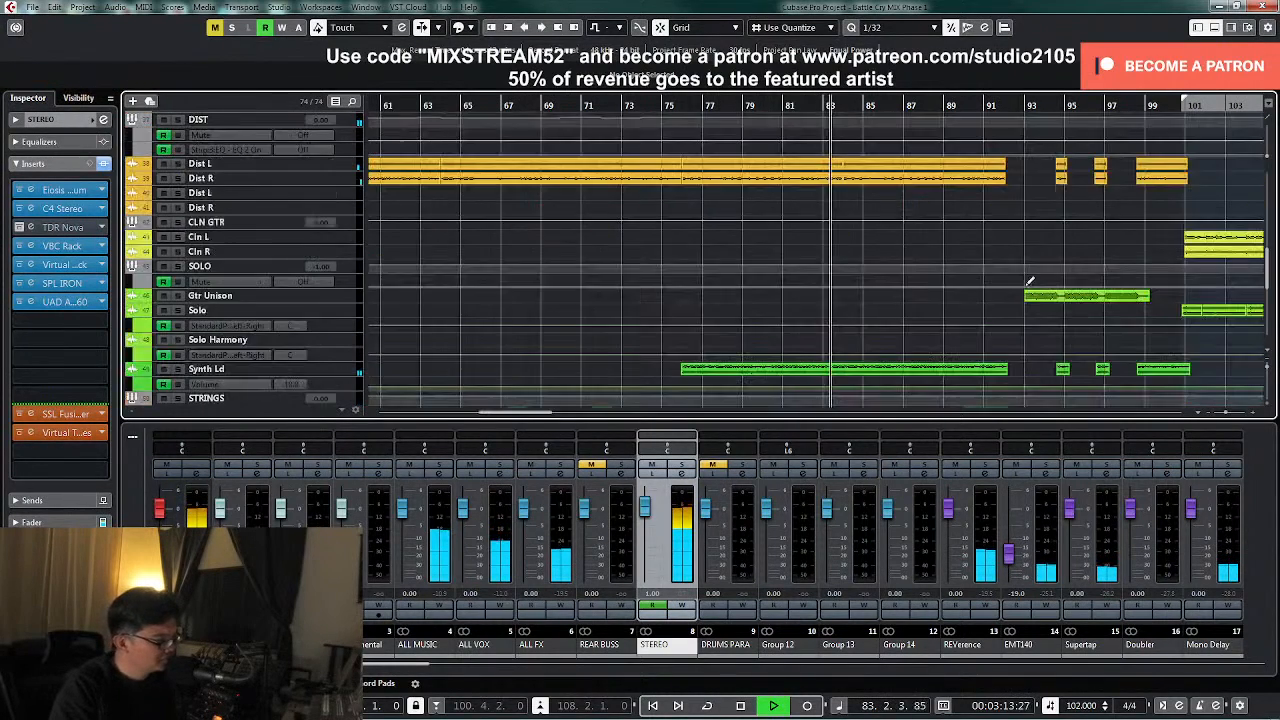
scroll(1025, 281, up, 20)
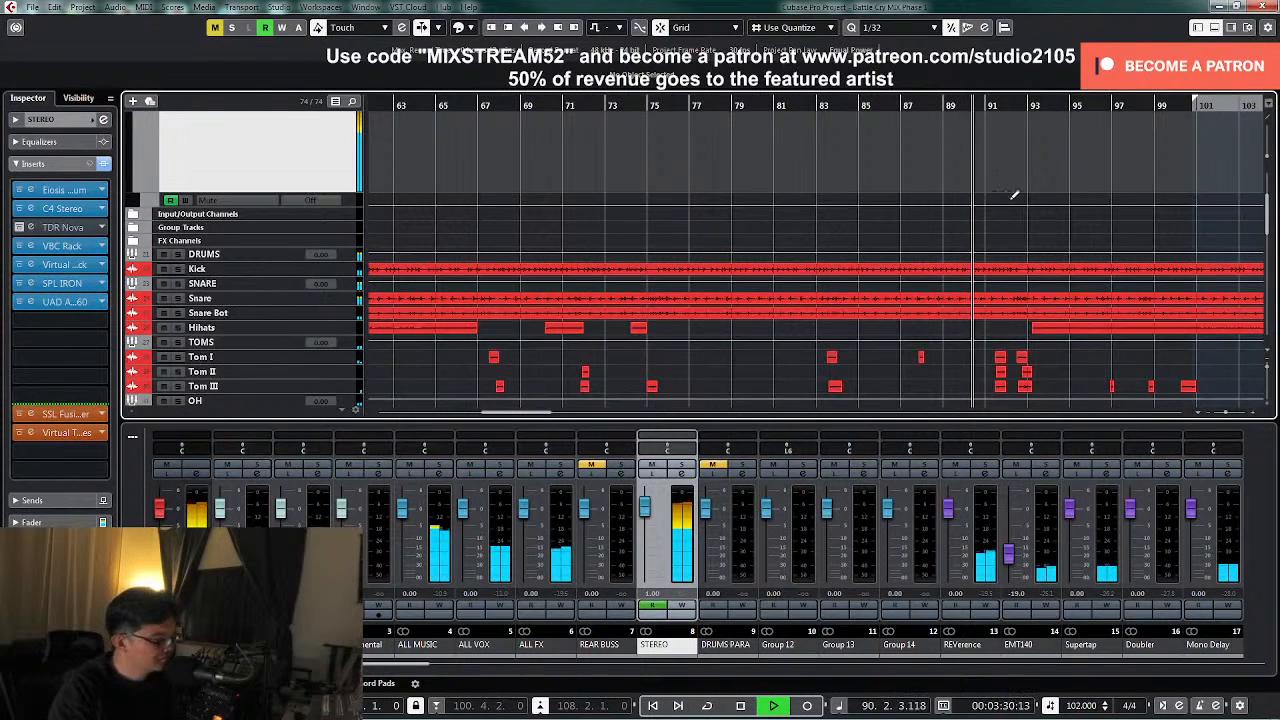
key(h)
key(h)
key(h)
scroll(939, 188, up, 2)
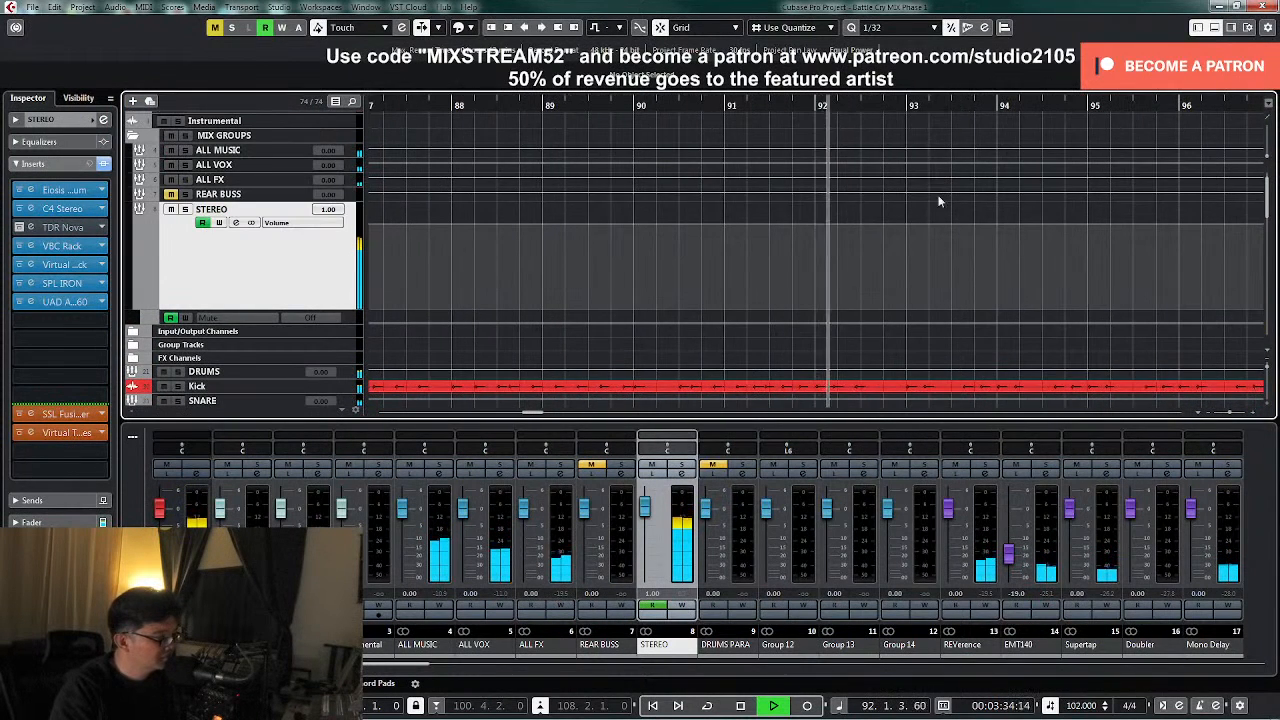
drag(795, 105, 823, 268)
key(h)
right_click(829, 250)
click(861, 246)
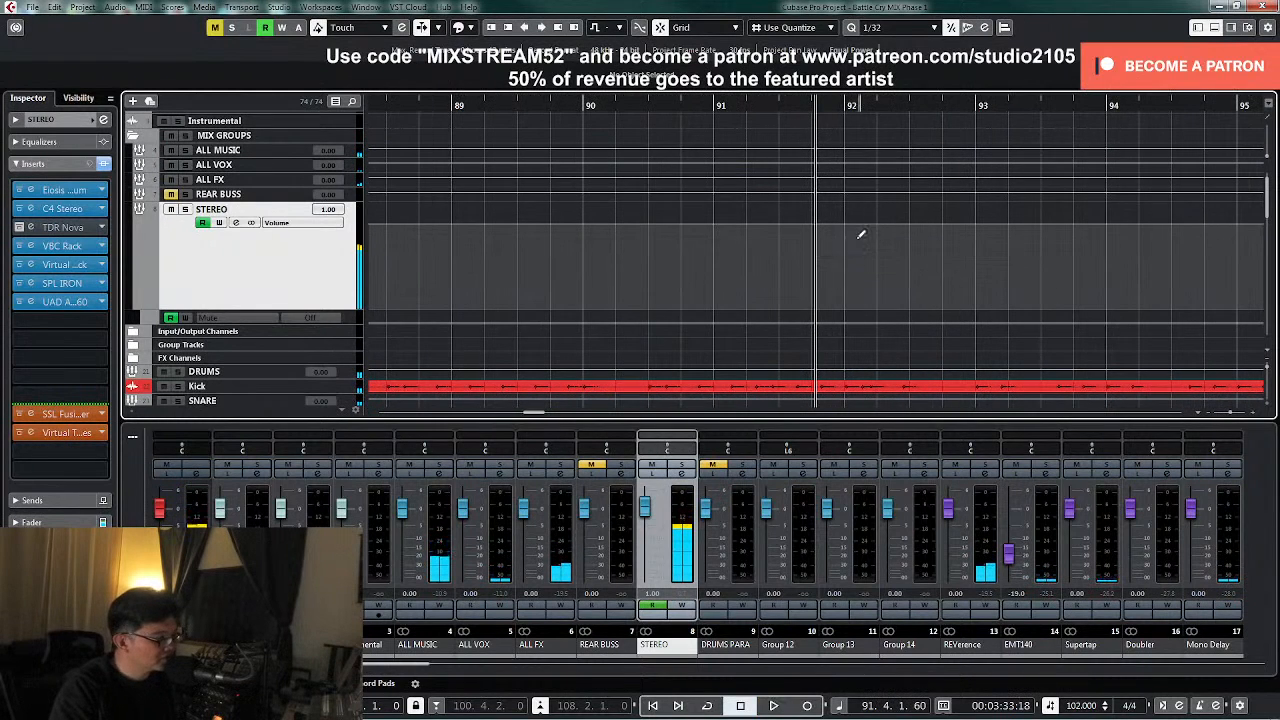
- Add two volume automation points after bar 92 on the STEREO bus, placing the second at bar 93 with value 0
click(928, 224)
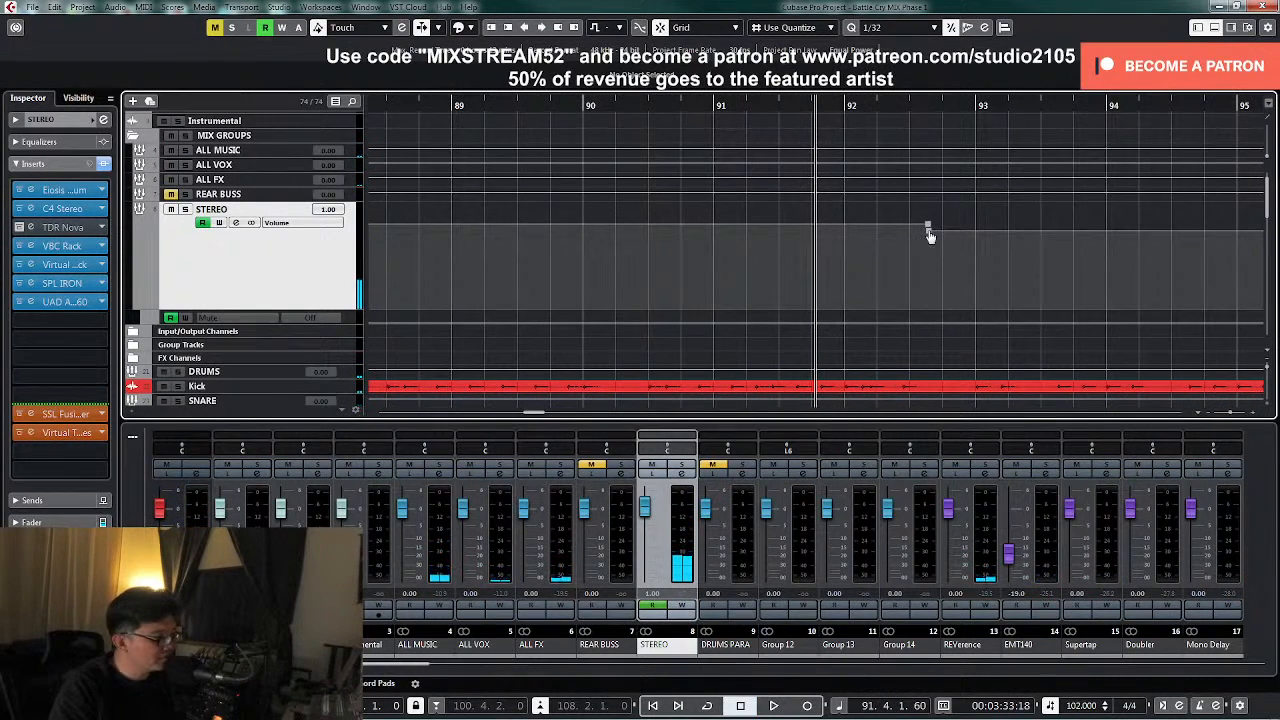
click(967, 232)
drag(967, 232, 975, 232)
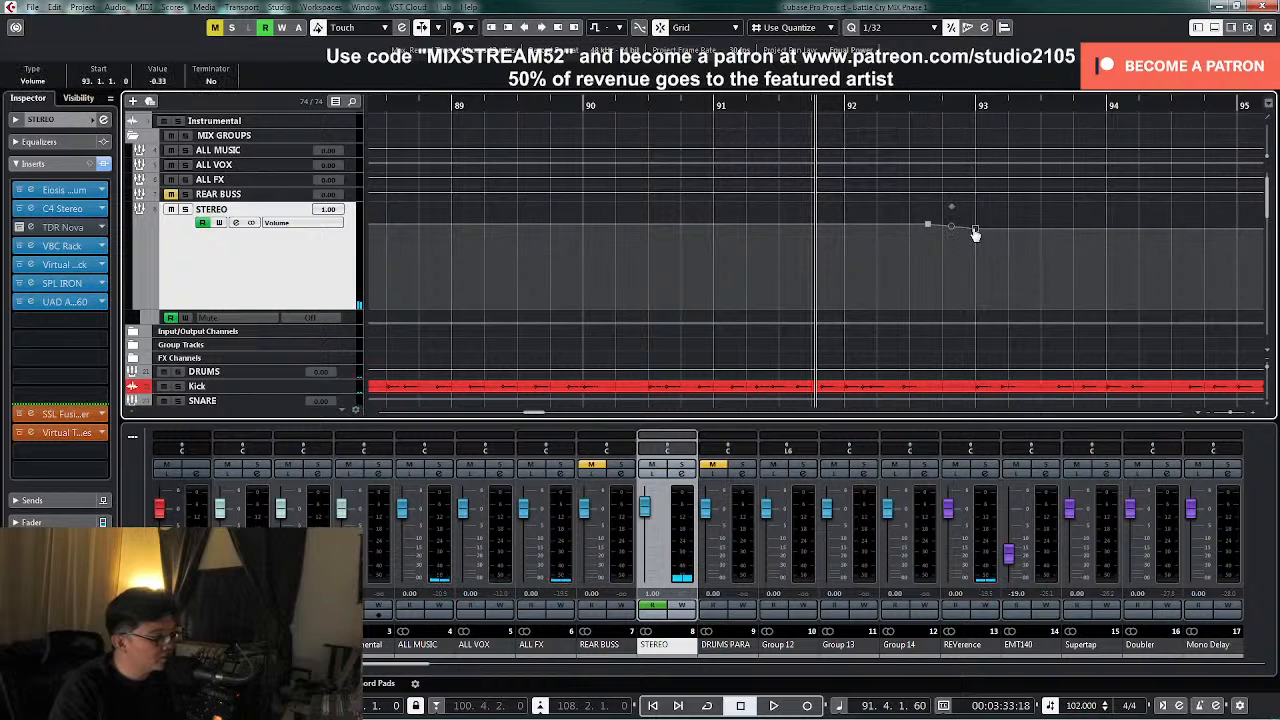
click(161, 84)
text(0)
key(Return)
- Move the first of the two new STEREO volume points to bar 92 and set its value to 1
drag(928, 224, 843, 229)
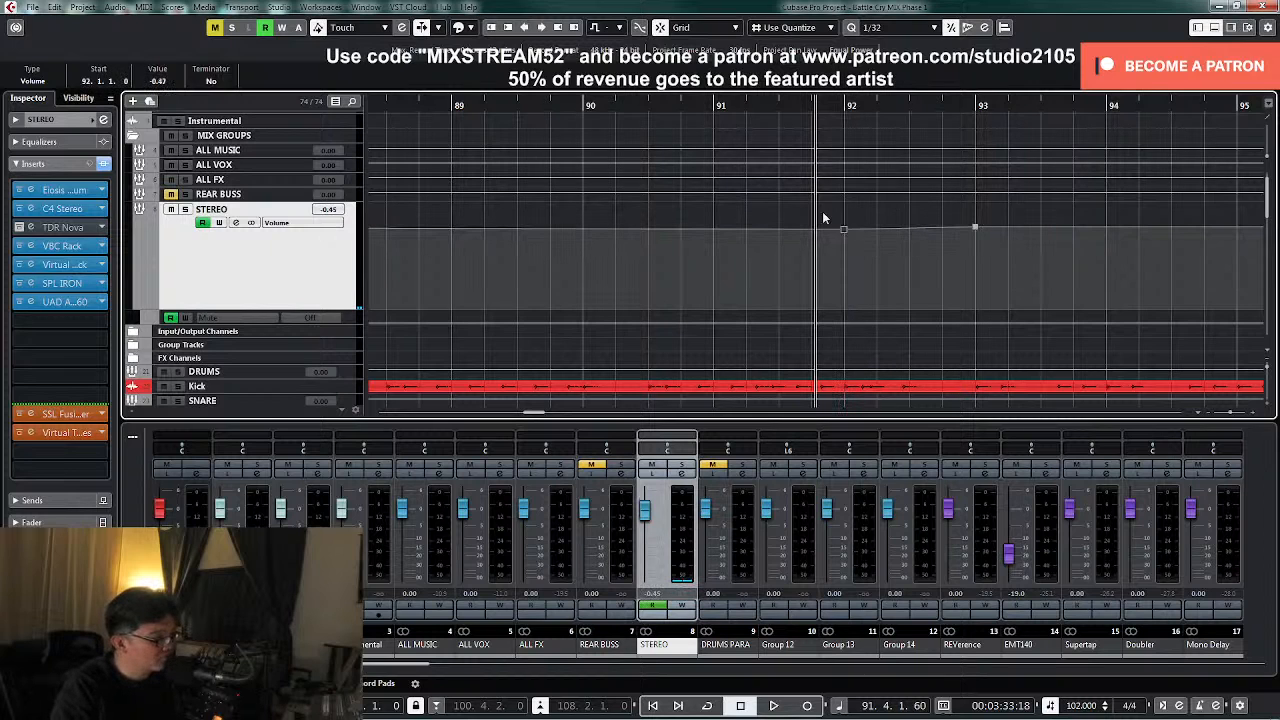
click(158, 84)
text(1)
key(Return)
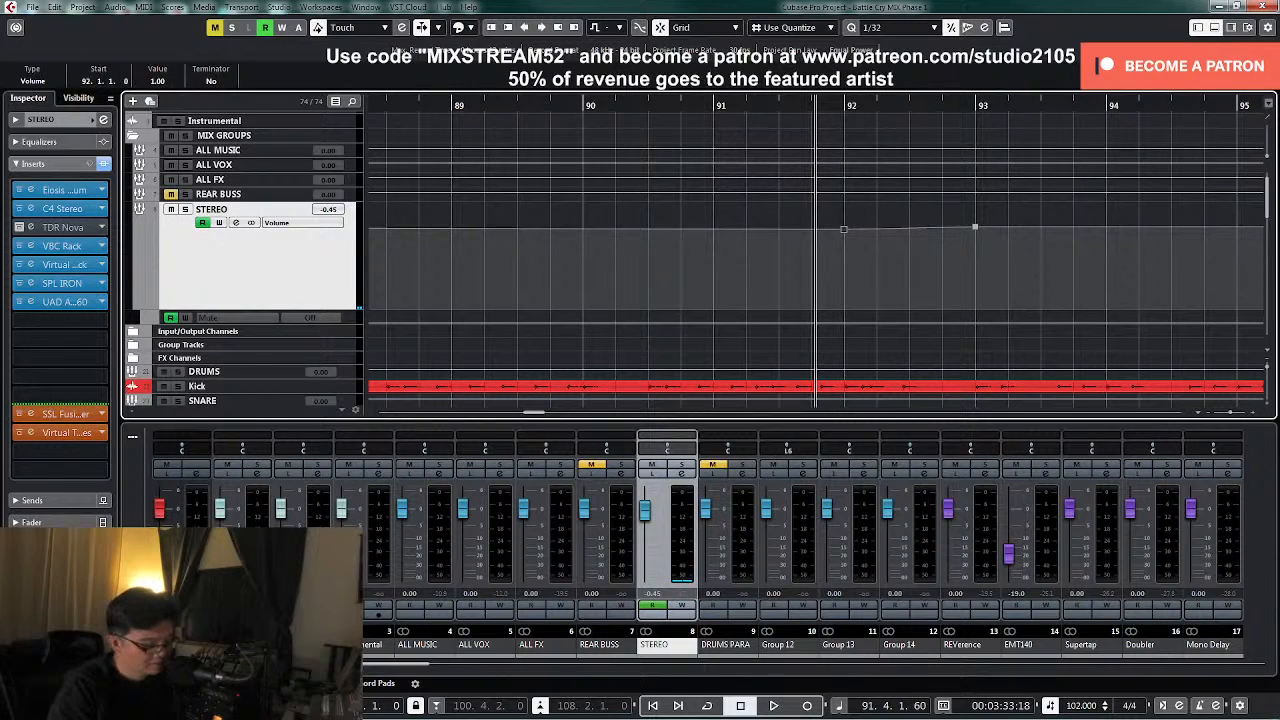
- Play back the volume drop from bar 92 and examine the arrangement of the sections that follow
key(space)
click(599, 134)
key(g)
key(g)
key(g)
key(g)
key(g)
key(g)
key(g)
key(g)
key(g)
key(g)
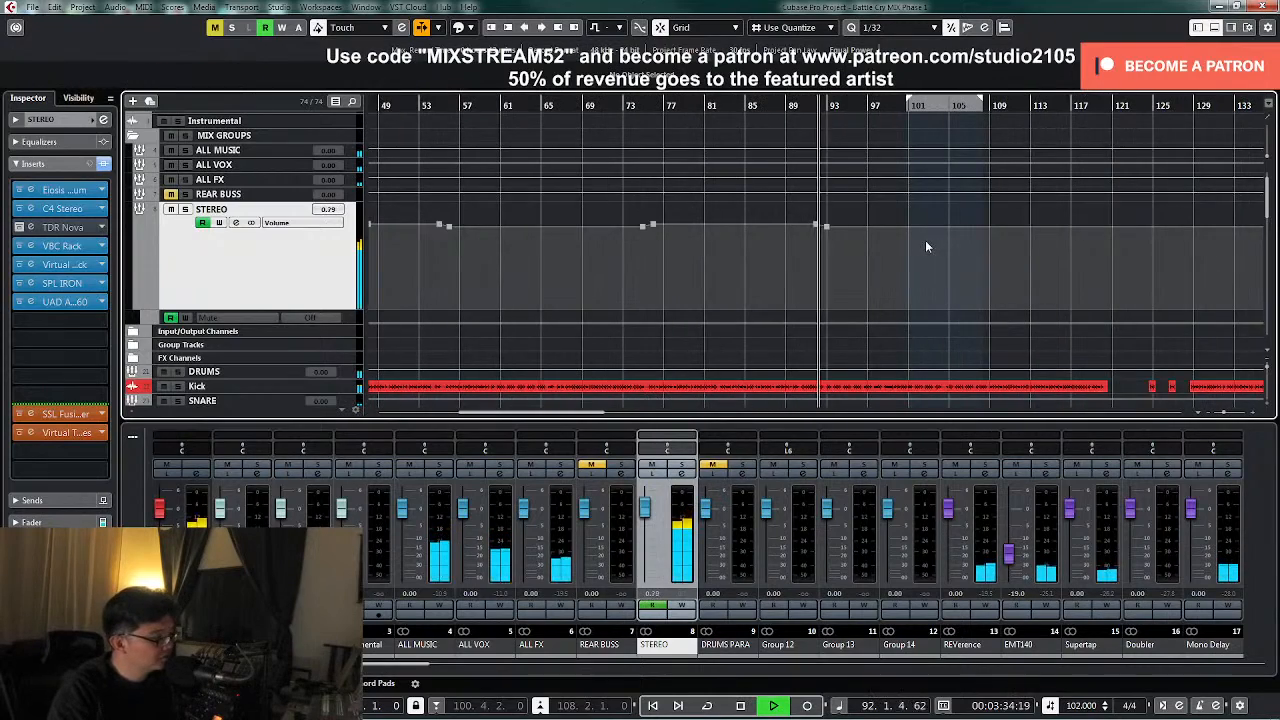
scroll(894, 262, down, 10)
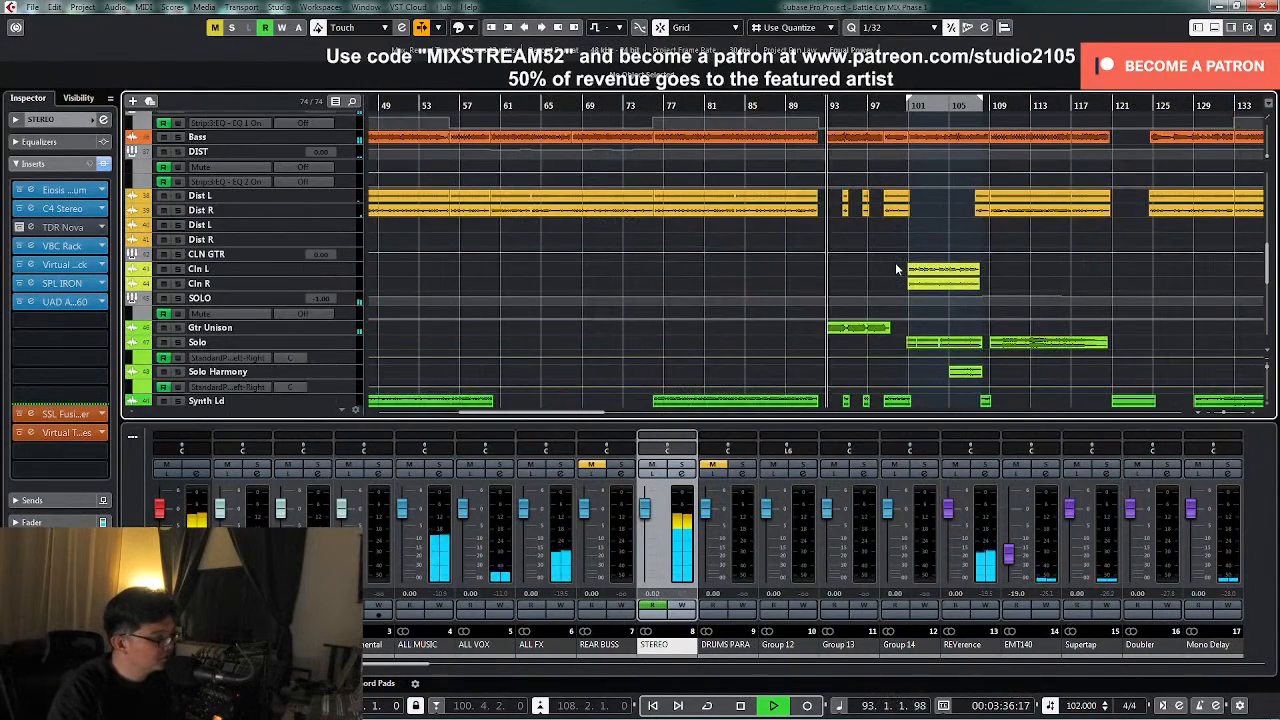
scroll(898, 265, down, 3)
scroll(905, 263, up, 12)
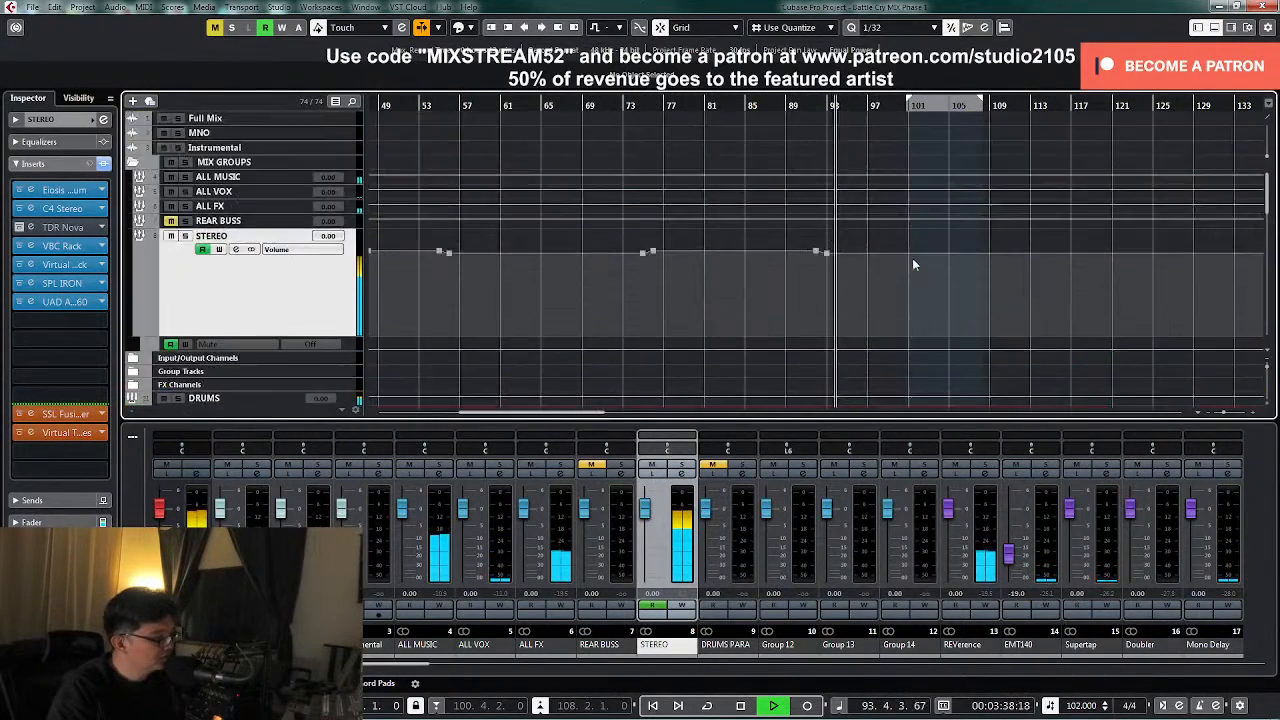
key(space)
- Play the song from just before bar 124 to locate the section leading into the last chorus
click(1043, 104)
scroll(1055, 198, down, 10)
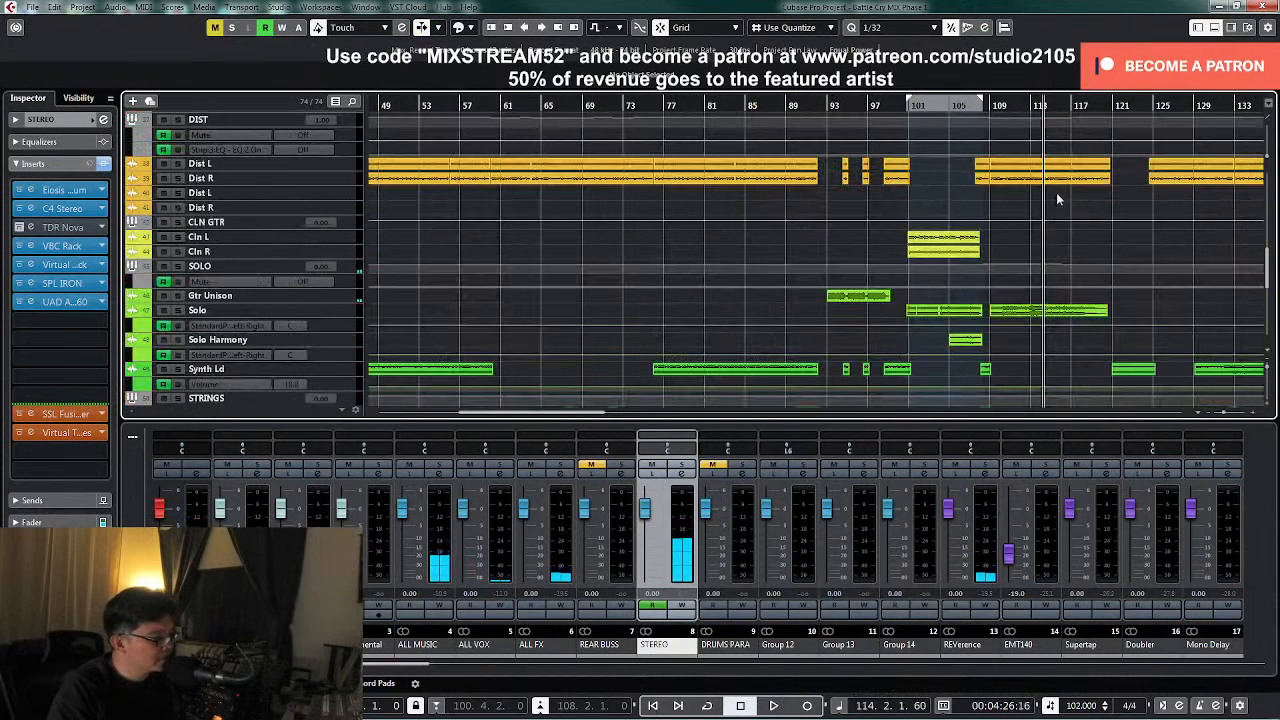
click(1147, 104)
key(space)
scroll(1153, 225, up, 6)
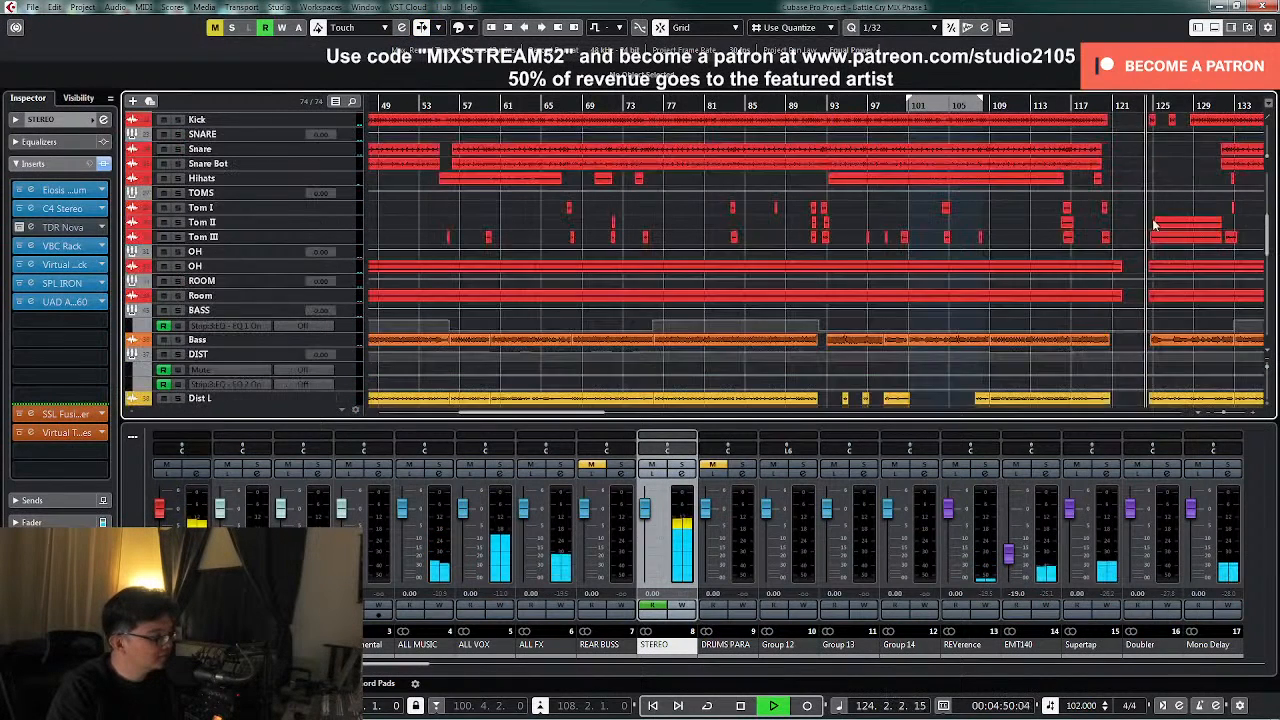
- Listen for the start of the last chorus around bar 132 while focusing on the STEREO volume automation lane
key(g)
key(g)
scroll(980, 215, up, 5)
key(h)
key(h)
key(h)
key(h)
key(h)
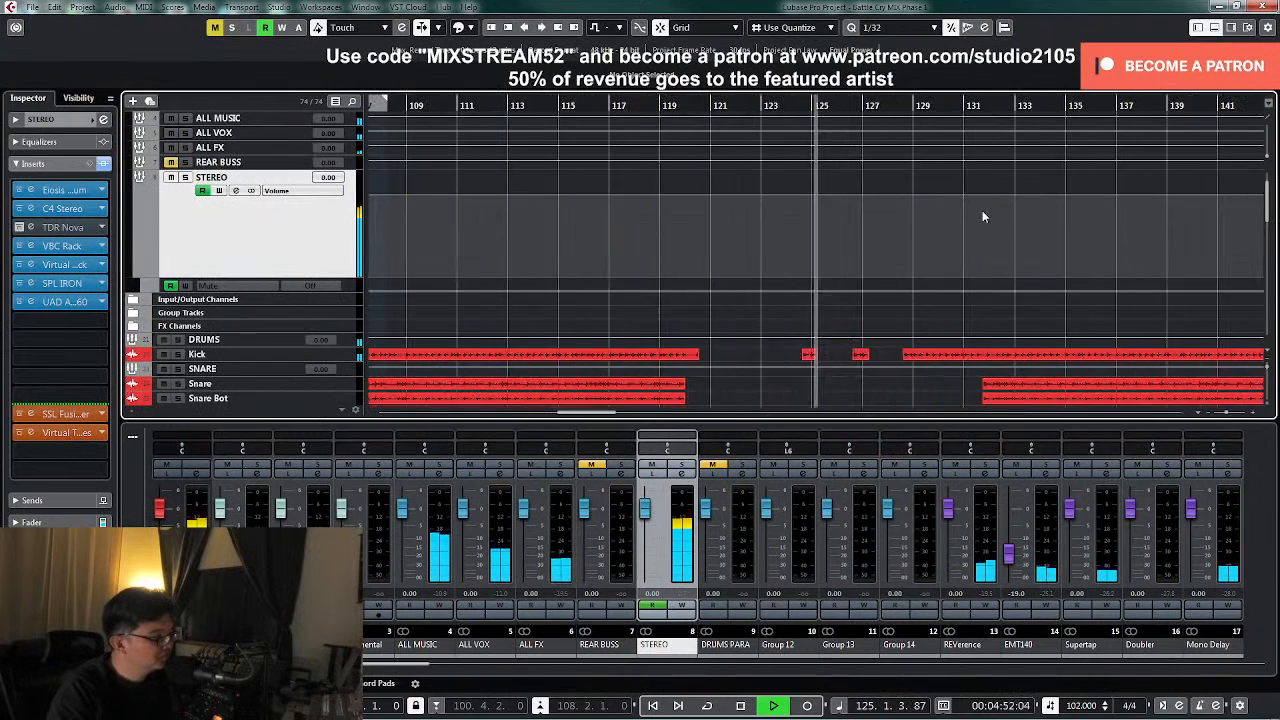
key(h)
key(h)
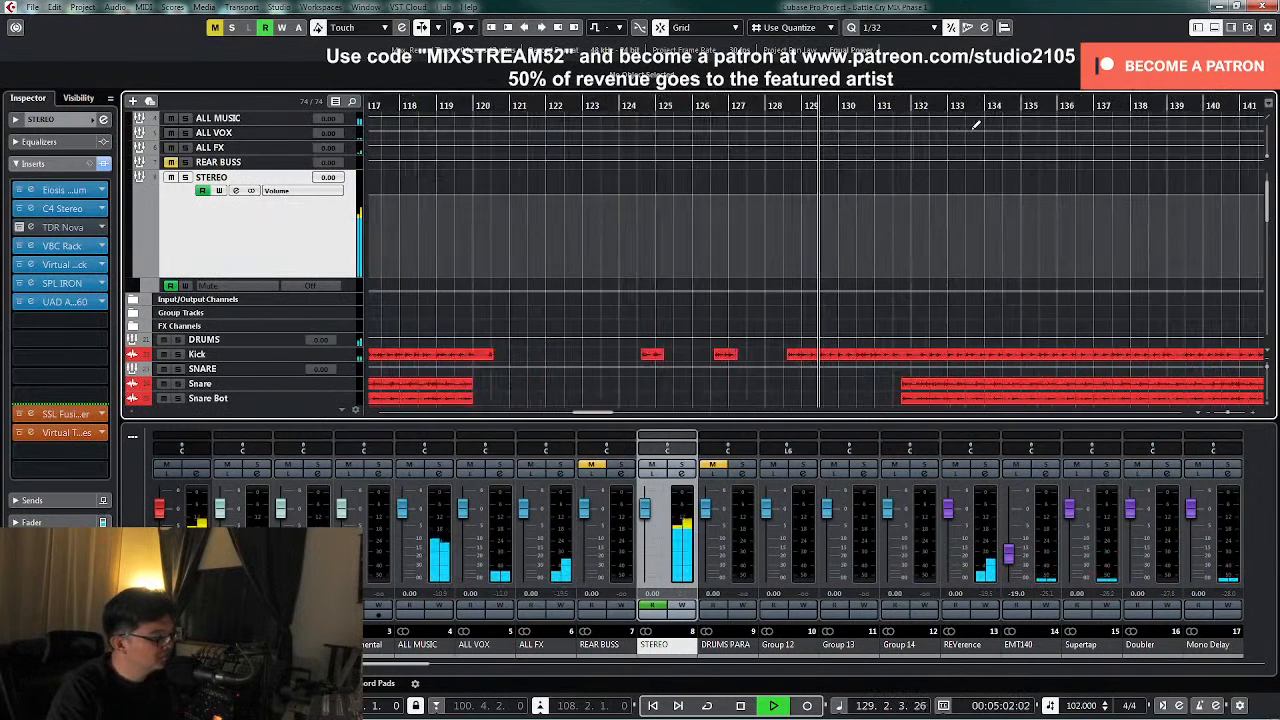
key(h)
key(h)
key(h)
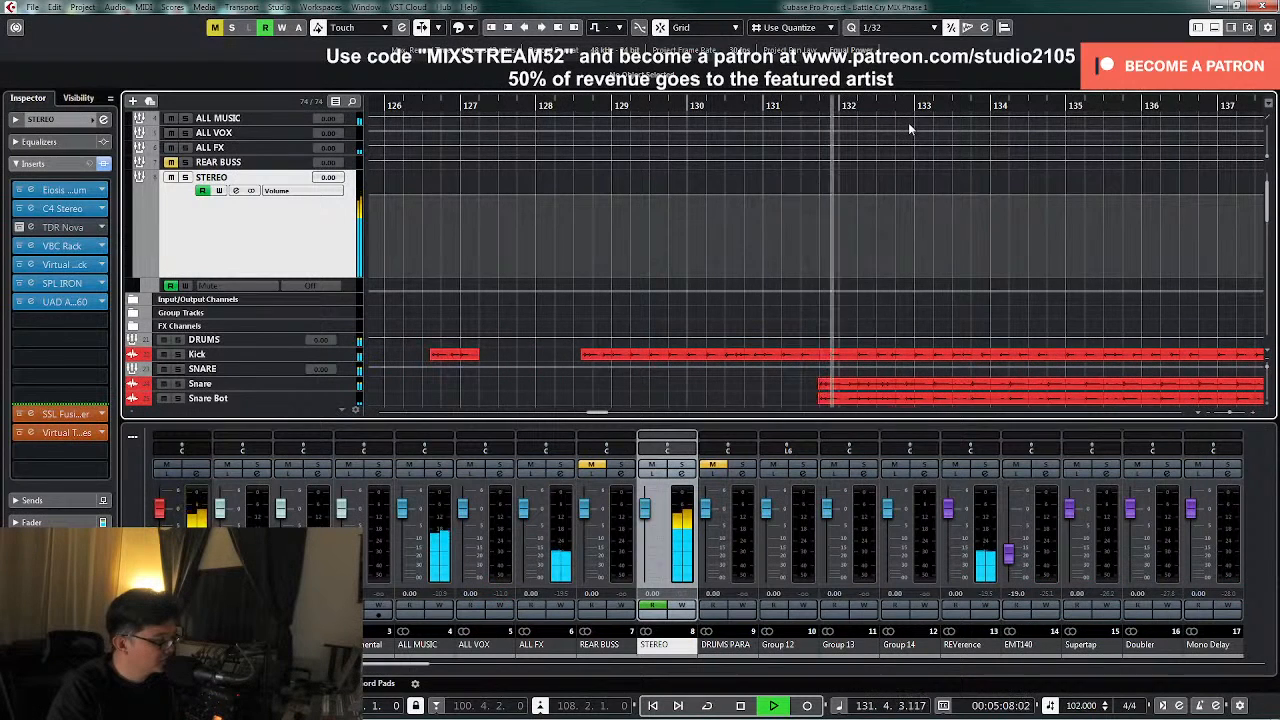
key(h)
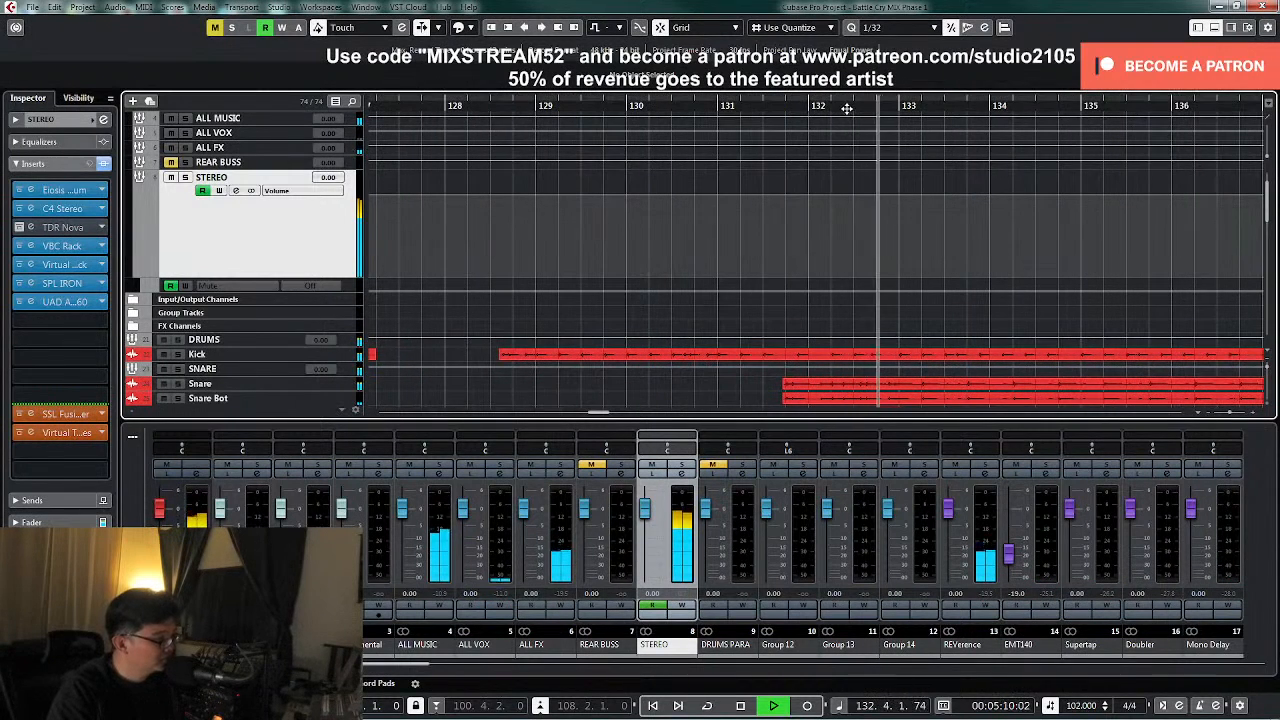
- Add volume automation points at bars 132 and 133 on the STEREO bus, raising the level at the second point
key(space)
key(h)
key(h)
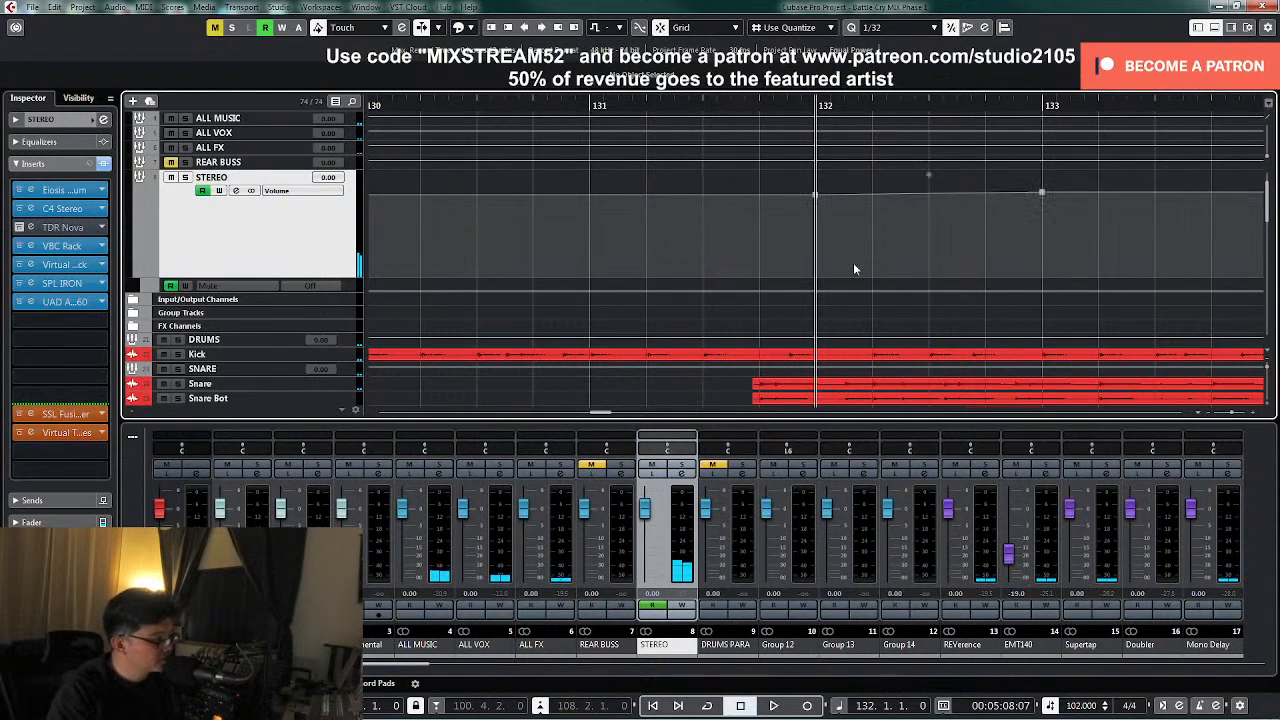
key(g)
key(g)
key(g)
key(g)
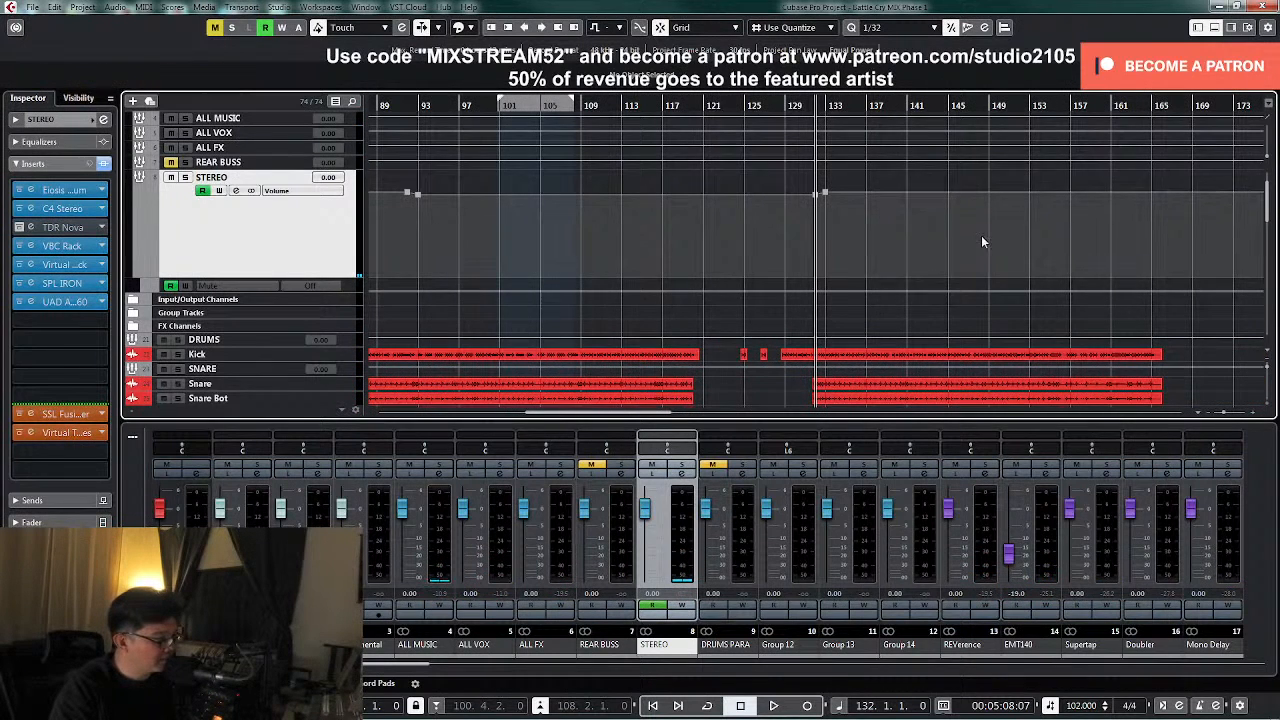
- Examine the arrangement after bar 132 and review the STEREO volume automation across the whole song
scroll(1030, 240, down, 3)
scroll(935, 330, down, 10)
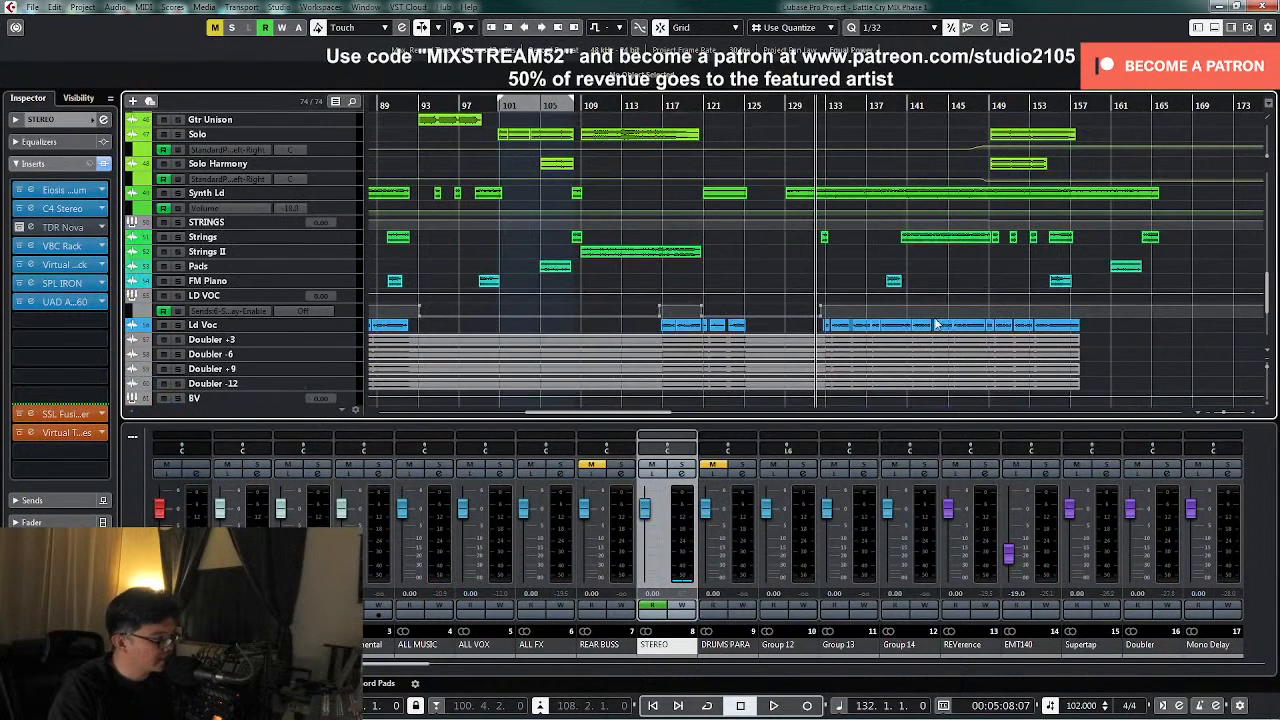
key(g)
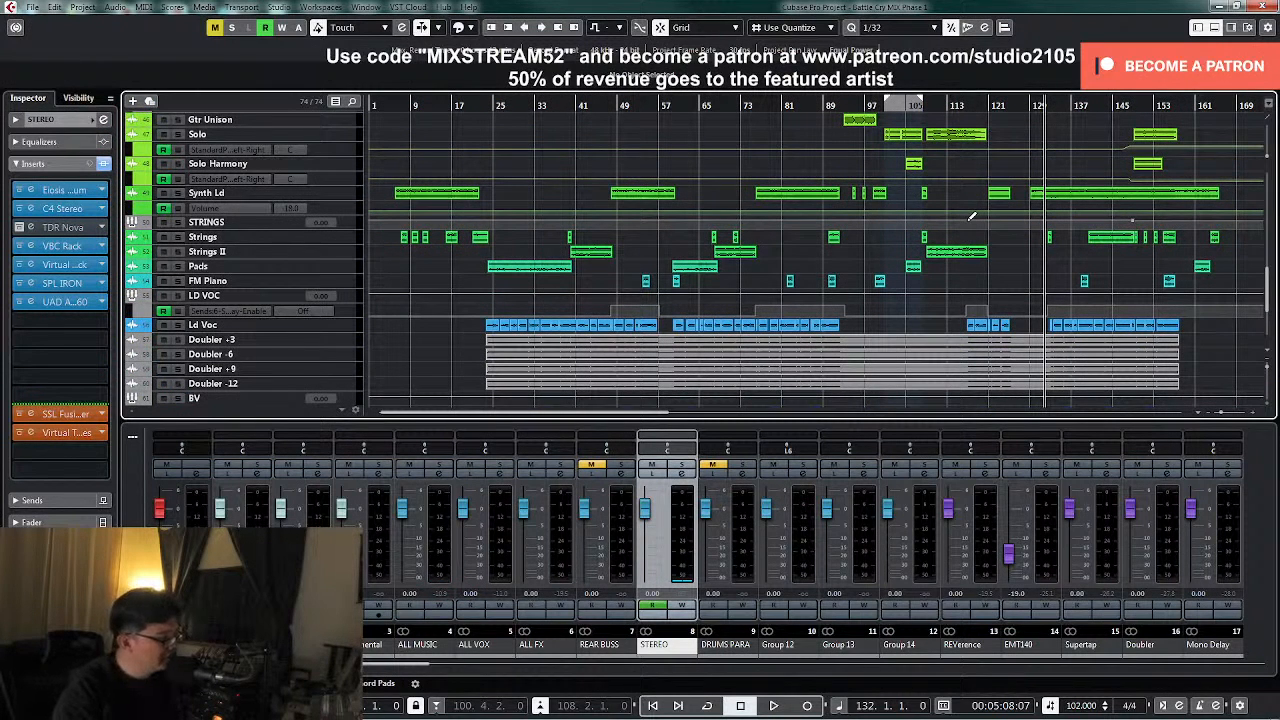
scroll(1036, 256, up, 10)
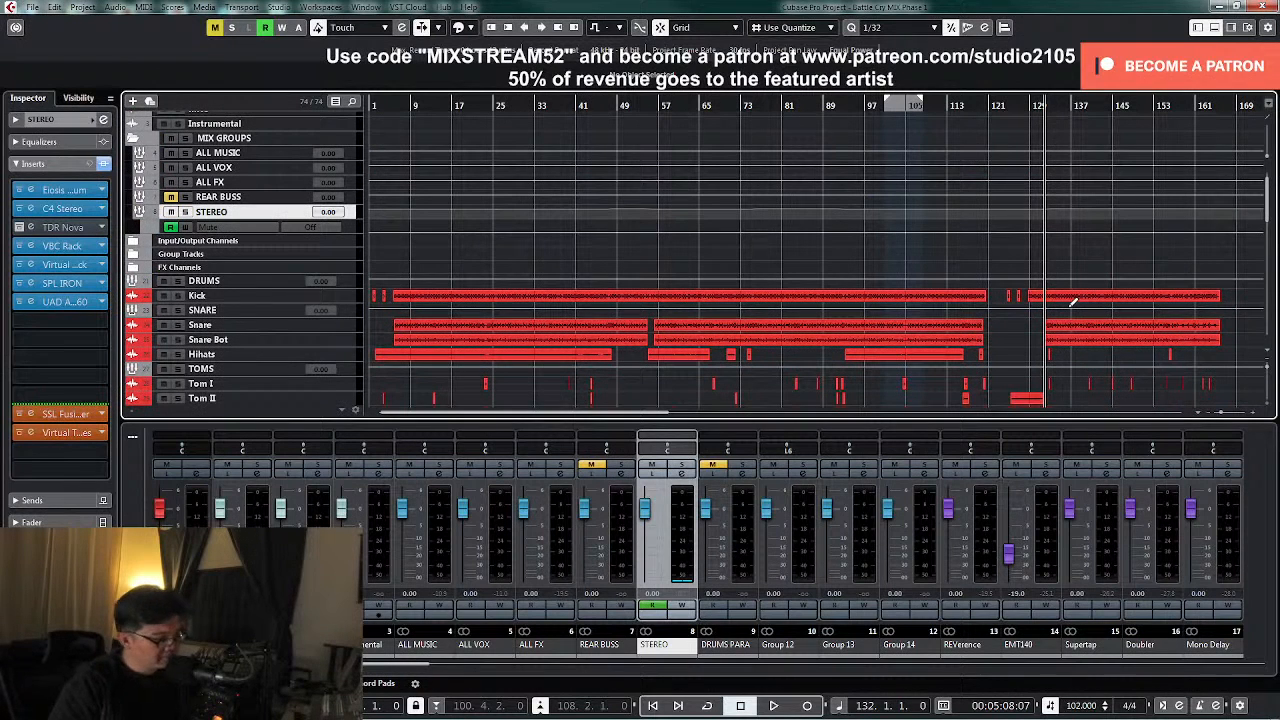
scroll(978, 297, up, 1)
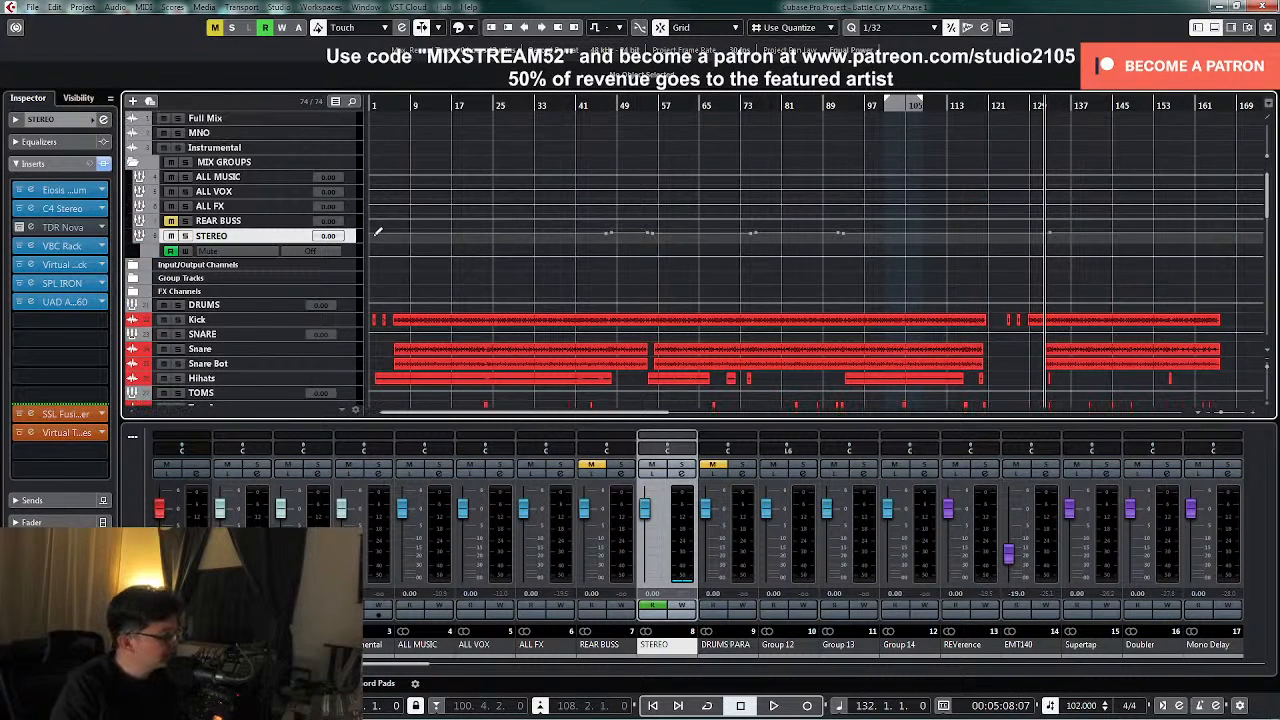
key(z)
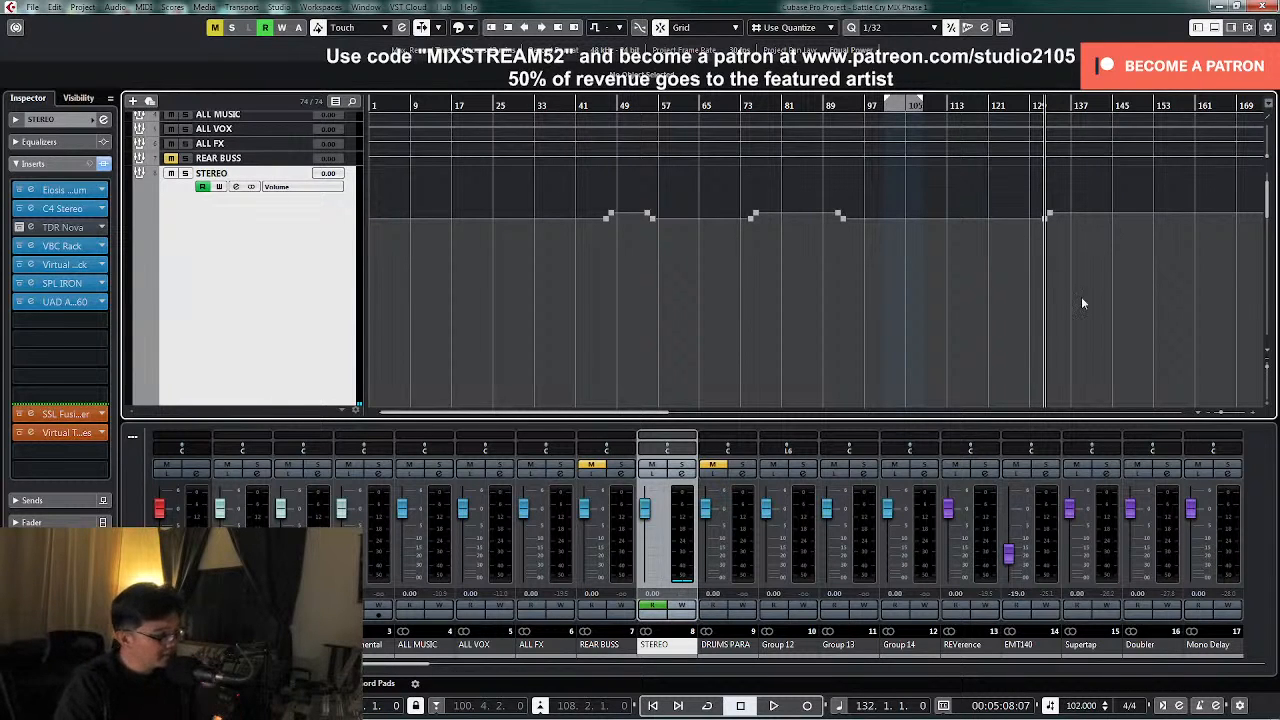
scroll(1090, 290, up, 2)
- Collapse the enlarged STEREO track and fold the MIX GROUPS folder
key(z)
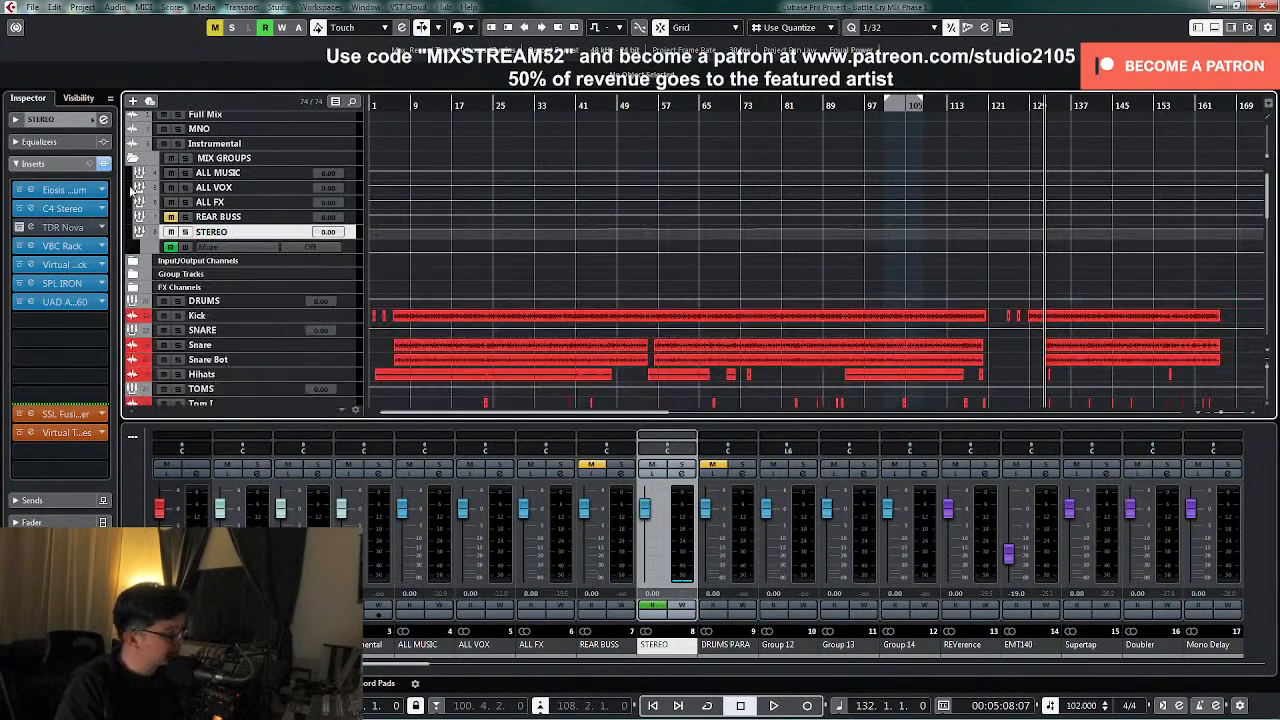
click(131, 159)
scroll(981, 284, down, 10)
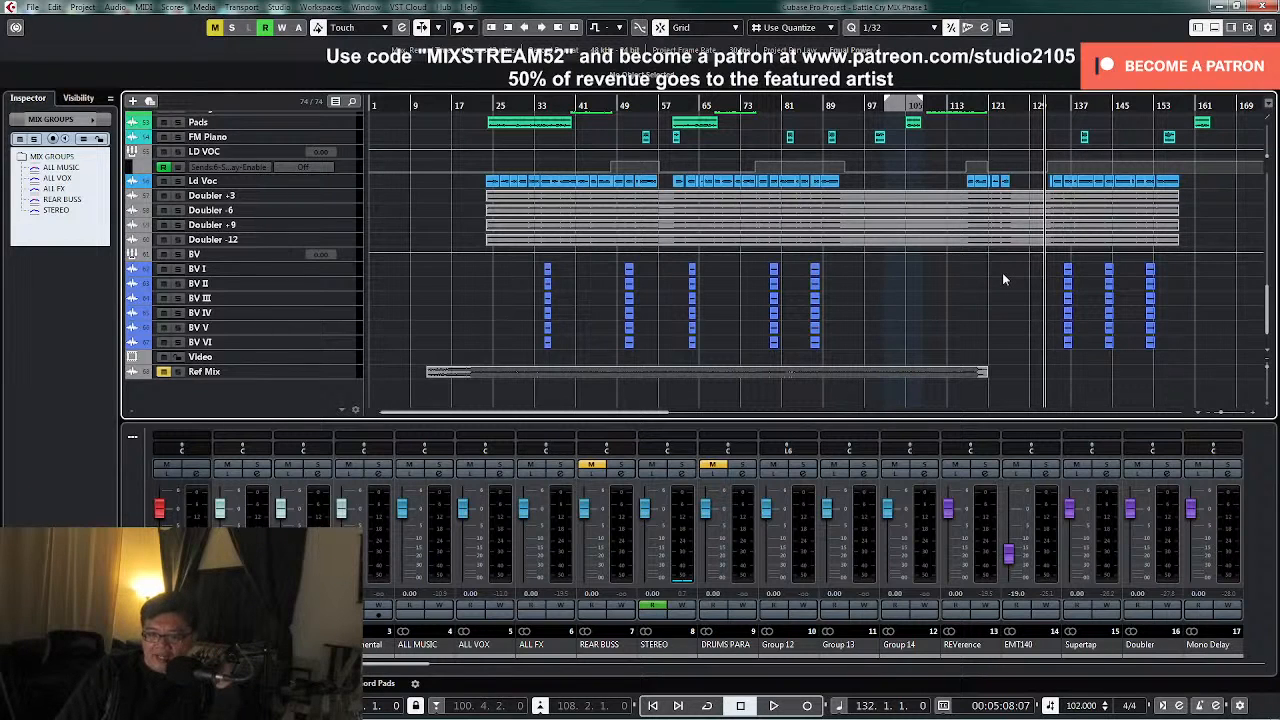
- Return to the start of the project and play the full mix from bar 1
key(KP_1)
key(KP_Decimal)
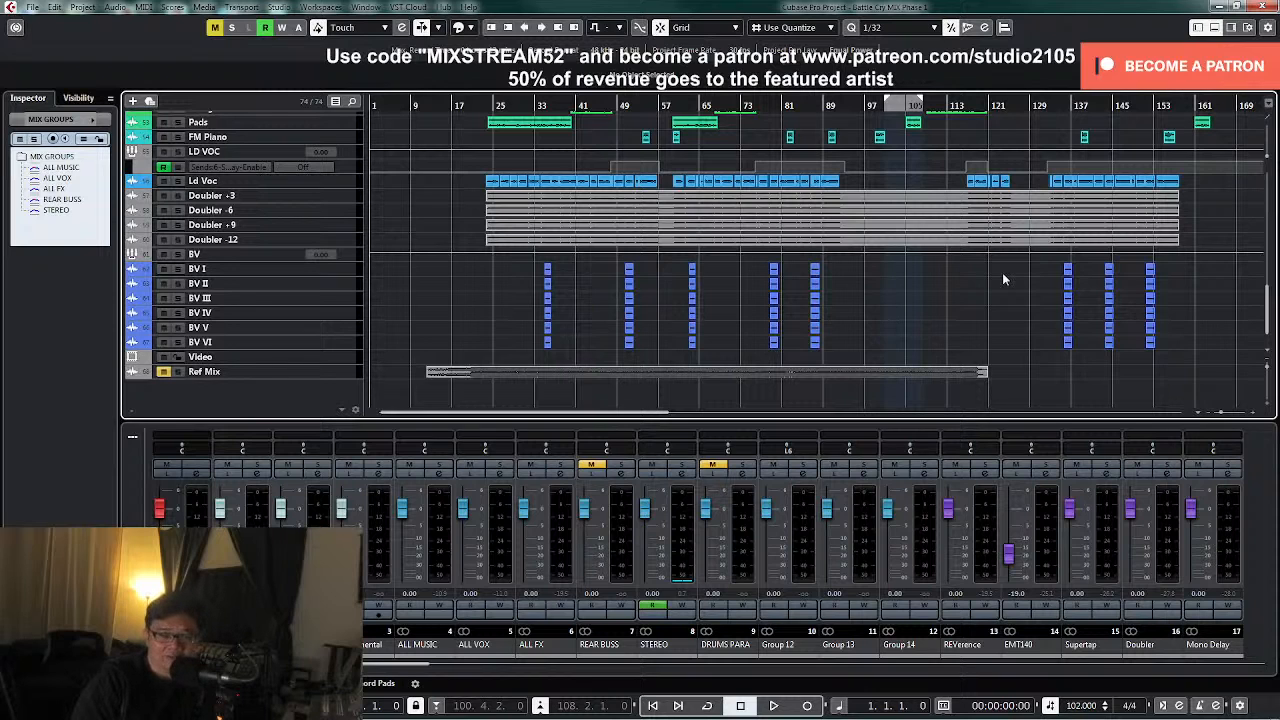
key(KP_Add)
key(Home)
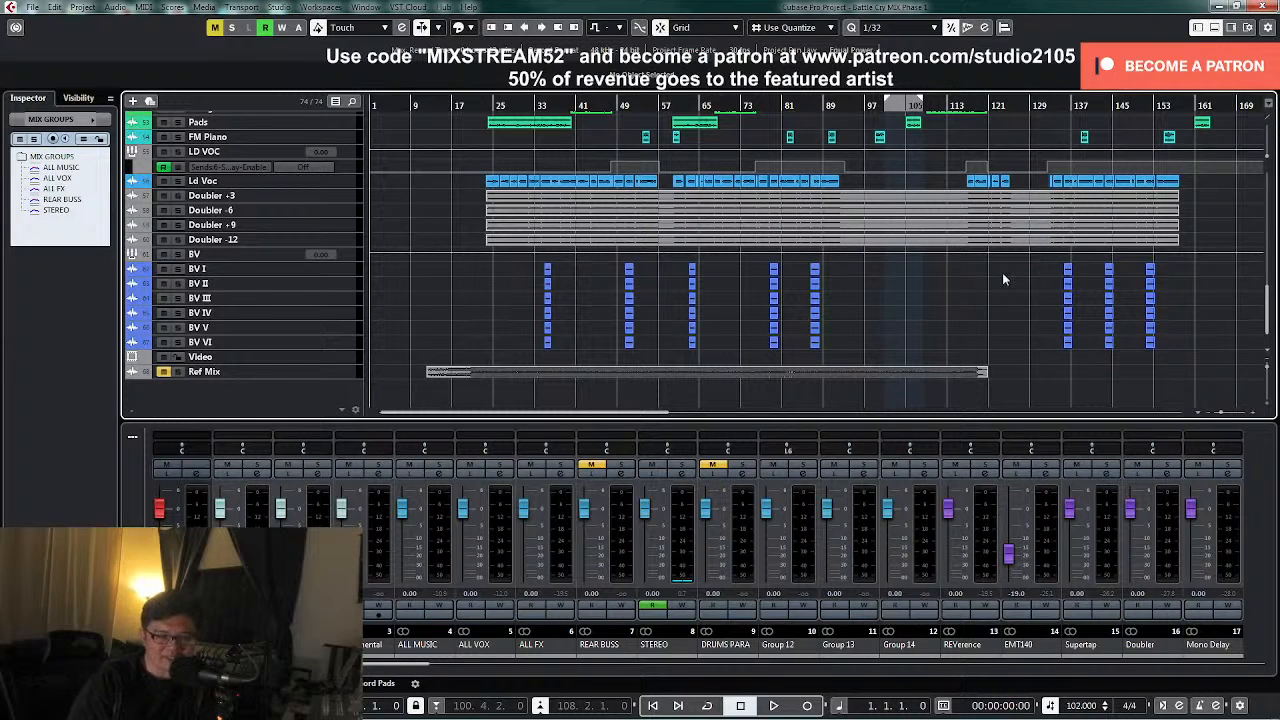
key(space)
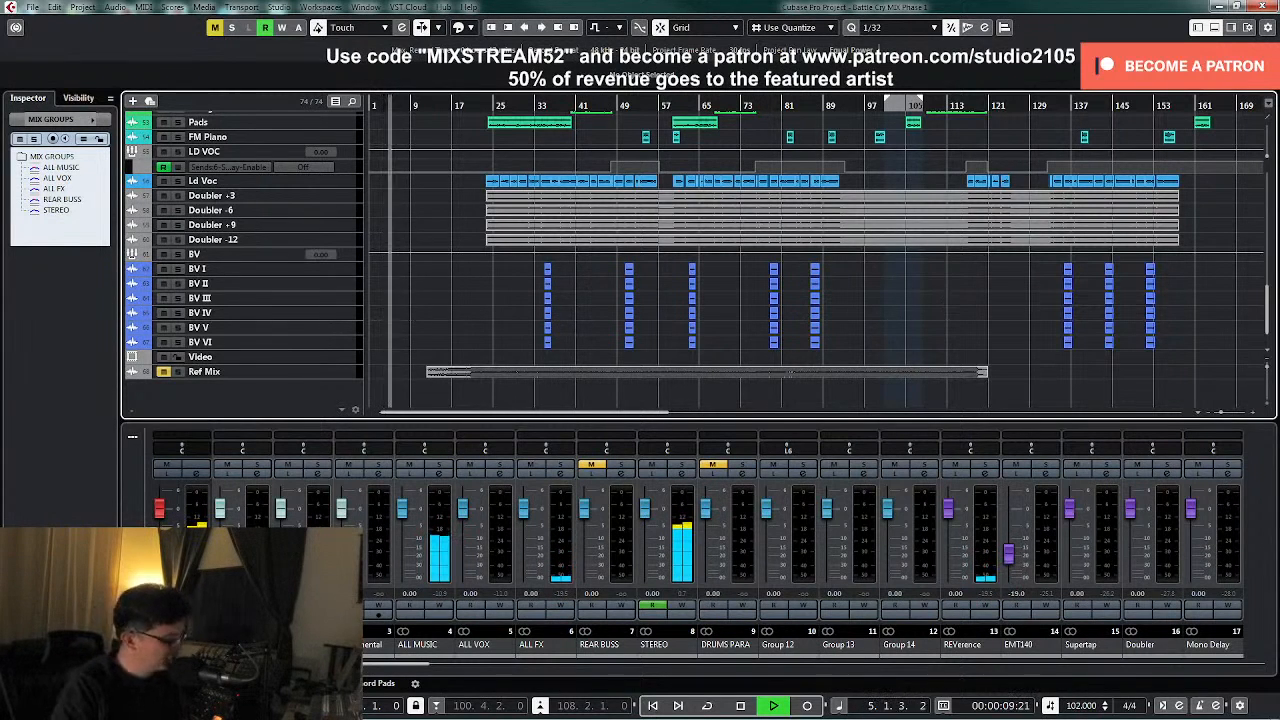
click(928, 339)
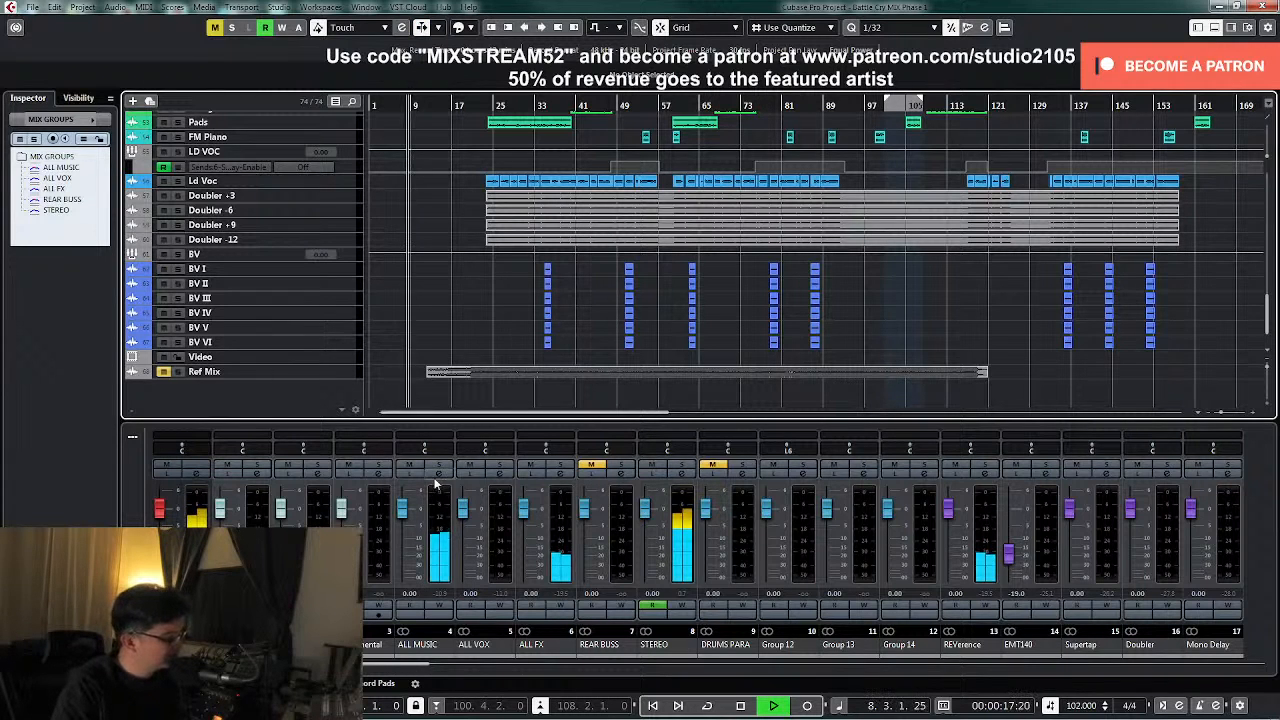
- Deactivate the UAD API 560 insert on the STEREO bus, close its windows and resume playback
click(667, 476)
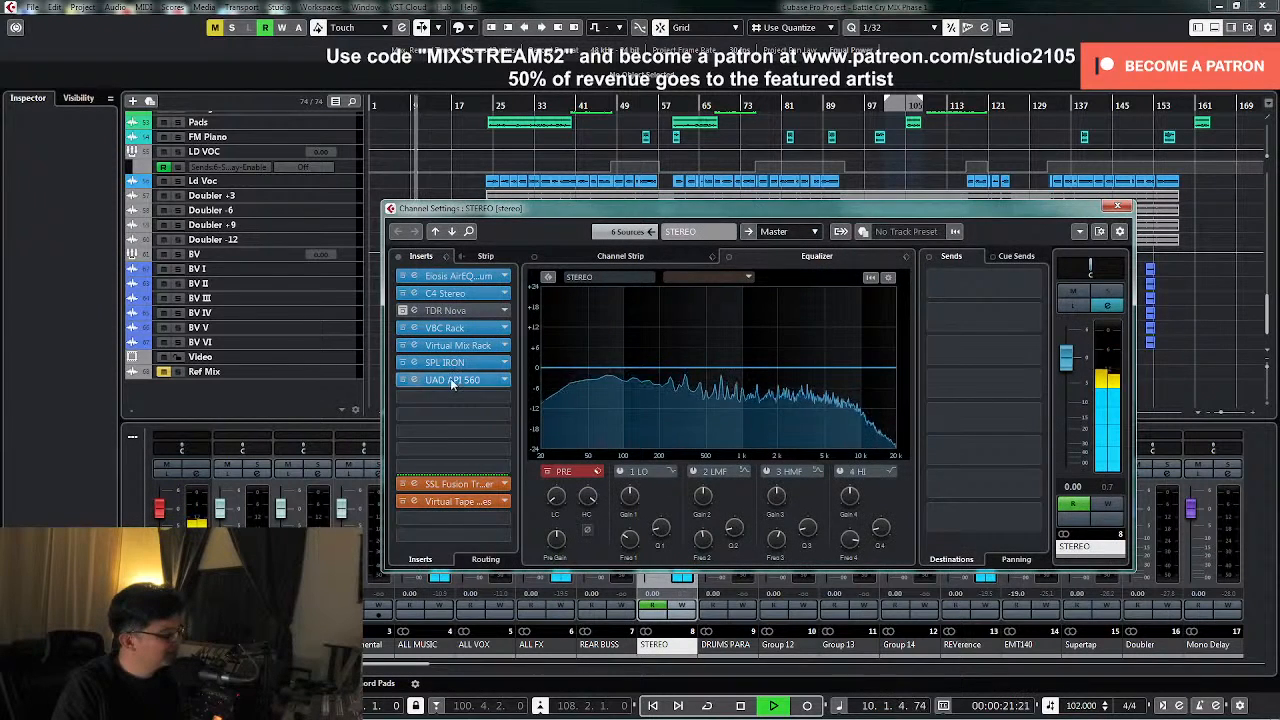
click(450, 379)
key(space)
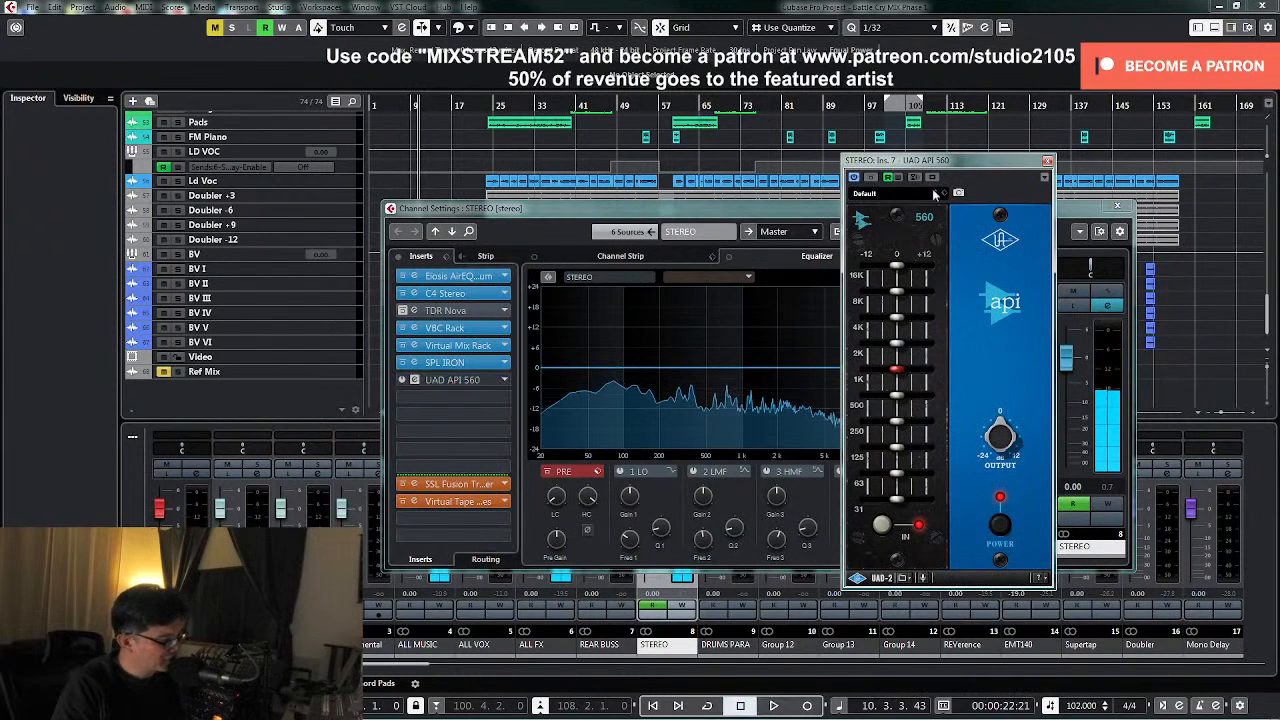
click(1047, 161)
click(1122, 207)
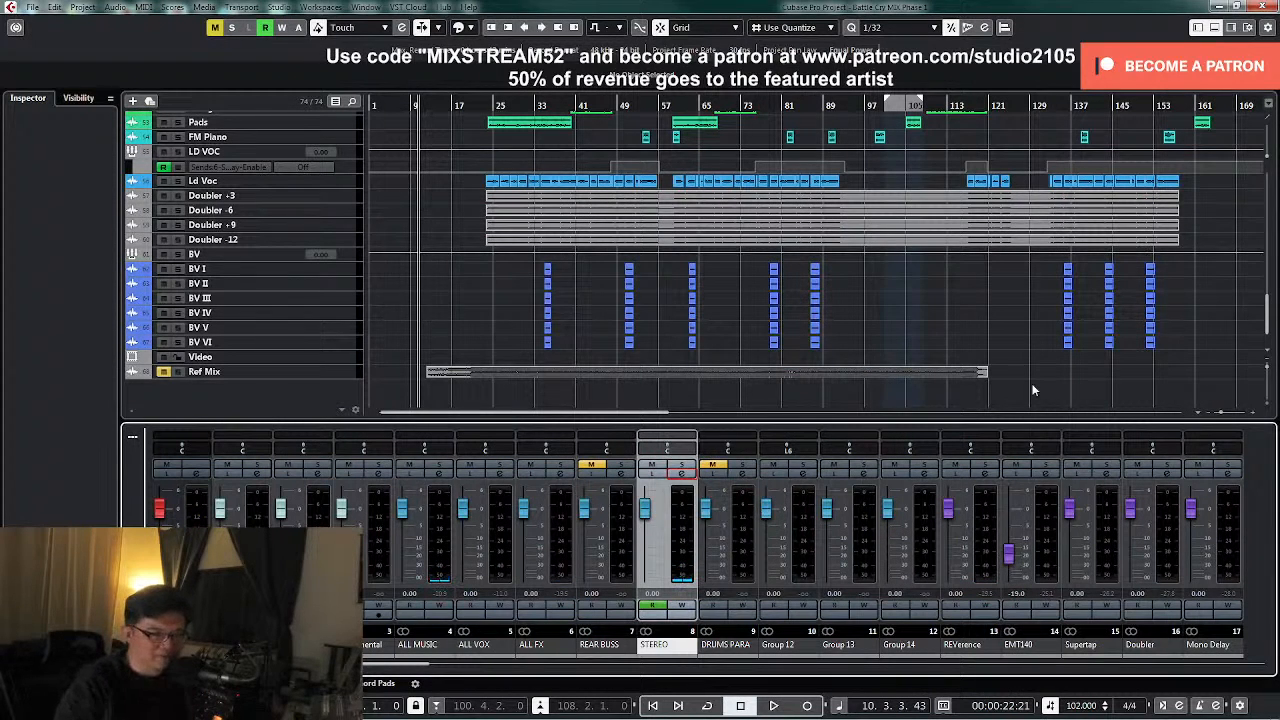
key(space)
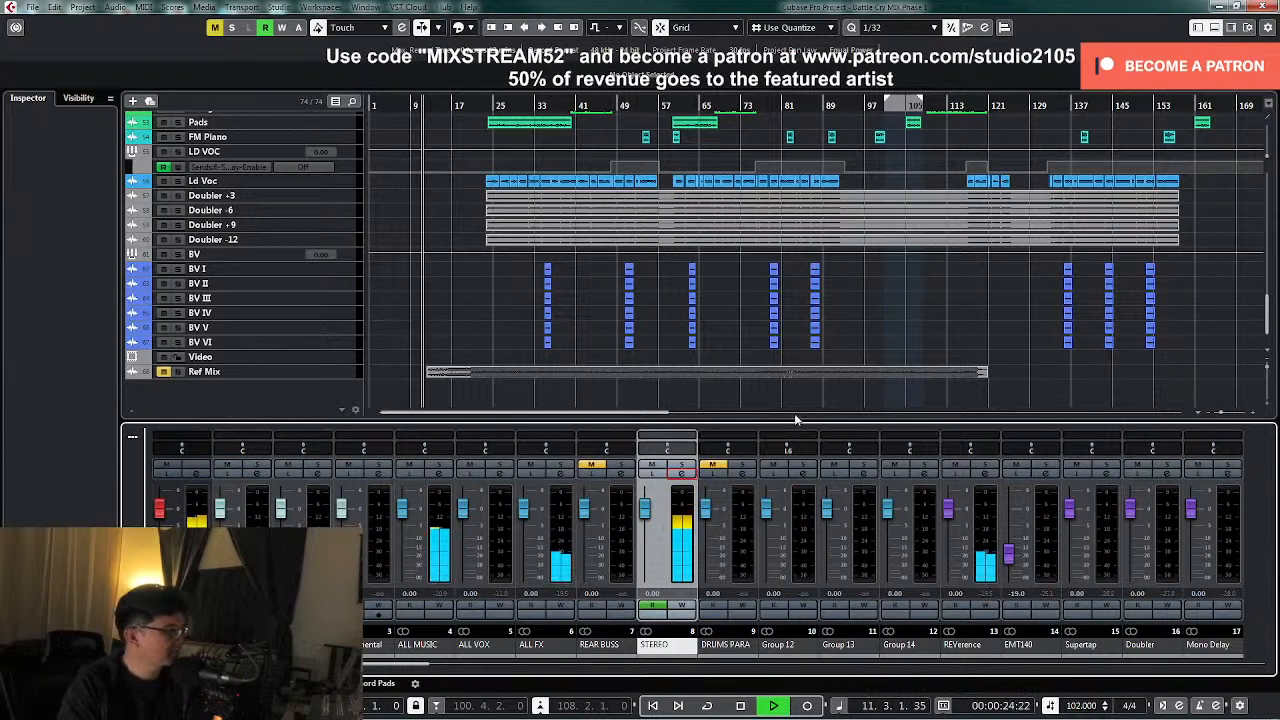
- Deactivate the Doubler2 Stereo insert on the Doubler effects channel and close its windows
scroll(1011, 318, up, 5)
scroll(1011, 318, up, 4)
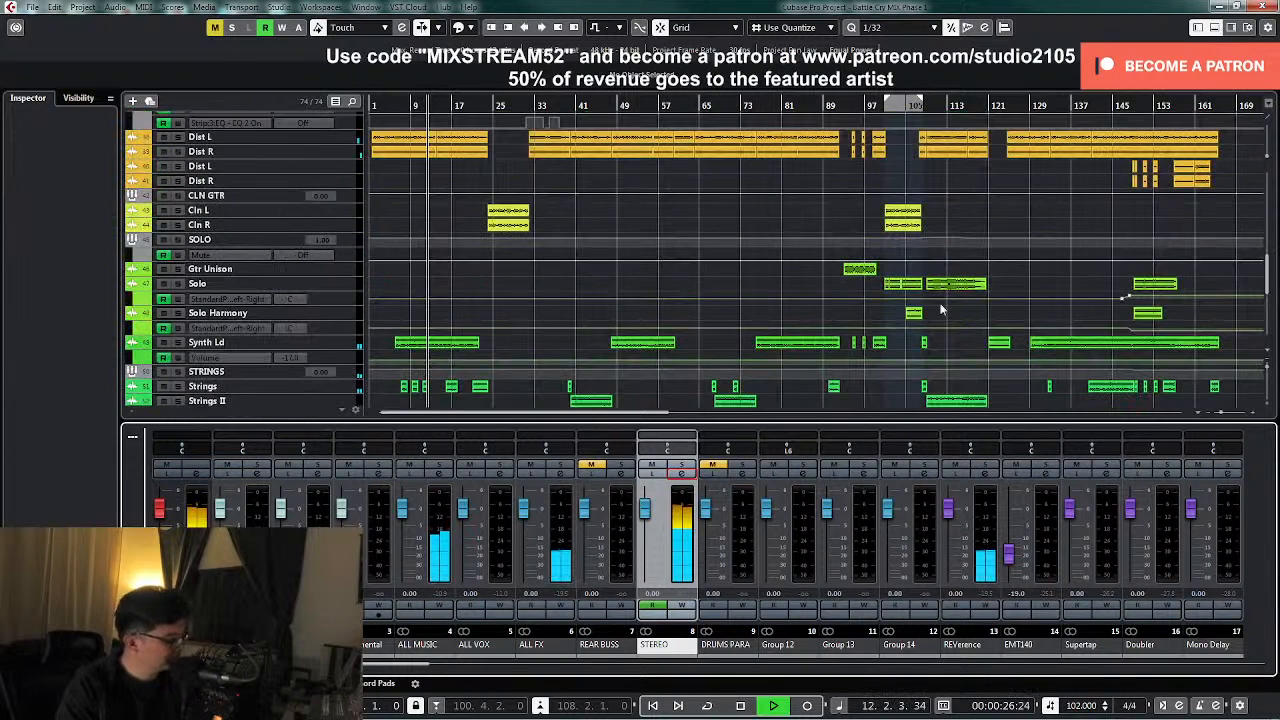
scroll(925, 287, up, 6)
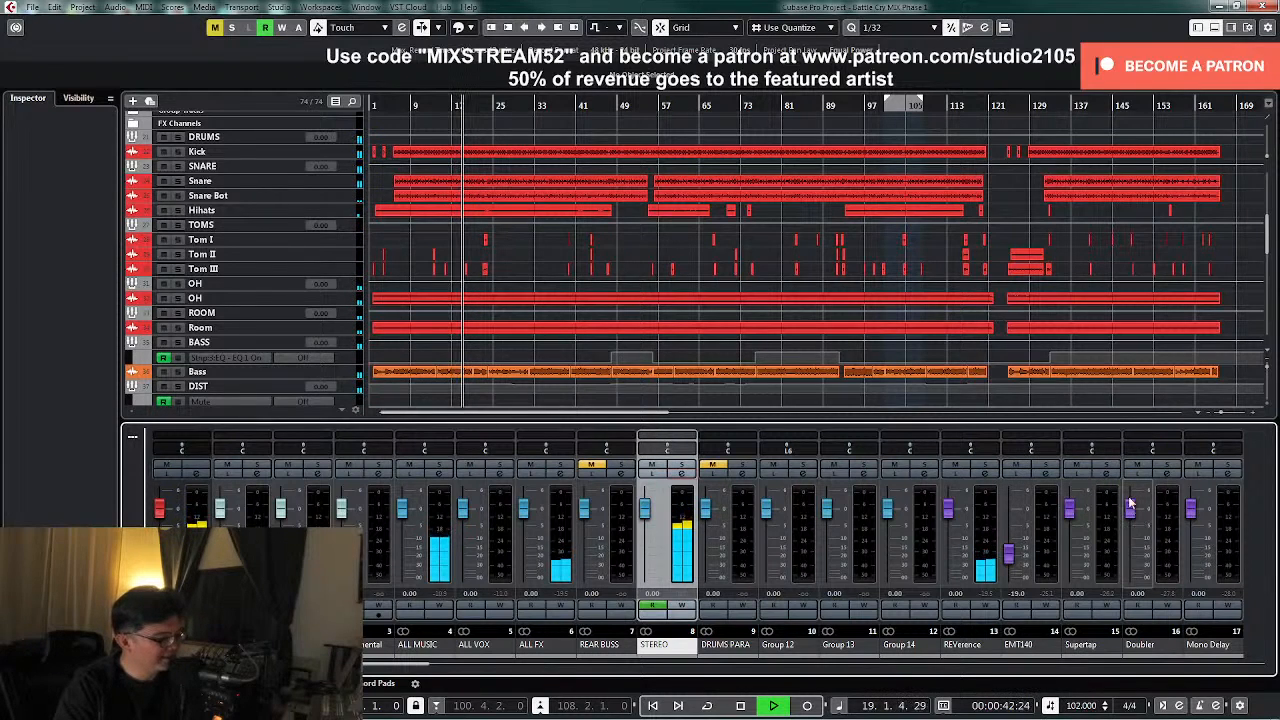
click(1168, 472)
click(458, 276)
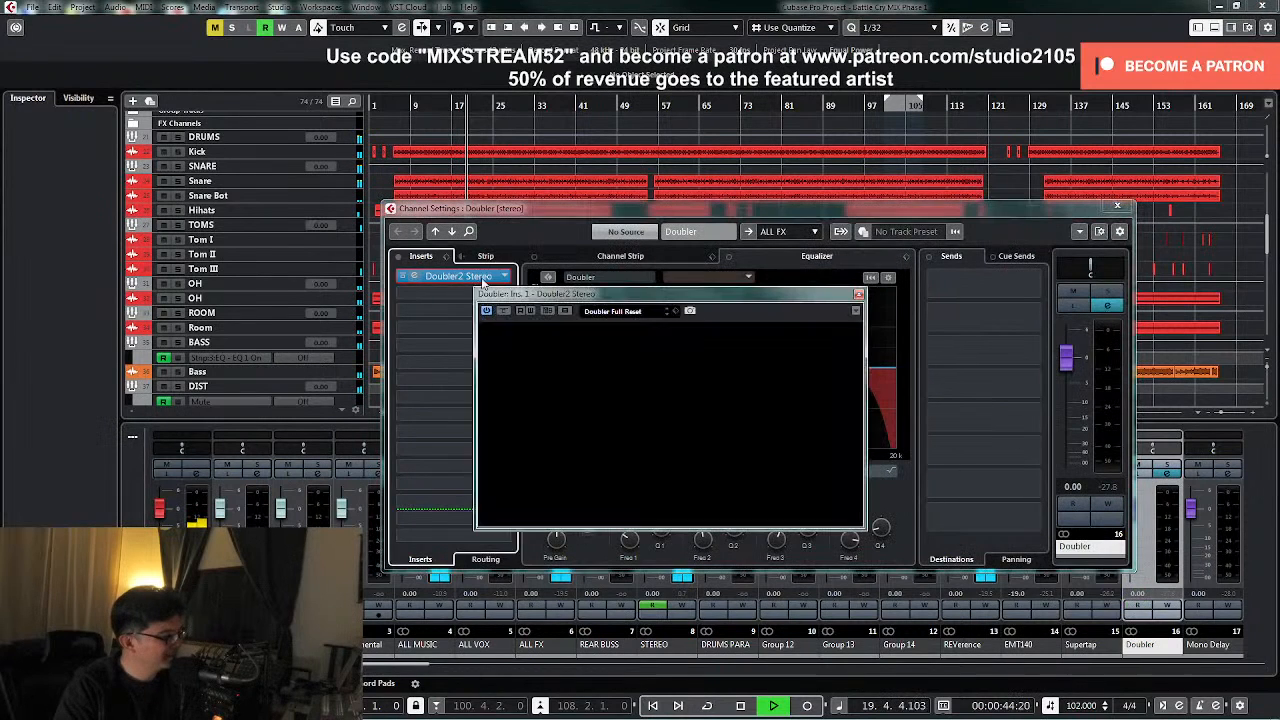
click(858, 294)
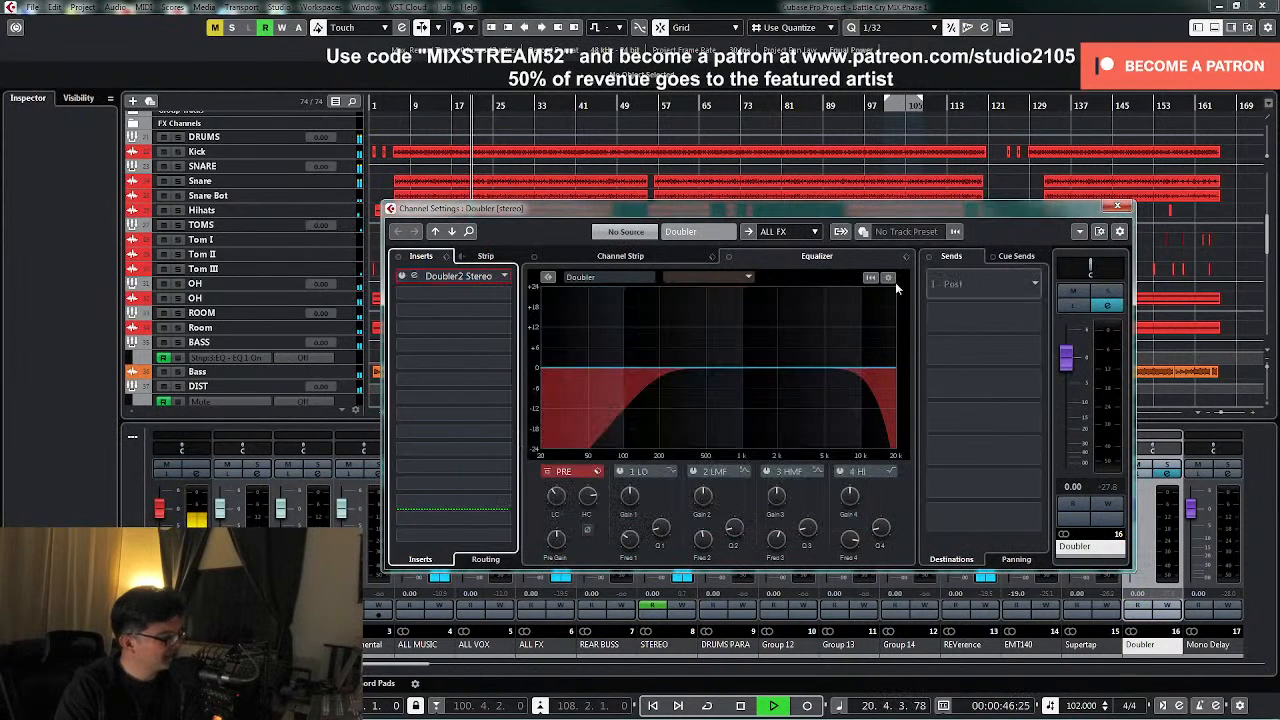
click(1117, 206)
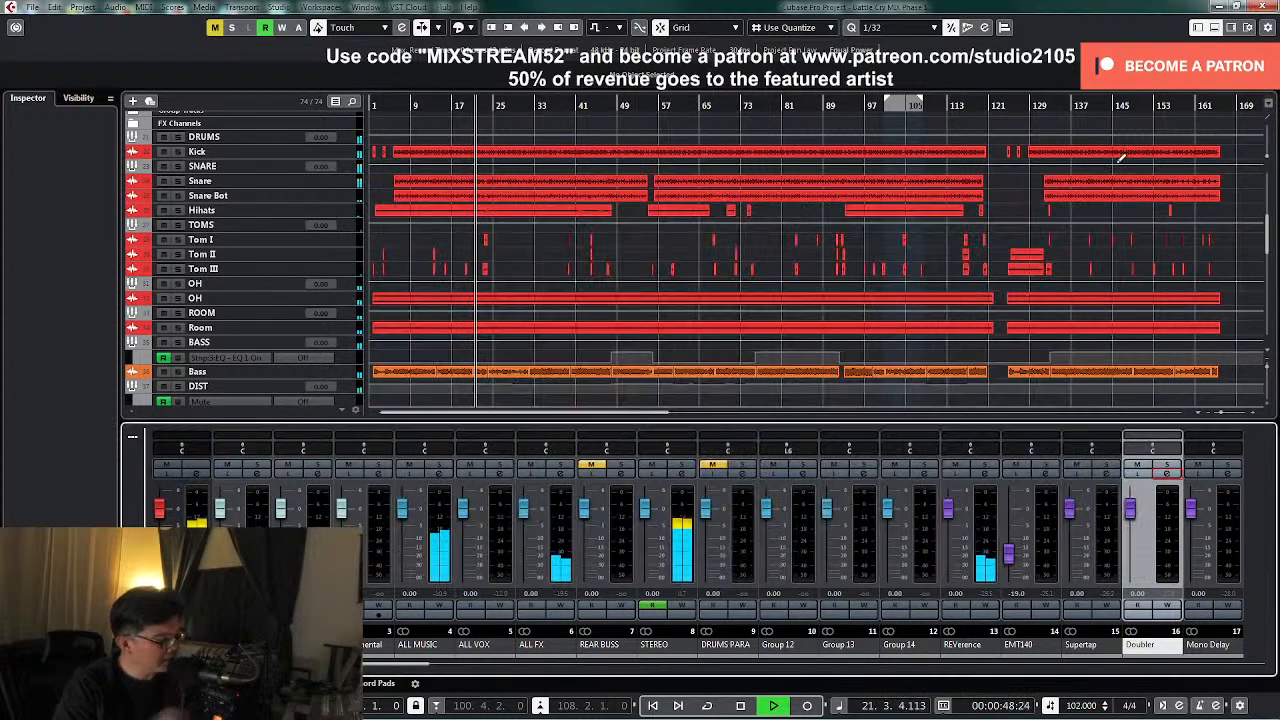
- Set the FG-Grey compressor's threshold to -12.0 dB in the STEREO bus's VBC Rack and close its windows
click(683, 475)
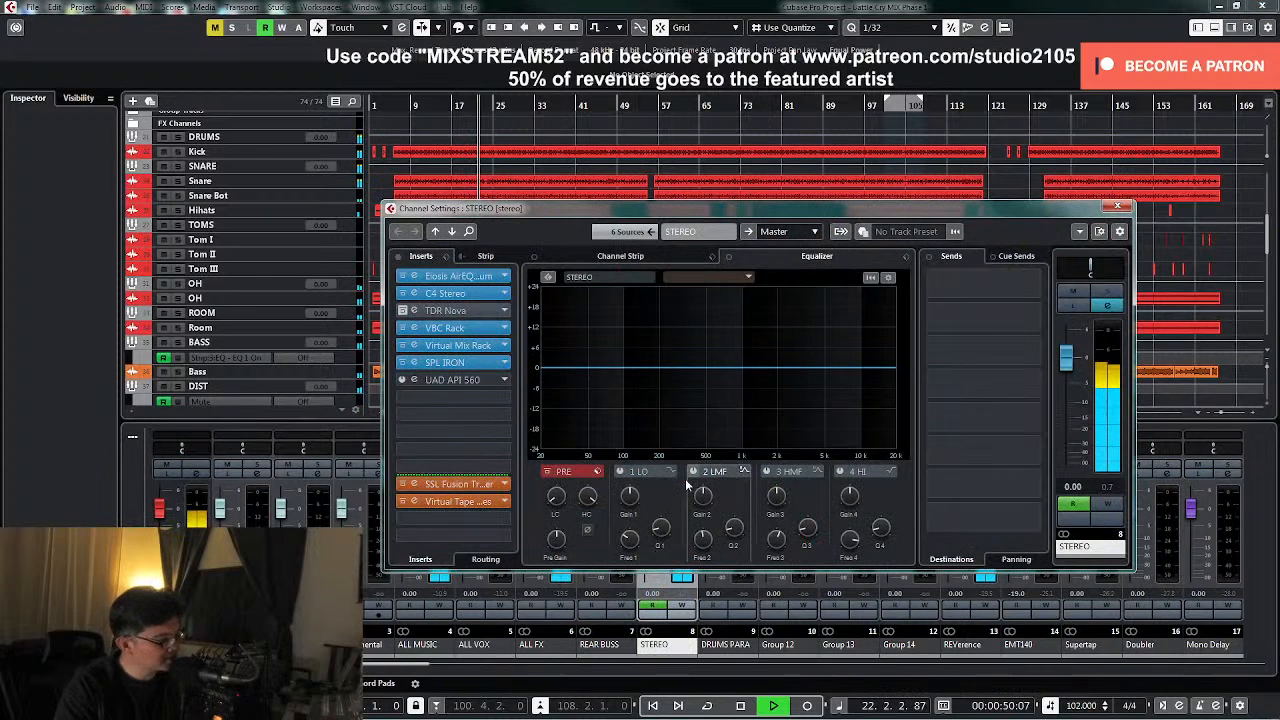
click(458, 330)
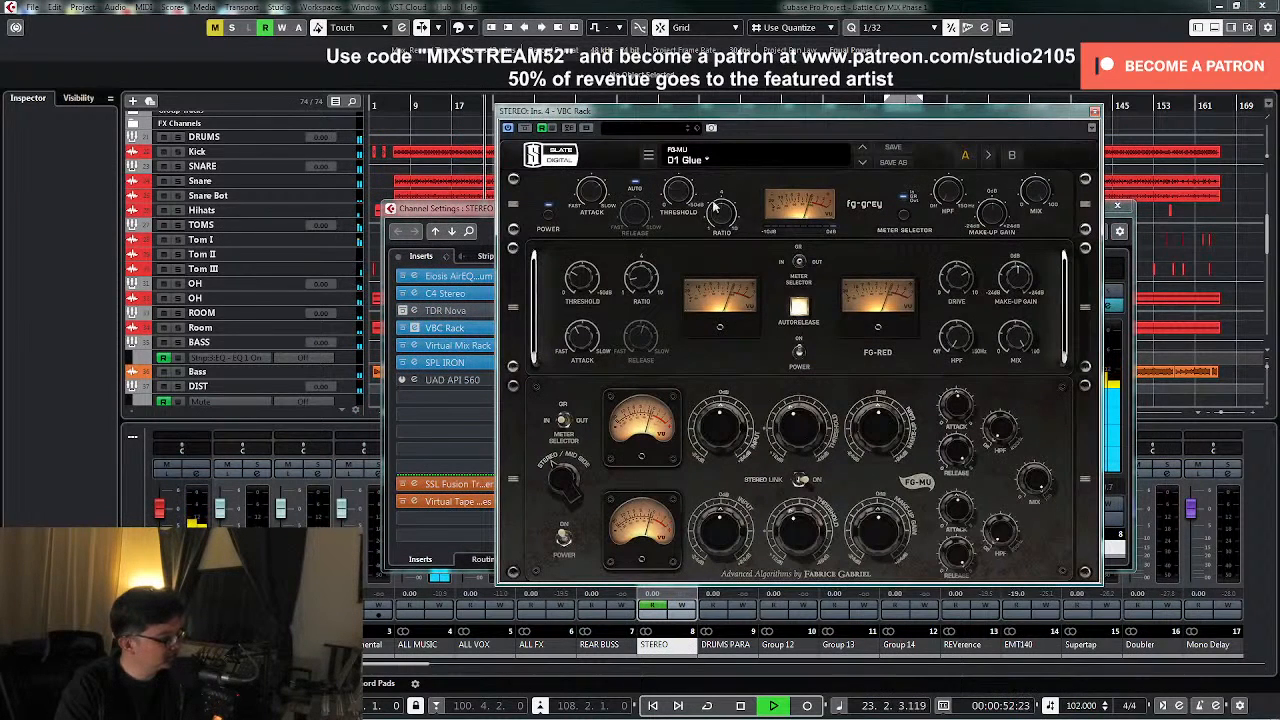
mouse_move(678, 196)
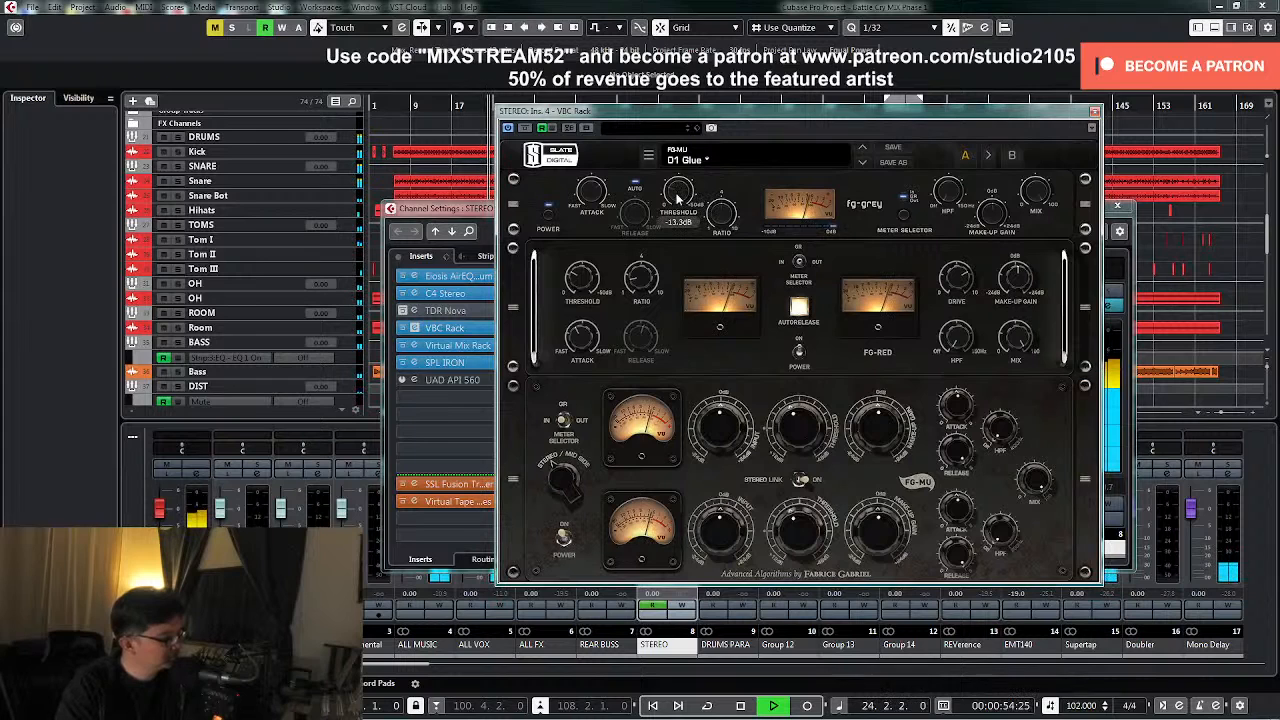
drag(677, 198, 677, 200)
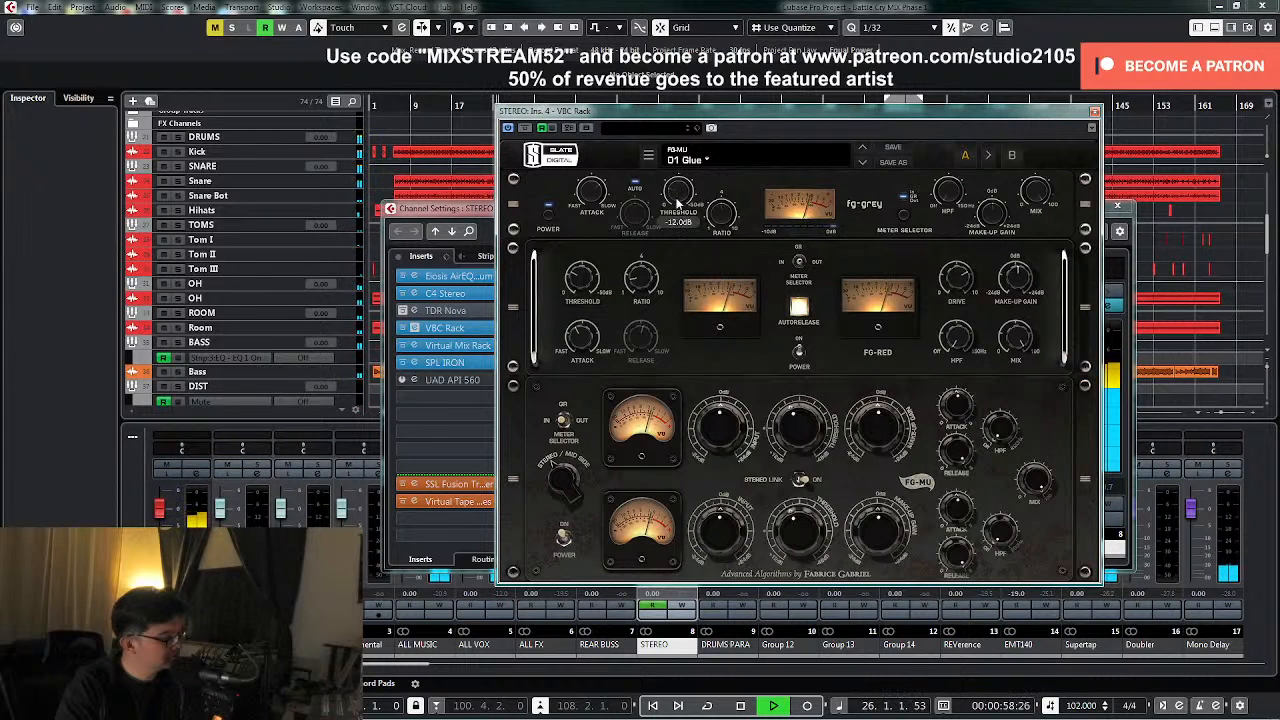
mouse_move(644, 287)
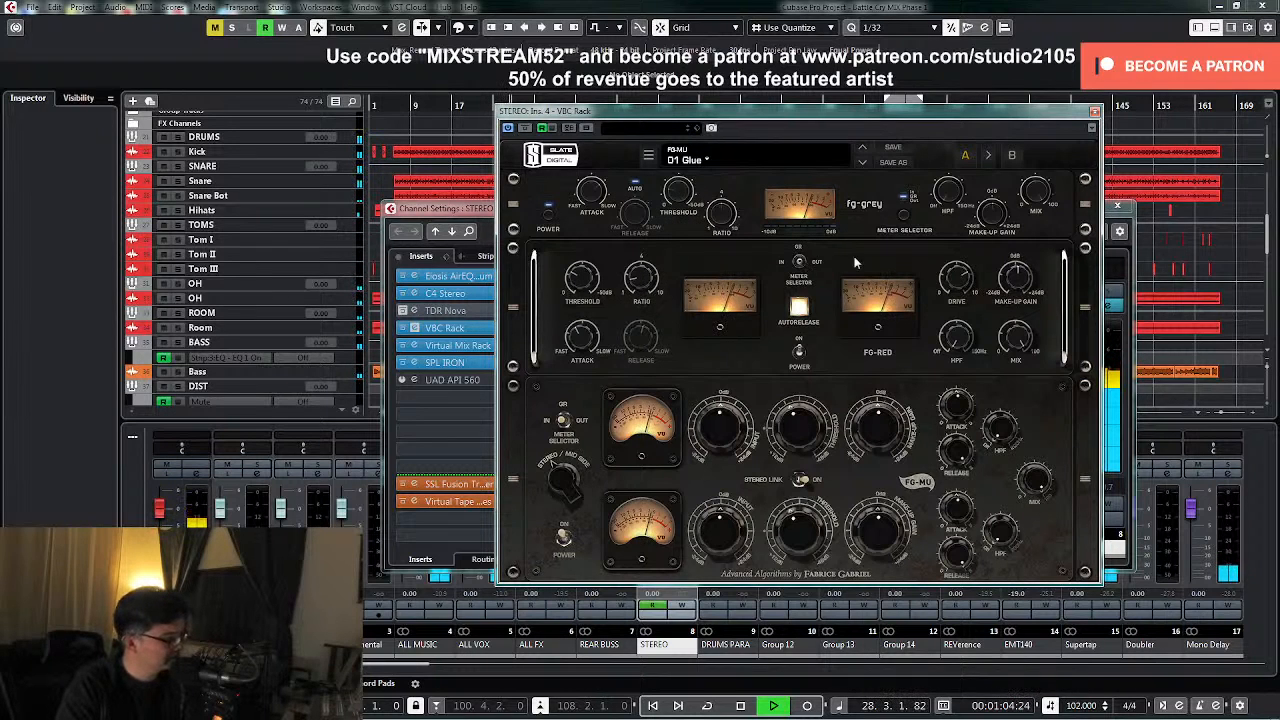
click(1094, 111)
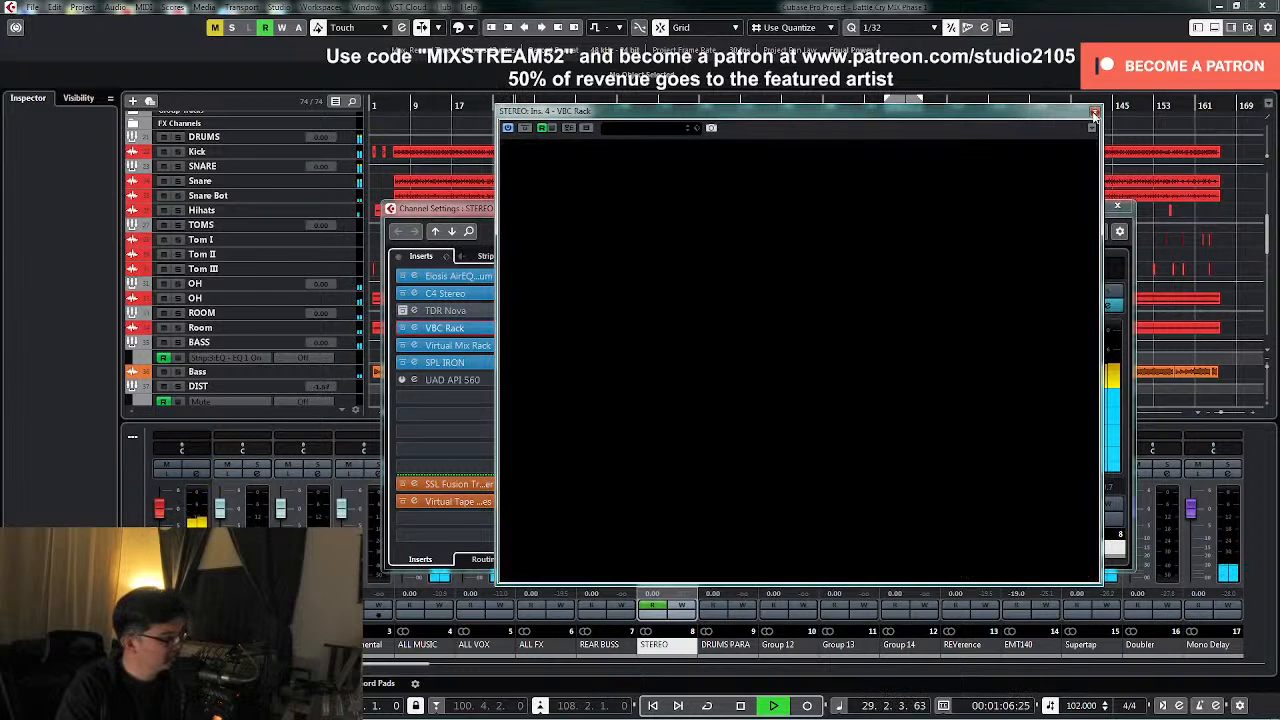
click(1117, 205)
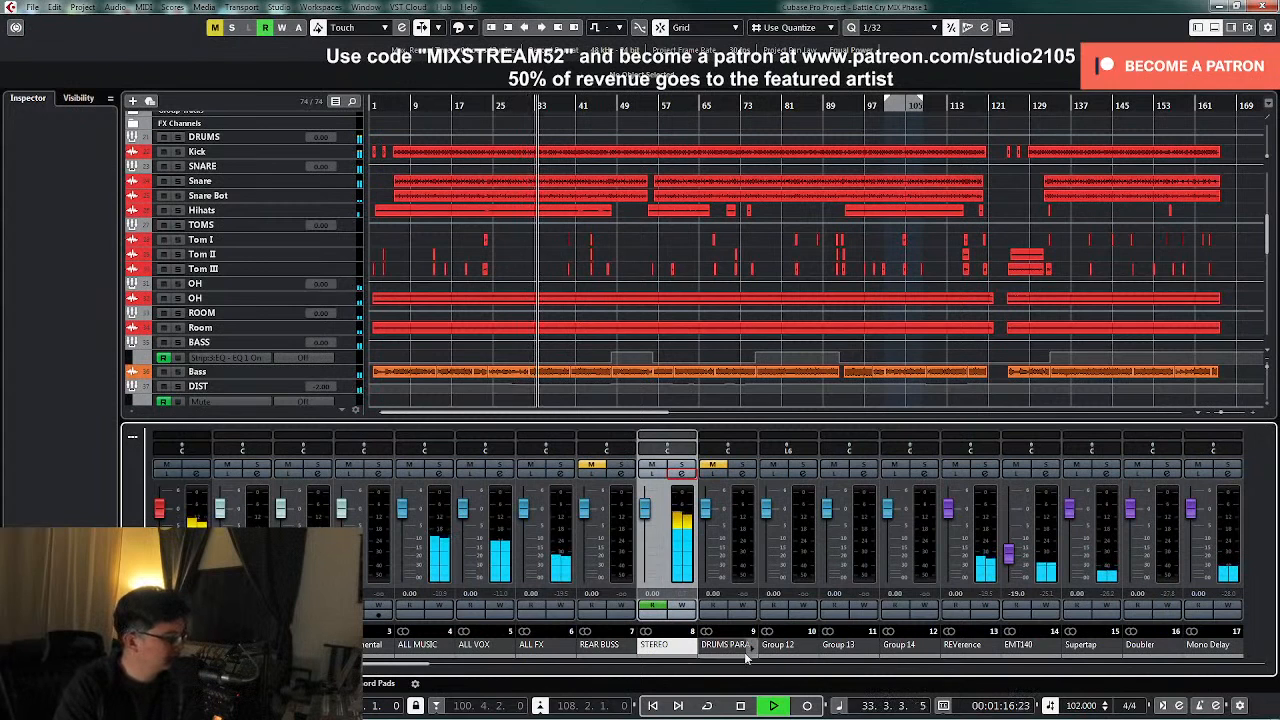
- Reveal the STRINGS group's volume automation and enlarge its track for editing
drag(415, 665, 1250, 666)
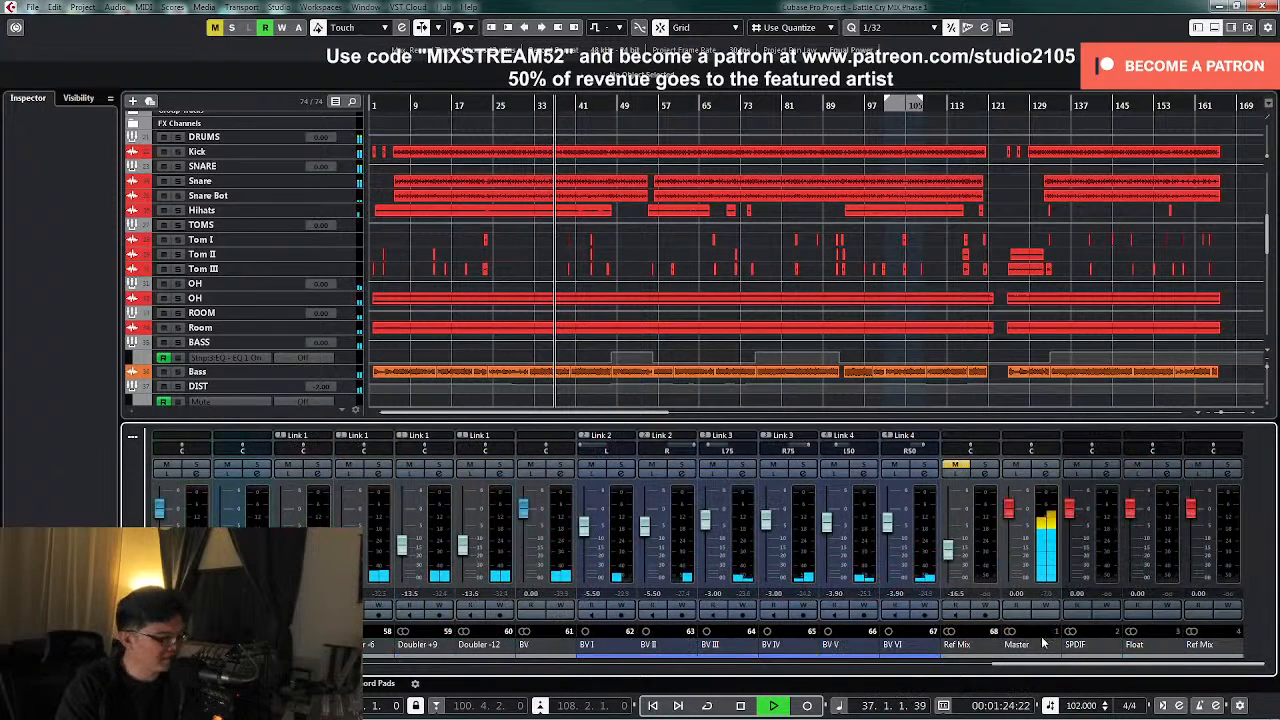
mouse_move(1083, 670)
mouse_down()
mouse_move(1058, 669)
mouse_move(1080, 671)
mouse_move(1066, 678)
mouse_up()
scroll(701, 300, down, 5)
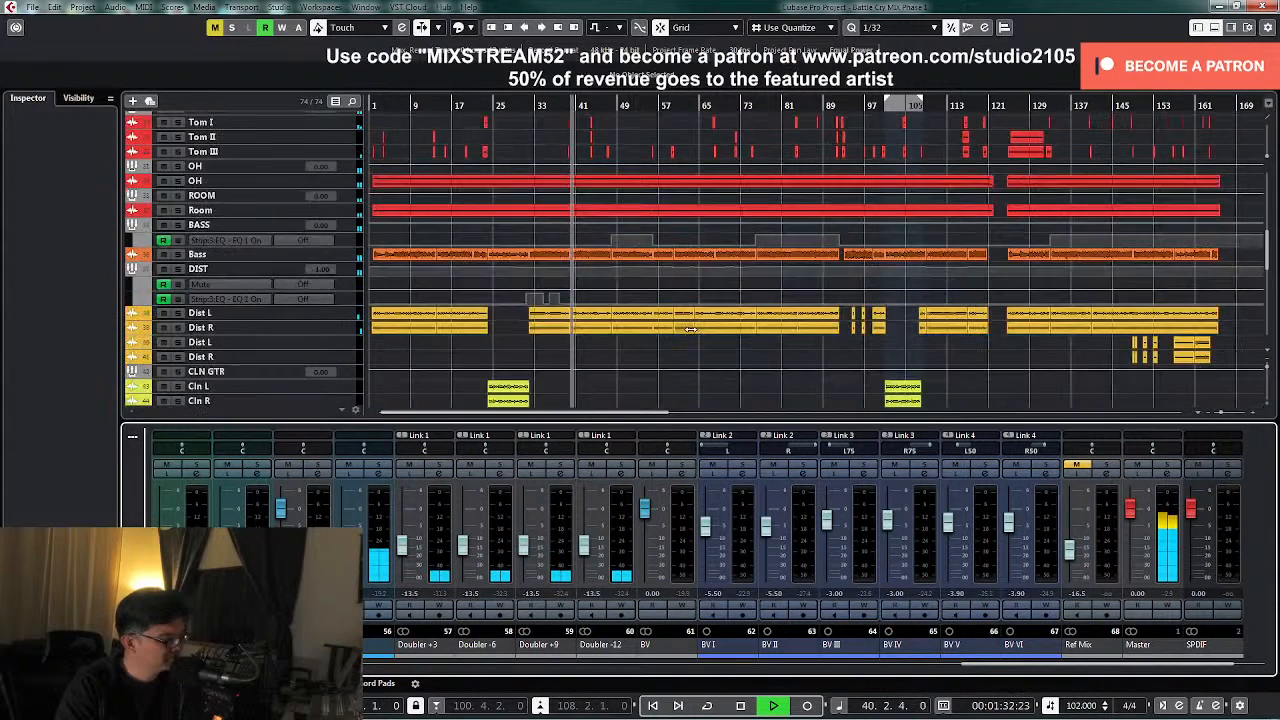
scroll(701, 338, down, 3)
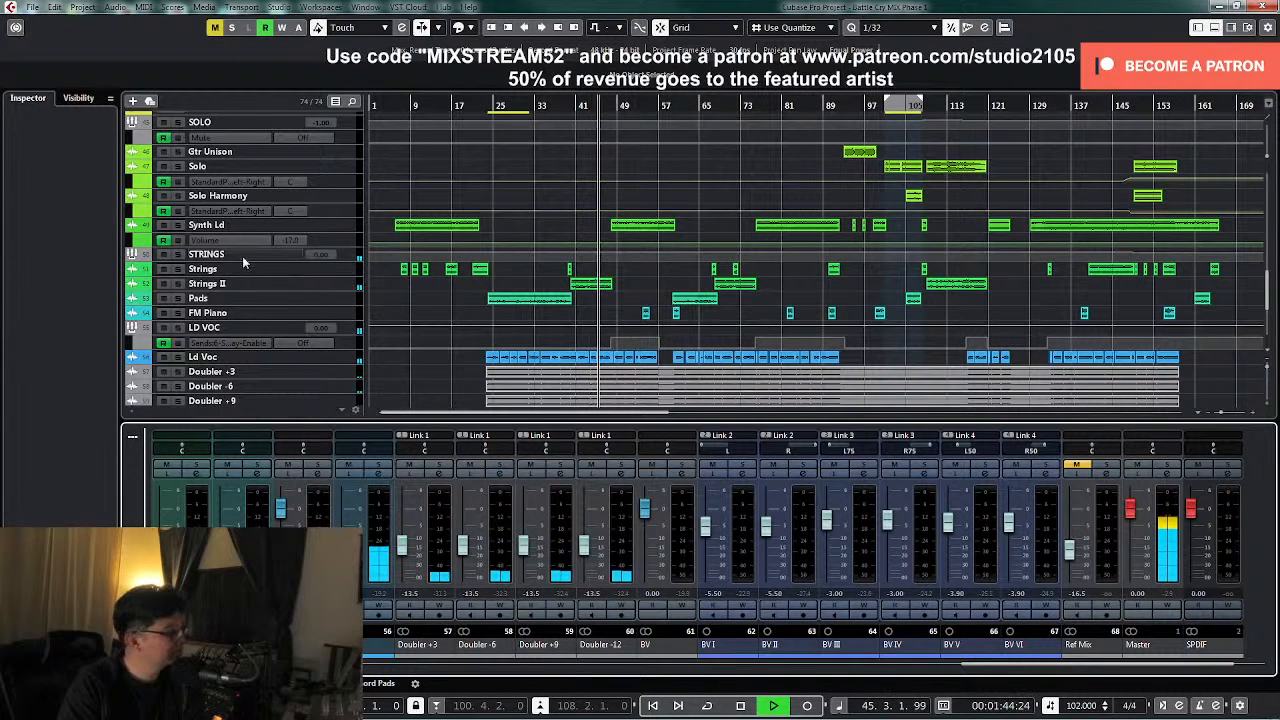
click(340, 256)
drag(335, 262, 335, 369)
right_click(562, 317)
click(591, 318)
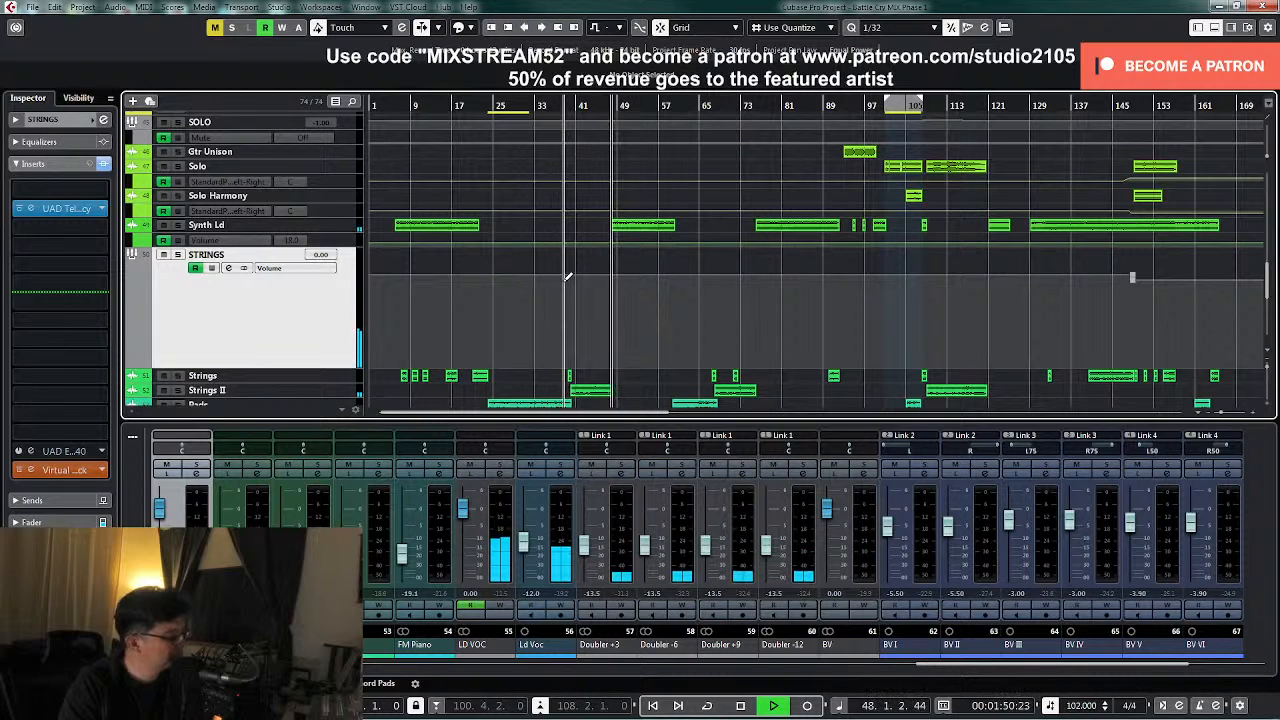
- Add a volume automation point on STRINGS near bar 38 and set its value to -1 dB
click(567, 277)
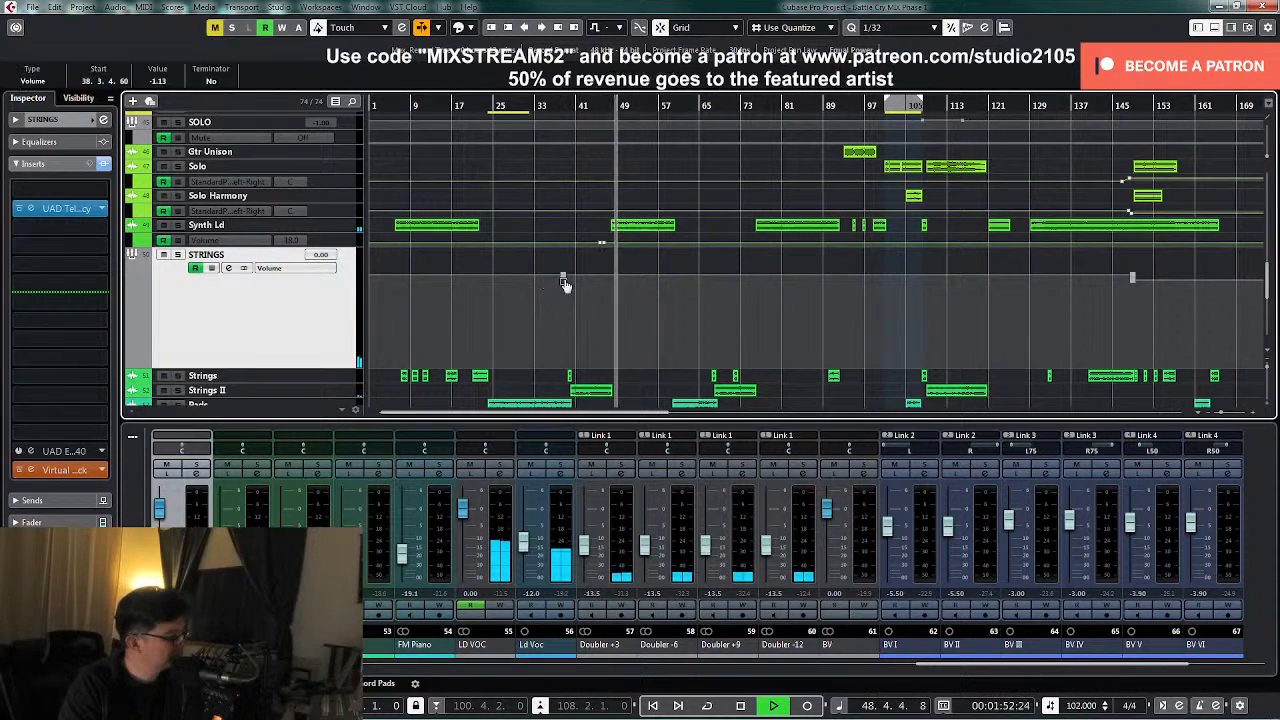
click(163, 83)
text(-1)
key(Return)
click(588, 290)
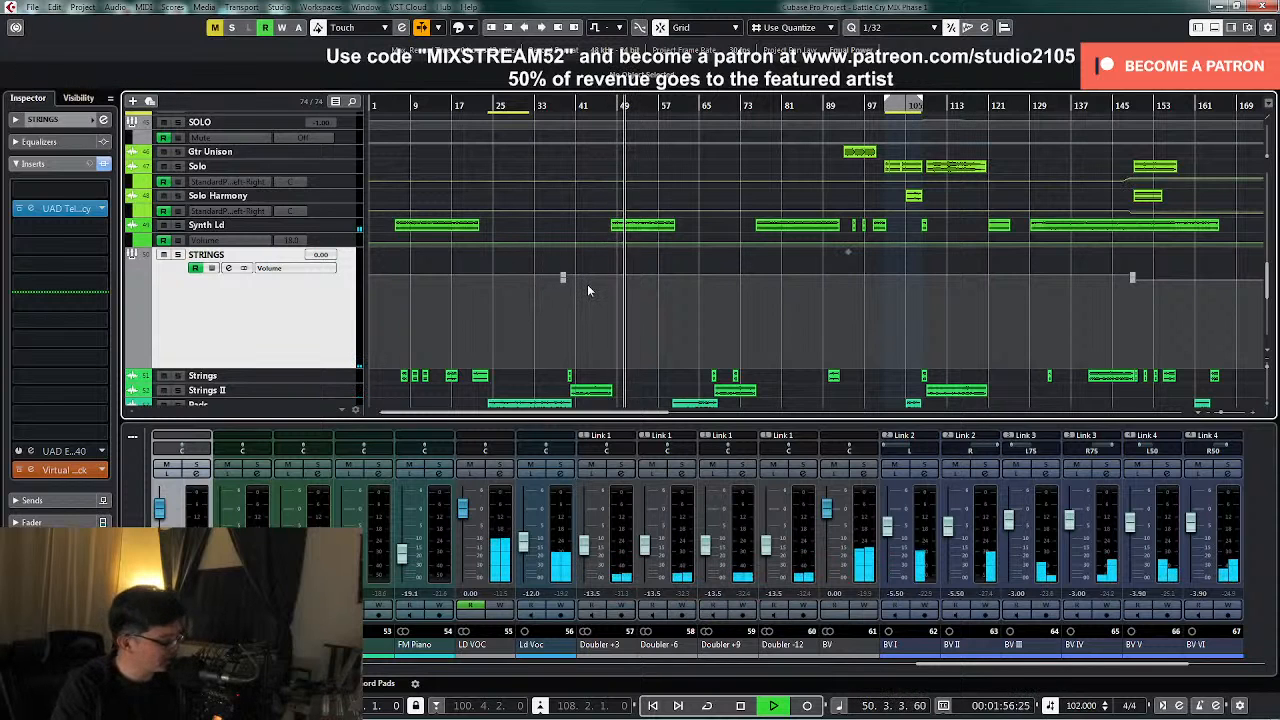
- Adjust the closely spaced STRINGS volume points near bar 38 to form an abrupt drop from 0.00 to -1 dB
key(h)
key(h)
key(h)
key(h)
key(h)
click(481, 278)
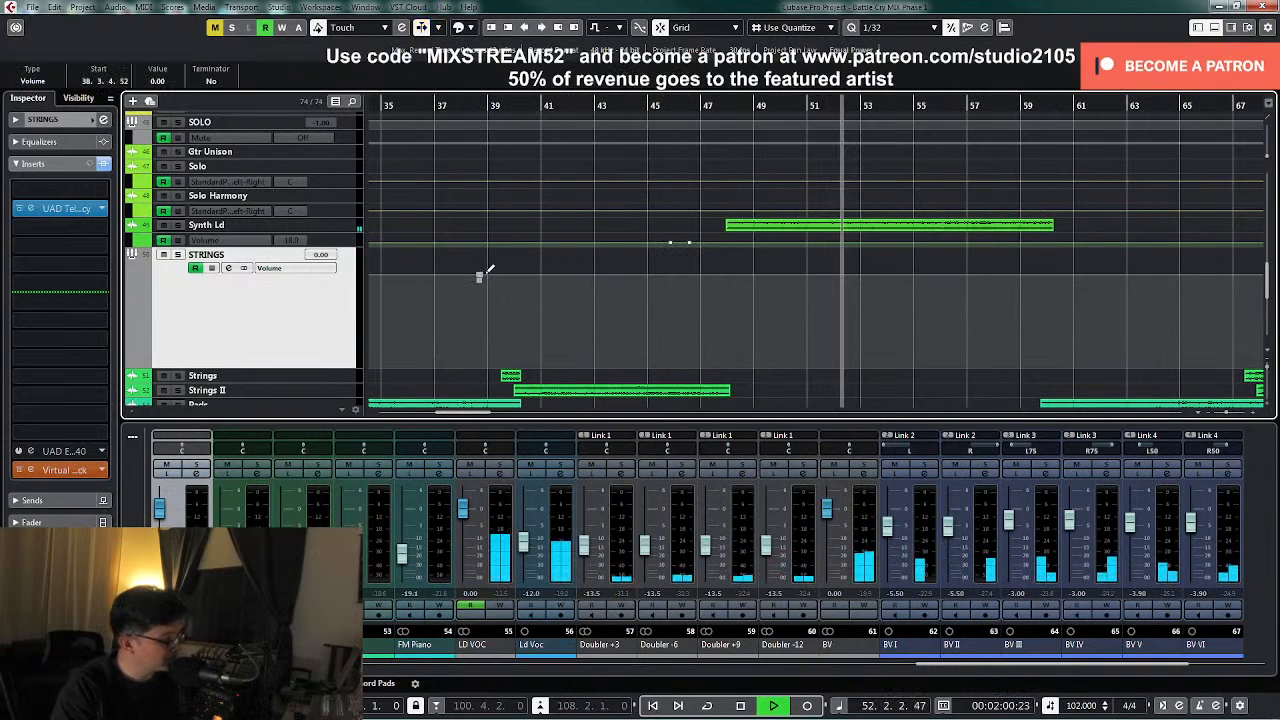
drag(481, 277, 481, 281)
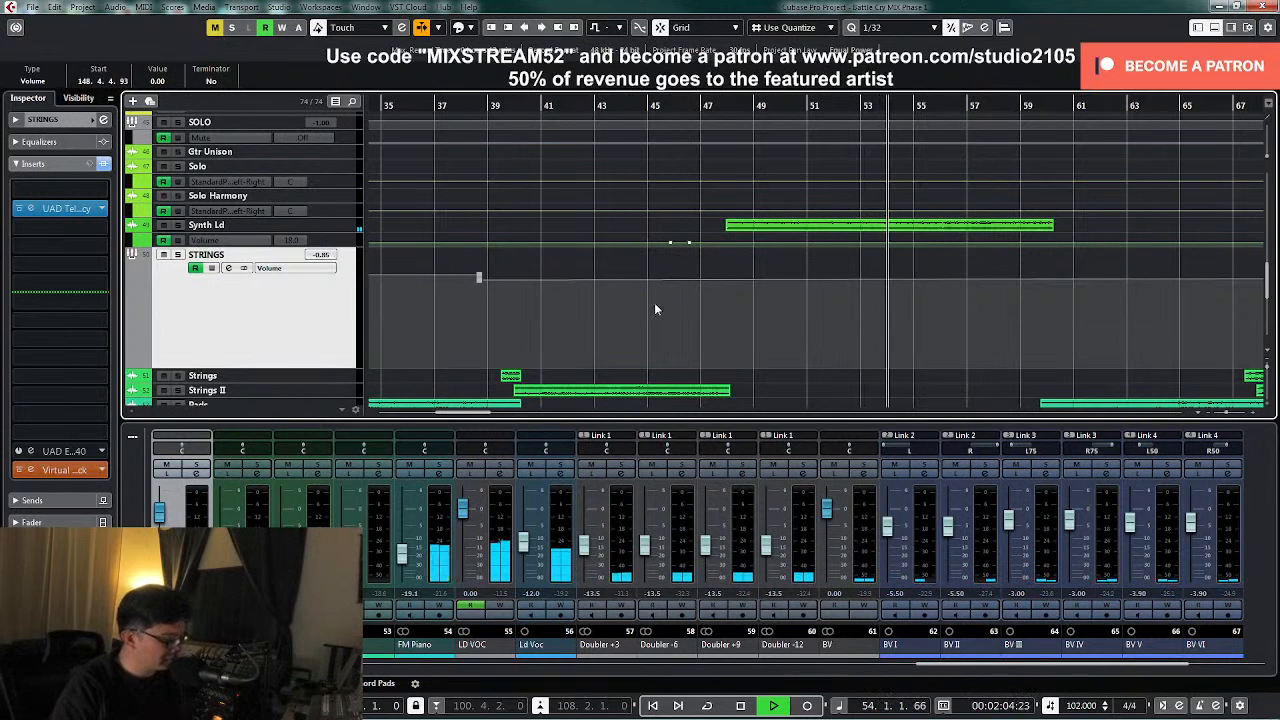
- Flatten the STRINGS volume ramp so the automation holds -1.00 dB from bar 38 through the point at bar 149
key(g)
key(g)
key(g)
key(g)
key(g)
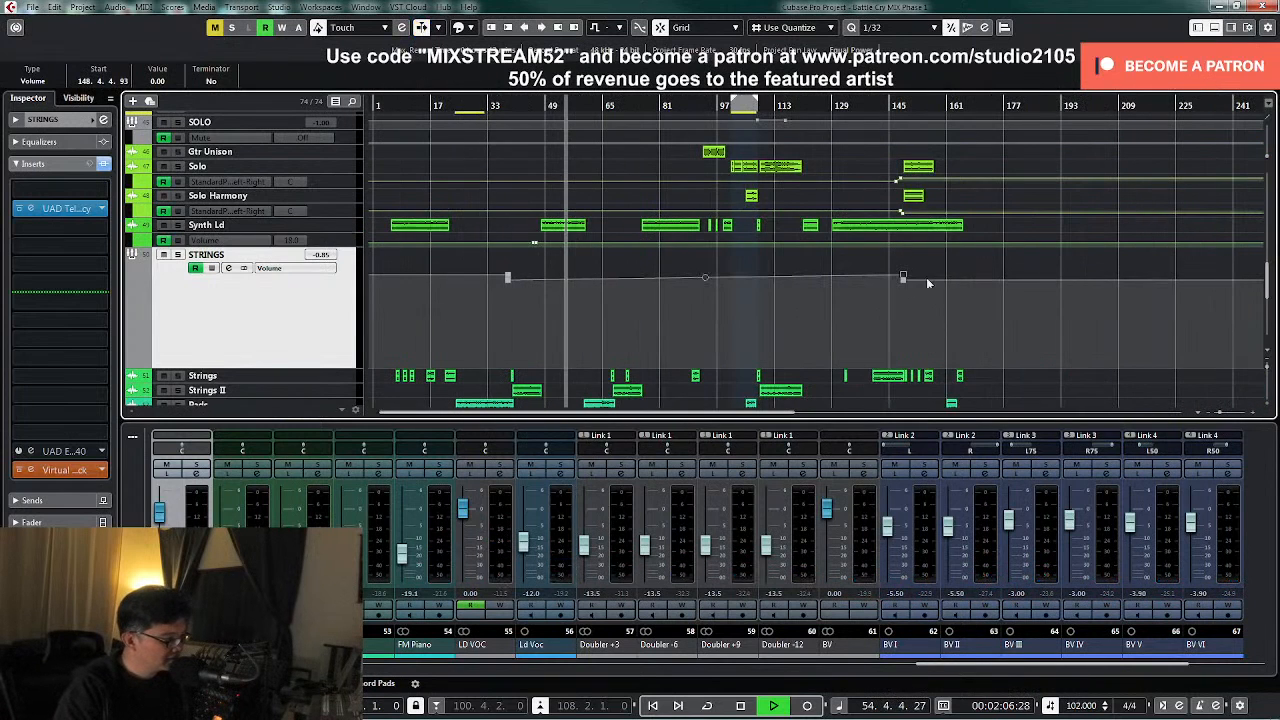
drag(893, 282, 896, 286)
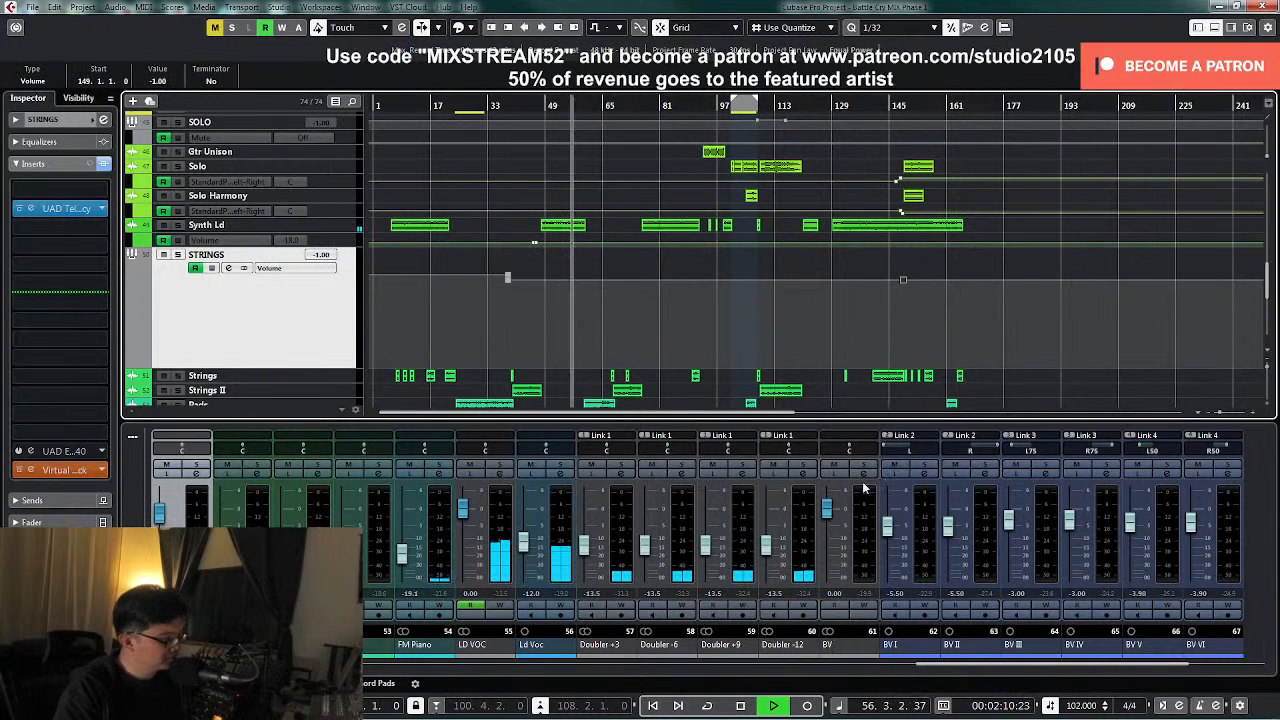
key(h)
drag(945, 665, 740, 677)
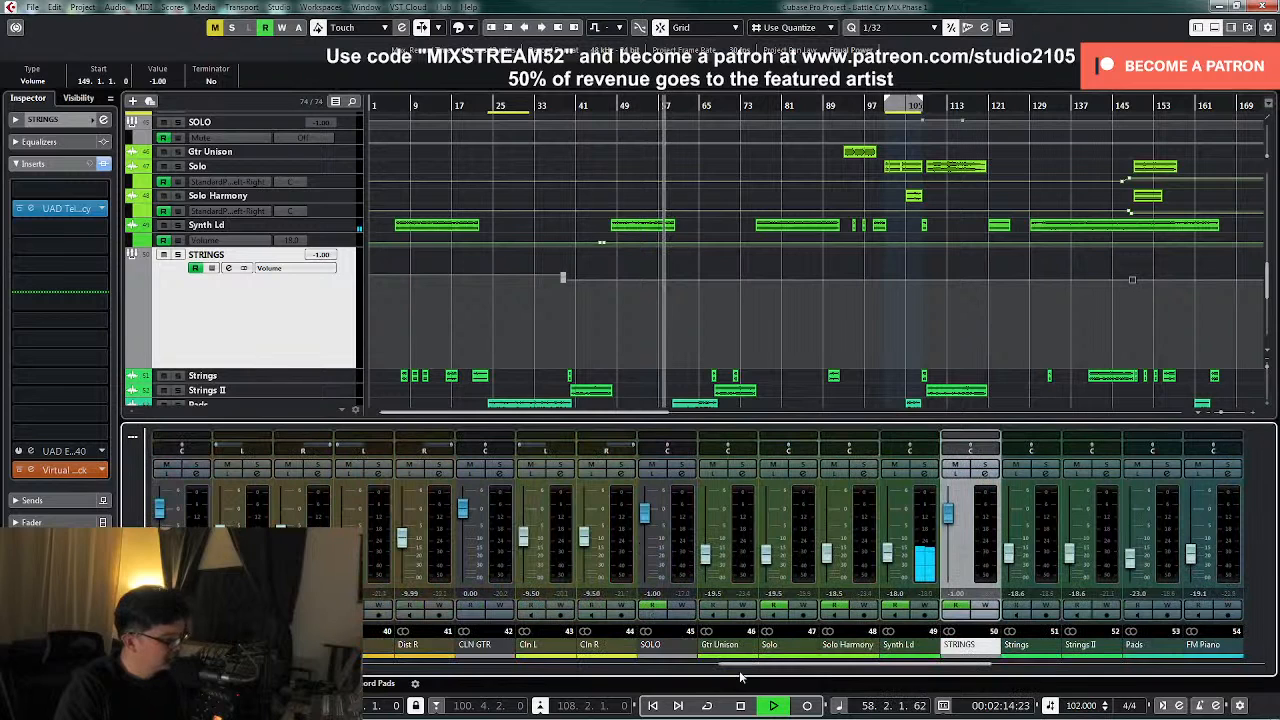
click(781, 338)
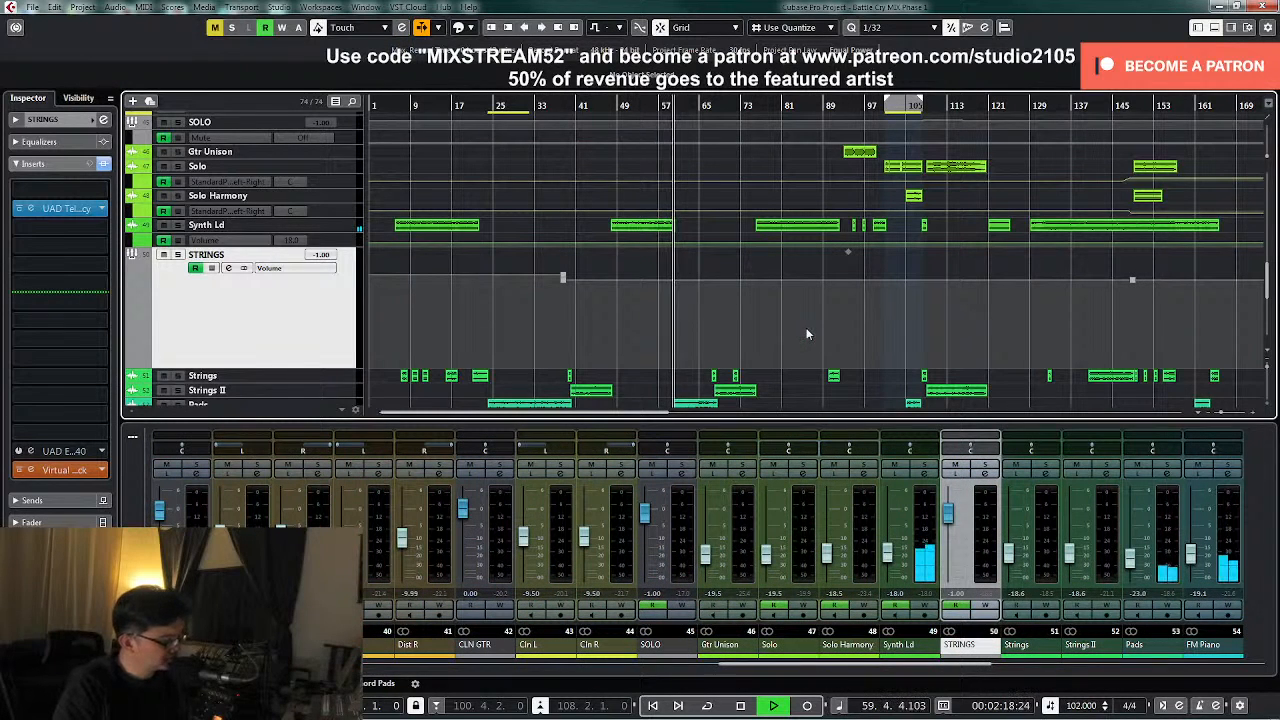
- Mute the LD VOC group together with its lead vocal and doubler tracks during playback
scroll(808, 325, down, 3)
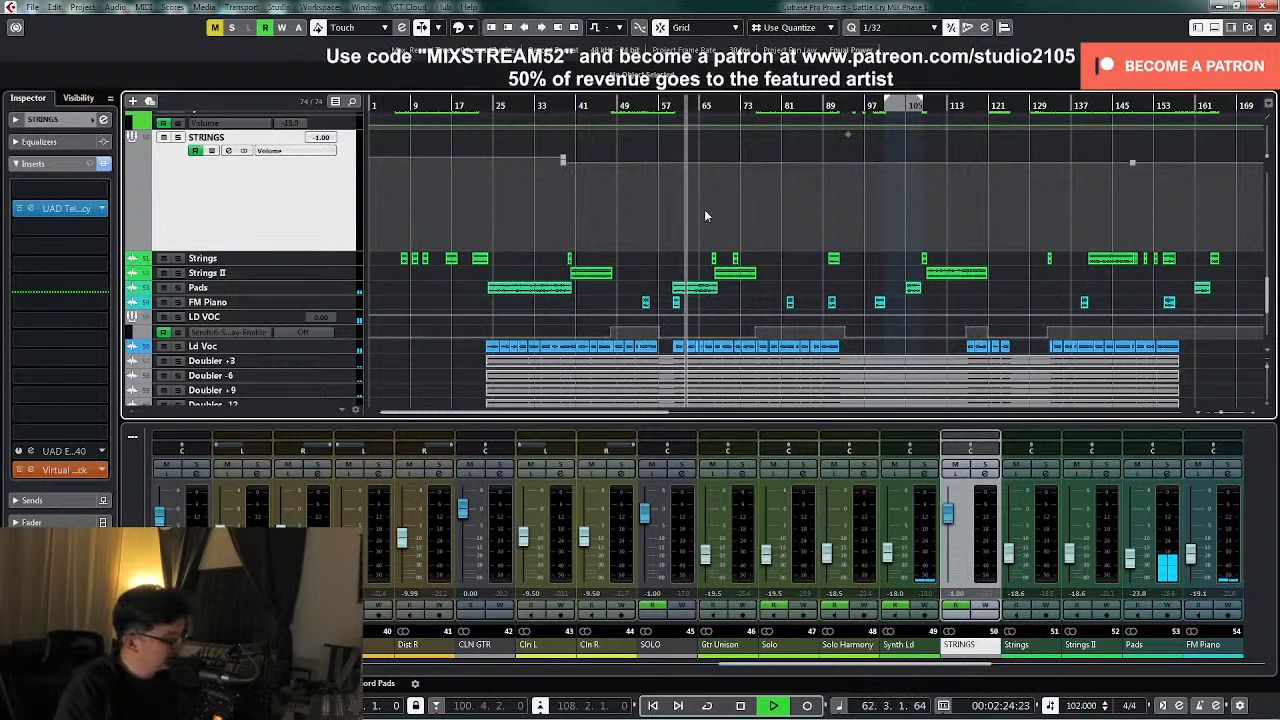
scroll(806, 218, up, 3)
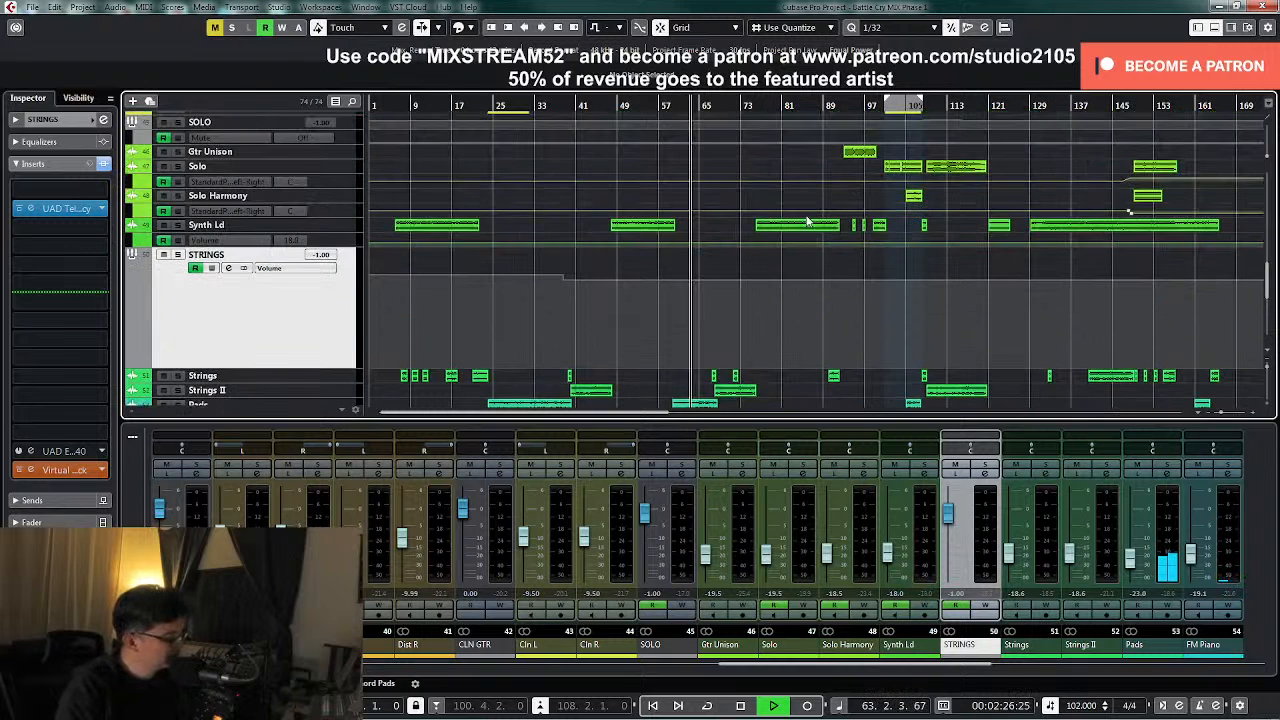
scroll(808, 218, down, 5)
scroll(808, 216, up, 3)
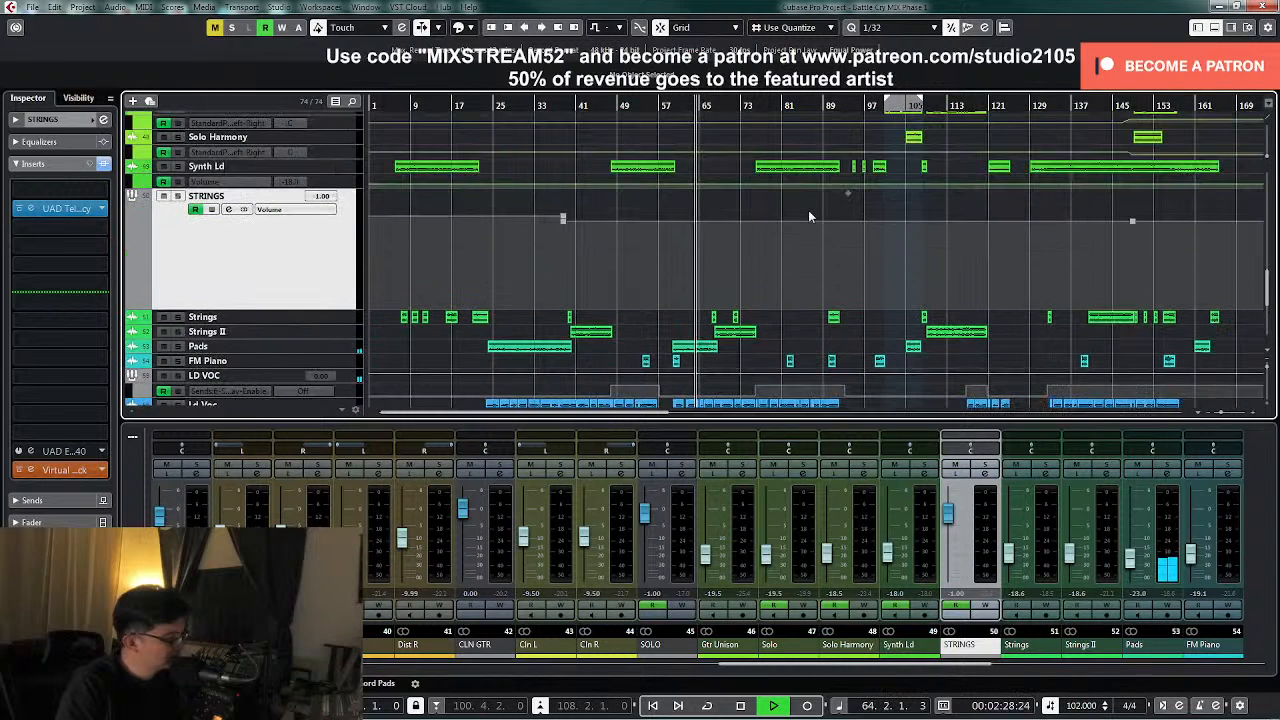
scroll(810, 216, down, 5)
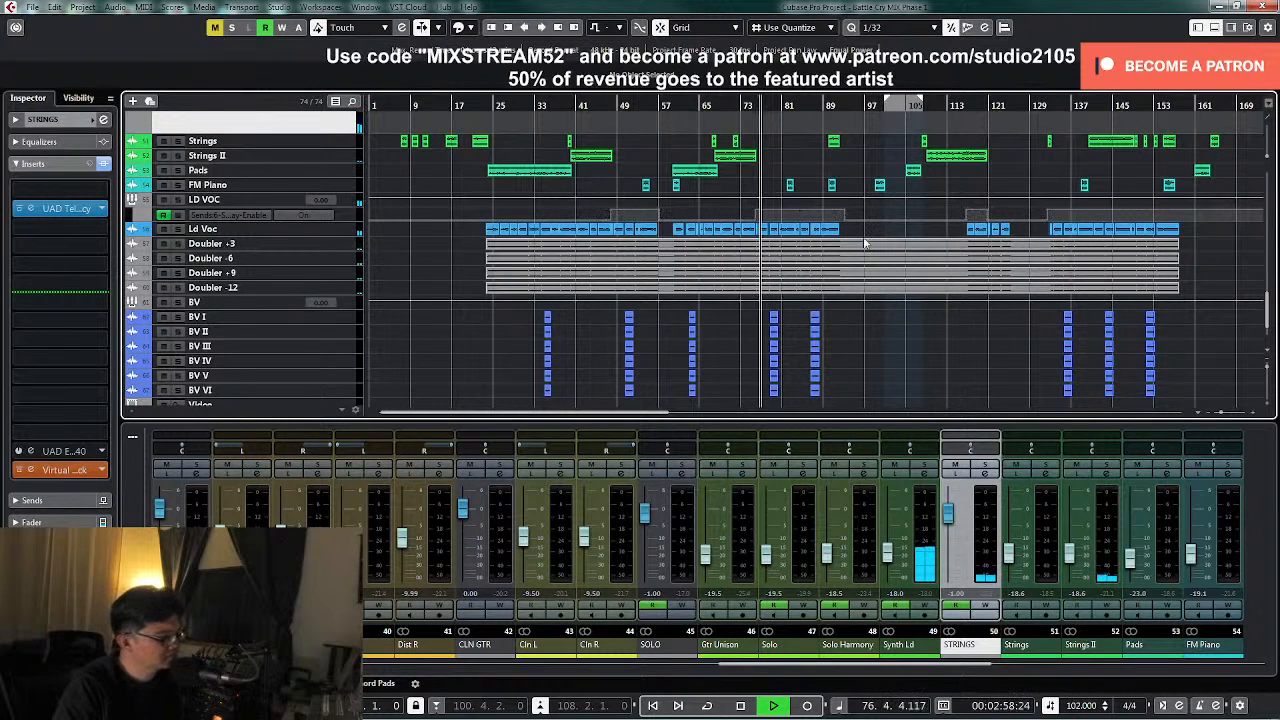
drag(950, 668, 1034, 677)
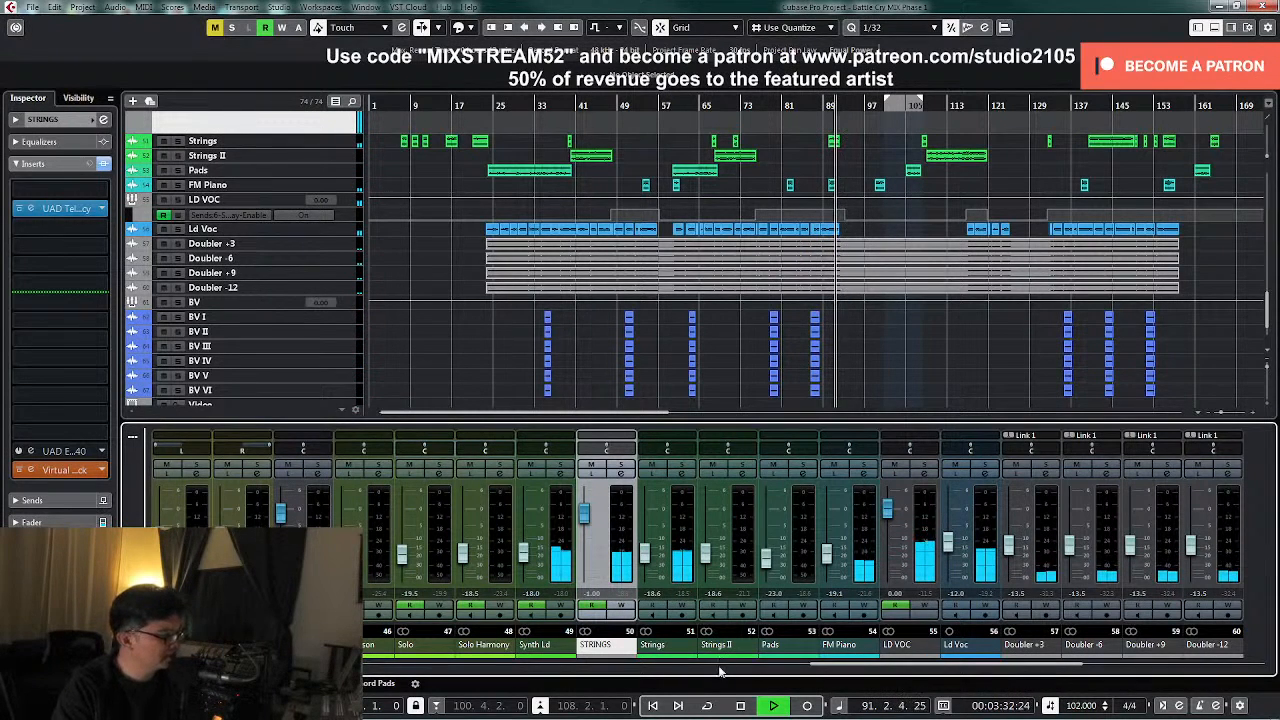
click(164, 200)
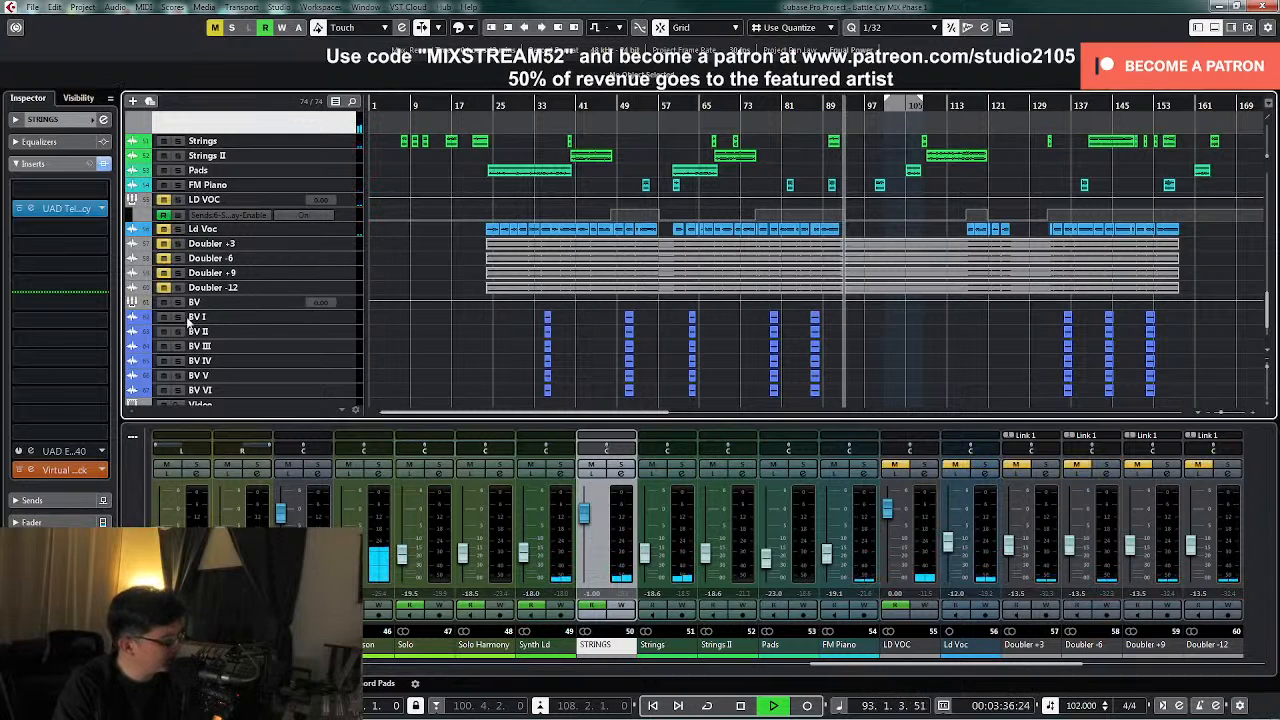